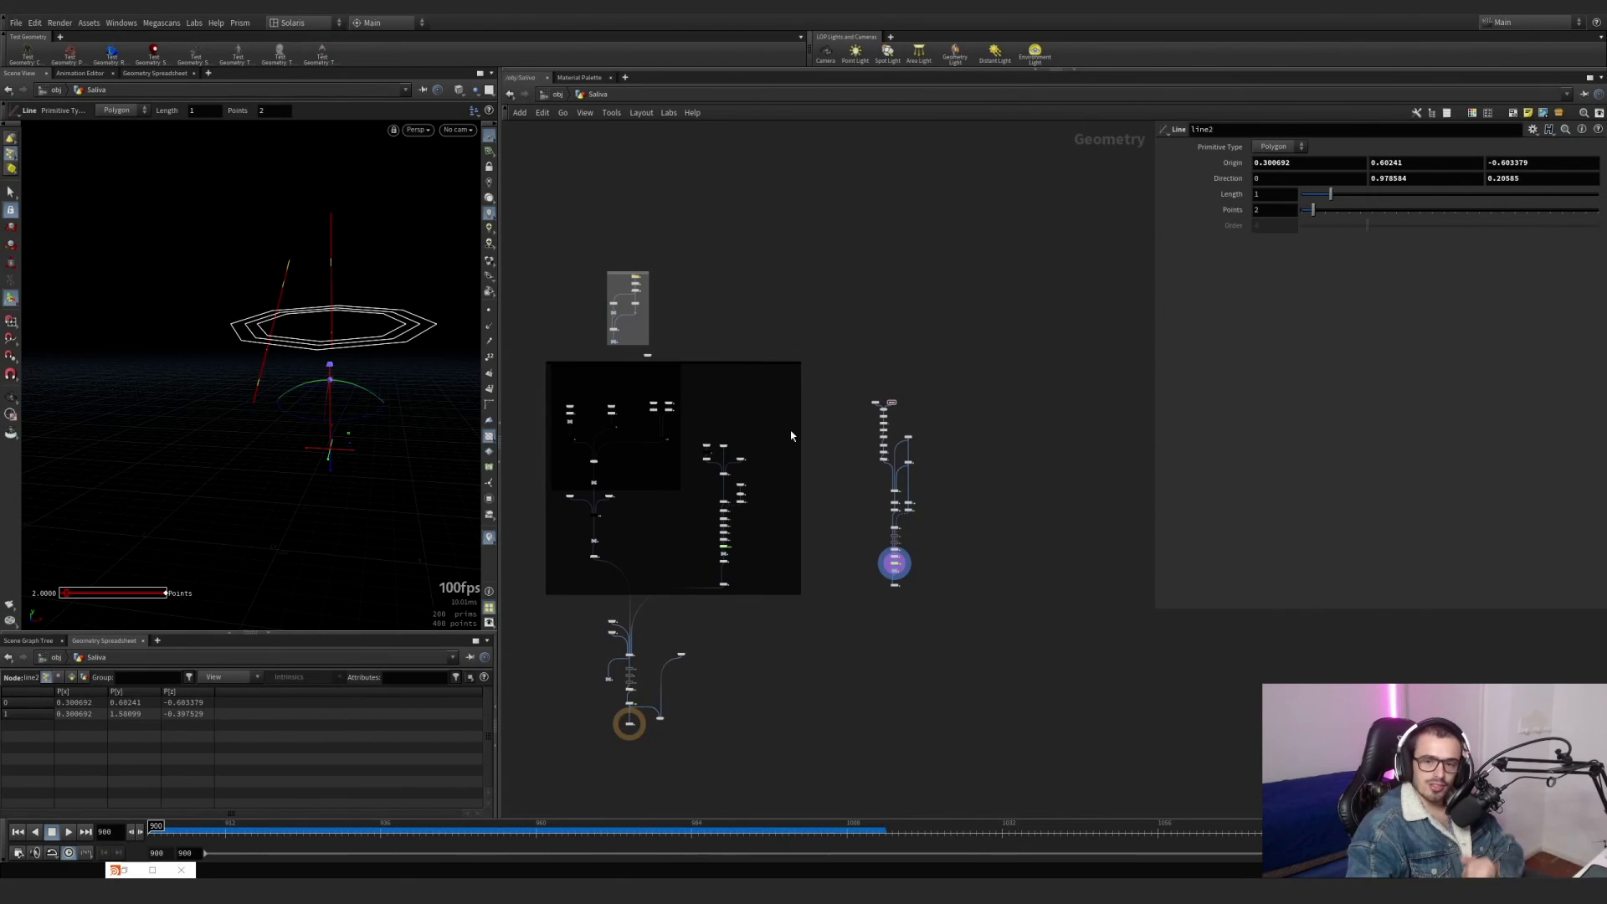
Examine the separate node chain of the Saliva network, from the two line nodes down to the final vellum nodes.
alt+drag(298, 287, 244, 336)
alt+middle_drag(244, 336, 249, 402)
scroll(930, 452, up, 7)
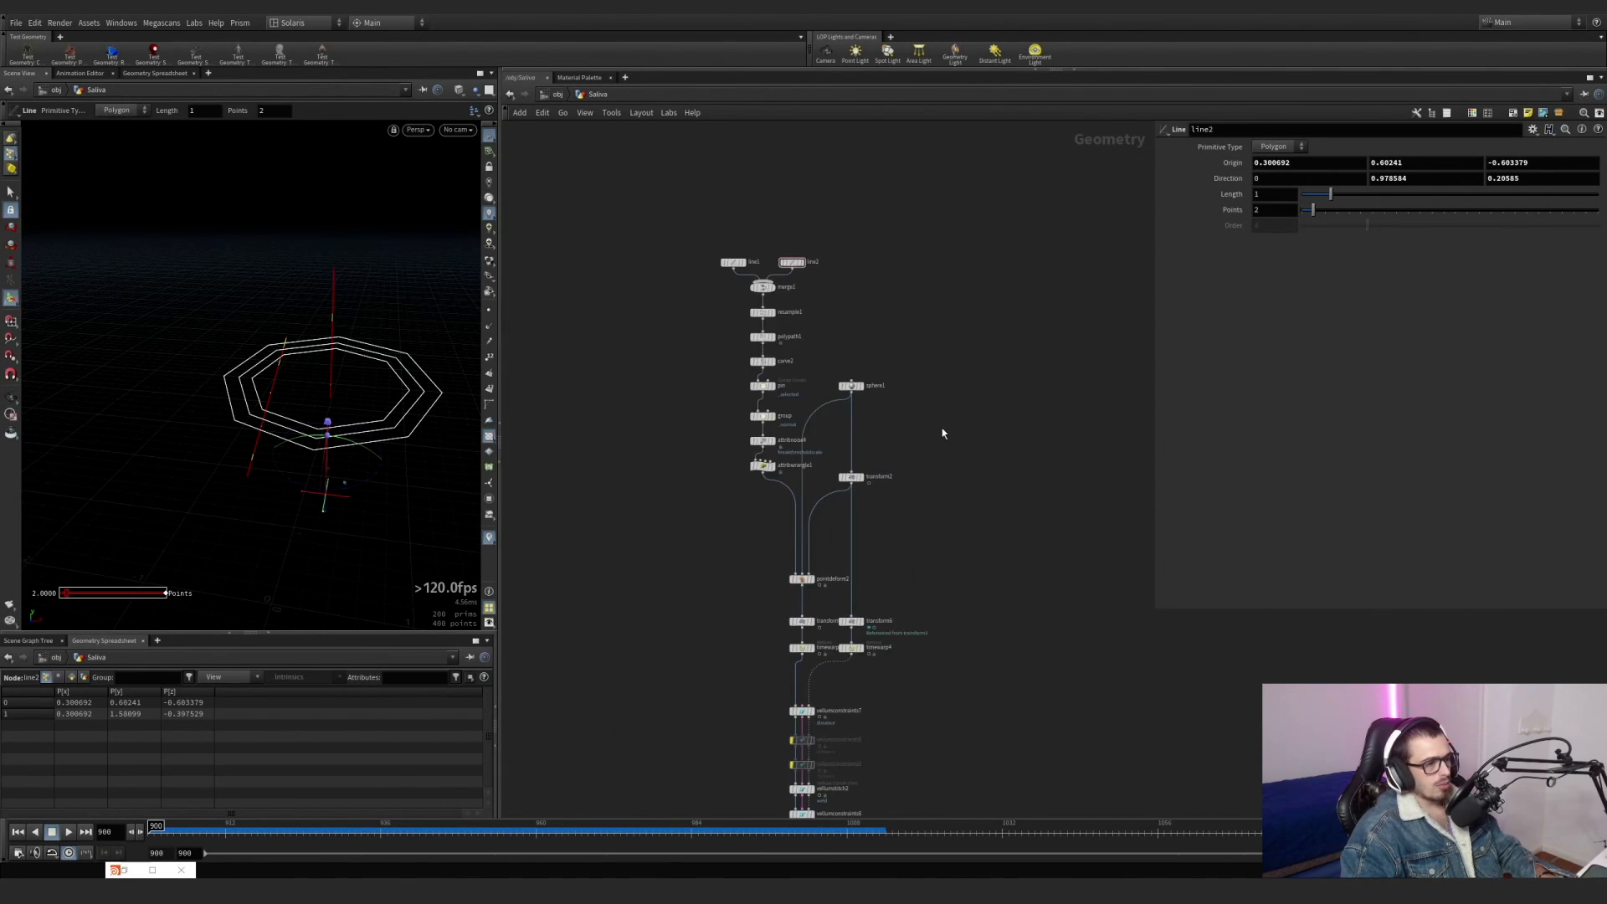
scroll(942, 428, down, 2)
middle_drag(942, 429, 895, 303)
drag(914, 144, 685, 680)
key(f)
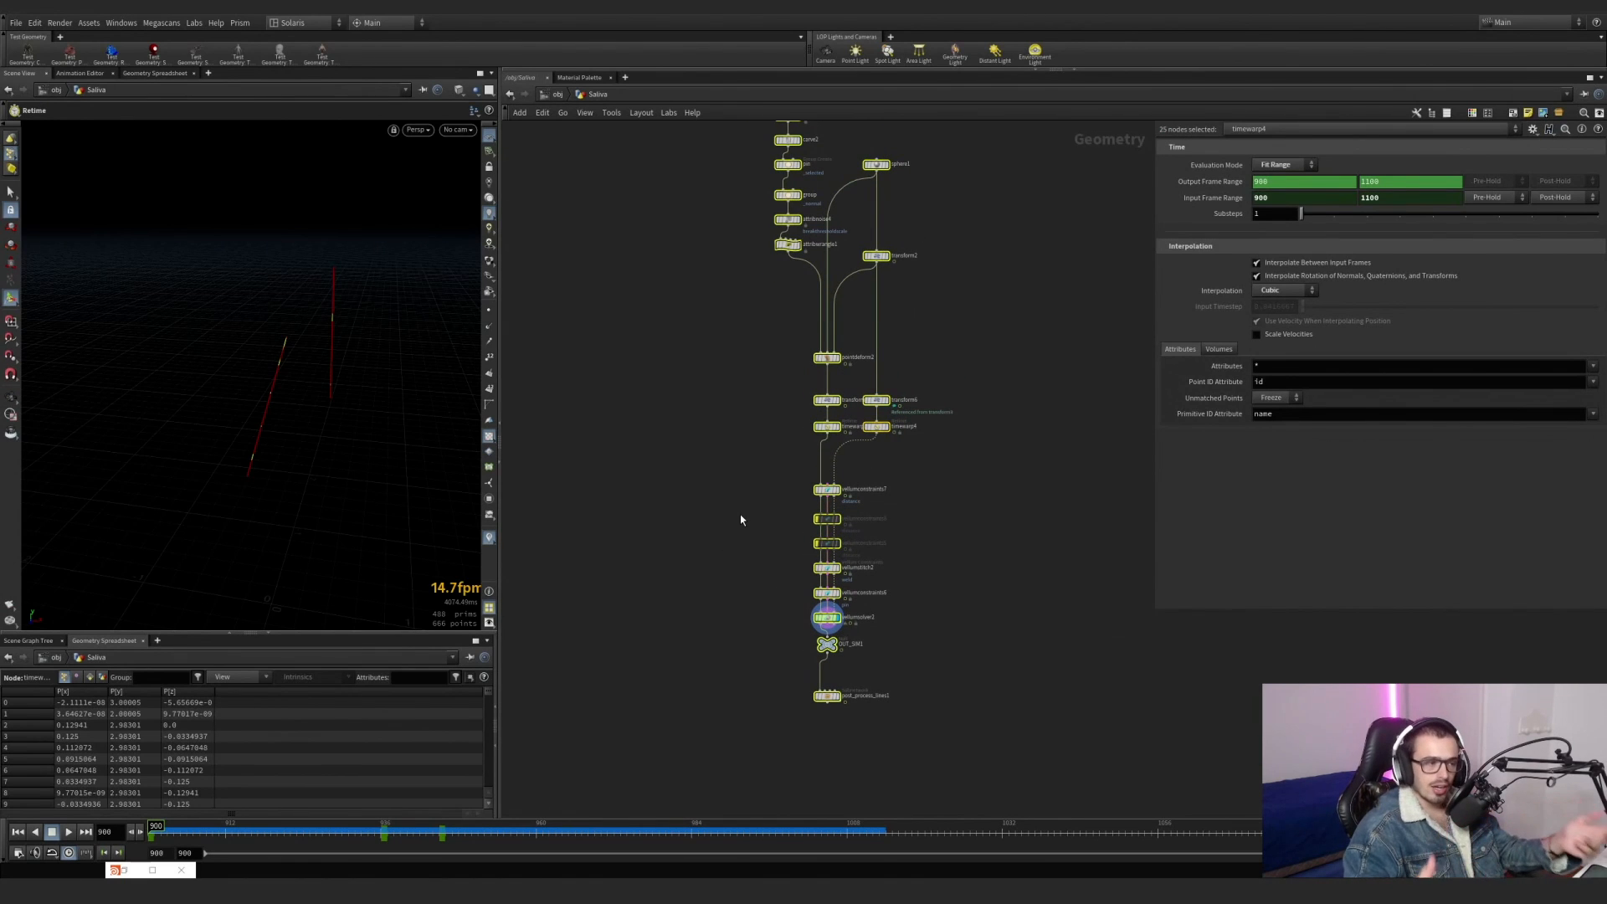
middle_drag(694, 399, 682, 527)
middle_drag(685, 464, 678, 503)
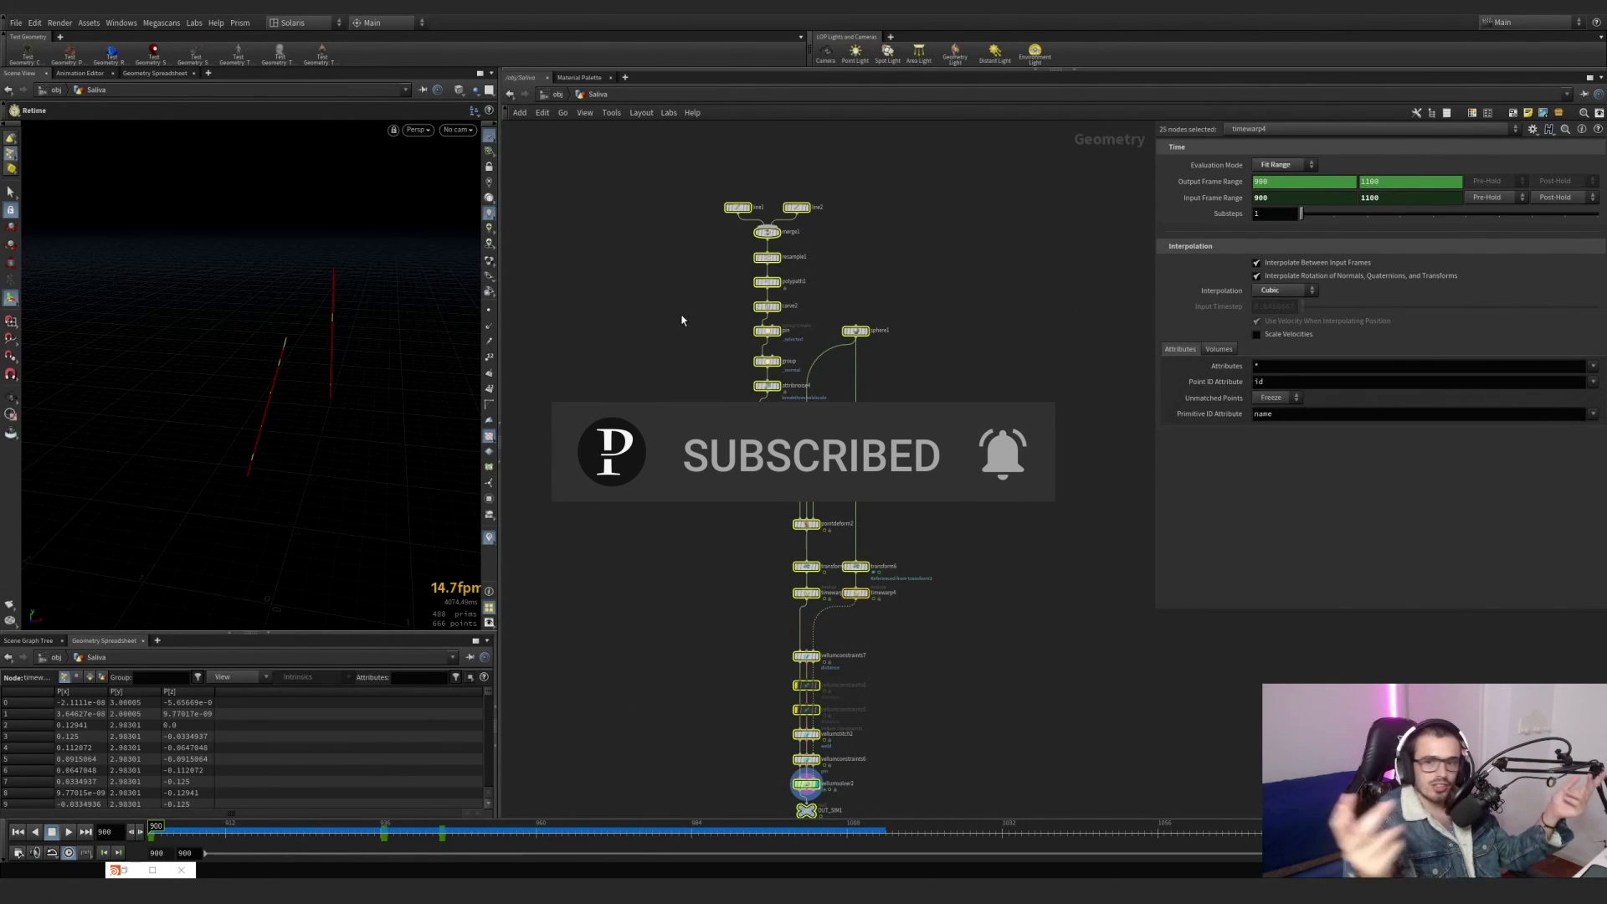
middle_drag(766, 240, 748, 327)
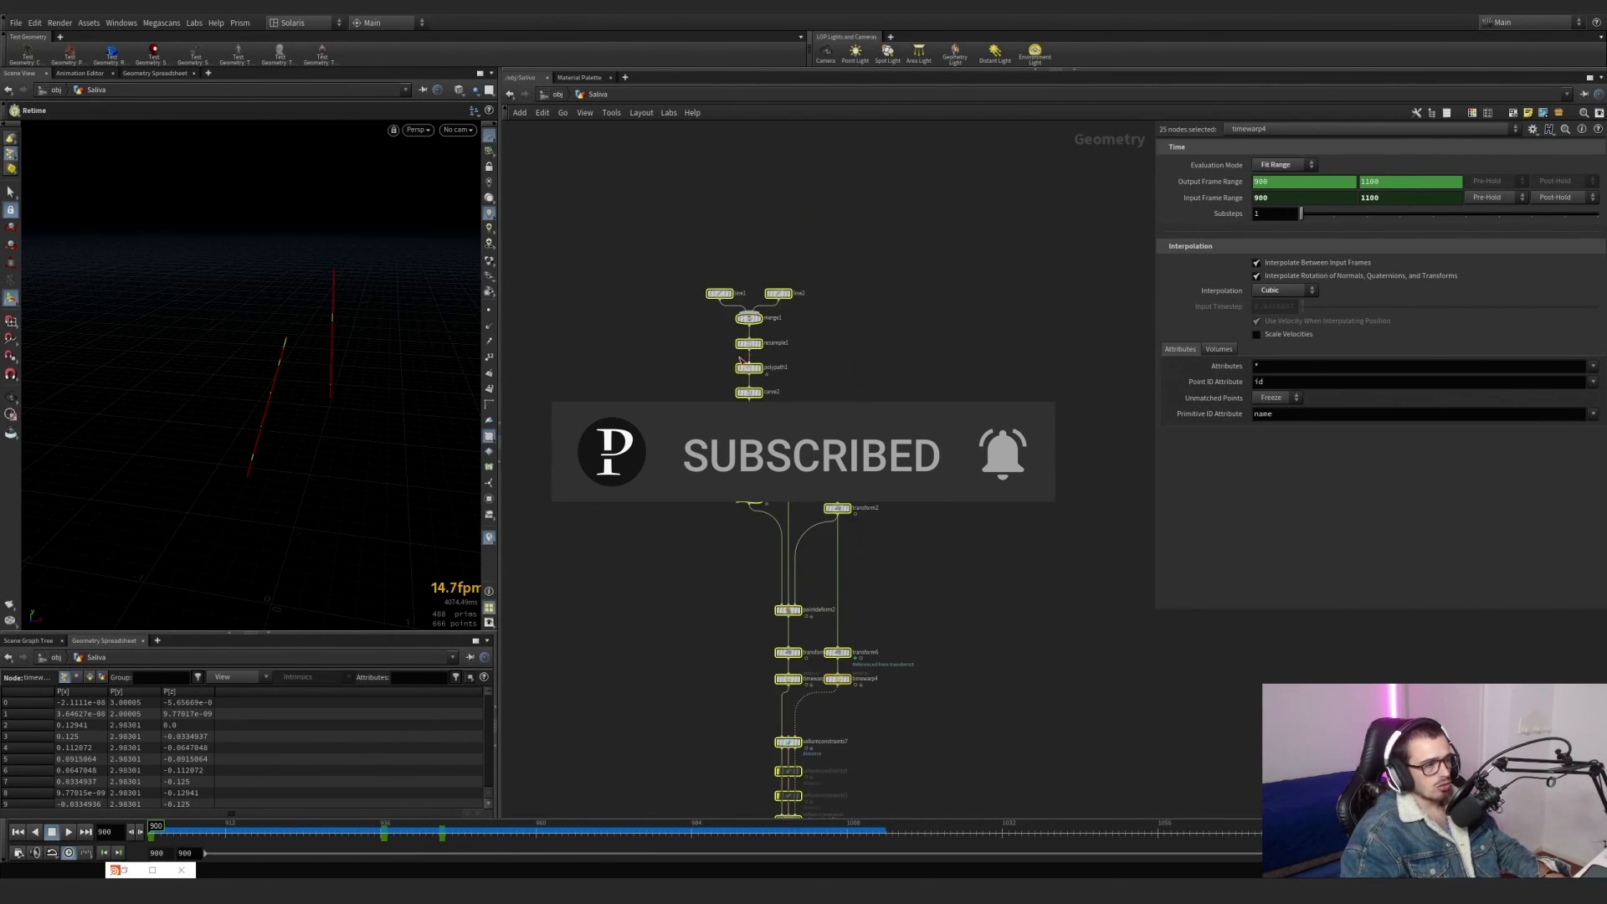
Display merge1 and view its two lines with point markers toggled in the viewport.
scroll(749, 326, up, 2)
click(765, 316)
click(751, 316)
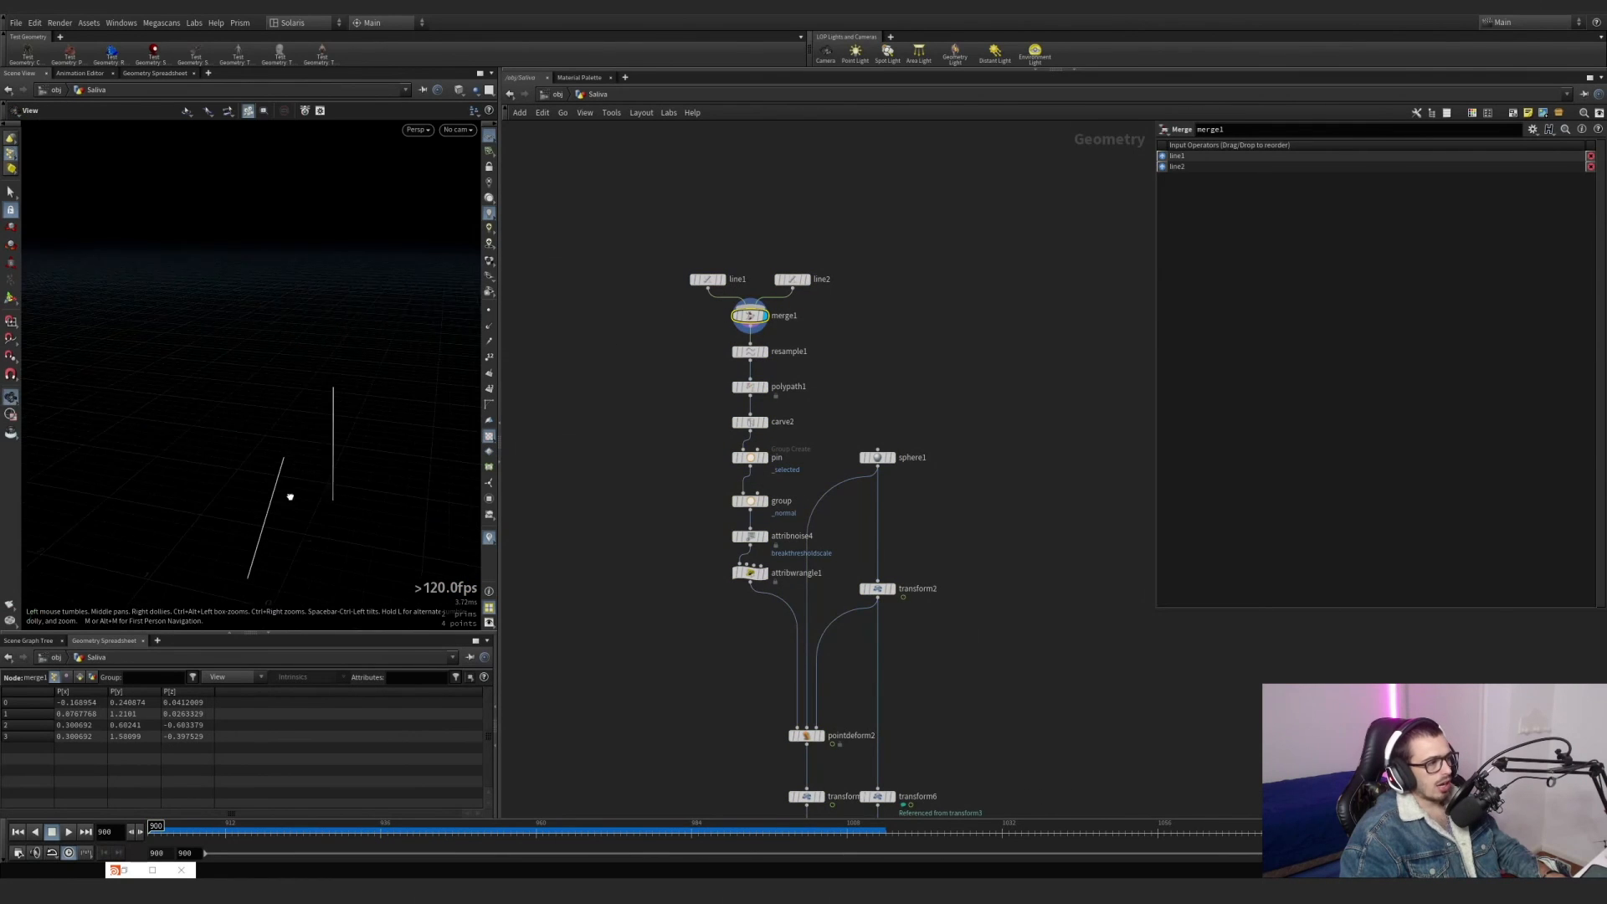
alt+drag(290, 495, 344, 384)
alt+middle_drag(344, 384, 338, 245)
click(488, 312)
alt+drag(308, 323, 327, 307)
scroll(326, 306, up, 4)
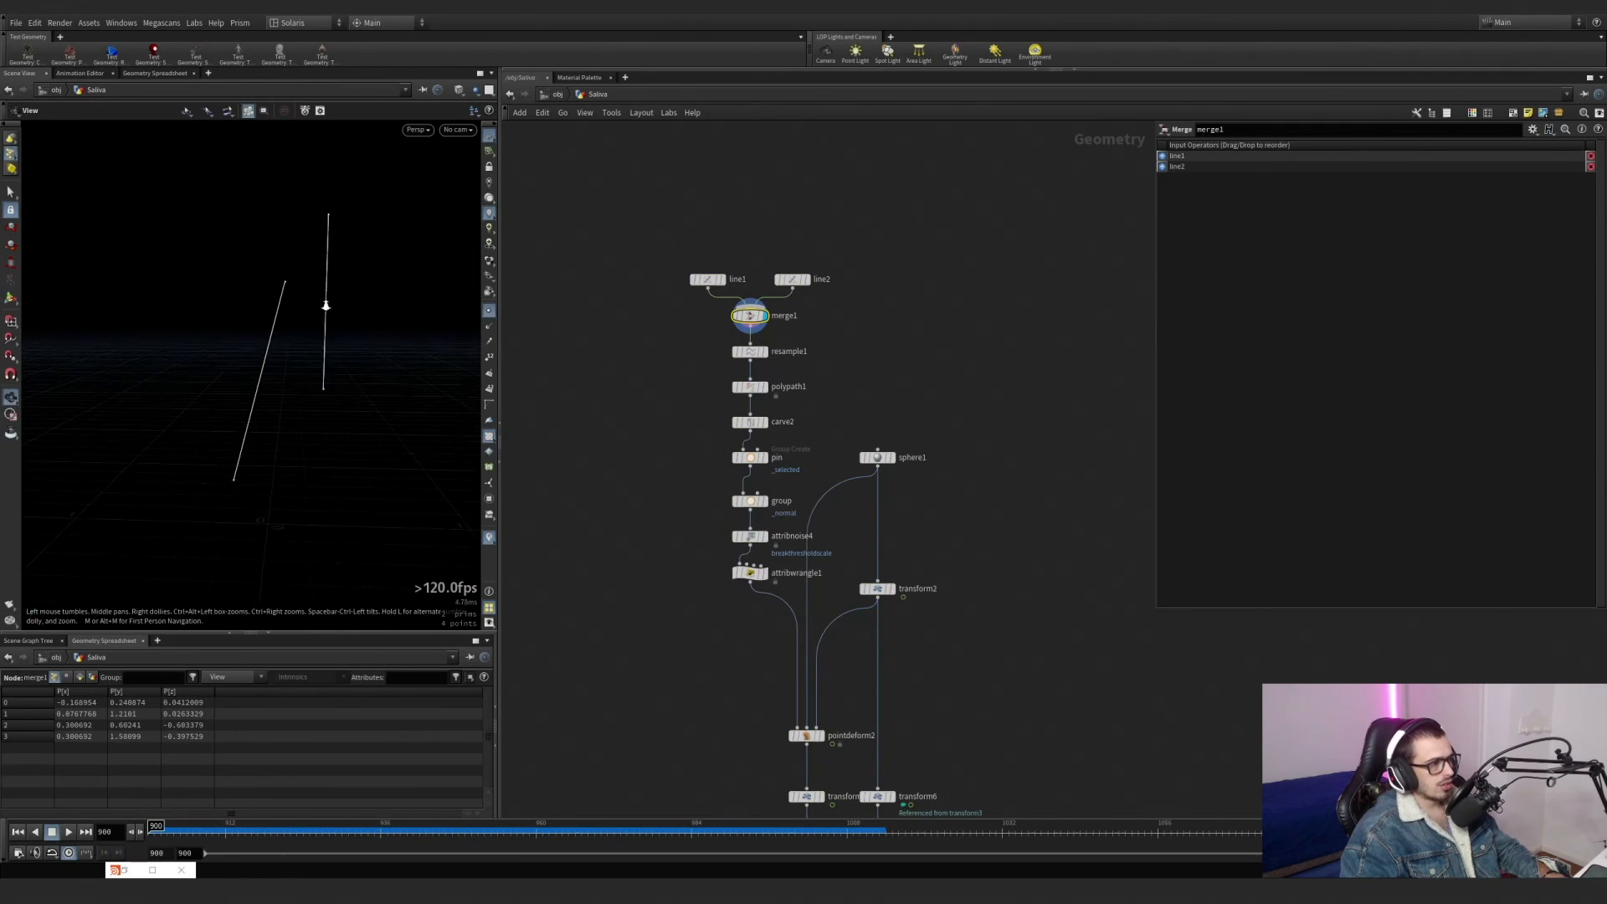
Template transform2 to show the sphere as a wireframe above the lines, and scrub the timeline back to frame 900.
click(891, 600)
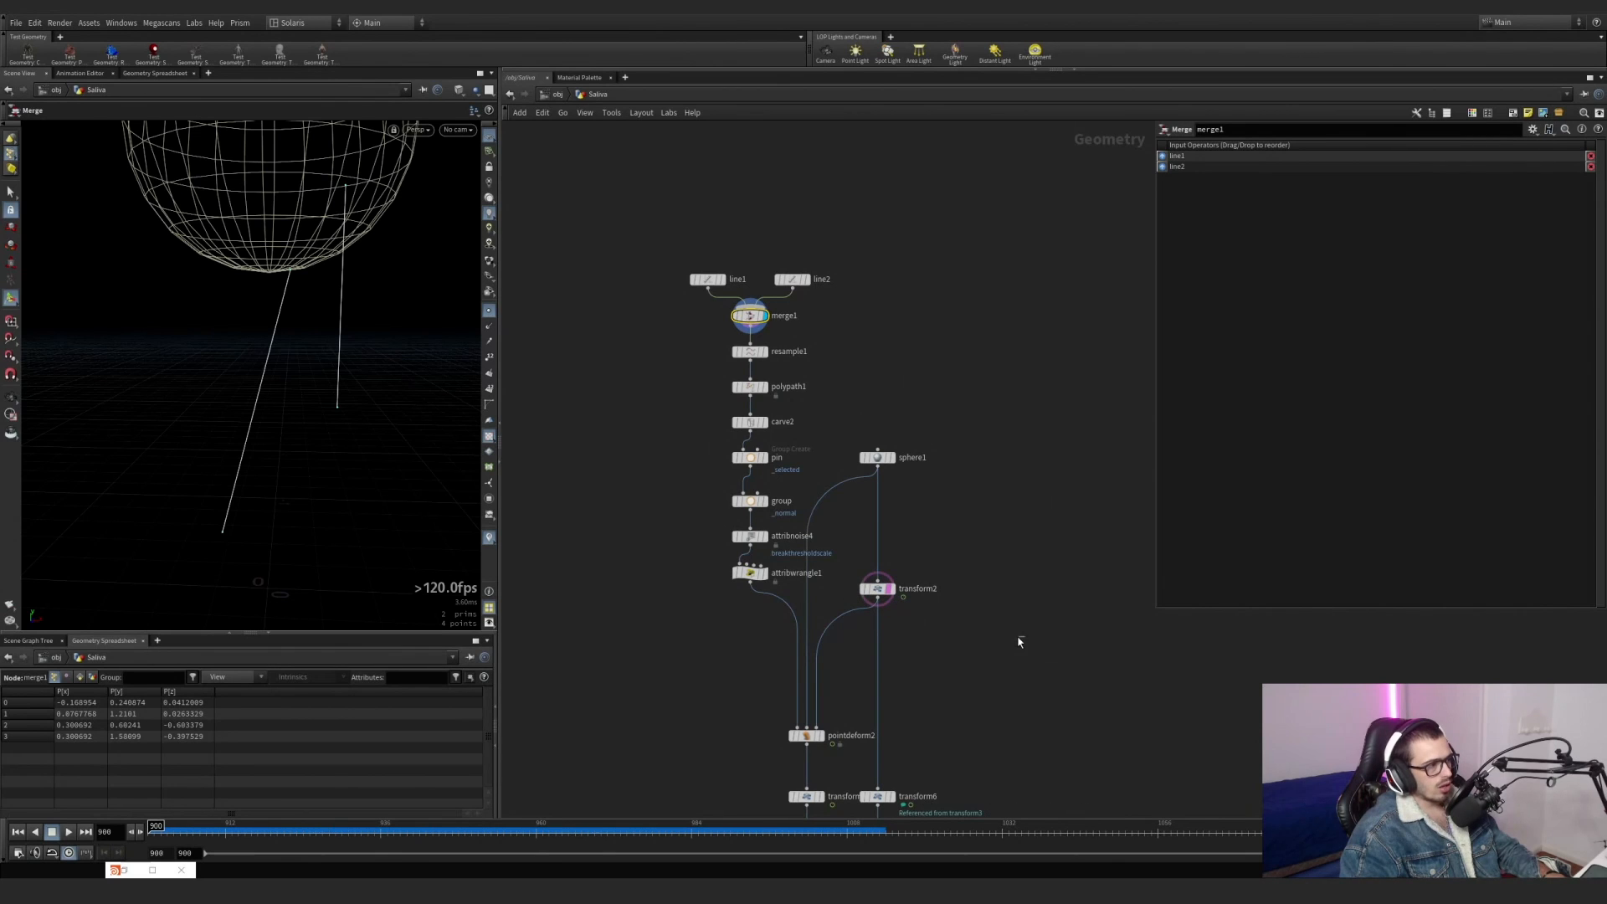
drag(278, 825, 155, 826)
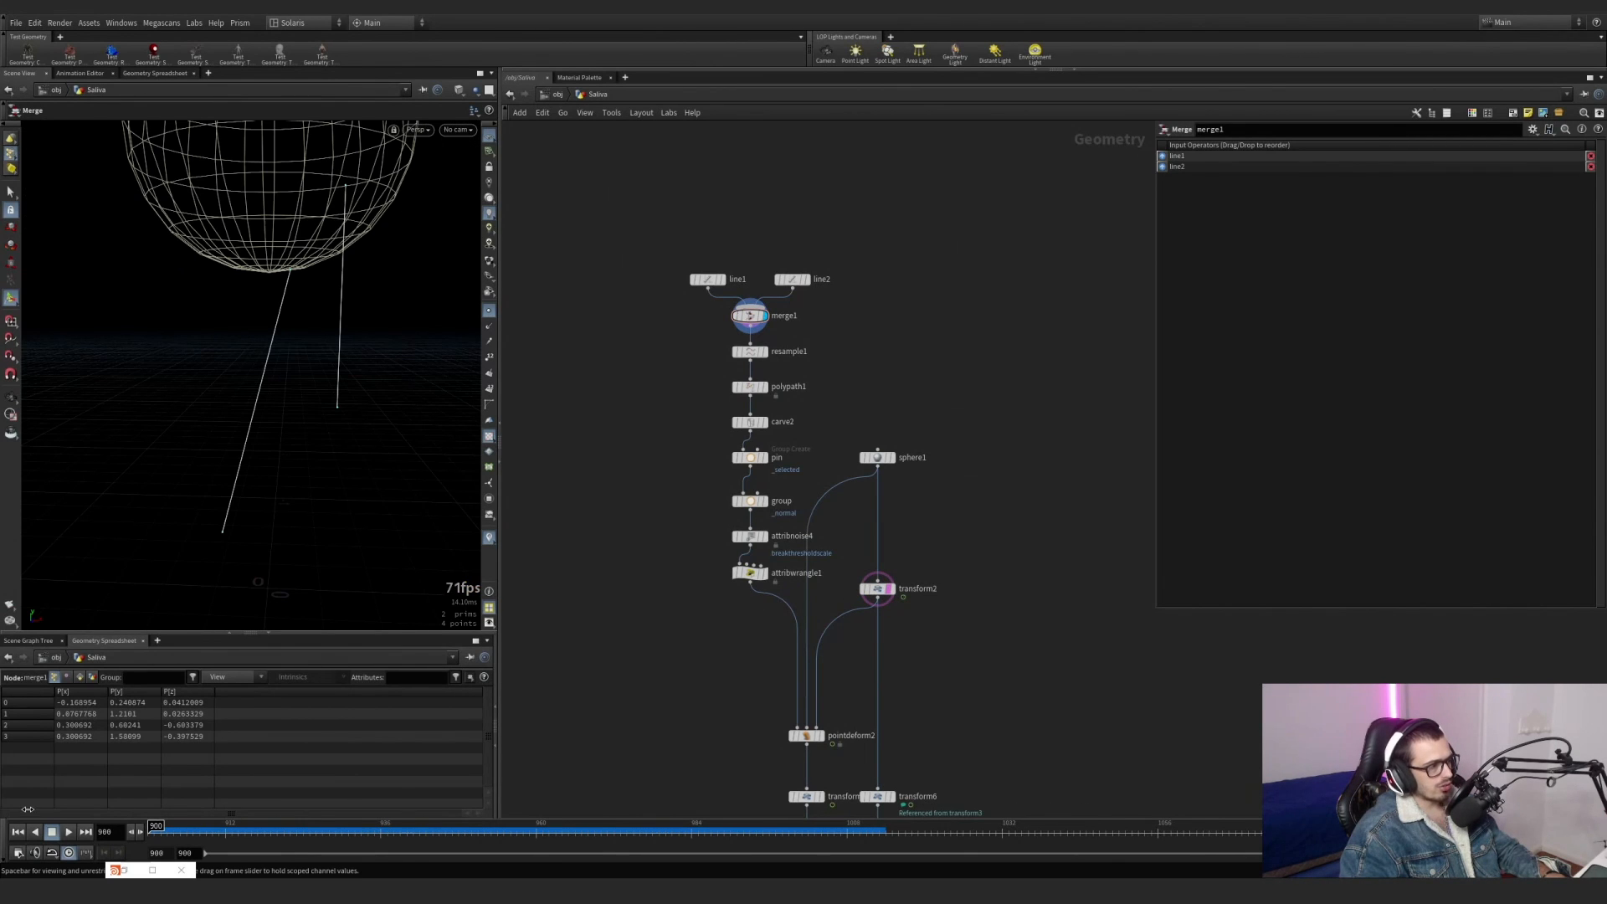
Display resample1 and polypath1 in turn, and show polypath1's parameters.
click(765, 353)
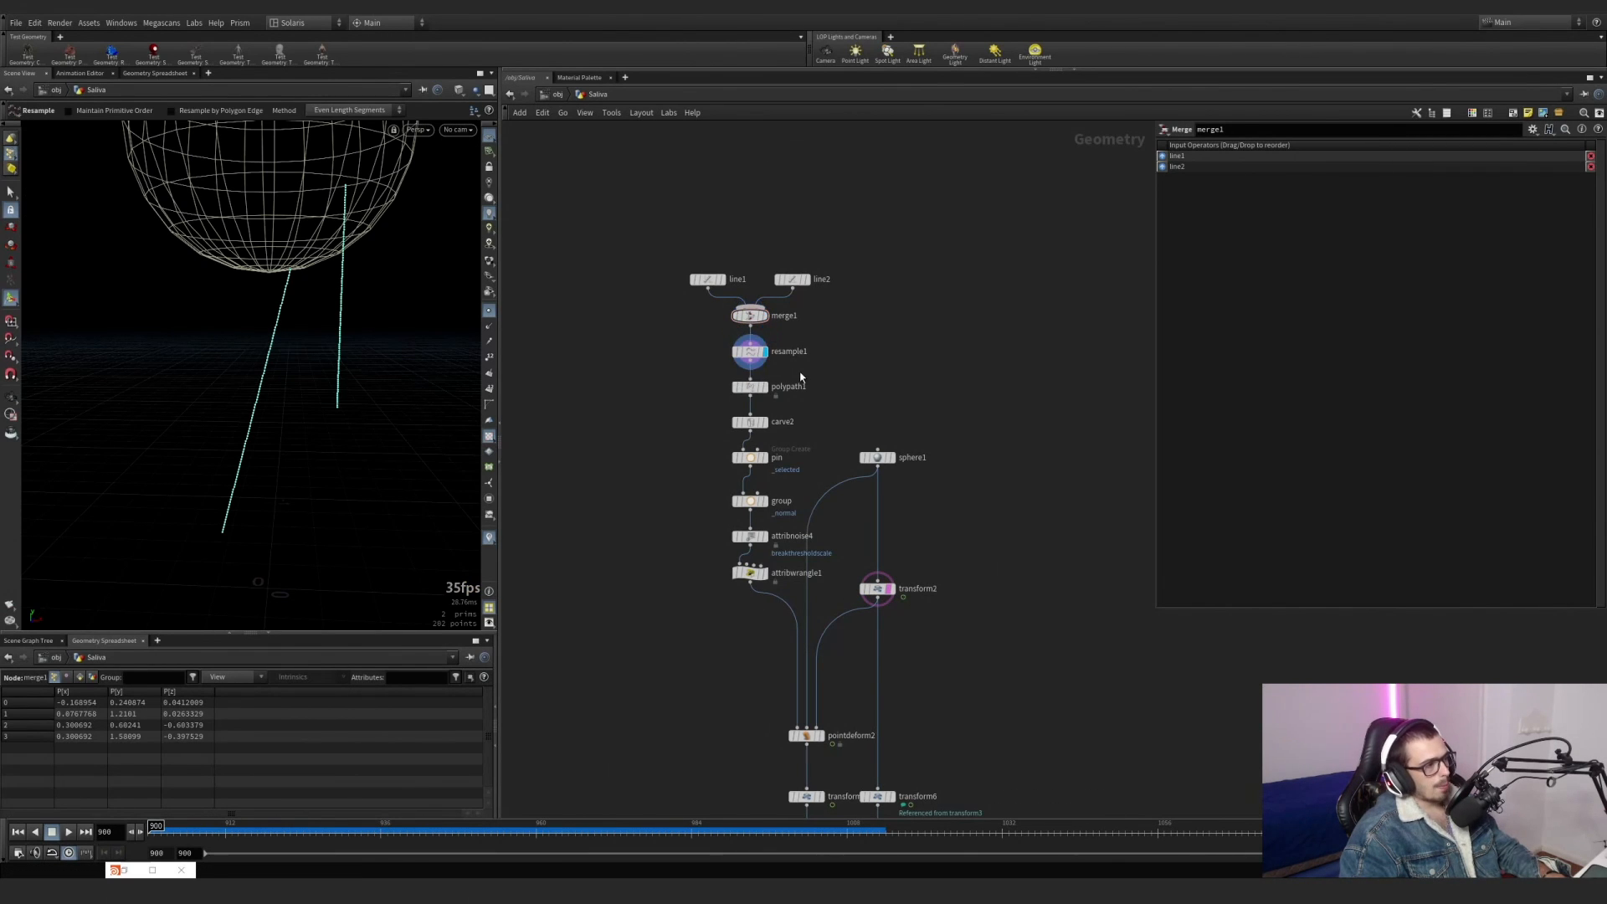
scroll(797, 373, up, 2)
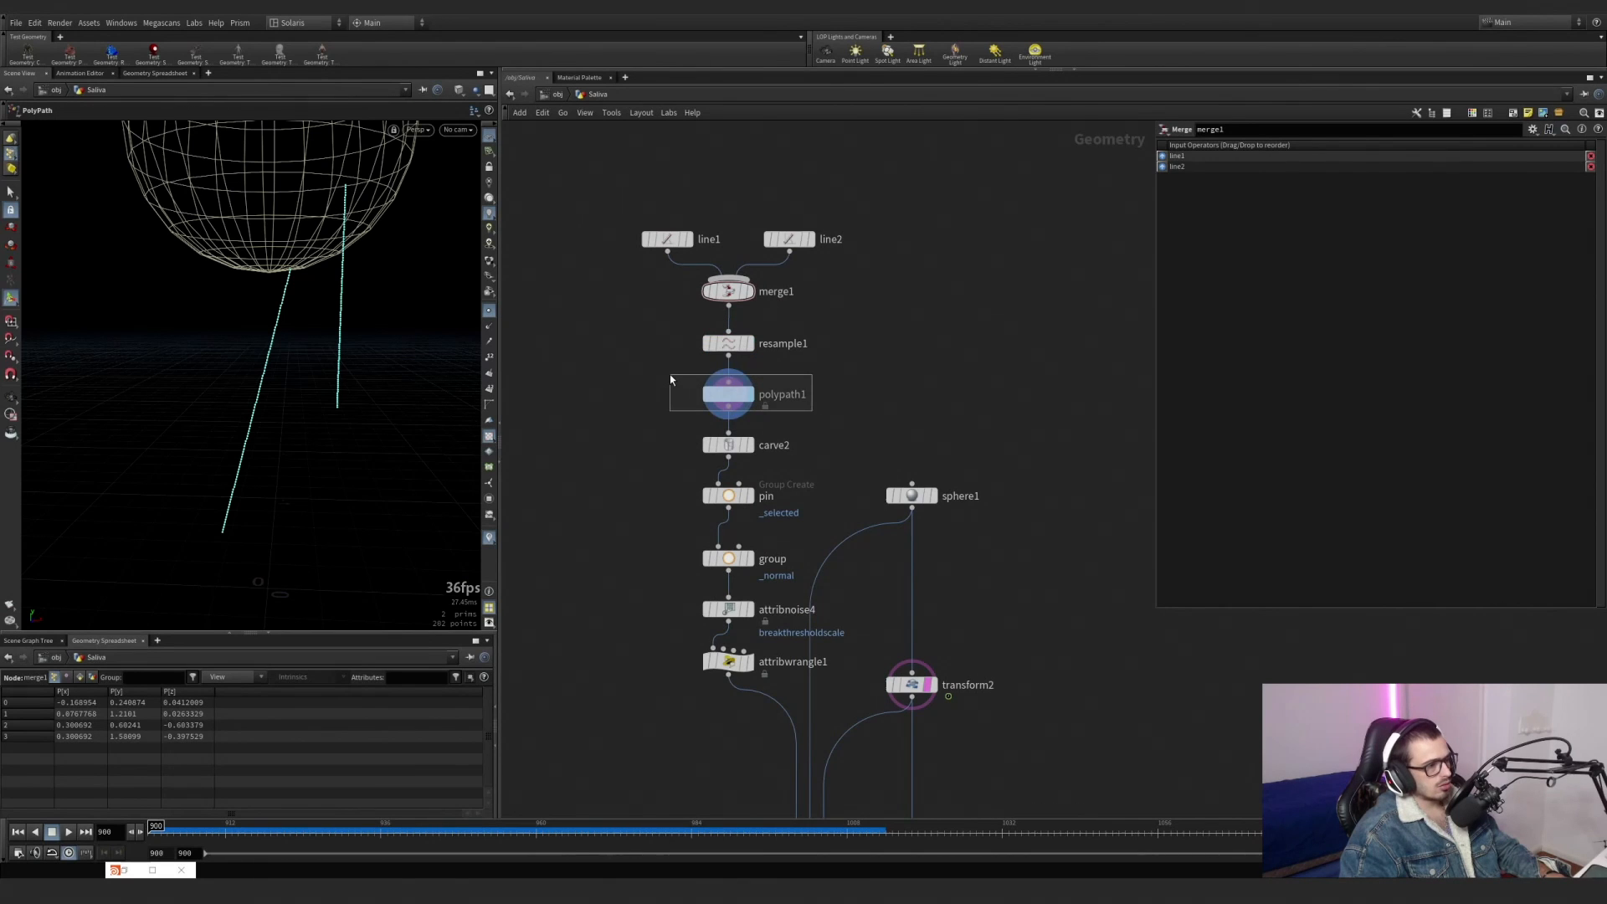
click(728, 394)
click(750, 394)
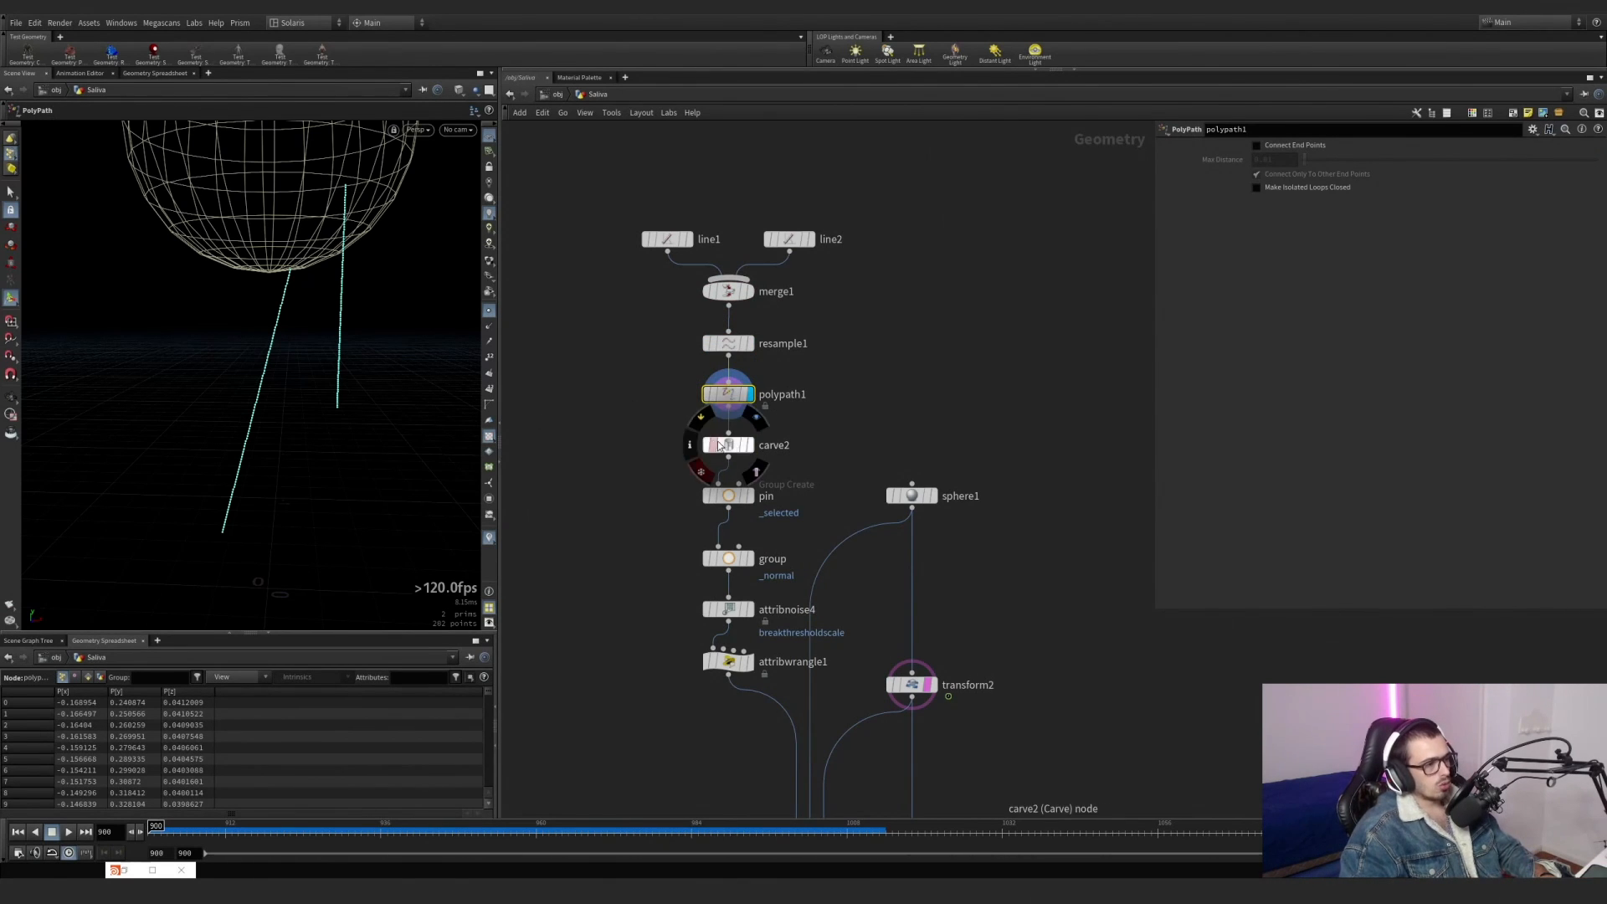
Display carve2, check its Cut At All Internal U Breakpoints option, and select one edge of the cut line.
scroll(753, 450, up, 5)
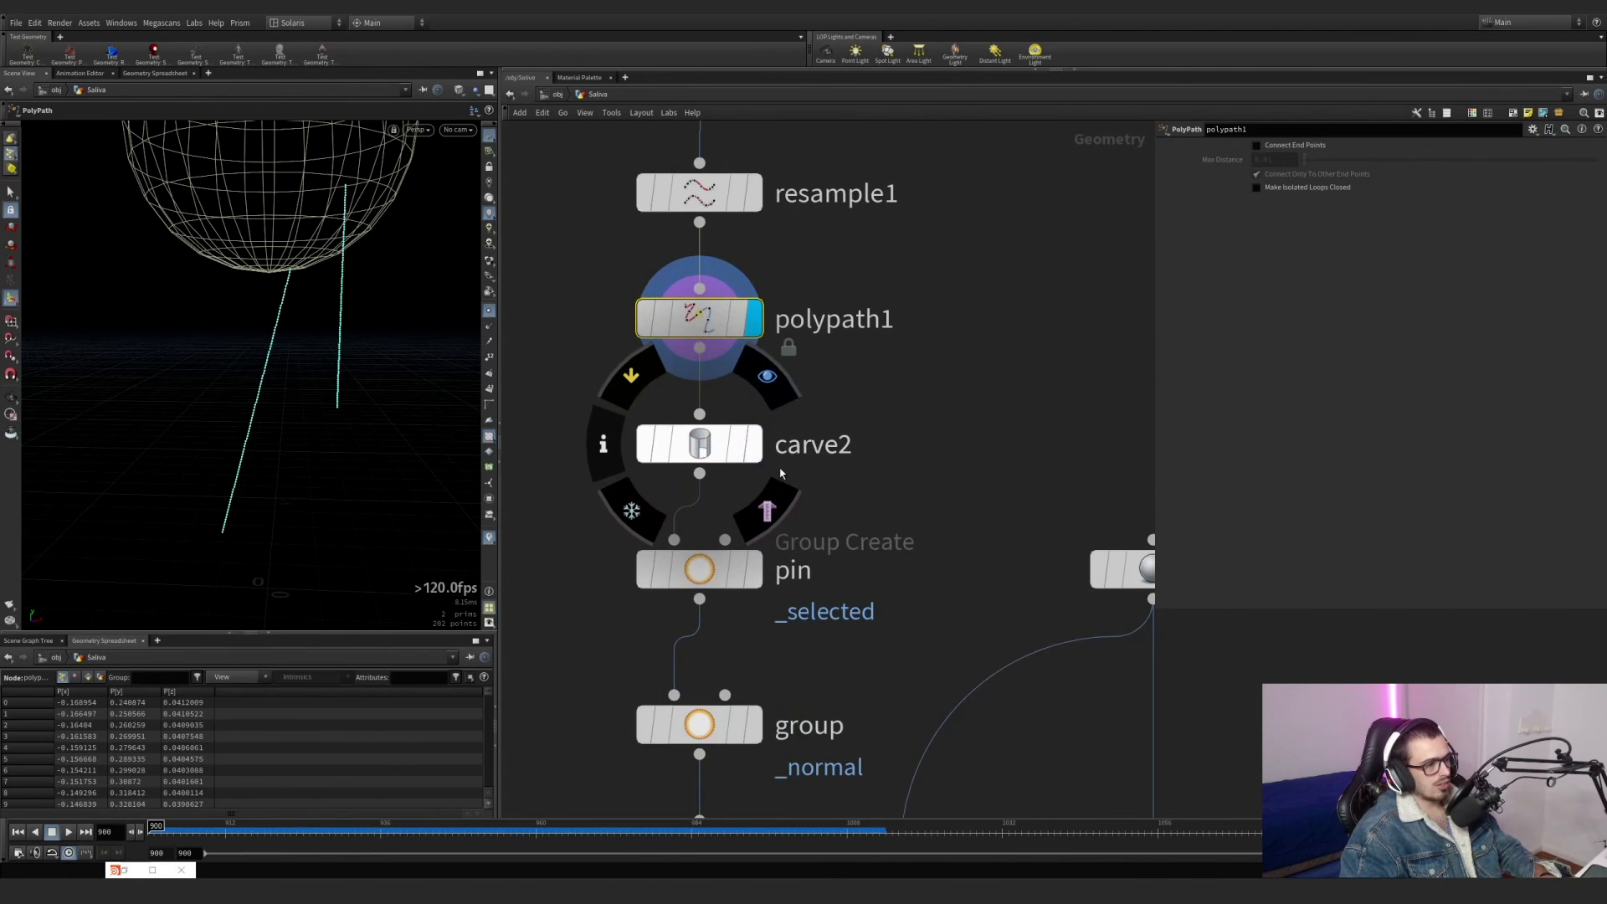
click(751, 457)
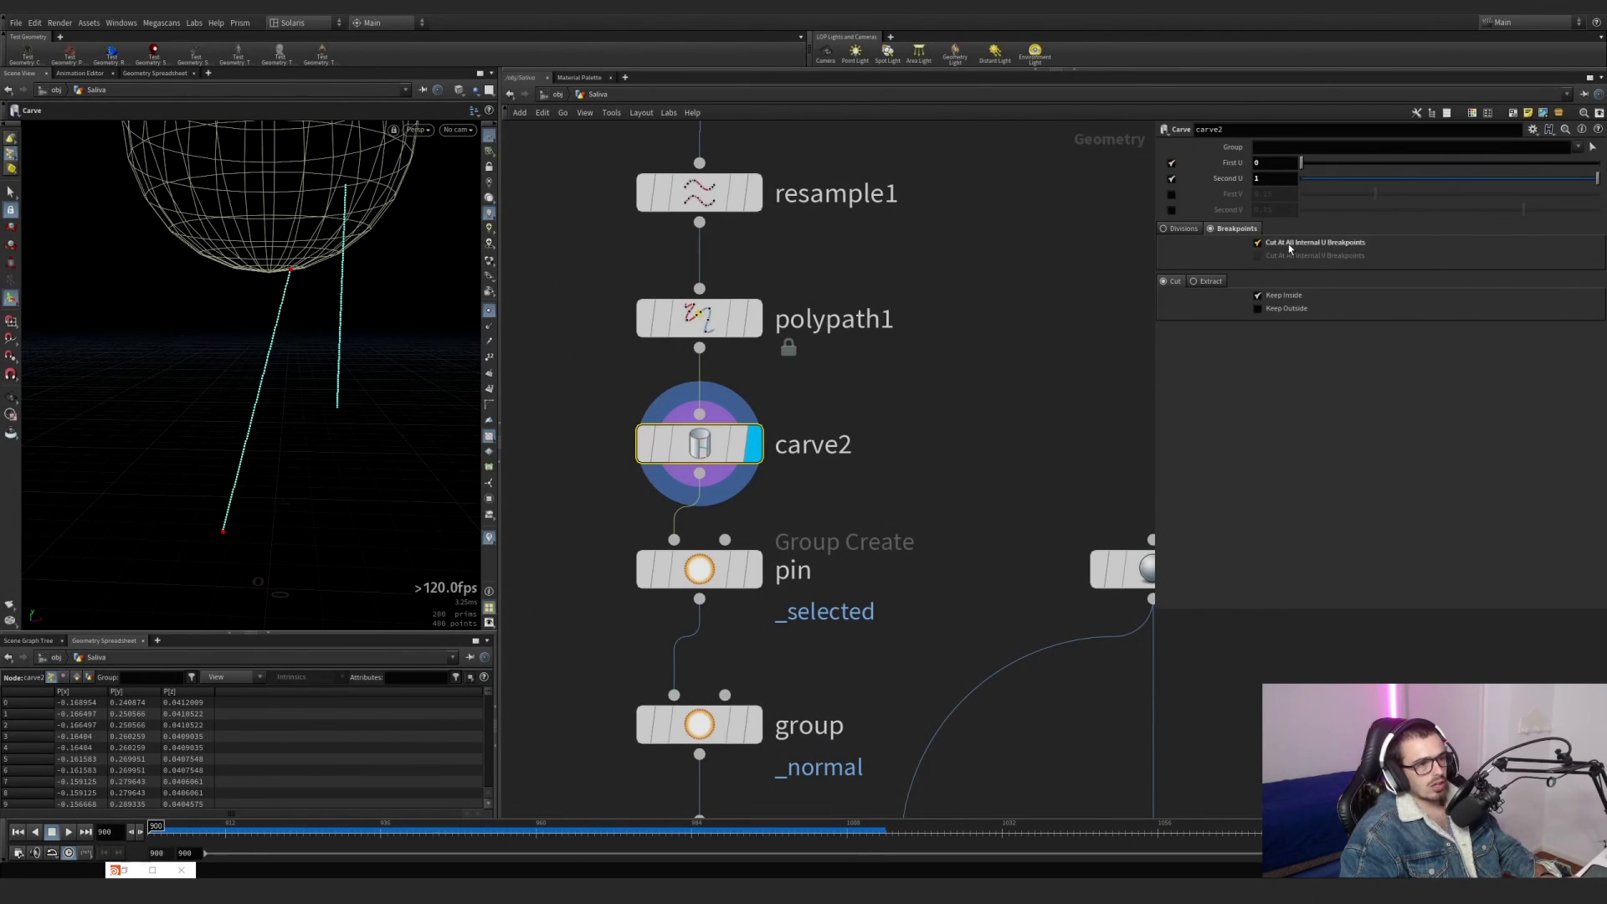
drag(882, 505, 670, 435)
alt+scroll(278, 355, up, 2)
alt+scroll(278, 355, up, 5)
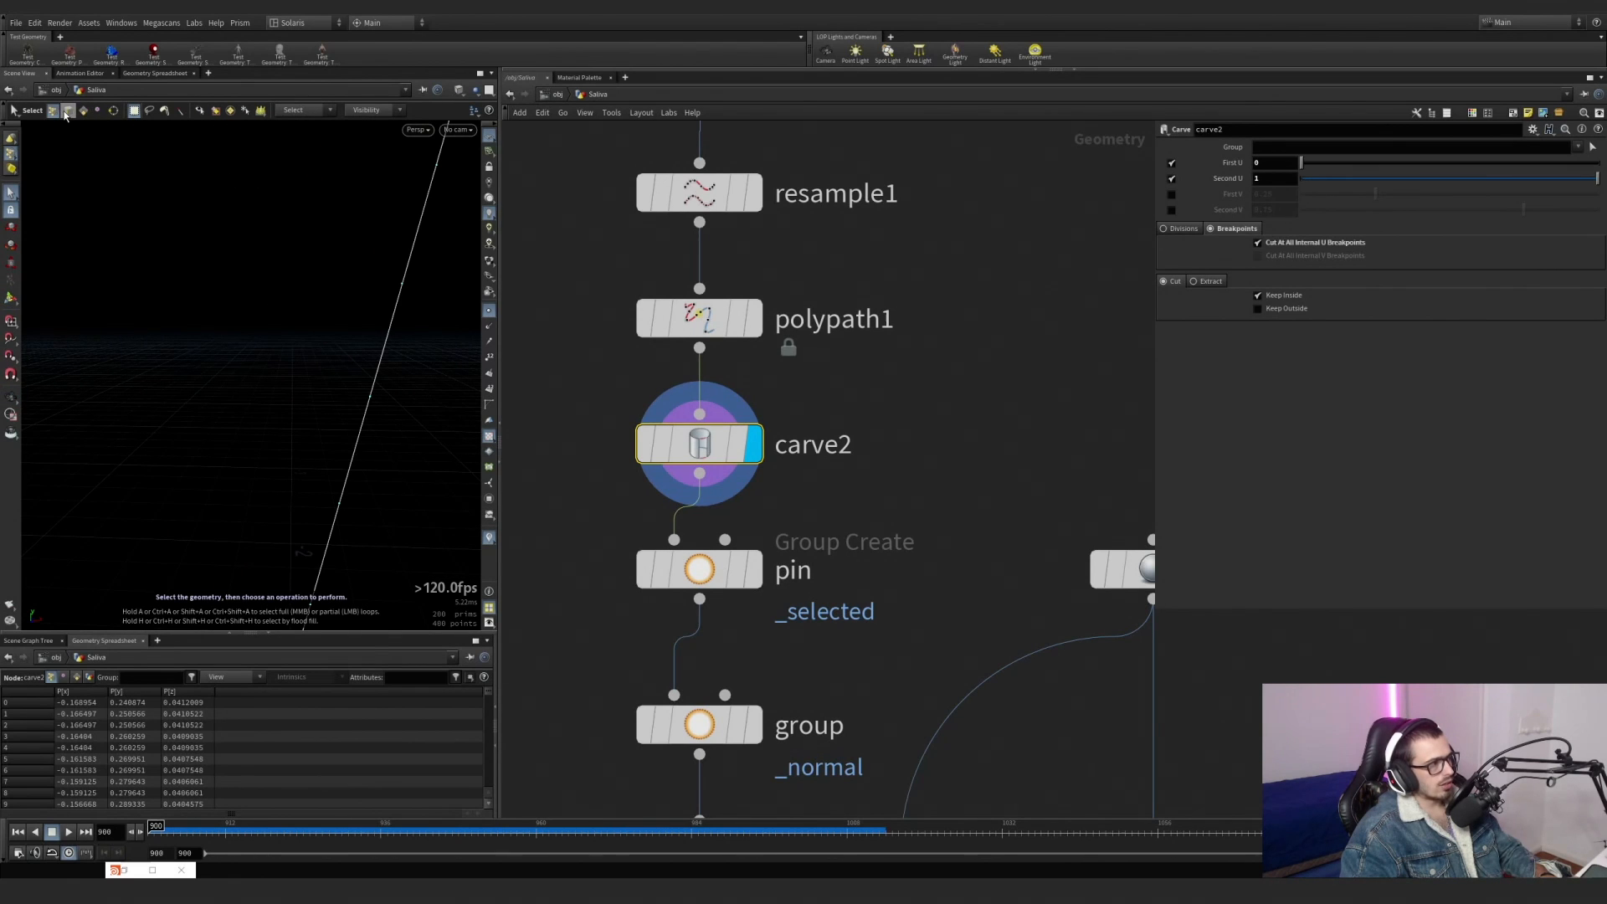
click(67, 112)
click(388, 340)
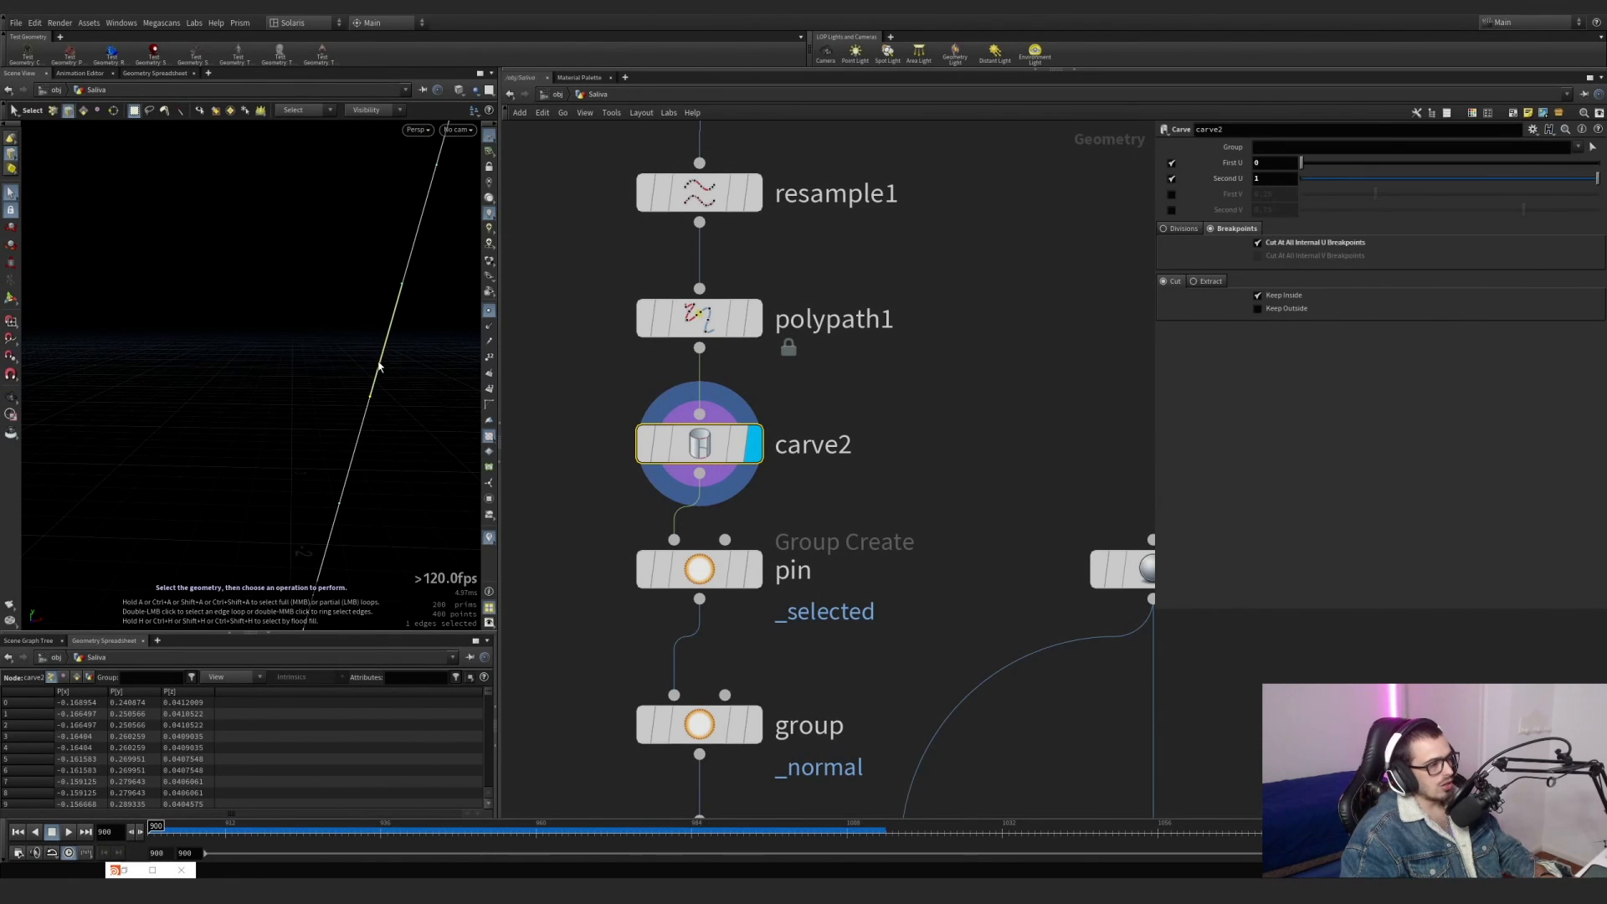
Try moving one edge of the line at polypath1, and delete the resulting edit node.
click(754, 319)
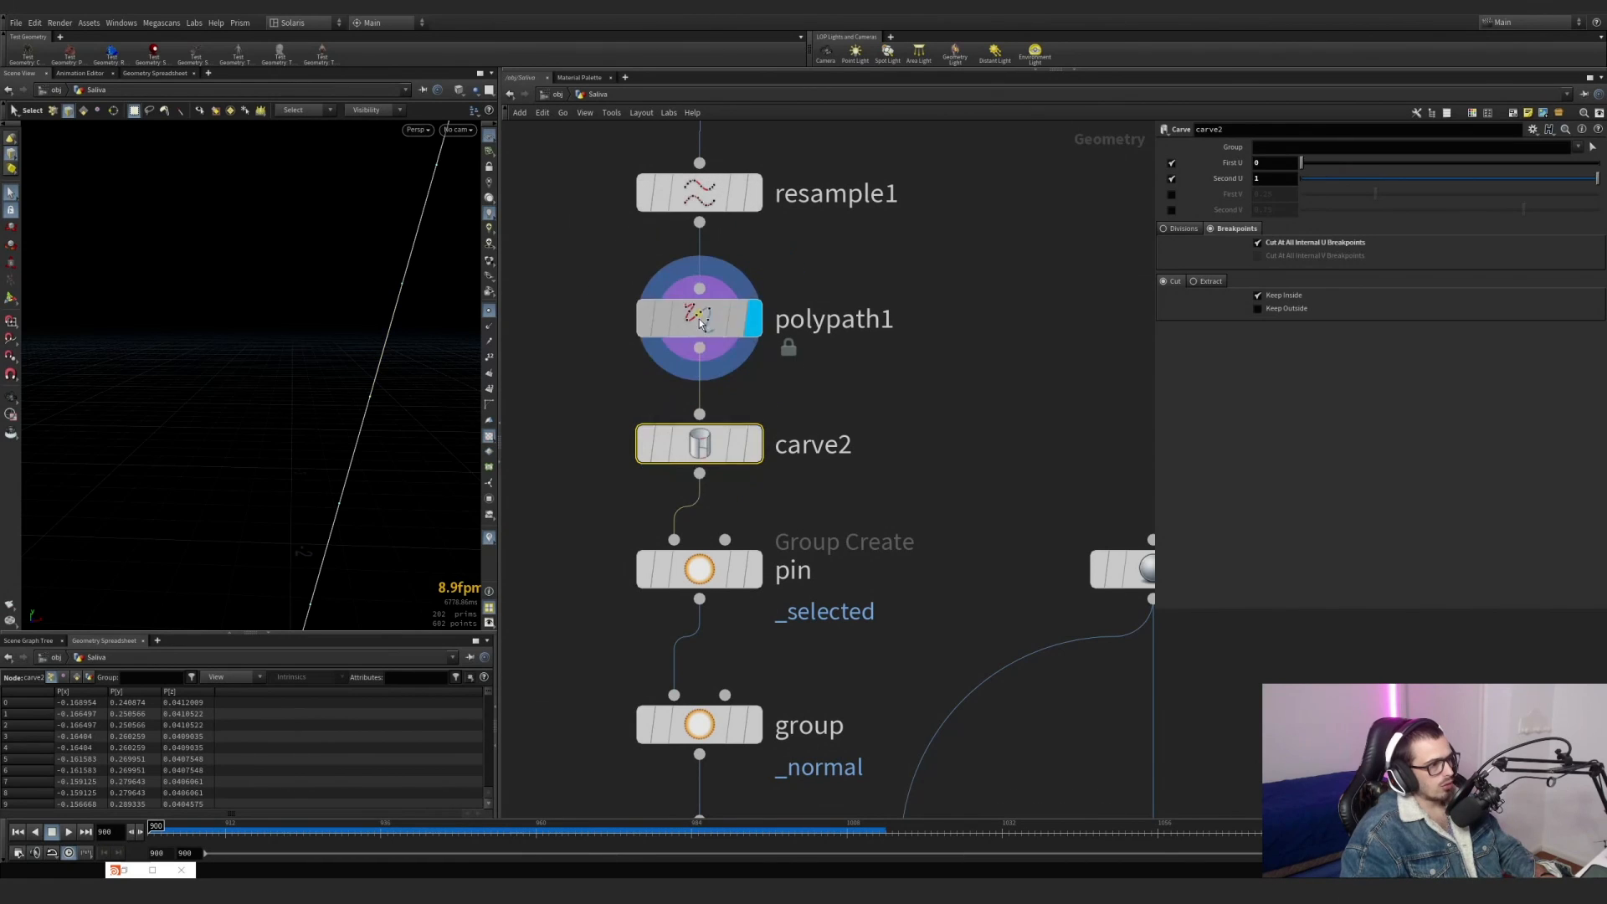
click(384, 350)
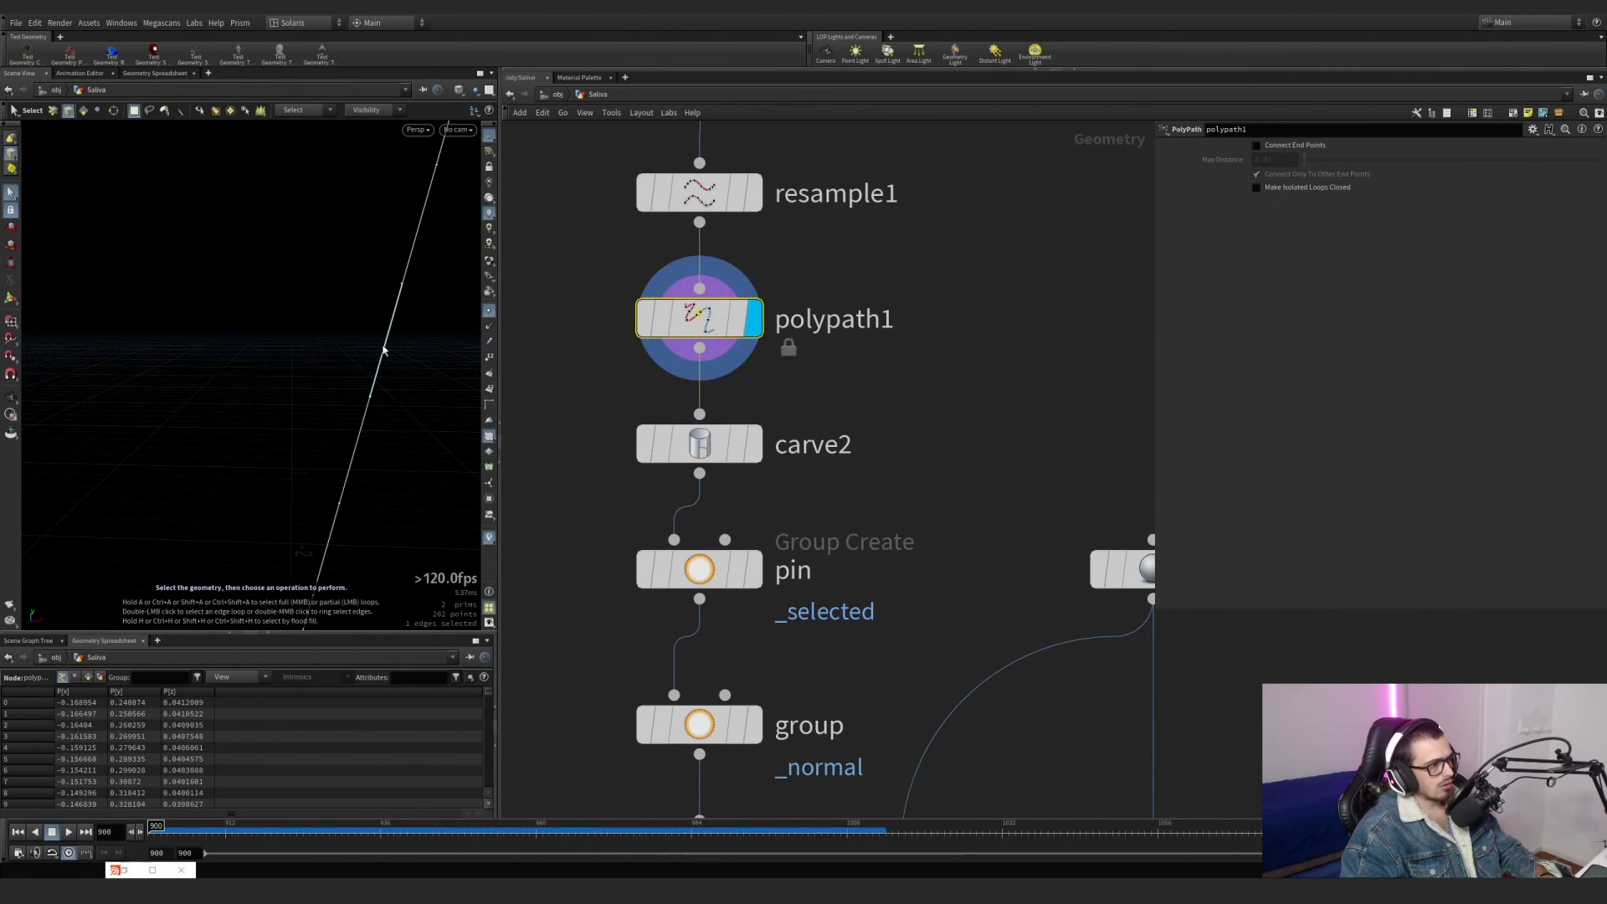
key(t)
drag(407, 345, 344, 330)
drag(828, 366, 641, 307)
key(Delete)
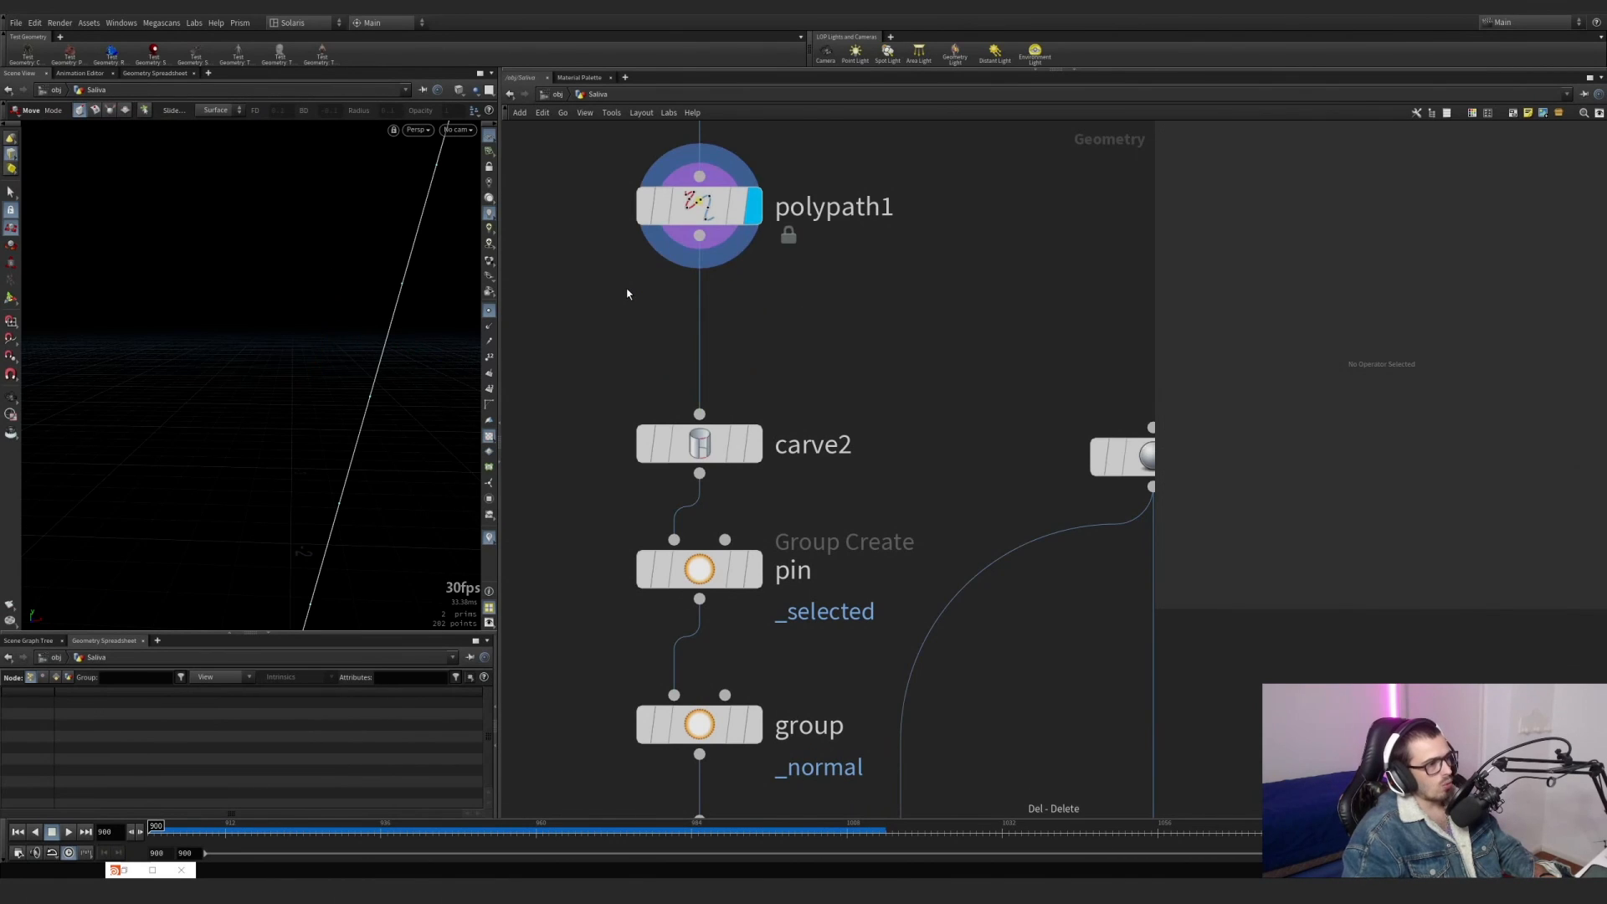
Try moving one edge of the line at carve2, and delete the edit node this inserts.
click(710, 433)
click(710, 433)
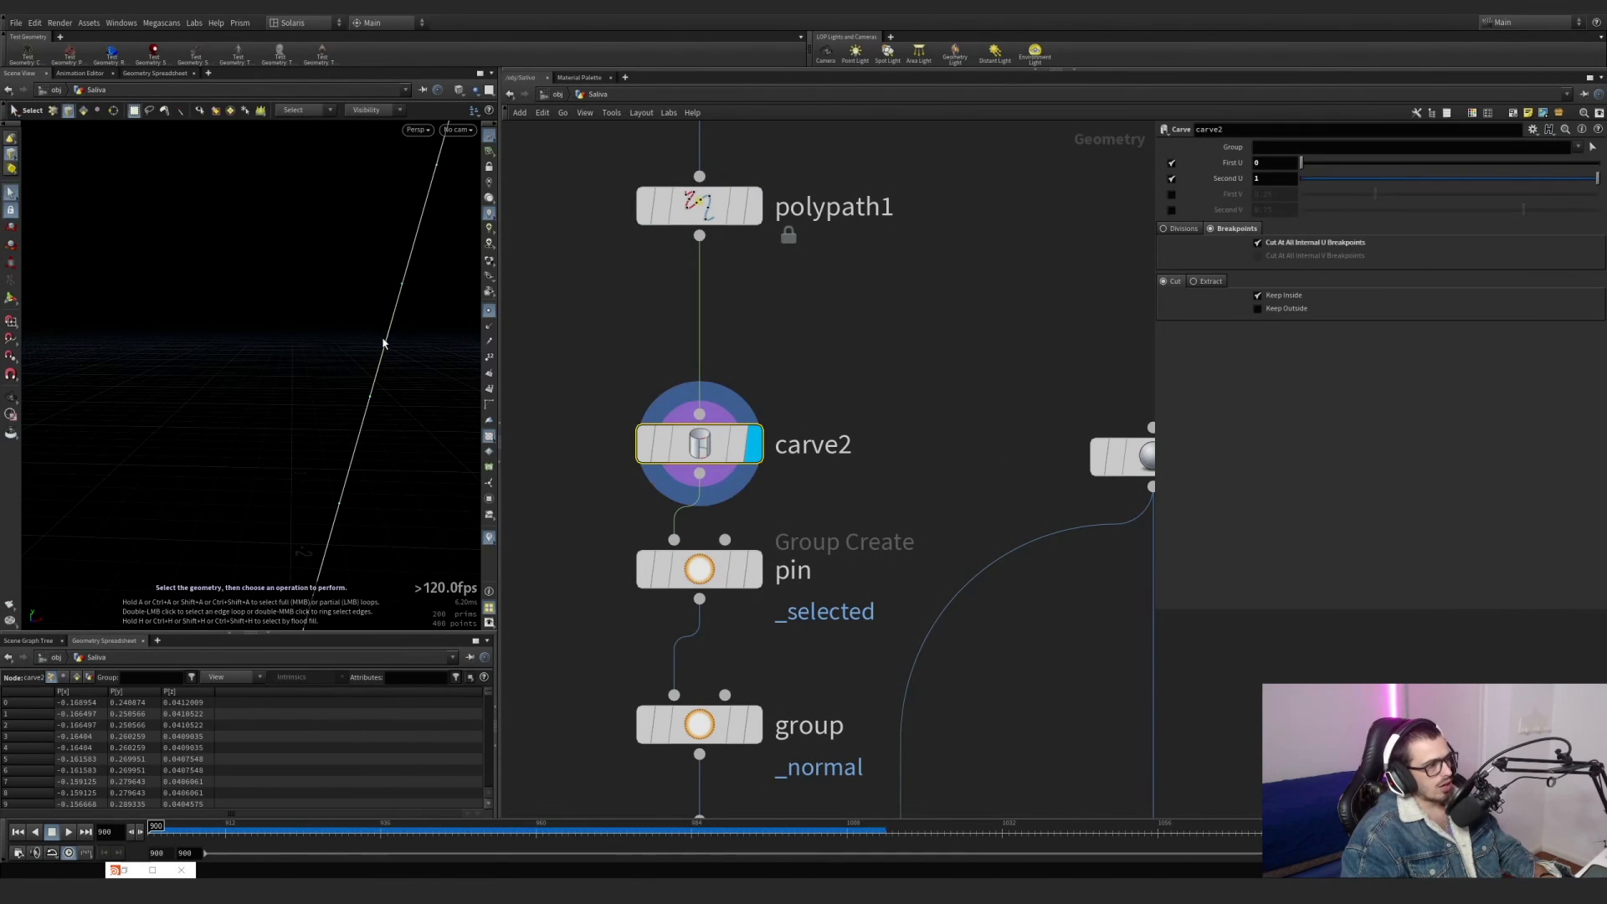
key(t)
drag(429, 344, 378, 343)
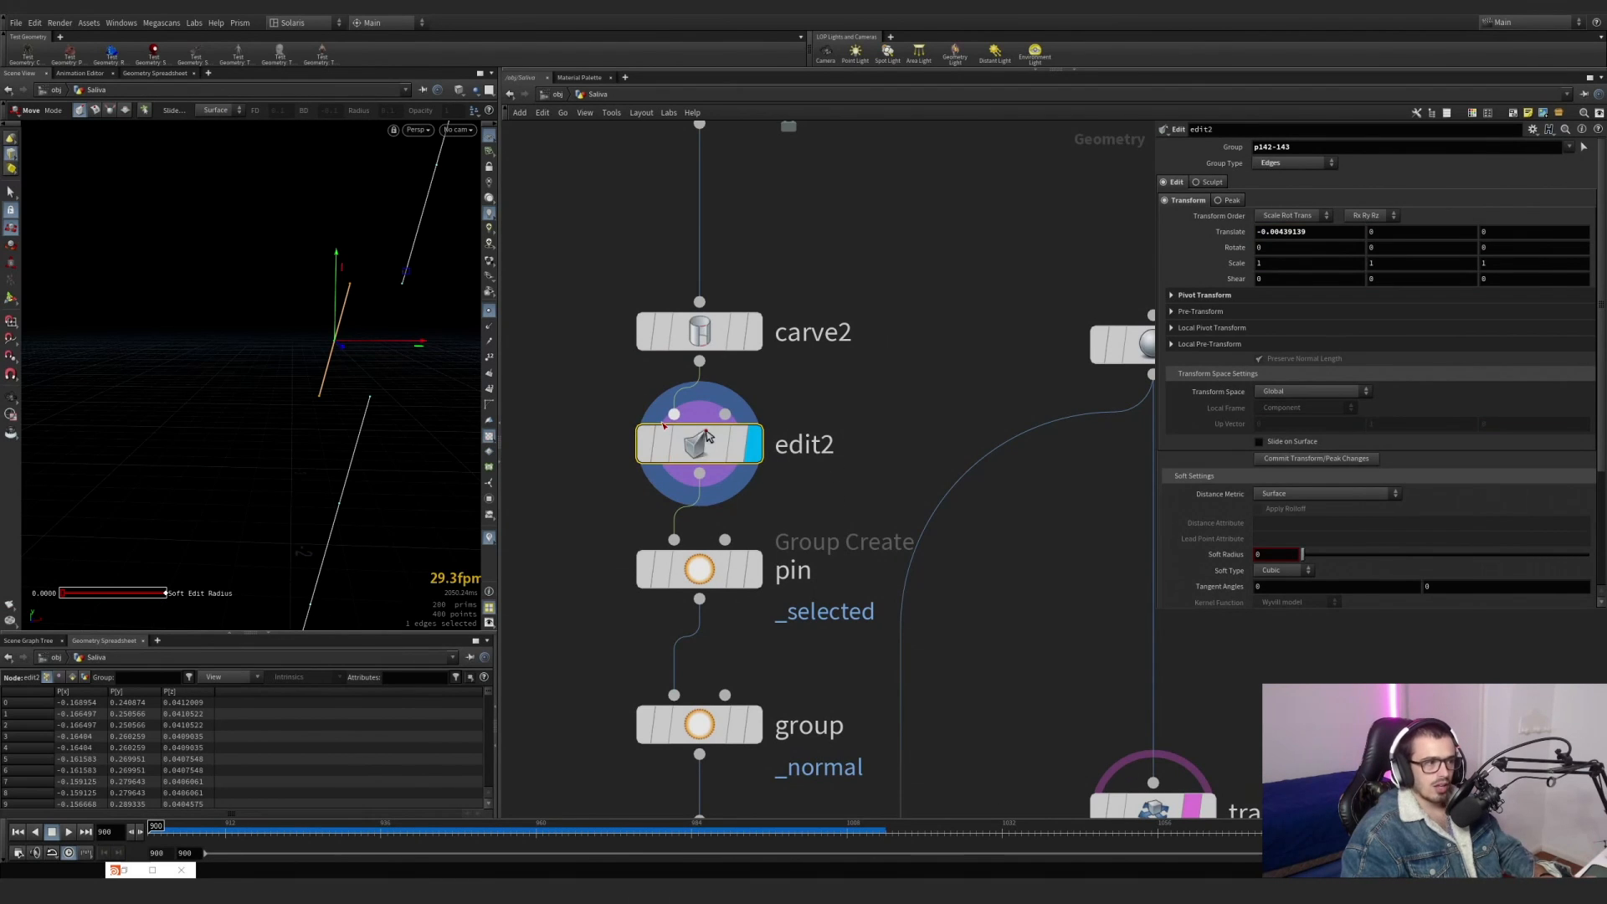
key(Delete)
Lay out the nodes of the line chain again to close the gap between polypath1 and carve2.
scroll(732, 409, down, 5)
drag(641, 690, 730, 233)
key(l)
click(832, 305)
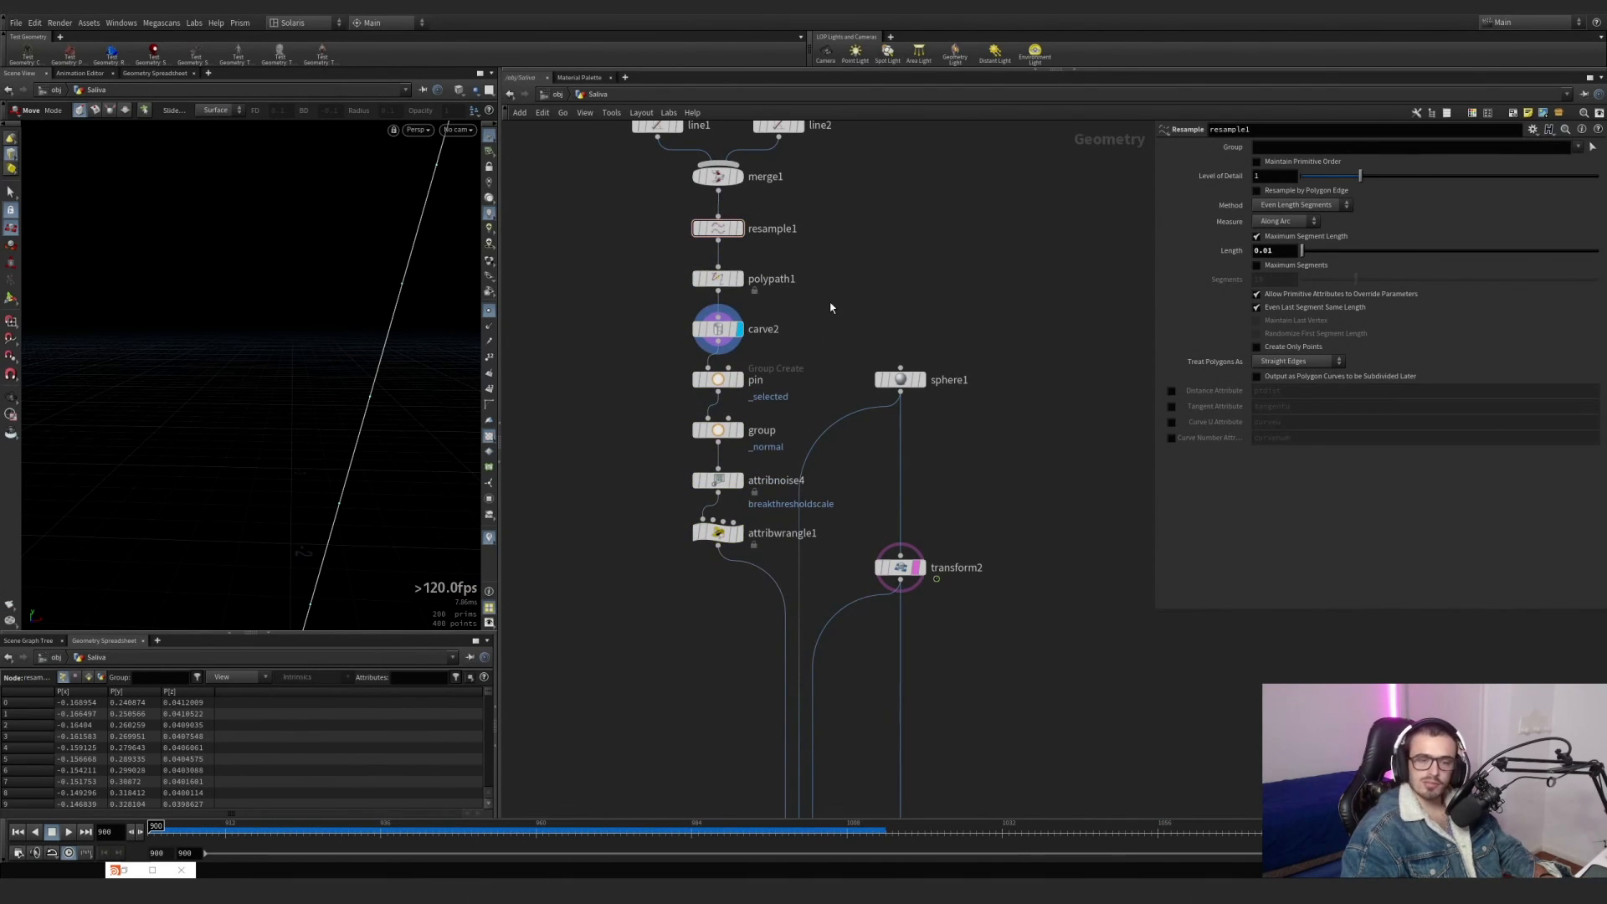
scroll(780, 384, up, 4)
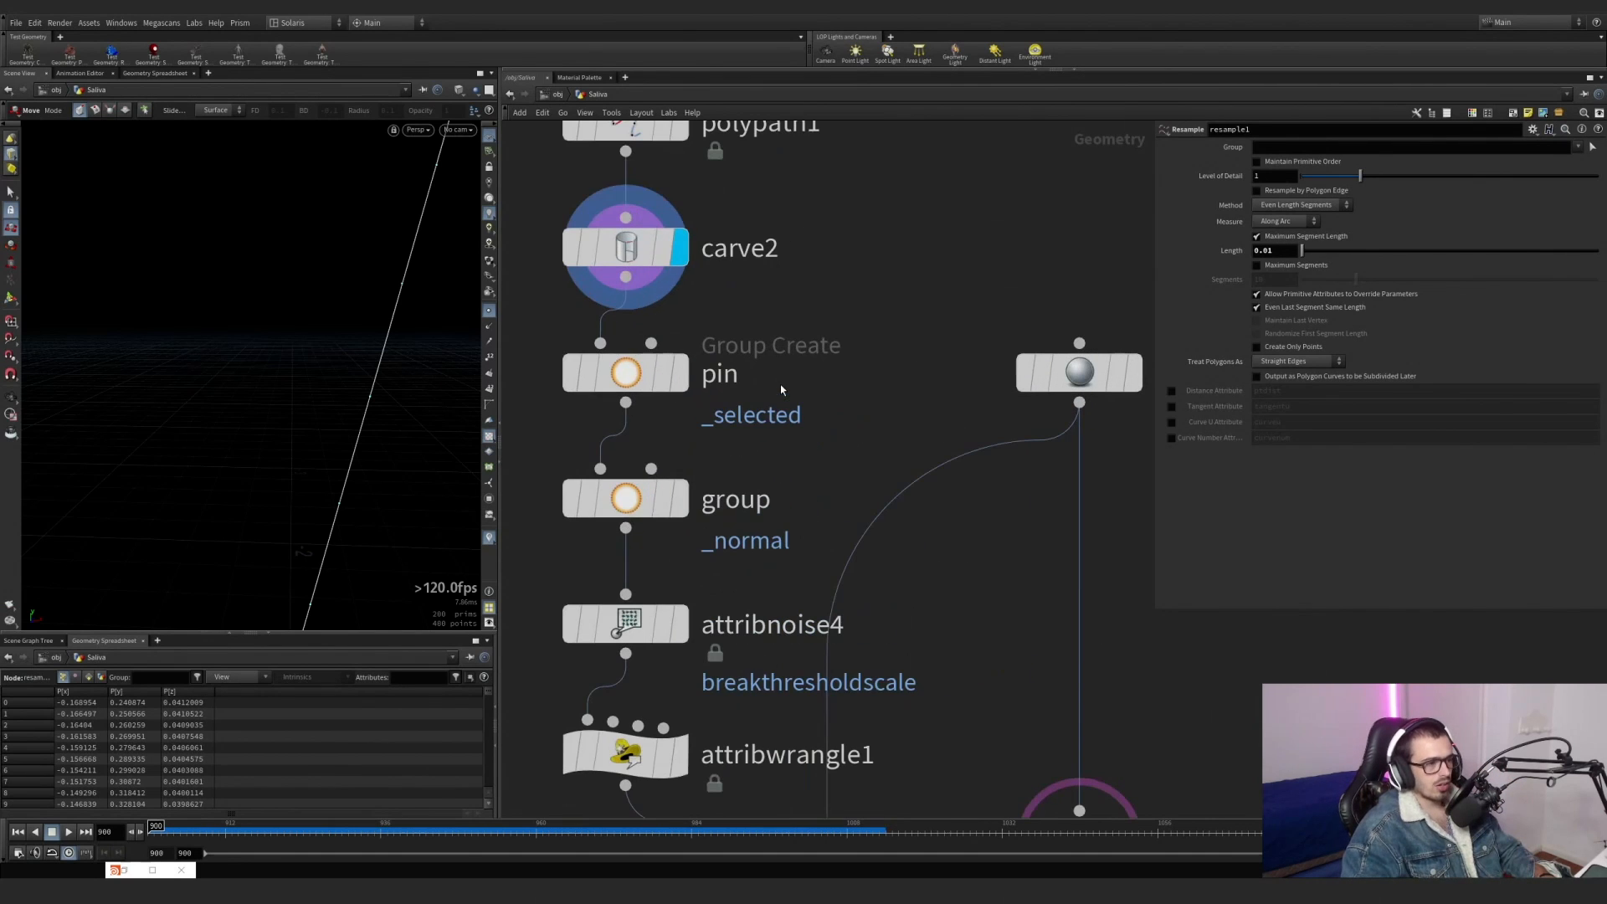
Display the pin group node and examine its _selected point group at the lines' ends near the sphere.
click(678, 373)
alt+middle_drag(208, 374, 150, 556)
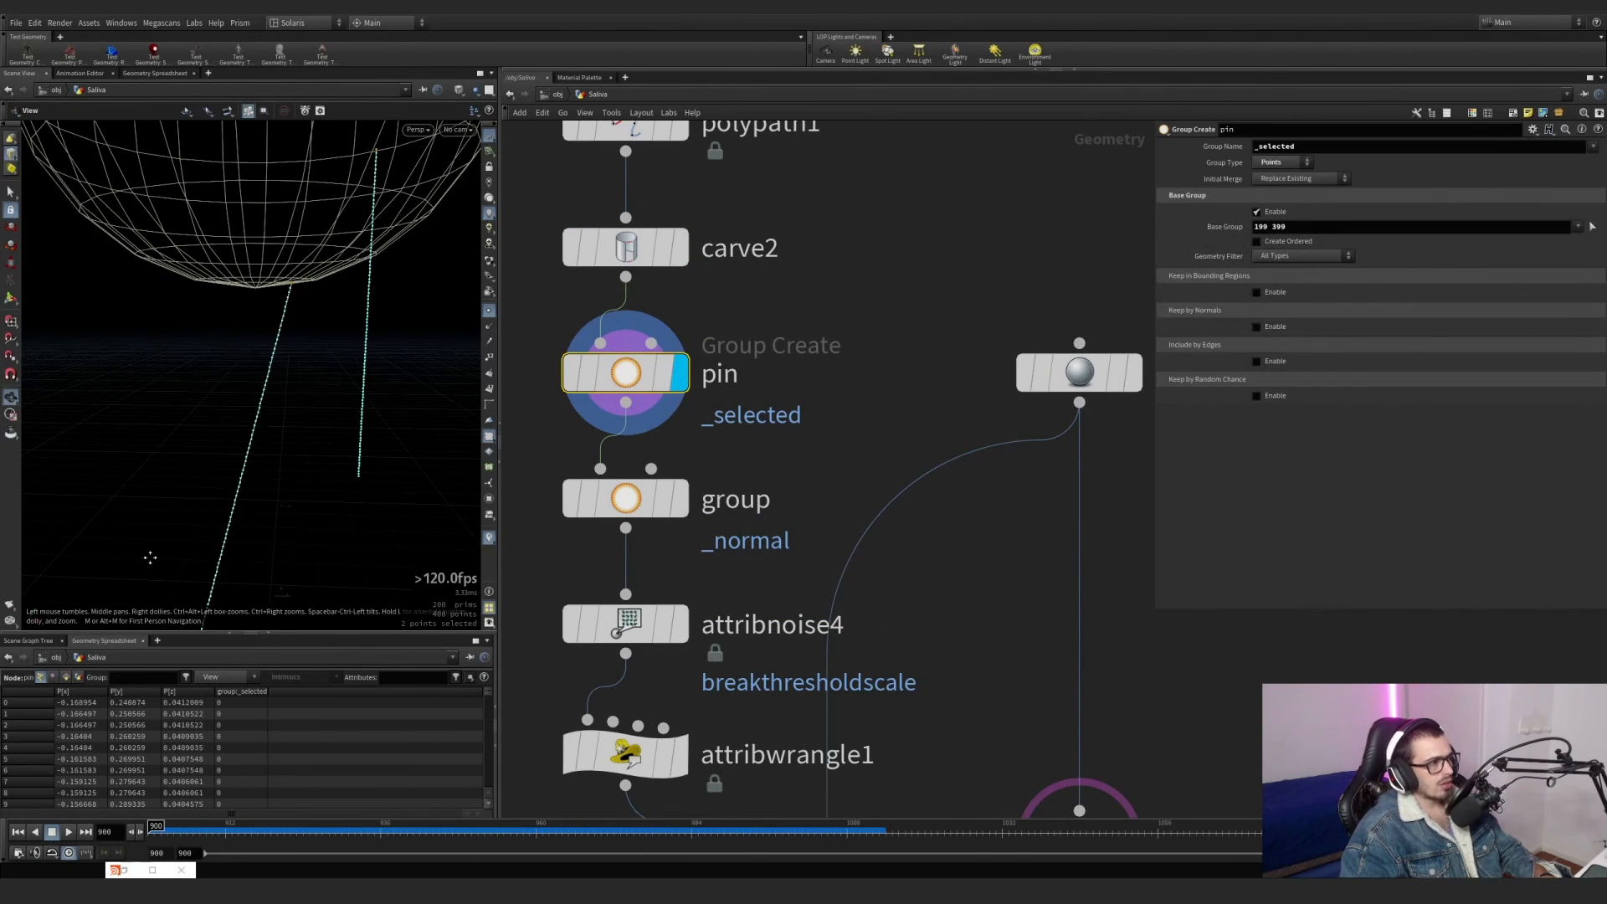
alt+middle_drag(339, 269, 304, 390)
alt+scroll(303, 390, up, 3)
key(s)
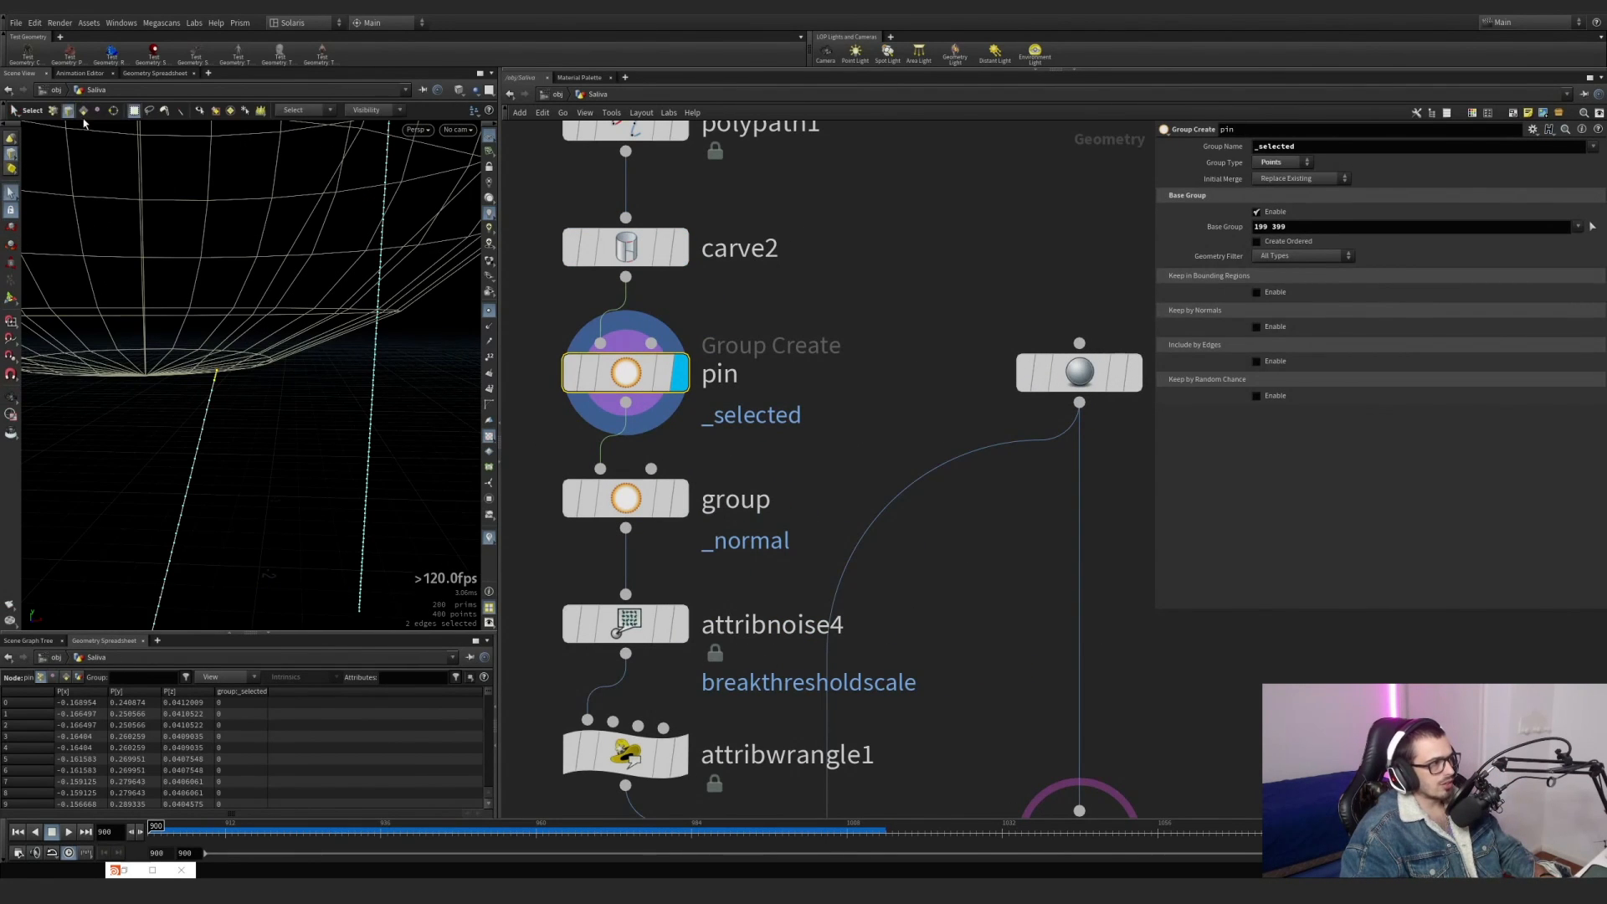
shift+click(201, 381)
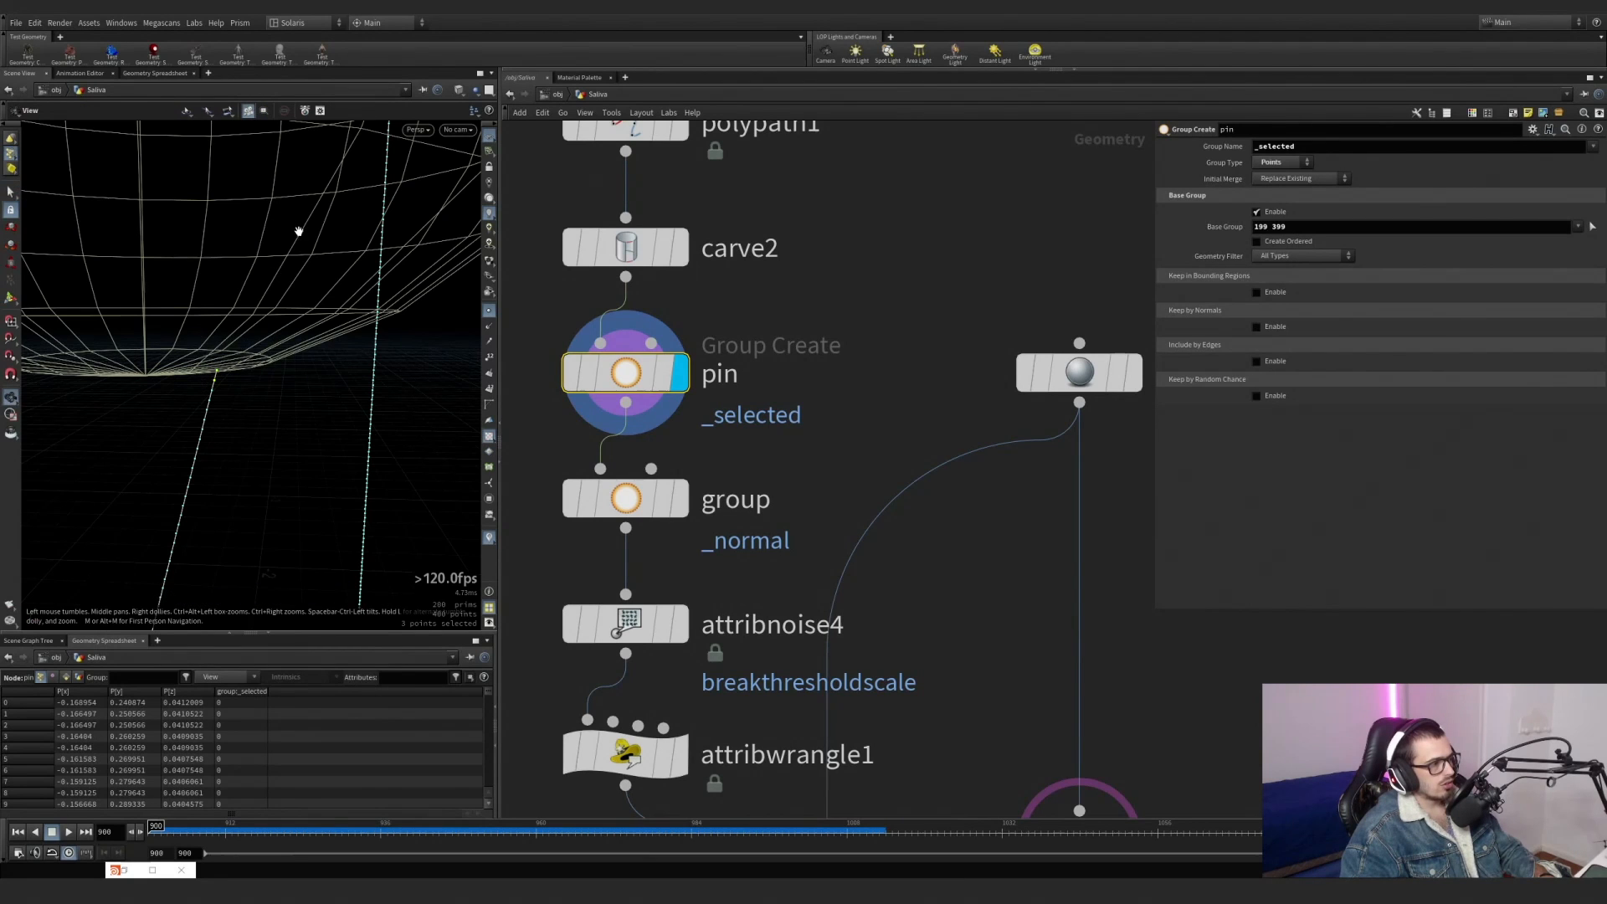
alt+middle_drag(299, 230, 253, 376)
drag(360, 144, 381, 160)
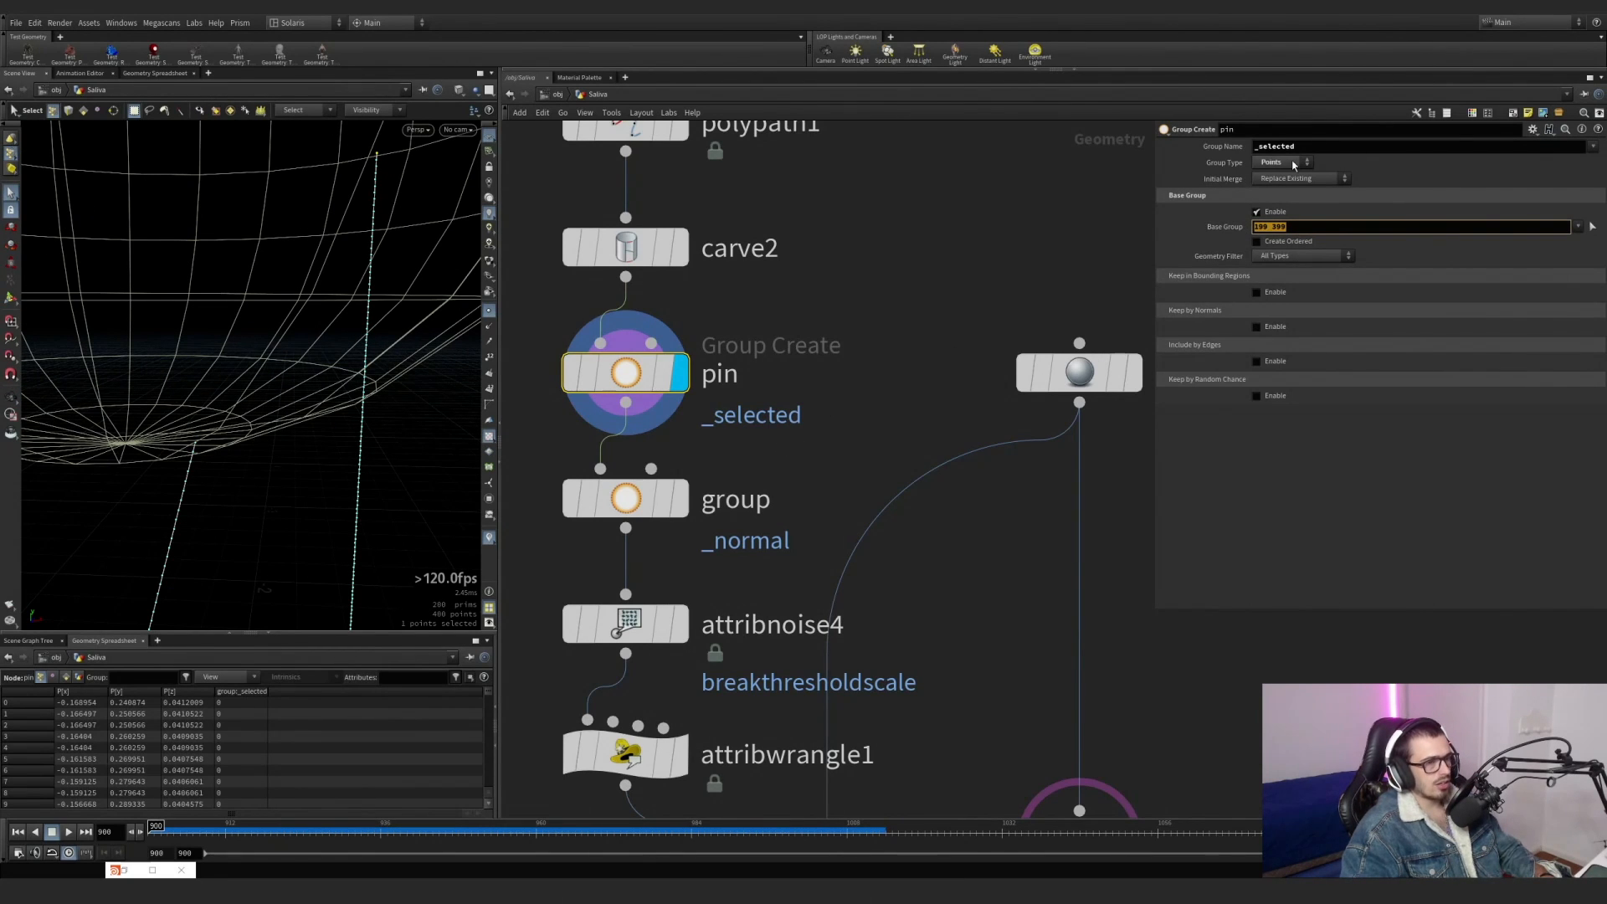
double_click(1264, 147)
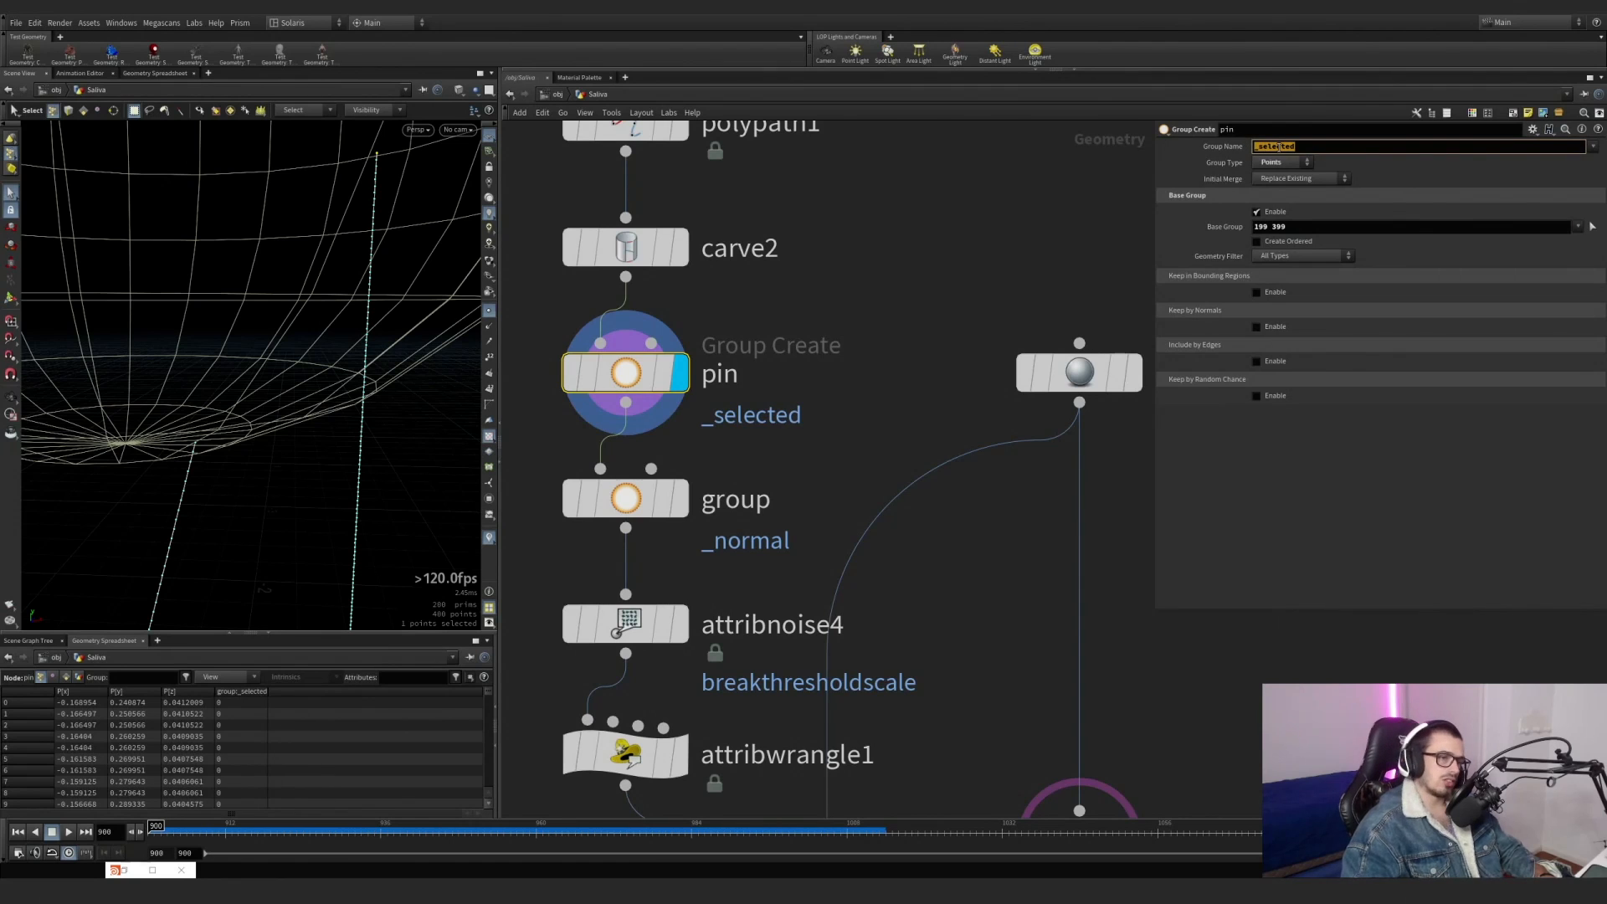
Display the group node and examine its _normal point group along both lines, toggling the point markers.
middle_drag(795, 413, 844, 305)
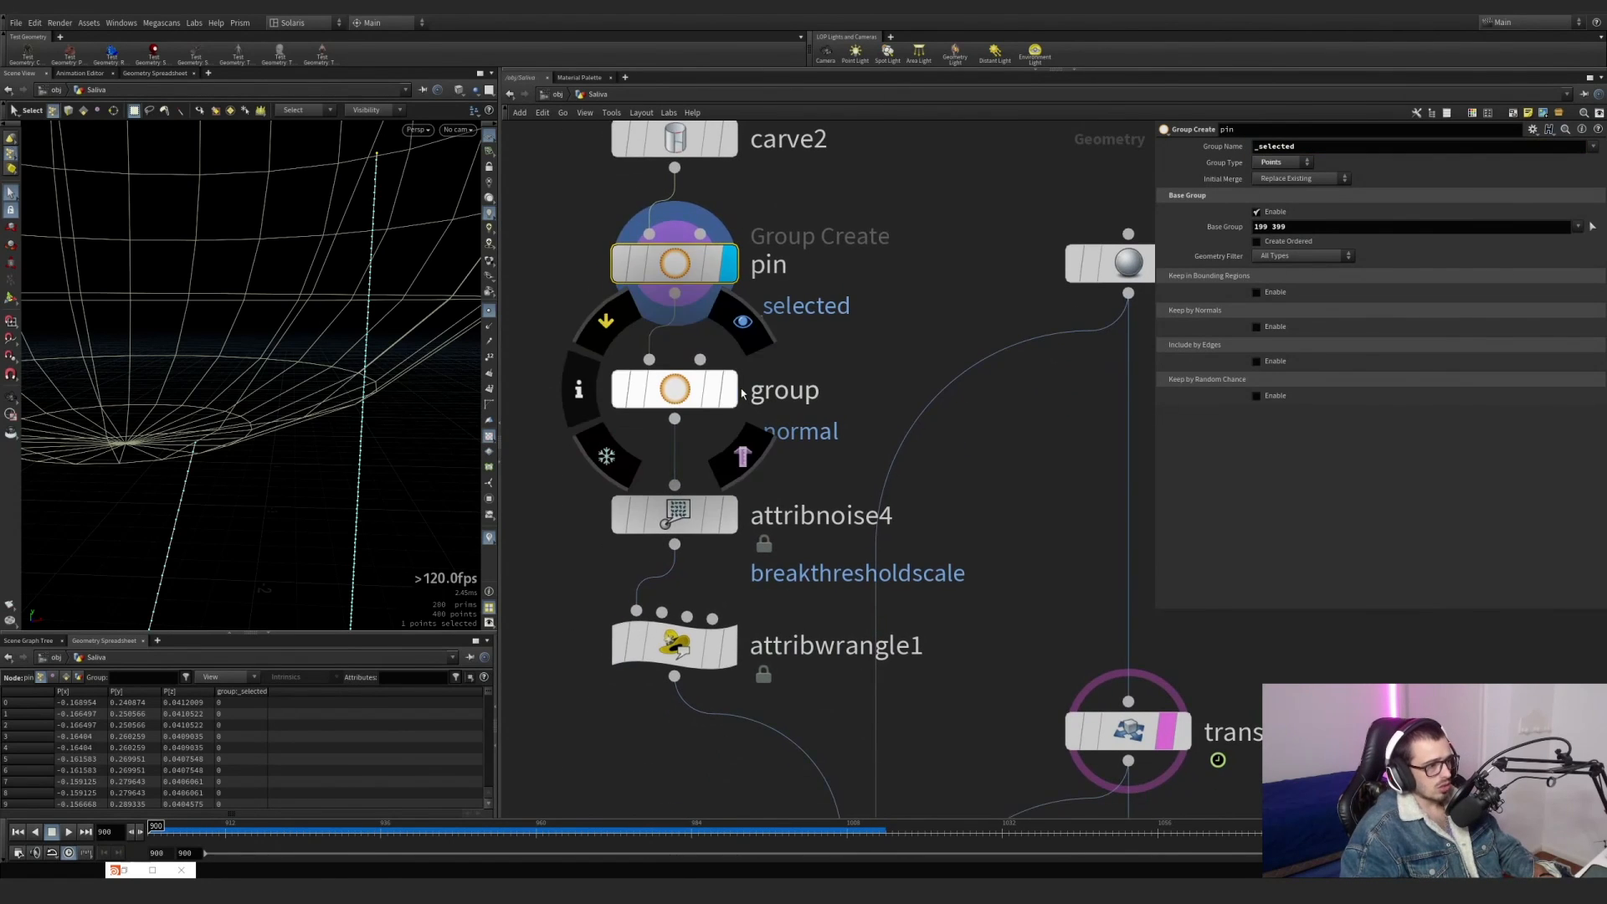
click(730, 389)
drag(815, 437, 701, 378)
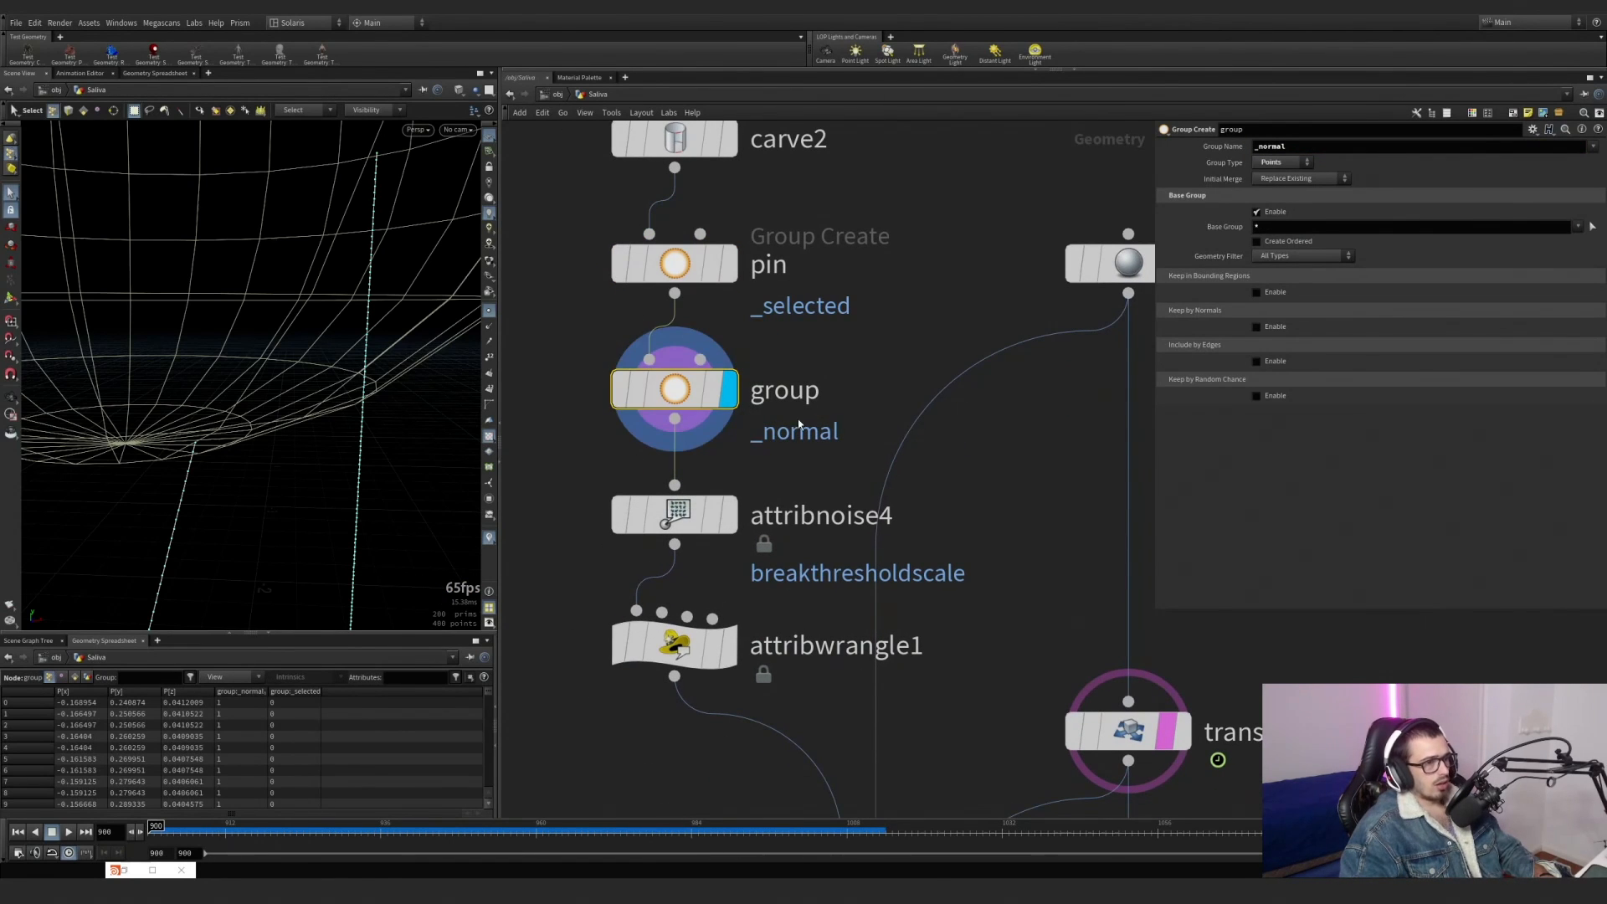
alt+scroll(306, 370, down, 4)
click(488, 312)
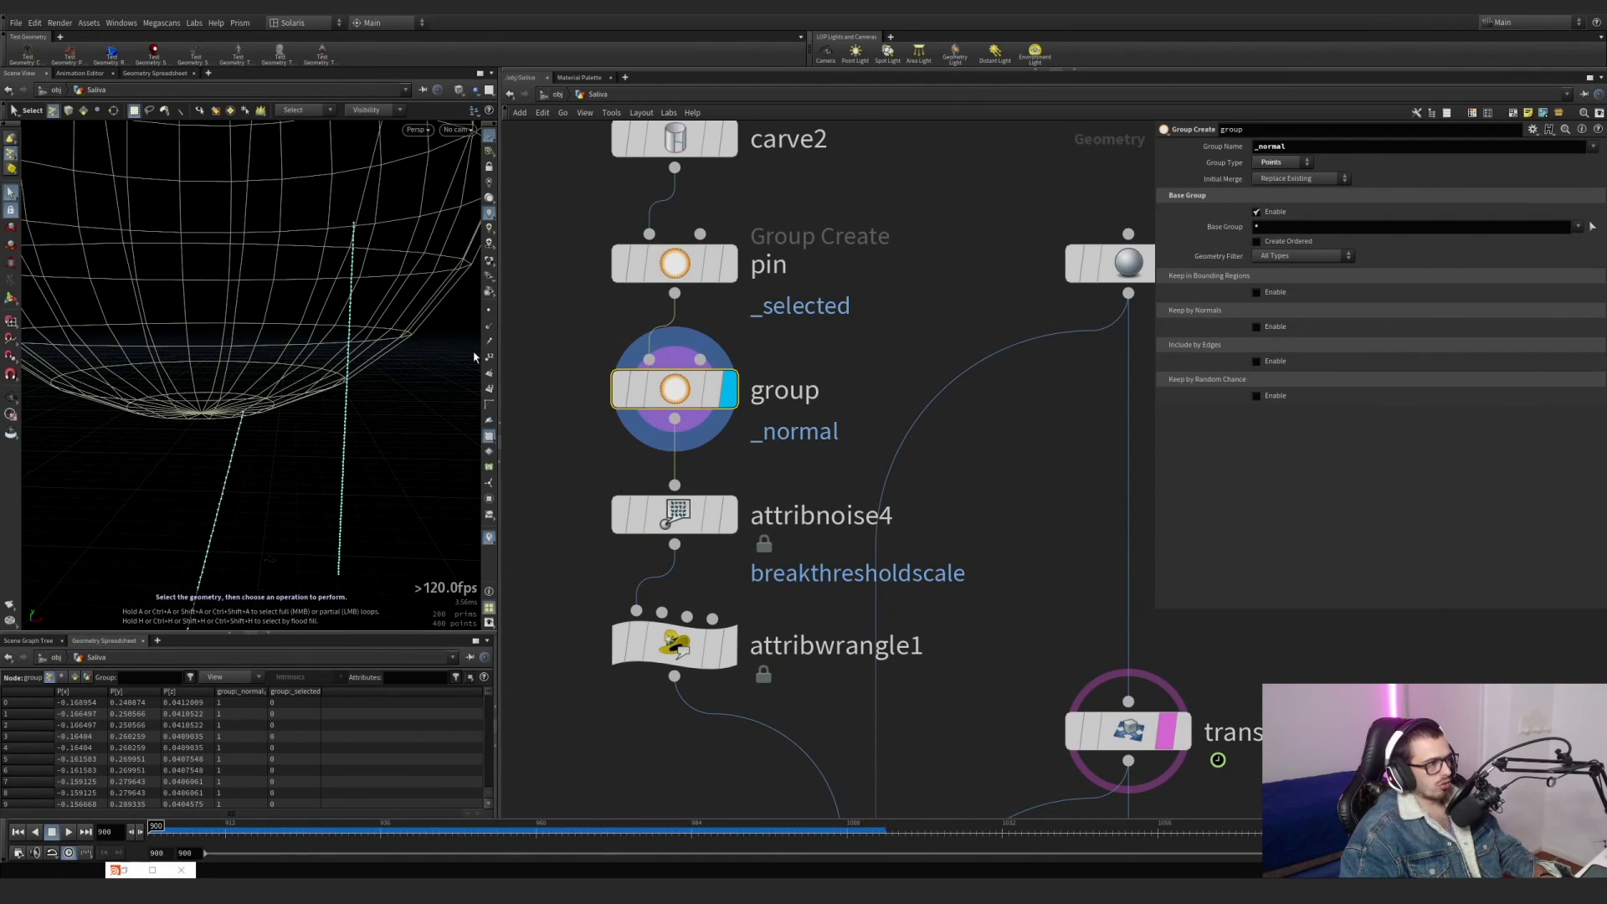
drag(796, 438, 583, 341)
alt+drag(312, 293, 302, 254)
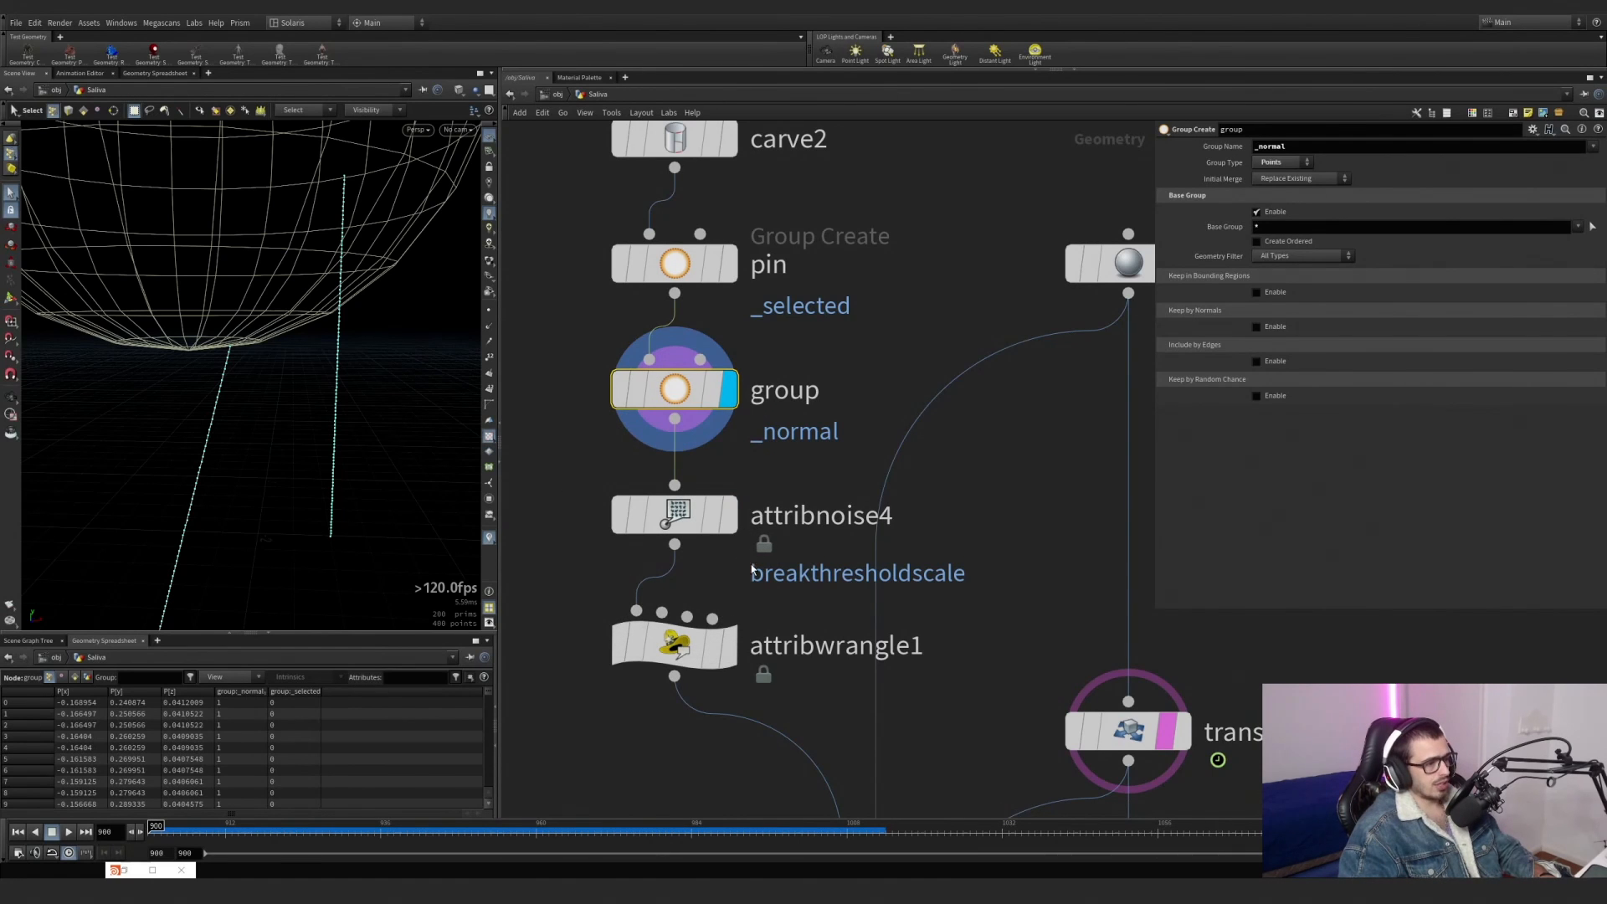
Display attribnoise4, view the breakthresholdscale variation along the lines, and check the node's info.
middle_drag(751, 570, 763, 509)
click(741, 455)
click(688, 453)
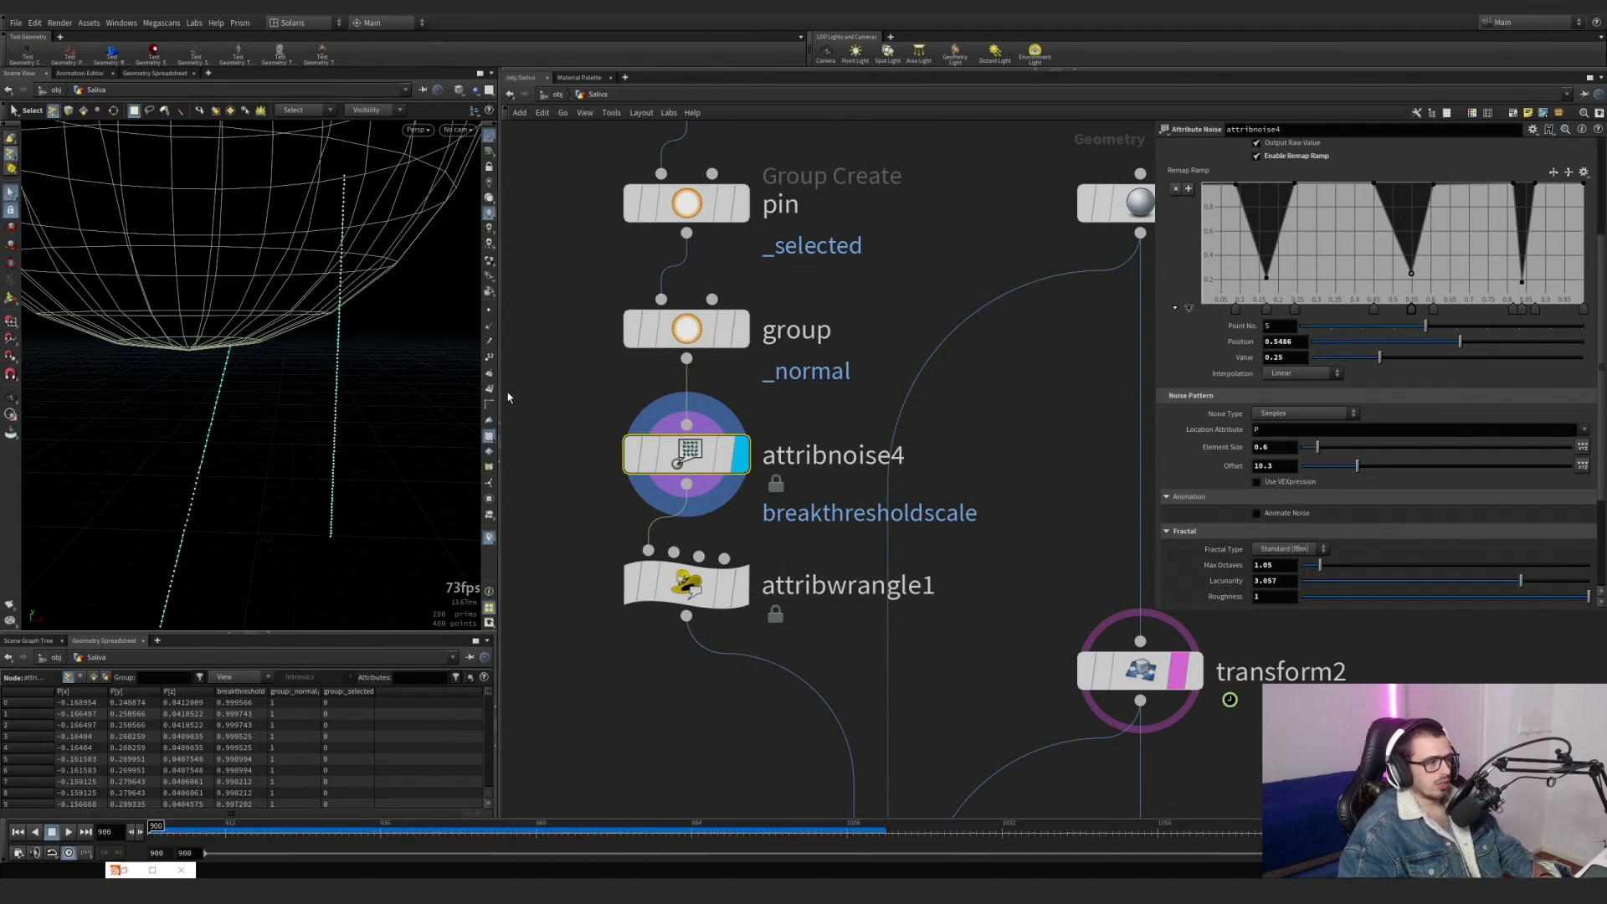
key(Escape)
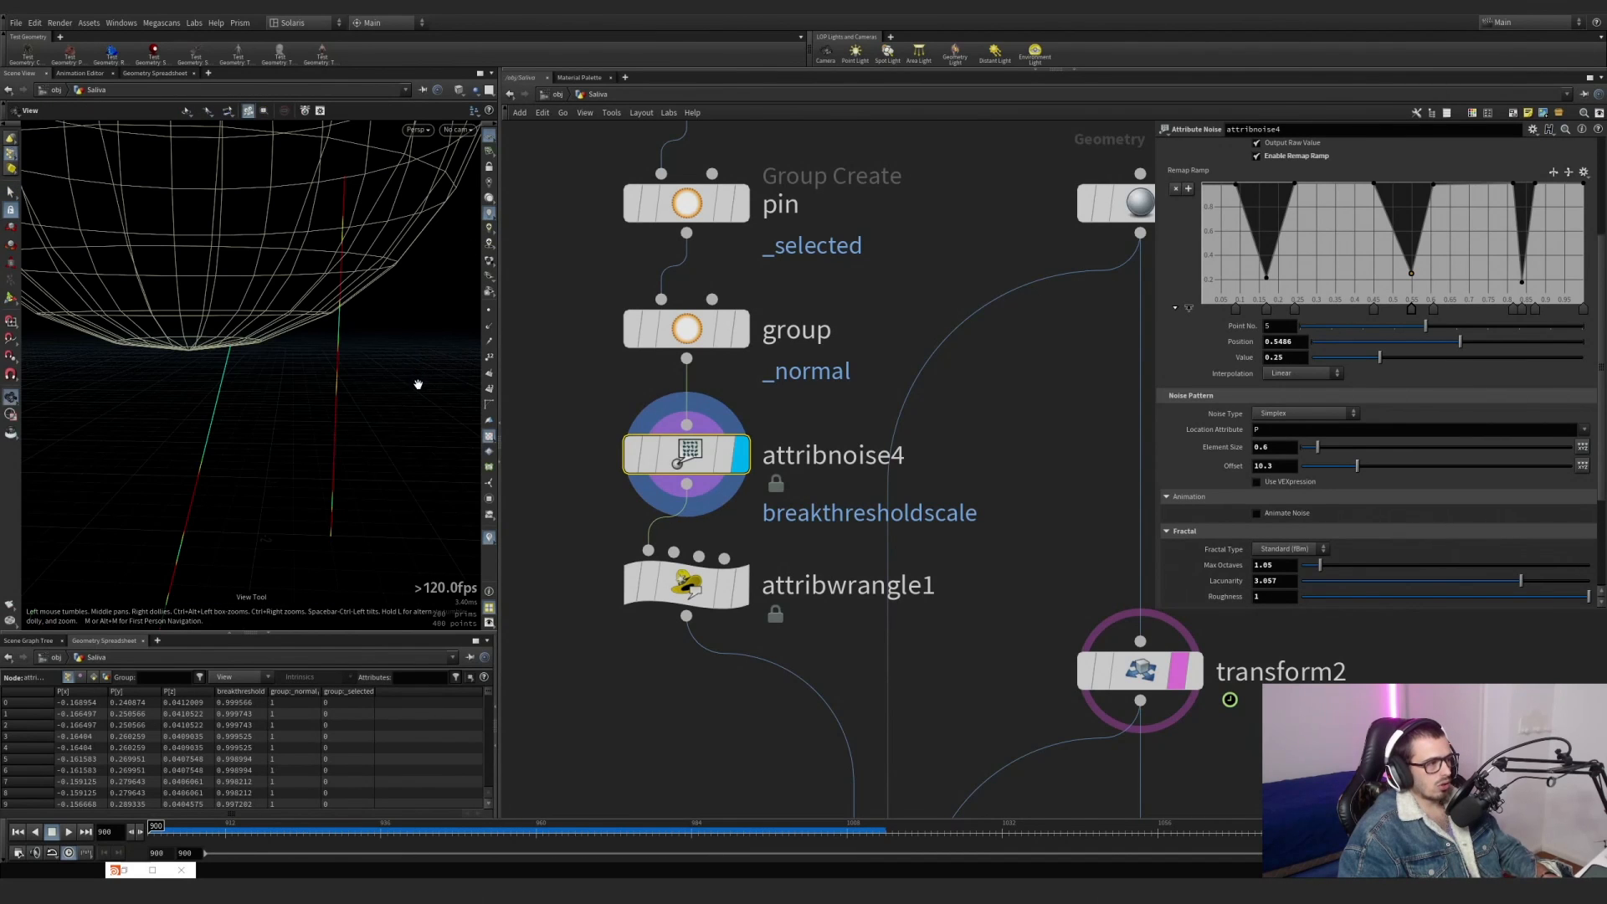
drag(419, 384, 293, 469)
middle_click(685, 461)
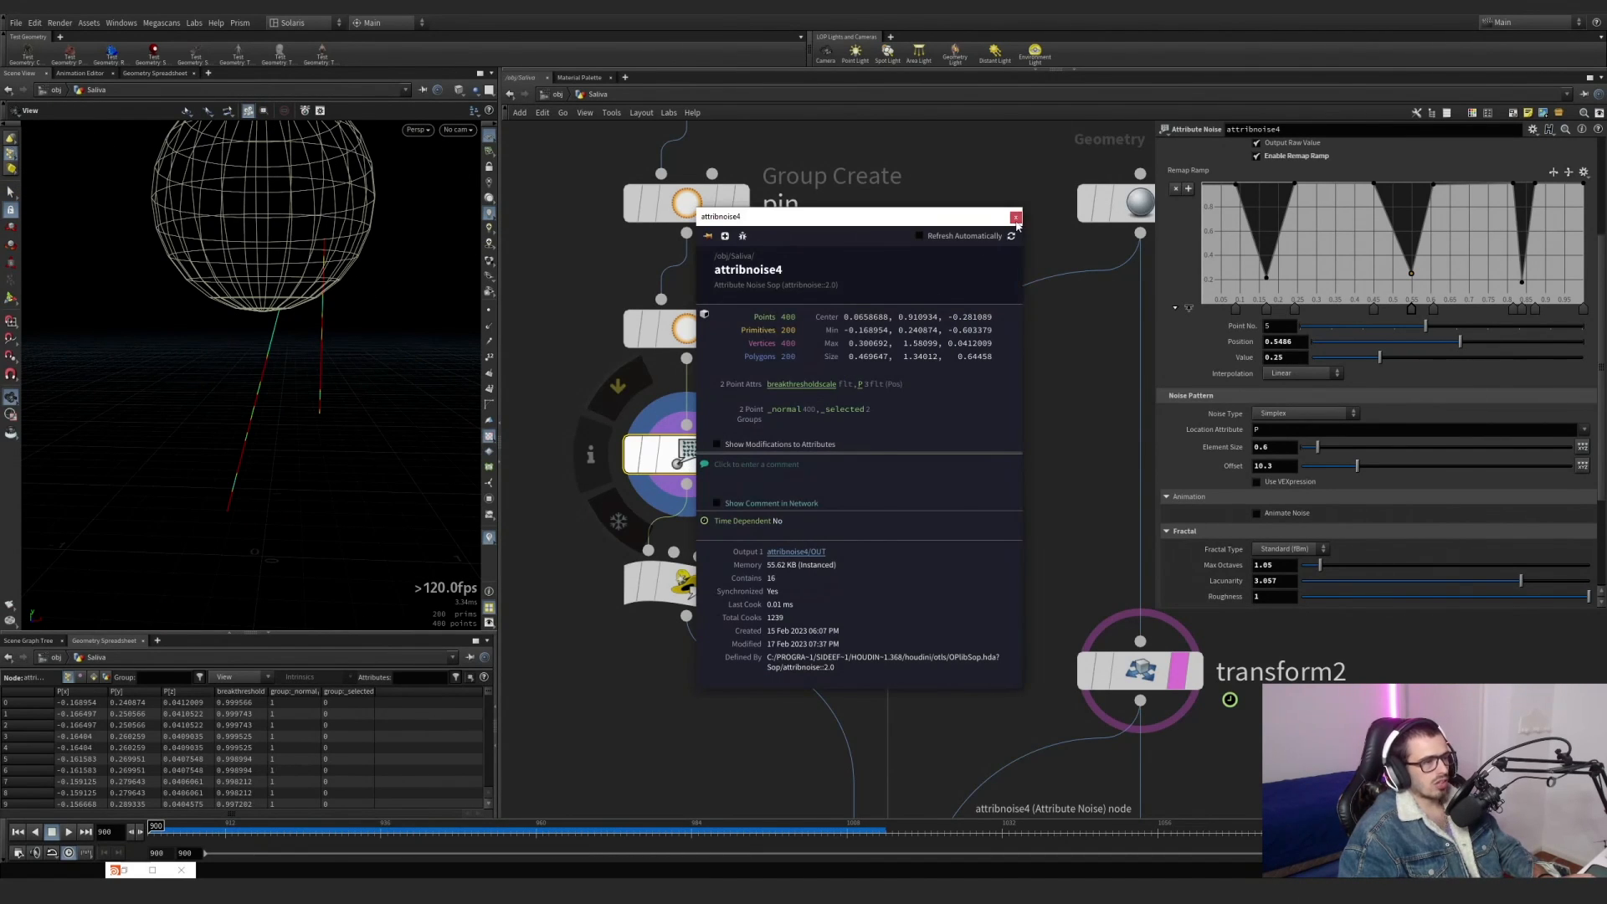
click(1015, 218)
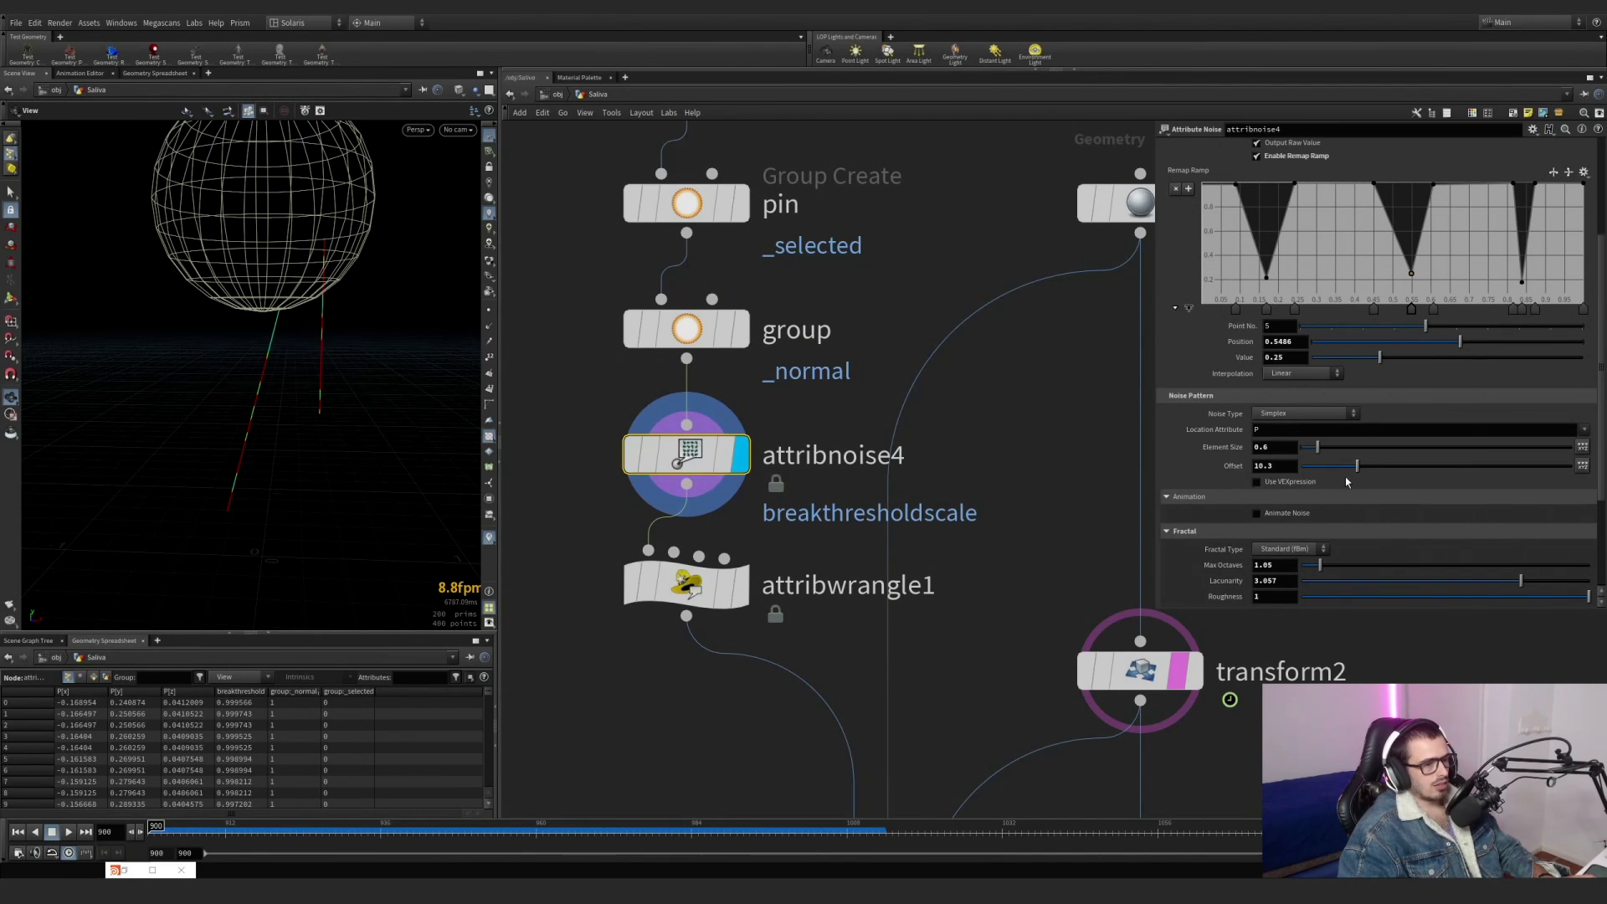
Try a higher noise offset on attribnoise4 and undo the change.
drag(1358, 467, 1447, 468)
key(ctrl+z)
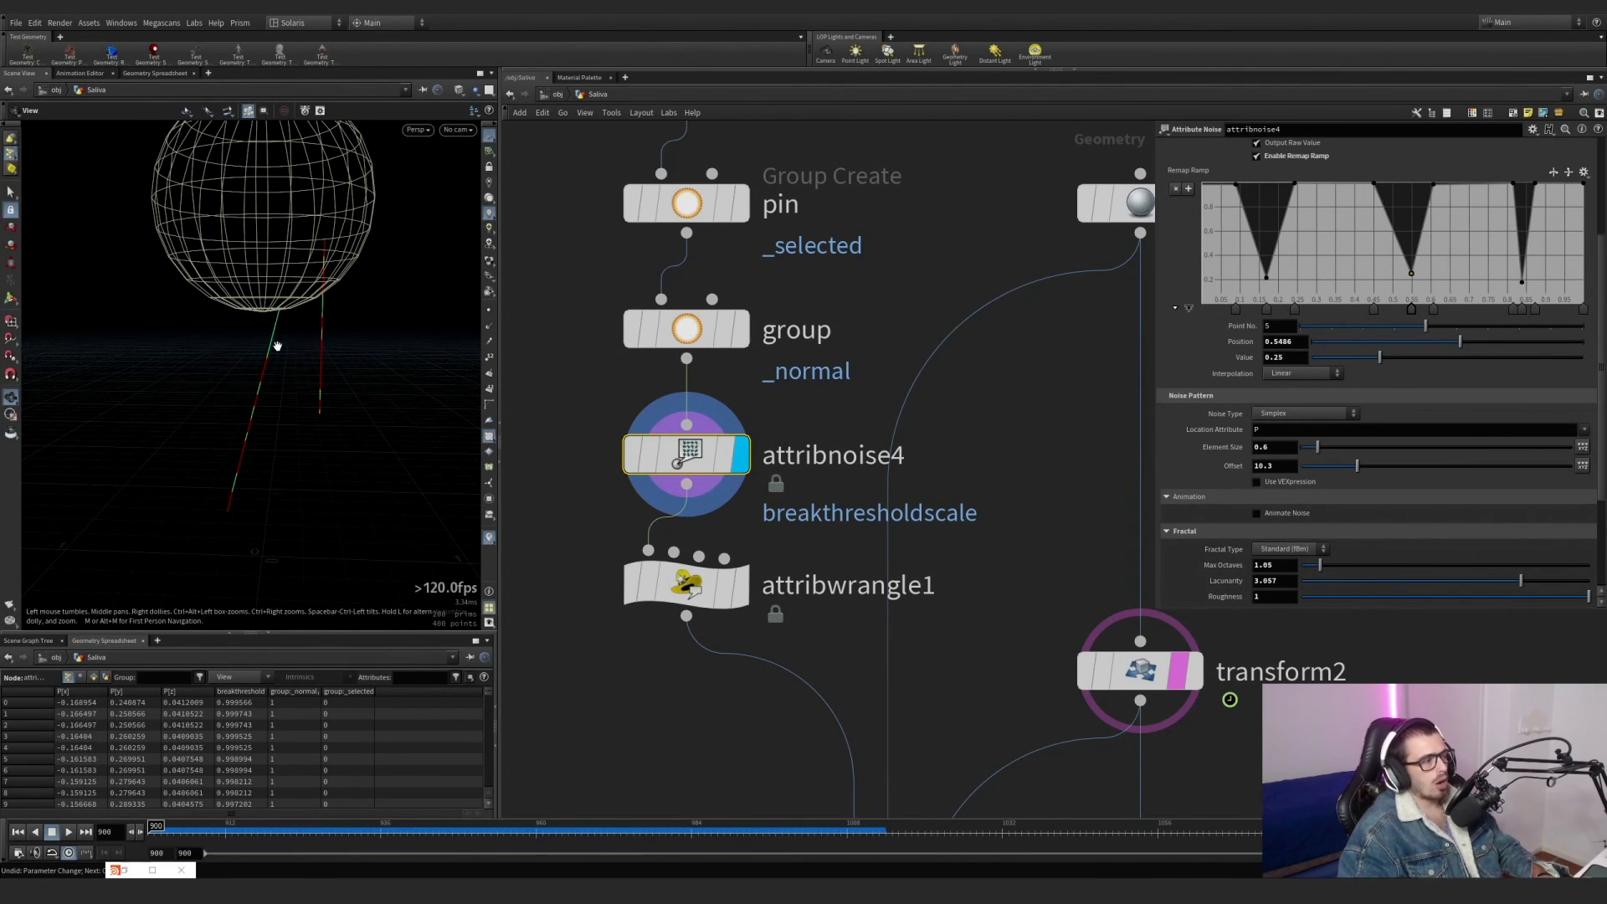
Display attribwrangle1 and read its expression that multiplies the breakthresholdscale attribute.
click(740, 585)
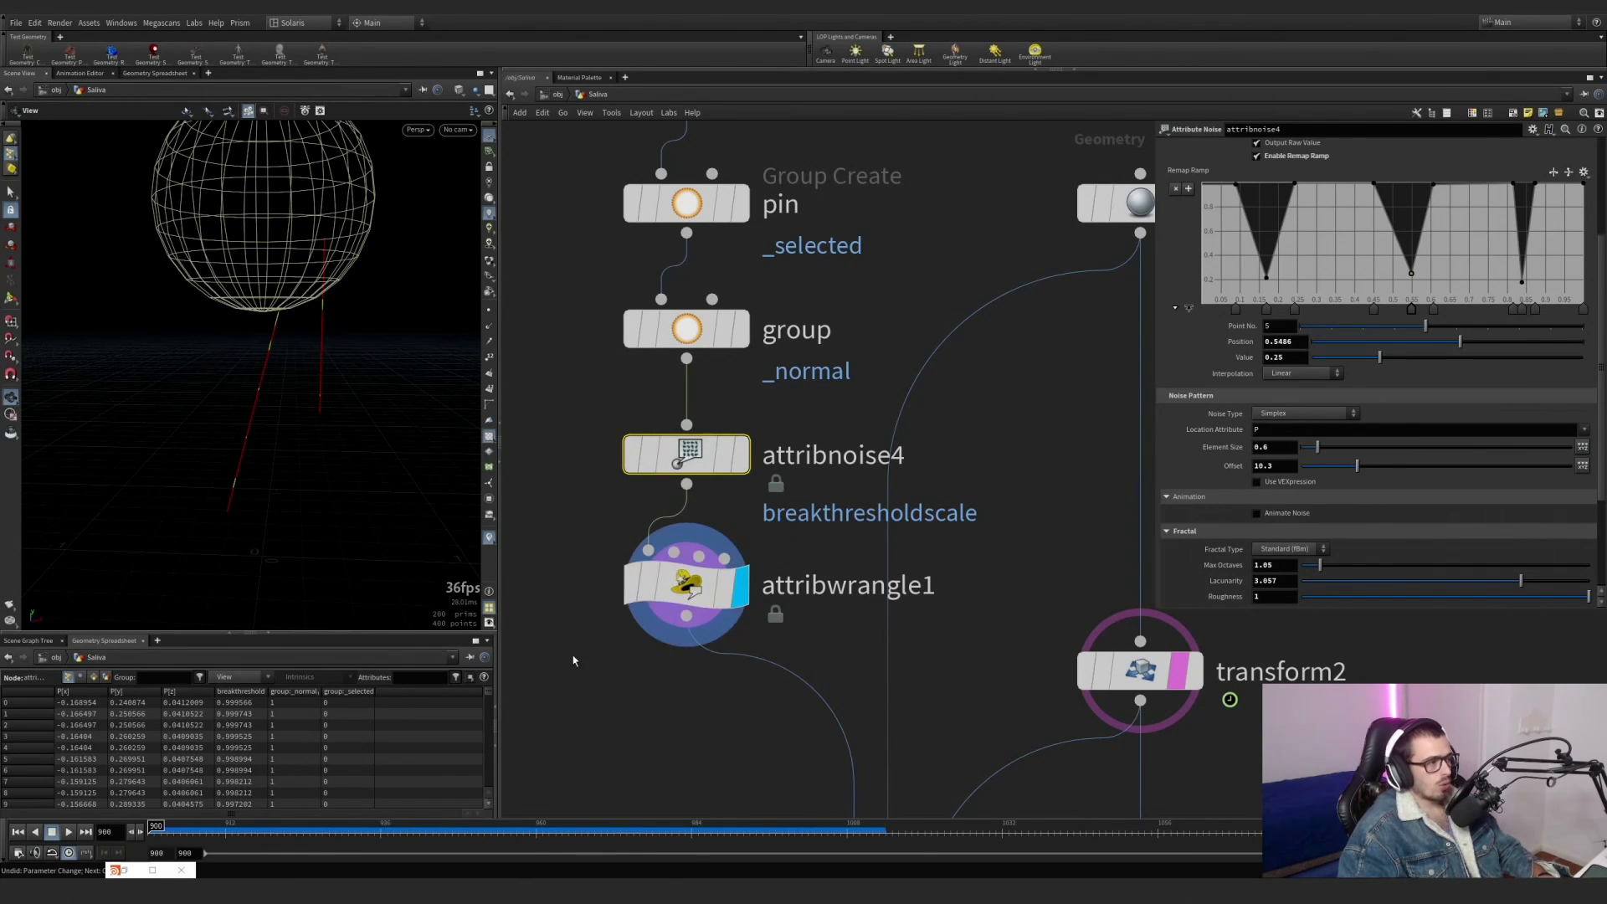
drag(532, 687, 755, 550)
drag(1317, 231, 1194, 235)
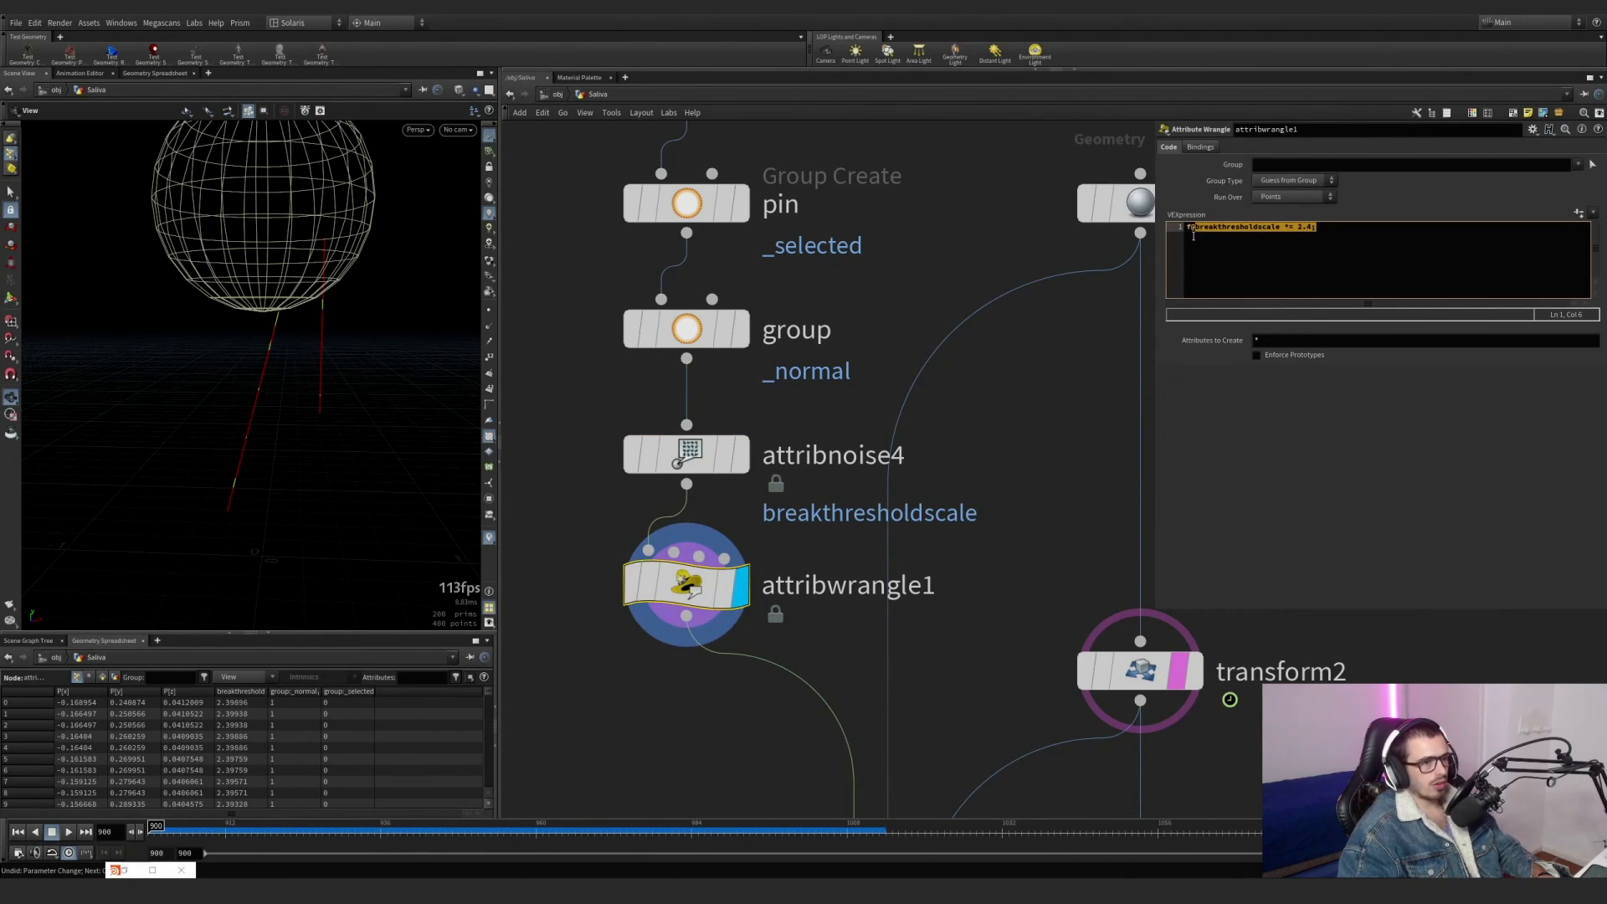
Display pointdeform2 and examine its _selected group setting.
scroll(1040, 405, down, 8)
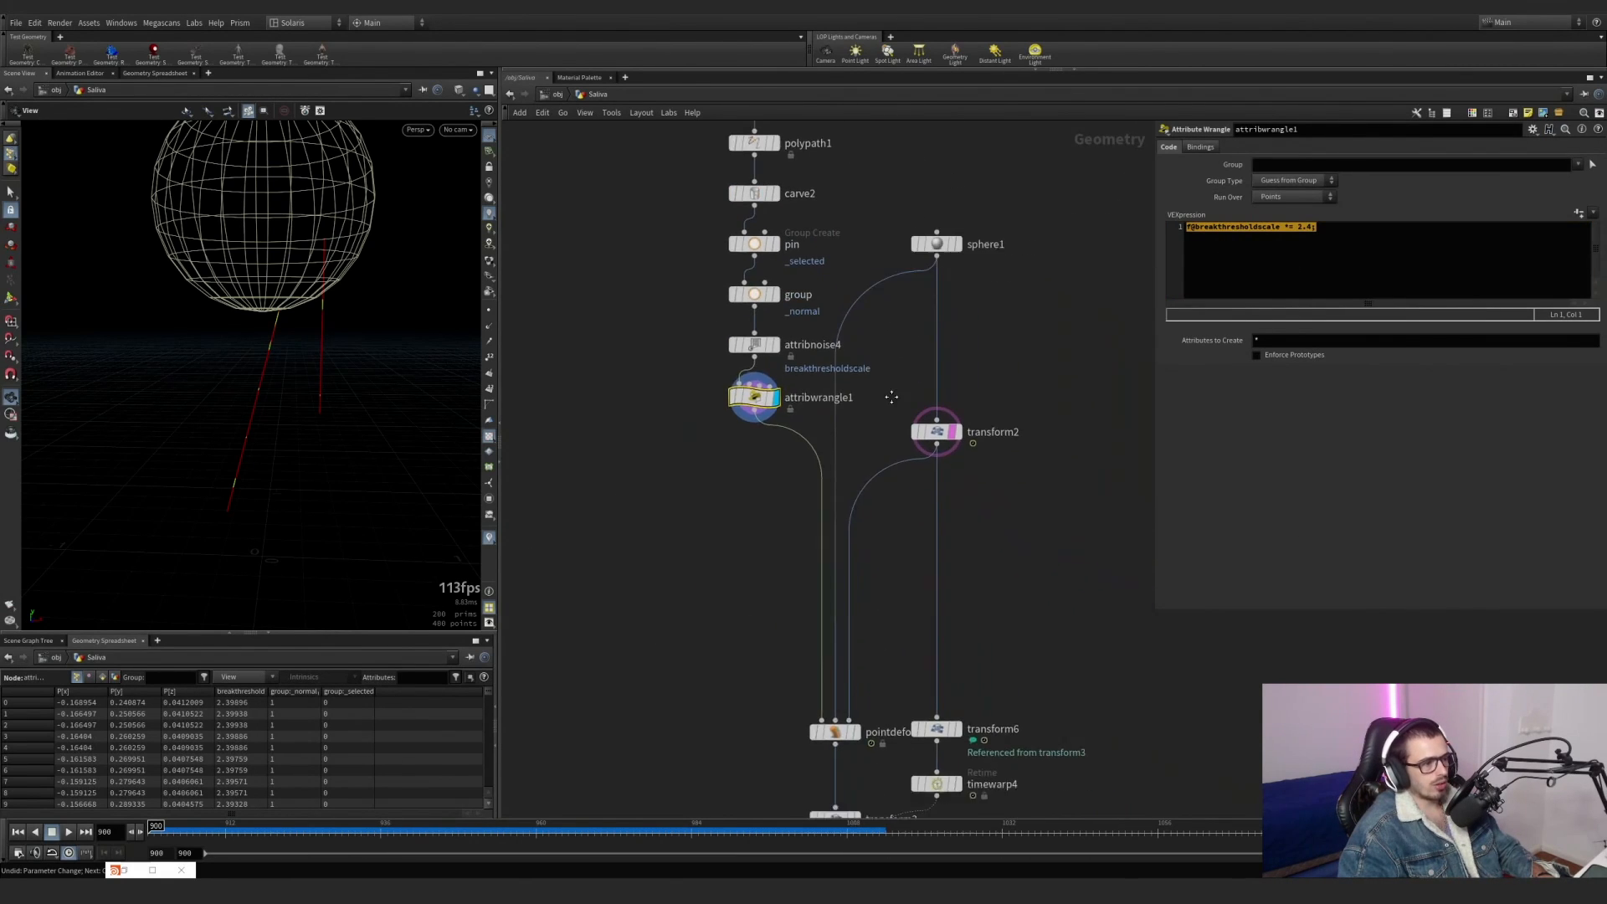
click(824, 656)
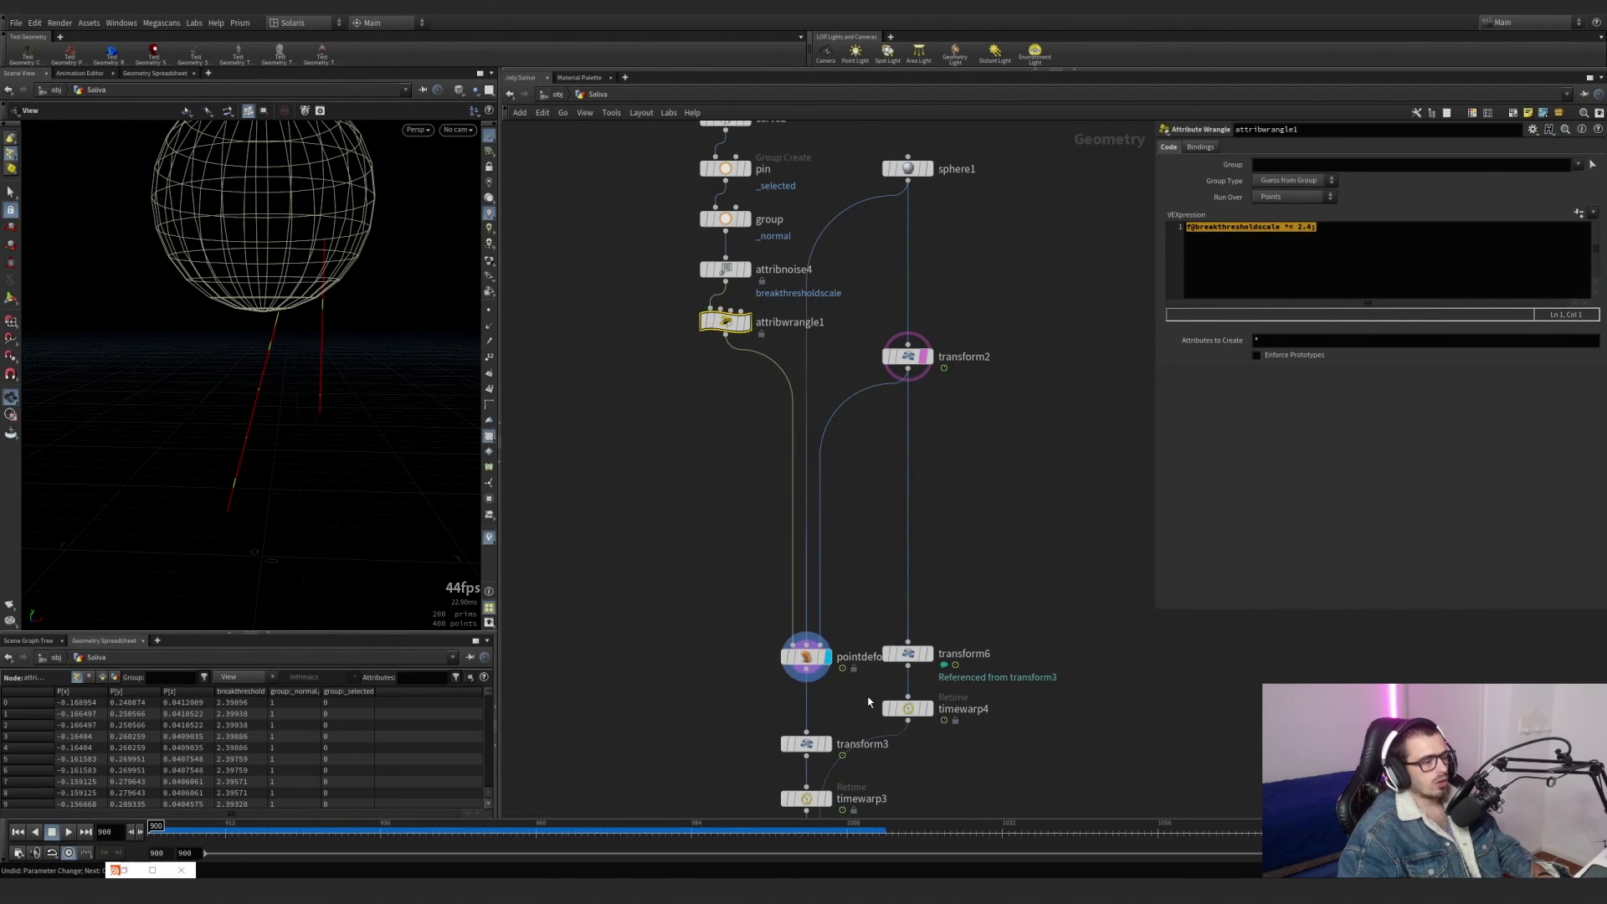
click(804, 656)
drag(1312, 148, 1221, 144)
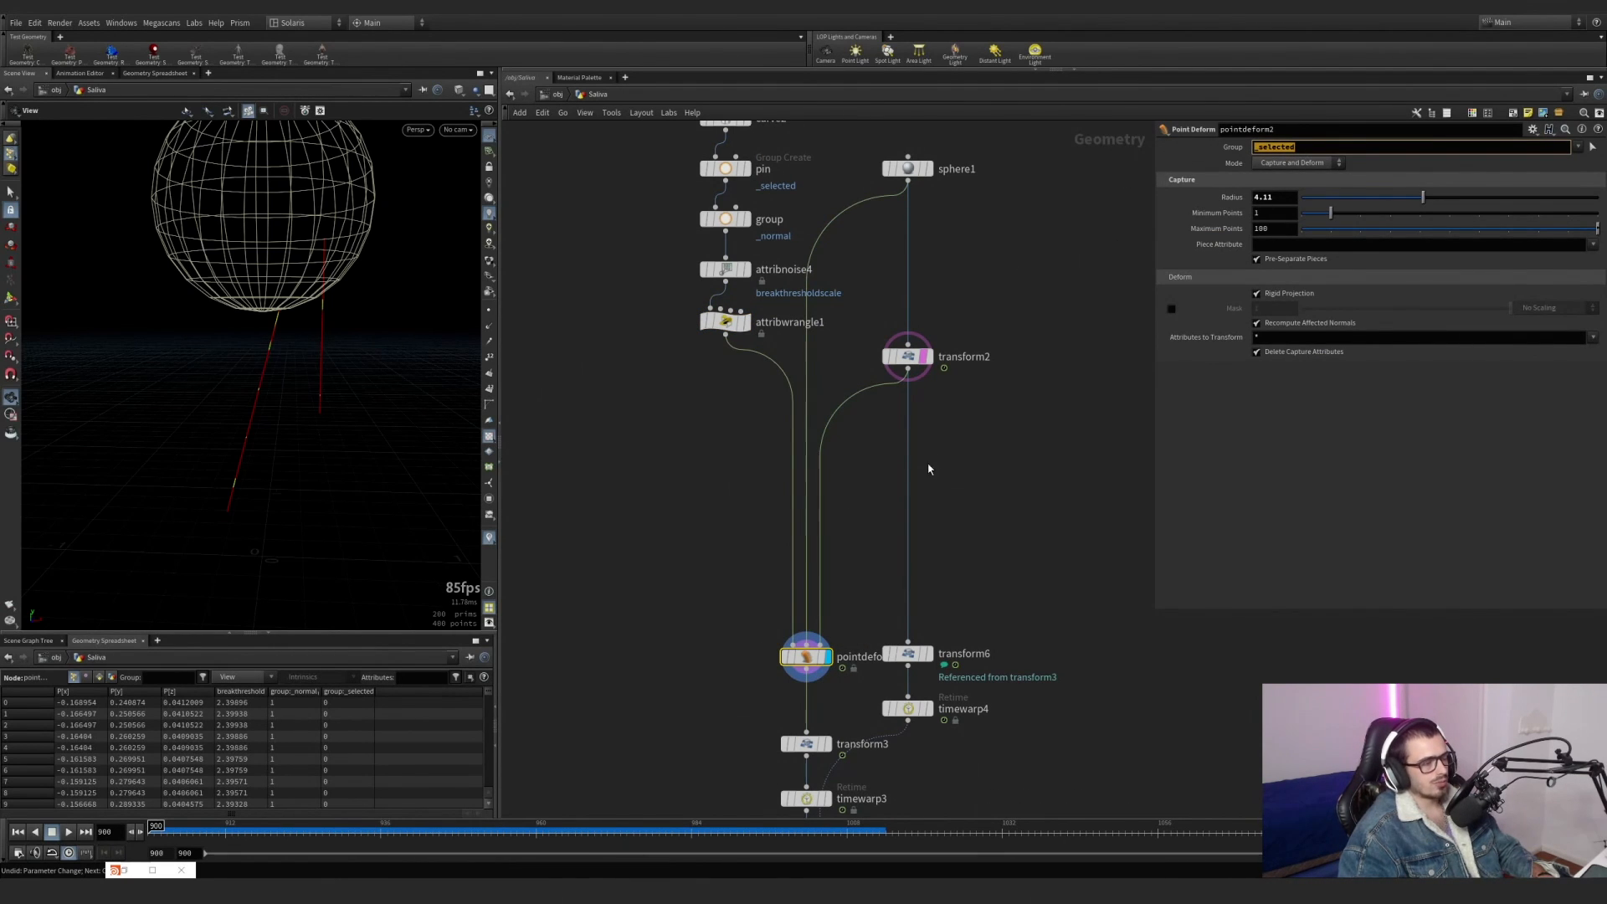
Display sphere1 and the animated transform2 sphere, and return to the deformed lines of pointdeform2.
click(895, 191)
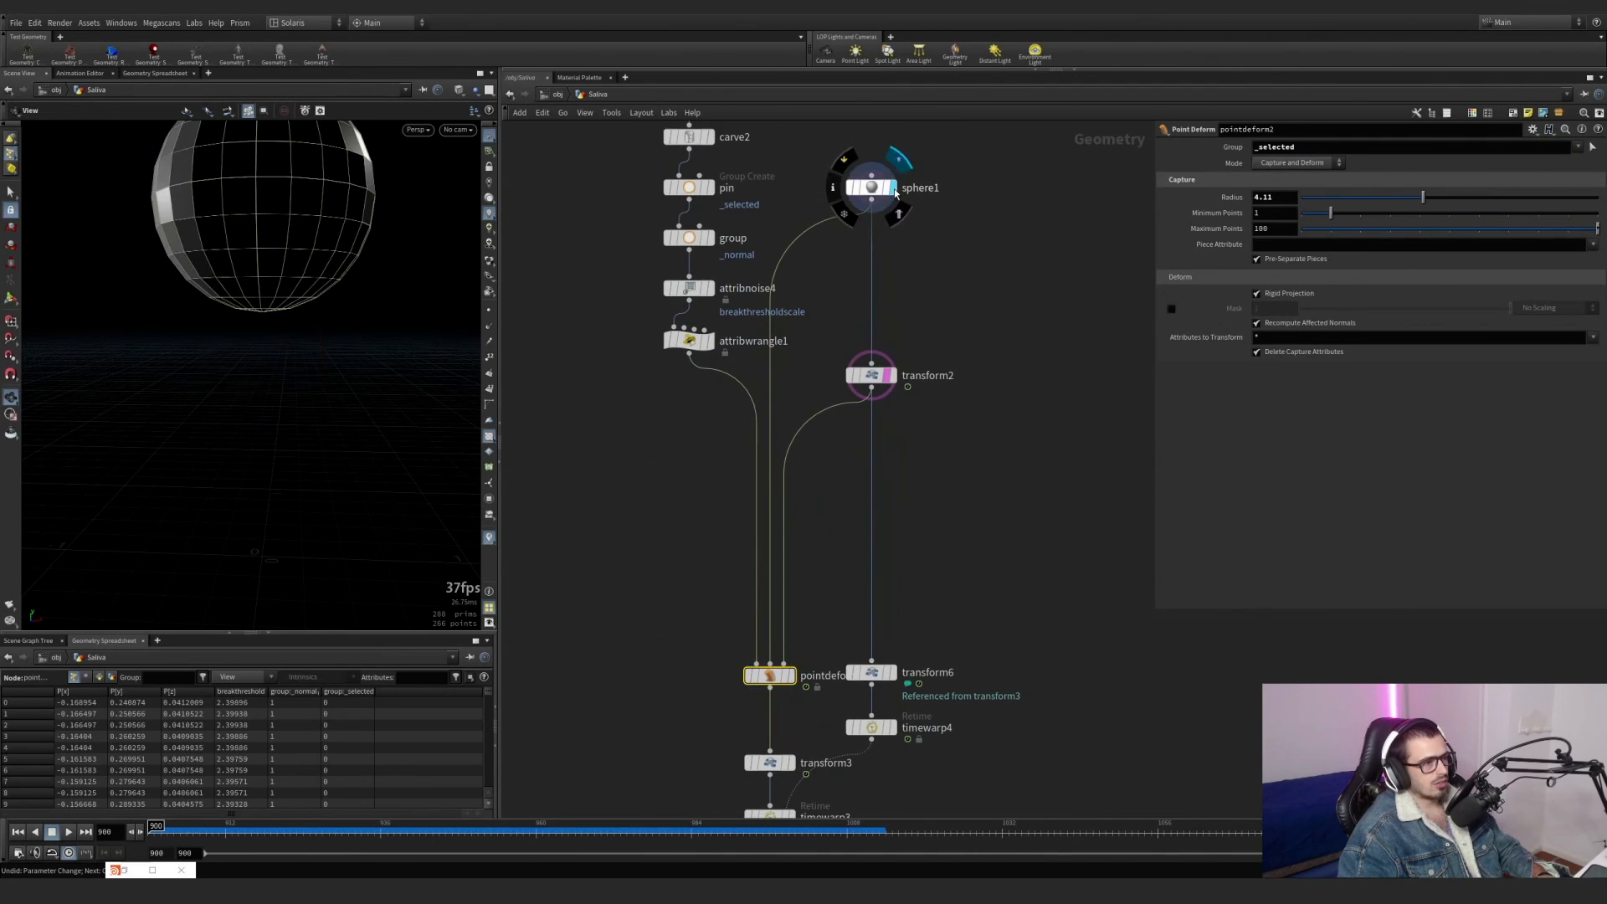
click(879, 188)
click(890, 375)
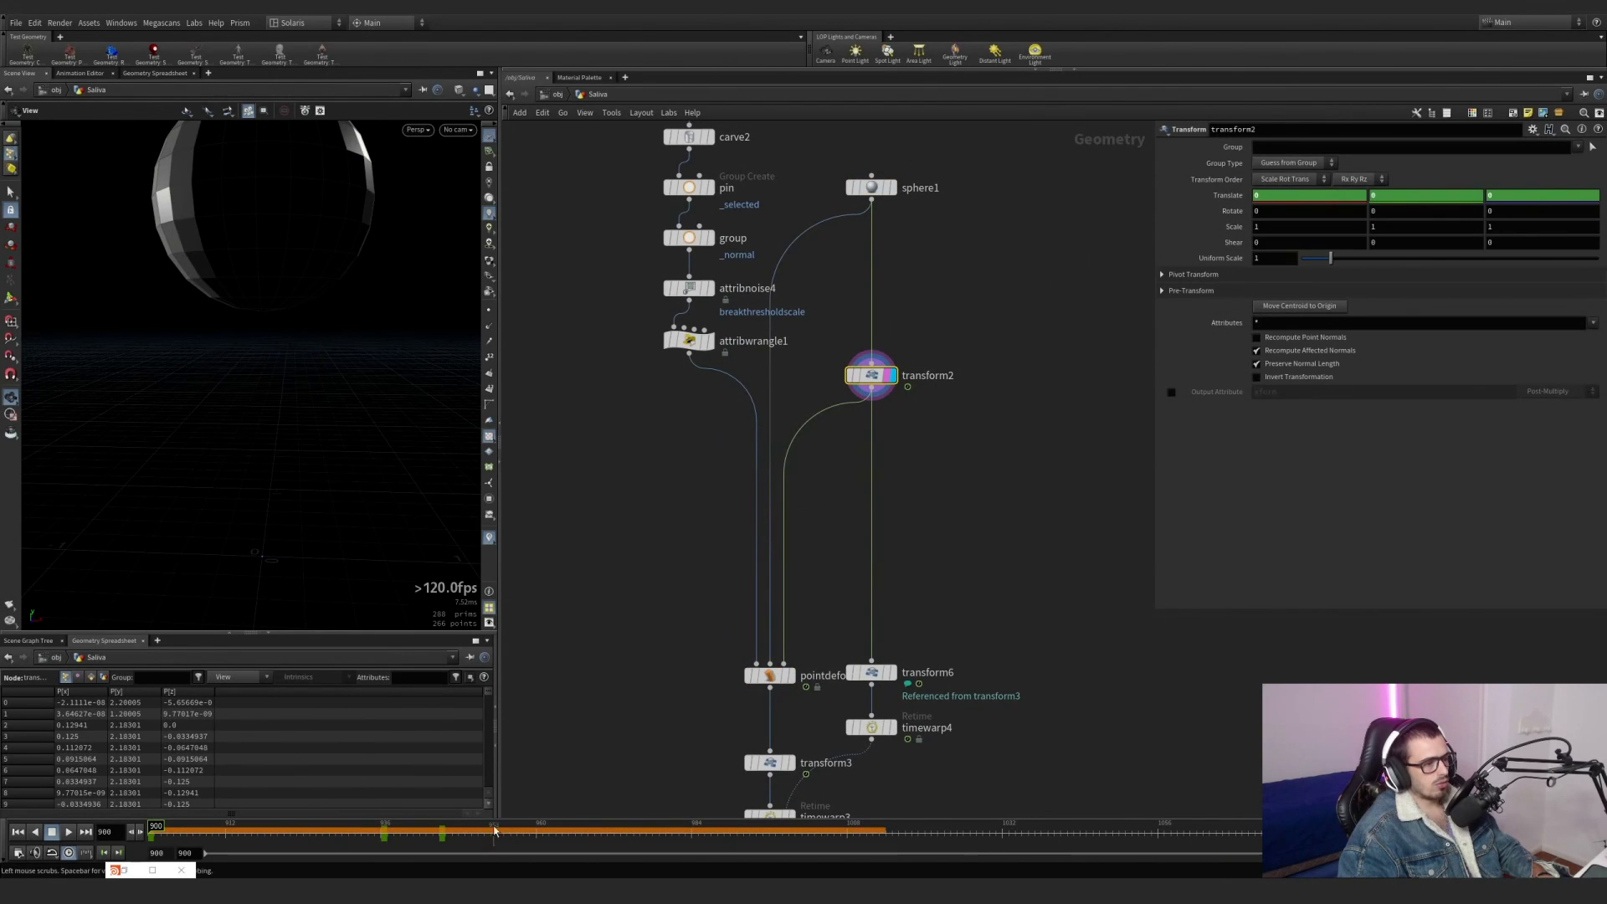
click(794, 680)
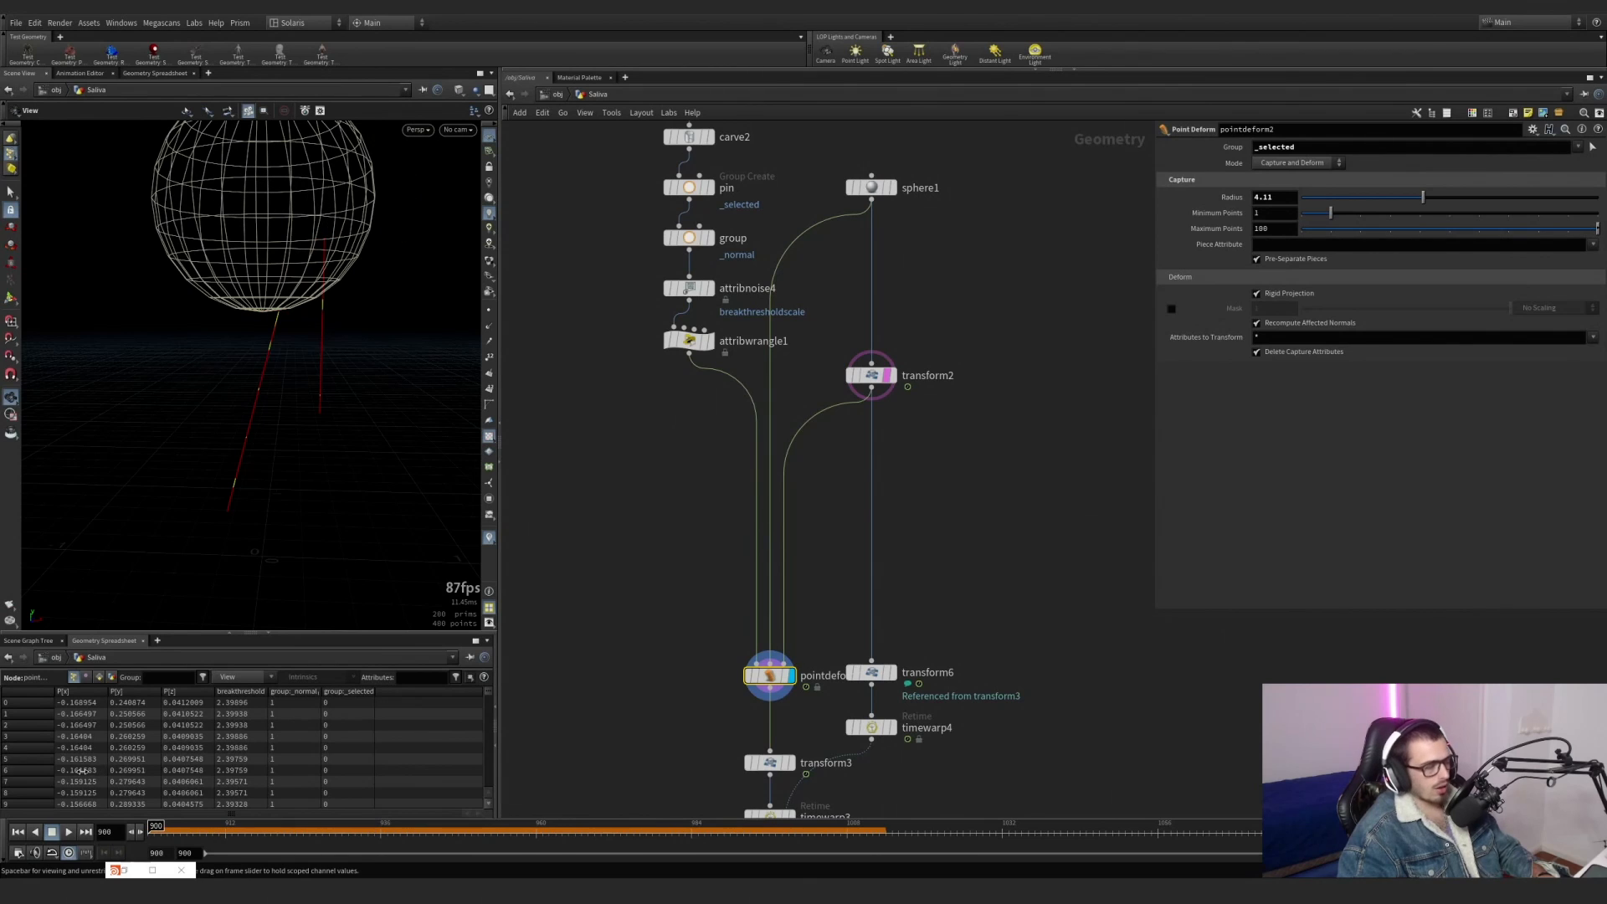
Display transform3 and its referenced copy transform6 to compare the moved lines with the moved sphere.
middle_drag(632, 629, 531, 366)
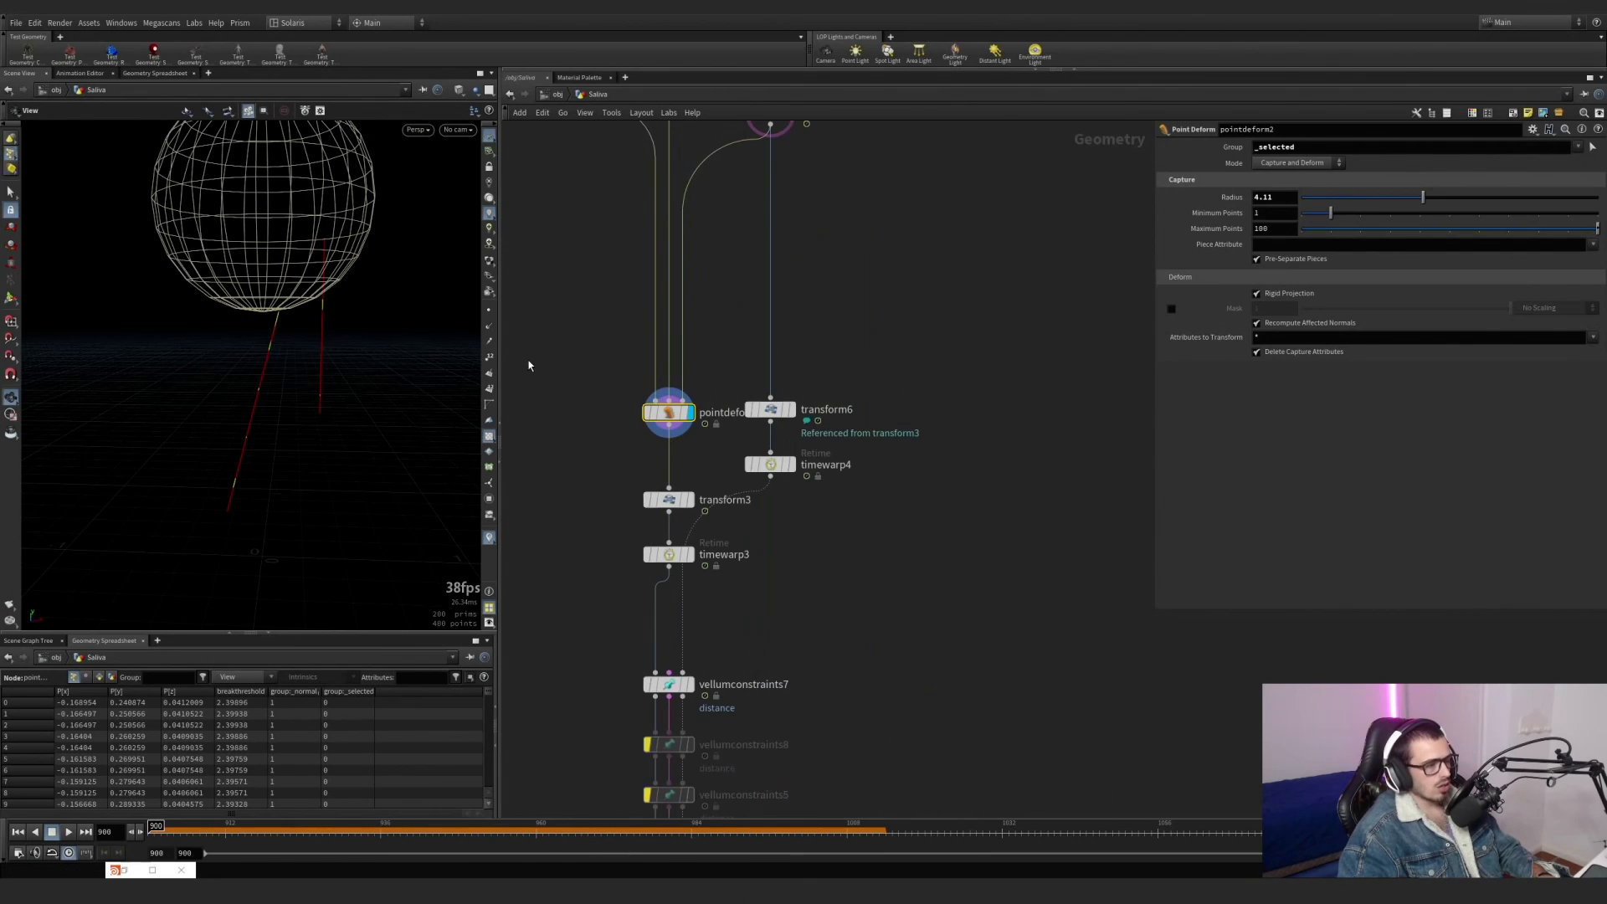
click(692, 501)
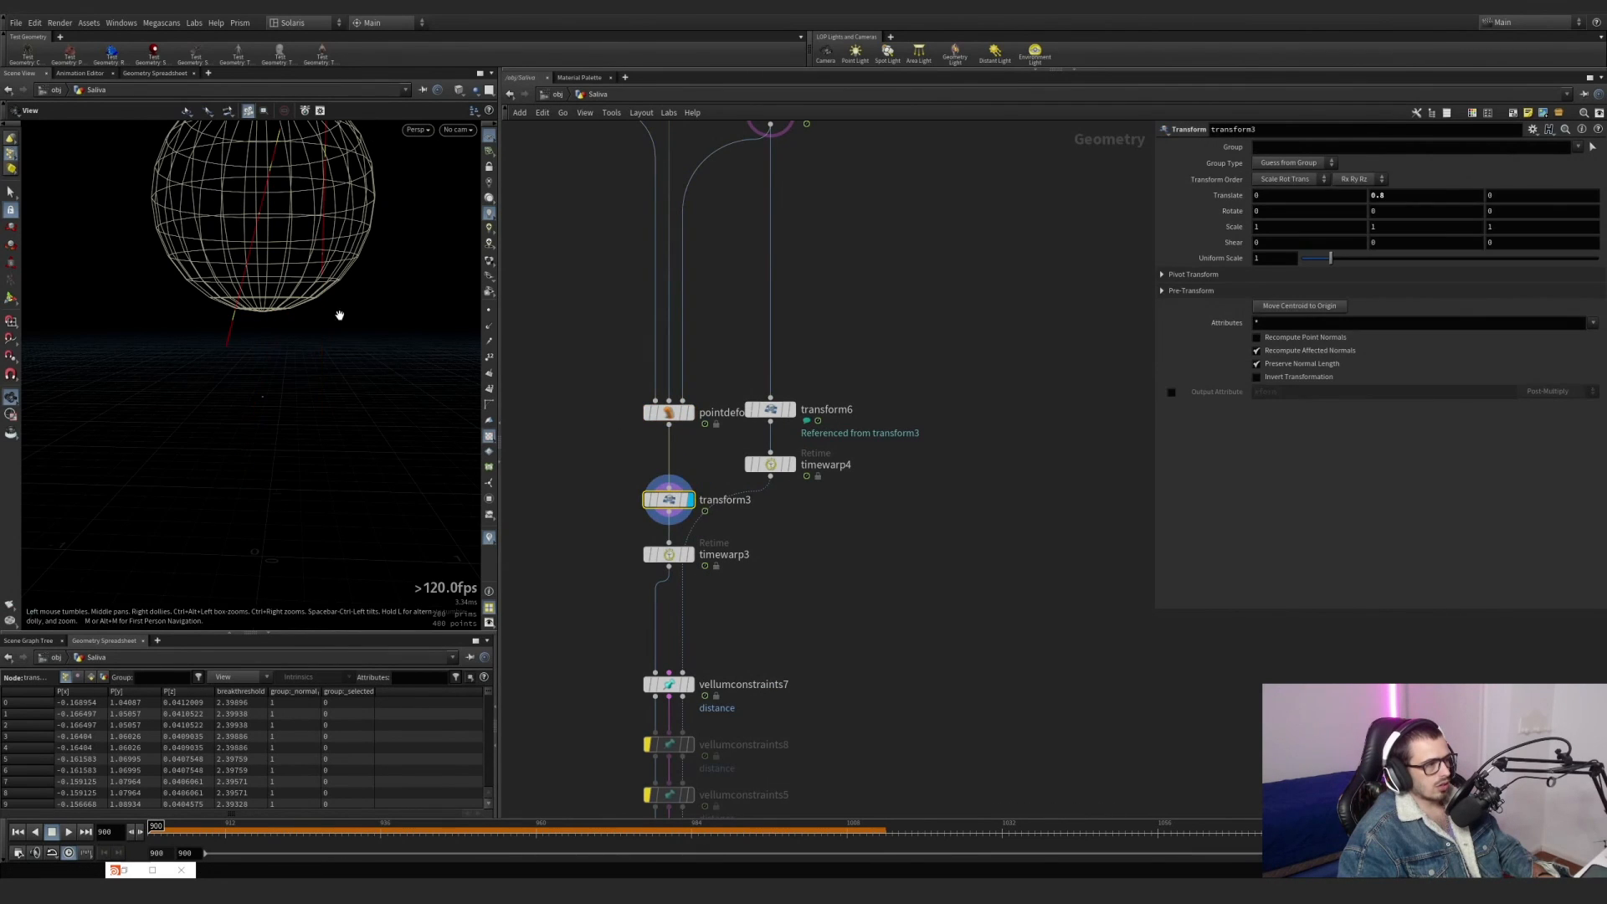
click(791, 410)
click(770, 409)
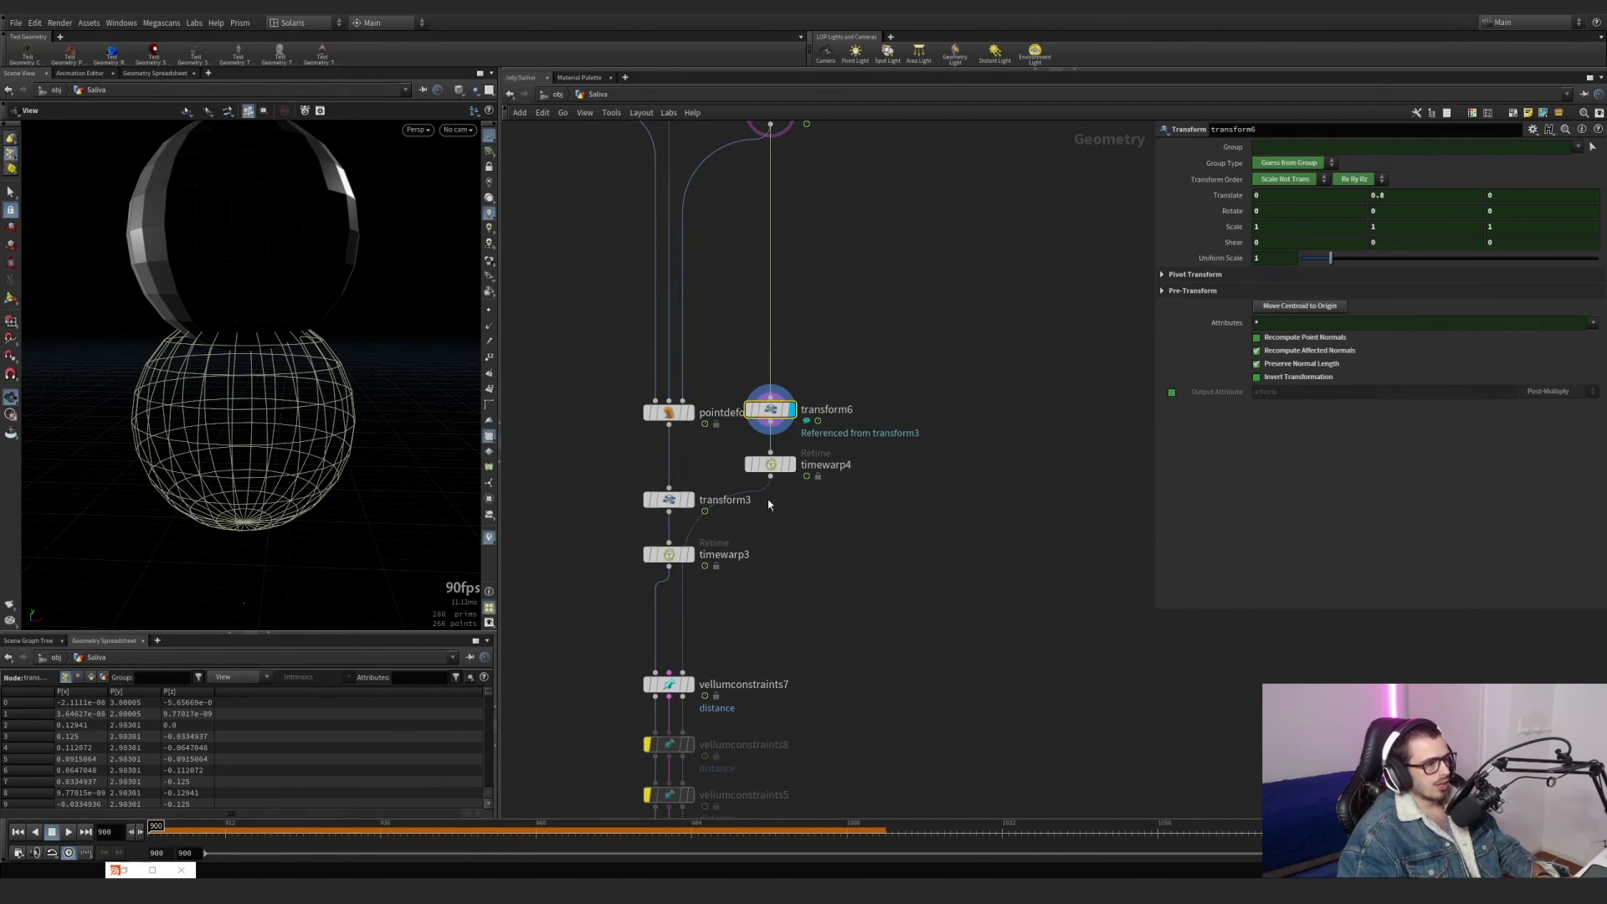
Move timewarp4 level with timewarp3, and display timewarp3 to review its output frame range and interpolation between input frames.
drag(770, 466, 770, 555)
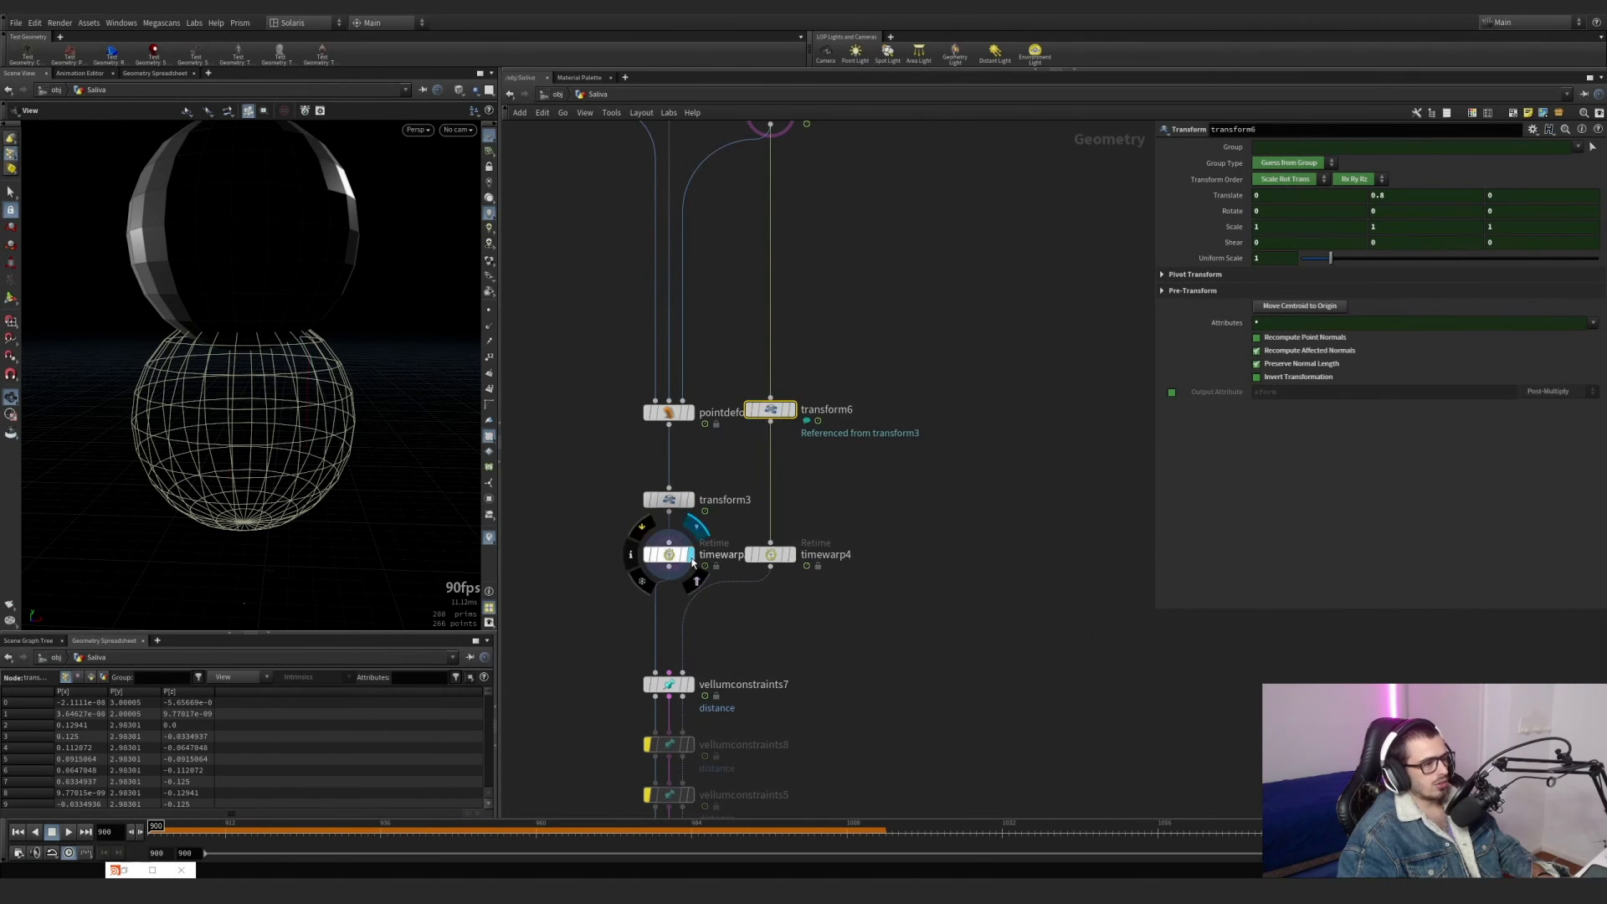
click(691, 556)
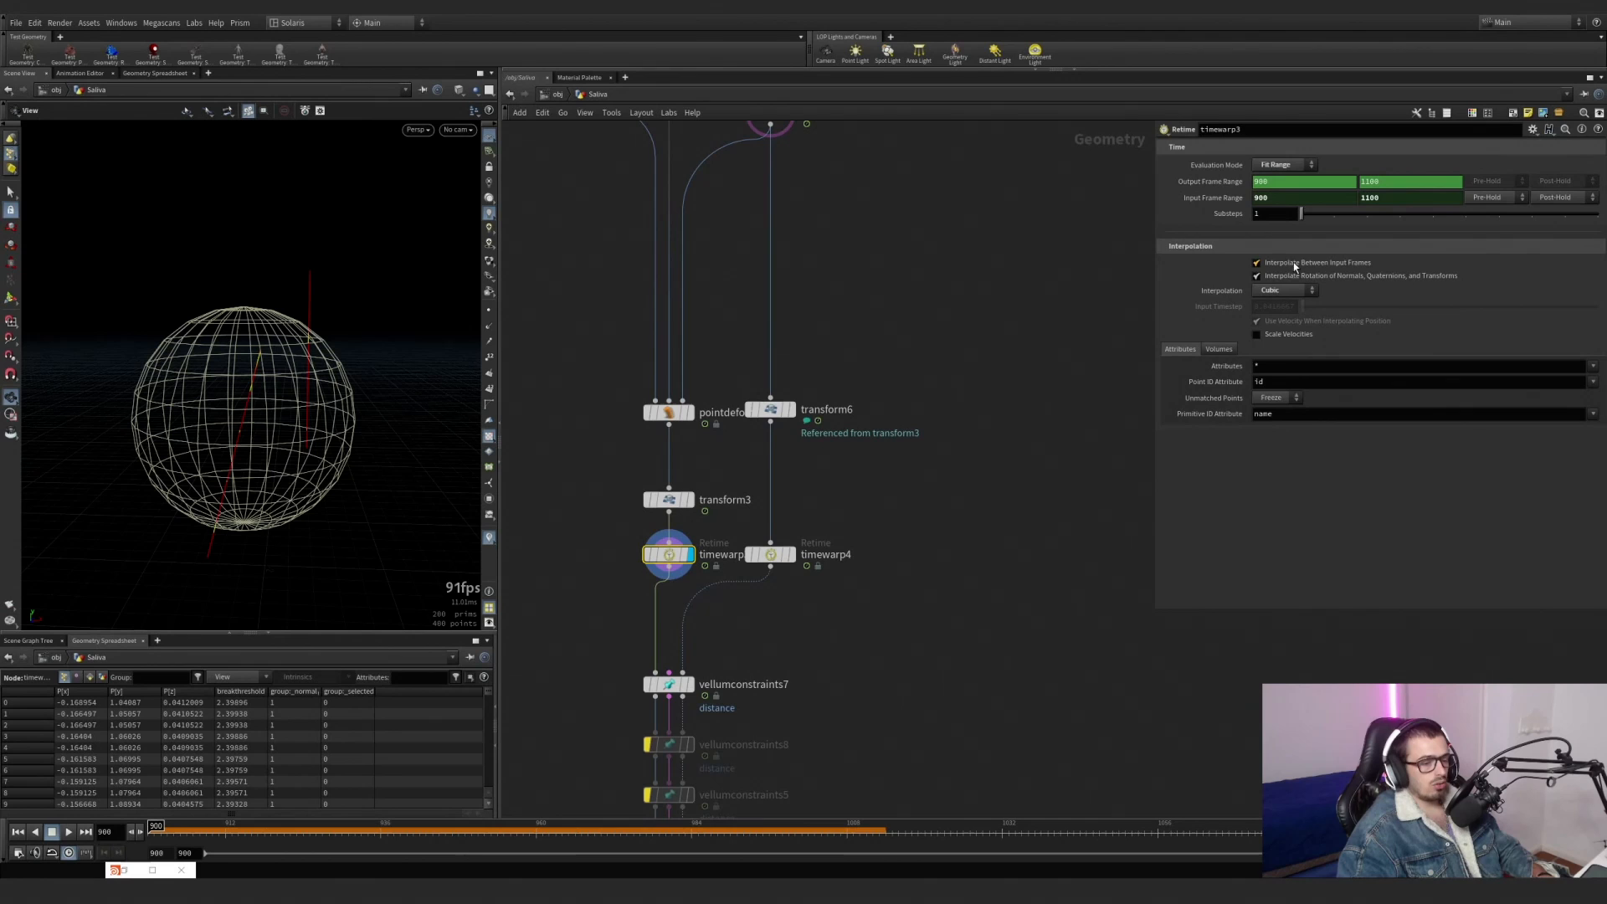
drag(1276, 182, 1236, 184)
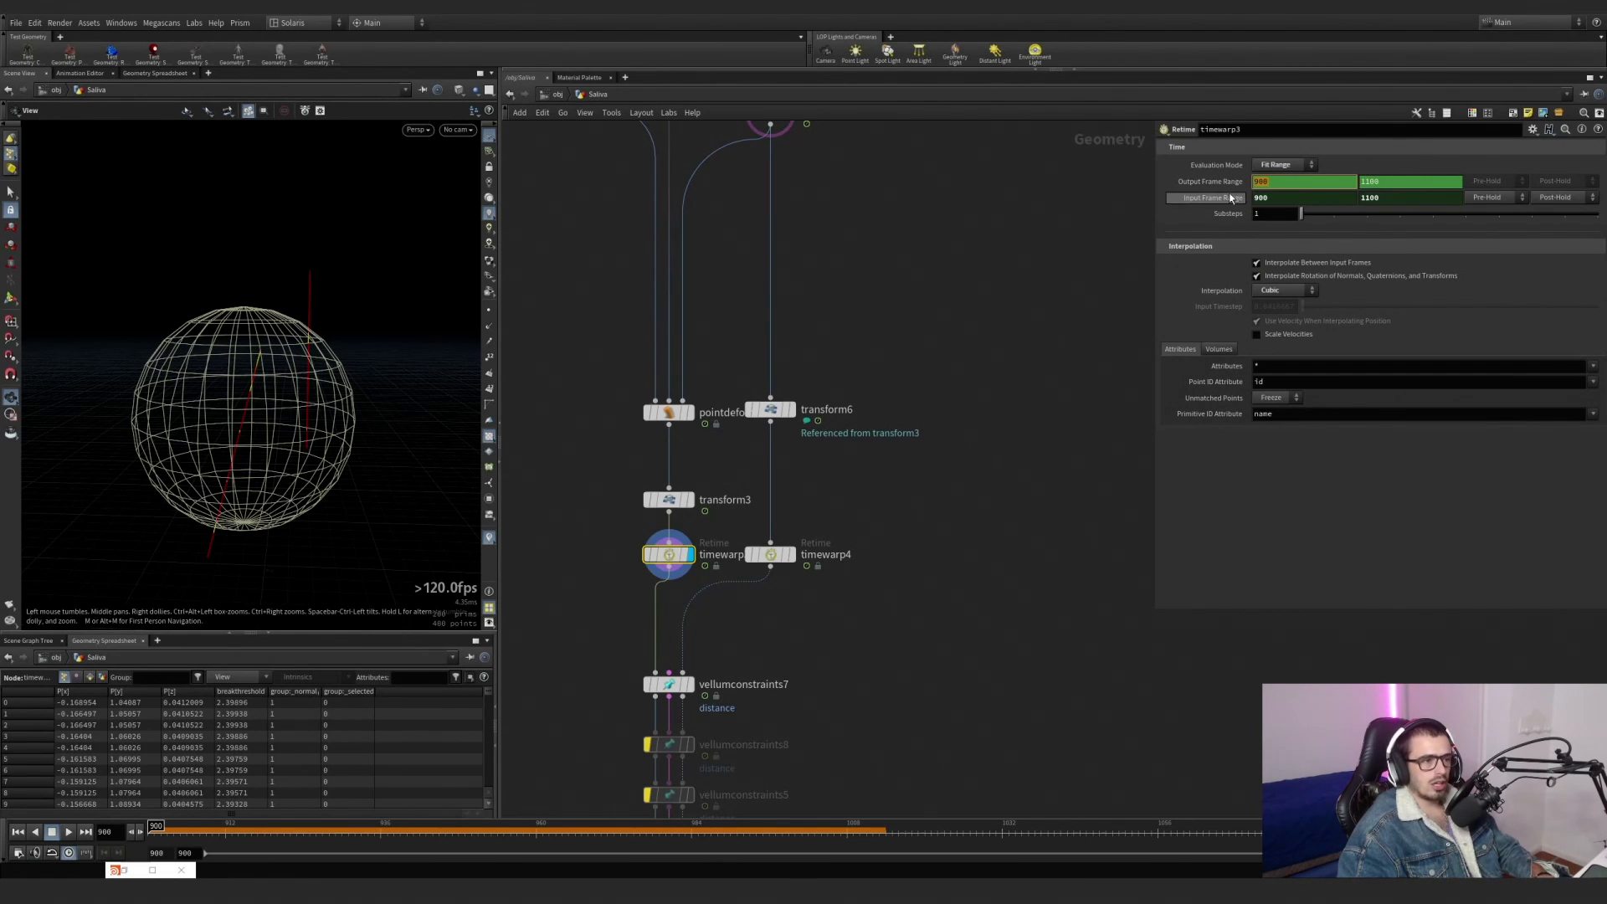
click(1278, 261)
click(1278, 261)
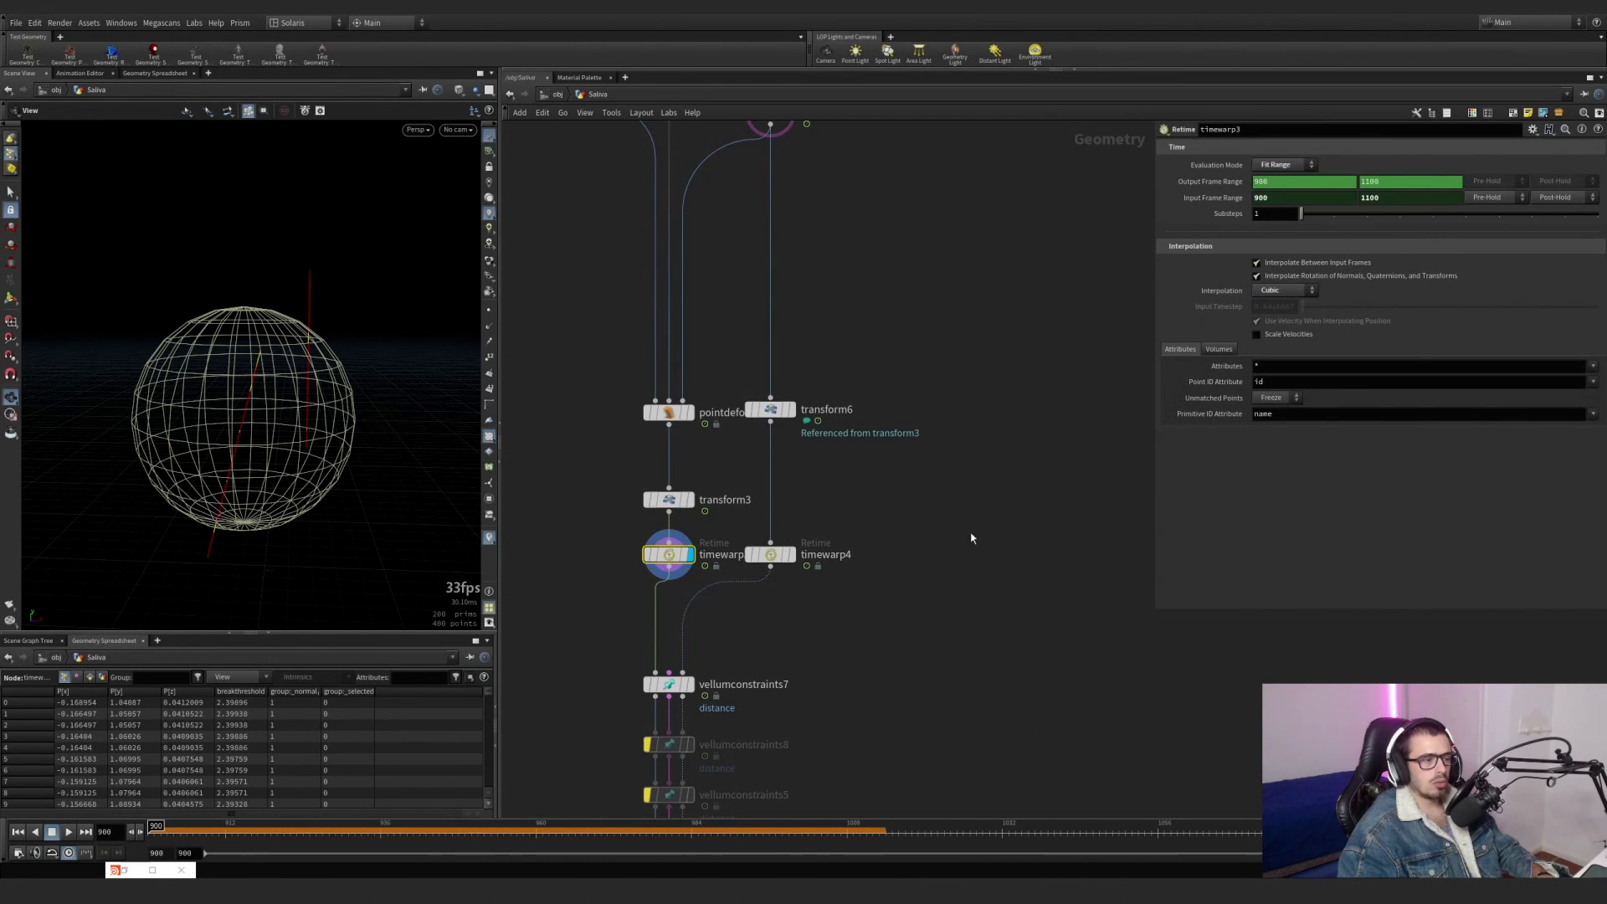
Display vellumconstraints7 and examine its distance constraints for the _normal group, viewing the lines and sphere from several angles.
middle_drag(963, 435, 994, 290)
middle_drag(949, 353, 963, 167)
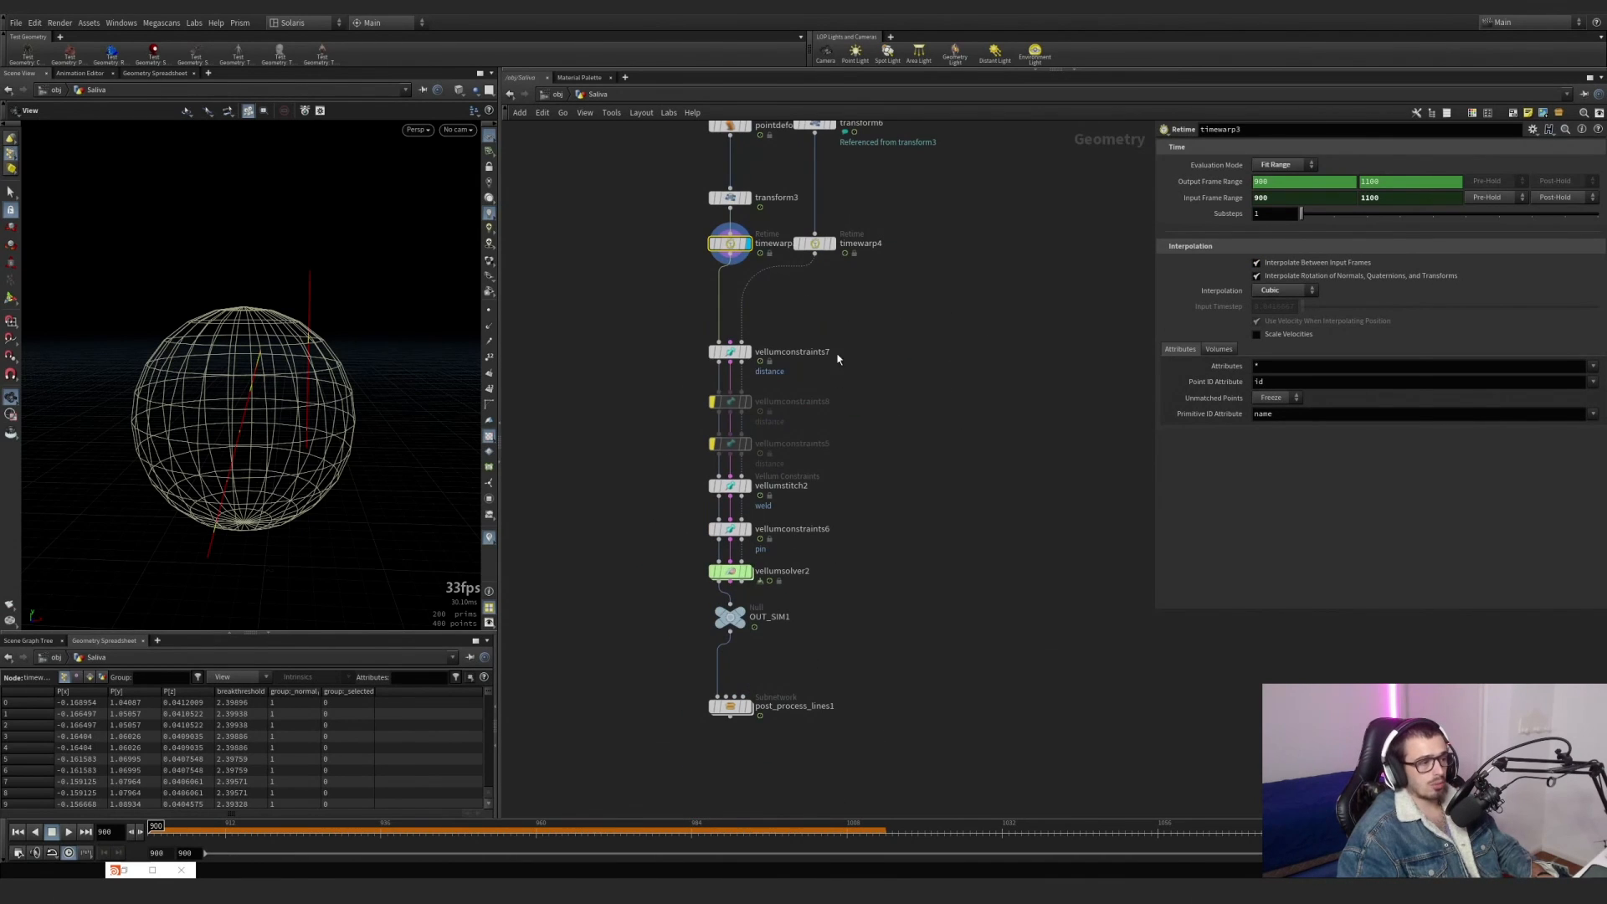
click(732, 352)
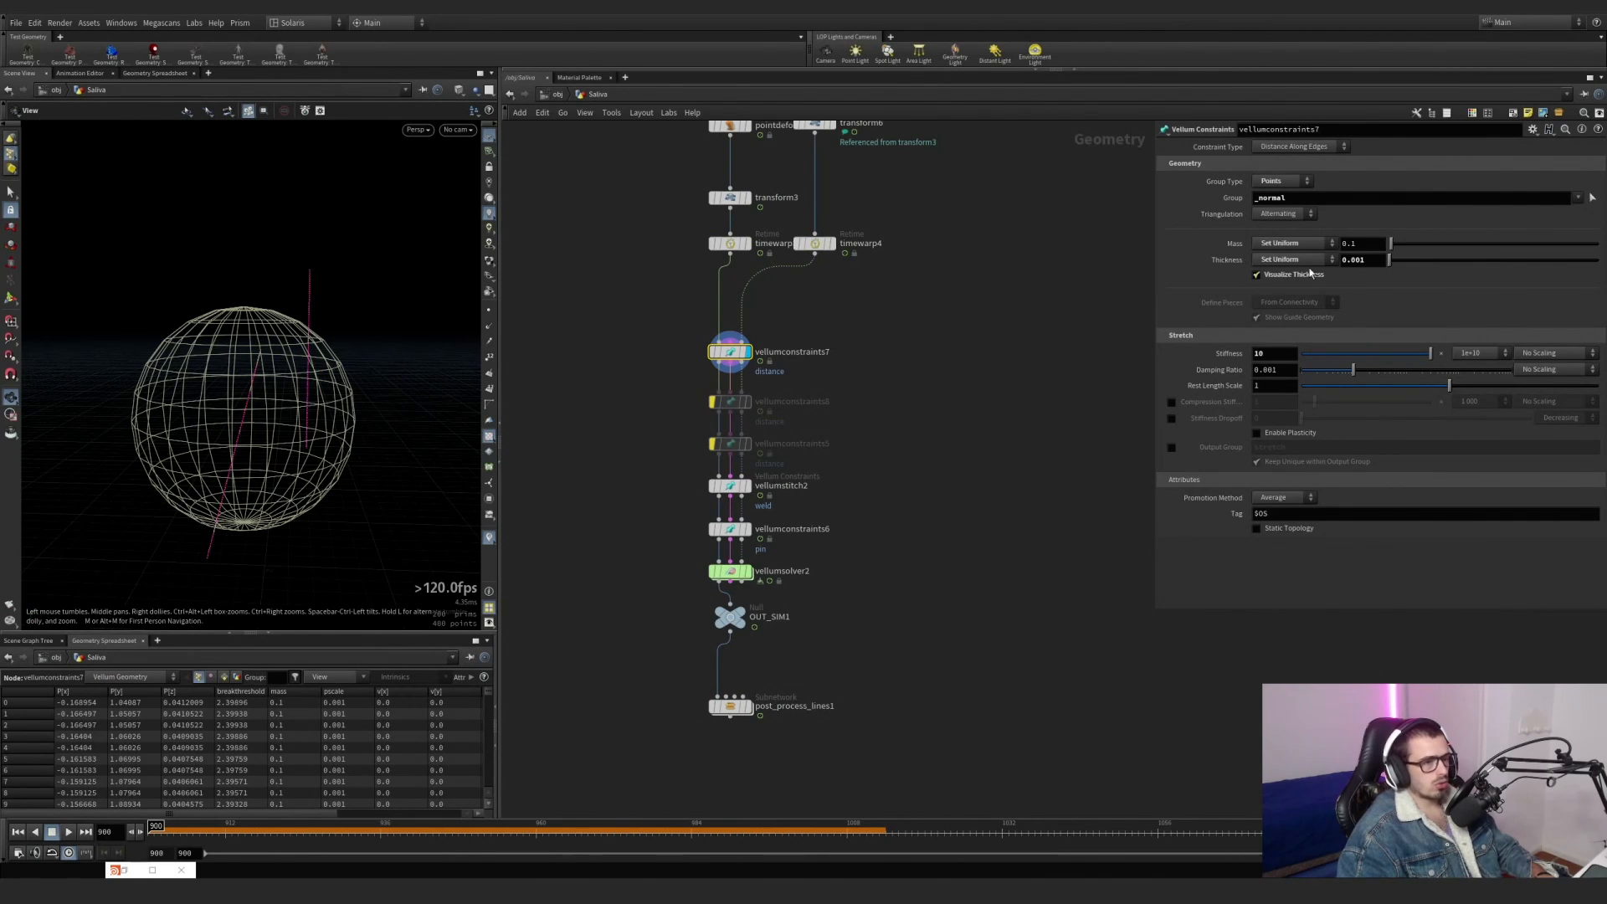
double_click(797, 444)
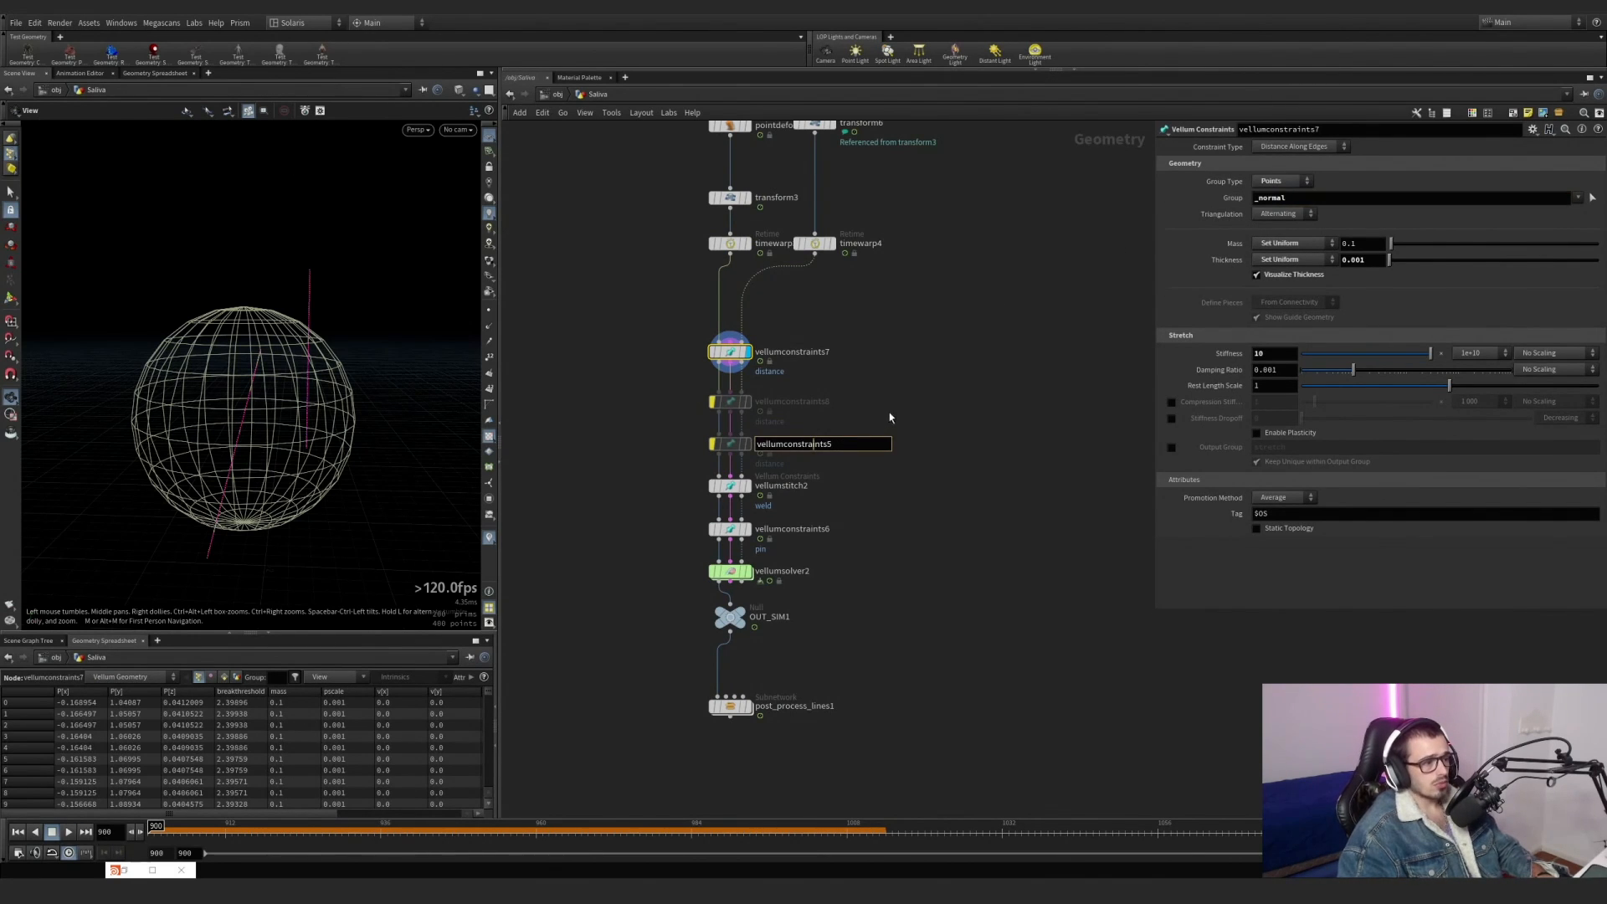
middle_drag(1065, 365, 1068, 329)
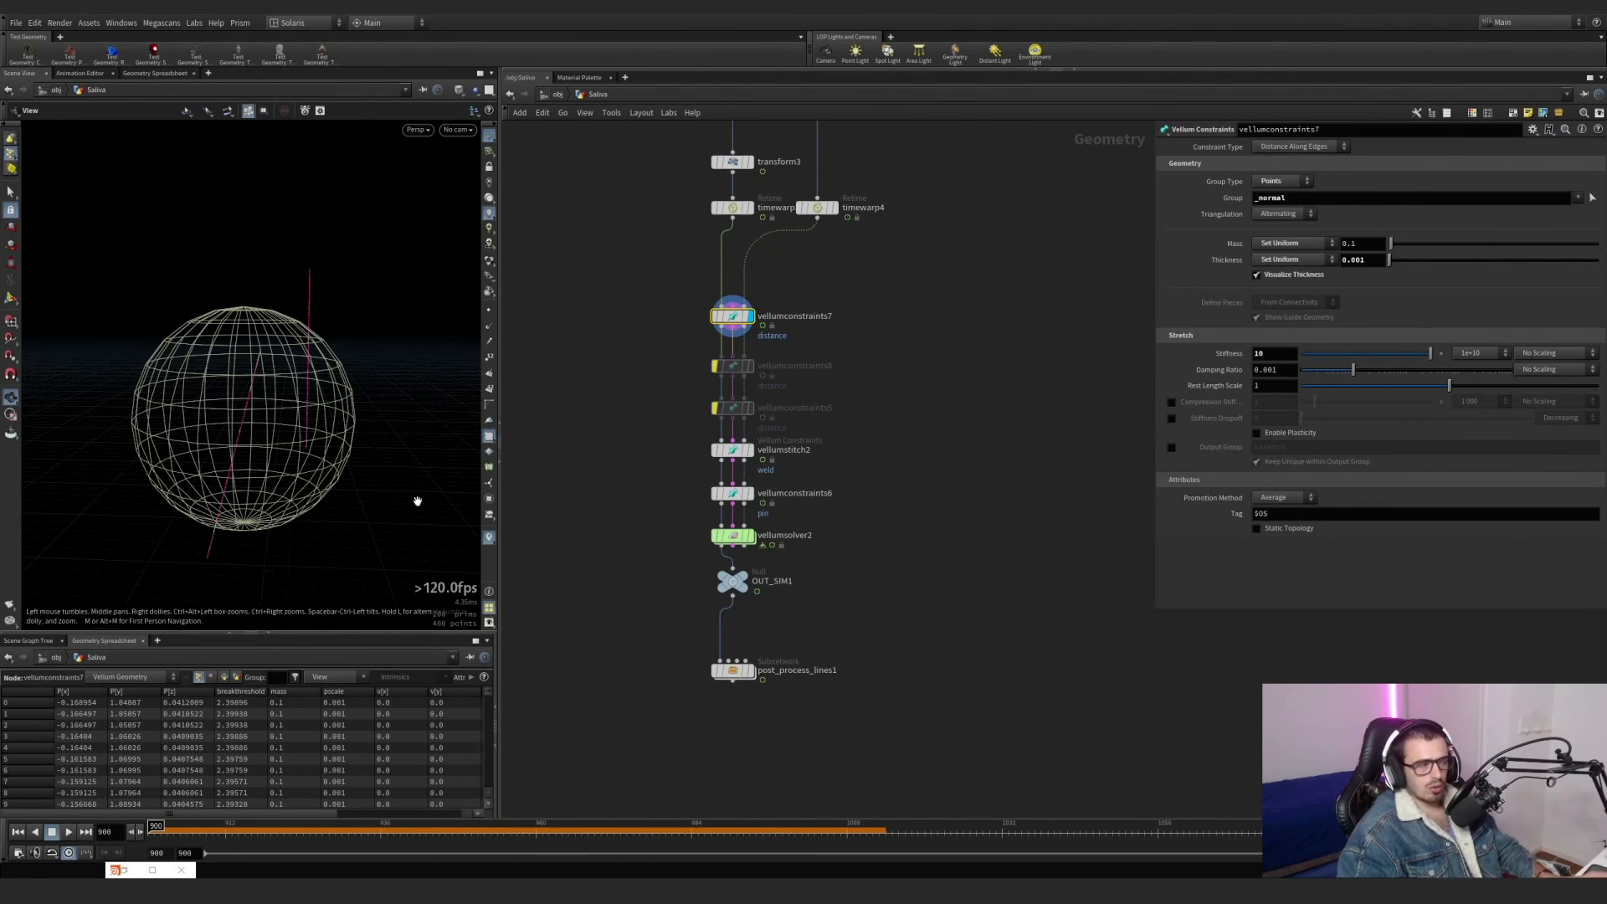
right_drag(337, 410, 264, 449)
middle_drag(265, 450, 276, 358)
drag(276, 358, 294, 405)
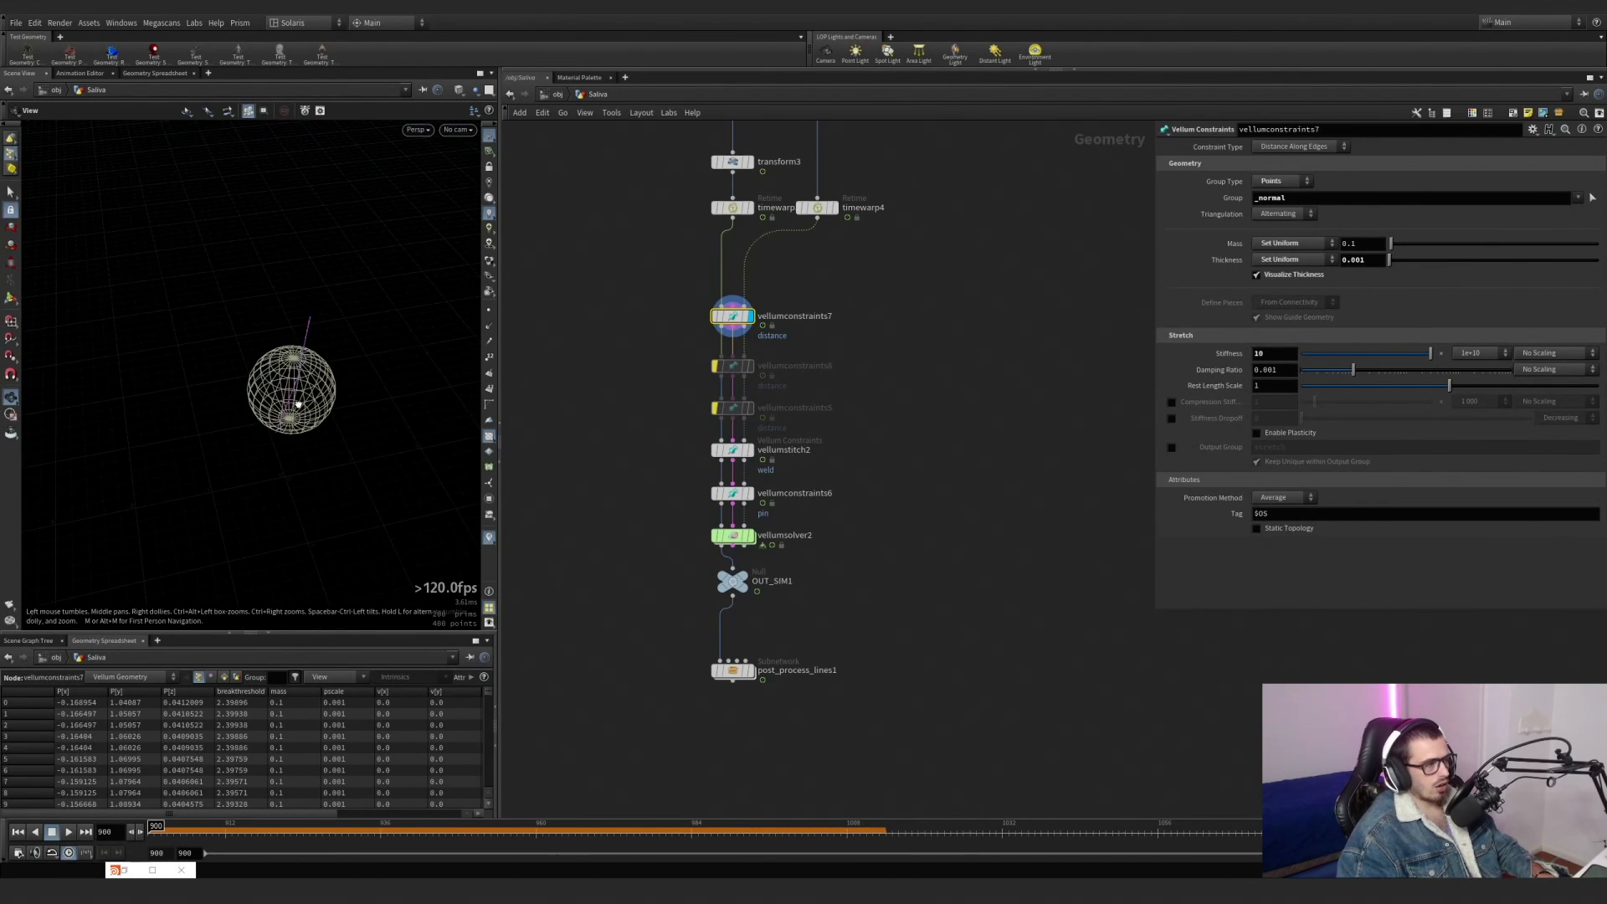
middle_drag(293, 405, 262, 370)
Display vellumstitch2 and examine the weld points along the lines and the breaking threshold scaled by the breakthresholdscale attribute.
scroll(263, 369, up, 2)
scroll(741, 437, up, 3)
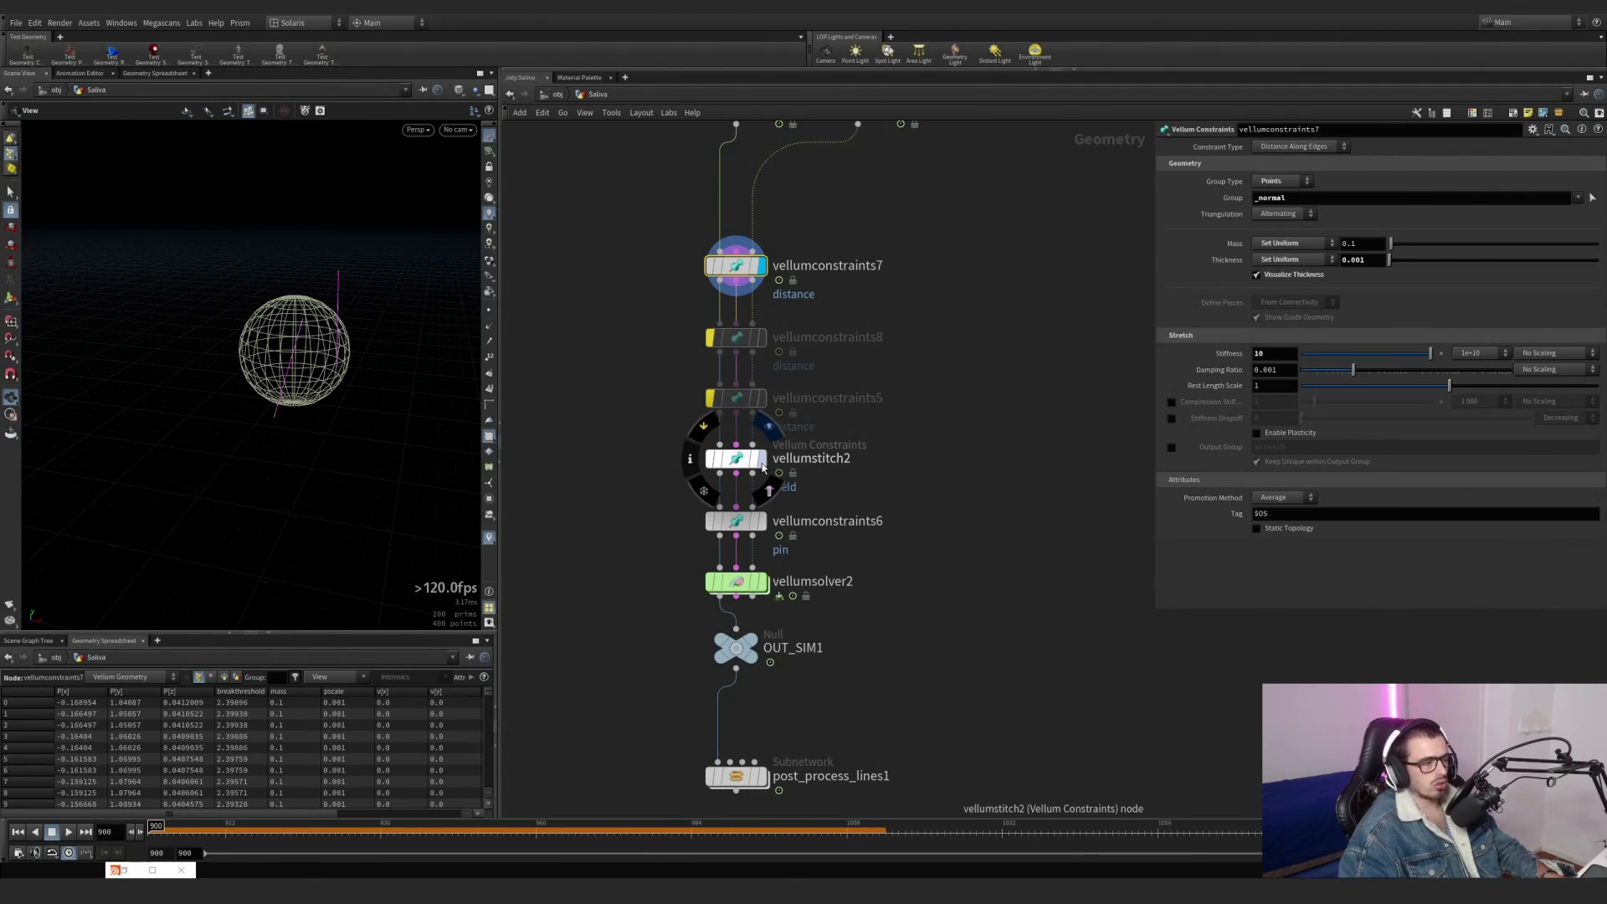
click(762, 467)
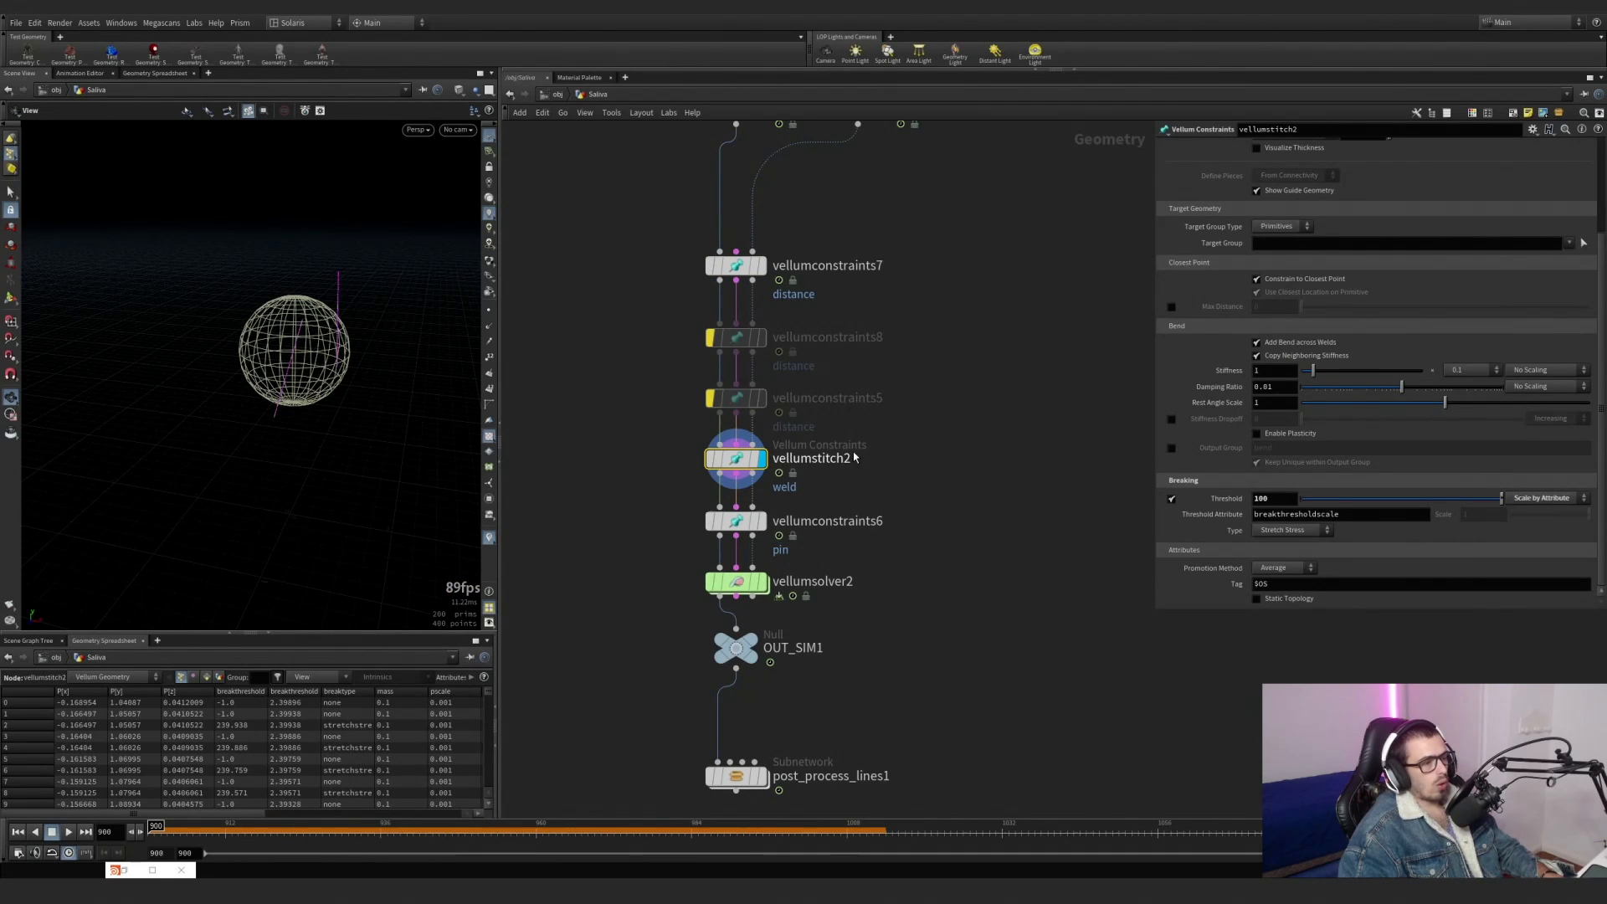
right_drag(281, 346, 468, 337)
drag(309, 377, 302, 355)
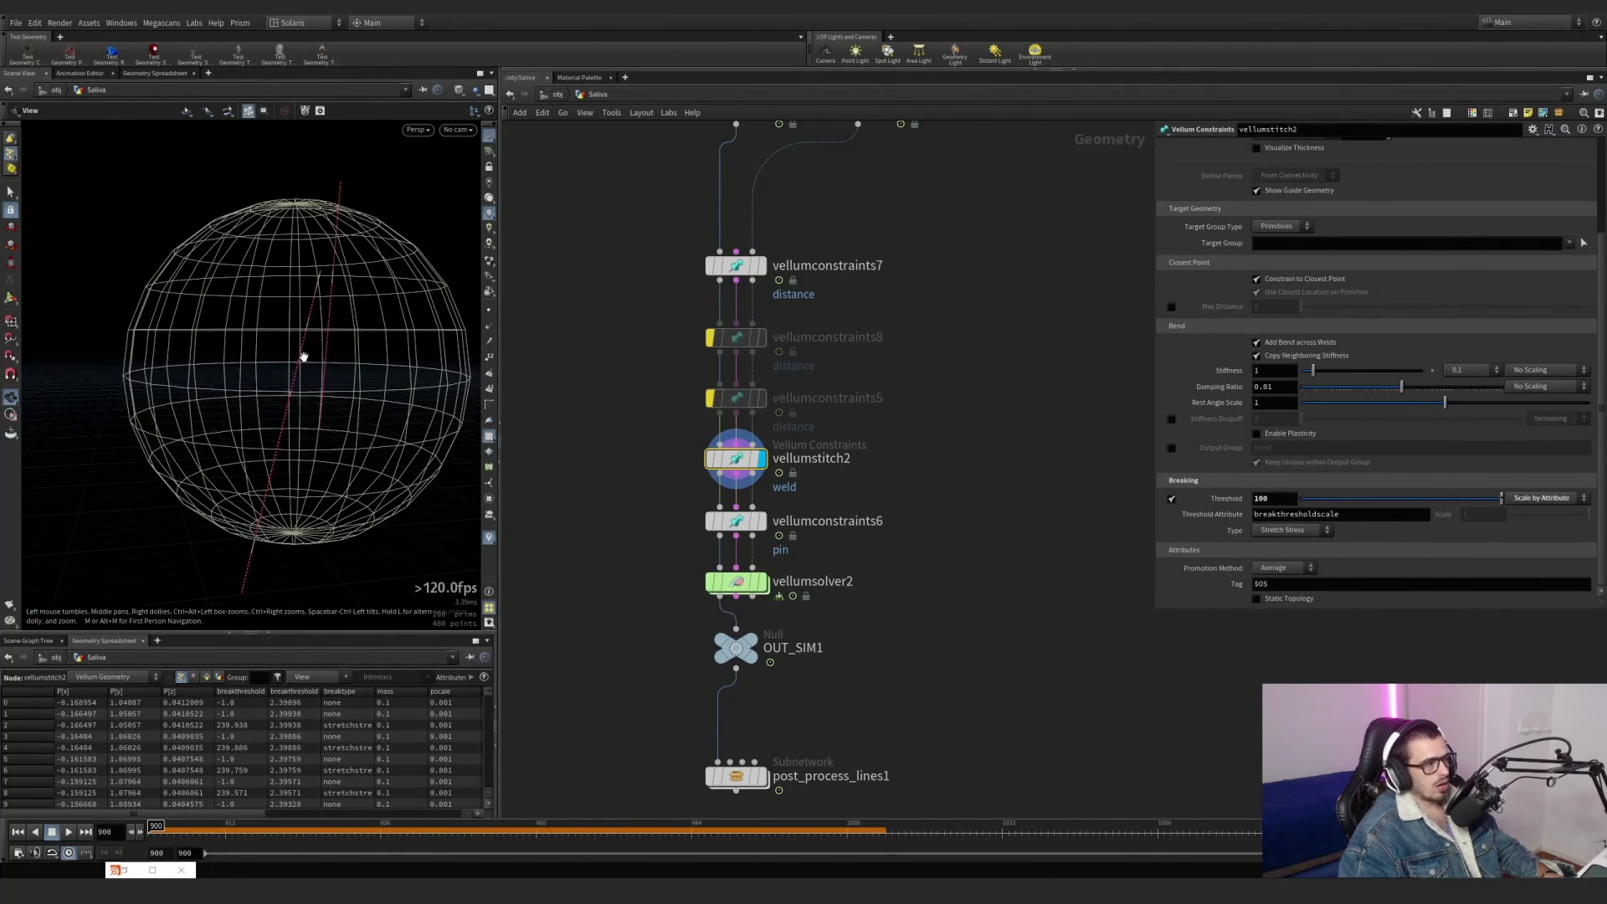
right_drag(301, 355, 385, 361)
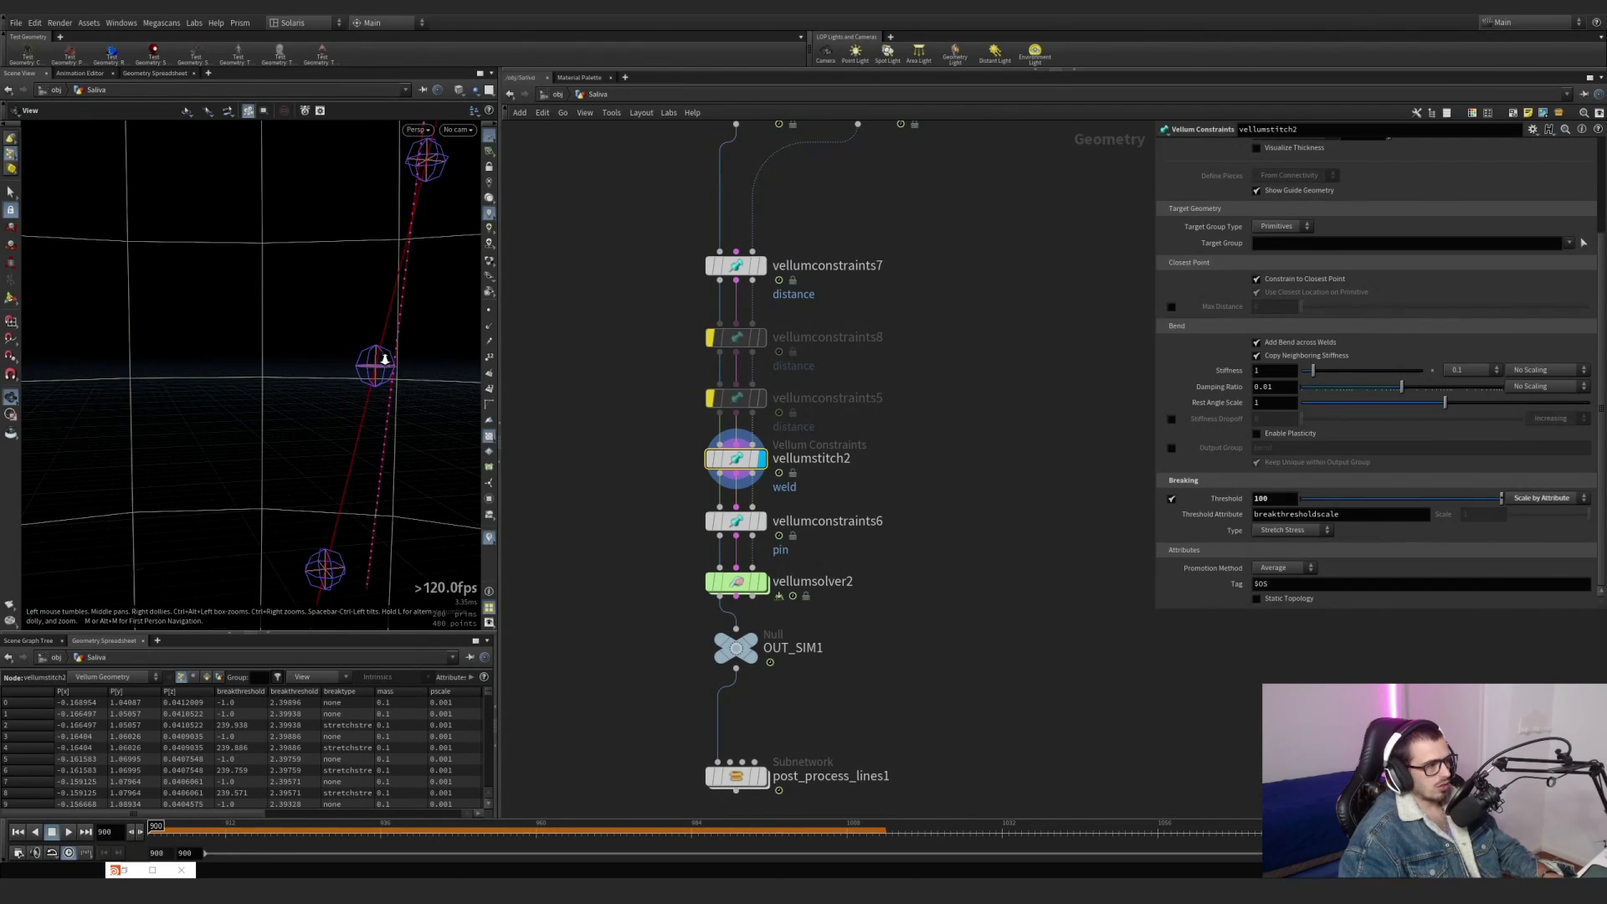
drag(384, 362, 372, 366)
scroll(372, 366, down, 3)
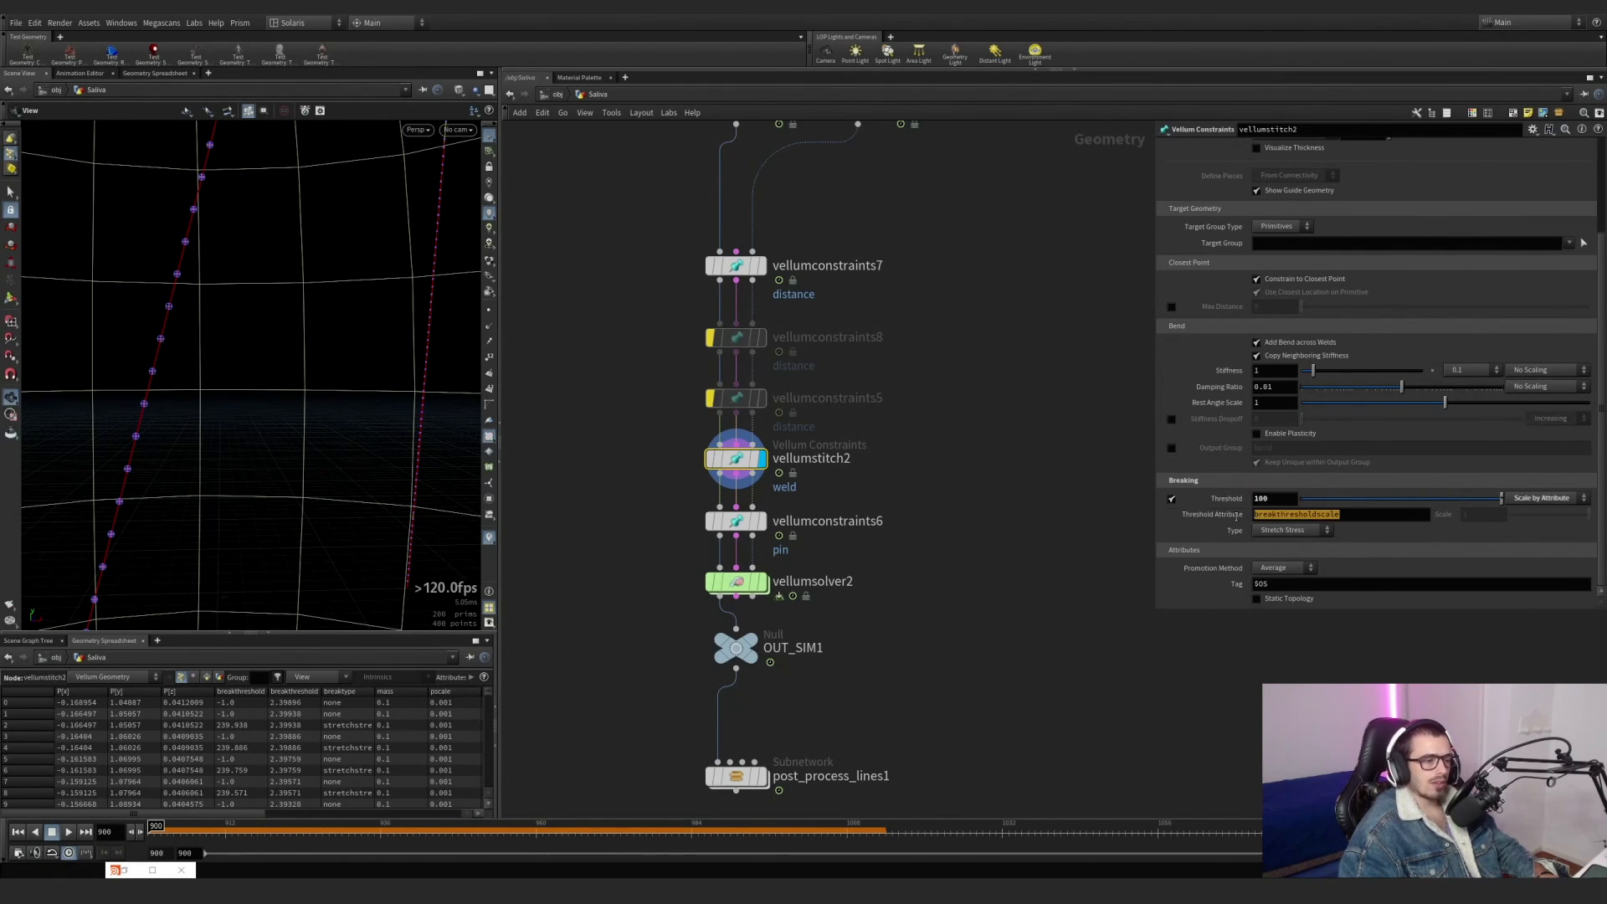
scroll(192, 322, down, 8)
scroll(199, 276, up, 10)
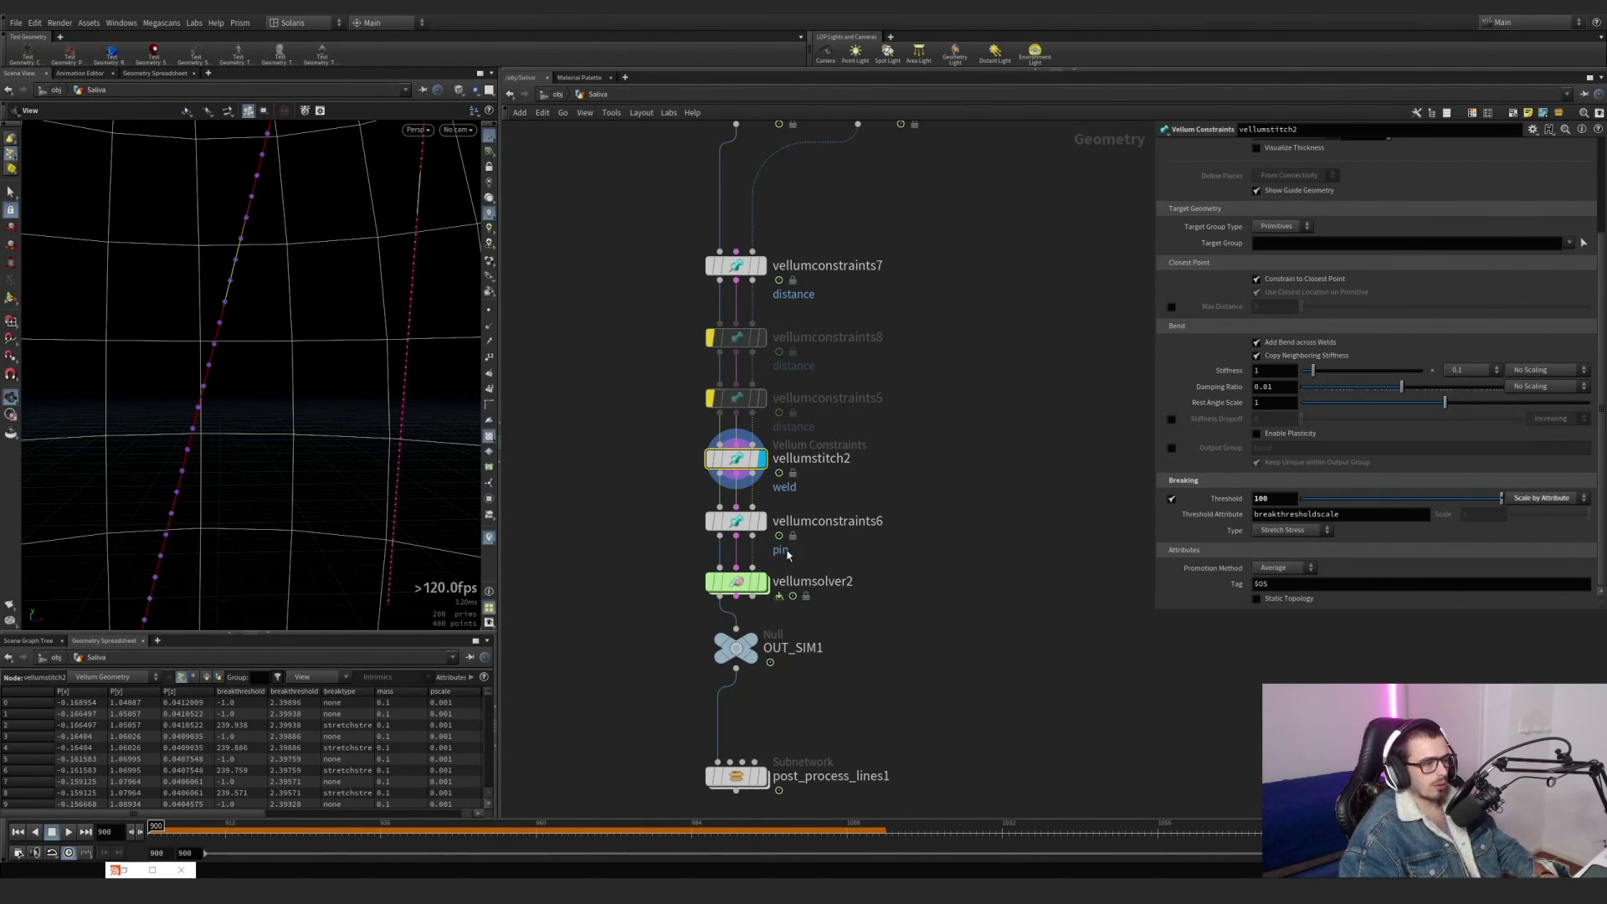
Display vellumconstraints6 and examine the pin point at the line's end, the _selected group and the Match Animation setting.
click(762, 520)
scroll(194, 304, down, 8)
scroll(194, 305, up, 10)
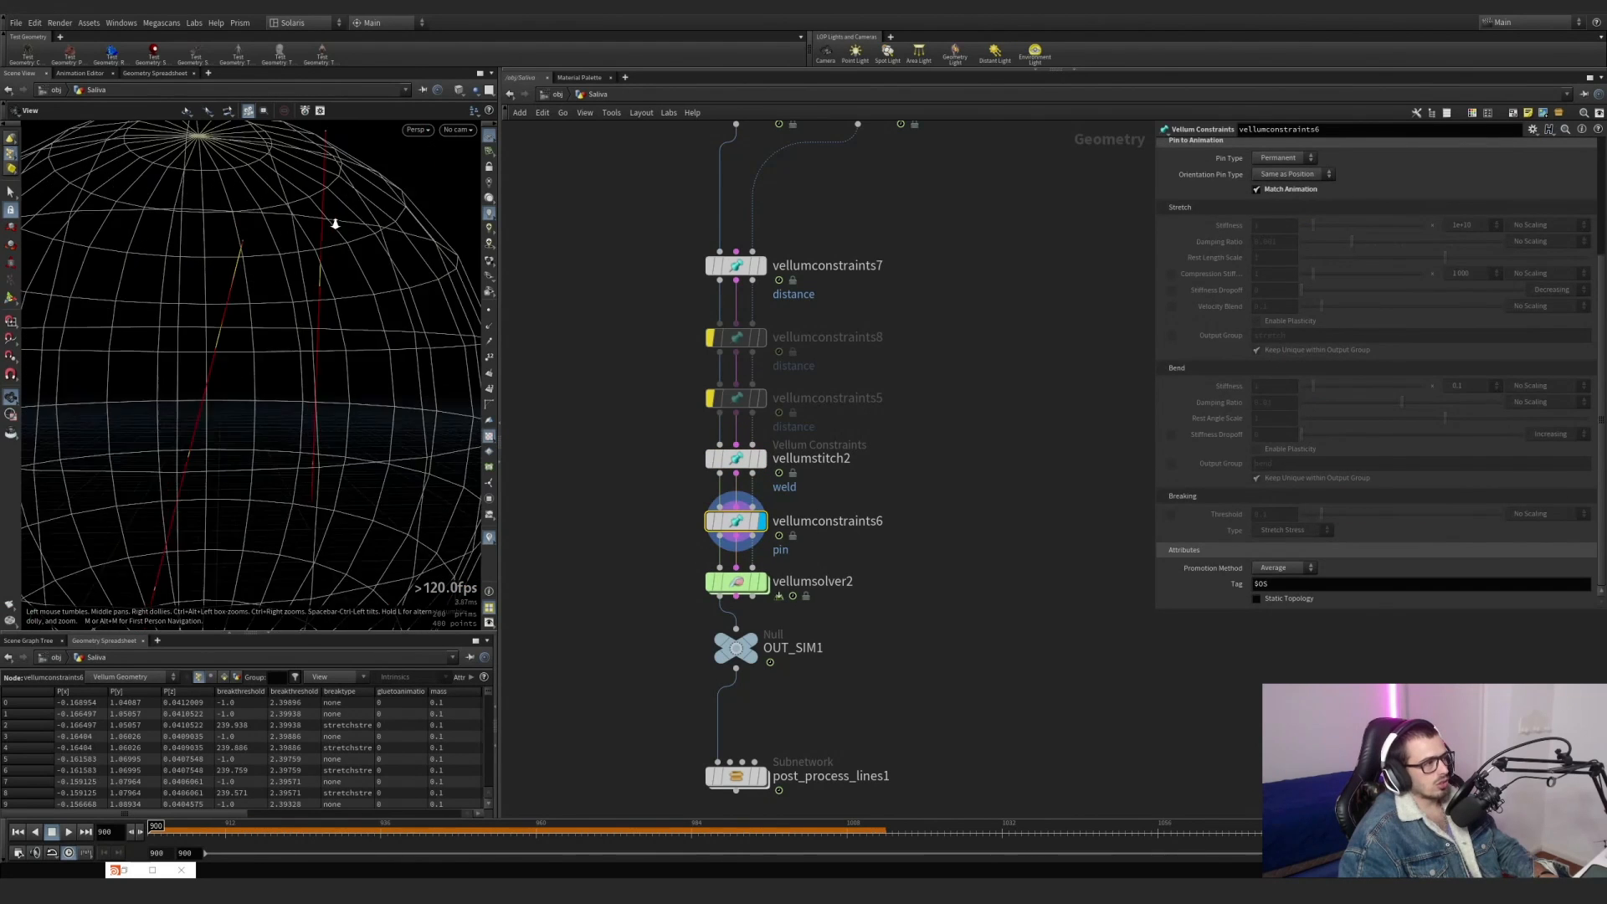
scroll(1248, 252, up, 4)
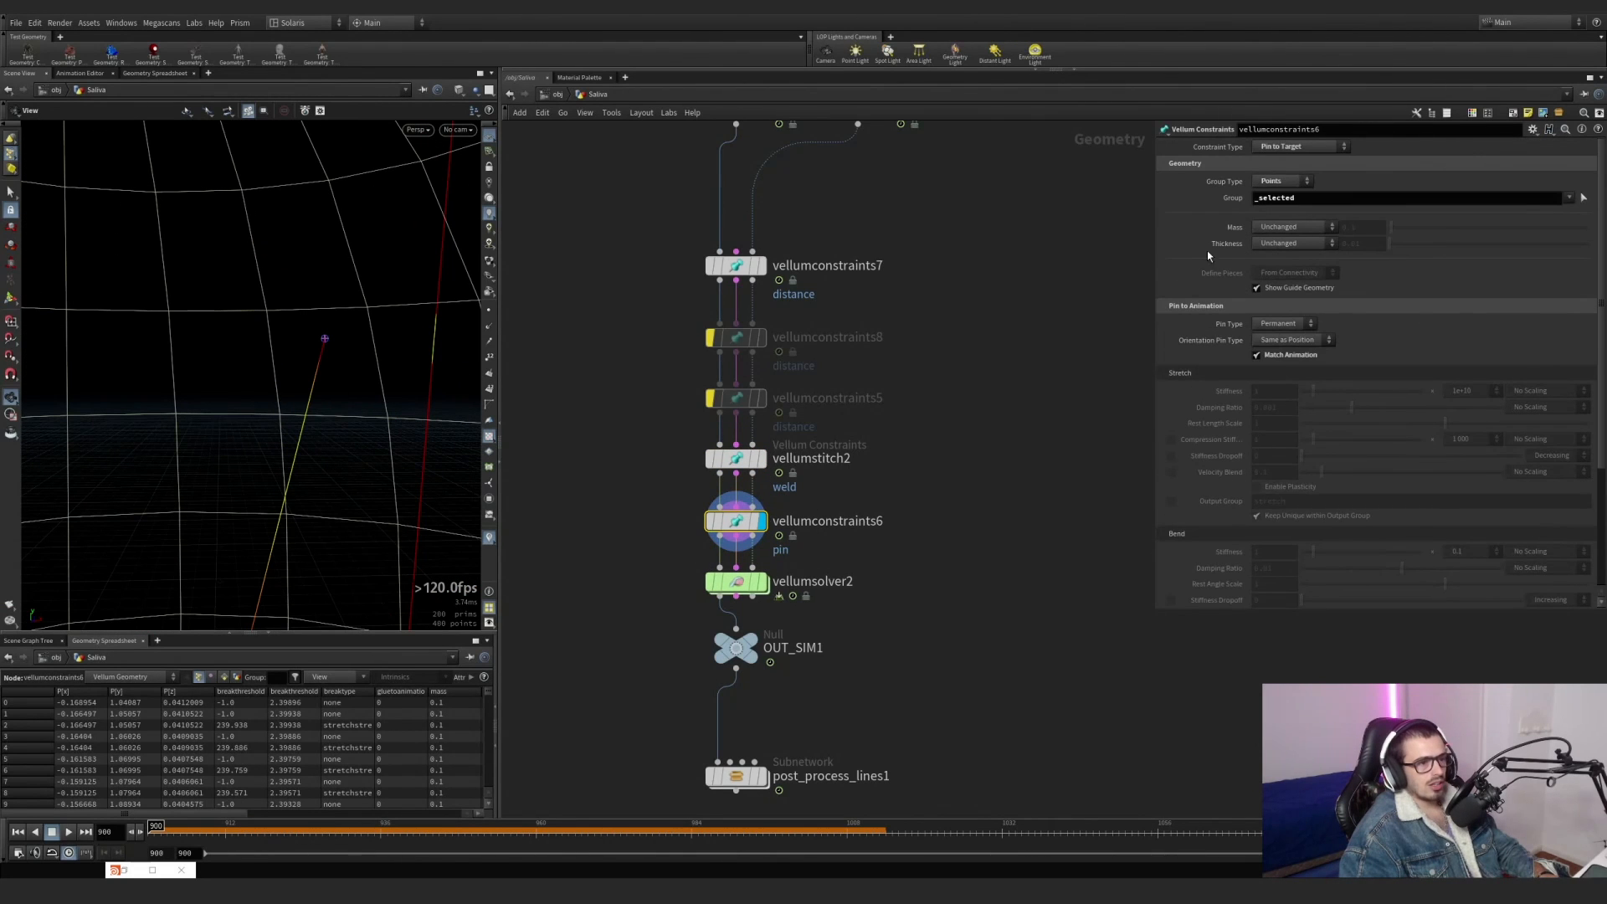
double_click(1313, 203)
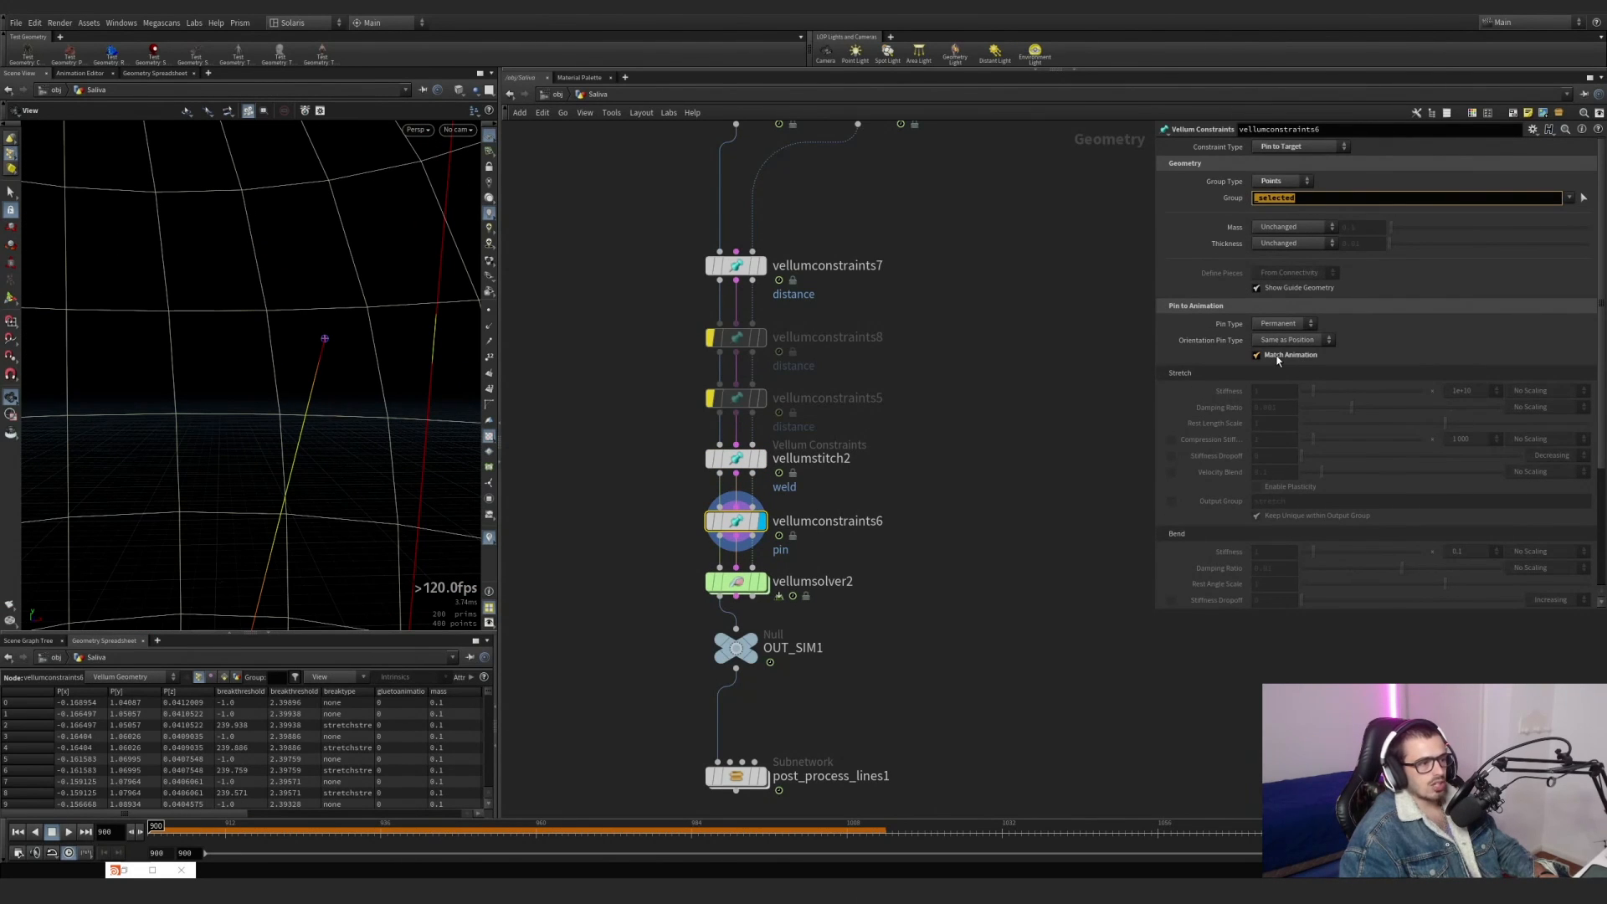
Compare the group settings of vellumconstraints7, vellumstitch2 and vellumconstraints6.
click(736, 265)
drag(1327, 201, 1071, 209)
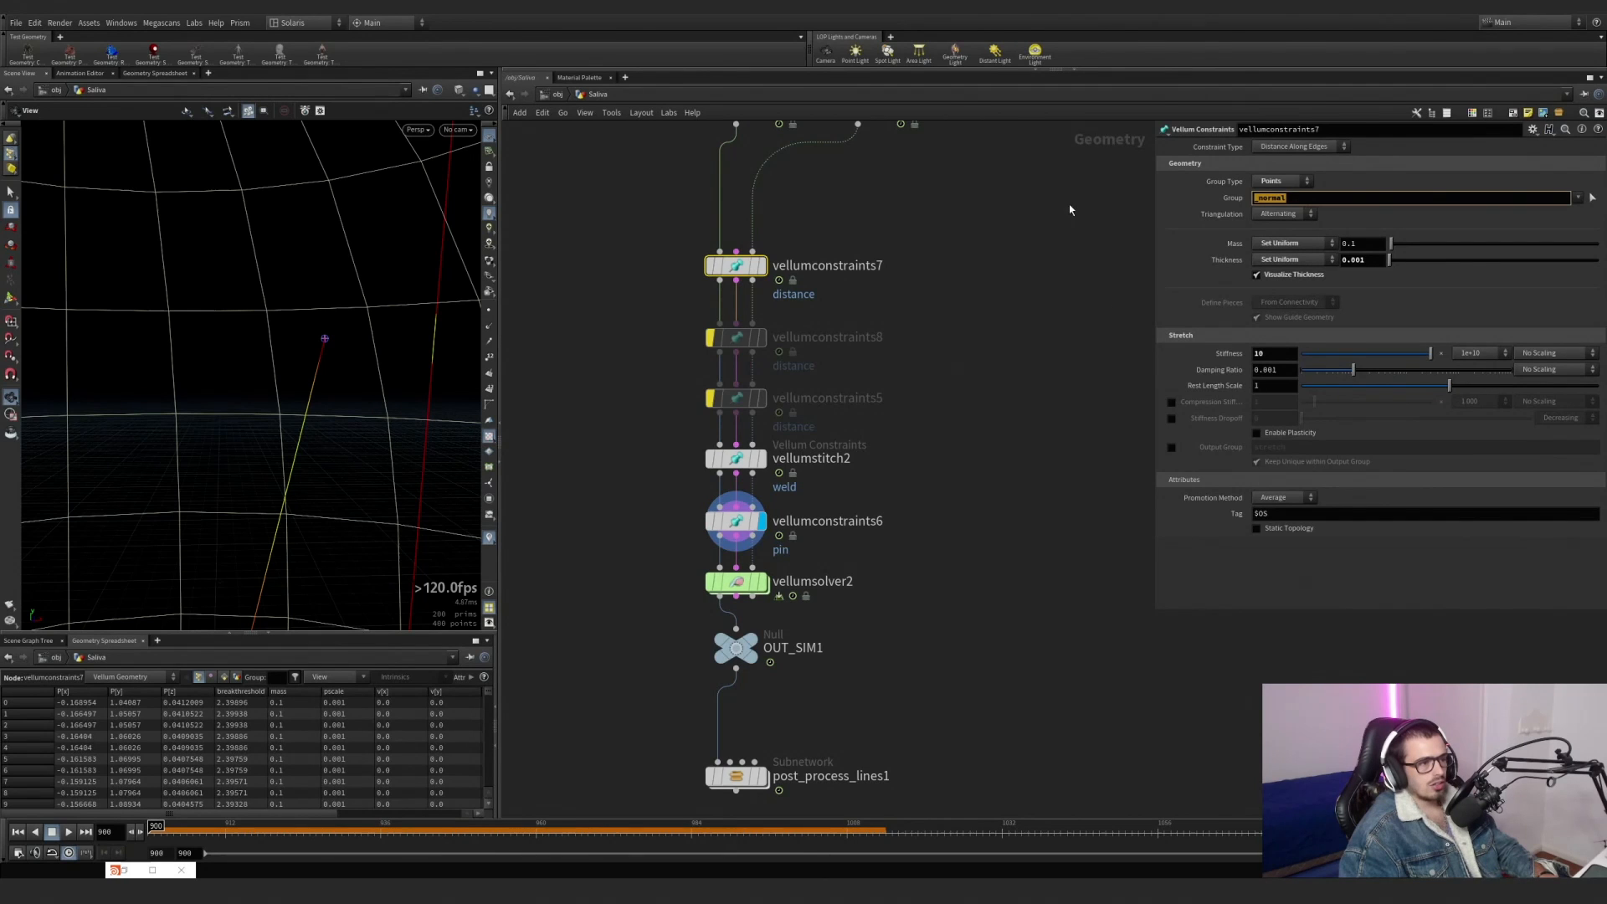
click(736, 459)
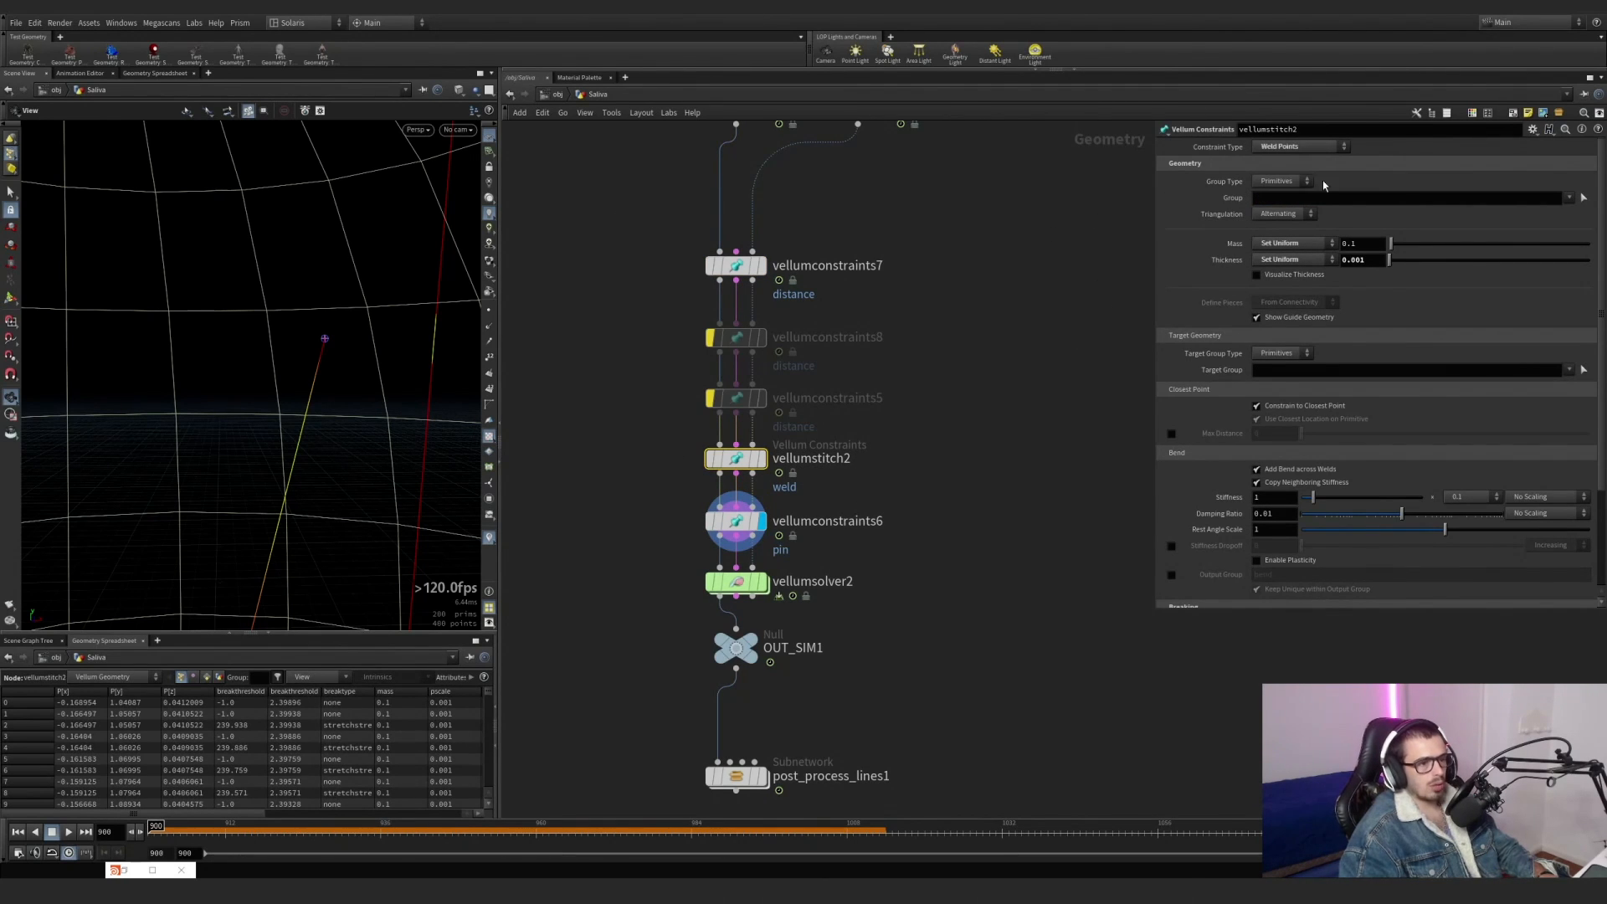
click(849, 524)
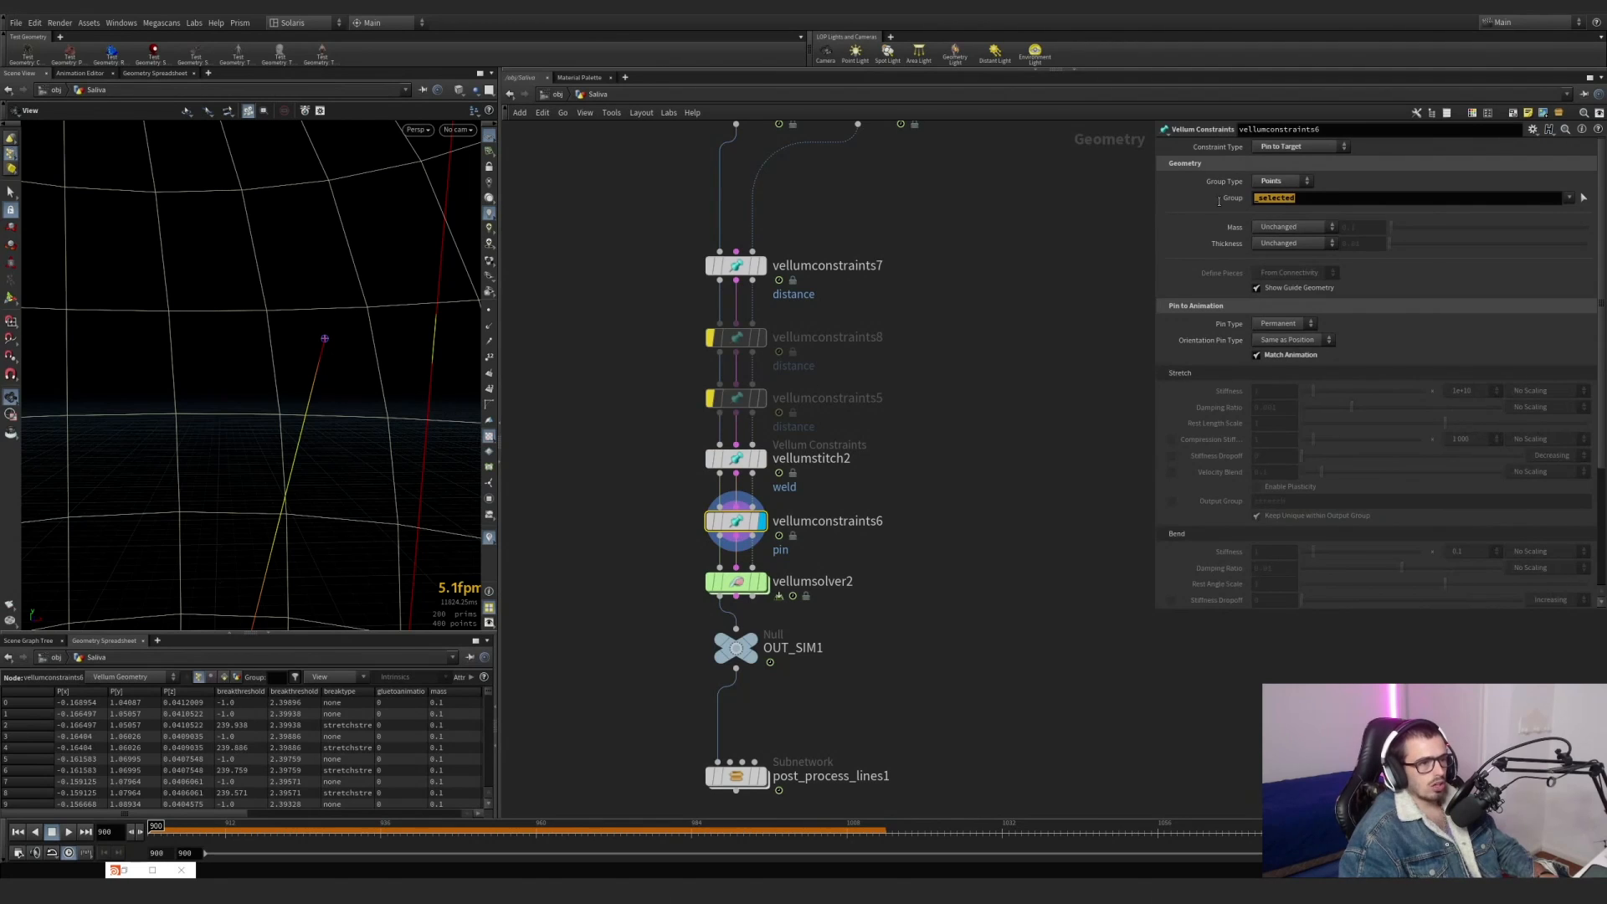
drag(1219, 201, 1211, 203)
Display vellumsolver2 and view the whole sphere with its lines together with the upstream constraint nodes.
middle_drag(779, 536, 759, 377)
scroll(760, 379, up, 1)
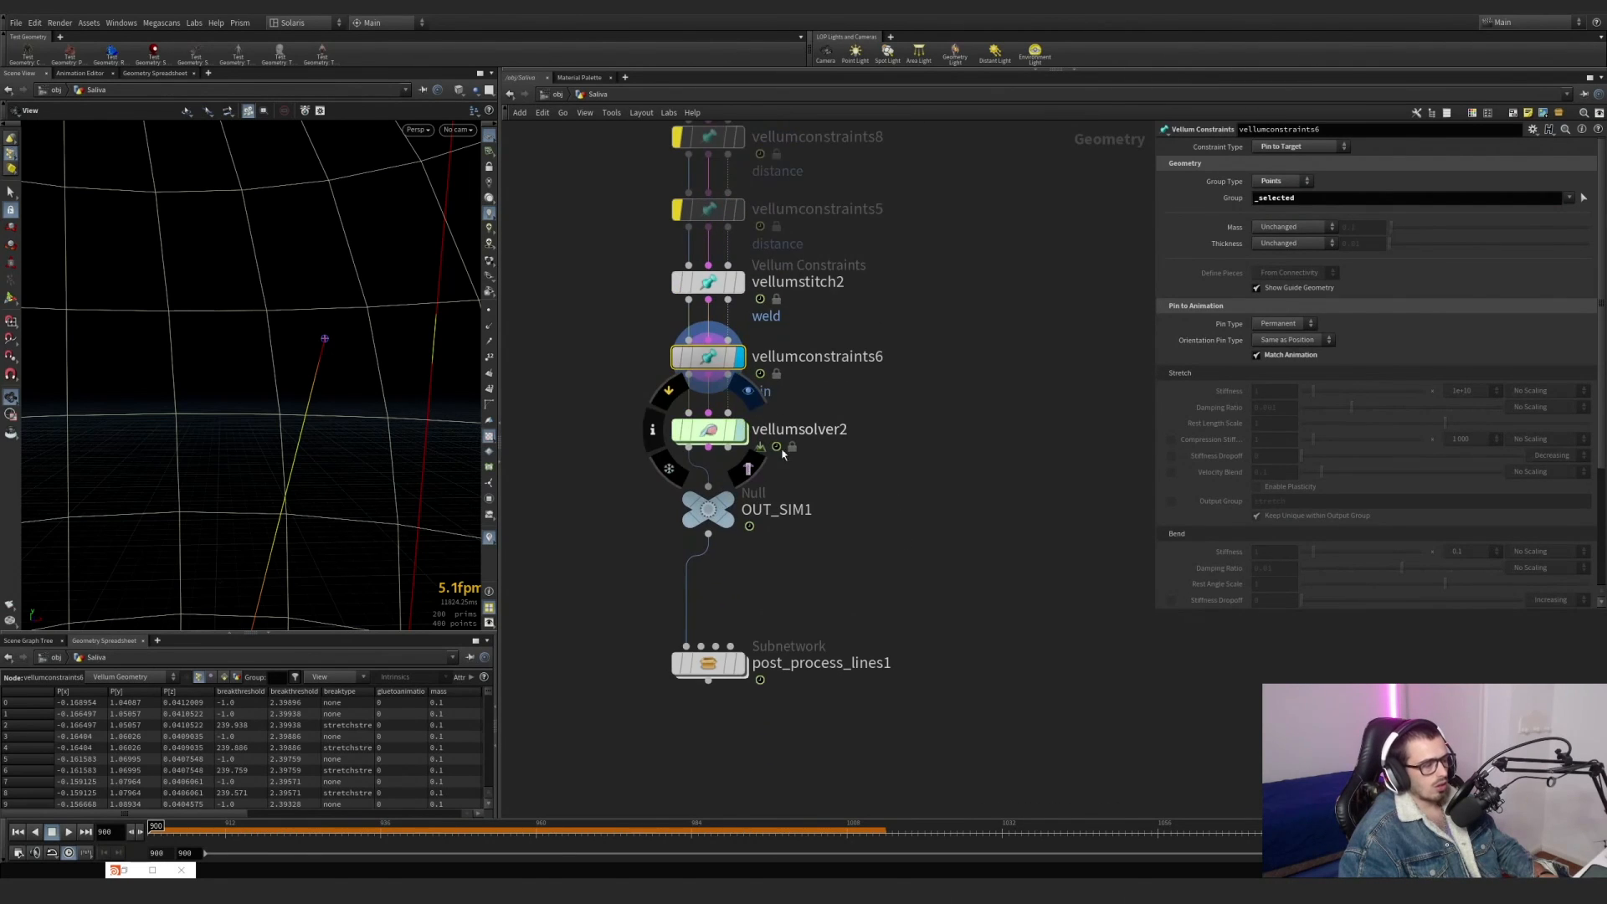
click(740, 431)
right_drag(326, 436, 166, 463)
scroll(779, 463, down, 4)
middle_drag(849, 475, 854, 667)
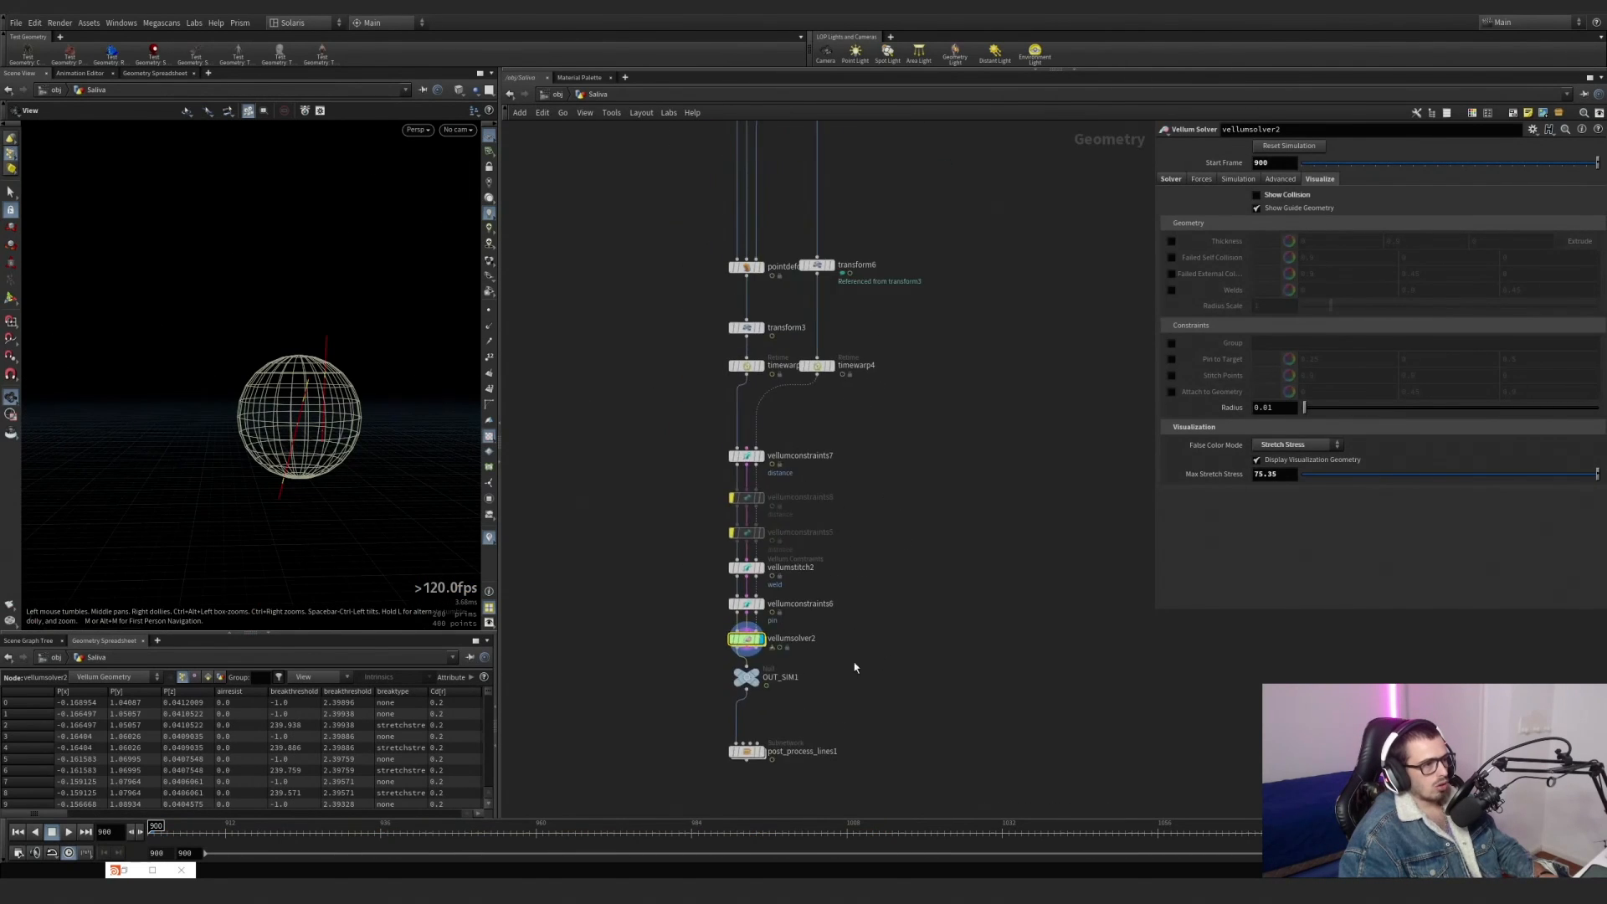
Play the vellumsolver2 simulation and scrub to frame 936 to inspect how the lines move with the sphere.
scroll(811, 318, up, 3)
click(852, 251)
scroll(942, 515, down, 3)
middle_drag(941, 538, 888, 297)
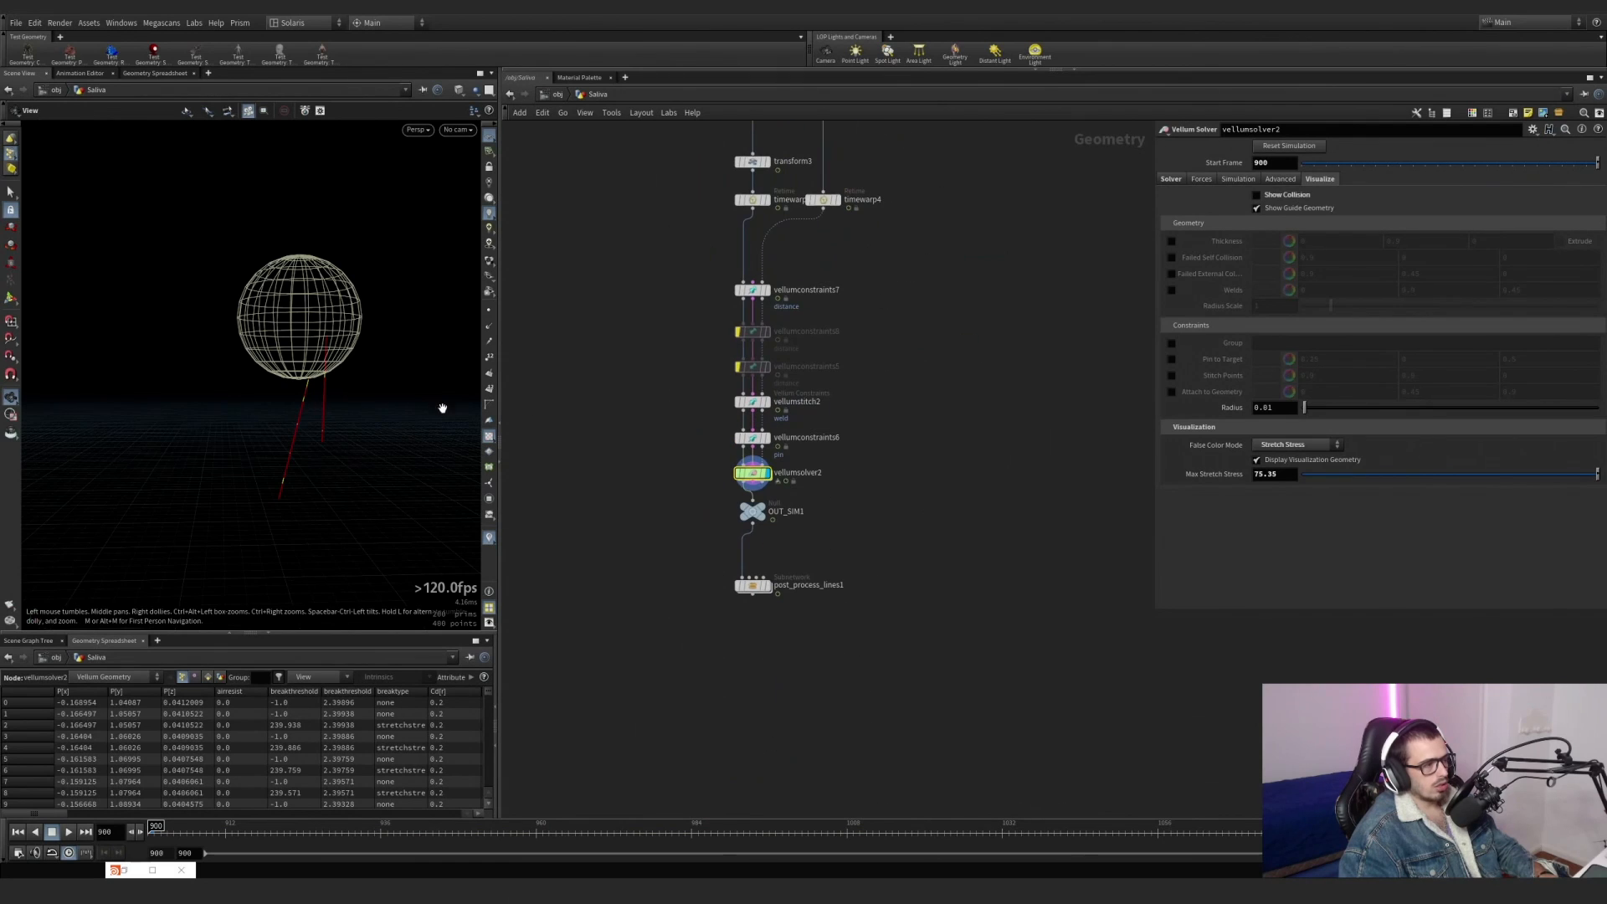
click(67, 831)
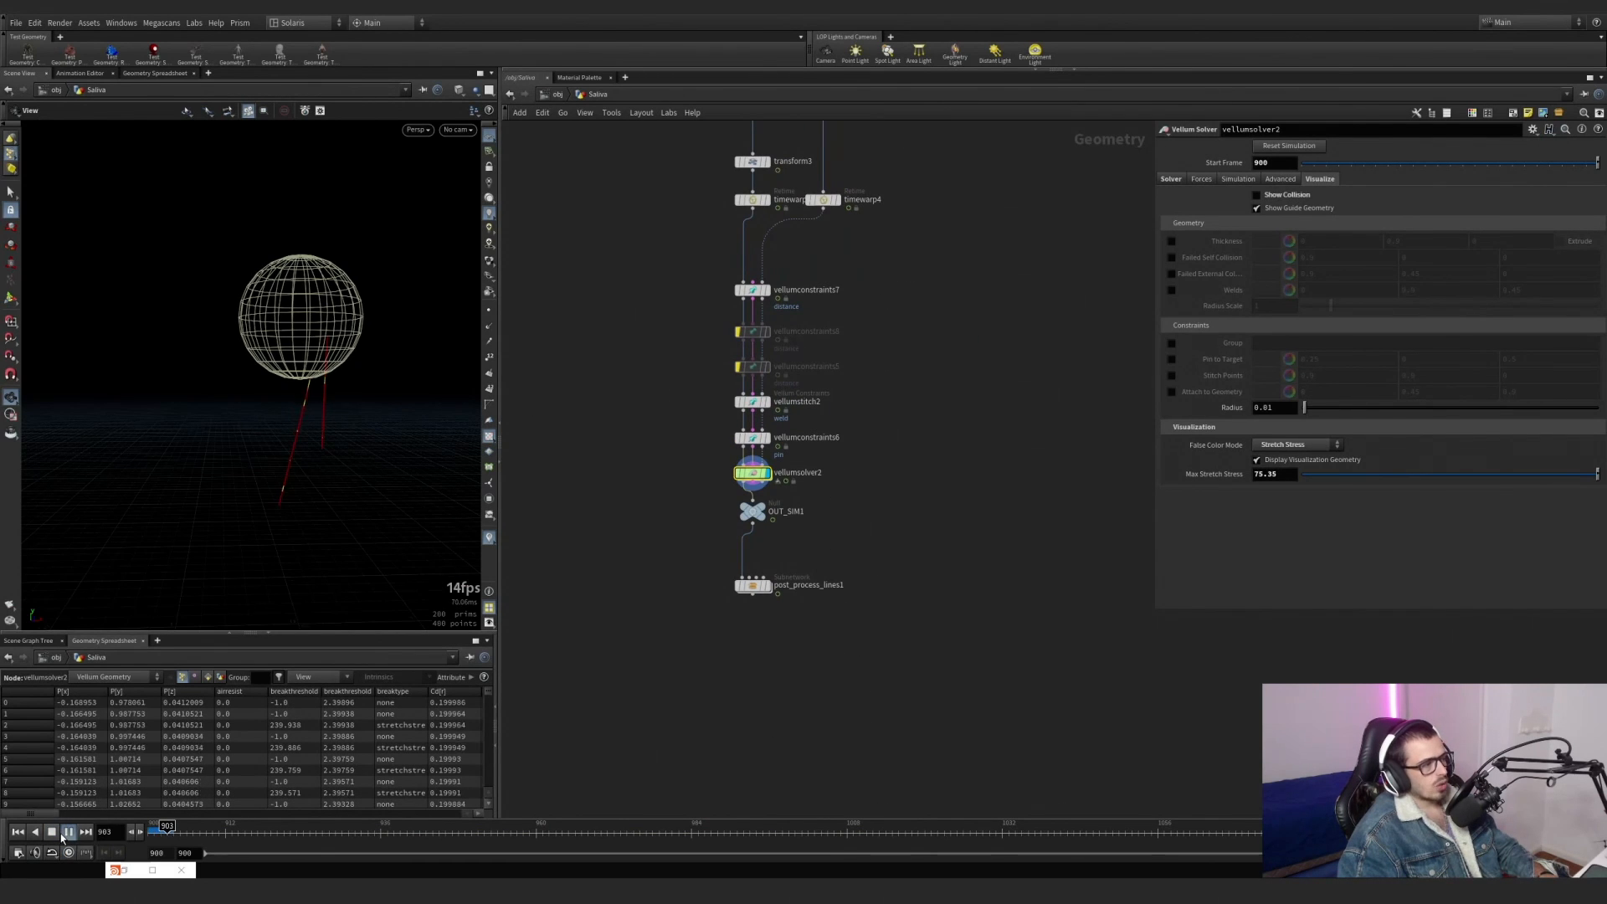
drag(391, 366, 377, 357)
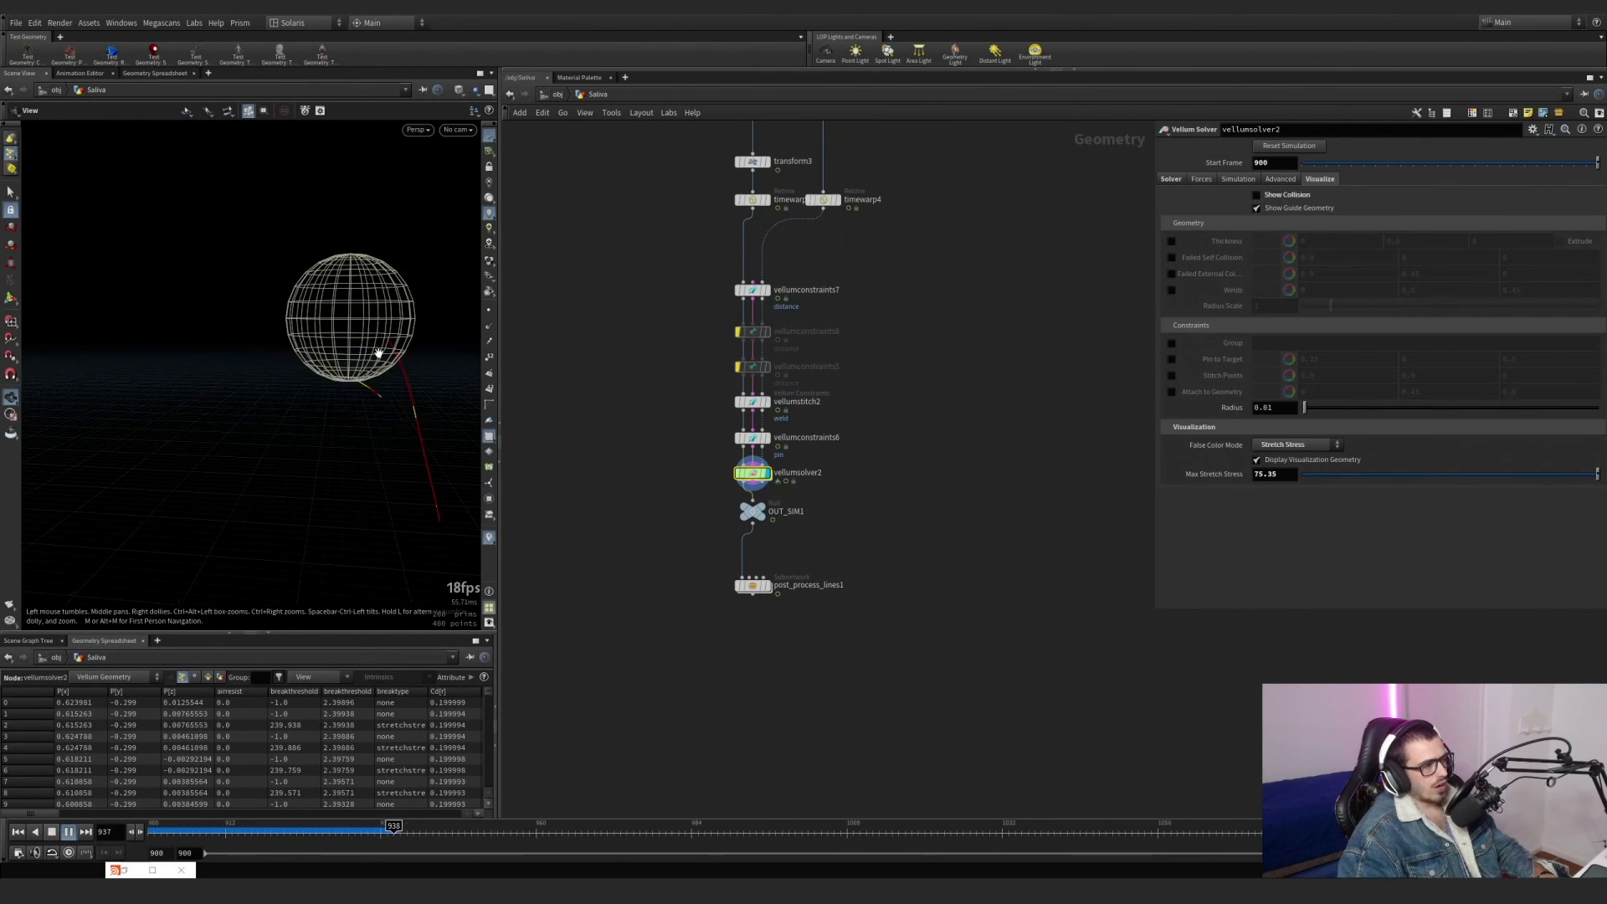
drag(207, 832, 375, 833)
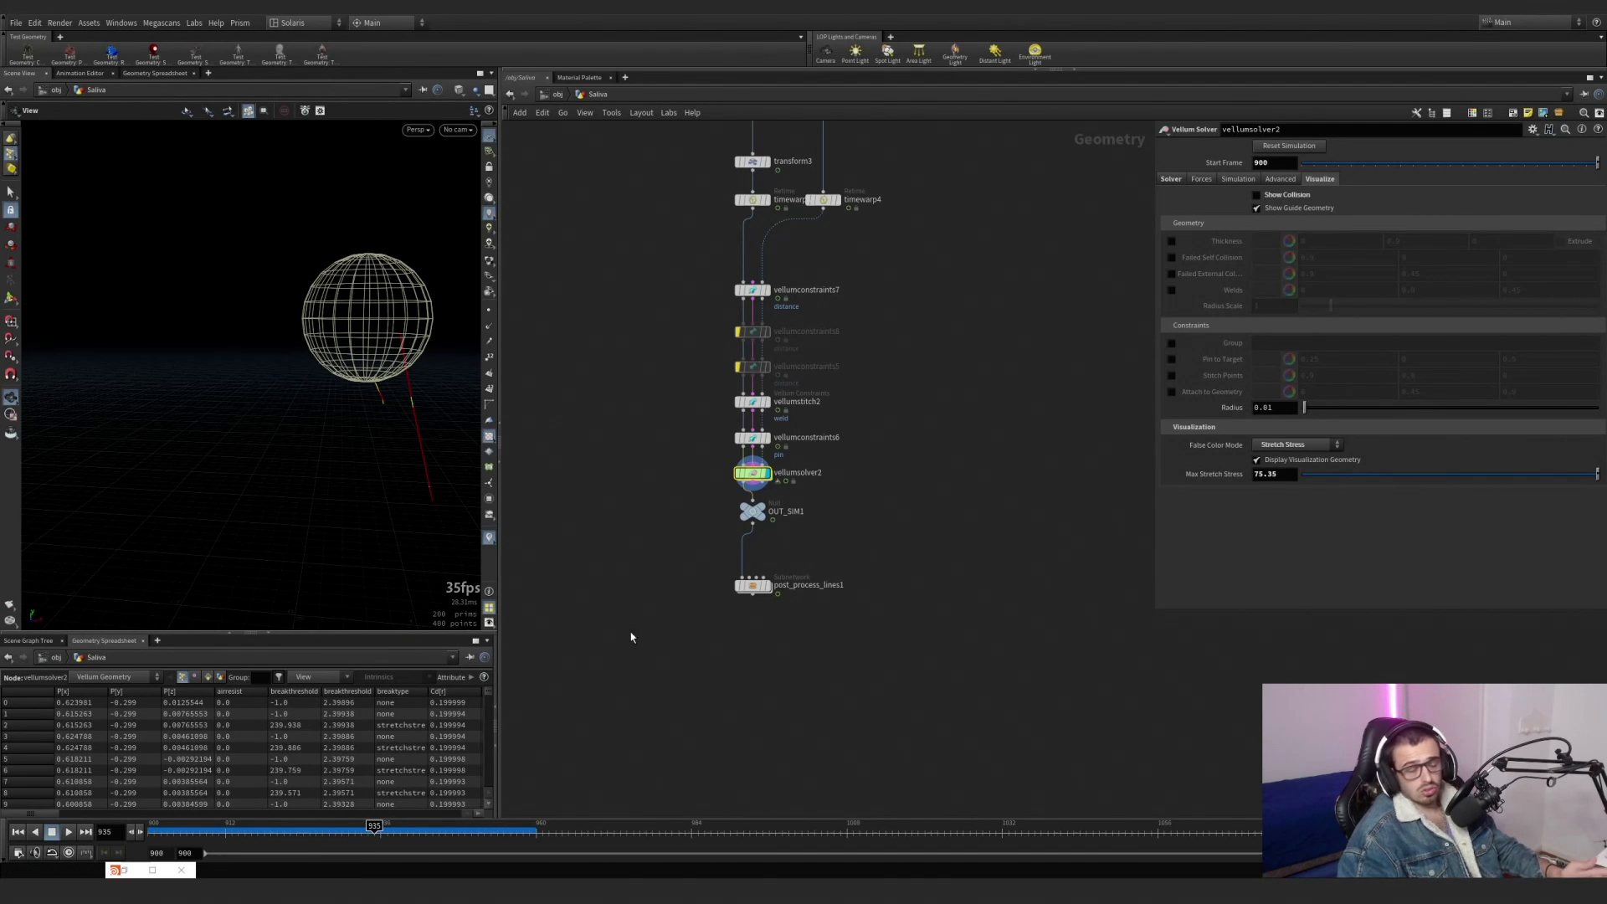
click(286, 830)
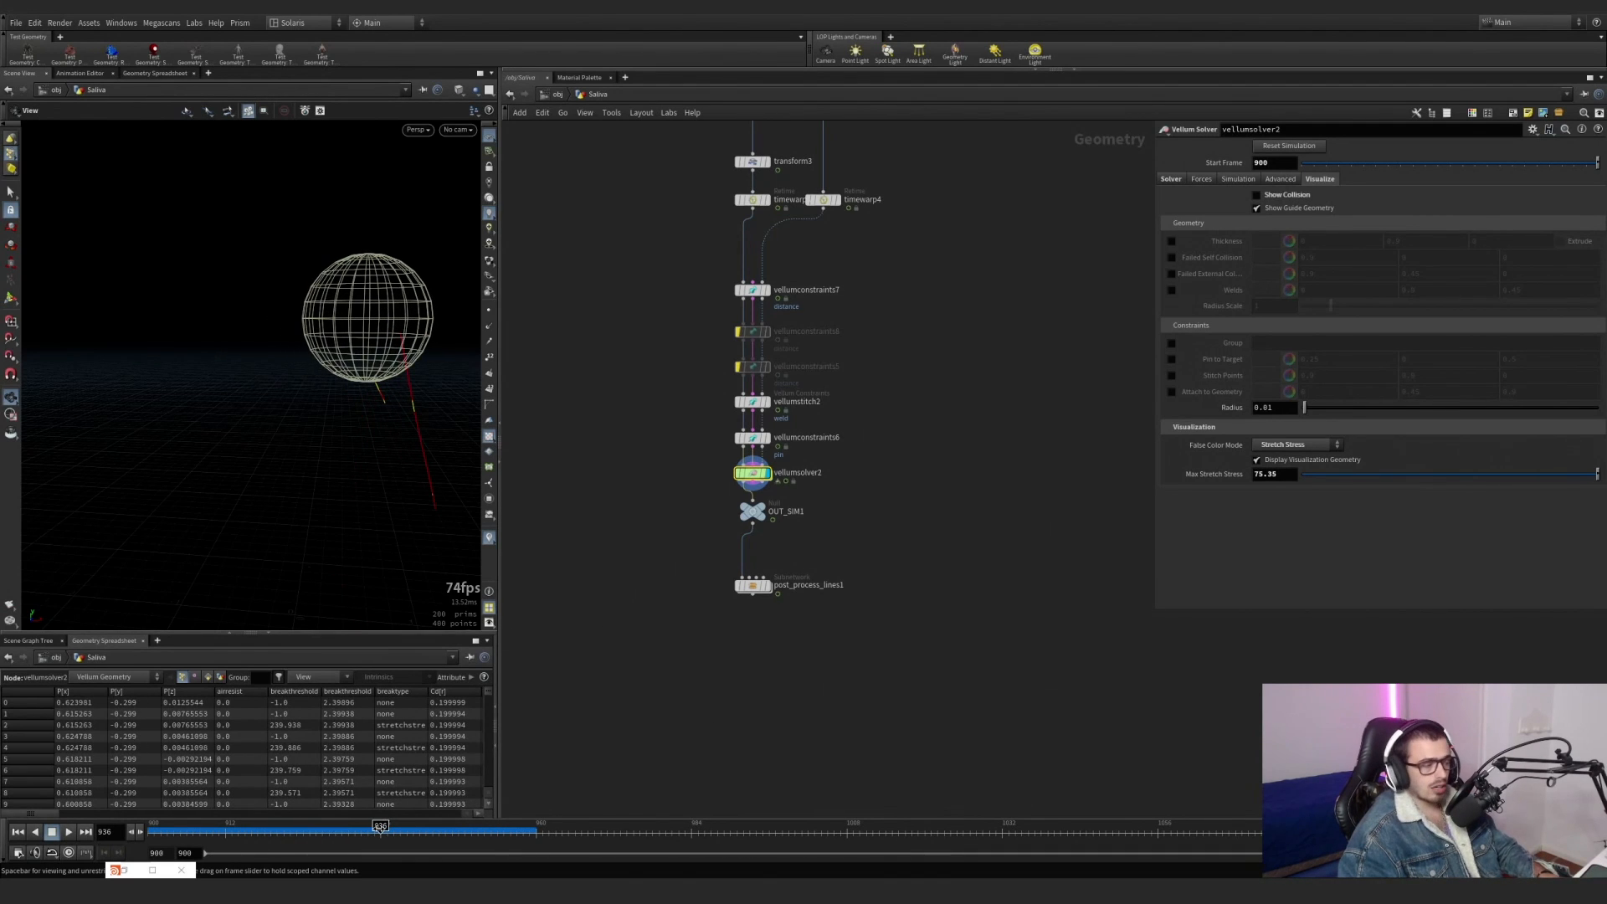
Display OUT_SIM1 and then post_process_lines1, and inspect the thickened strands around the sphere up close.
scroll(754, 519, up, 5)
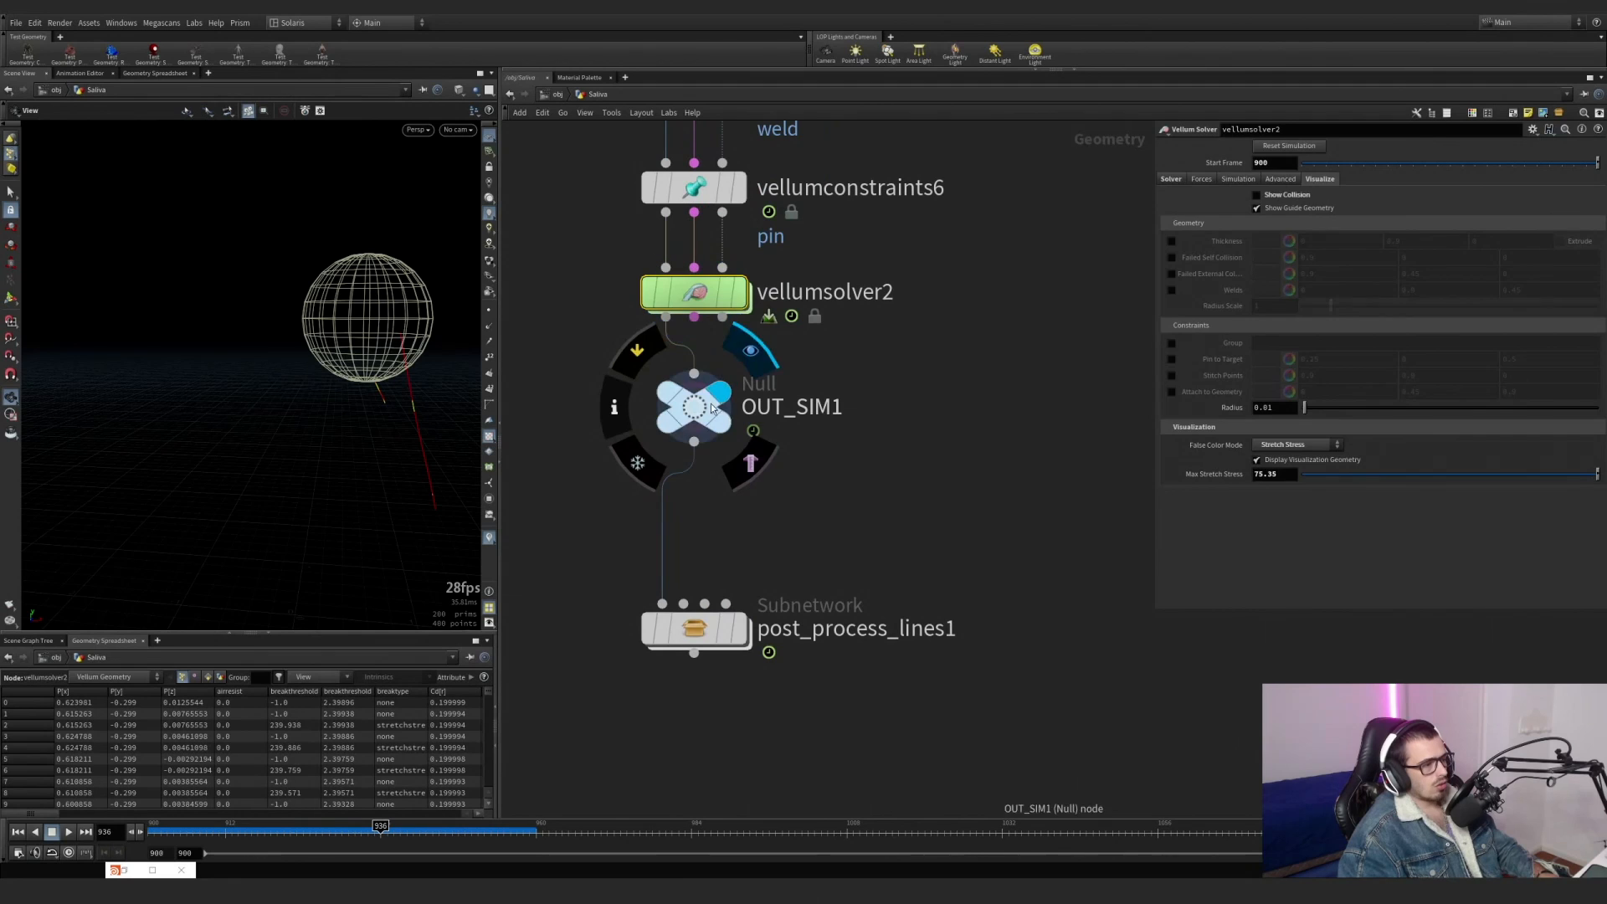
click(722, 401)
click(685, 626)
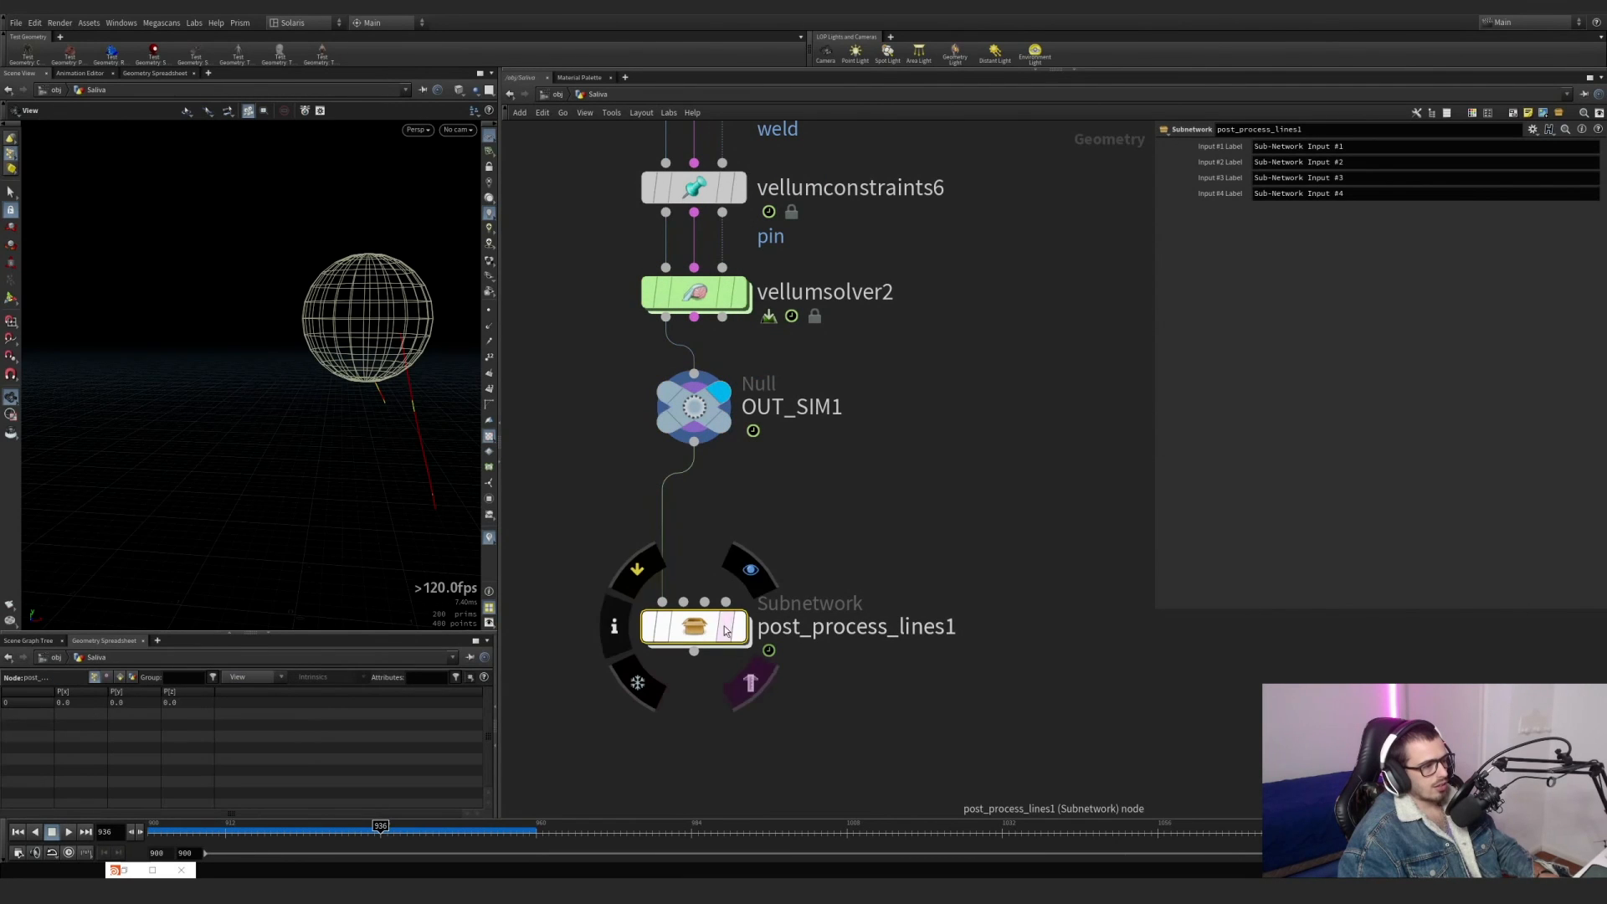
click(737, 559)
right_drag(454, 352, 450, 375)
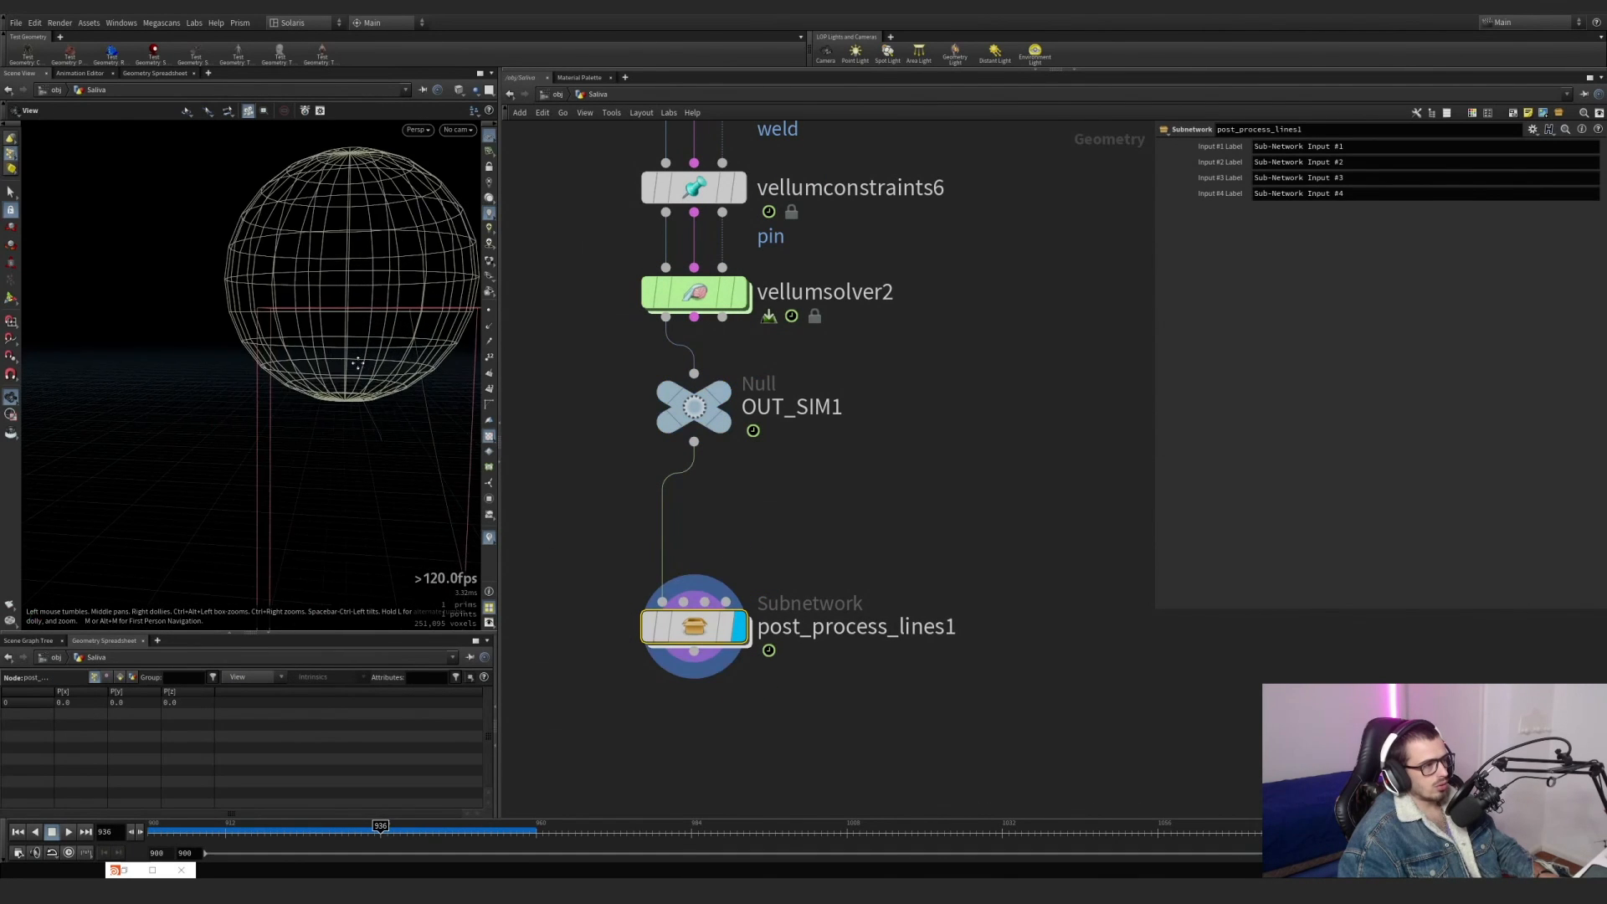
drag(450, 375, 438, 341)
right_drag(438, 341, 360, 356)
drag(360, 356, 223, 350)
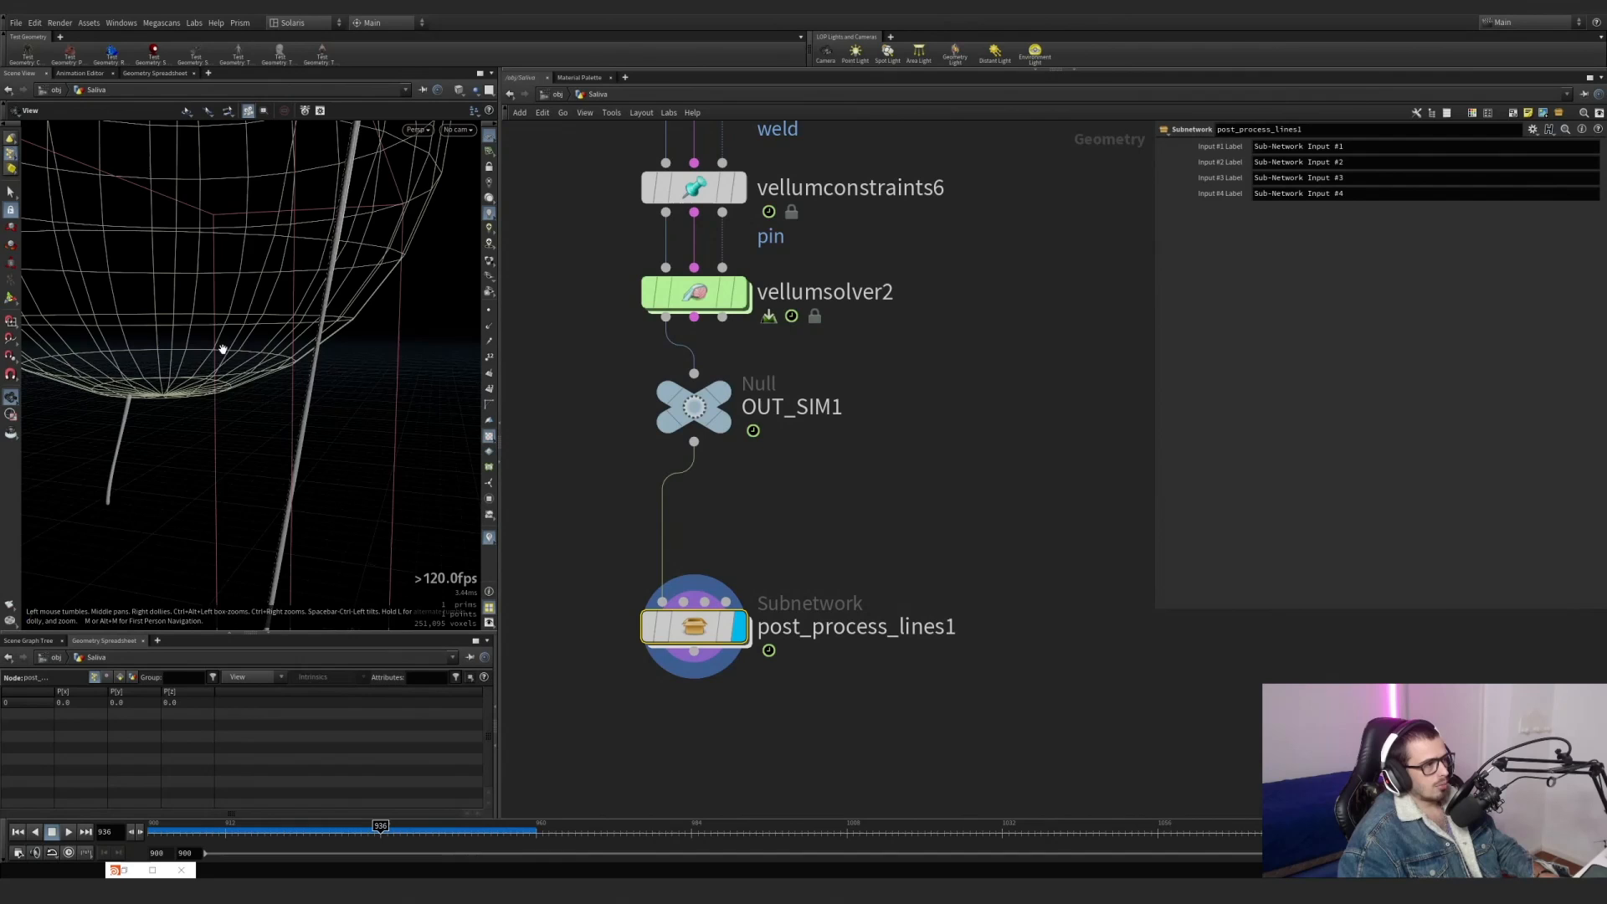
right_drag(369, 302, 338, 305)
drag(338, 305, 243, 269)
right_drag(243, 268, 157, 244)
drag(157, 244, 134, 249)
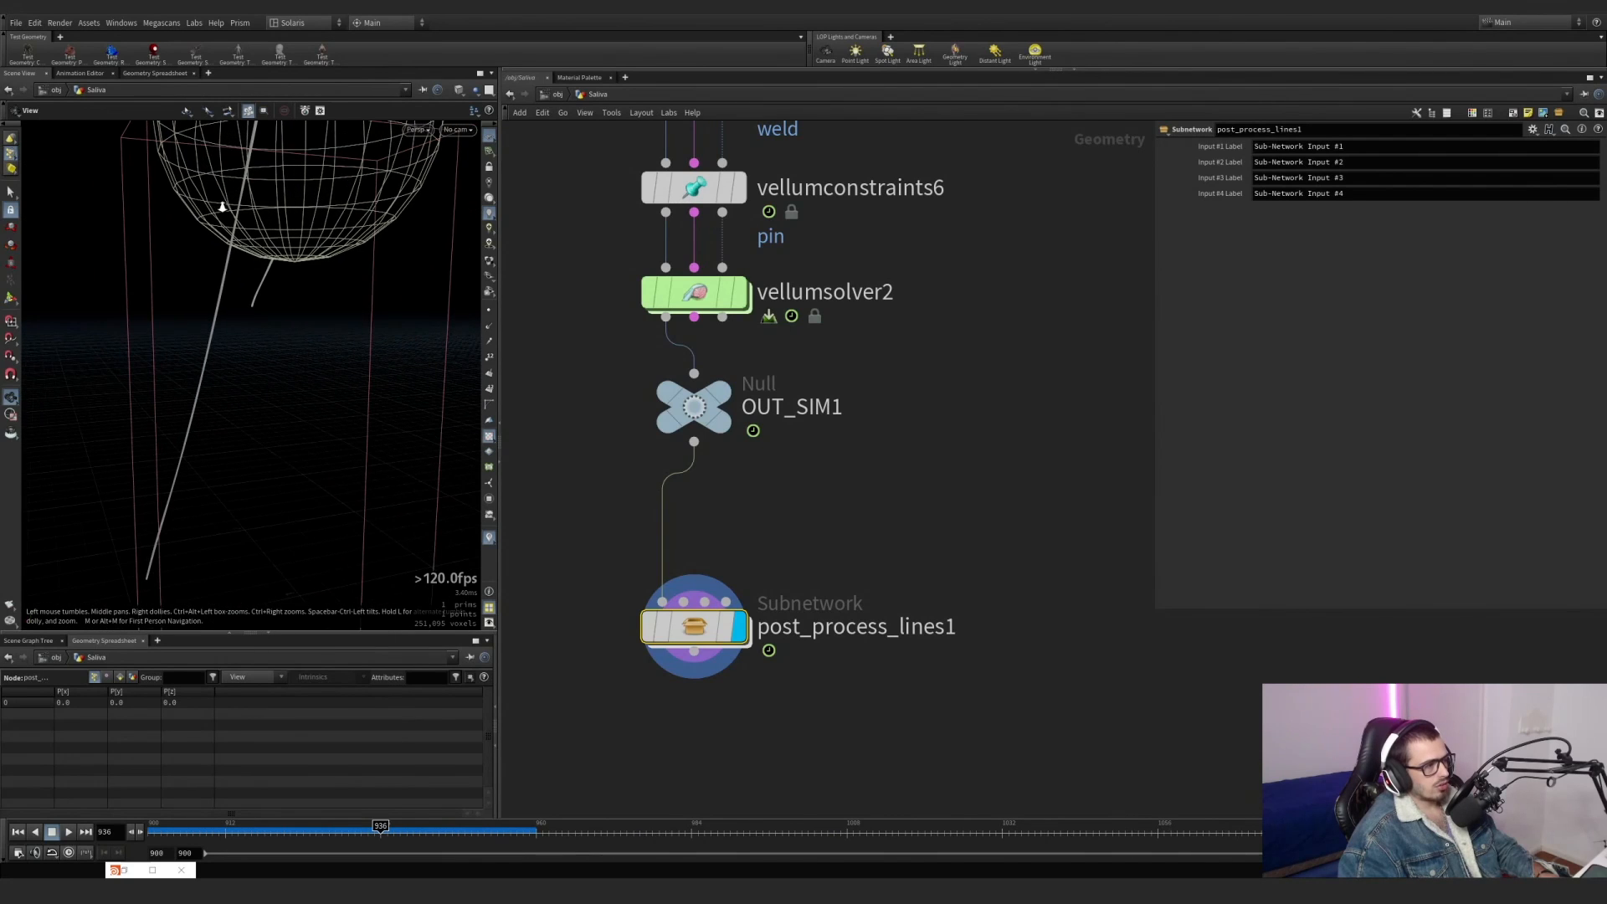
Enter the post_process_lines1 subnetwork, display attribdelete1 and examine which point attributes it keeps.
double_click(704, 630)
scroll(815, 409, up, 4)
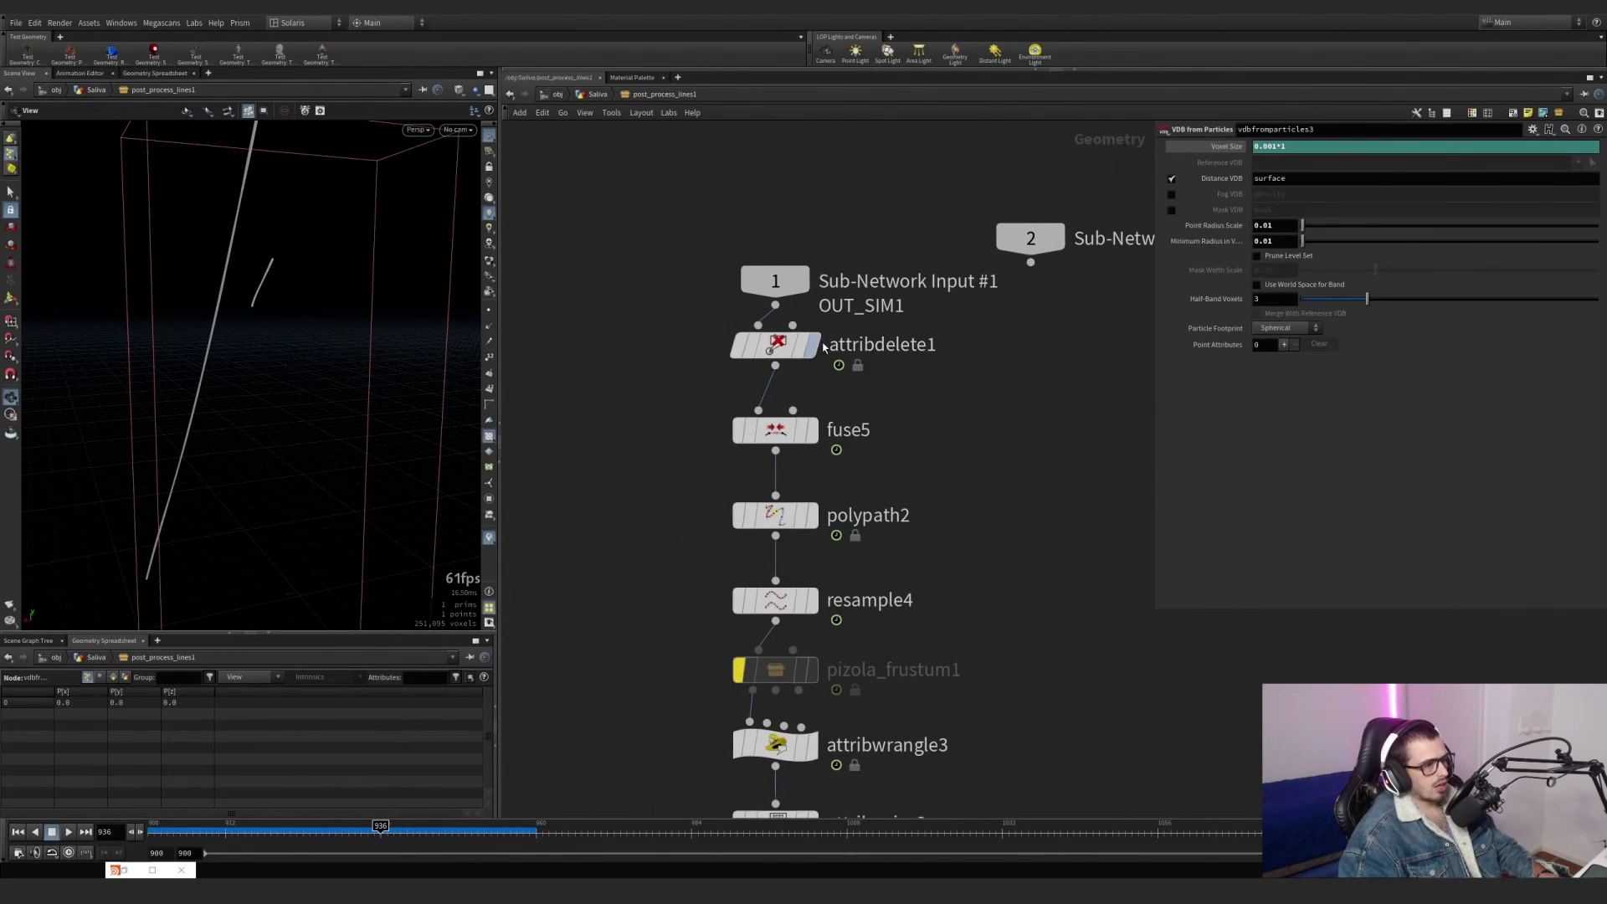
click(814, 345)
click(777, 345)
drag(759, 275, 774, 222)
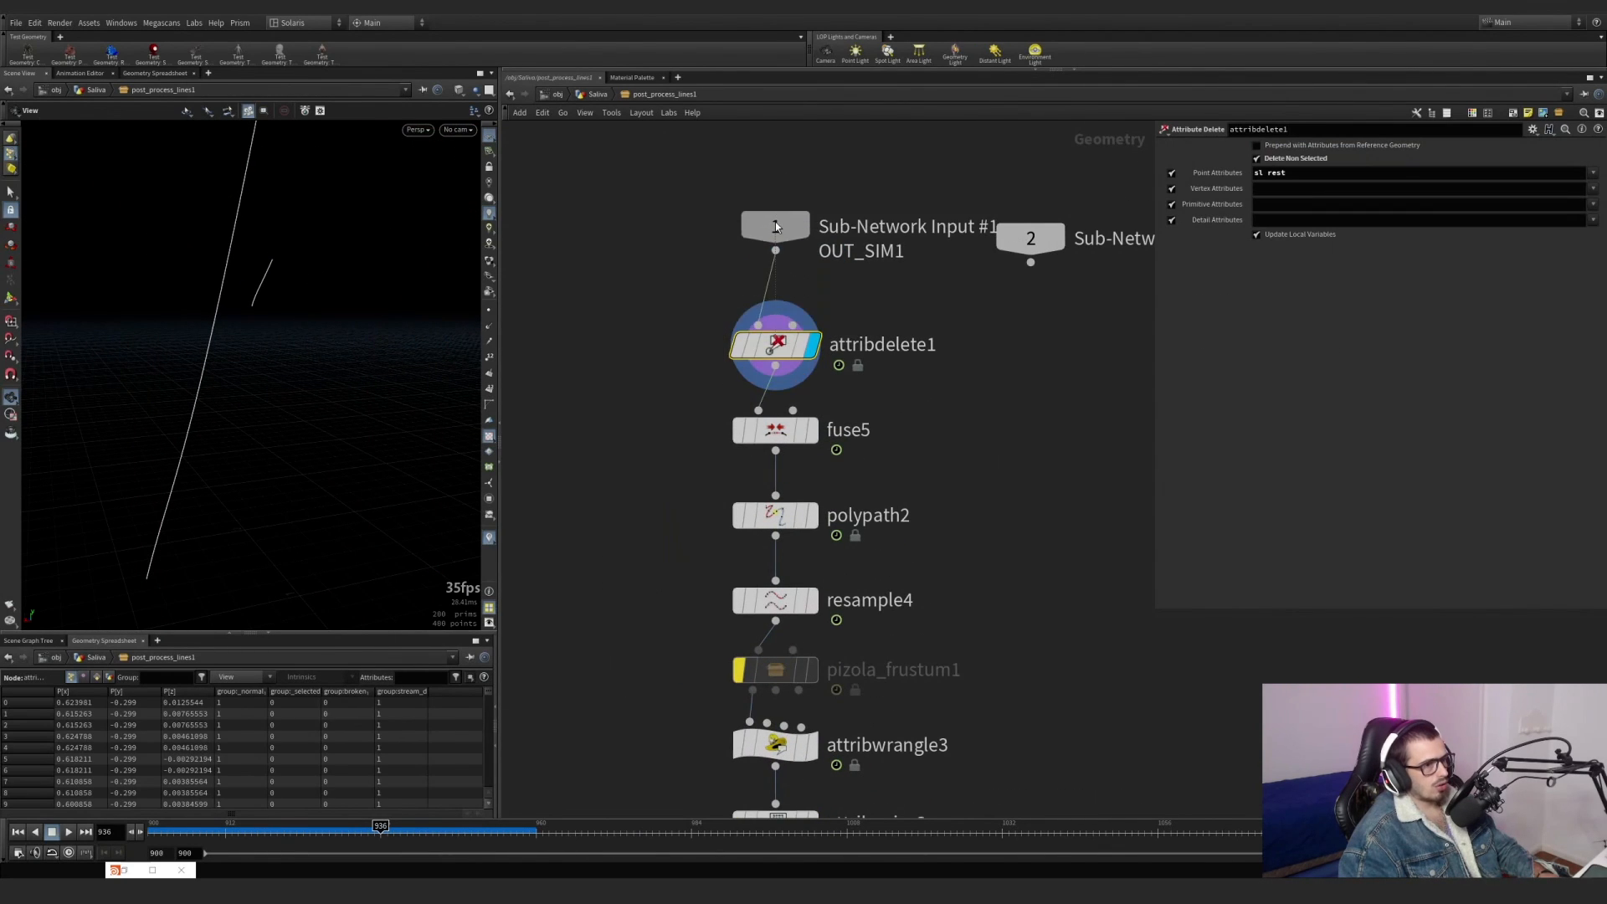
drag(1304, 173, 1241, 173)
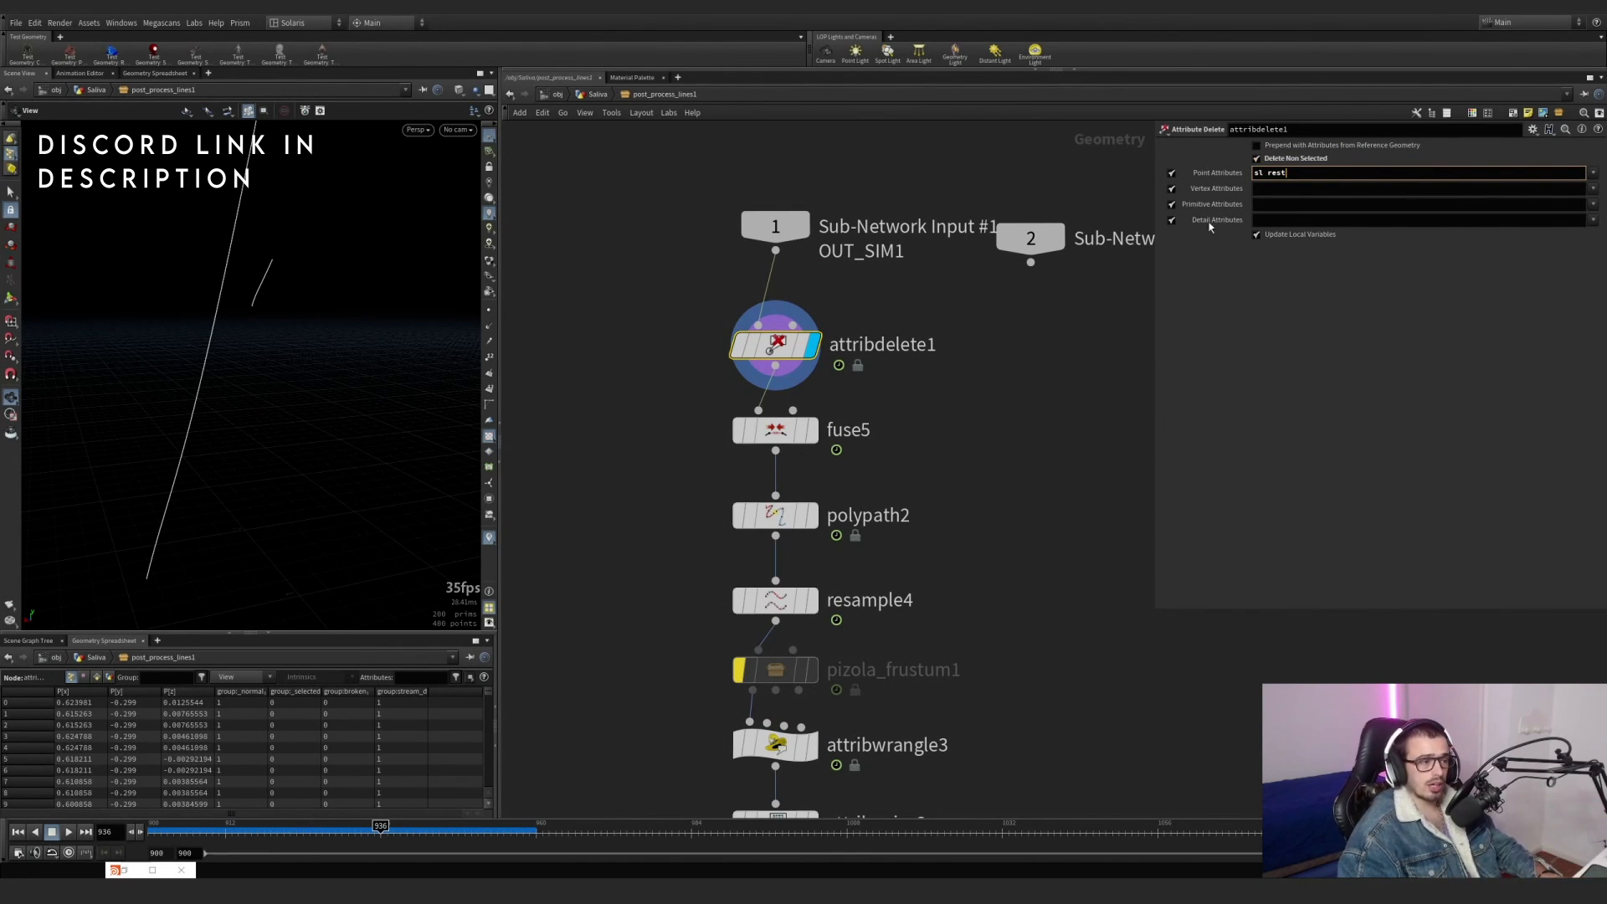
Display fuse5 and polypath2 in turn with point markers shown, and inspect the points along the lines.
click(810, 429)
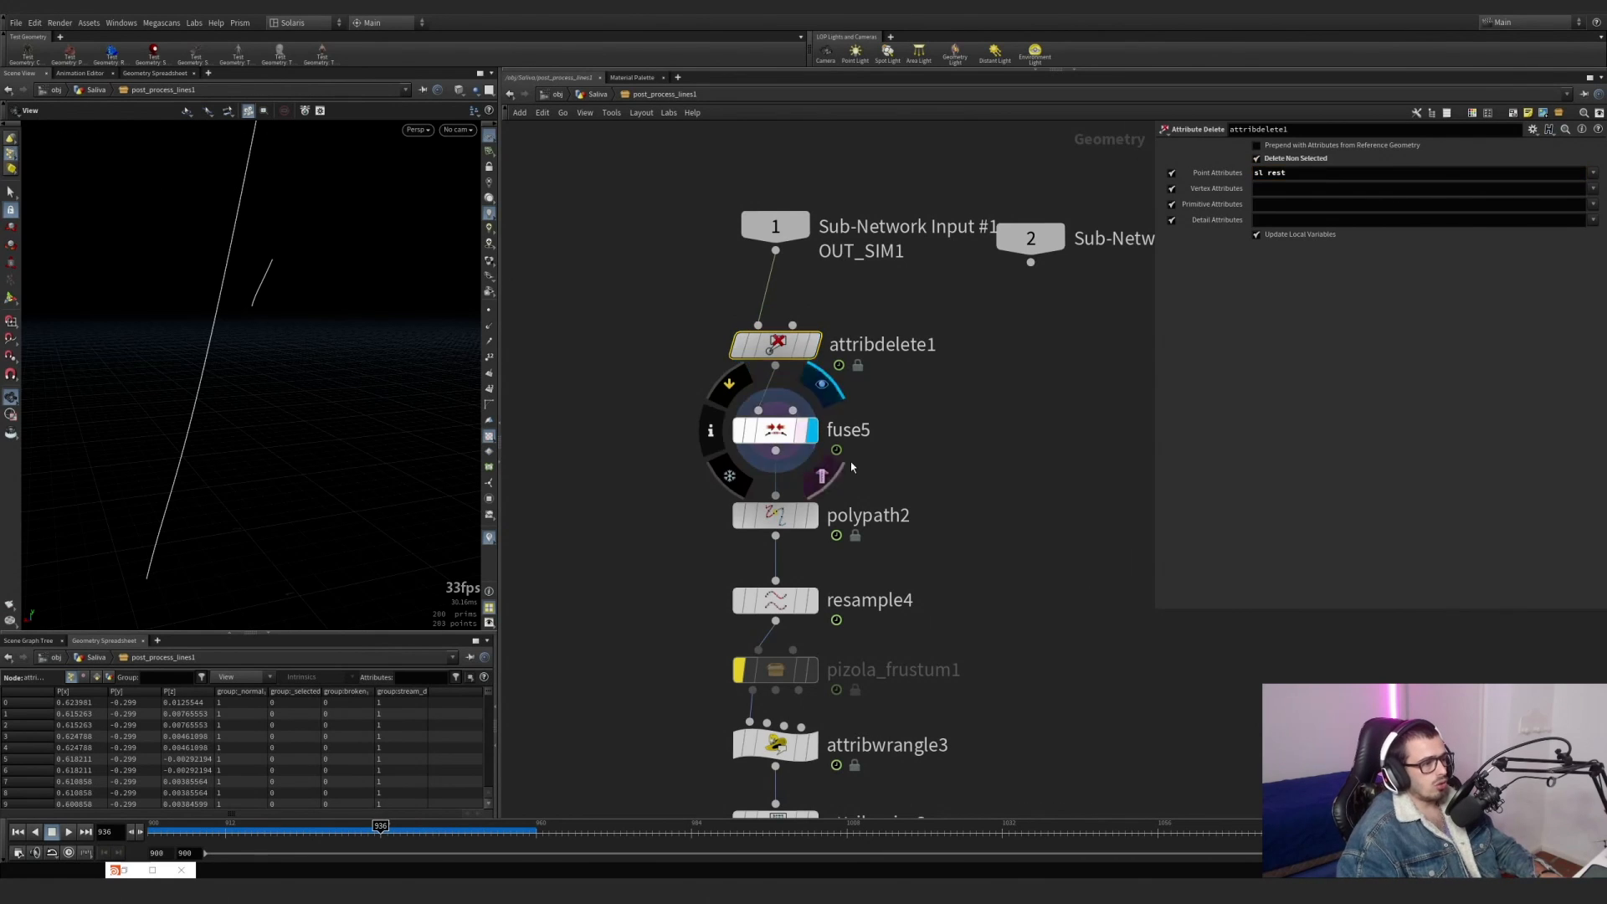
drag(851, 461, 578, 412)
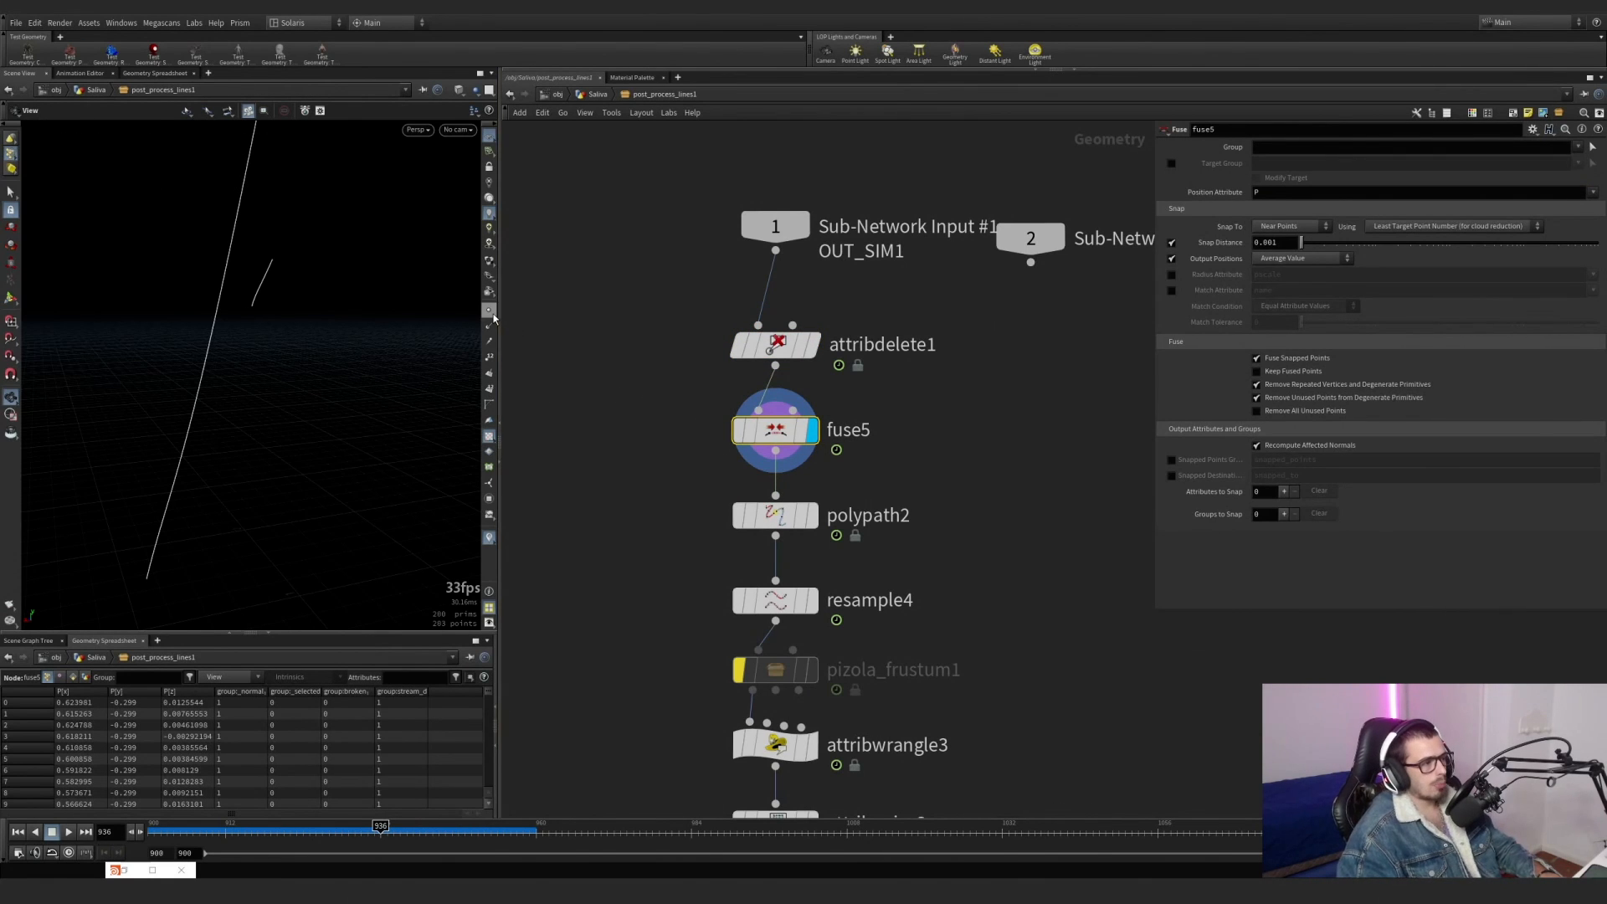
click(809, 515)
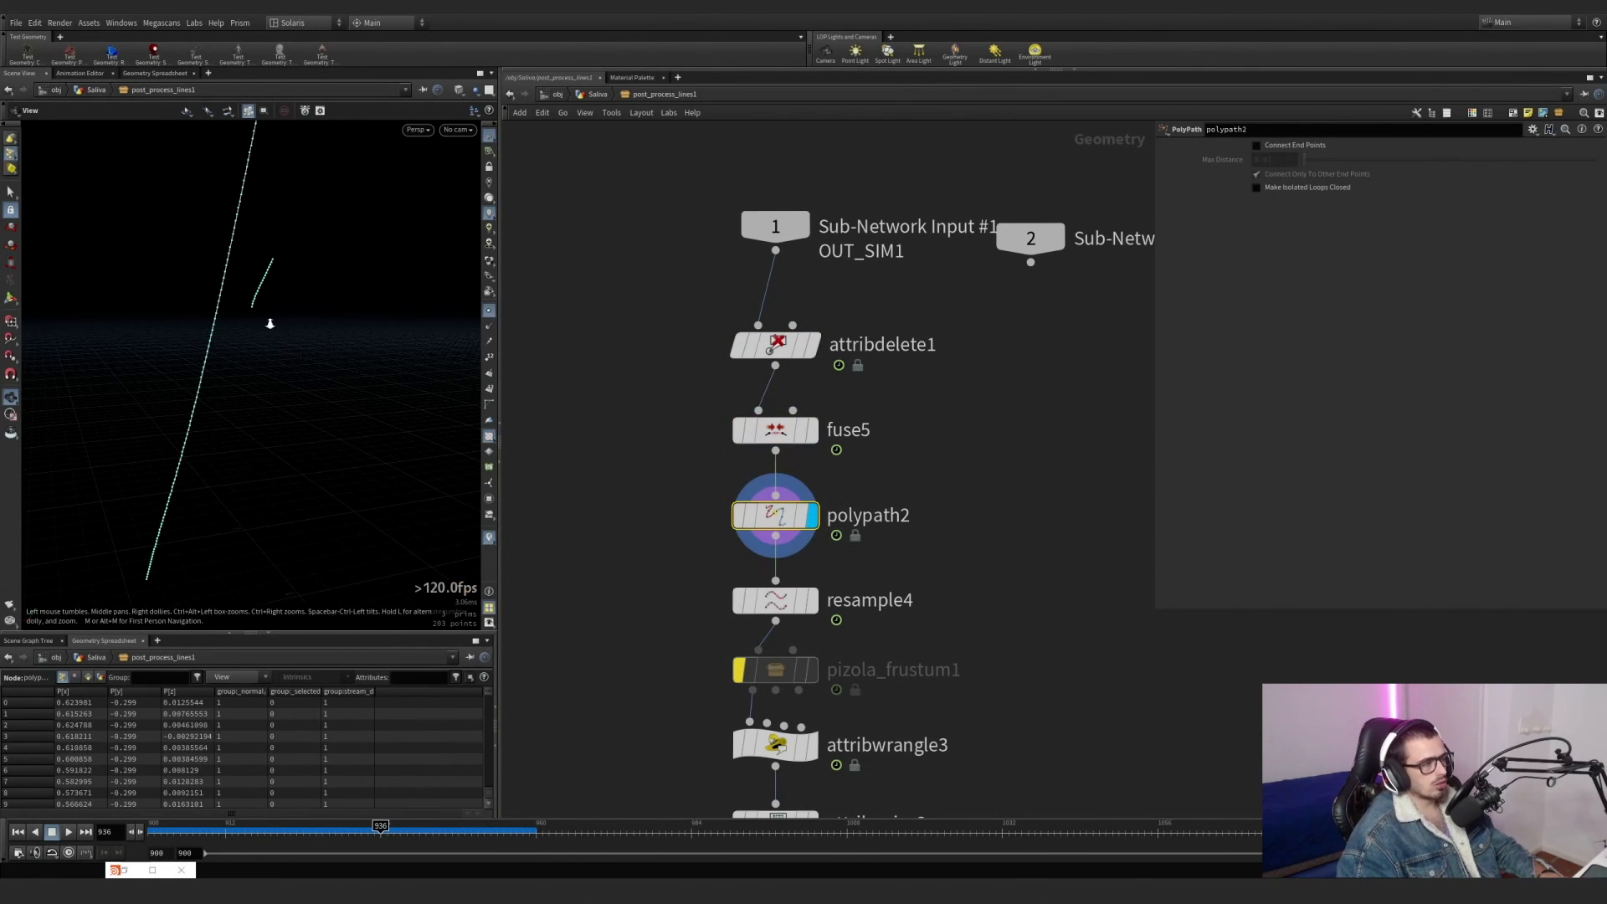
drag(270, 323, 233, 386)
click(764, 435)
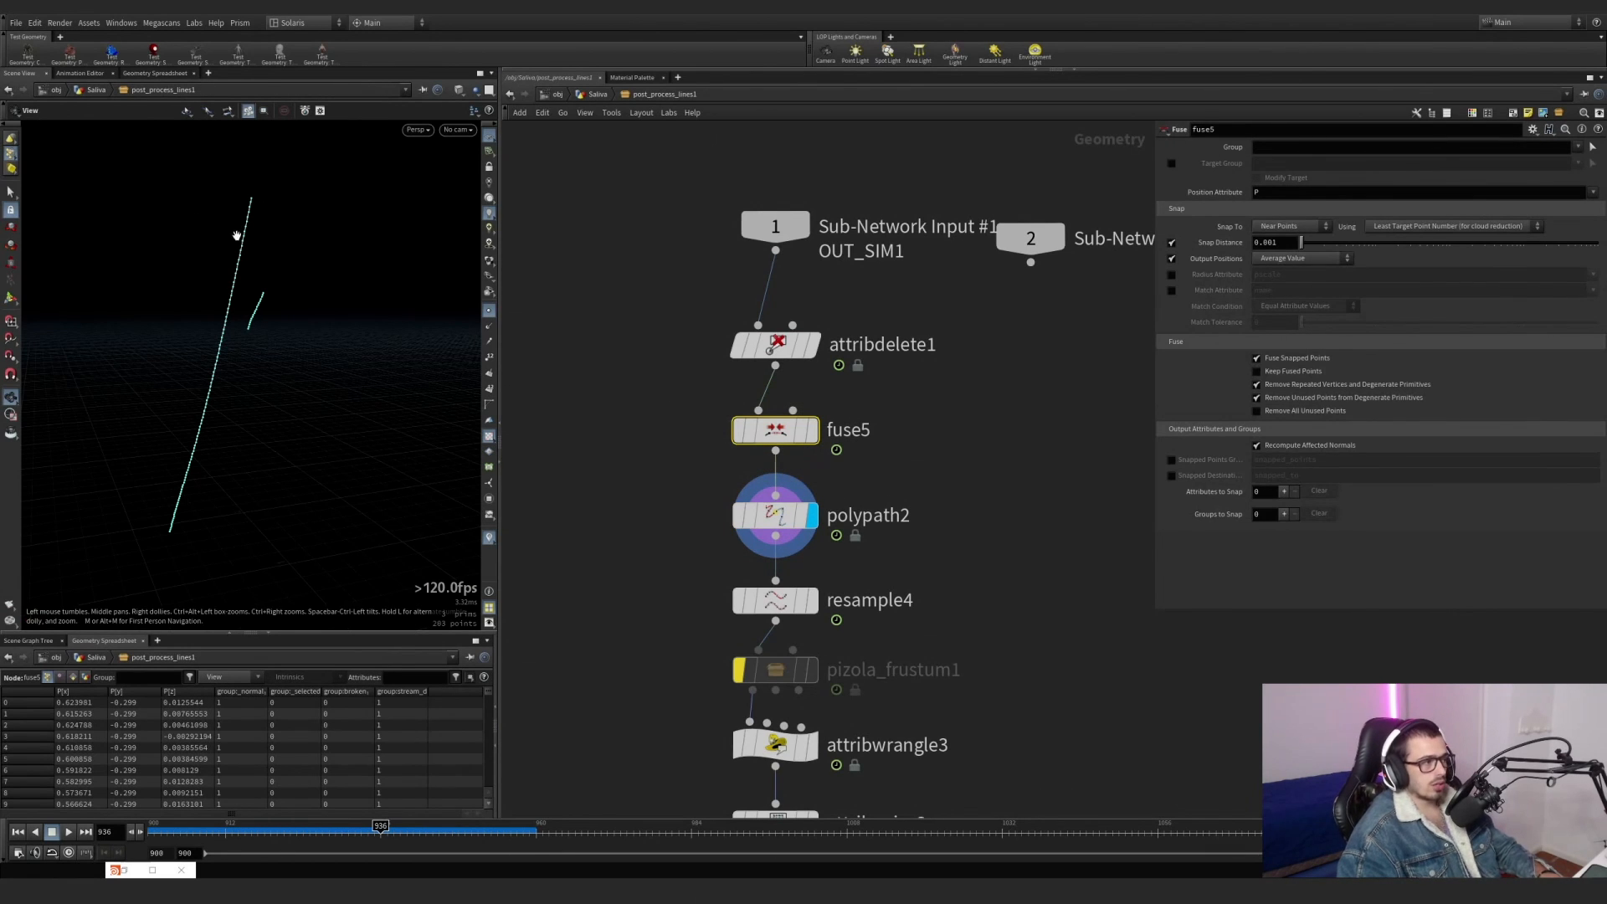
Display resample4, hide the point markers and enable the curveu visualizer to show the gradient along the lines.
click(810, 600)
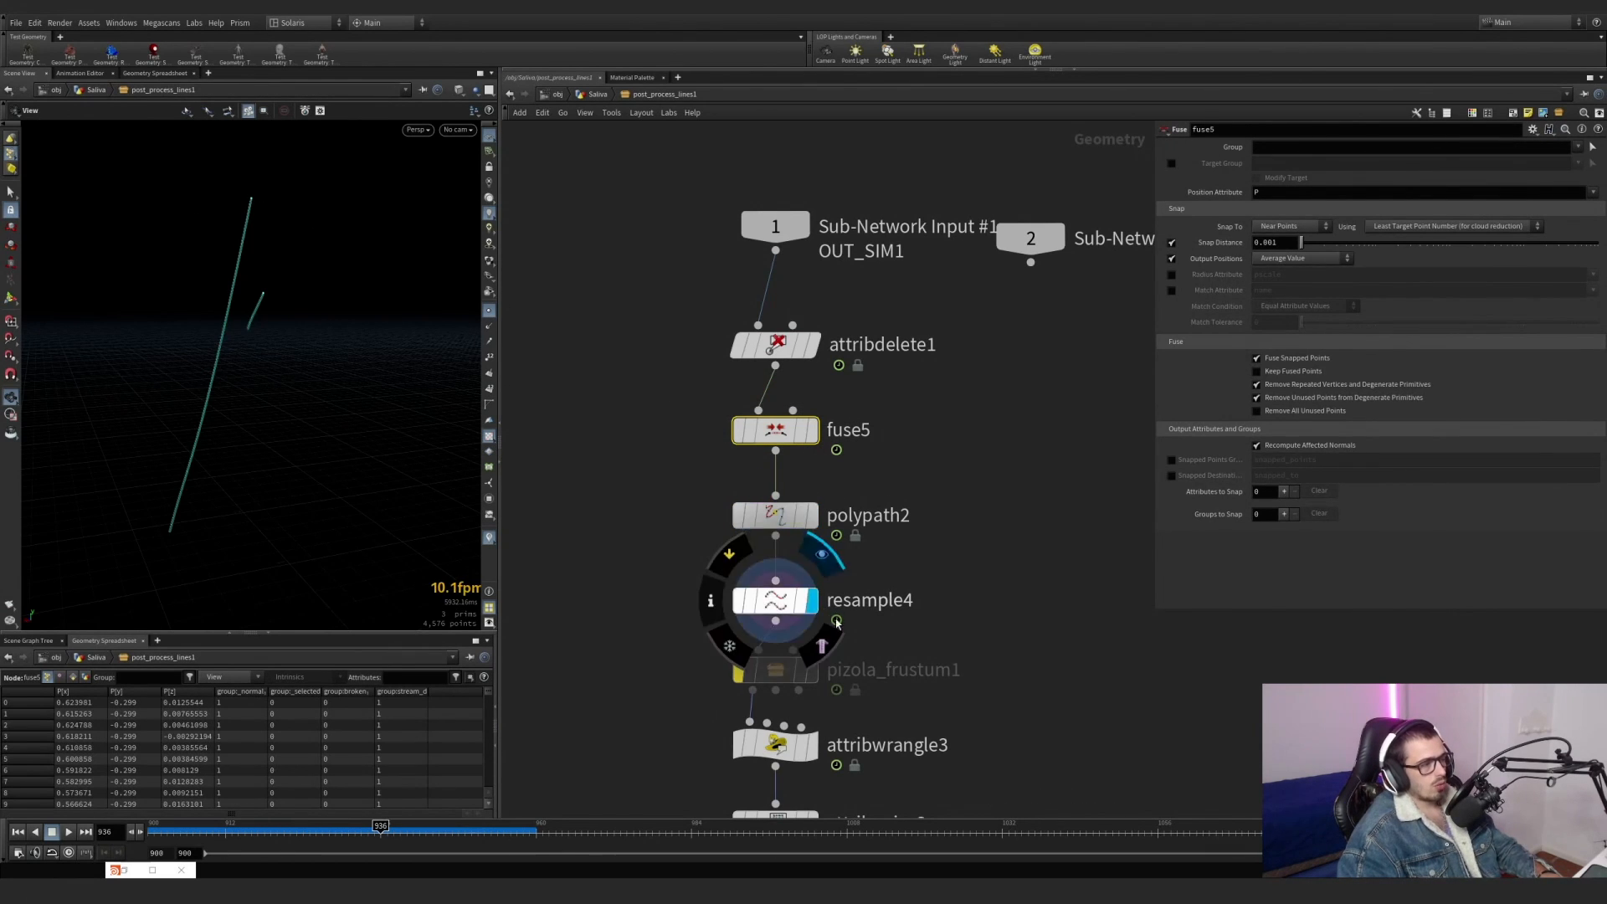
click(774, 600)
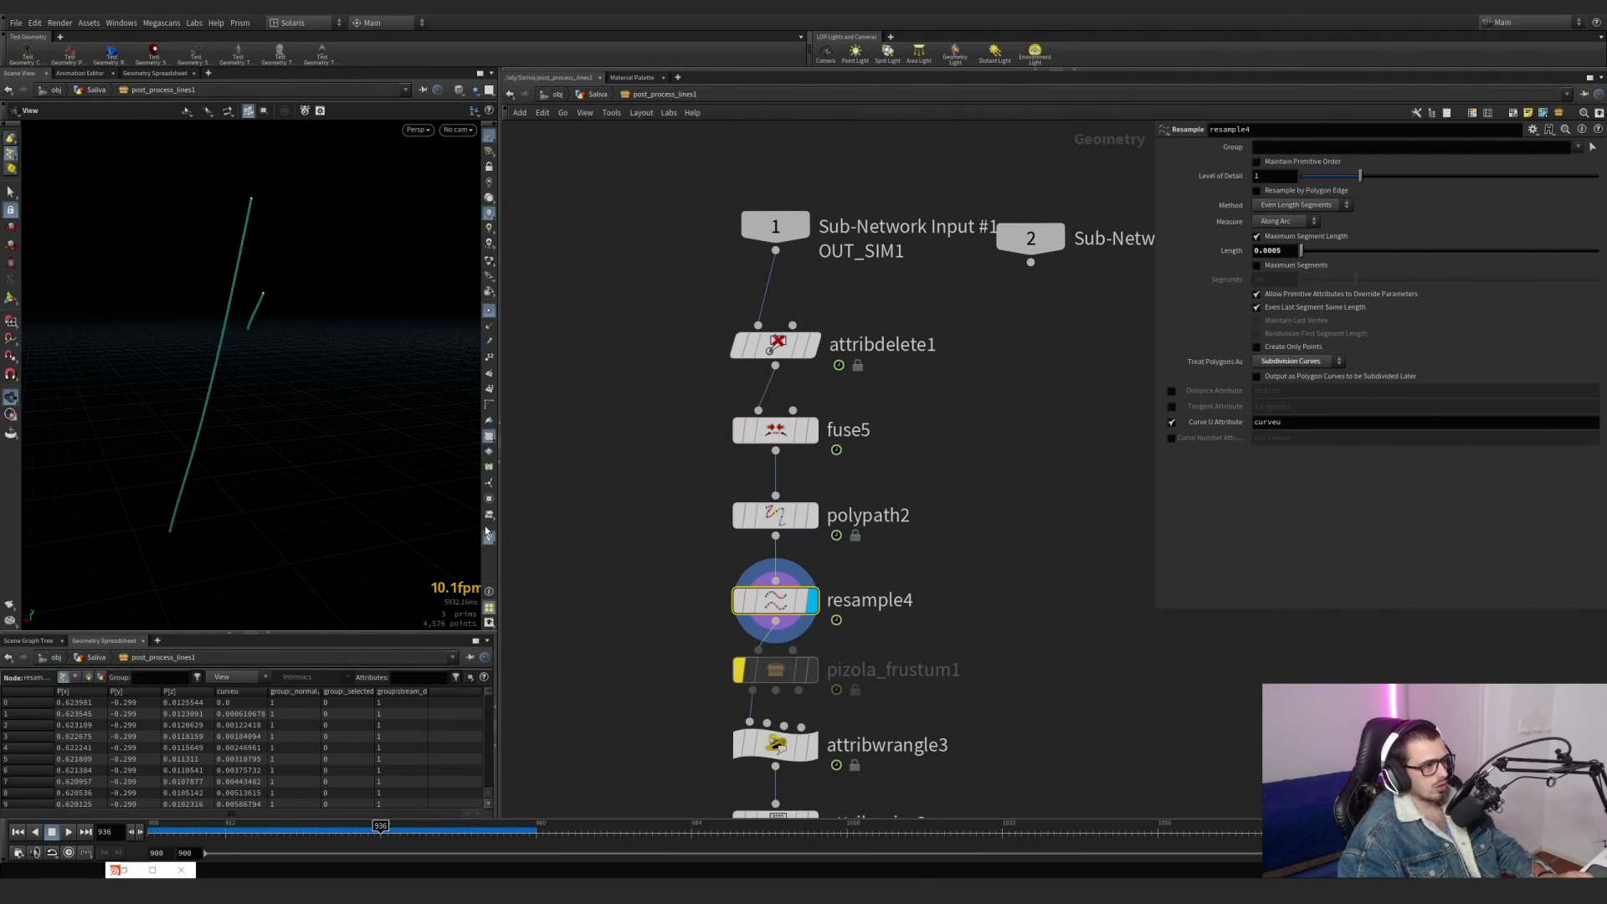
click(489, 311)
click(489, 378)
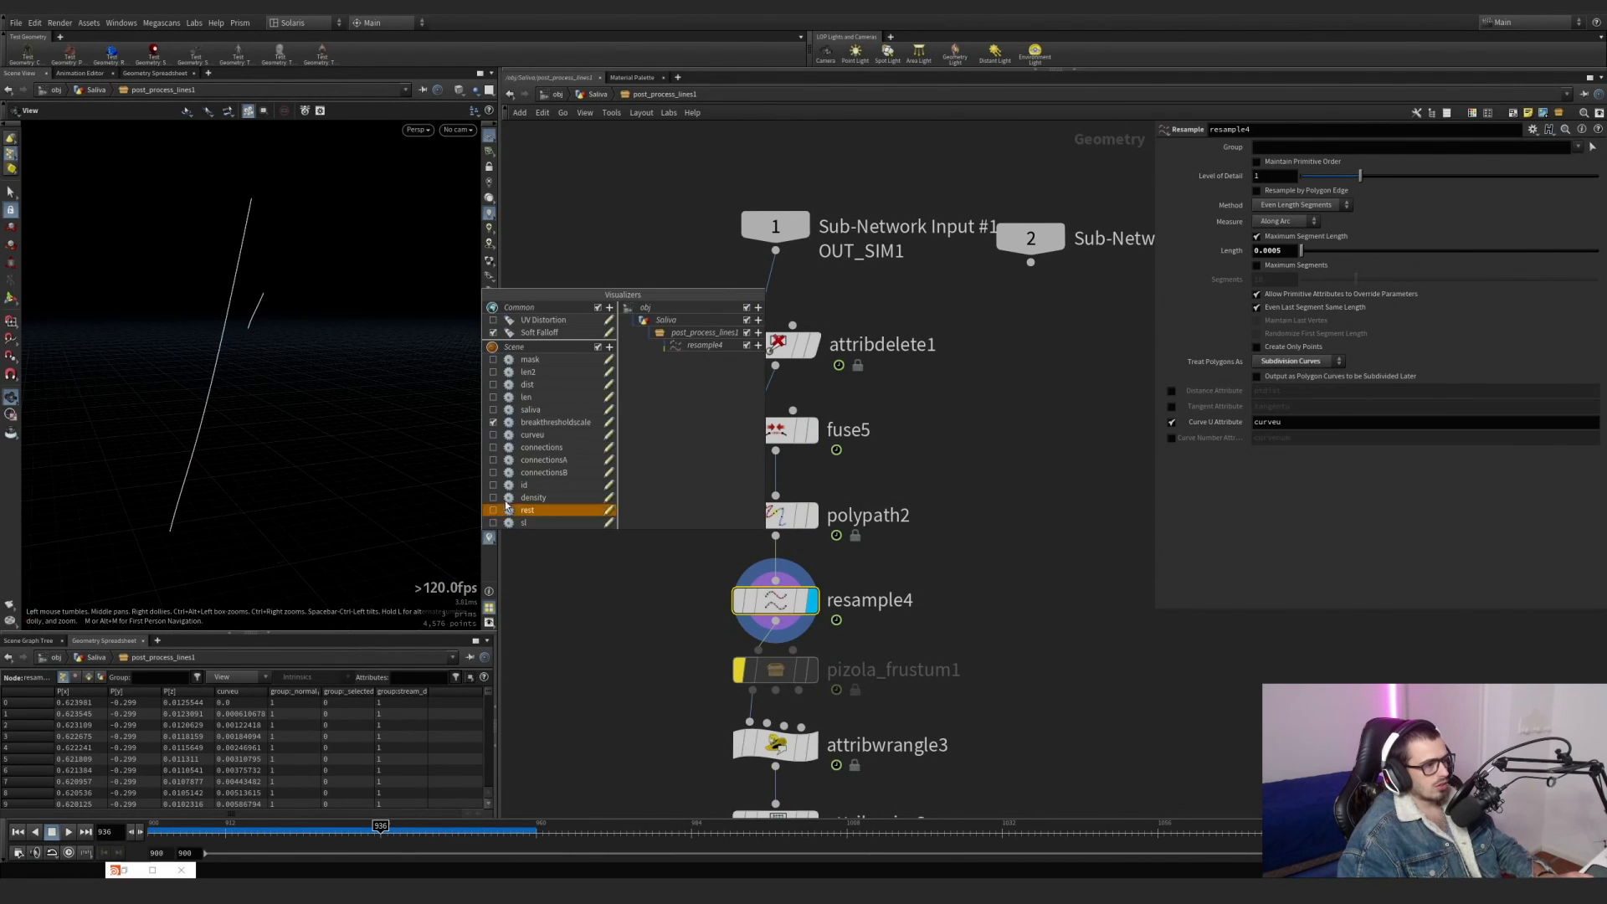
click(493, 434)
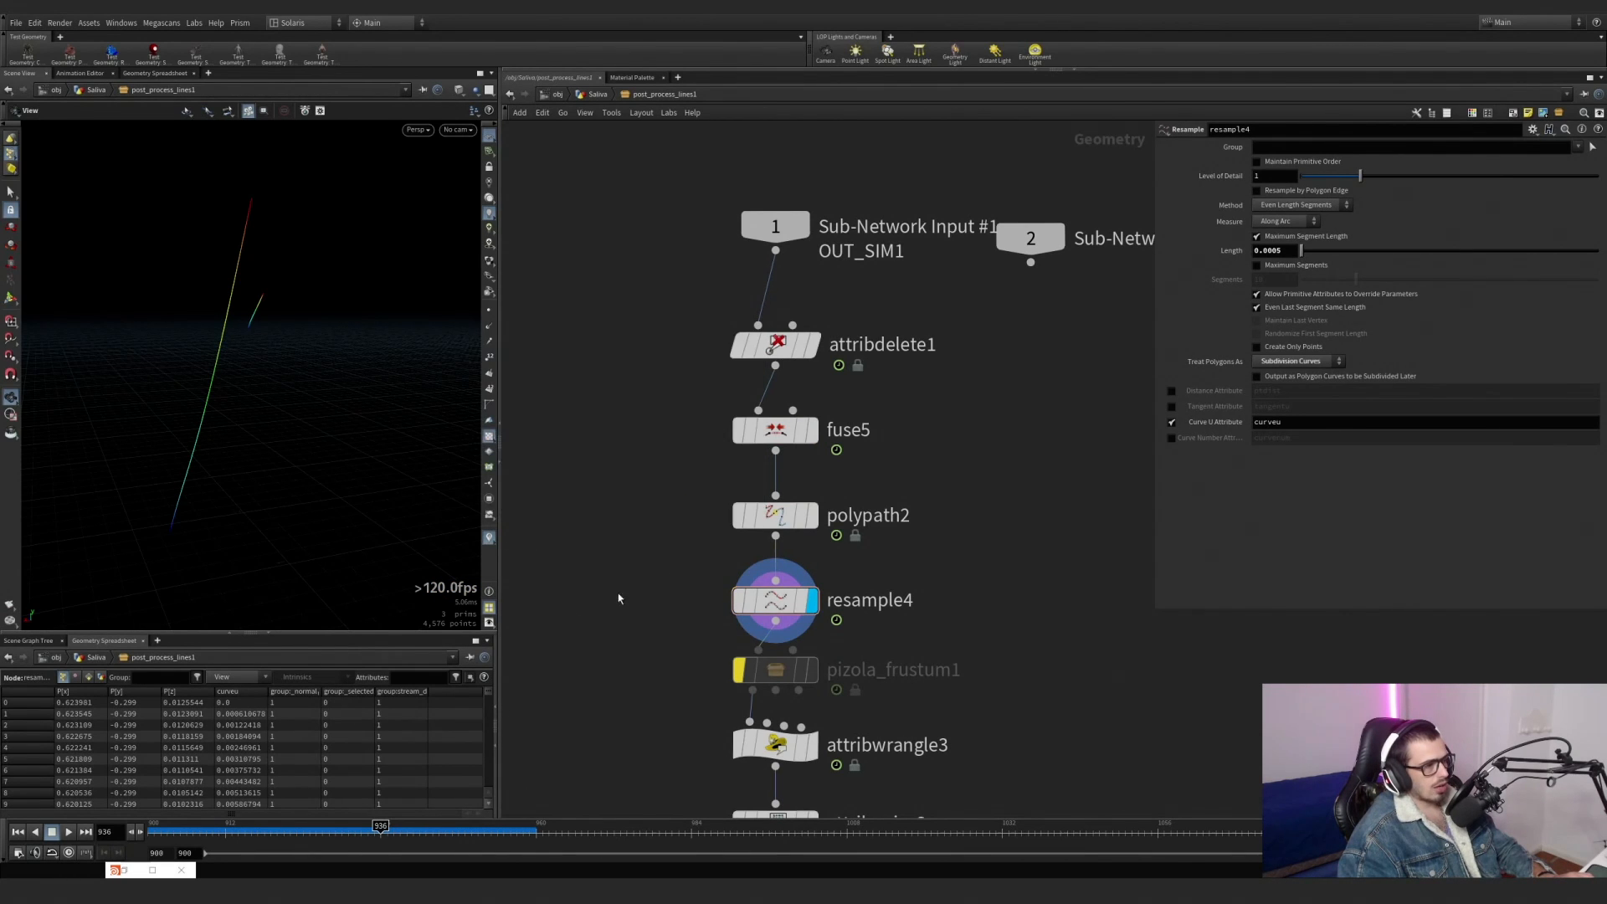
mouse_move(778, 431)
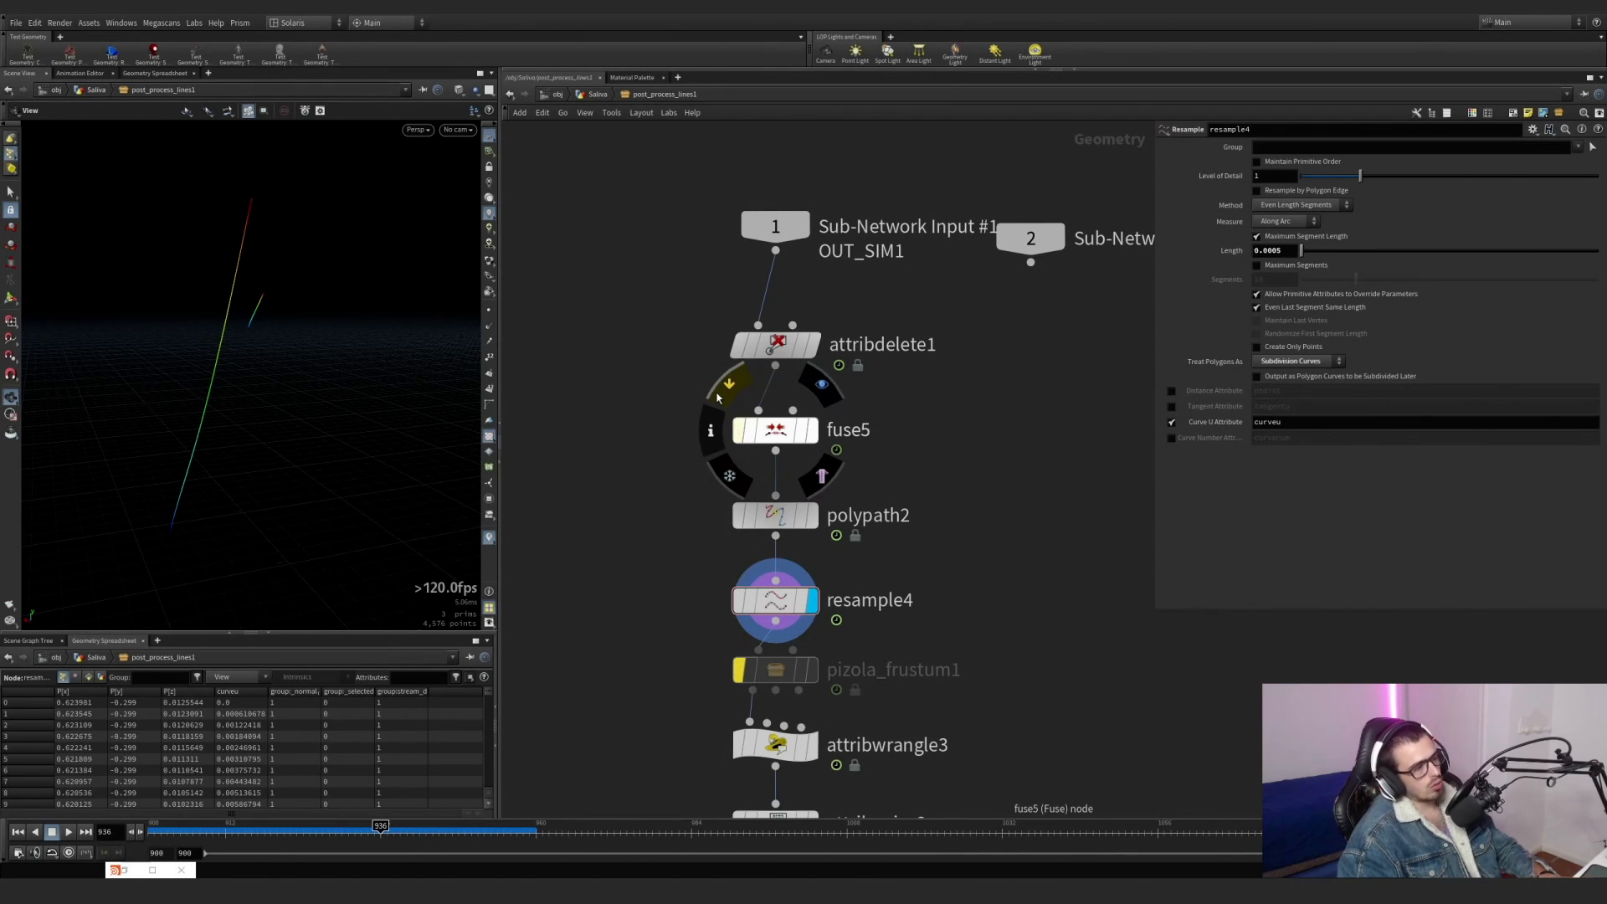
click(725, 387)
click(717, 398)
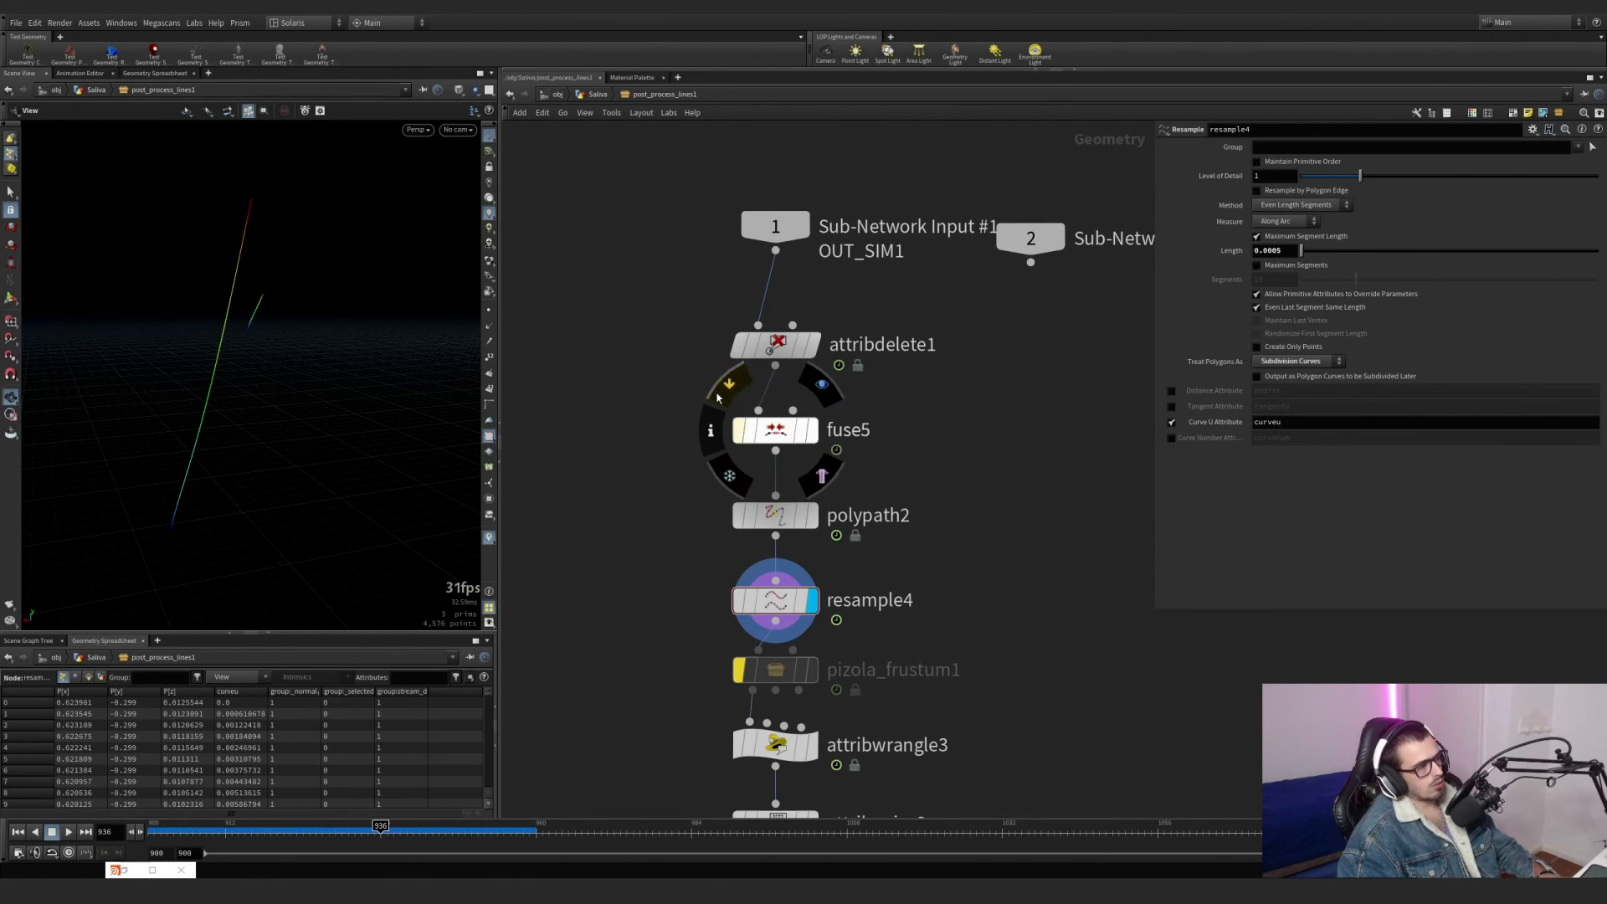
click(716, 399)
click(717, 398)
Display attribwrangle3 and examine its two VEX lines computing sl and pscale from ramps.
middle_drag(994, 584, 978, 335)
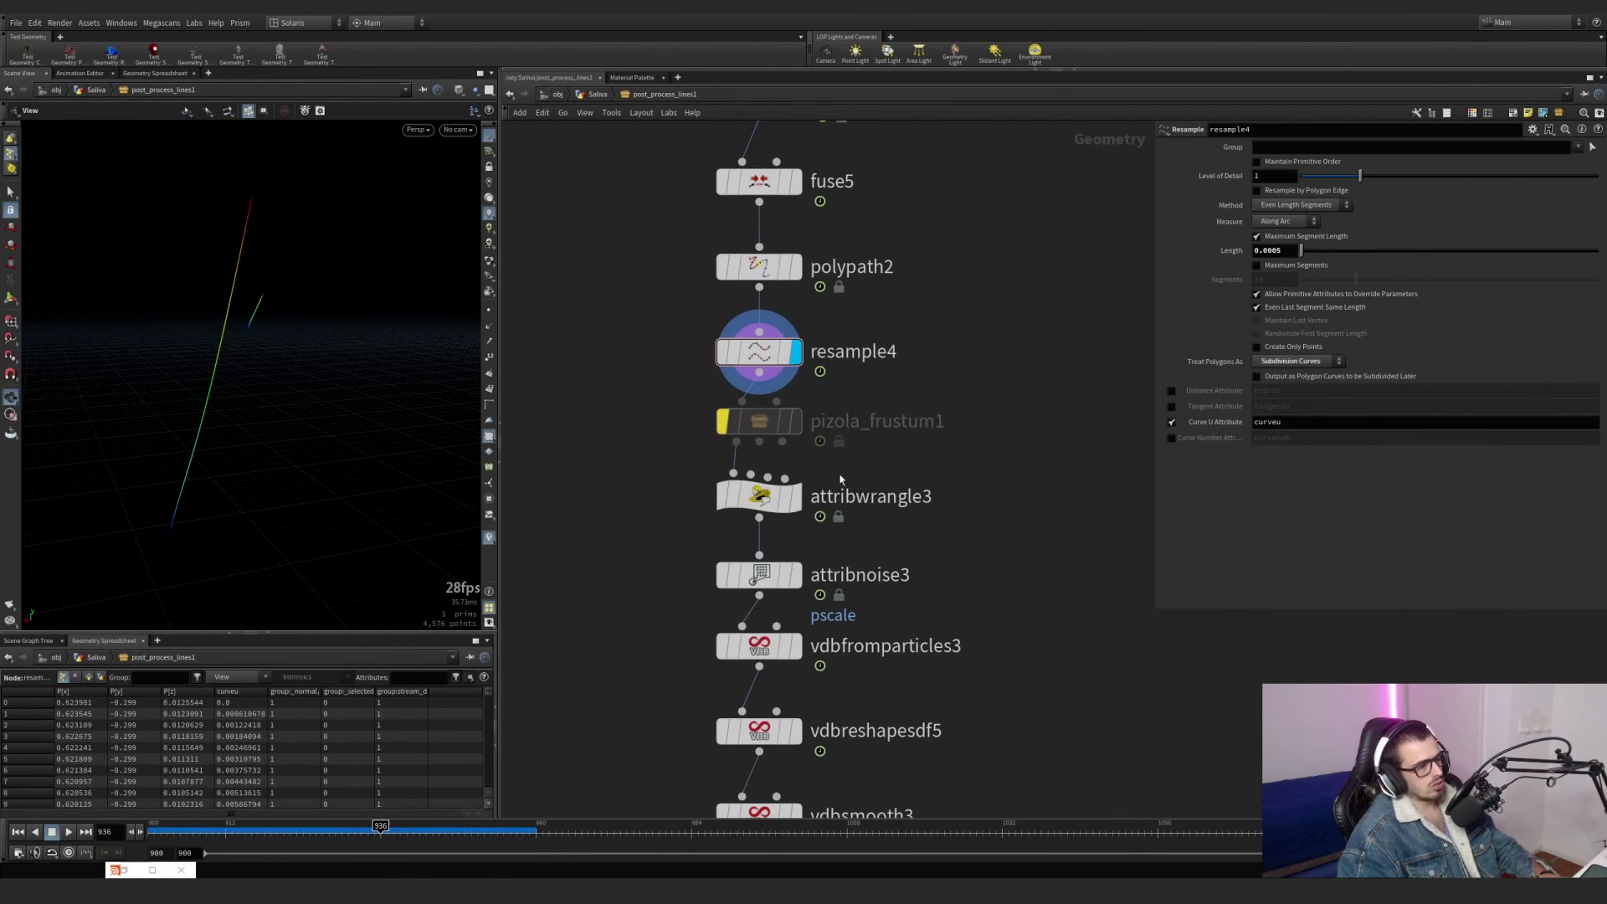
click(759, 496)
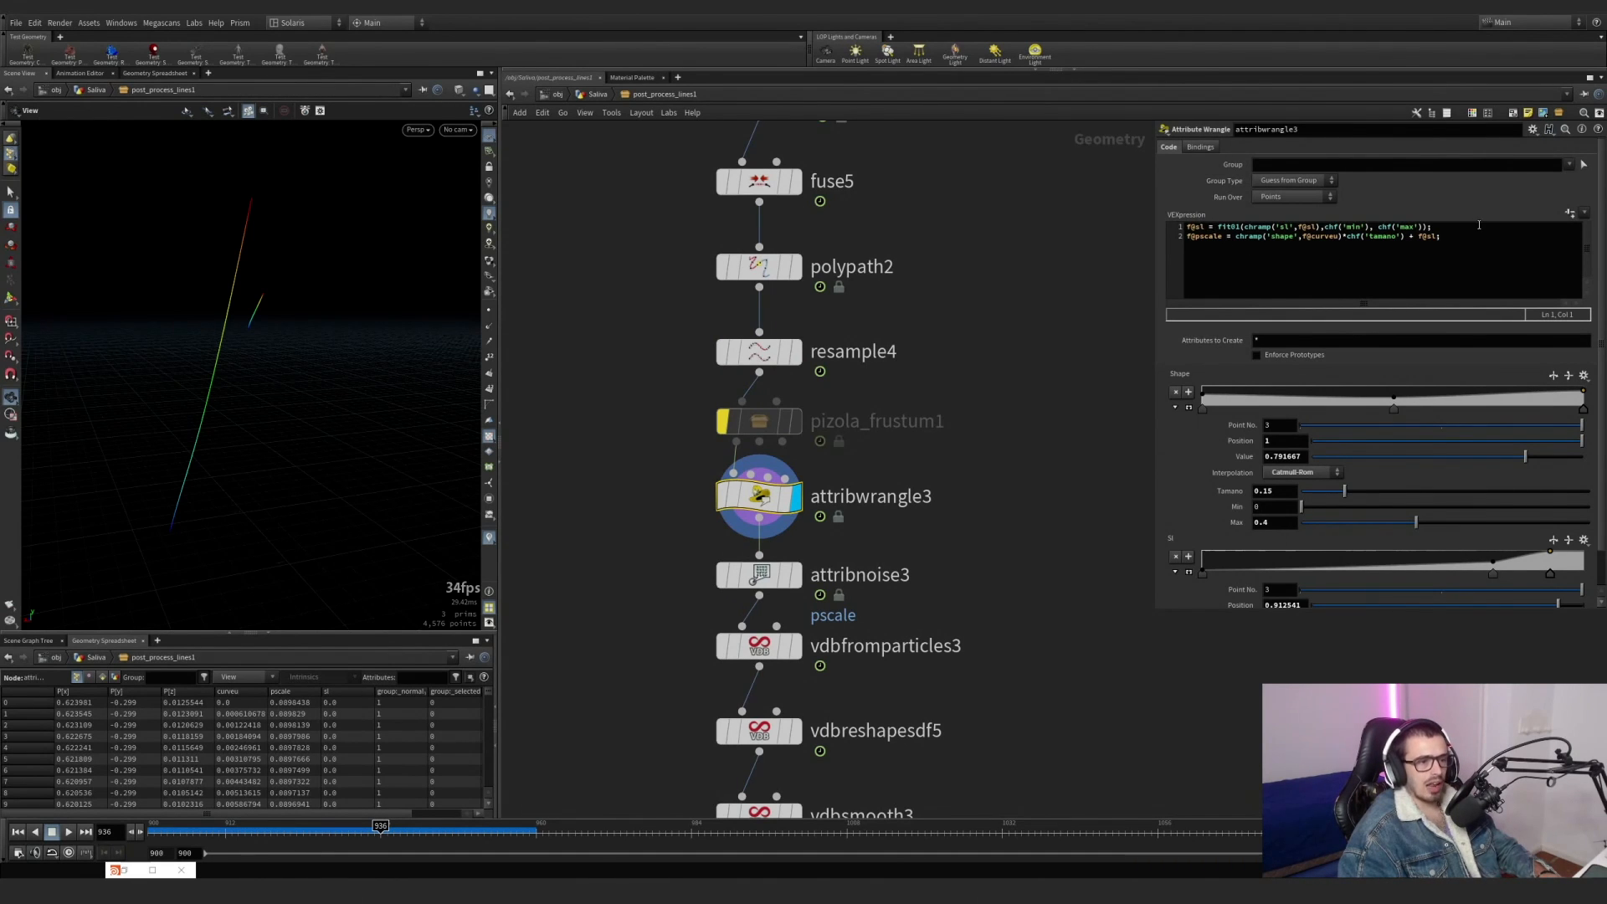
drag(1479, 225, 1175, 227)
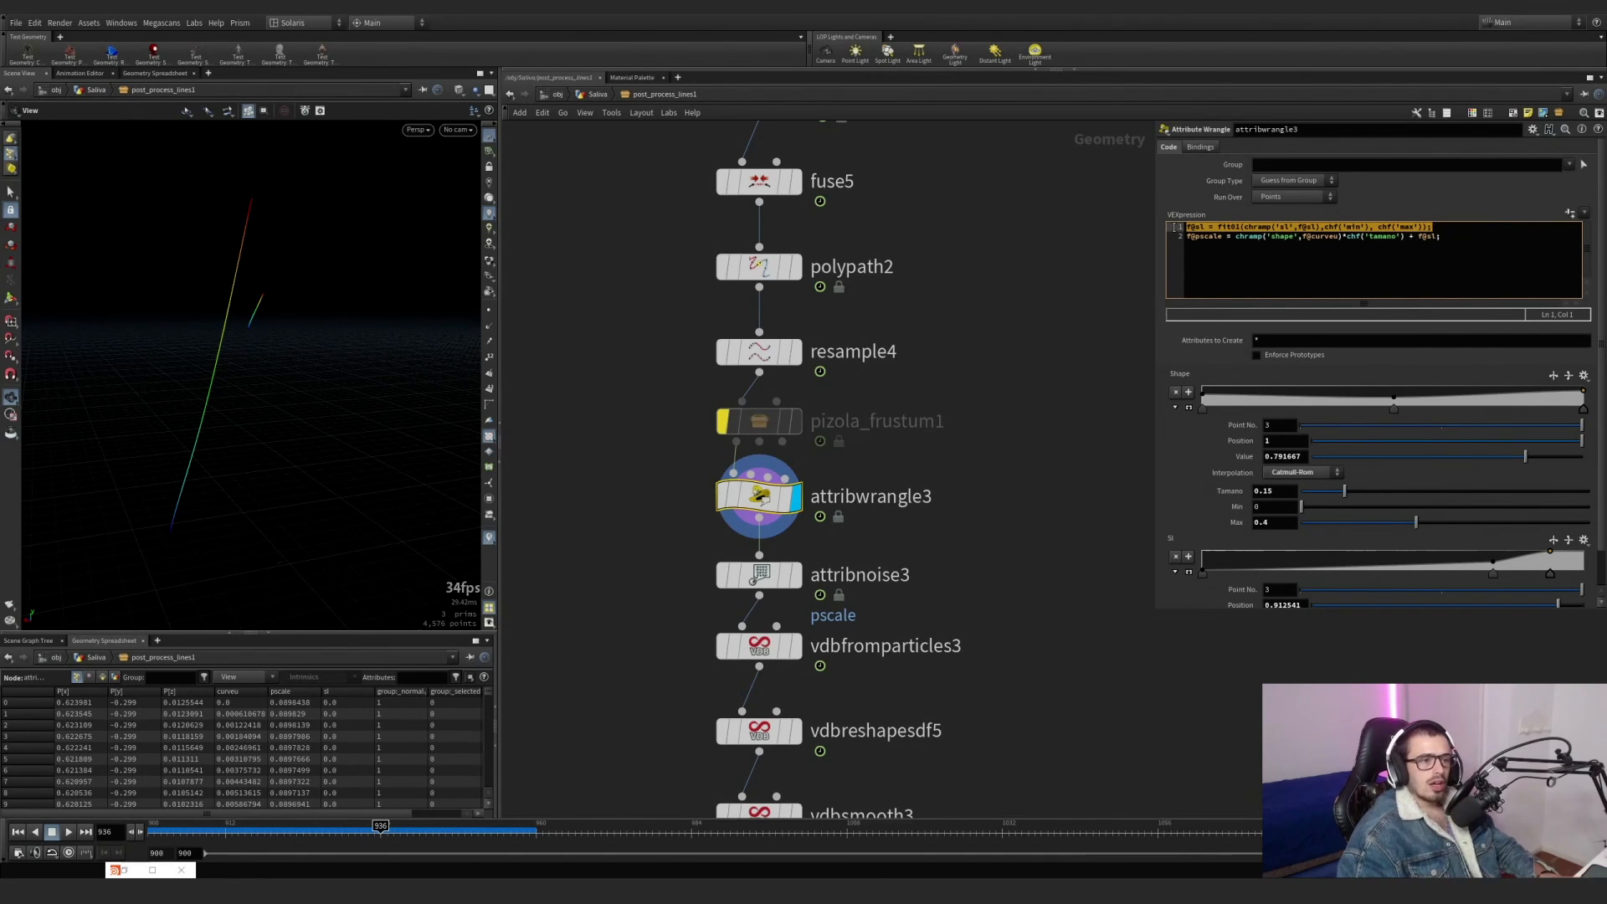
click(1239, 238)
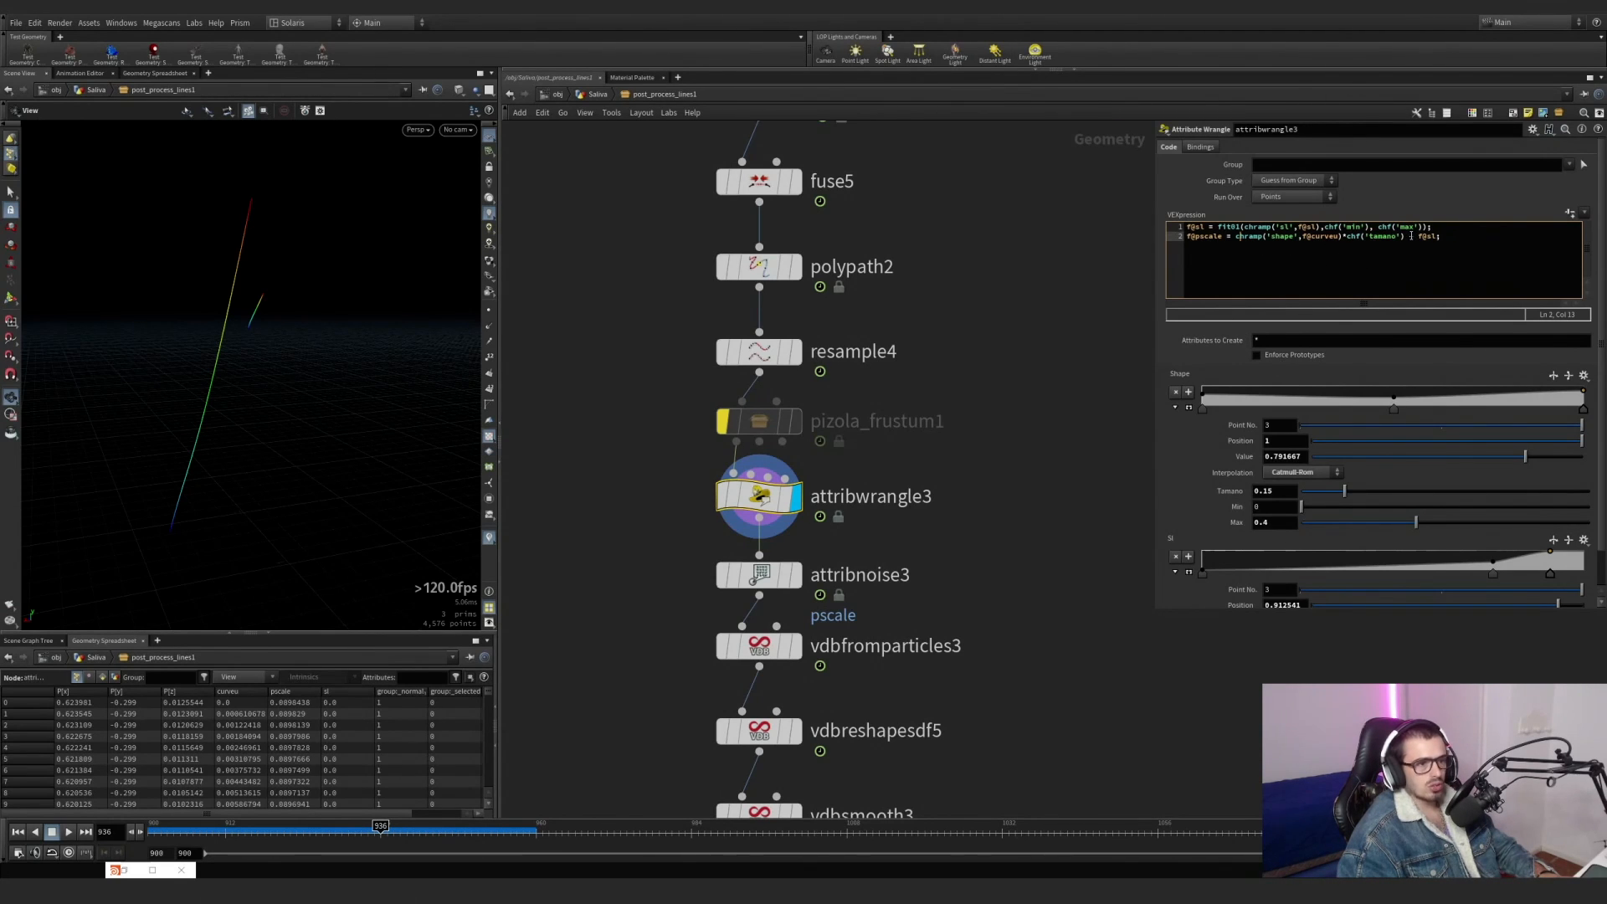
drag(1430, 226, 1167, 227)
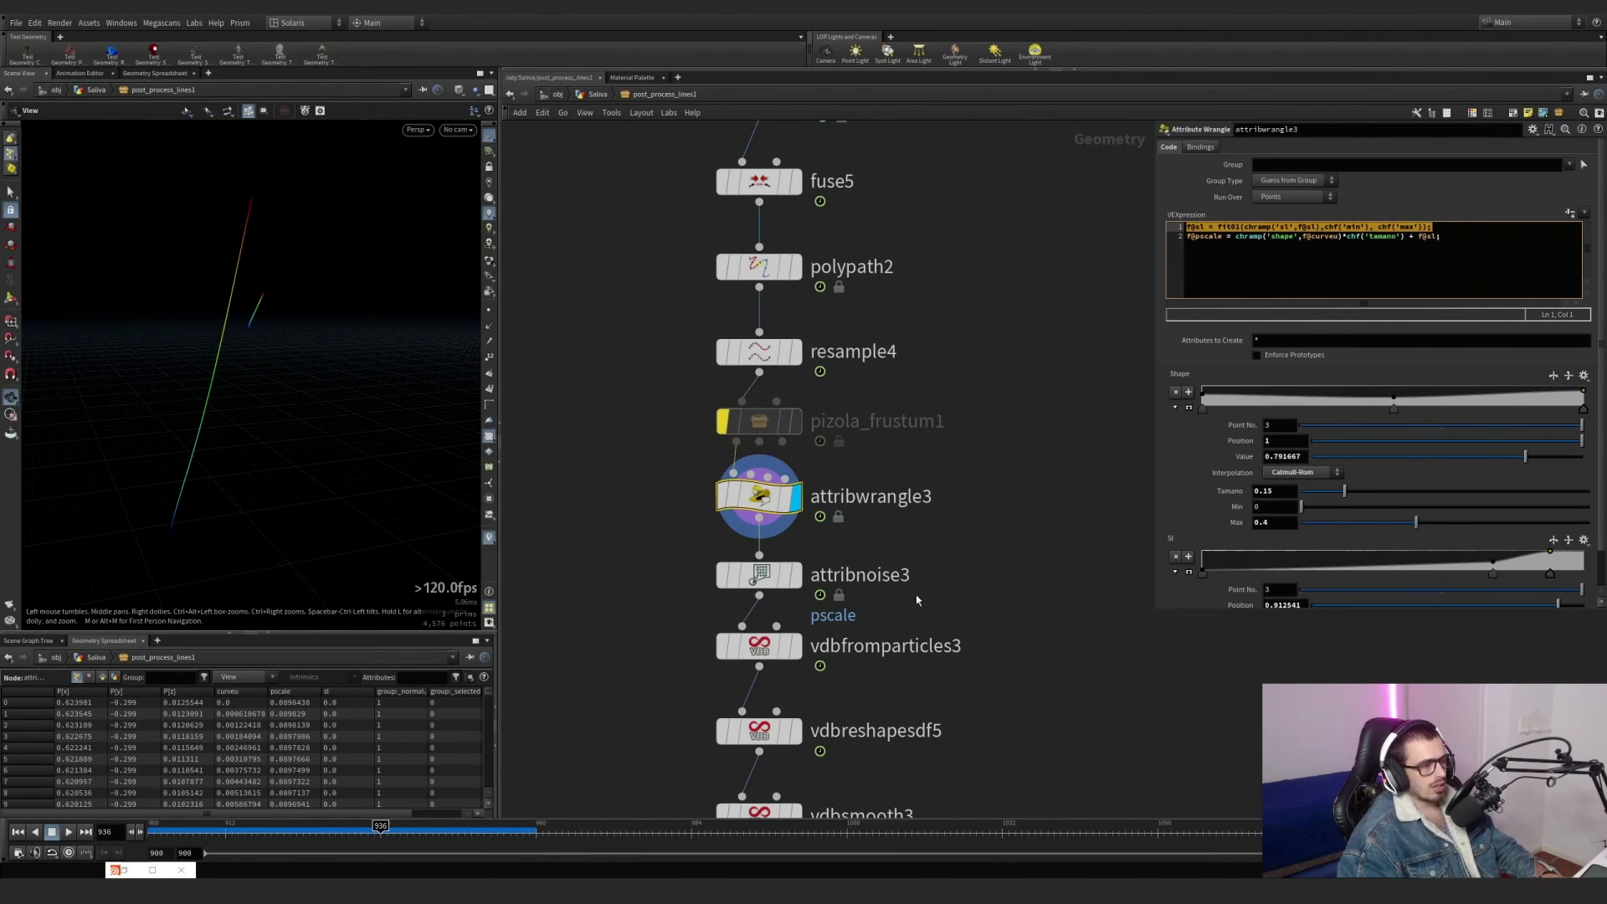
Display attribnoise3 to review its pscale noise settings, and view the resulting volume at vdbfromparticles3.
middle_drag(916, 599, 914, 476)
click(791, 452)
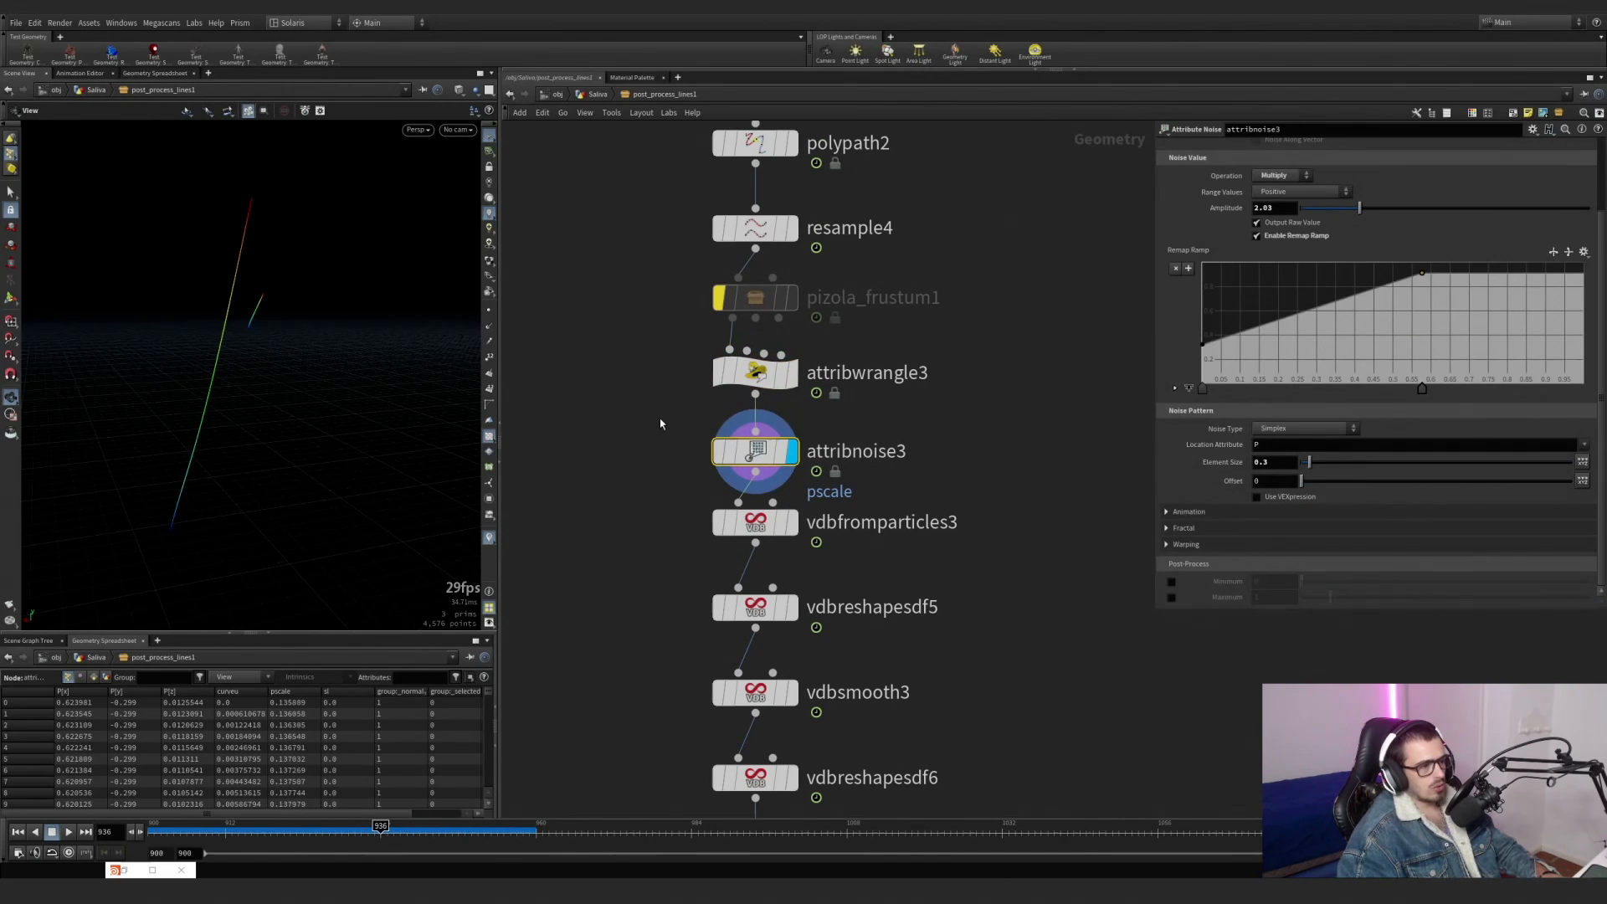
click(791, 523)
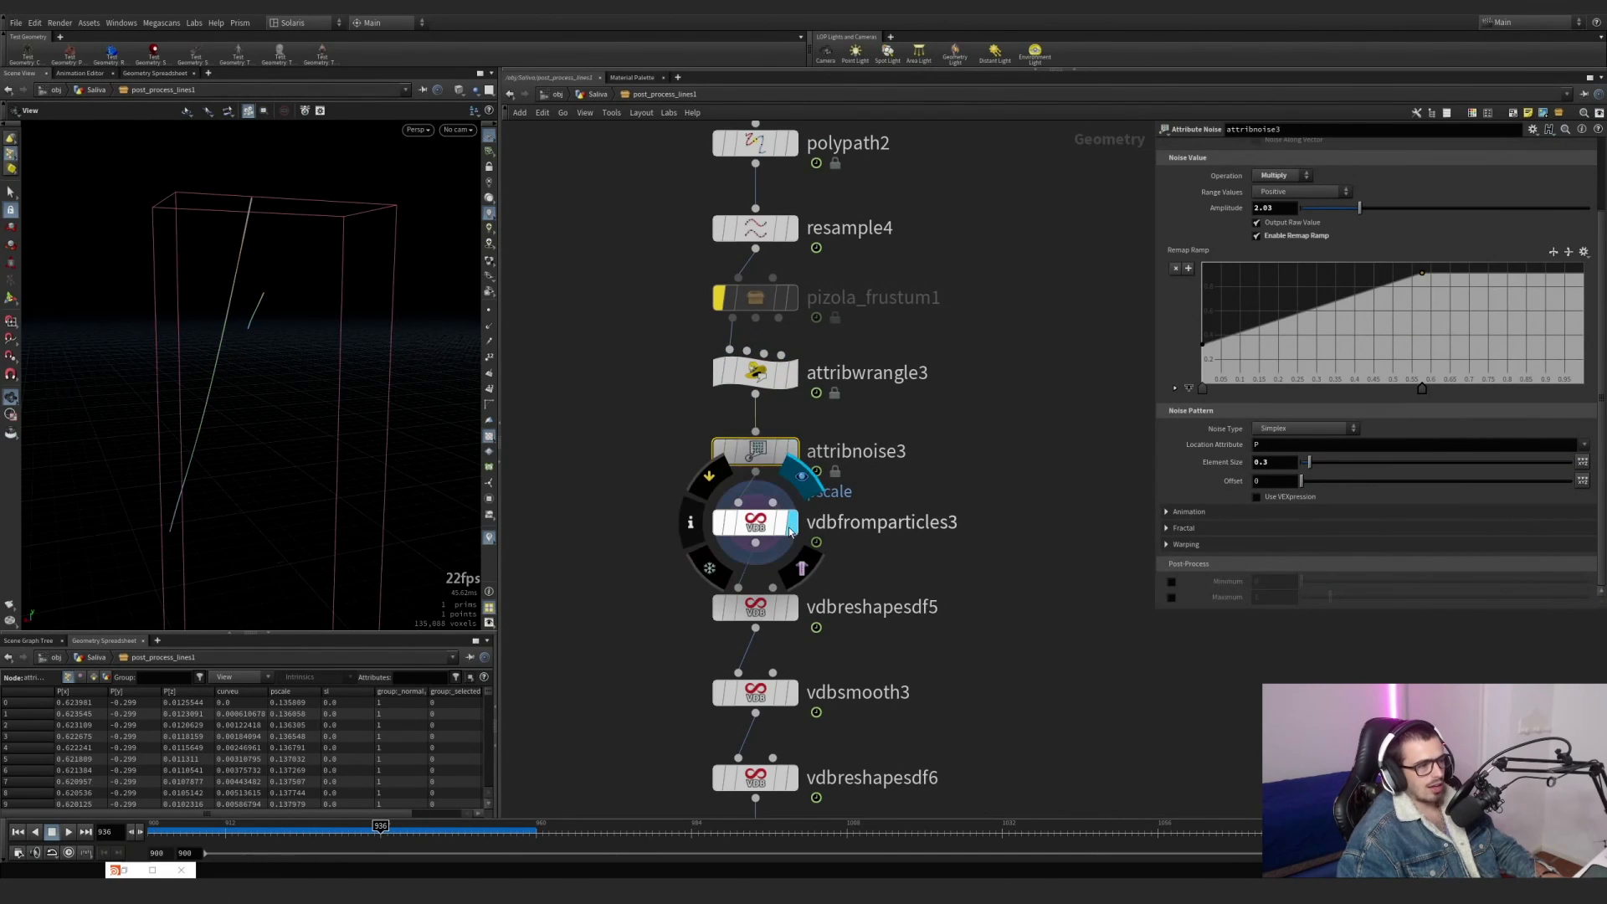
In attribwrangle3, lower the Shape ramp's middle point to about 0.18 and raise Tamano to 0.886.
click(784, 358)
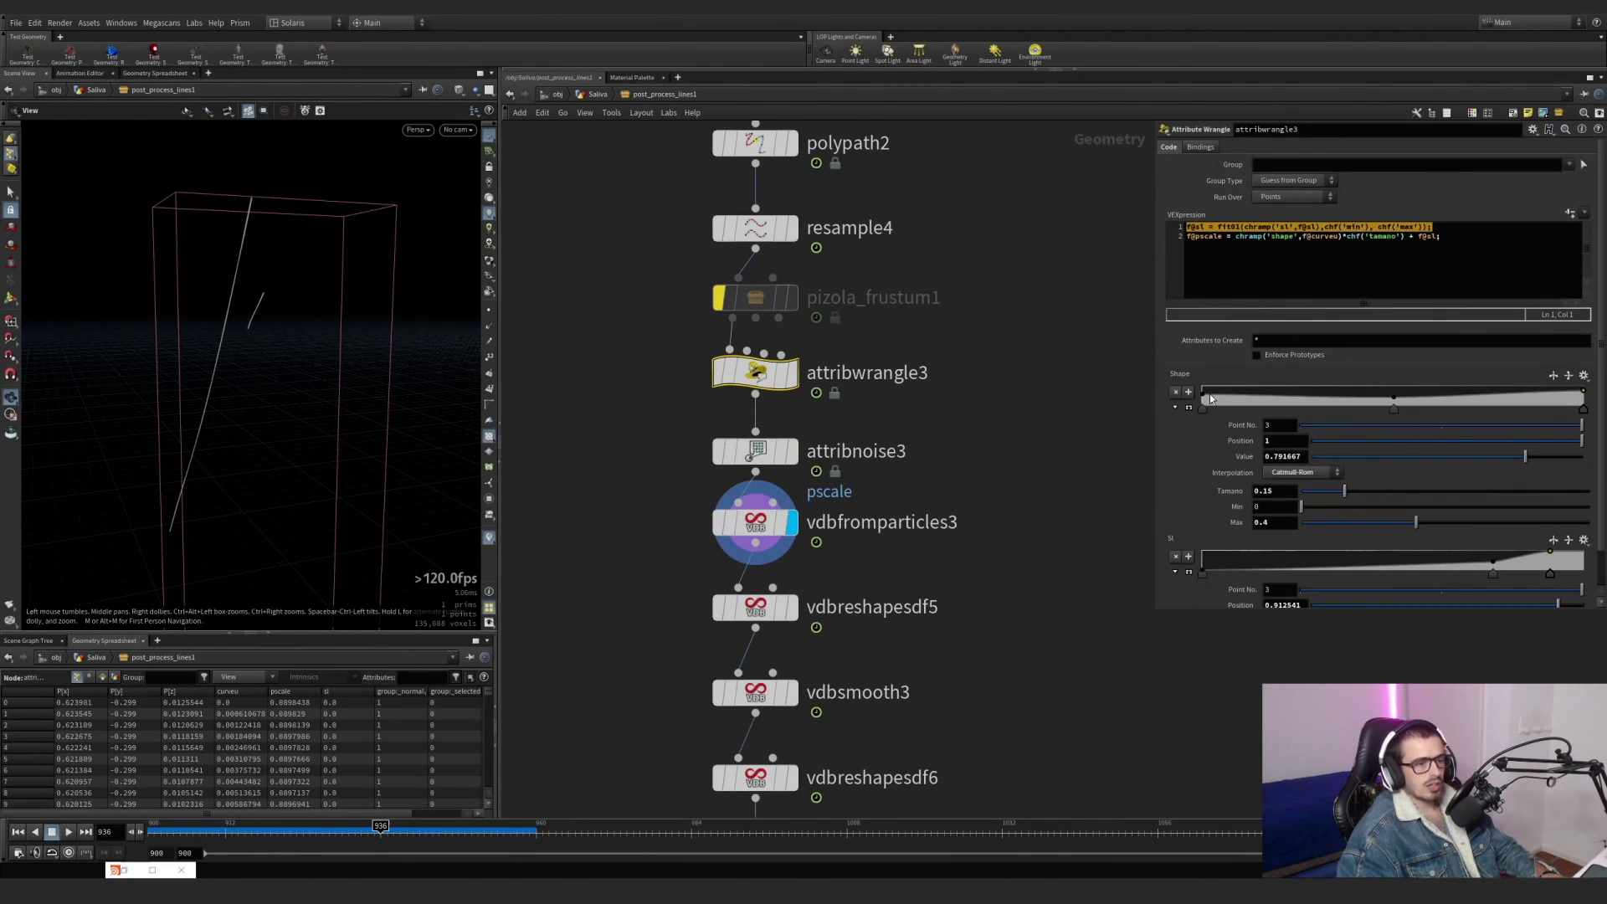
click(1188, 408)
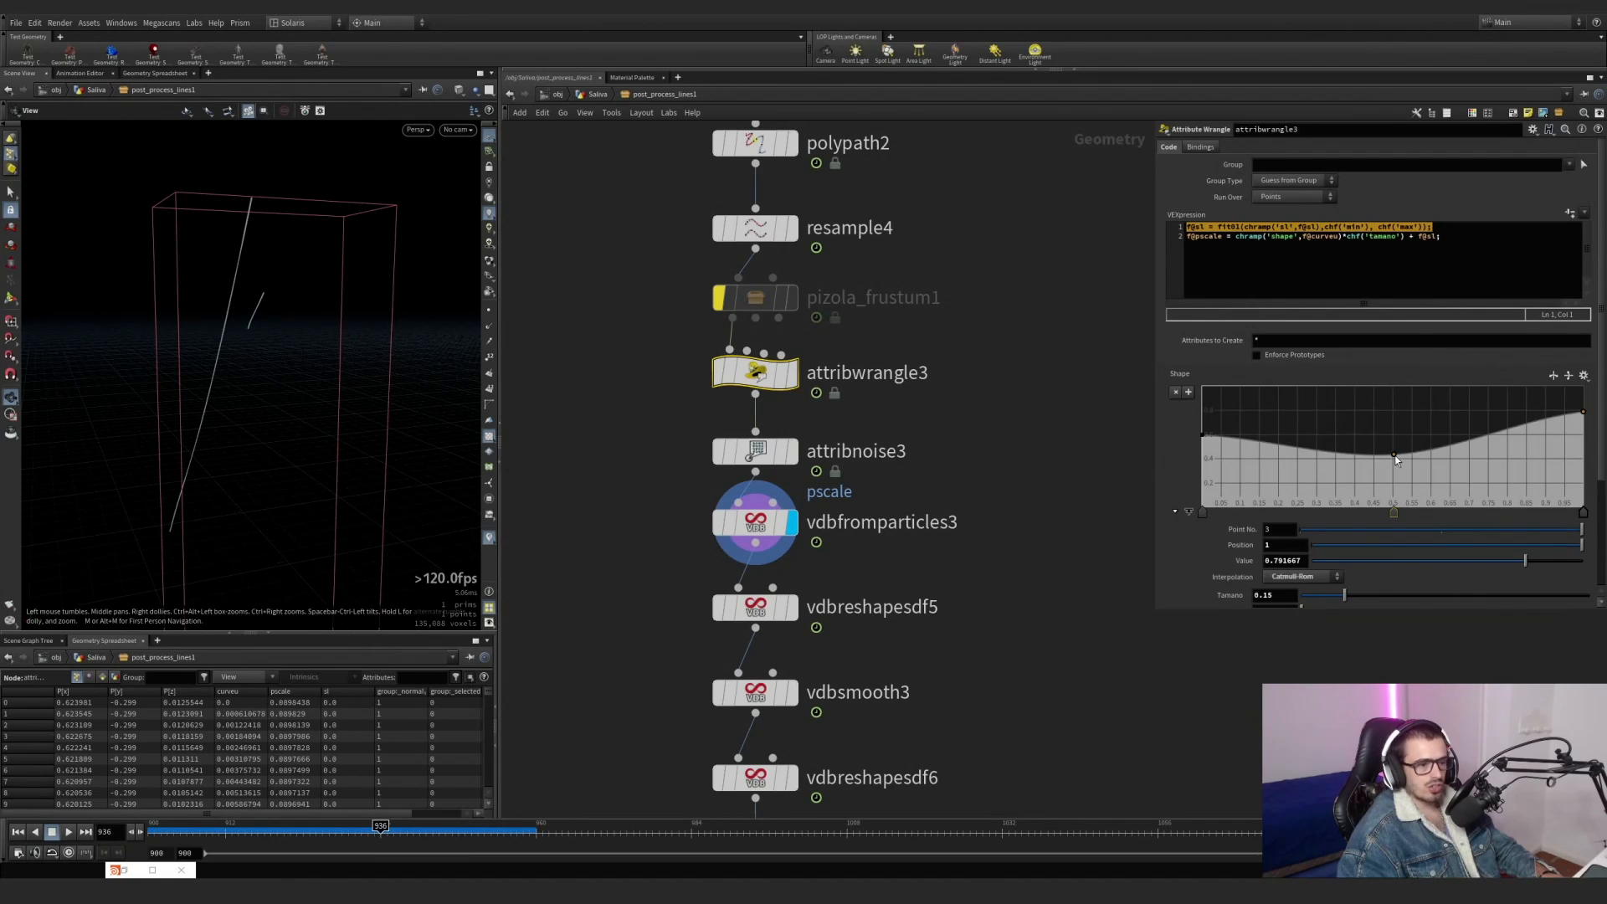
drag(1396, 459, 1398, 529)
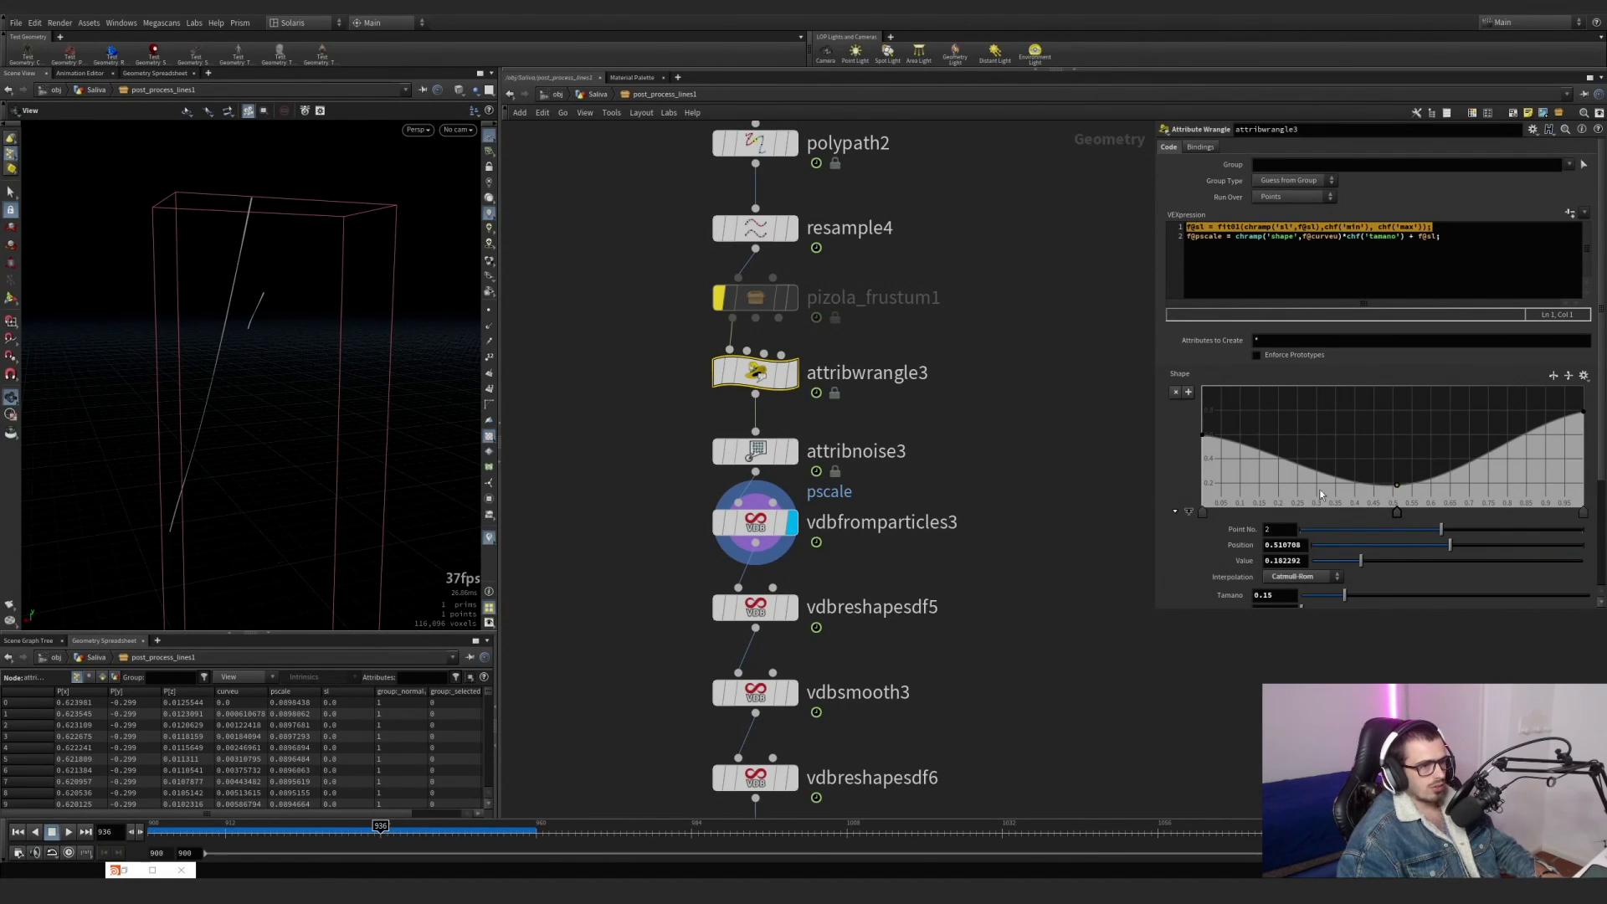
scroll(1323, 502, down, 2)
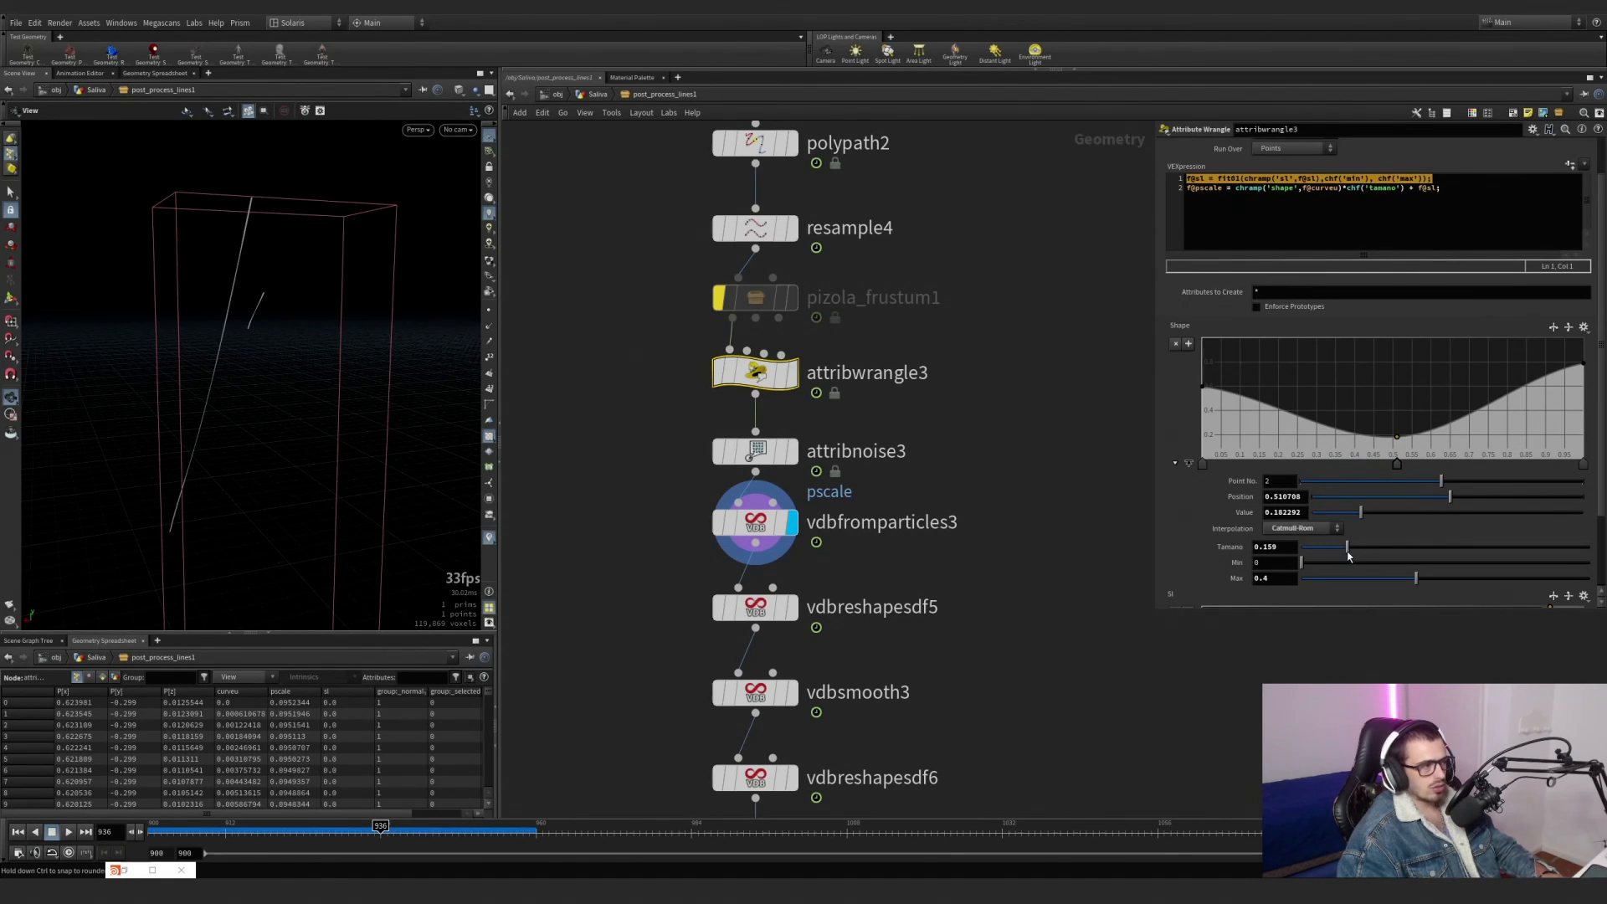
drag(1389, 556, 1558, 569)
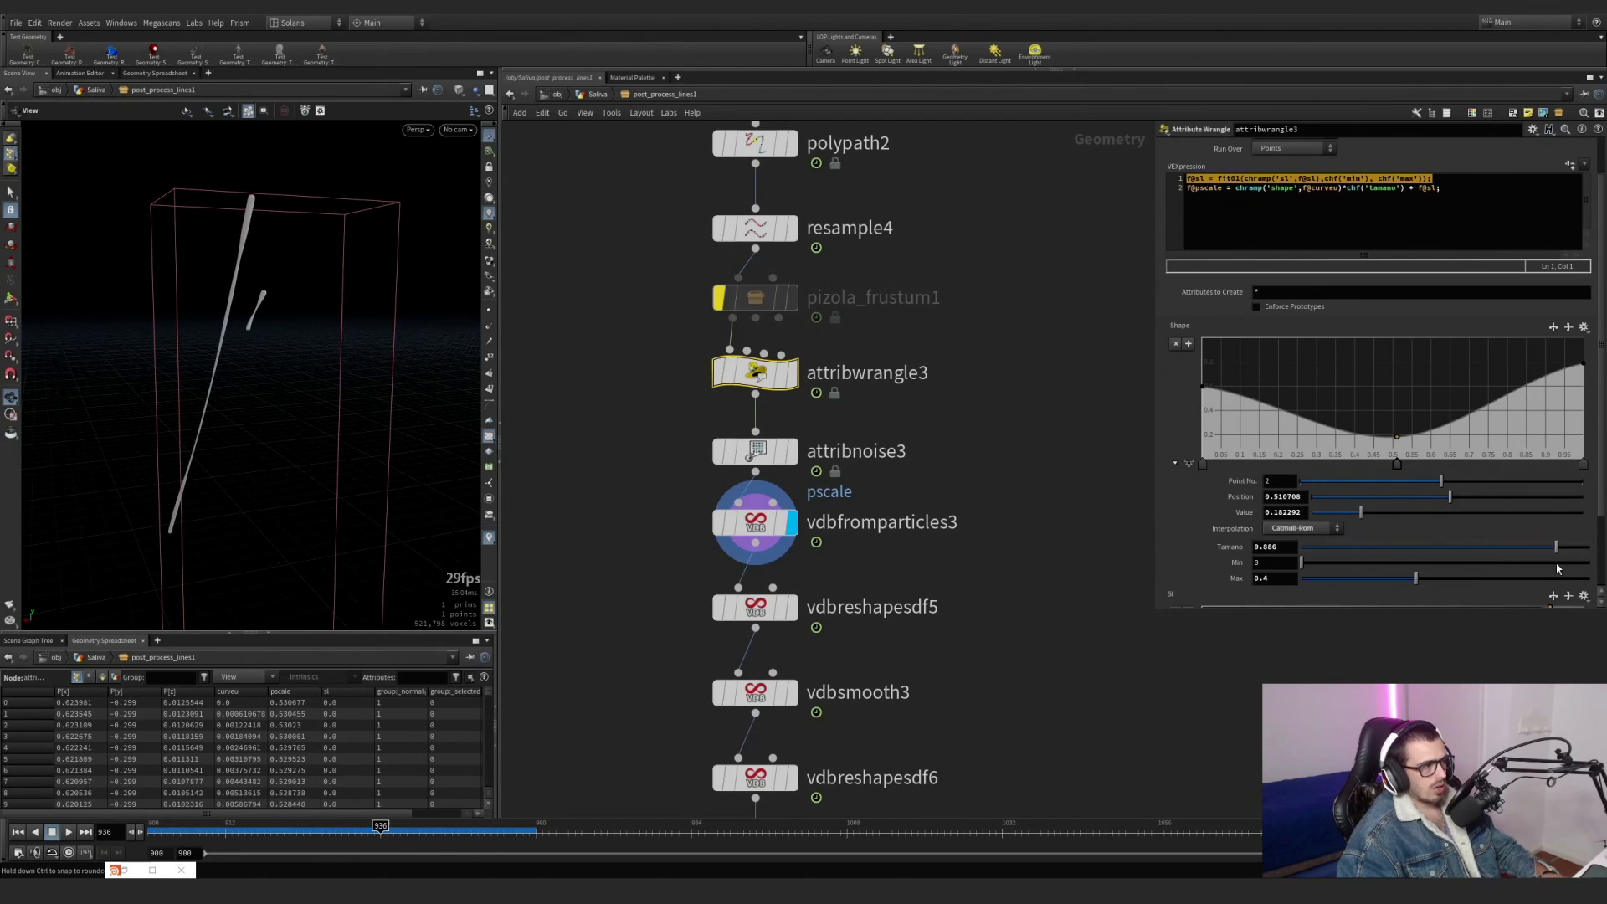
Undo the trial shift of the Shape ramp's middle point and the Tamano increase in attribwrangle3.
drag(1400, 469, 1488, 466)
key(ctrl+z)
key(ctrl+z)
key(ctrl+z)
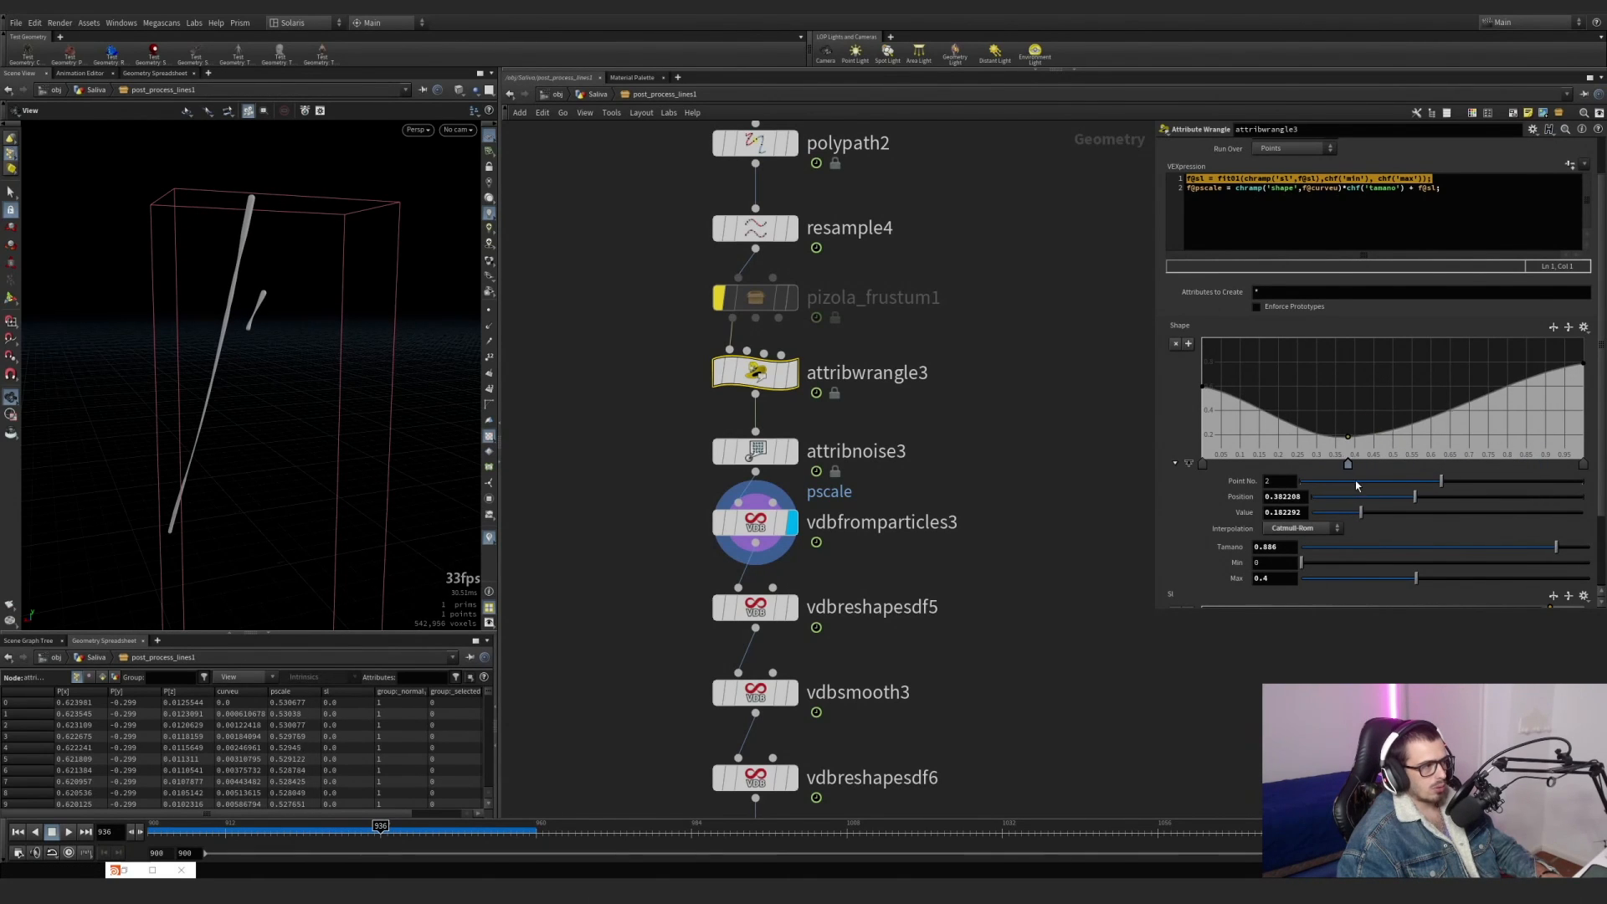
key(ctrl+z)
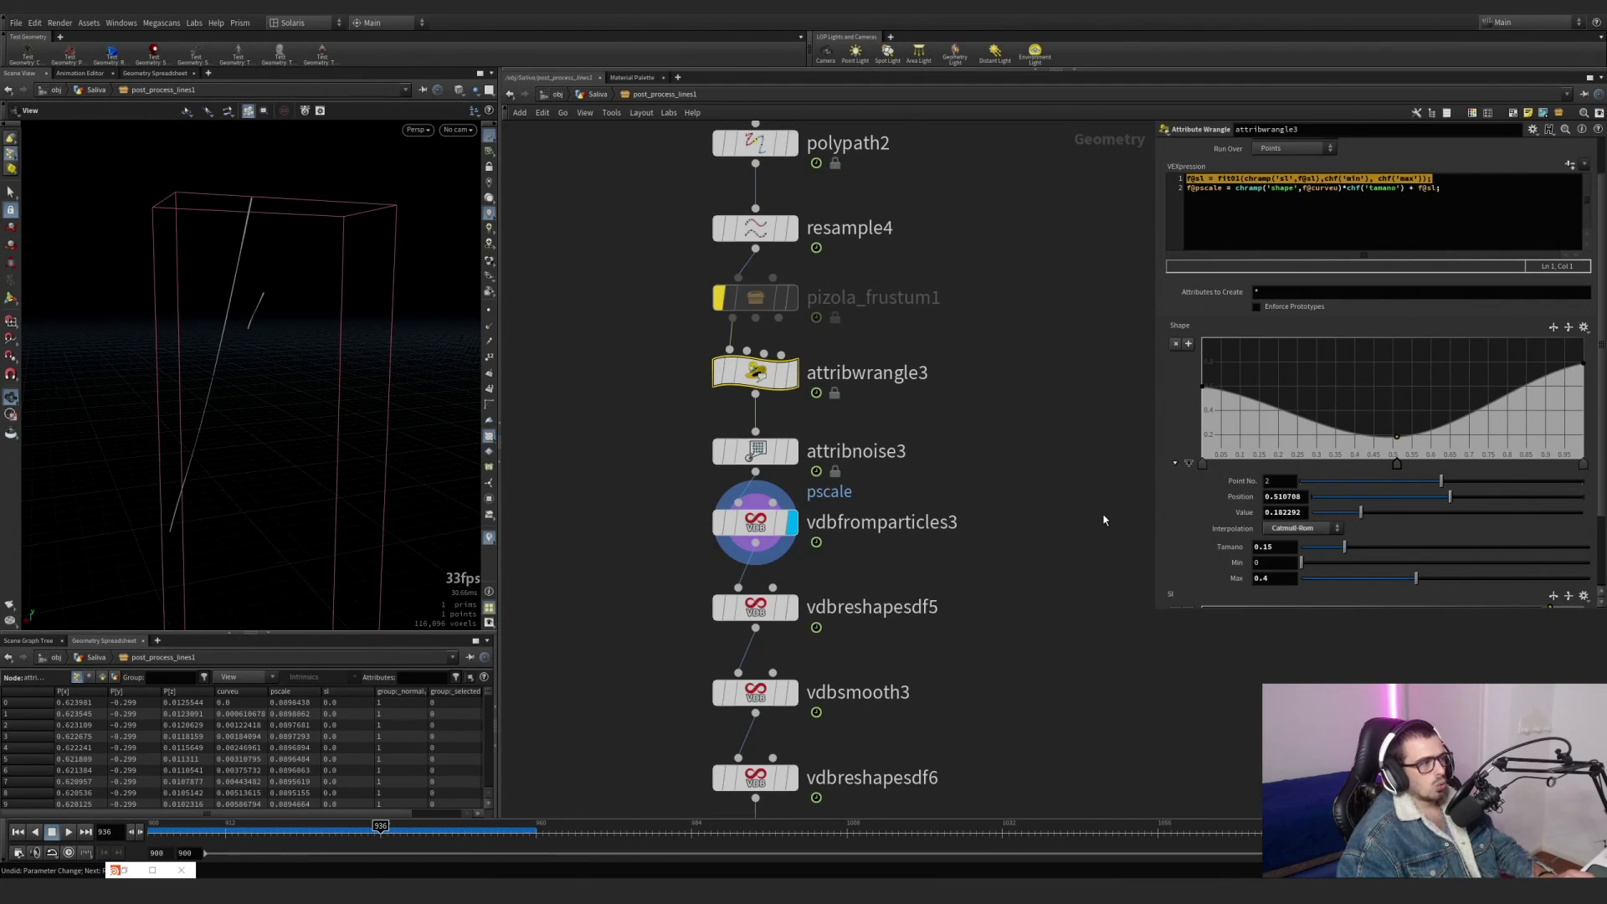
Review the settings of vdbfromparticles3 and display vdbreshapesdf5 to examine its Dilate operation on the strands.
scroll(1103, 520, down, 5)
scroll(884, 547, up, 5)
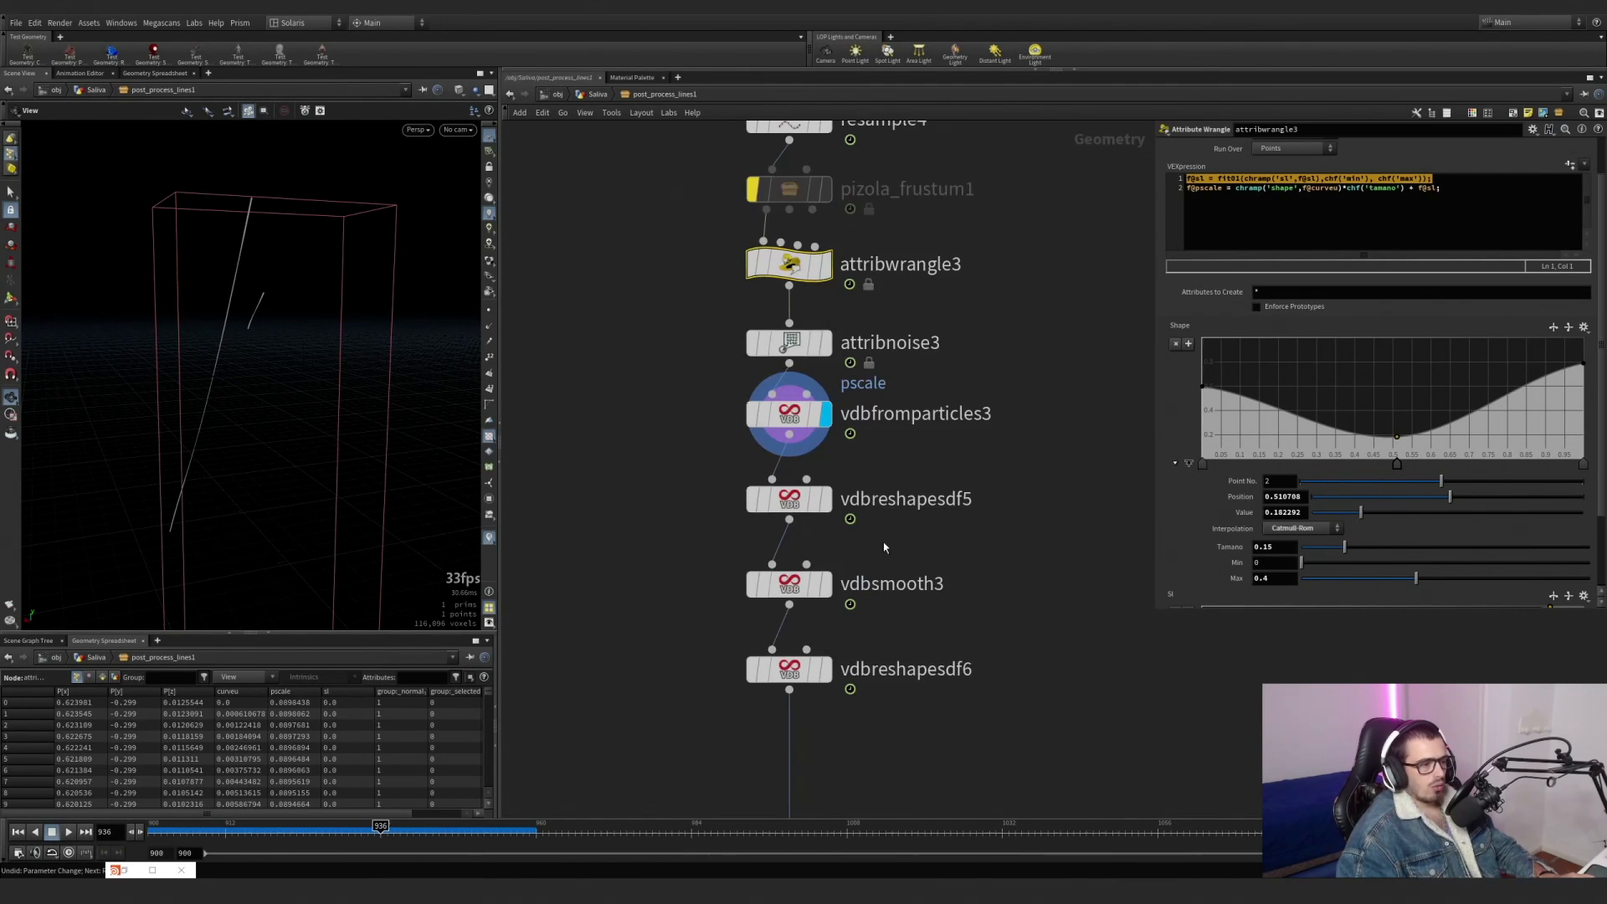
scroll(774, 537, up, 4)
click(790, 414)
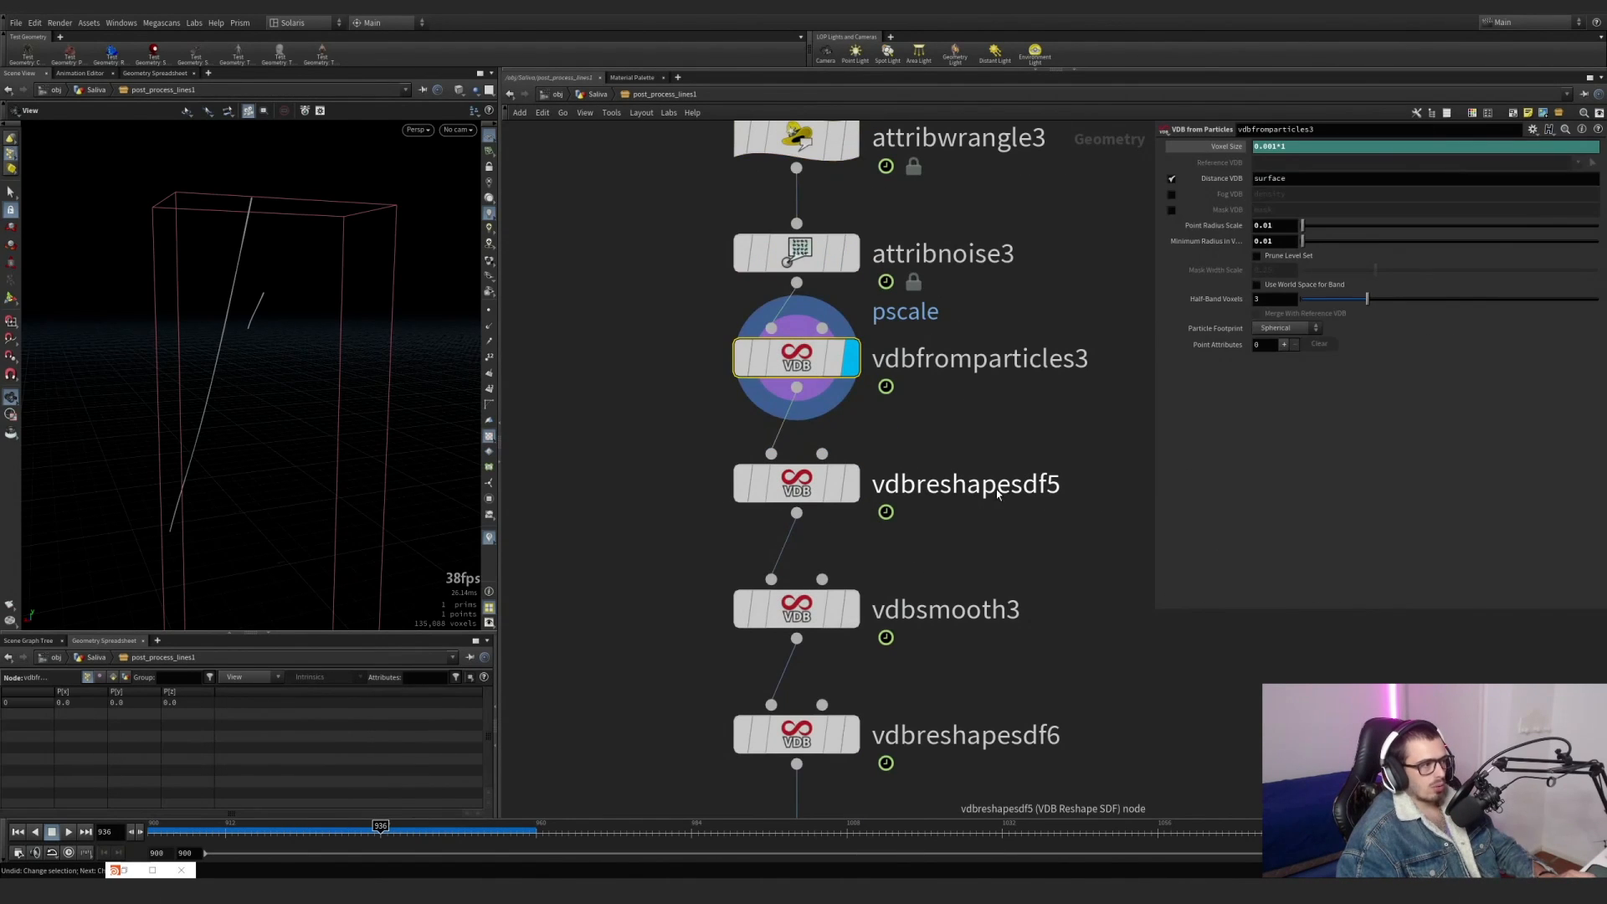
click(851, 485)
click(786, 484)
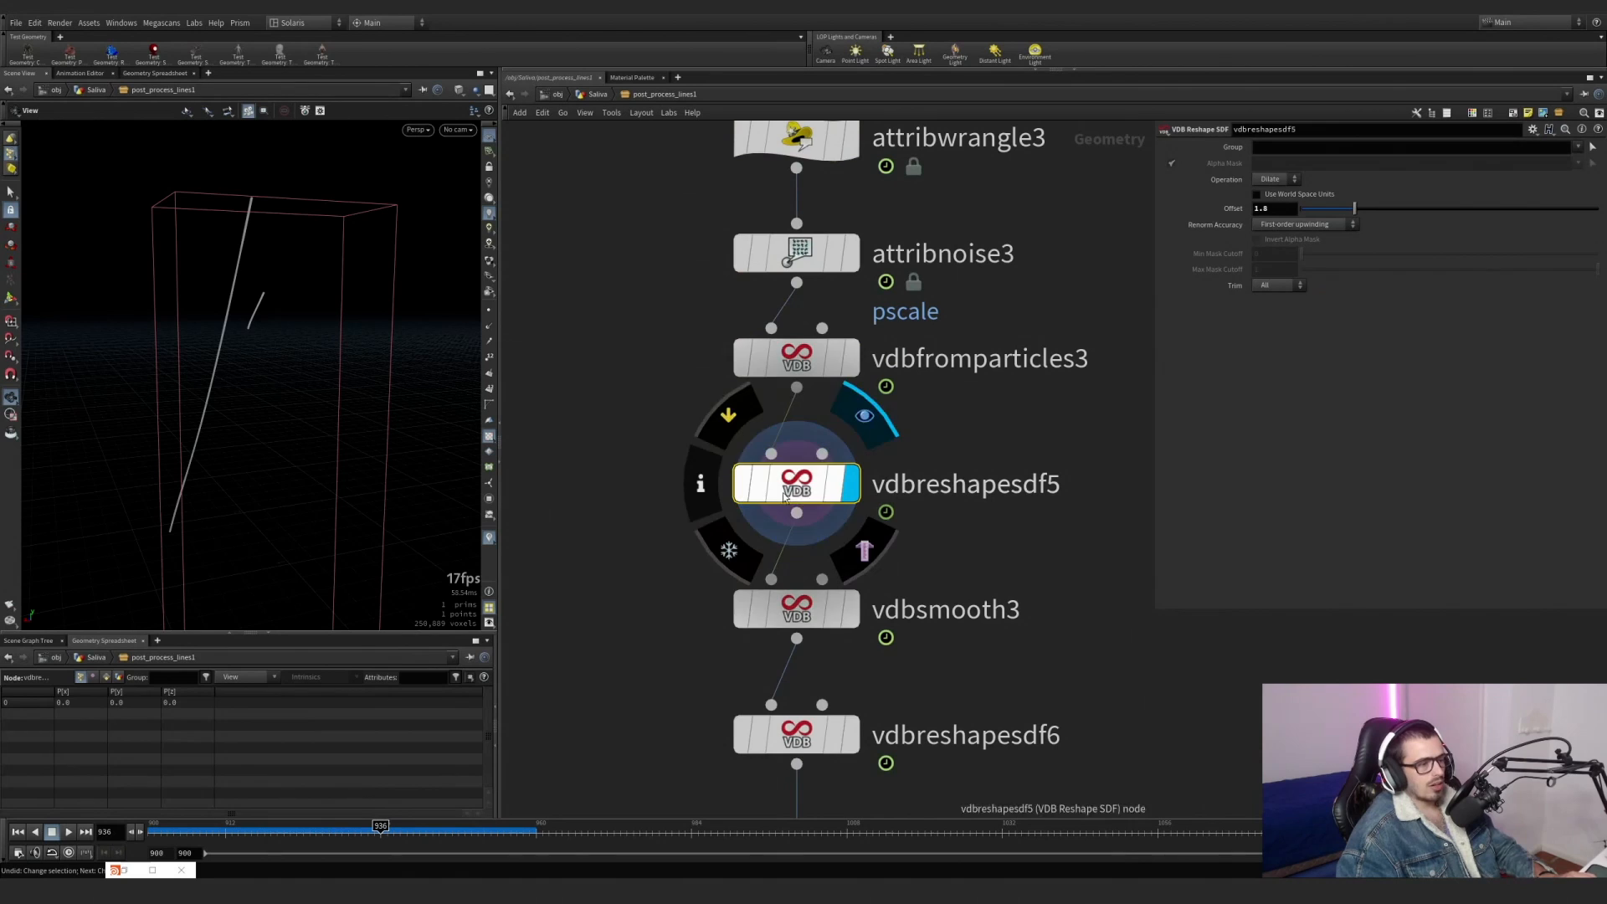
Display vdbsmooth3 and vdbreshapesdf6 in turn, and inspect the thinnest part of the eroded strand up close.
click(791, 610)
click(851, 609)
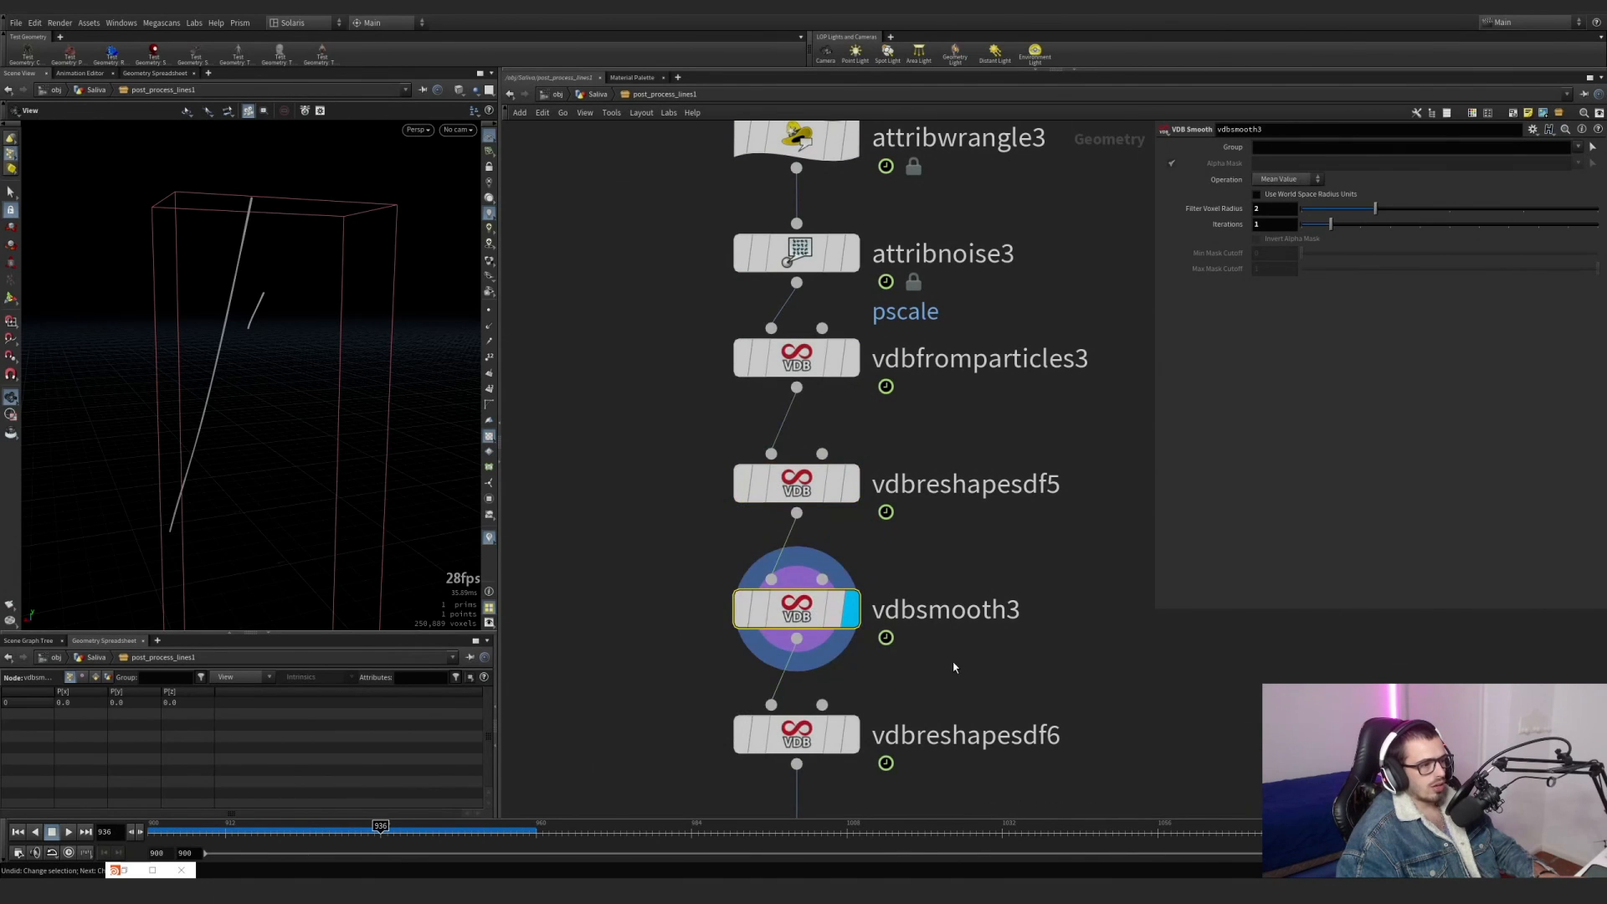
middle_drag(955, 667, 934, 482)
click(834, 552)
drag(918, 640, 651, 476)
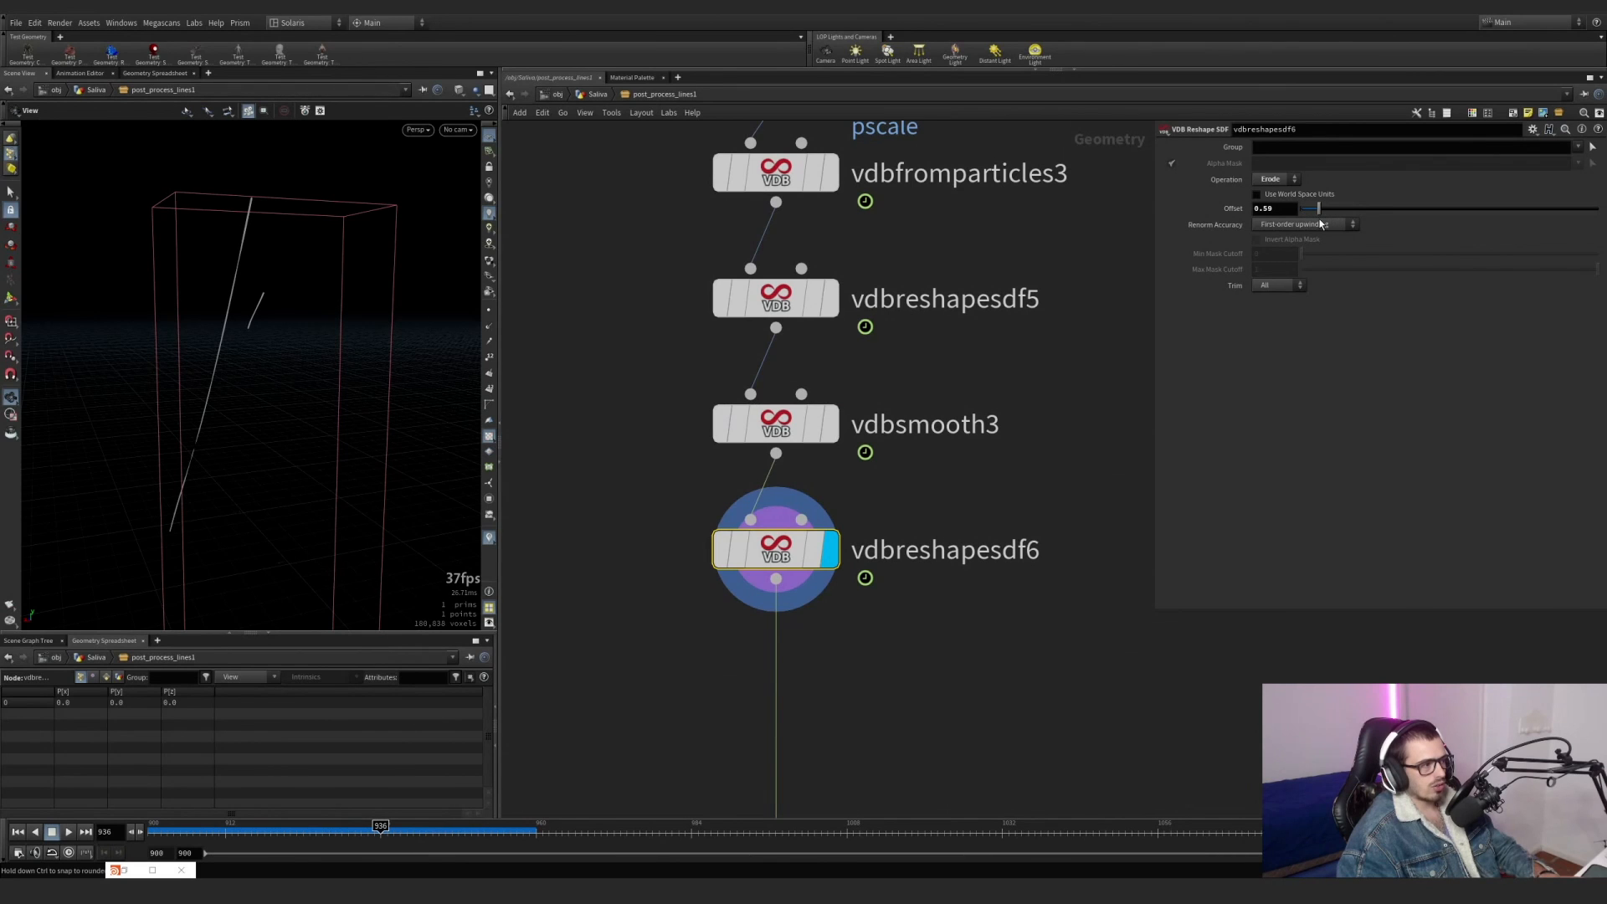
drag(275, 301, 239, 293)
right_drag(170, 441, 427, 342)
scroll(1008, 322, down, 4)
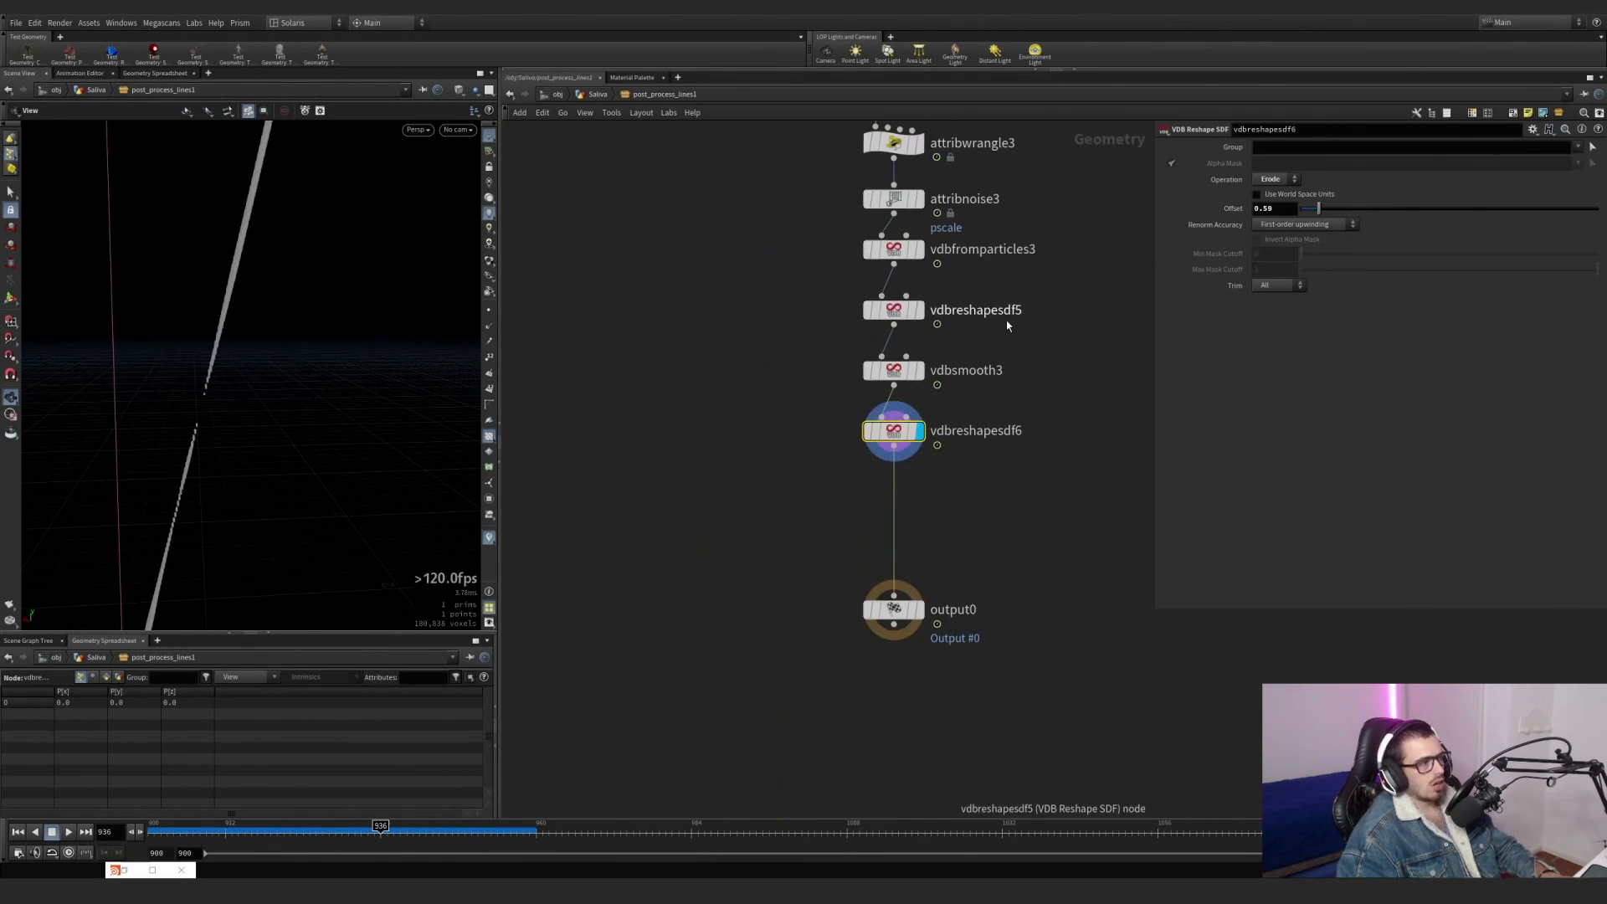
Set the vdbfromparticles3 voxel size to 0.0005*1 and check the strand and the node info of vdbreshapesdf6.
middle_drag(832, 172, 802, 385)
click(867, 461)
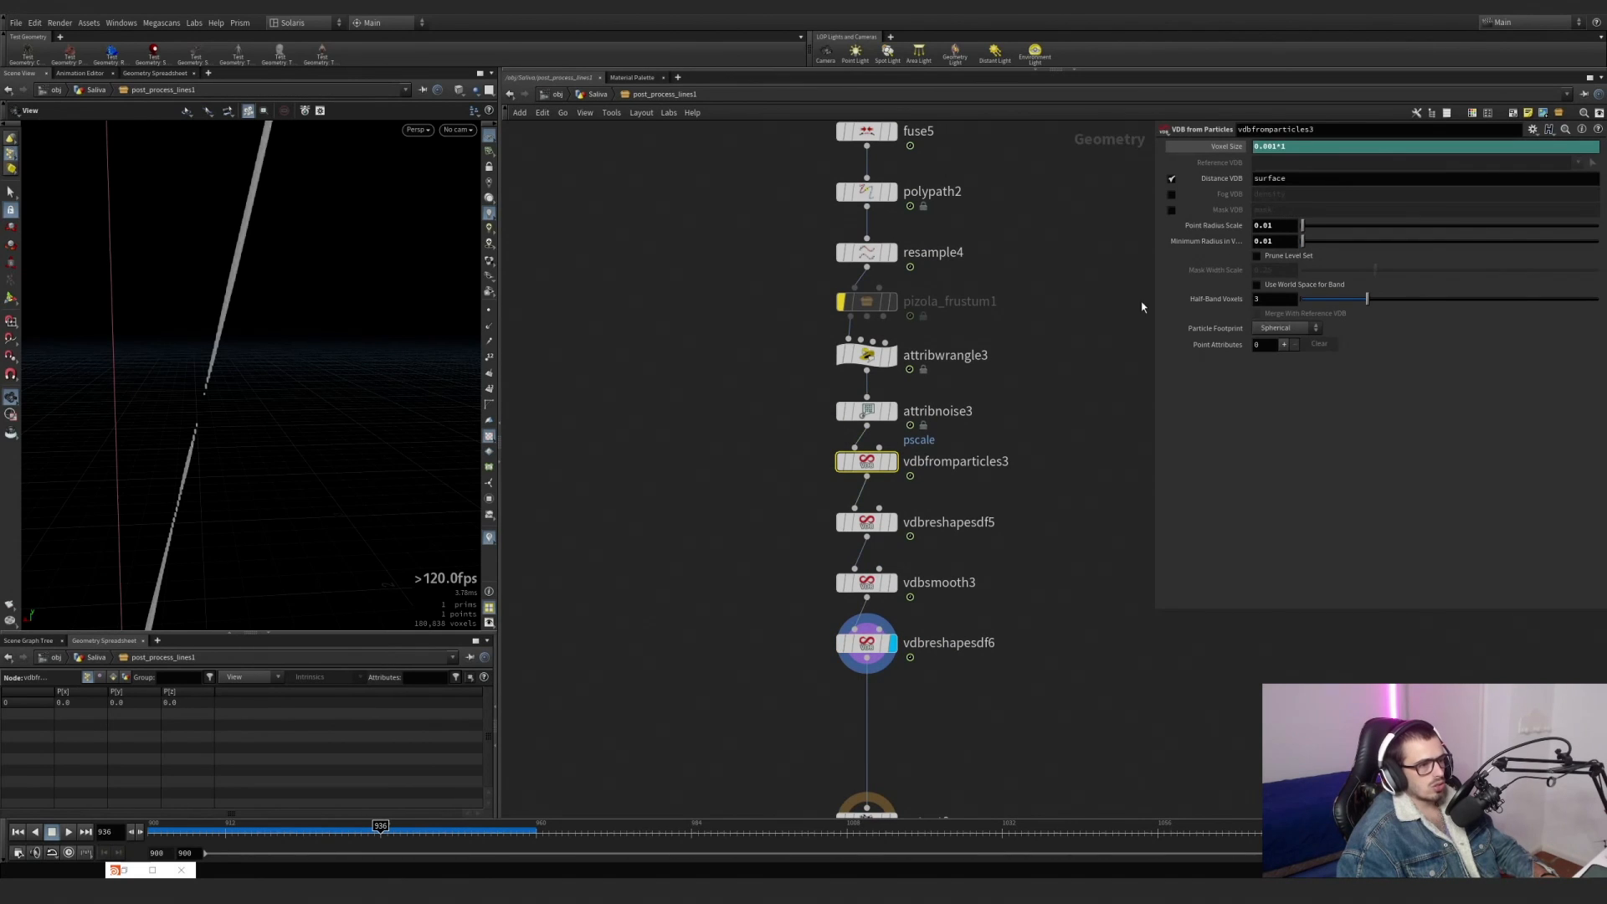
click(1276, 148)
text(05)
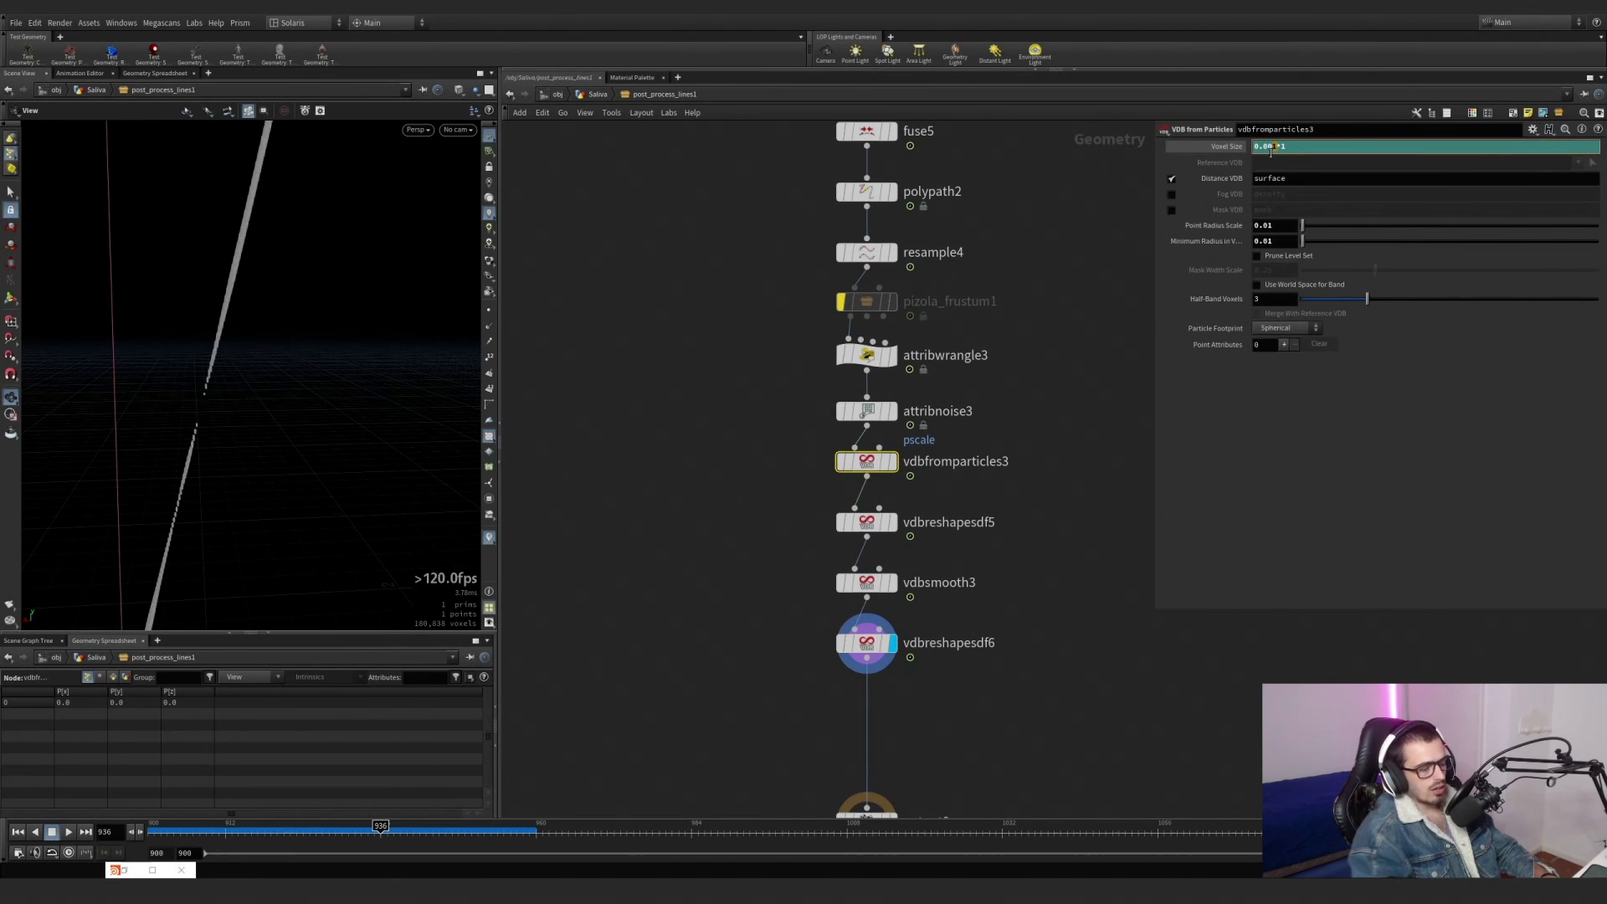
key(Return)
mouse_move(213, 387)
mouse_down()
mouse_move(204, 327)
mouse_move(180, 478)
mouse_move(126, 502)
mouse_up()
middle_click(868, 644)
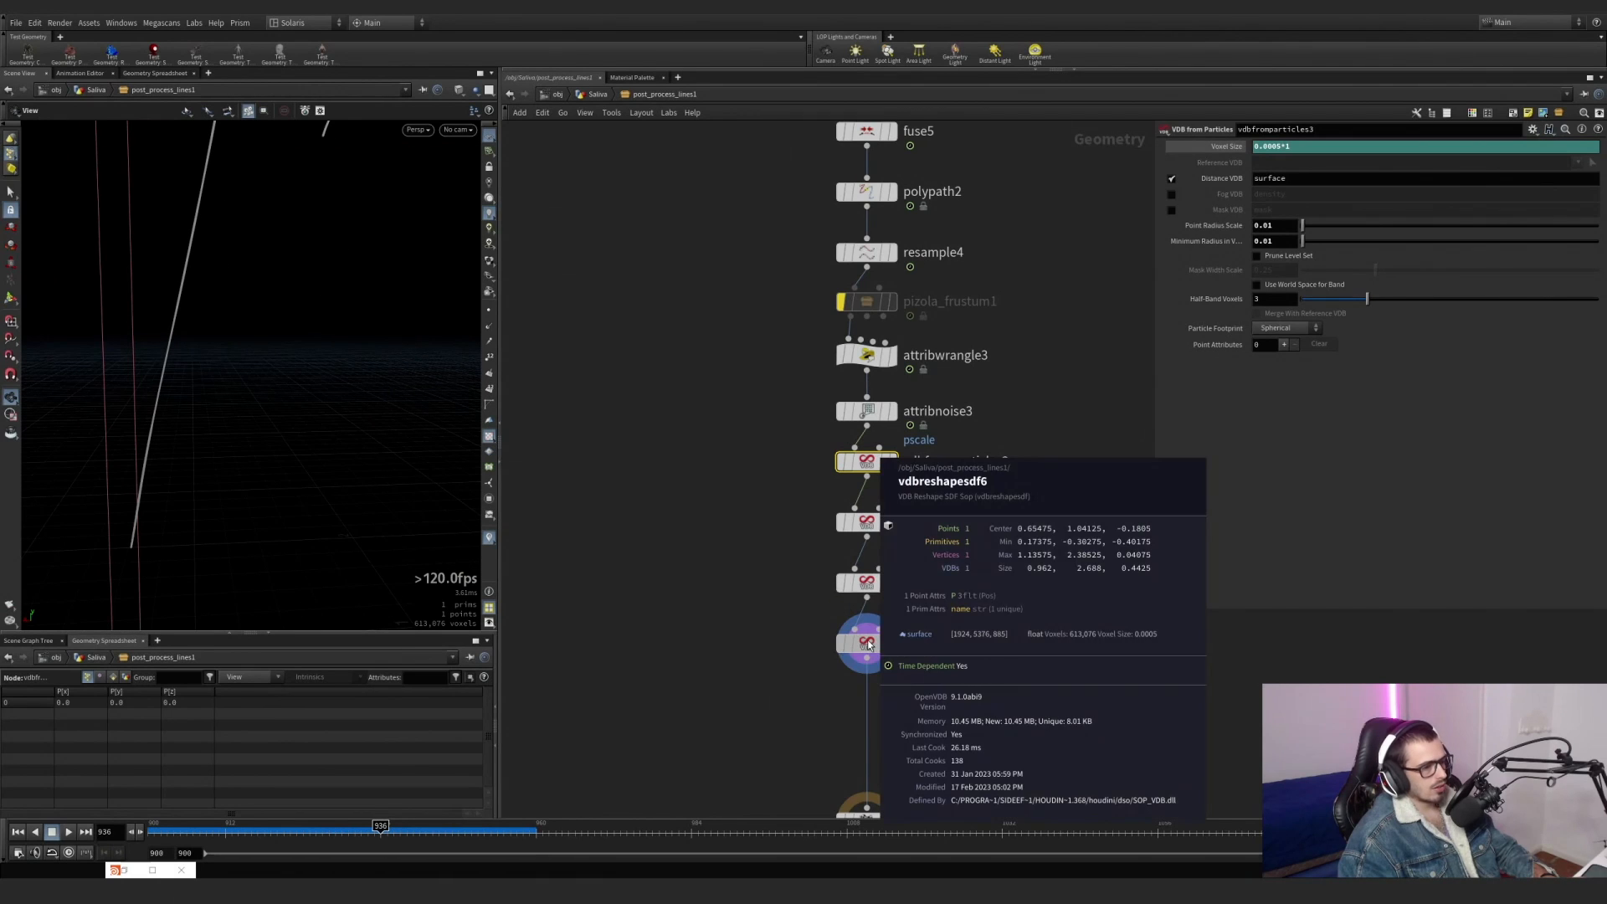
Go back up to the Saliva network and scrub the timeline to frame 950 to view the post-processed strands.
mouse_move(309, 355)
mouse_down()
mouse_move(184, 388)
mouse_move(284, 268)
mouse_move(259, 273)
mouse_up()
key(u)
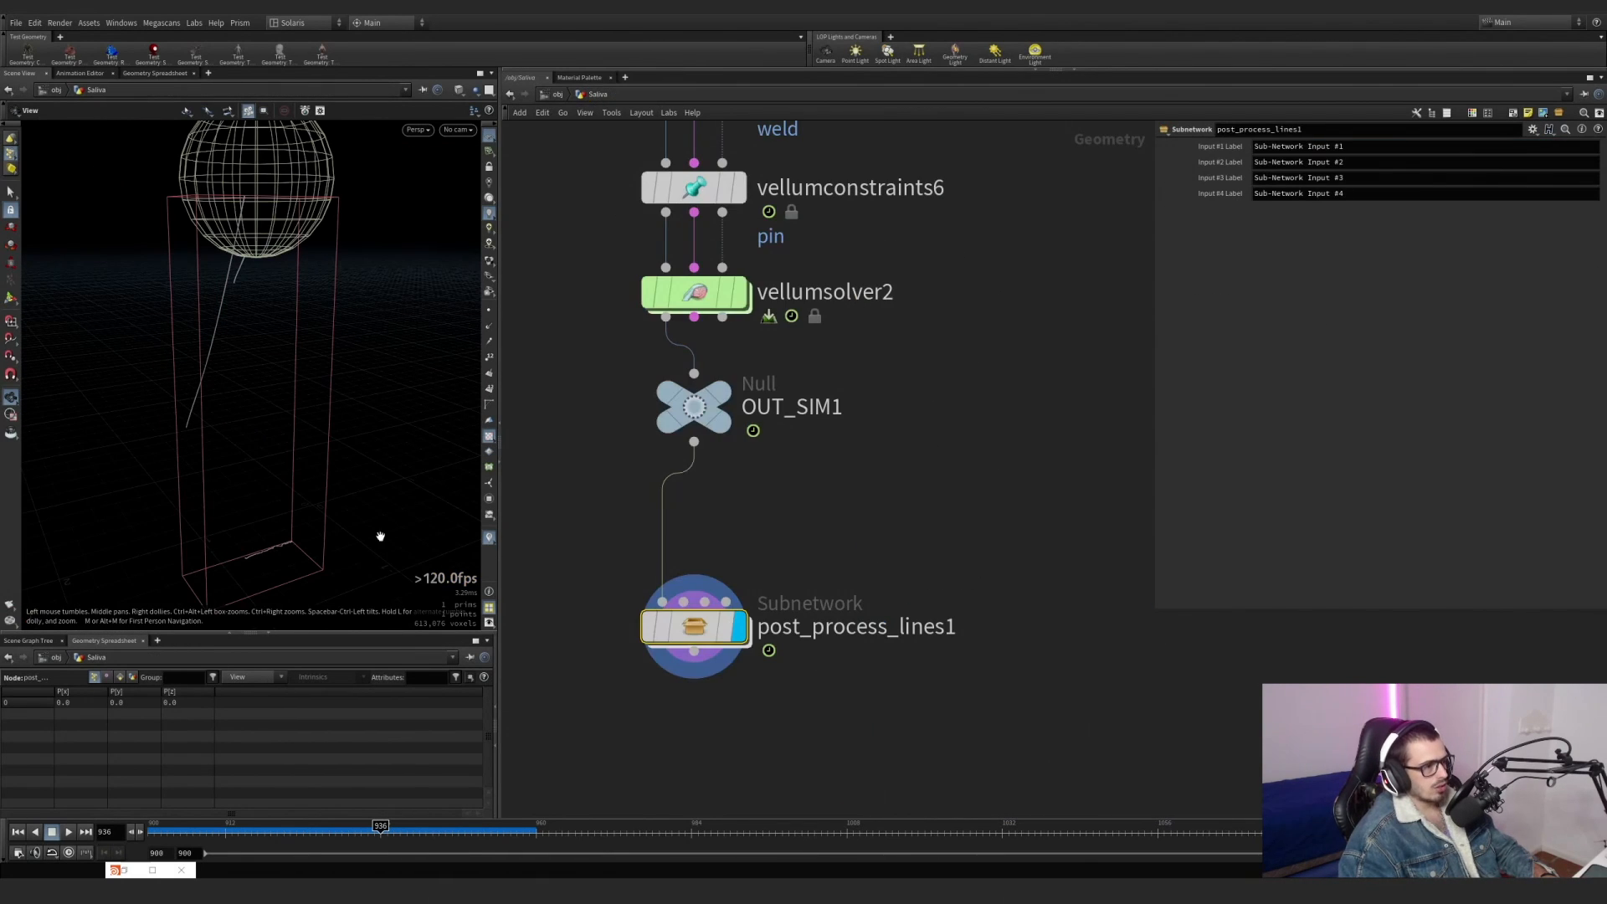
drag(209, 826, 284, 787)
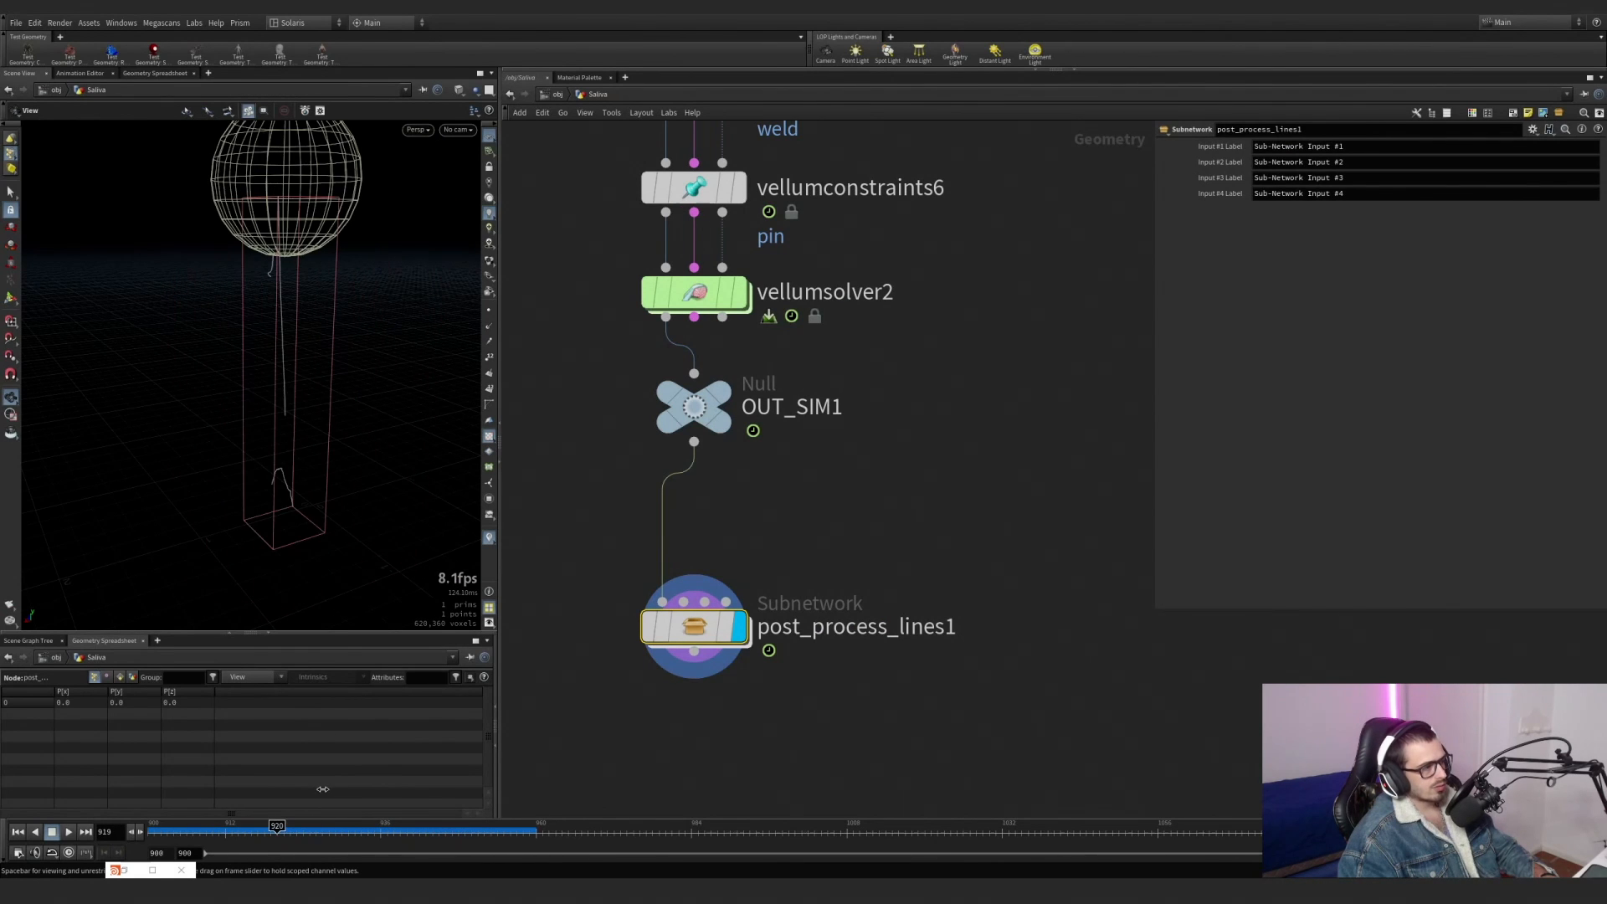
double_click(711, 640)
click(599, 93)
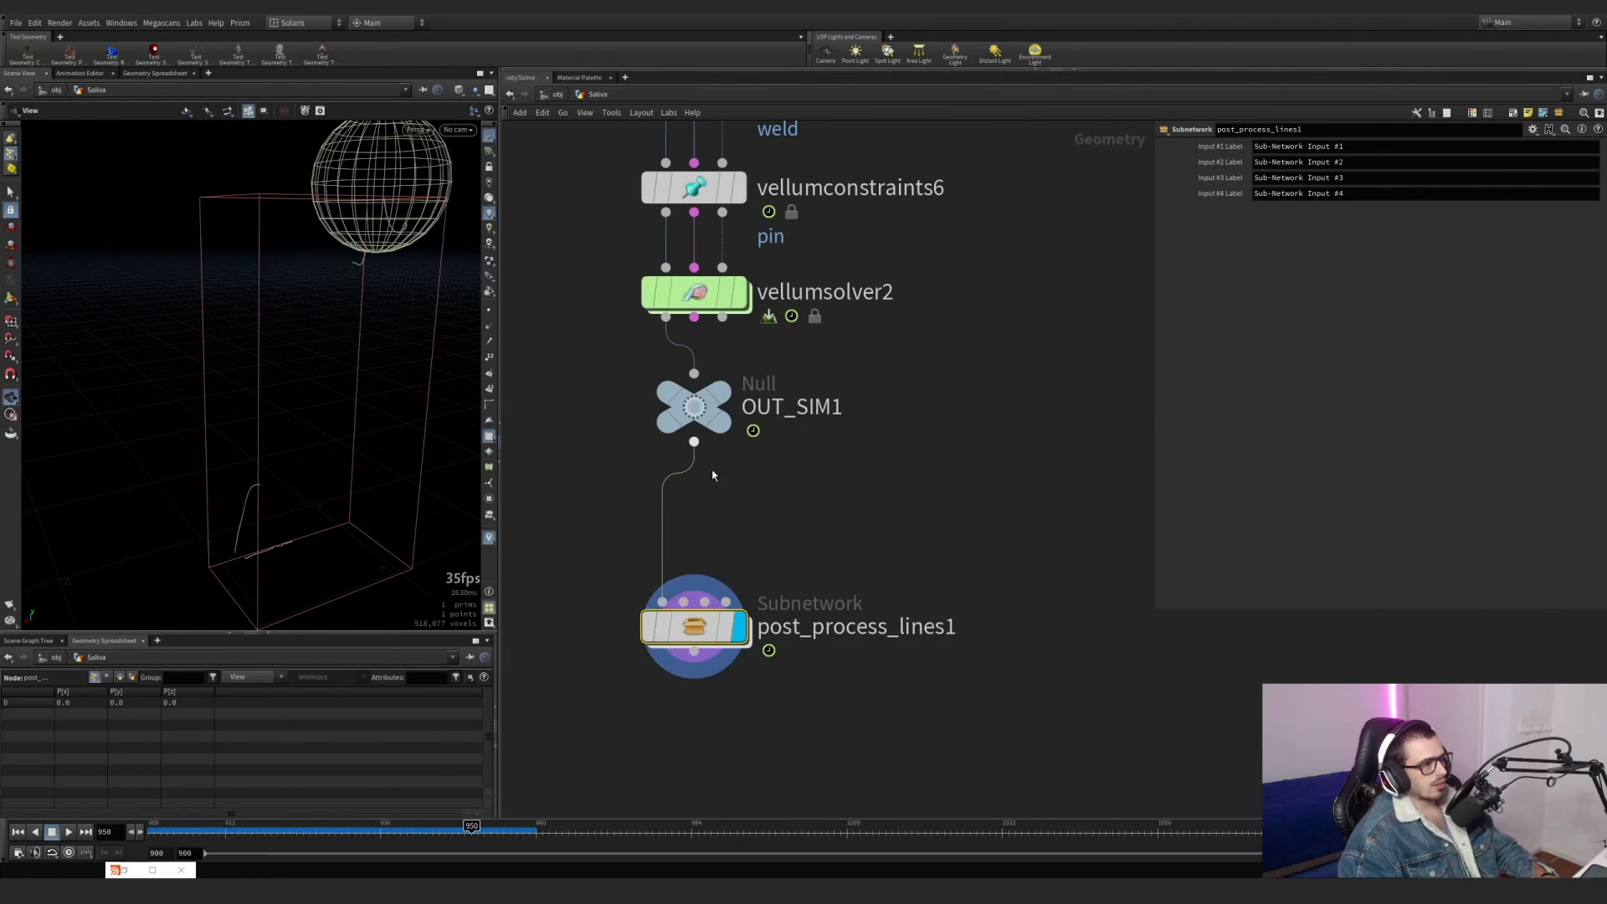
Select the entire node chain of the example setup, from its source nodes down to post_process_lines1.
scroll(845, 714, down, 5)
scroll(845, 714, down, 4)
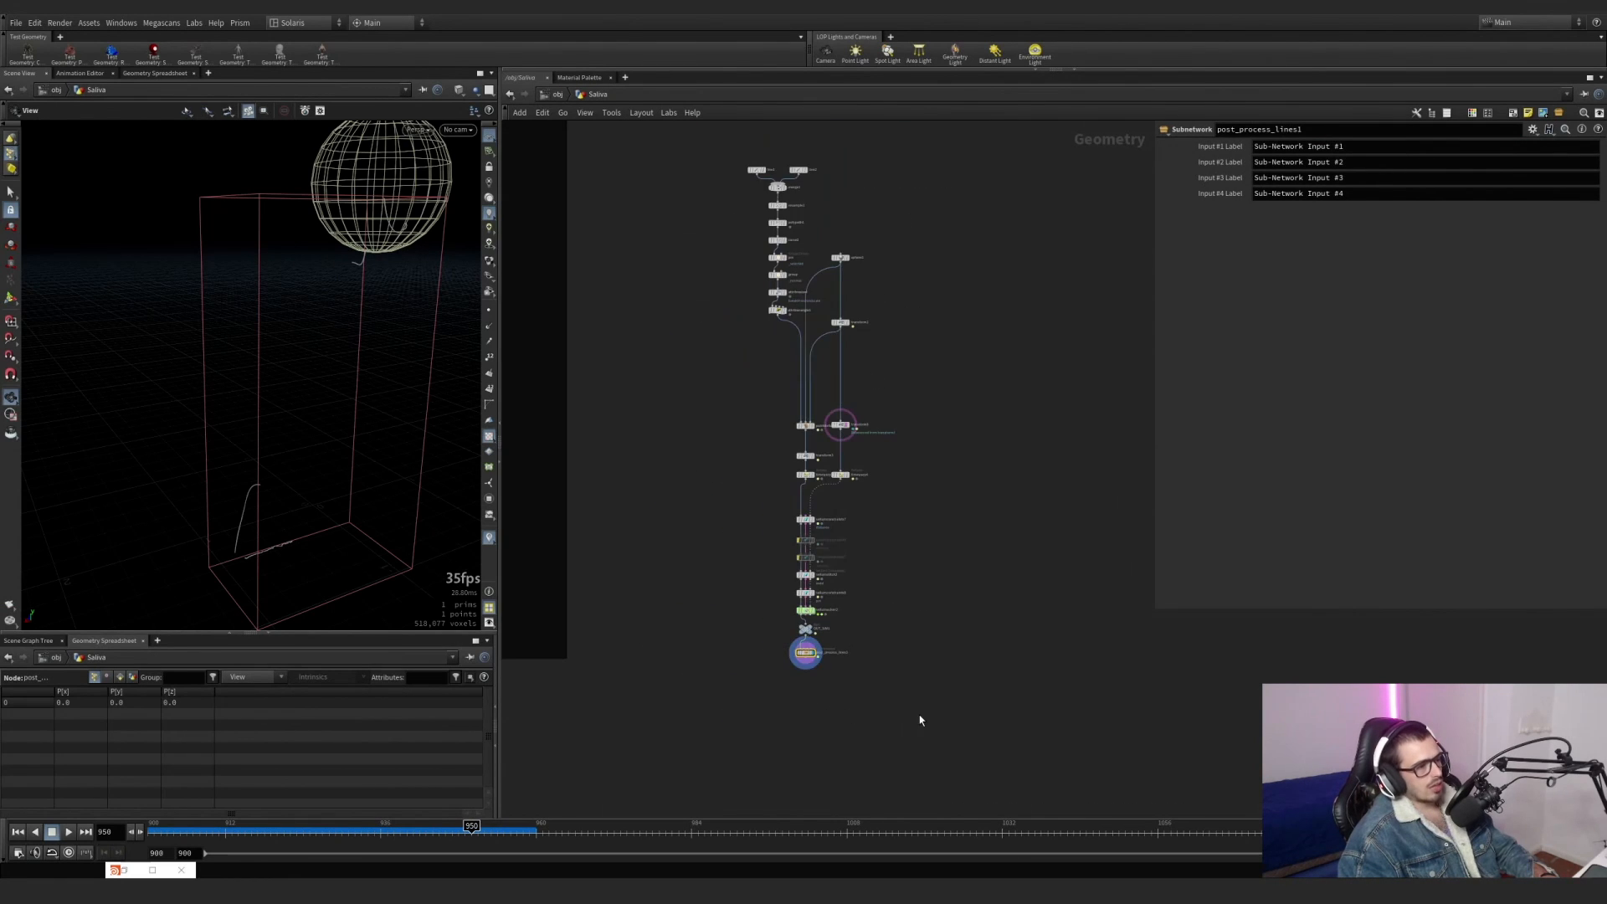
drag(921, 680, 711, 158)
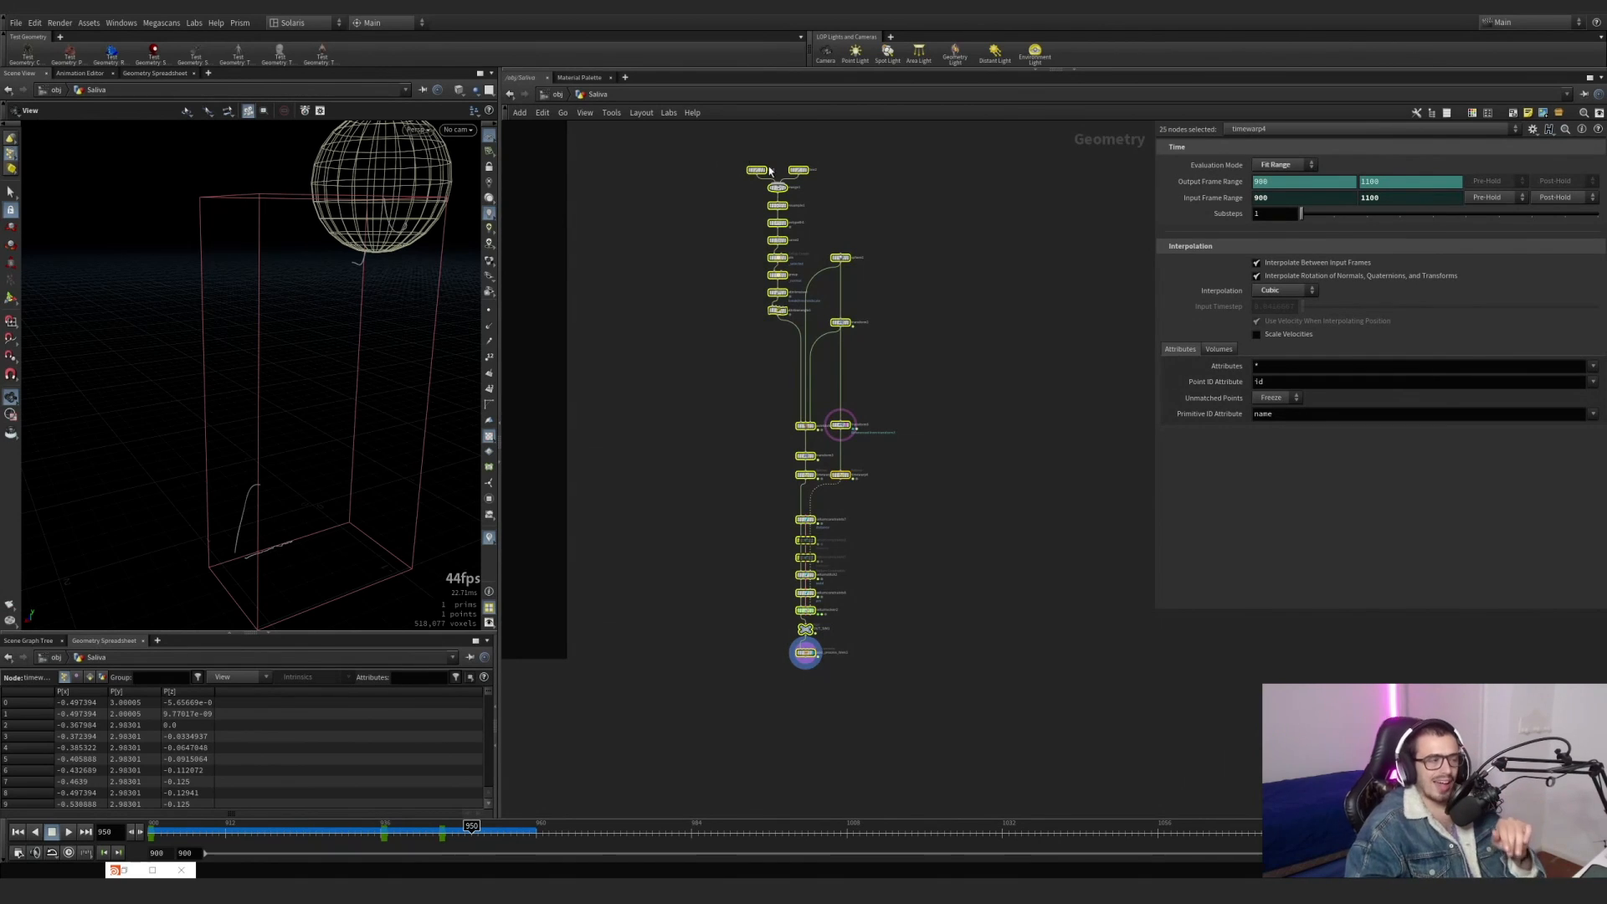
Find saliva_connections_generator1 in the production network and show its parameters.
scroll(727, 282, down, 4)
middle_drag(690, 348, 946, 370)
scroll(946, 370, down, 1)
scroll(815, 333, up, 1)
scroll(815, 333, up, 2)
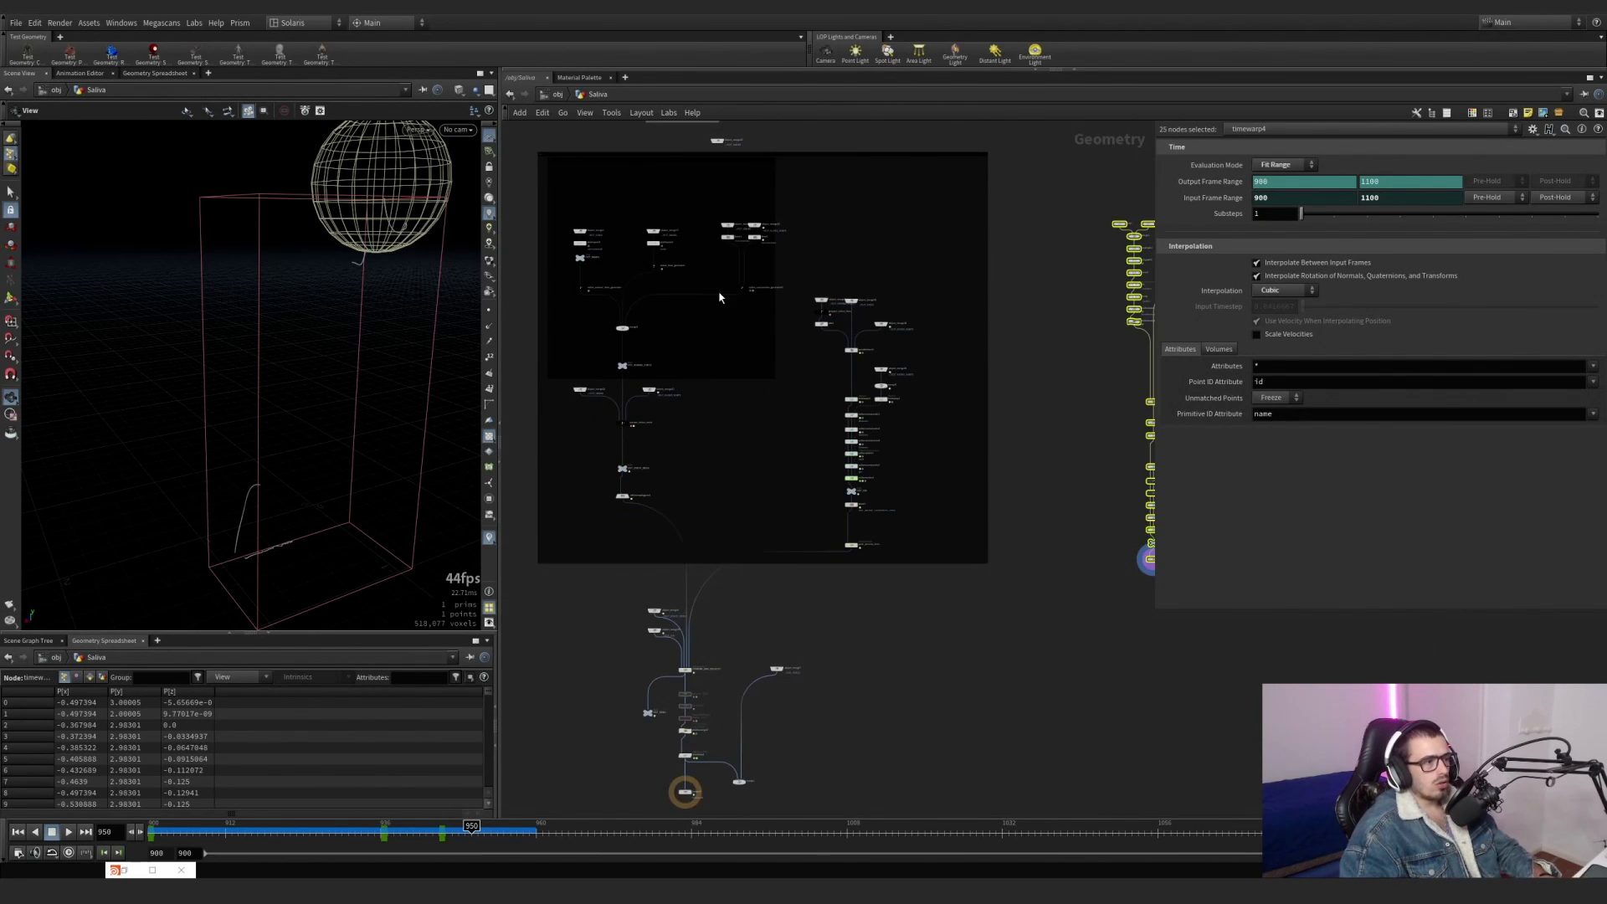
scroll(802, 331, up, 2)
click(753, 293)
scroll(725, 273, up, 3)
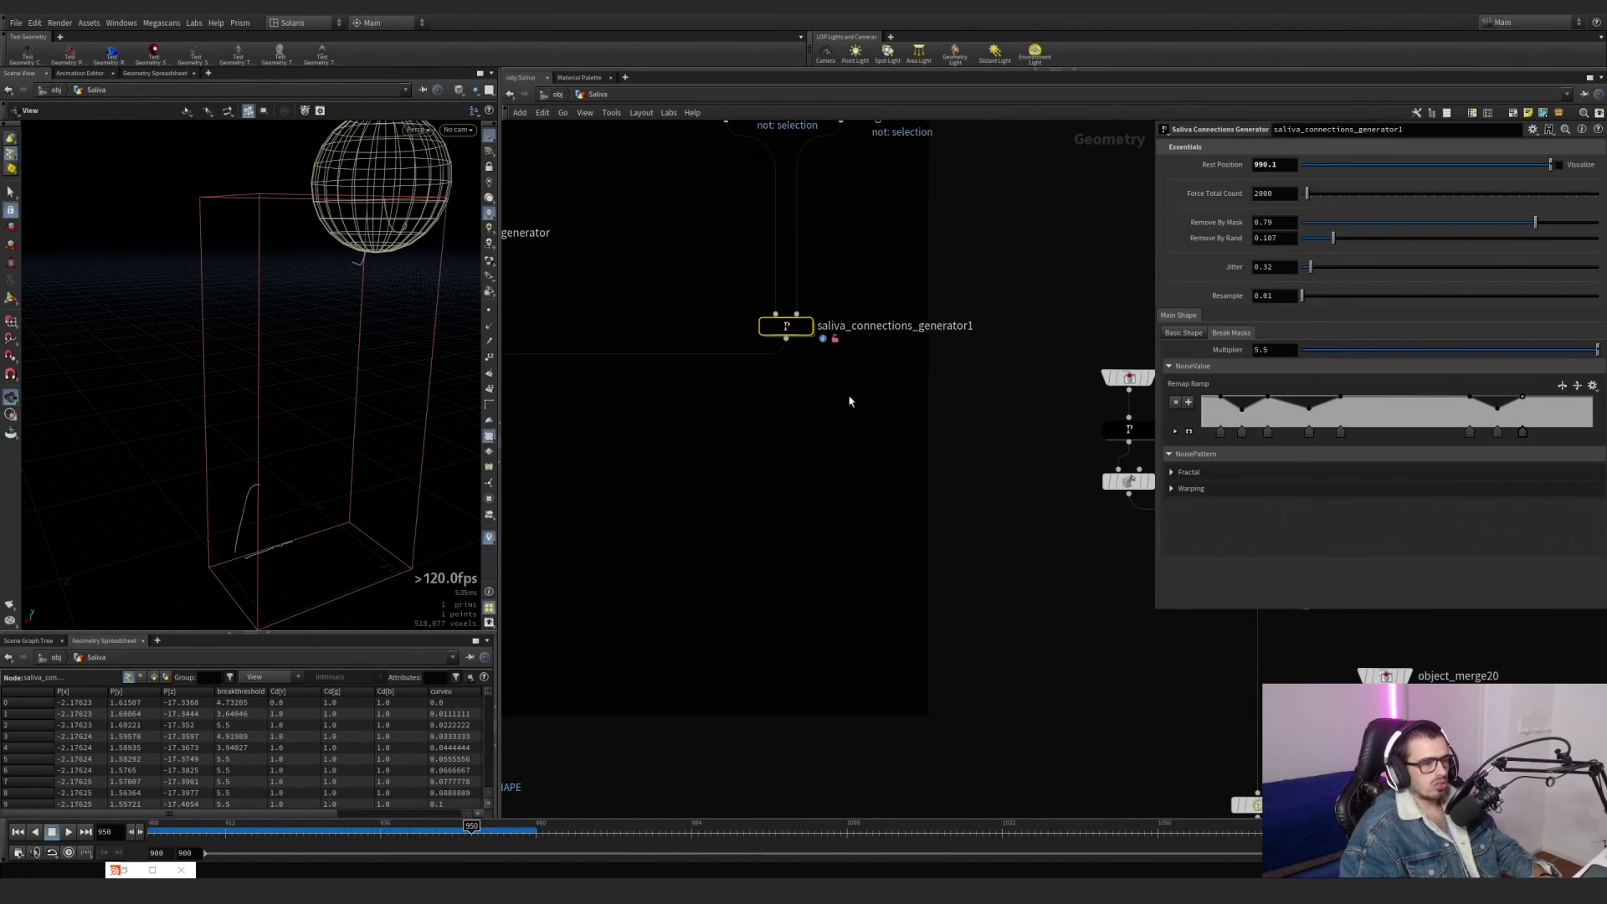
Select saliva_lines_generator and saliva_surface_lines_generator together to point out the two line generators.
scroll(835, 395, down, 4)
middle_drag(811, 407, 1037, 475)
drag(787, 410, 657, 383)
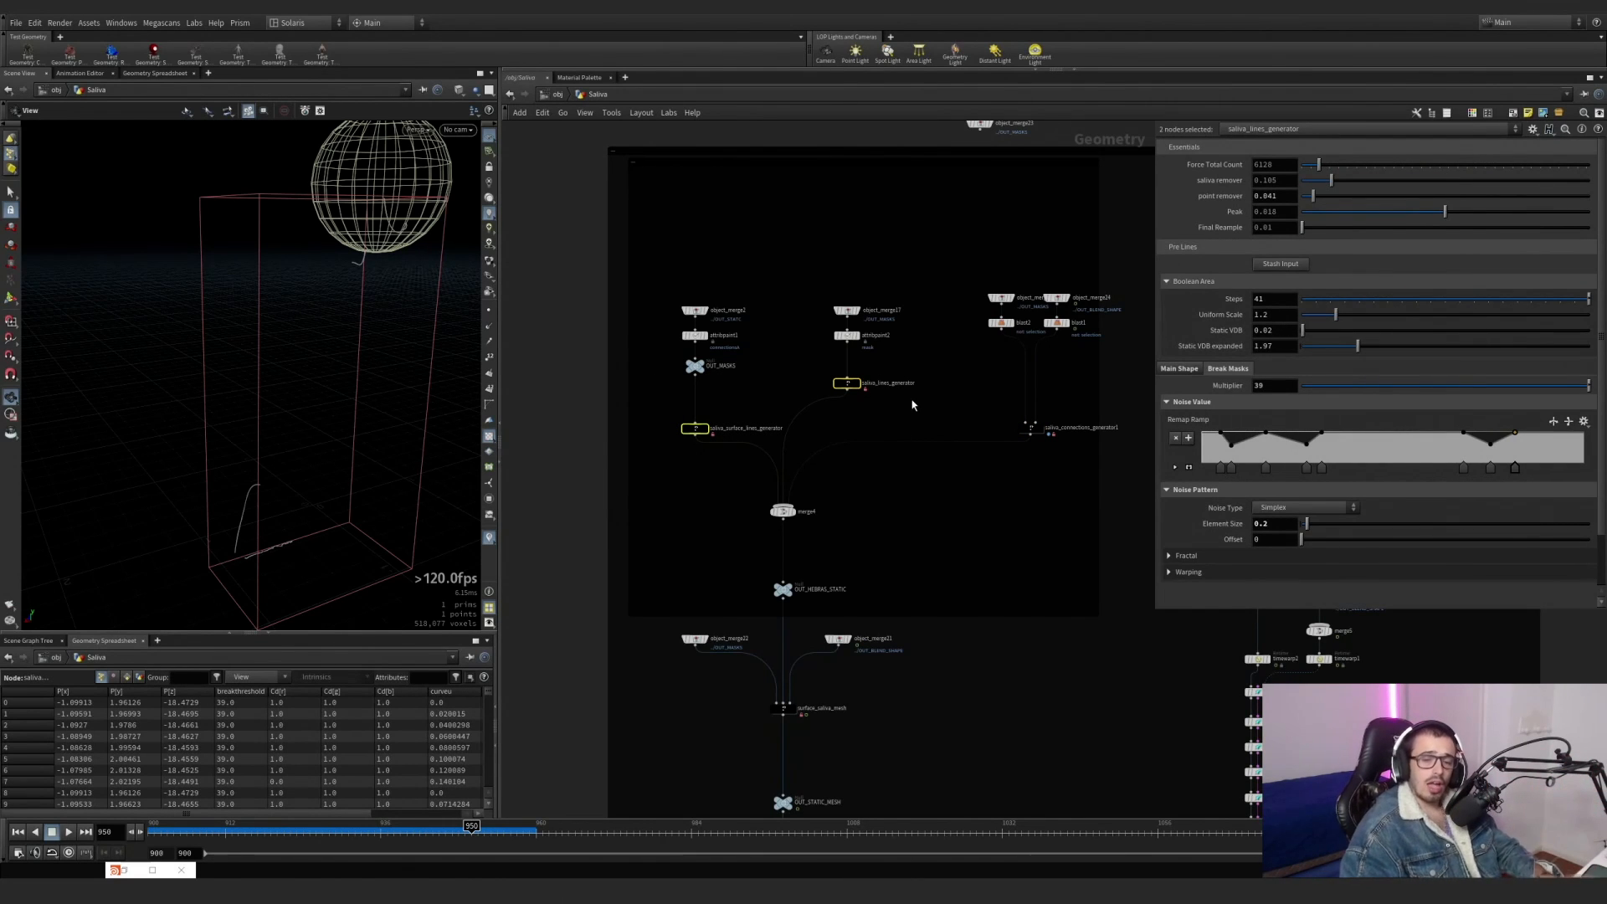
scroll(927, 429, up, 1)
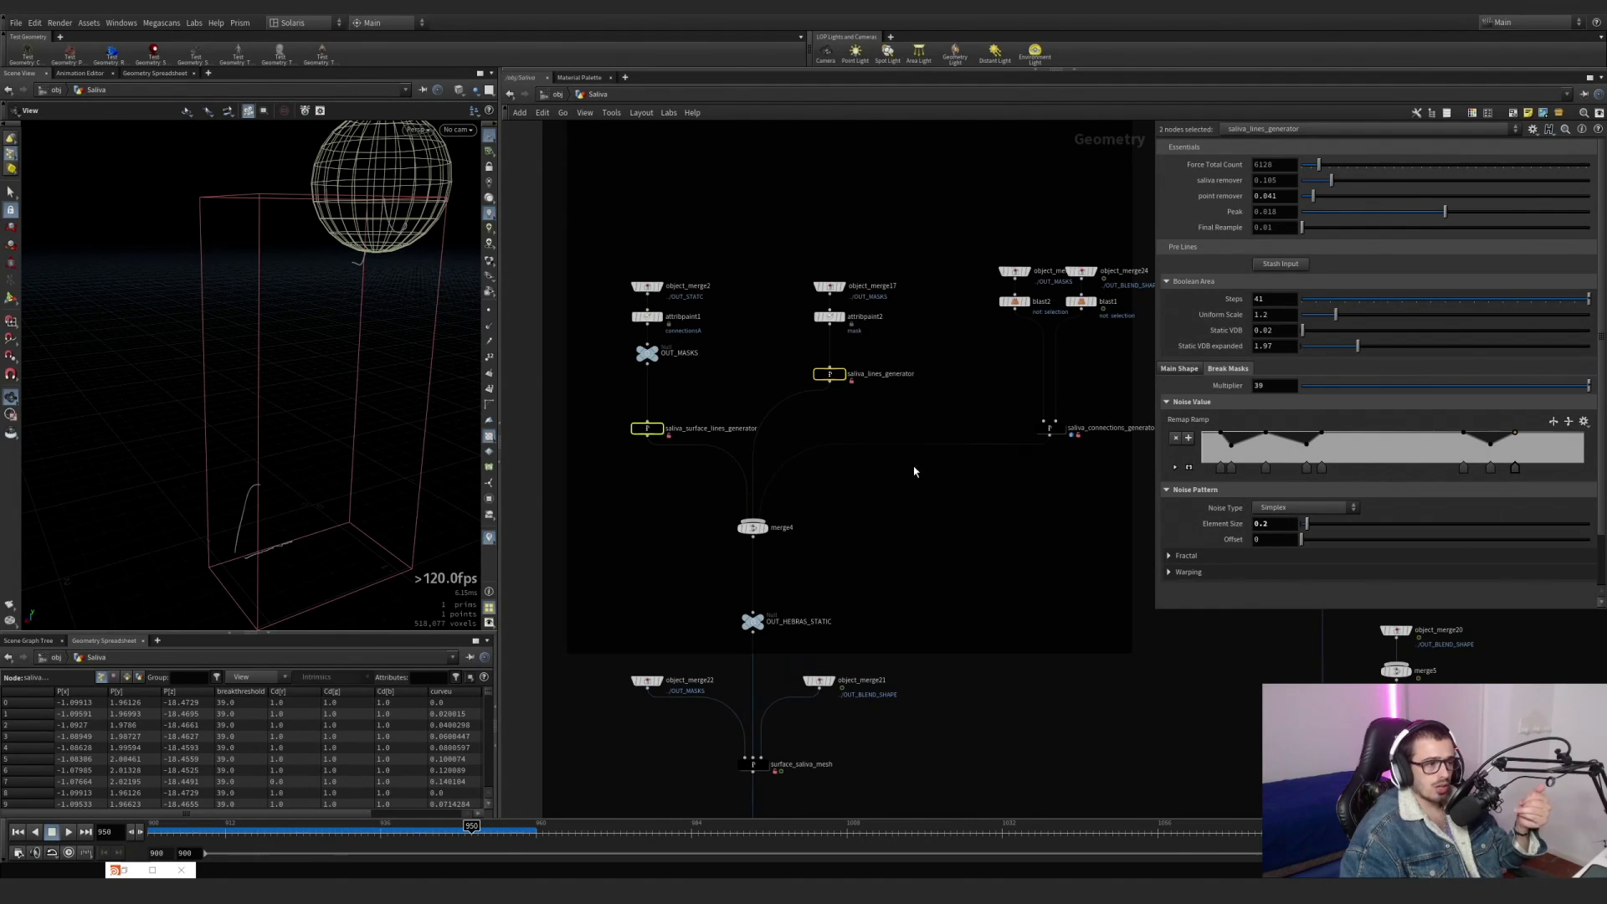
Select saliva_connections_generator1 again, beside the two line generators feeding merge4.
middle_drag(1004, 487, 960, 535)
drag(1064, 526, 565, 416)
drag(564, 505, 1115, 433)
drag(1126, 424, 951, 528)
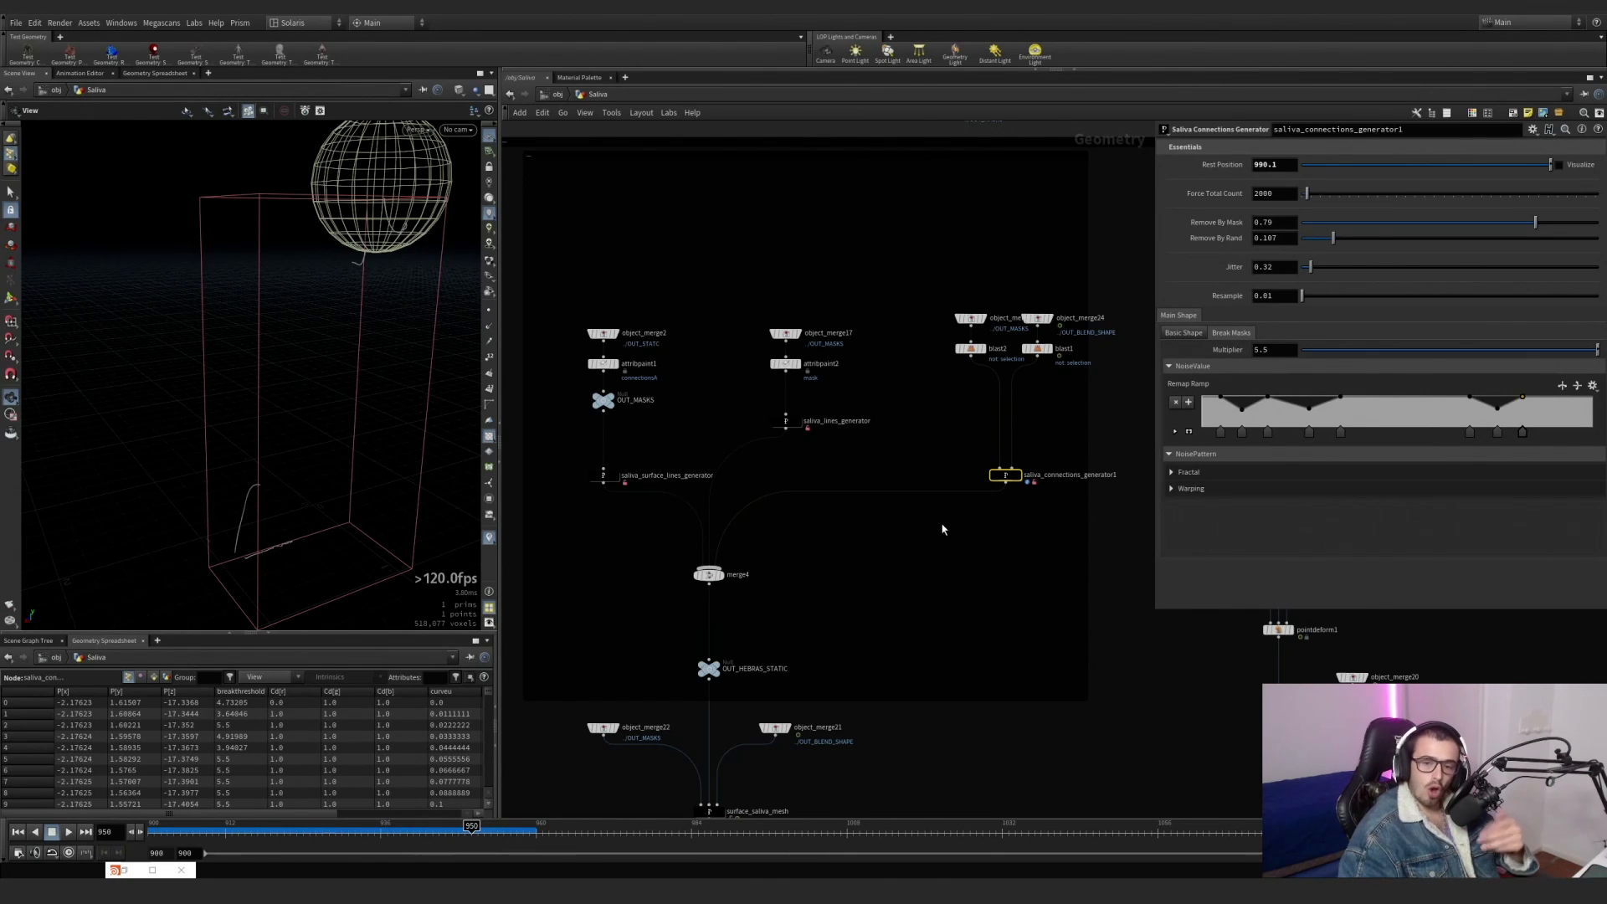
Display alembic1, frame the dragon with readable viewport lighting and inspect it from several angles.
scroll(942, 530, down, 5)
middle_drag(942, 529, 899, 634)
scroll(872, 270, up, 7)
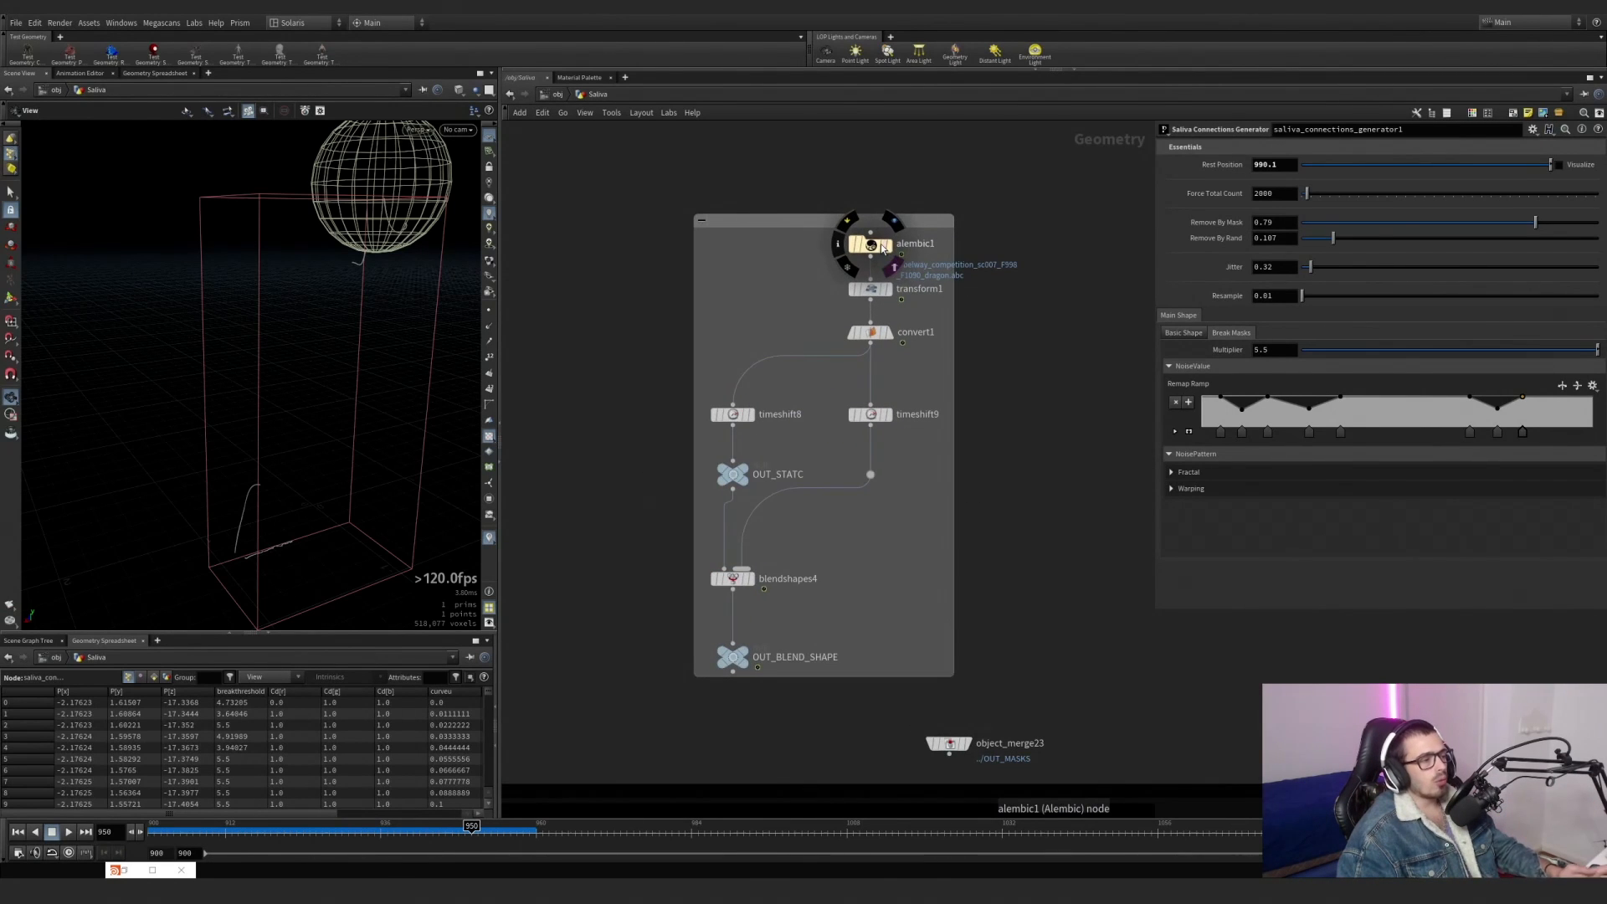
click(870, 247)
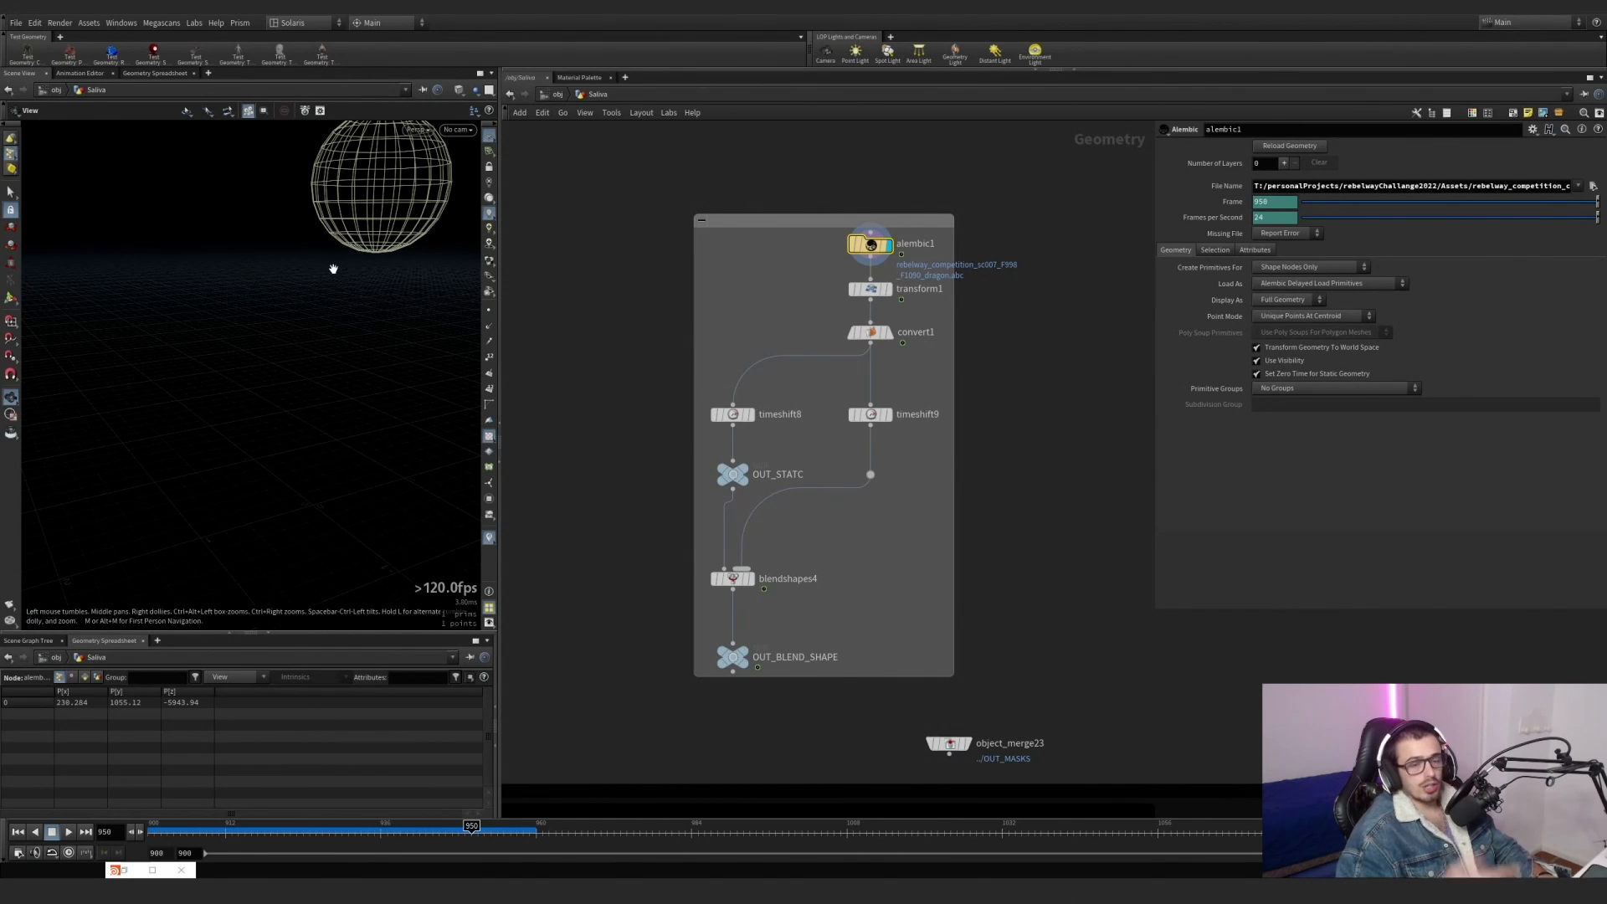
key(g)
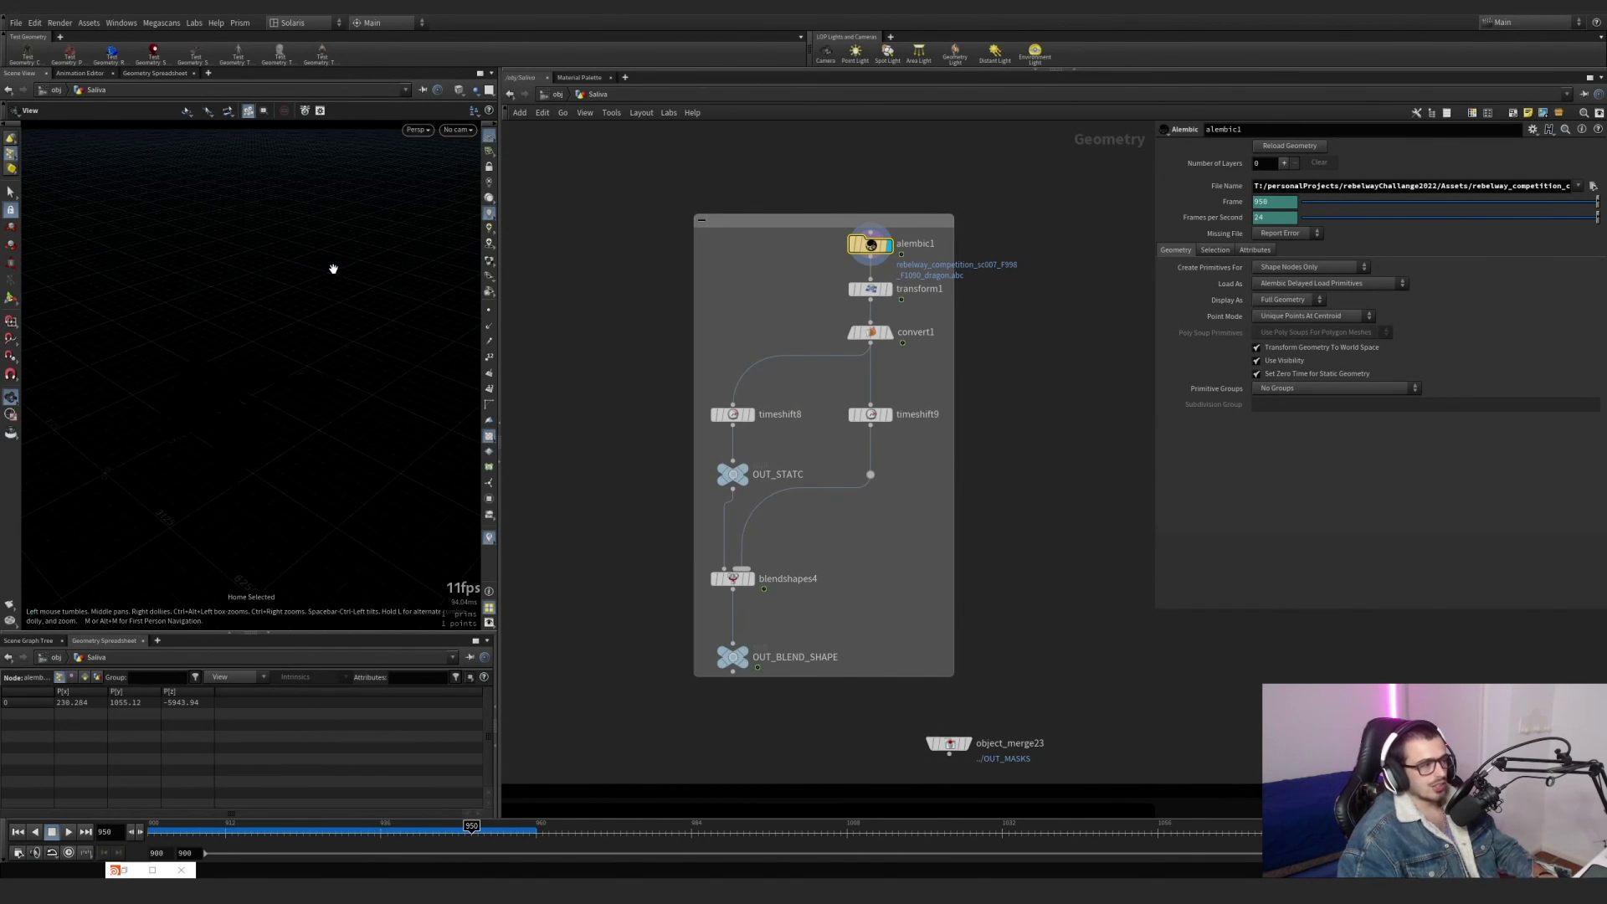
click(492, 202)
drag(203, 422, 262, 409)
right_drag(262, 409, 171, 410)
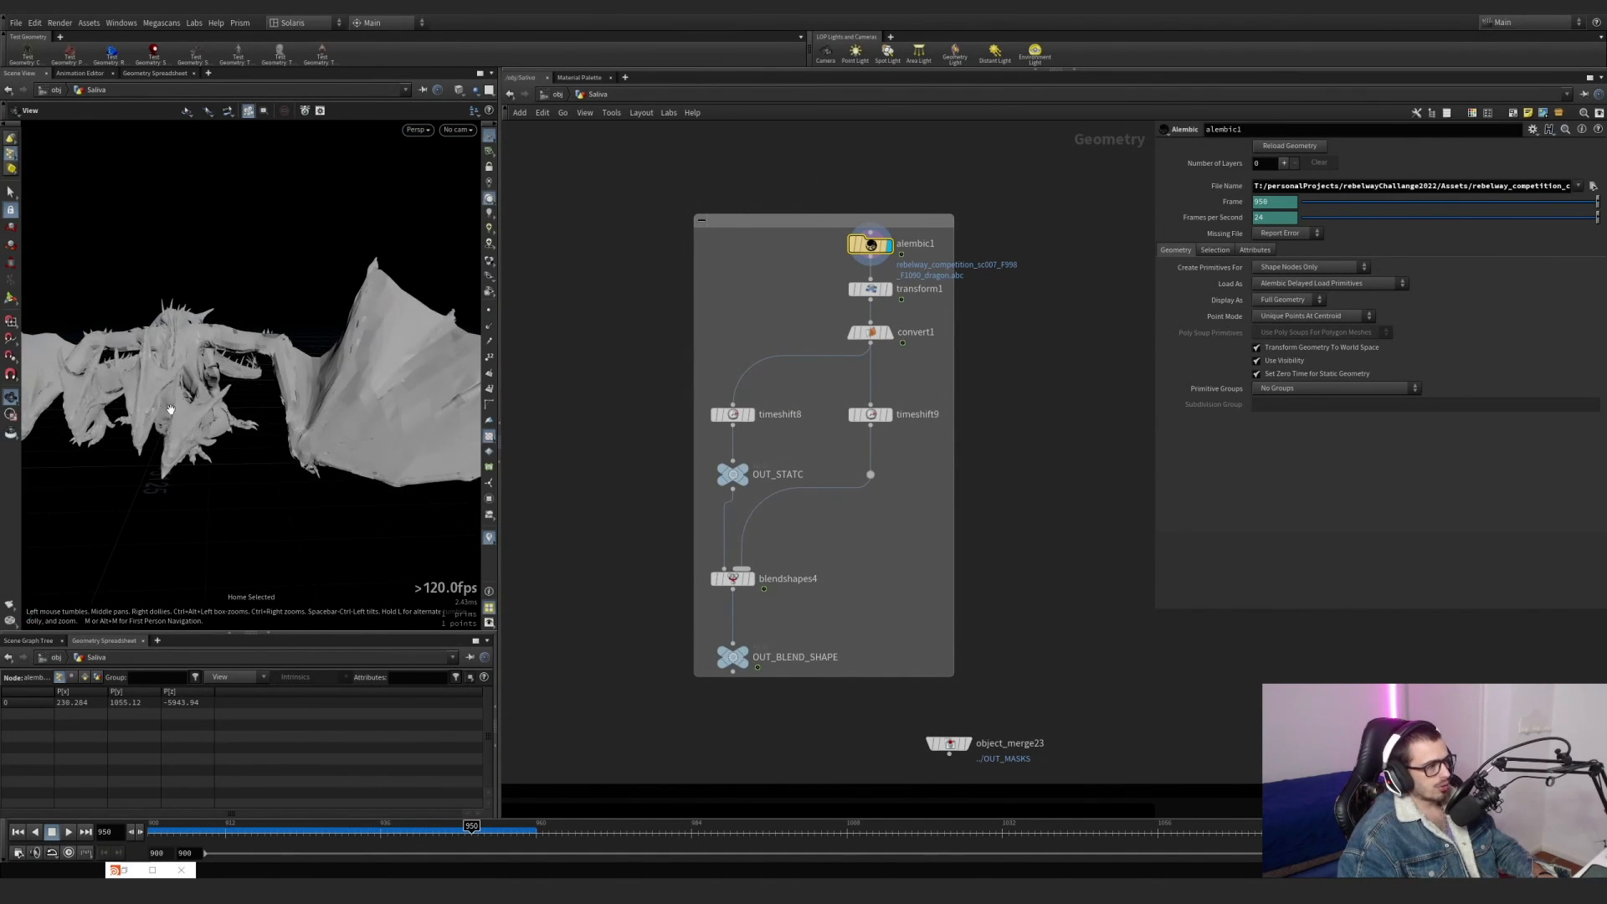
drag(171, 409, 109, 429)
right_drag(110, 429, 117, 410)
drag(117, 410, 116, 457)
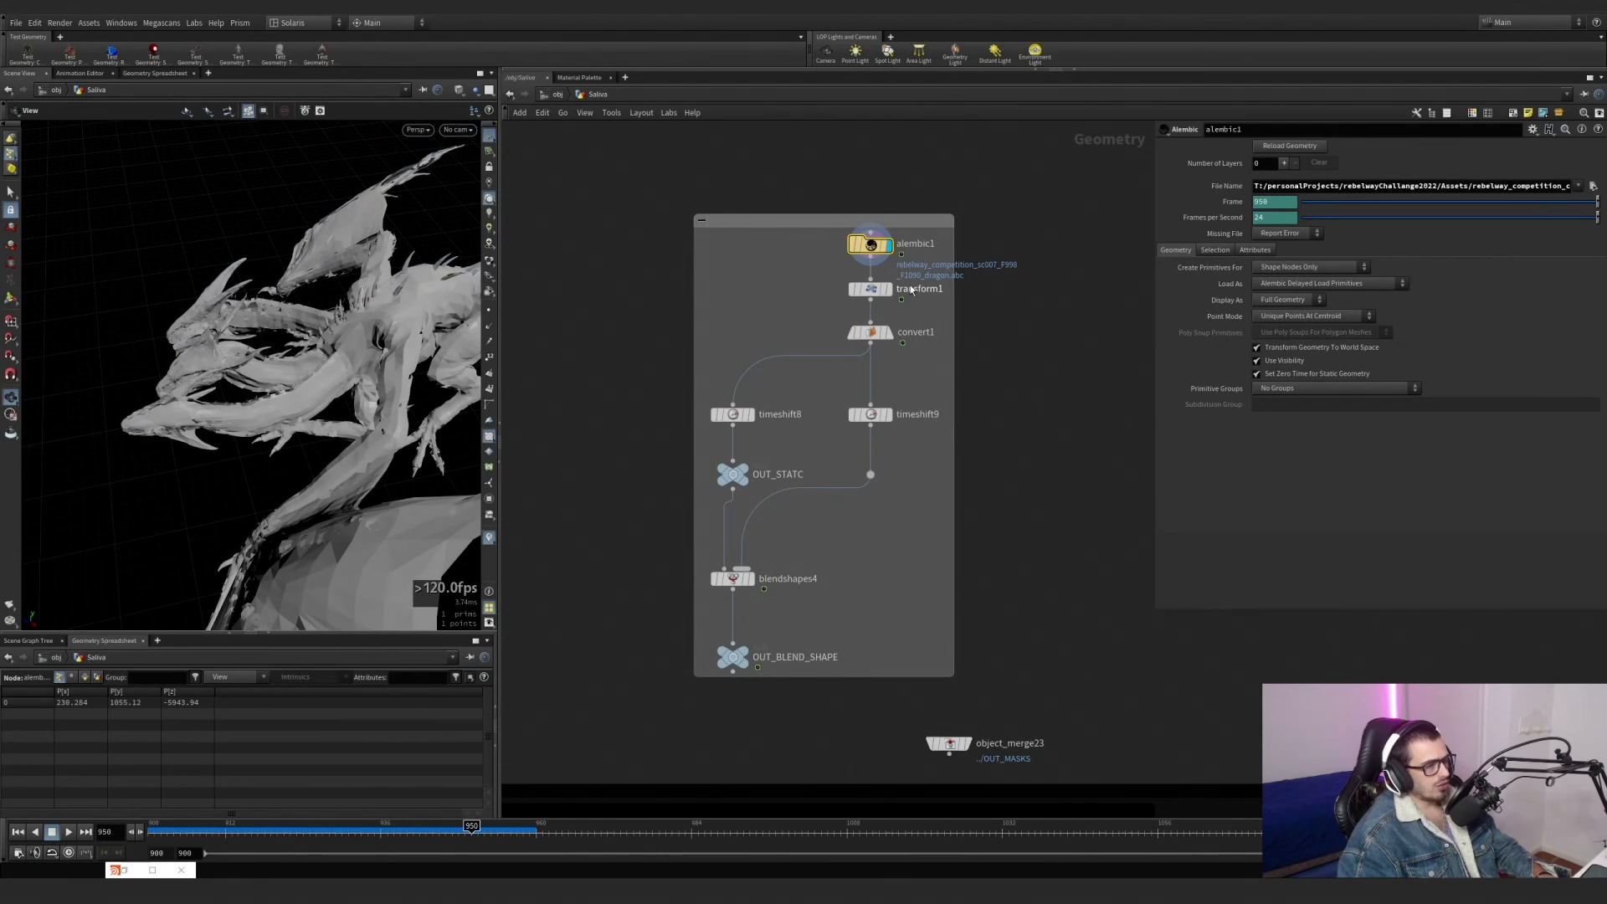
Display transform1 to review its Uniform Scale setting.
click(870, 288)
click(888, 289)
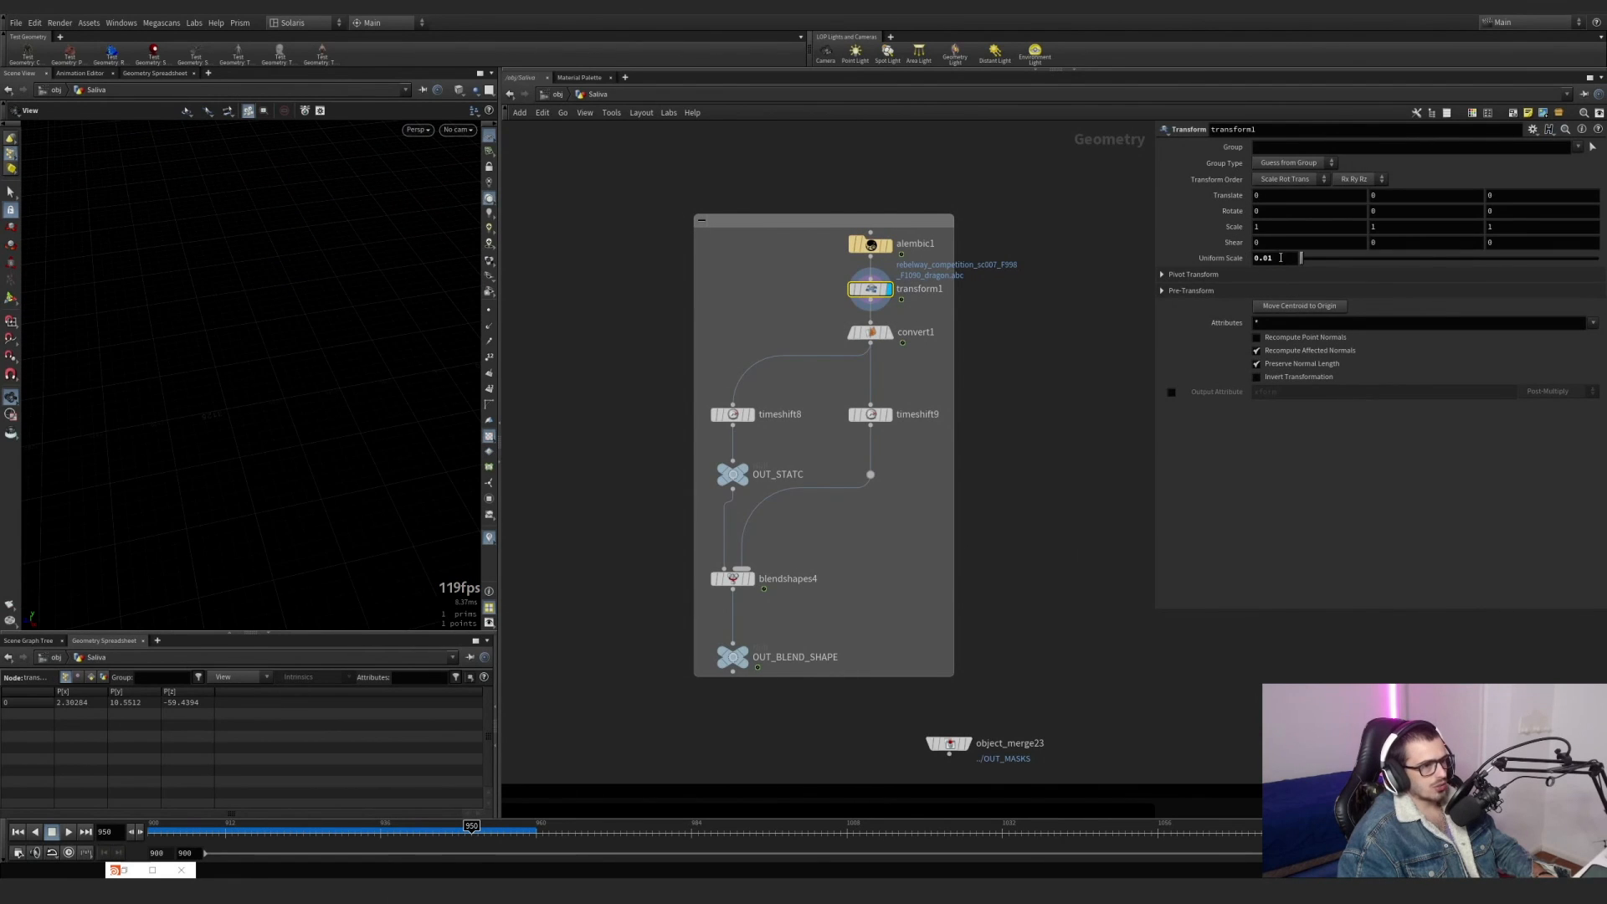
double_click(1281, 258)
text(g)
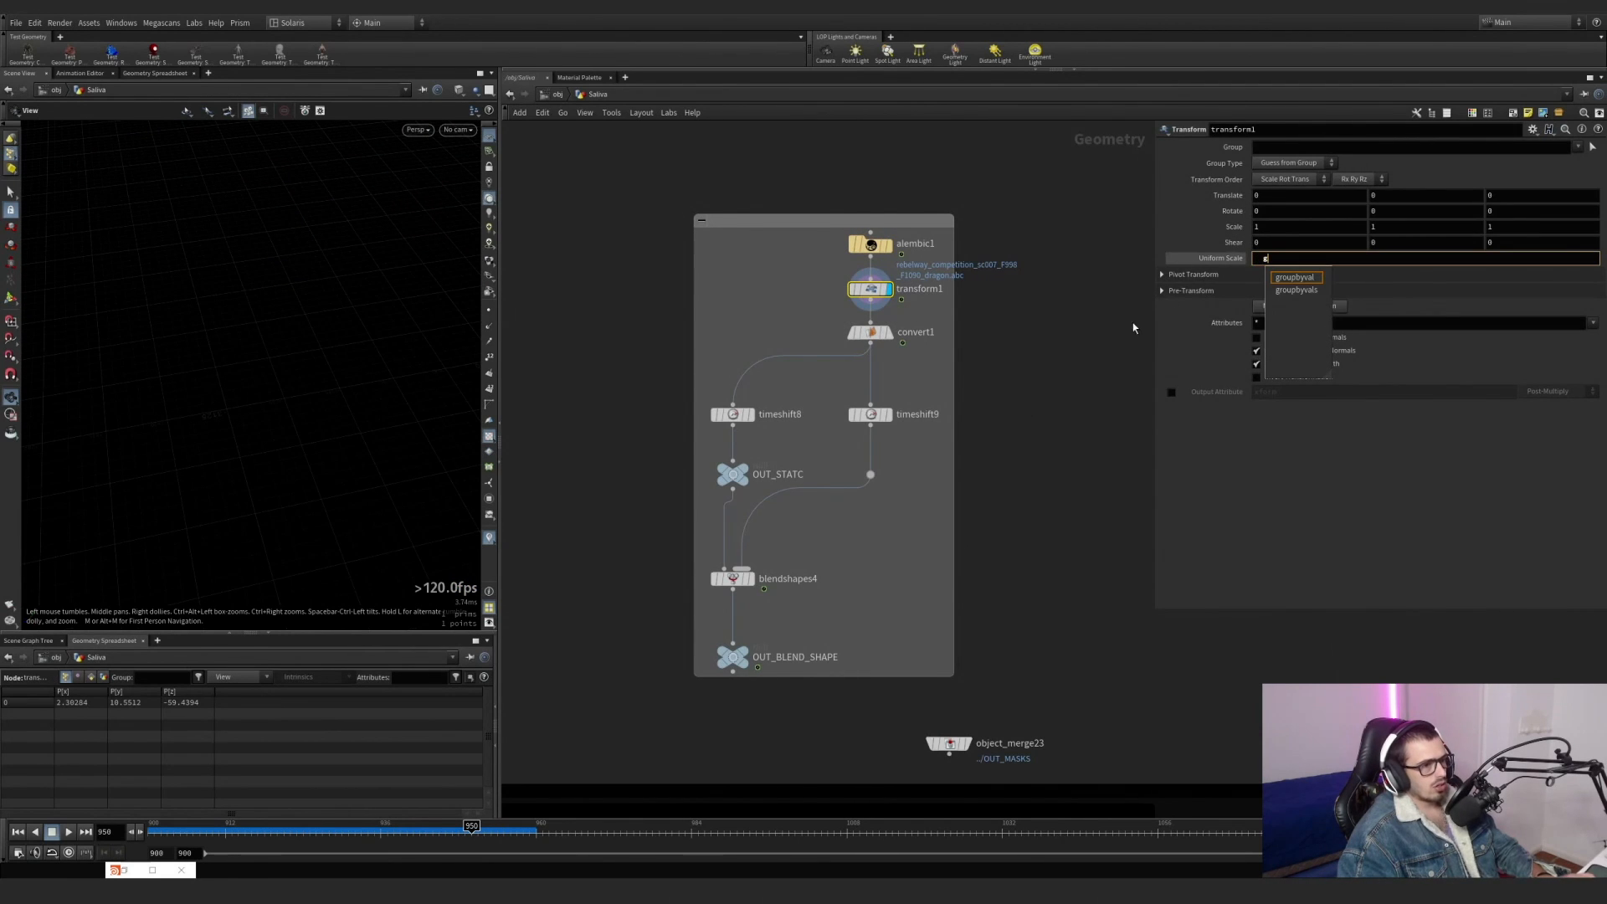
key(Return)
key(ctrl+z)
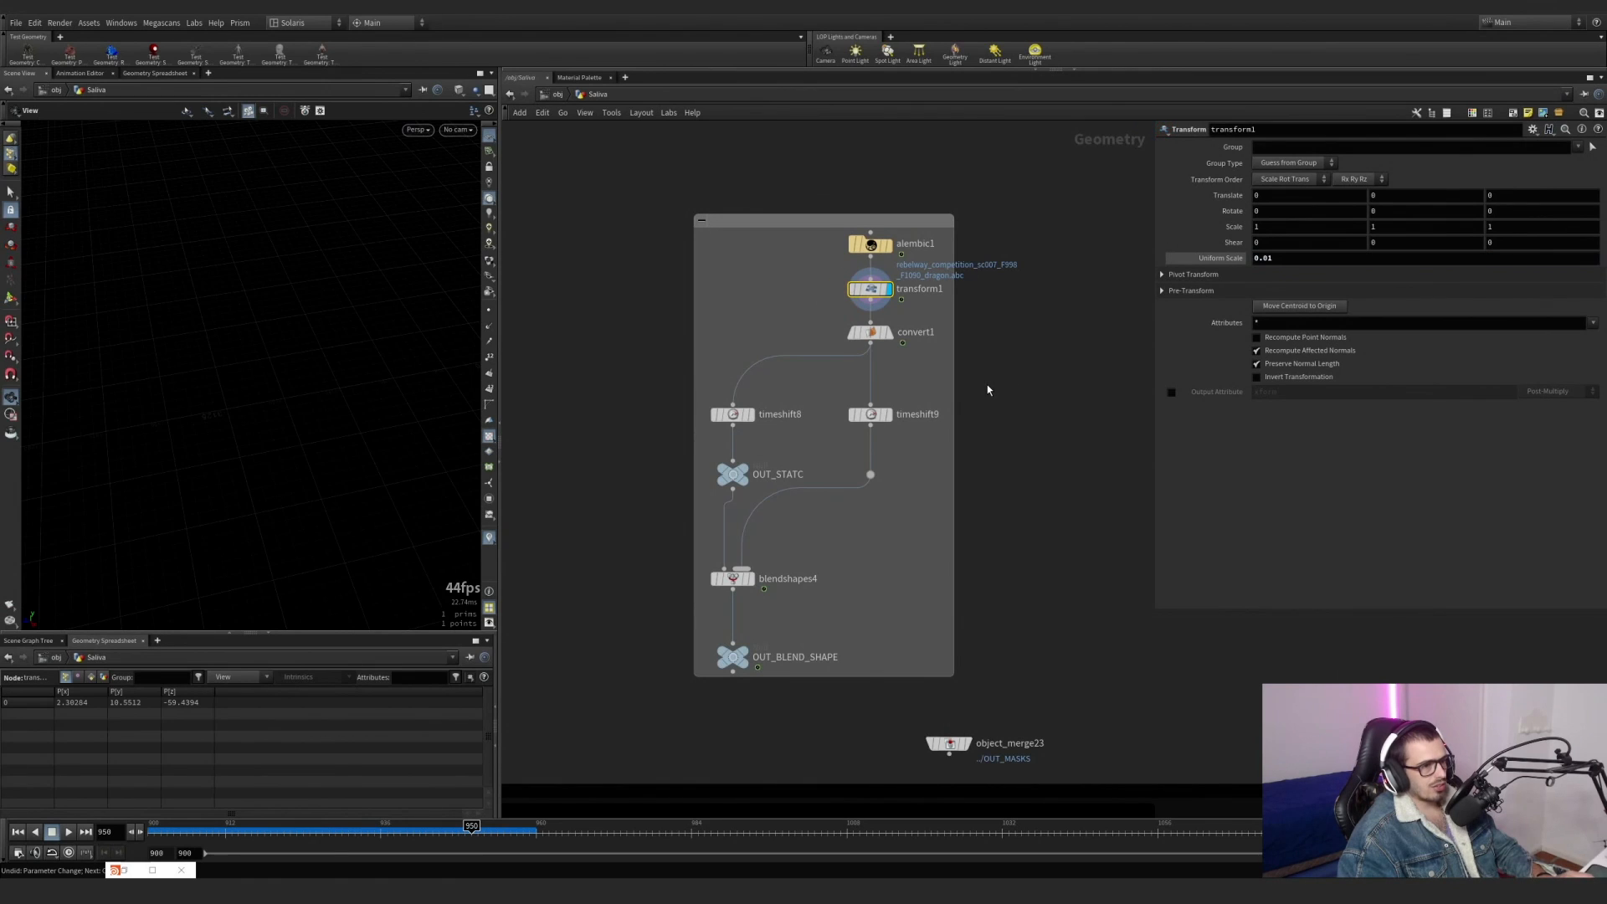
Frame the scaled dragon from transform1 and inspect its heads and jaws up close.
key(g)
drag(345, 383, 233, 412)
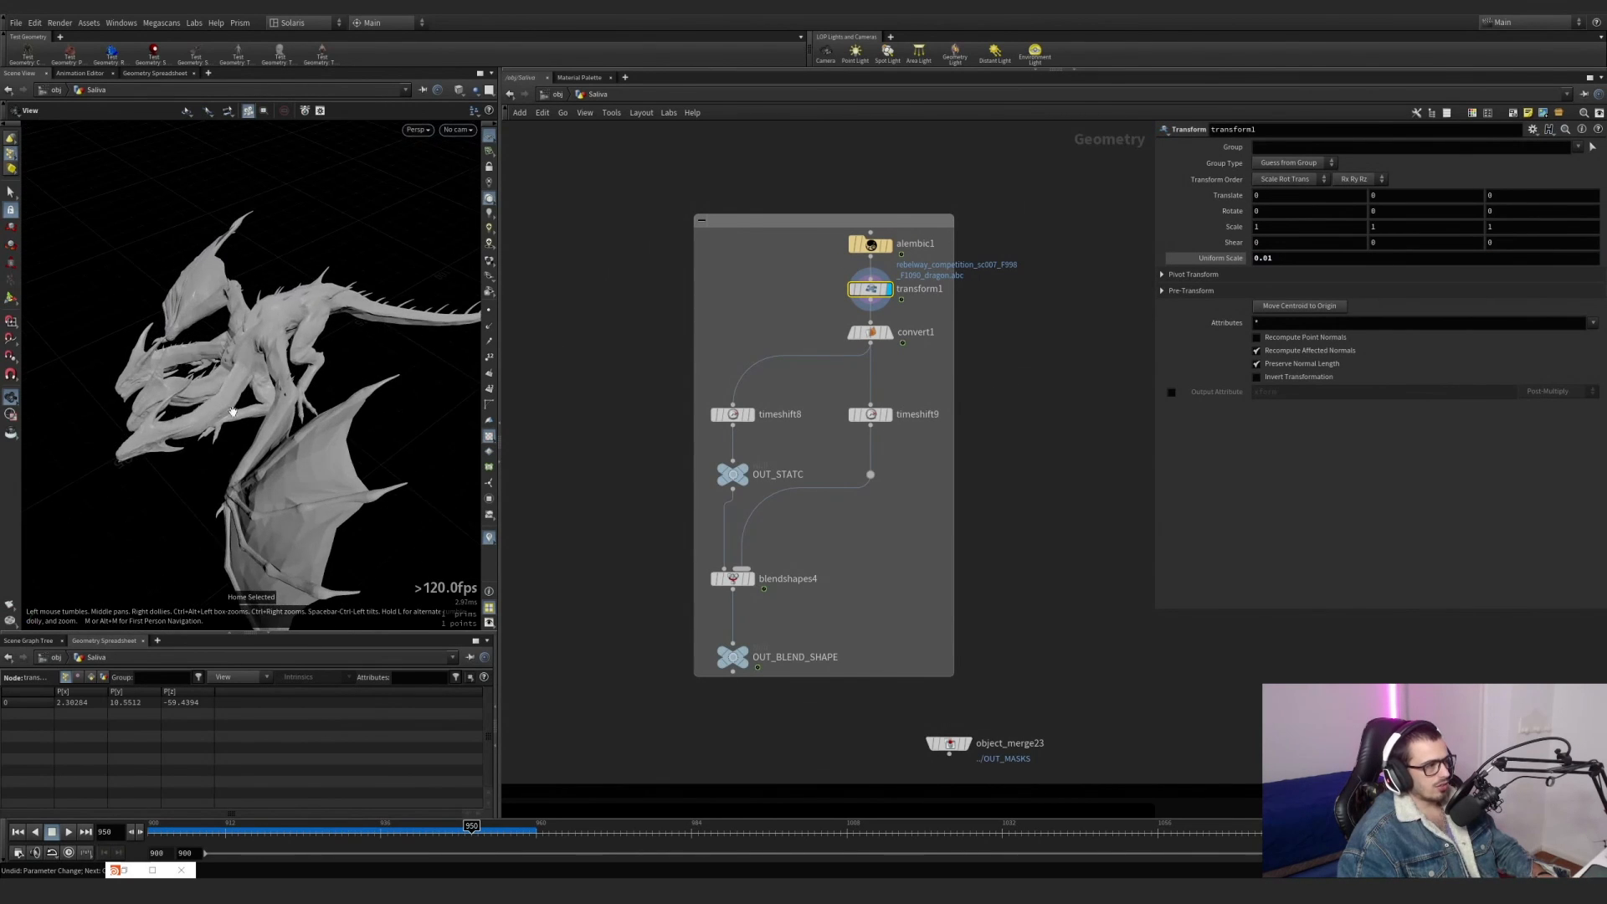
right_drag(148, 422, 55, 494)
drag(276, 376, 468, 376)
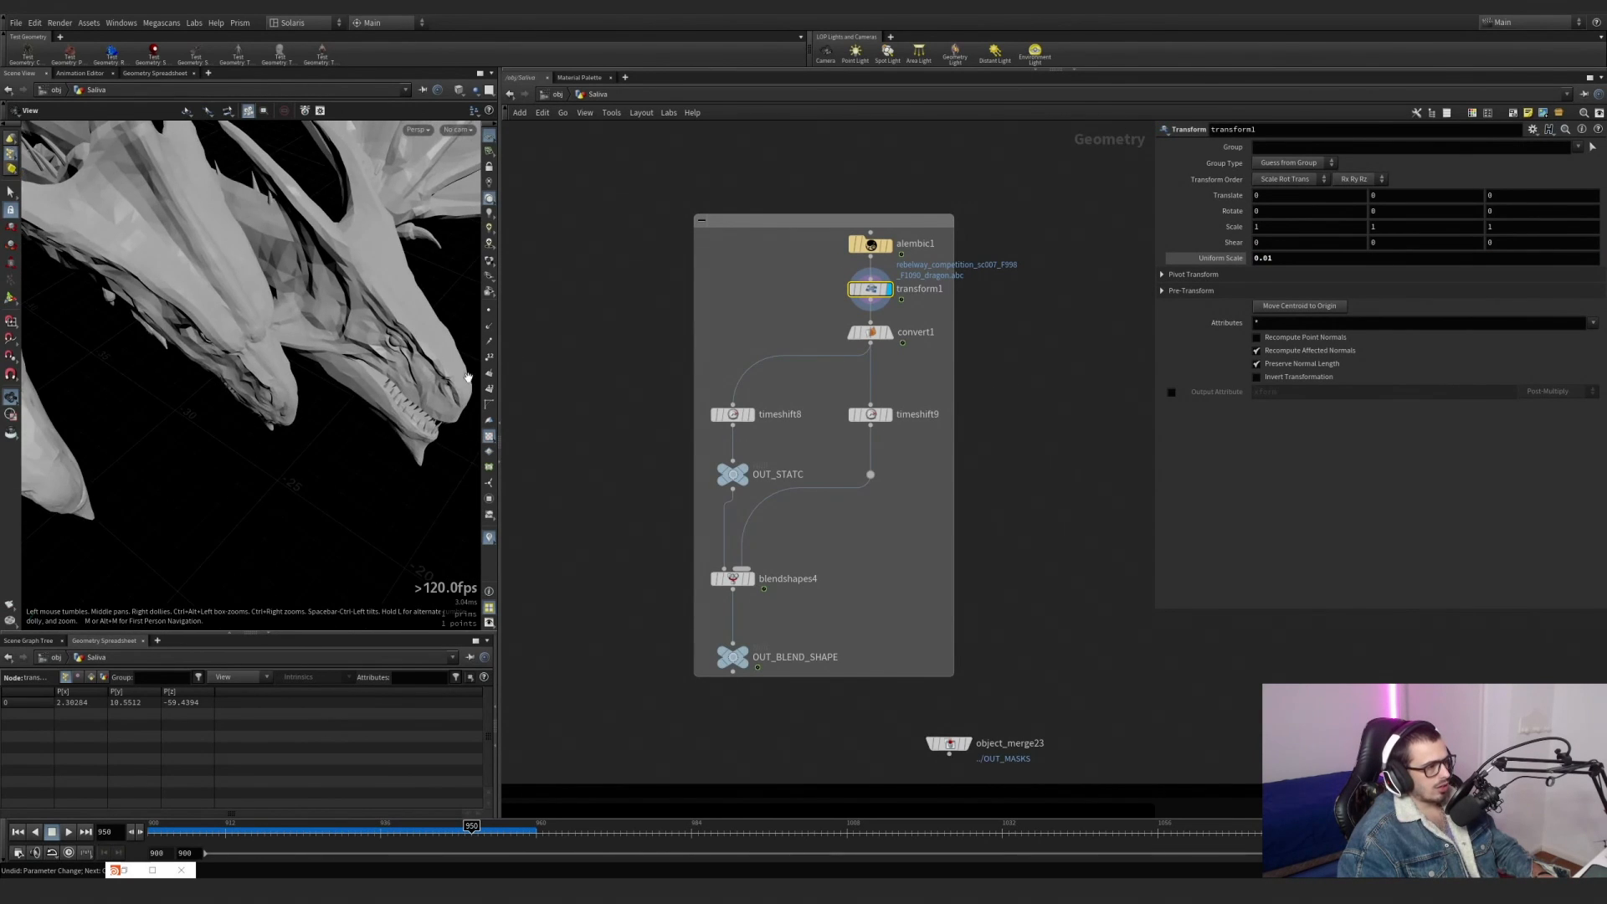
middle_drag(400, 403, 339, 367)
drag(352, 359, 253, 272)
drag(274, 361, 239, 377)
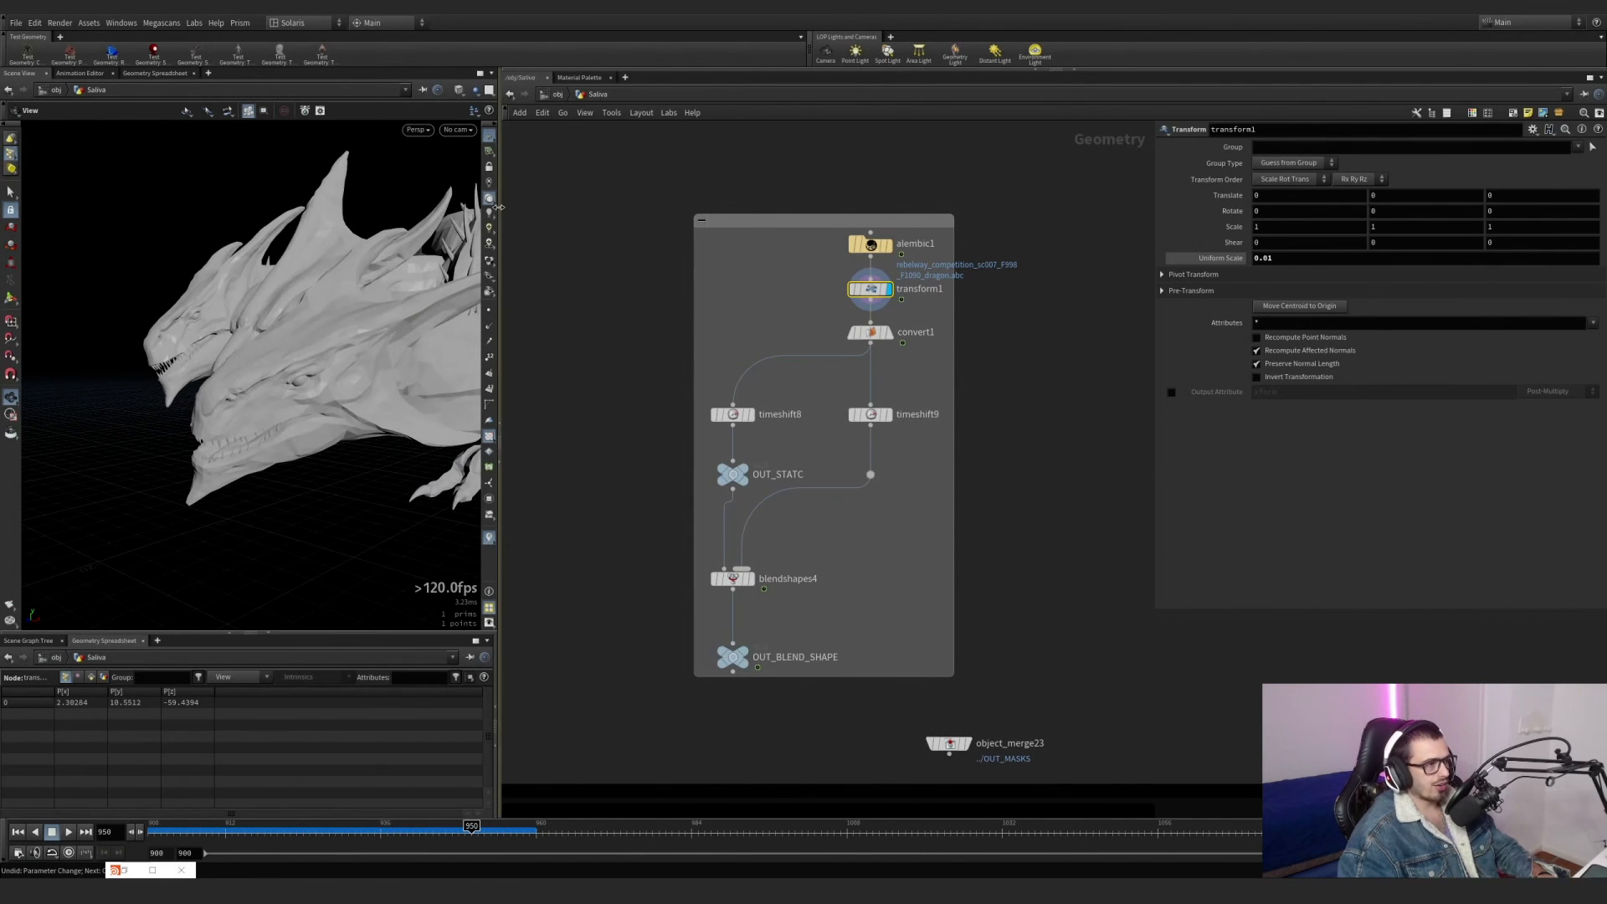
Adjust the viewport lighting and display convert1 to examine the dragon's polygon mesh and conversion settings.
click(490, 213)
click(490, 198)
click(892, 334)
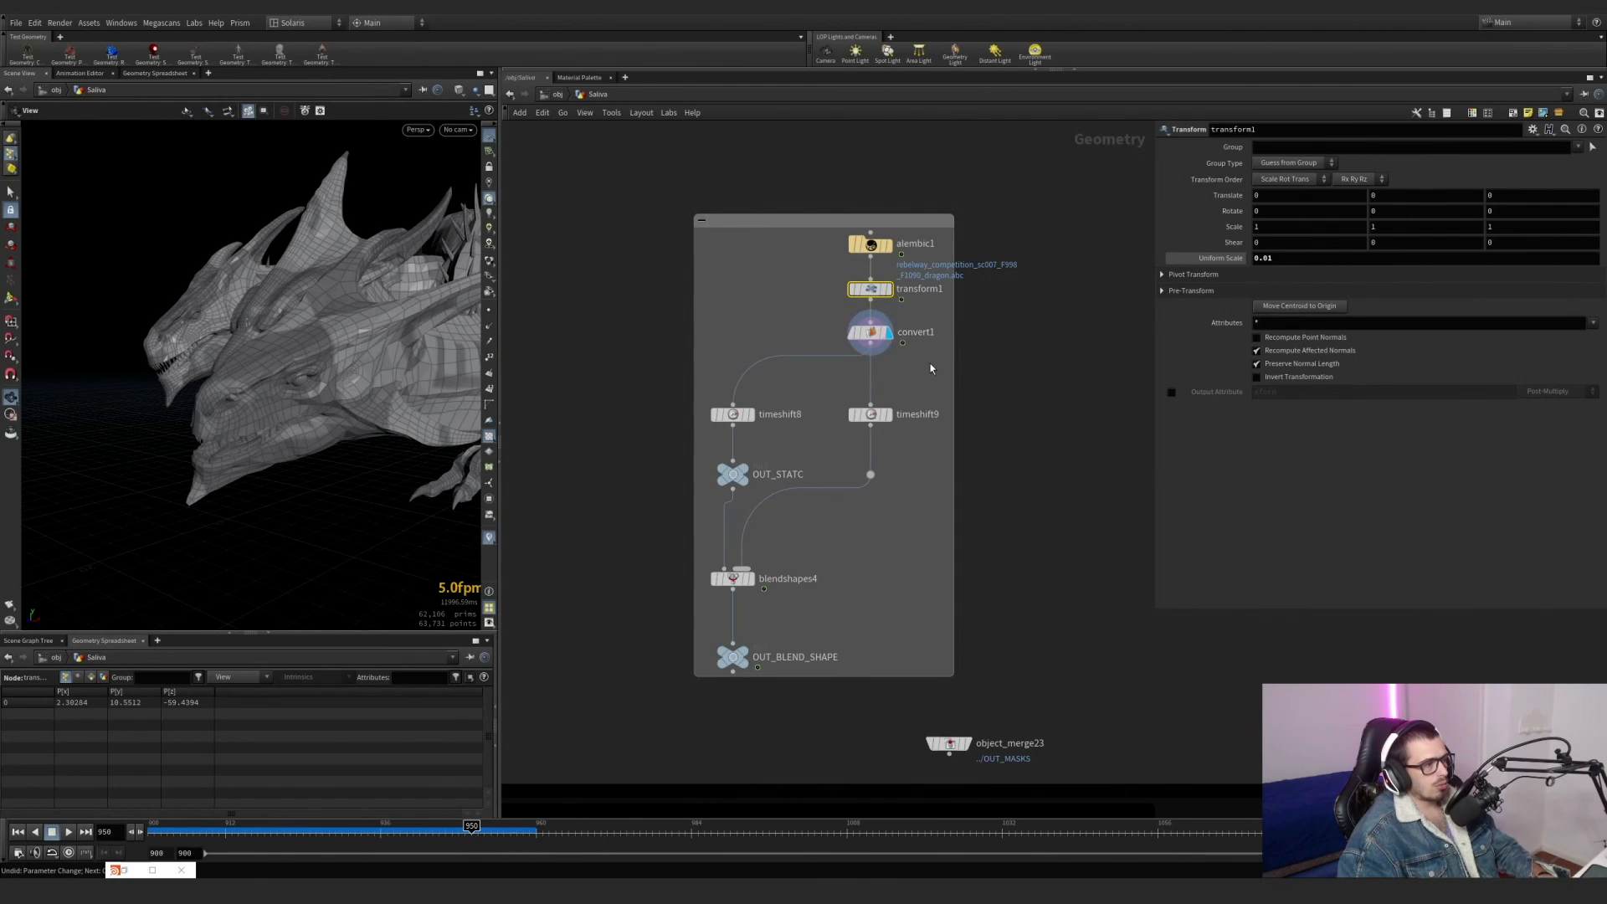
drag(264, 352, 456, 394)
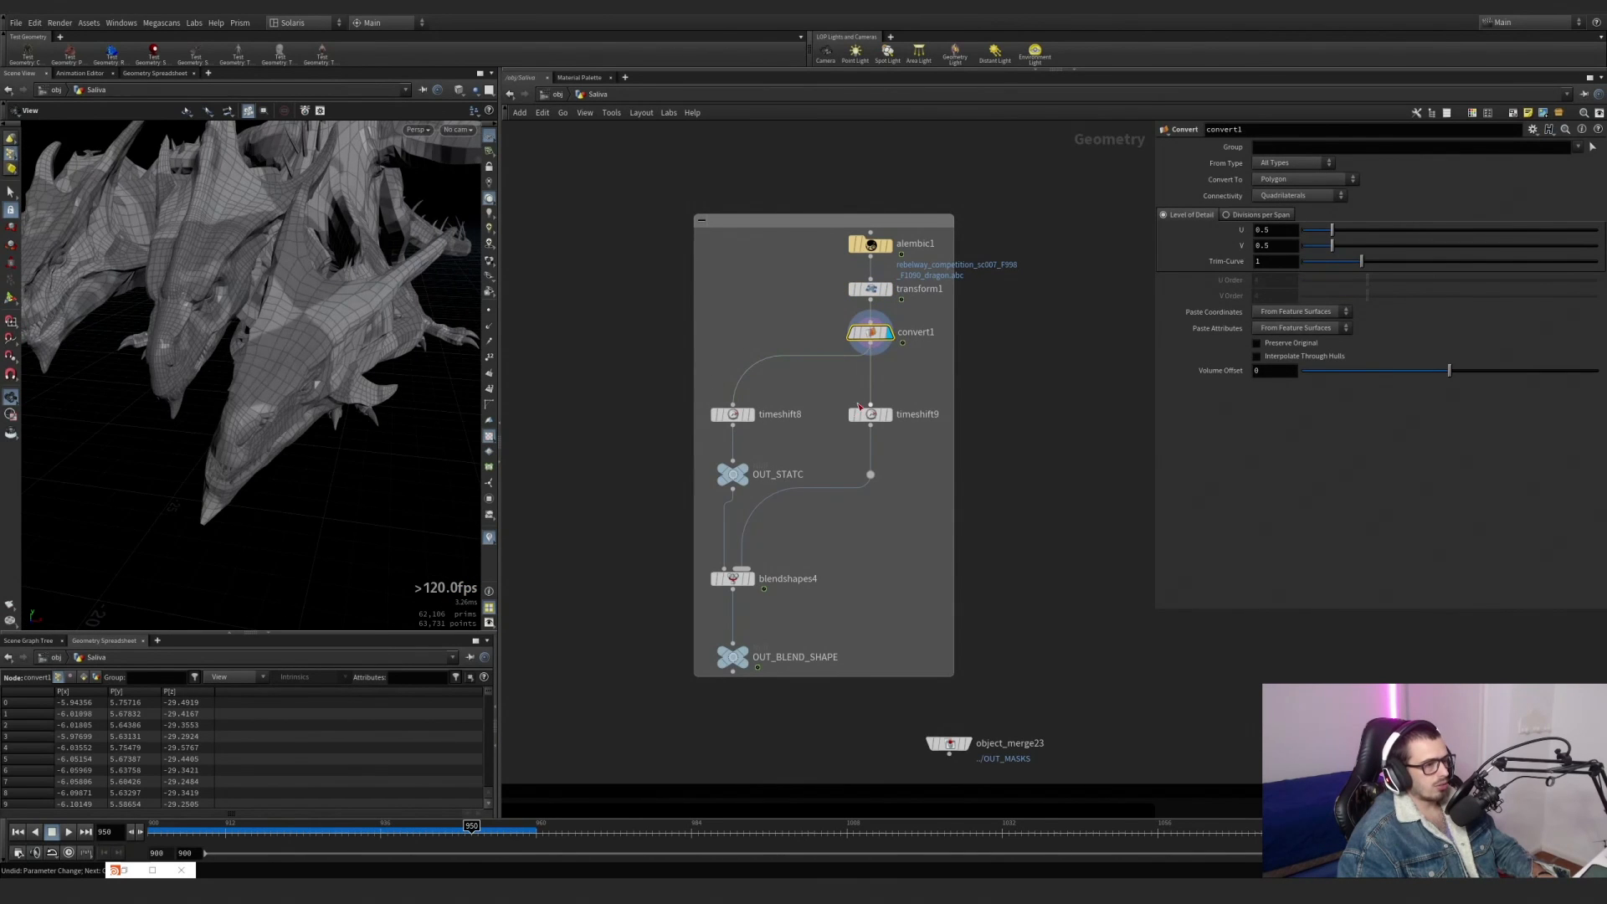
scroll(751, 422, up, 1)
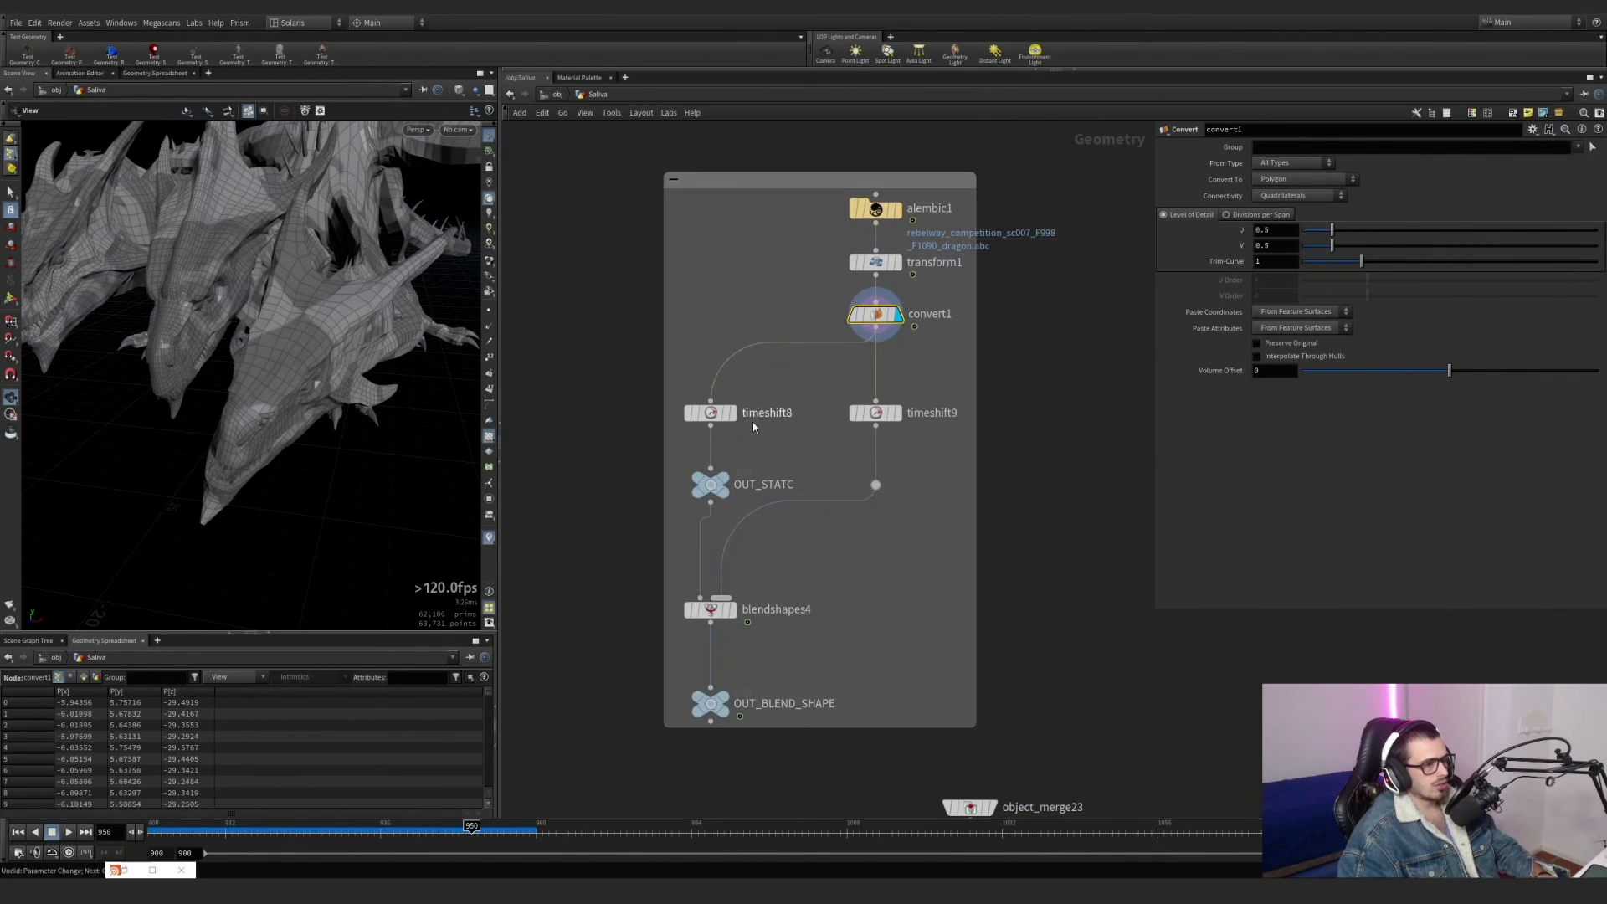
Display OUT_STATC at frame 900, then display timeshift9 and inspect the dragon's open-mouth pose up close.
click(726, 478)
click(149, 835)
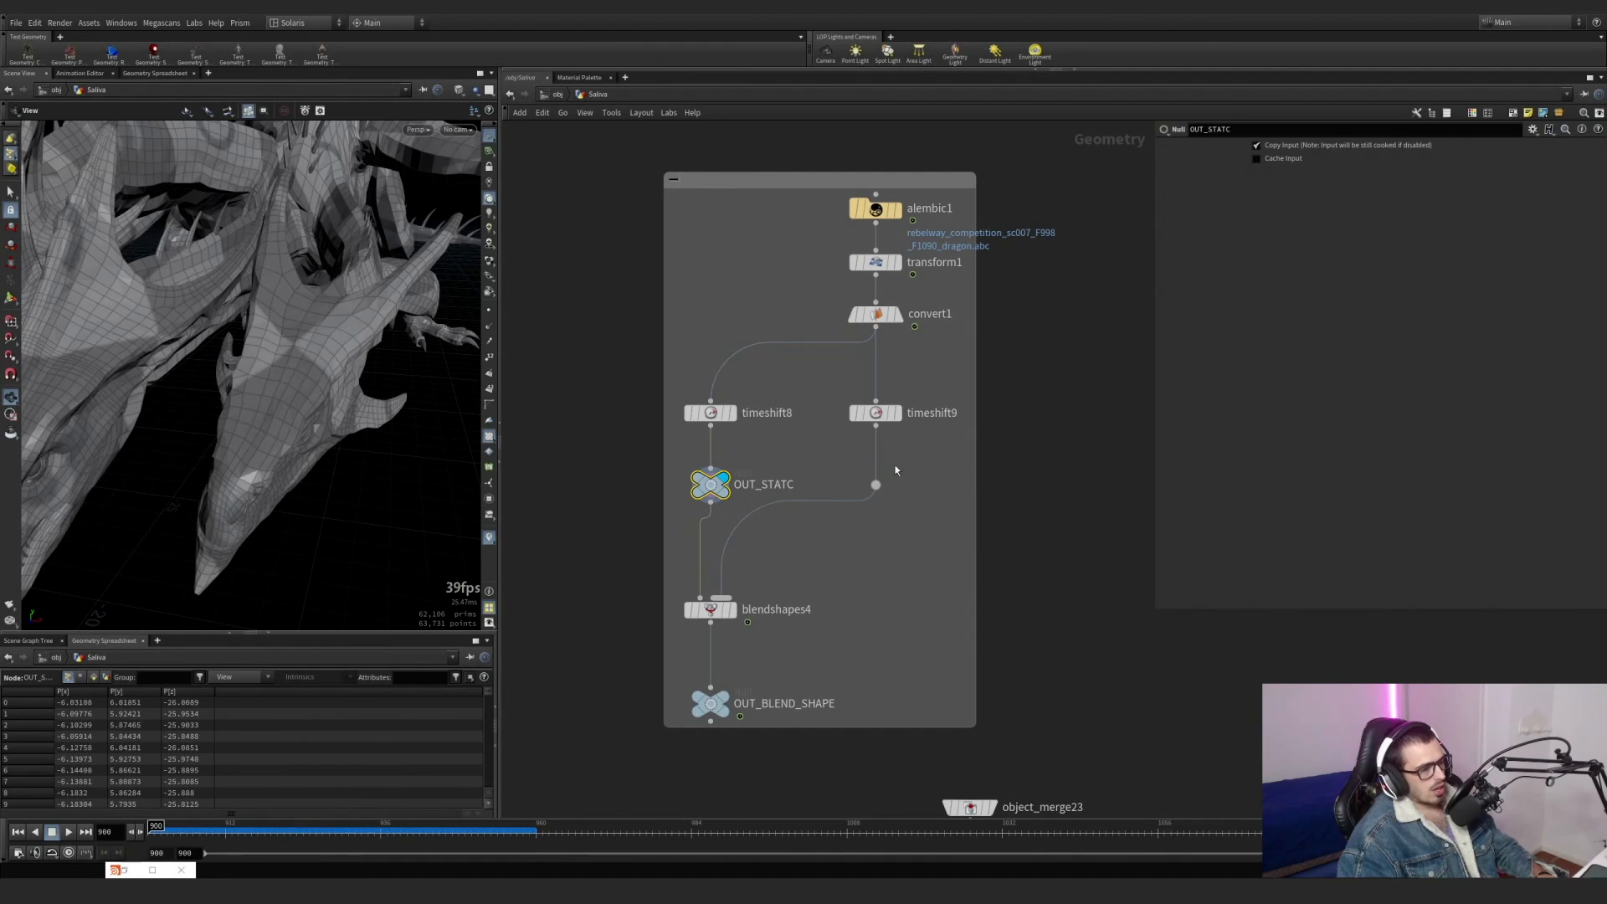
click(902, 440)
click(898, 414)
click(877, 418)
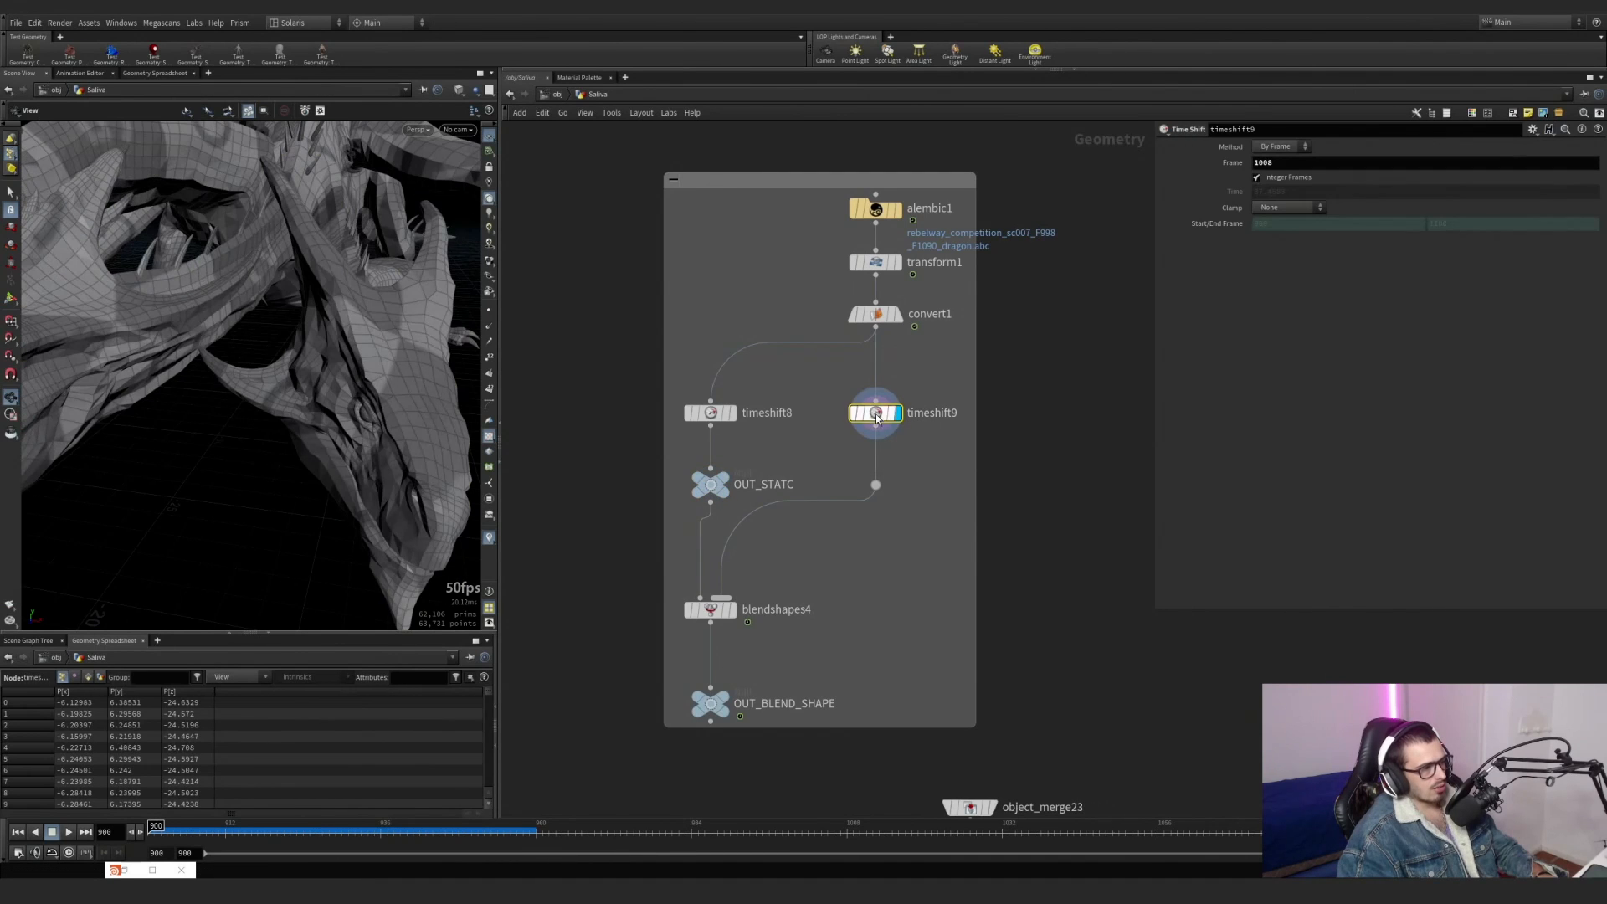
drag(151, 387, 362, 380)
scroll(366, 385, up, 3)
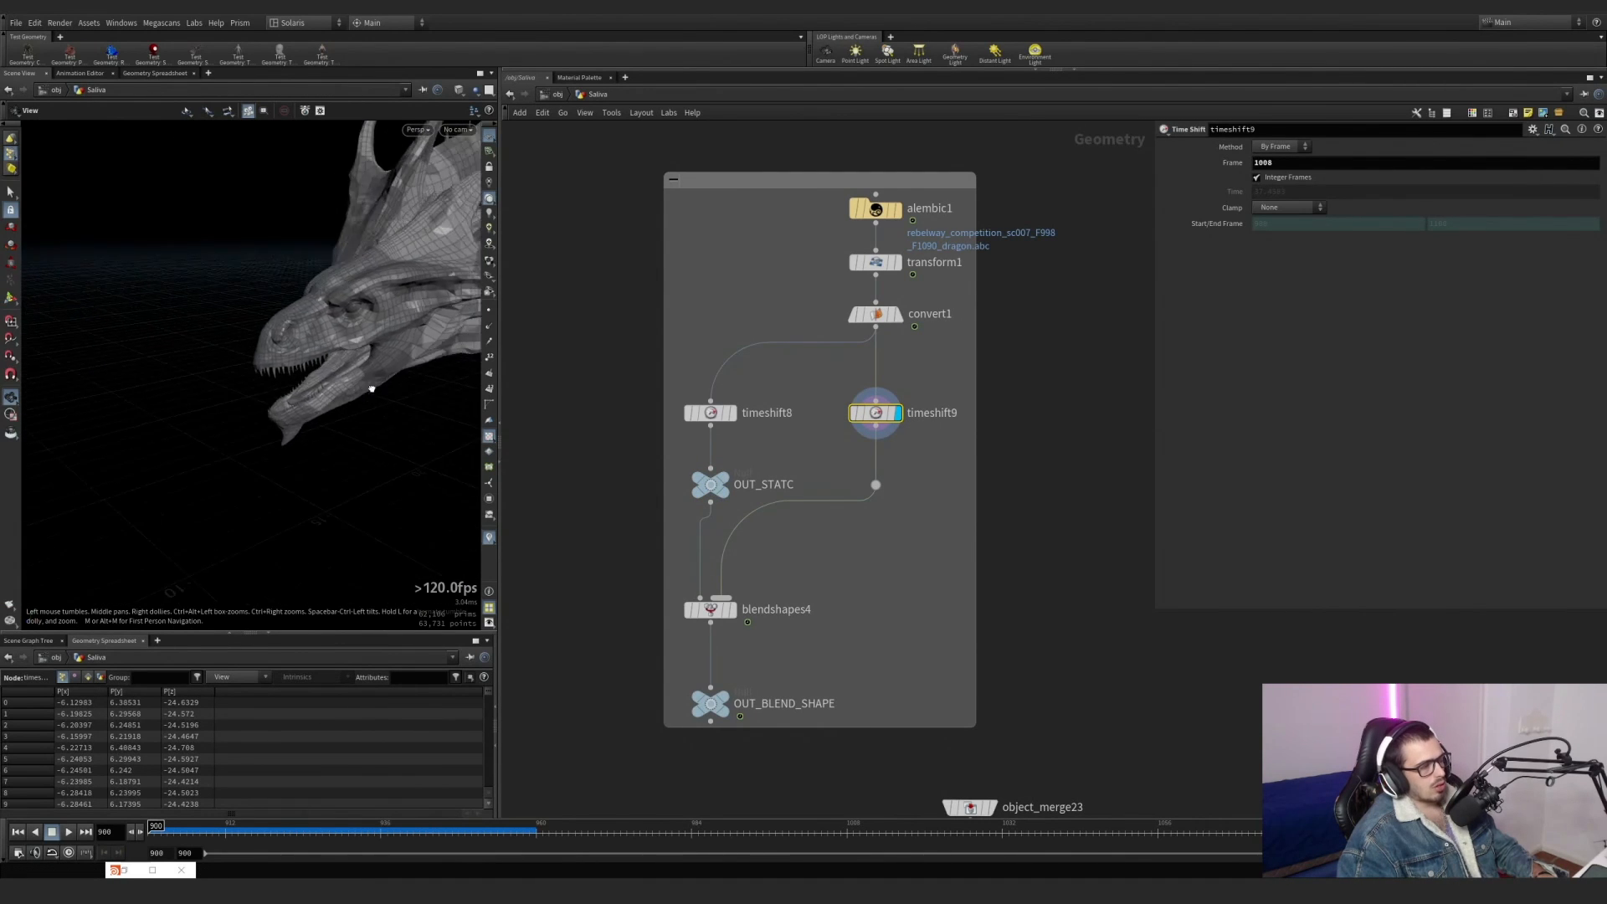
scroll(381, 360, up, 5)
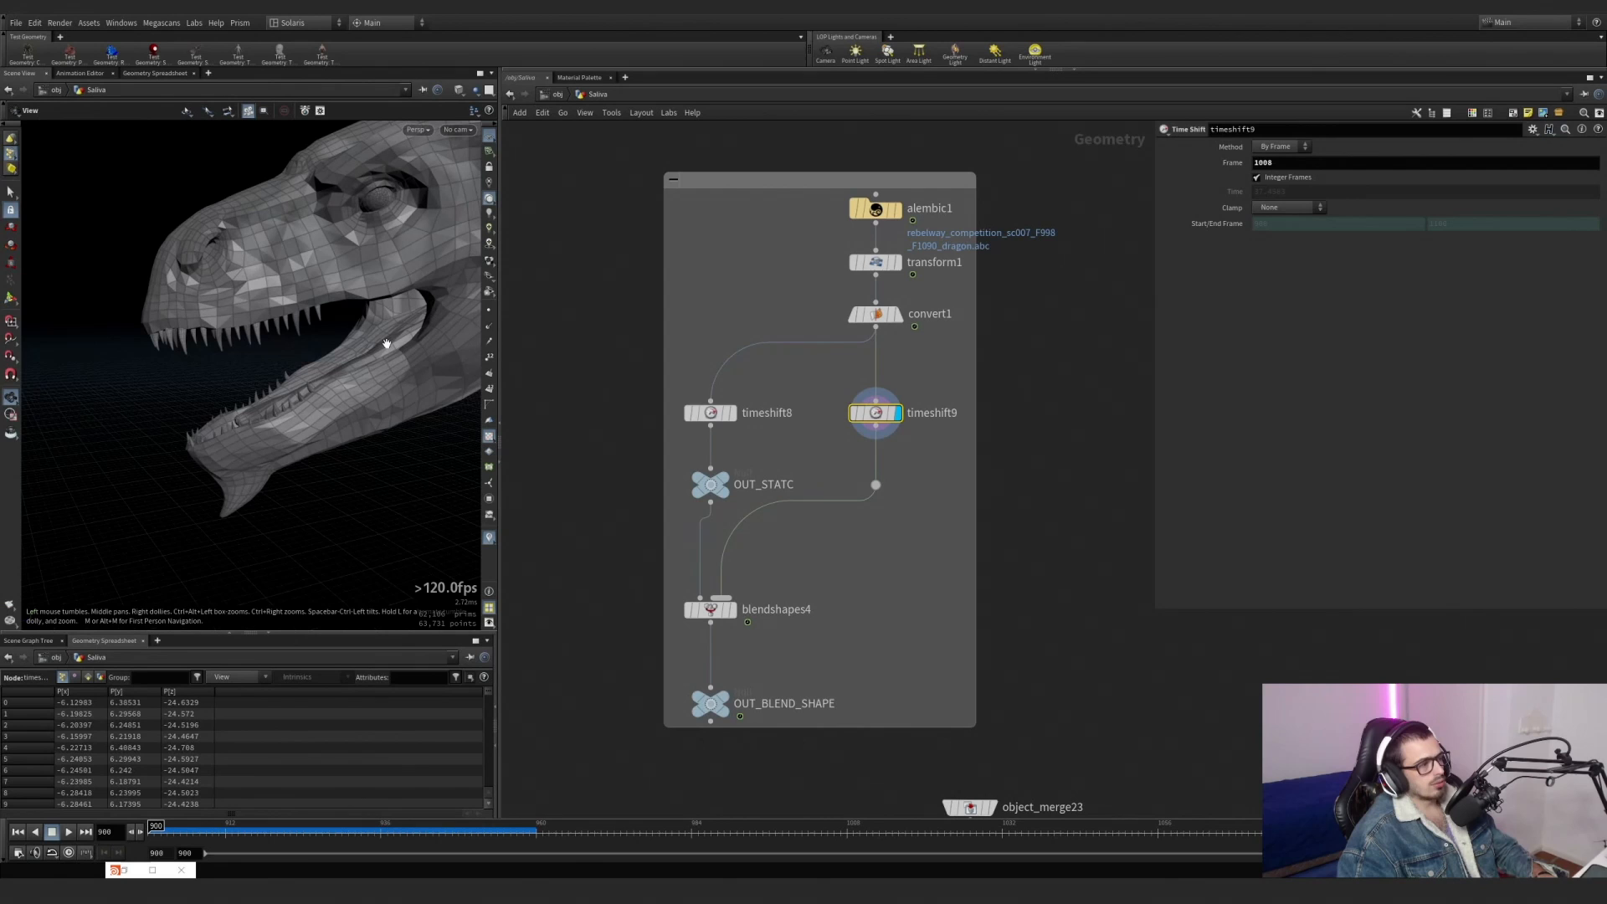
Display convert1 and scrub the timeline from frame 900 to review the dragon's head animation.
click(899, 315)
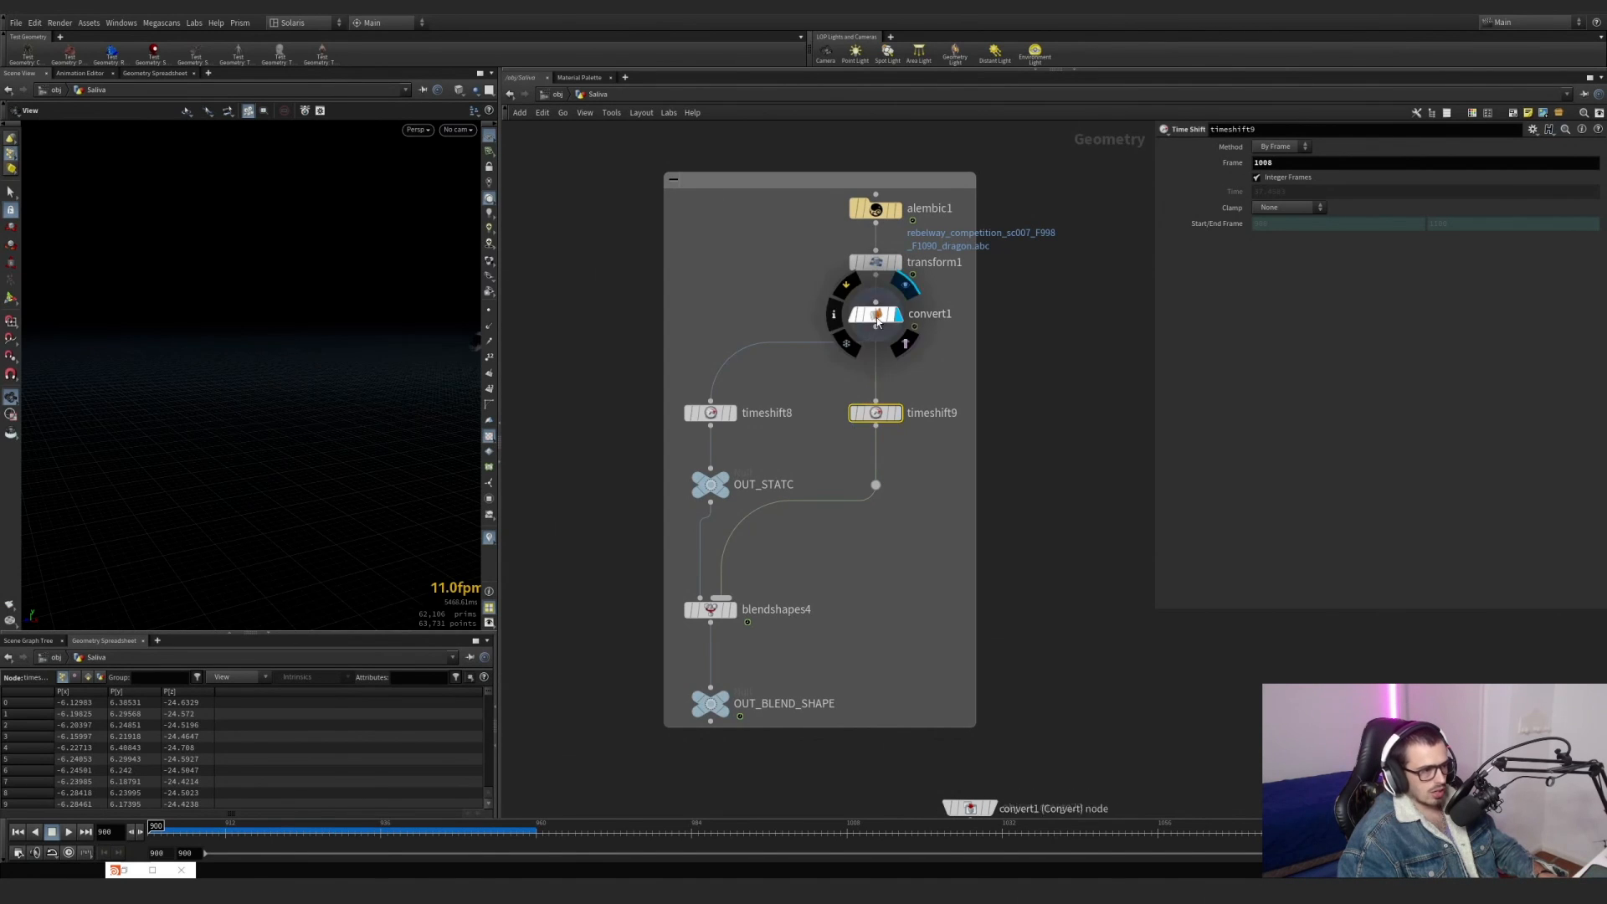
right_drag(334, 399, 157, 448)
middle_drag(157, 448, 153, 450)
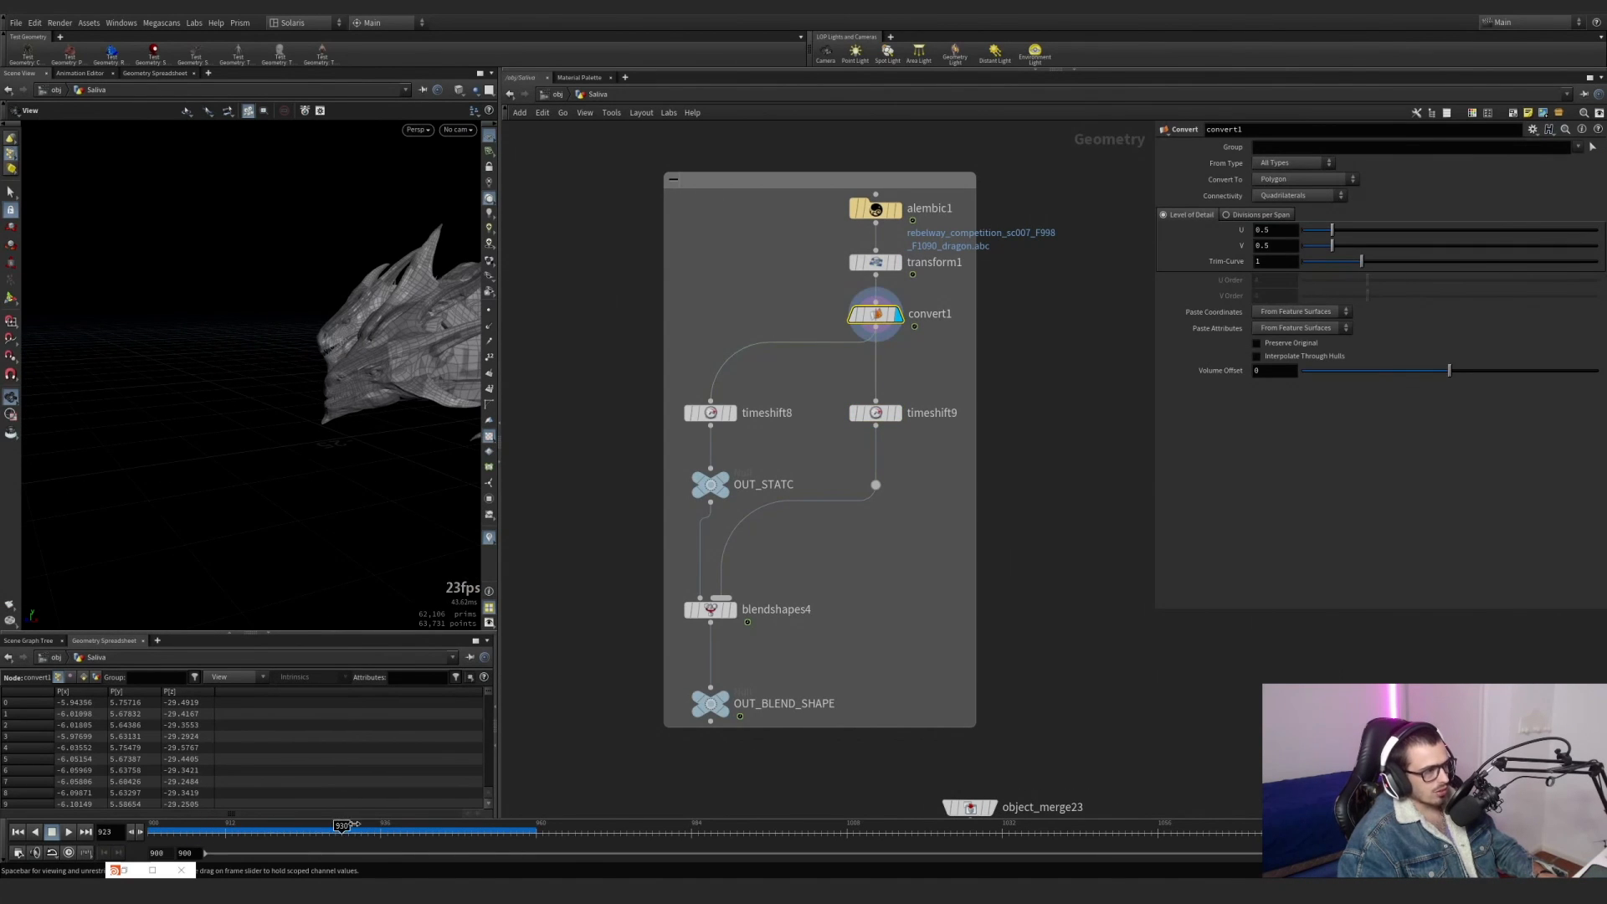
drag(355, 825, 118, 781)
Display timeshift8 and then timeshift9 to compare the closed-mouth and open-mouth poses.
click(733, 609)
drag(798, 635, 719, 611)
scroll(725, 431, up, 5)
click(714, 395)
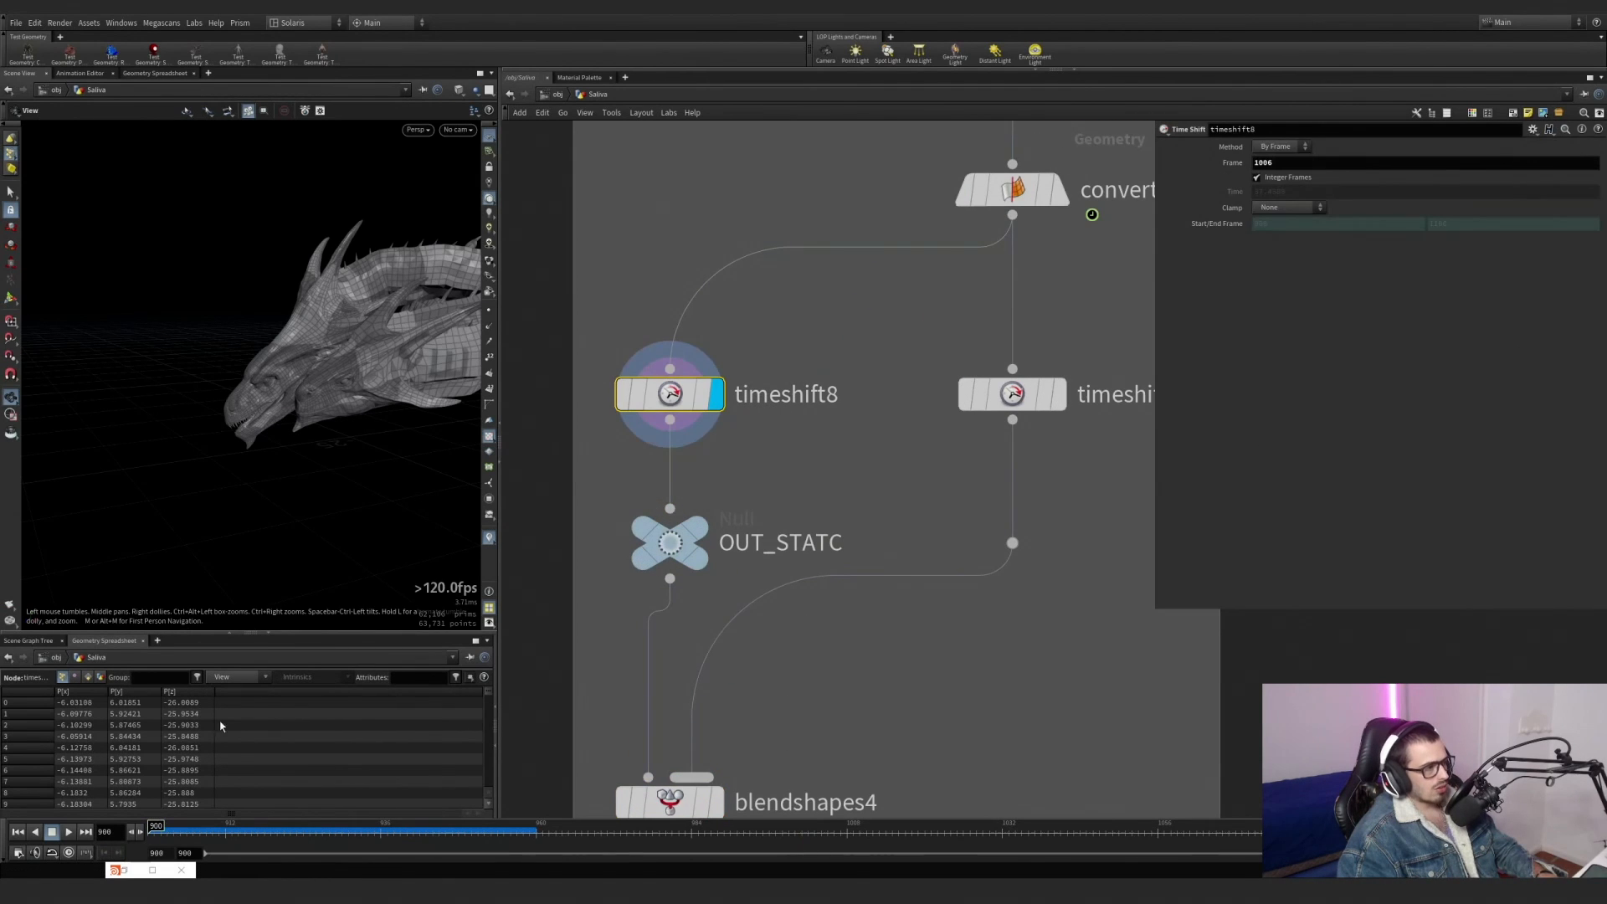
right_drag(240, 430, 479, 362)
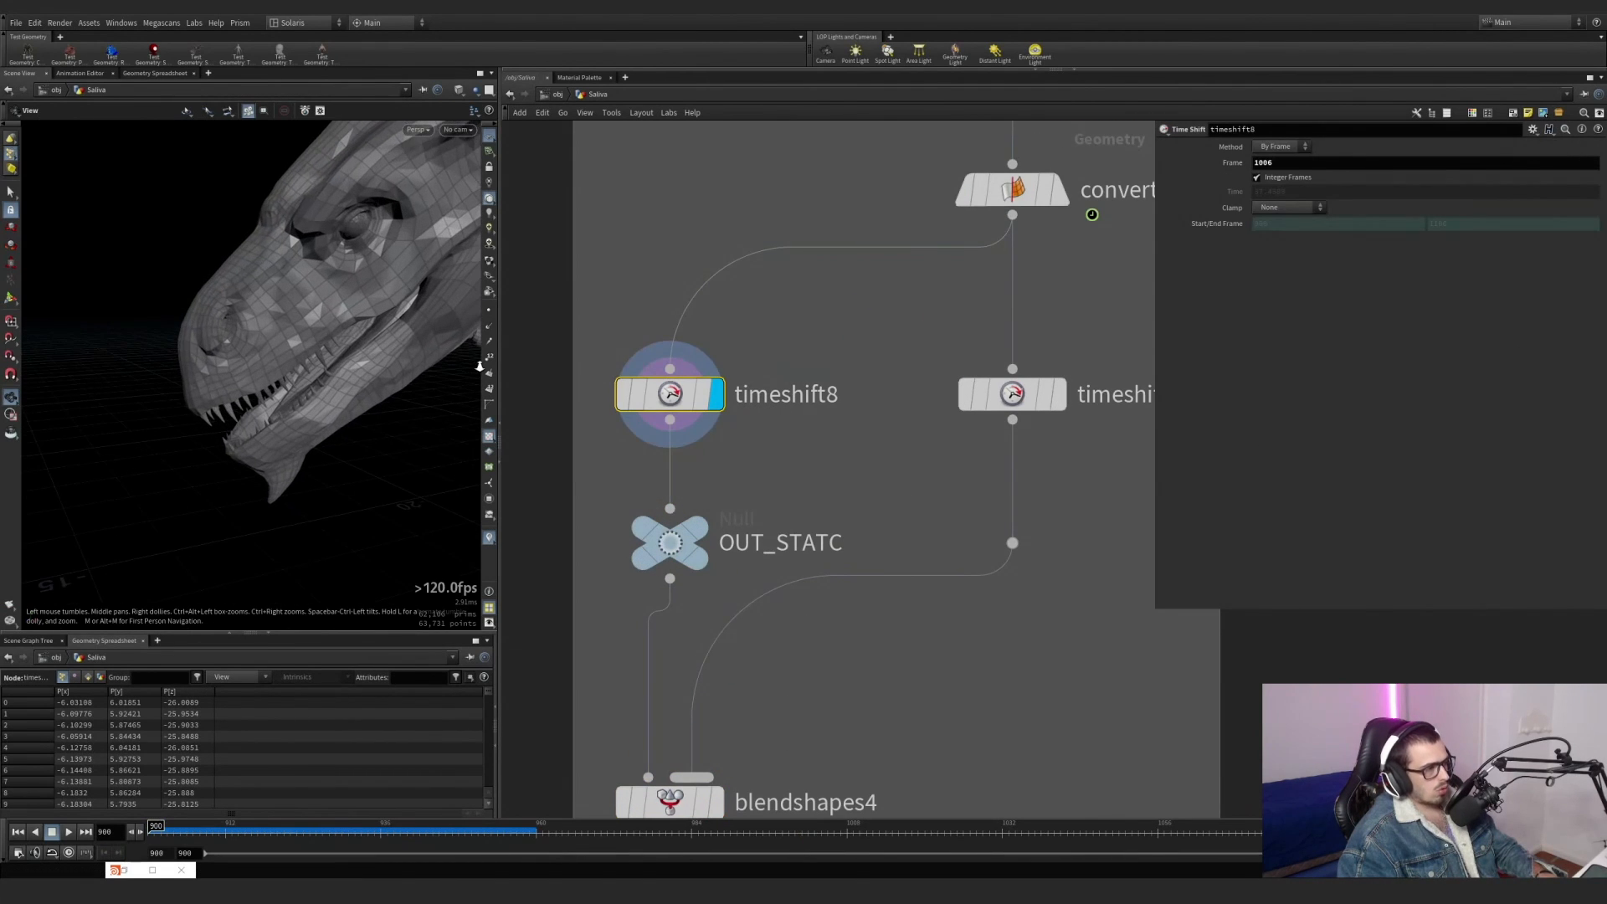
click(1060, 401)
Display blendshapes4 and scrub the first frames to review the blend between the two held poses.
middle_drag(634, 717, 653, 560)
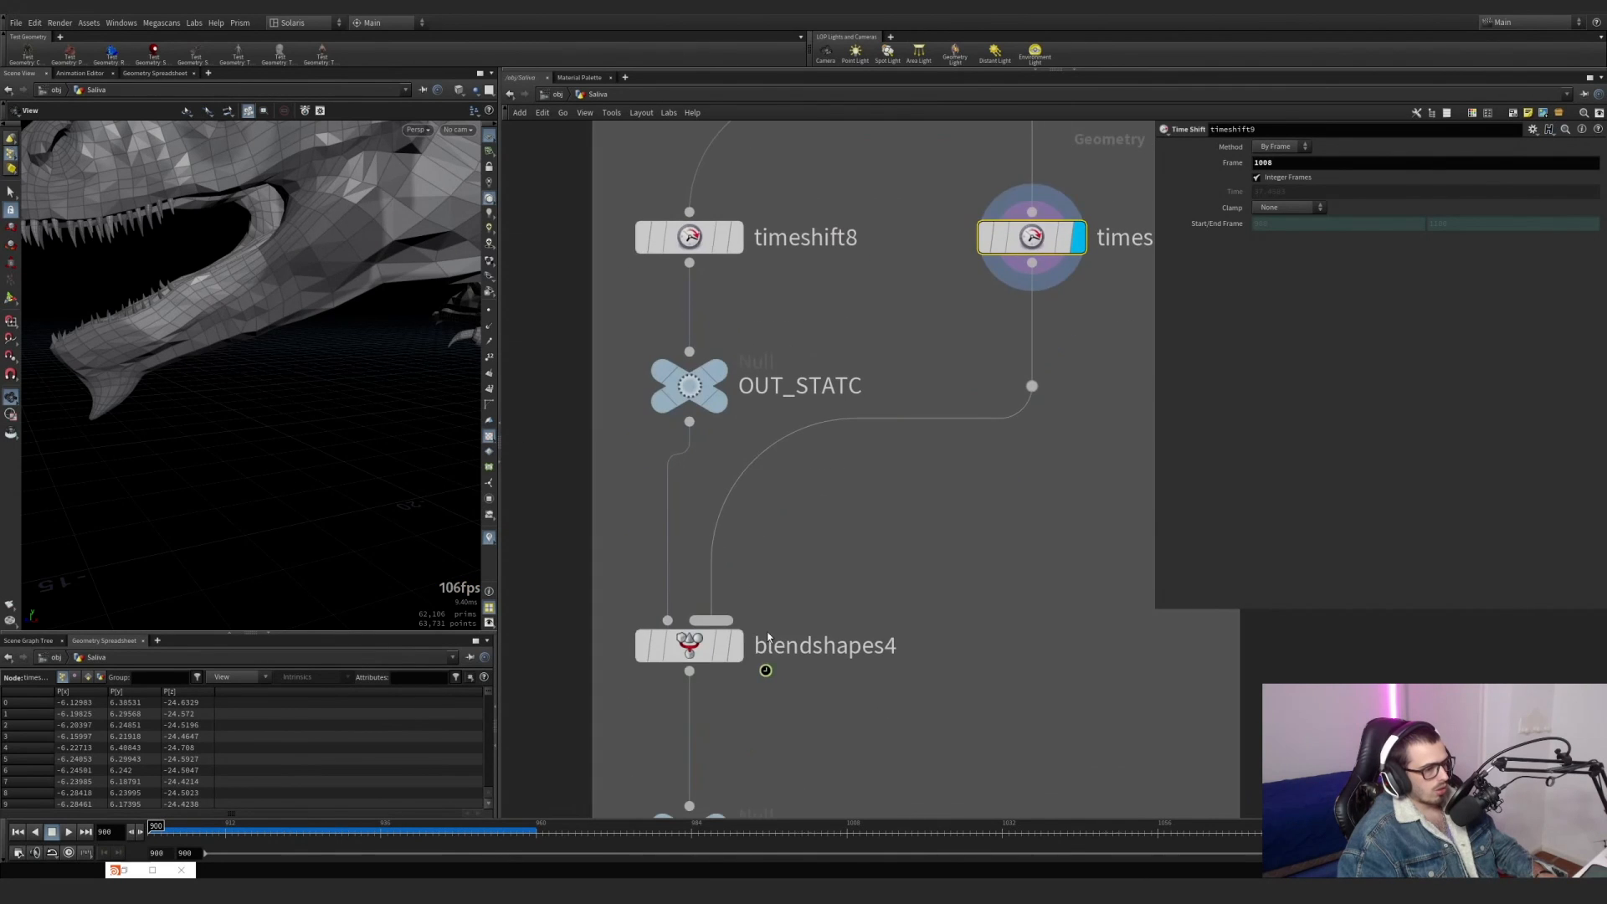
click(736, 646)
drag(198, 837, 155, 828)
scroll(737, 685, down, 10)
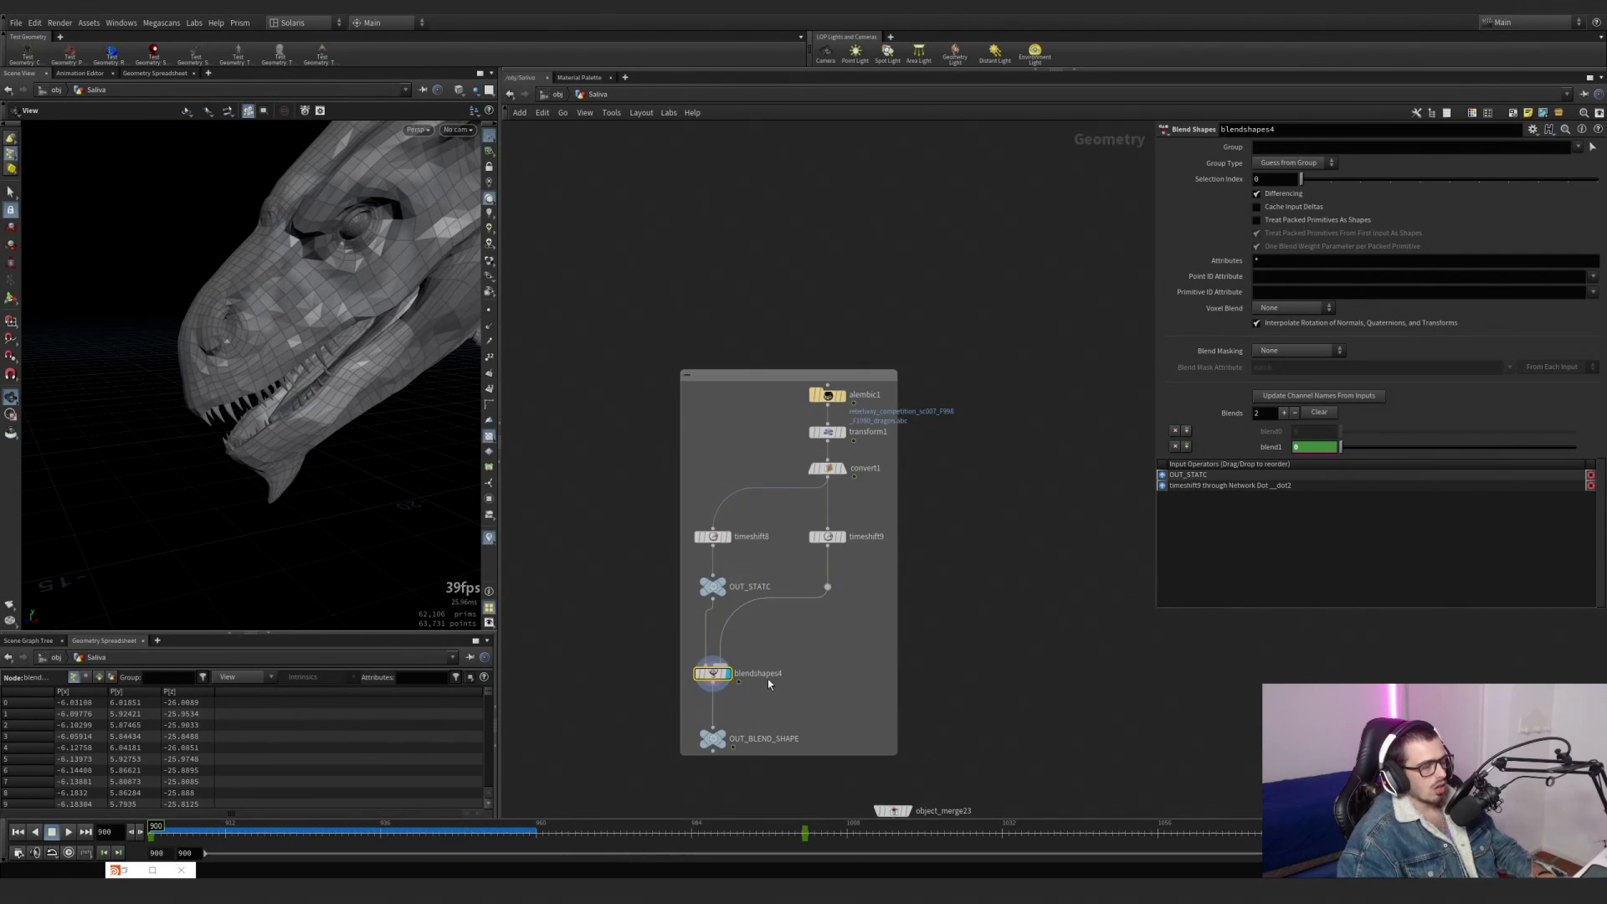
Go to the saliva line generator section of the network and display object_merge2, which brings in OUT_STATC.
middle_drag(794, 646, 795, 385)
scroll(800, 428, down, 5)
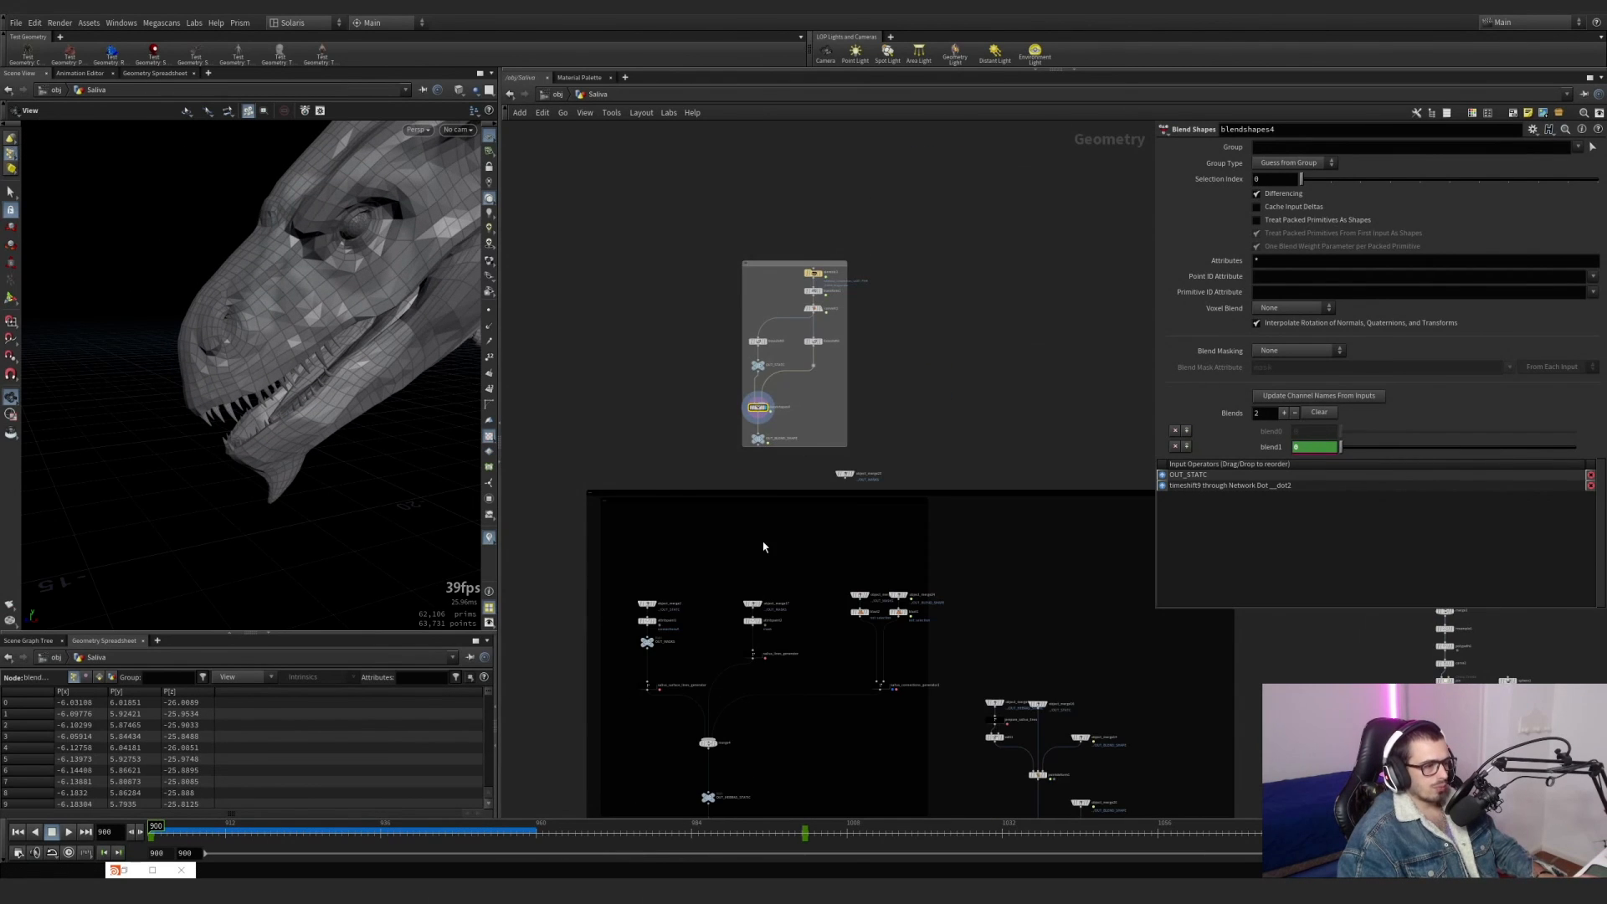
middle_drag(763, 546, 714, 490)
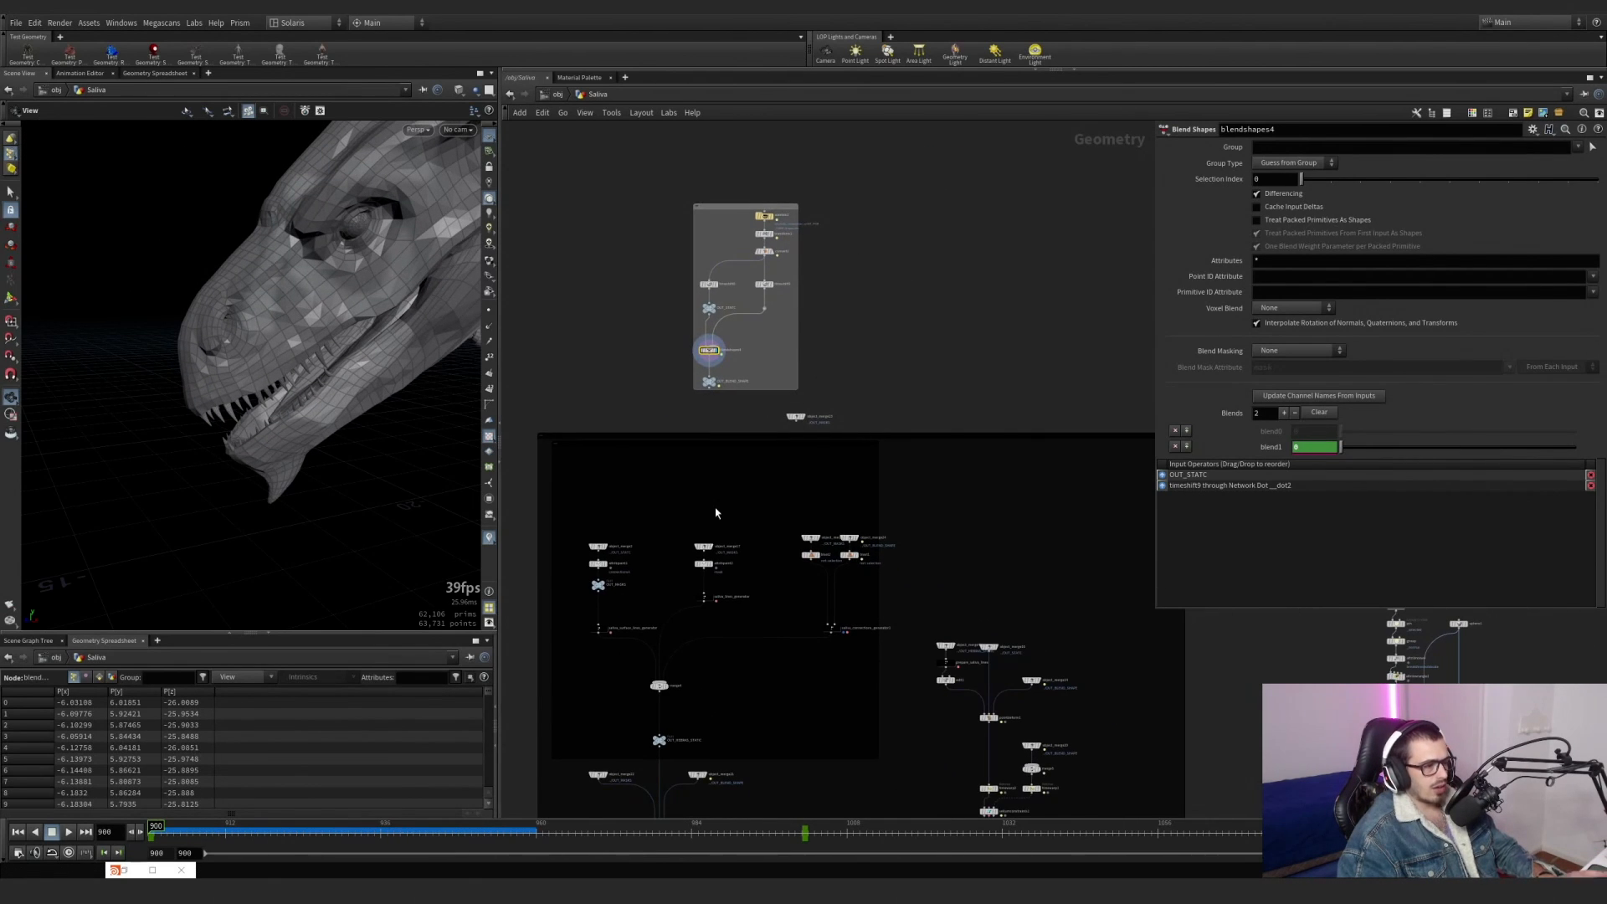
scroll(682, 514, up, 8)
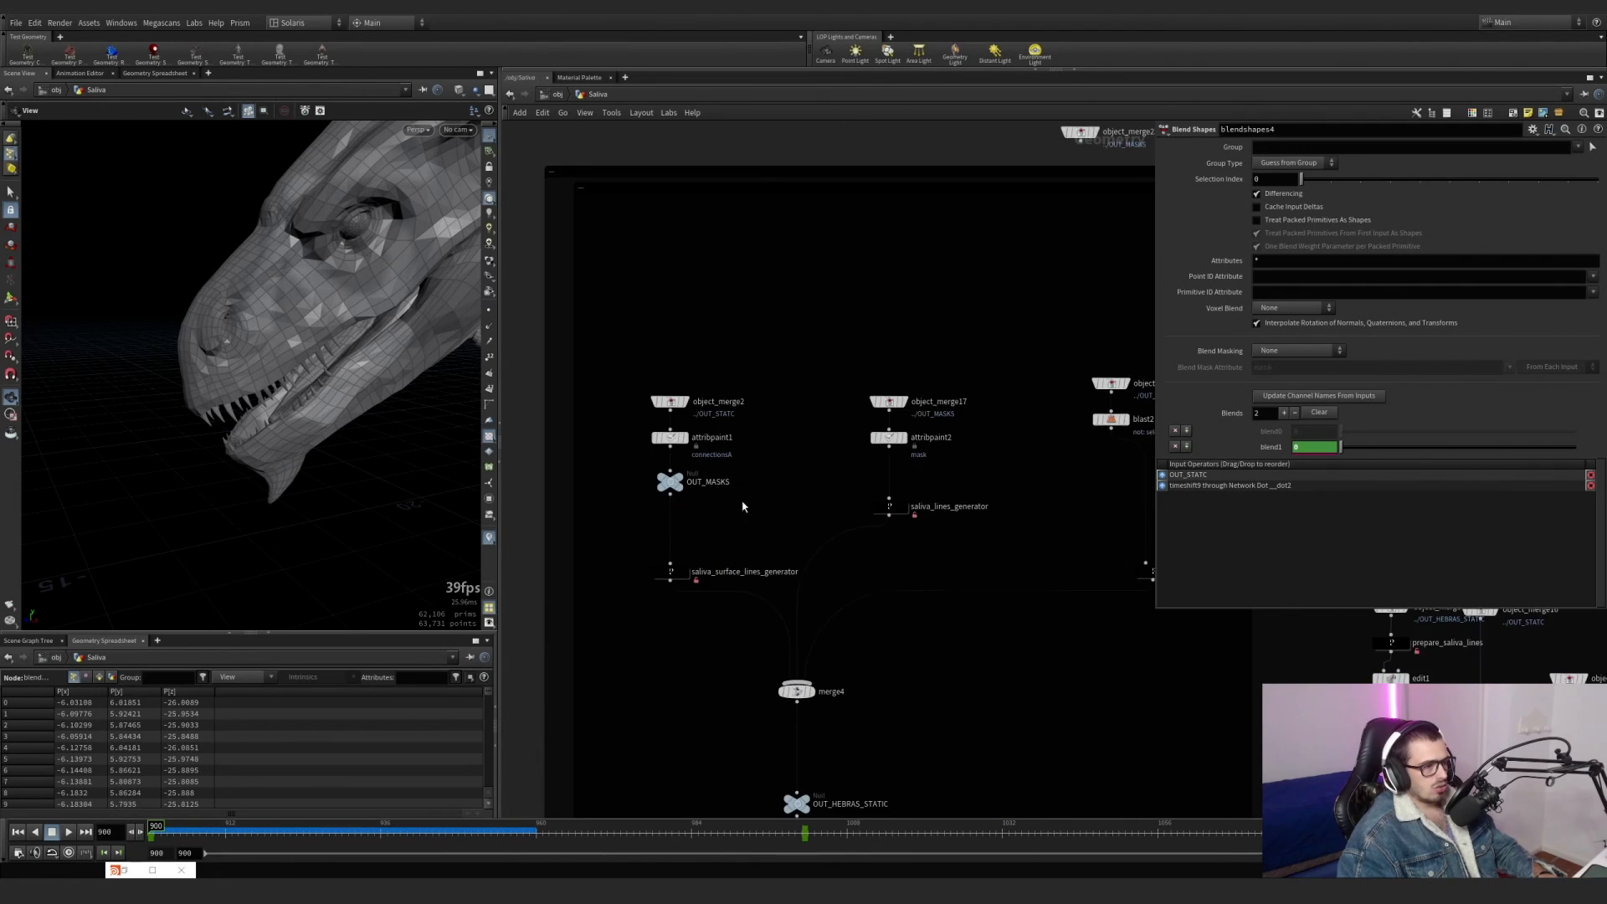
click(678, 396)
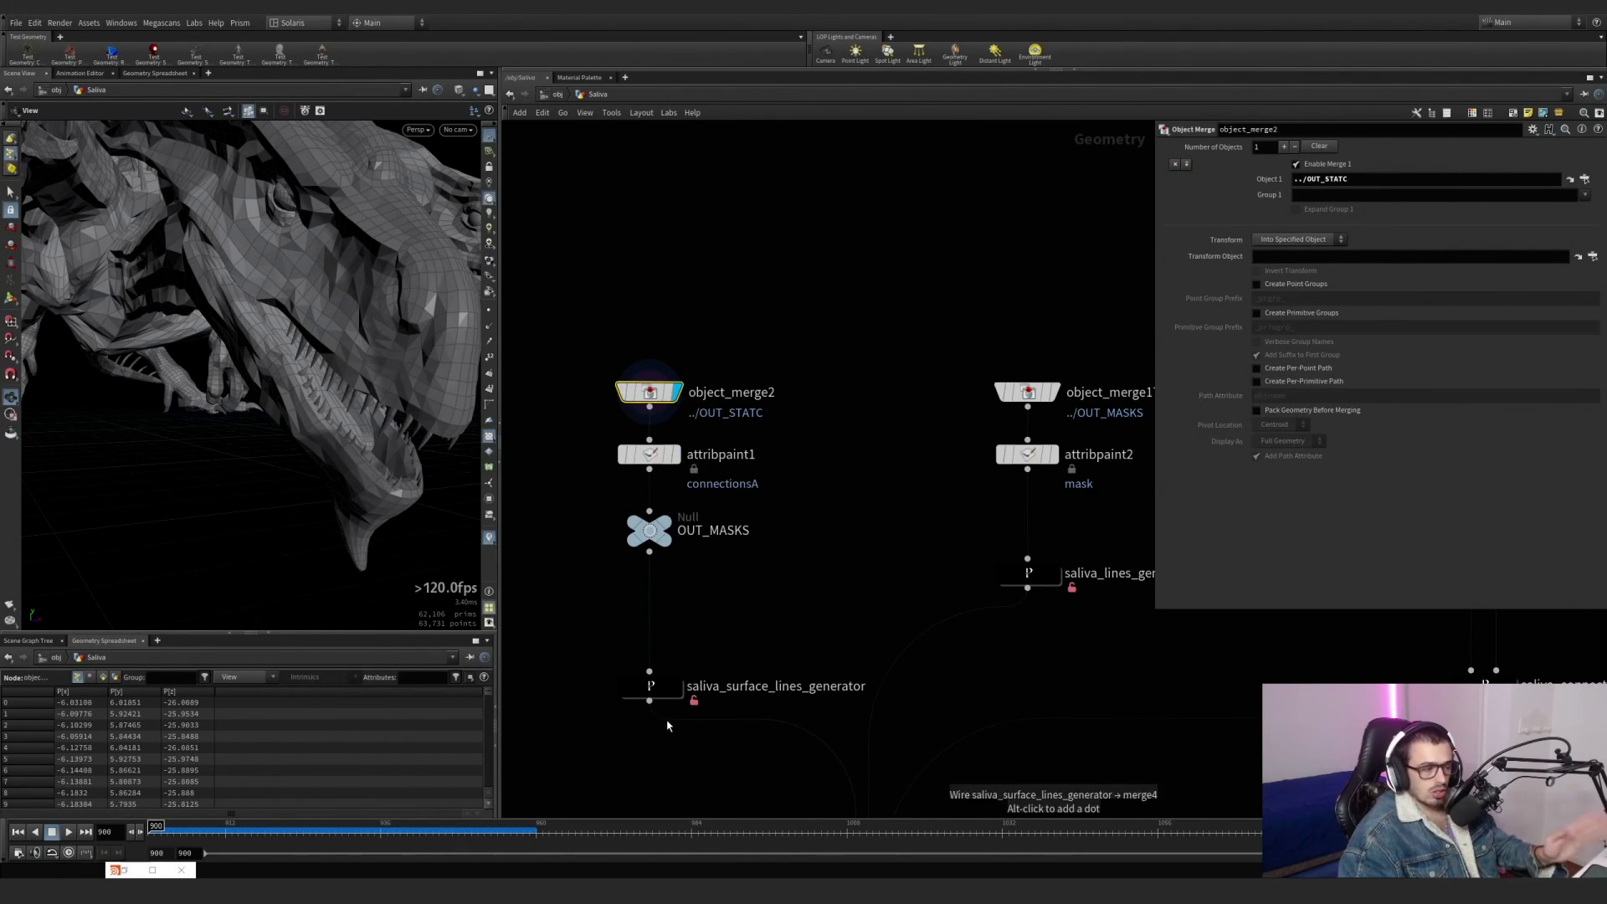
Display saliva_surface_lines_generator over the templated object_merge2 mesh and inspect the lines around the teeth.
click(679, 689)
drag(707, 750, 599, 643)
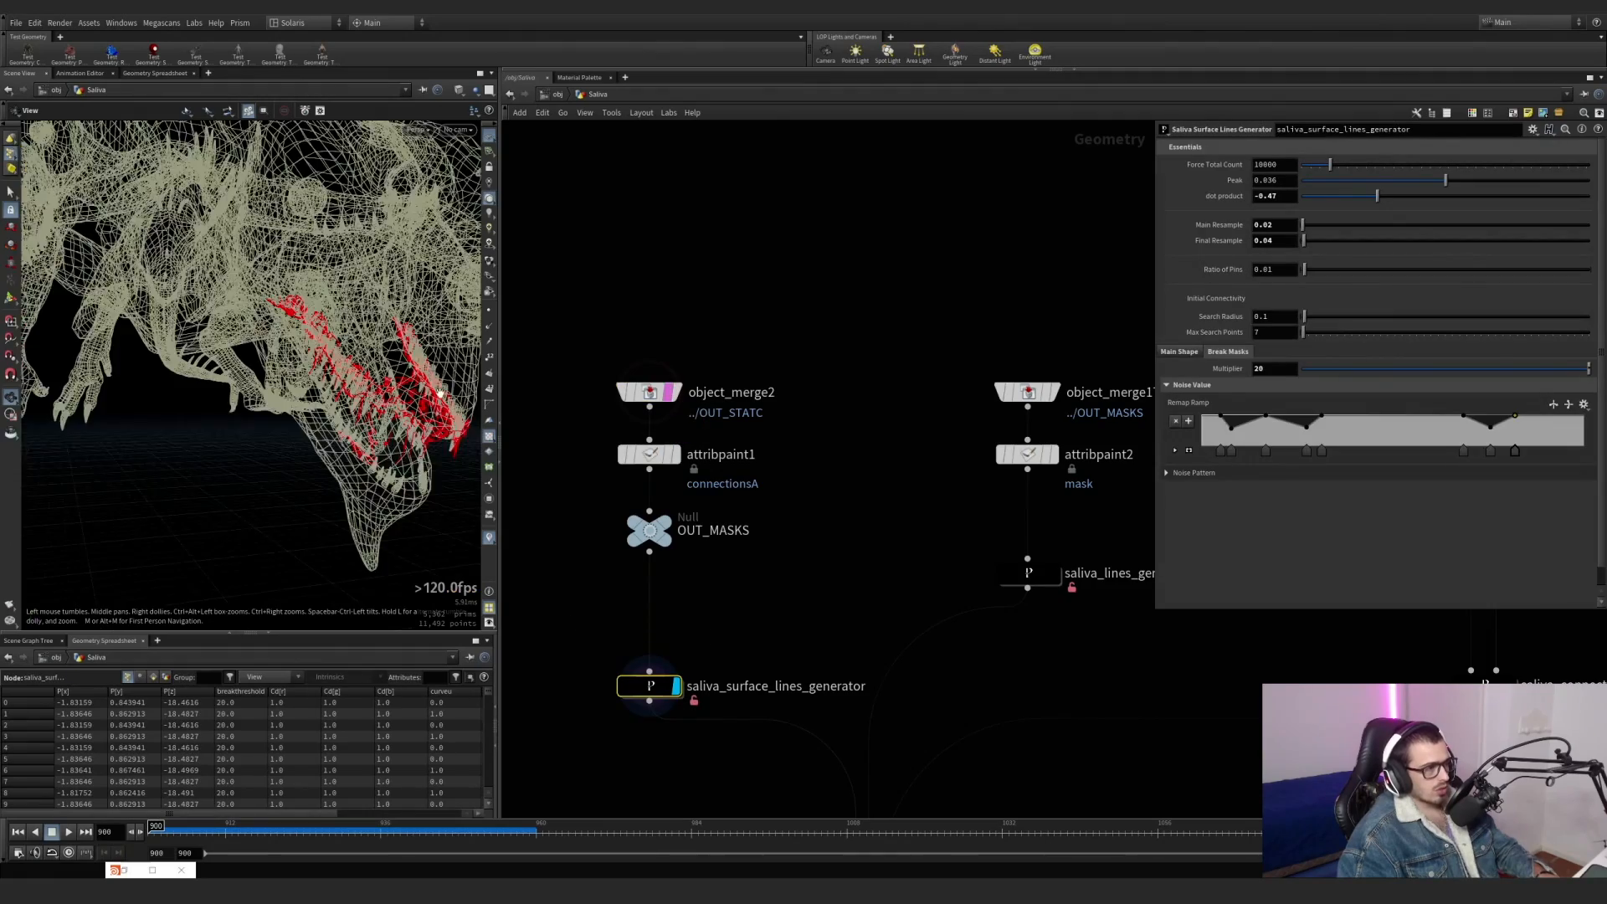
drag(431, 369, 334, 394)
scroll(319, 388, up, 6)
scroll(309, 395, down, 6)
scroll(326, 362, up, 4)
Check the viewport visualizers, then review object_merge2's source and the settings of saliva_surface_lines_generator.
click(489, 539)
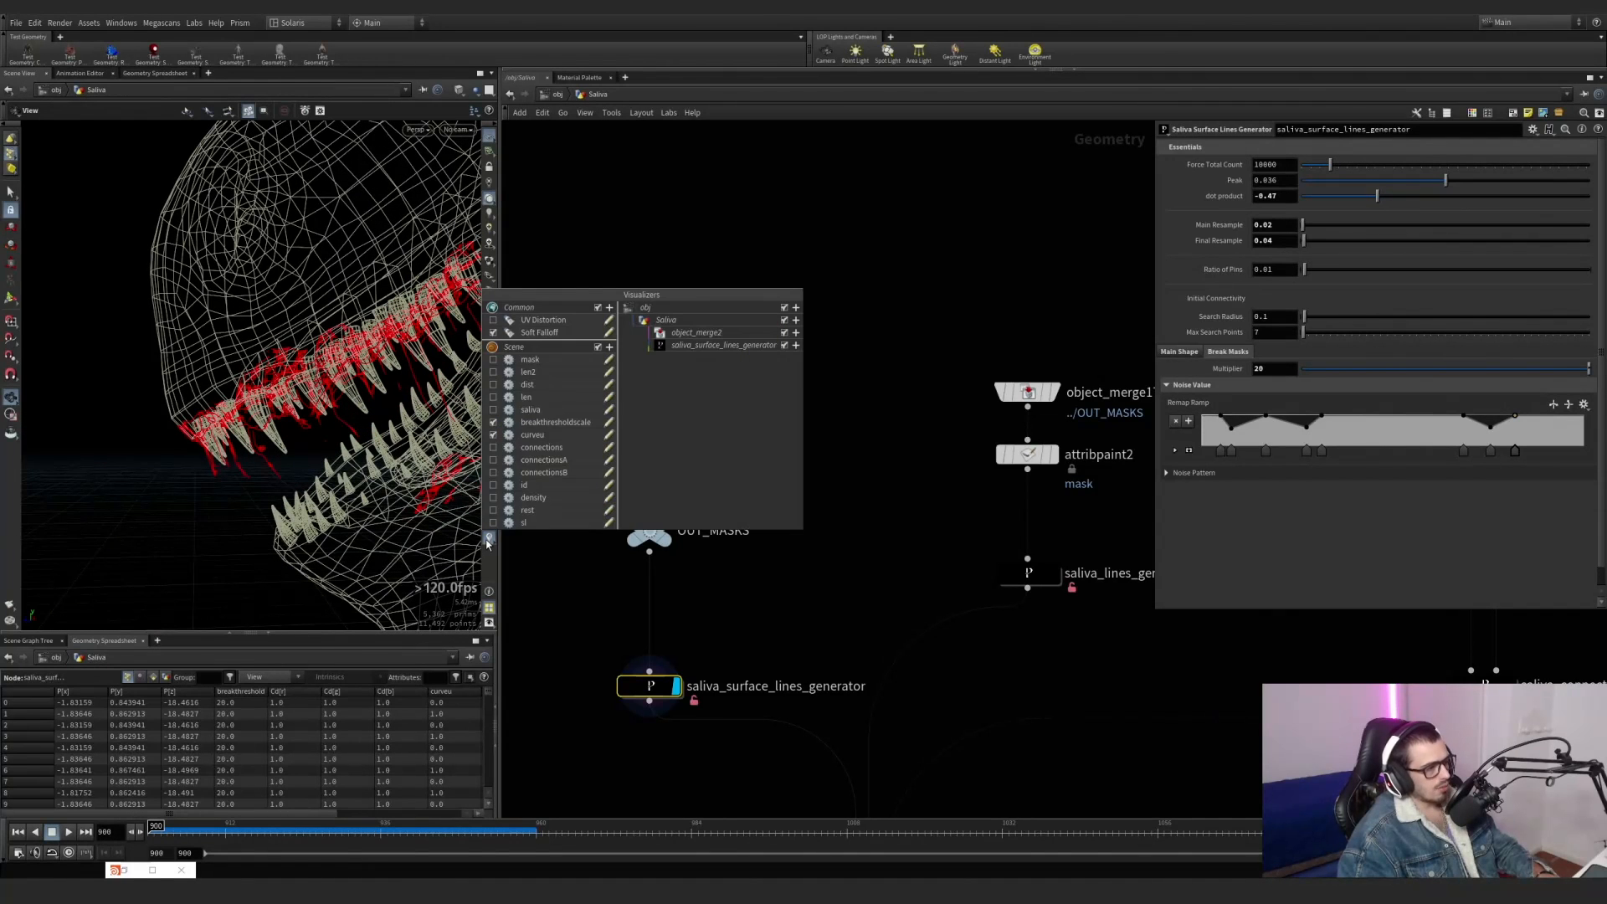
click(645, 567)
click(619, 385)
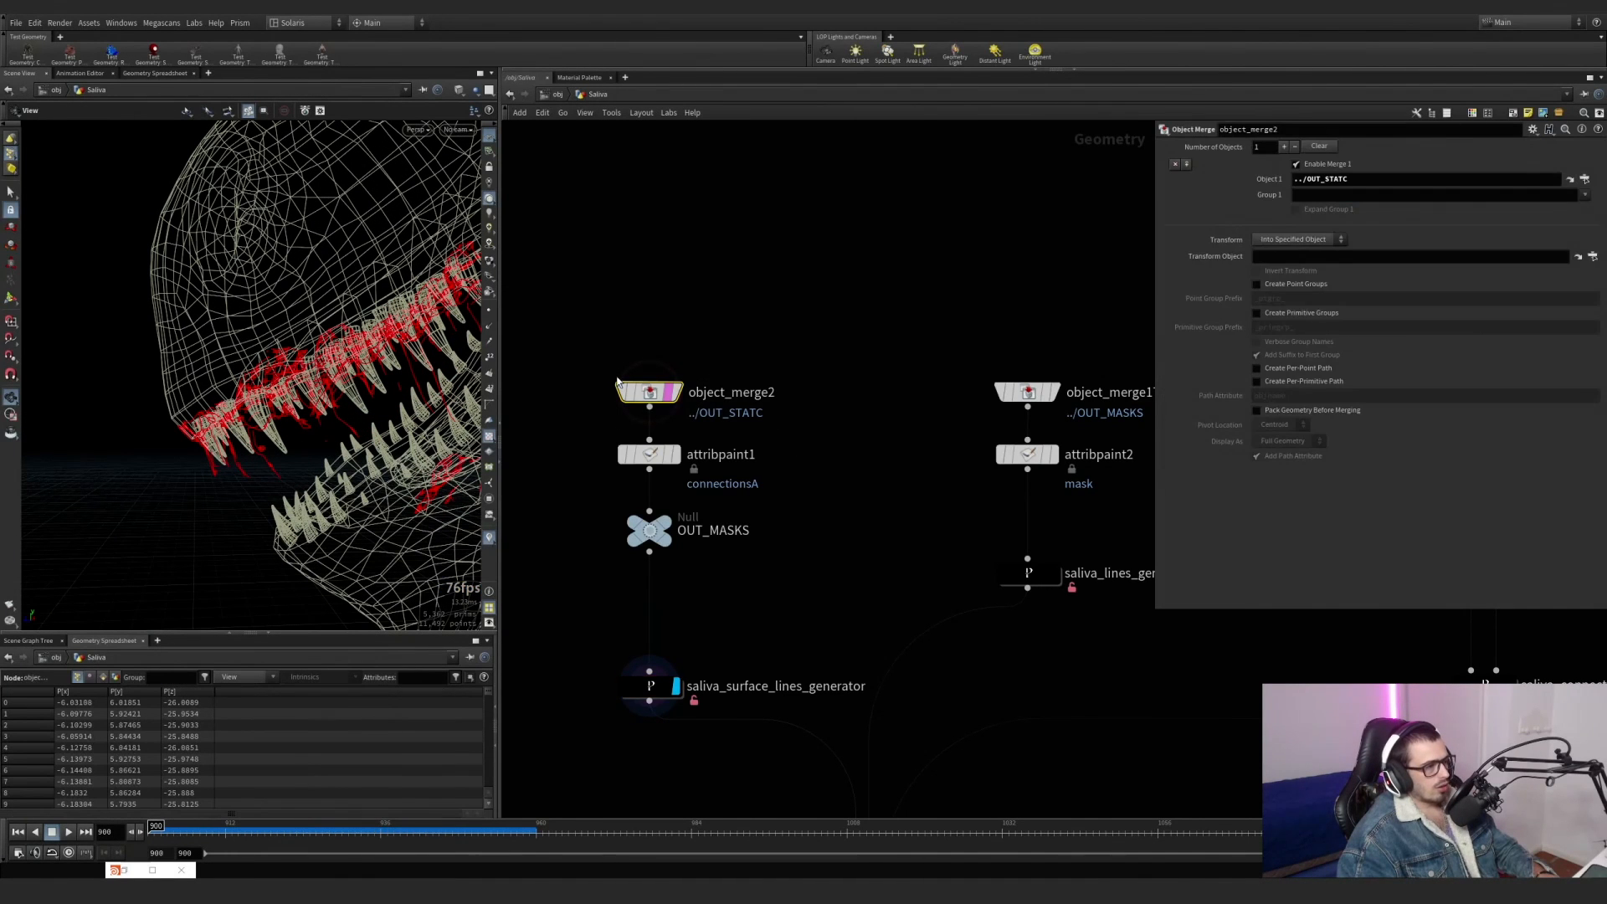
click(651, 685)
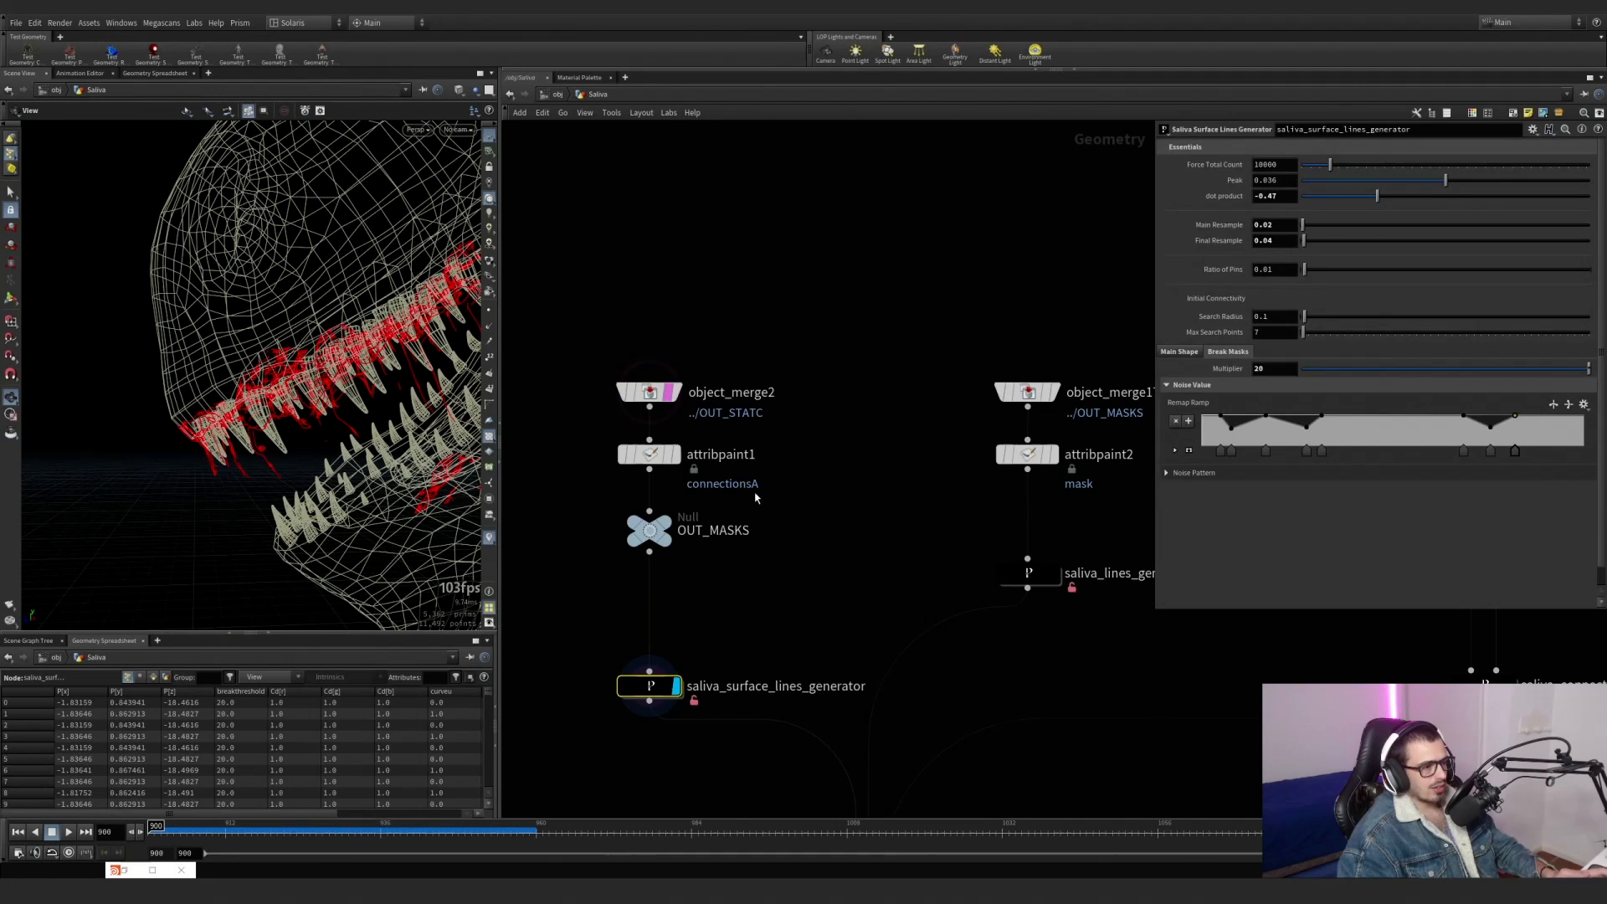
mouse_move(653, 692)
scroll(651, 679, down, 2)
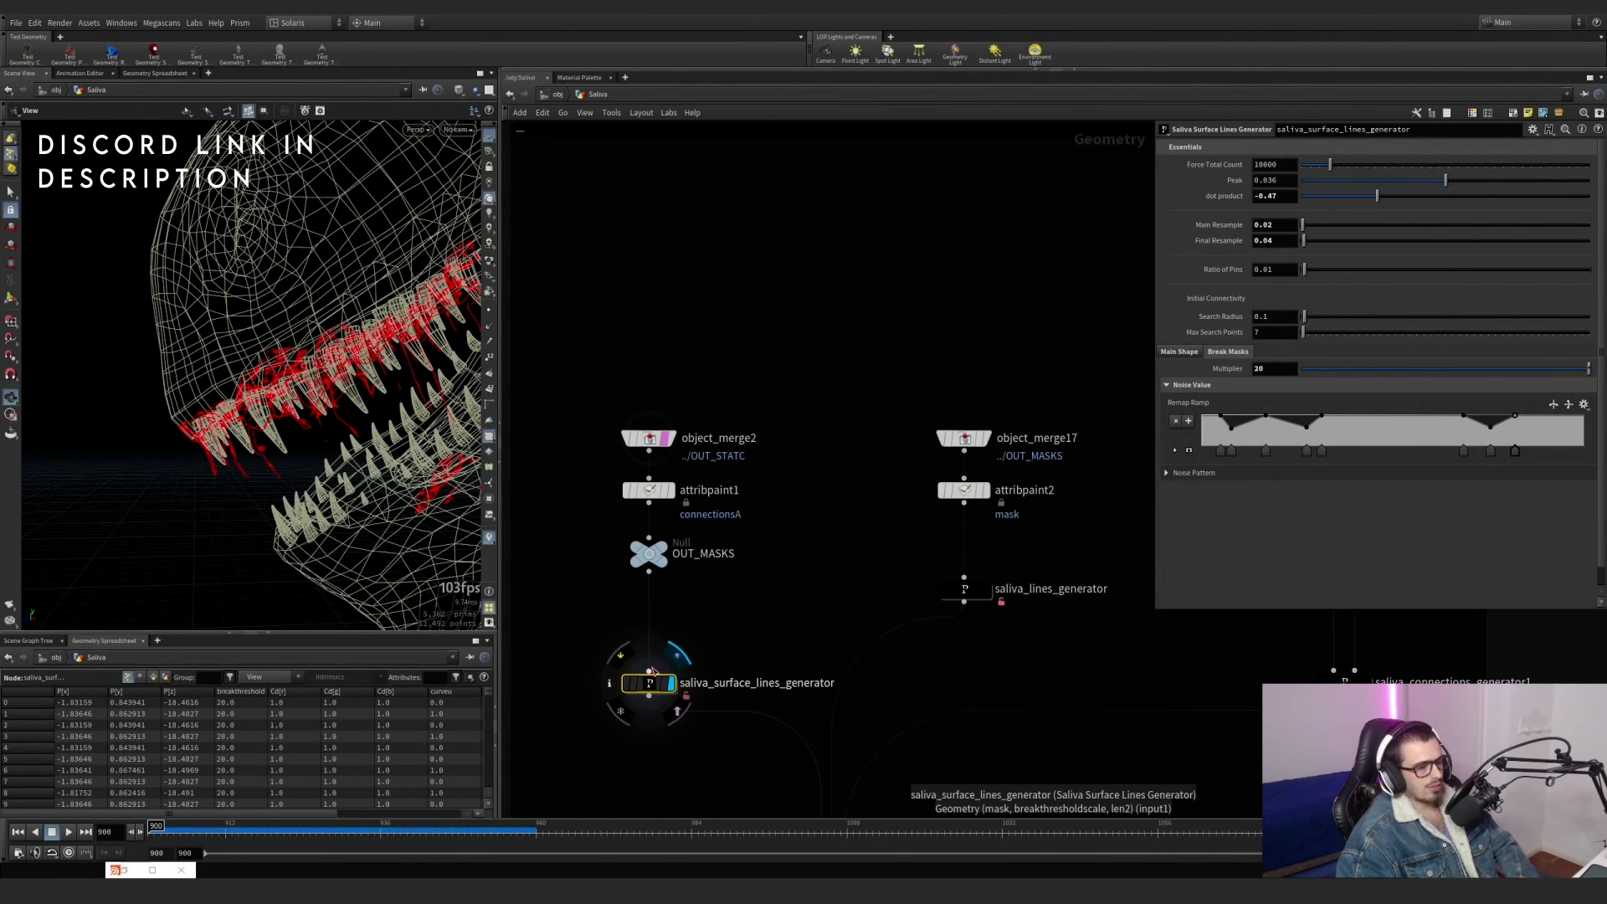
Display attribpaint1 without the object_merge2 template and activate its paint tool to inspect the connectionsA mask.
click(650, 492)
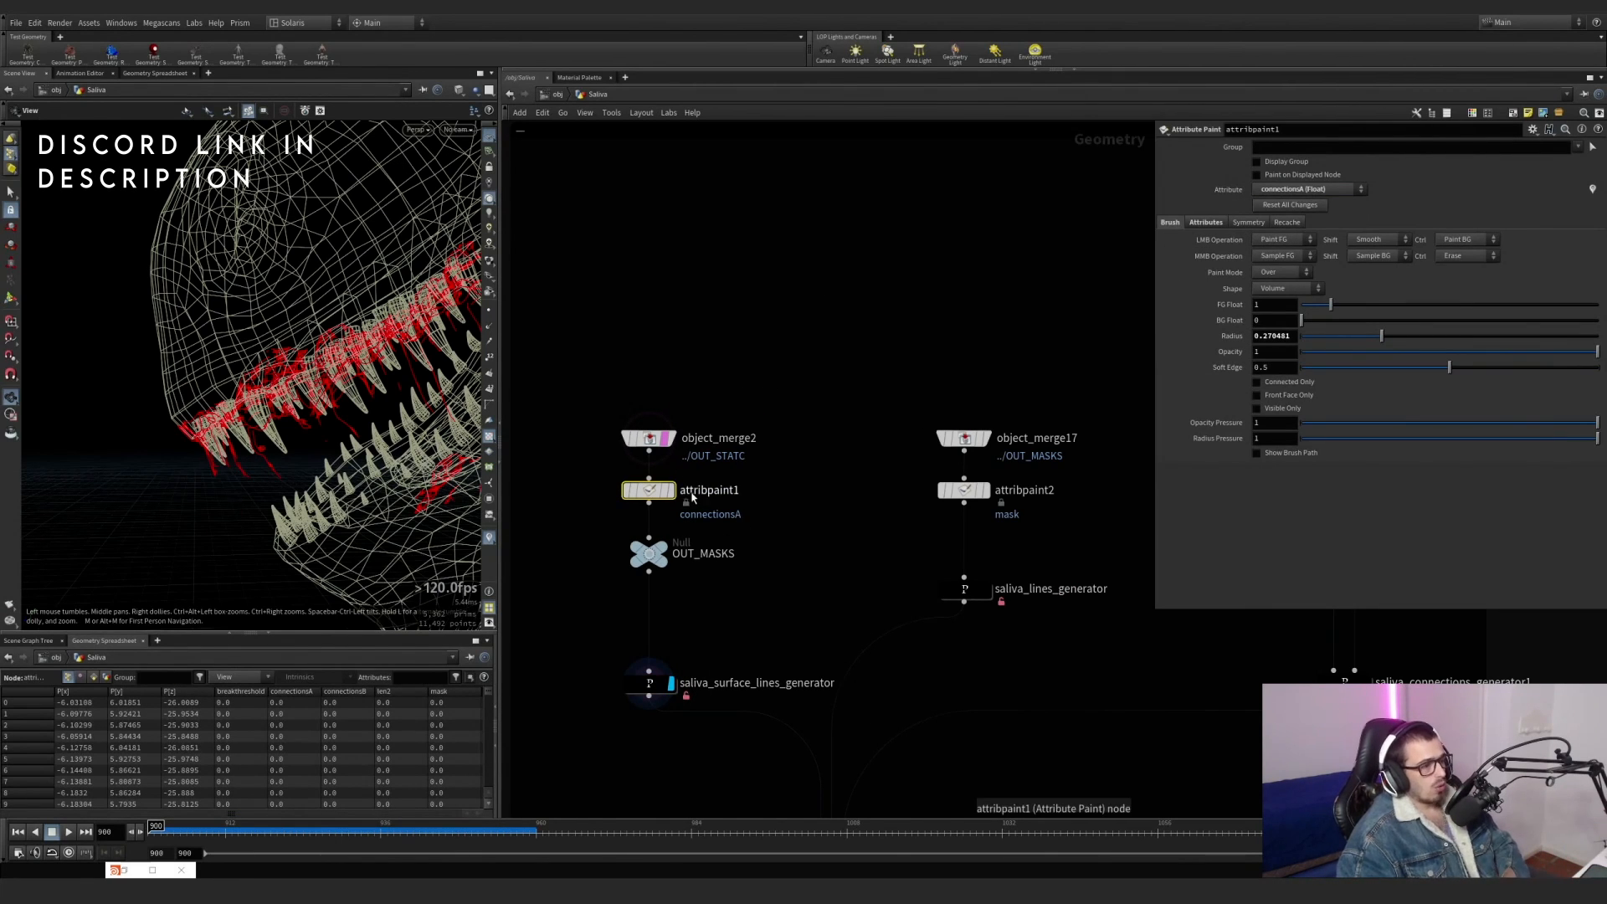
click(665, 440)
click(671, 491)
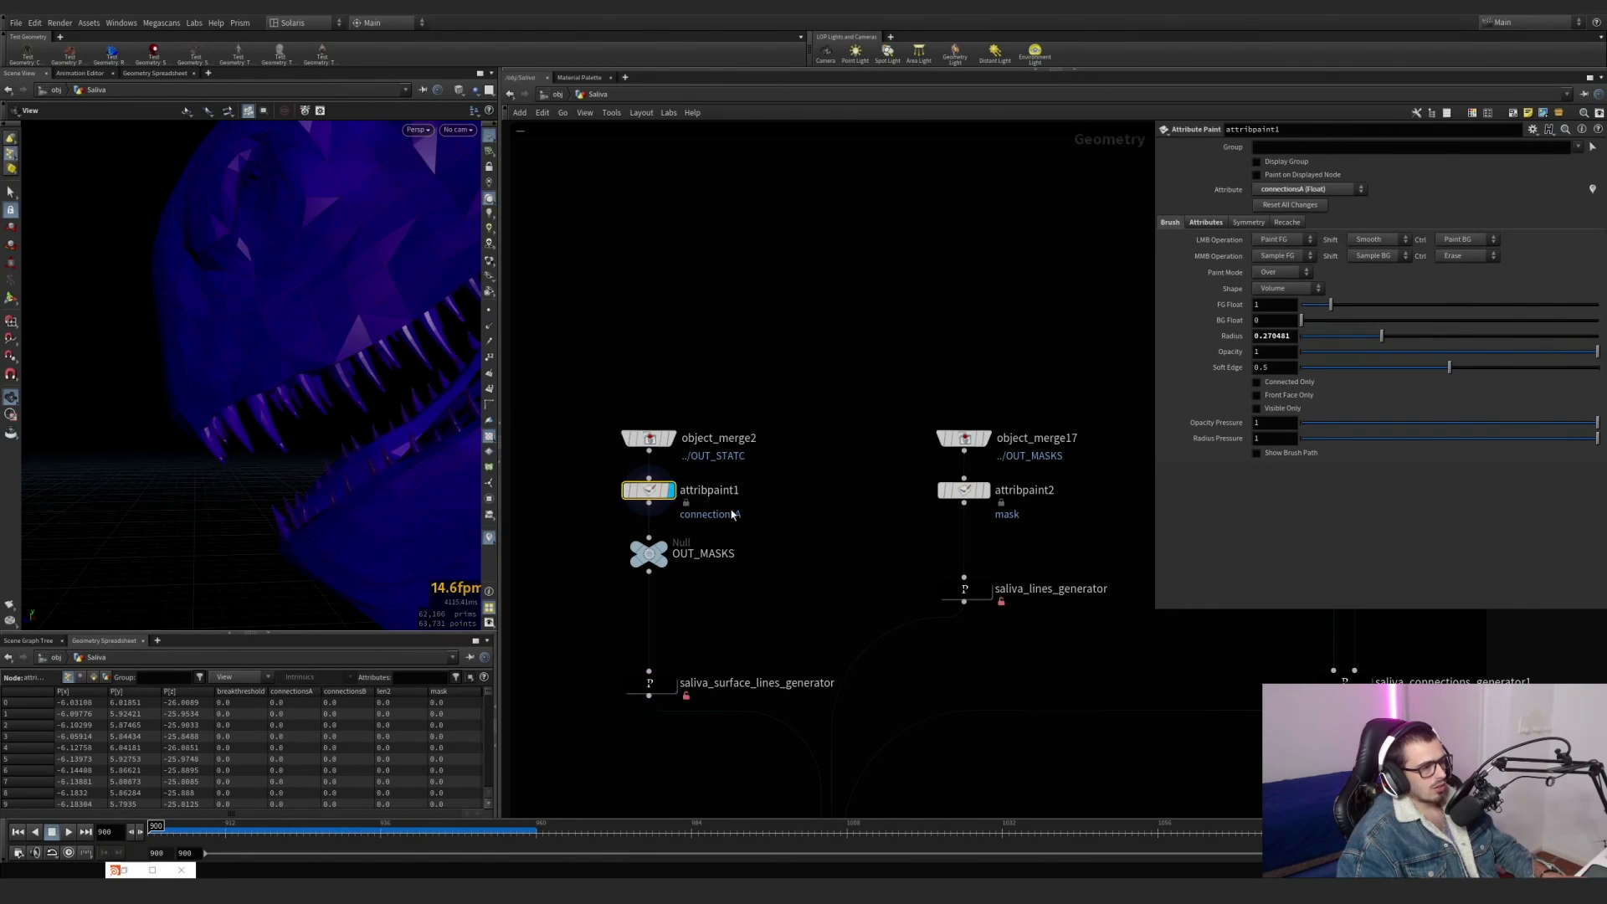
drag(427, 373, 308, 299)
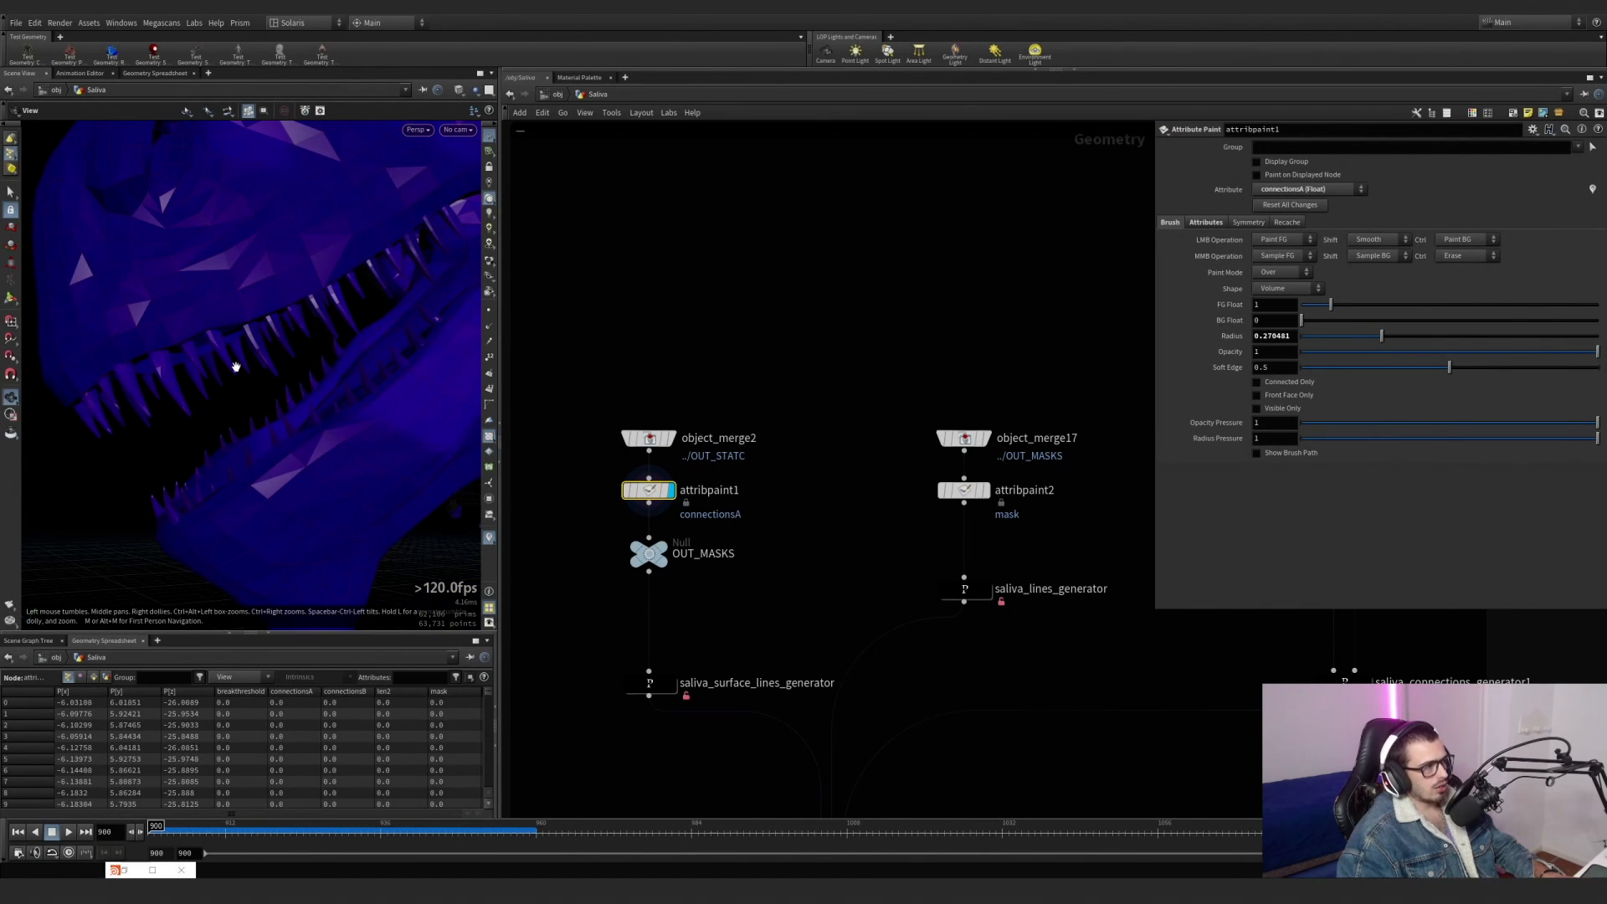
key(Return)
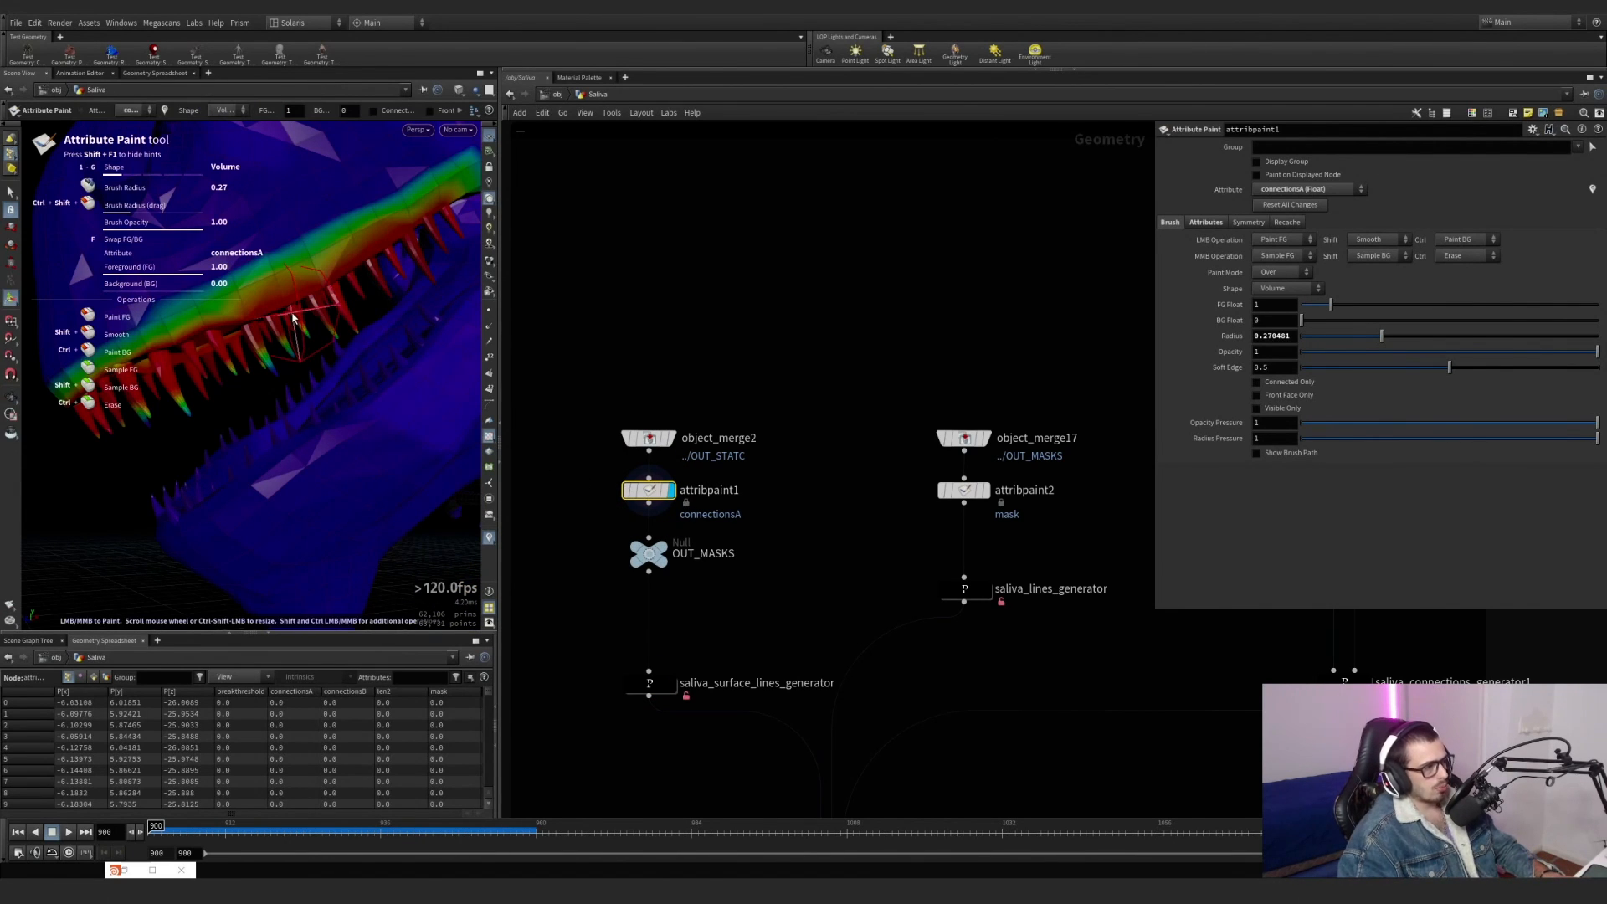
Switch the paint attribute of attribpaint1 to mask and check its coverage along the jaw.
click(127, 112)
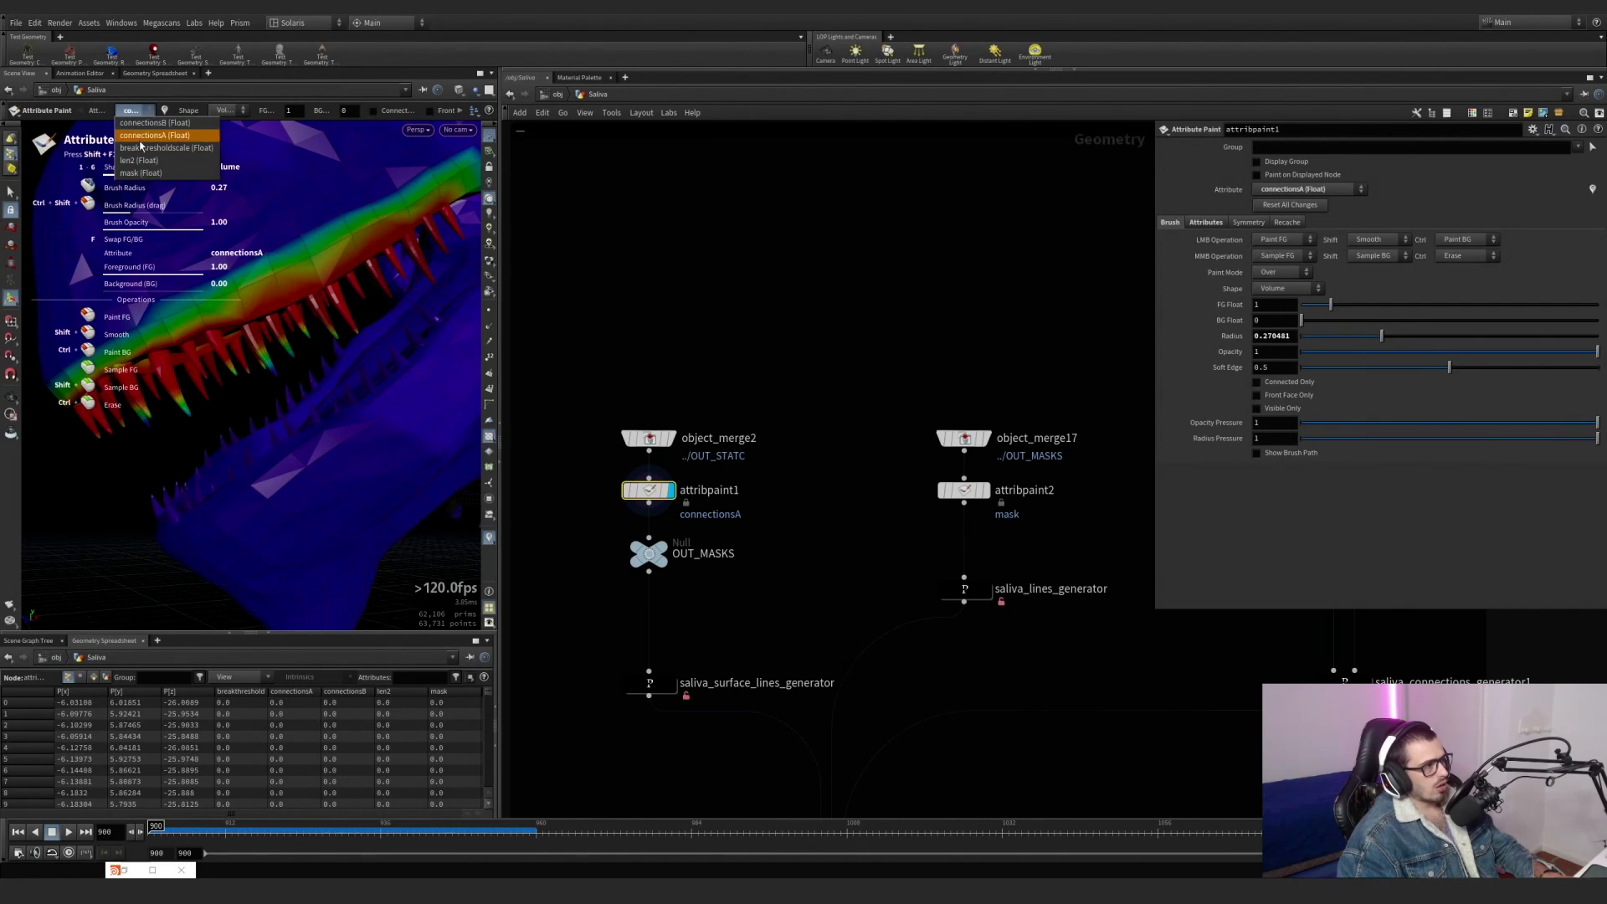
click(143, 173)
alt+drag(262, 284, 305, 324)
Template saliva_surface_lines_generator over attribpaint1 and examine the mask and saliva lines around the teeth and jaw.
click(666, 690)
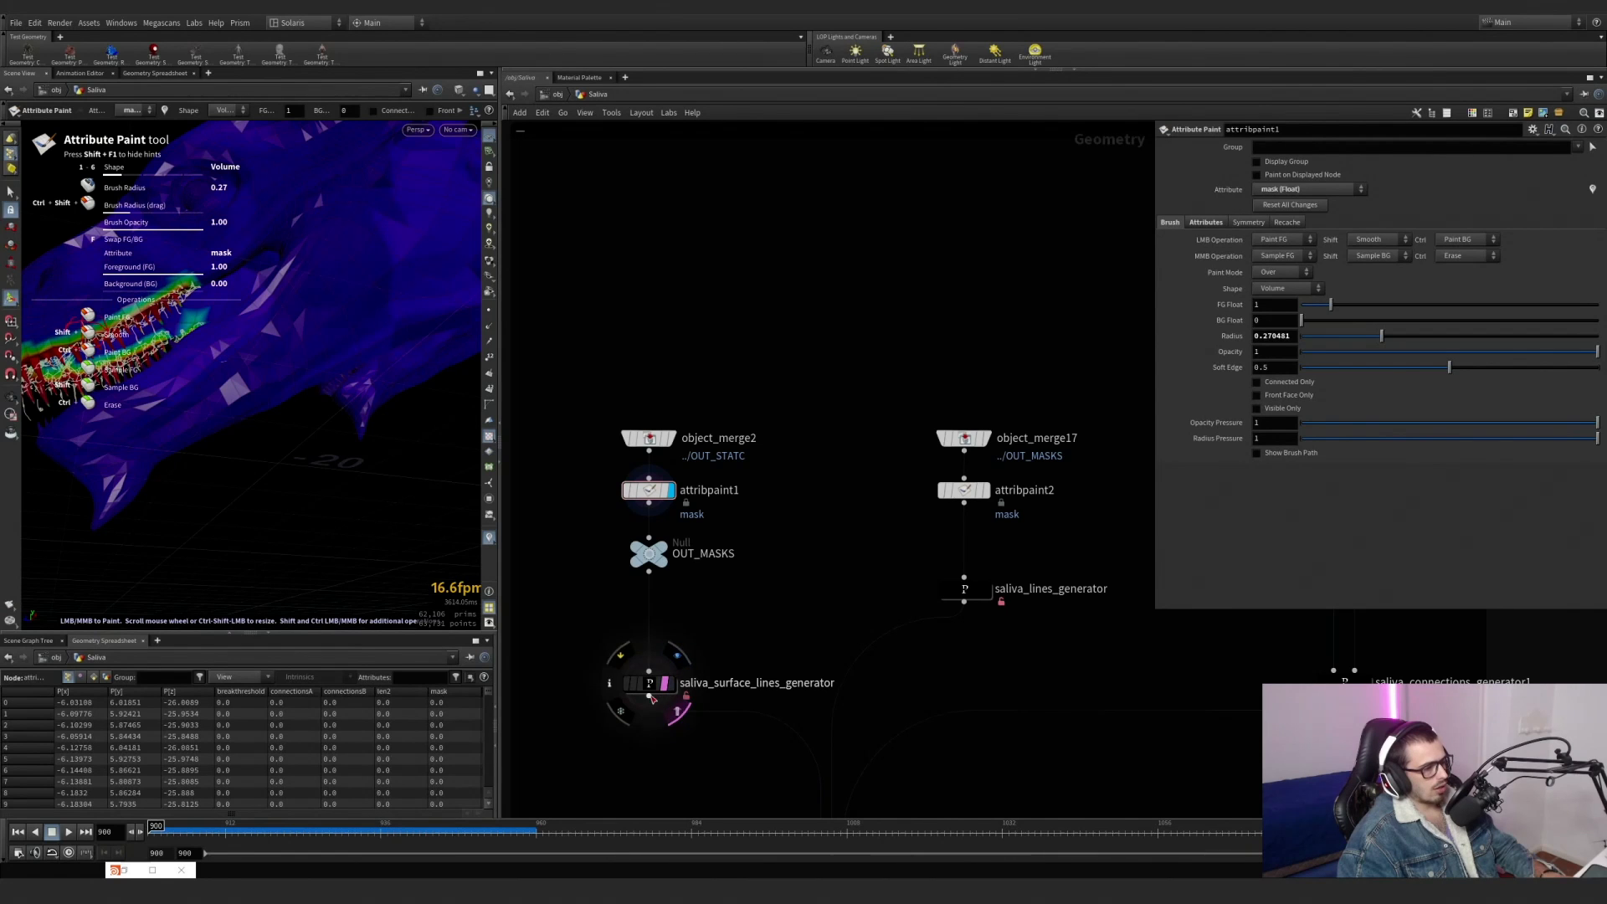
key(Escape)
mouse_move(330, 338)
mouse_down()
mouse_move(292, 404)
mouse_move(242, 340)
mouse_up()
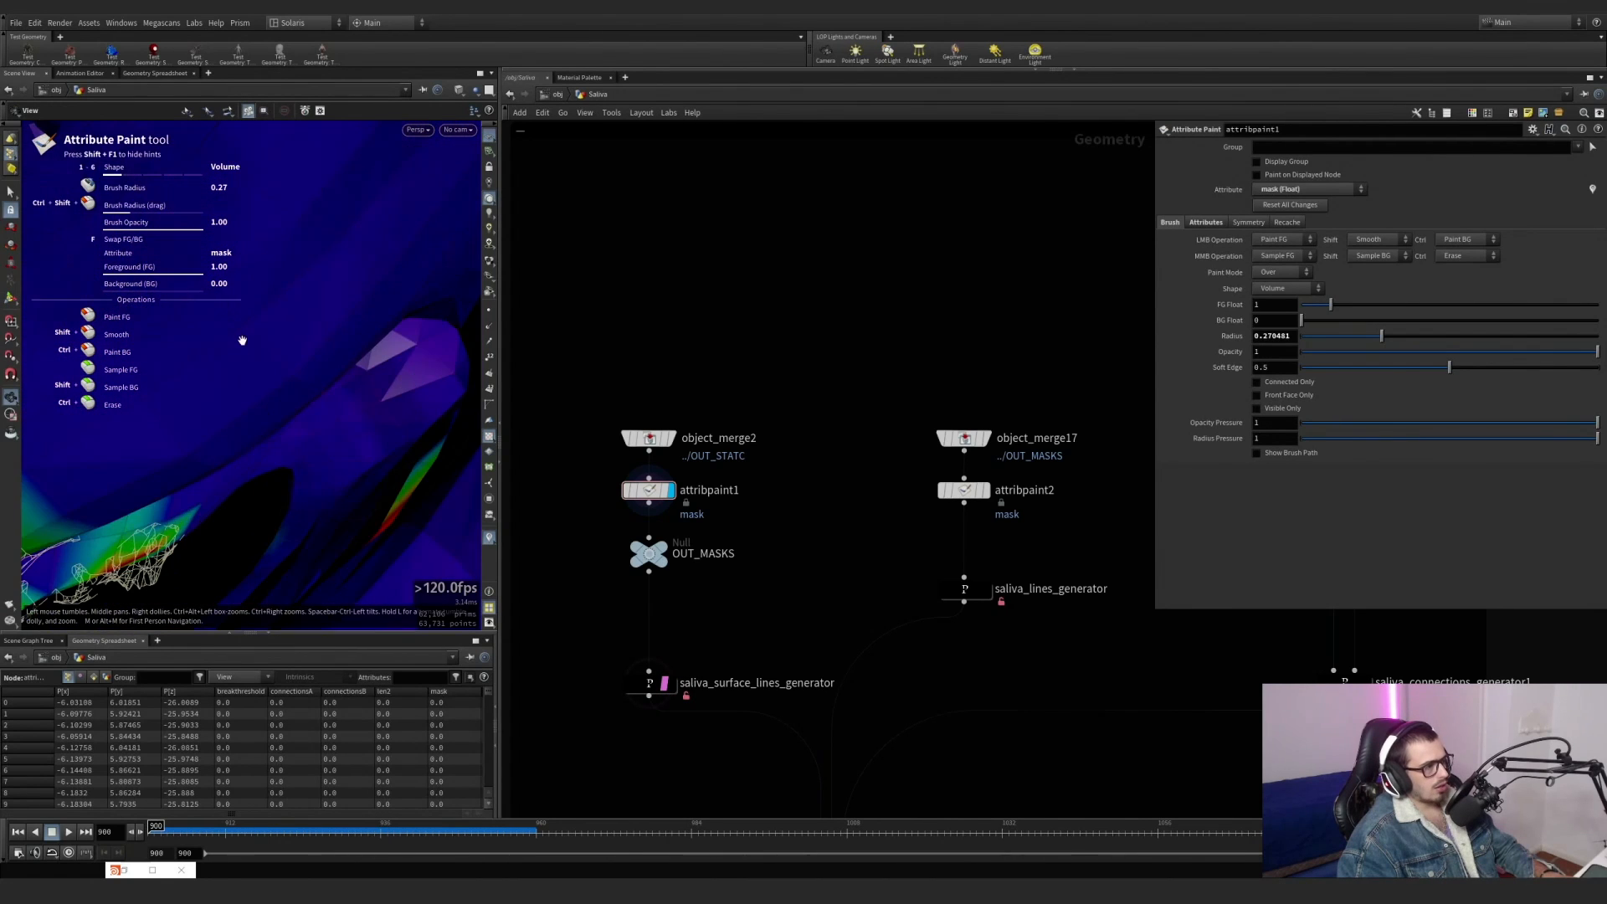
scroll(248, 338, down, 5)
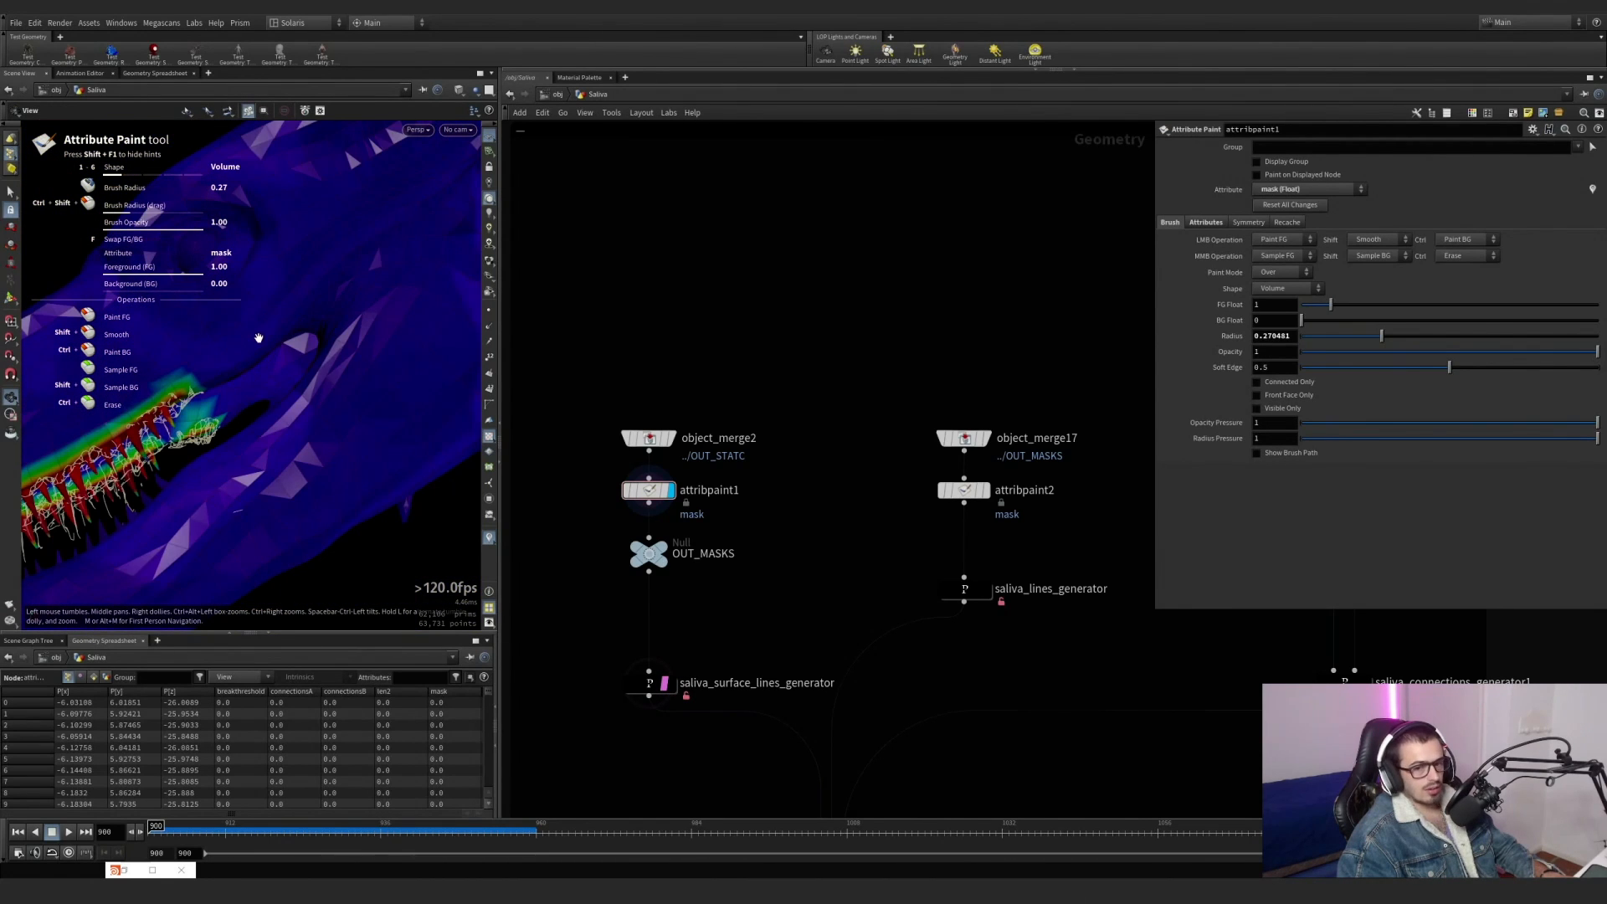
scroll(259, 338, up, 5)
drag(294, 348, 251, 320)
right_drag(221, 337, 145, 369)
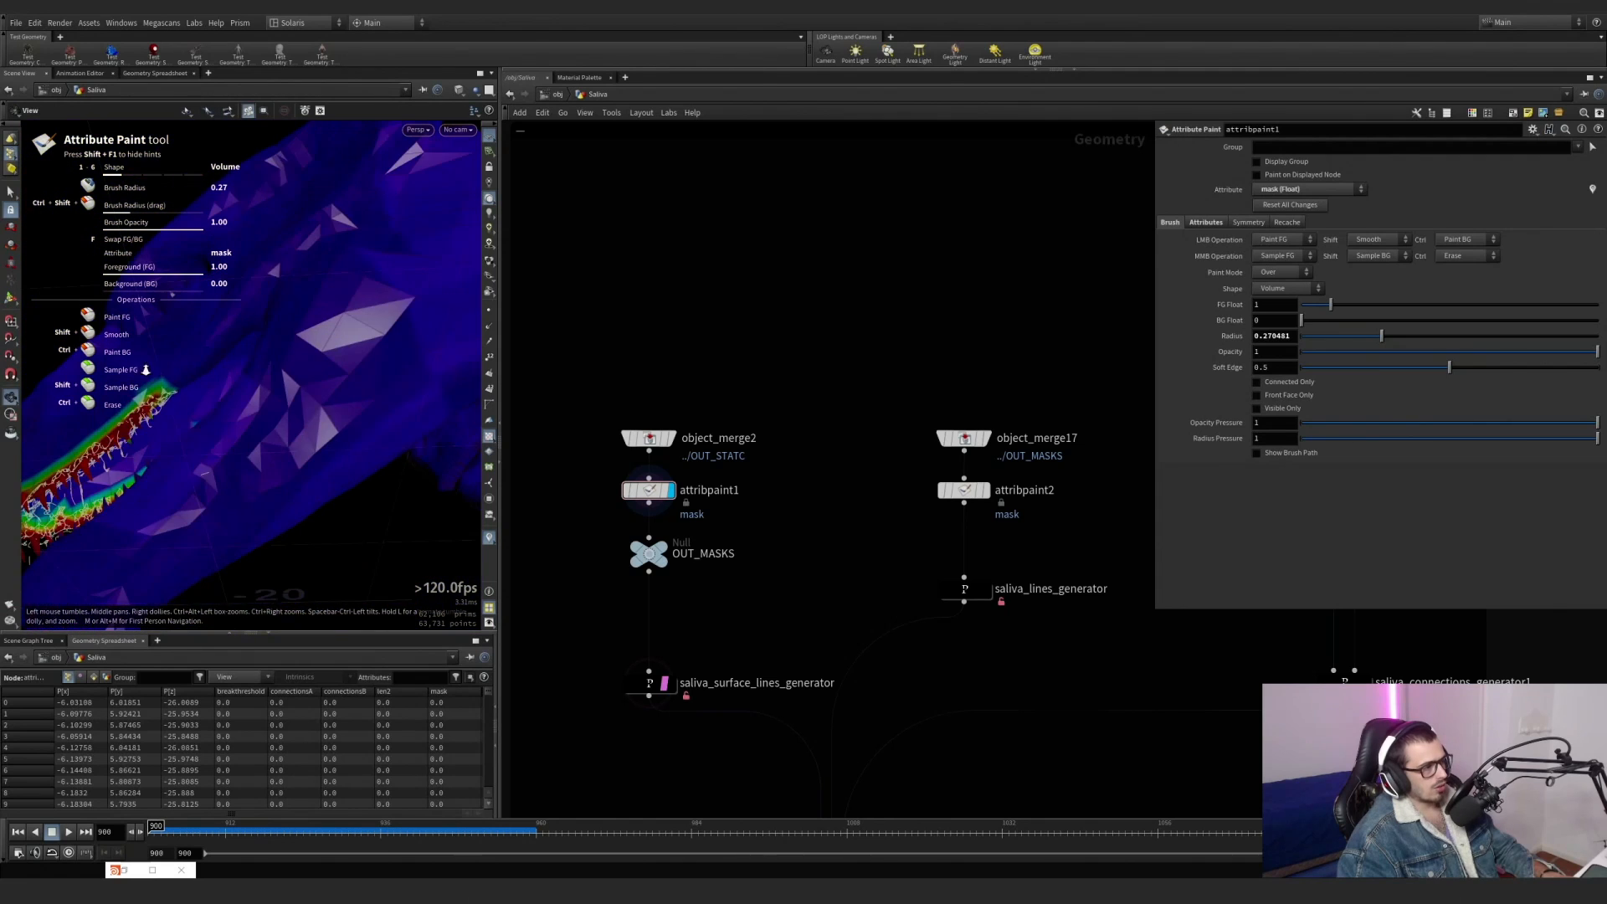
mouse_move(241, 332)
mouse_down()
mouse_move(263, 366)
mouse_move(241, 351)
mouse_up()
mouse_move(241, 352)
right_down()
mouse_move(314, 295)
mouse_move(259, 337)
right_up()
drag(258, 337, 216, 392)
middle_drag(216, 392, 420, 234)
Try different Output Max values in the Length & Pins settings of saliva_surface_lines_generator and check the strands.
drag(741, 640, 632, 710)
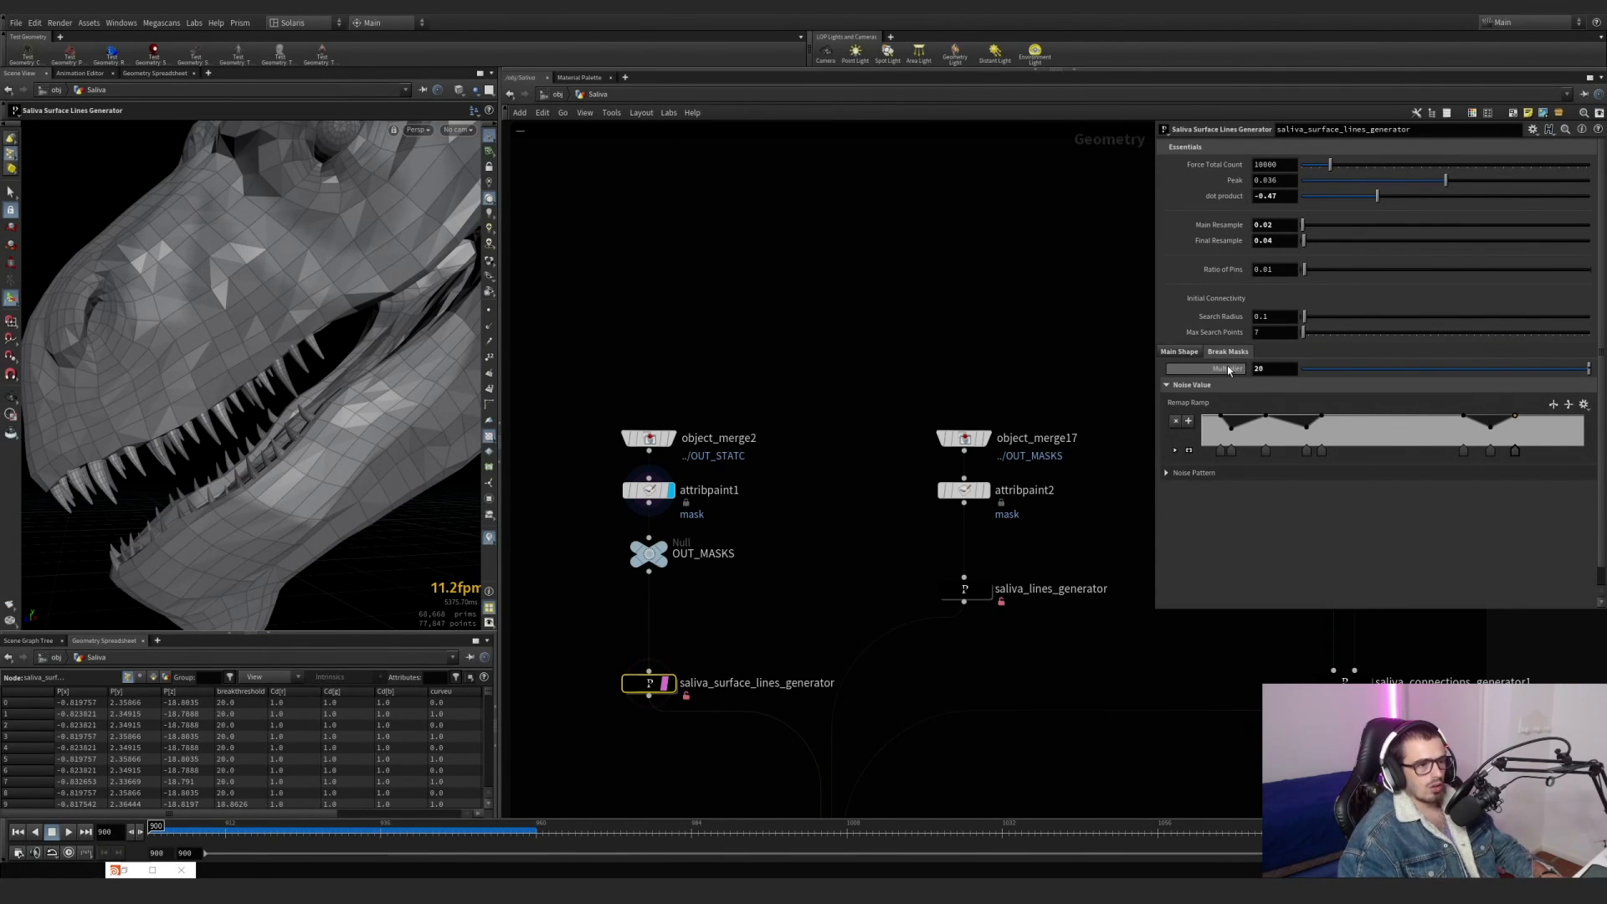
click(1178, 352)
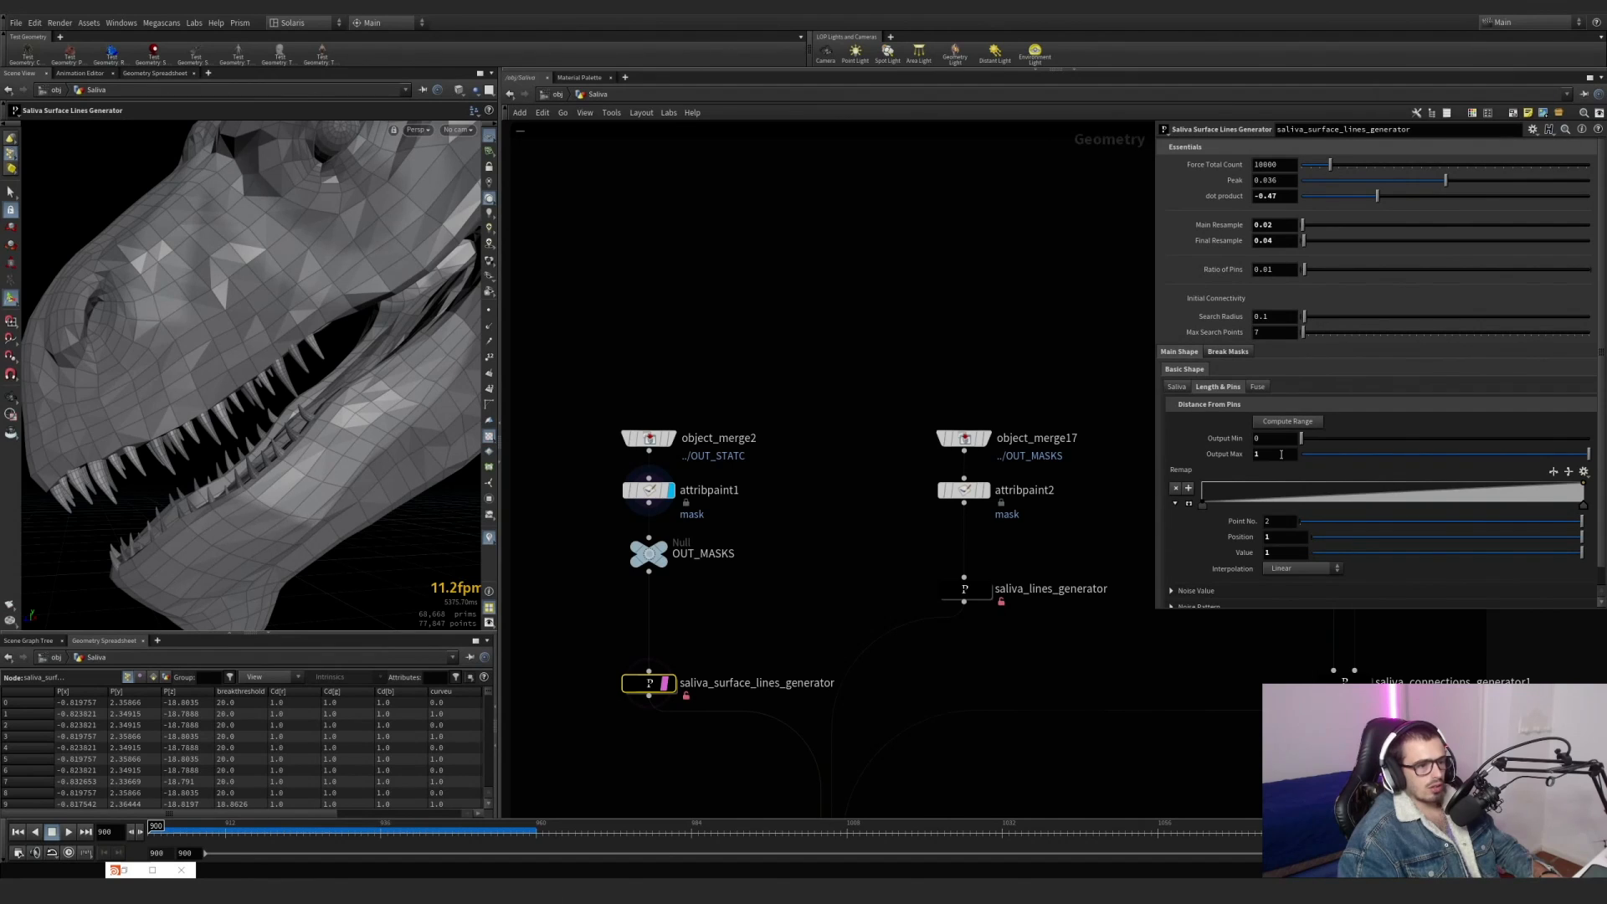
middle_drag(1281, 455, 1245, 454)
key(BackSpace)
key(BackSpace)
text(1)
key(Return)
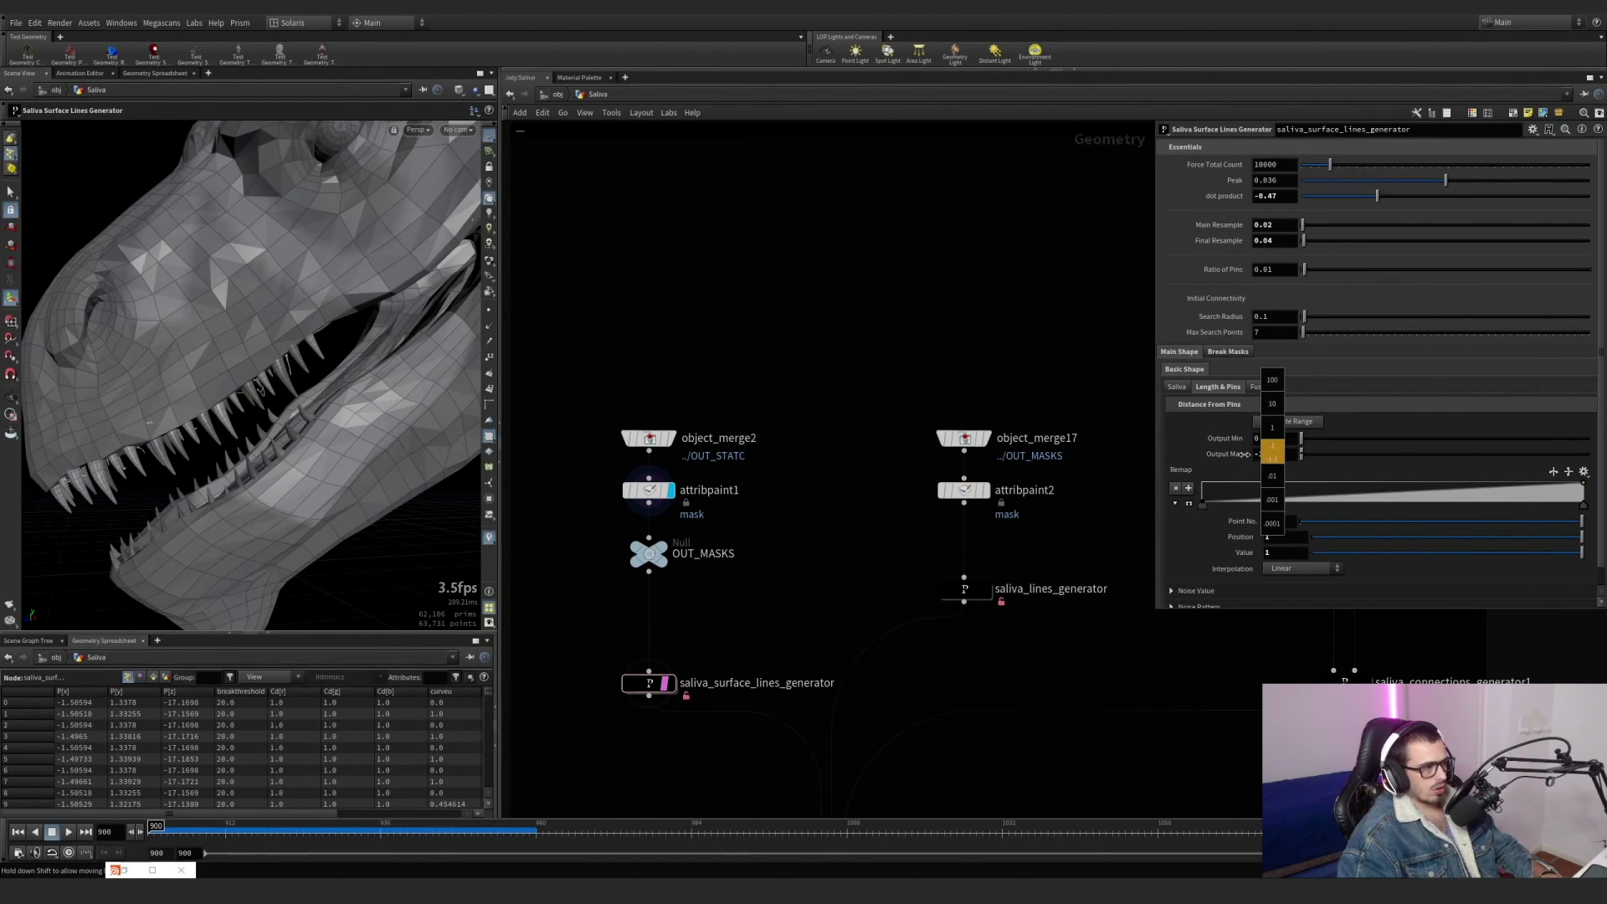
middle_drag(1345, 459, 1507, 463)
alt+drag(310, 353, 369, 344)
Undo the Output Max changes on saliva_surface_lines_generator.
key(ctrl+z)
key(ctrl+z)
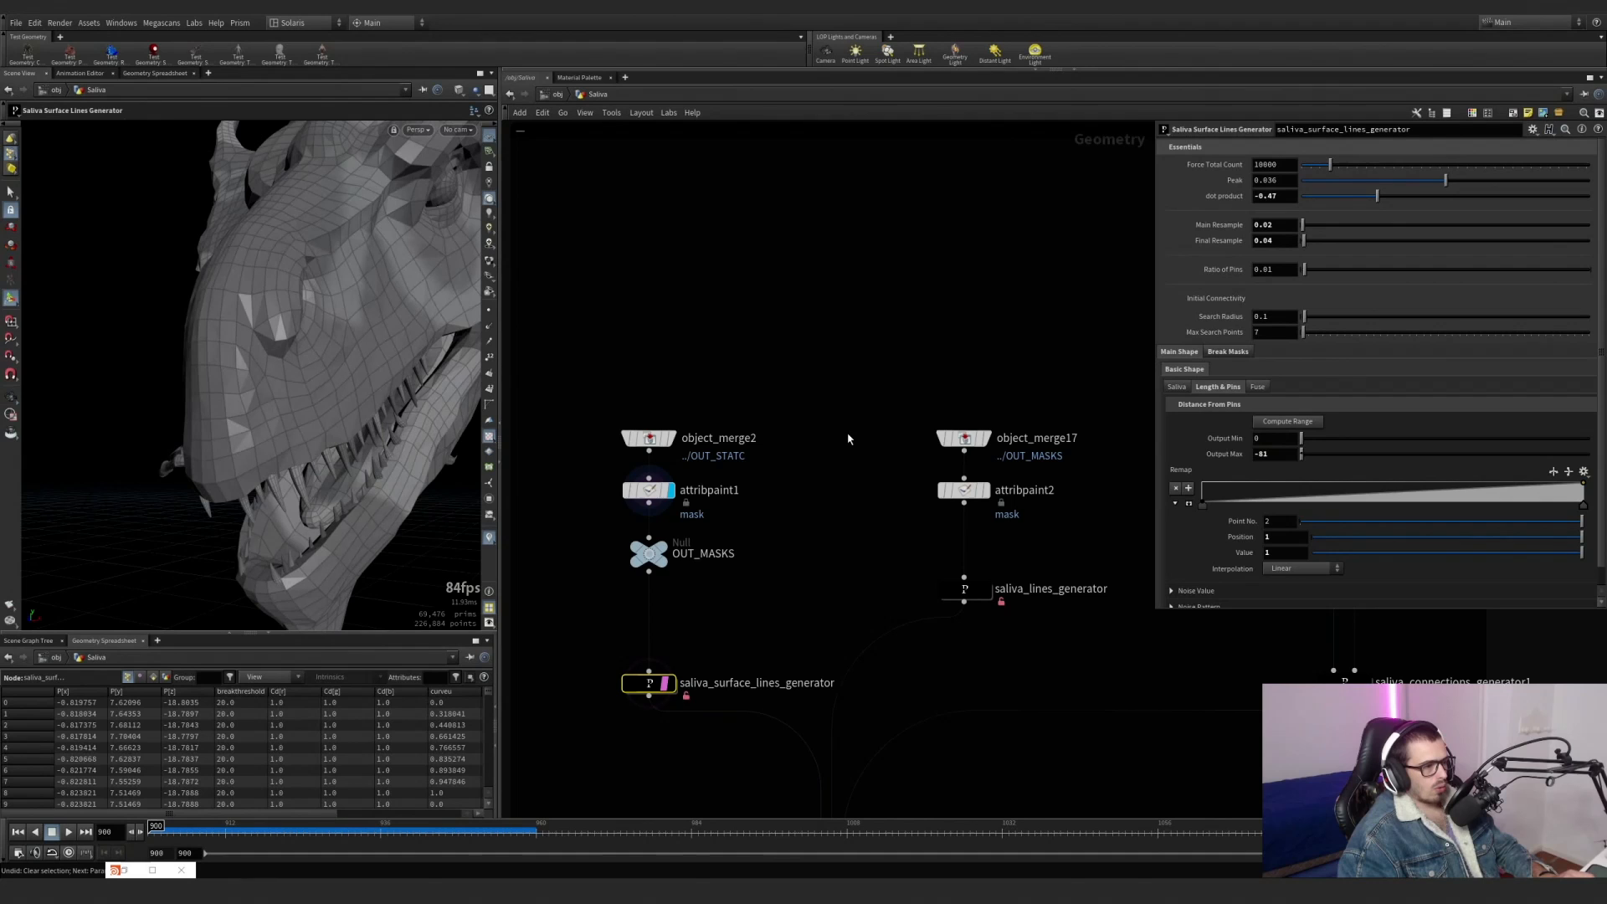
key(ctrl+z)
Display the OUT_MASKS null with the saliva surface lines still templated over the dragon.
scroll(762, 604, down, 3)
middle_drag(802, 603, 689, 560)
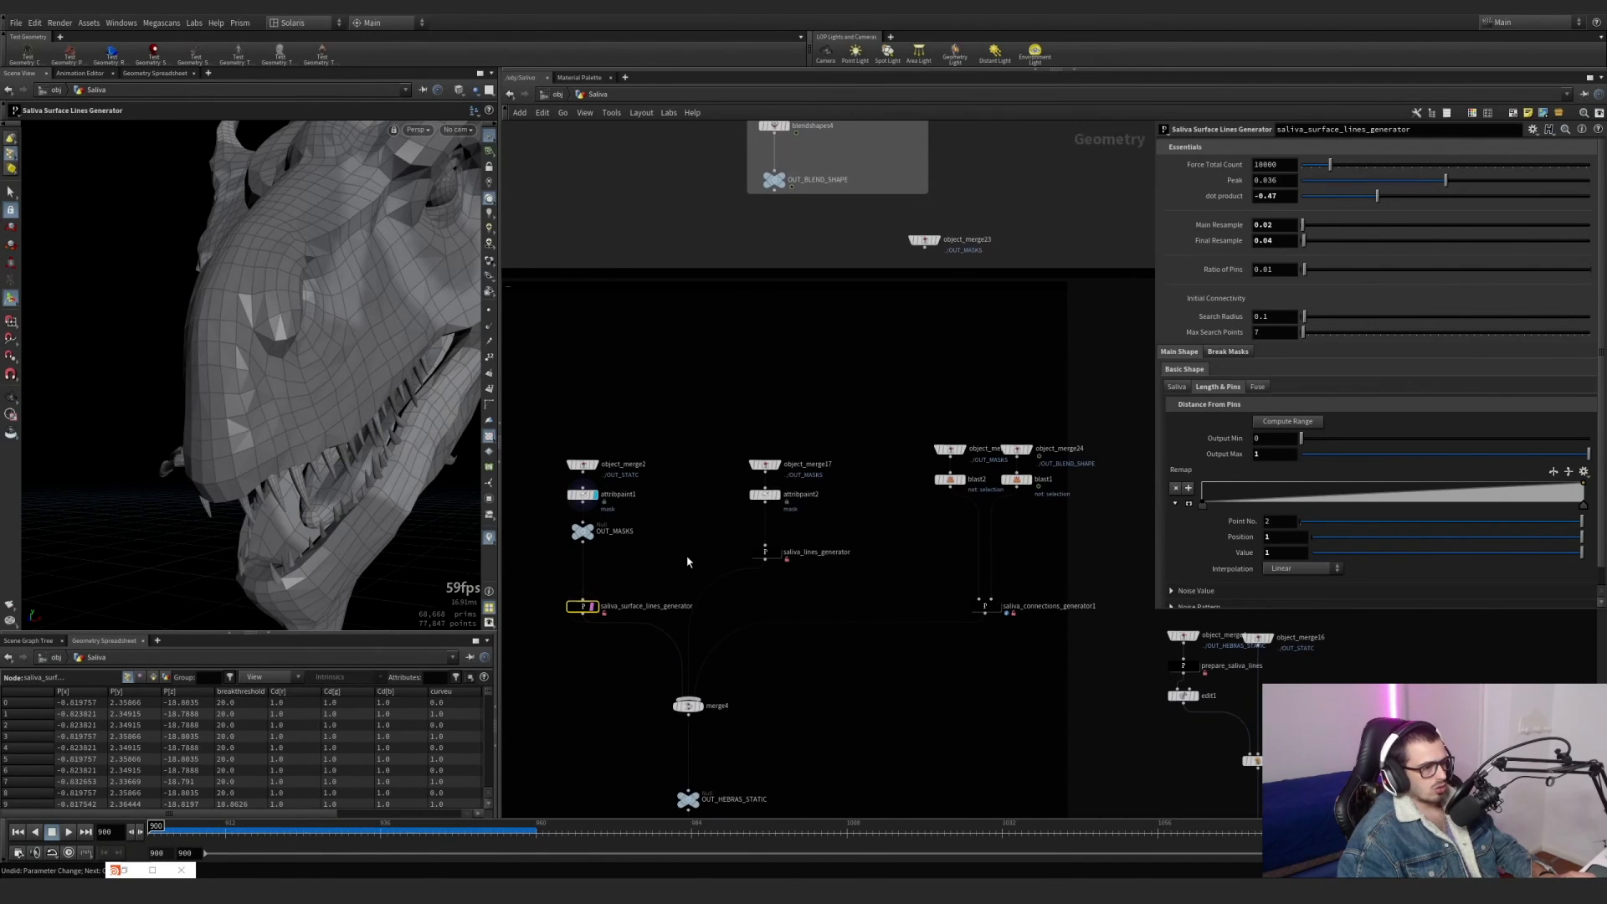
drag(885, 669, 1011, 569)
scroll(591, 552, up, 3)
click(574, 520)
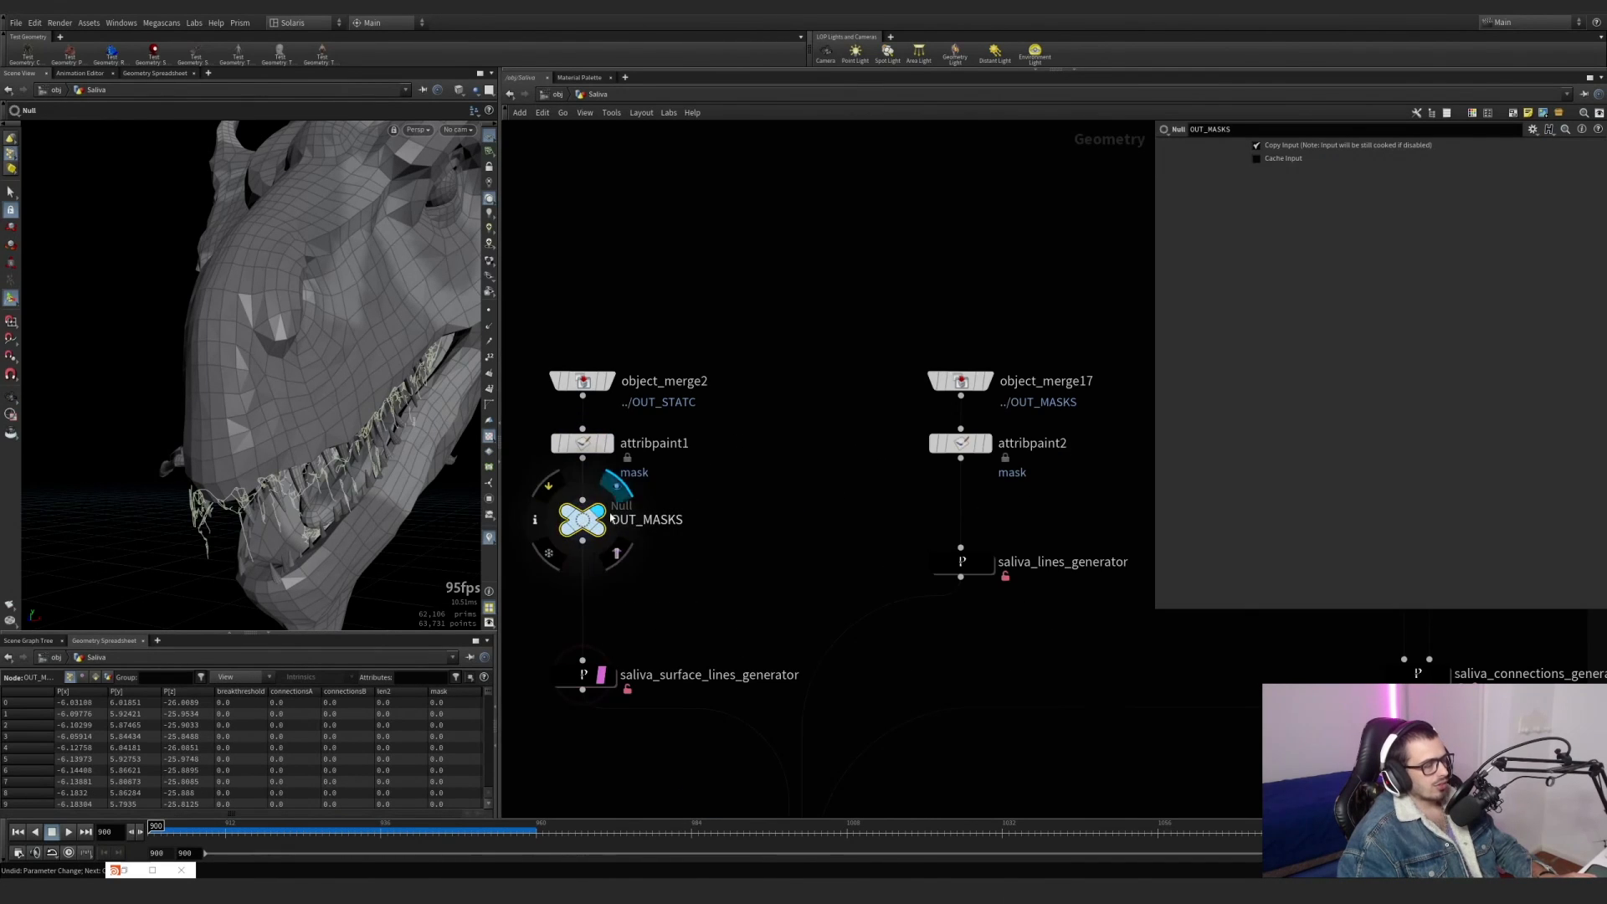
scroll(808, 578, down, 2)
scroll(683, 641, up, 2)
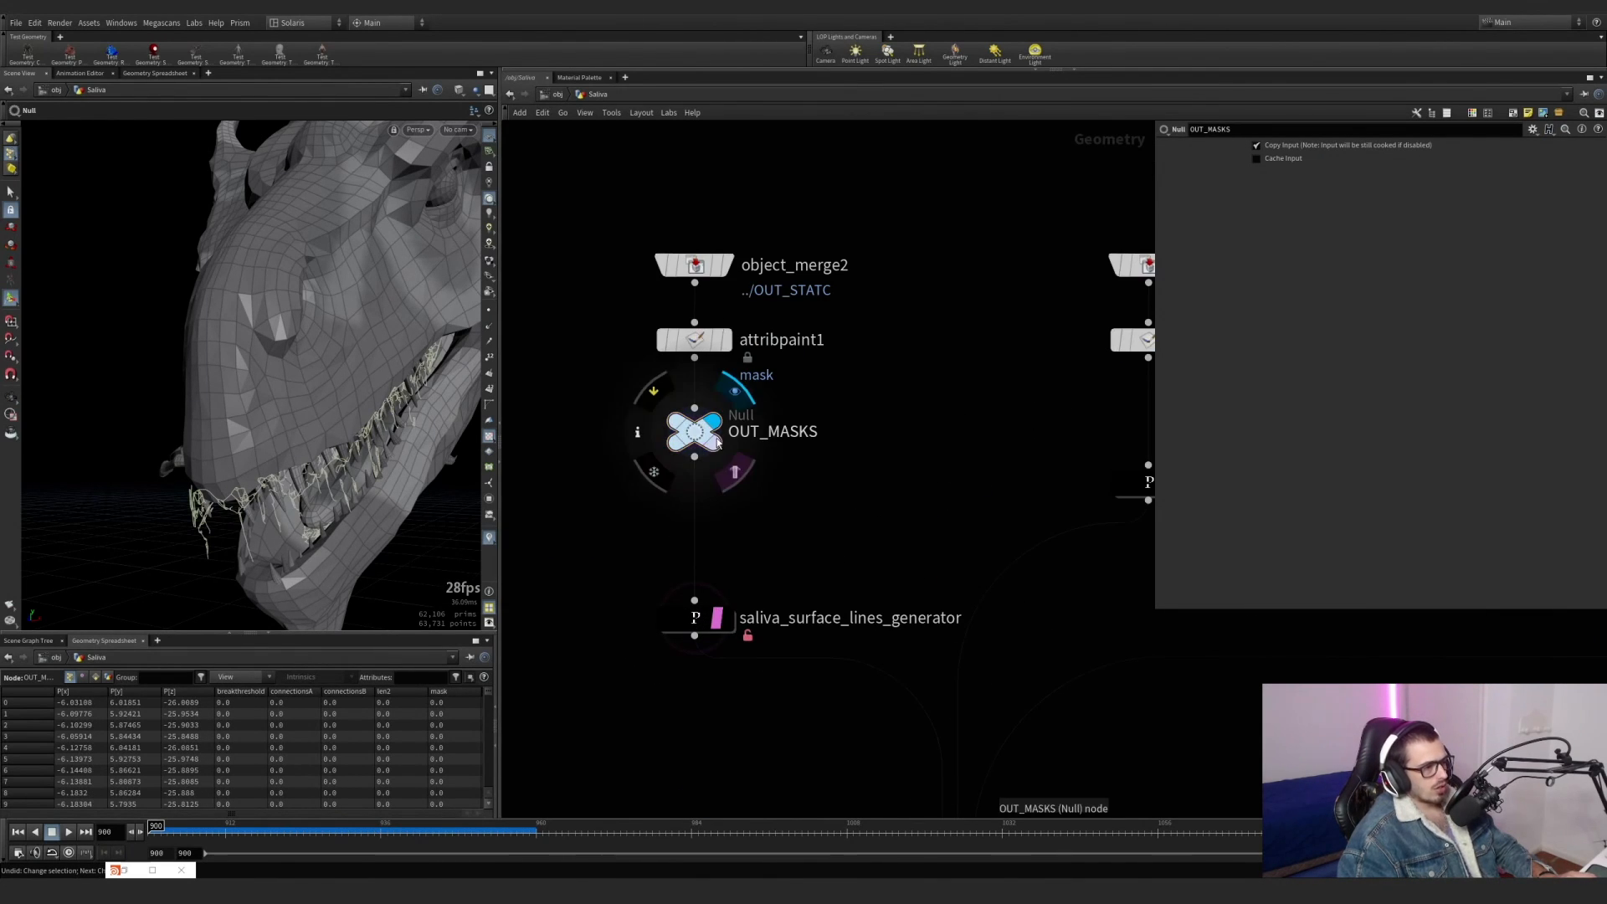
Display attribpaint1 and examine the painted mask on the dragon's head.
click(701, 348)
key(r)
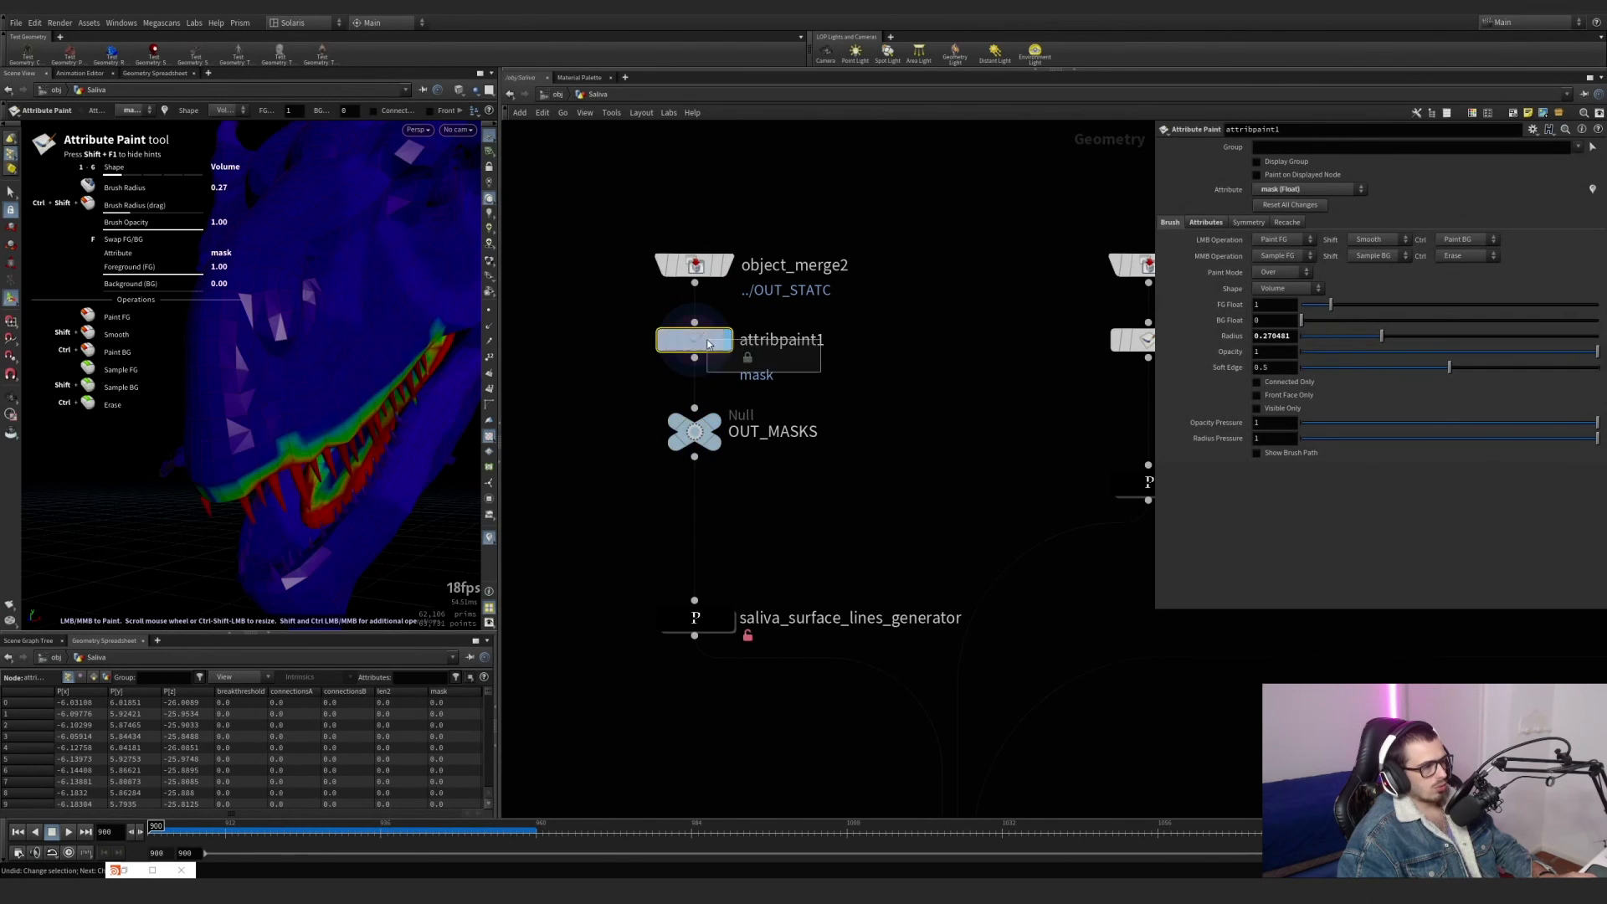
alt+drag(285, 283, 100, 309)
scroll(252, 301, down, 4)
alt+middle_drag(253, 301, 276, 393)
Undo the recent paint, display and template changes until attribpaint1 is set to the connectionsA attribute.
key(ctrl+z)
key(ctrl+z)
key(ctrl+z)
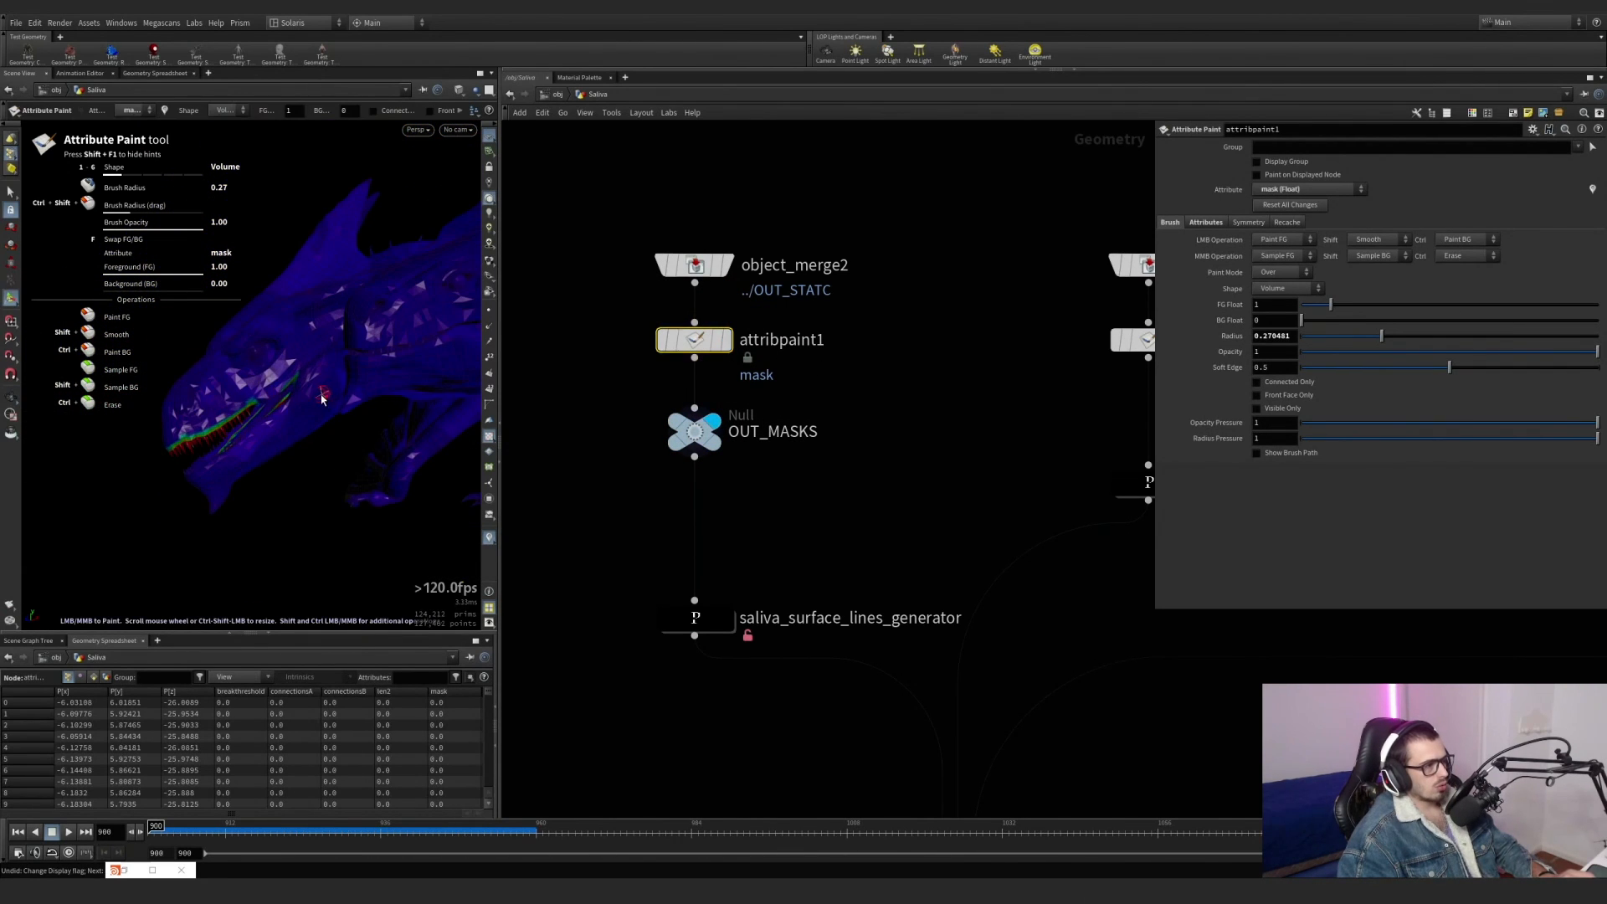
key(ctrl+z)
key(ctrl+z)
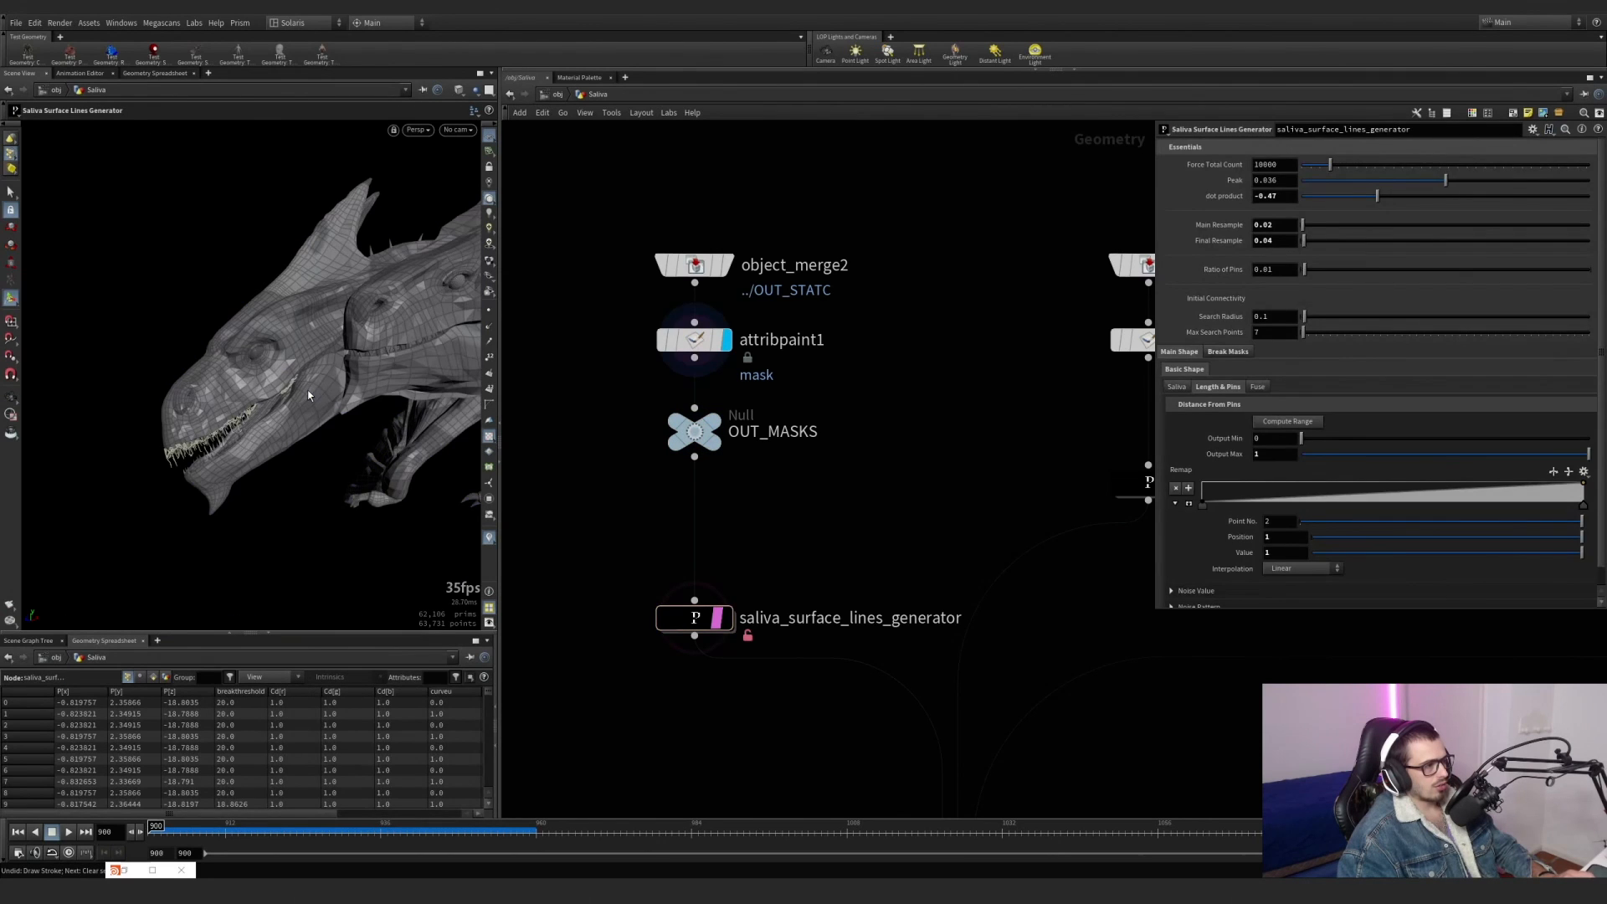
key(ctrl+z)
key(ctrl+z)
key(ctrl+z)
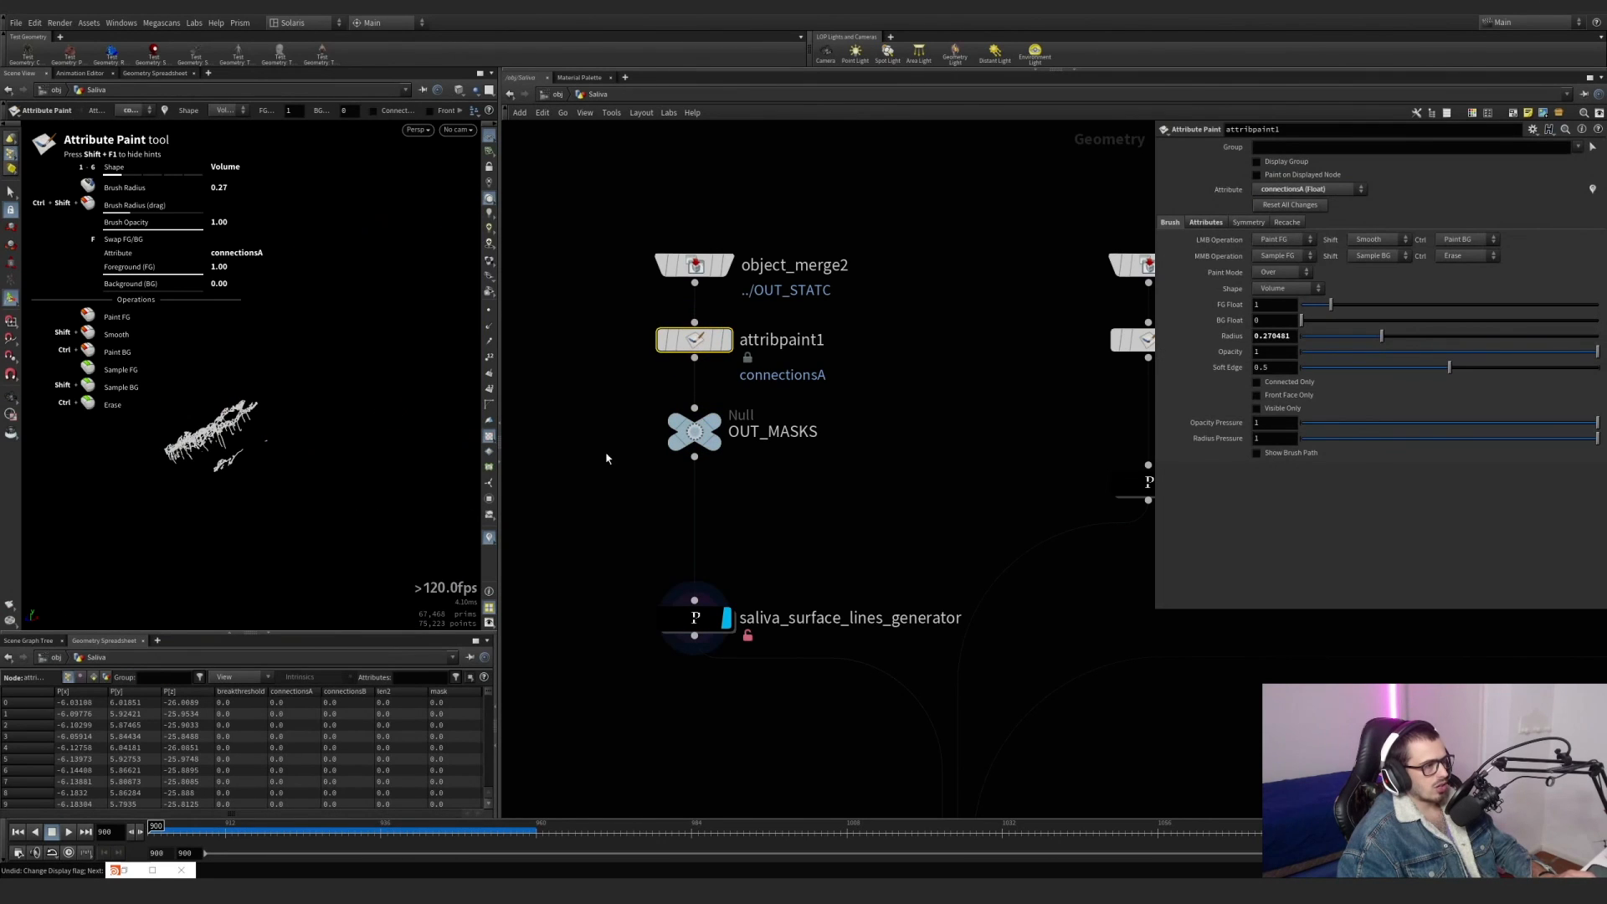
Display attribpaint1 and compare its connectionsA and connectionsB masks along the upper and lower jaws.
click(726, 340)
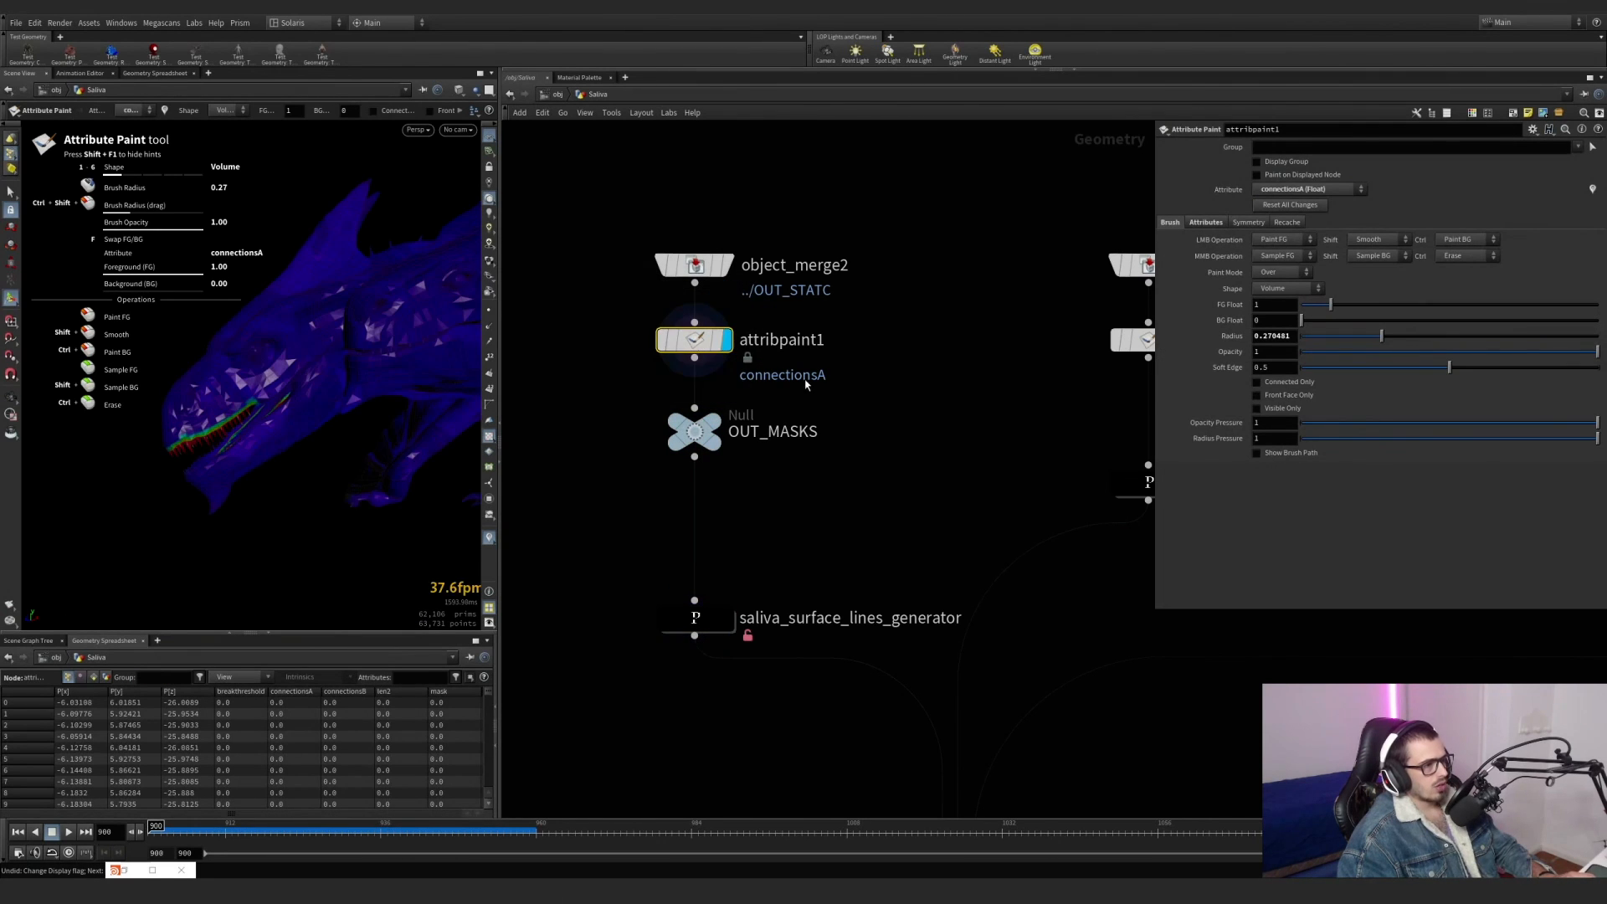
click(127, 111)
click(146, 122)
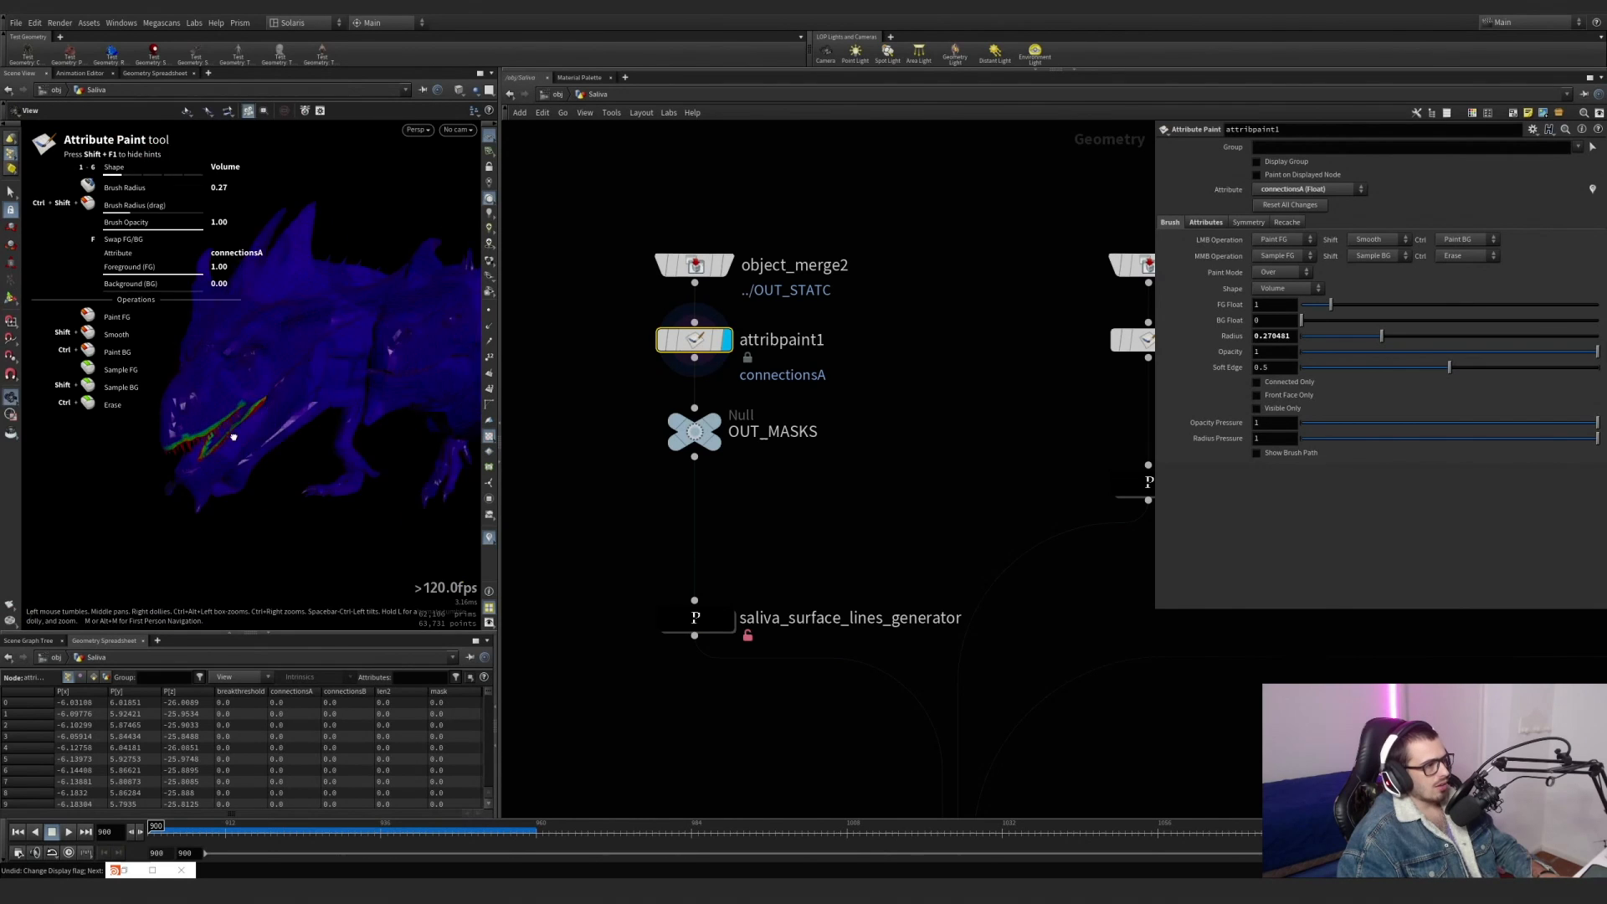
click(132, 110)
click(146, 115)
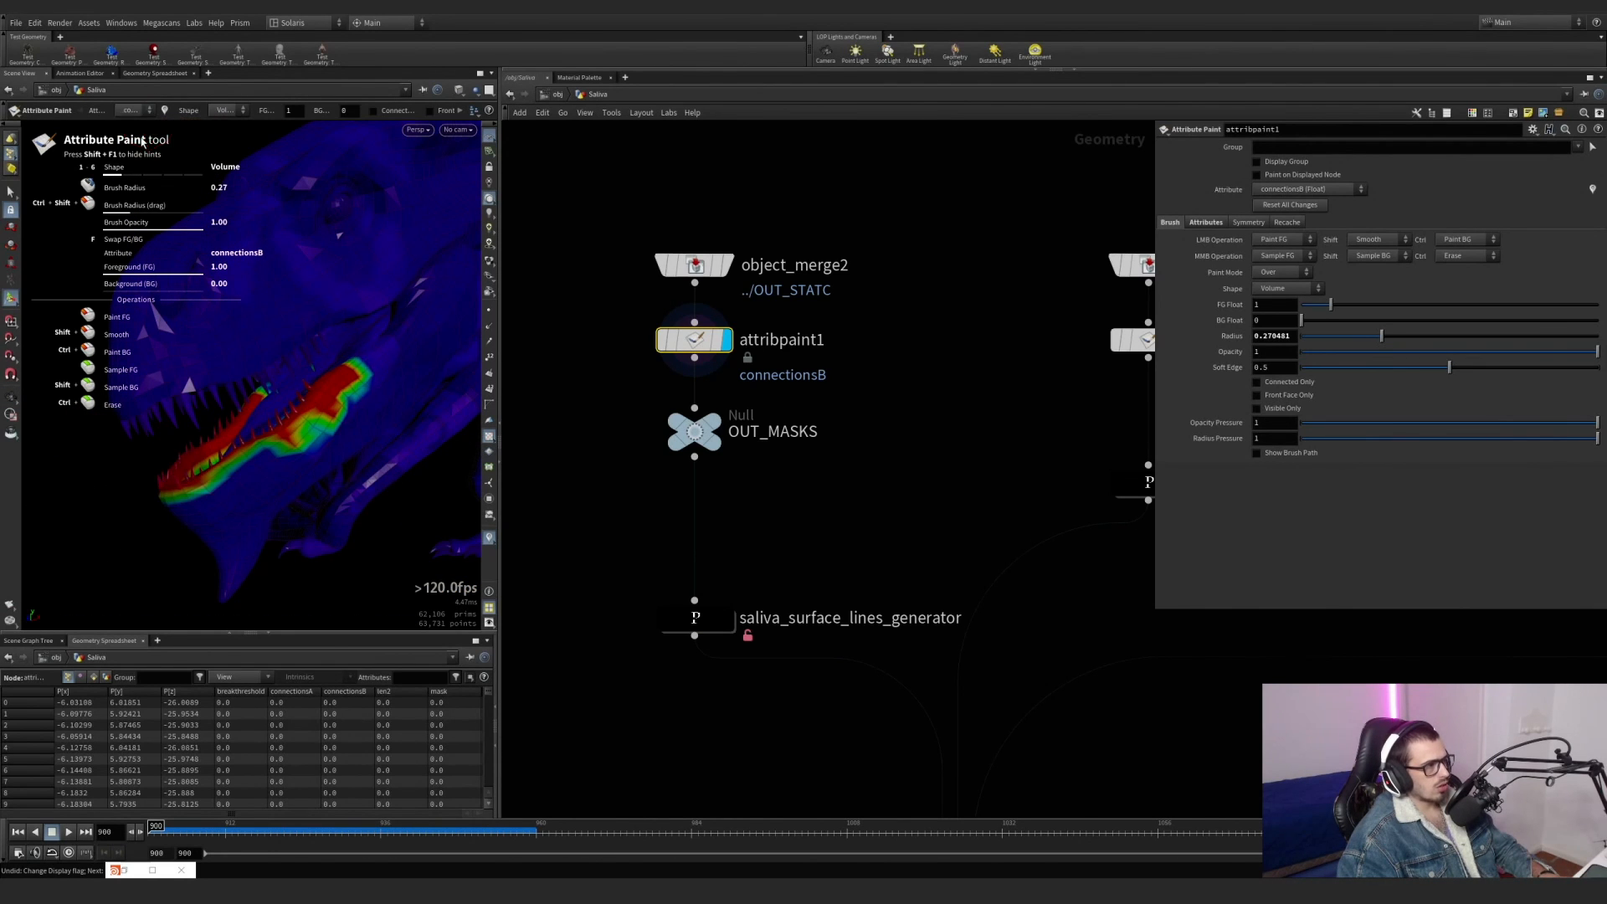
click(146, 111)
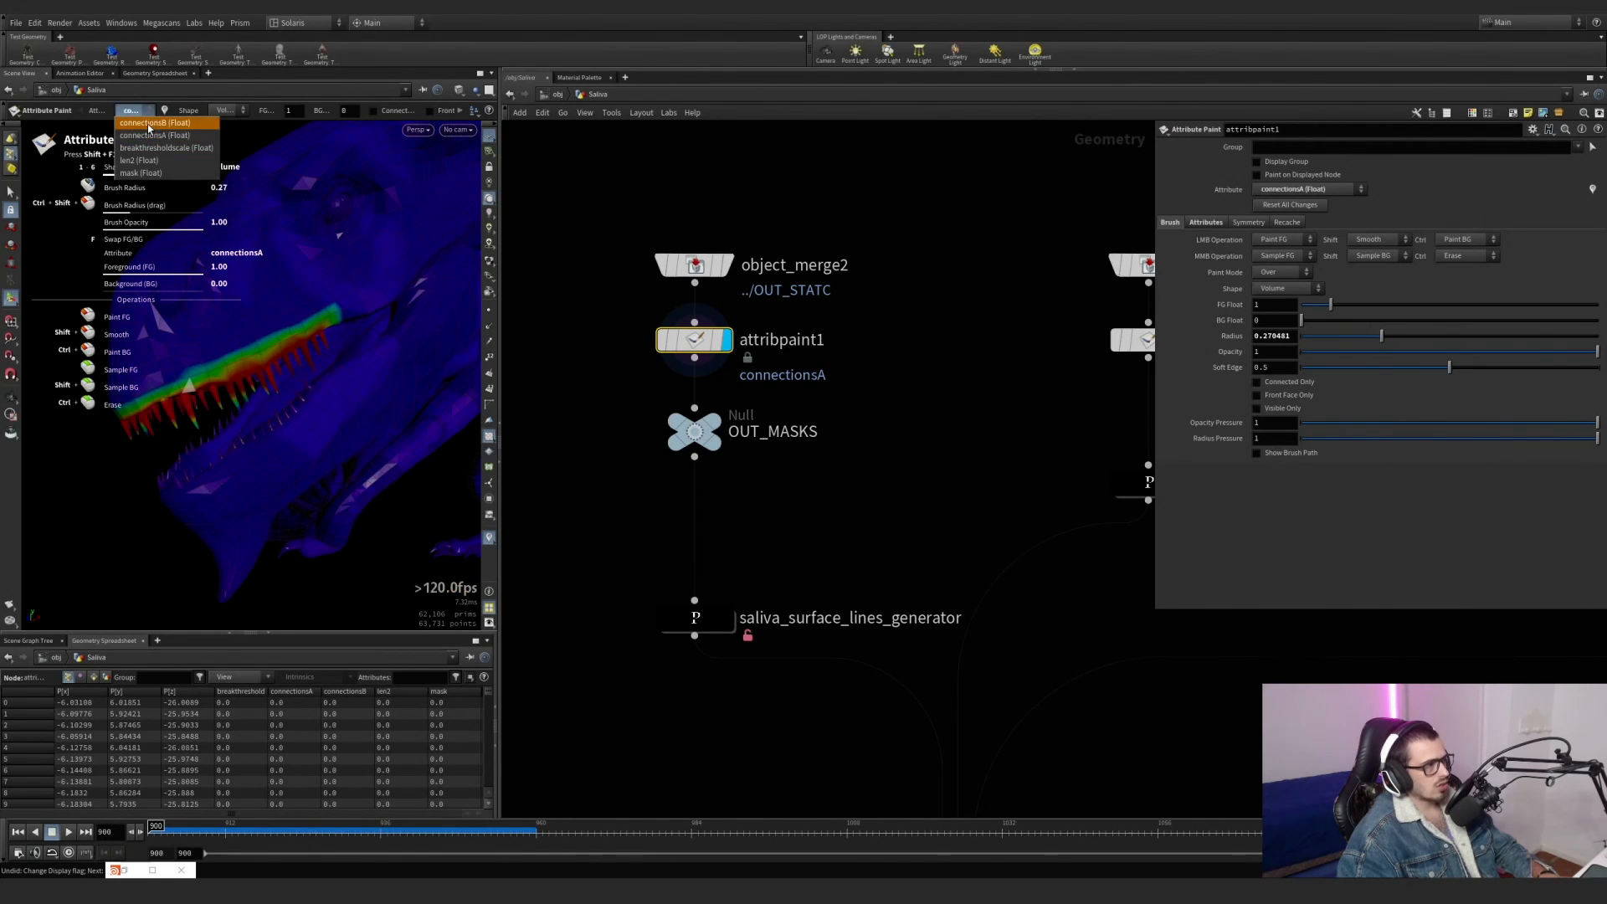
click(149, 123)
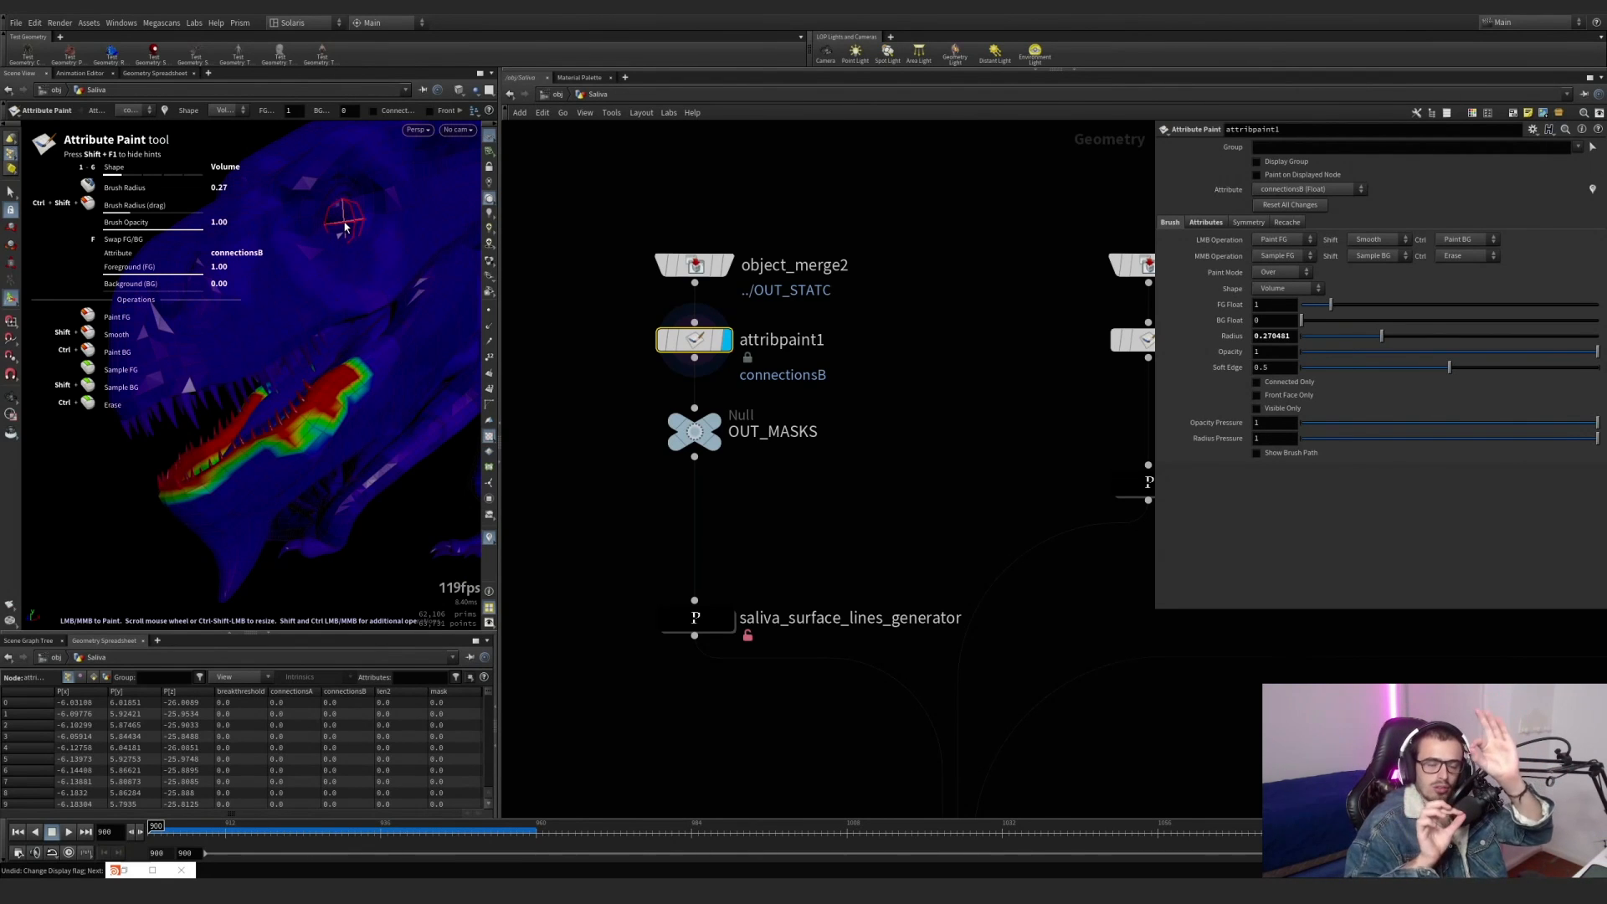
key(space)
mouse_move(344, 226)
mouse_down()
mouse_move(369, 352)
mouse_move(353, 413)
mouse_move(329, 382)
mouse_move(417, 374)
mouse_up()
key(ctrl+z)
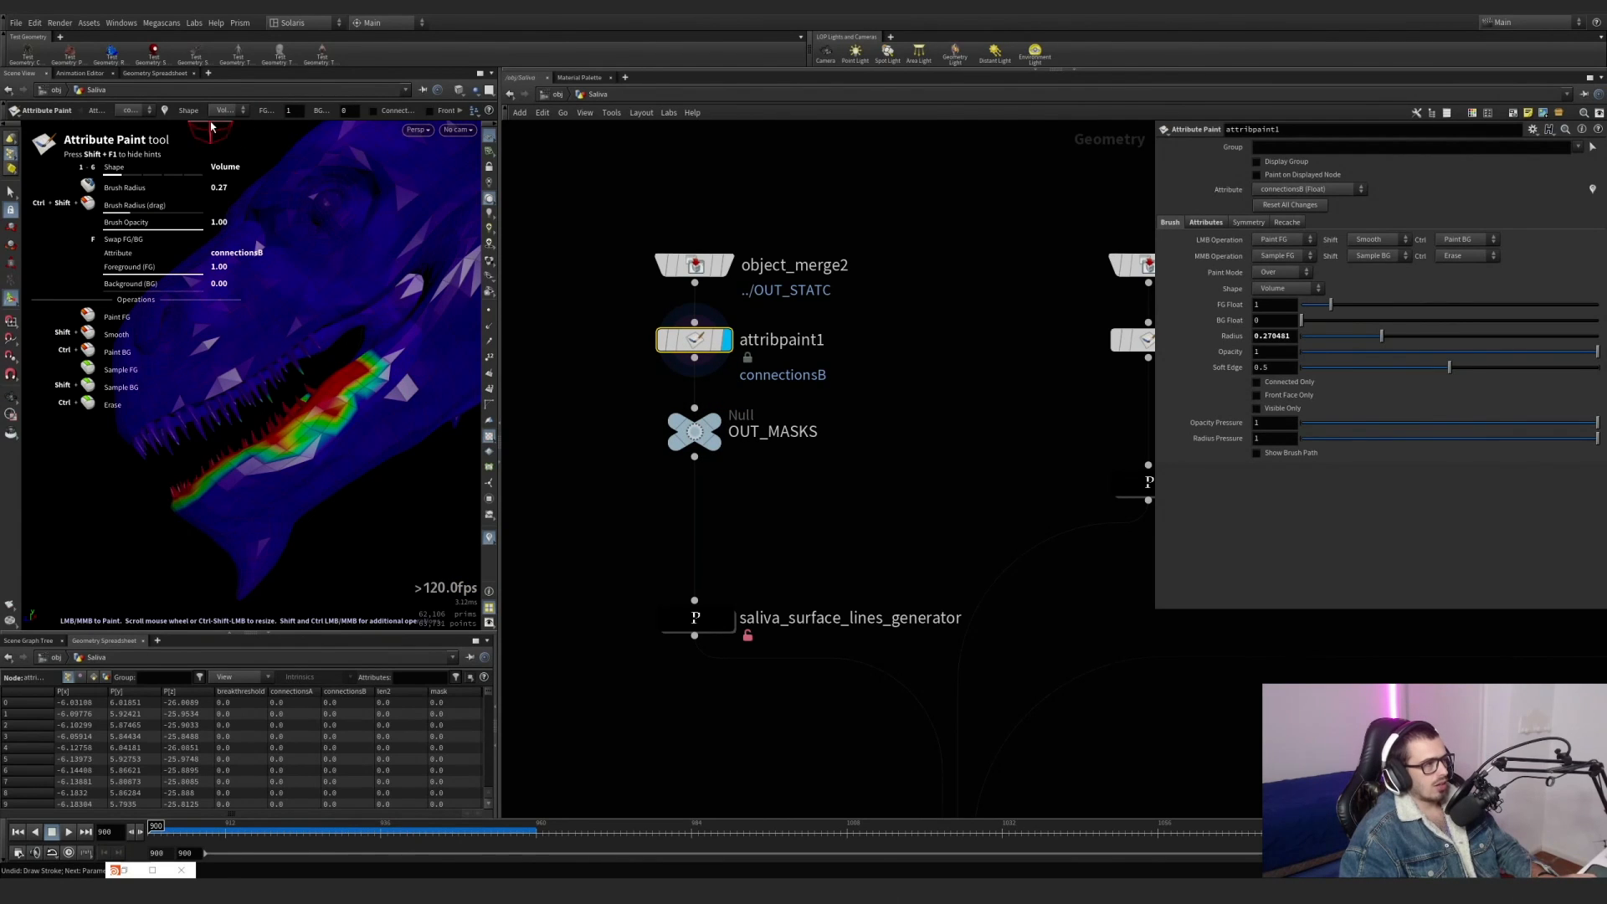
Show the attribute list of attribpaint1 and alternate the painted attribute between connectionsA and connectionsB, ending on connectionsB.
click(1206, 222)
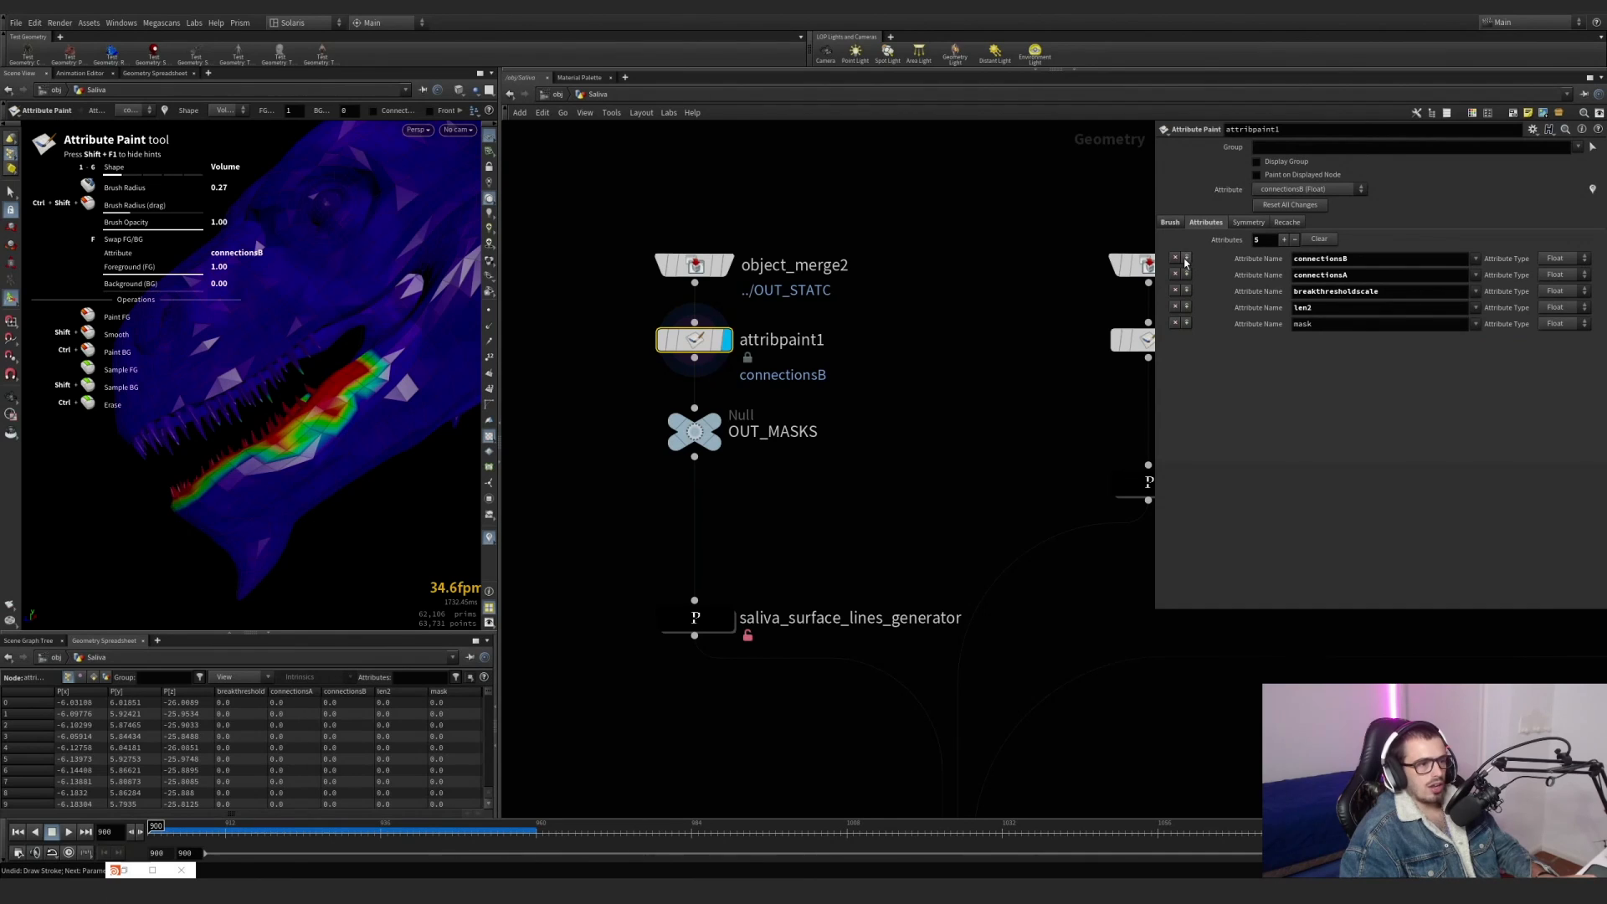
click(132, 111)
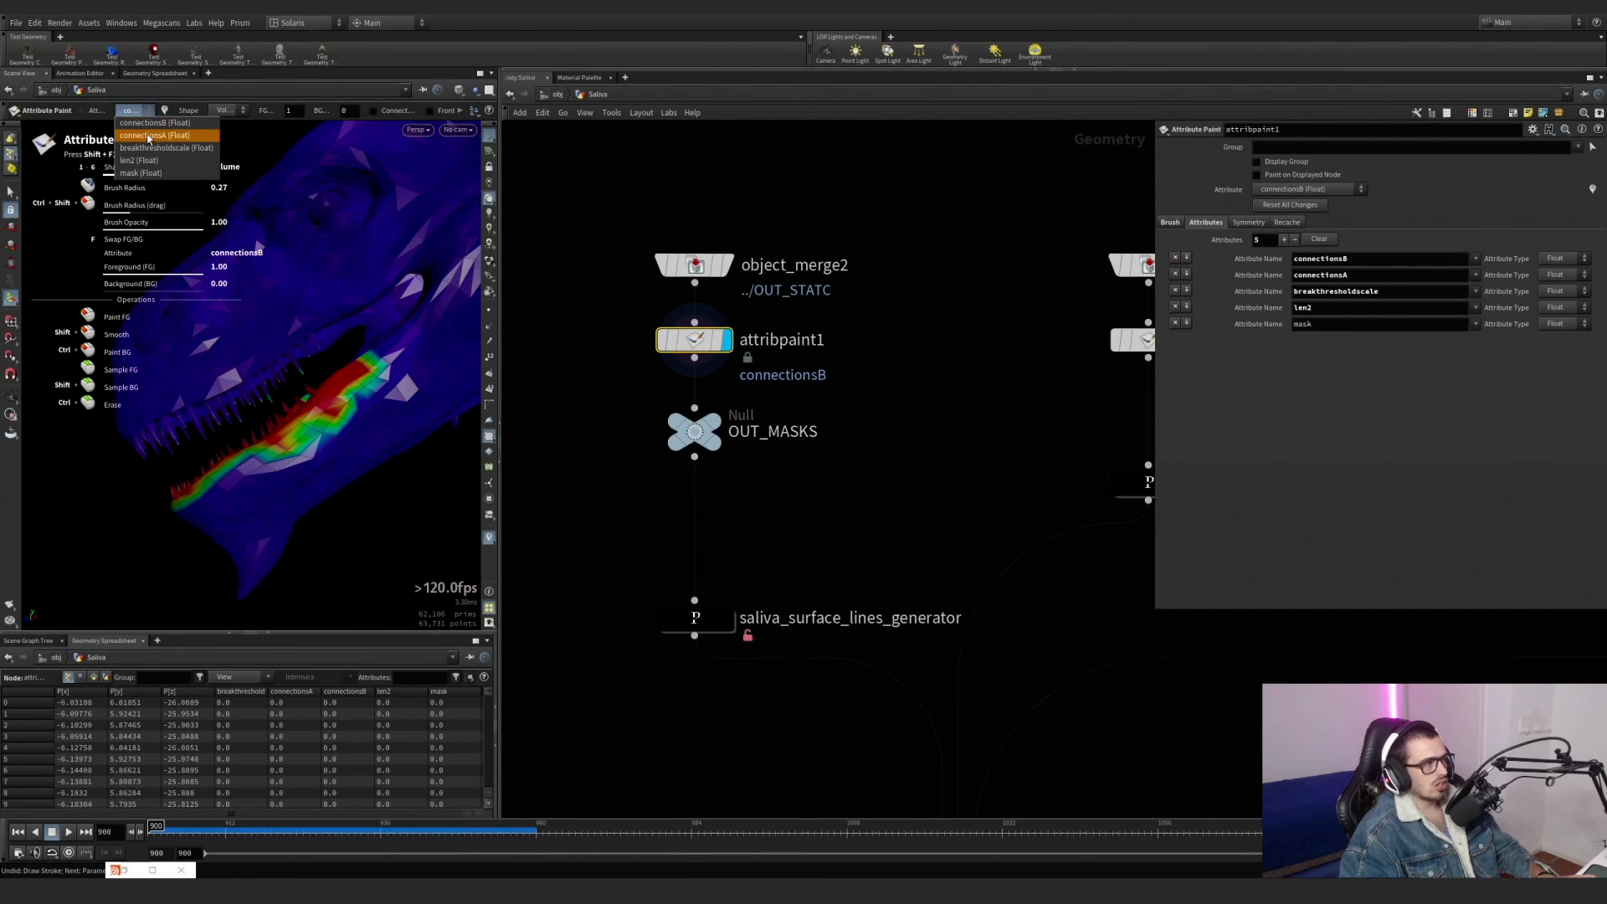
click(148, 135)
click(131, 110)
click(149, 122)
click(132, 110)
click(148, 135)
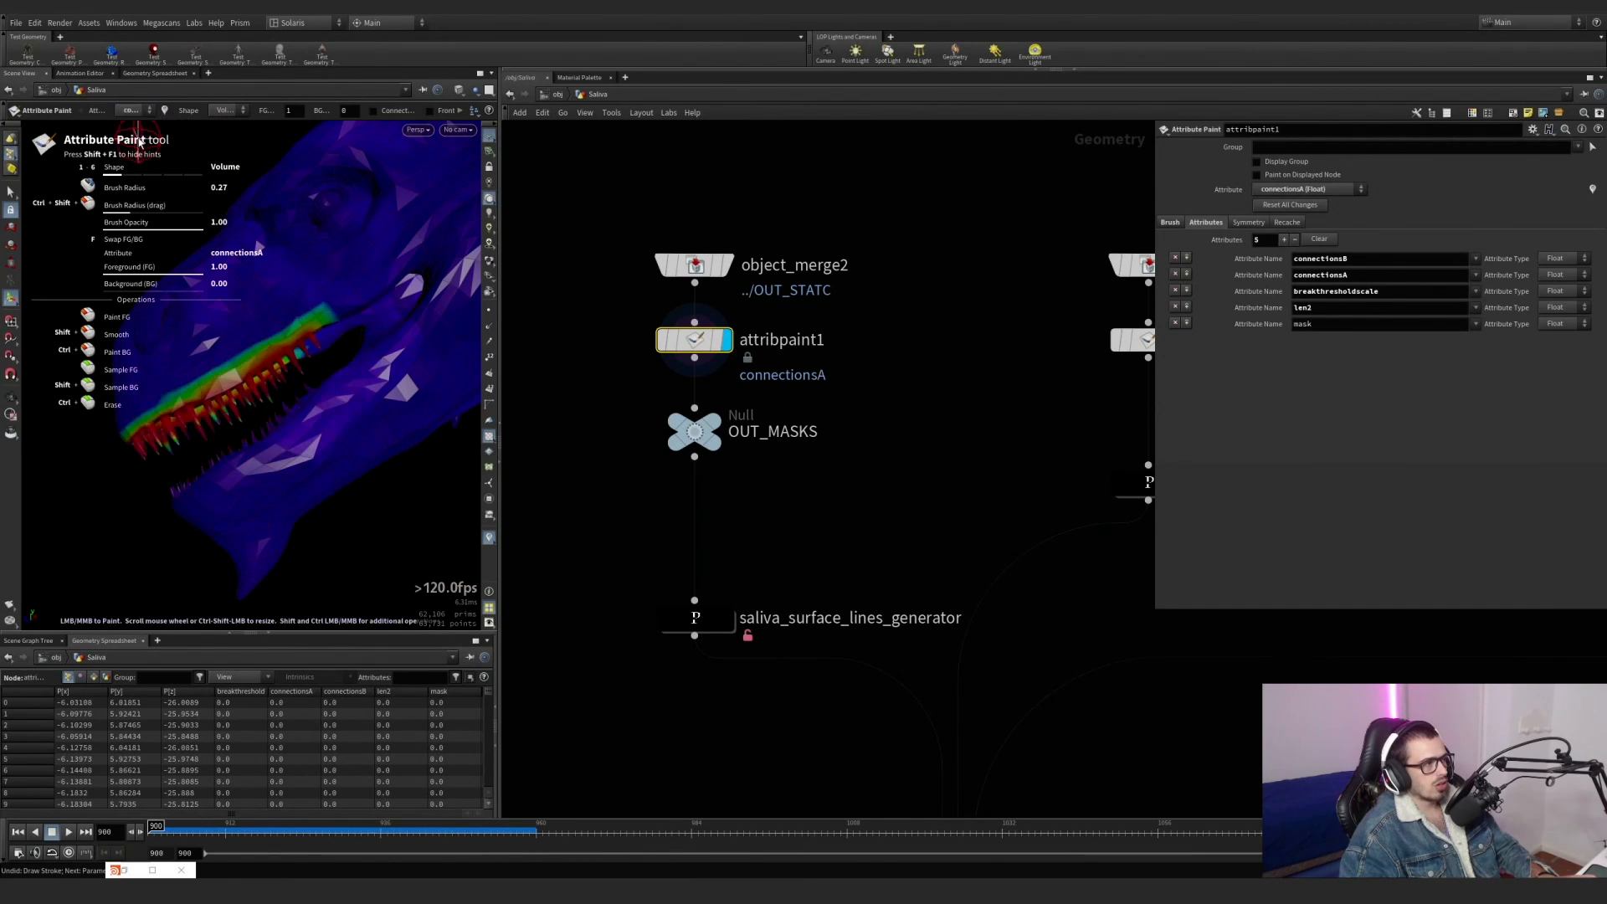
click(131, 111)
click(139, 123)
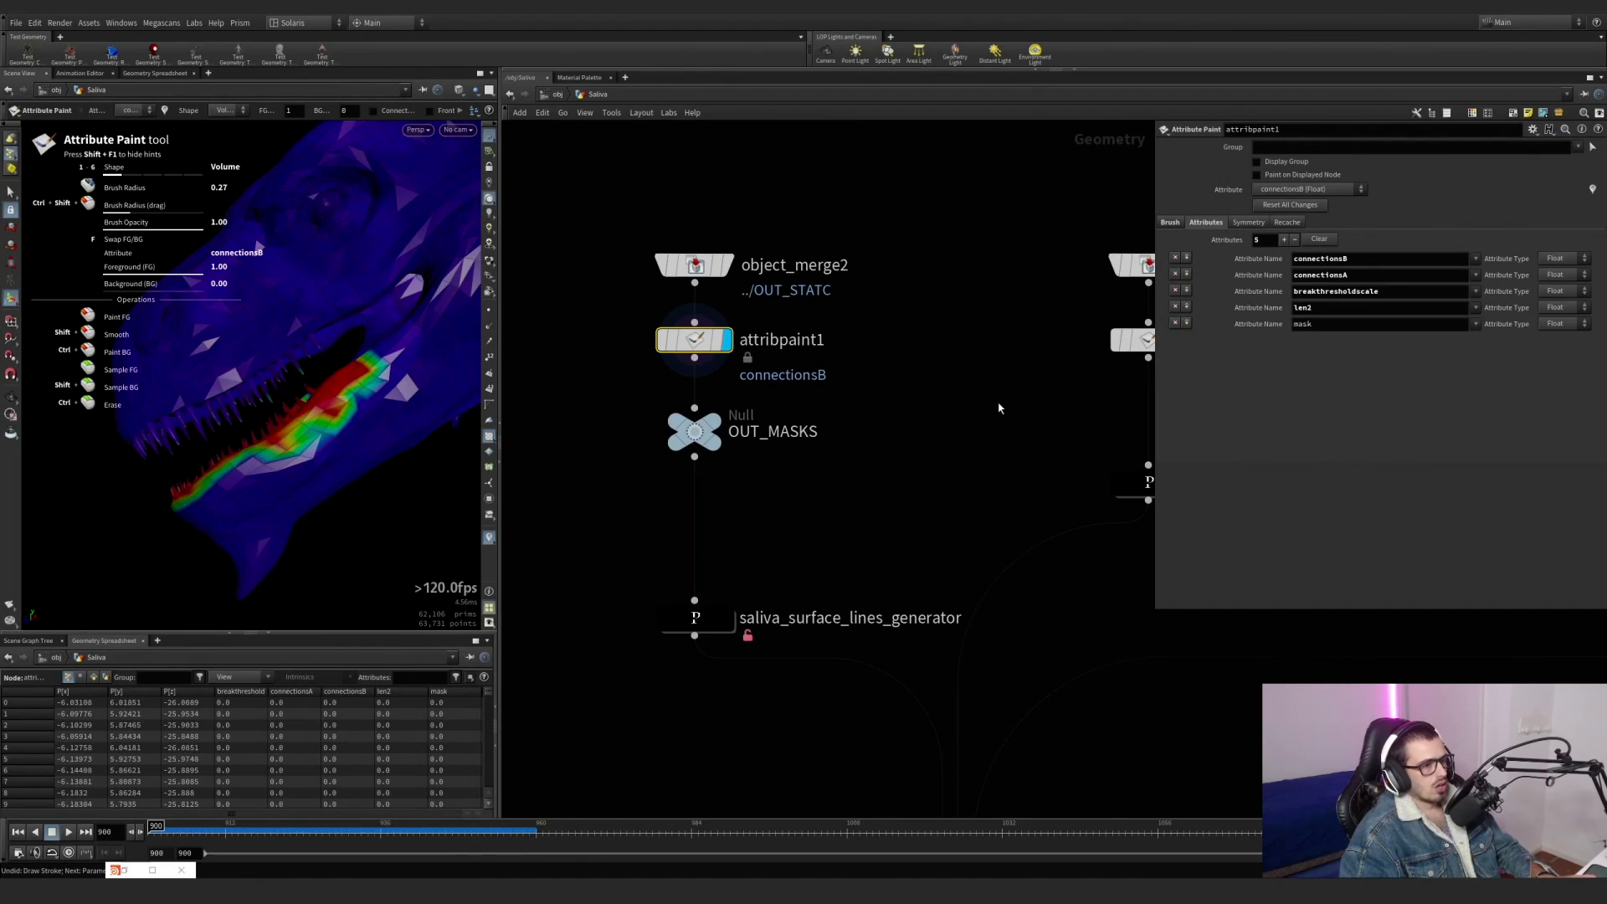
Display the object merge of OUT_MASKS above blast2 and toggle the connectionsA and connectionsB visualizers on and off.
middle_drag(998, 407, 553, 435)
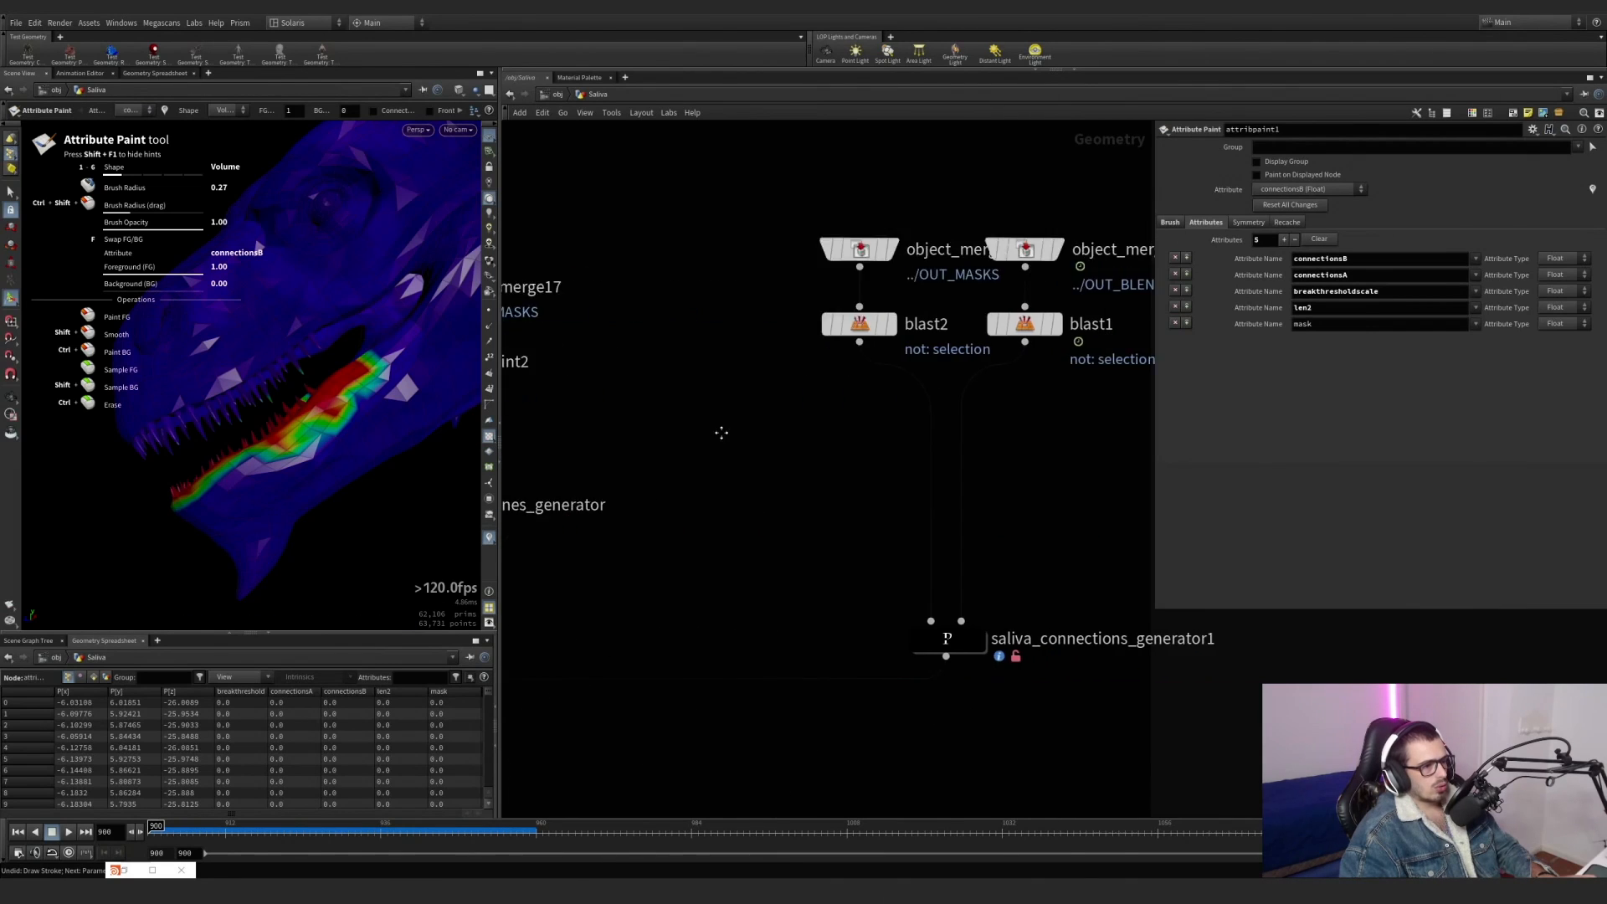
middle_drag(722, 432, 562, 432)
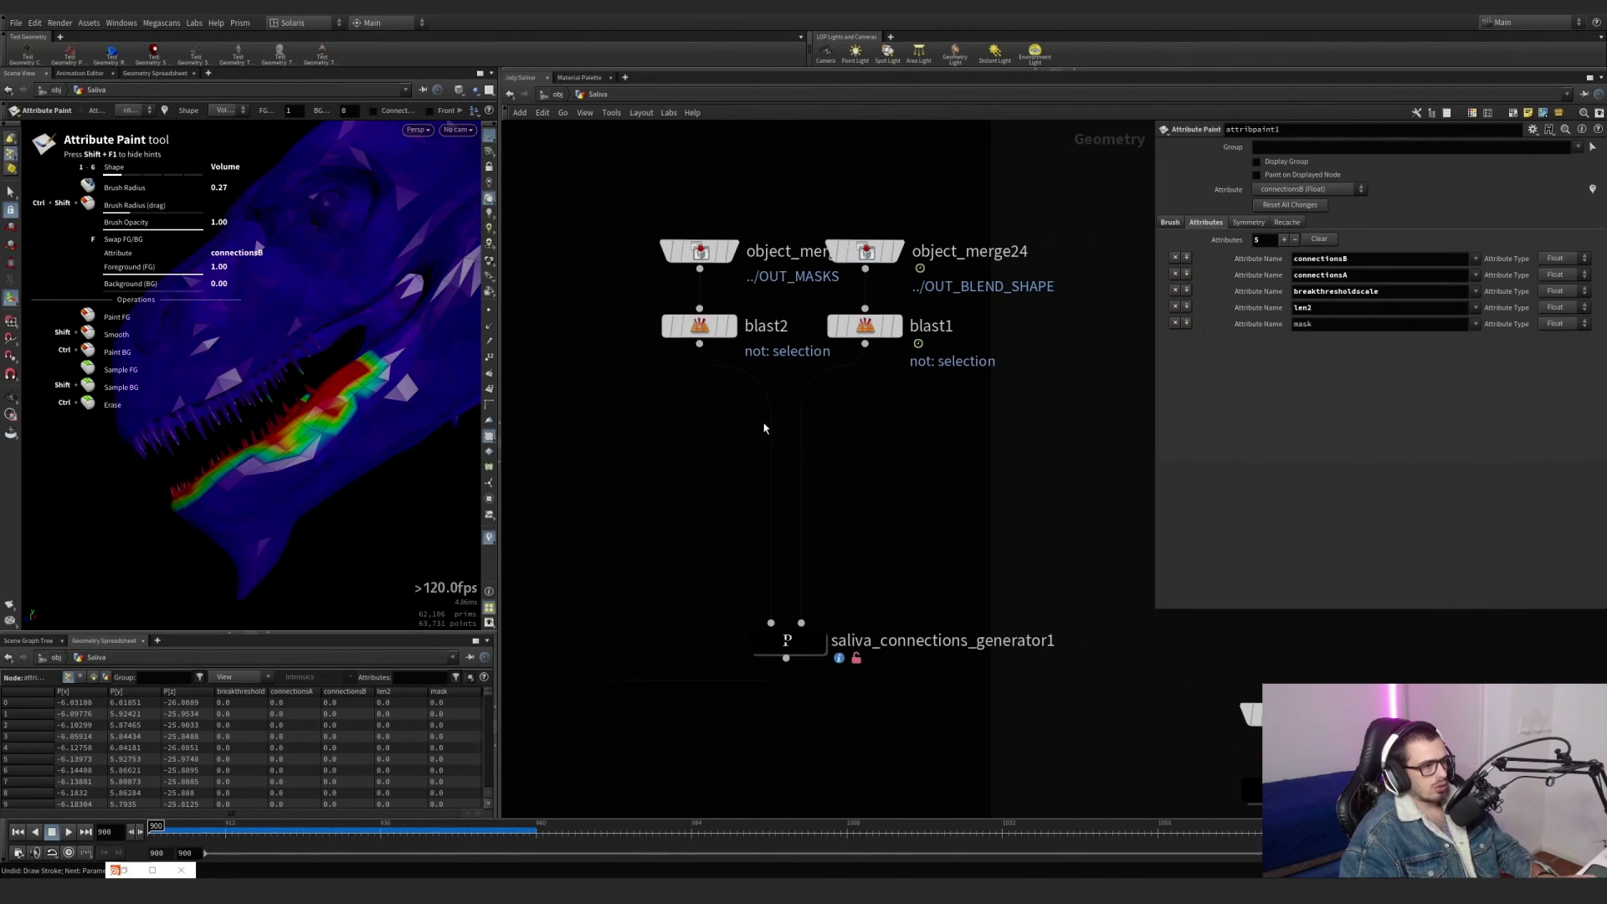
click(695, 250)
drag(363, 345, 444, 360)
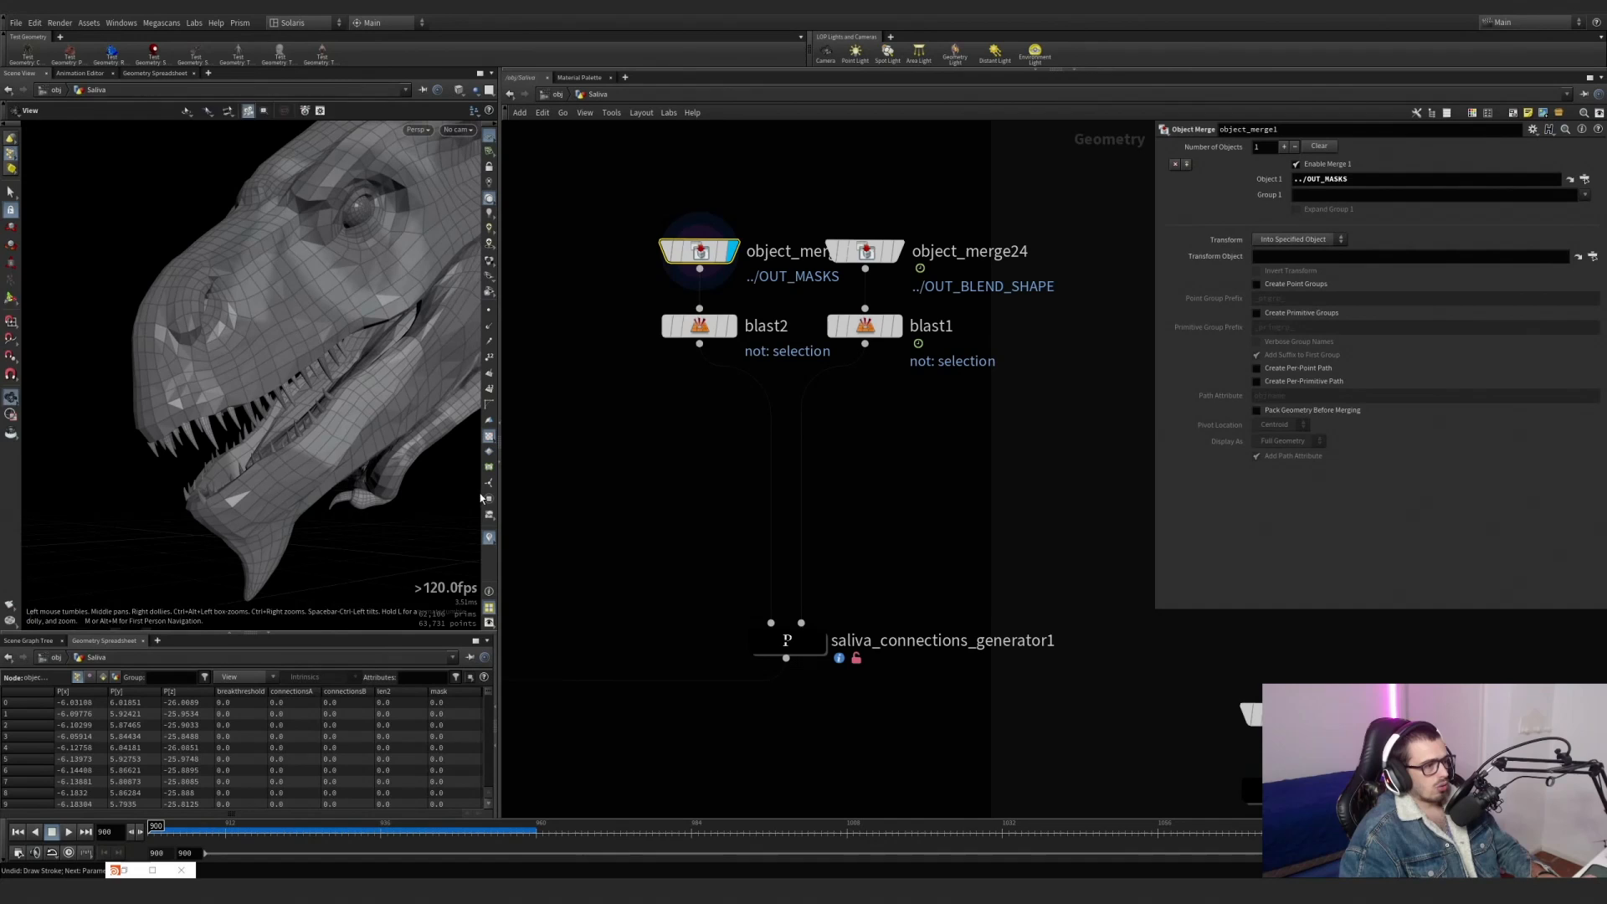
click(489, 538)
click(493, 461)
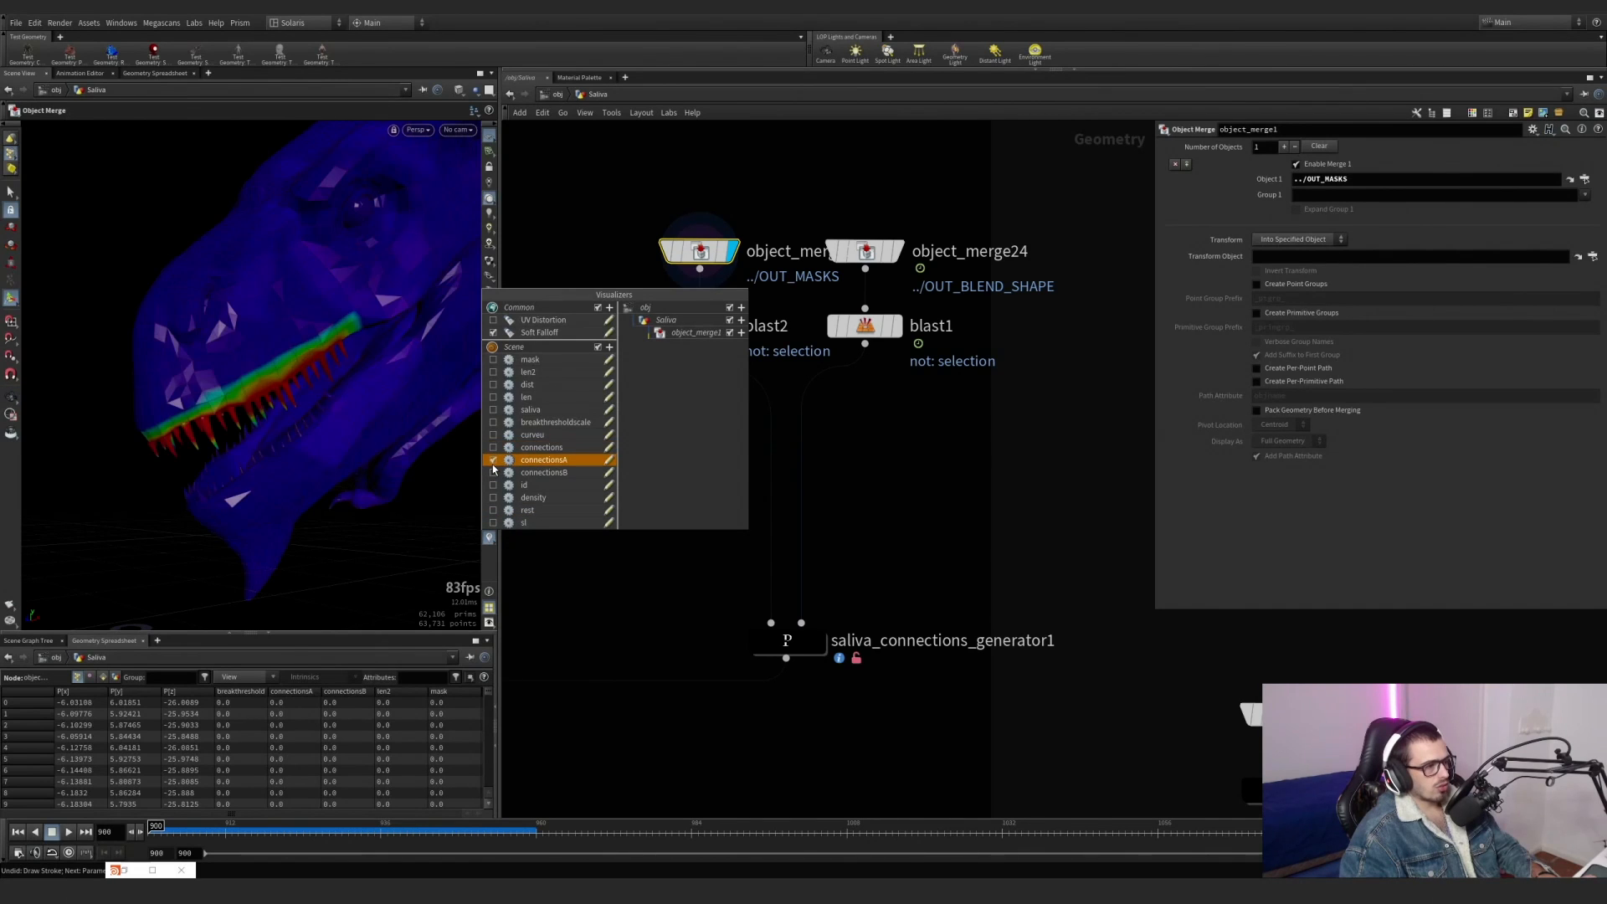
click(493, 461)
click(492, 473)
click(492, 473)
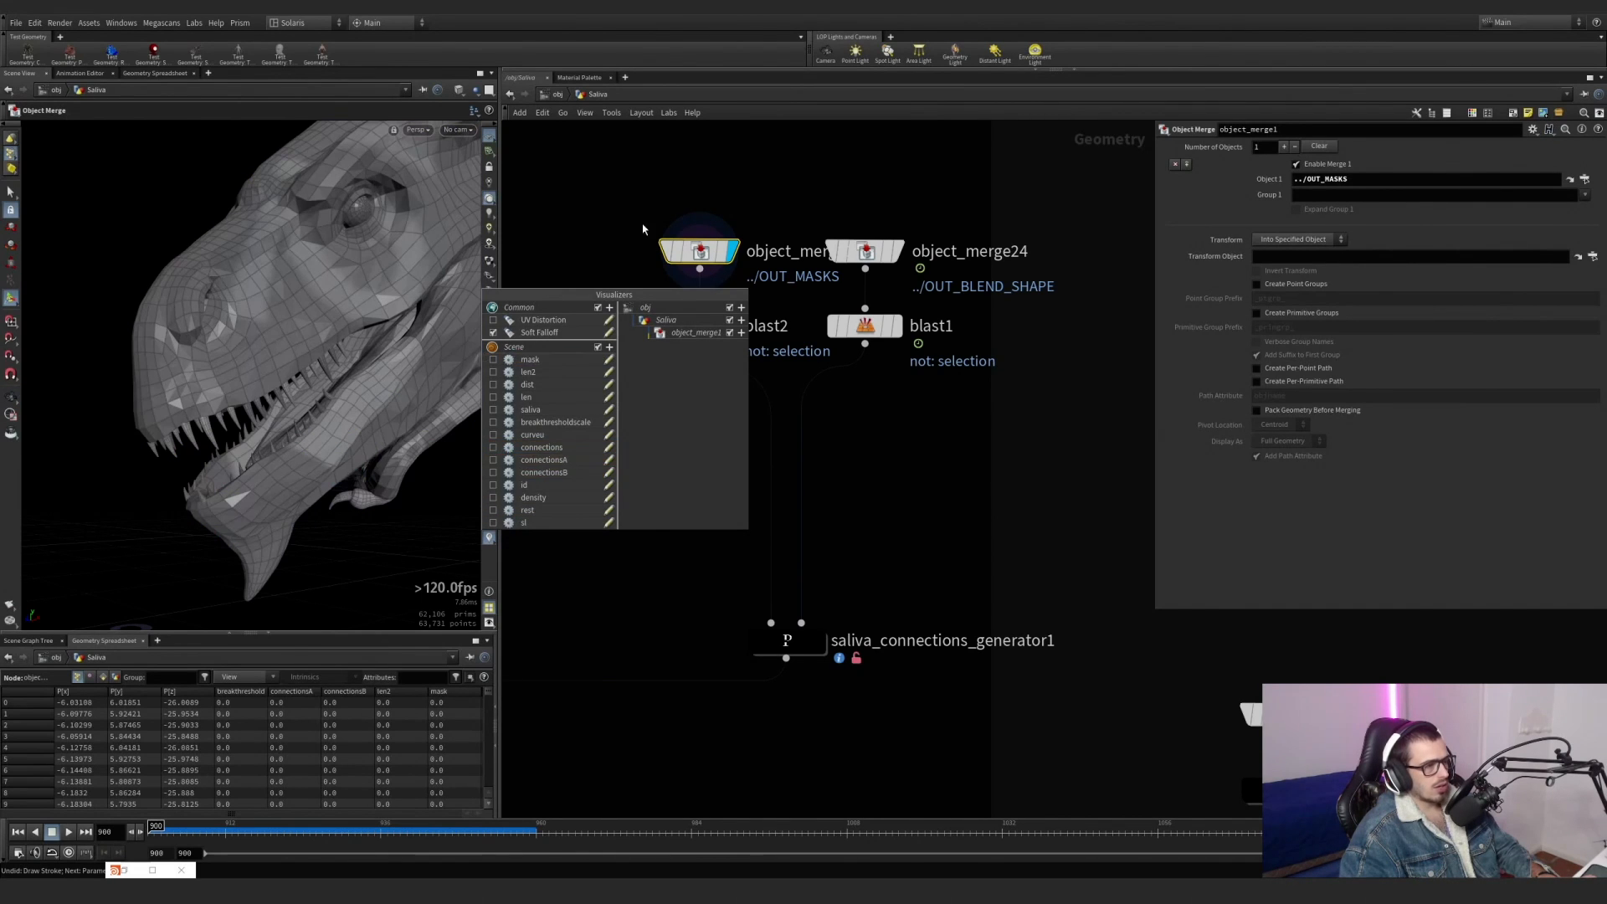
Check the point attributes of object_merge1 in its node information, closing it when done.
click(645, 226)
middle_click(699, 249)
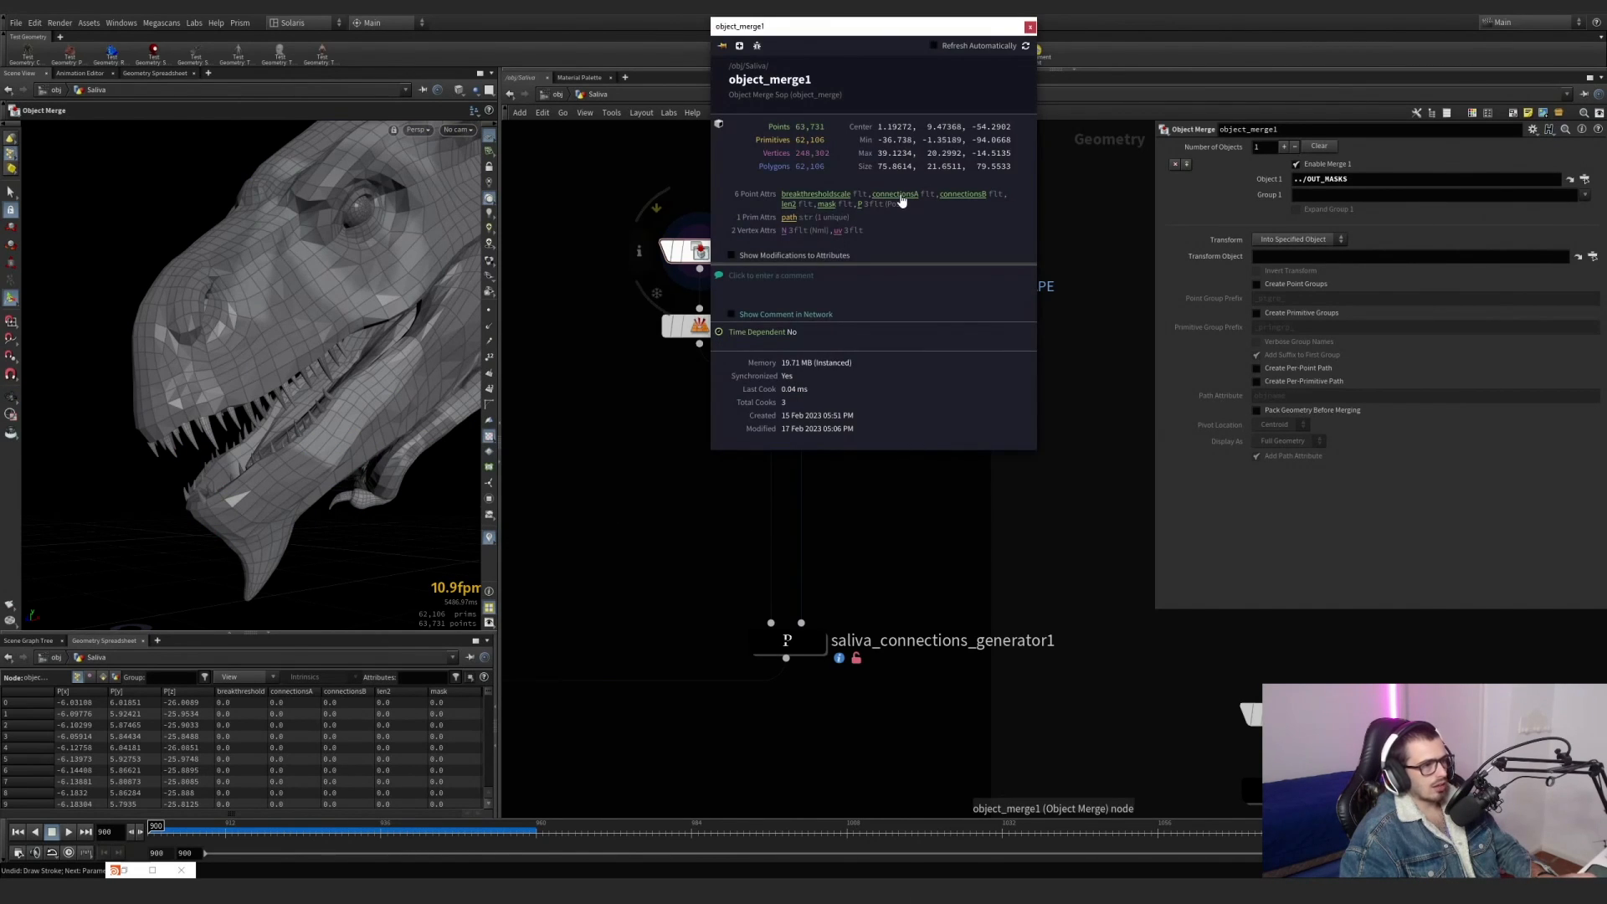
click(1033, 27)
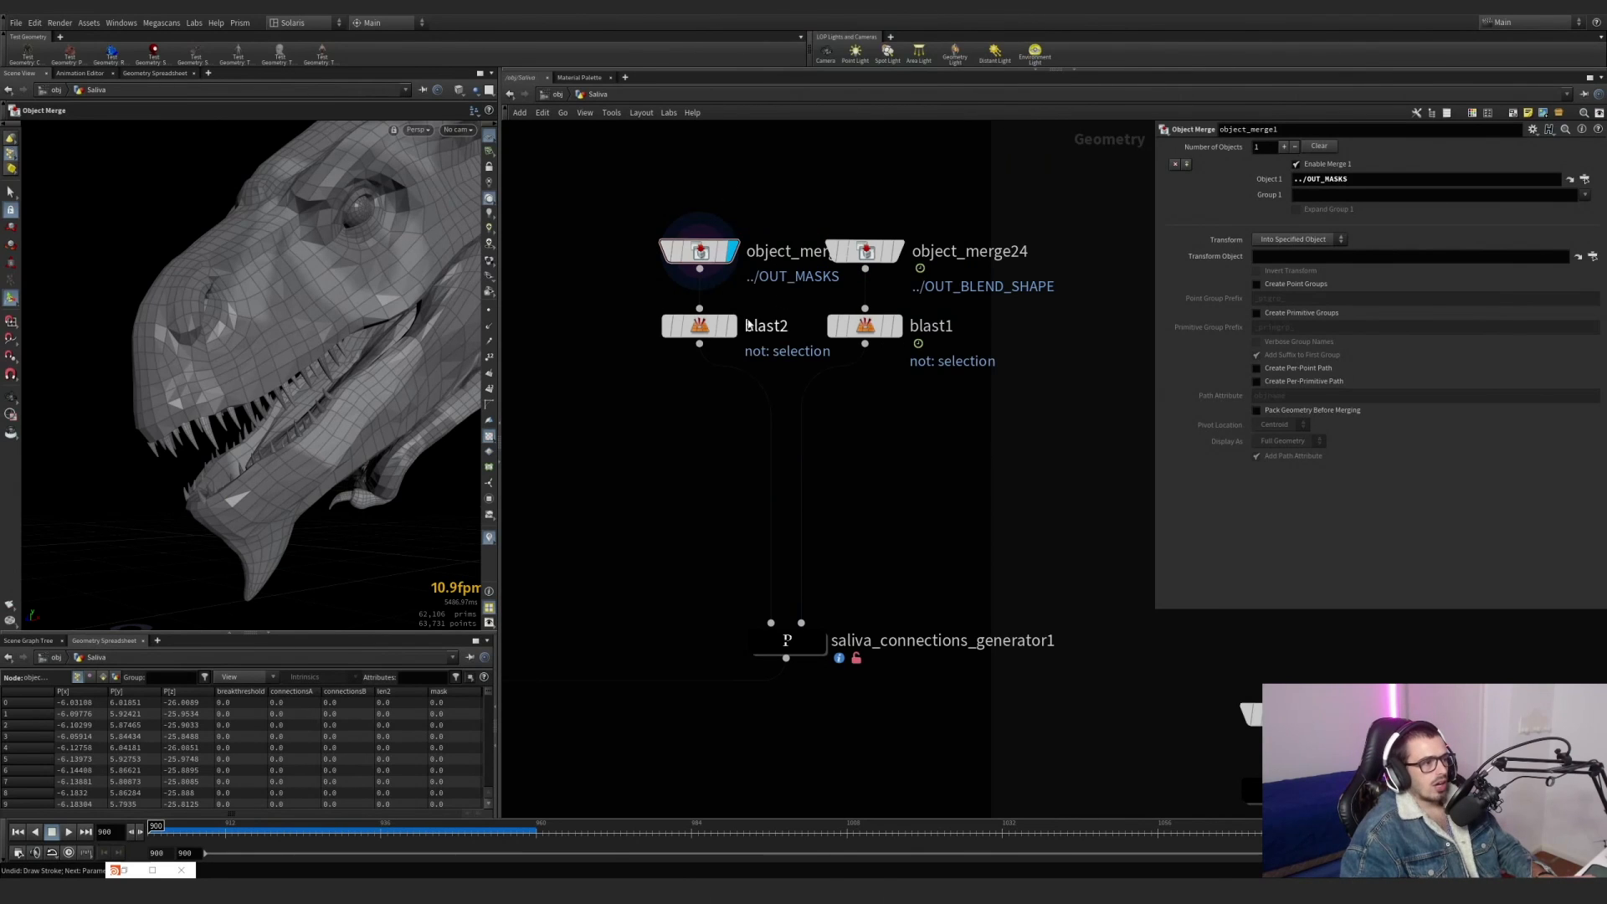
Display blast2 and inspect which dragon primitives its Group selection keeps, accepting the existing selection.
click(731, 326)
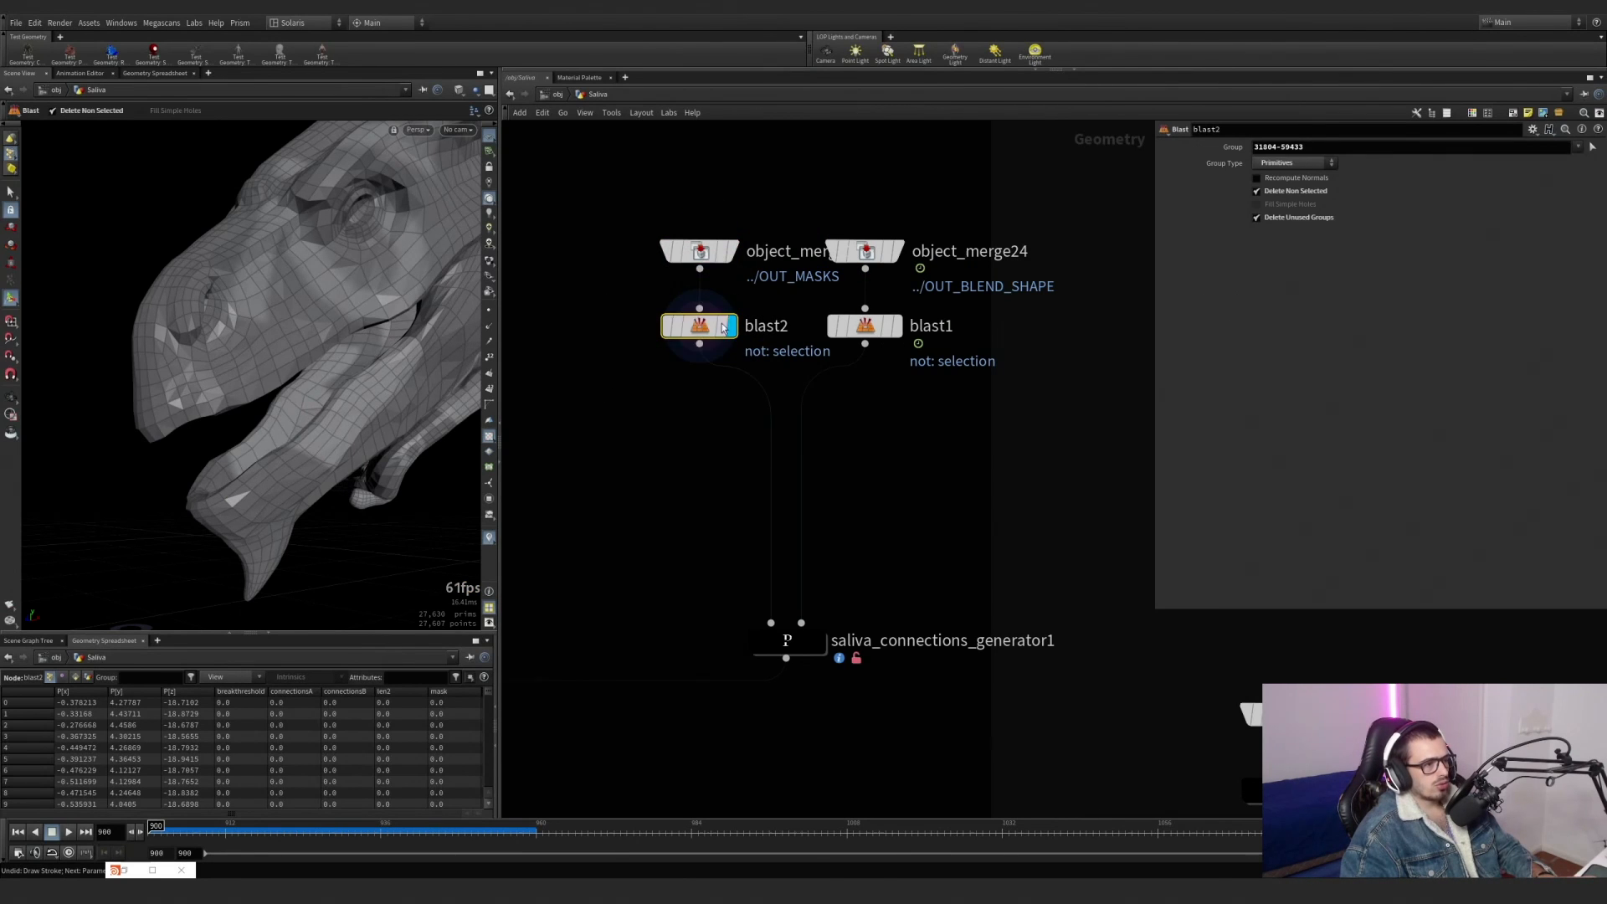
alt+drag(361, 371, 293, 379)
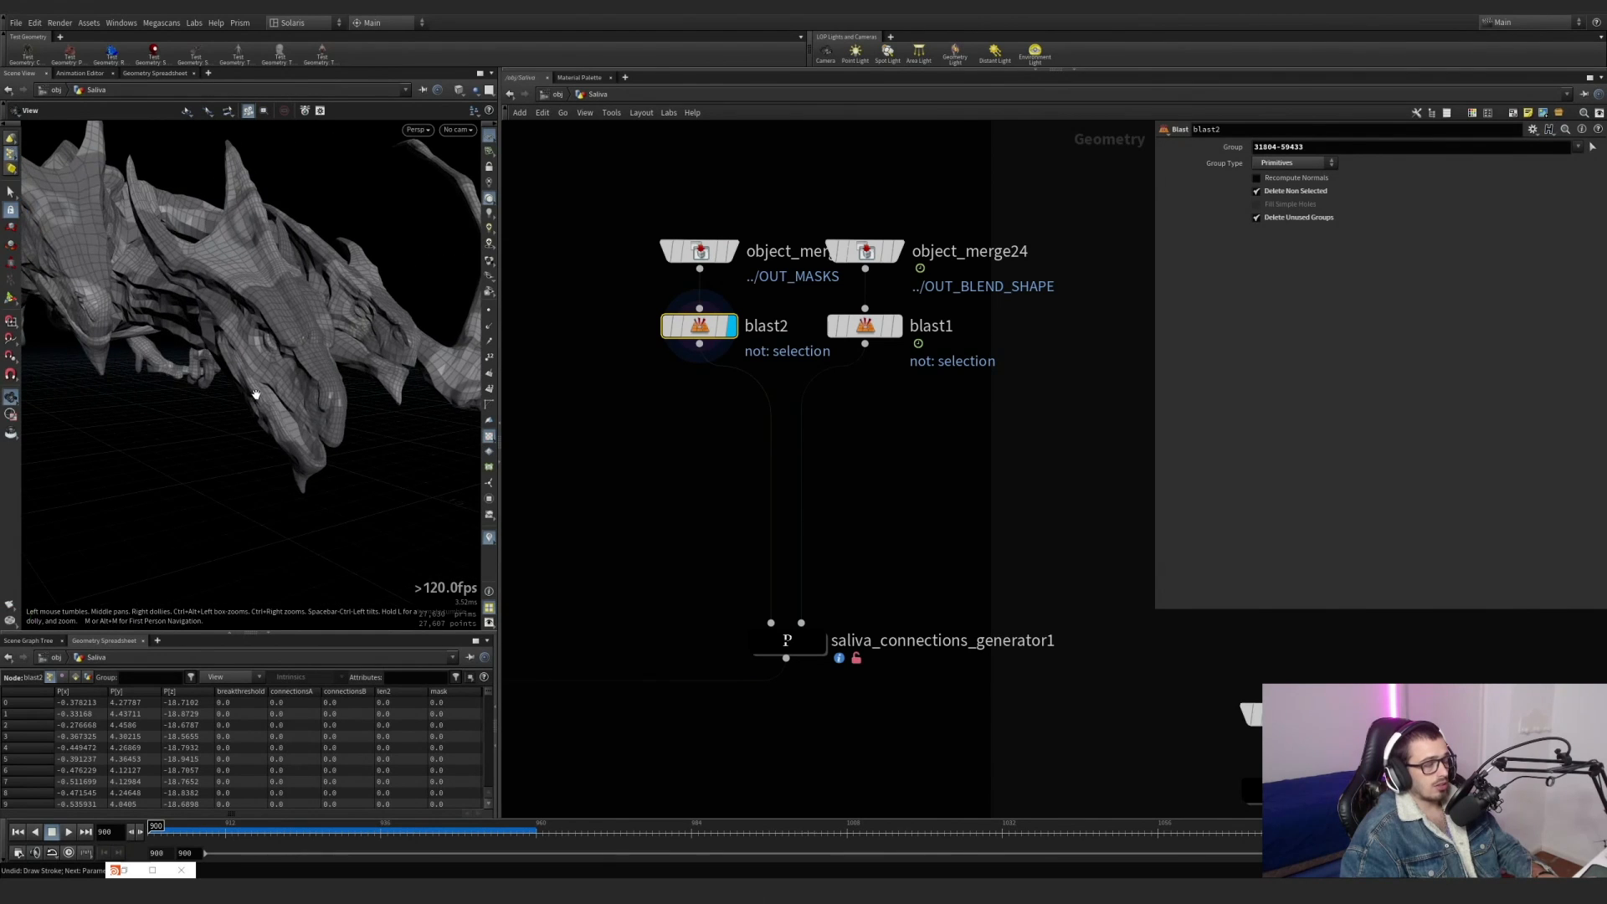
alt+right_drag(293, 379, 361, 364)
alt+drag(361, 365, 377, 349)
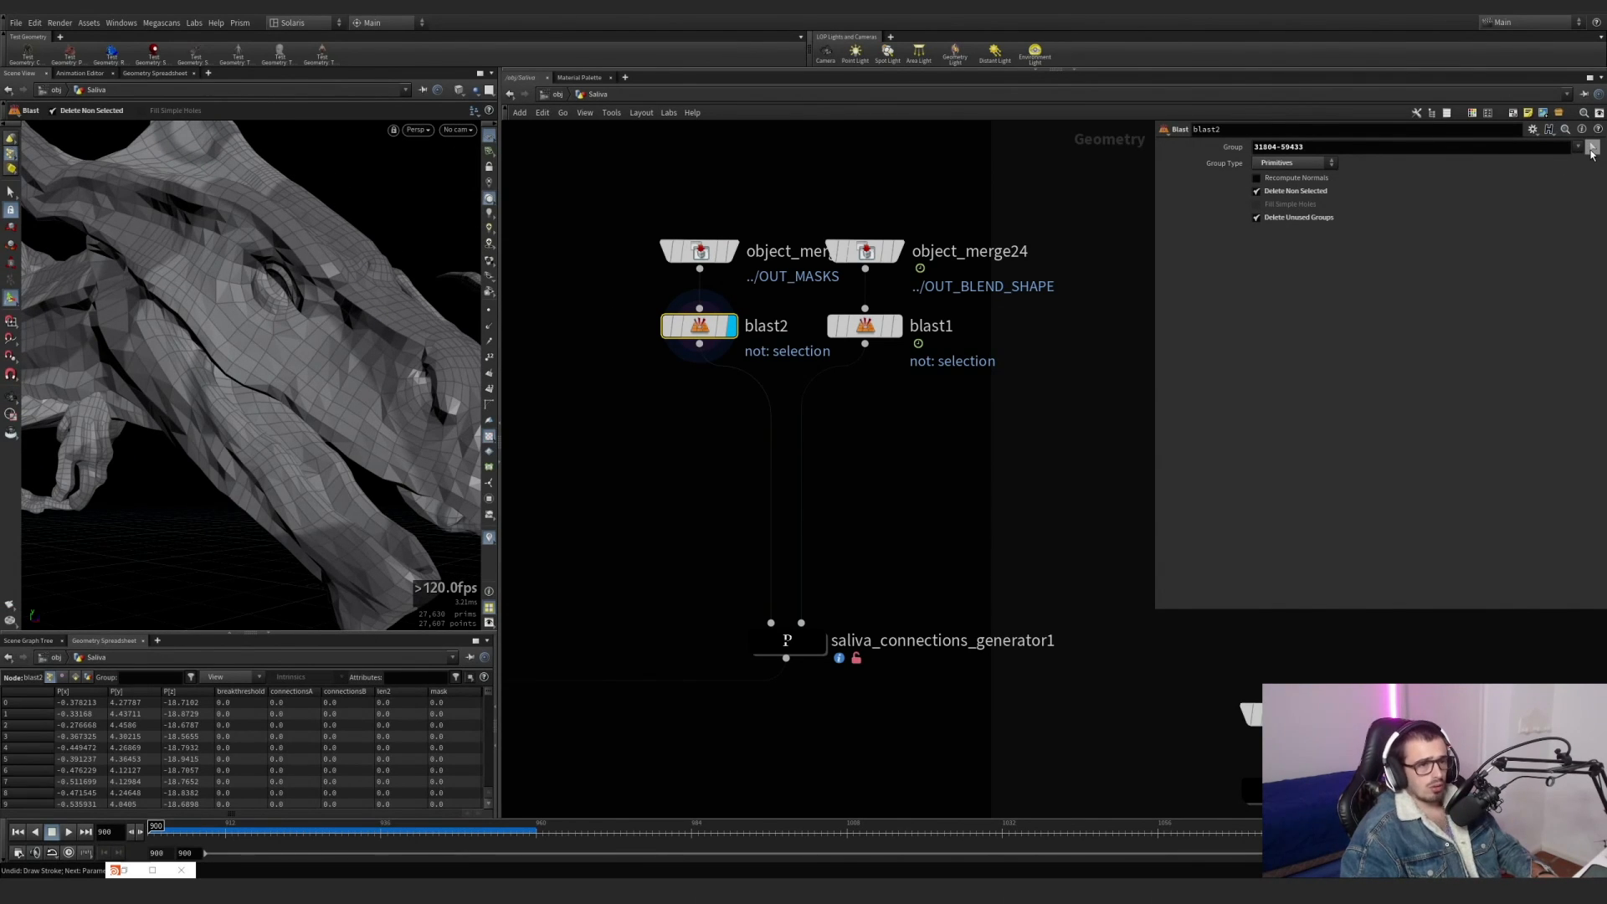
click(1592, 149)
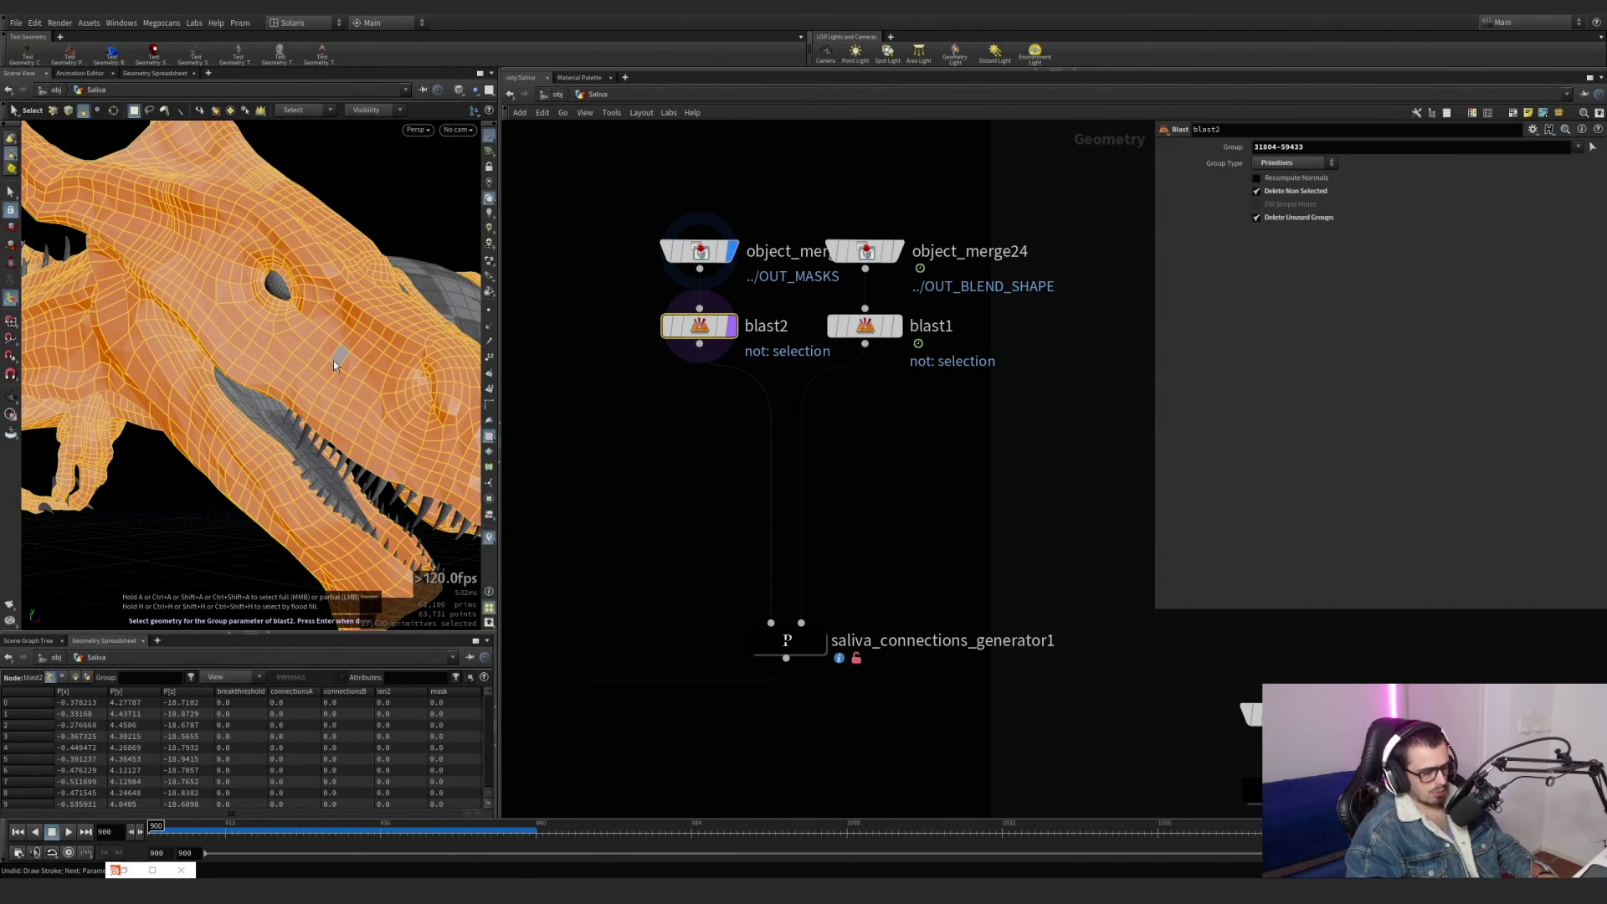
key(Return)
mouse_move(333, 360)
alt+mouse_down()
mouse_move(239, 365)
mouse_move(339, 360)
alt+mouse_up()
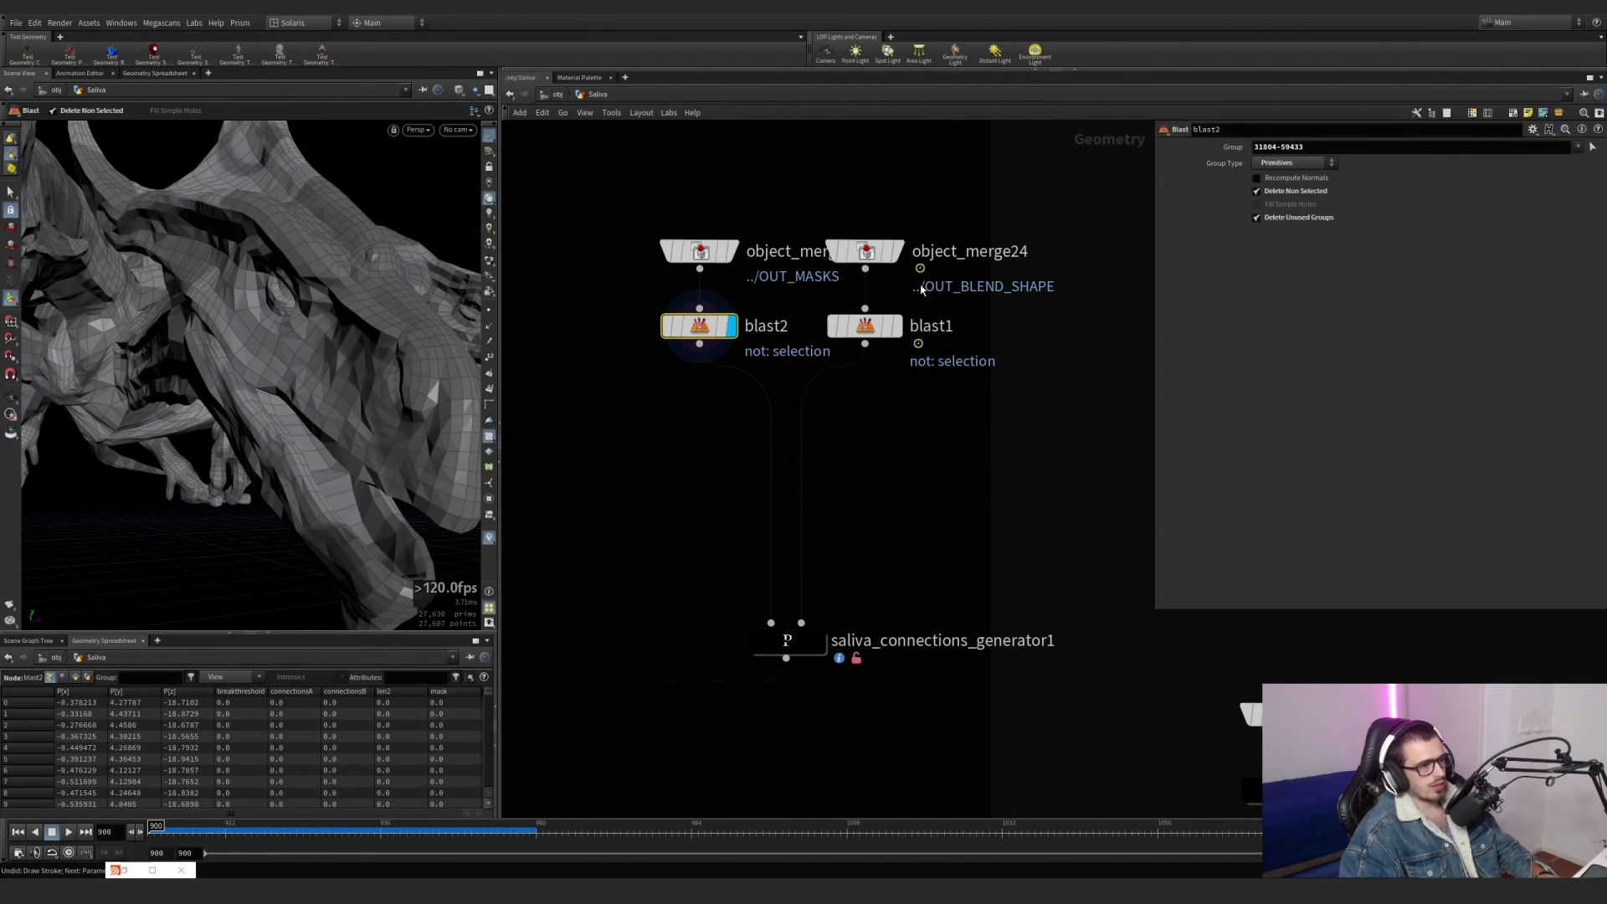
Display object_merge24 with the blend shape geometry, and compare it with the blasted result of blast1.
key(r)
click(865, 255)
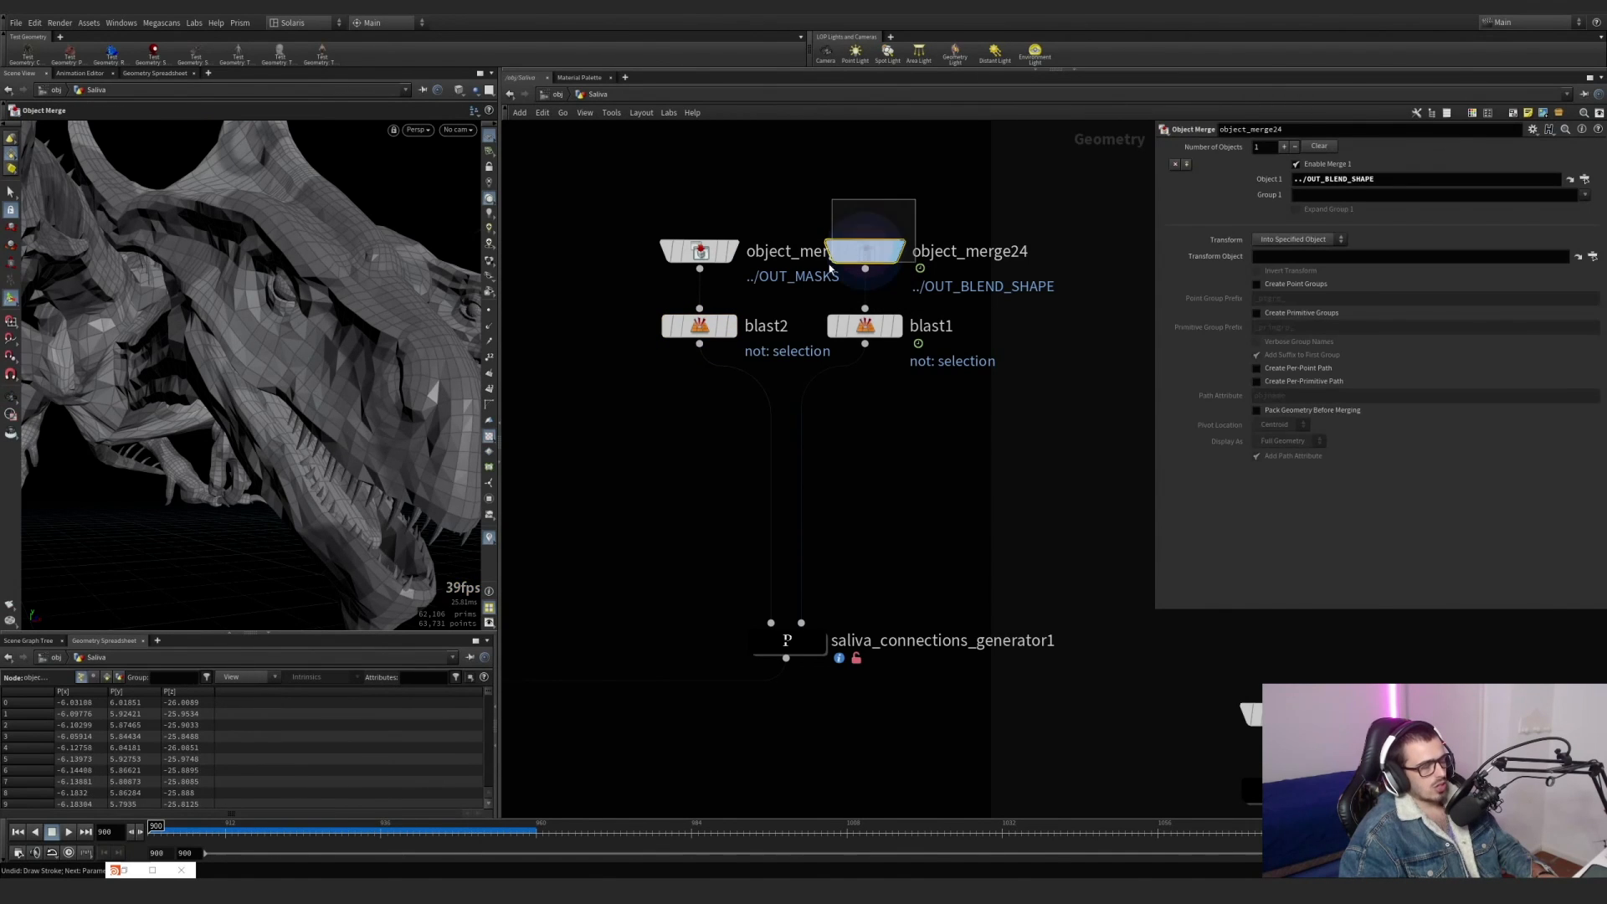
key(Up)
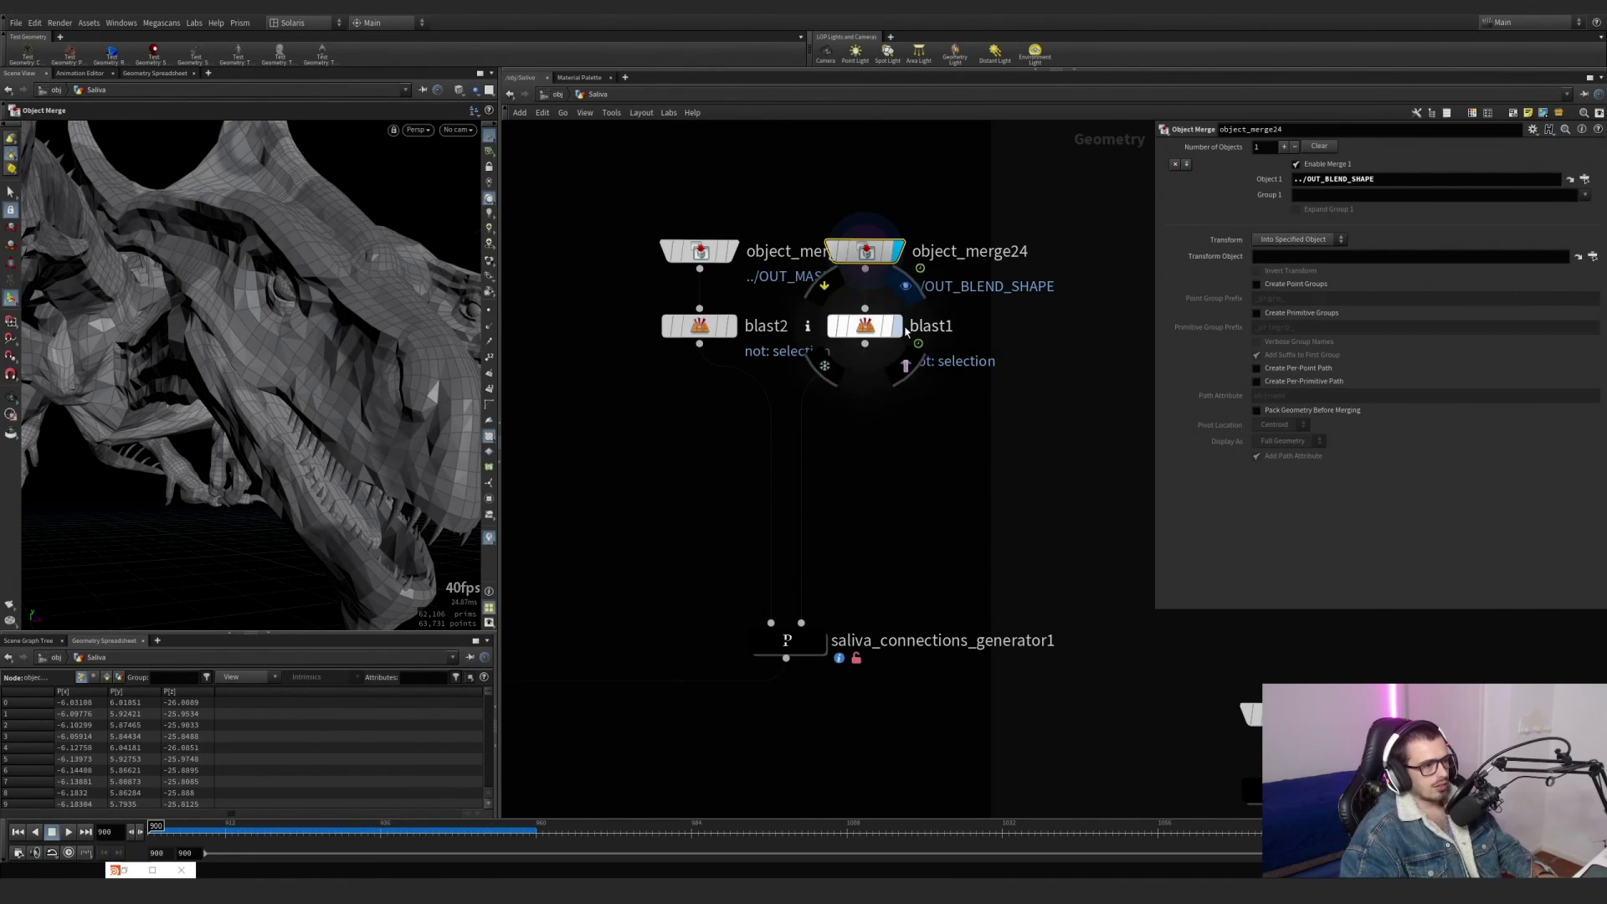
click(867, 332)
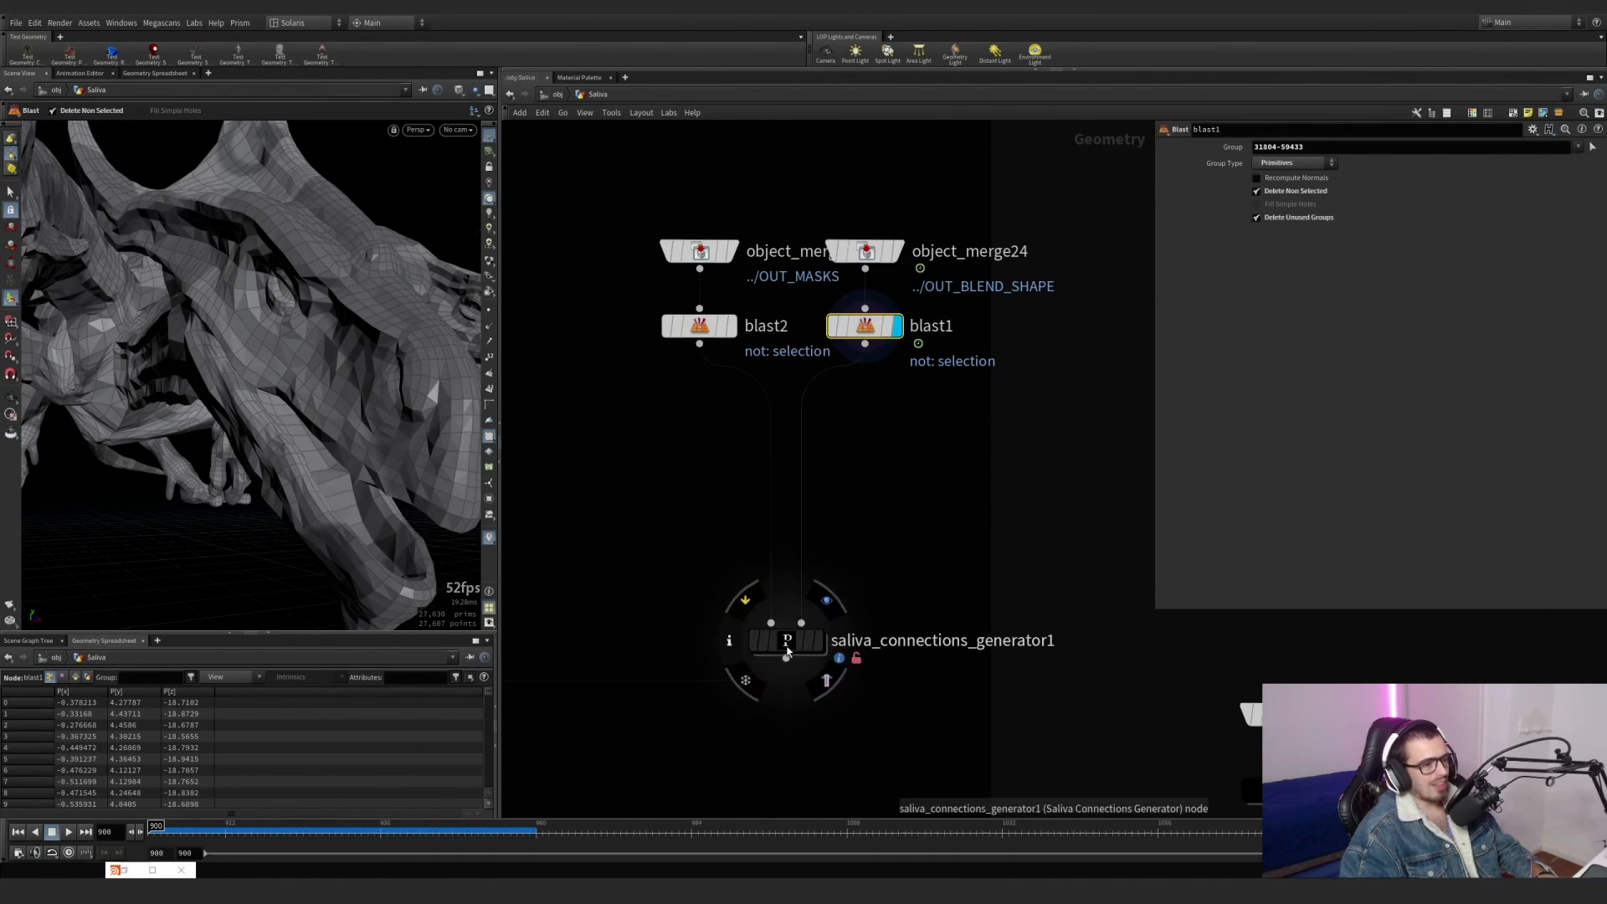
Move saliva_connections_generator1 closer to the blasts and display it with object_merge24 templated over the dragon's mouth.
drag(787, 643, 796, 575)
click(818, 571)
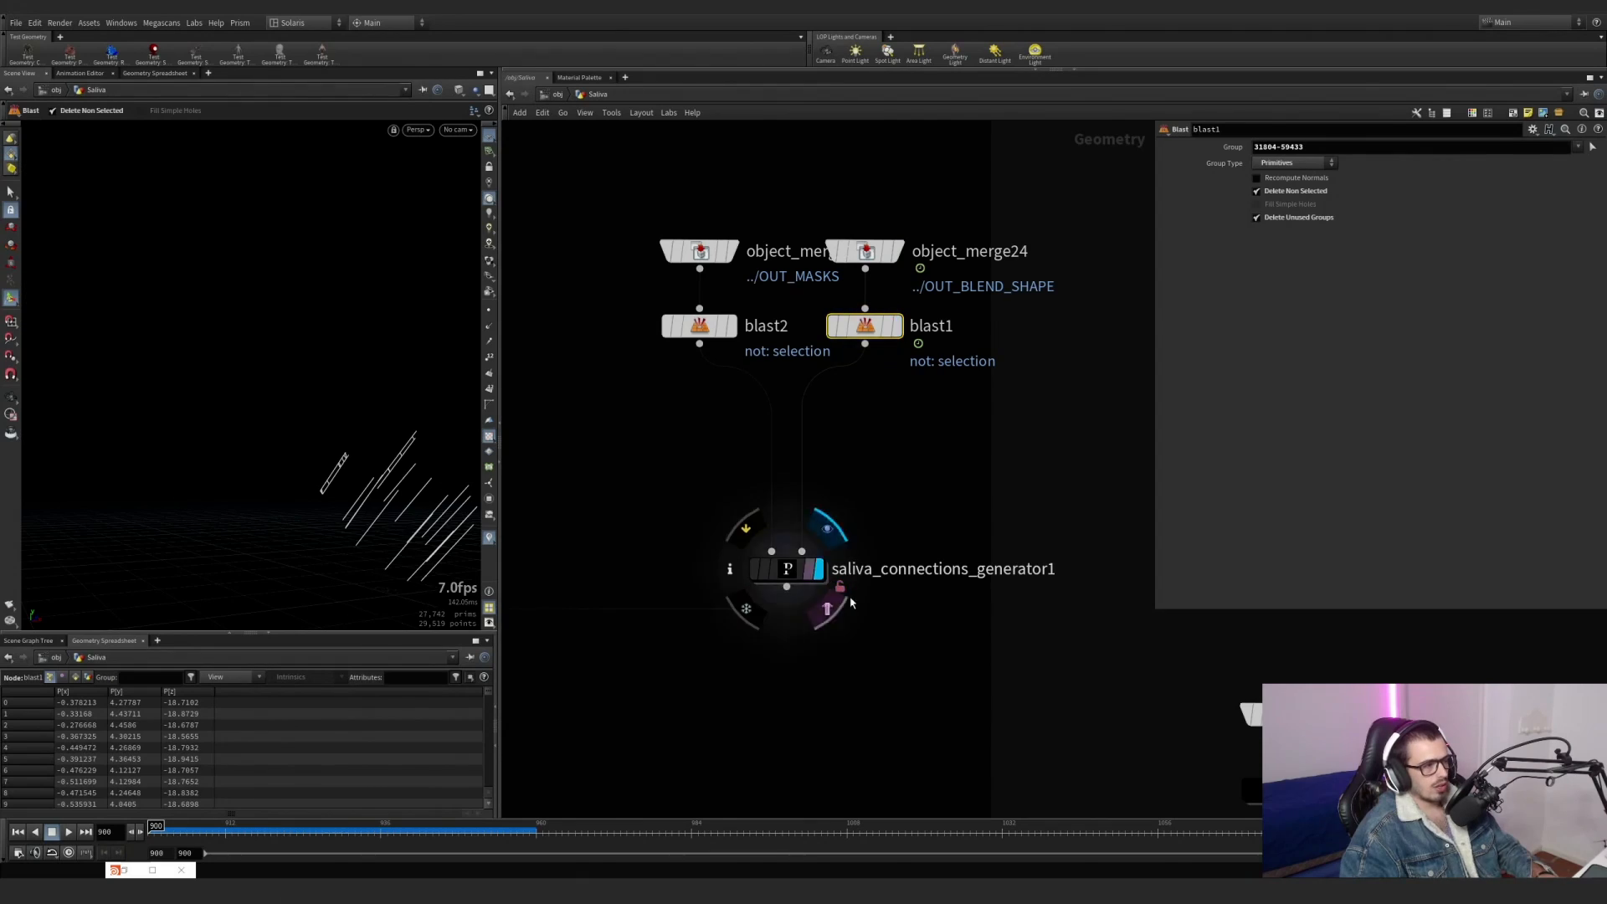
click(888, 251)
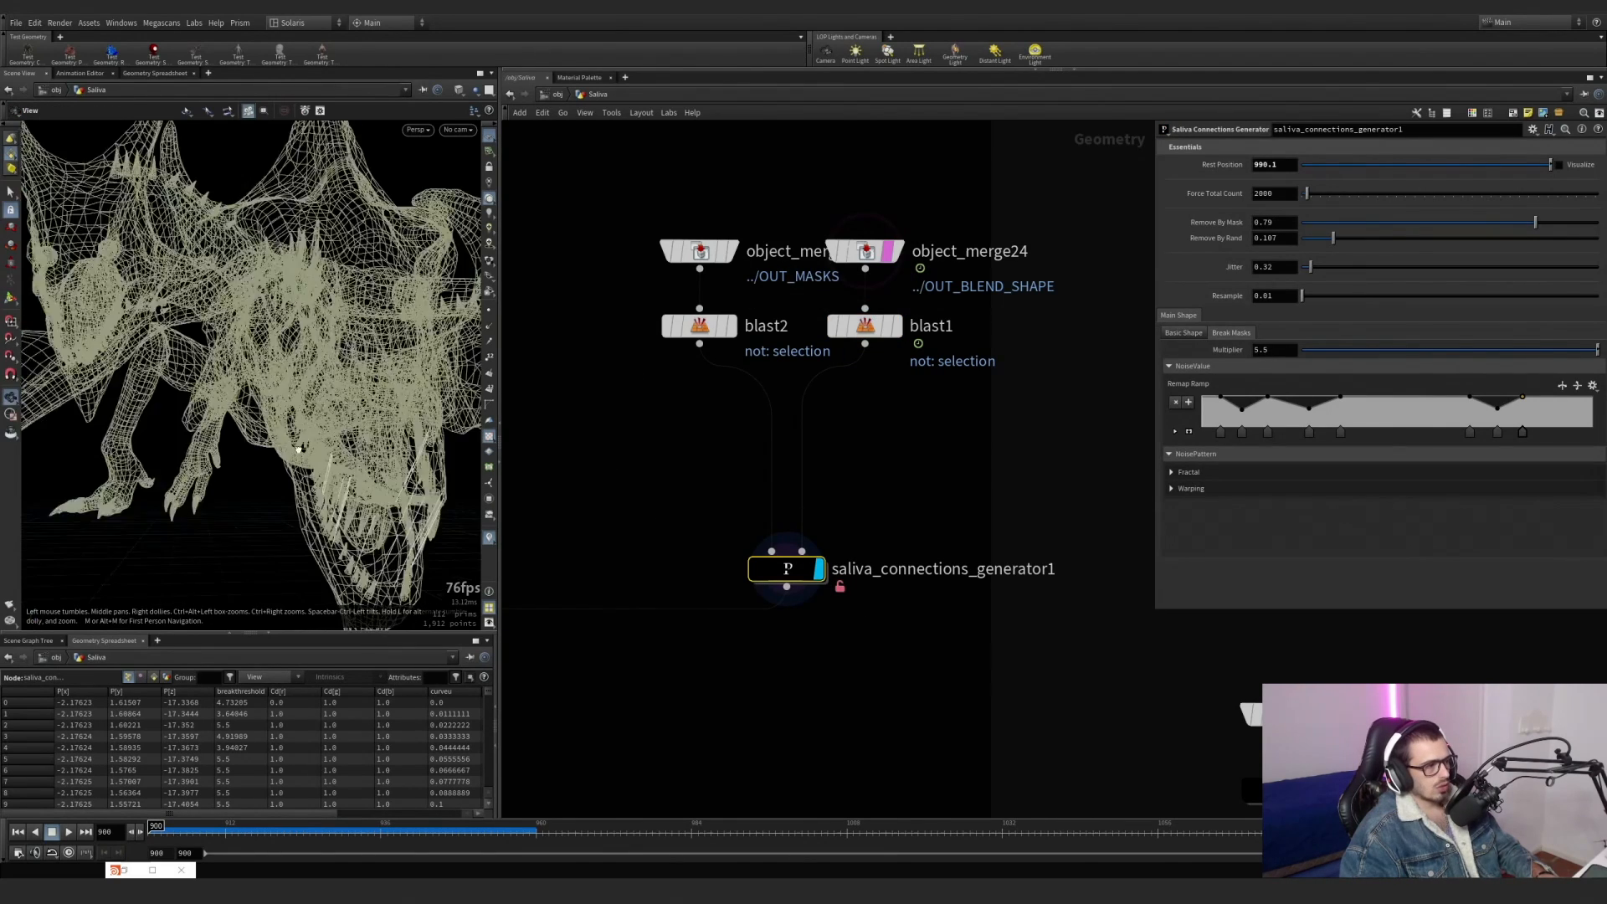
alt+drag(394, 377, 317, 441)
alt+drag(195, 395, 249, 339)
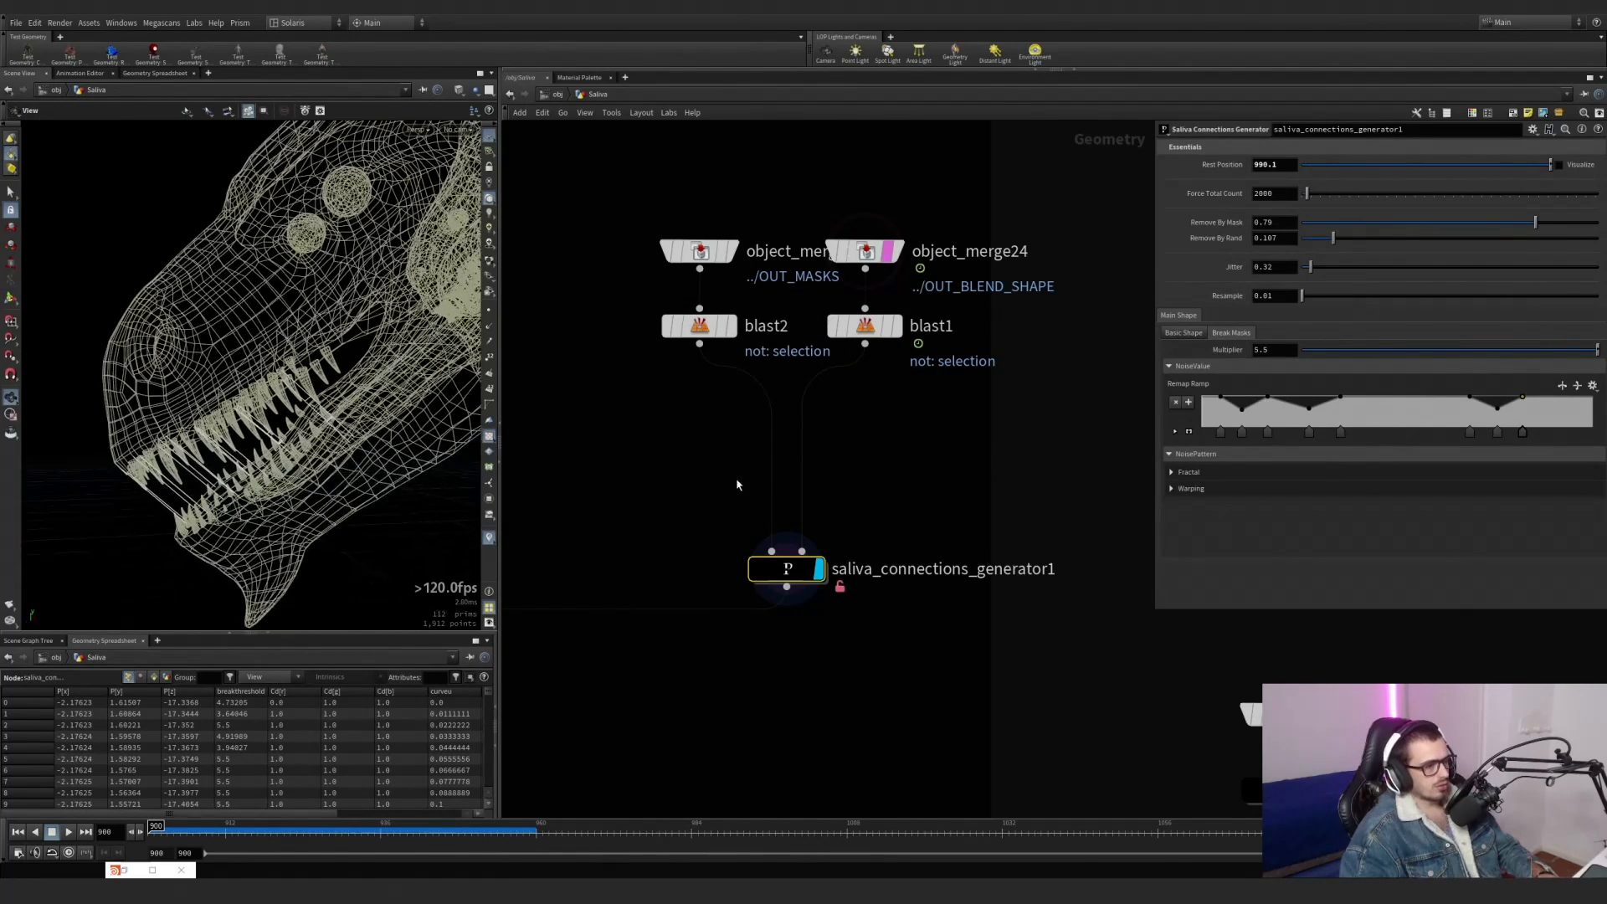
Reduce the Essentials Force Total Count of saliva_connections_generator1 to 425 and open its Basic Shape connection settings.
drag(881, 505, 772, 589)
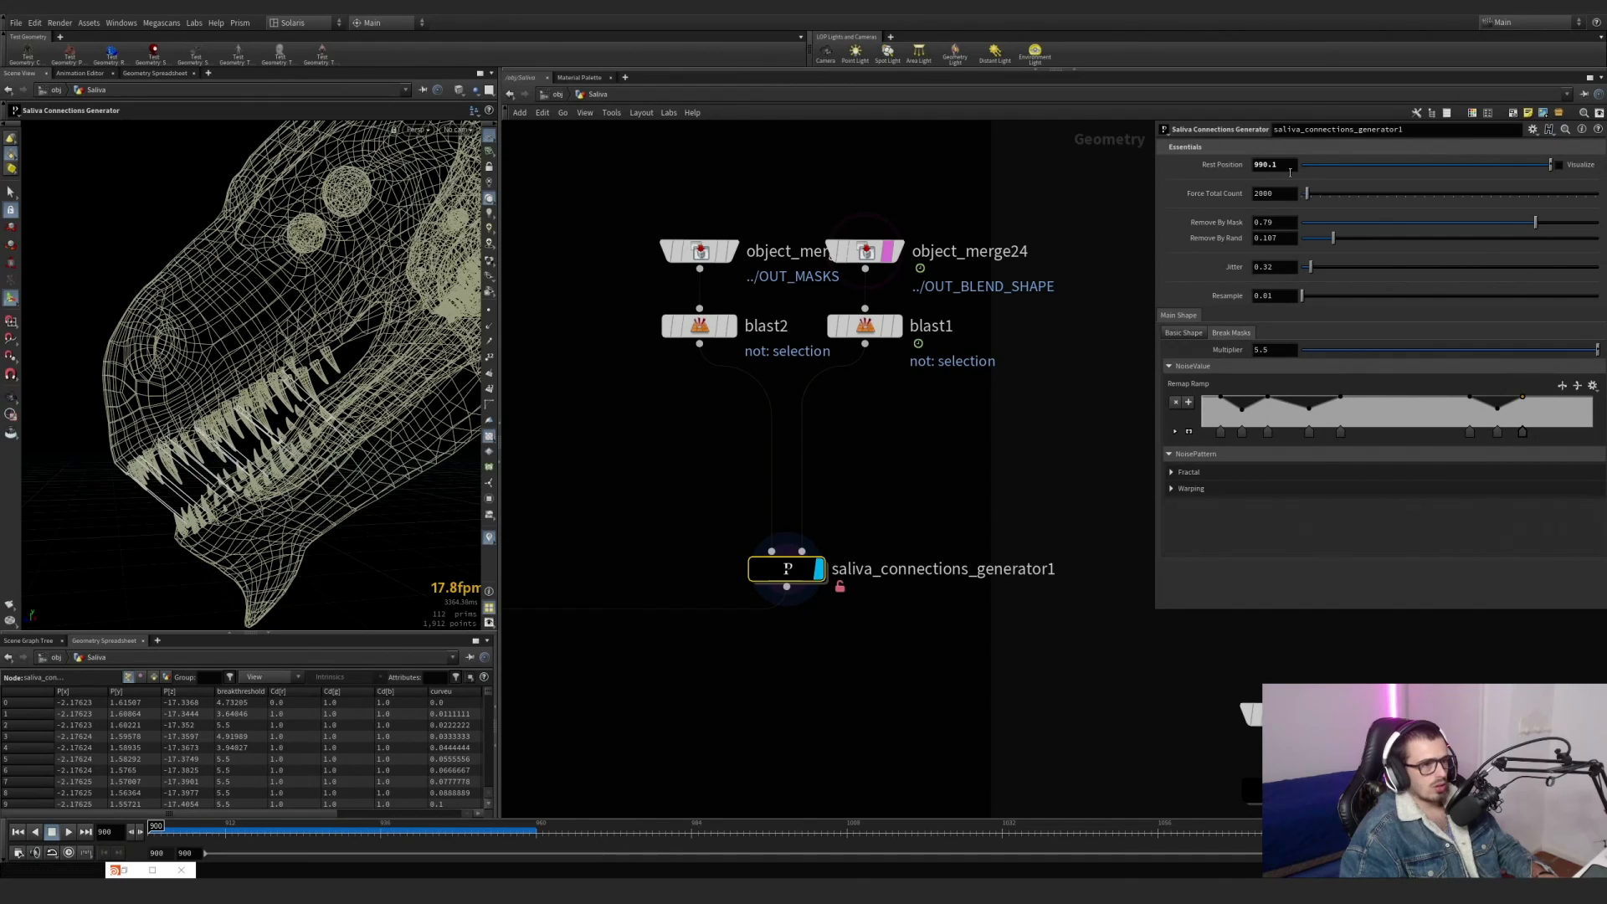
drag(1318, 199, 1303, 208)
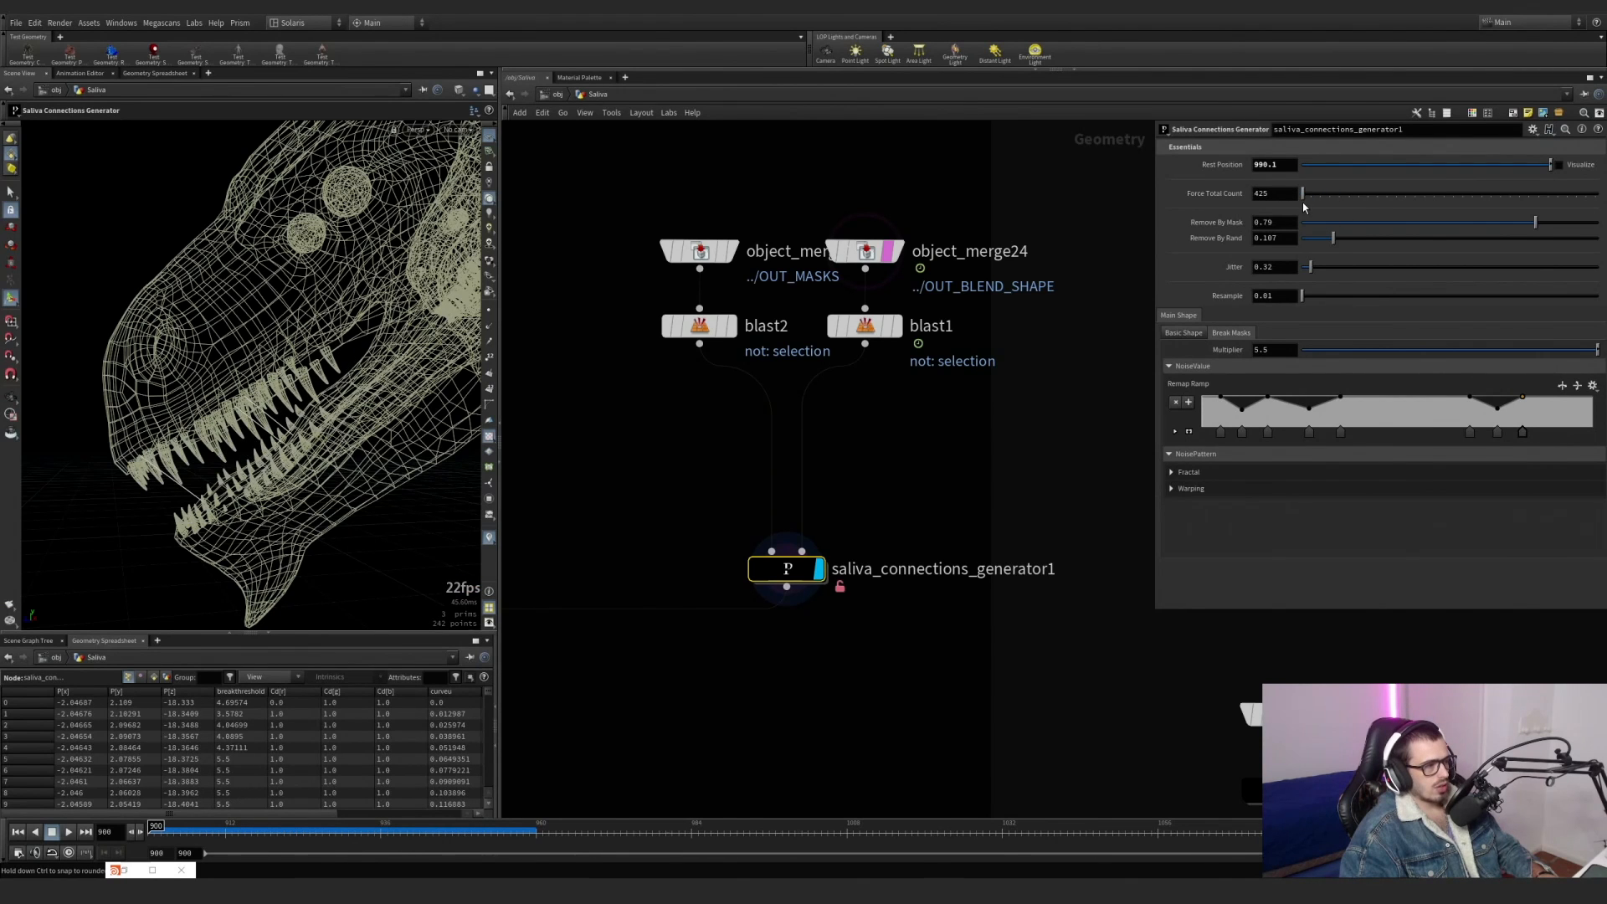
click(1199, 341)
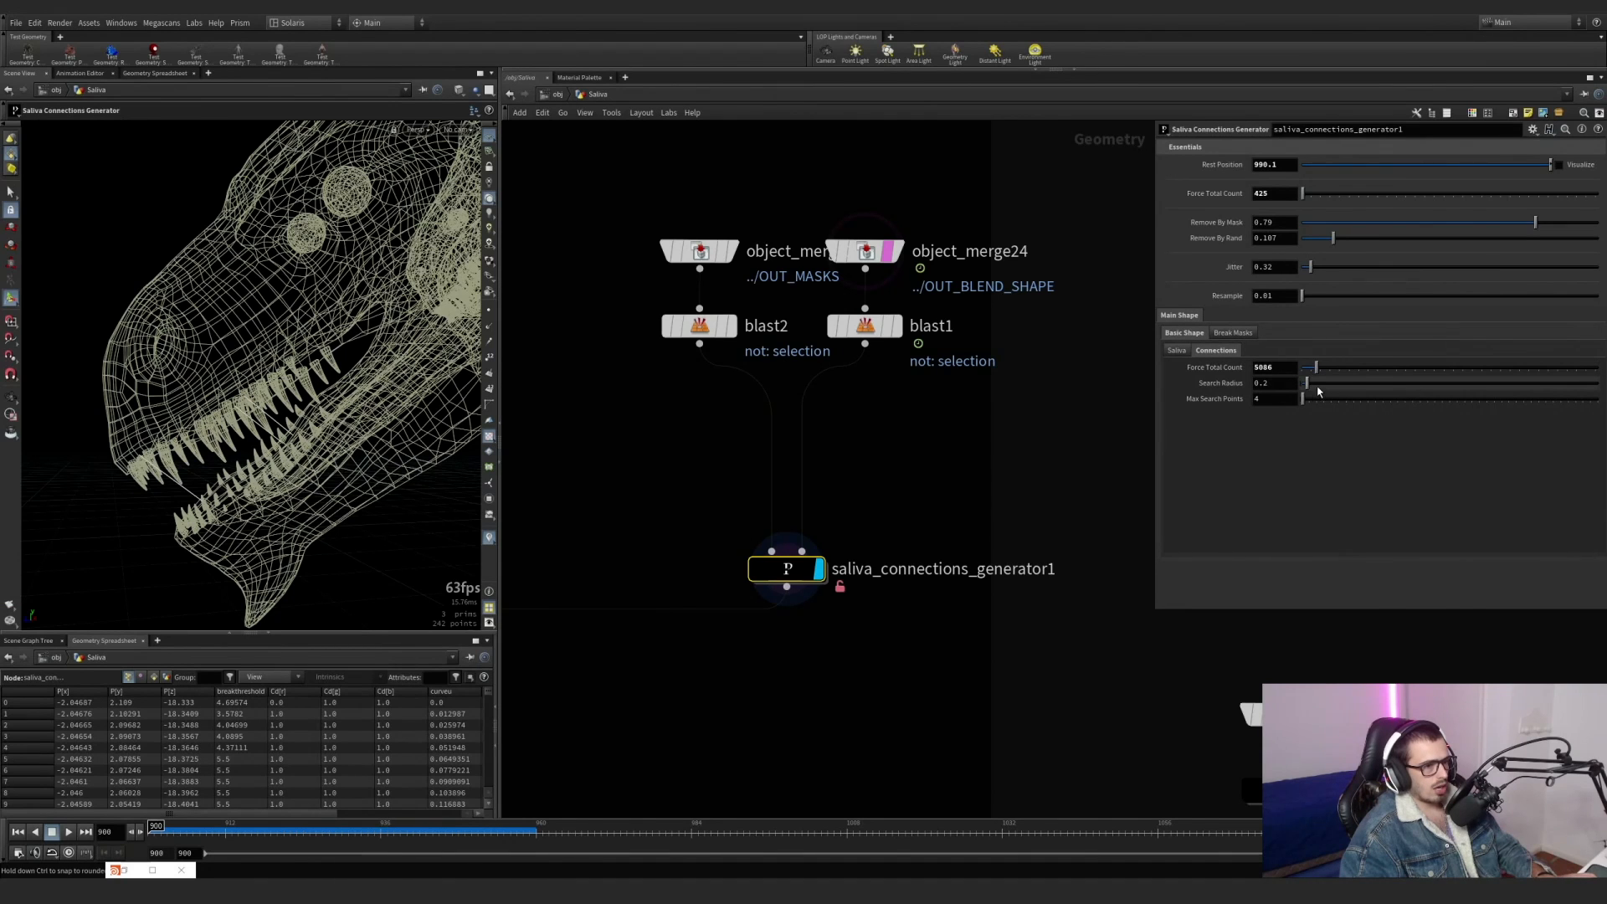
Try other connection Force Total Count and search settings, and undo the recent parameter changes on saliva_connections_generator1.
drag(1333, 383, 1340, 385)
drag(1340, 399, 1303, 374)
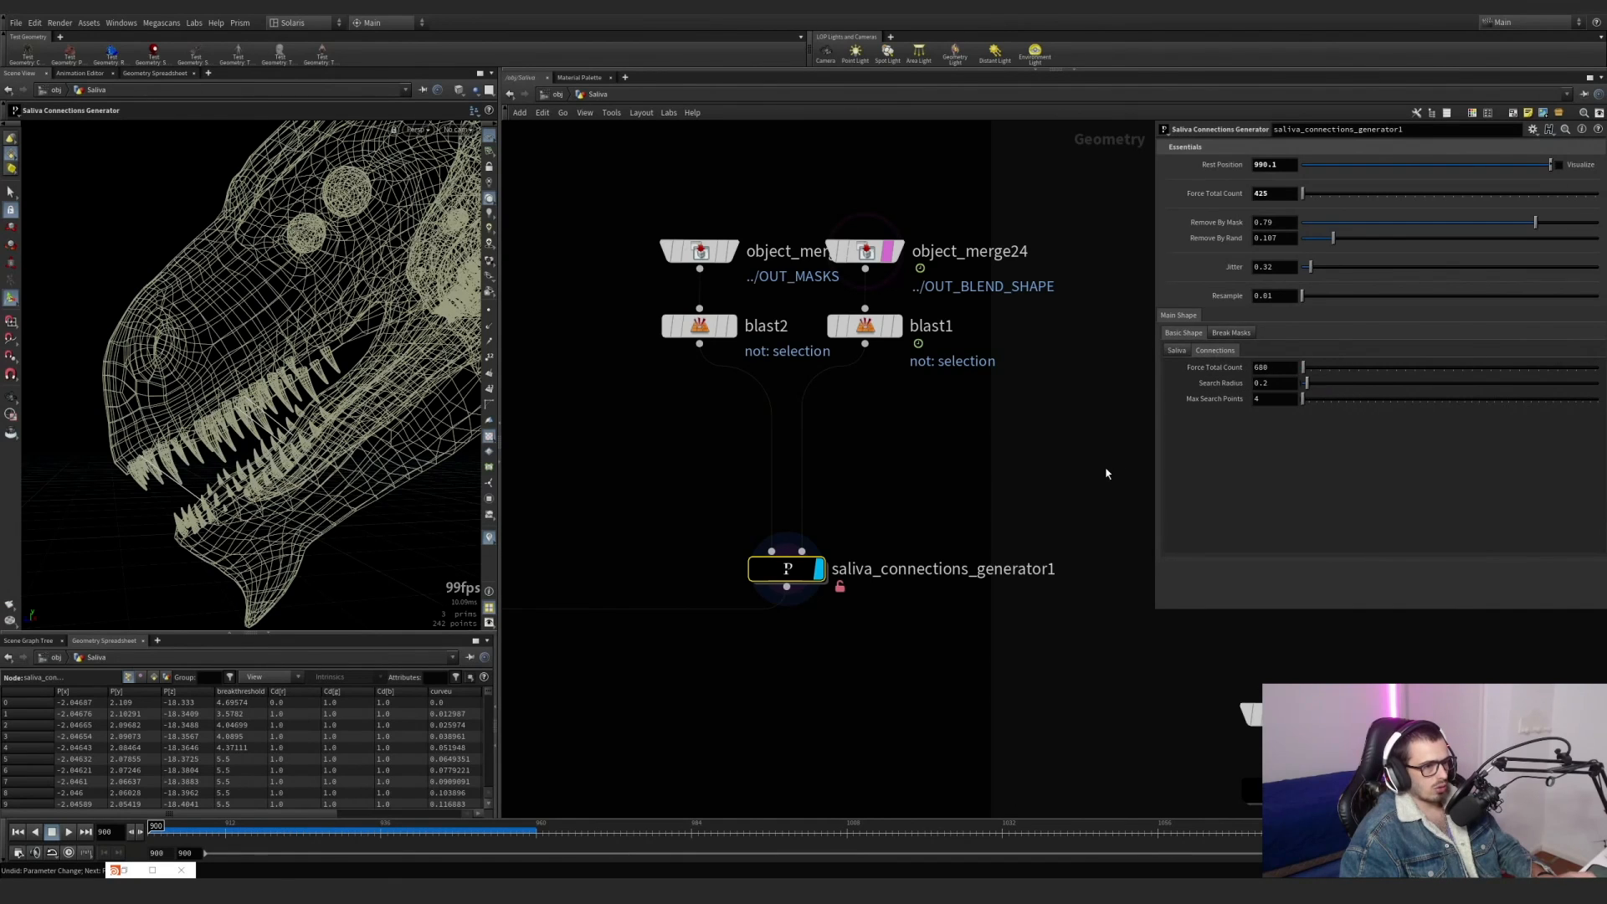
key(ctrl+z)
Inspect the generated strands between the dragon's teeth up close, and turn off the object_merge24 template display.
scroll(278, 430, up, 8)
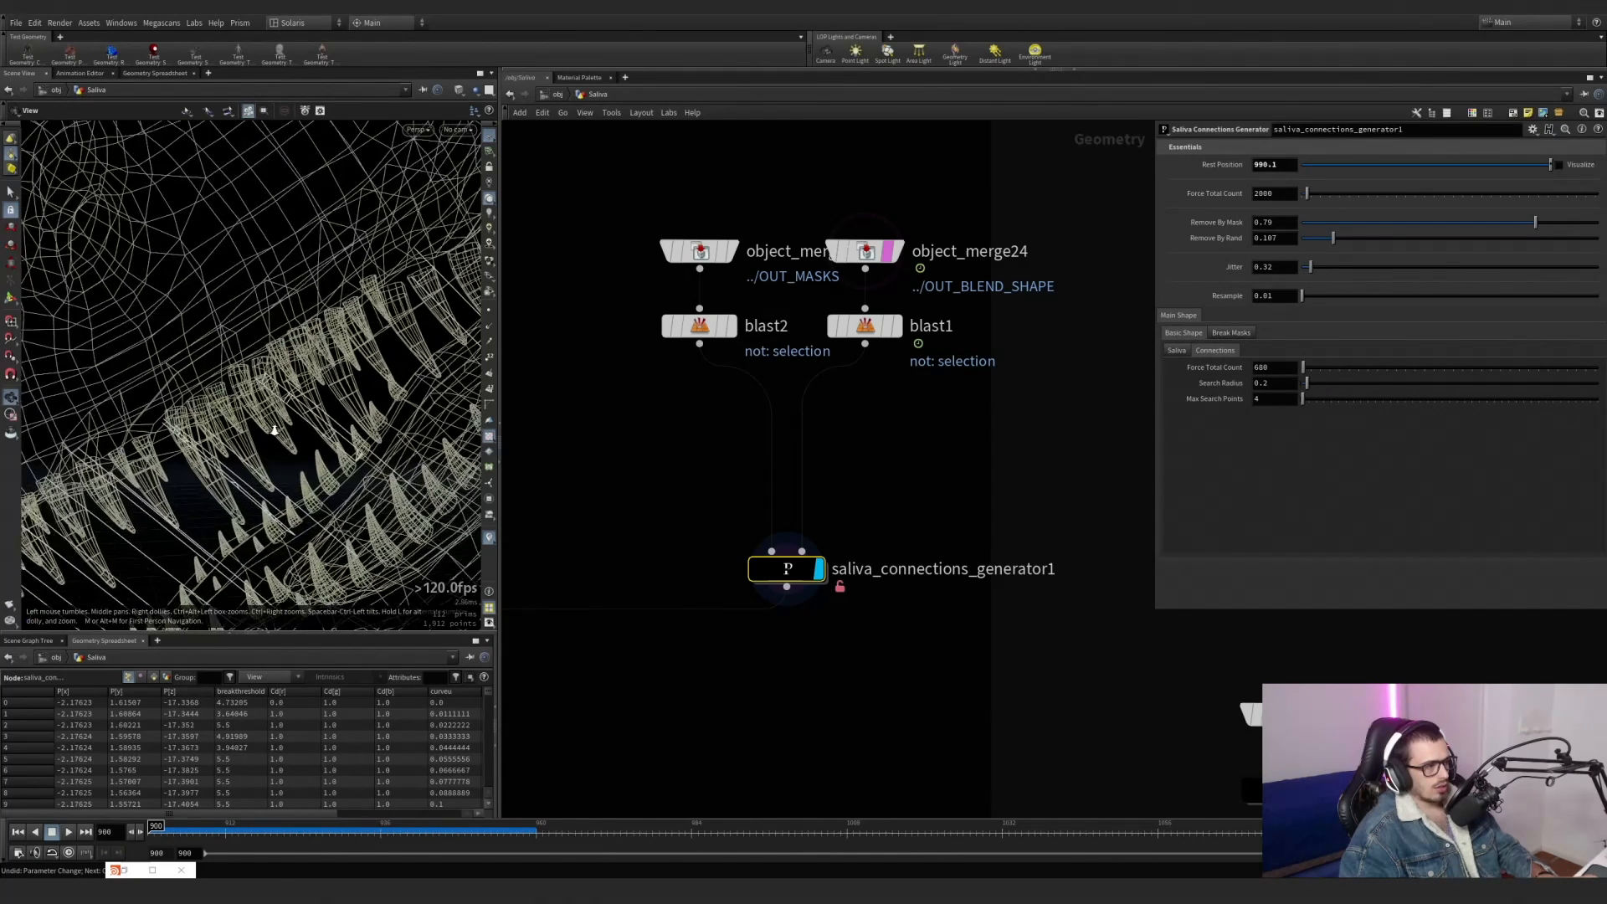
scroll(333, 369, up, 5)
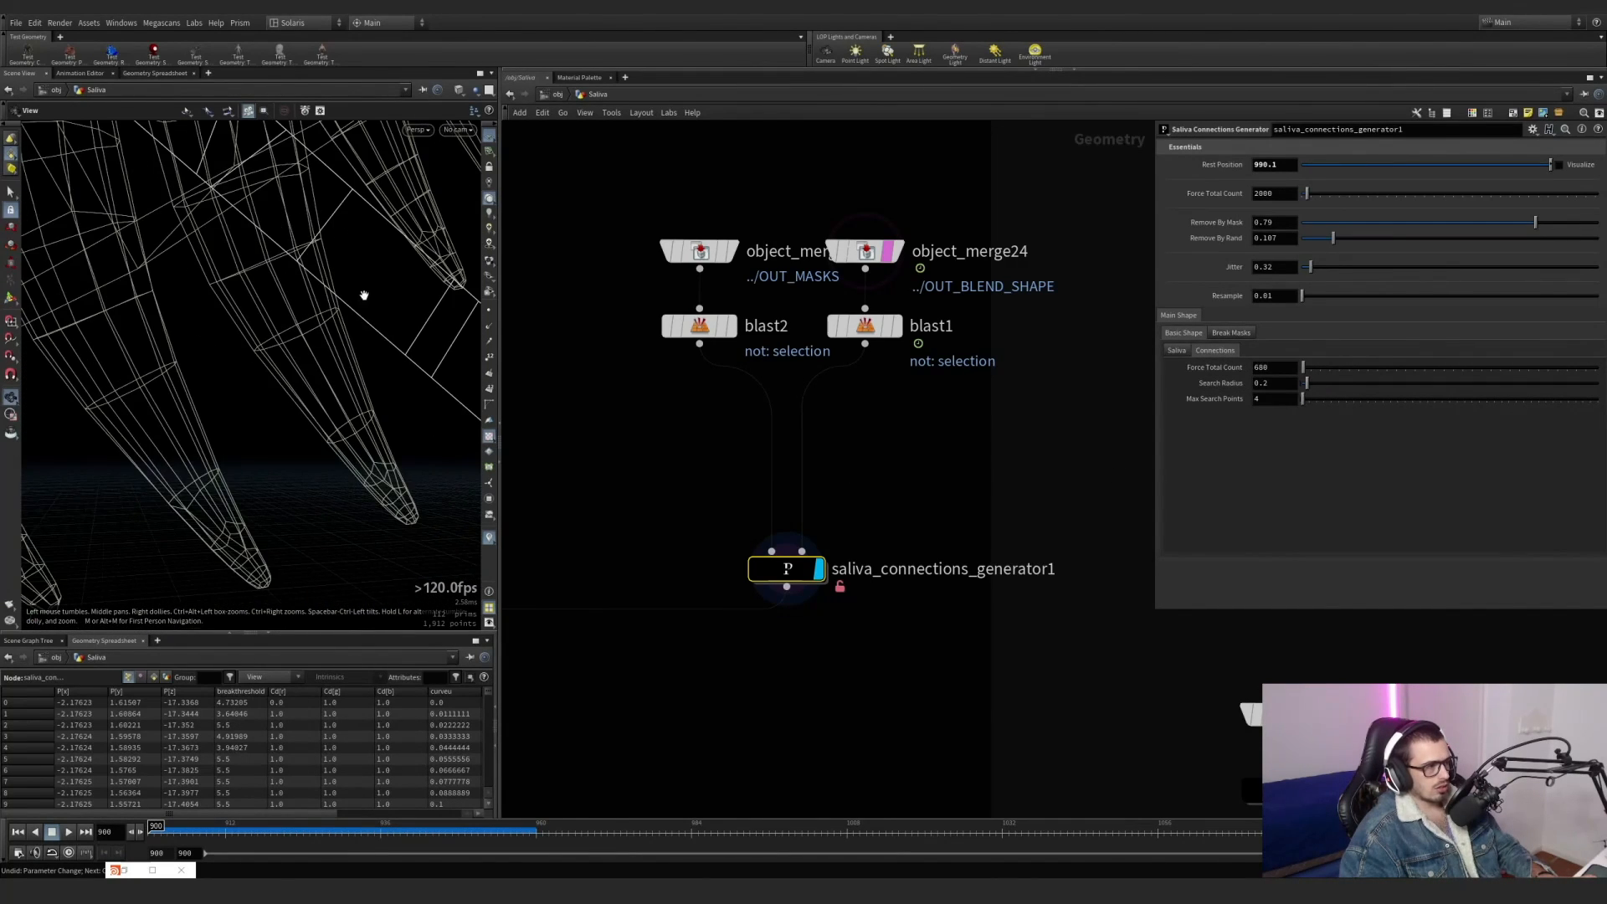
drag(364, 295, 457, 299)
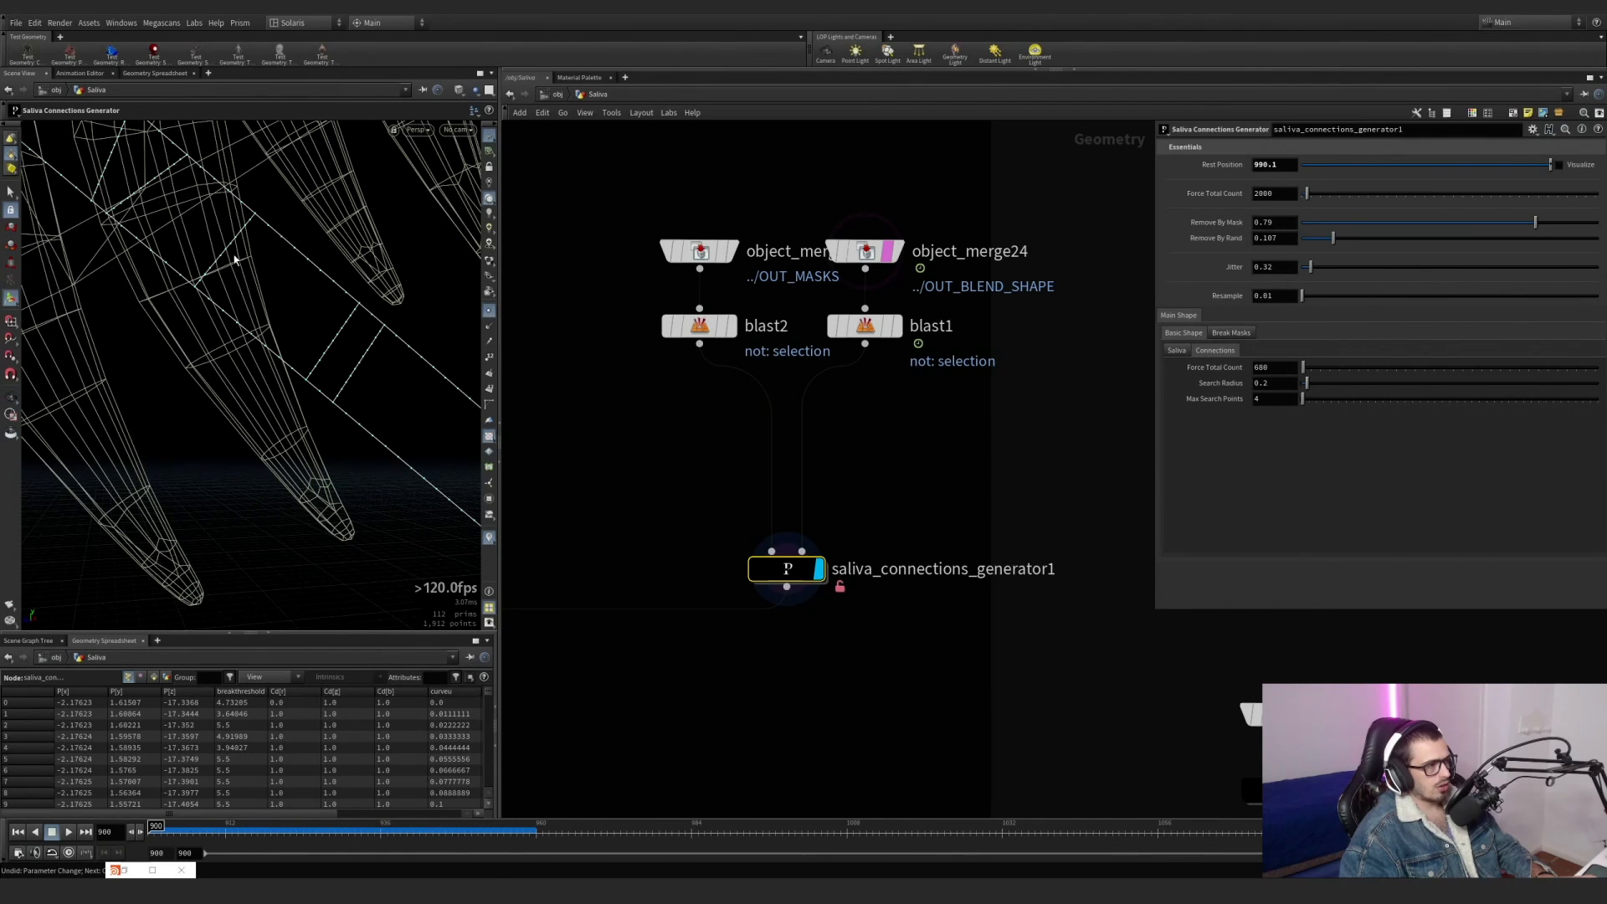
scroll(302, 329, down, 10)
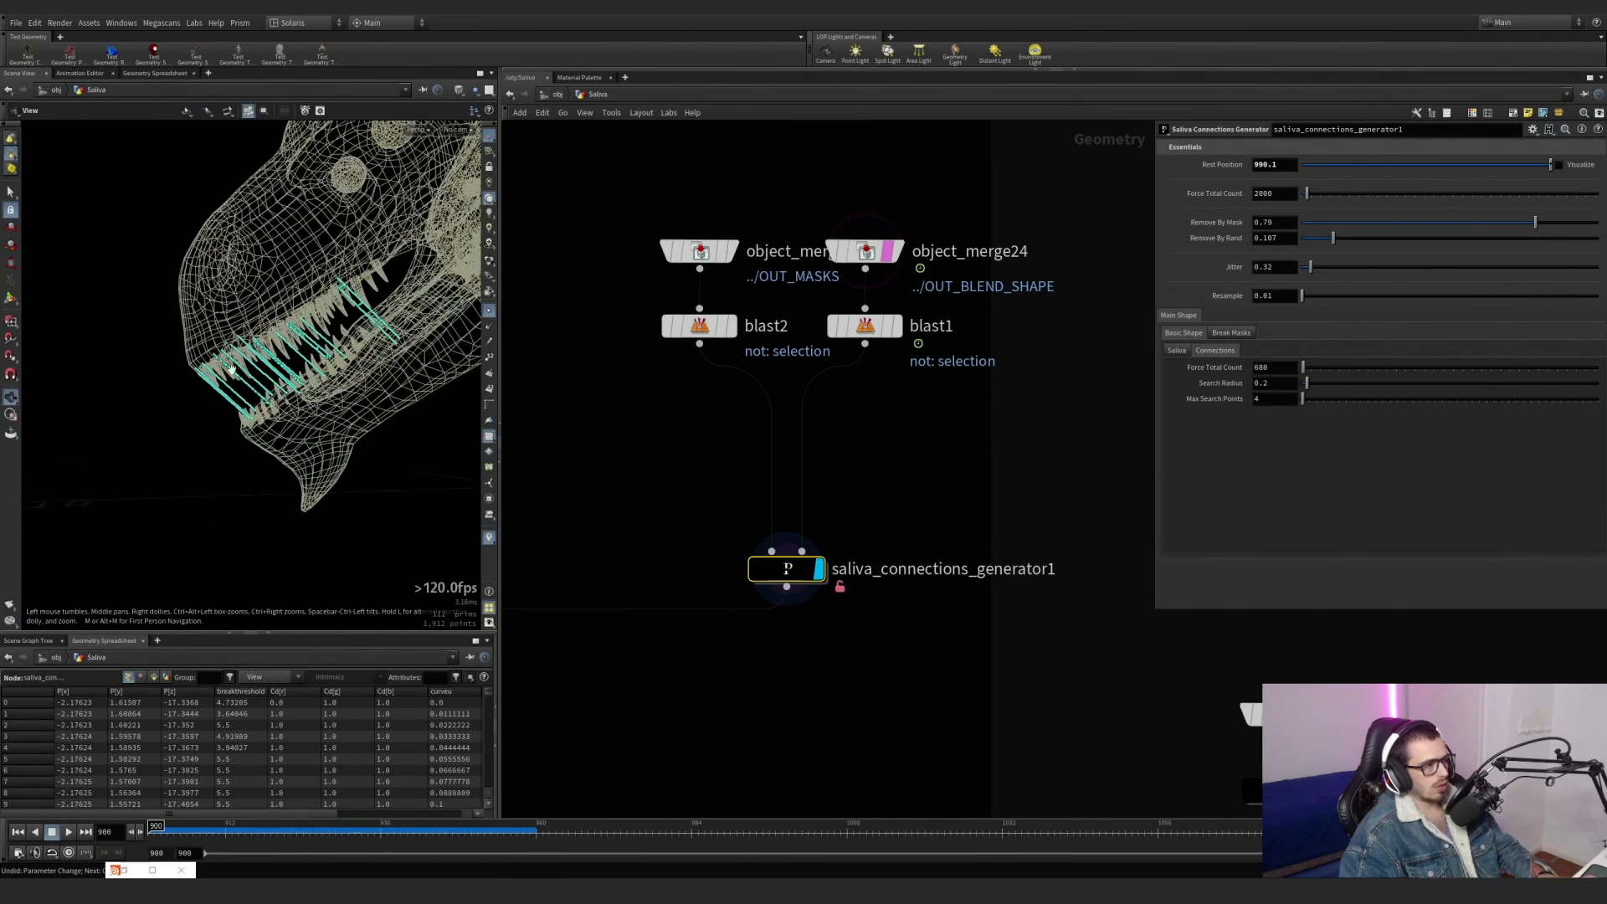
click(887, 251)
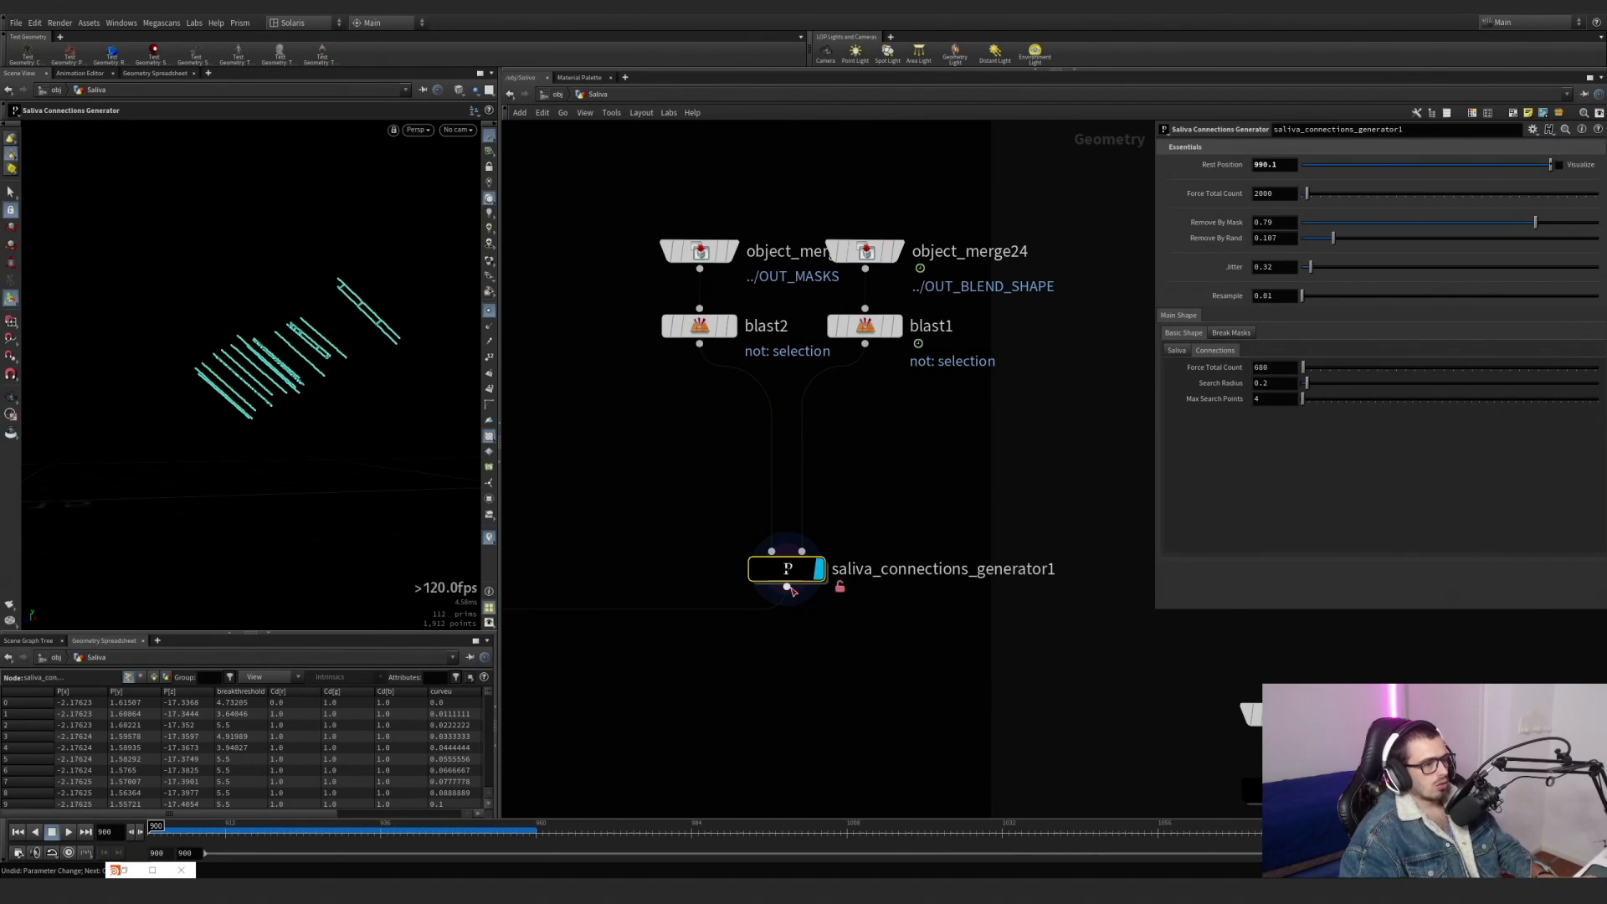
Open the internal network of saliva_connections_generator1, hide the point display and look over its node groups up to the inputs.
double_click(787, 569)
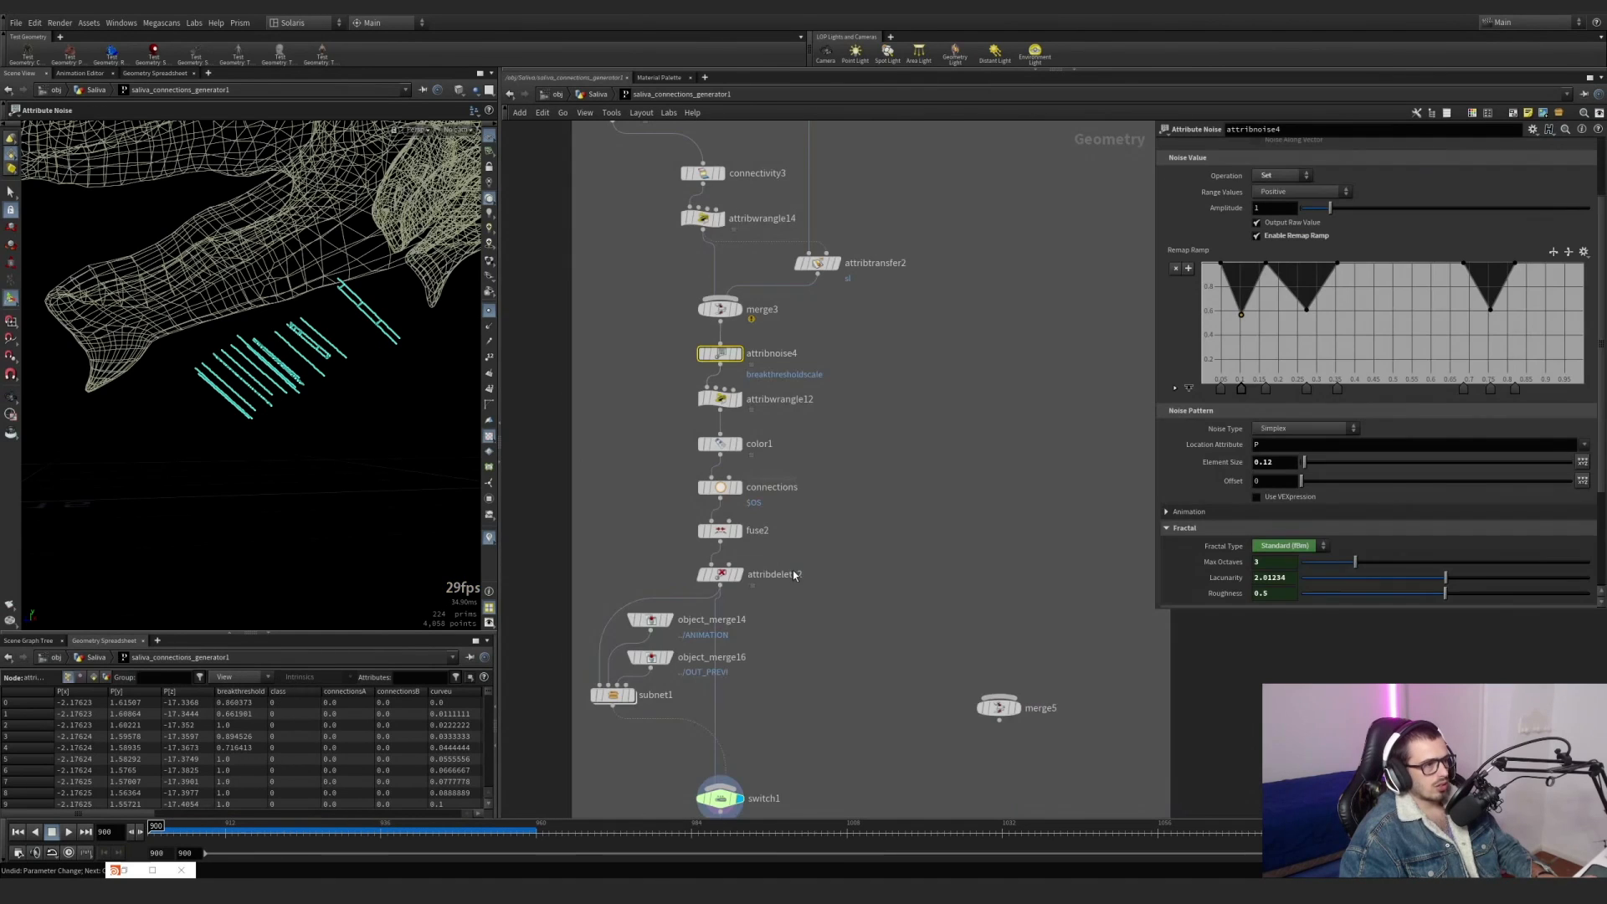
click(488, 314)
scroll(584, 308, down, 6)
middle_drag(586, 308, 677, 587)
middle_drag(684, 314, 691, 584)
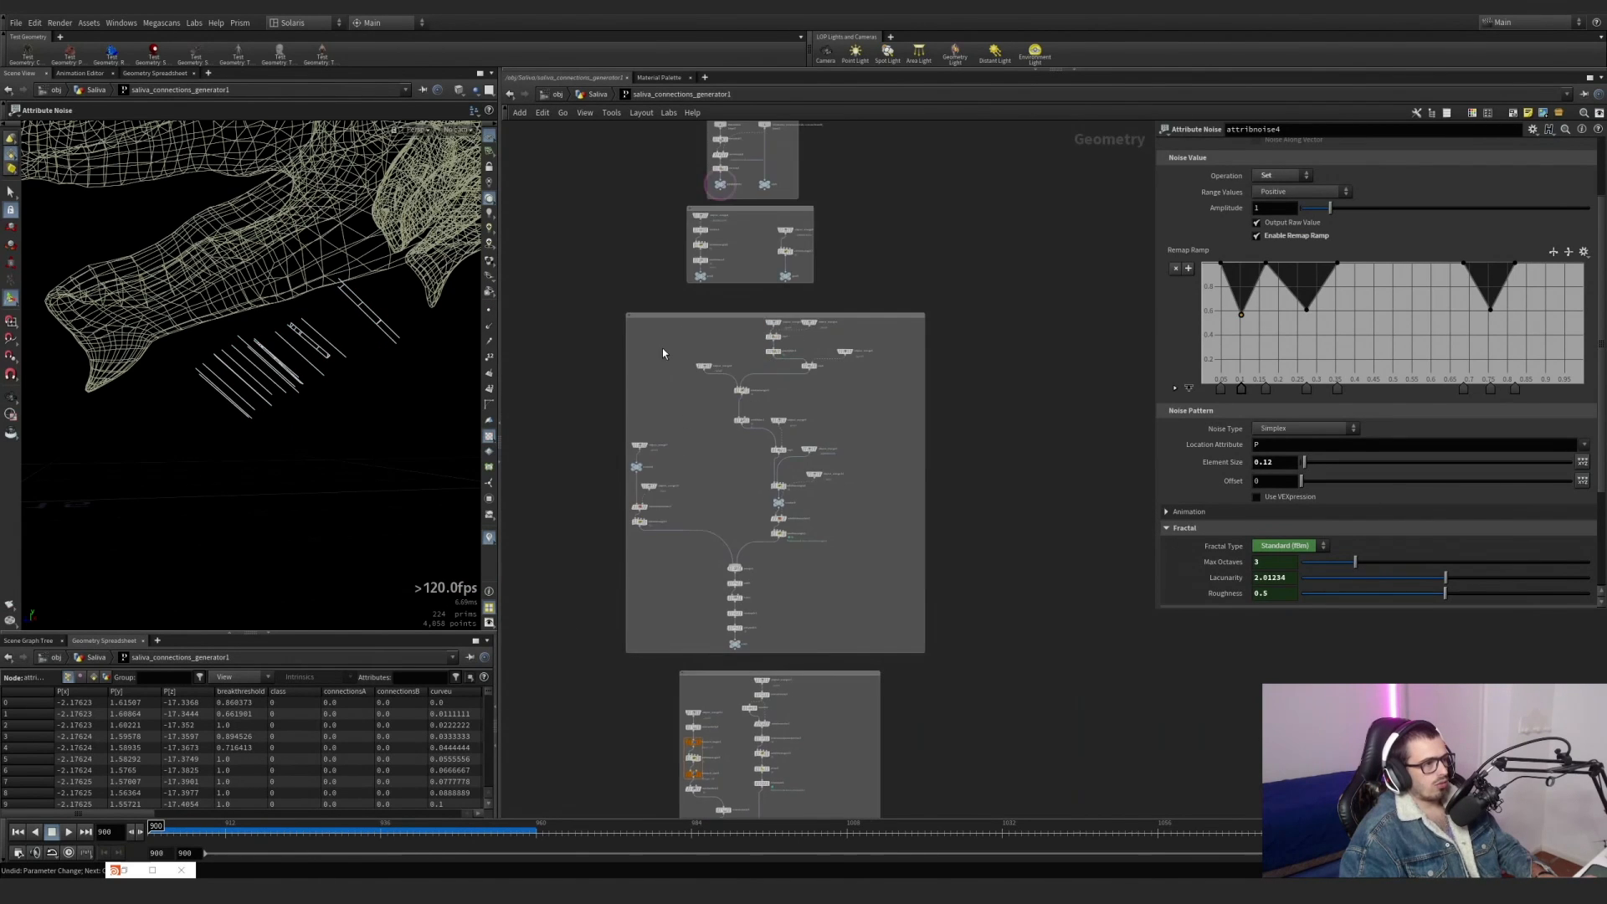
middle_drag(666, 347, 673, 591)
scroll(673, 591, down, 5)
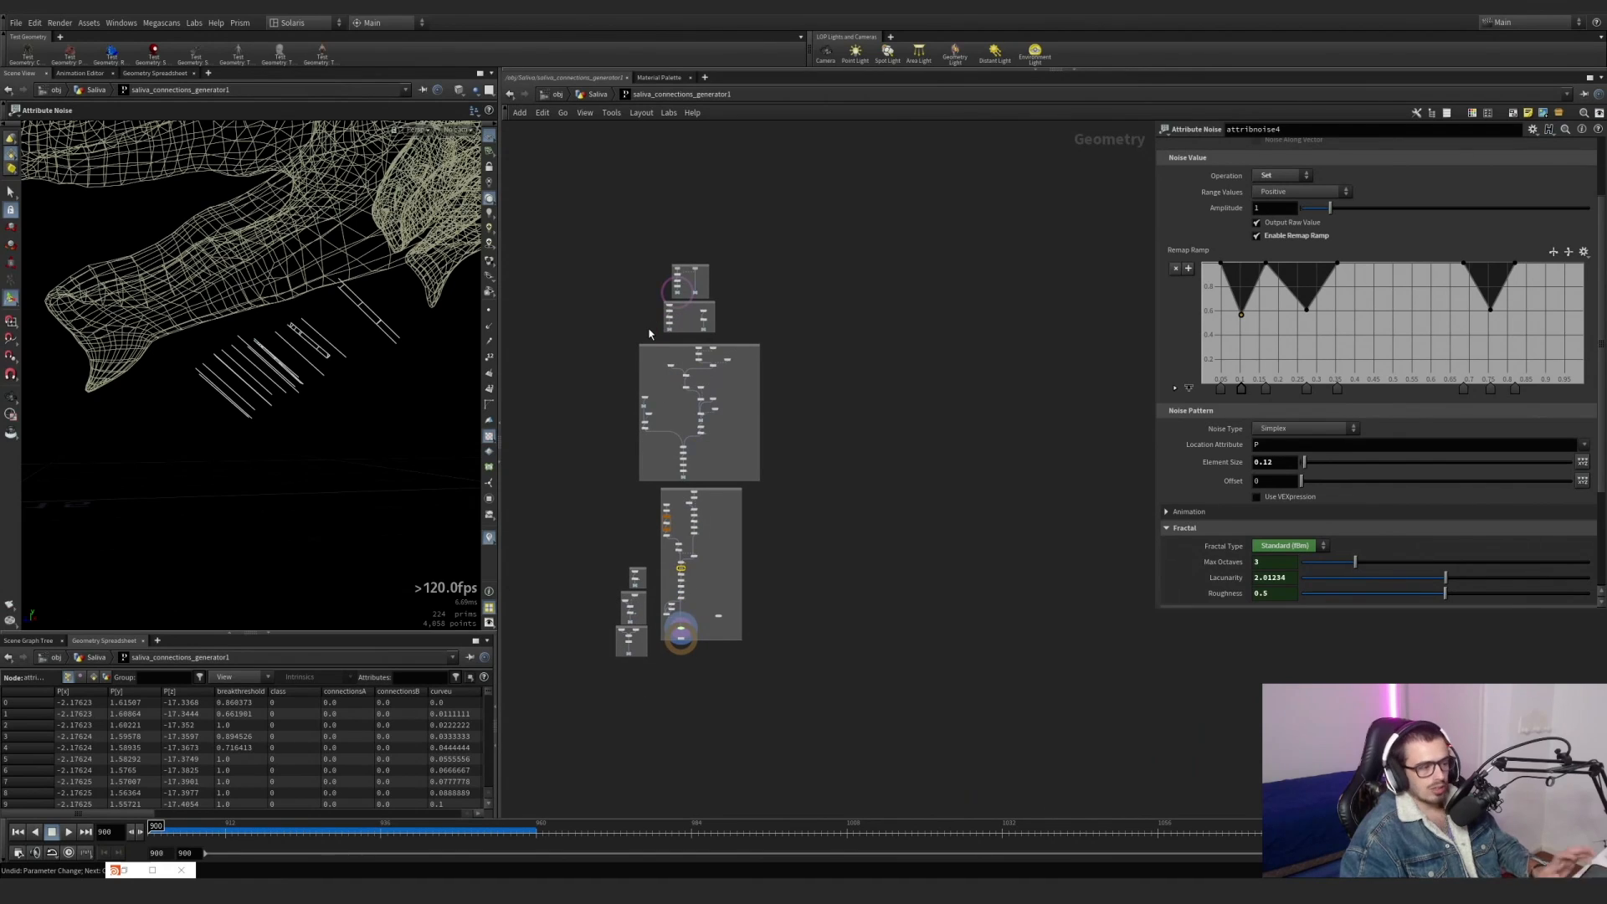
scroll(653, 335, up, 10)
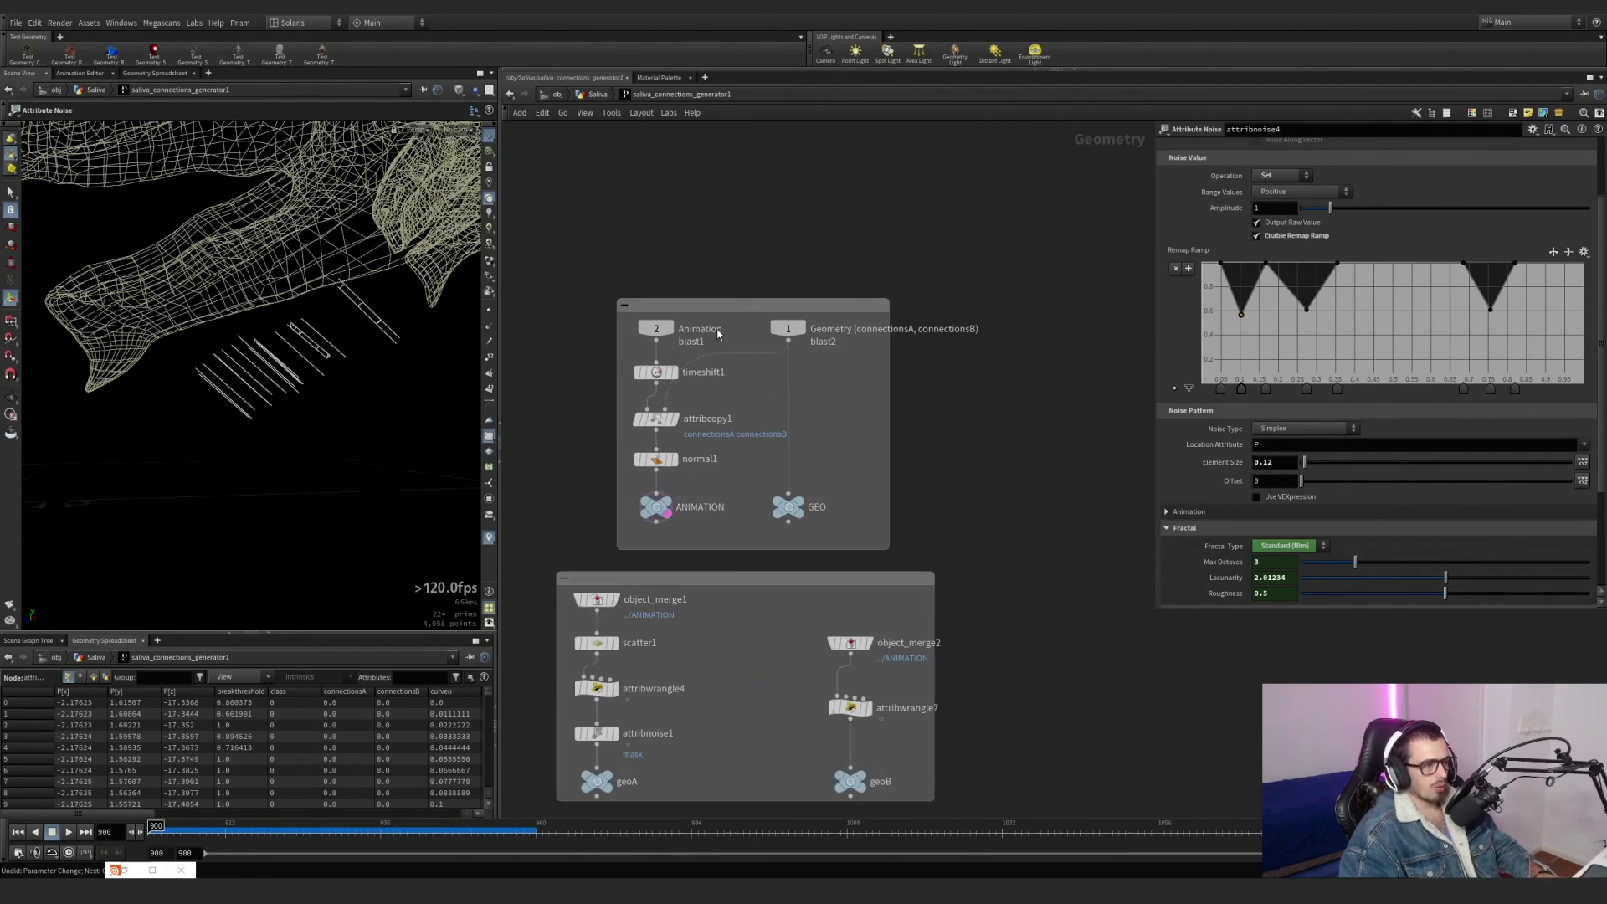
Display timeshift1 on the dragon's head, and compare the outputs of the GEO and ANIMATION nulls.
click(658, 352)
click(641, 353)
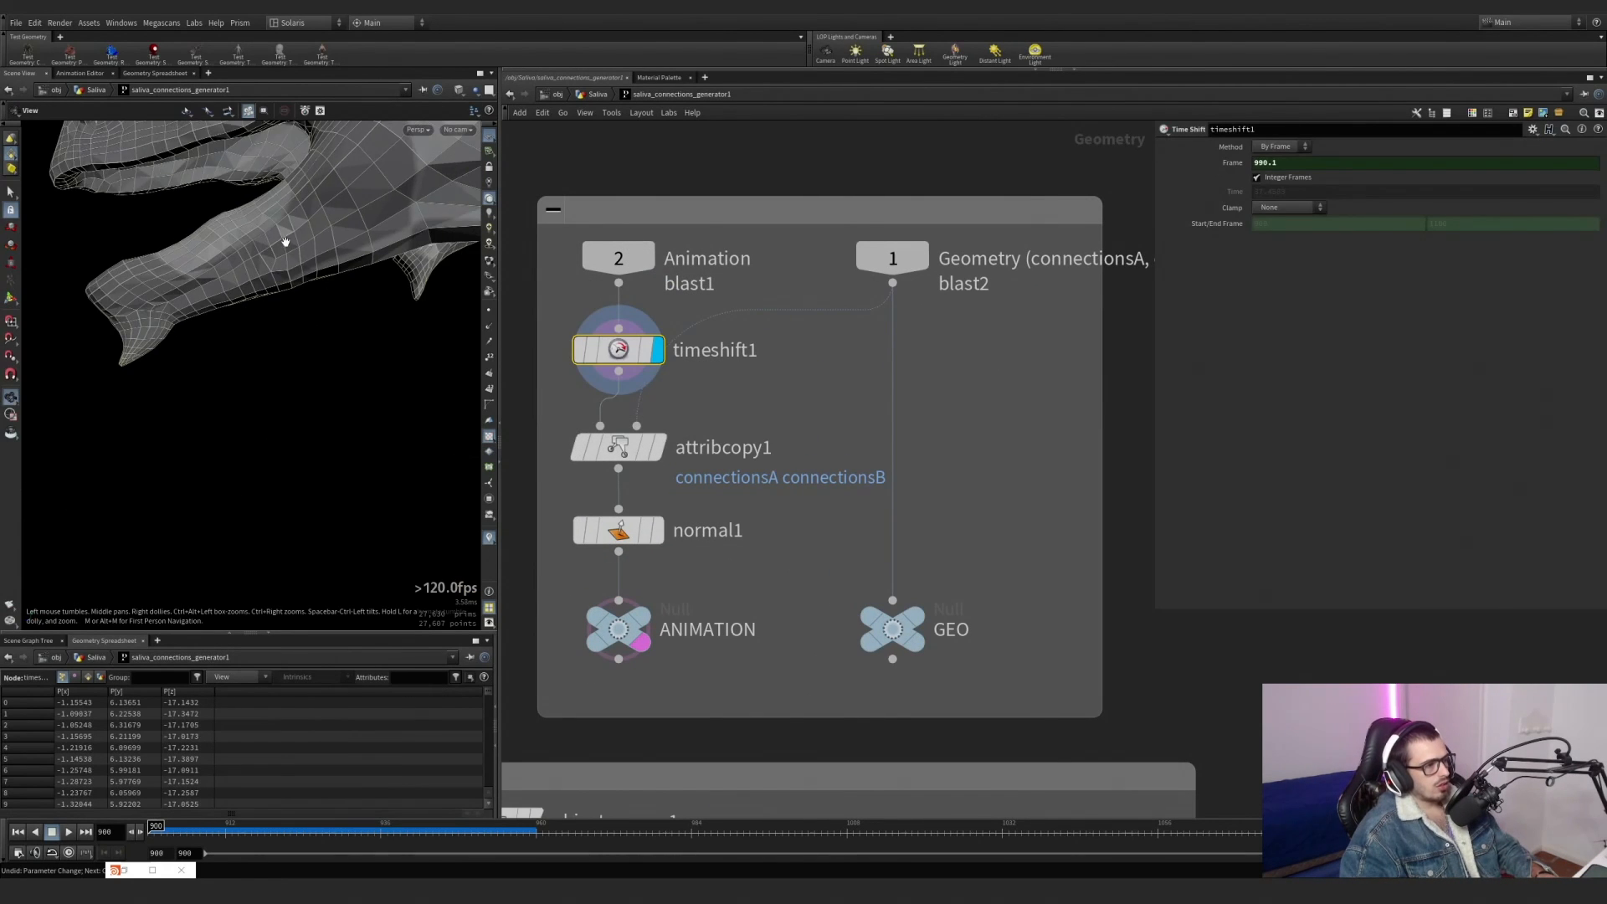
scroll(287, 238, down, 2)
middle_drag(322, 251, 350, 368)
drag(350, 369, 384, 369)
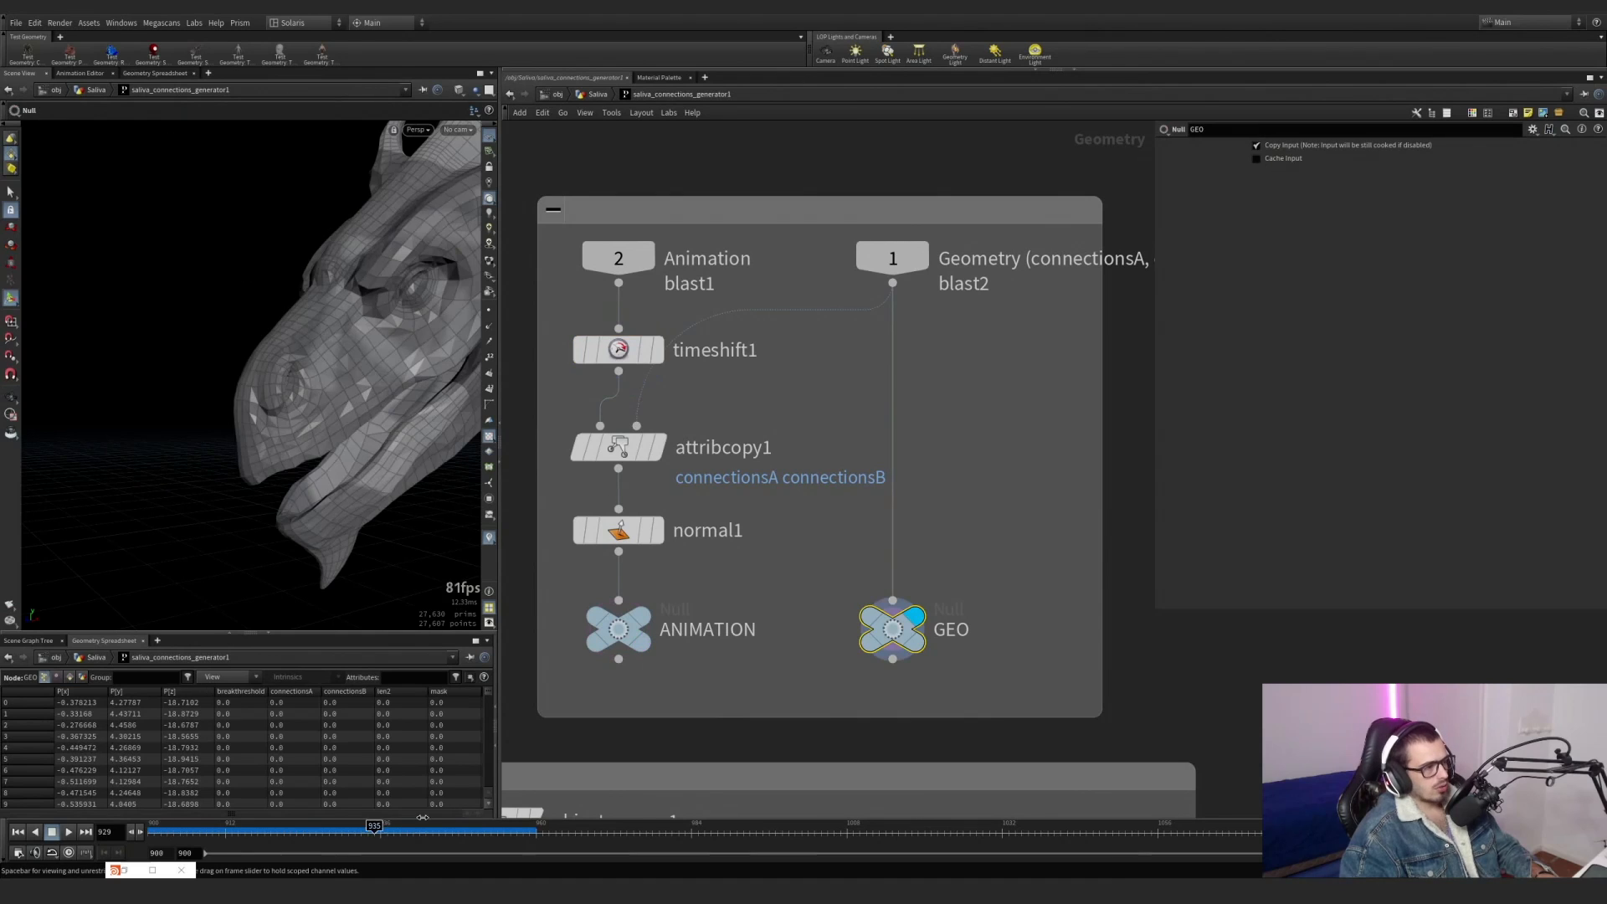
click(644, 621)
click(335, 828)
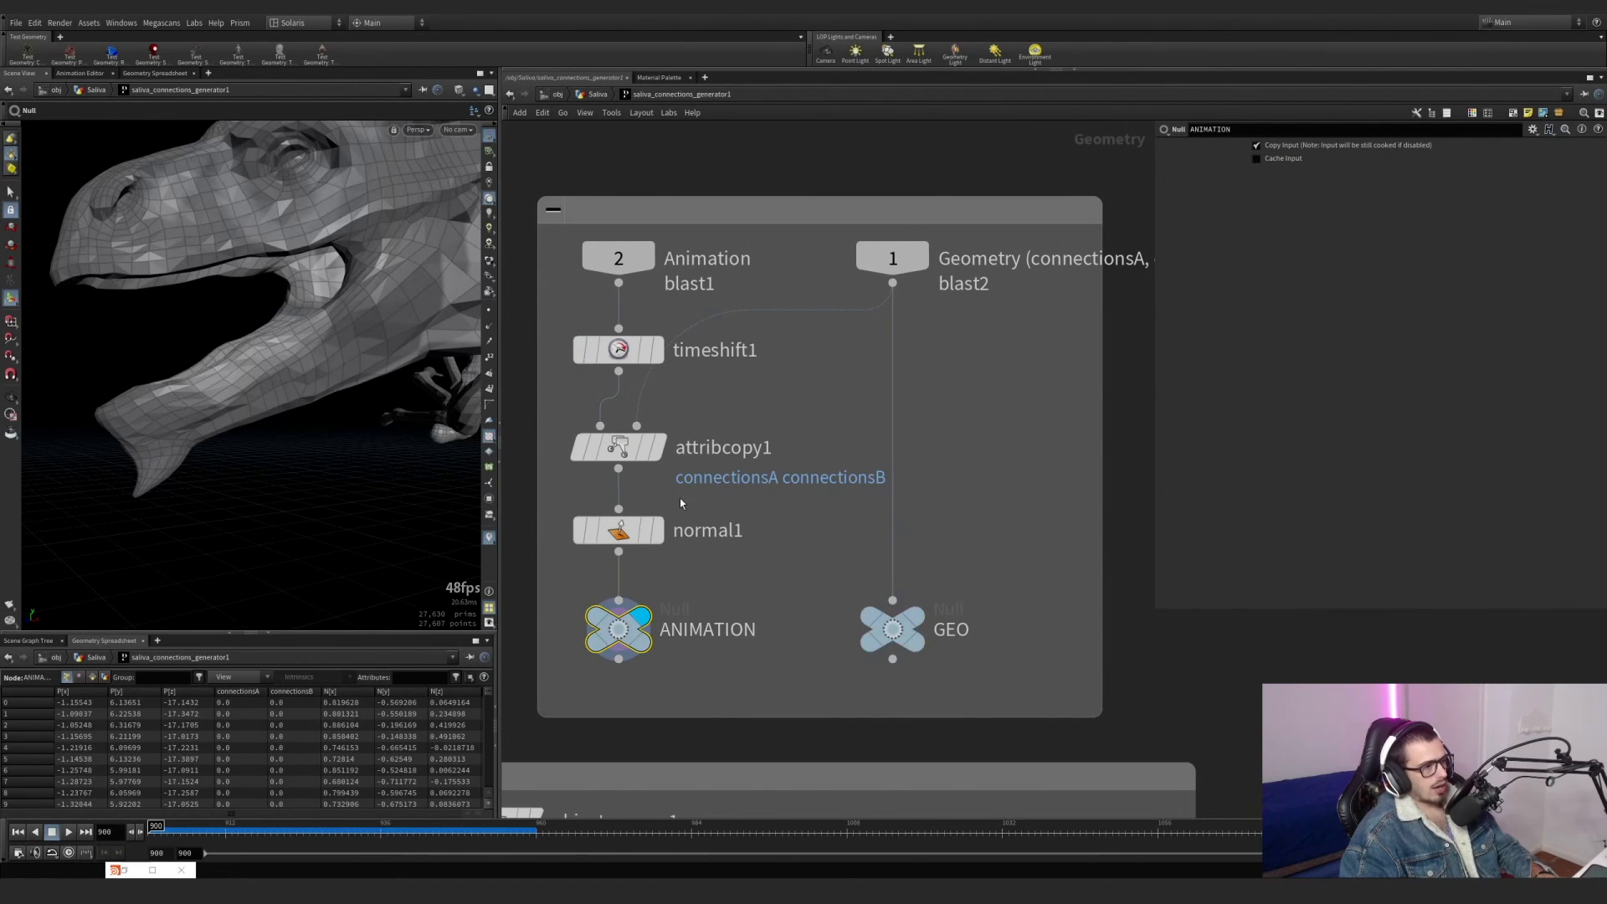
Bypass timeshift1 to compare the ANIMATION pose with and without it, re-enable it, and display it with its parameters.
mouse_move(628, 355)
click(576, 312)
click(576, 311)
click(576, 312)
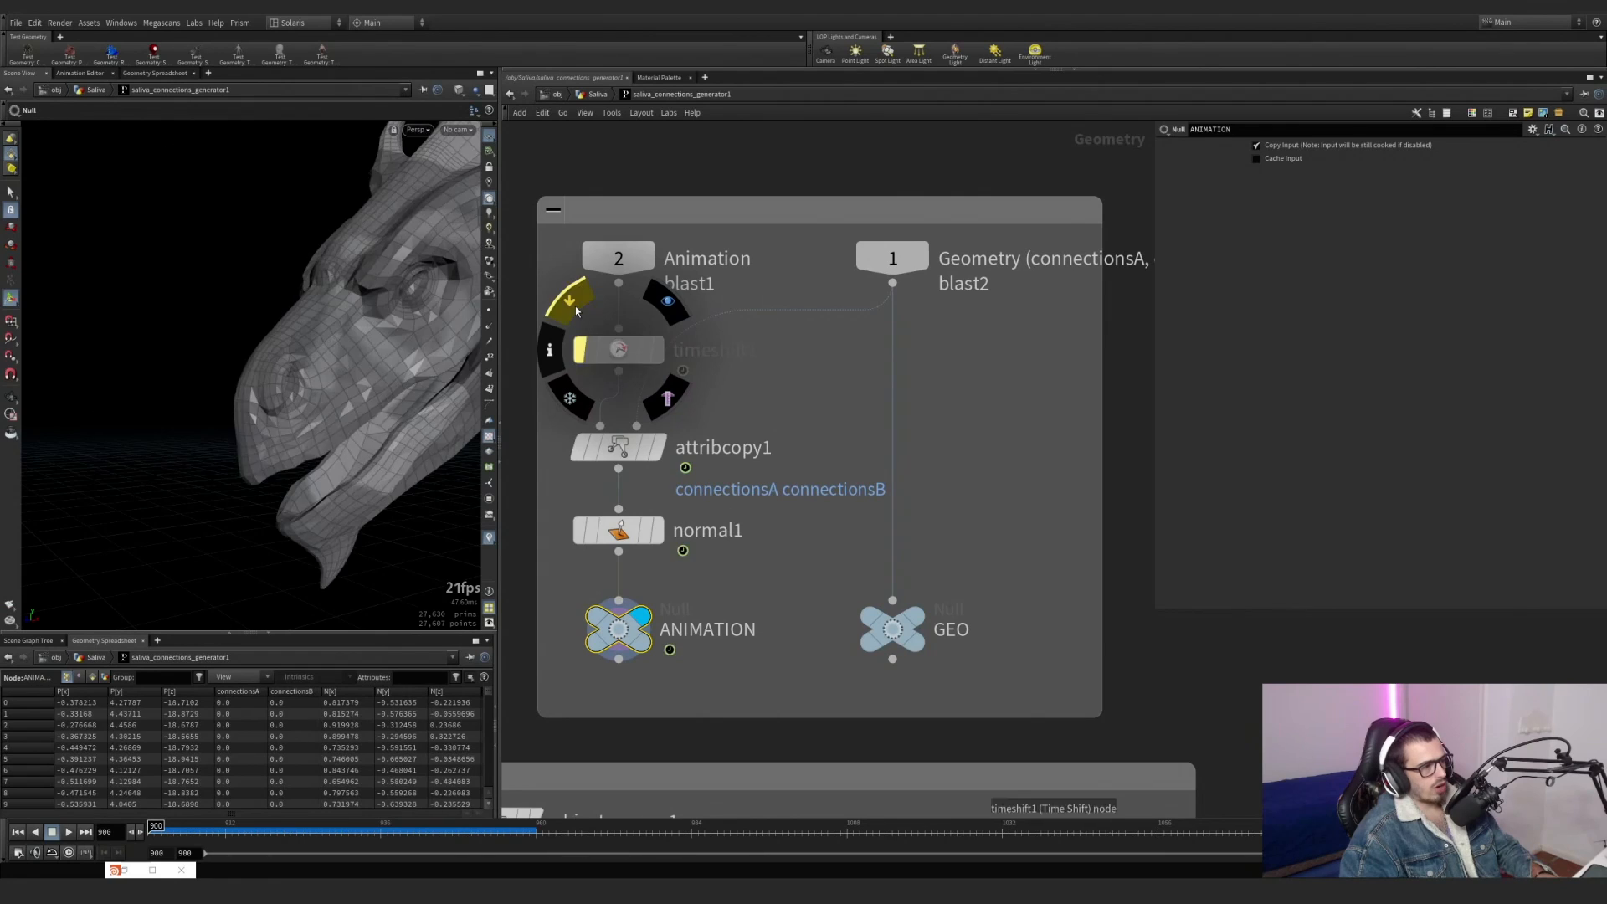
click(576, 311)
click(661, 350)
click(617, 353)
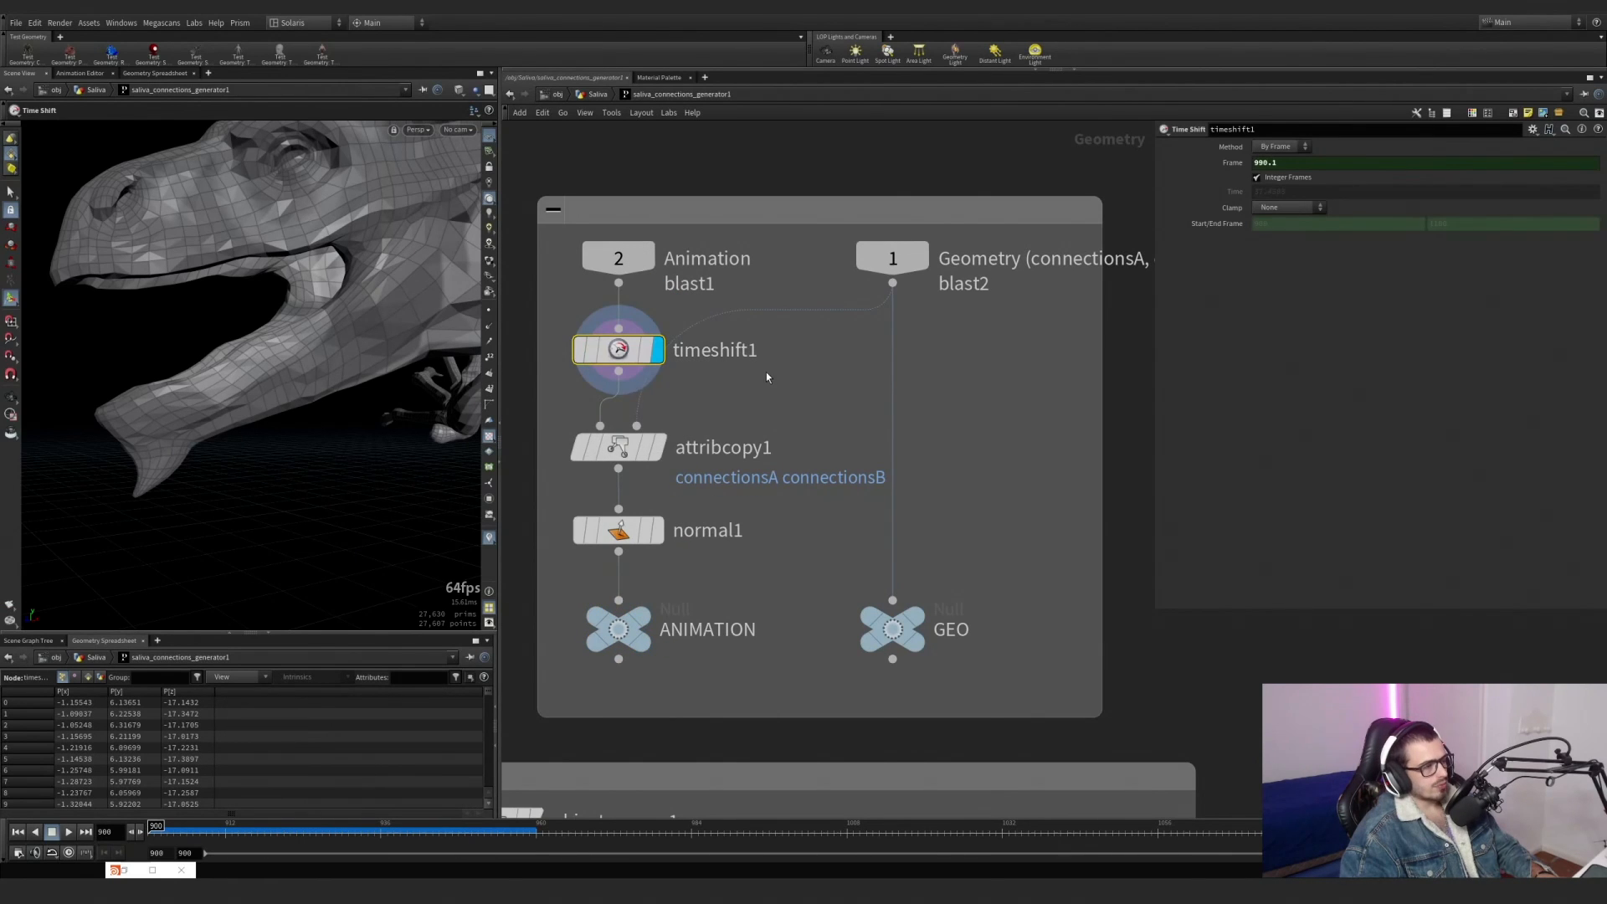
Display attribcopy1 and turn on the connectionsB visualizer to colour the copied mask on the lower jaw.
click(657, 450)
click(632, 448)
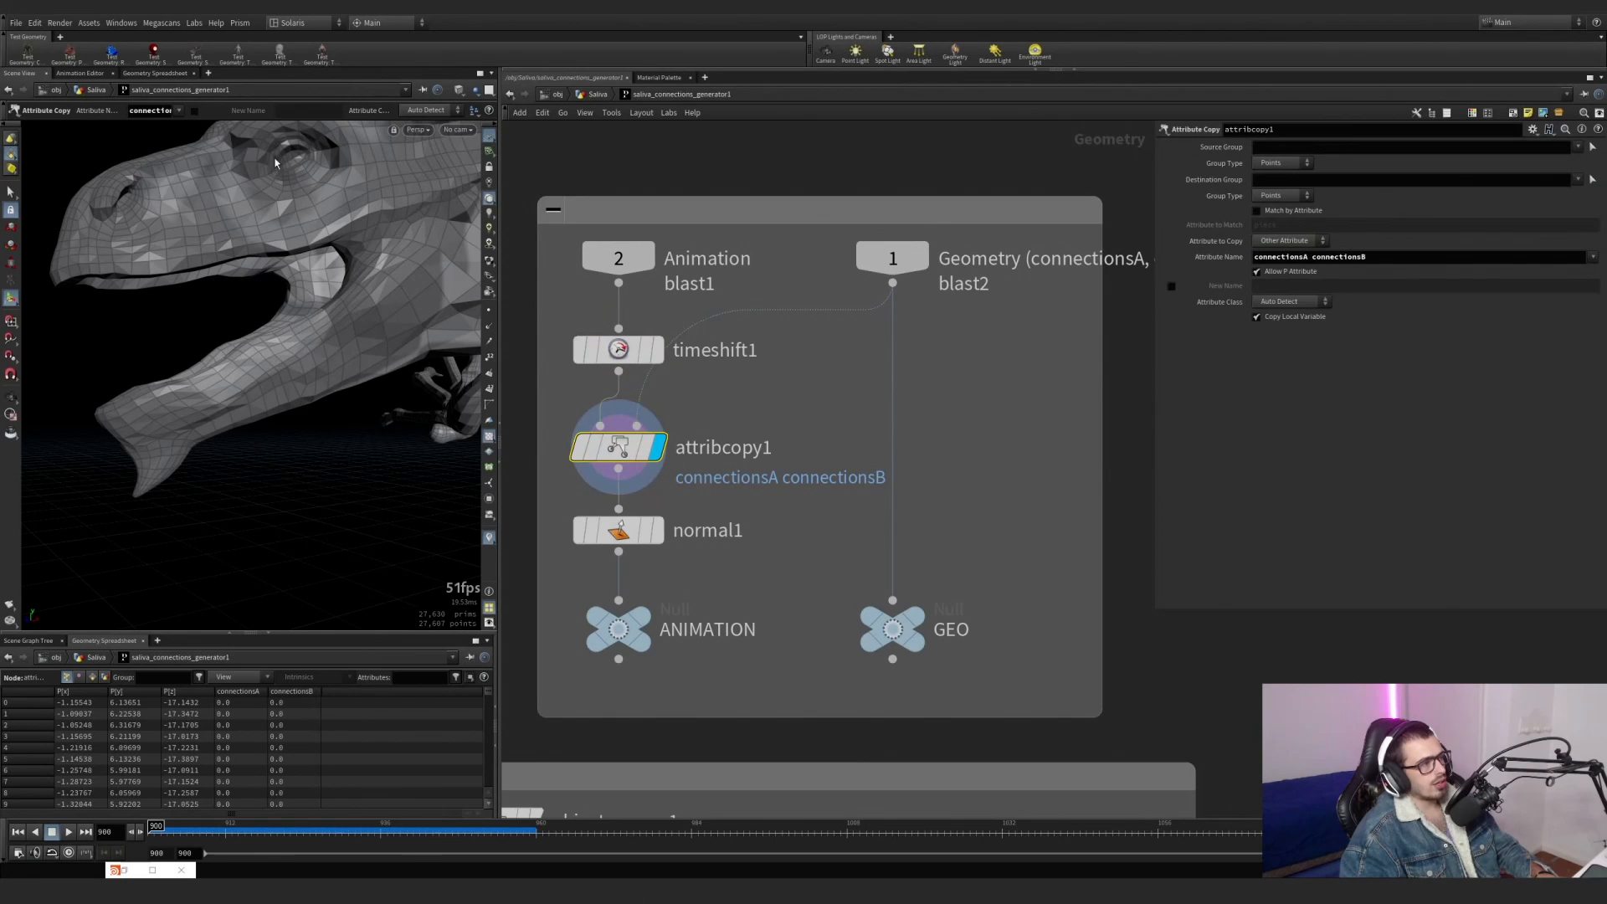
click(490, 540)
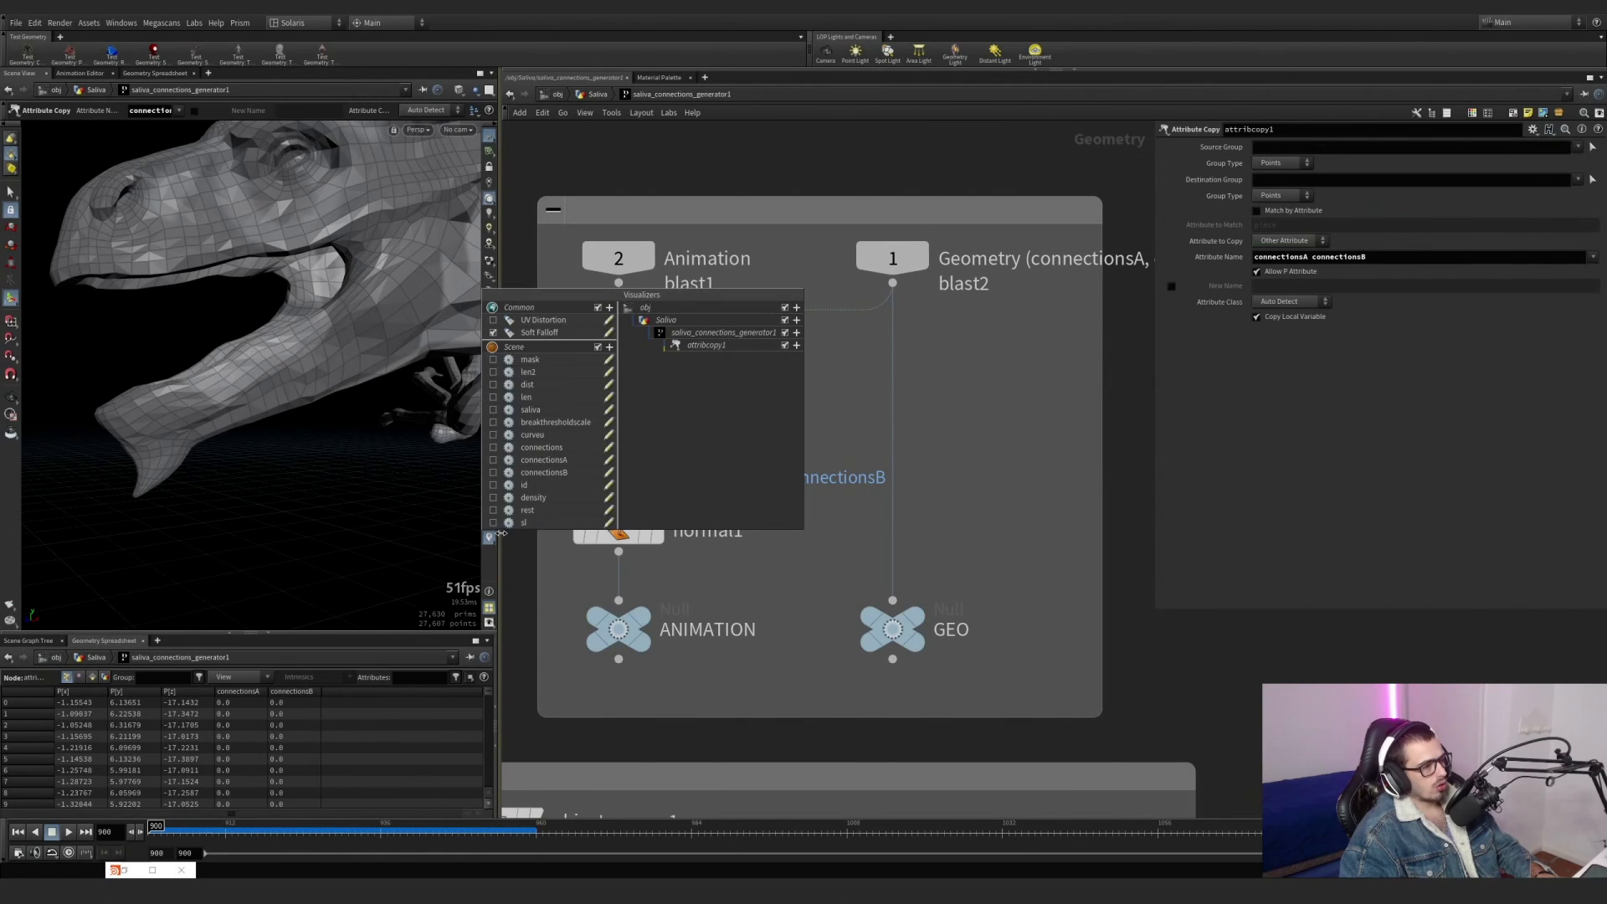
click(494, 473)
click(494, 473)
click(493, 474)
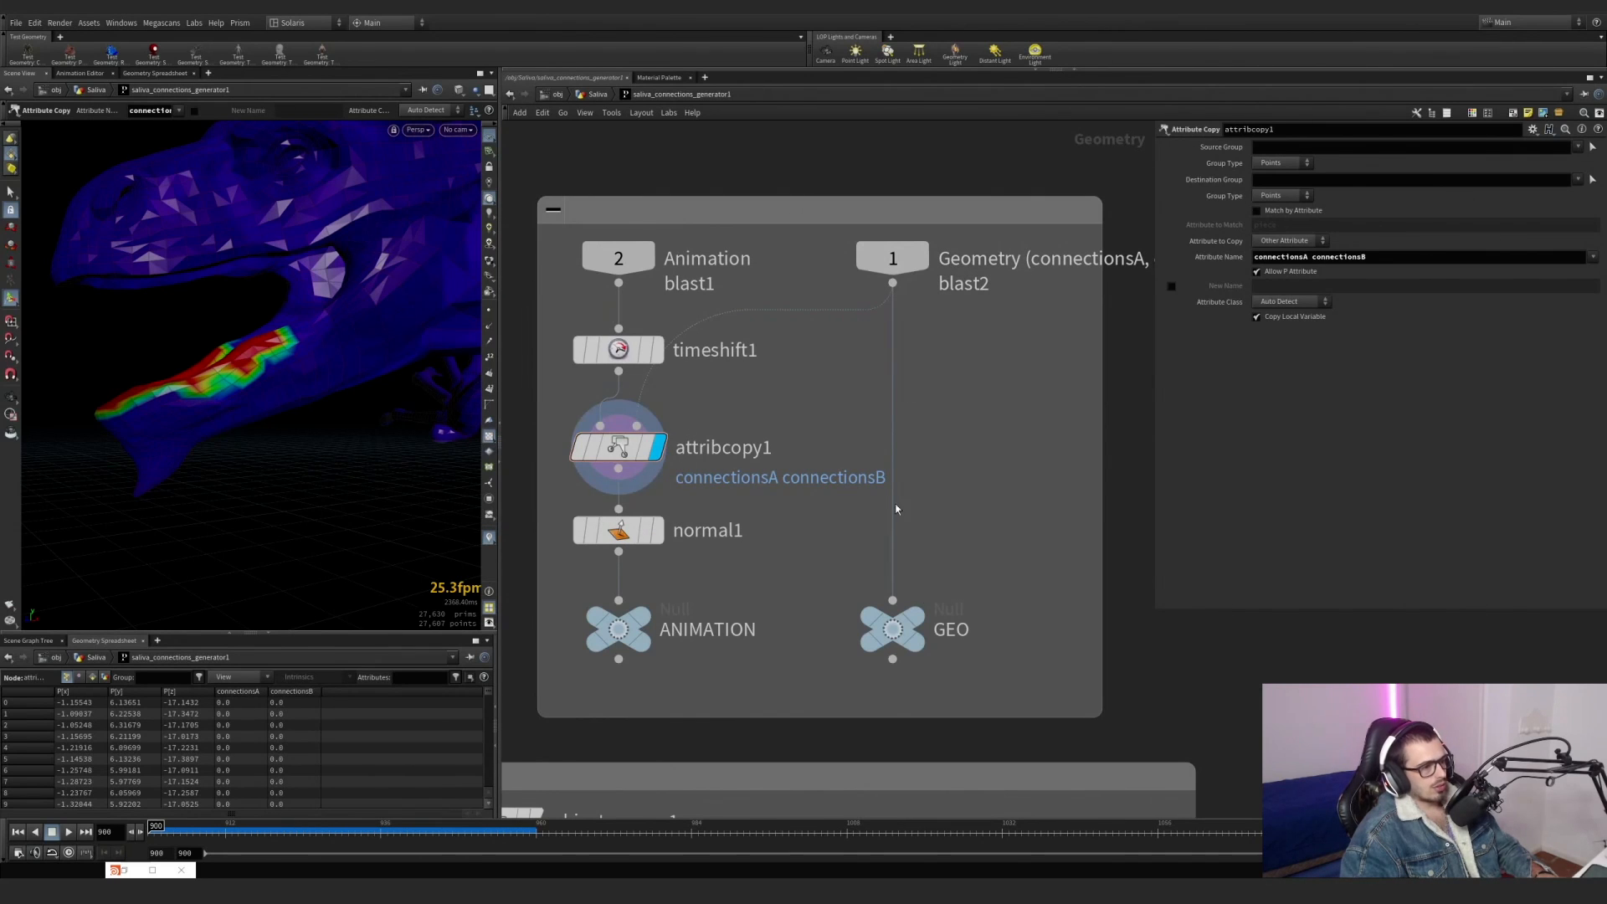
Compare the GEO null and timeshift1 with attribcopy1, leaving attribcopy1 displayed with its parameters.
click(914, 619)
click(658, 351)
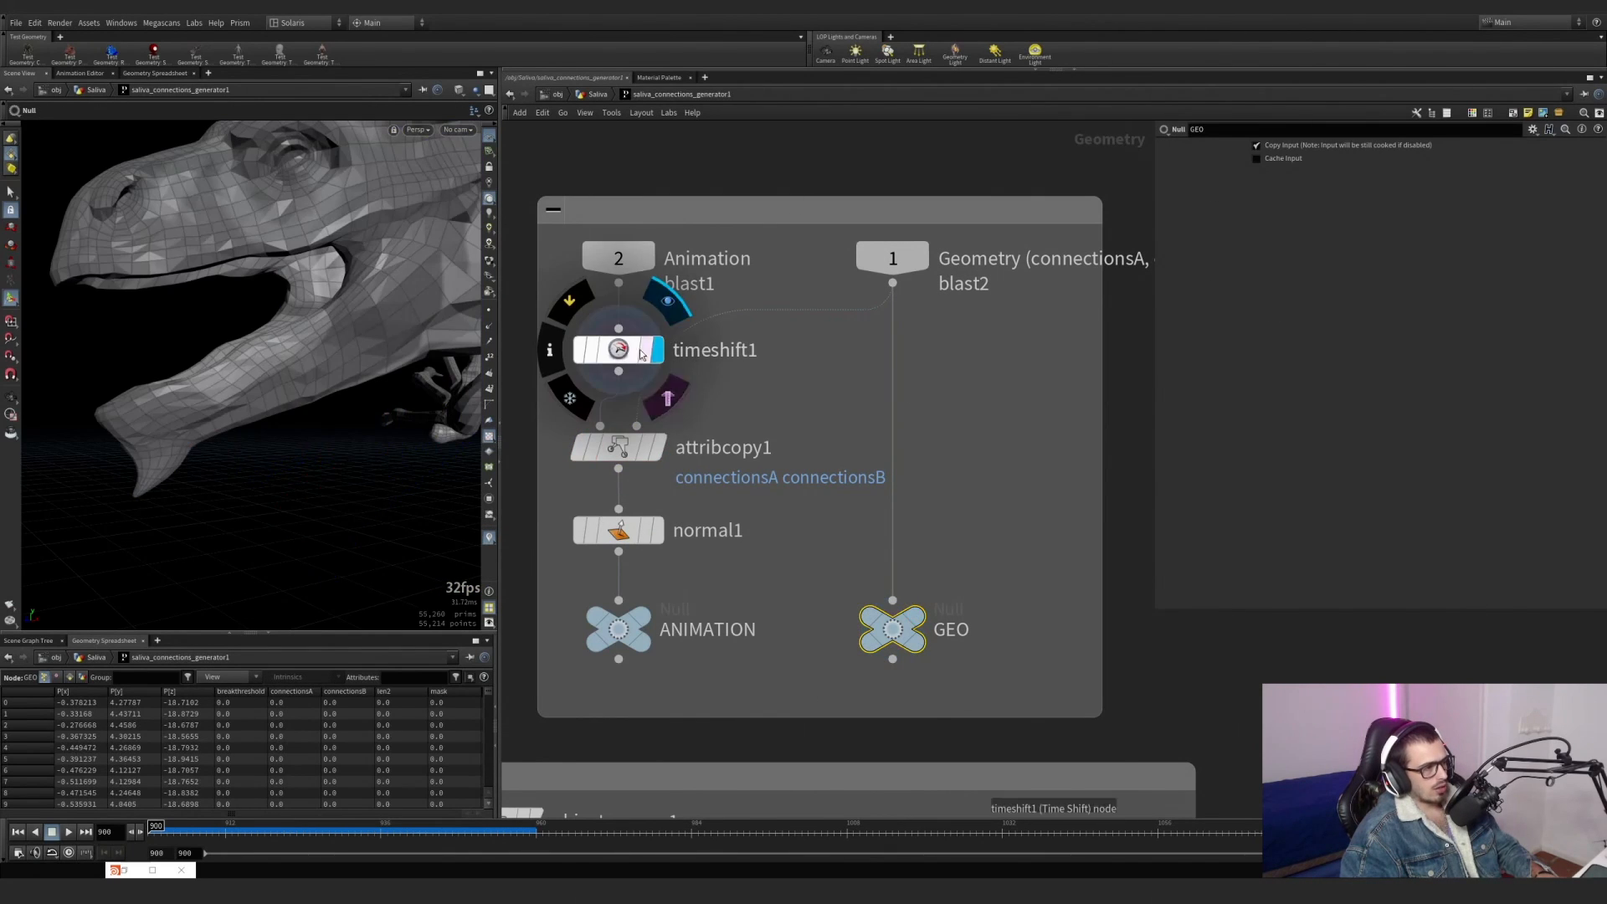
click(625, 351)
click(658, 447)
click(623, 451)
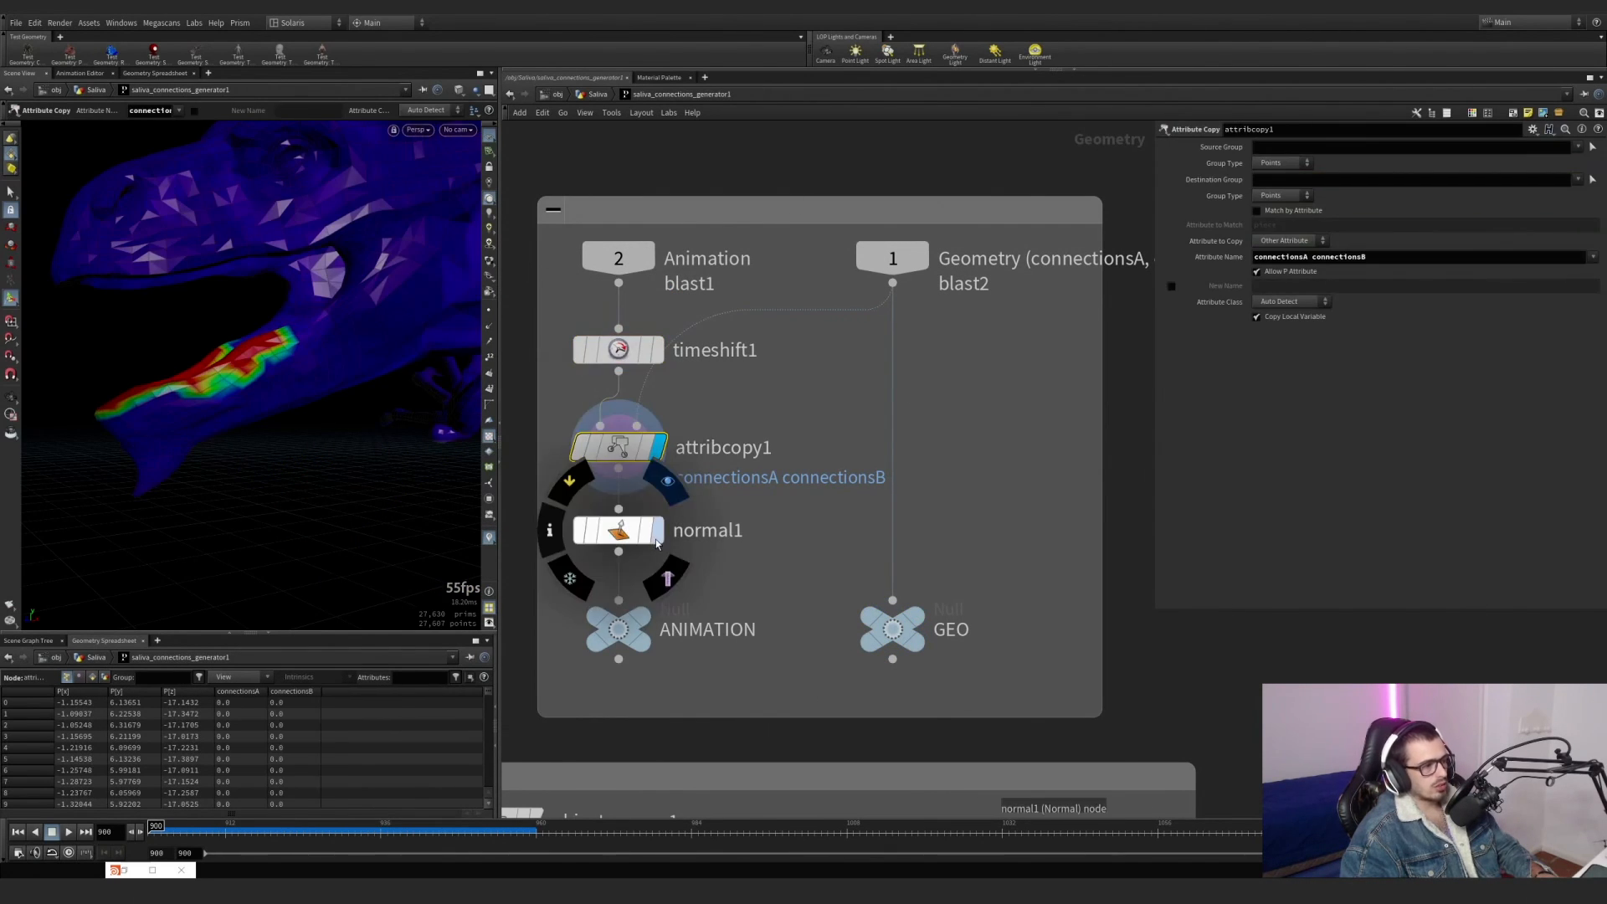
Display normal1 with its parameters and show the point normals on the dragon.
click(659, 533)
click(623, 532)
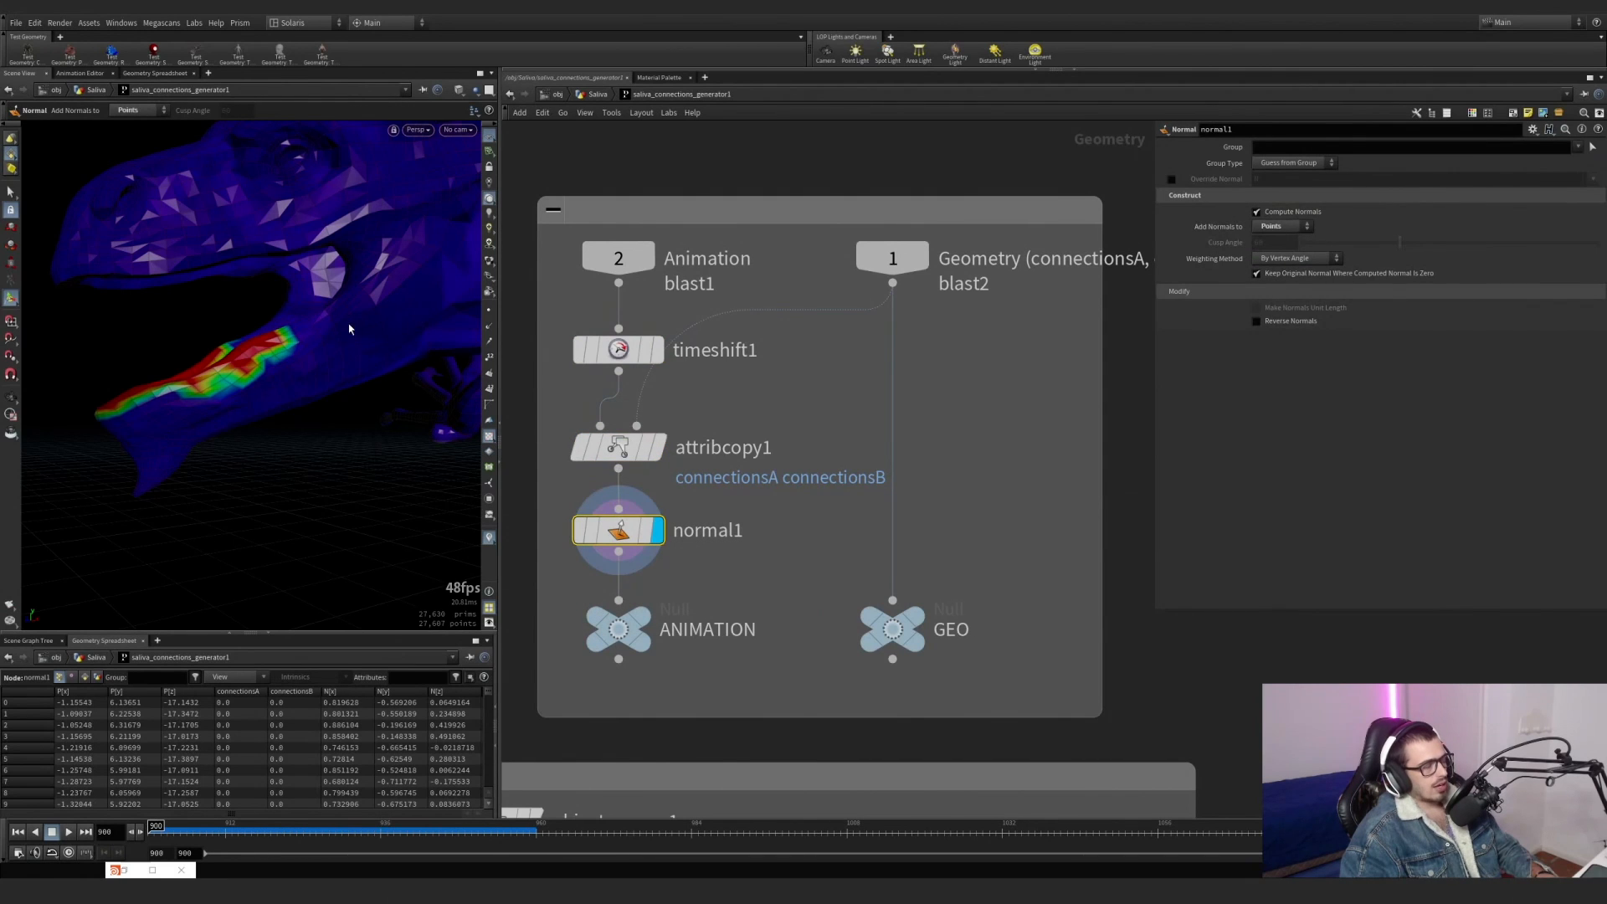
click(491, 327)
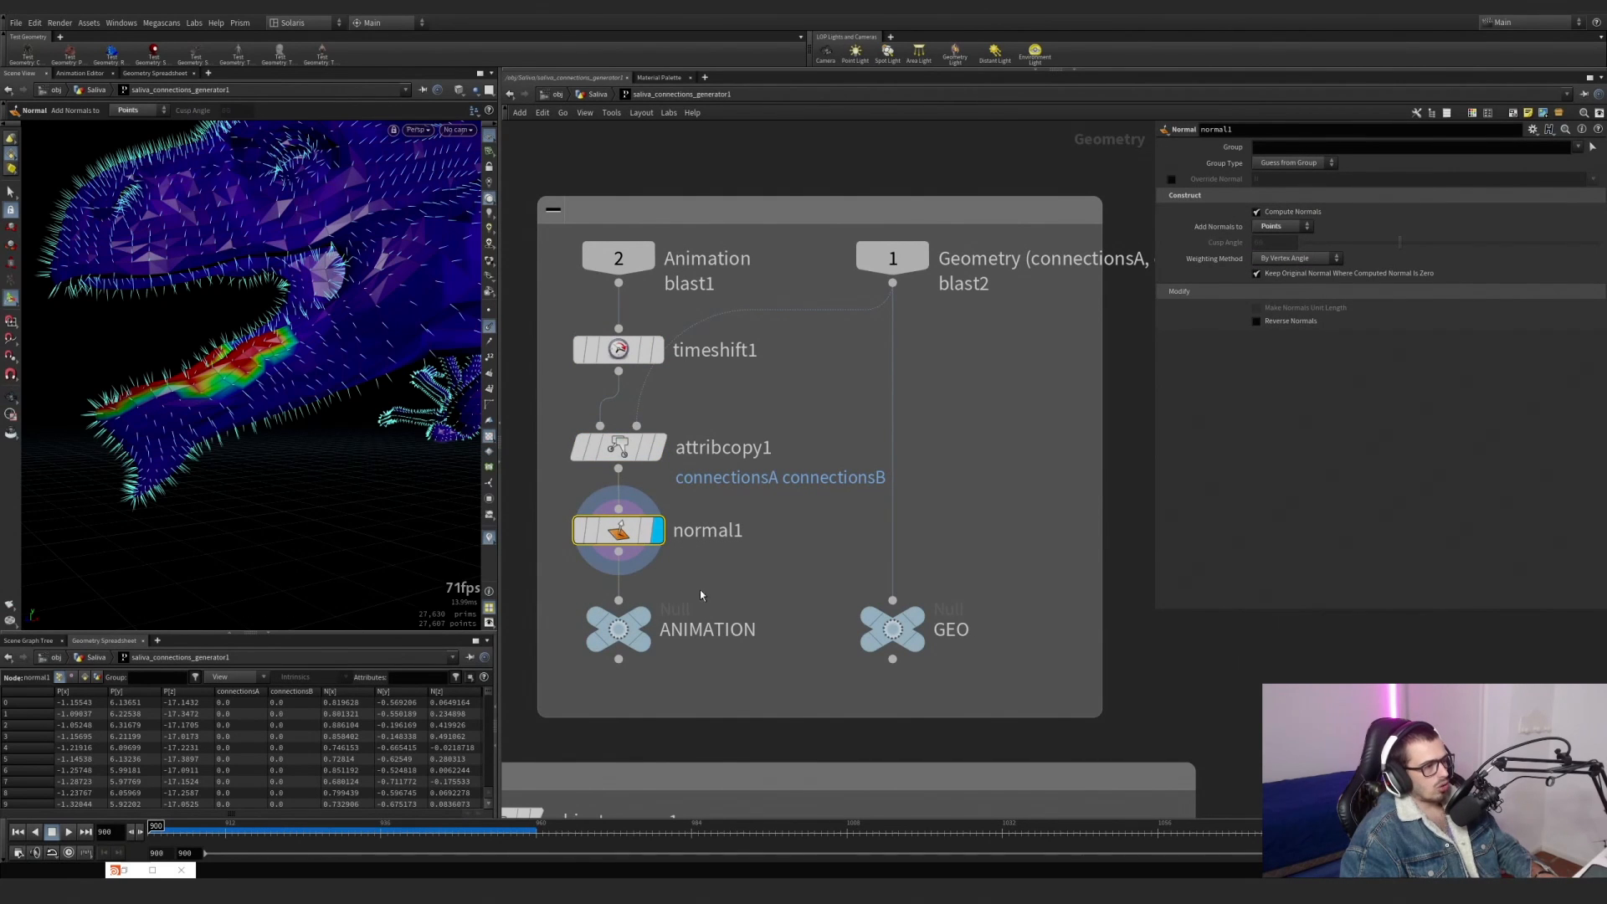
Display the ANIMATION null, followed by object_merge1 in the group below, and inspect the geometry path it references.
scroll(739, 579, down, 4)
middle_drag(739, 581, 730, 480)
scroll(677, 519, up, 5)
click(687, 481)
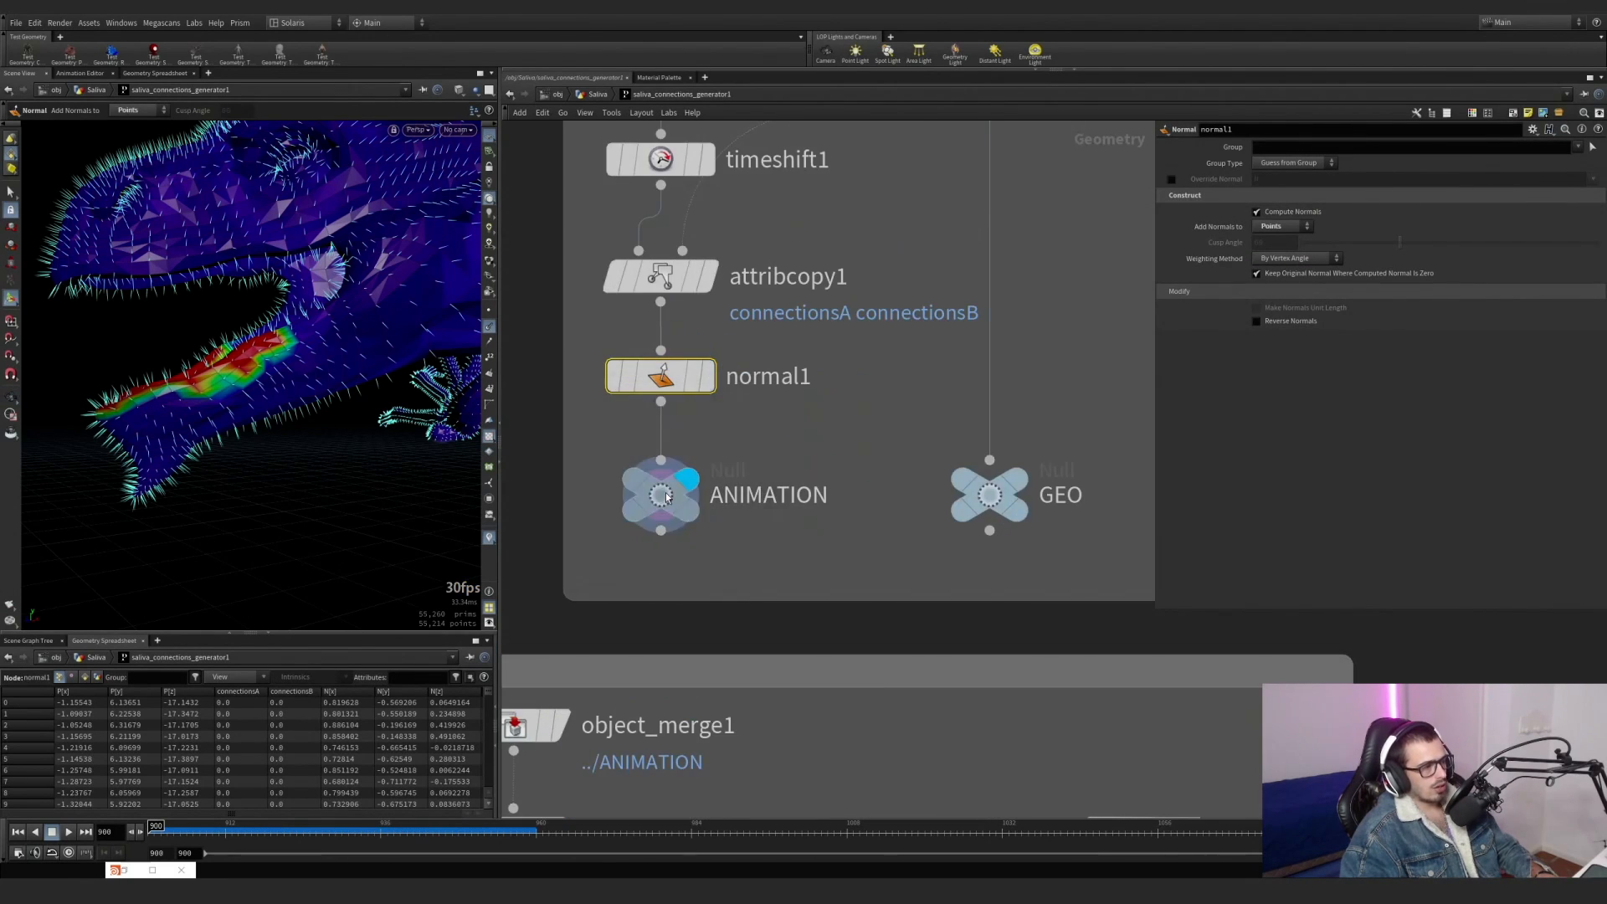
click(668, 497)
scroll(667, 497, down, 4)
scroll(634, 506, up, 2)
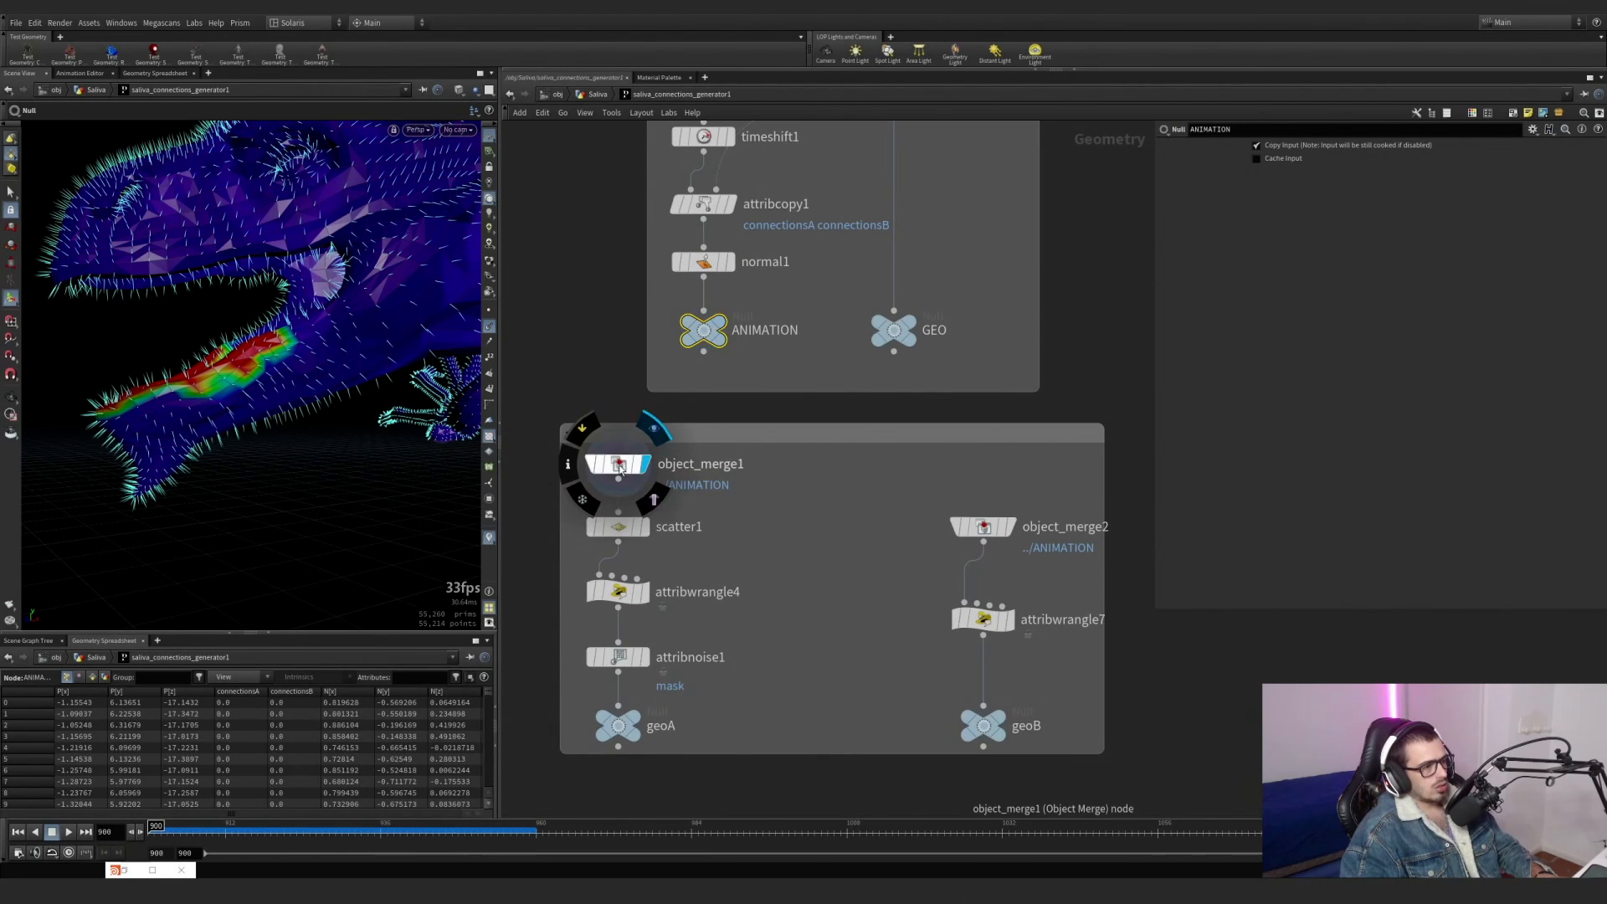
click(620, 467)
Display scatter1 with its parameters, hide the point normals and examine its Density Attribute setting.
scroll(642, 362, up, 1)
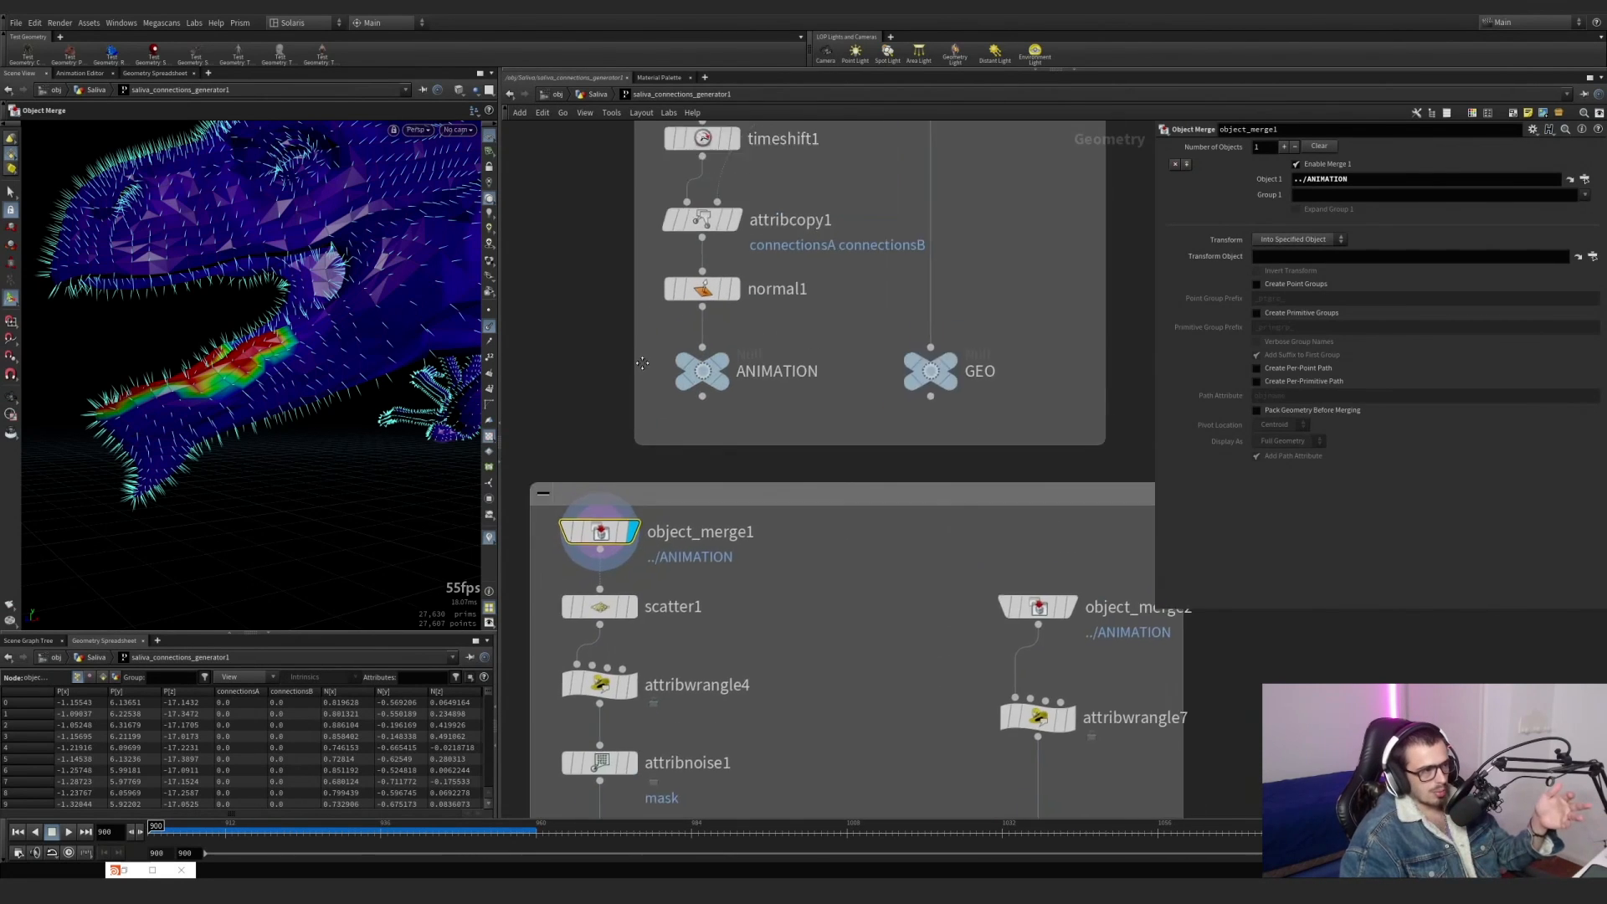
middle_drag(642, 362, 691, 251)
scroll(658, 497, up, 2)
click(701, 439)
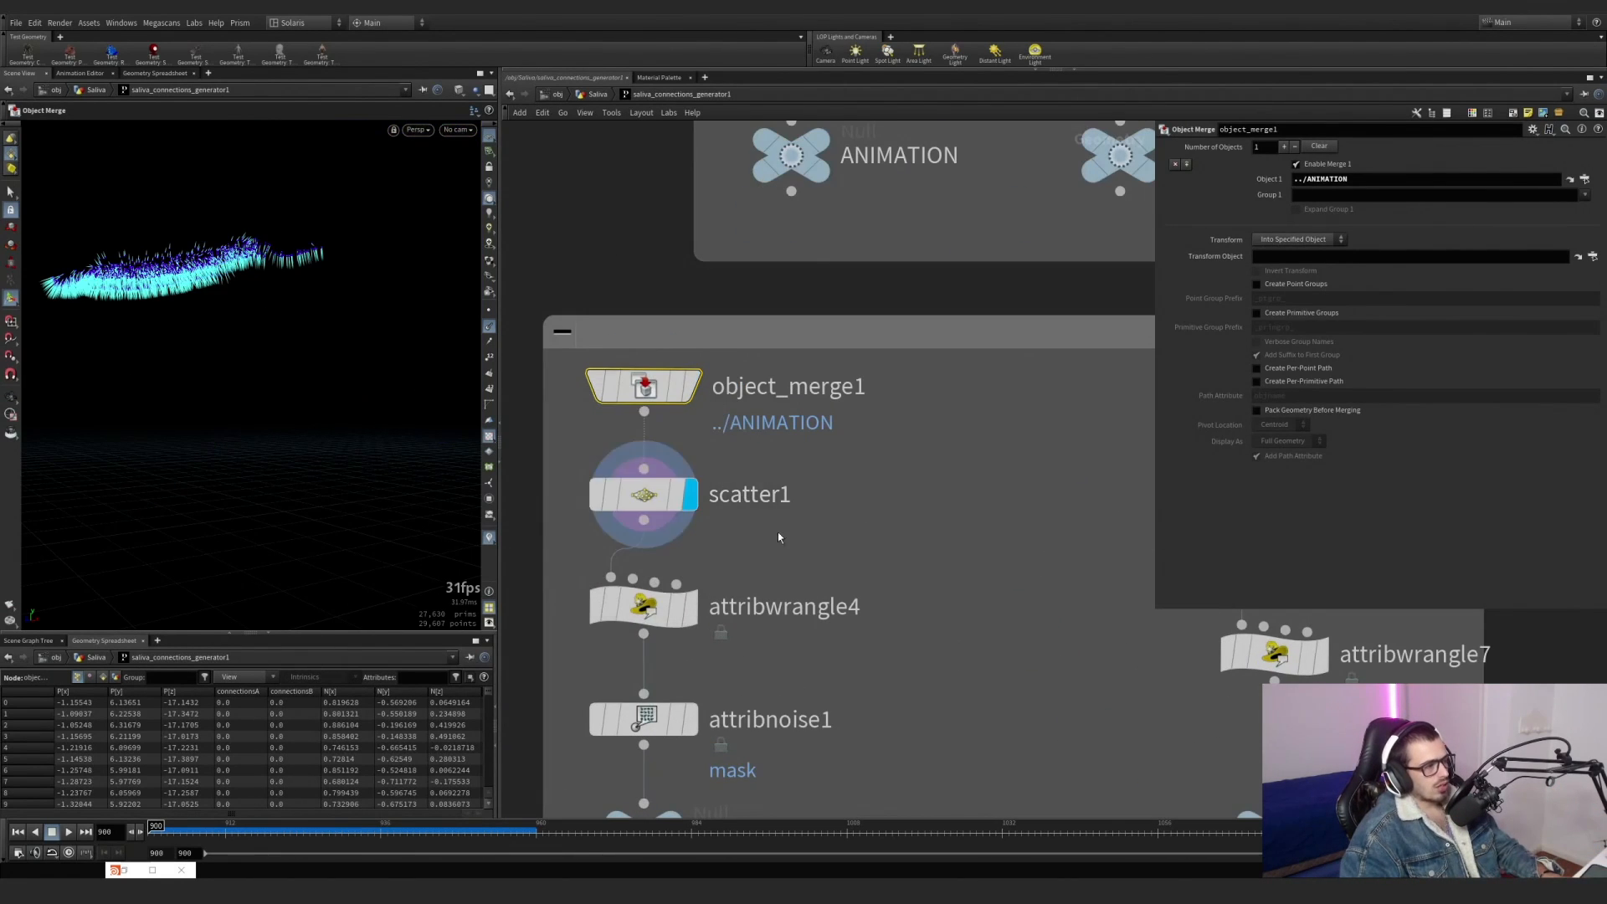
click(644, 495)
click(487, 333)
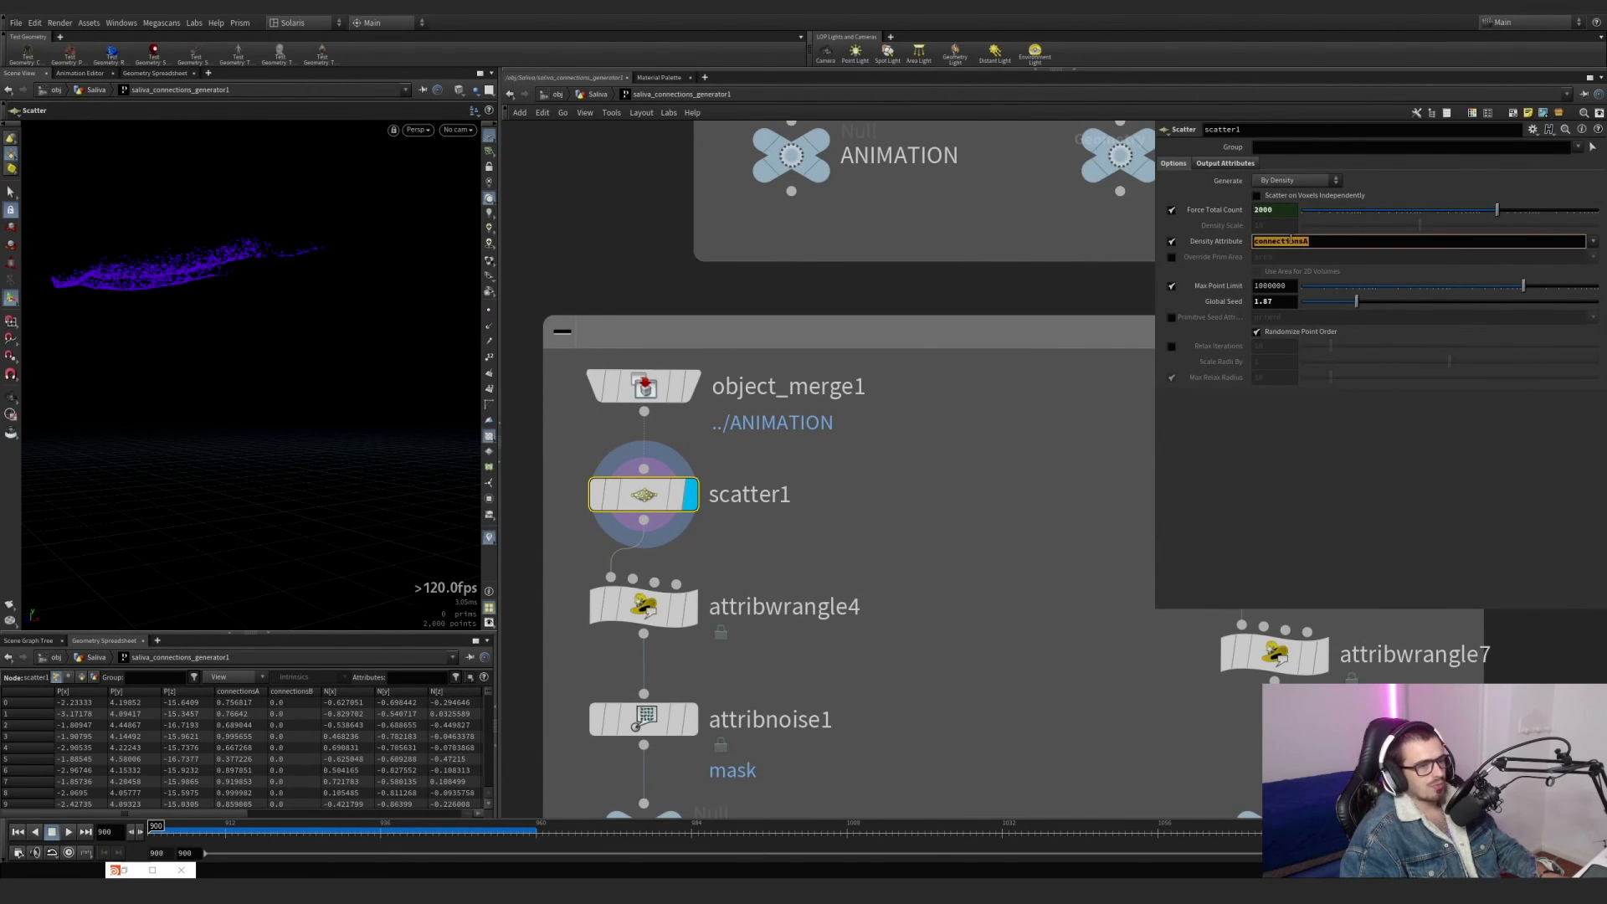
Display the ANIMATION null again and turn on the connectionsA visualizer for the upper jaw mask.
middle_drag(734, 222, 703, 420)
click(819, 293)
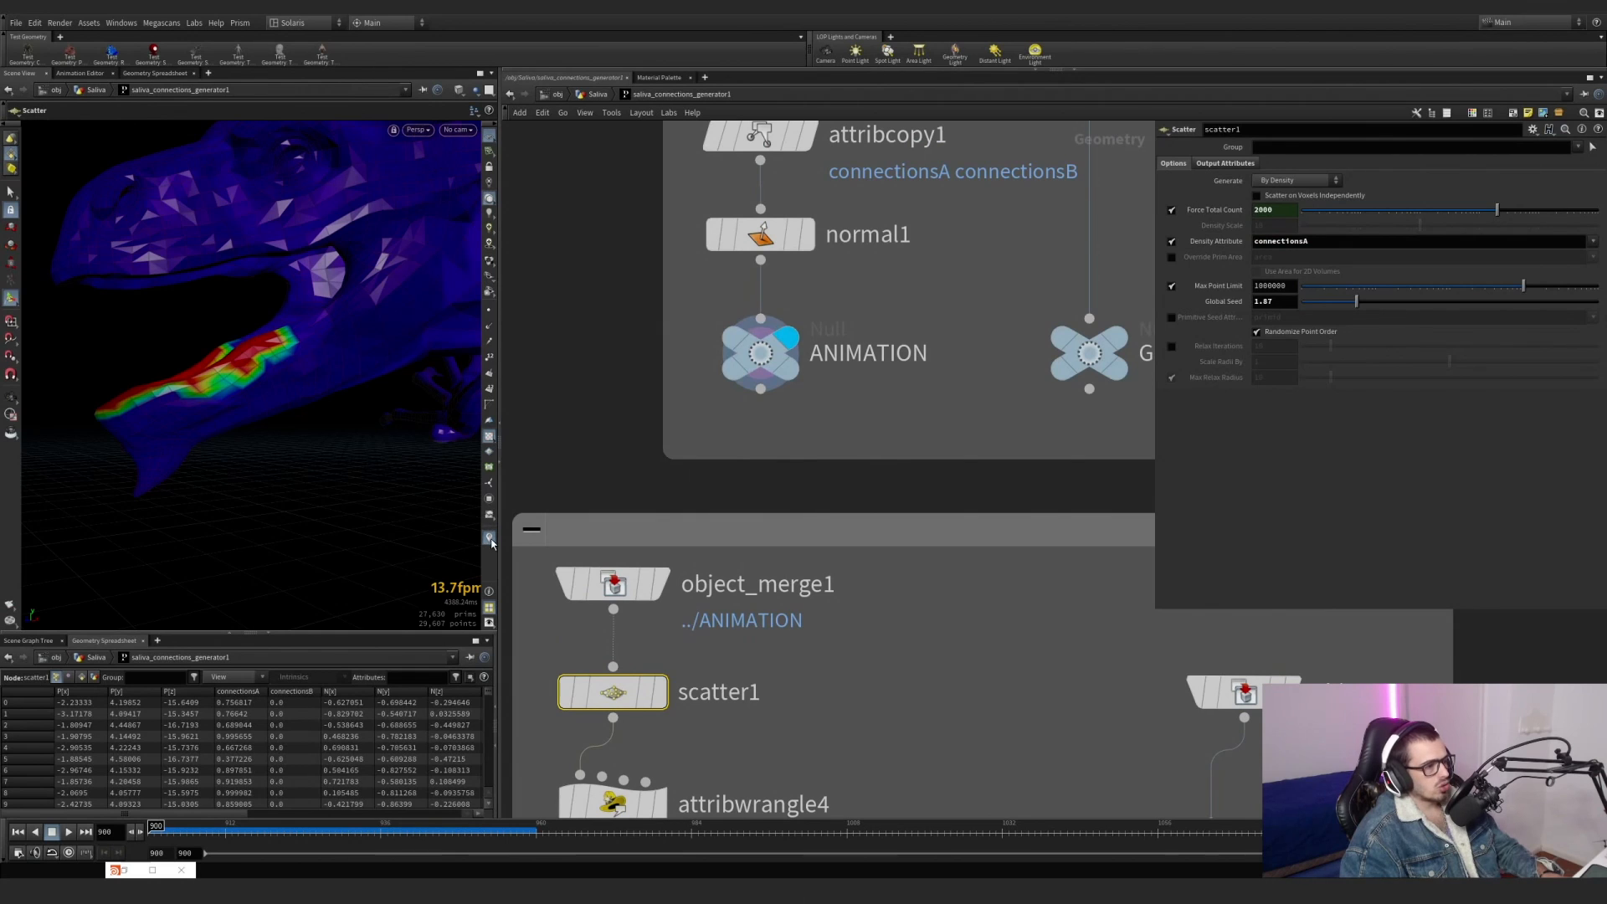
click(490, 538)
click(493, 459)
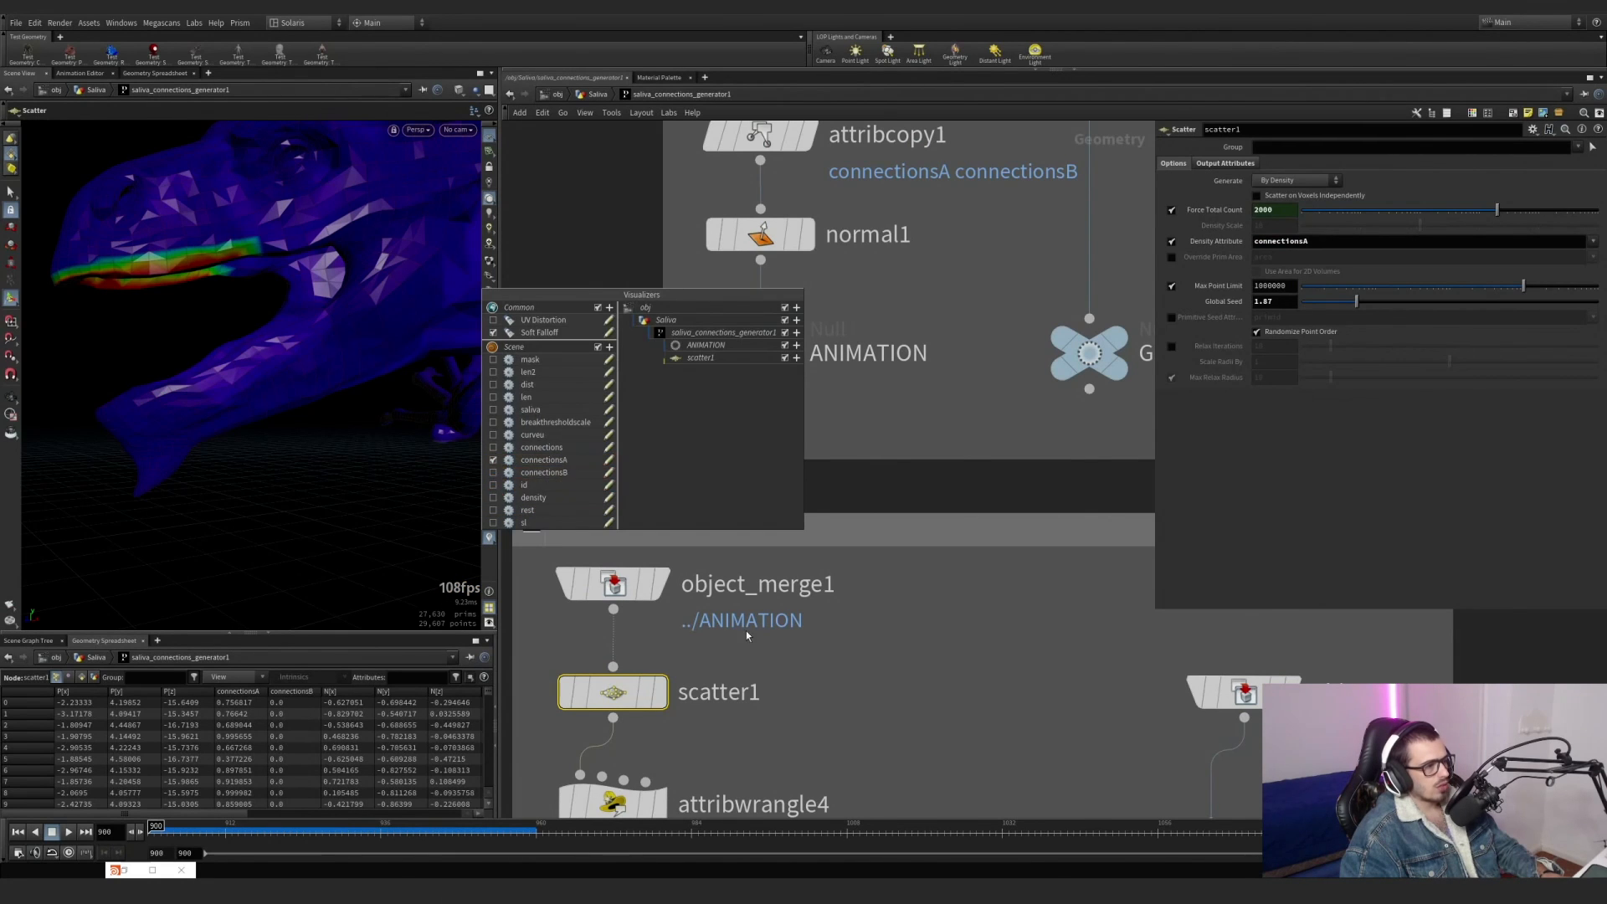
Template scatter1 over the coloured ANIMATION geometry and examine the points scattered along the upper jaw.
middle_drag(748, 635, 764, 477)
click(661, 534)
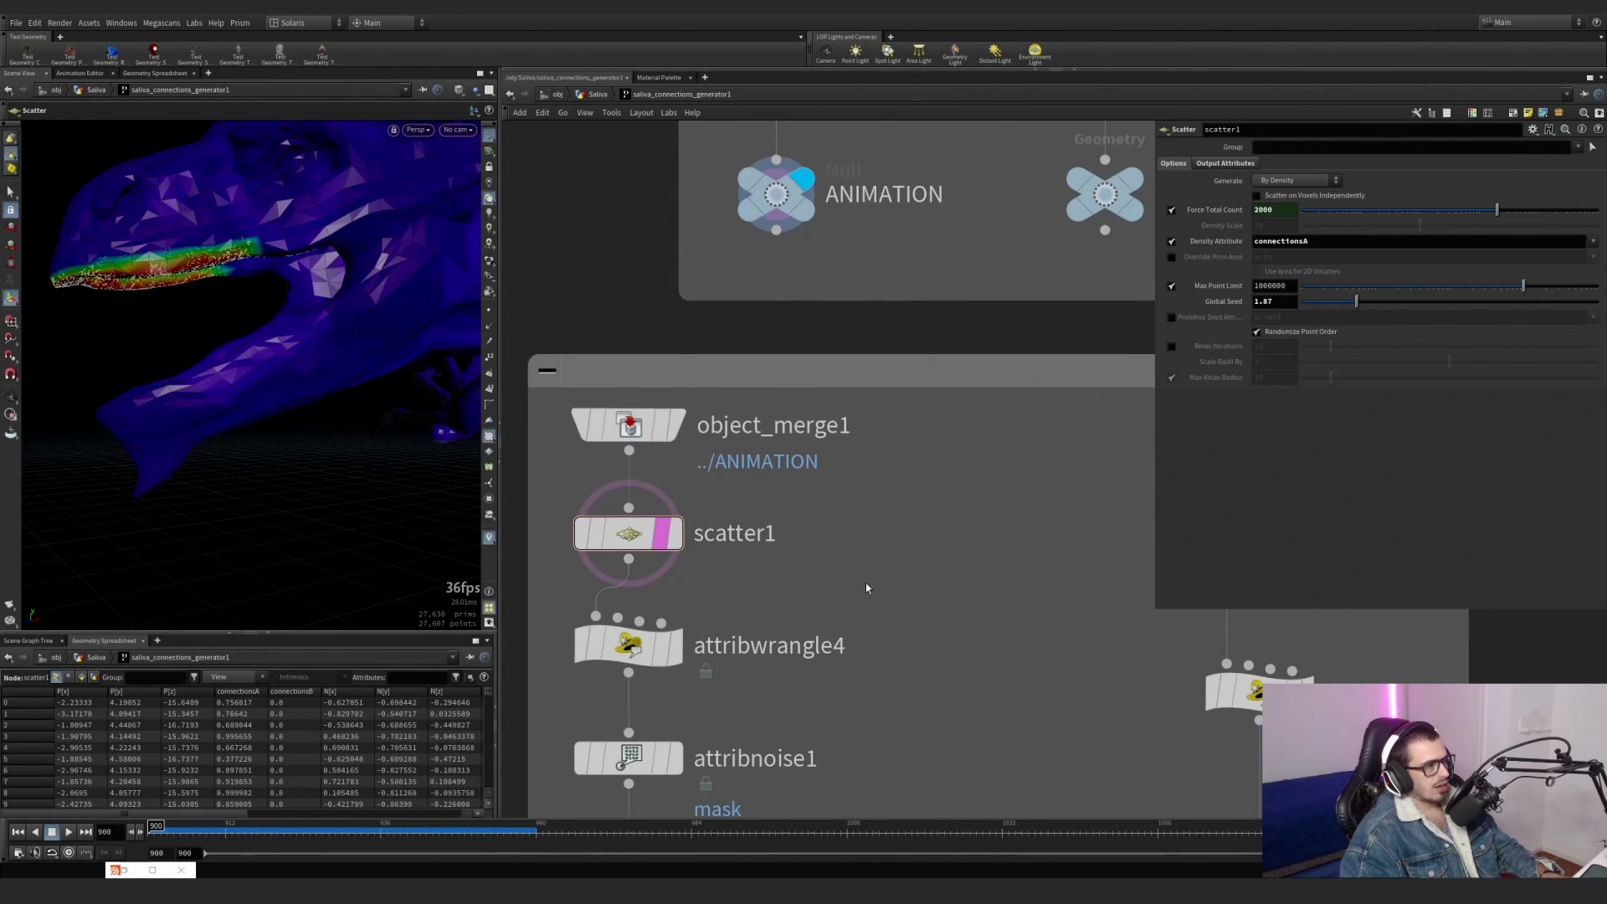
alt+drag(158, 272, 388, 244)
alt+middle_drag(205, 224, 291, 234)
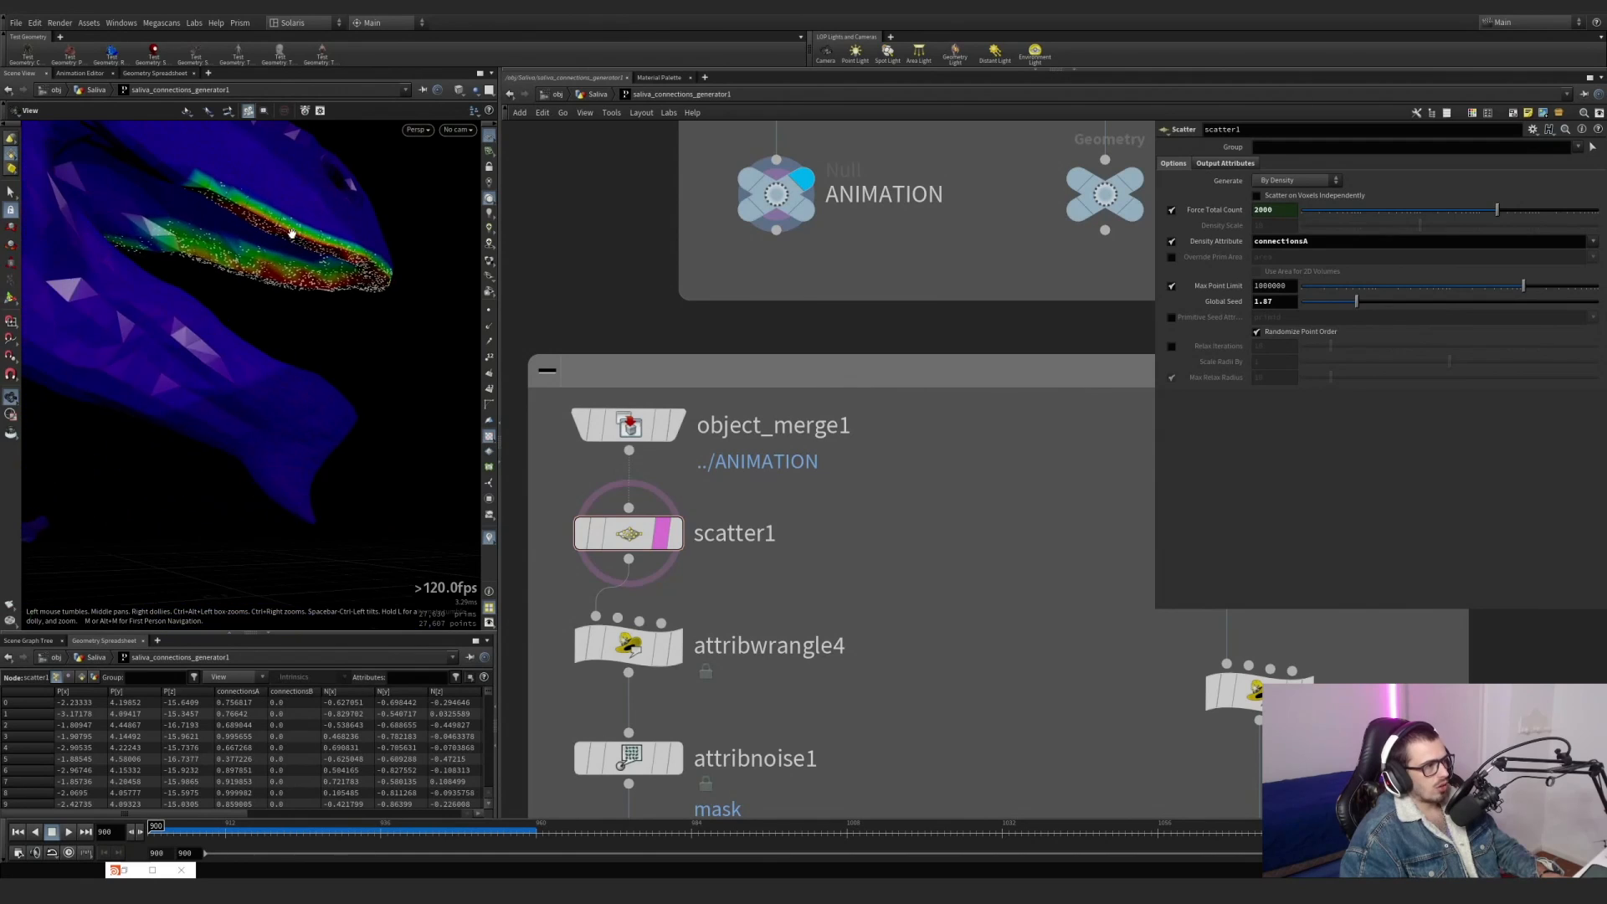
alt+drag(291, 235, 303, 263)
Display attribwrangle4, examine its point id expression and view the upper jaw points from several angles.
middle_drag(801, 615, 790, 436)
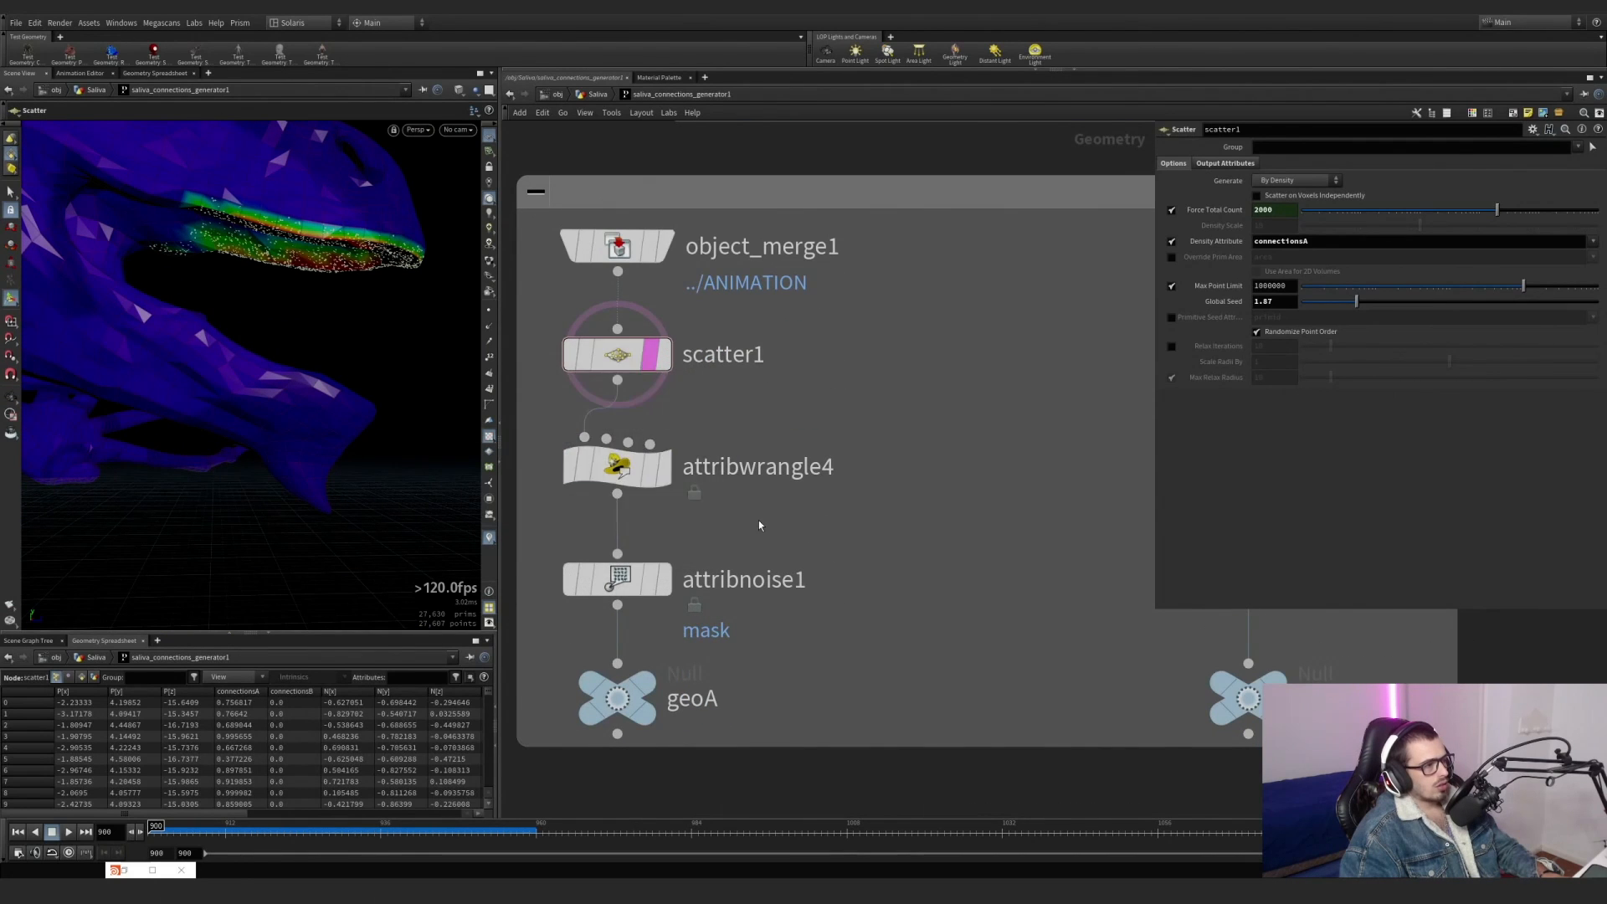
click(665, 470)
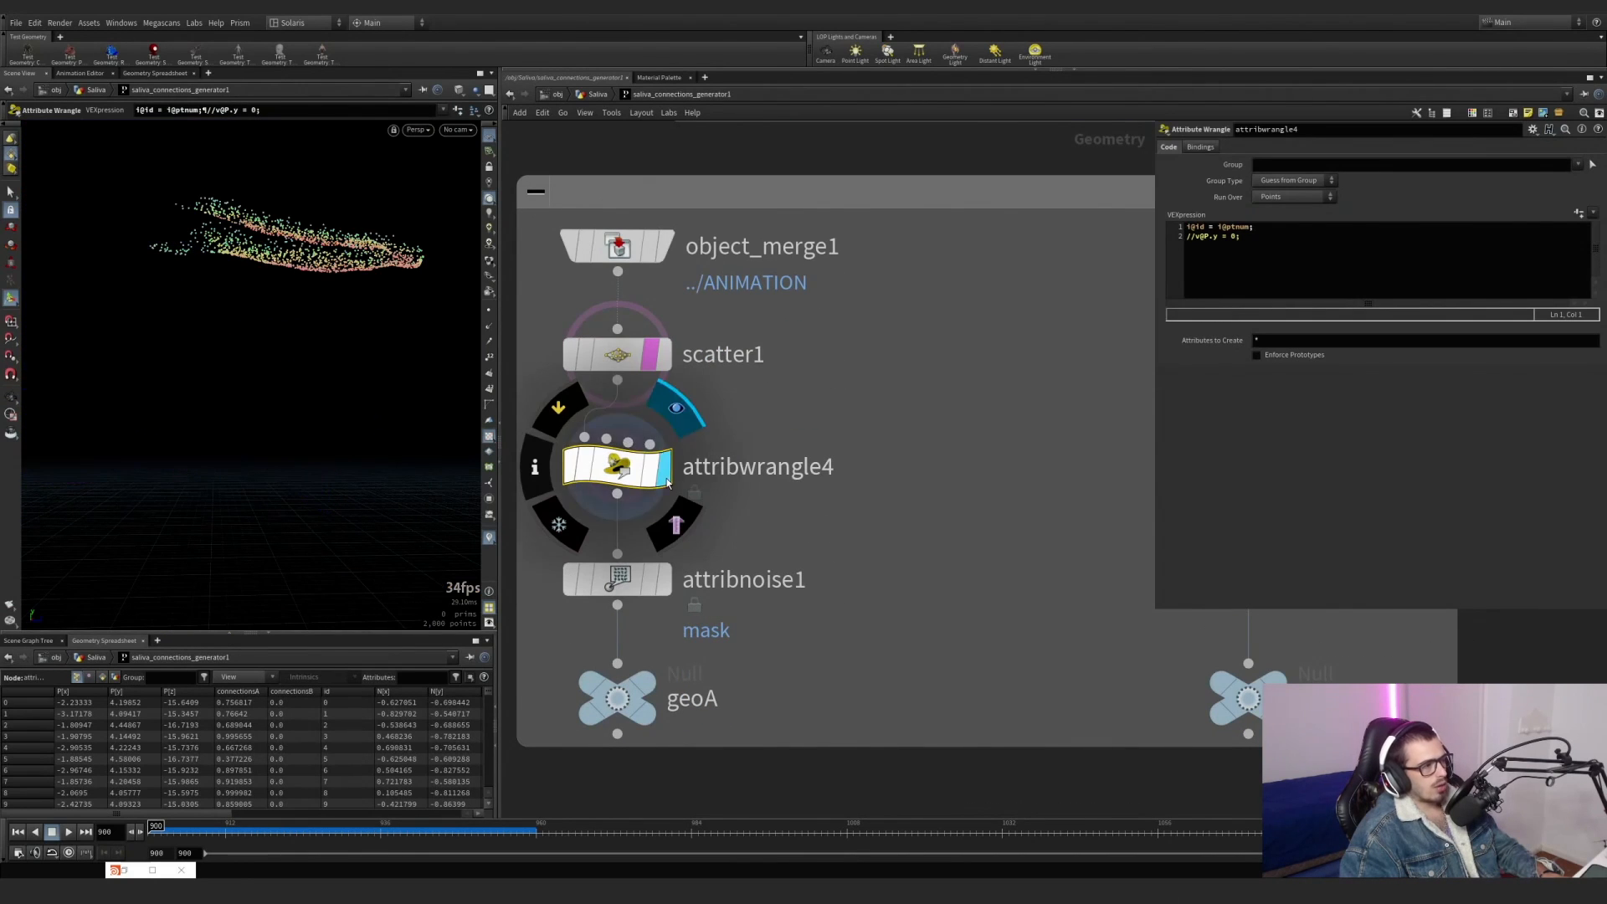
drag(778, 527, 527, 424)
alt+drag(283, 210, 302, 269)
key(Return)
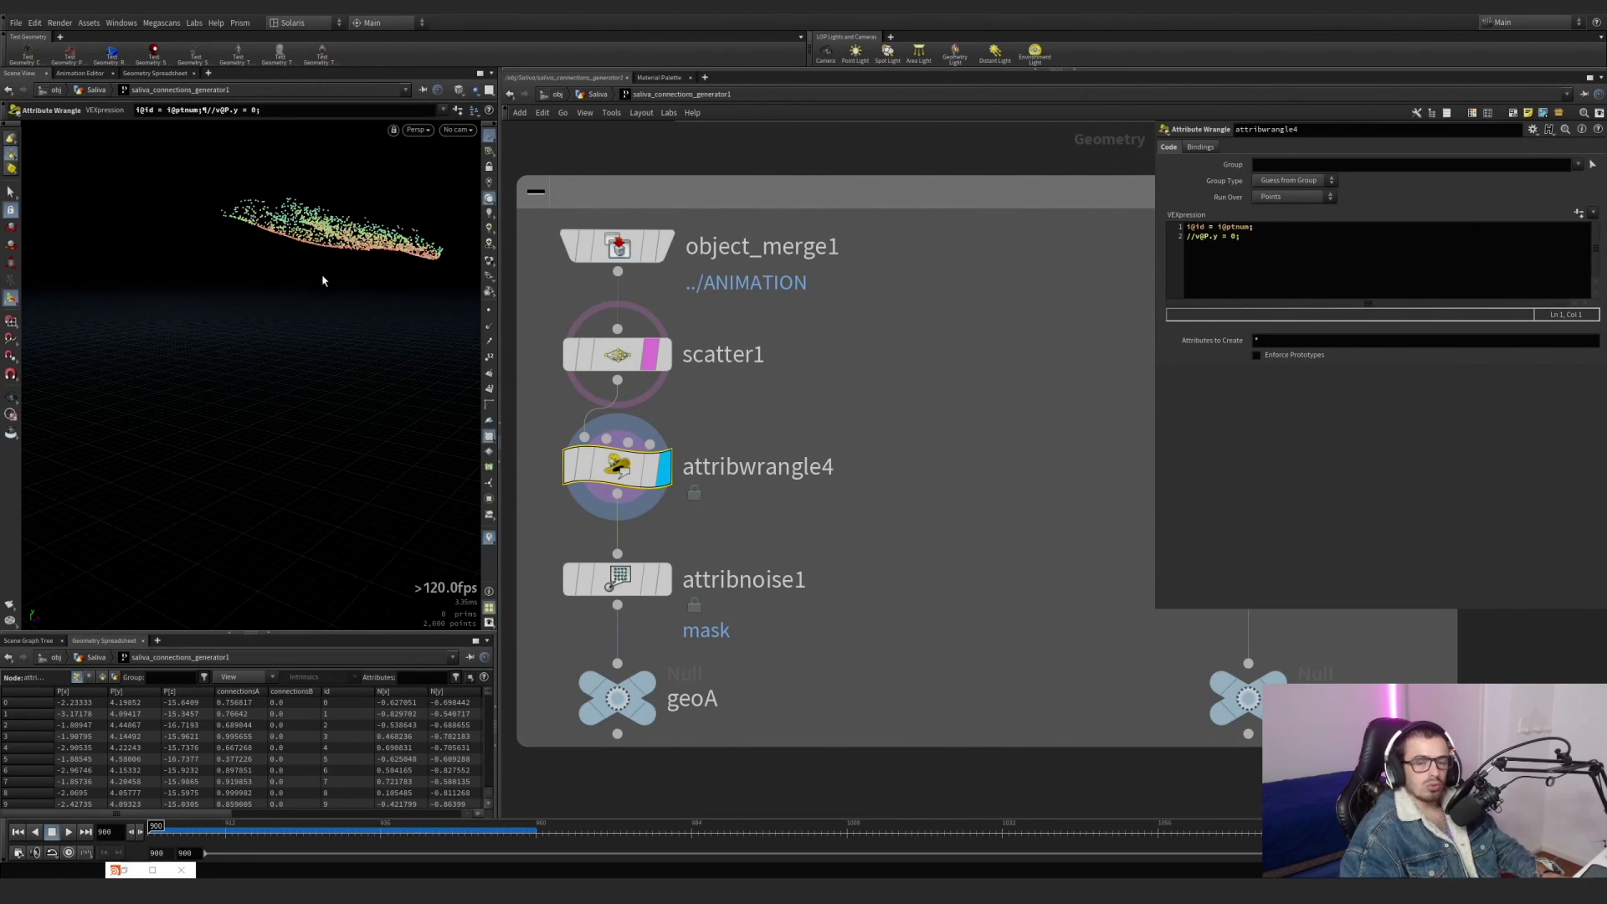
alt+drag(410, 209, 382, 275)
alt+middle_drag(377, 254, 331, 308)
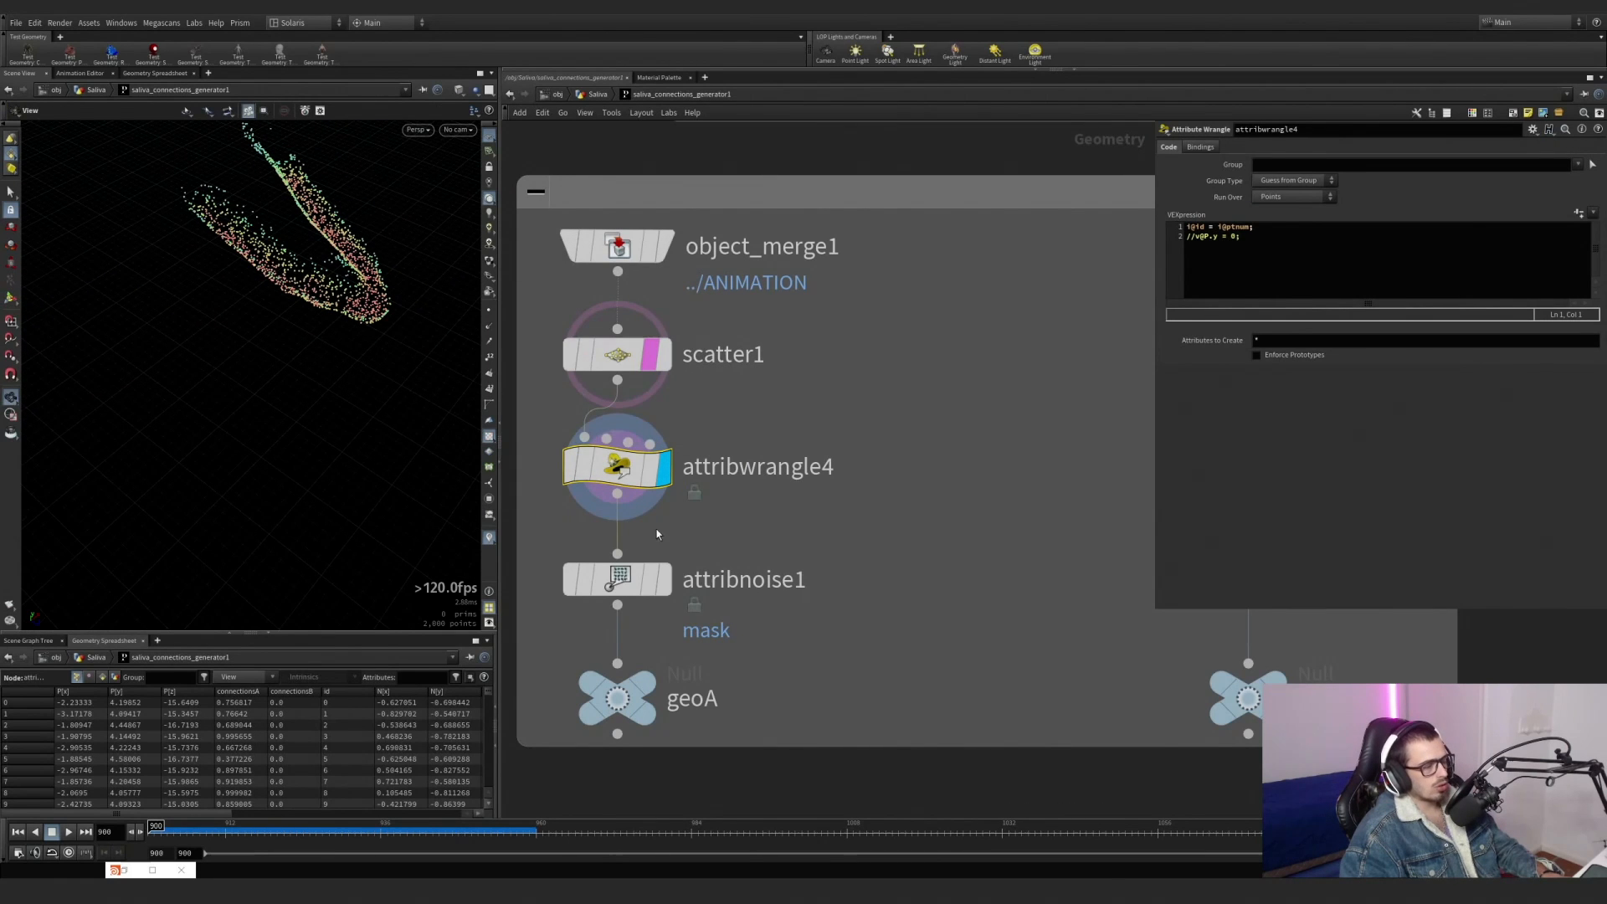
Display attribnoise1 and switch the active scene visualizer from connectionsA to mask on the scattered upper jaw points.
click(677, 520)
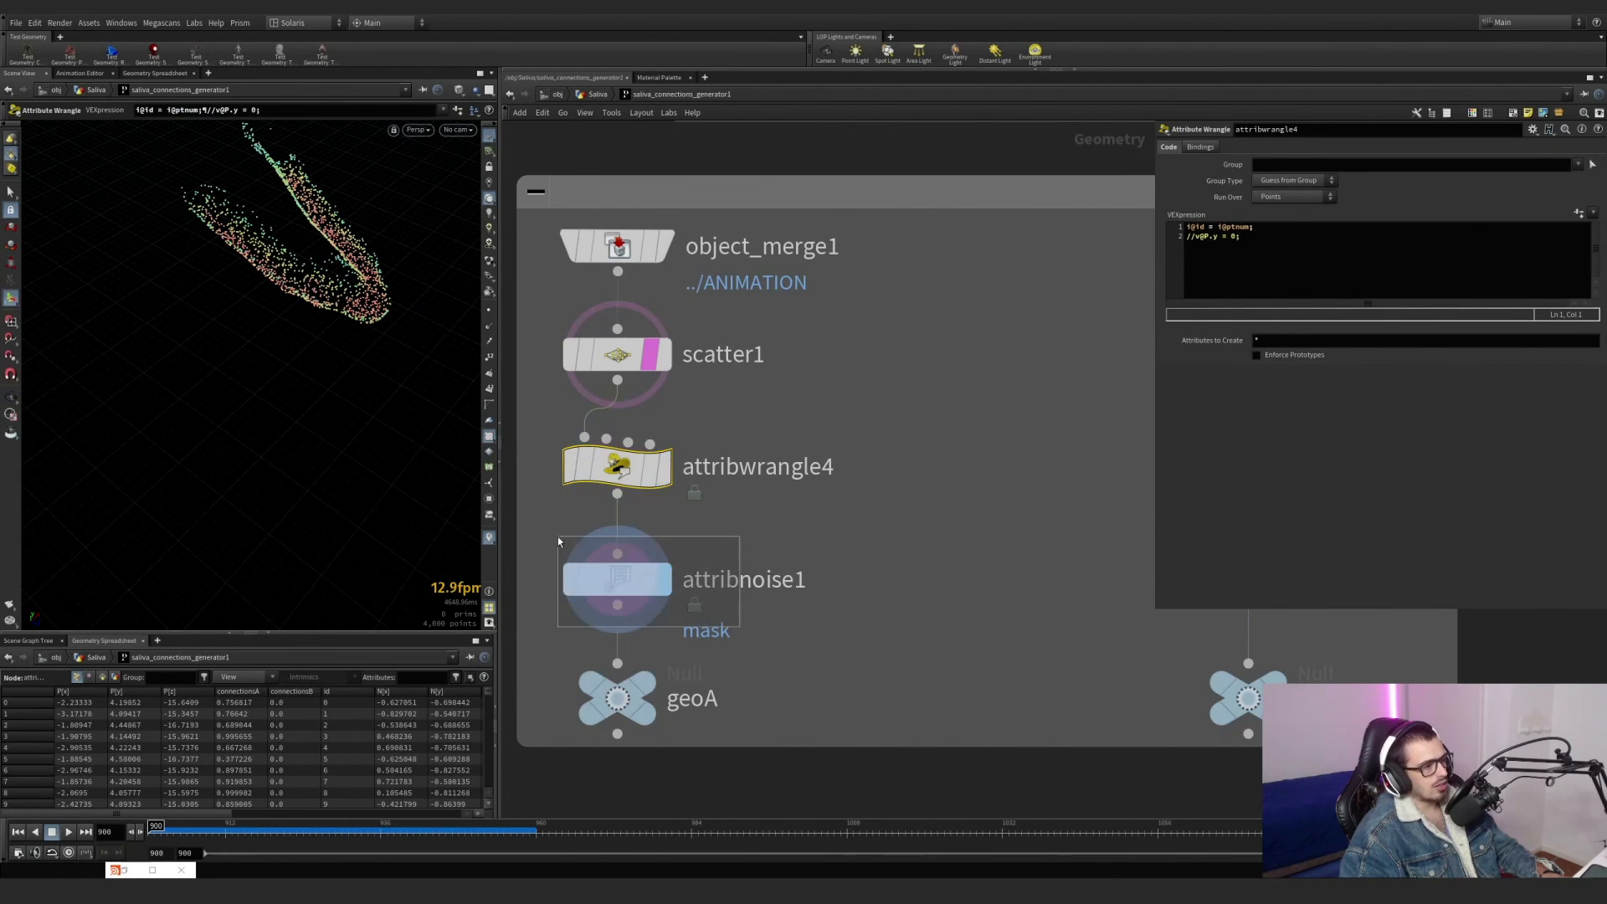
click(617, 579)
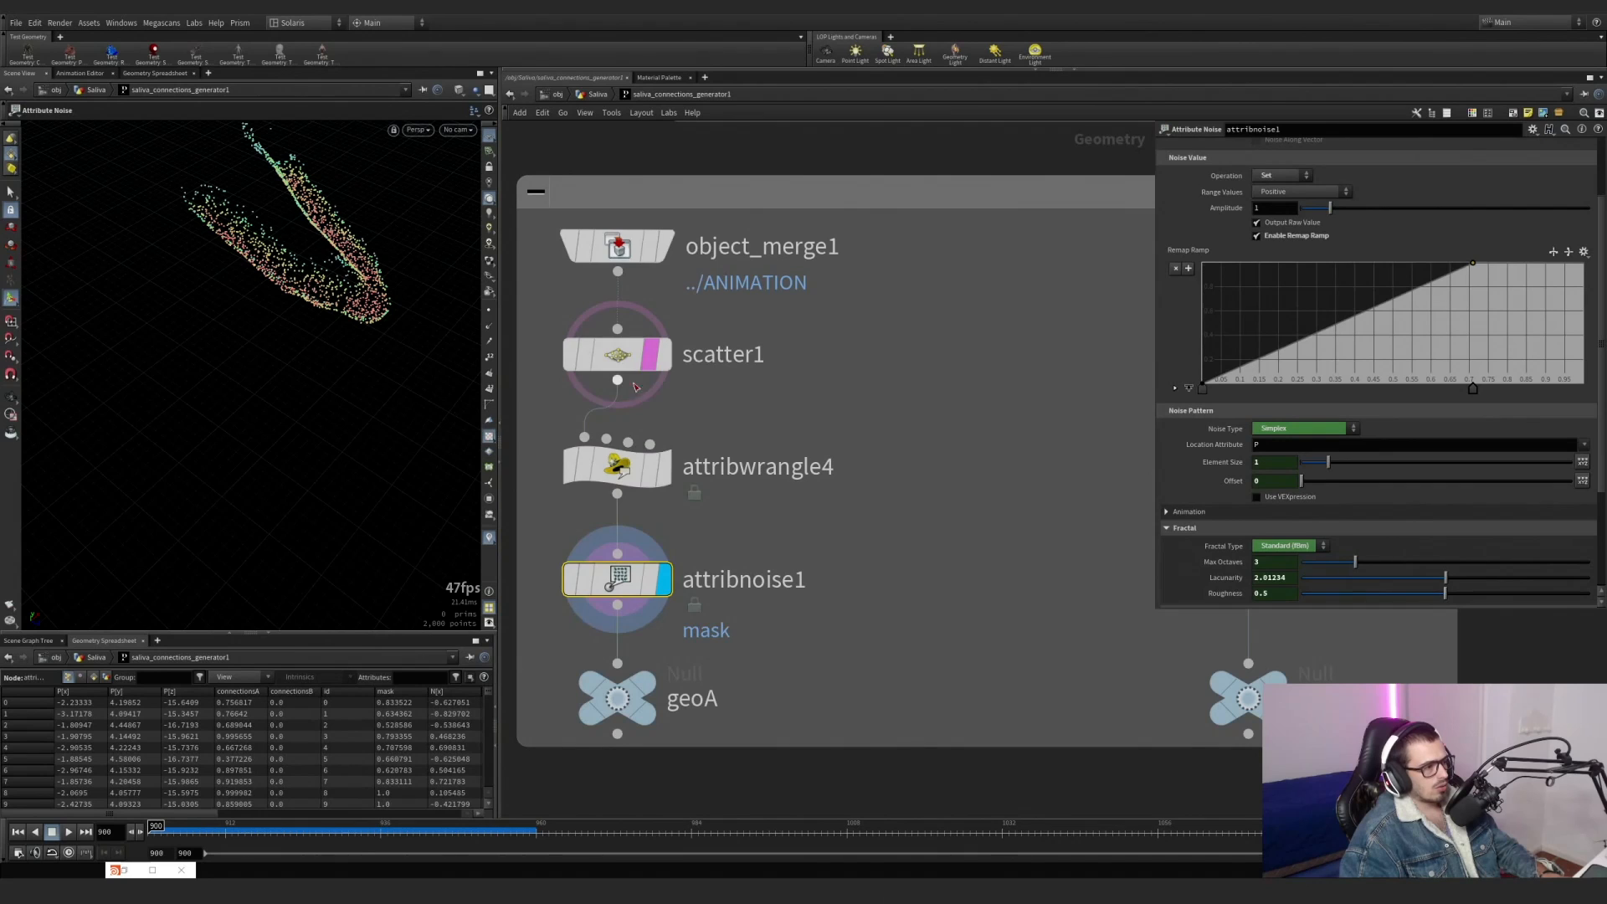
click(489, 538)
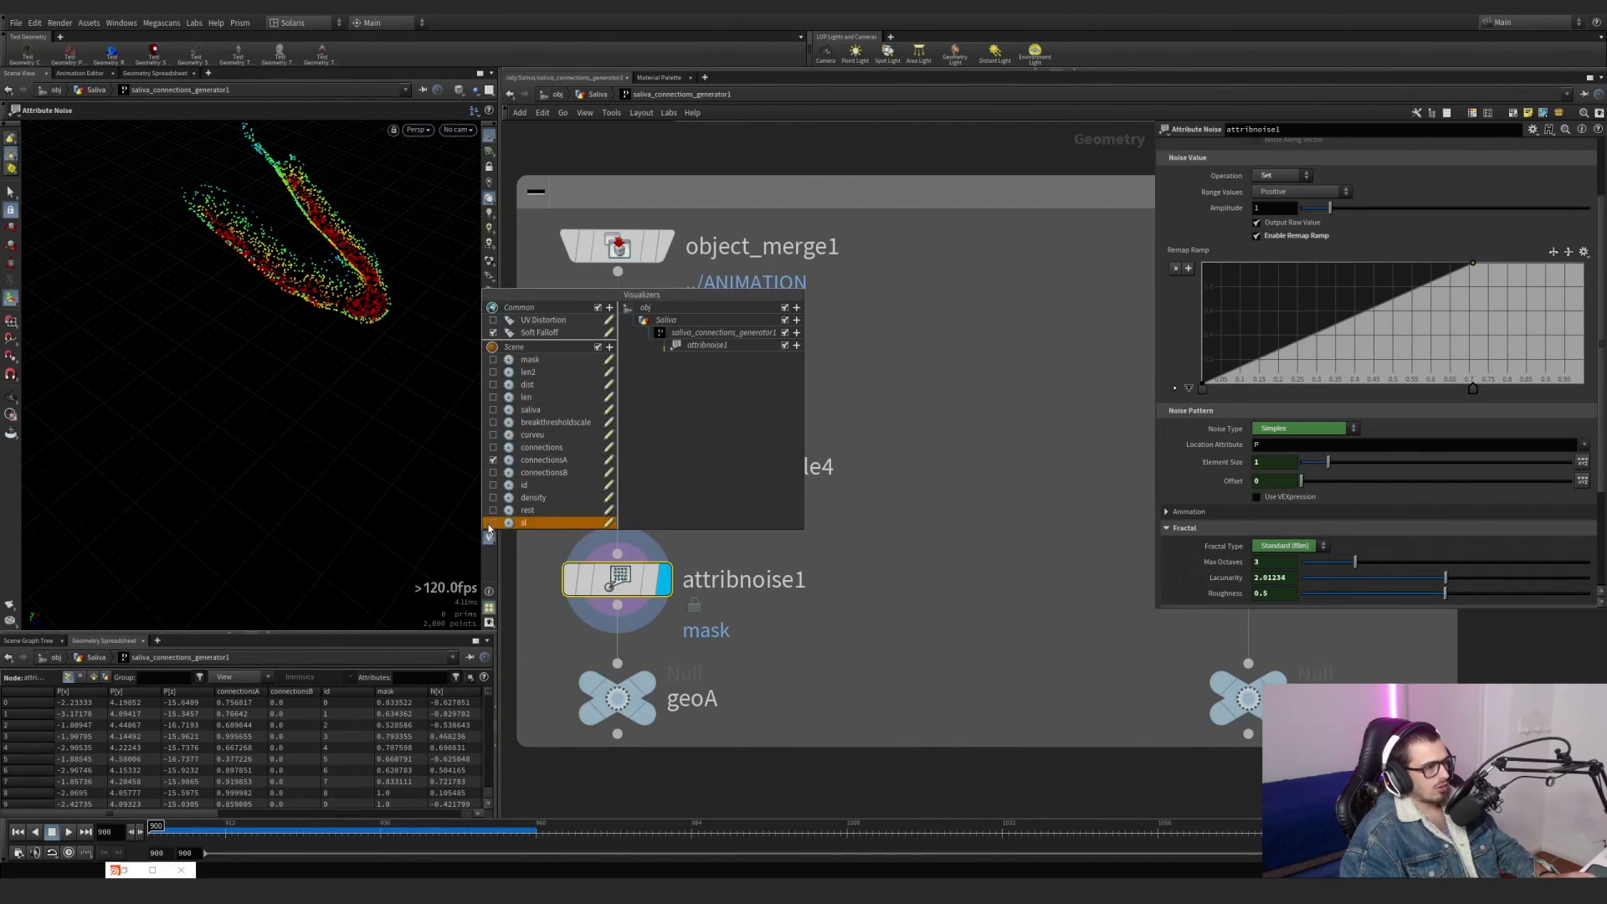
click(493, 460)
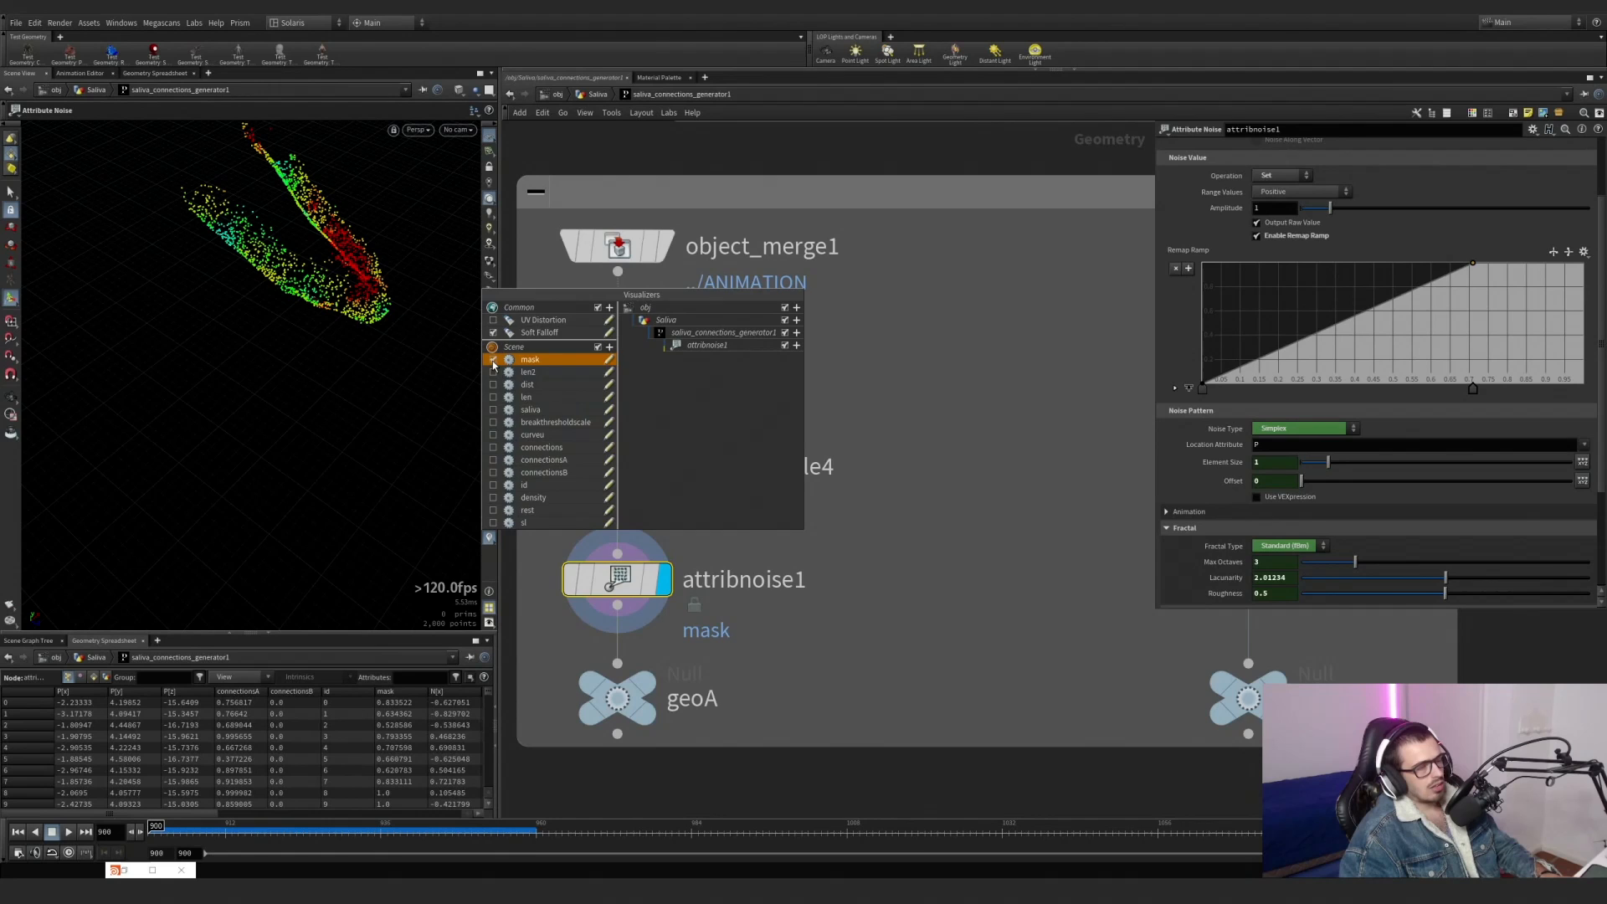
click(868, 435)
Display object_merge2 and its attribwrangle7 in the geoB branch, and examine the connectionsB point removal expression and the lower jaw geometry.
scroll(868, 530, down, 5)
middle_drag(968, 527, 837, 521)
mouse_move(904, 511)
scroll(906, 510, up, 3)
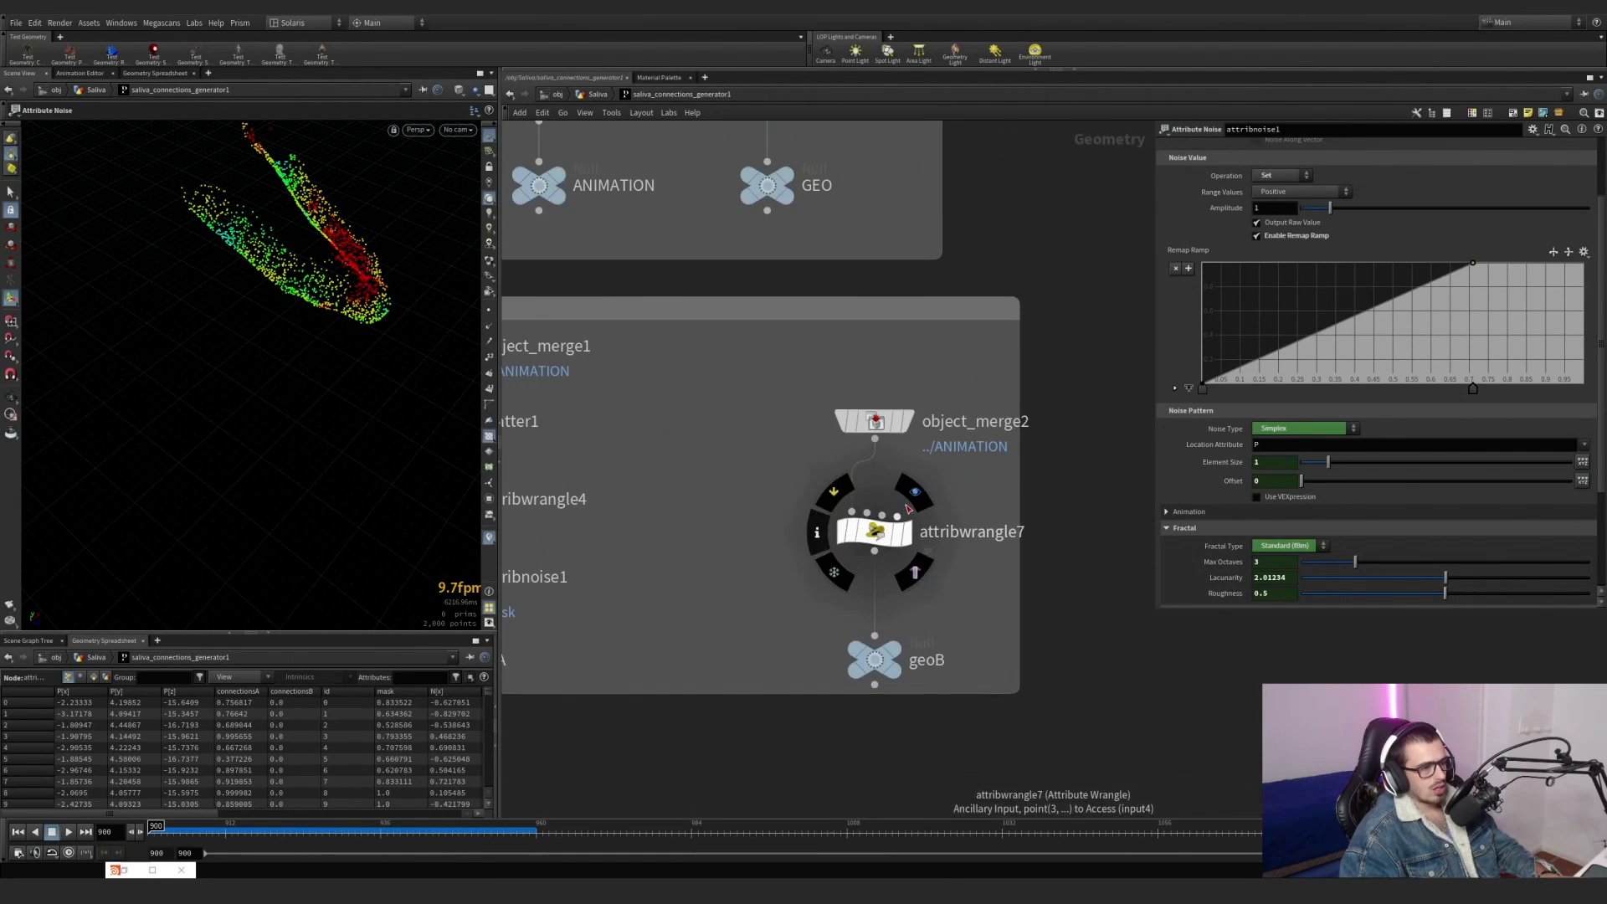
click(909, 419)
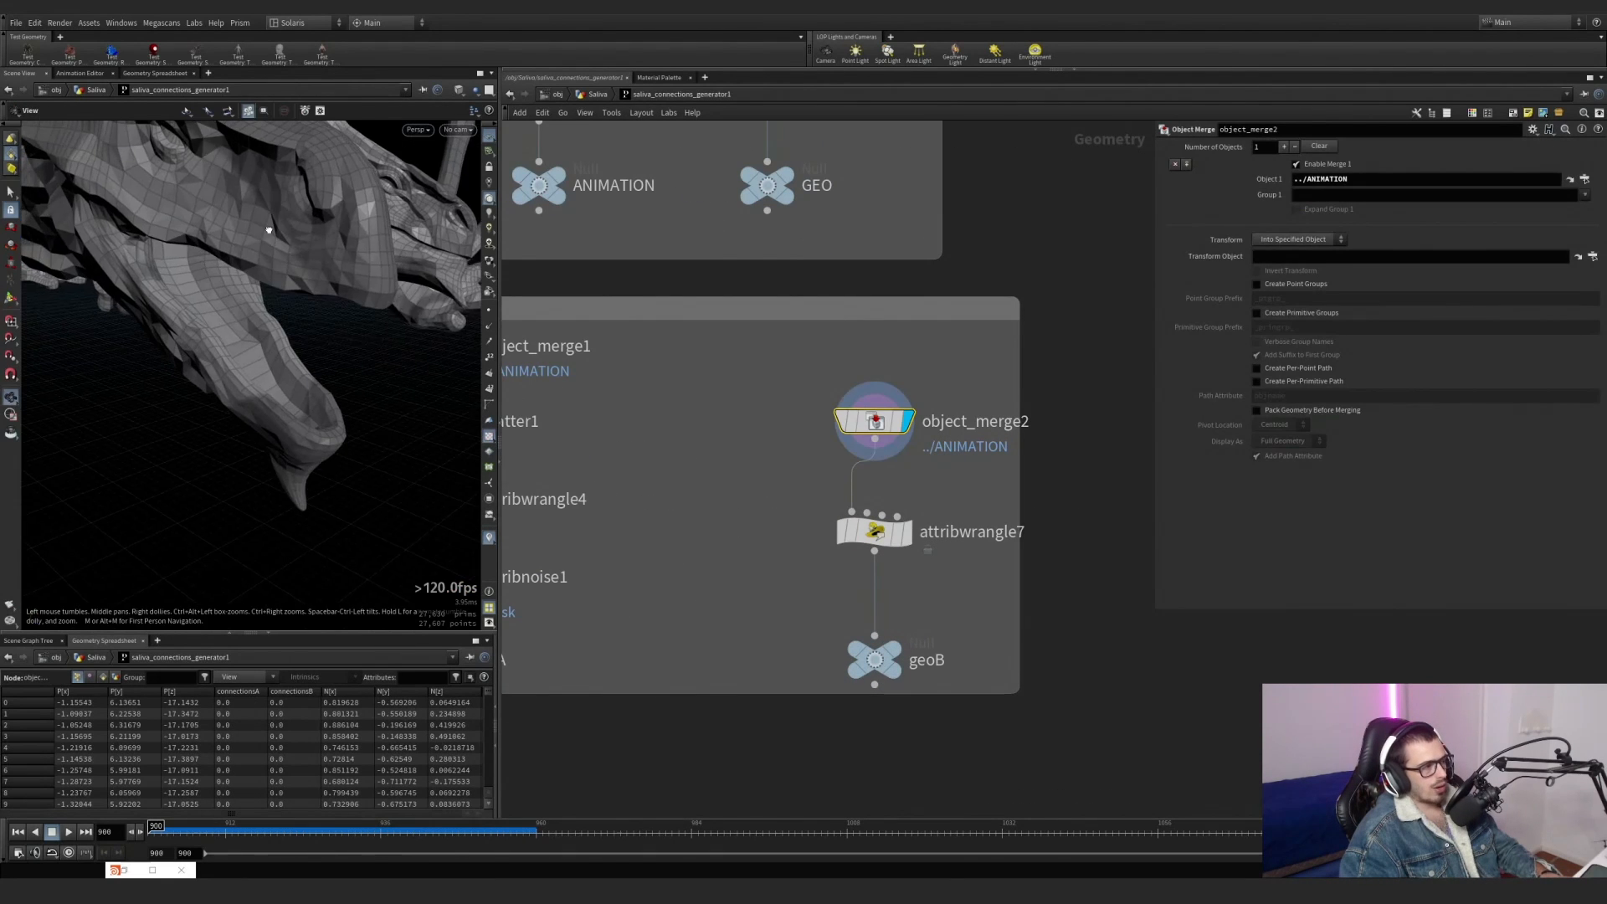
click(906, 533)
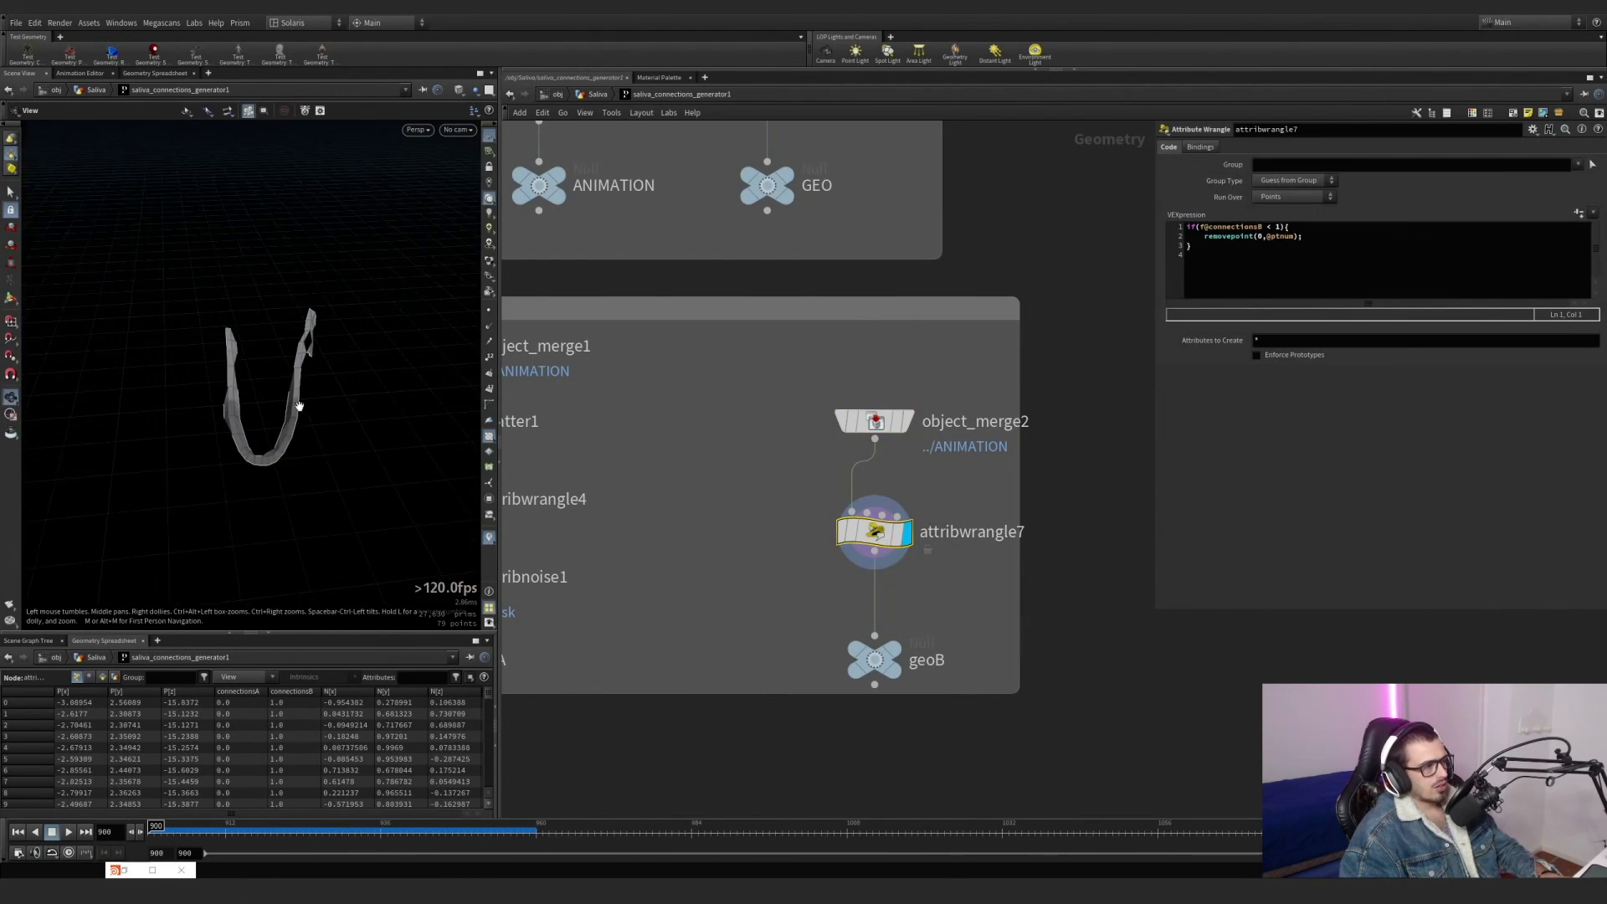
scroll(299, 407, up, 3)
key(Return)
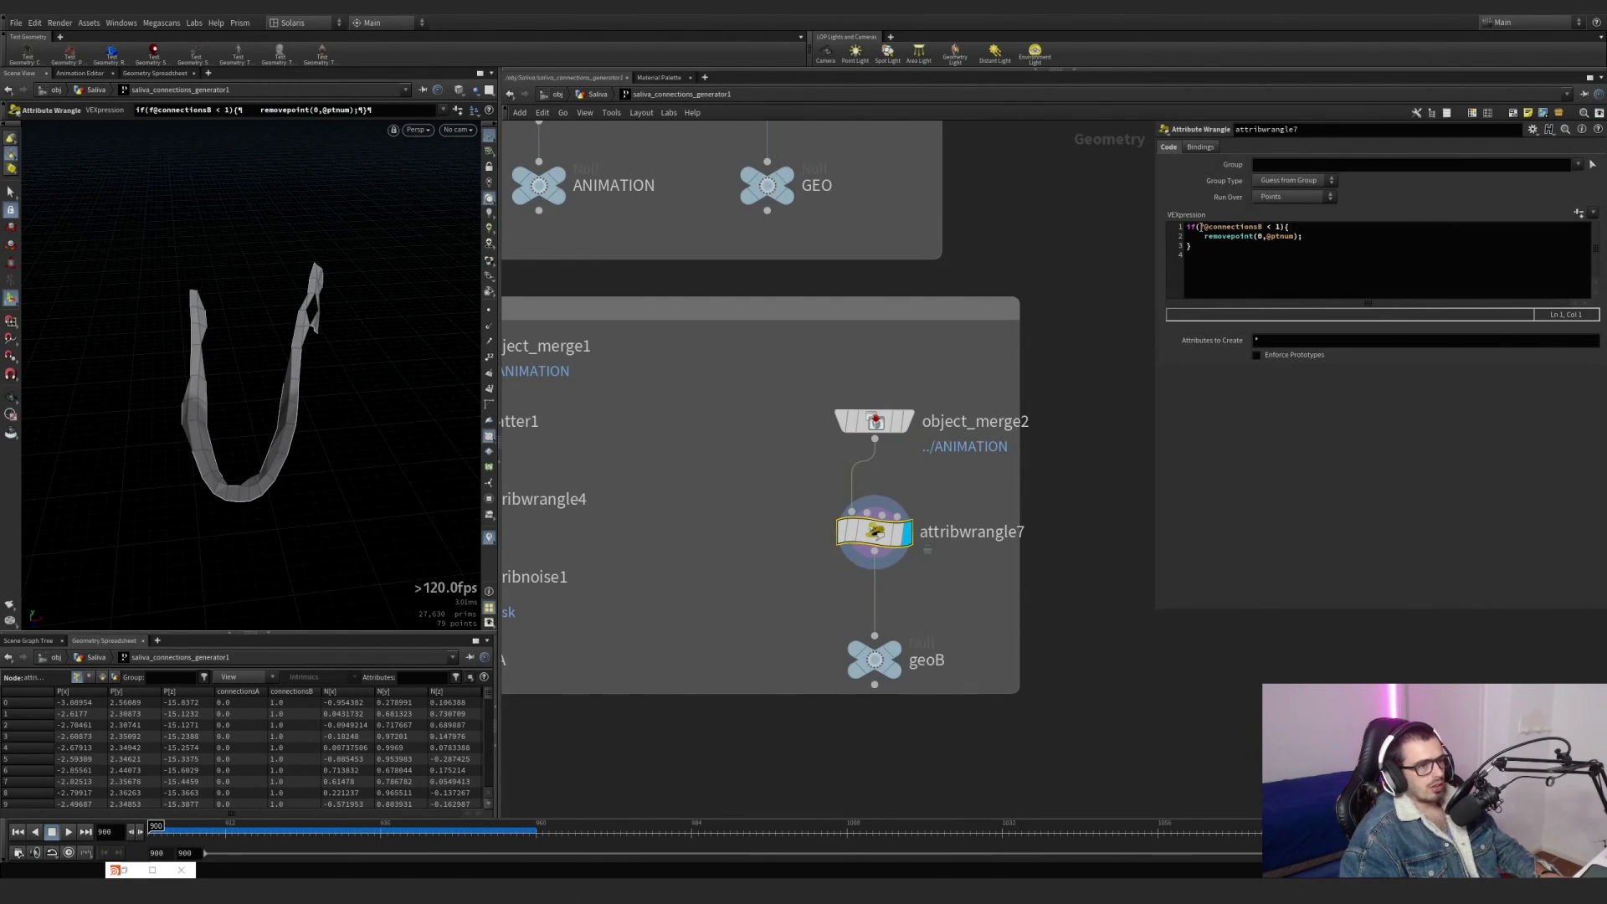
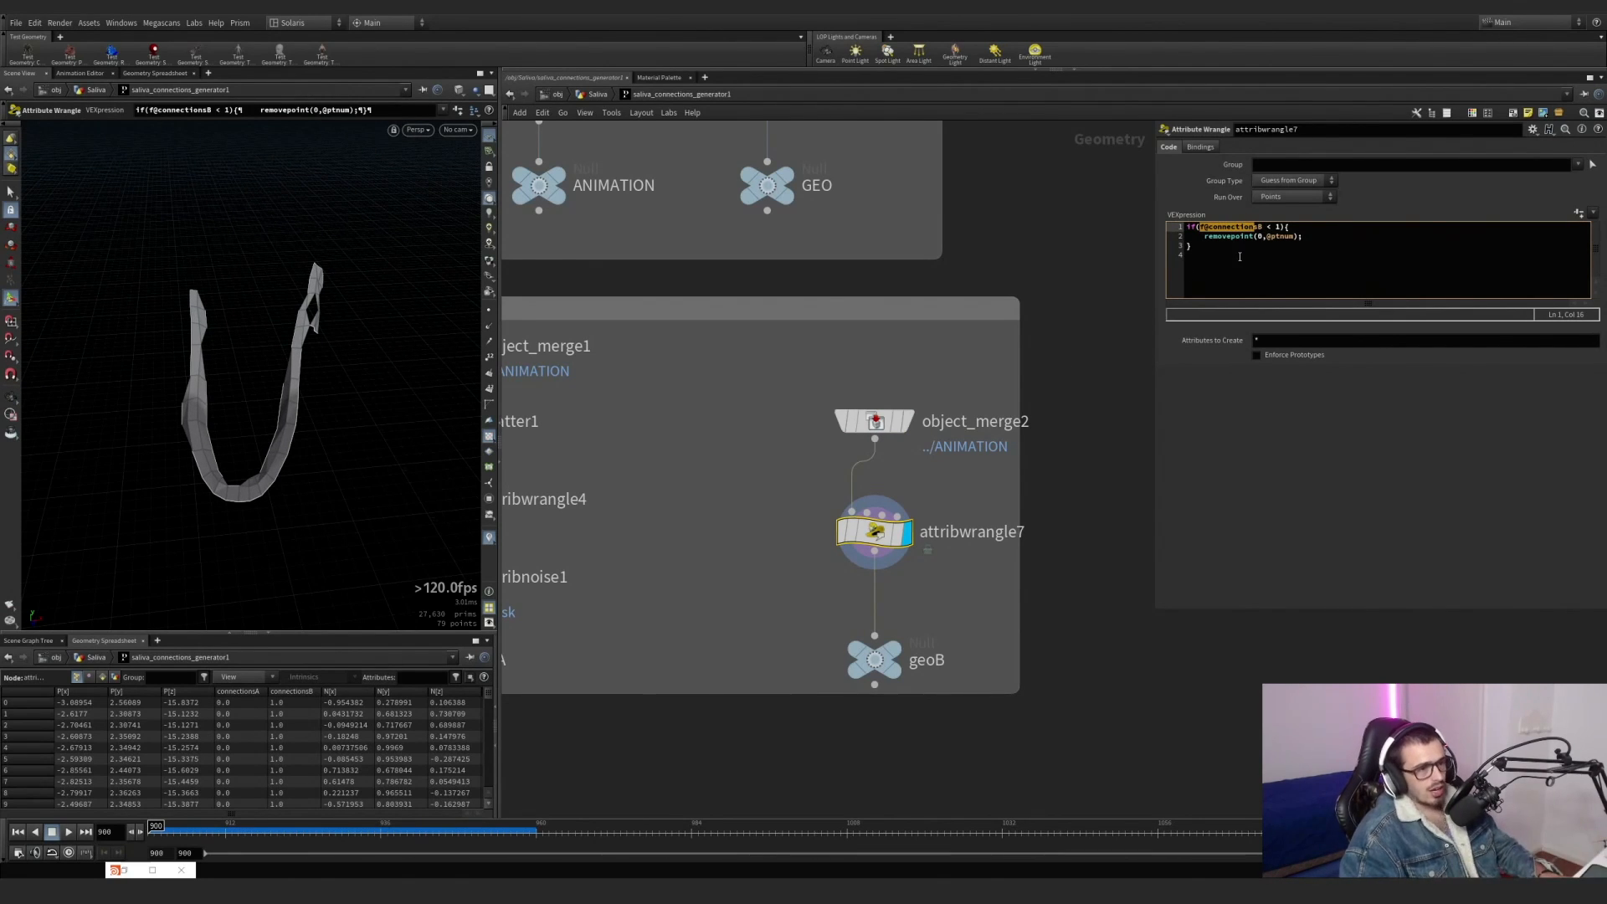
Bypass and re-enable attribwrangle7 to compare the full dragon geometry with the lower jaw kept by its removepoint expression.
drag(1308, 237, 1204, 236)
mouse_move(875, 532)
click(830, 499)
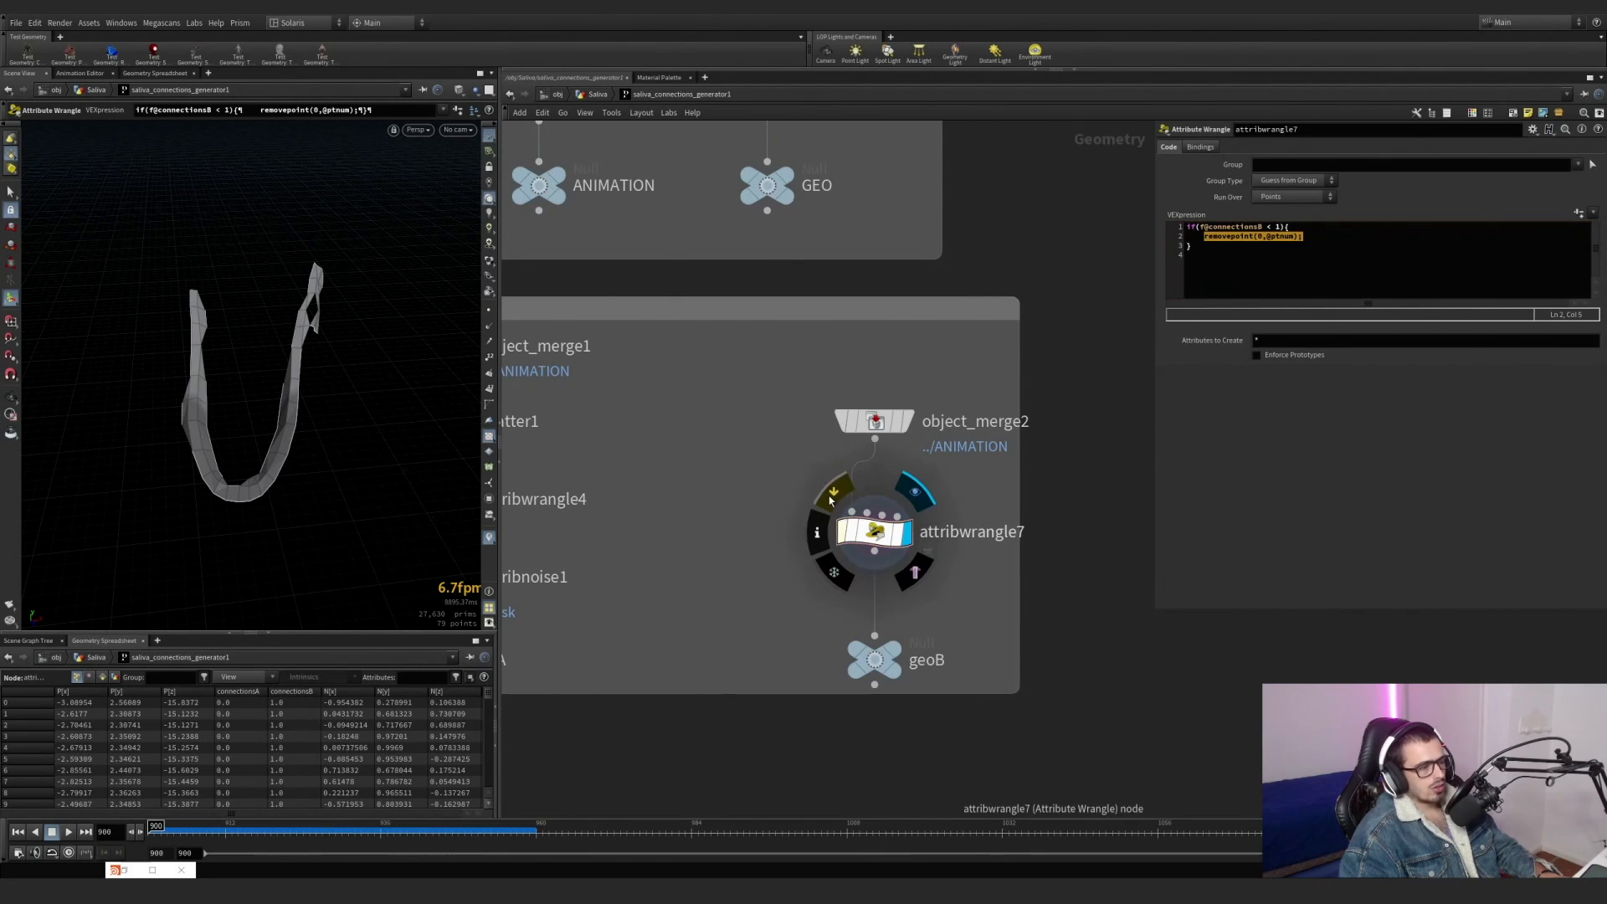
click(829, 499)
click(830, 500)
click(830, 500)
click(829, 500)
click(830, 499)
click(829, 499)
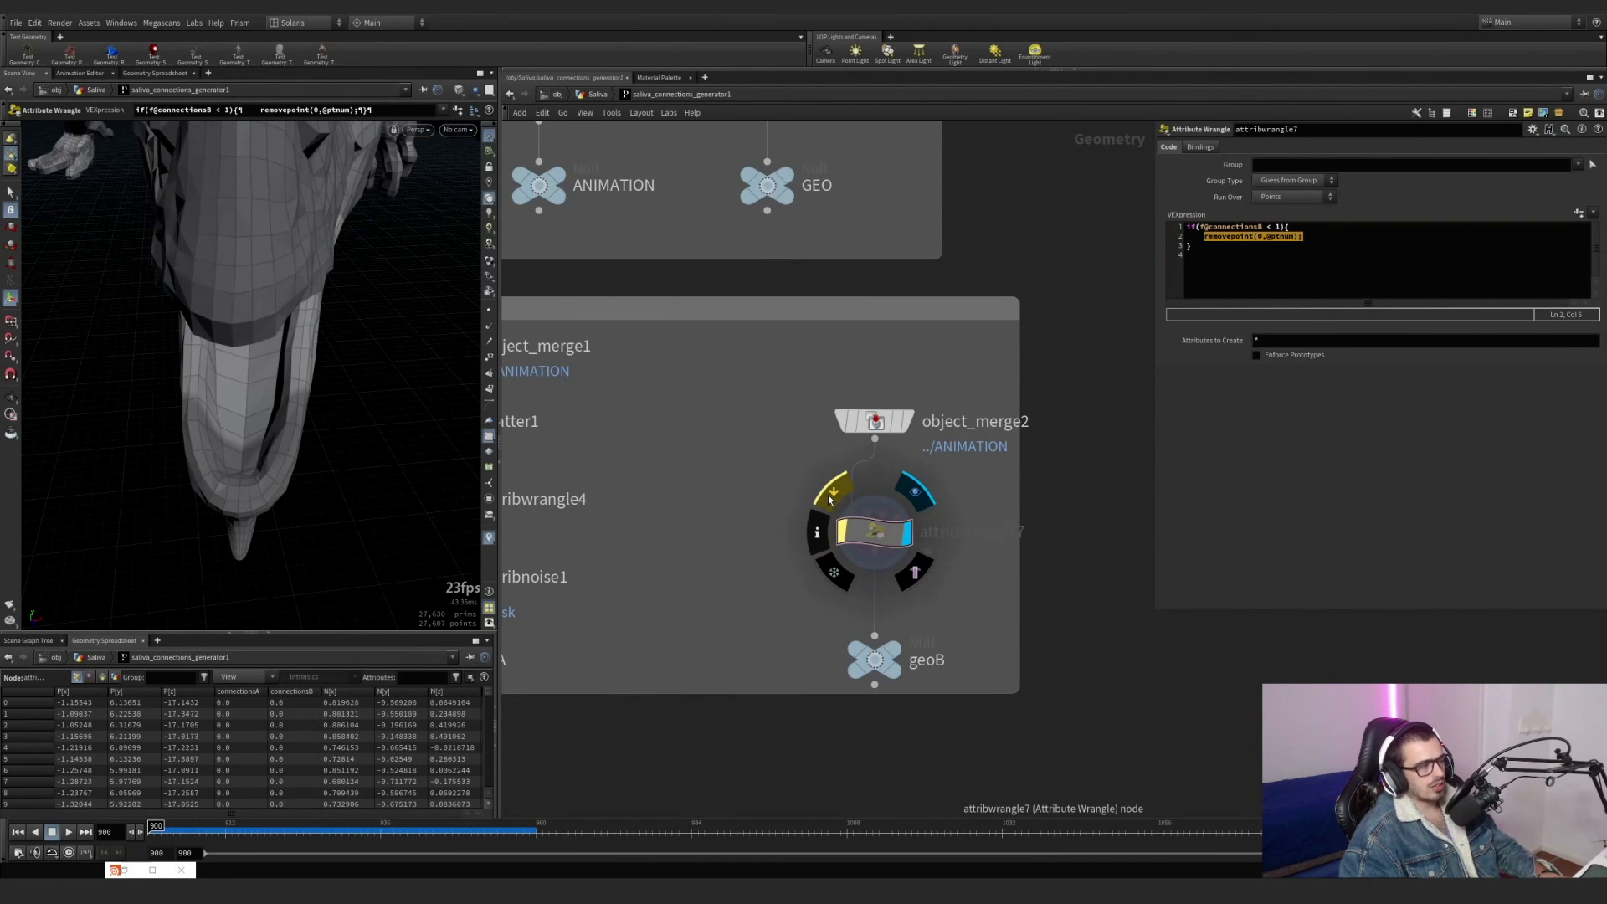
key(Escape)
alt+drag(194, 312, 305, 405)
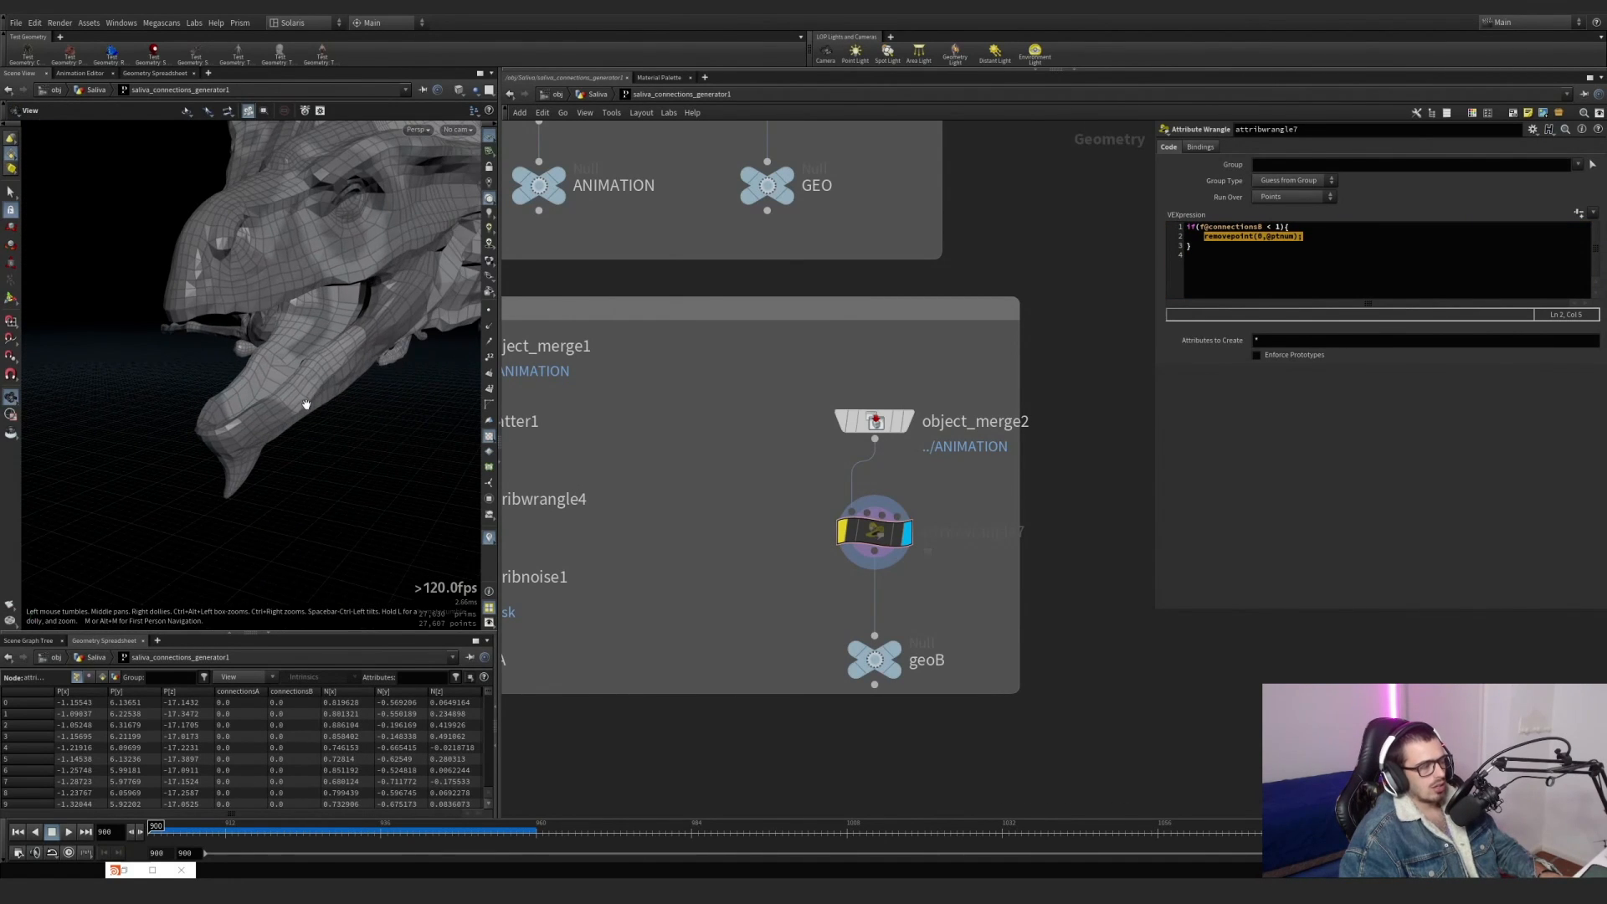
scroll(649, 559, down, 3)
middle_drag(649, 560, 812, 373)
key(b)
Display the ../geoA object merge feeding ray3 and examine its scattered upper jaw points from several angles.
scroll(818, 374, down, 3)
middle_drag(792, 517, 707, 469)
scroll(815, 477, up, 4)
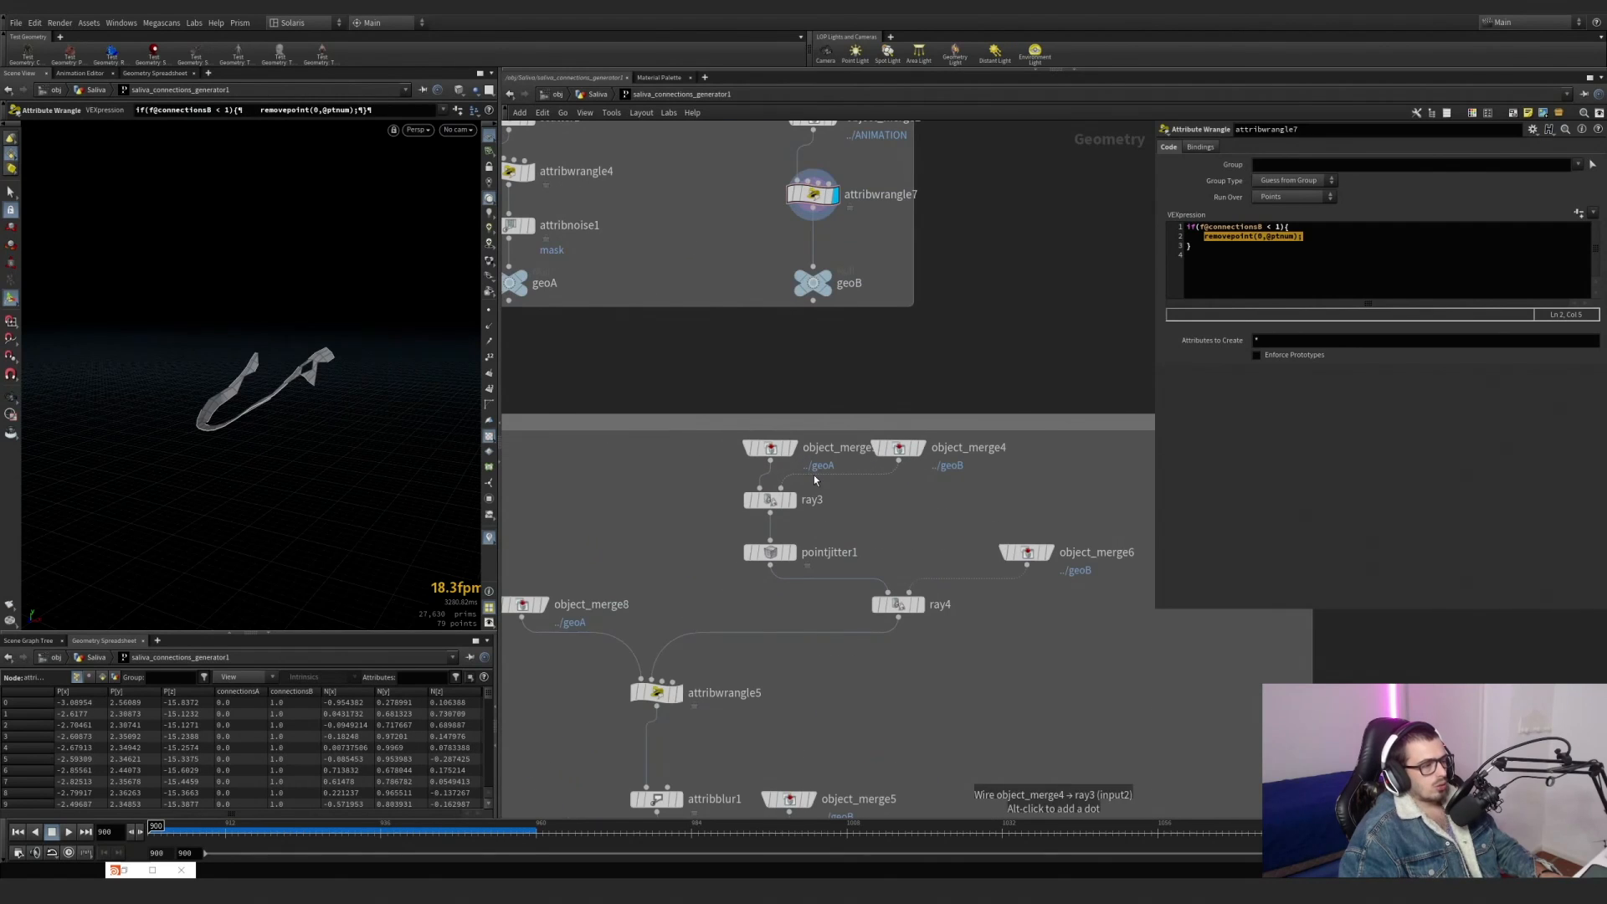
click(795, 449)
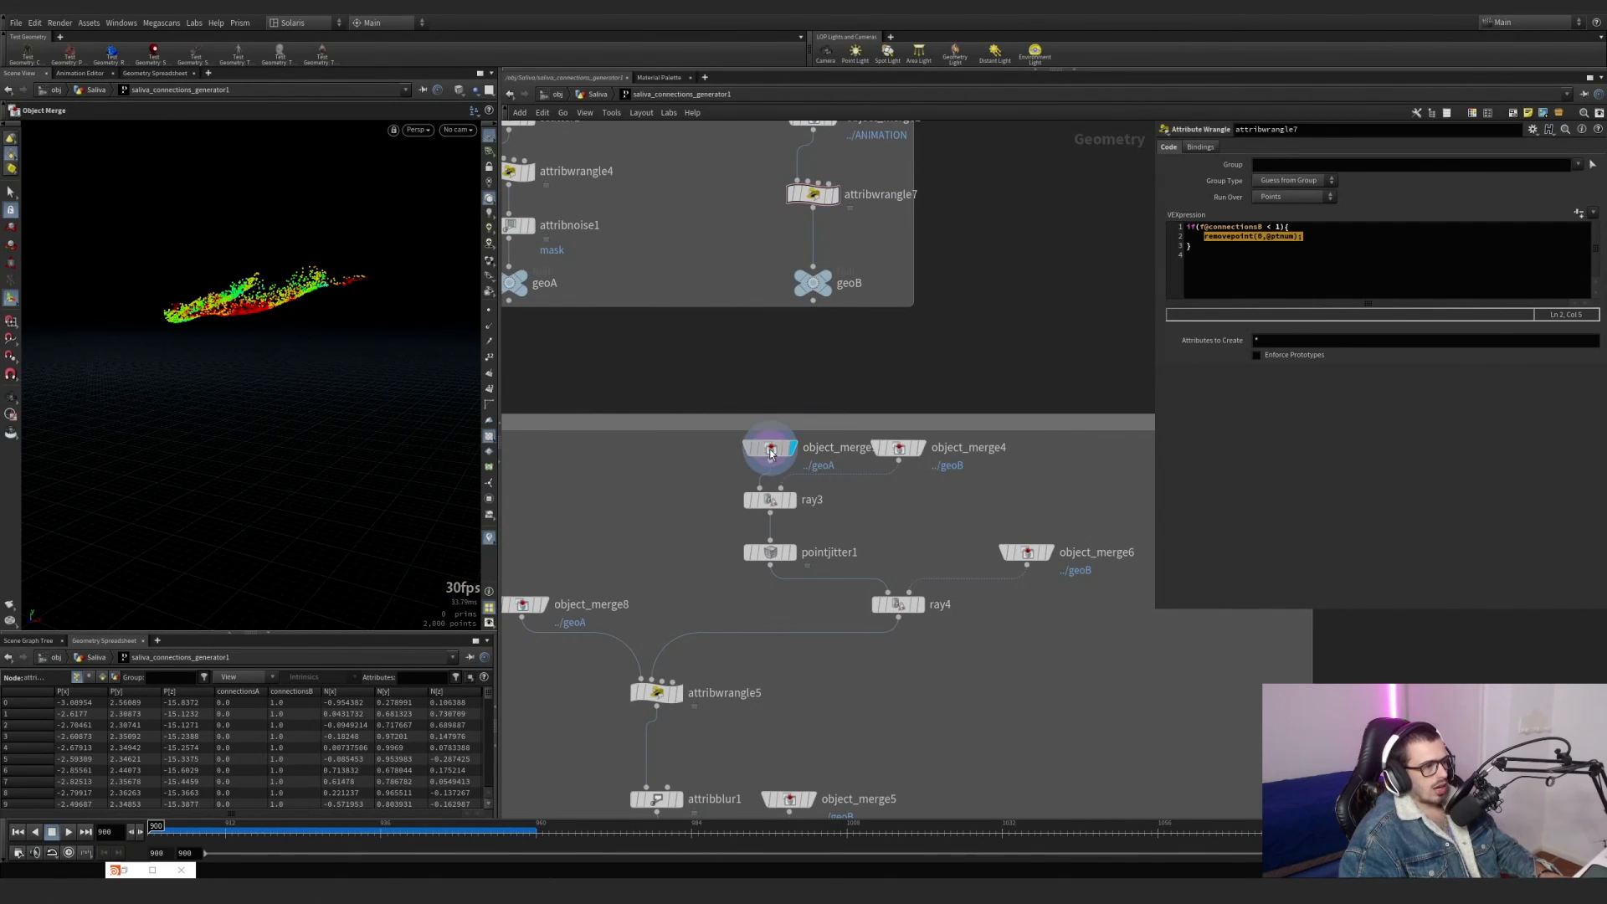
drag(720, 462, 794, 448)
alt+drag(294, 281, 259, 351)
alt+right_drag(259, 351, 305, 326)
alt+drag(304, 327, 266, 315)
Template object_merge2 to examine the geoA points against the dragon wireframe, including the lower jaw.
middle_drag(687, 386, 780, 538)
mouse_move(754, 424)
mouse_down()
mouse_move(601, 232)
mouse_move(720, 402)
mouse_up()
mouse_move(318, 335)
alt+mouse_down()
mouse_move(343, 258)
mouse_move(205, 322)
alt+mouse_up()
click(924, 273)
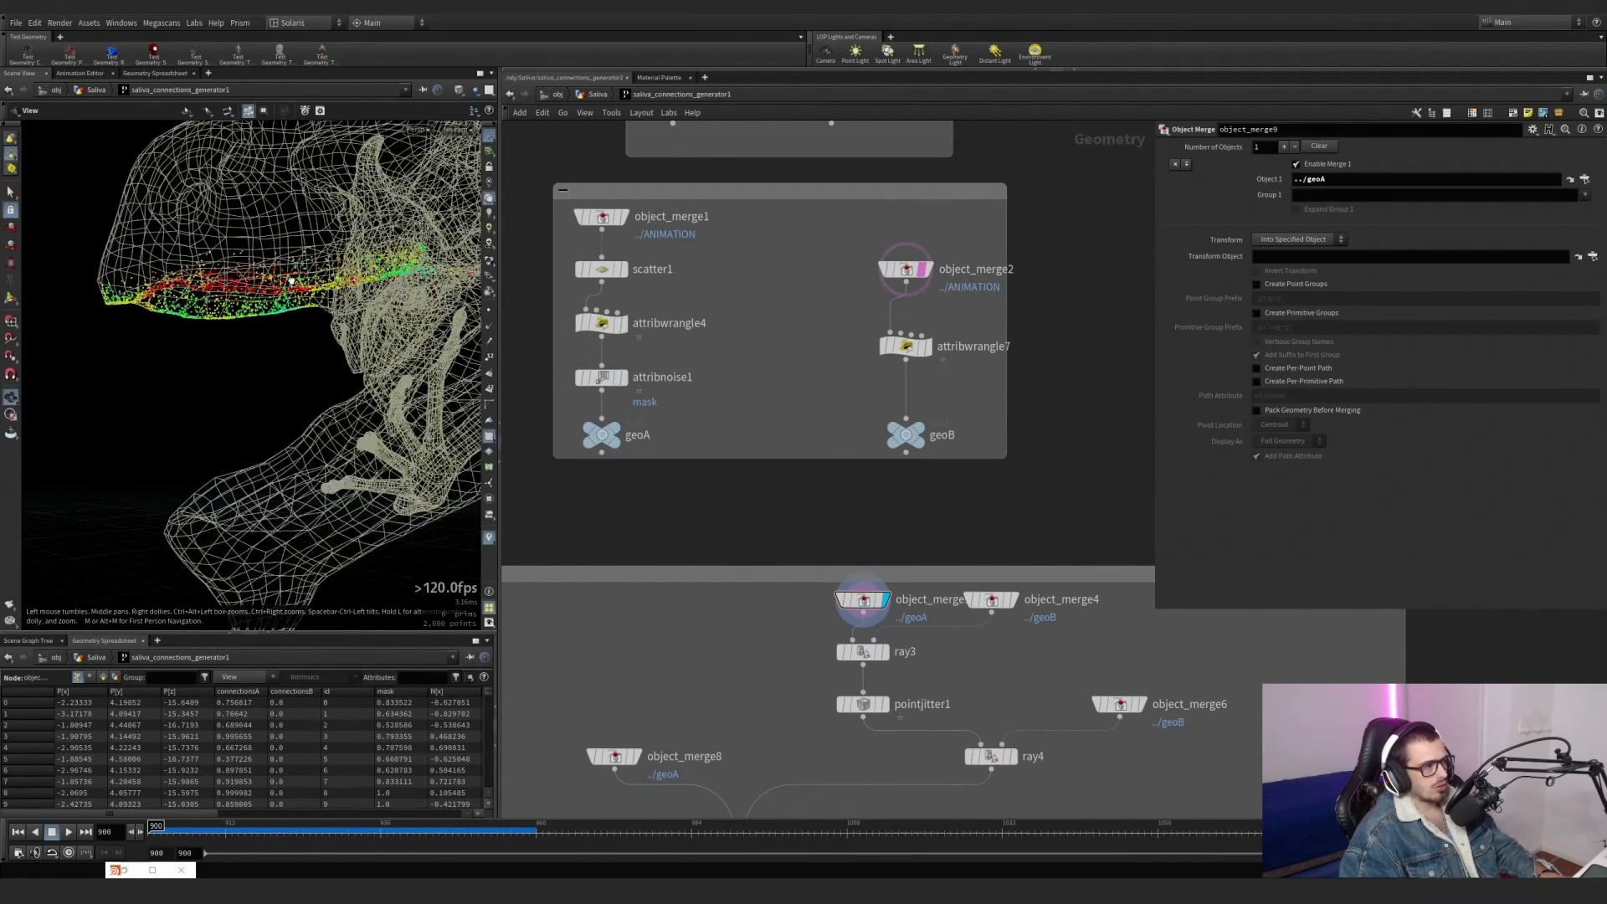
alt+right_drag(205, 323, 241, 294)
alt+drag(367, 317, 339, 306)
middle_drag(1018, 616, 1000, 595)
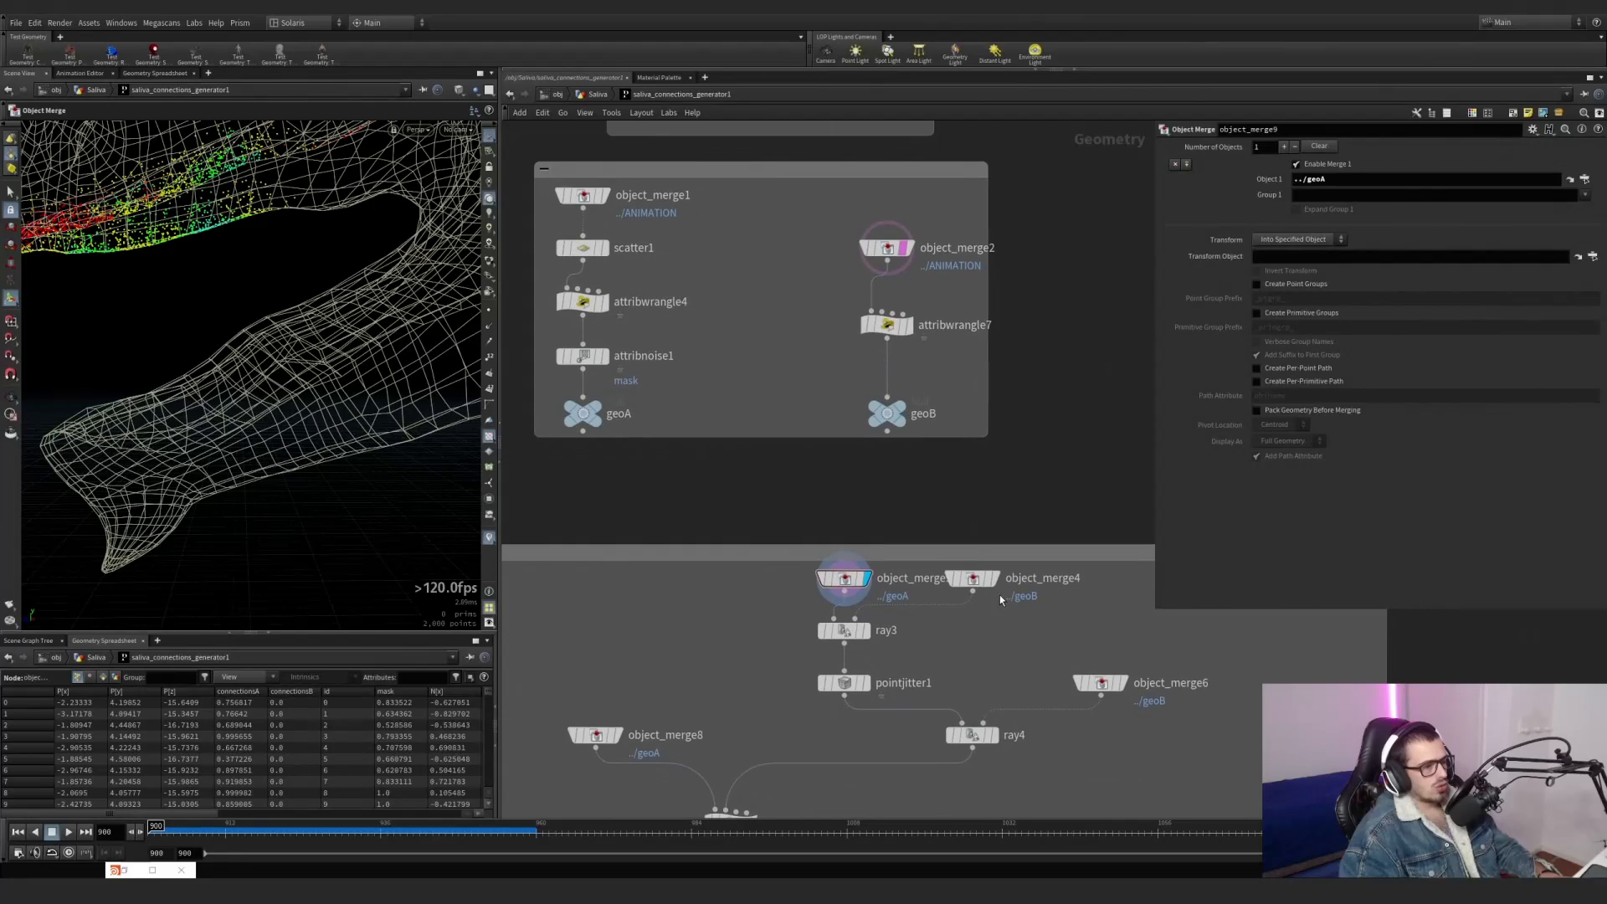
Display ray3 and pointjitter1 in turn, examining the points projected onto the lower jaw and their jittered spread.
click(862, 631)
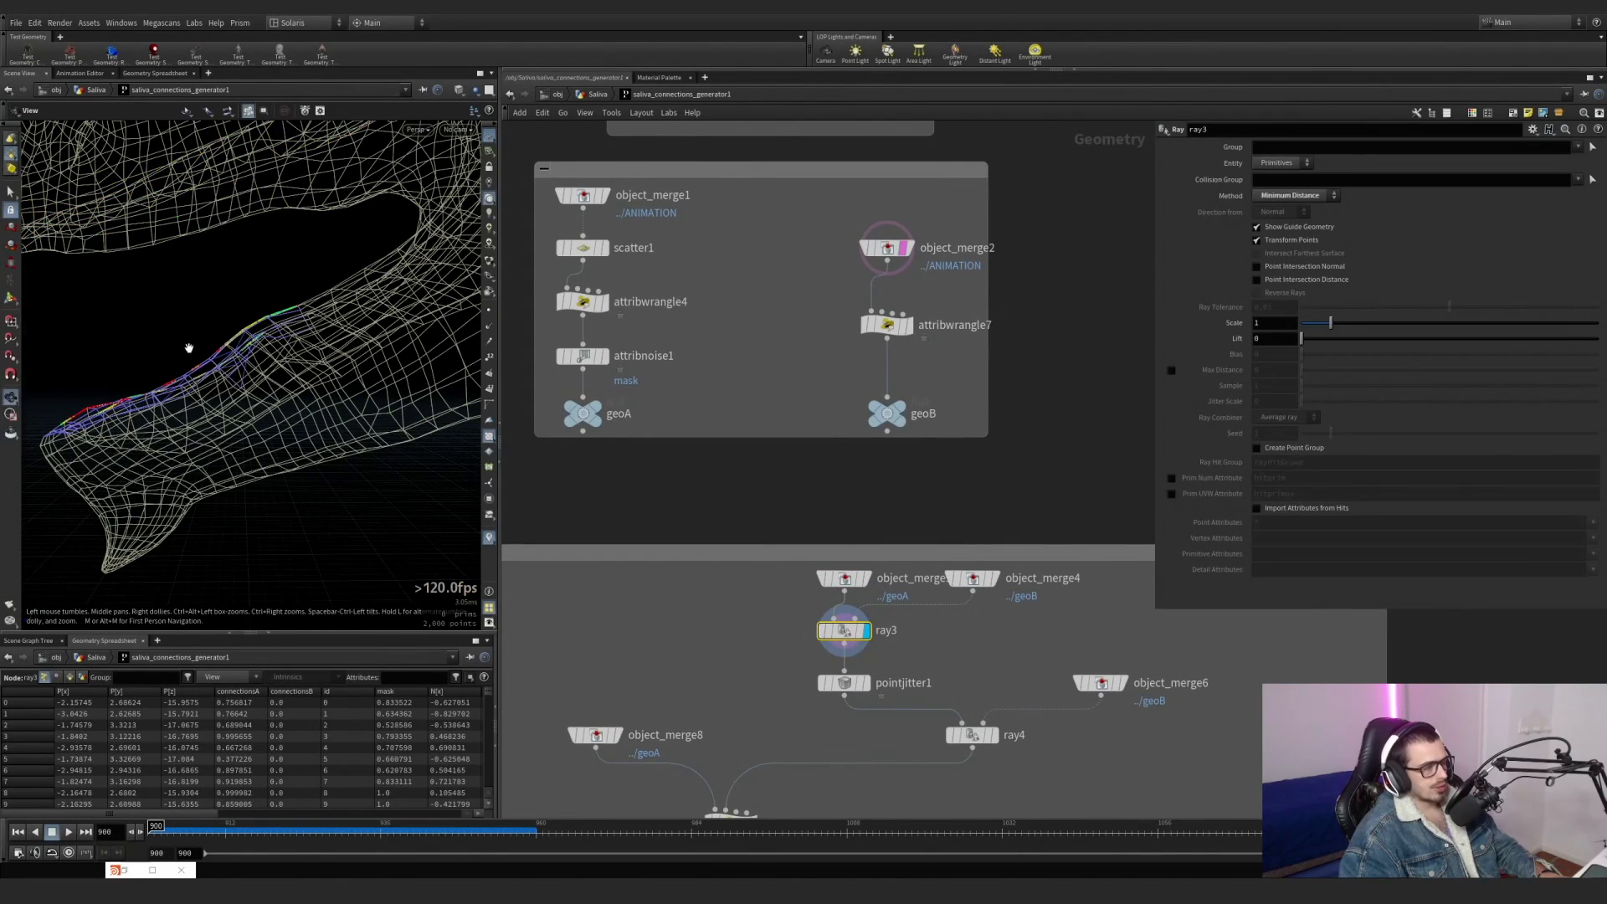
alt+drag(186, 348, 348, 350)
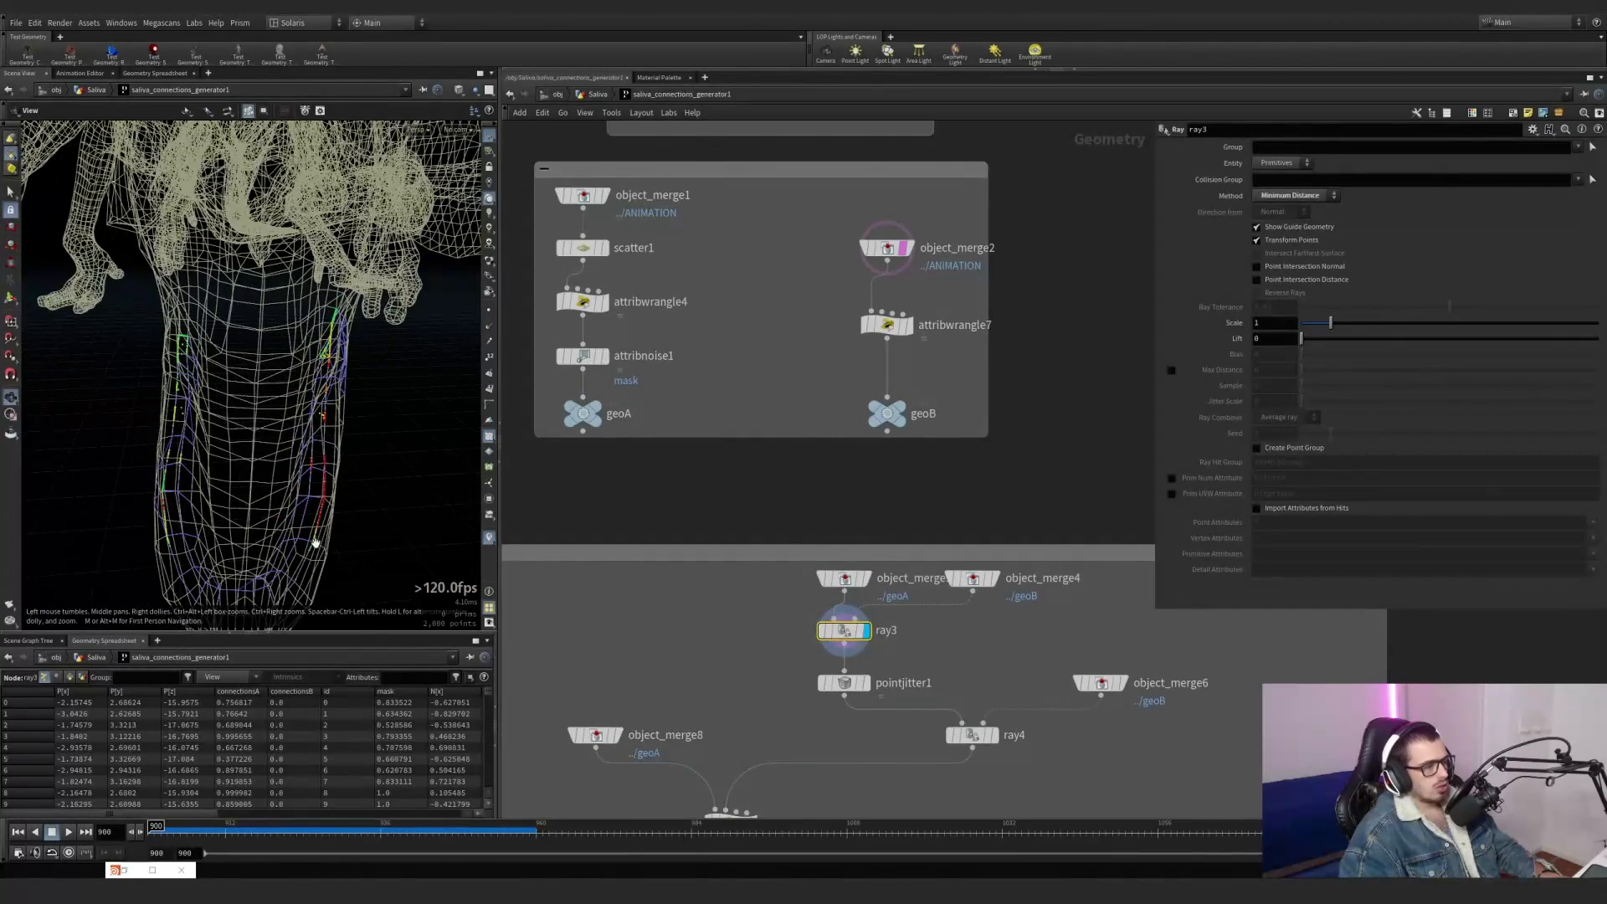
middle_drag(870, 682, 843, 532)
click(840, 544)
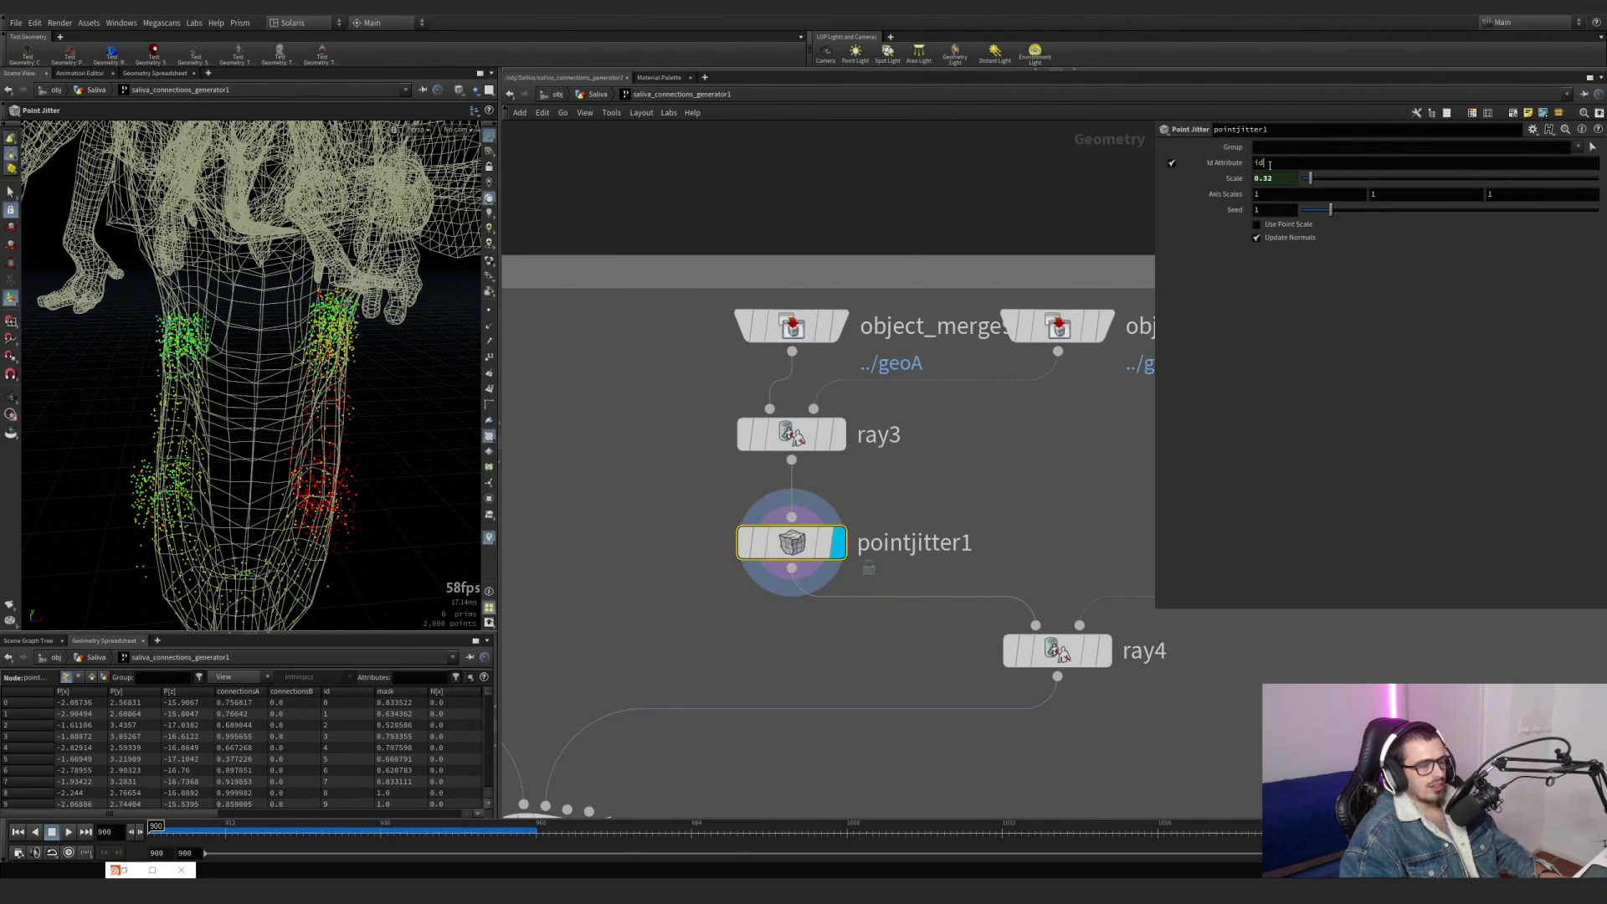
Display ray4 and examine the jittered points projected back onto the lower jaw surface.
middle_drag(1071, 680, 925, 537)
scroll(927, 537, down, 3)
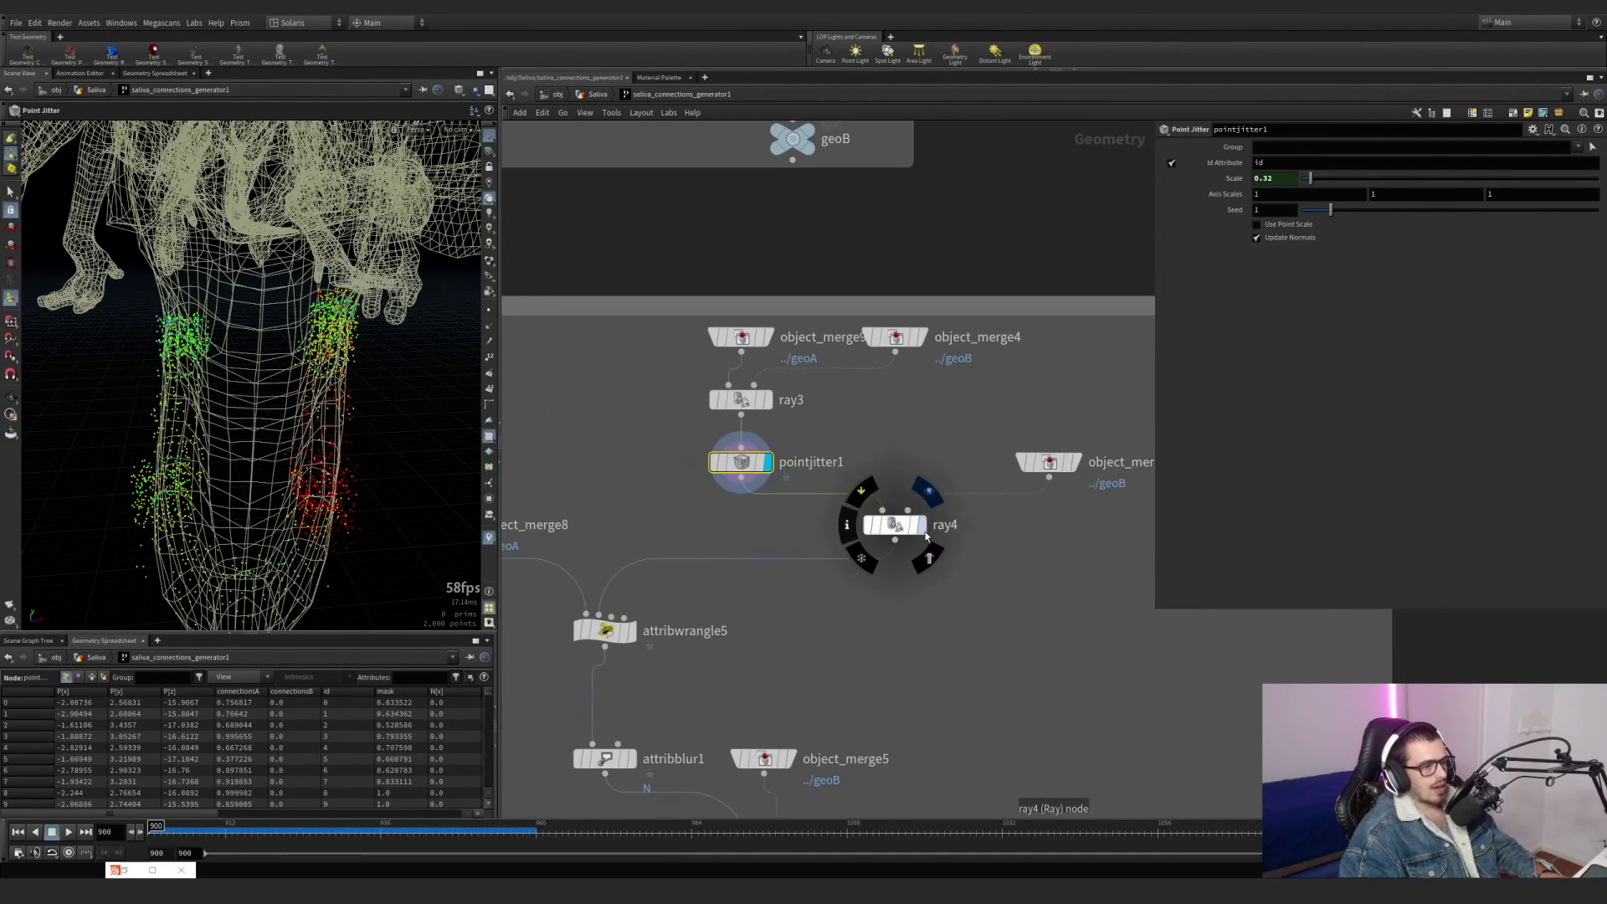
click(922, 525)
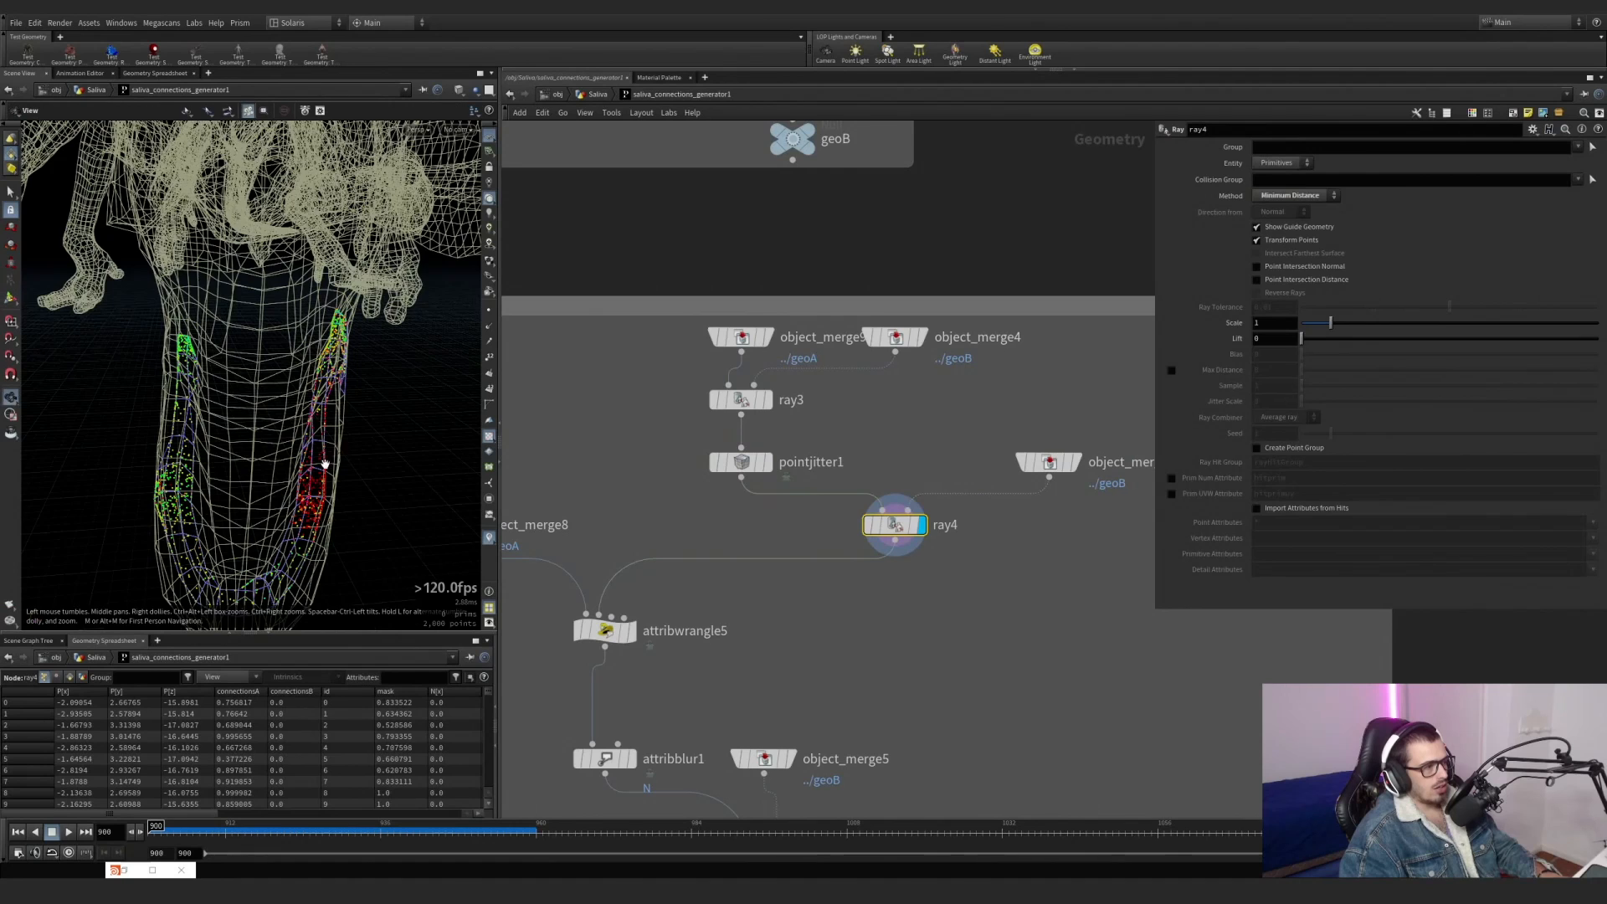
Try a larger jitter scale on pointjitter1 with ray4 displayed, and undo the change.
click(741, 463)
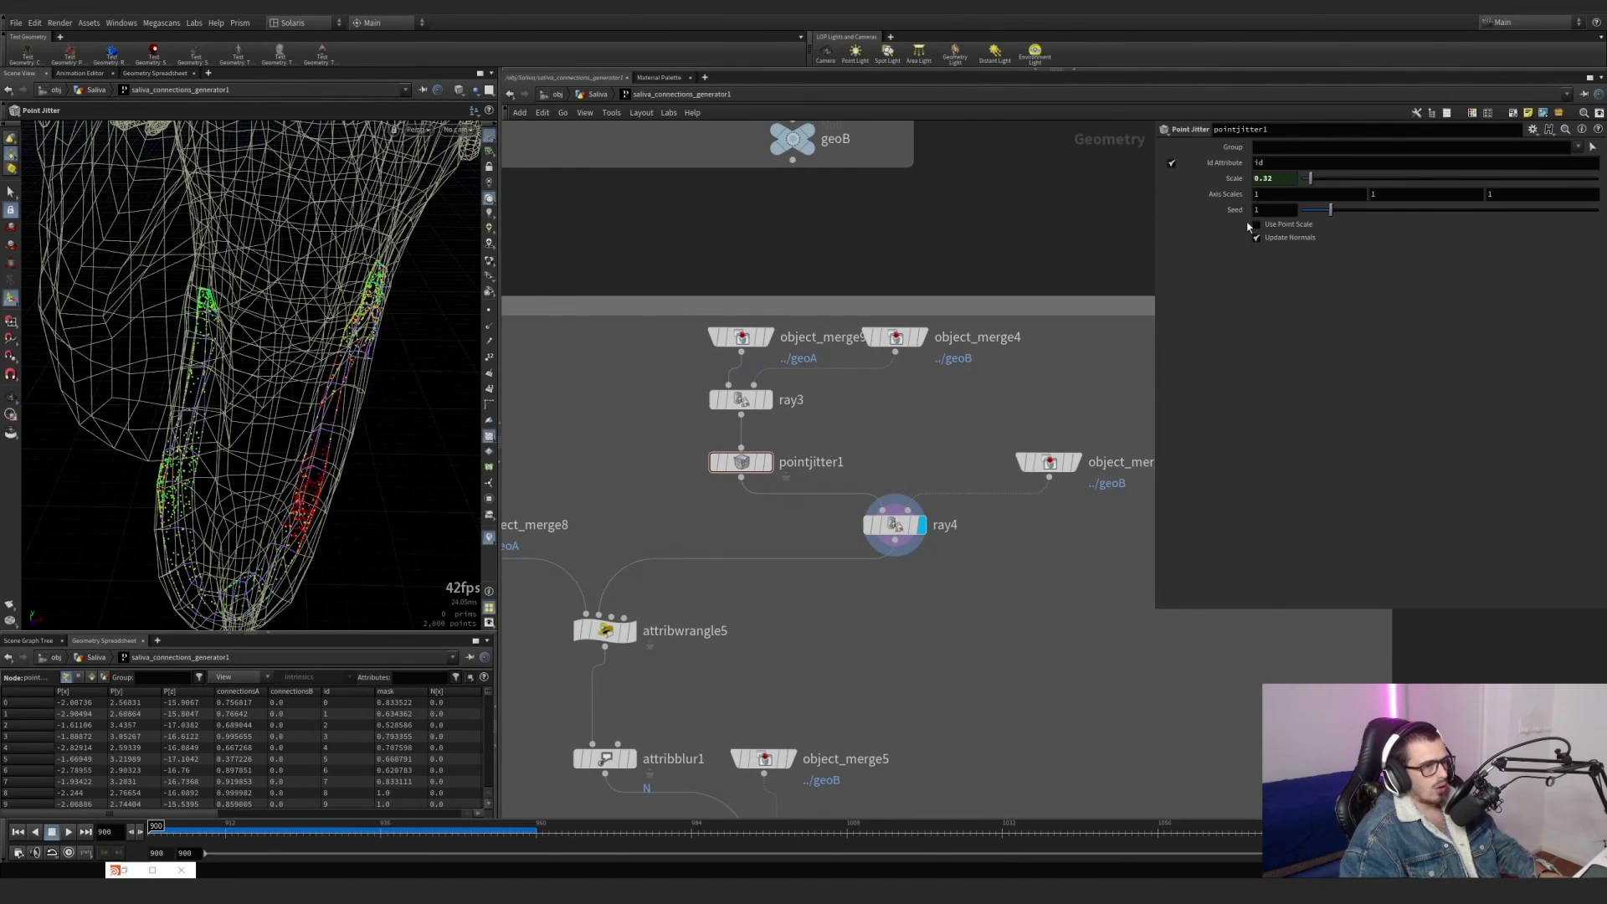
drag(1309, 185, 1381, 194)
key(ctrl+z)
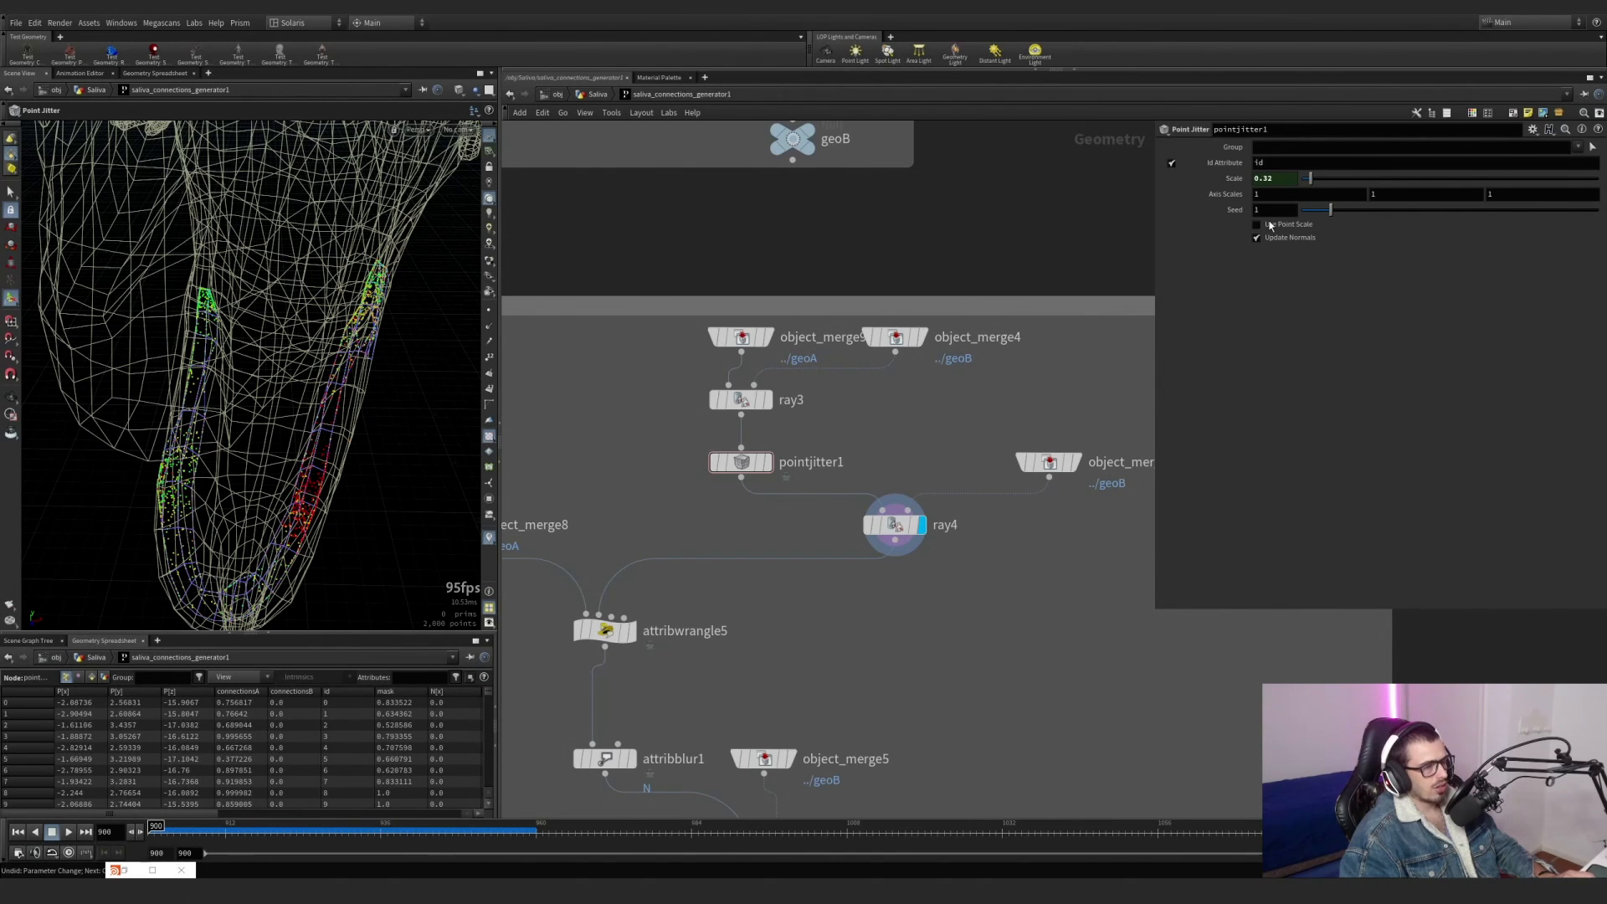
Display object_merge8 and examine the geoA points on the upper jaw from the side.
middle_drag(1112, 623, 1097, 618)
scroll(1097, 619, up, 1)
middle_drag(851, 576, 1040, 512)
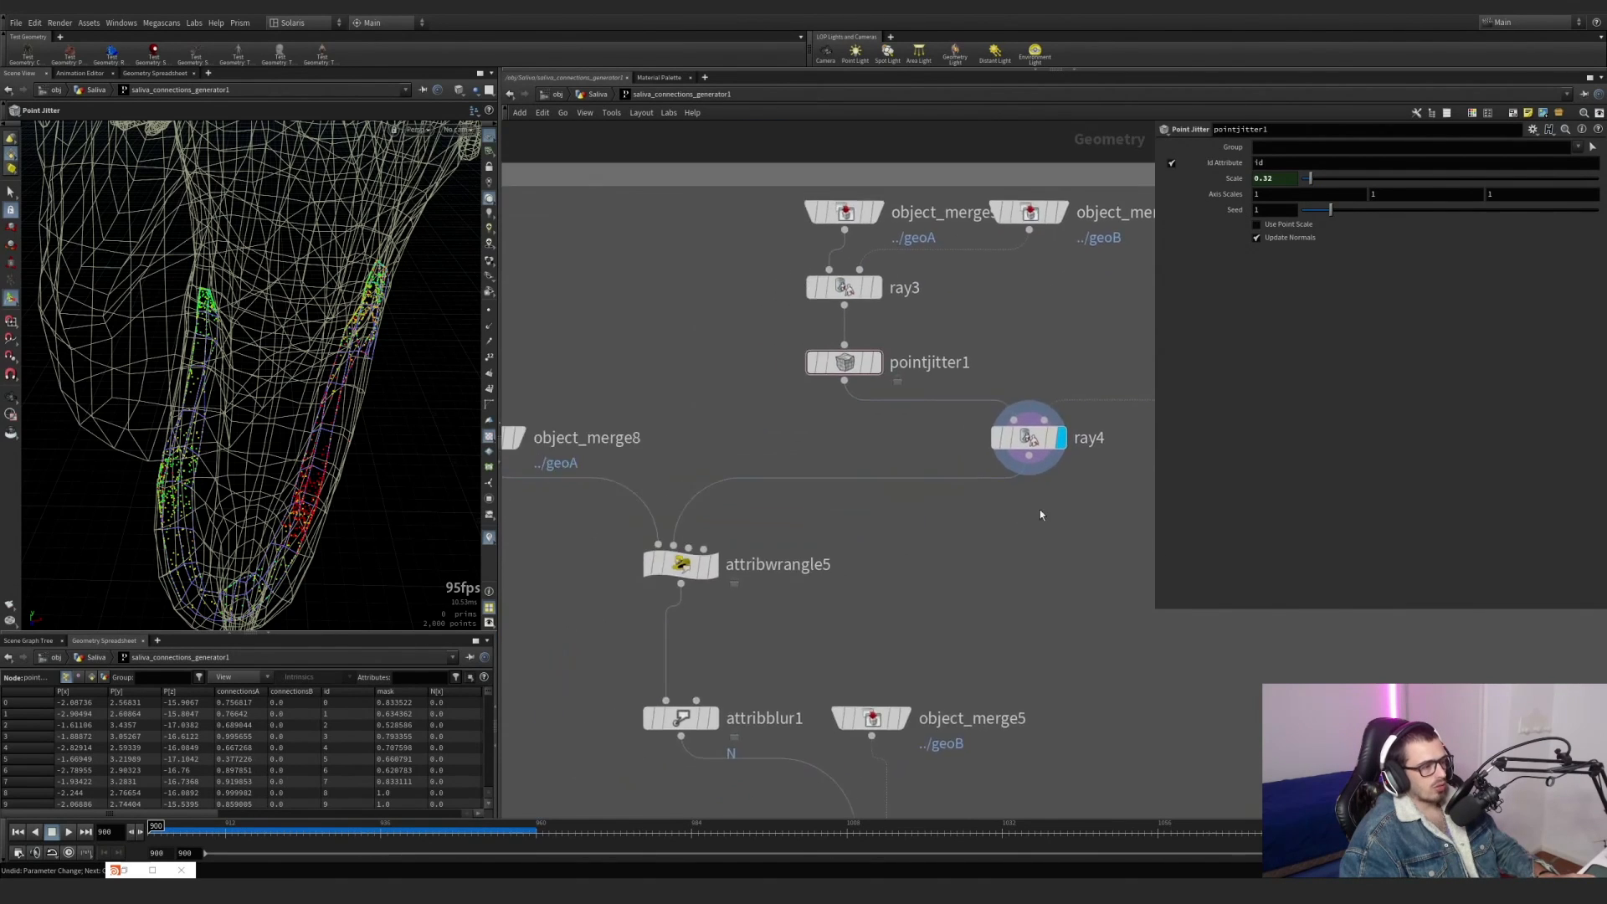
scroll(1033, 513, down, 2)
click(675, 465)
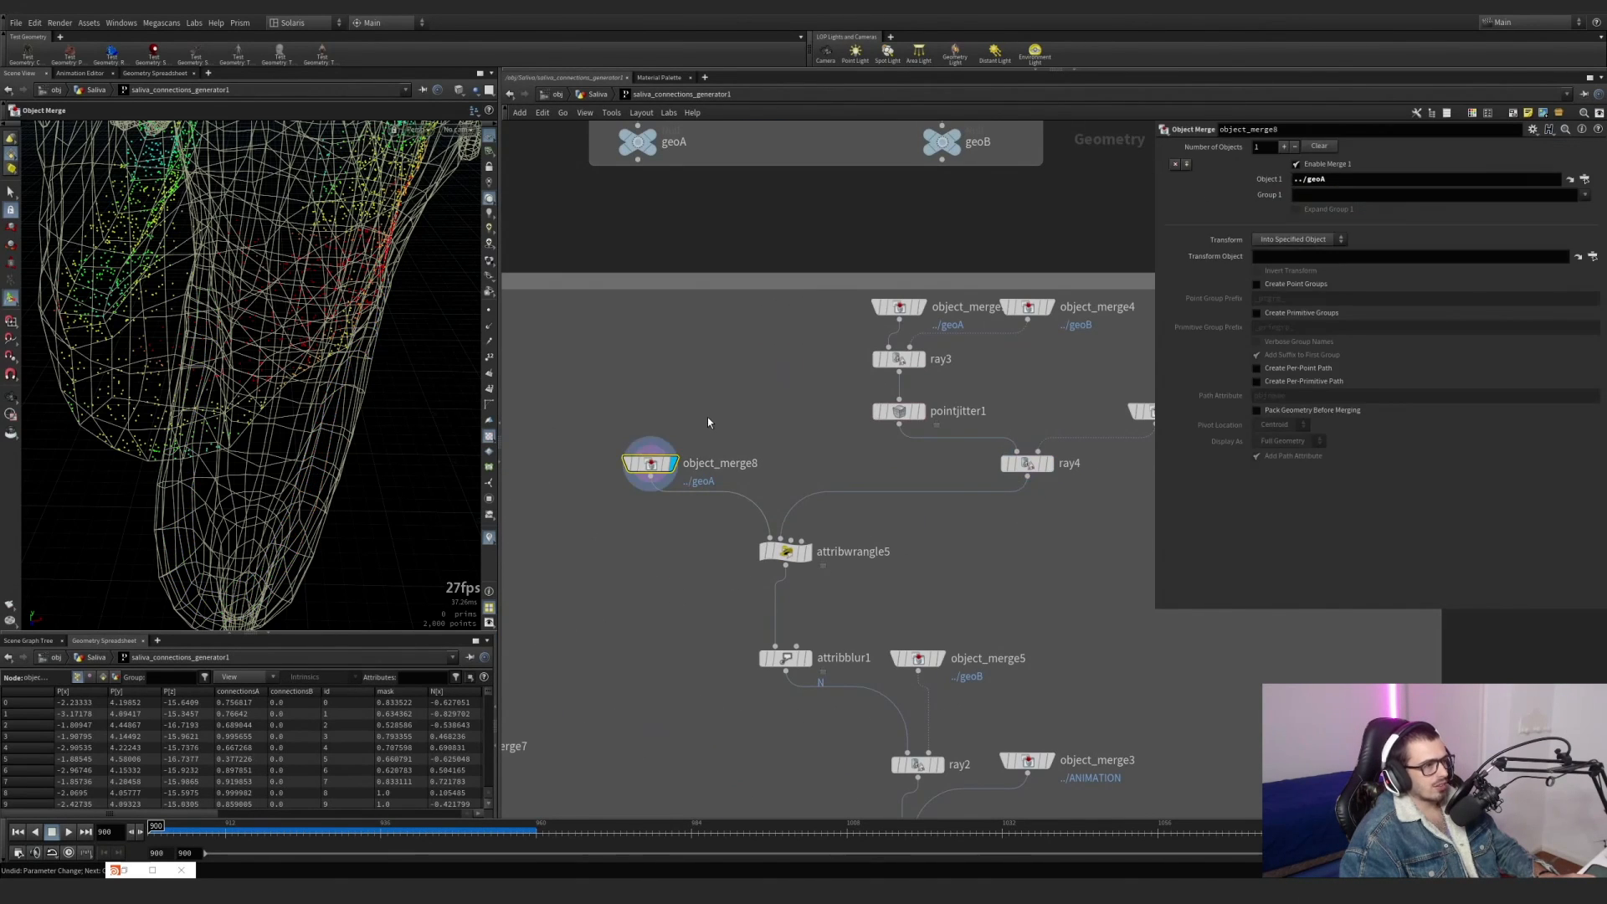
middle_drag(736, 233, 749, 413)
alt+drag(352, 402, 356, 280)
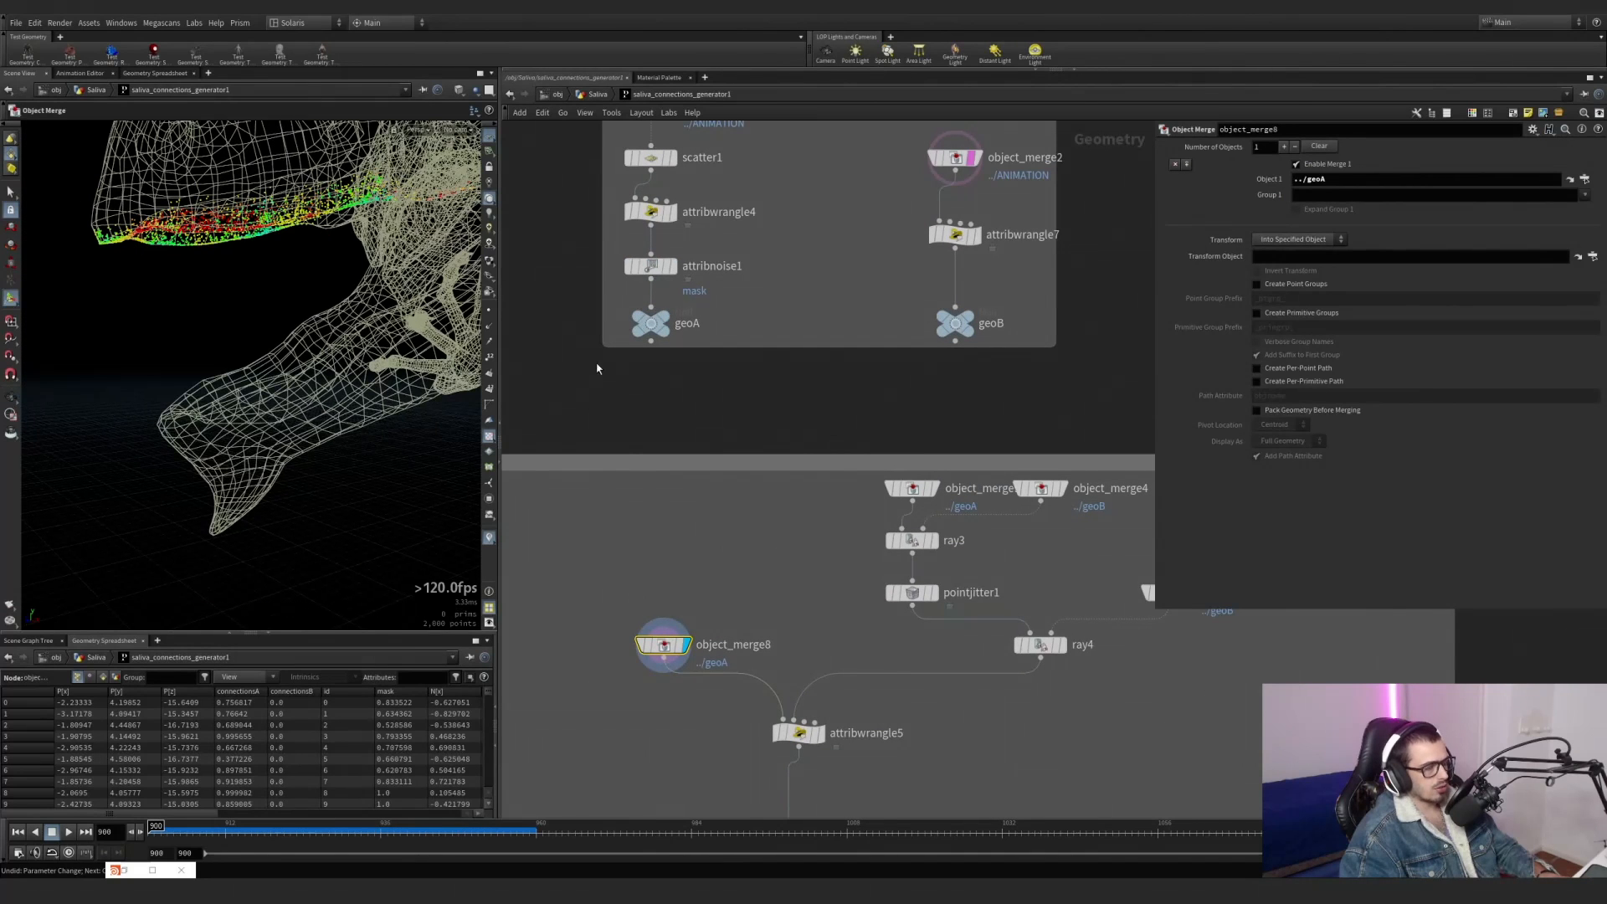
Display attribwrangle5, examine its v@N direction expression and show the point normals in the viewport.
middle_drag(892, 573, 860, 407)
scroll(861, 407, up, 1)
scroll(760, 577, up, 1)
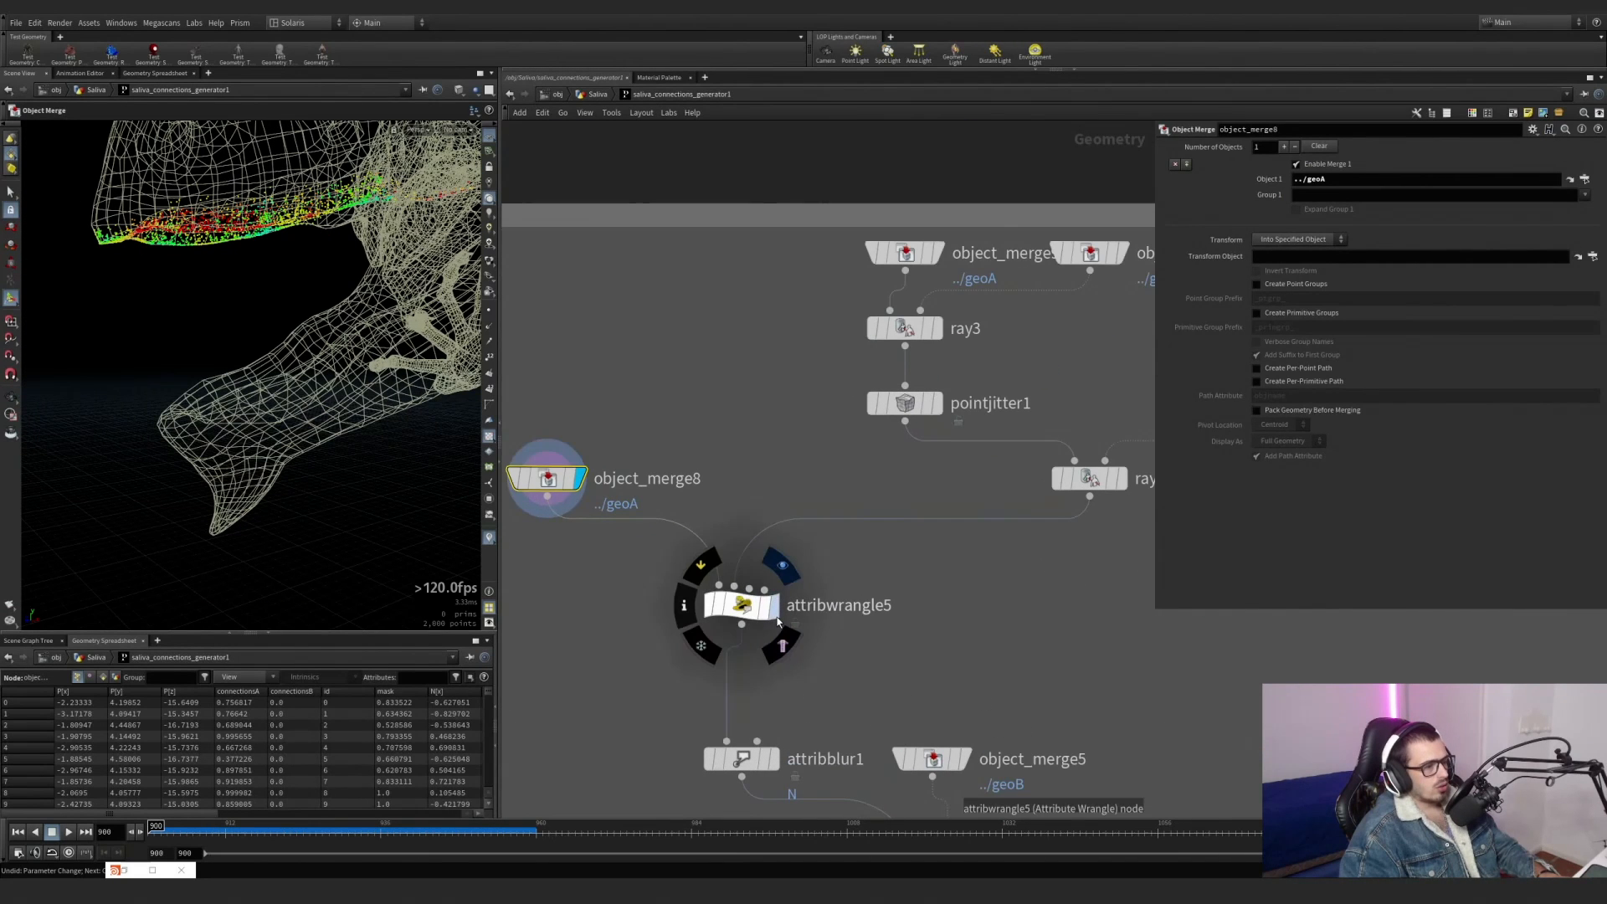
click(772, 612)
drag(852, 667, 654, 560)
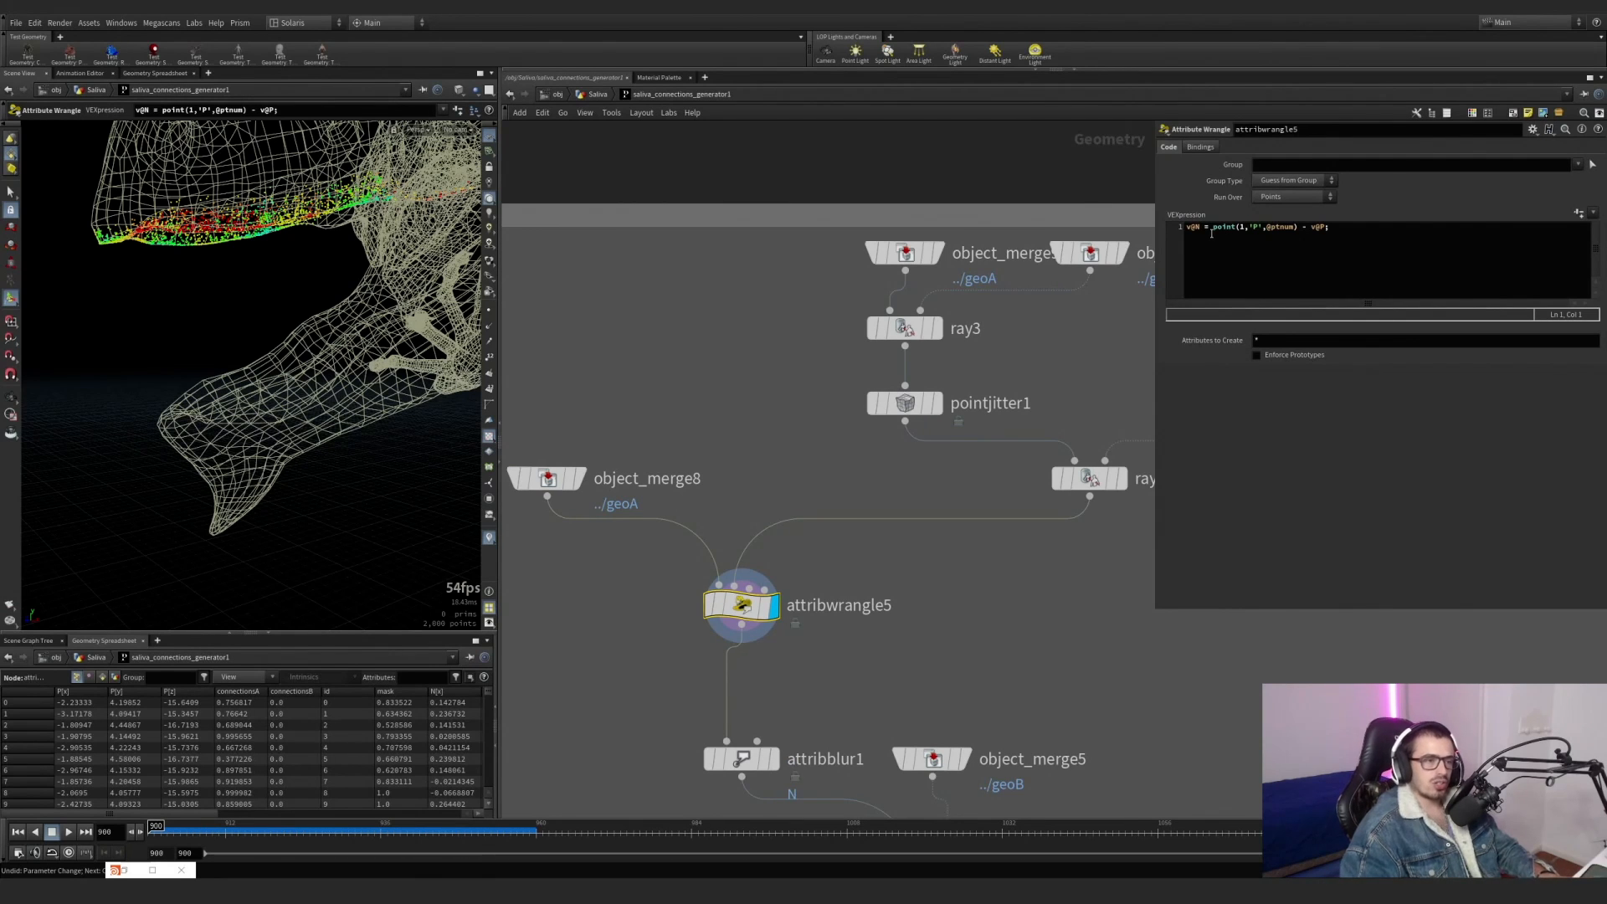
click(491, 330)
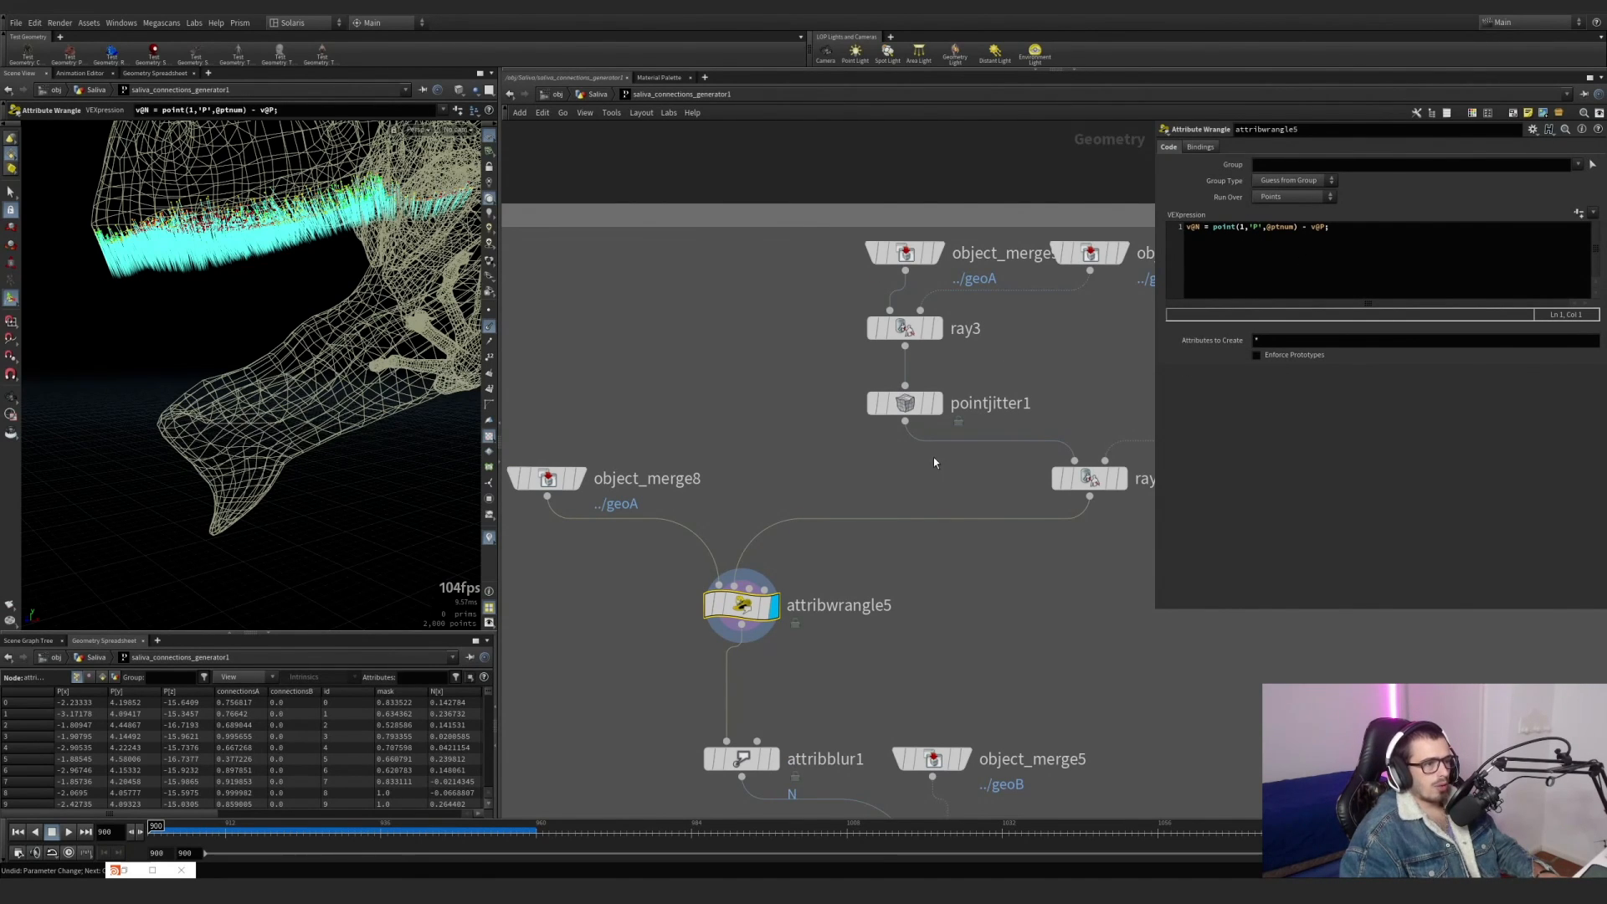
Display ray4 with object_merge8 templated to compare the lower jaw points with the original upper jaw points.
click(1122, 479)
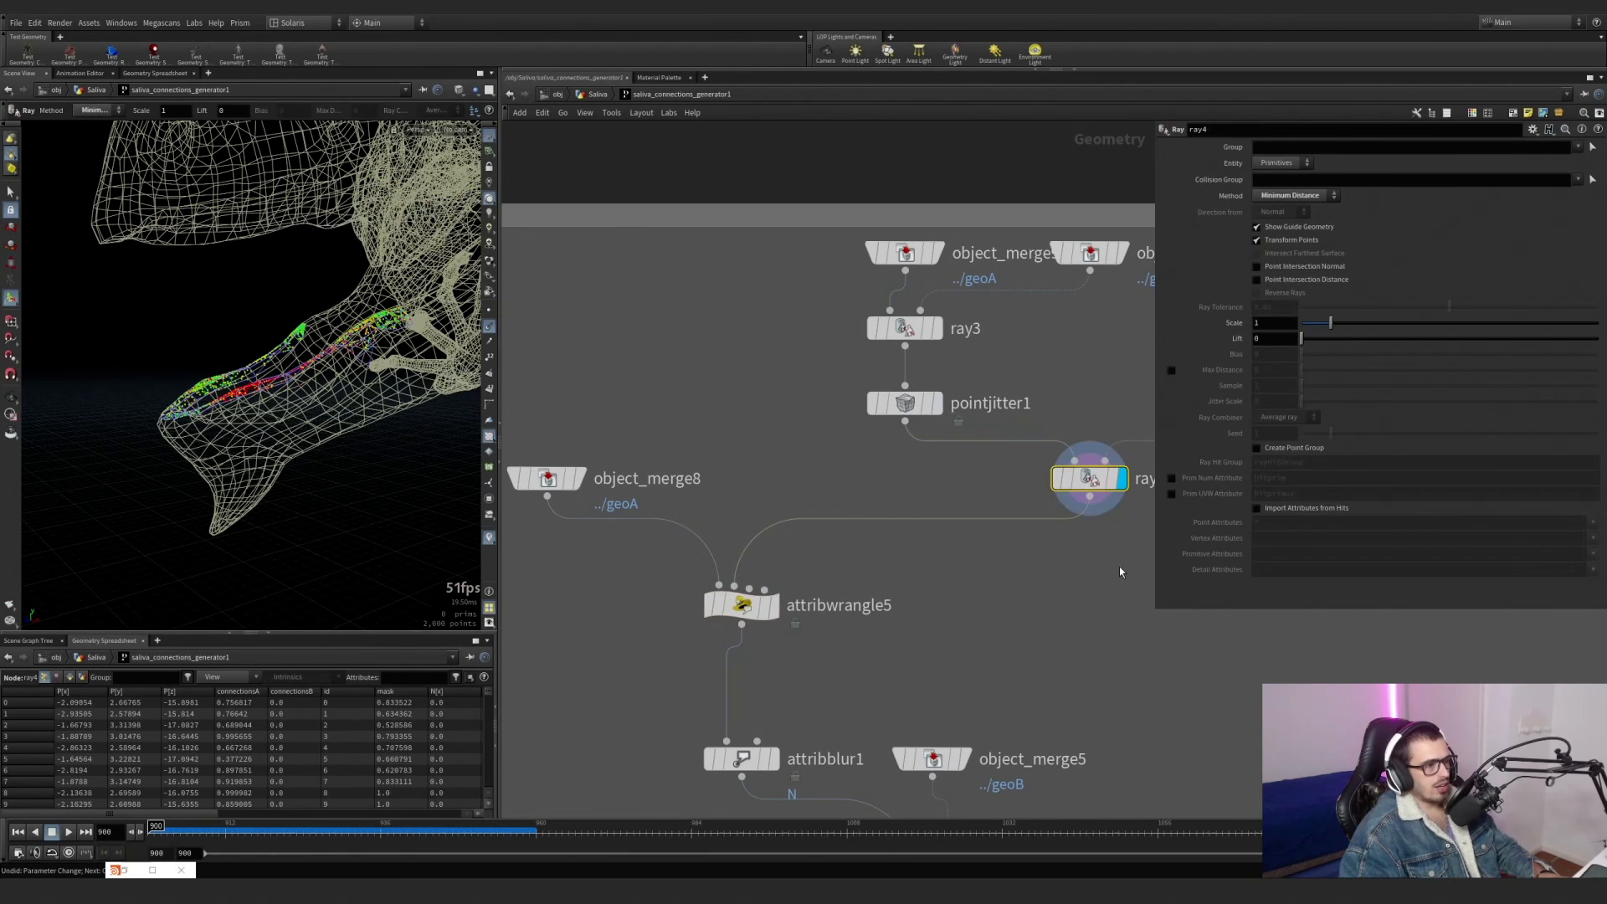
click(576, 483)
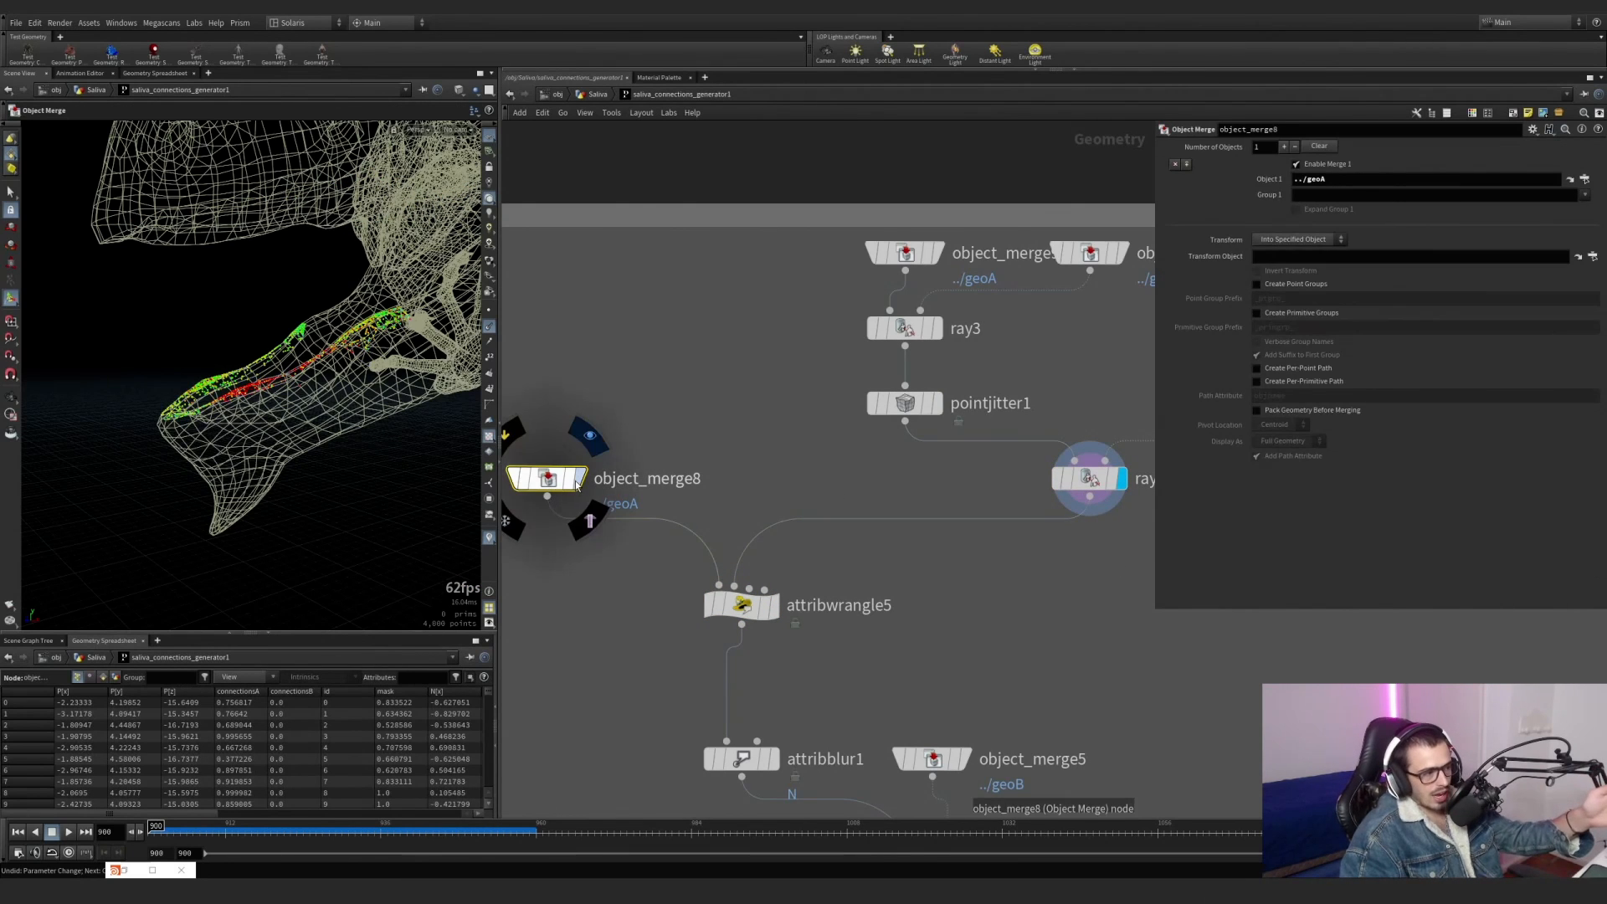
click(590, 521)
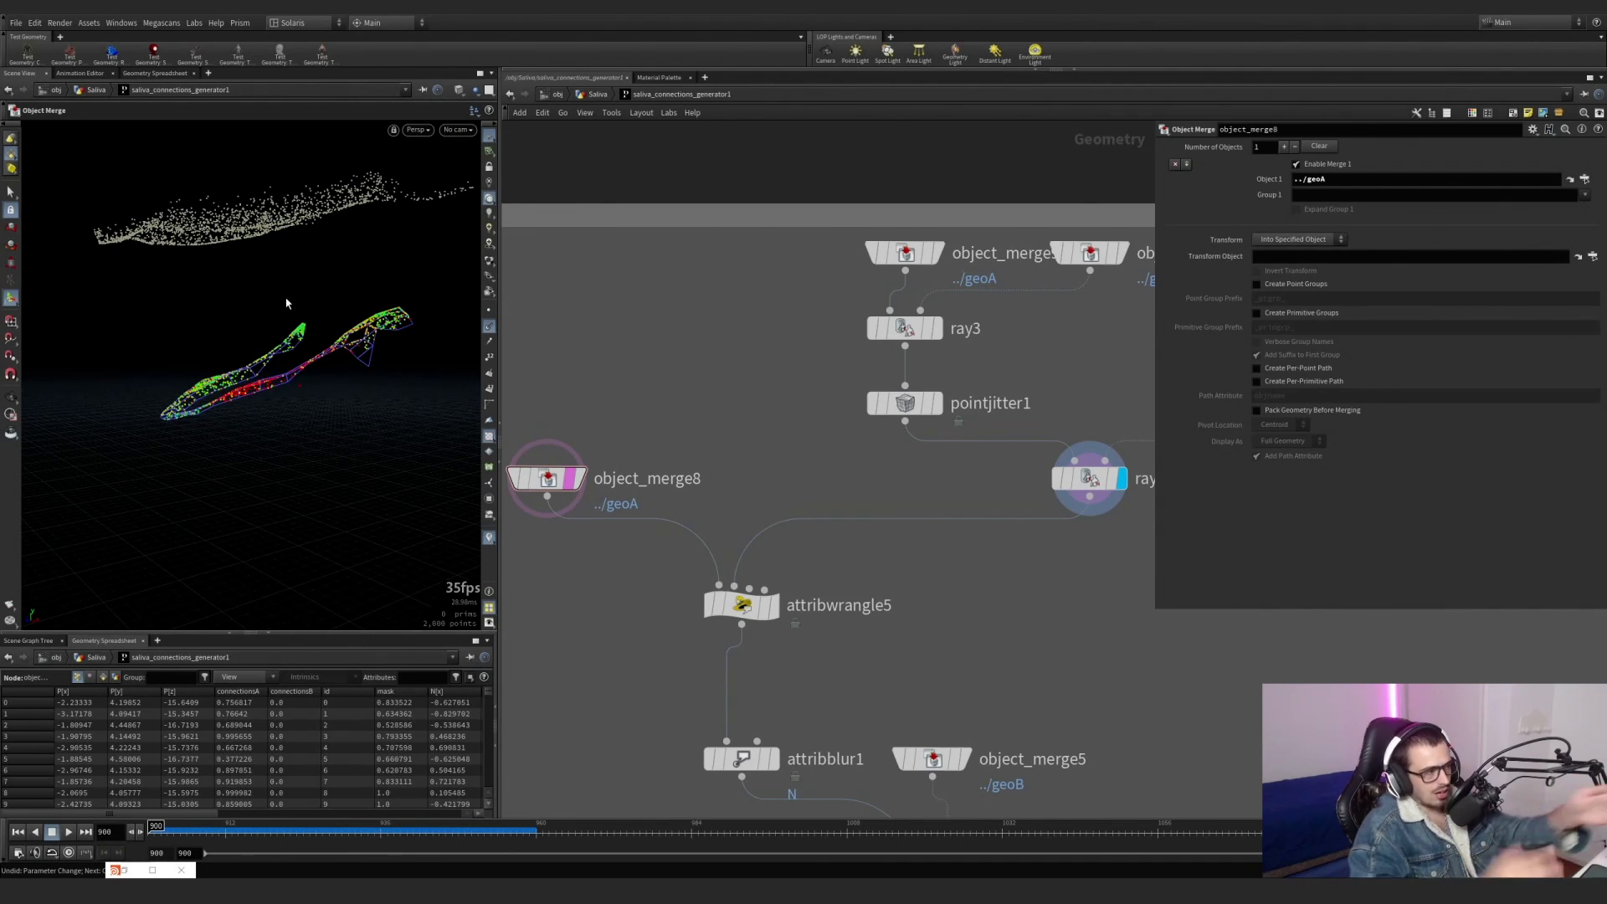
mouse_move(771, 618)
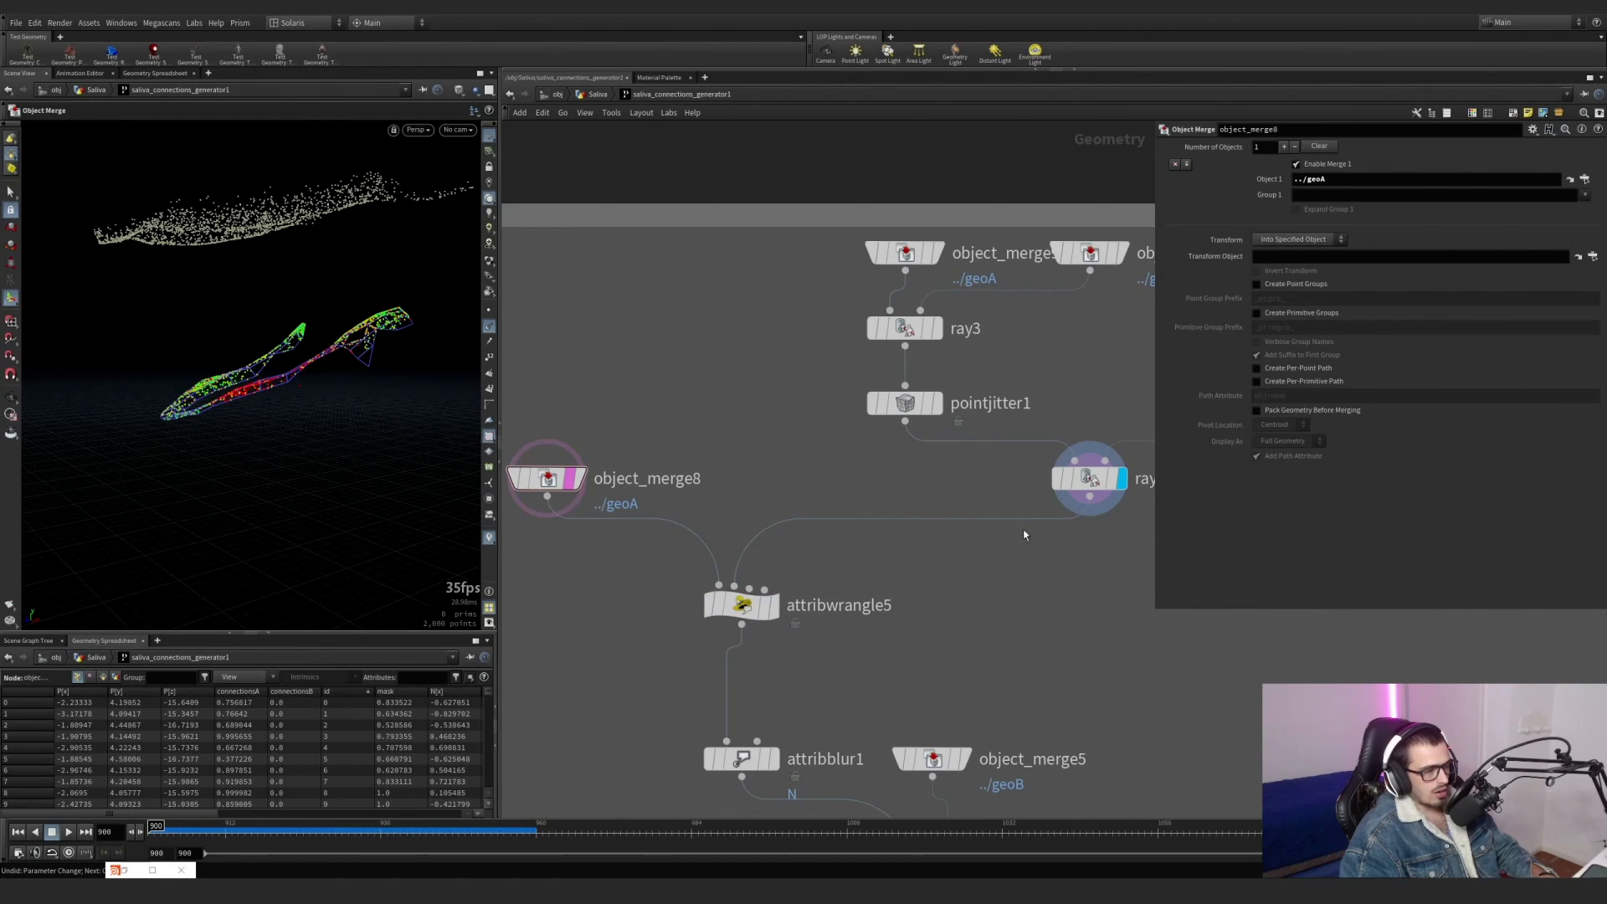
Inspect ray4's node info and sort its points by descending id to compare their ids with those of object_merge8.
click(1074, 473)
middle_click(1086, 471)
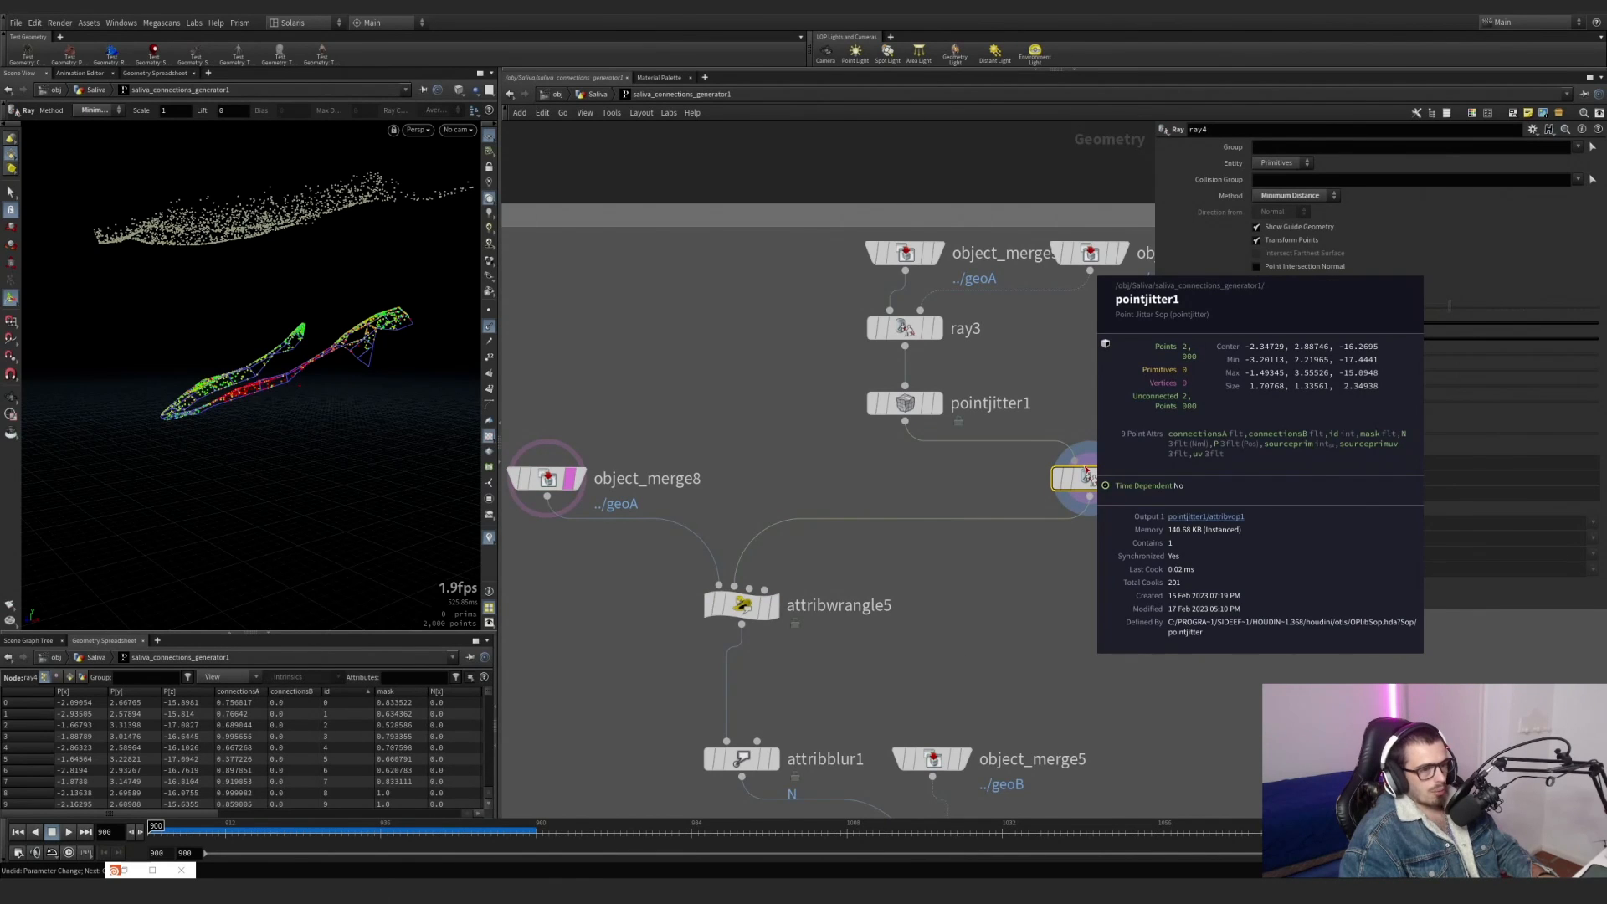
click(342, 694)
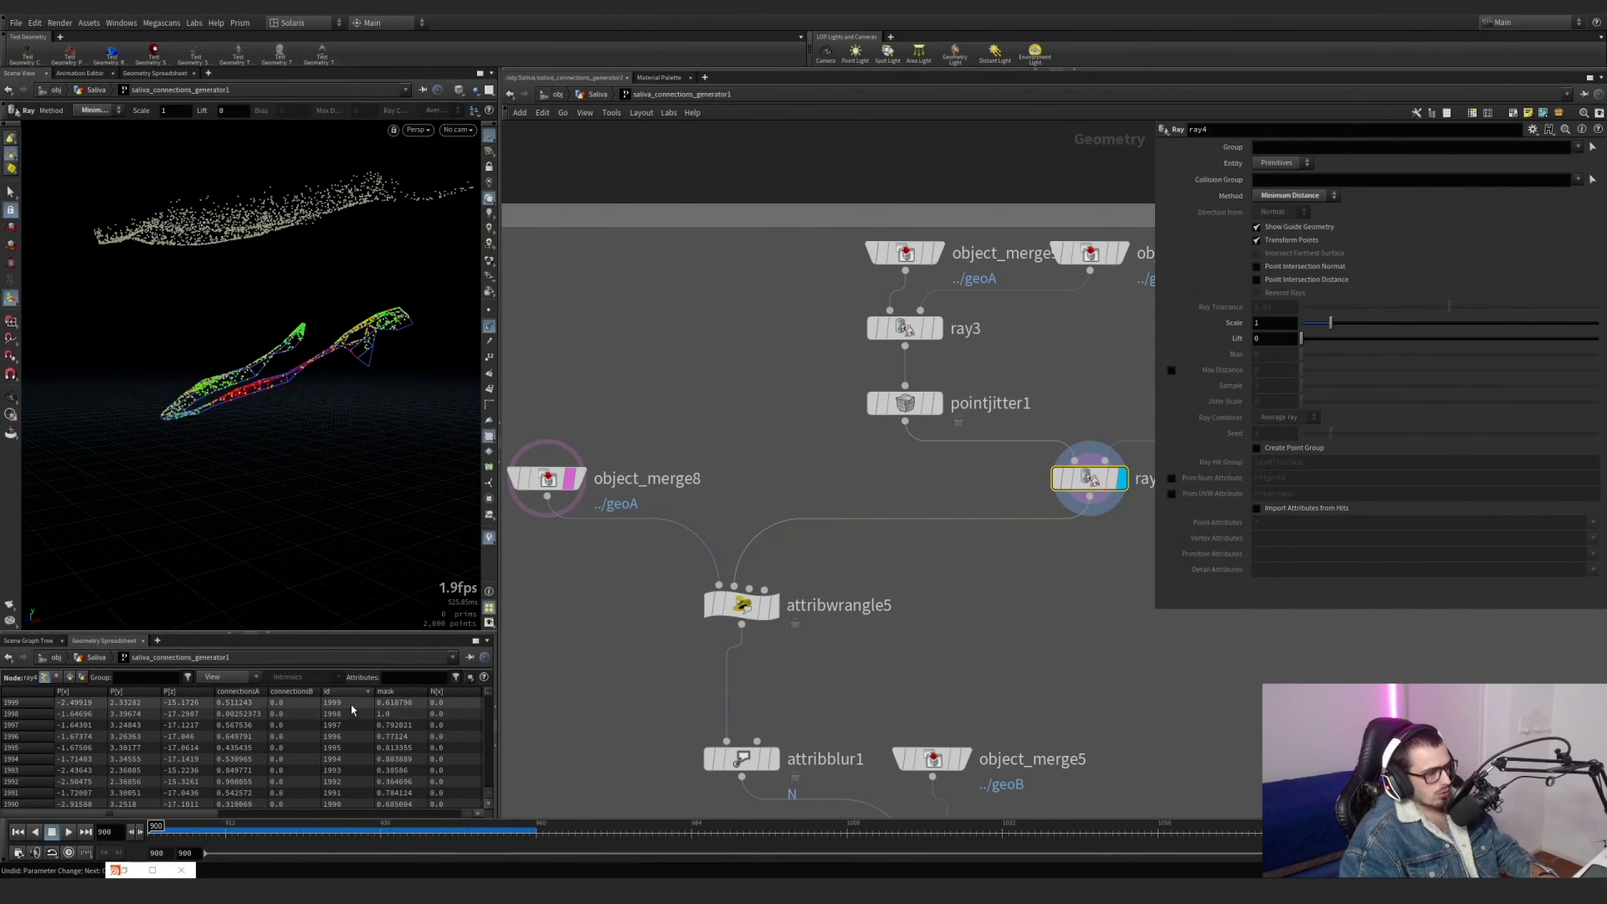
click(548, 479)
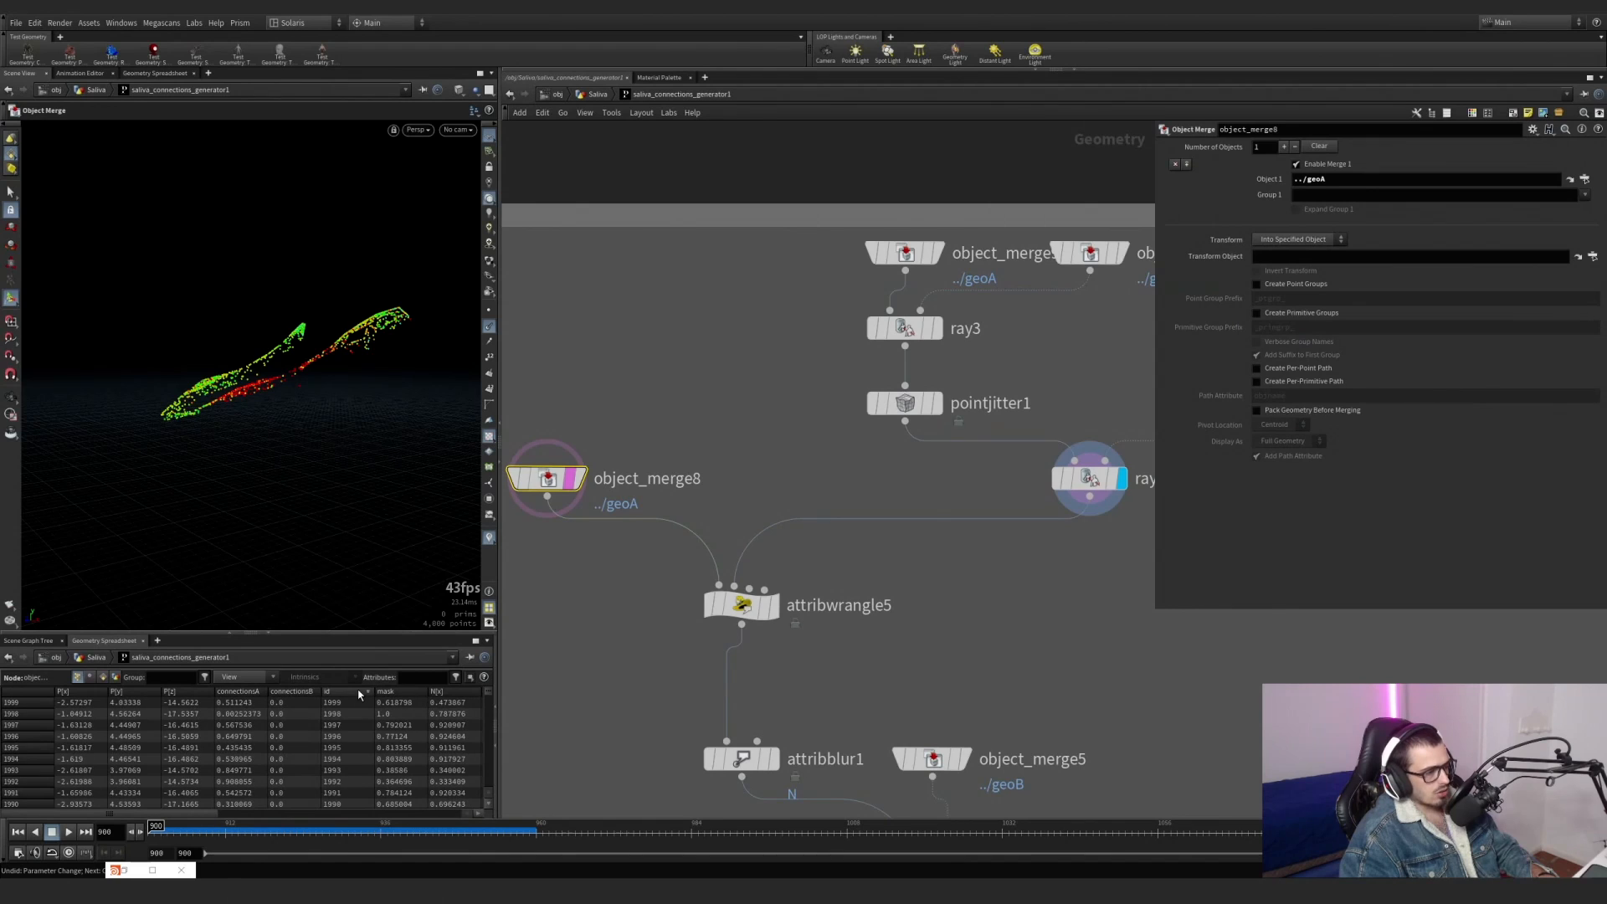
Compare attribwrangle5's normals with the ray4 target points, and turn off the template display of object_merge8.
click(772, 604)
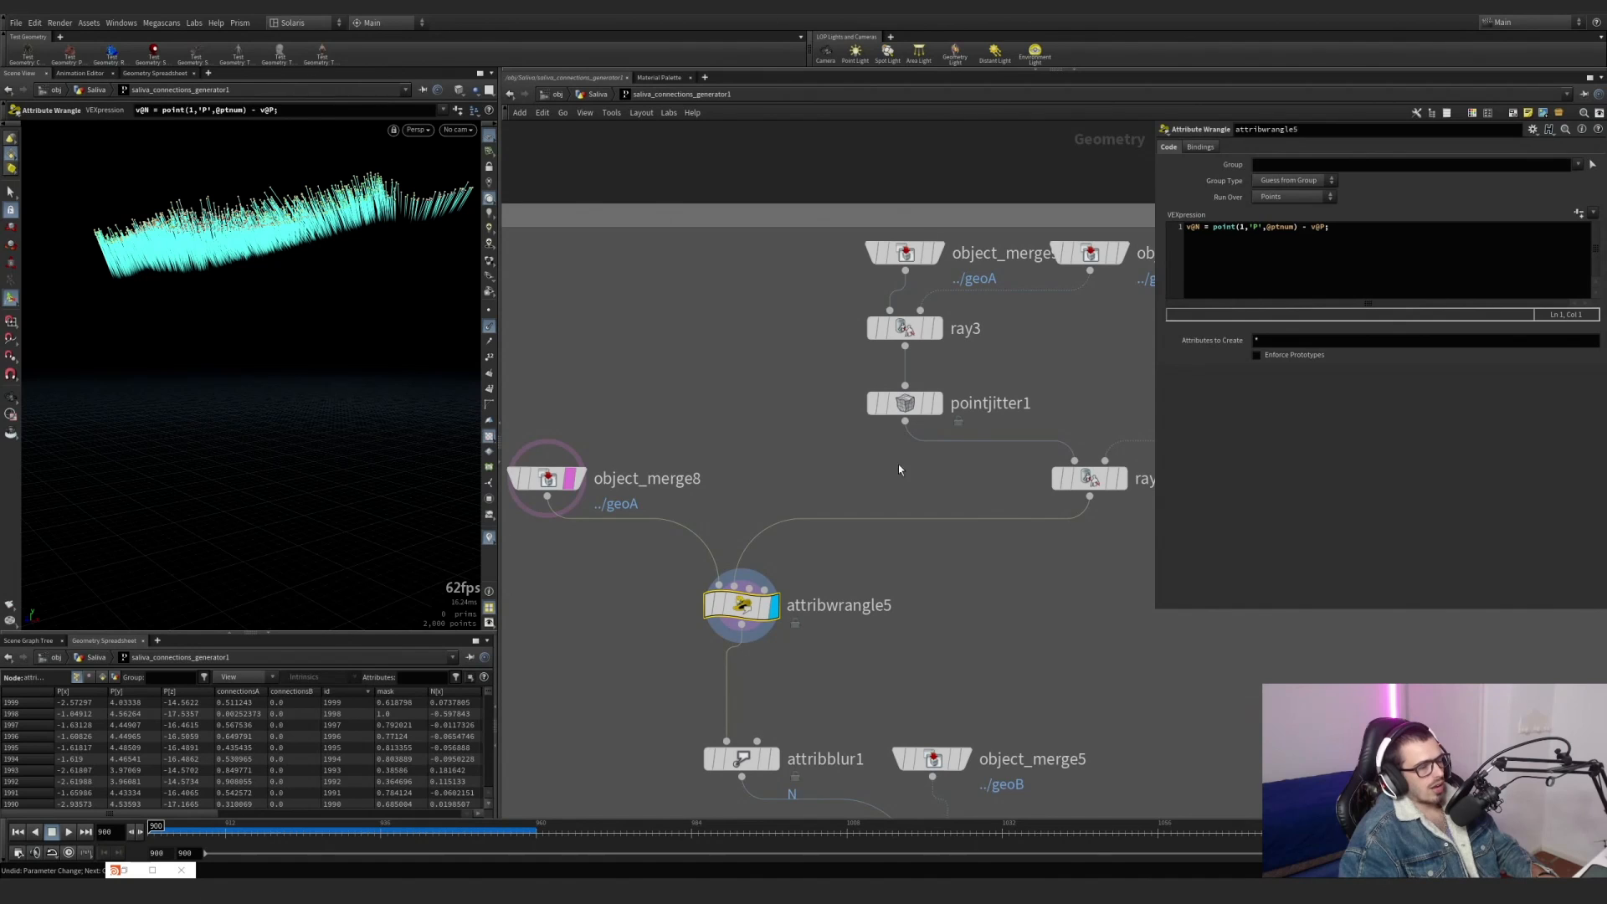
drag(1042, 444, 1127, 566)
click(1122, 479)
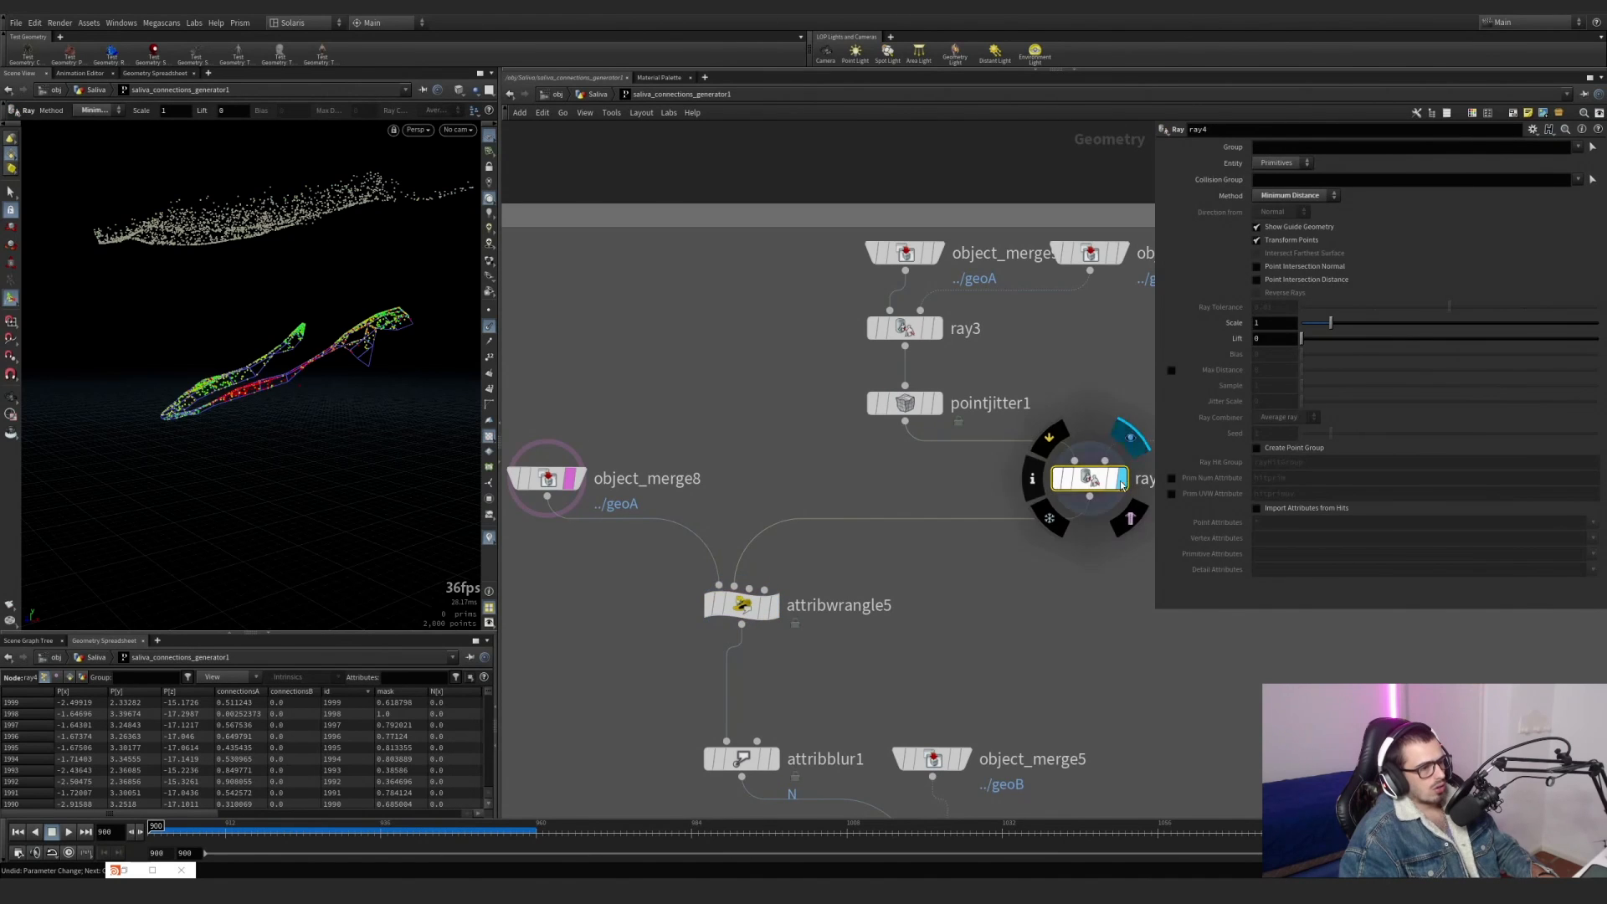
click(775, 606)
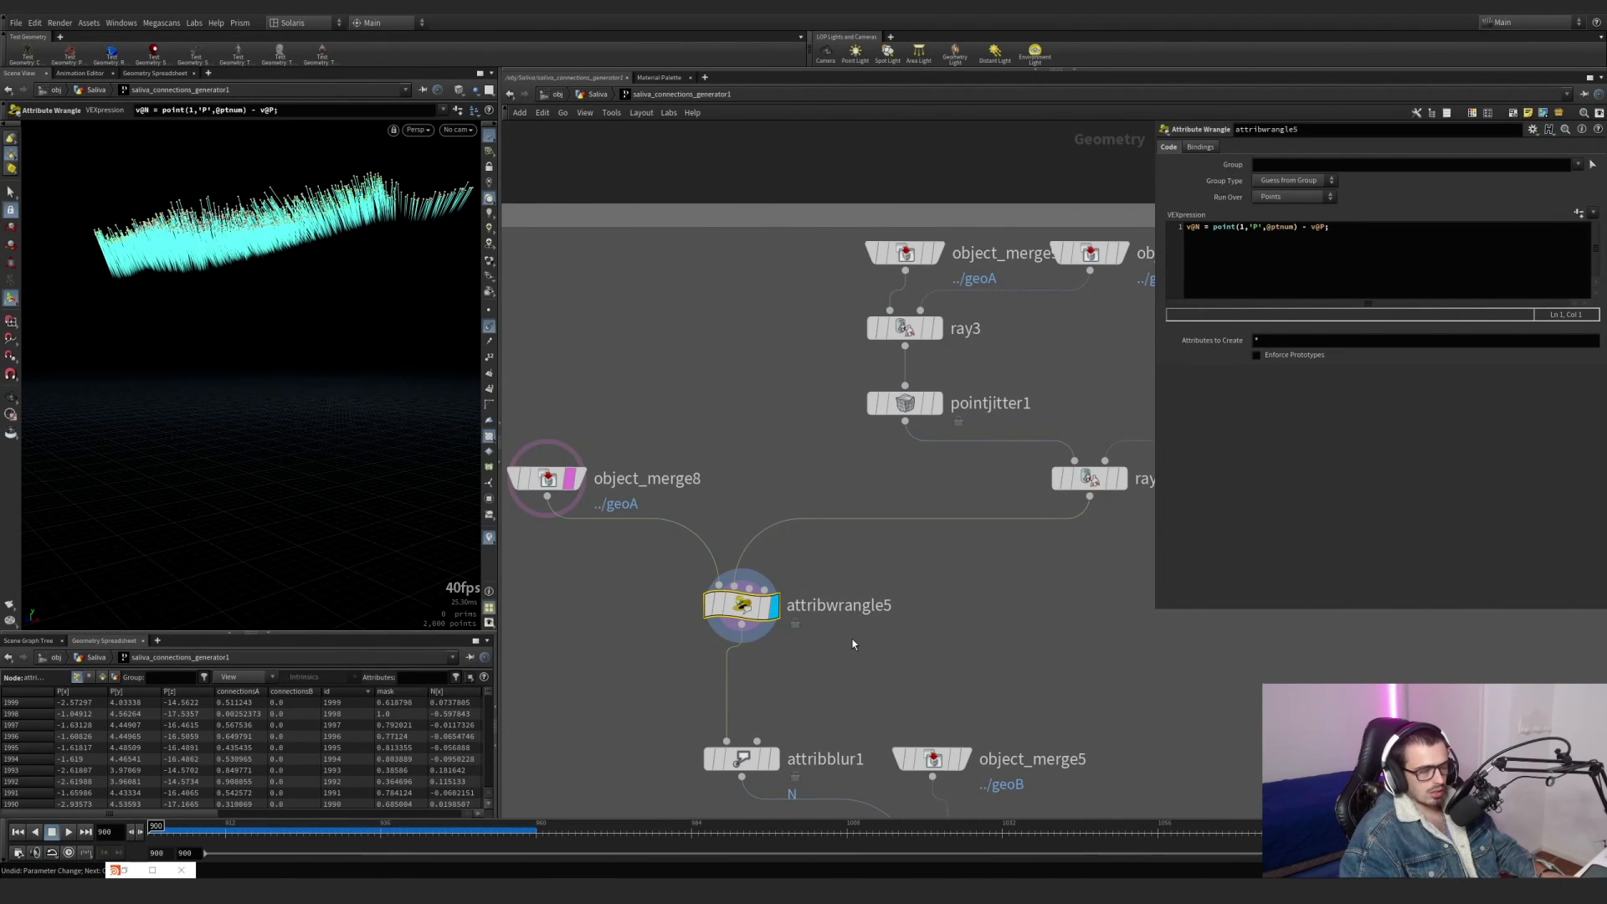
scroll(853, 639, down, 1)
middle_drag(852, 640, 854, 601)
scroll(595, 501, up, 2)
click(627, 454)
Display attribblur1 and examine its settings for blurring the N attribute and the smoothed normals on the upper jaw.
scroll(713, 600, down, 2)
middle_drag(811, 722, 717, 529)
scroll(720, 536, up, 2)
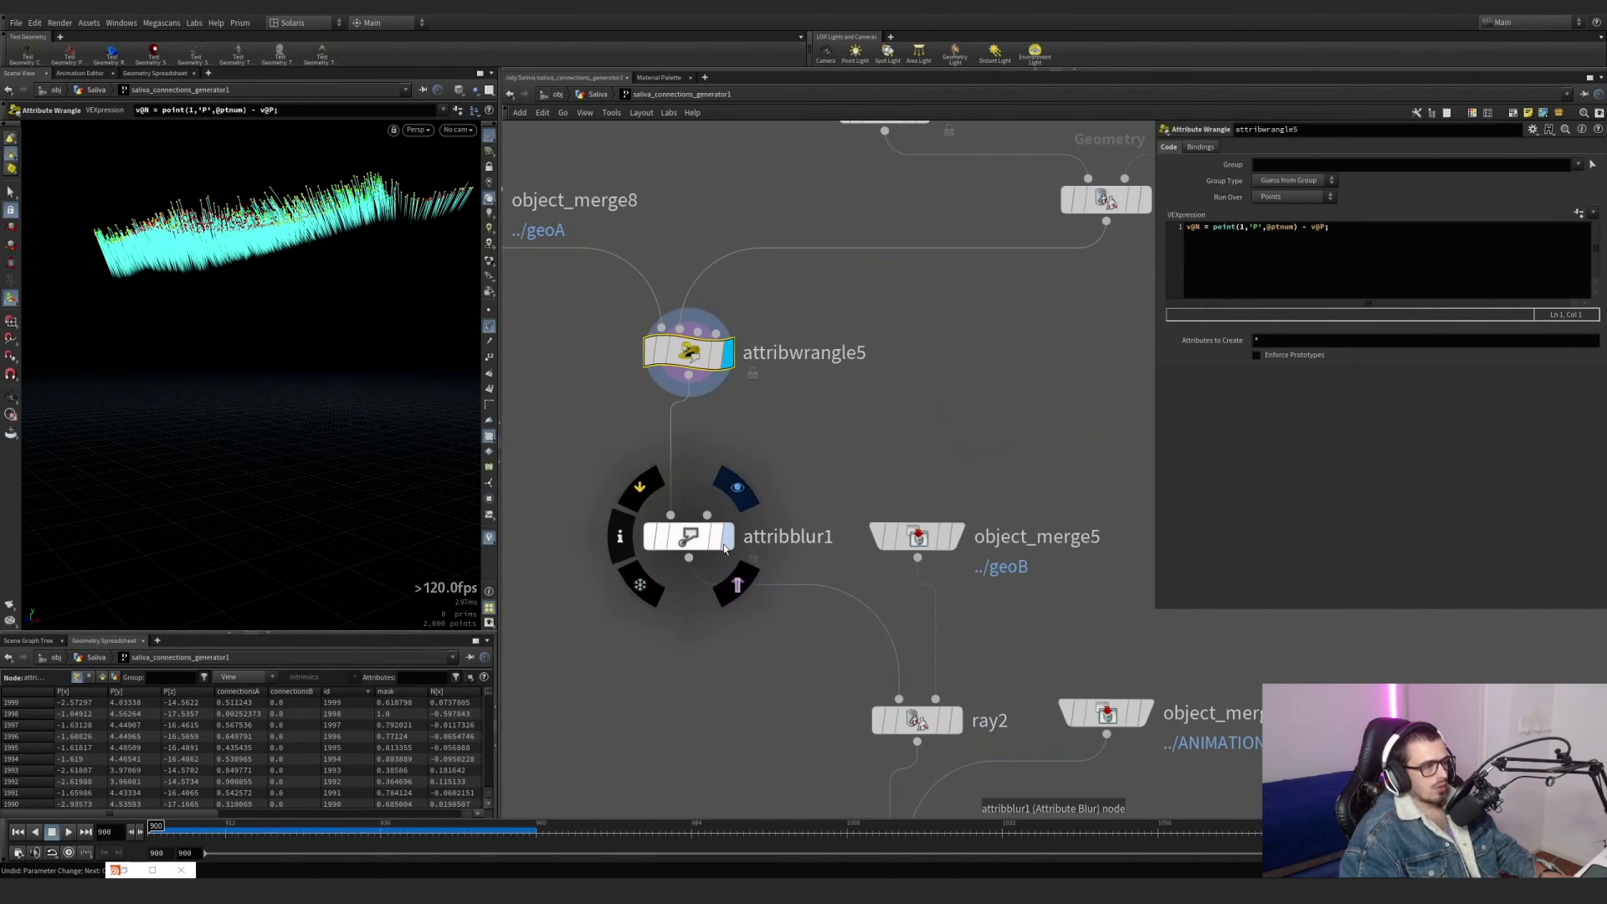
click(725, 540)
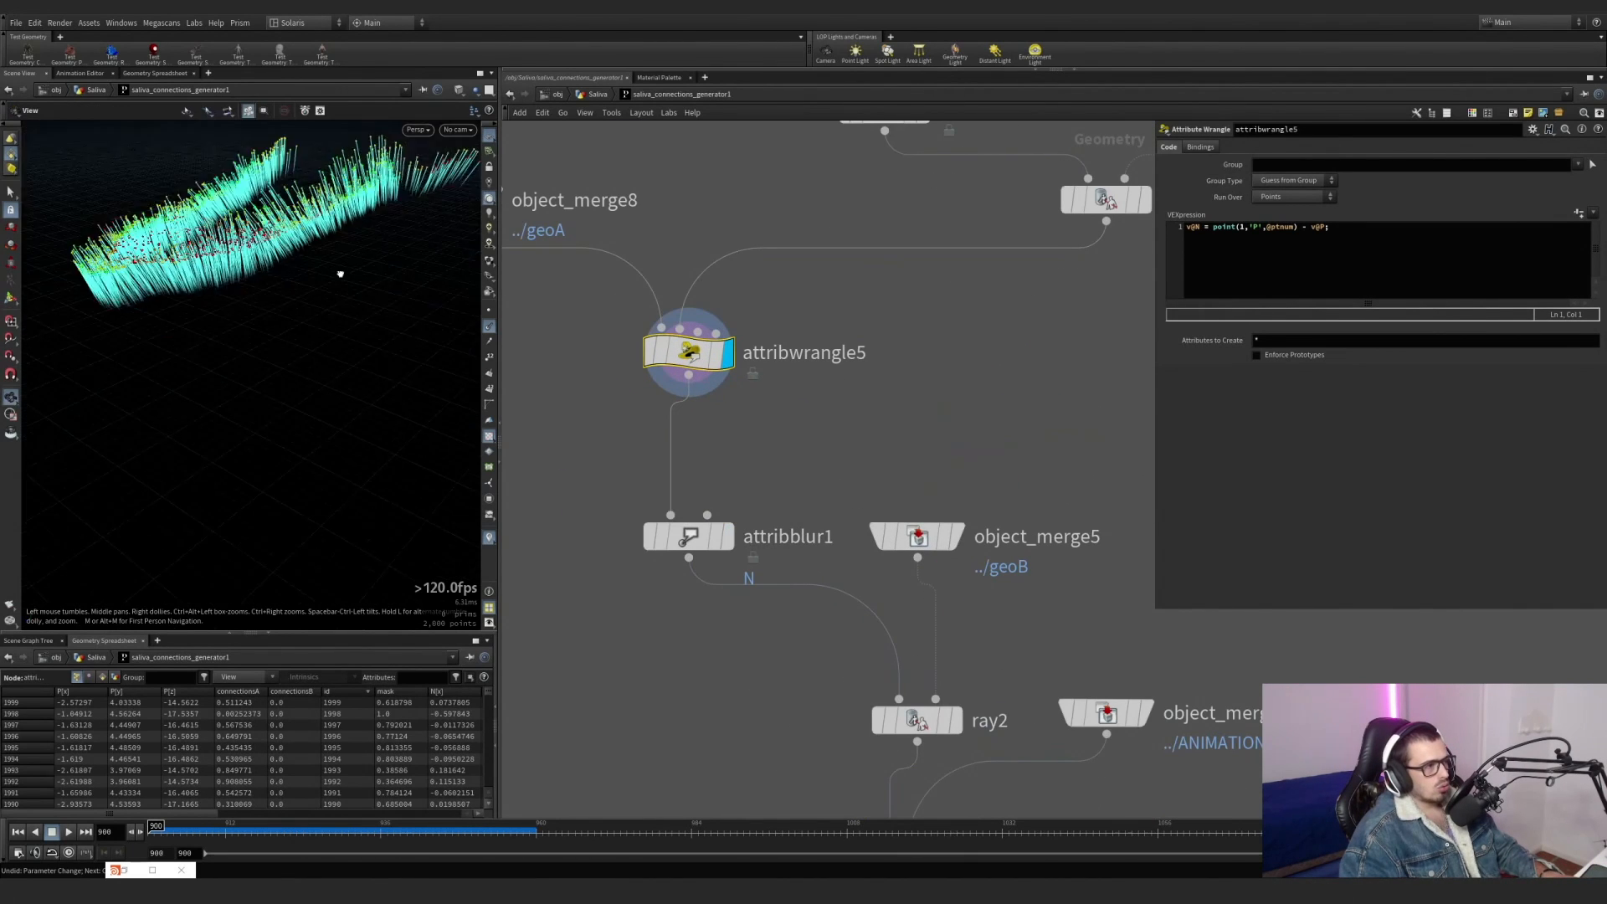
click(705, 545)
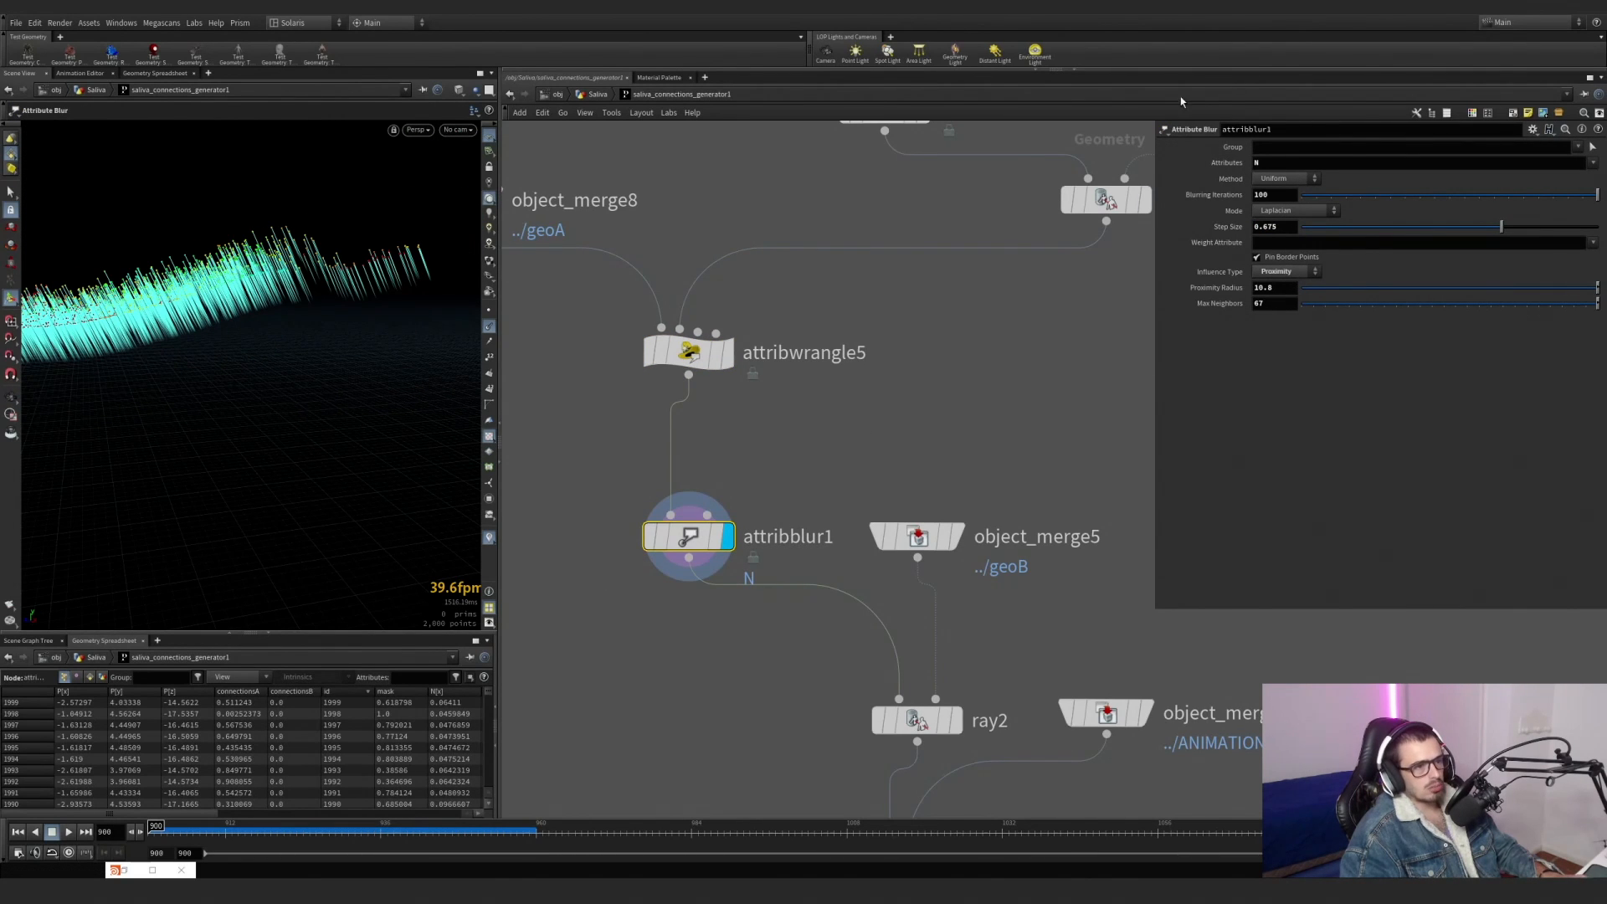
Display object_merge5 and examine the geoB lower jaw geometry from several angles.
scroll(986, 576, down, 1)
middle_drag(987, 576, 966, 438)
click(938, 498)
click(905, 500)
alt+drag(295, 444, 252, 455)
alt+middle_drag(252, 456, 335, 423)
alt+drag(334, 424, 341, 415)
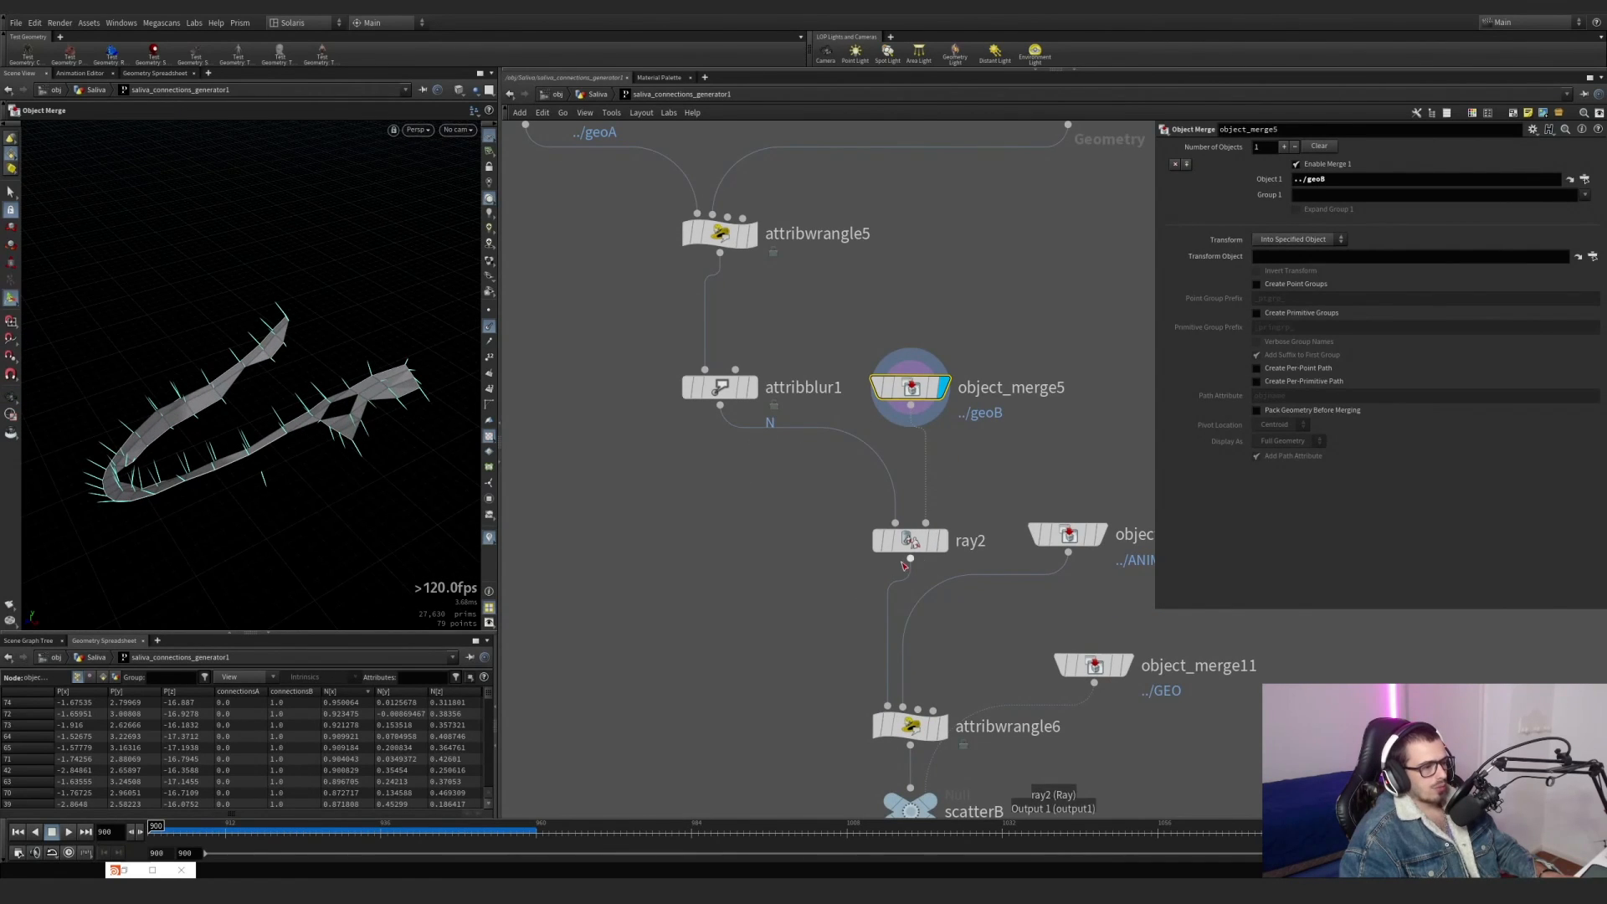
Display ray2 and examine its projection onto the lower jaw, then display attribblur1 for comparison.
click(945, 548)
click(910, 546)
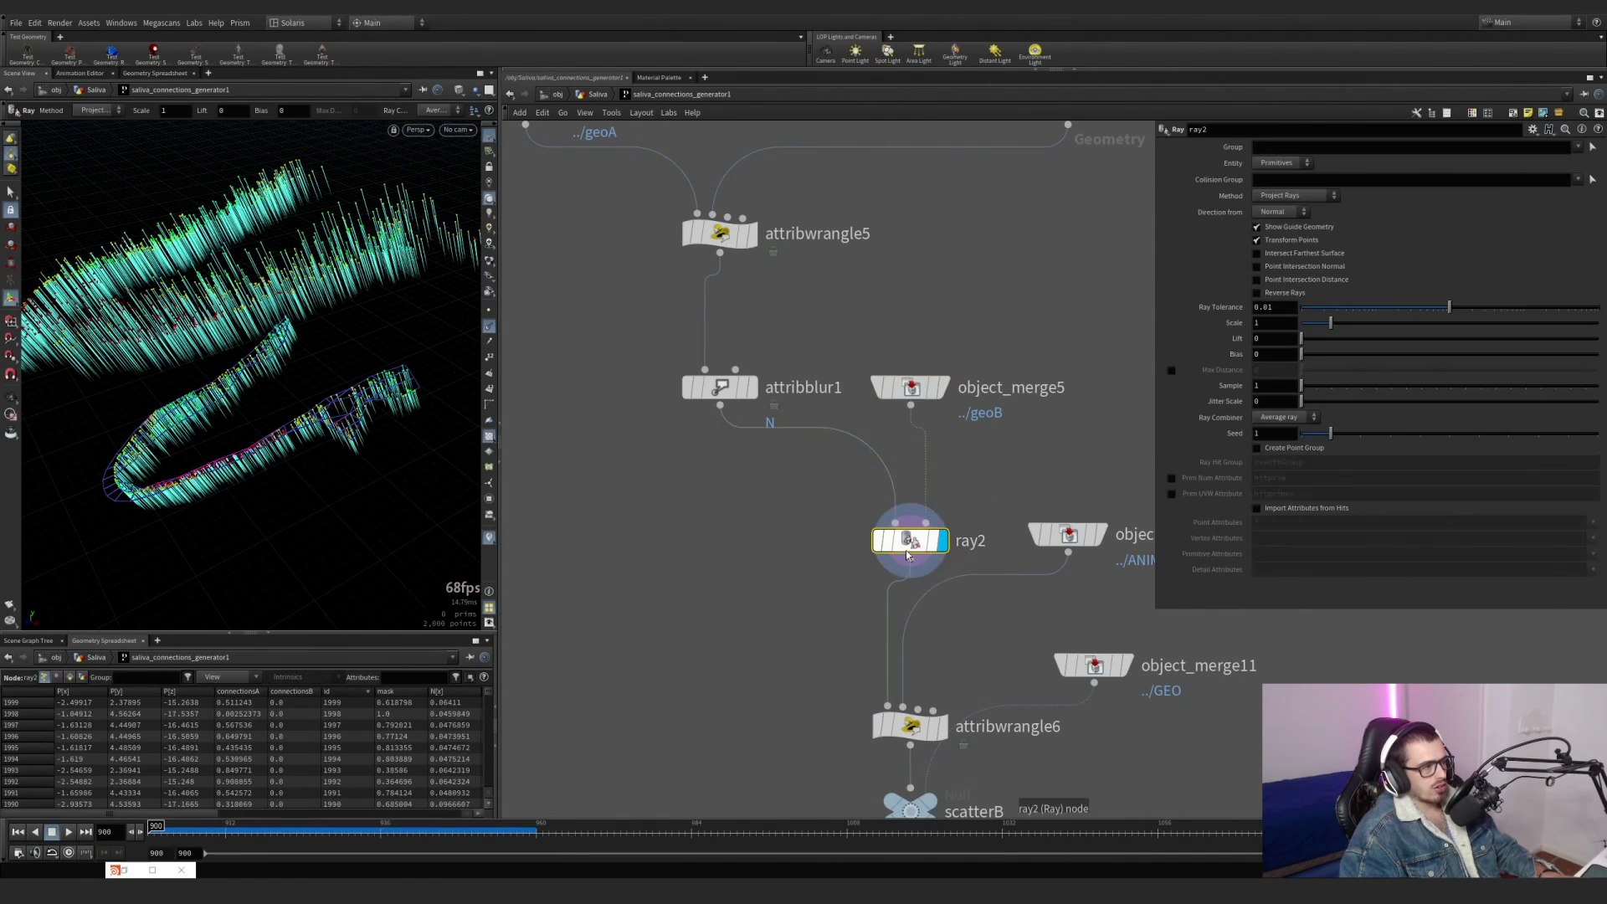
alt+drag(318, 402, 330, 326)
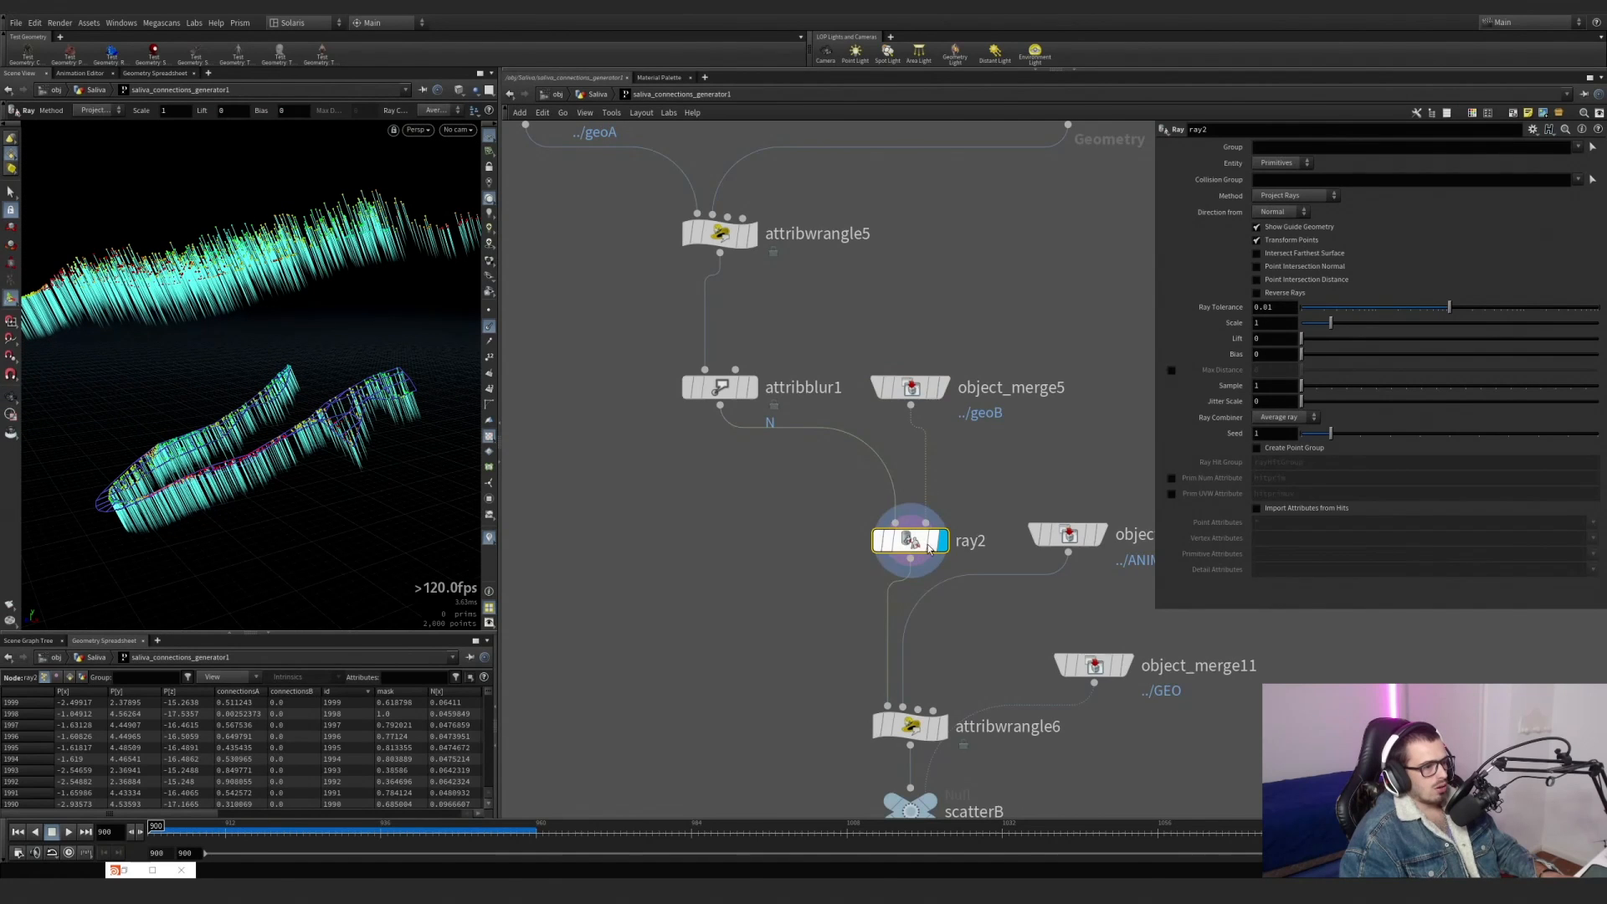
click(931, 549)
alt+drag(360, 457, 368, 383)
click(749, 388)
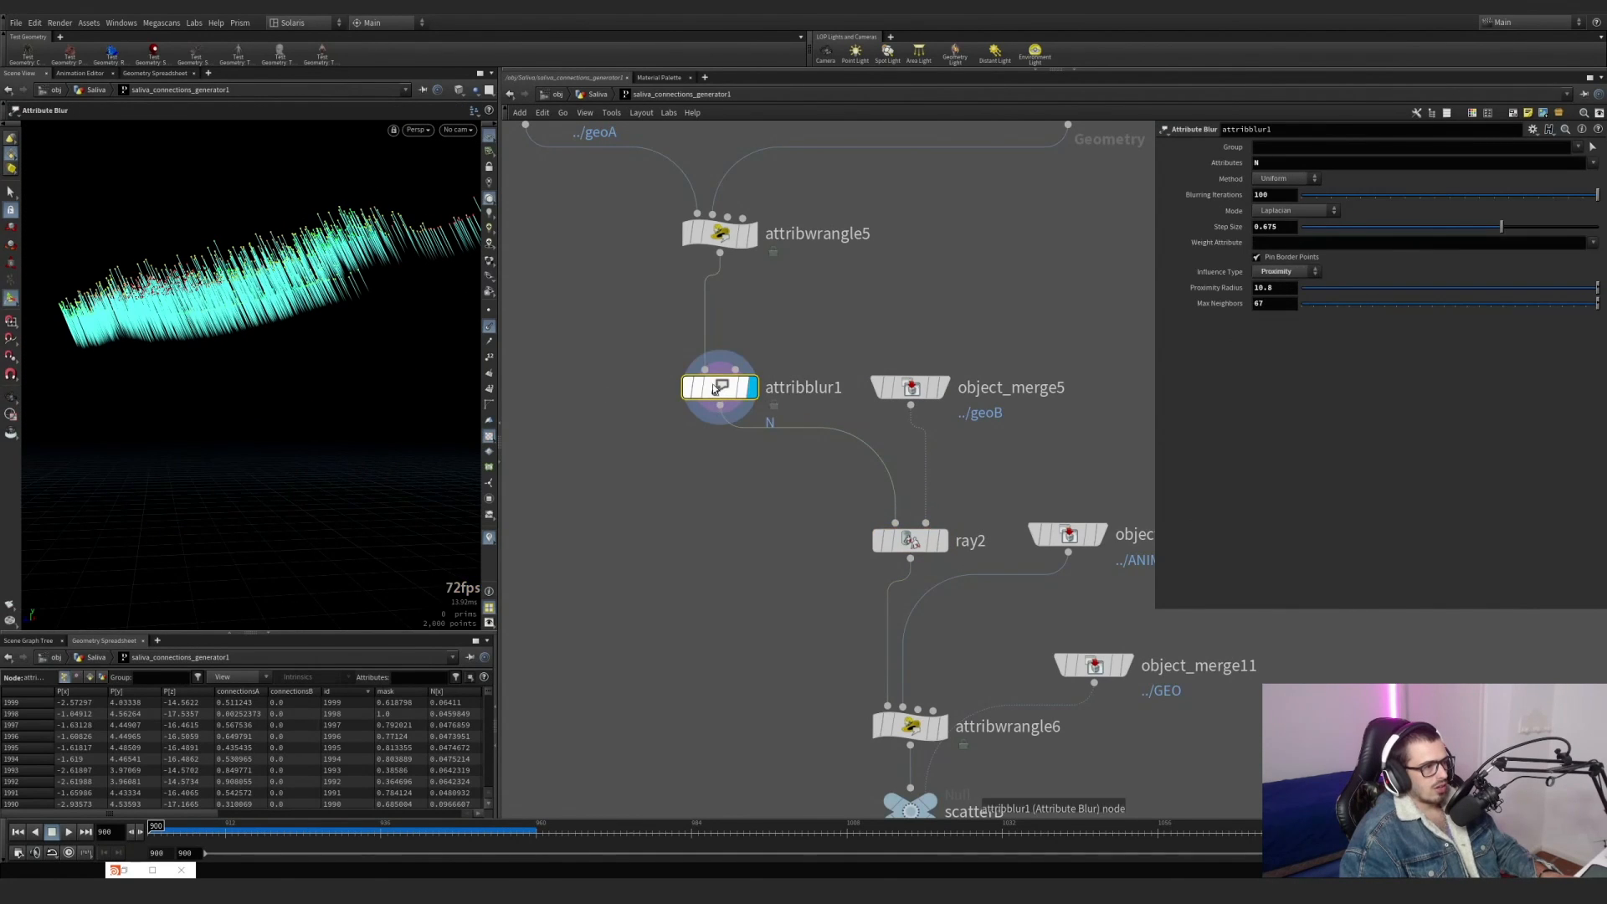
Display ray2 again and examine the projected points and their normals from the front of the jaws.
click(942, 494)
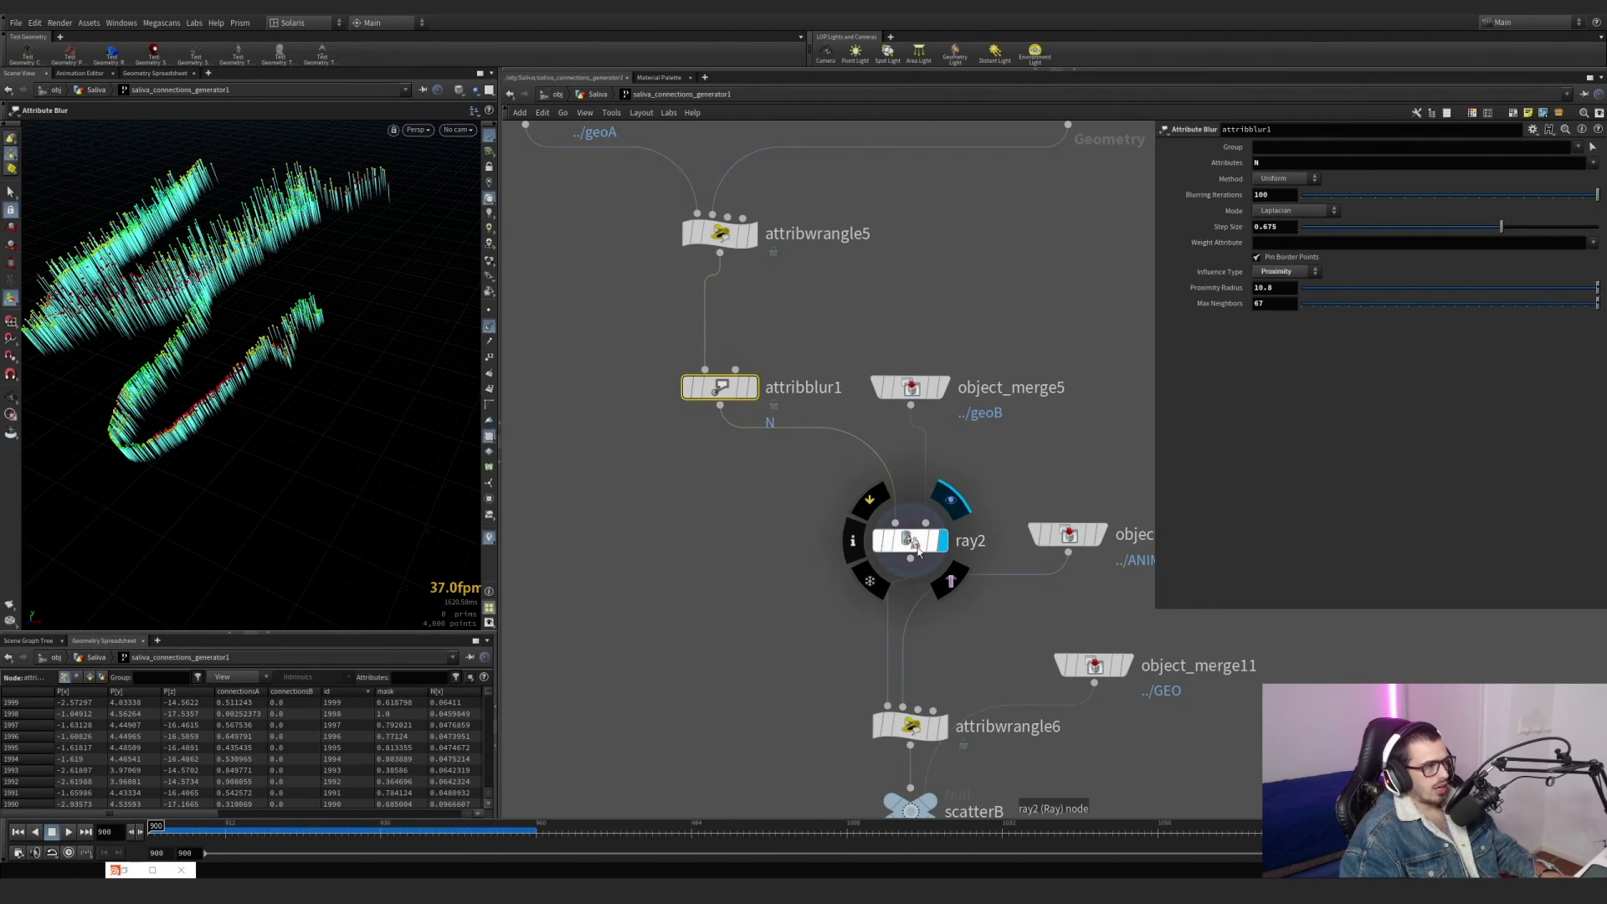
drag(754, 599, 991, 507)
alt+drag(181, 466, 48, 463)
alt+drag(199, 392, 187, 484)
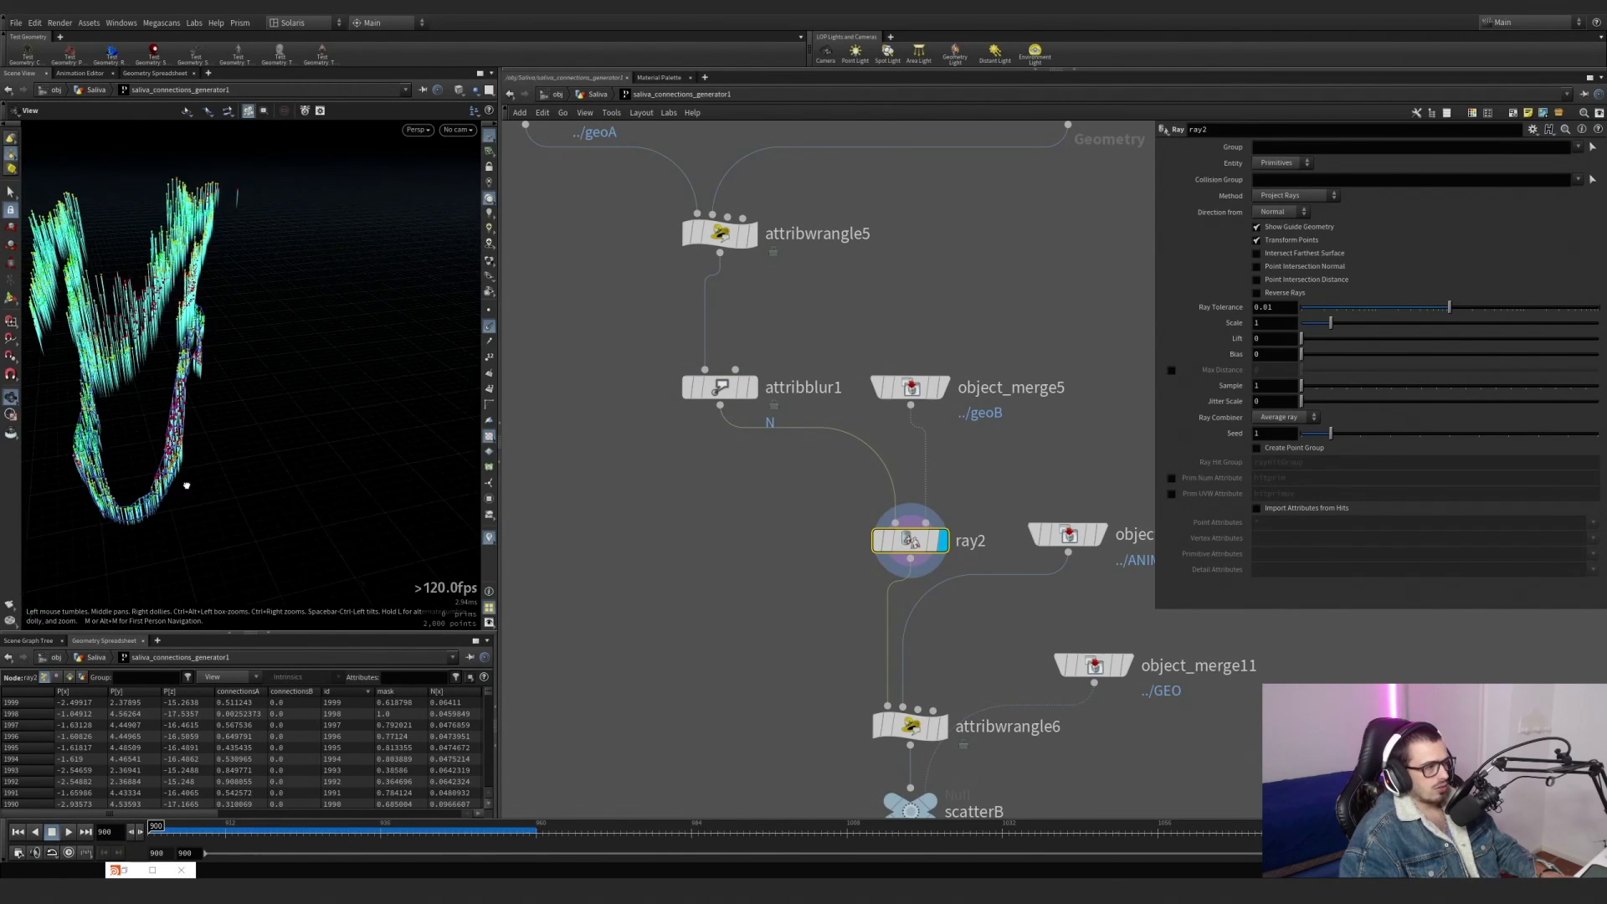
mouse_move(187, 484)
alt+right_down()
mouse_move(255, 452)
mouse_move(178, 483)
alt+right_up()
alt+drag(177, 483, 194, 482)
alt+middle_drag(194, 481, 266, 473)
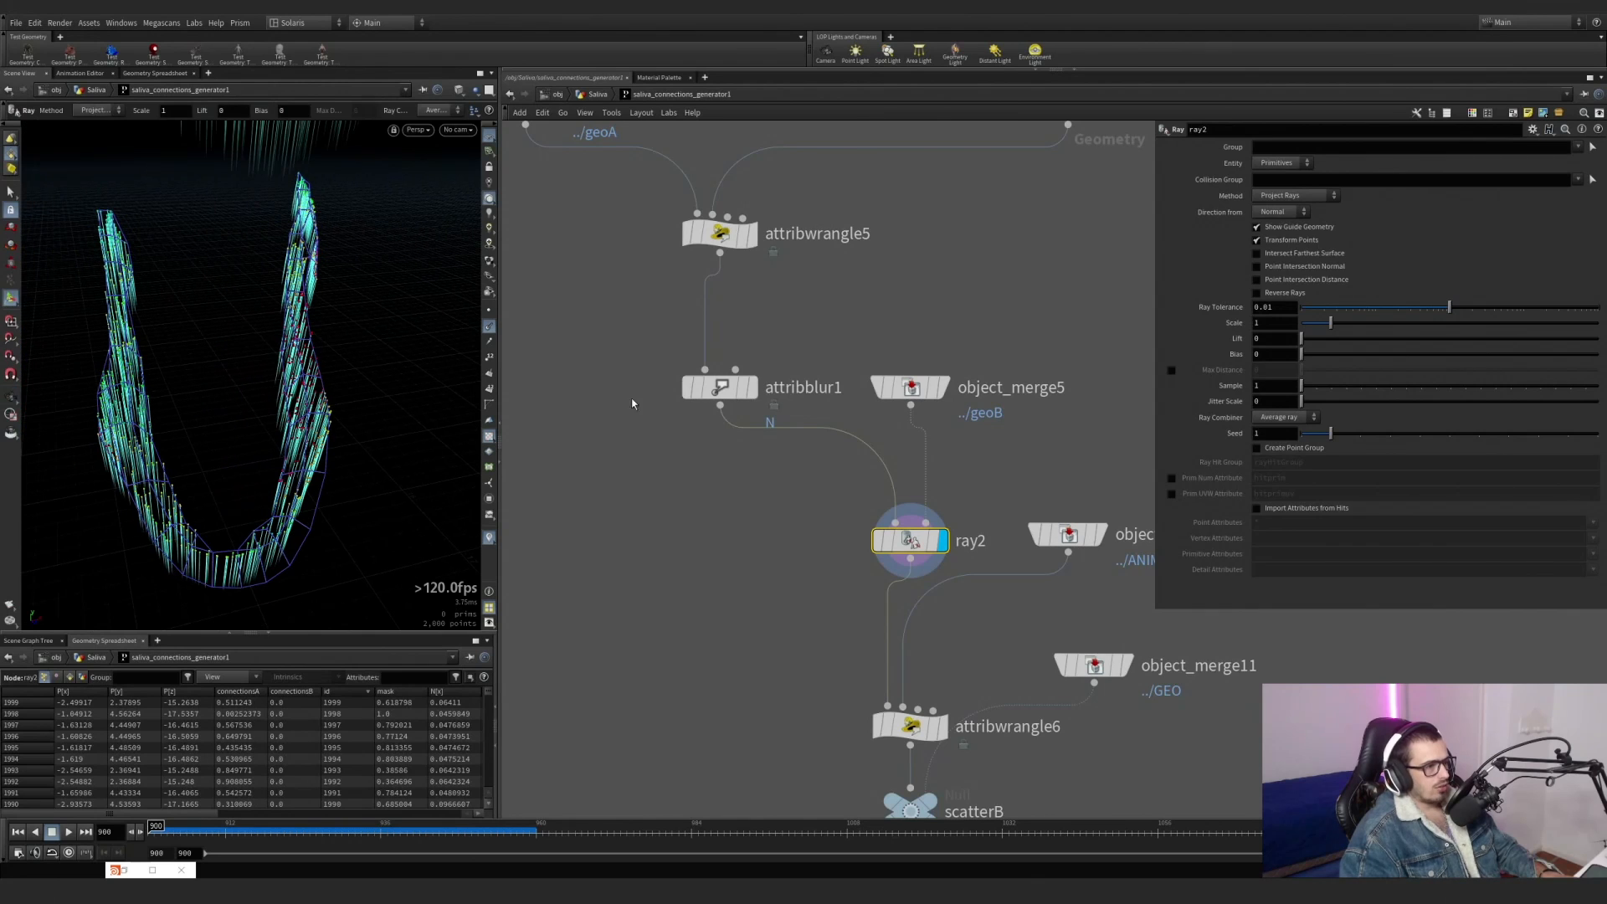
Hide the point normals and toggle attribblur1's bypass to compare ray2's projection with and without the blur, leaving the blur active.
mouse_move(713, 387)
click(679, 359)
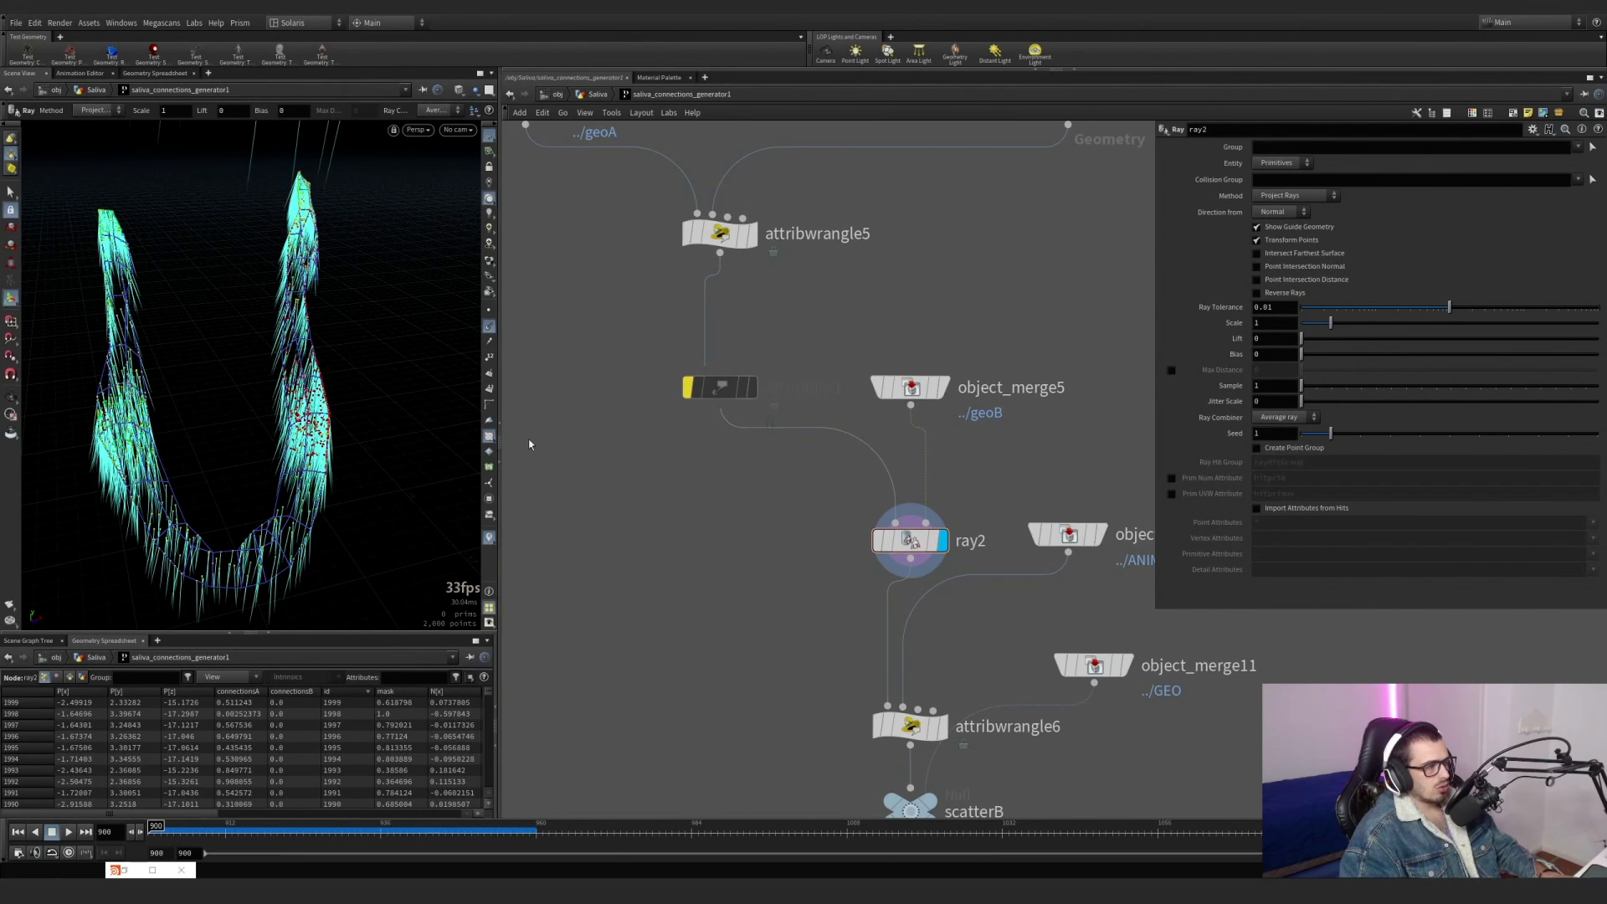
click(491, 331)
click(681, 364)
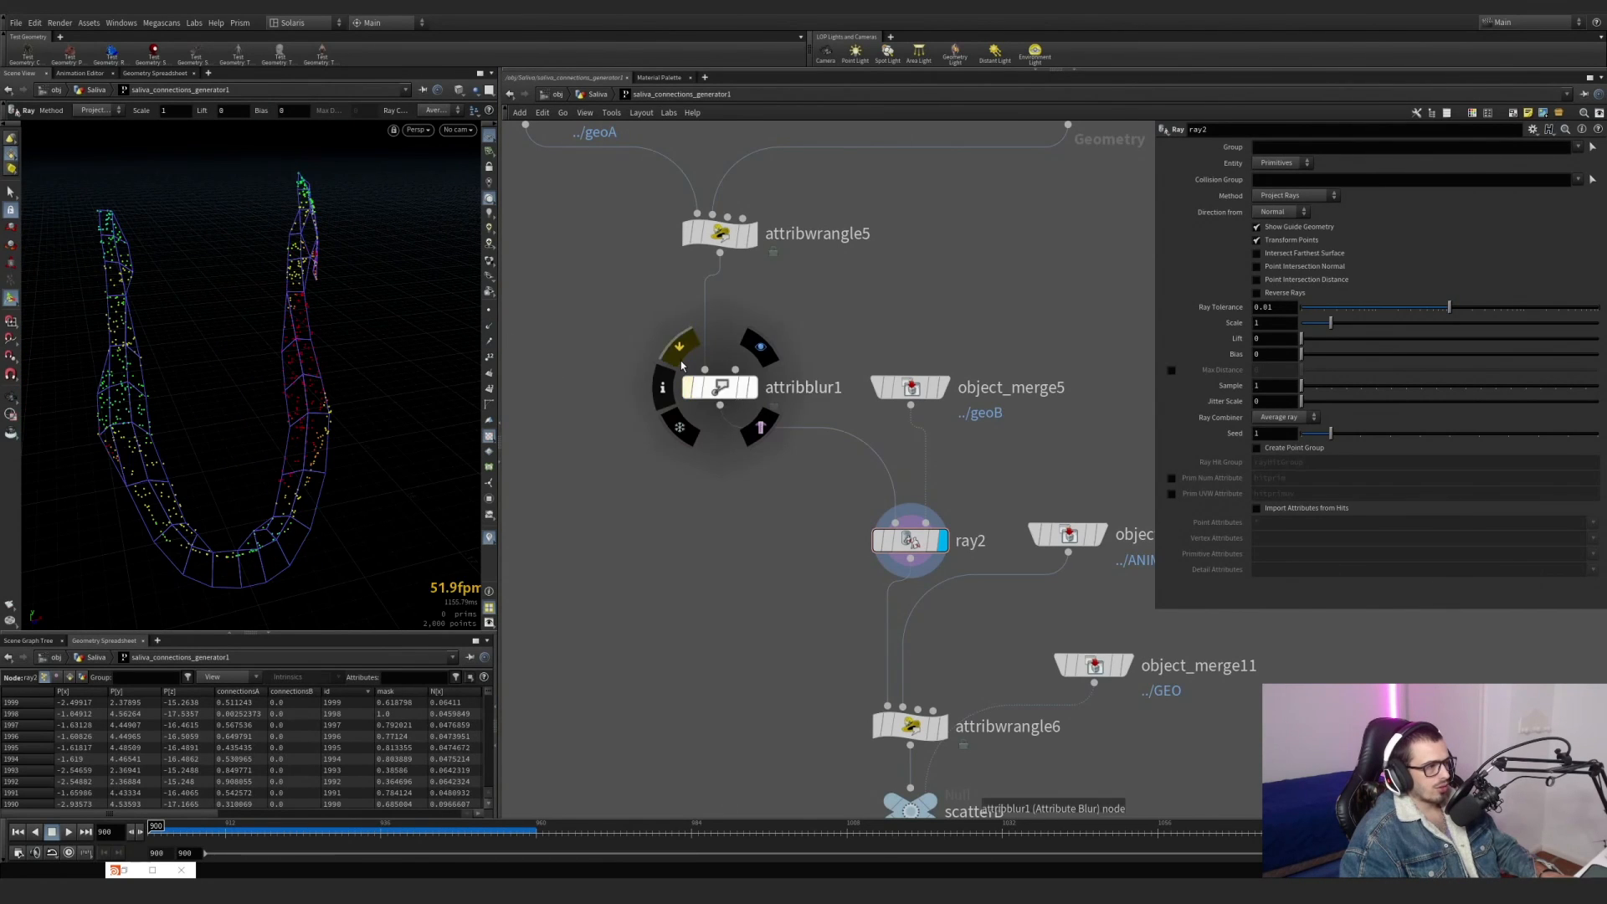
click(681, 366)
click(681, 364)
click(681, 364)
click(682, 364)
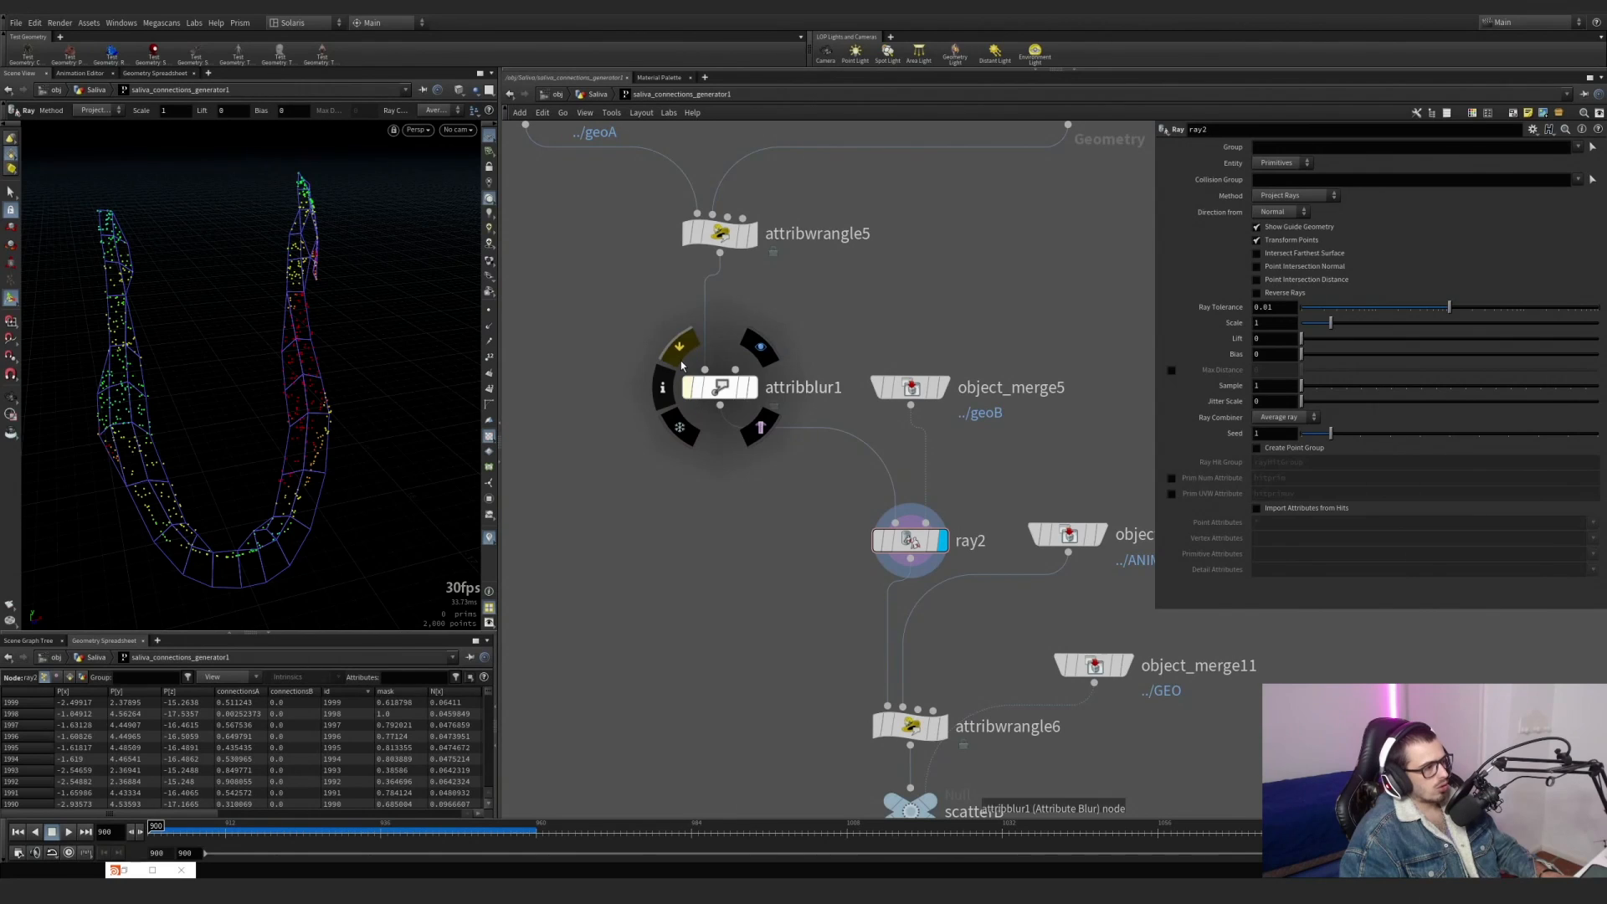
click(681, 366)
click(682, 366)
Examine how ray2's points are distributed on the upper and lower jaws from several angles.
middle_drag(767, 510, 700, 494)
alt+drag(310, 360, 308, 452)
right_drag(279, 387, 266, 292)
drag(209, 304, 140, 334)
middle_drag(140, 334, 247, 319)
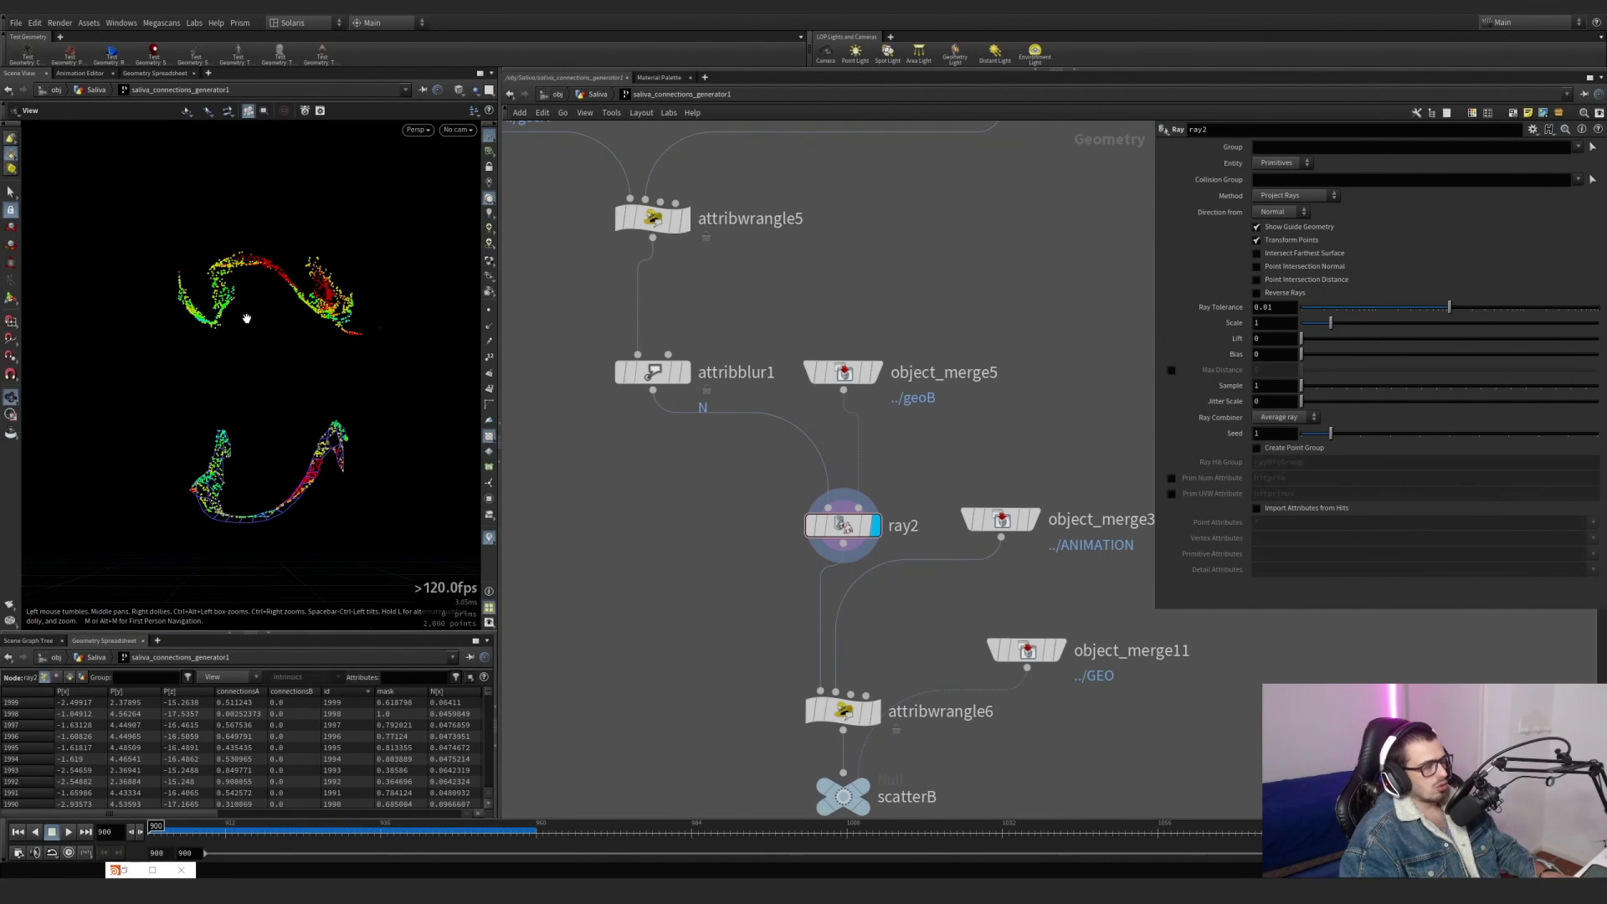
alt+drag(352, 301, 242, 293)
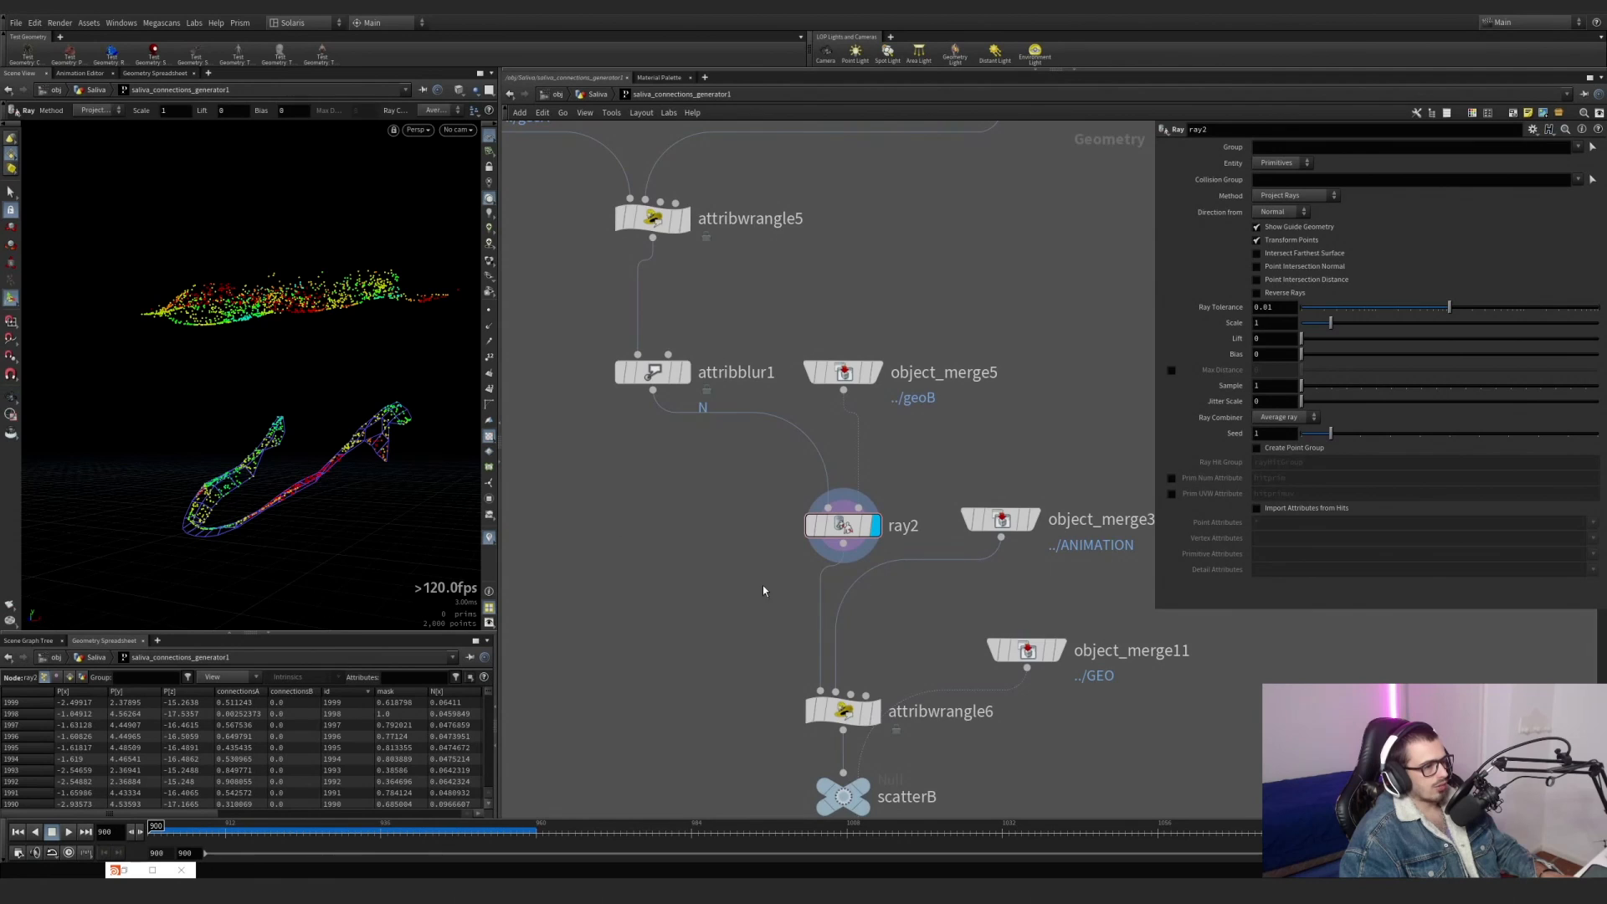
Display object_merge3 to view the ANIMATION geometry that feeds attribwrangle6.
middle_drag(763, 587, 701, 461)
click(971, 395)
drag(933, 396, 959, 401)
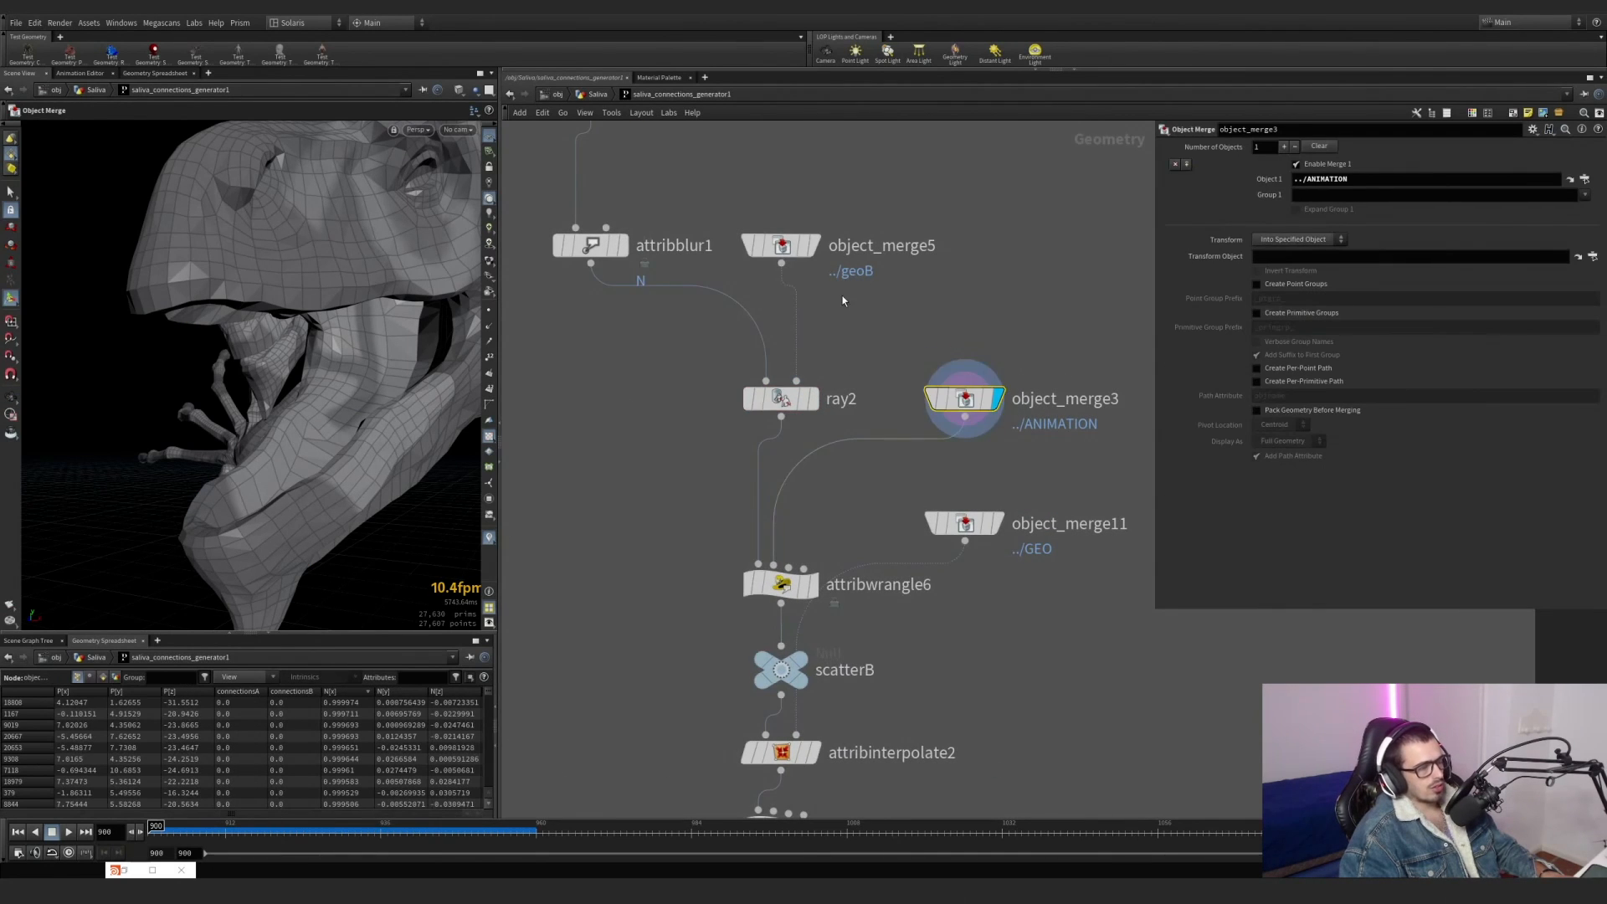
Inspect the frame setting of timeshift1 in the ANIMATION input network.
scroll(842, 294, down, 5)
middle_drag(879, 293, 849, 726)
scroll(680, 300, down, 1)
middle_drag(680, 299, 700, 469)
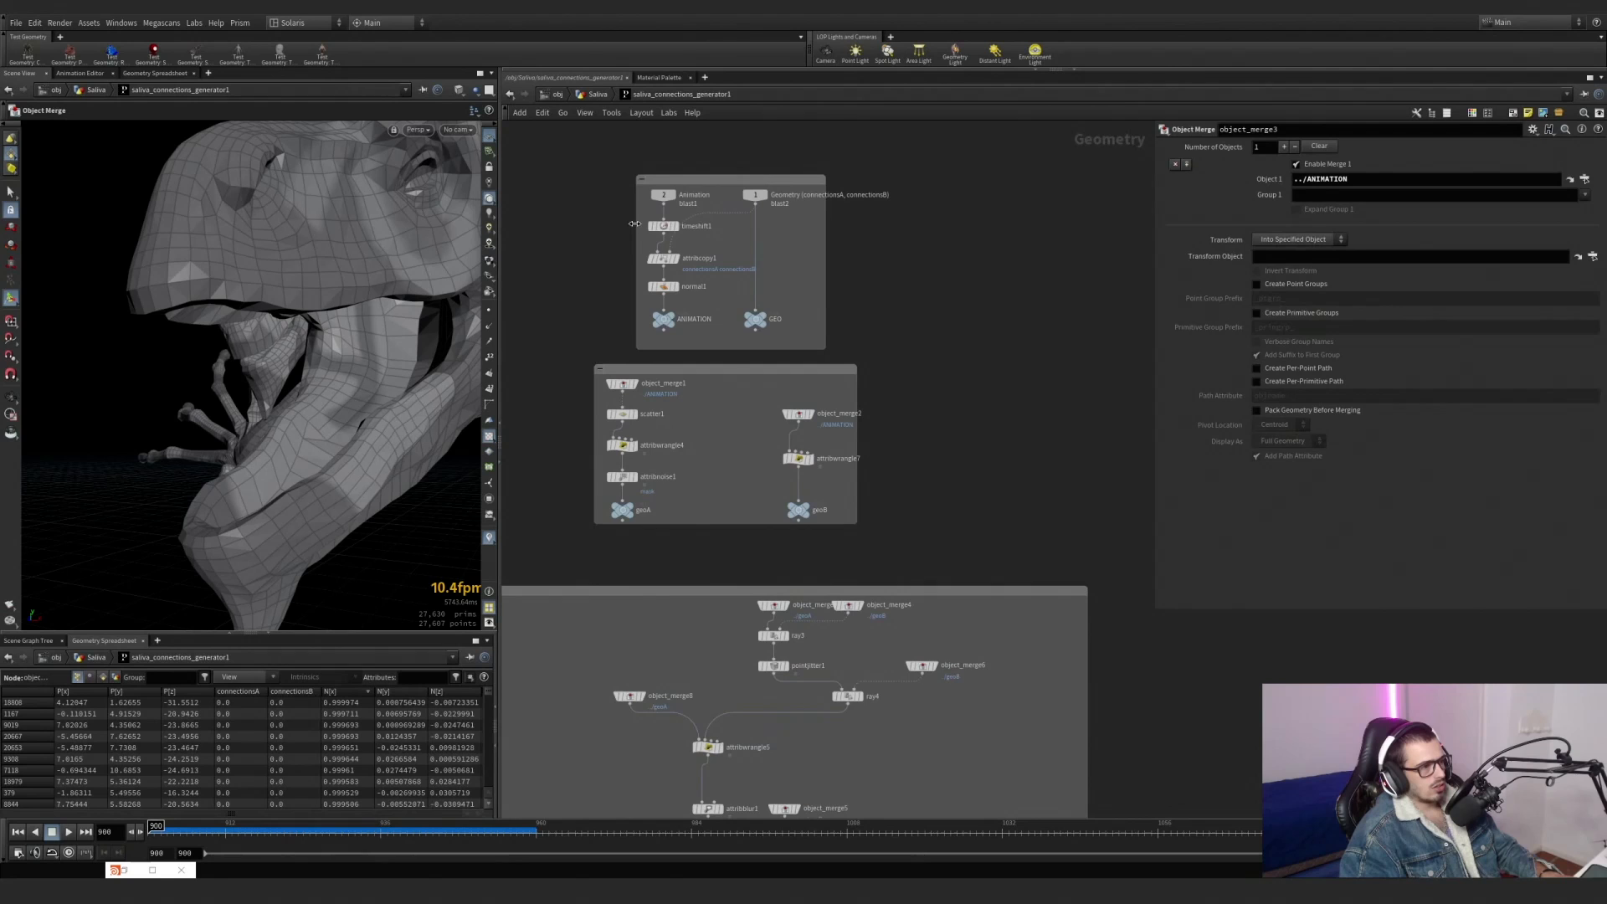
click(663, 226)
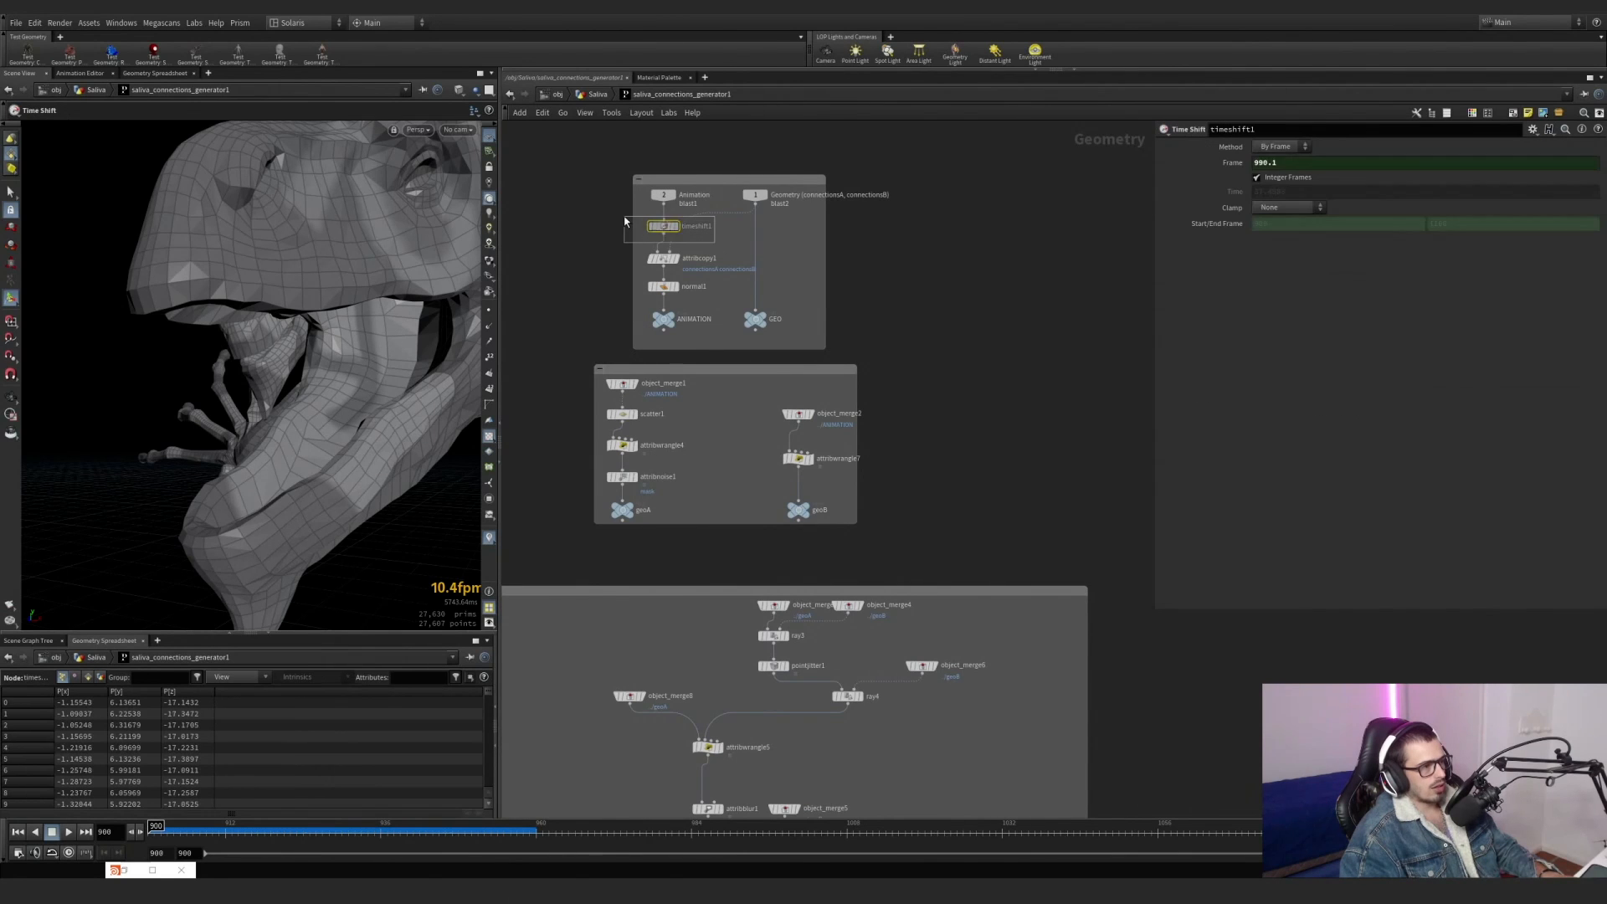
Examine the dragon head displayed by object_merge3 and review the scatterA and scatterB branches of the network.
middle_drag(1021, 566, 940, 243)
middle_drag(701, 560, 758, 427)
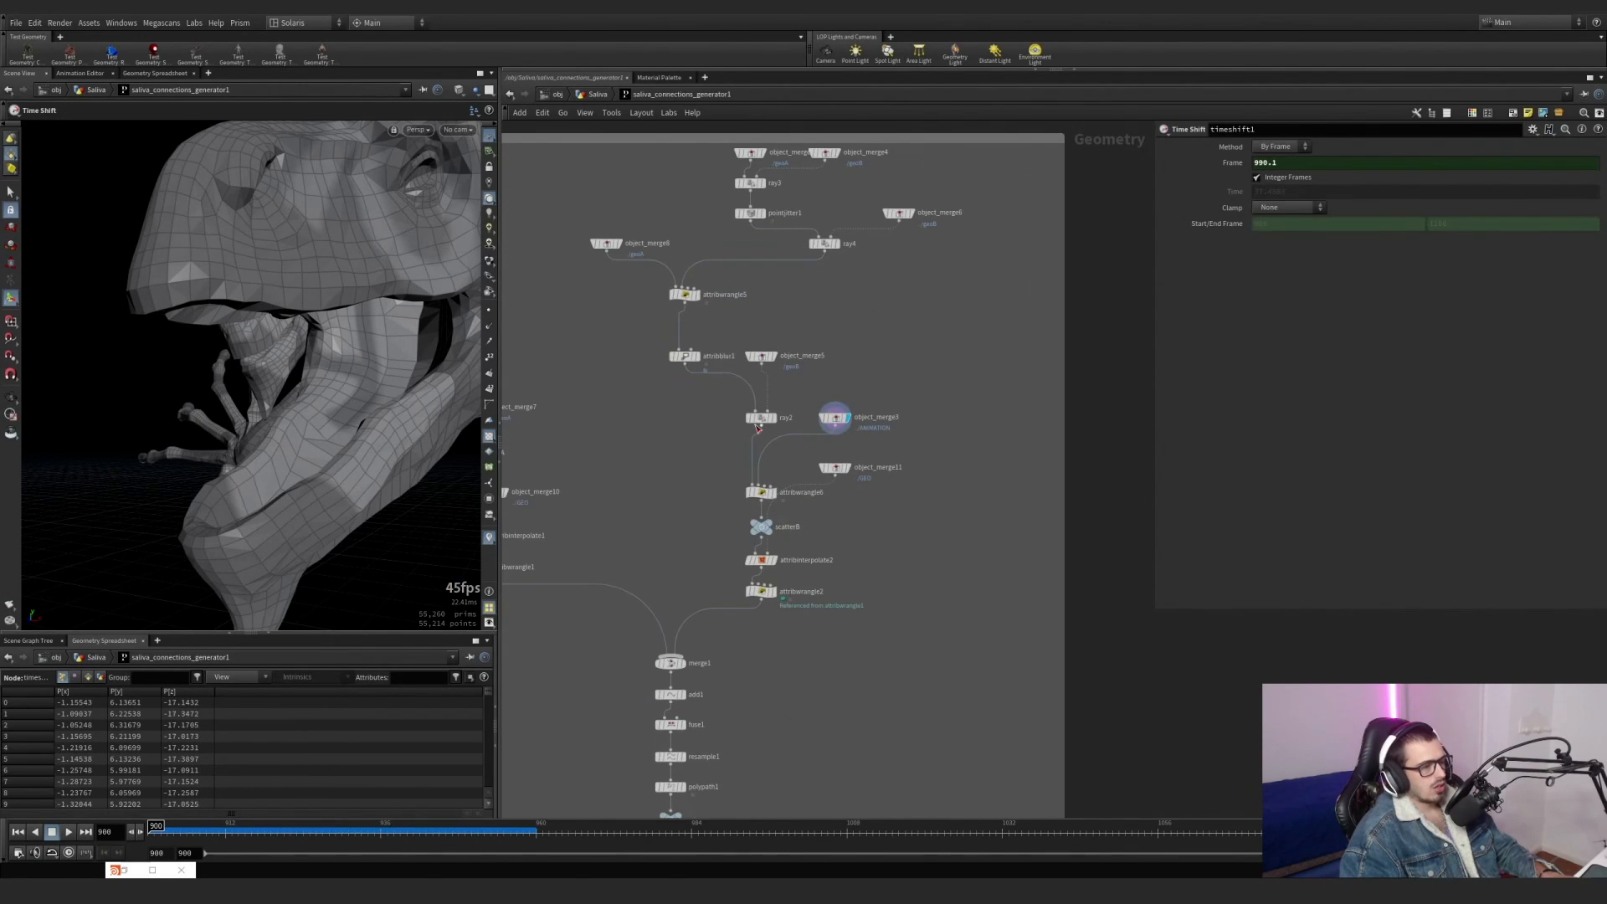
alt+drag(368, 449, 294, 461)
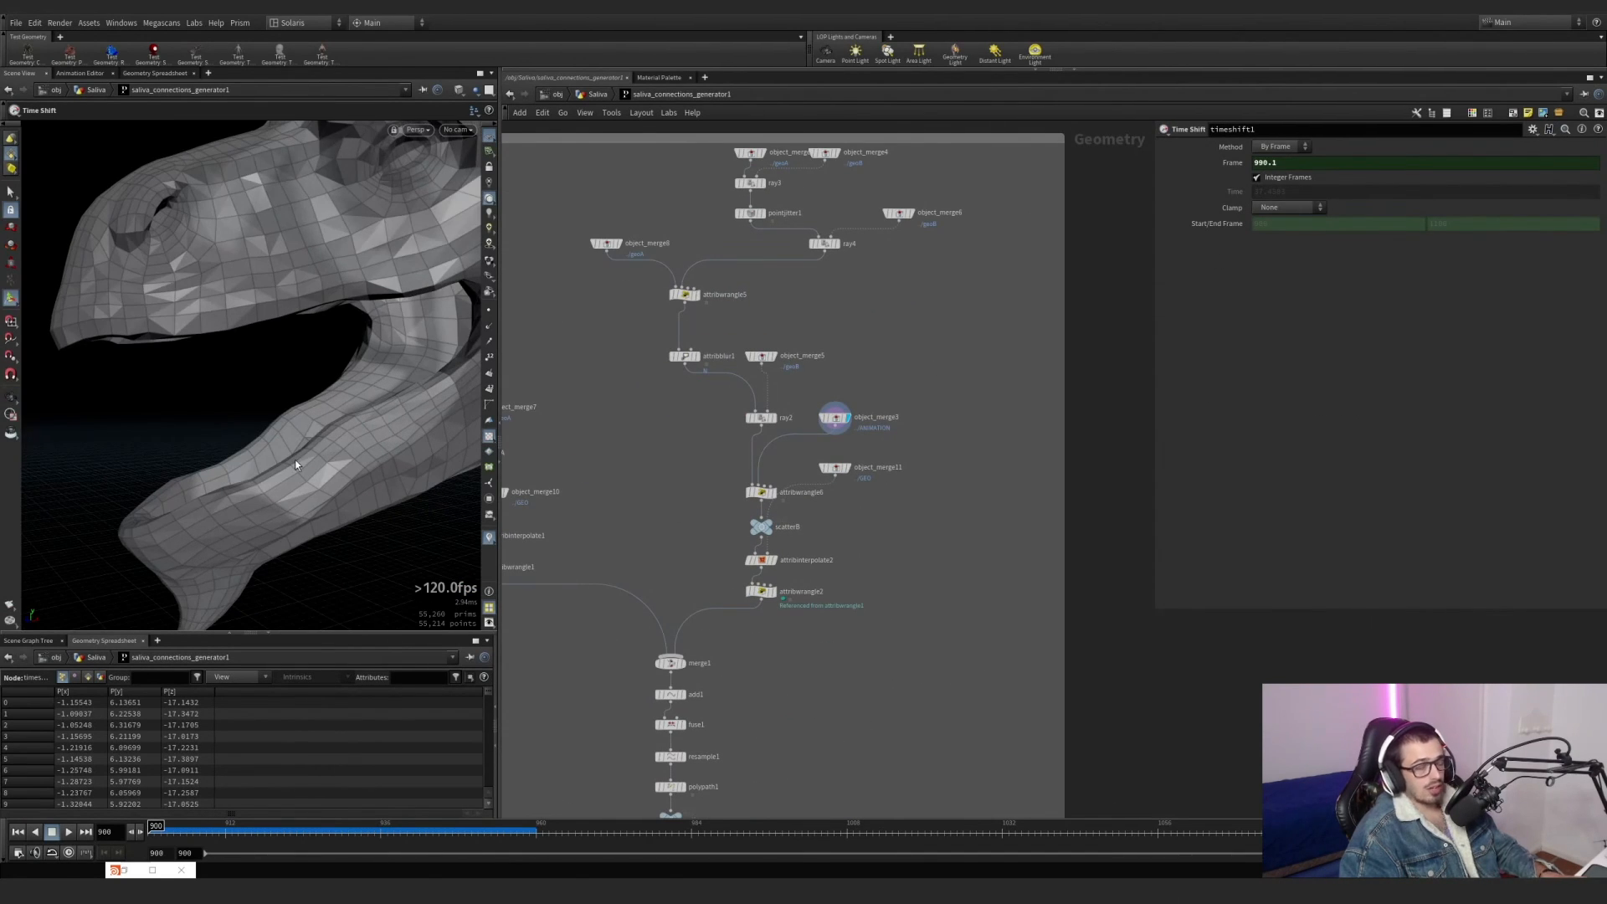
alt+drag(117, 390, 194, 536)
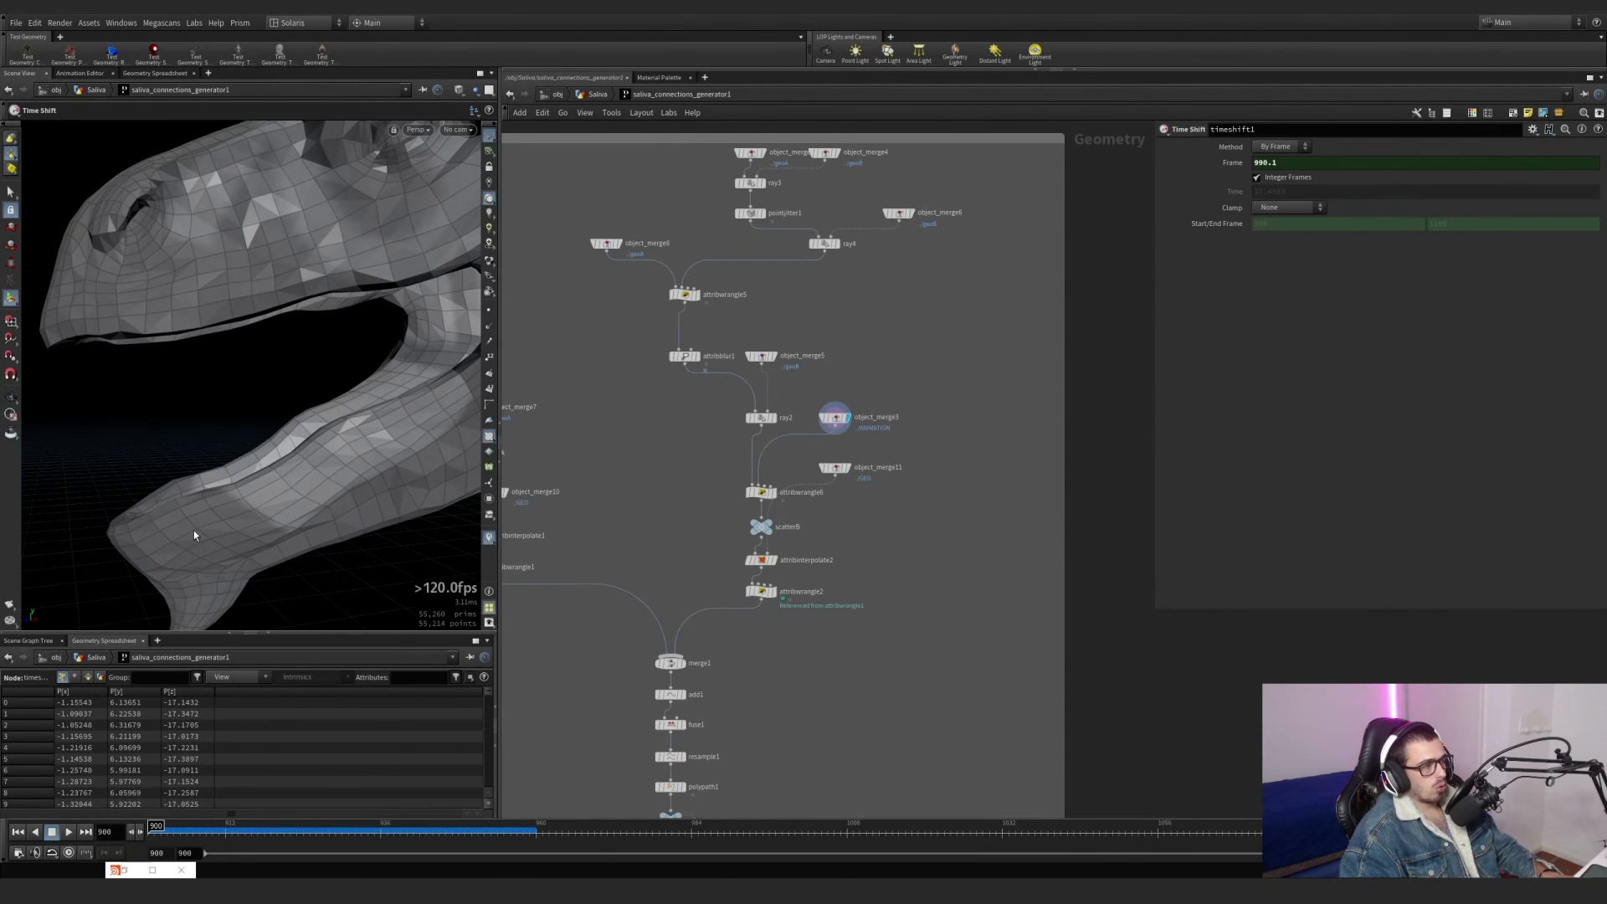
scroll(595, 421, down, 4)
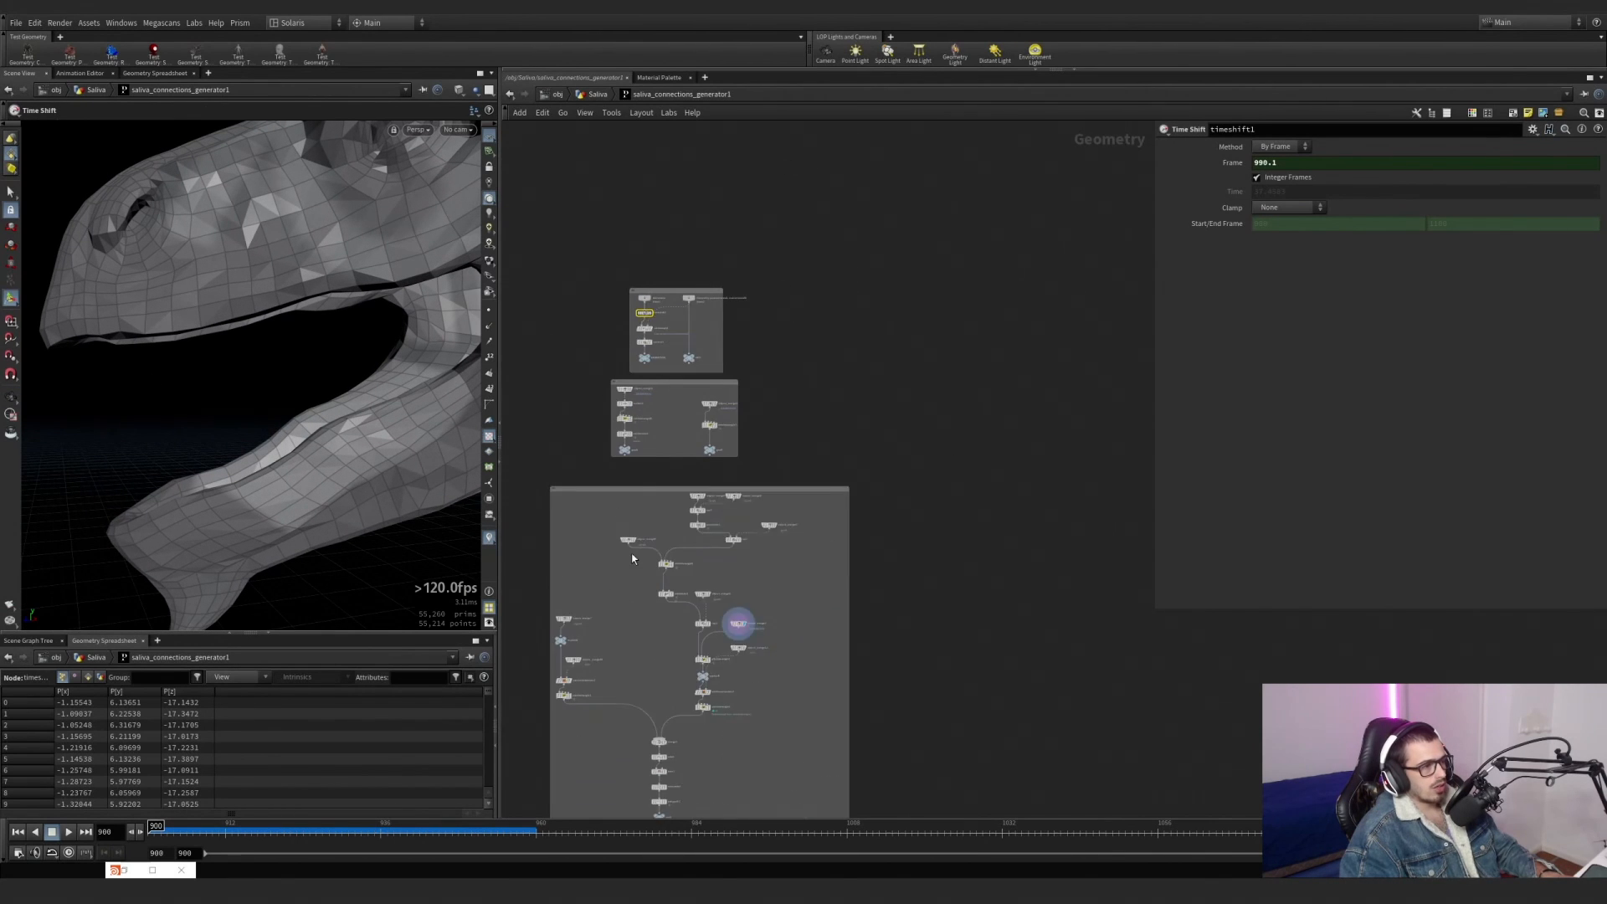
scroll(758, 696, up, 5)
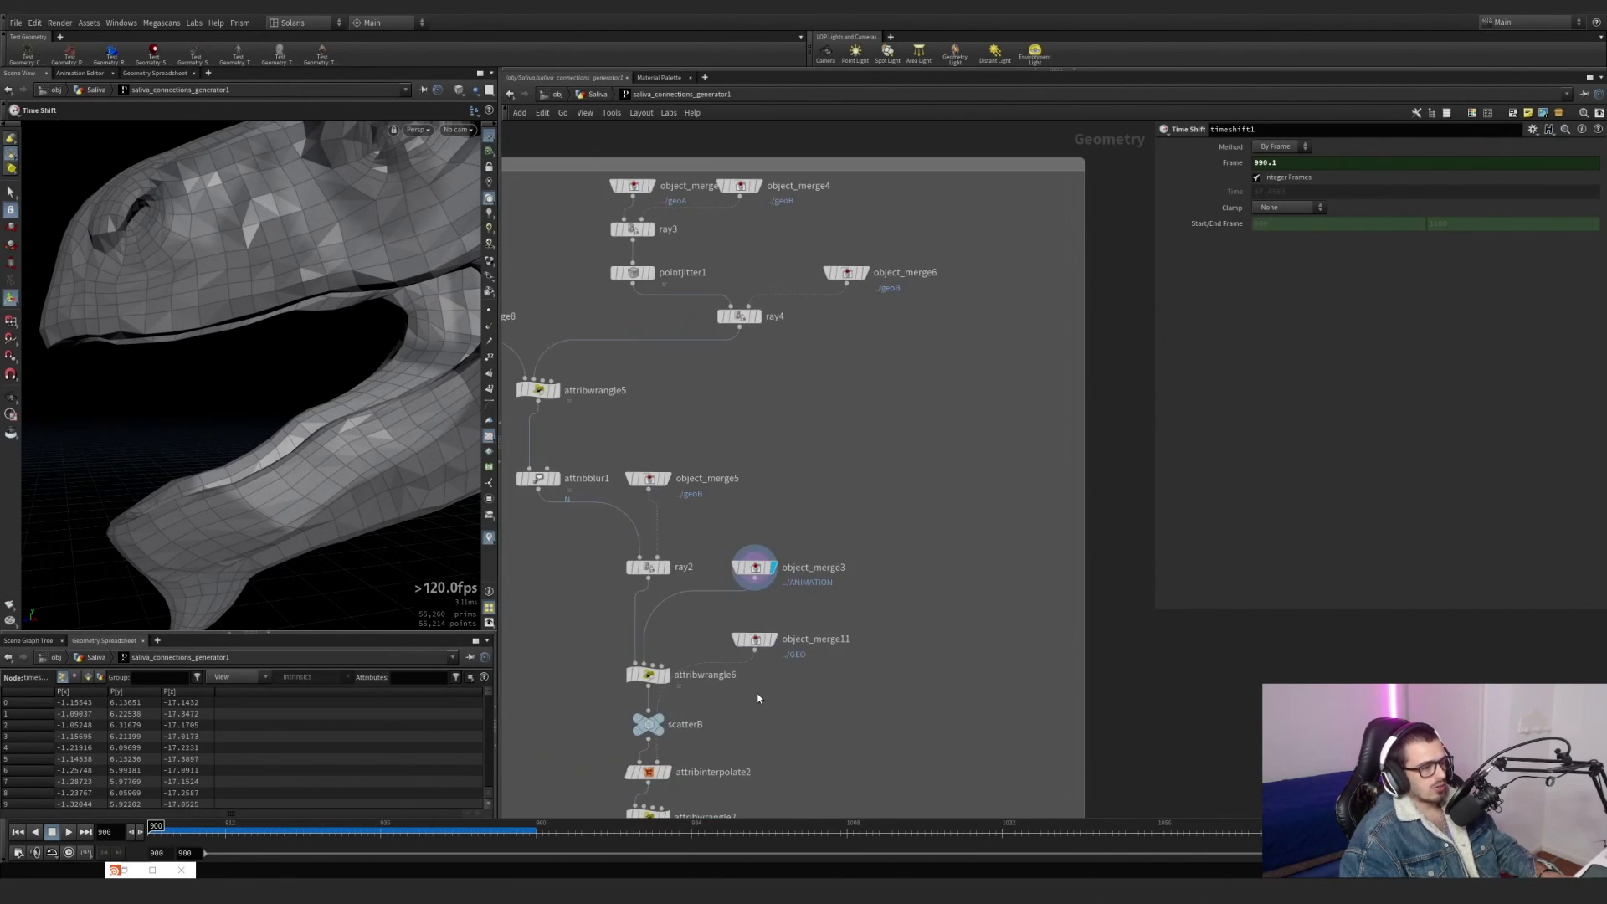
middle_drag(756, 693, 970, 512)
scroll(730, 533, up, 3)
scroll(732, 532, down, 4)
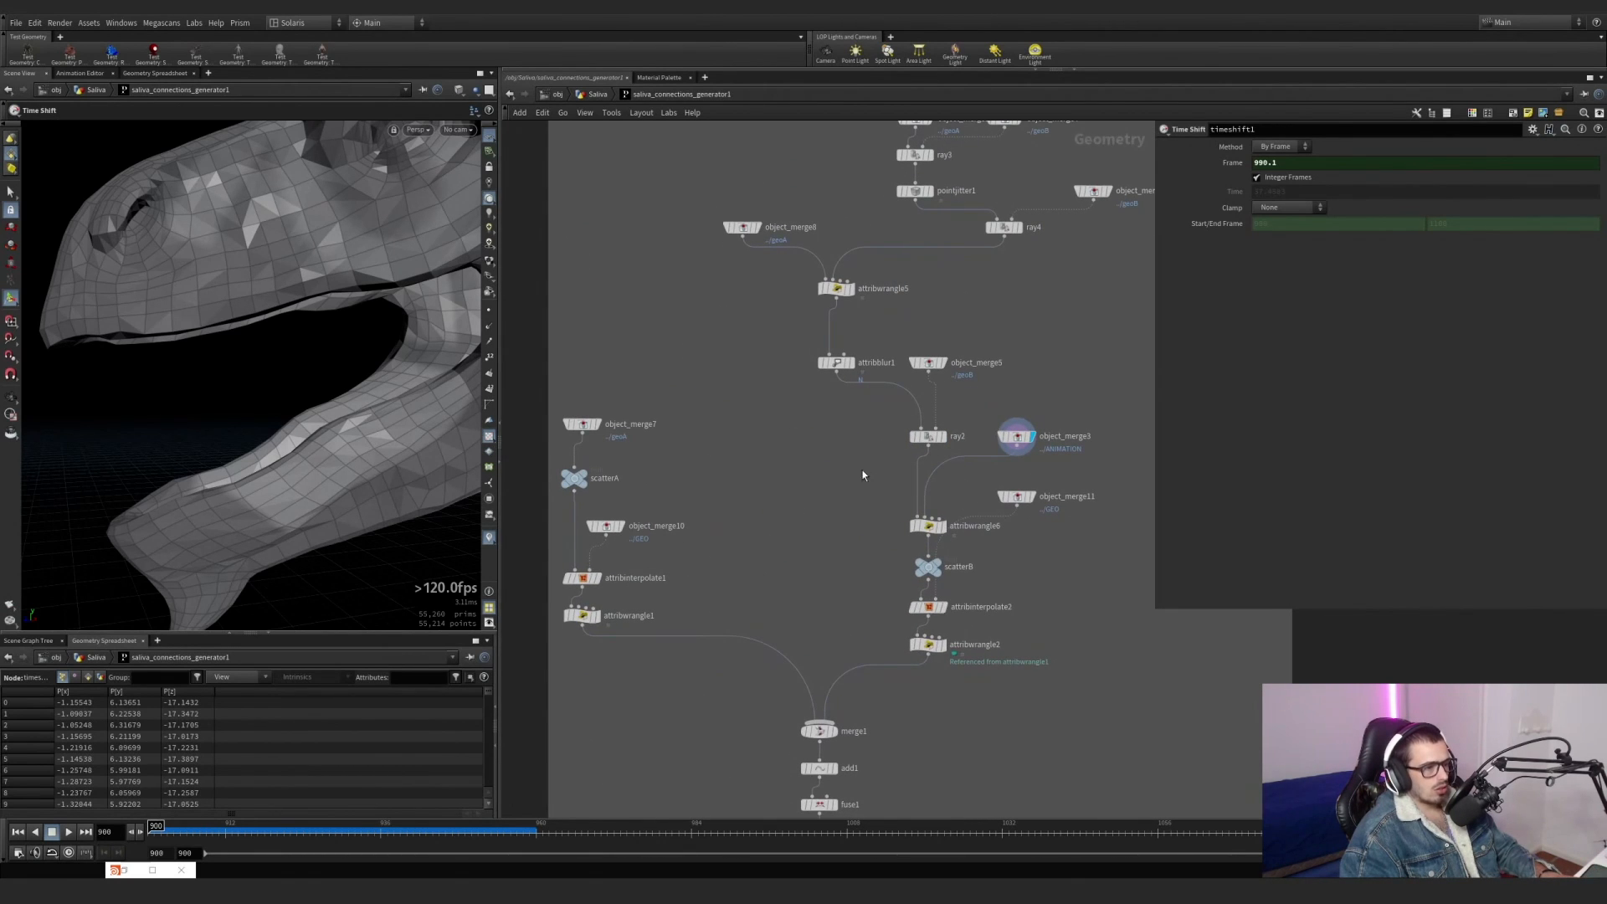
Inspect ray2's settings and display object_merge7 to view the geoA points.
drag(960, 440, 961, 438)
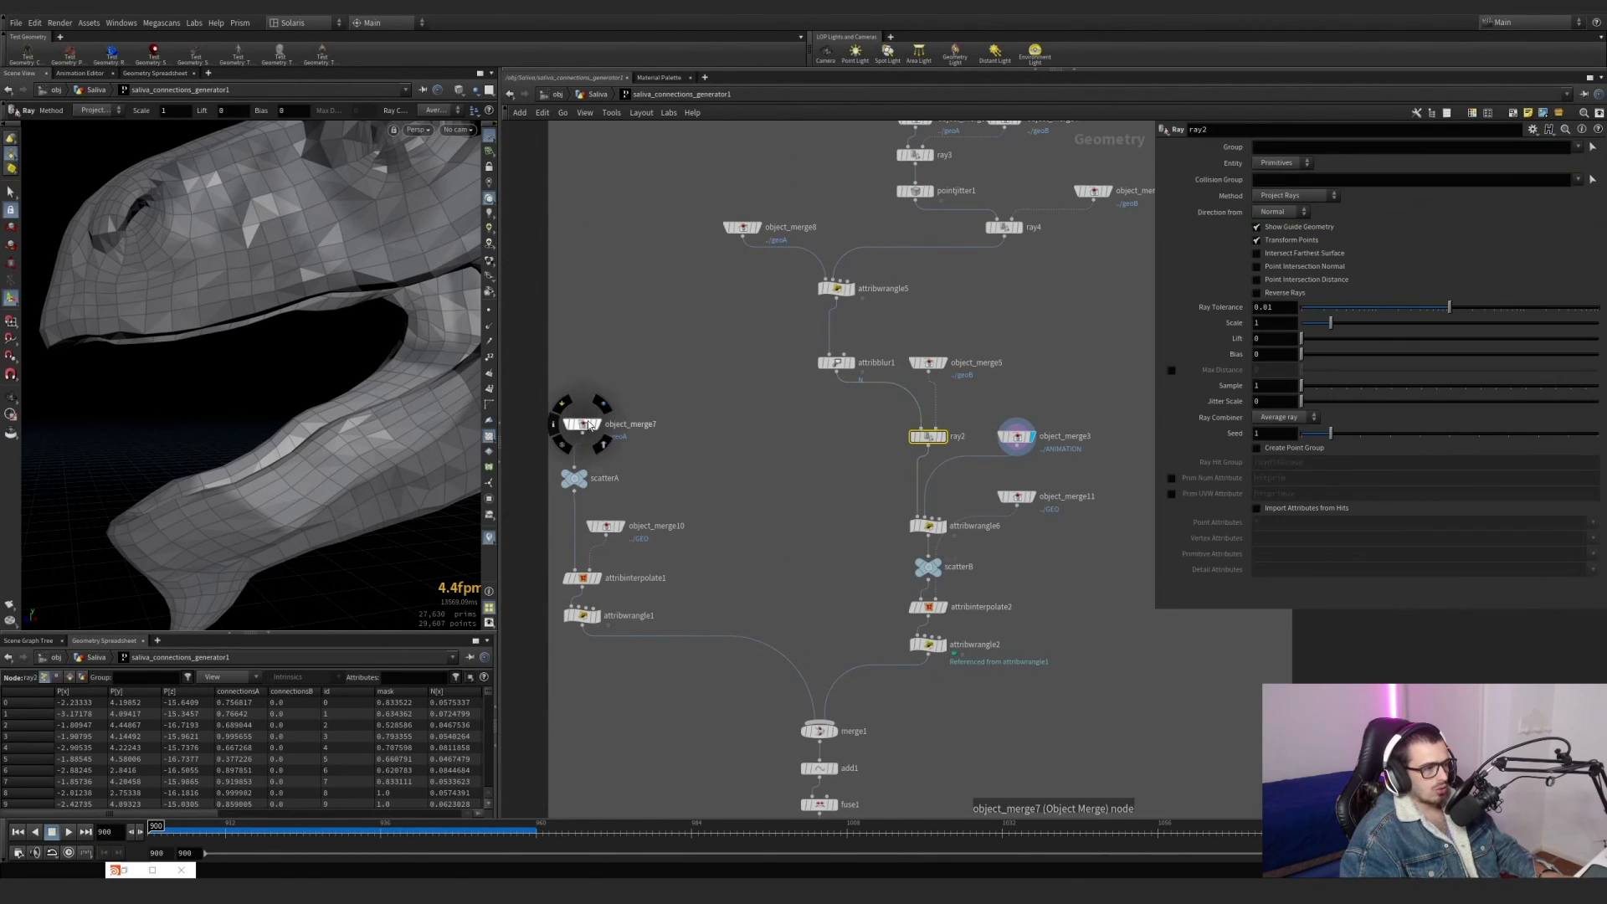
drag(579, 426, 578, 440)
click(592, 424)
scroll(705, 398, down, 3)
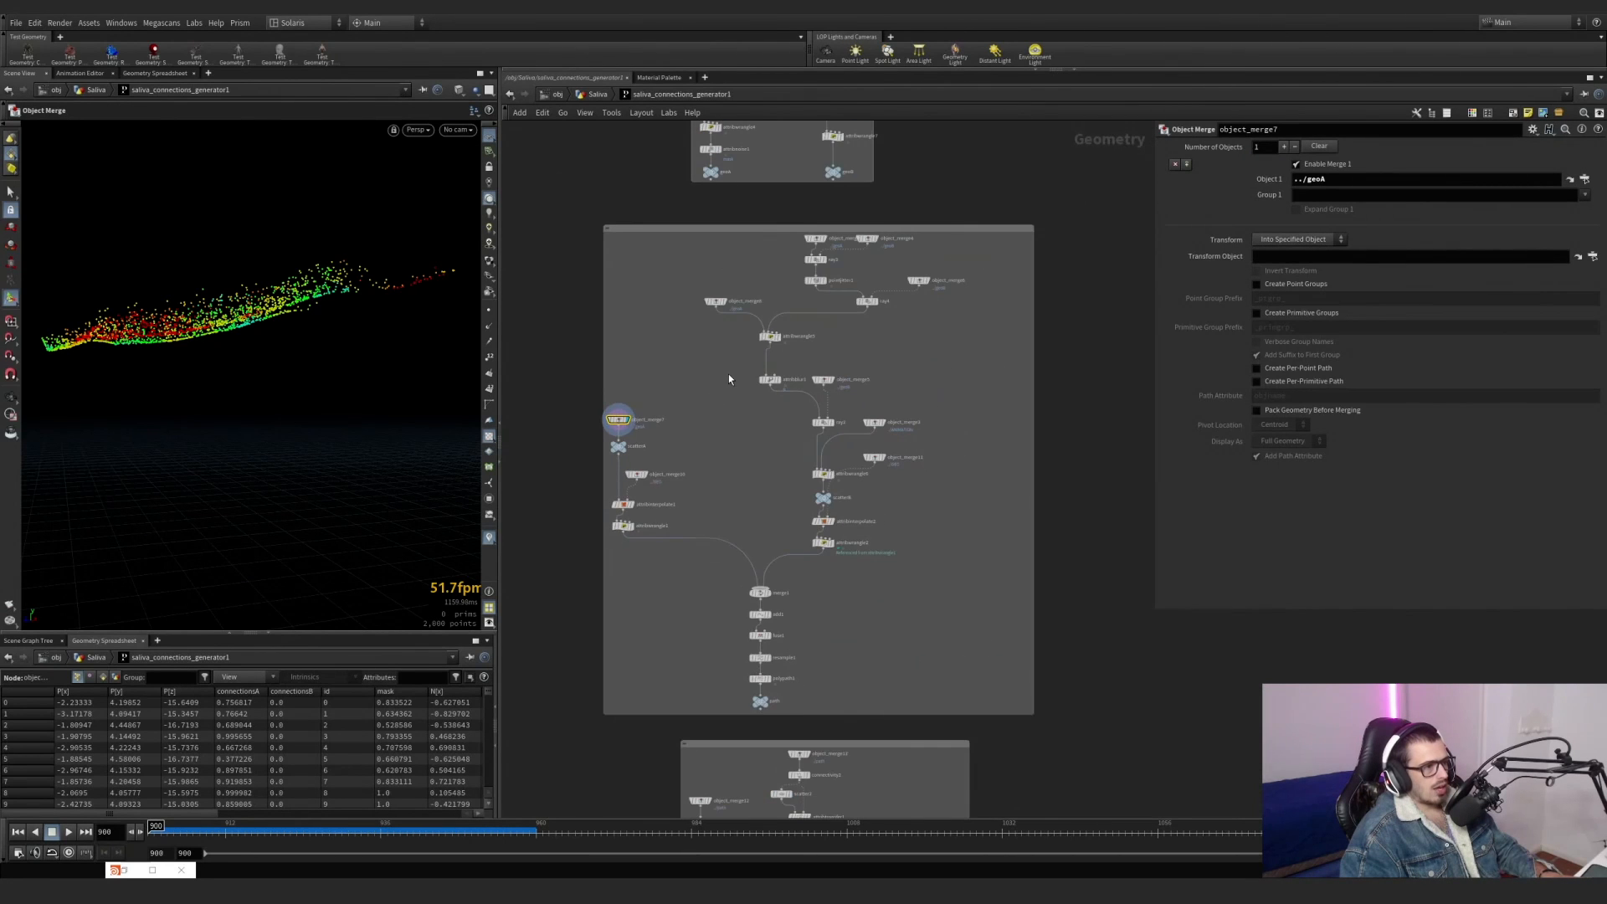
Inspect scatter1's output attributes, examining the sourceprim and sourceprimuv names of the Prim Num and Prim UVW attributes.
middle_drag(729, 374, 716, 534)
scroll(737, 286, up, 3)
drag(732, 268, 668, 262)
click(1227, 165)
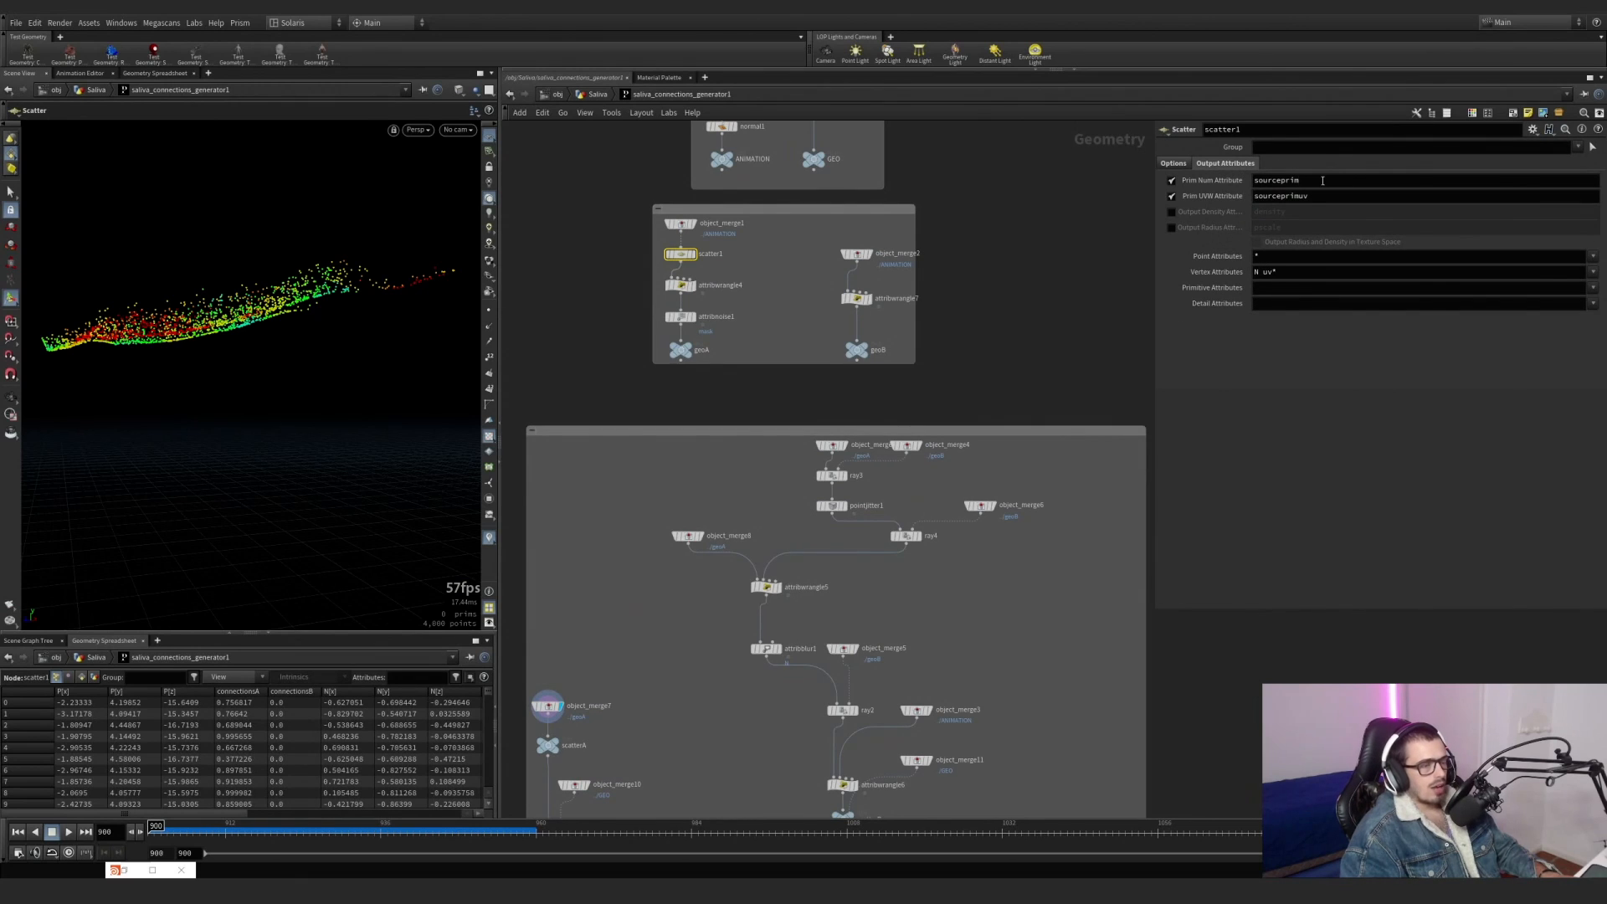
drag(1256, 186, 1247, 194)
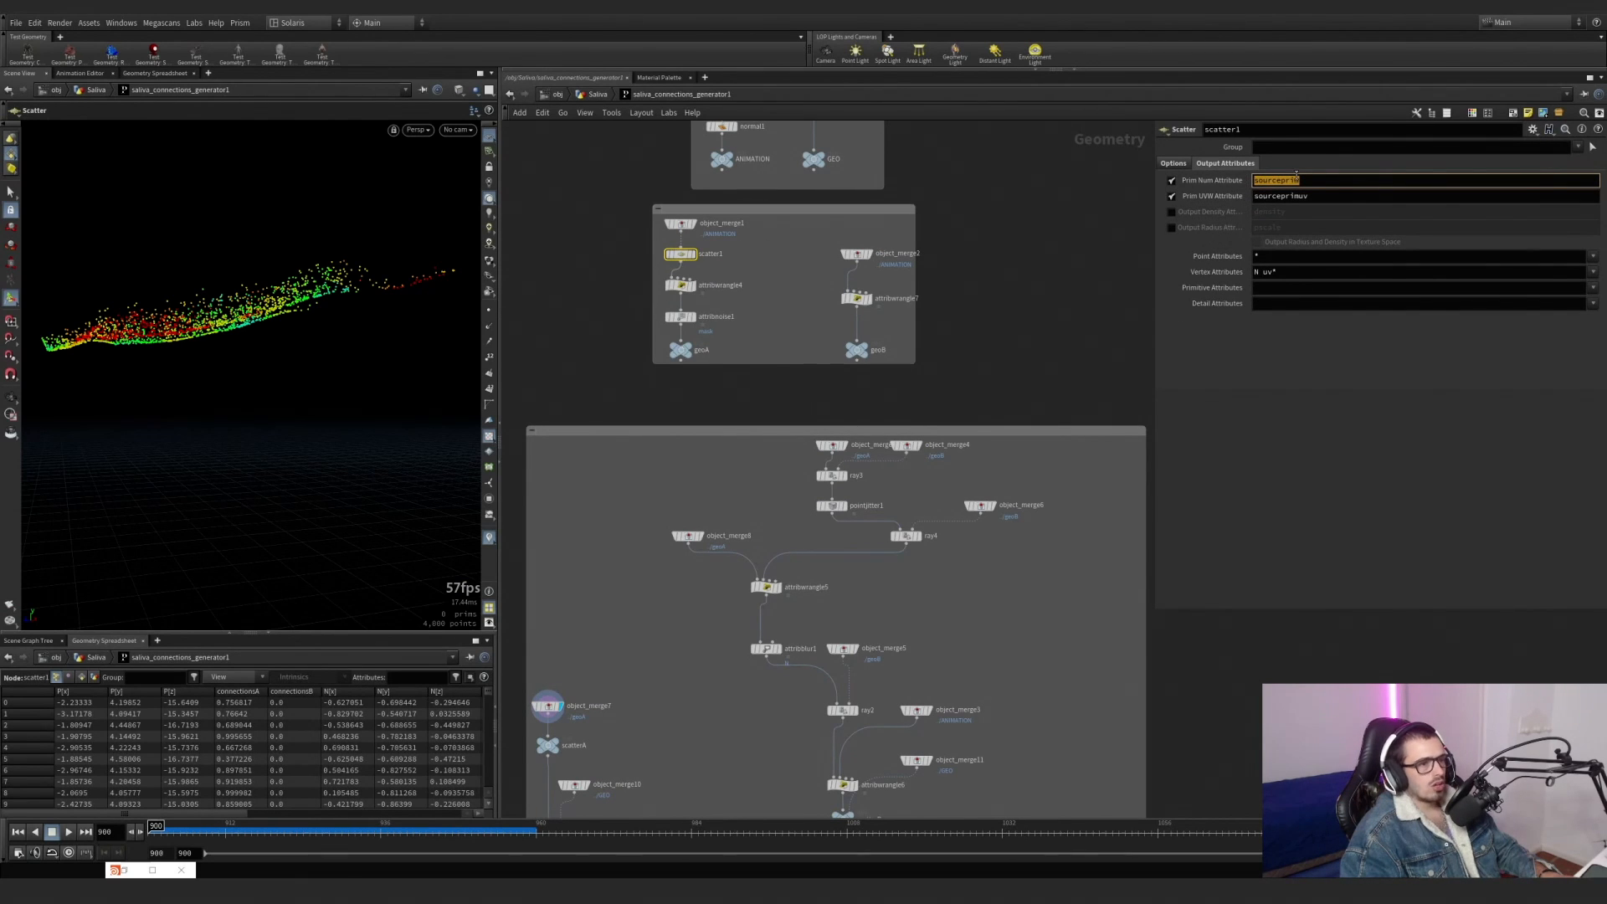
drag(1335, 195, 1168, 197)
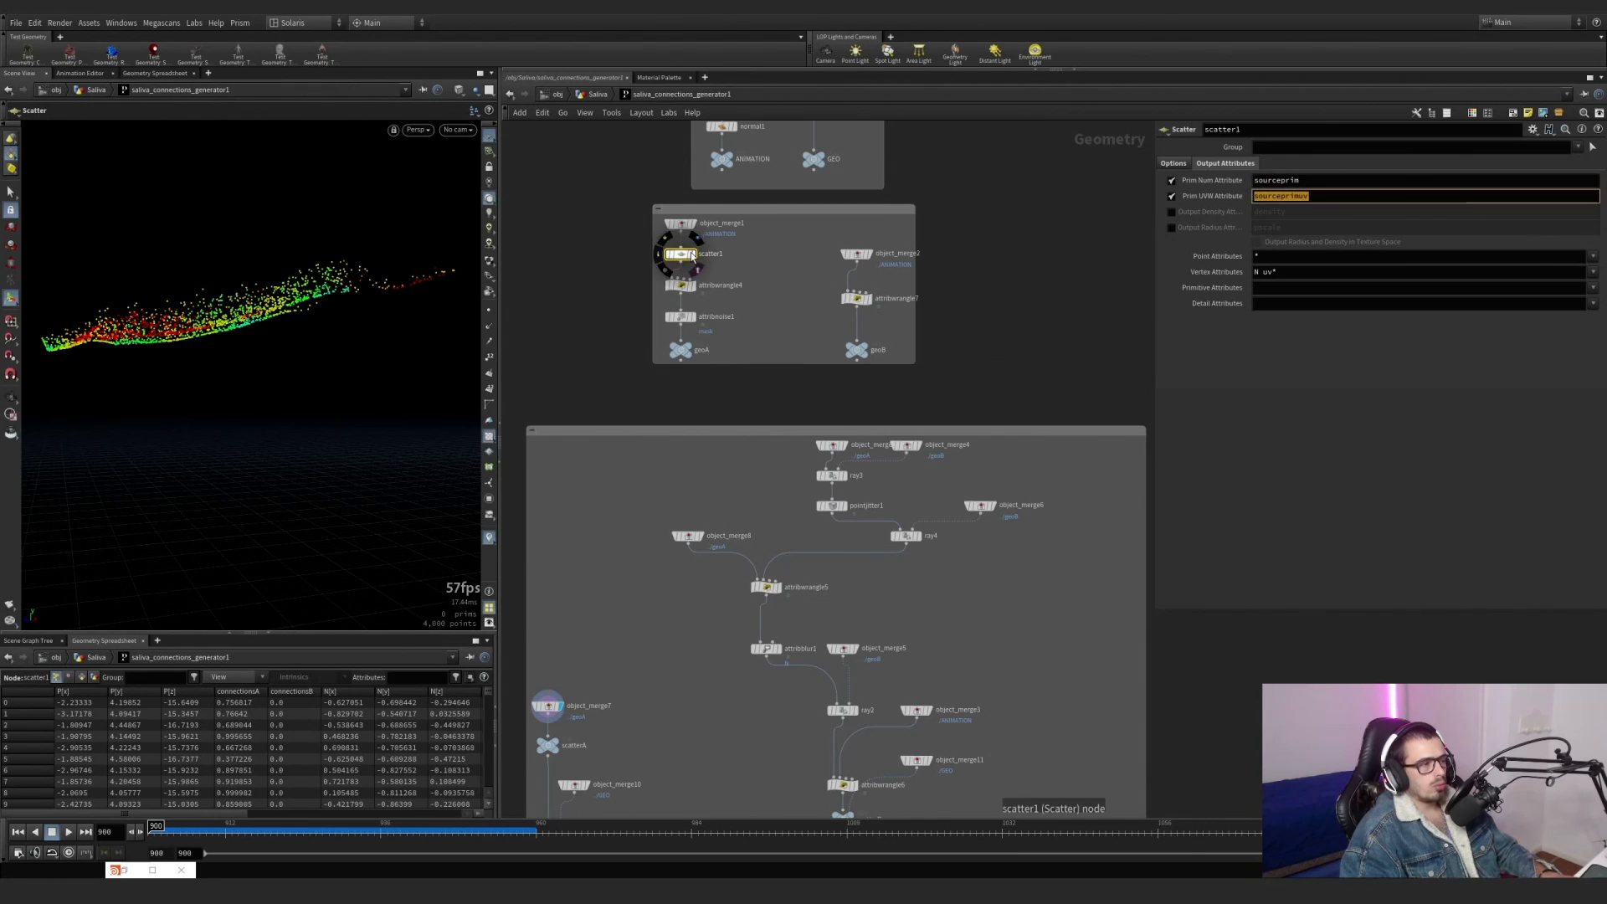
Display object_merge1 and examine a close-up of its mesh faces with primitive numbers shown.
click(694, 255)
click(692, 224)
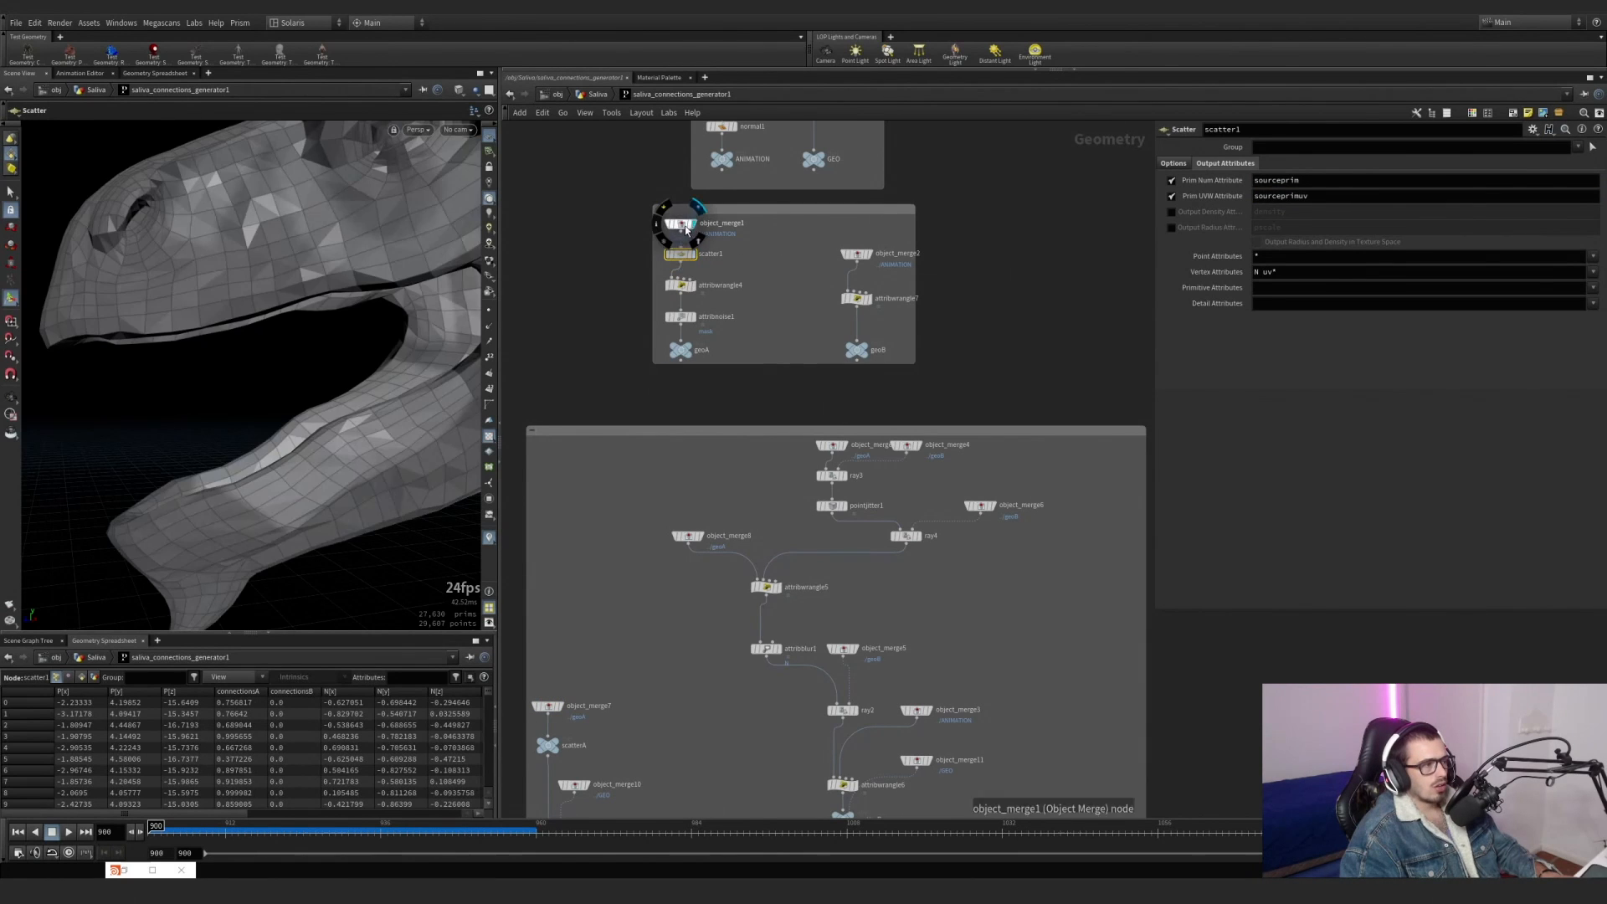
key(Escape)
drag(278, 276, 258, 287)
right_drag(259, 287, 347, 249)
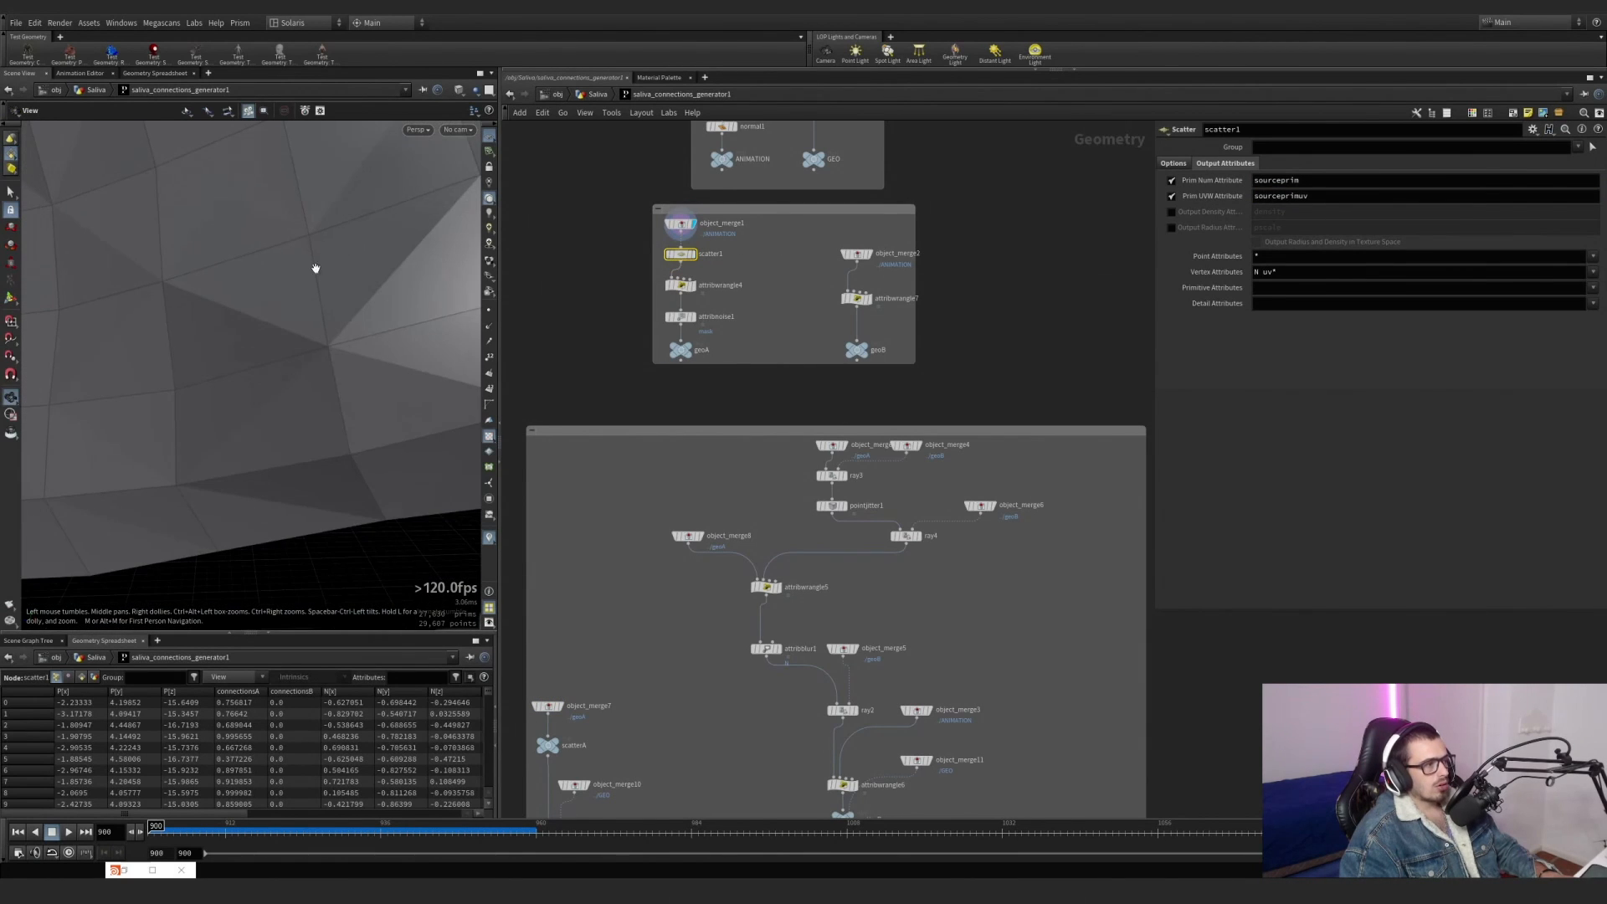
middle_drag(320, 252, 375, 395)
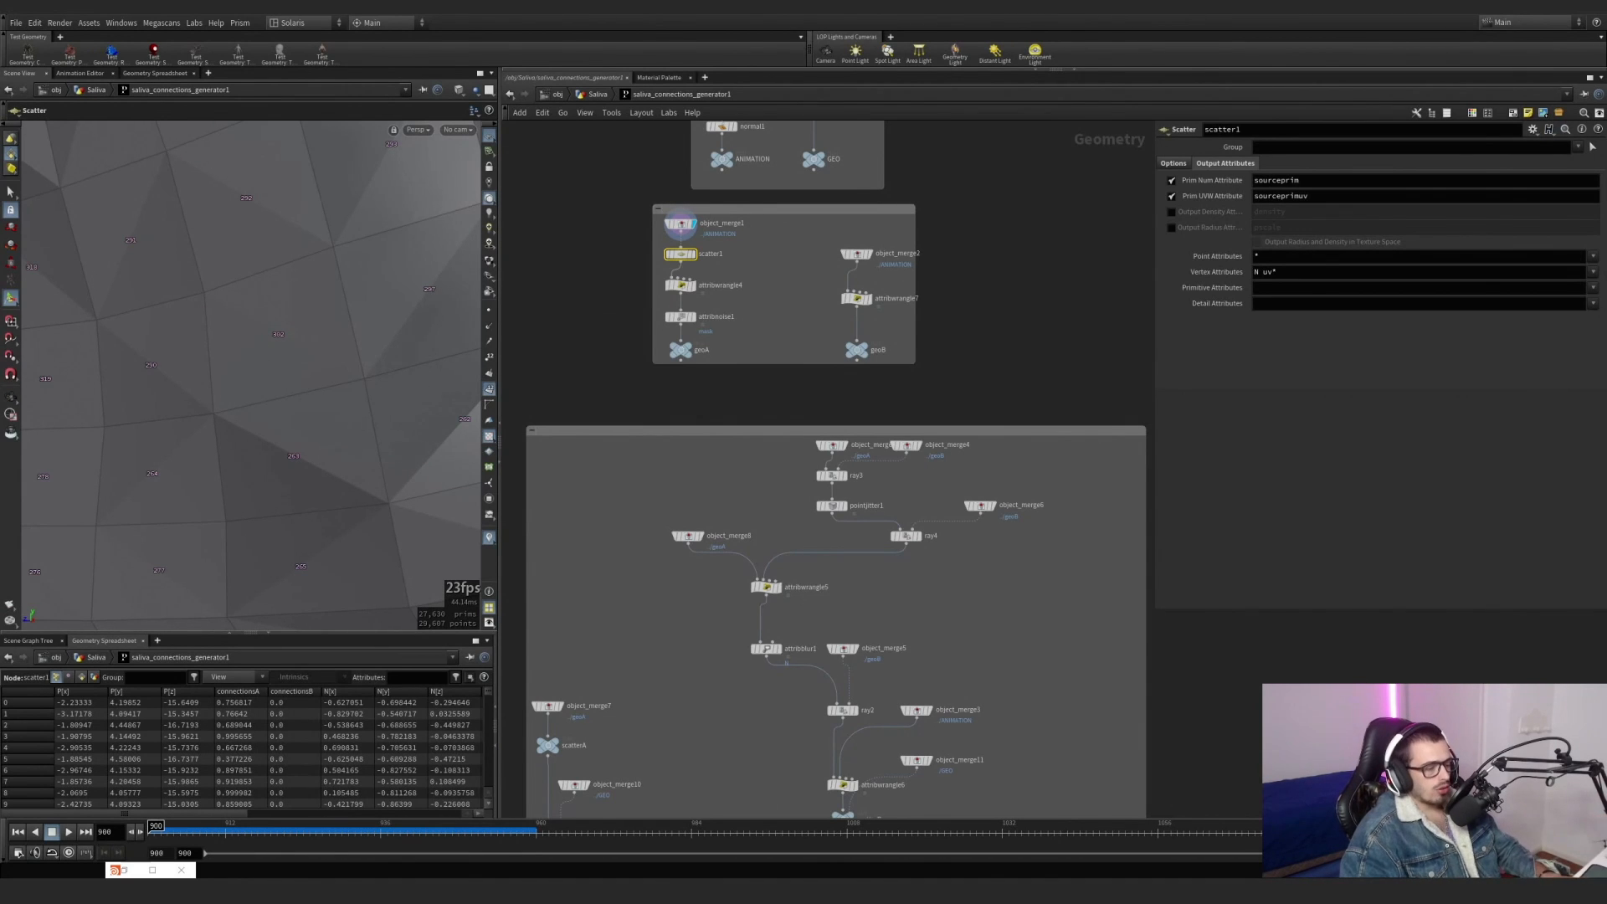
Switch to Snipping Tool, capture a single numbered mesh face, and mark a red point inside it.
key(alt+Tab)
click(650, 38)
drag(188, 262, 377, 417)
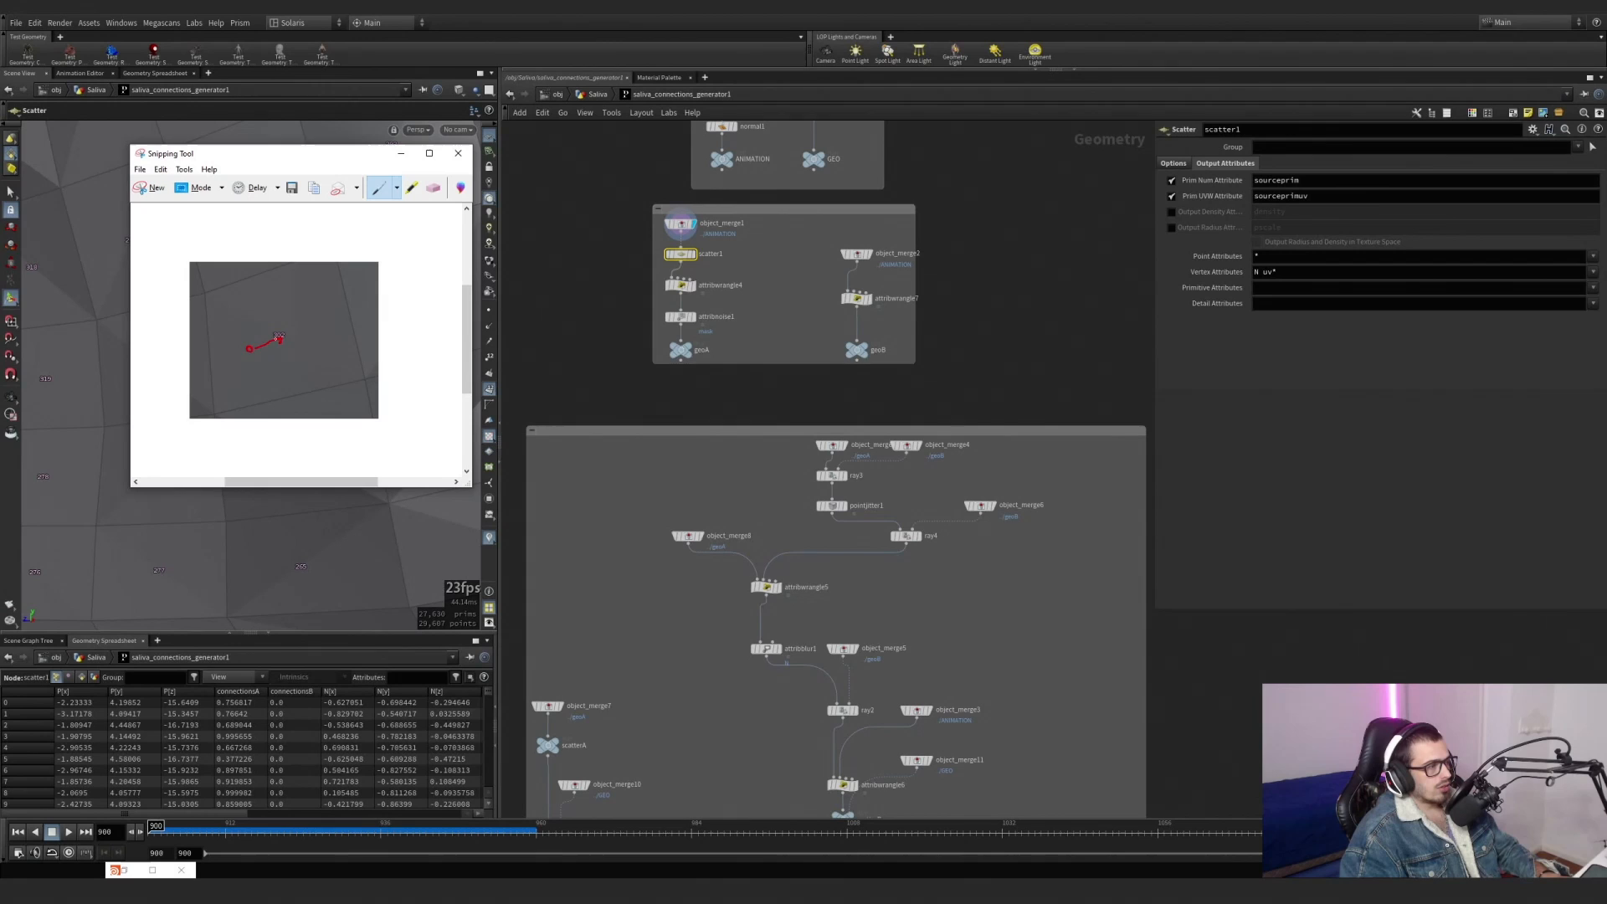
Draw two blue pen lines from the red point toward the face's edges and minimize the snip.
click(397, 191)
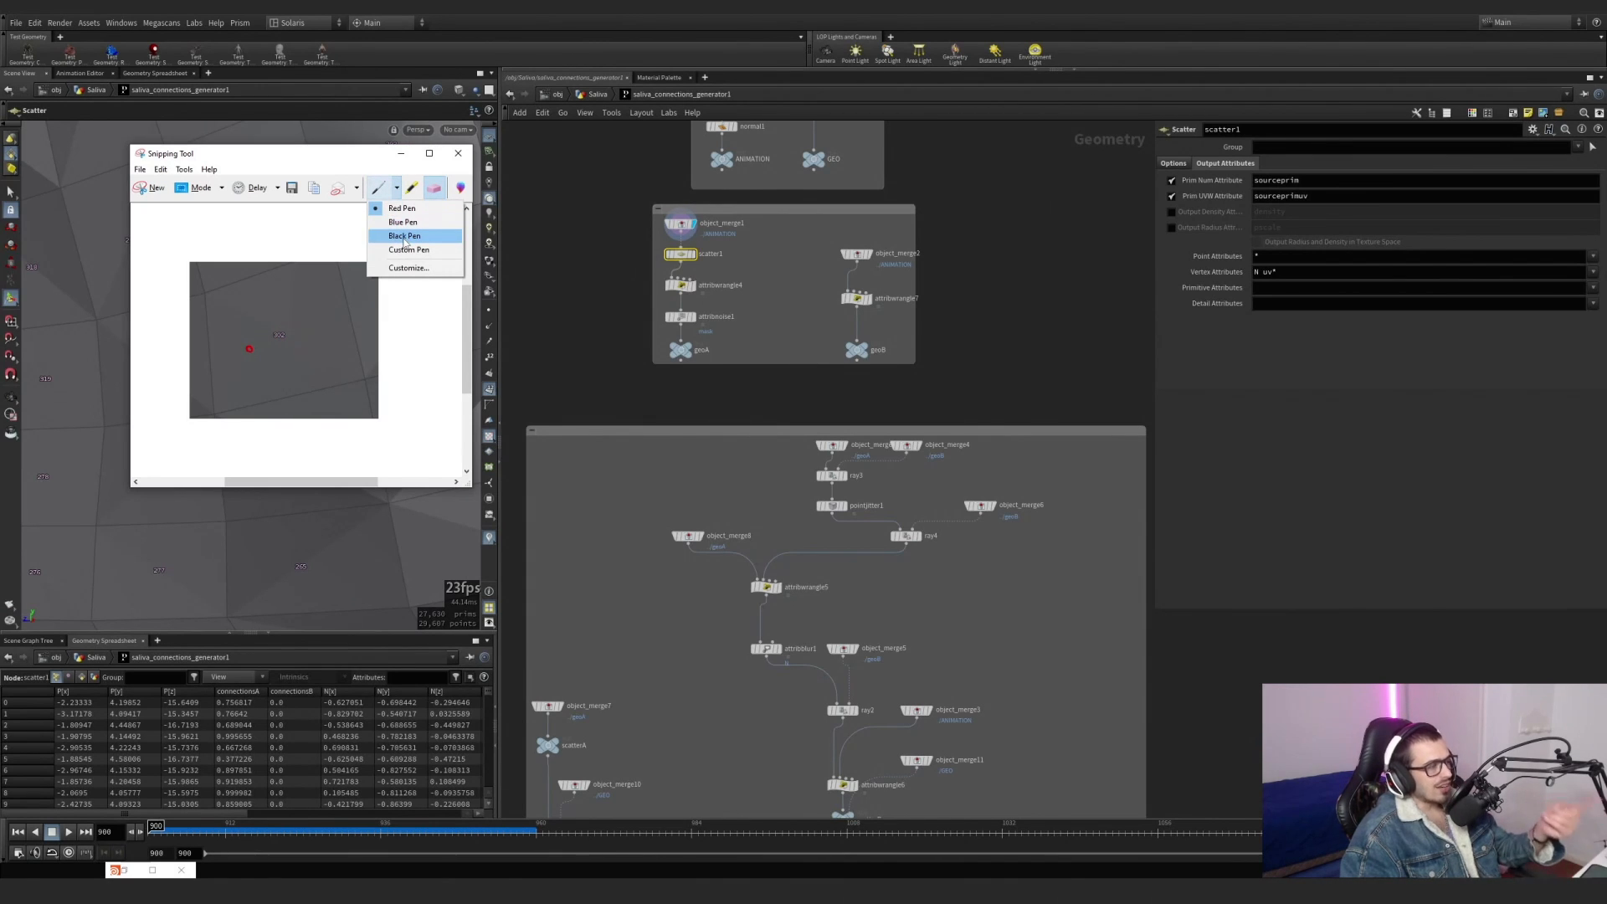
click(402, 222)
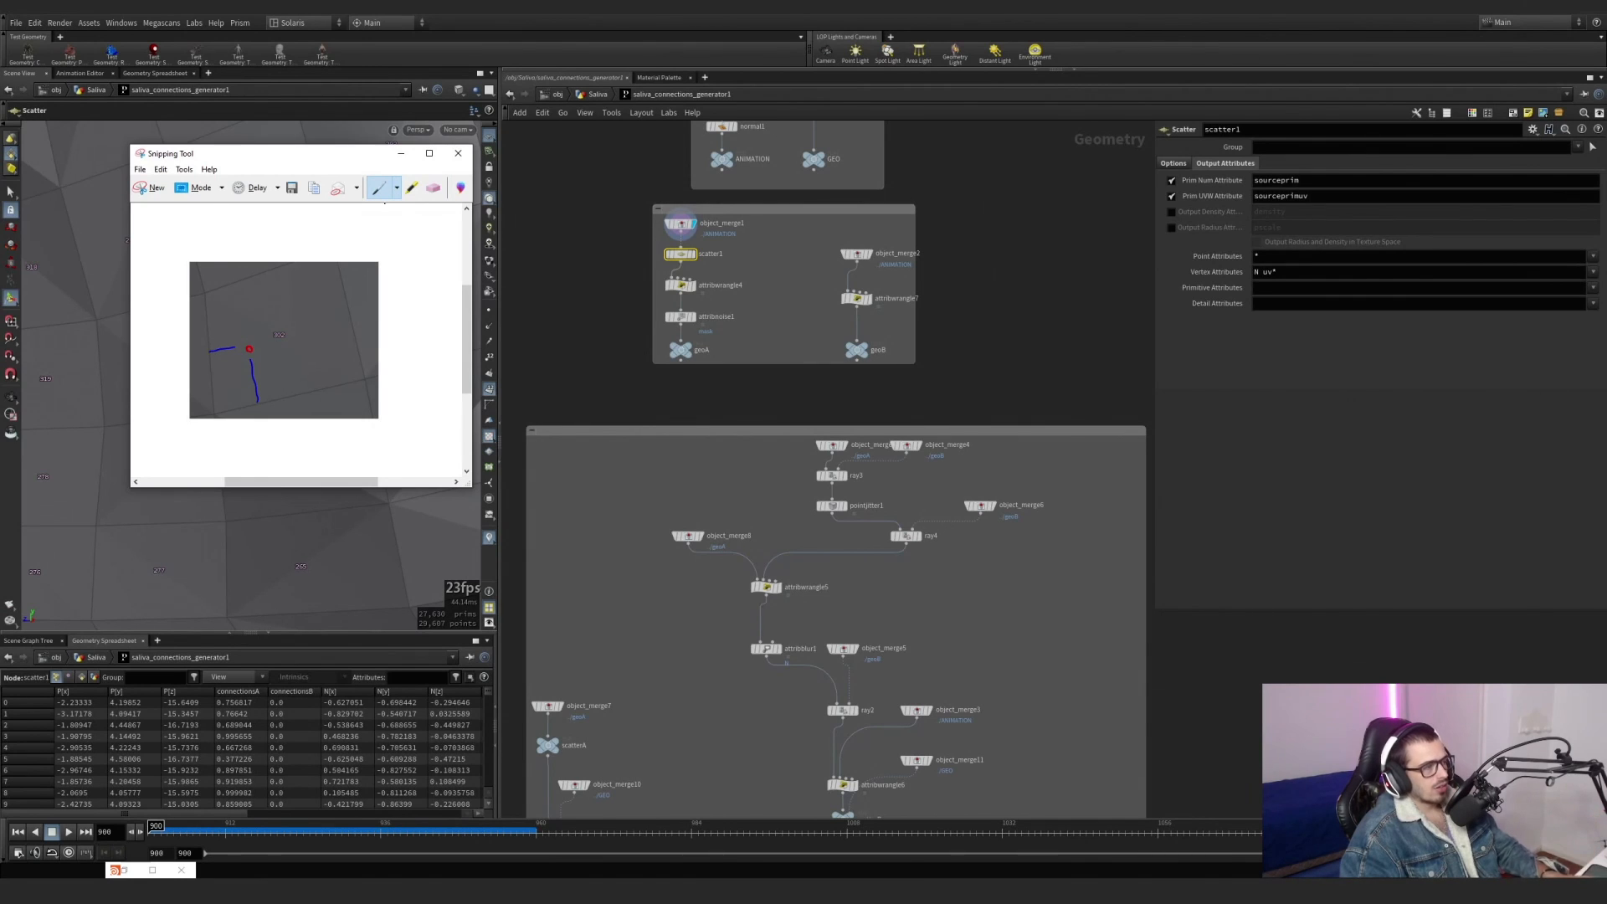
click(401, 153)
Display scatterA and examine the geoA points that feed attribinterpolate1.
mouse_move(694, 260)
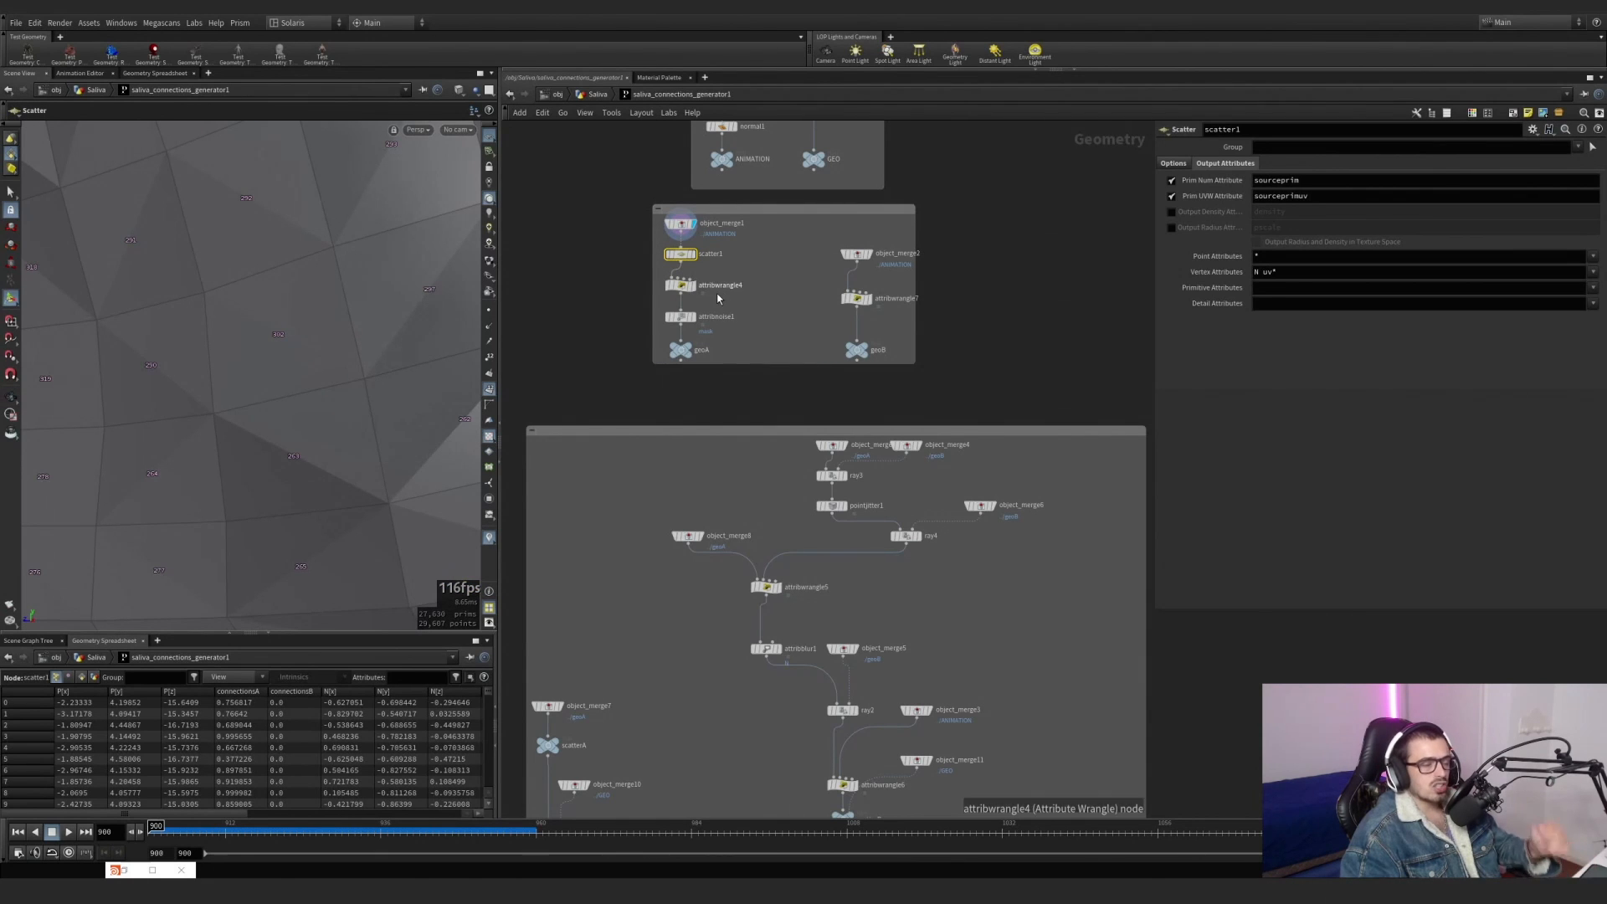
mouse_move(683, 350)
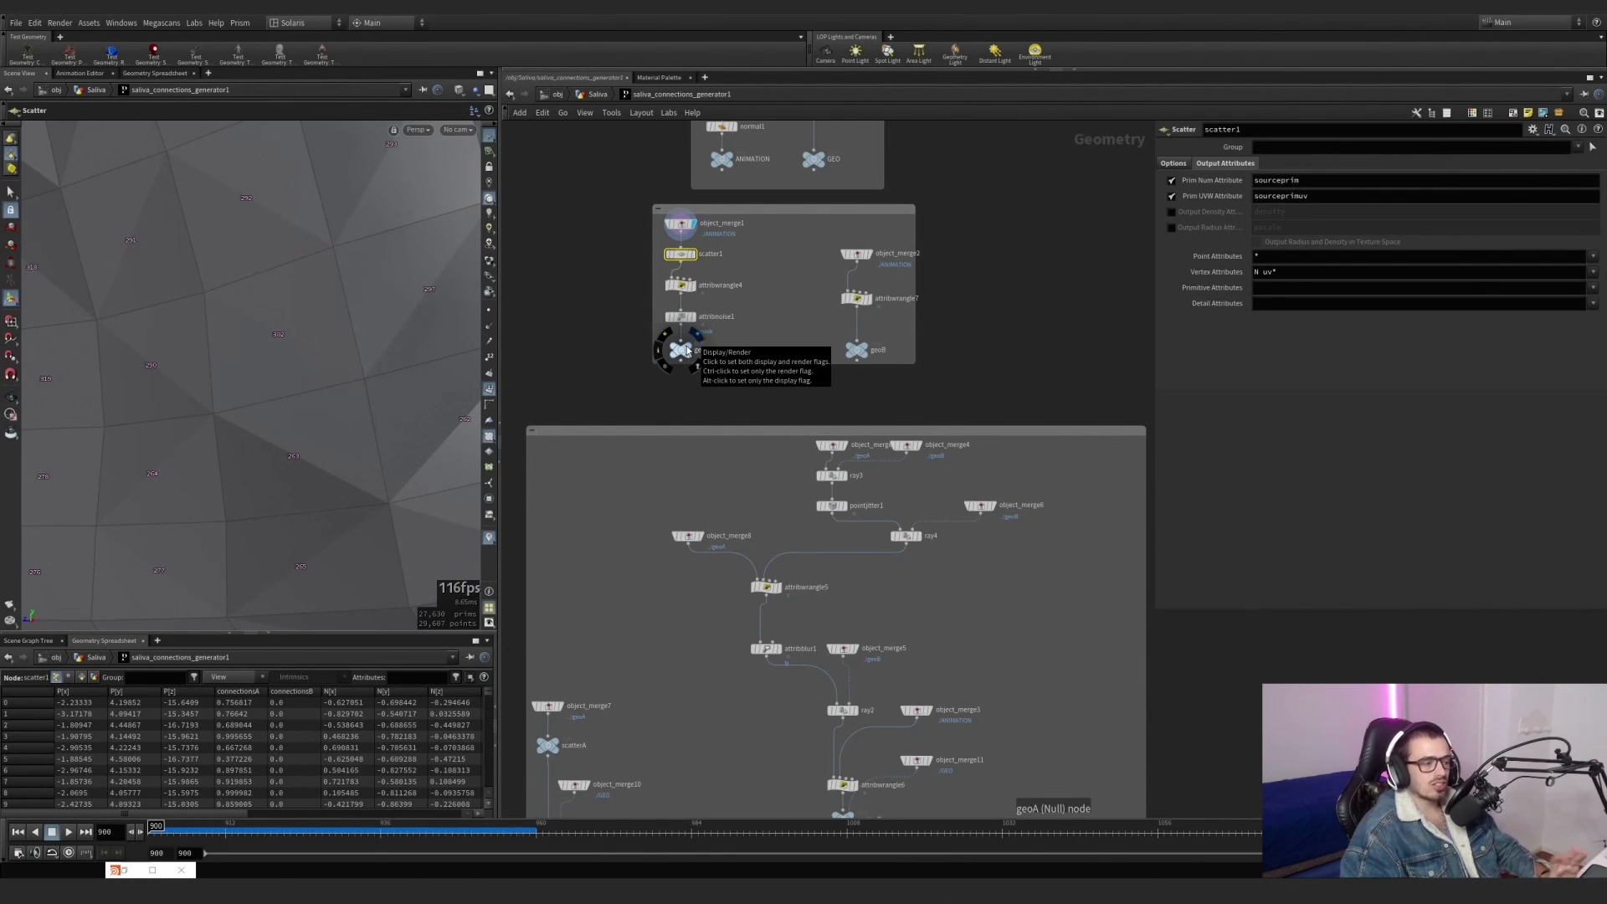
middle_drag(561, 732, 584, 507)
scroll(583, 507, up, 4)
click(585, 510)
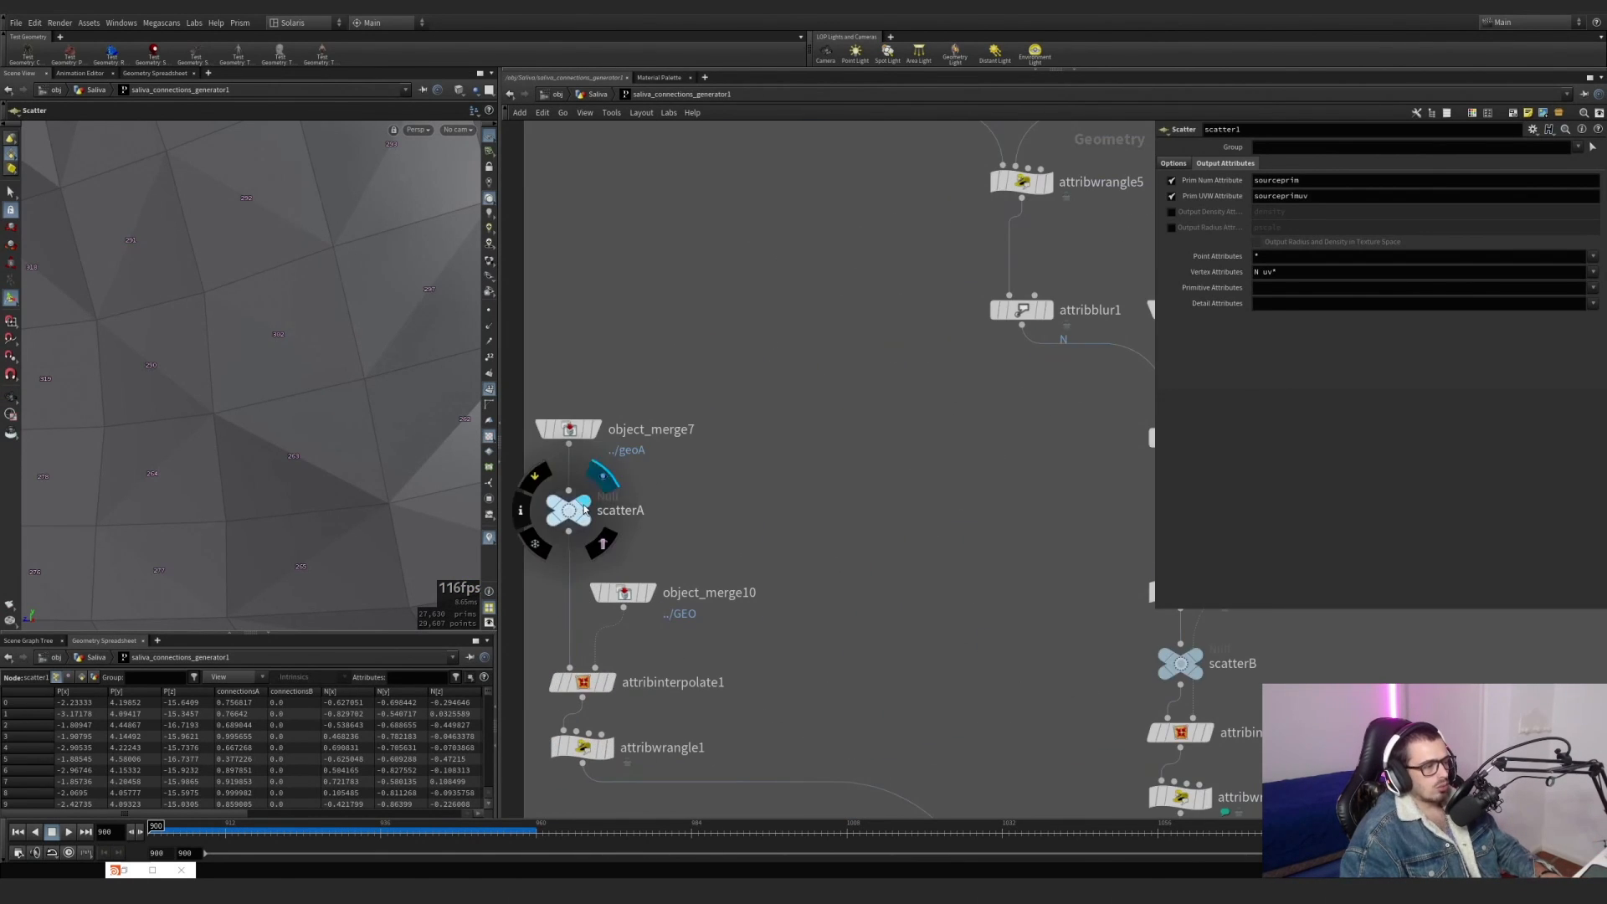
scroll(209, 541, down, 5)
alt+drag(209, 541, 409, 477)
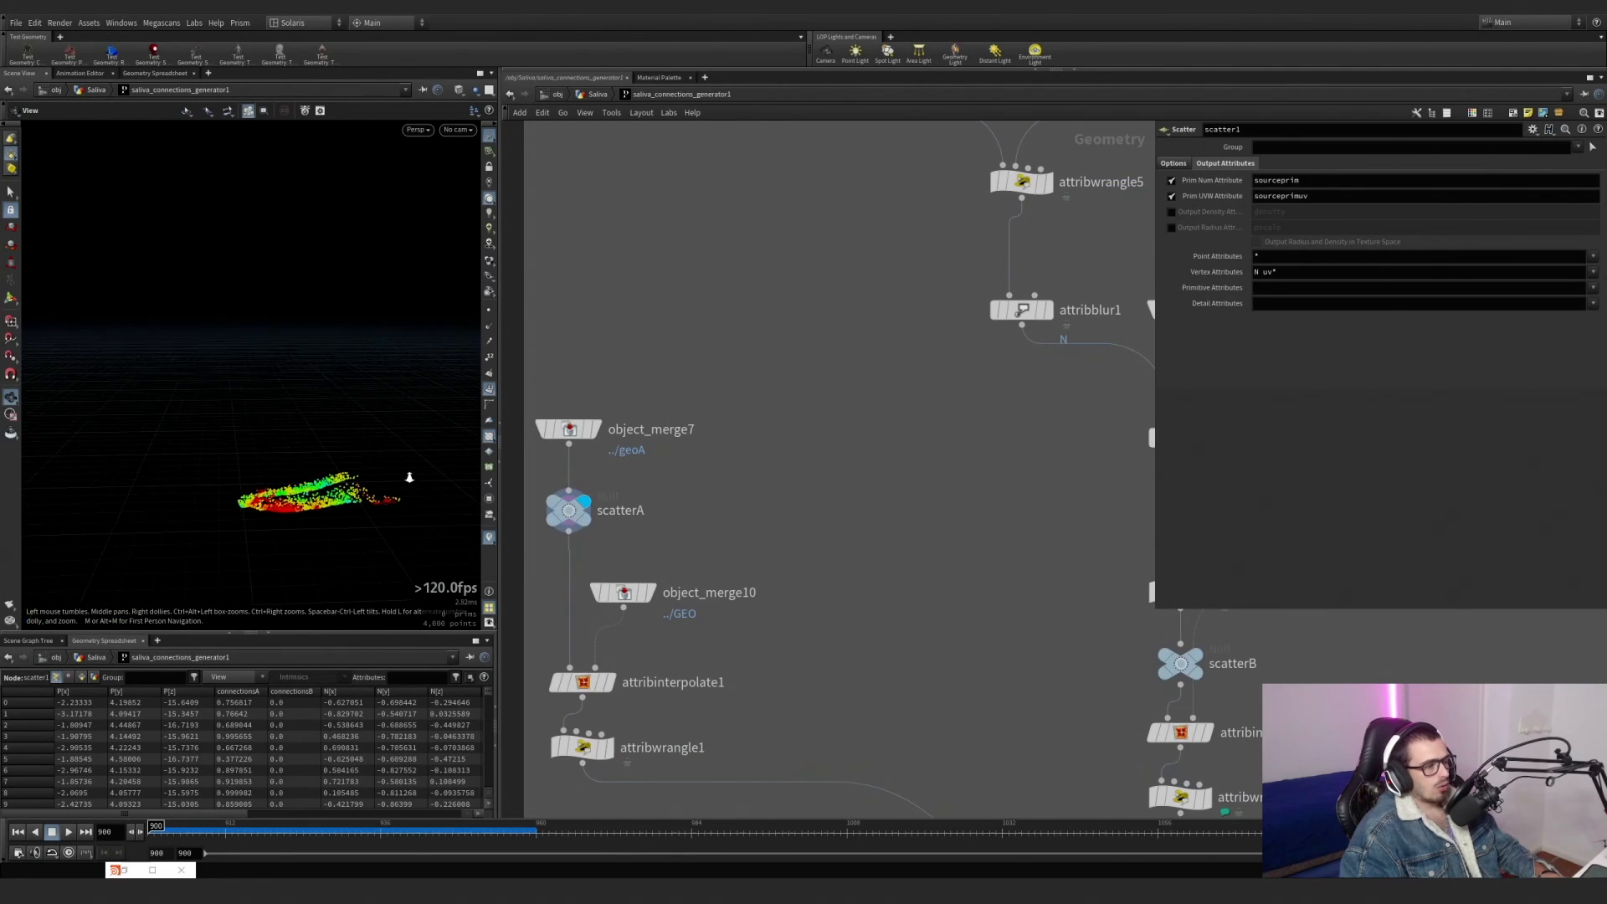
Template object_merge10 to check its mesh against the scattered points, then display and template object_merge7.
scroll(410, 478, up, 4)
alt+middle_drag(409, 477, 262, 284)
mouse_move(646, 596)
click(659, 627)
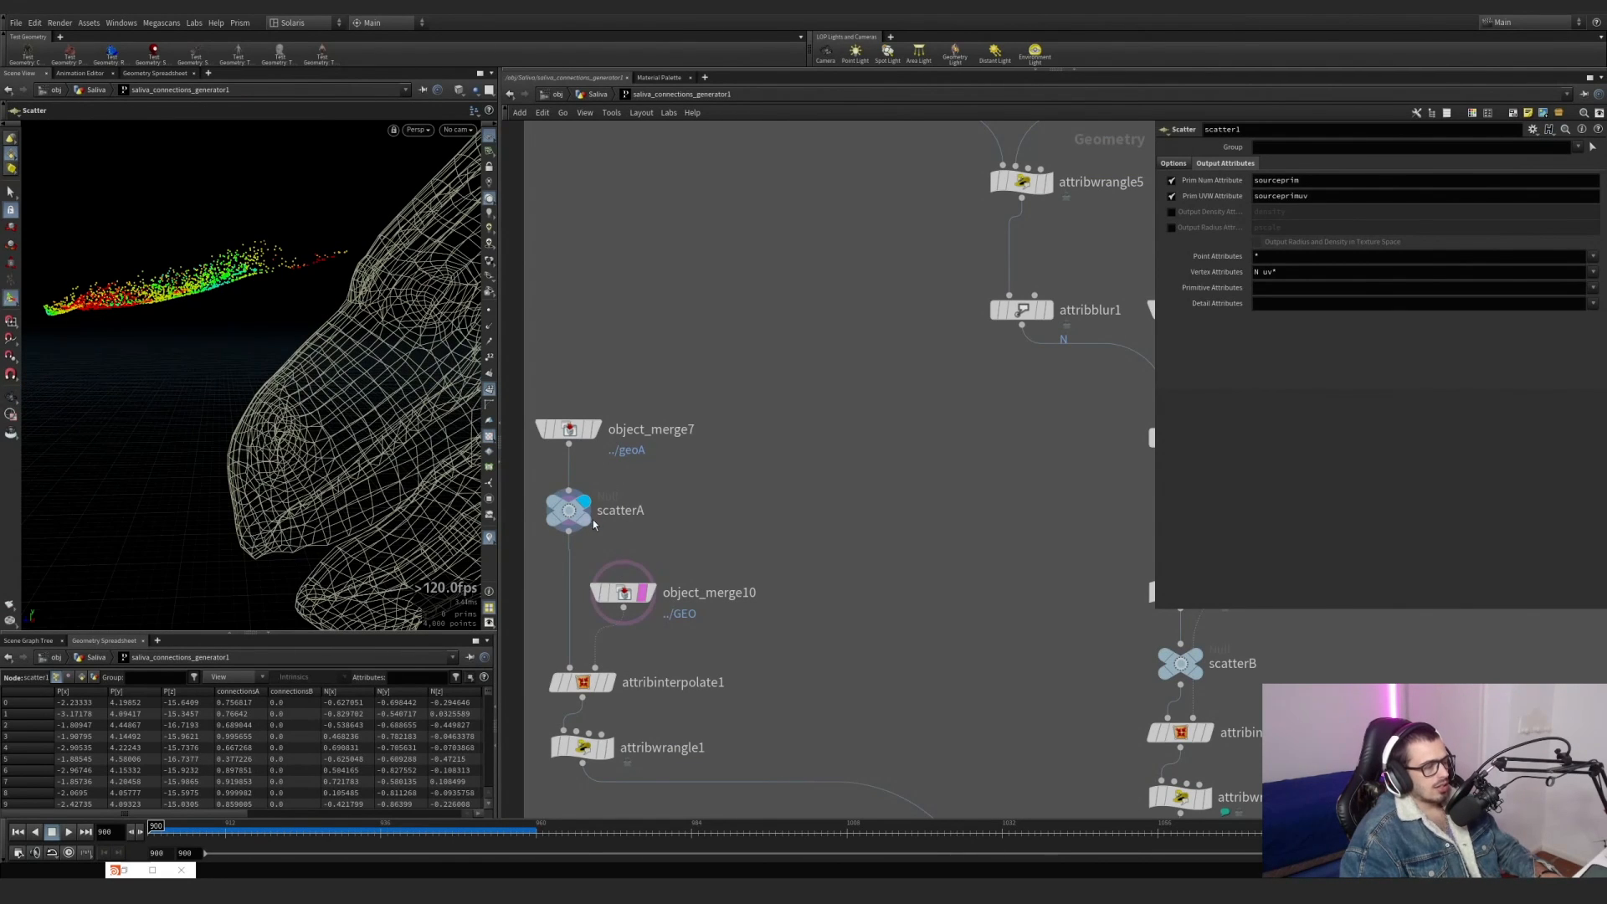
click(585, 429)
click(585, 427)
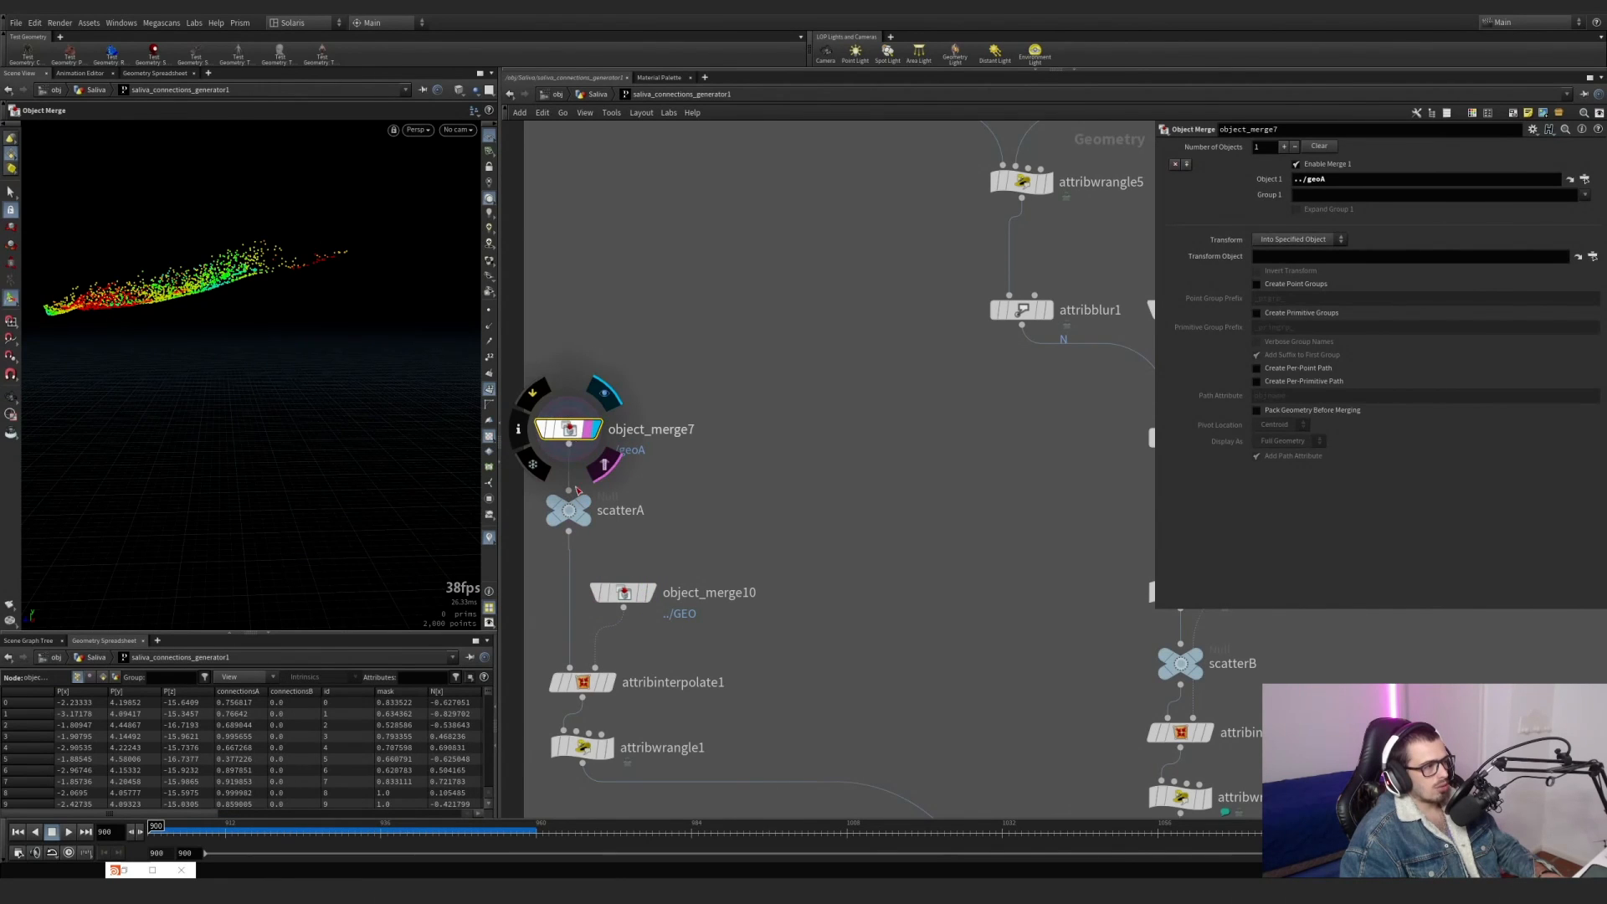
Display object_merge10 and then attribinterpolate1 to compare the interpolated points with the templated object_merge7 points.
middle_drag(702, 596, 700, 530)
click(650, 527)
click(624, 527)
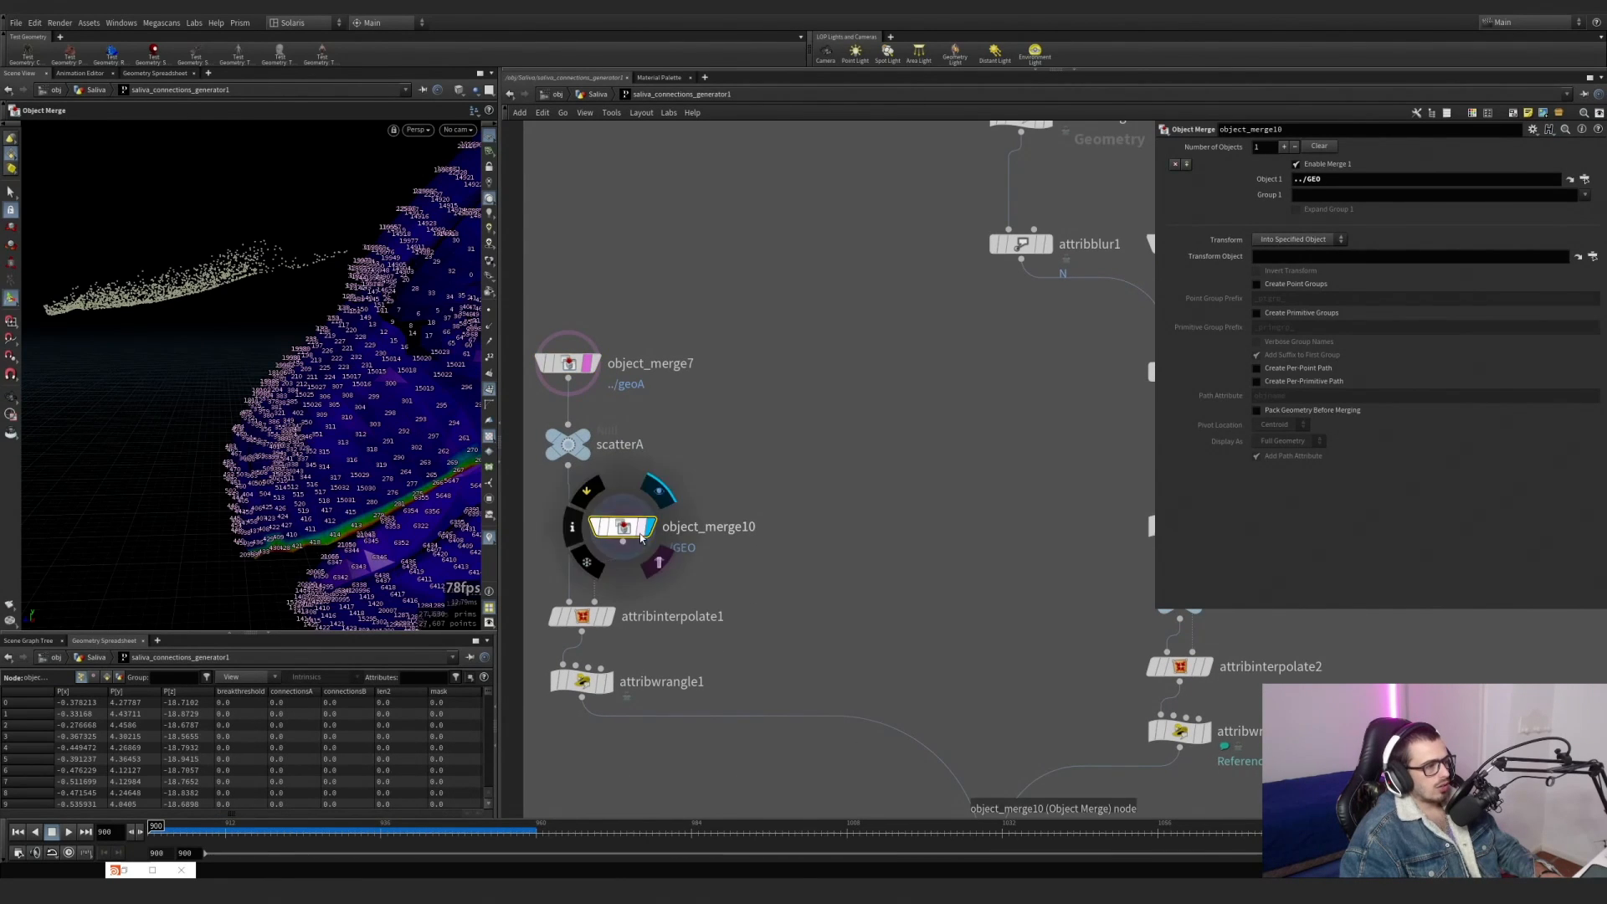
click(611, 618)
click(584, 618)
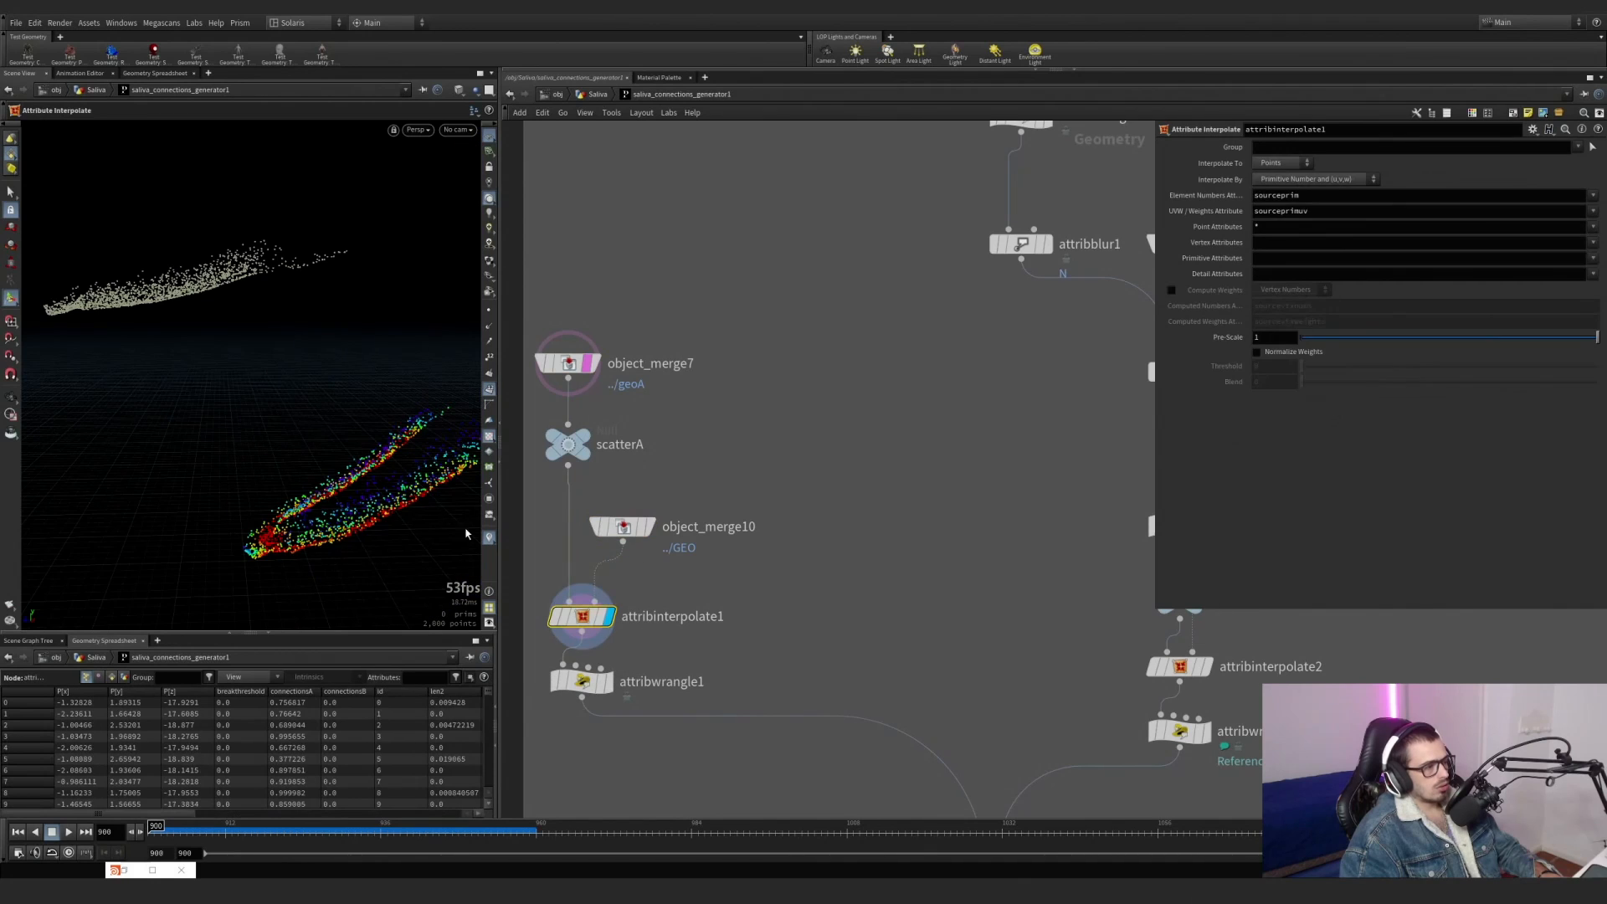
alt+drag(417, 482, 402, 519)
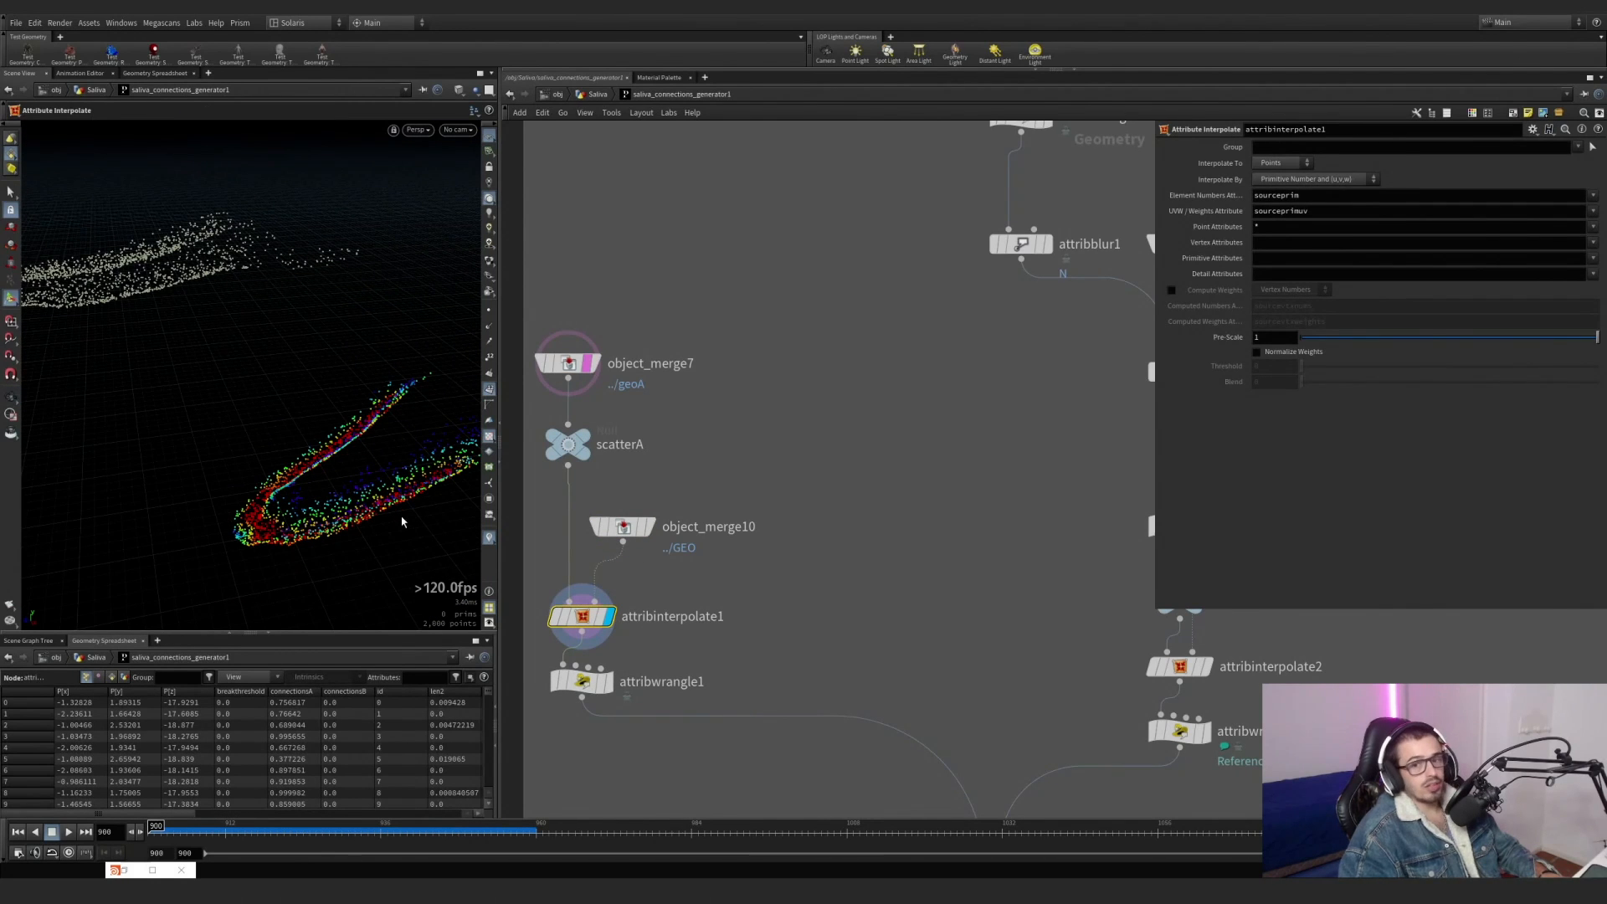
Move object_merge10 up beside scatterA, delete primitive 298 from its mesh with a Blast, and display attribinterpolate1.
drag(648, 536, 759, 454)
key(s)
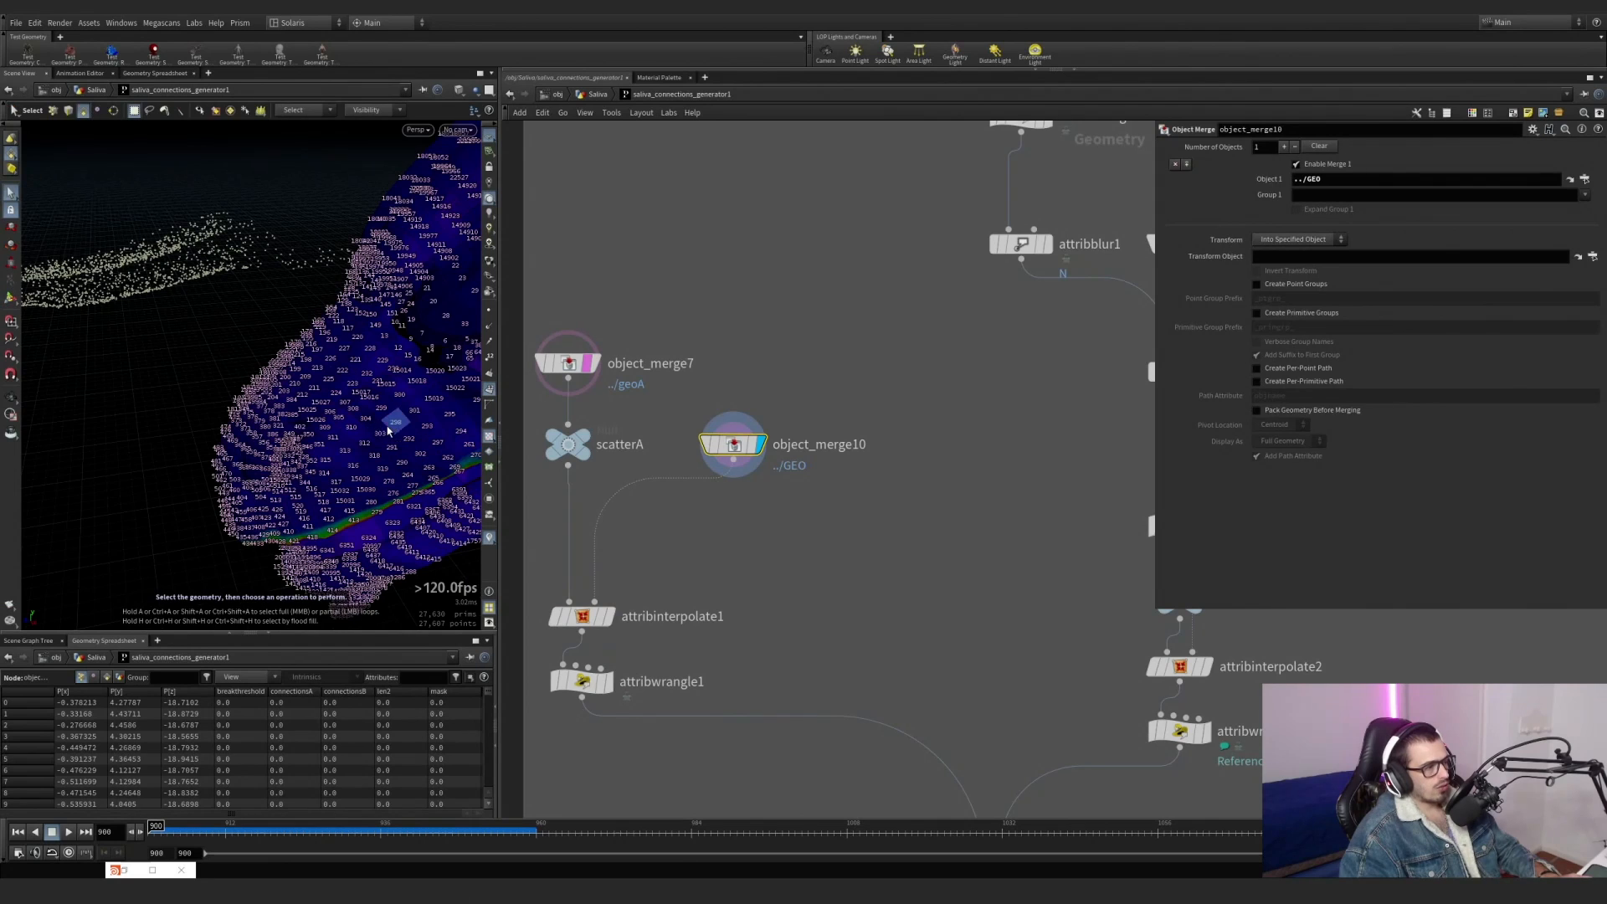
click(394, 424)
key(Delete)
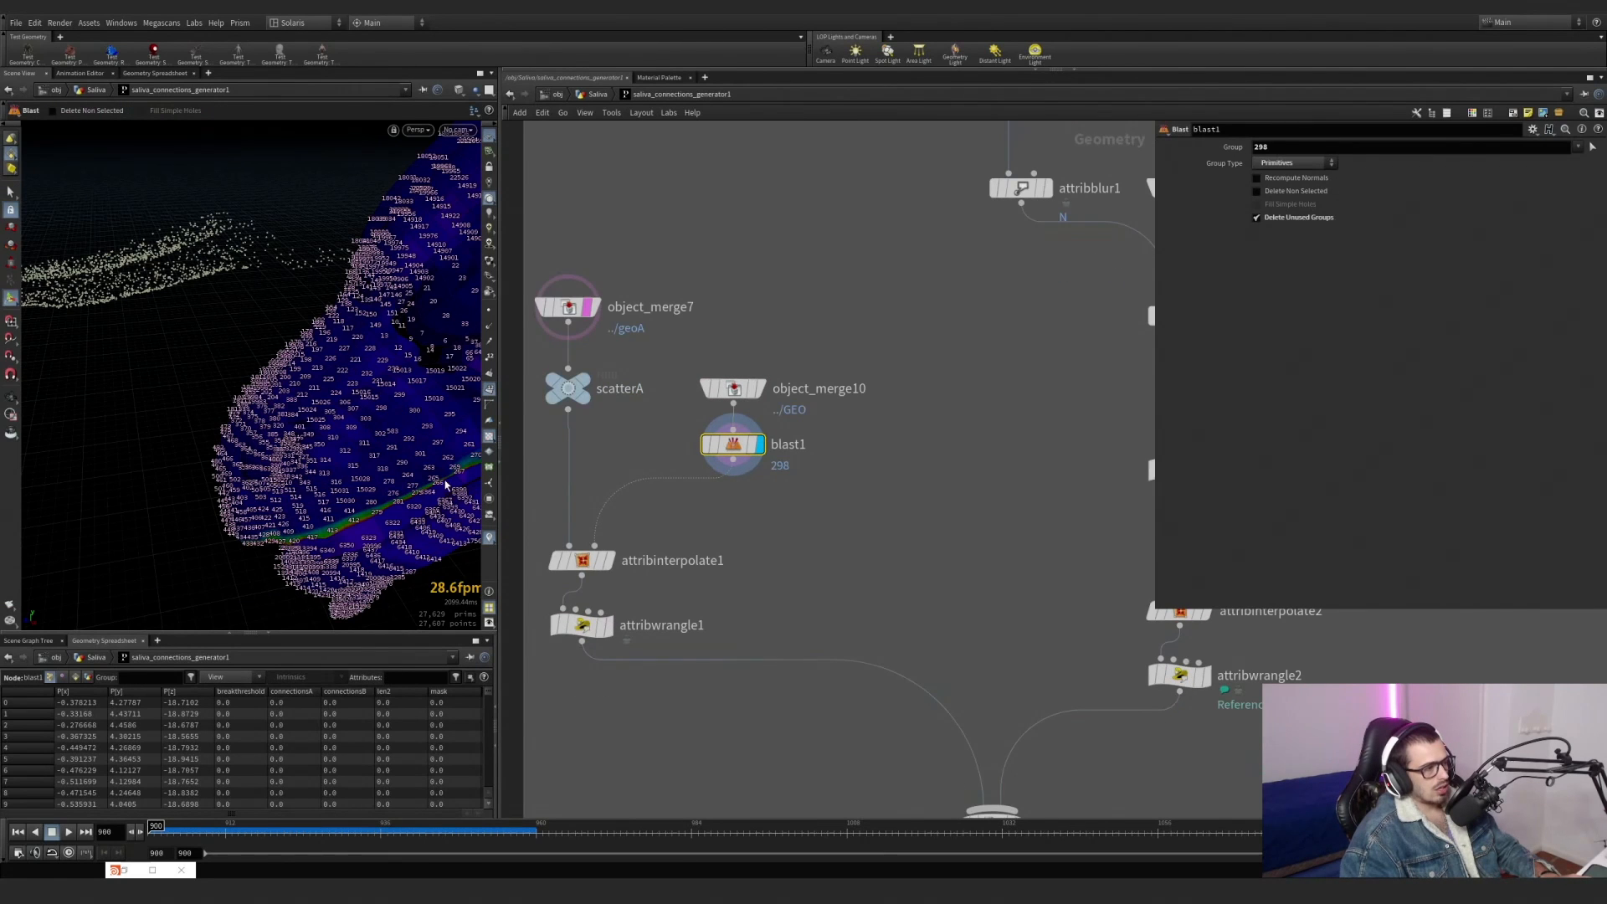
click(611, 561)
drag(682, 604, 581, 541)
alt+drag(405, 411, 439, 387)
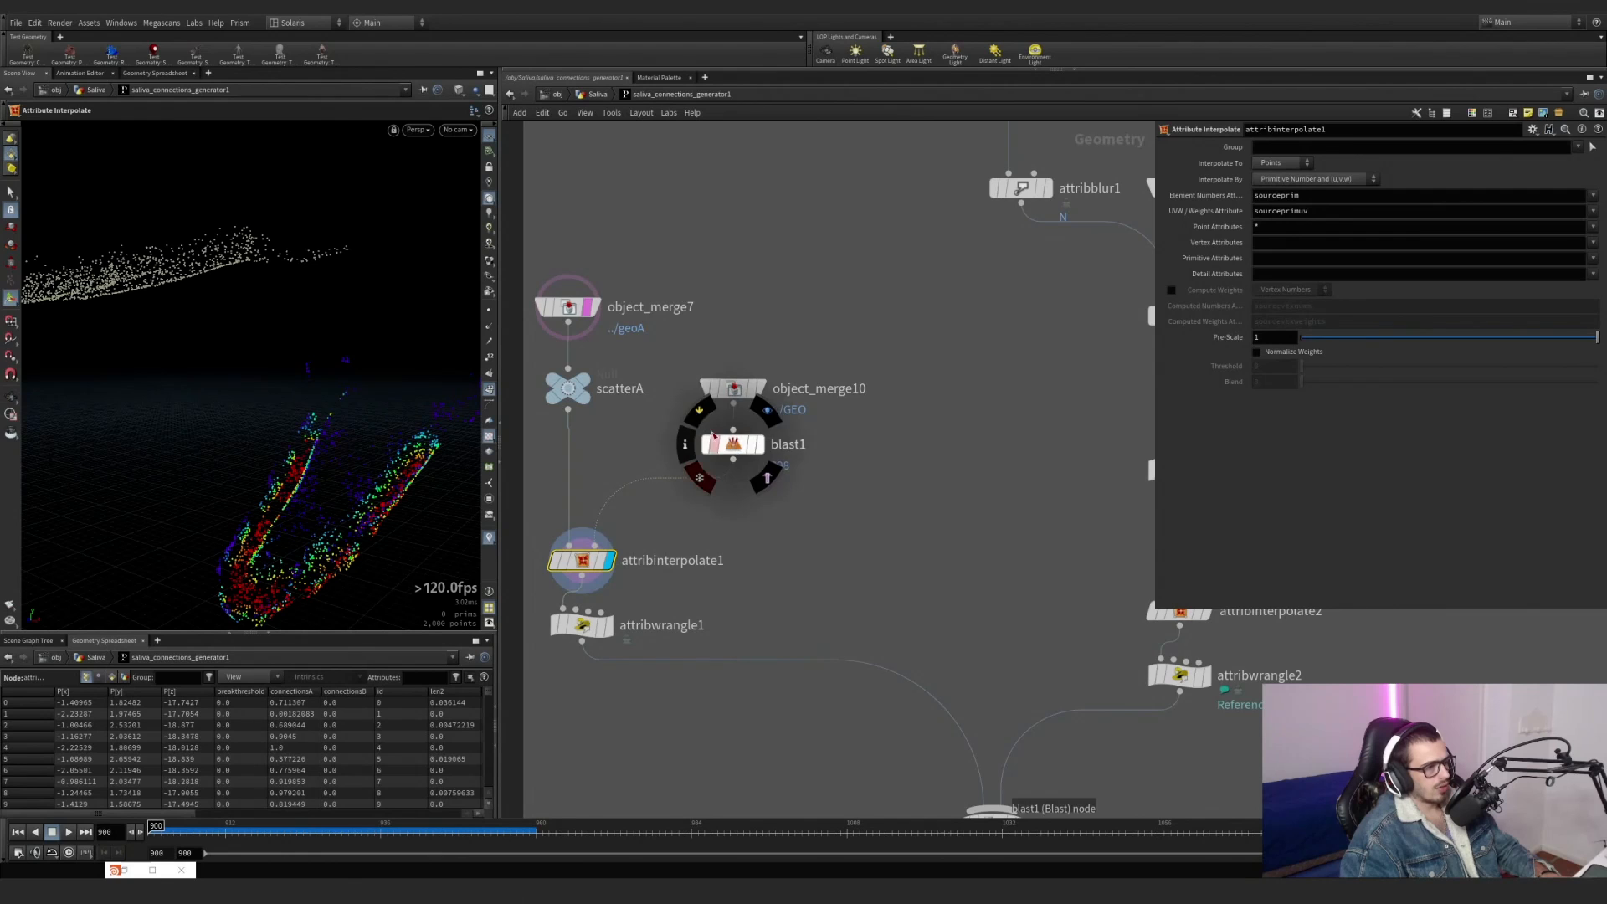
Bypass blast1 to compare the interpolated points, and delete the blast1 node.
click(700, 424)
drag(700, 424, 791, 465)
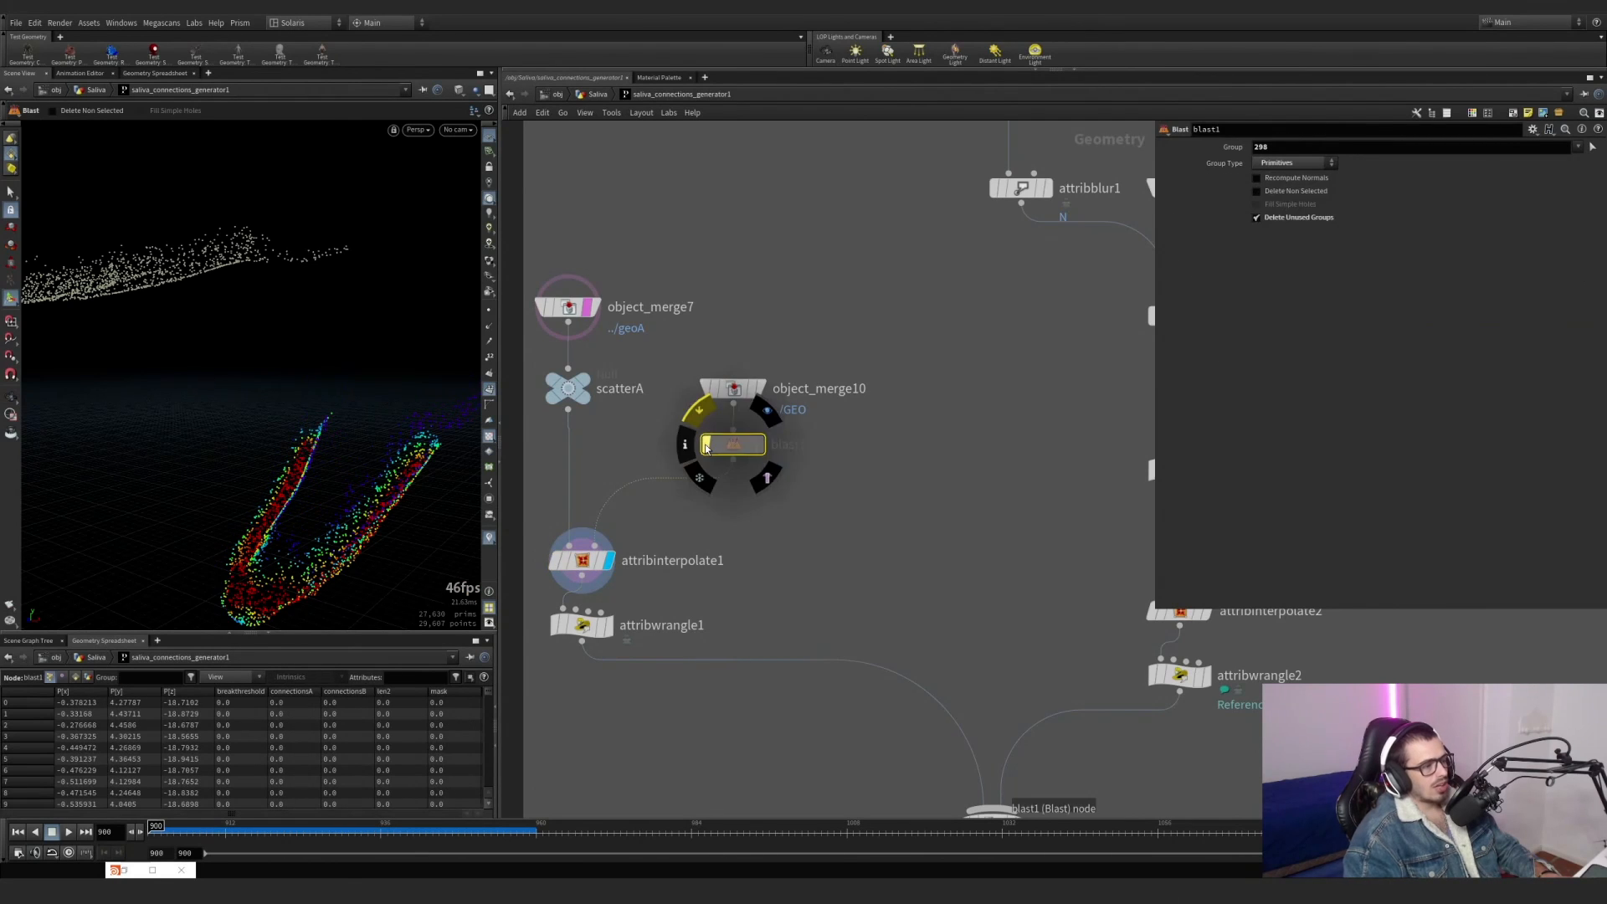
key(Delete)
Remove the template from object_merge7, then display object_merge10 followed by object_merge7 to compare their geometry.
middle_drag(732, 544, 739, 466)
click(593, 230)
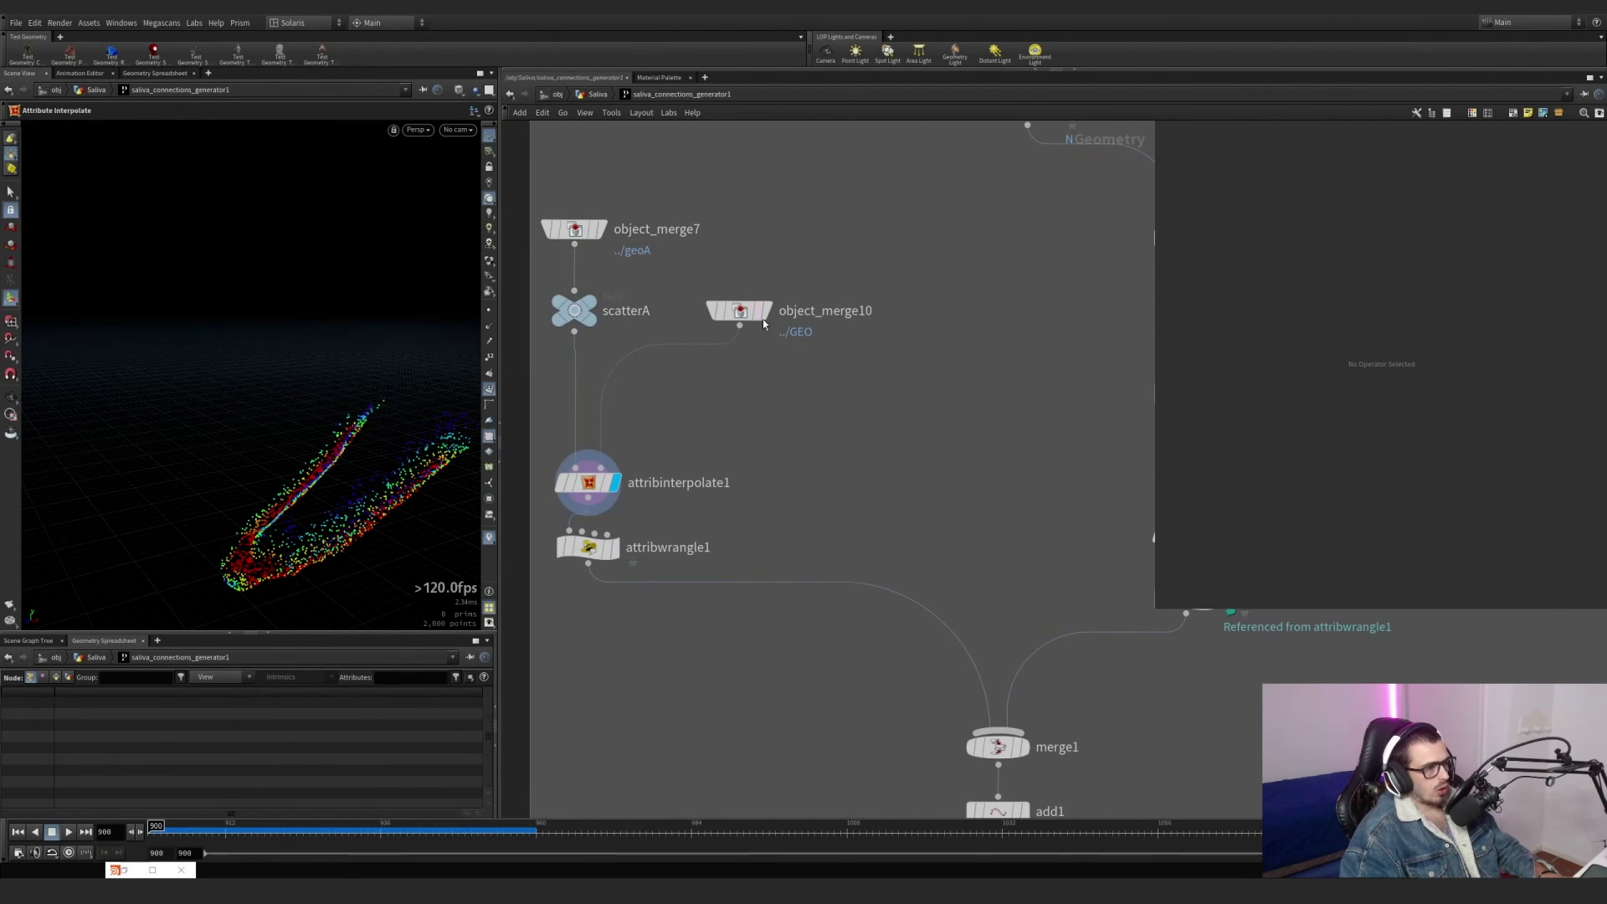
click(769, 311)
alt+drag(280, 393, 292, 350)
click(575, 230)
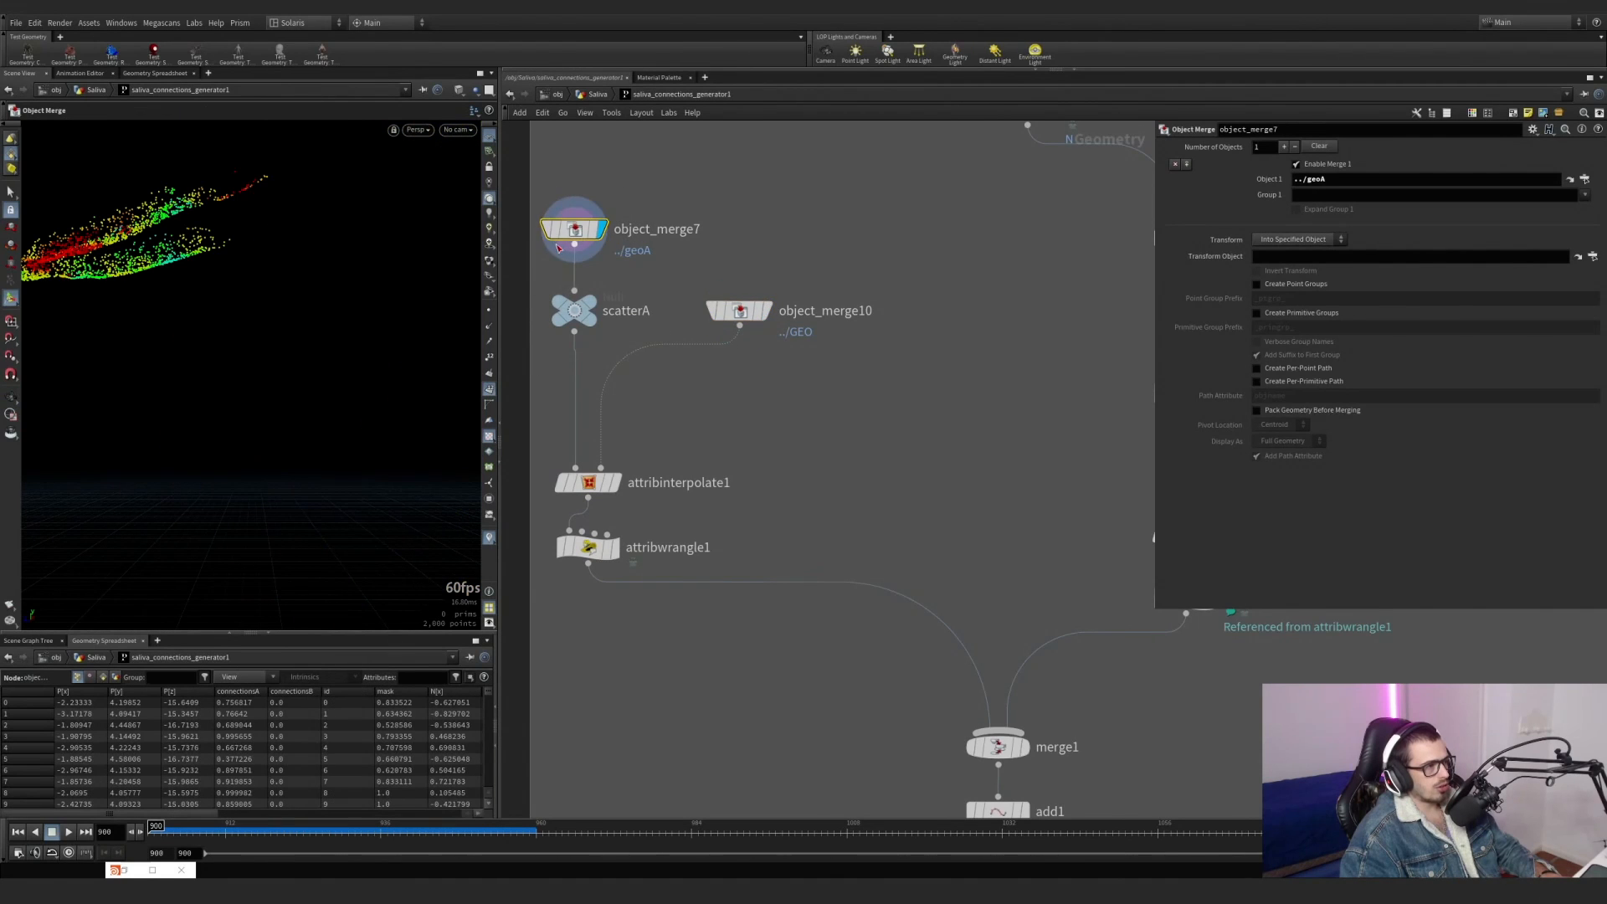
Template the ANIMATION null so its mesh serves as a wireframe reference behind the object_merge7 points.
scroll(672, 277, down, 4)
middle_drag(714, 211, 690, 671)
scroll(716, 477, down, 3)
scroll(746, 271, up, 4)
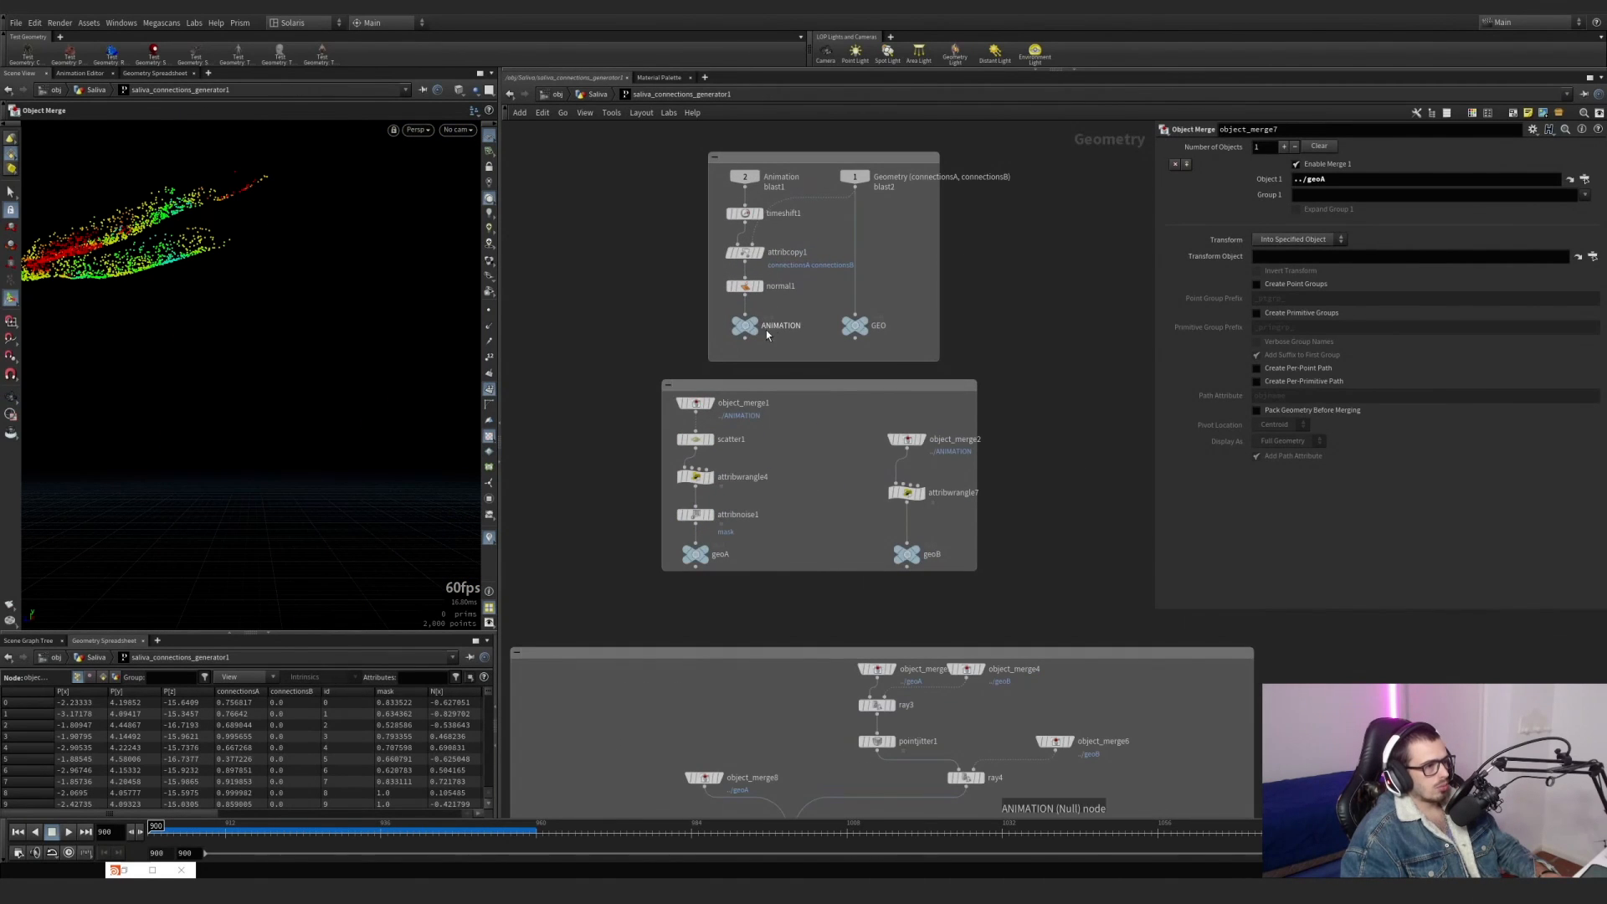
click(757, 335)
Display object_merge10 and then attribinterpolate1 to compare them with the templated ANIMATION mesh.
scroll(623, 766, down, 4)
middle_drag(624, 783, 682, 394)
scroll(679, 518, up, 7)
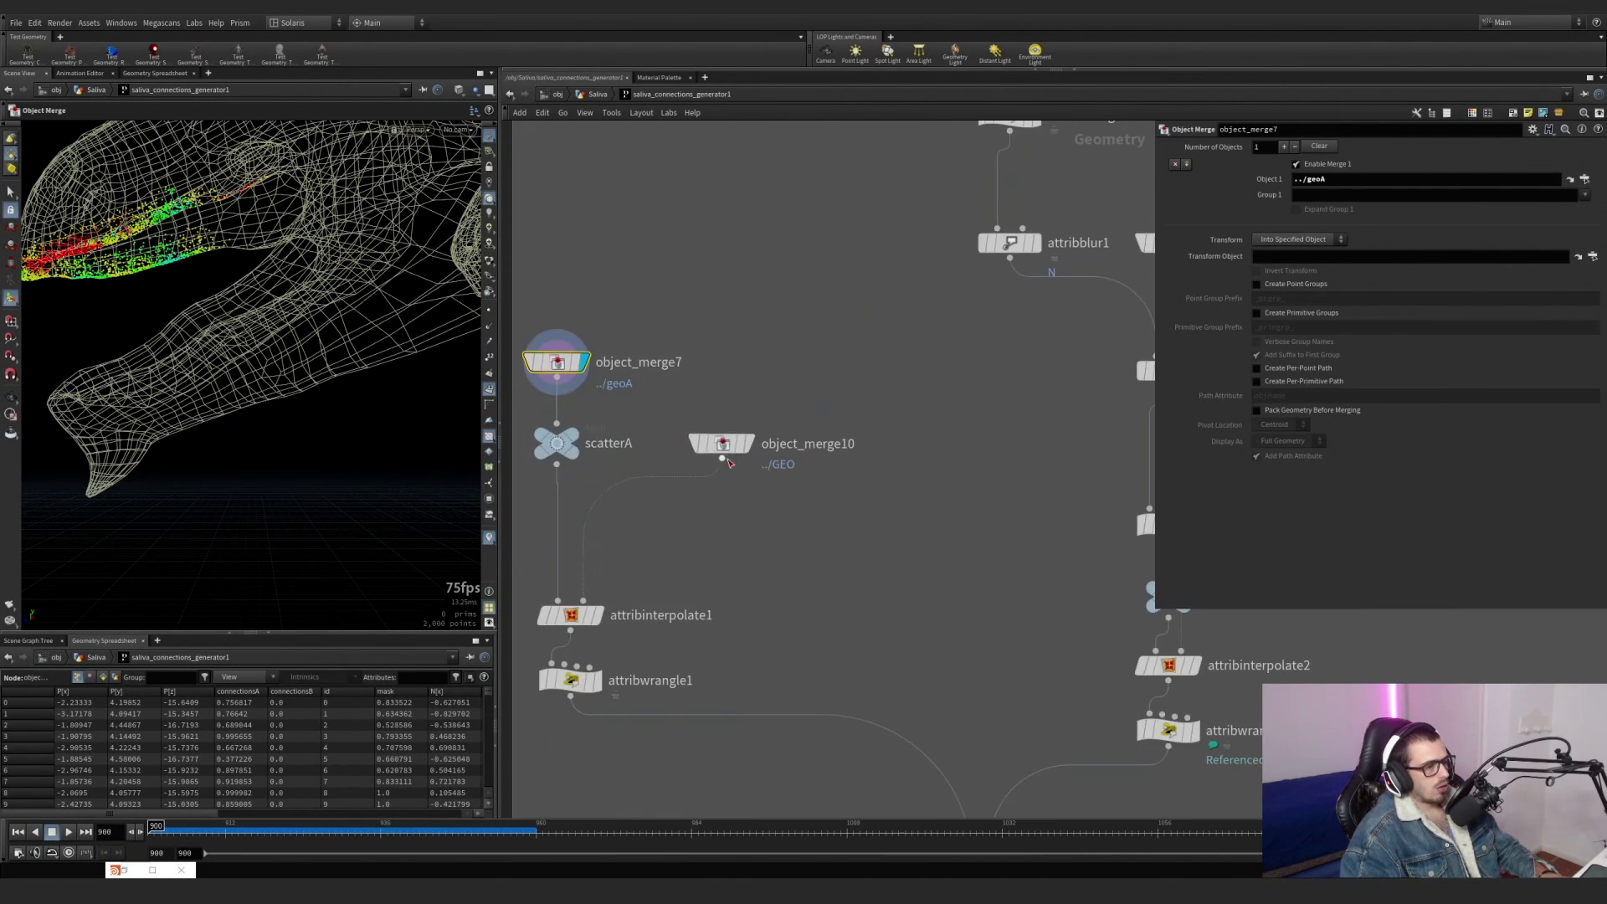
click(724, 444)
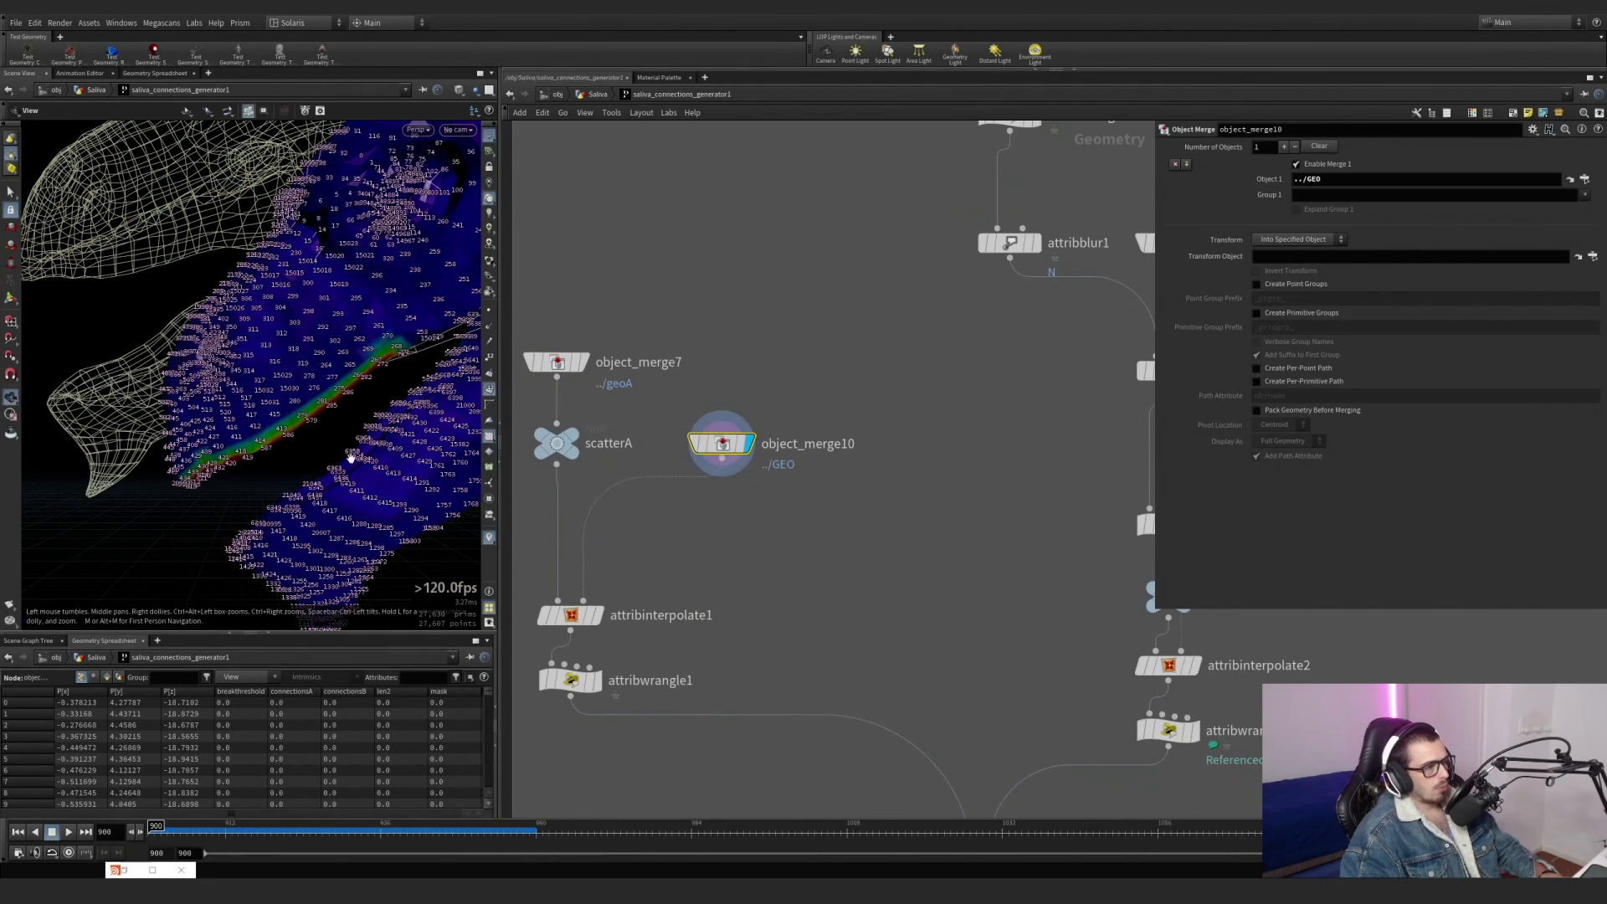
scroll(335, 451, up, 3)
middle_drag(336, 451, 259, 287)
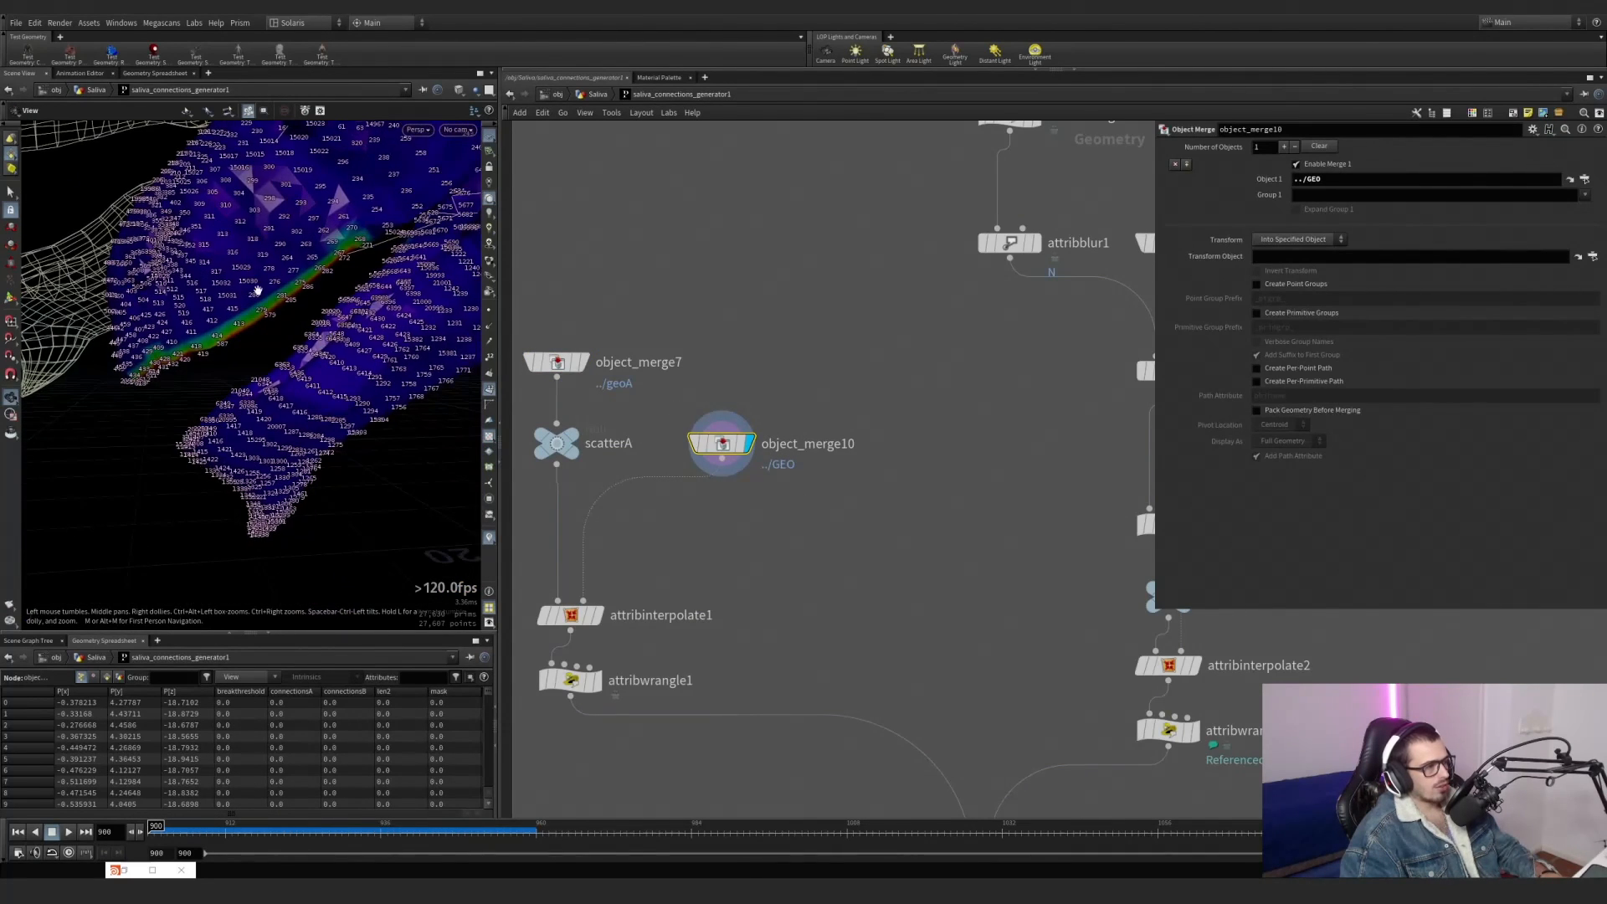
click(571, 615)
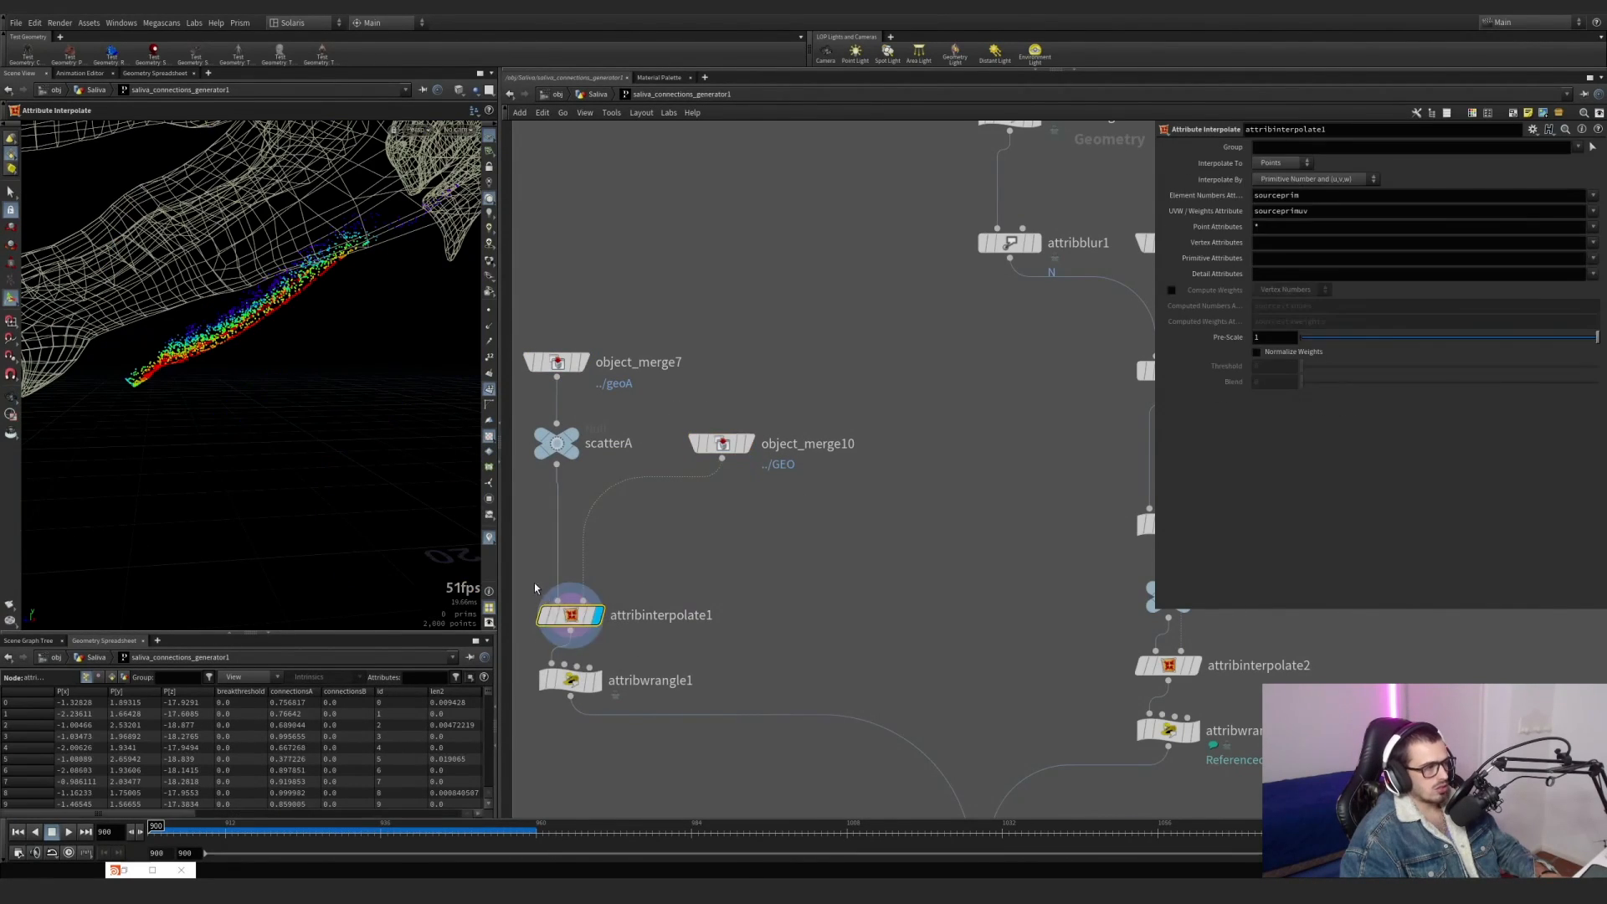
Display attribwrangle1 to review its point removal code, then show attribnoise1's parameters in the geoA branch.
click(573, 680)
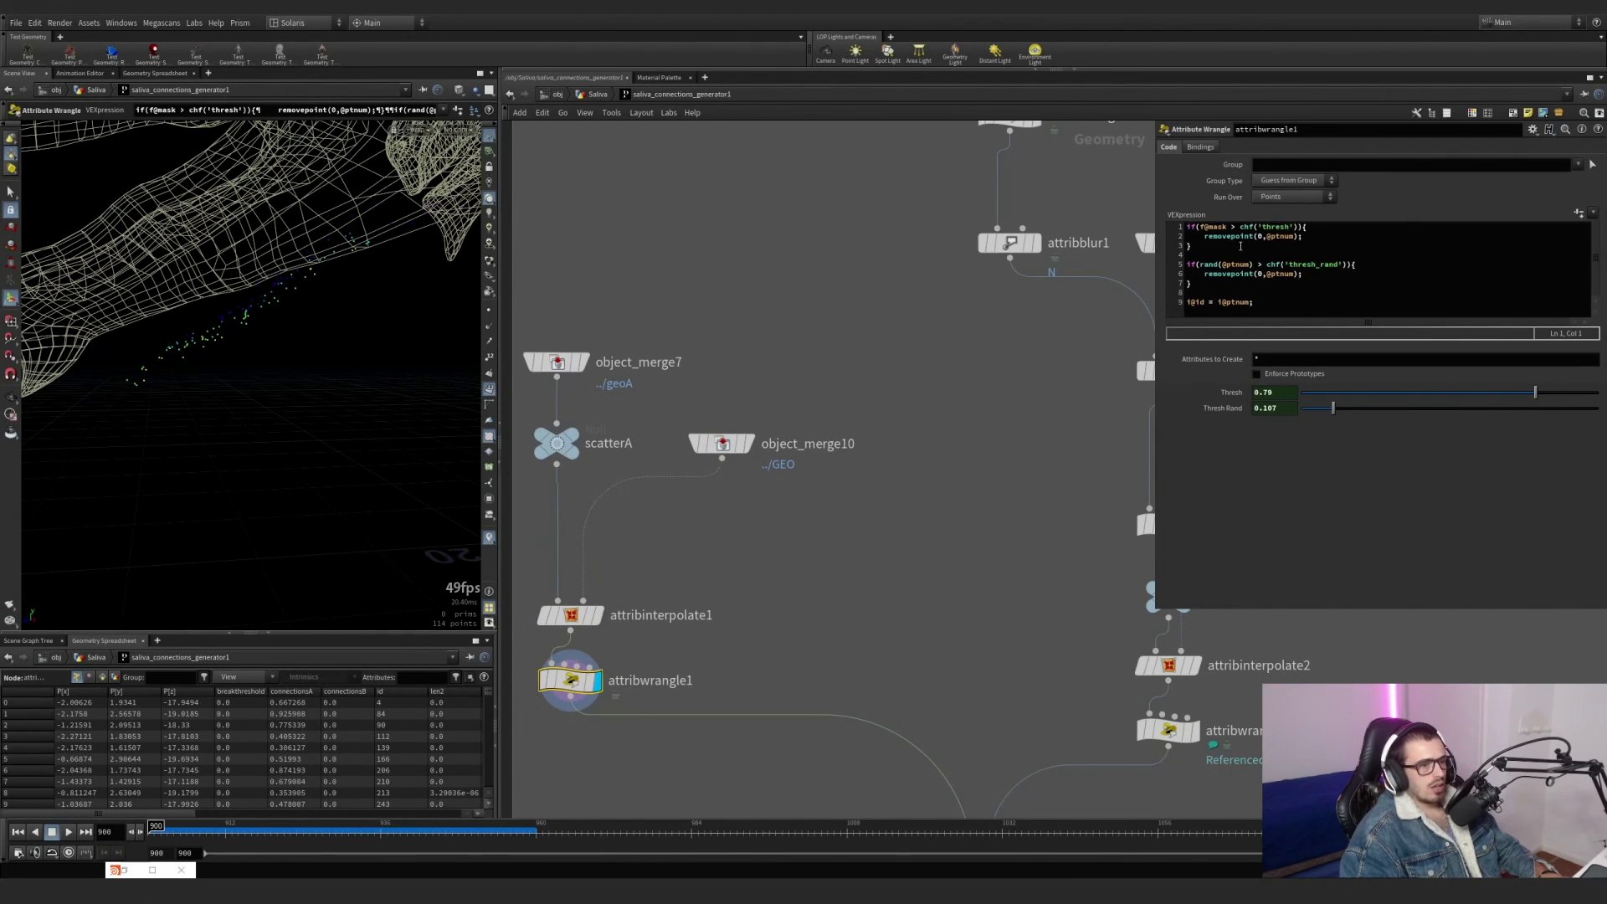
scroll(784, 229, down, 5)
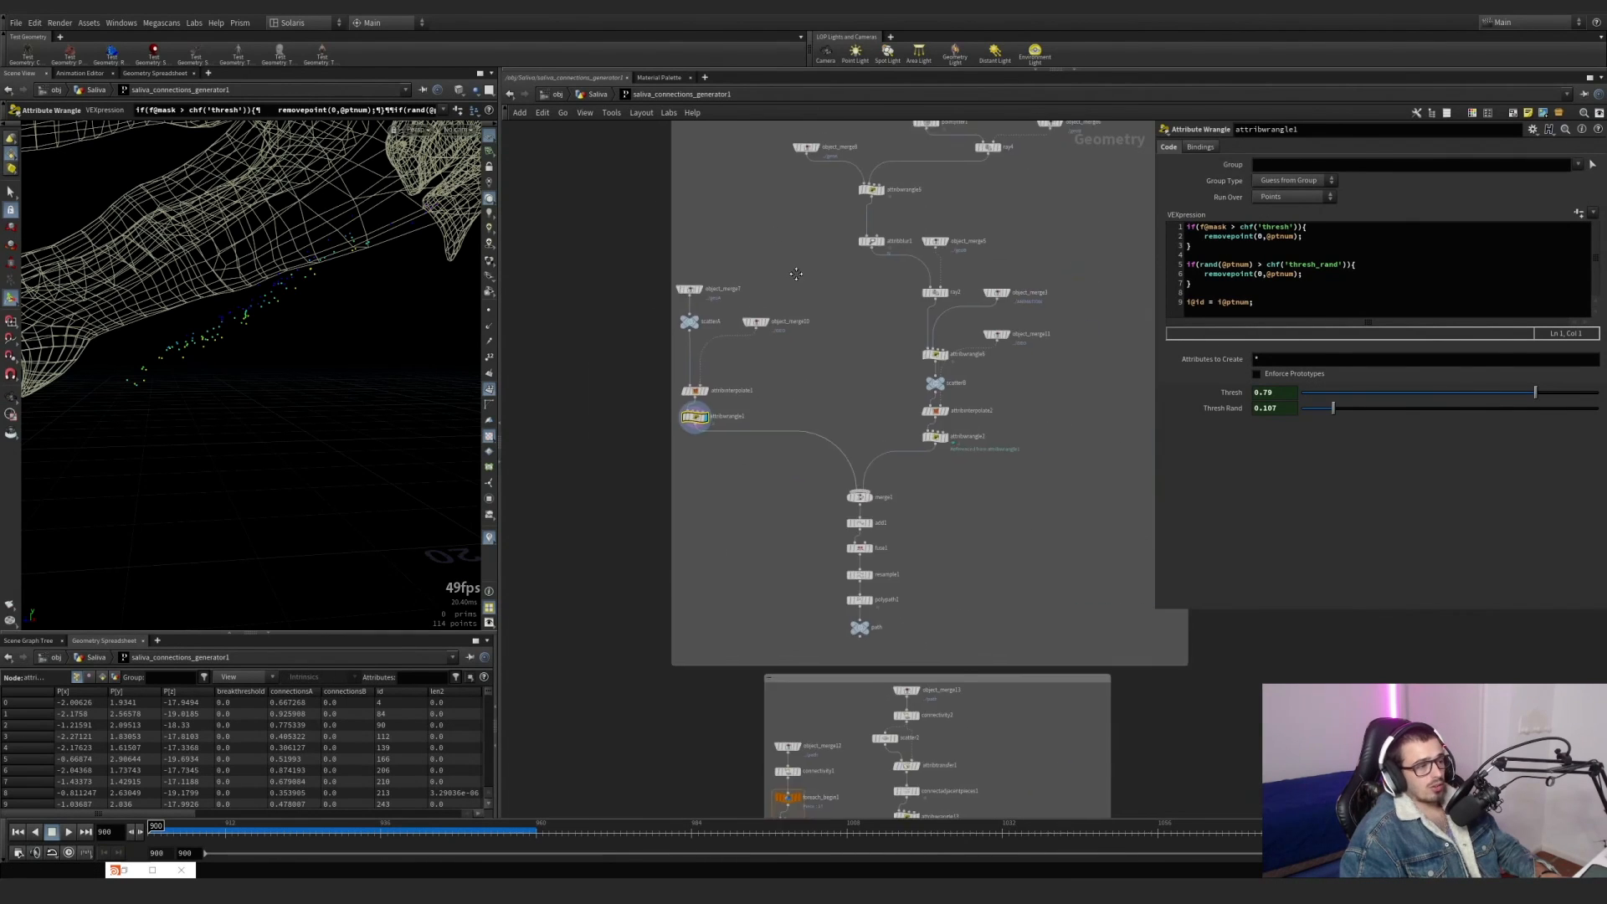
middle_drag(784, 229, 763, 552)
scroll(800, 259, up, 4)
middle_drag(837, 261, 821, 481)
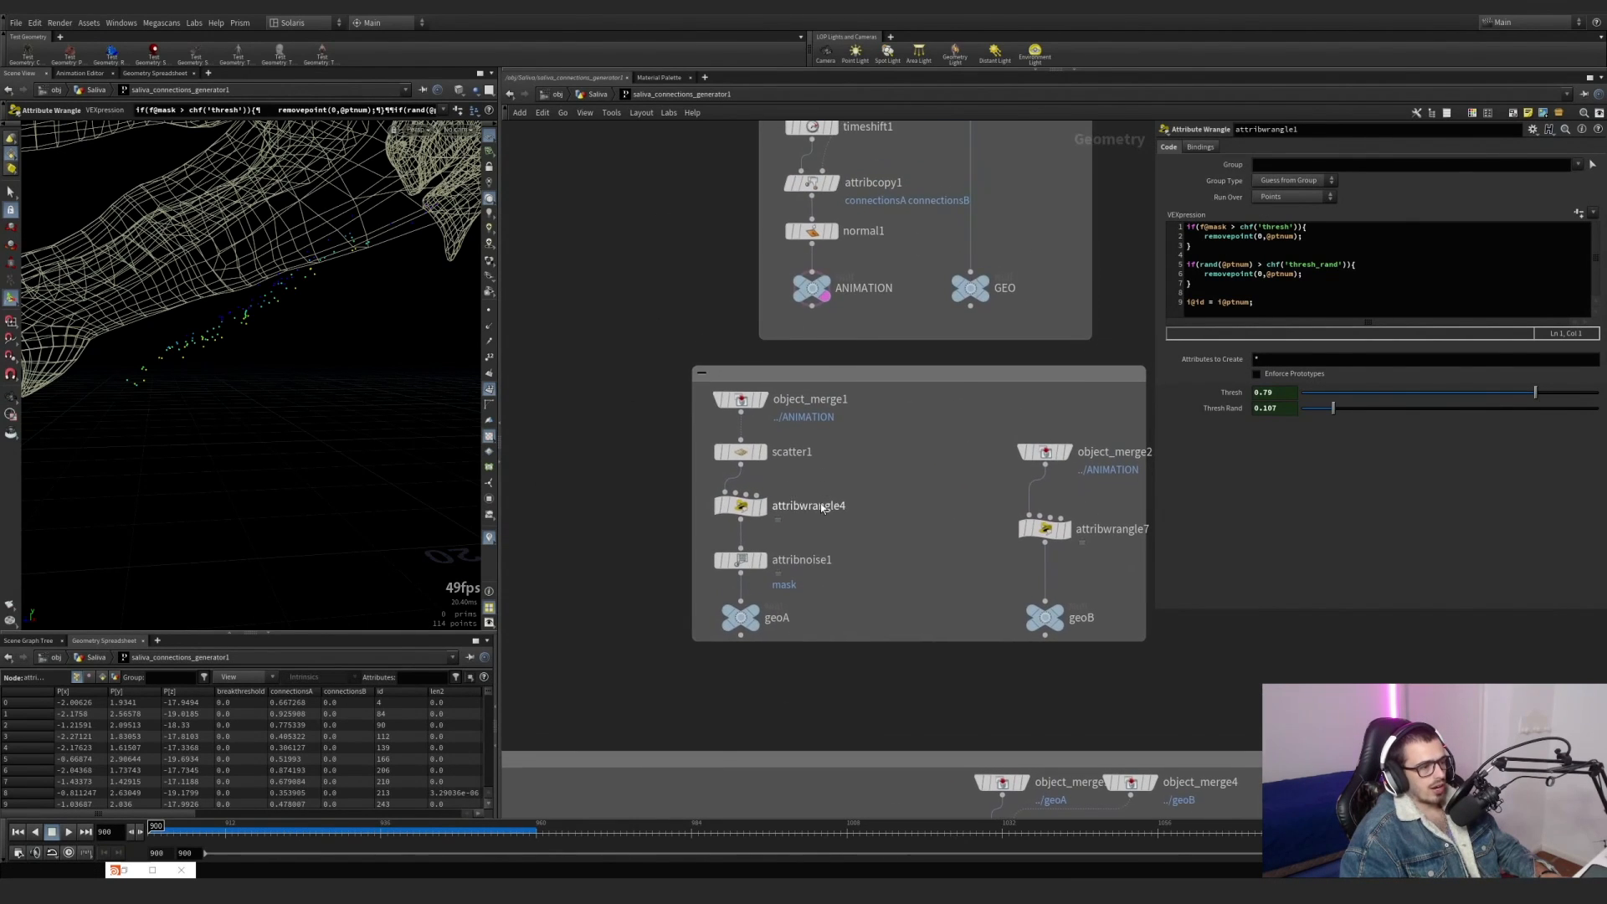
click(741, 560)
Examine a close-up of the thinned attribwrangle1 points against the wireframe mesh.
scroll(750, 655, down, 3)
middle_drag(743, 772, 786, 462)
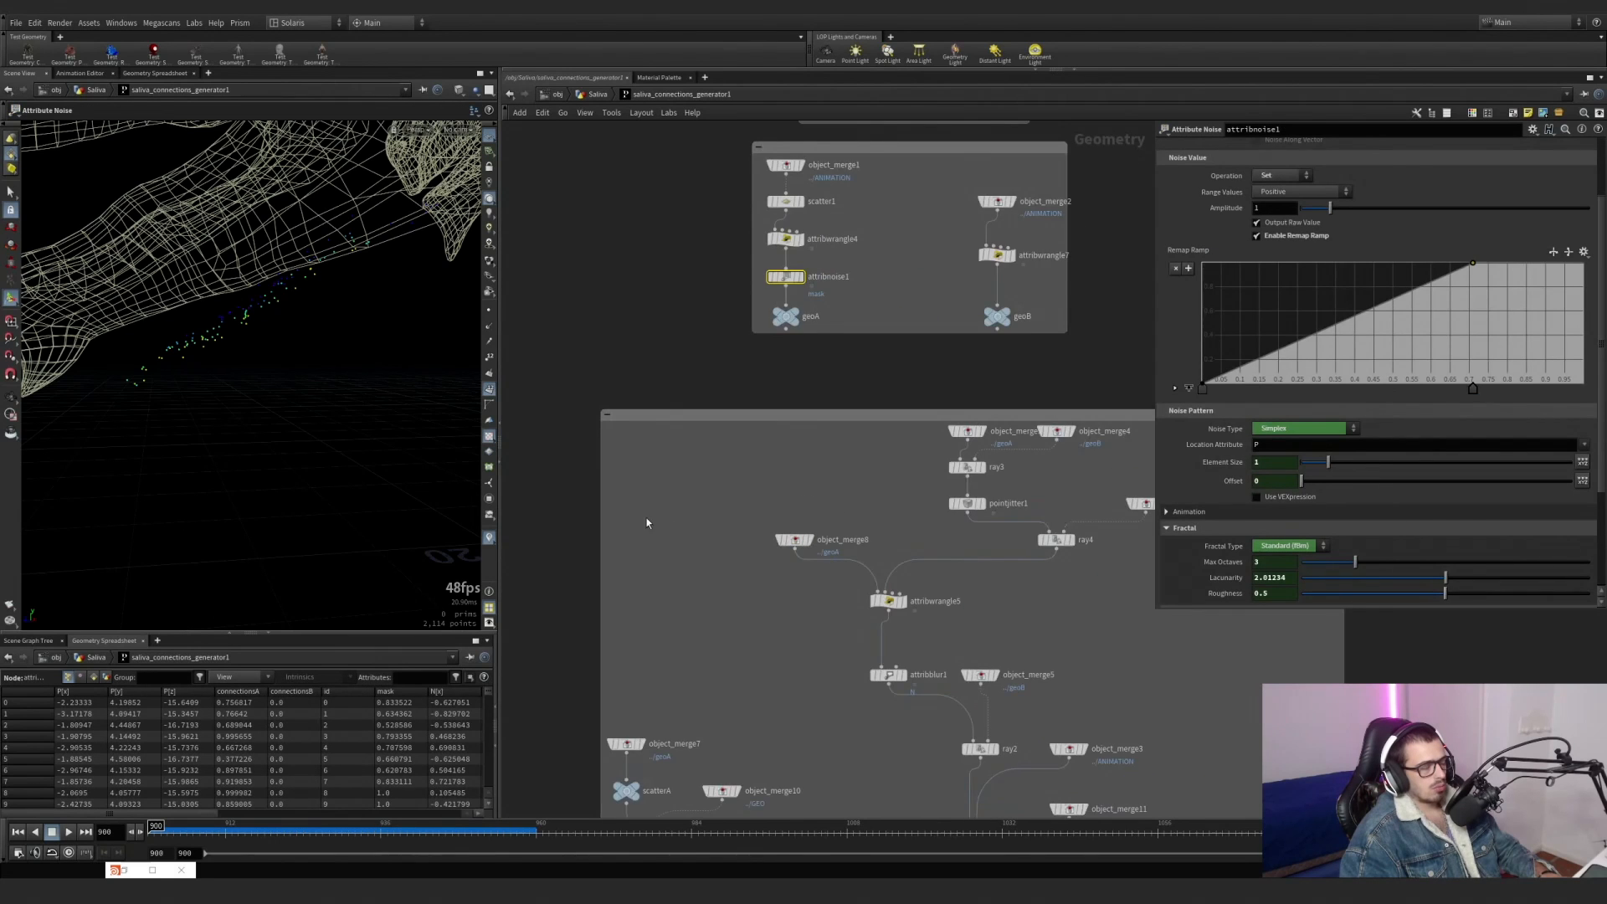
scroll(646, 523, down, 3)
middle_drag(647, 523, 673, 345)
alt+drag(220, 303, 309, 394)
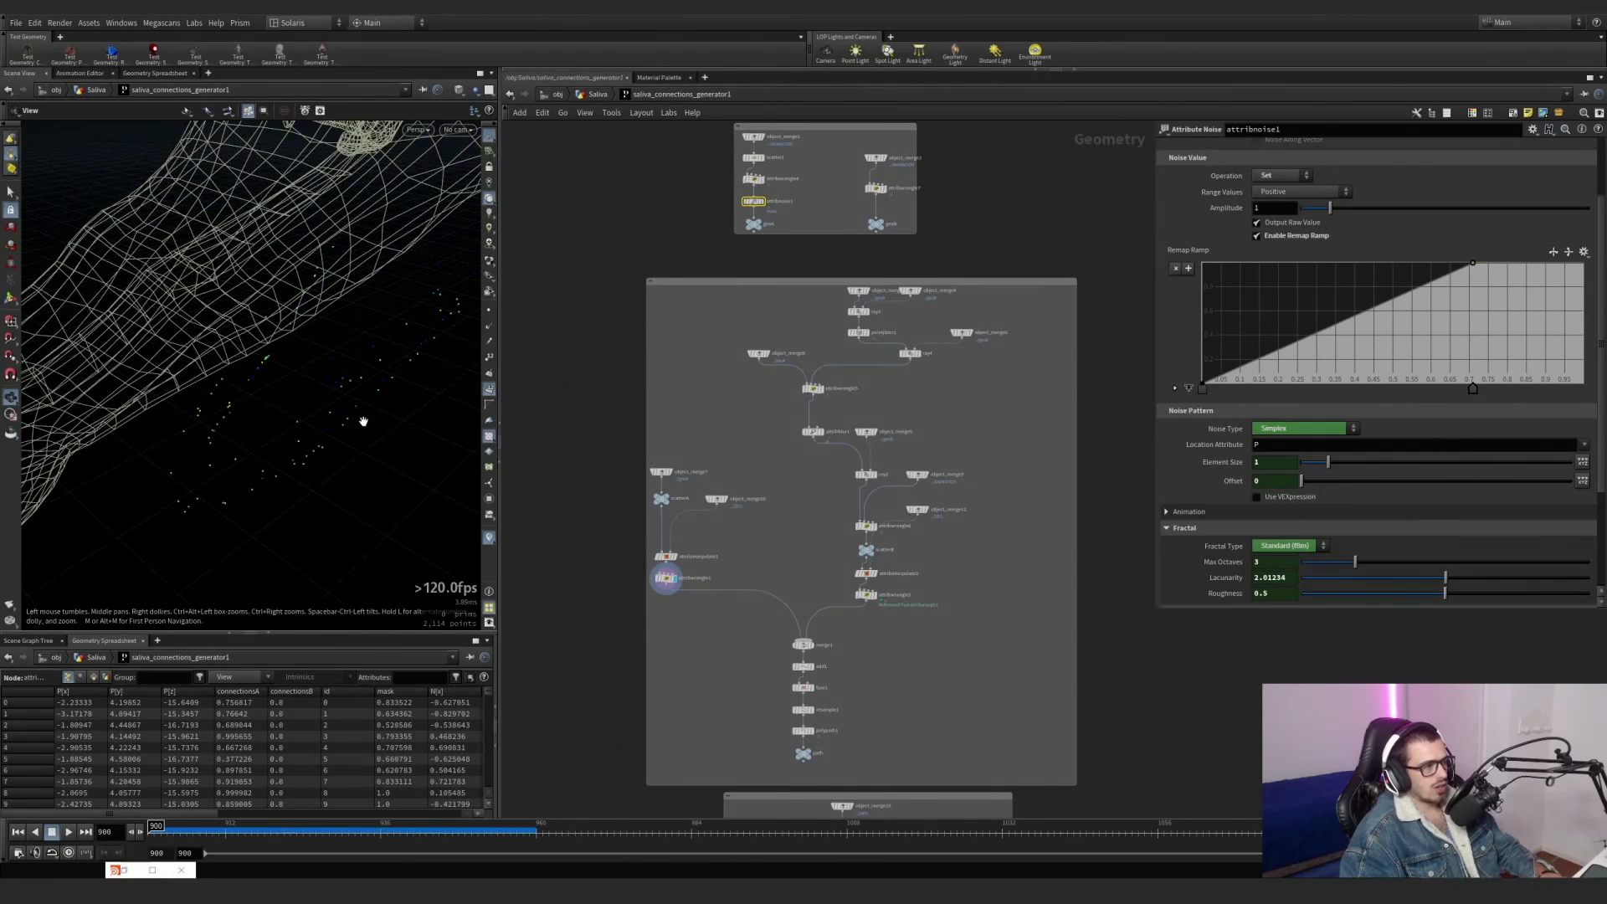
scroll(686, 531, up, 4)
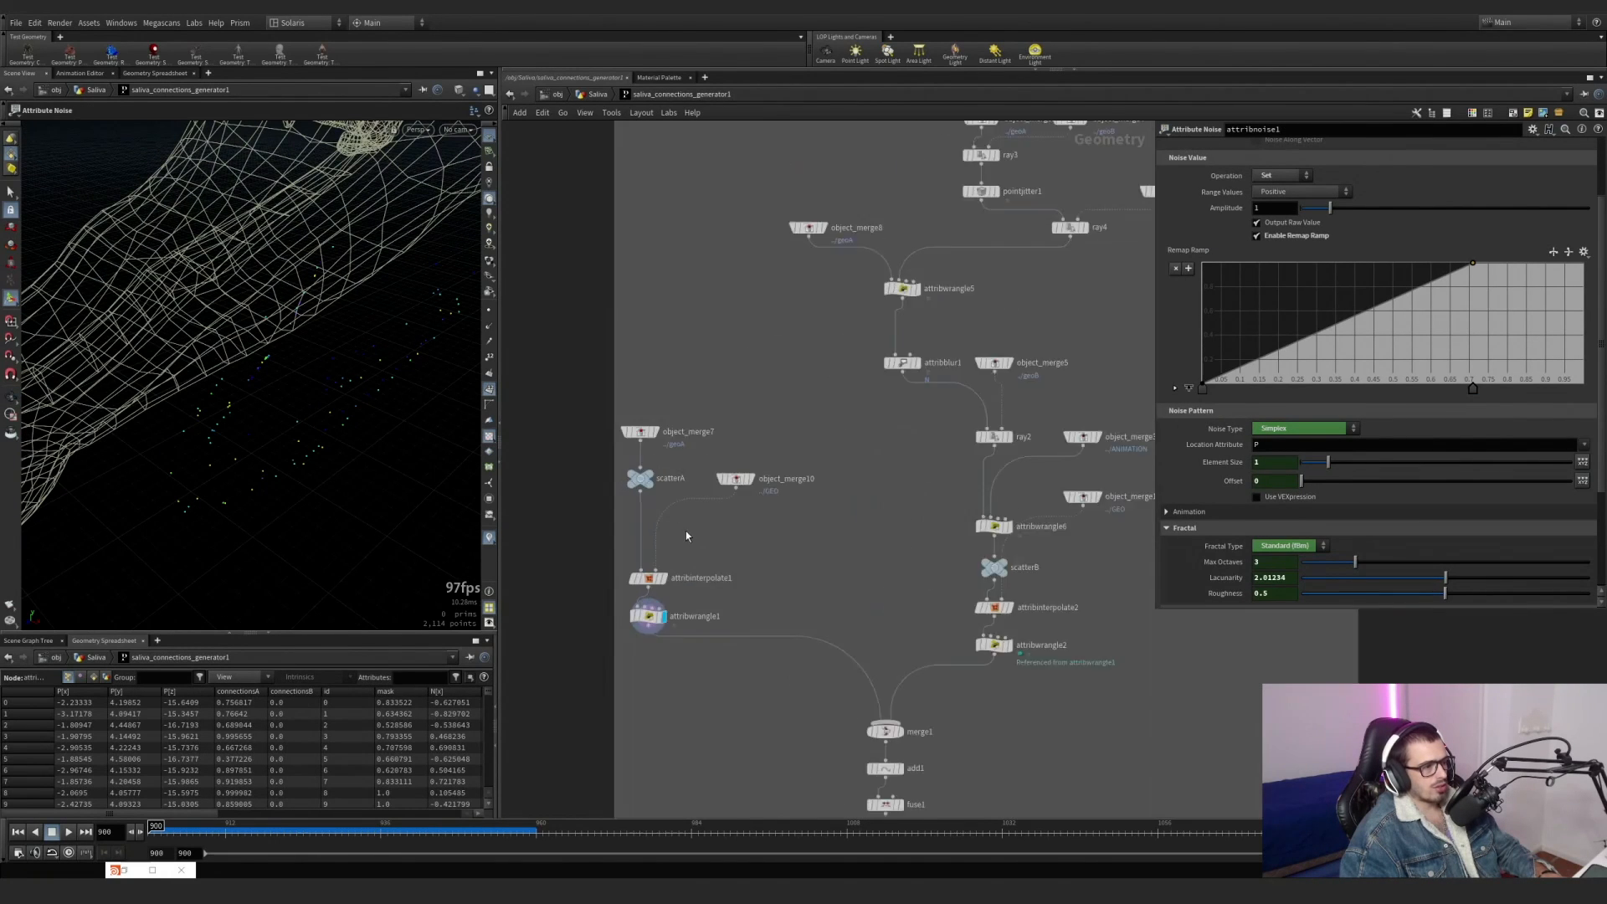
click(706, 618)
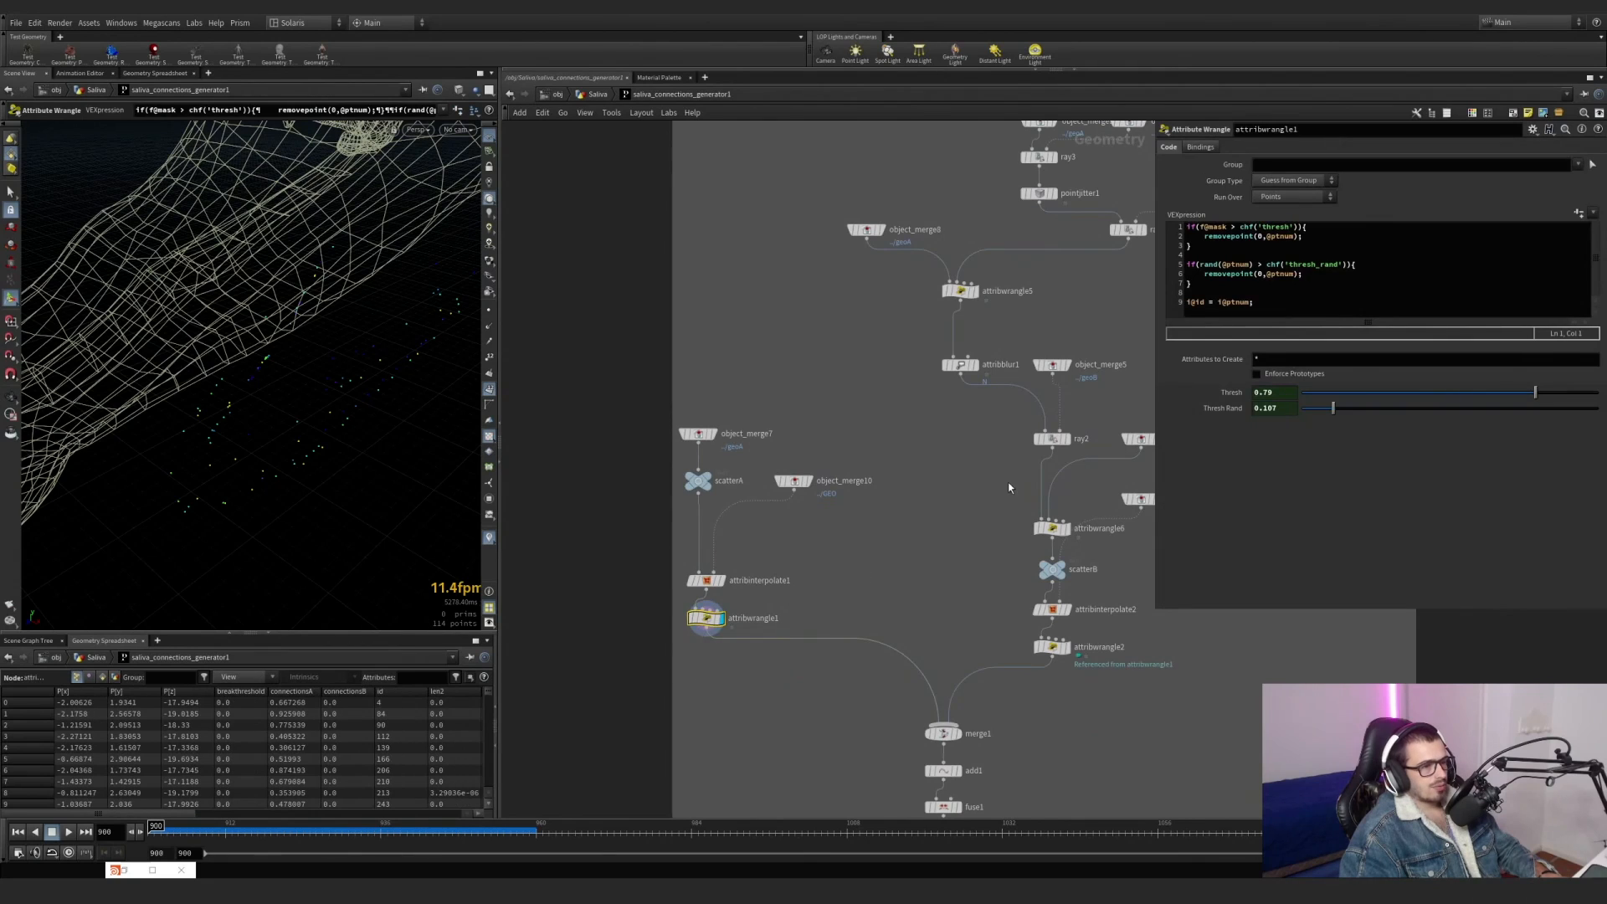
double_click(1220, 265)
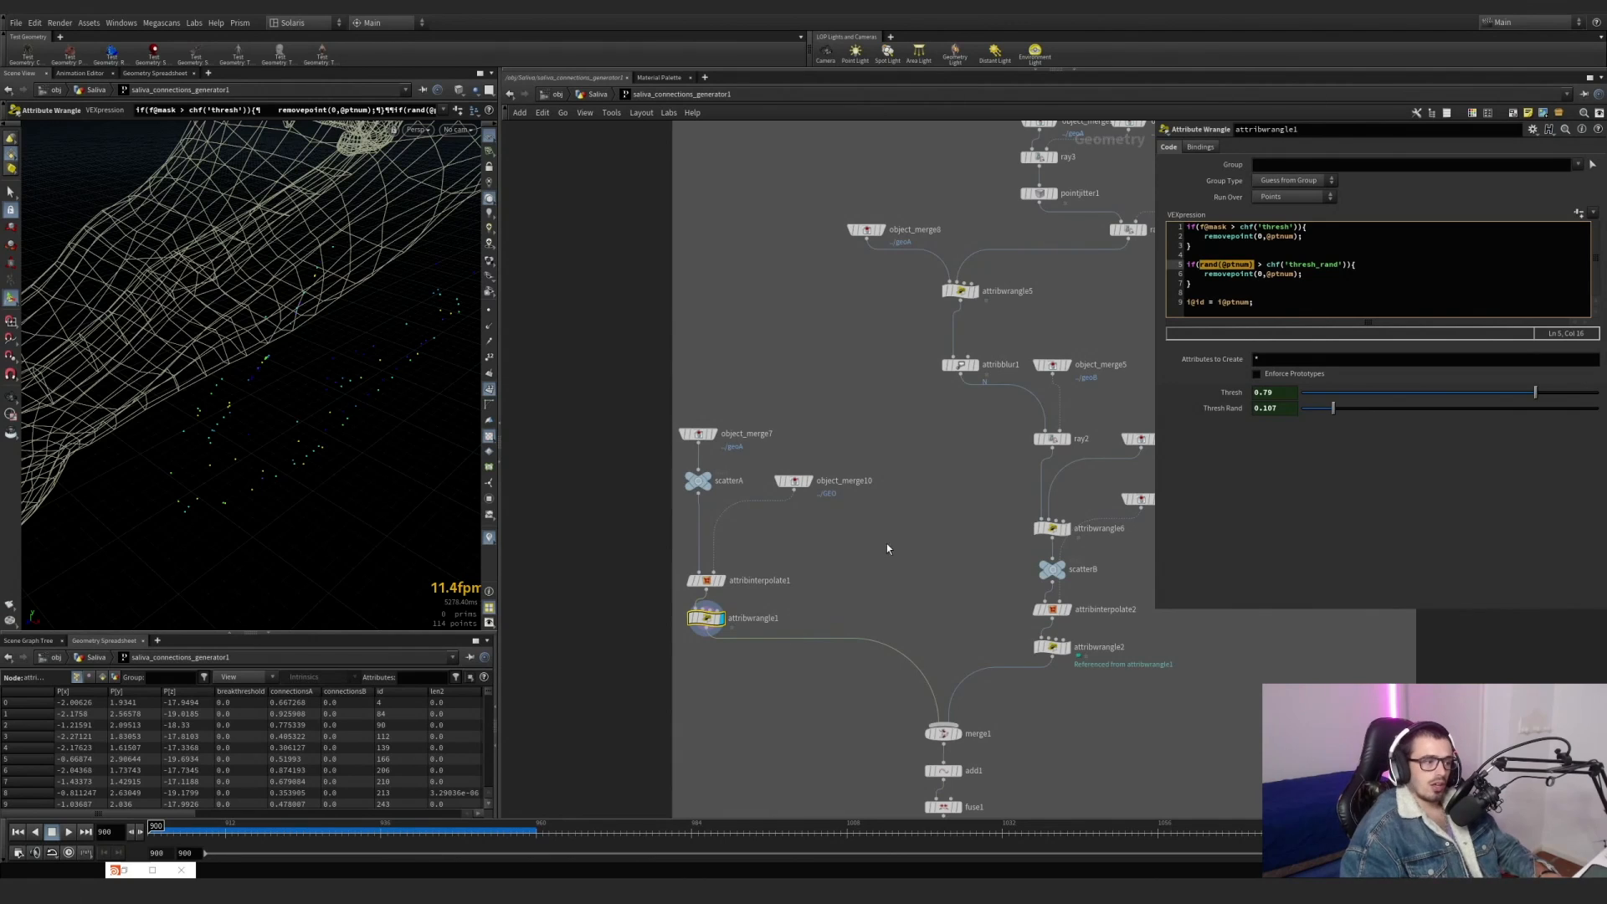
drag(667, 663, 726, 617)
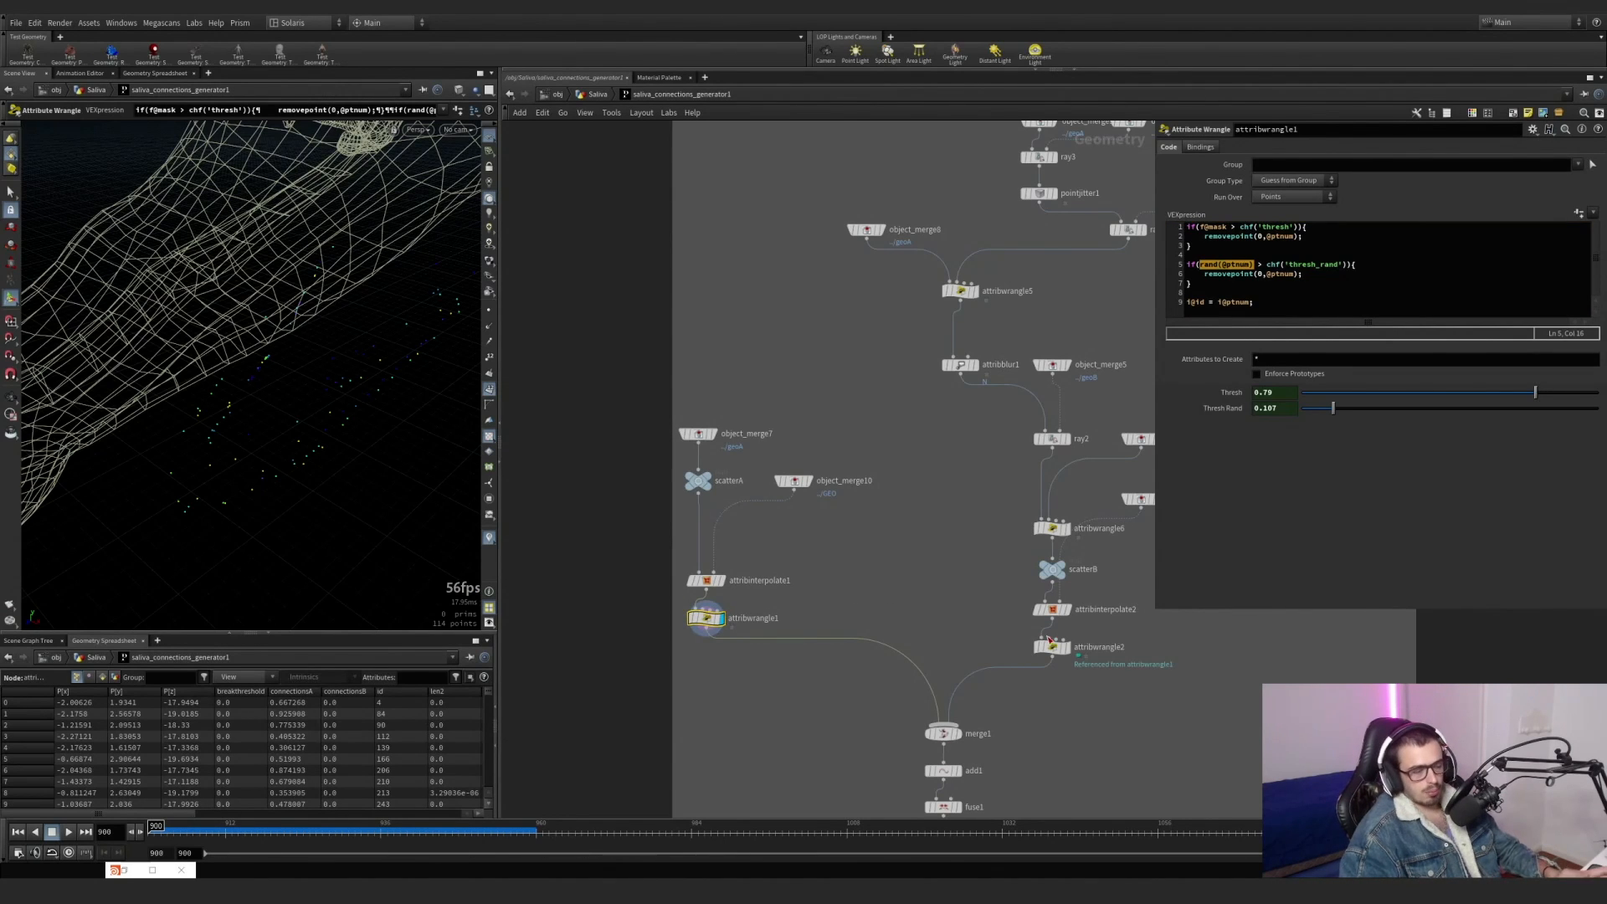
mouse_move(1085, 688)
mouse_down()
mouse_move(1025, 641)
mouse_move(1104, 687)
mouse_up()
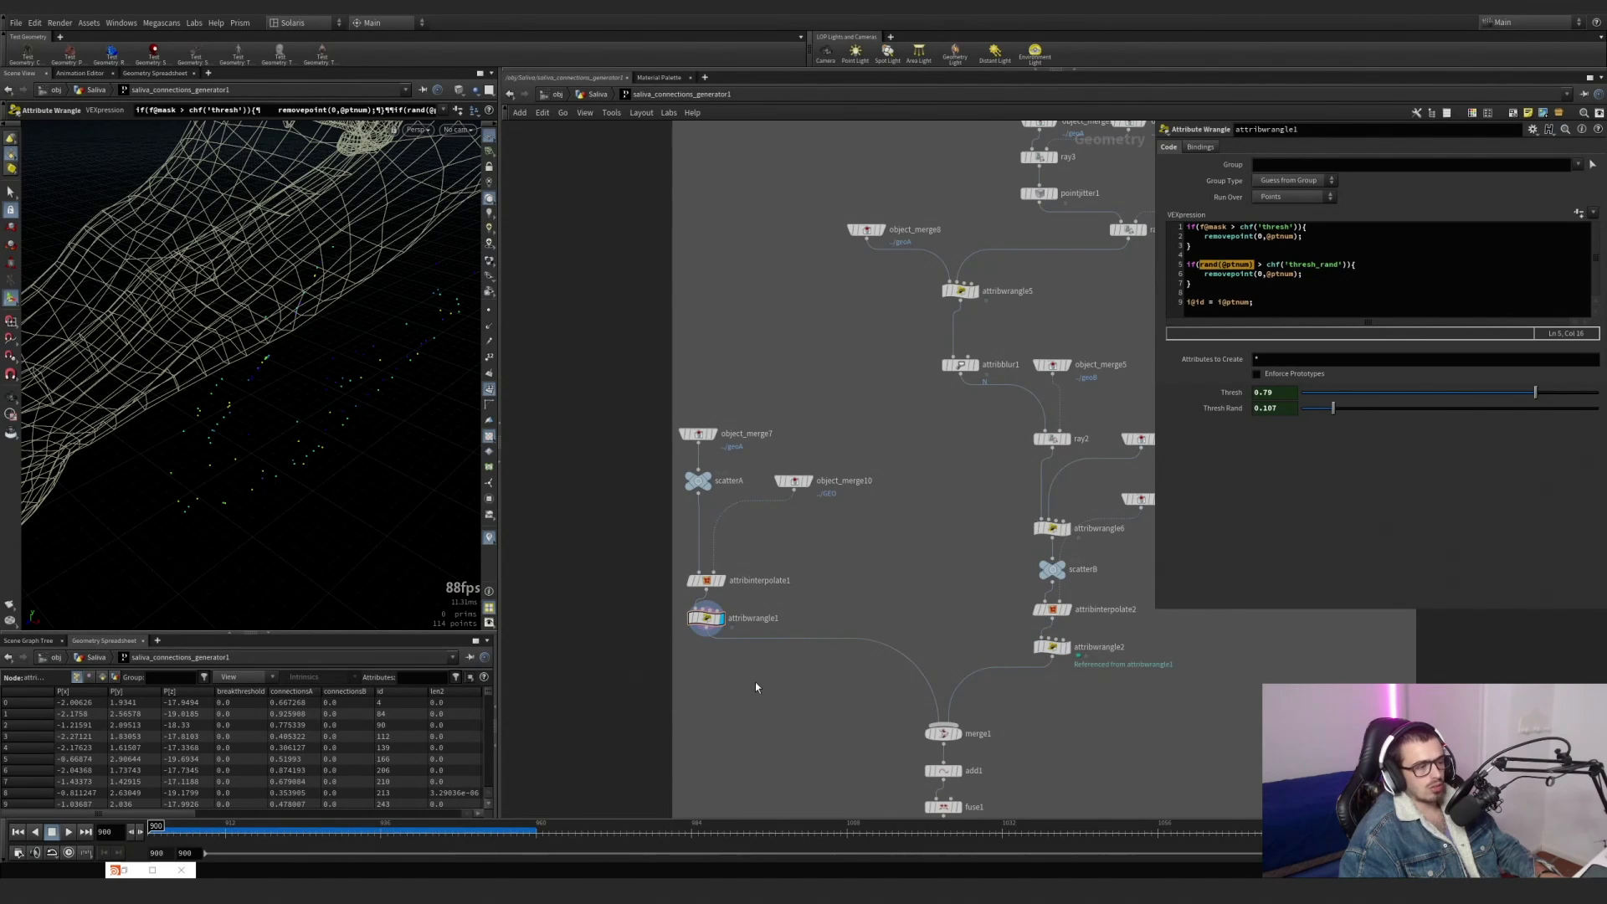
drag(1046, 642, 1044, 642)
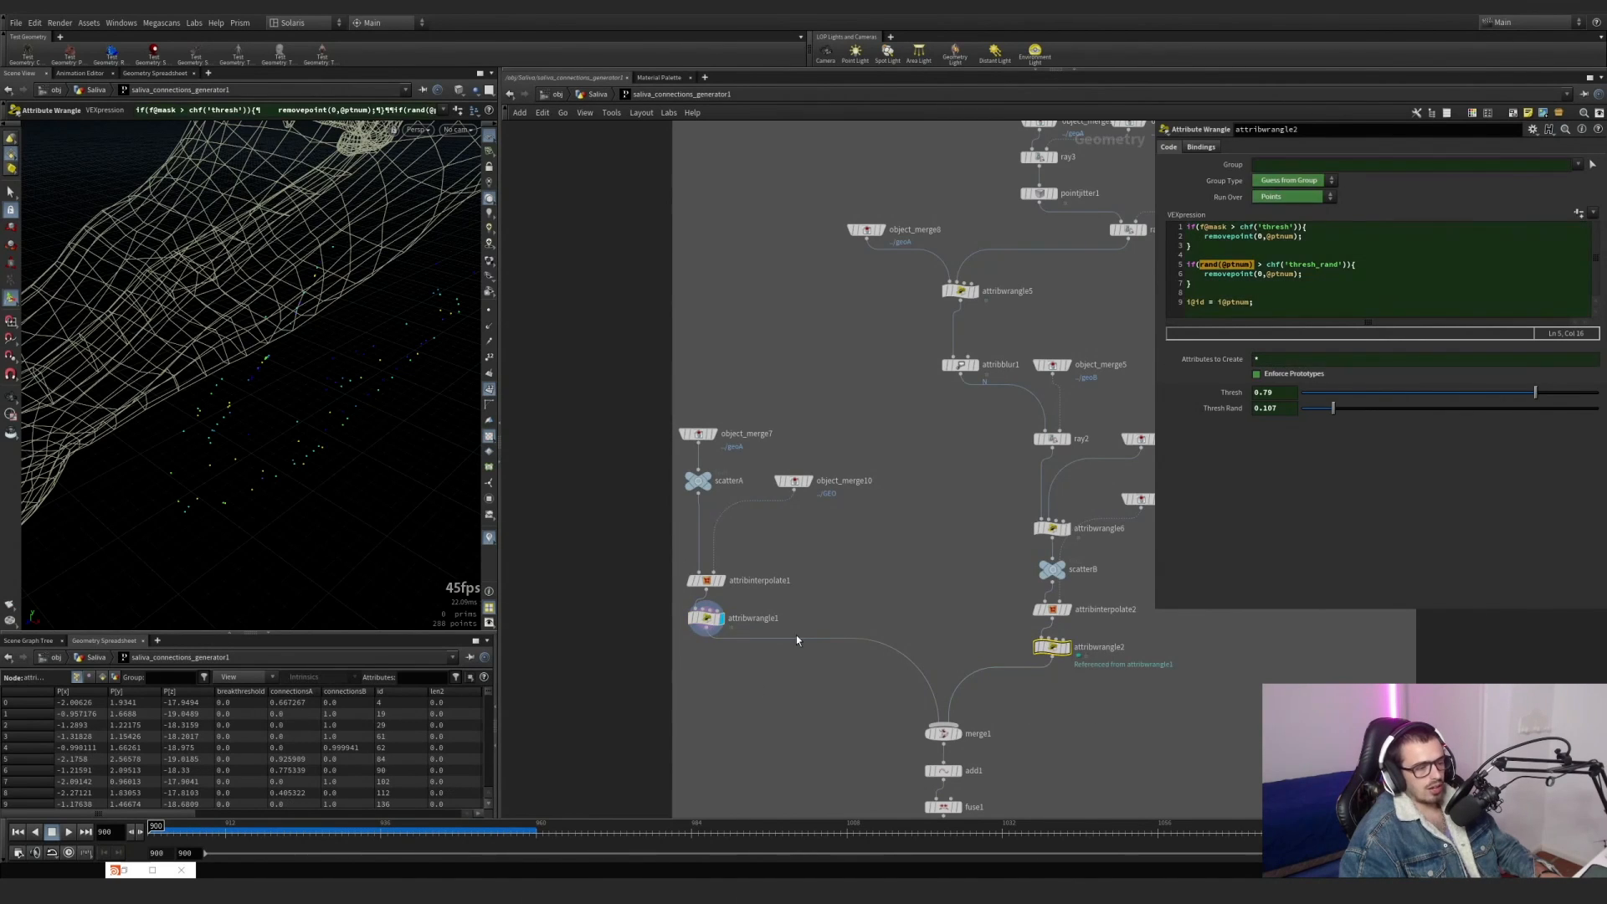
Highlight the line i@id = i@ptnum; in attribwrangle1's code and move the node slightly further below attribinterpolate1.
drag(672, 682, 727, 611)
drag(1264, 303, 1183, 303)
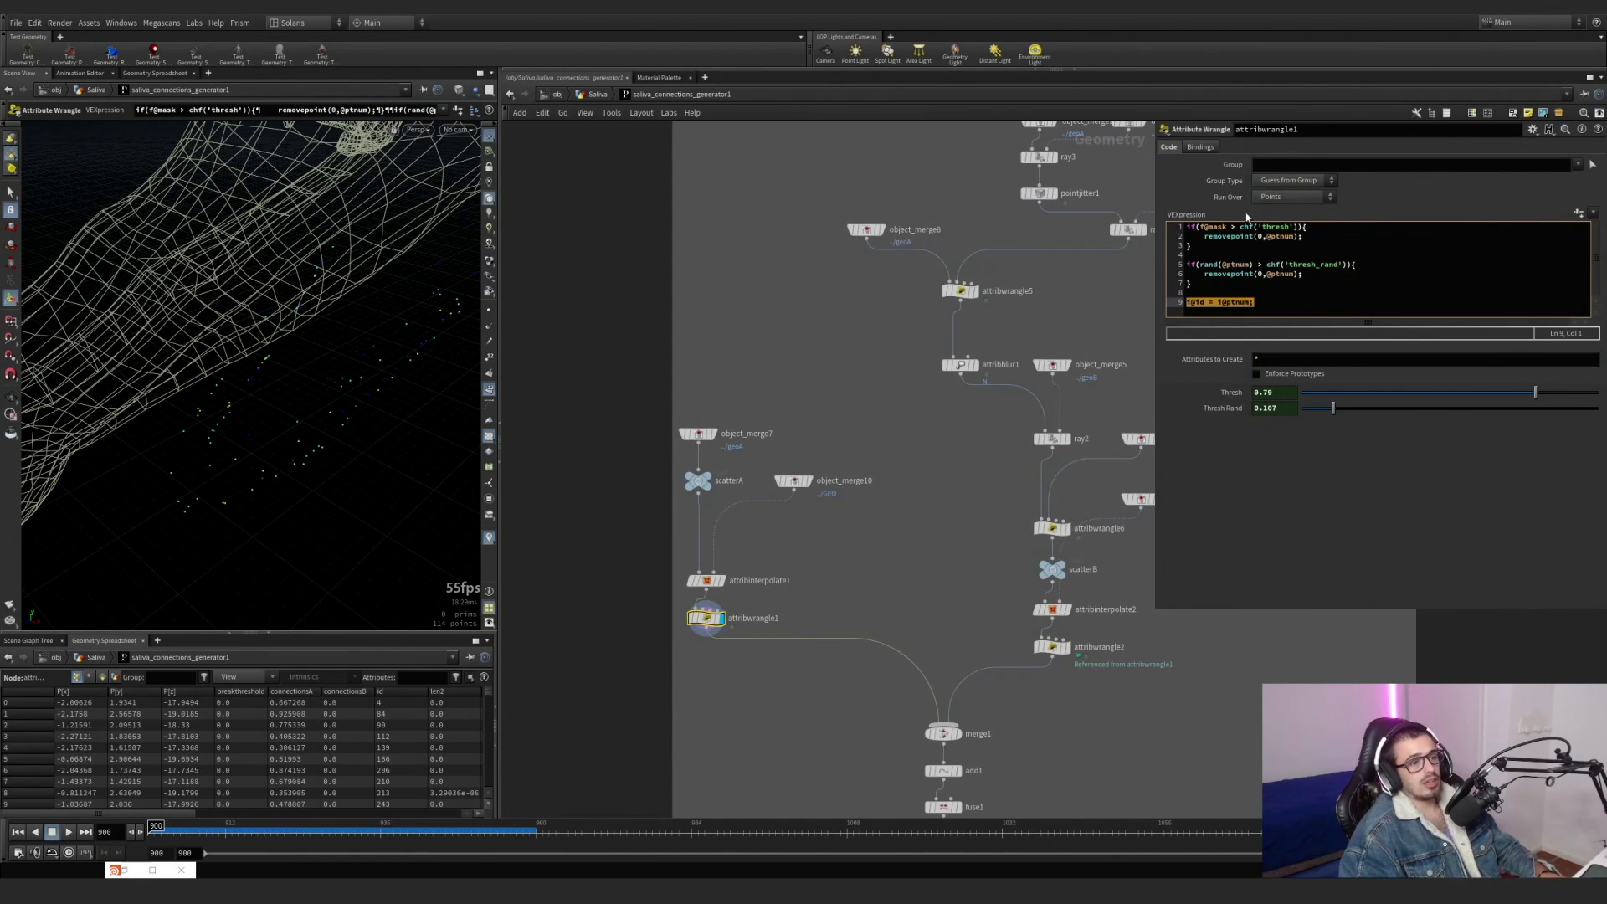
middle_drag(829, 592, 819, 531)
drag(697, 562, 698, 595)
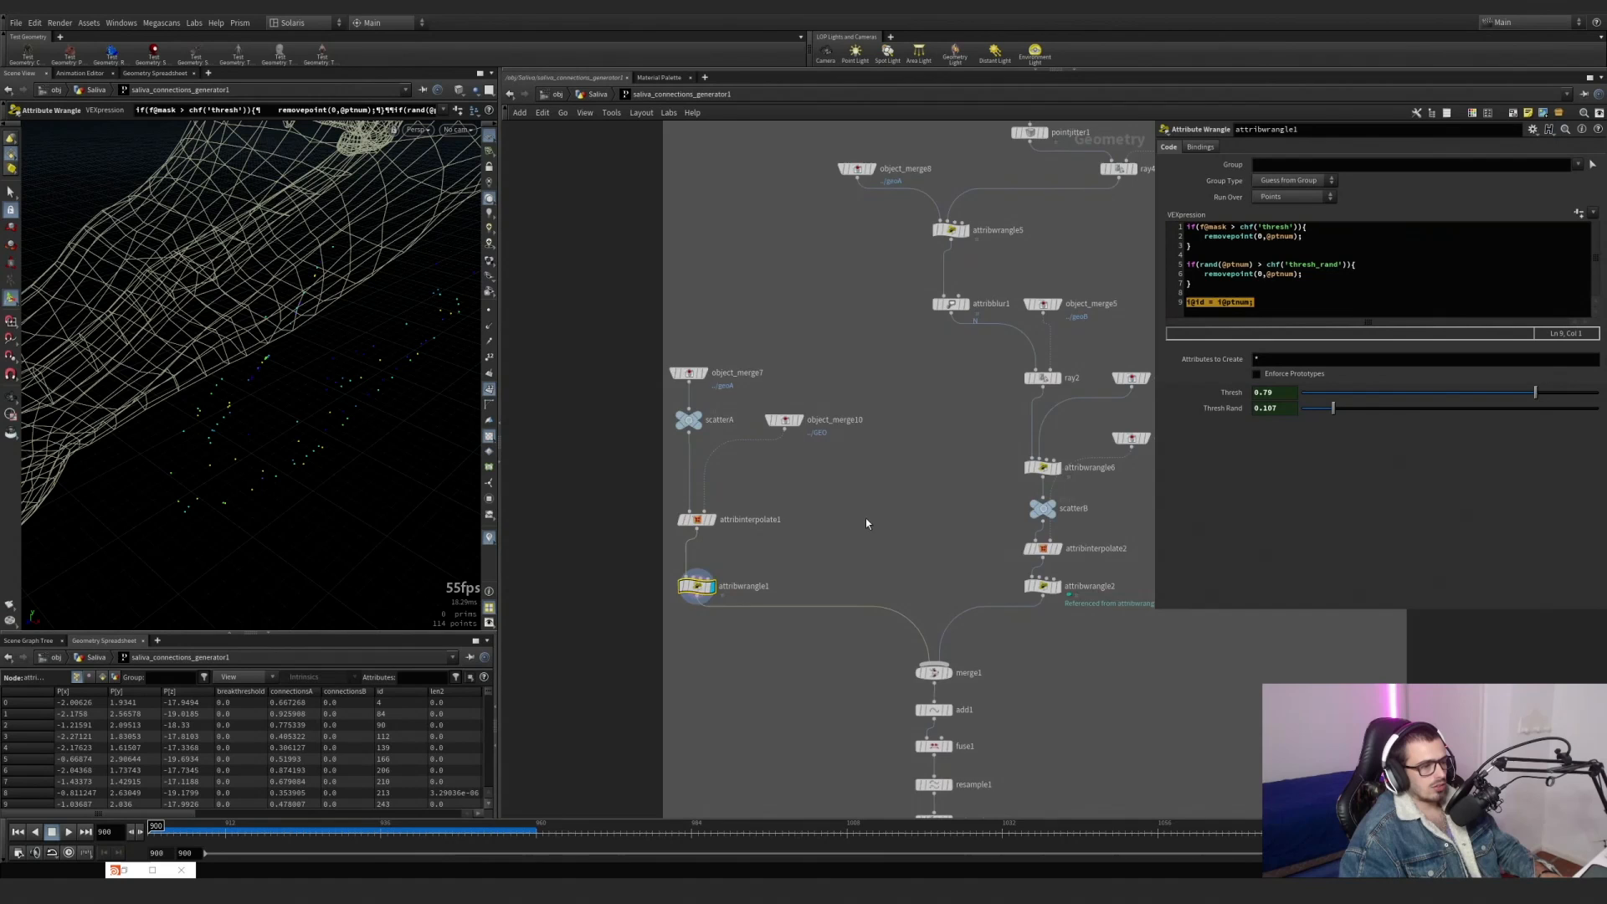
Display ray2 with object_merge3 templated, and enable ray2's hitprim and hitprimuv output attributes.
middle_drag(866, 519, 688, 508)
scroll(873, 371, up, 1)
click(881, 365)
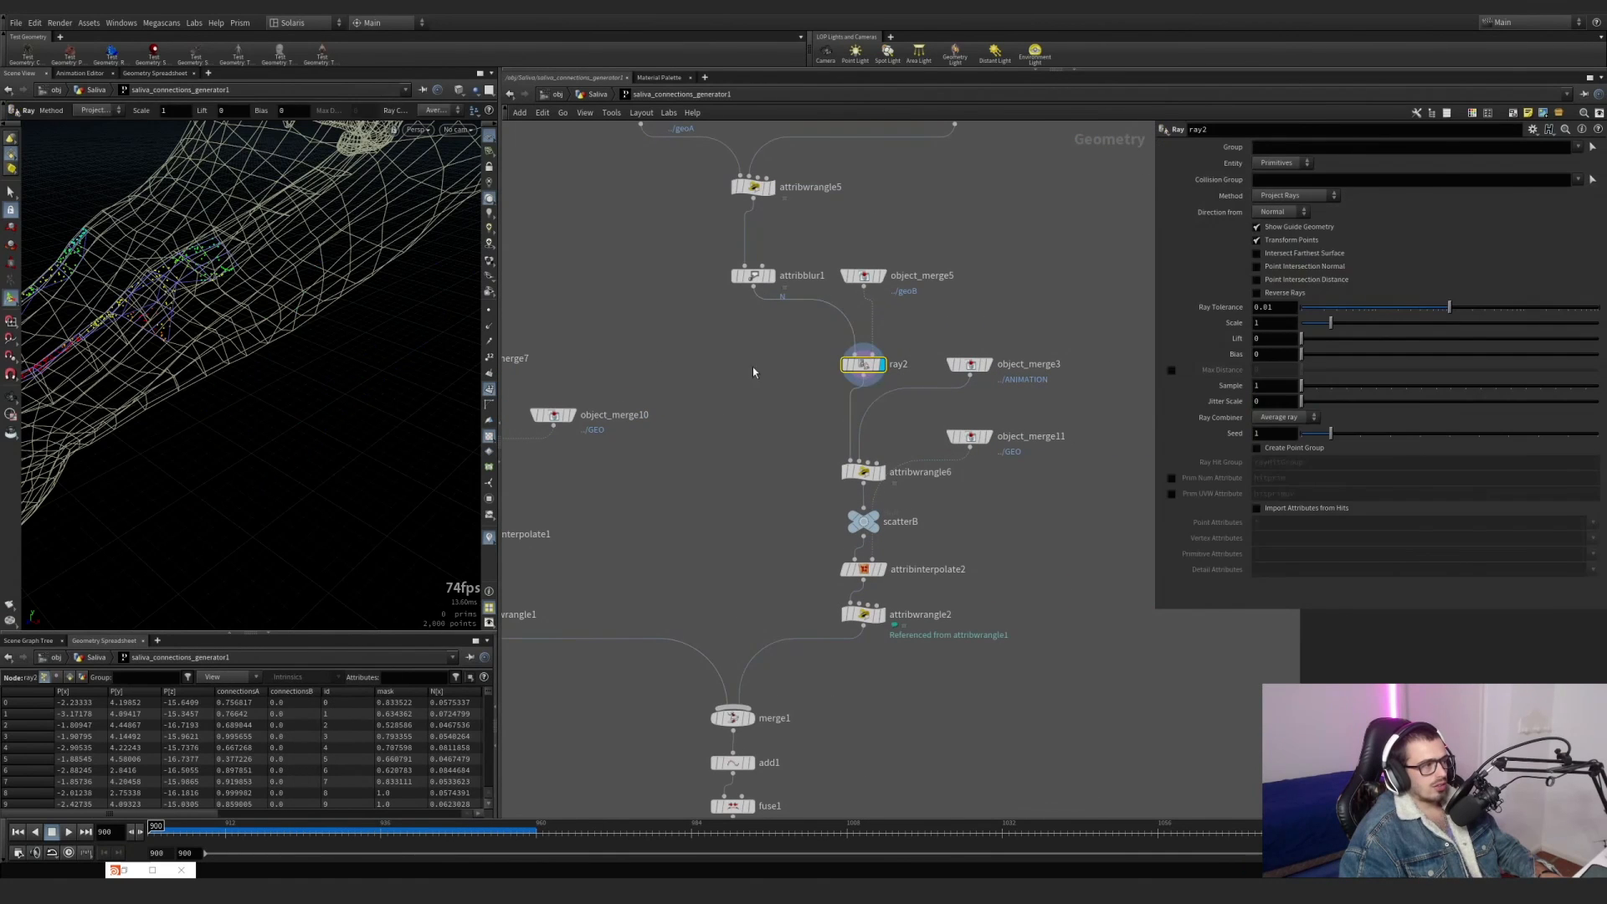
alt+drag(220, 311, 186, 287)
alt+drag(186, 288, 176, 284)
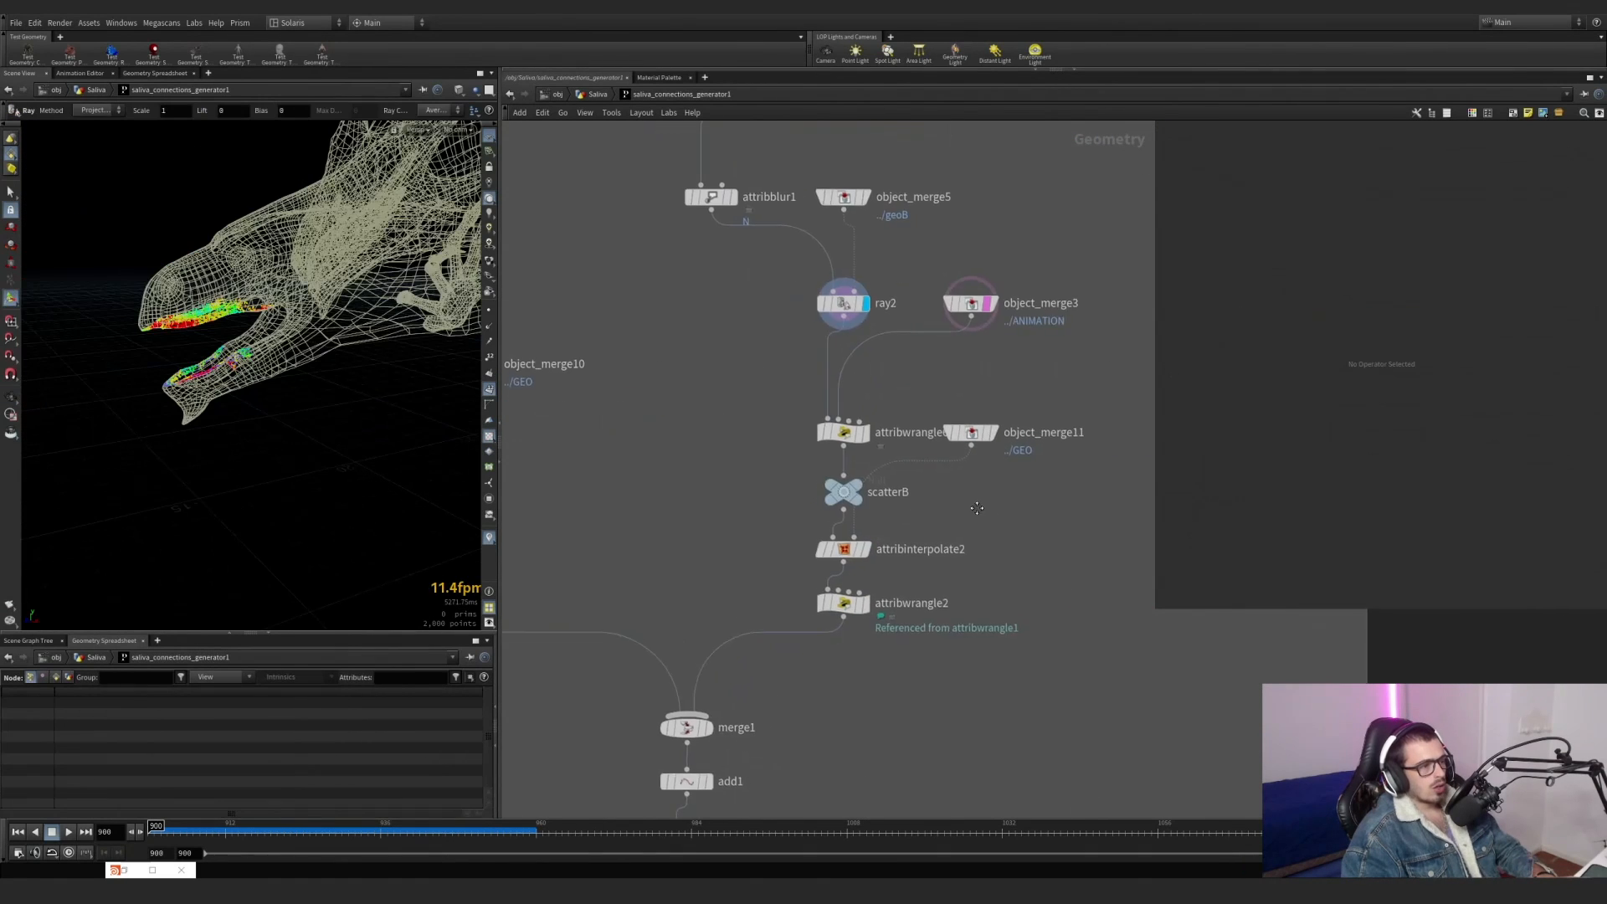
middle_drag(729, 378, 680, 388)
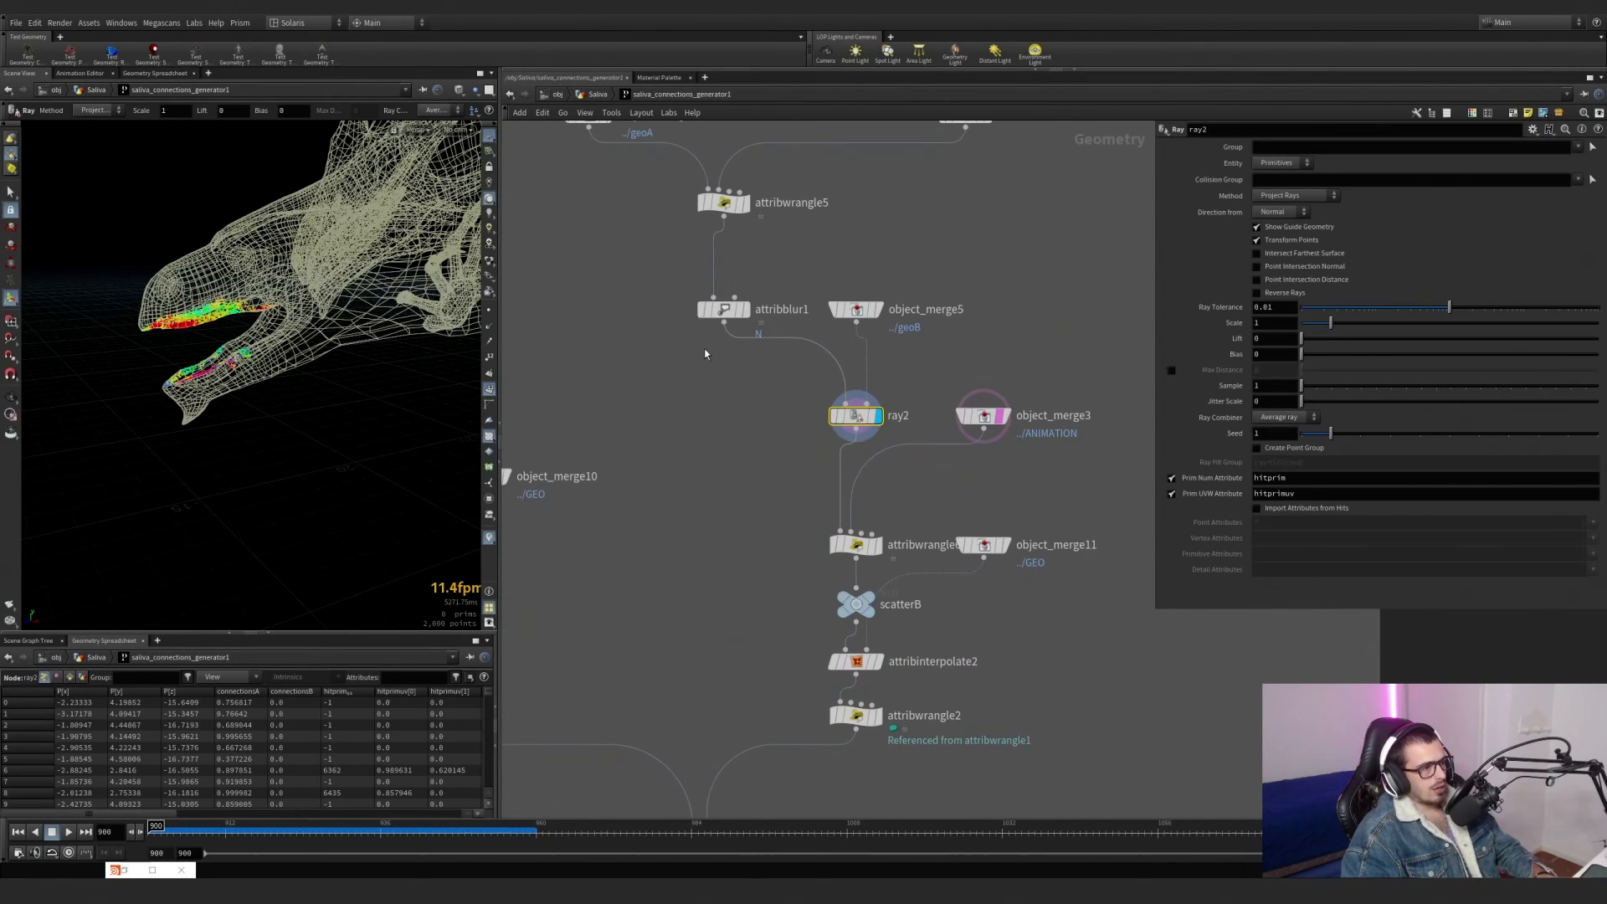
middle_drag(715, 386, 717, 432)
scroll(719, 373, up, 2)
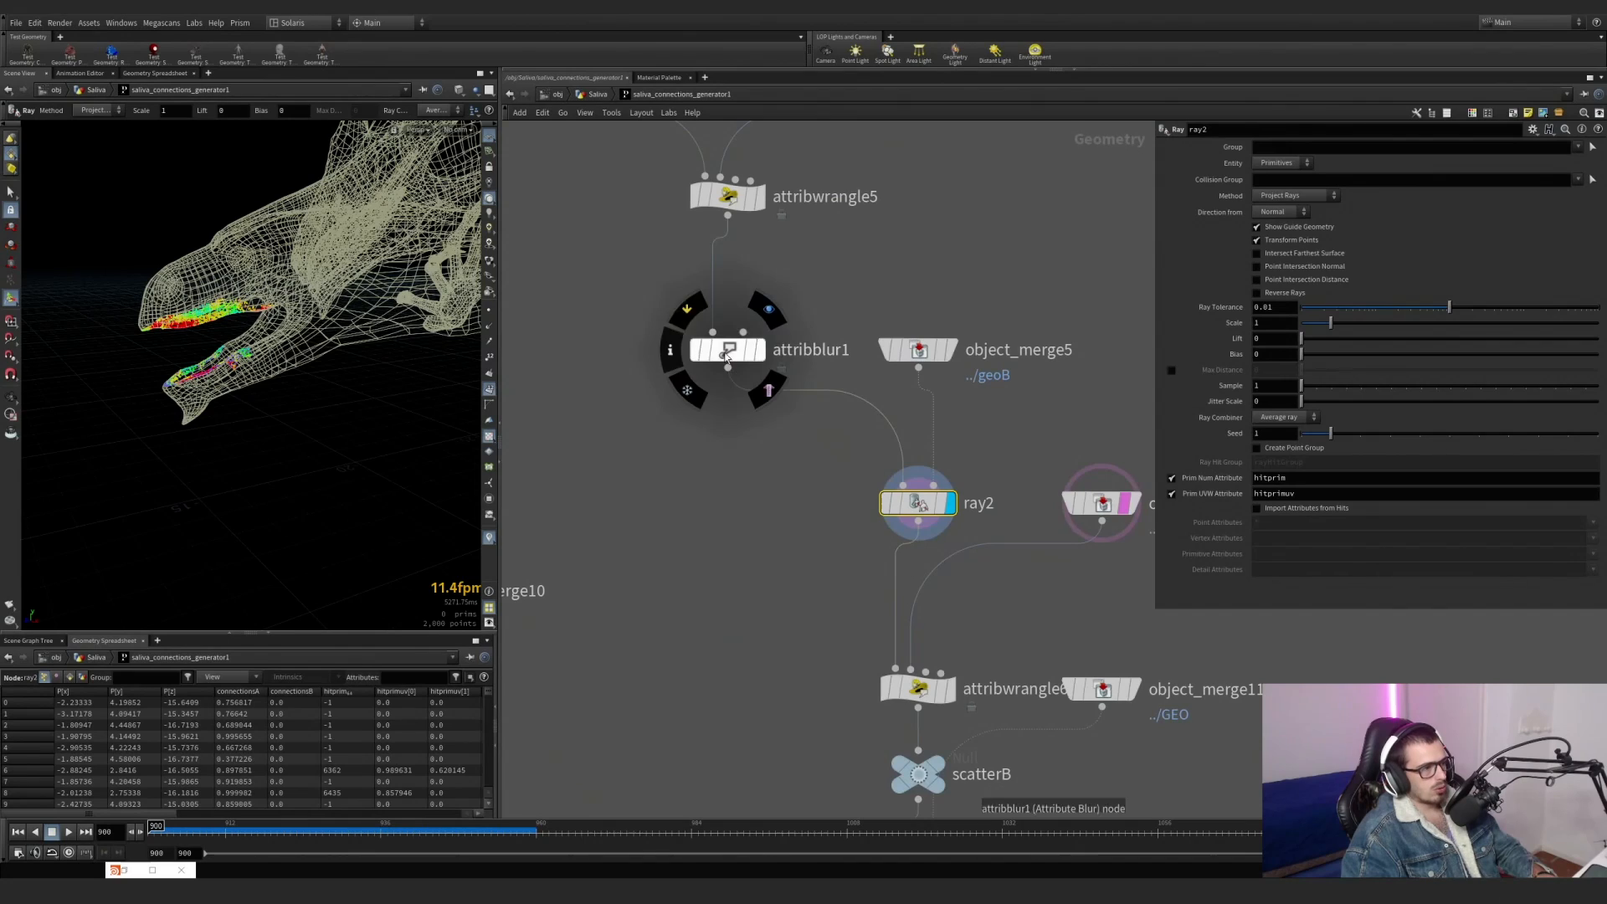
Toggle attribblur1's bypass and examine ray2's projected points around the lower jaw.
click(687, 312)
click(686, 313)
alt+drag(335, 277, 287, 327)
alt+right_drag(287, 326, 333, 326)
alt+drag(333, 326, 298, 334)
alt+right_drag(298, 334, 204, 341)
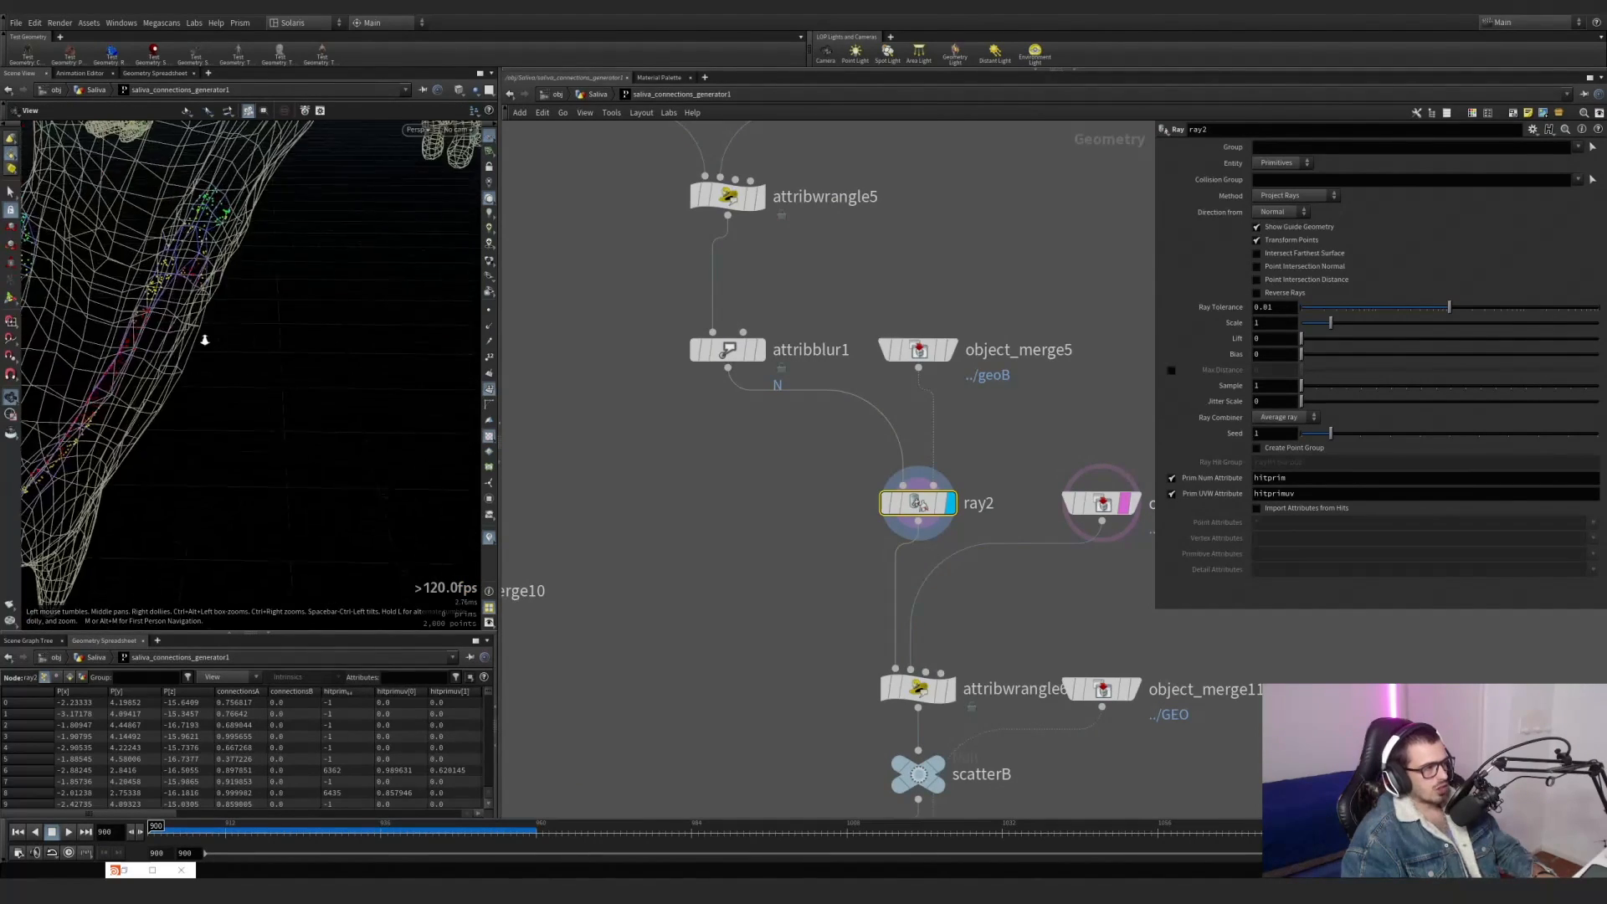
alt+middle_drag(204, 341, 289, 335)
alt+drag(289, 335, 268, 339)
Compare the ray2 projection with attribblur1 bypassed and active once more, then remove the template from object_merge3.
click(687, 311)
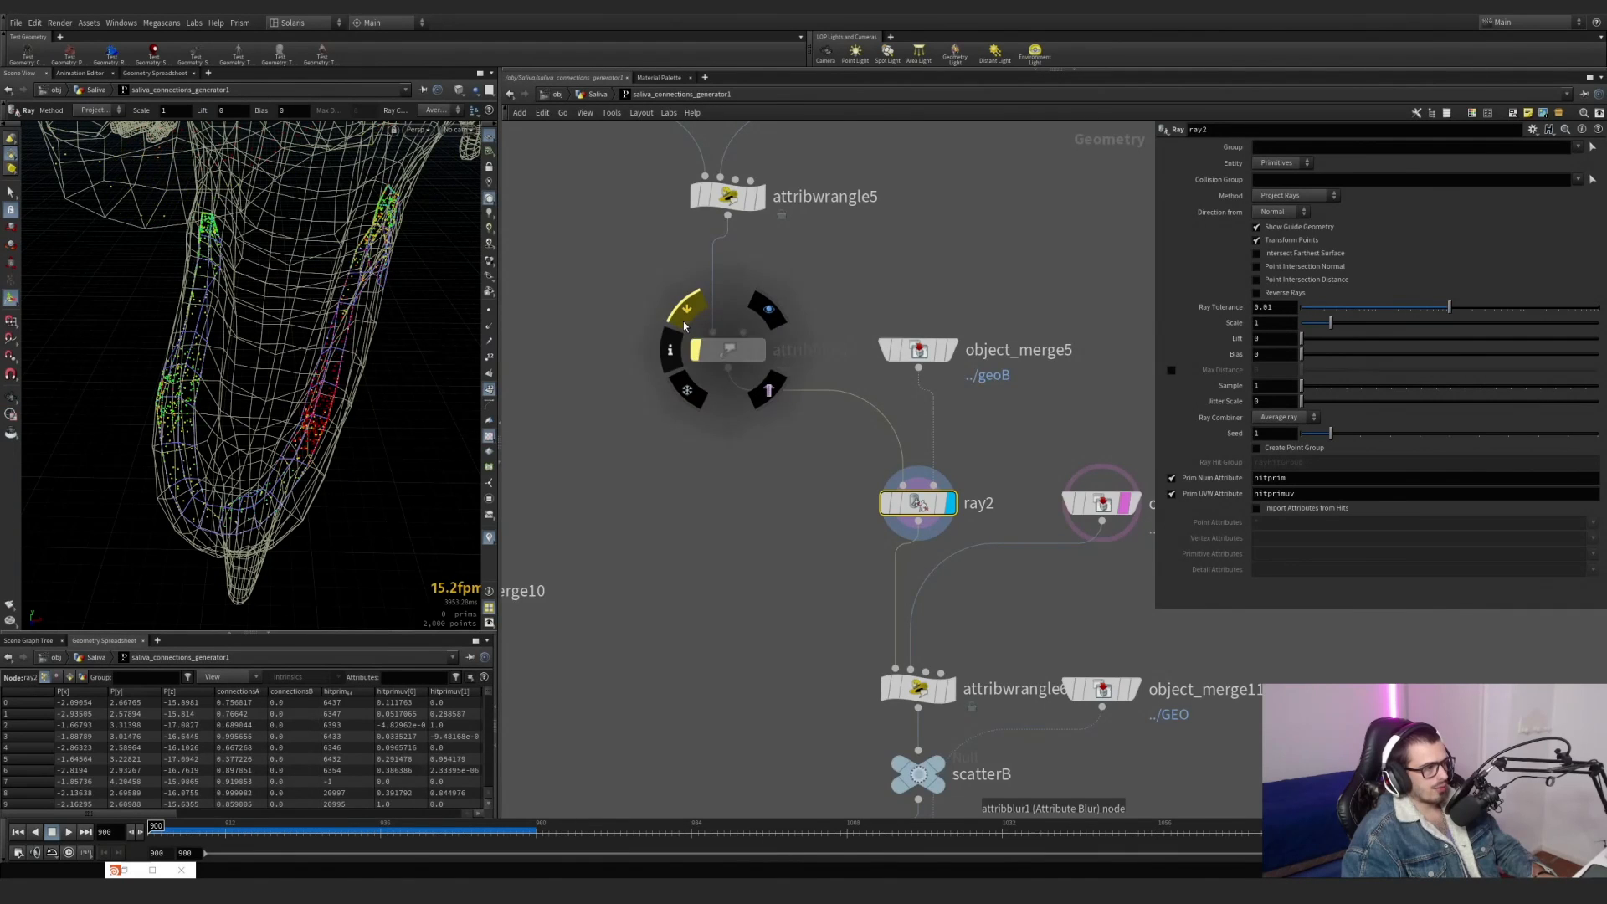
click(686, 312)
middle_drag(920, 669, 814, 553)
click(1036, 430)
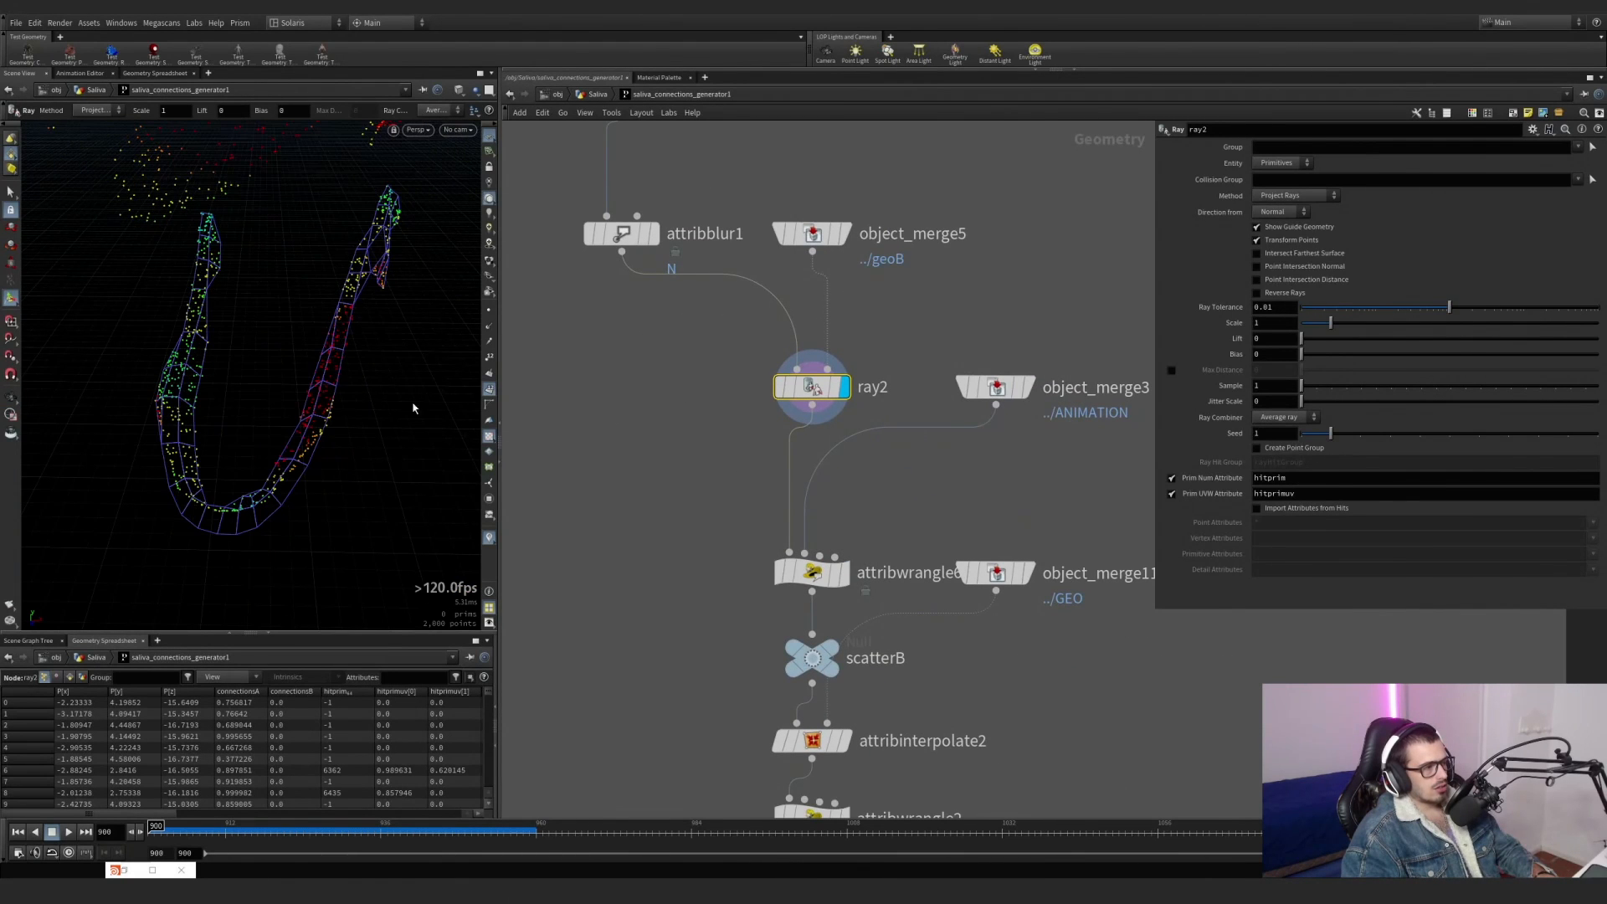
Bypass attribwrangle6 and display attribinterpolate2.
alt+drag(351, 395, 251, 369)
alt+right_drag(251, 369, 261, 376)
alt+middle_drag(261, 376, 254, 372)
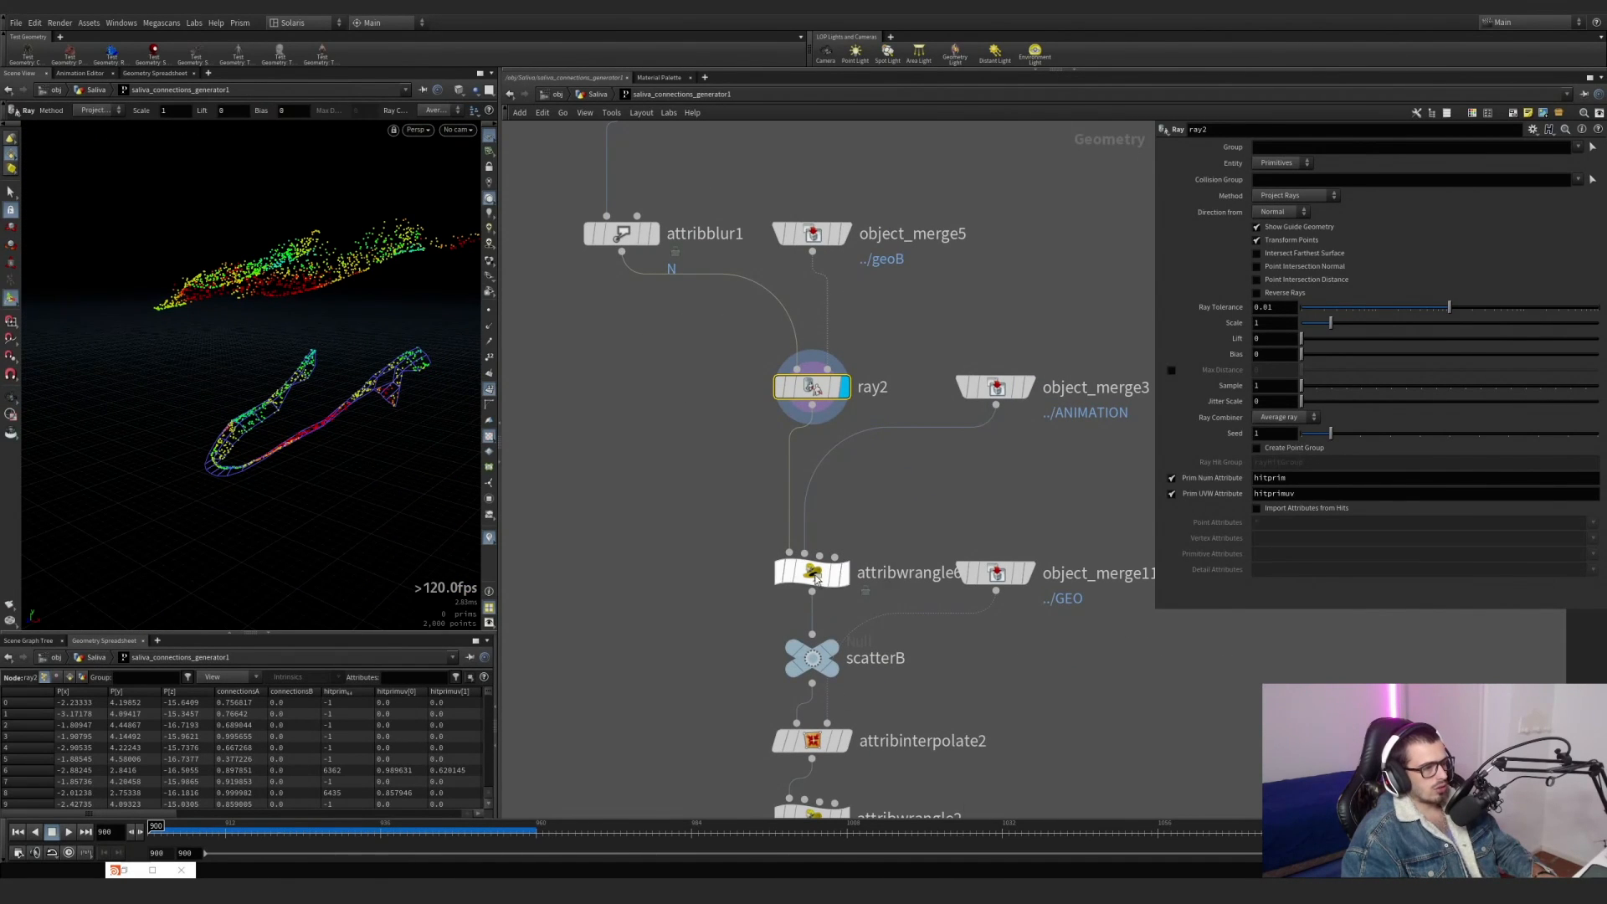
click(769, 535)
middle_drag(850, 730, 797, 599)
click(792, 609)
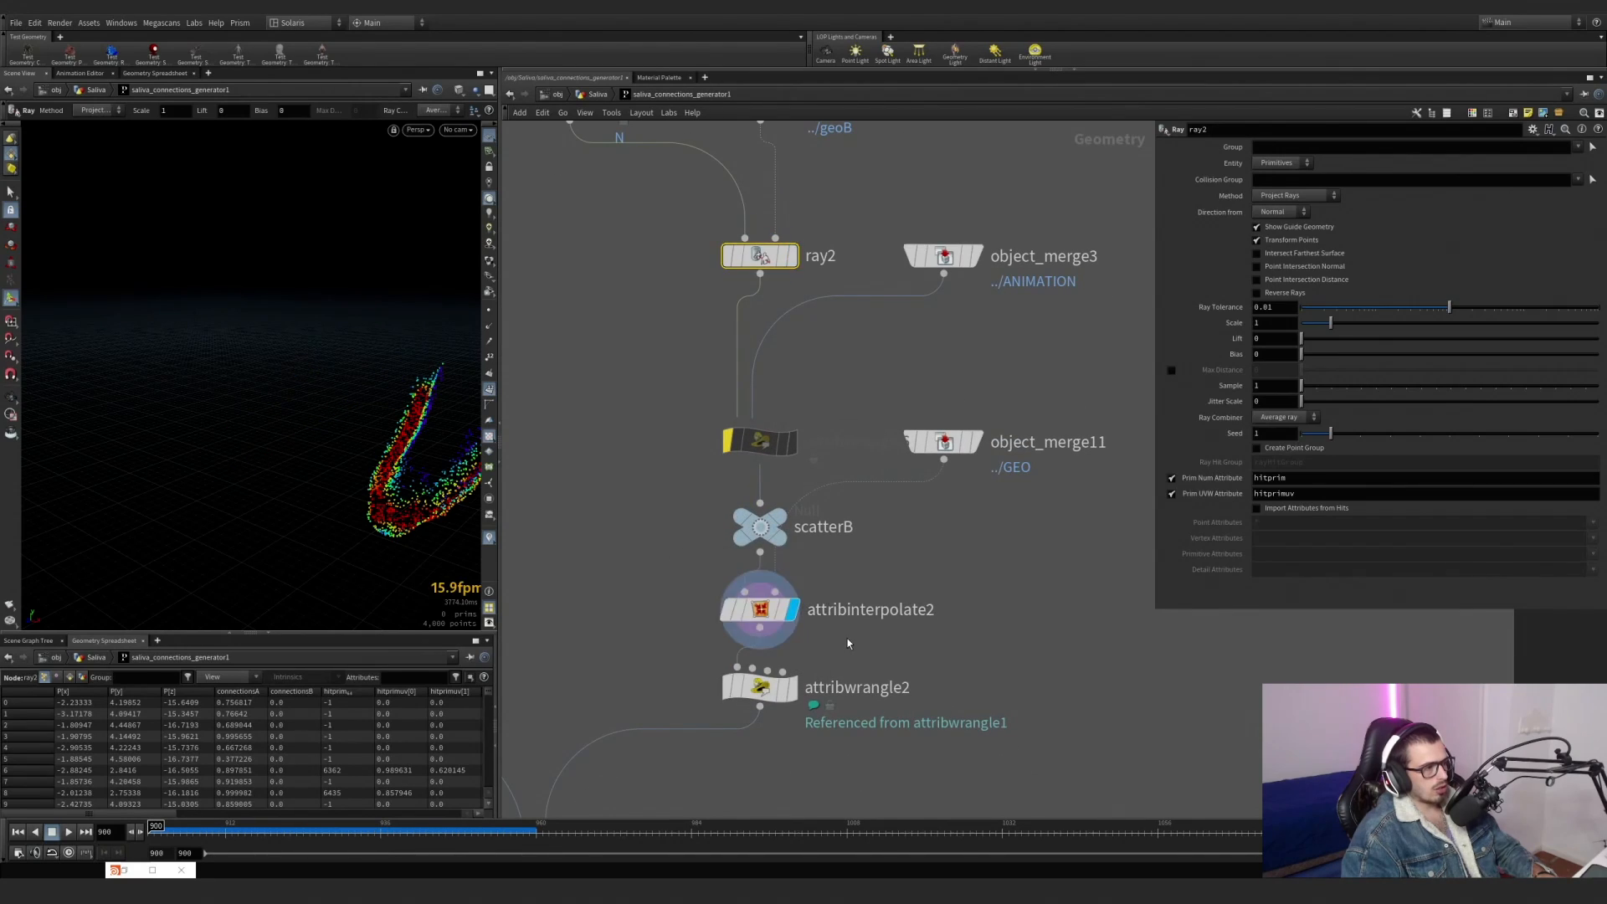
Select attribinterpolate2, template object_merge11, and examine the interpolated points against the dragon's jaws.
click(758, 610)
click(963, 451)
alt+drag(285, 427, 330, 387)
alt+middle_drag(330, 387, 260, 383)
alt+drag(259, 384, 348, 437)
alt+right_drag(349, 437, 449, 435)
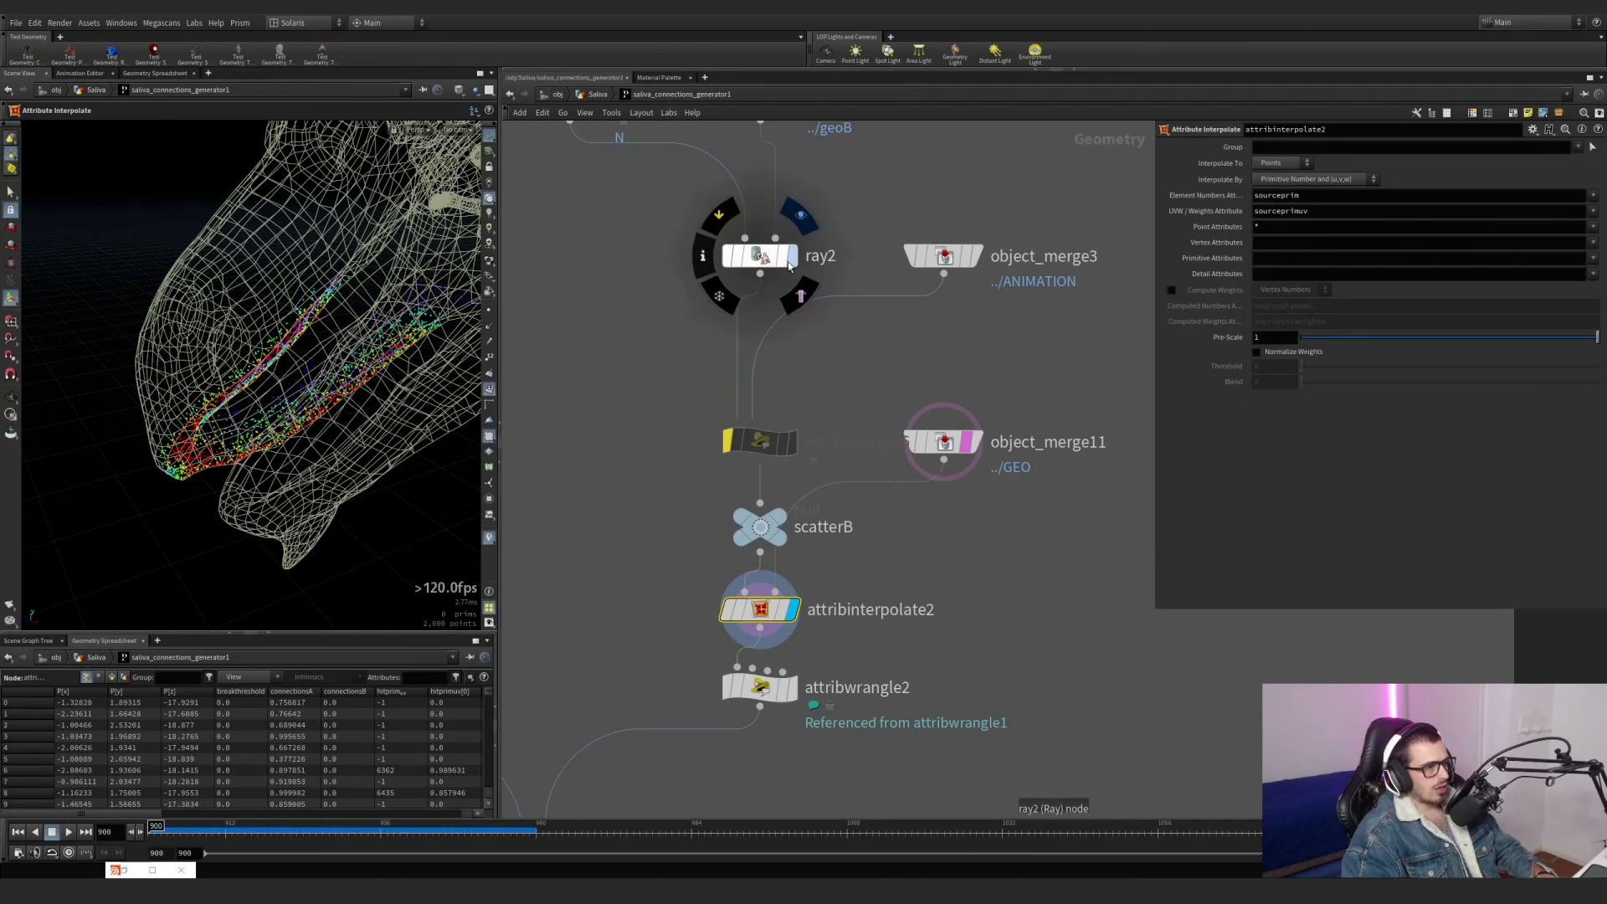
Template object_merge3 and display ray2 to view the projected points on the animated geometry.
click(967, 259)
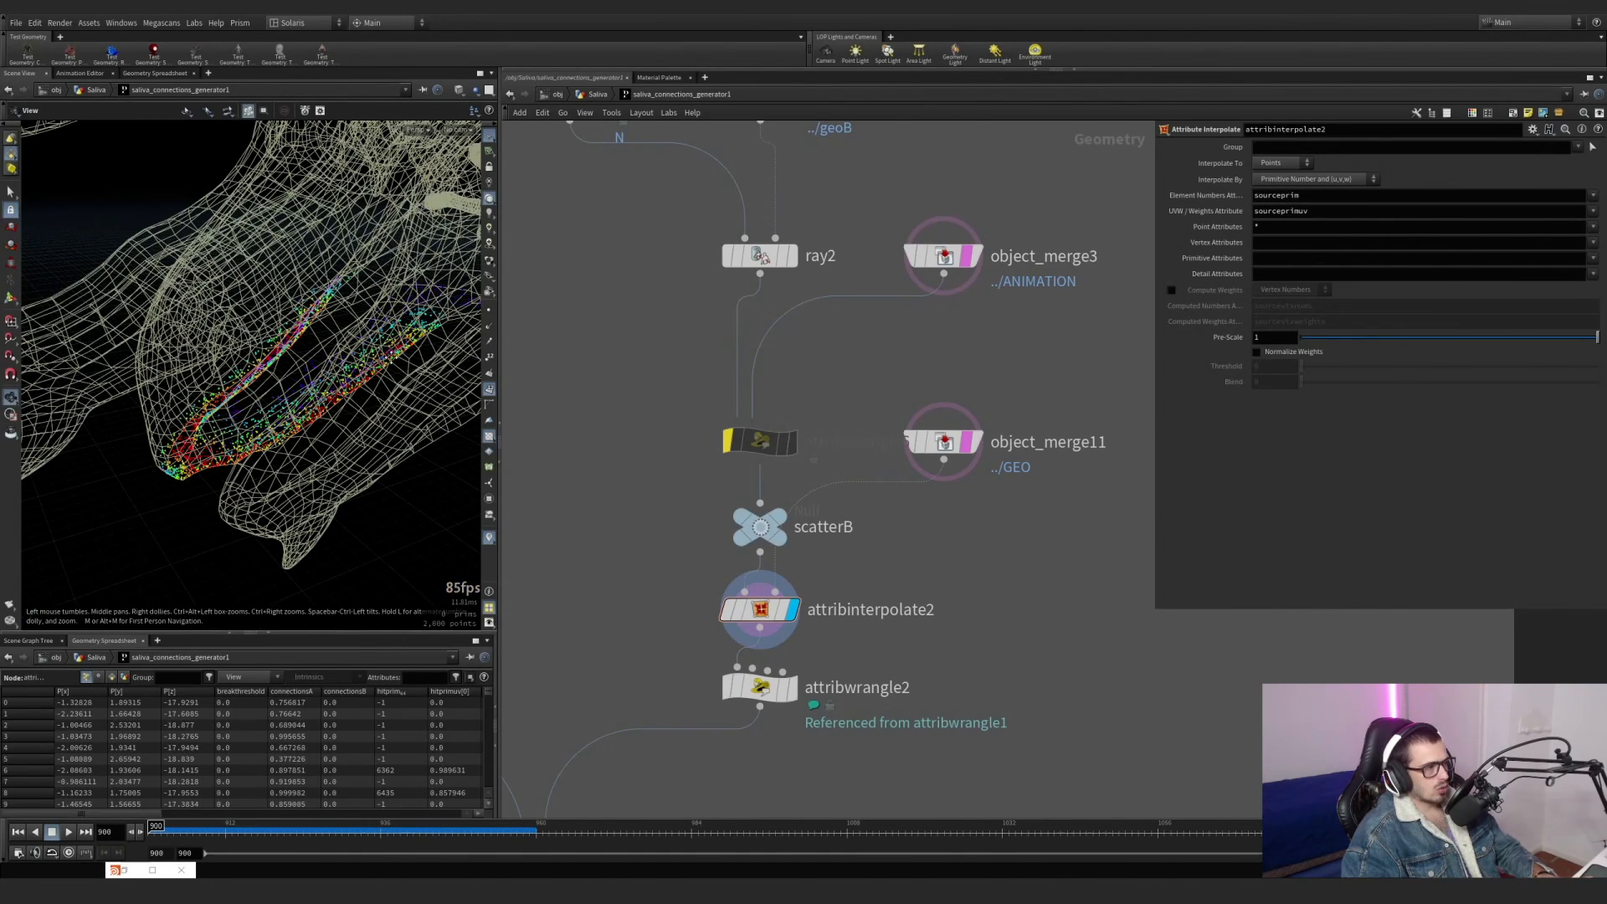
click(792, 255)
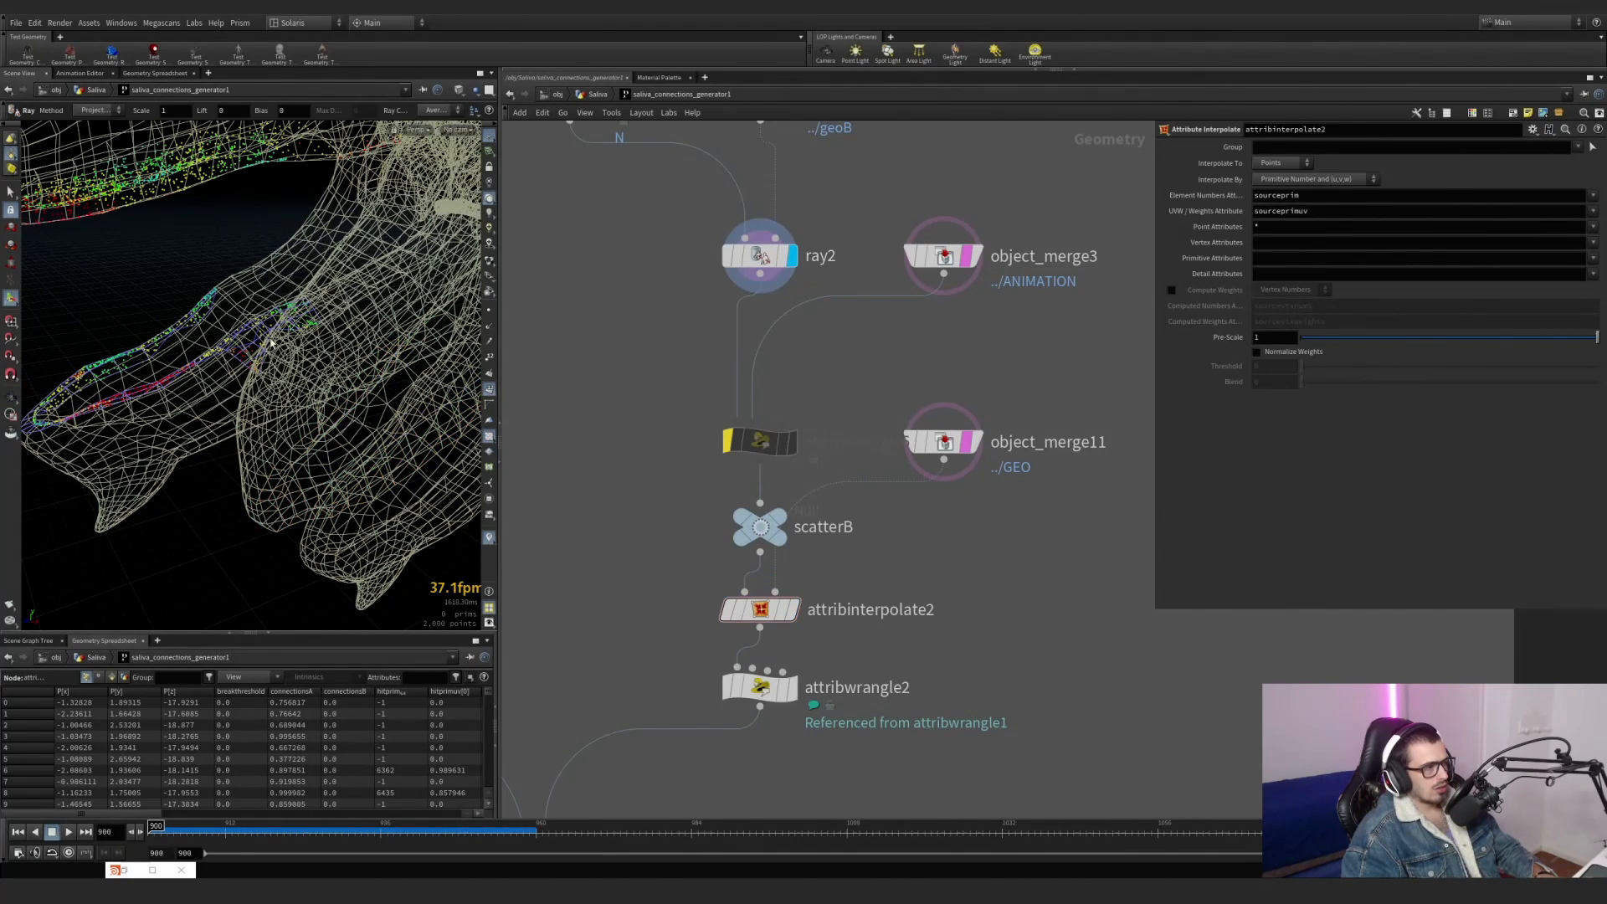
mouse_move(776, 447)
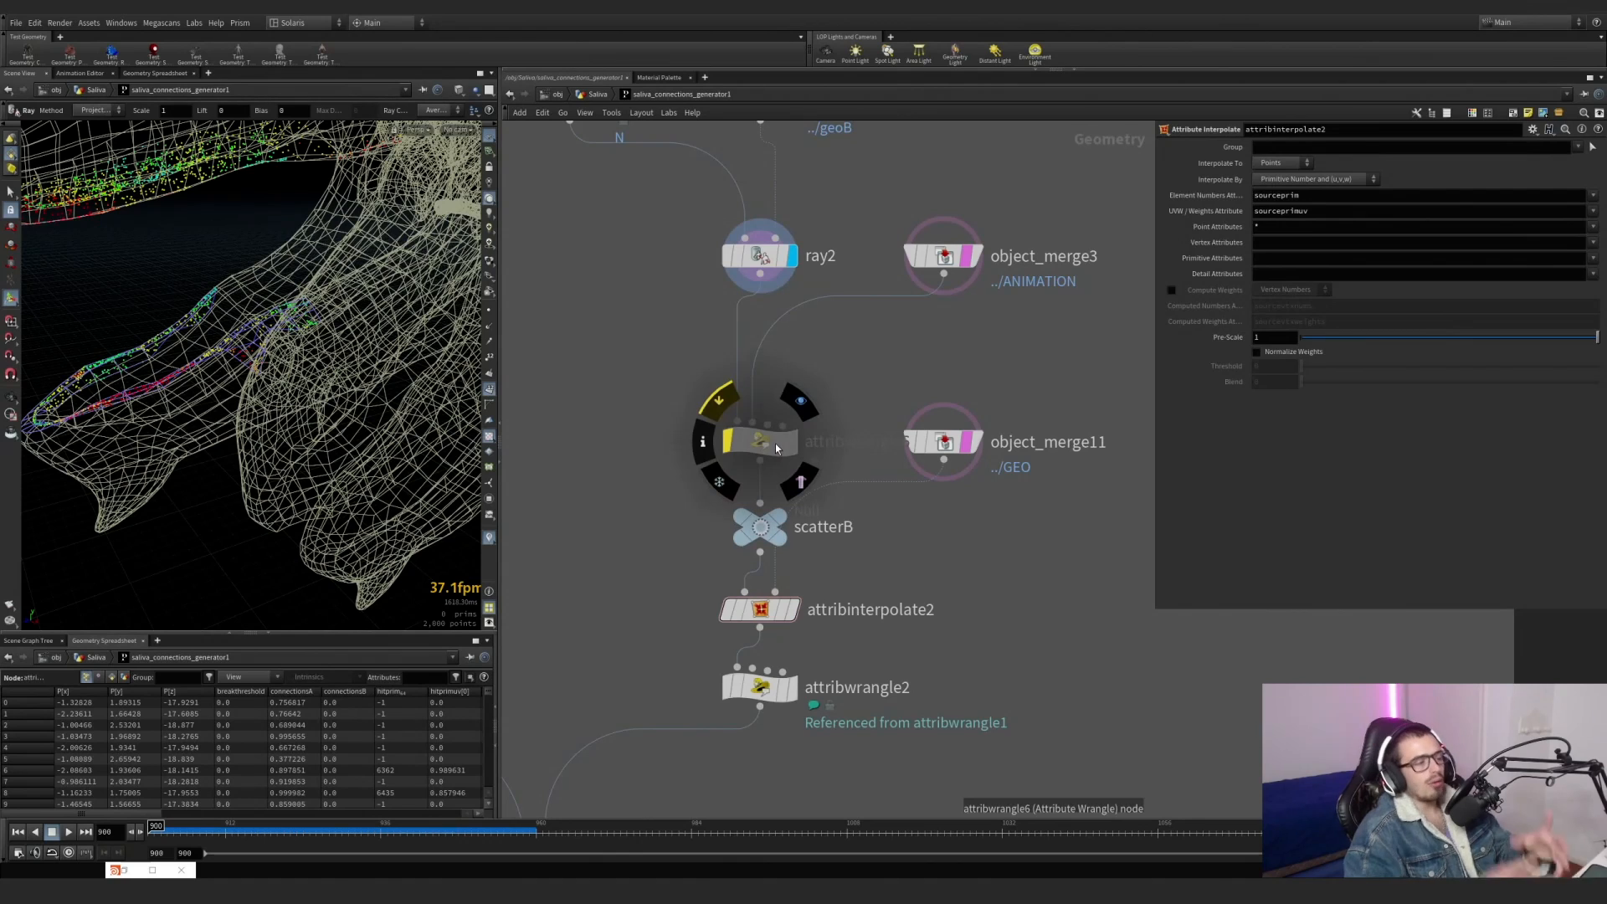
Turn off ray2's Prim Num and Prim UVW attribute outputs.
click(758, 255)
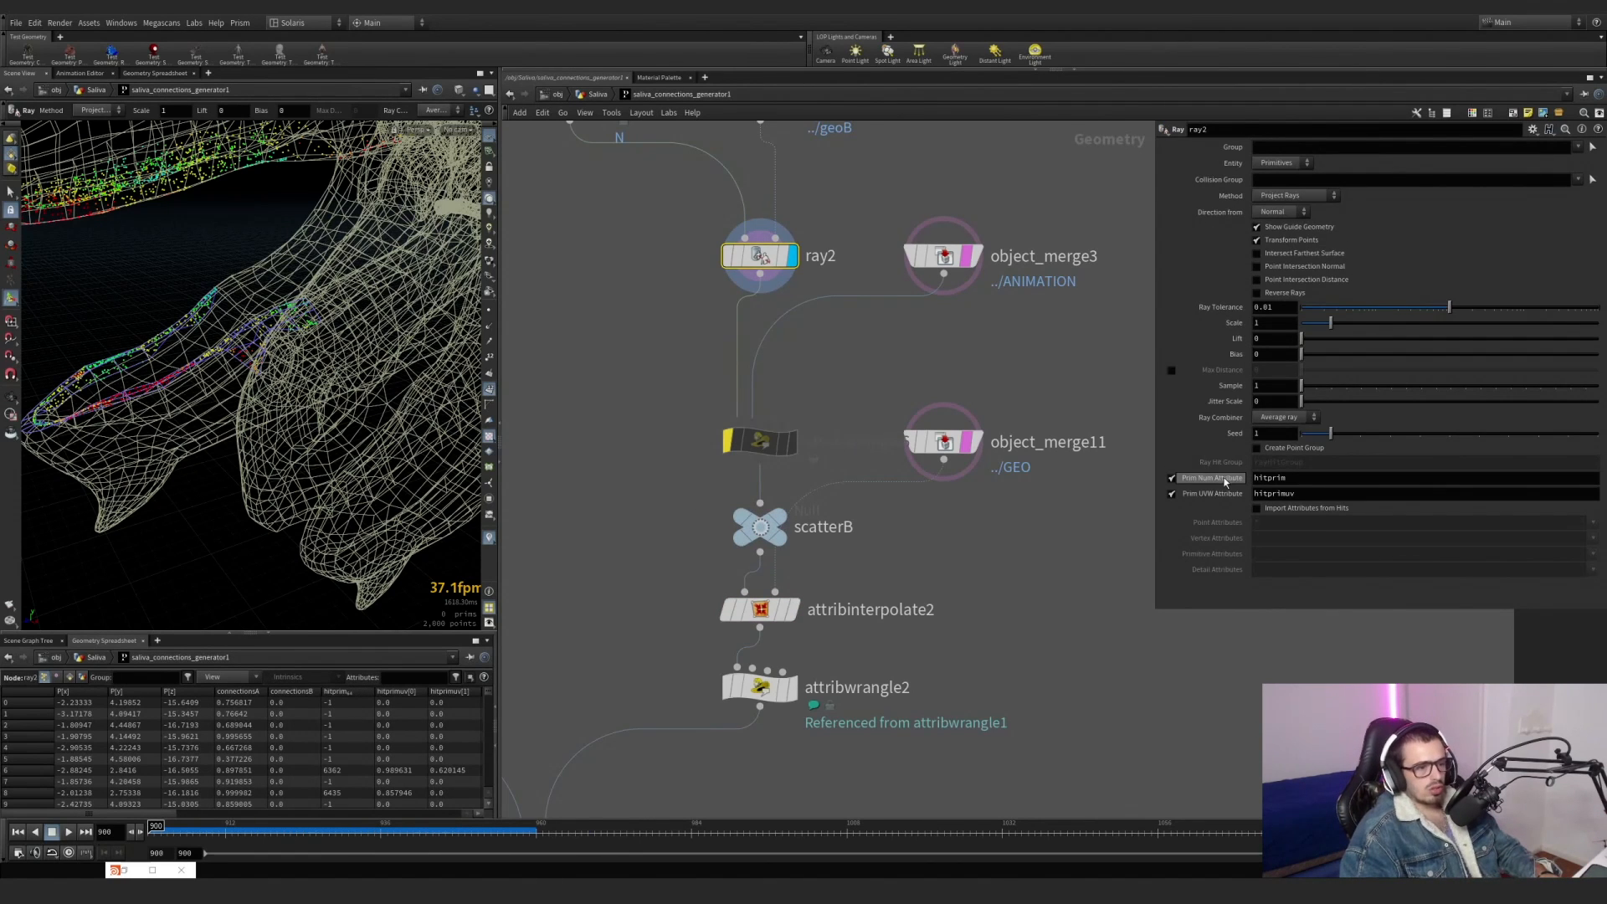
click(1172, 478)
click(1172, 494)
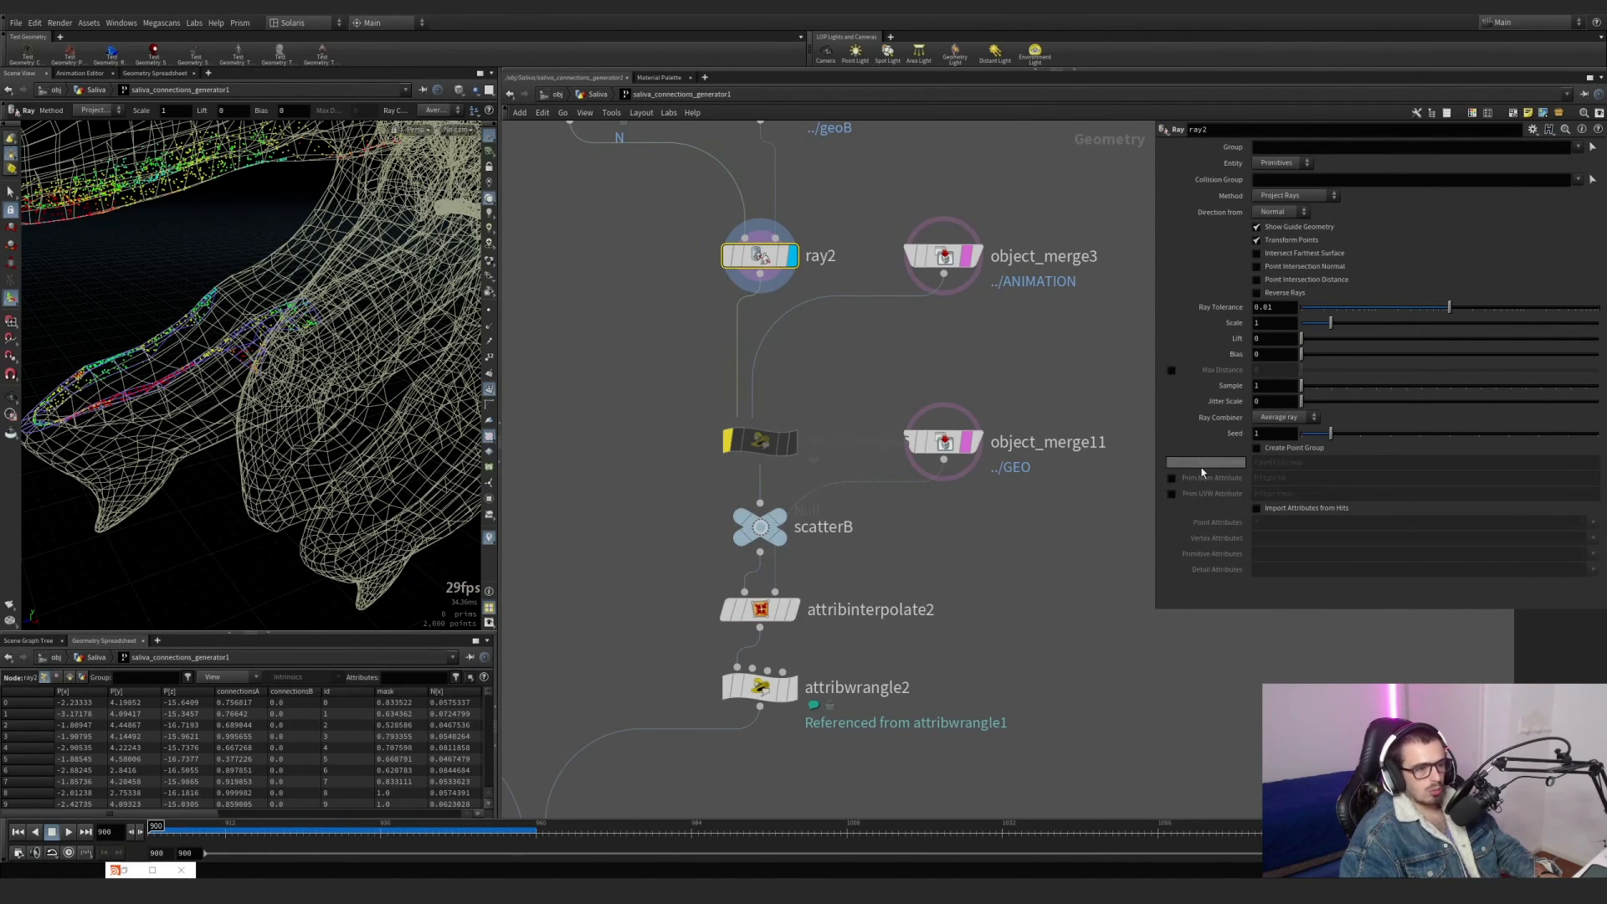
Reactivate and display attribwrangle6 with its sourceprim code open, and remove the template from object_merge3.
click(760, 441)
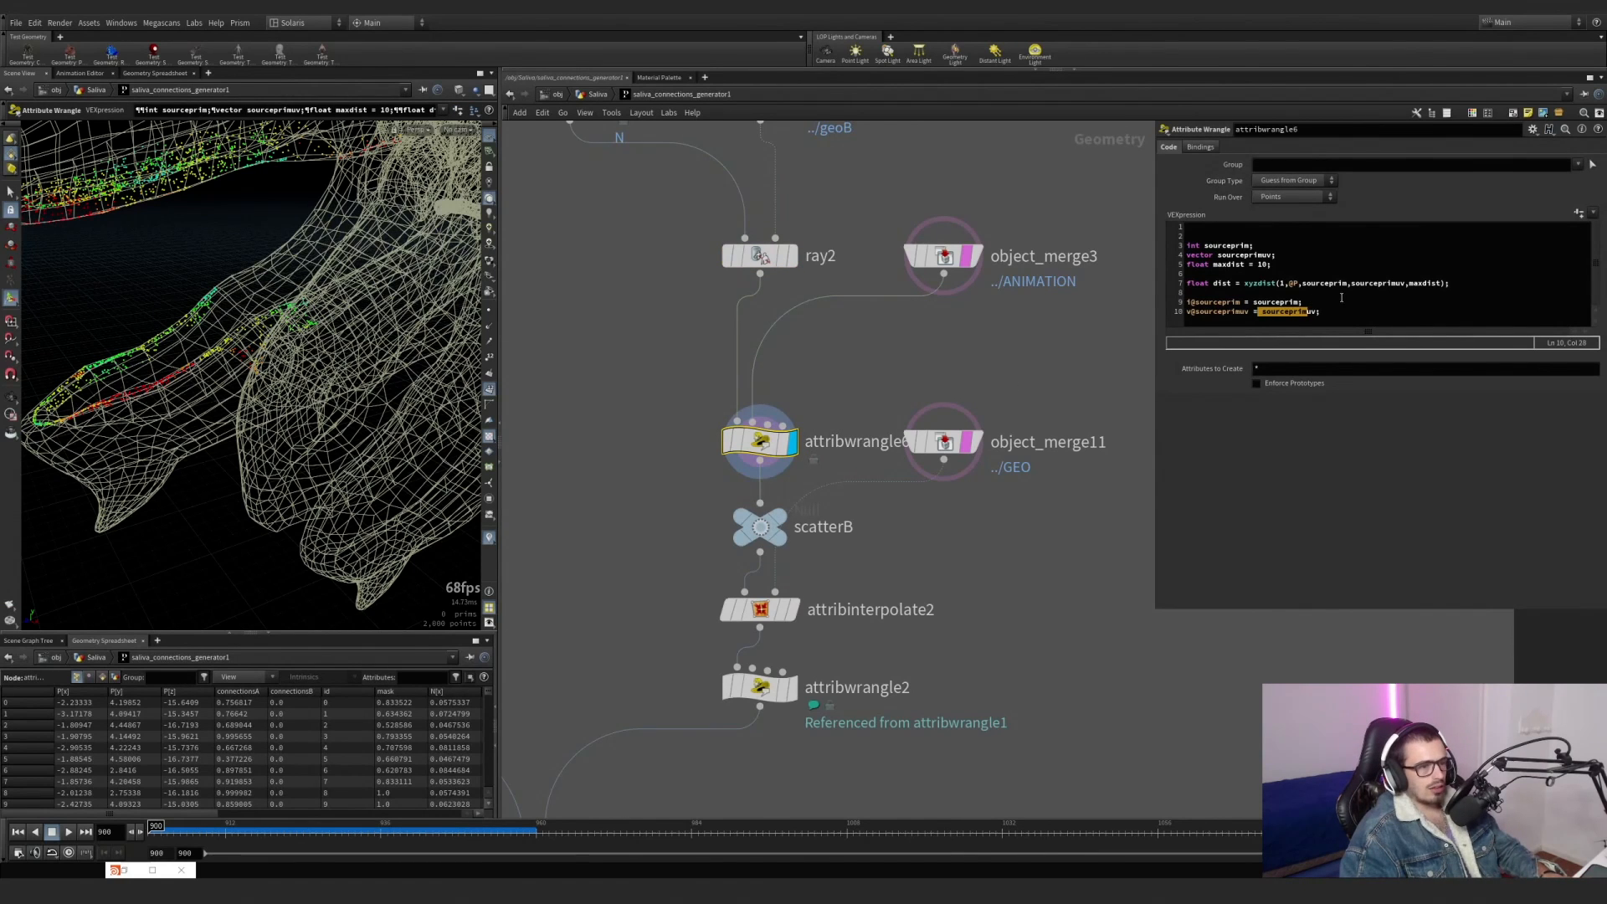
click(1280, 292)
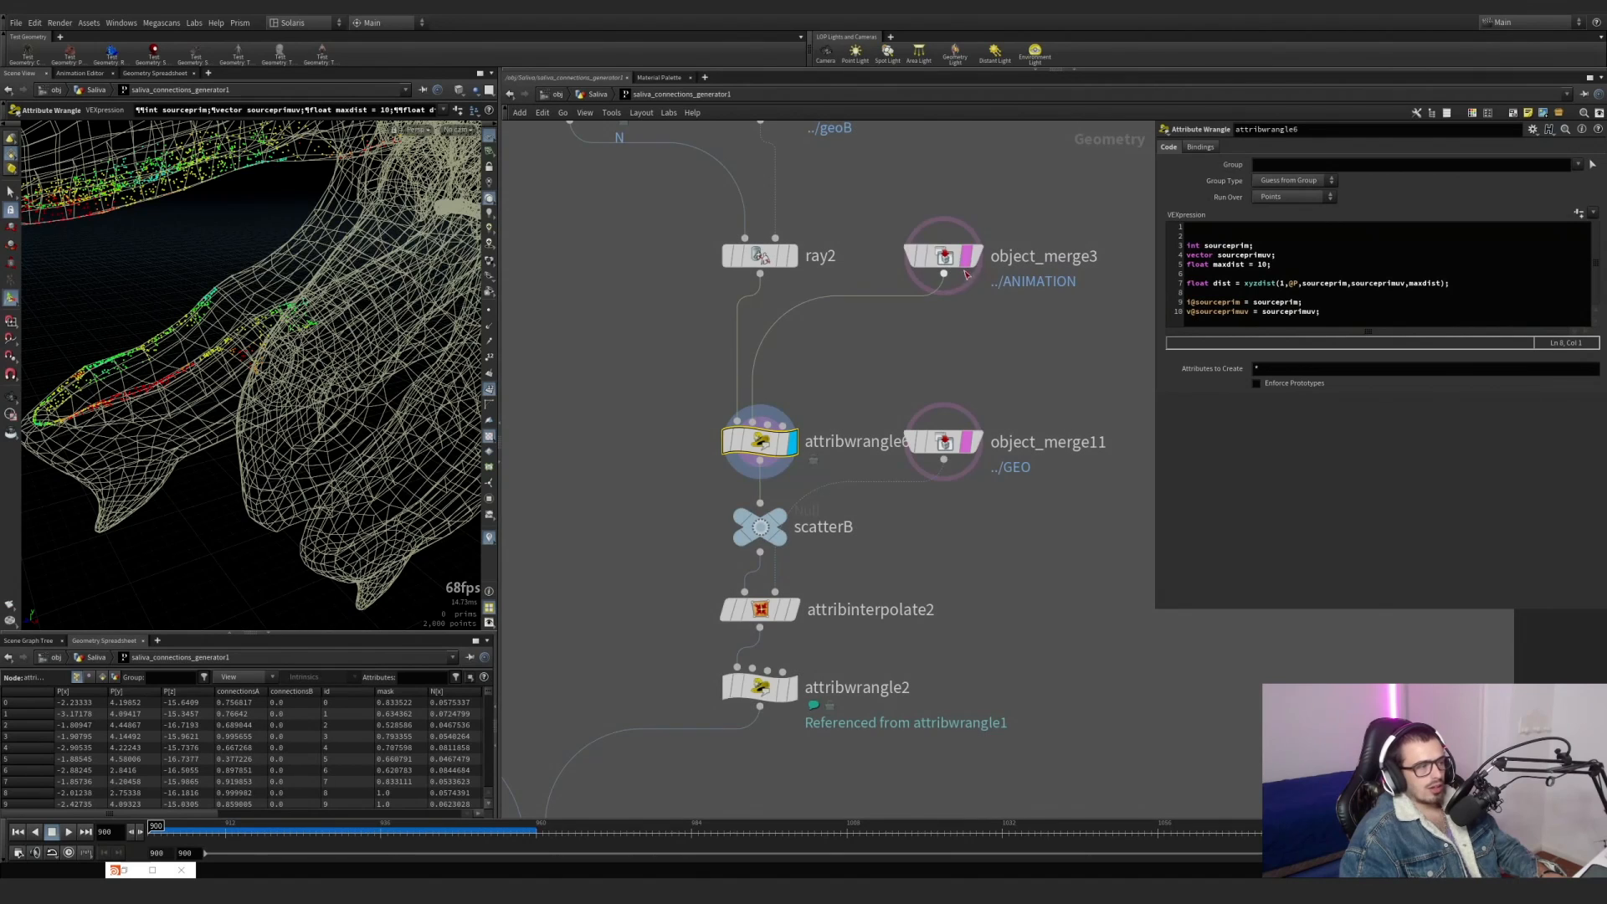
click(968, 256)
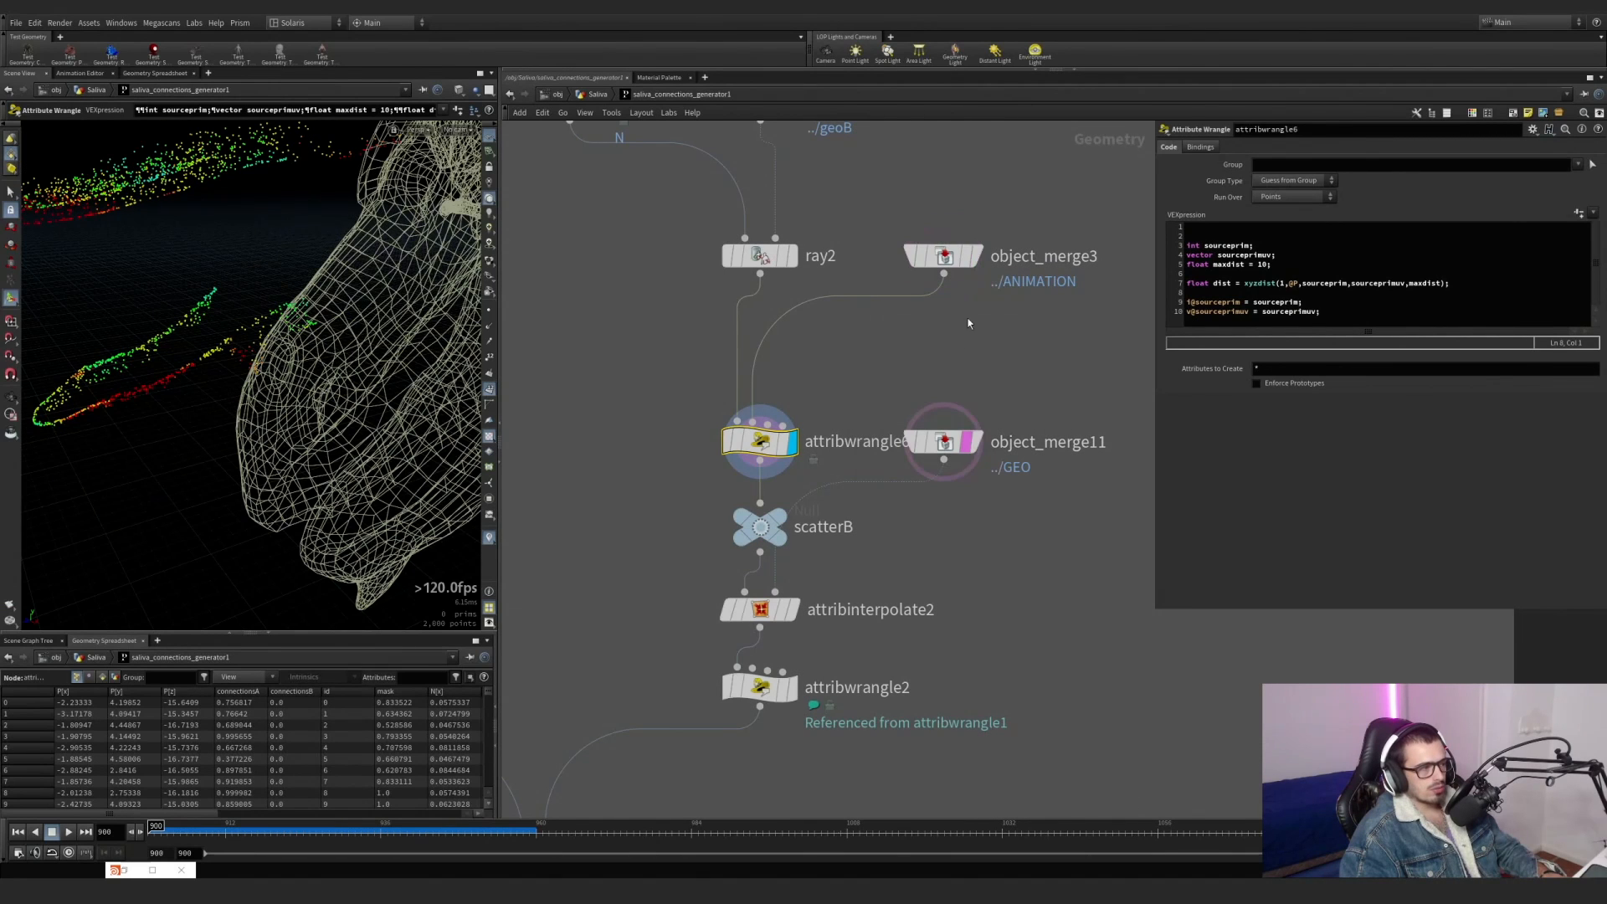
Inspect object_merge3, template it in place of object_merge11, and display ray2's points over it.
mouse_move(976, 263)
click(985, 214)
click(946, 256)
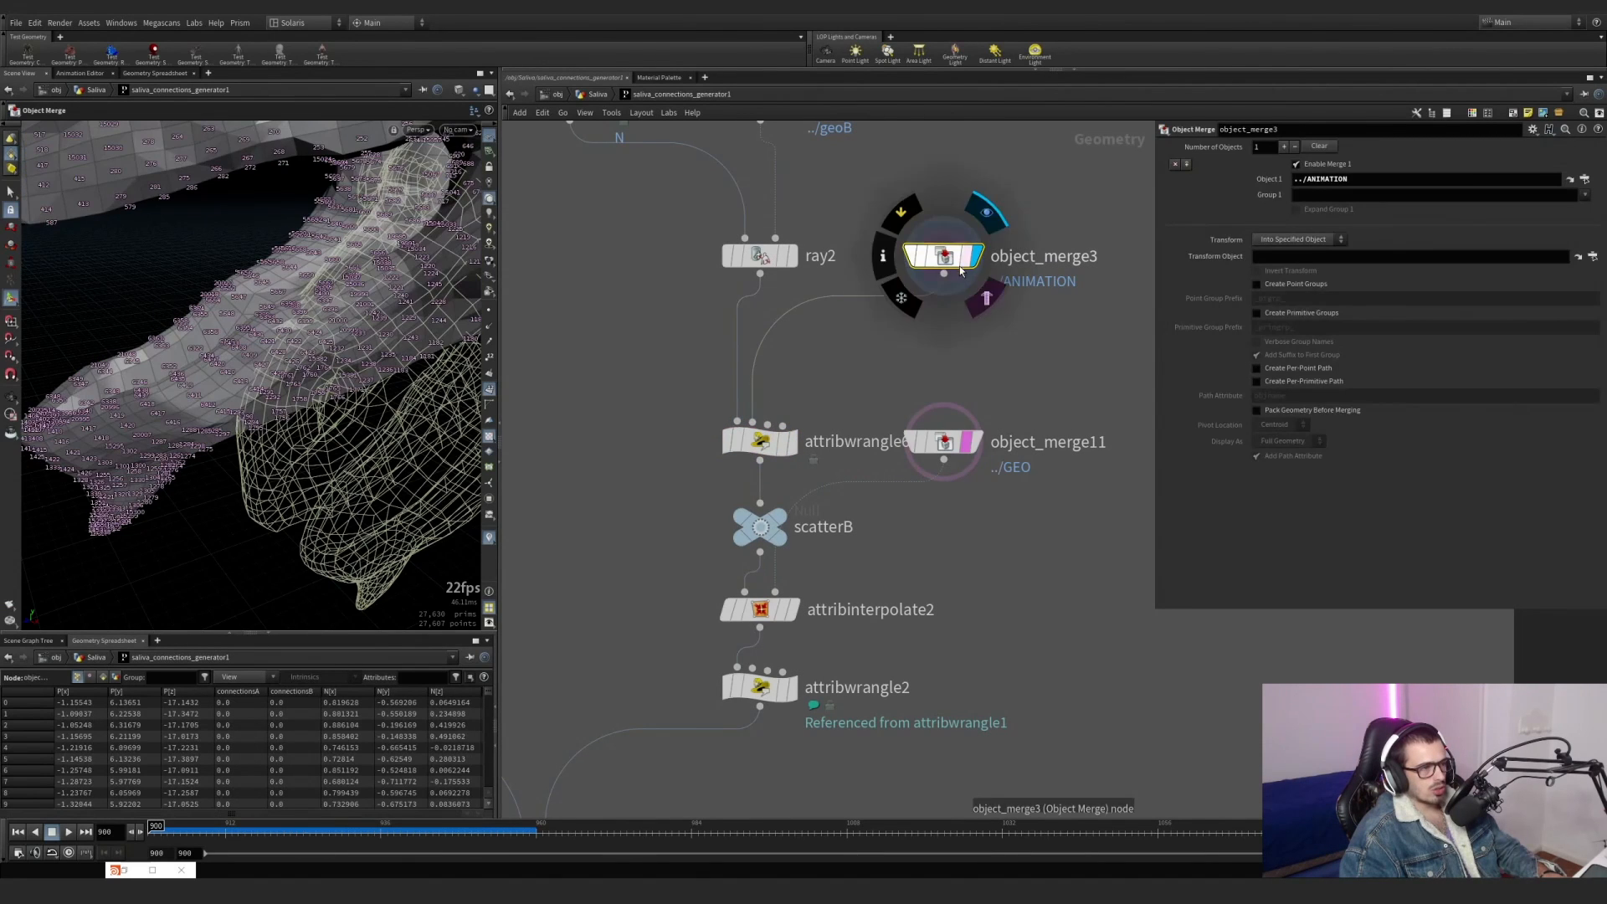
click(977, 442)
click(974, 256)
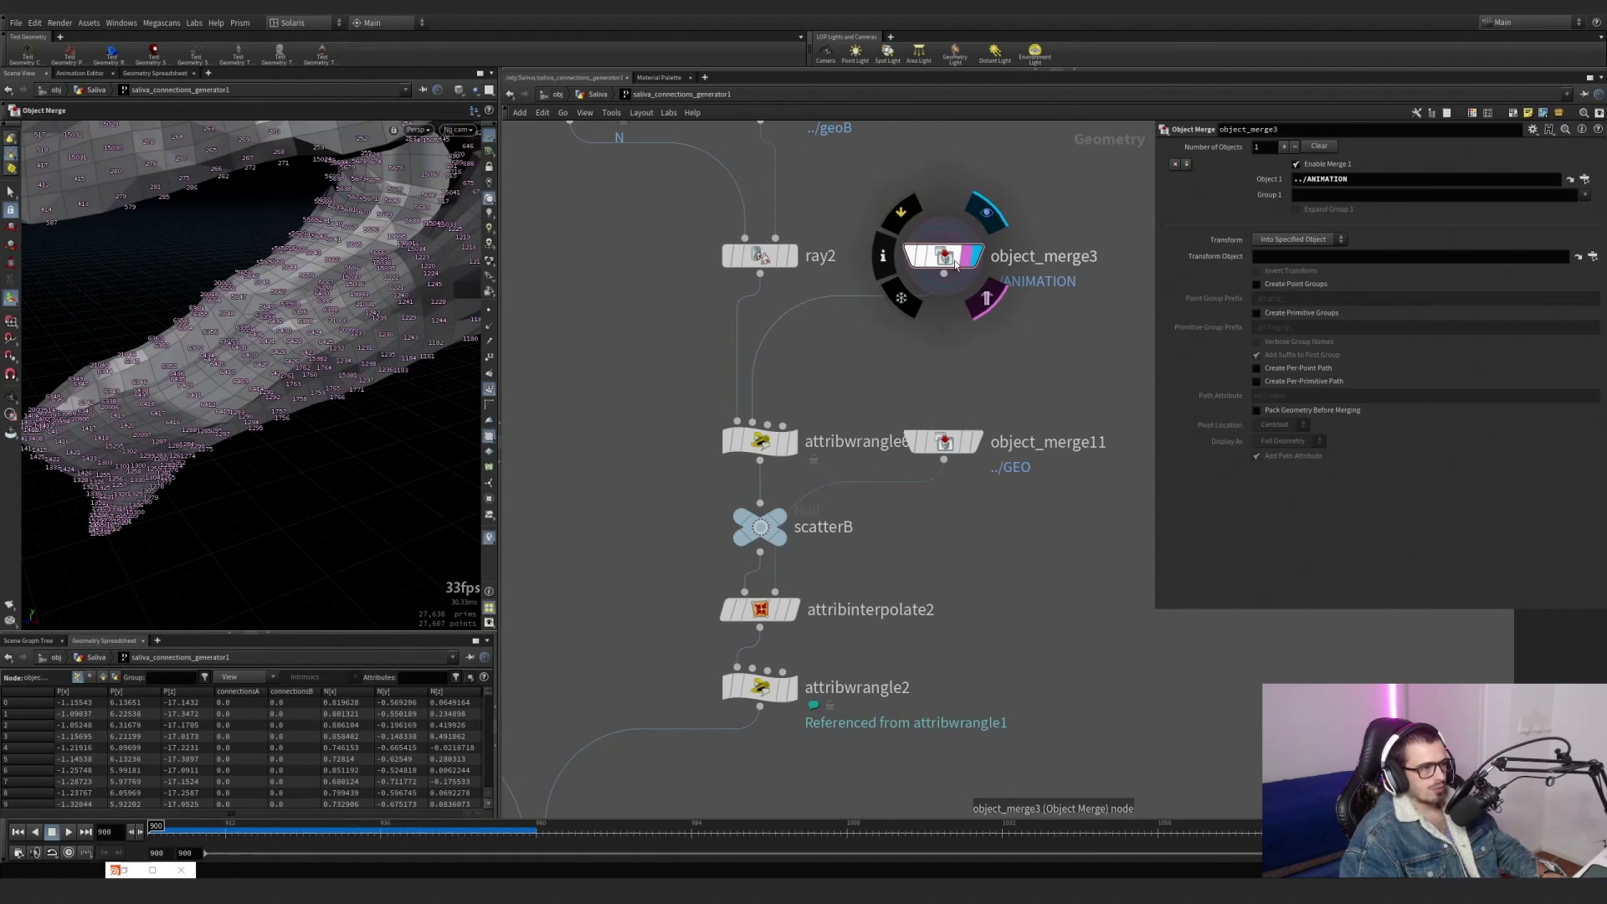
click(792, 256)
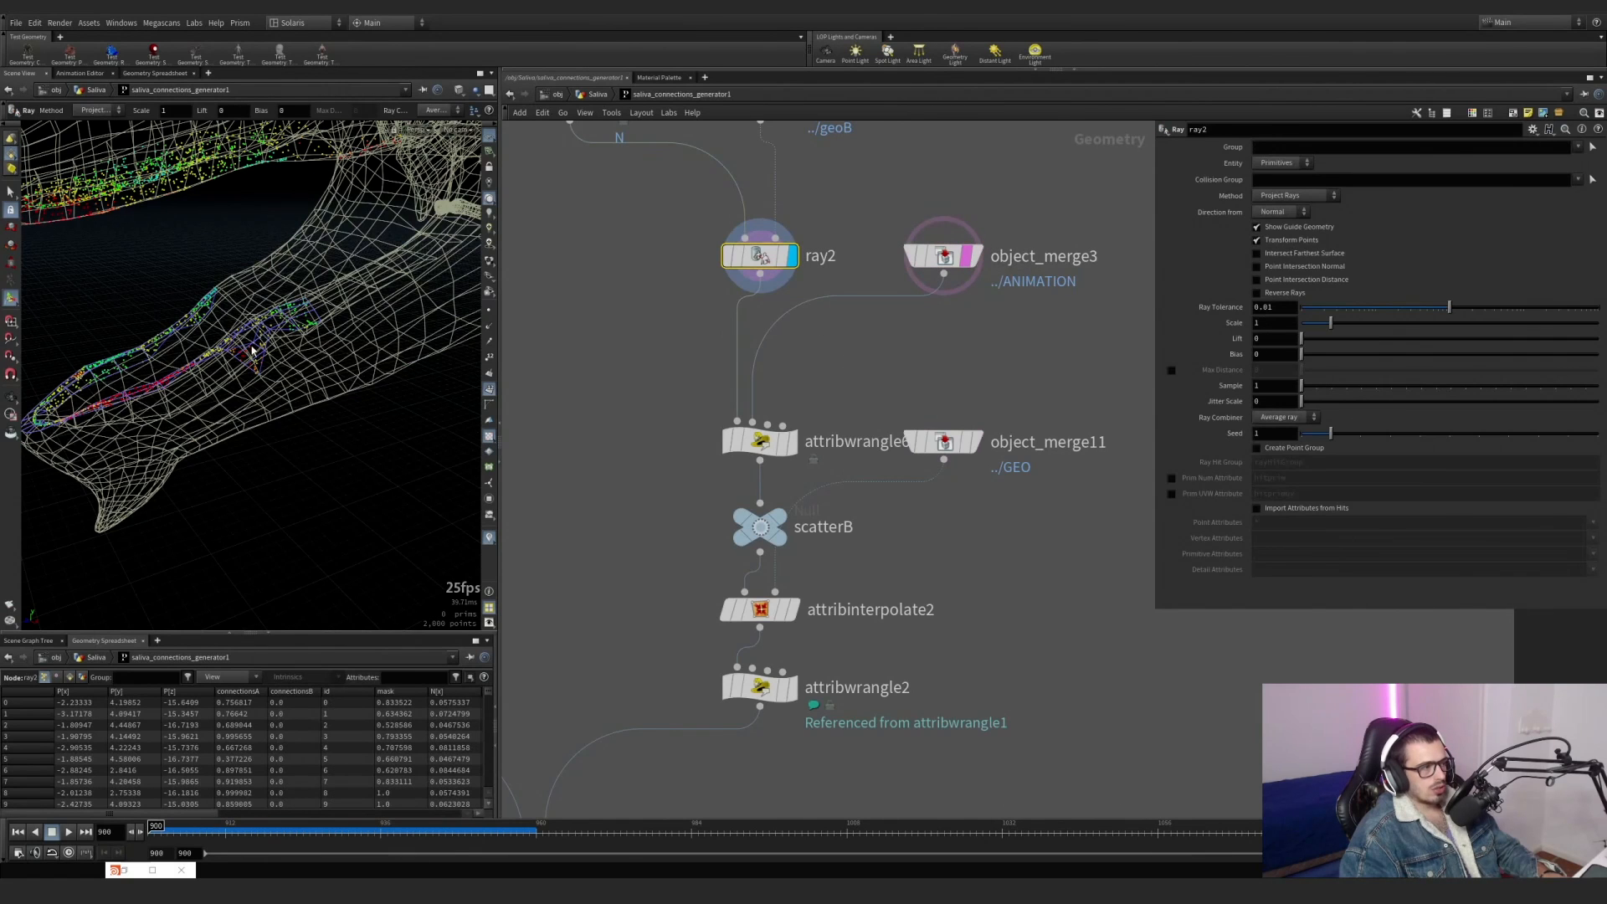
Display attribwrangle6 and highlight the sourceprim and maxdist arguments of its xyzdist call while examining the points on the lower jaw.
click(792, 442)
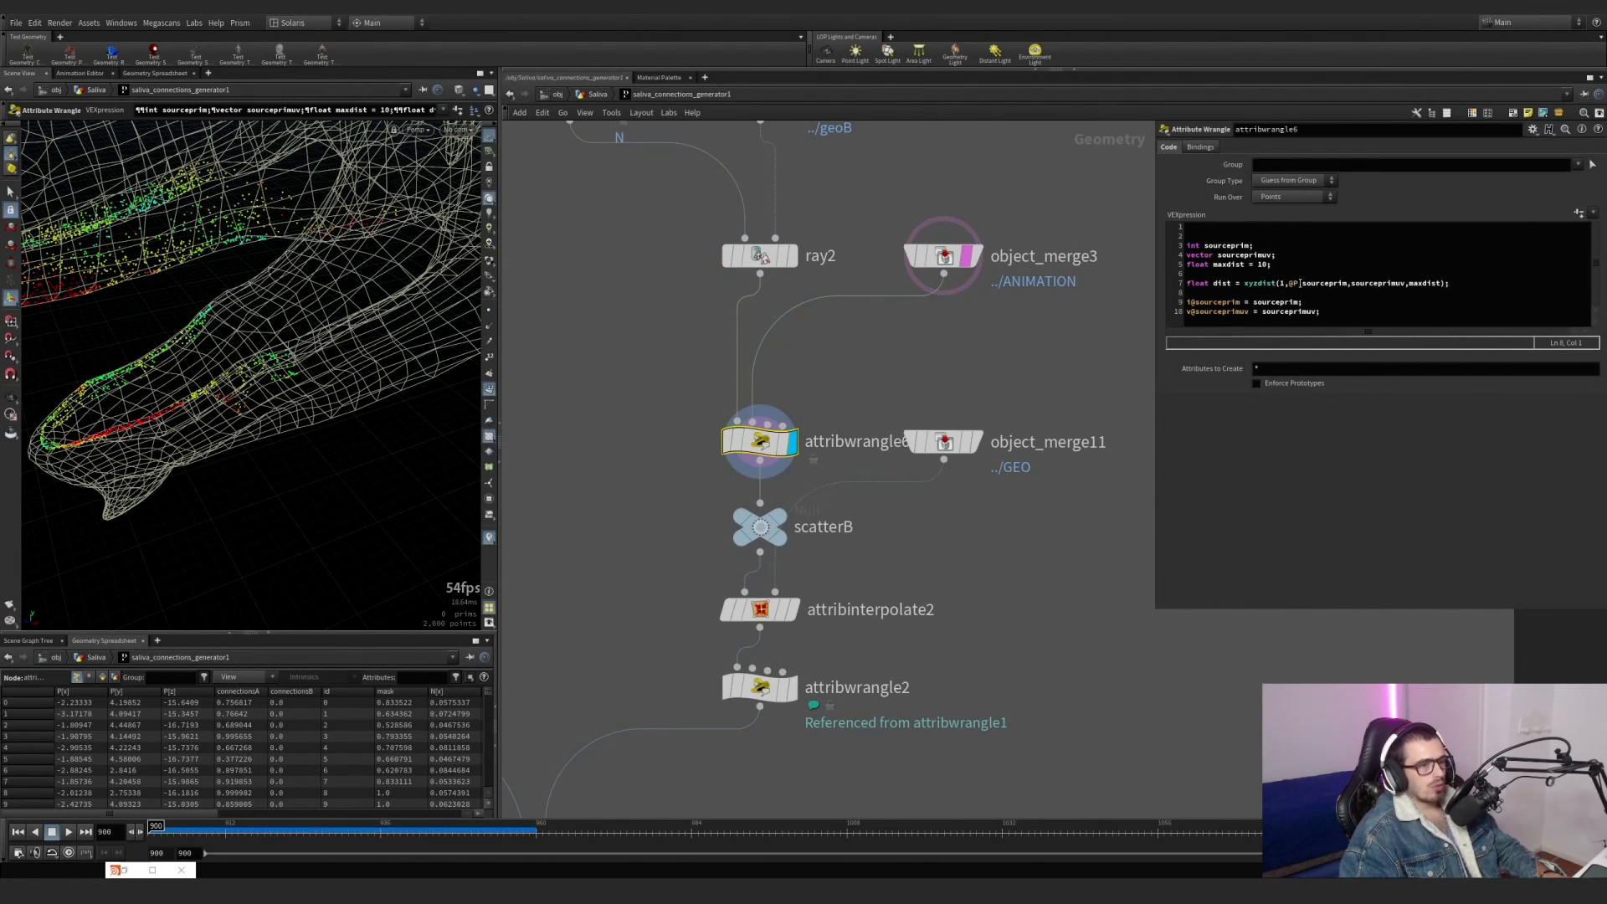
click(1280, 283)
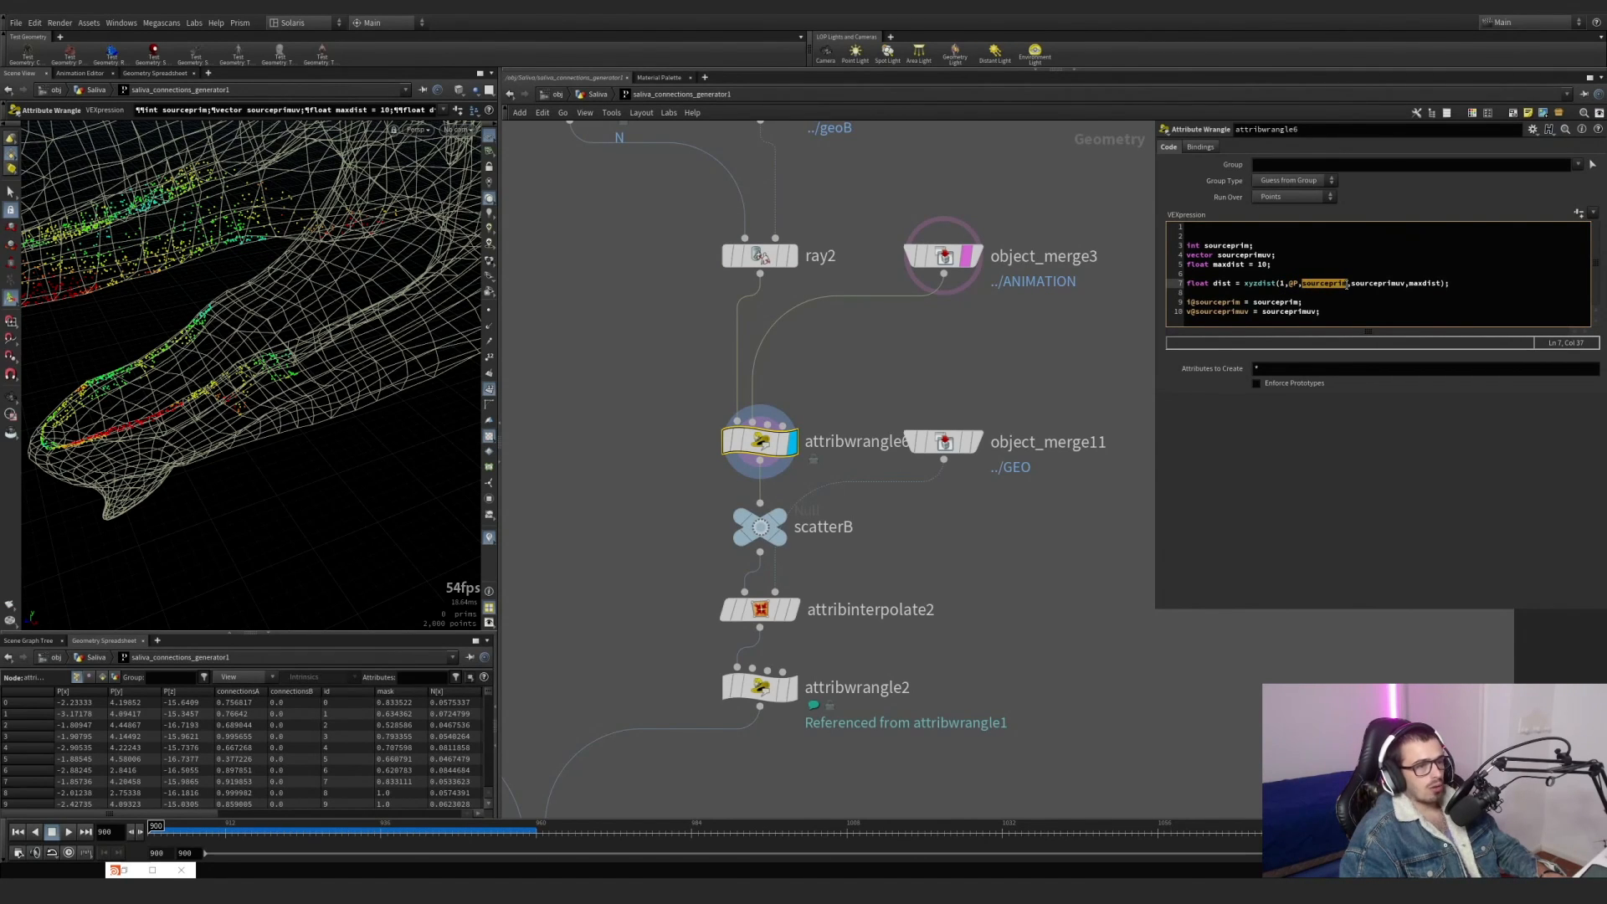
right_click(198, 393)
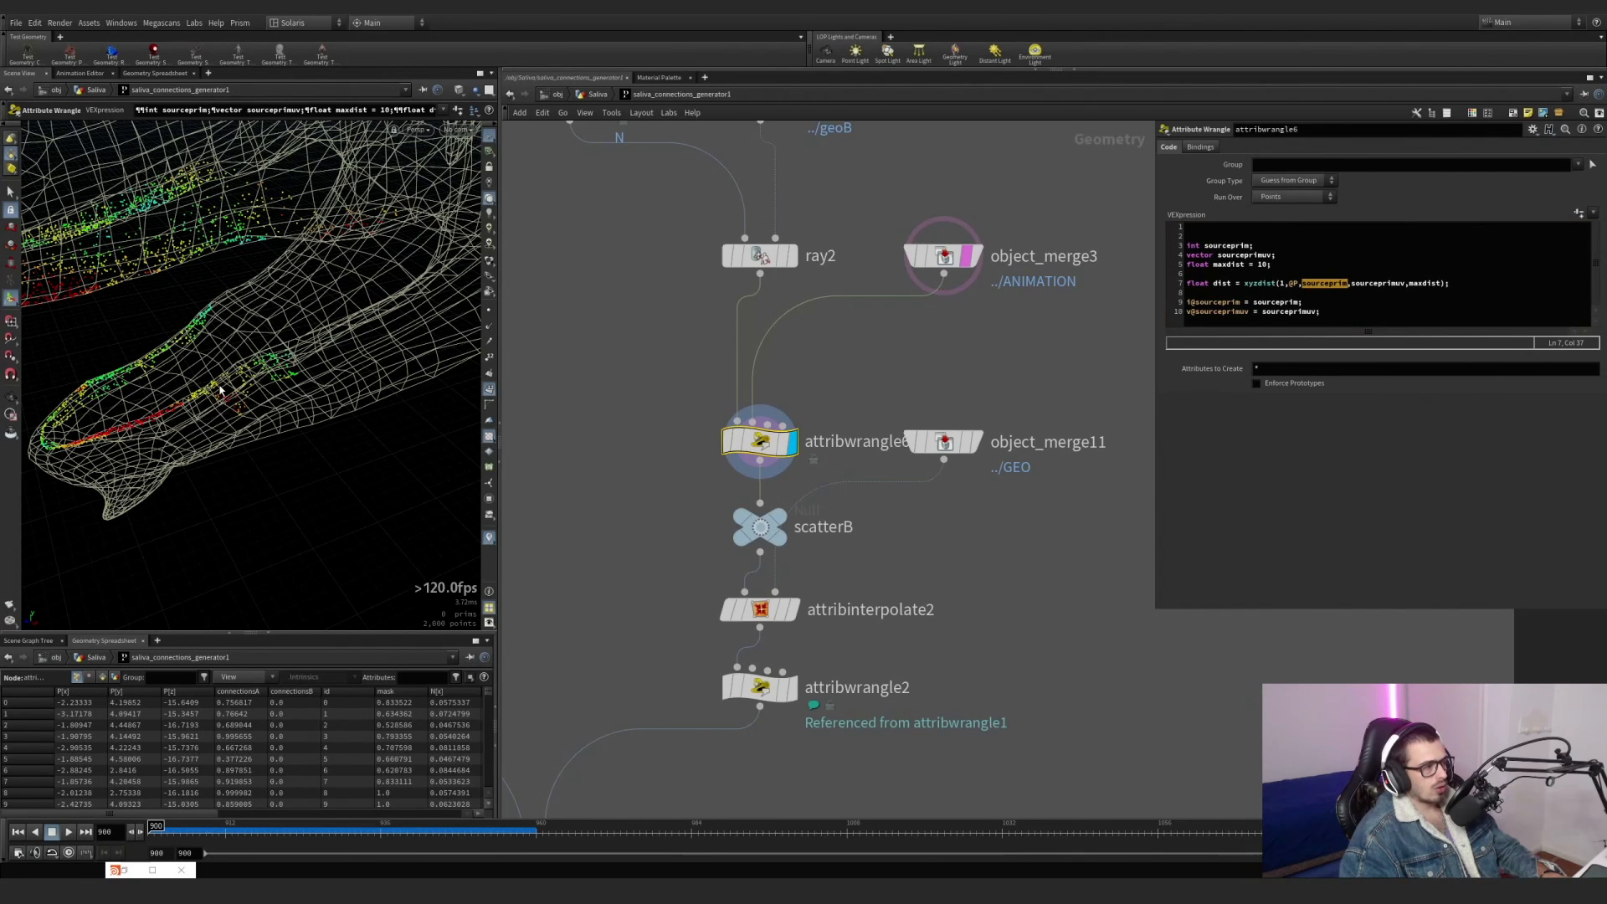
alt+right_drag(201, 394, 267, 389)
alt+drag(205, 411, 251, 408)
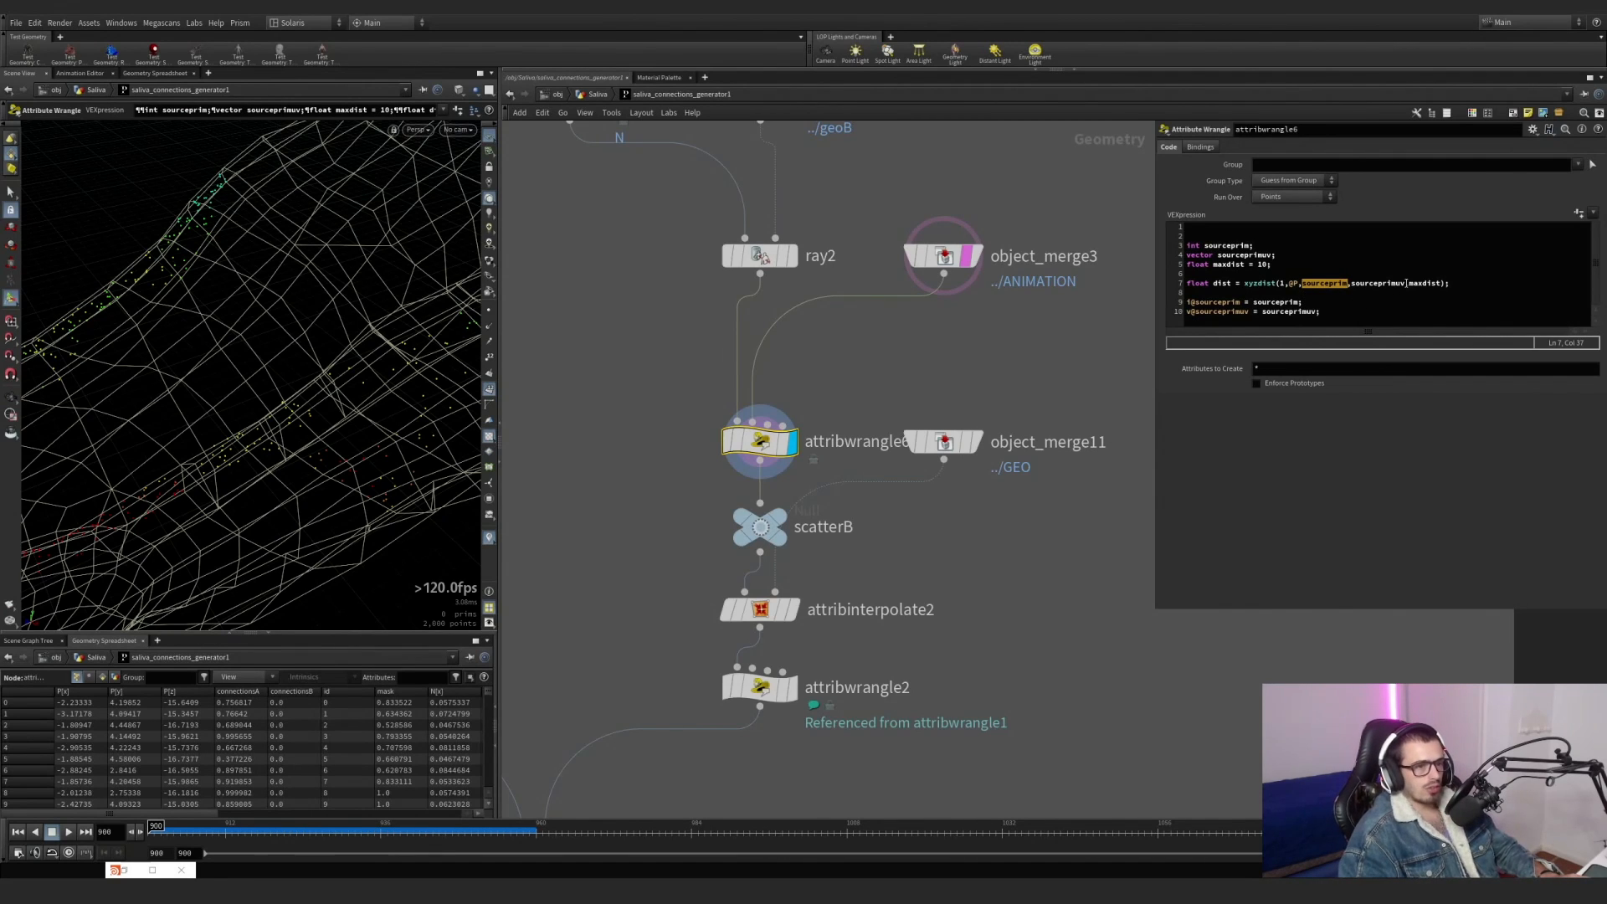
drag(1409, 282, 1435, 283)
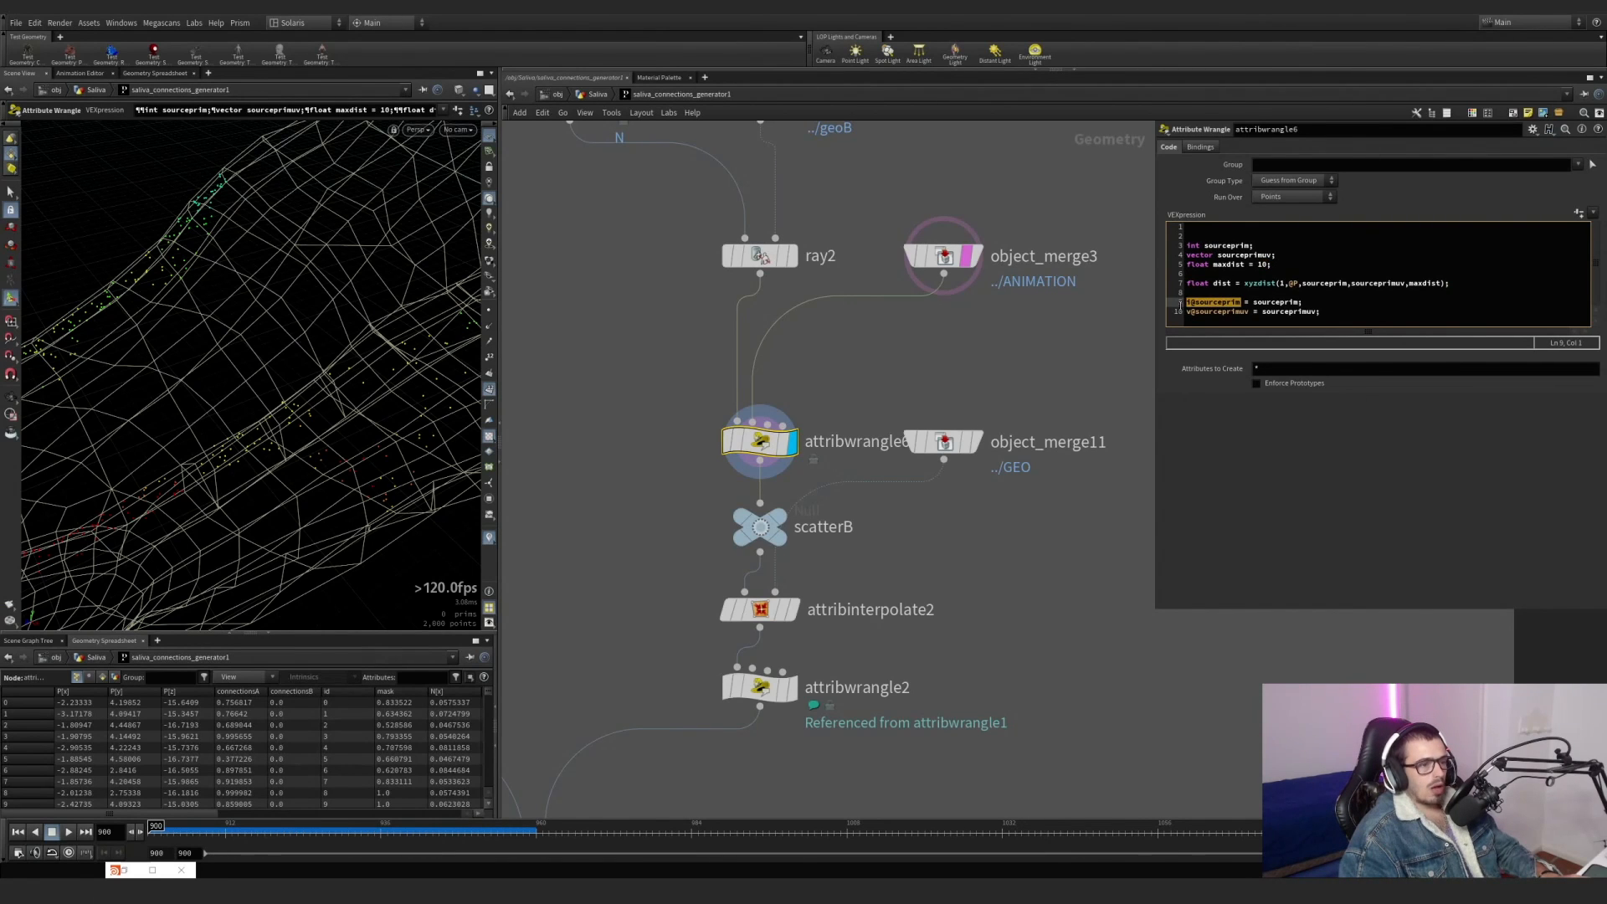
Display attribinterpolate2 over a templated object_merge11 instead of object_merge3, and toggle attribwrangle6's bypass to compare the interpolated points.
click(792, 612)
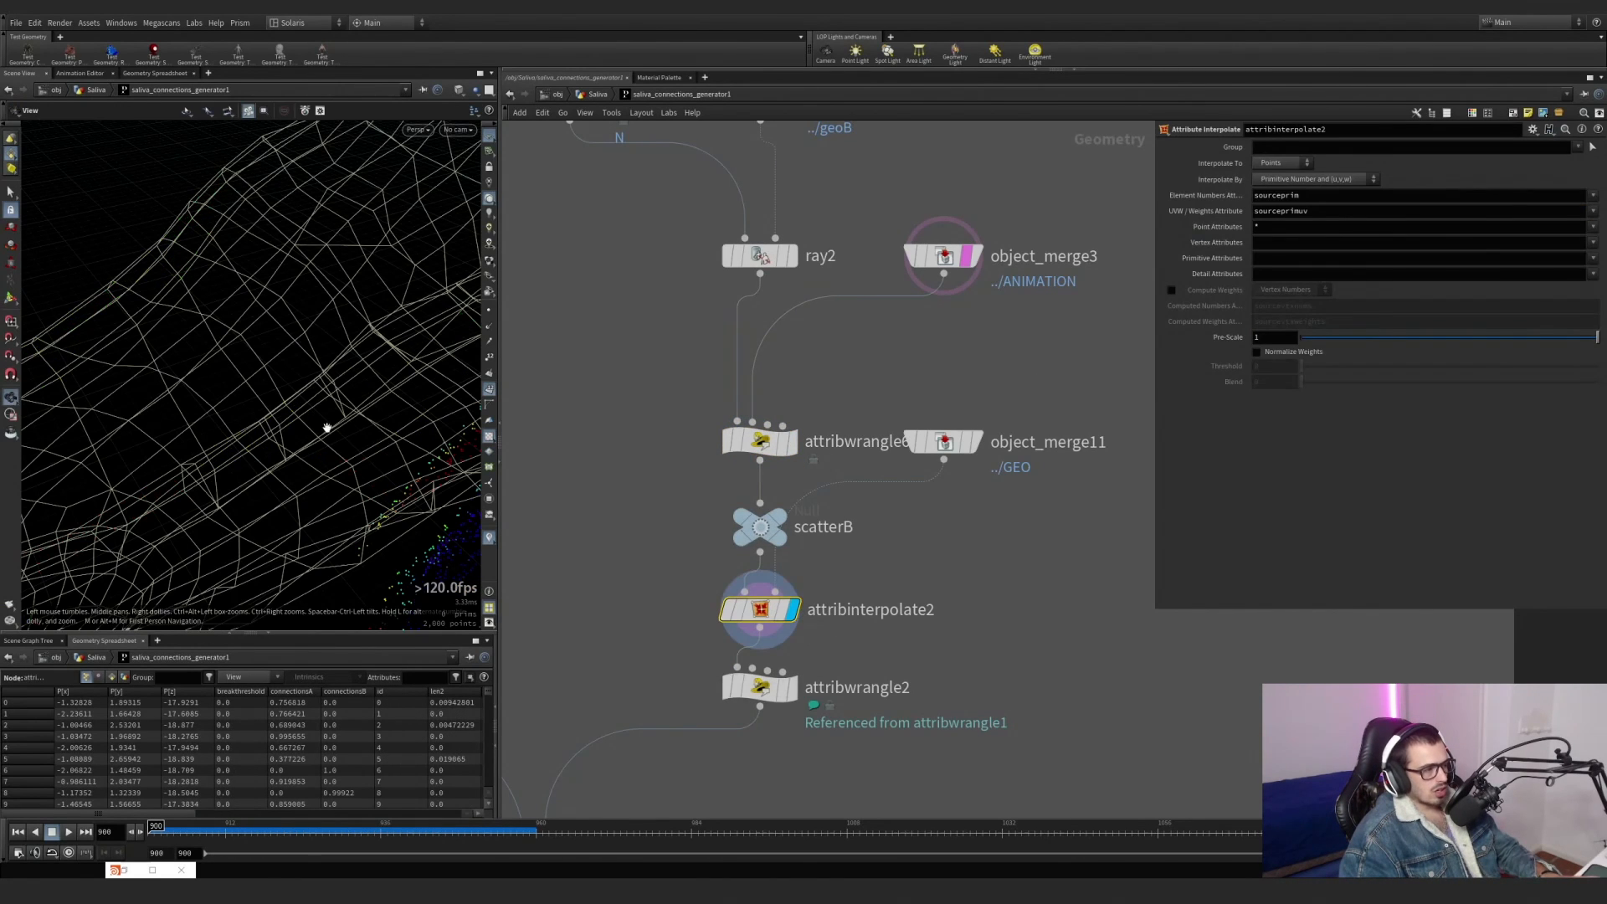
alt+right_drag(327, 428, 156, 457)
alt+drag(213, 328, 334, 460)
mouse_move(955, 449)
click(987, 484)
alt+right_drag(334, 459, 419, 428)
mouse_move(738, 441)
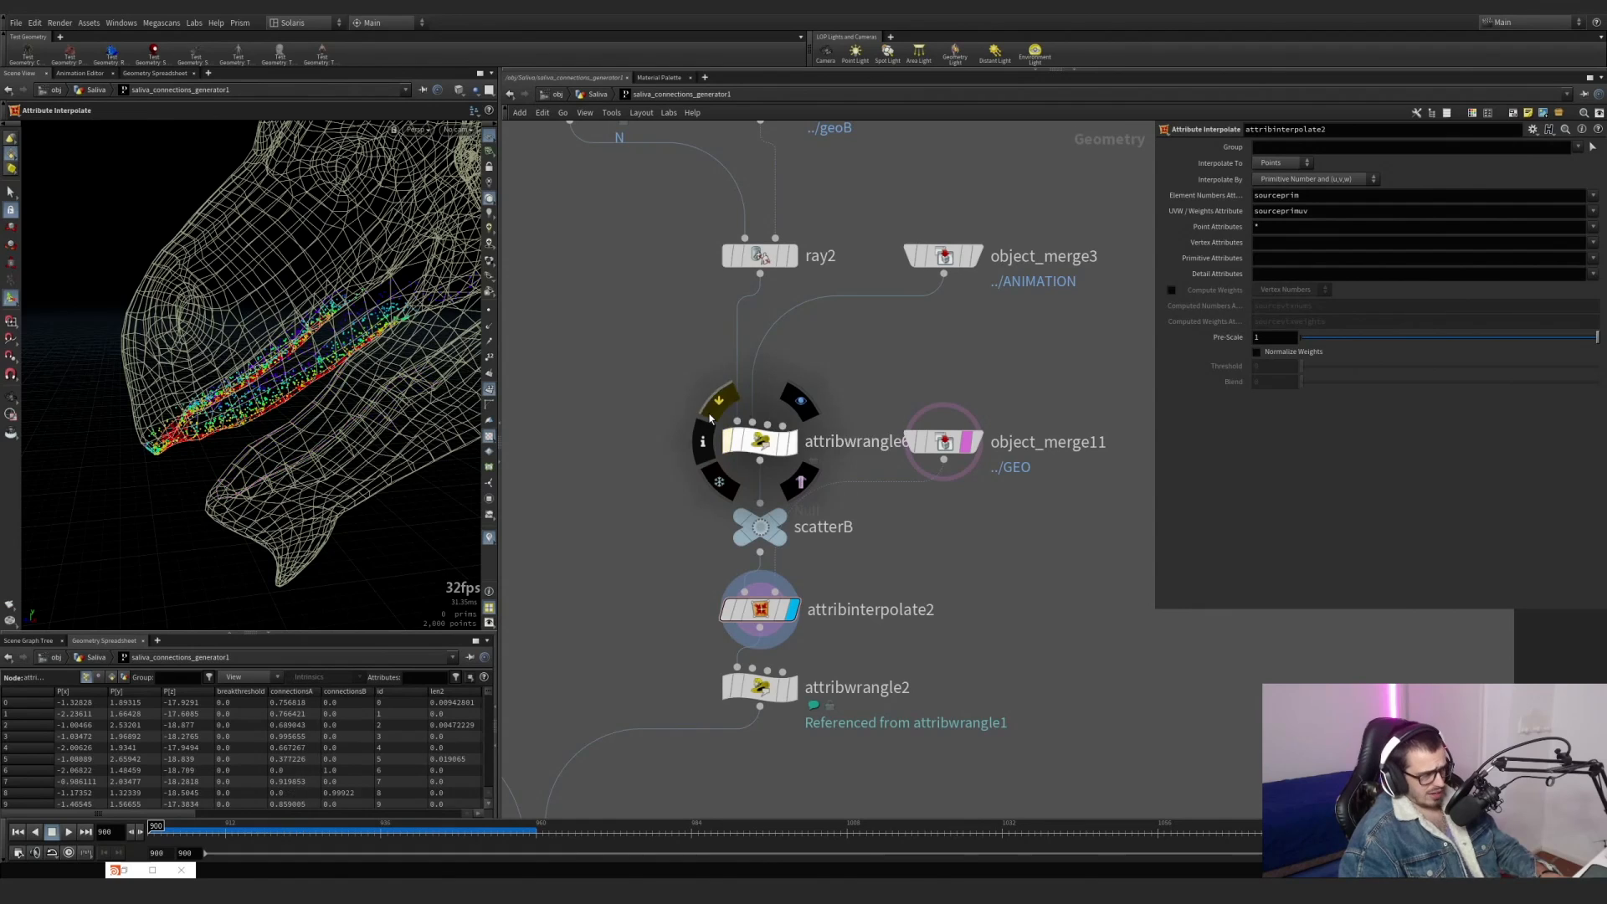
click(710, 419)
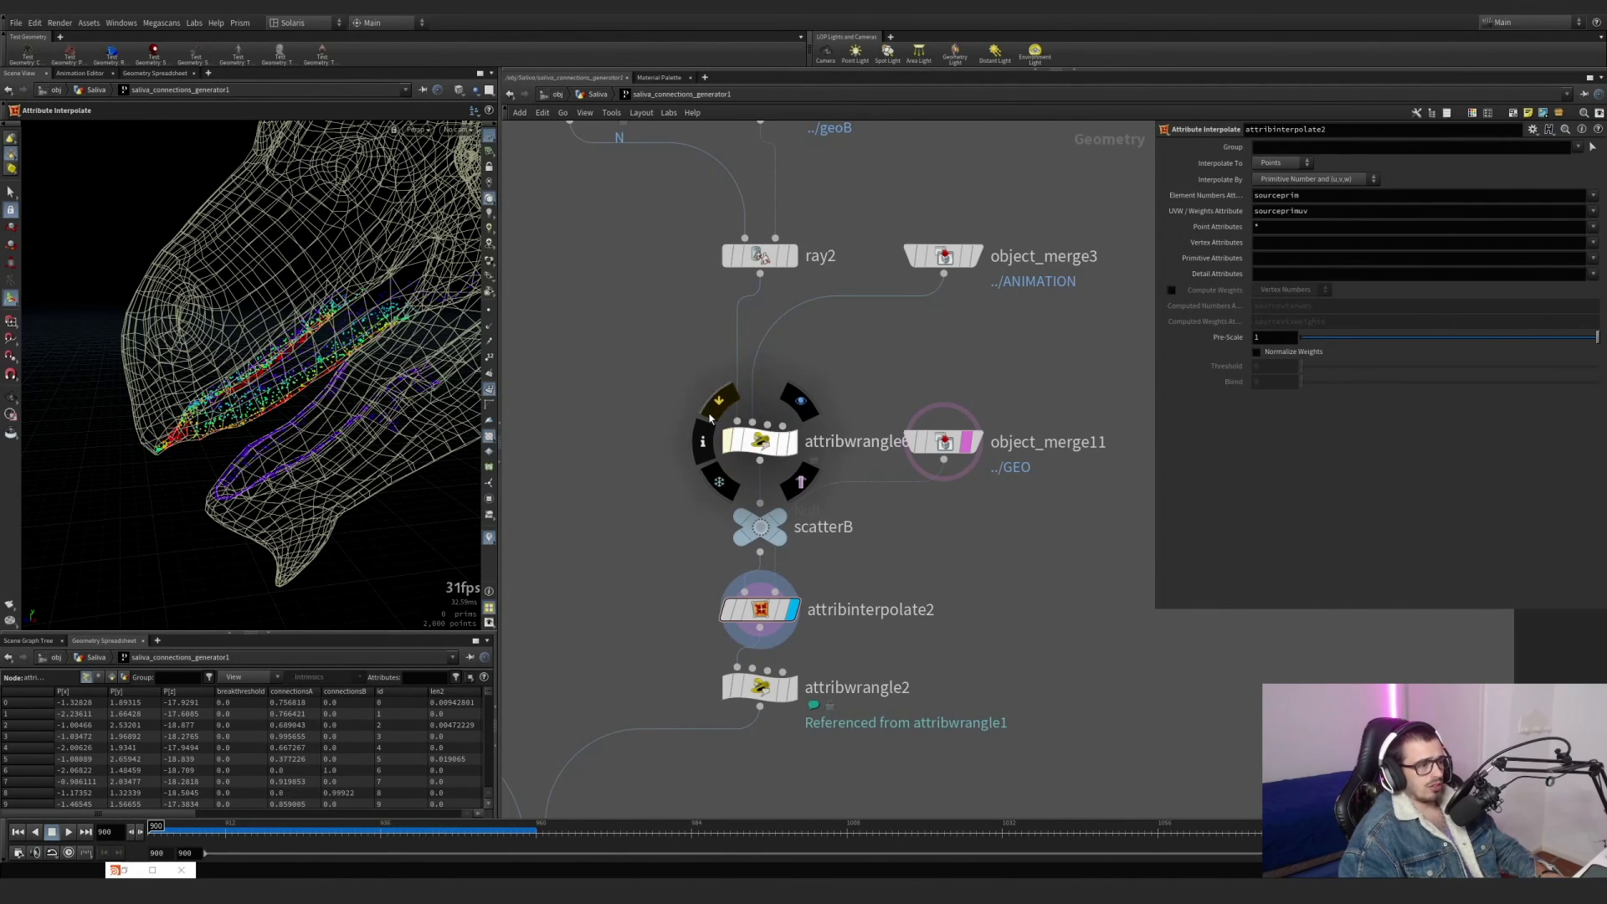
Remove the two empty lines at the start of attribwrangle6's VEX code.
click(760, 441)
drag(1346, 315, 1186, 245)
click(1185, 239)
key(BackSpace)
key(Delete)
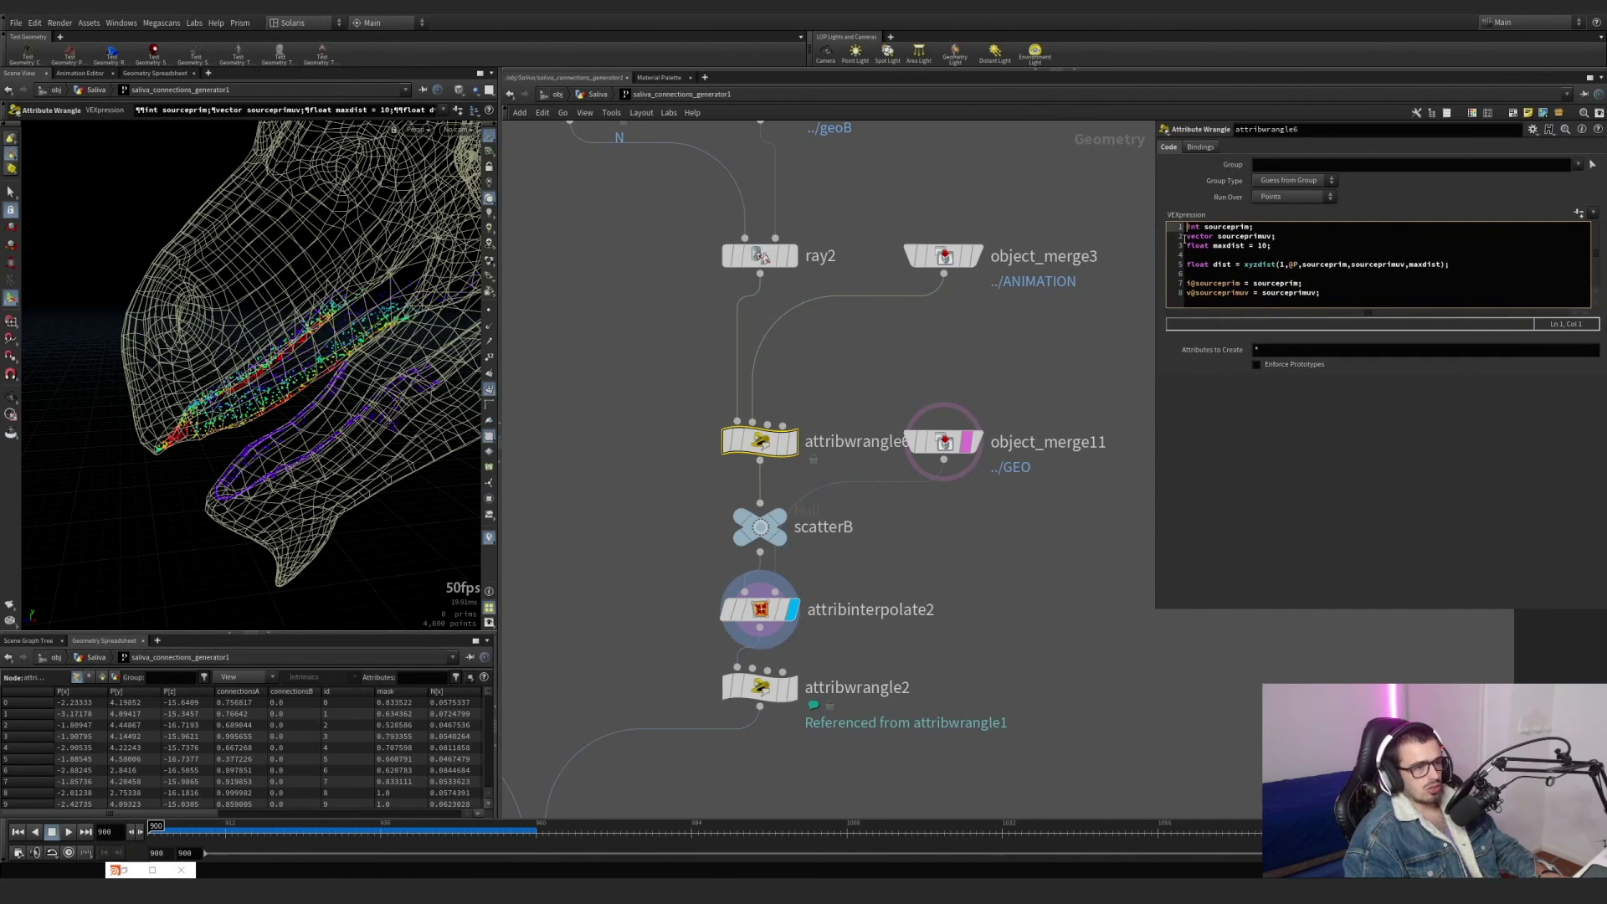
Save attribwrangle6's settings as the preset xyzdist/primuv in $HOUDINI_USER_PREF_DIR and highlight its whole code.
click(1533, 130)
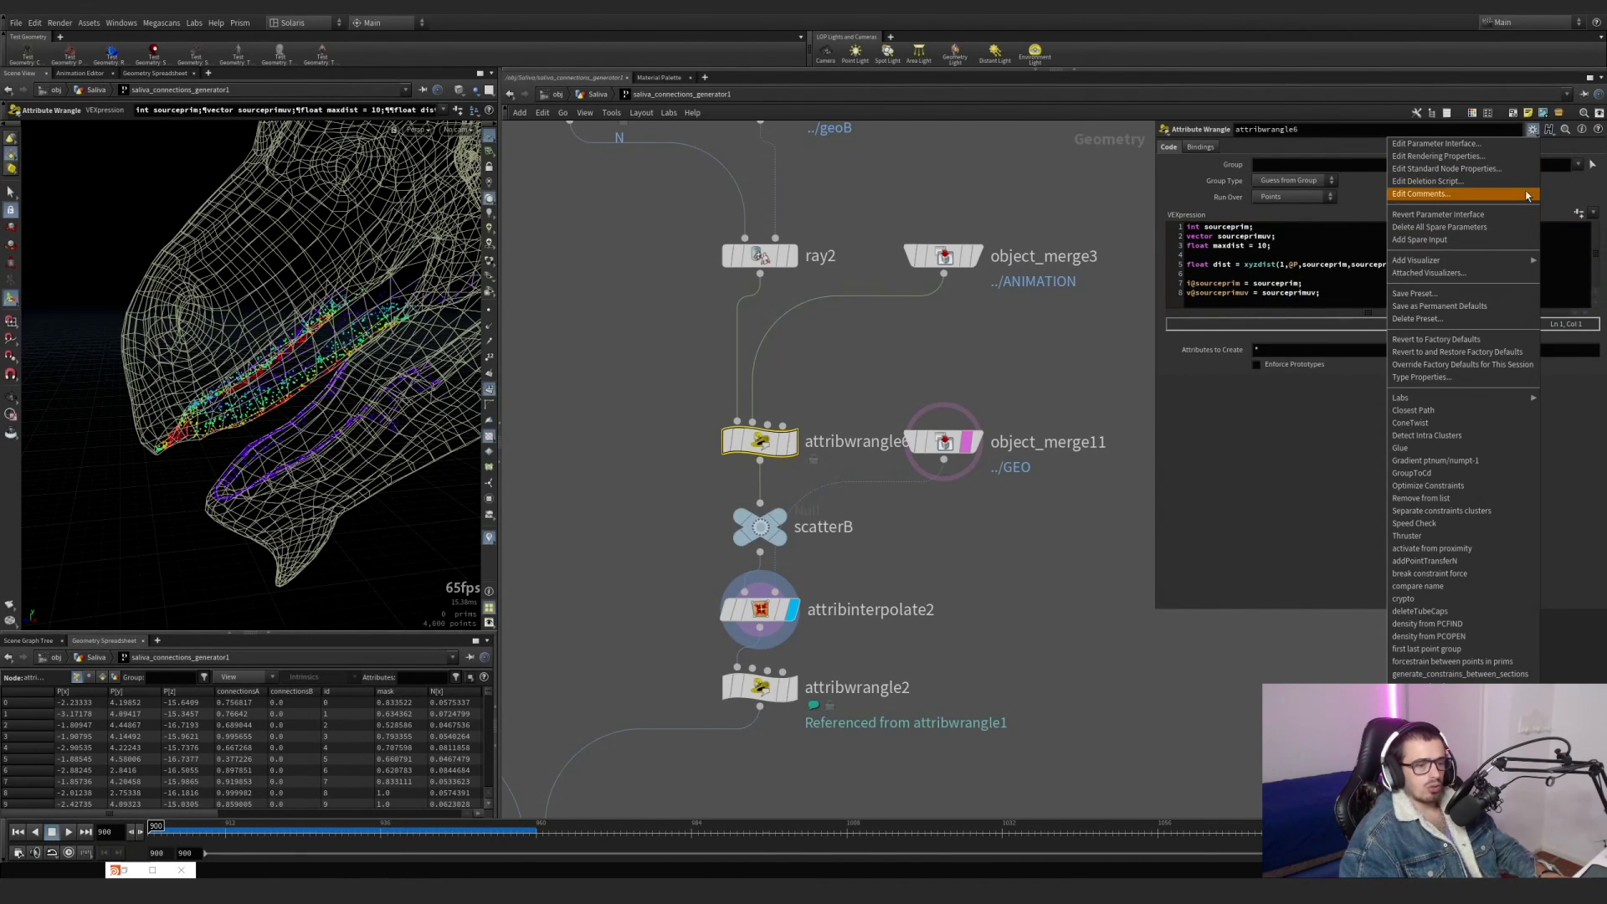
click(1447, 294)
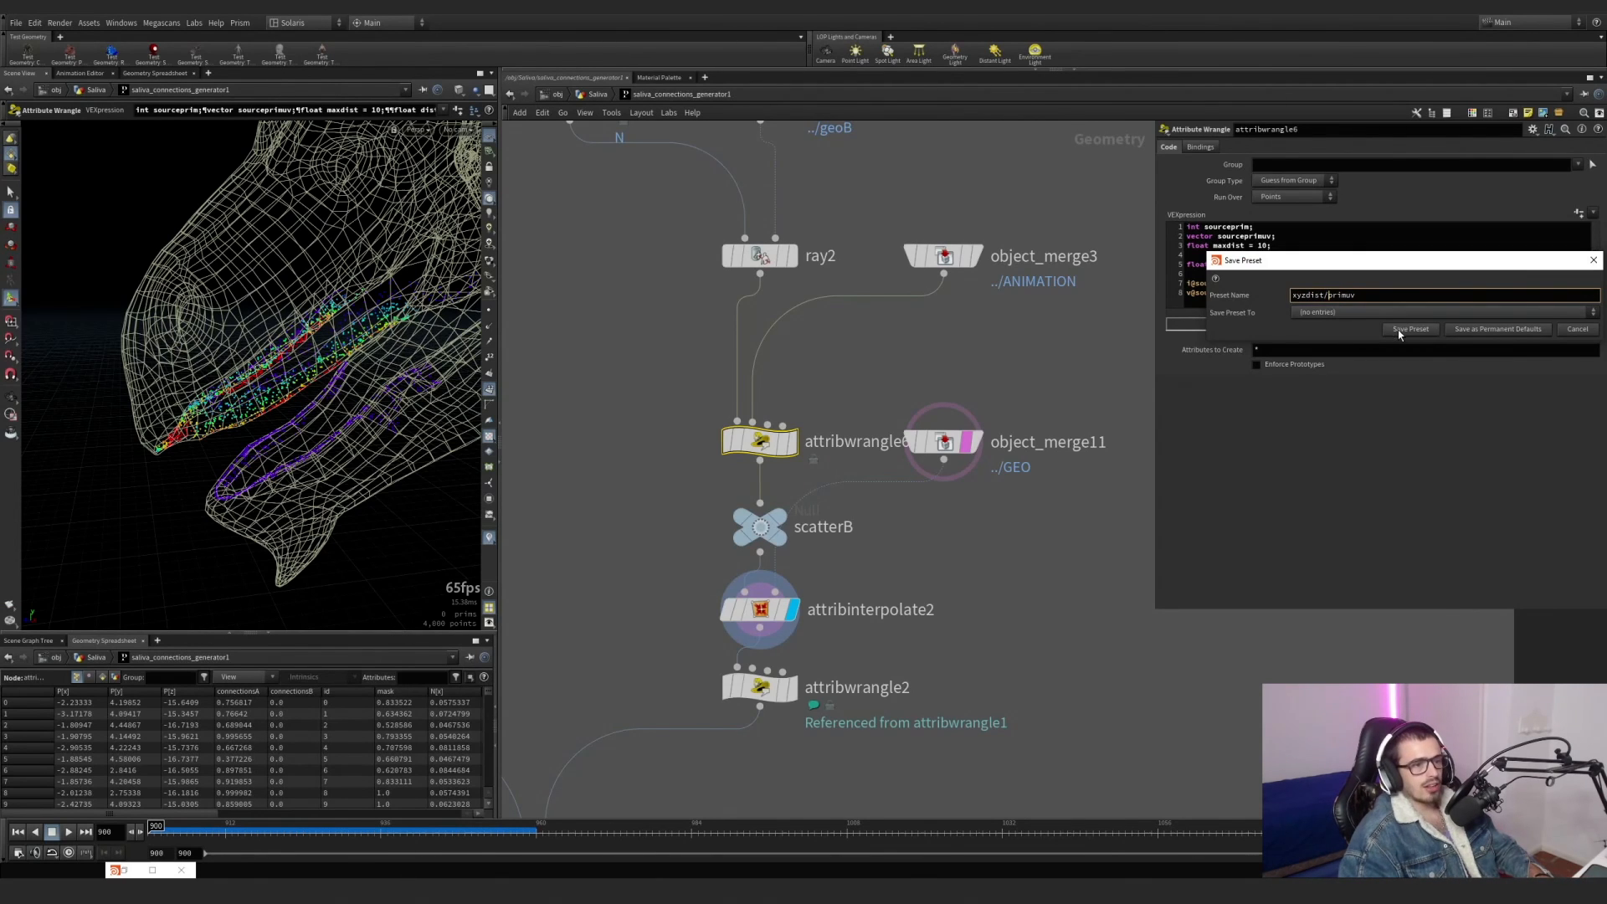
click(1410, 315)
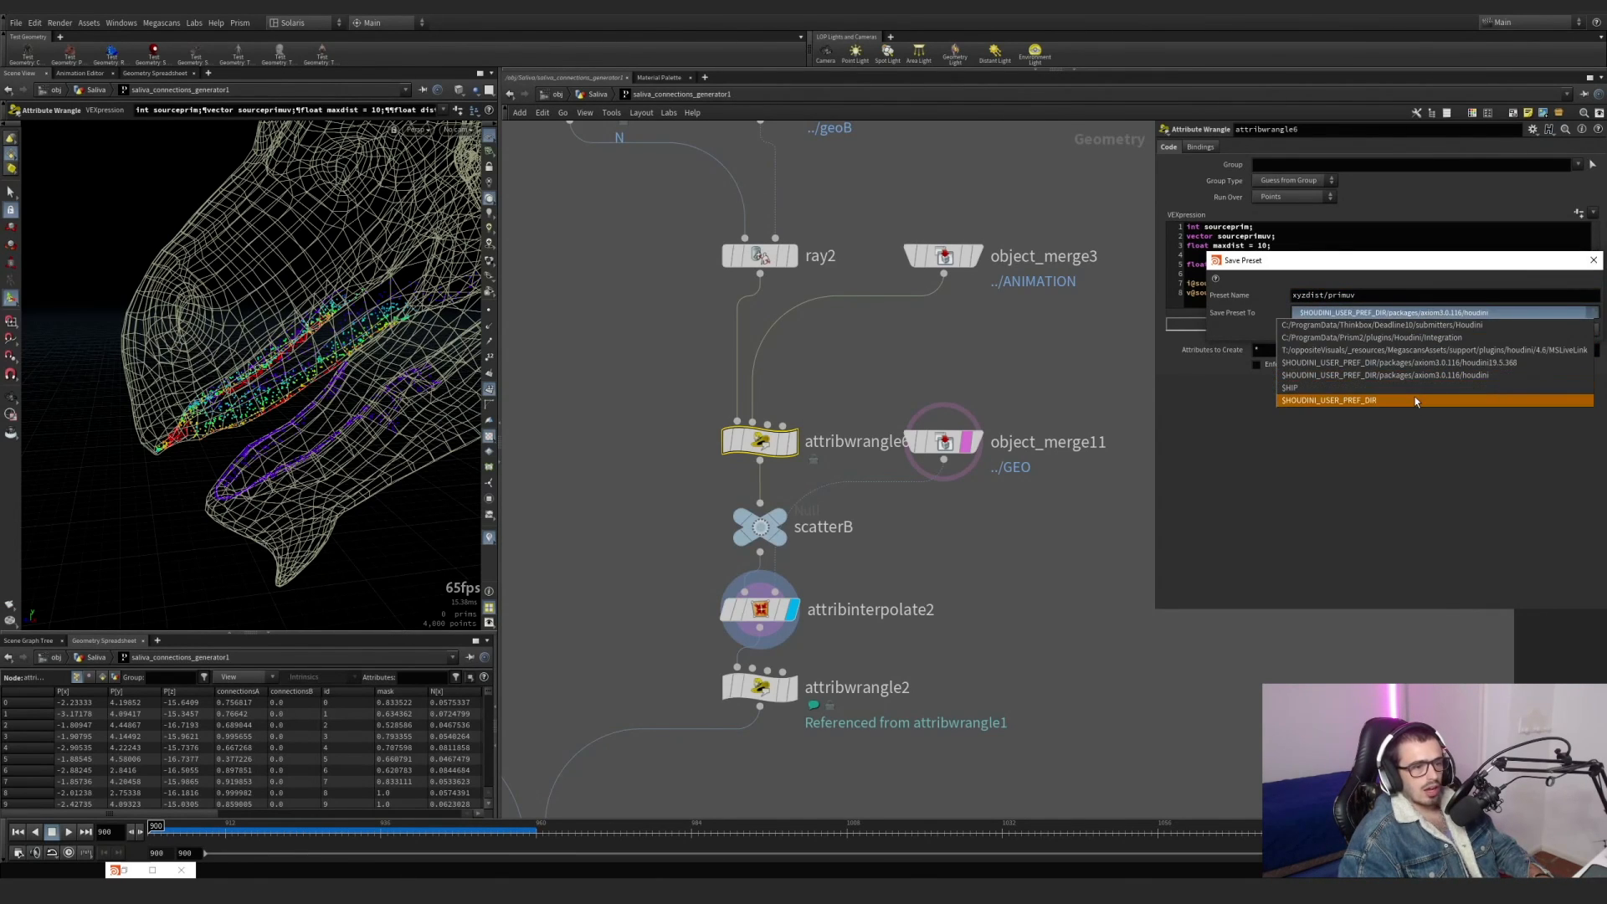
click(1416, 400)
click(1412, 329)
drag(1321, 293, 1180, 227)
Display attribwrangle2 below attribinterpolate2 and view its thinned points with the threshold code.
click(961, 584)
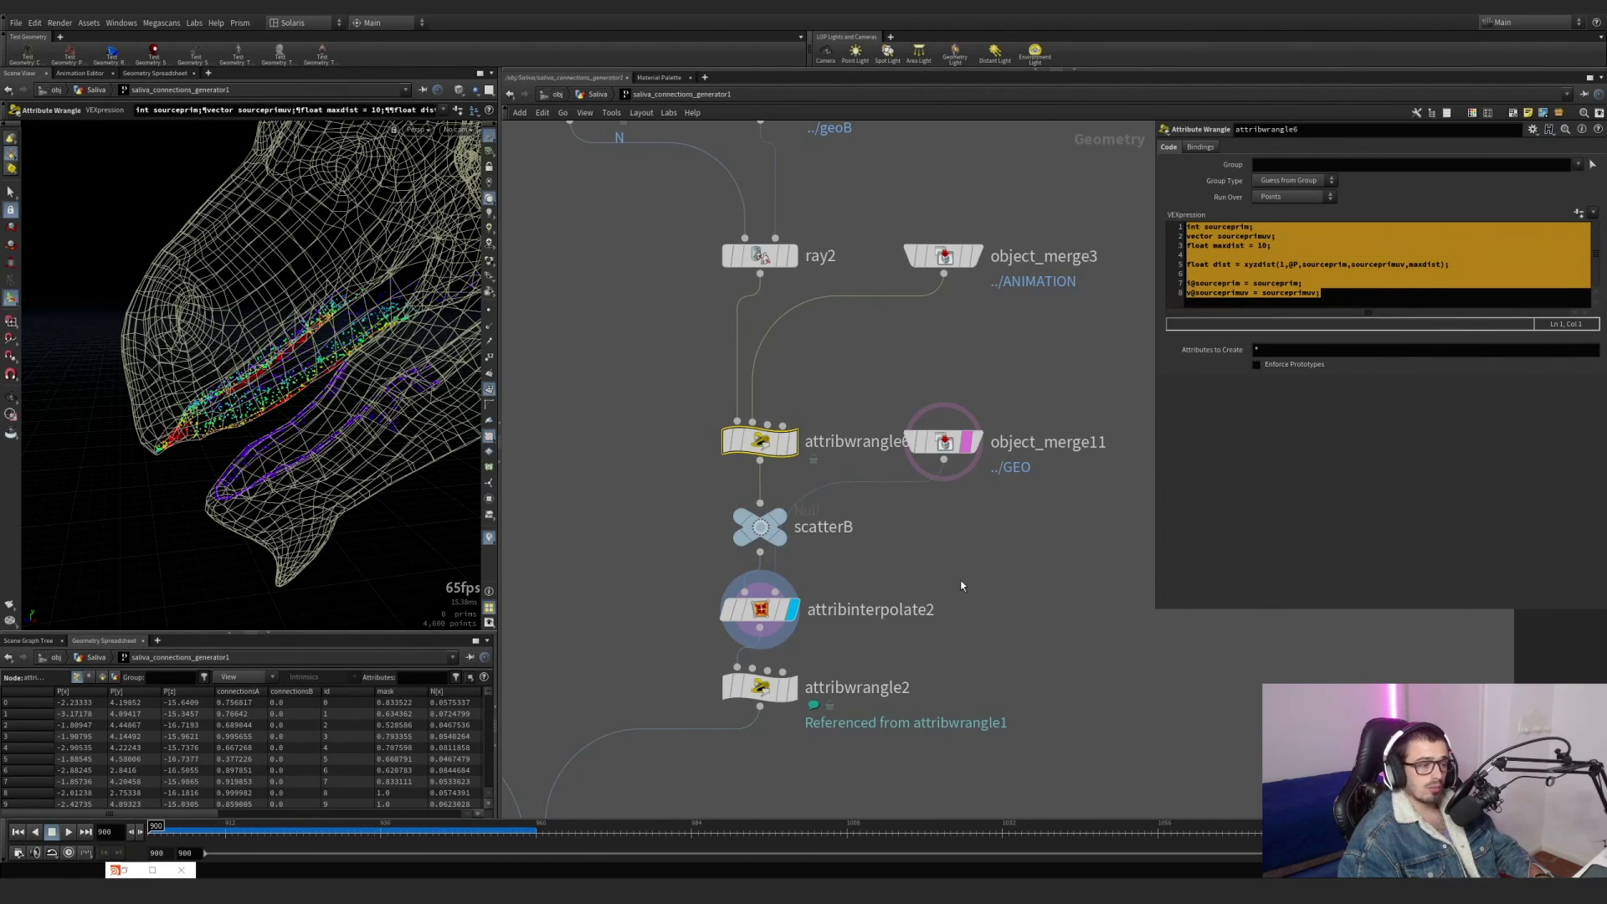
scroll(959, 586, down, 3)
scroll(835, 674, up, 5)
middle_drag(834, 674, 848, 580)
click(860, 547)
drag(919, 609, 843, 555)
scroll(908, 549, down, 4)
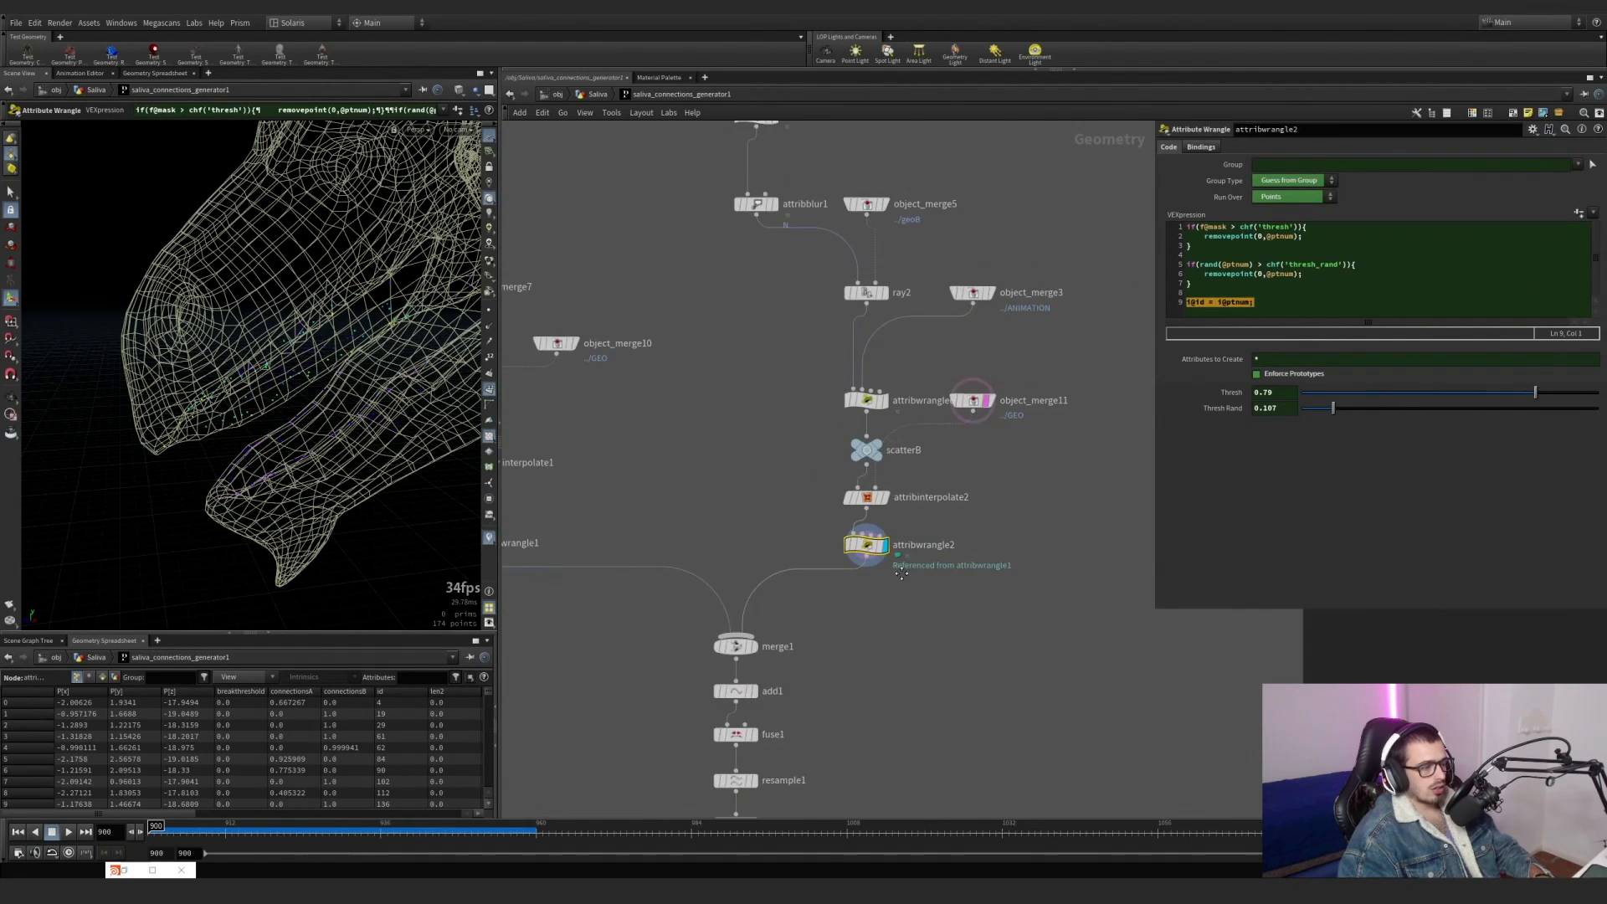
Display merge1 without the templated dragon geometry and examine the combined upper and lower jaw points.
scroll(732, 684, up, 4)
click(779, 605)
click(740, 604)
drag(379, 457, 379, 387)
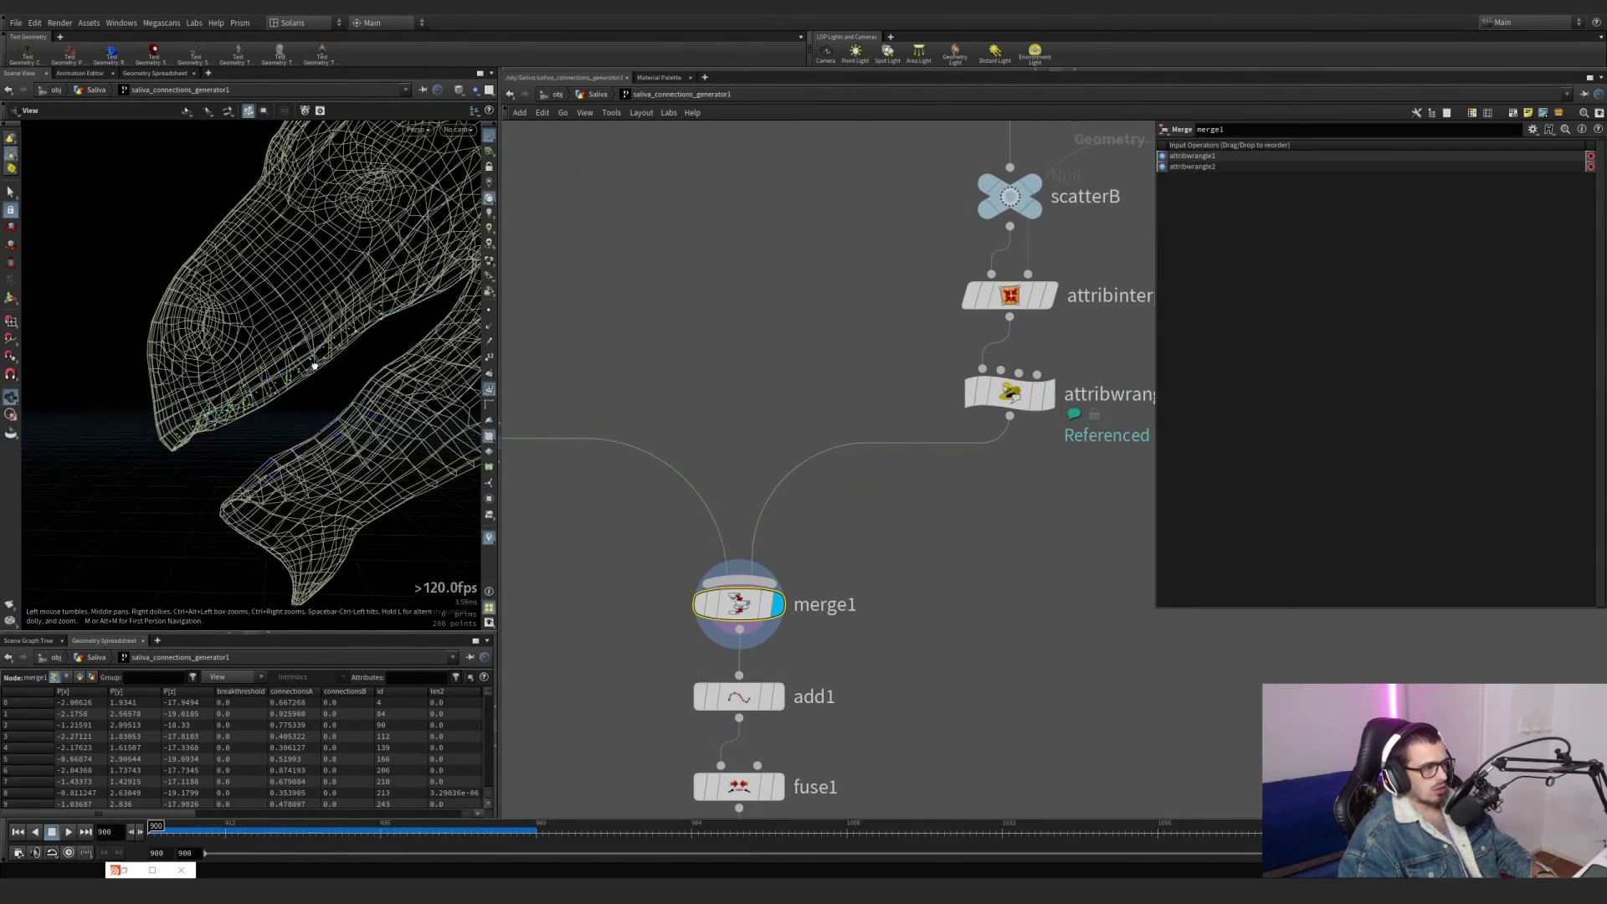
mouse_move(764, 611)
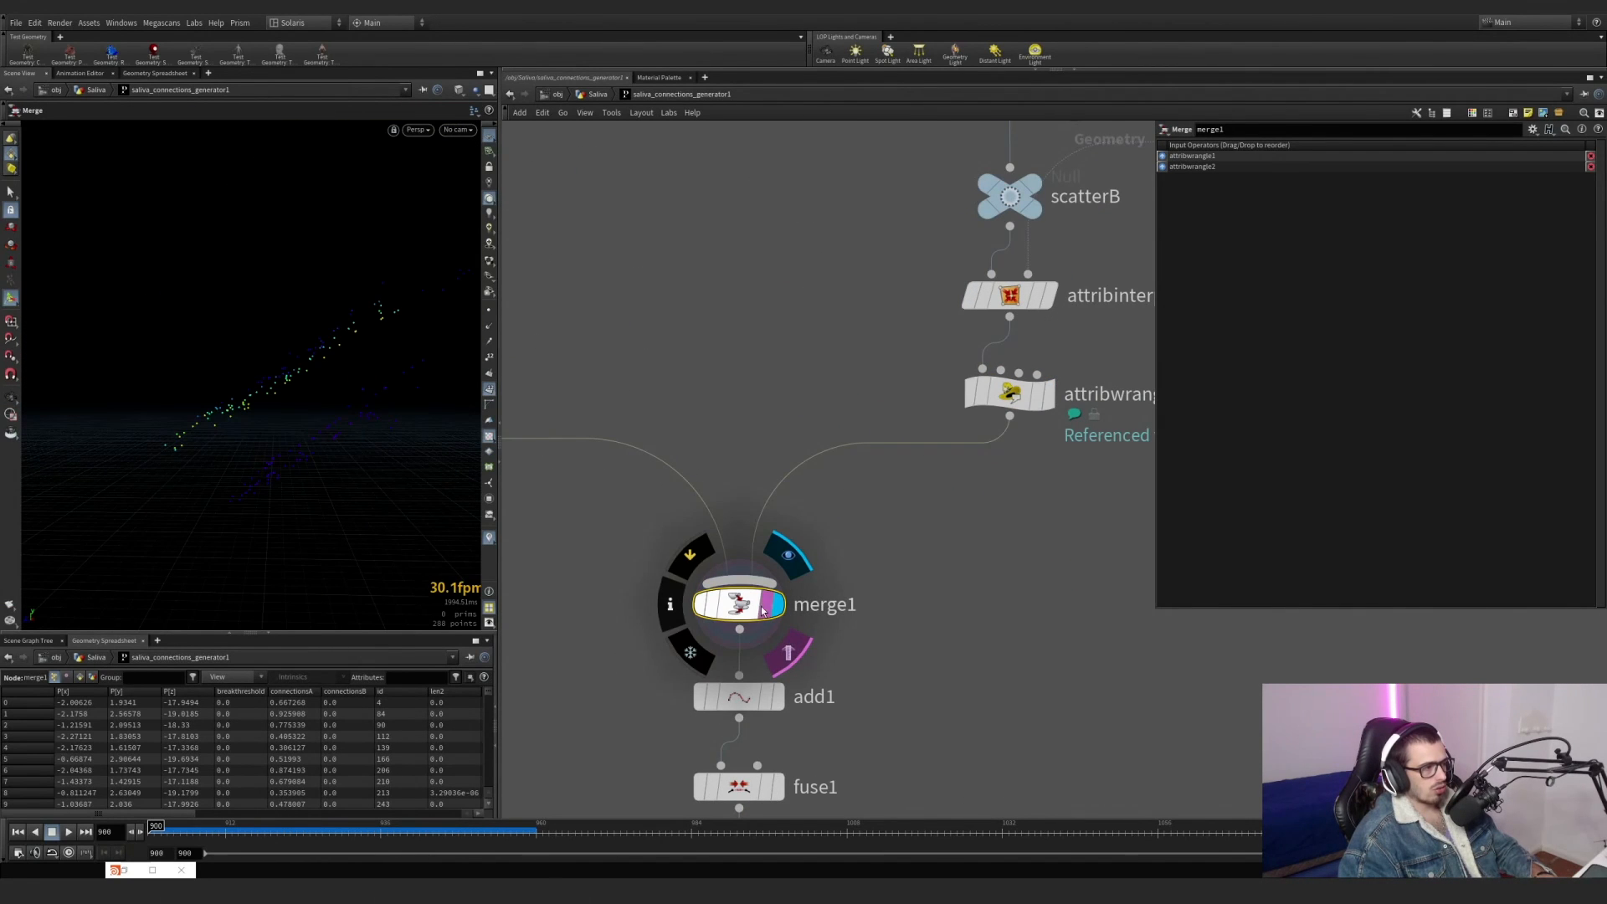
scroll(861, 613, up, 1)
scroll(860, 613, down, 3)
middle_drag(860, 613, 974, 485)
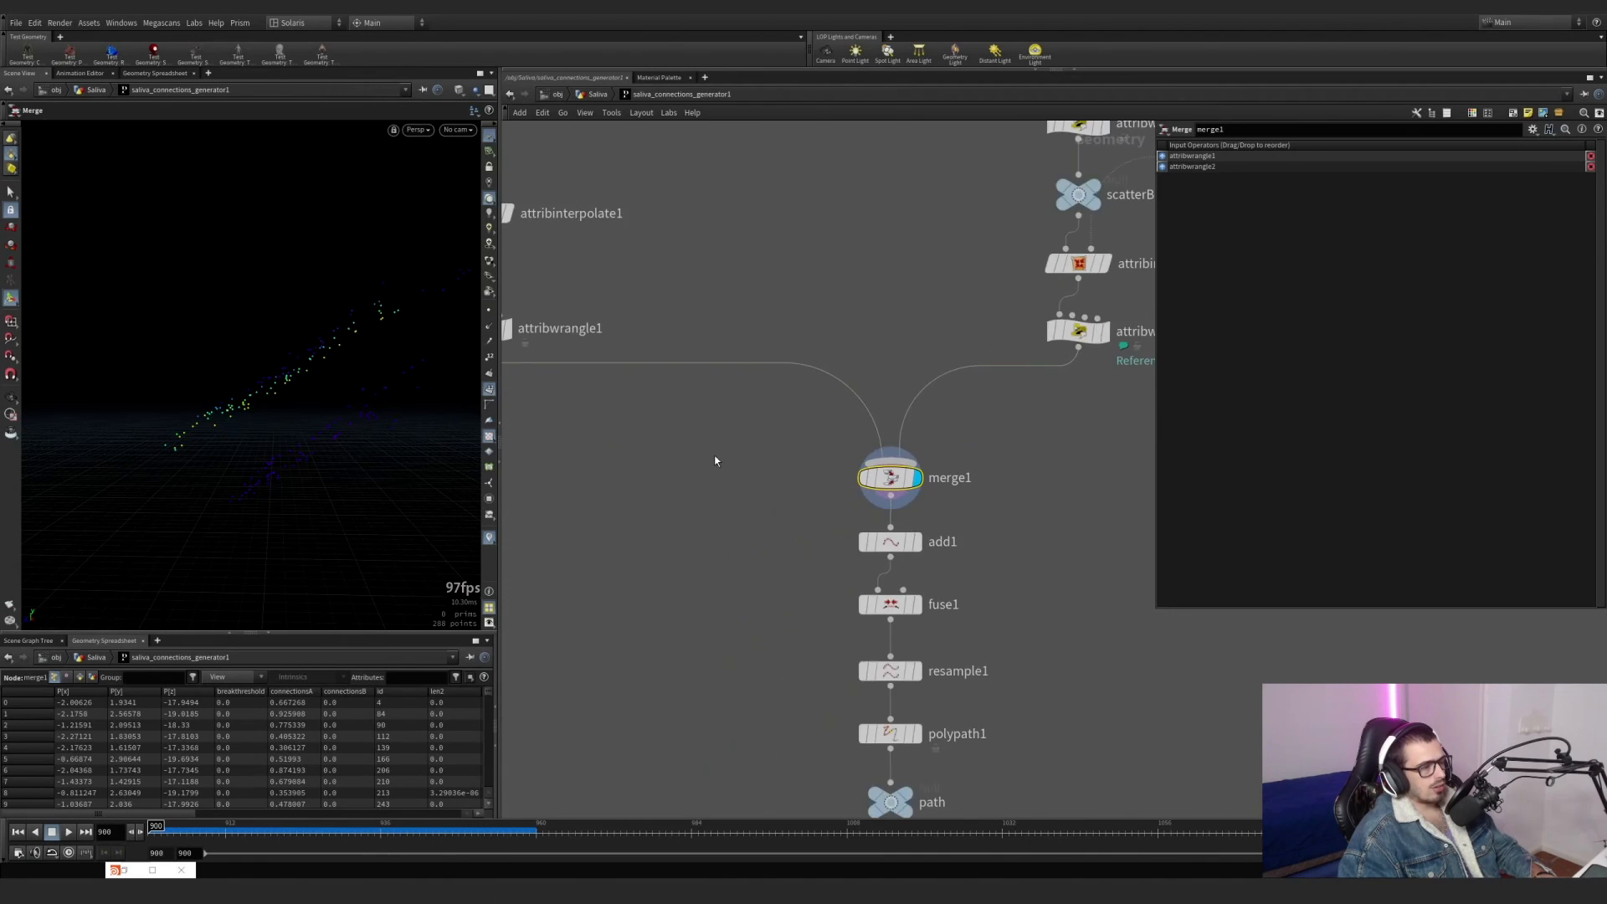
Point out the two id wrangles feeding merge1 by selecting attribwrangle1 and marking attribwrangle2.
middle_drag(622, 427, 796, 488)
click(656, 389)
middle_drag(988, 385, 773, 380)
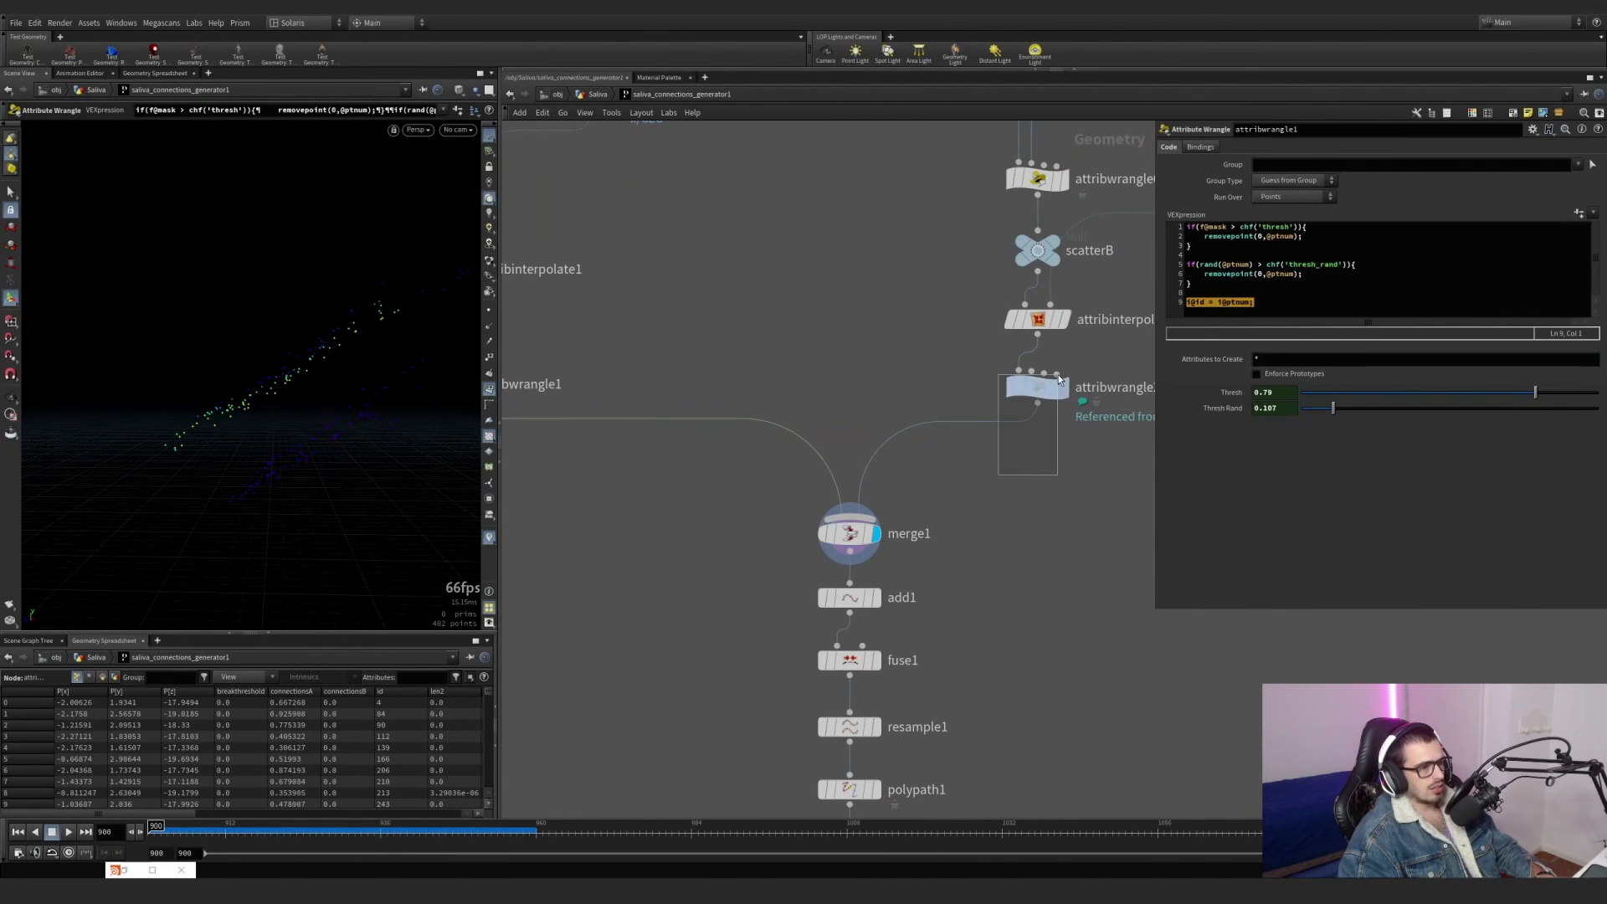
drag(1058, 374, 1059, 375)
Display add1's connecting lines by id, with point numbers hidden and point markers shown in the viewport.
click(876, 597)
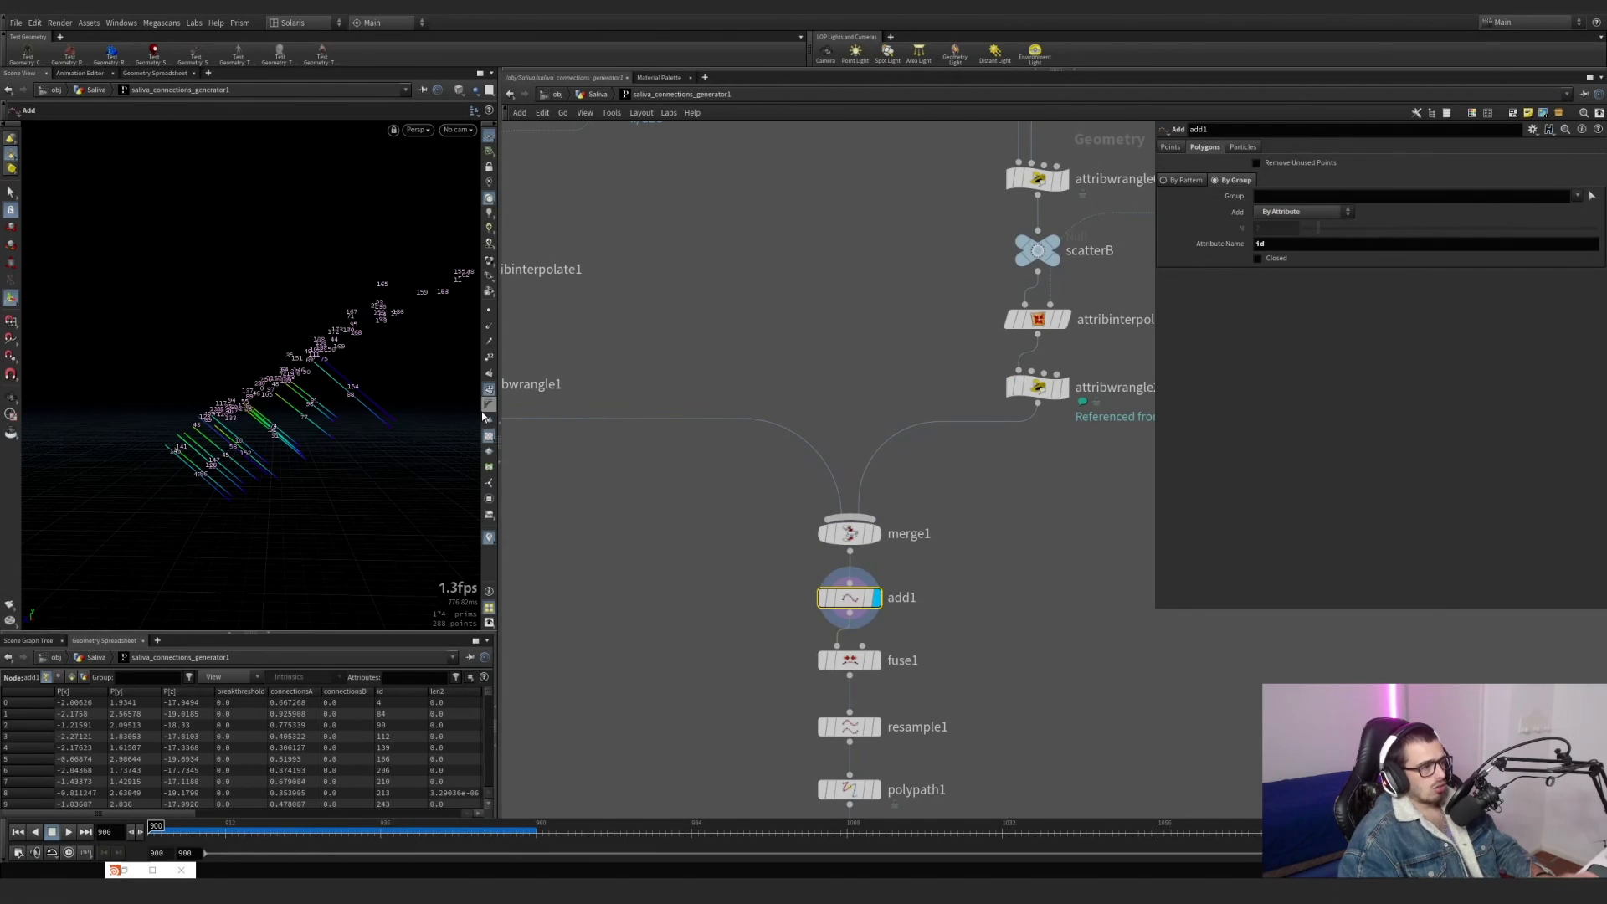
click(490, 392)
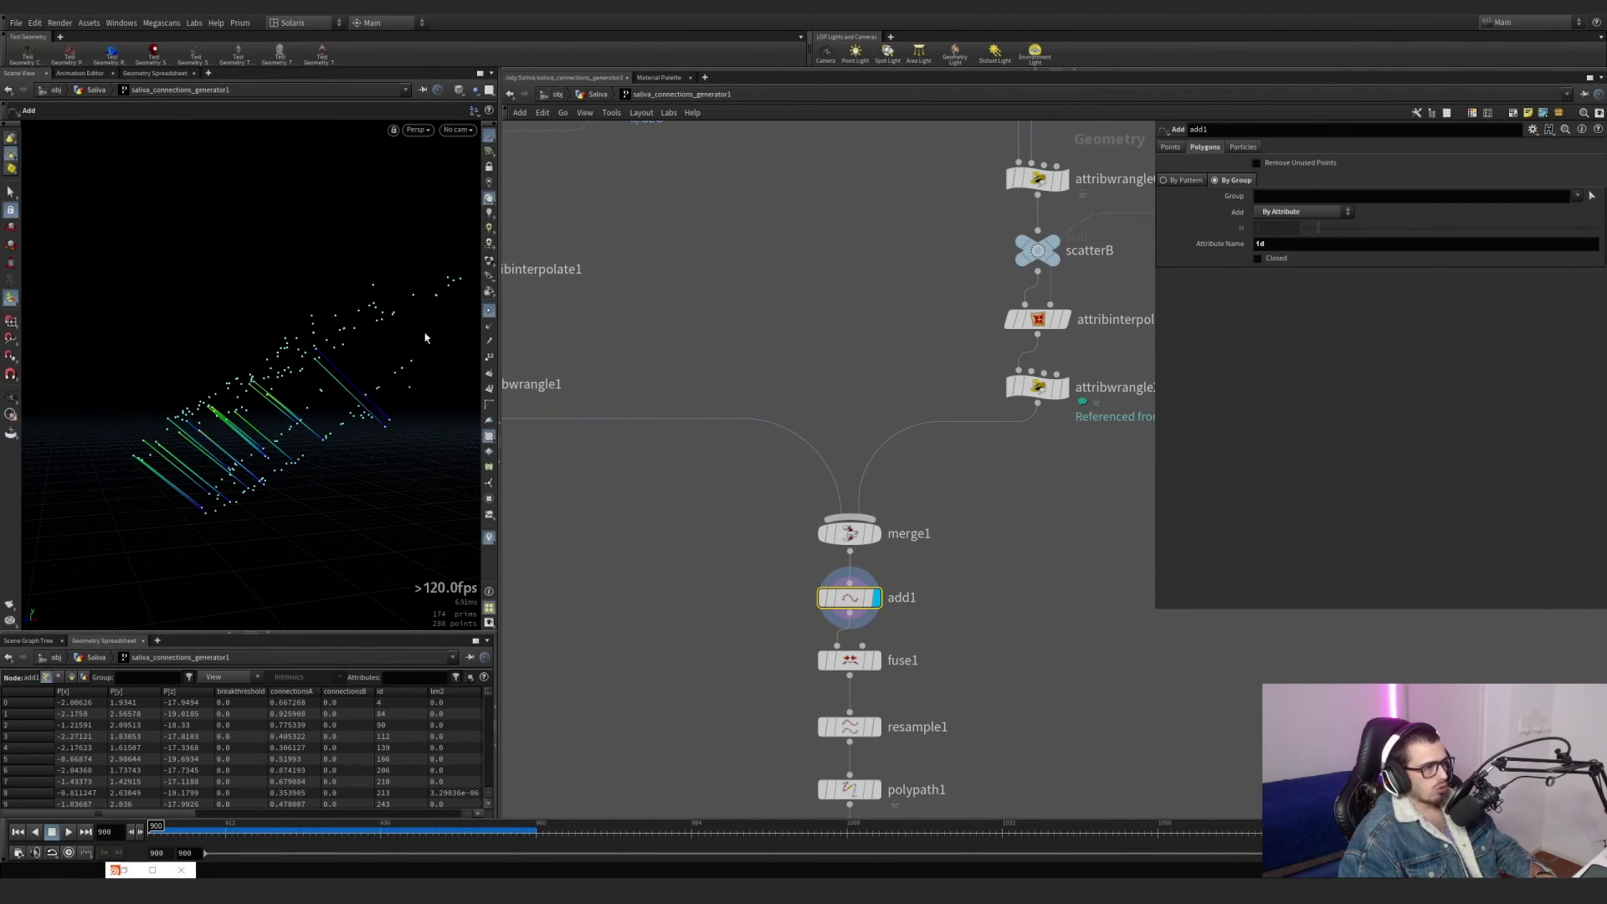
middle_drag(683, 486, 651, 378)
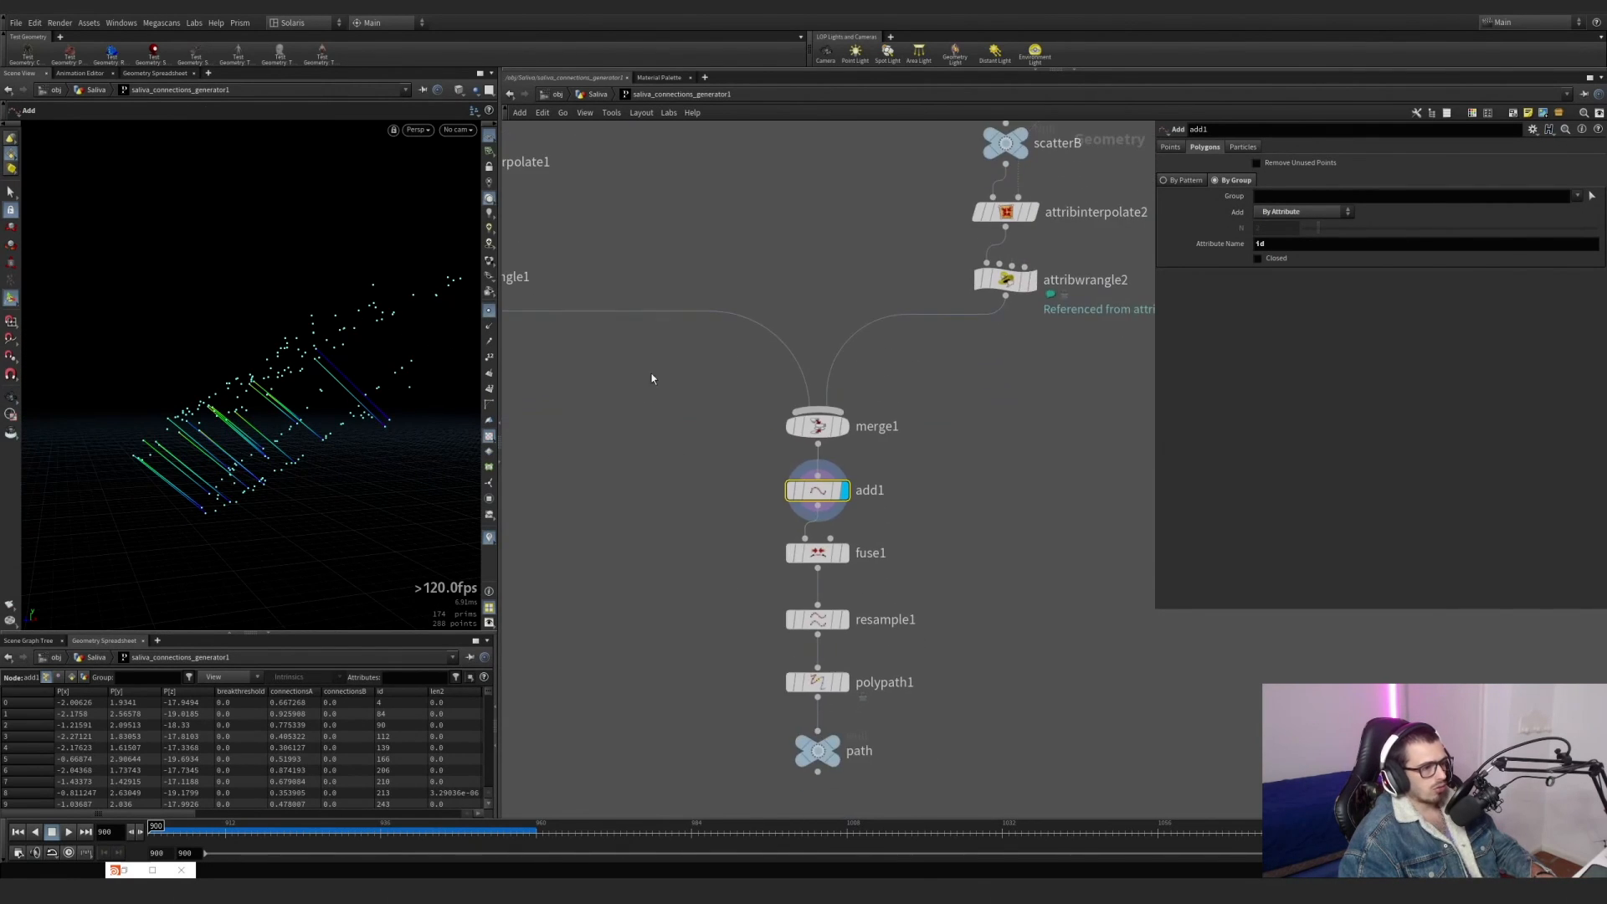
Display fuse1, and add and display a Clean node fed from add1 beside it.
click(833, 552)
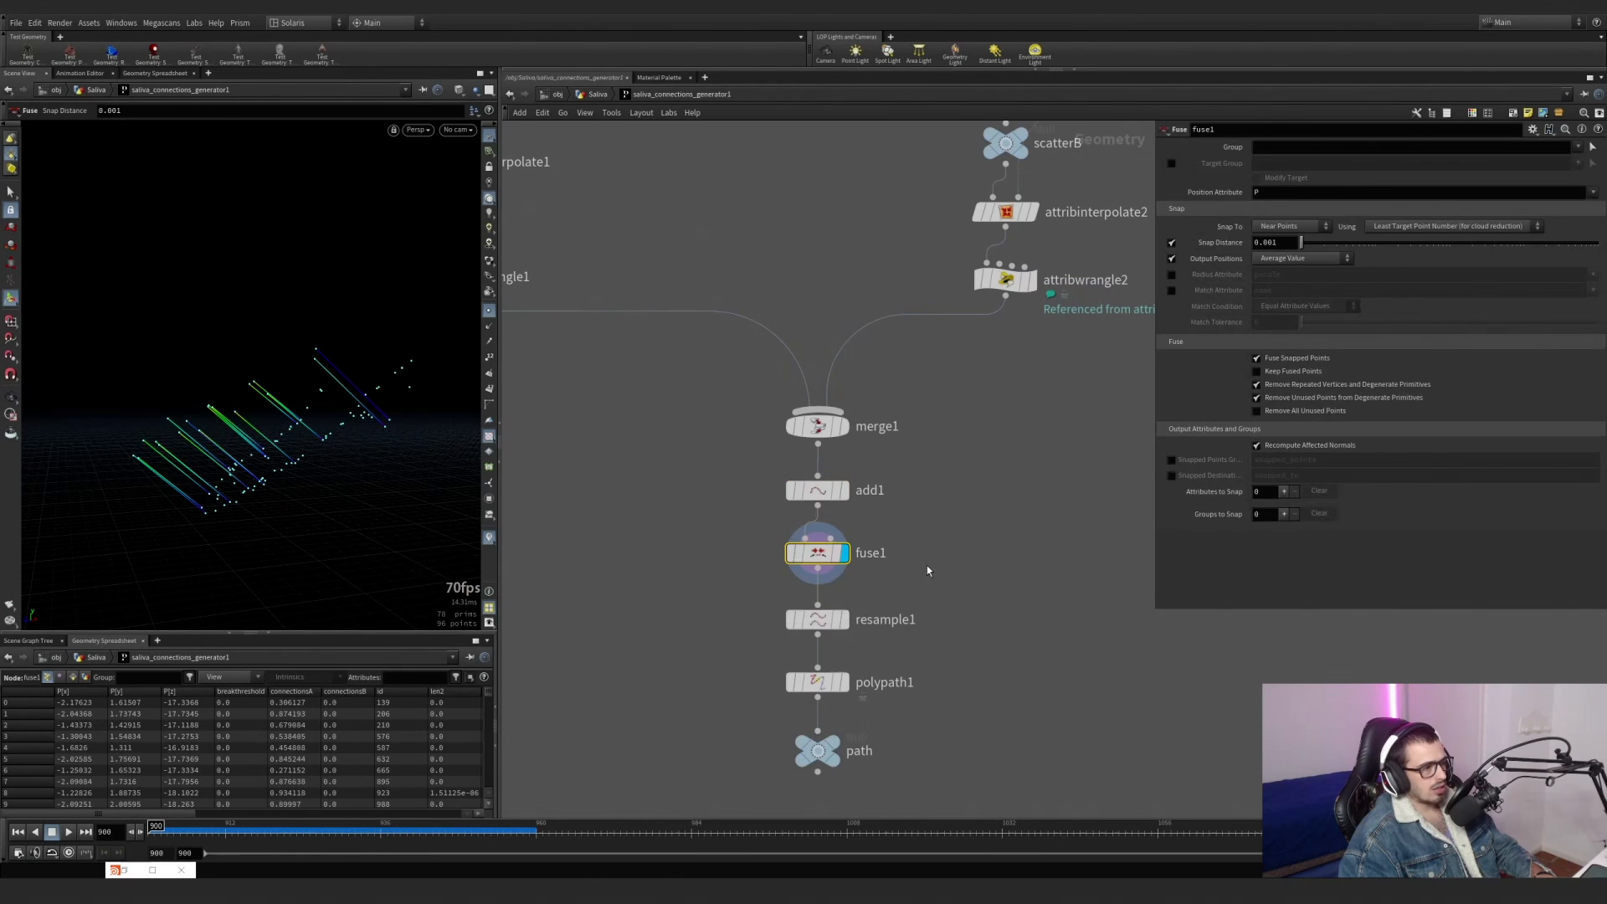
key(Tab)
key(Return)
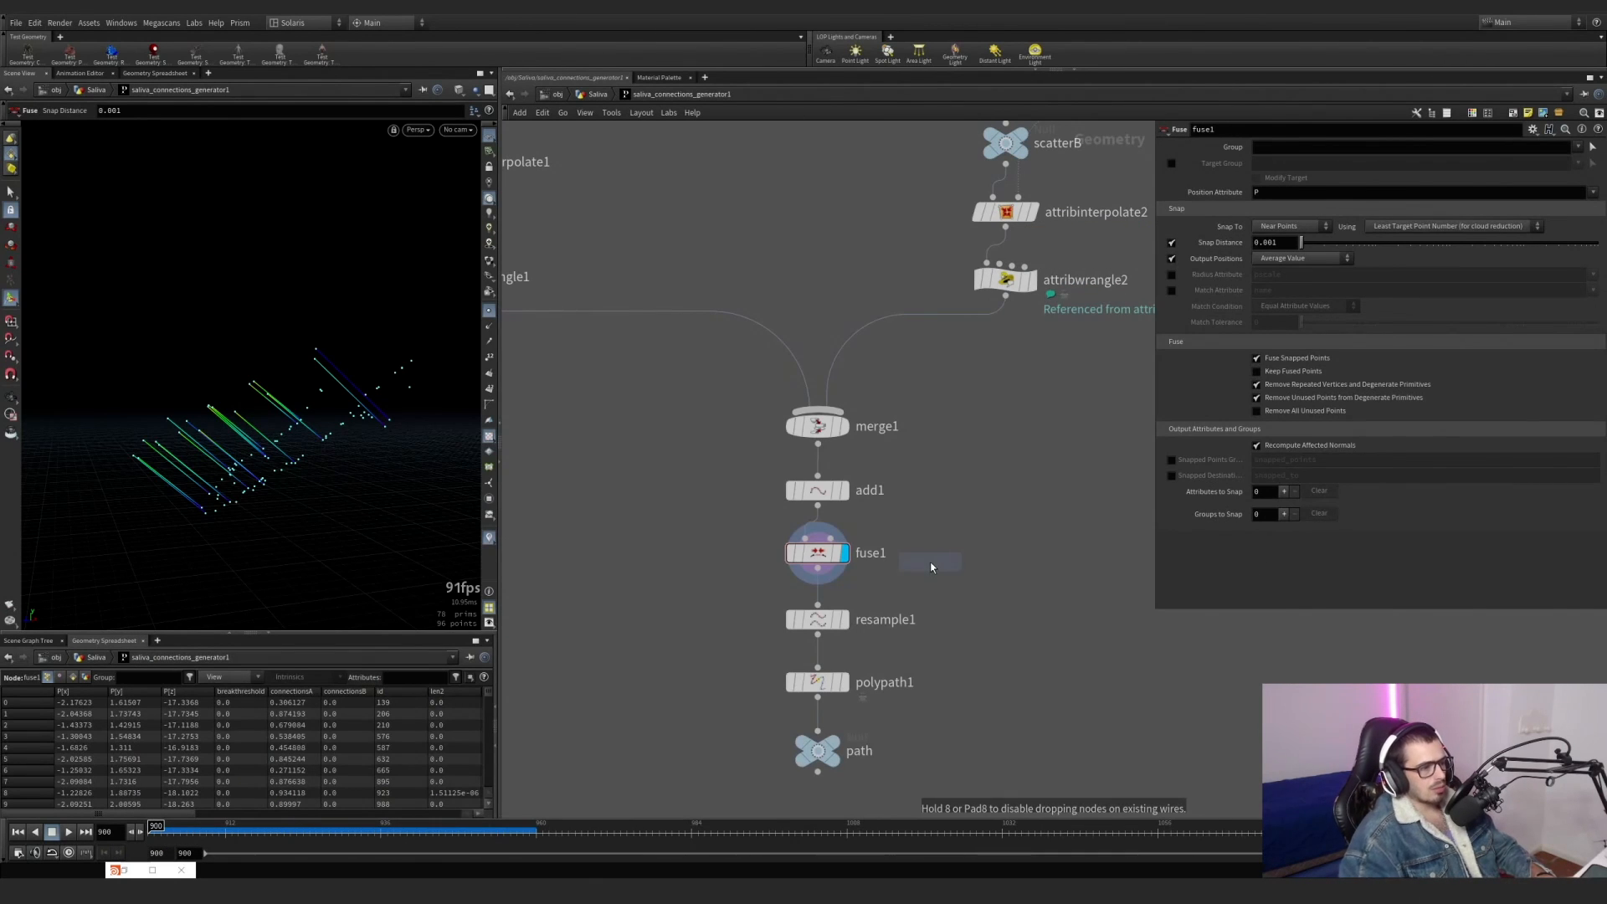
click(931, 567)
drag(818, 505, 930, 549)
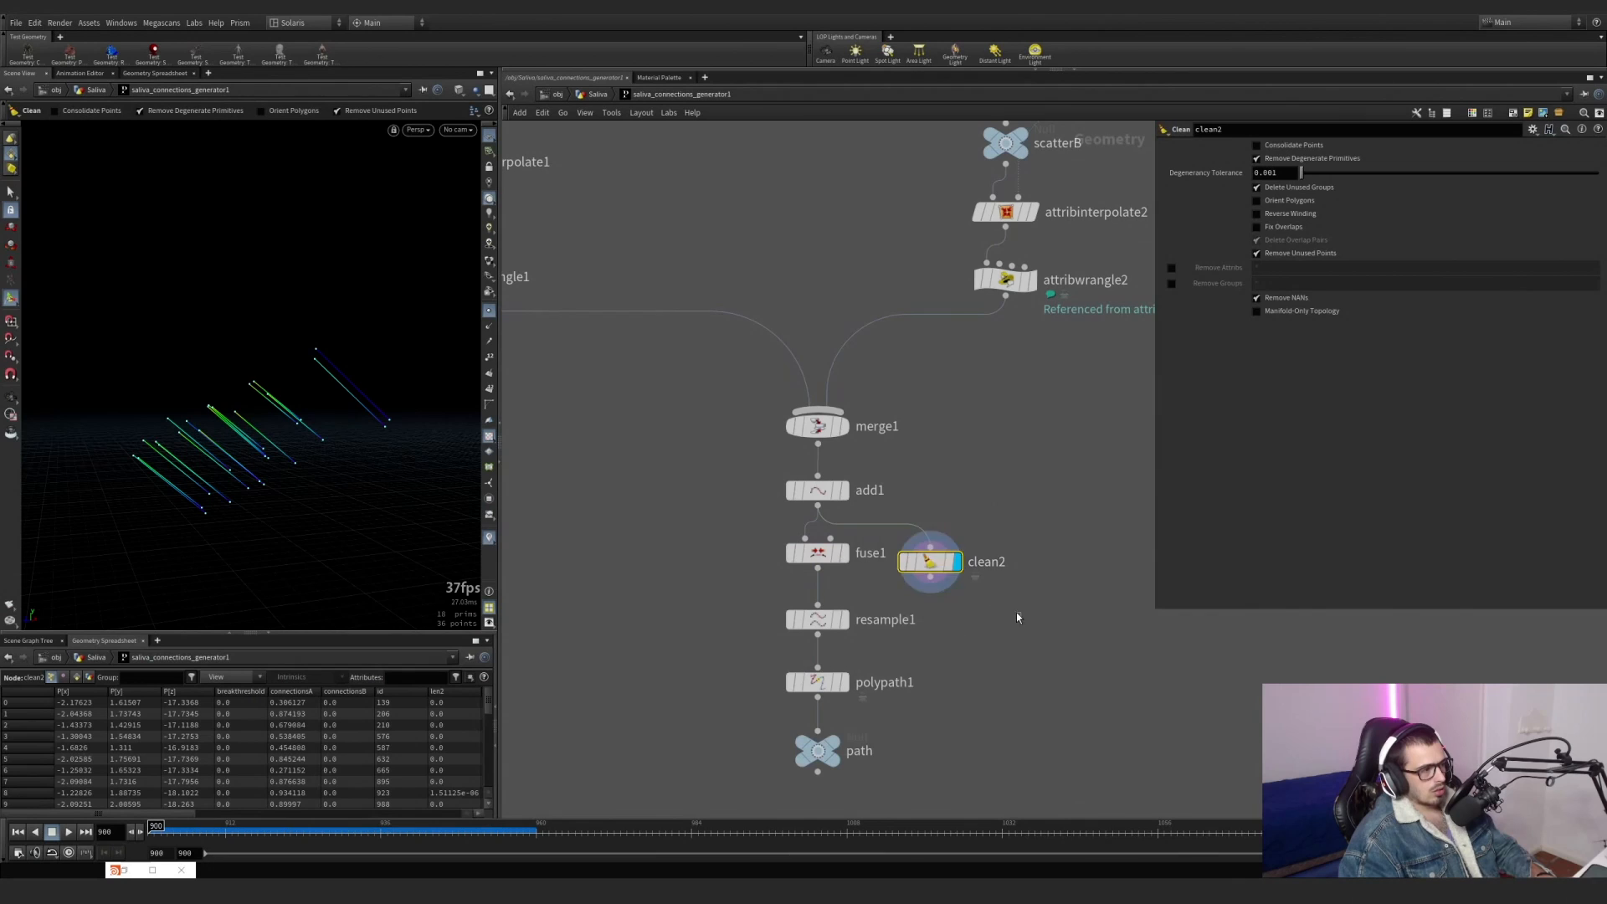
Move clean2 between add1 and resample1 in place of fuse1, and delete fuse1.
drag(818, 552, 703, 547)
mouse_move(930, 570)
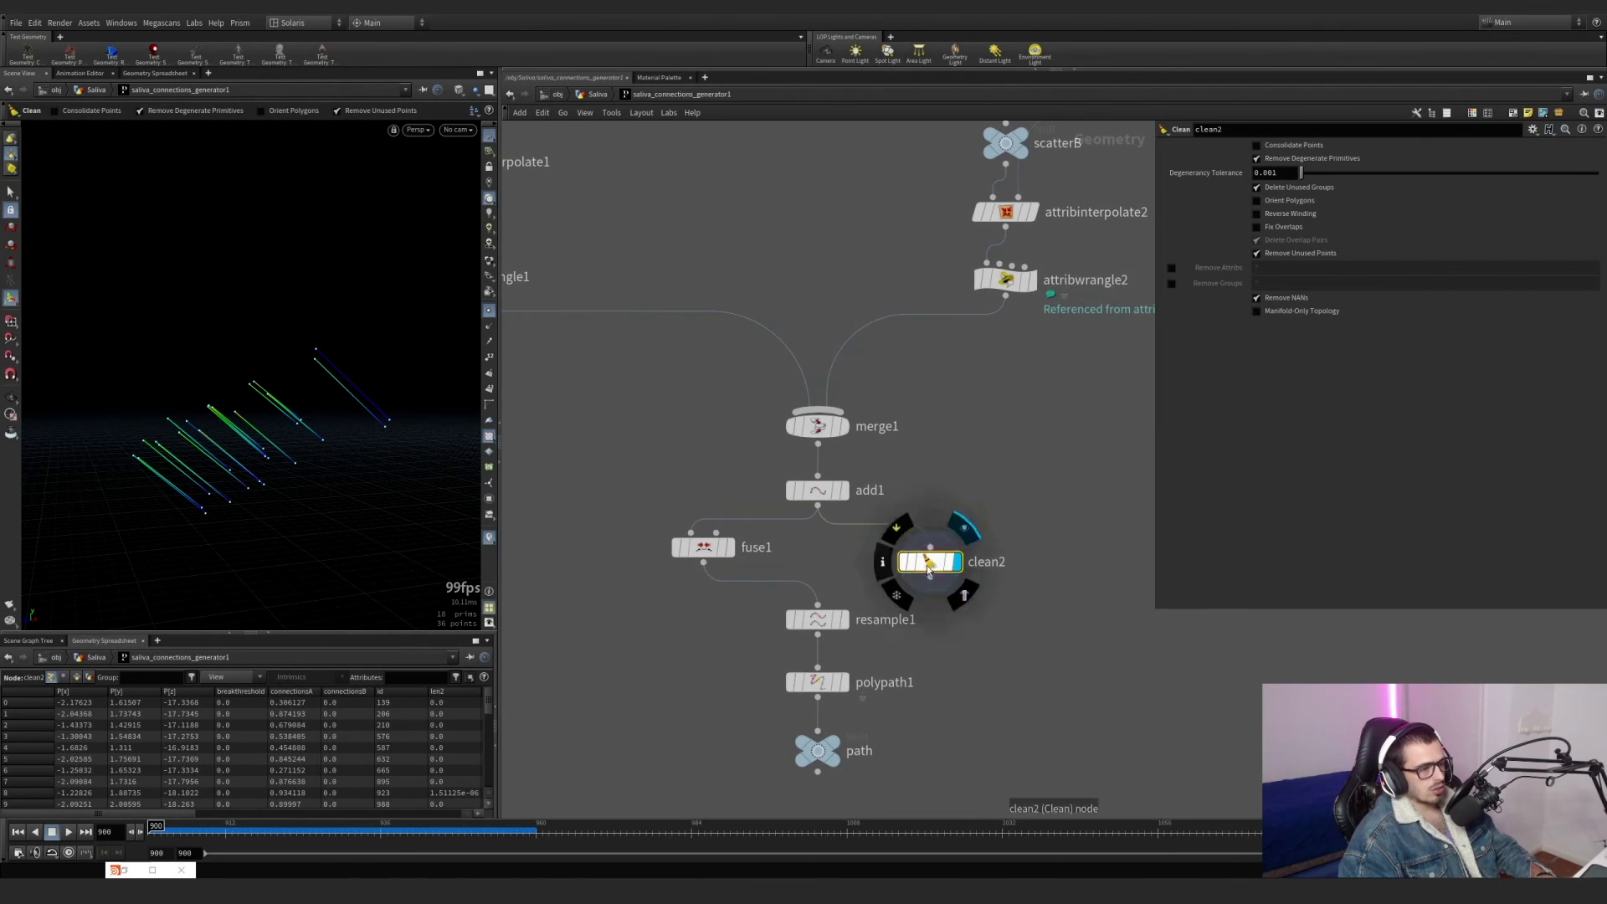
drag(929, 569, 817, 554)
click(701, 547)
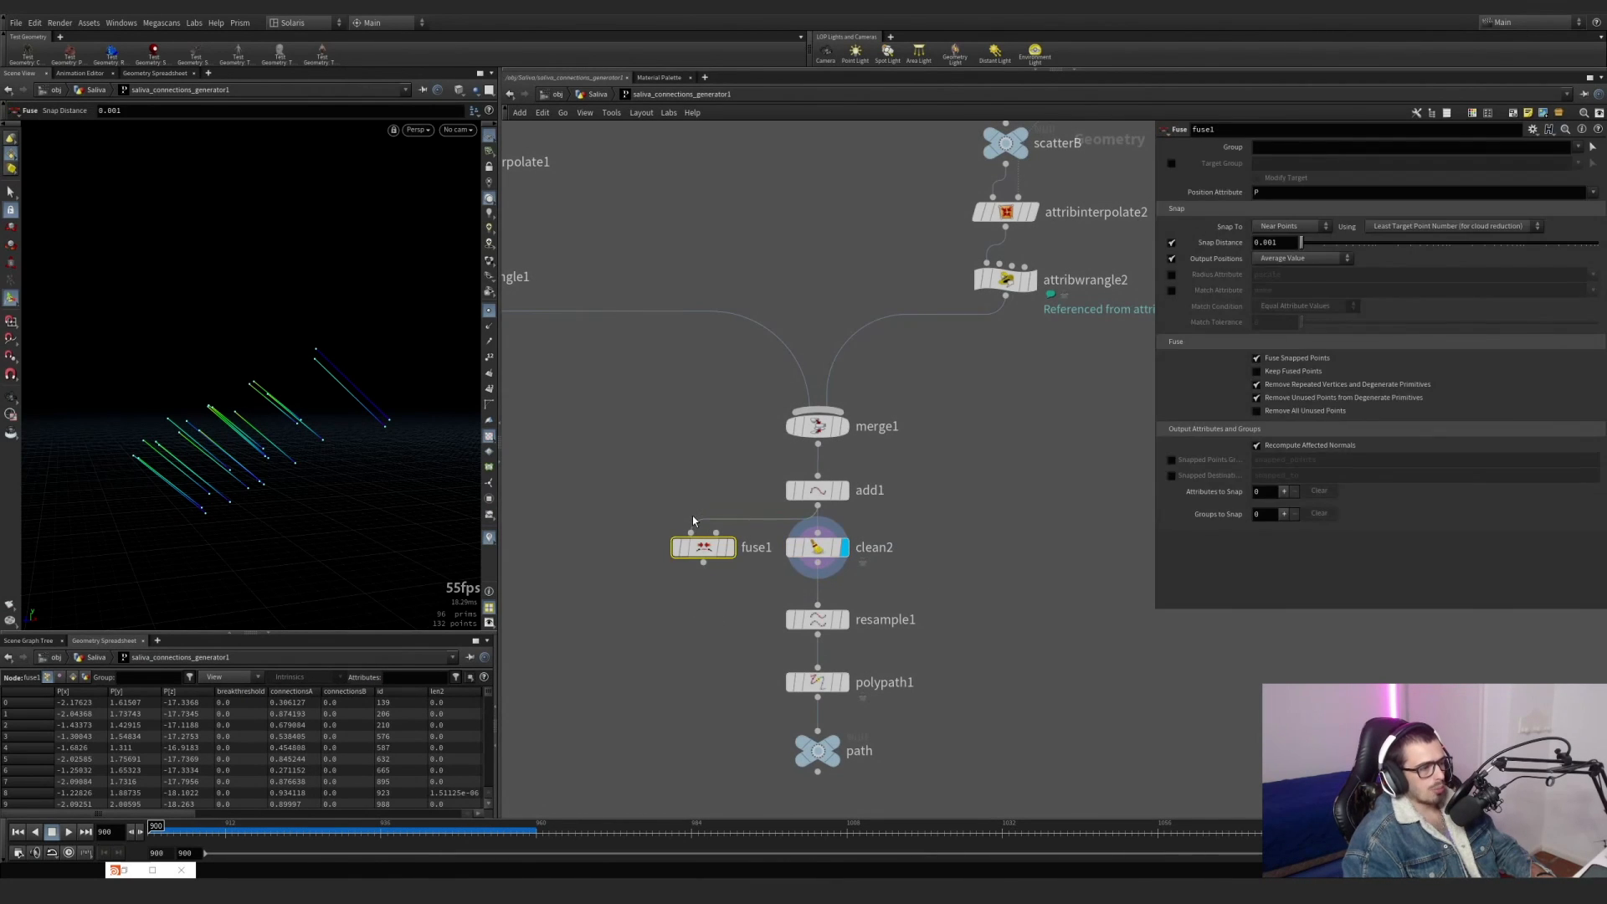
key(Delete)
Display resample1 and examine the resampled points along the connecting lines up close.
click(846, 626)
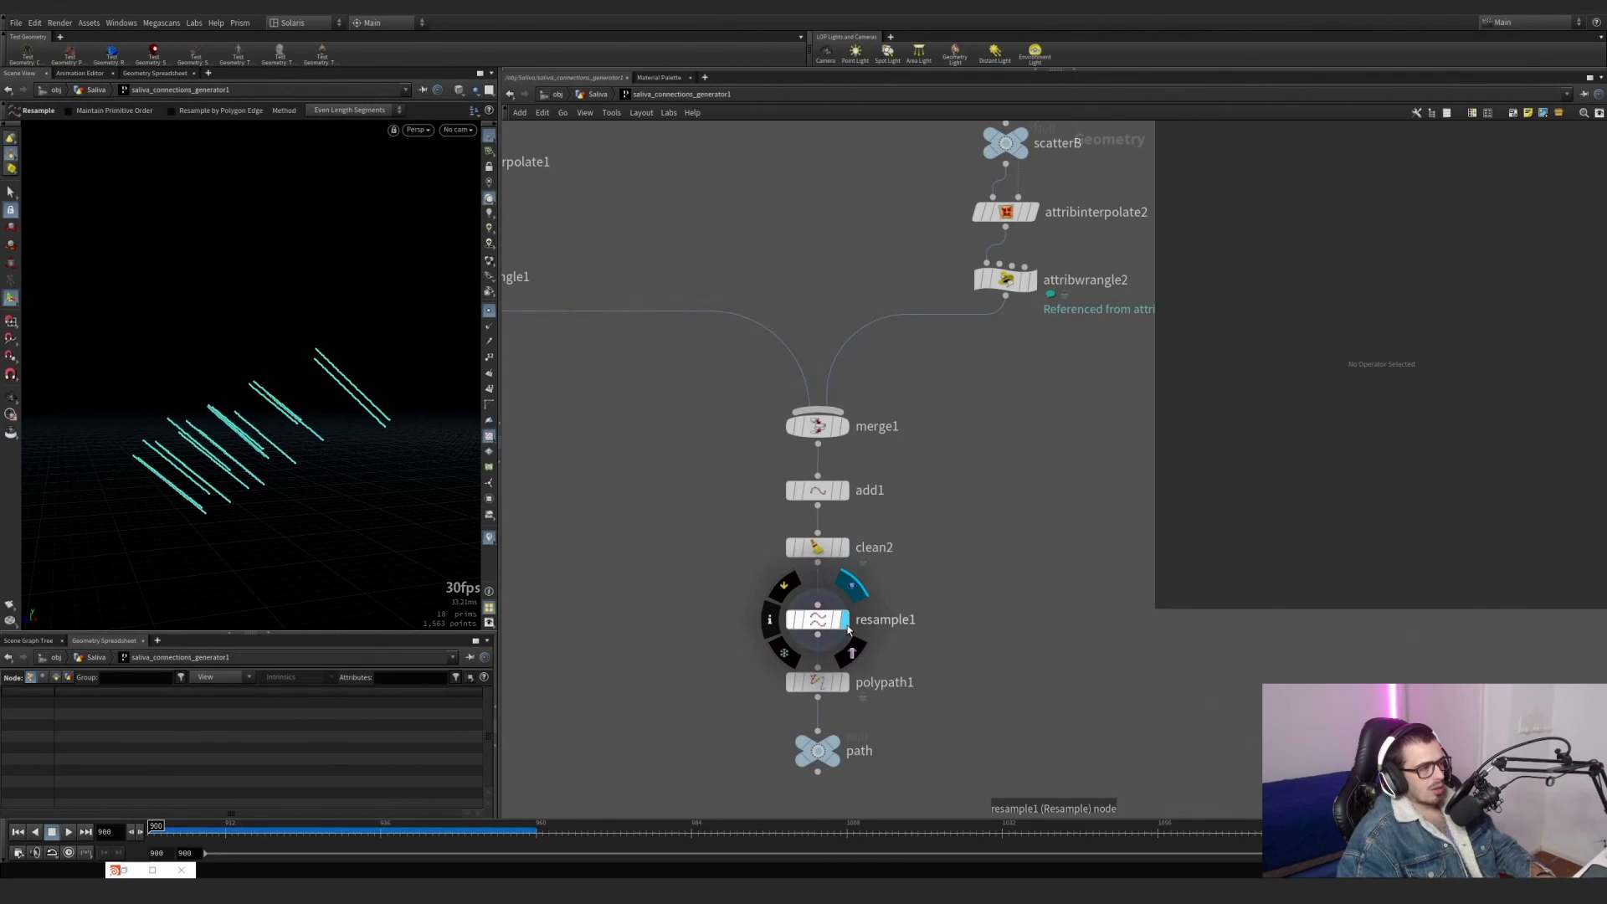
drag(926, 654, 812, 601)
alt+right_drag(316, 435, 379, 429)
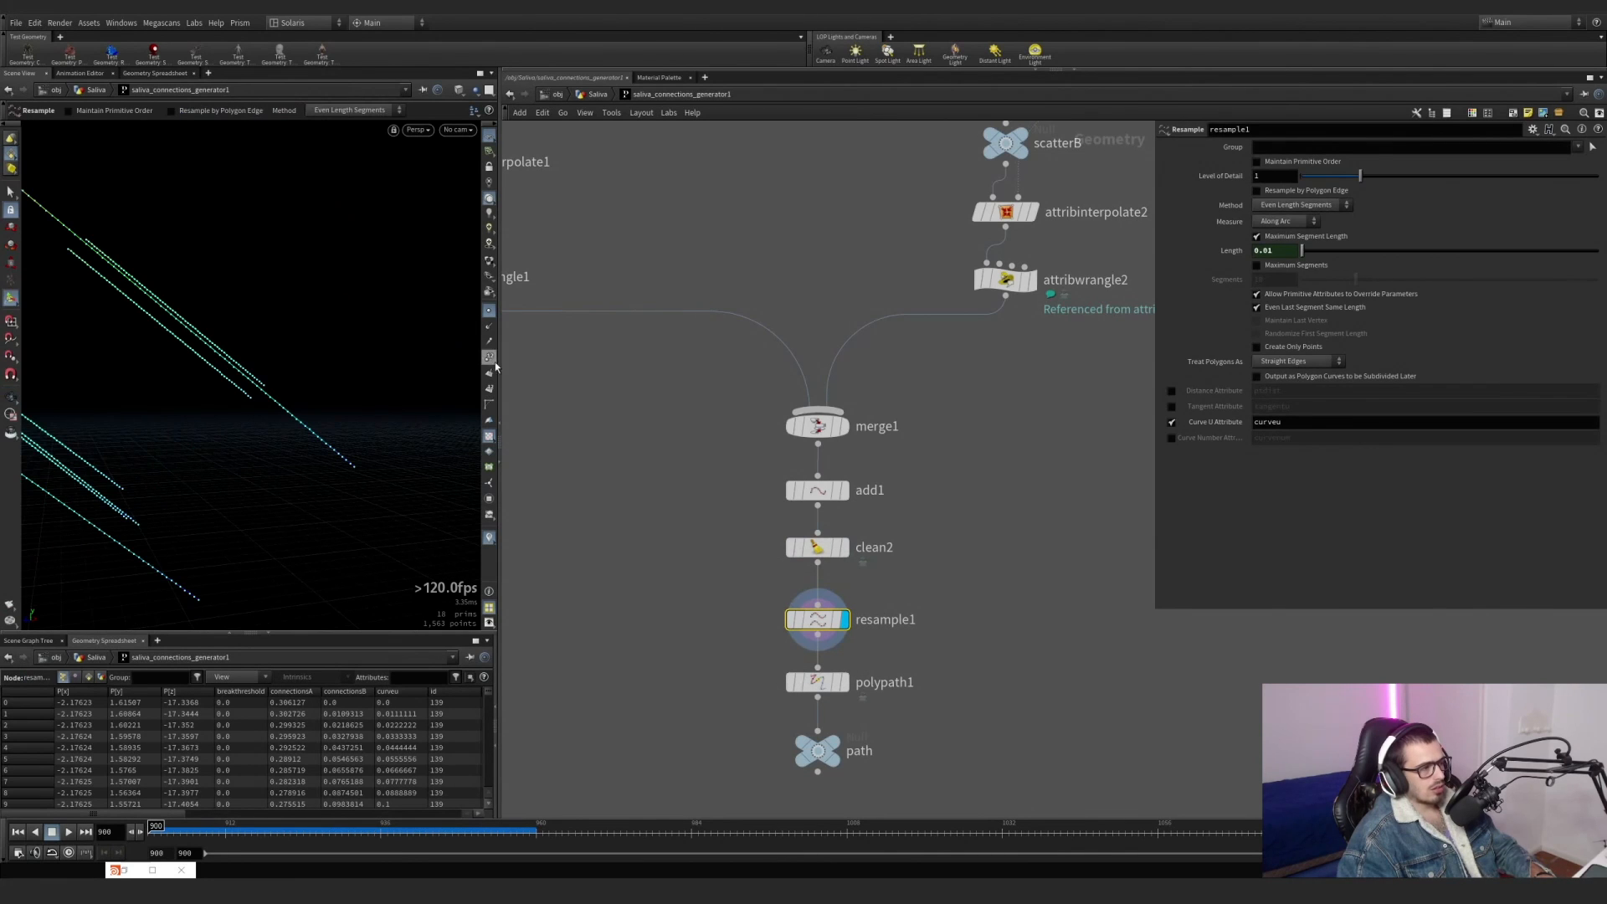
alt+drag(289, 395, 289, 424)
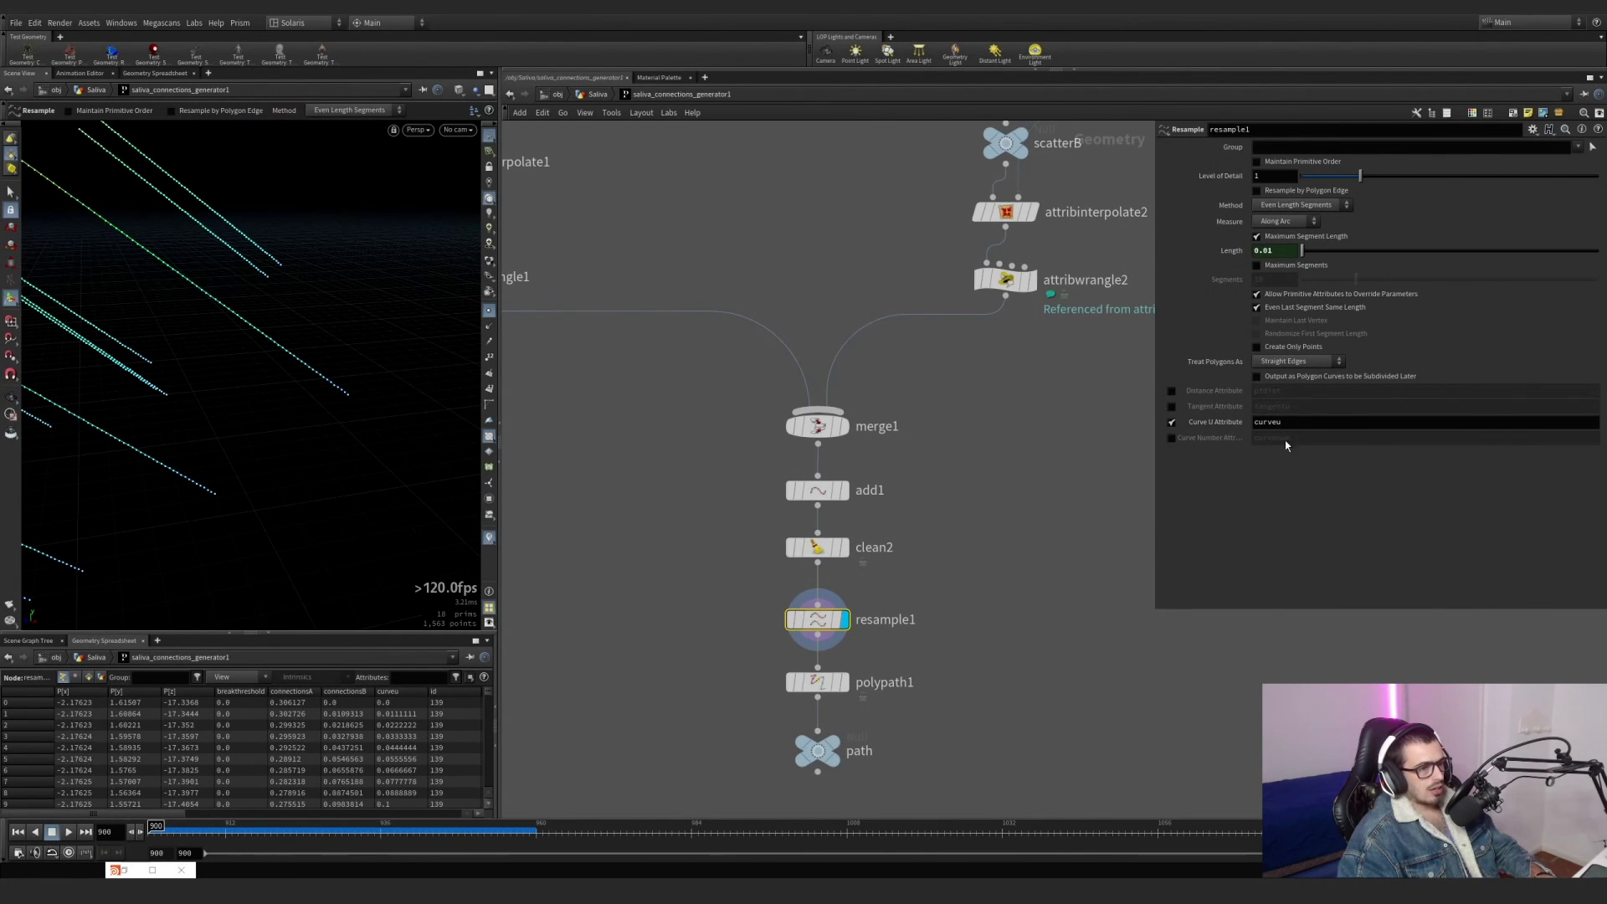
Toggle the curveu visualizer in the viewport and hide the point markers to view the gradient along the resampled lines.
click(490, 538)
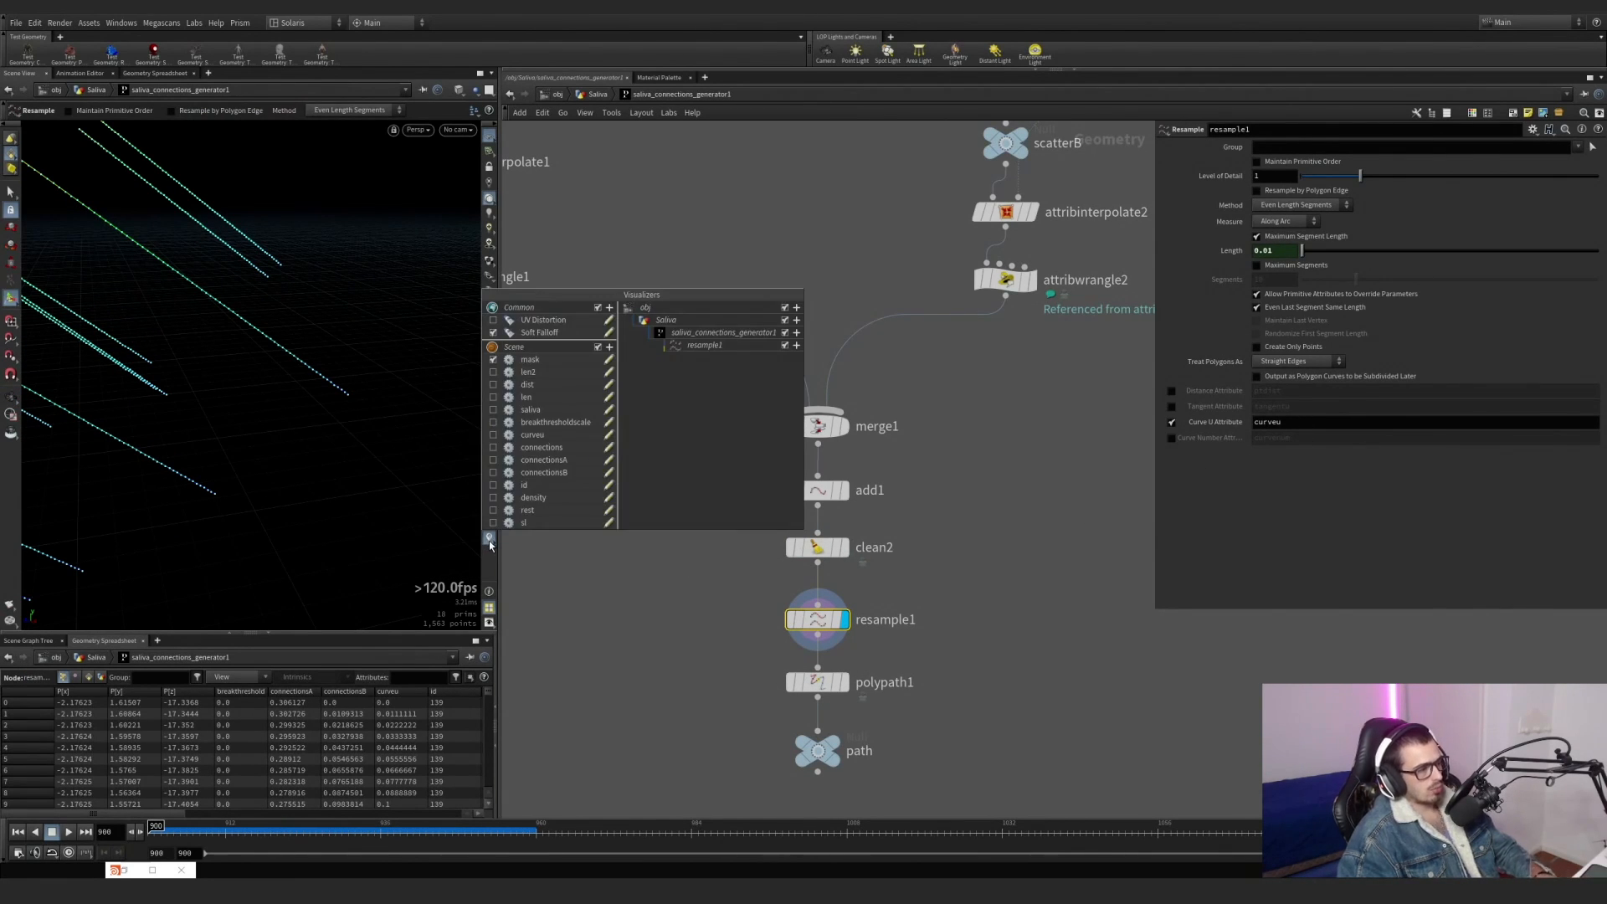
click(491, 436)
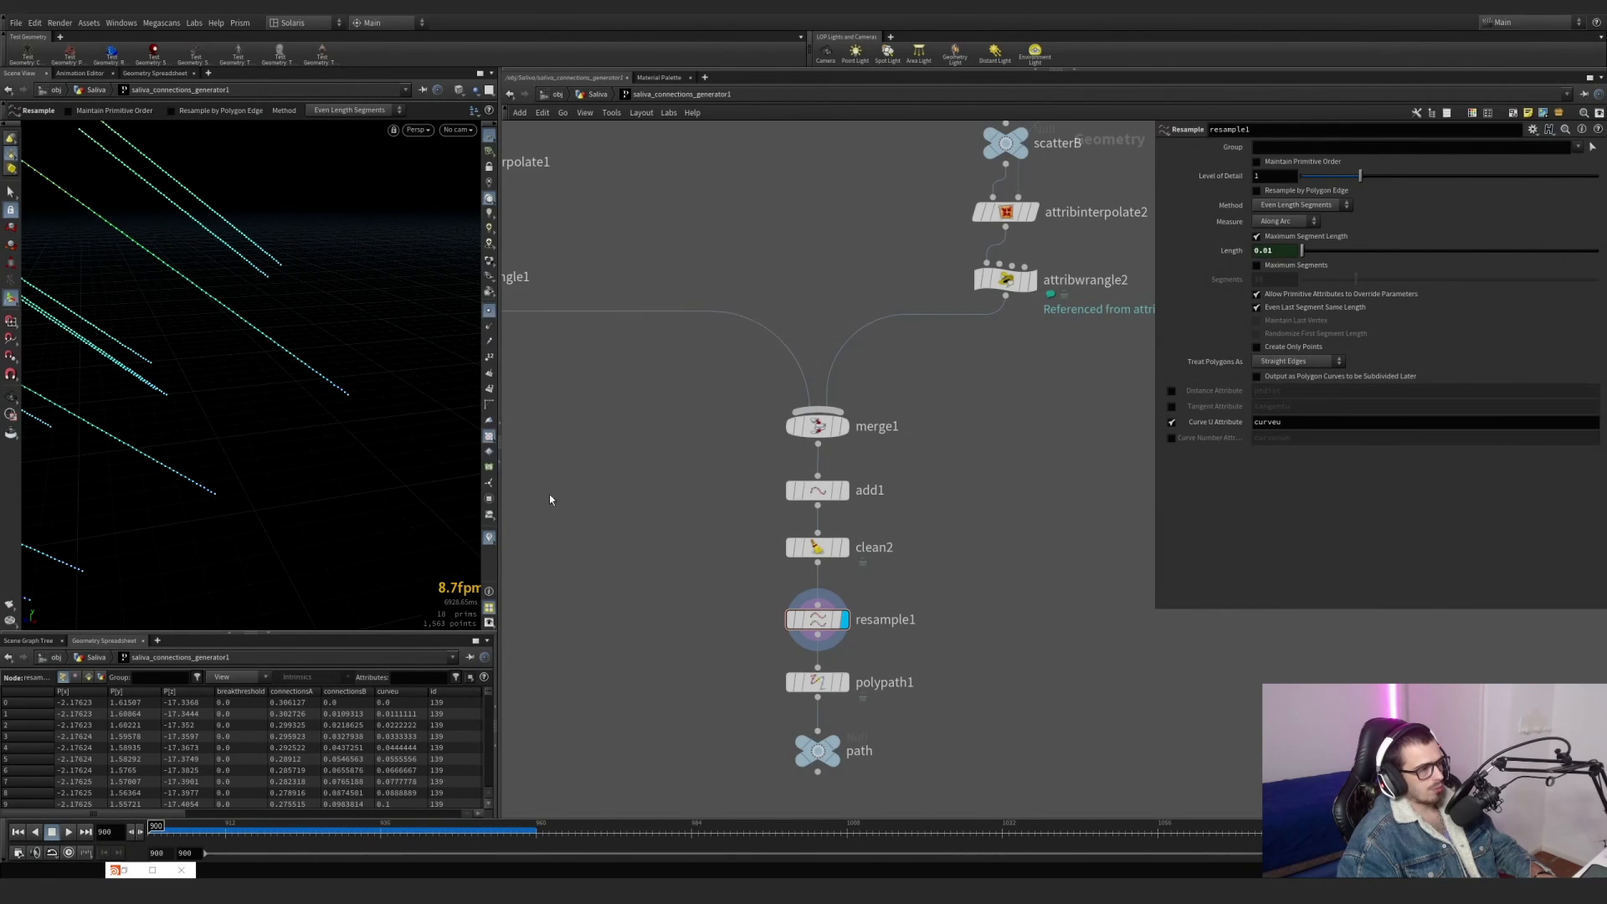
click(488, 312)
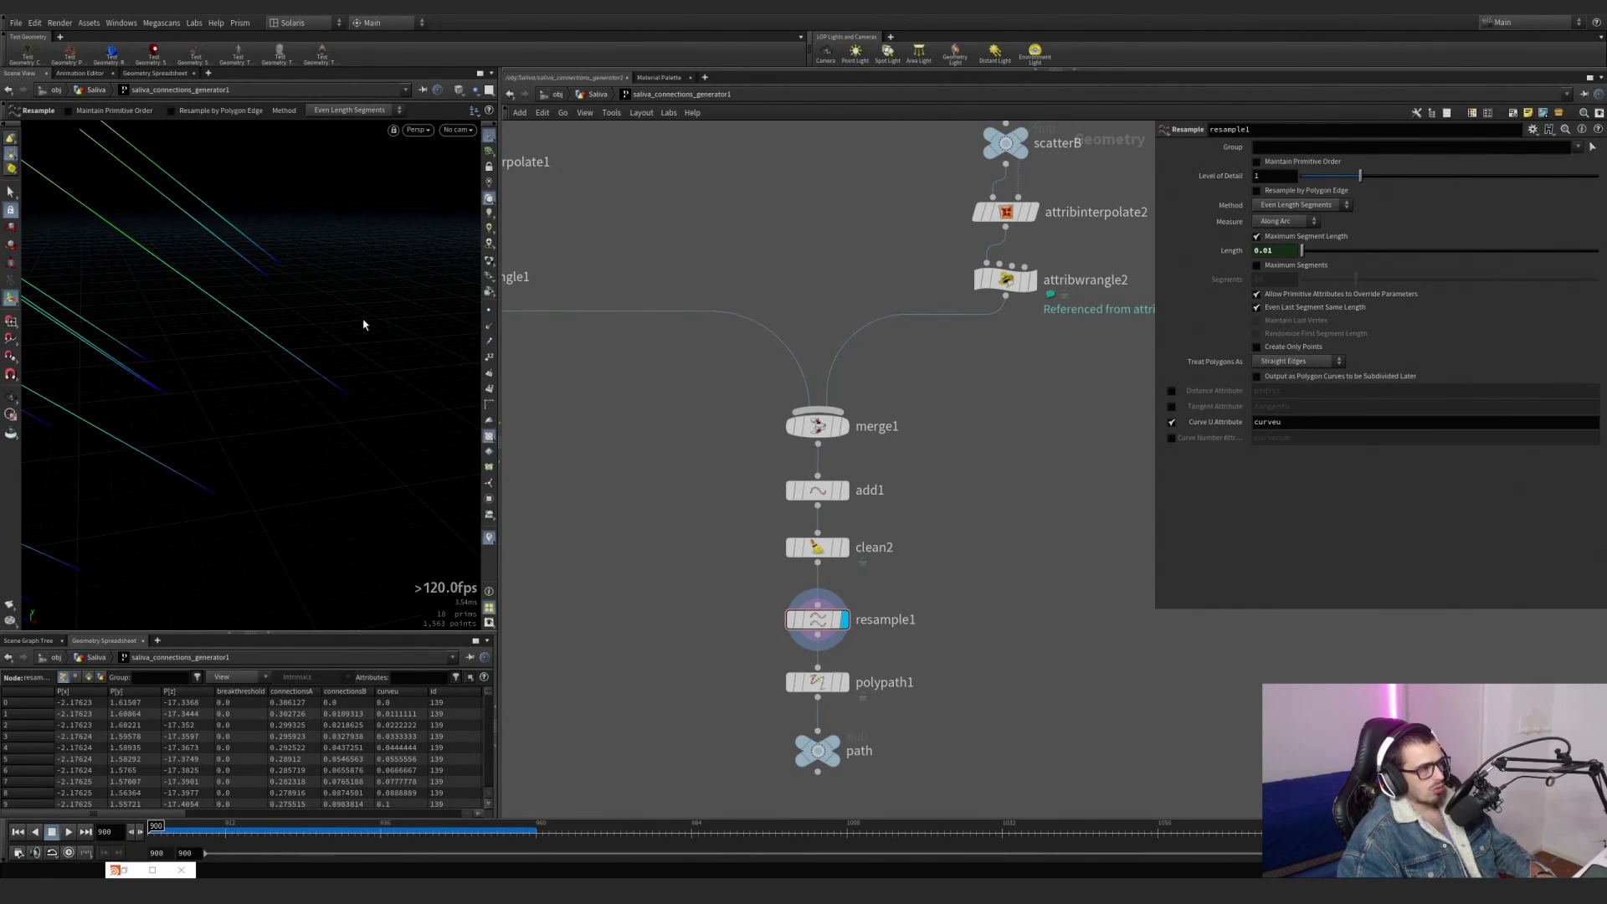
alt+right_drag(363, 323, 291, 312)
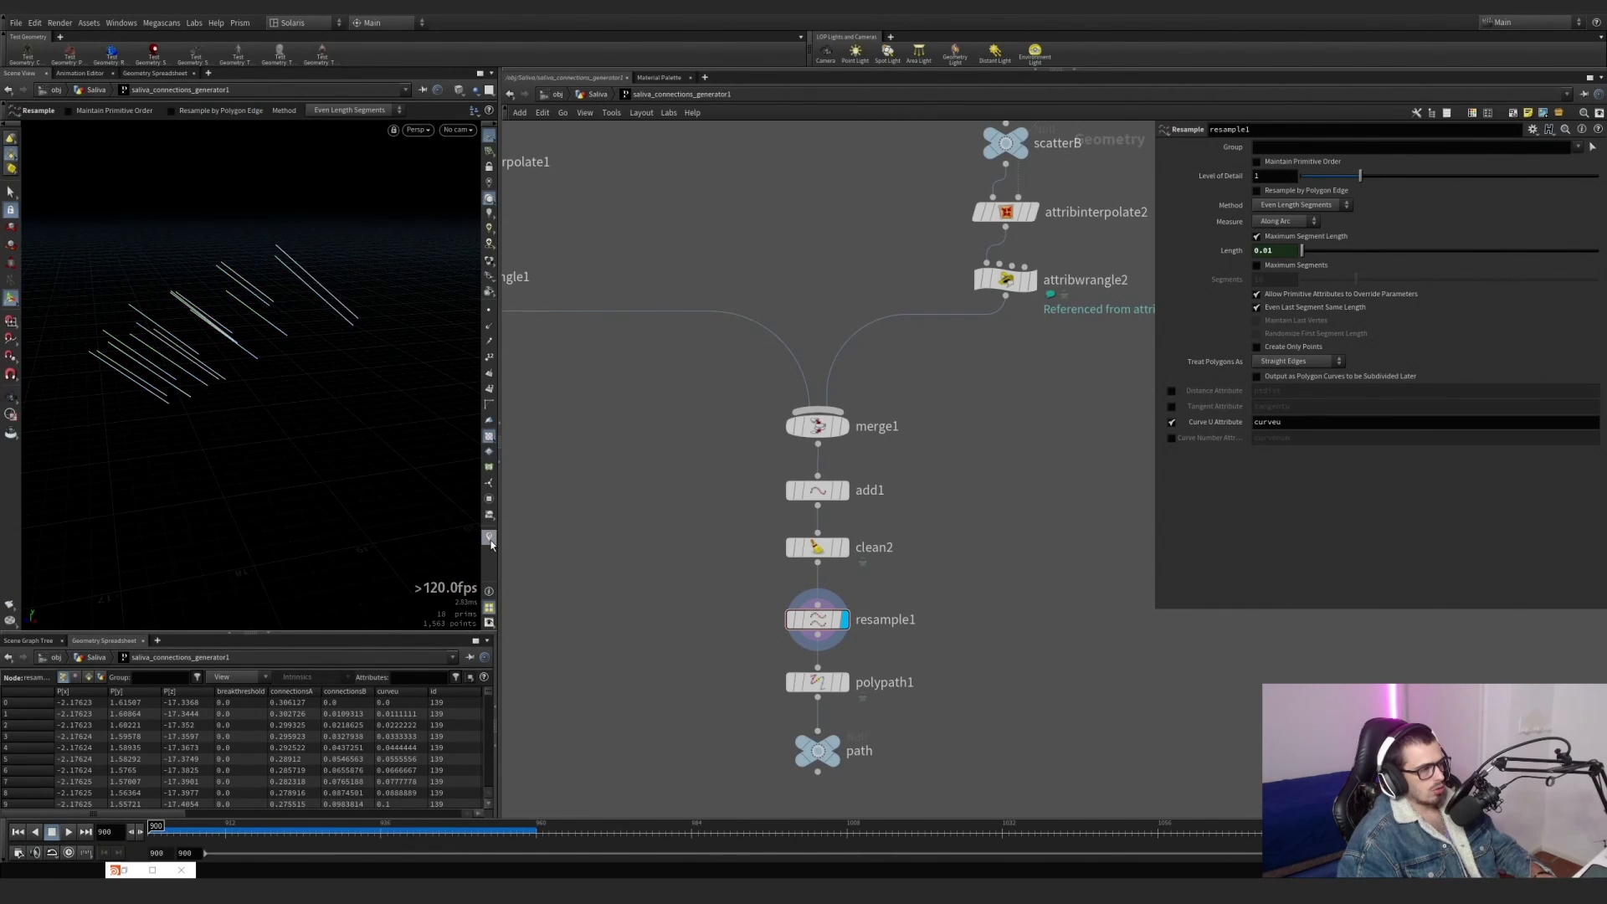
Compare the lines of polypath1 with those of resample1, and display the path null.
middle_drag(728, 666, 677, 556)
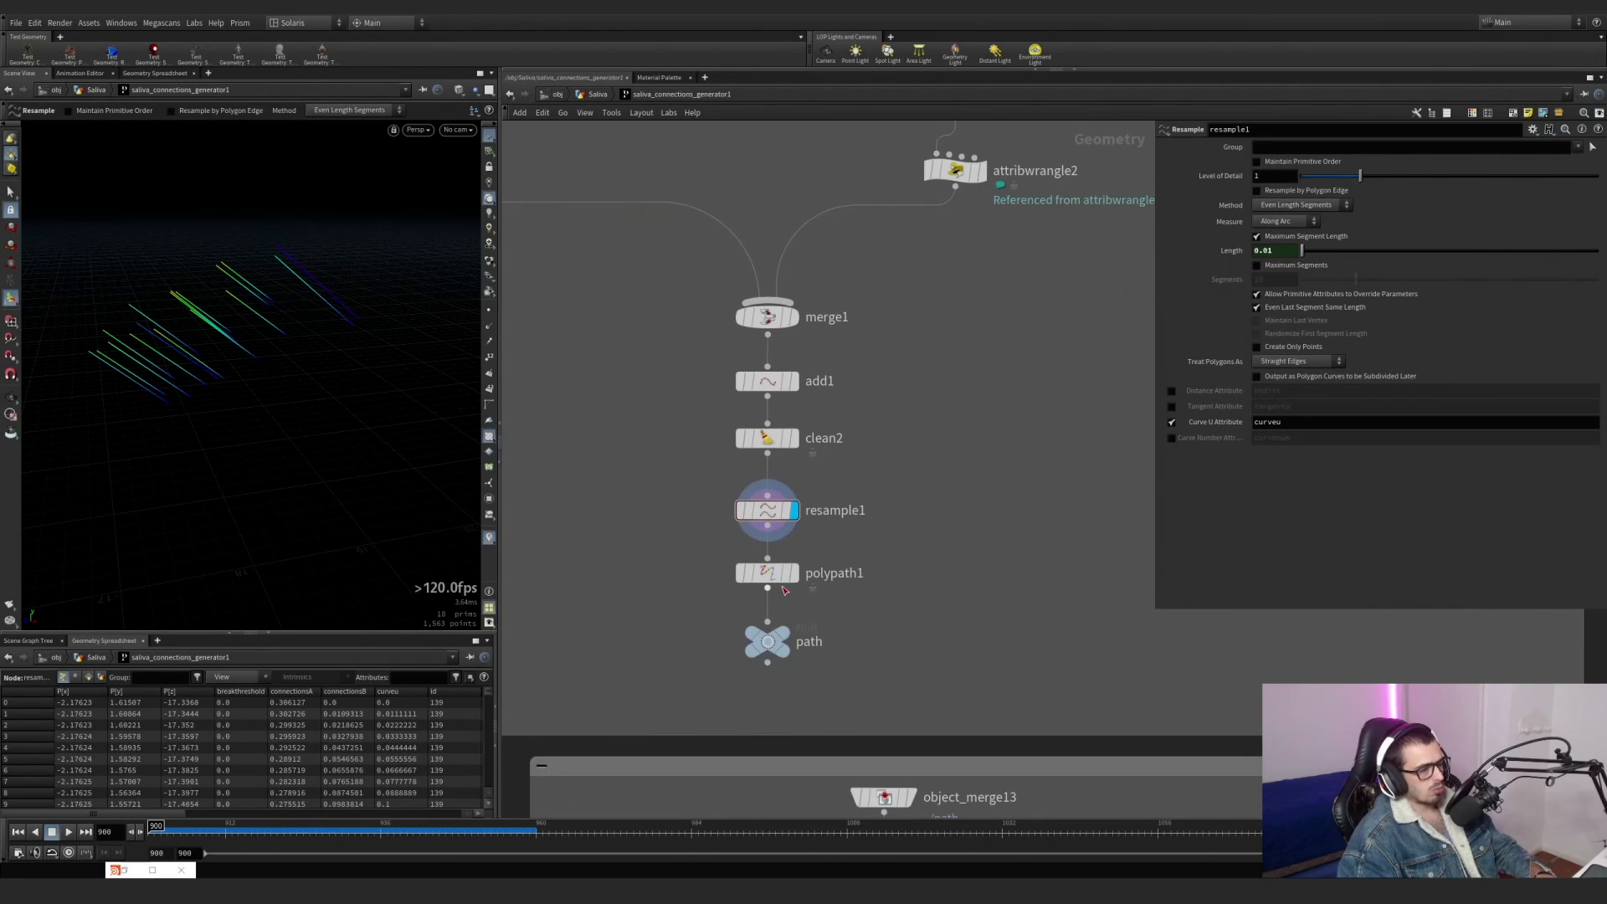
click(795, 573)
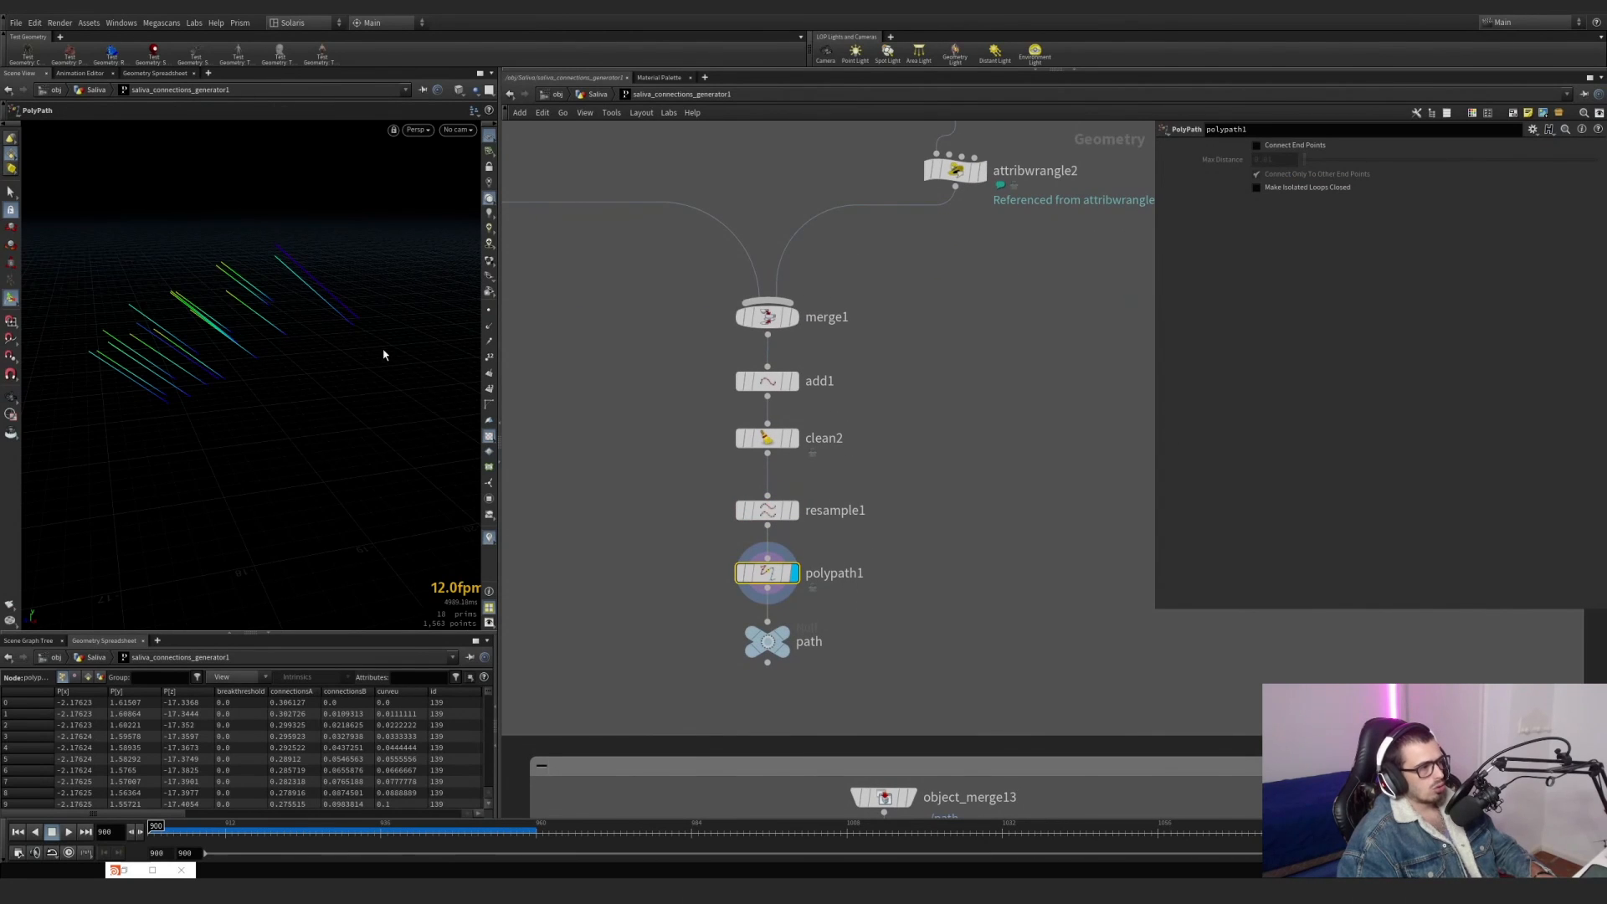
alt+drag(383, 355, 320, 307)
click(795, 514)
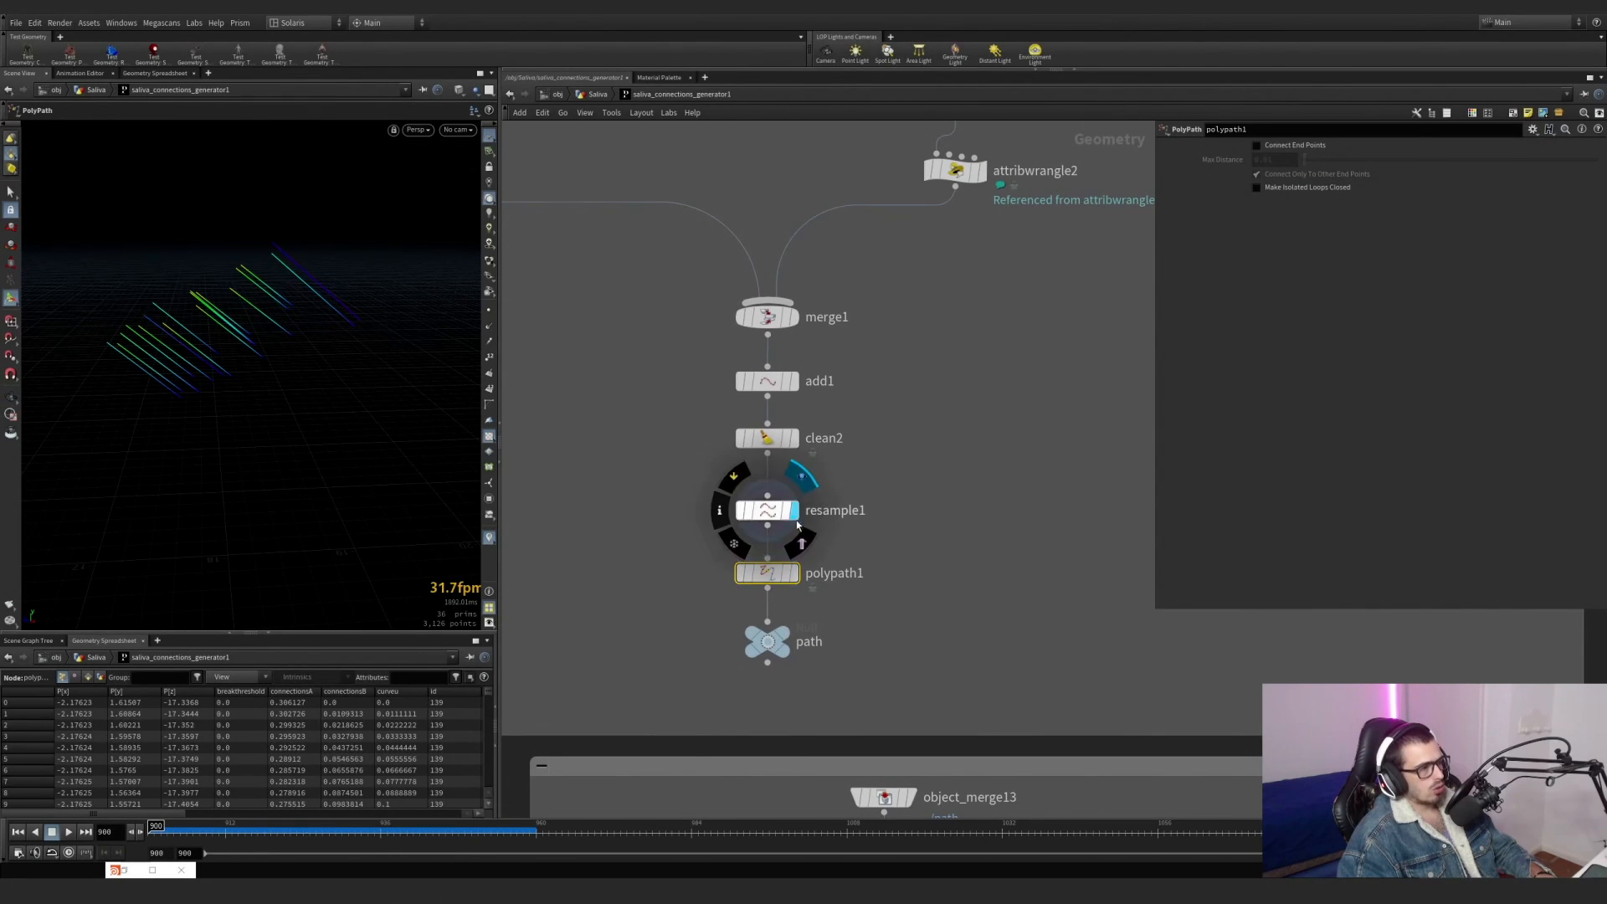
alt+right_drag(373, 292, 415, 287)
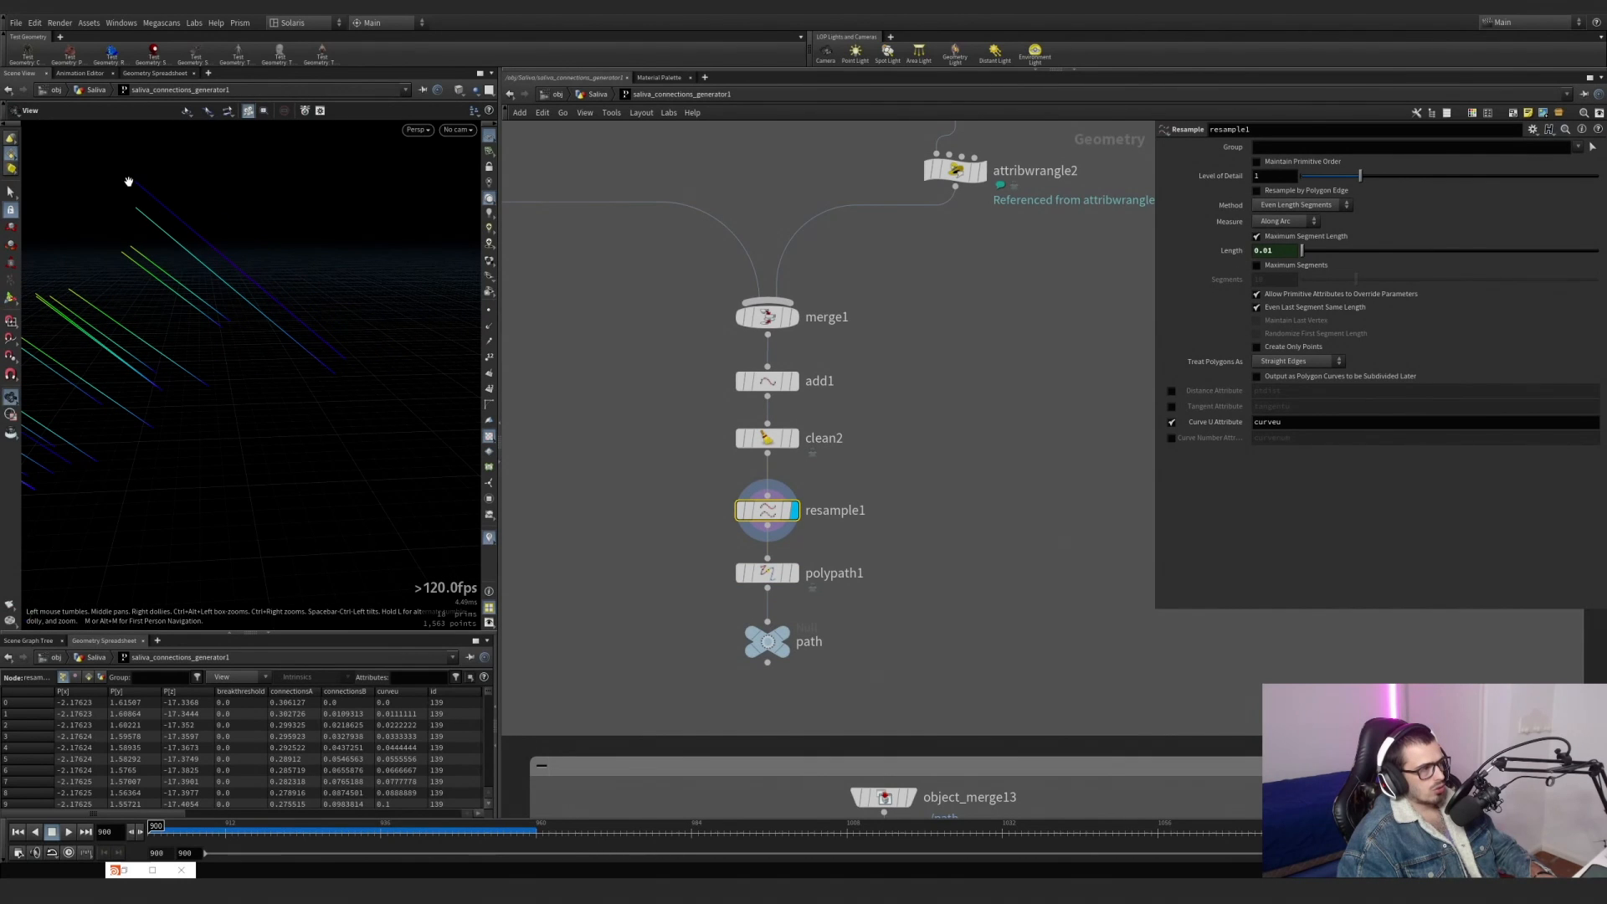
key(Return)
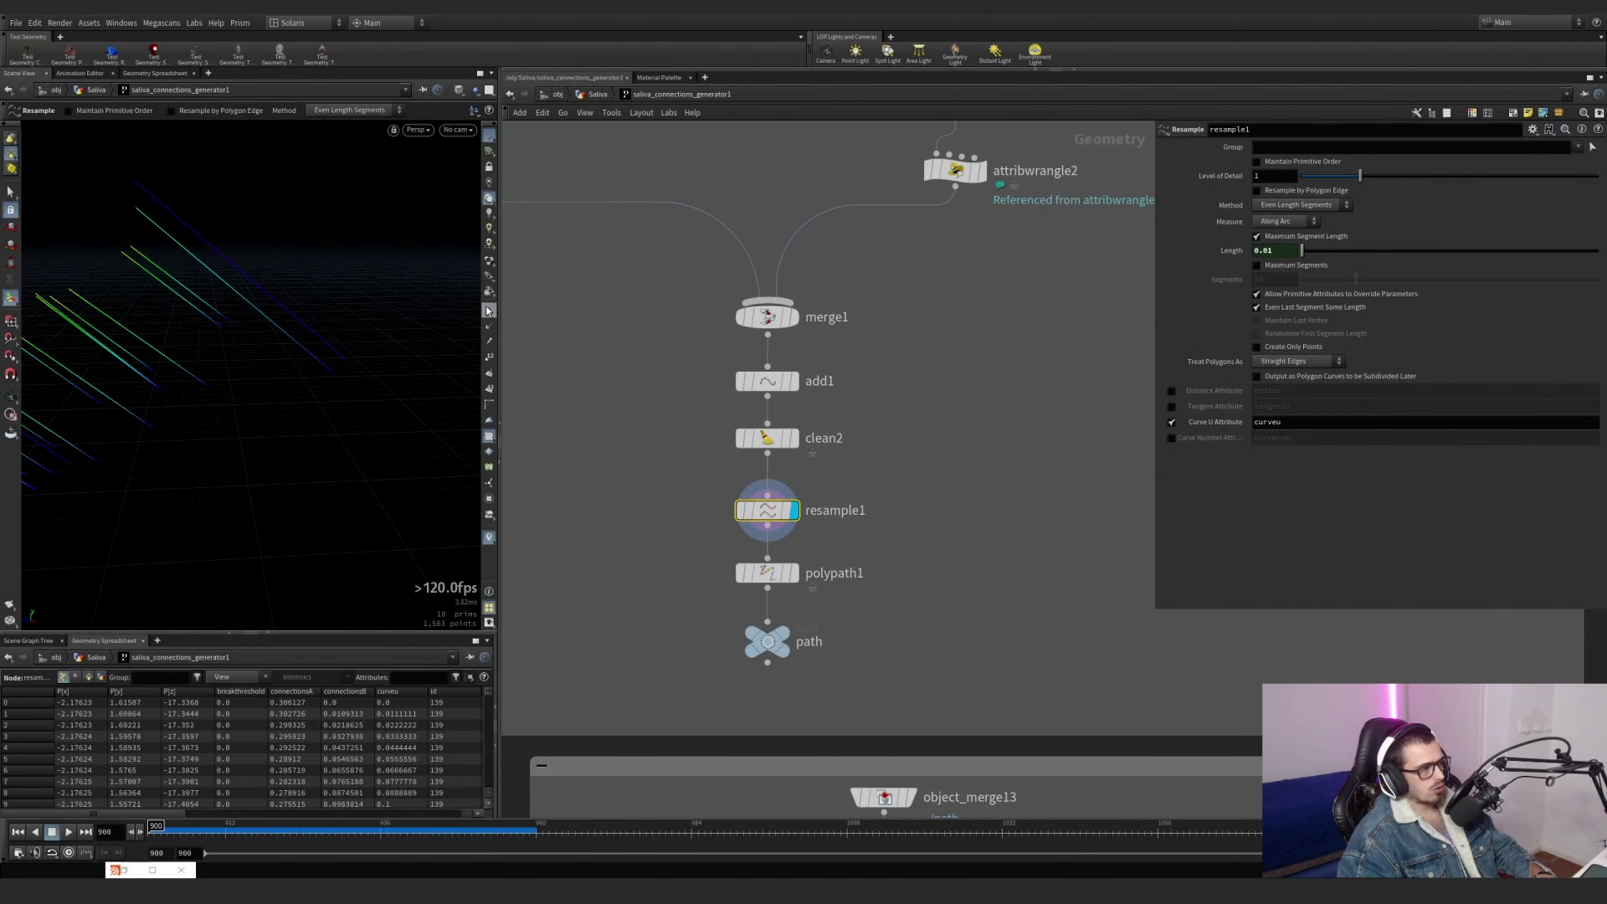
alt+right_drag(335, 381, 243, 375)
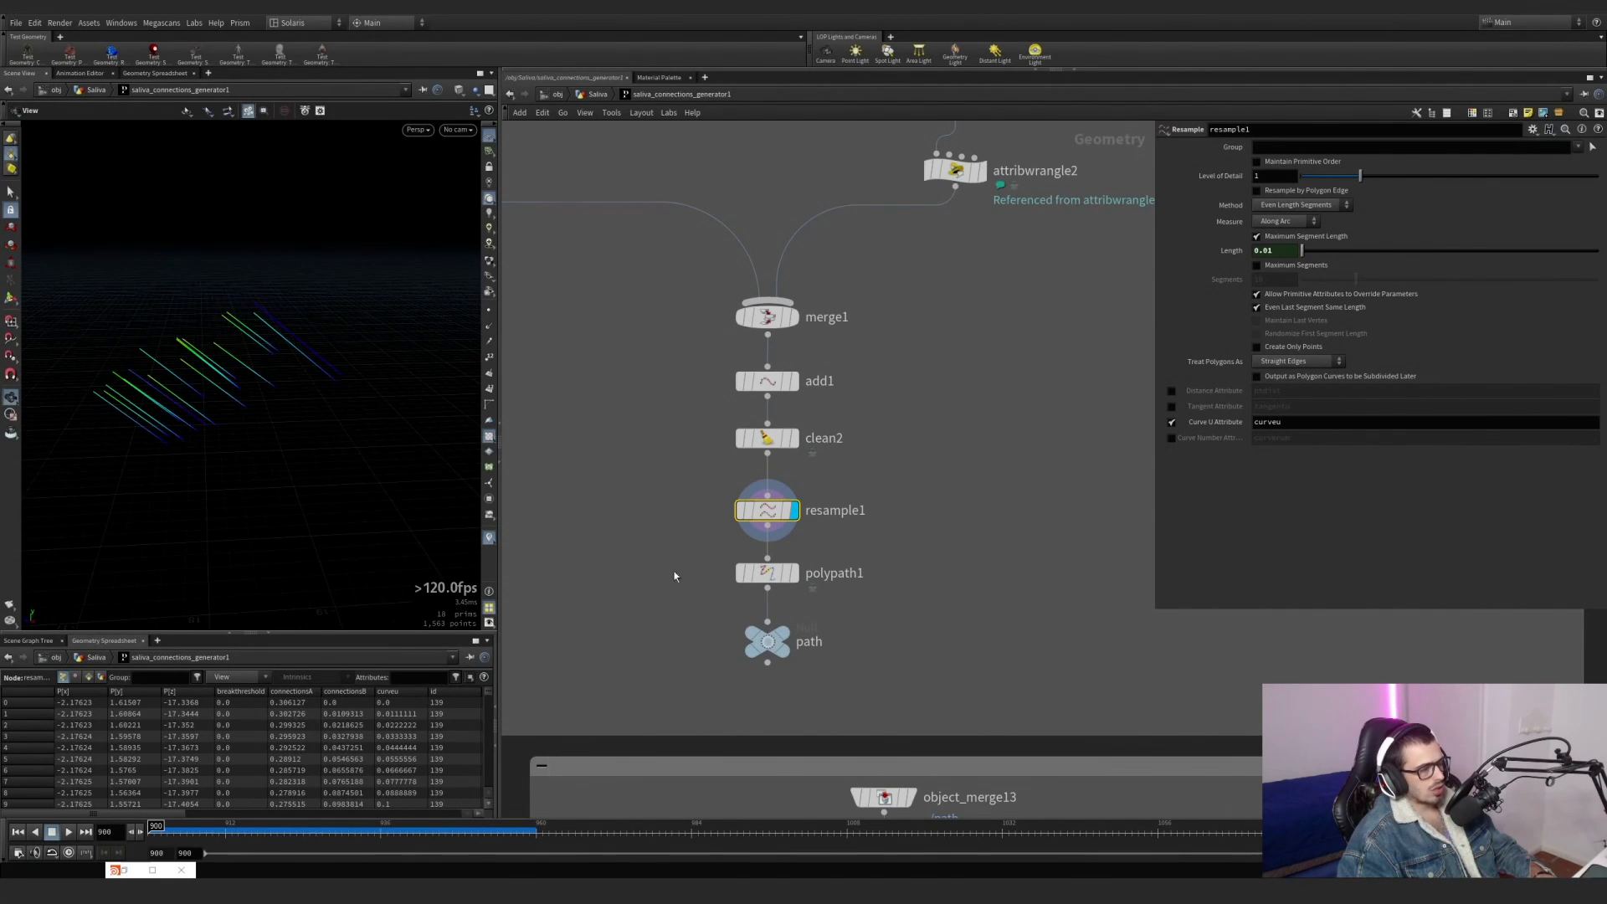
click(777, 633)
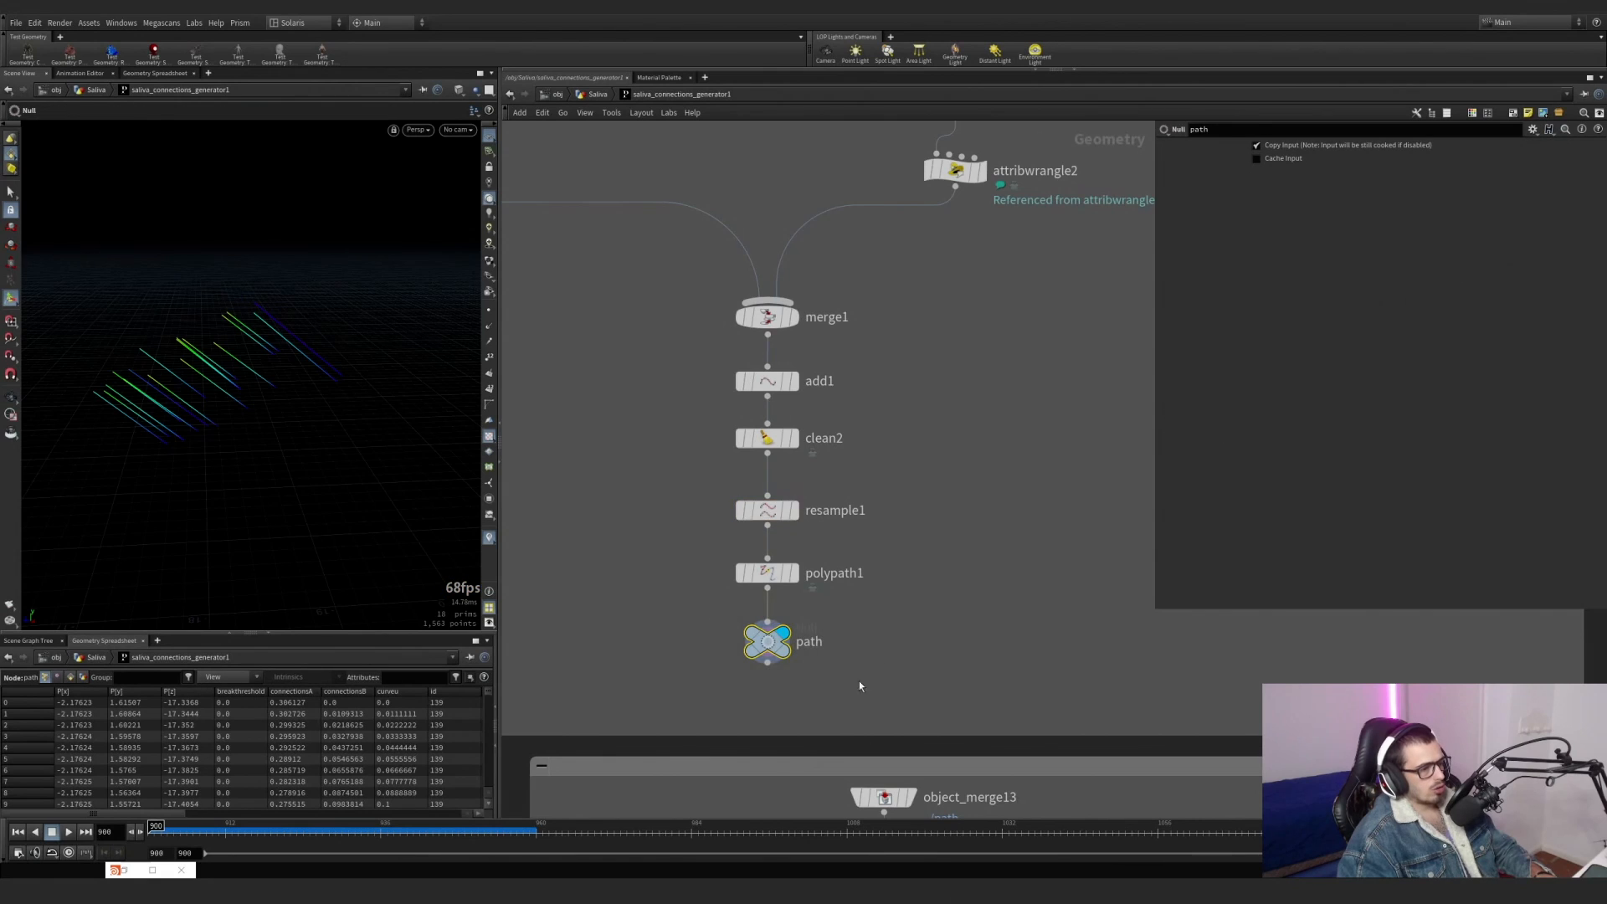
In the network box below, display object_merge12 and connectivity1, and mark the class attribute name.
scroll(925, 689, down, 5)
middle_drag(895, 676, 737, 237)
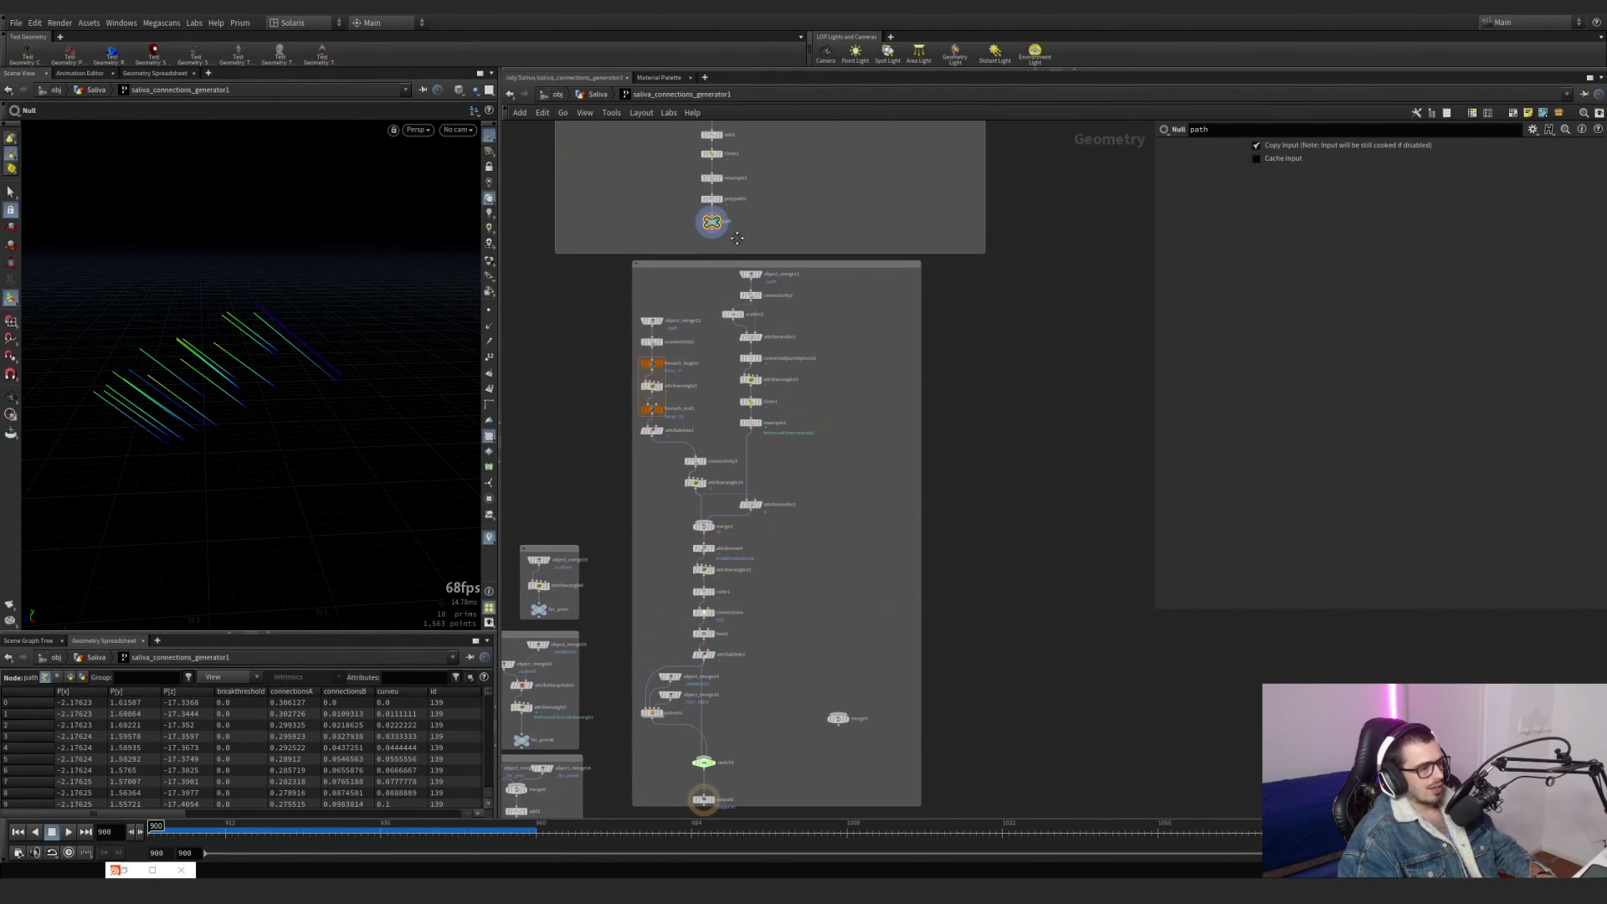
scroll(925, 353, up, 2)
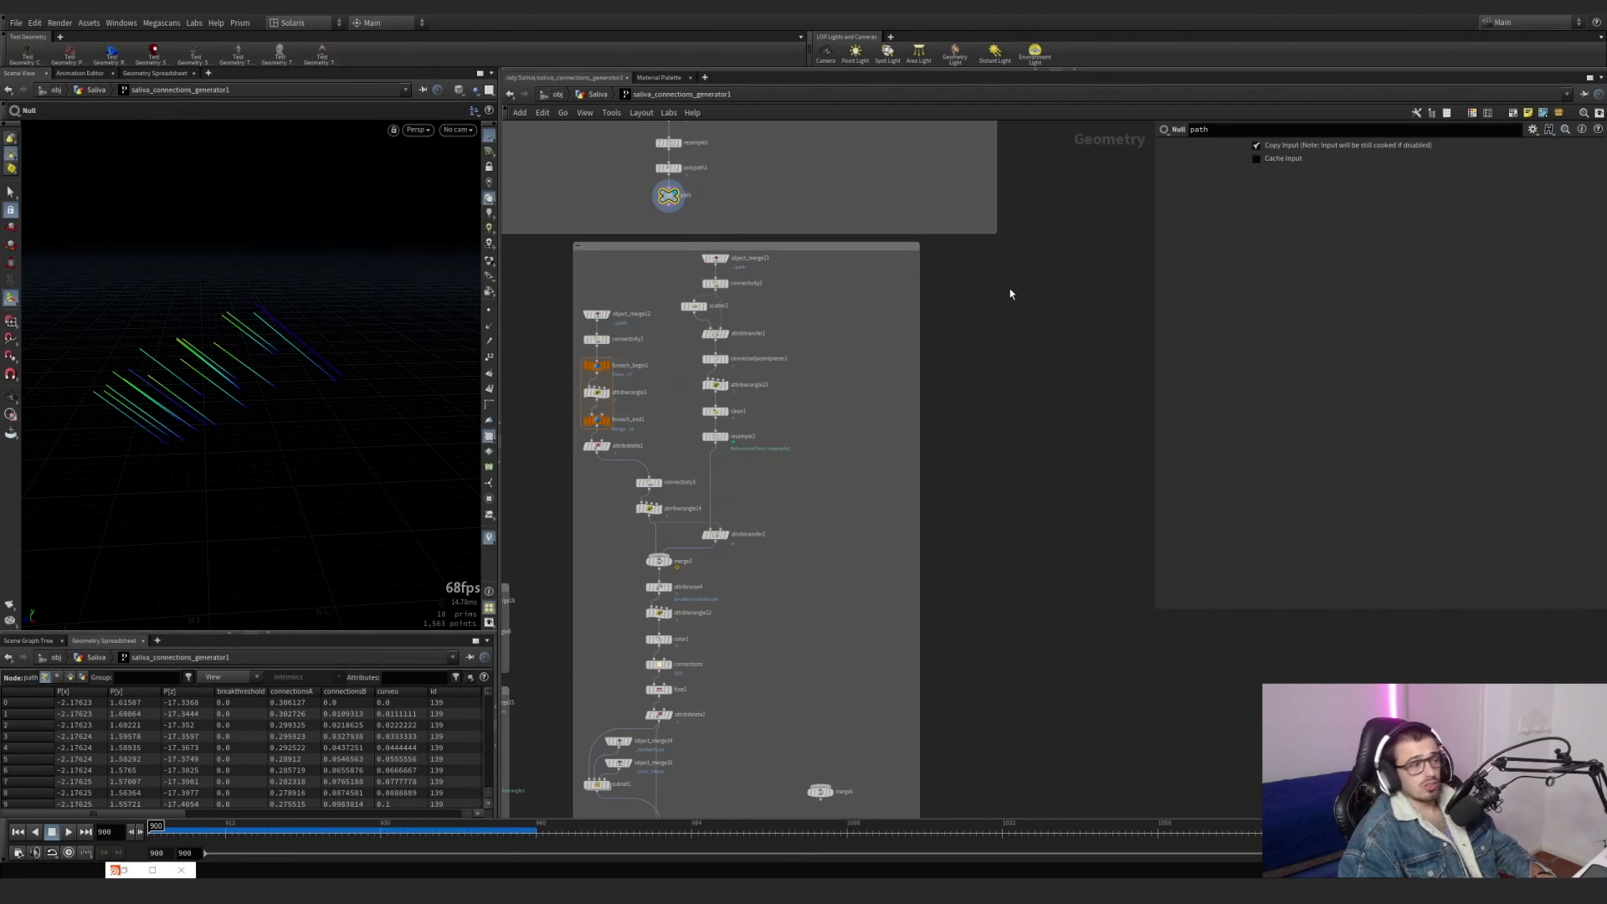
scroll(655, 279, up, 4)
scroll(757, 331, up, 5)
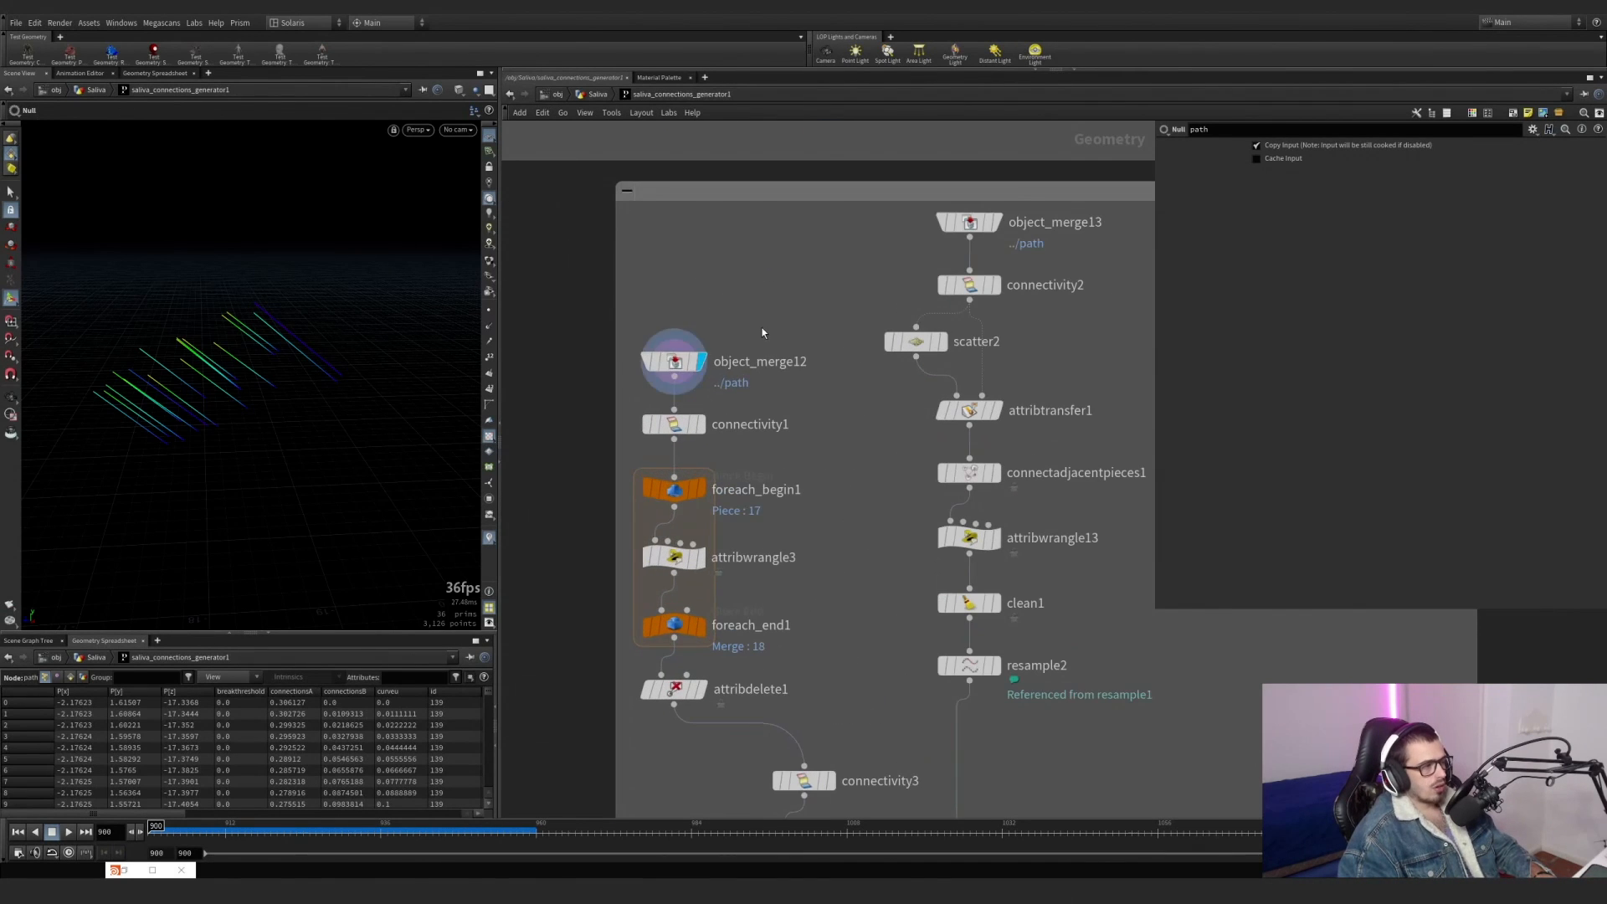
click(674, 362)
drag(787, 452, 610, 395)
double_click(1322, 162)
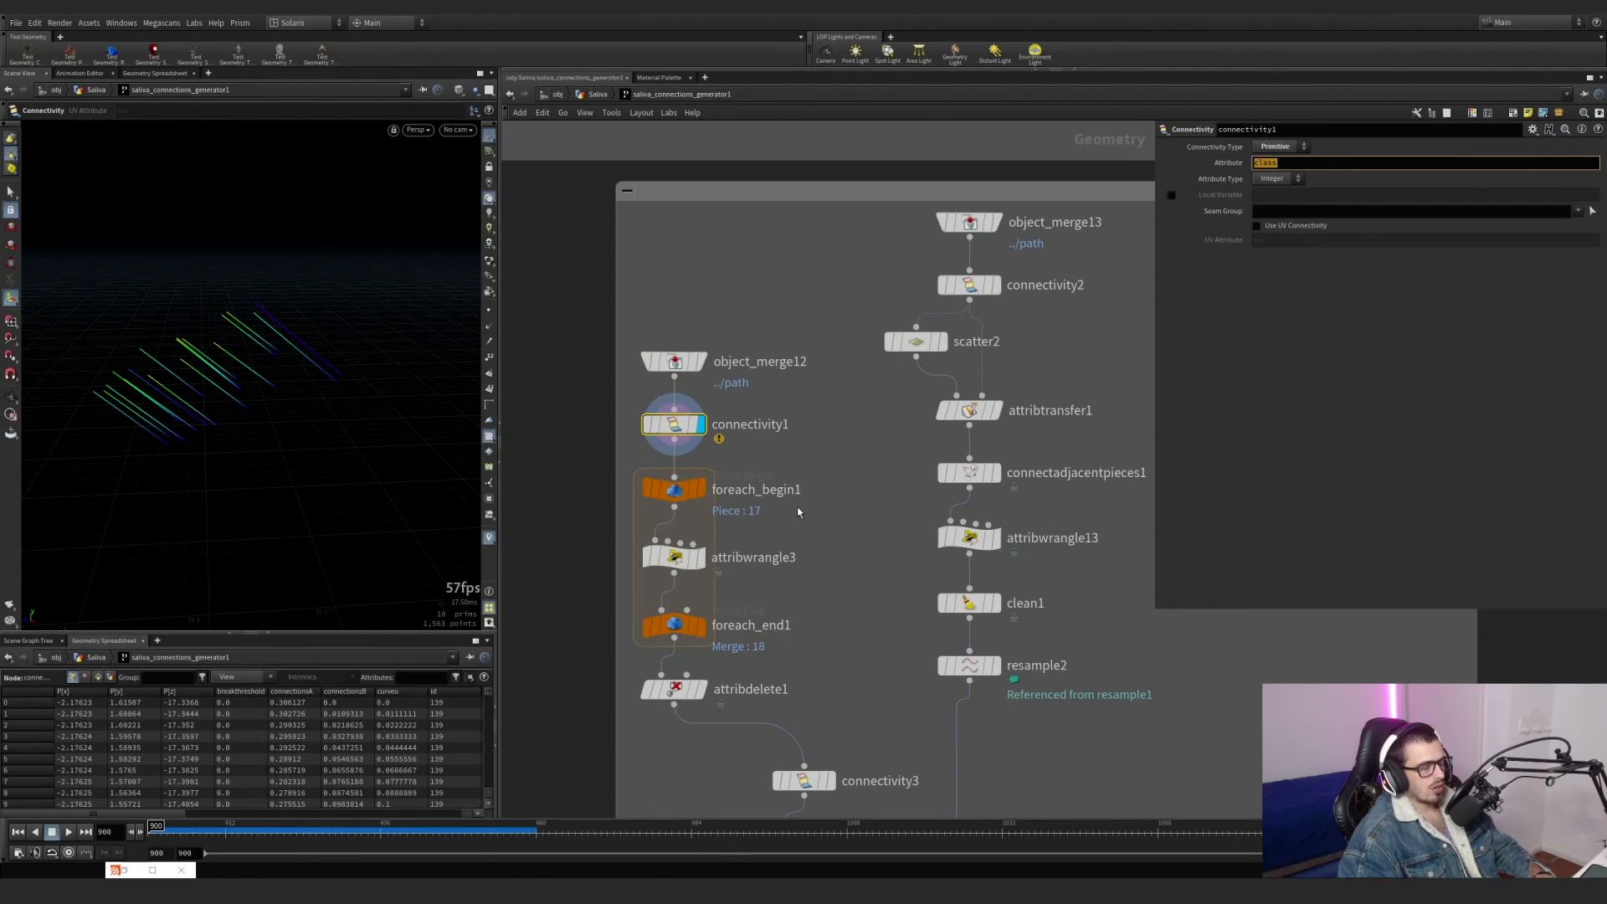
Display foreach_end1 and toggle its Single Pass option on and off to demonstrate the loop over class pieces.
middle_drag(774, 540, 789, 466)
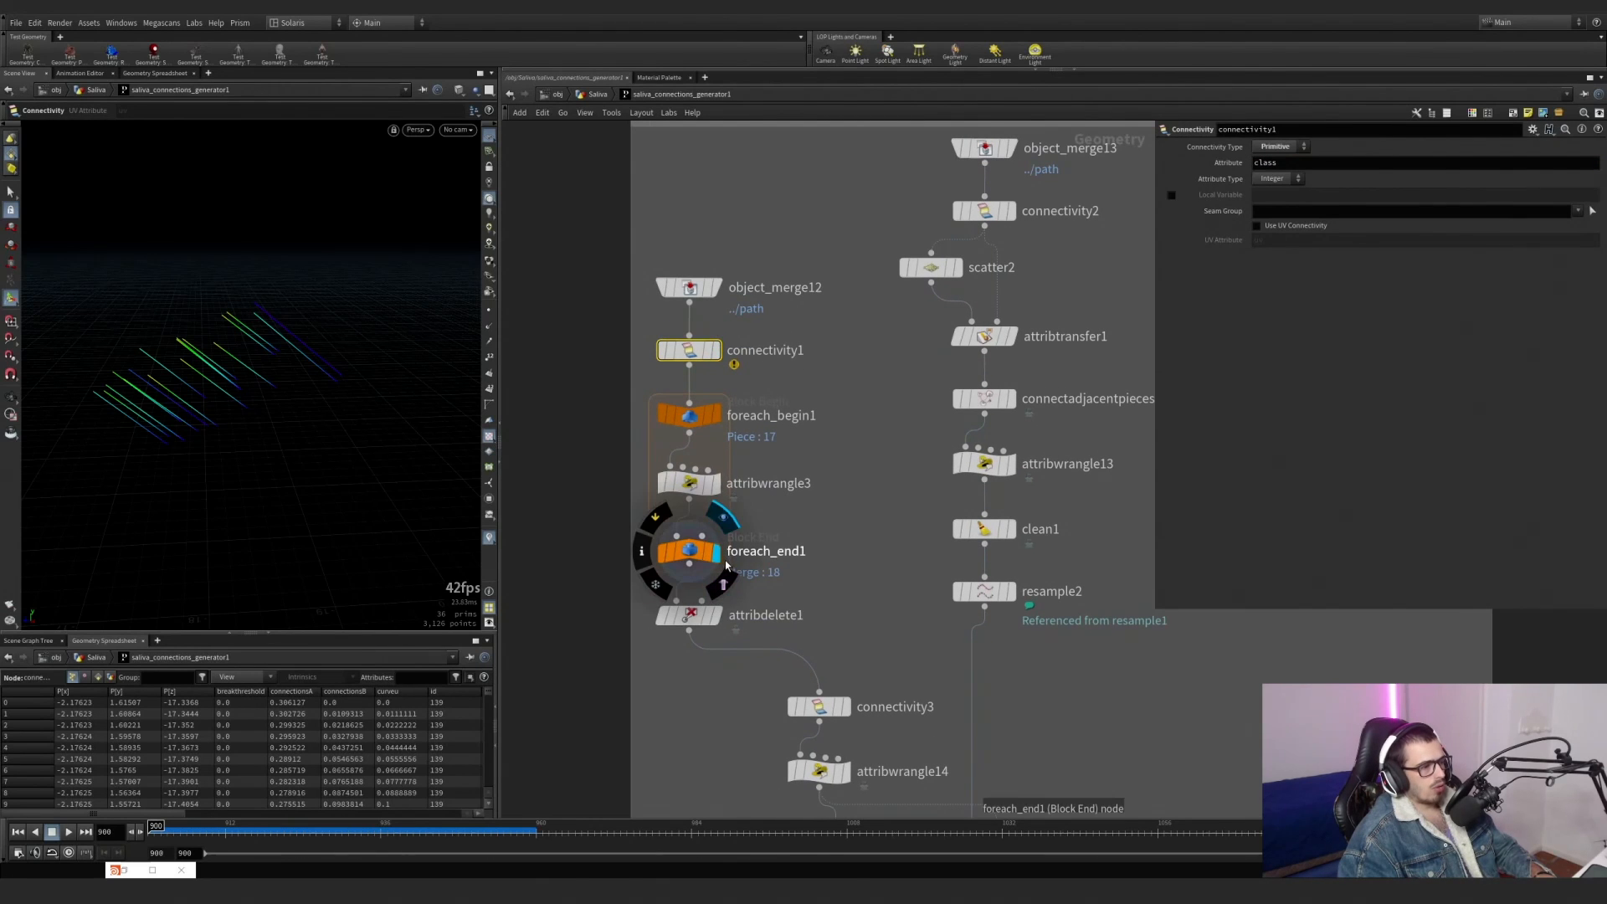
click(717, 554)
click(1172, 277)
click(1172, 277)
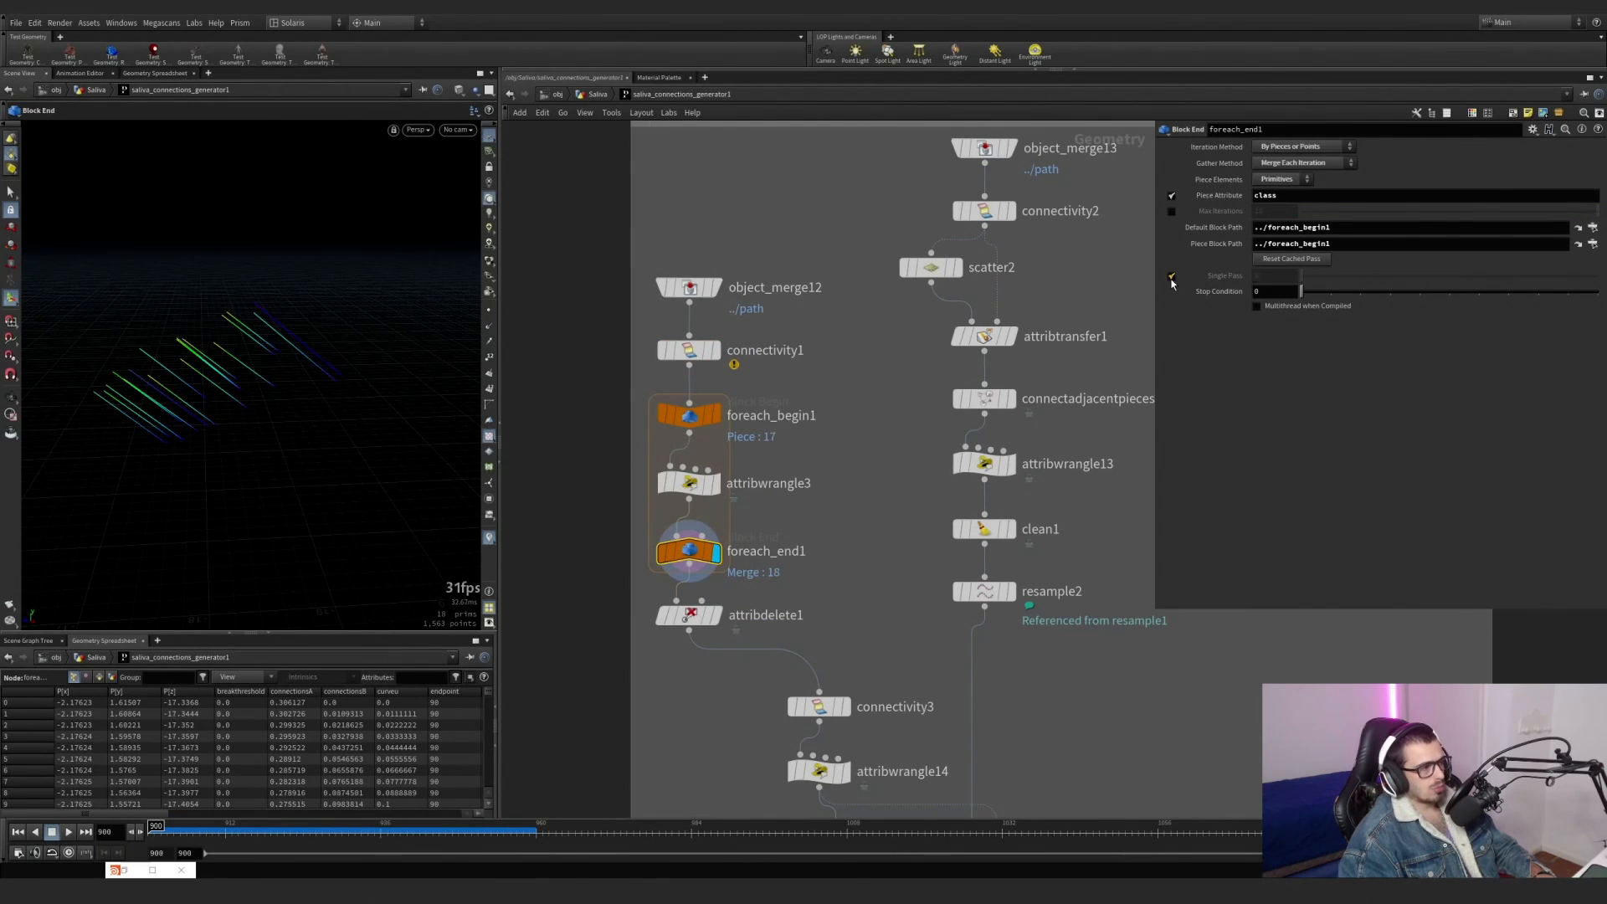
click(1172, 278)
click(1172, 277)
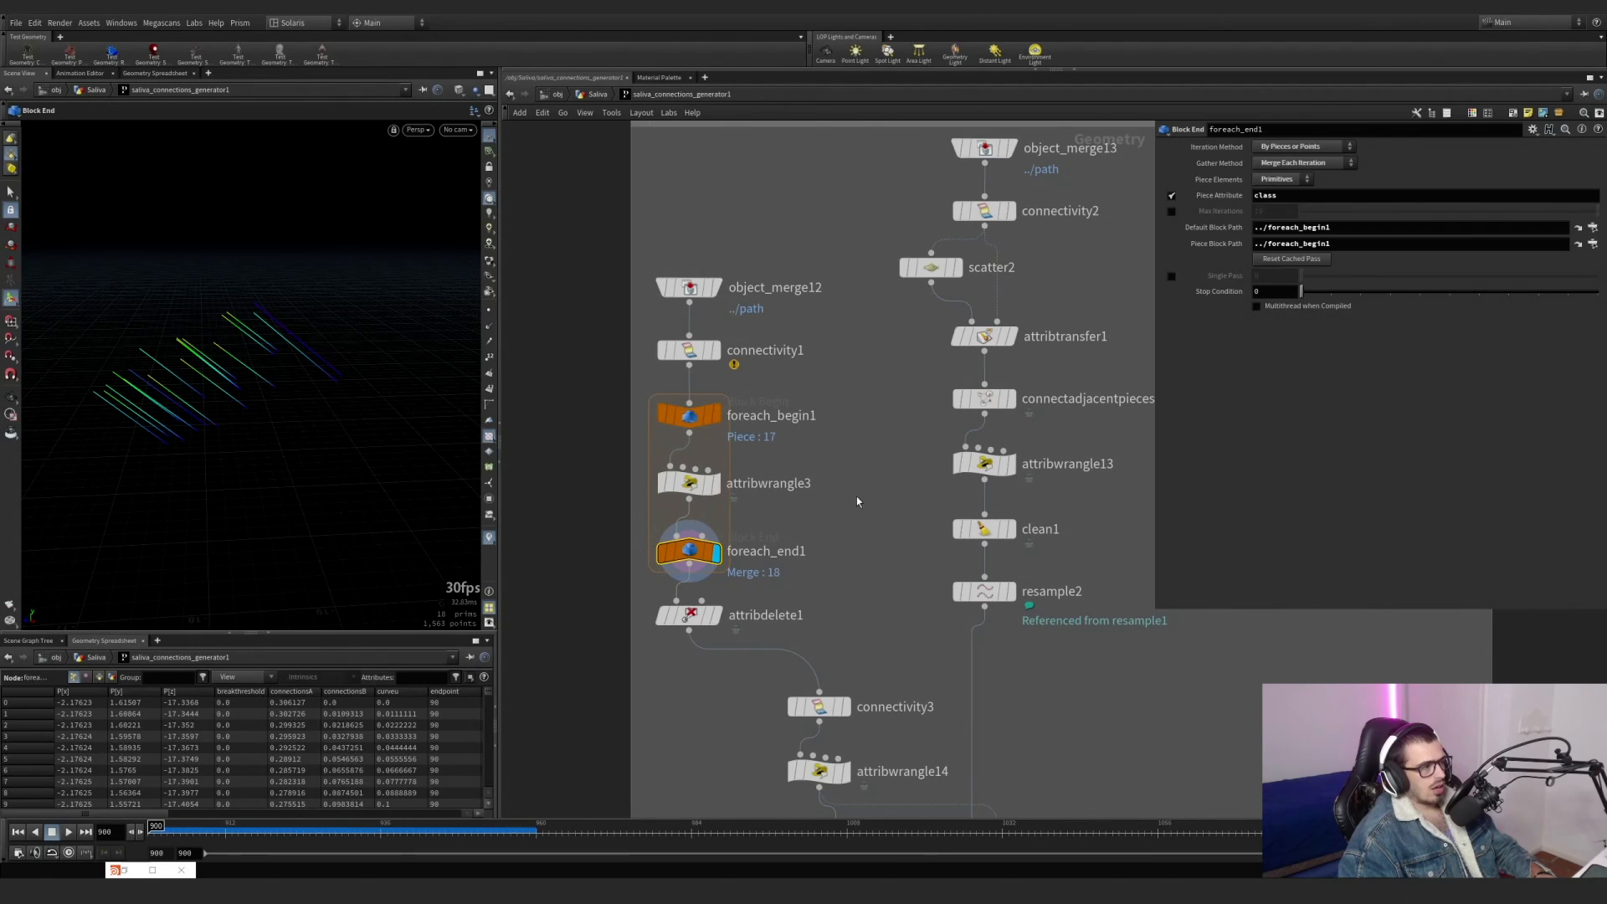
Show attribwrangle3's endpoint code and mark the selected group name in its last condition.
click(691, 485)
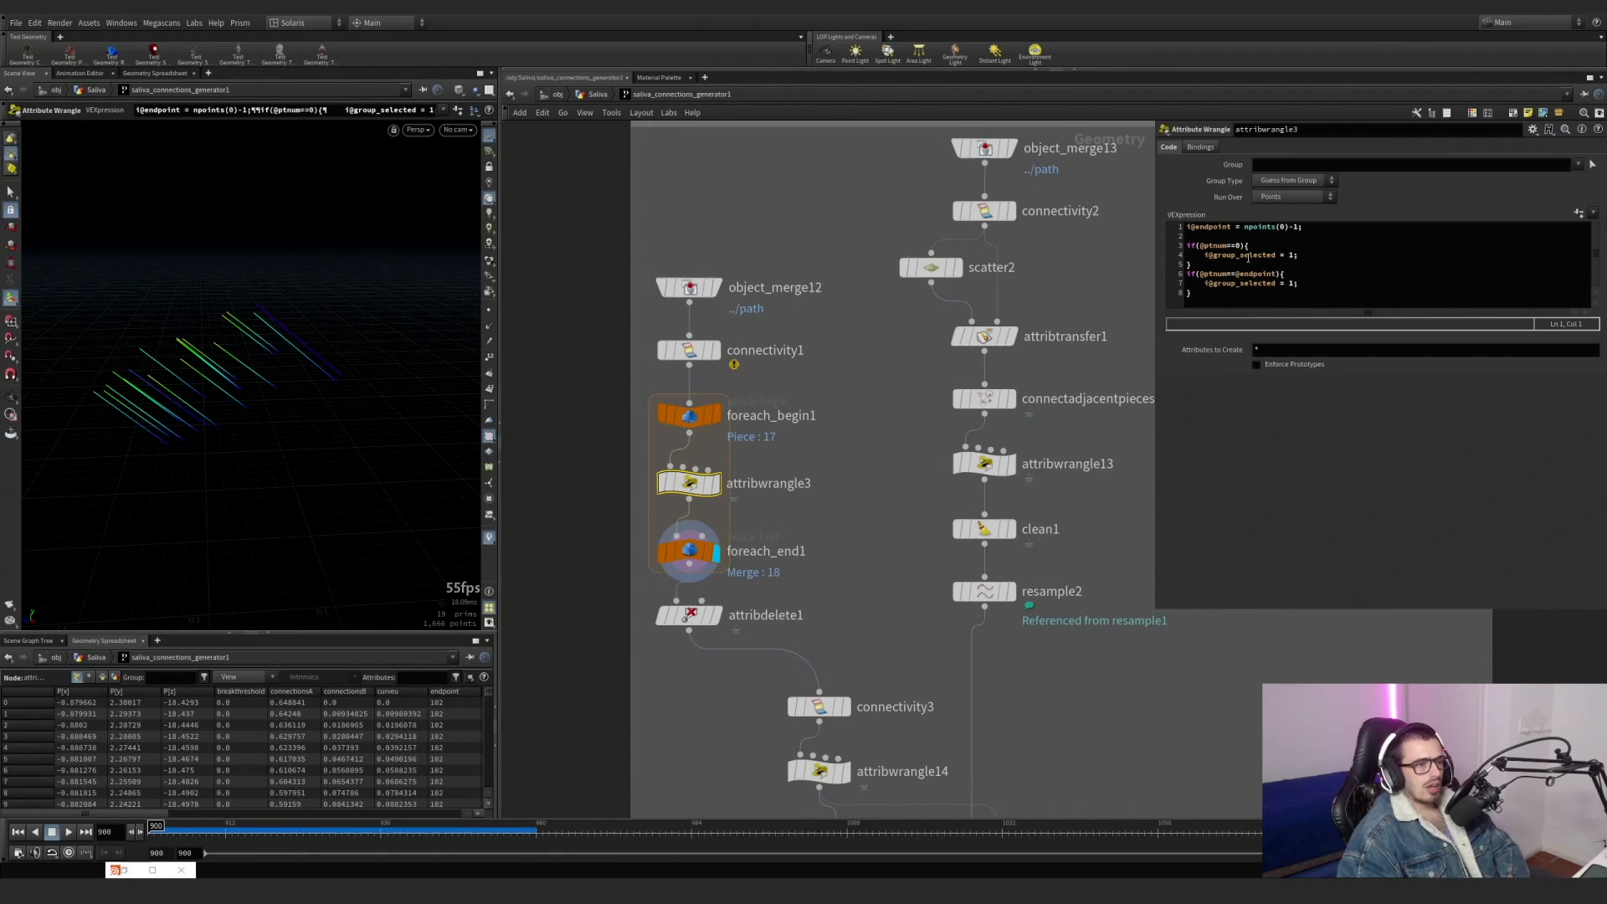
click(1239, 283)
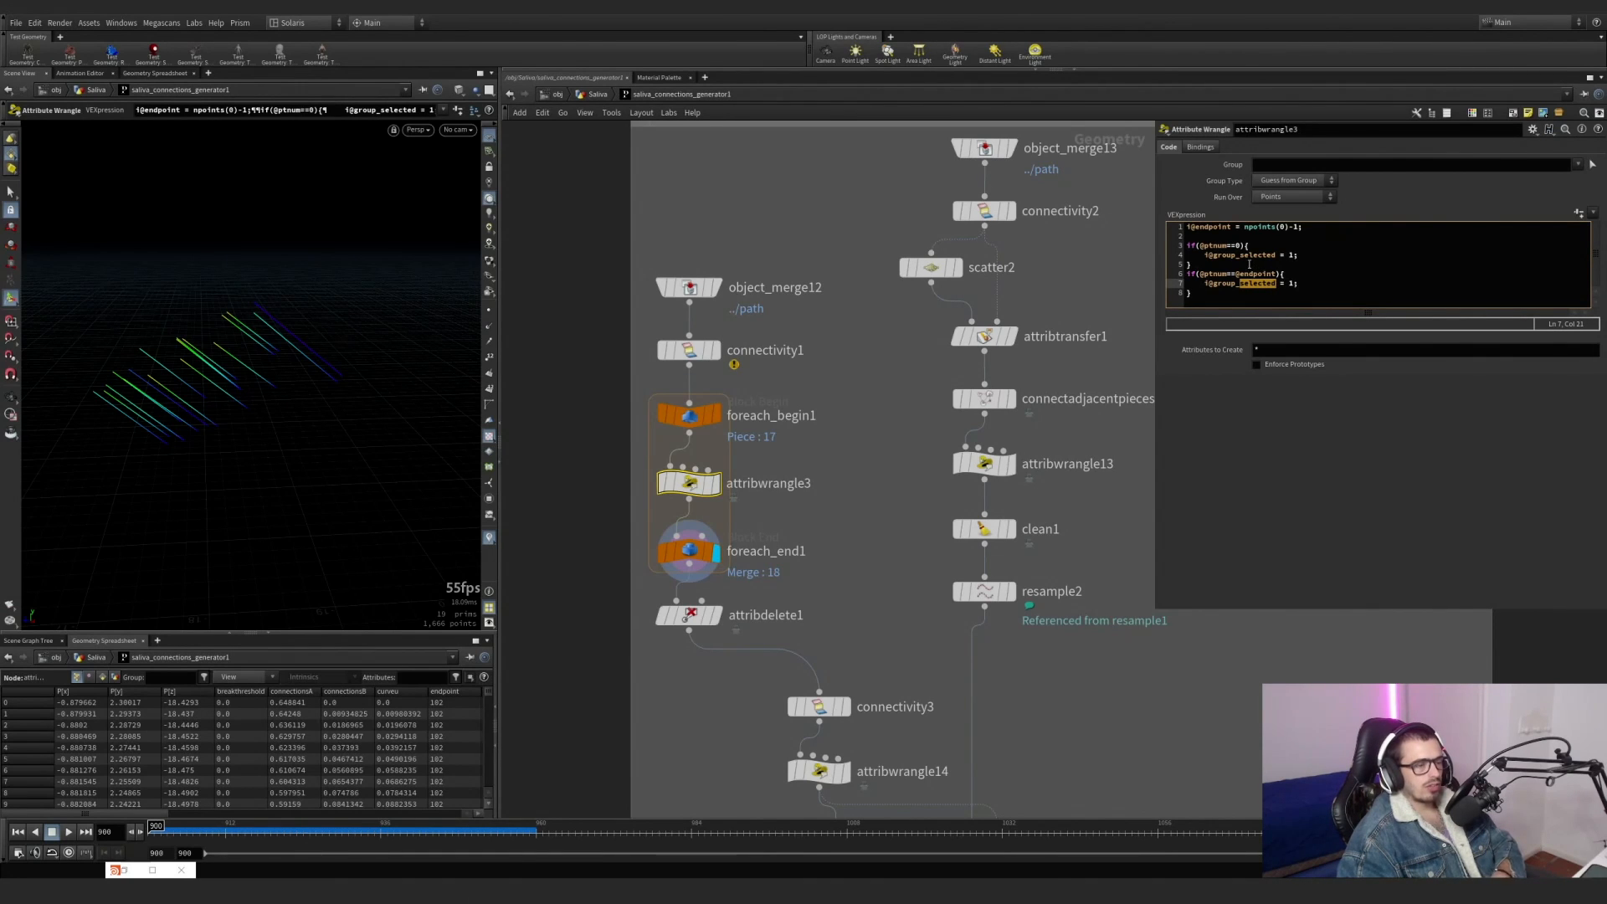
Enable Single Pass on foreach_end1 and frame the isolated line to view its point numbers.
click(699, 556)
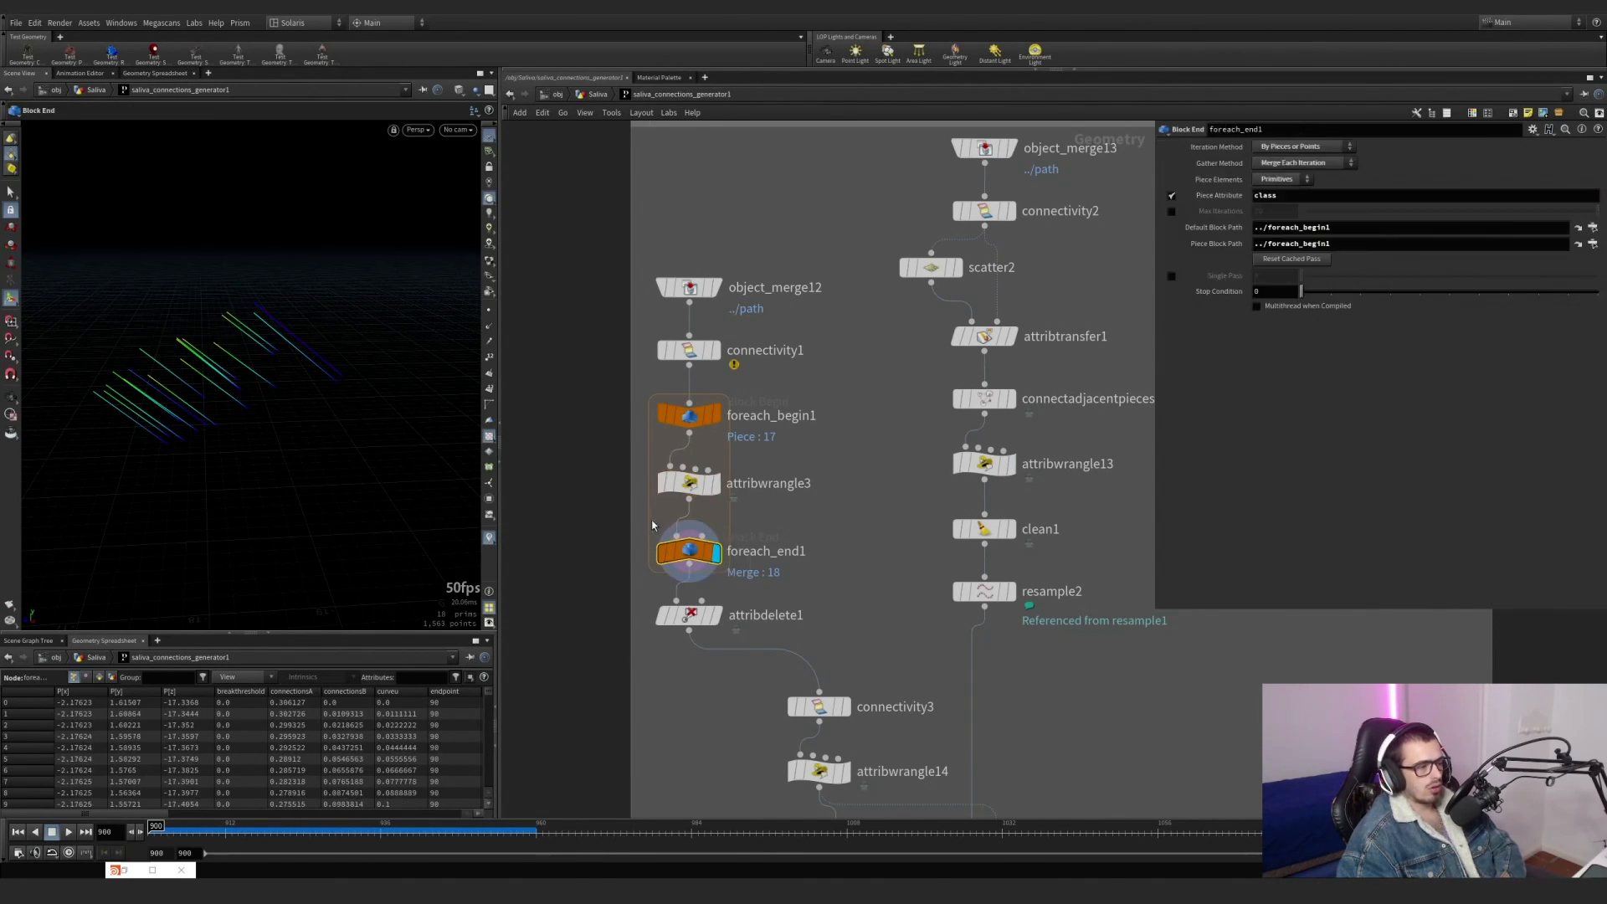
click(1172, 276)
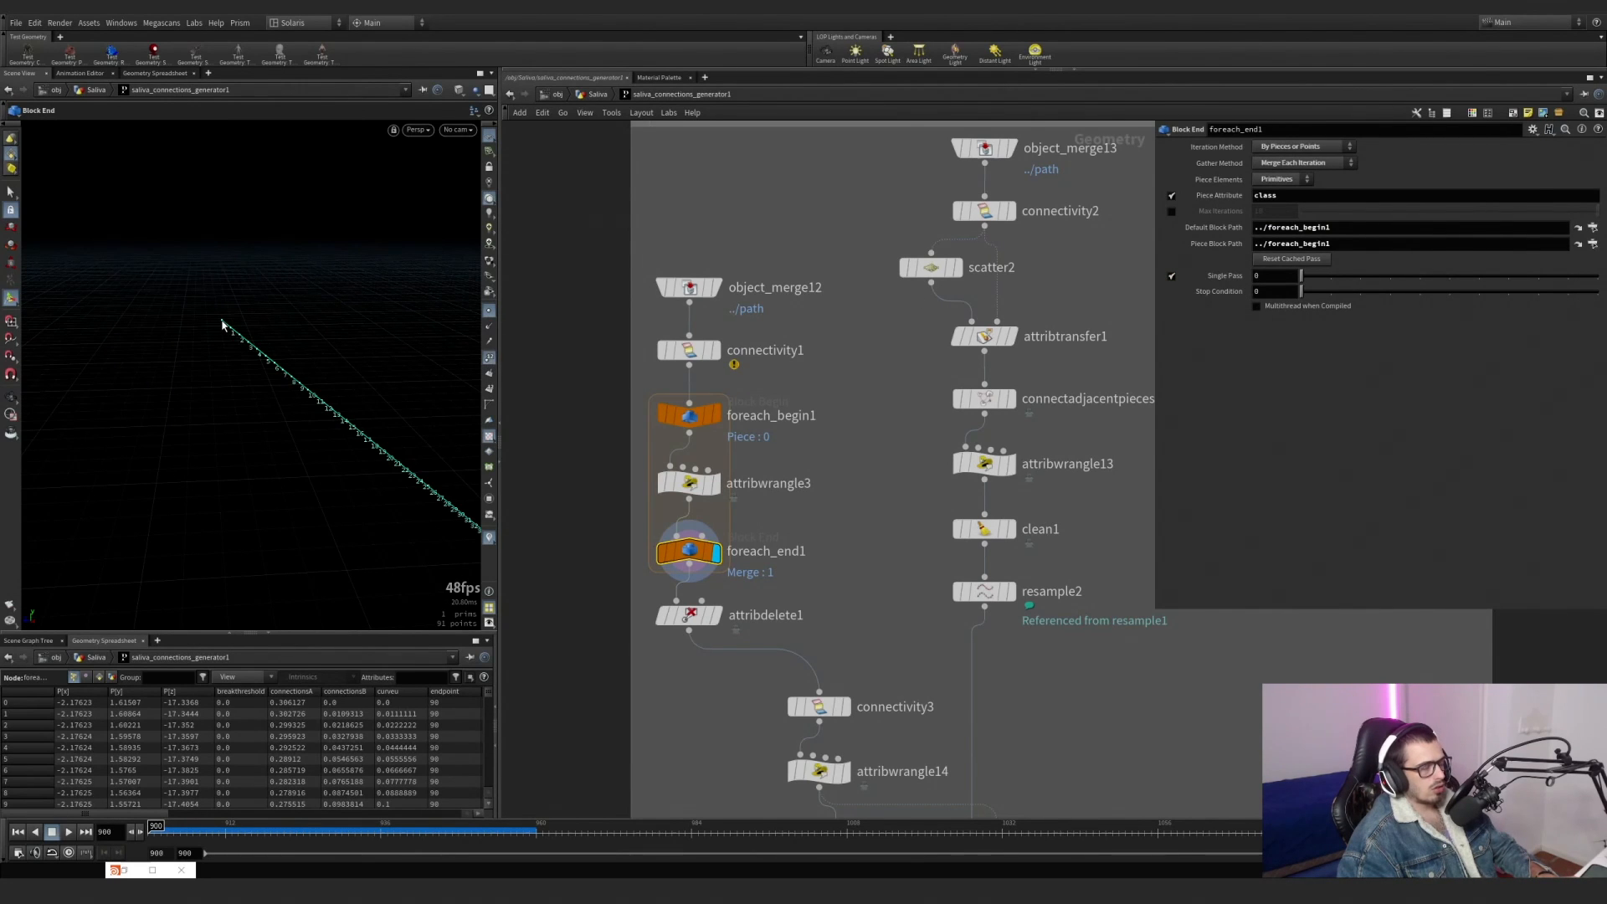
alt+drag(316, 409, 88, 295)
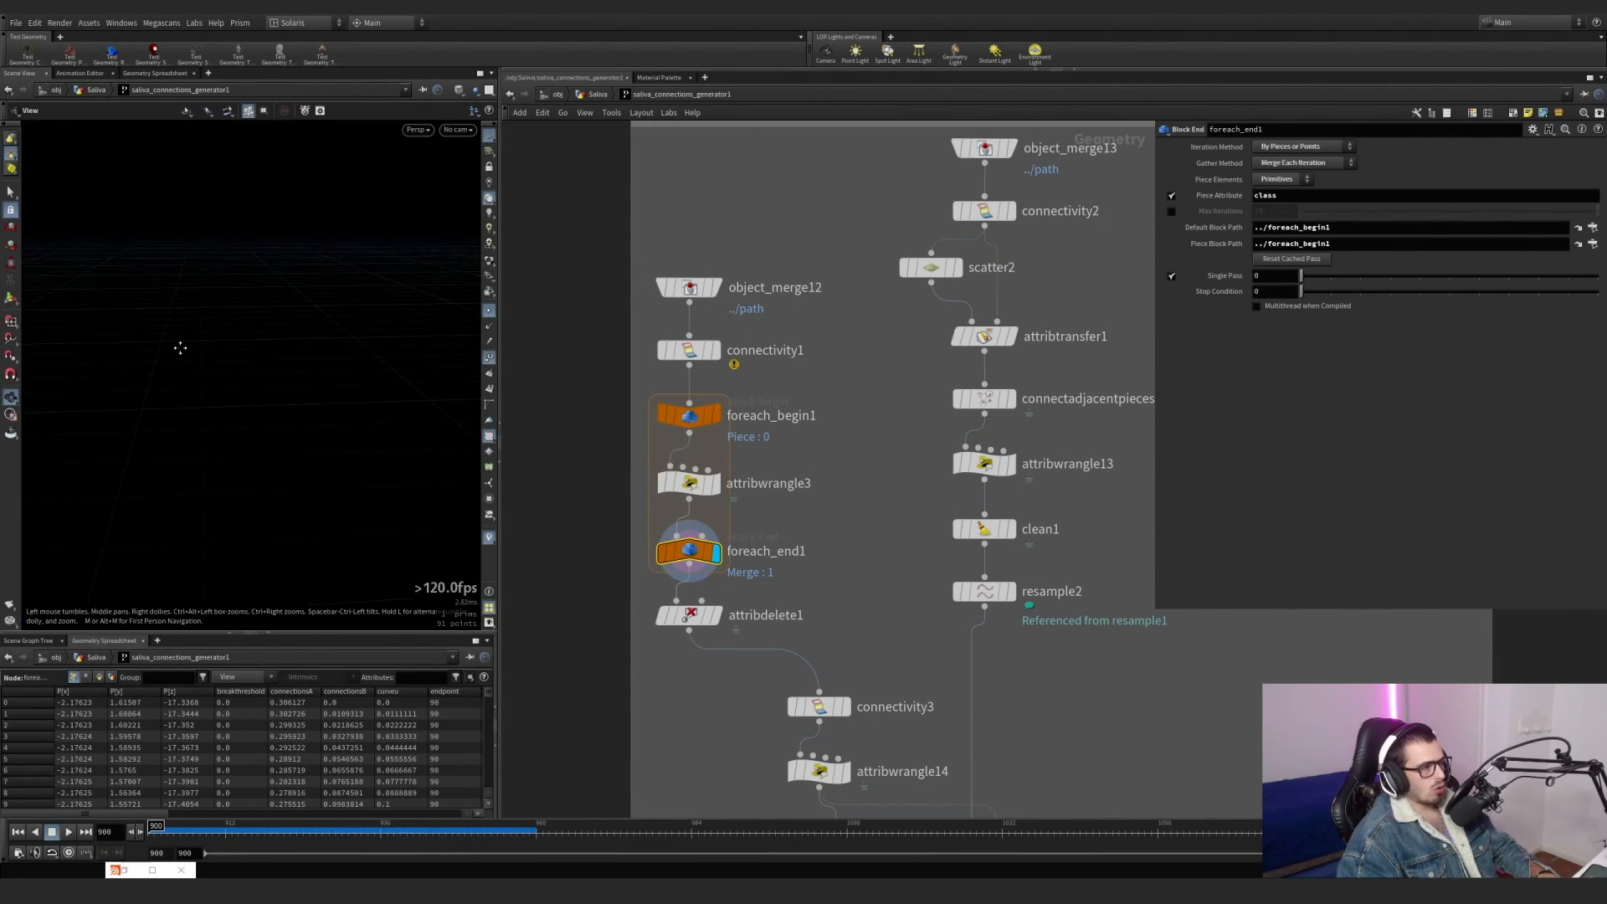
key(space+g)
alt+right_drag(333, 416, 942, 330)
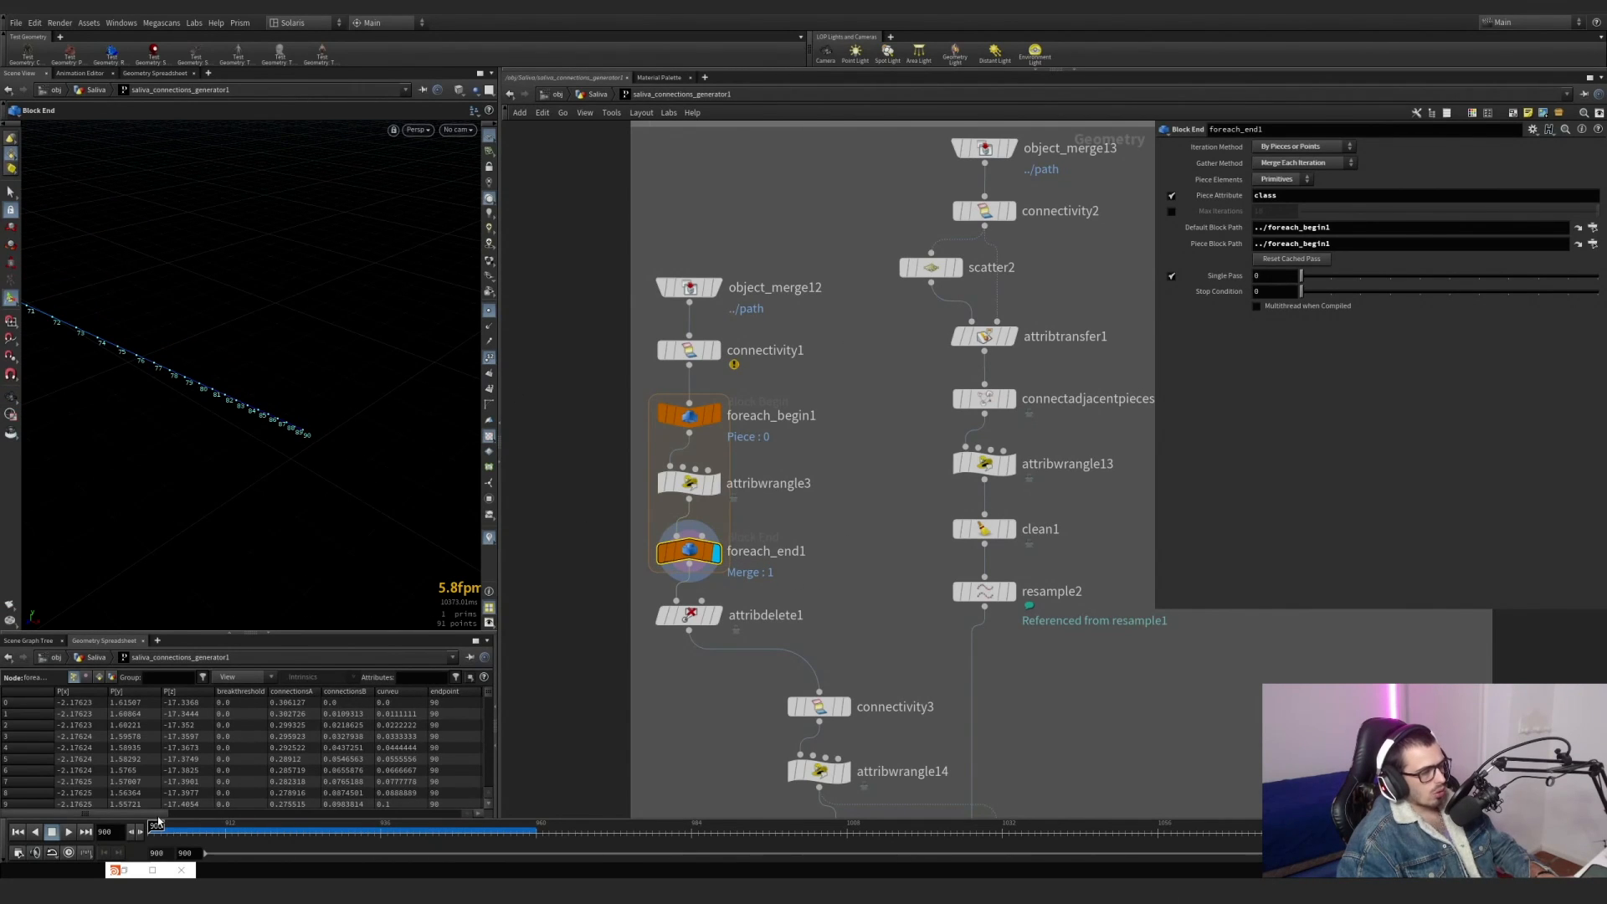
Sort the geometry spreadsheet by the selected group column to check which points of the line belong to it.
drag(158, 817, 471, 819)
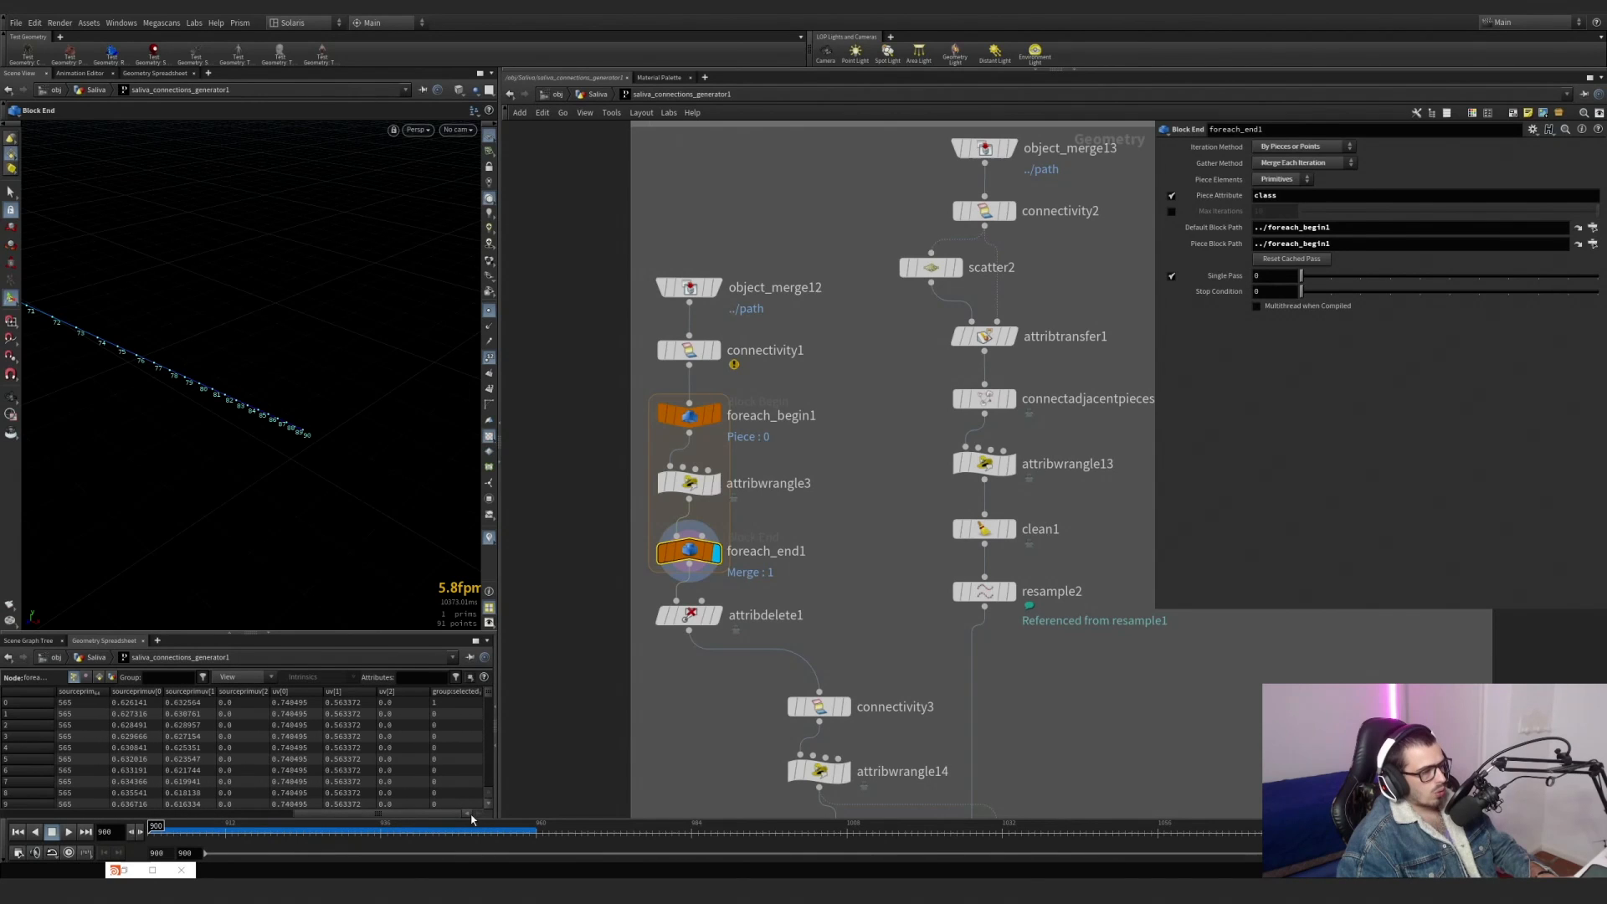
click(471, 692)
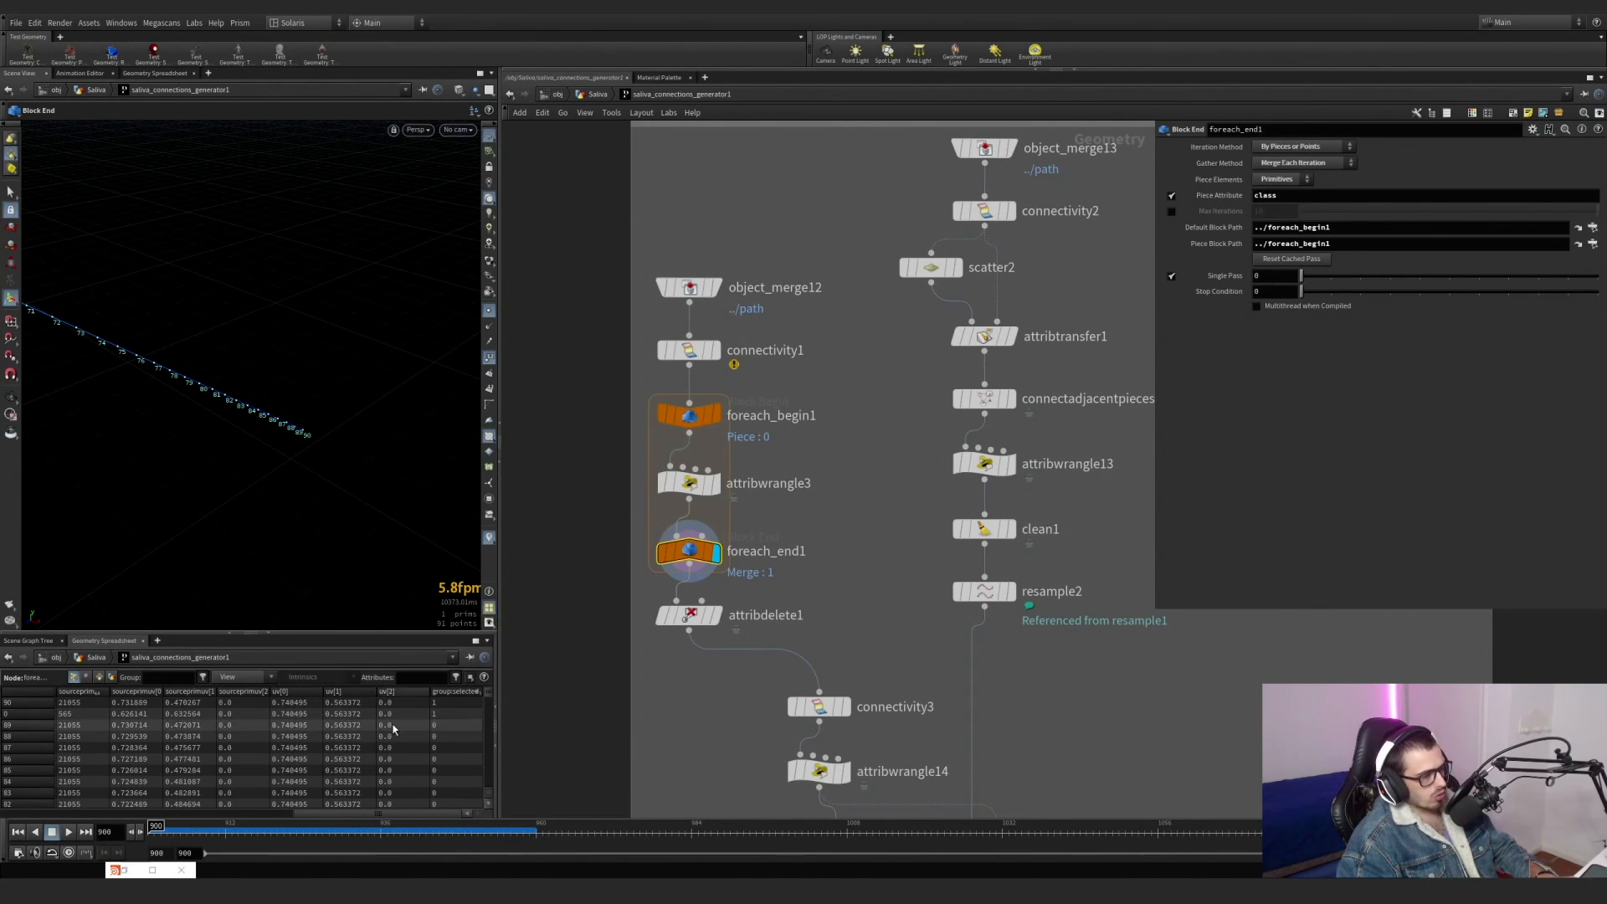
alt+drag(366, 414, 252, 416)
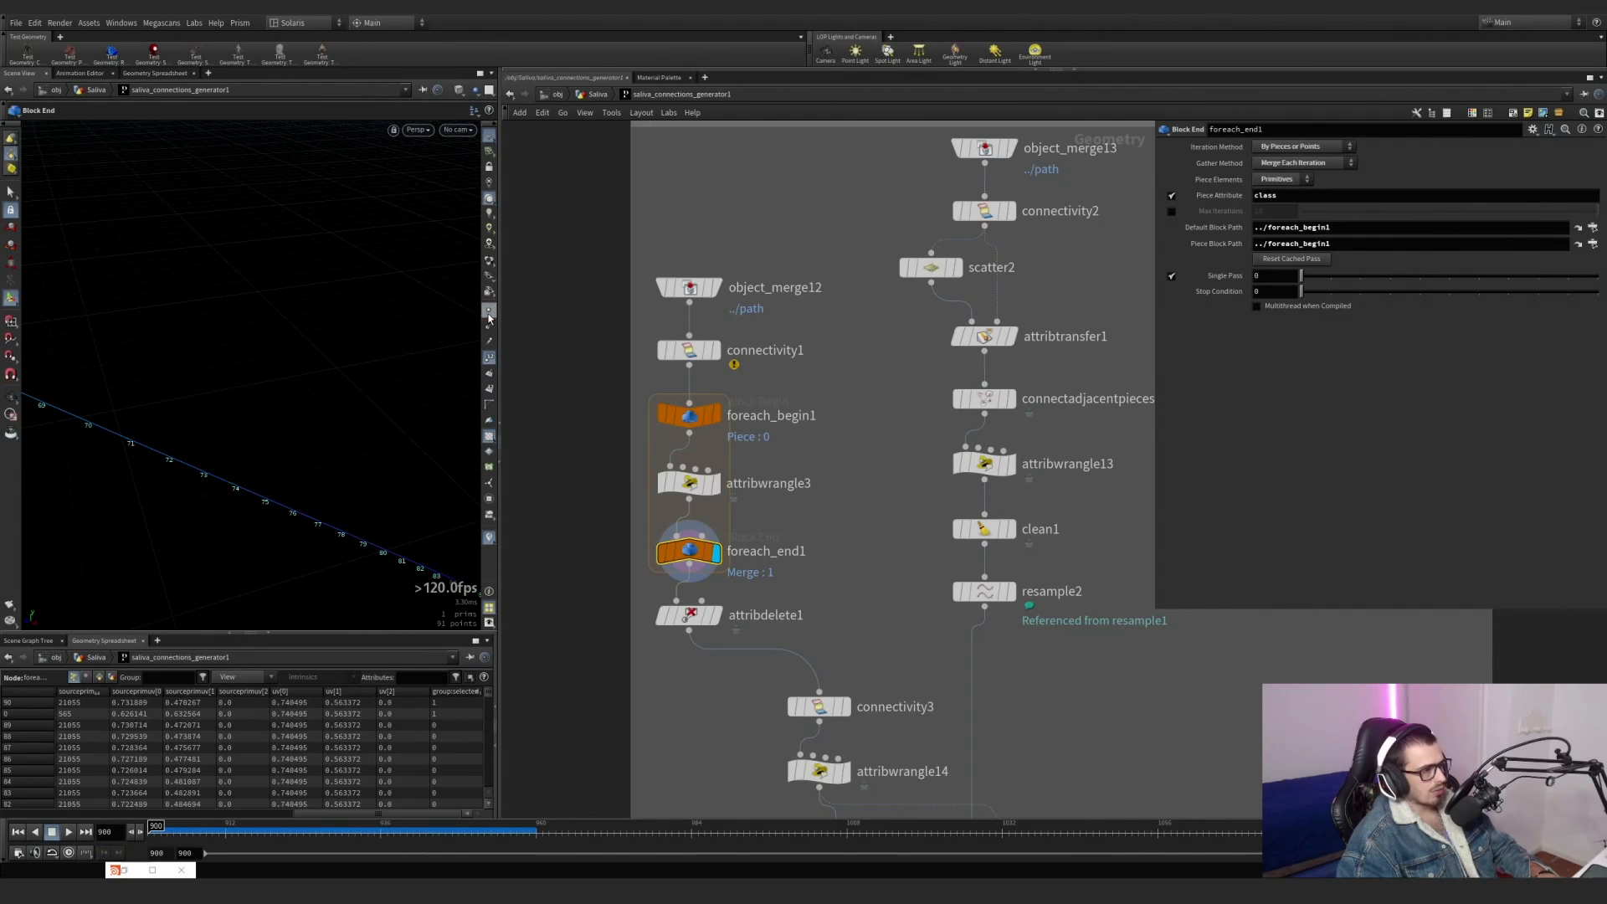
Turn off Single Pass on foreach_end1, view all connection lines together, and reopen attribwrangle3's endpoint code.
alt+right_drag(241, 451, 213, 469)
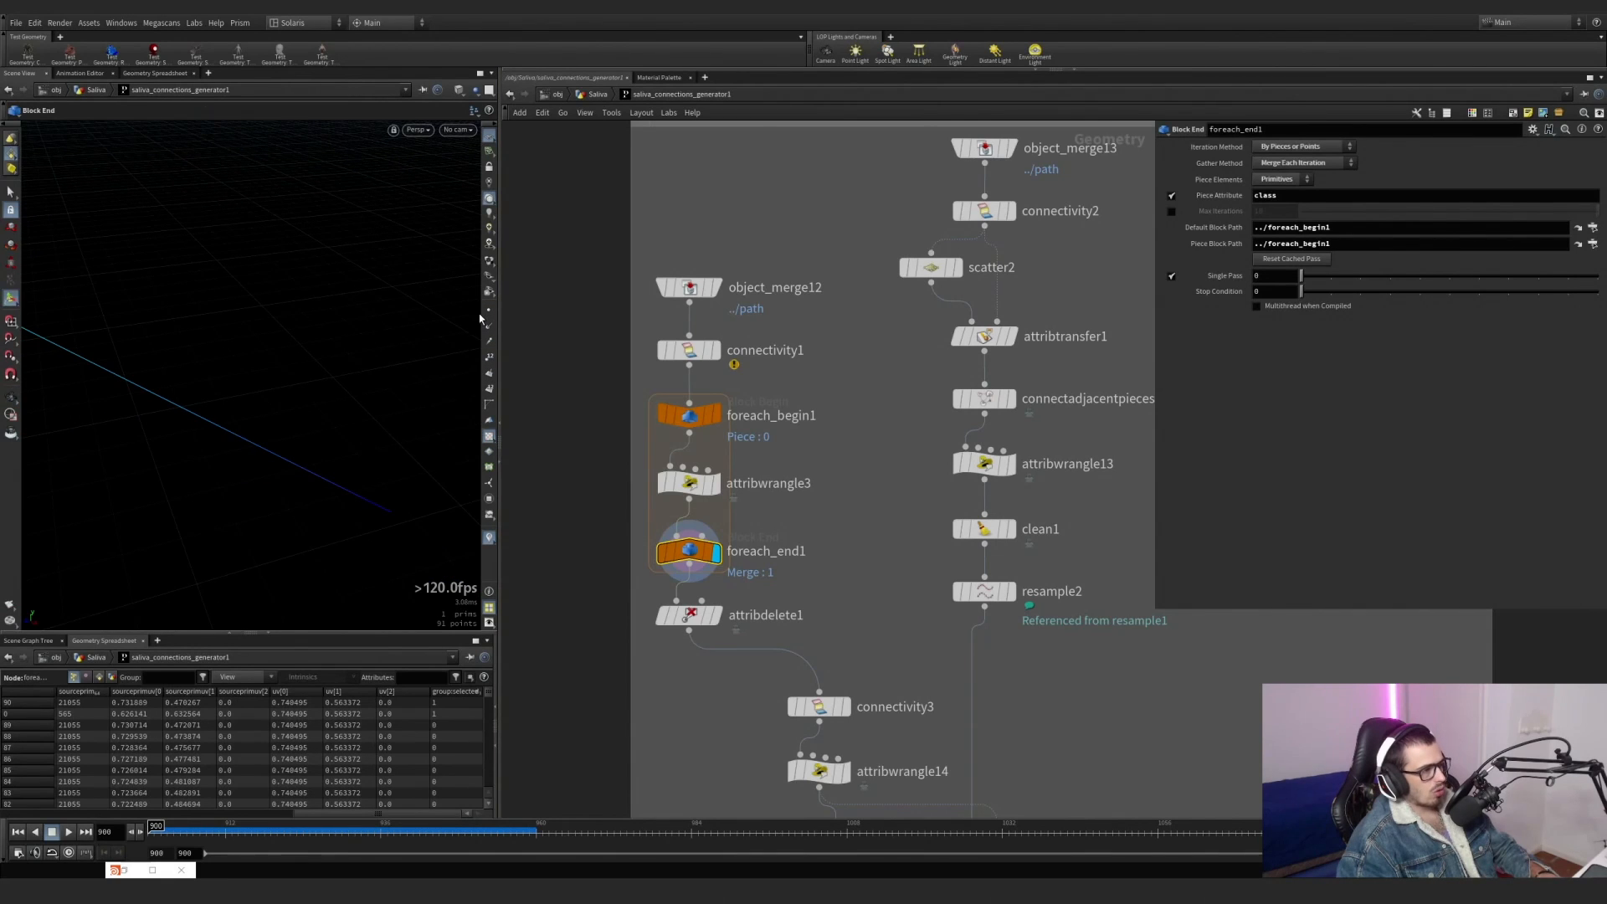
click(714, 556)
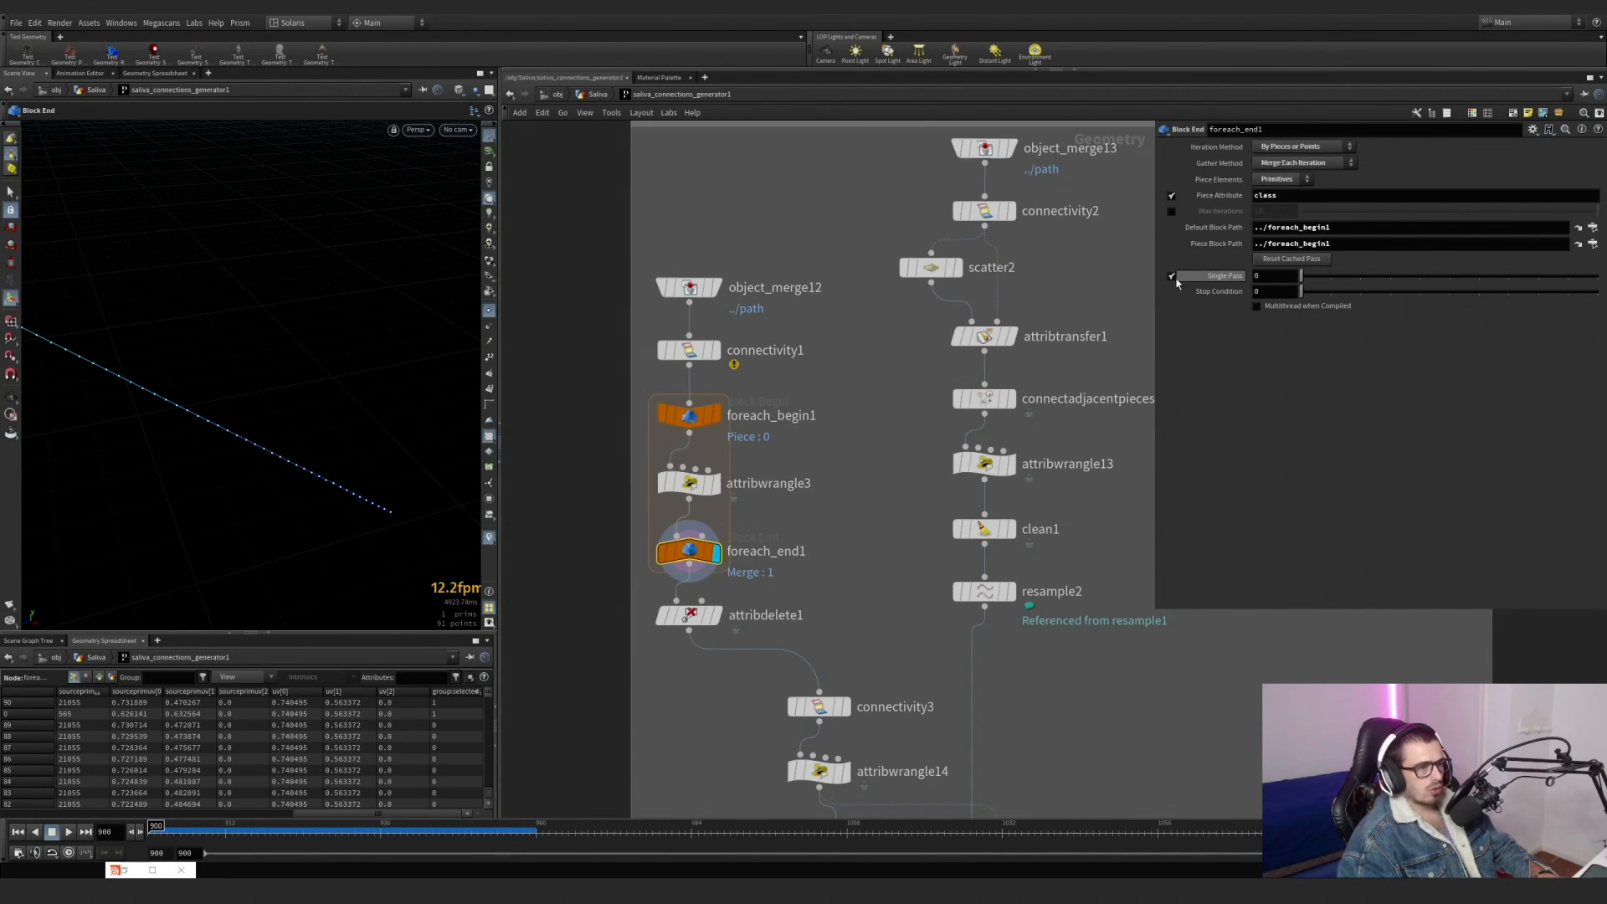
click(1172, 276)
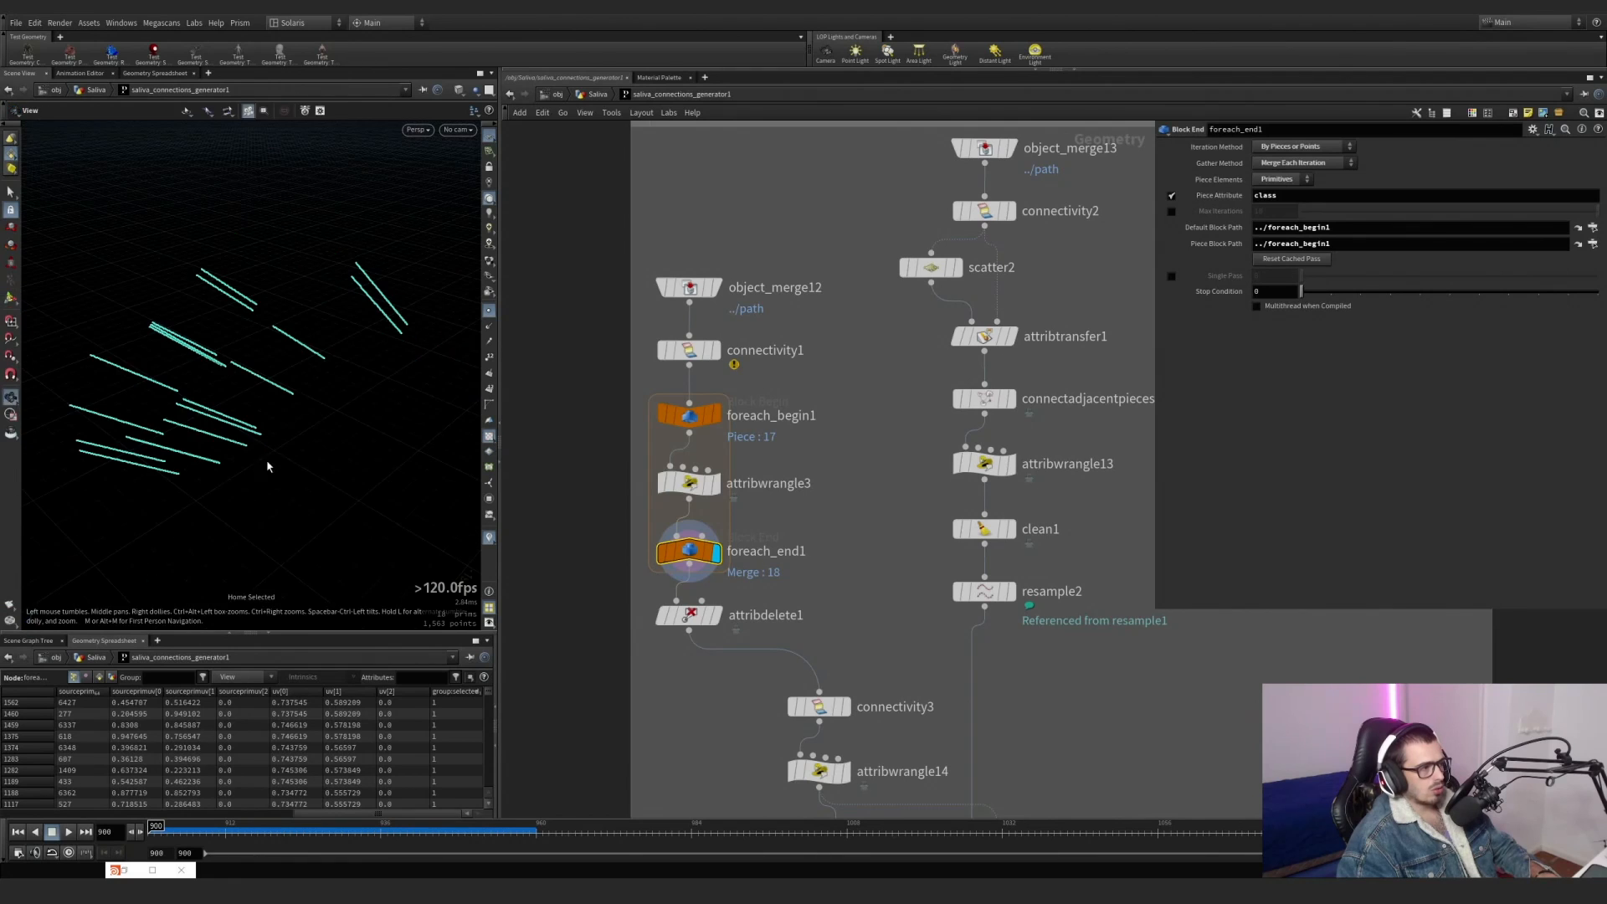
click(486, 314)
alt+drag(373, 350, 194, 357)
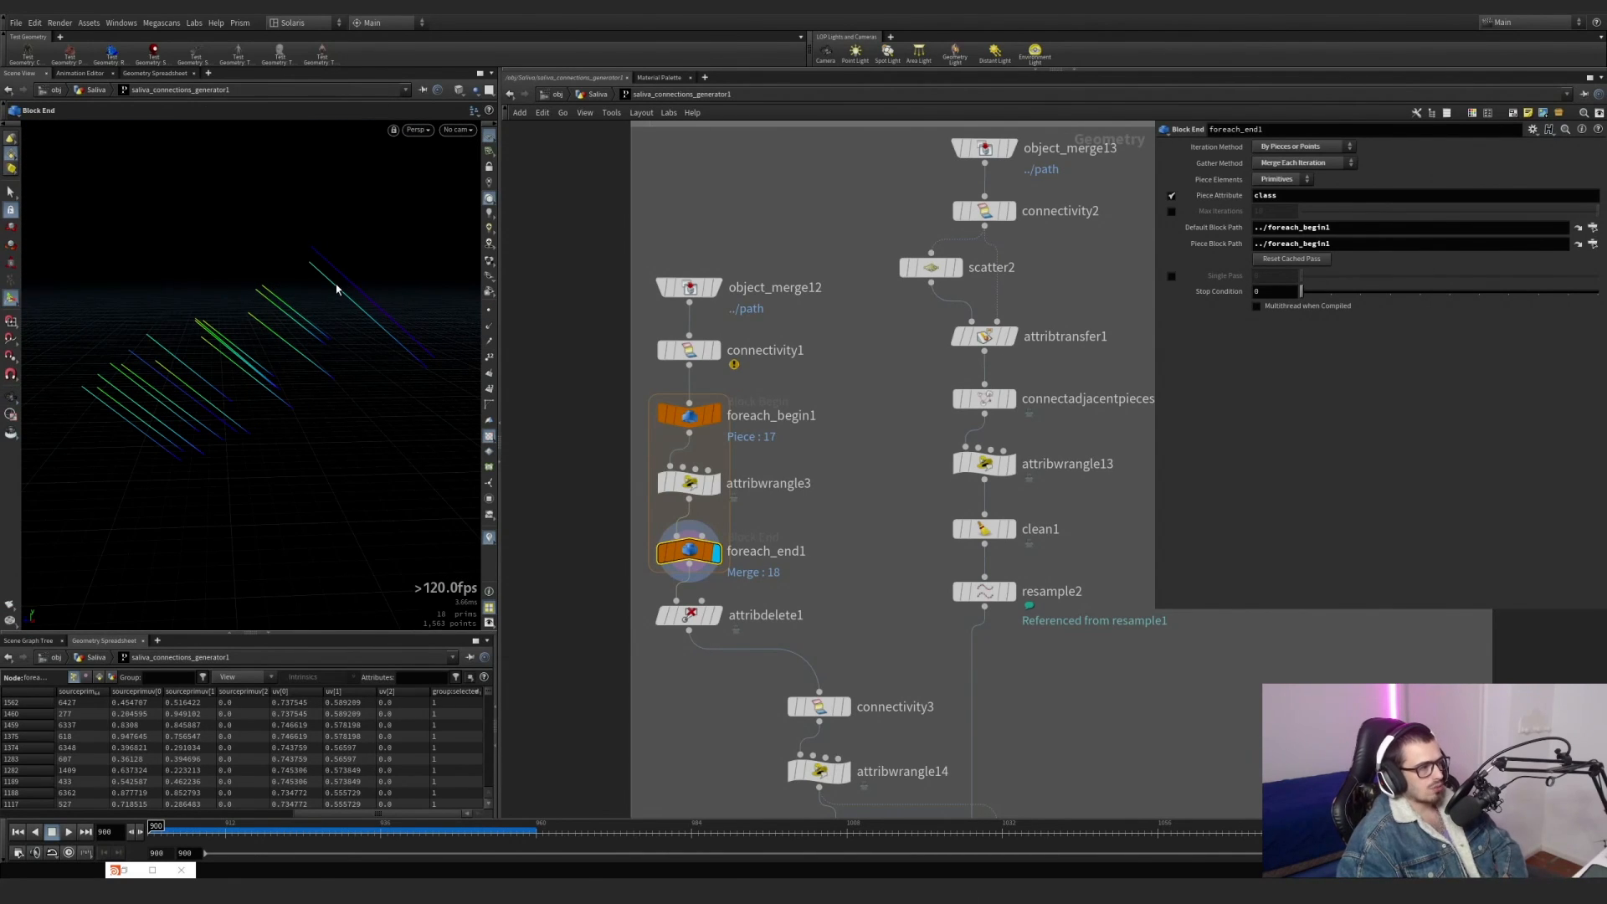
drag(813, 534, 657, 461)
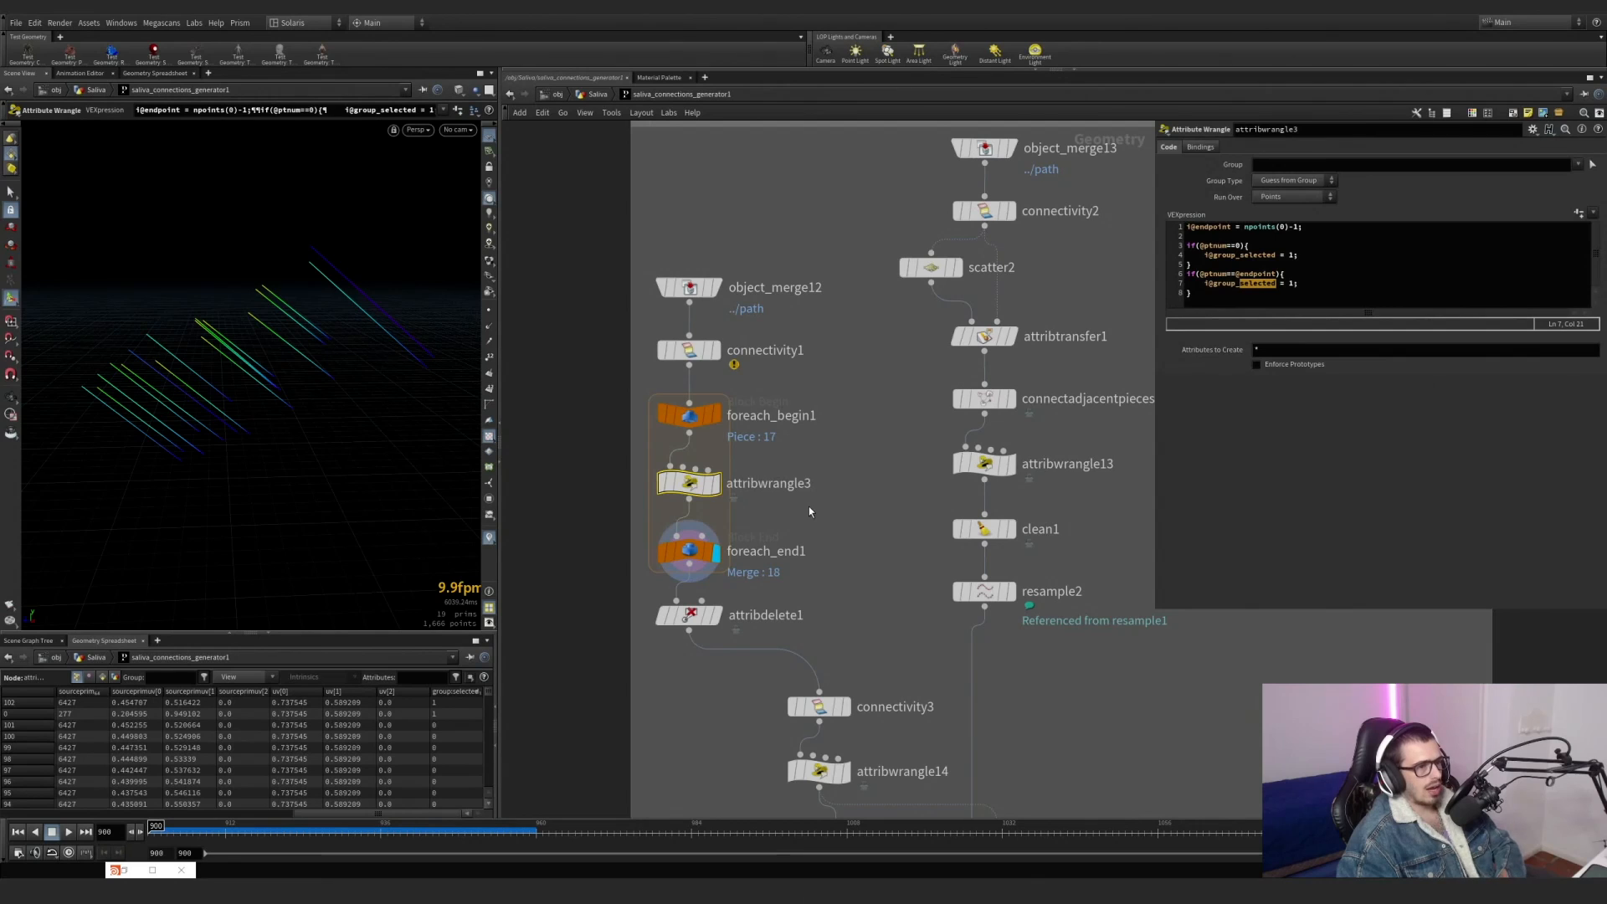
Display attribdelete1 without visualizer colours and check its kept attributes Cd and curveu against the vertex and point spreadsheet data.
click(717, 617)
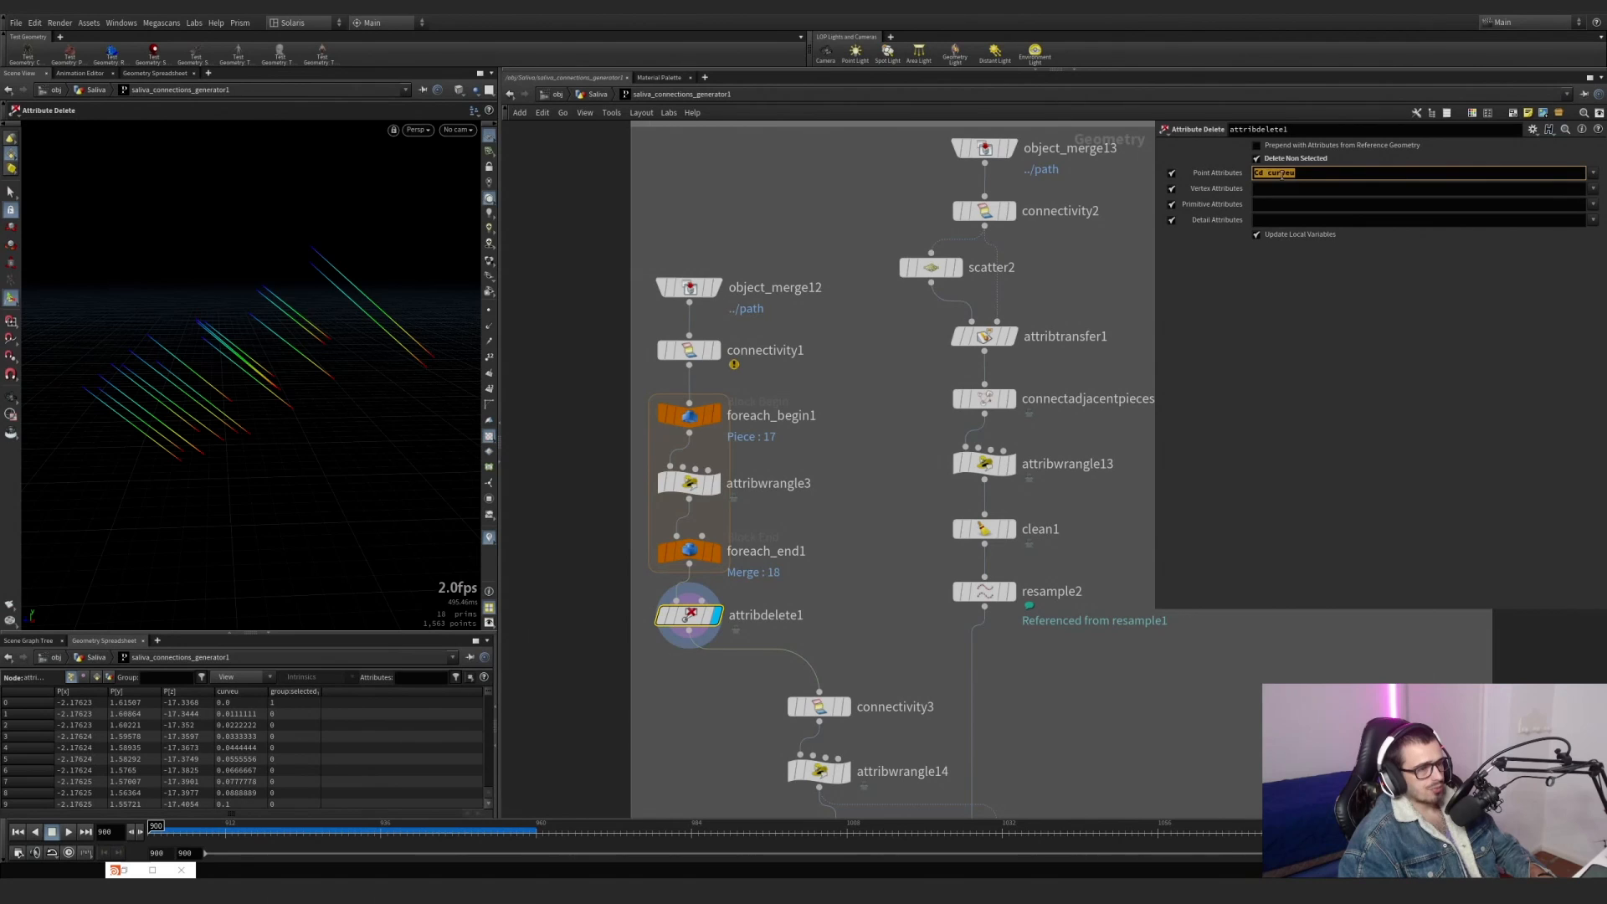
click(490, 537)
right_drag(204, 326, 332, 315)
click(87, 677)
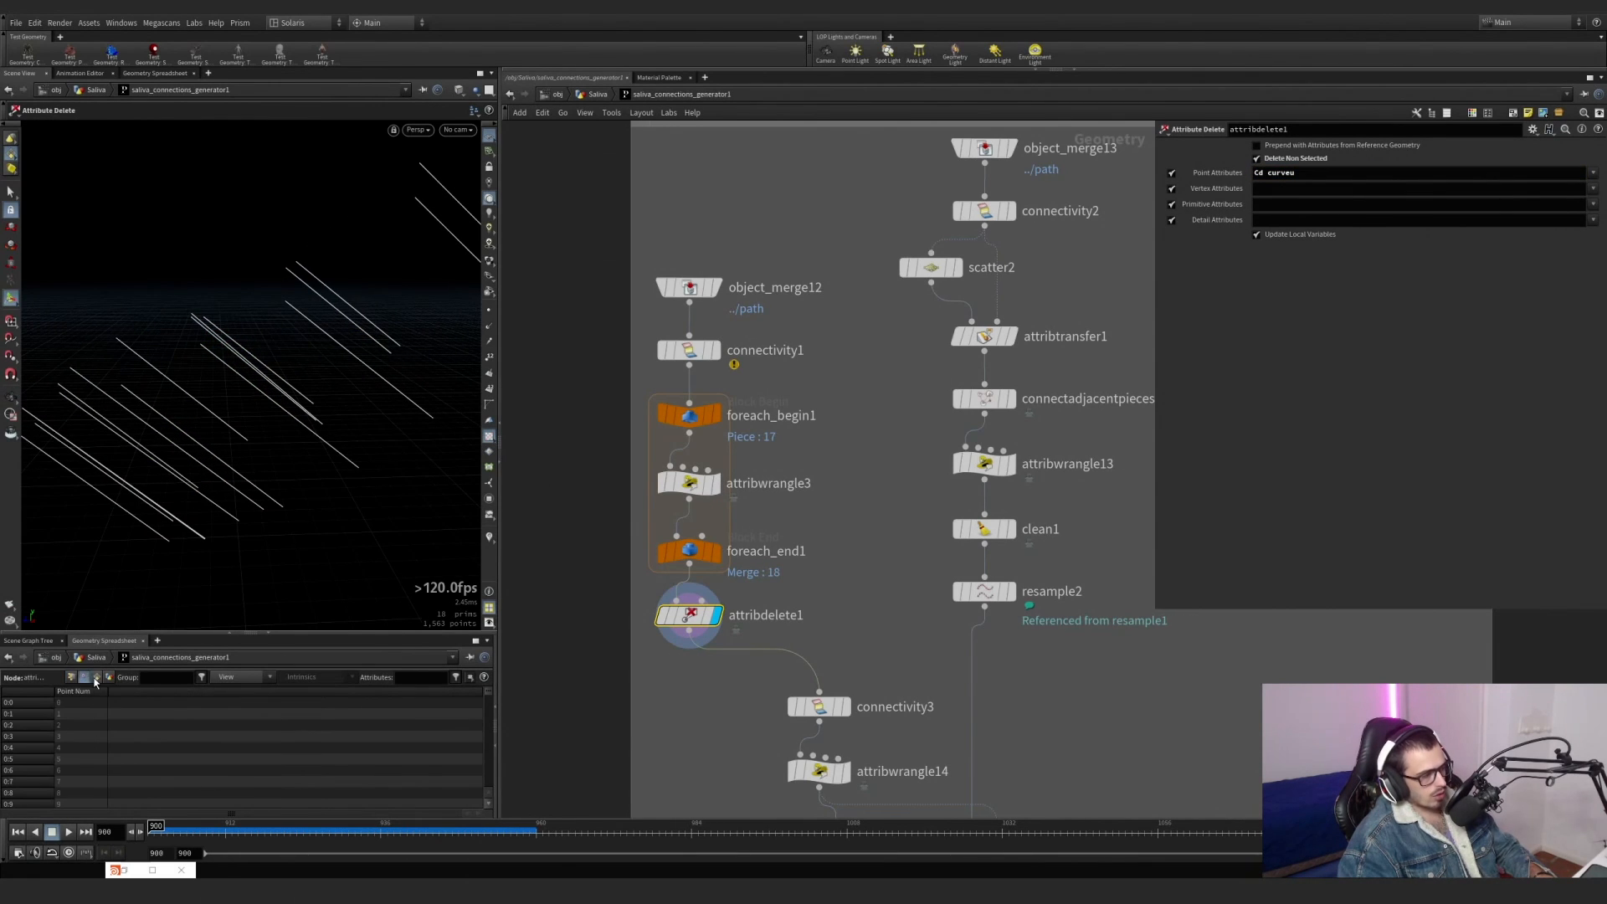
click(72, 677)
middle_drag(782, 718, 754, 559)
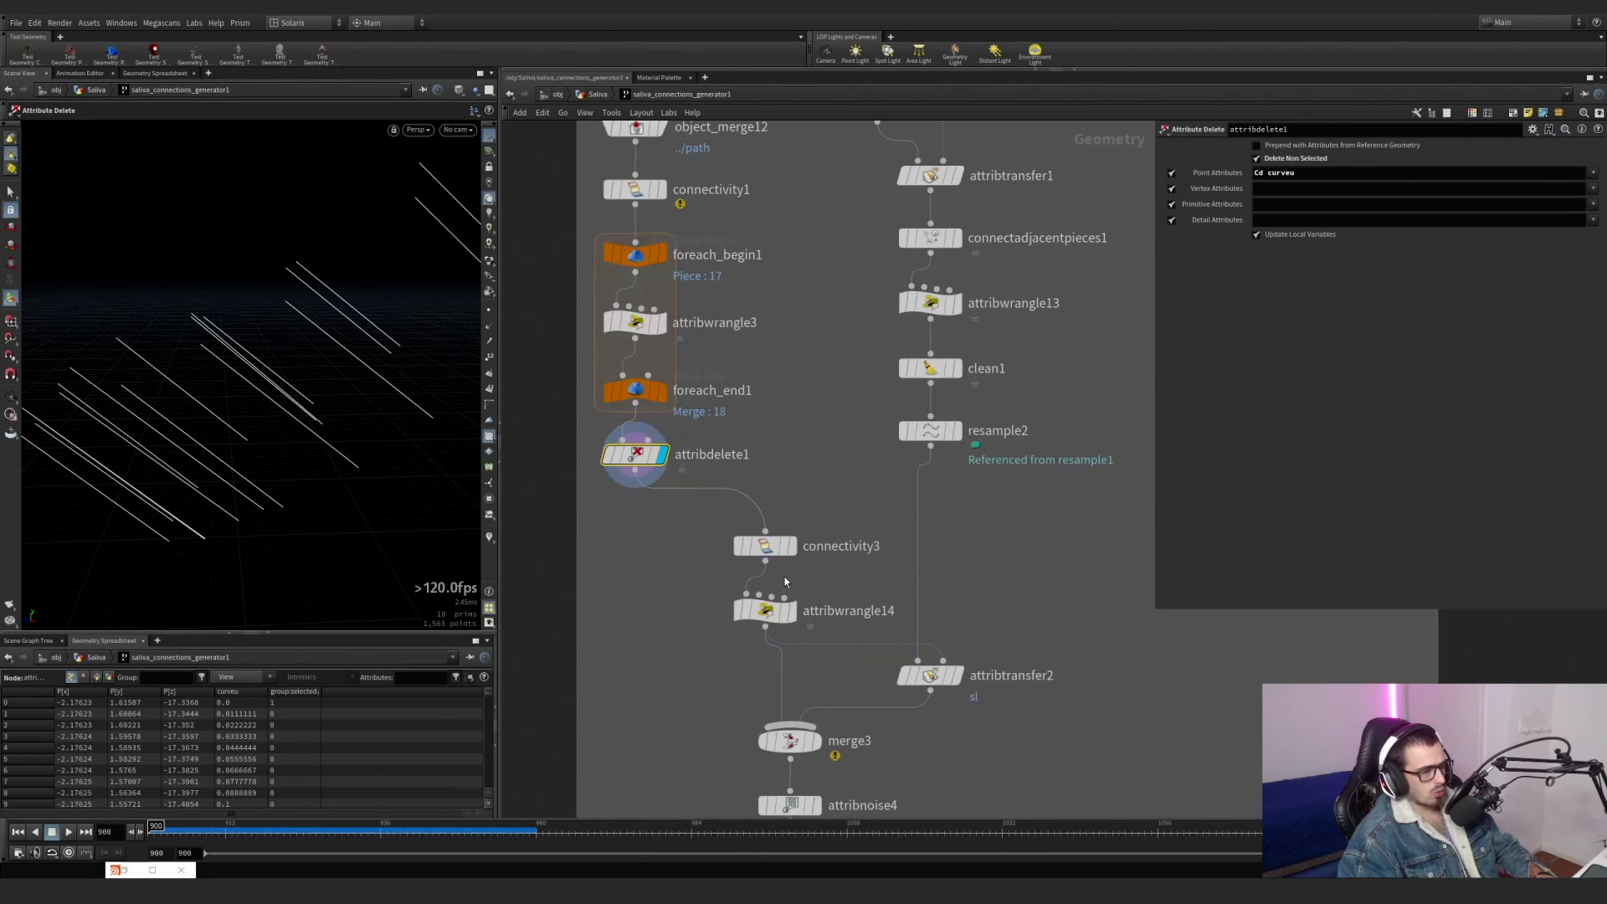
scroll(787, 557, up, 3)
click(792, 542)
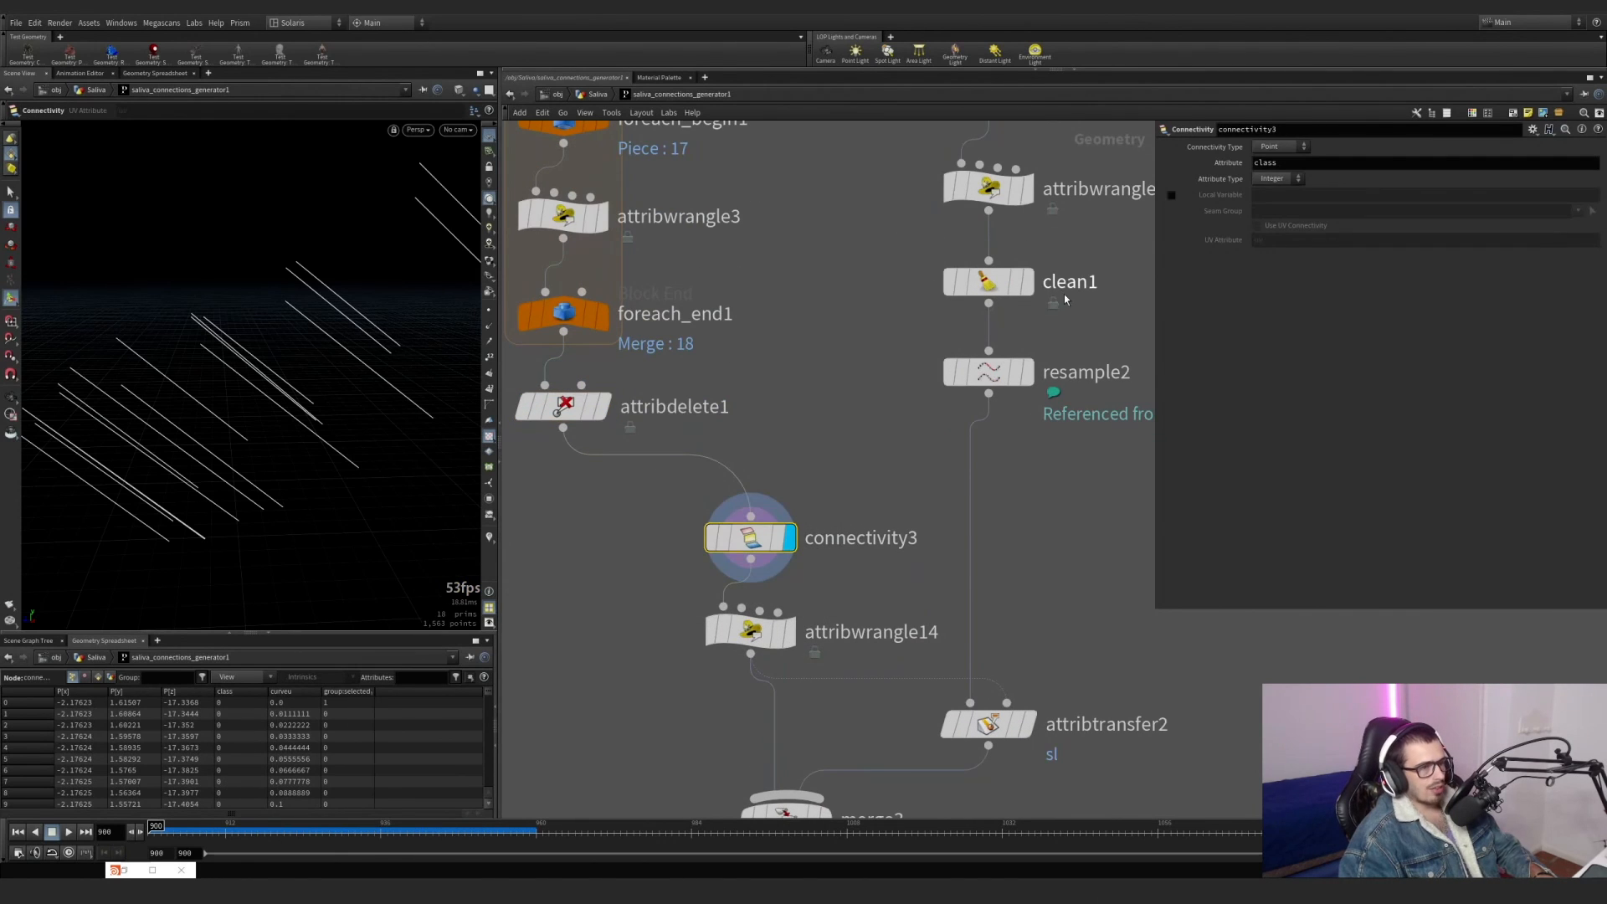
click(791, 632)
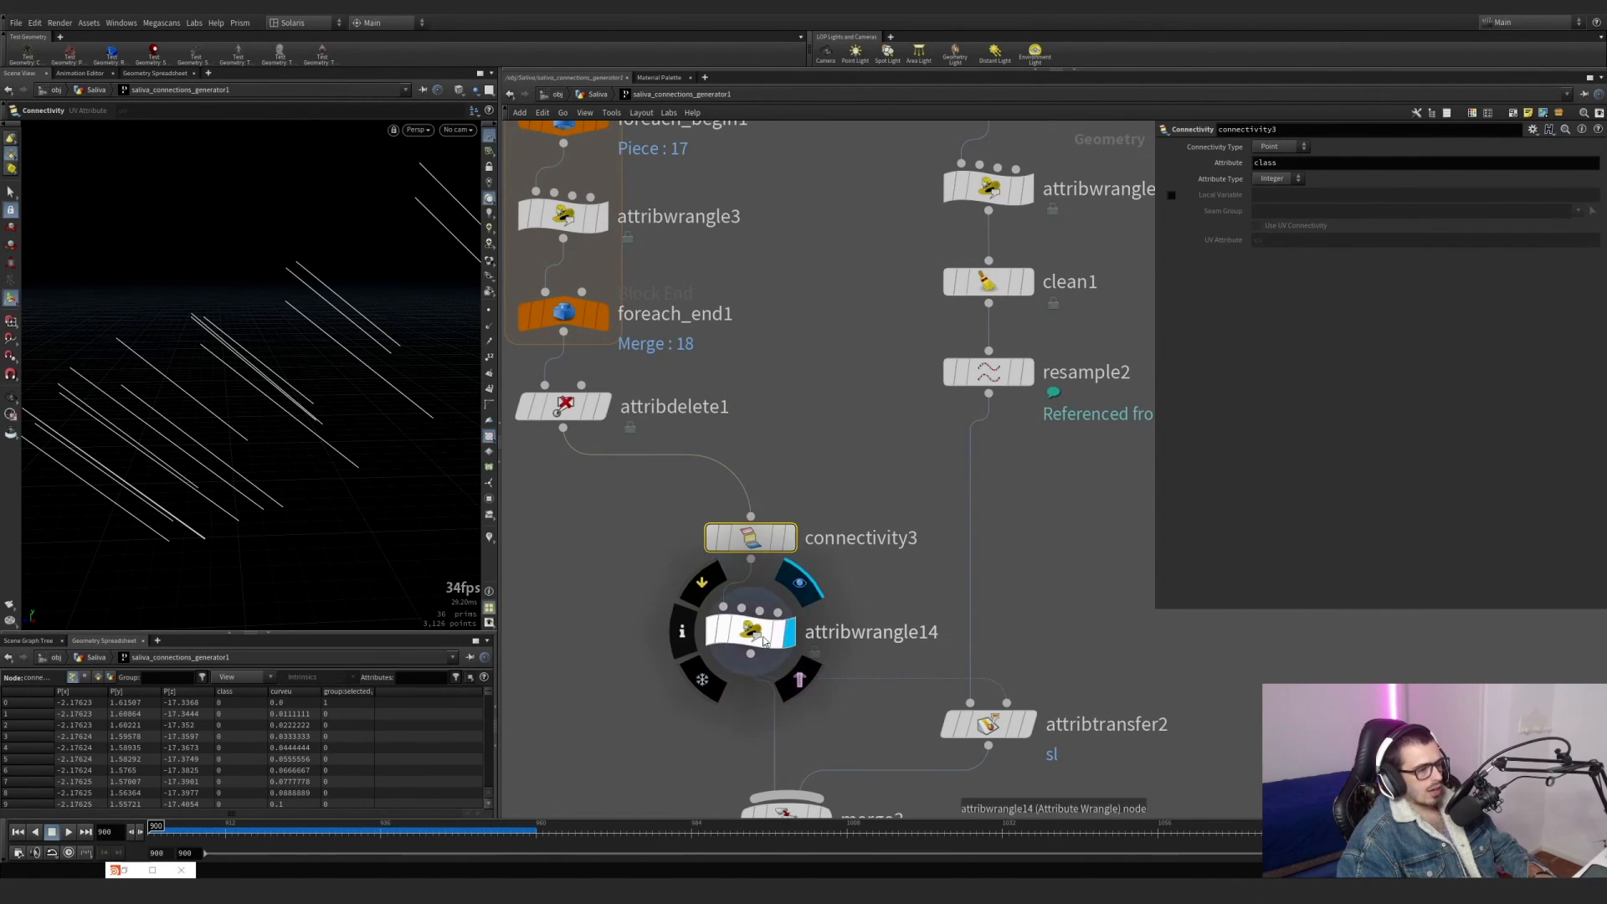
click(1302, 226)
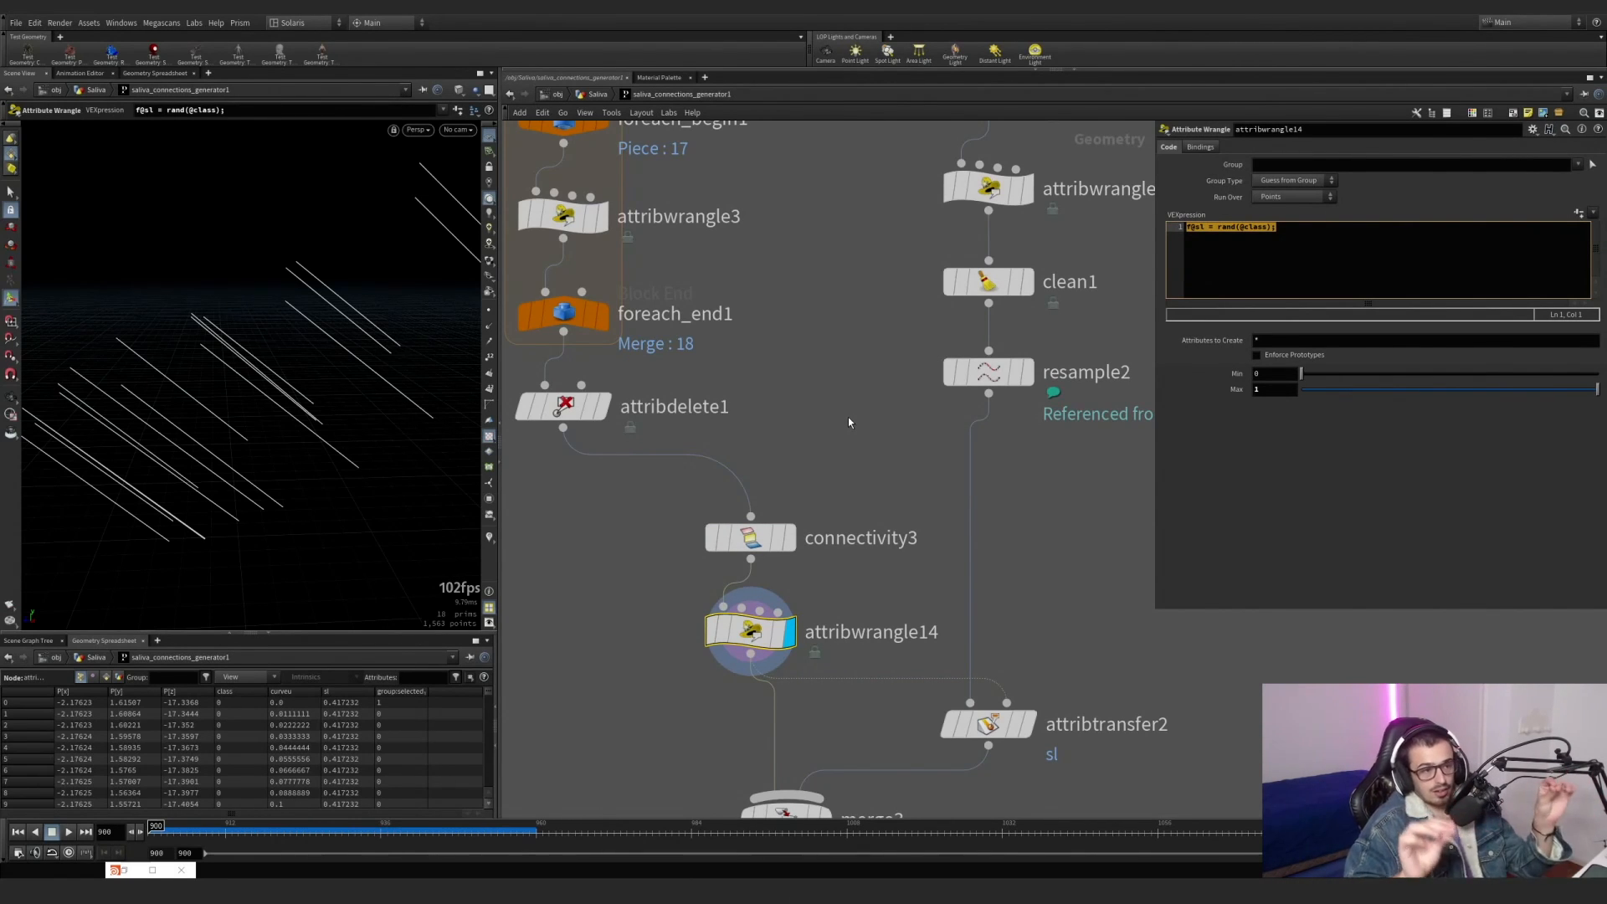
drag(628, 724, 716, 675)
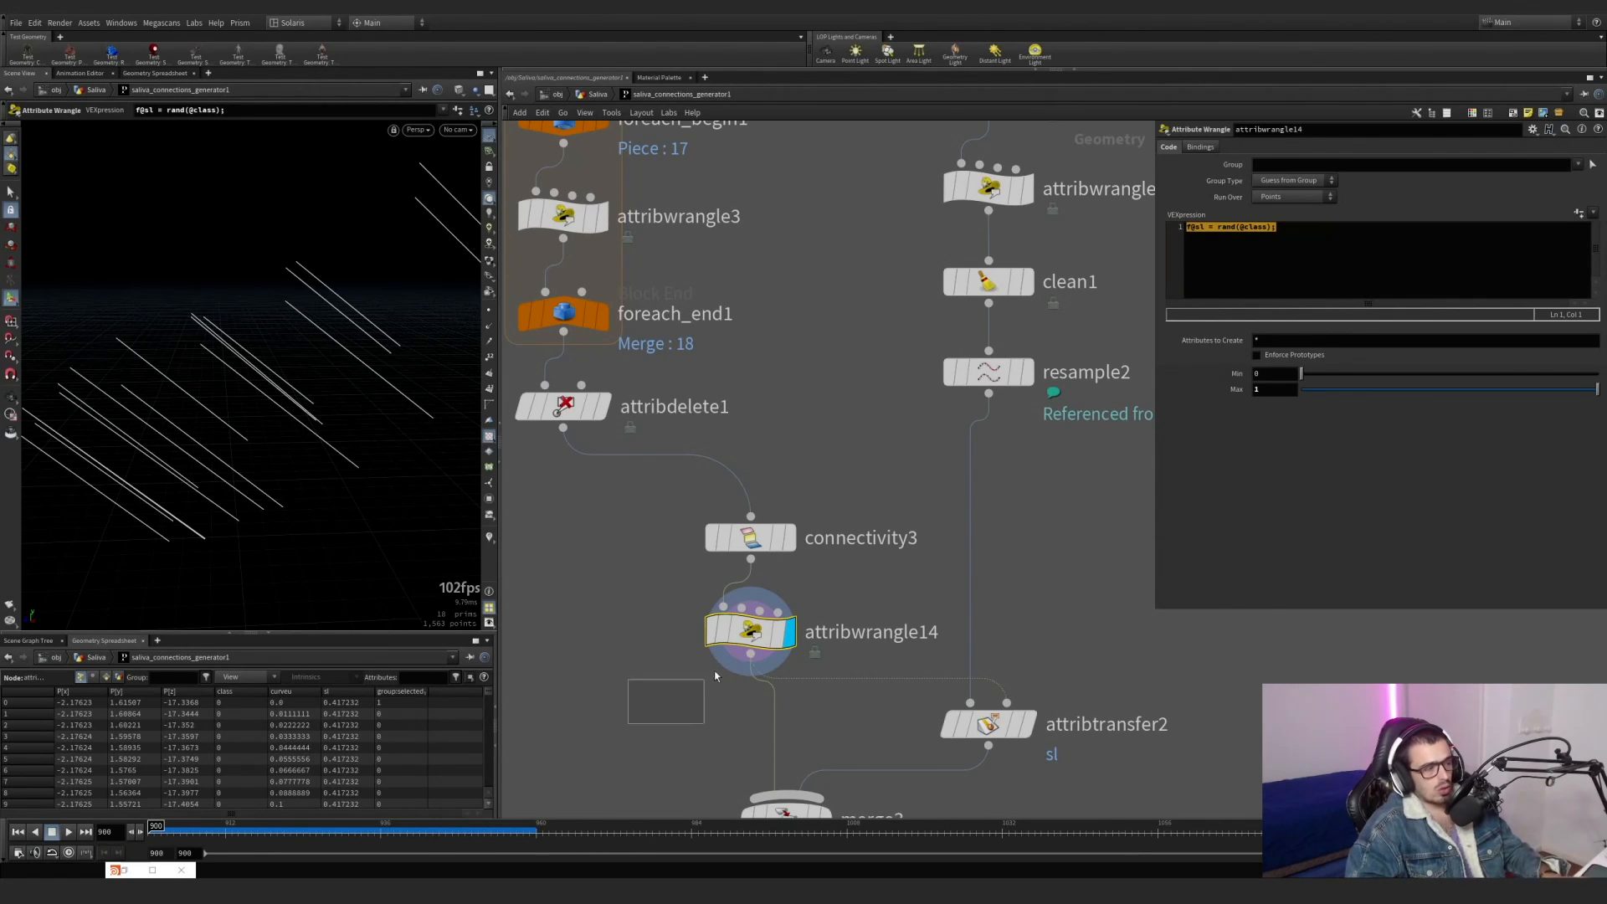
Turn off the curveu visualizer, view the random colour of each line from several angles, and switch visualizer display off.
click(489, 538)
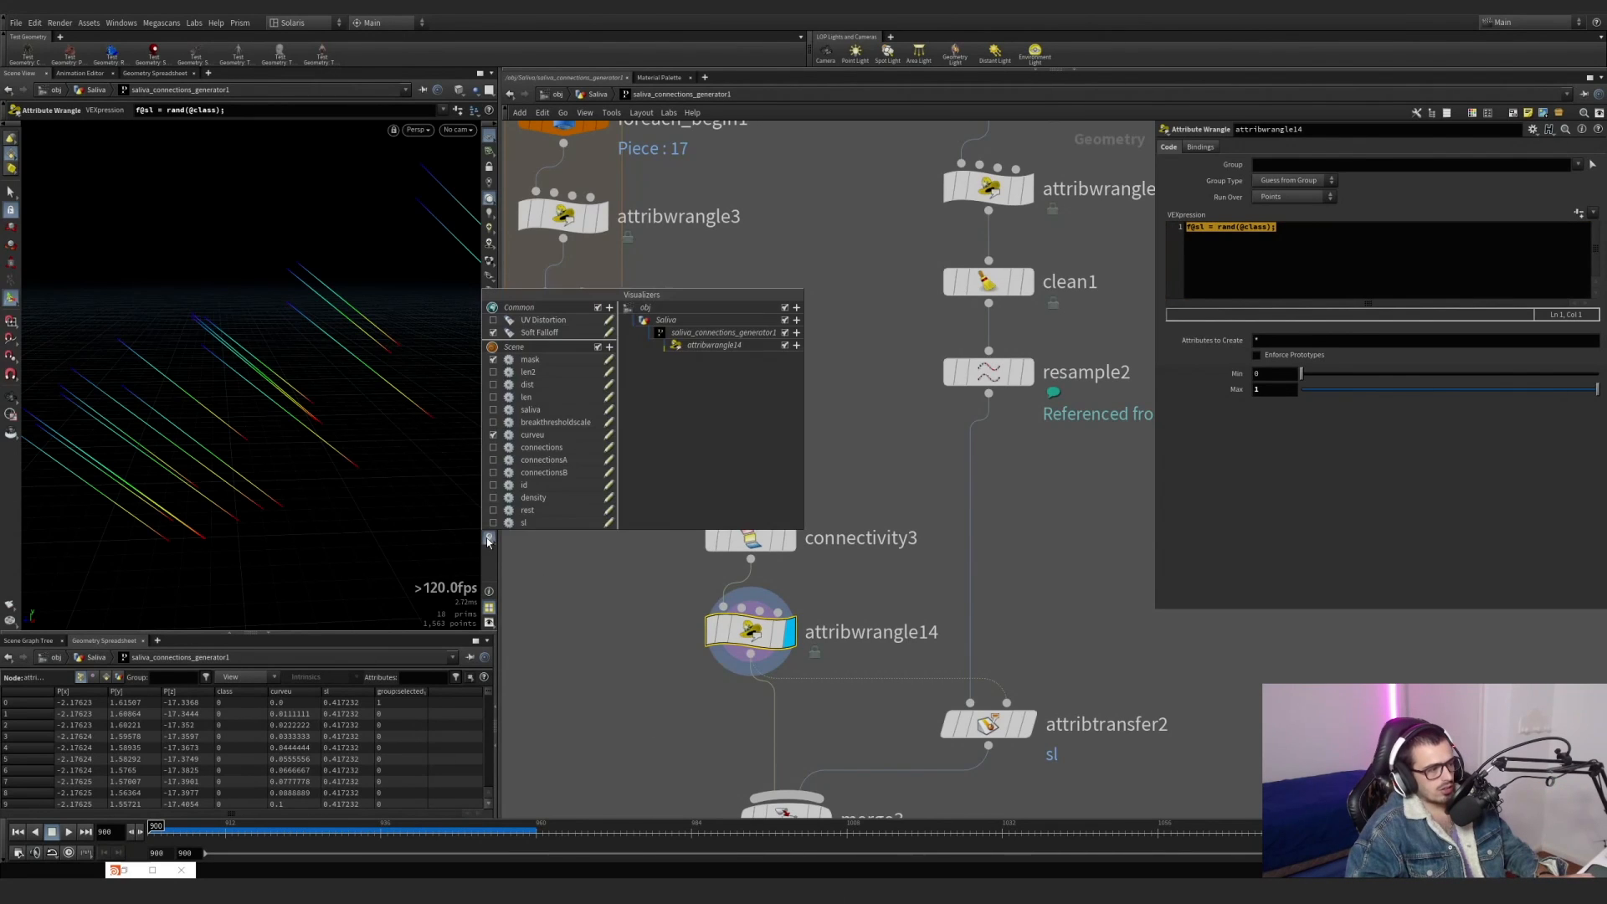
click(493, 439)
click(586, 621)
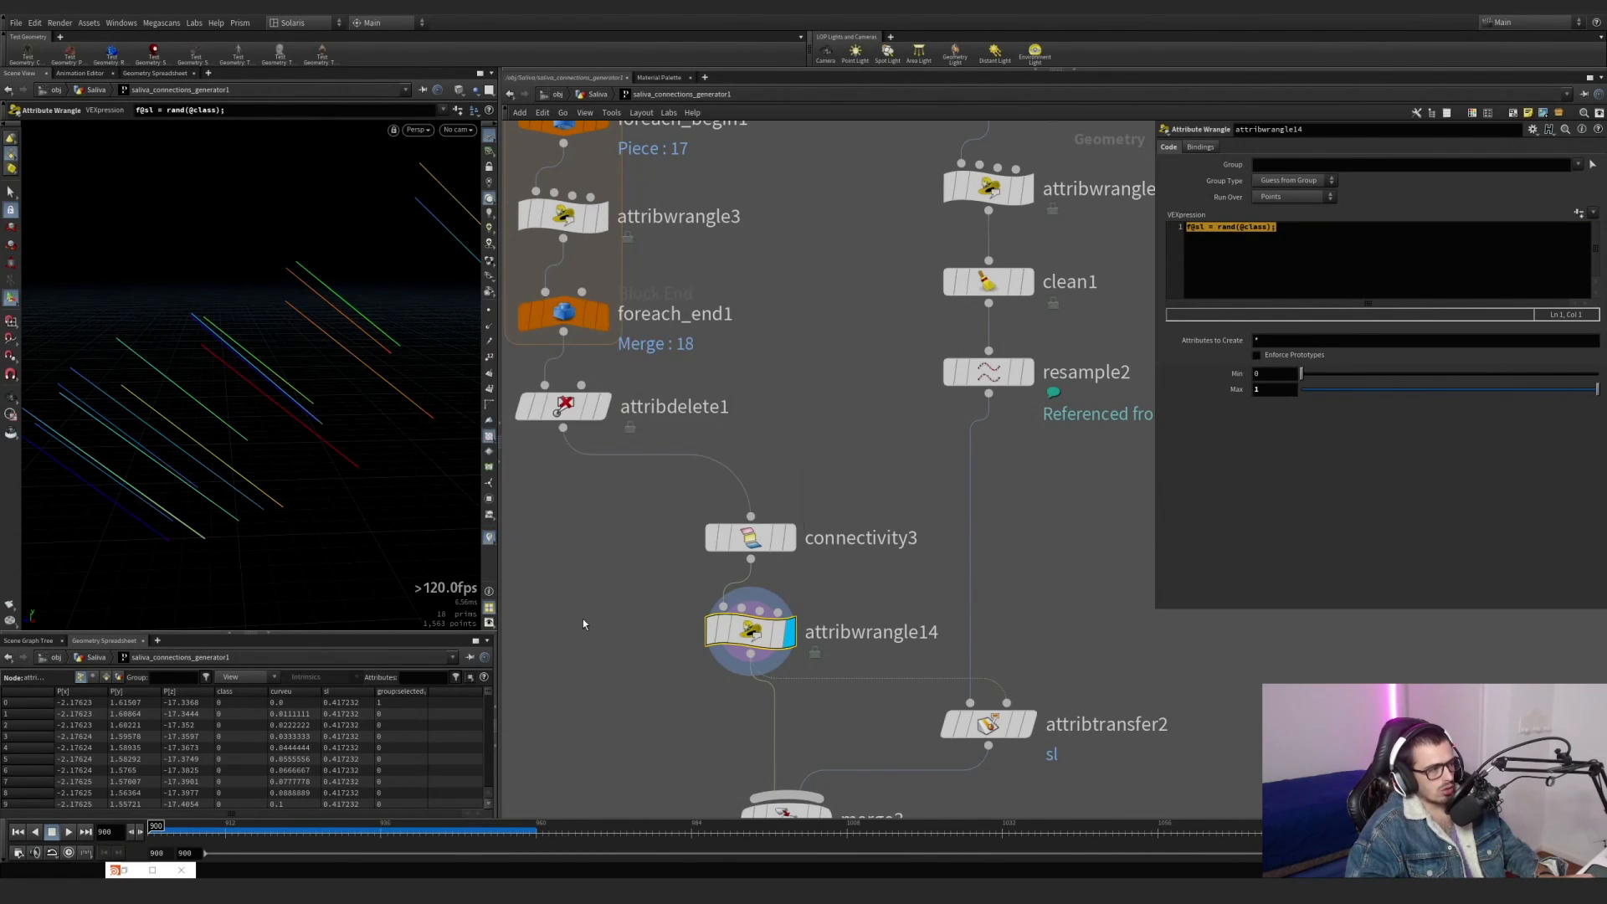
alt+drag(369, 387, 287, 452)
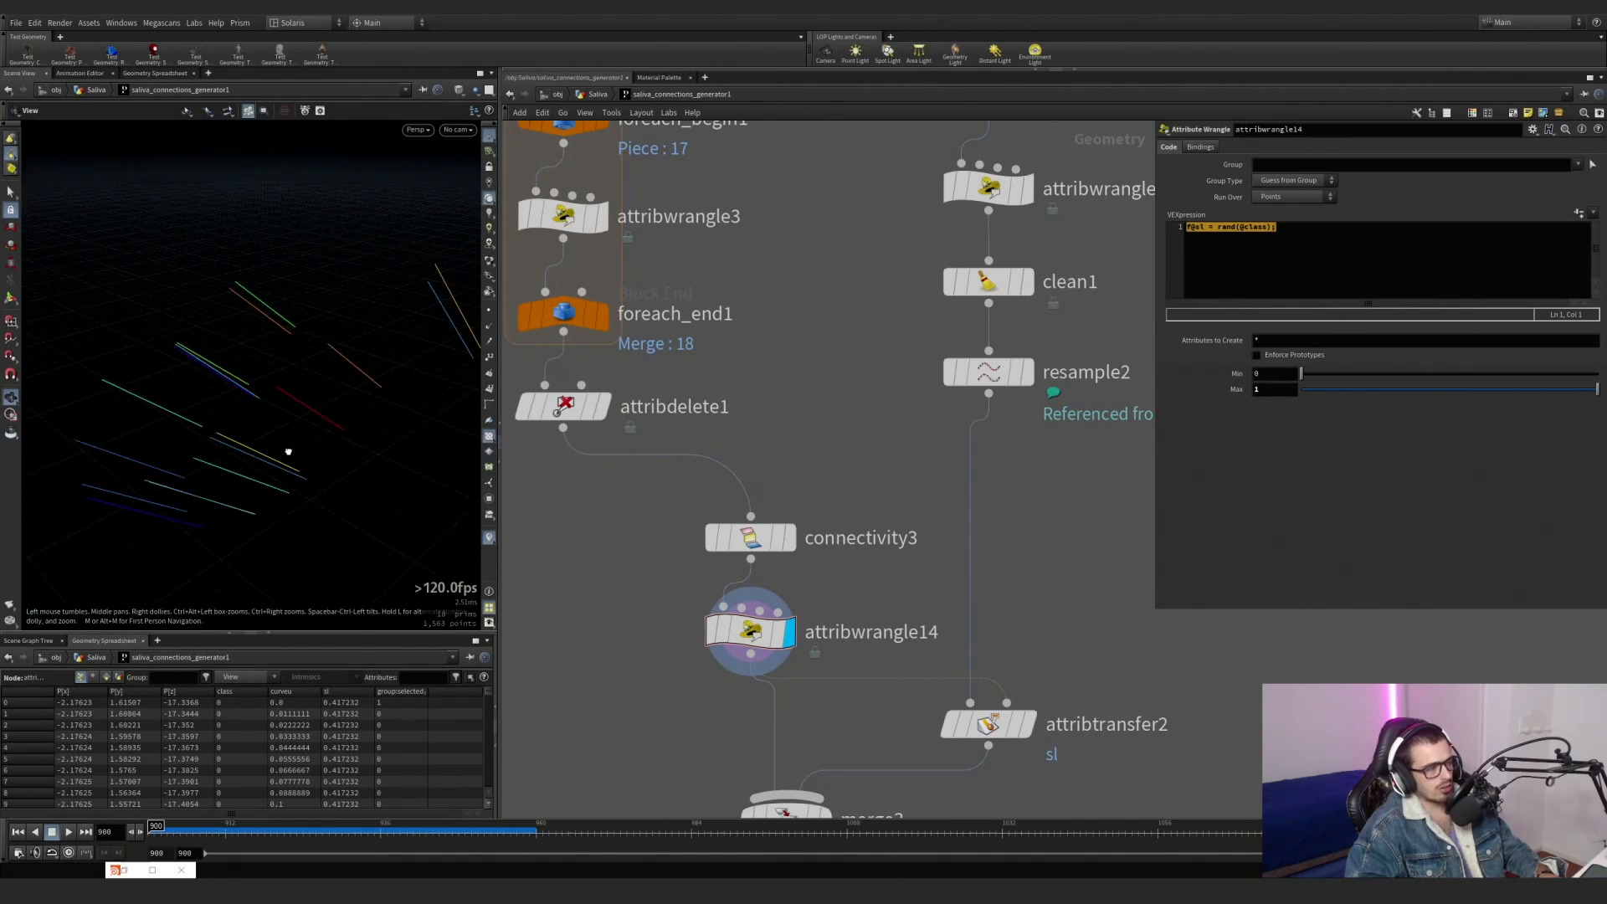
click(489, 538)
Select the parallel branch from object_merge13 down to resample2 and view the connection lines up close.
scroll(783, 489, down, 5)
middle_drag(783, 489, 770, 426)
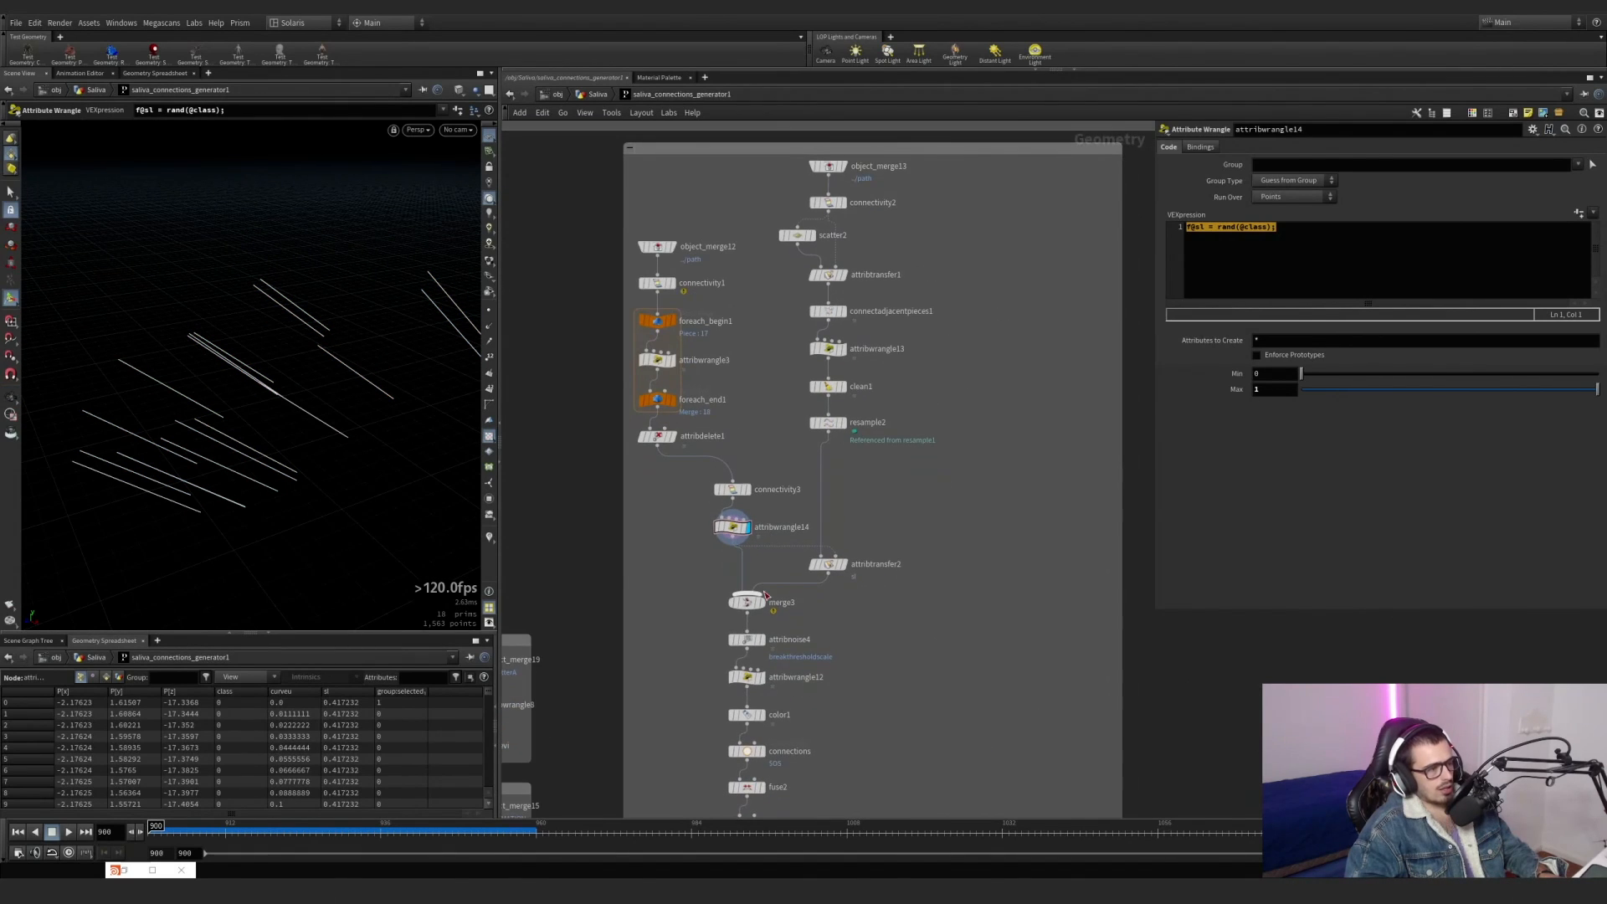
scroll(756, 608, up, 2)
scroll(760, 608, up, 1)
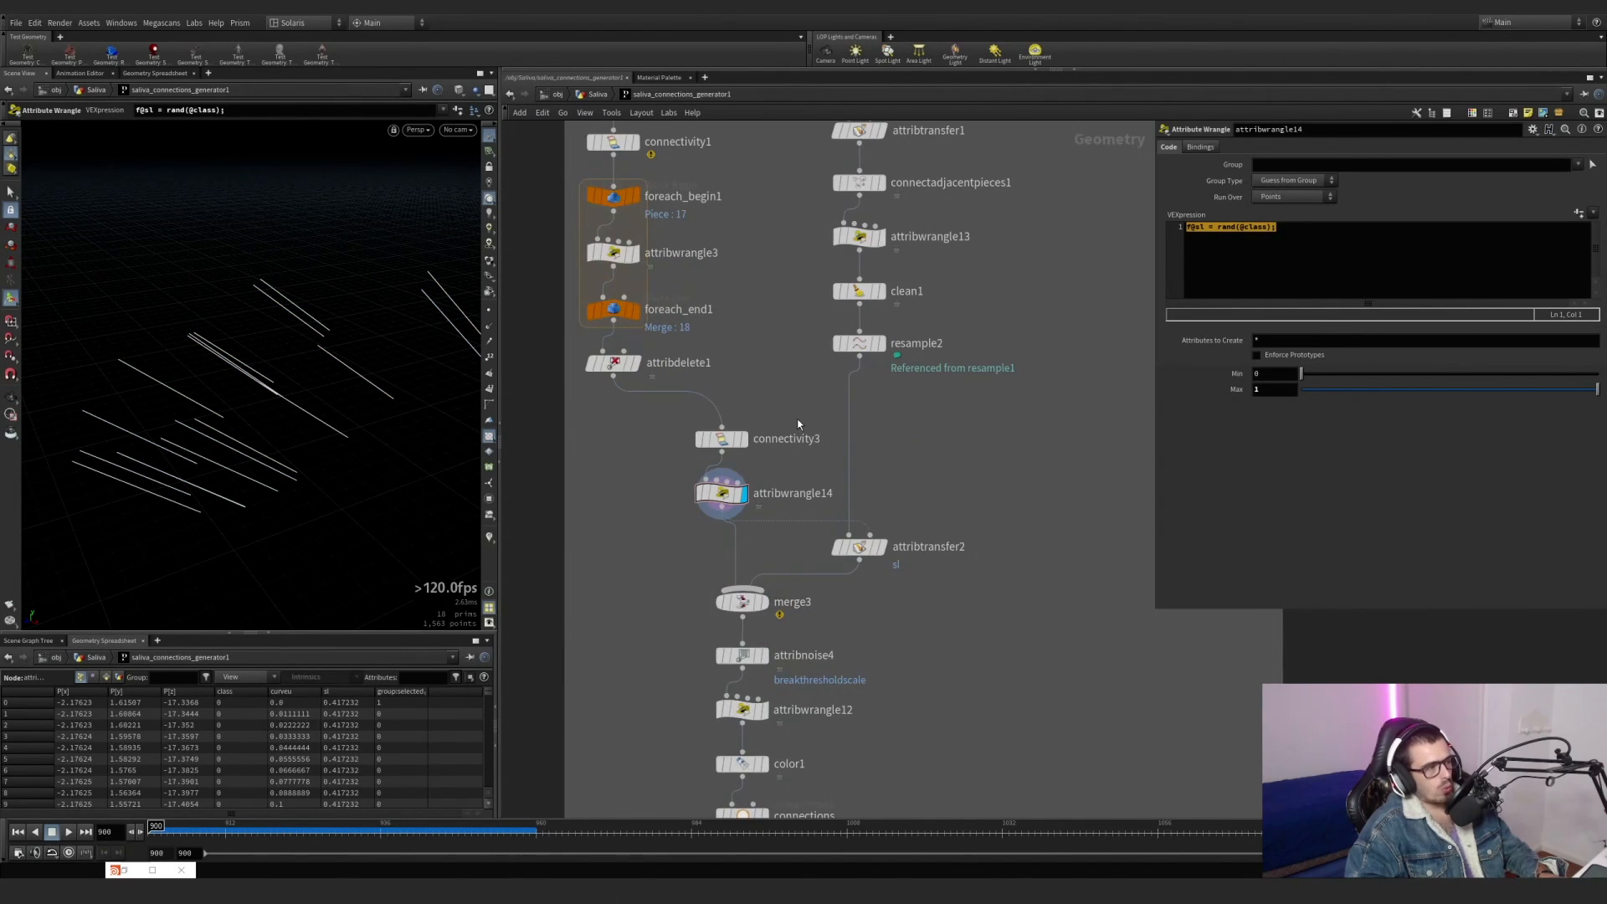
middle_drag(797, 418, 783, 500)
scroll(784, 500, down, 3)
drag(901, 506, 763, 236)
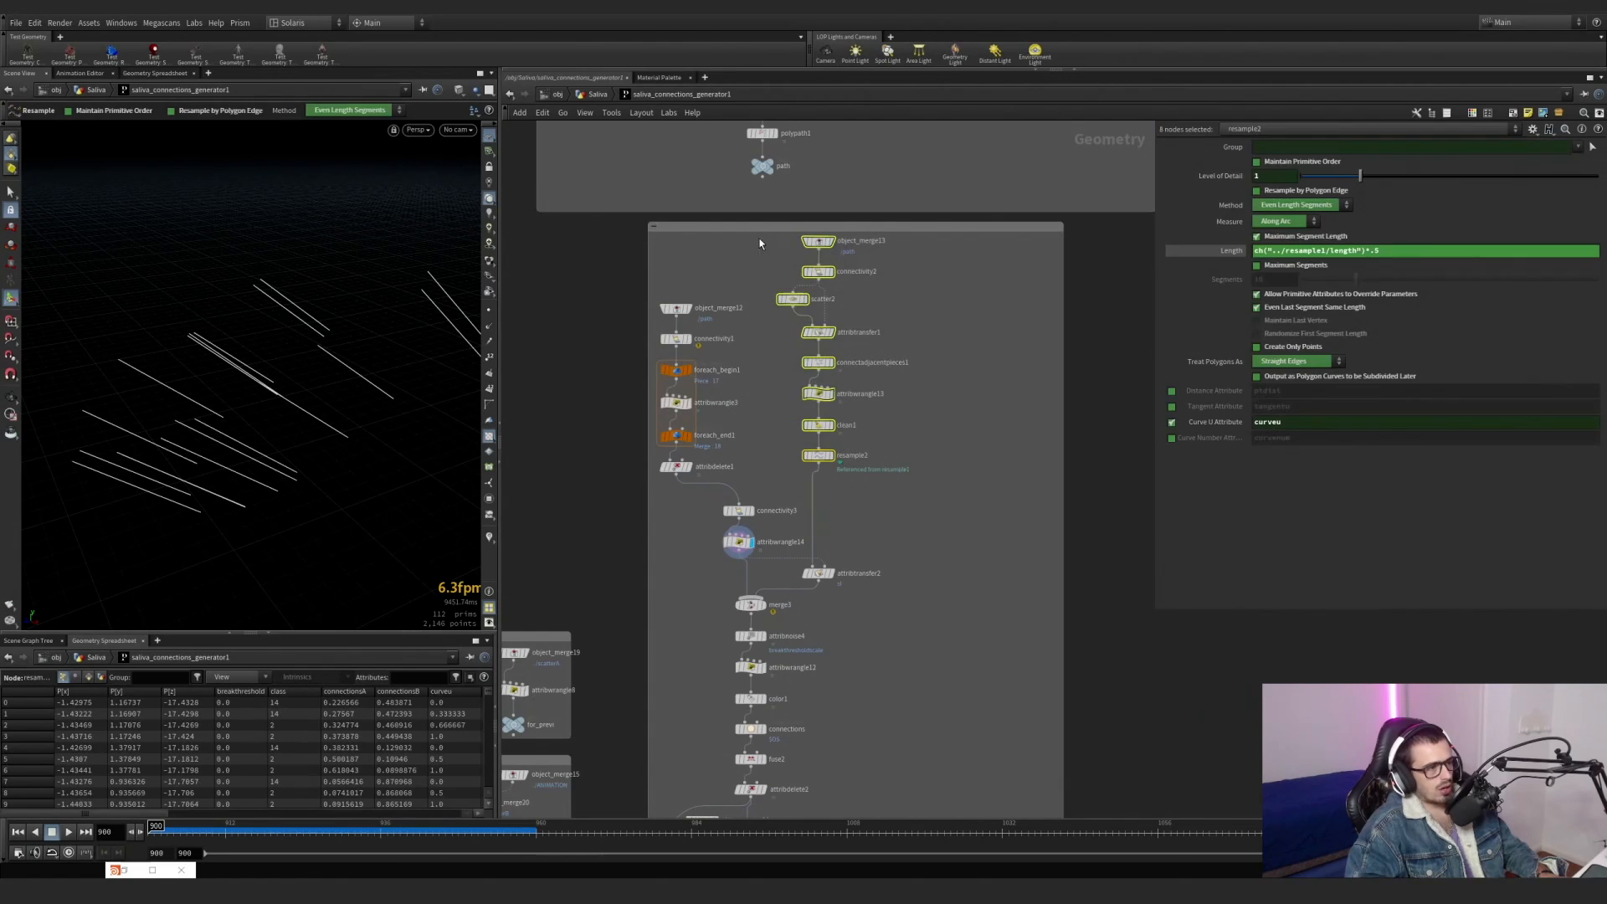
drag(323, 376, 356, 381)
key(Return)
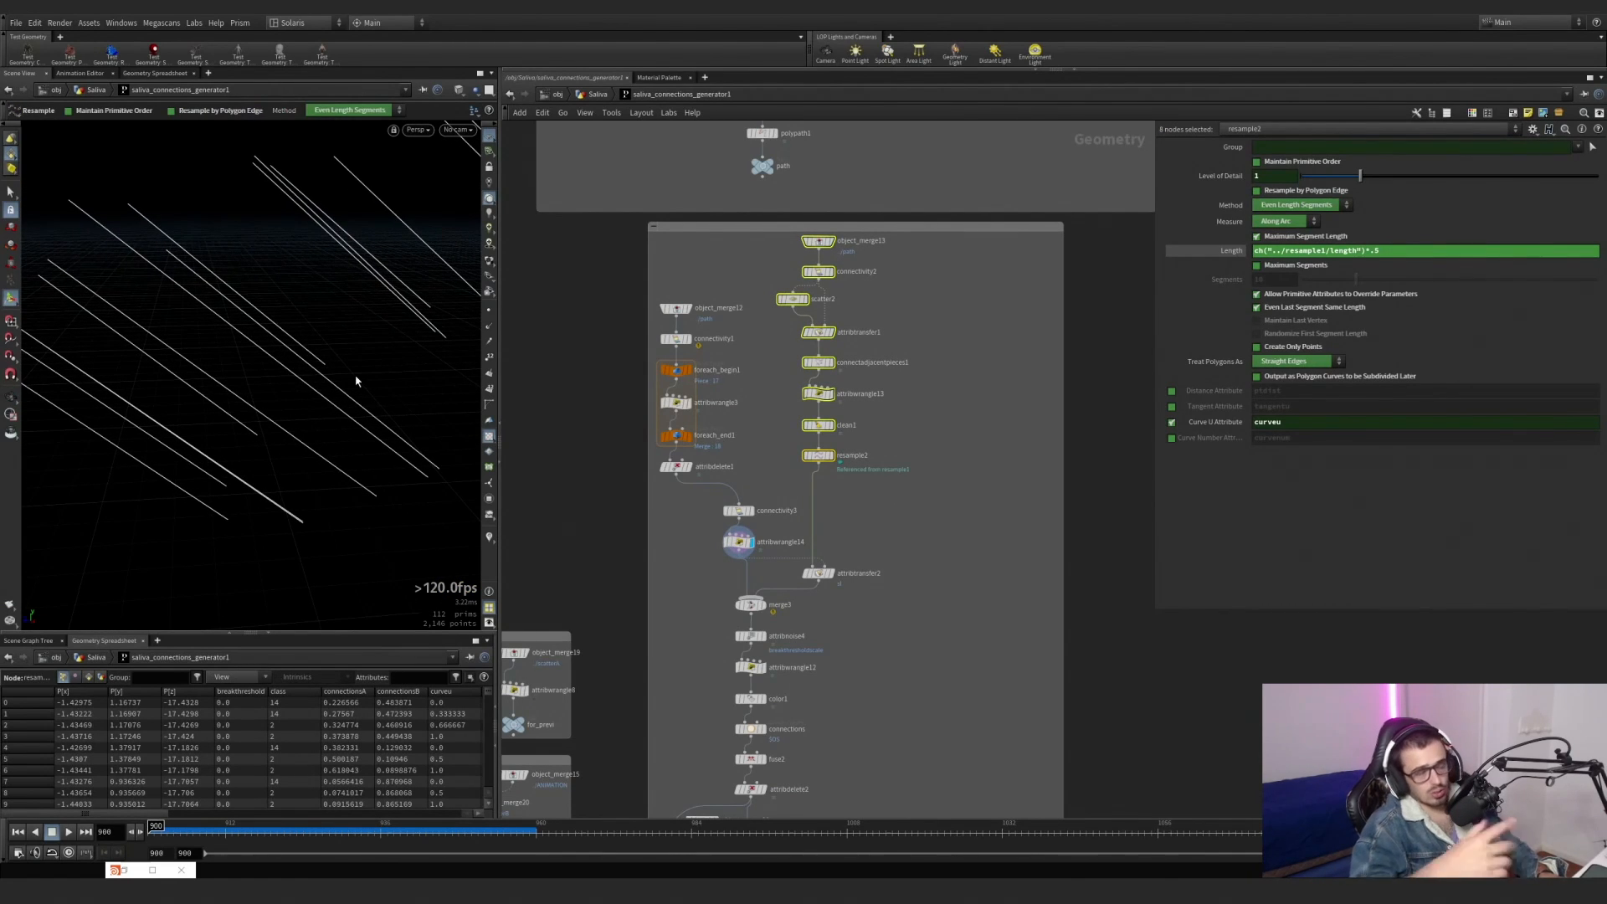
Show object_merge13 and connectivity2, then display scatter2 to examine the points scattered along the lines.
scroll(847, 247, up, 3)
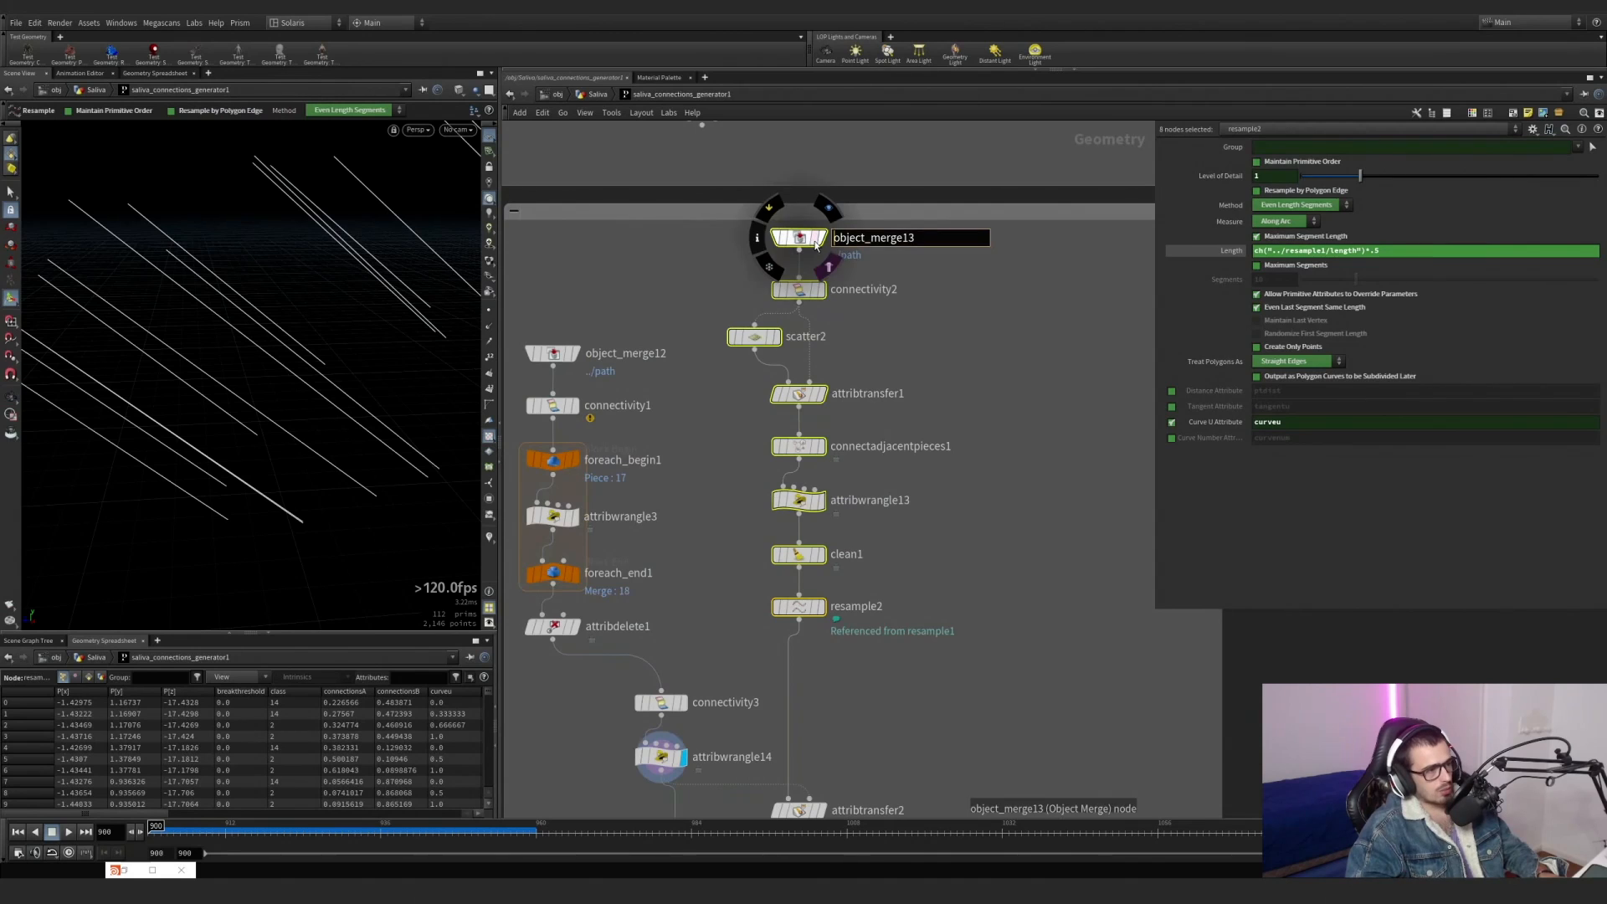
click(780, 295)
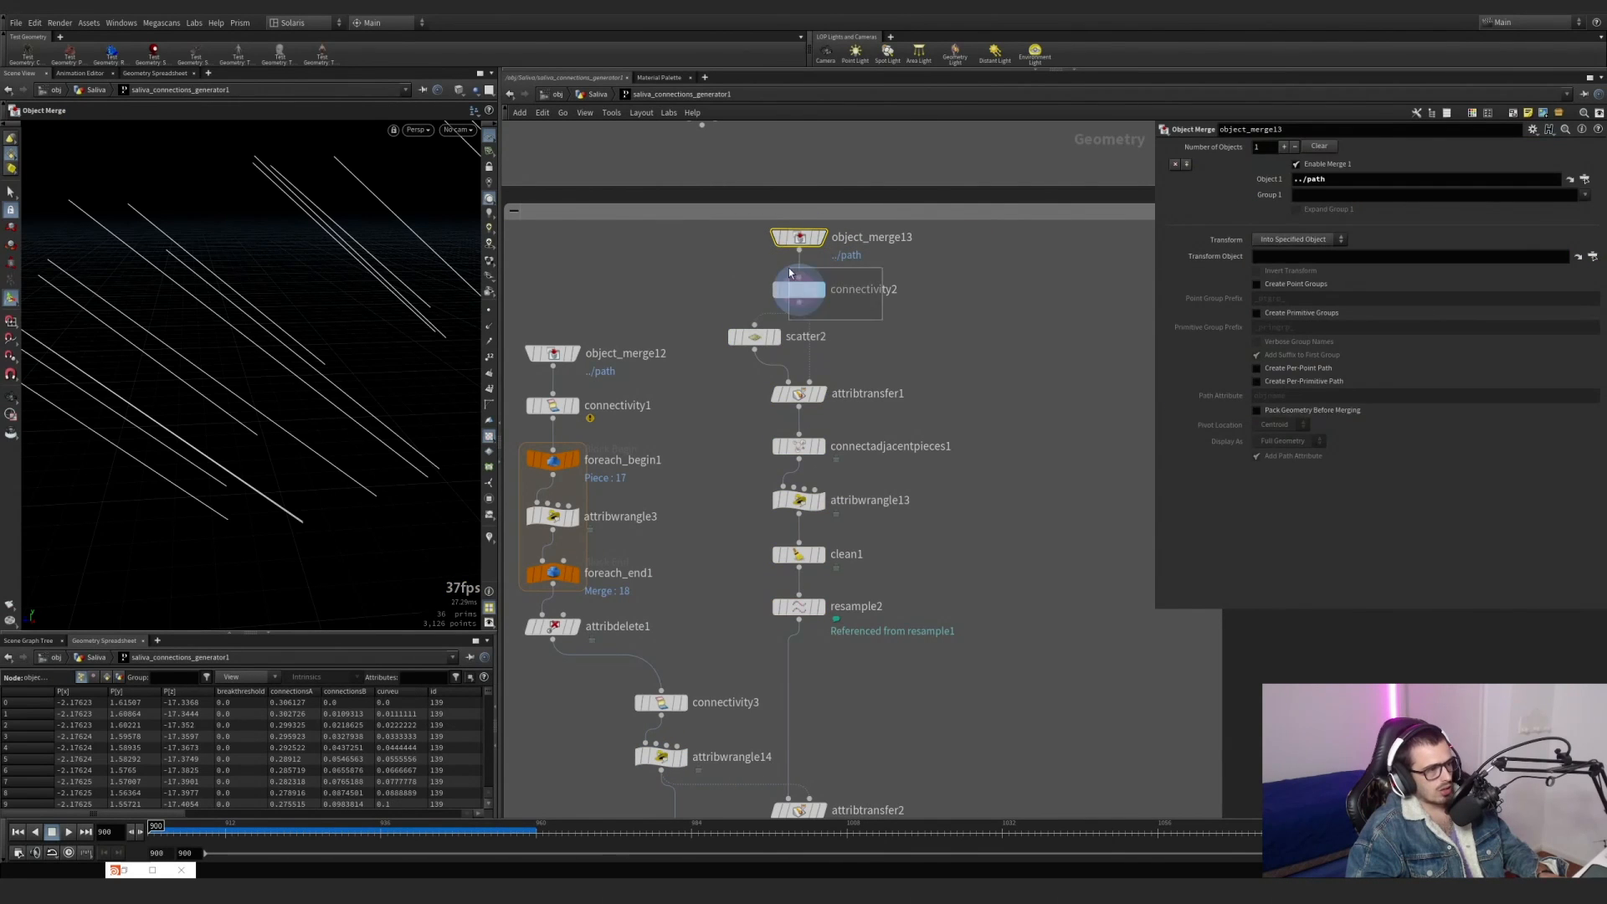
drag(756, 341, 748, 348)
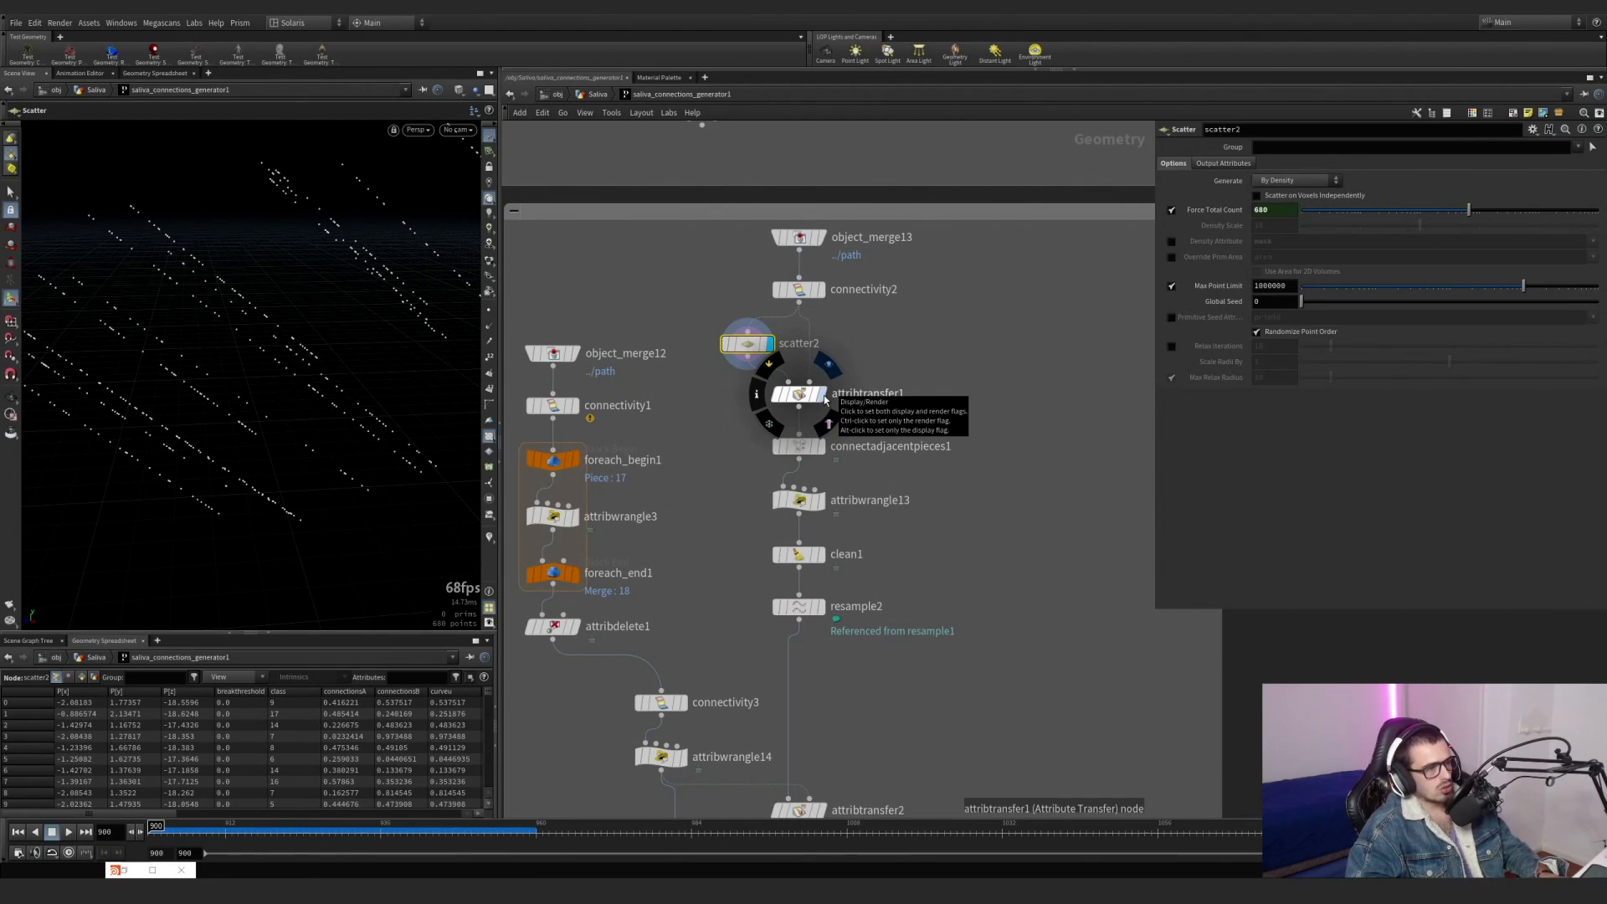
Display attribtransfer1 and limit its transfer to point attributes by disabling primitive attributes.
click(823, 395)
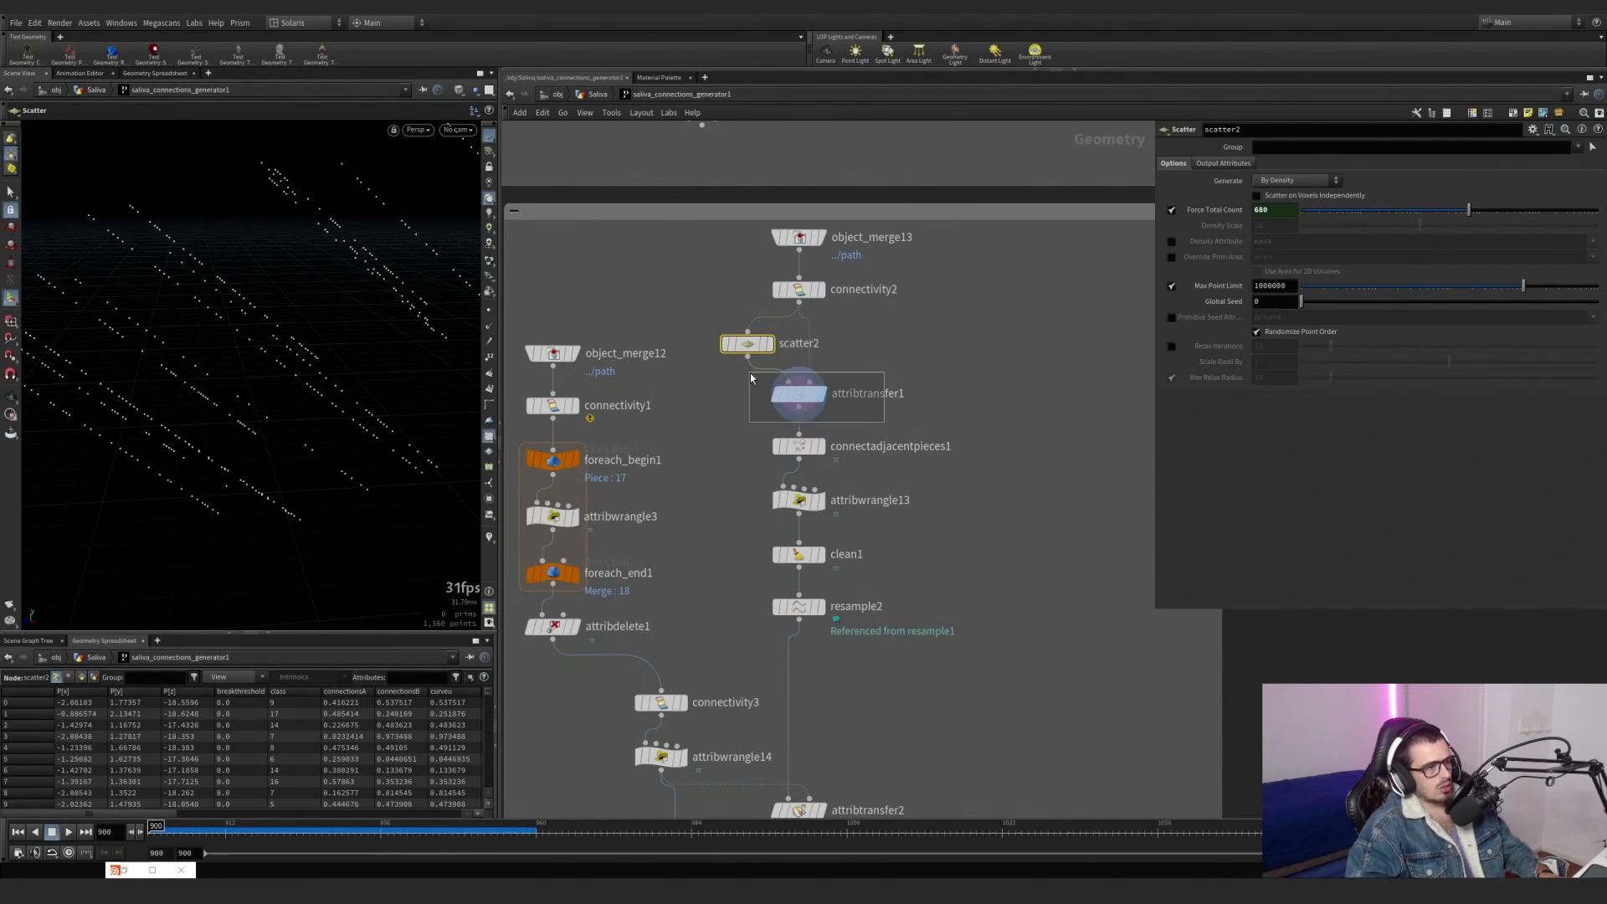
drag(750, 377, 750, 377)
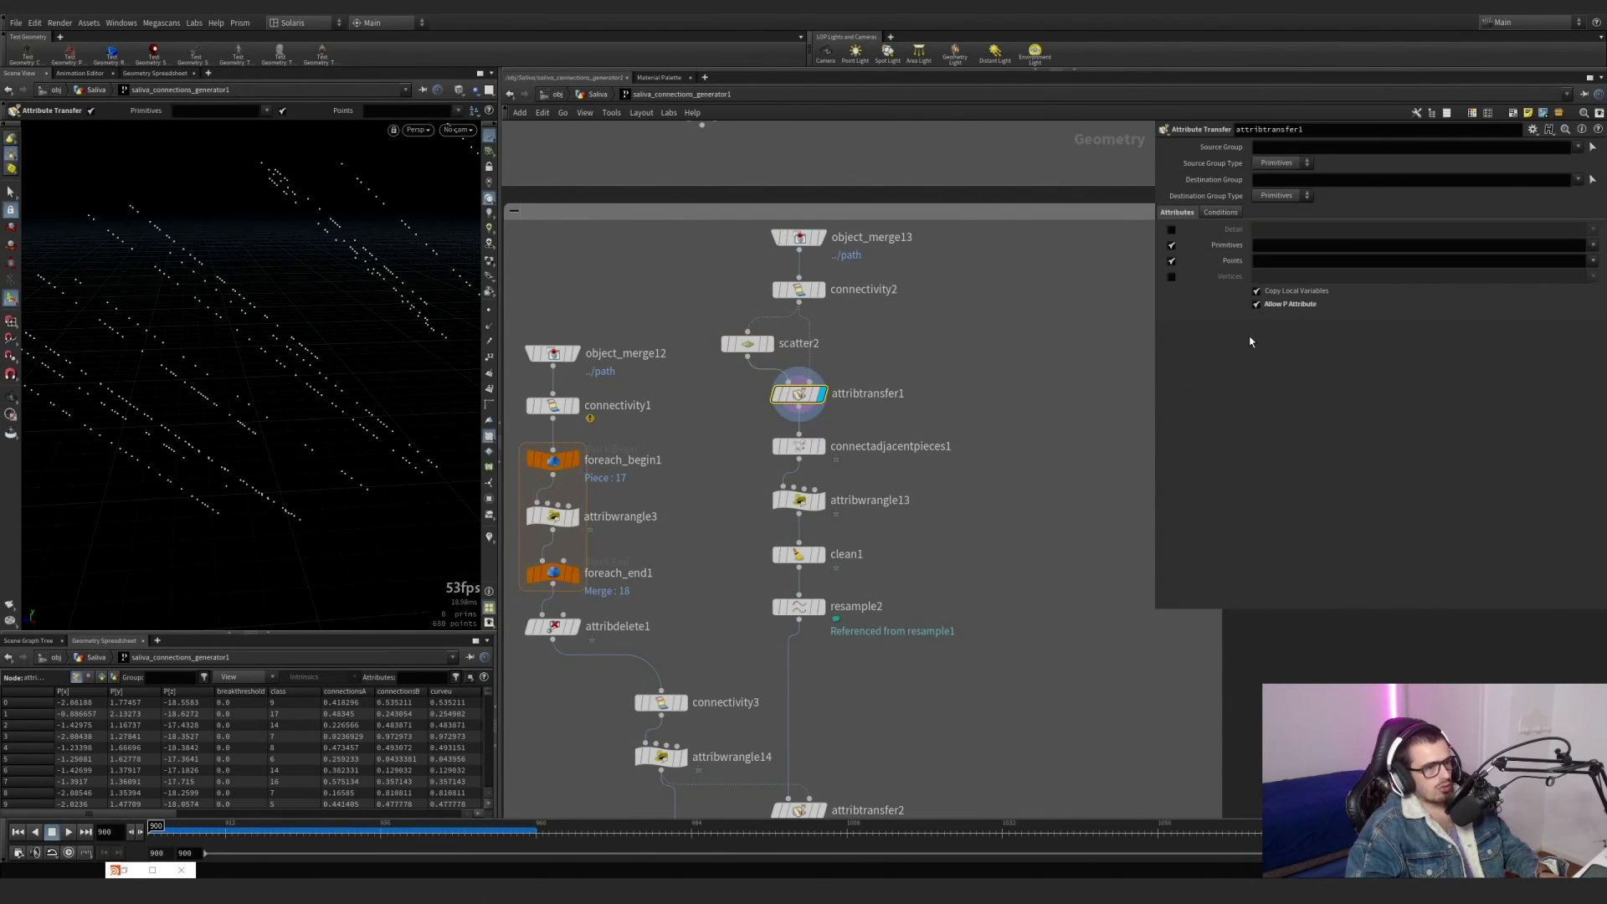
click(1169, 248)
click(1172, 264)
click(1171, 264)
click(1171, 264)
click(1171, 264)
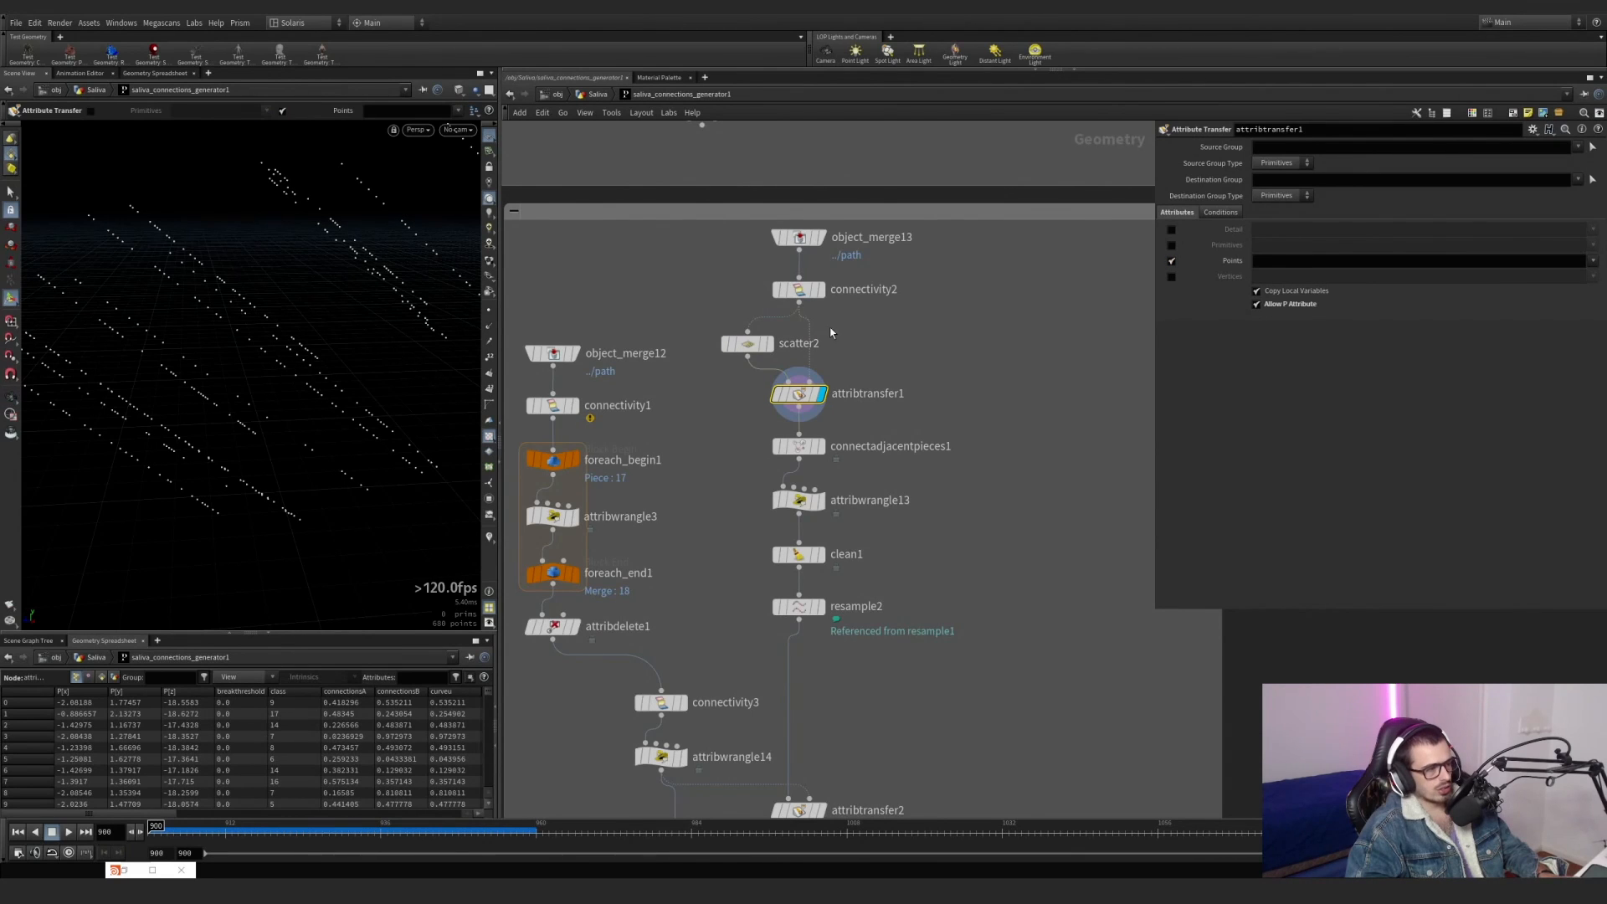
Display connectivity2 and inspect the points along its source lines from several angles.
click(810, 289)
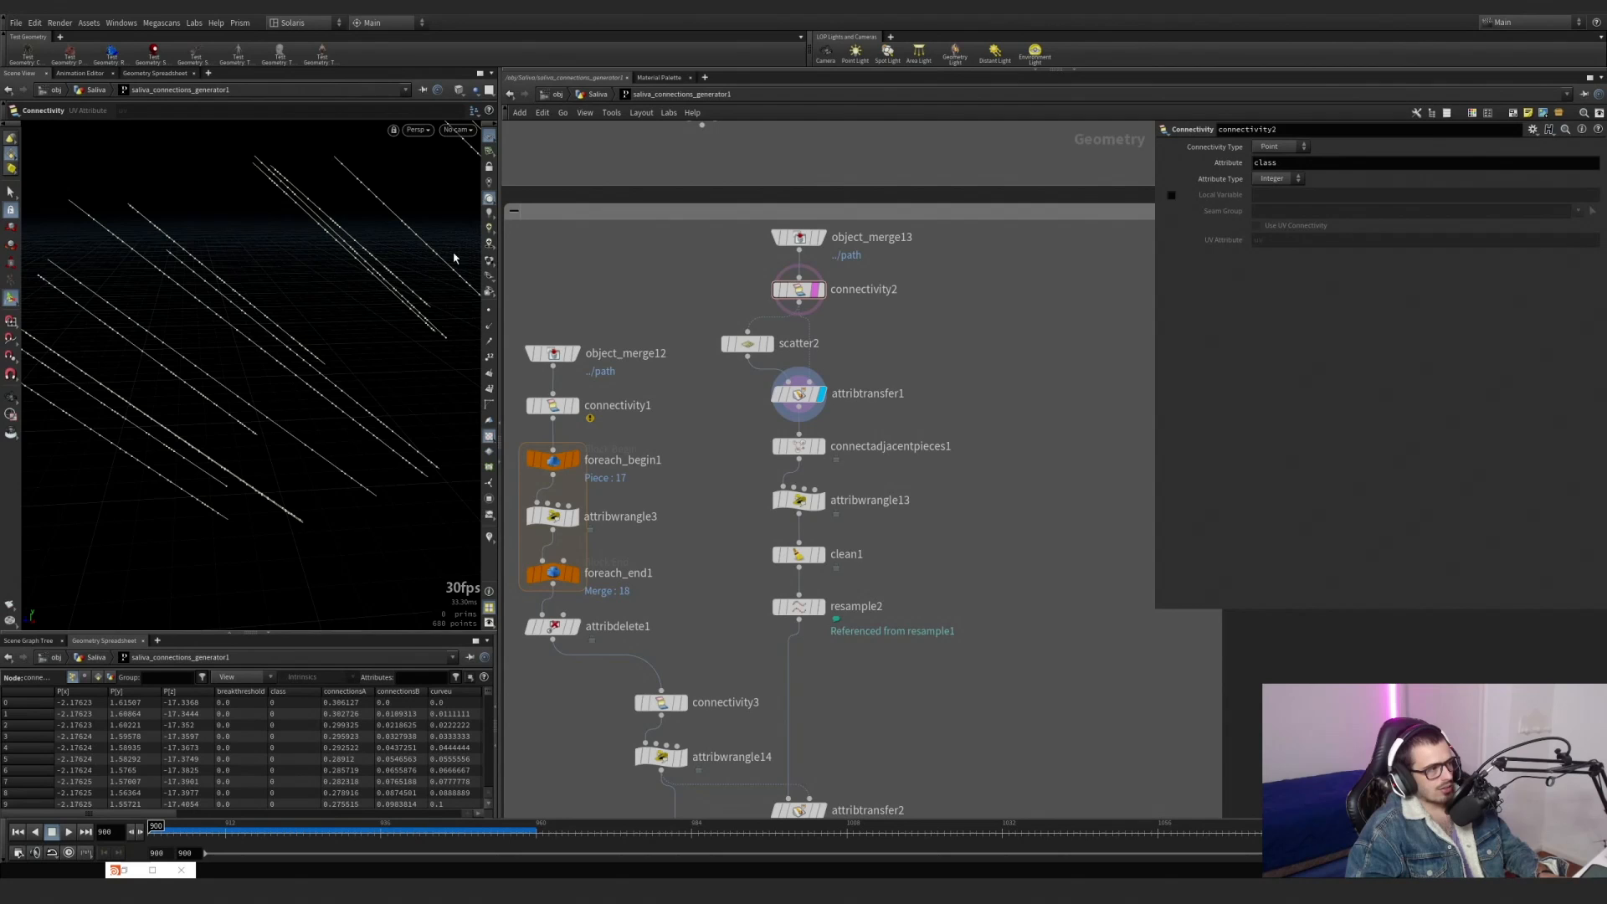
alt+middle_drag(162, 283, 215, 330)
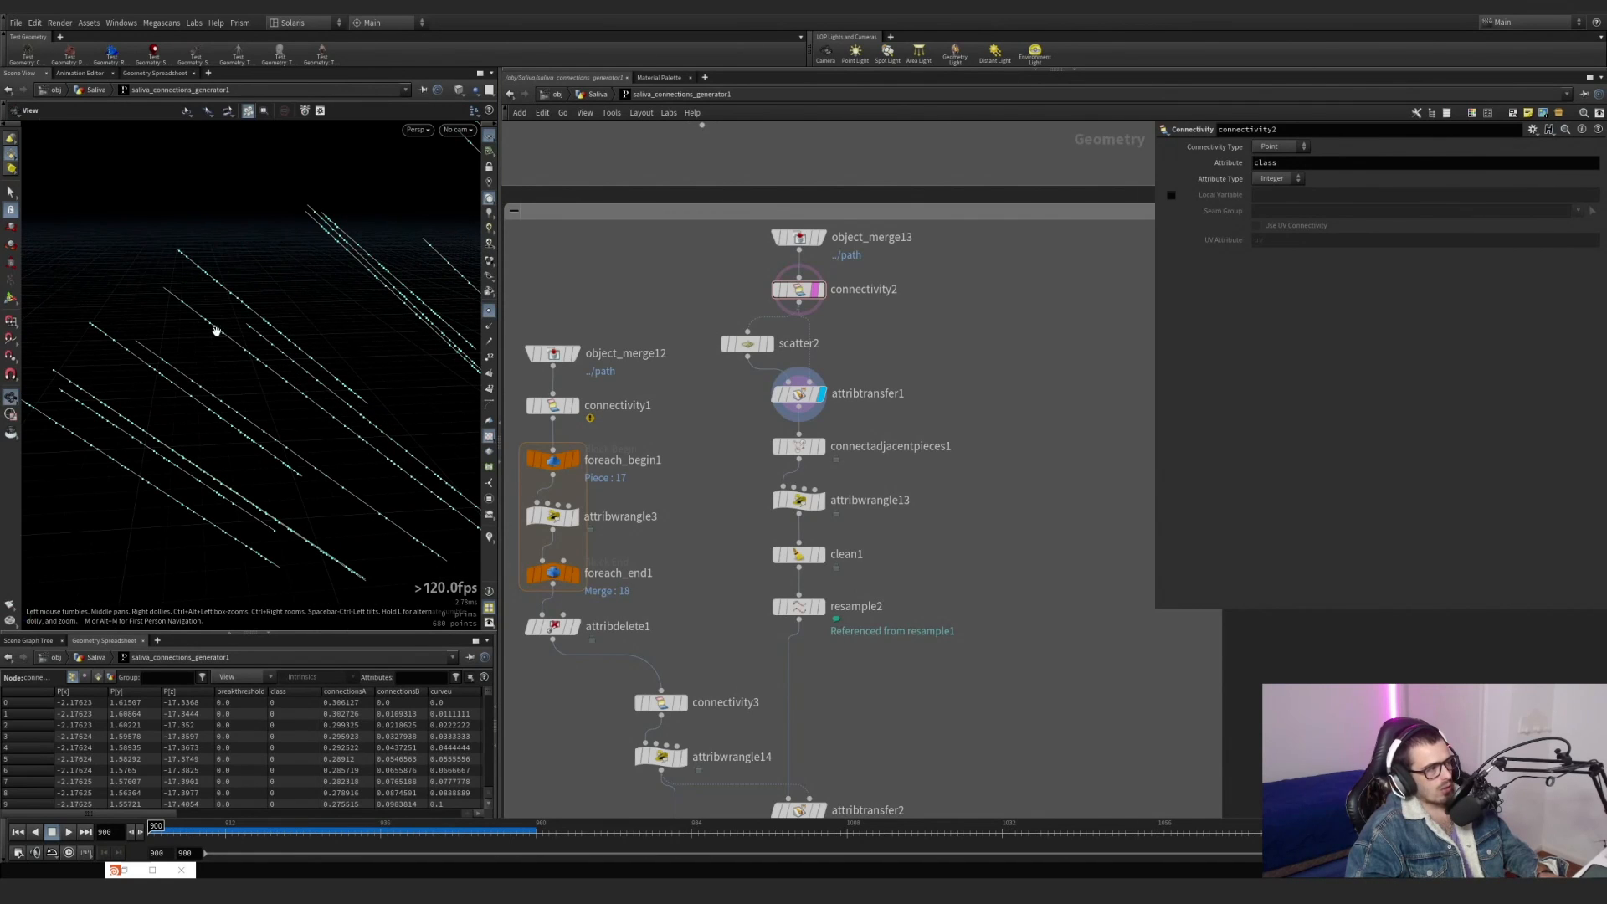
click(821, 293)
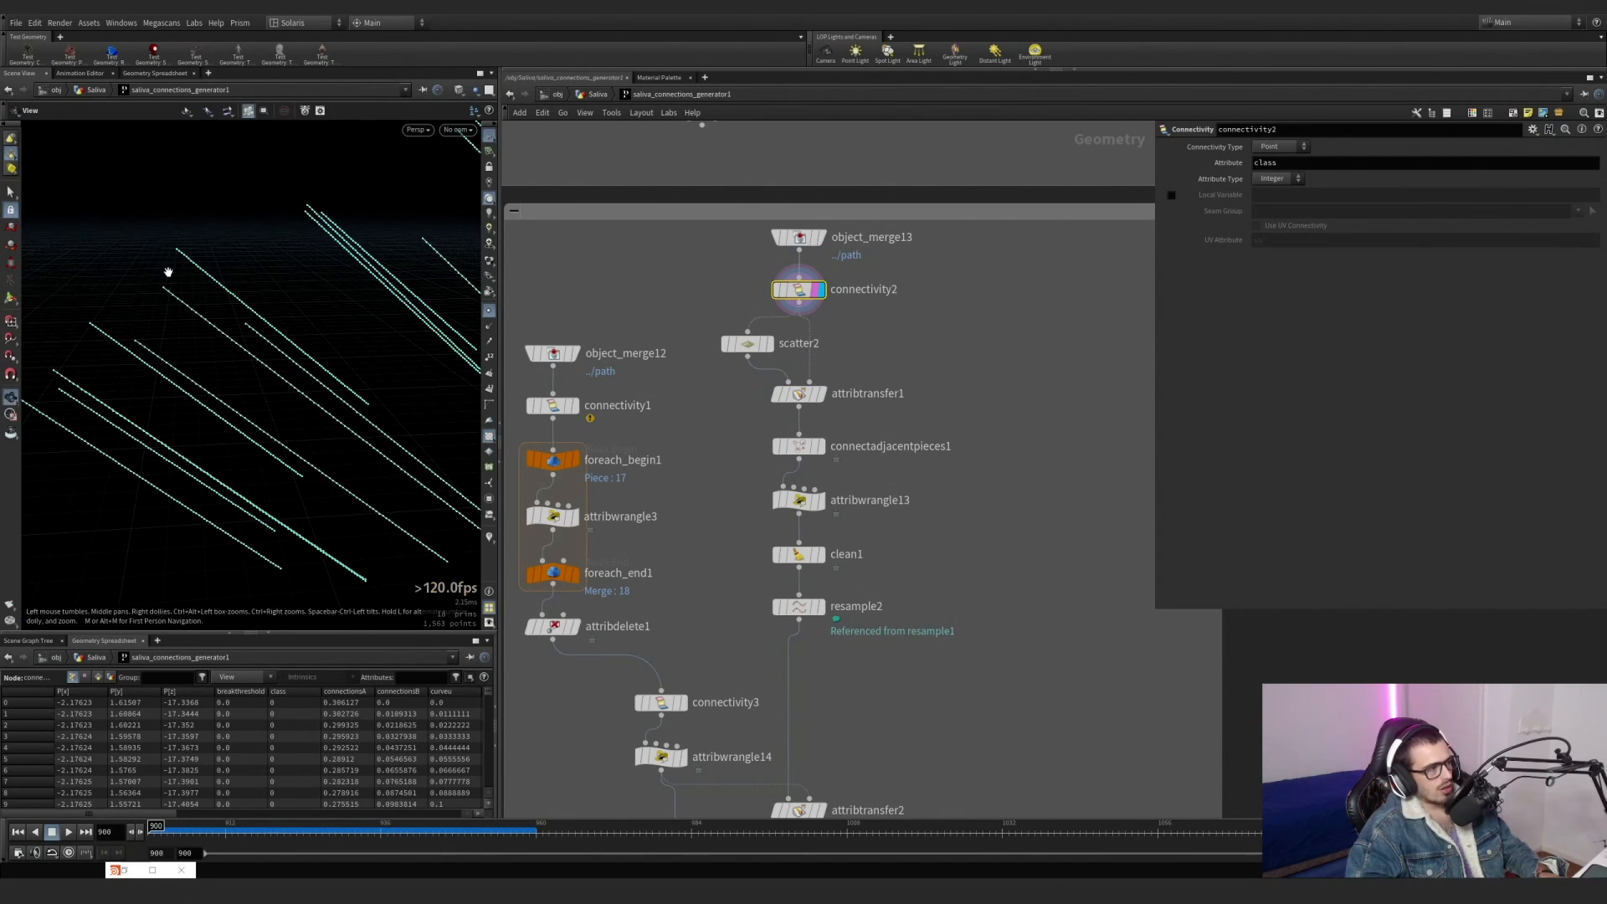
alt+right_drag(183, 297, 315, 271)
alt+middle_drag(296, 385, 268, 327)
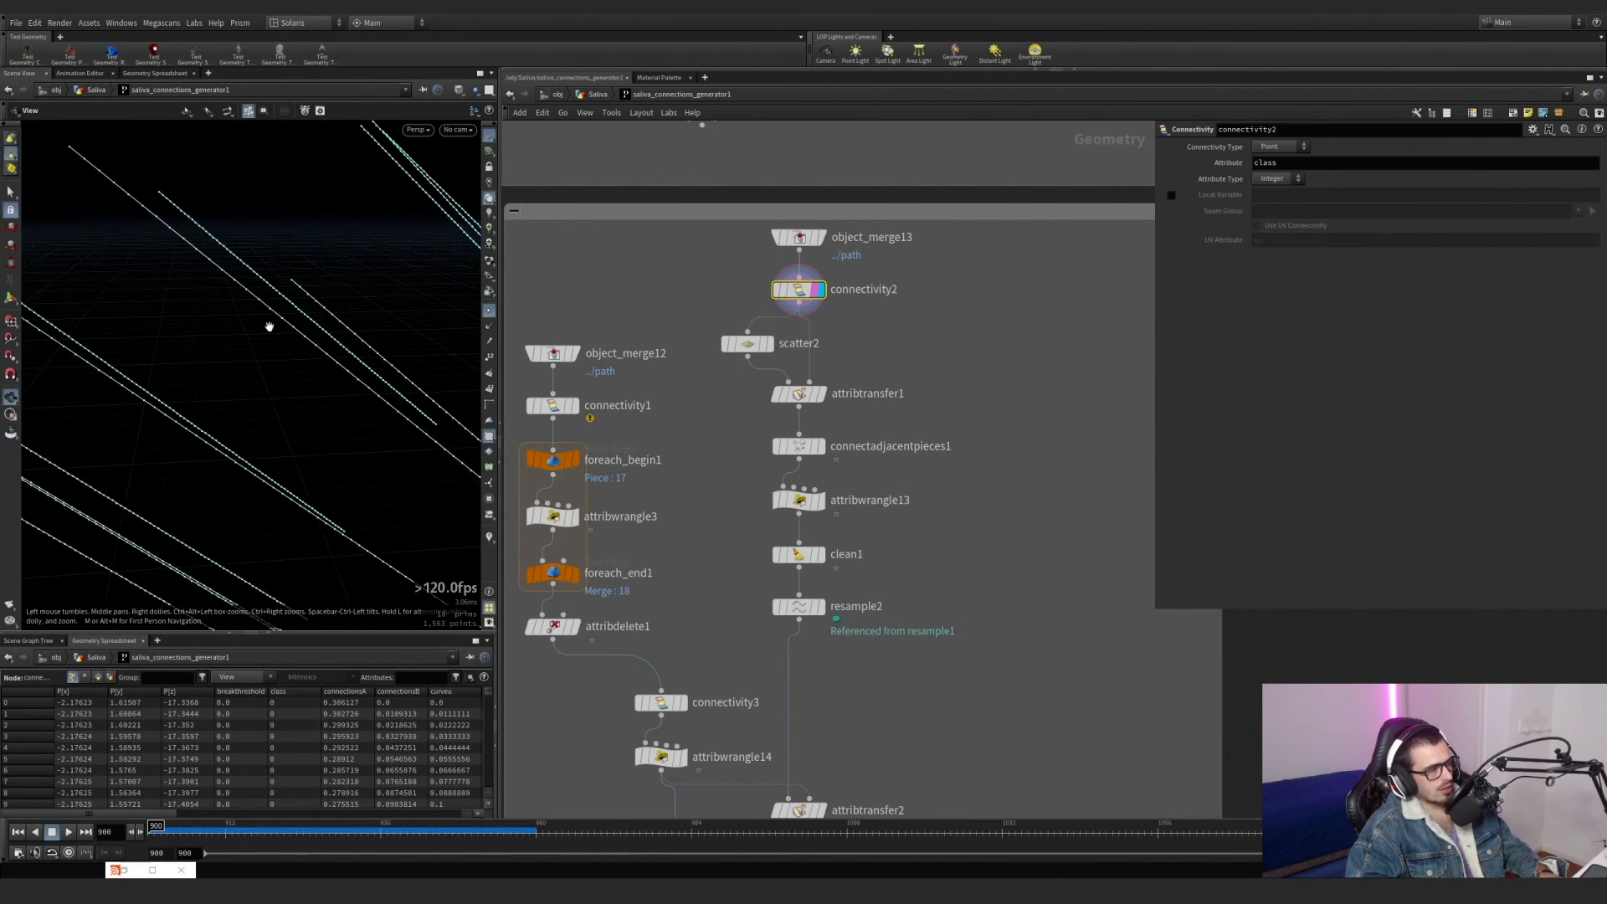
click(815, 400)
click(986, 427)
alt+right_drag(243, 368, 198, 380)
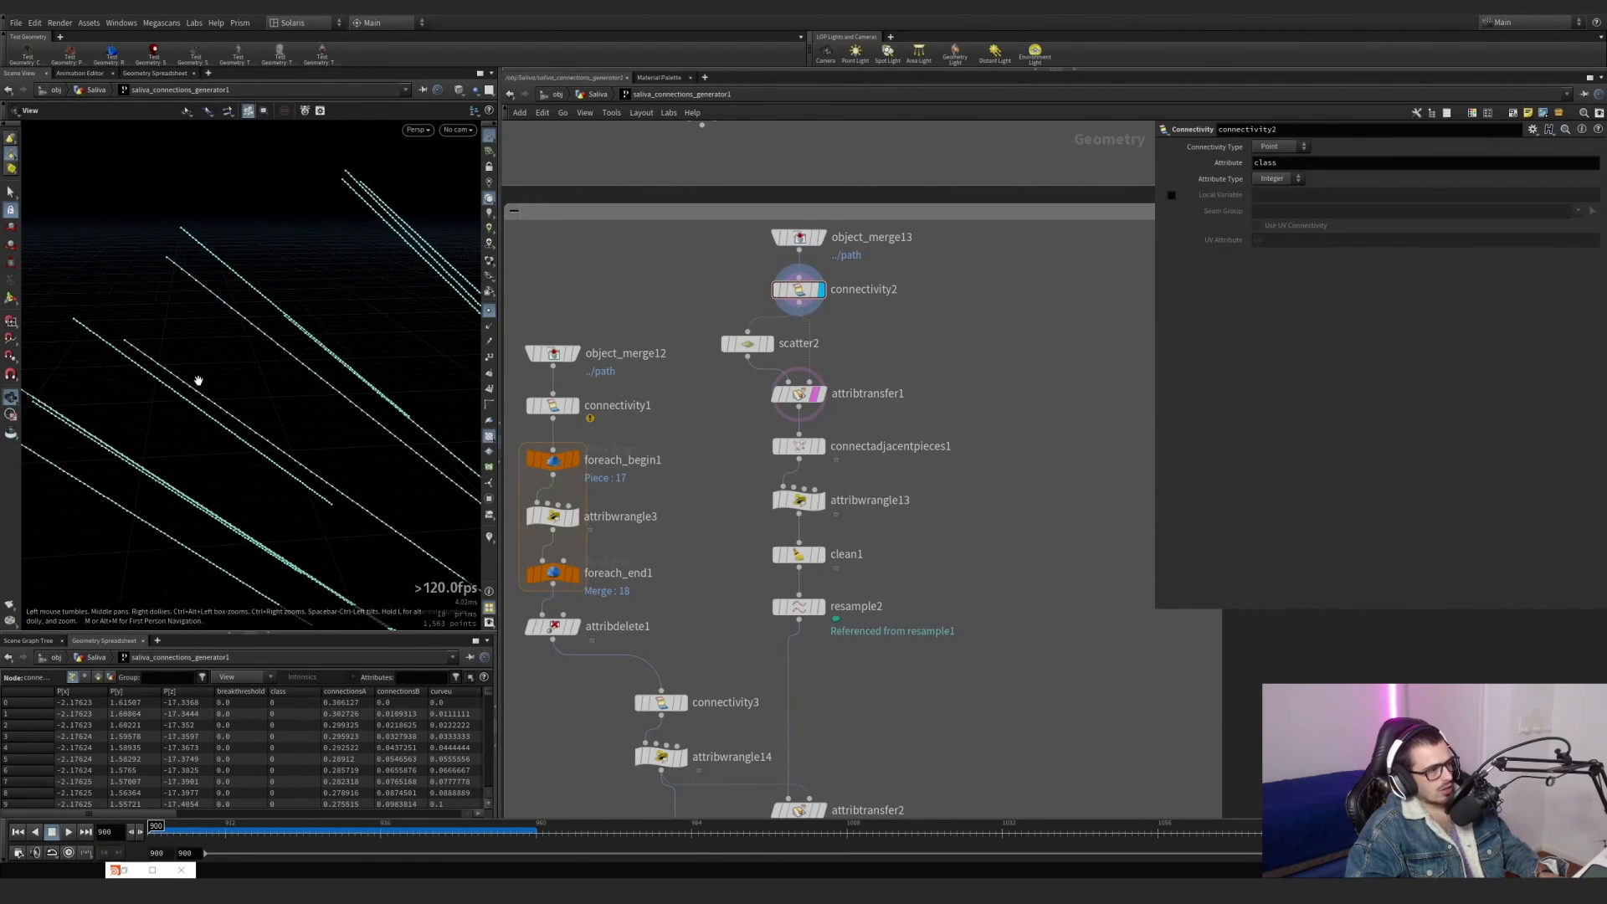
alt+middle_drag(197, 380, 147, 309)
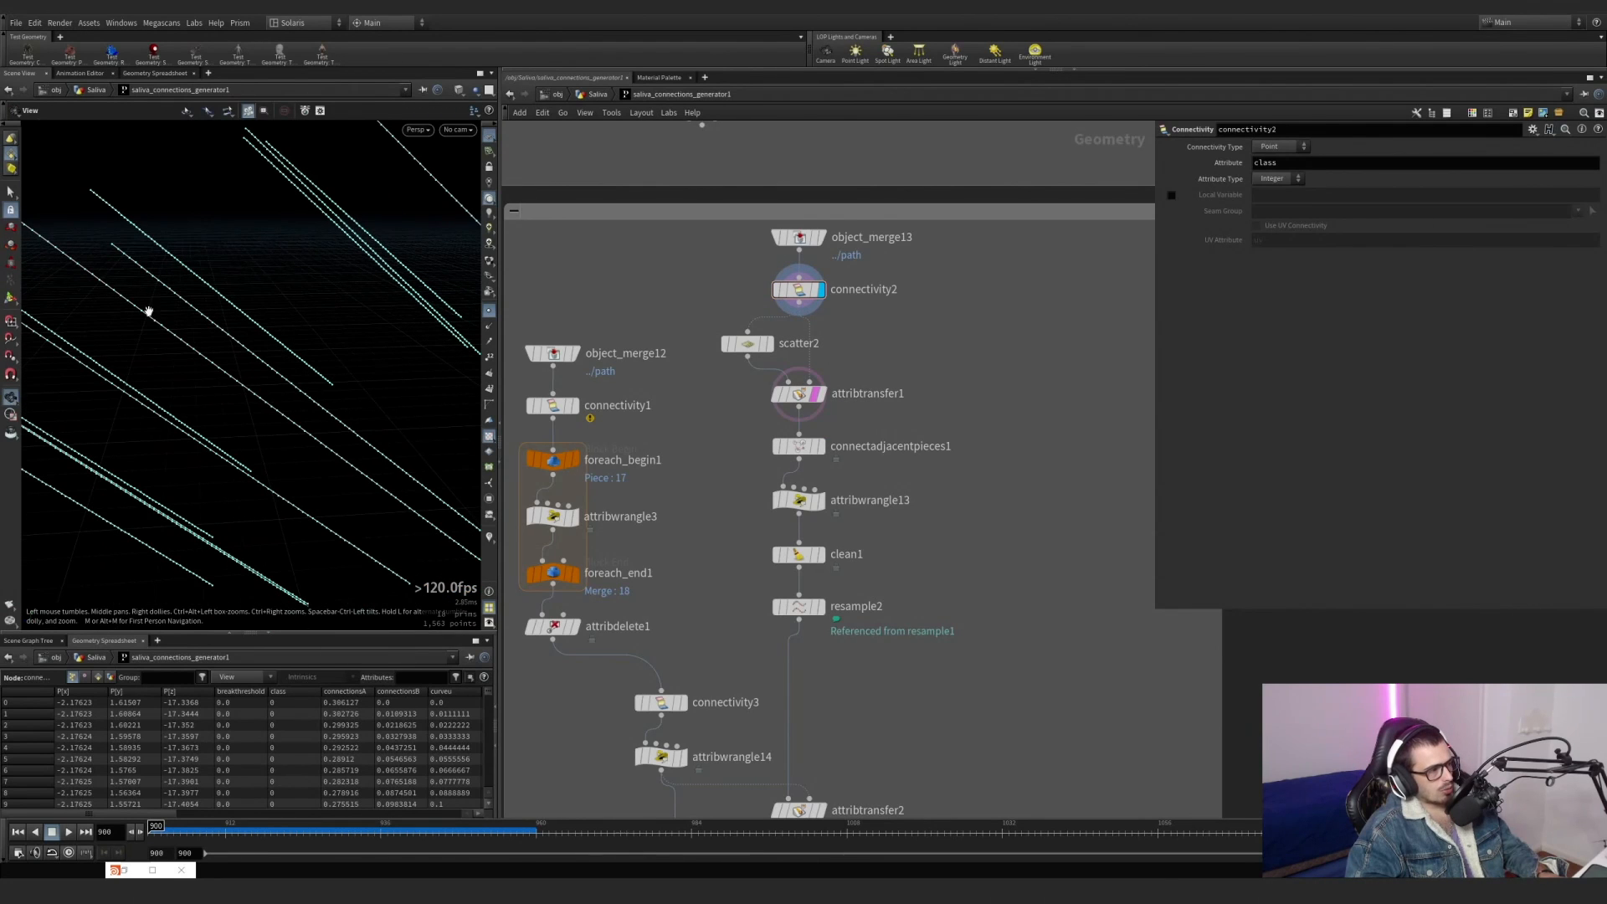
Switch the display between attribtransfer1 and connectivity2 to compare the scattered points with the original lines up close.
click(818, 394)
key(Escape)
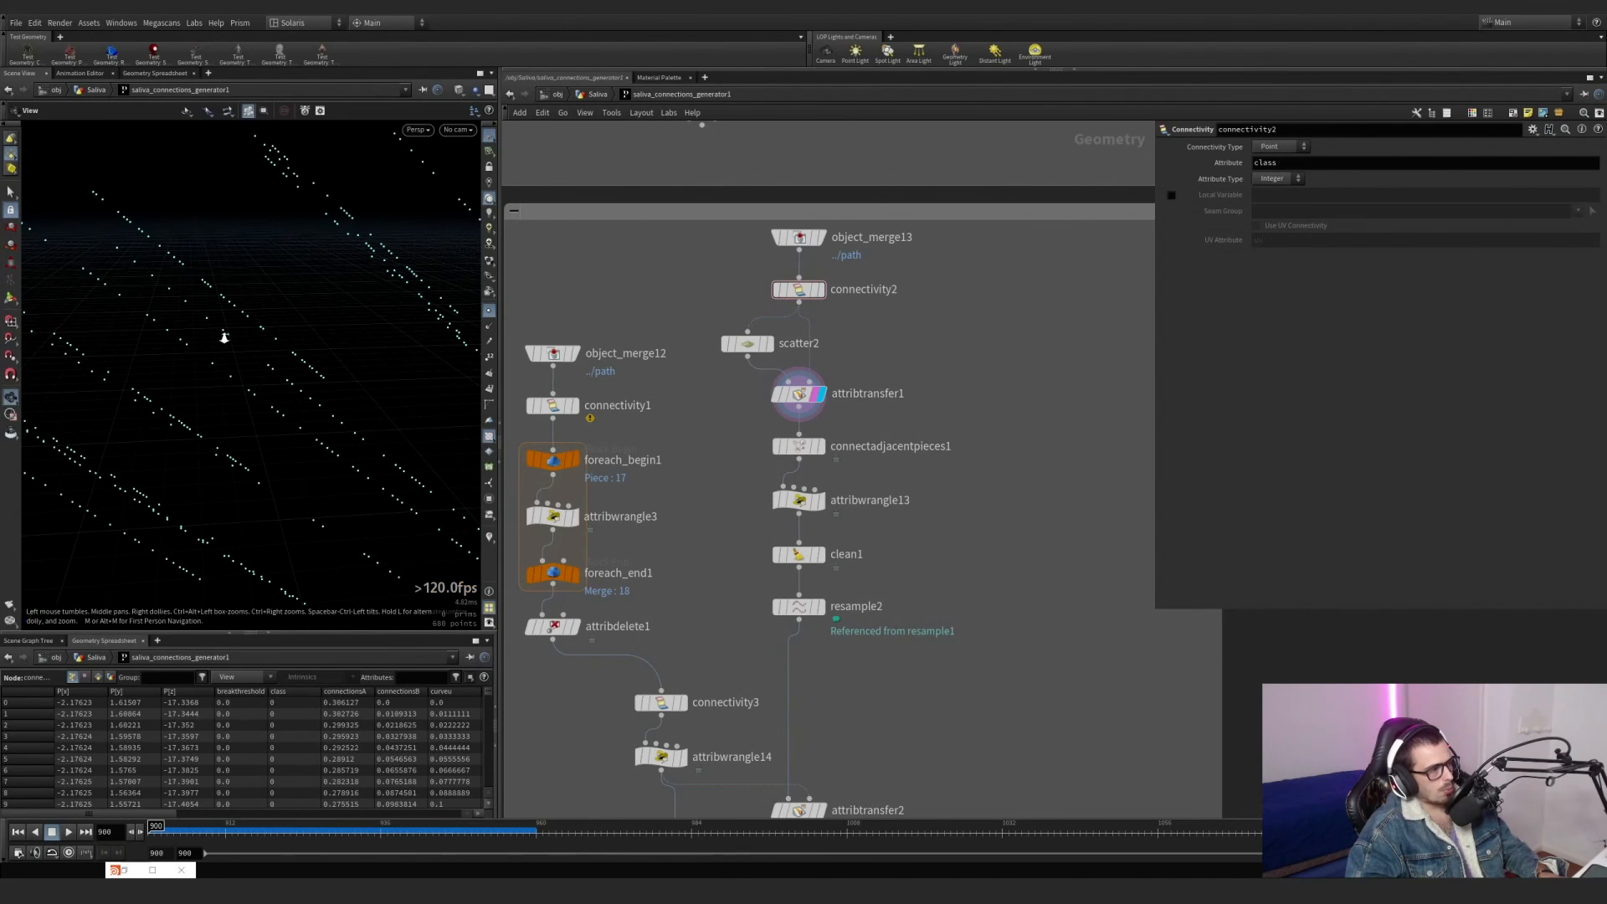
alt+right_drag(224, 337, 345, 315)
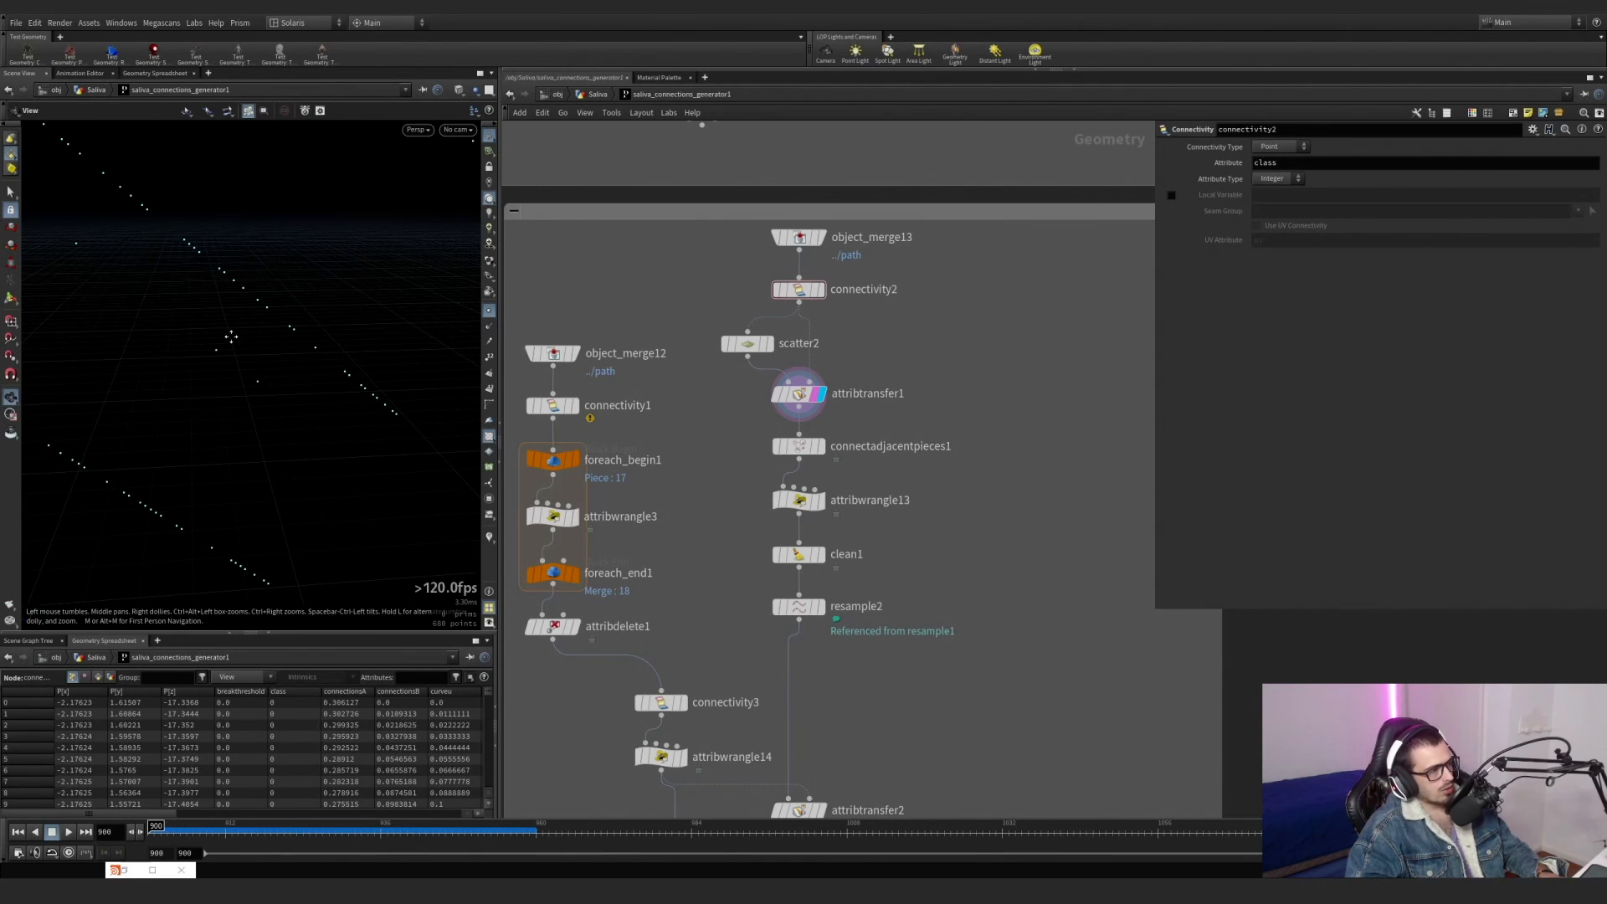
key(Return)
click(825, 265)
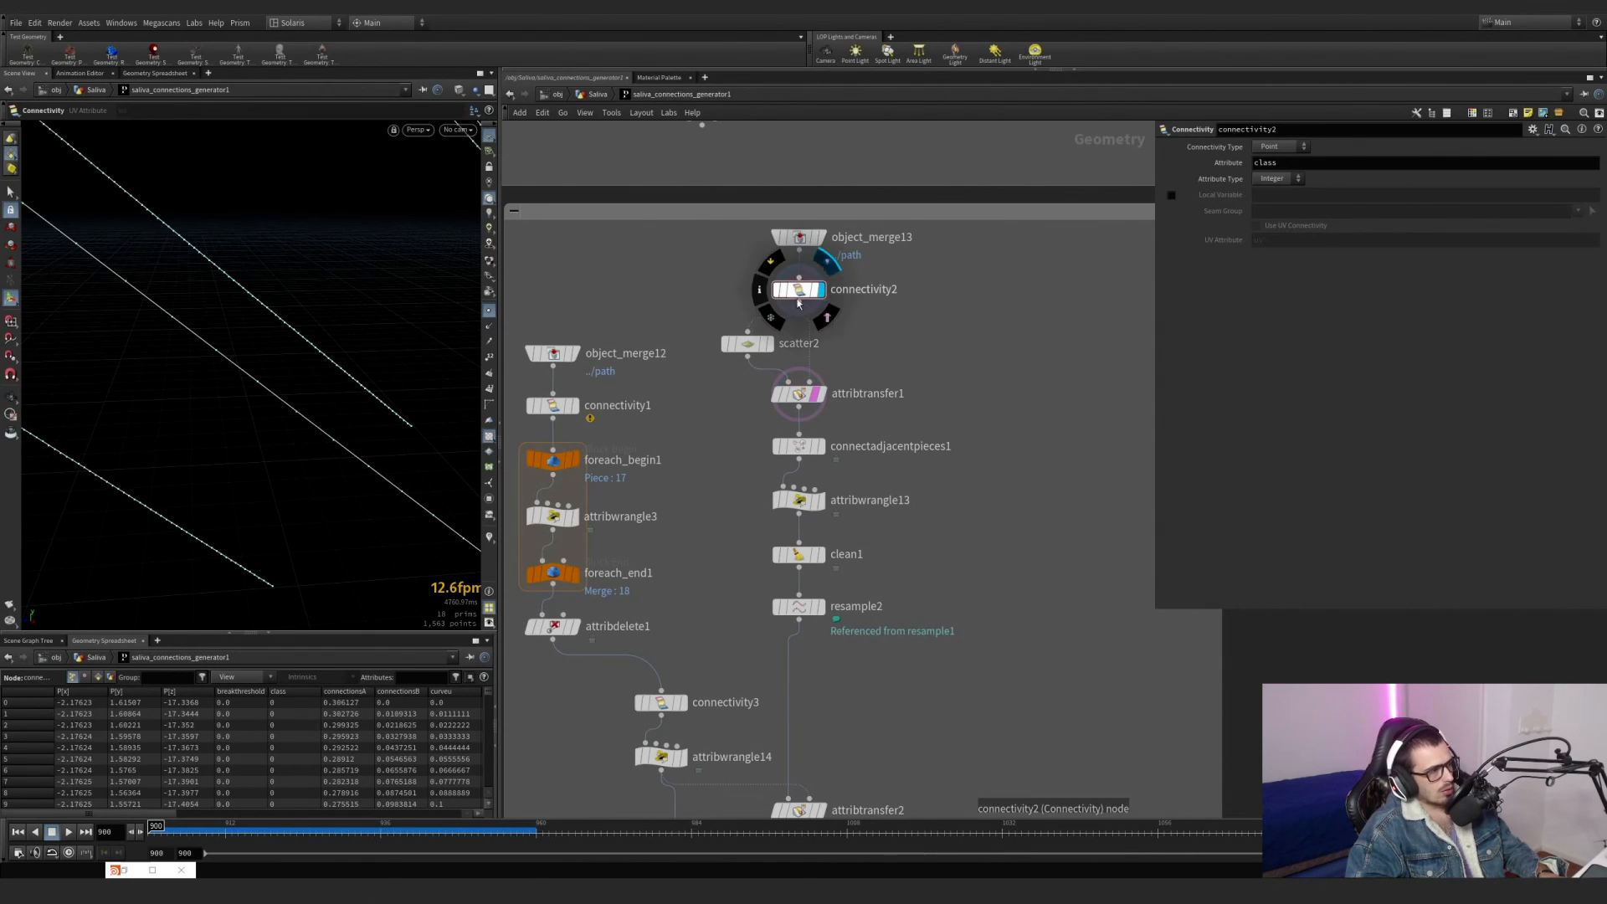
click(825, 400)
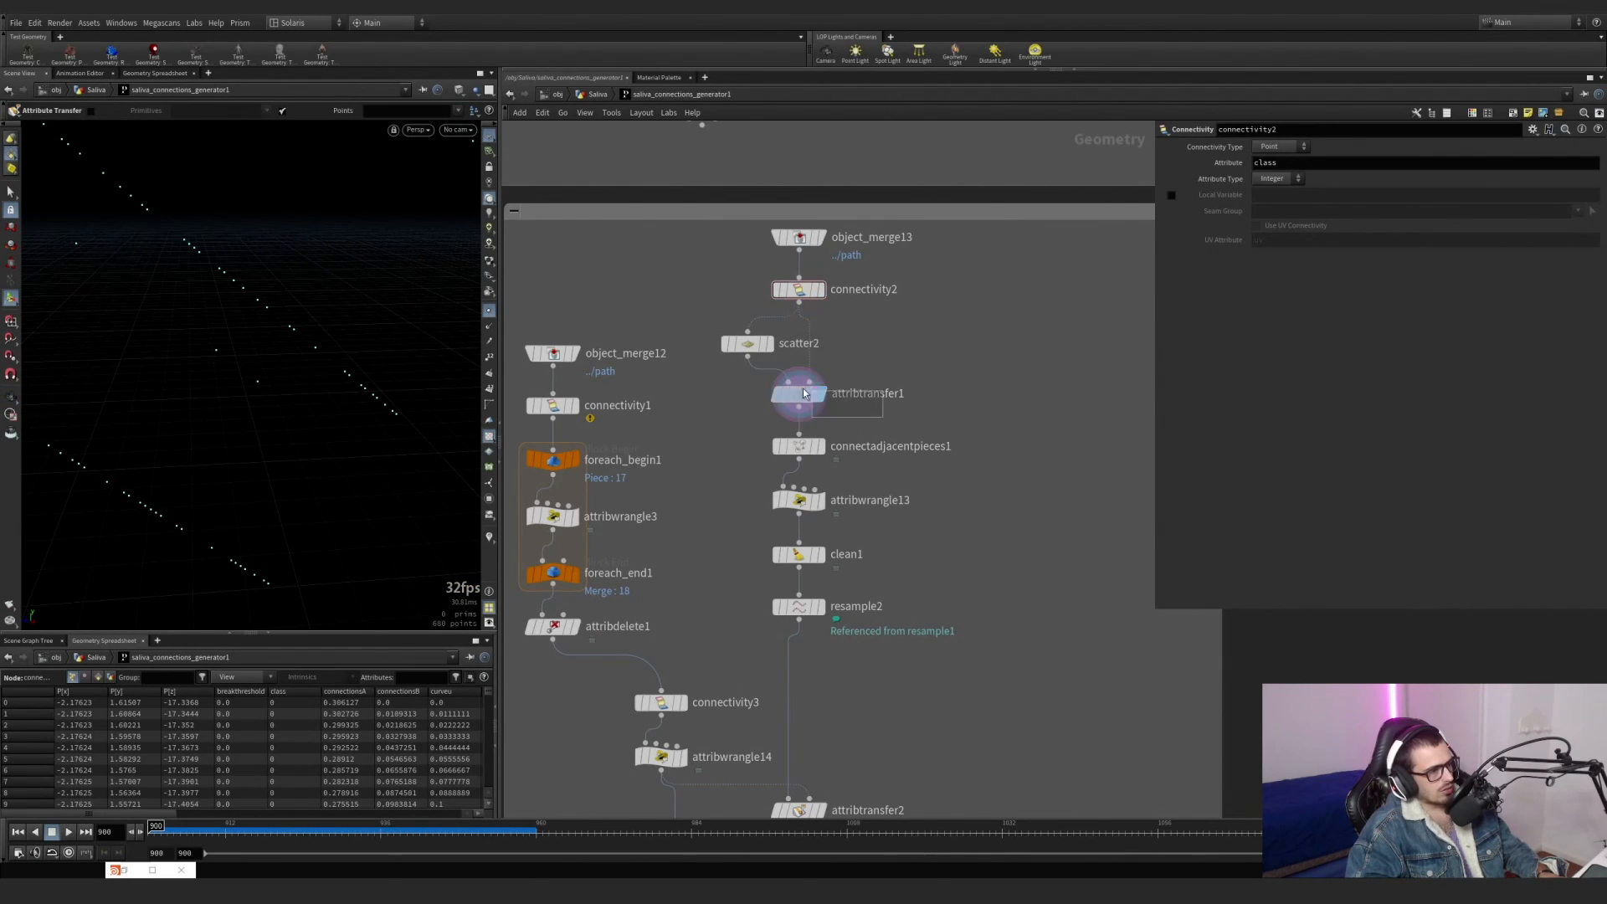
Overlay connectivity2 as a template on attribtransfer1 to compare the scattered points with the original lines, and display connectivity2 again.
click(802, 389)
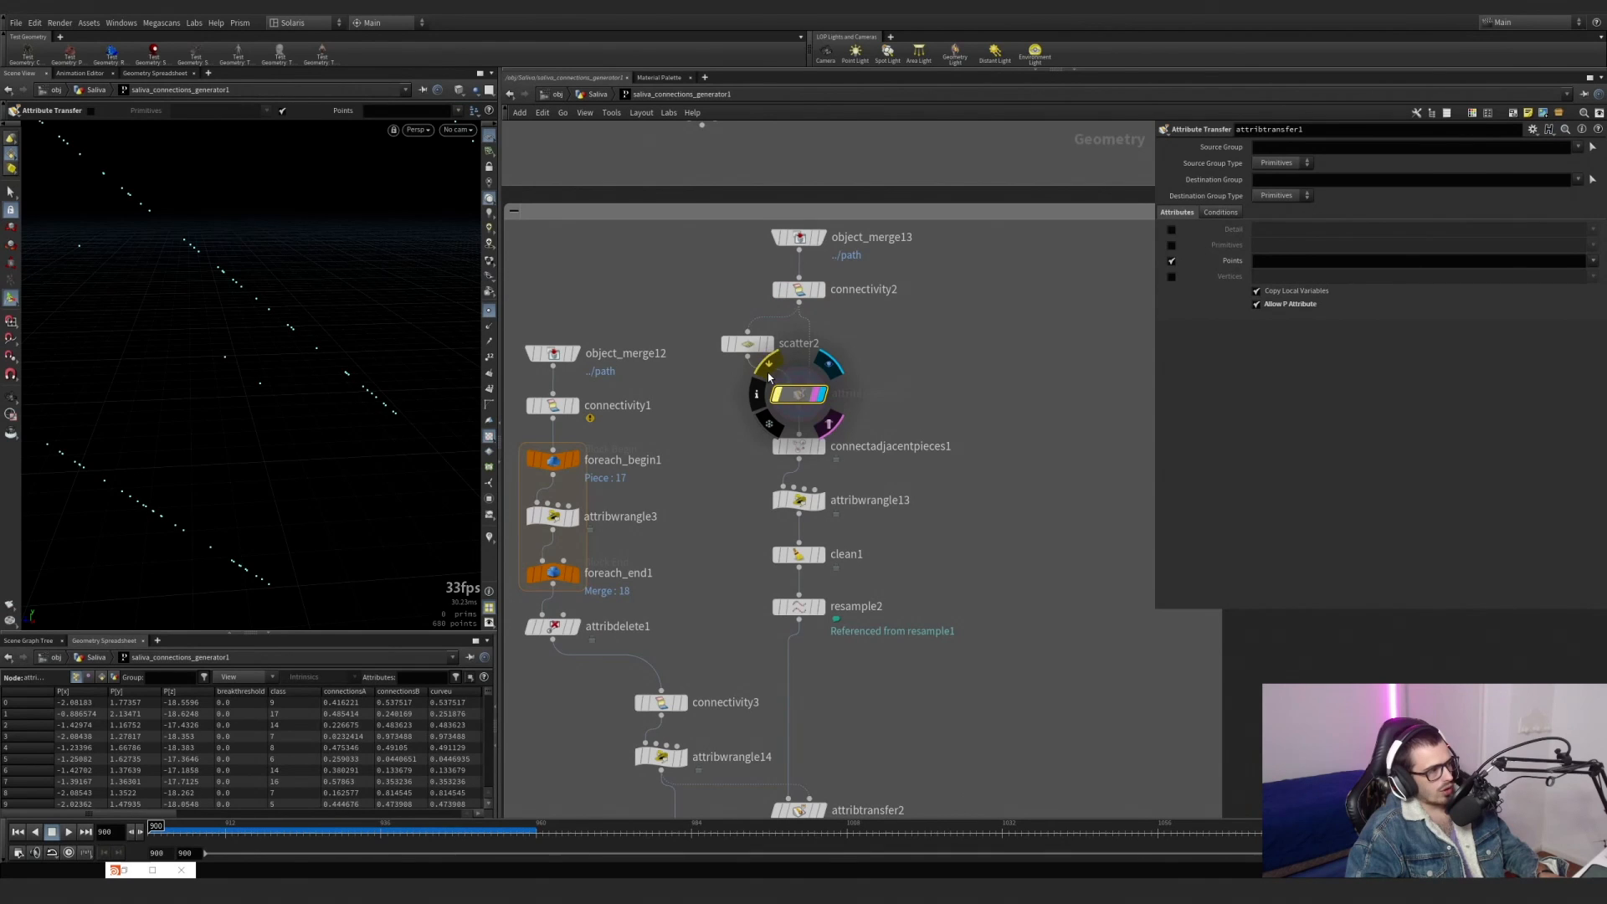
click(768, 374)
click(826, 319)
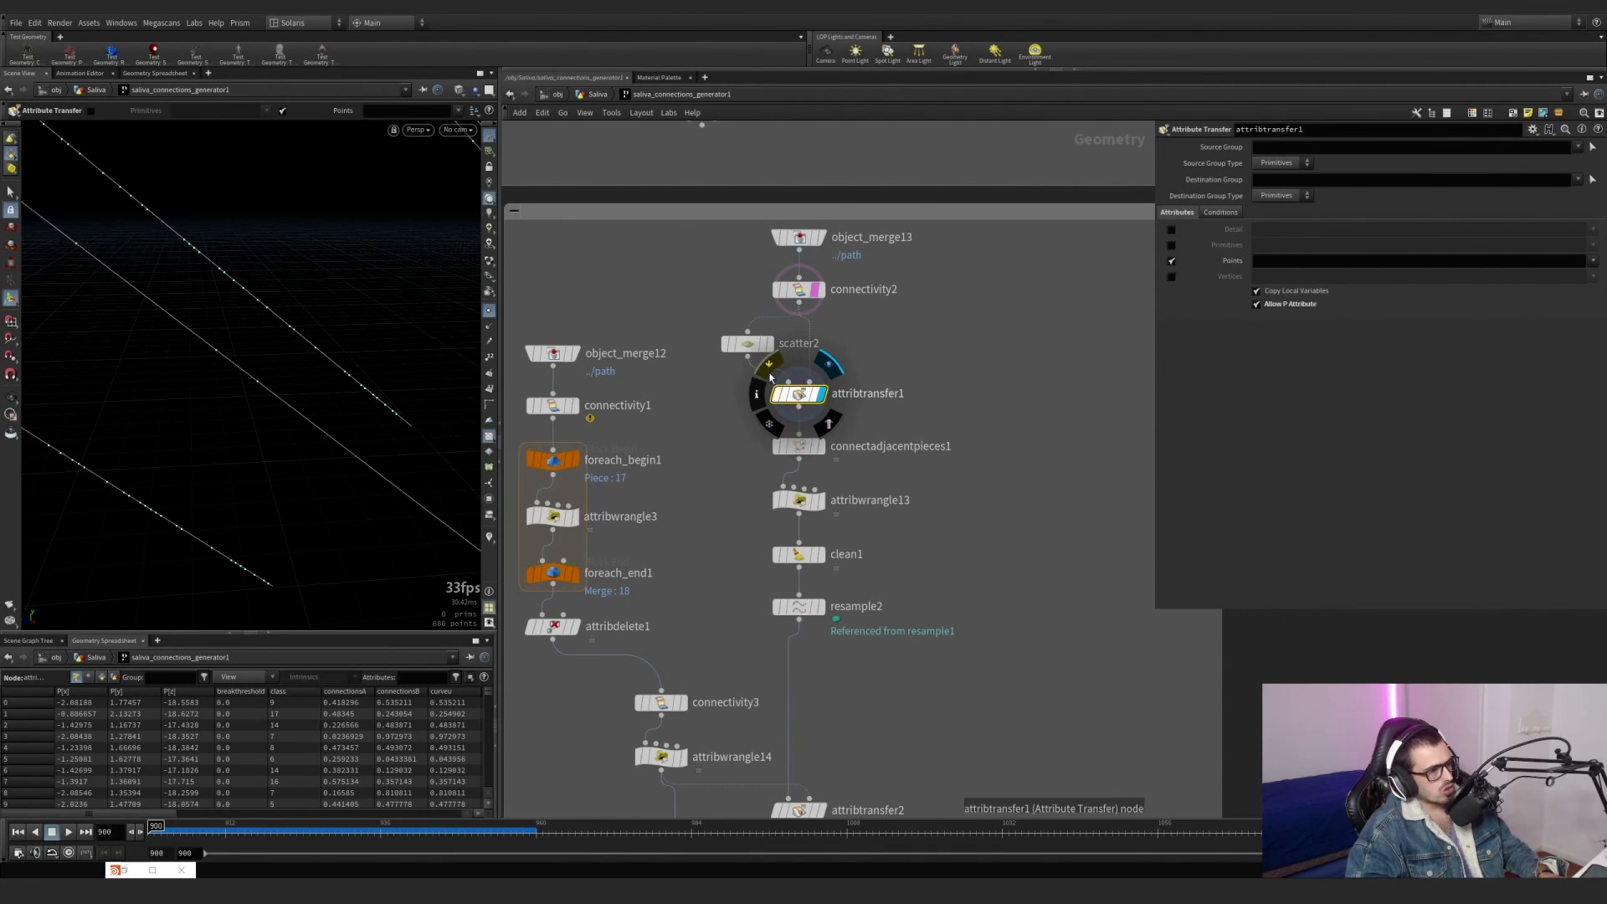
click(817, 293)
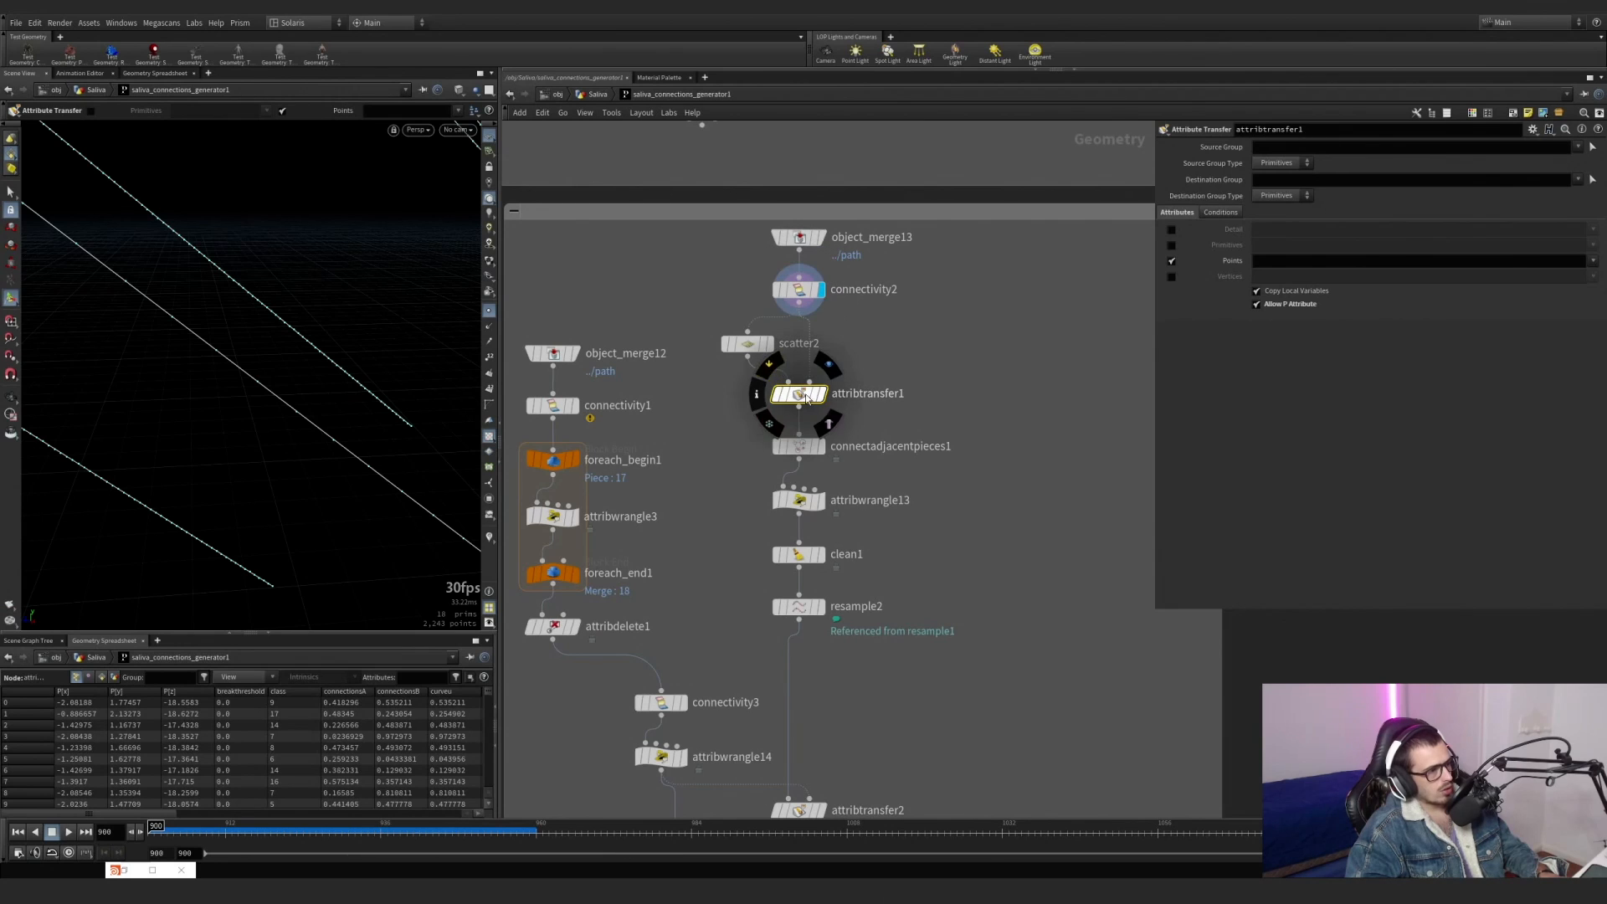
Display connectadjacentpieces1 and examine the connections it builds between neighbouring lines up close.
click(822, 448)
click(796, 446)
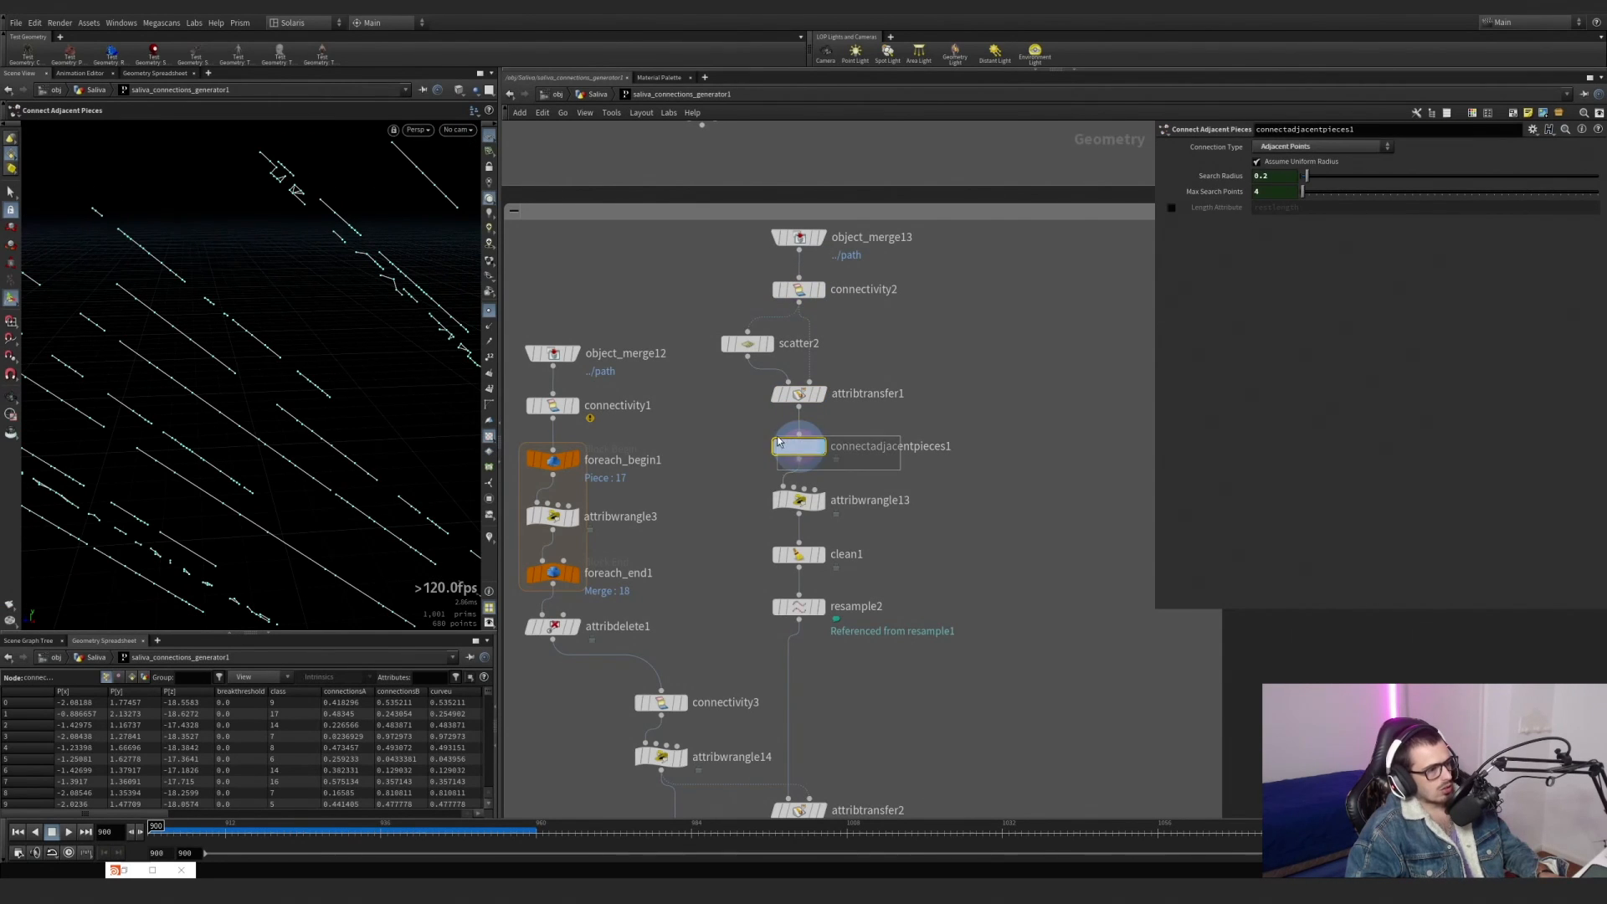
drag(779, 438, 776, 434)
alt+drag(240, 391, 297, 201)
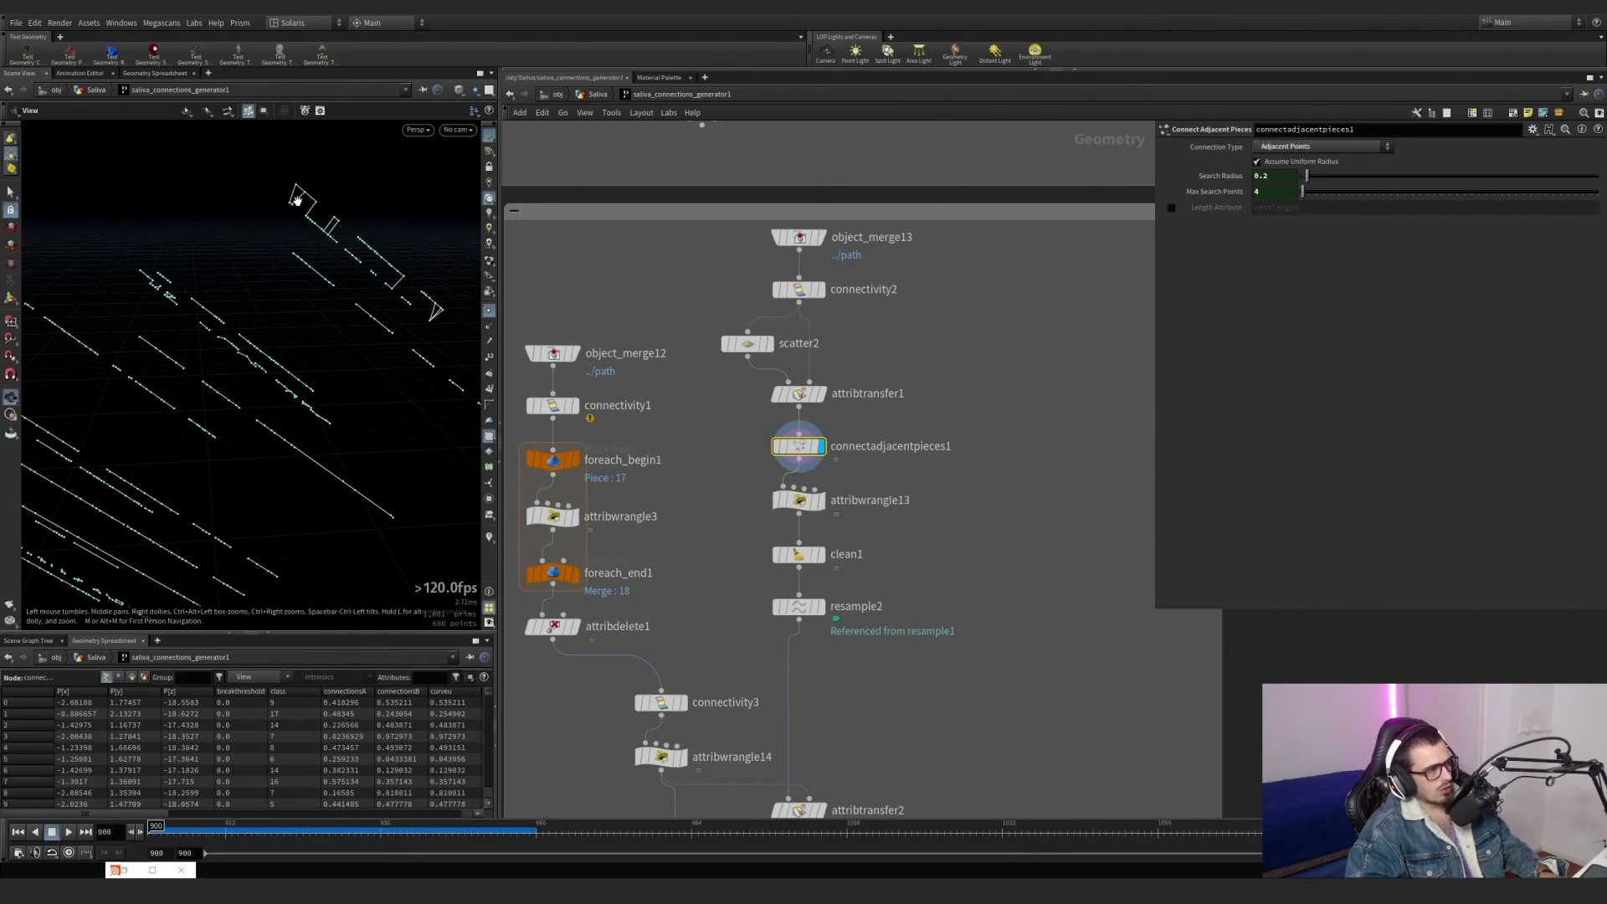
alt+right_drag(297, 201, 729, 158)
alt+middle_drag(300, 203, 354, 267)
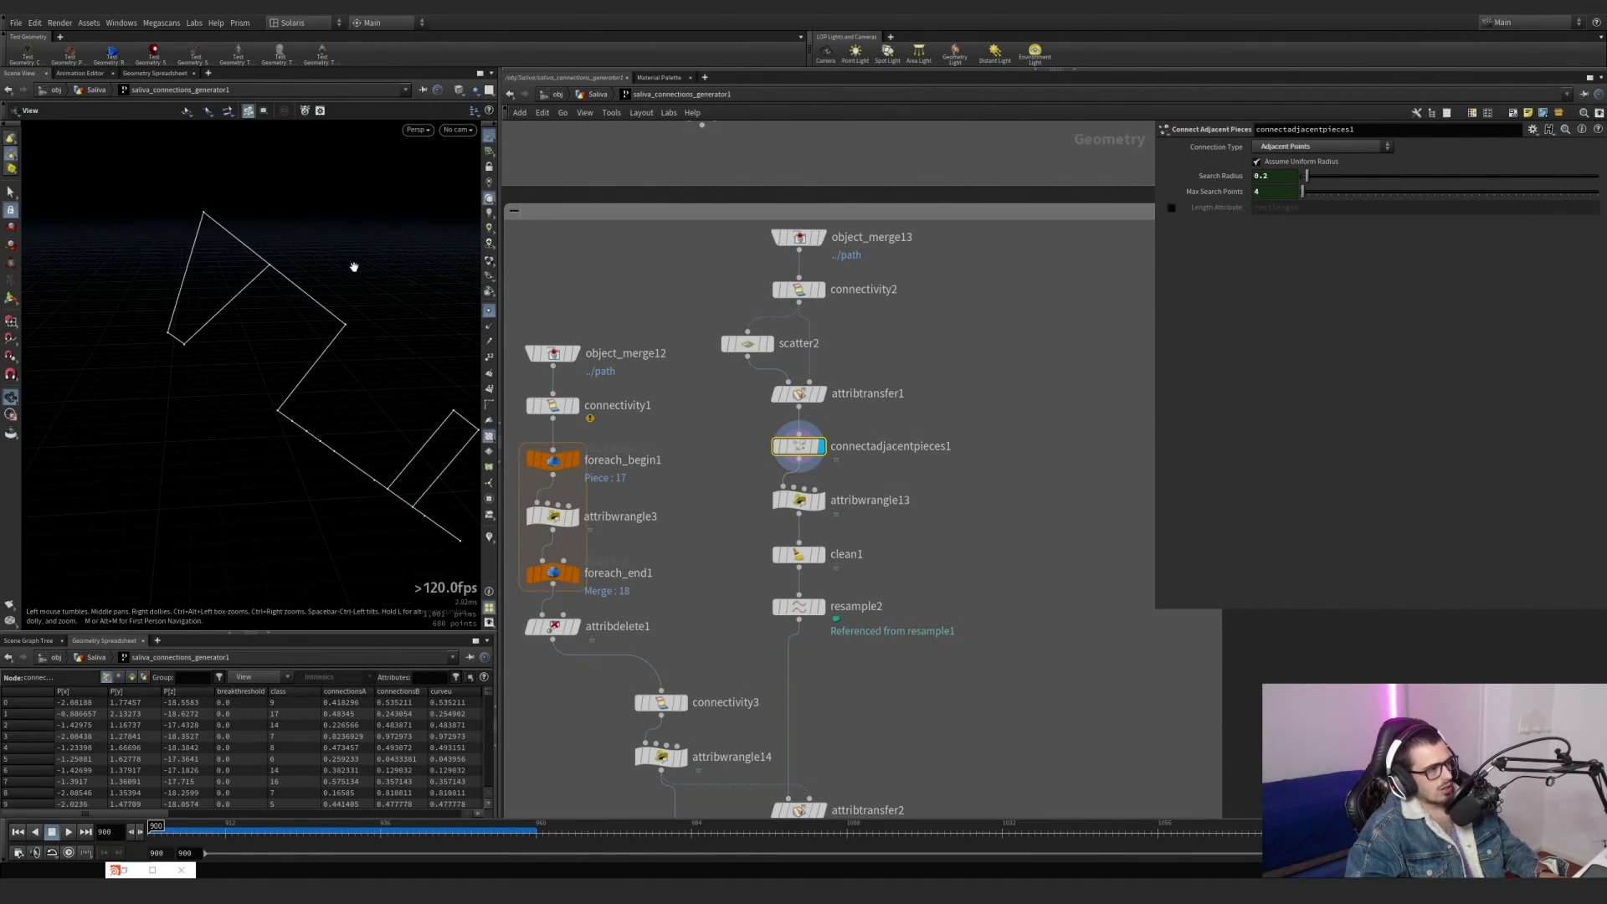
alt+right_drag(254, 281, 281, 274)
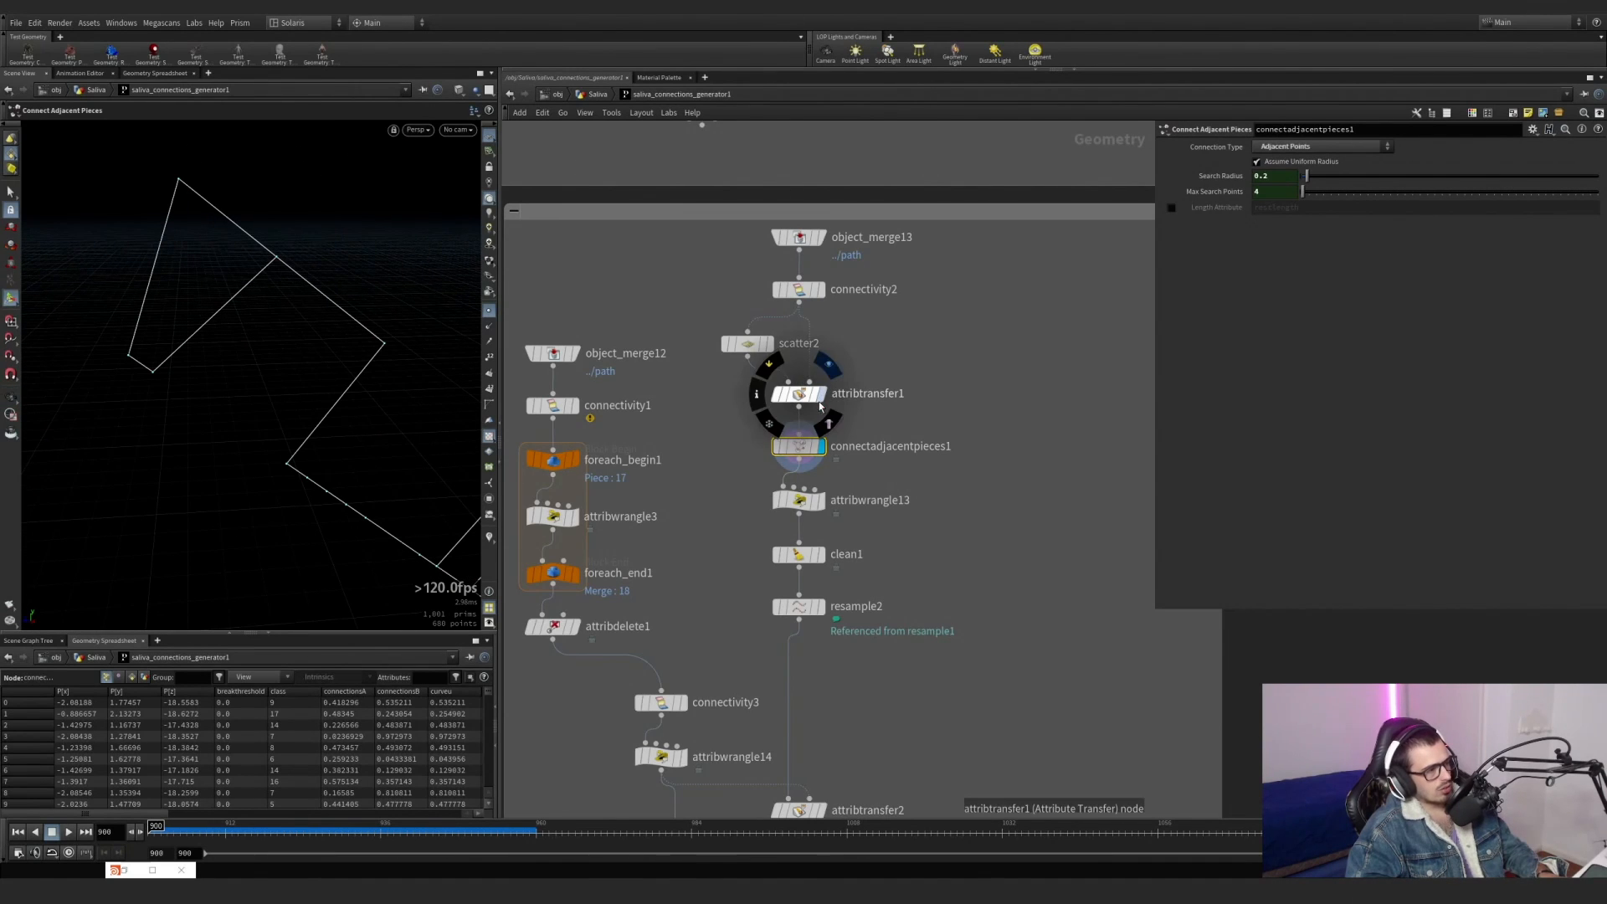
Display connectivity2 with connectadjacentpieces1 overlaid as a template to compare the connections with the original lines.
ctrl+click(818, 295)
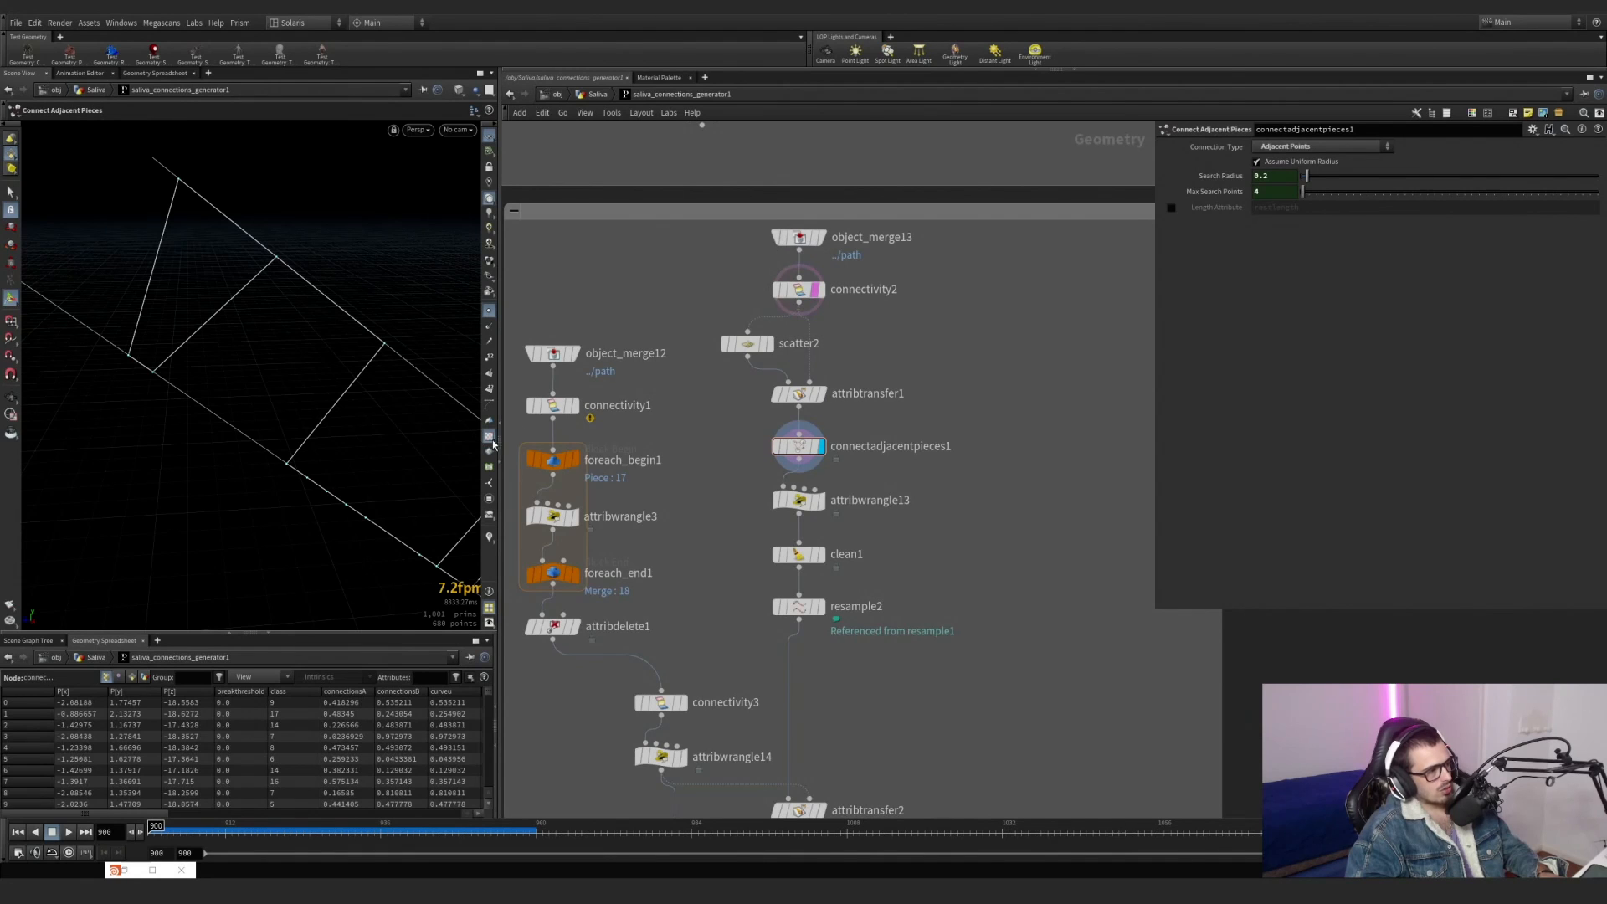
click(821, 291)
drag(873, 316, 776, 283)
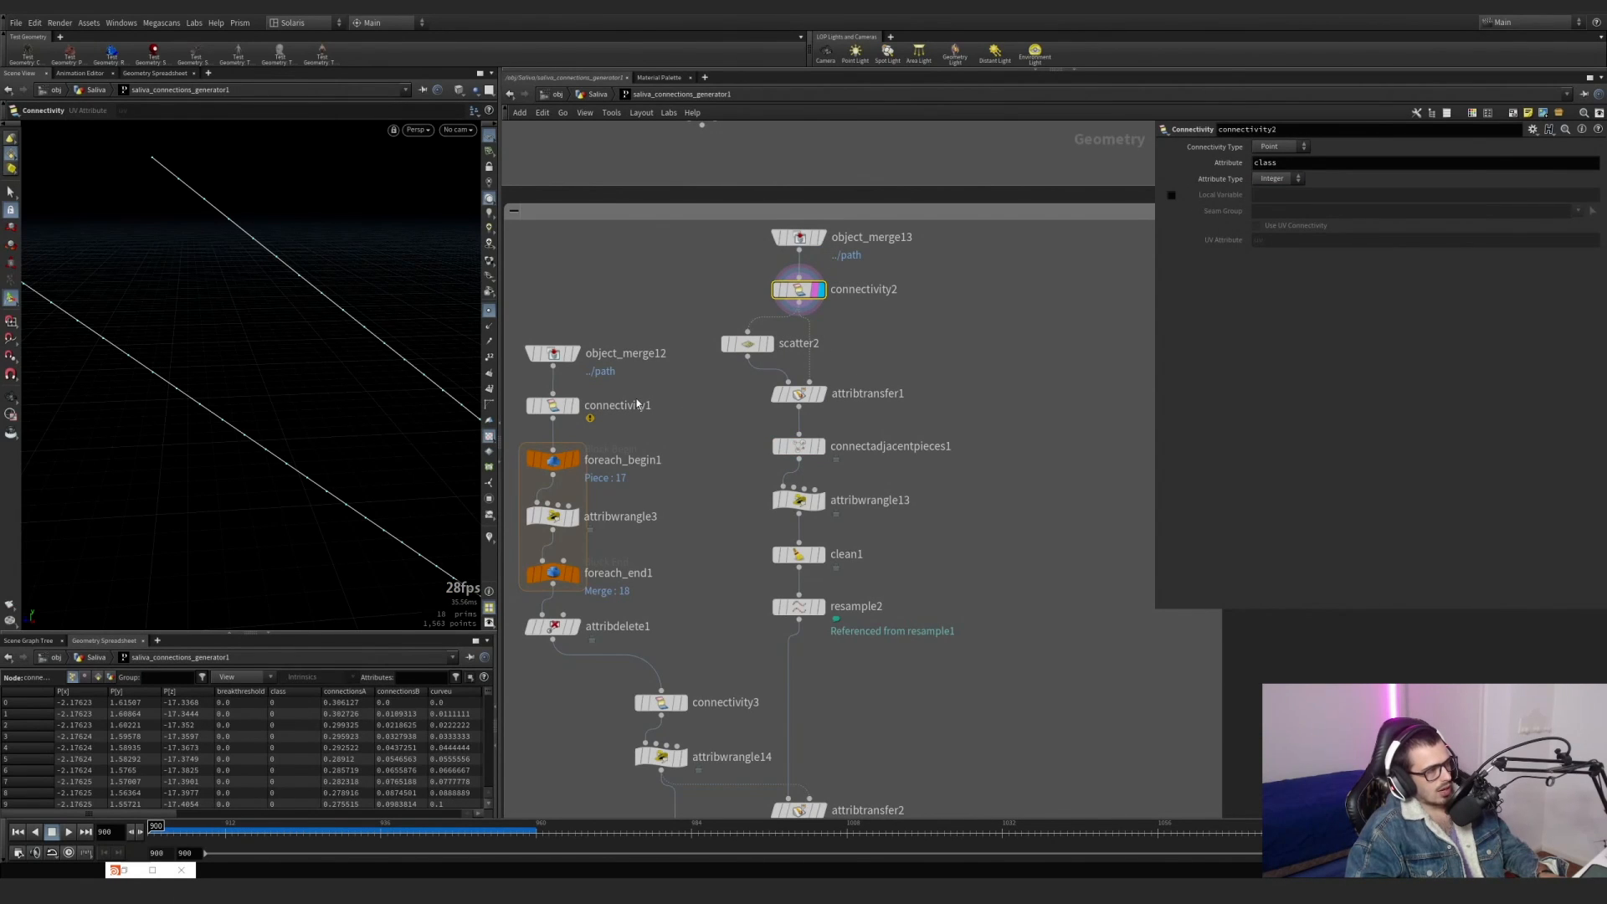
click(832, 423)
click(815, 446)
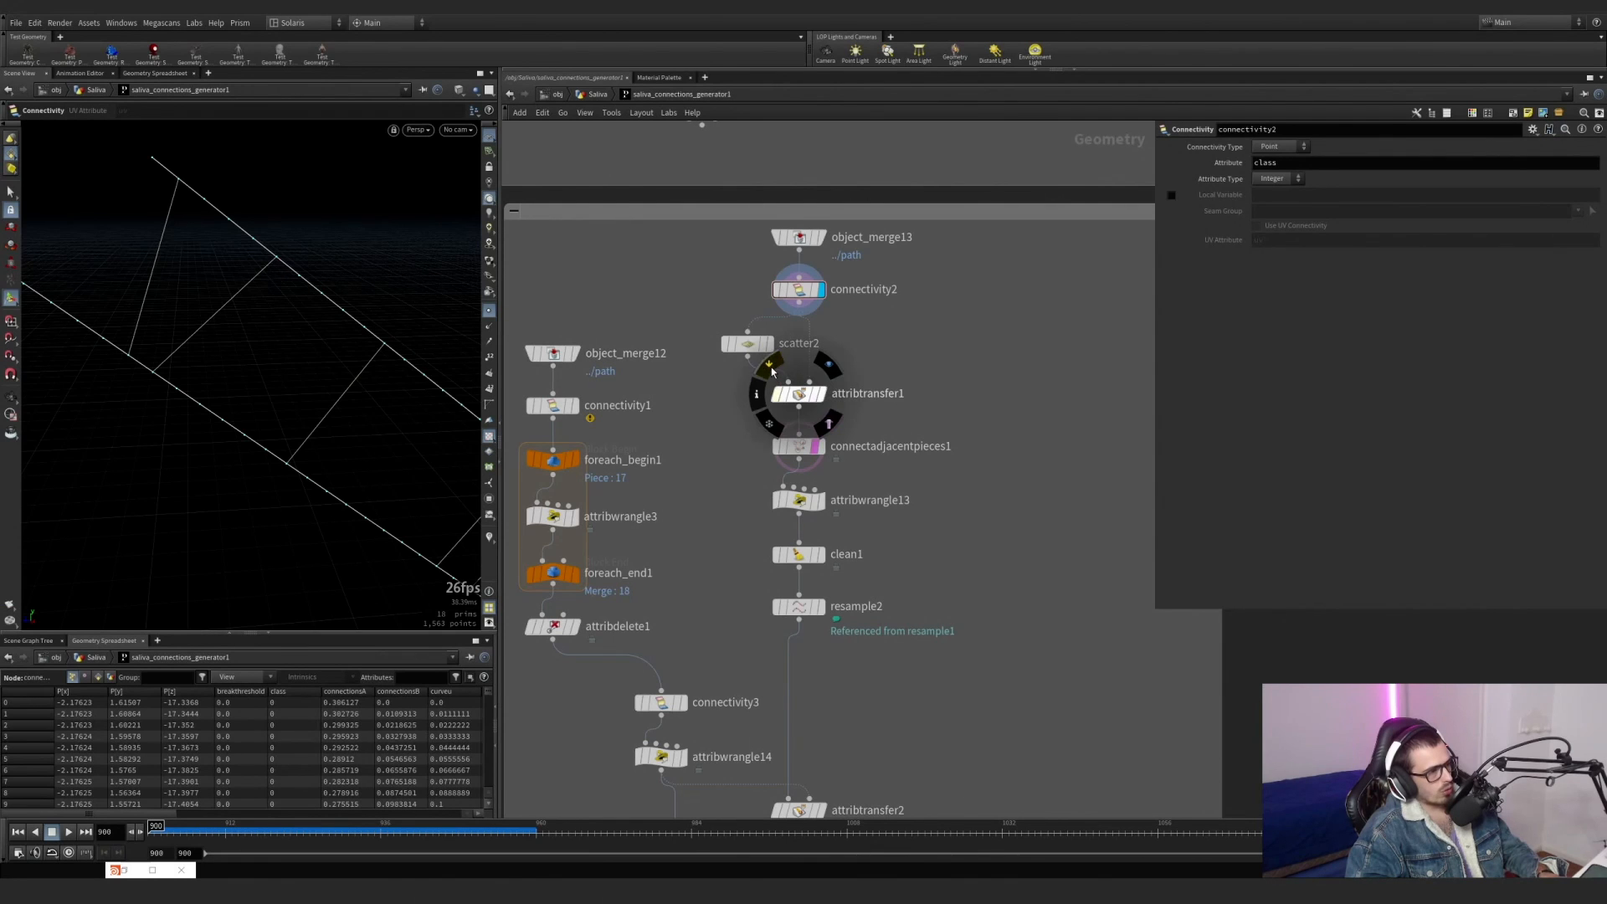
Toggle the bypass of attribtransfer1 on and off to compare how the connection ends meet the lines.
click(777, 394)
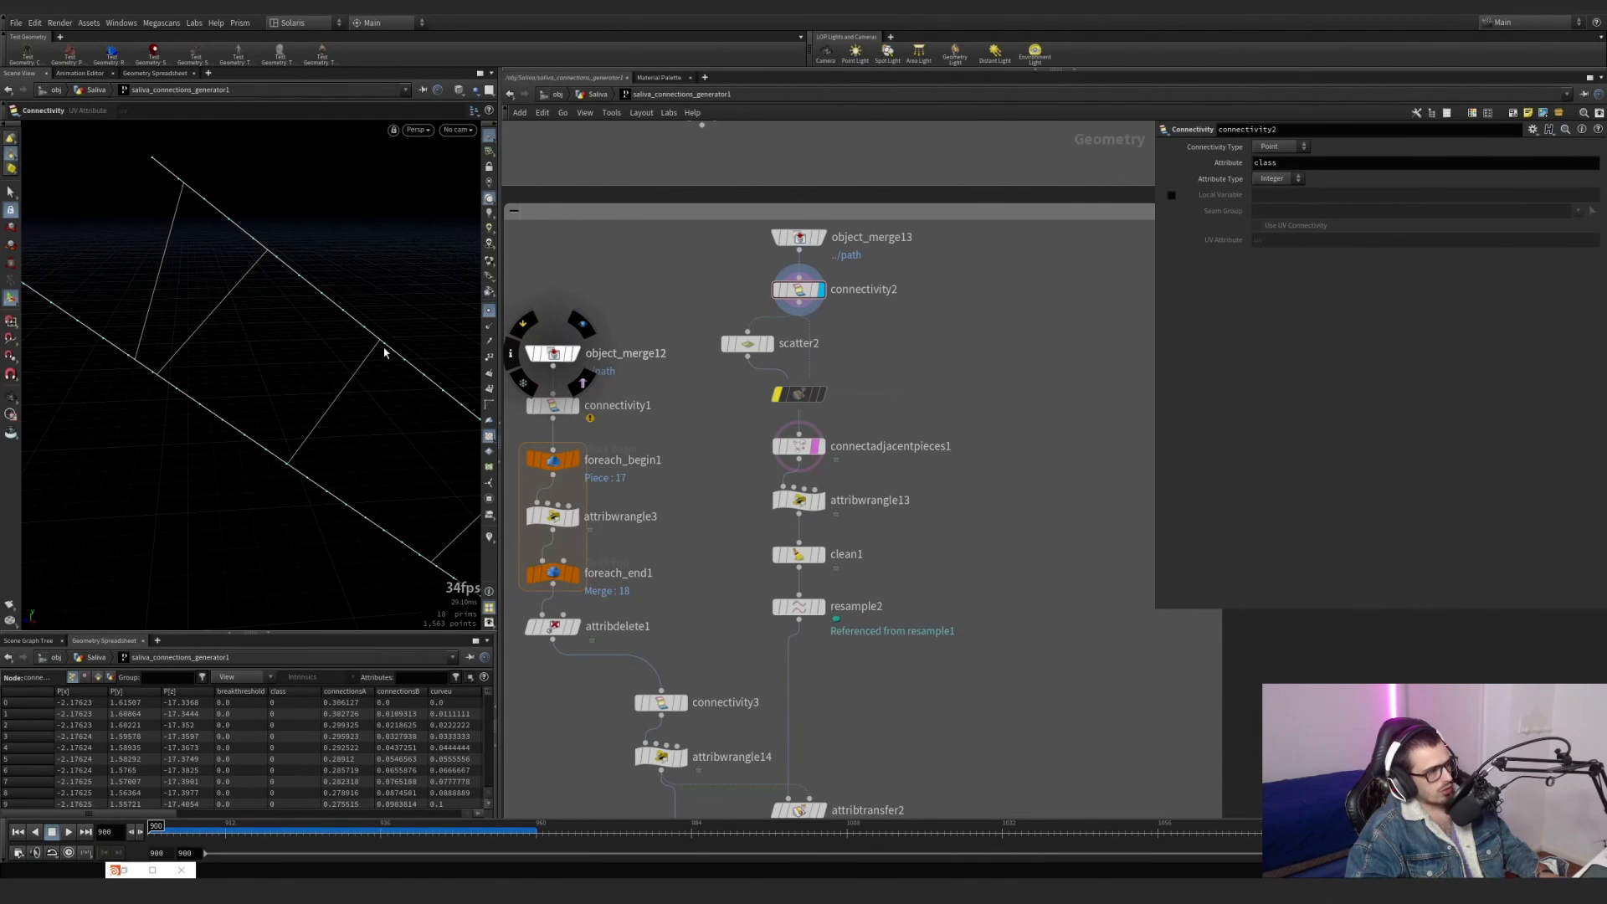
alt+right_drag(391, 341, 450, 345)
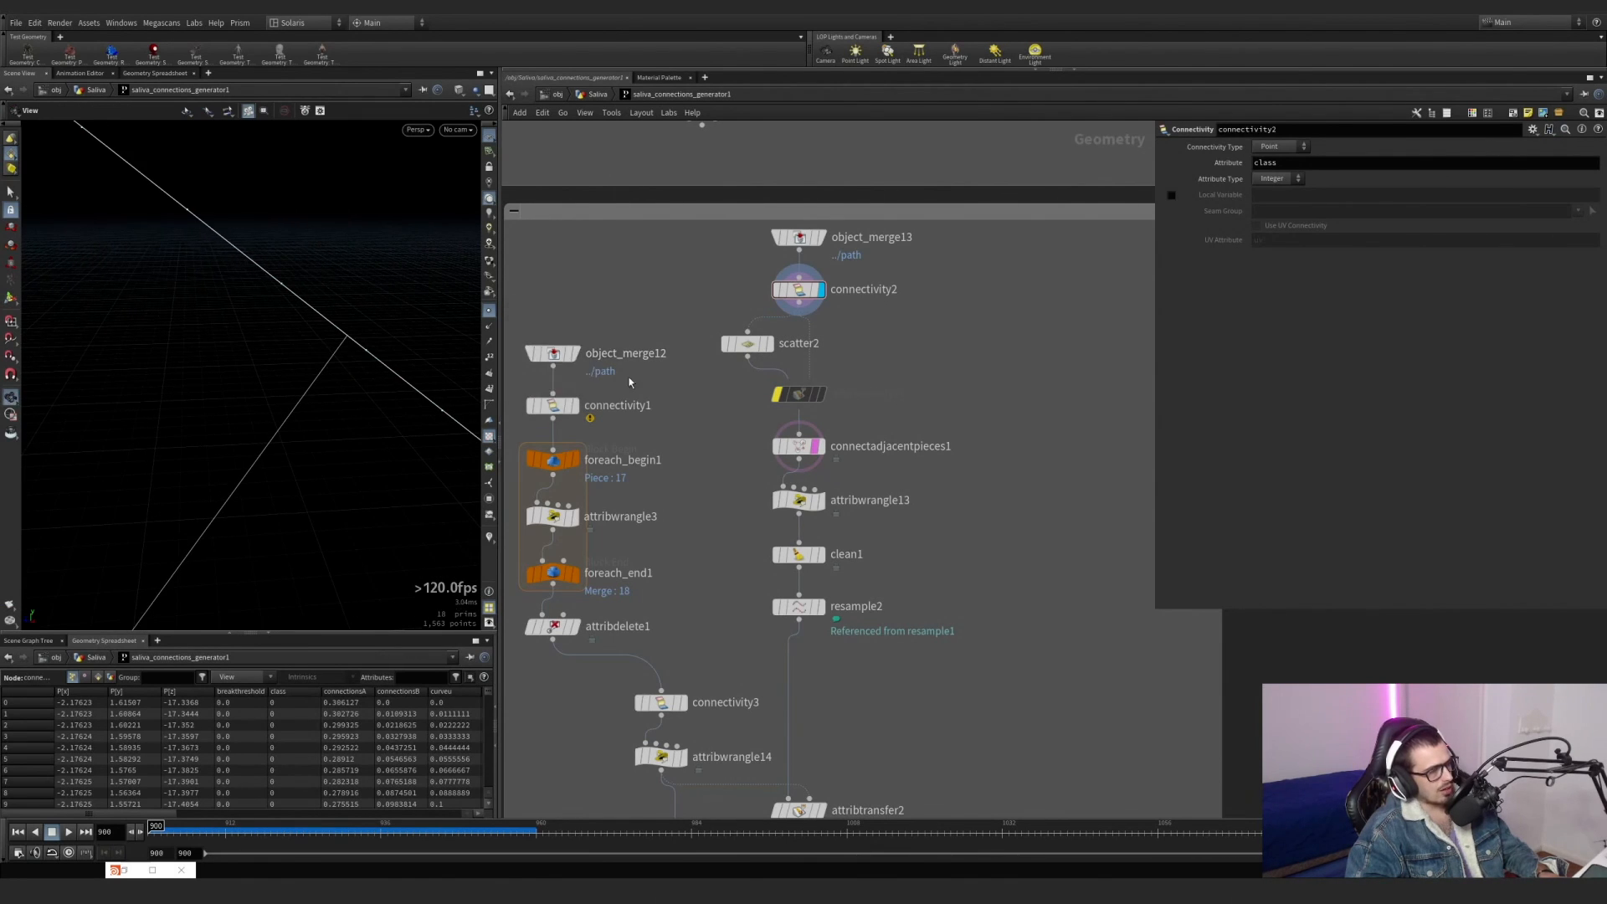
click(769, 368)
click(768, 368)
click(768, 368)
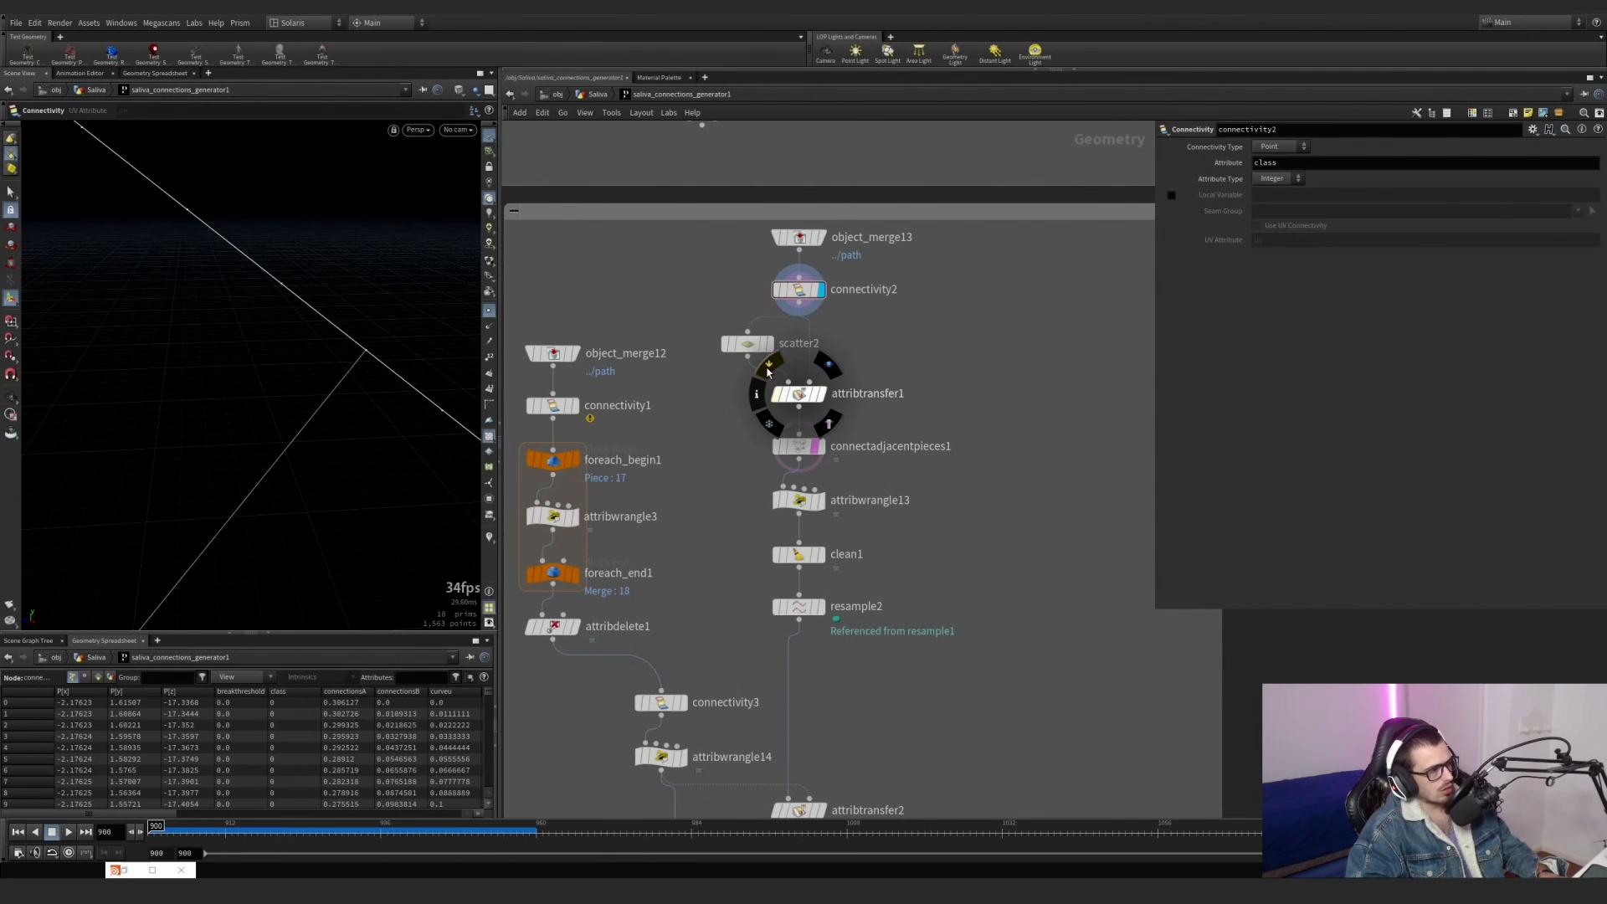
click(768, 370)
click(768, 370)
alt+right_drag(303, 372, 243, 380)
alt+middle_drag(244, 380, 237, 341)
alt+right_drag(352, 414, 390, 413)
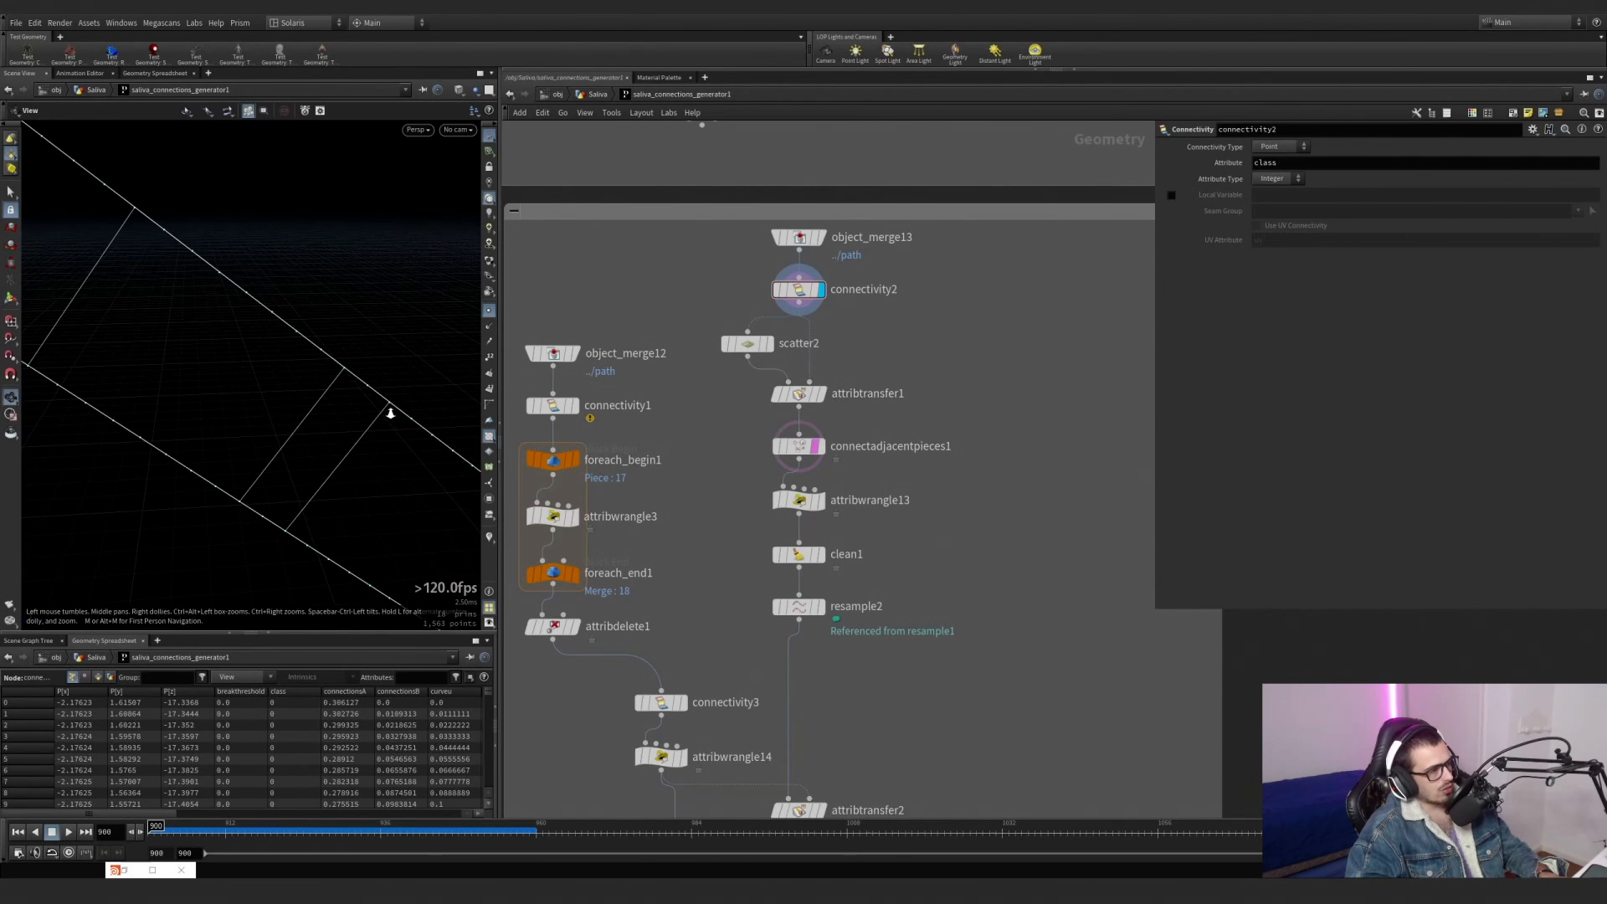
click(773, 369)
click(775, 370)
click(774, 370)
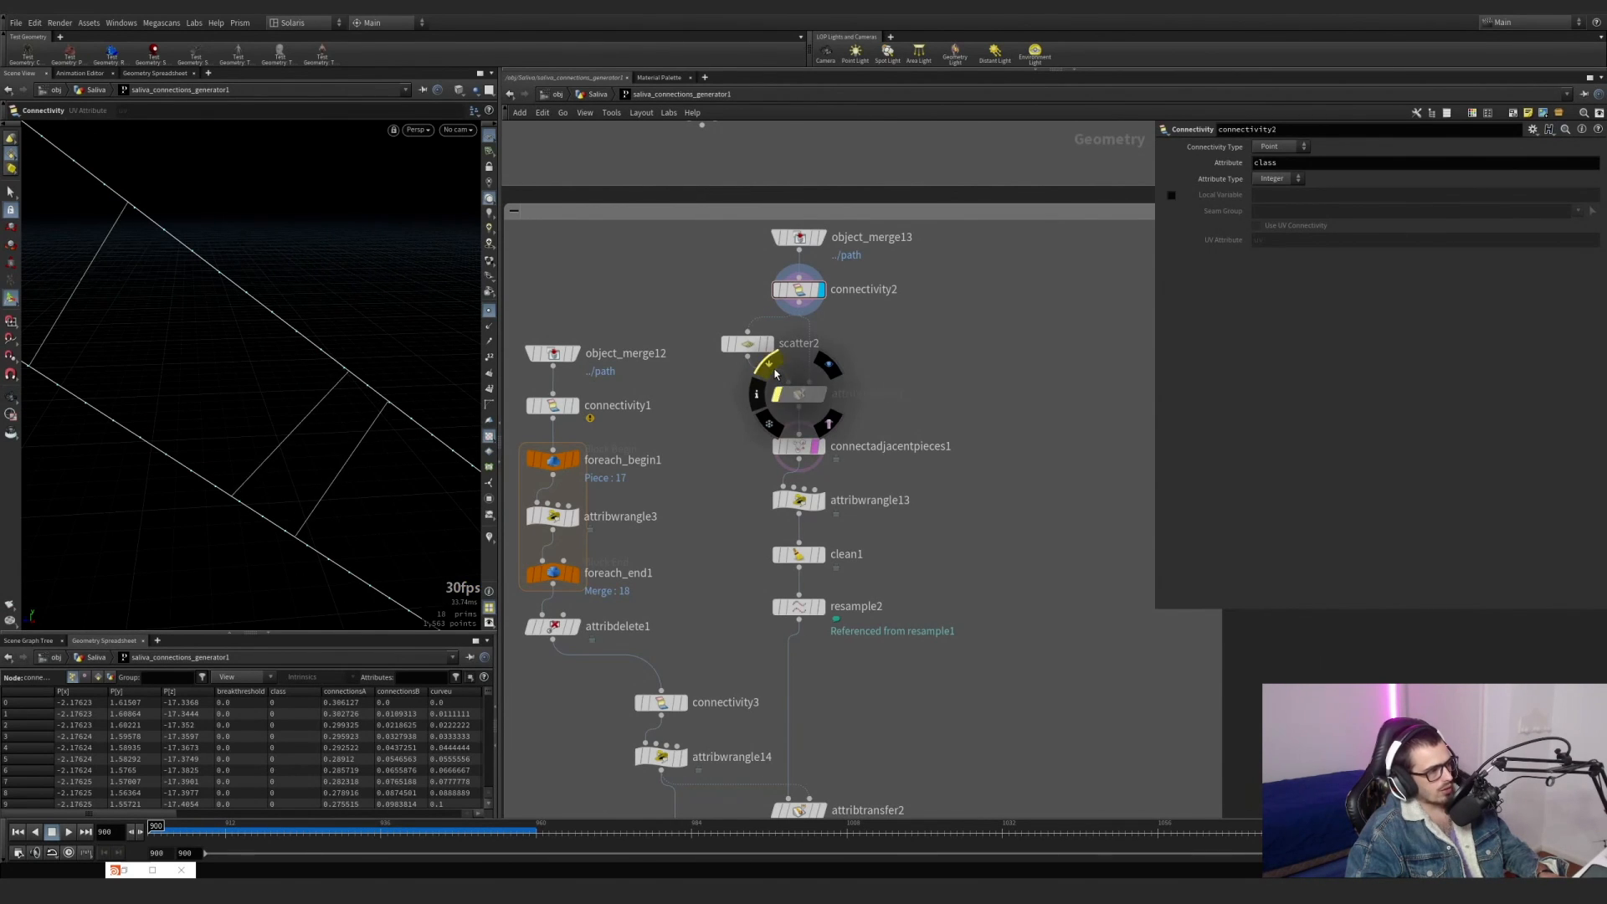
click(775, 372)
click(774, 372)
click(775, 372)
click(774, 371)
click(774, 372)
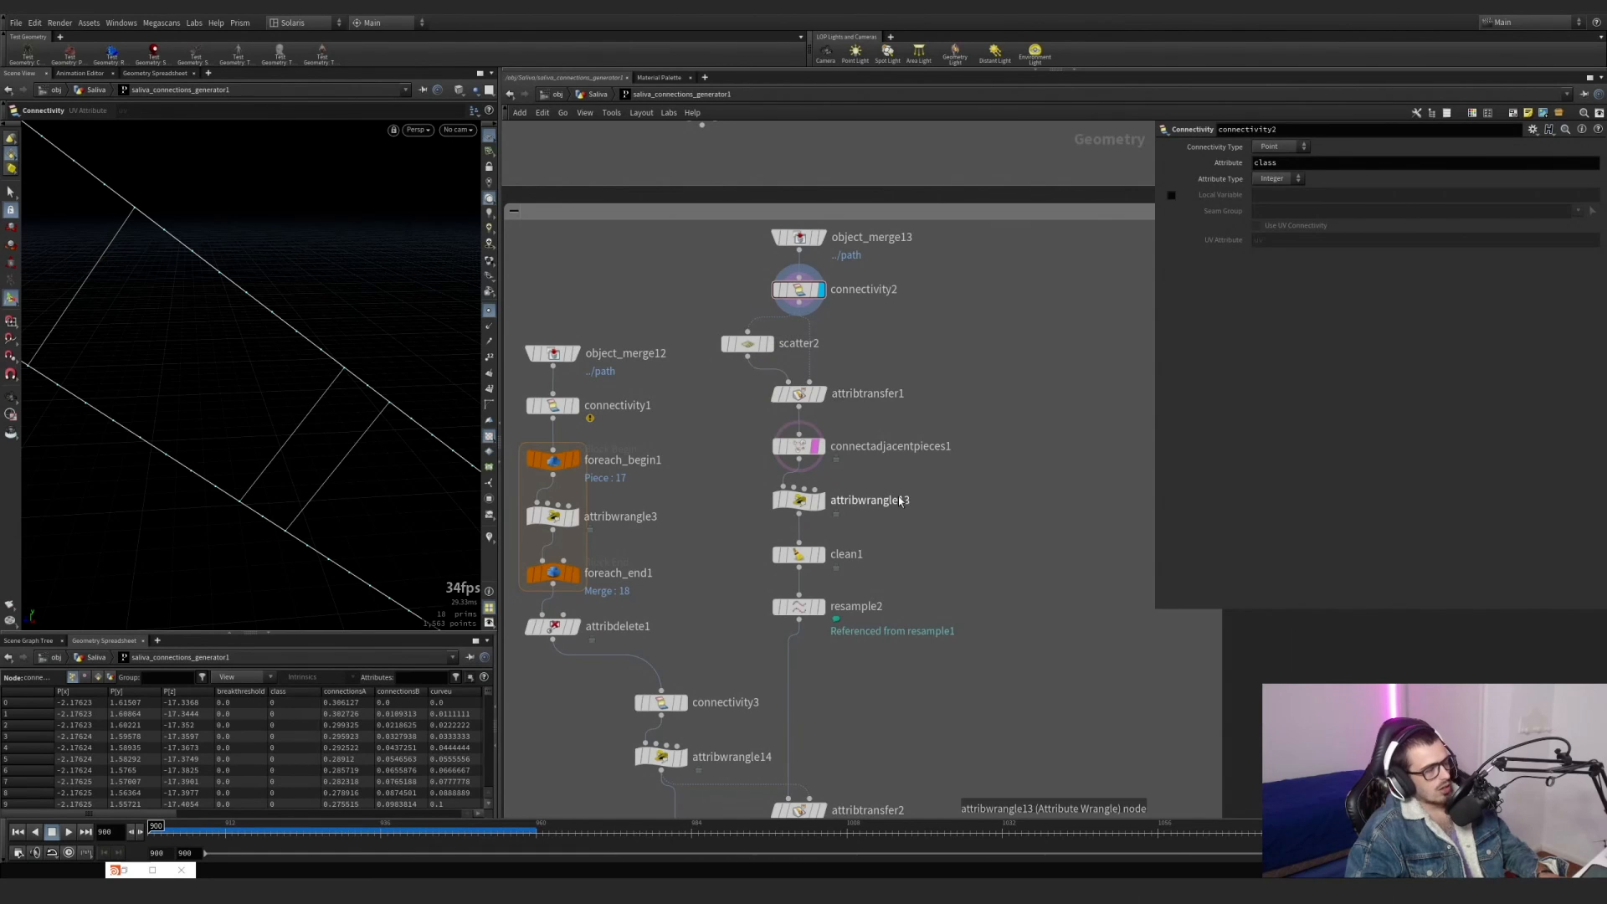
Display connectadjacentpieces1 without the template overlay and inspect its connections along the lines.
middle_drag(901, 501, 899, 473)
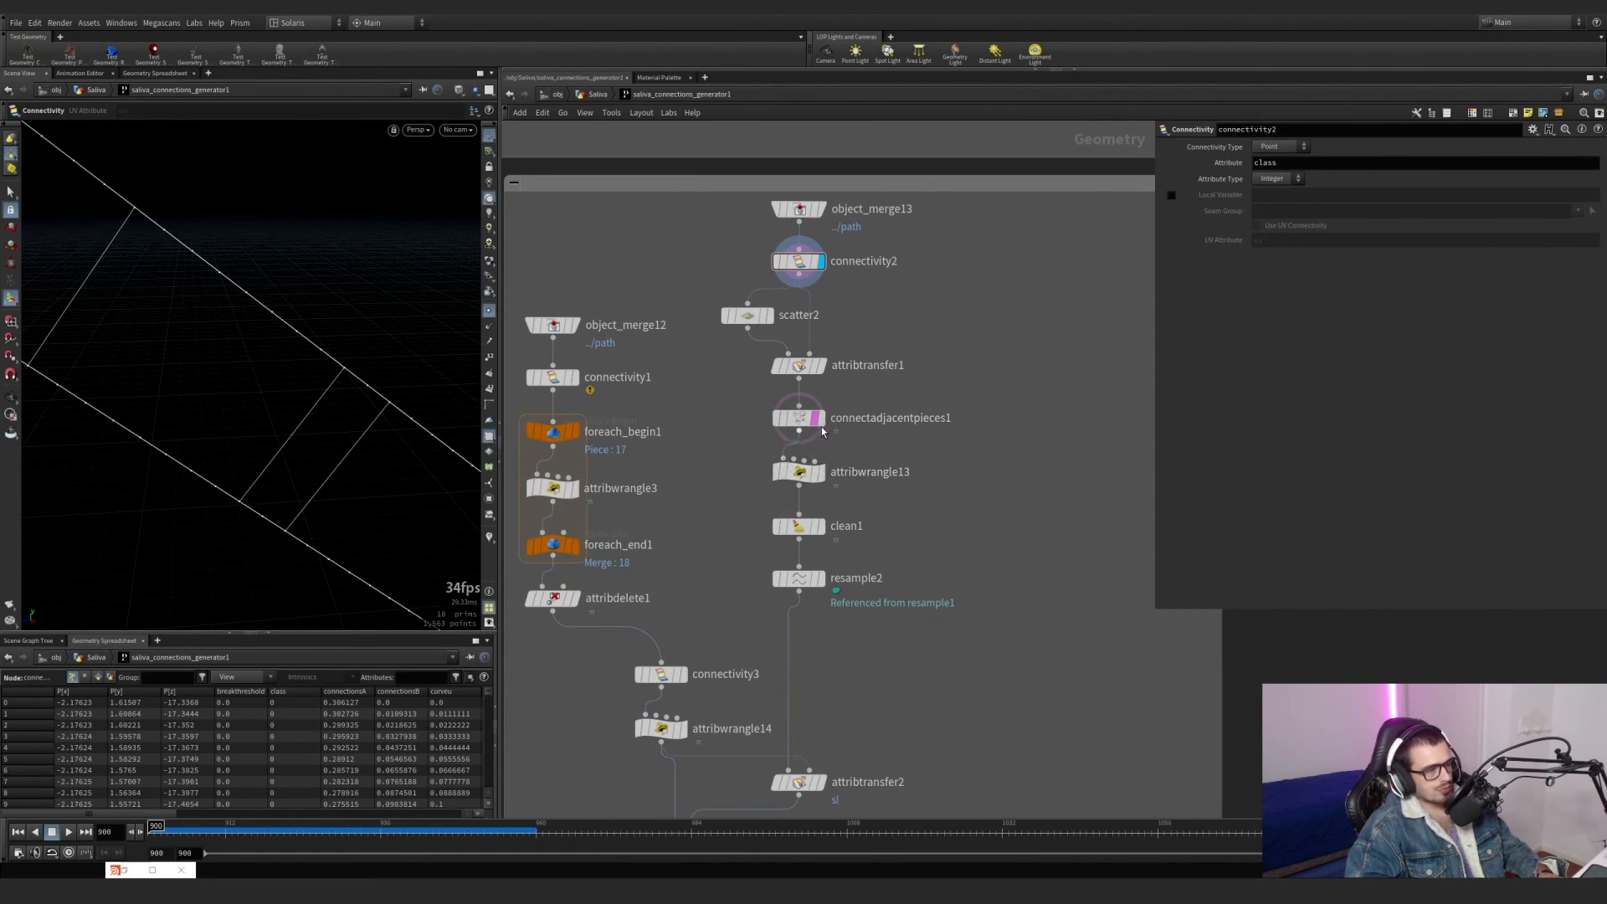
click(816, 420)
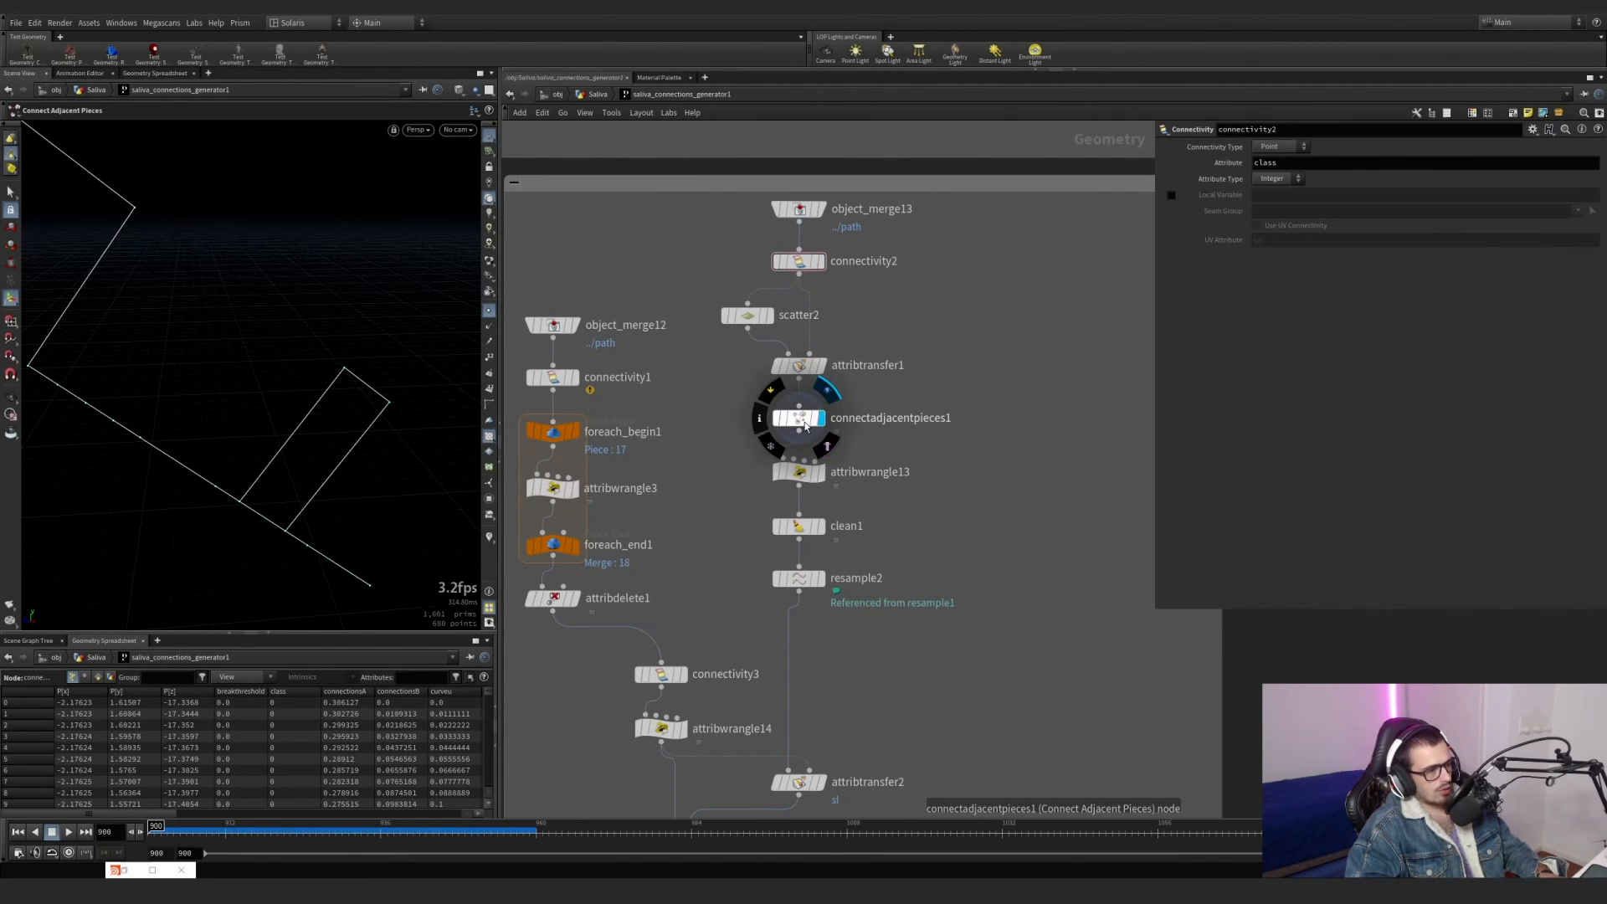
scroll(223, 432, down, 7)
alt+middle_drag(223, 466, 209, 295)
scroll(383, 391, down, 2)
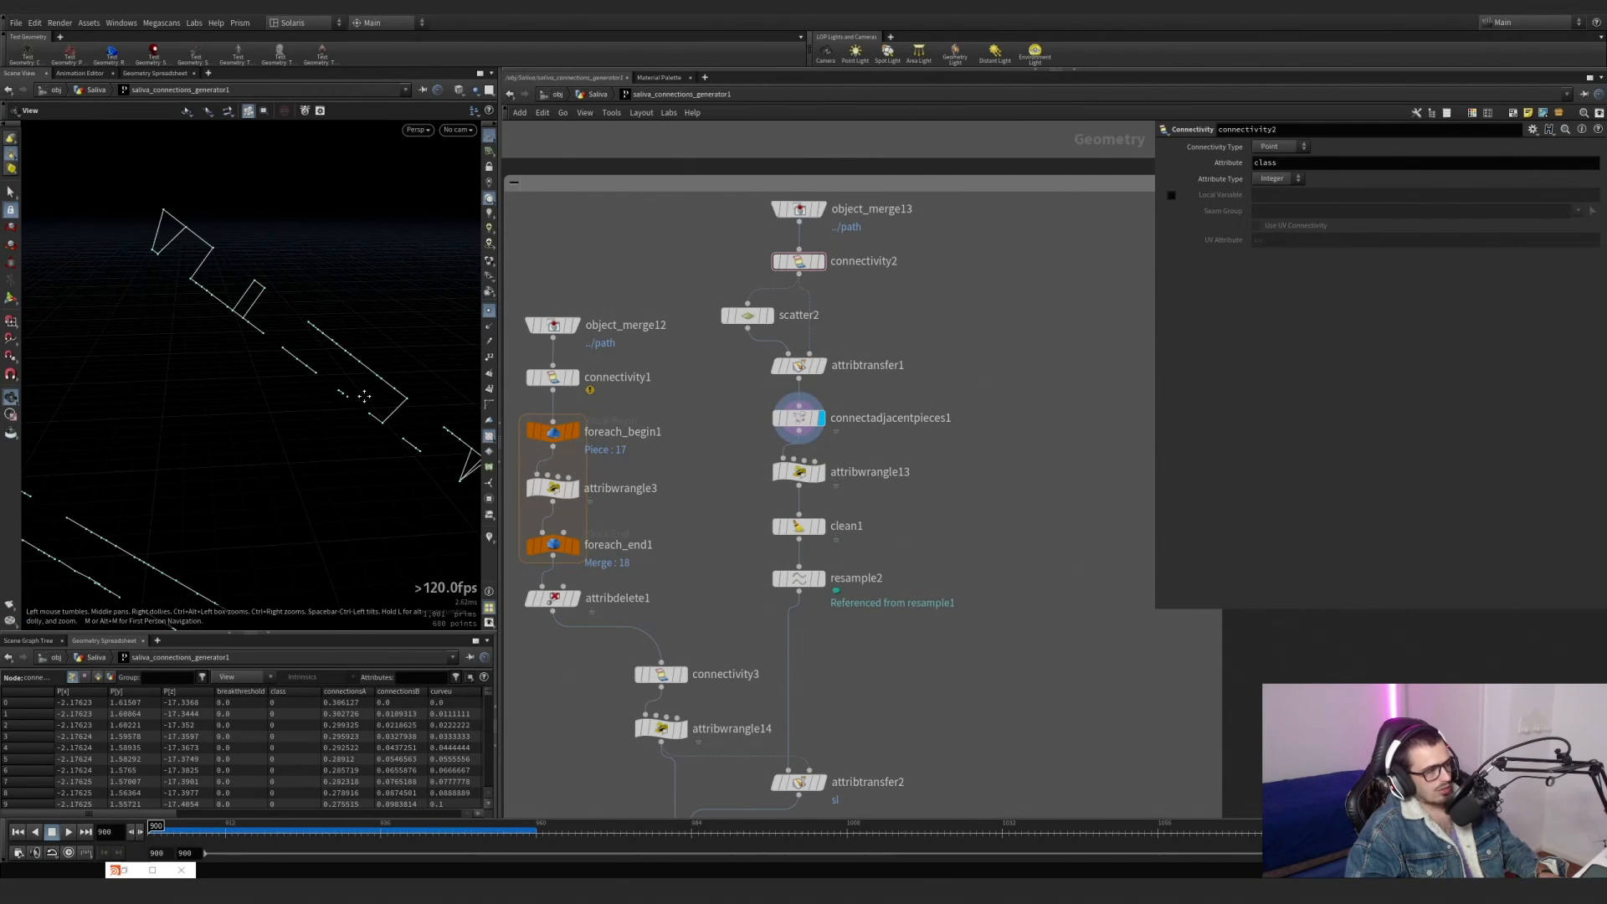
drag(364, 396, 161, 382)
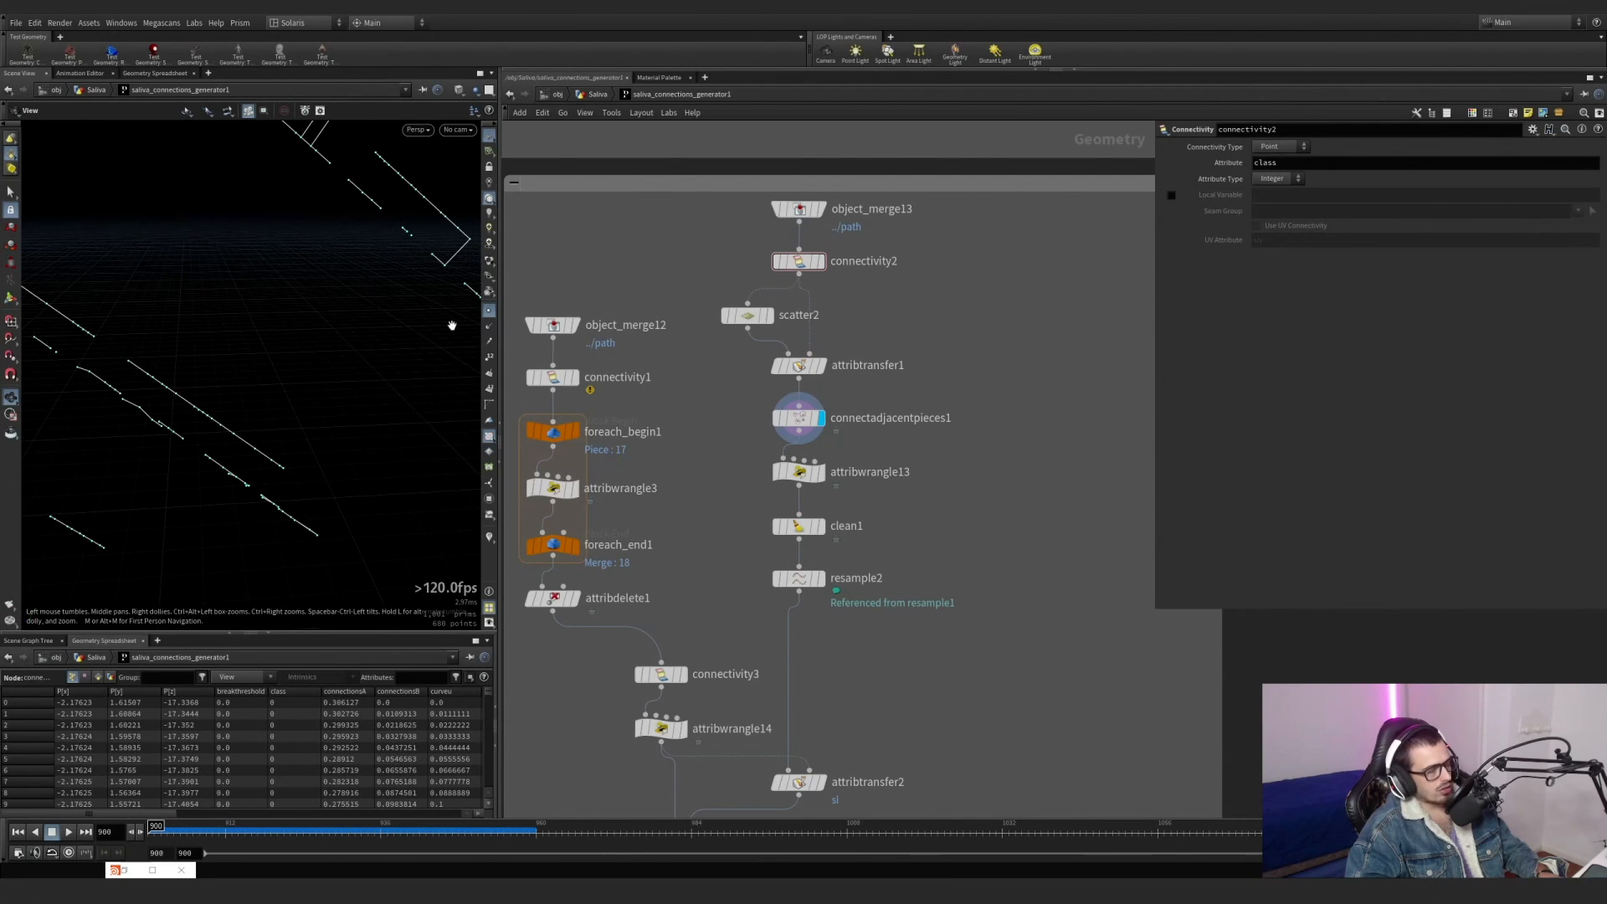
drag(451, 324, 243, 285)
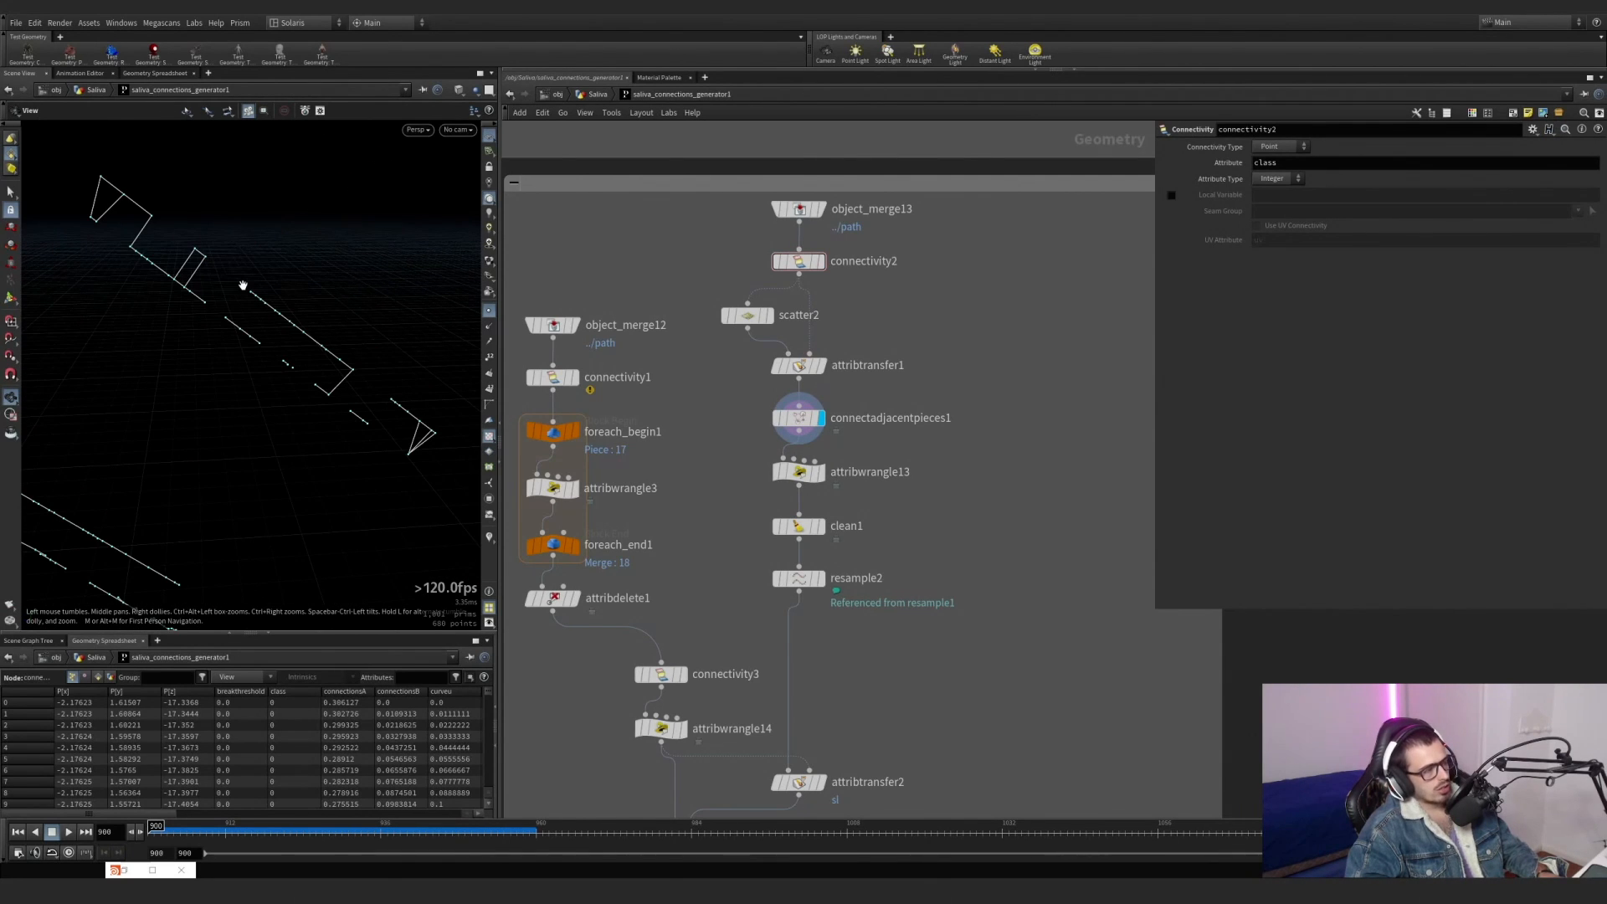
Display attribwrangle13 and examine its VEX code, highlighting the class attribute used for the cluster comparison.
click(827, 448)
click(799, 473)
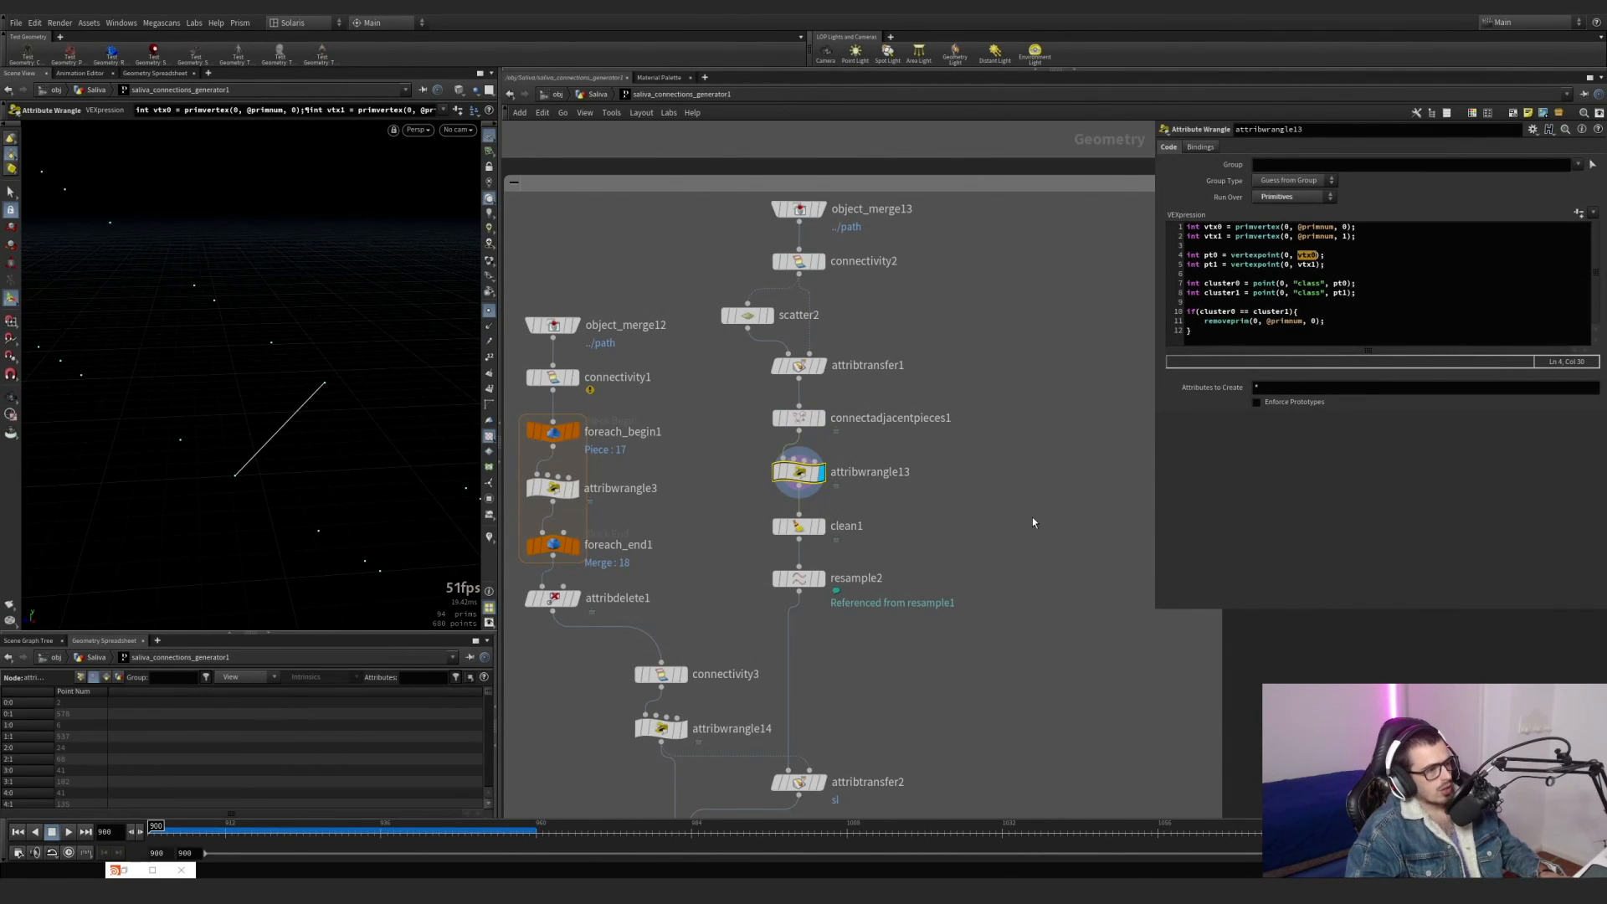
drag(1003, 512, 723, 448)
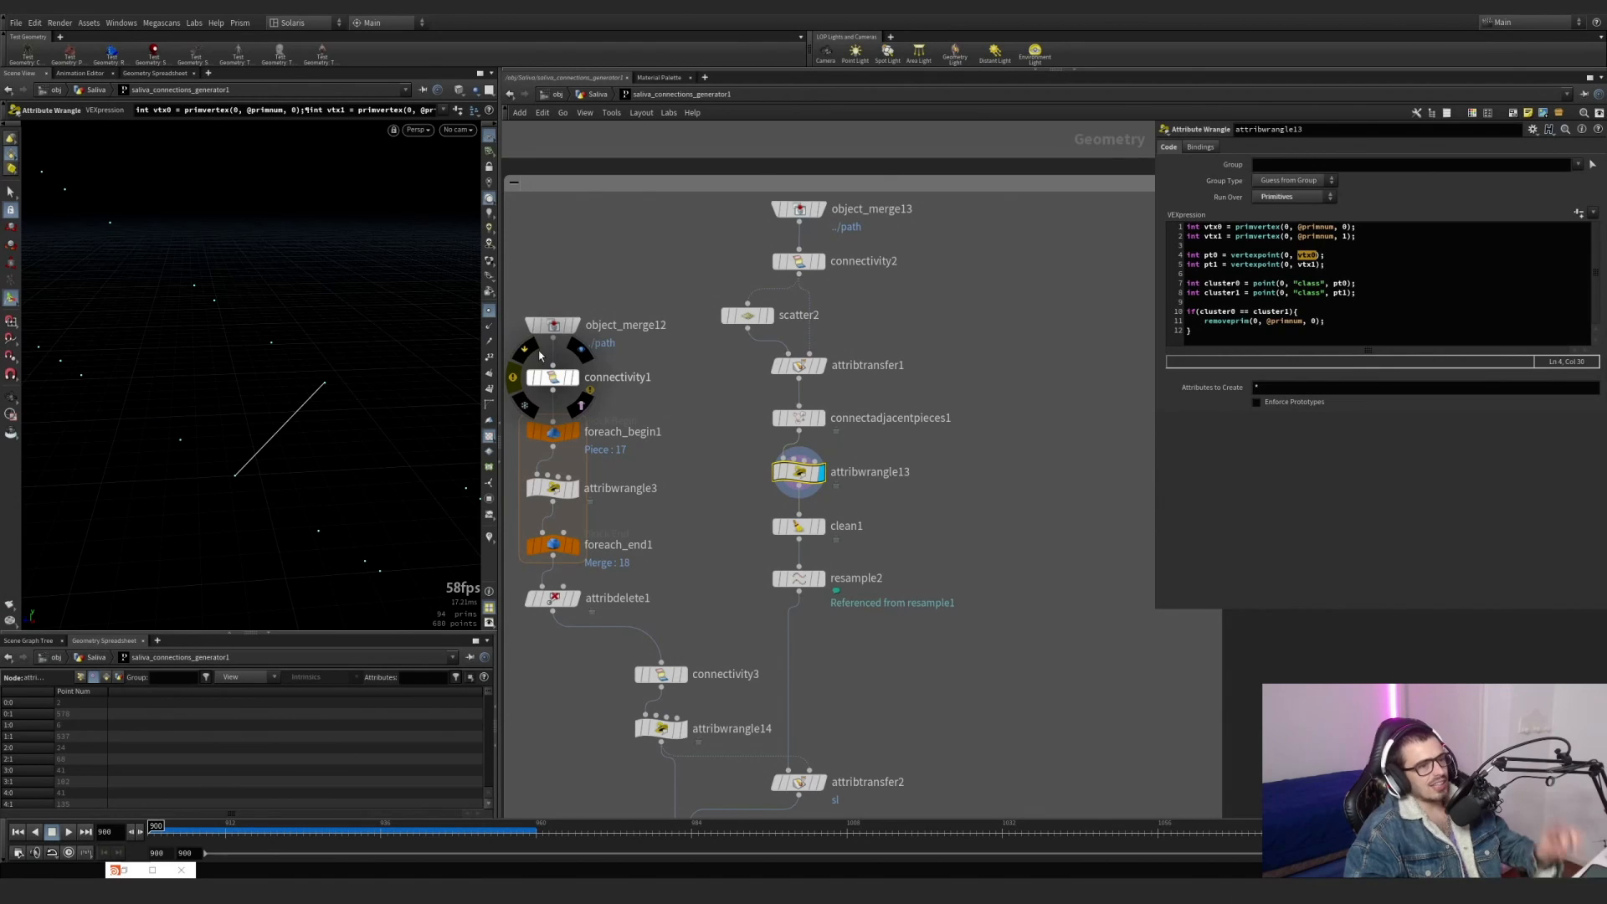
click(1319, 283)
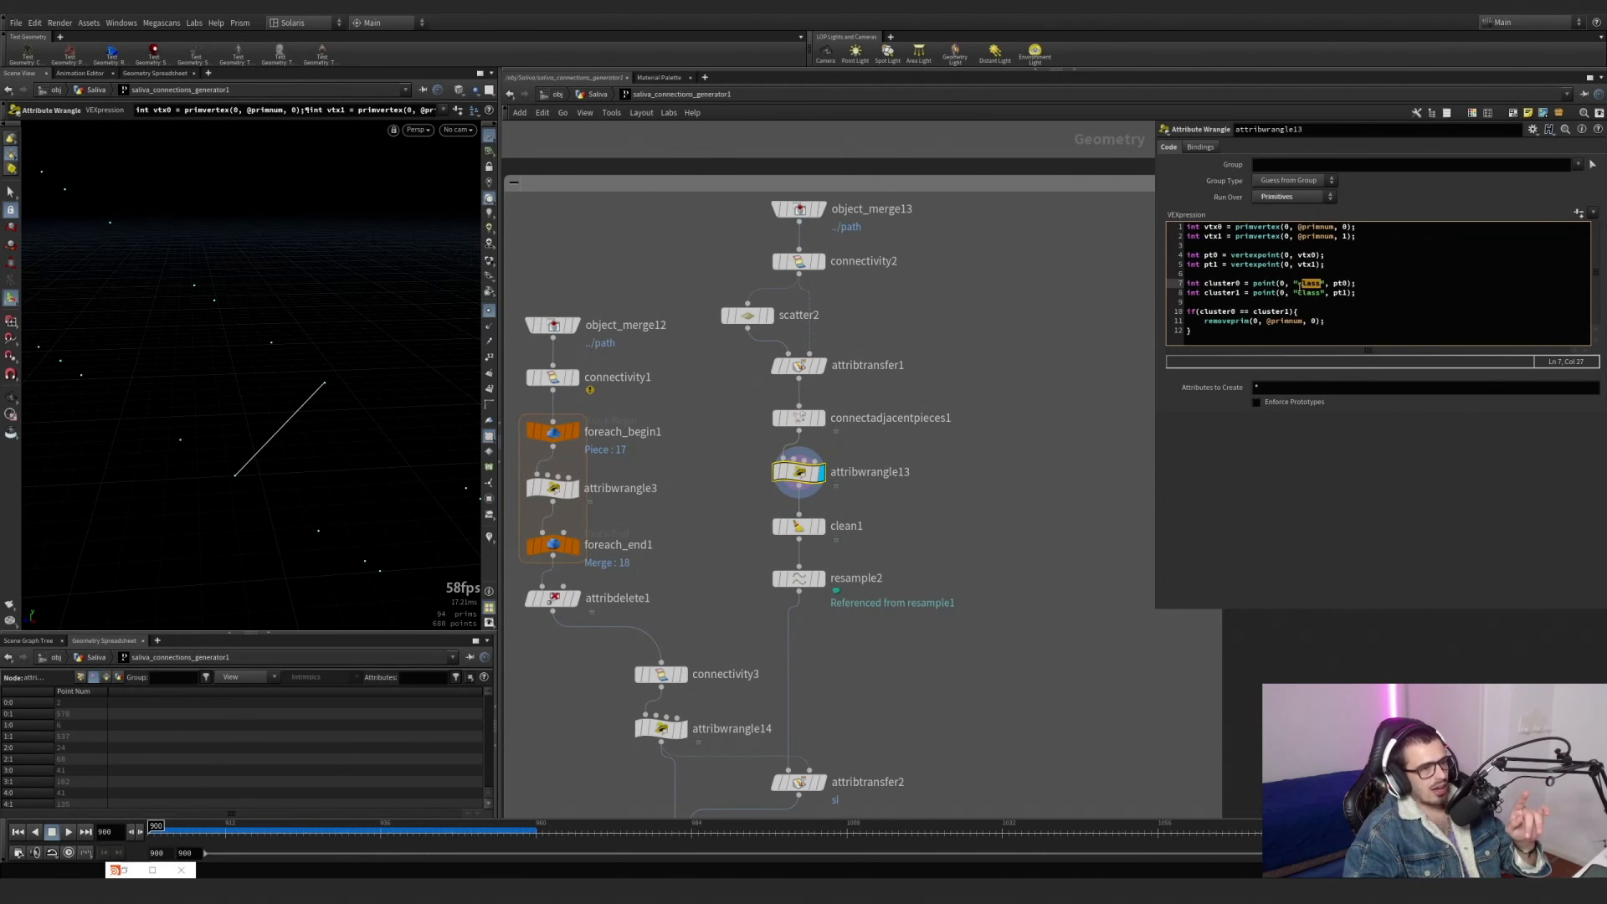
Switch the display through attribtransfer1, connectivity2 and scatter2, ending on connectivity2, to trace where the class attribute comes from.
click(823, 365)
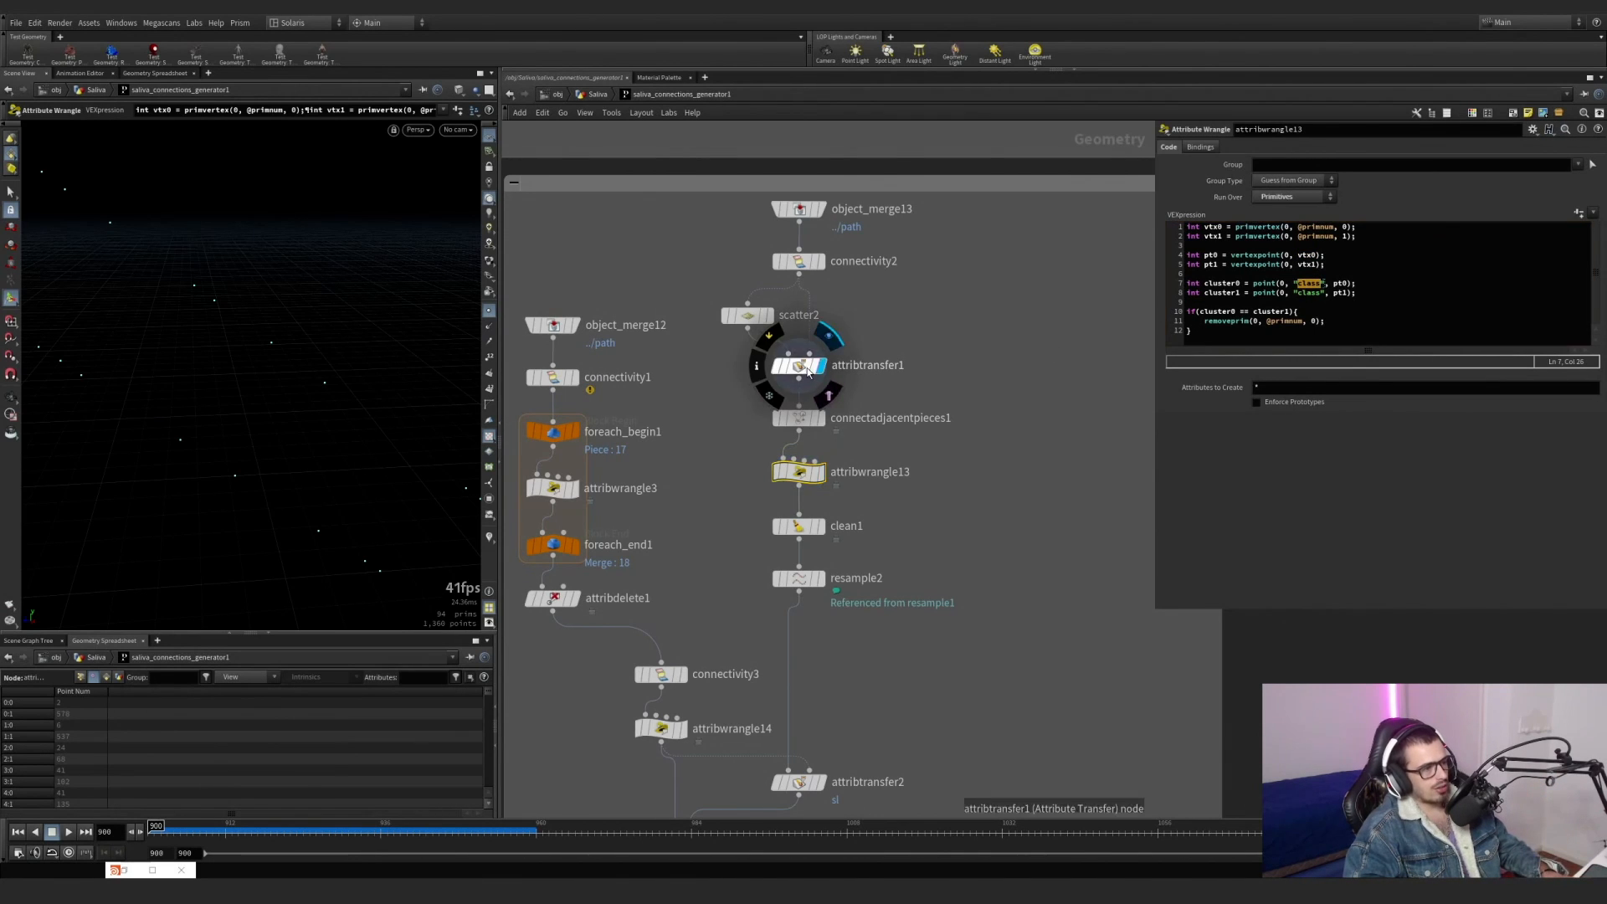
click(818, 261)
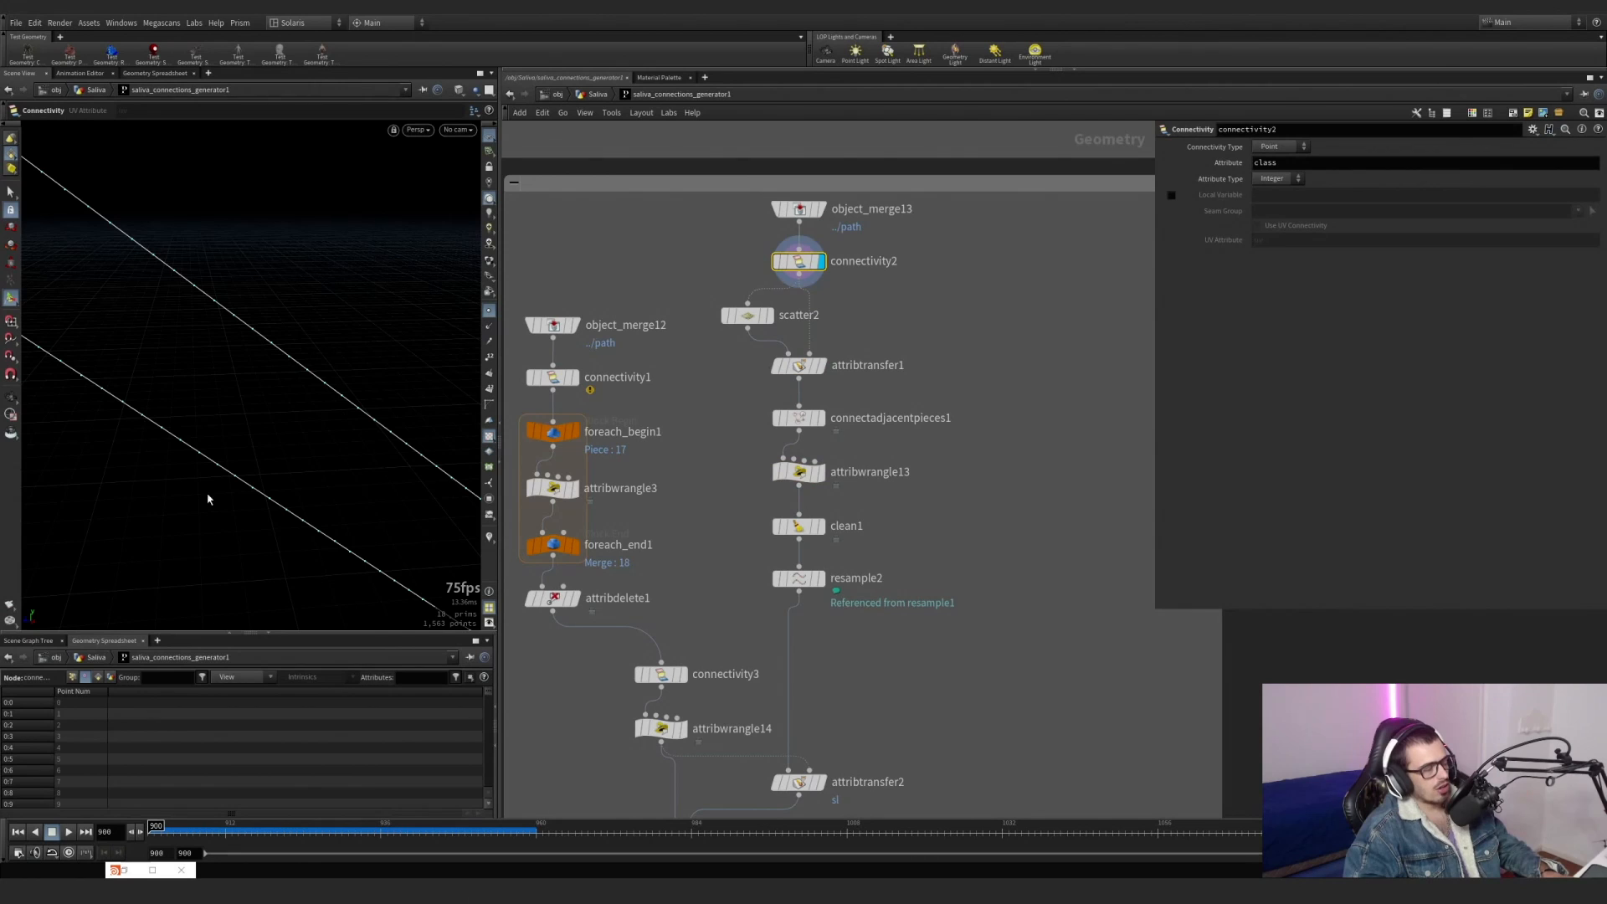
click(769, 315)
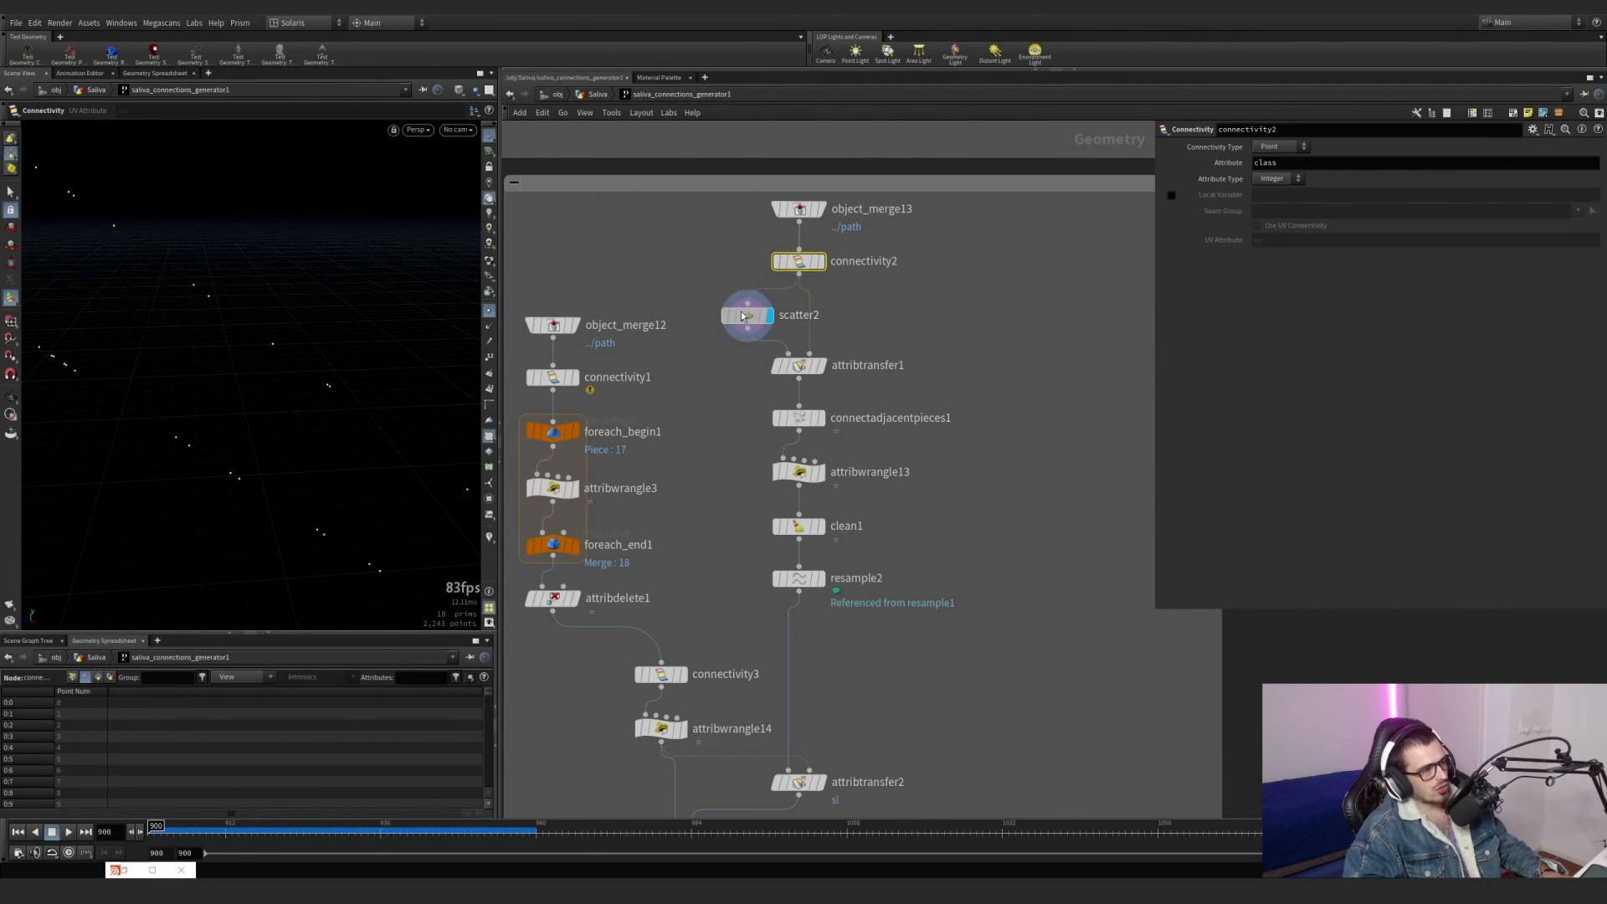
click(818, 261)
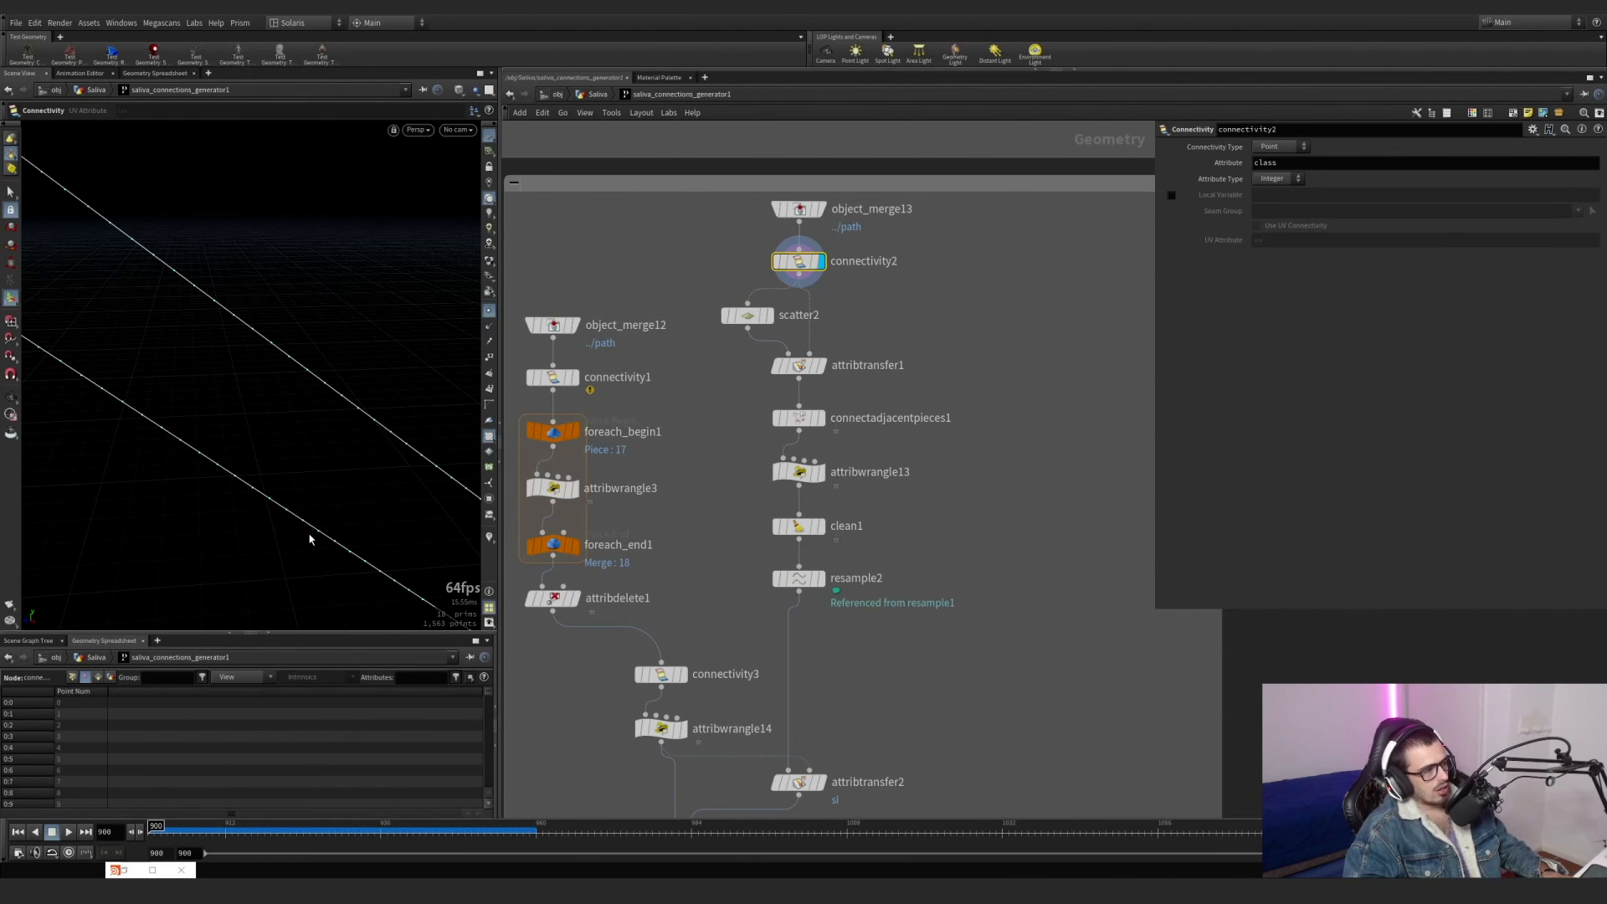
Visualize connectivity2's class point attribute so that each line is coloured by its class value.
click(488, 539)
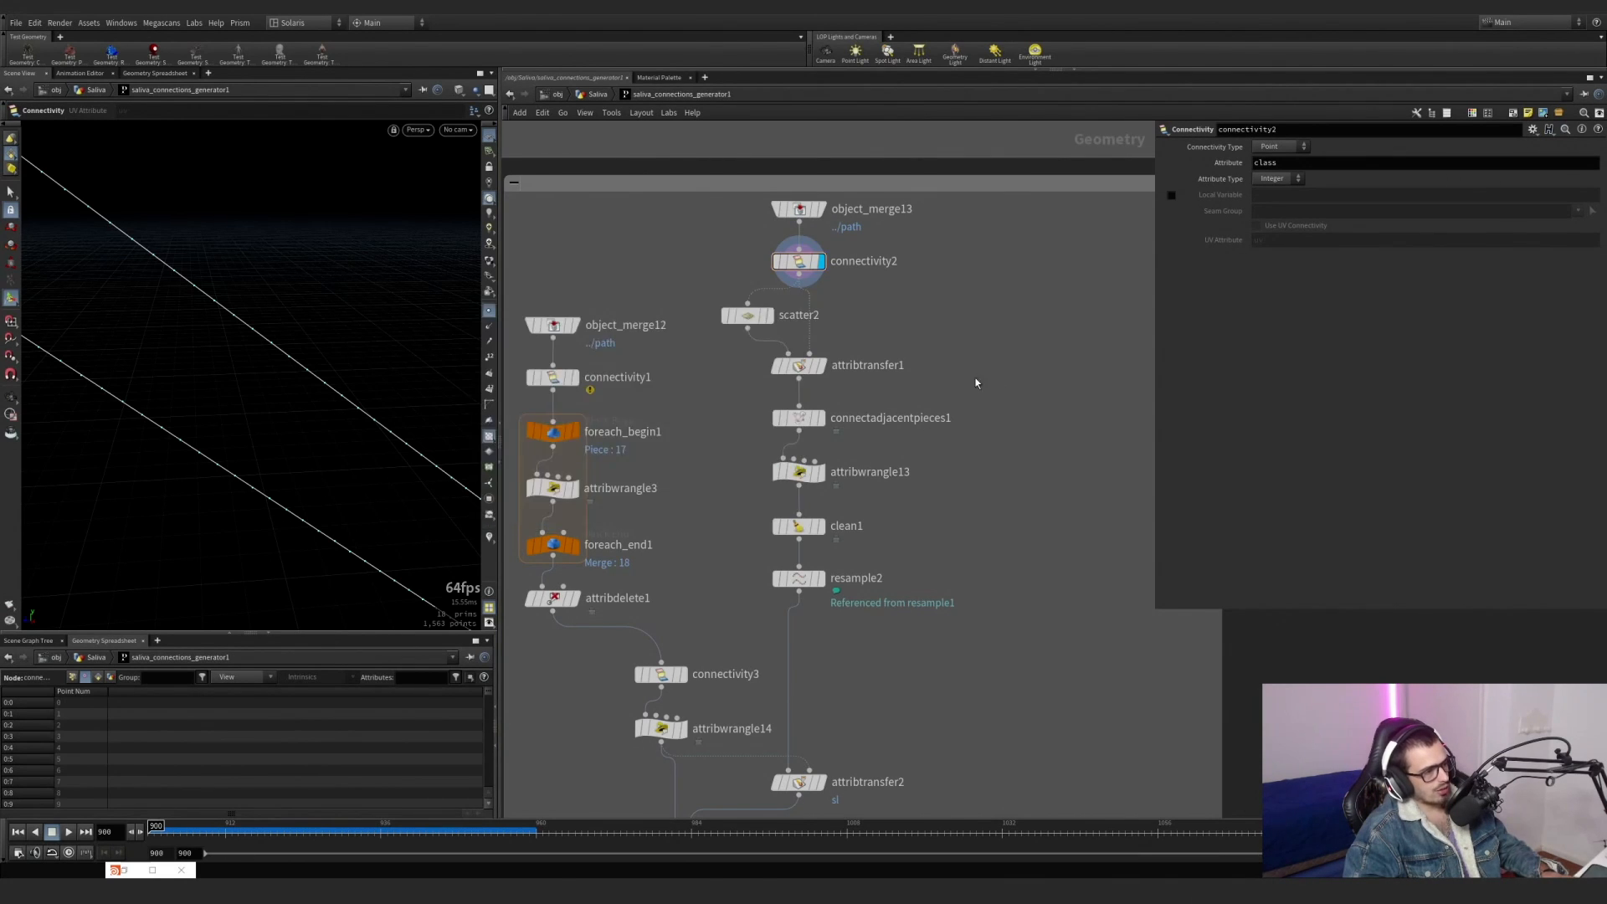
middle_click(810, 262)
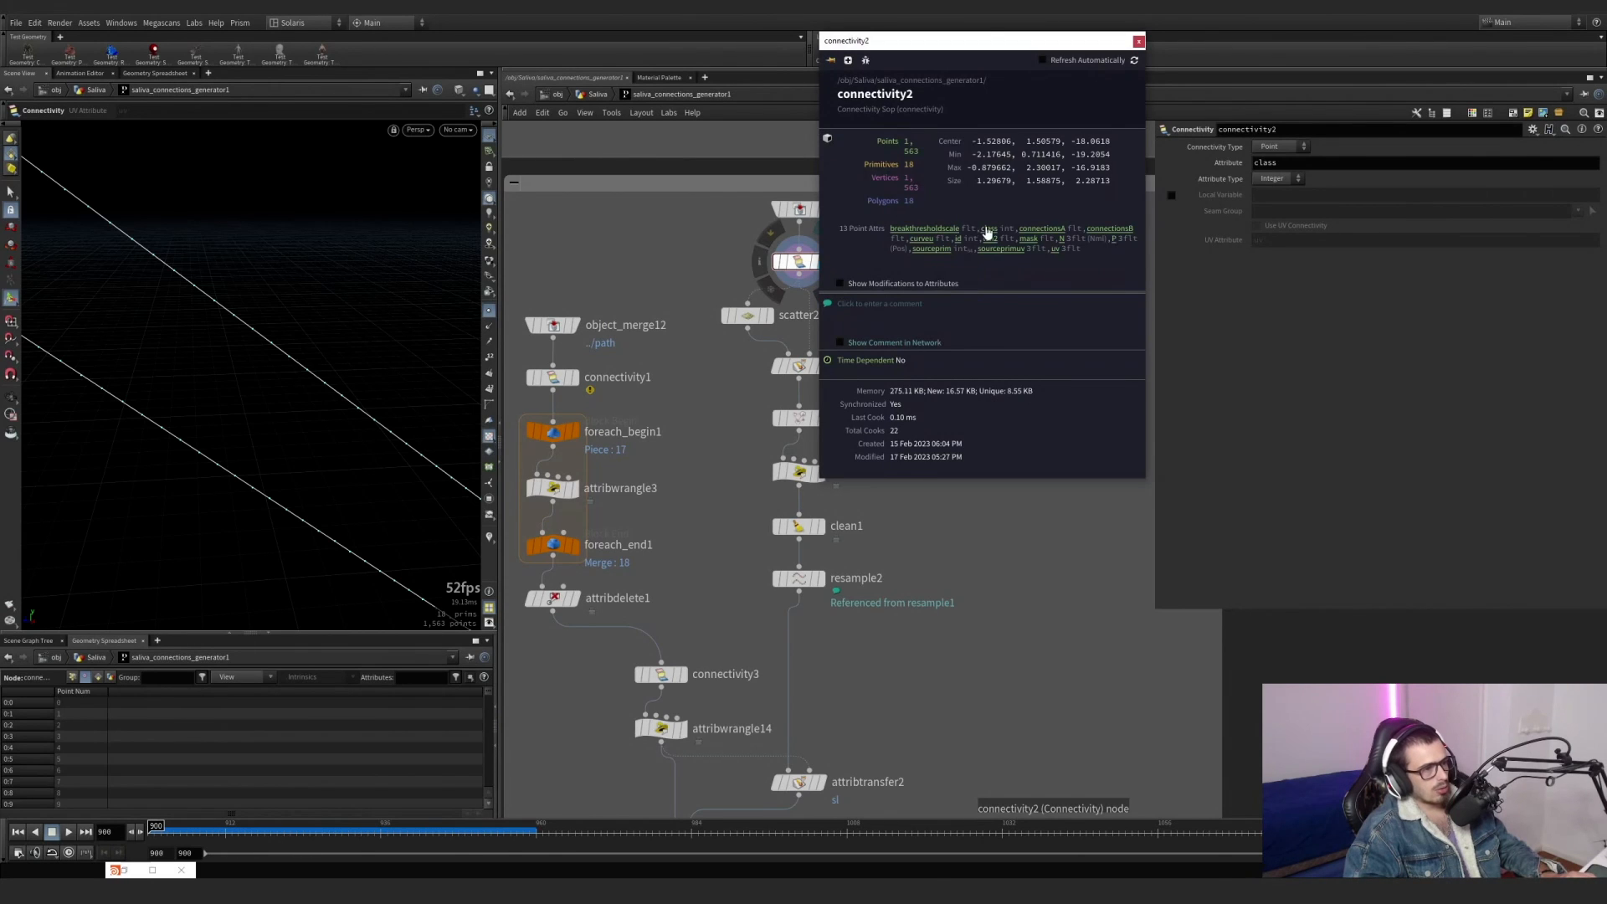
click(1138, 41)
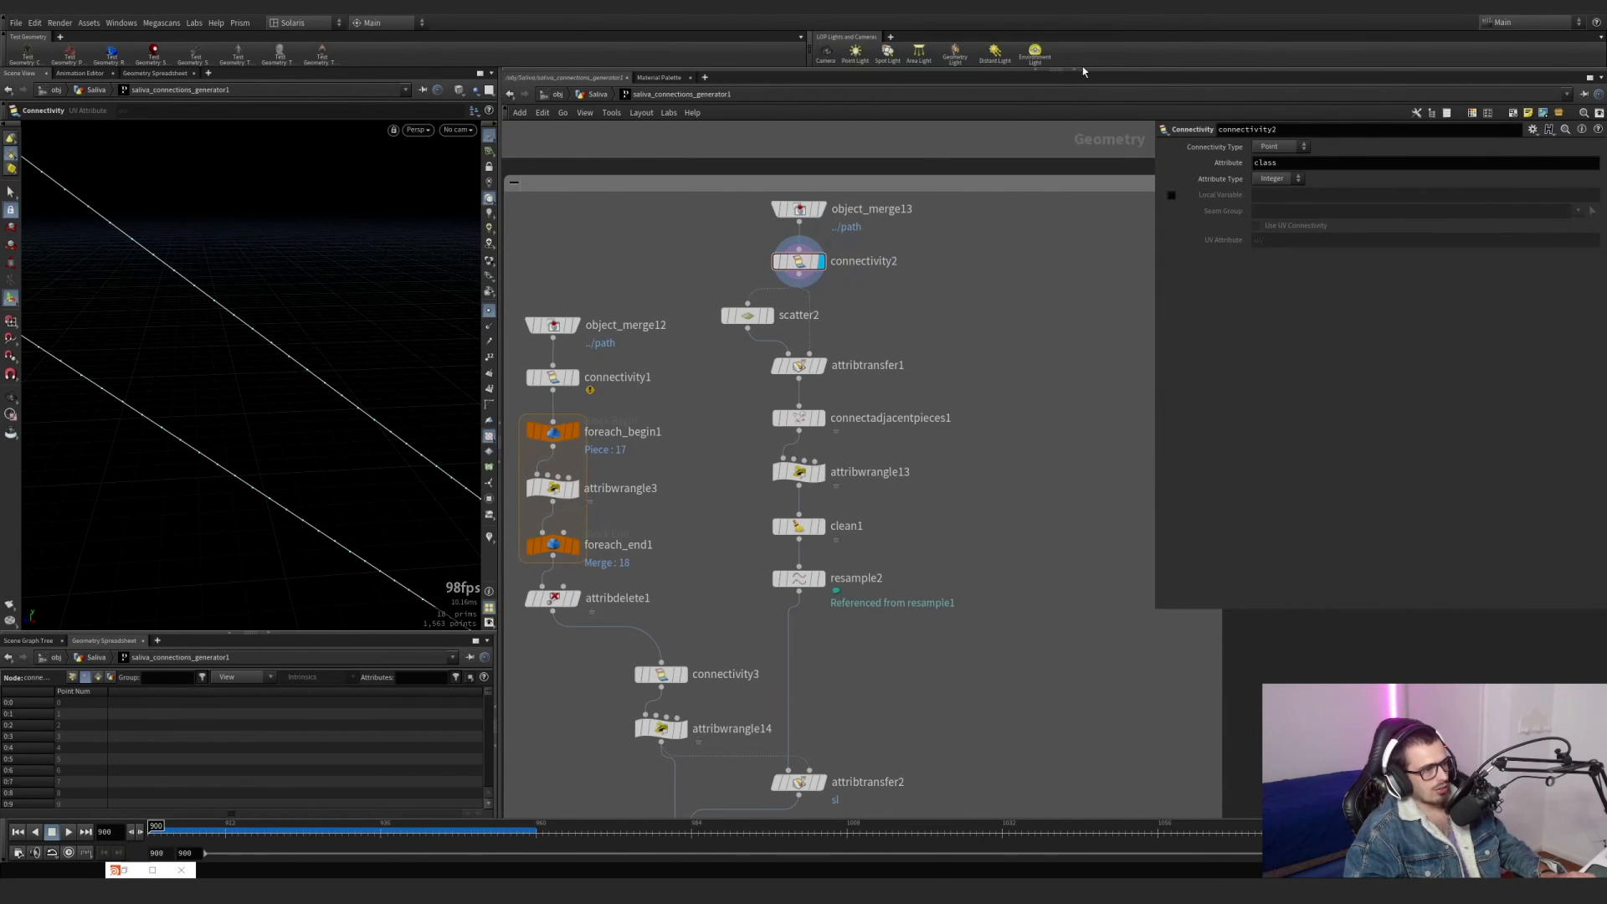
click(488, 539)
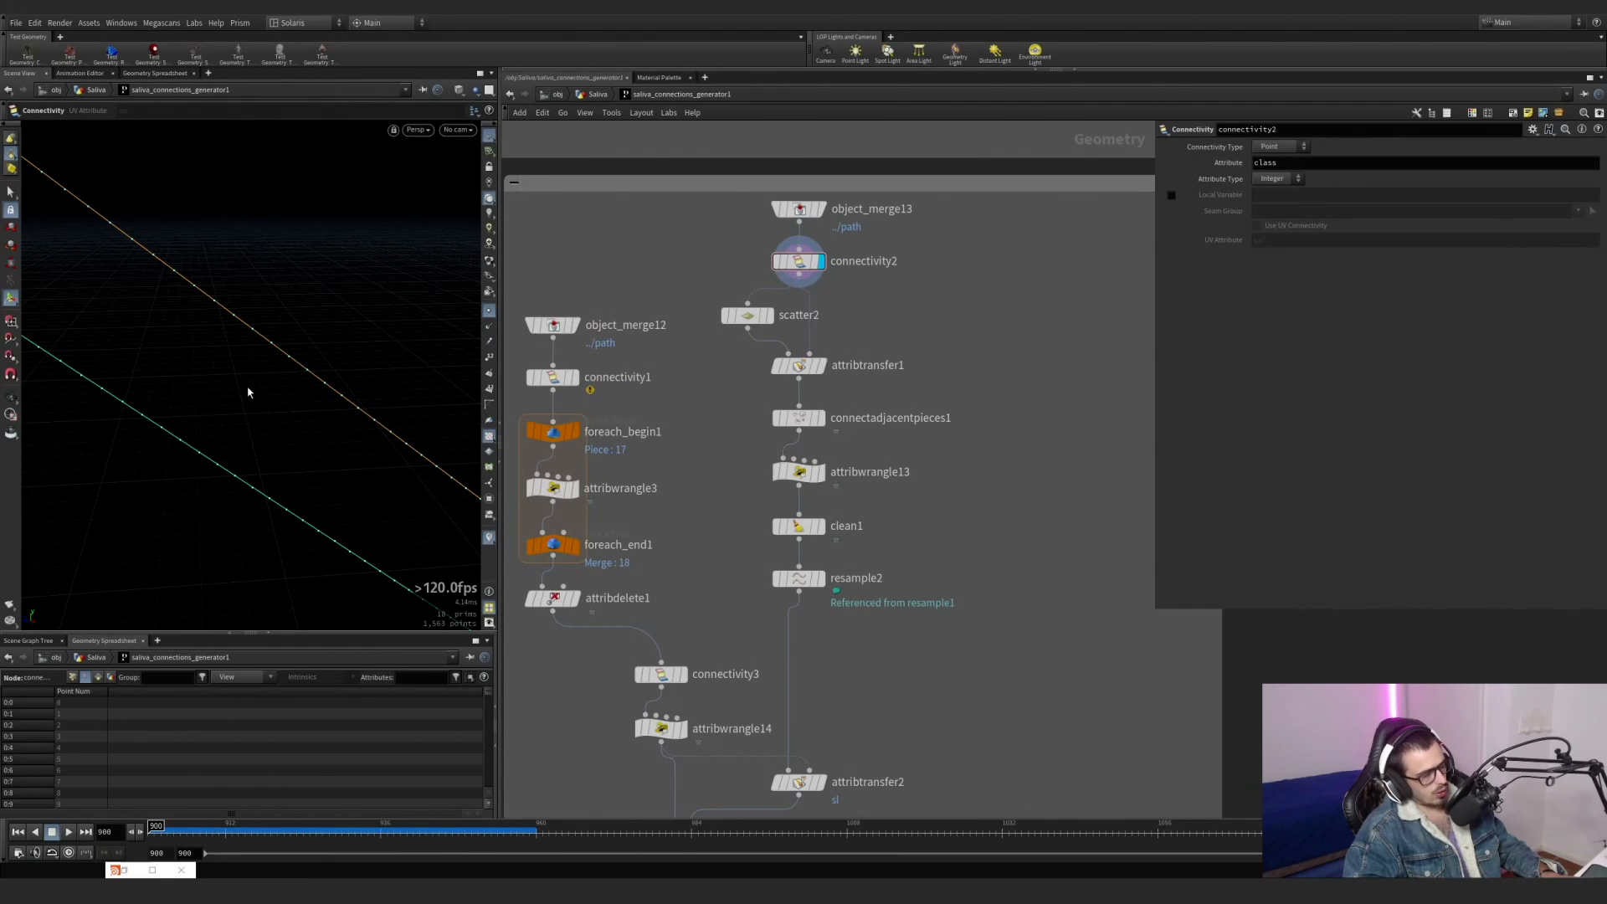
Display scatter2 and connectadjacentpieces1, and examine the class colours on connections within and between lines.
click(769, 316)
click(748, 315)
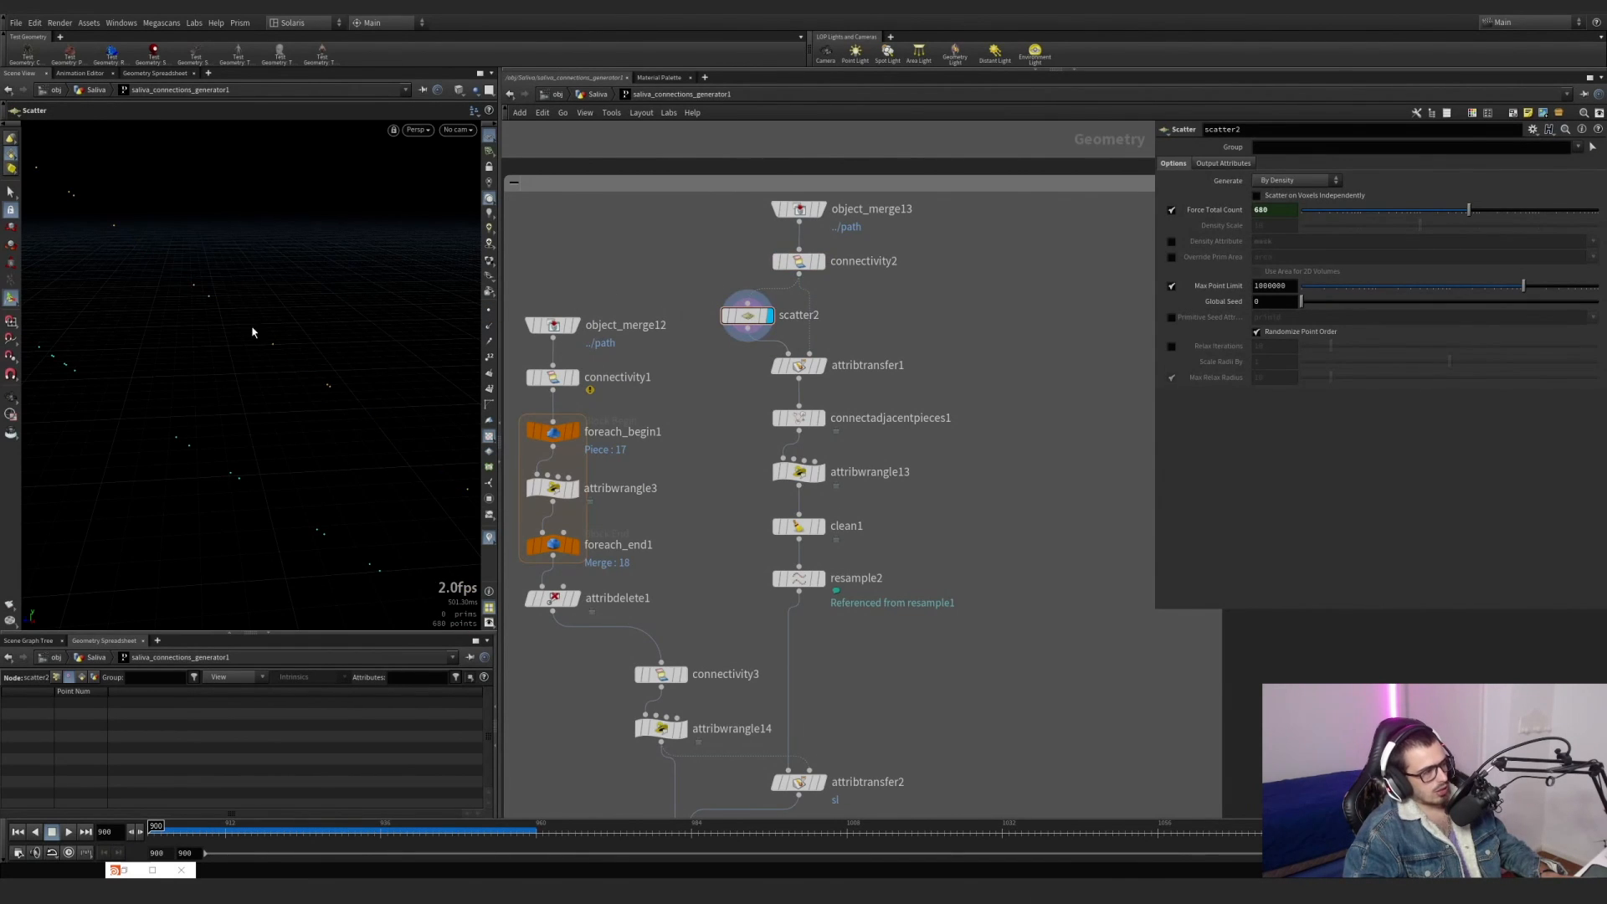
click(821, 418)
click(797, 418)
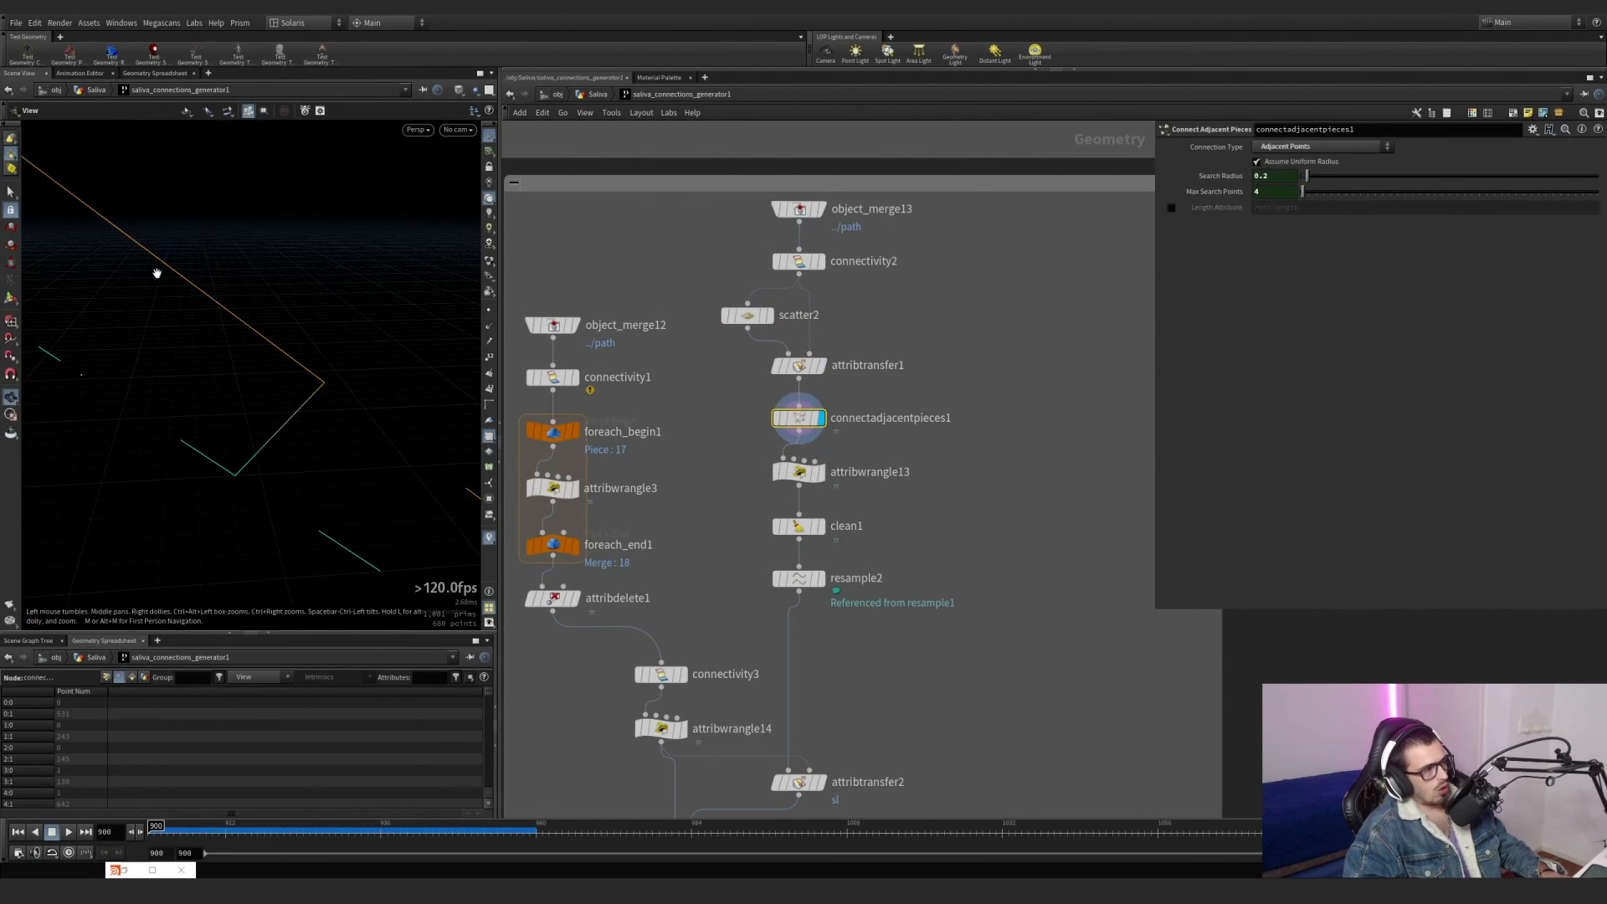
scroll(158, 269, up, 3)
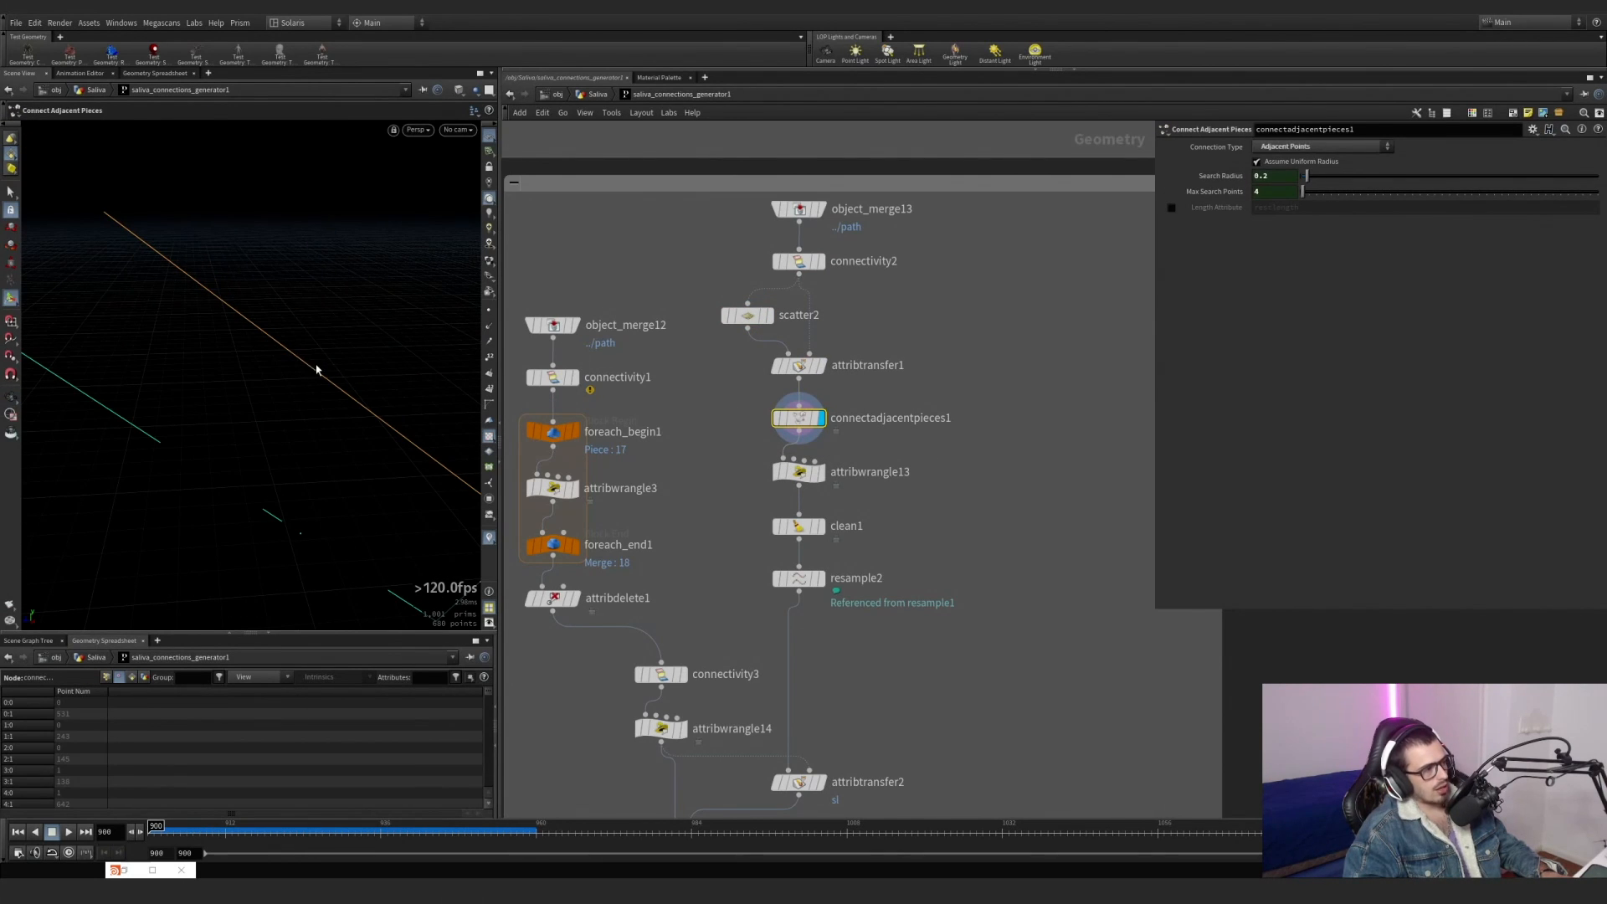
alt+middle_drag(405, 446, 129, 215)
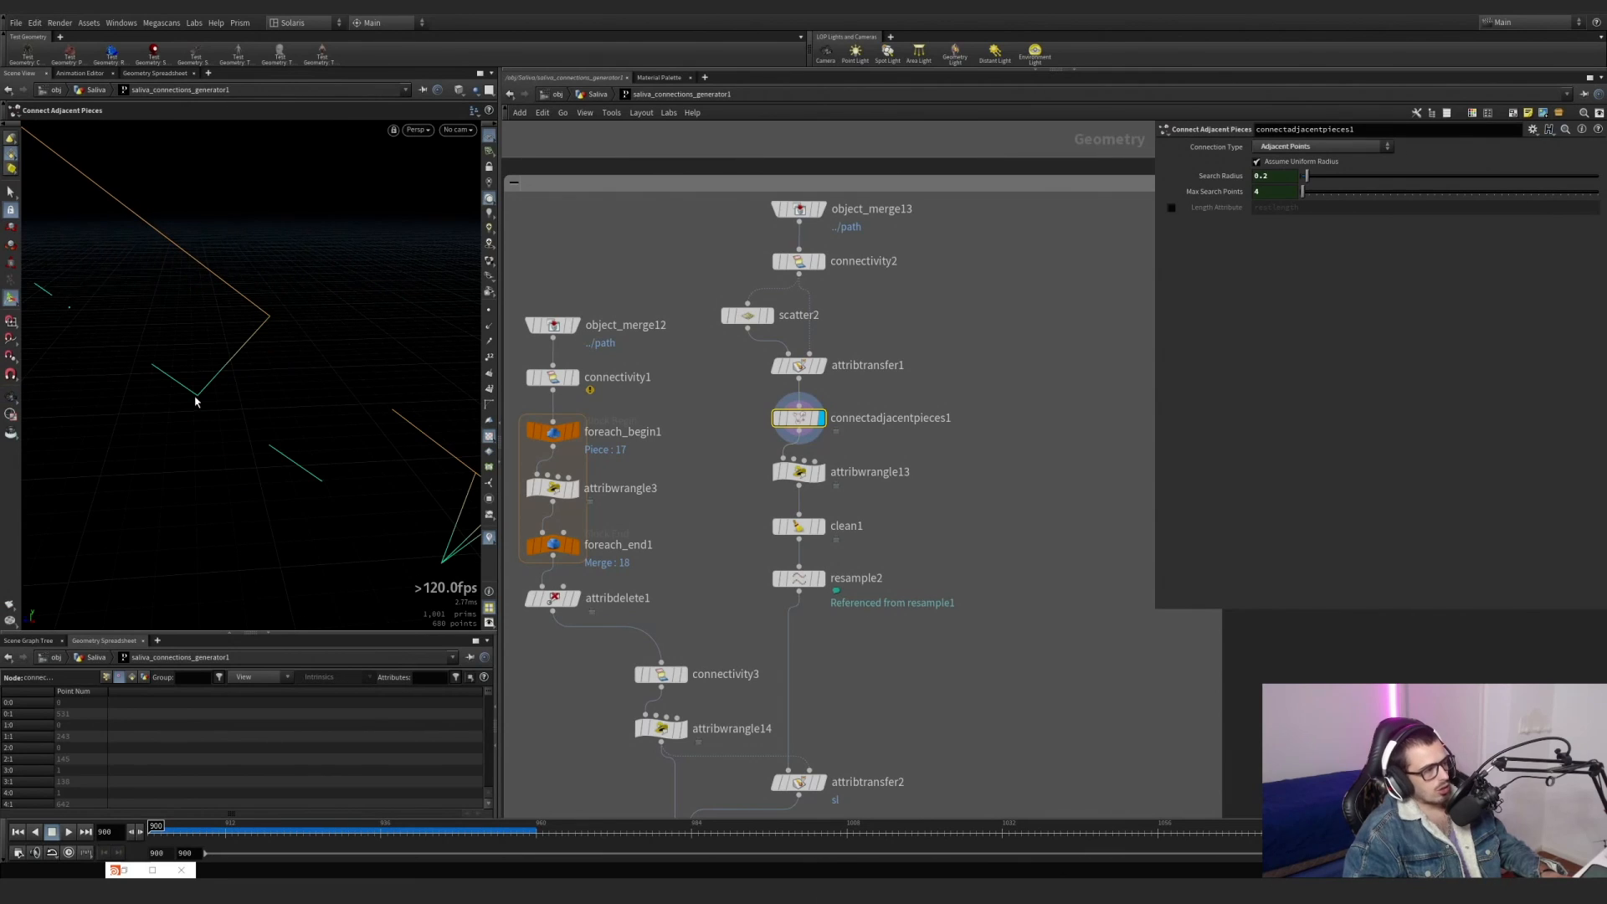
key(Escape)
drag(348, 360, 201, 277)
key(Return)
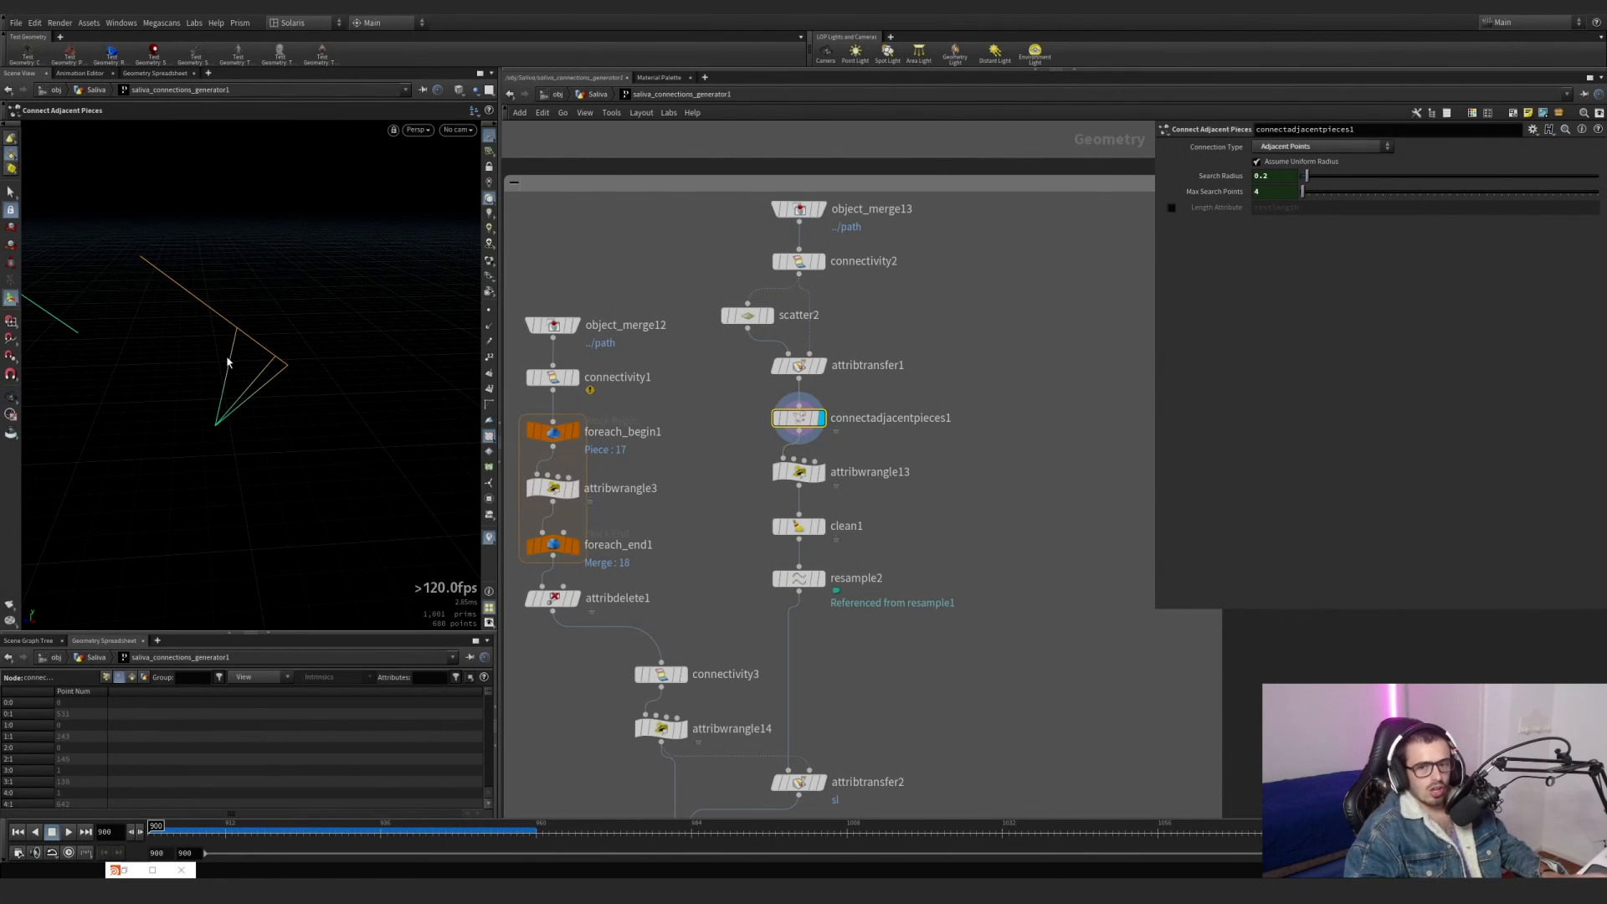
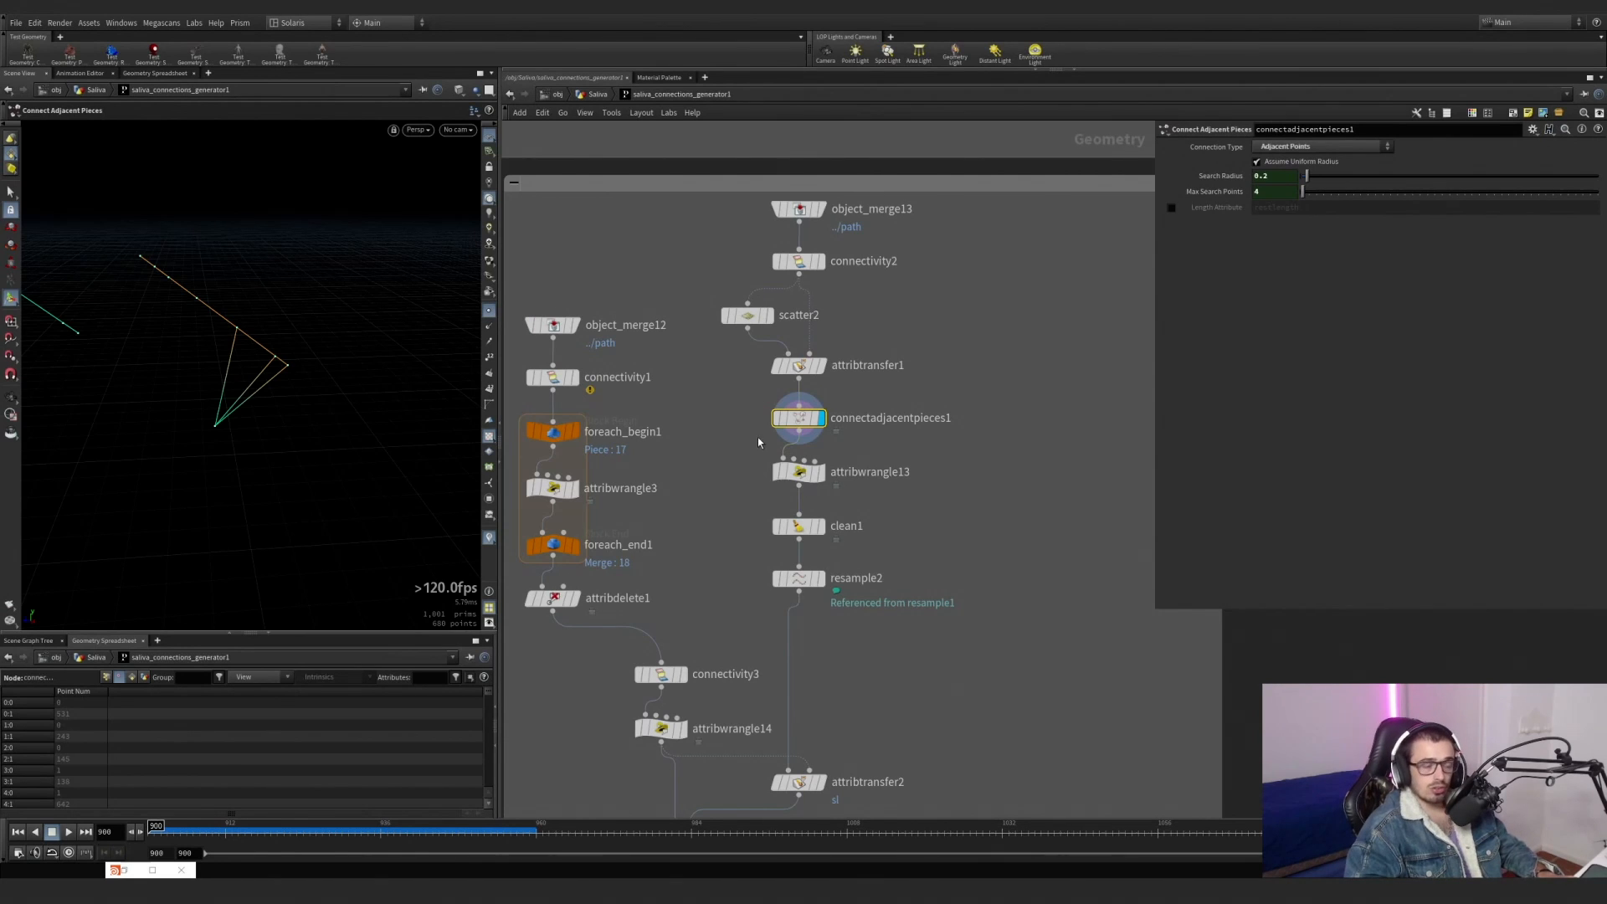
Display attribwrangle13 and examine the remaining connections between separate lines from several angles.
drag(883, 493, 740, 446)
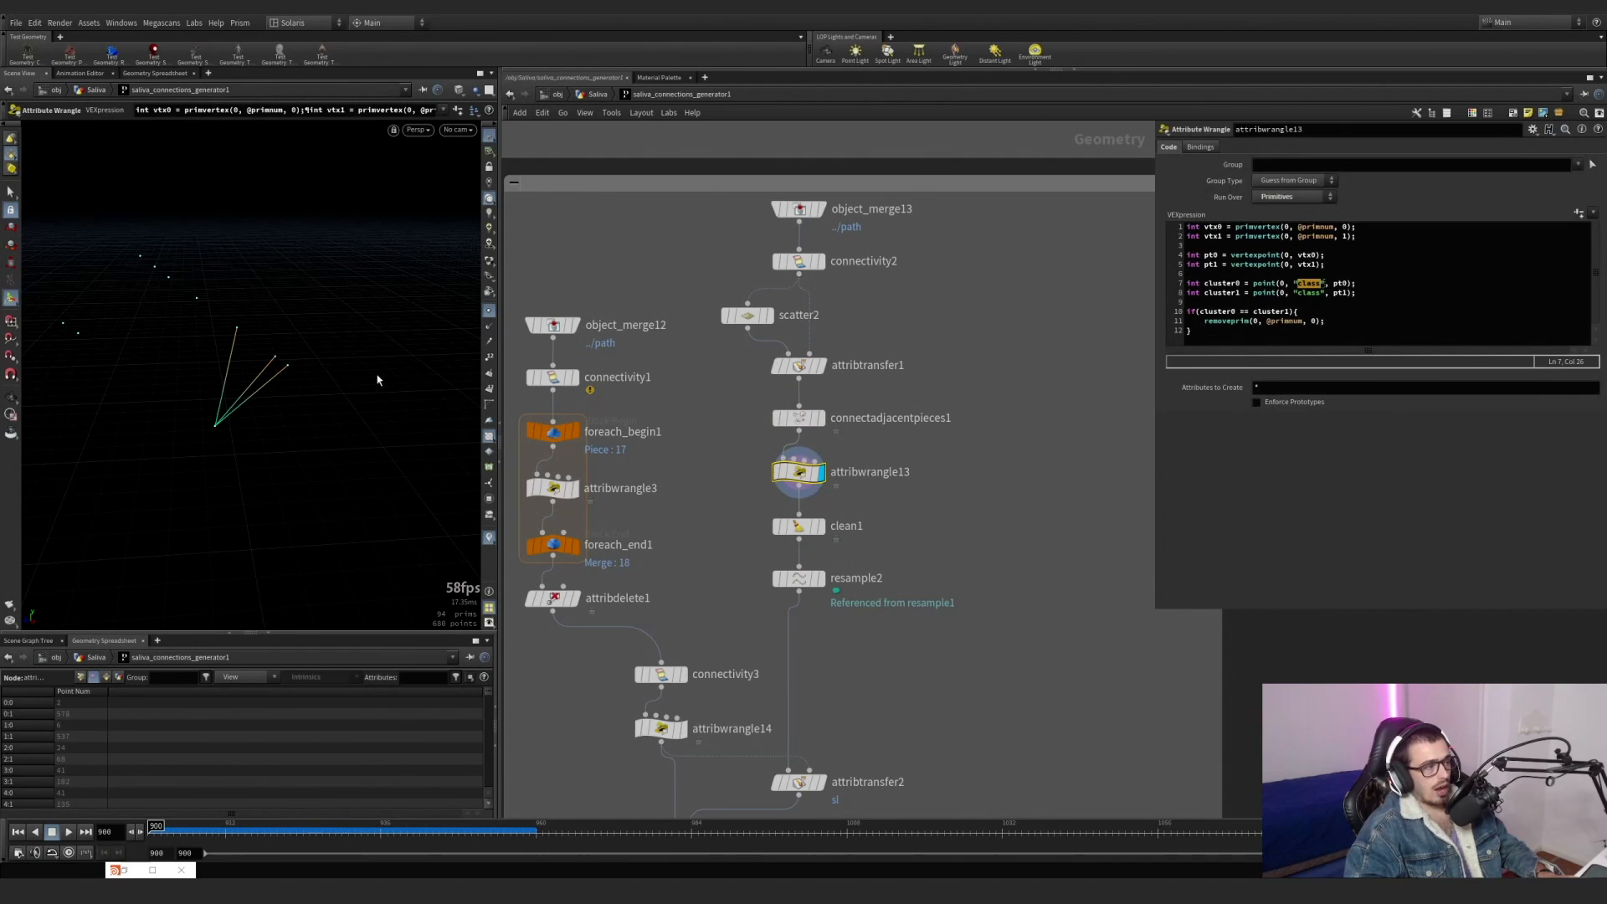
key(Escape)
drag(301, 377, 287, 249)
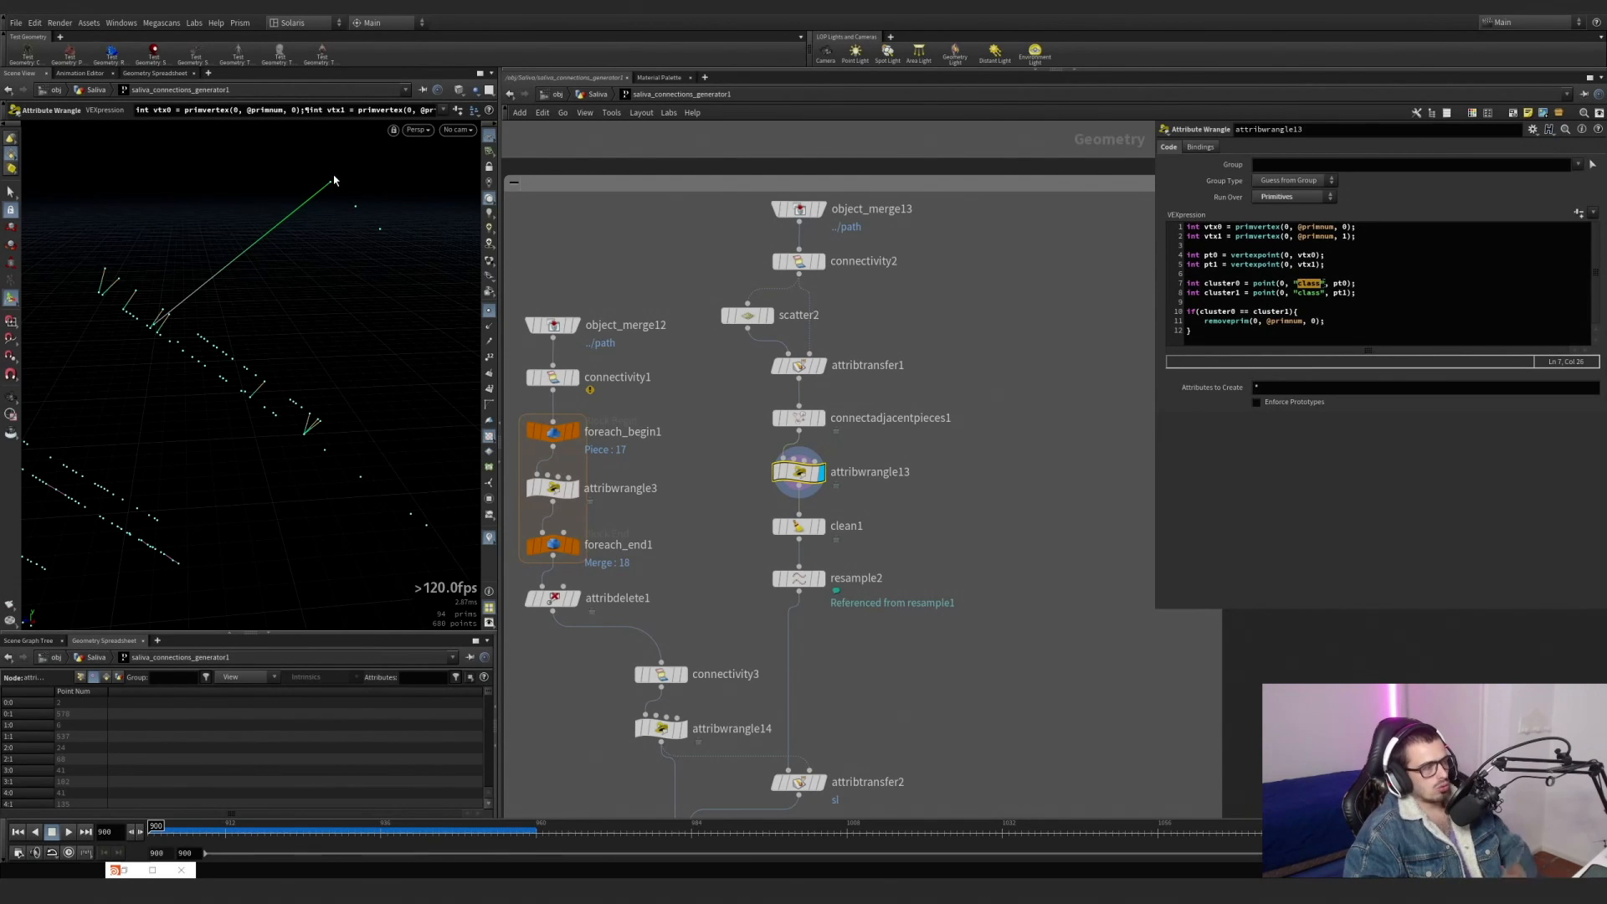
alt+drag(334, 179, 323, 186)
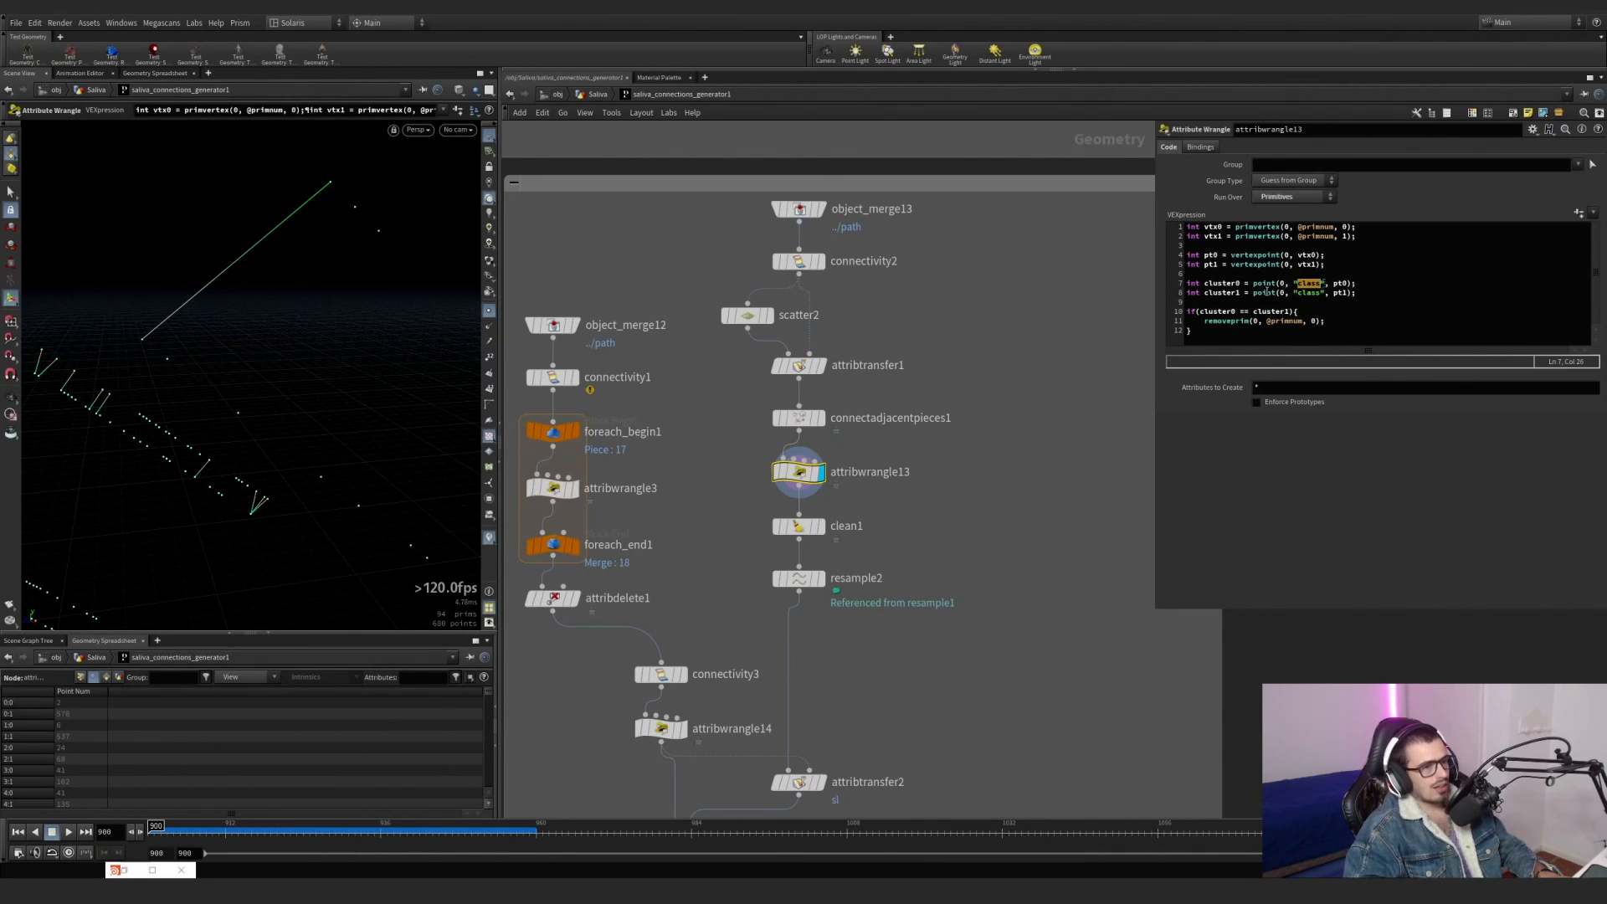
Examine attribwrangle13's VEX code, highlighting the vertex, point and cluster lines and the condition that removes primitives with matching clusters.
click(1292, 283)
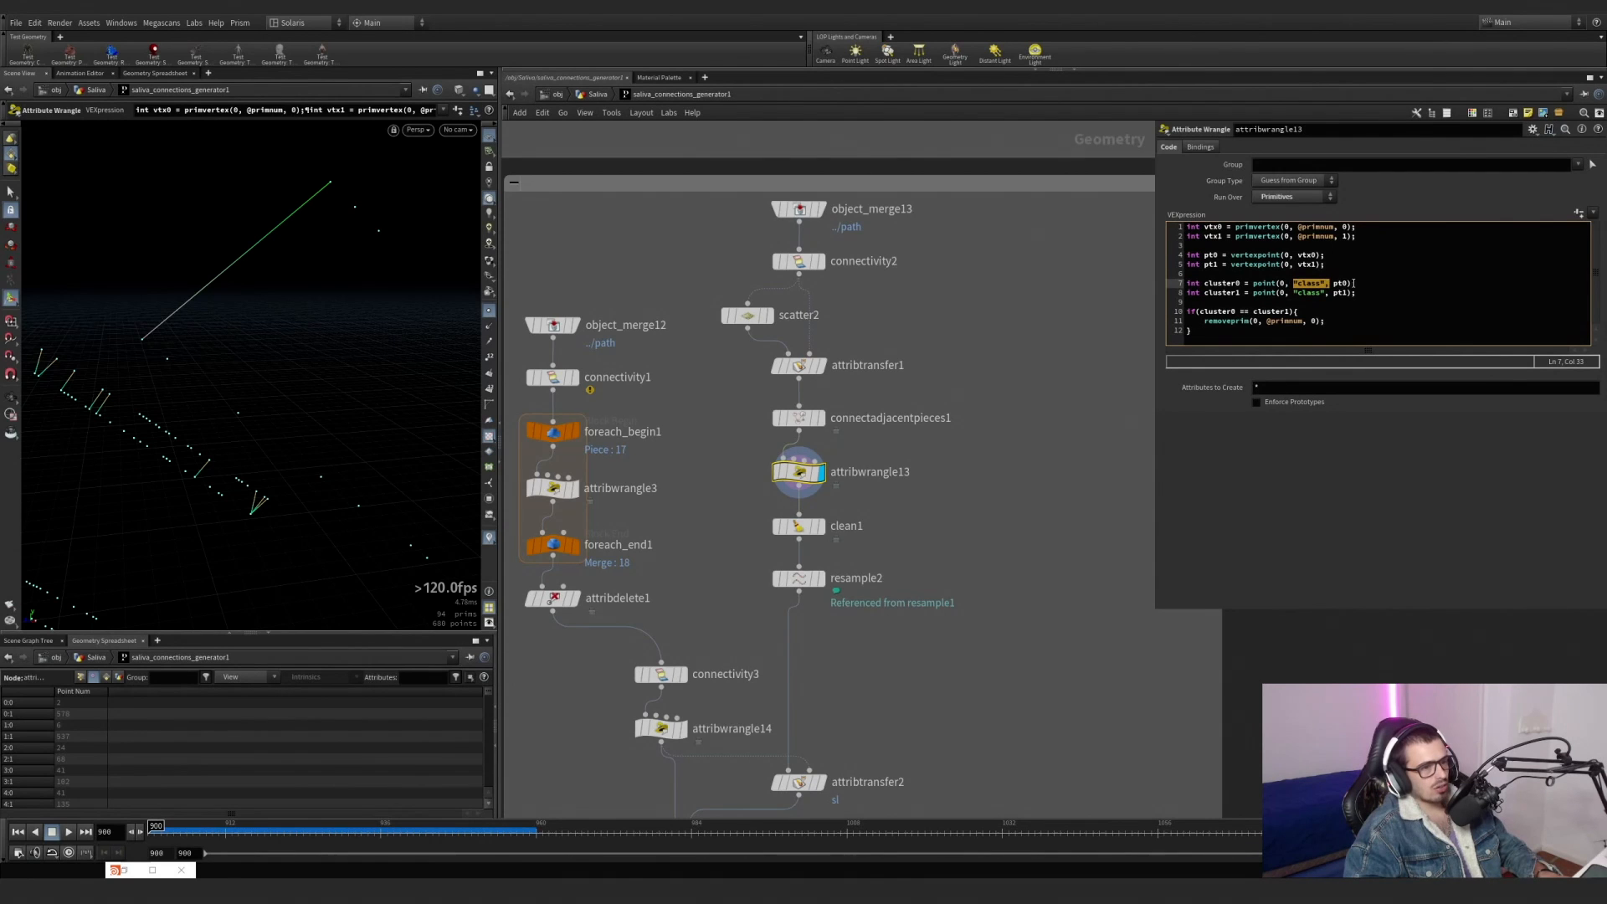
drag(1358, 237, 1200, 228)
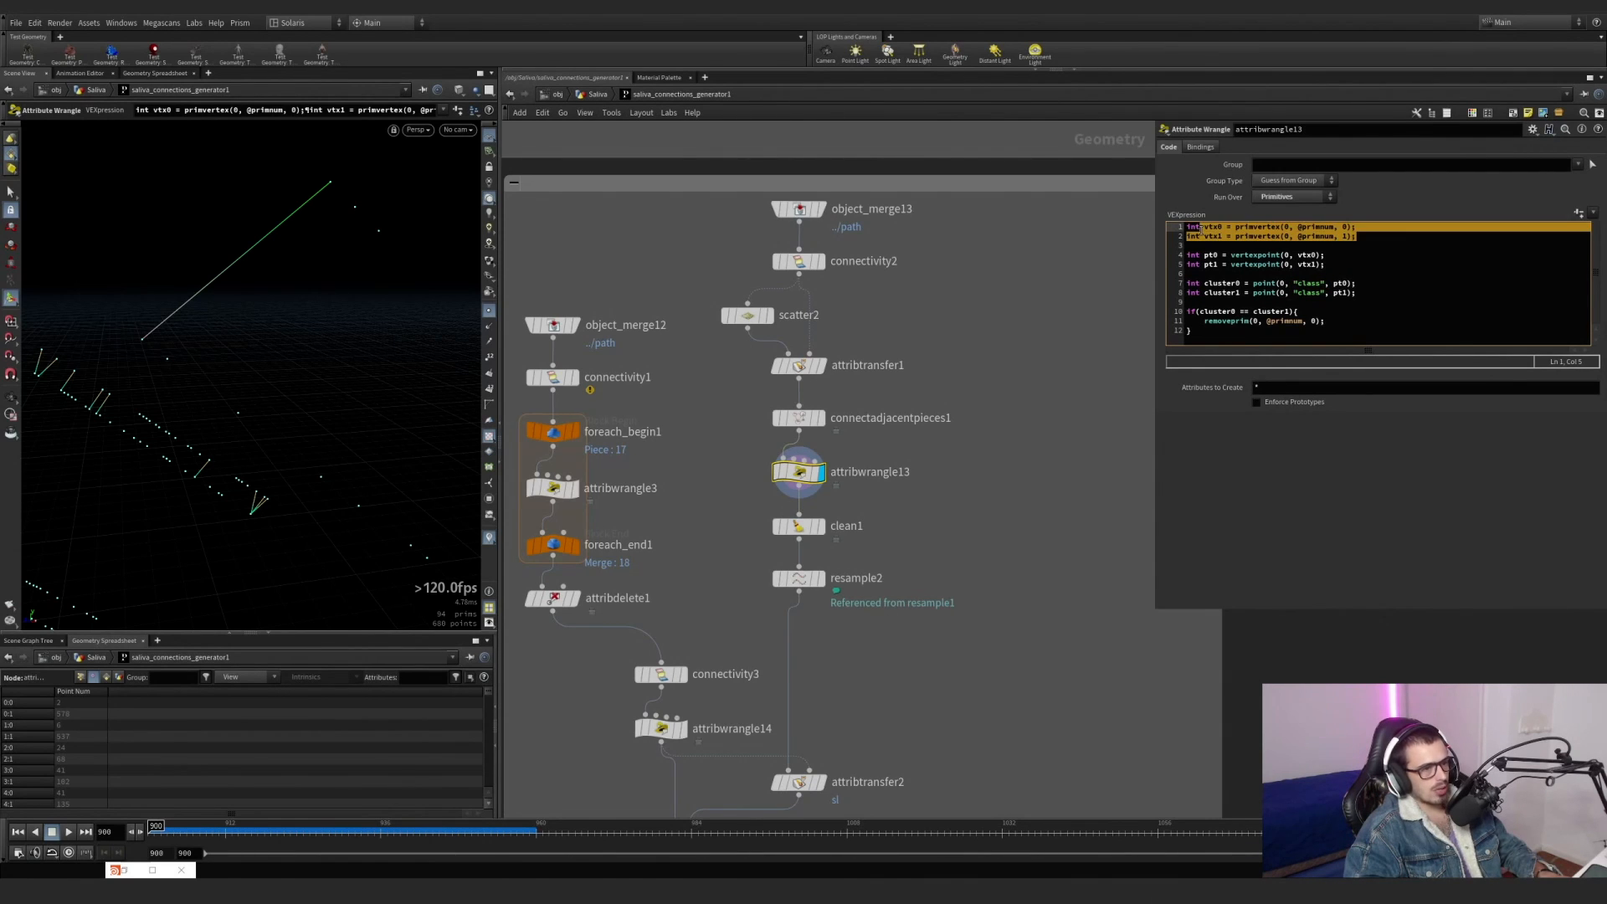
drag(1342, 255, 1178, 261)
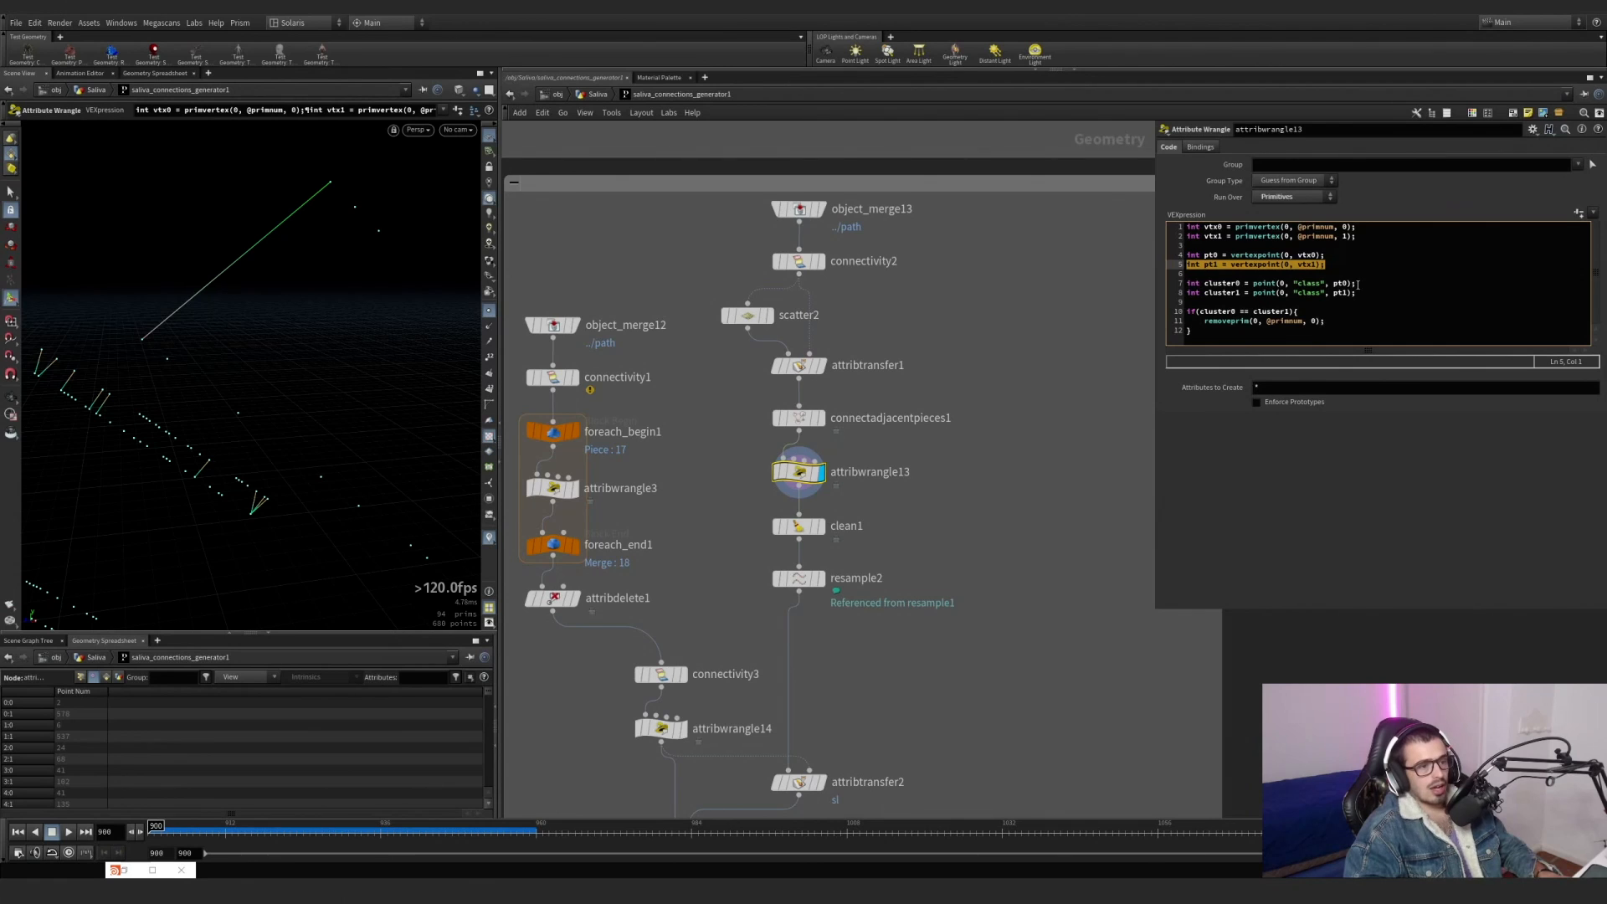
drag(1358, 284, 1205, 284)
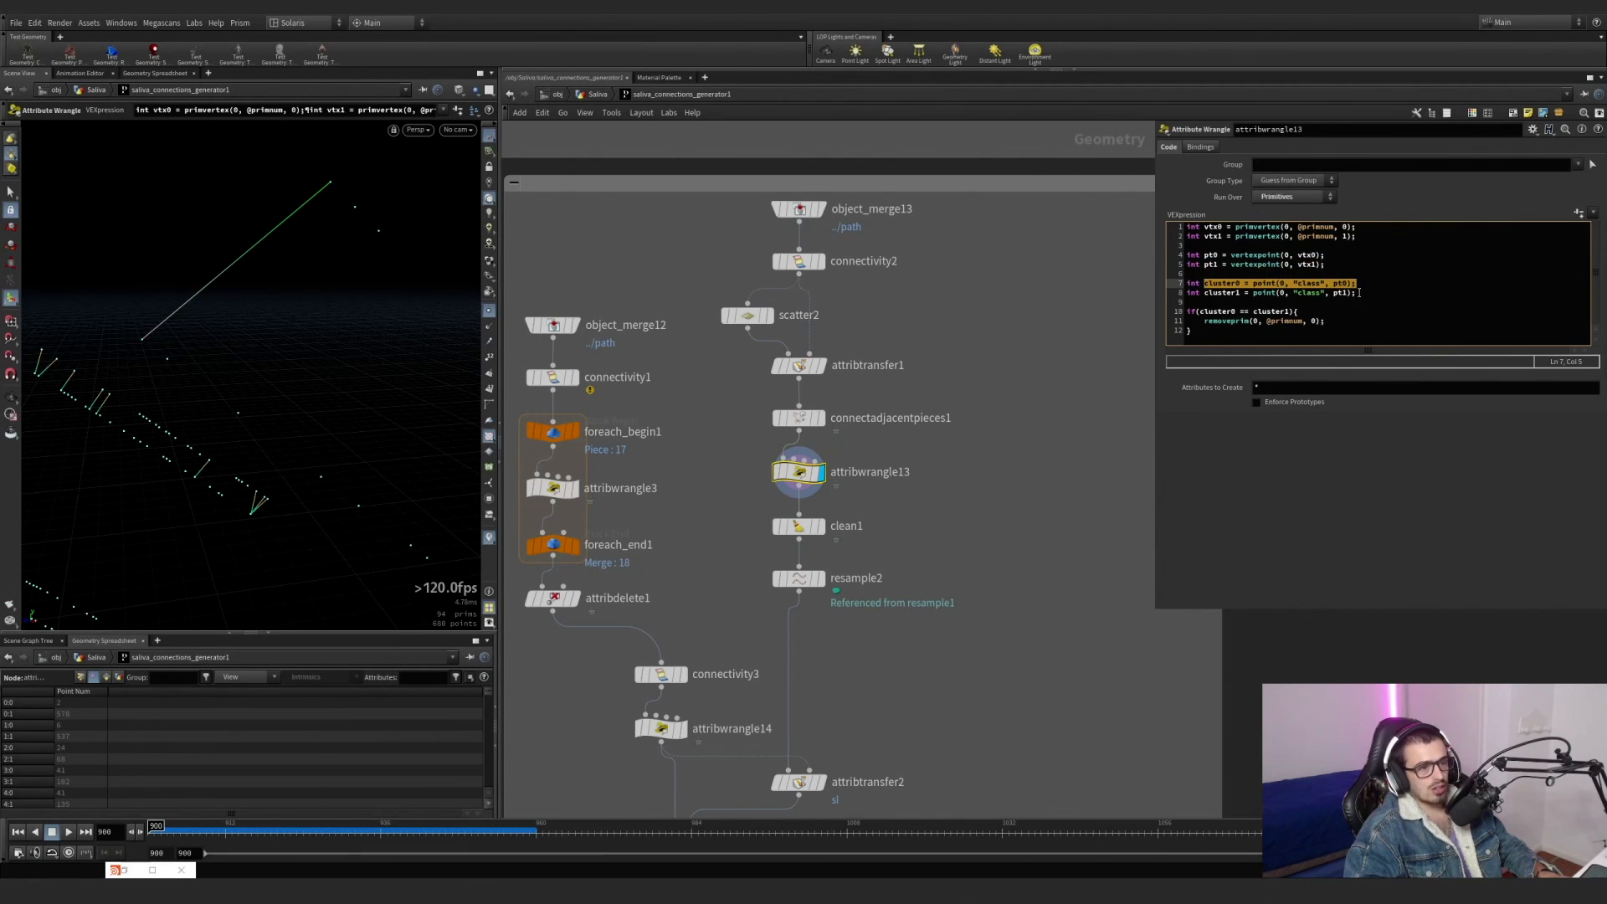
drag(1358, 293, 1221, 295)
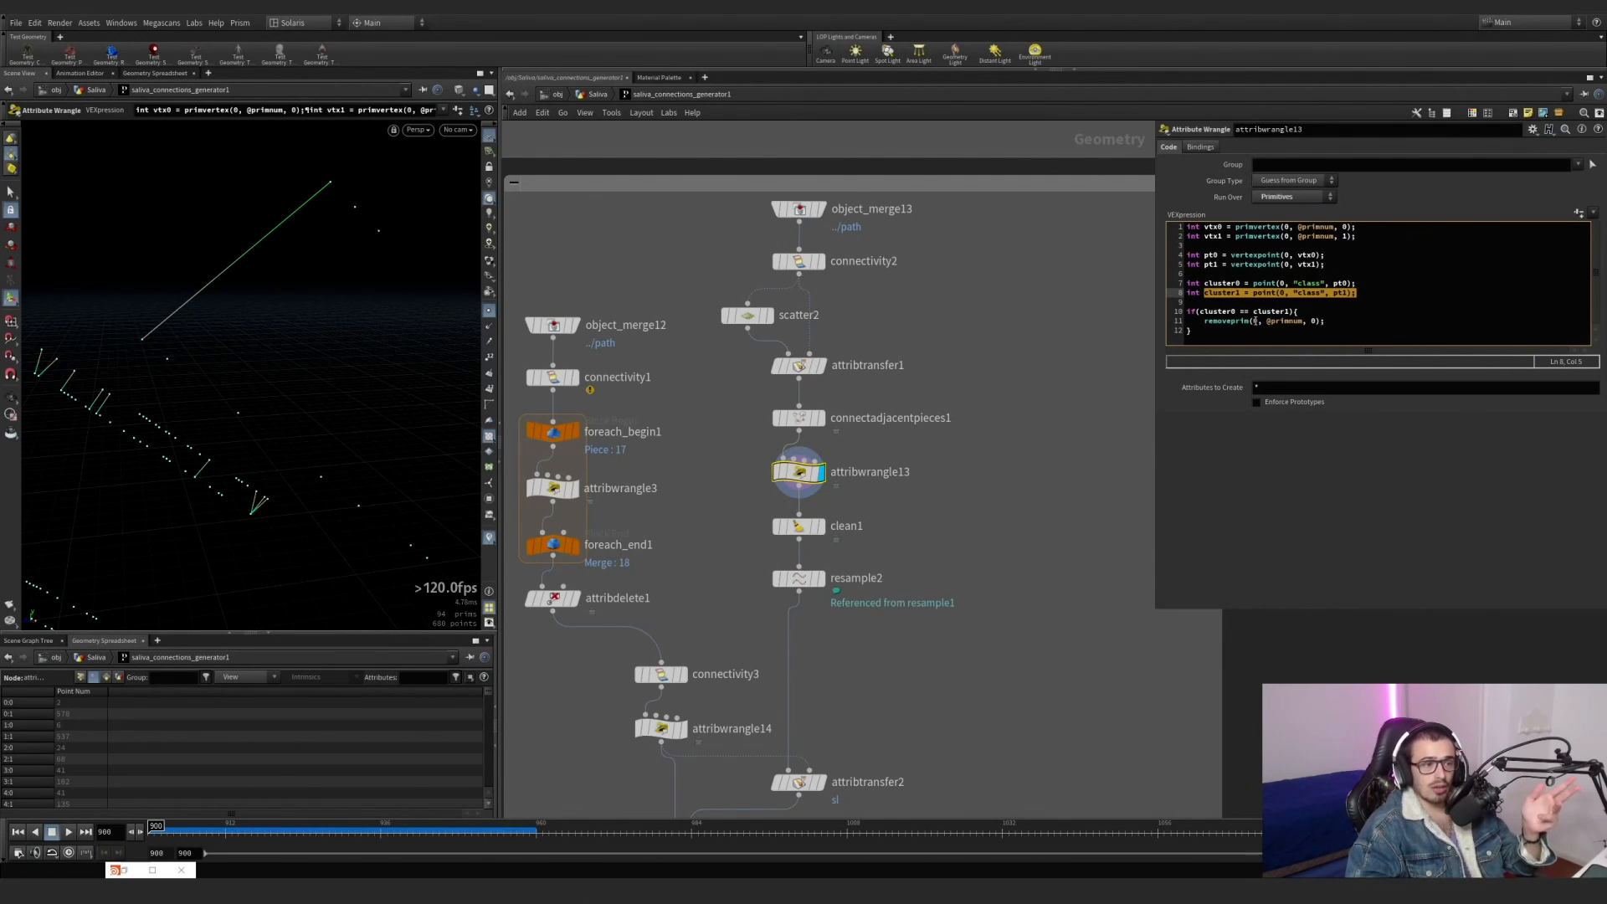
drag(1237, 311, 1277, 311)
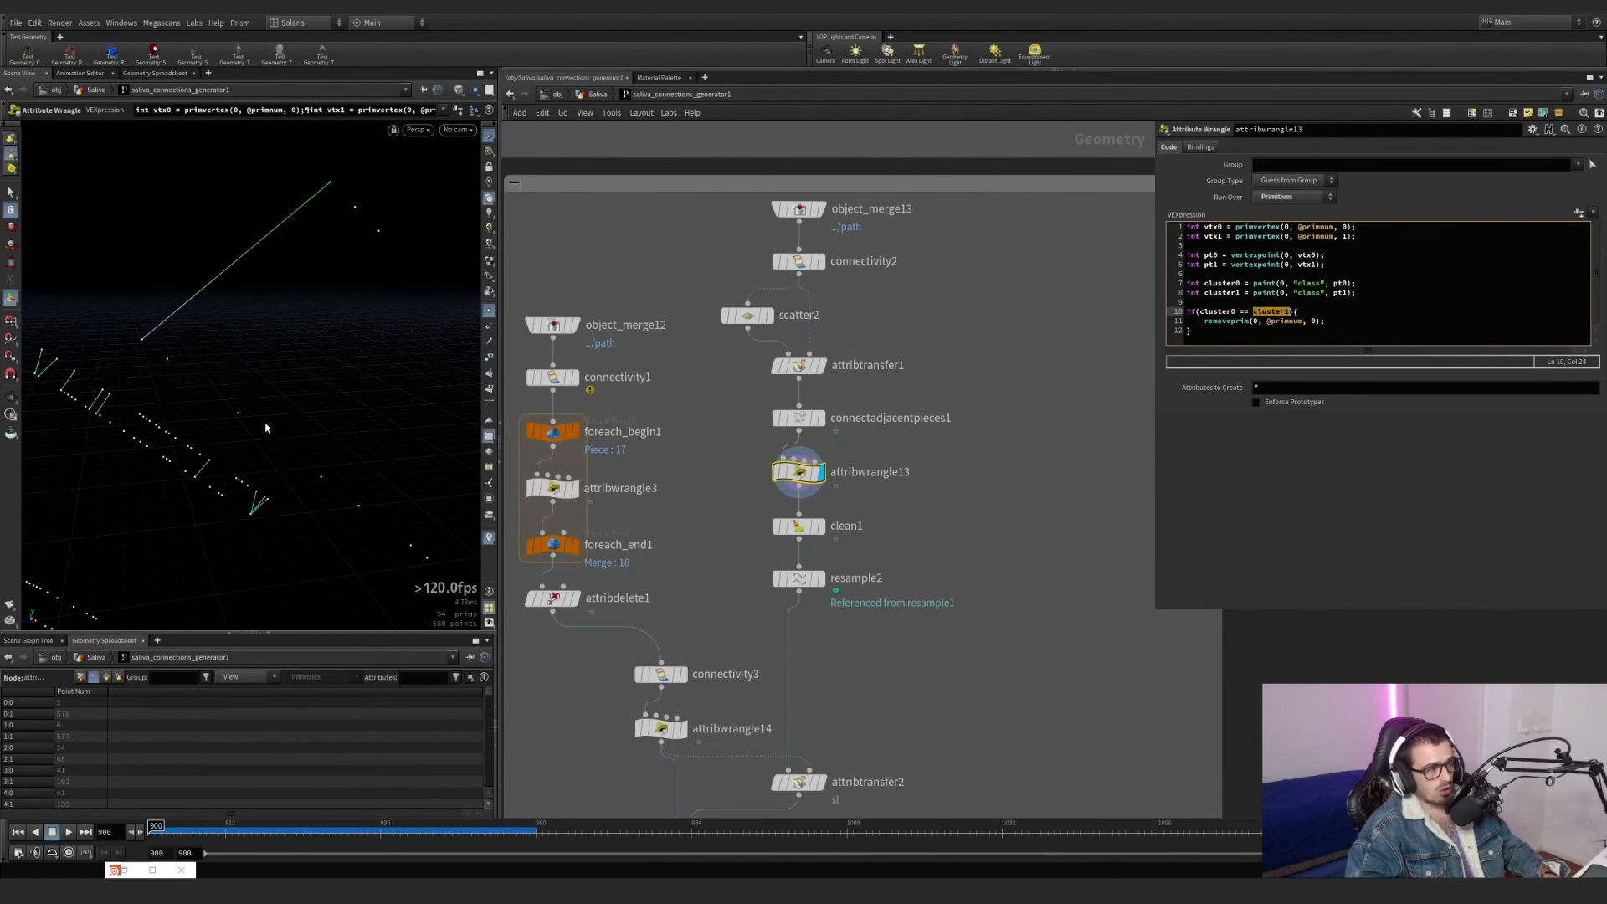
drag(1310, 331, 1182, 312)
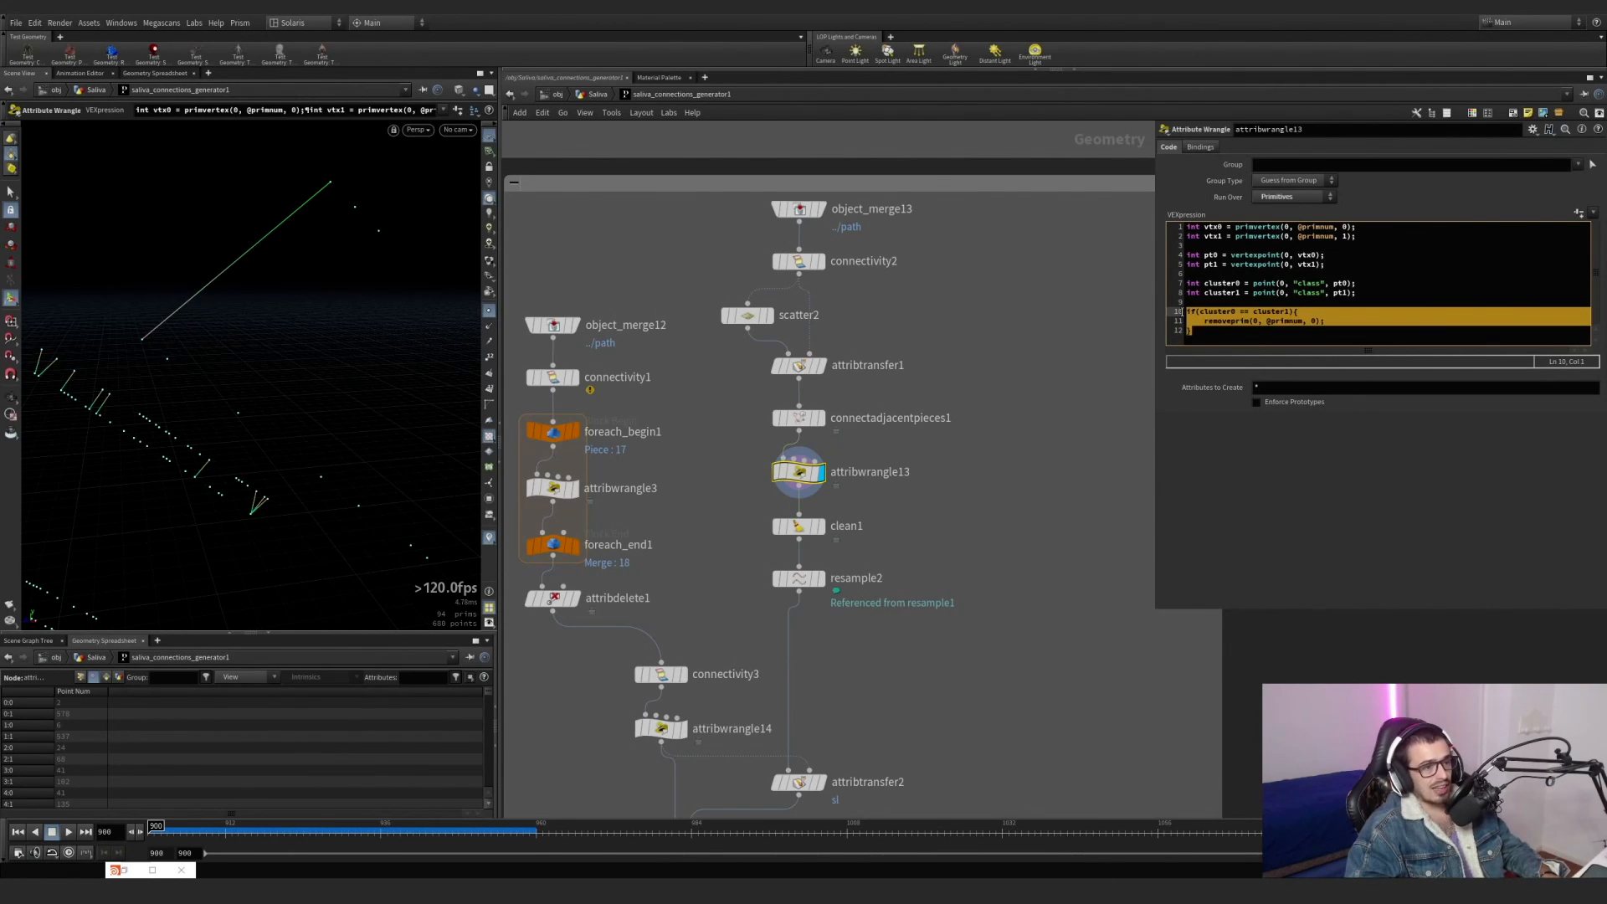
Compare the display of connectadjacentpieces1 with attribwrangle13 to see which connections the code removes.
click(821, 418)
key(Return)
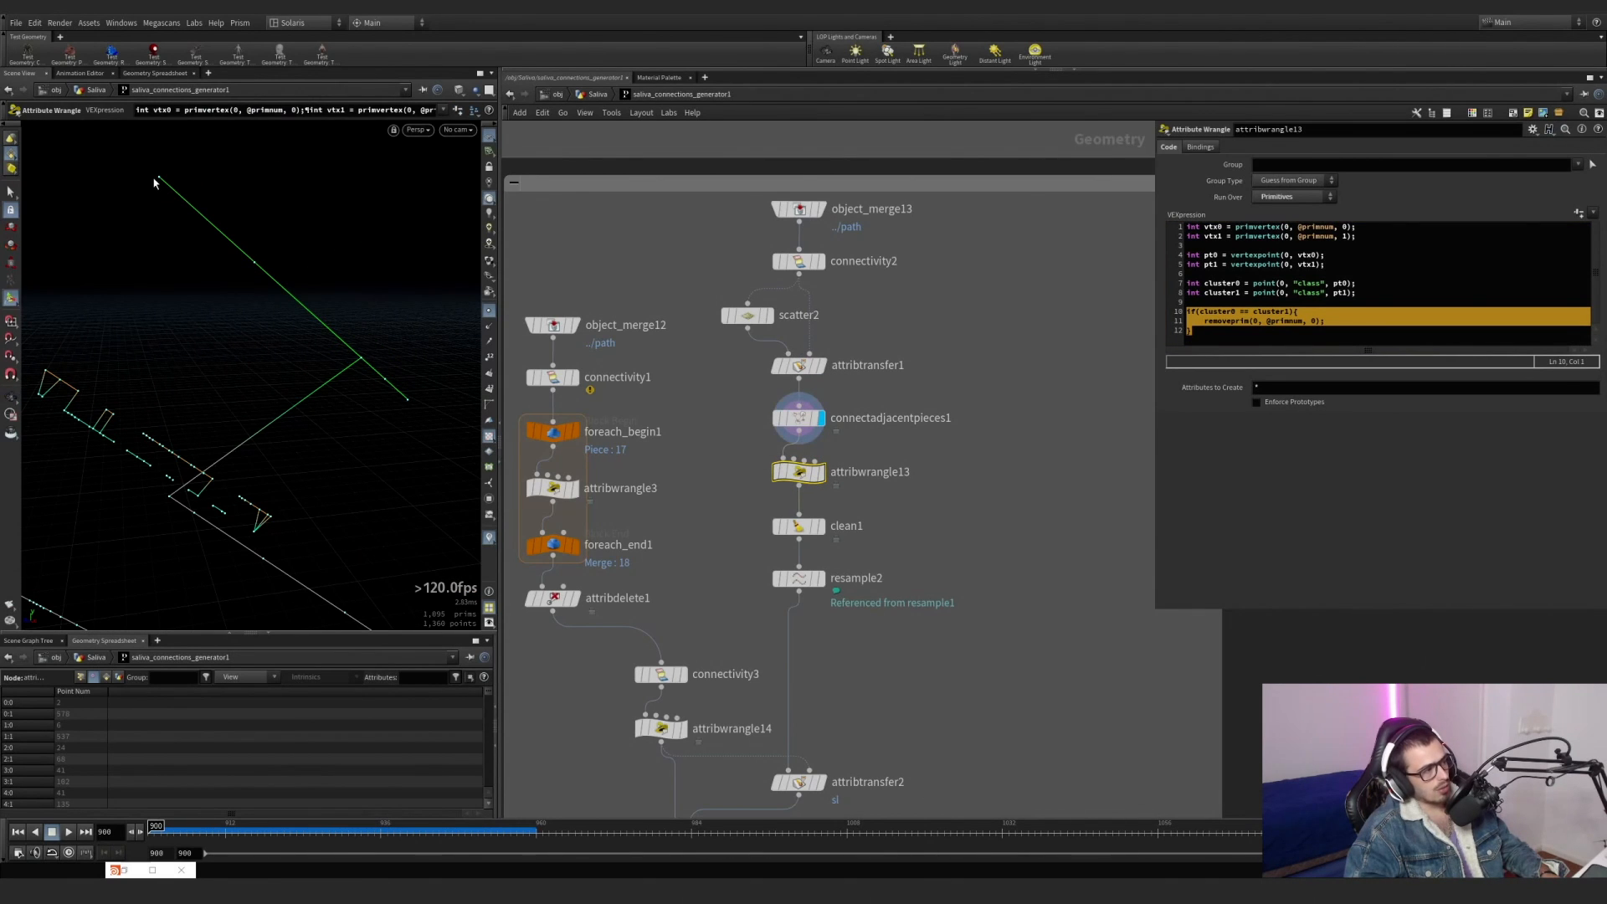
click(821, 472)
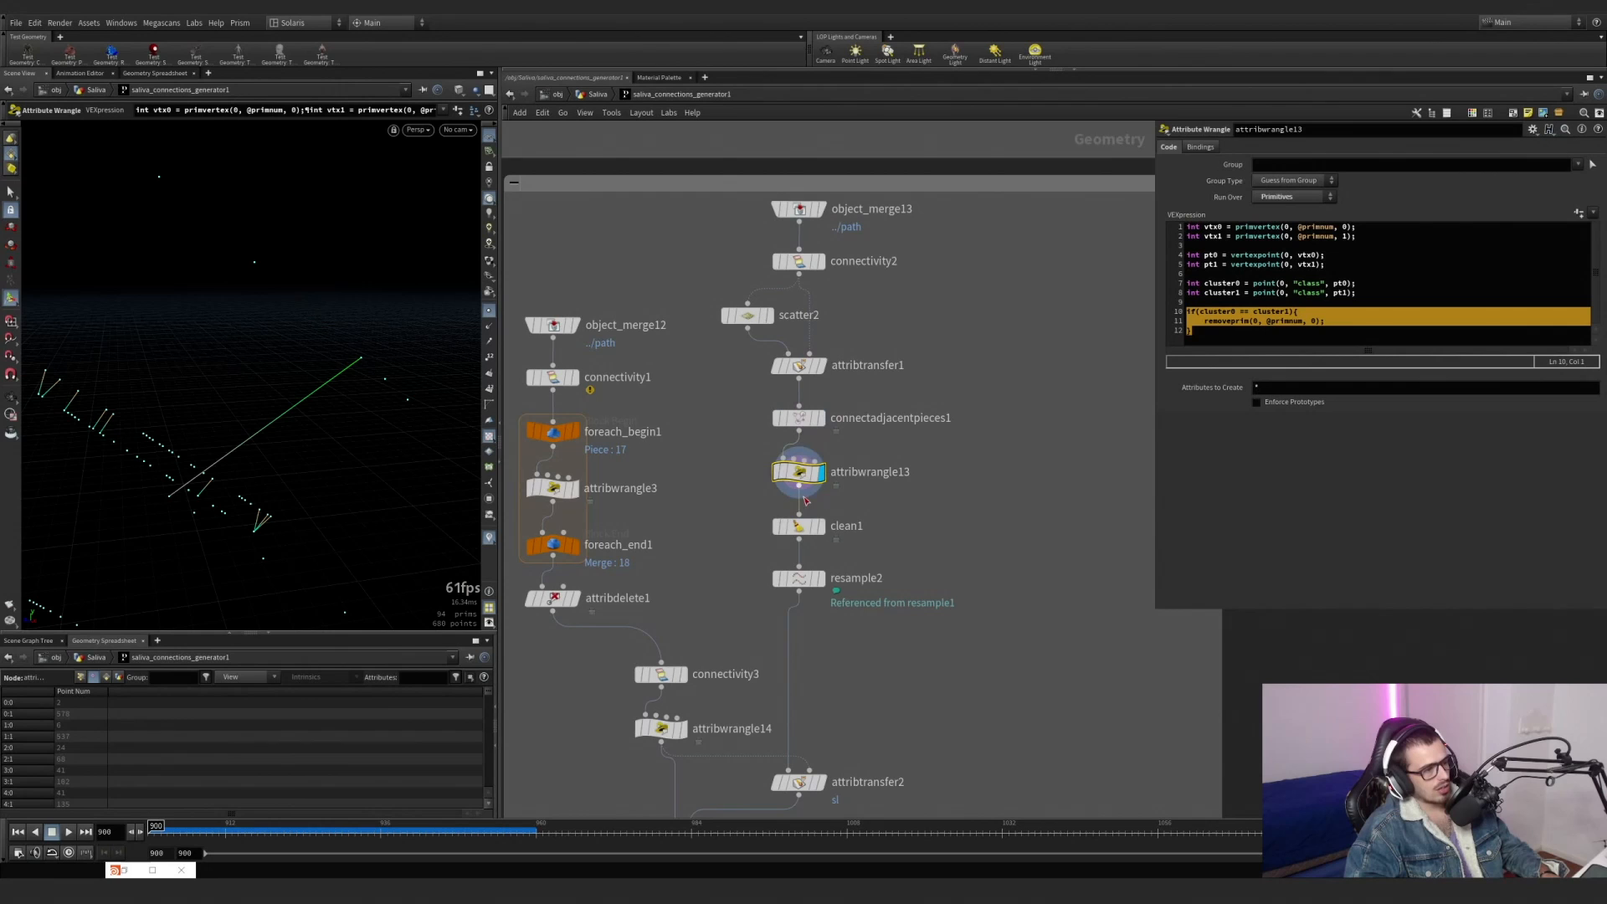
Display clean1 and resample2, and compare resample2's length expression with the length set in resample1.
click(823, 528)
click(822, 578)
drag(857, 616, 780, 566)
scroll(696, 618, down, 3)
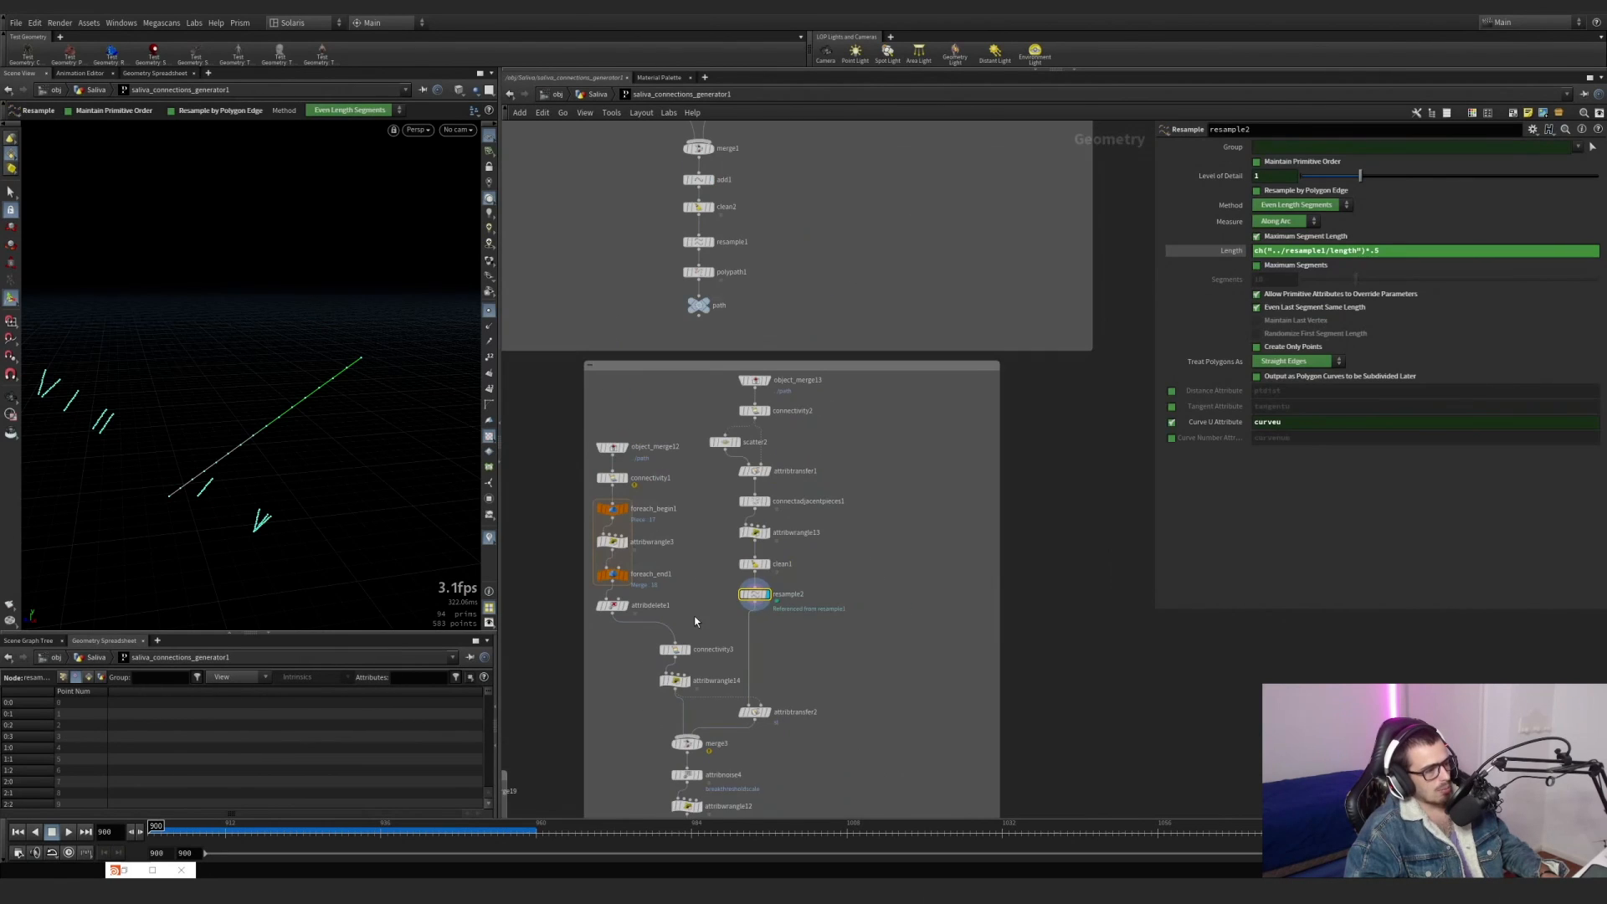
middle_drag(696, 618, 697, 608)
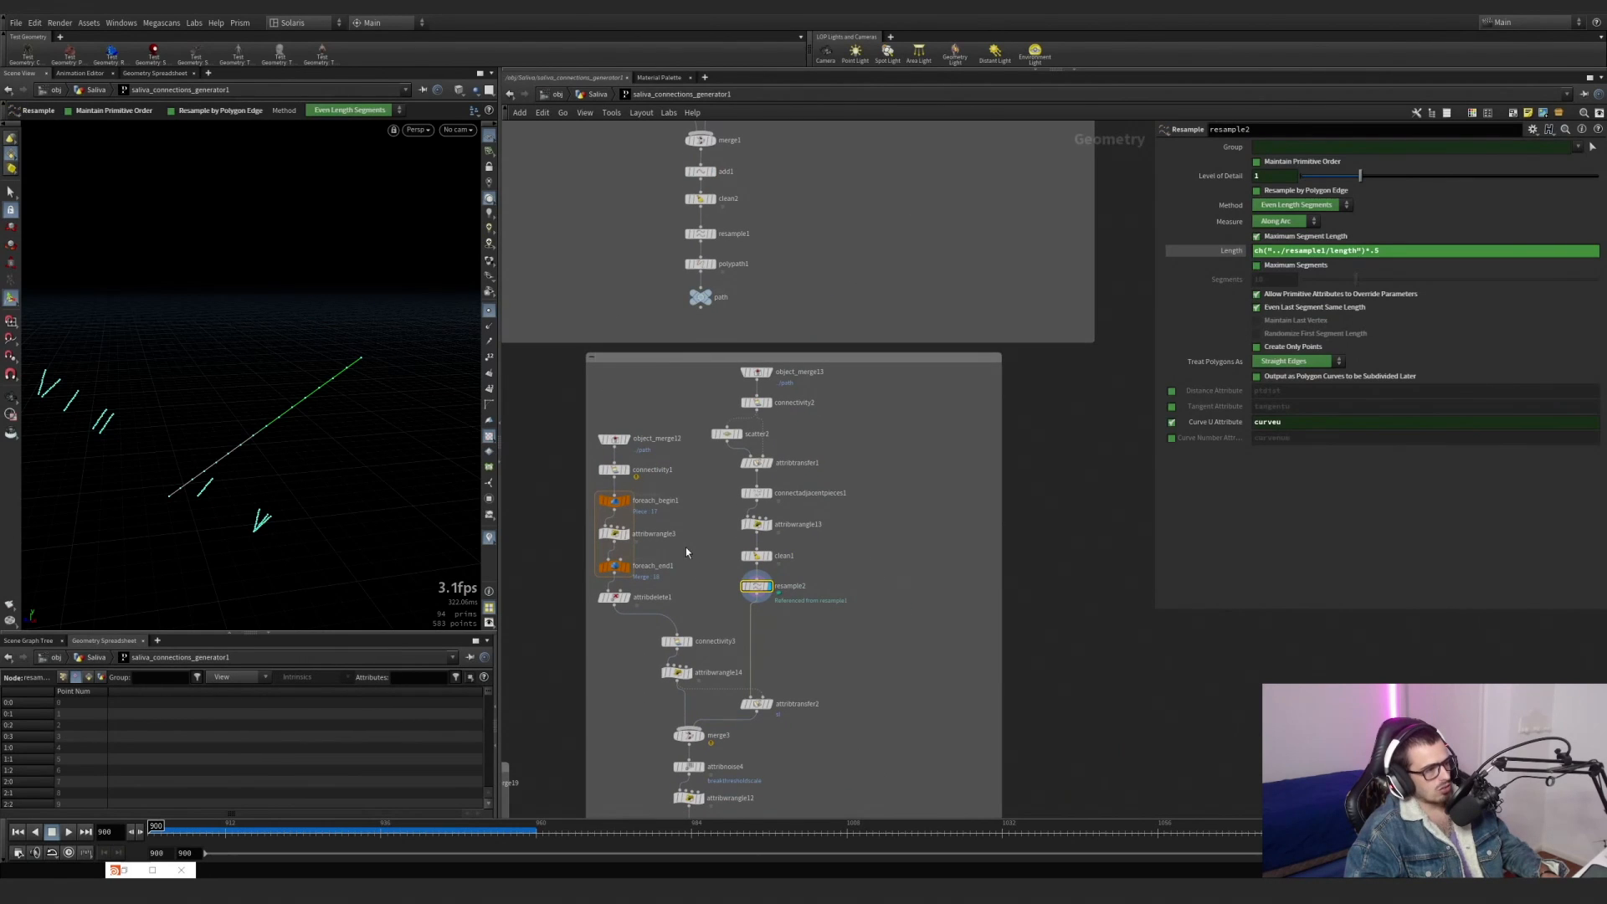
click(753, 250)
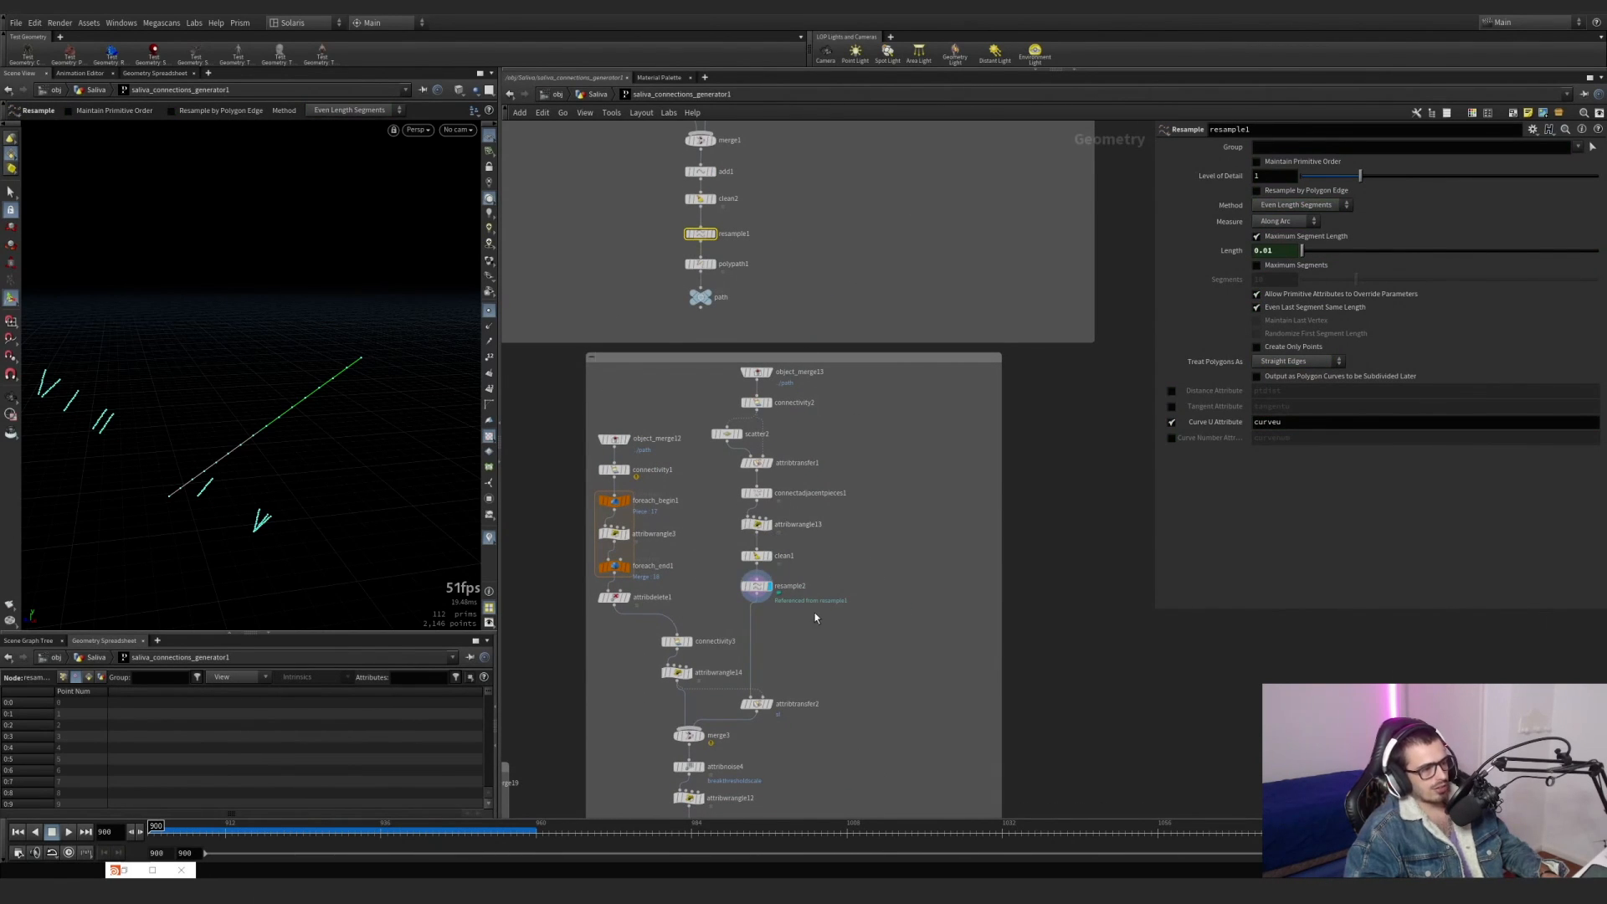
click(756, 586)
Display connectivity3 and attribwrangle14, and examine the code assigning a random sl value per class.
alt+drag(348, 520, 256, 506)
middle_drag(799, 670, 838, 501)
scroll(707, 483, up, 3)
click(748, 471)
alt+drag(399, 433, 364, 254)
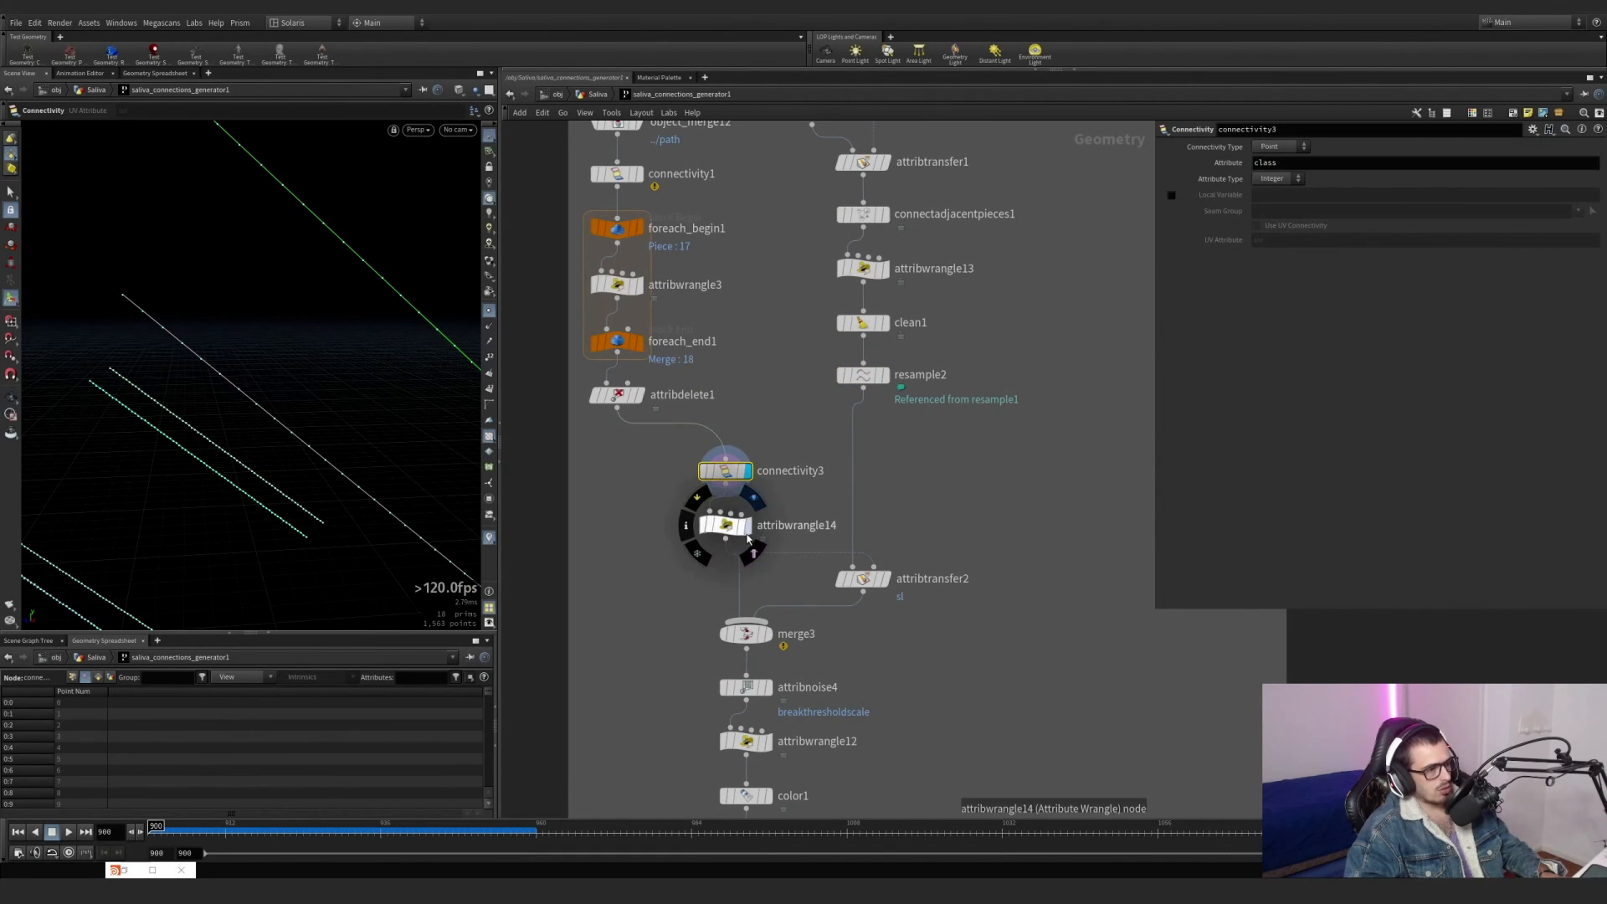
click(746, 529)
click(1309, 240)
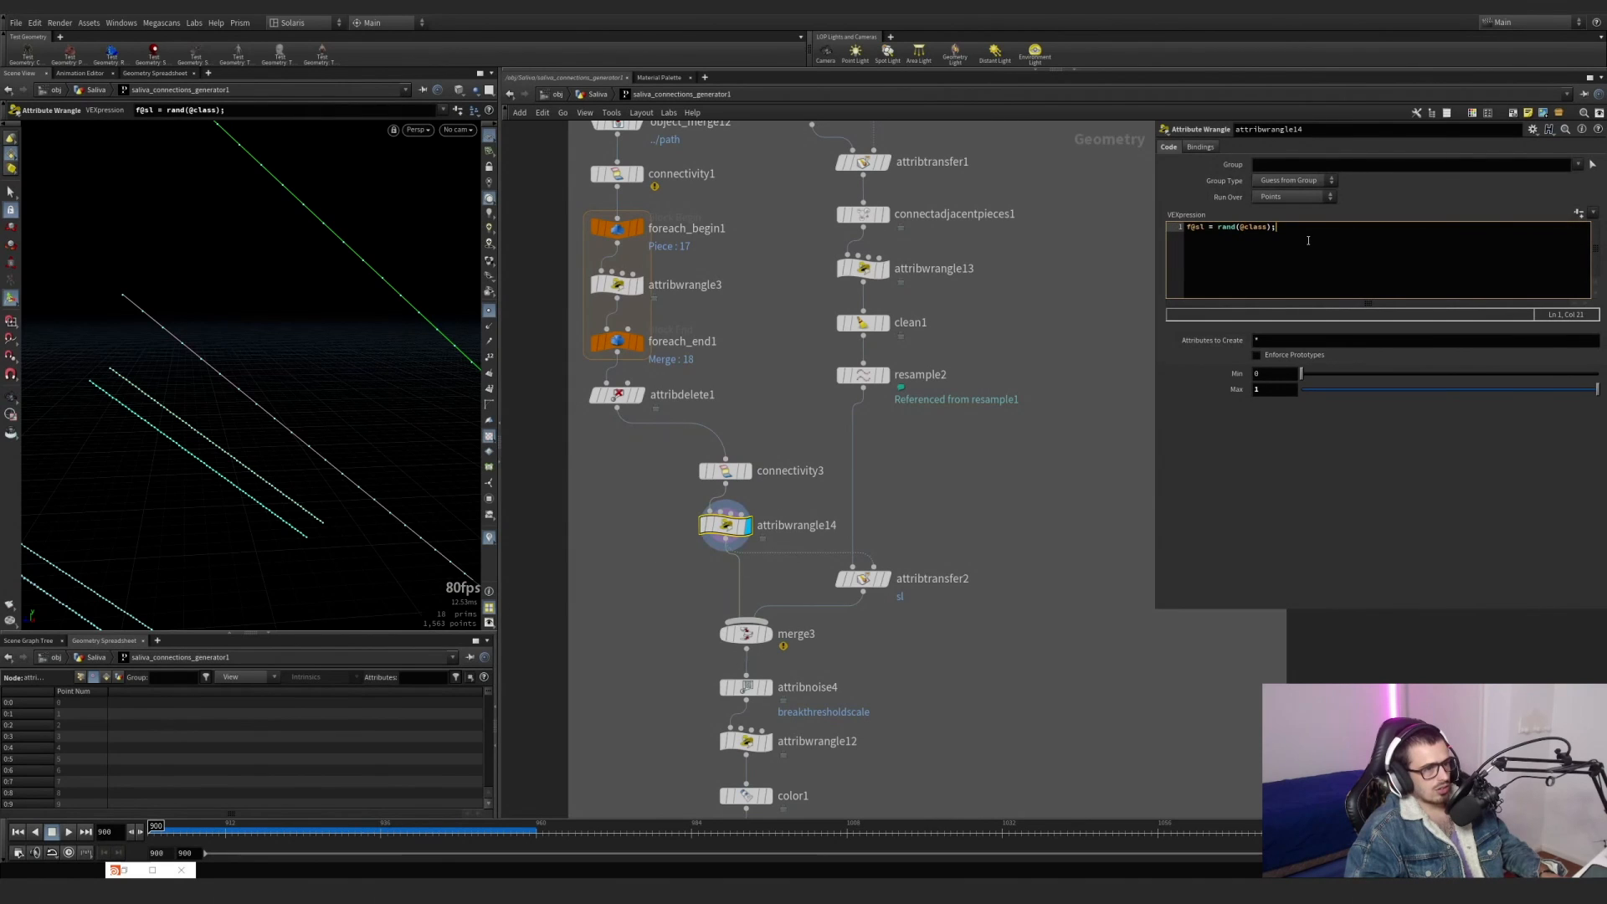
Visualize the sl attribute on attribtransfer2, and display merge3 to examine sl on the combined paths and connections.
click(883, 580)
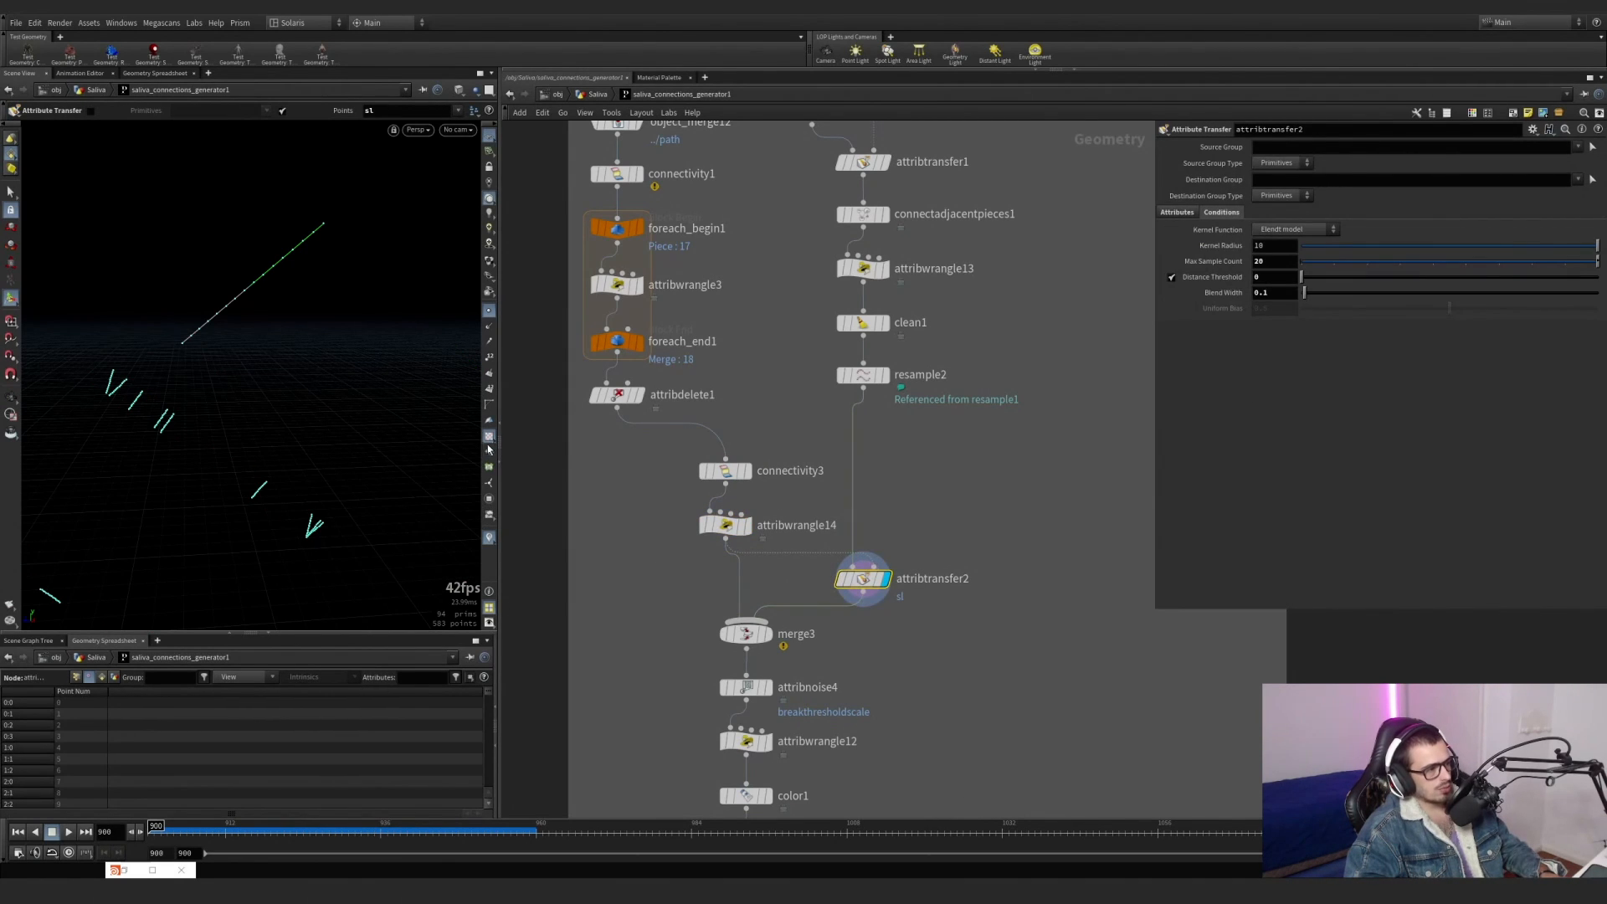
click(490, 537)
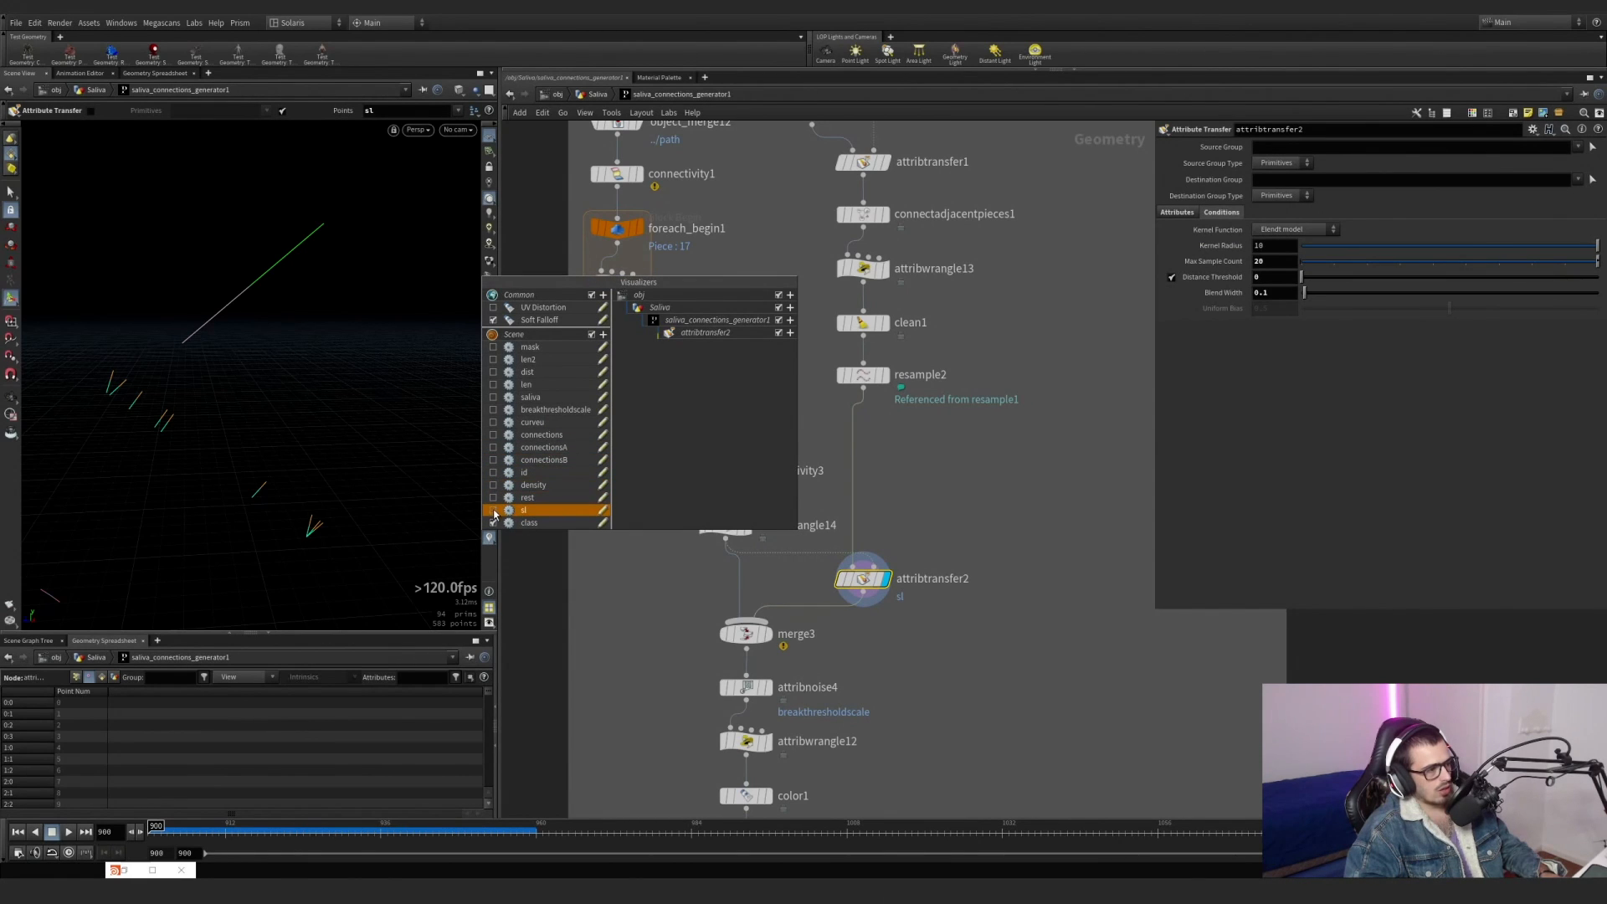
click(493, 511)
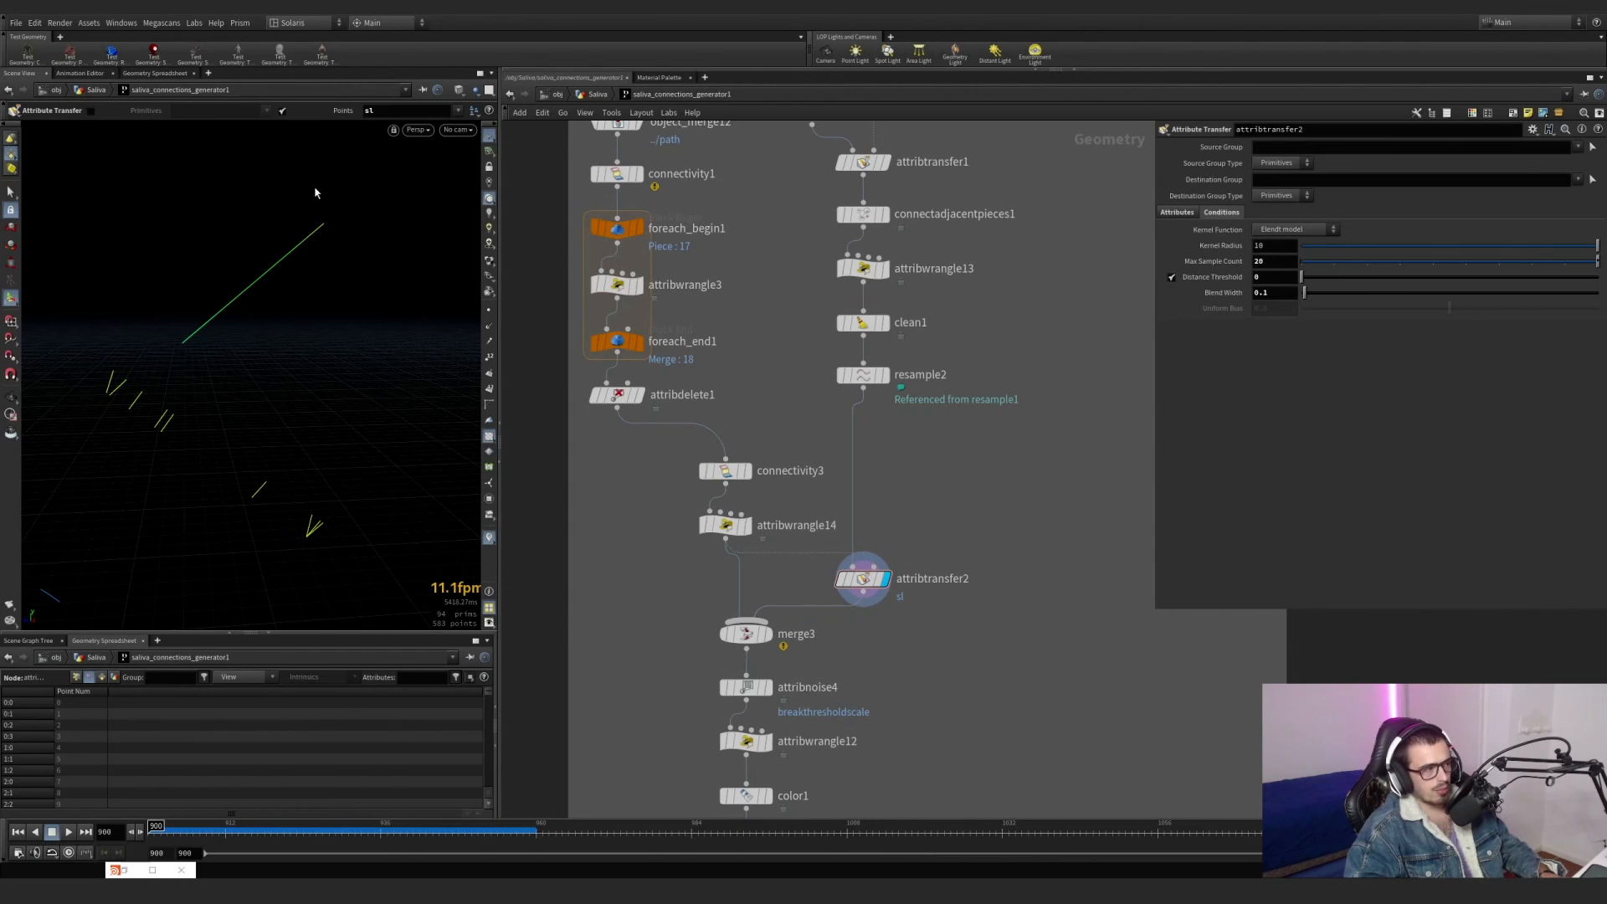
click(767, 634)
click(745, 633)
drag(126, 352, 534, 477)
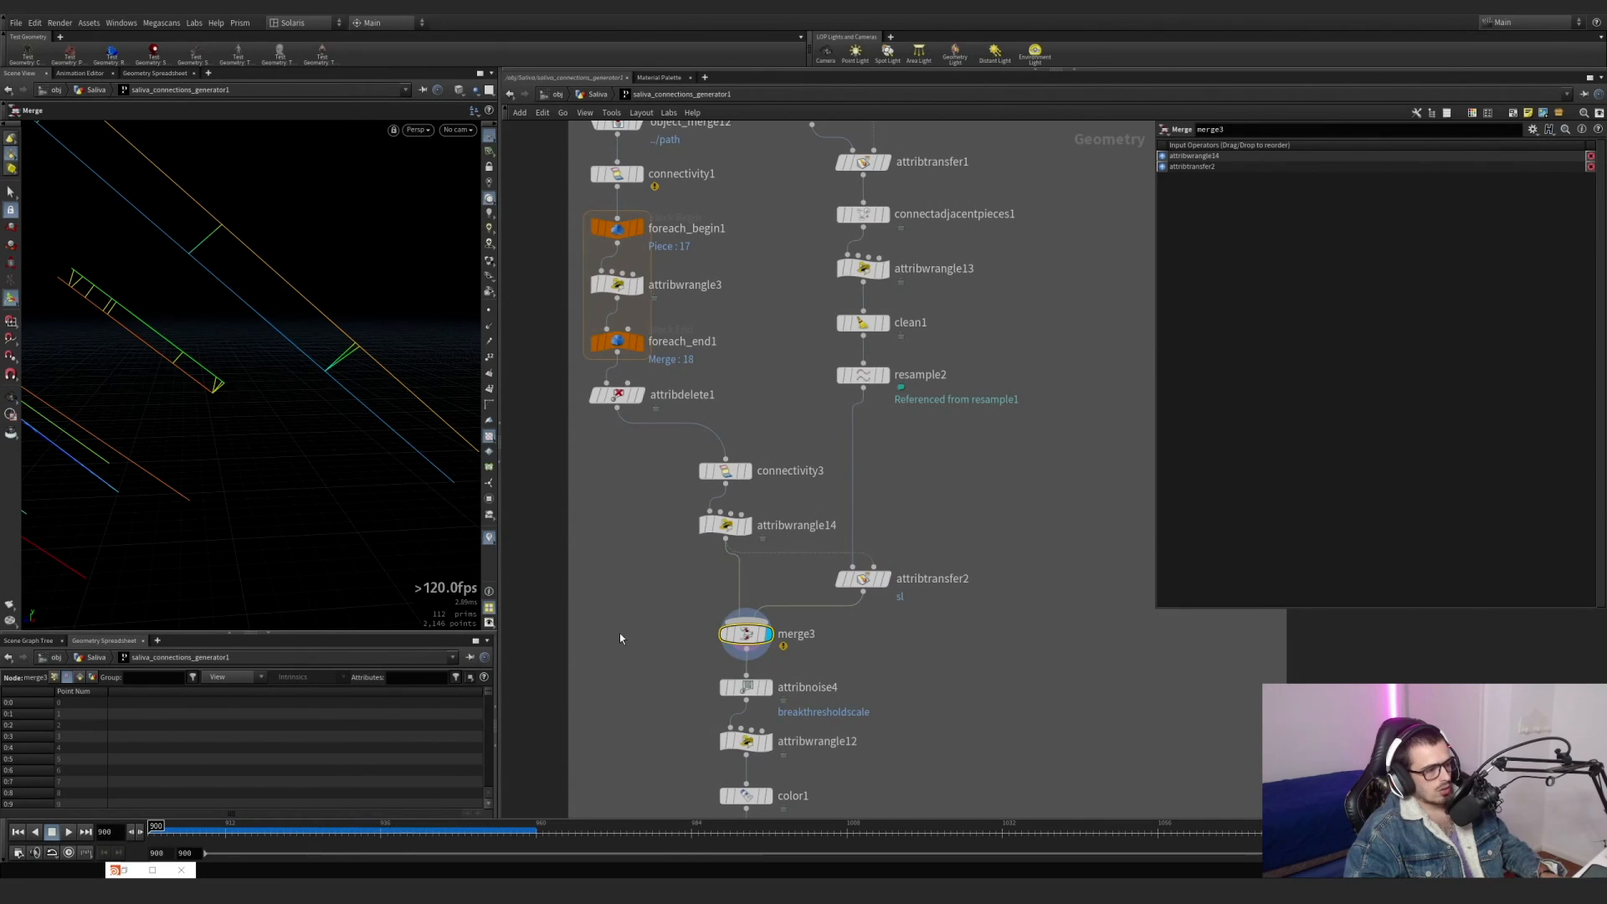
Display attribnoise4 and switch the visualizer from sl to breakthresholdscale to examine the noise along the lines.
middle_drag(620, 634, 593, 479)
click(742, 534)
click(719, 533)
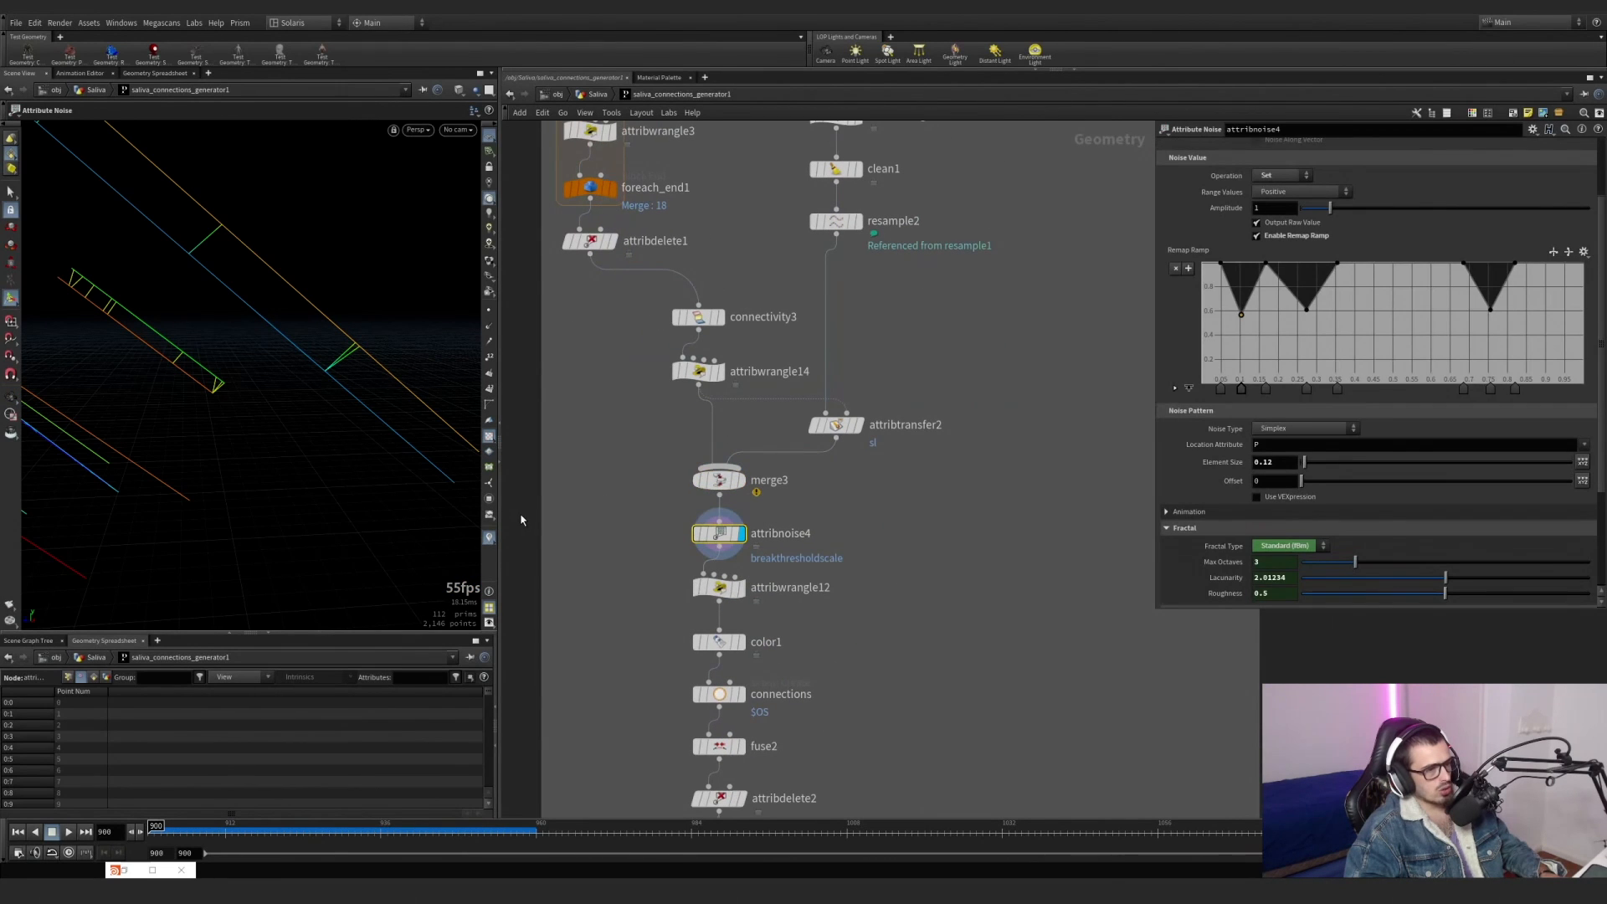
click(490, 536)
click(492, 510)
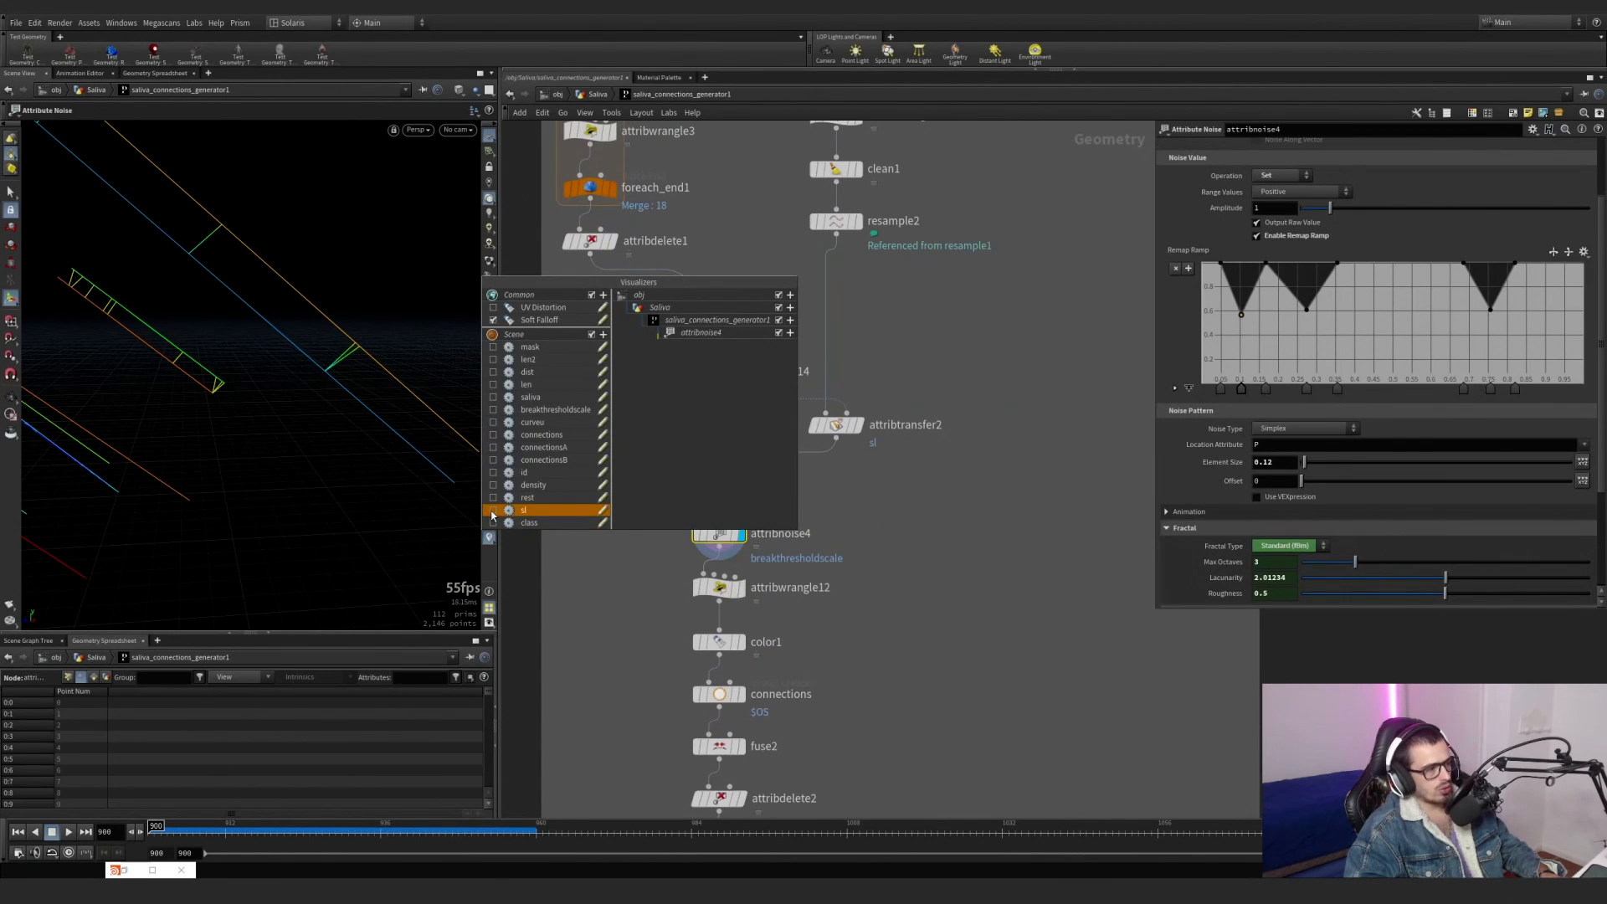
click(492, 511)
click(493, 409)
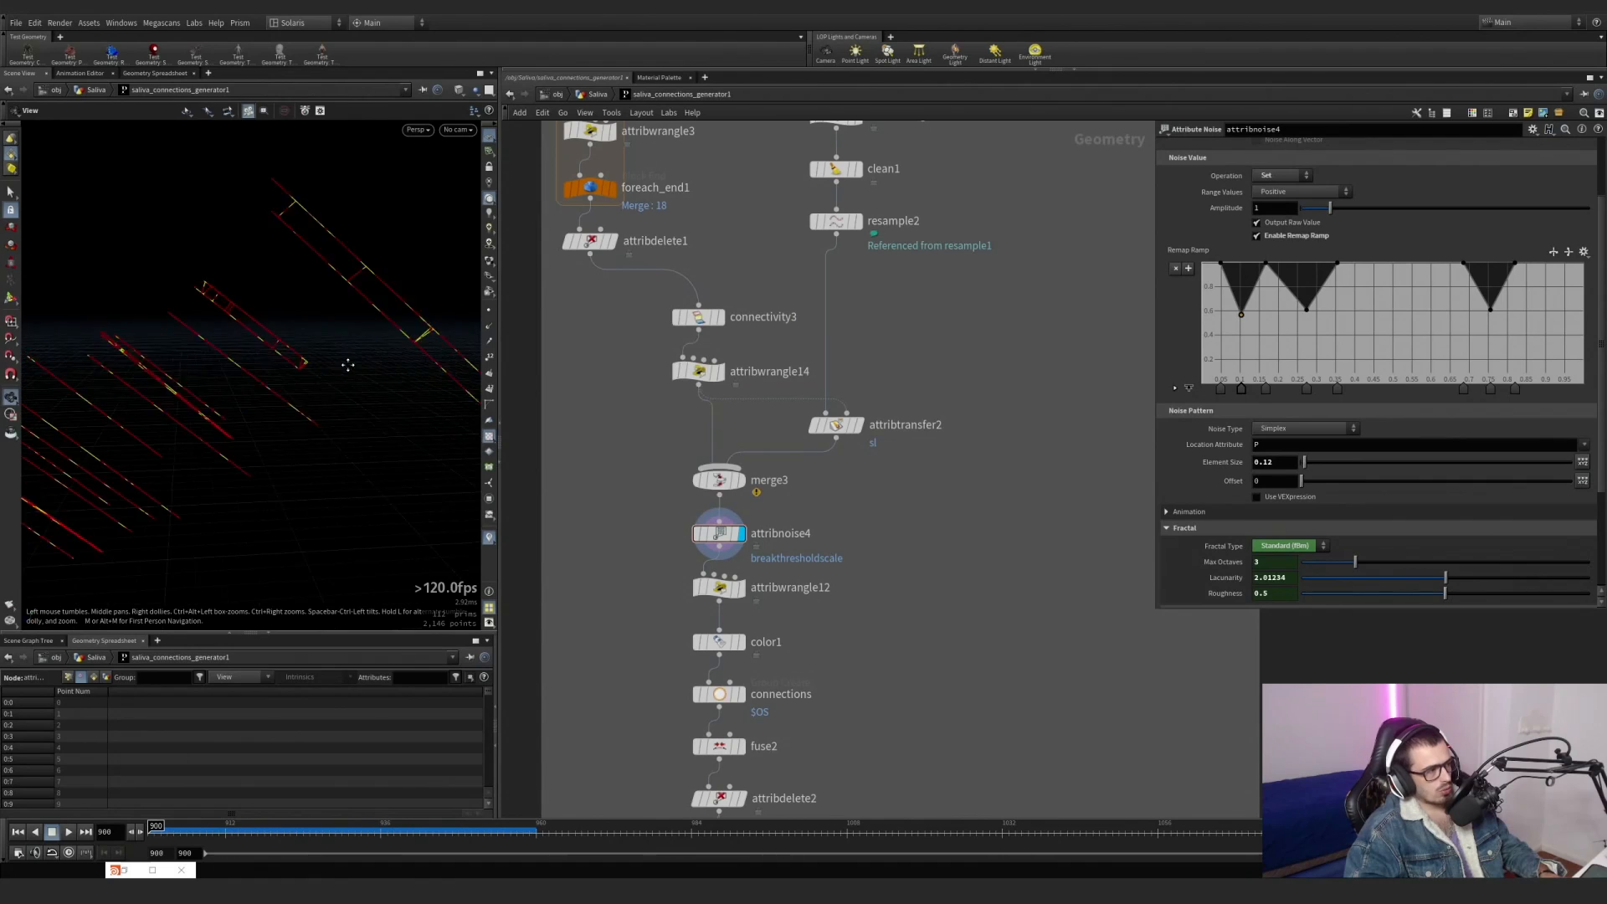
Display attribwrangle12 and examine its breakthresholdscale multiplier code and the M parameter.
middle_drag(779, 617, 747, 537)
click(710, 505)
click(689, 506)
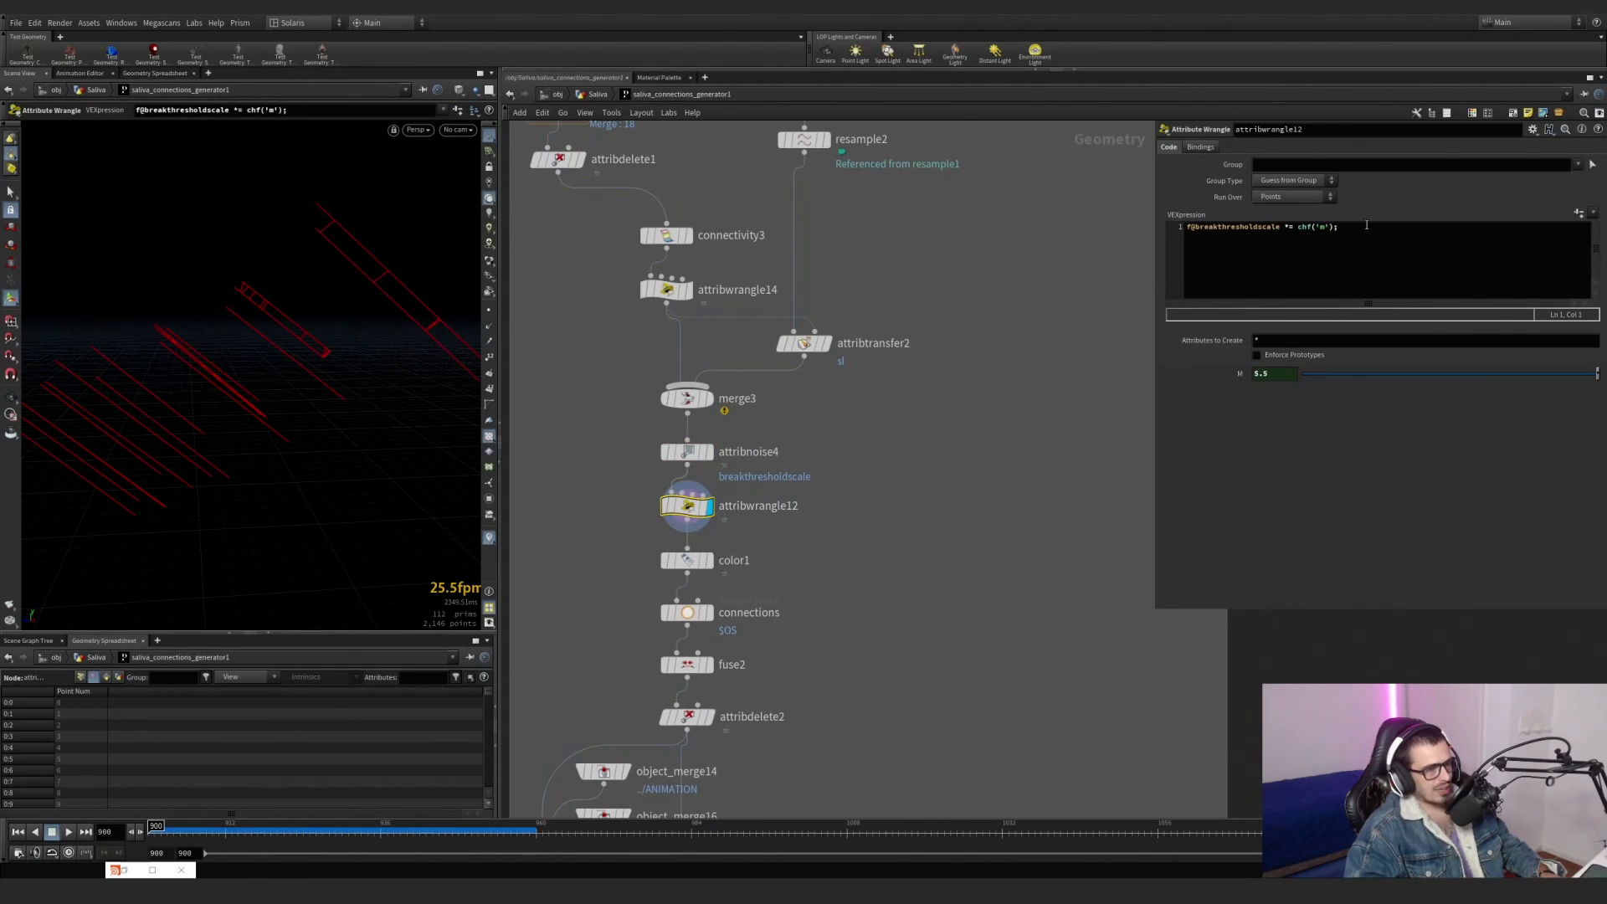
click(1370, 241)
drag(1283, 375, 1243, 375)
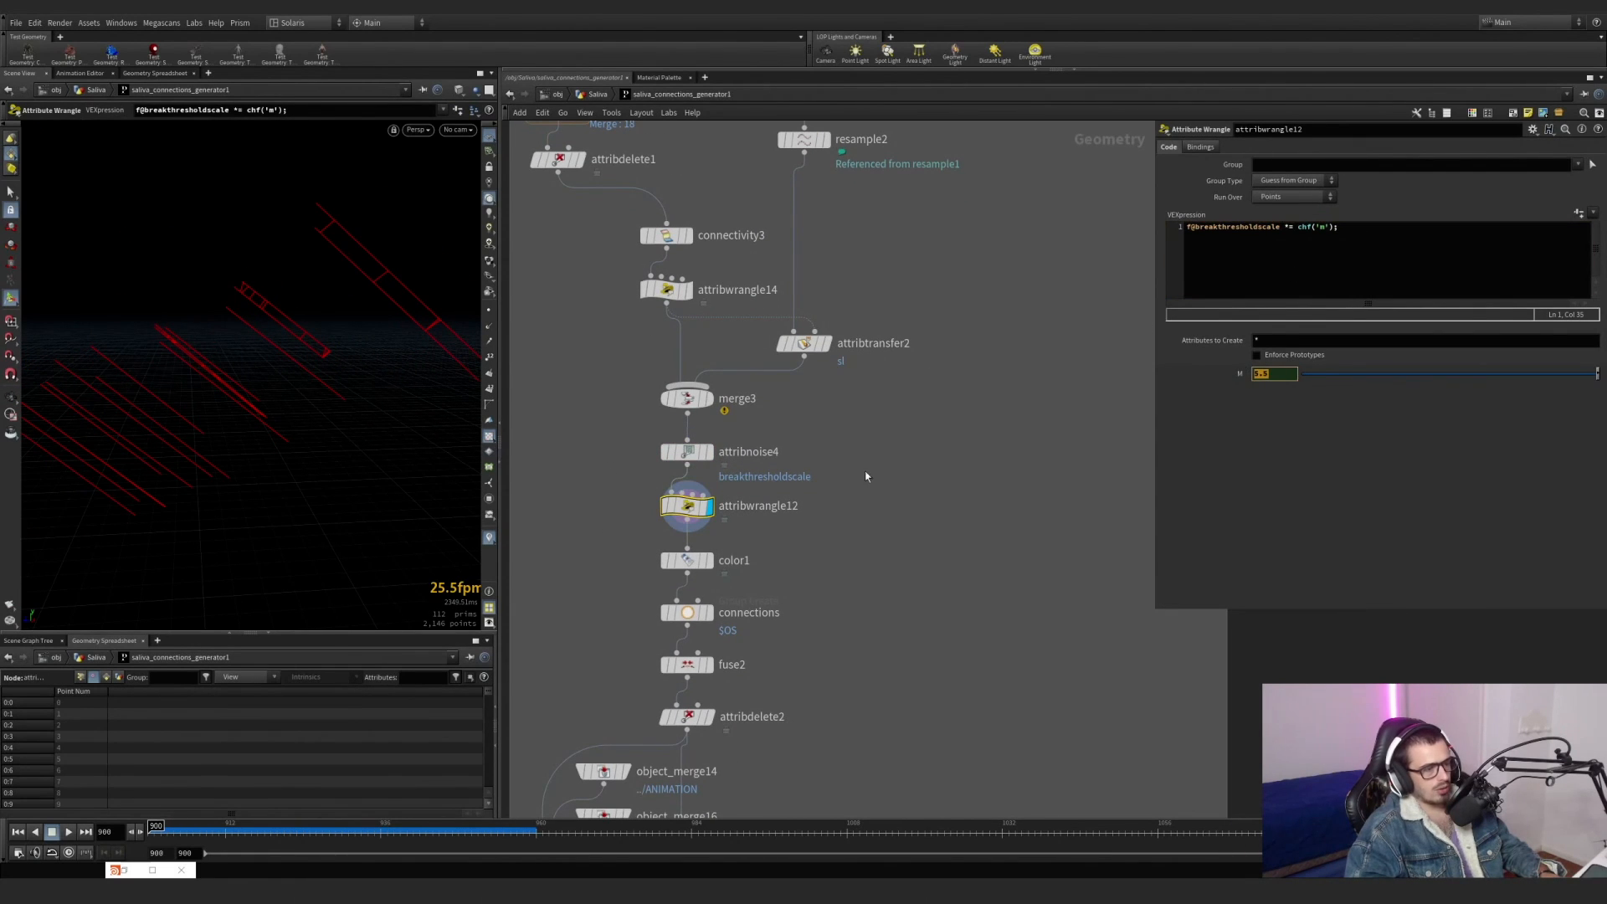
Display color1 with the attribute visualizers switched off, and examine the point colours on the lines.
middle_drag(760, 533, 862, 460)
scroll(823, 481, up, 2)
click(810, 490)
drag(880, 525, 687, 462)
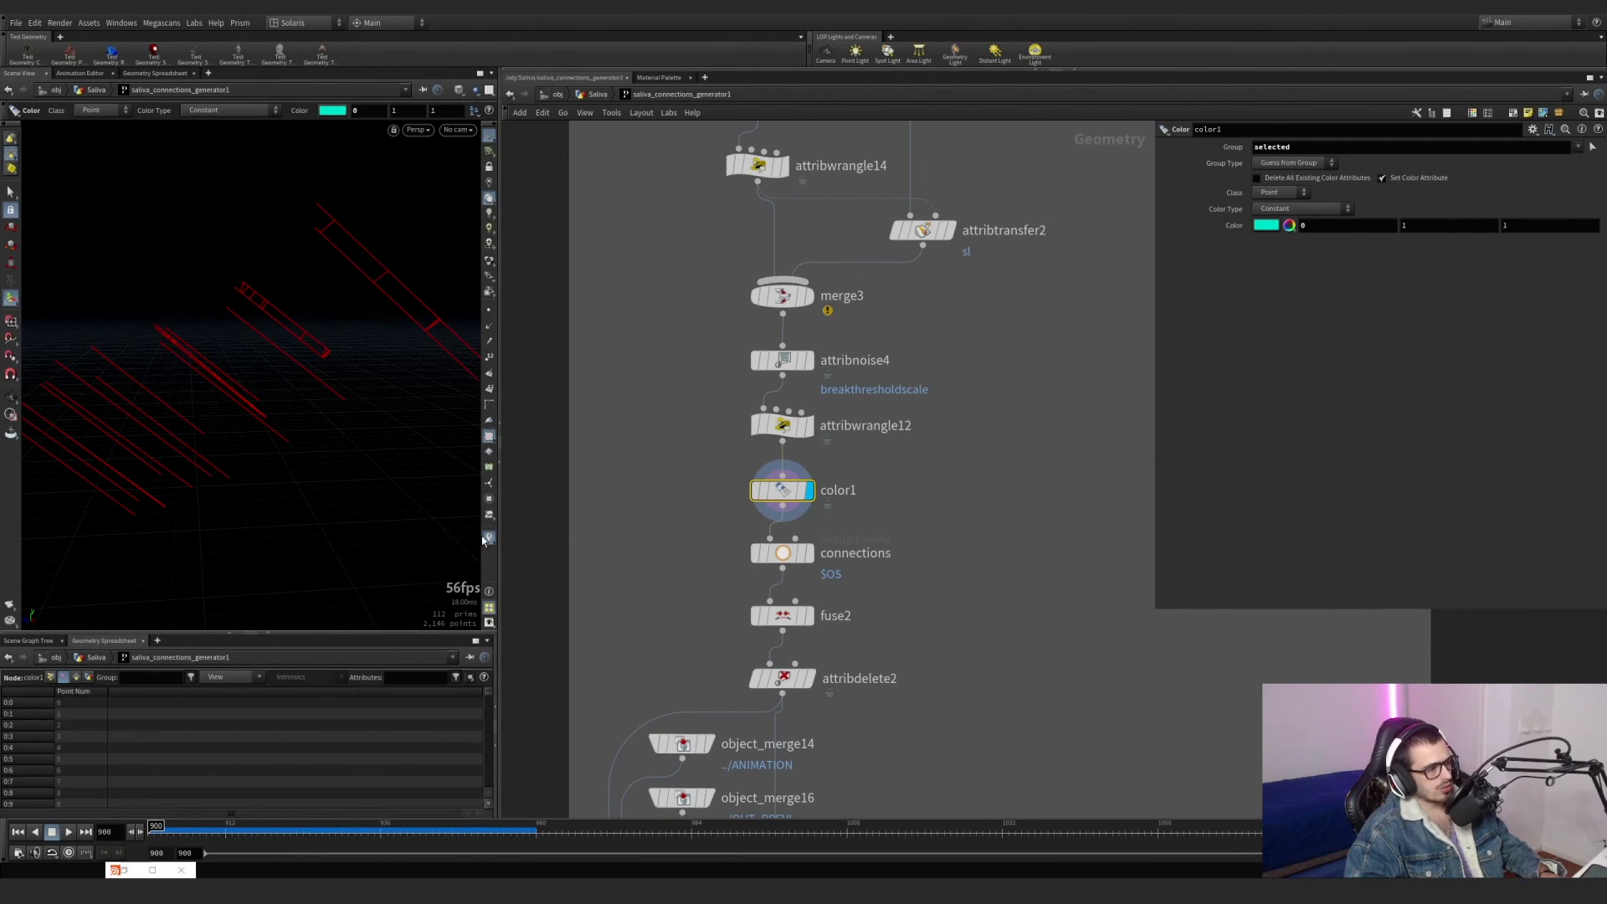
key(Escape)
drag(469, 503, 538, 230)
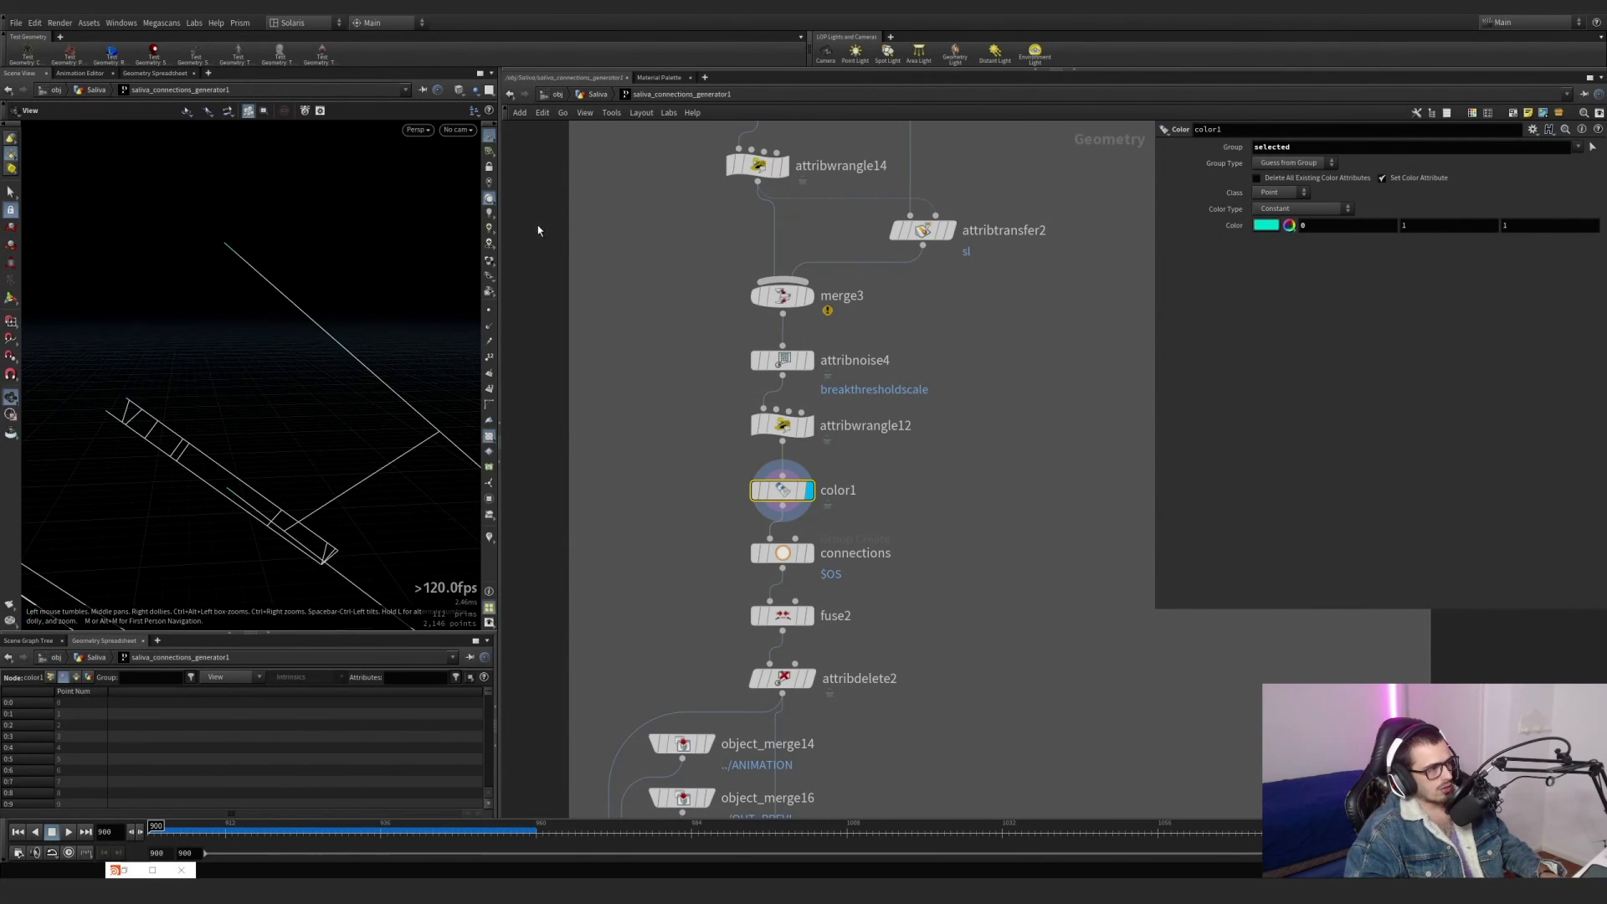
key(Return)
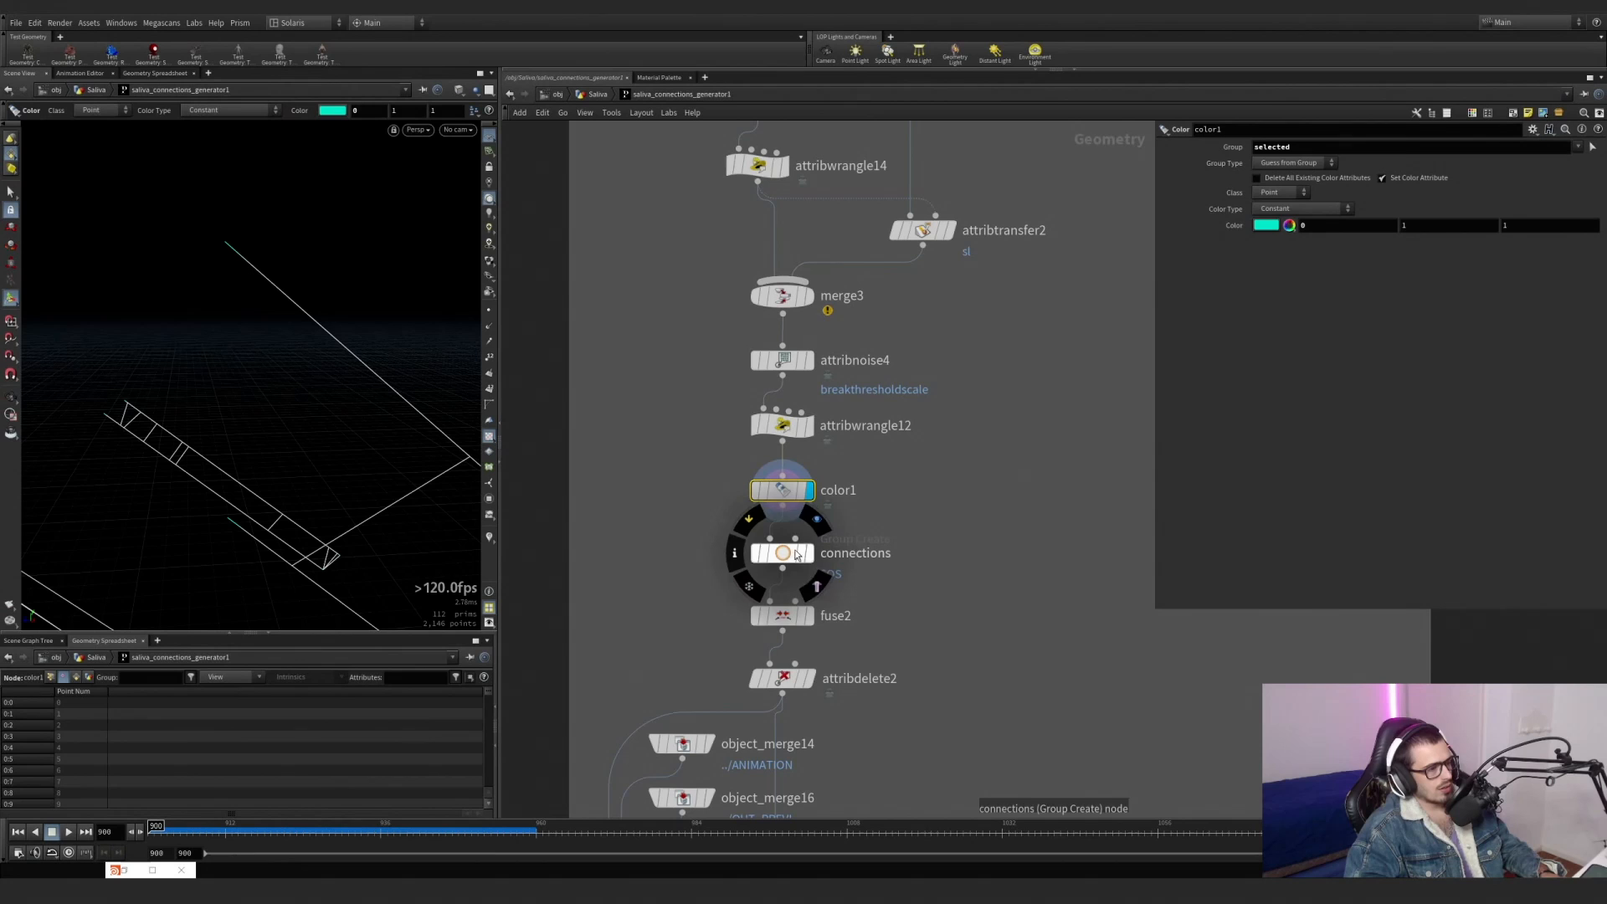
Display the connections group, fuse2 and attribdelete2 in turn, and examine which point attributes attribdelete2 keeps.
click(796, 556)
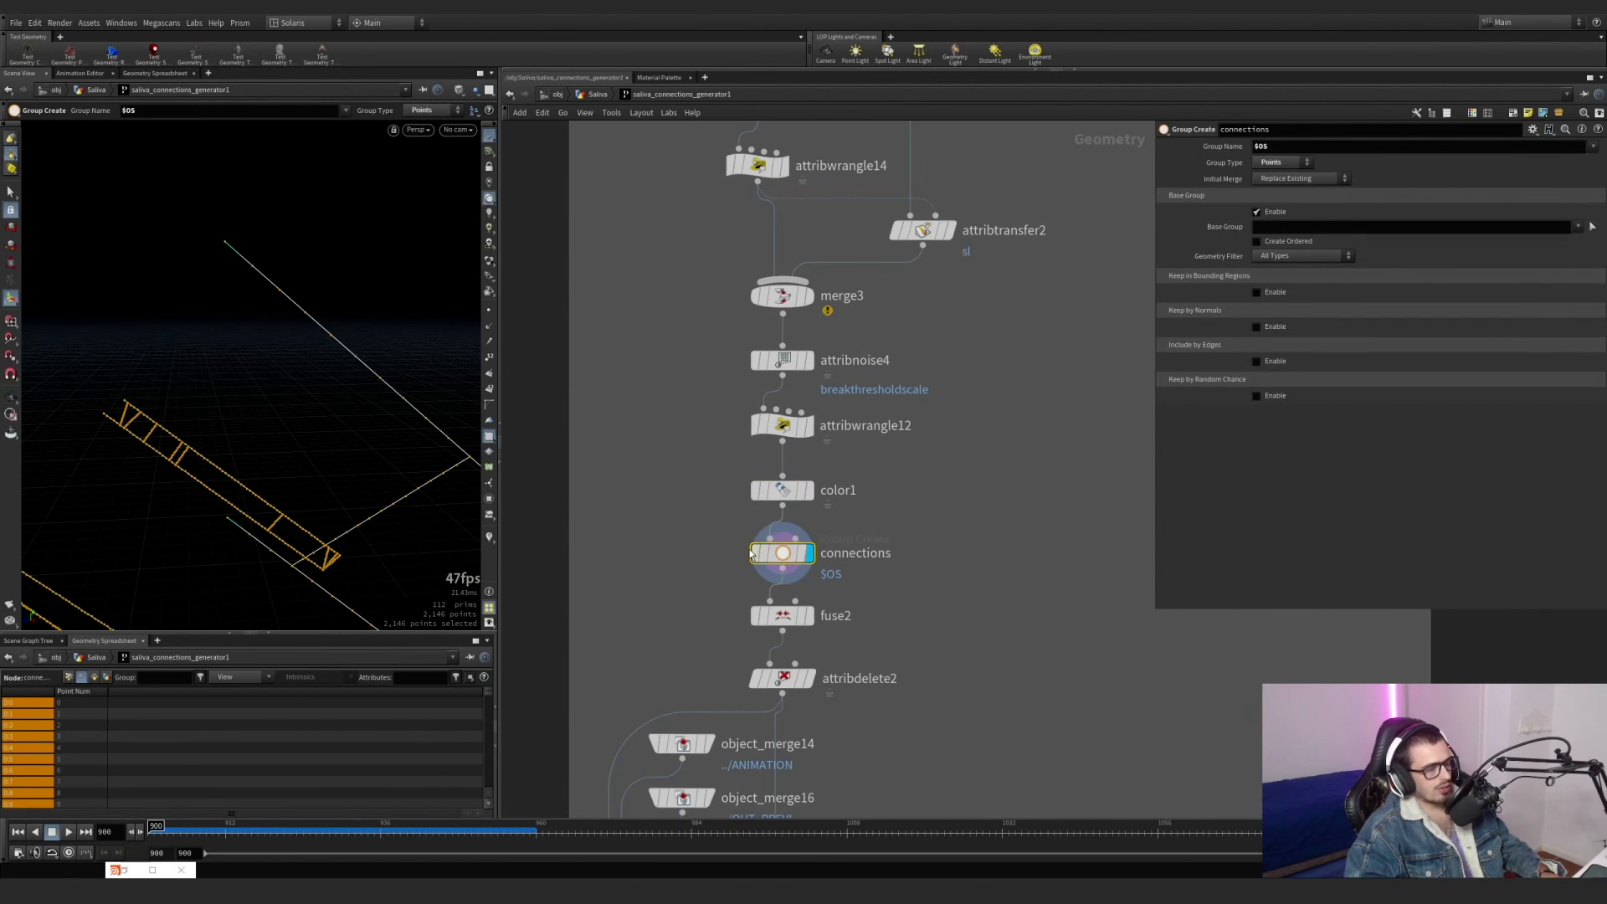
middle_drag(751, 554, 731, 417)
click(762, 478)
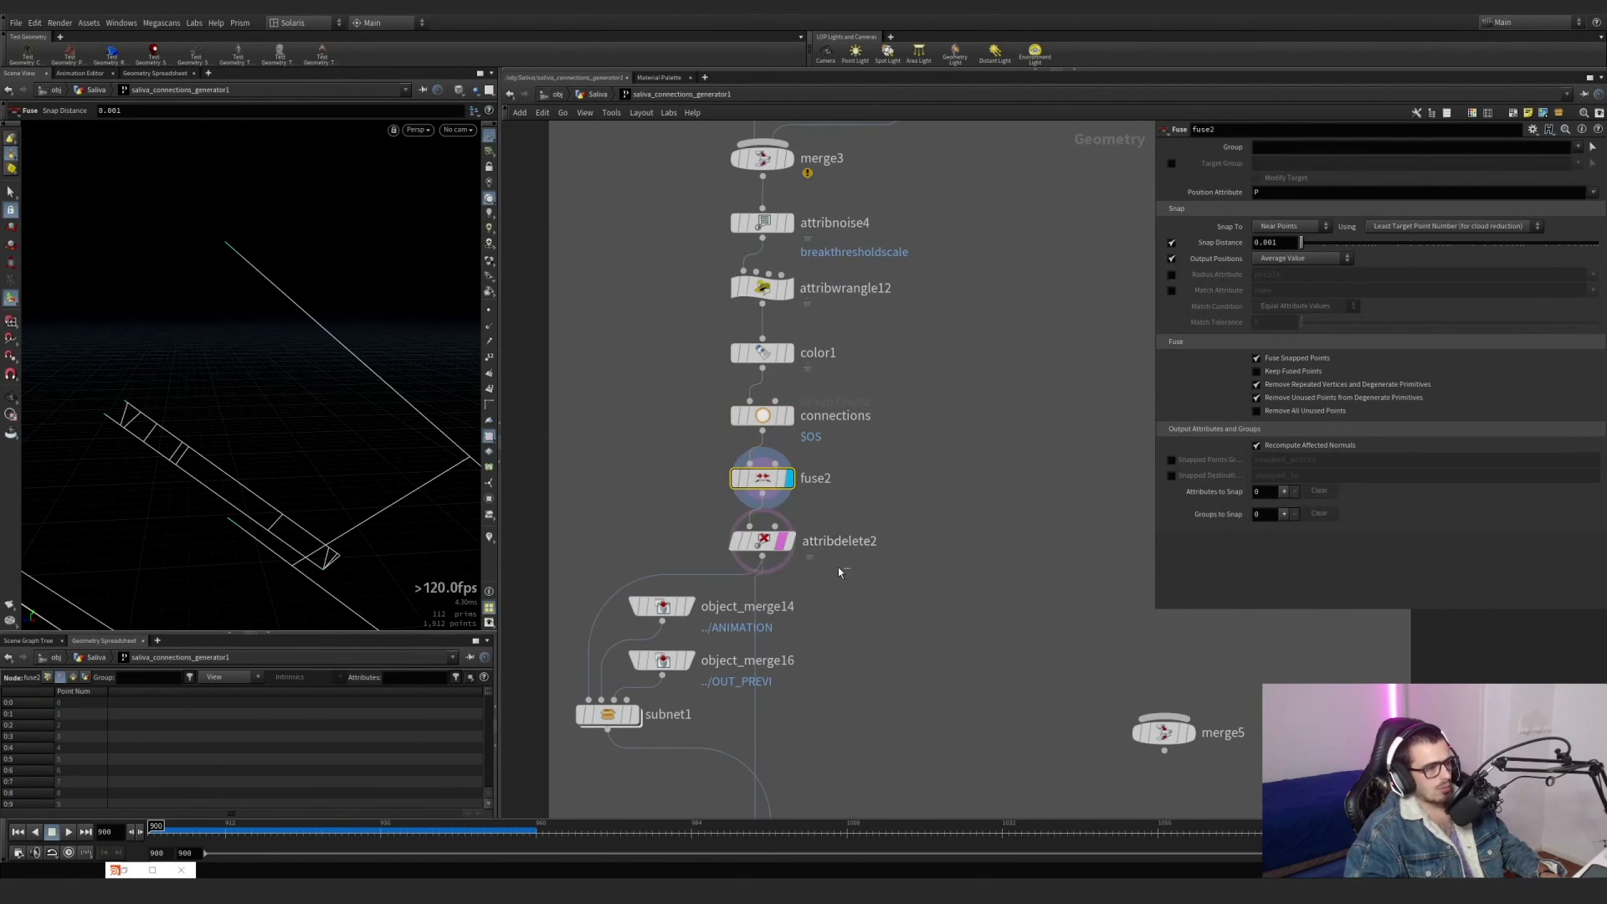
click(778, 543)
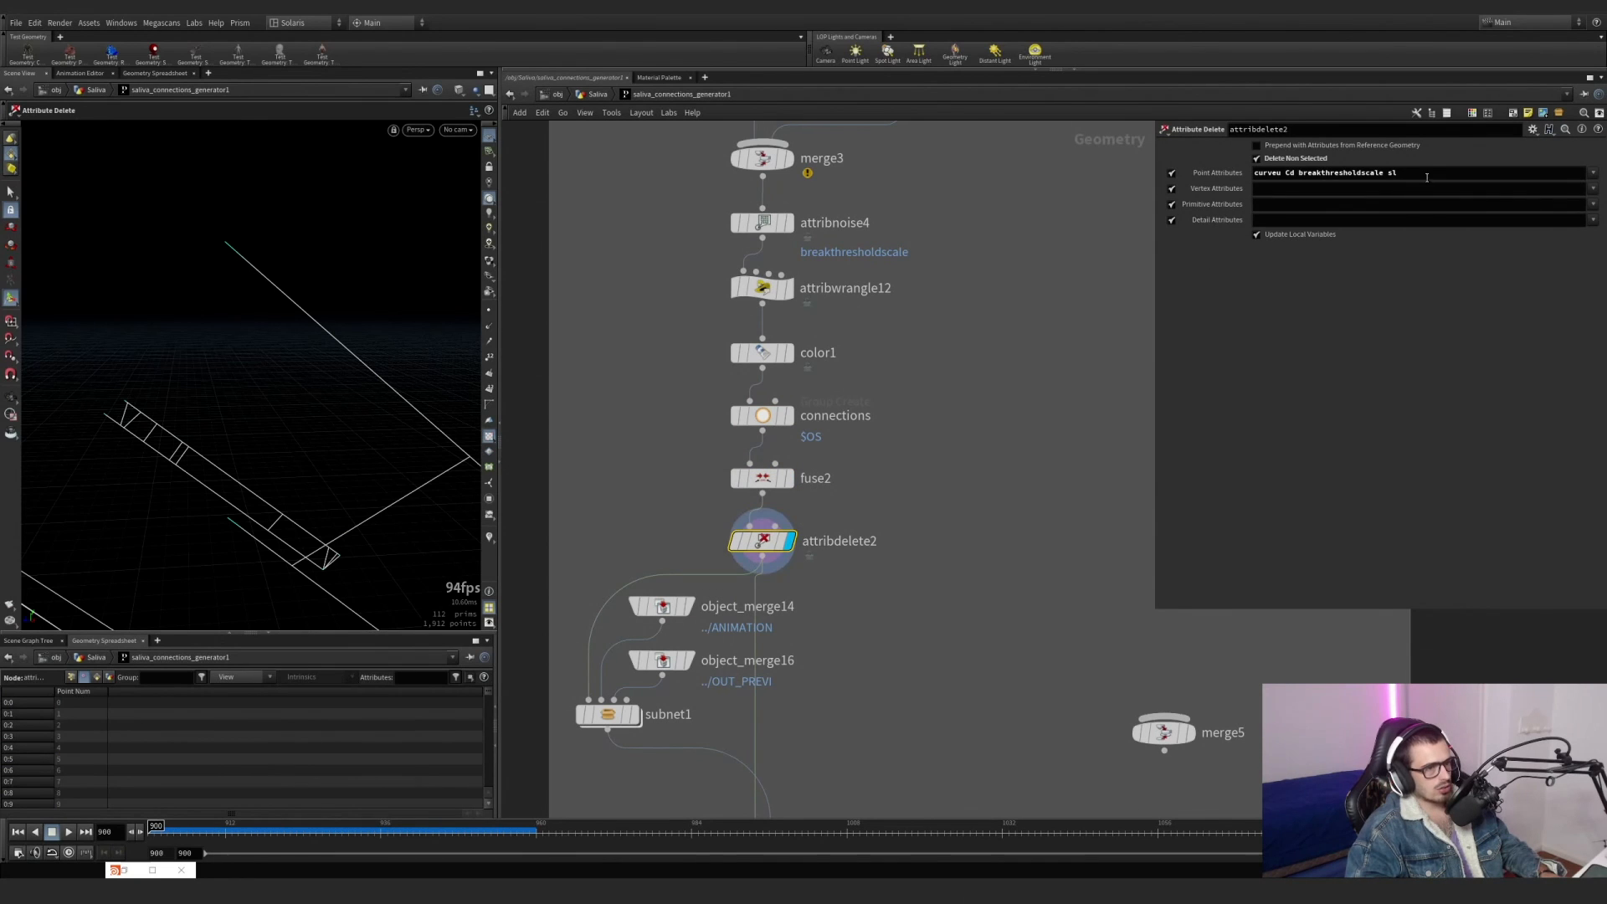
drag(1374, 170, 1223, 171)
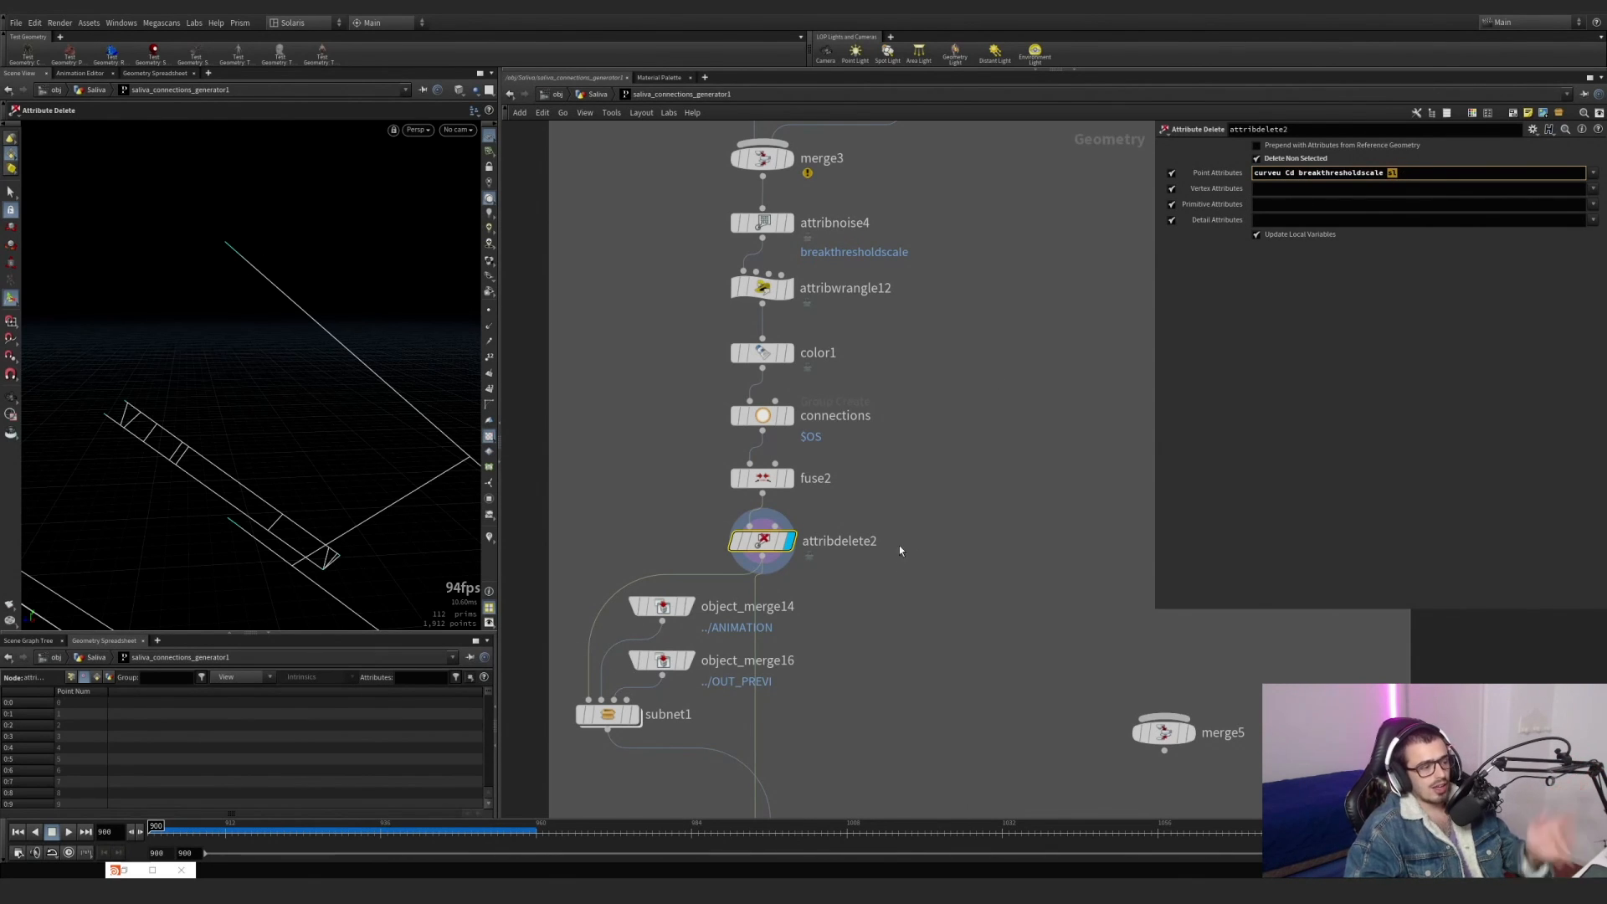
Examine the end of the network below attribdelete2, including subnet1, the switch and the output node.
middle_drag(907, 455, 916, 261)
middle_drag(744, 491, 813, 444)
scroll(813, 447, down, 5)
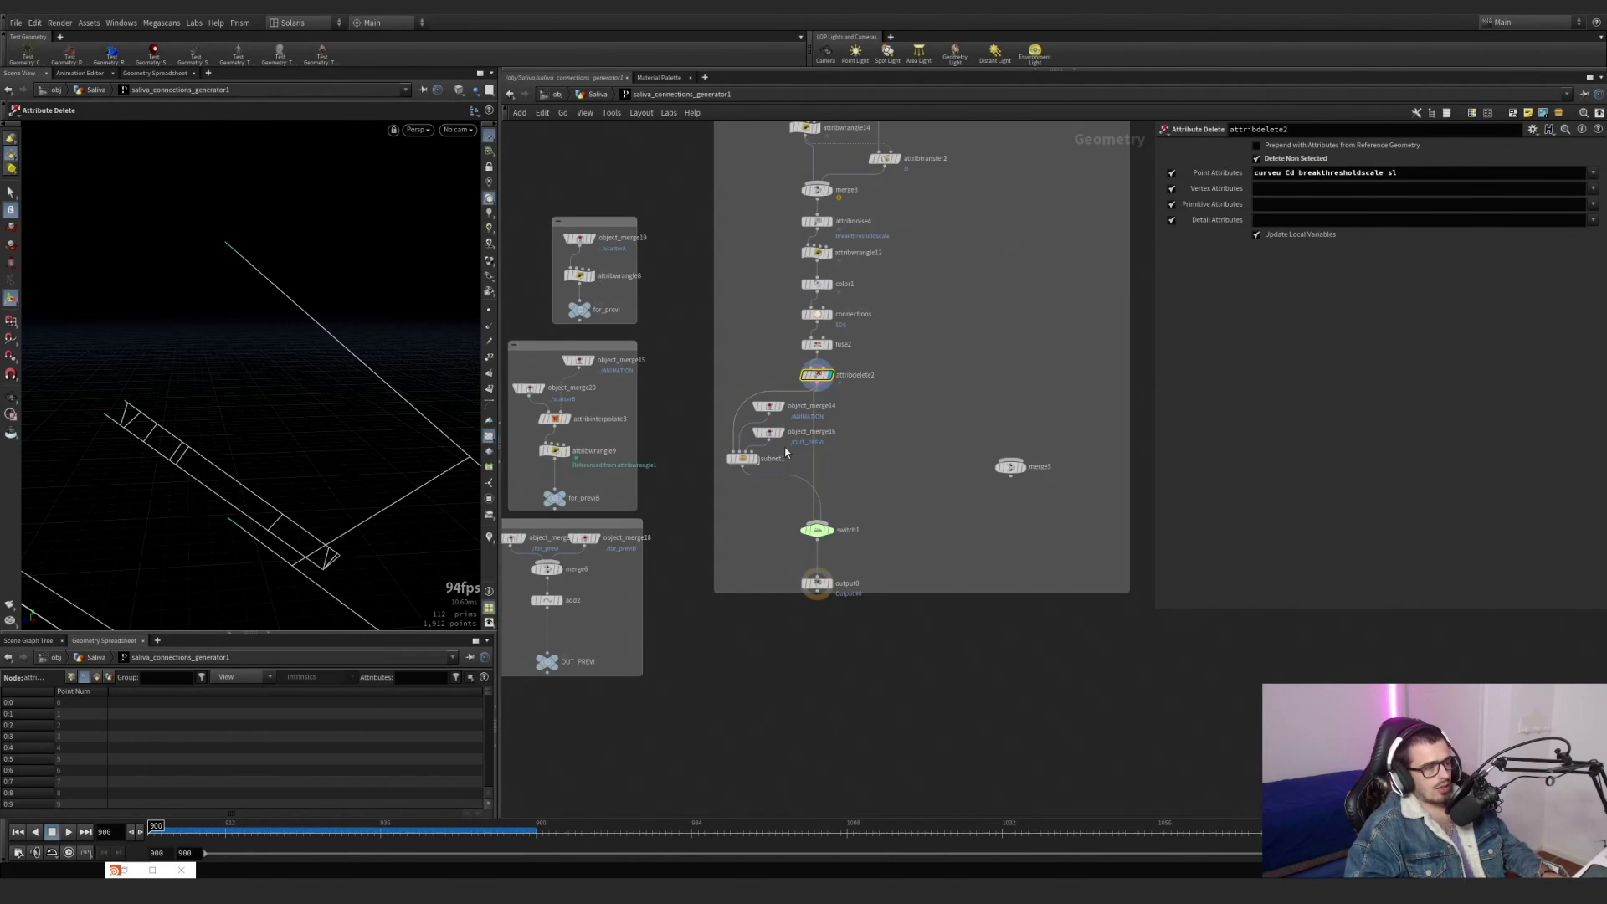
drag(779, 495, 779, 495)
drag(679, 179, 680, 322)
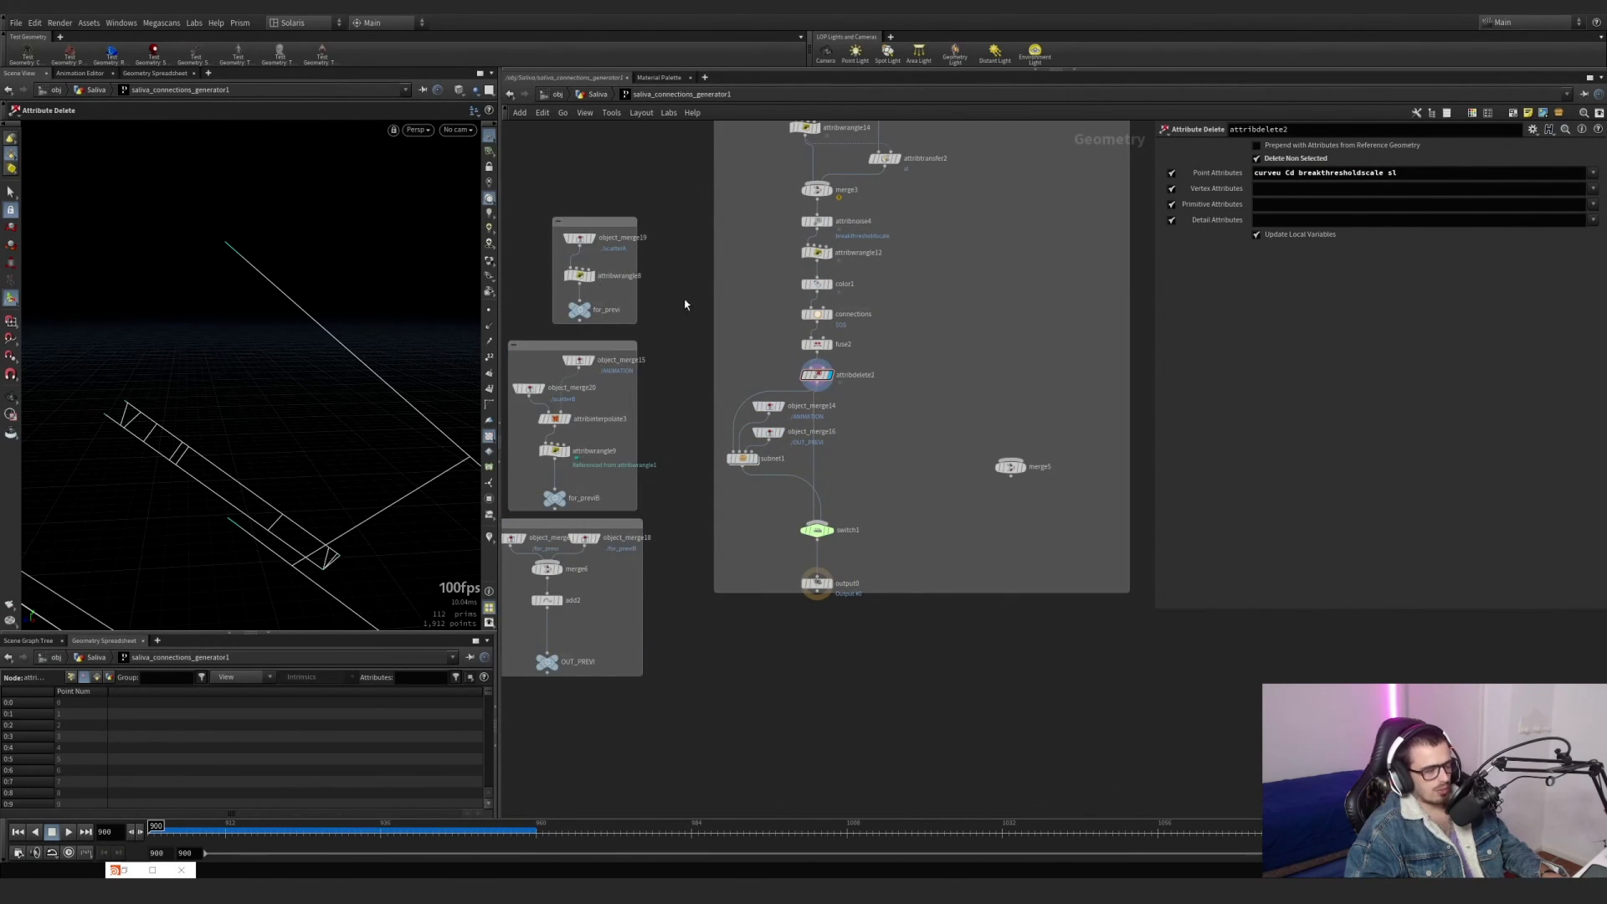
Display switch1 at the end of the network and examine its input expression and the resulting connection lines.
scroll(916, 421, down, 2)
scroll(848, 525, up, 4)
click(847, 525)
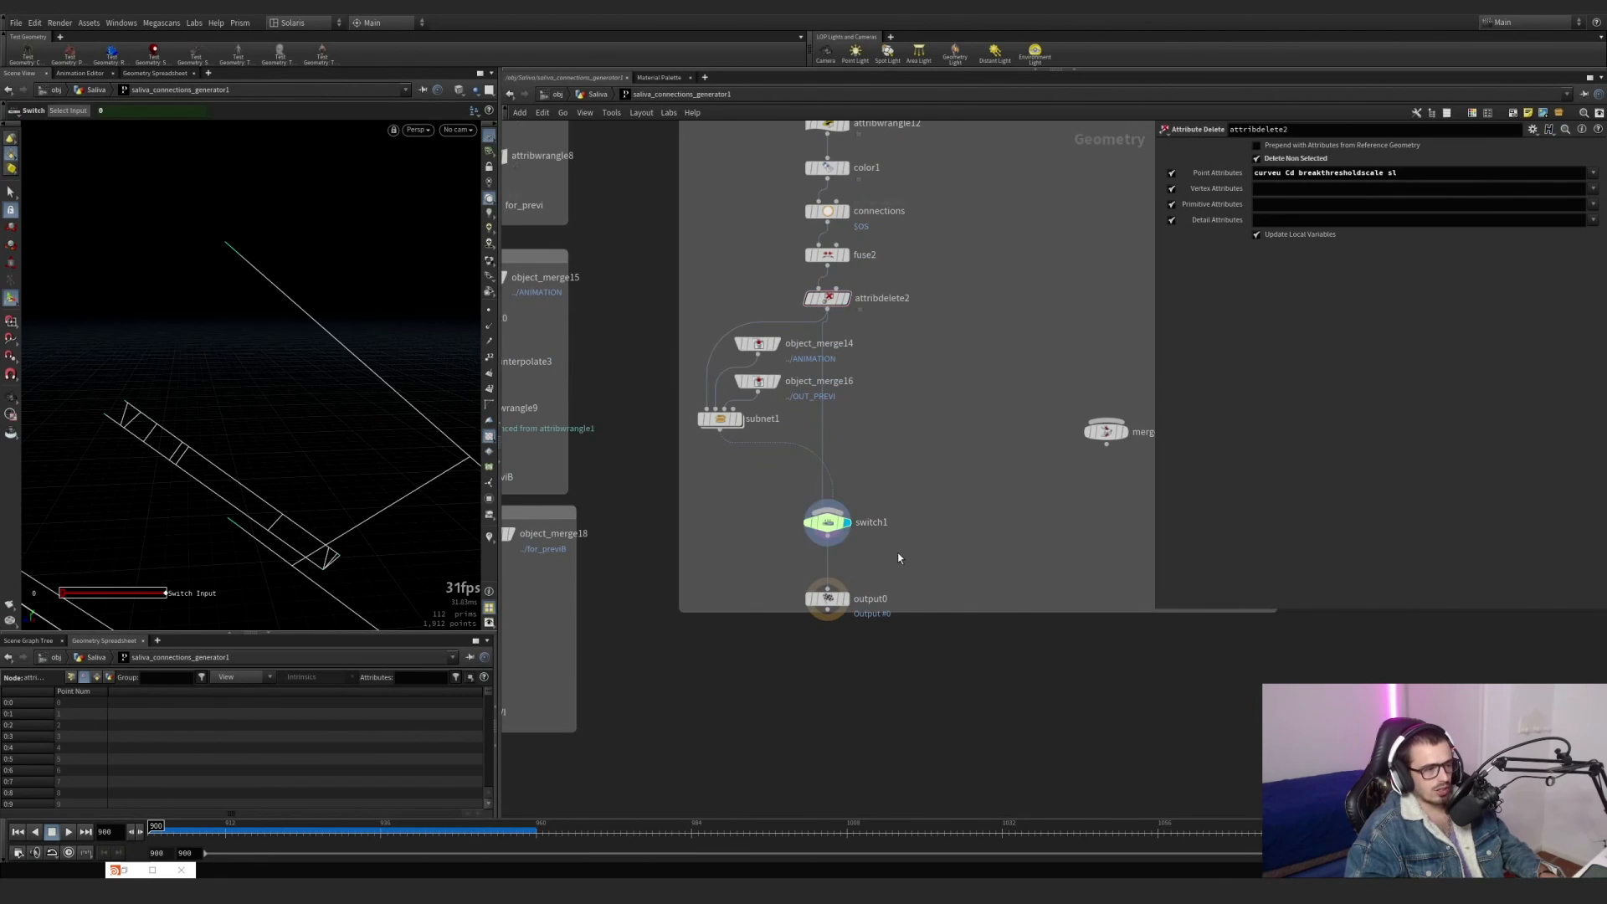
drag(351, 452, 289, 361)
scroll(289, 361, down, 3)
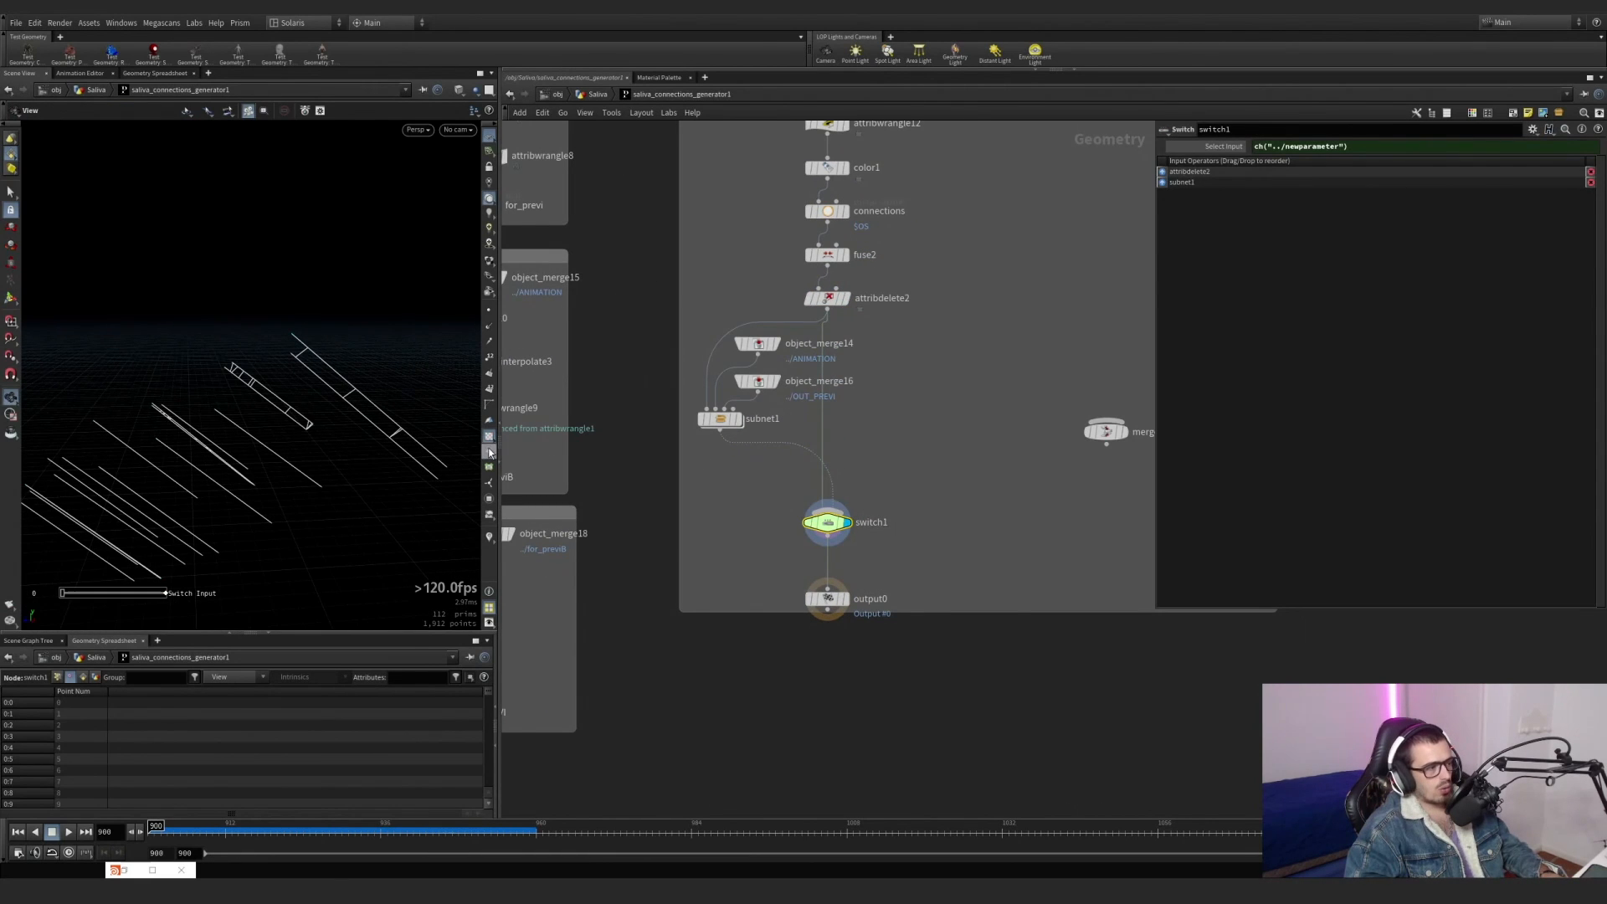
scroll(910, 518, down, 3)
Return to the Saliva network and display saliva_lines_generator.
click(602, 95)
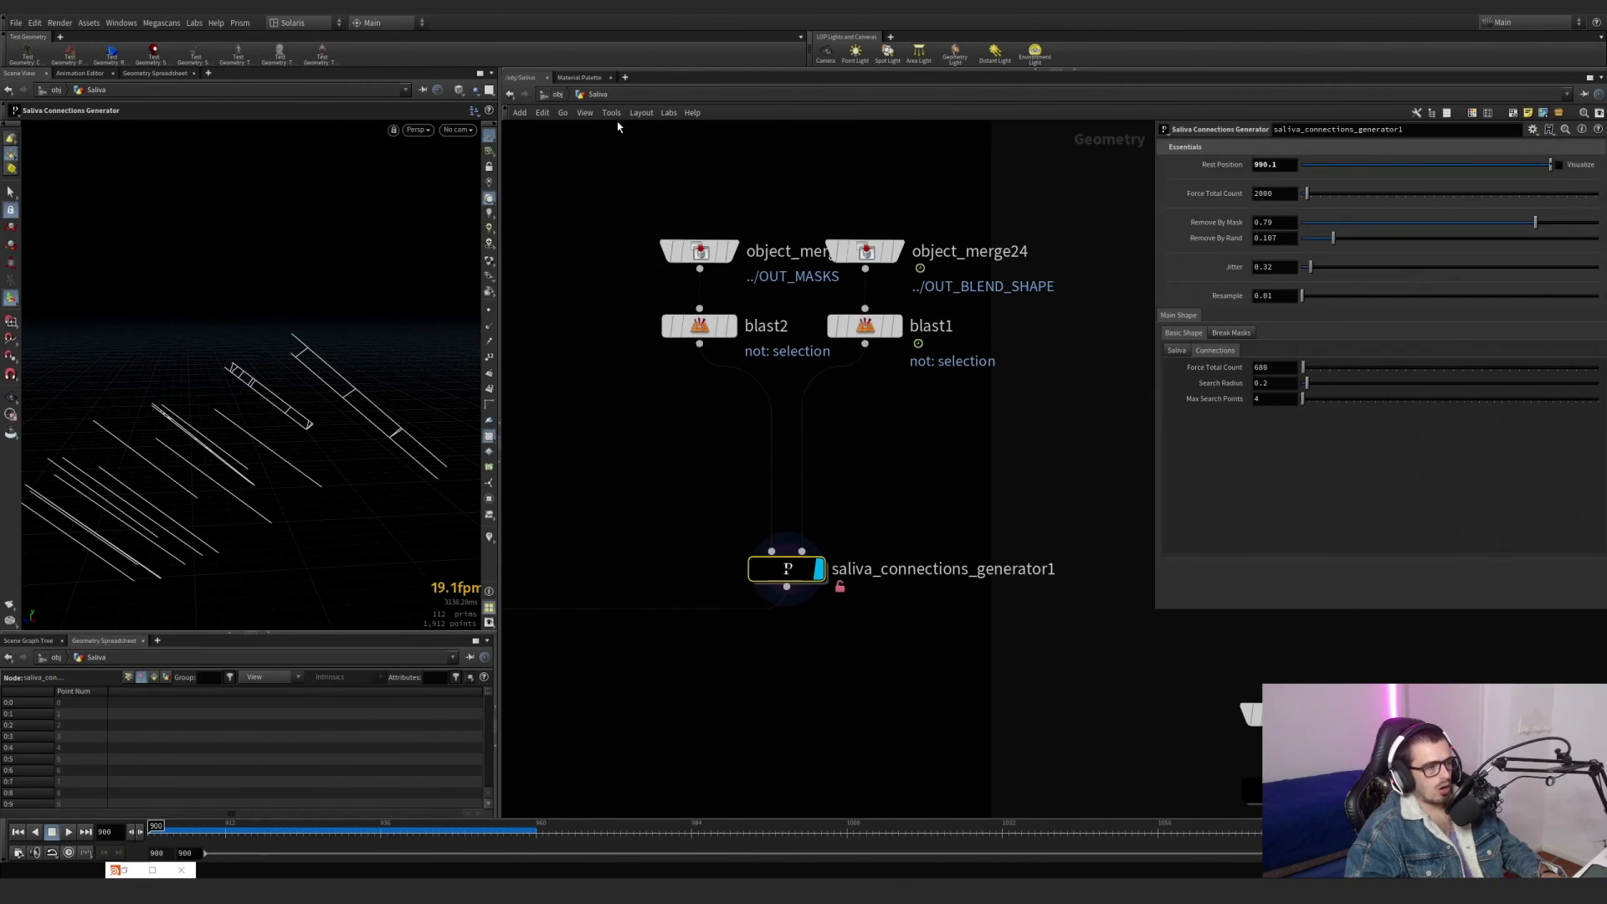
key(h)
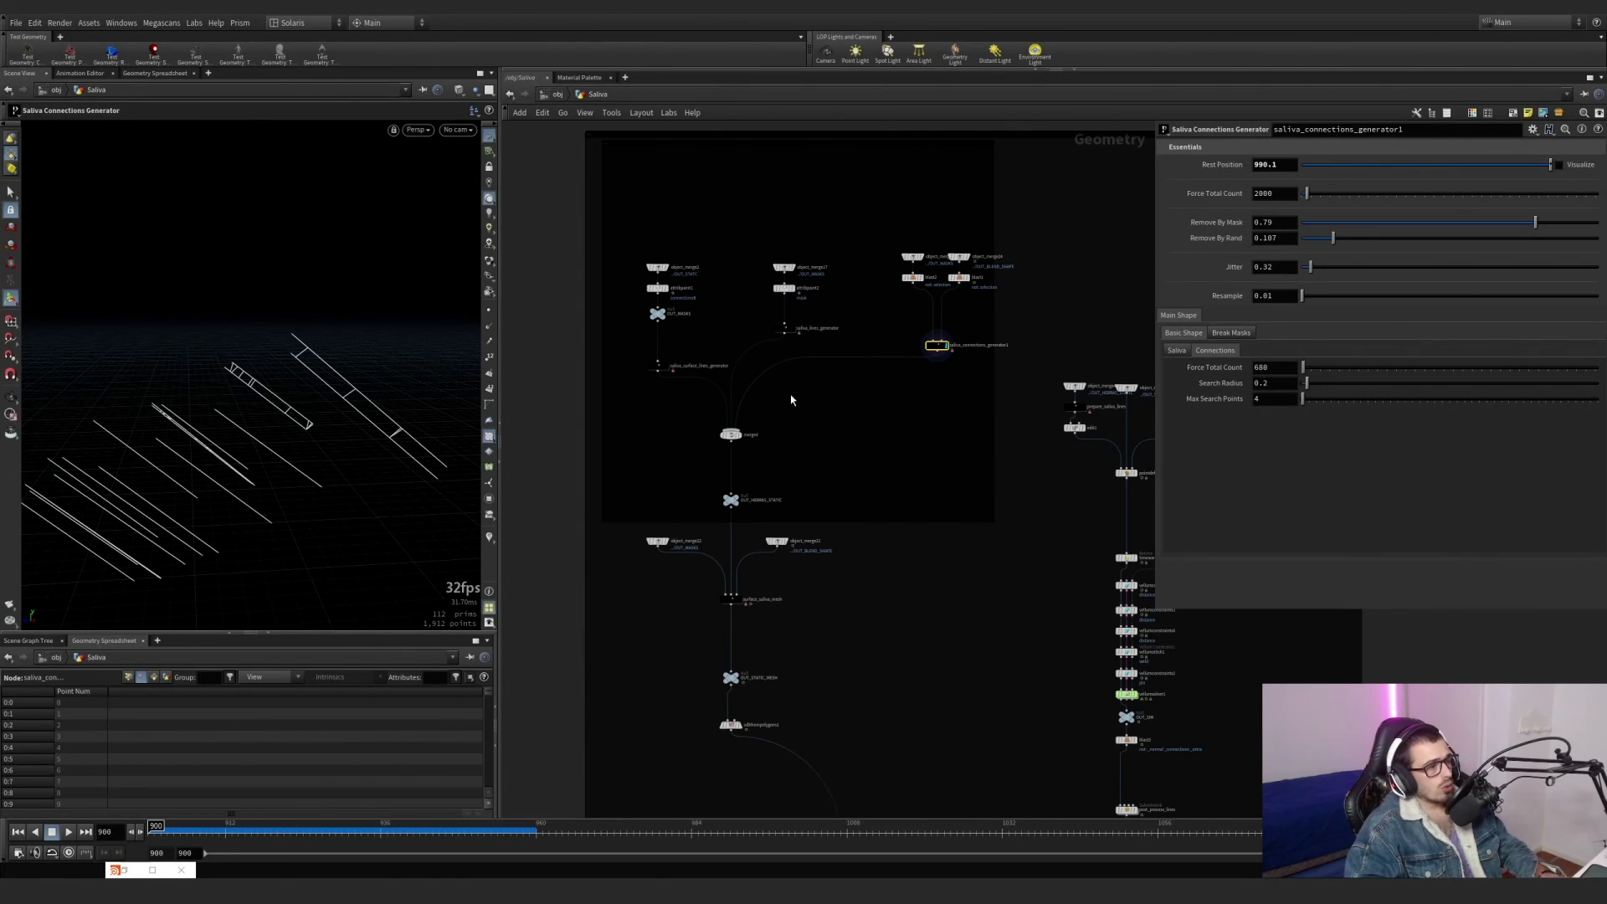
scroll(763, 392, up, 5)
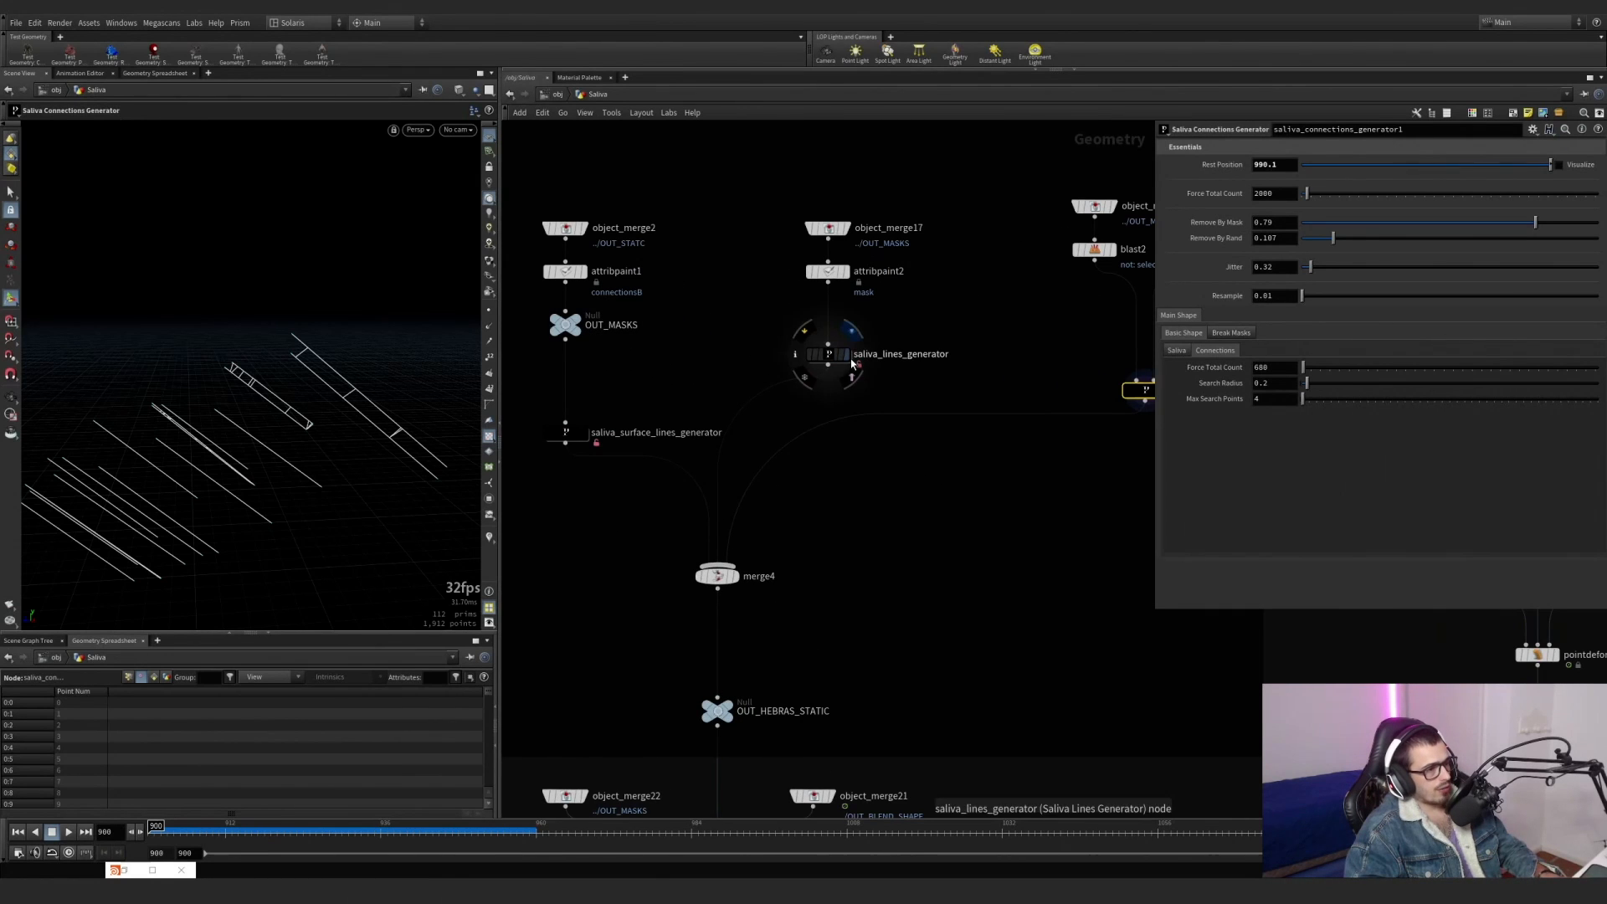
click(847, 355)
click(828, 354)
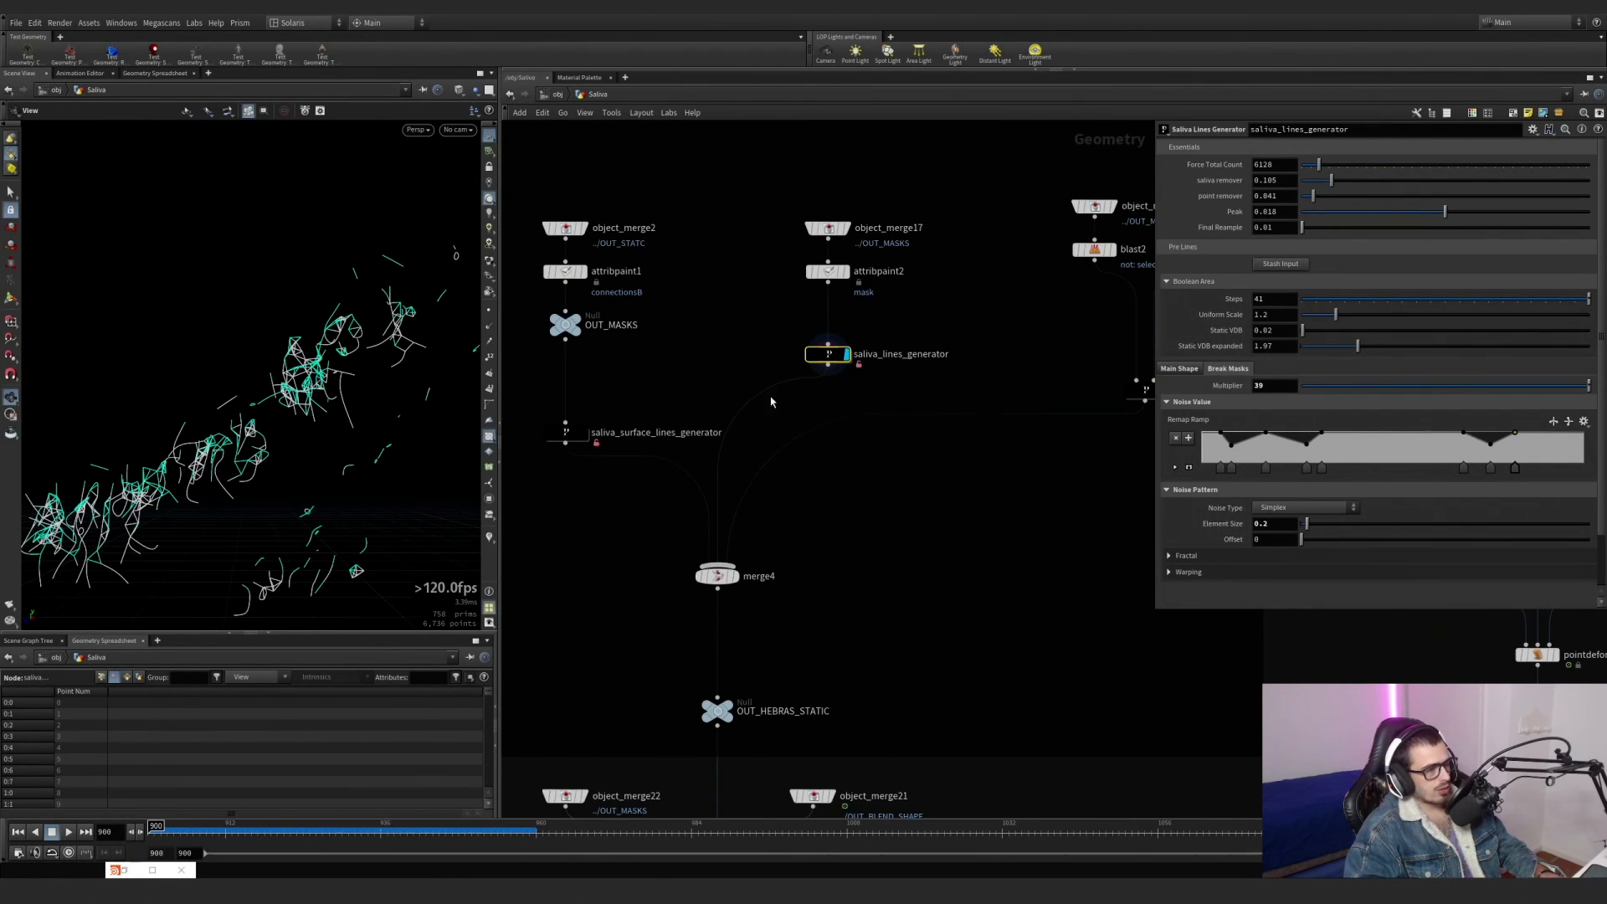
Try a mask stroke with attribpaint2 while saliva_lines_generator is displayed, and undo the stroke.
click(828, 271)
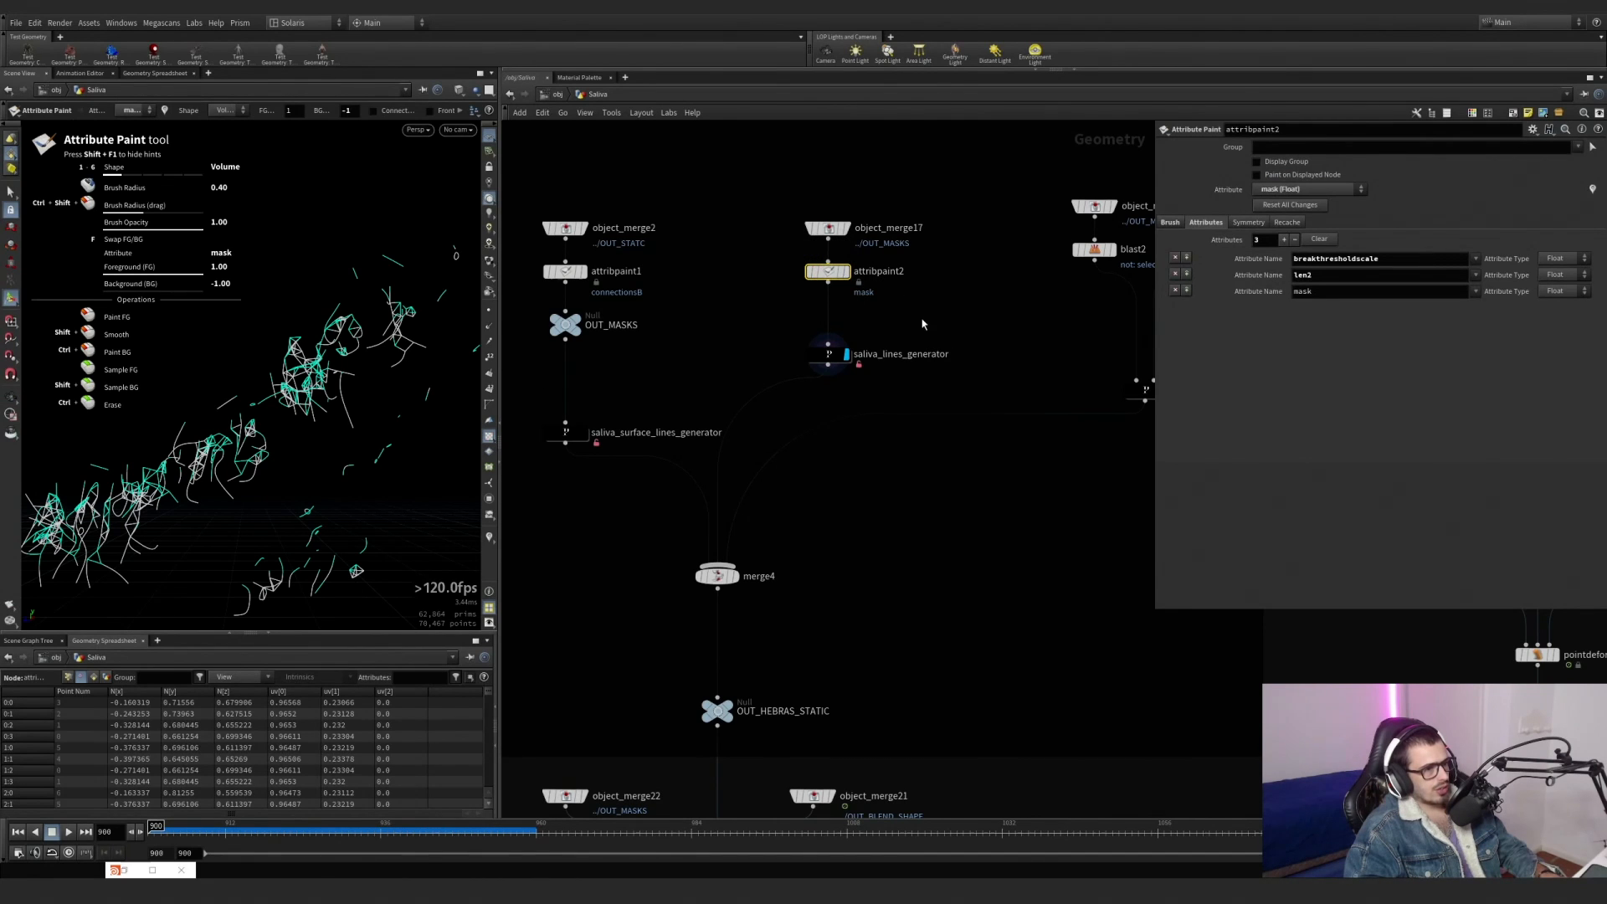
click(828, 355)
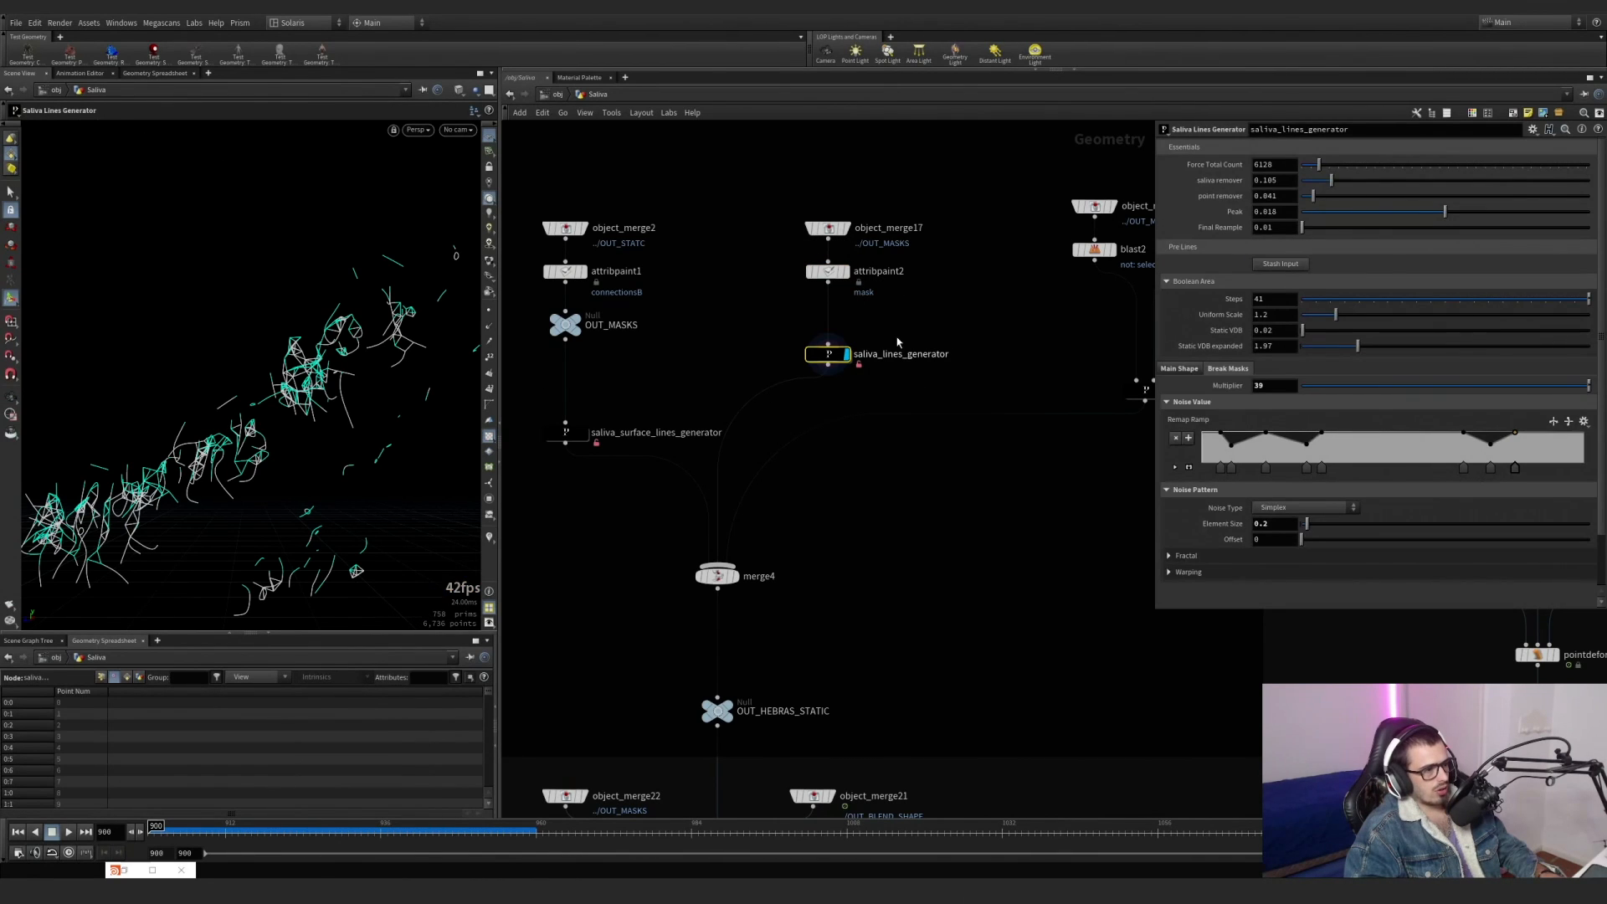
click(828, 271)
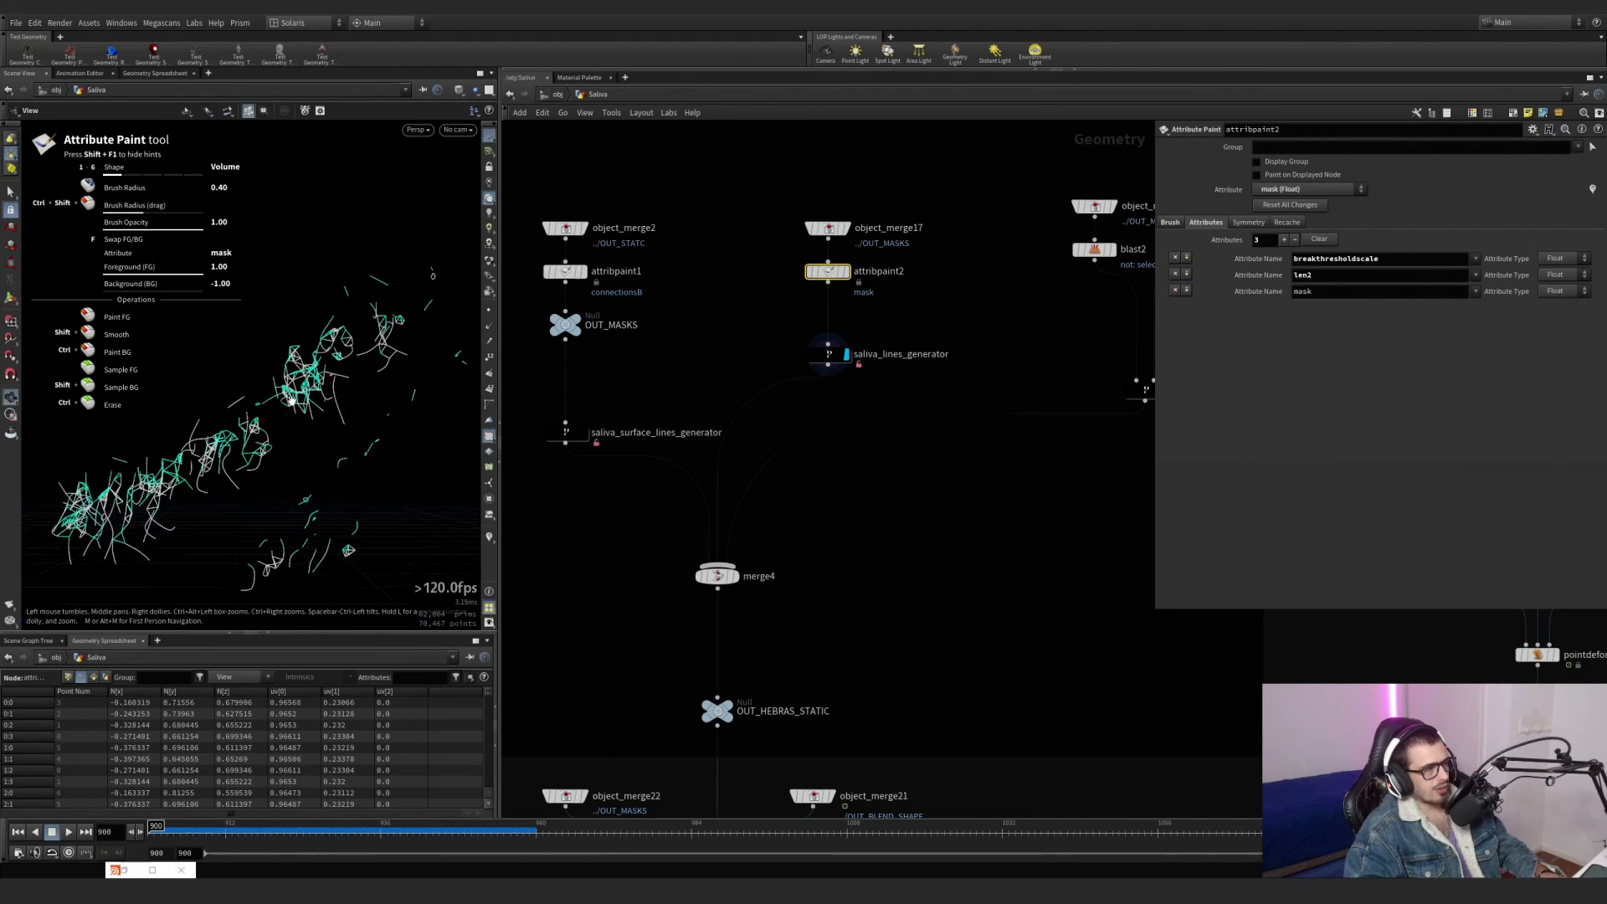
alt+scroll(292, 402, down, 5)
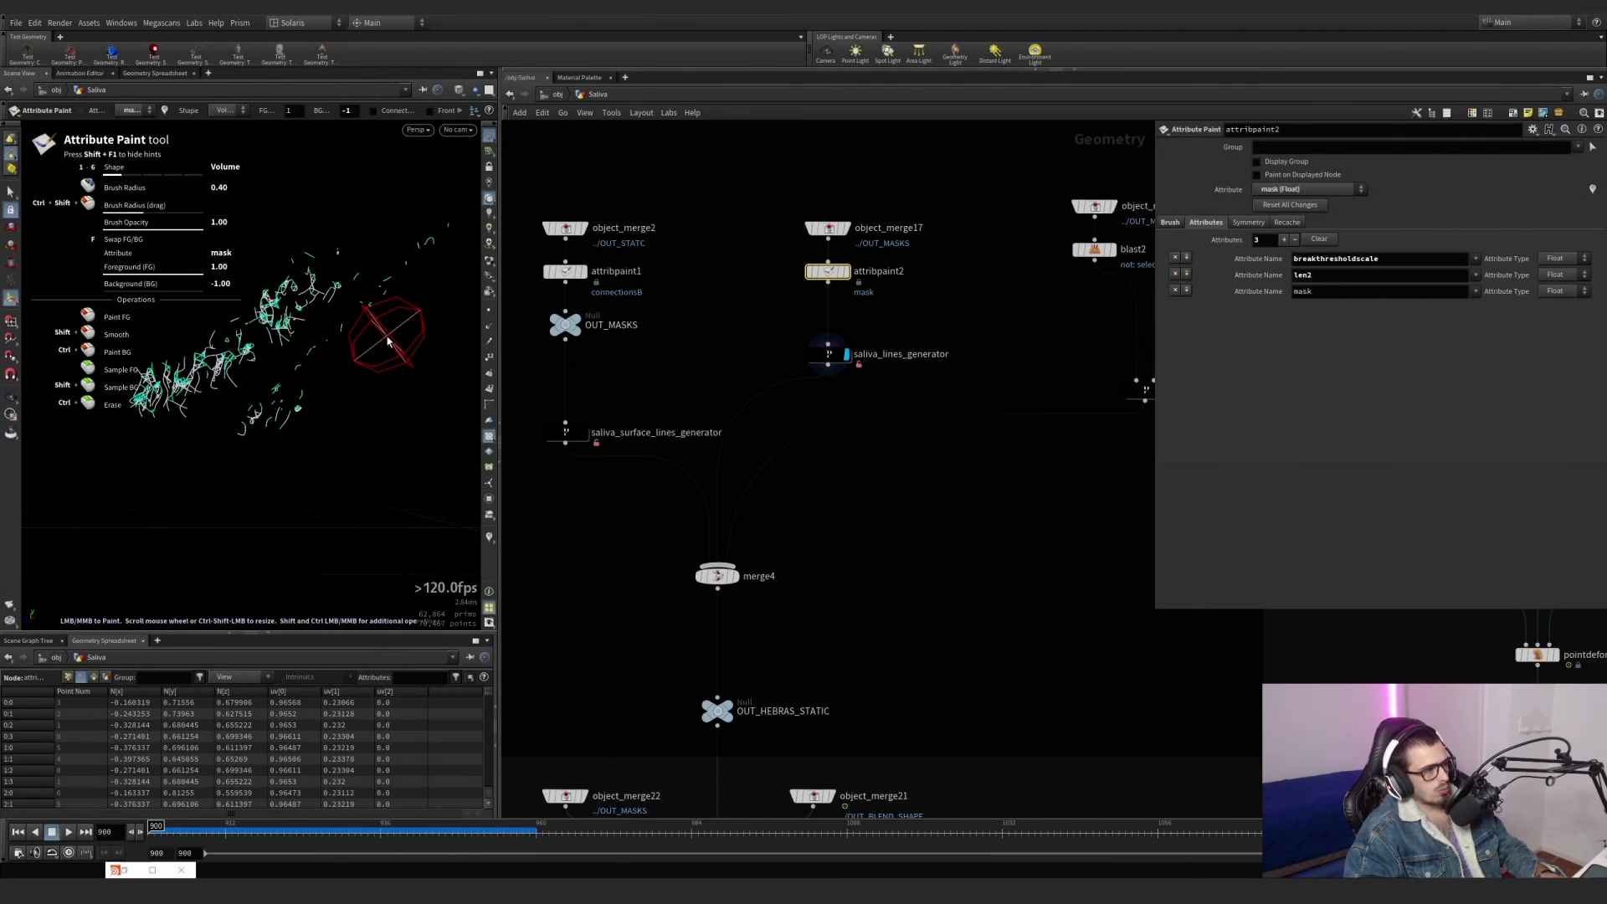
key(ctrl+z)
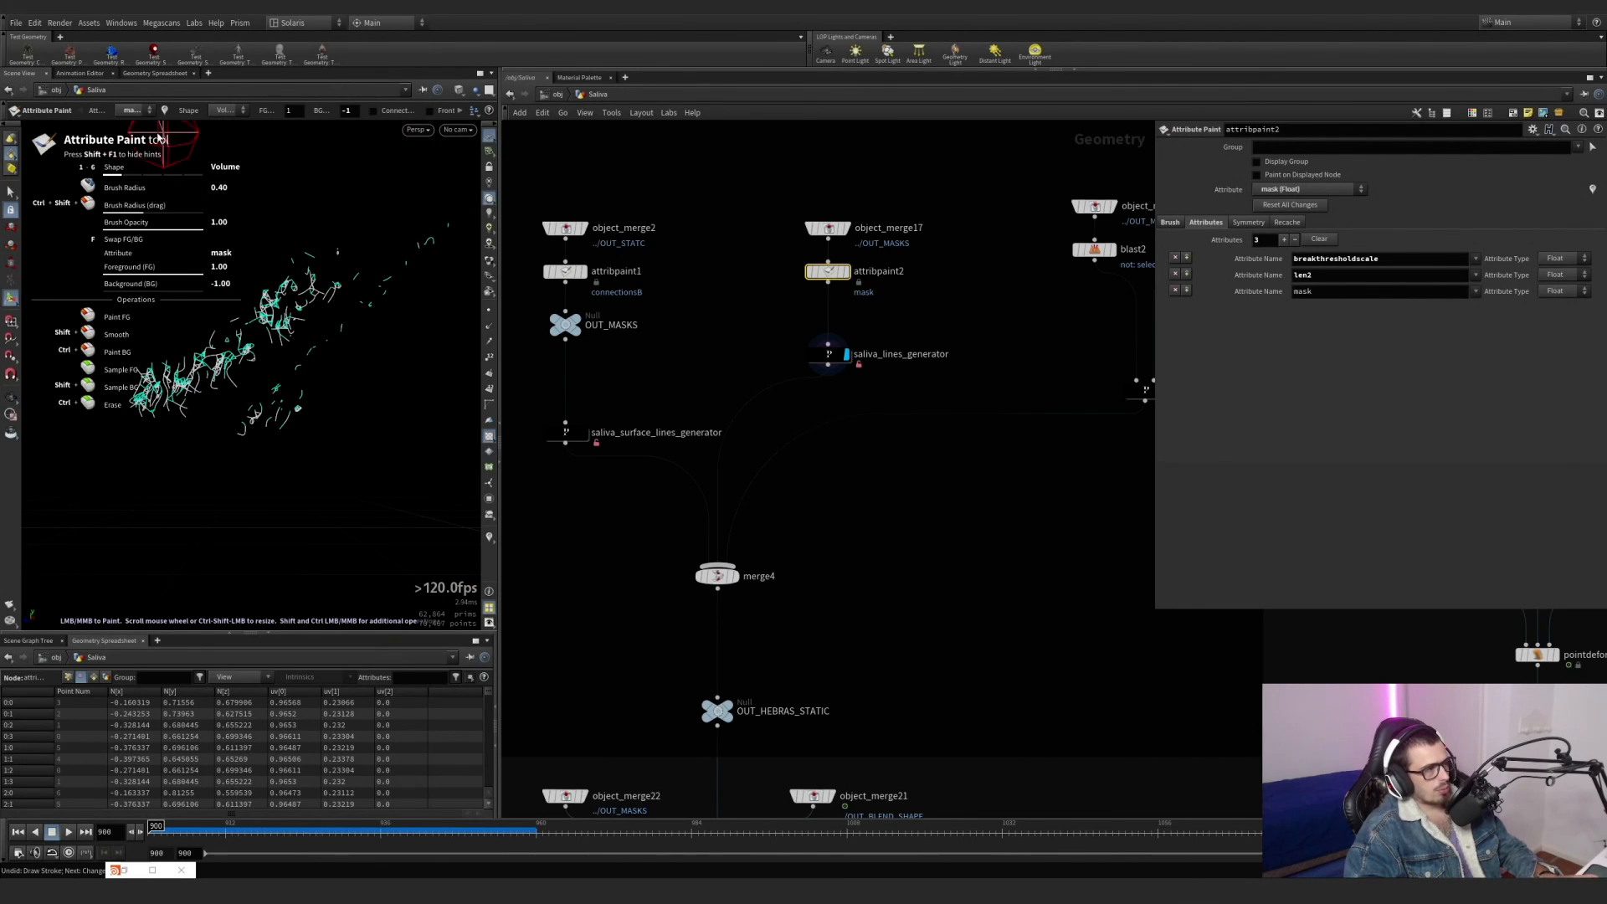
Switch attribpaint2 to the len2 attribute and paint over the near end of the saliva lines.
click(141, 111)
click(139, 135)
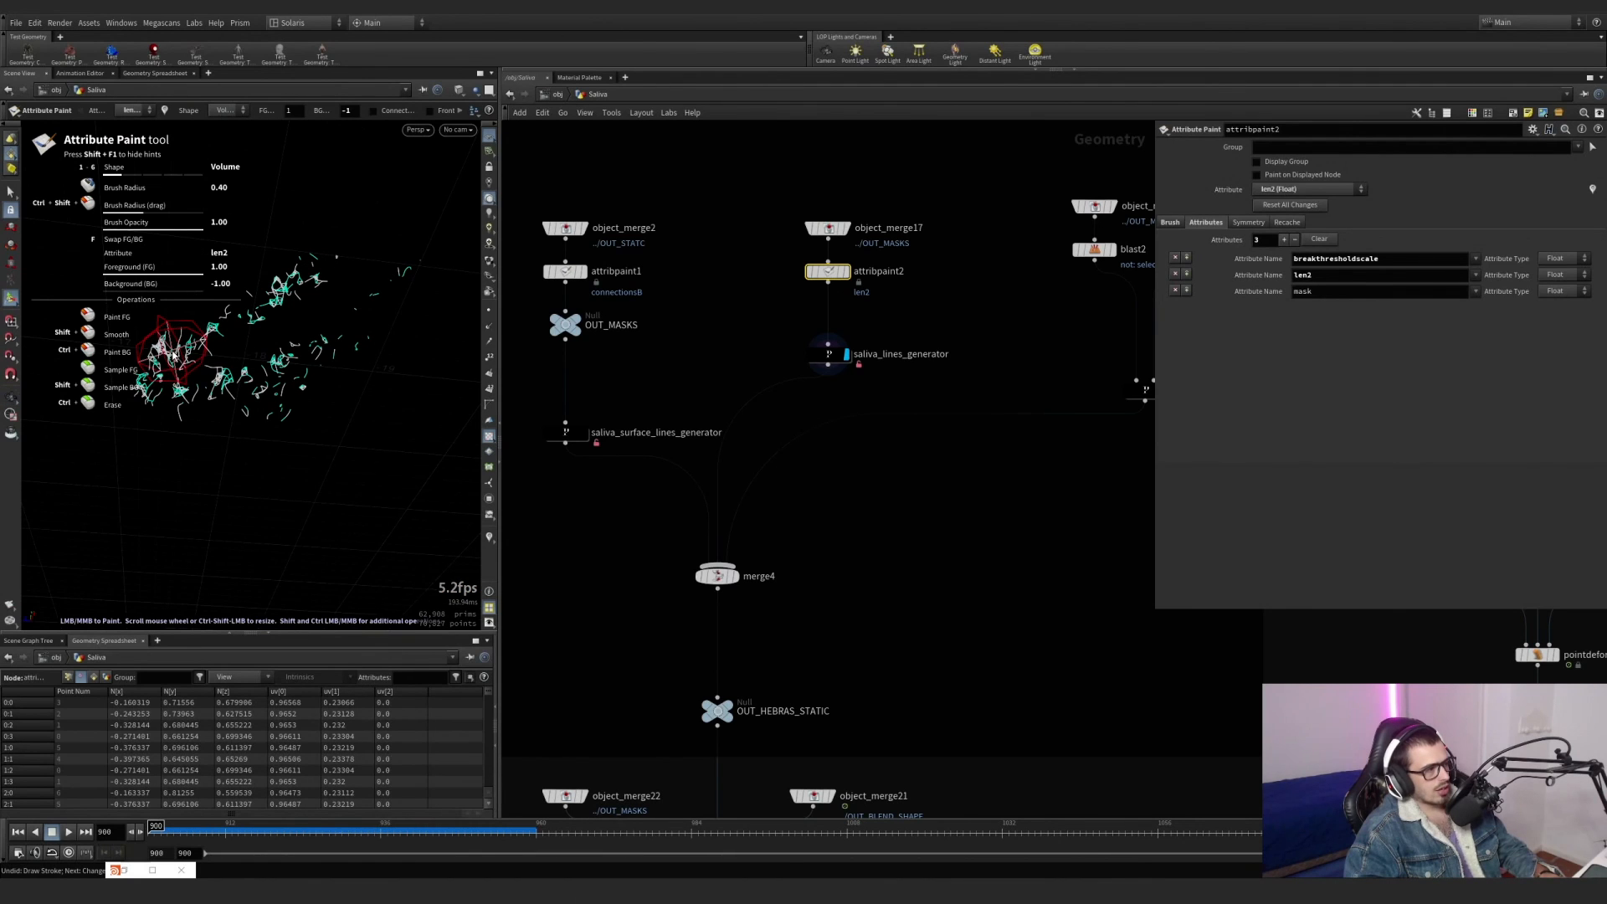
mouse_move(173, 355)
mouse_down()
mouse_move(170, 409)
mouse_move(275, 447)
mouse_move(235, 443)
mouse_up()
scroll(169, 409, down, 6)
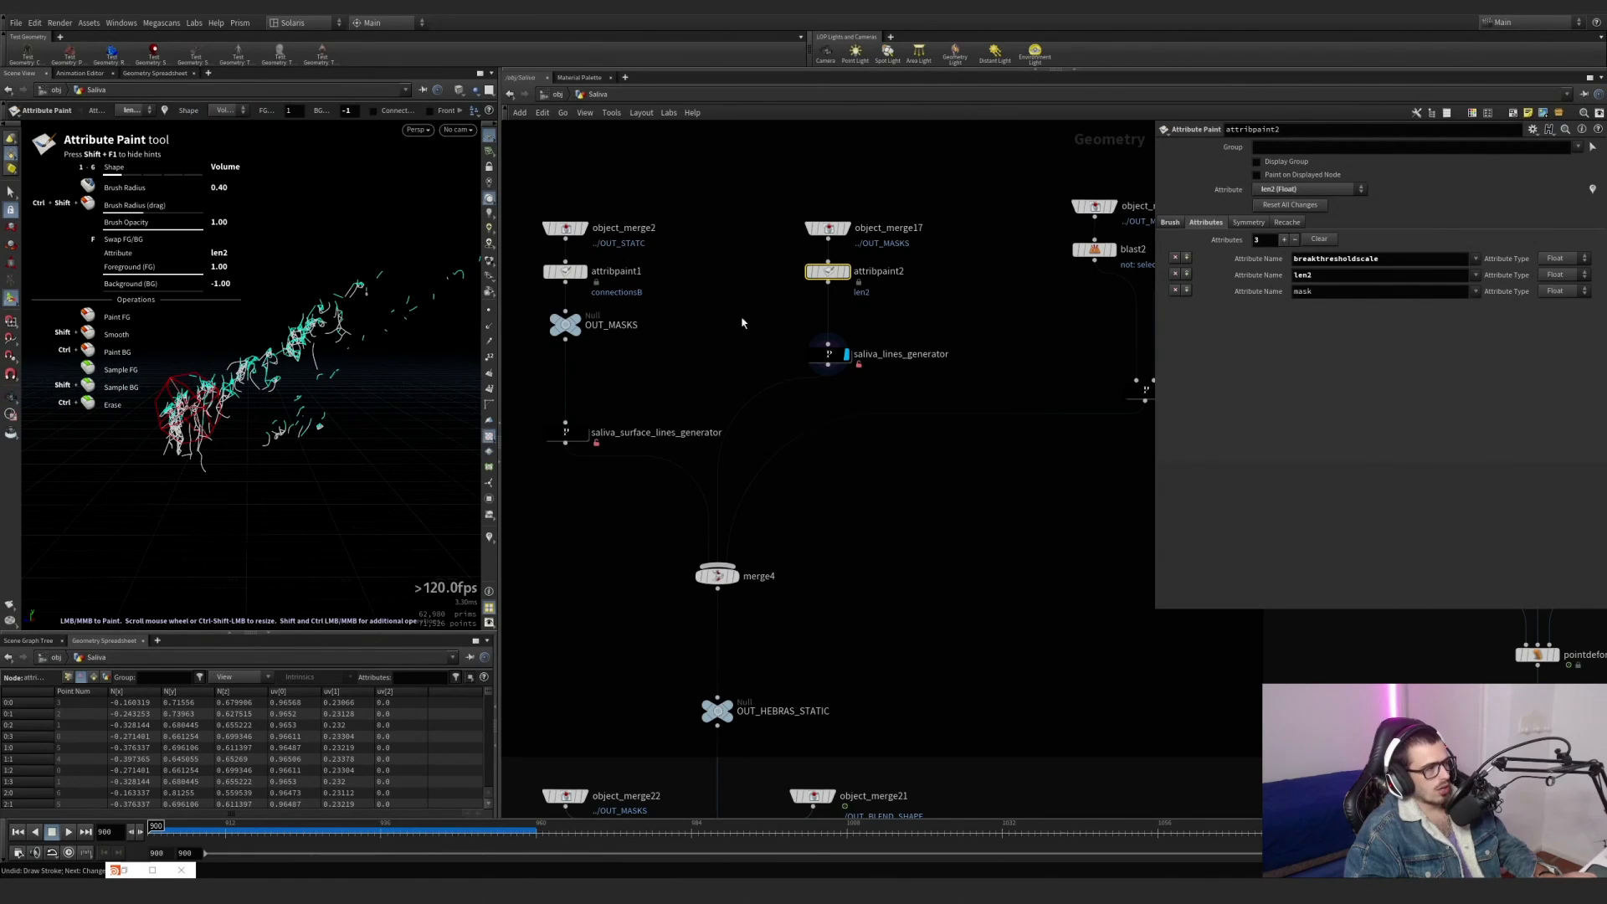
Undo the len2 paint strokes and the change of painted attribute on attribpaint2.
key(ctrl+z)
key(ctrl+z)
key(ctrl+z)
key(ctrl+z)
key(ctrl+z)
key(ctrl+z)
key(ctrl+z)
key(ctrl+z)
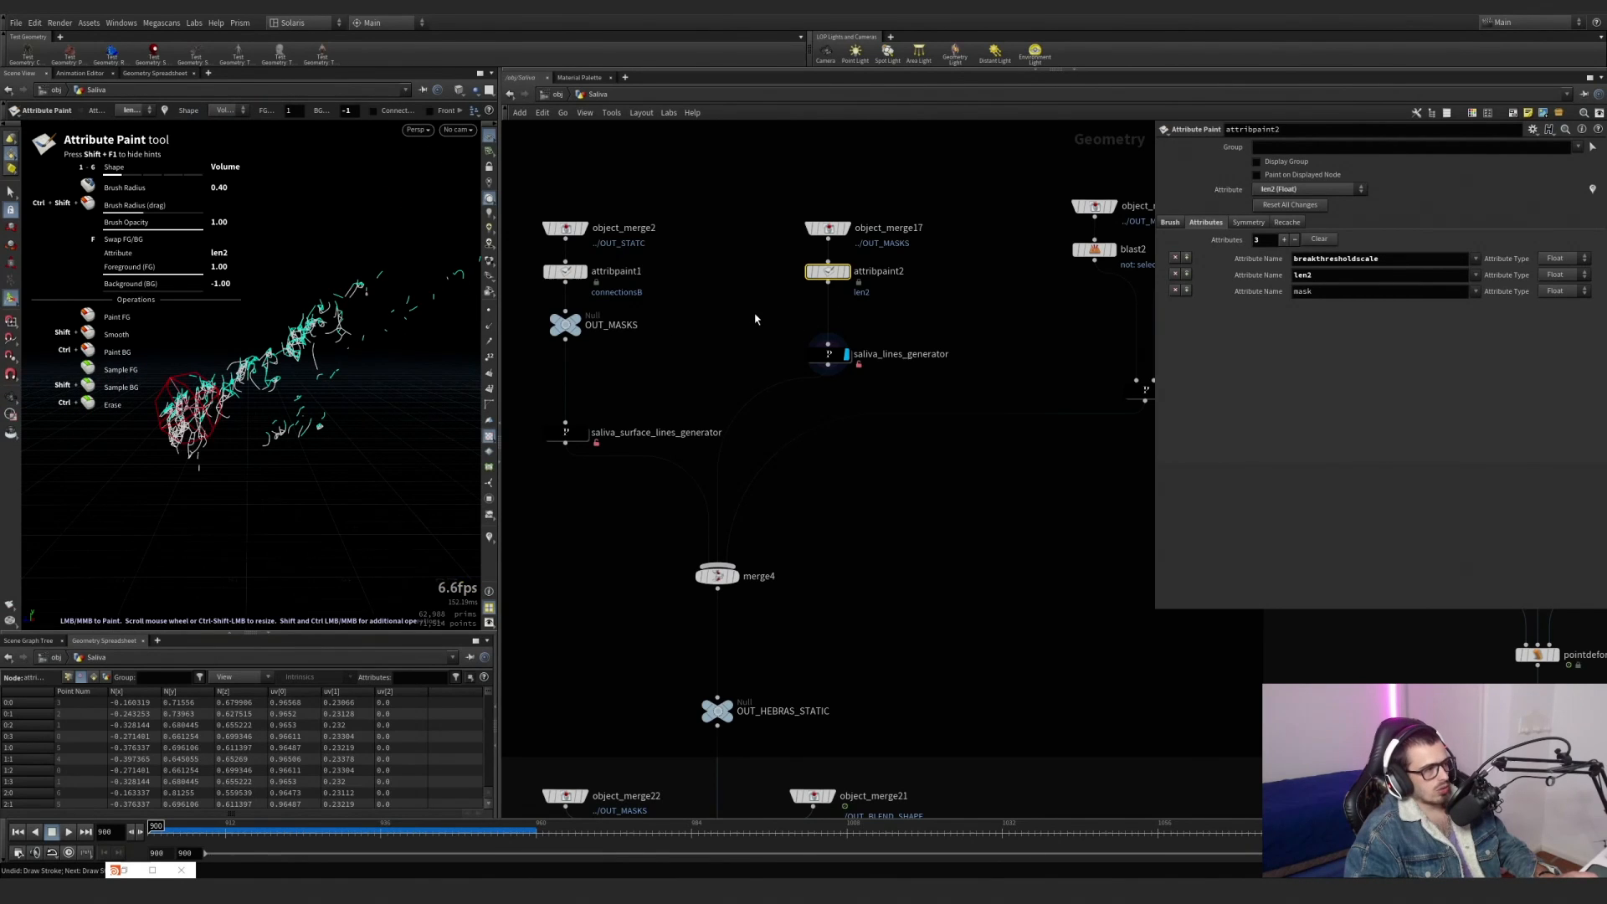
key(ctrl+z)
key(ctrl+z)
key(ctrl+z)
key(ctrl+z)
key(ctrl+z)
key(ctrl+z)
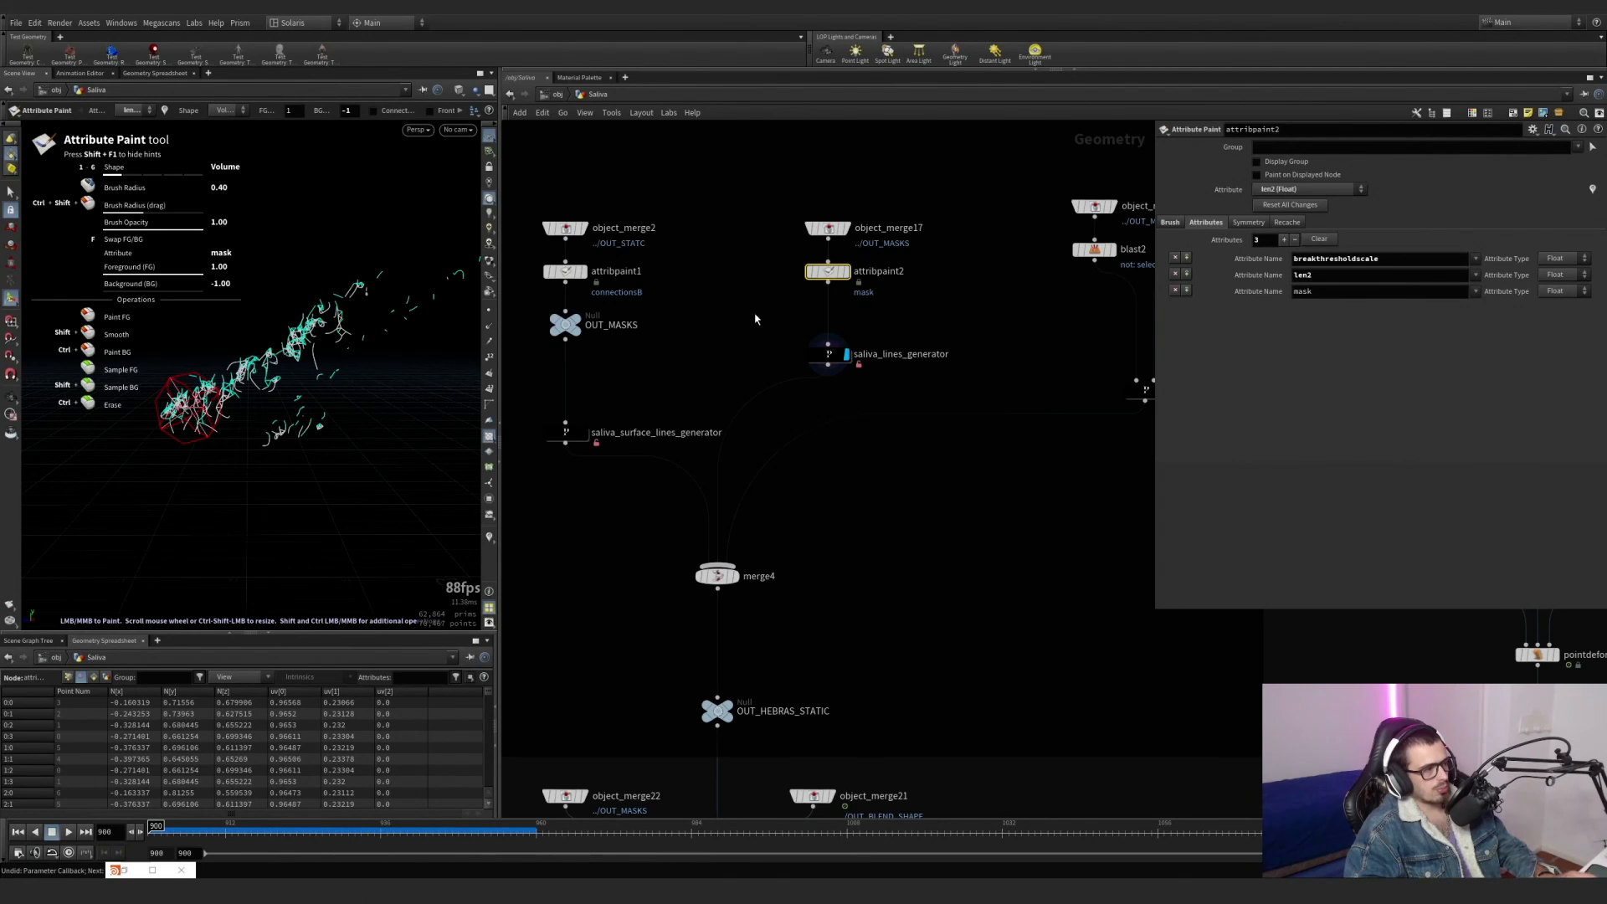
key(ctrl+z)
Display merge4 and read its node information, including the attribute mismatch warning.
middle_drag(954, 499, 950, 394)
click(727, 476)
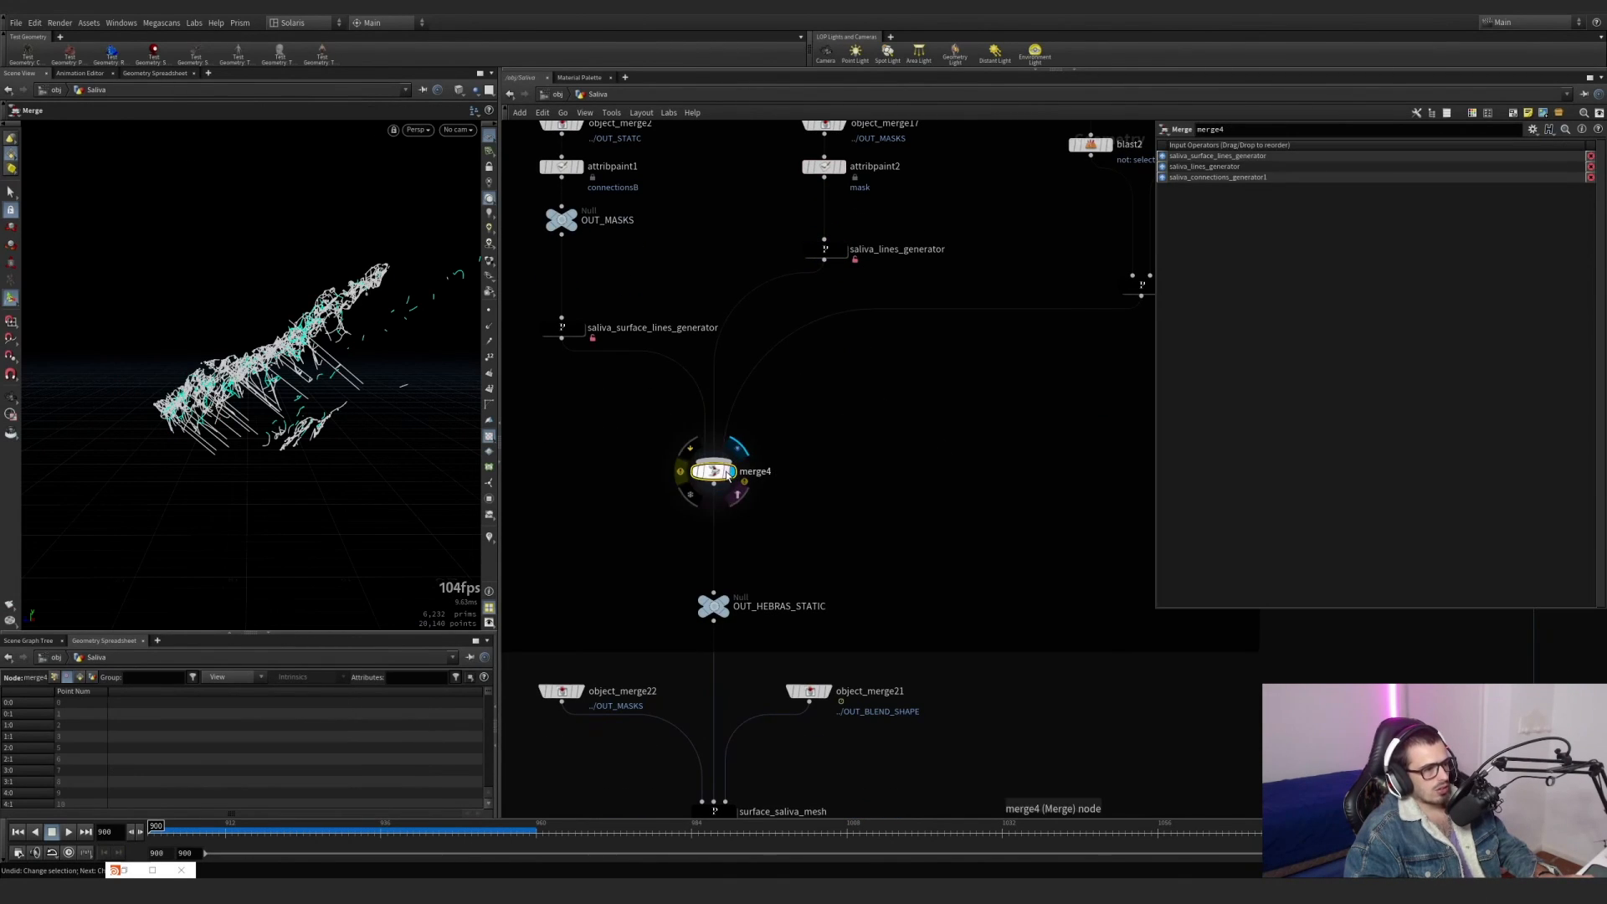
middle_click(720, 484)
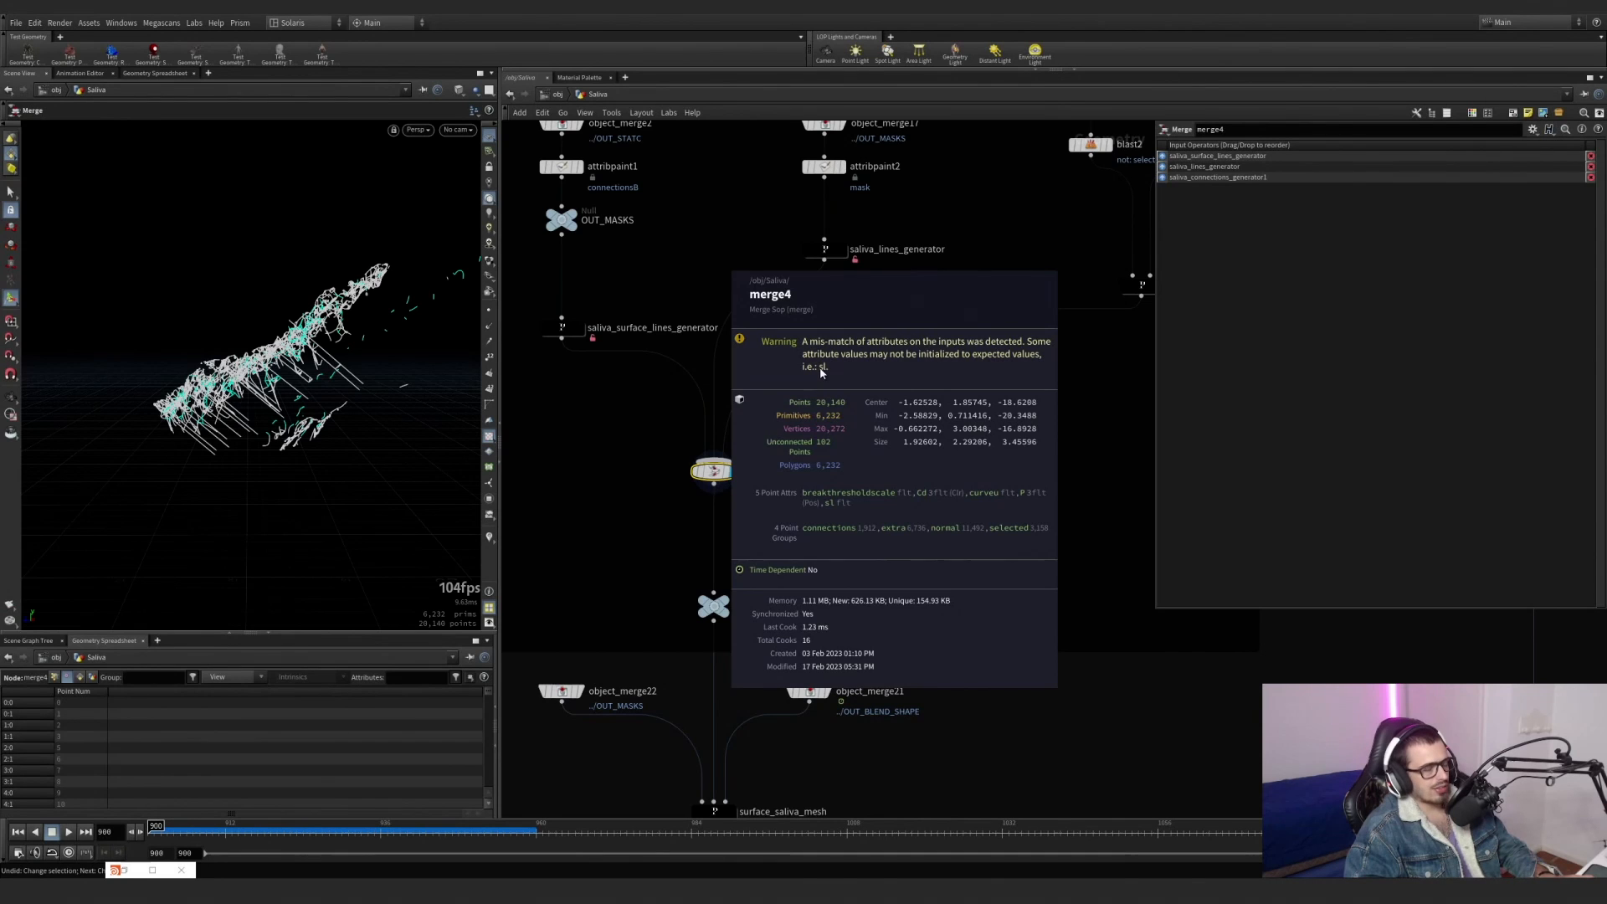
scroll(903, 396, down, 3)
middle_drag(908, 410, 868, 477)
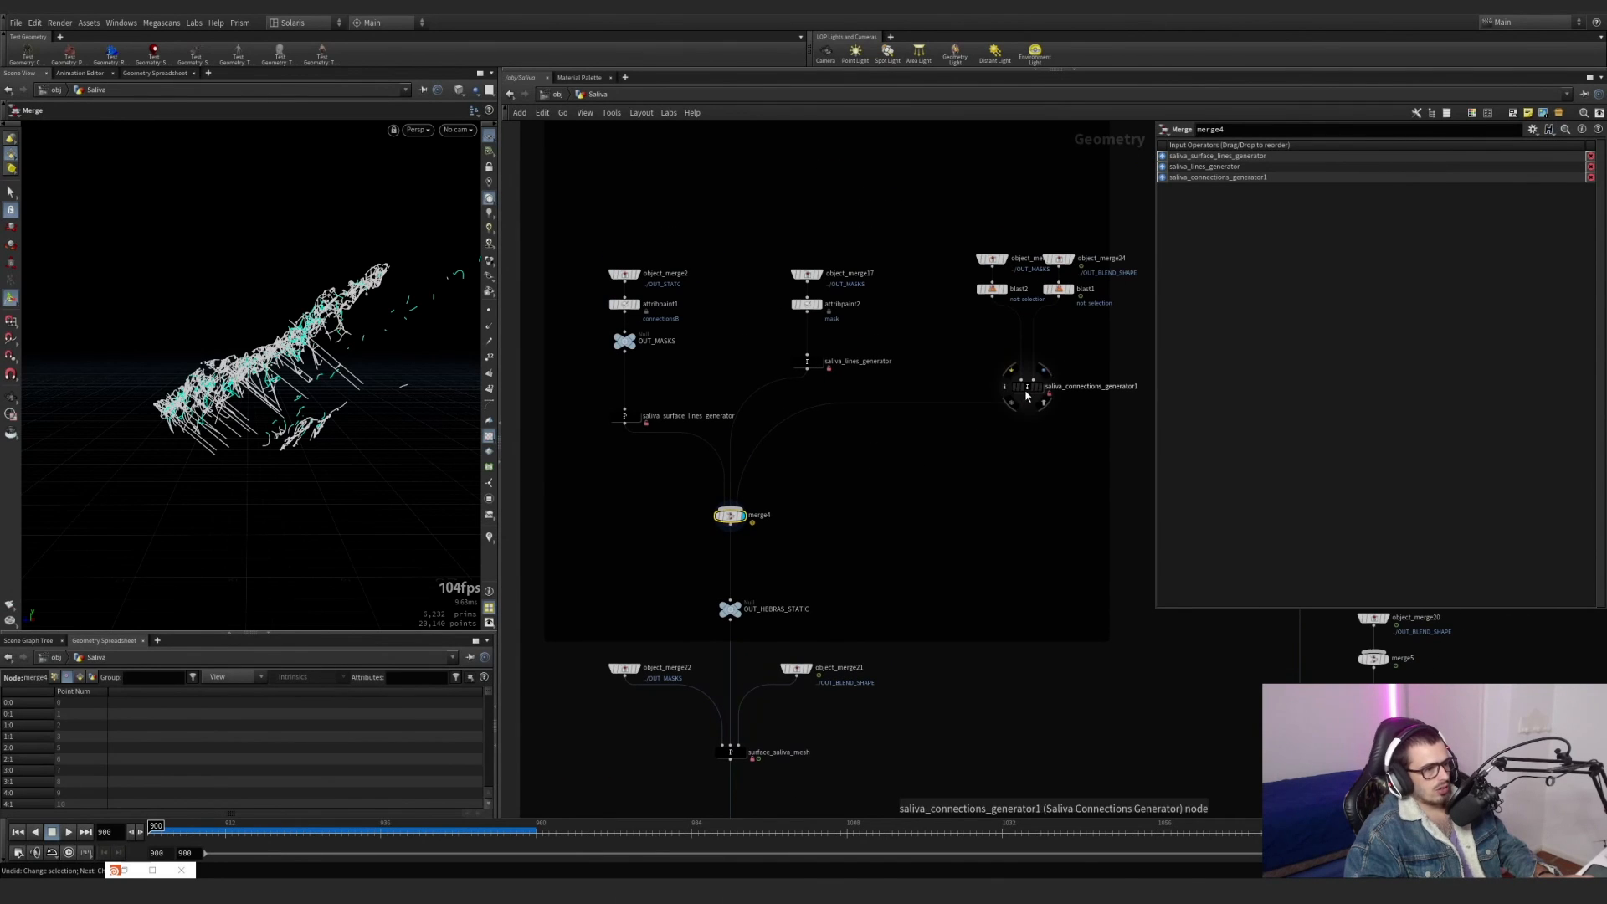
Compare the point attributes of saliva_lines_generator and saliva_surface_lines_generator in their node information.
middle_click(810, 366)
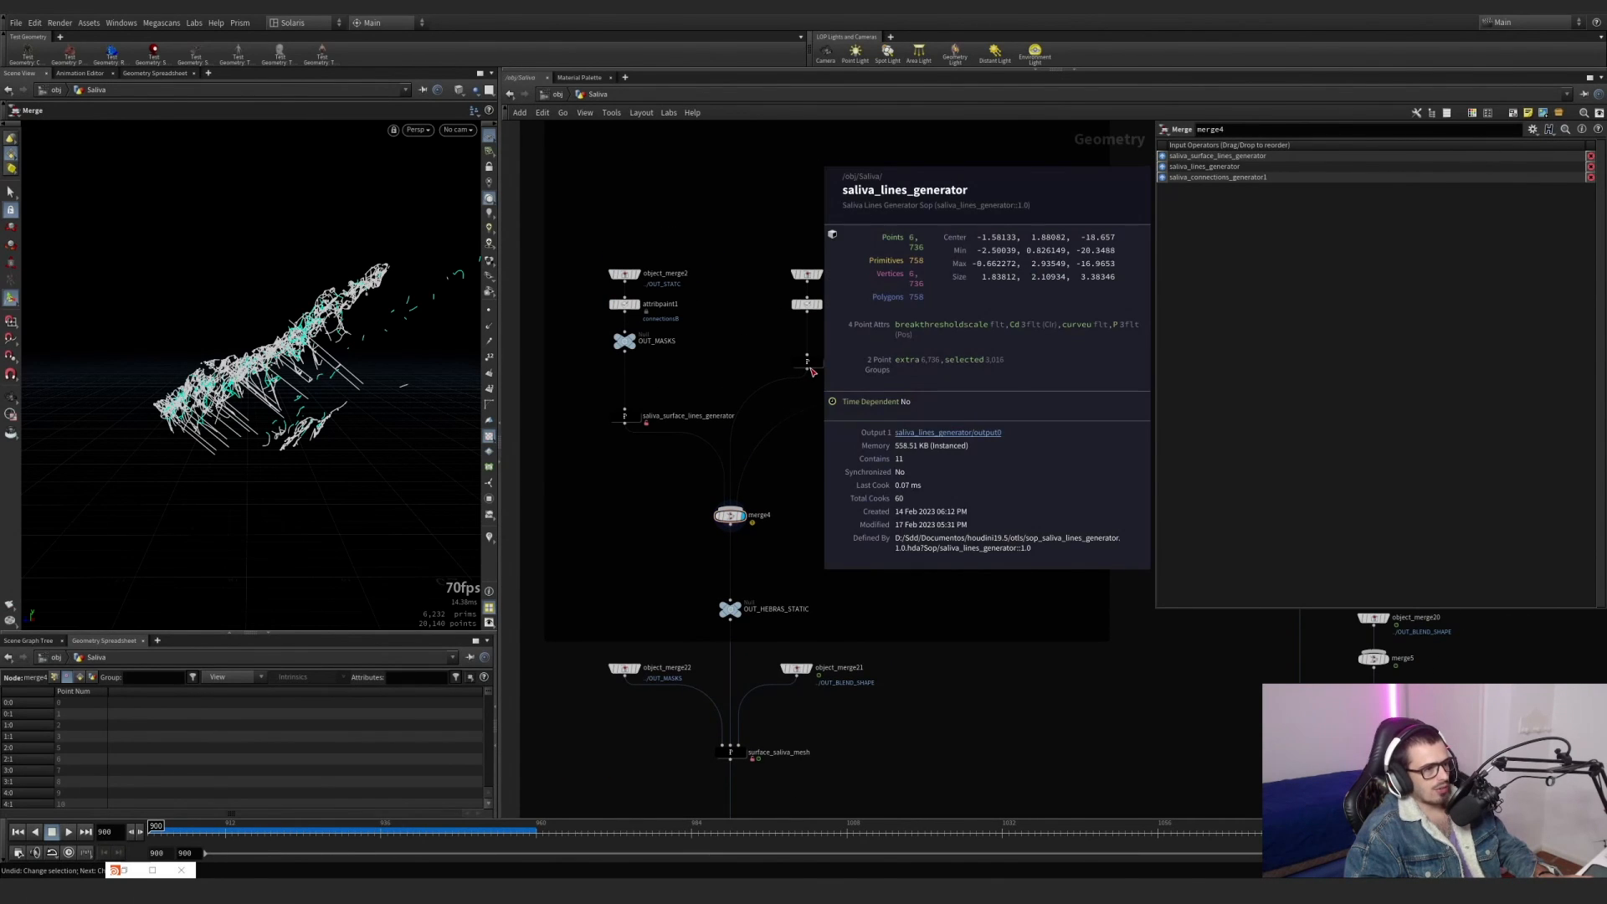
middle_click(625, 417)
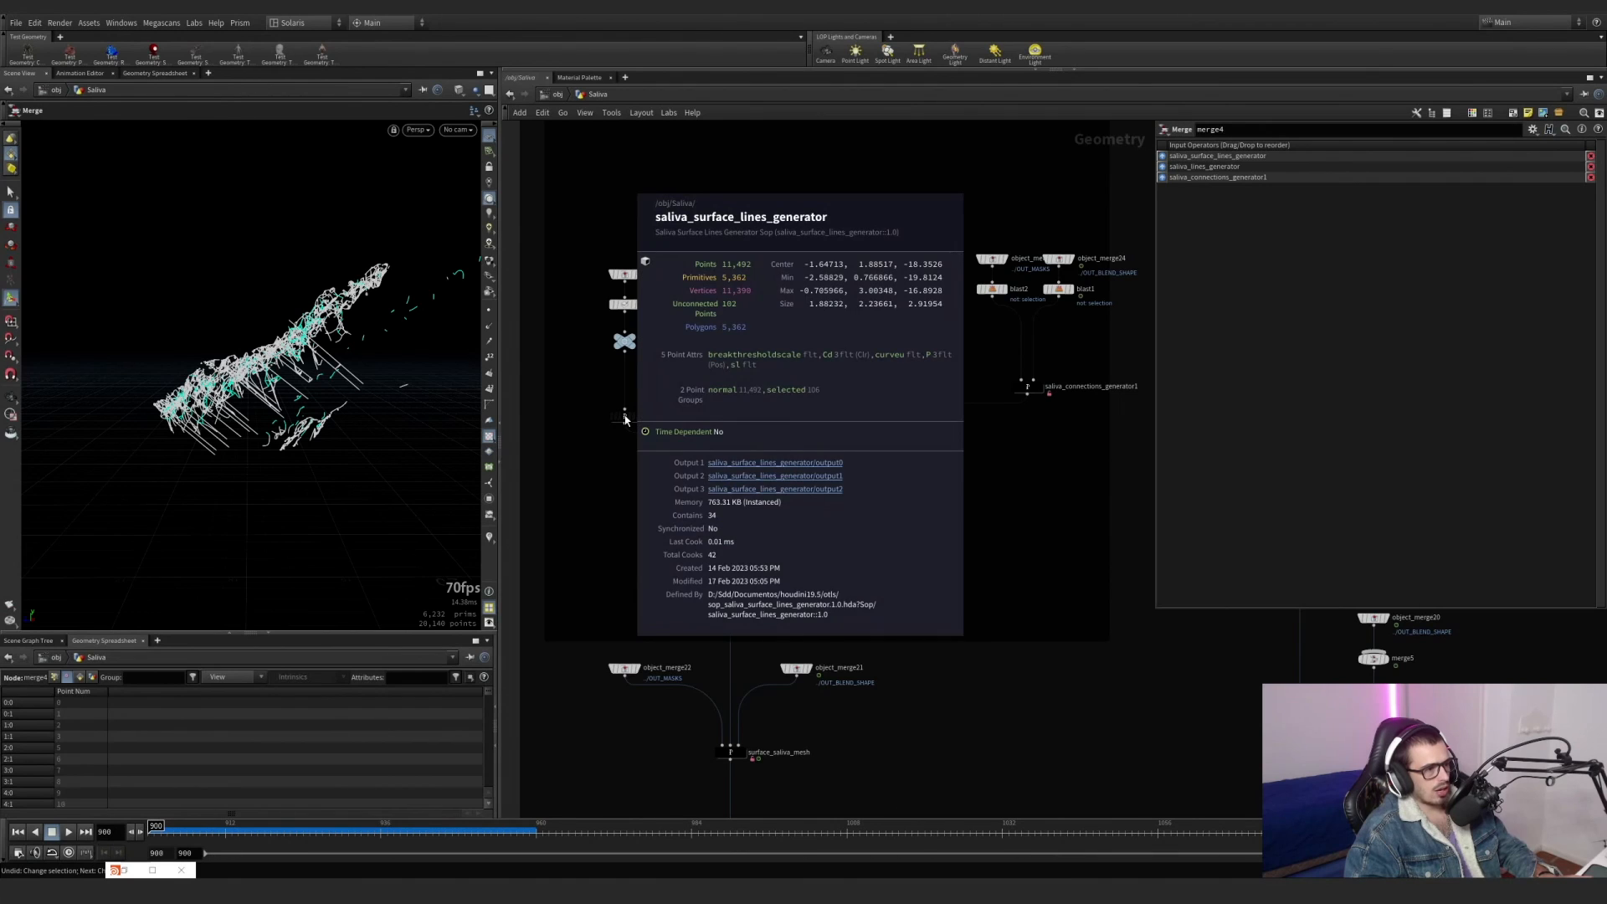
middle_click(809, 366)
middle_click(809, 366)
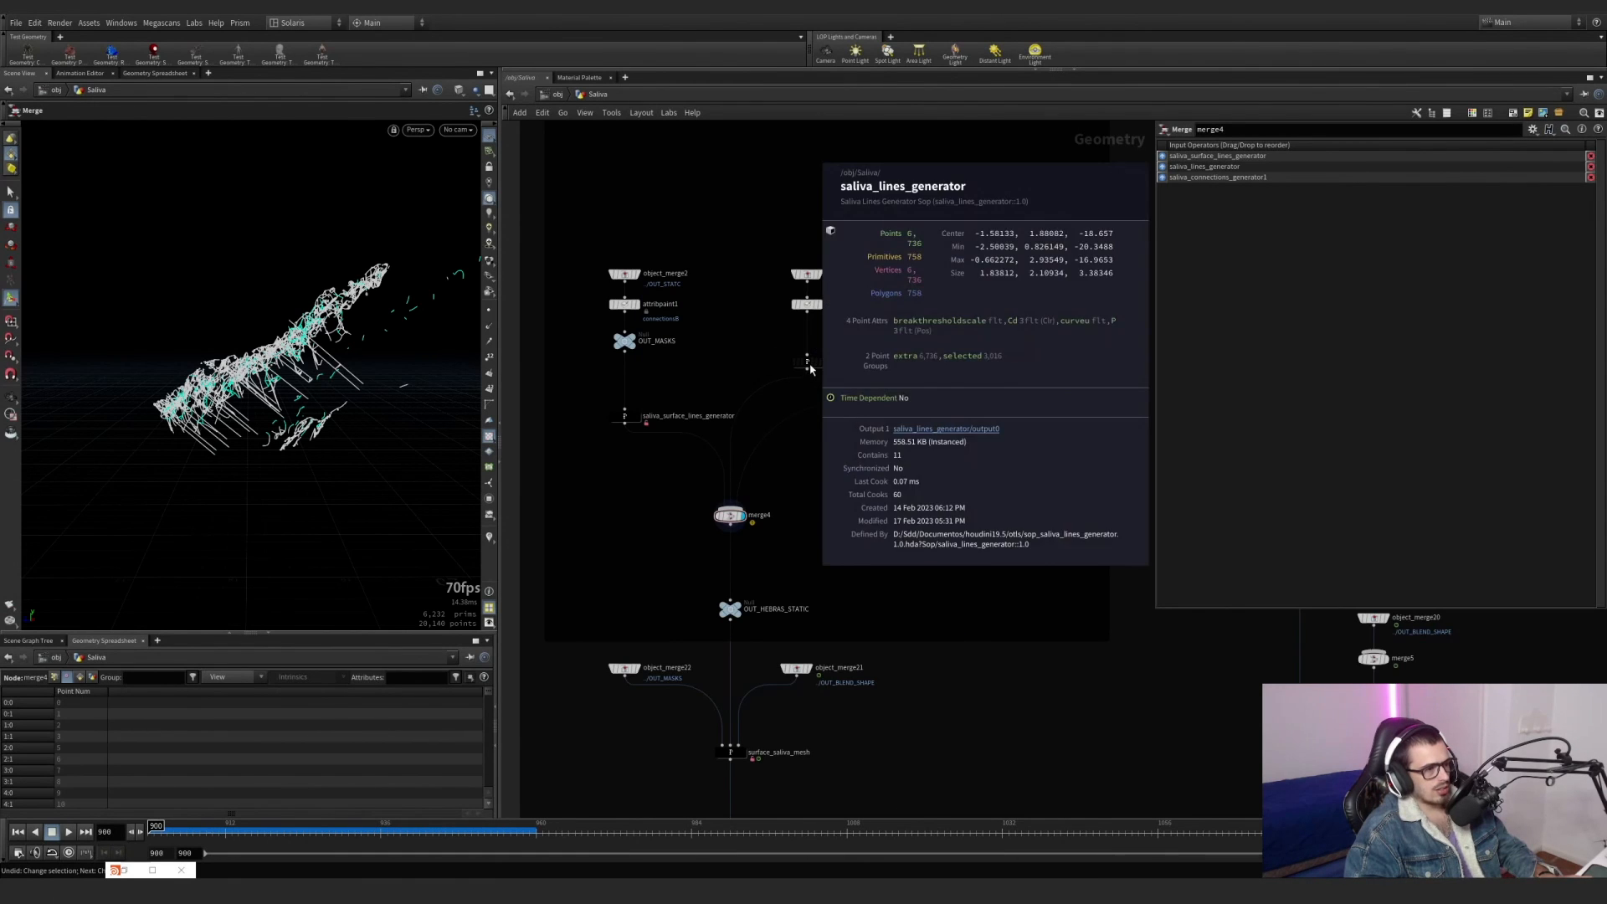
Cut the wires from saliva_surface_lines_generator and saliva_lines_generator into merge4, keeping only saliva_connections_generator1 as input.
click(808, 363)
scroll(758, 474, up, 2)
key(y)
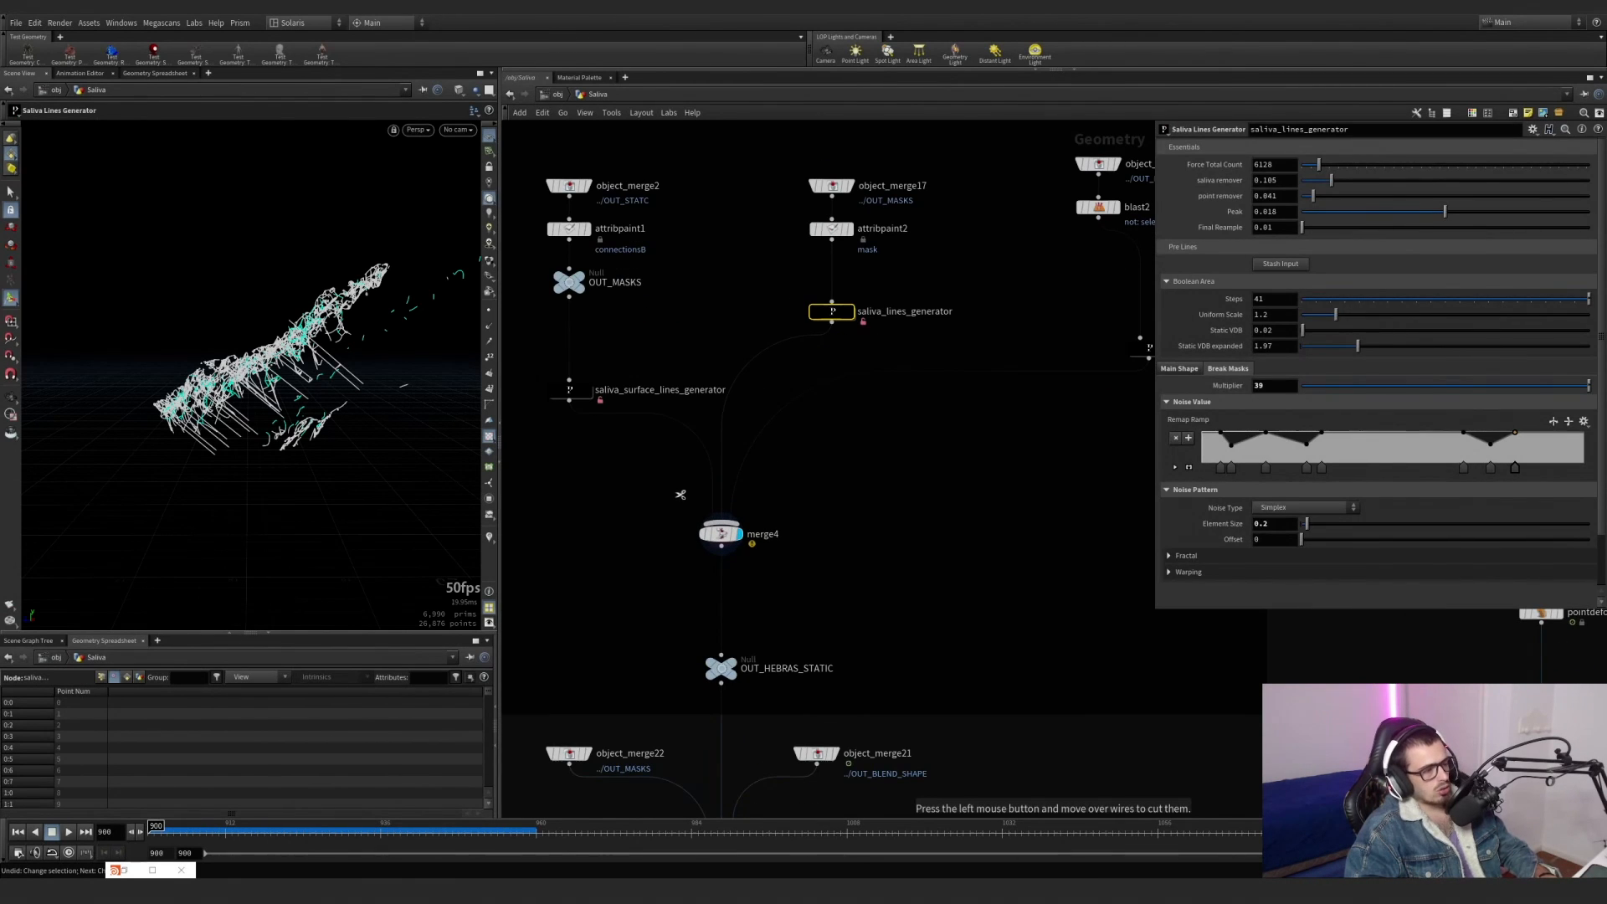
drag(733, 437, 646, 497)
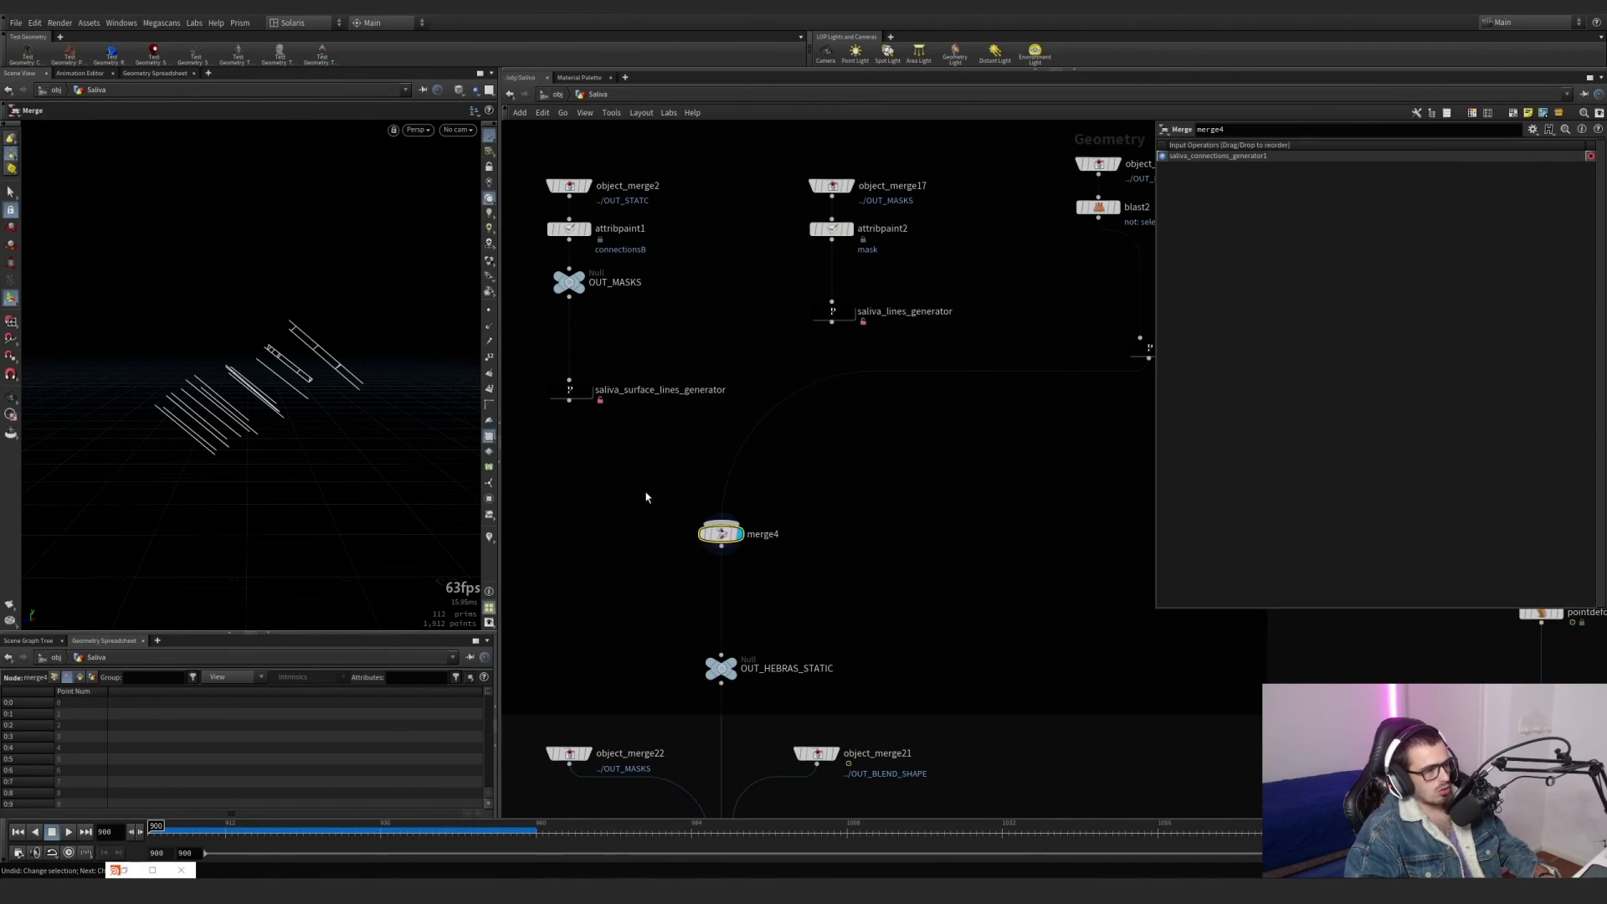
scroll(749, 586, down, 4)
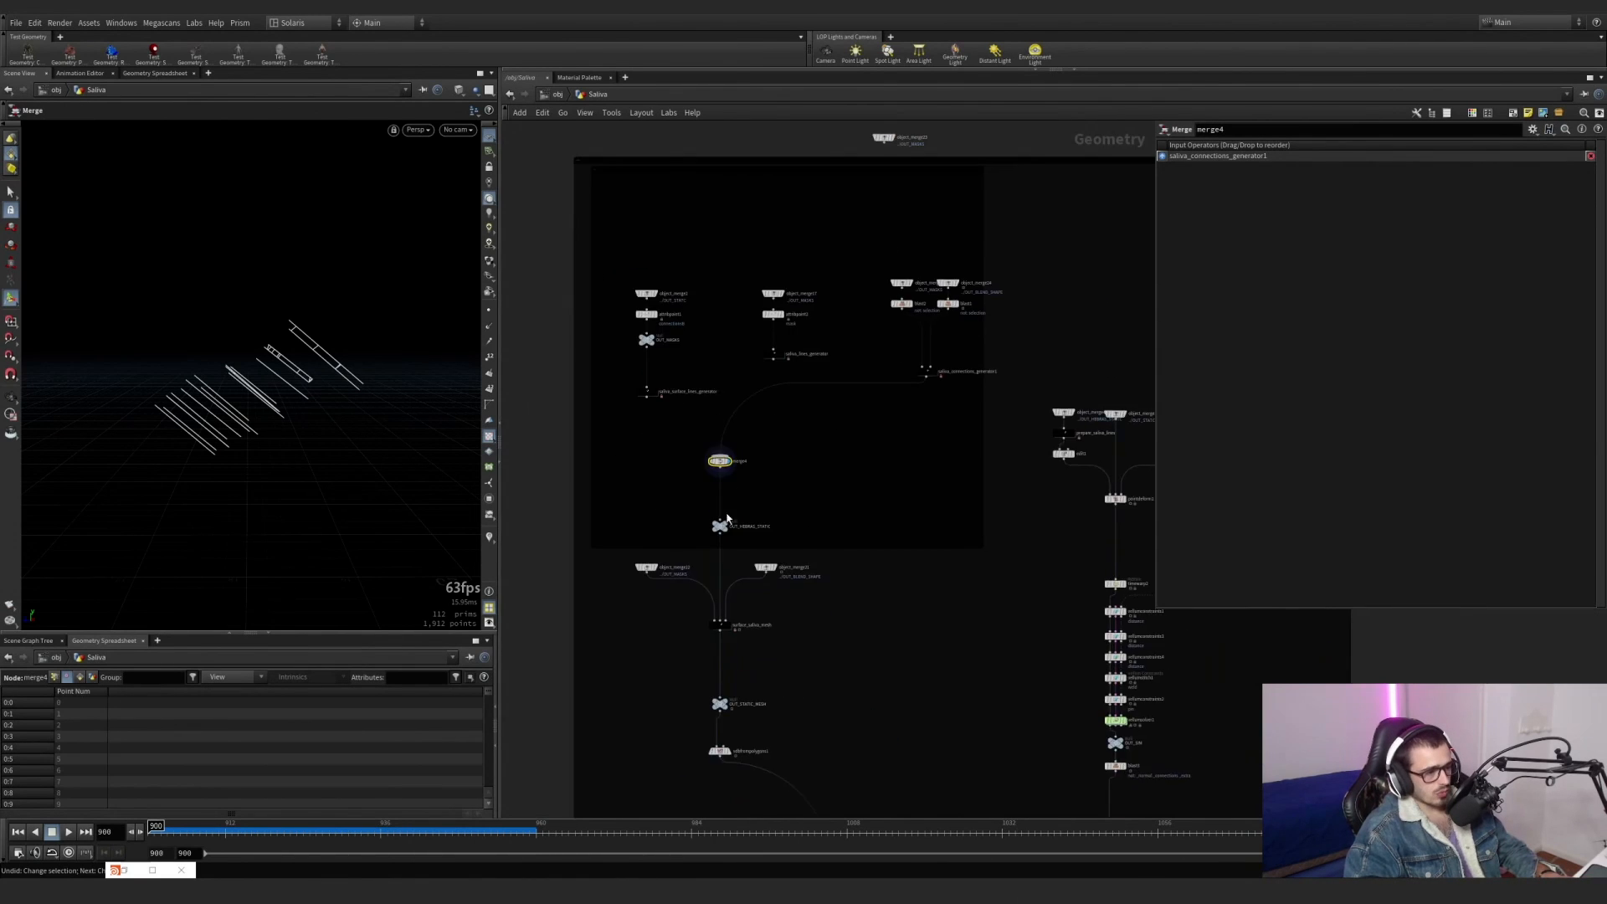
Display OUT_HEBRAS_STATIC with OUT_BLEND_SHAPE as a template wireframe and scrub the timeline to compare them.
scroll(726, 559, up, 5)
click(737, 438)
scroll(915, 384, down, 6)
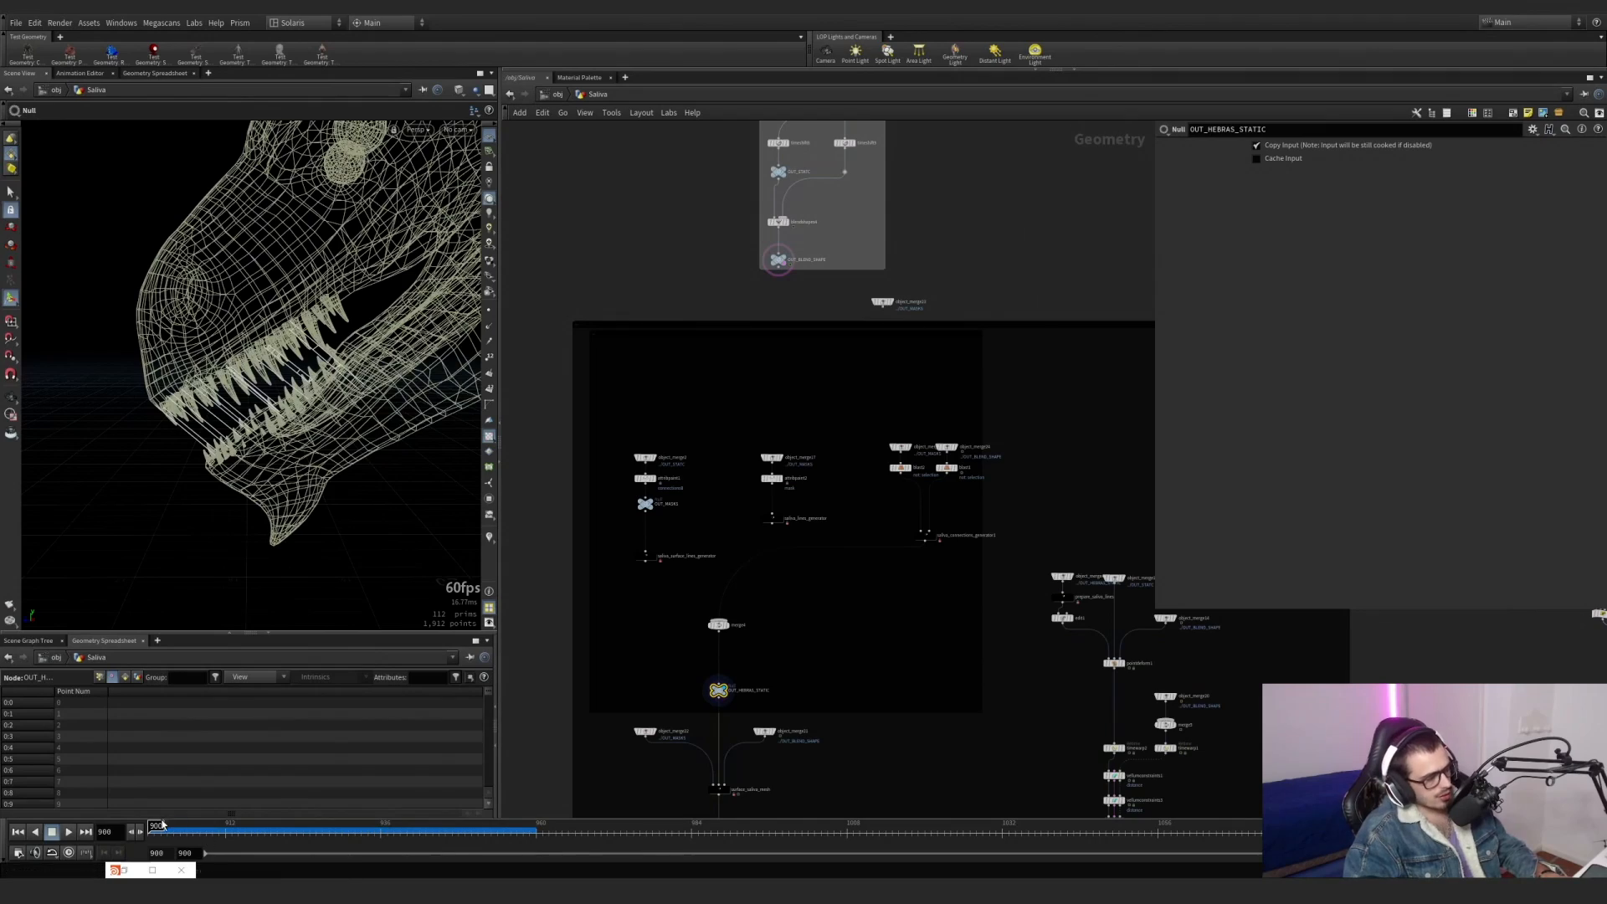
mouse_move(160, 826)
mouse_down()
mouse_move(449, 821)
mouse_move(152, 800)
mouse_up()
Display the object merge that brings OUT_HEBRAS_STATIC into the point deform branch, above prepare_saliva_lines.
middle_drag(745, 710, 725, 563)
scroll(717, 595, up, 2)
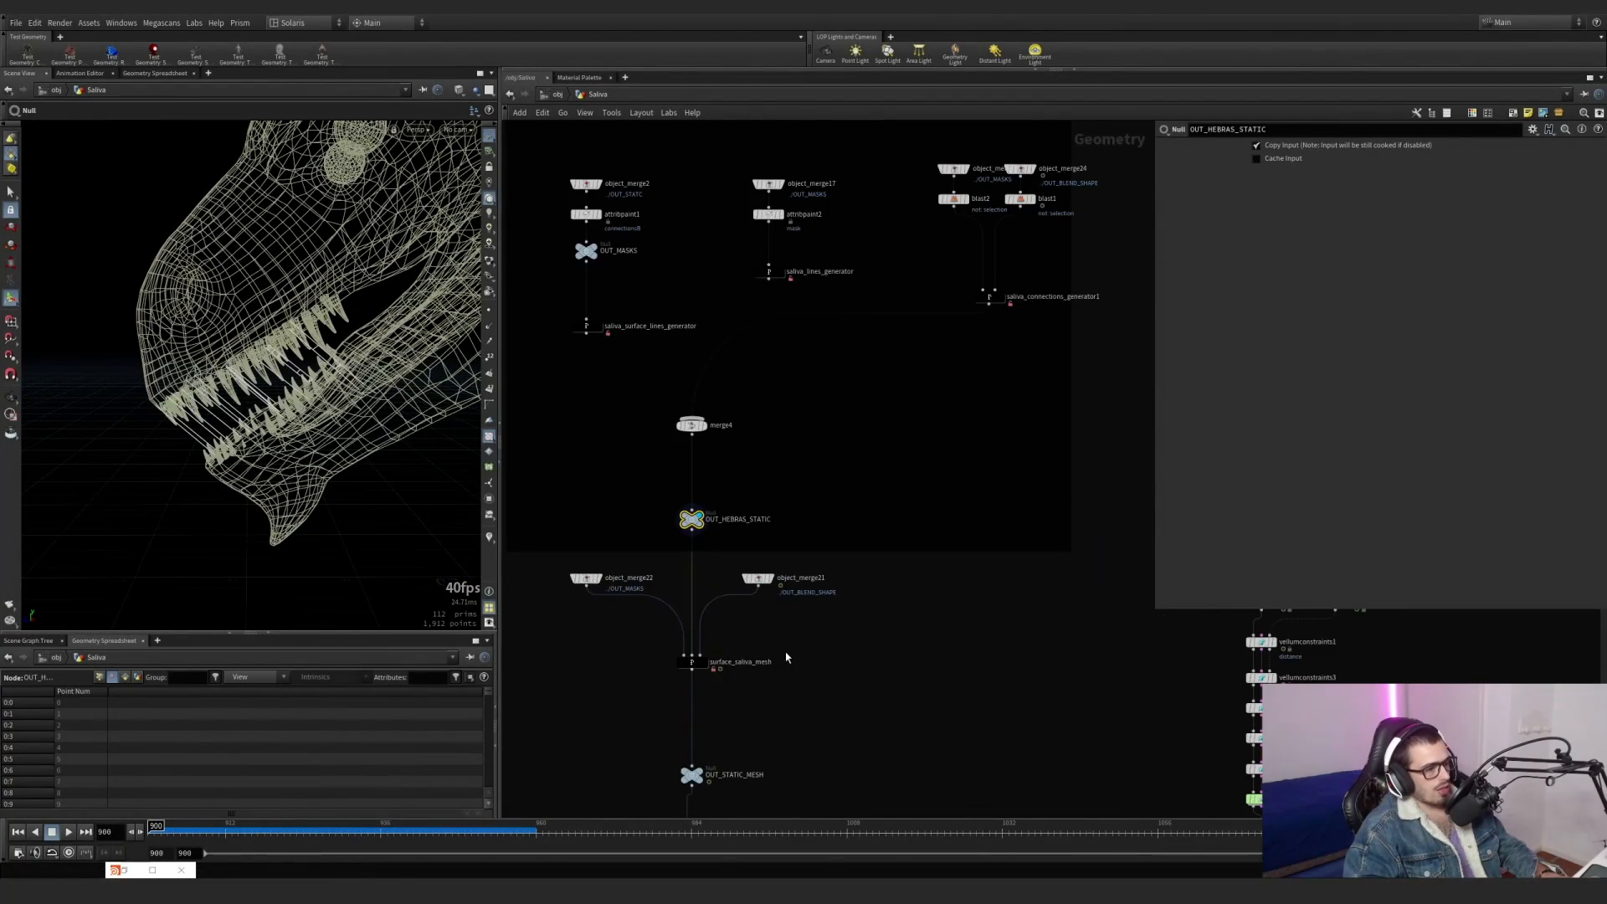
middle_drag(786, 658, 674, 617)
scroll(720, 601, down, 1)
middle_drag(805, 585, 819, 562)
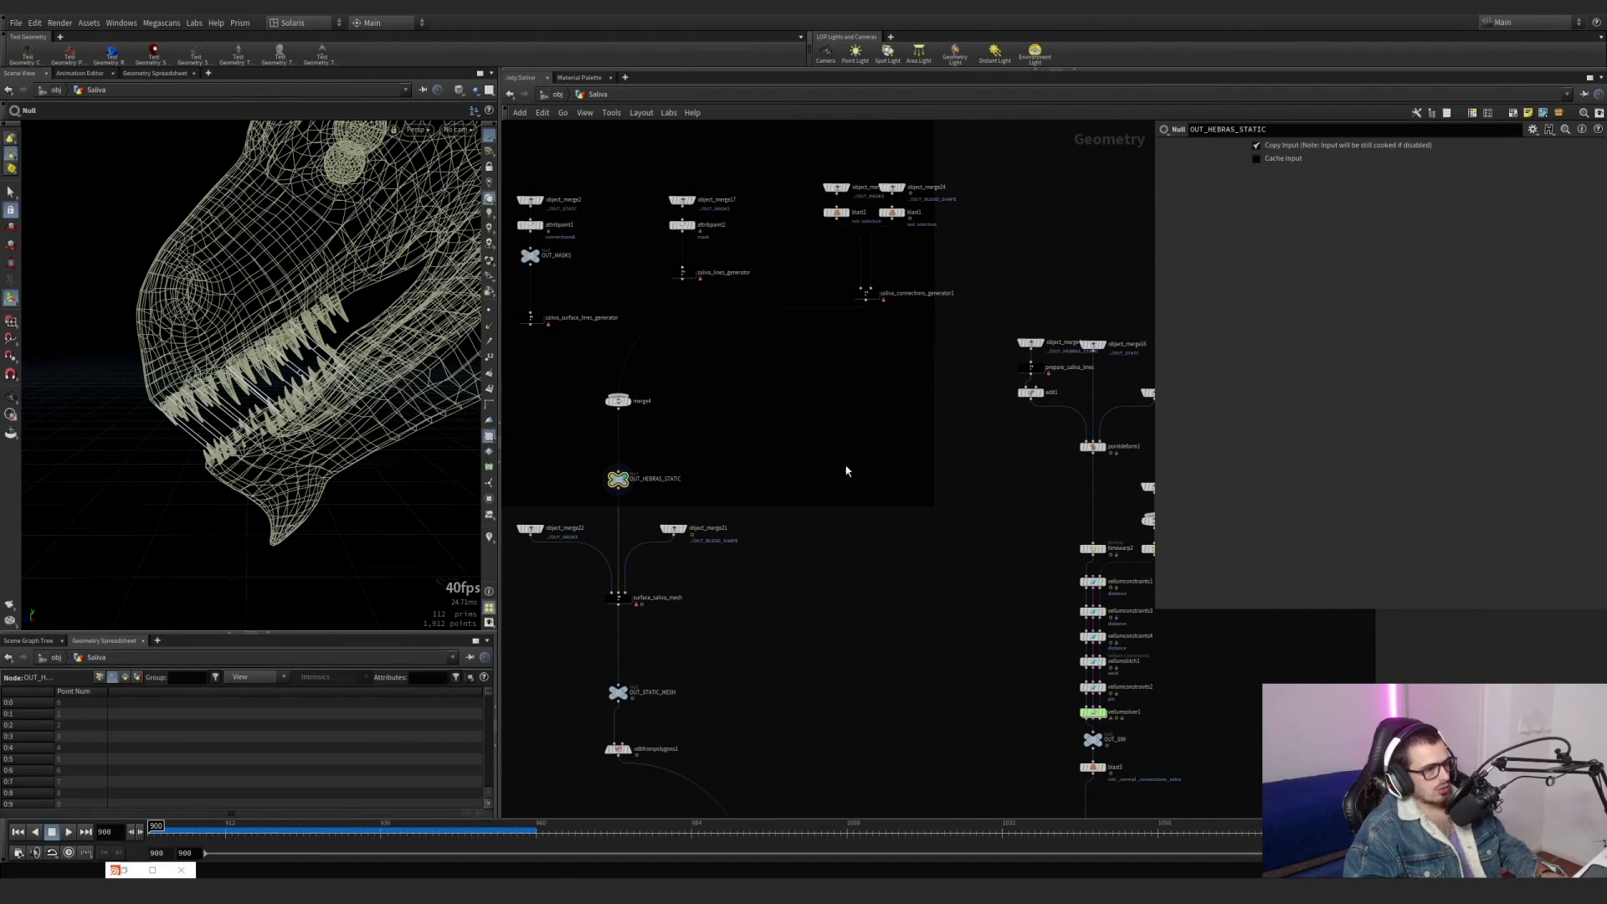
middle_drag(846, 472, 636, 489)
scroll(829, 386, up, 5)
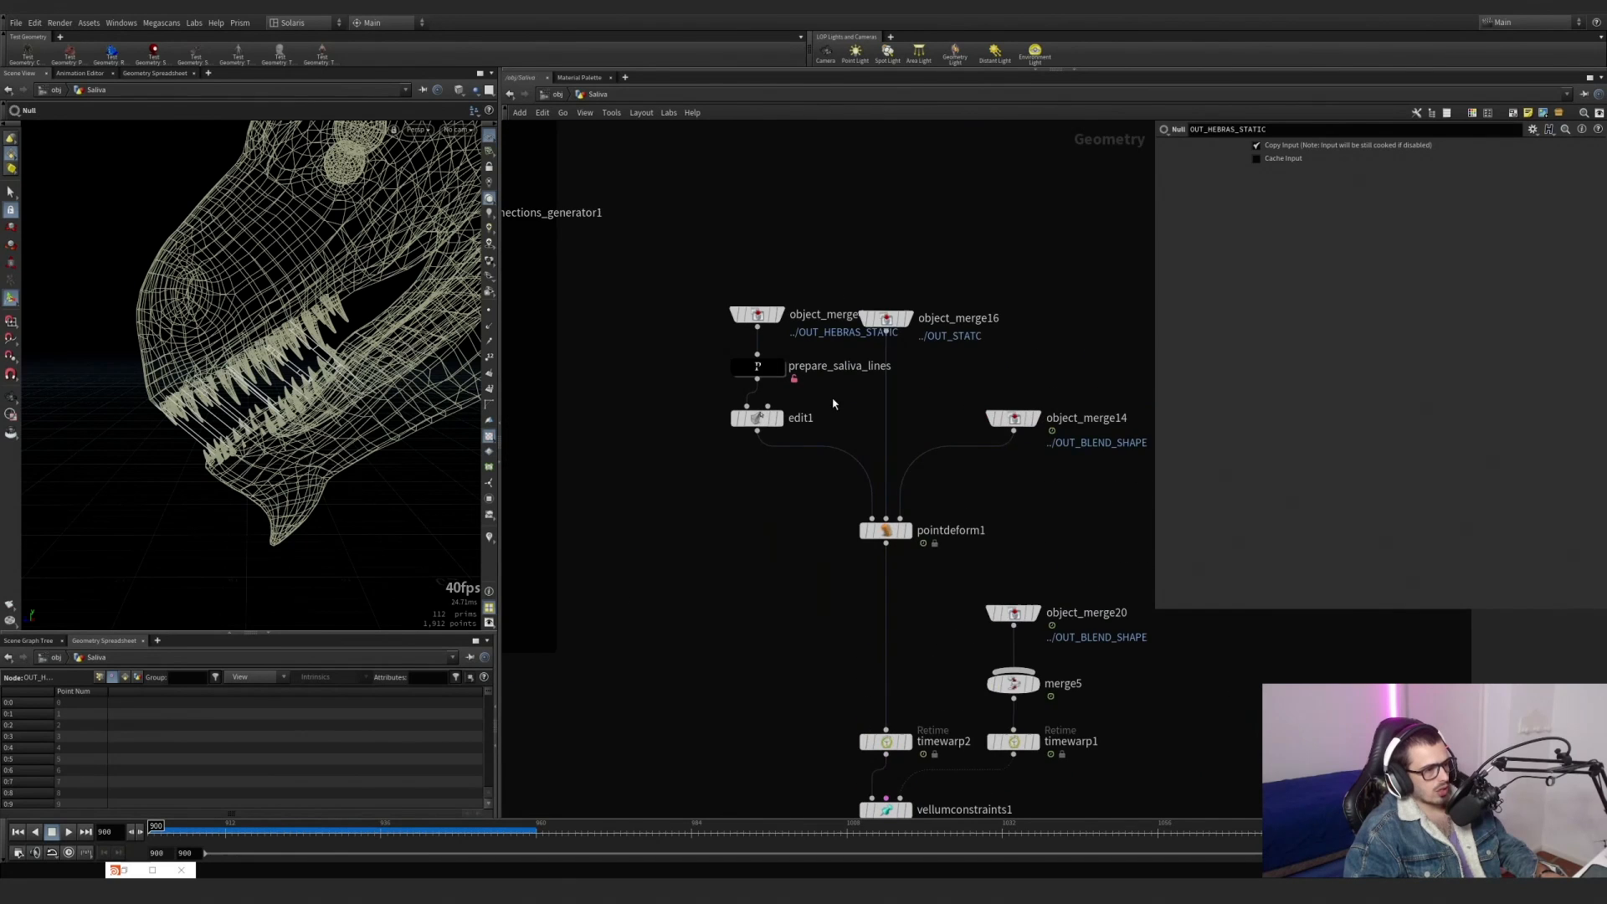
click(770, 307)
Display object_merge16, object_merge14 and pointdeform1 in turn to compare the static mesh, the animated mesh and the deformed lines.
middle_drag(930, 296, 794, 339)
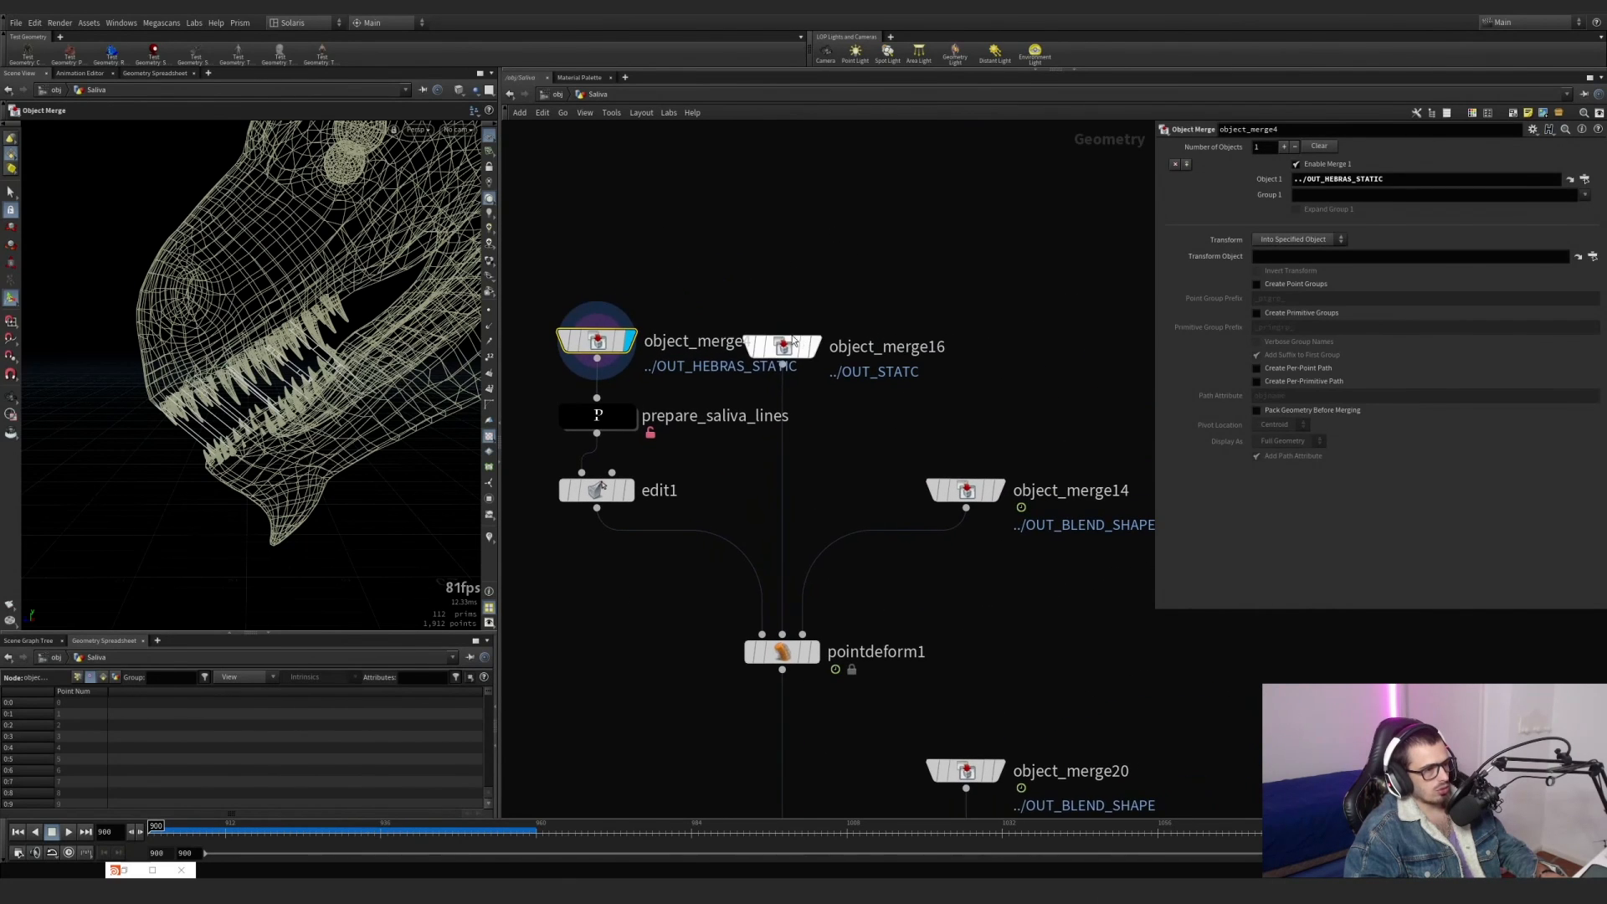
click(794, 339)
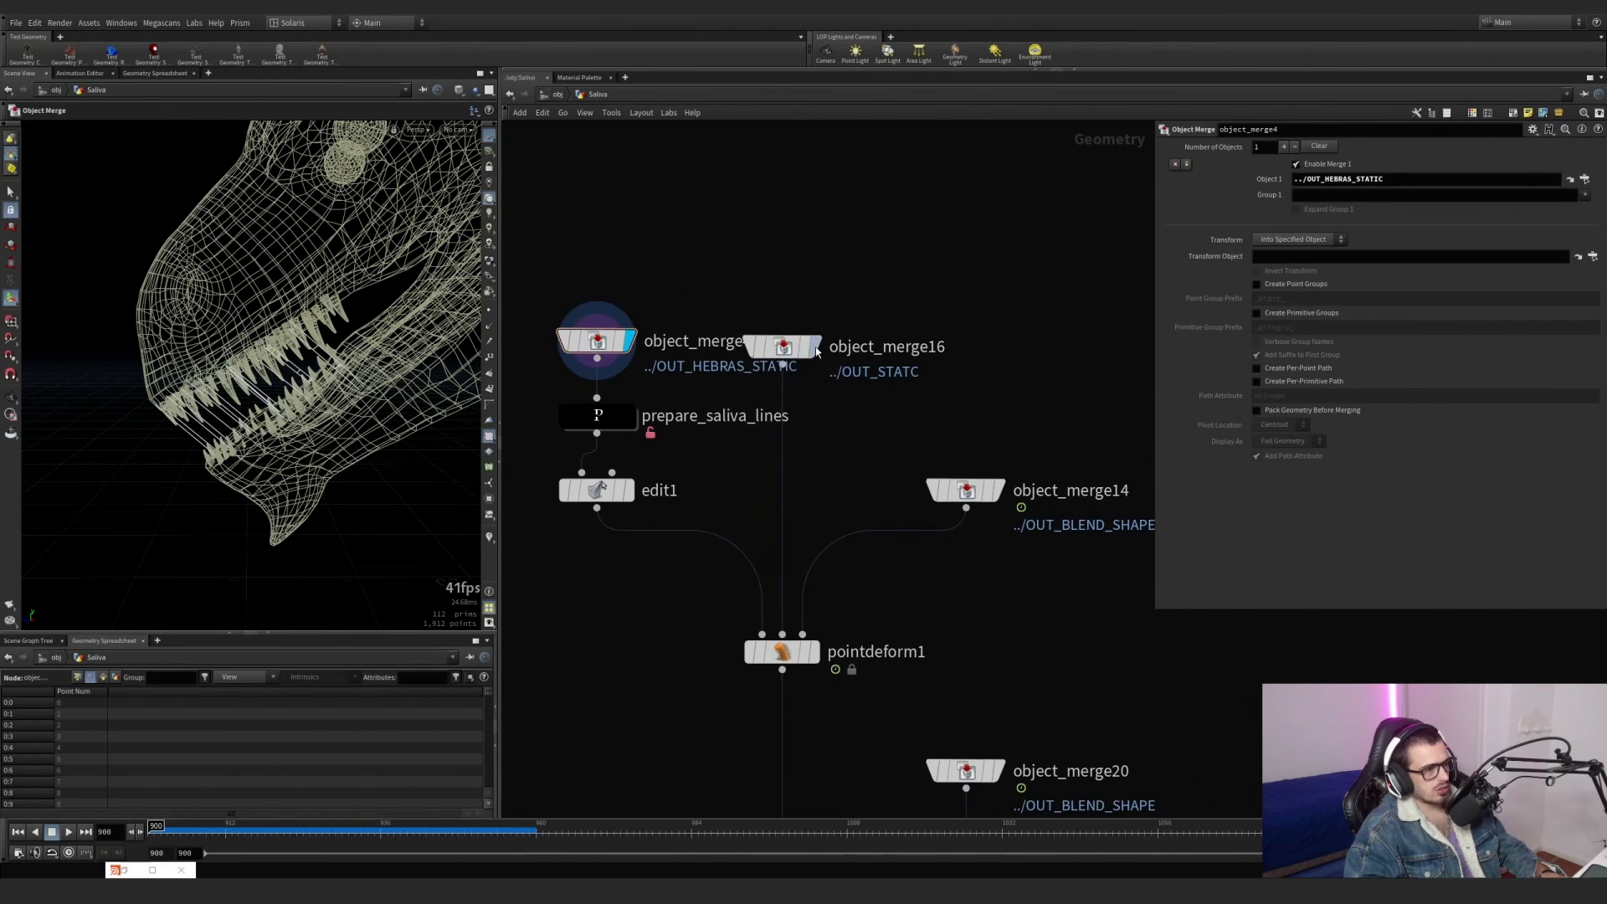
click(1002, 496)
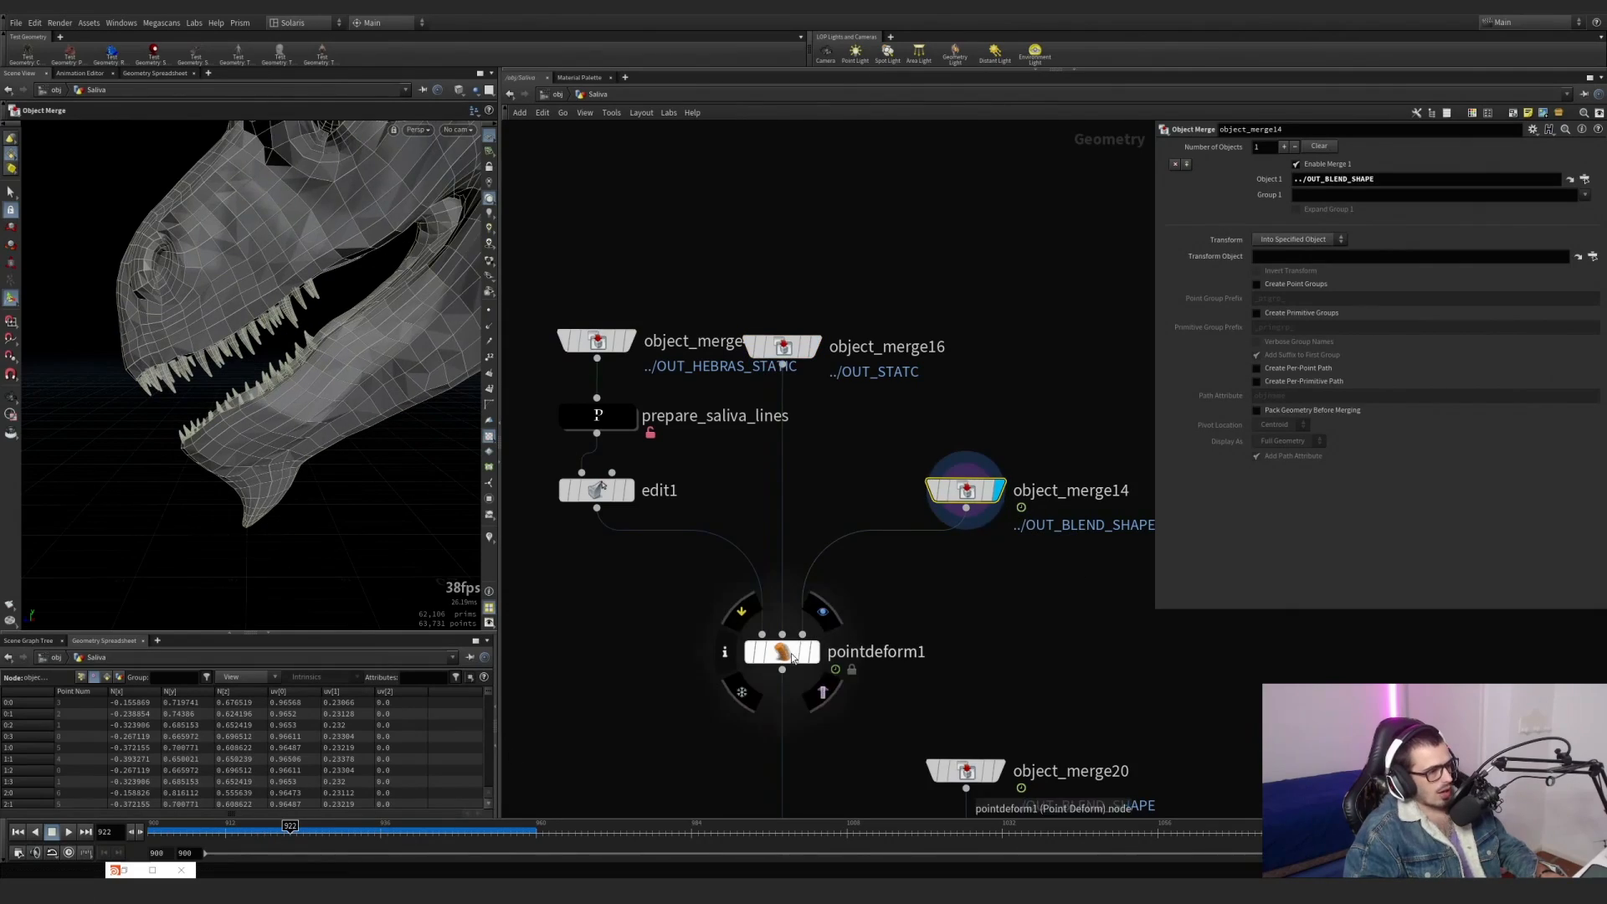
click(792, 658)
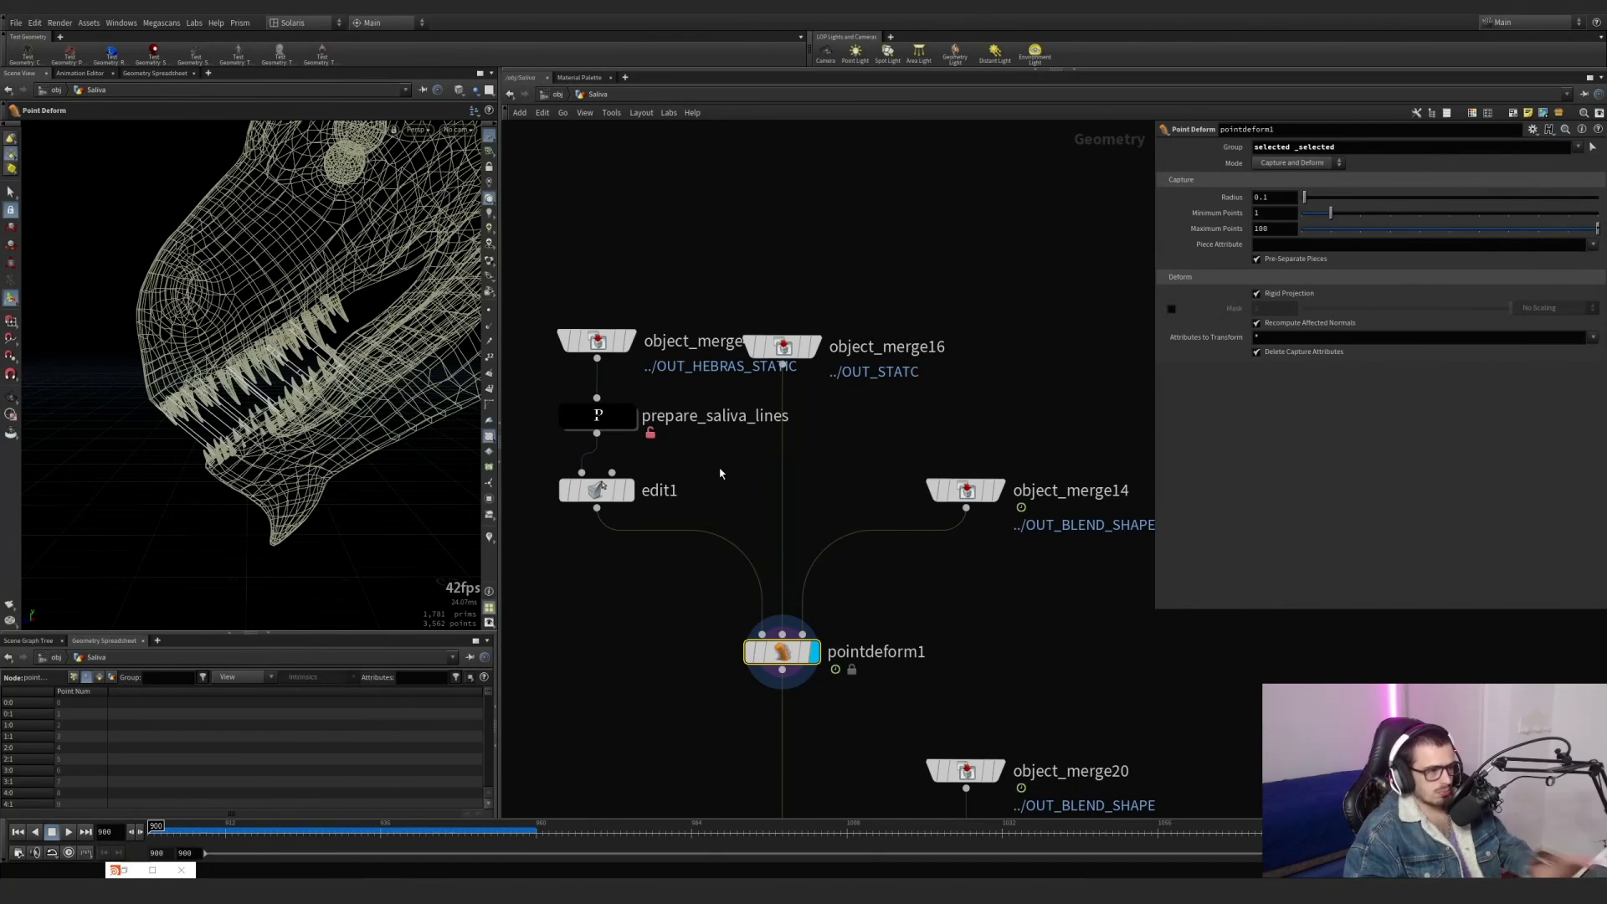
Bypass edit1 and open the network inside prepare_saliva_lines.
middle_drag(720, 474, 783, 490)
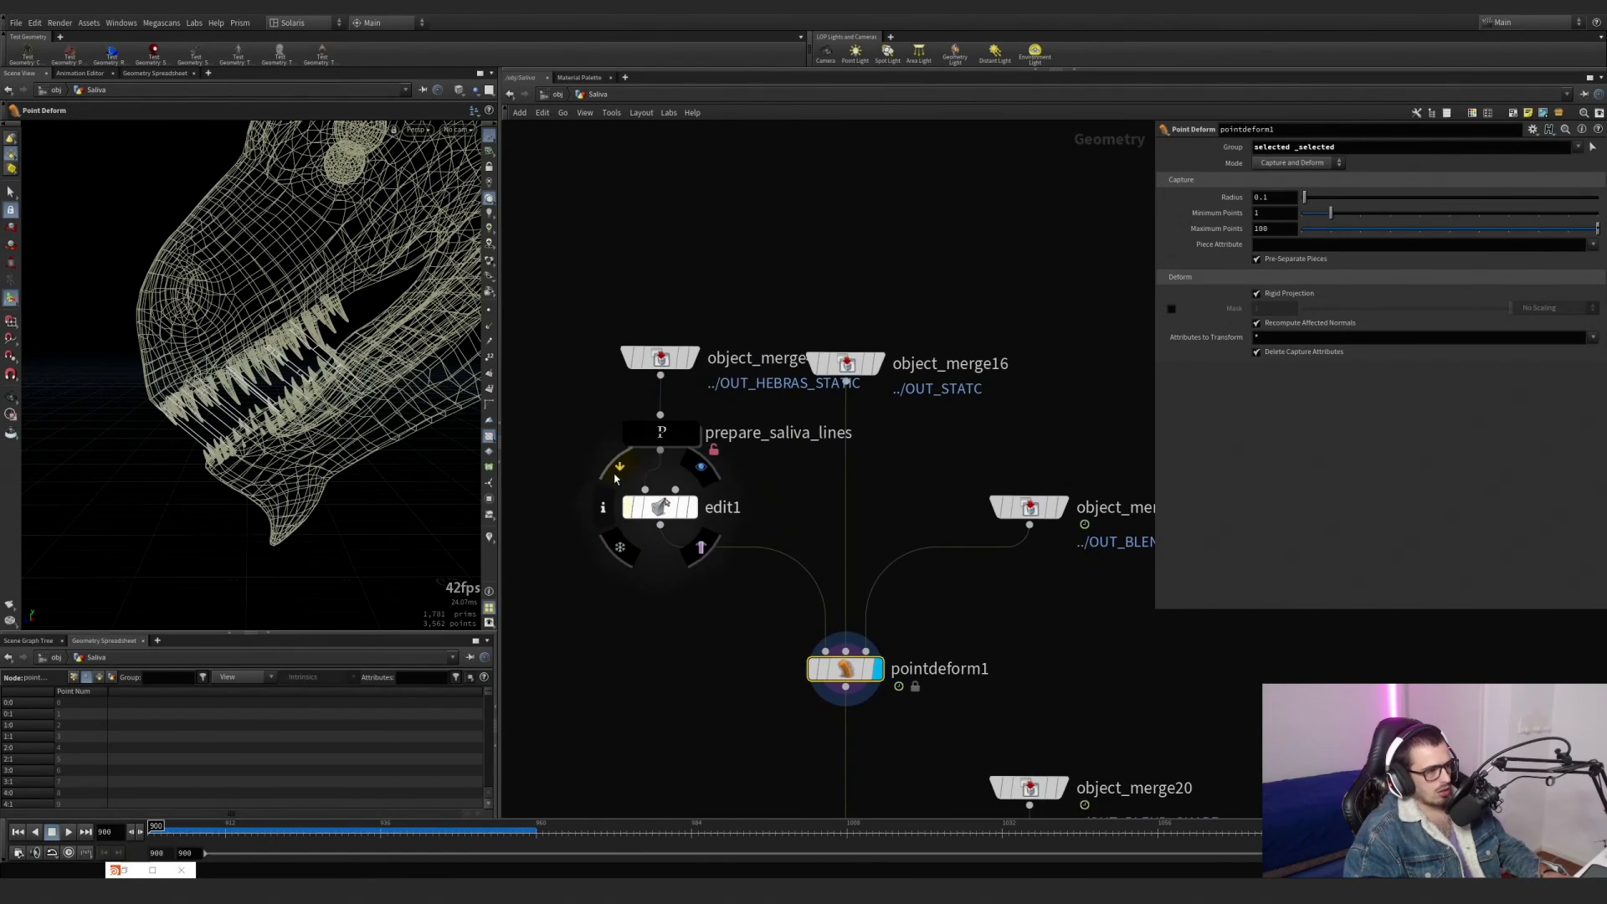
click(618, 469)
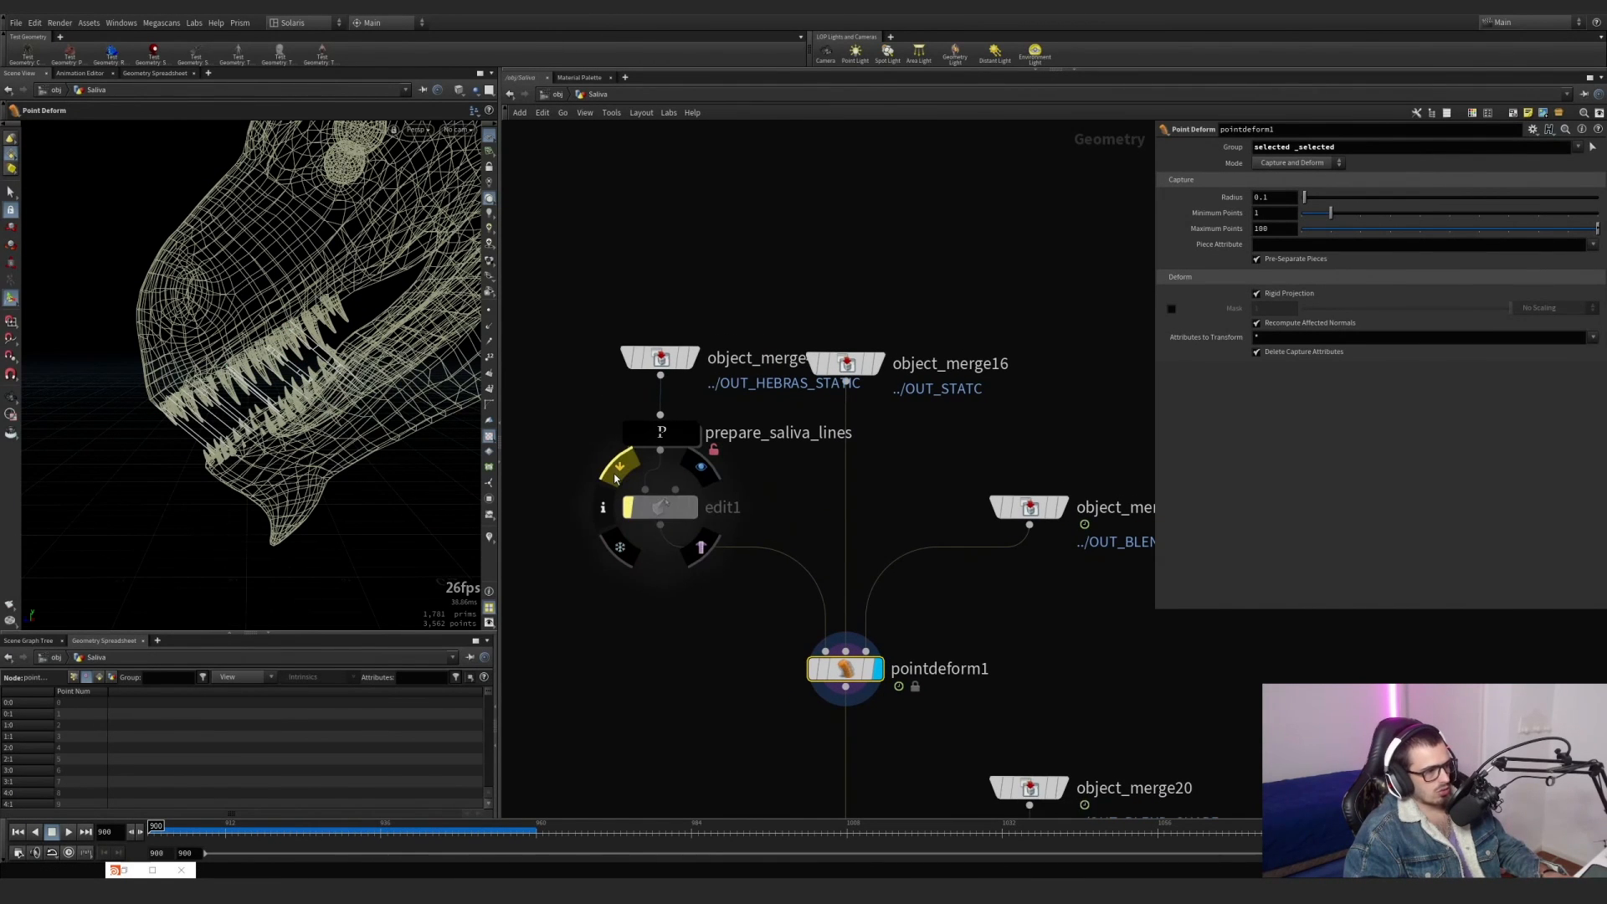
double_click(662, 434)
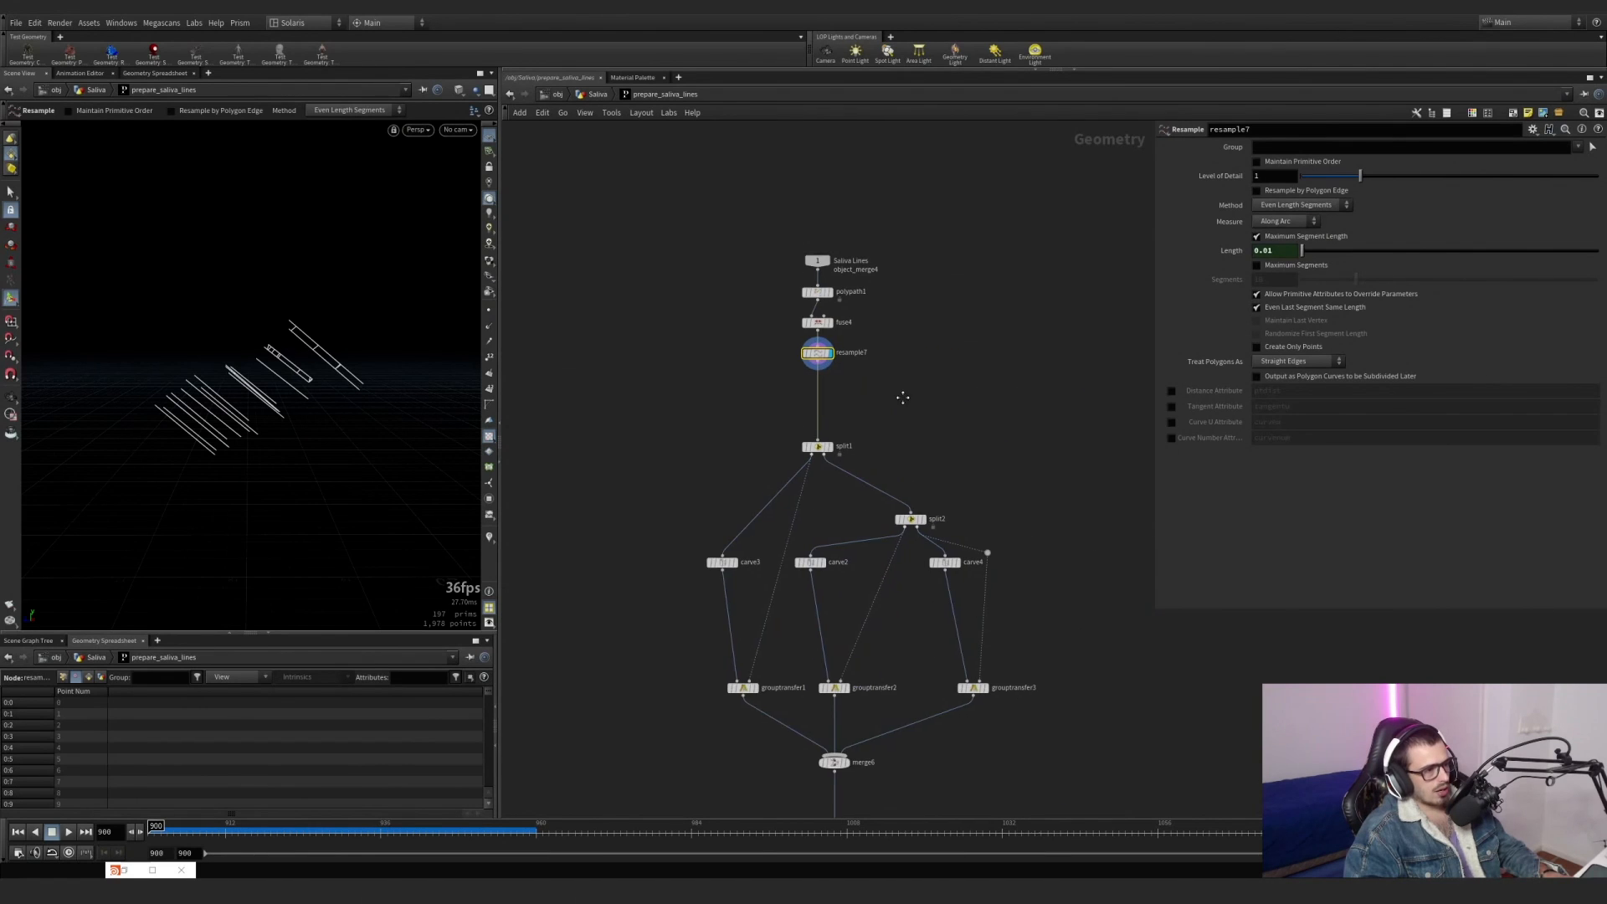
Examine polypath1 and resample7 in the saliva line preparation chain, including resample7's point groups and attributes in its node info.
scroll(825, 284, up, 5)
click(808, 309)
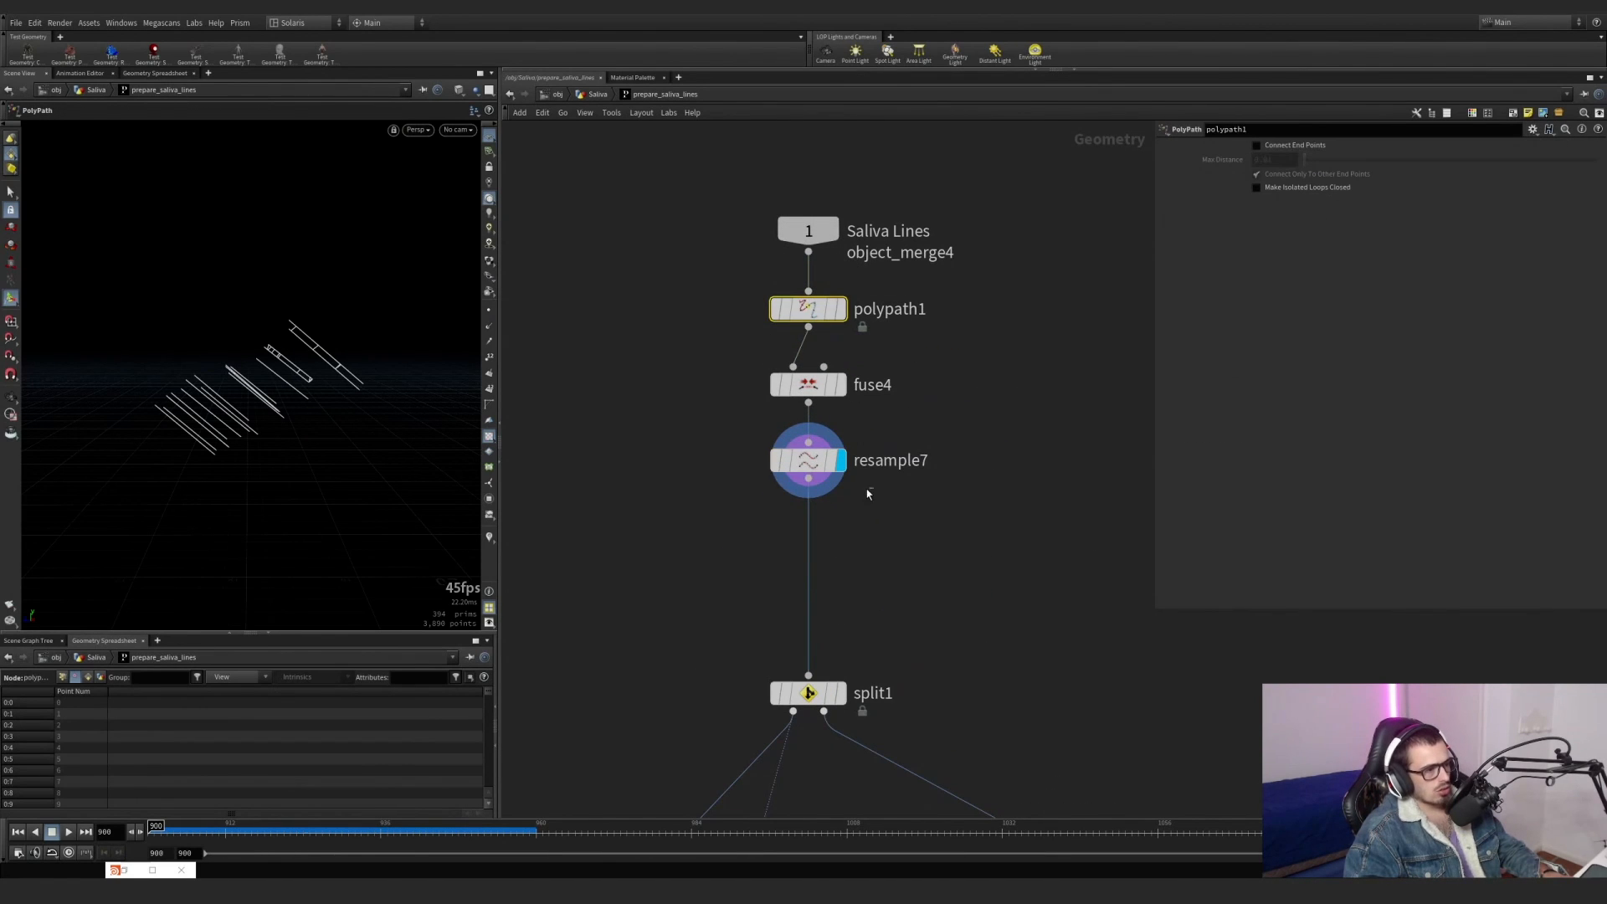
click(838, 466)
scroll(963, 520, down, 2)
middle_drag(961, 519, 838, 216)
middle_drag(783, 315, 814, 473)
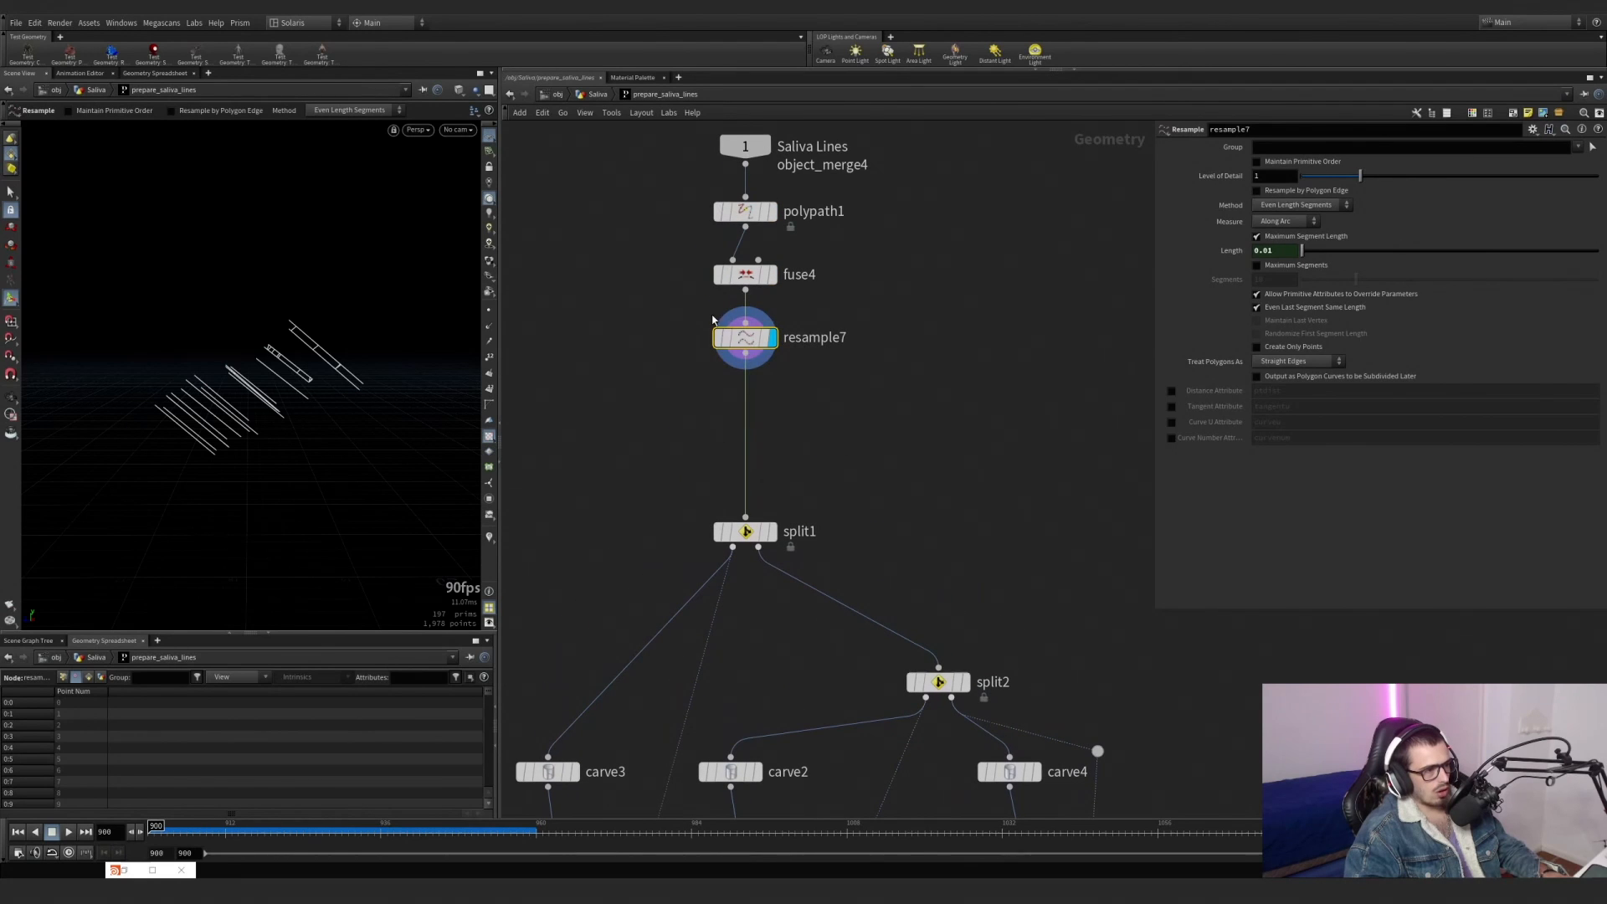
middle_click(735, 351)
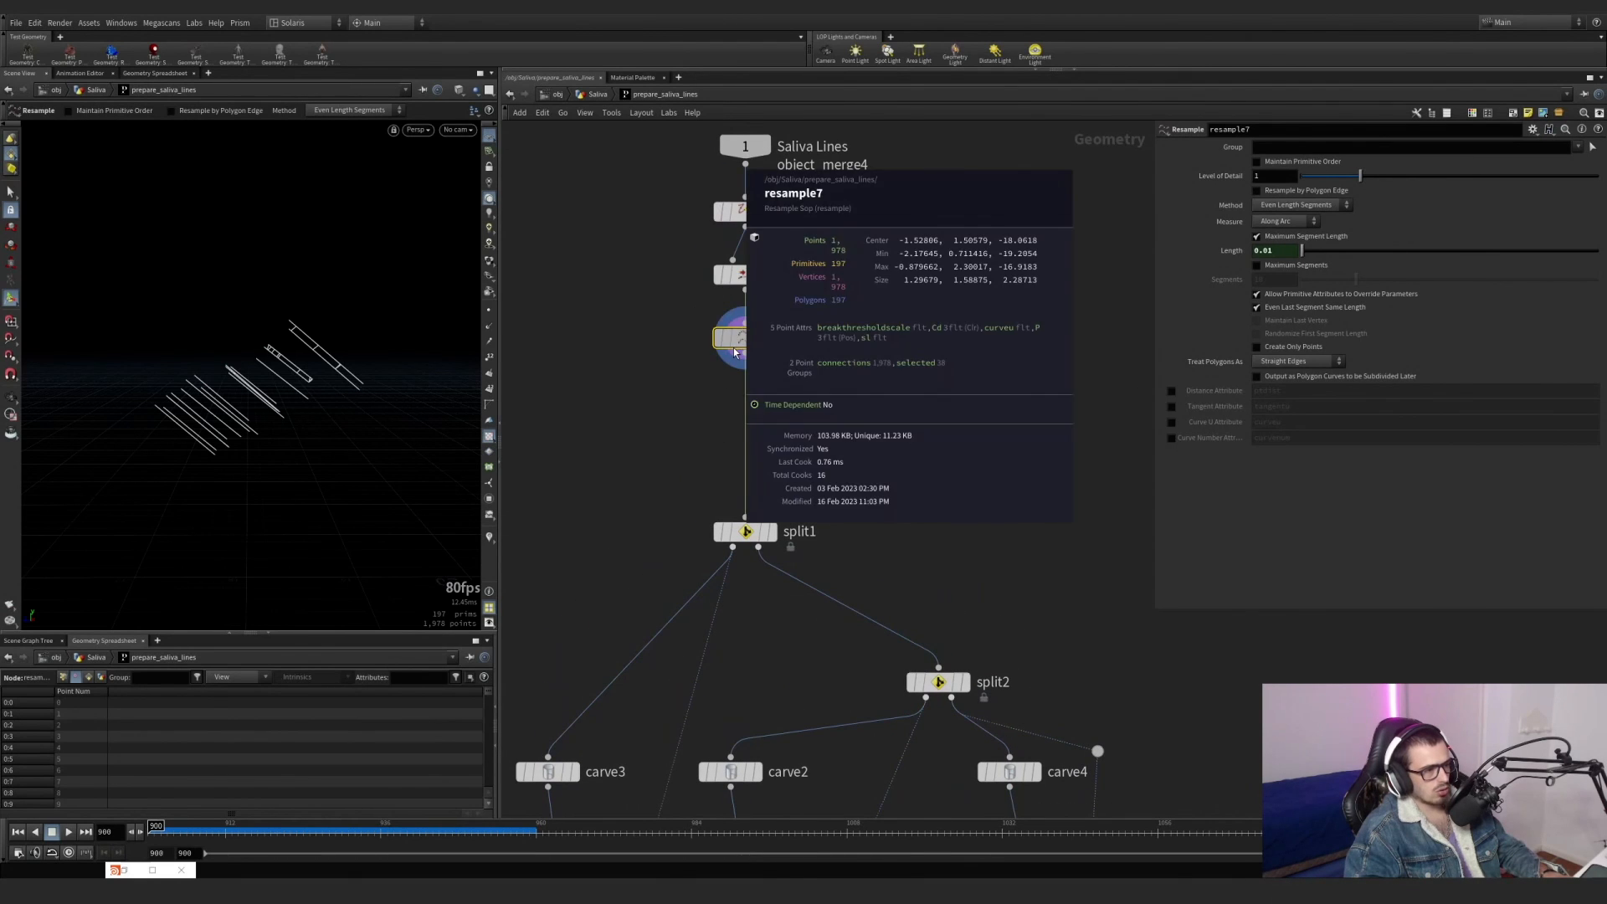
Enable the curveu visualizer in the viewport to colour the resampled saliva lines along their length.
click(488, 540)
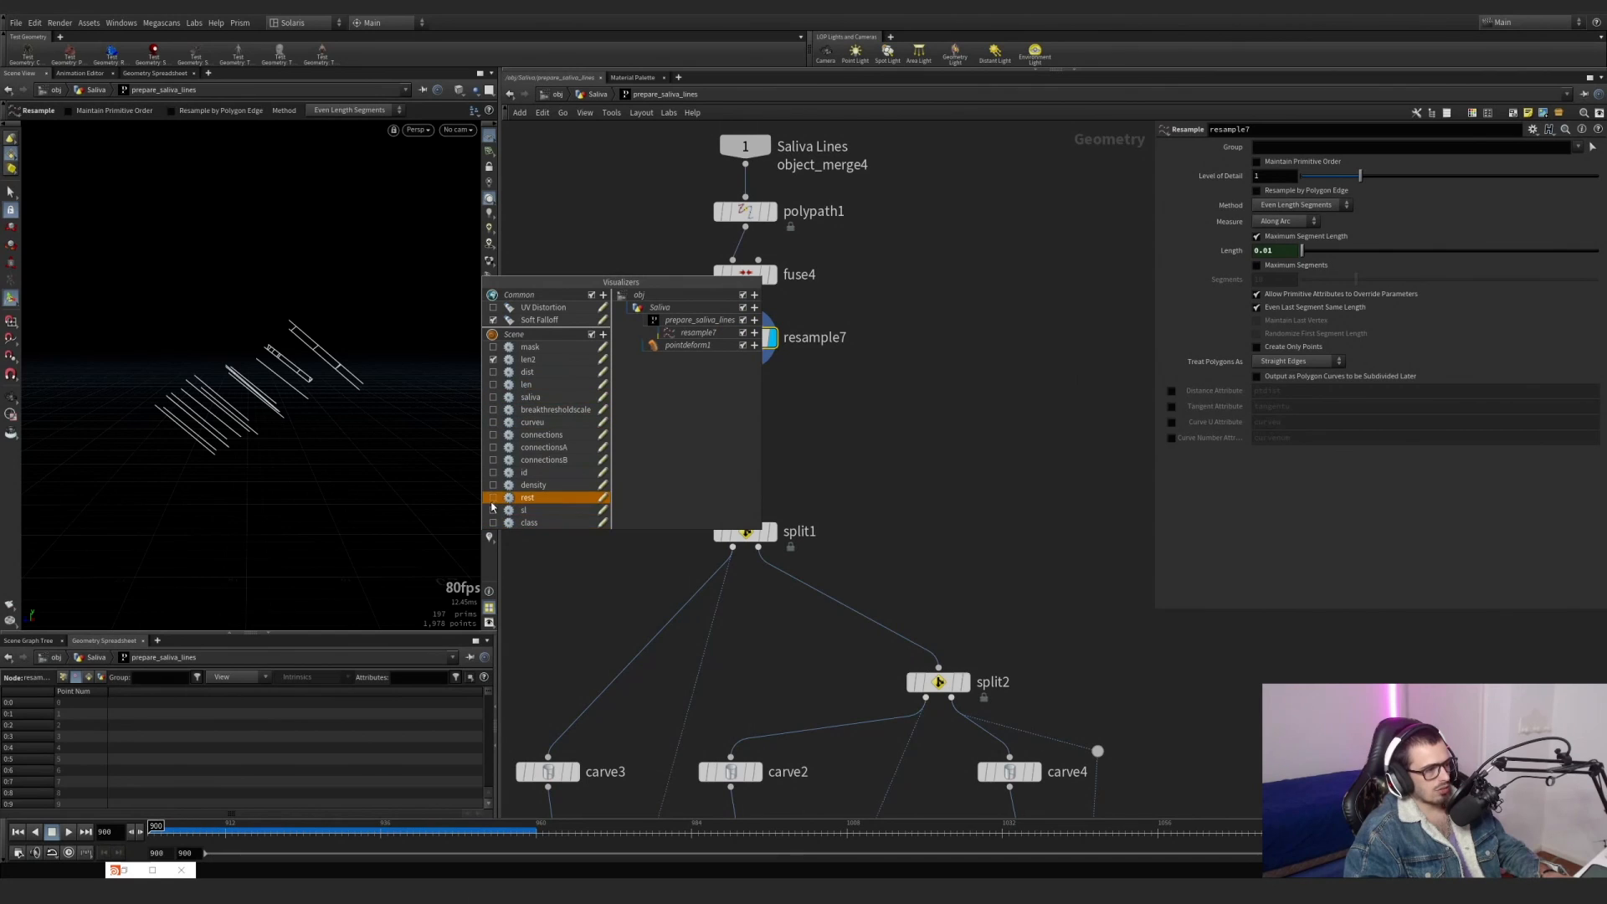
click(904, 461)
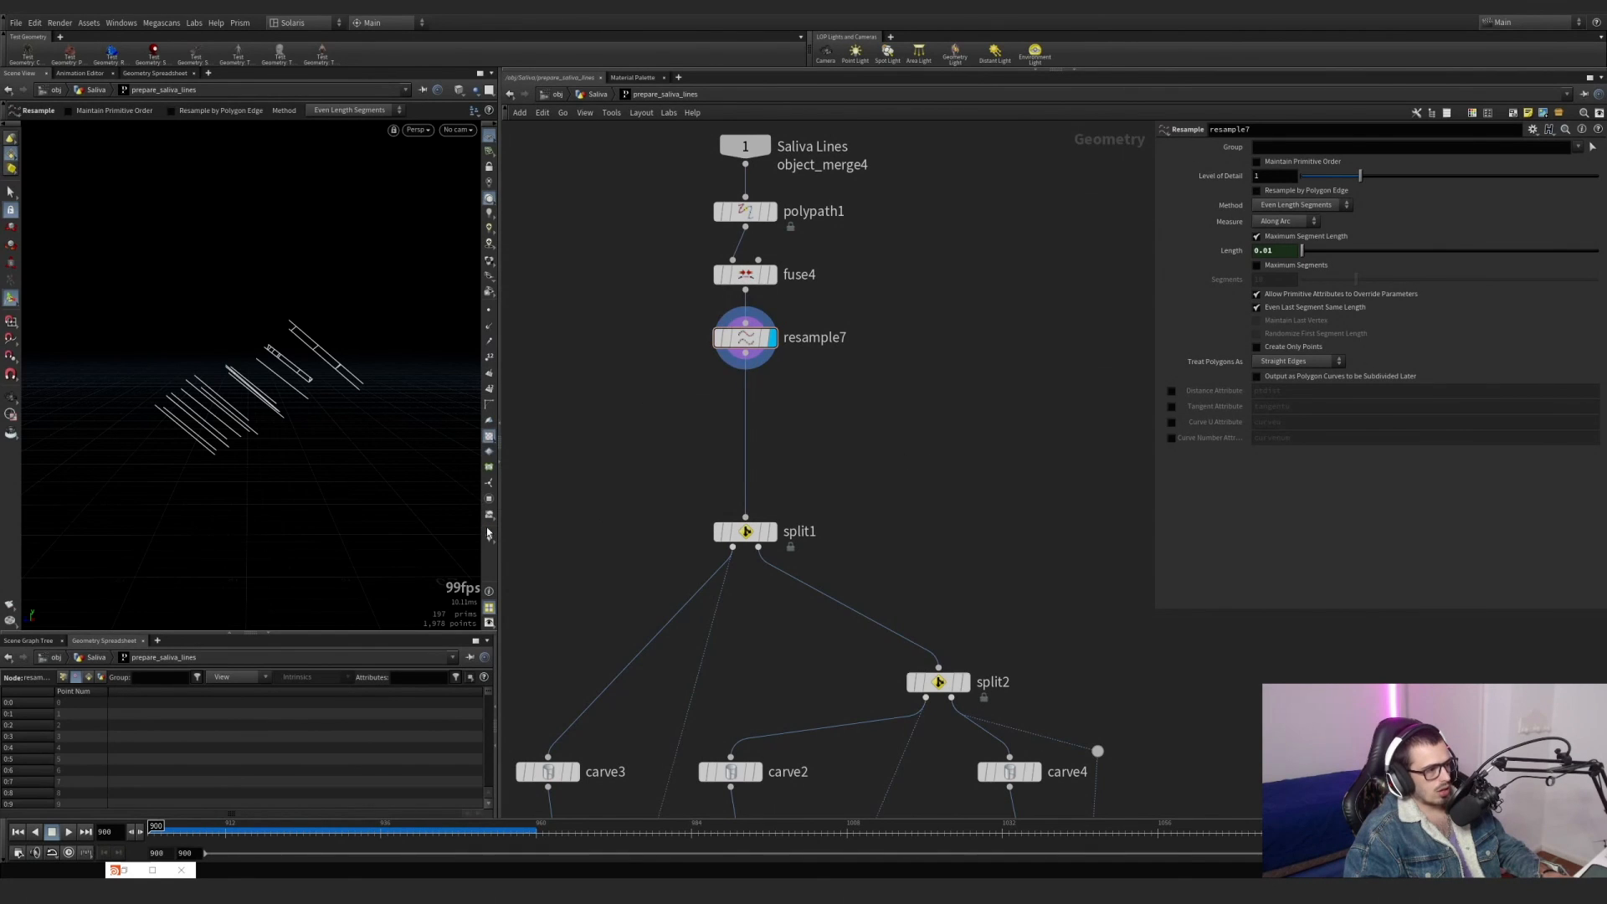
click(488, 536)
click(493, 422)
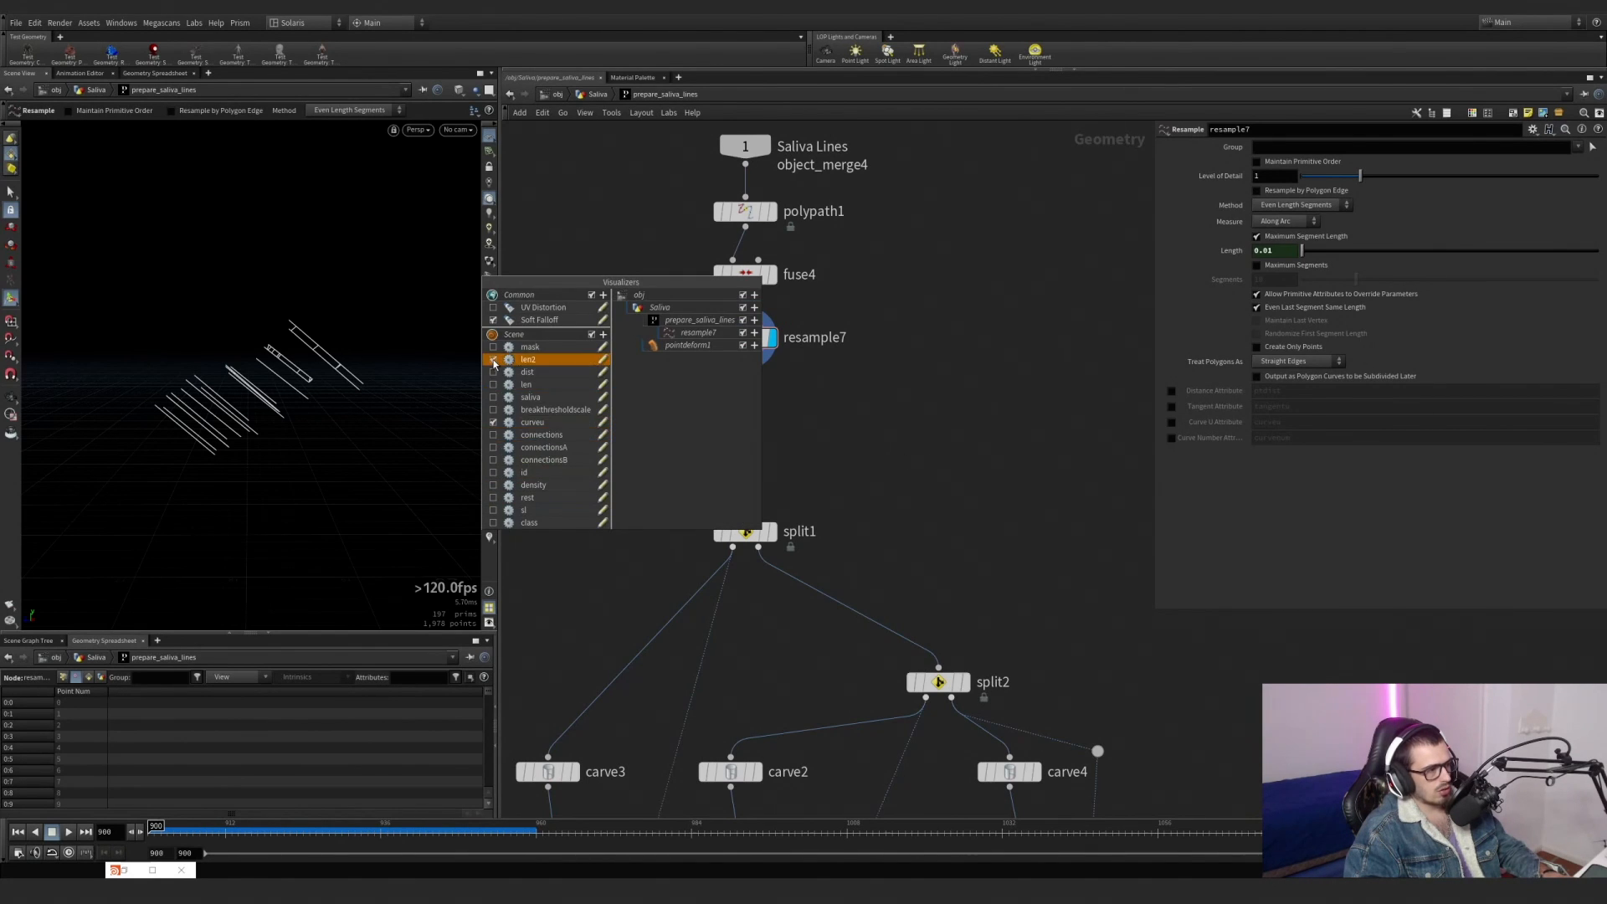
click(489, 538)
alt+drag(304, 402, 299, 401)
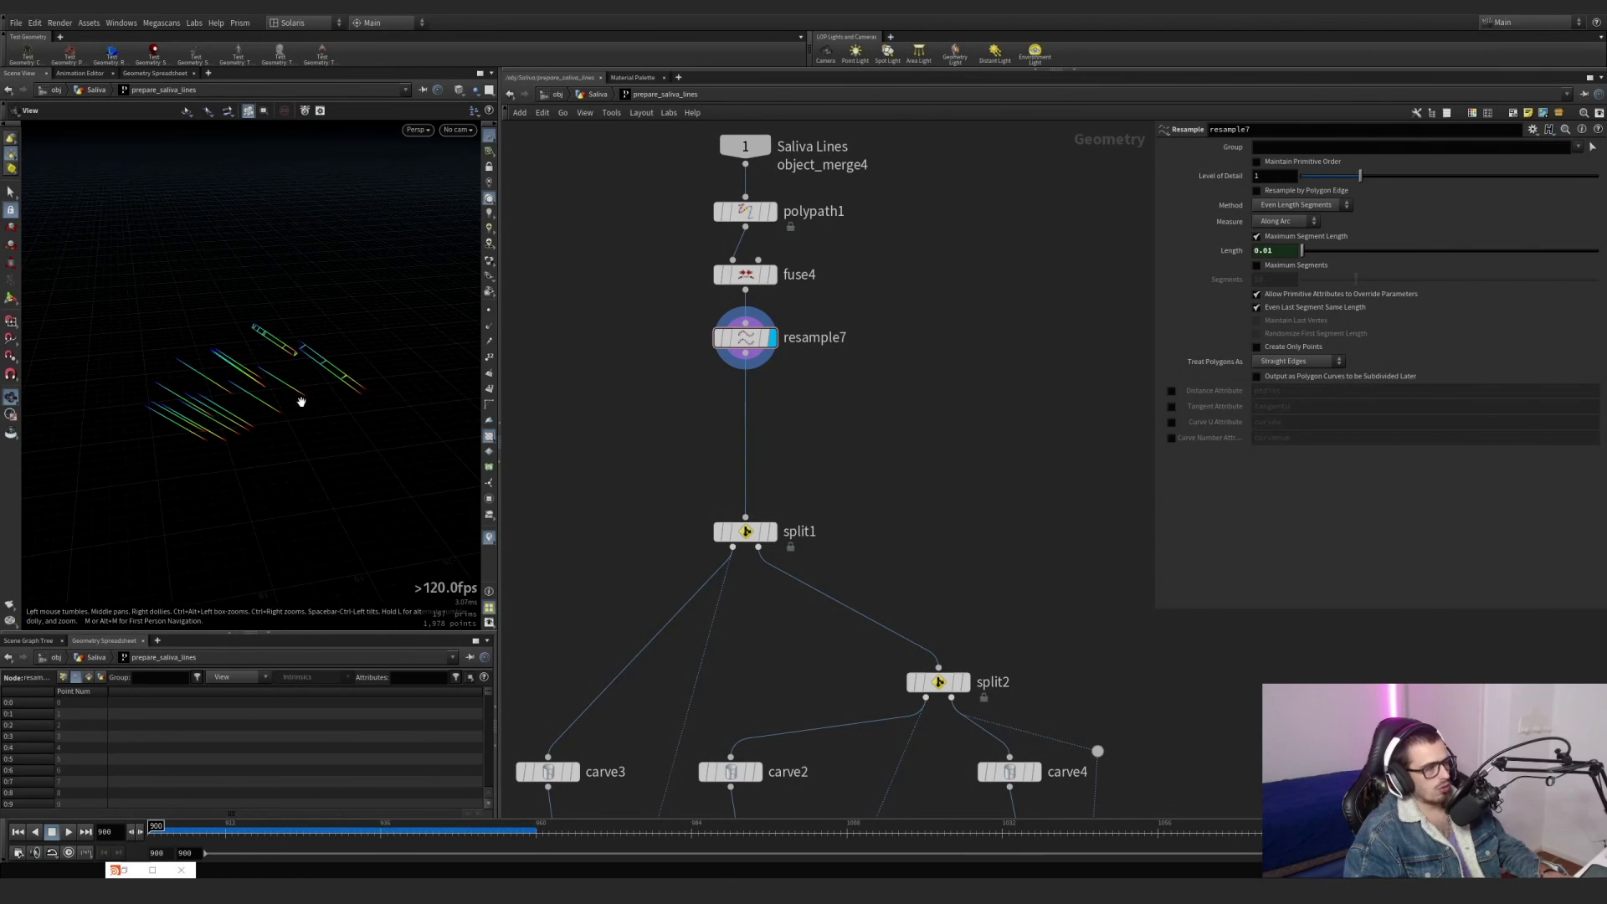
Toggle the curveu Curve U Attribute on resample7 to compare the line colours up close, leaving it disabled.
click(1172, 422)
click(1172, 422)
click(1172, 422)
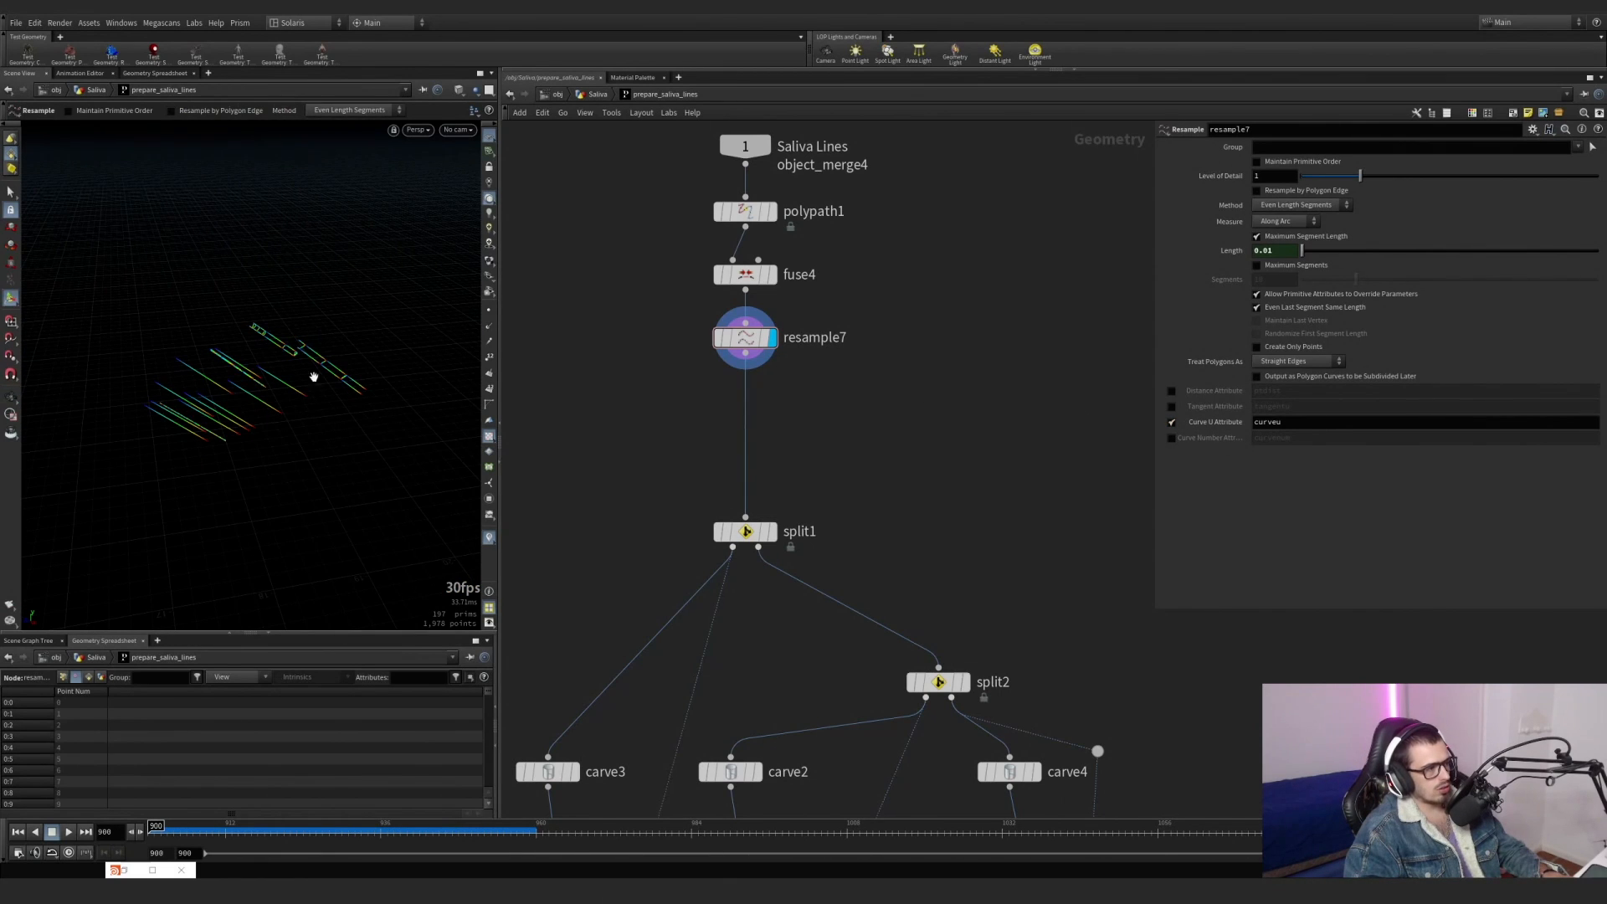
alt+right_drag(314, 377, 510, 344)
alt+drag(303, 374, 285, 325)
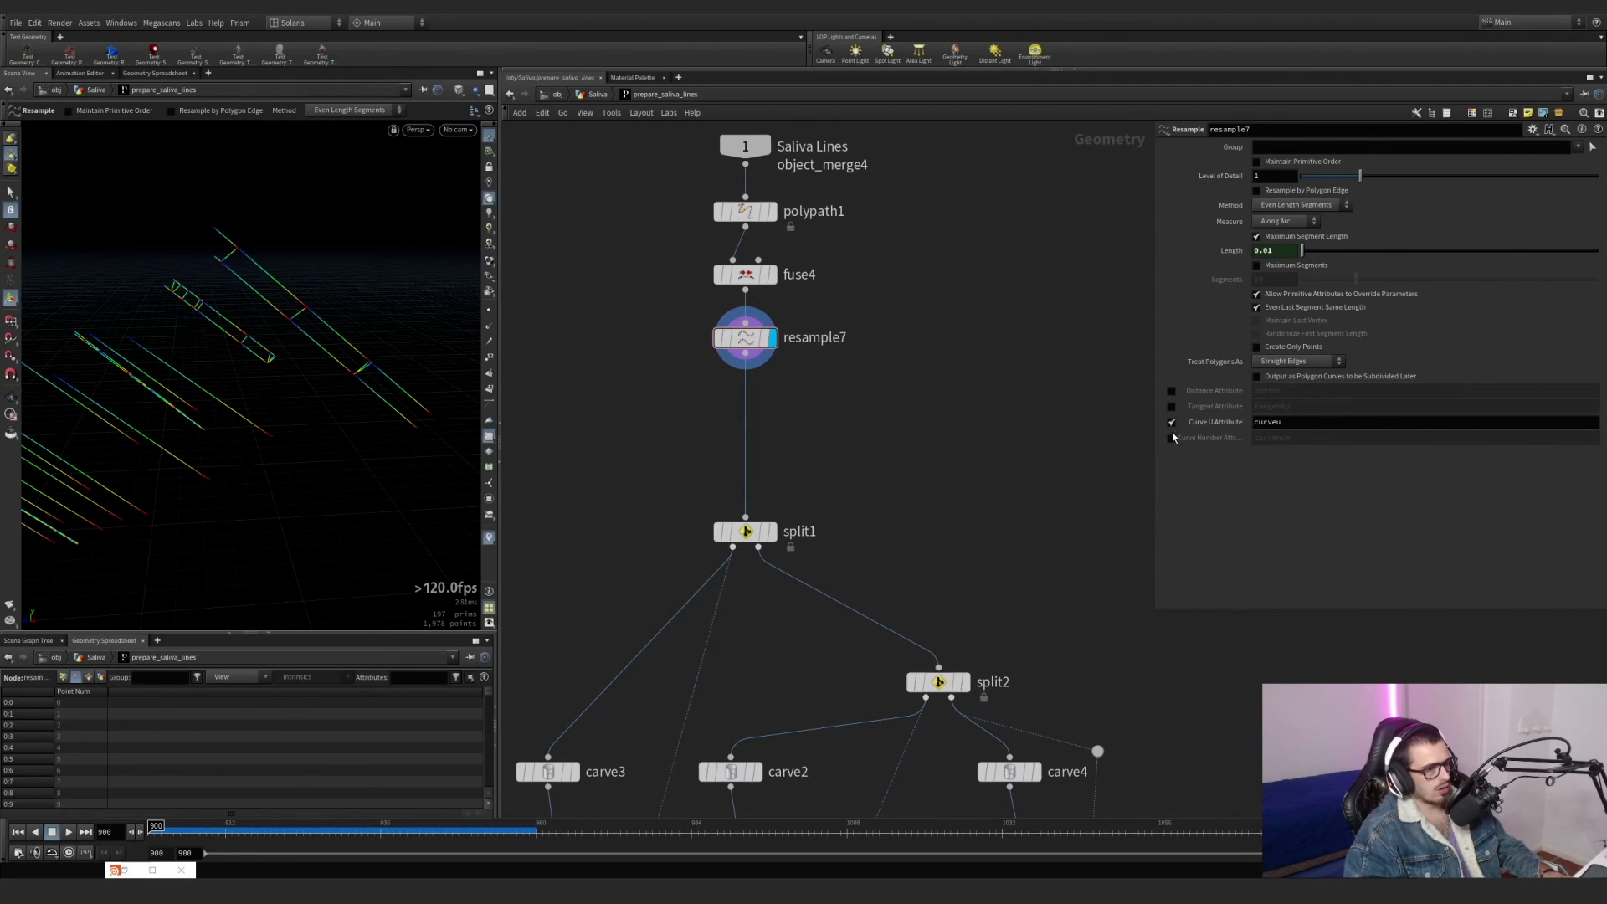
click(1172, 422)
Inspect the settings of split1, split2 and carve4 and display grouptransfer3 to review how the line groups are separated and carved.
scroll(808, 289, down, 3)
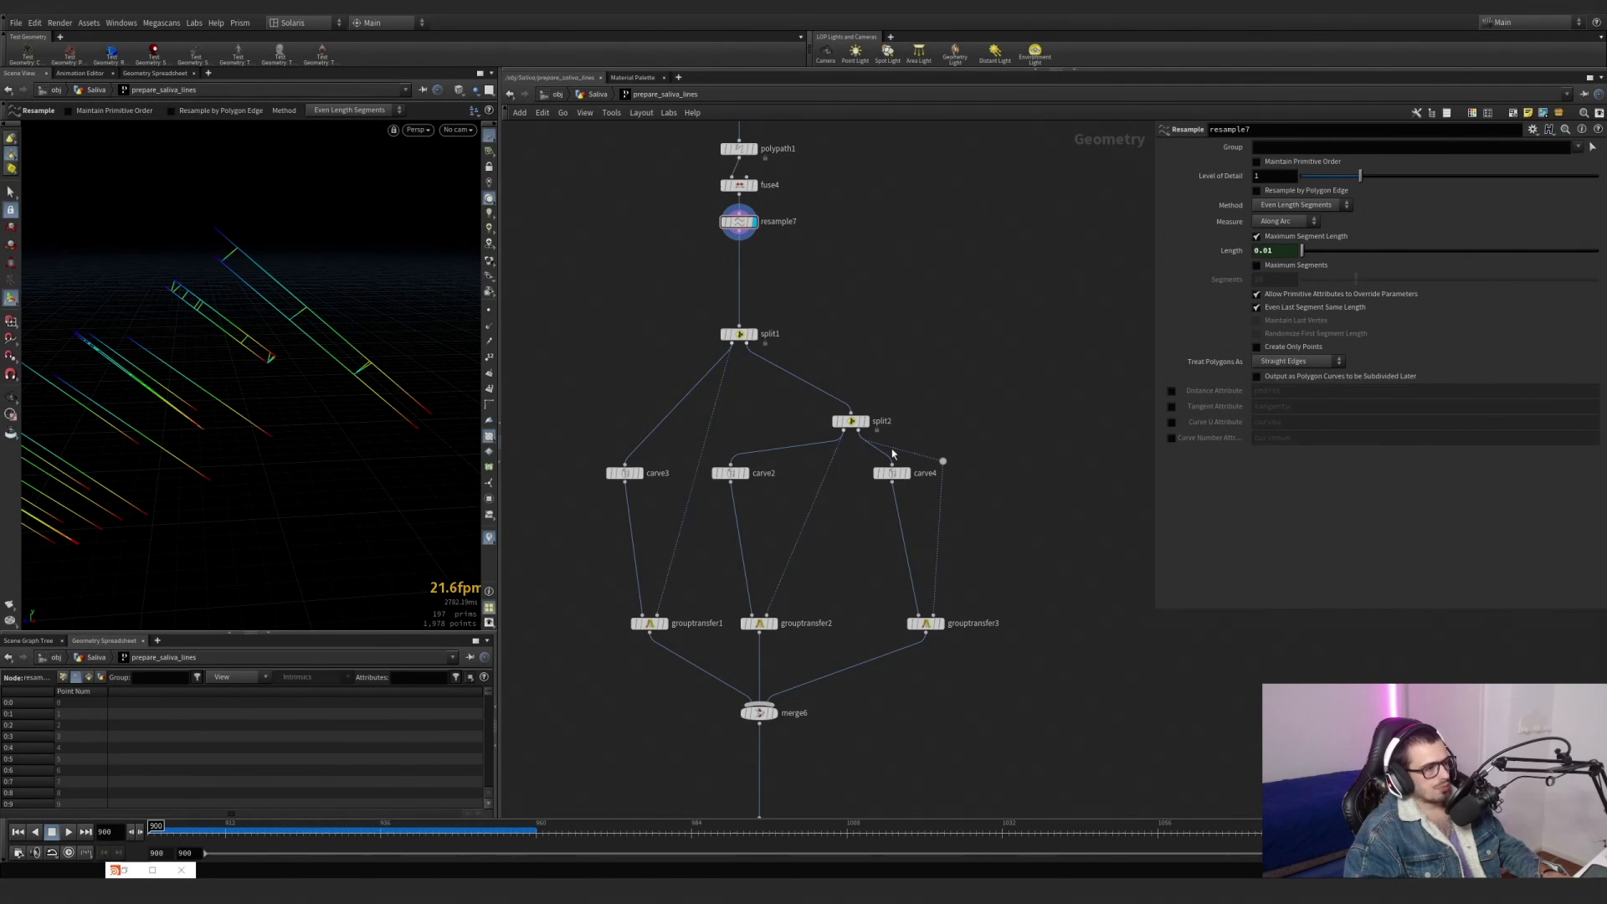
click(862, 421)
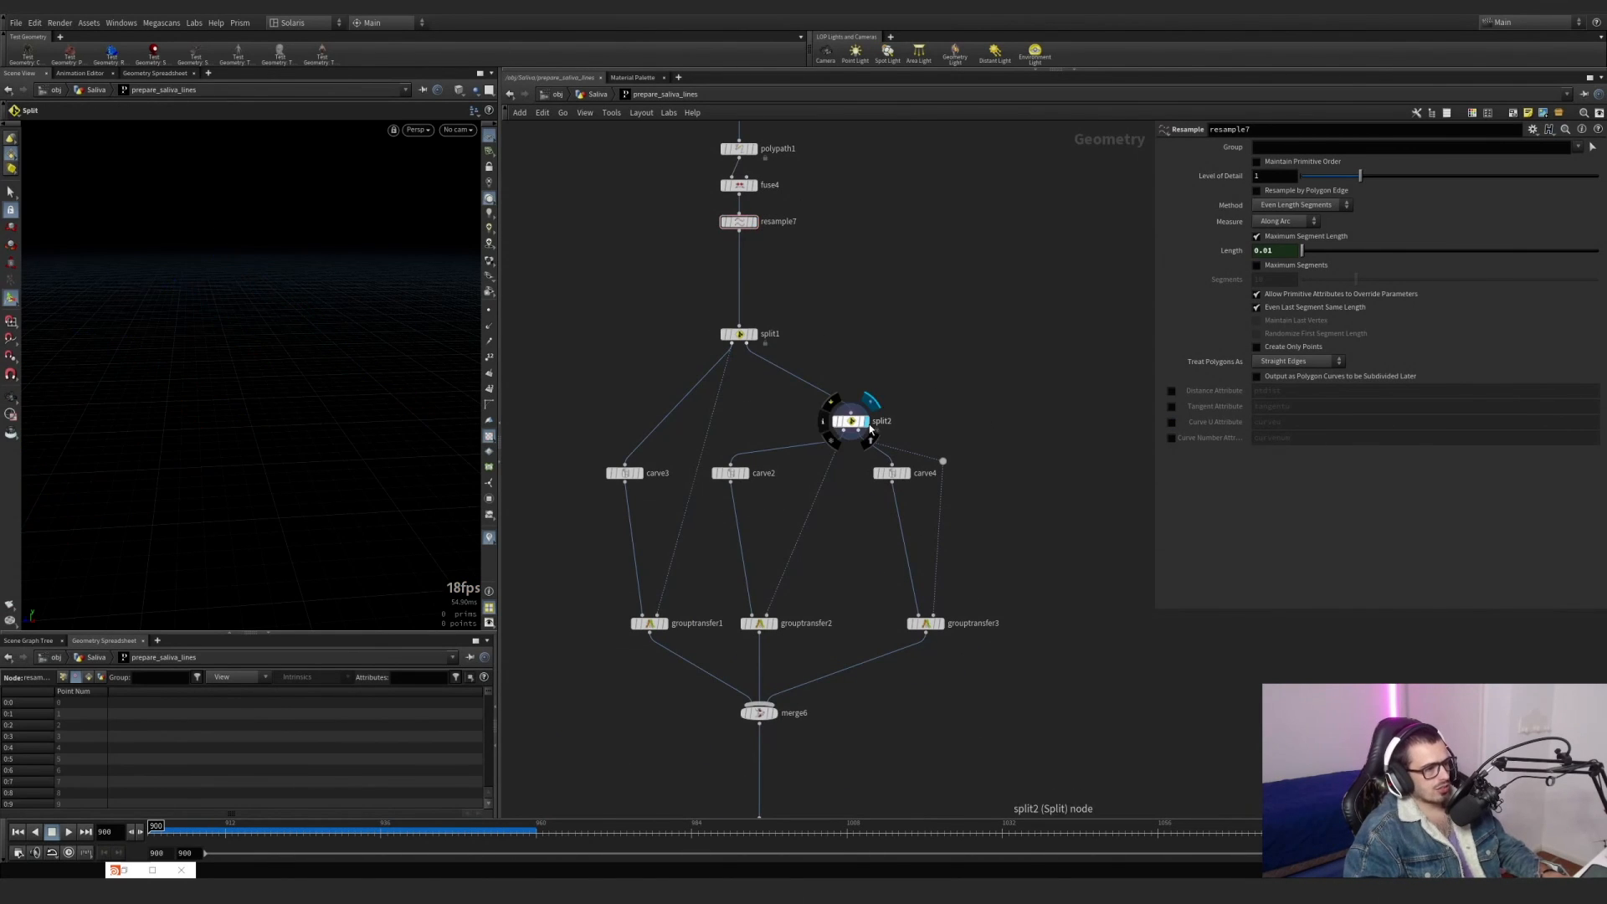
click(936, 623)
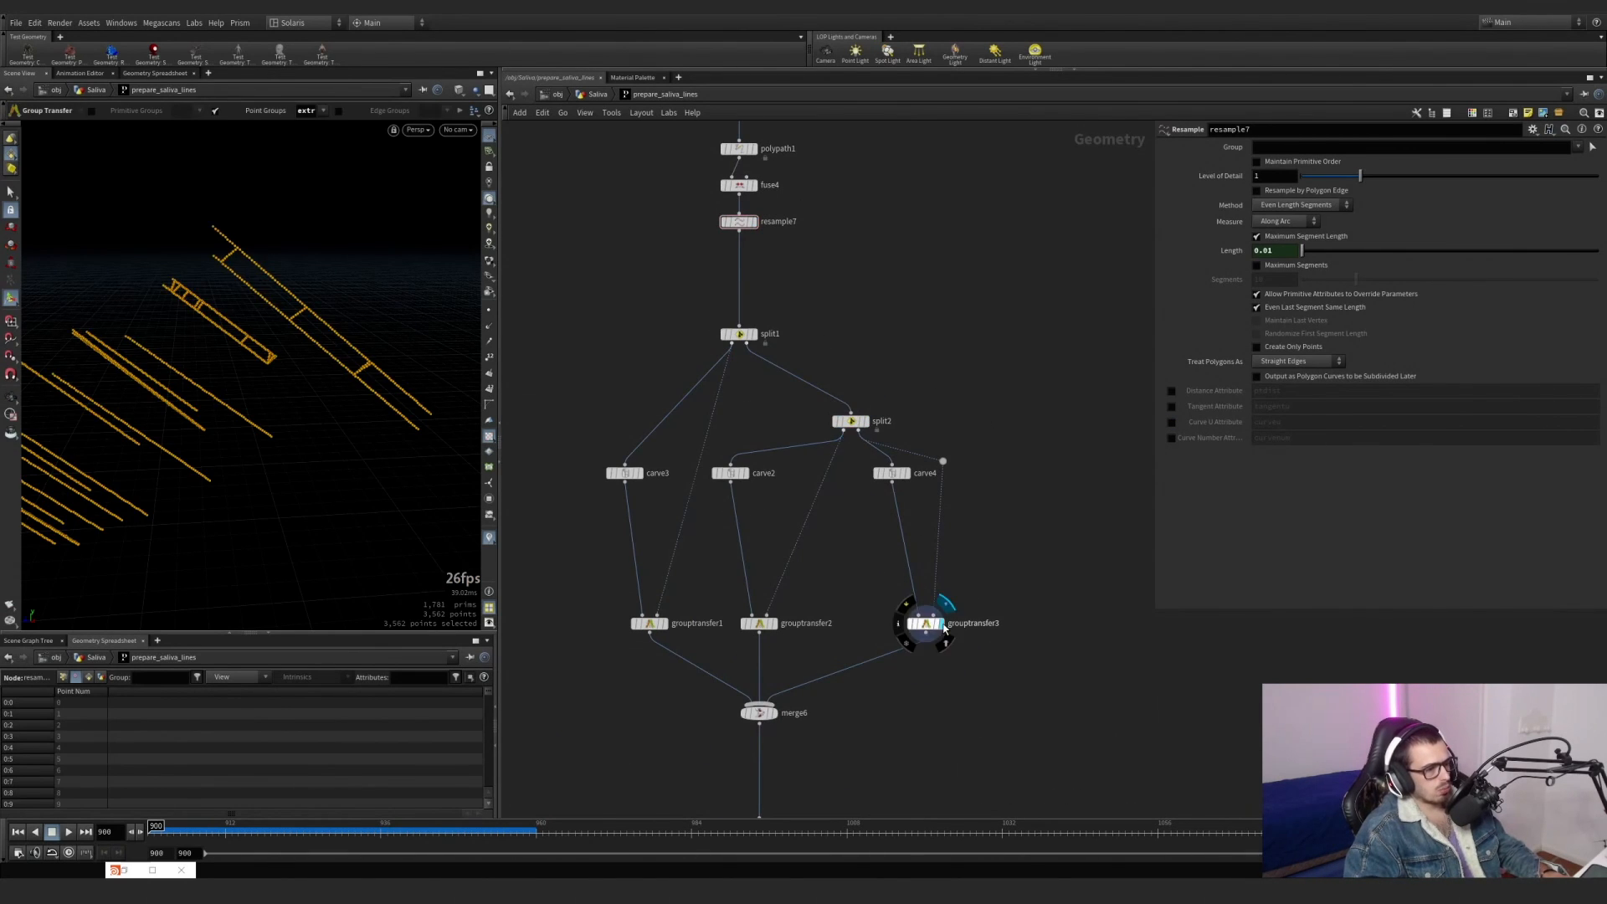
click(853, 421)
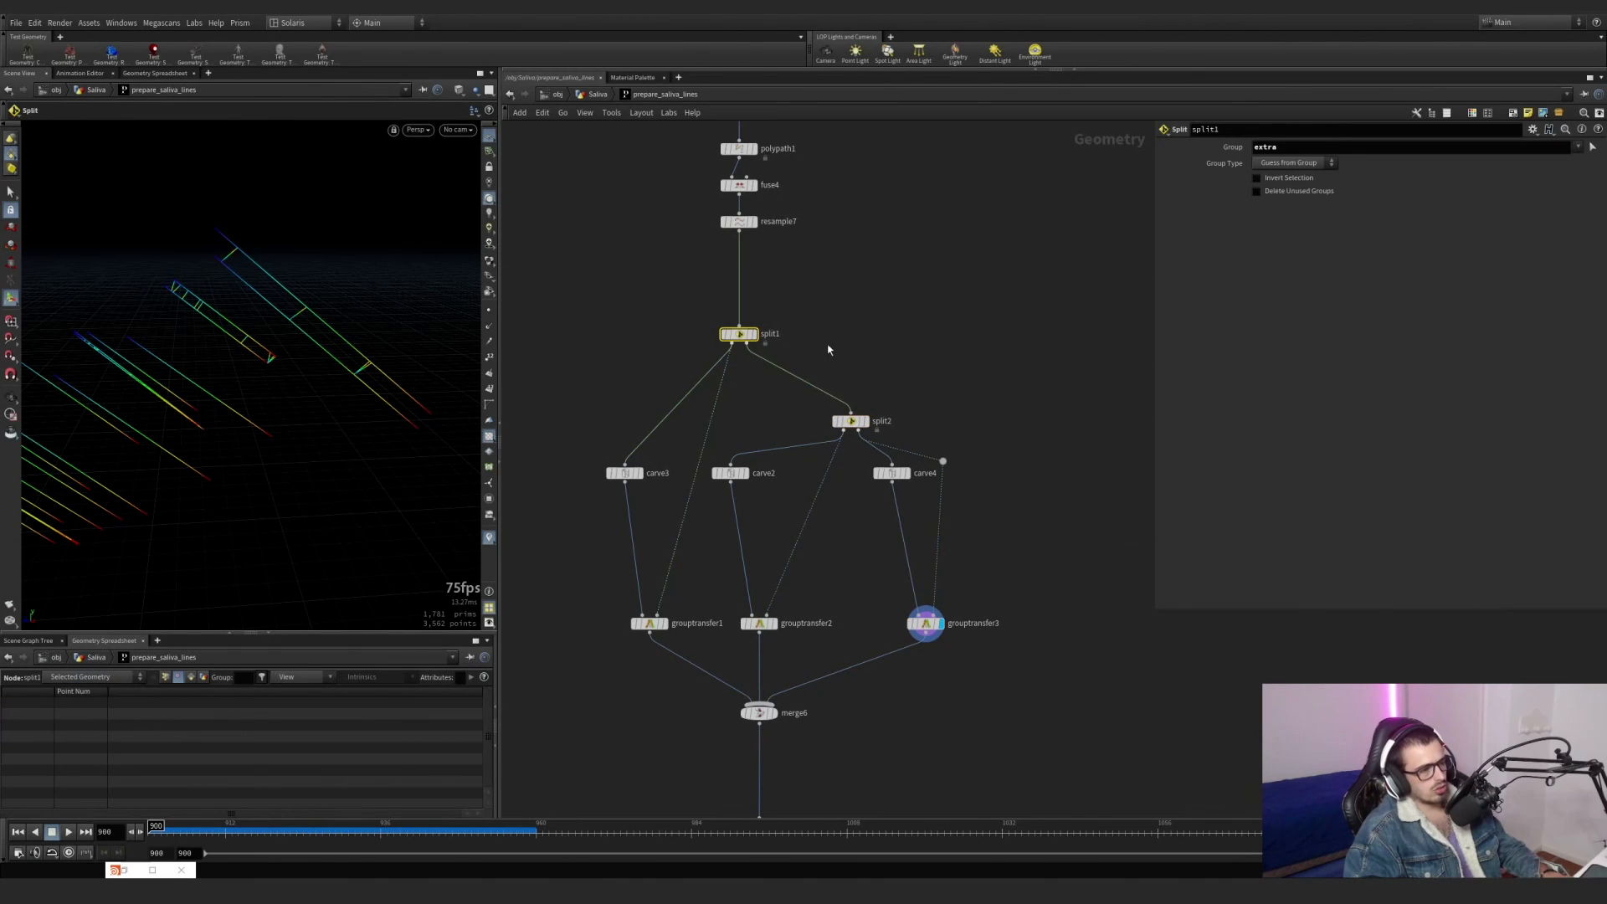
drag(780, 465, 783, 463)
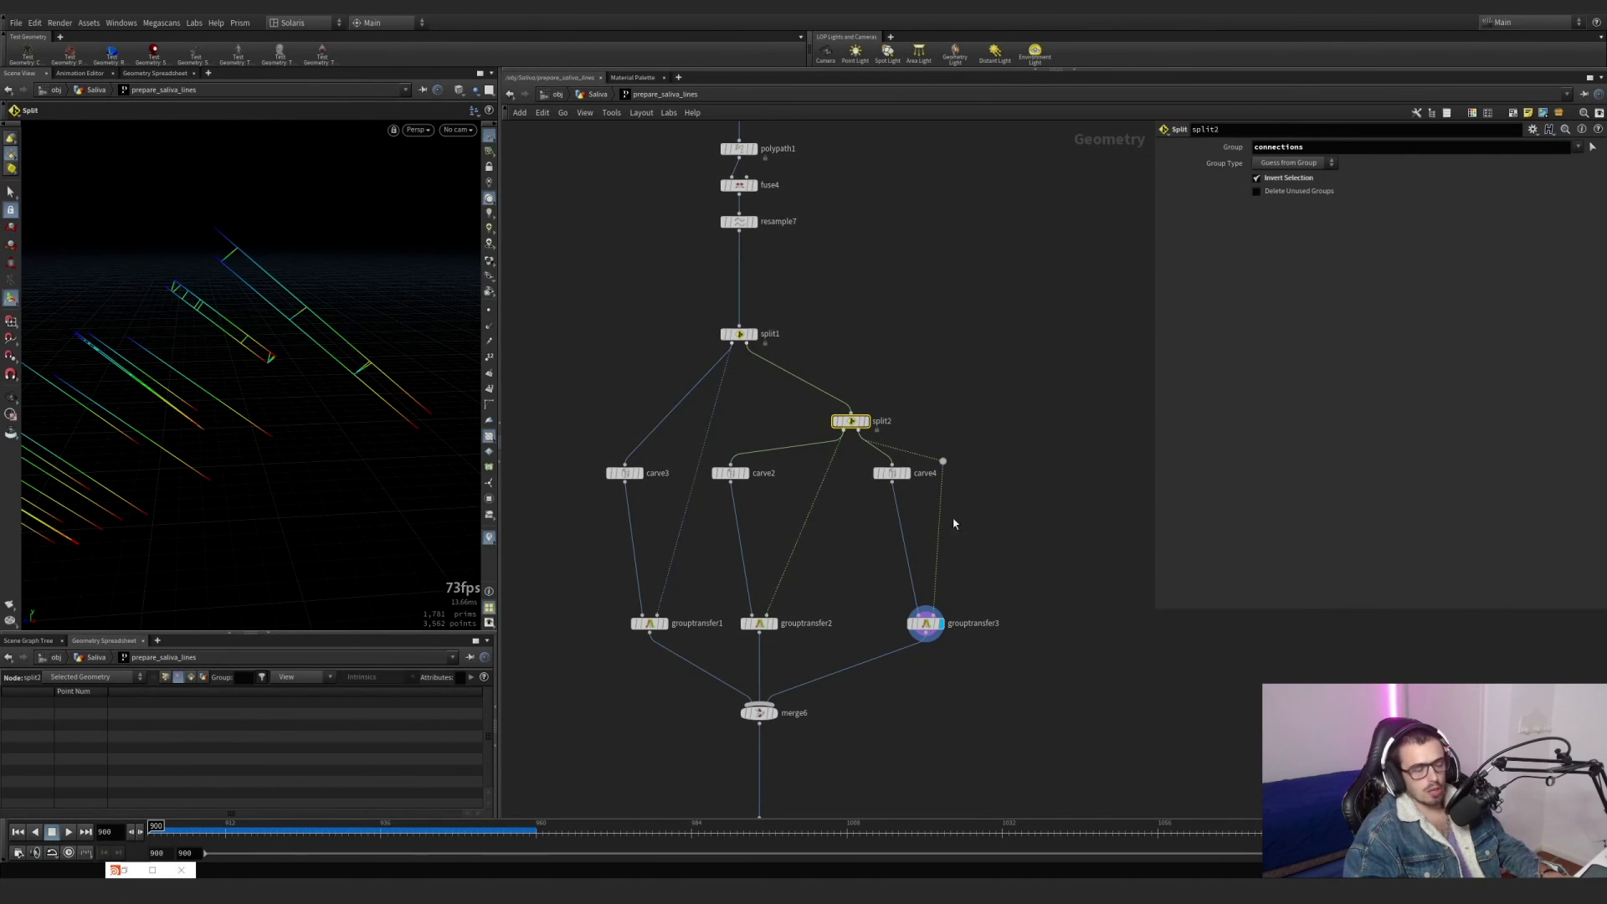
drag(955, 524, 864, 683)
drag(884, 476, 905, 475)
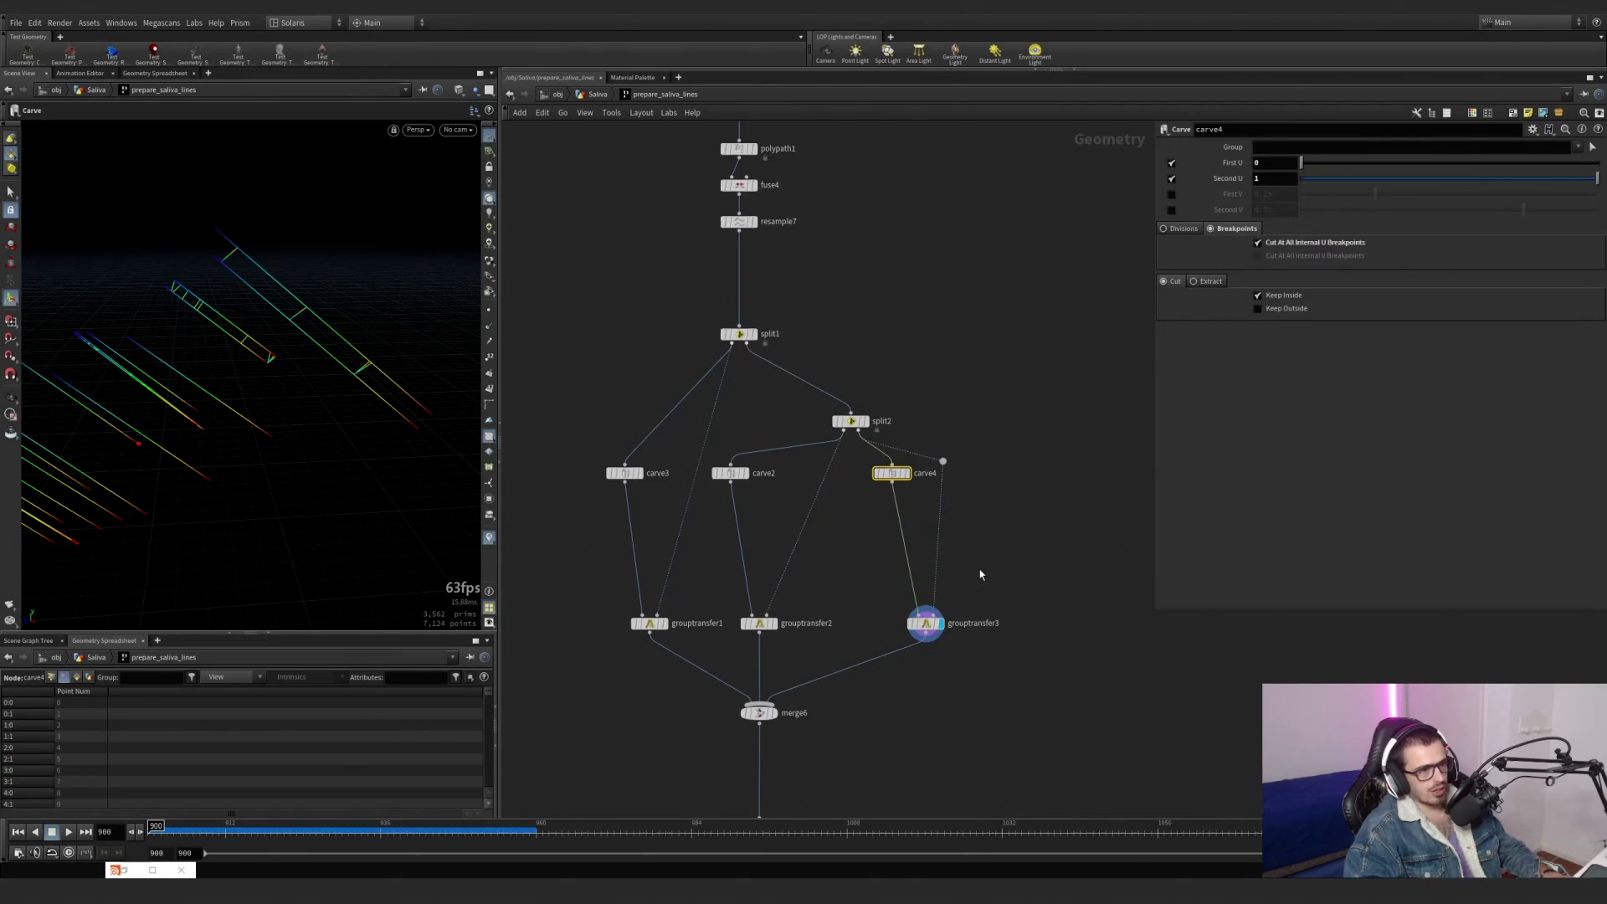
Disconnect grouptransfer1 and grouptransfer2 from merge6, keeping only the grouptransfer3 branch.
middle_drag(918, 732, 926, 558)
scroll(838, 565, down, 2)
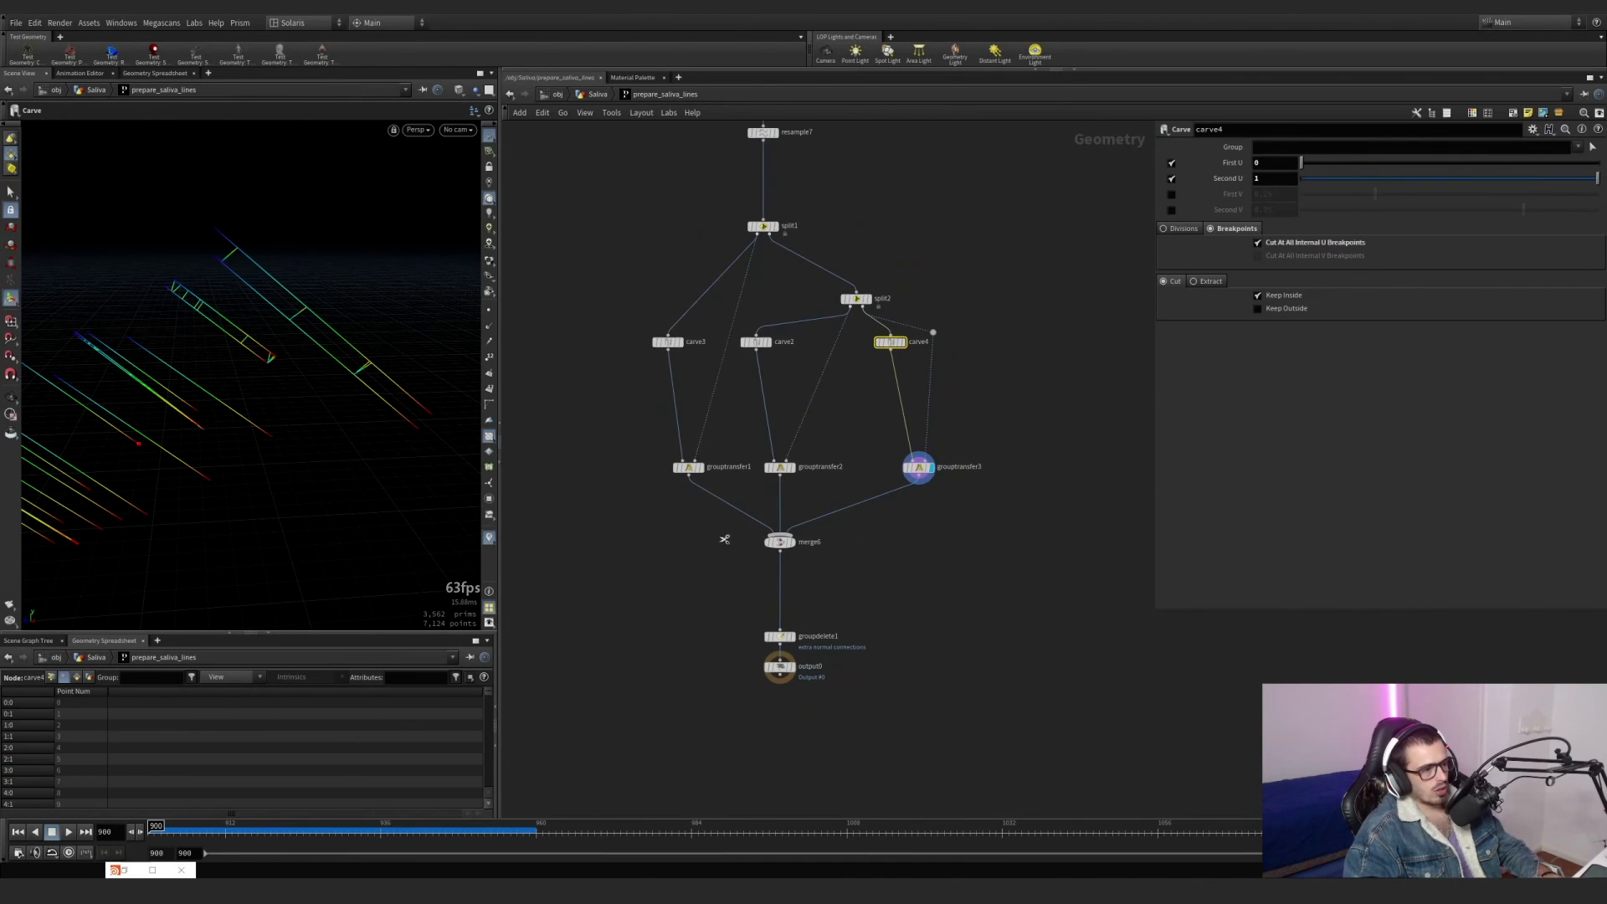
drag(725, 540, 814, 496)
middle_drag(838, 537, 835, 609)
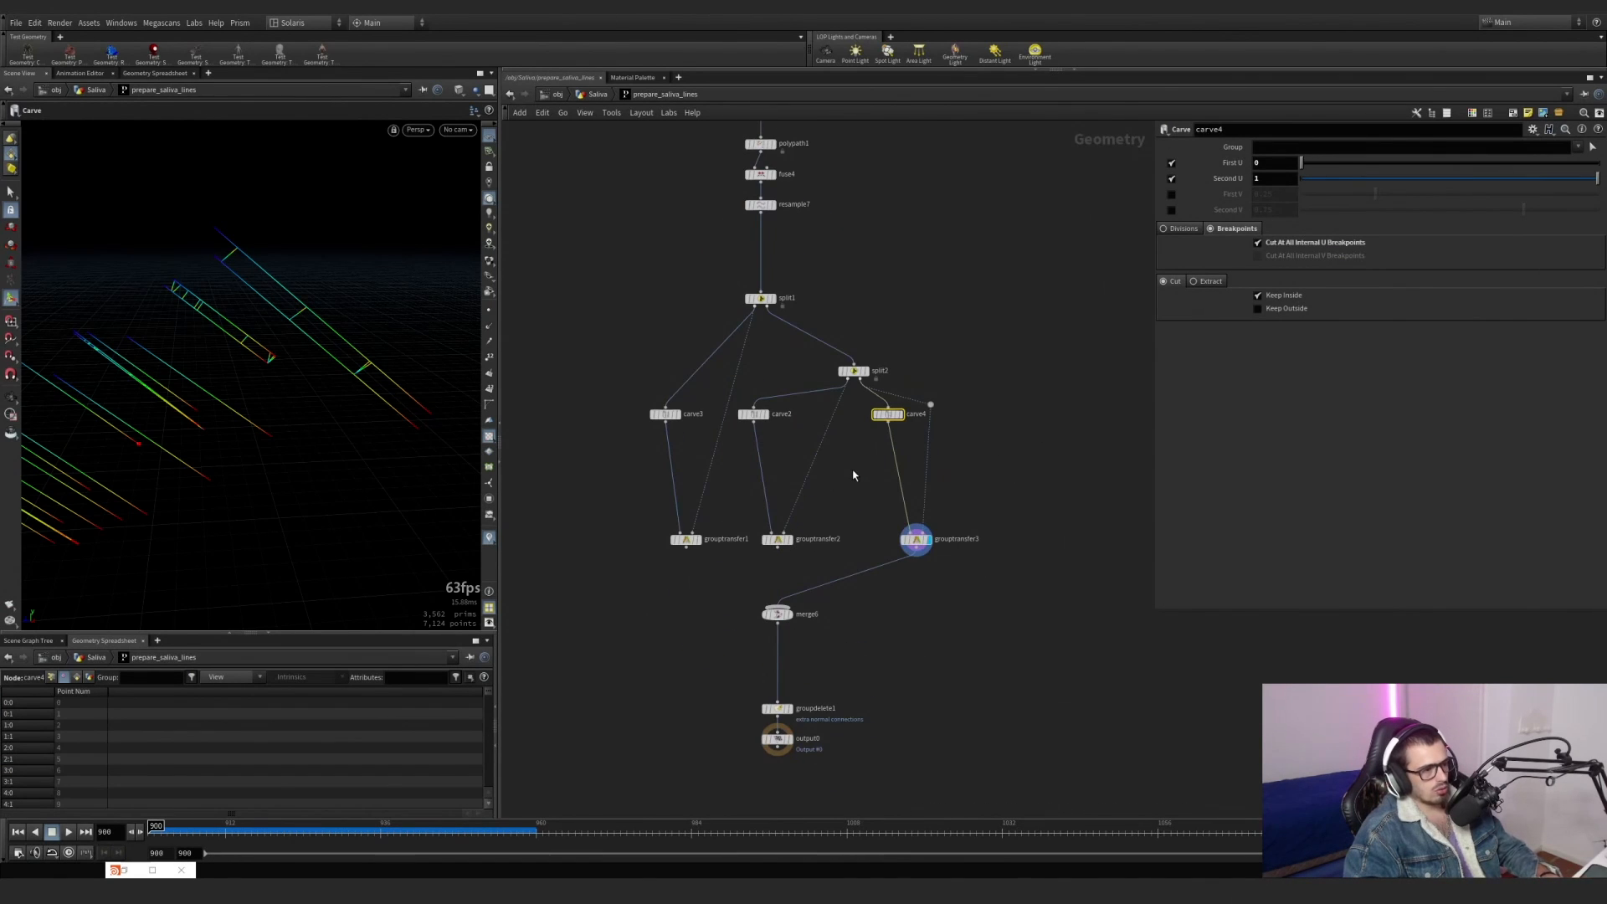
Wire carve4 and the dot feeding grouptransfer3 directly to resample7's output, and move split2 clear of the new wires.
drag(930, 405, 780, 247)
key(ctrl+z)
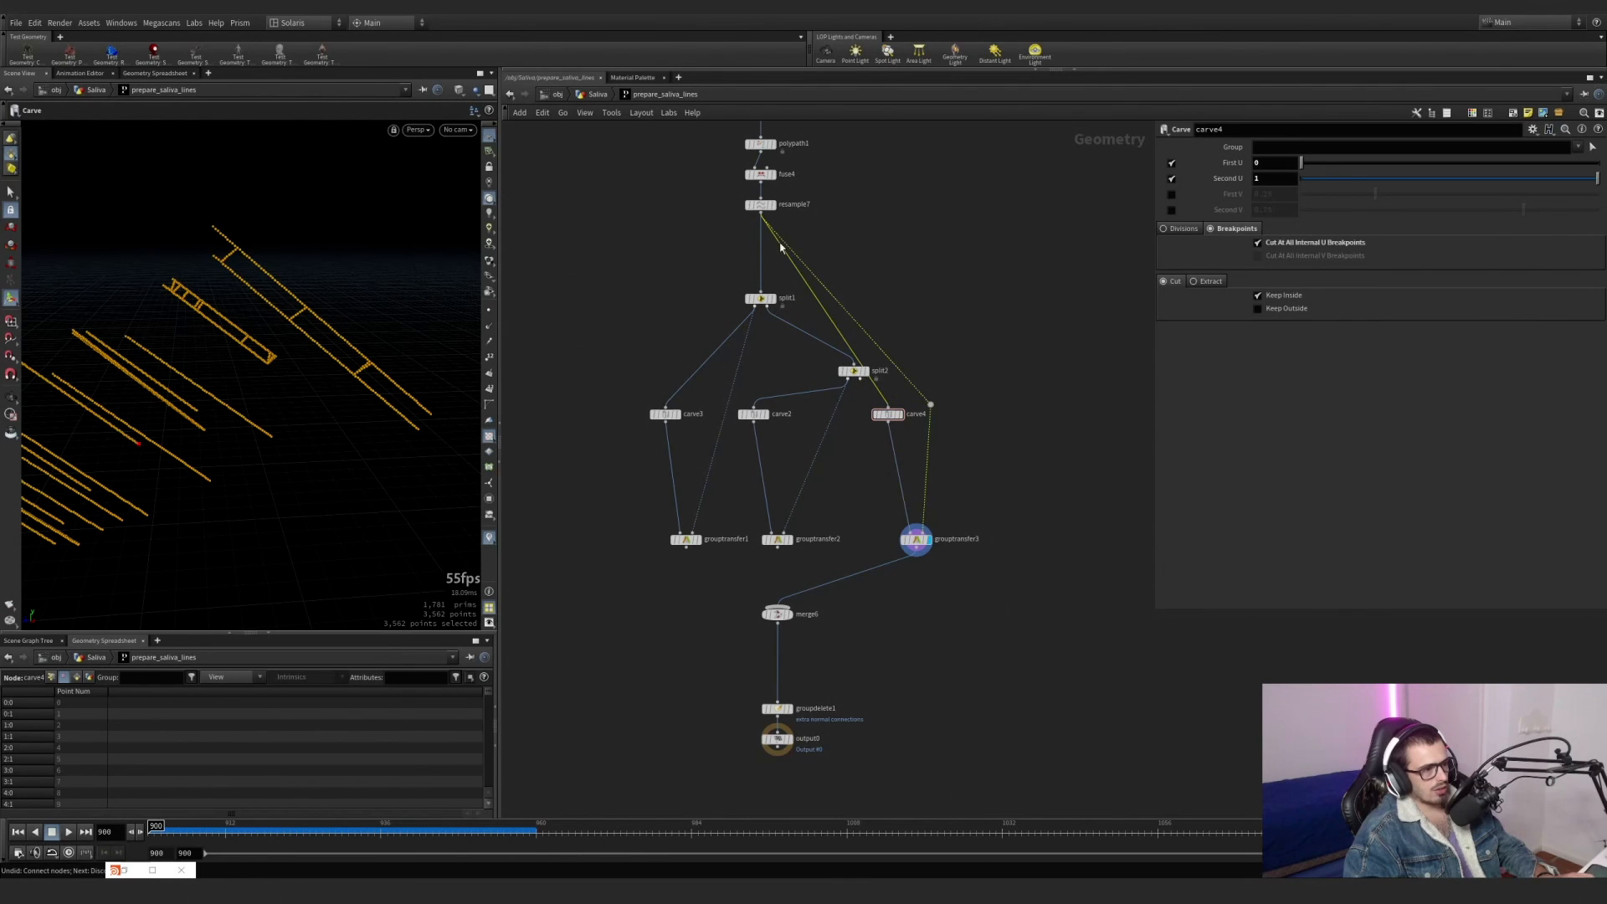
scroll(904, 502, up, 2)
click(920, 555)
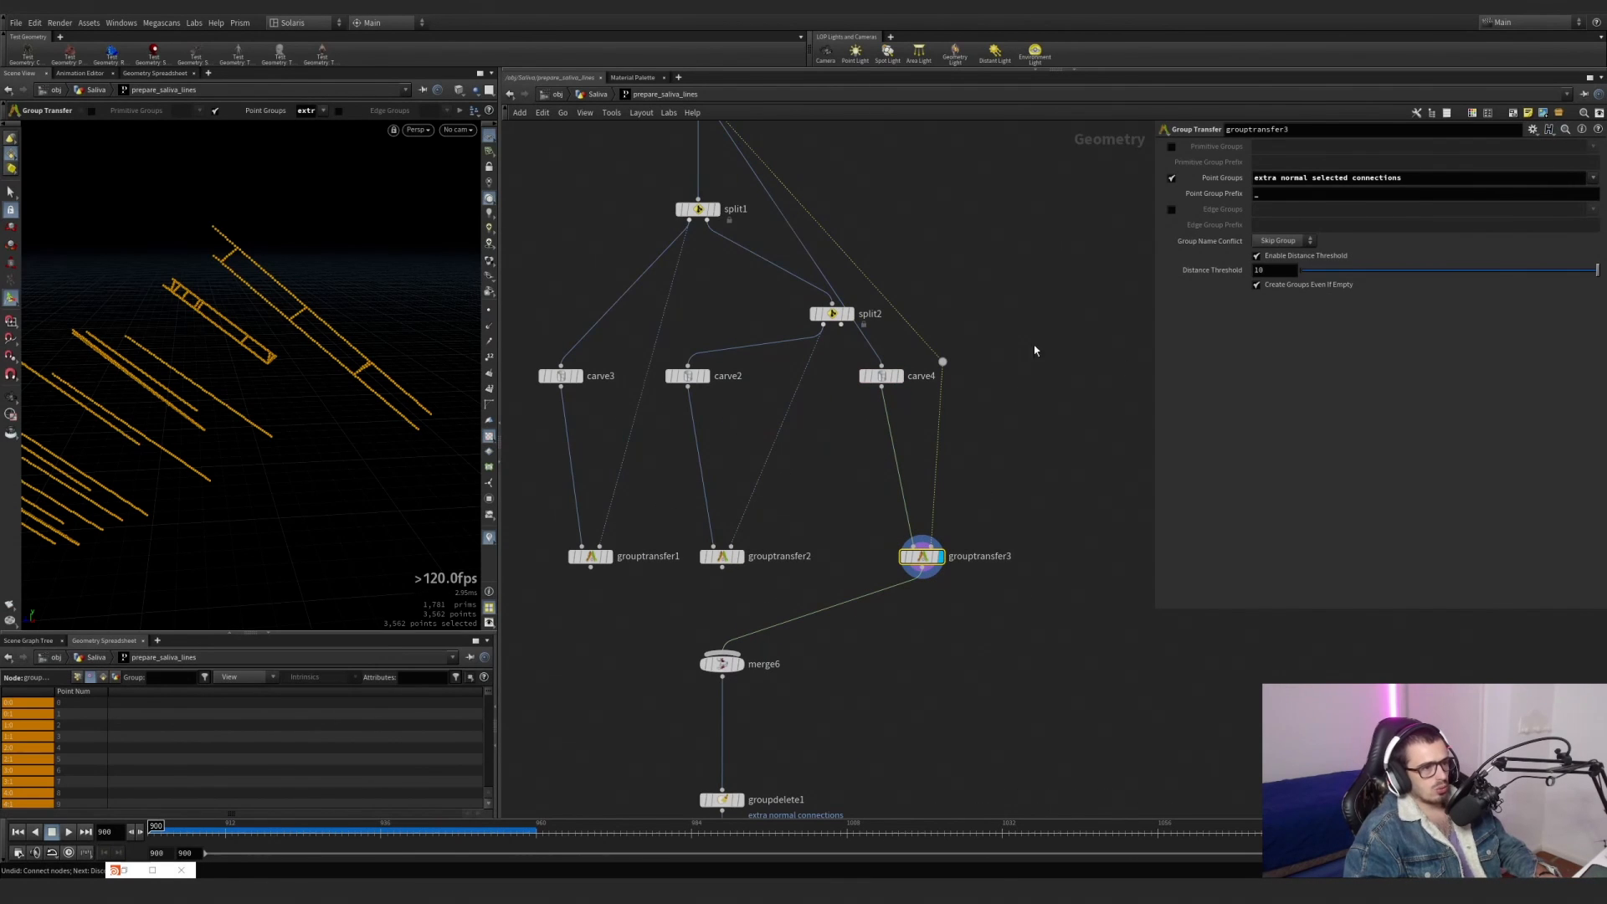
drag(826, 314, 760, 333)
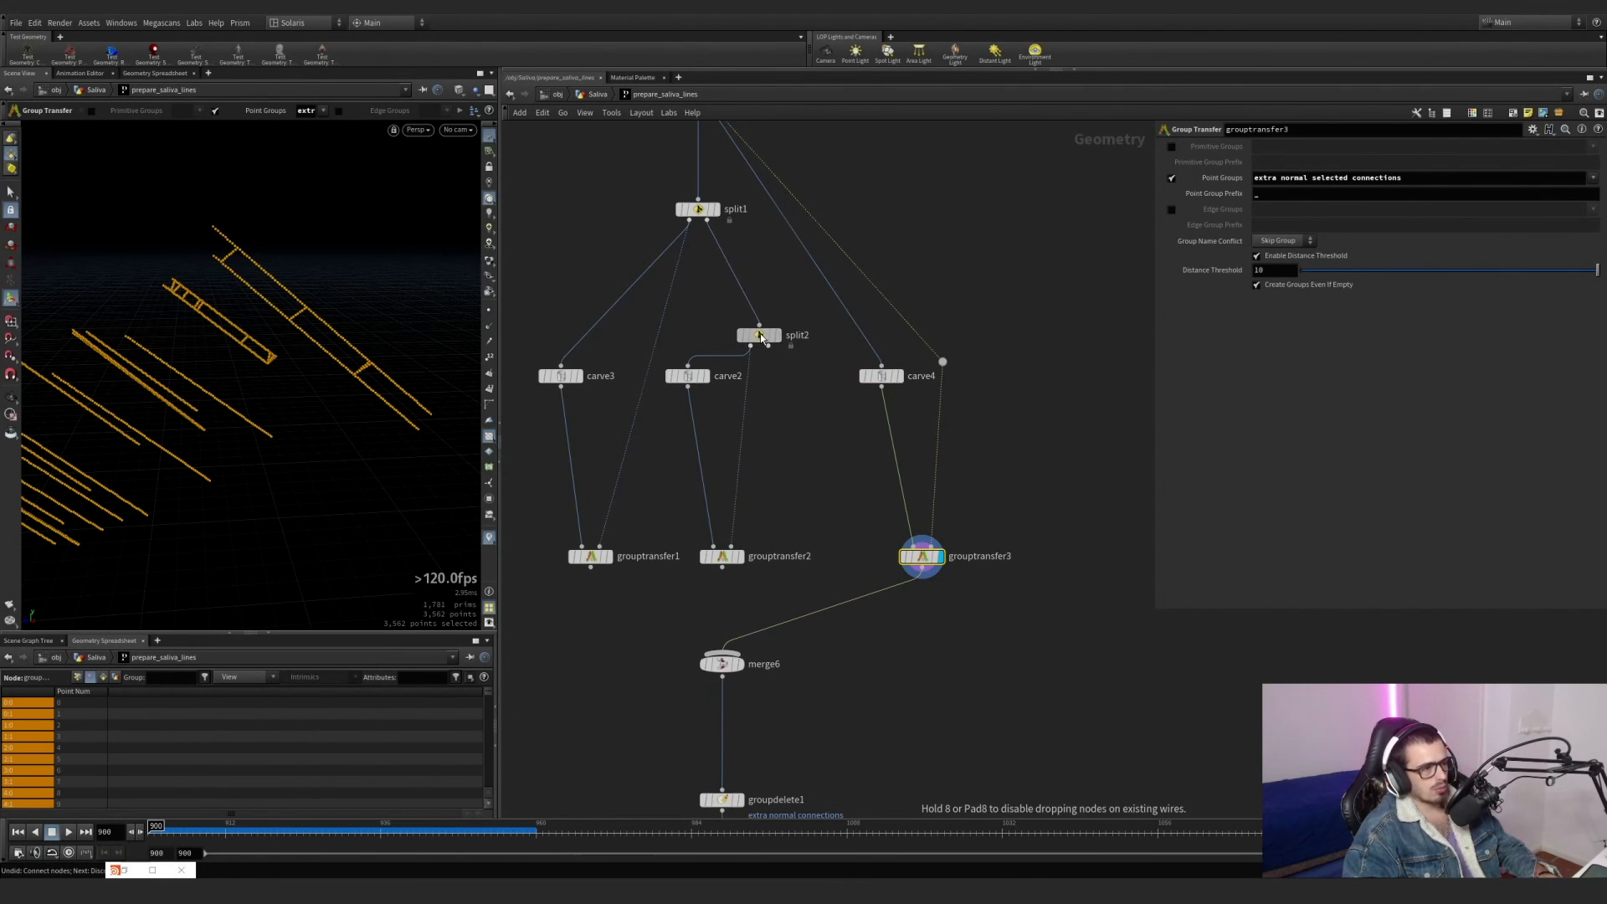
Reduce the Point Groups on grouptransfer3 to connections only.
click(900, 376)
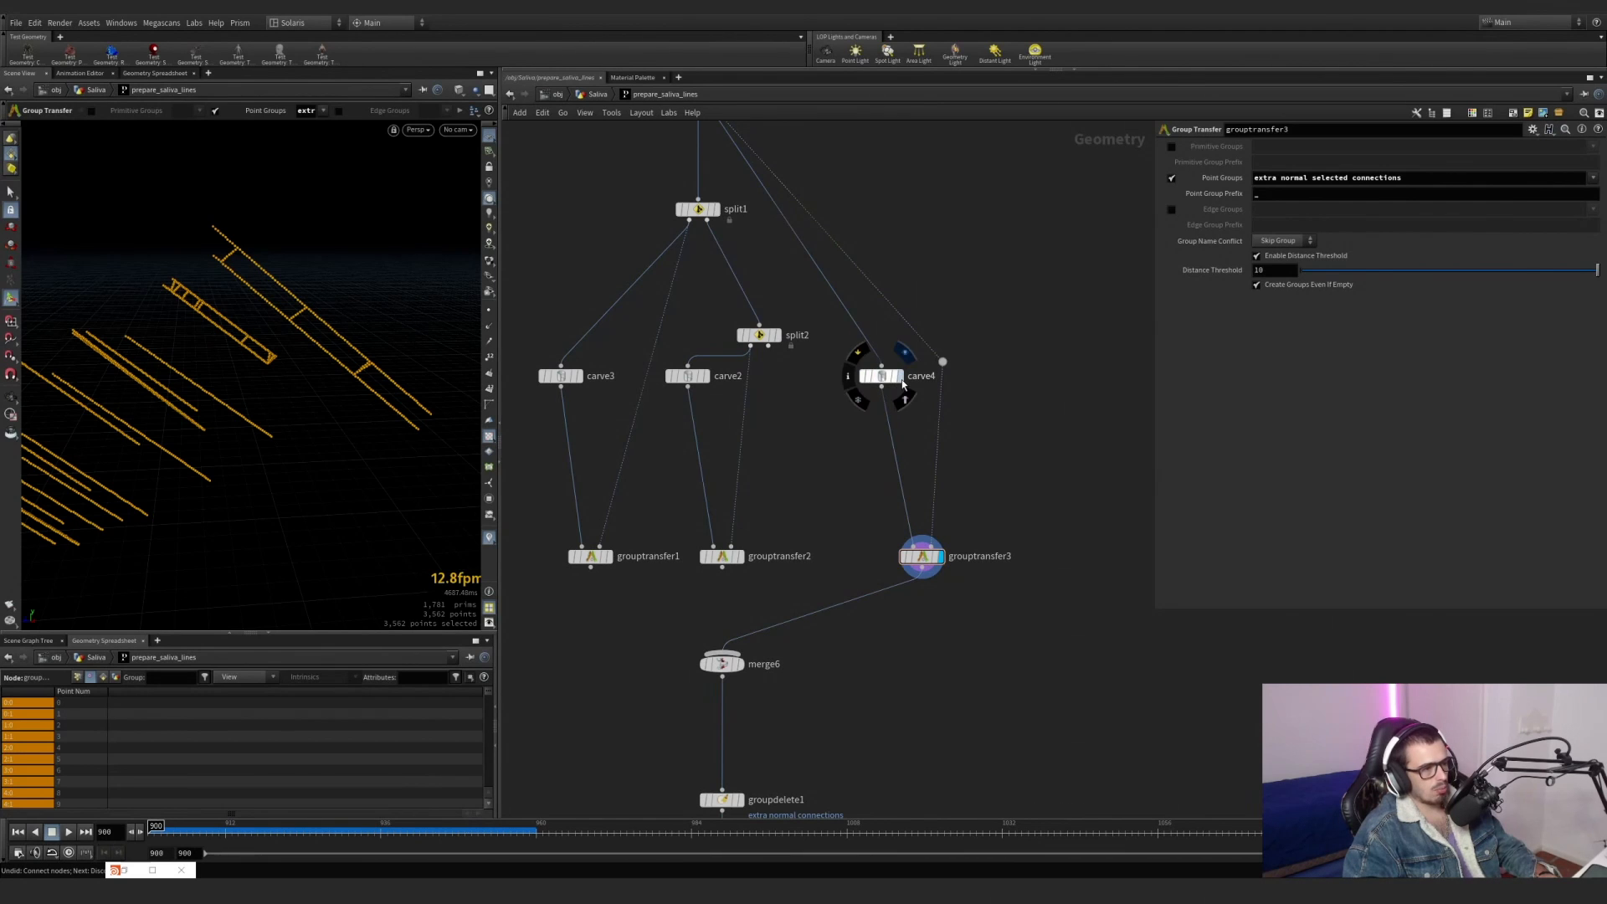
click(941, 556)
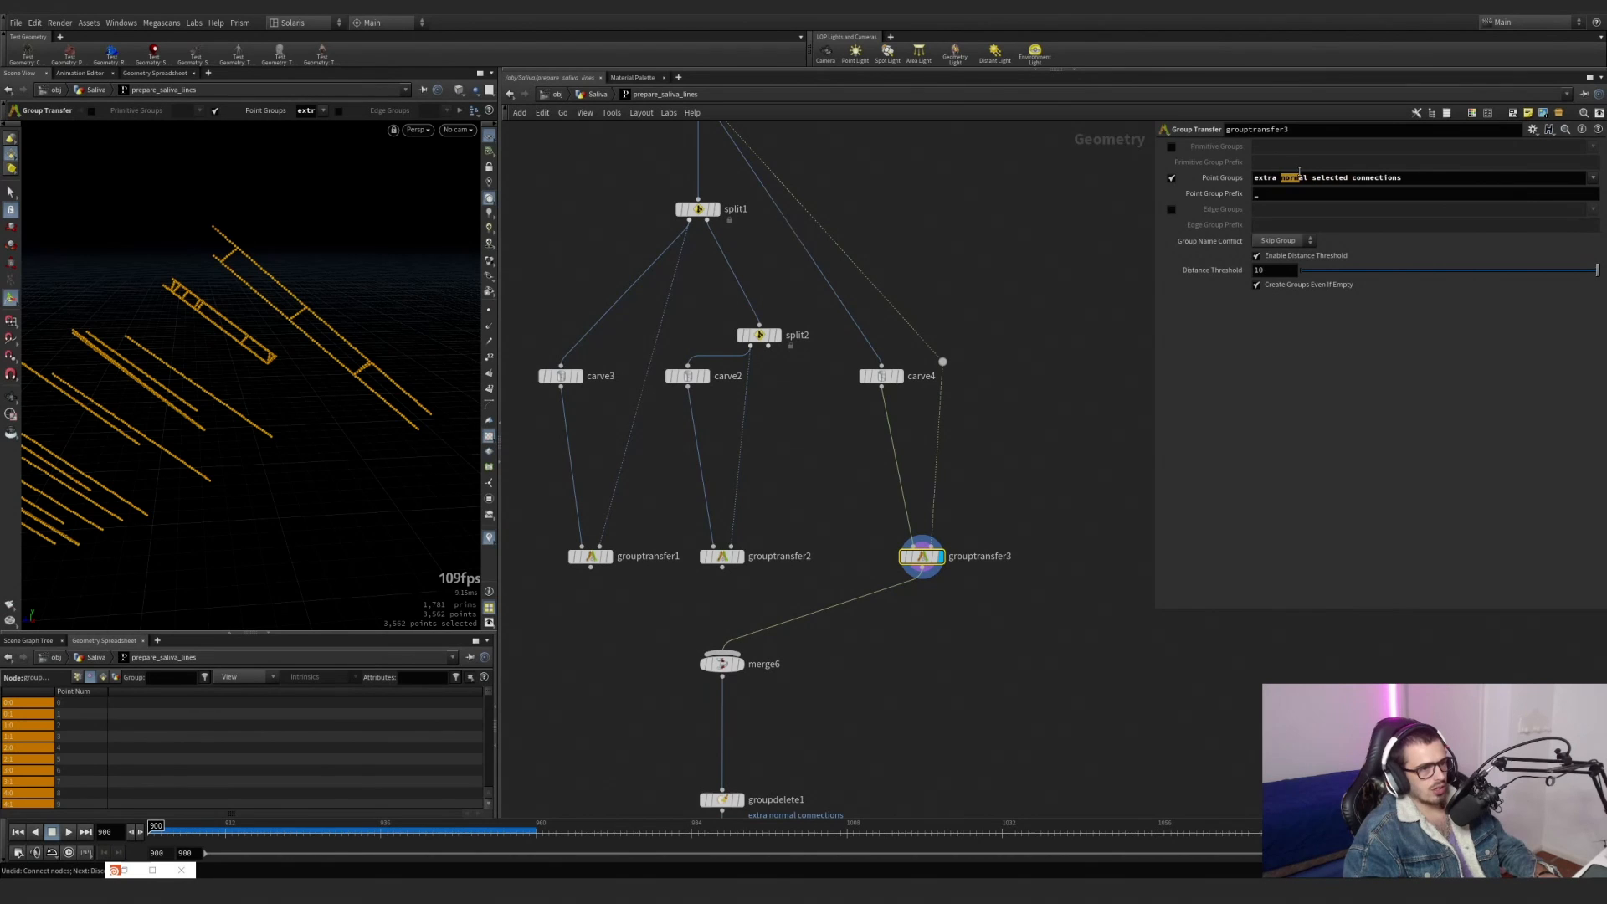
click(1354, 178)
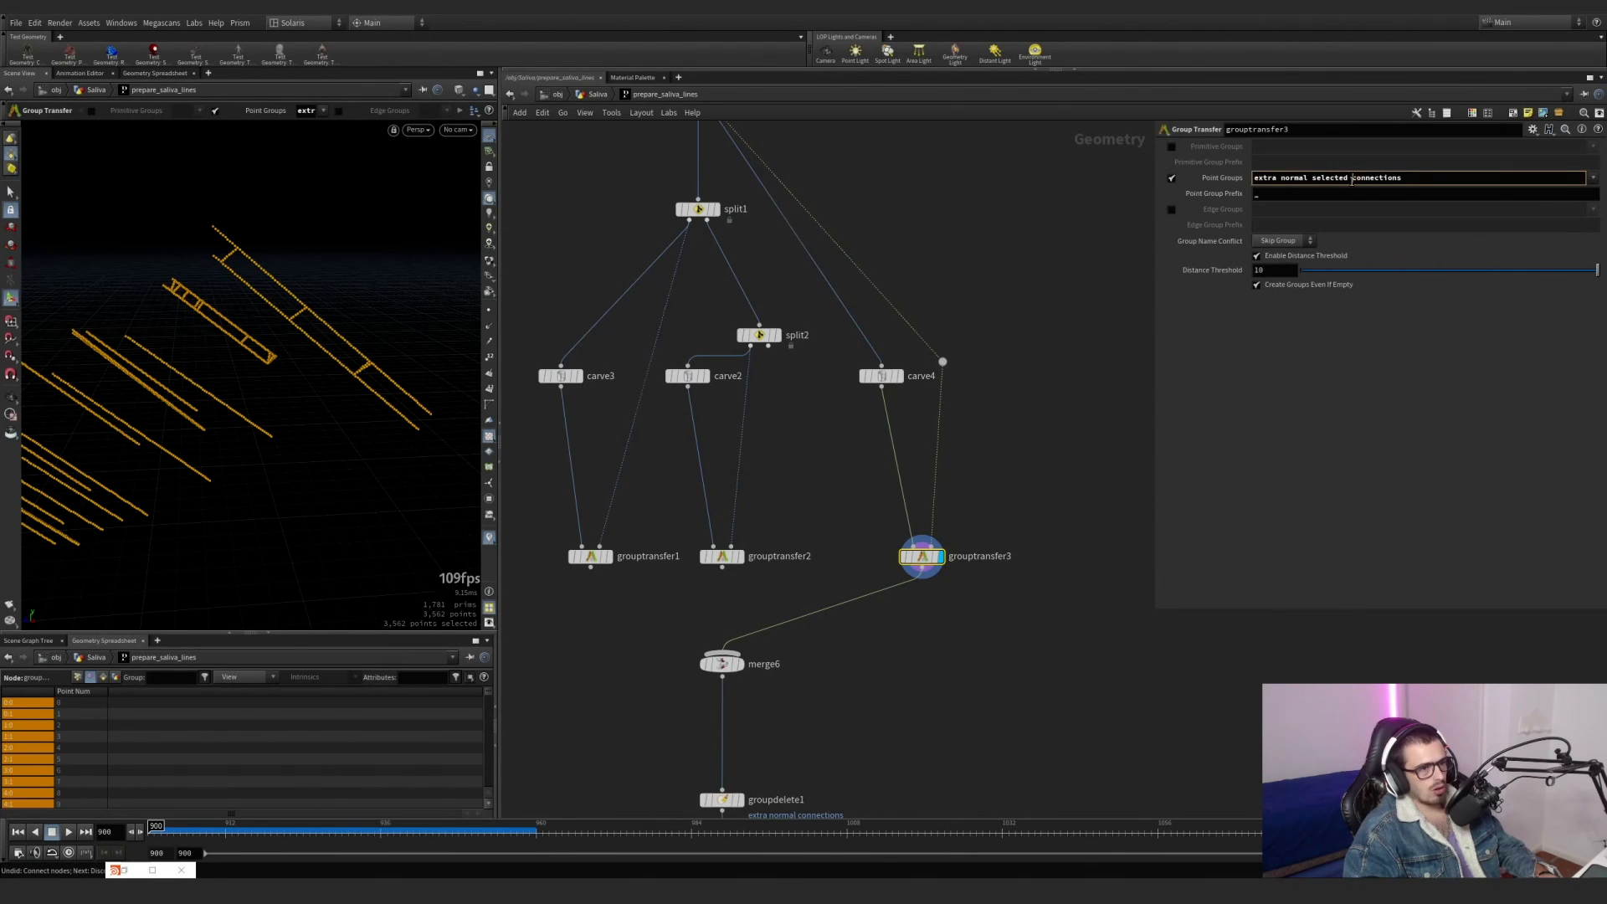
key(Return)
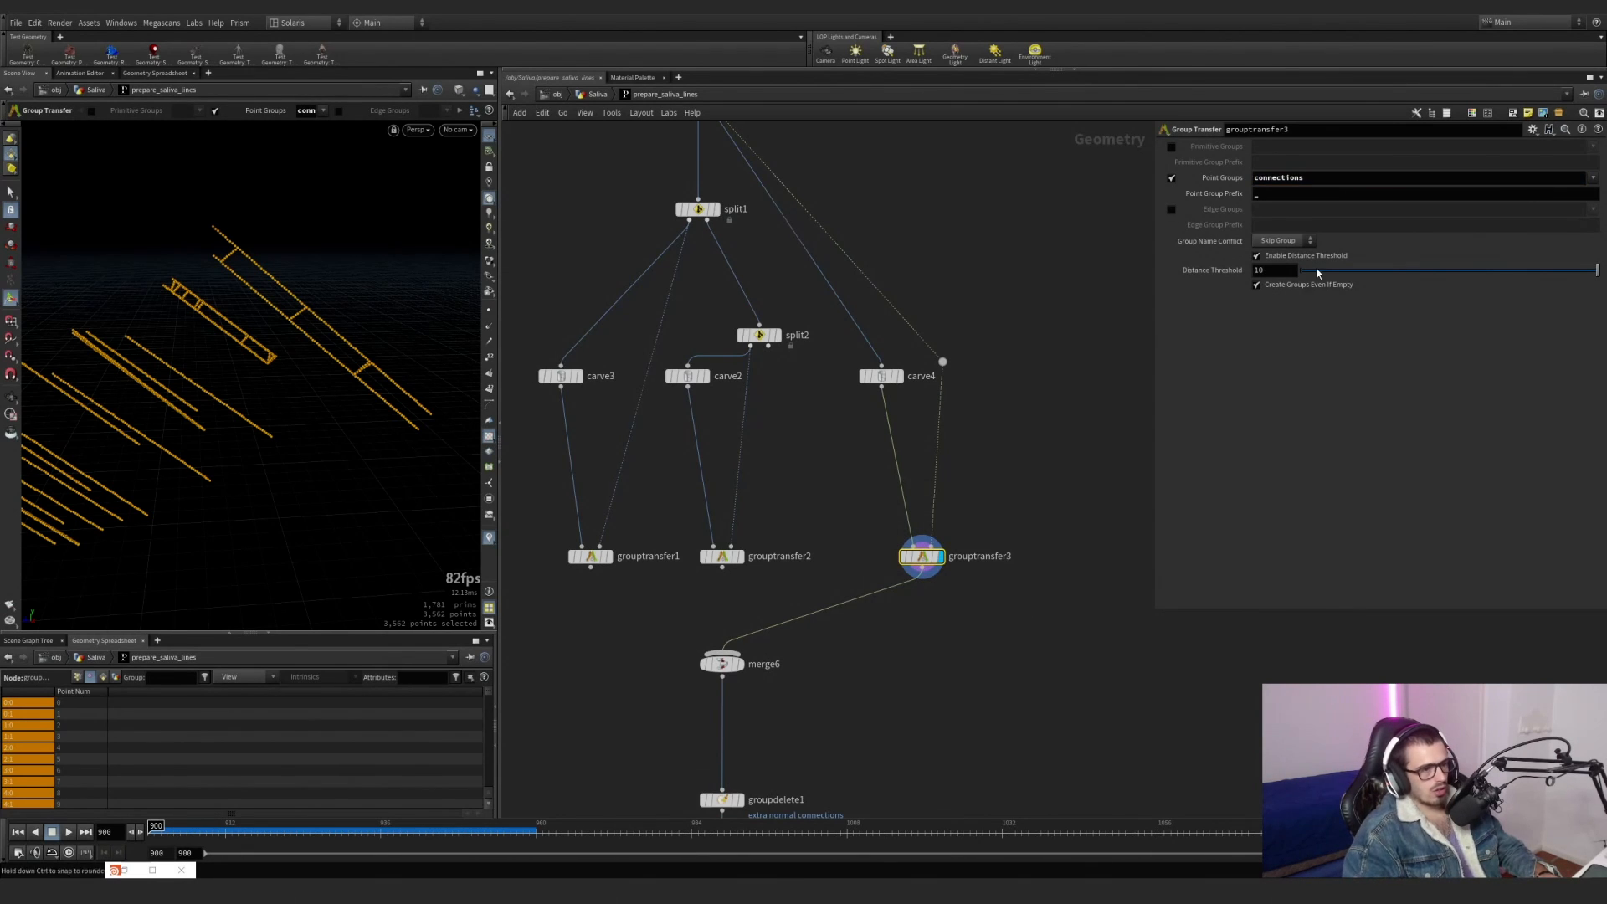
Compare the point group values of grouptransfer3, carve4 and resample7 in the geometry spreadsheet.
click(77, 678)
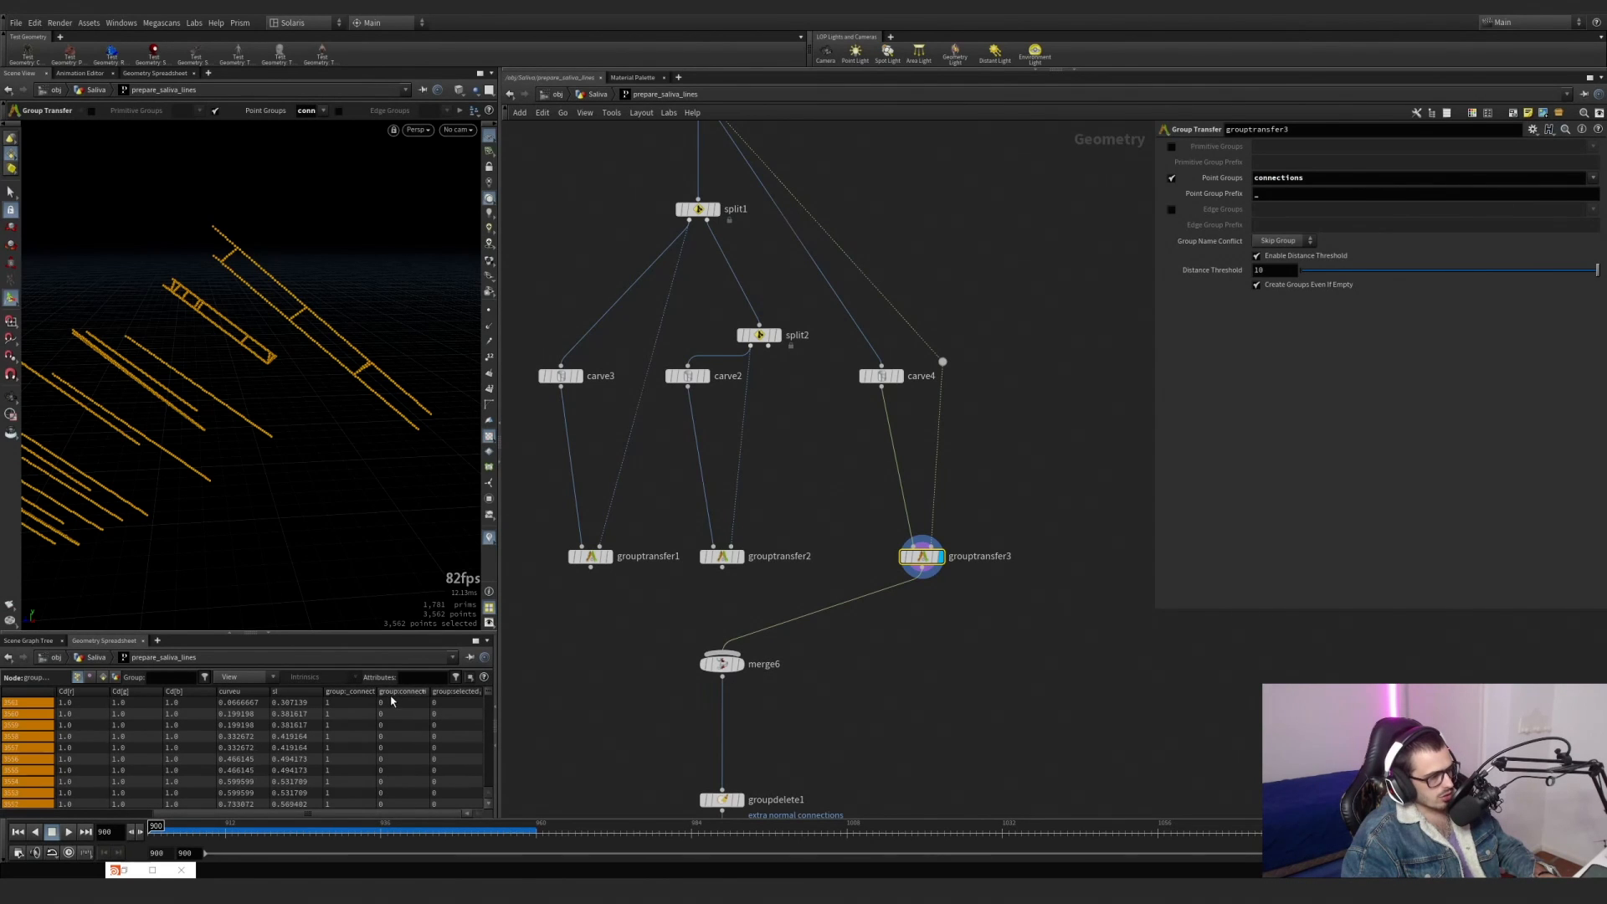
double_click(428, 691)
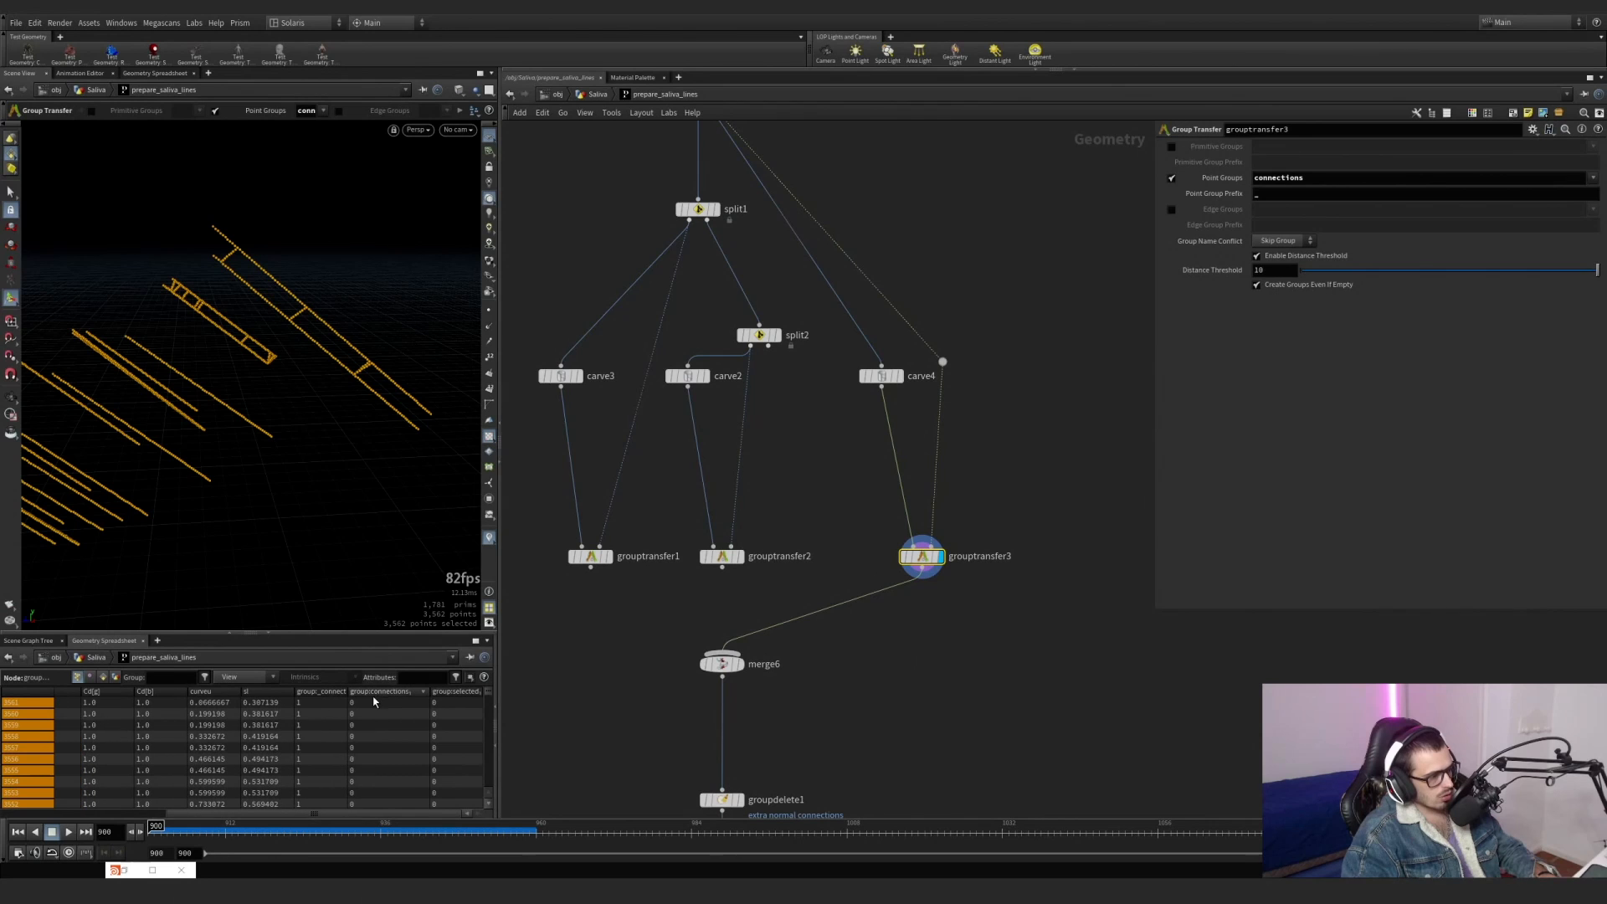
click(900, 376)
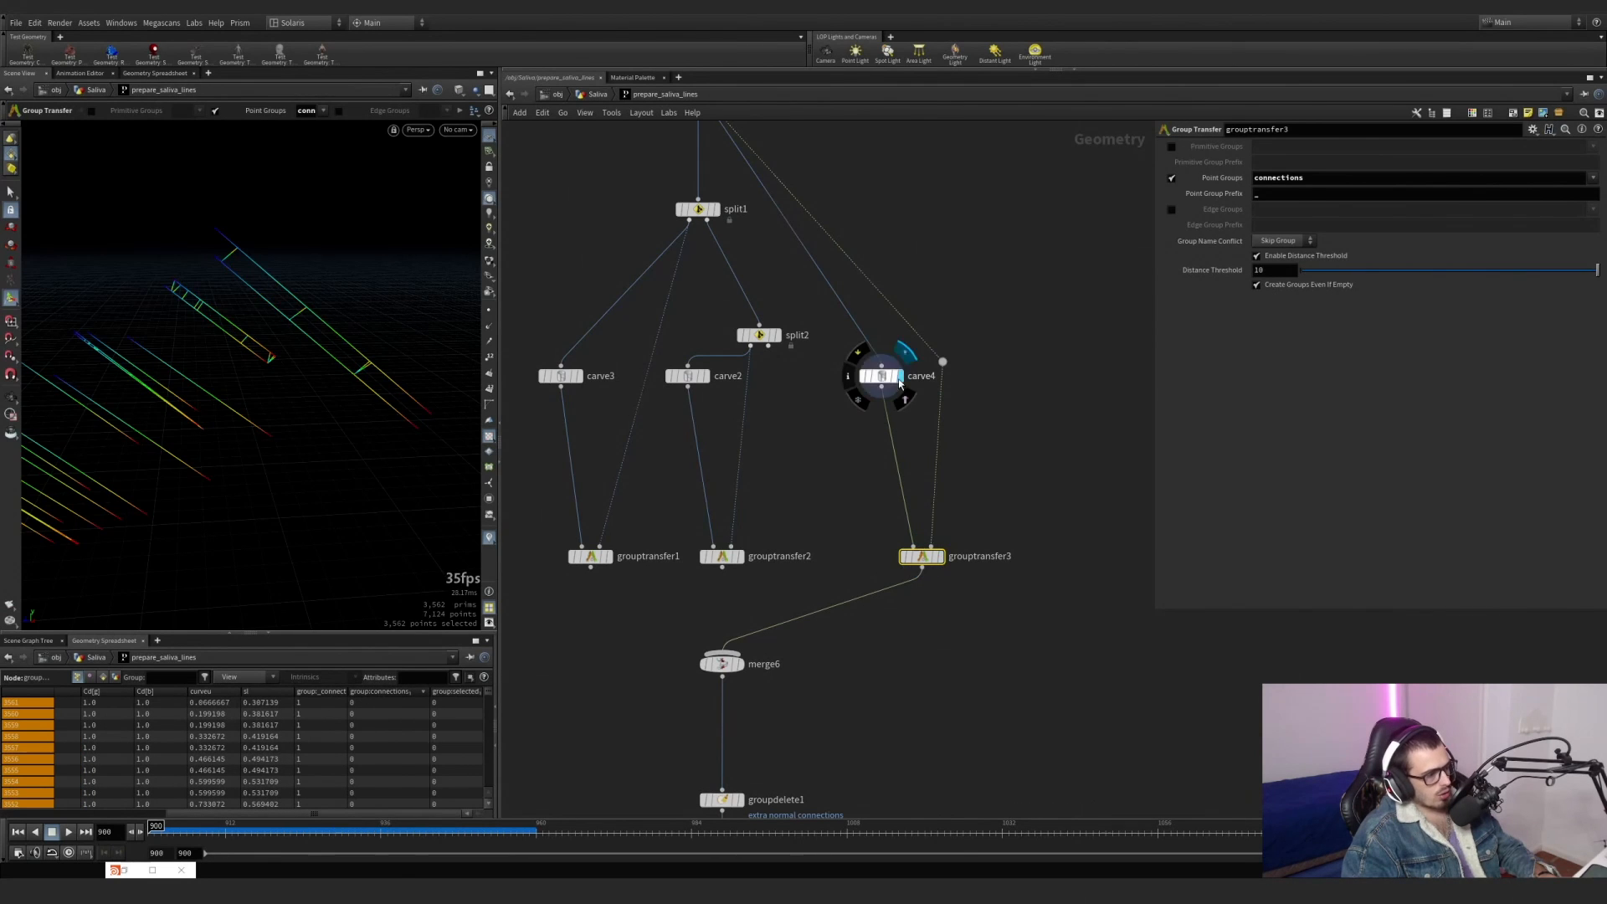
drag(903, 350, 835, 420)
middle_drag(819, 488, 849, 652)
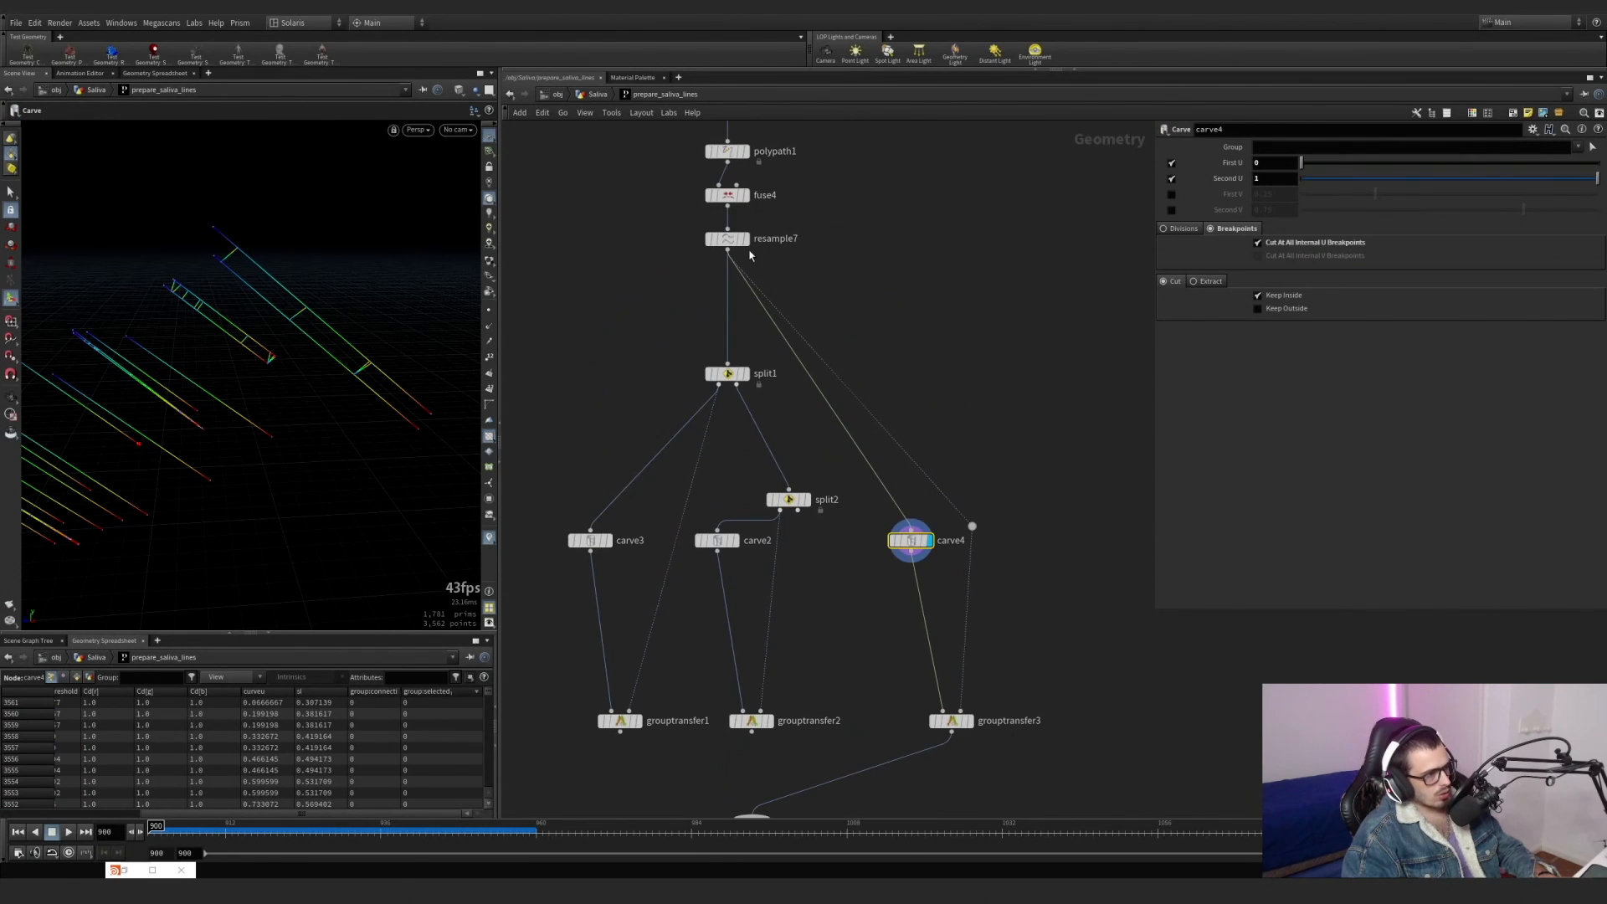
click(746, 239)
drag(811, 270, 721, 224)
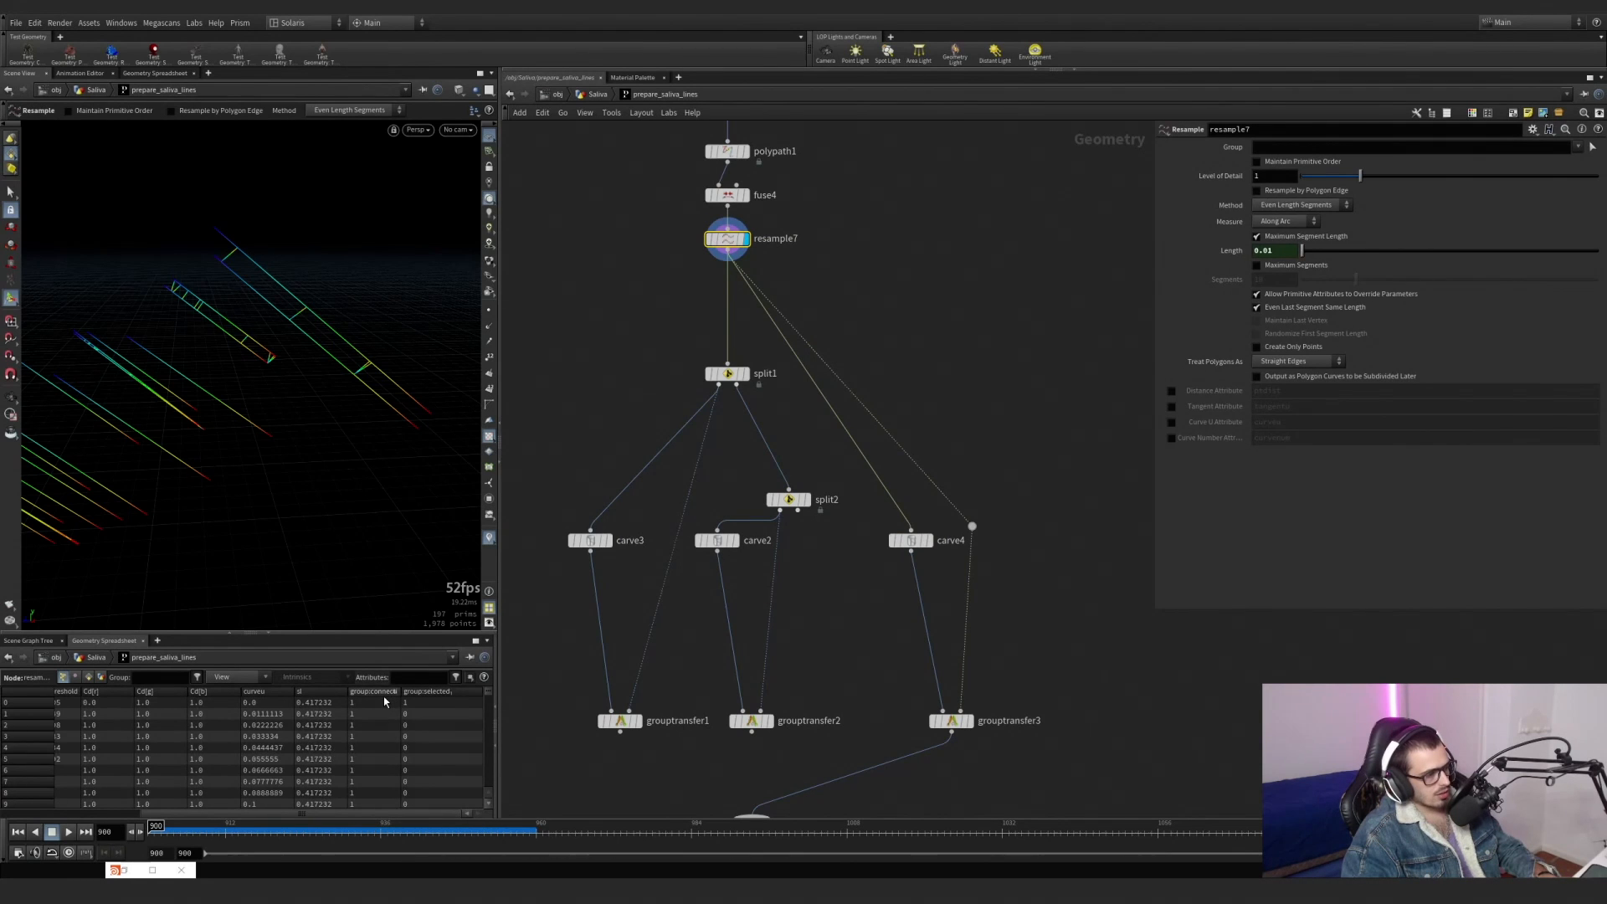
Display grouptransfer3 and add the selected group to its Point Groups.
click(967, 721)
click(1593, 178)
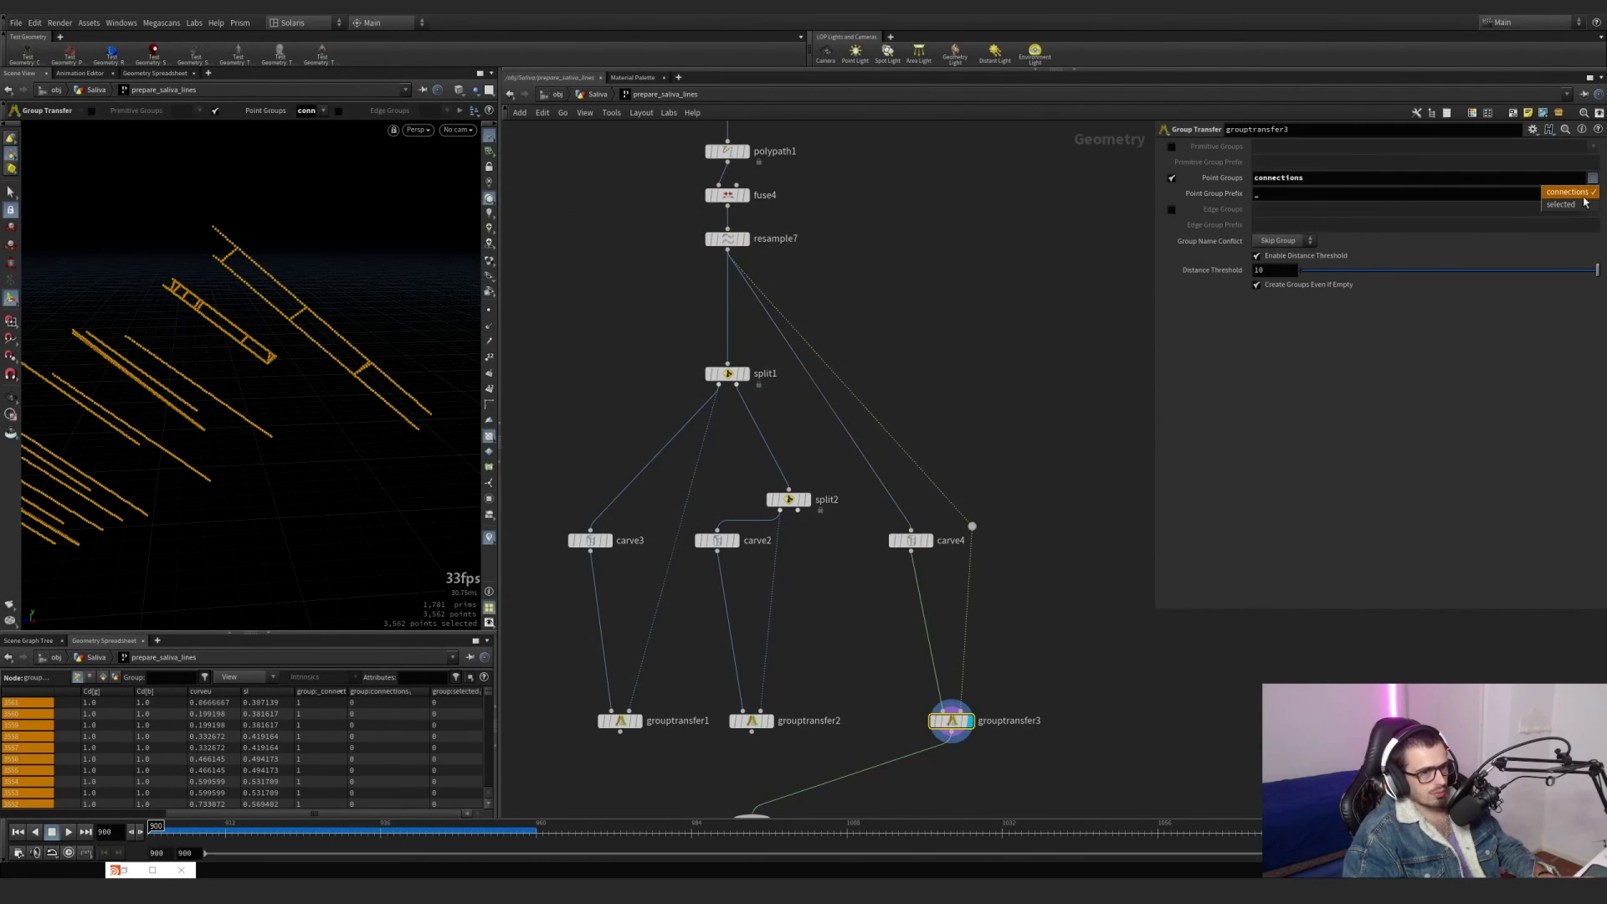
click(1562, 204)
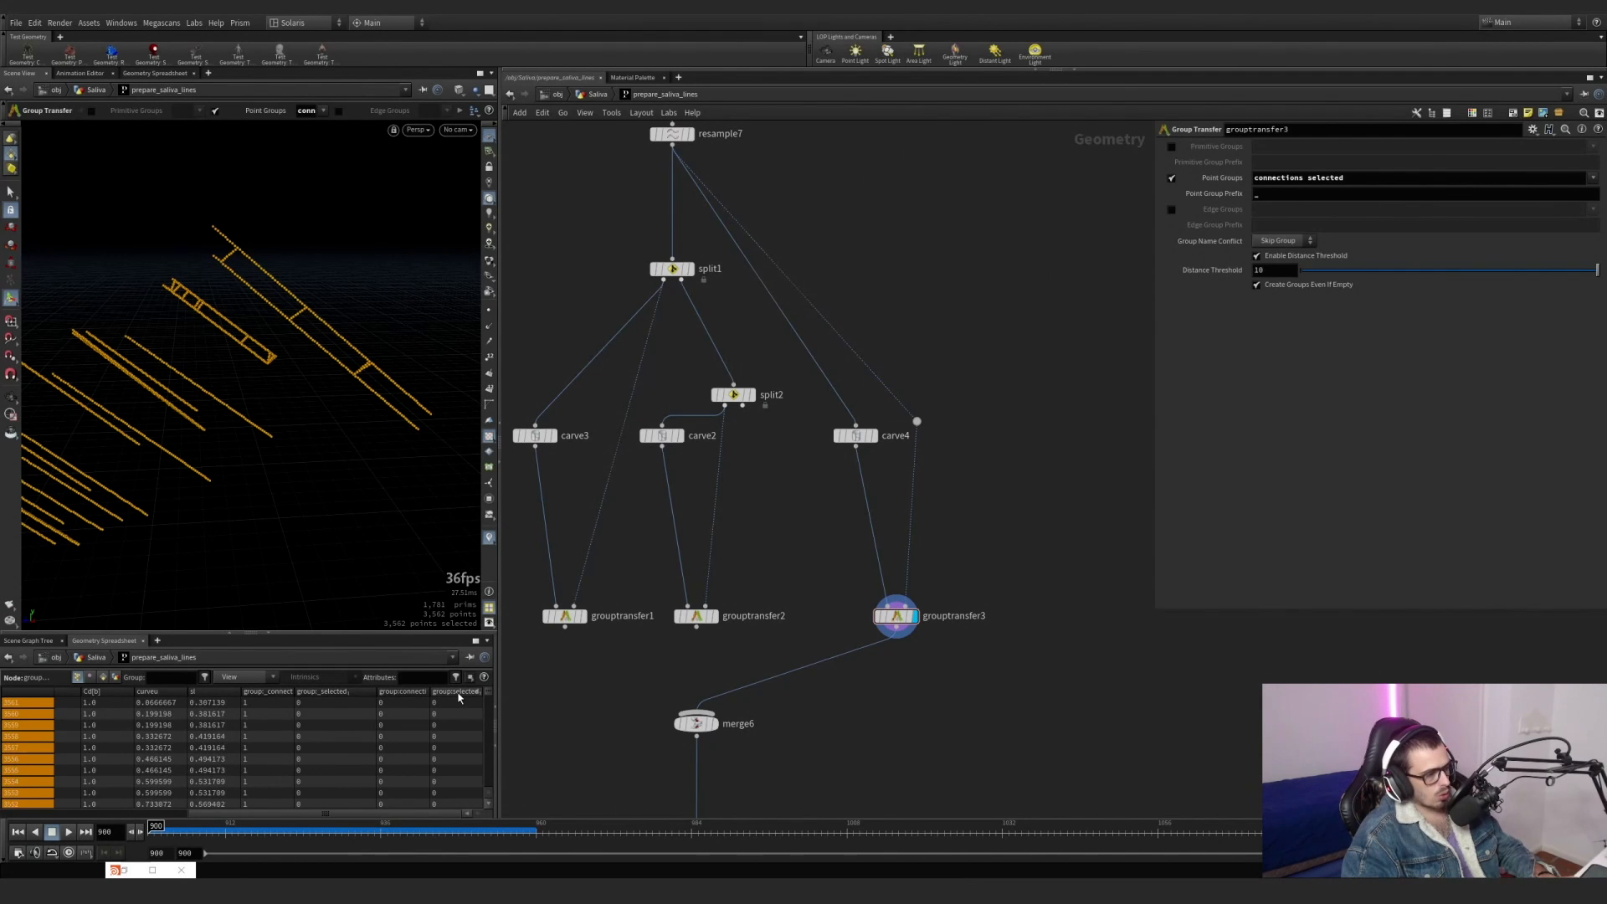
Display carve4 to check its group columns in the spreadsheet, then switch the display back to grouptransfer3.
click(875, 437)
click(377, 691)
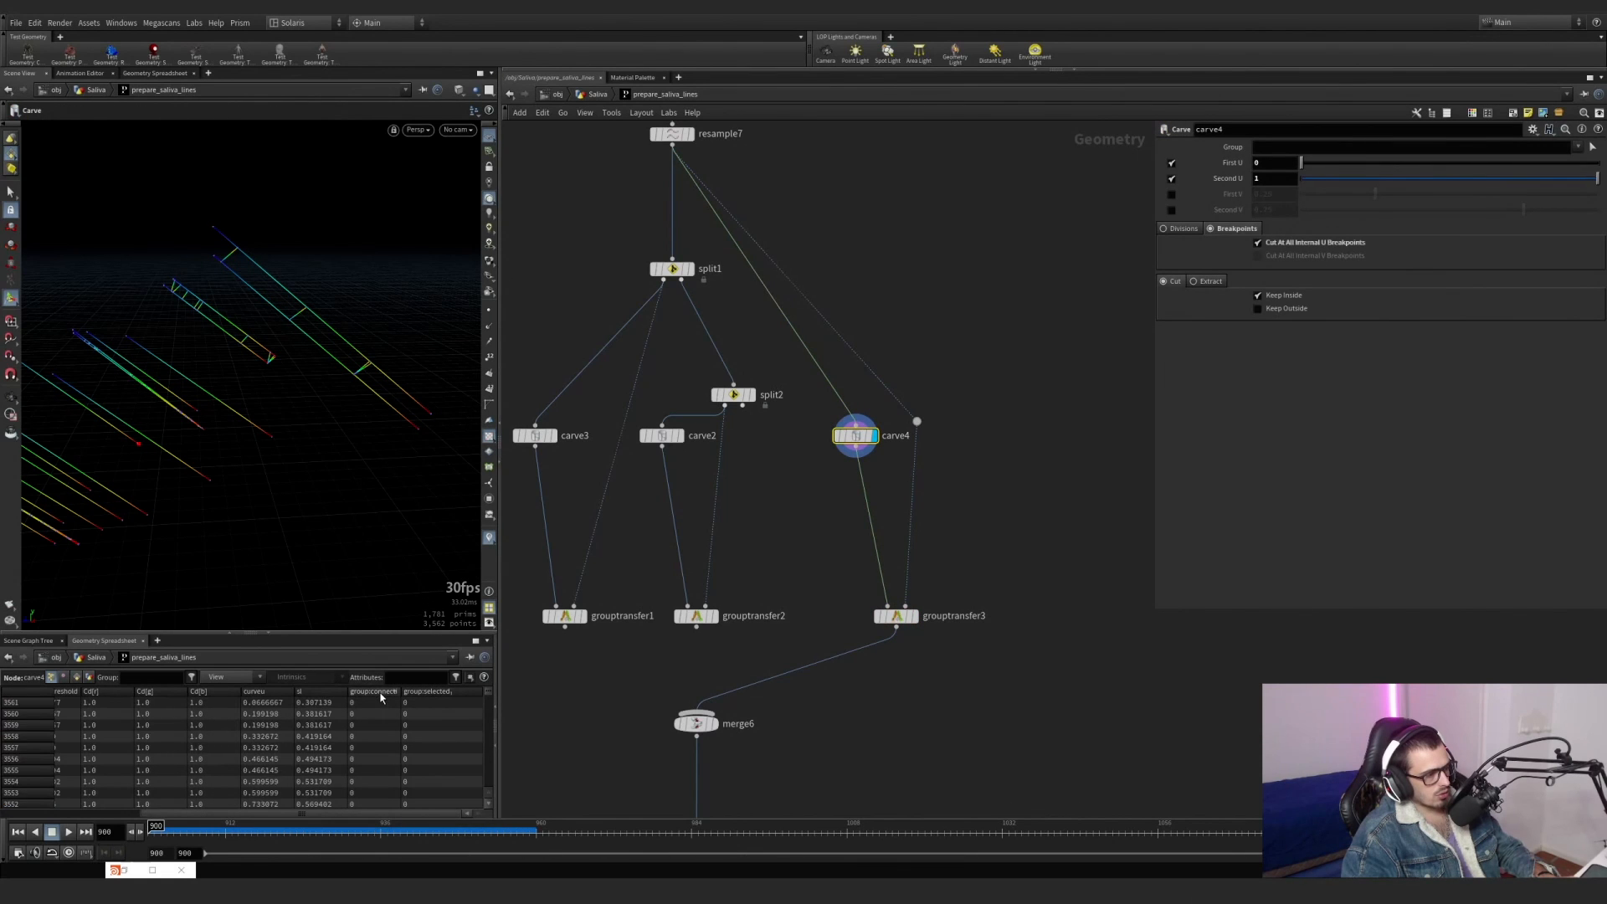
click(912, 616)
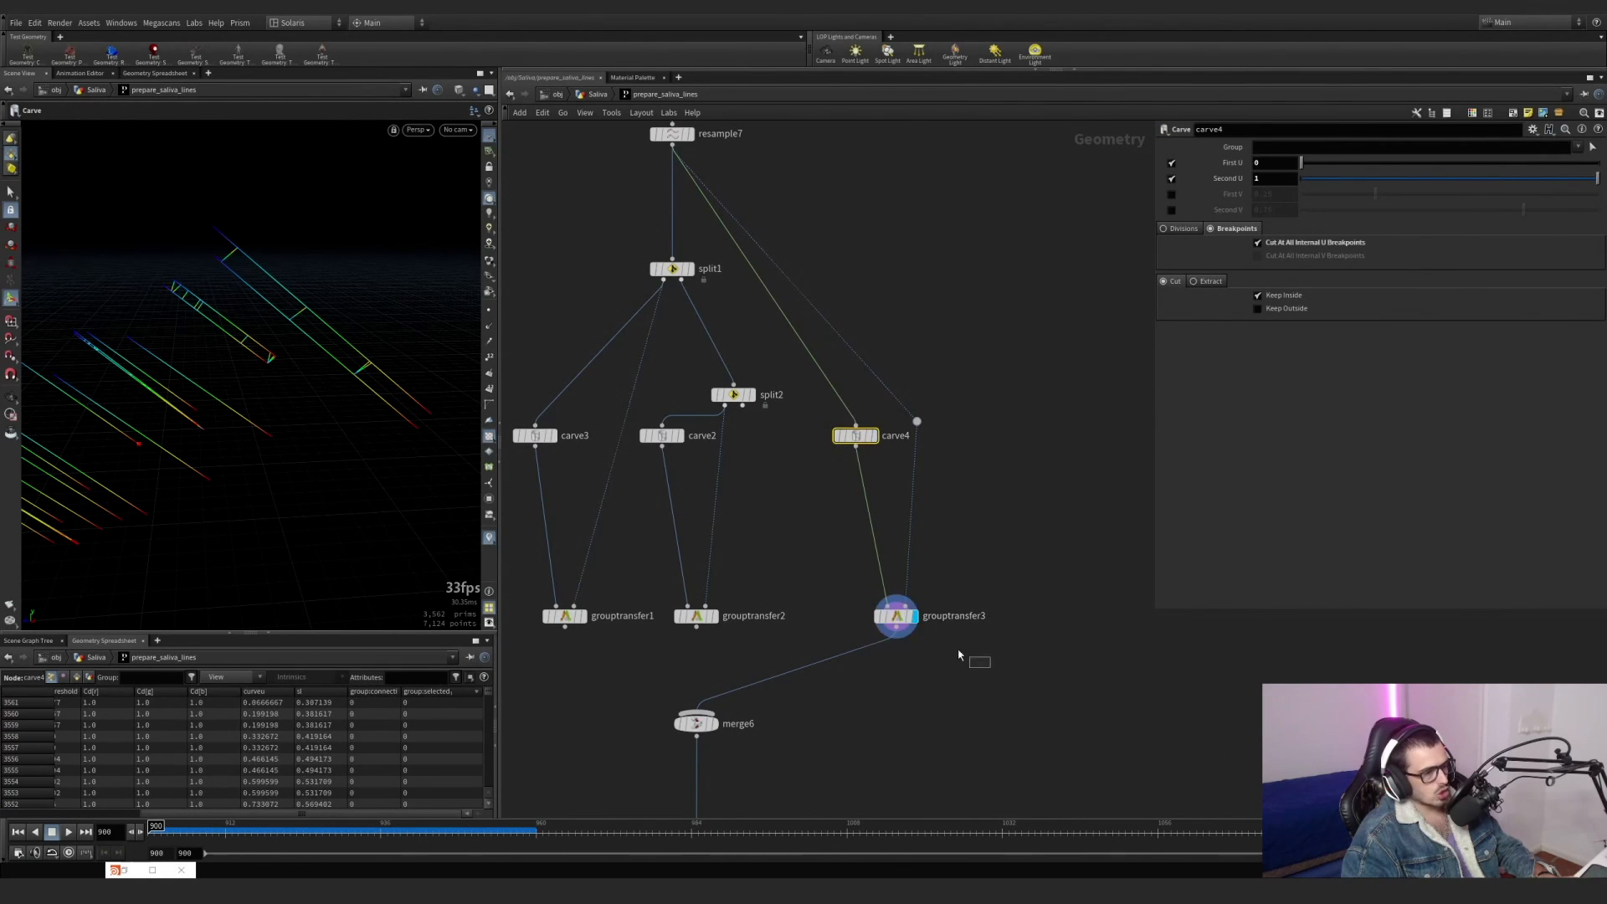
Undo the recent display, wiring and group changes until grouptransfer3's Point Groups read extra normal selected connections.
key(ctrl+z)
key(ctrl+z)
key(ctrl+z)
key(ctrl+z)
key(ctrl+z)
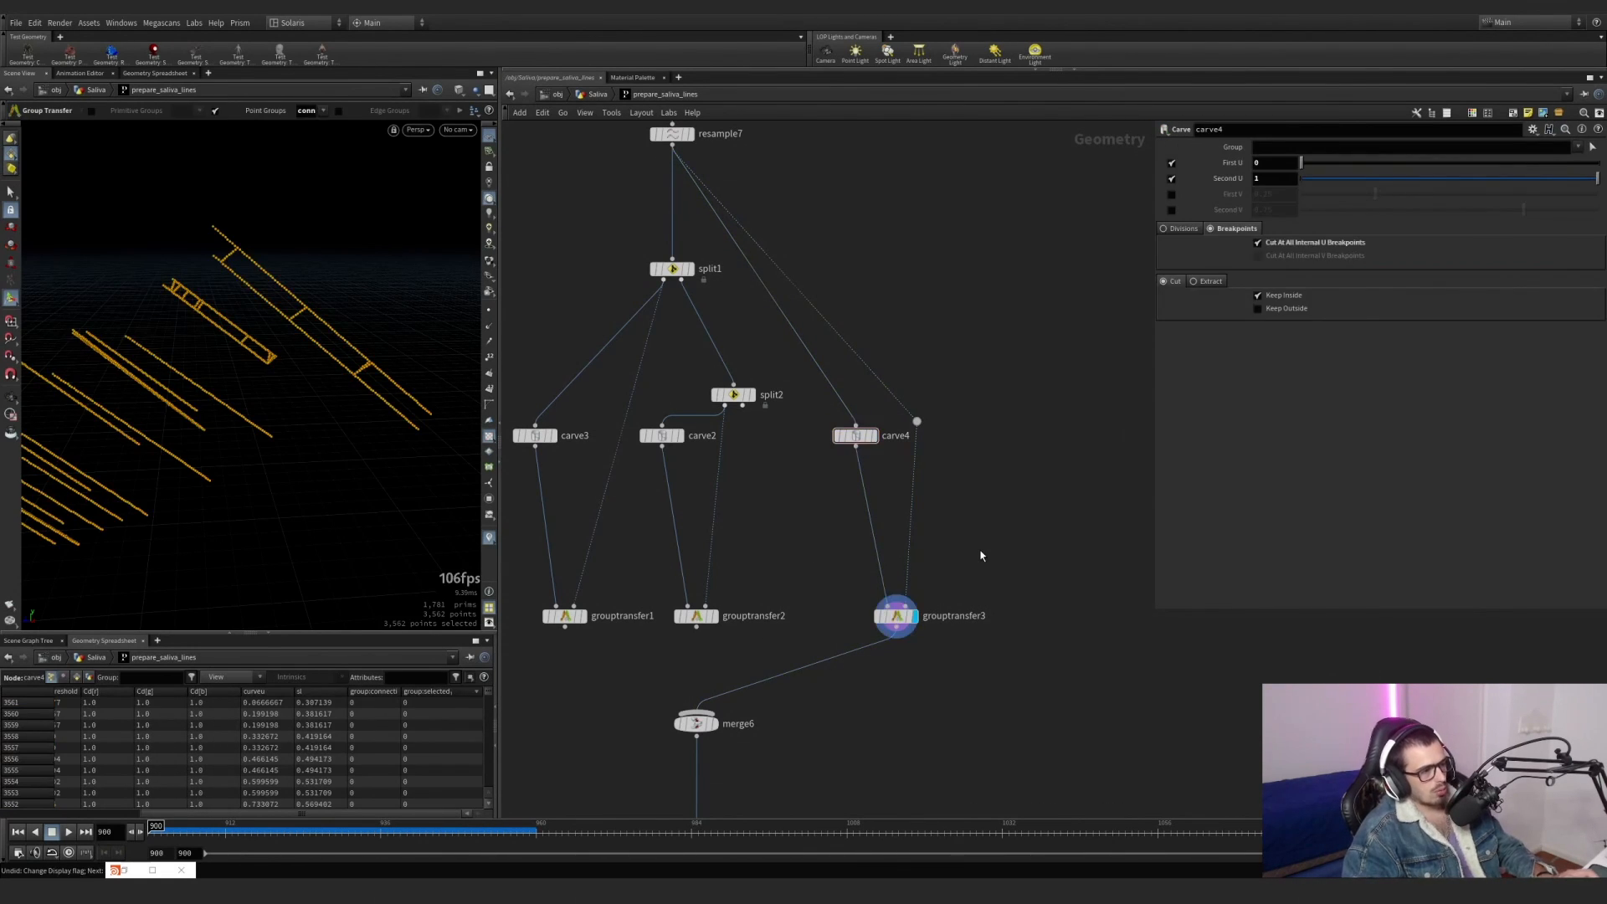
key(ctrl+z)
key(ctrl+z)
key(ctrl+z)
key(ctrl+z)
key(ctrl+z)
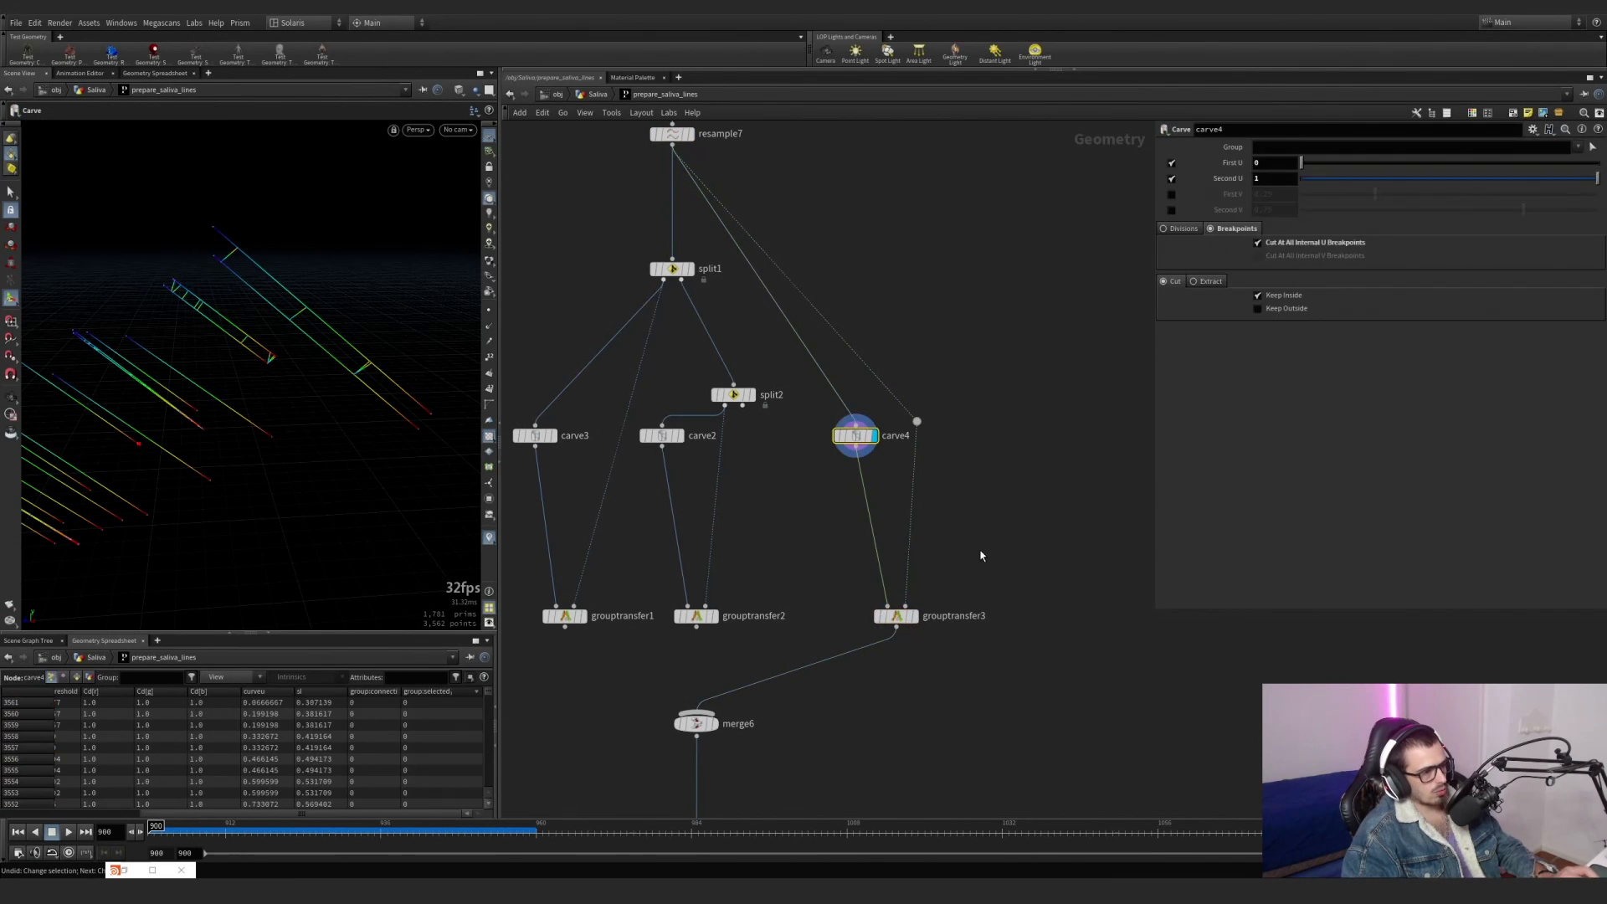
key(ctrl+z)
key(ctrl+z)
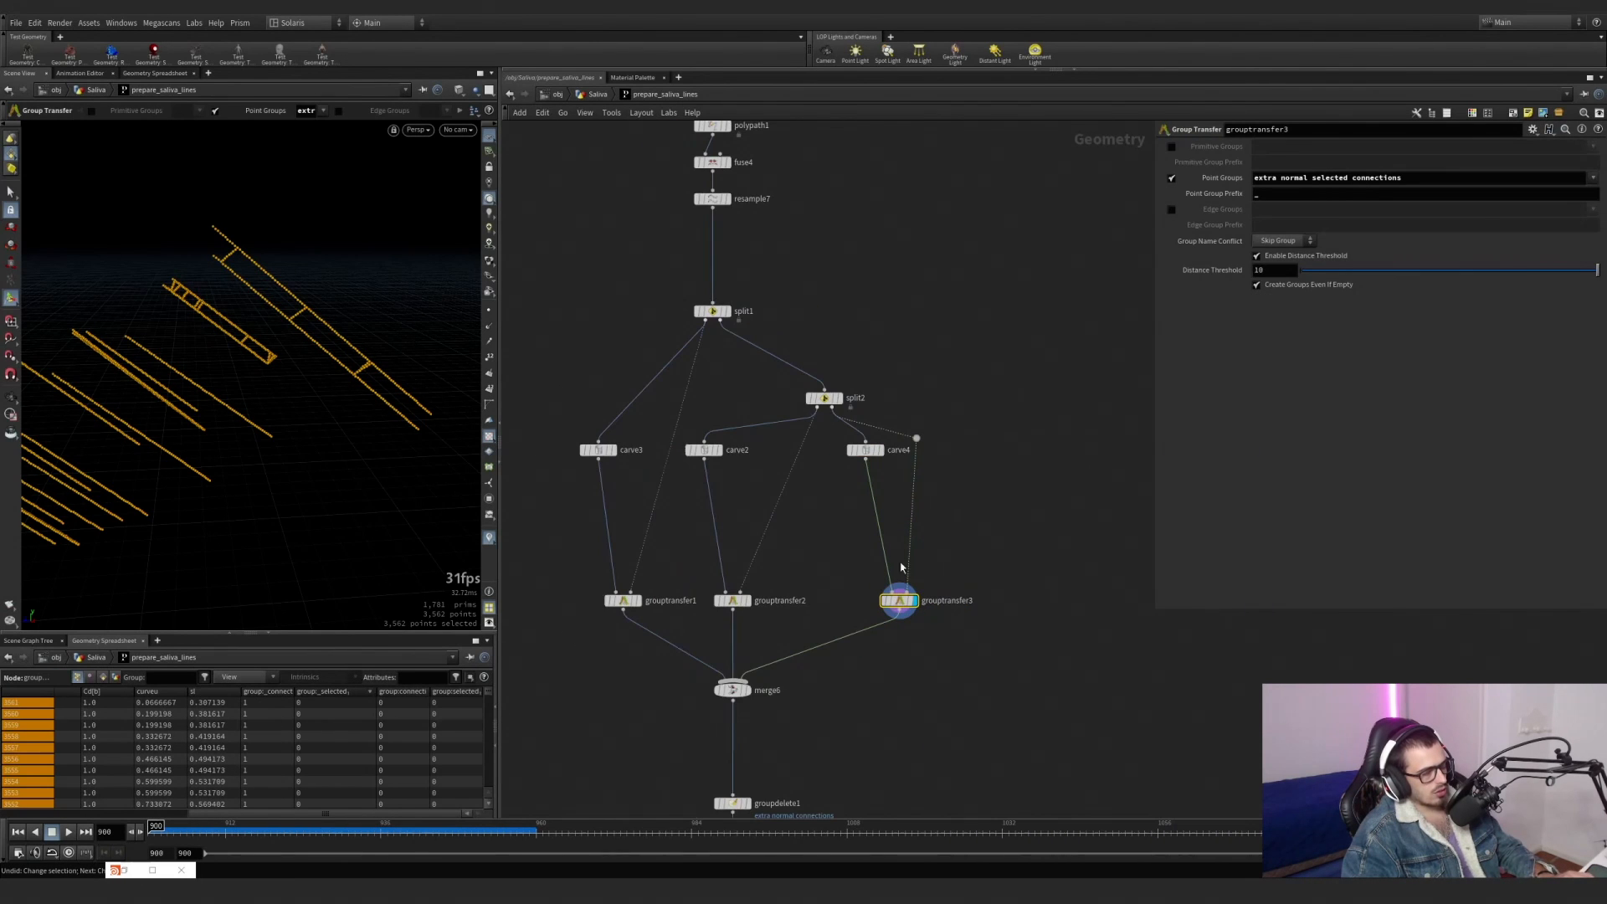
Return to the Saliva network and inspect pointdeform1's settings at the start of the timeline.
click(594, 95)
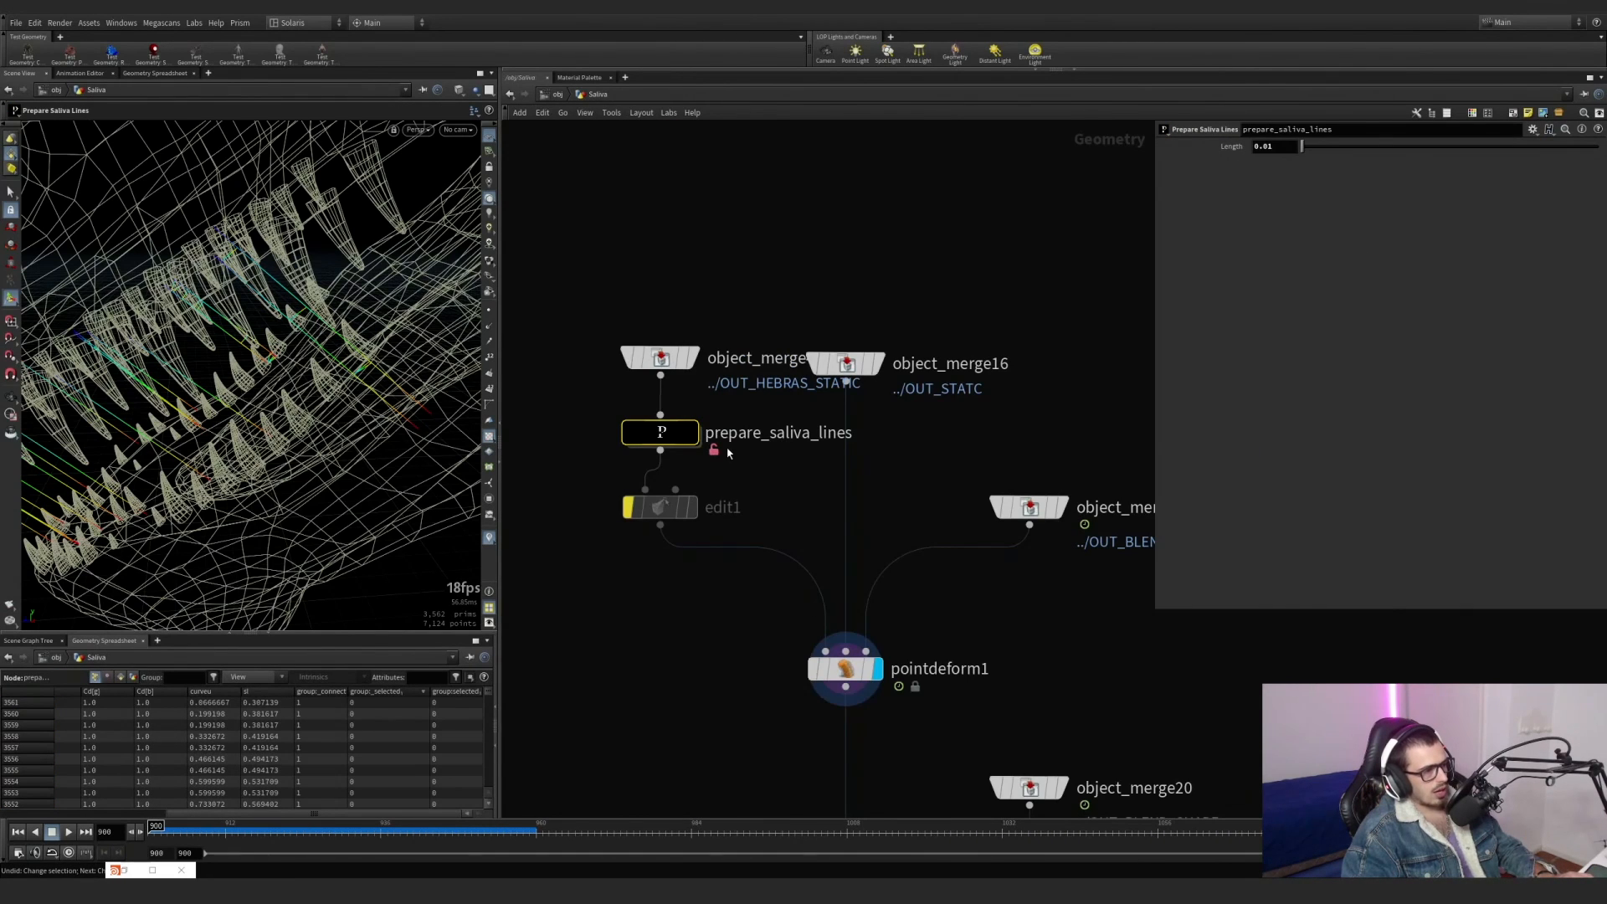
middle_drag(759, 504, 674, 369)
drag(717, 570, 810, 471)
drag(254, 826, 156, 825)
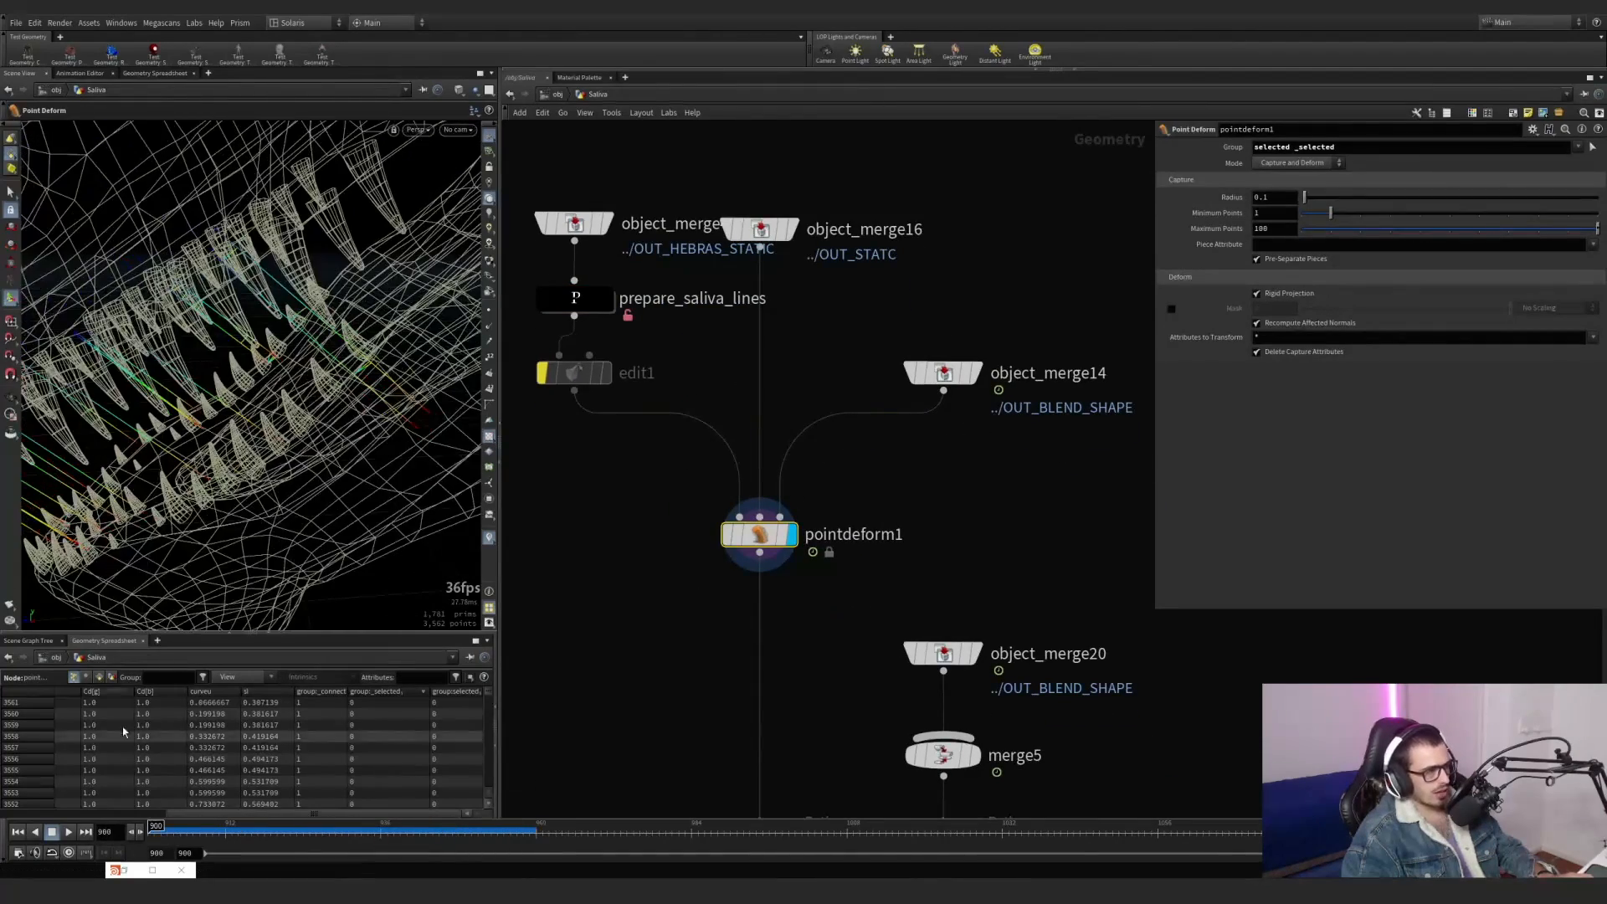
Reduce pointdeform1's group to _selected and scrub through the animation to check the deformed lines.
drag(1294, 146, 1205, 137)
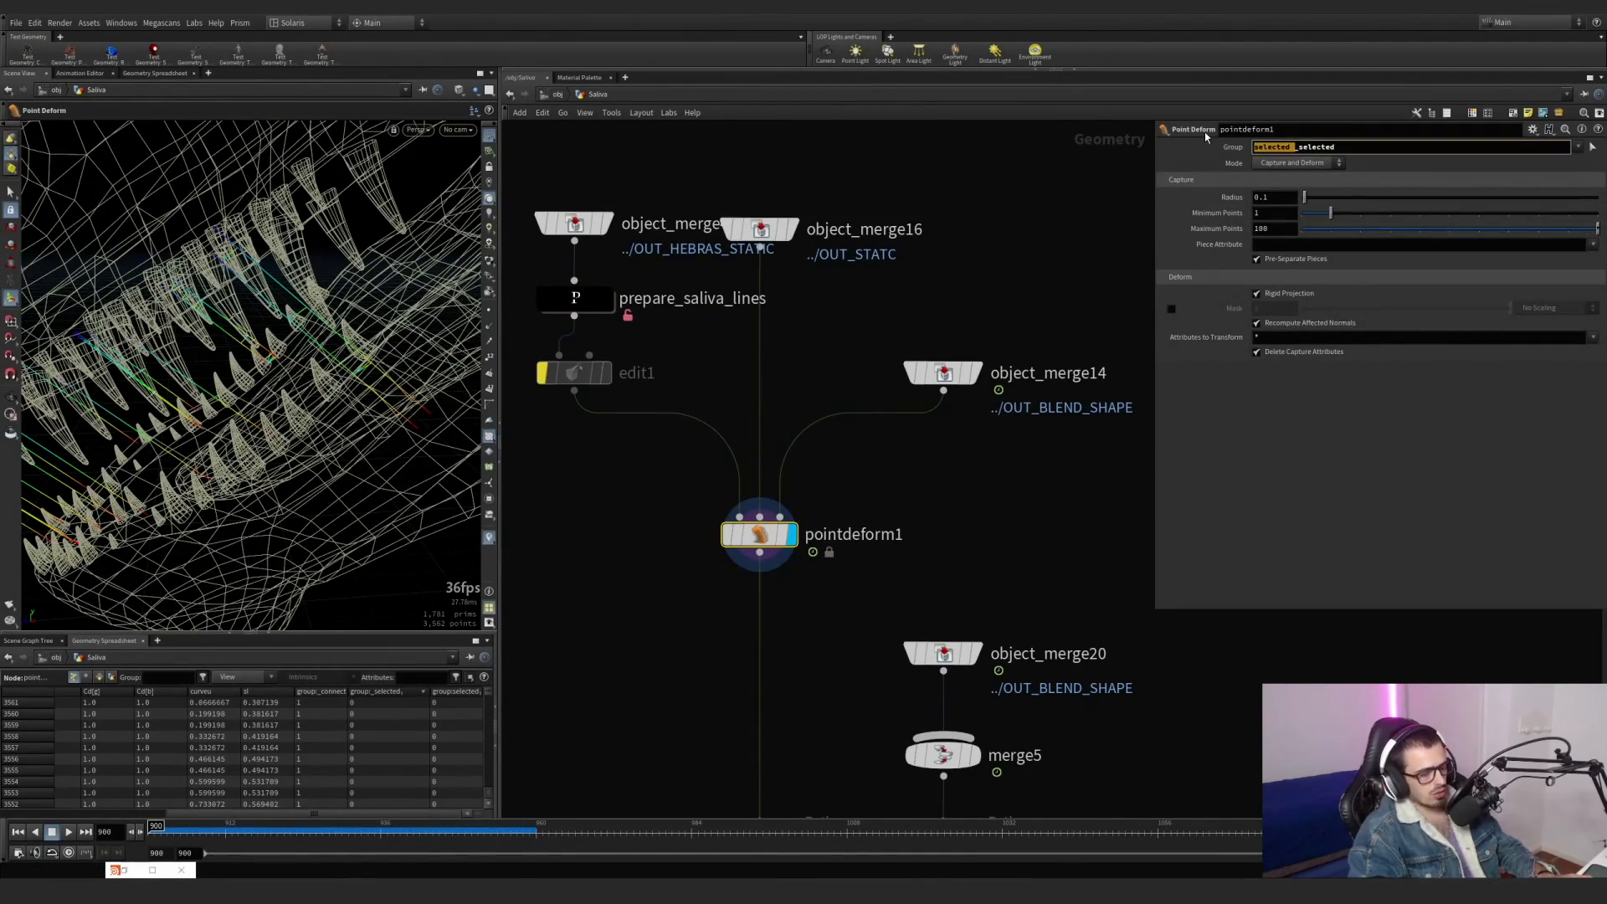
key(BackSpace)
key(Return)
drag(334, 825, 309, 793)
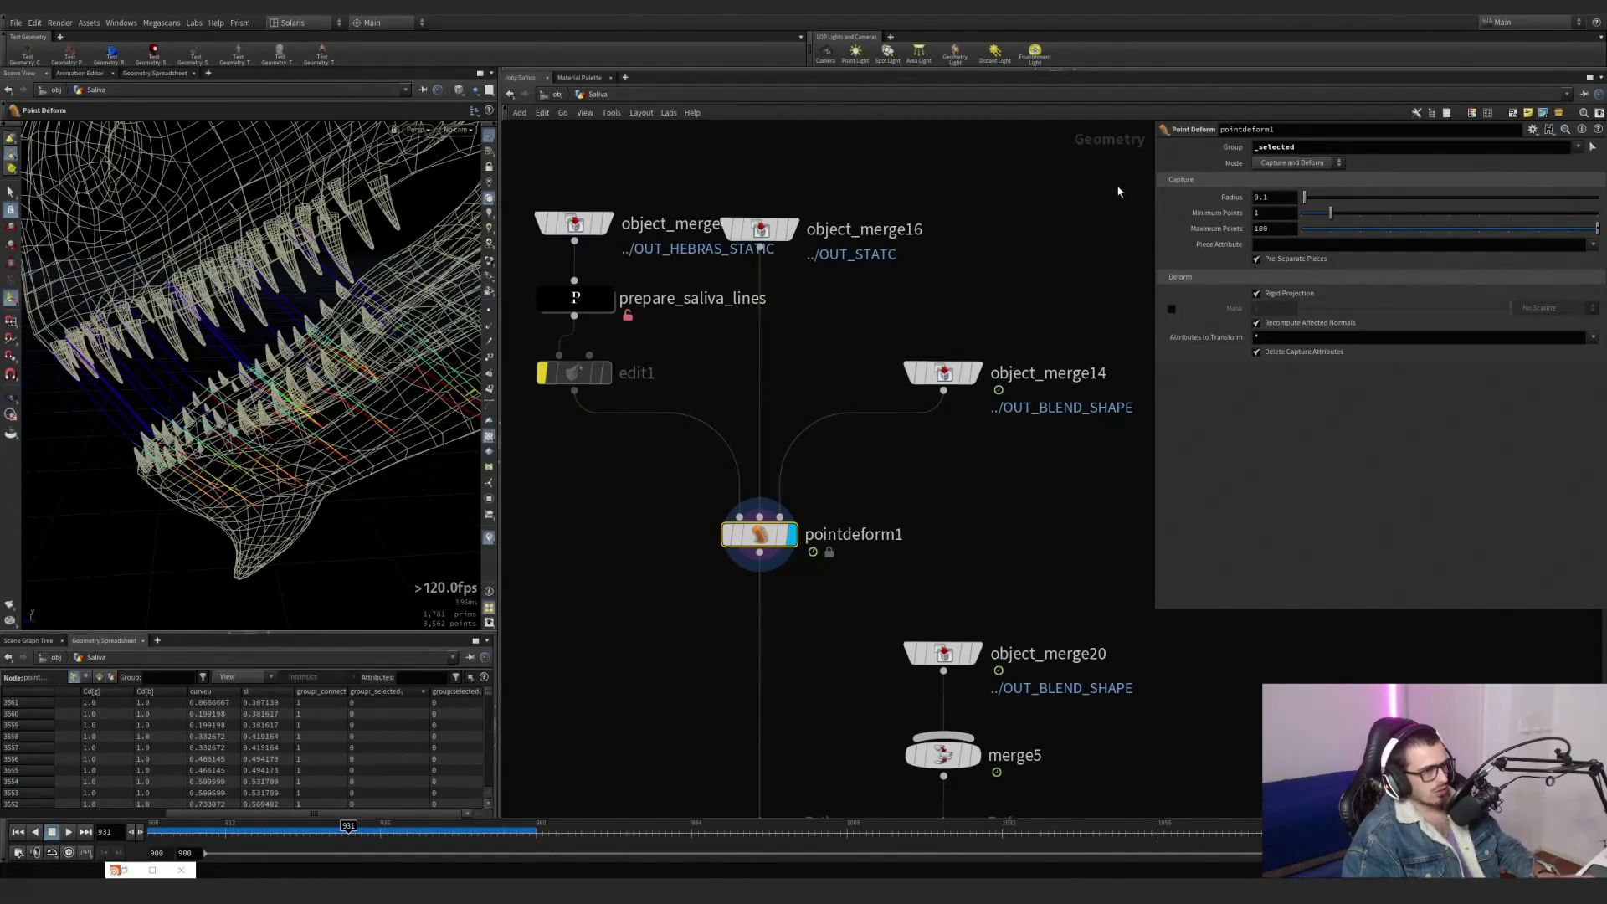
Try adding the selected group back in front of _selected in pointdeform1's group.
click(1253, 147)
text(selected)
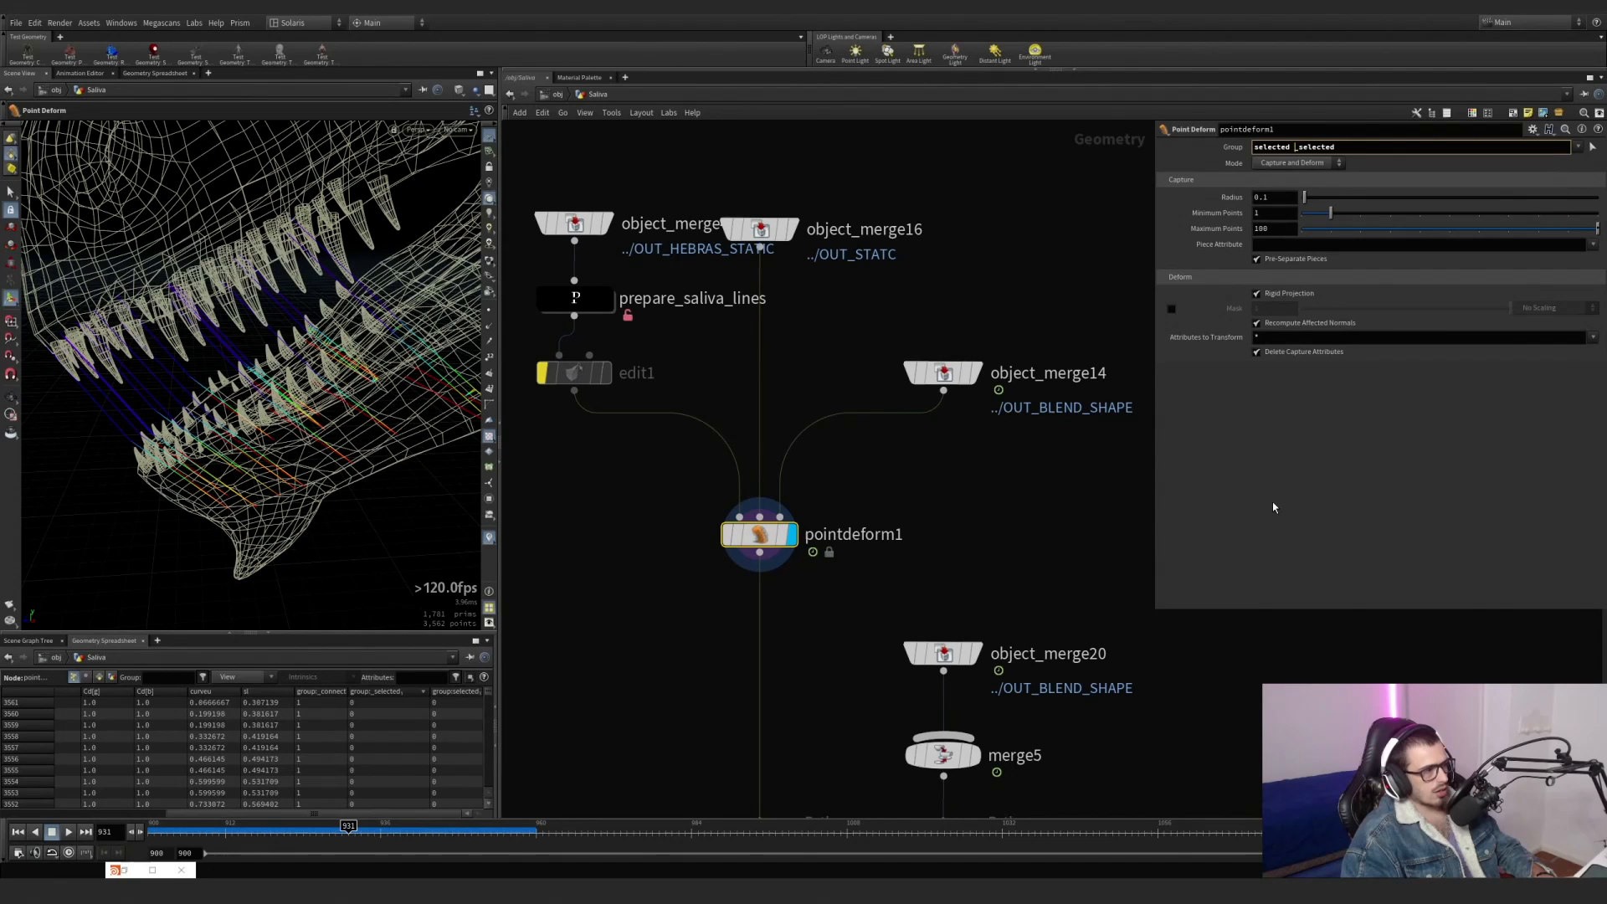
key(Return)
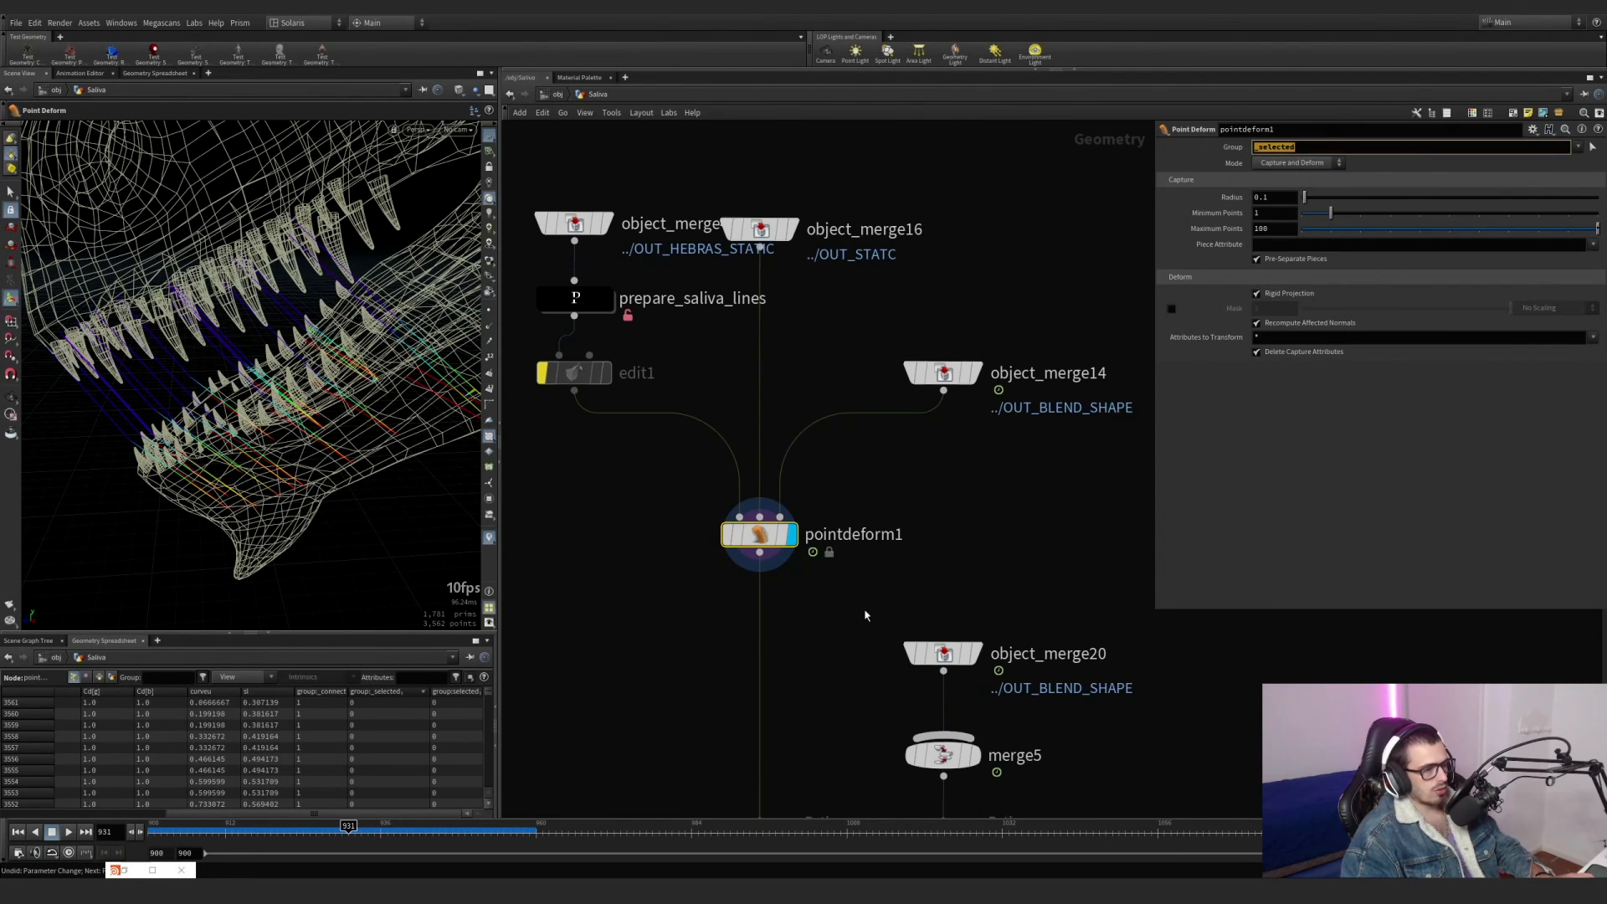
Display timewarp1 to inspect its retime settings, then display vellumconstraints1.
scroll(861, 611, down, 5)
scroll(779, 494, up, 8)
scroll(773, 489, down, 4)
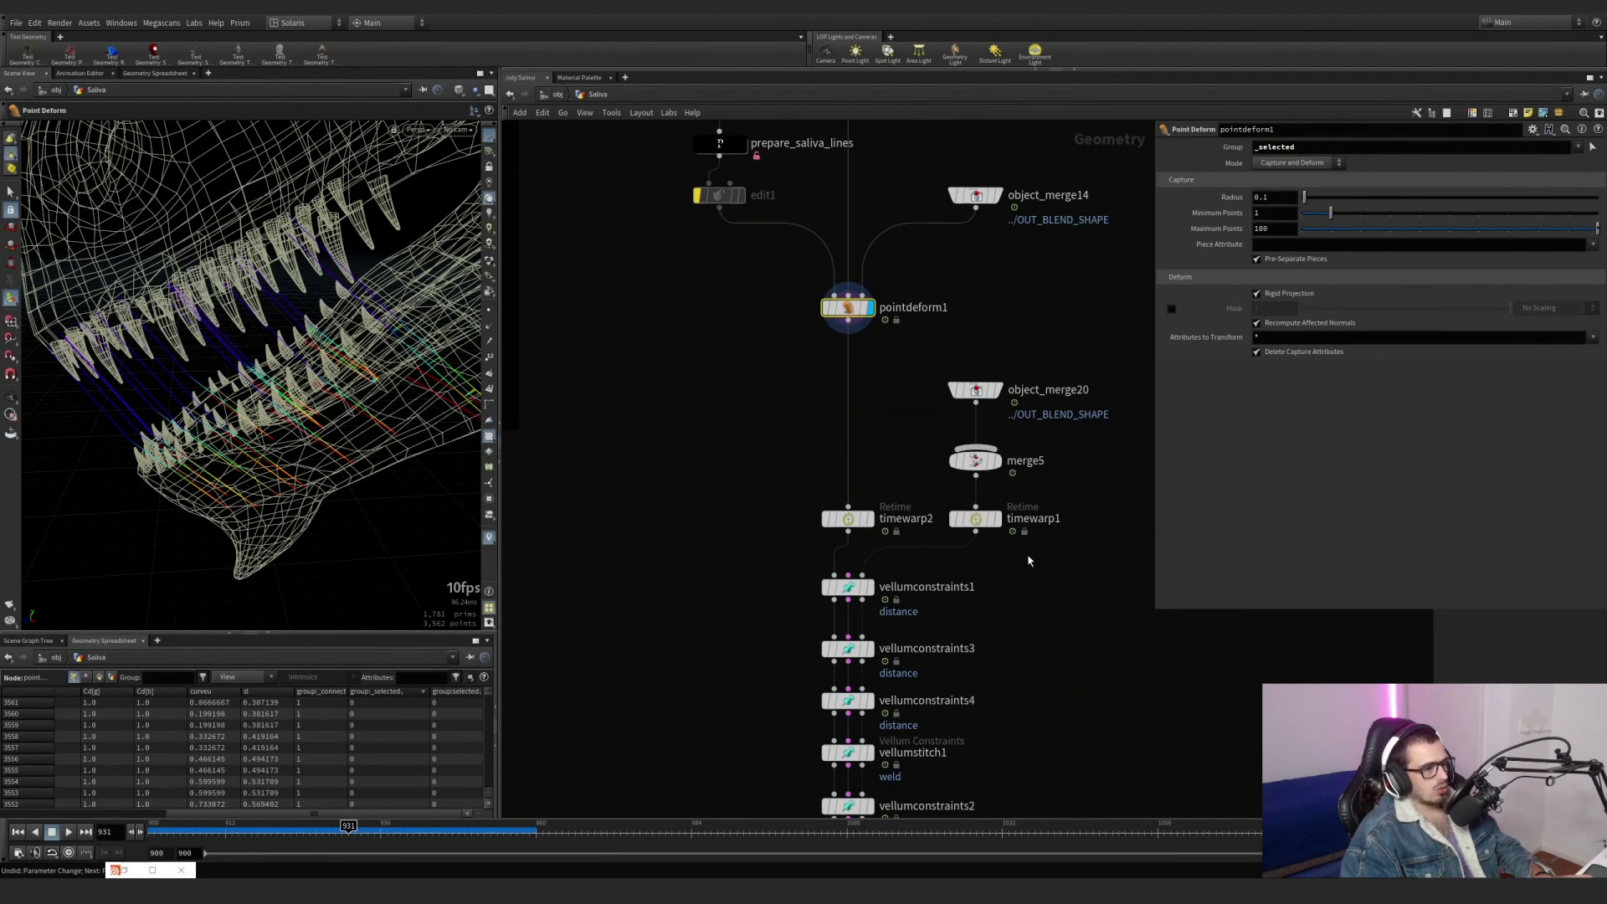
click(870, 519)
click(997, 522)
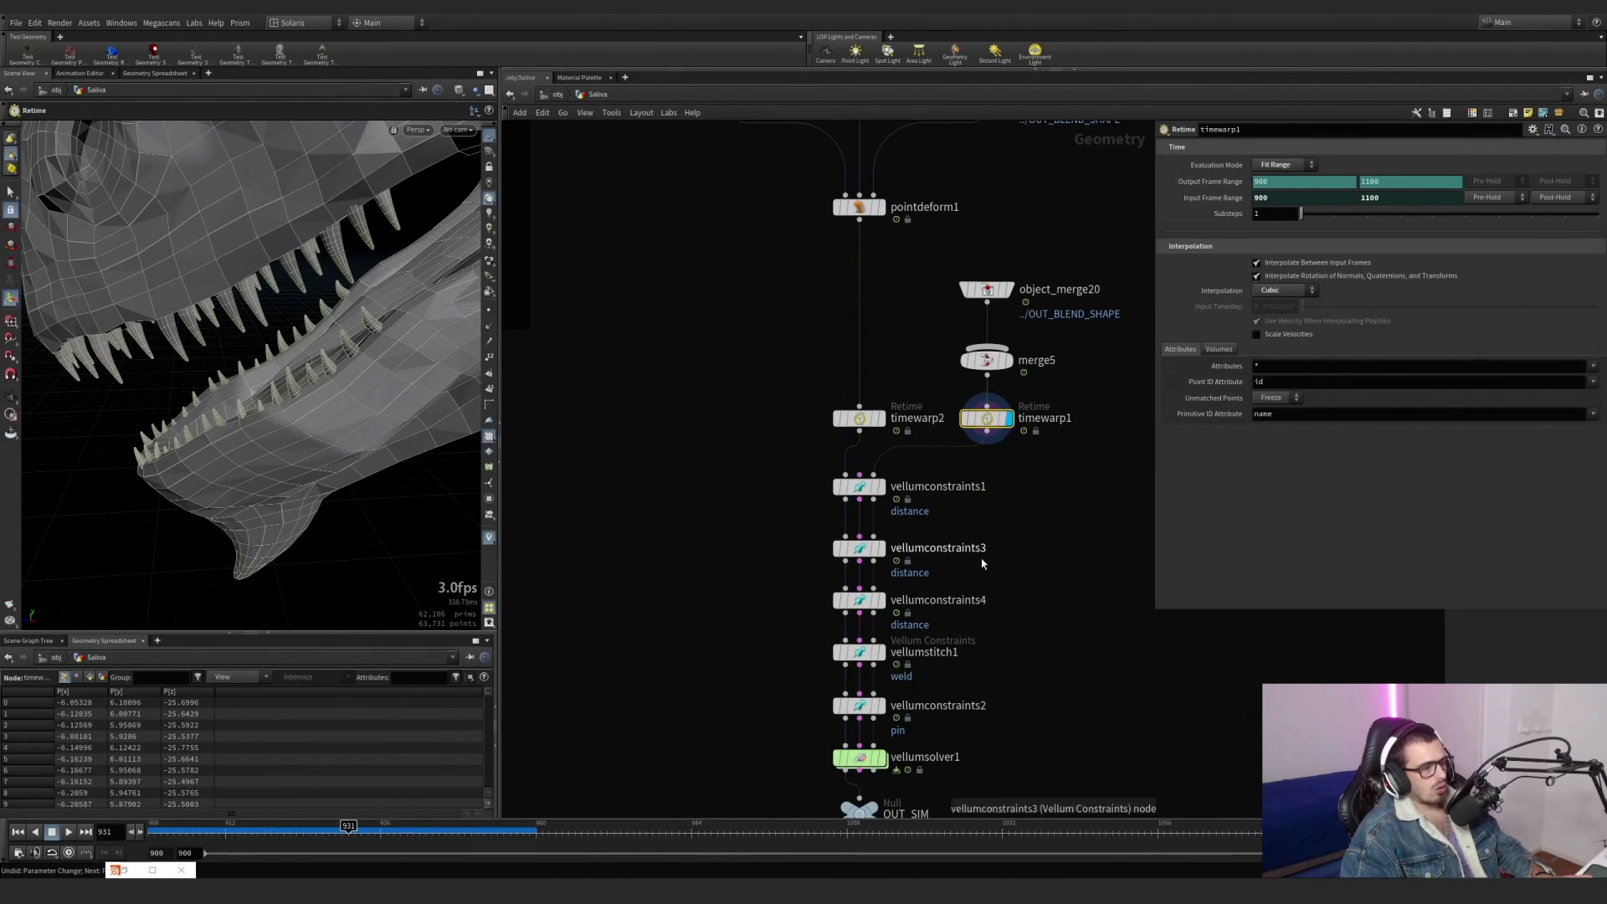
middle_drag(983, 558, 939, 497)
click(838, 427)
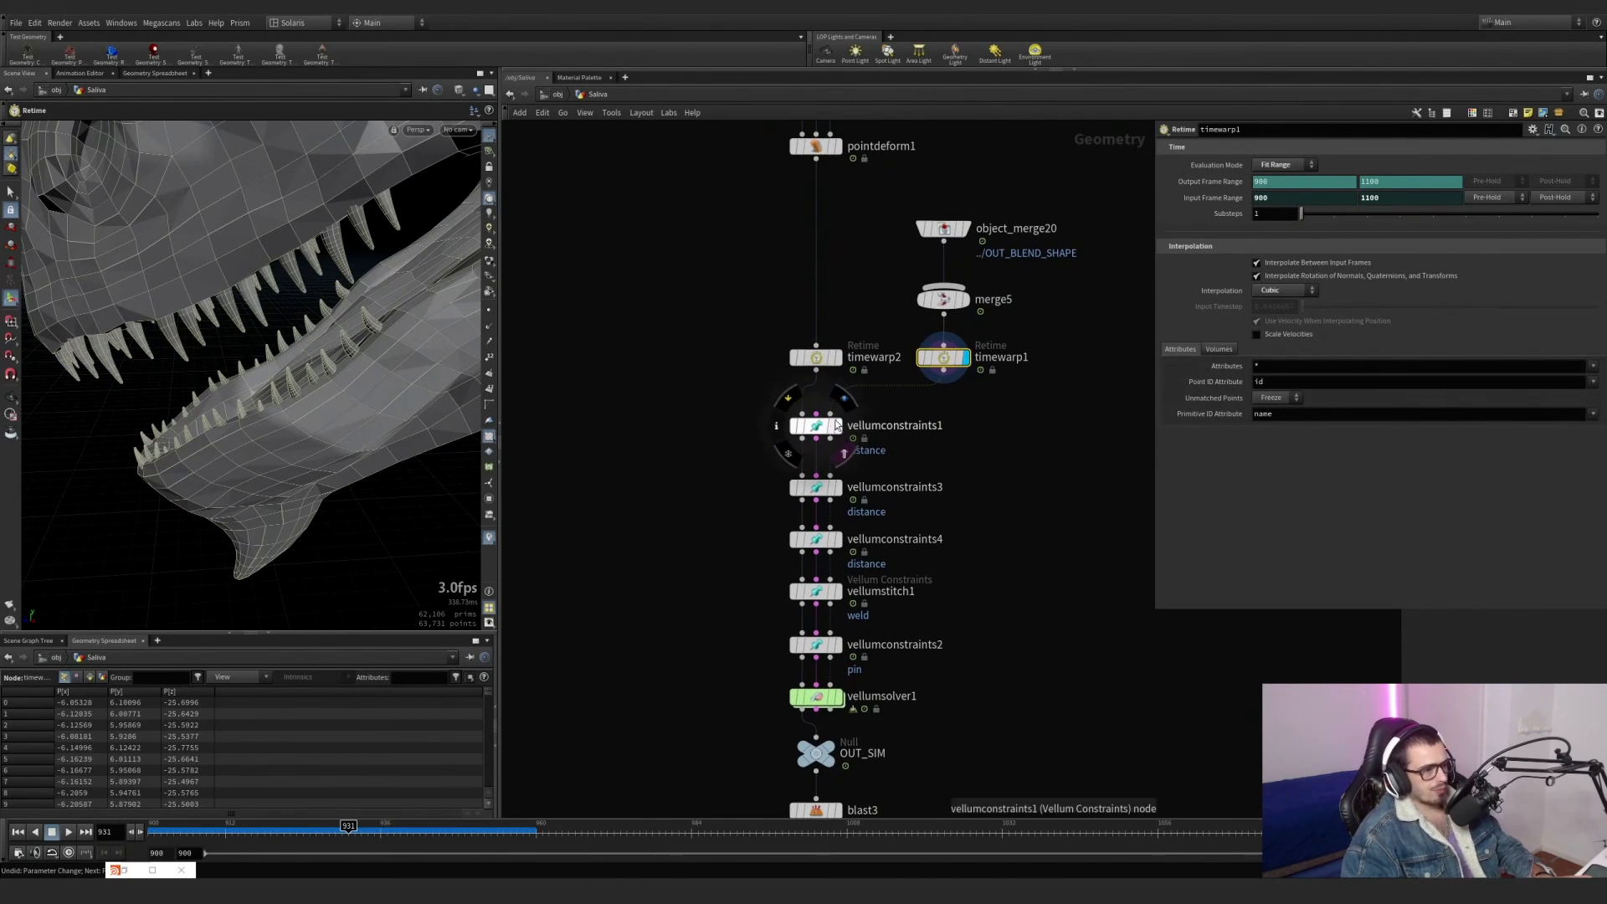
Connect saliva_lines_generator and saliva_surface_lines_generator to merge4 so both feed OUT_HEBRAS_STATIC.
scroll(885, 456, down, 4)
scroll(828, 436, up, 3)
scroll(761, 423, down, 5)
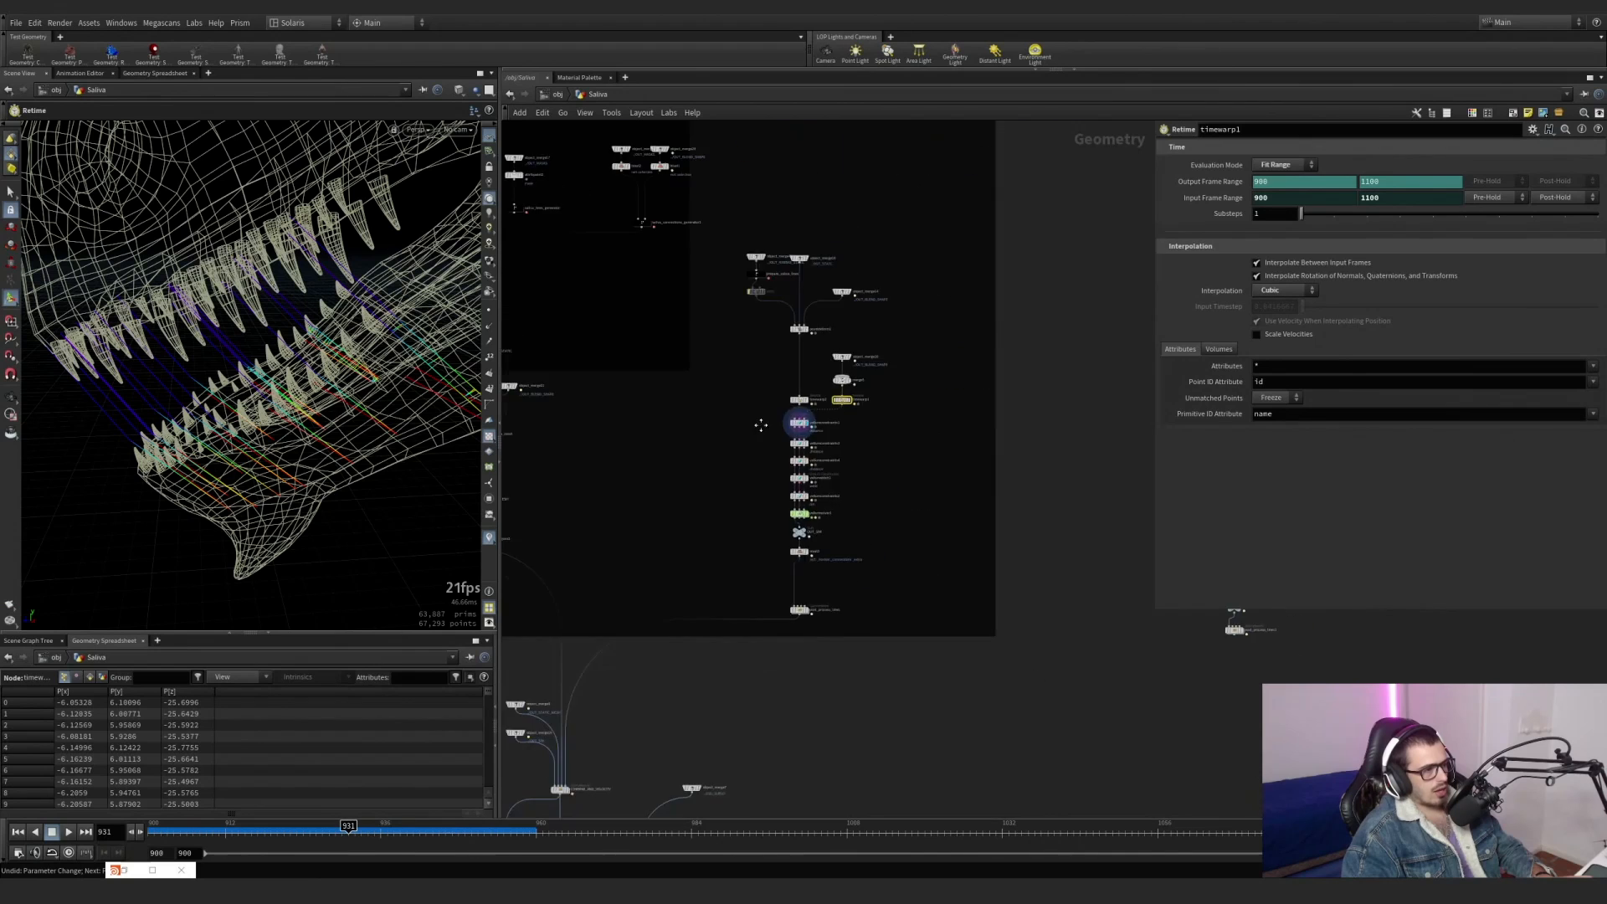
middle_drag(761, 423, 992, 620)
scroll(696, 438, up, 4)
click(819, 388)
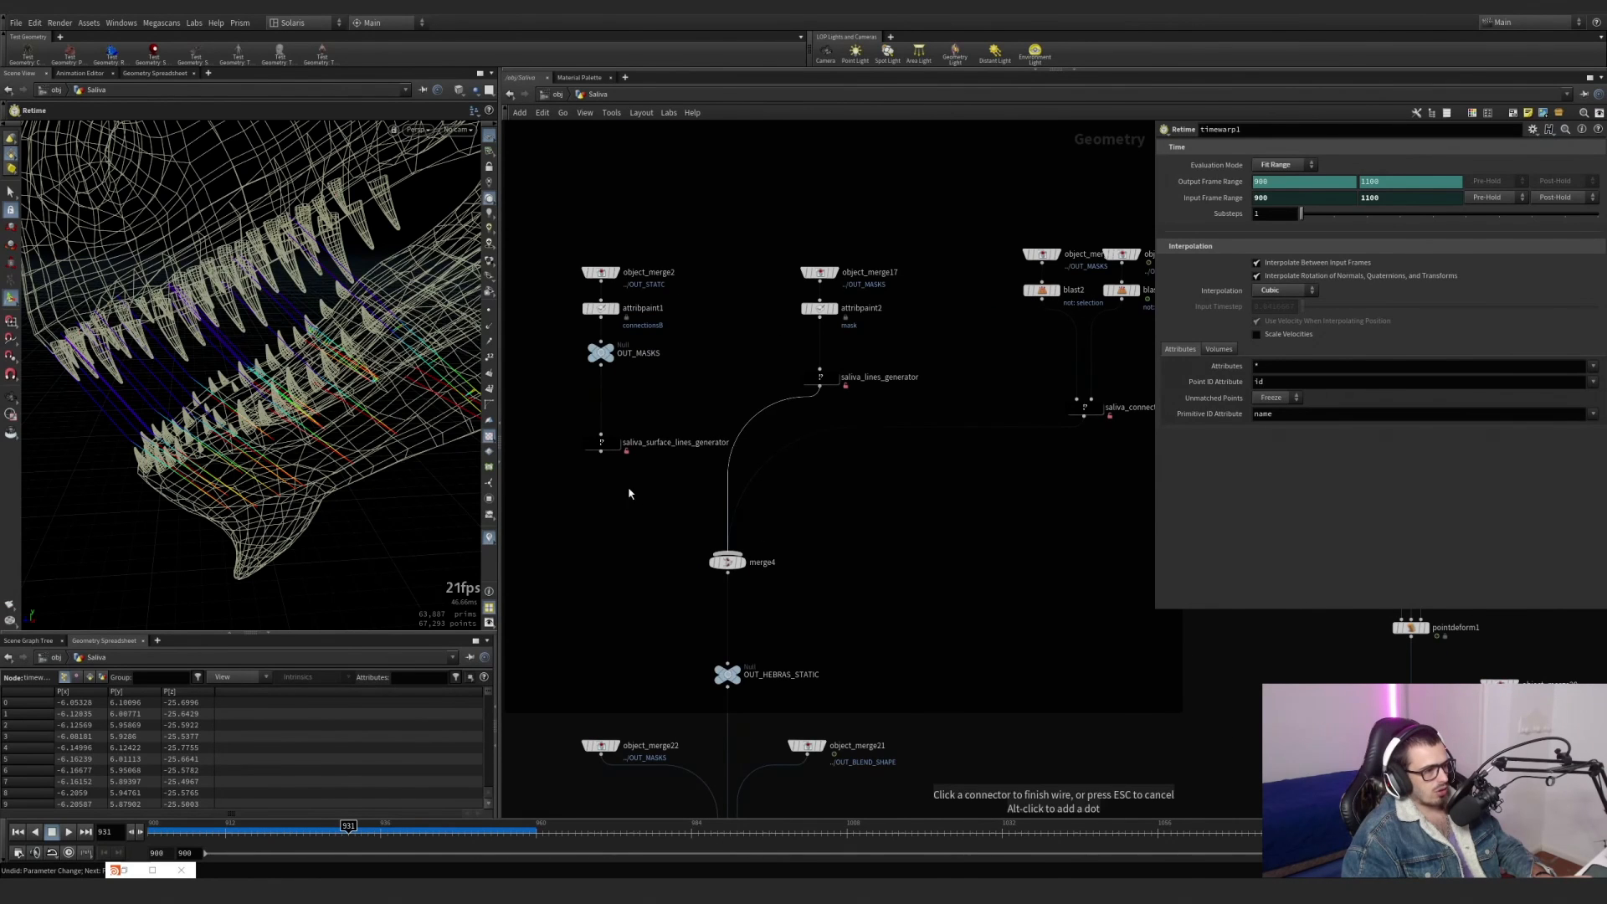
click(601, 452)
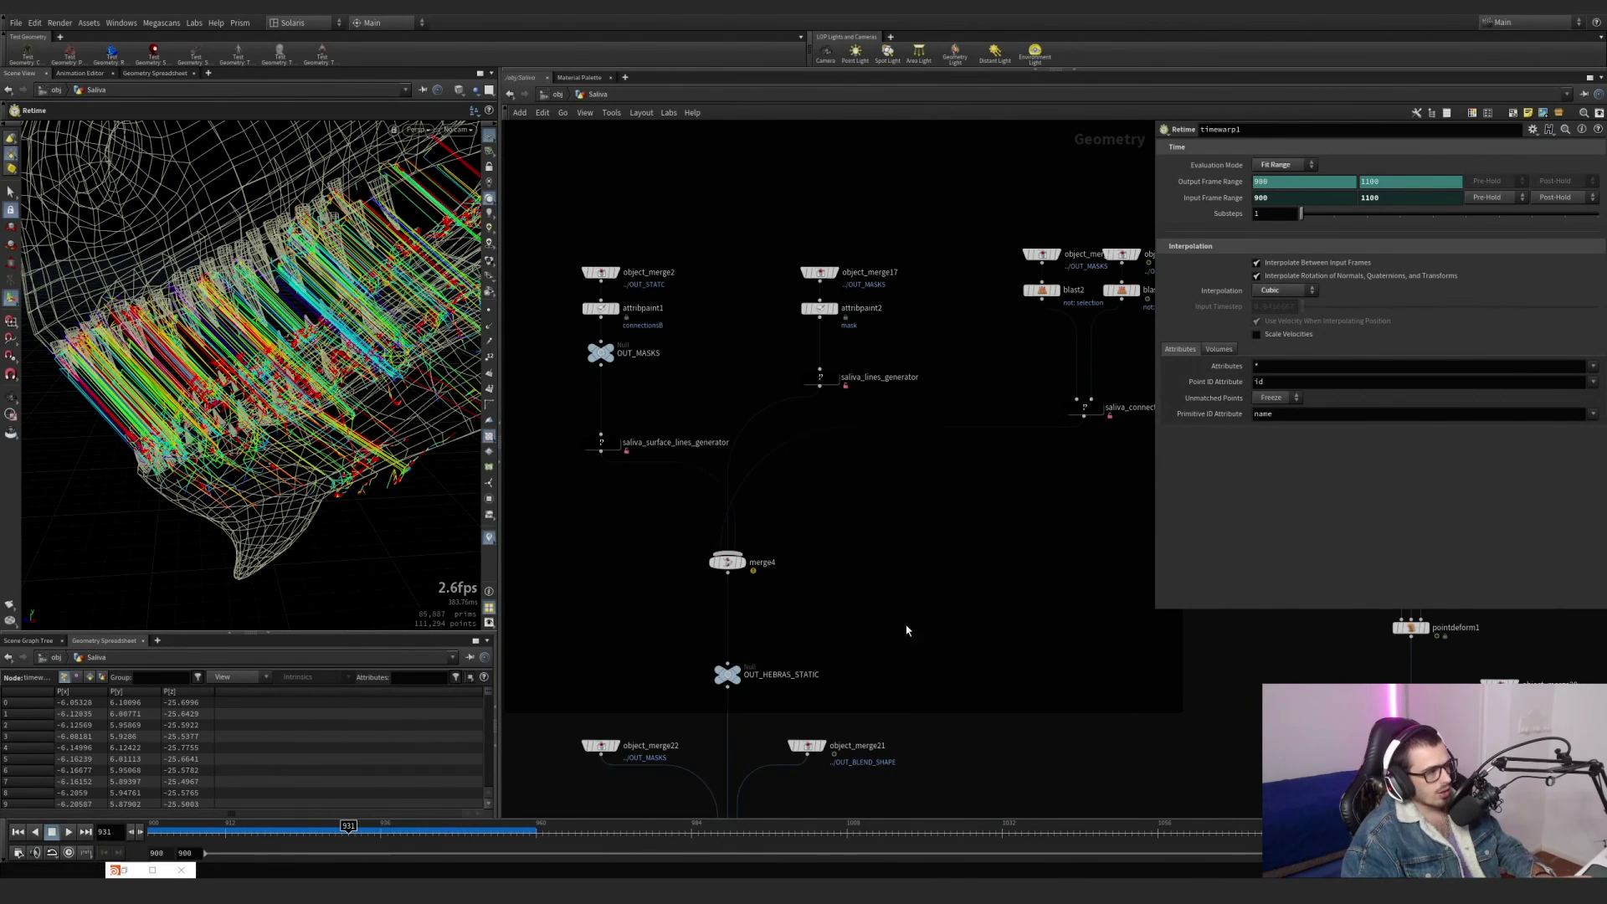
Rewind the timeline to frame 900 and turn off the coloured line visualization to view the full saliva on the jaw.
scroll(907, 631, down, 4)
middle_drag(908, 631, 661, 467)
scroll(969, 576, up, 3)
scroll(838, 576, up, 2)
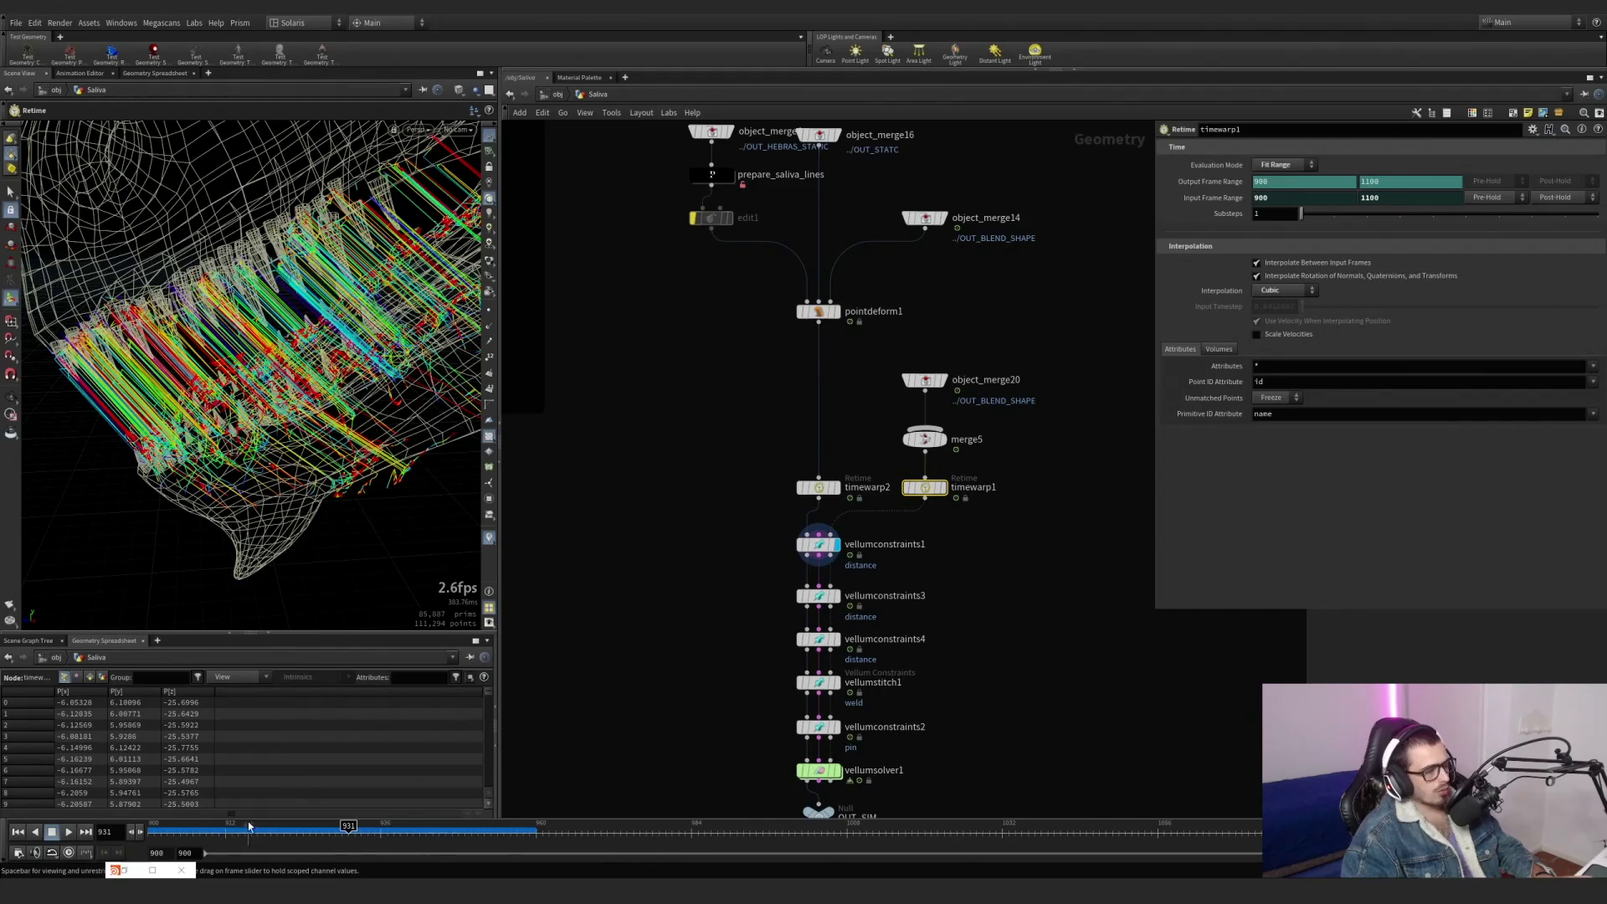
drag(244, 825, 92, 824)
alt+drag(243, 443, 389, 432)
click(489, 542)
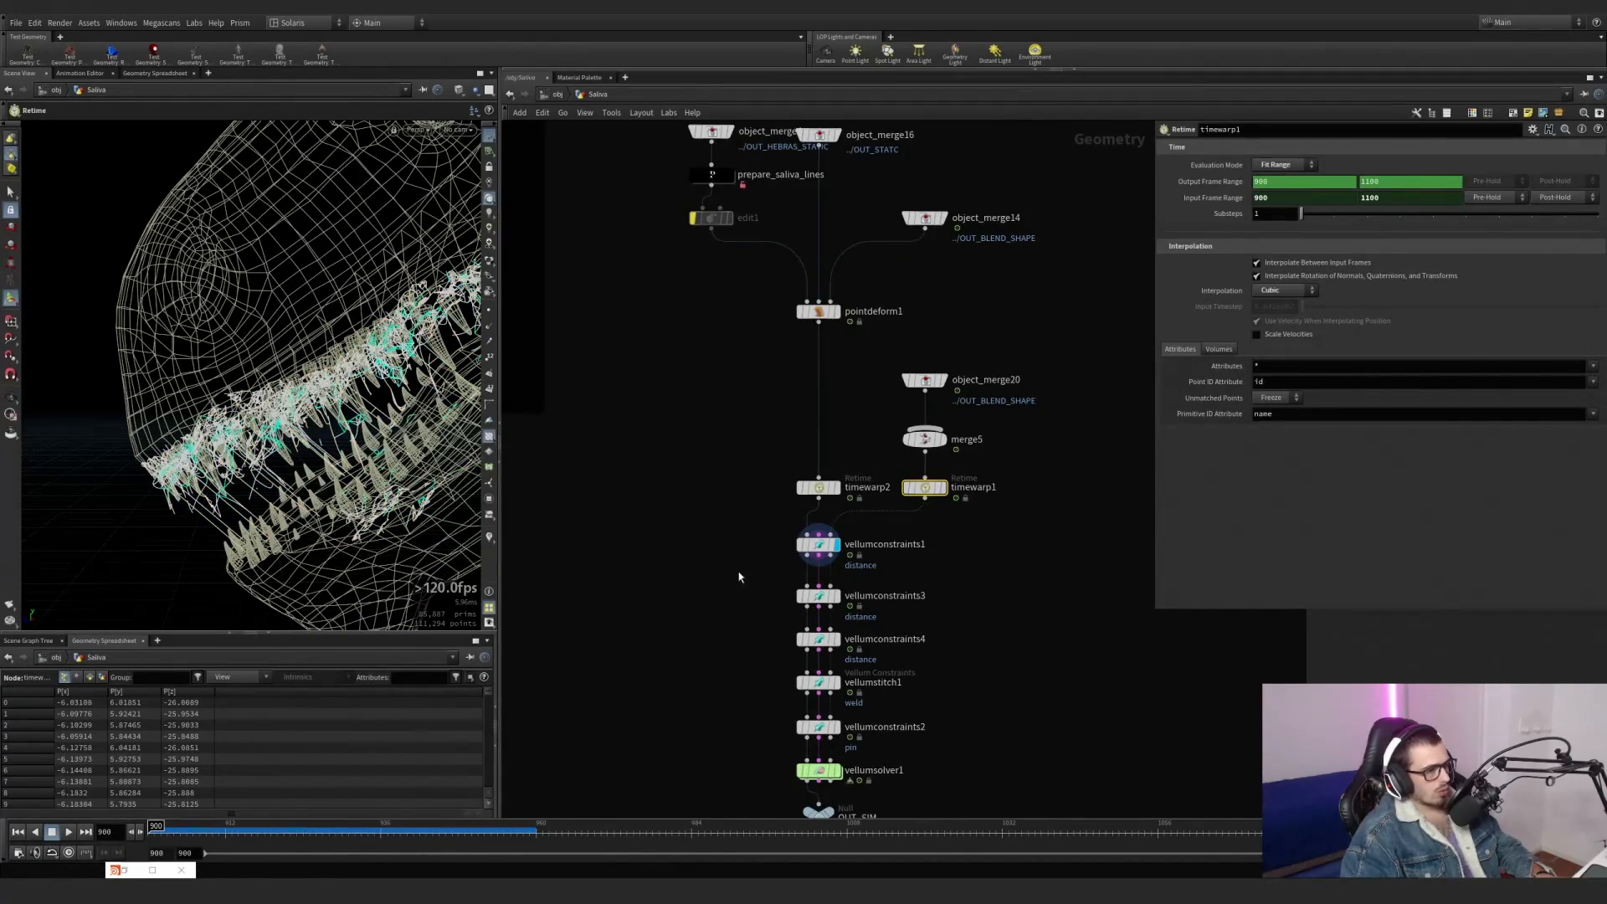
Check which point group vellumconstraints1, vellumconstraints3 and vellumconstraints4 each use, displaying them one after another.
middle_drag(739, 577, 661, 457)
click(744, 439)
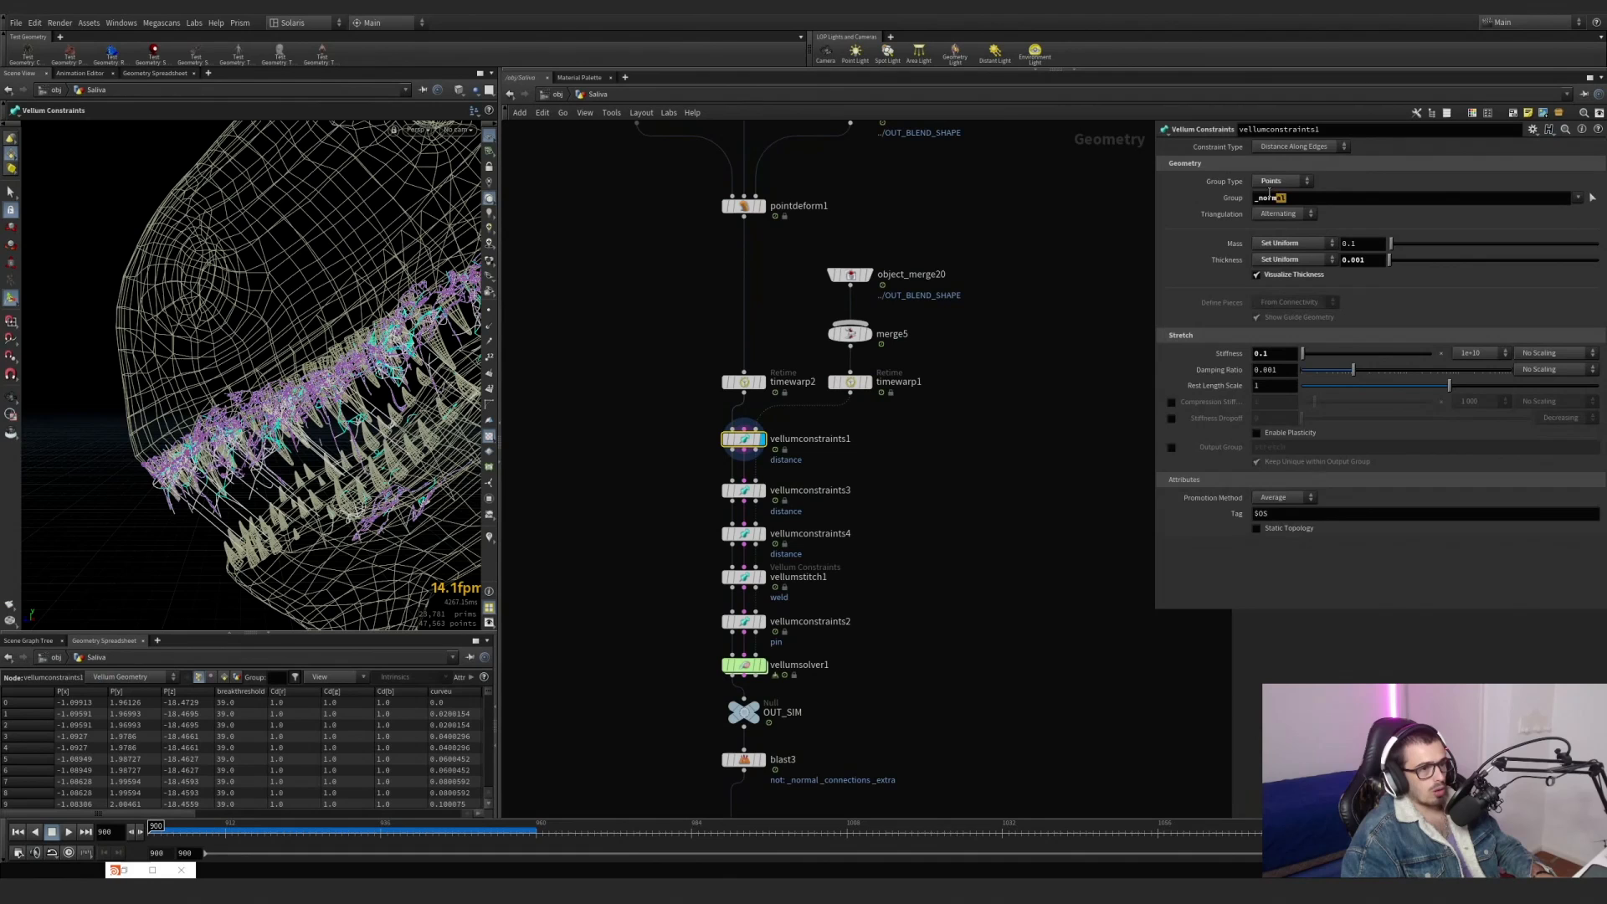
drag(1270, 193, 1238, 193)
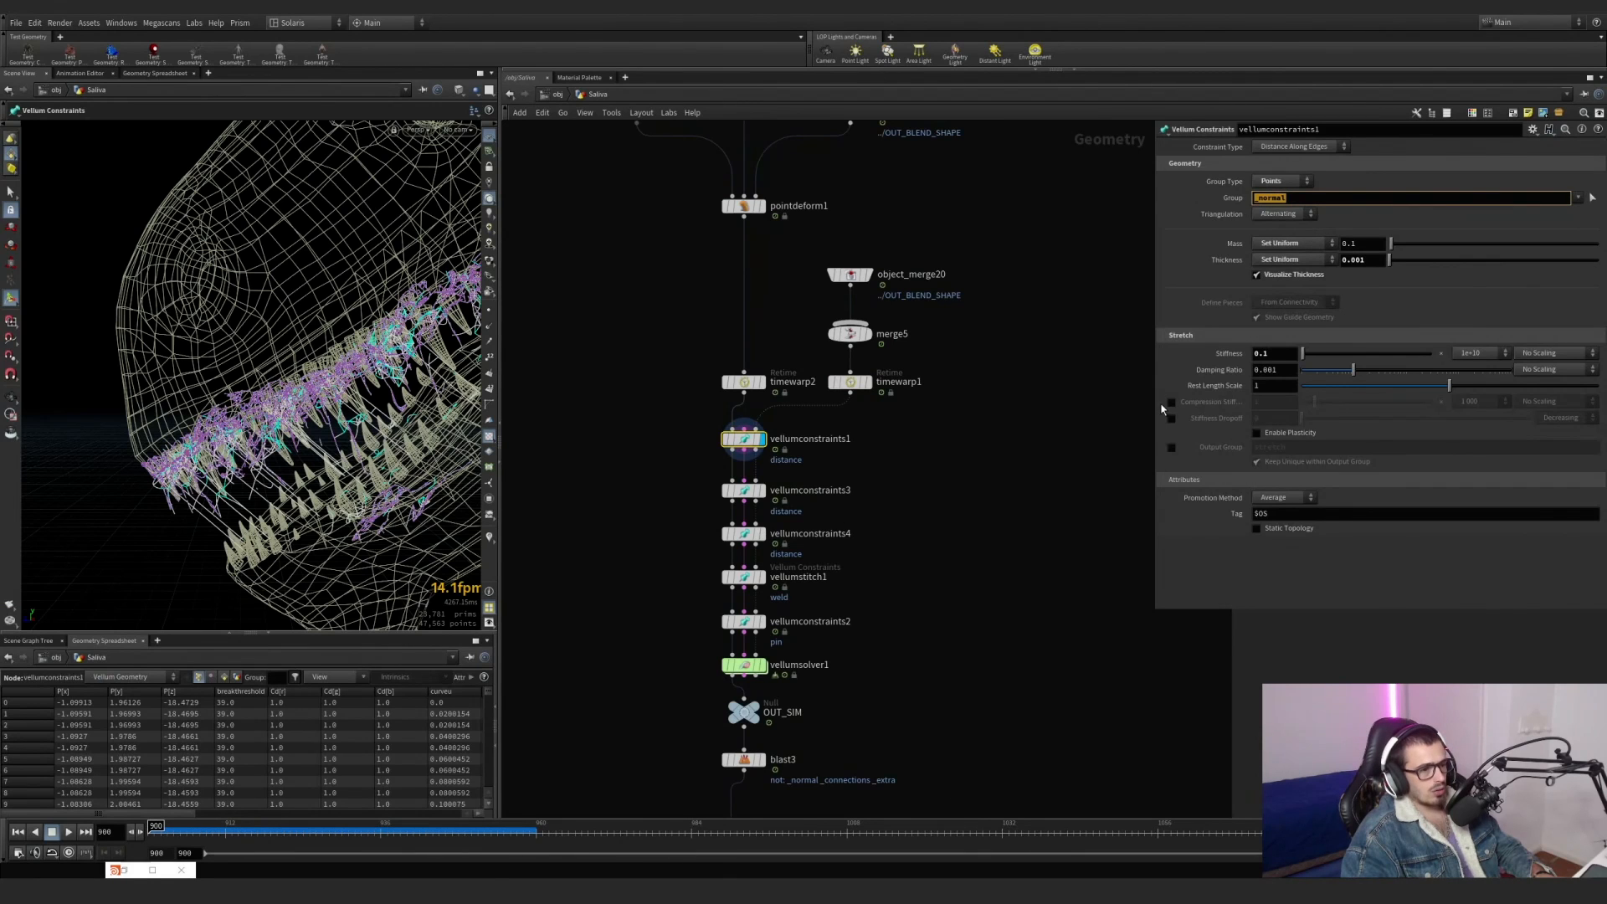
scroll(755, 523, up, 2)
click(766, 483)
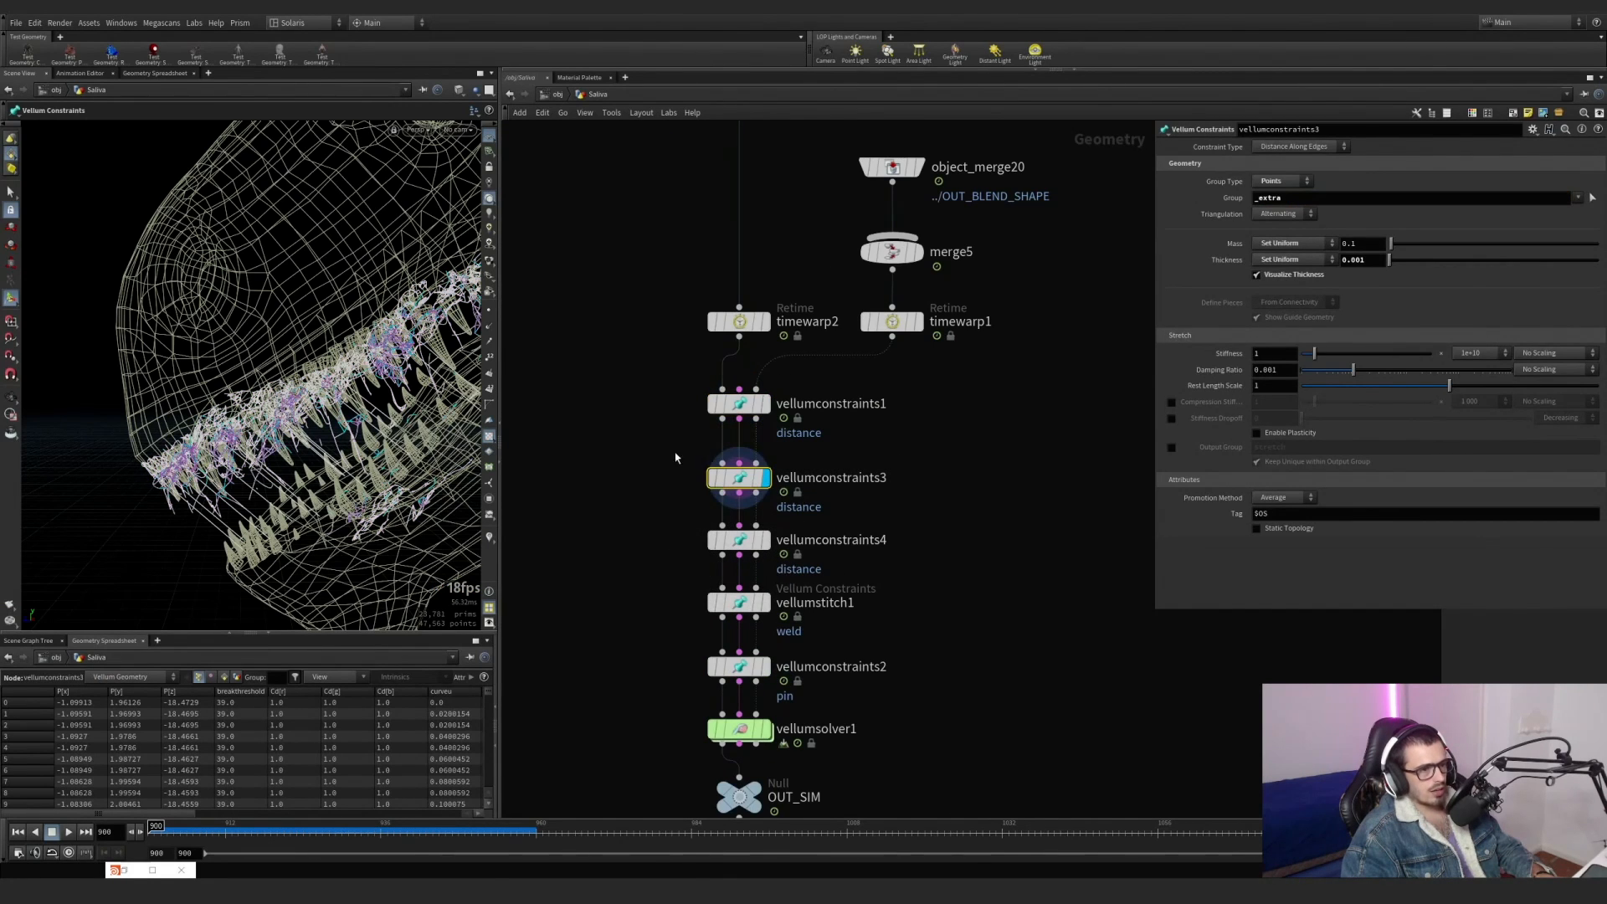
click(768, 543)
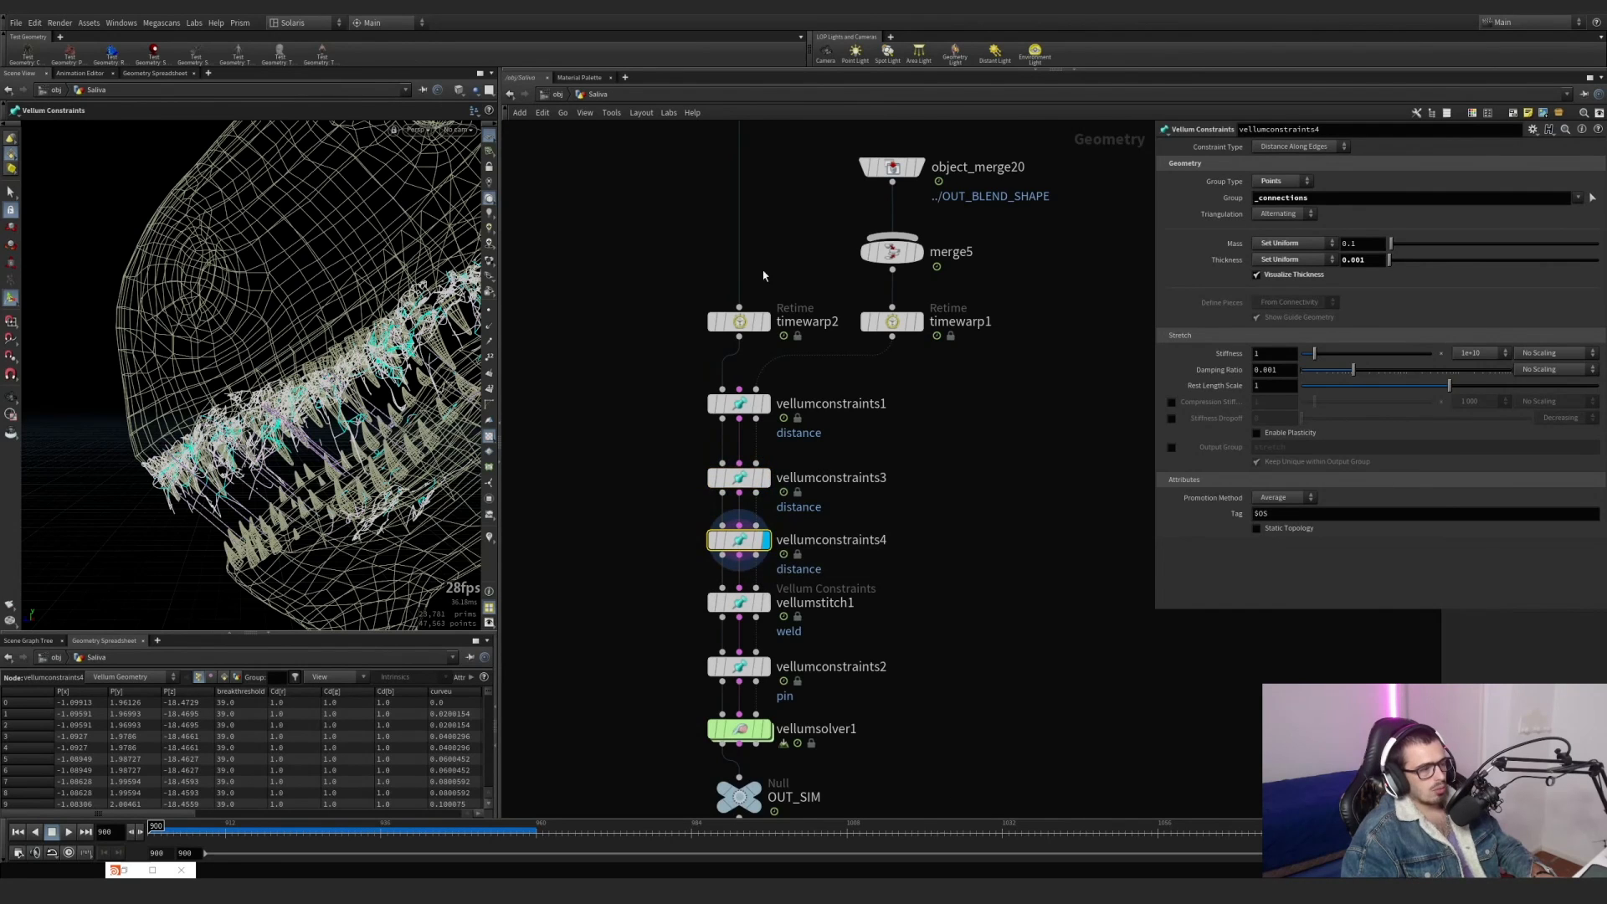
Review the saliva generator nodes feeding merge4, including saliva_surface_lines_generator, and return to the Vellum constraints.
scroll(629, 327, down, 5)
middle_drag(629, 306, 1002, 455)
drag(846, 288, 809, 202)
drag(689, 295, 641, 201)
middle_drag(650, 305, 890, 356)
drag(757, 369, 729, 299)
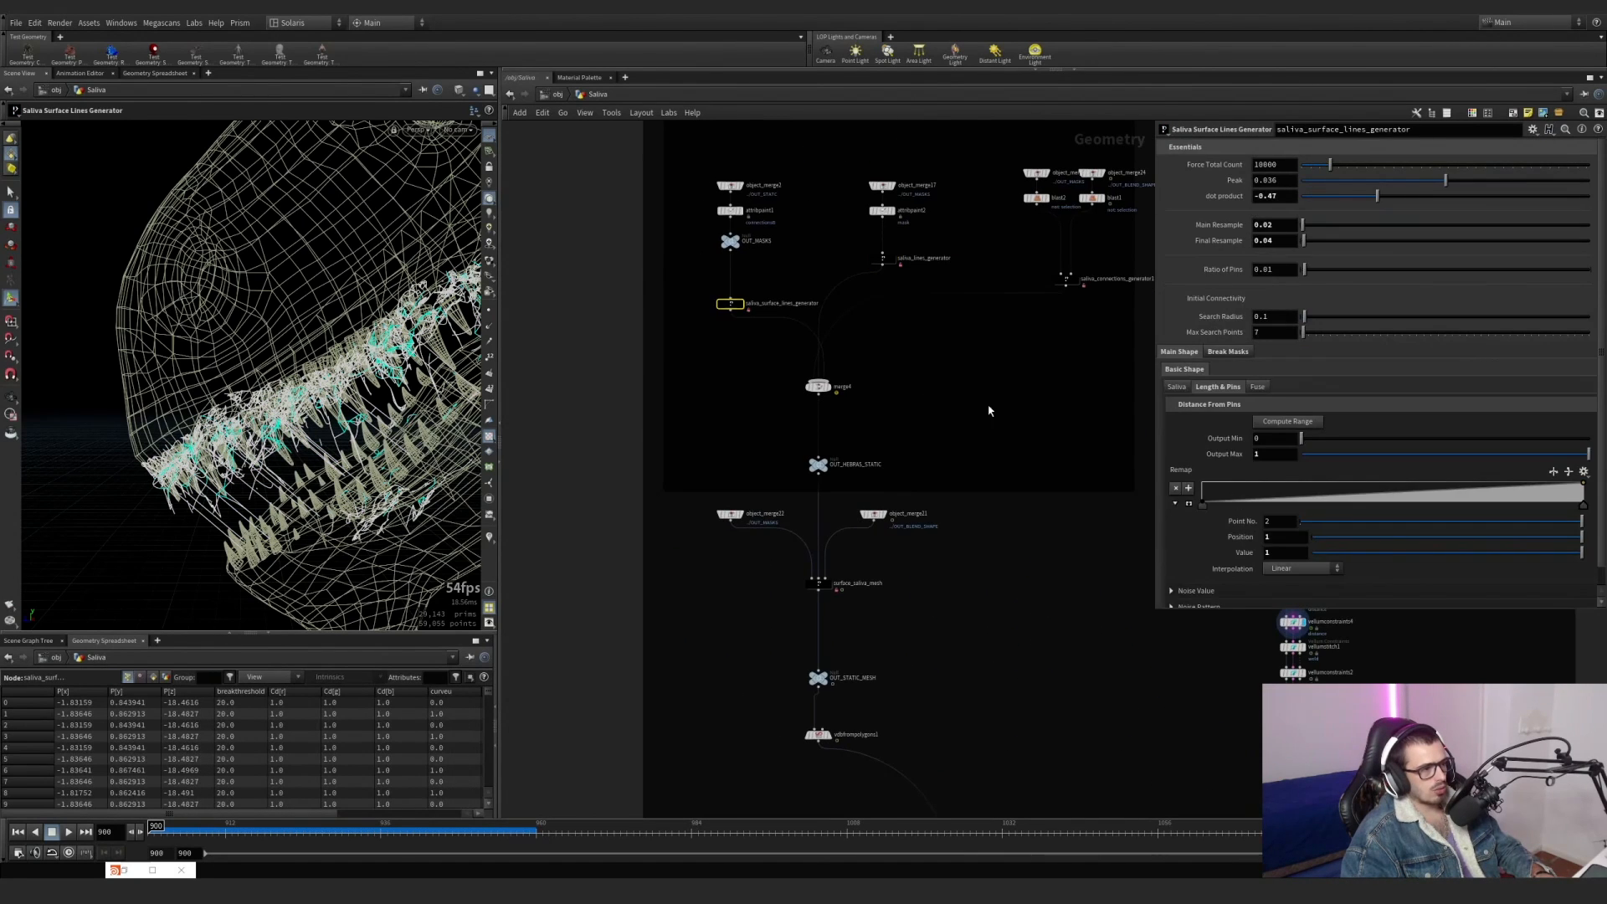
middle_drag(1129, 520, 829, 480)
middle_drag(964, 584, 776, 513)
scroll(806, 509, up, 5)
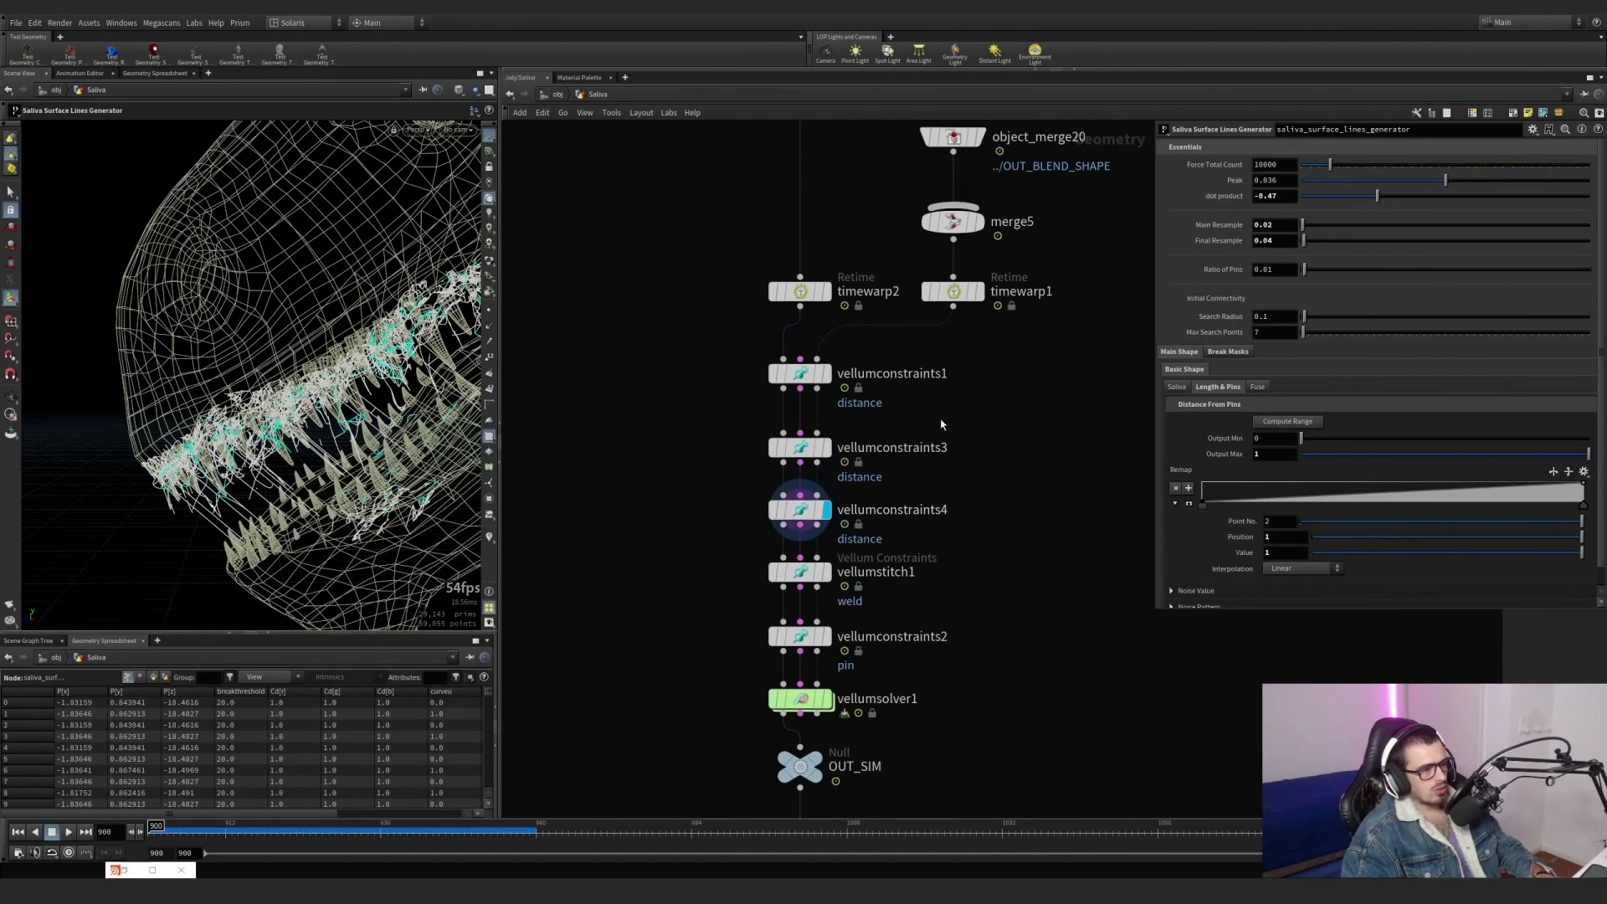
Rename vellumconstraints1 as normal.
drag(940, 421, 812, 379)
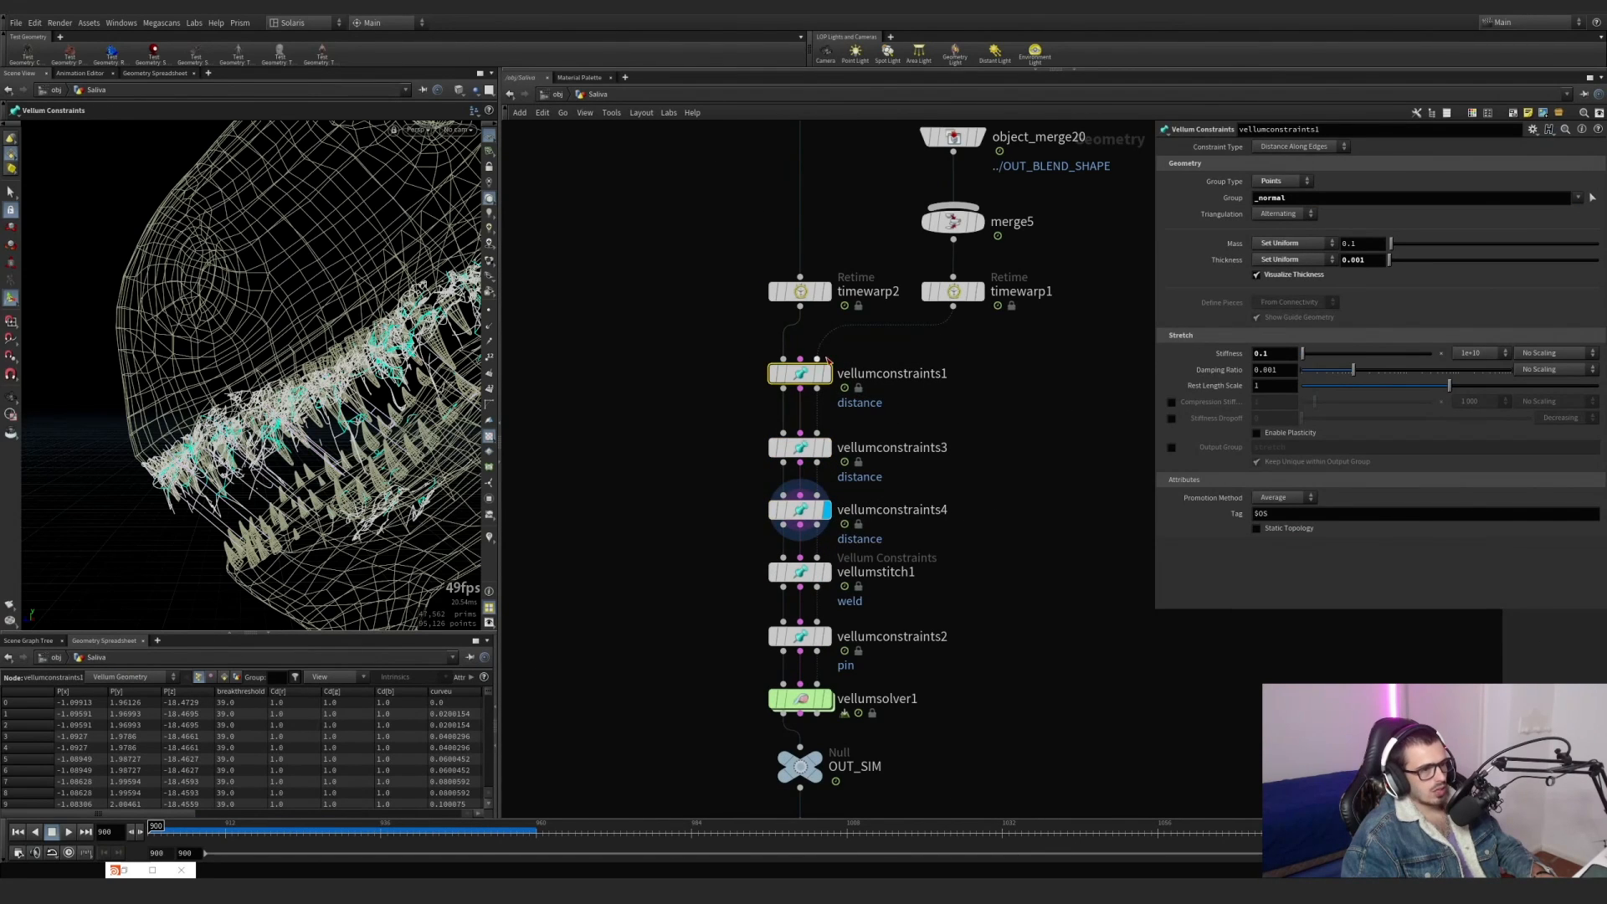
double_click(894, 373)
text(norma)
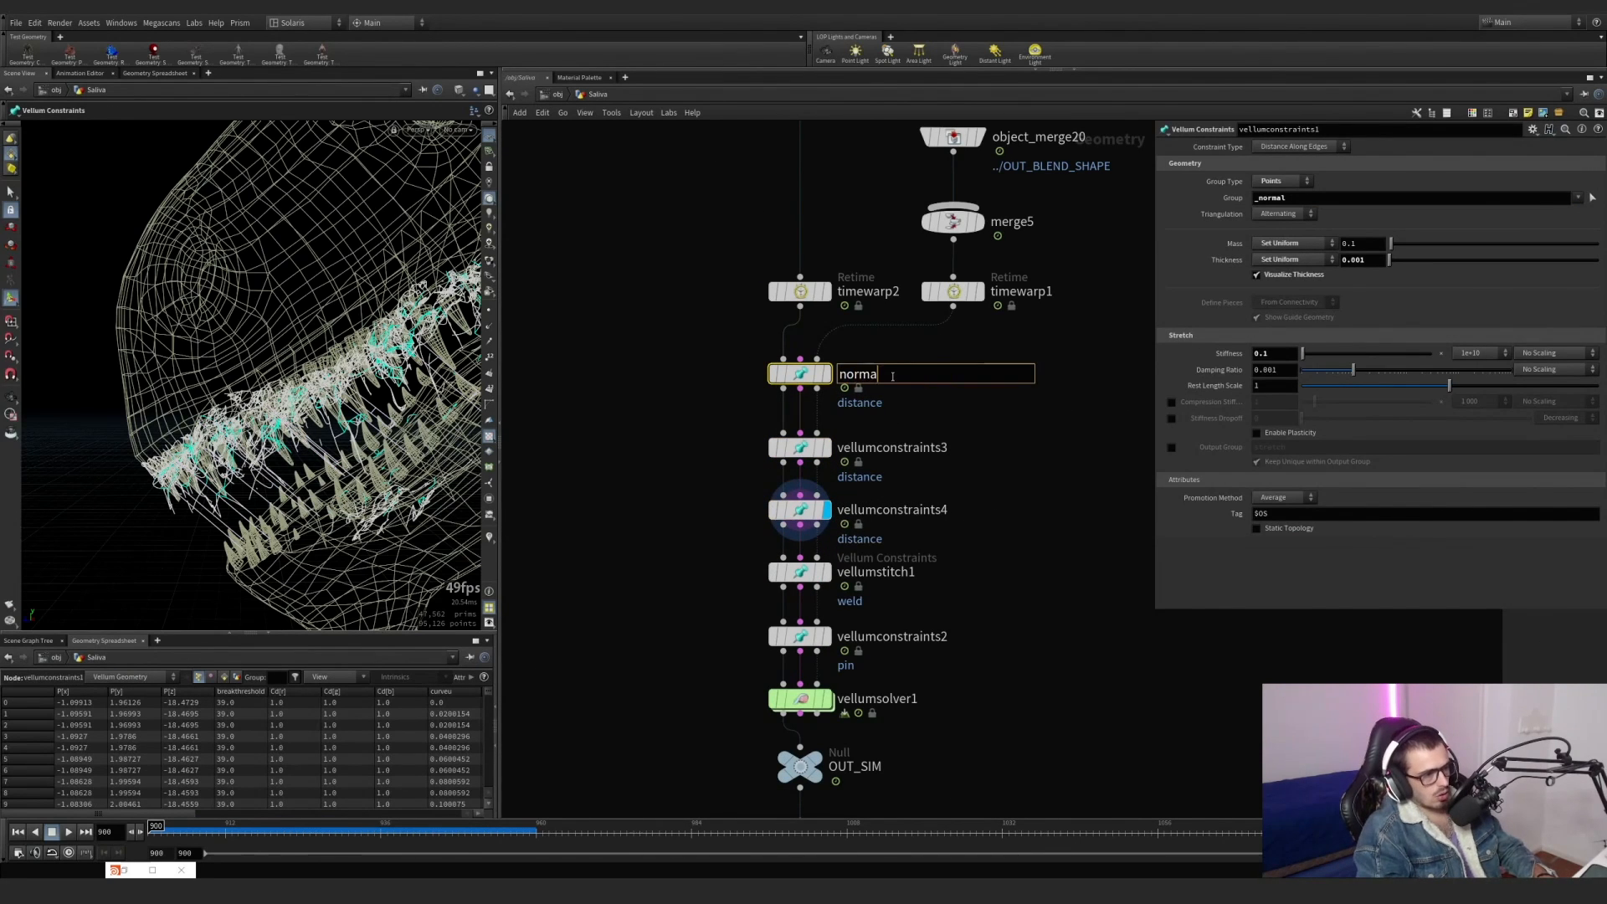
text(l)
key(Return)
Rename vellumconstraints3 as extra and vellumconstraints4 as connections.
double_click(892, 443)
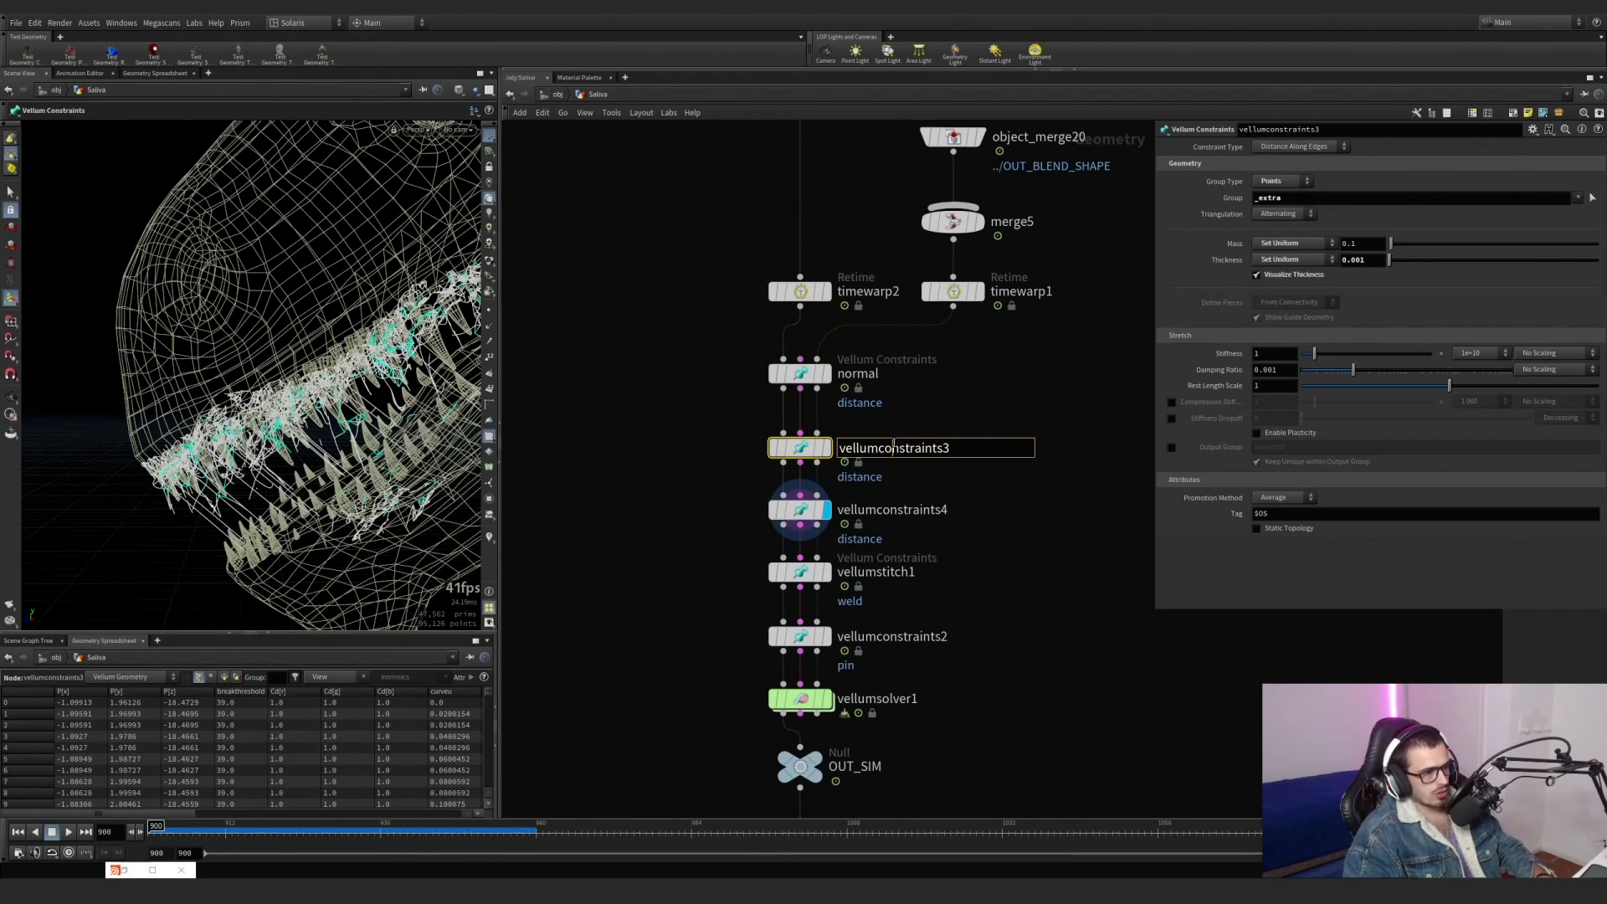
text(extra)
key(Return)
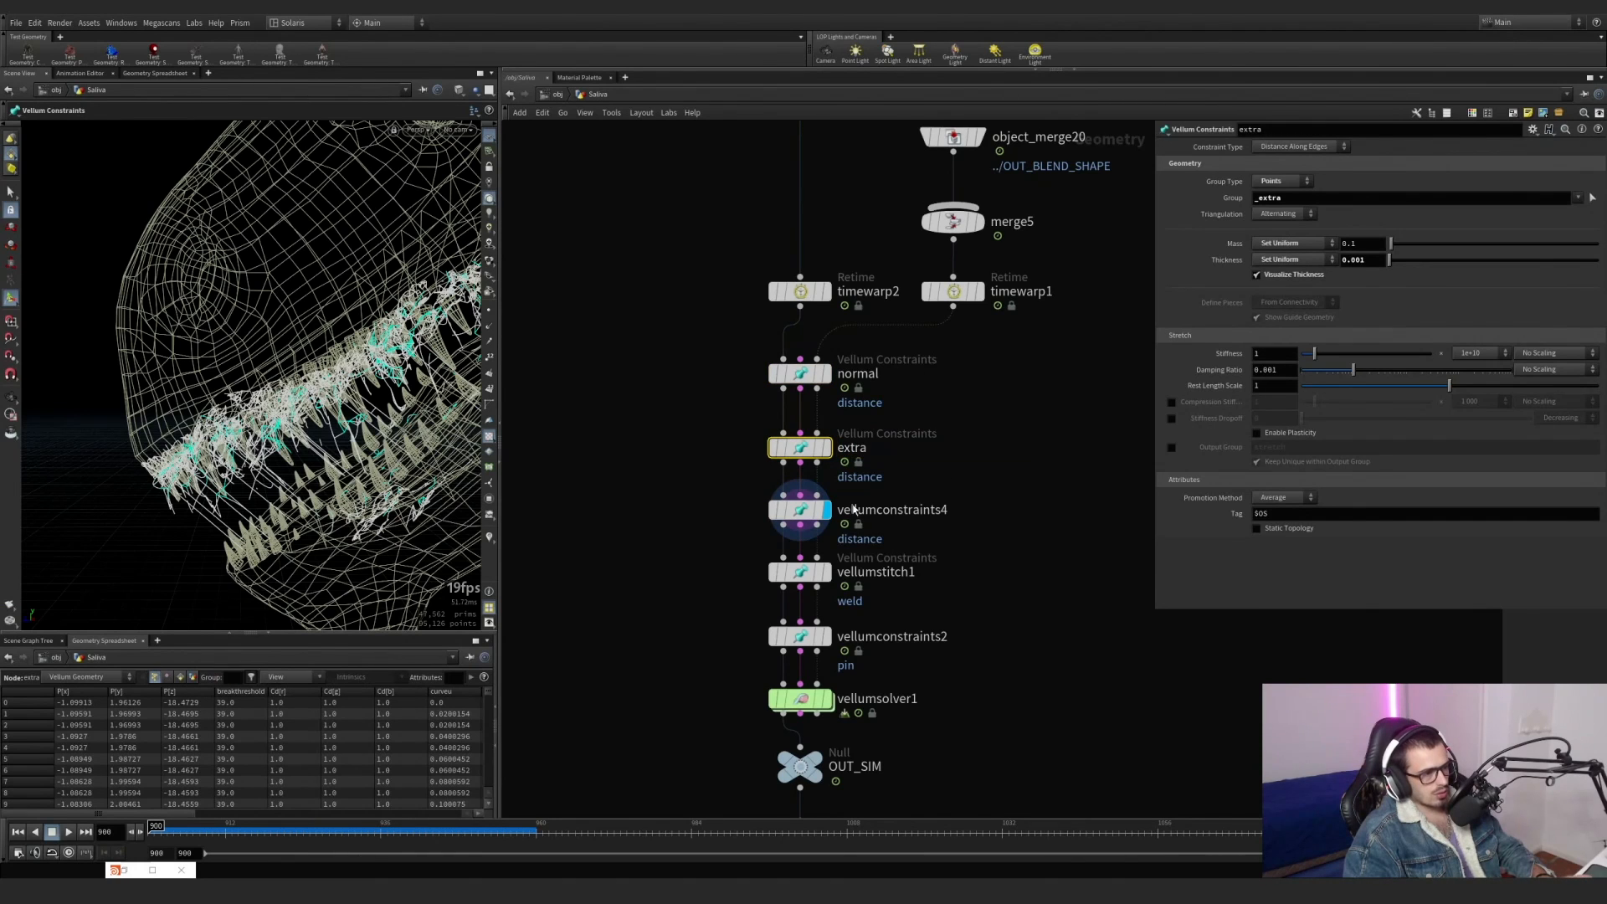
double_click(874, 512)
text(connec)
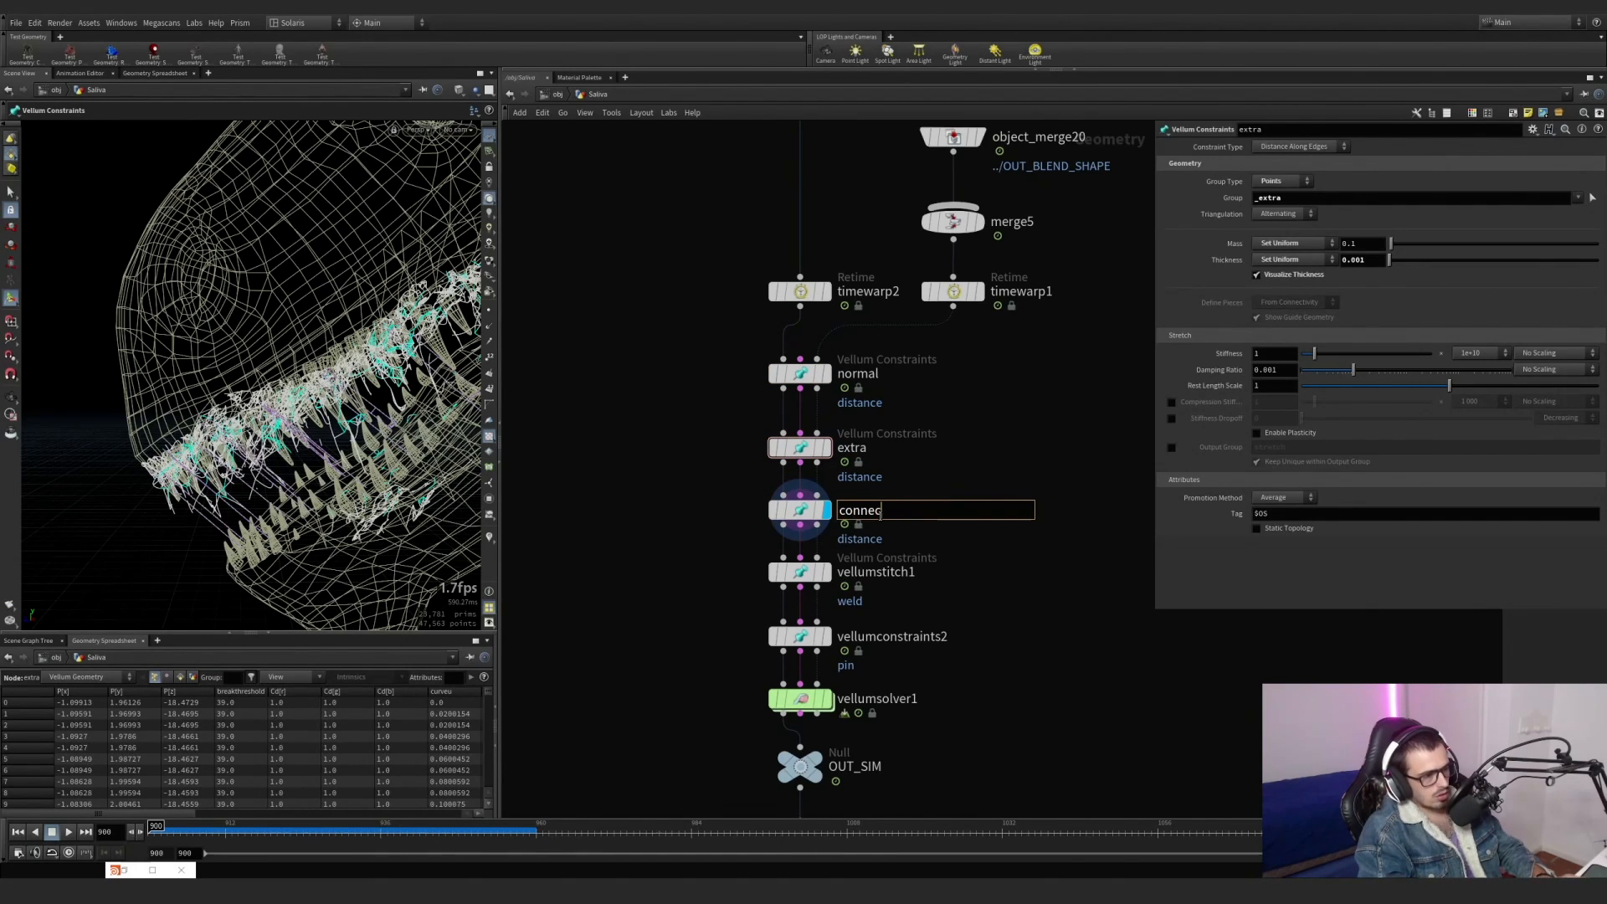
text(tions)
key(Return)
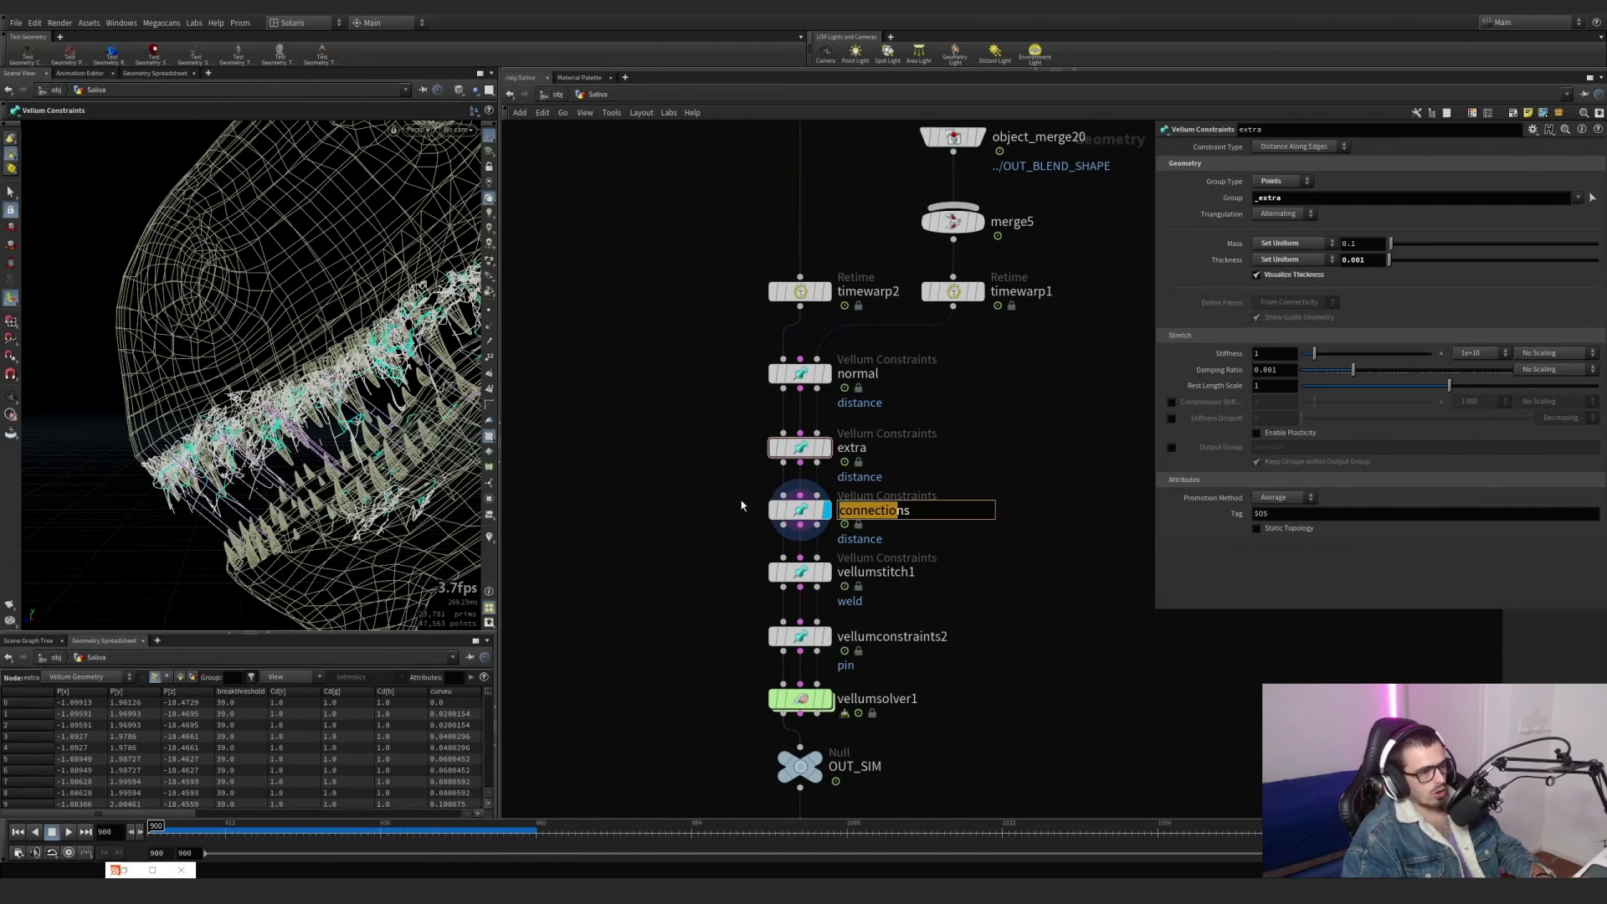
drag(695, 521, 824, 500)
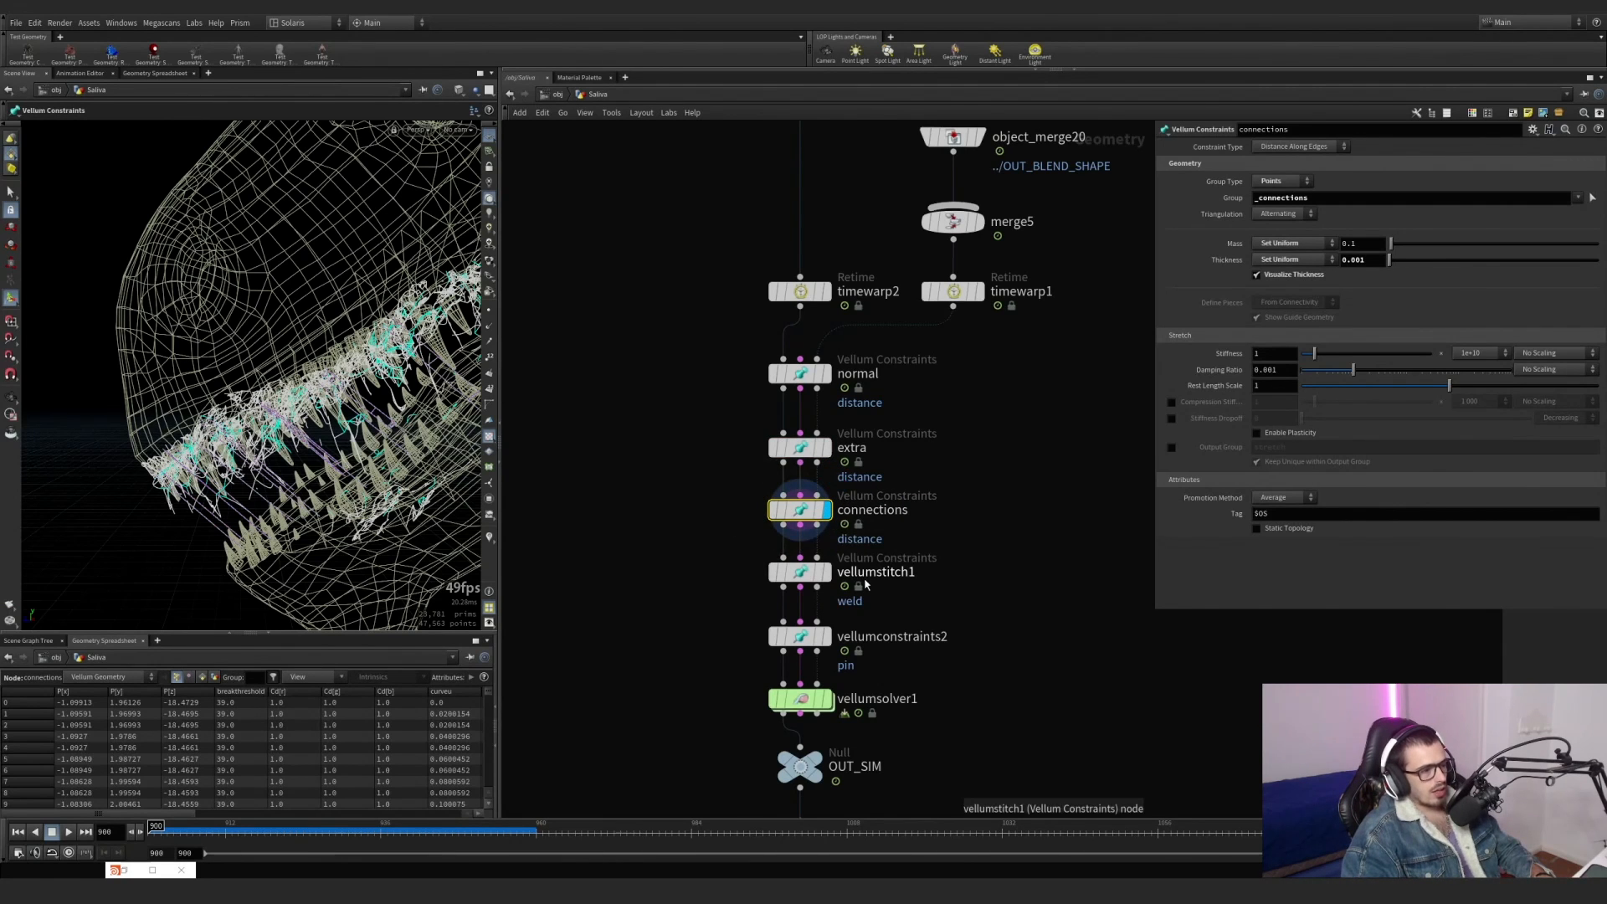
Display the vellumstitch1 weld constraints up close, then examine the group used by the vellumconstraints2 pin node.
click(829, 573)
drag(952, 619, 717, 550)
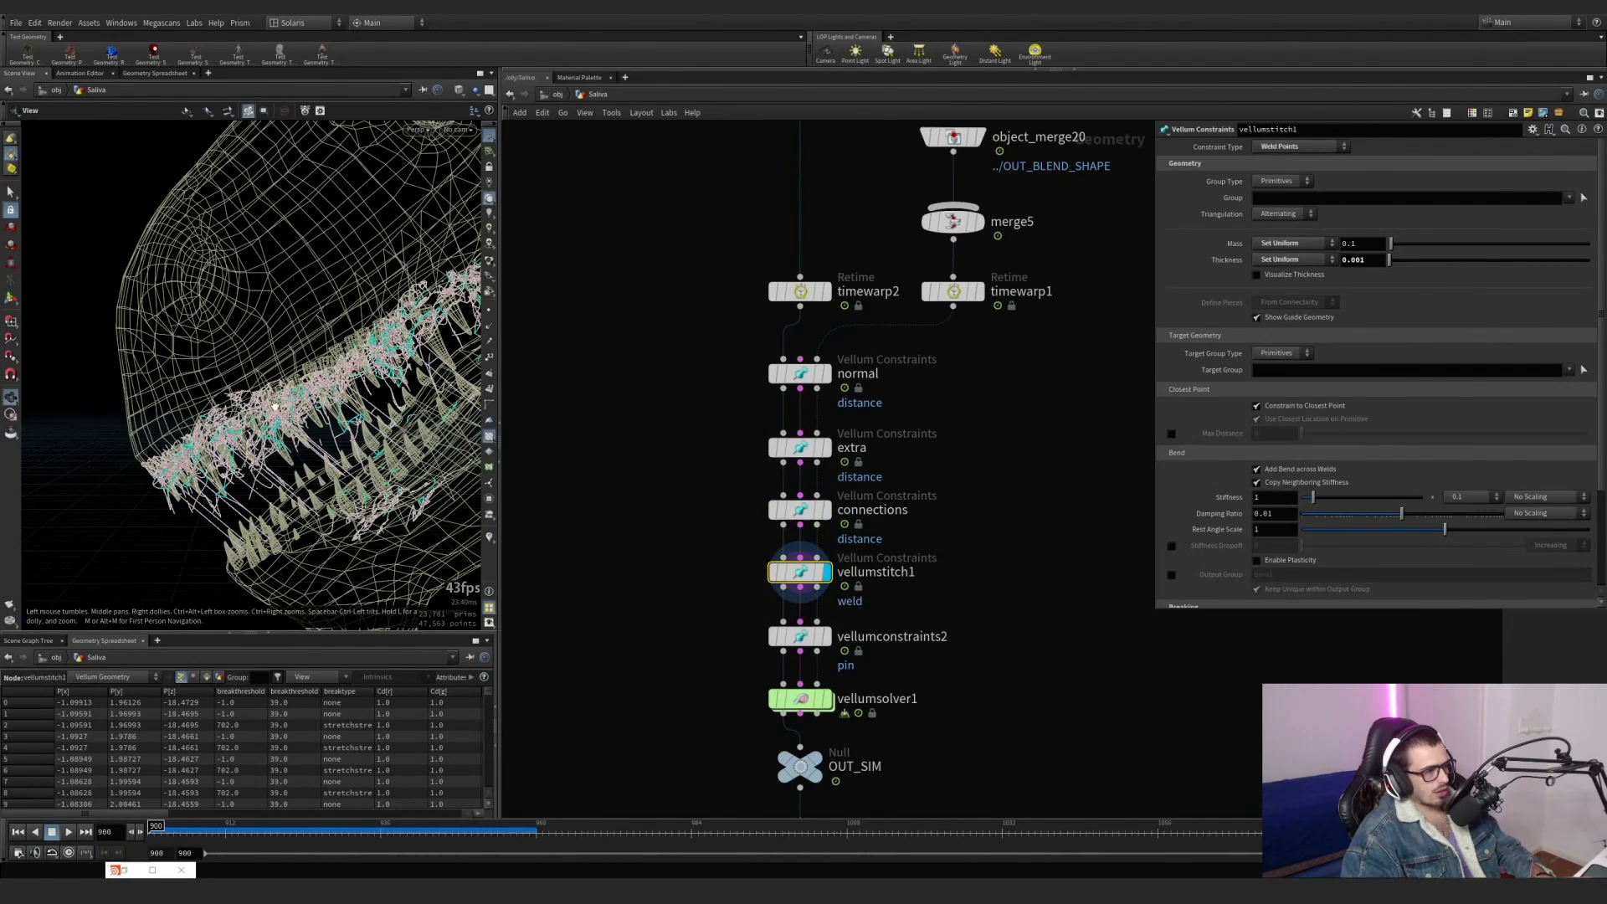
alt+right_drag(337, 479, 468, 369)
click(830, 637)
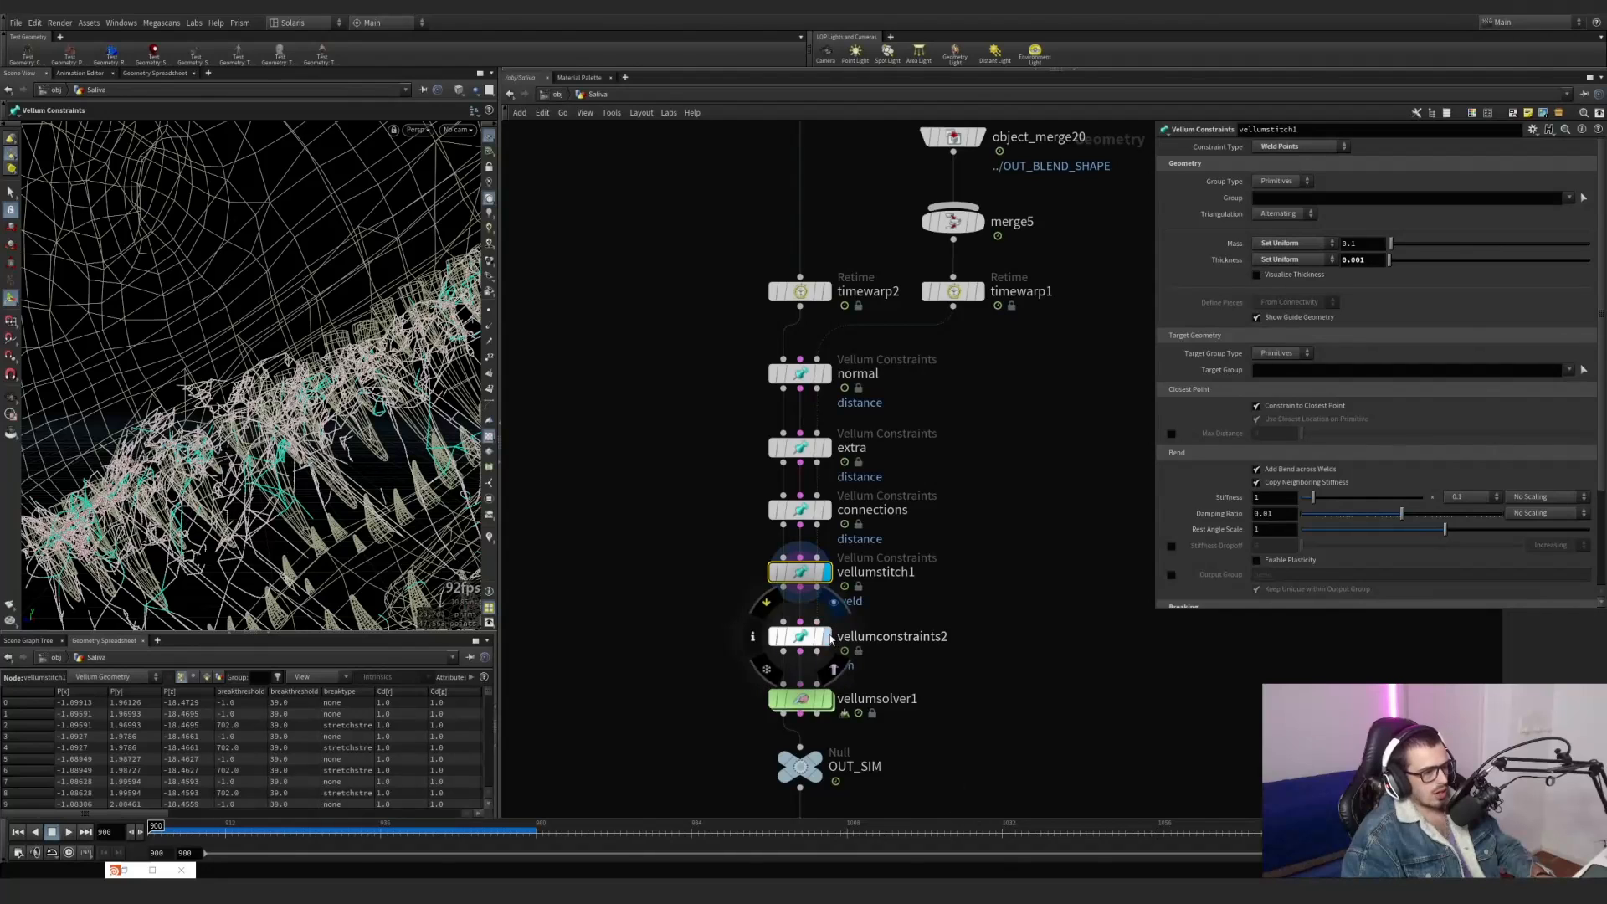
drag(929, 670, 695, 594)
drag(1296, 198, 1227, 198)
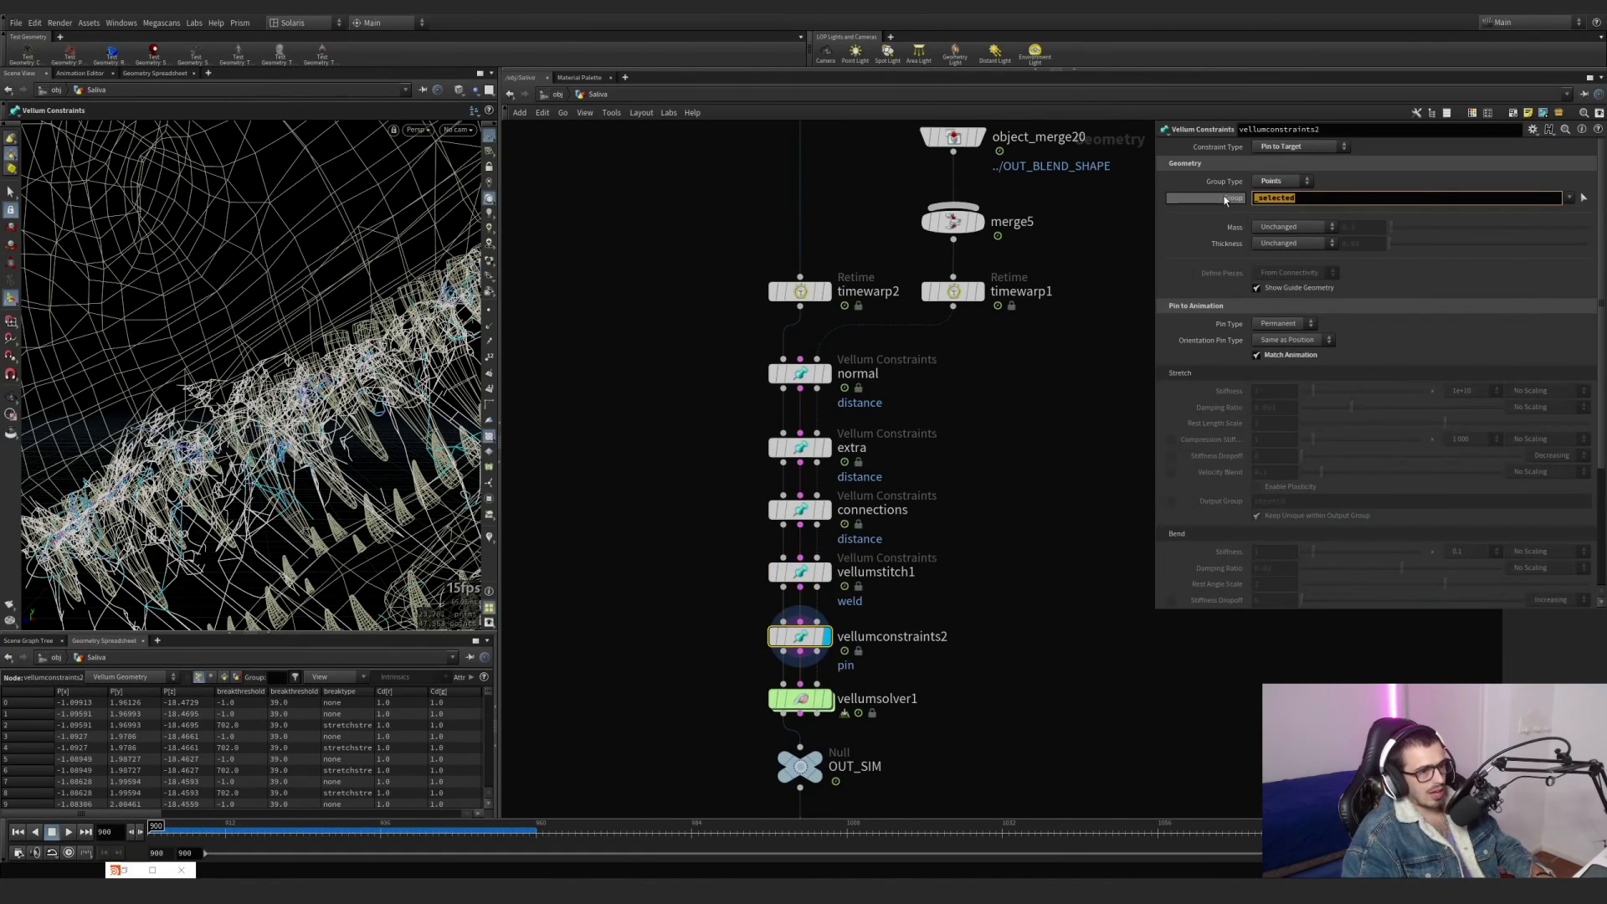
Display vellumsolver1 and view the simulated saliva across the creature's jaw.
scroll(1040, 587, down, 1)
middle_drag(911, 710, 857, 607)
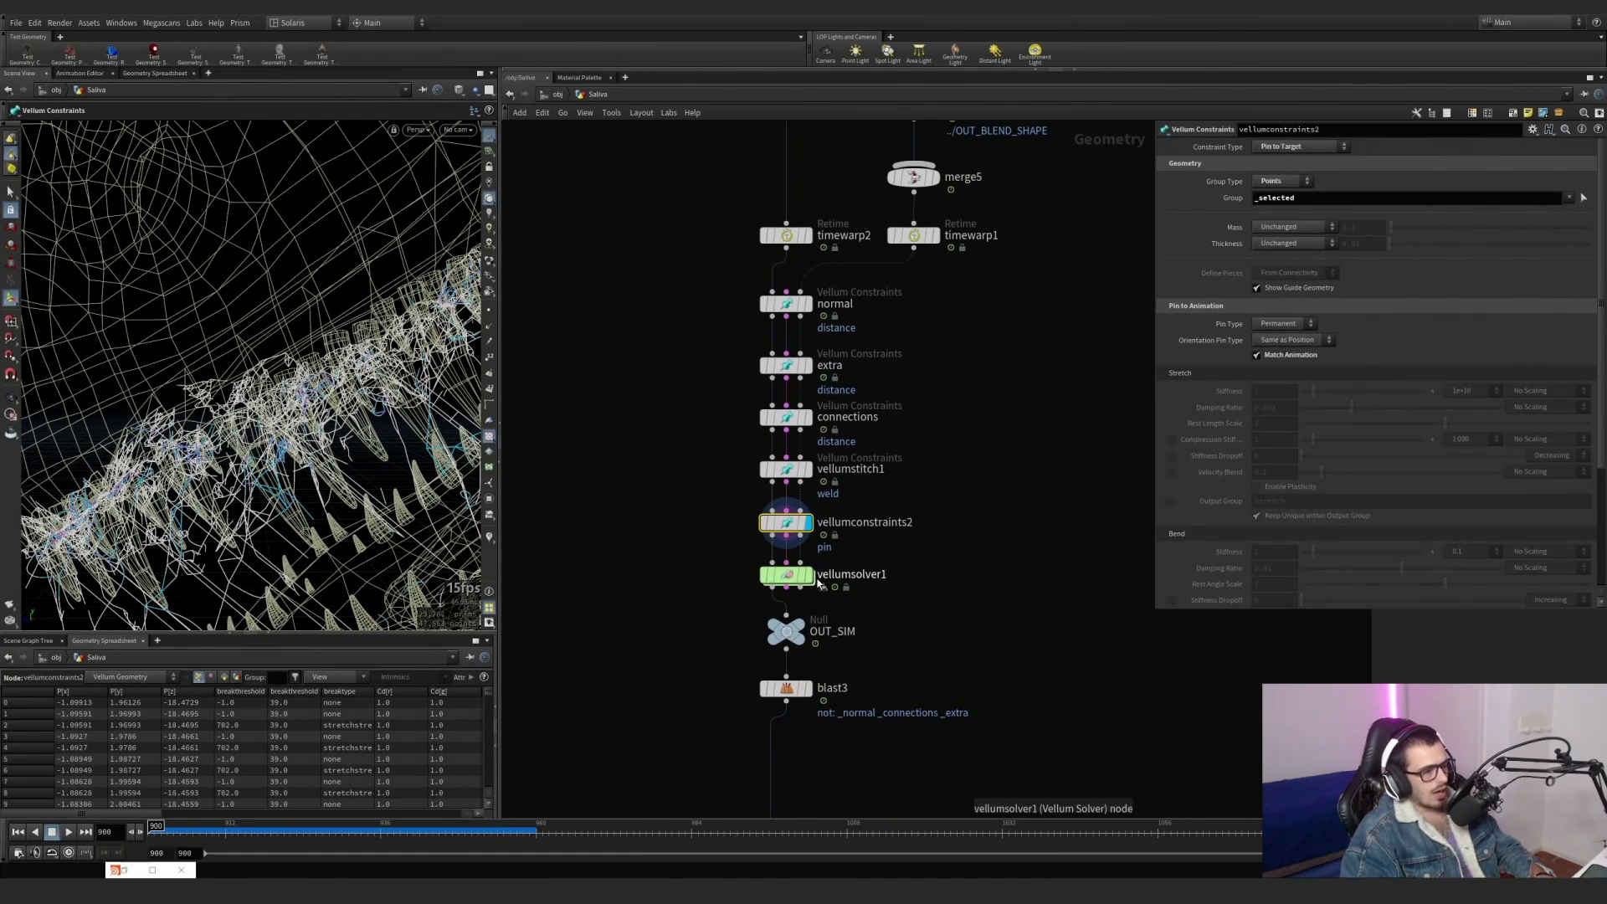
click(786, 575)
click(808, 576)
alt+right_drag(395, 440, 159, 441)
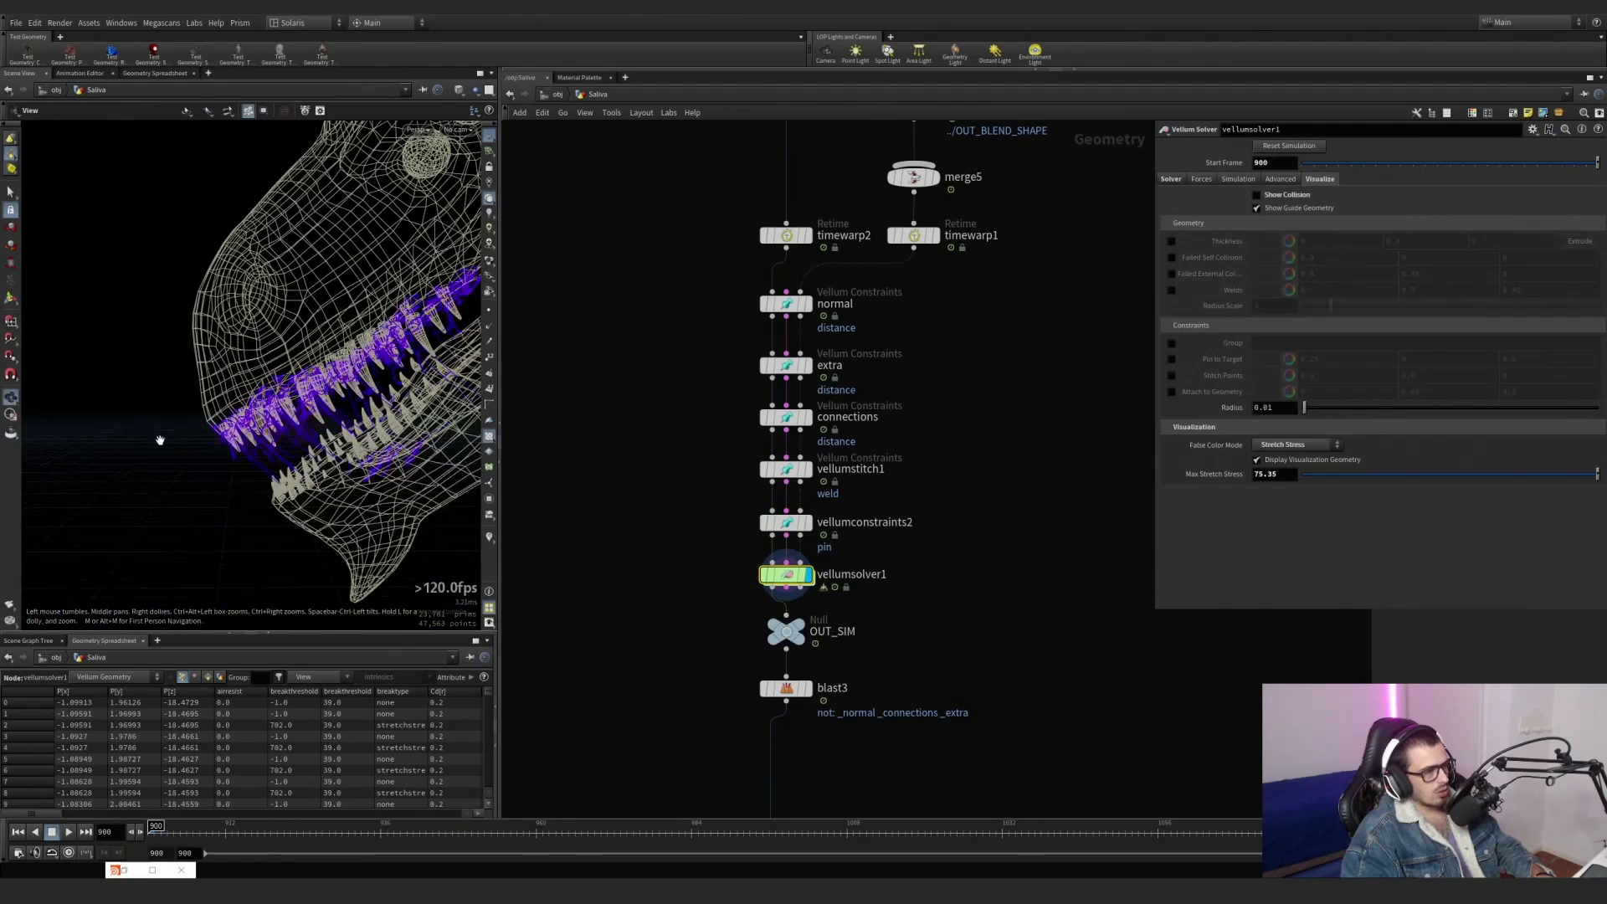
Turn off the curveu visualizer in the viewport while vellumsolver1 is displayed.
alt+middle_drag(321, 429, 257, 401)
click(489, 542)
right_click(490, 544)
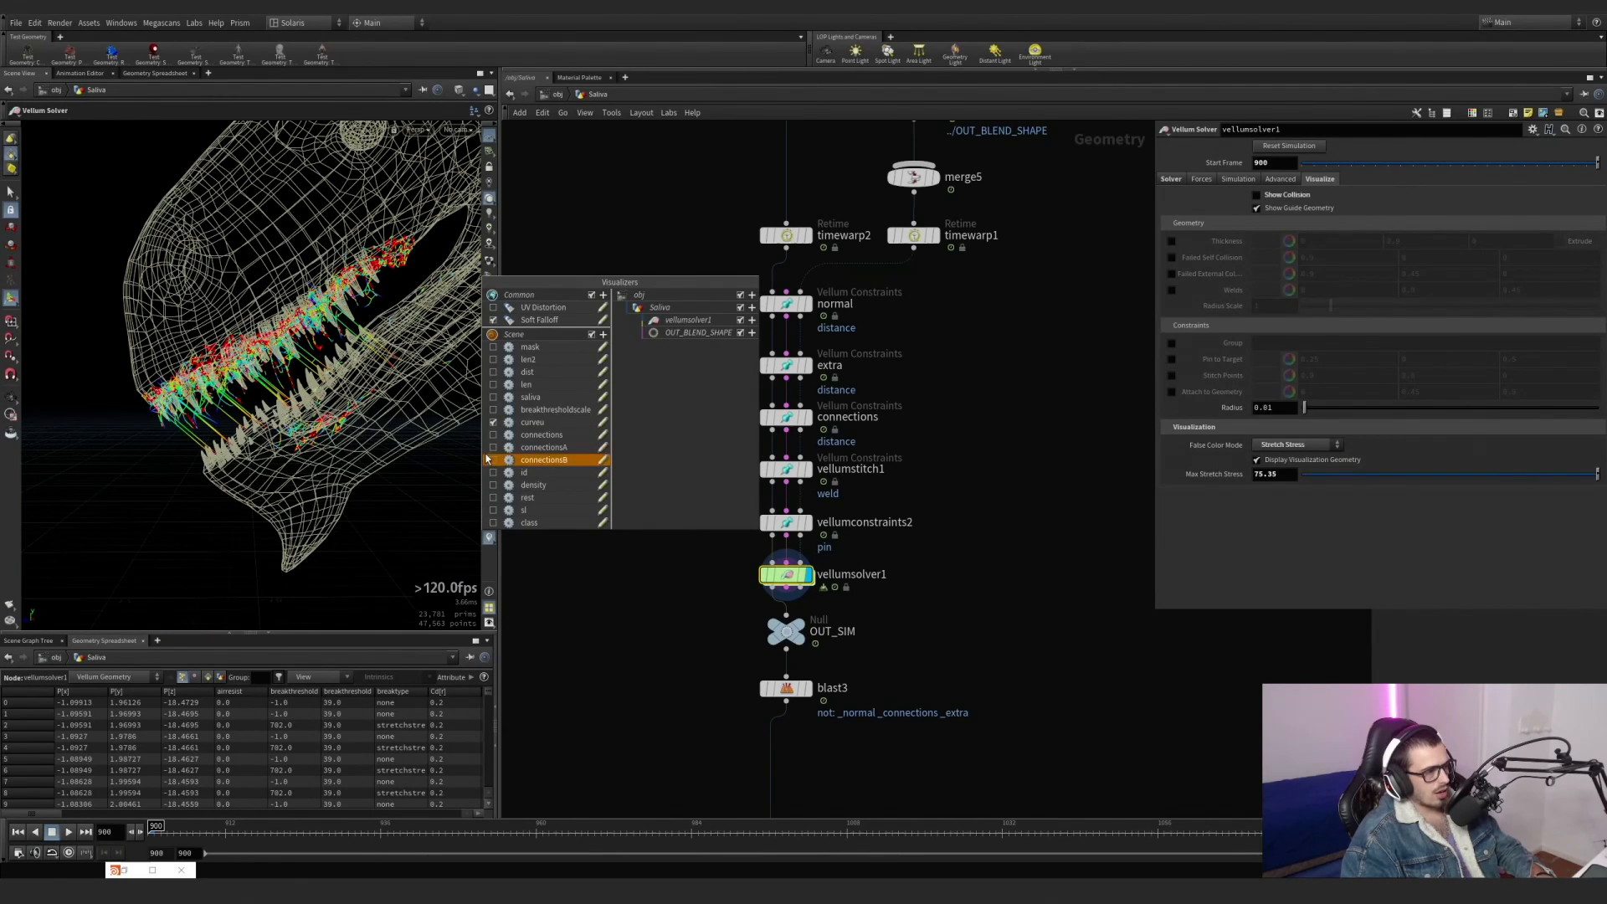
click(494, 411)
click(495, 411)
click(494, 423)
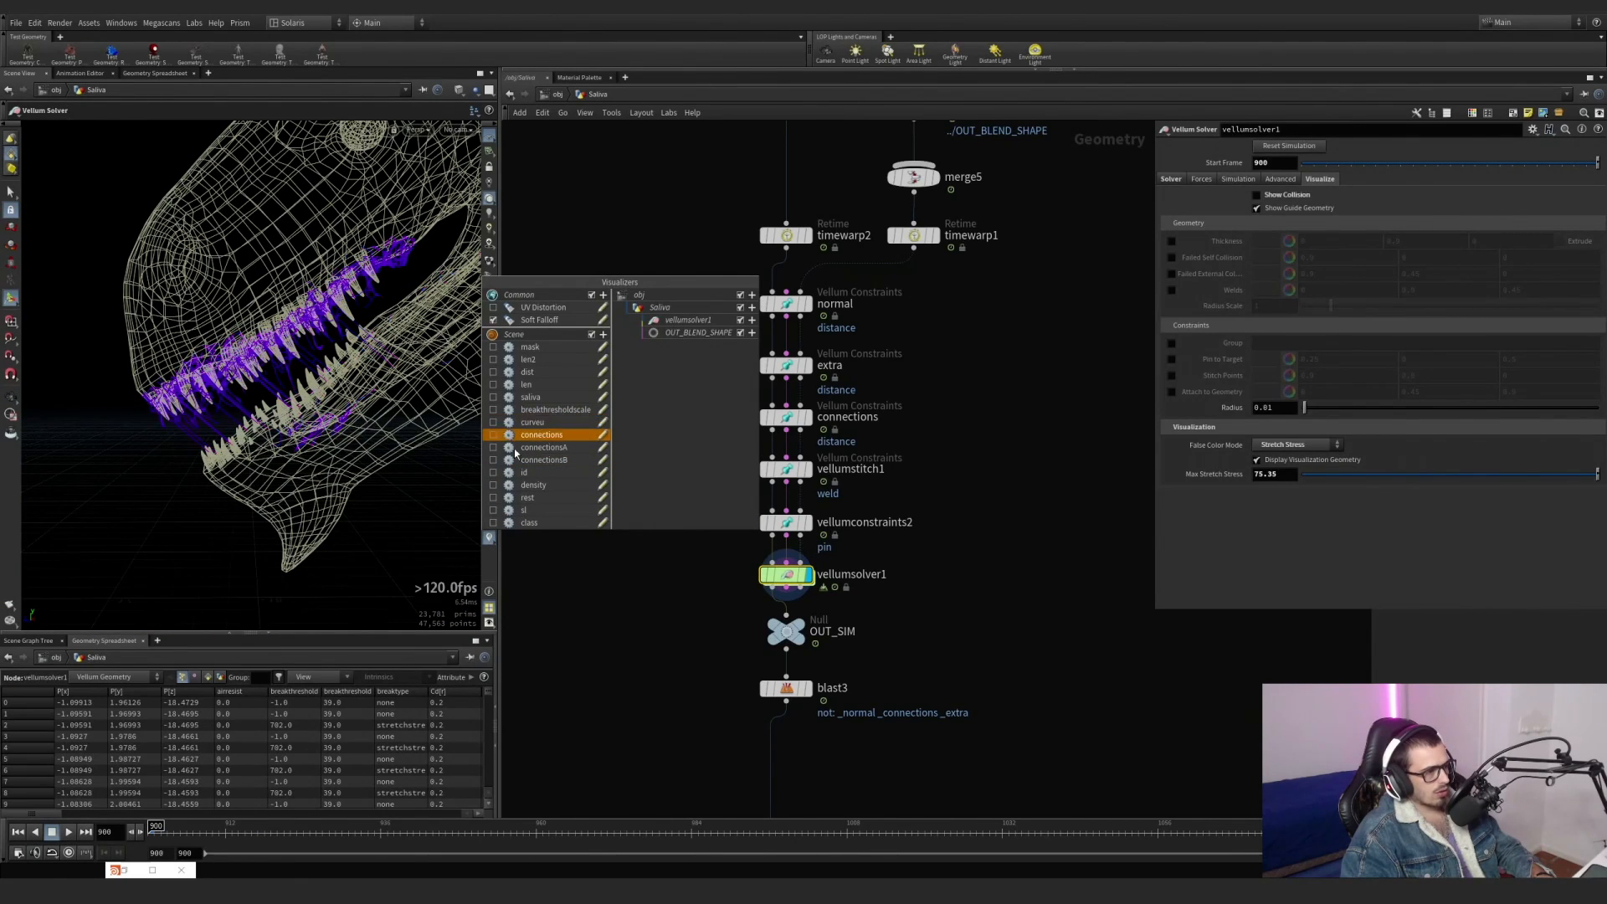
click(412, 408)
Play the Vellum simulation to observe the saliva strands stretching across the jaws, and stop at frame 935.
alt+drag(310, 360, 348, 403)
click(70, 833)
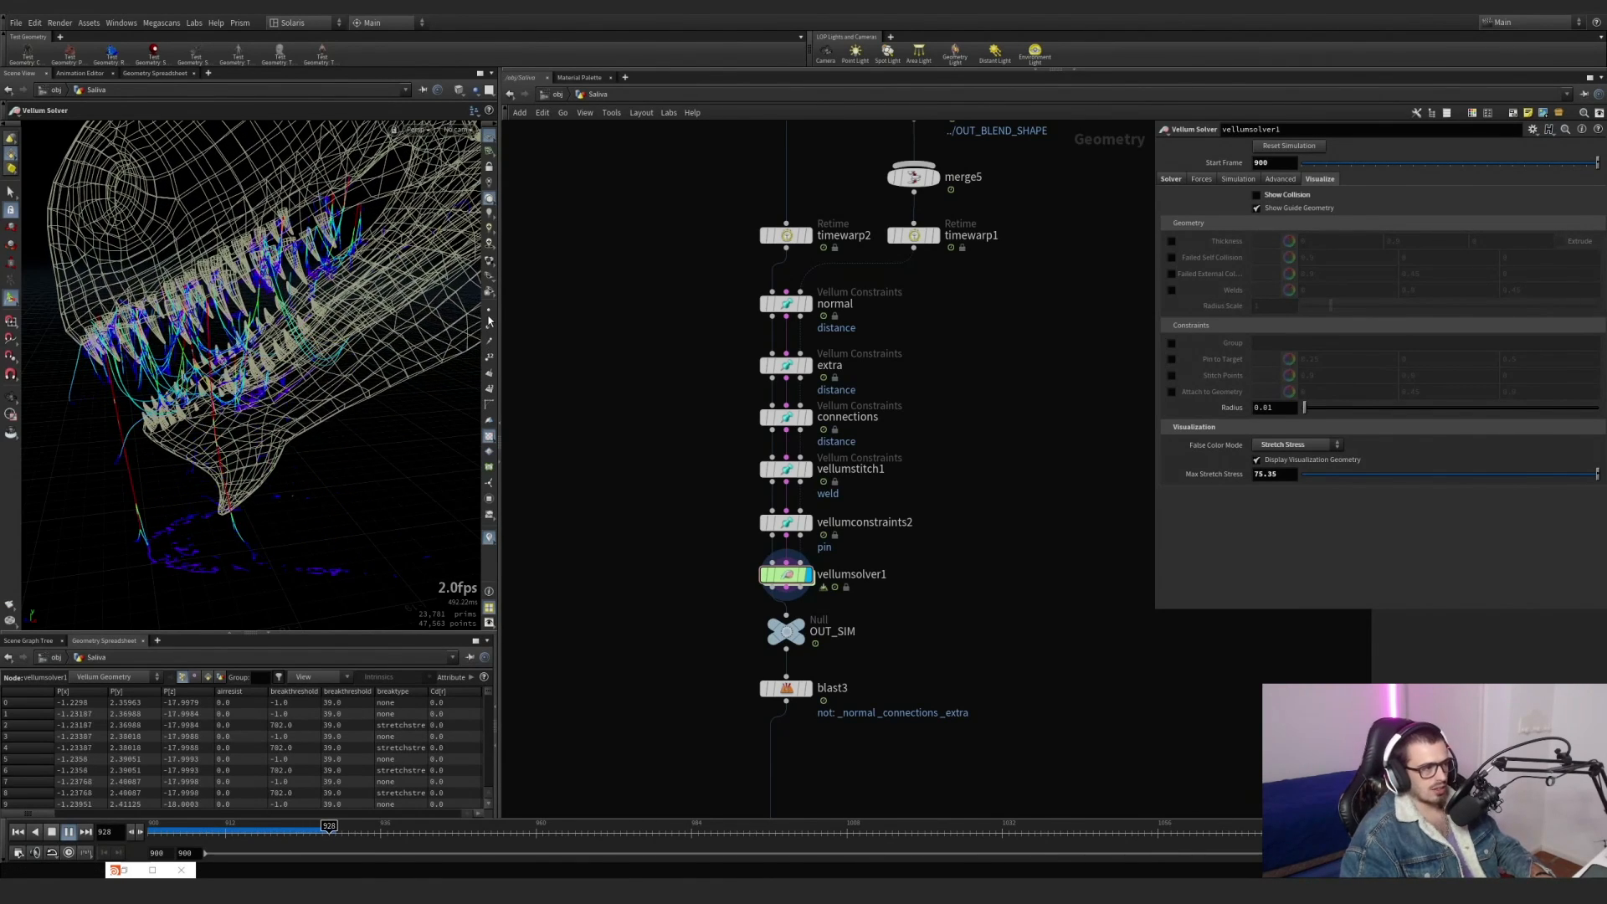
click(328, 832)
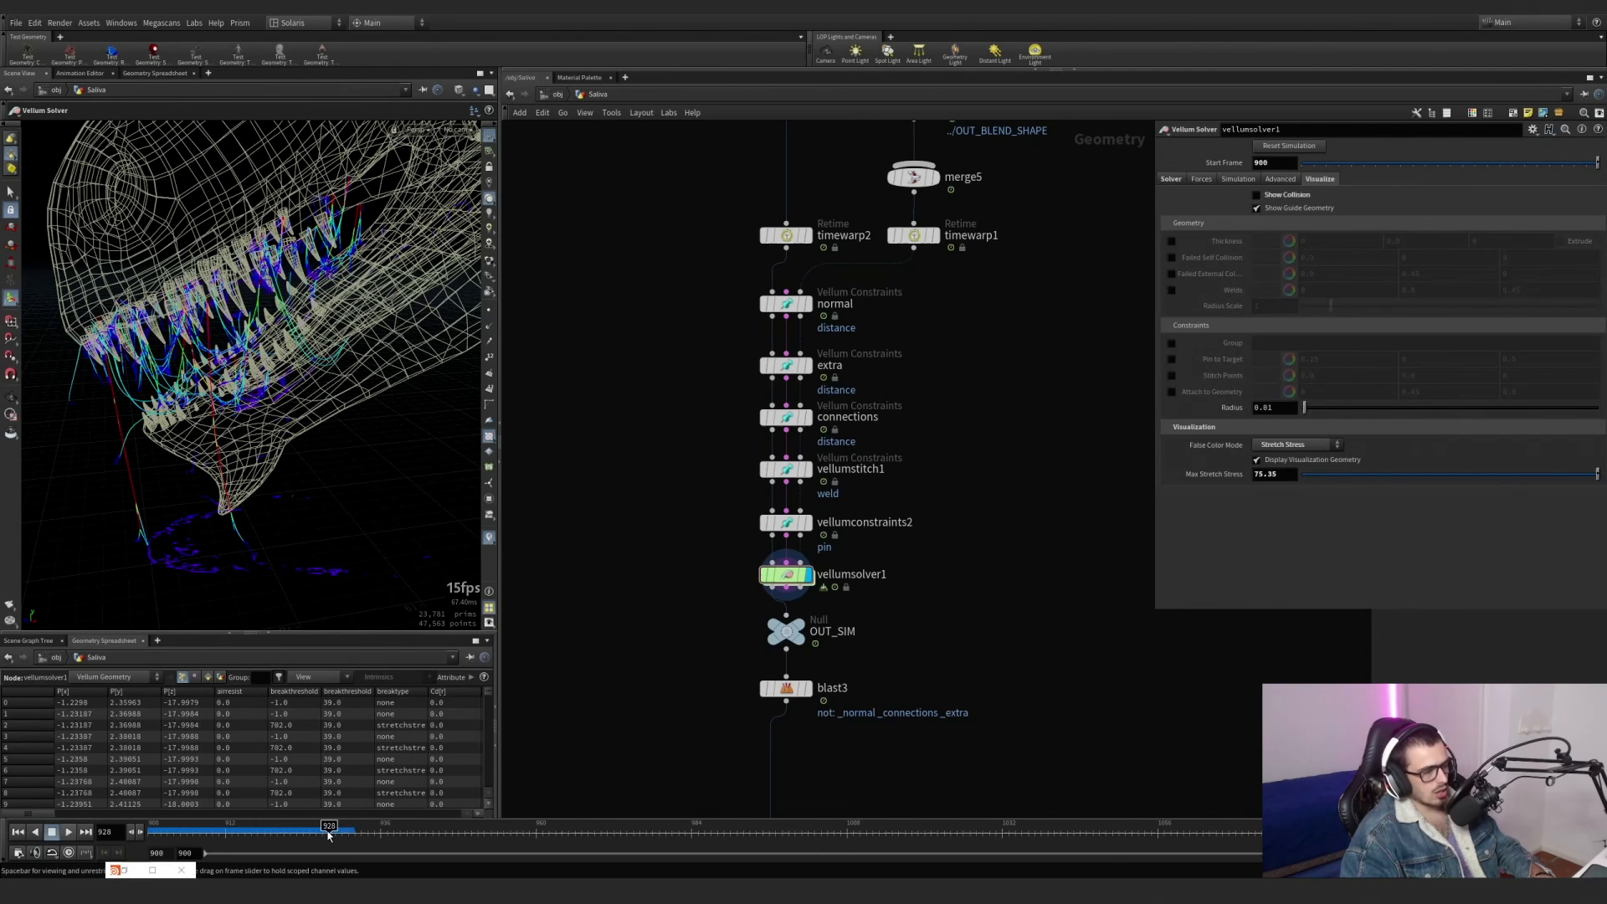
middle_click(777, 578)
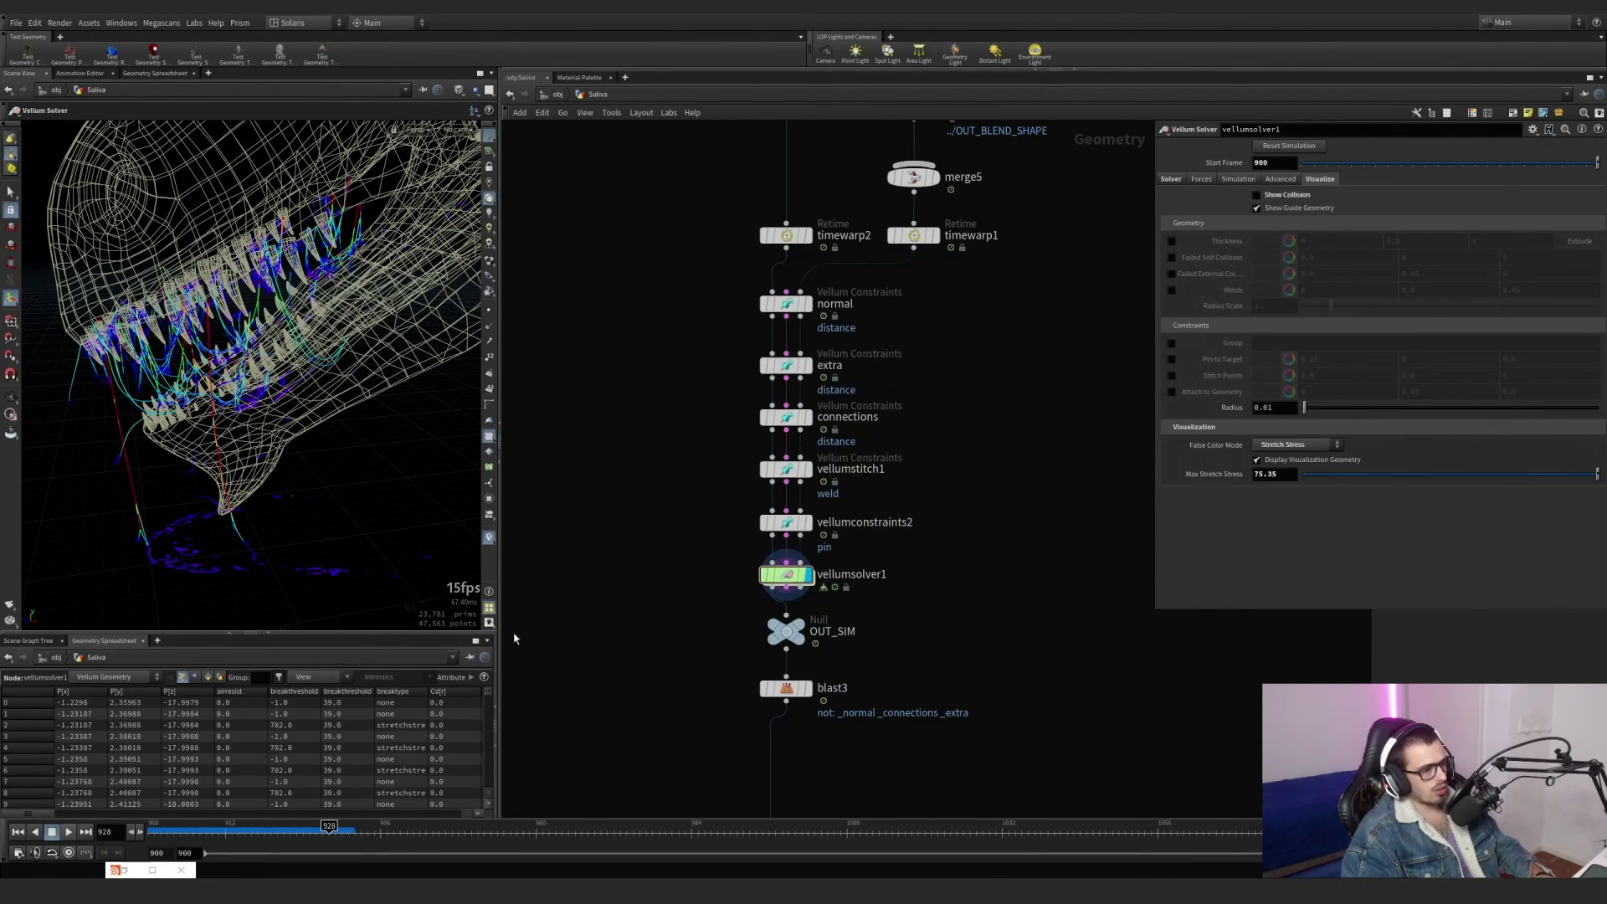
click(70, 833)
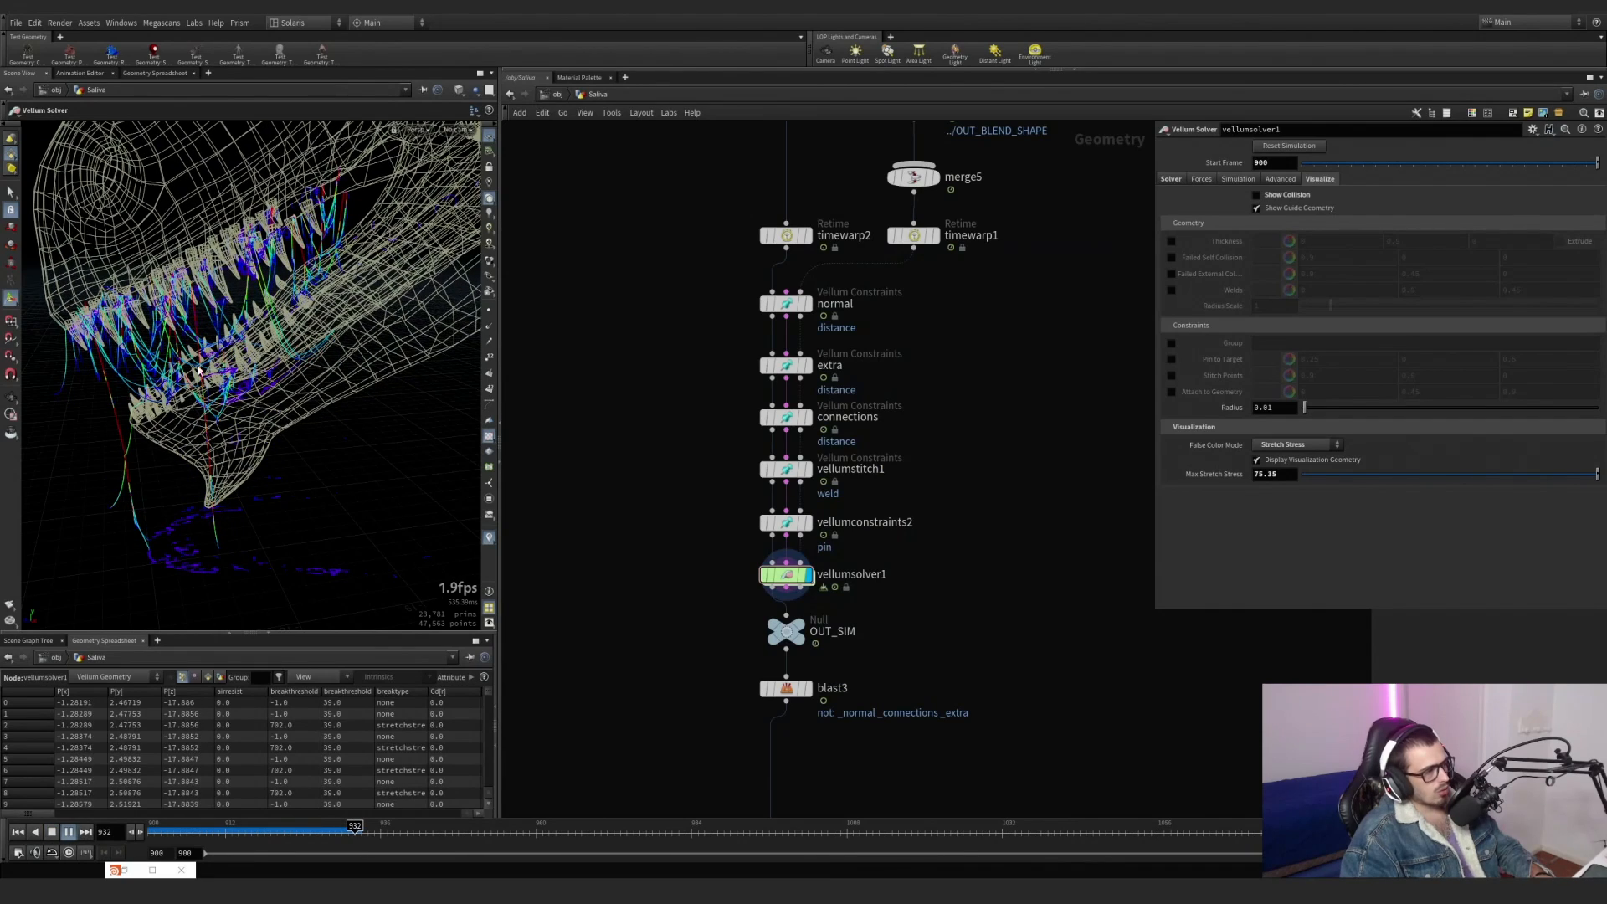
alt+drag(198, 370, 221, 363)
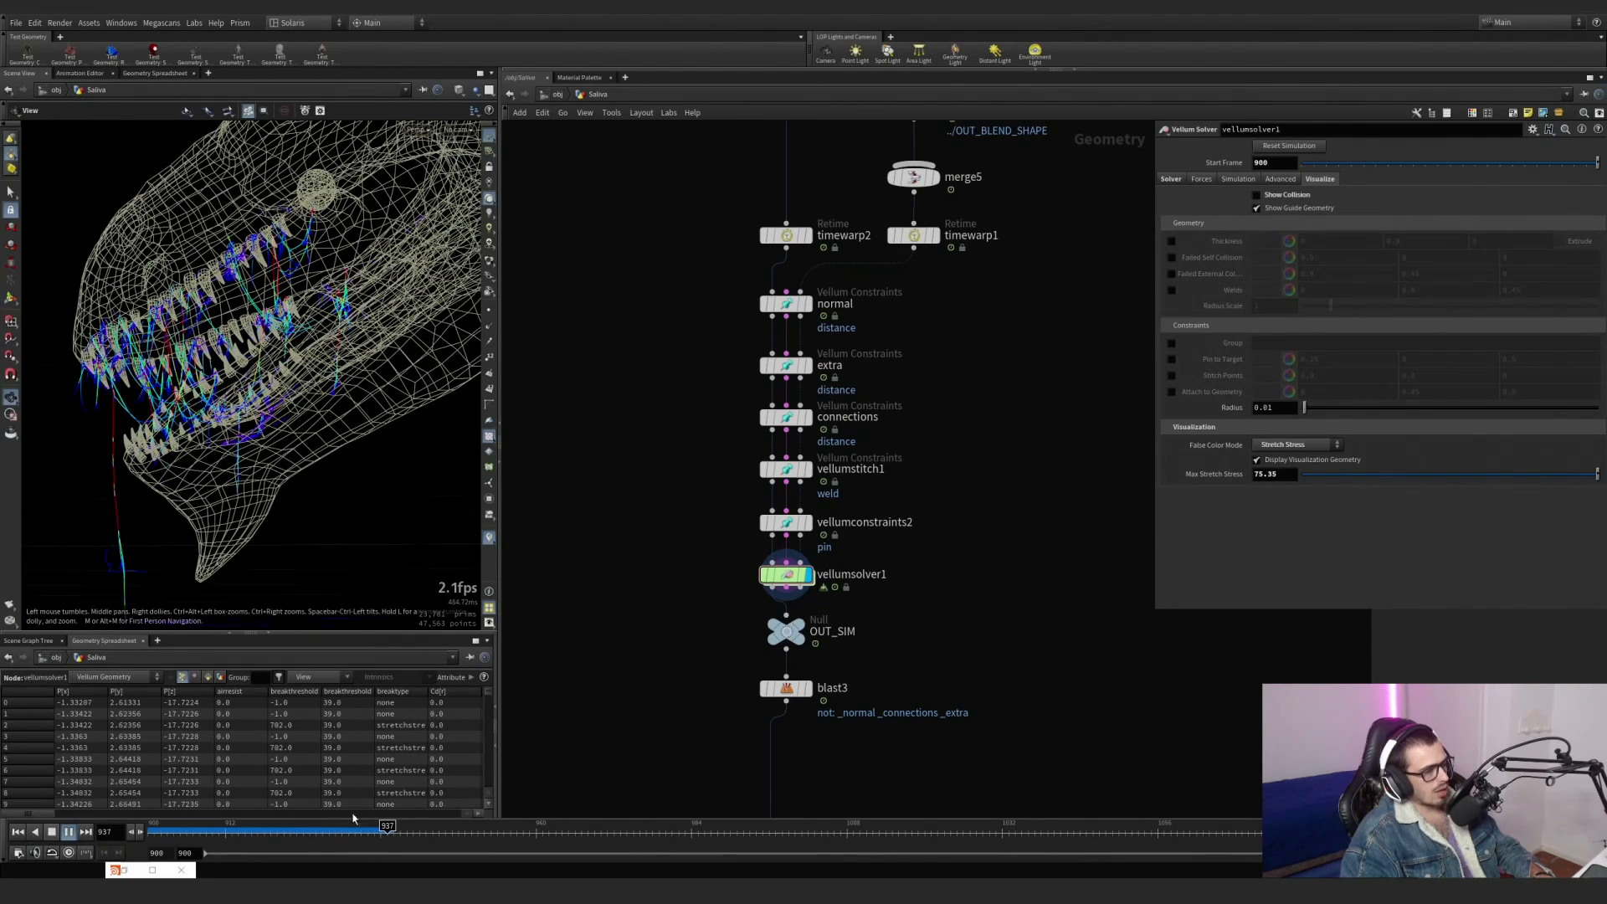
drag(359, 833, 375, 833)
Display blast3 below OUT_SIM to view its result and its point group settings.
scroll(650, 636, down, 1)
middle_drag(767, 681, 745, 522)
scroll(745, 522, up, 1)
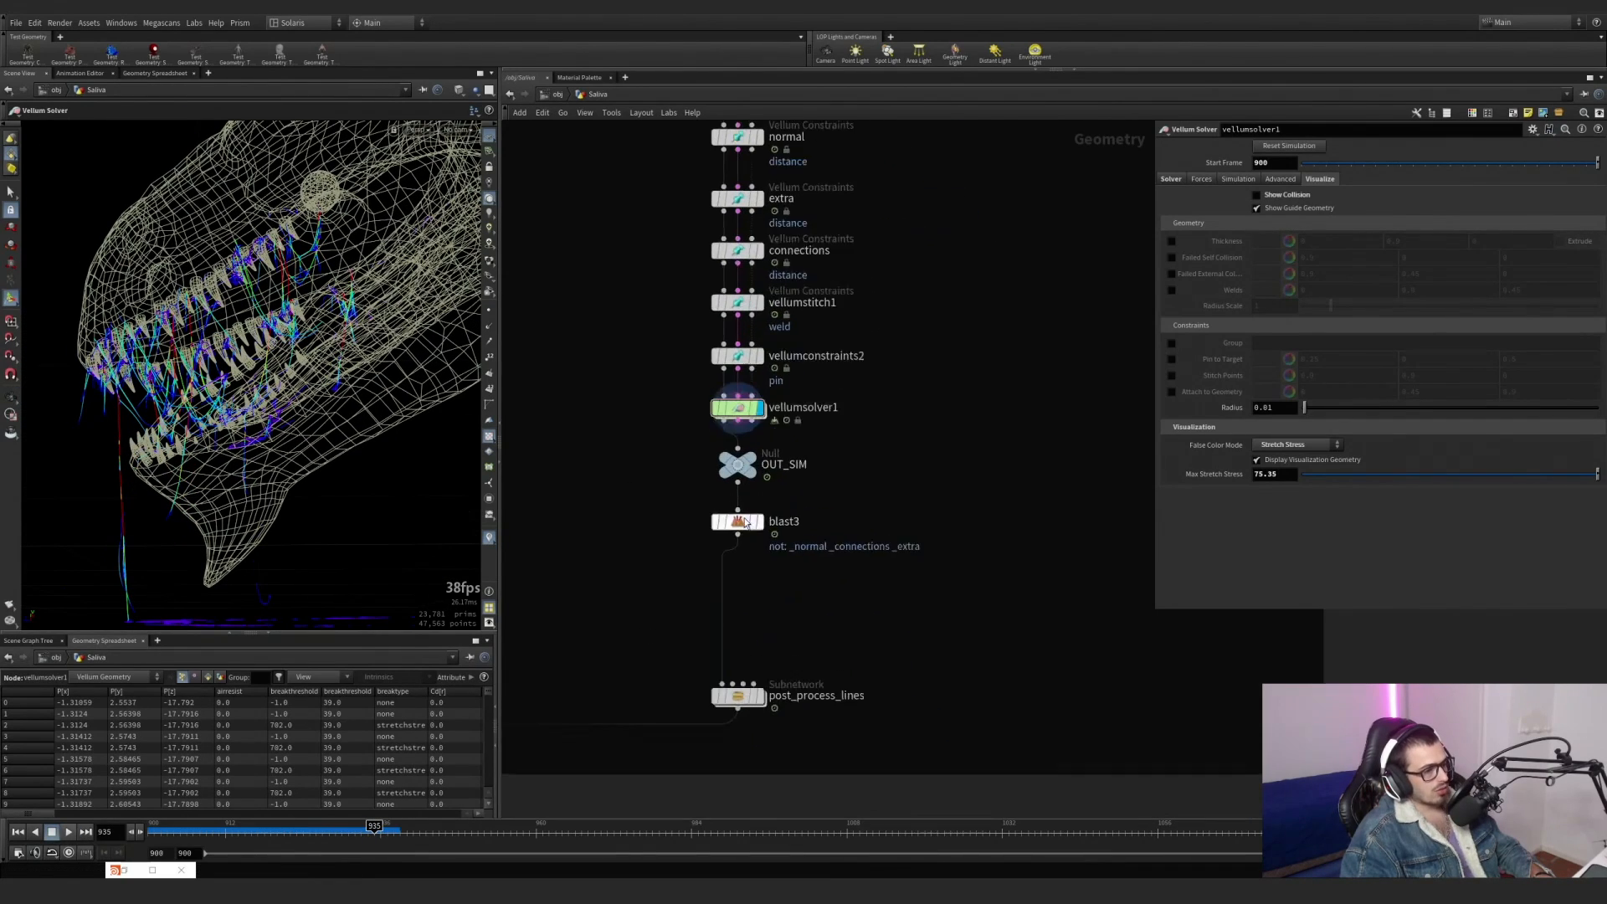
scroll(745, 522, up, 1)
click(764, 528)
drag(840, 571, 703, 511)
Move the post_process_lines subnetwork up to sit directly beneath blast3.
middle_drag(764, 736, 784, 550)
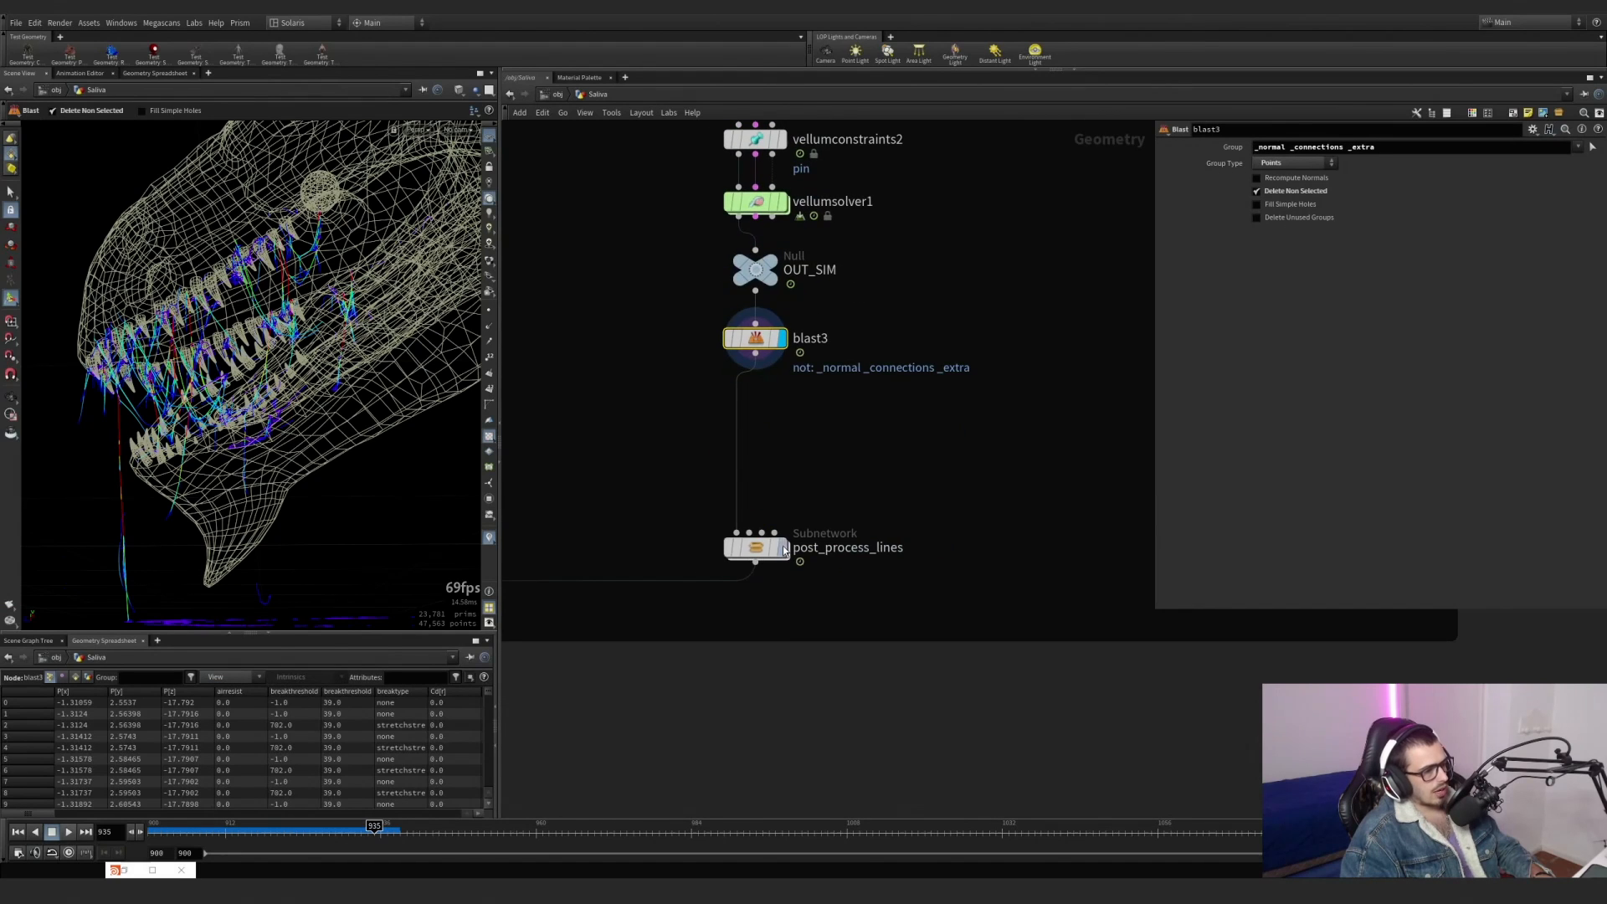
drag(783, 550, 784, 419)
scroll(819, 452, up, 2)
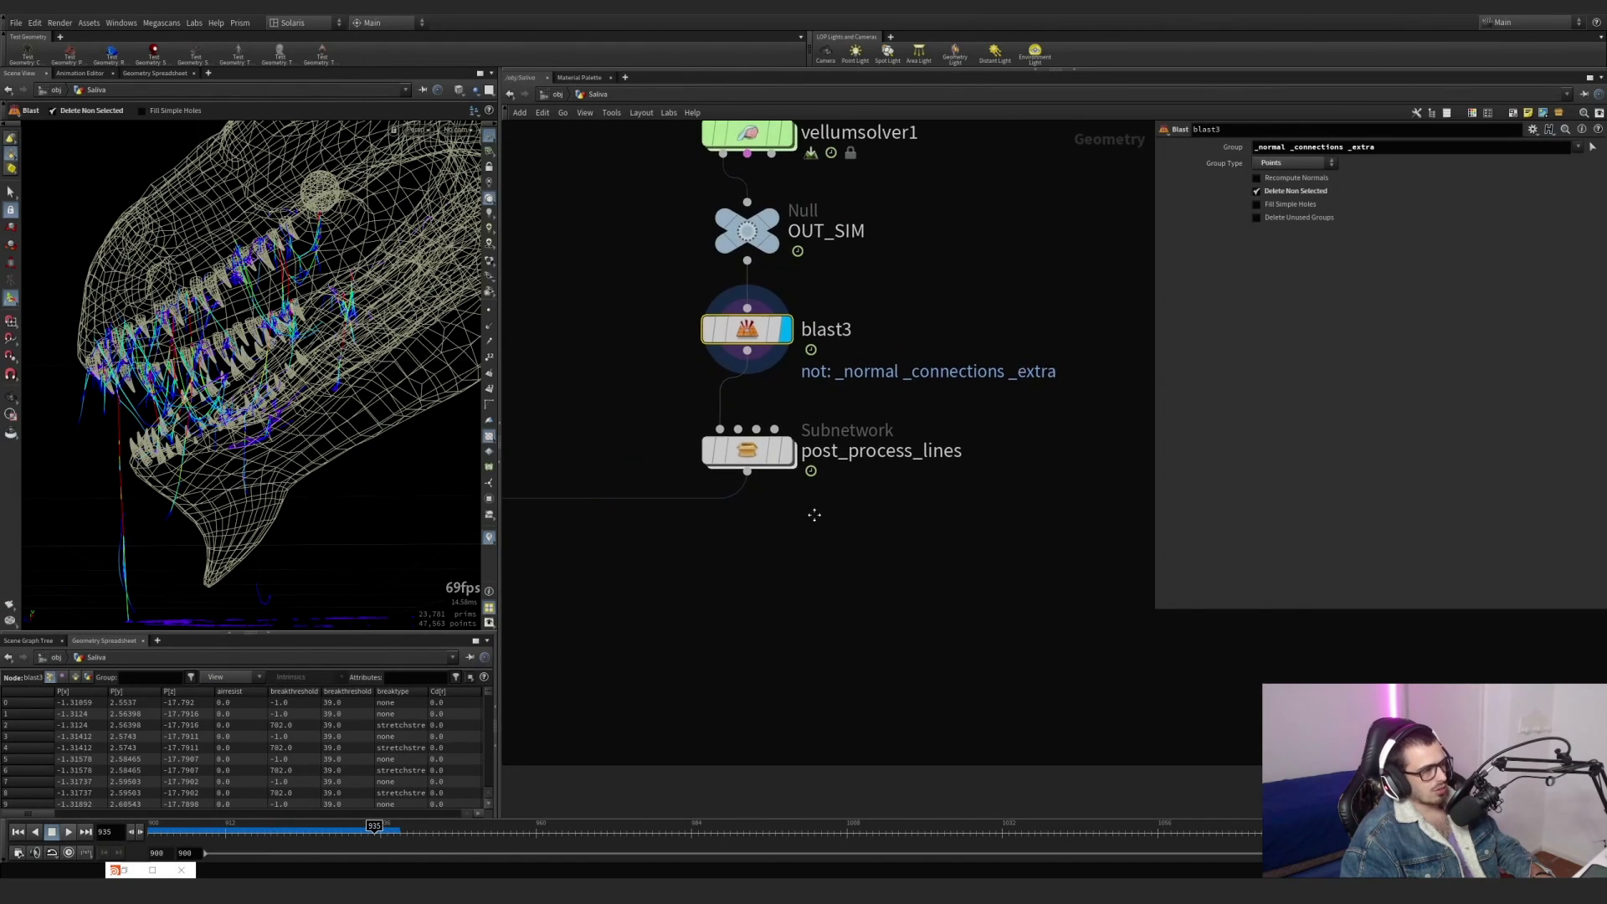
middle_drag(815, 515, 842, 660)
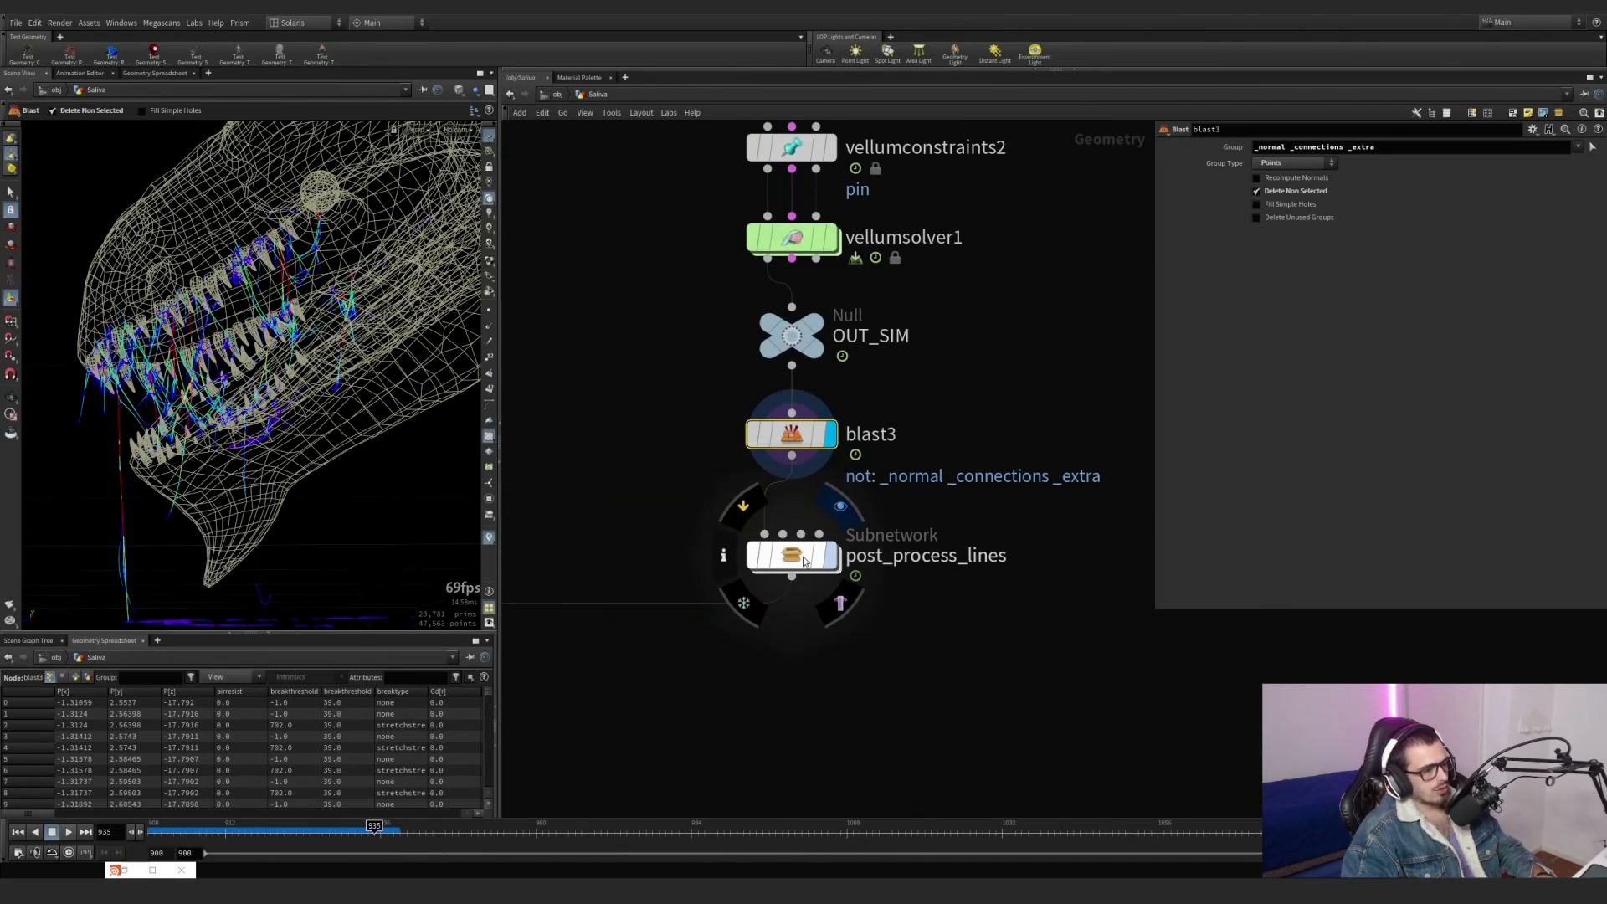
Enter the post_process_lines subnetwork and inspect the line cleanup nodes from attribdelete1 through polypath2 to resample4.
double_click(804, 559)
scroll(847, 387, up, 3)
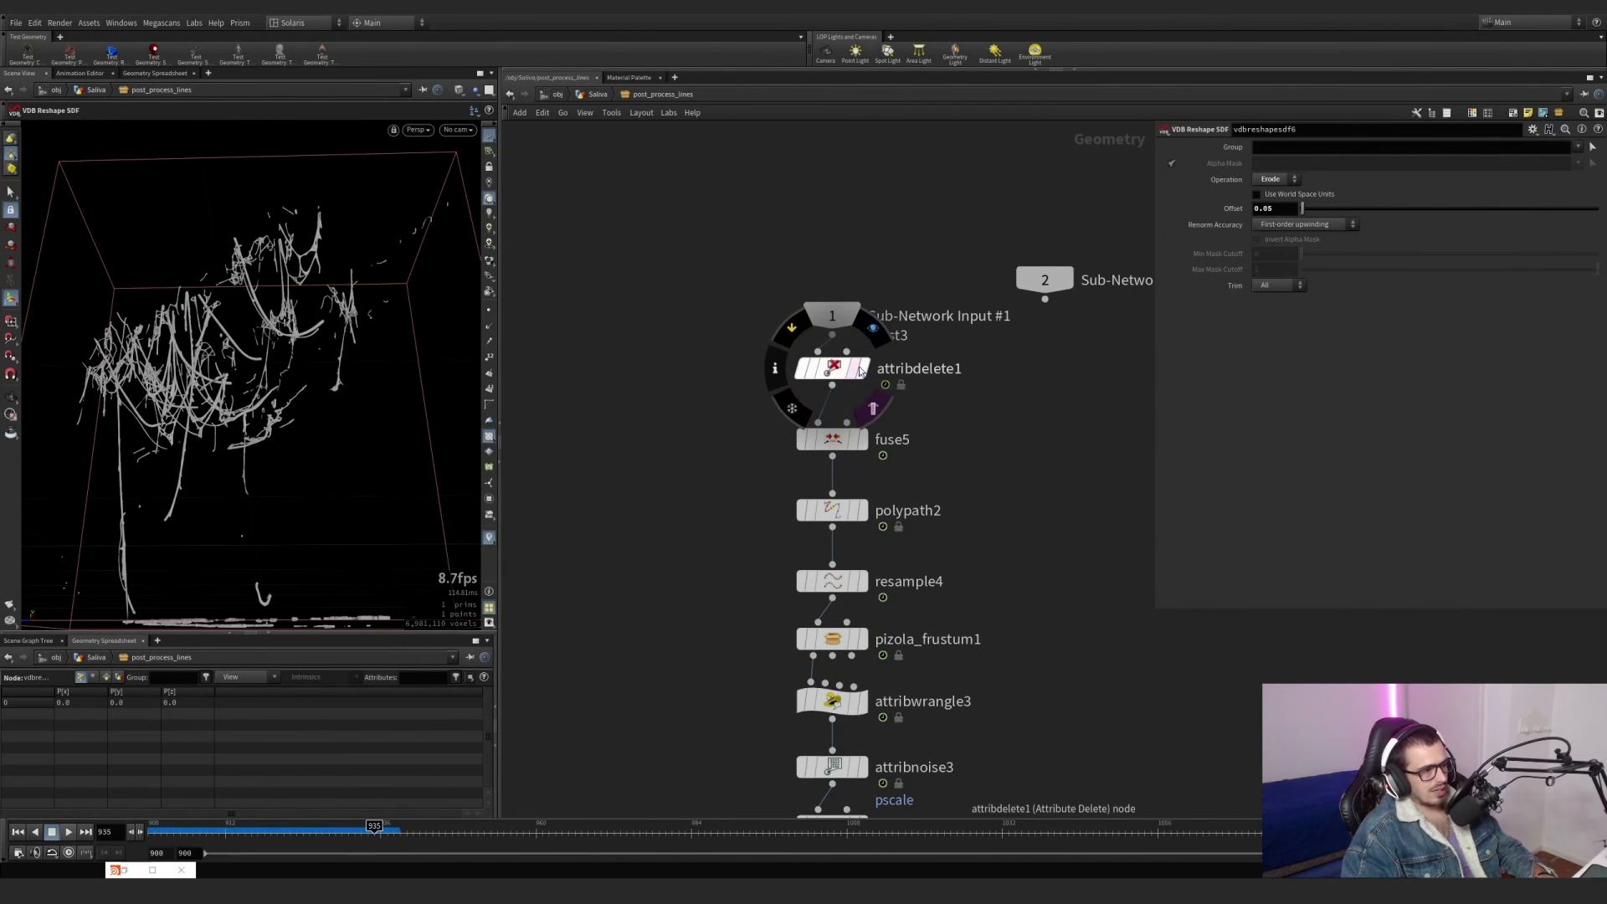
click(858, 370)
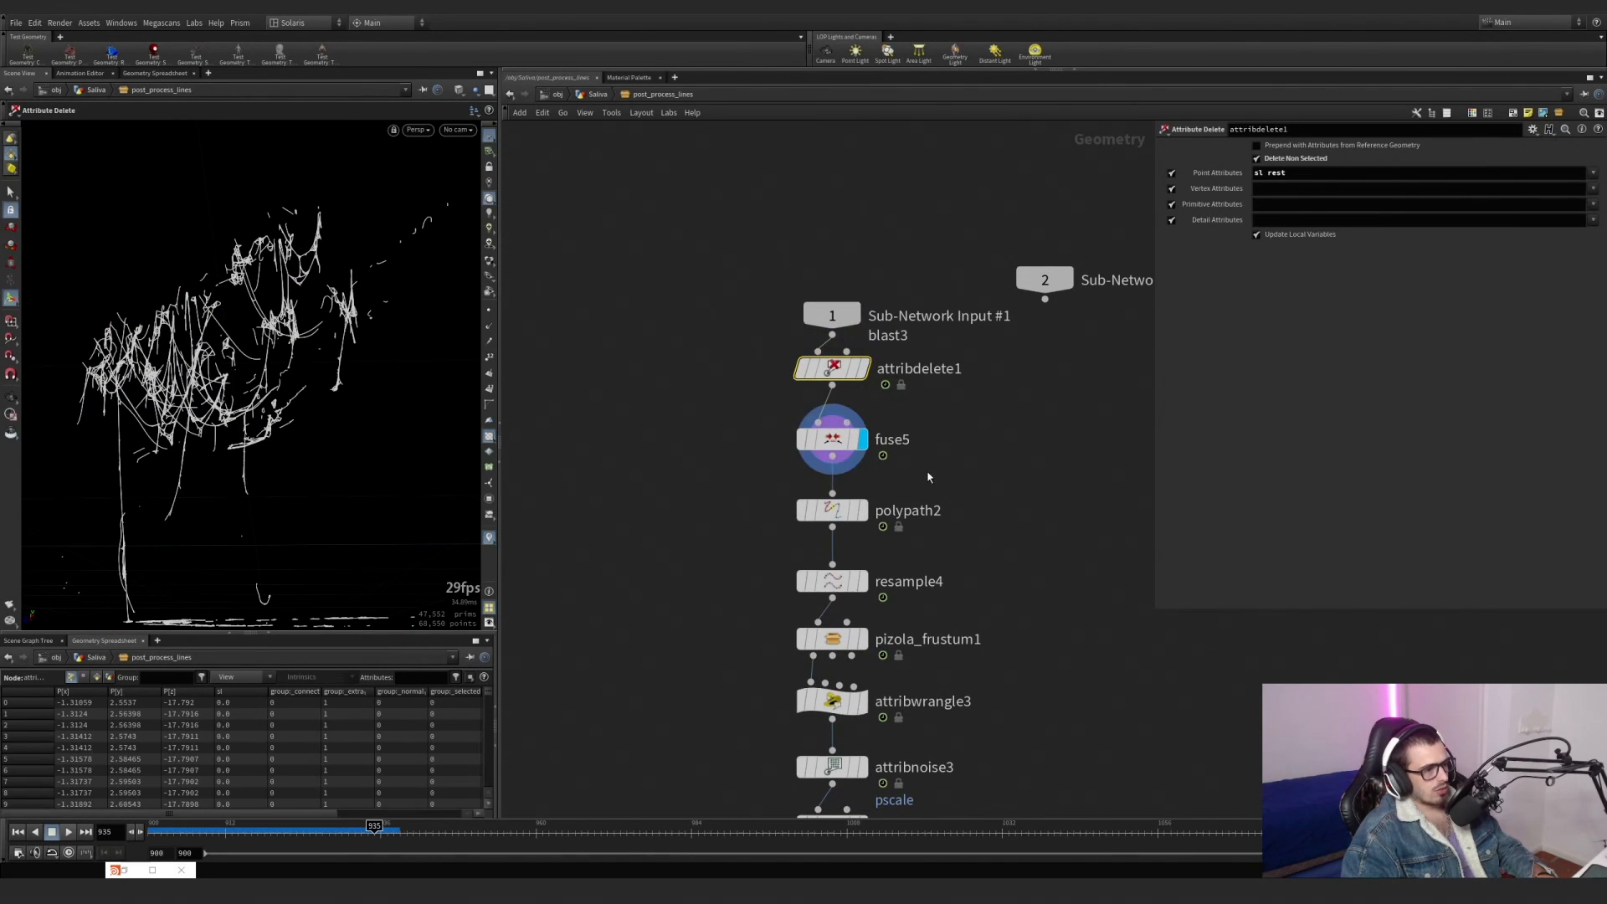
click(858, 510)
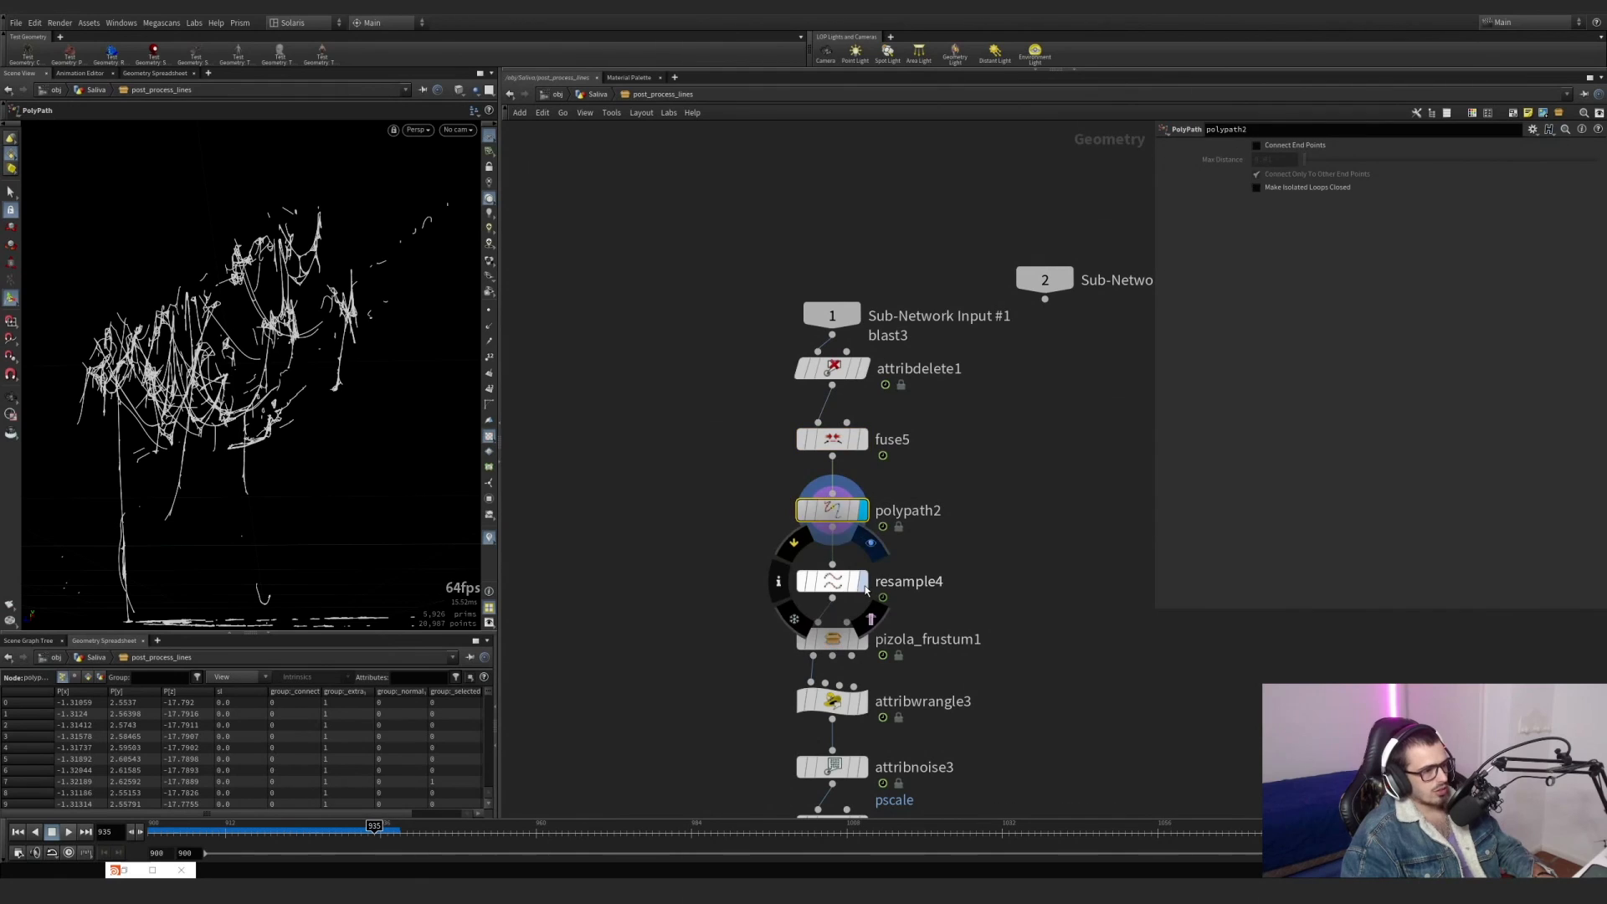
click(864, 586)
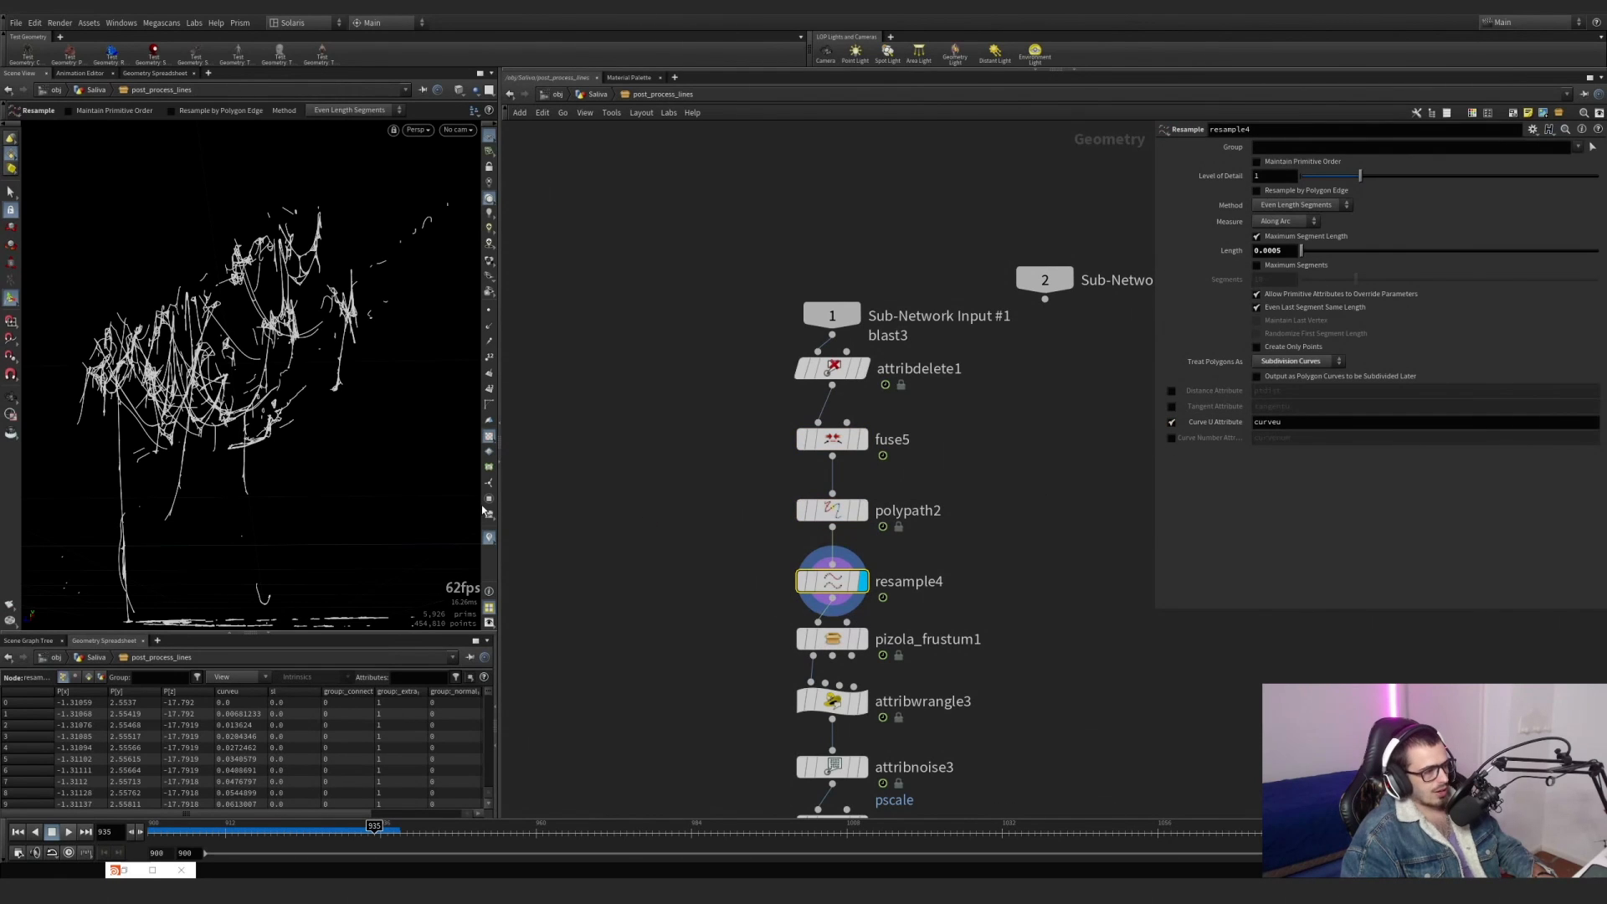
Turn on the curveu visualizer and view the colored saliva lines of resample4 up close.
click(489, 539)
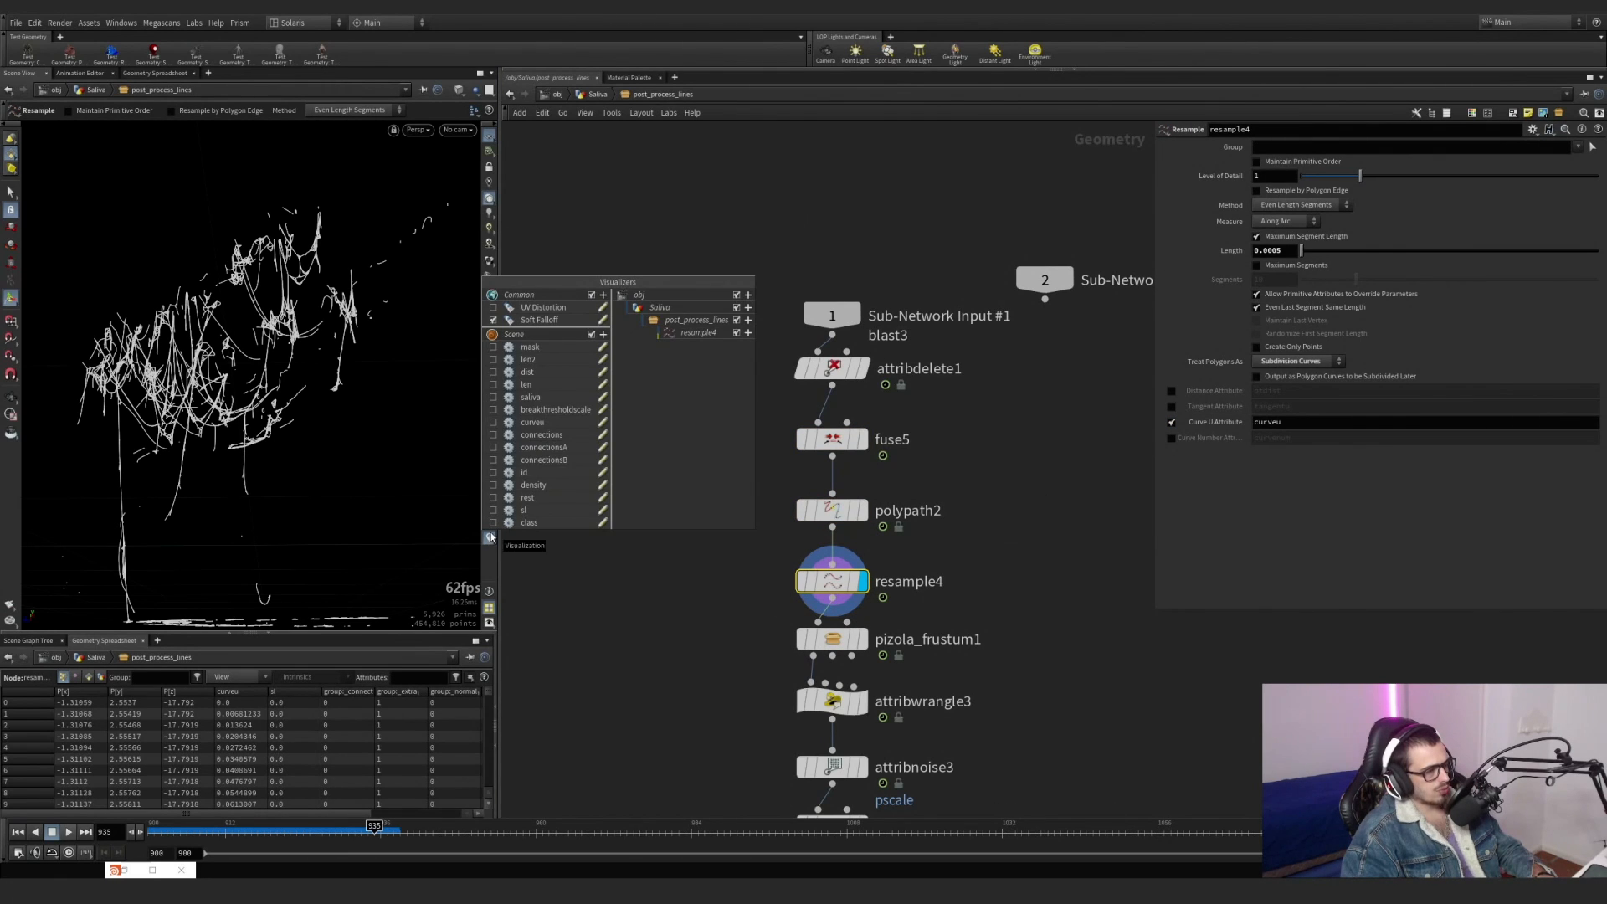
click(495, 424)
alt+right_drag(517, 531, 503, 269)
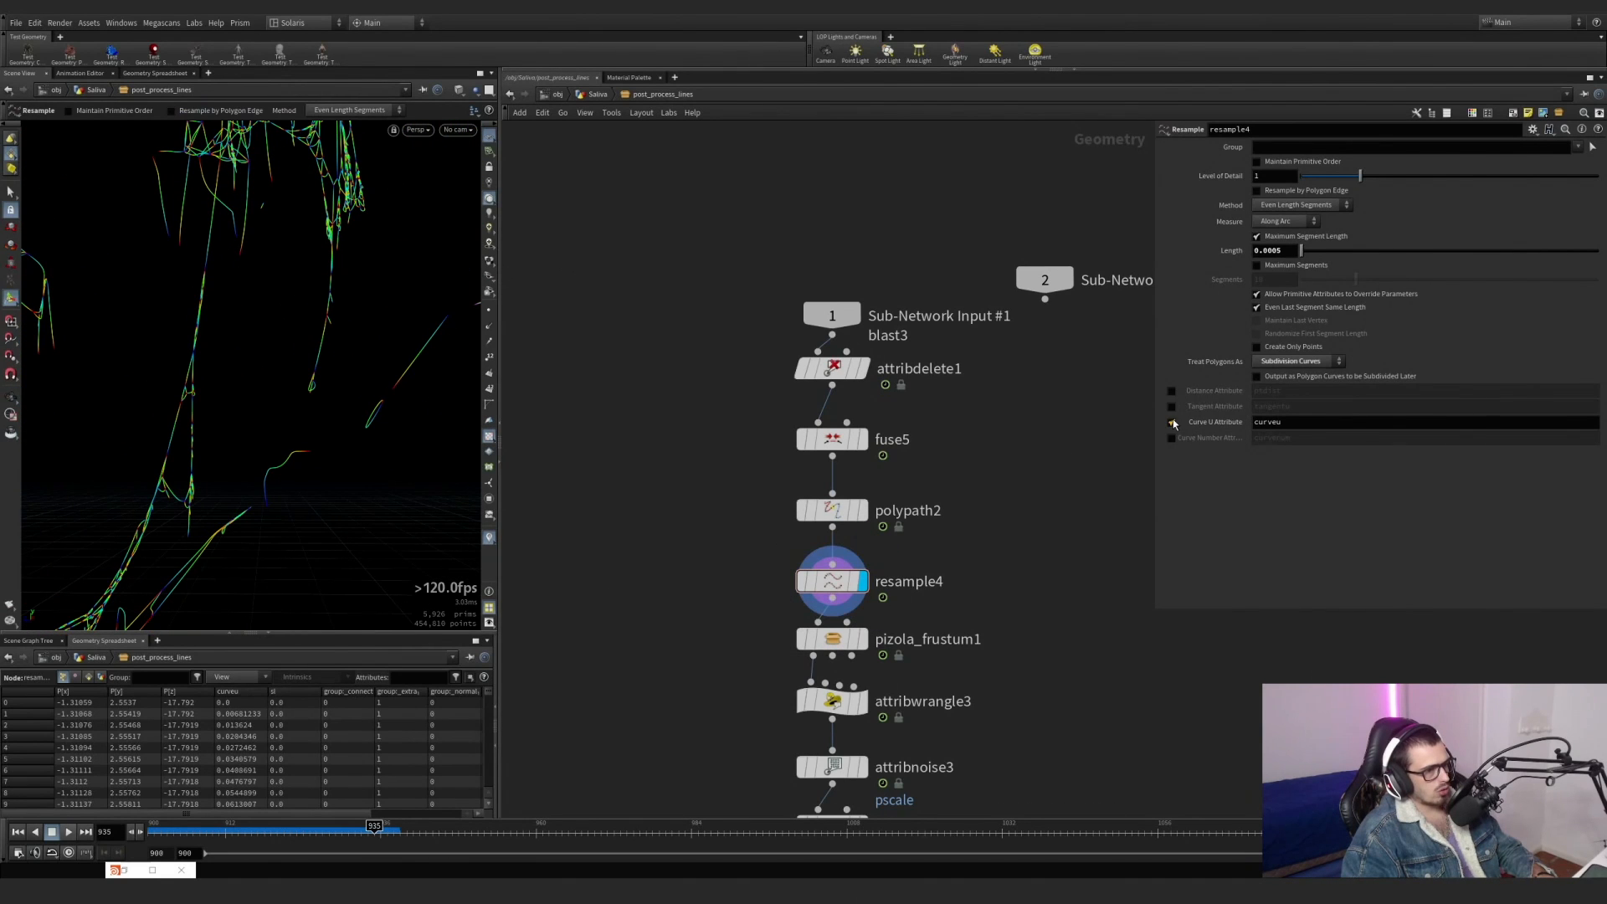
Disable the Curve U Attribute on resample4 and add curveu to the point attributes kept by attribdelete1.
click(1172, 422)
click(832, 369)
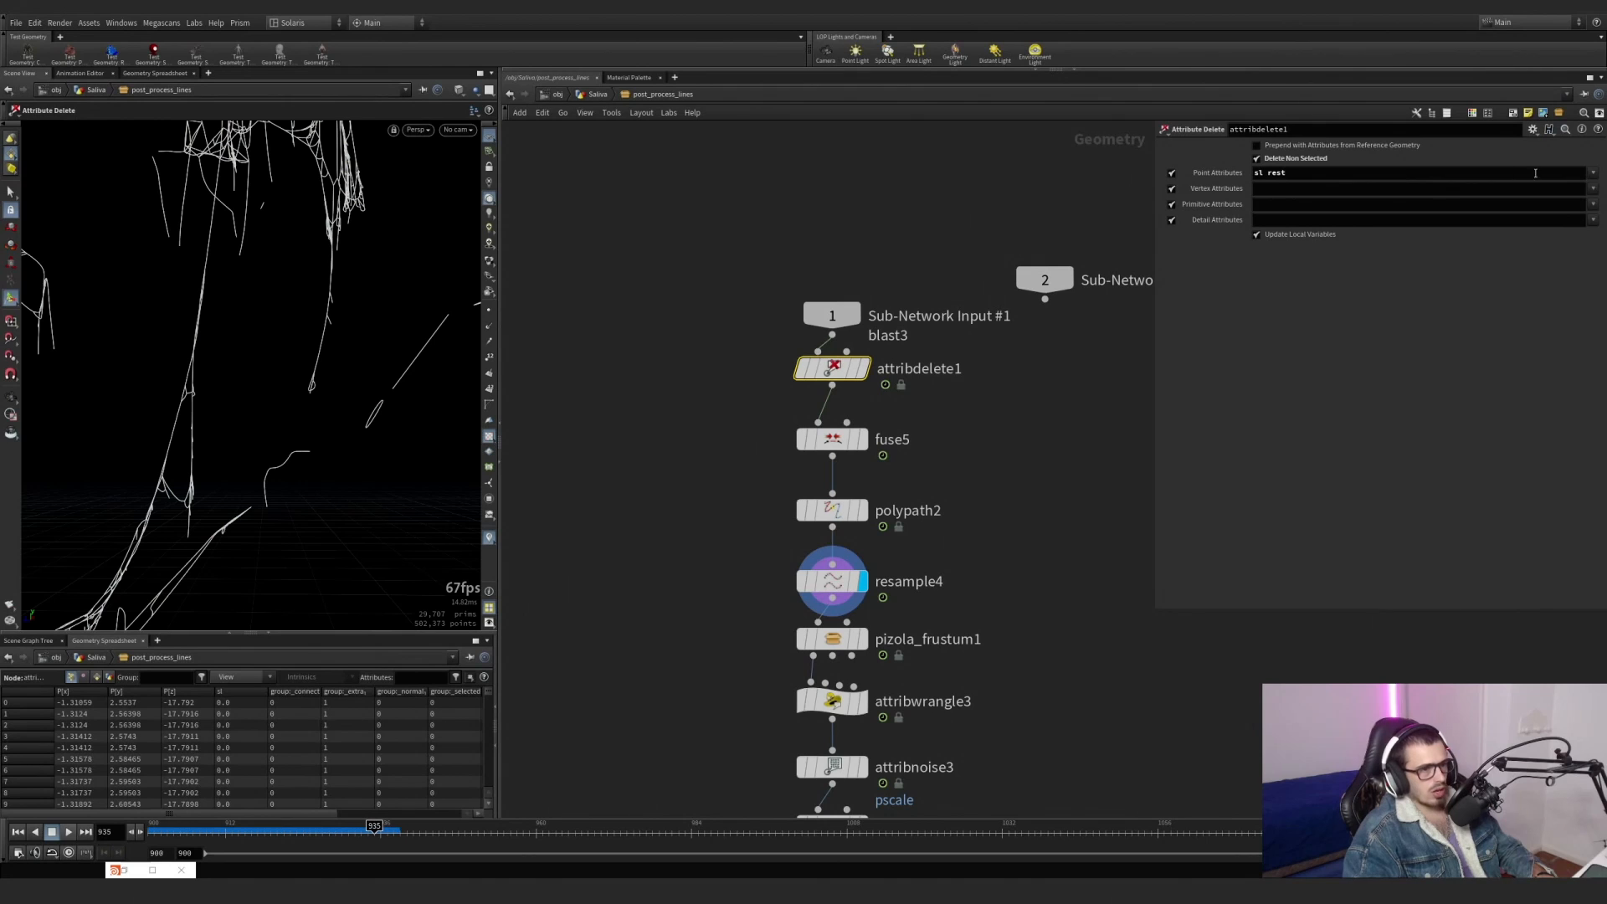
click(1593, 173)
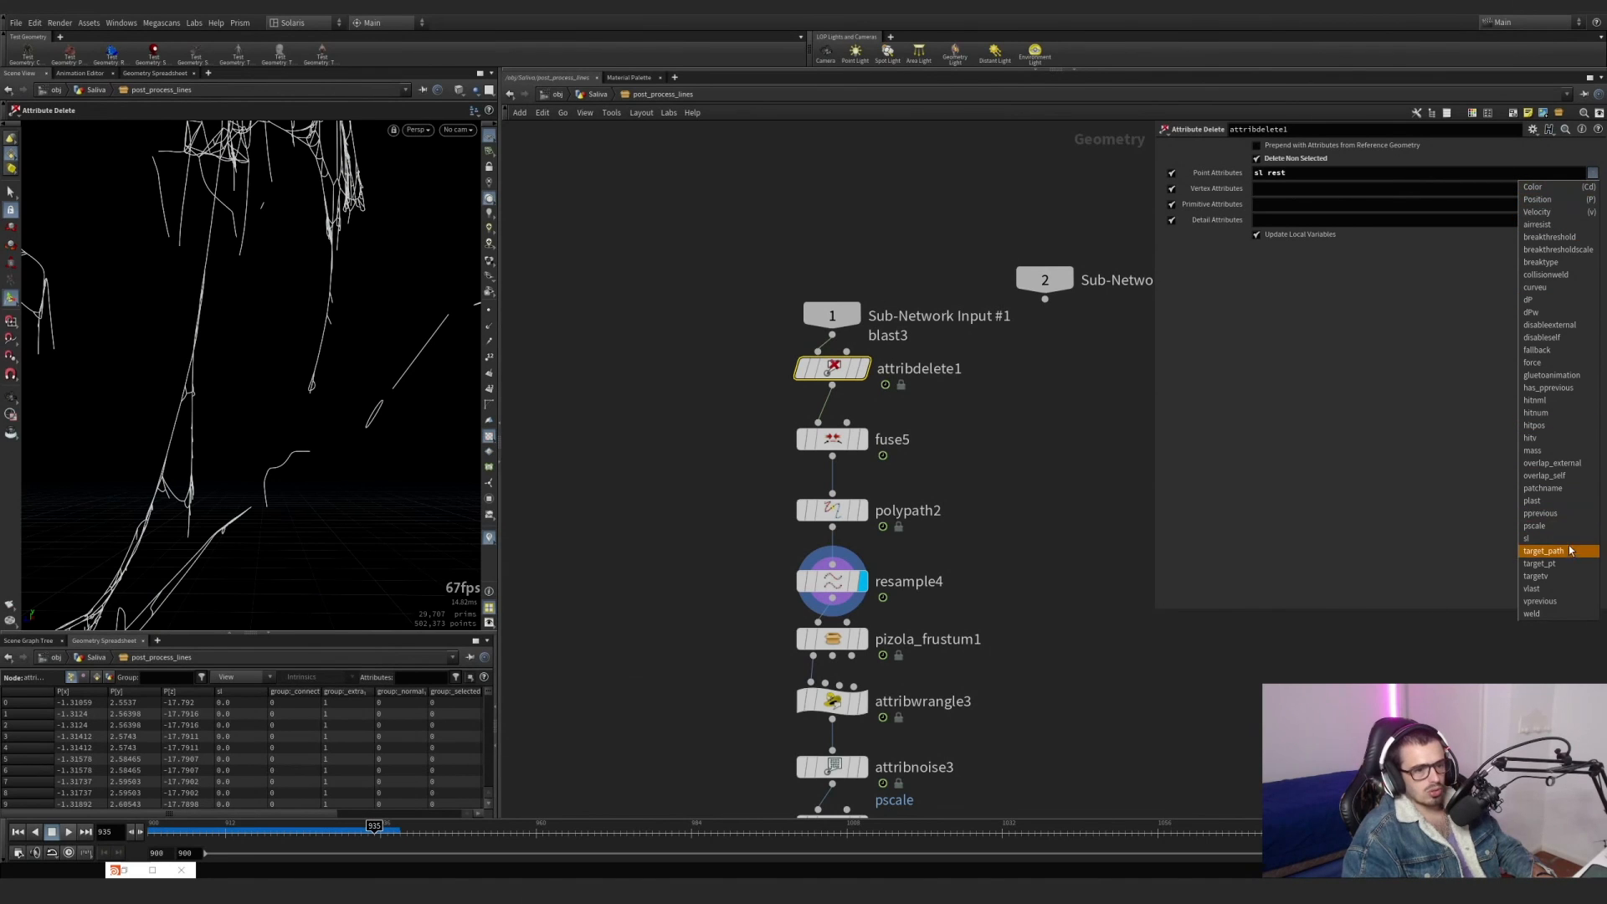
click(1539, 287)
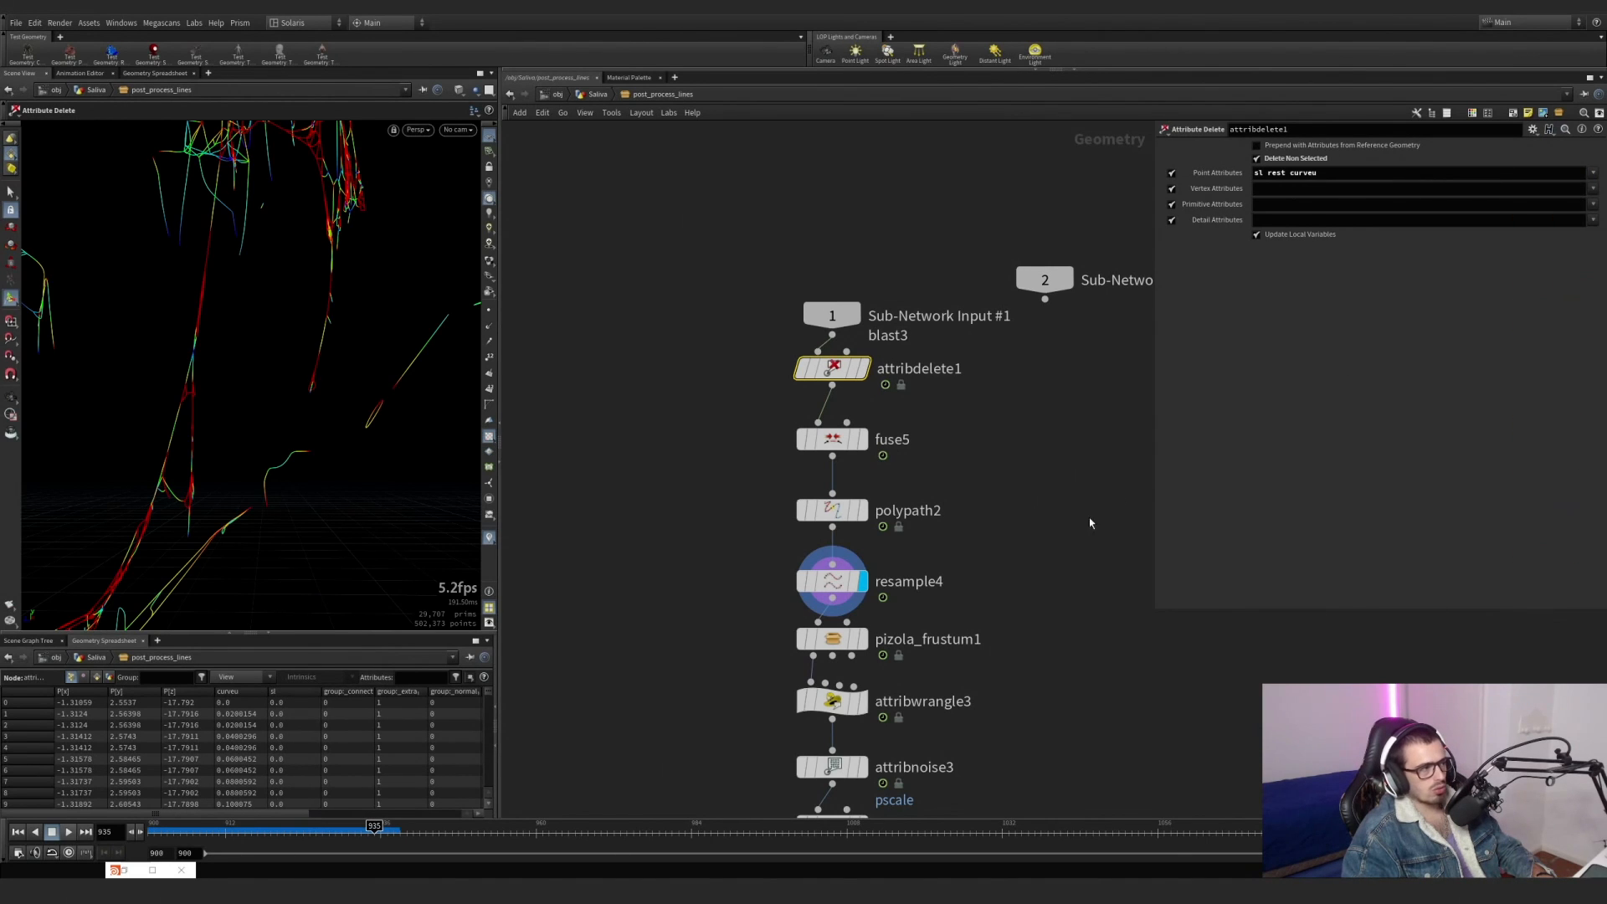
Compare the resampled saliva lines with and without the attribute visualizers, then review resample4's settings.
alt+right_drag(170, 360, 245, 405)
alt+drag(245, 405, 300, 382)
alt+right_drag(300, 382, 352, 423)
click(488, 539)
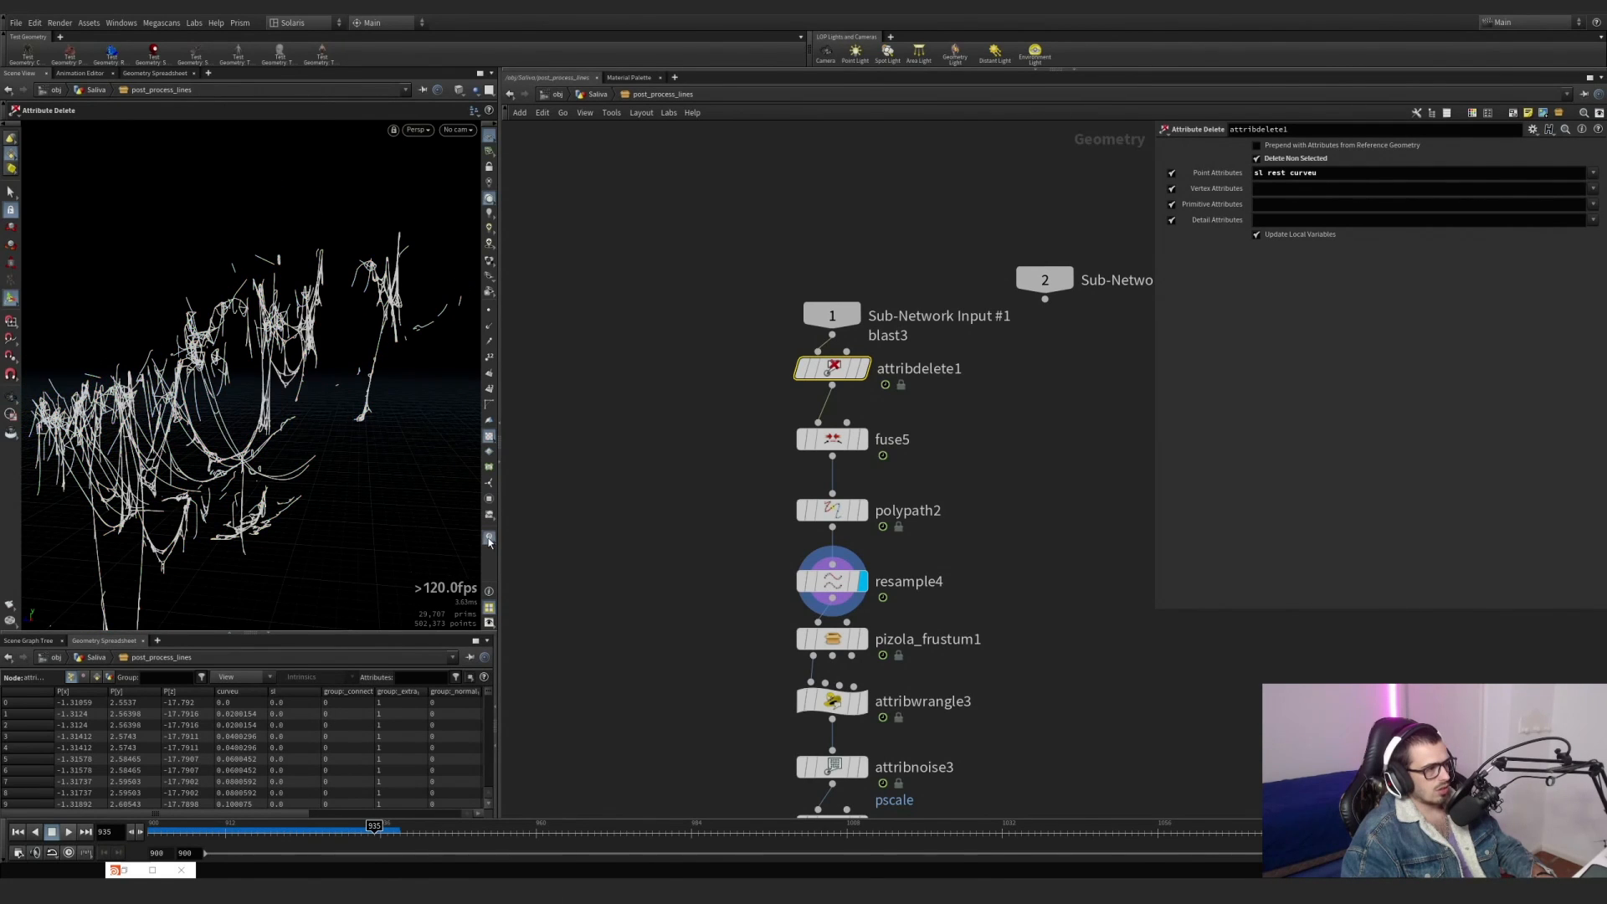
click(489, 542)
middle_drag(955, 619, 913, 475)
drag(954, 469, 741, 417)
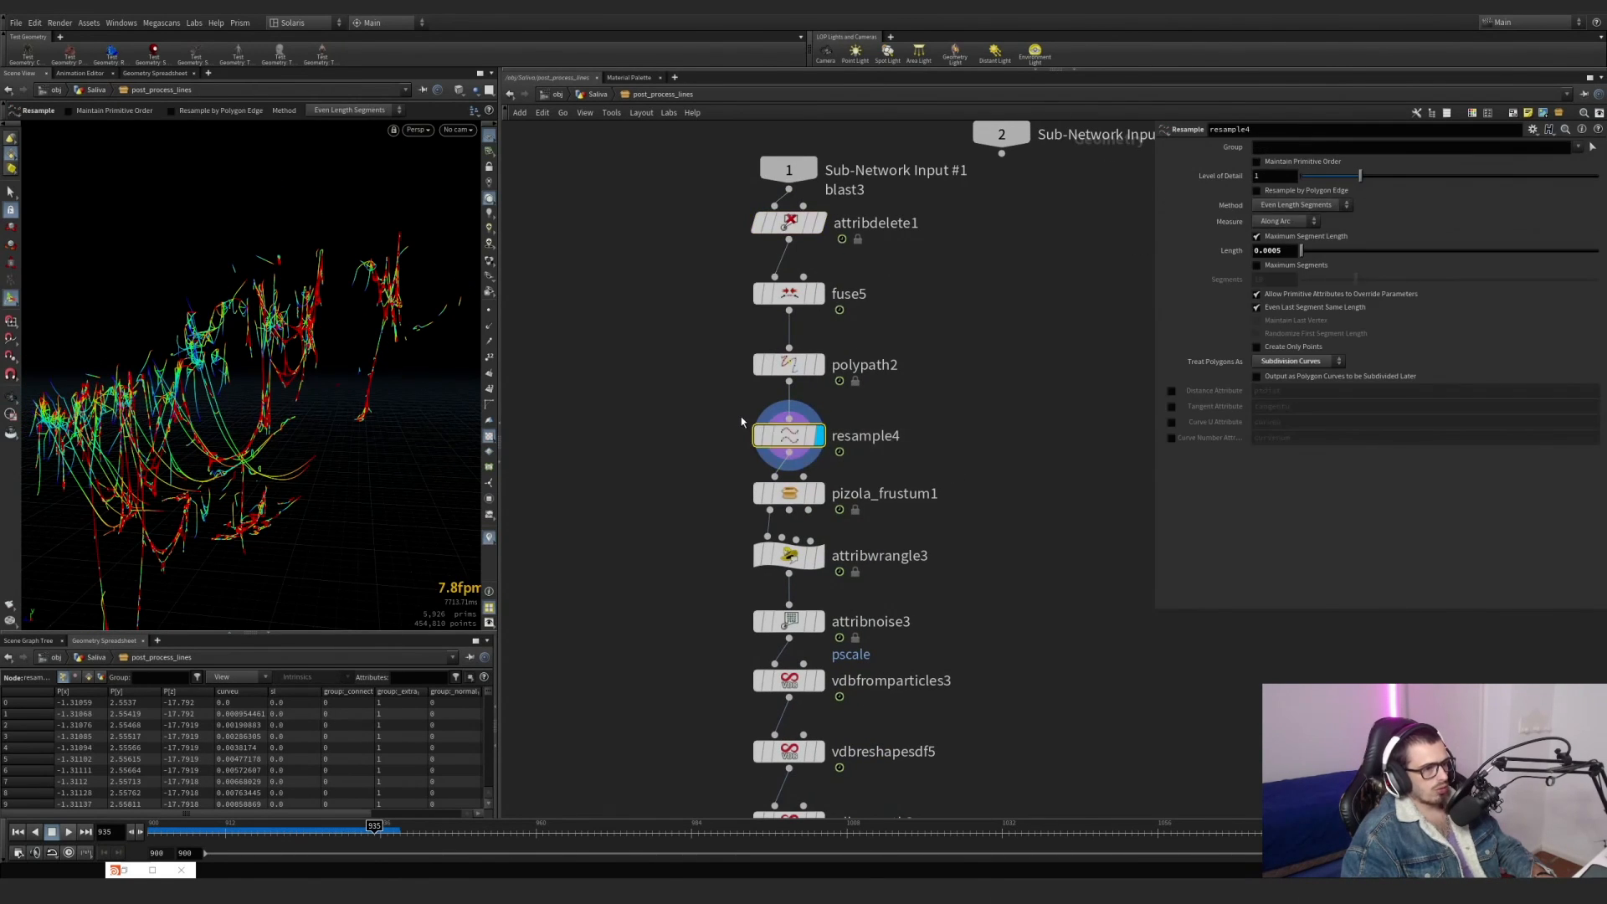
Display pizola_frustum1 to check its camera culling, then bypass the node.
mouse_move(789, 496)
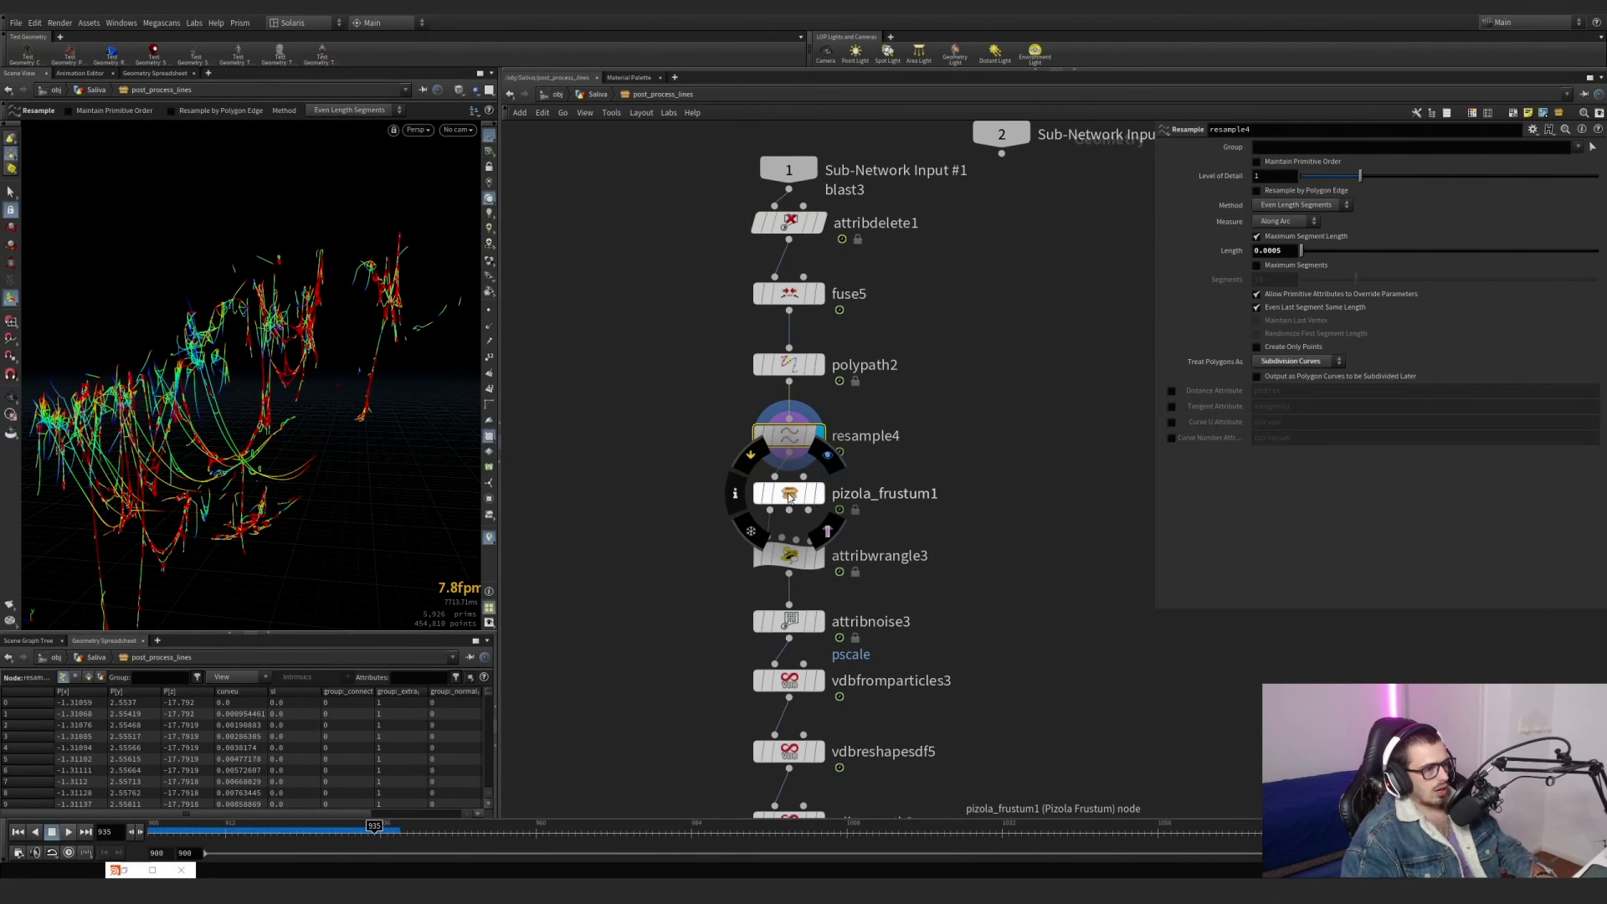
click(827, 456)
drag(868, 510, 782, 497)
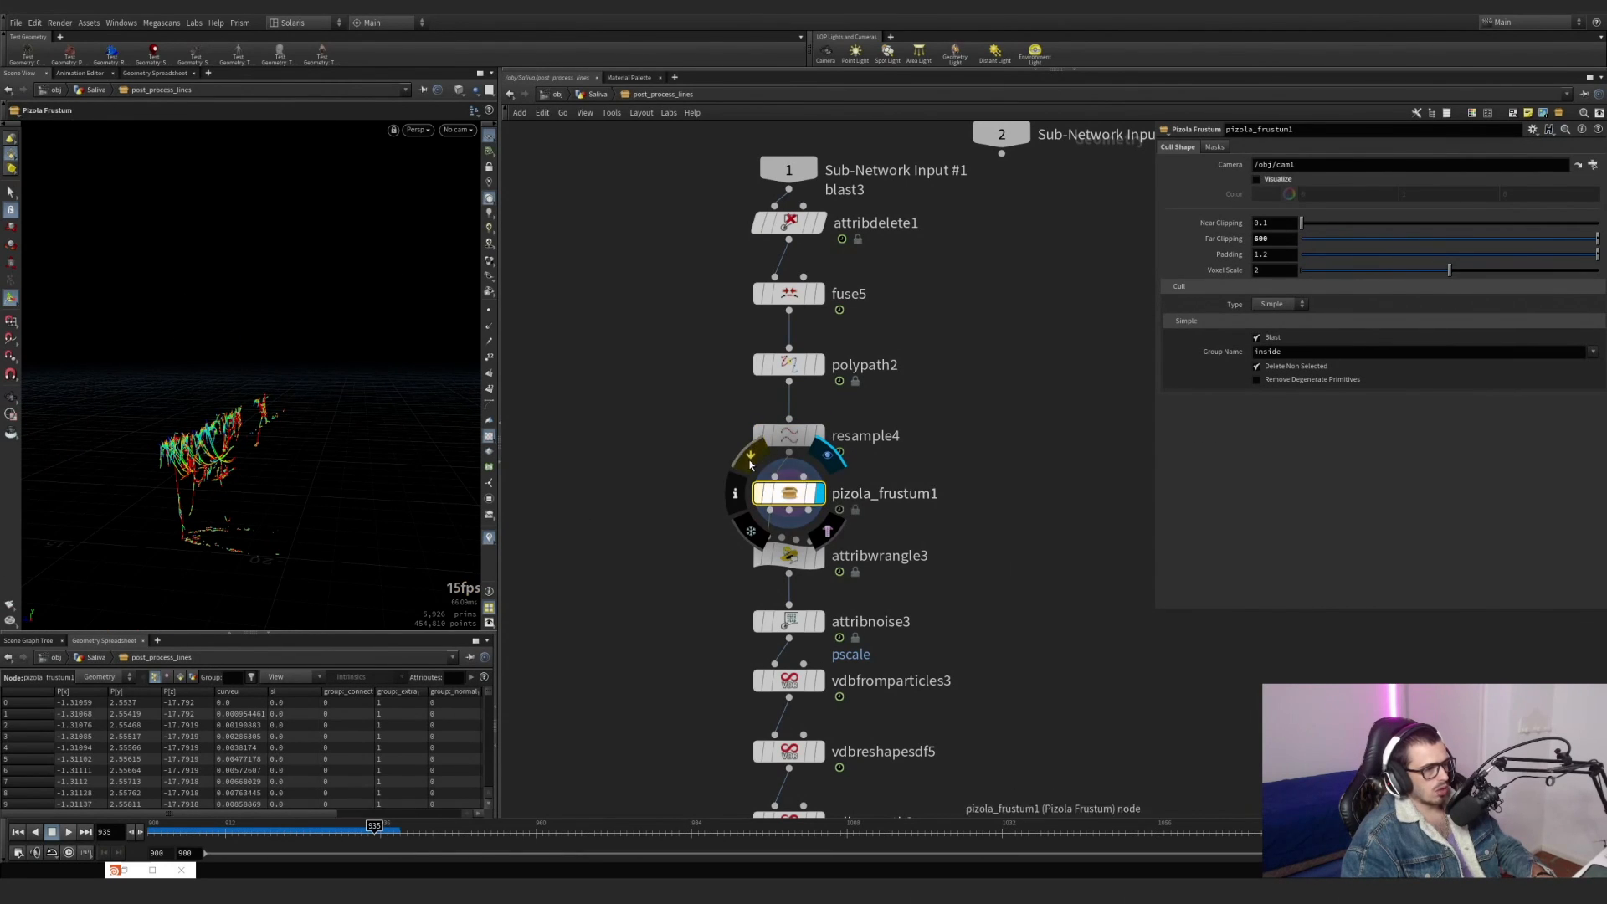
click(750, 458)
Display attribwrangle3, examine its pscale VEX expression, and expand the Shape ramp.
click(788, 555)
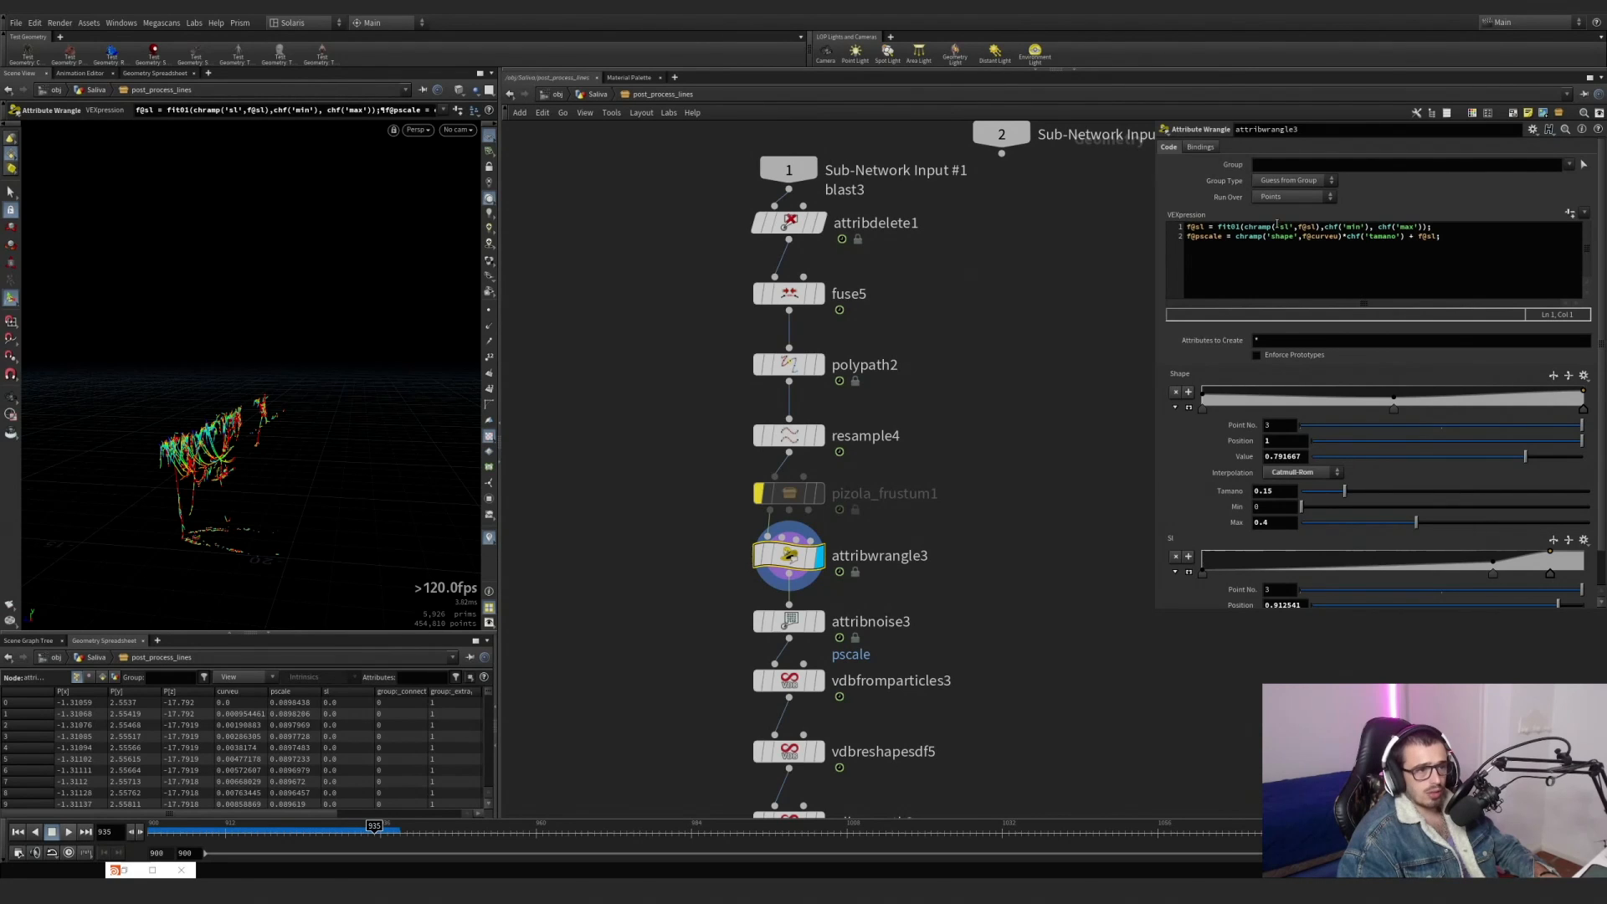
drag(1321, 227, 1243, 227)
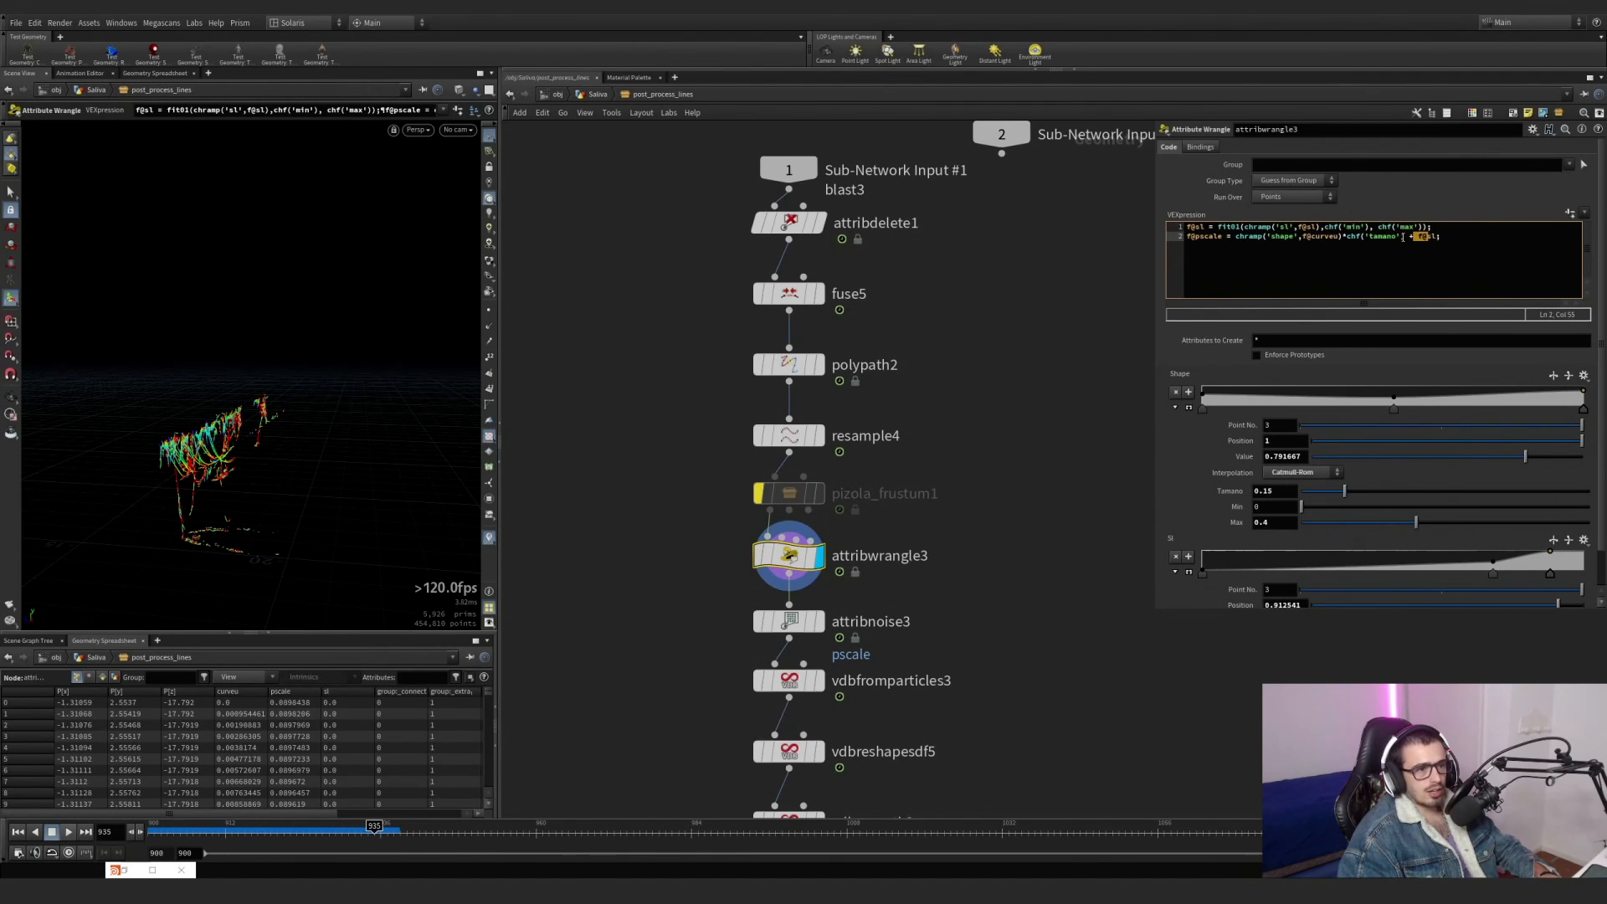
click(1176, 408)
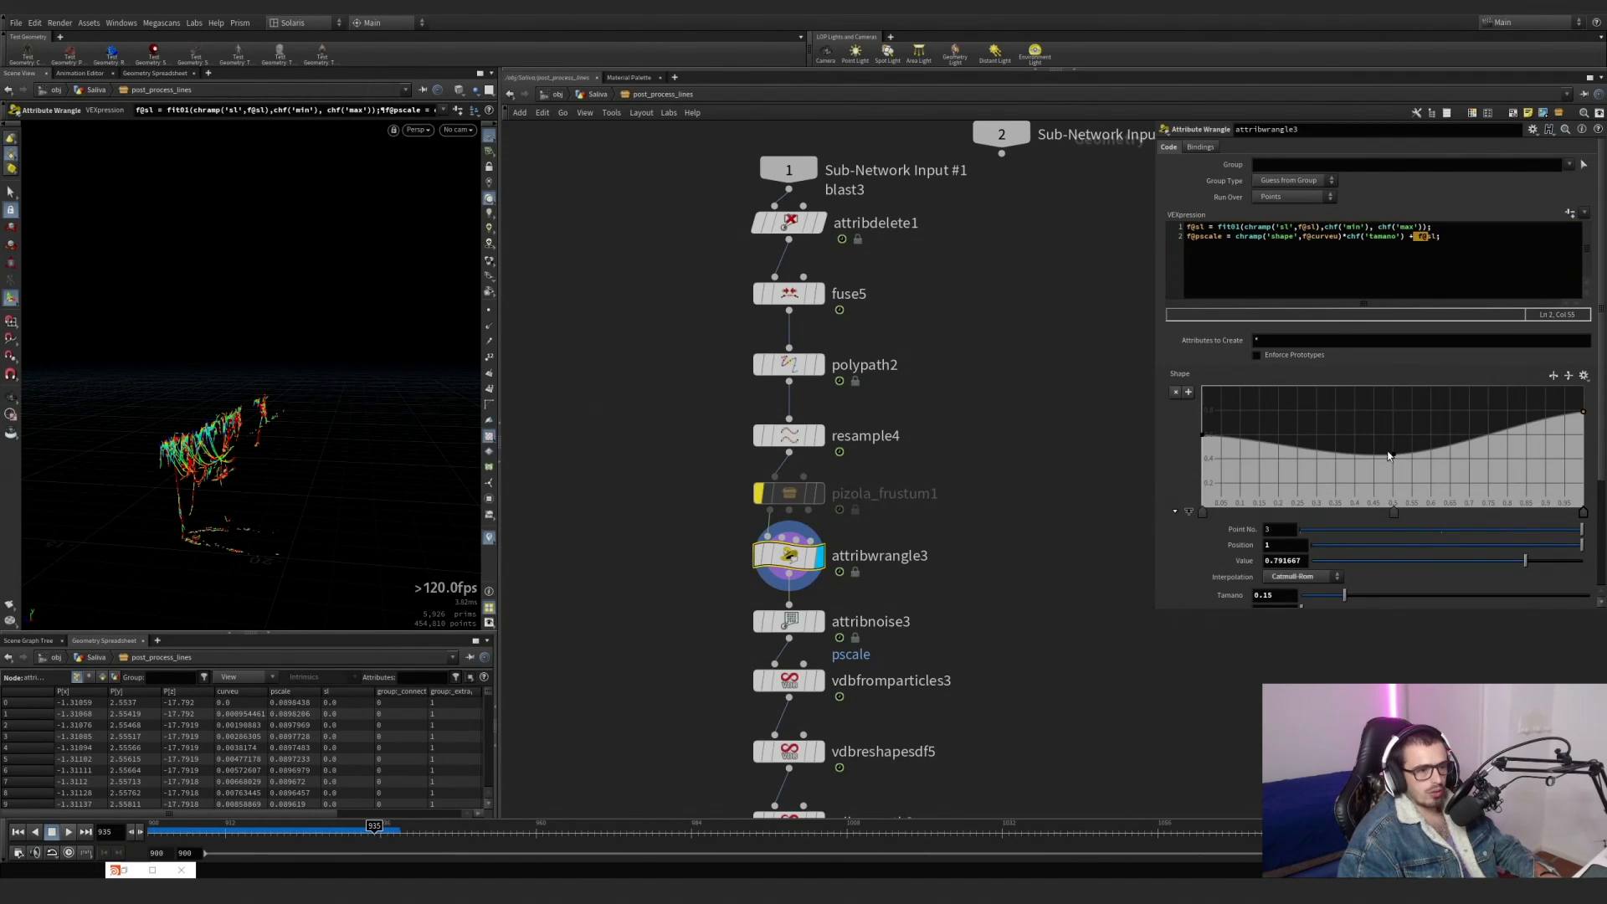
Display attribnoise3 and examine the noise multiplied onto pscale along the saliva lines.
middle_drag(1034, 533, 1075, 370)
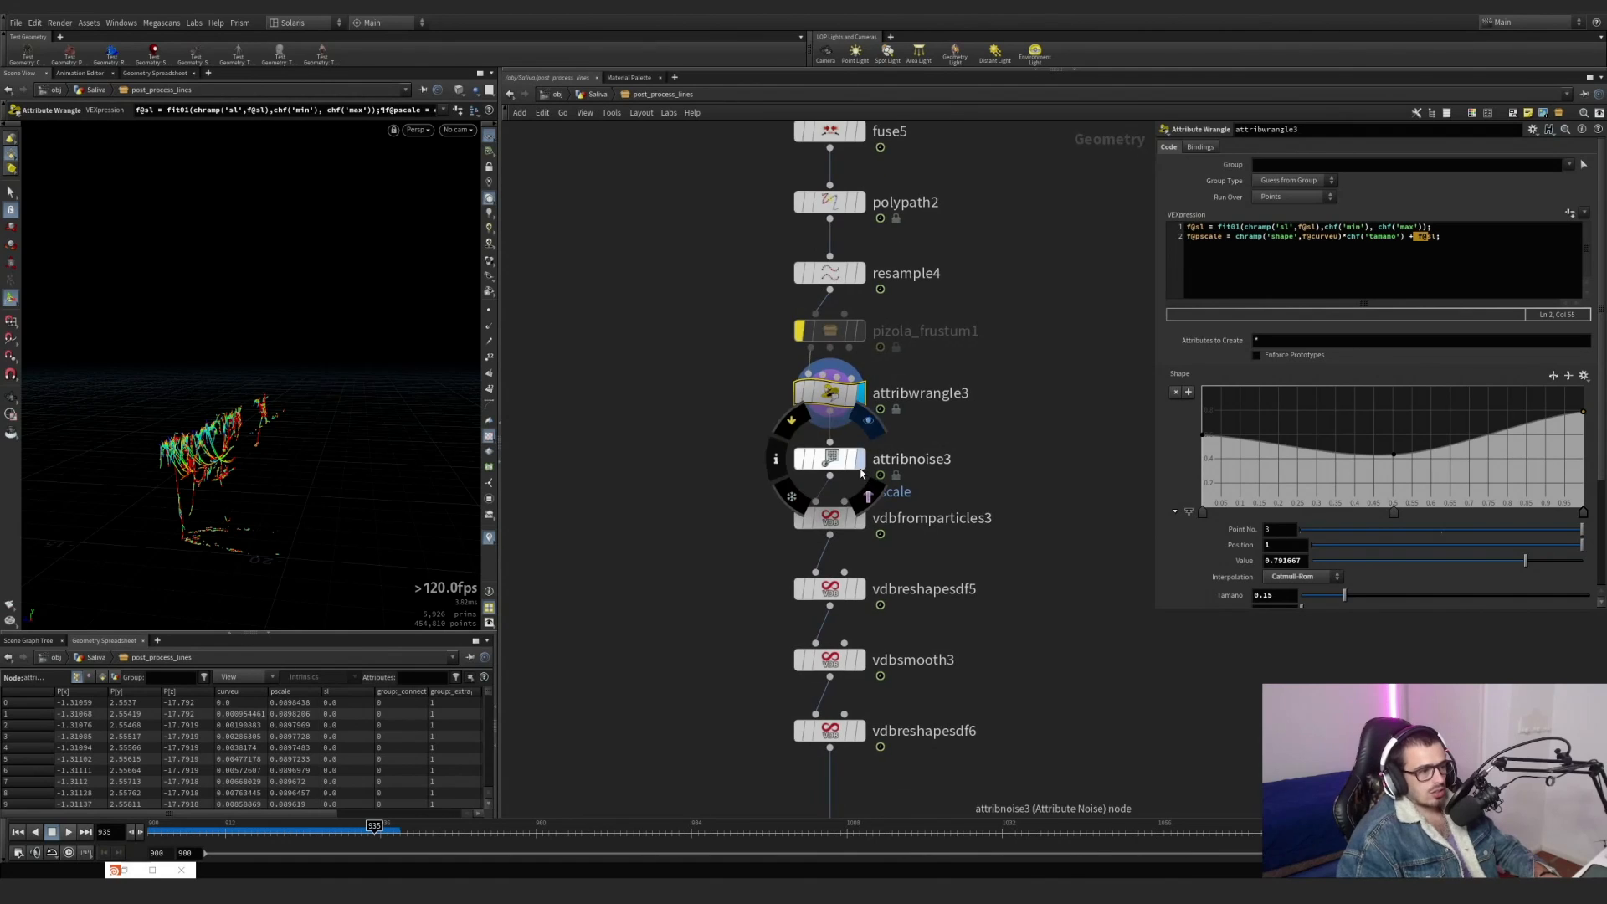
click(861, 460)
click(831, 459)
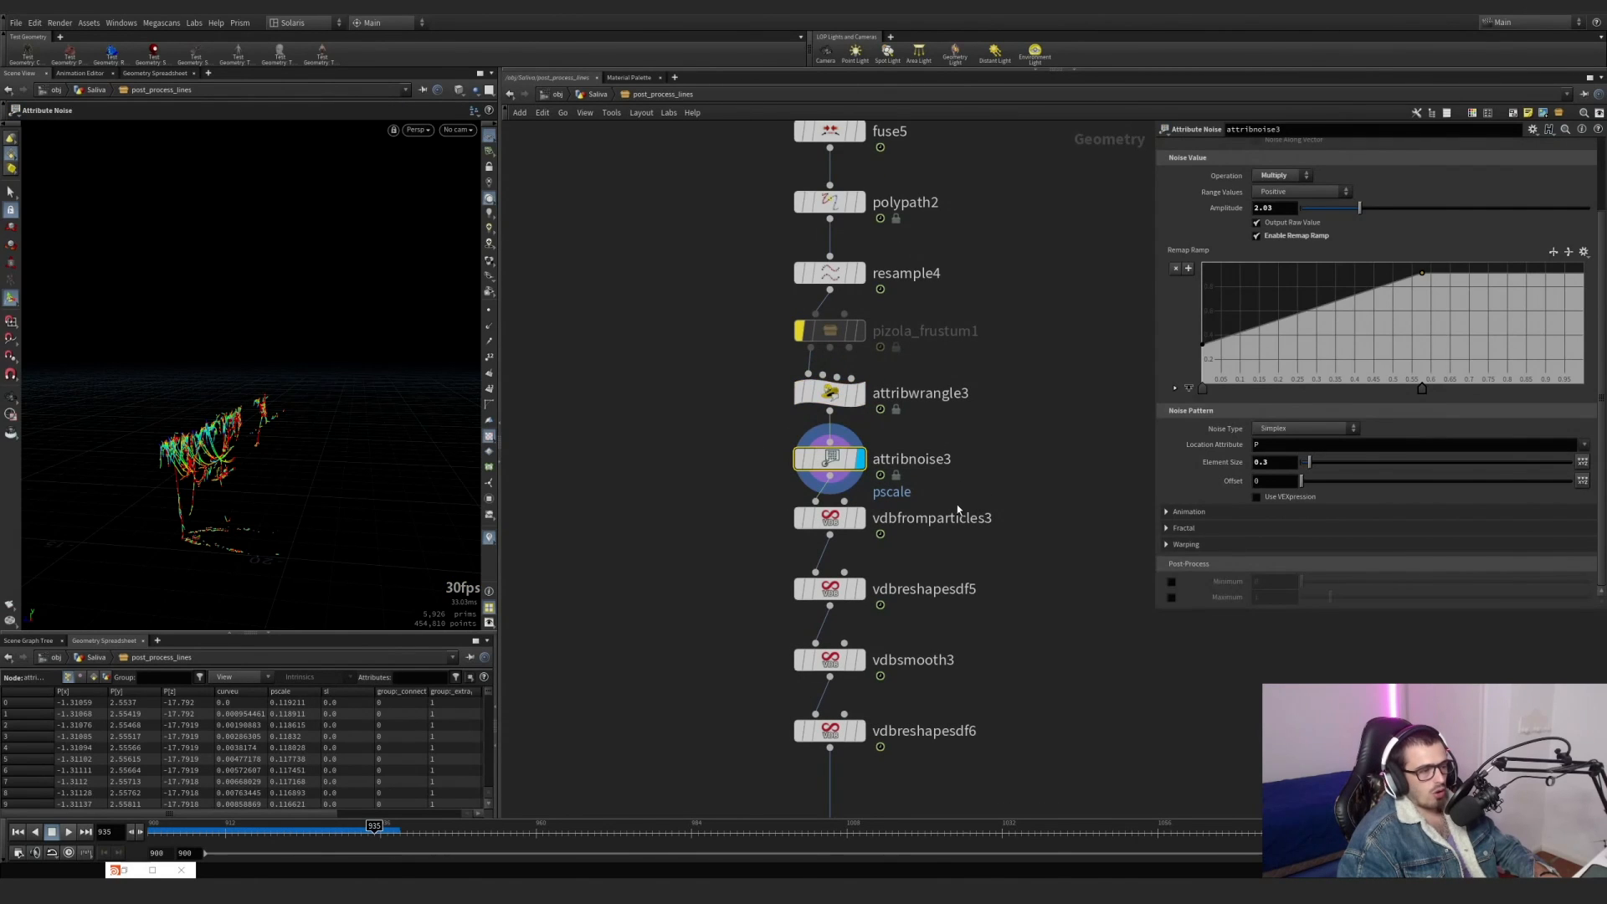
middle_drag(959, 510, 972, 448)
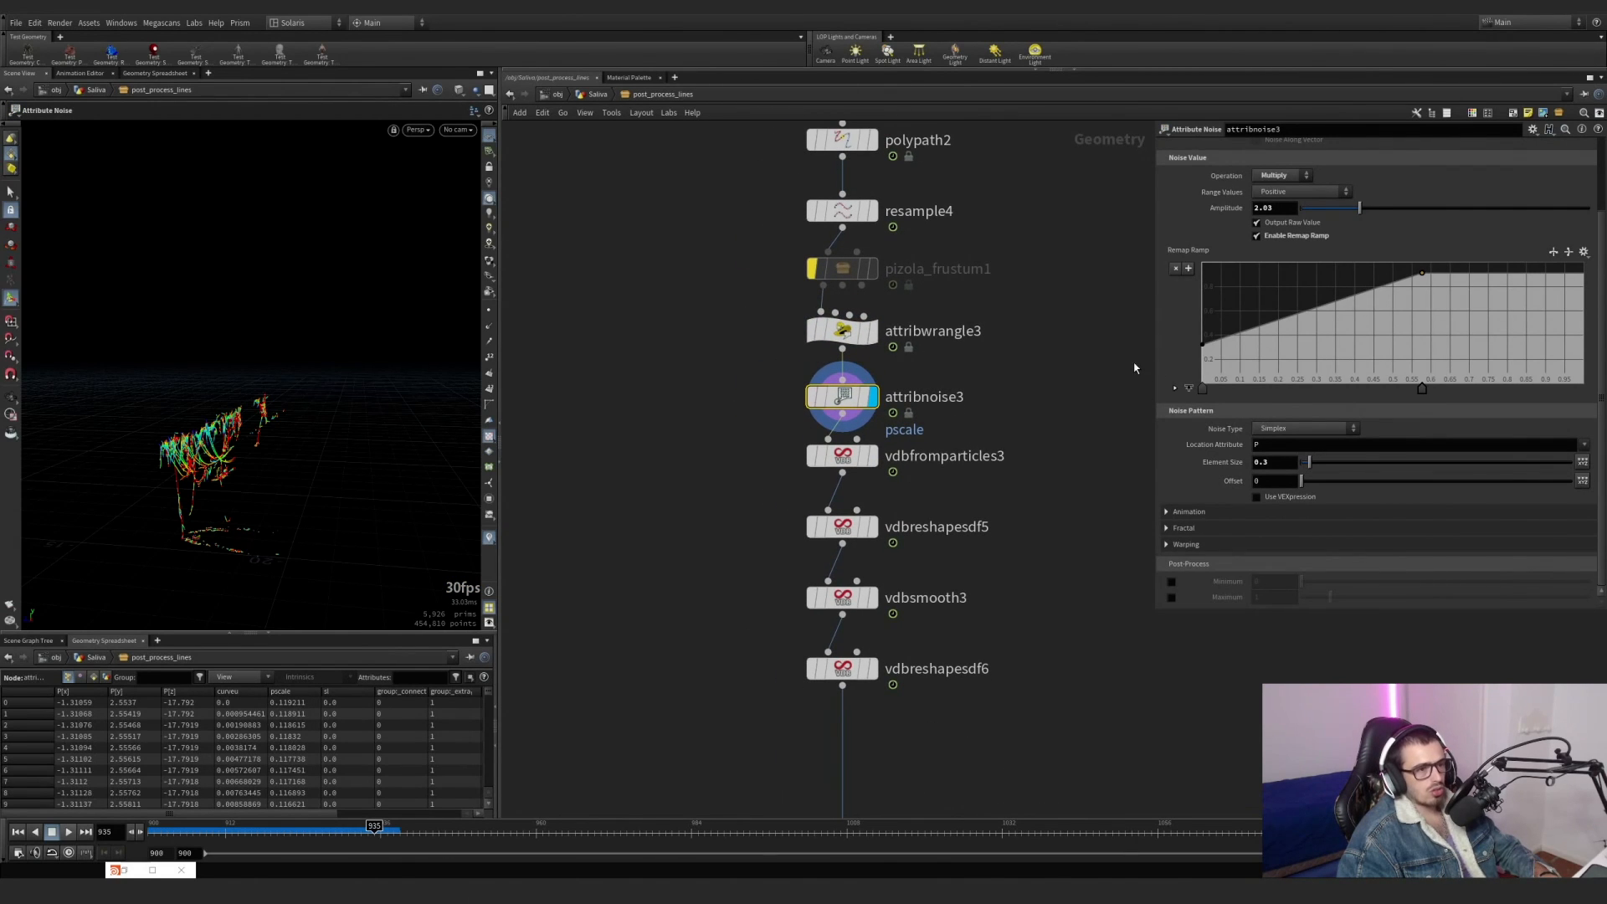
scroll(995, 469, down, 2)
drag(230, 470, 262, 419)
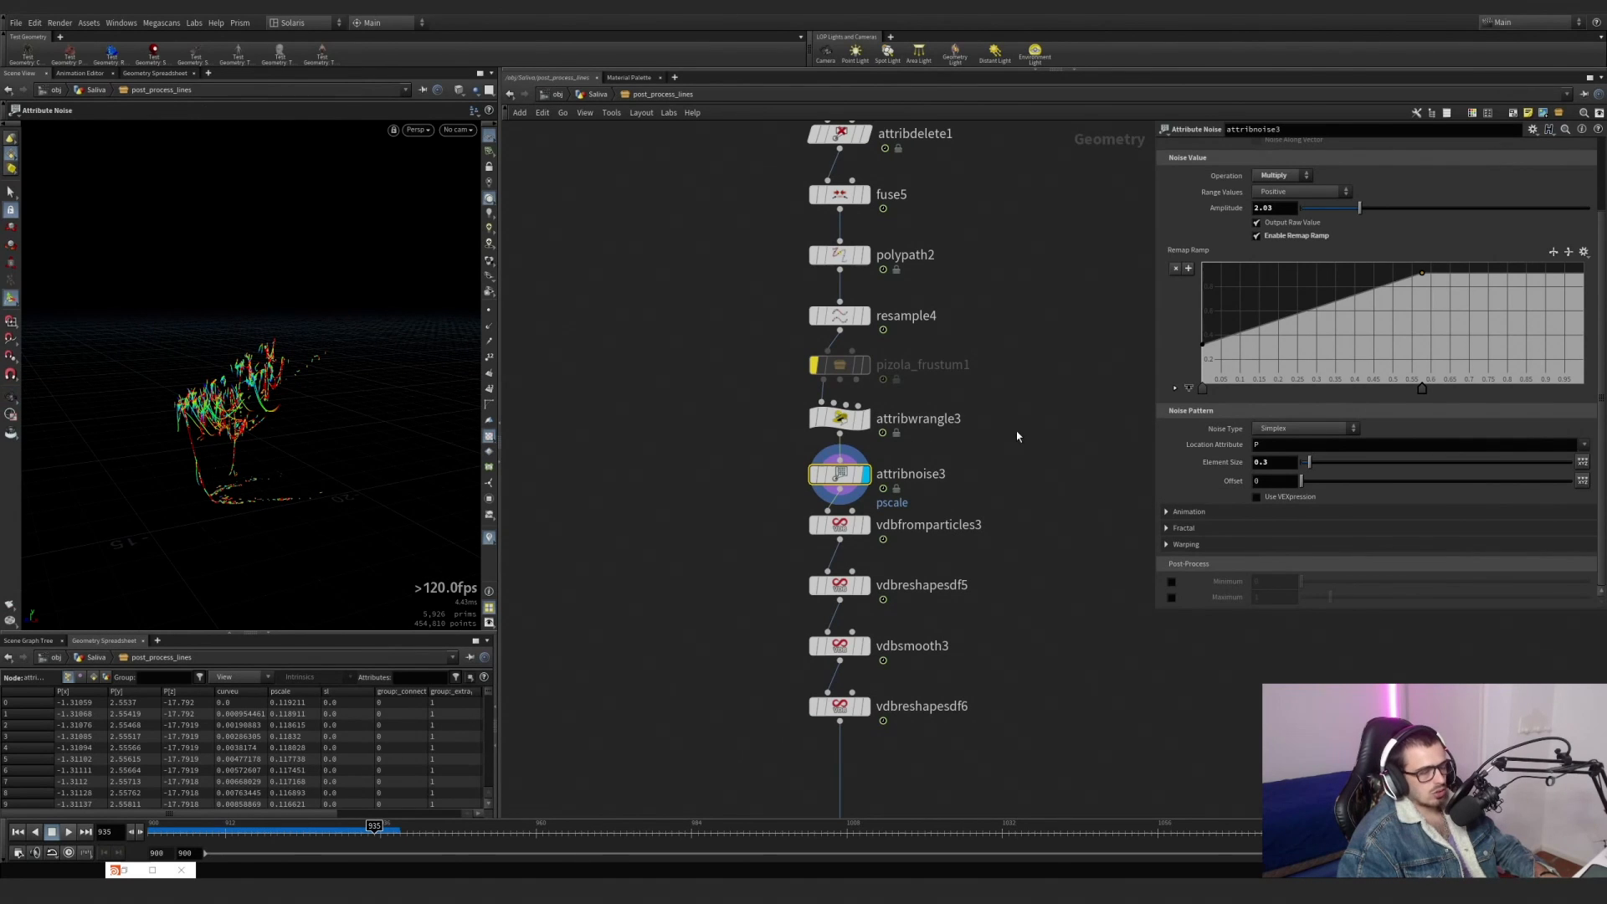
Display vdbfromparticles3 and examine the thickness of the resulting saliva strands up close.
click(869, 526)
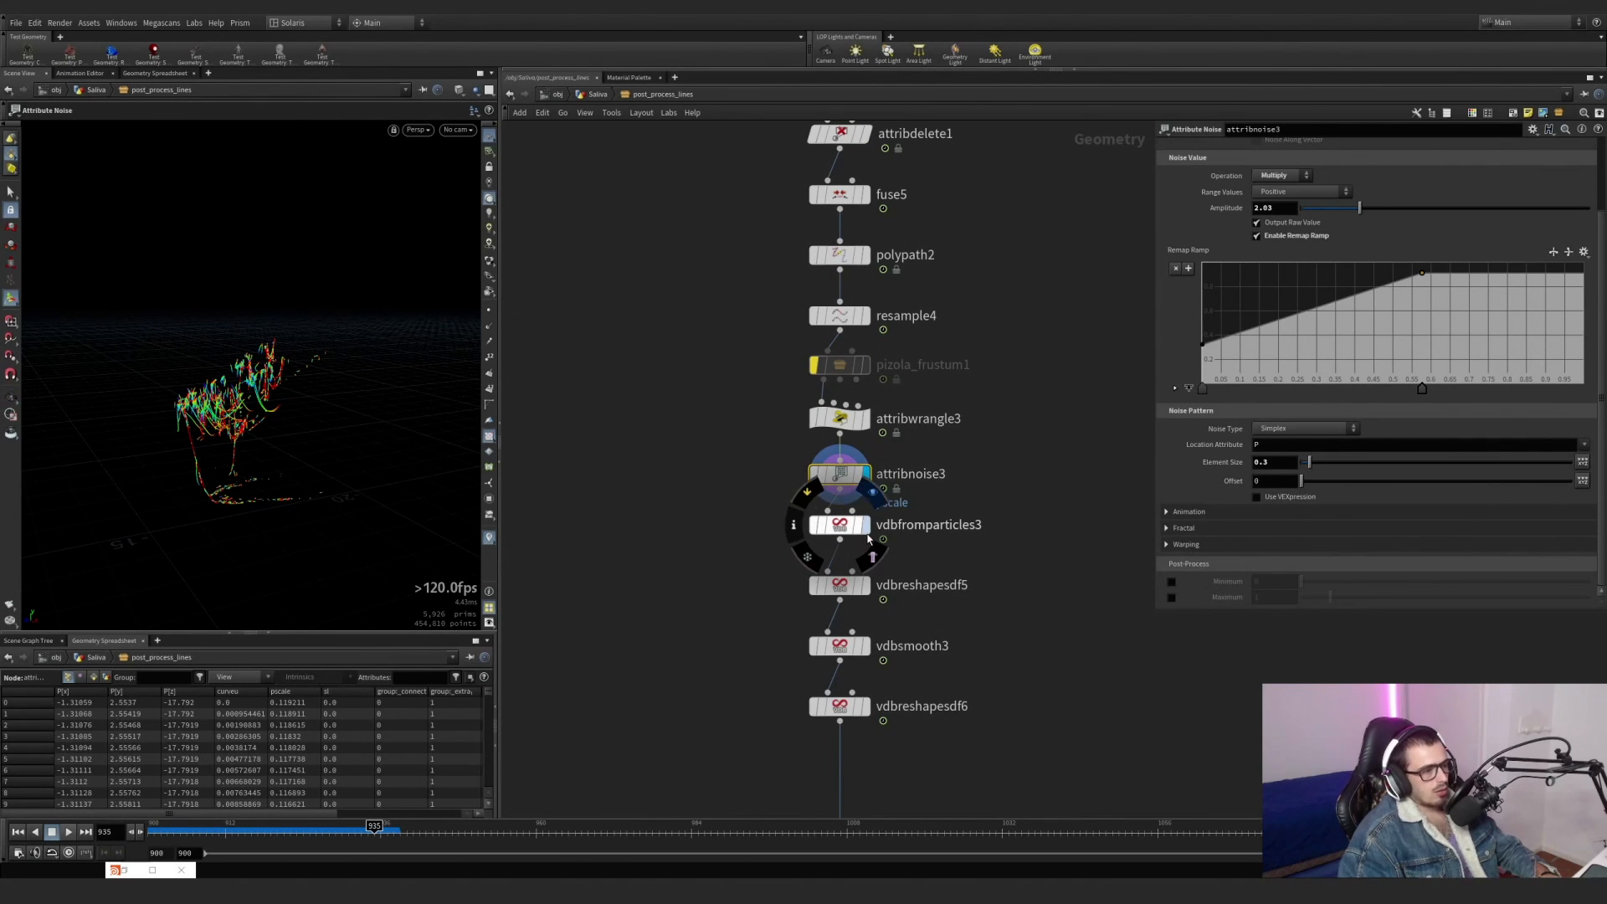
drag(285, 437, 237, 419)
right_drag(184, 398, 352, 380)
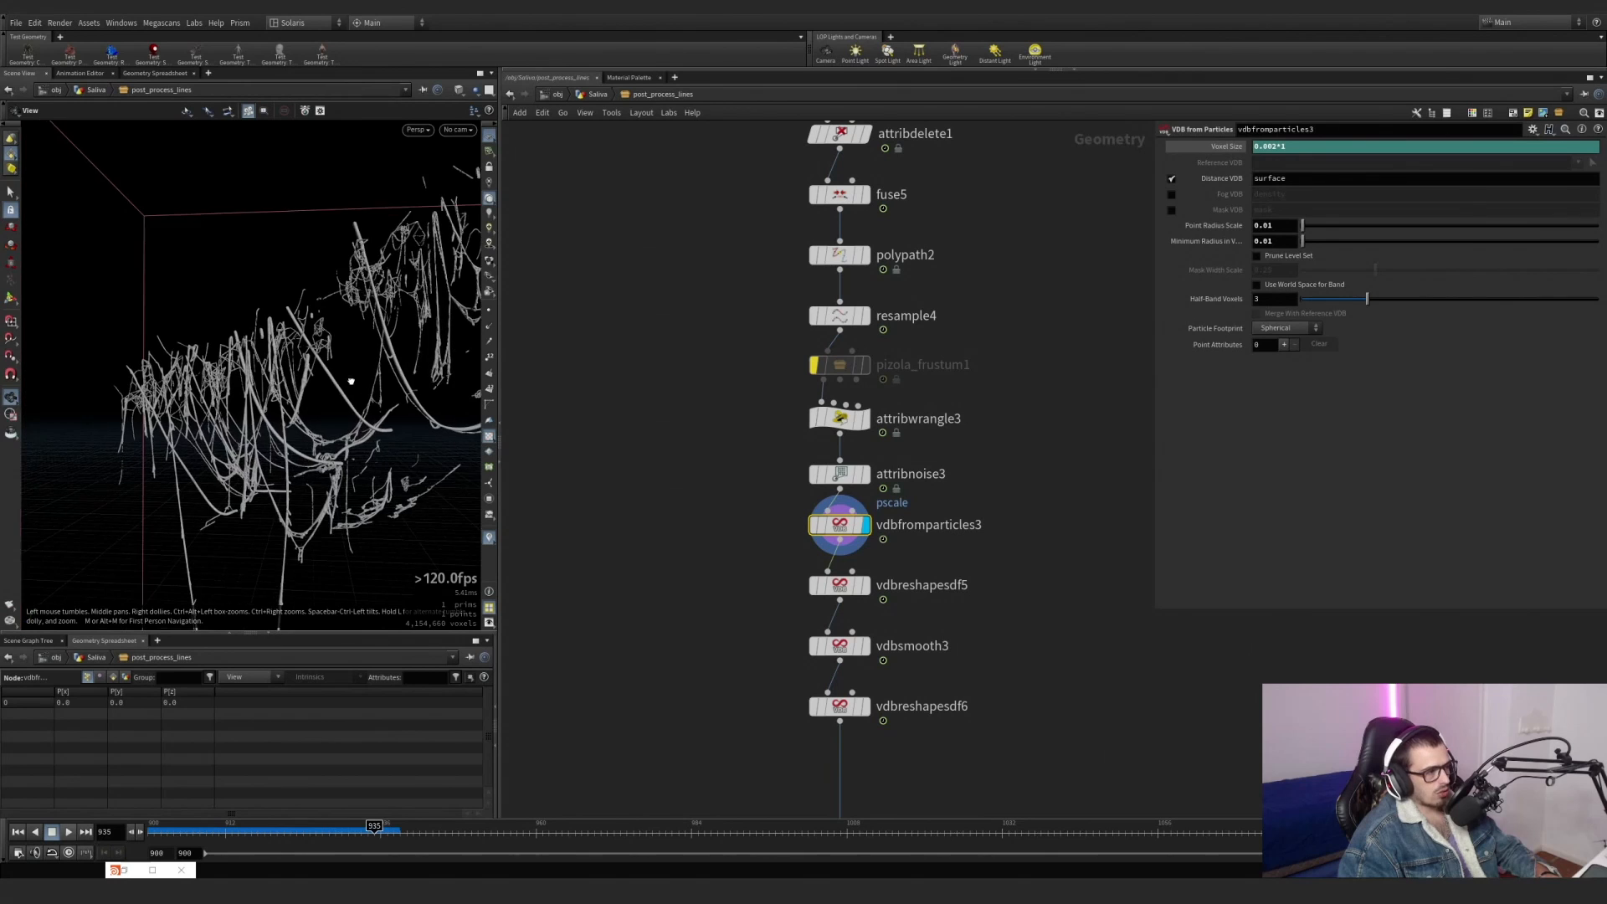
middle_drag(352, 380, 243, 390)
right_drag(309, 369, 452, 381)
scroll(692, 374, down, 3)
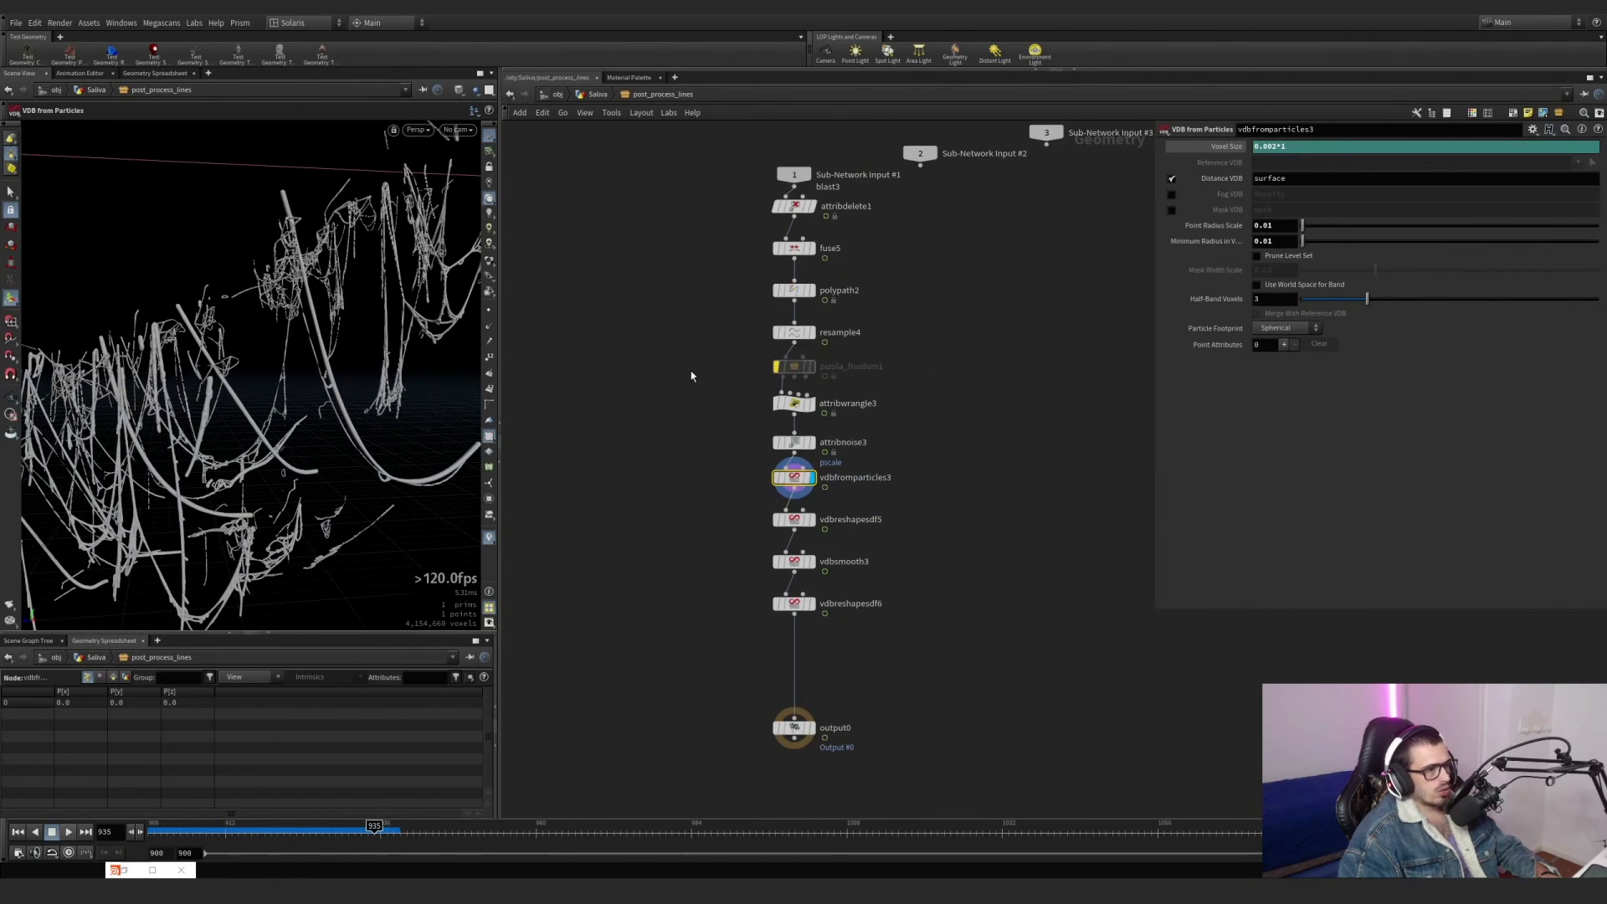
Return to resample4's settings and check its Curve U Attribute option.
middle_drag(693, 373, 673, 407)
scroll(776, 391, up, 3)
click(778, 350)
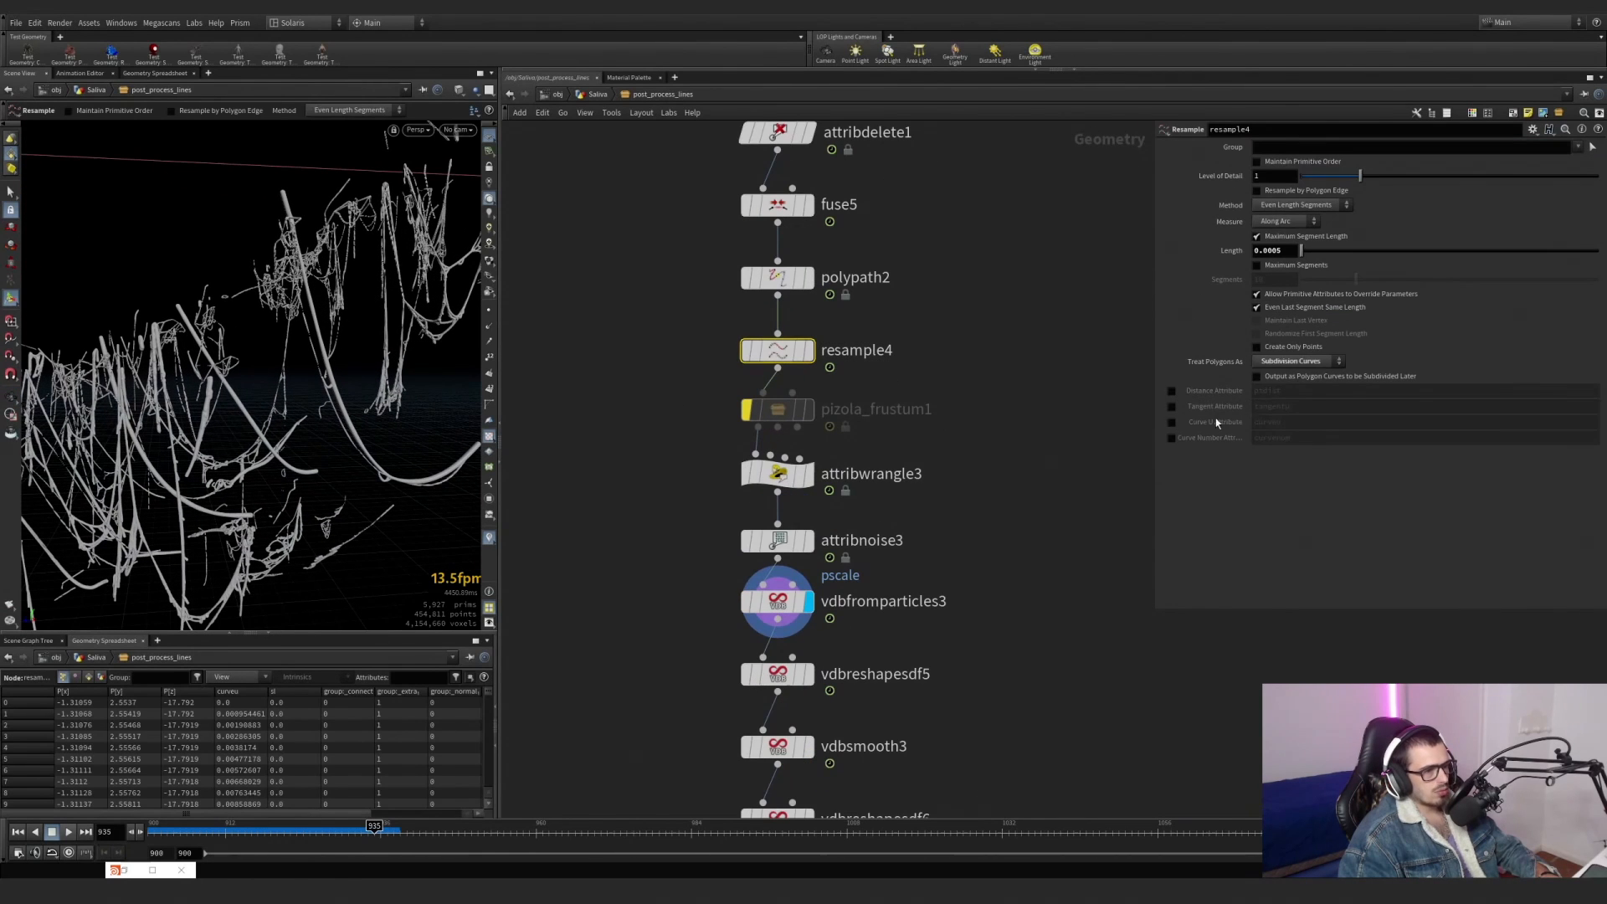
Toggle resample4's Curve U Attribute on and off to compare its effect on the saliva strands' thickness.
click(1171, 422)
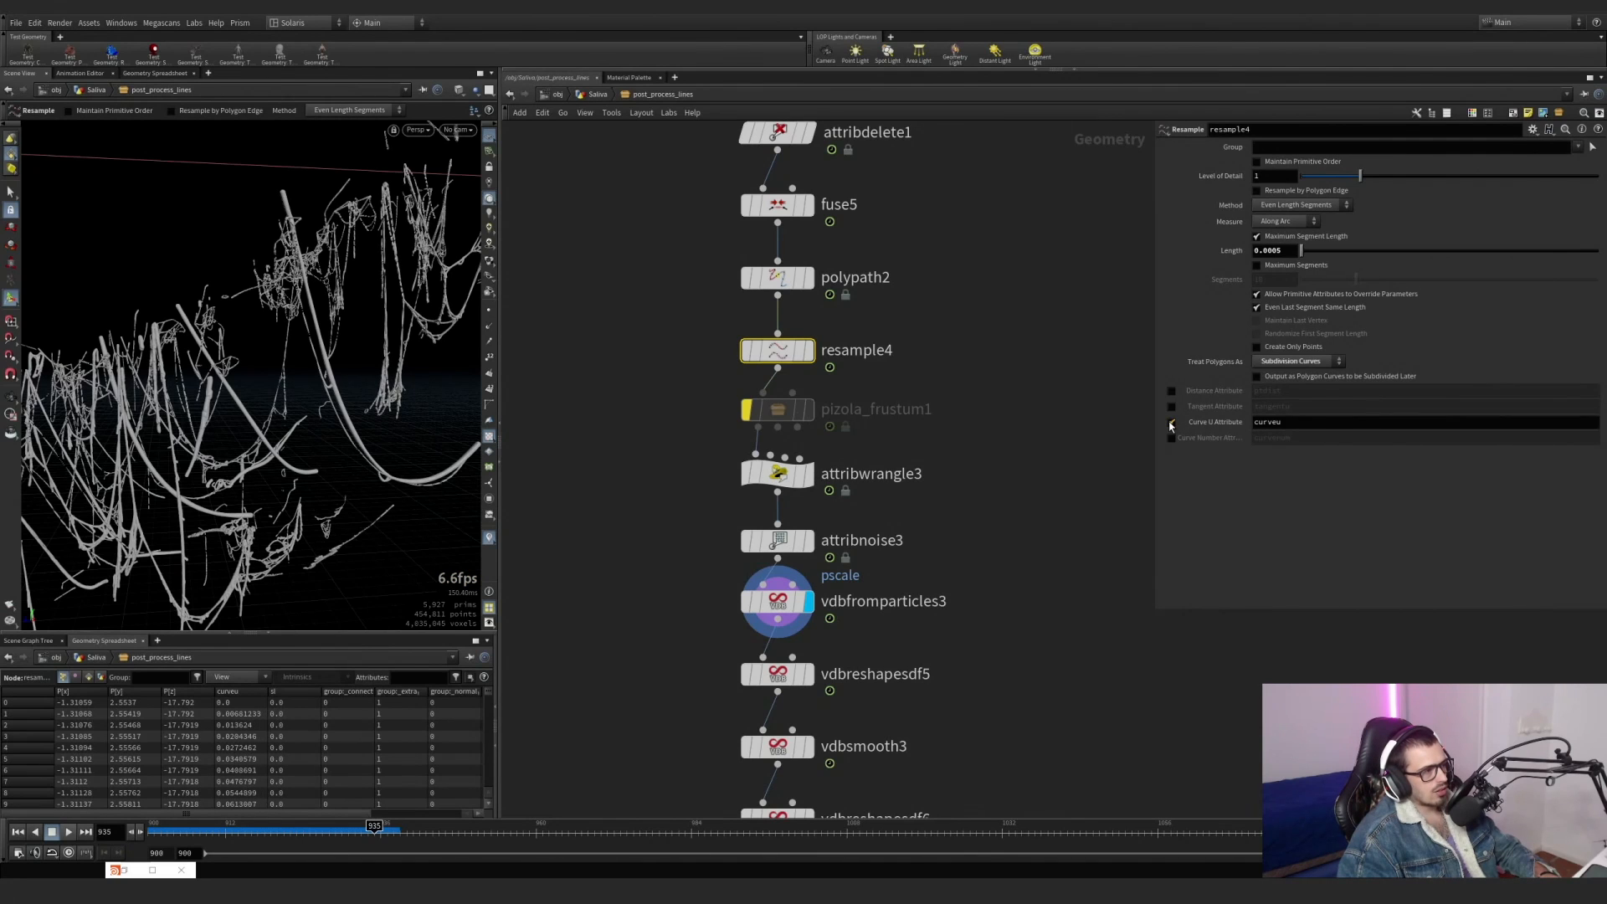
click(1171, 425)
click(1172, 425)
click(1172, 424)
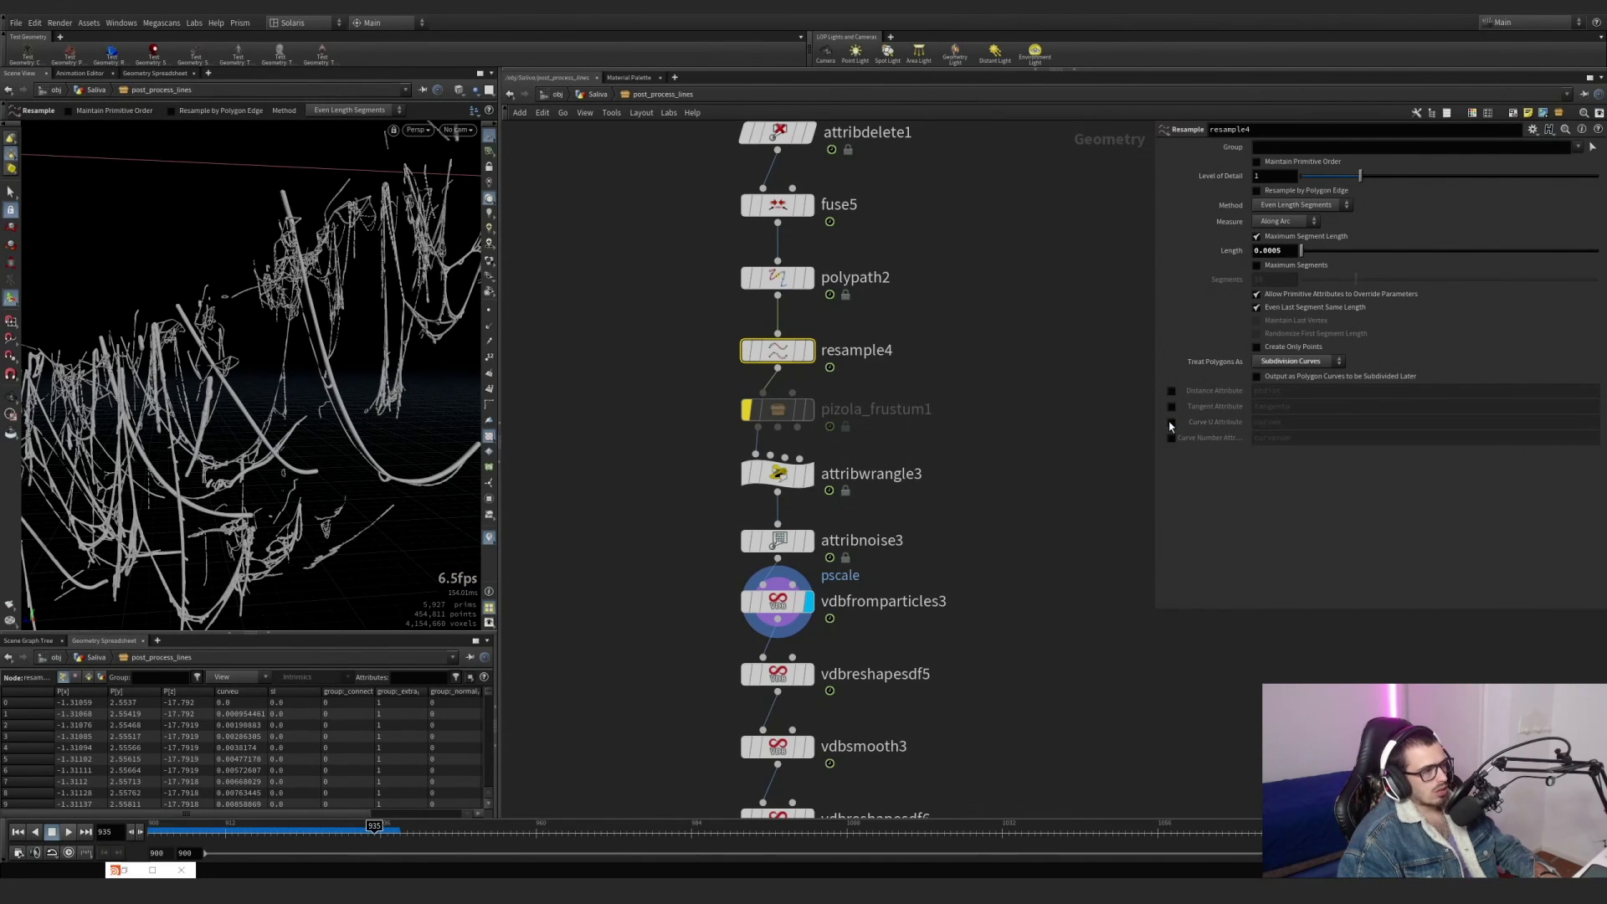
click(1171, 425)
click(1172, 425)
click(1171, 425)
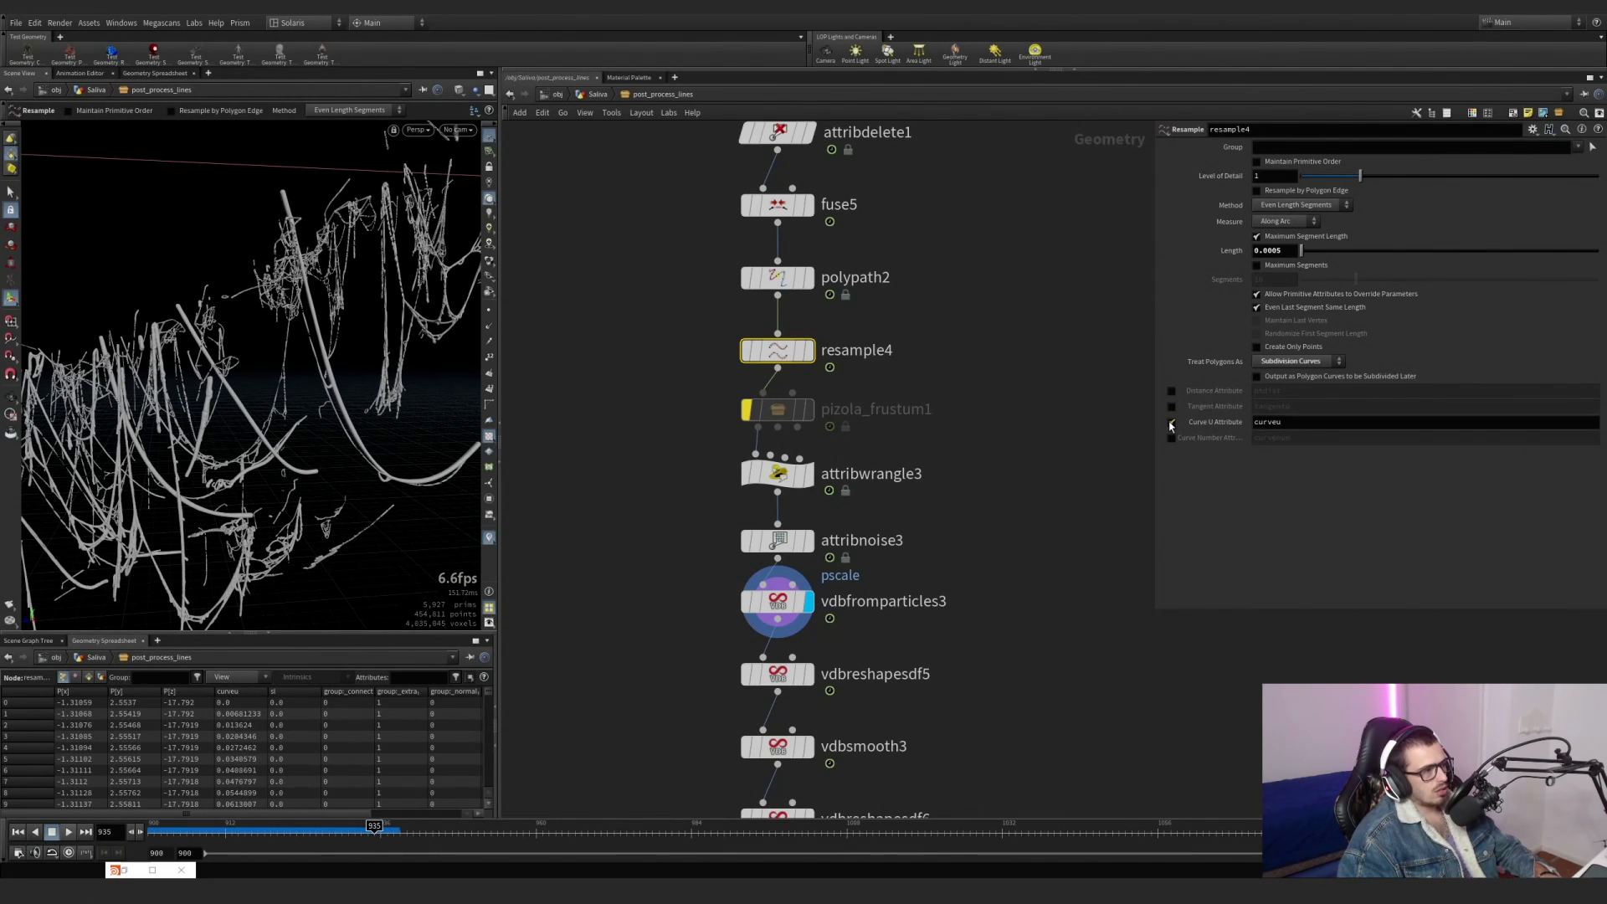
click(1171, 424)
Check vdbfromparticles3 and attribwrangle3, and compare the strands up close with resample4's curveu output enabled and disabled.
click(784, 603)
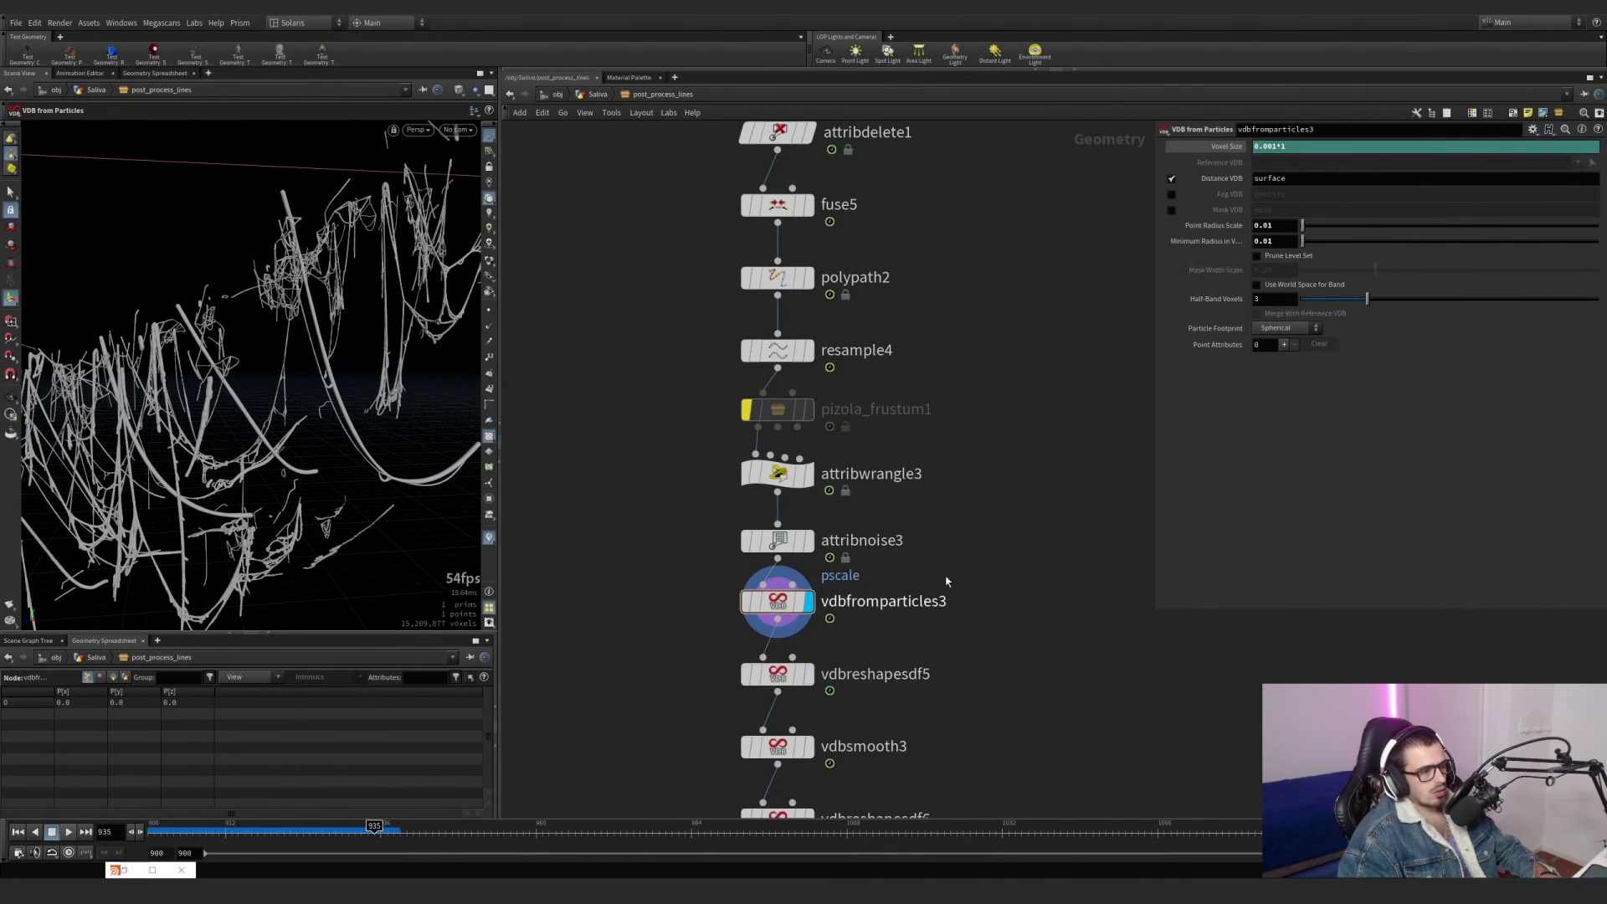
click(796, 476)
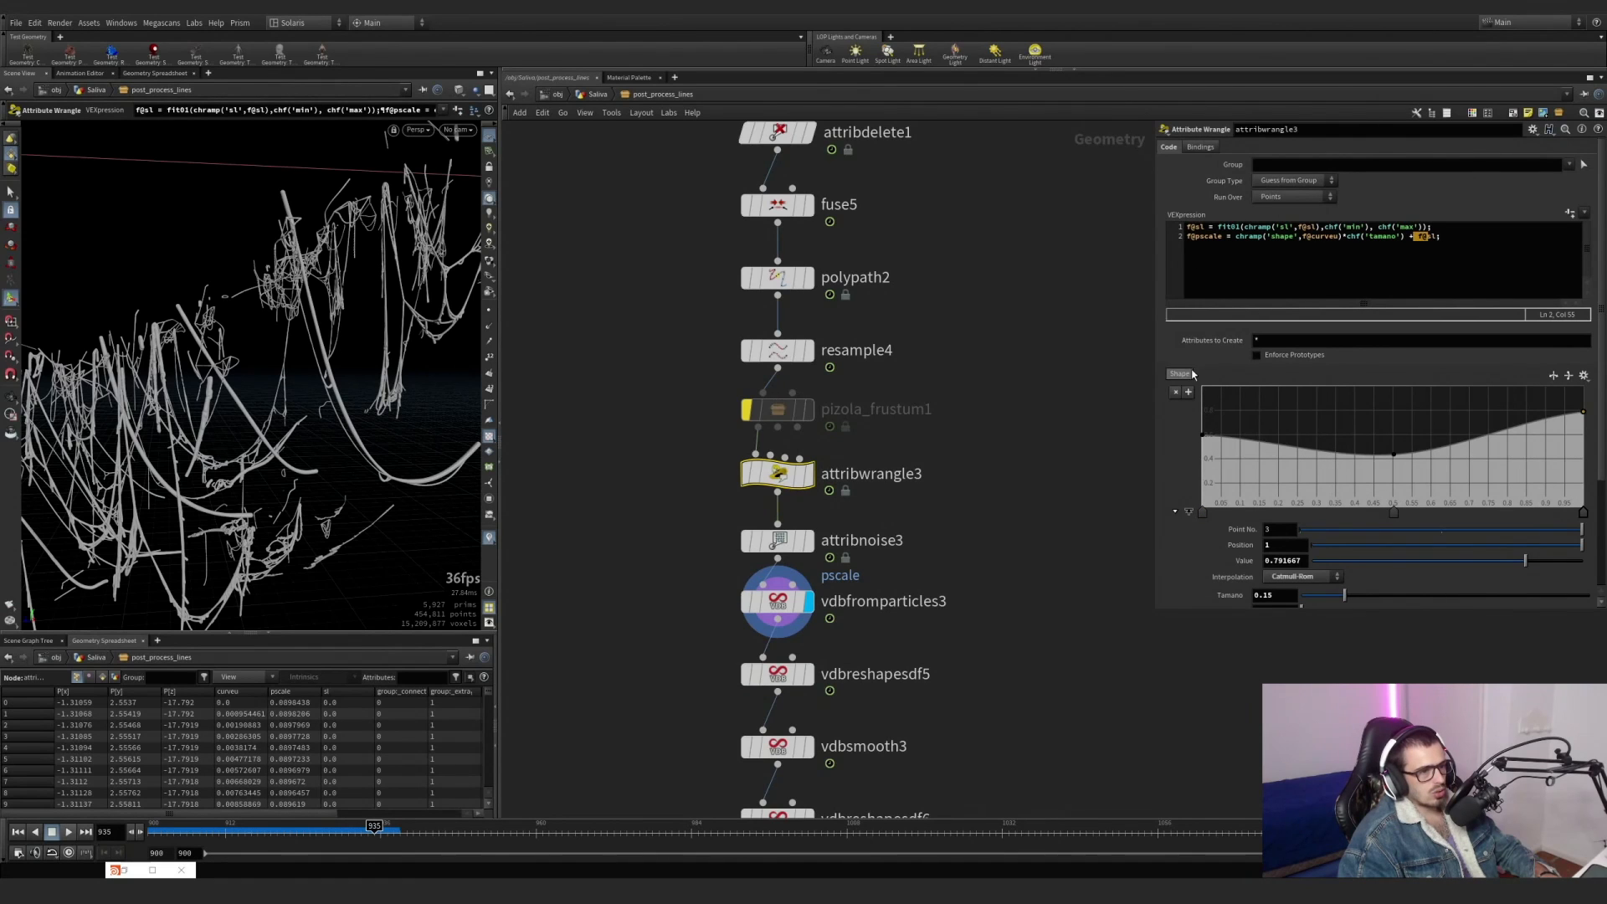
click(778, 350)
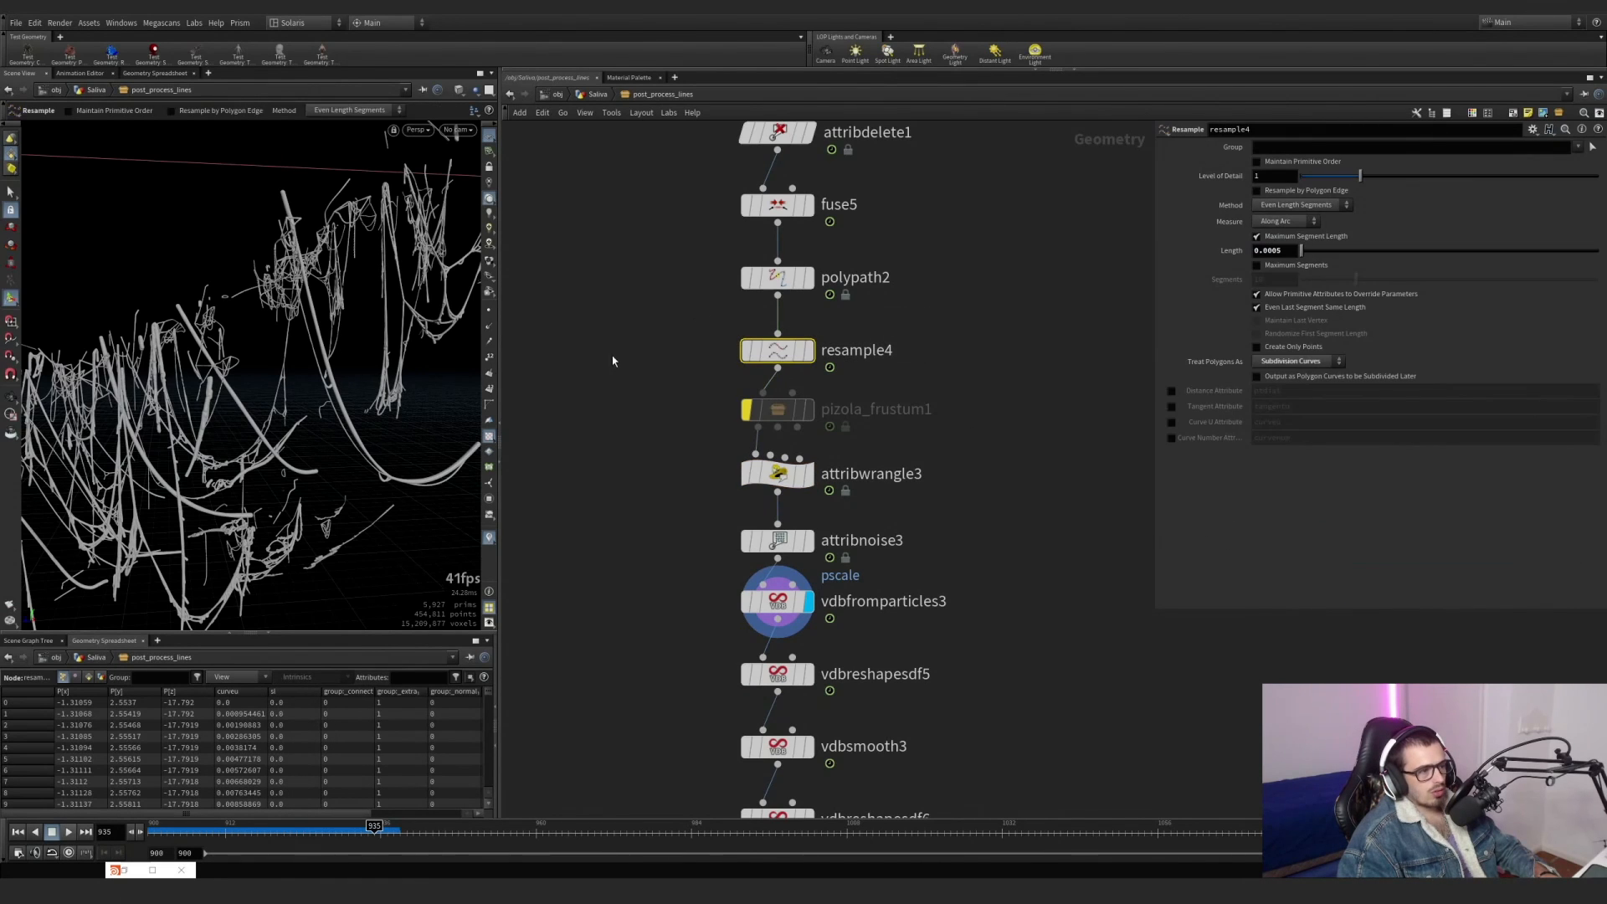
click(1172, 423)
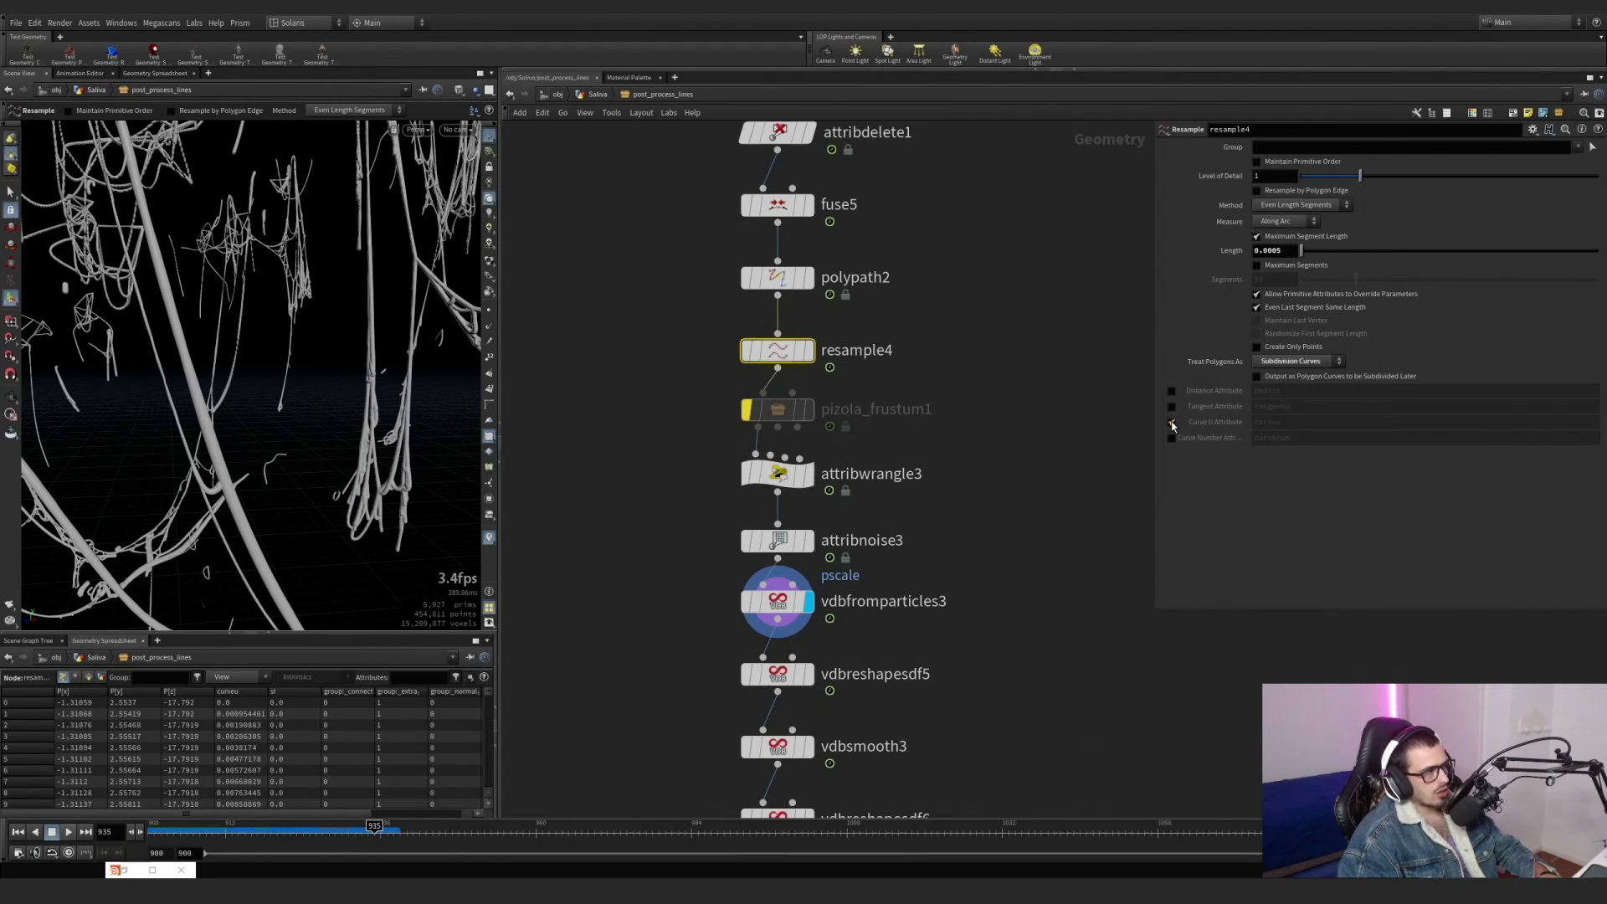
click(1172, 425)
click(1172, 425)
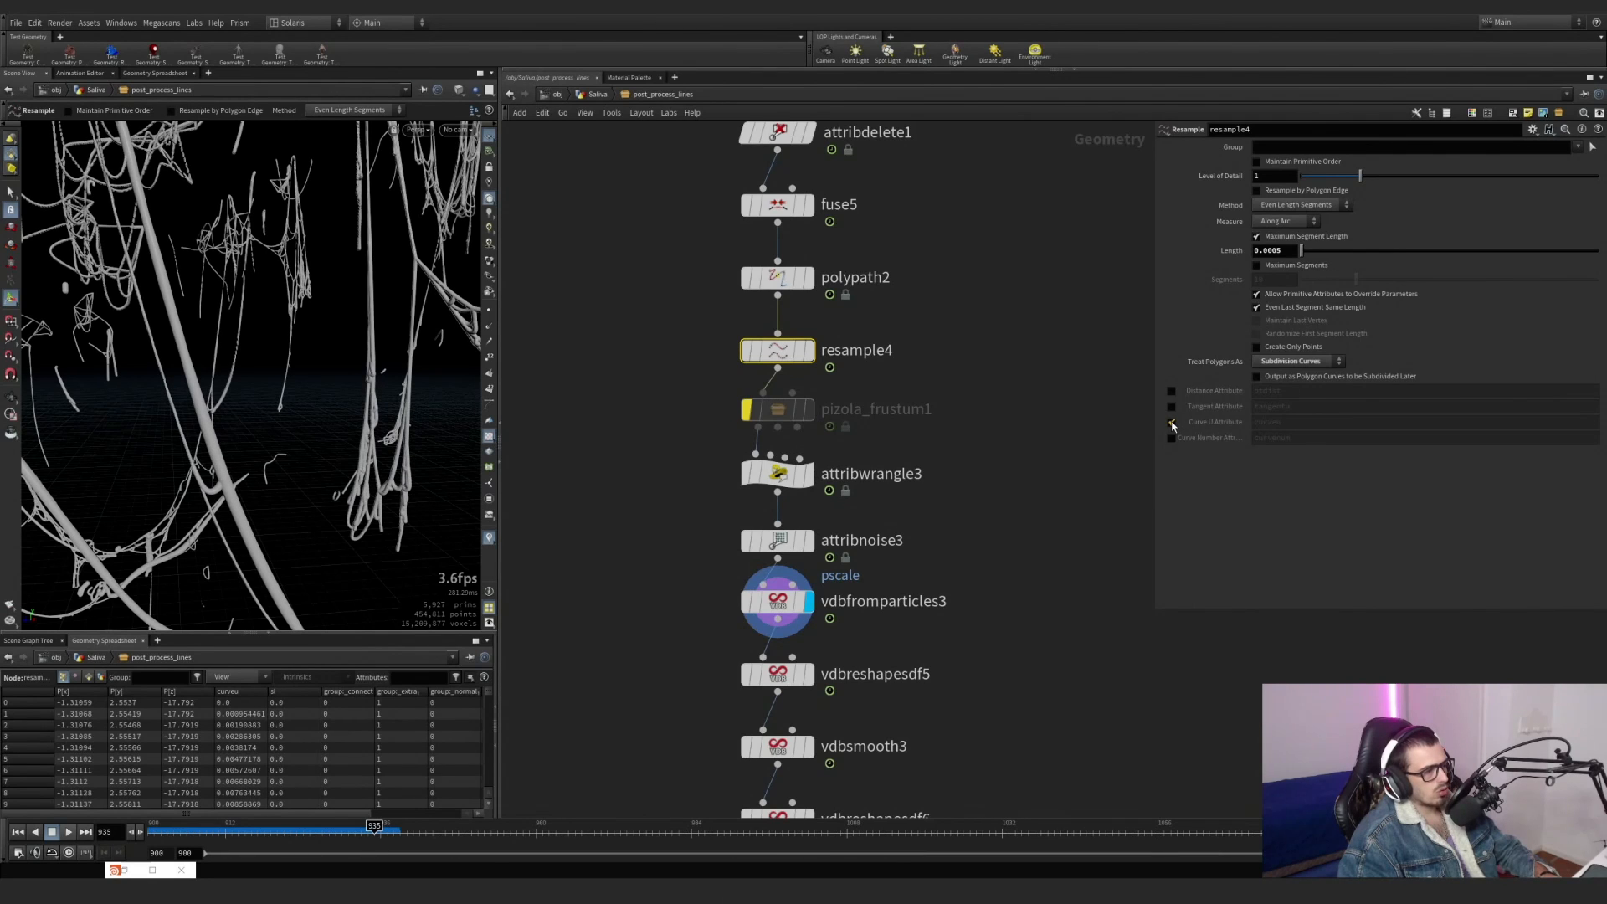
click(1172, 425)
click(1172, 425)
click(1172, 425)
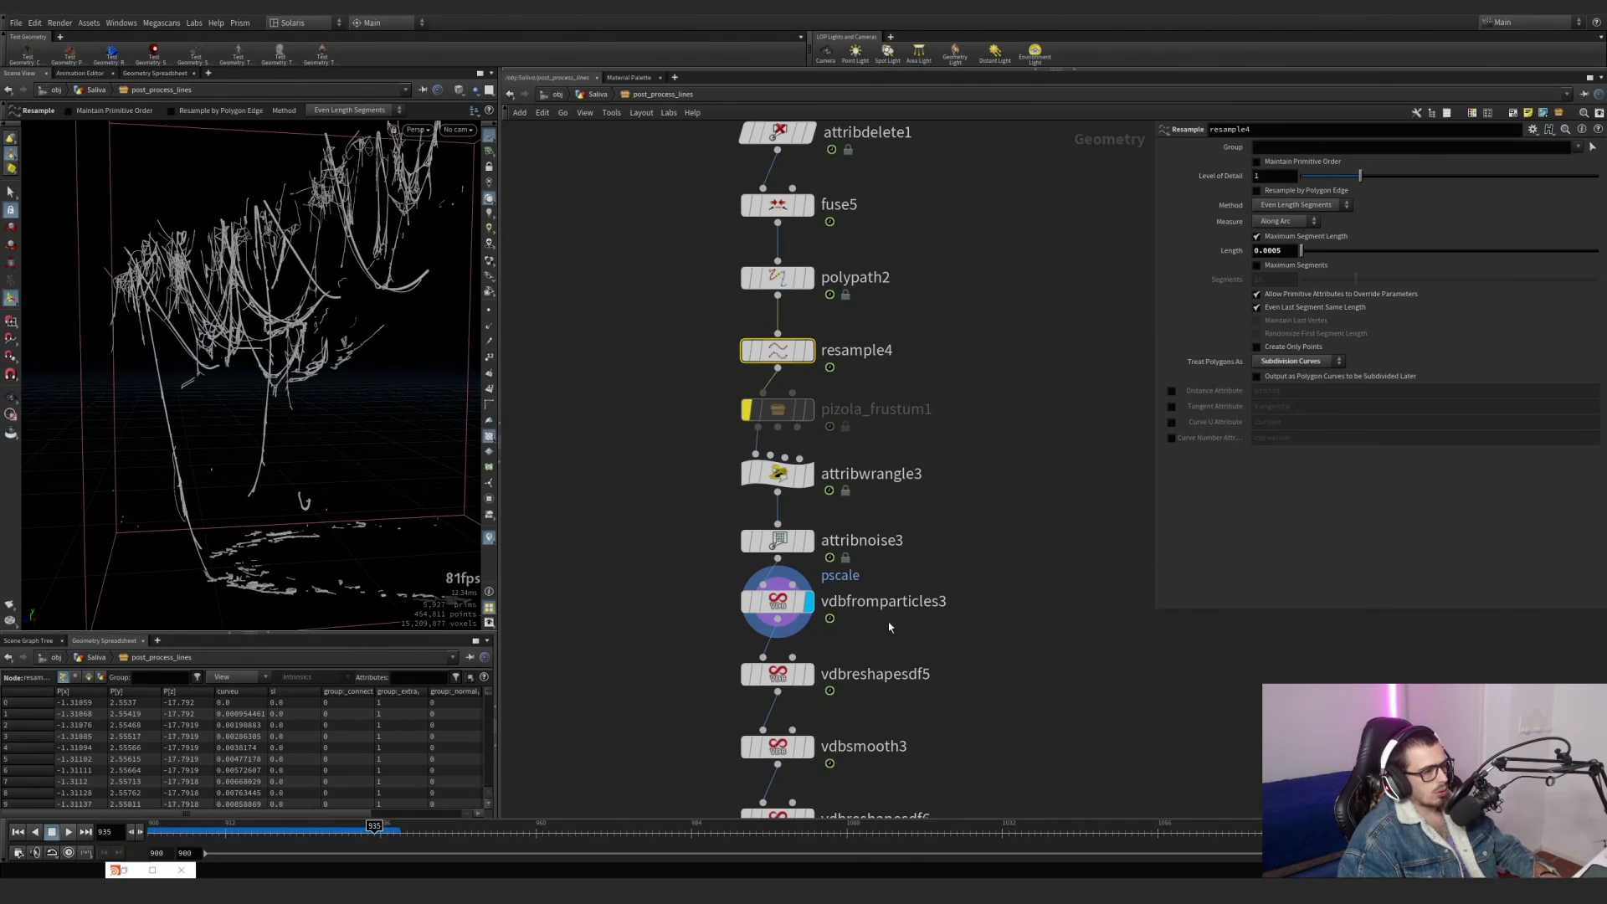
Set attribwrangle3's Max to 2 and examine the strand thickness up close.
click(742, 469)
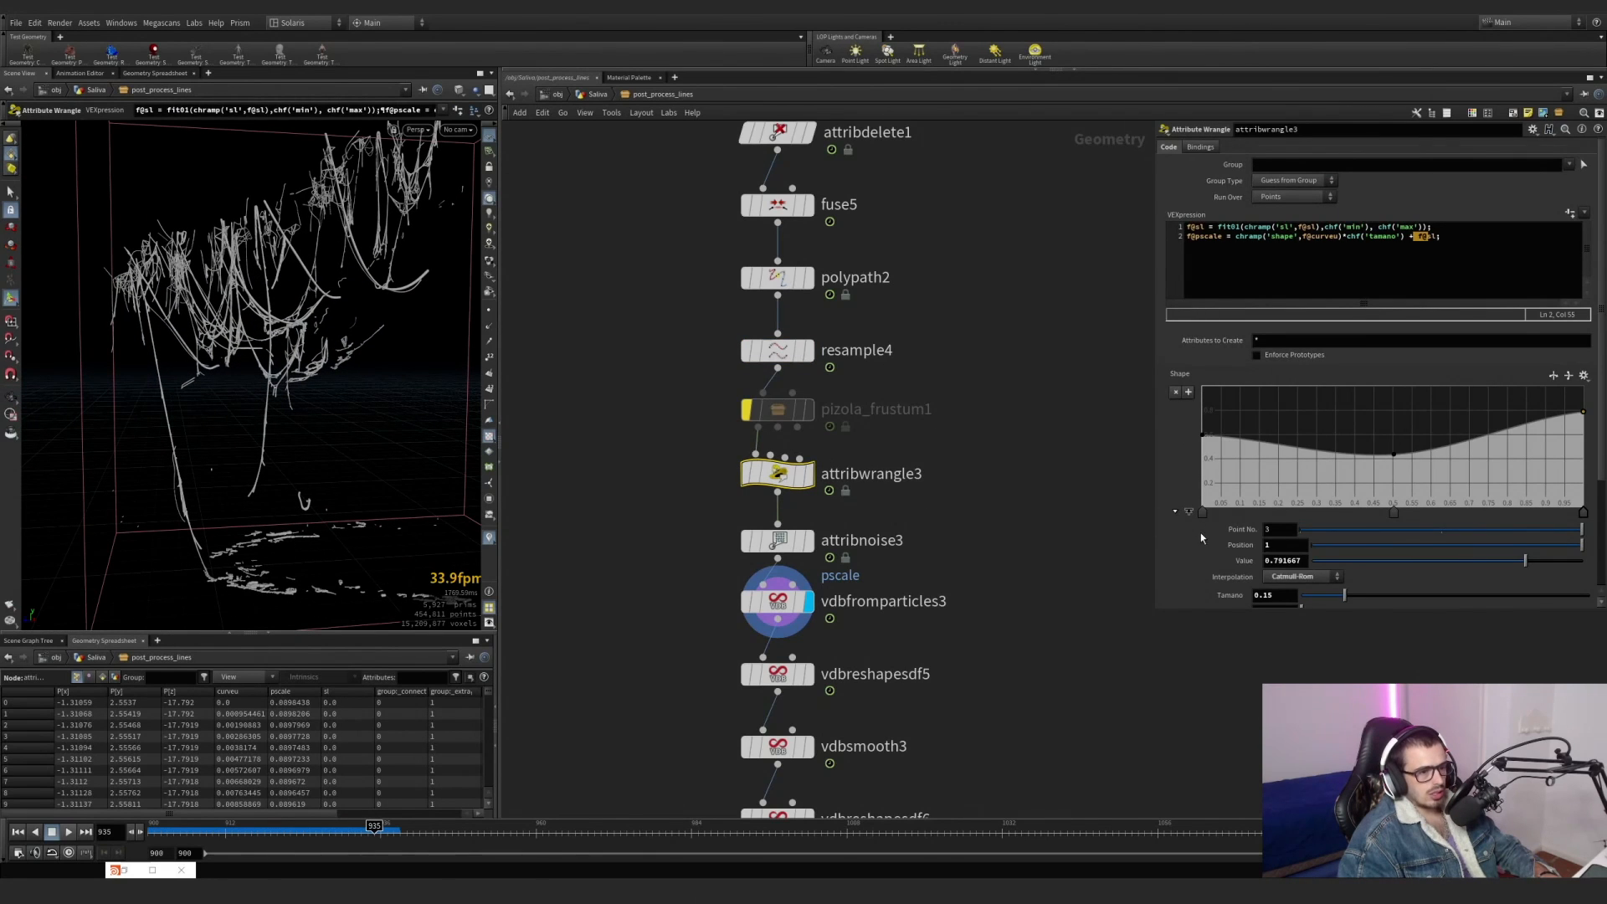
scroll(1201, 549, down, 2)
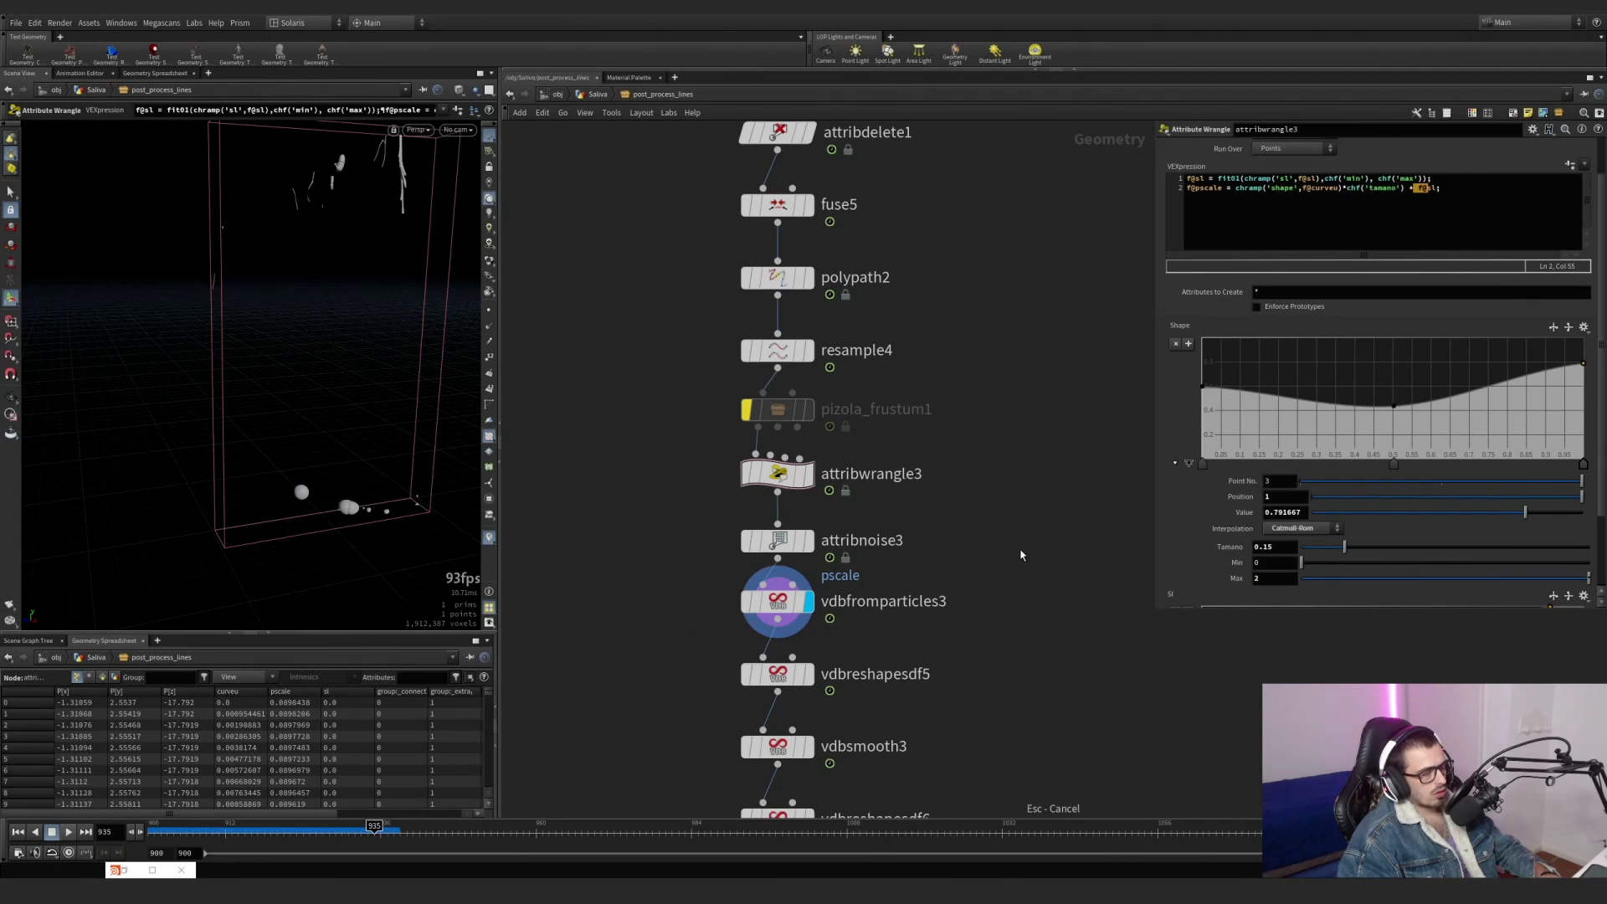
alt+drag(392, 336, 241, 347)
alt+right_drag(242, 347, 189, 344)
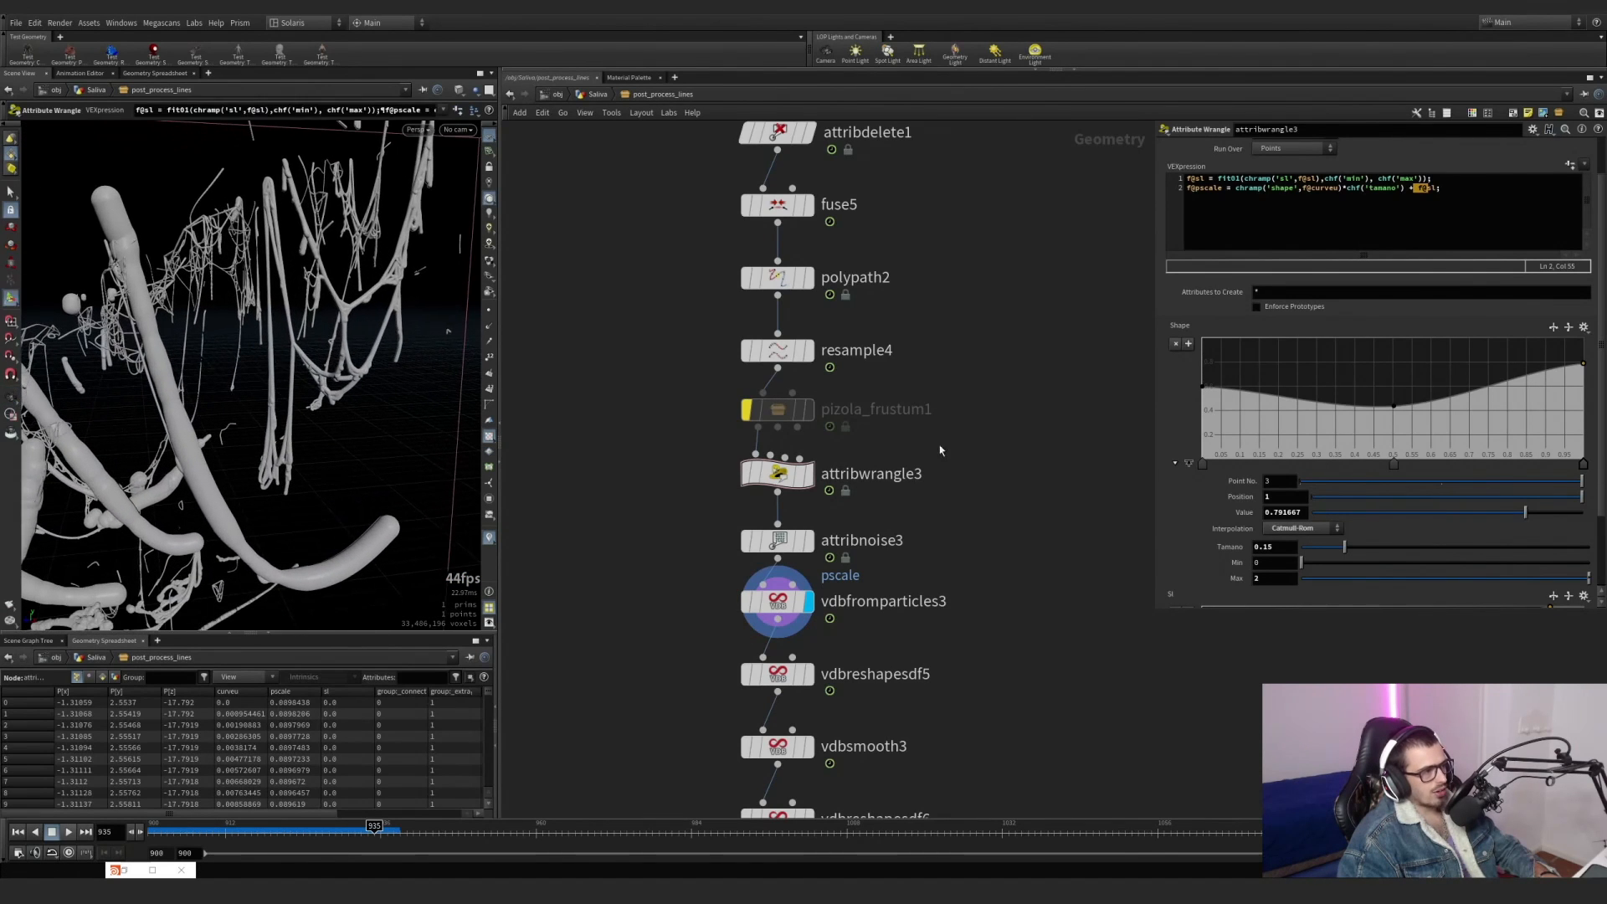
Set attribwrangle3's Max to 0.4 and look over the strands from a wider view.
text(.4)
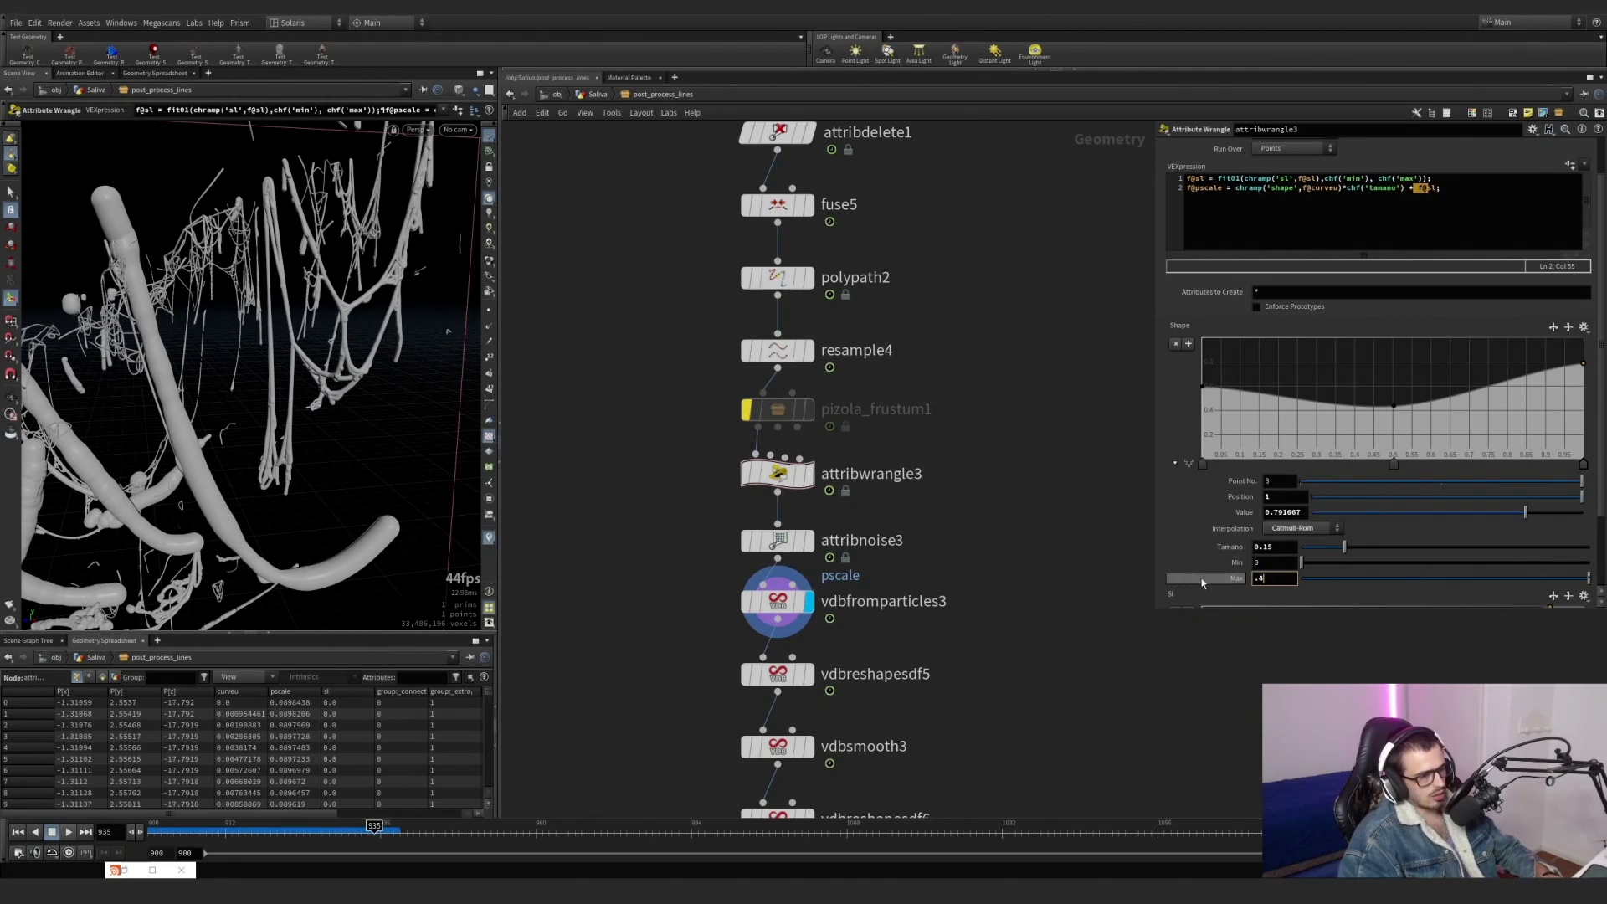
key(Return)
alt+right_drag(363, 410, 262, 394)
alt+drag(262, 394, 313, 444)
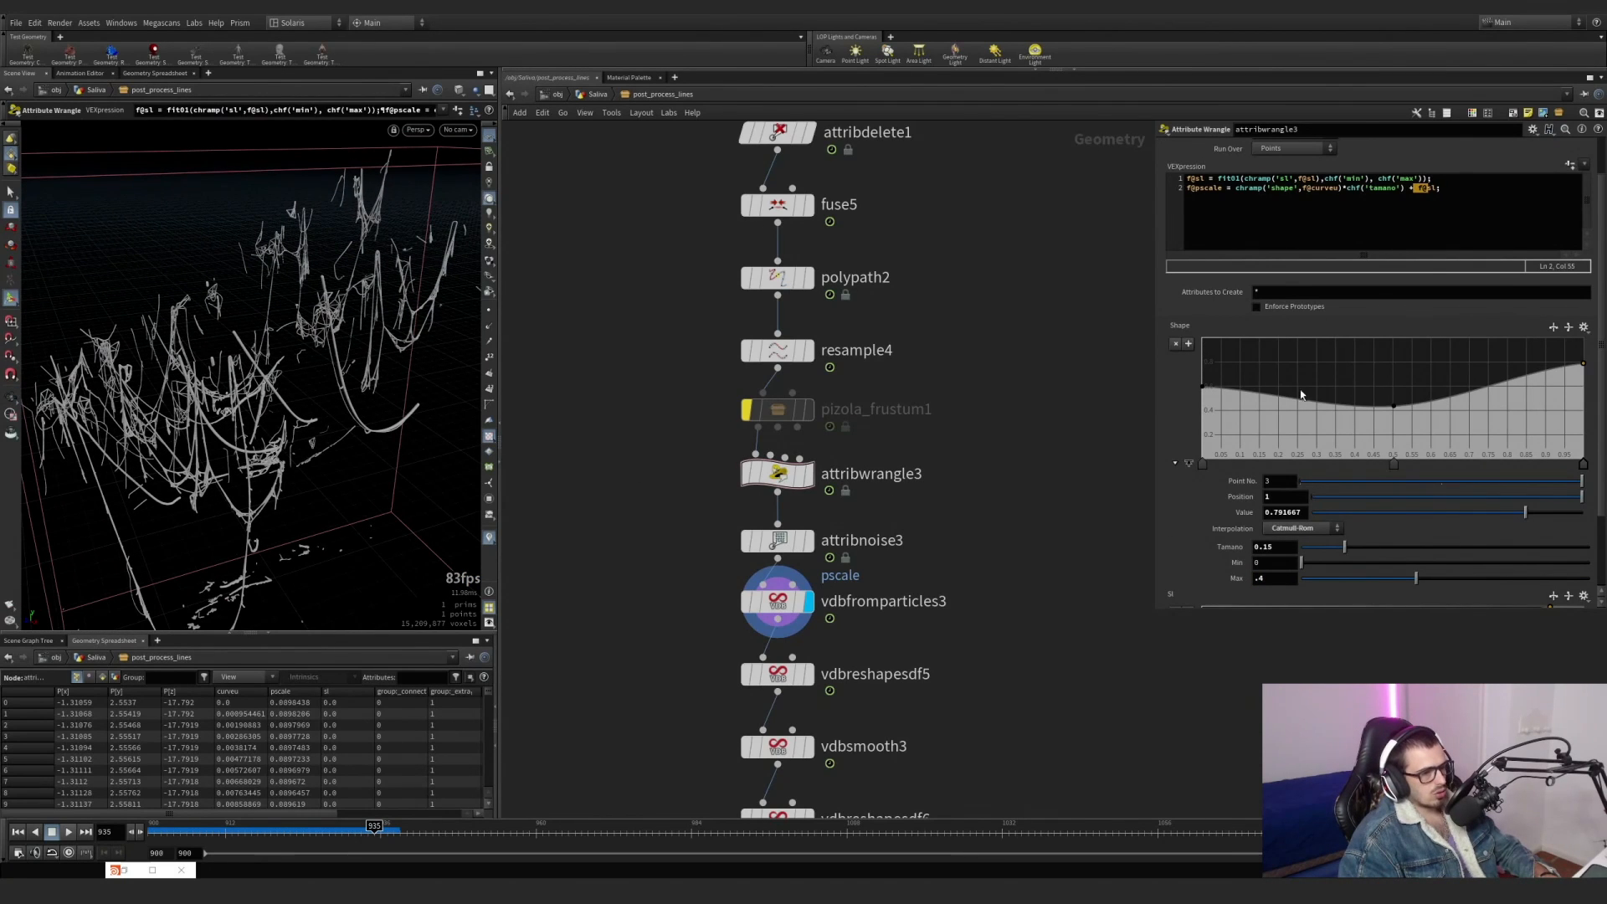
Try replacing the added f@sl term in attribwrangle3's pscale expression with 0.
click(1414, 189)
text(+ )
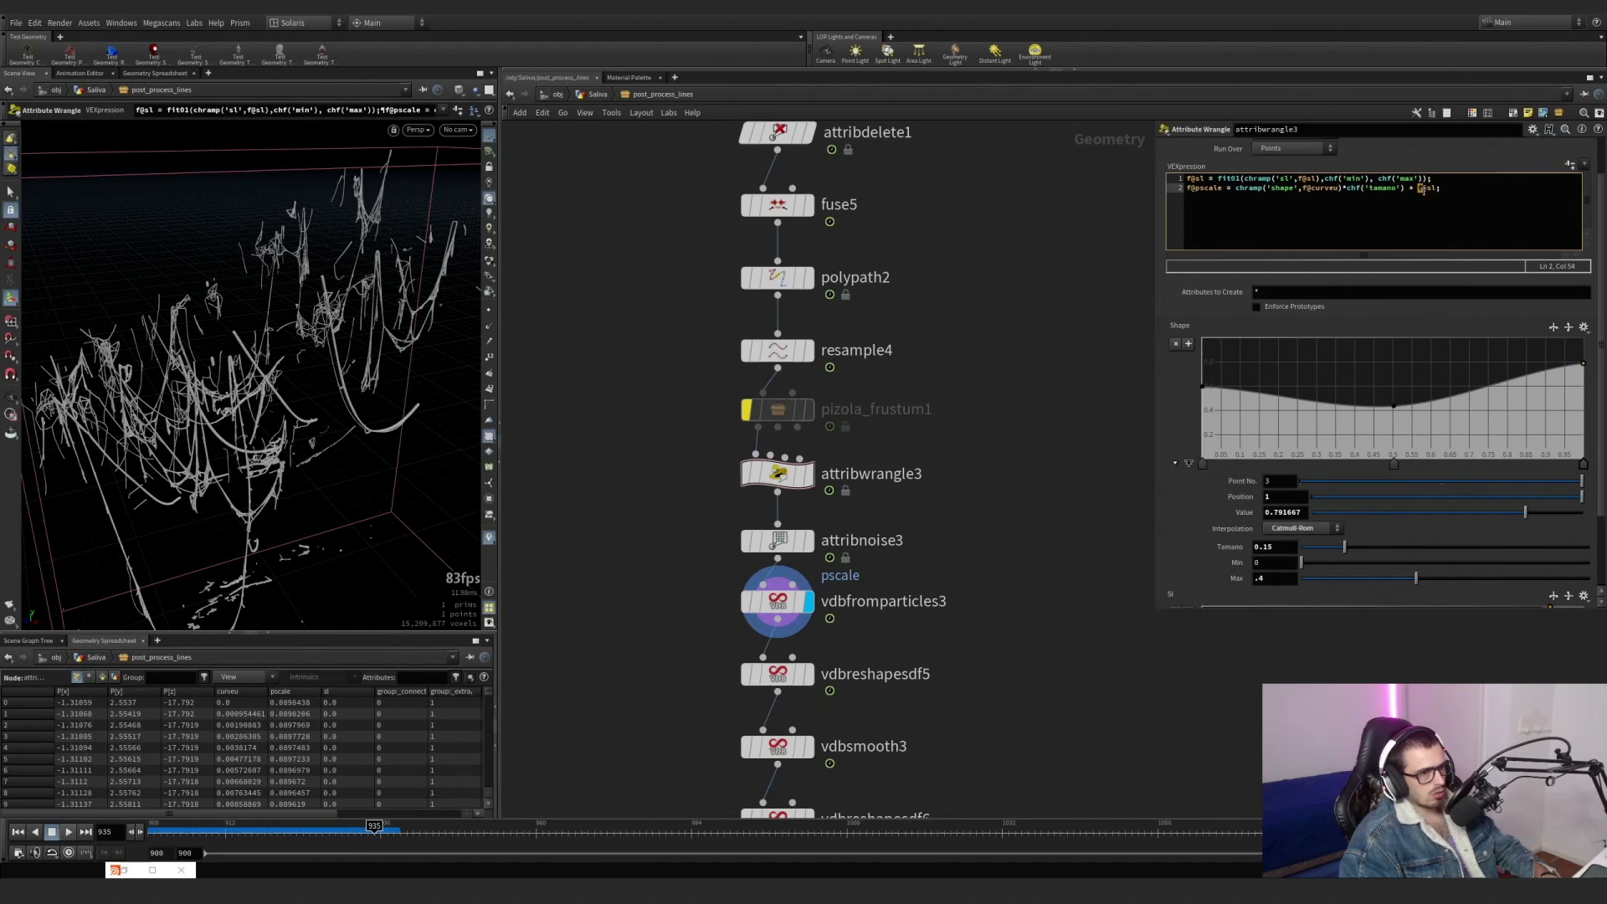
text(0)
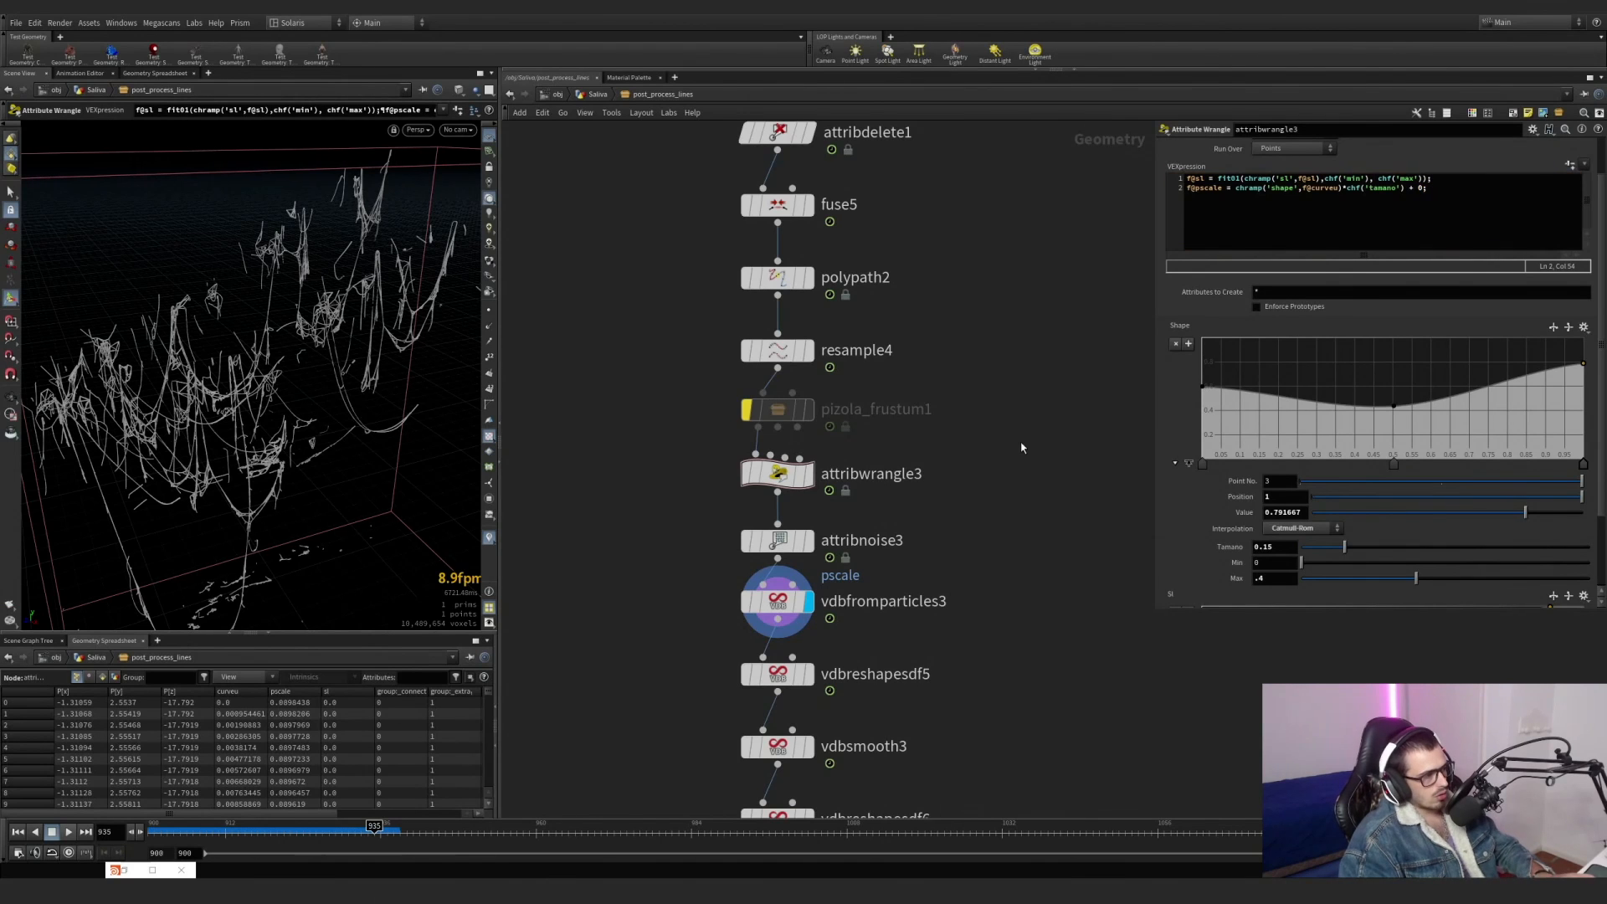
alt+drag(251, 402, 289, 377)
Display vdbreshapesdf5, vdbsmooth3 and vdbreshapesdf6 in turn and examine their dilate, smooth and erode treatment of the strands.
scroll(950, 573, down, 4)
middle_drag(950, 573, 943, 557)
scroll(944, 557, up, 3)
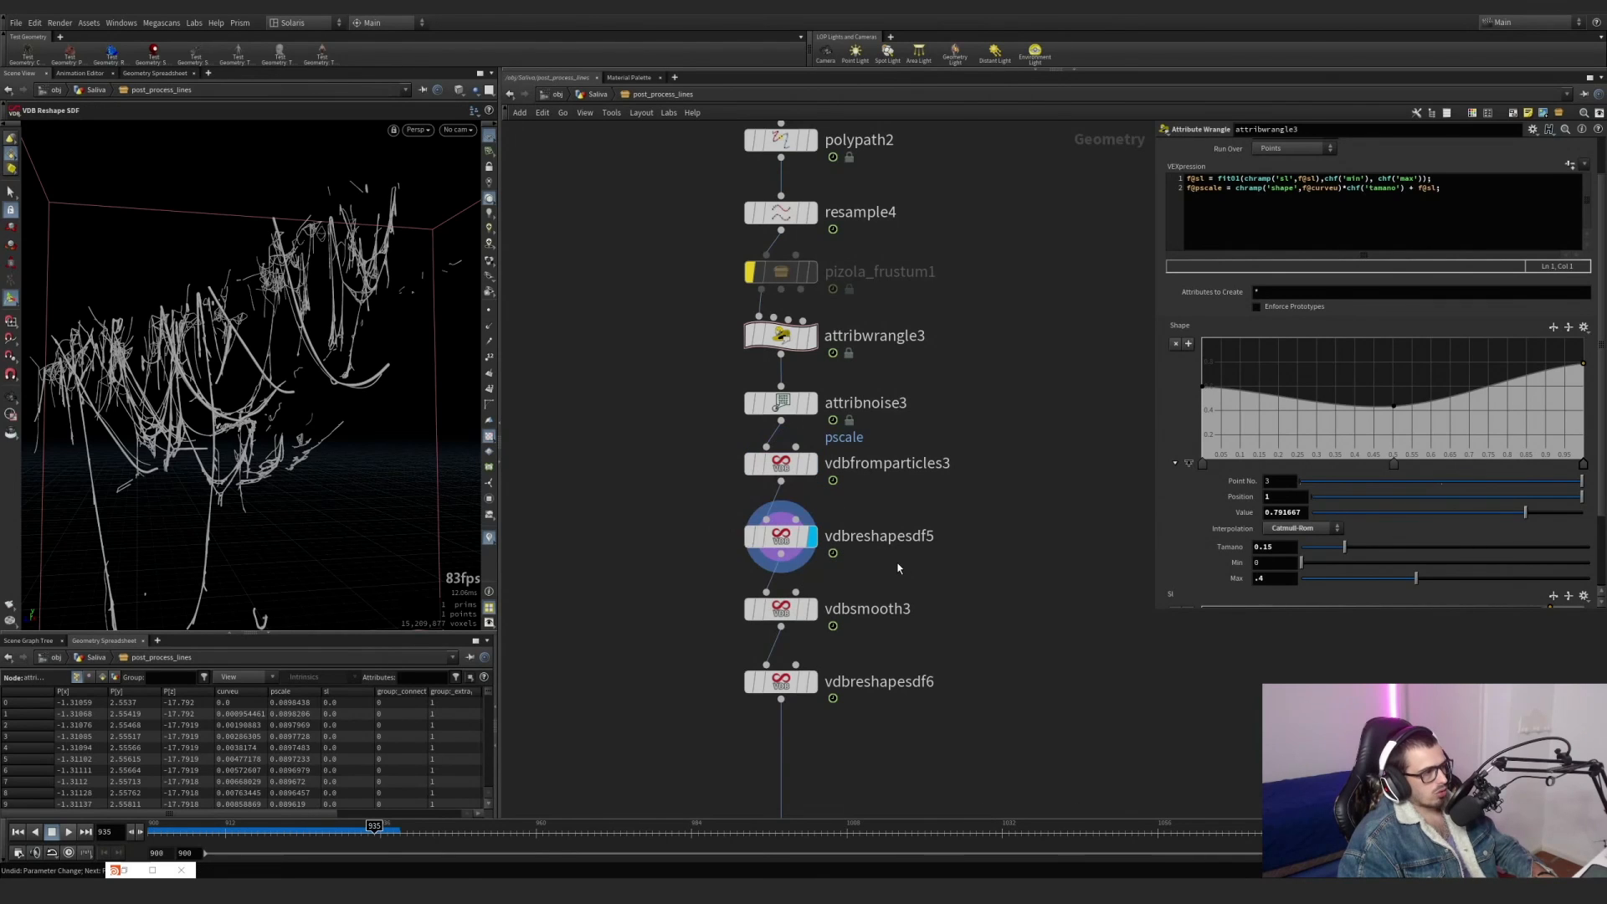
drag(879, 559, 661, 514)
click(812, 611)
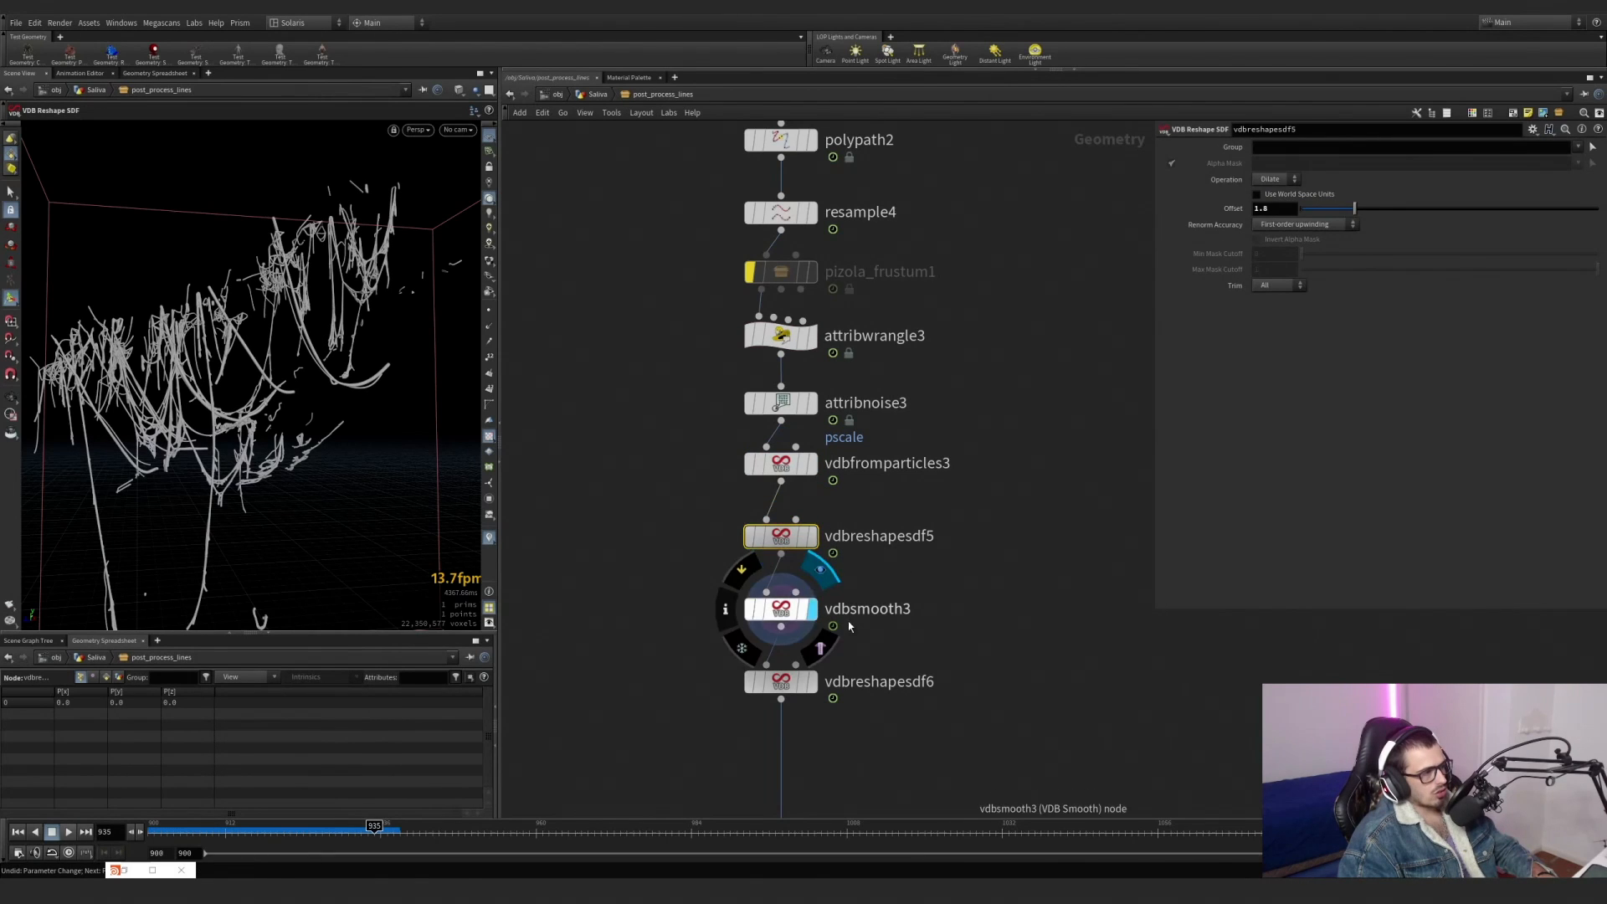
click(813, 683)
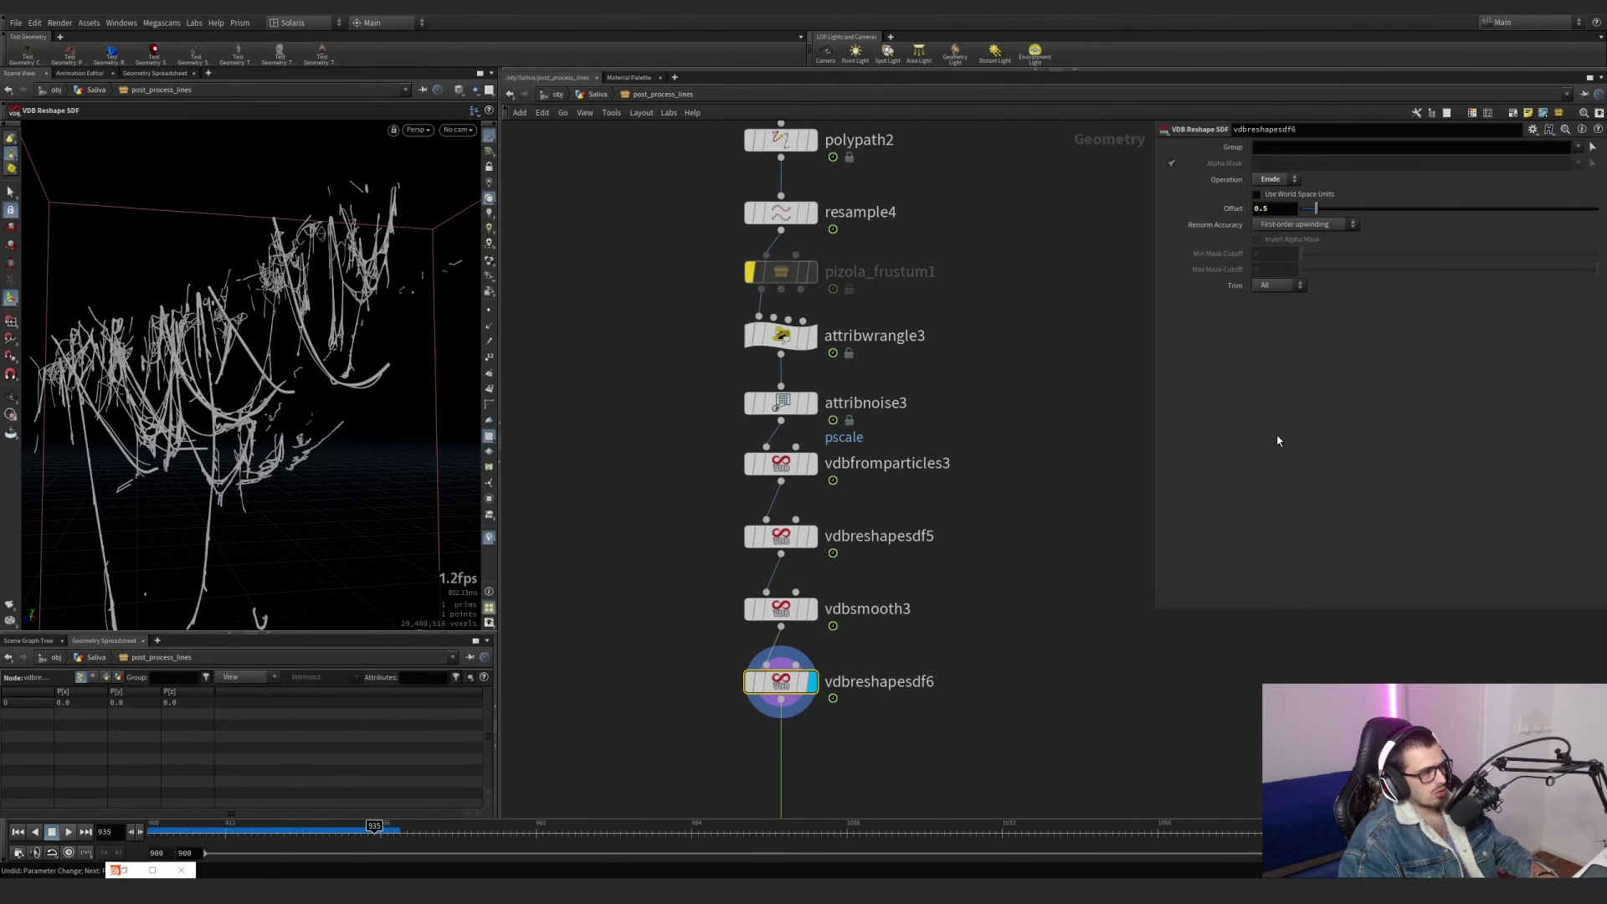
scroll(705, 422, down, 4)
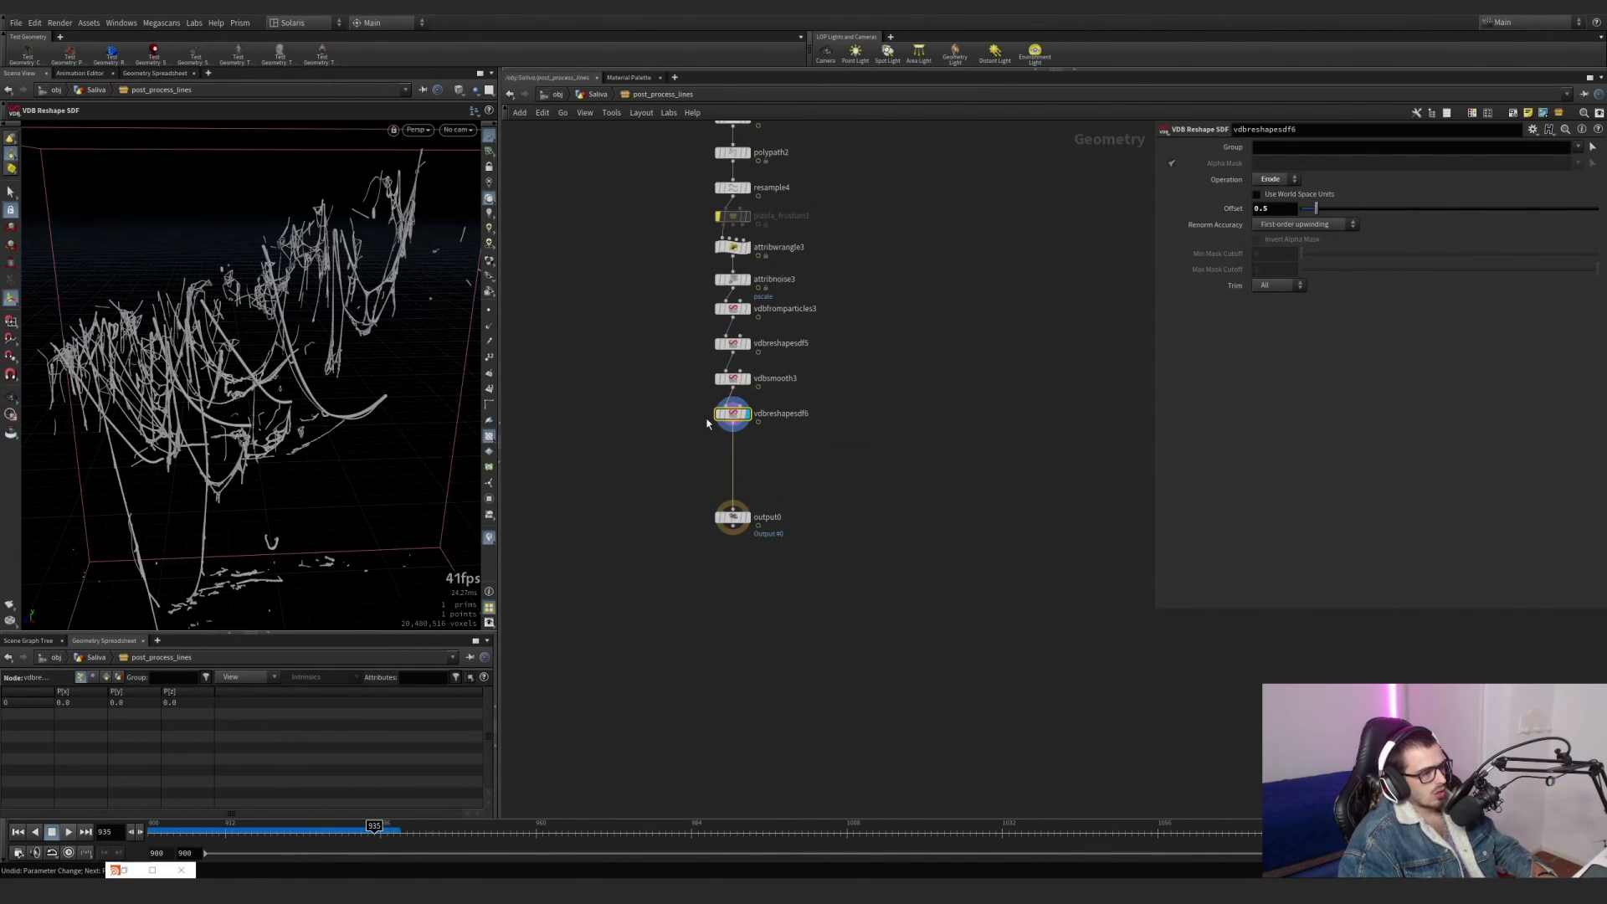
Return to the Saliva network, display post_process_lines, and examine how its output joins the rest of the setup.
click(598, 94)
drag(301, 359, 264, 443)
click(840, 586)
scroll(670, 528, down, 3)
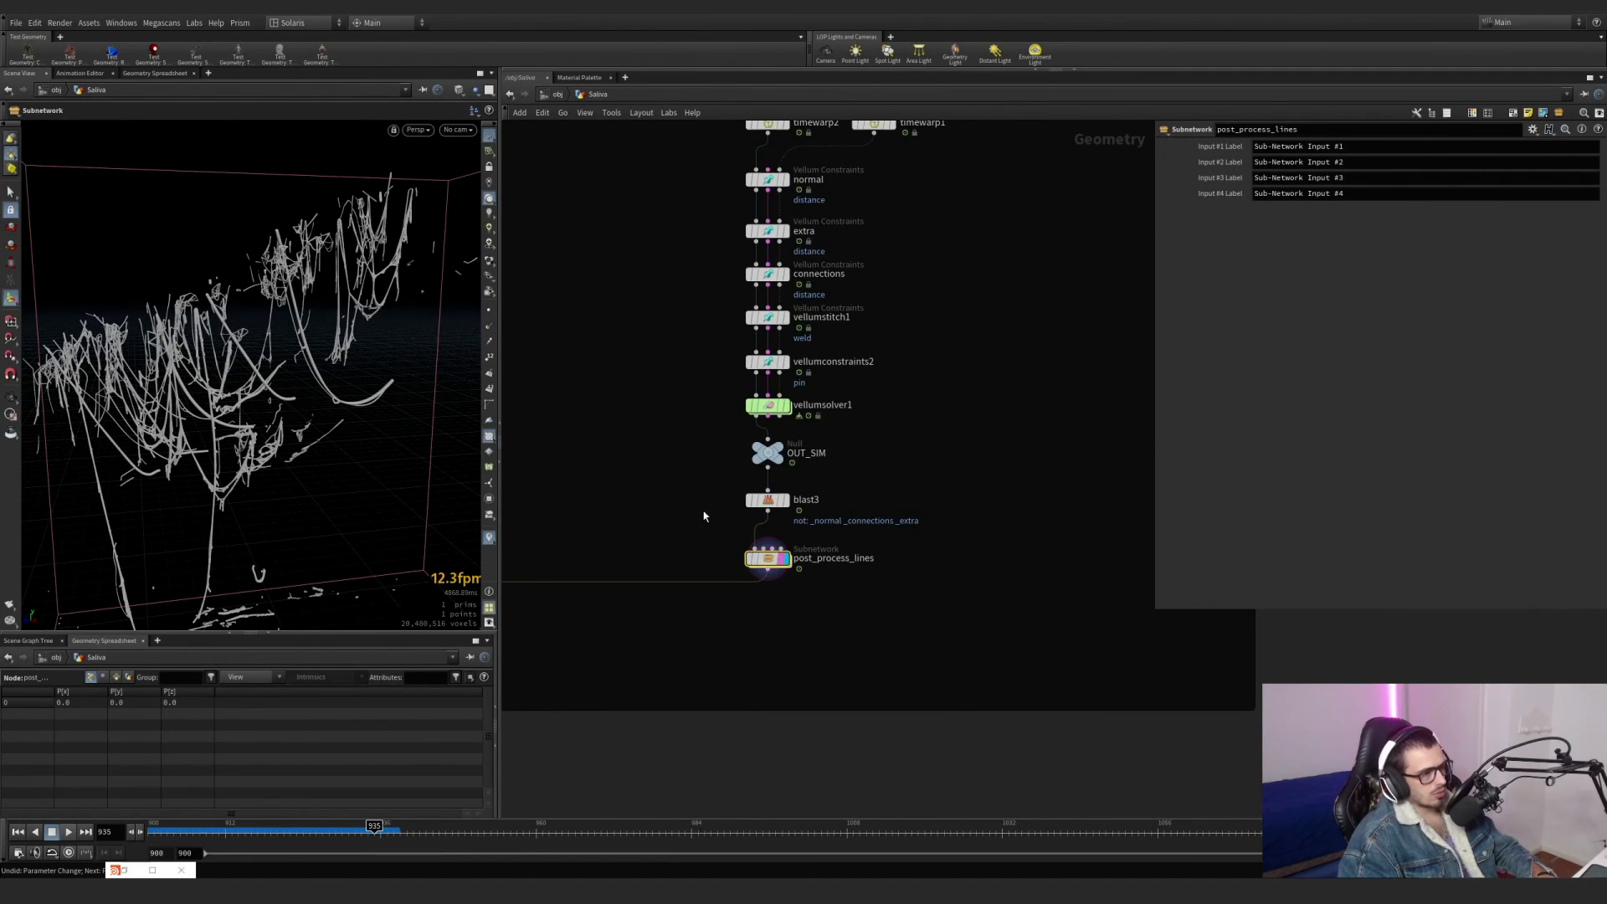
scroll(727, 508, down, 3)
middle_drag(727, 508, 801, 412)
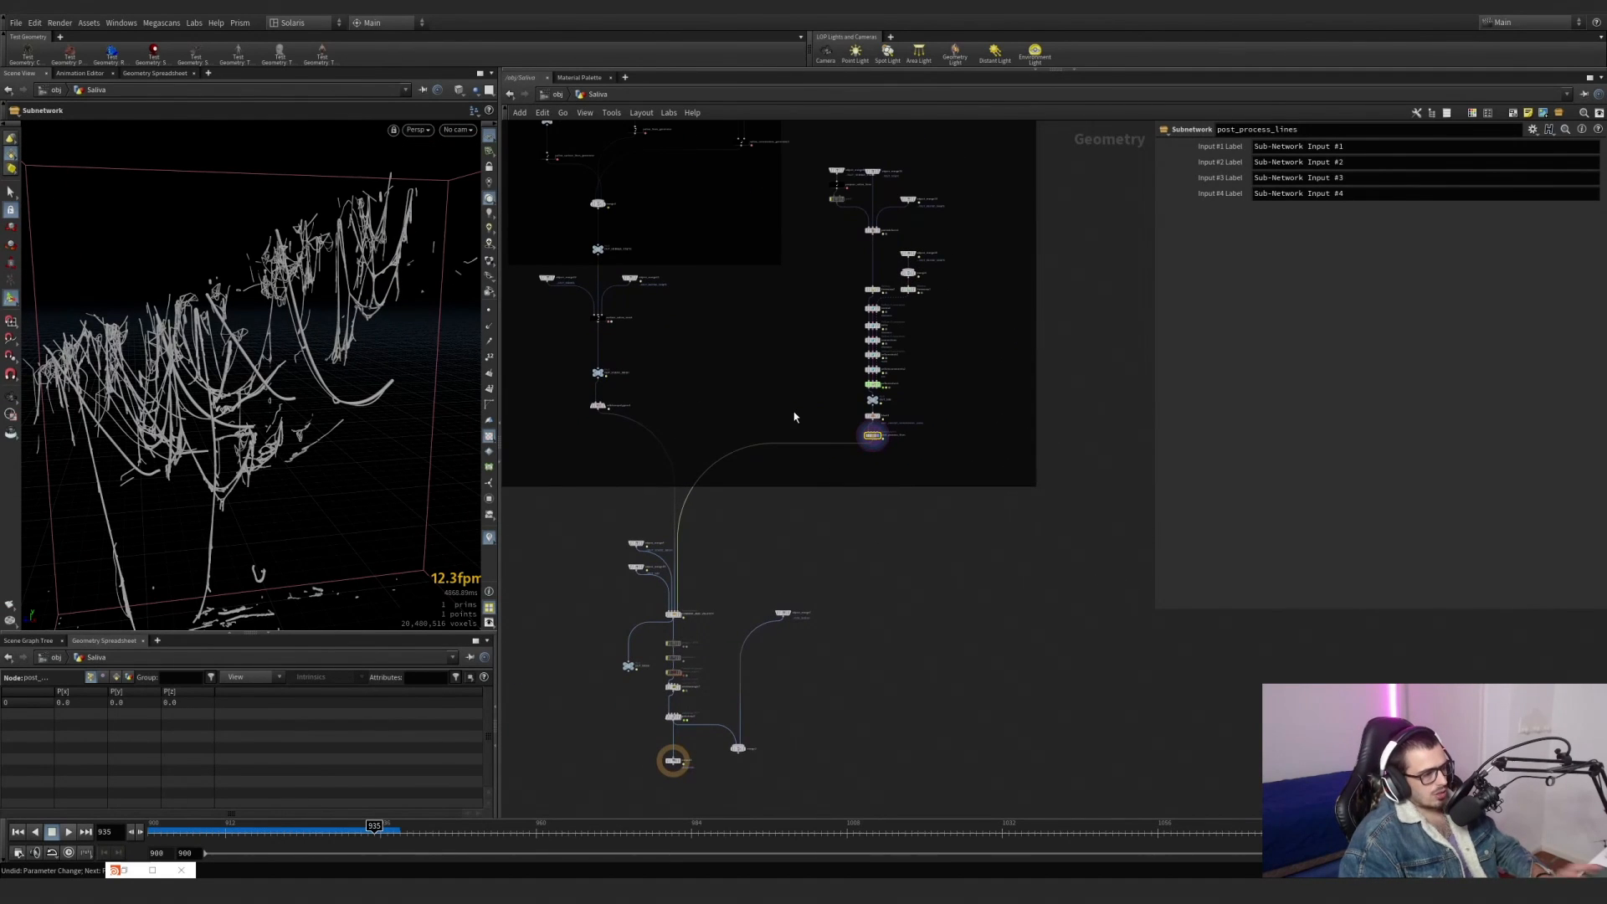
scroll(598, 380, up, 5)
scroll(695, 465, down, 3)
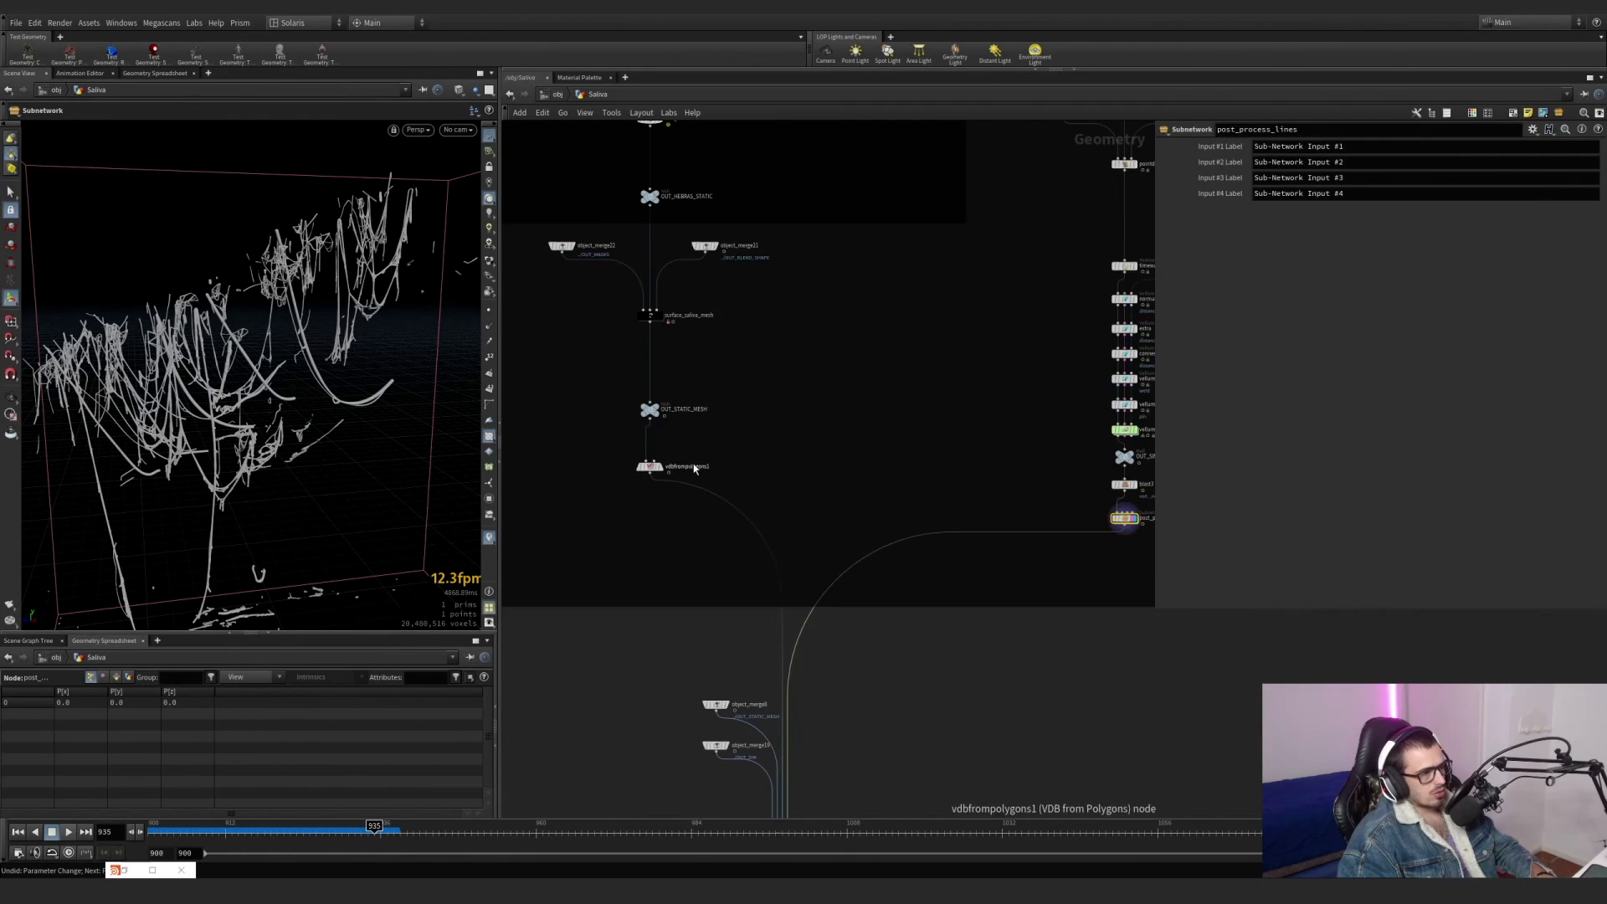
Display surface_saliva_mesh and examine its settings and the saliva mesh around the jaws.
middle_drag(701, 467, 739, 556)
scroll(668, 425, up, 1)
scroll(667, 427, up, 4)
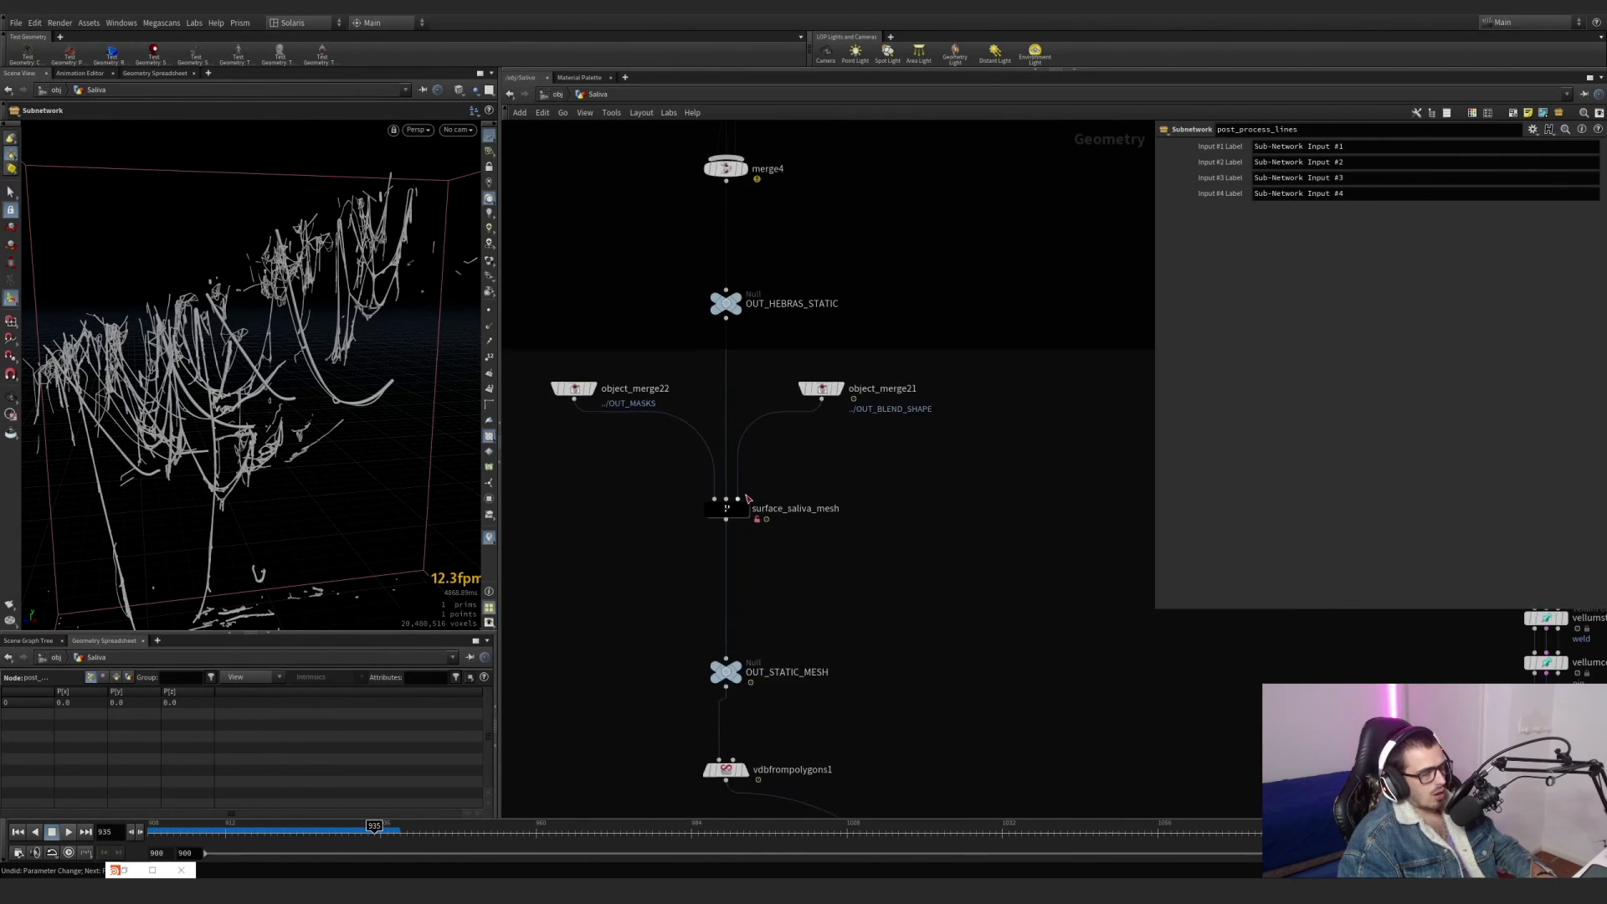
mouse_move(751, 526)
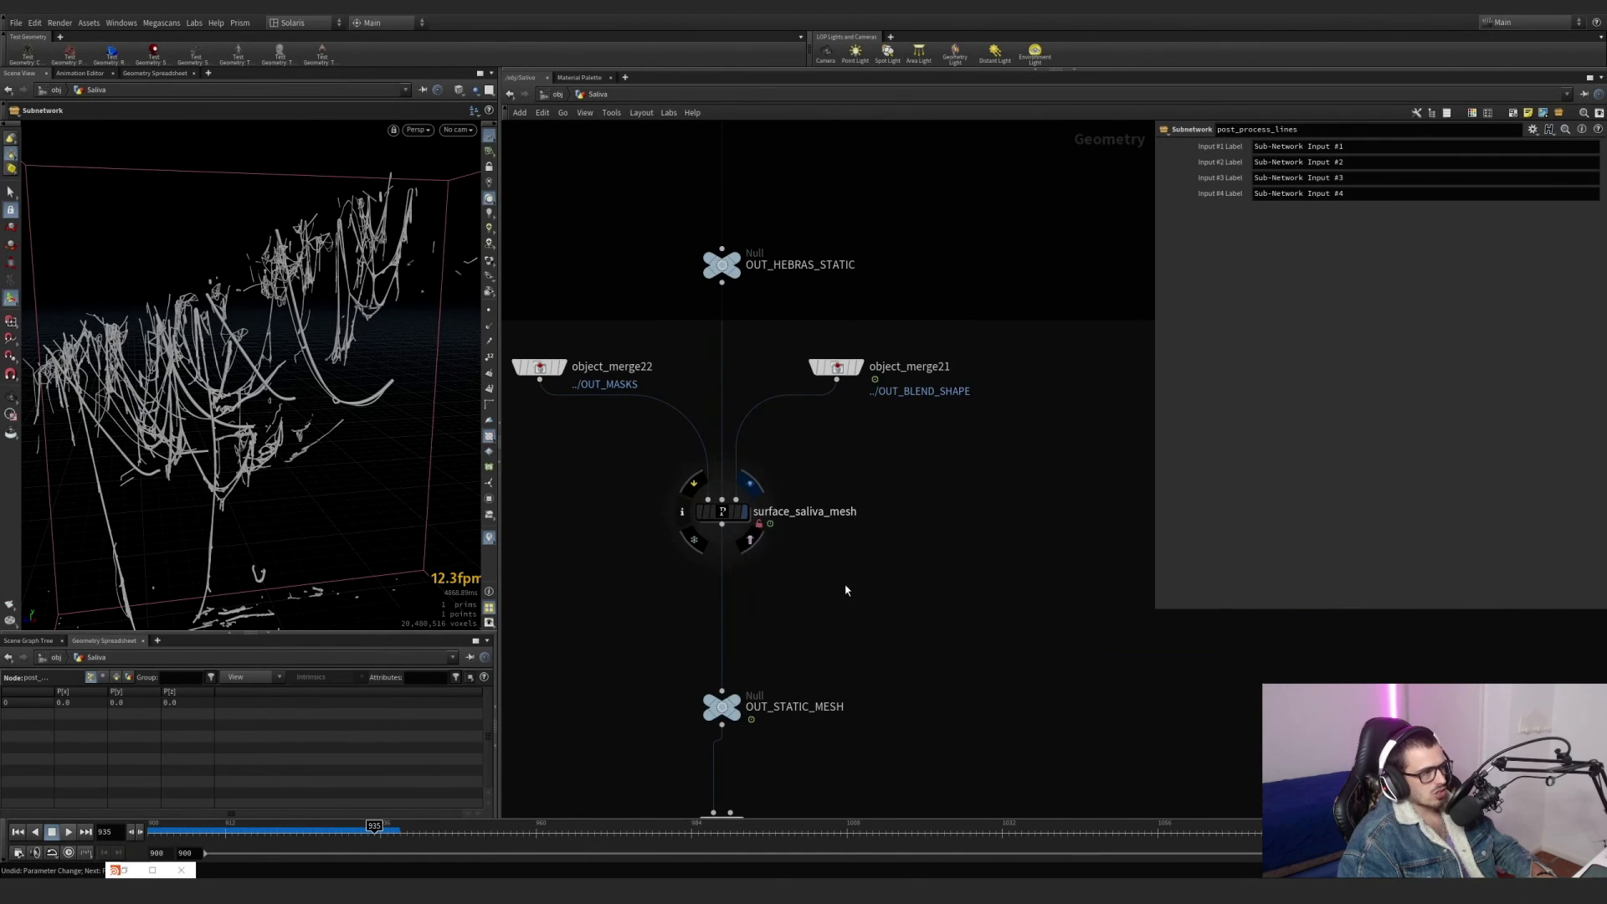
drag(846, 585, 622, 453)
alt+drag(266, 394, 279, 319)
middle_drag(832, 508, 909, 584)
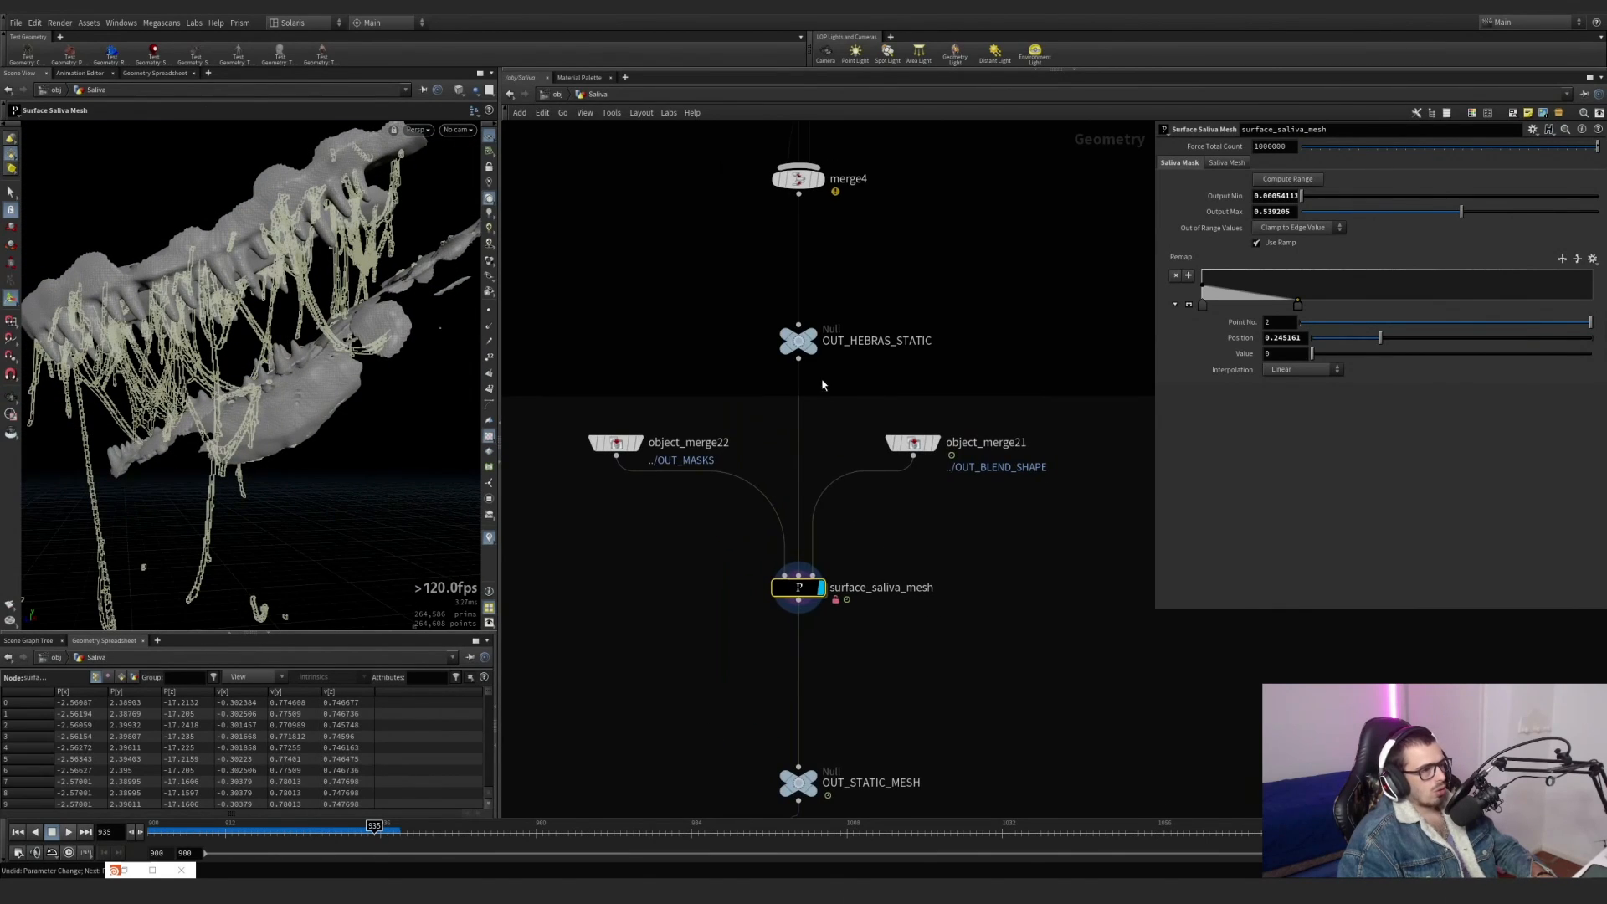
Display the surface_saliva_mesh inputs OUT_HEBRAS_STATIC and object_merge22, which brings in OUT_MASKS.
click(813, 340)
click(796, 340)
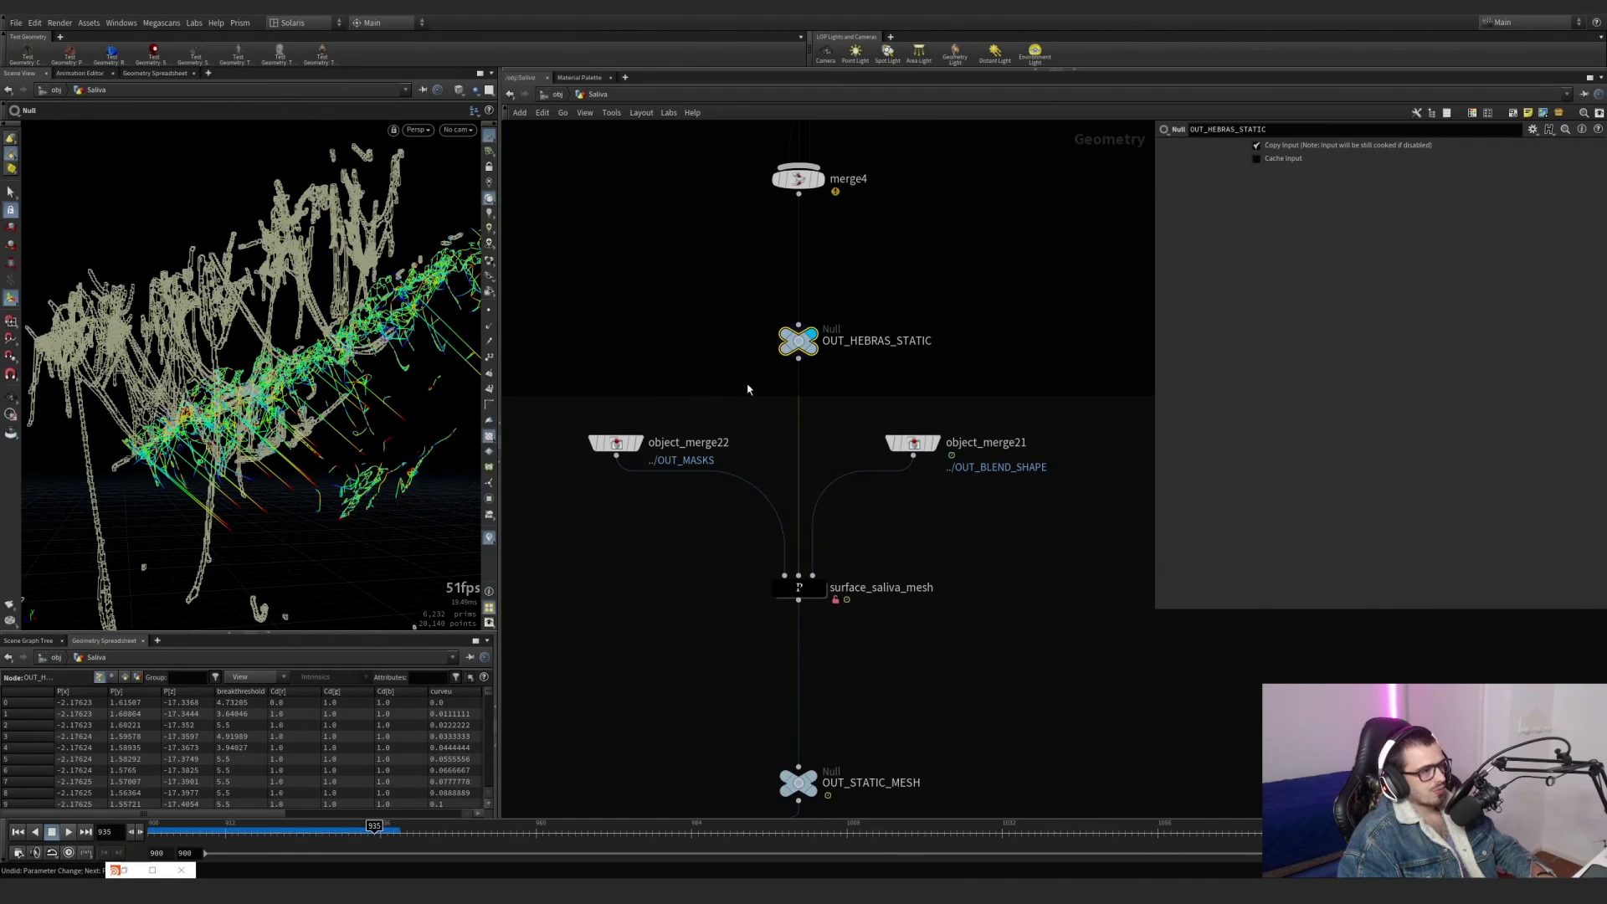
click(646, 474)
click(646, 411)
click(643, 443)
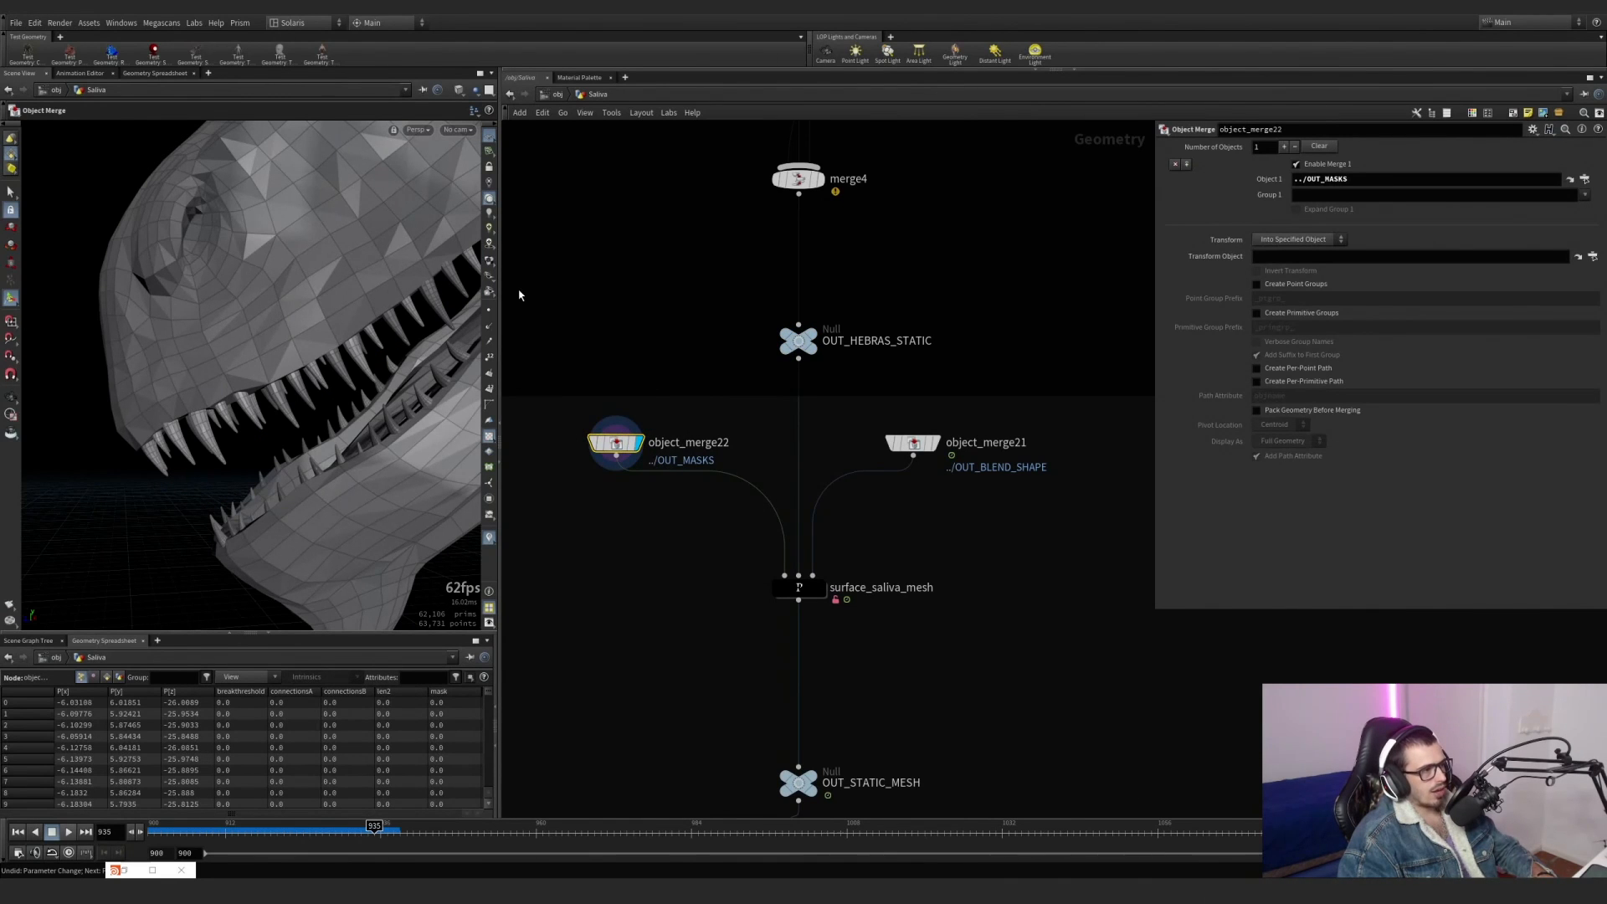
Switch the mask and connection attribute visualizers on and off to examine the painted areas along the creature's jaws.
click(490, 467)
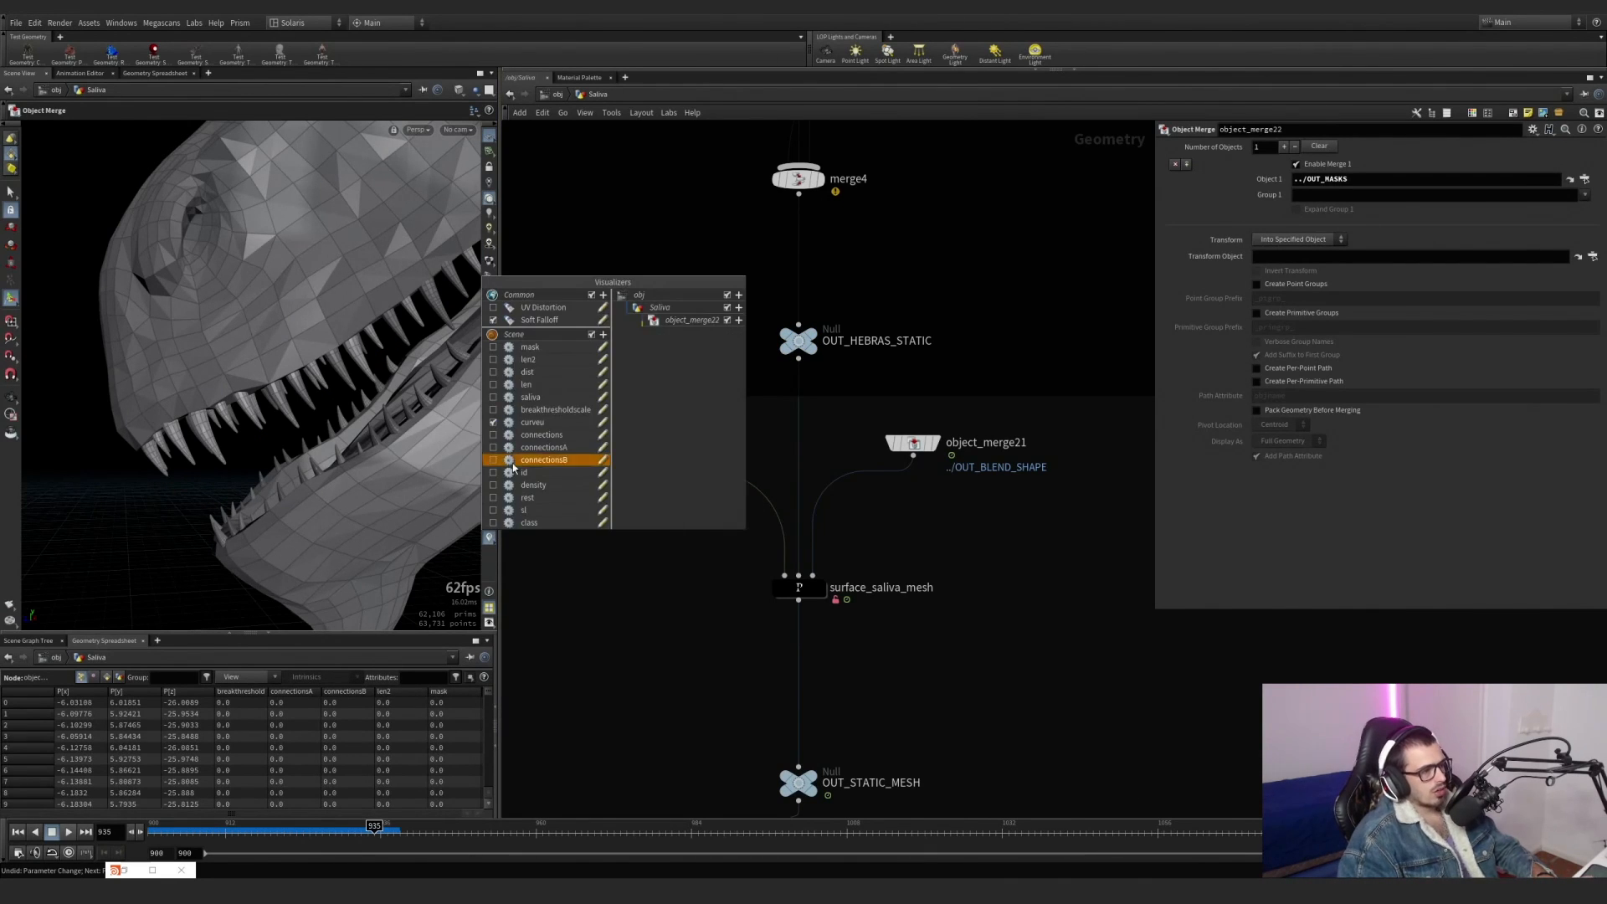
click(493, 347)
click(493, 349)
click(492, 349)
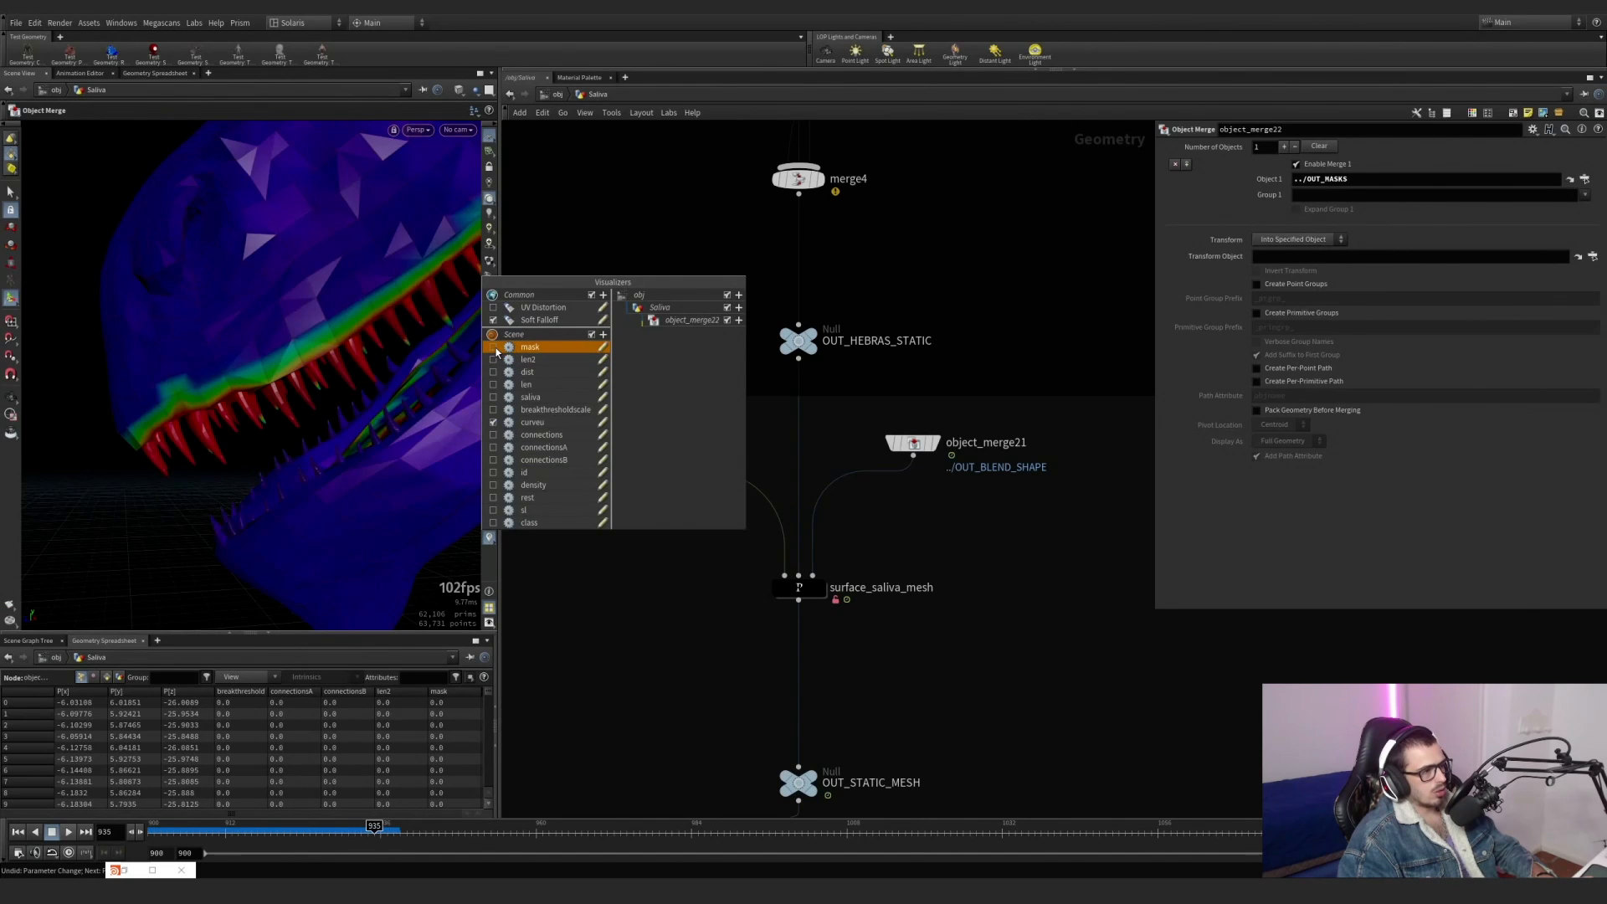
click(492, 347)
click(493, 450)
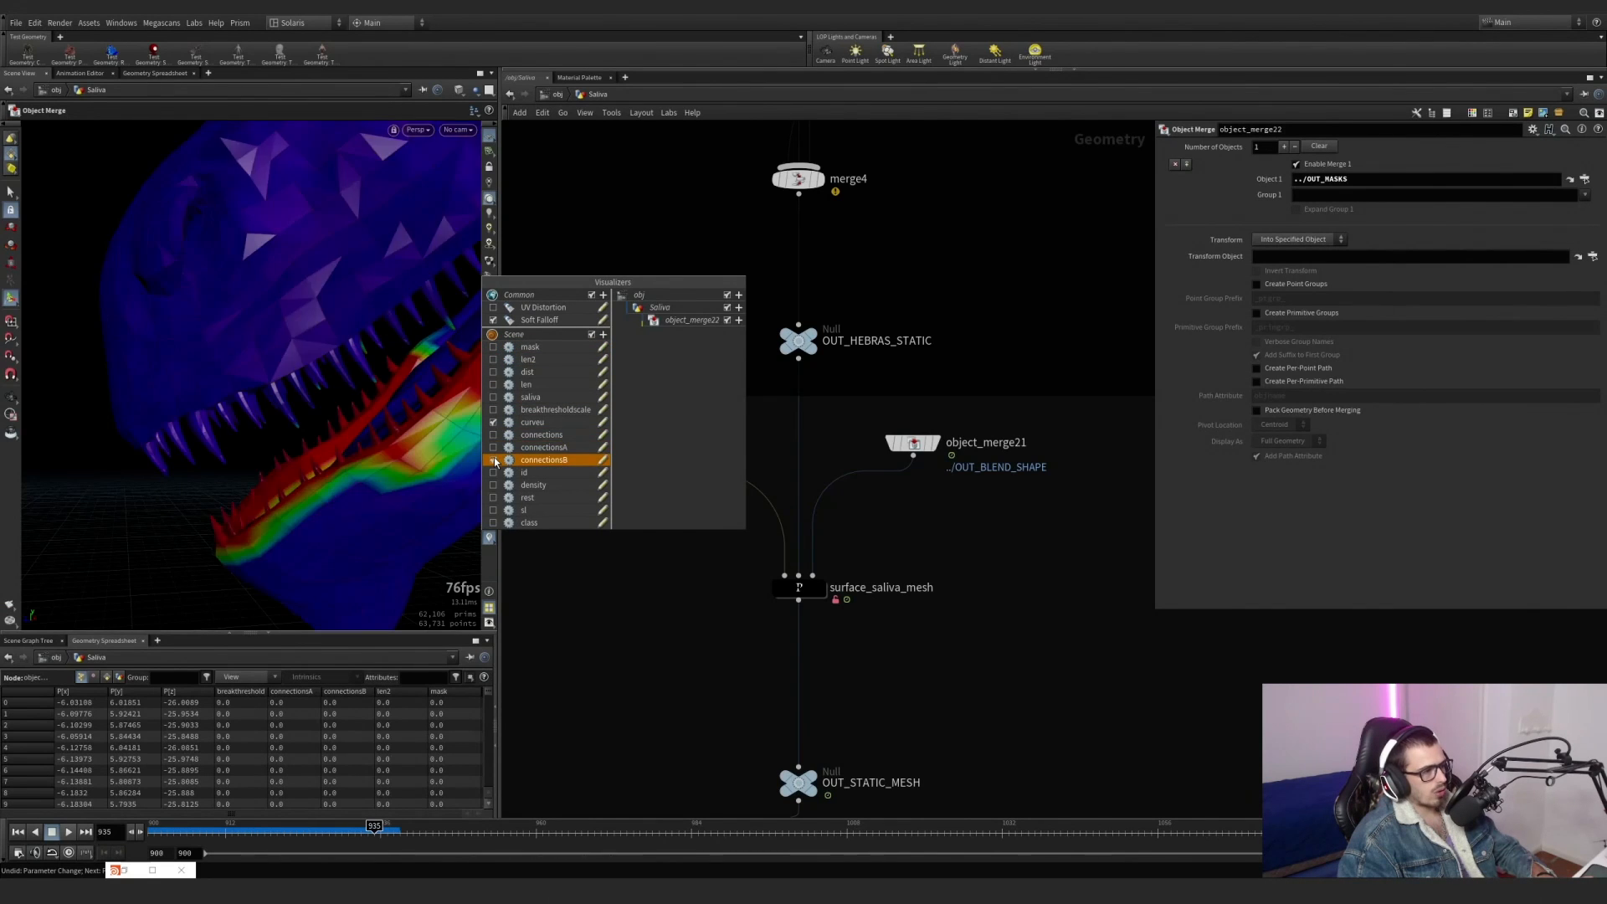
click(493, 449)
Display object_merge21's blend-shape geometry at frame 900, and switch the display back to object_merge22.
click(913, 448)
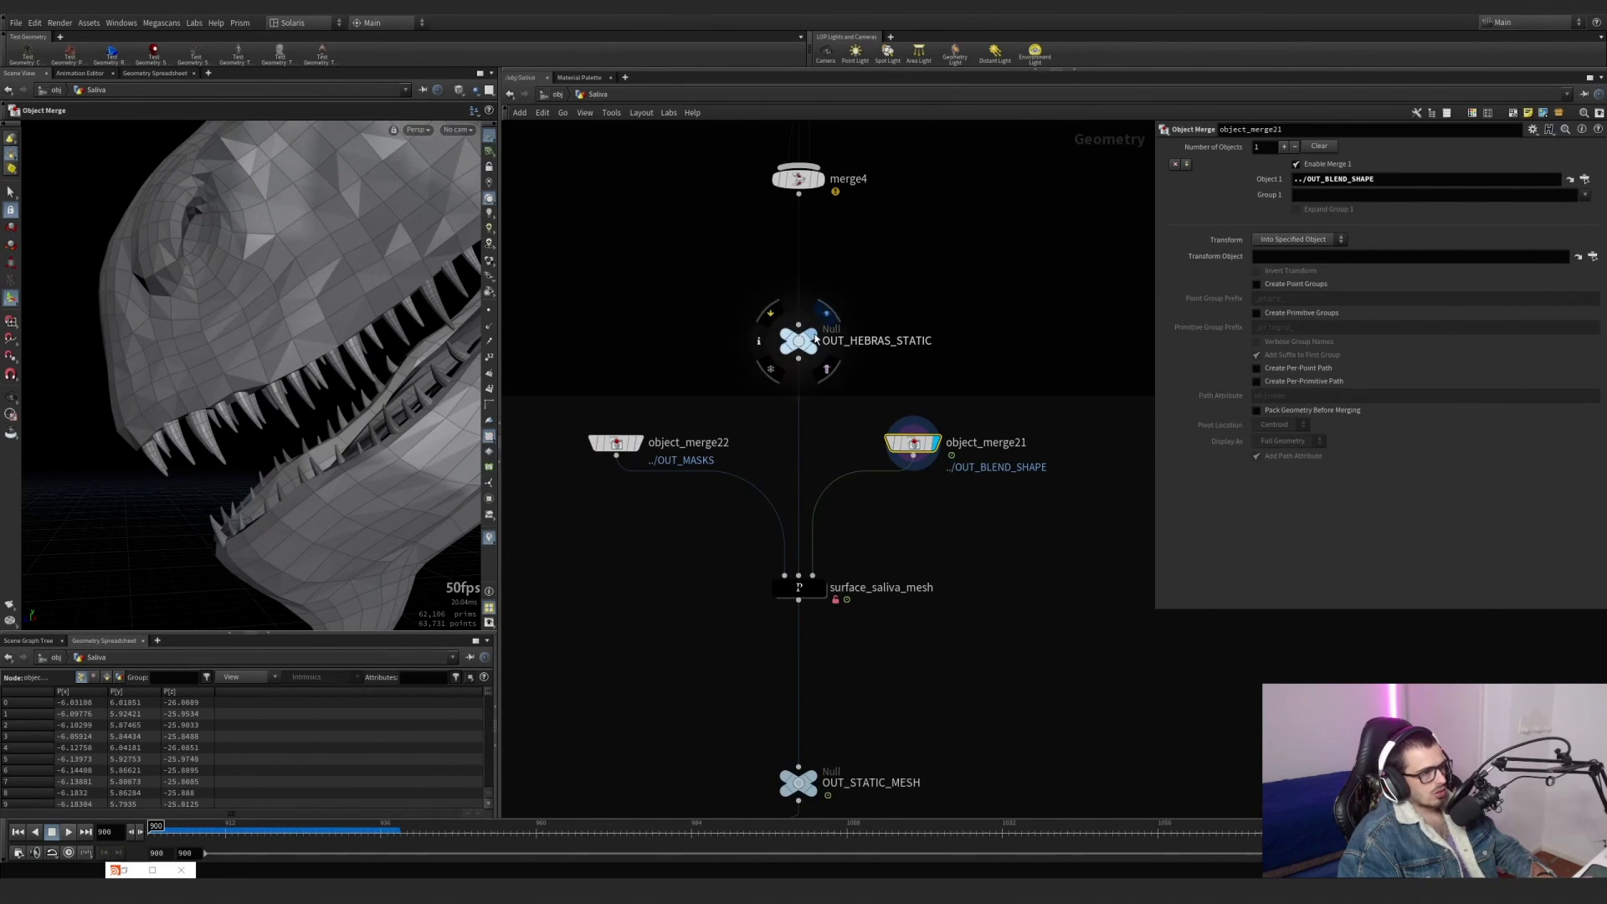
click(825, 315)
click(643, 417)
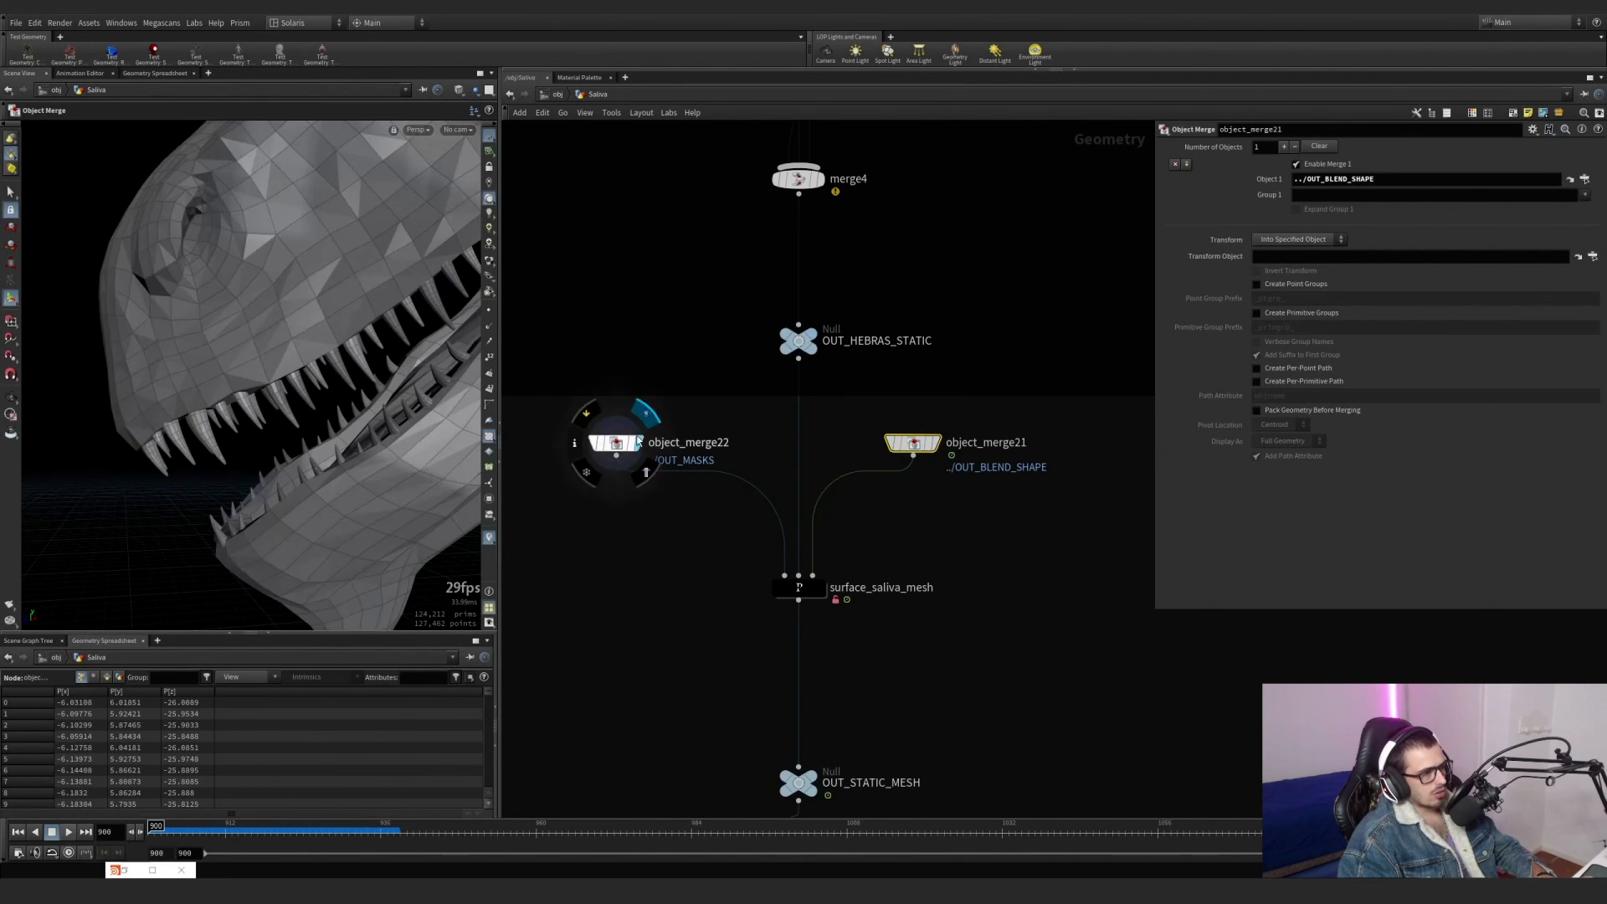
Go inside surface_saliva_mesh, display attribdelete1 on the mask geometry, and check which point attribute it deletes.
double_click(801, 588)
click(728, 423)
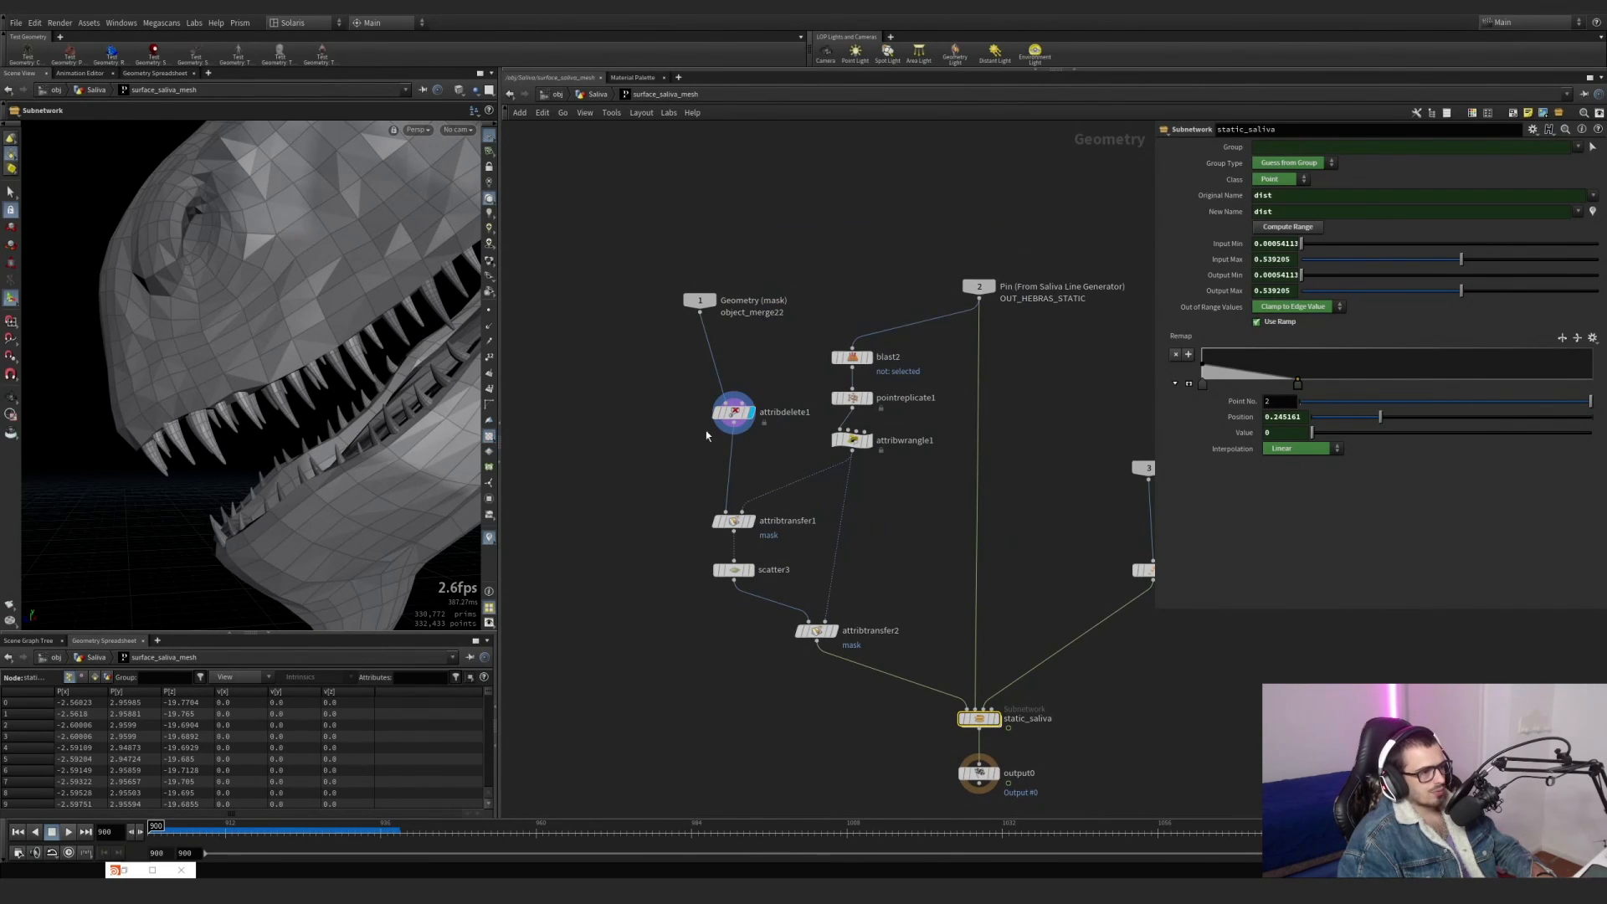
click(734, 412)
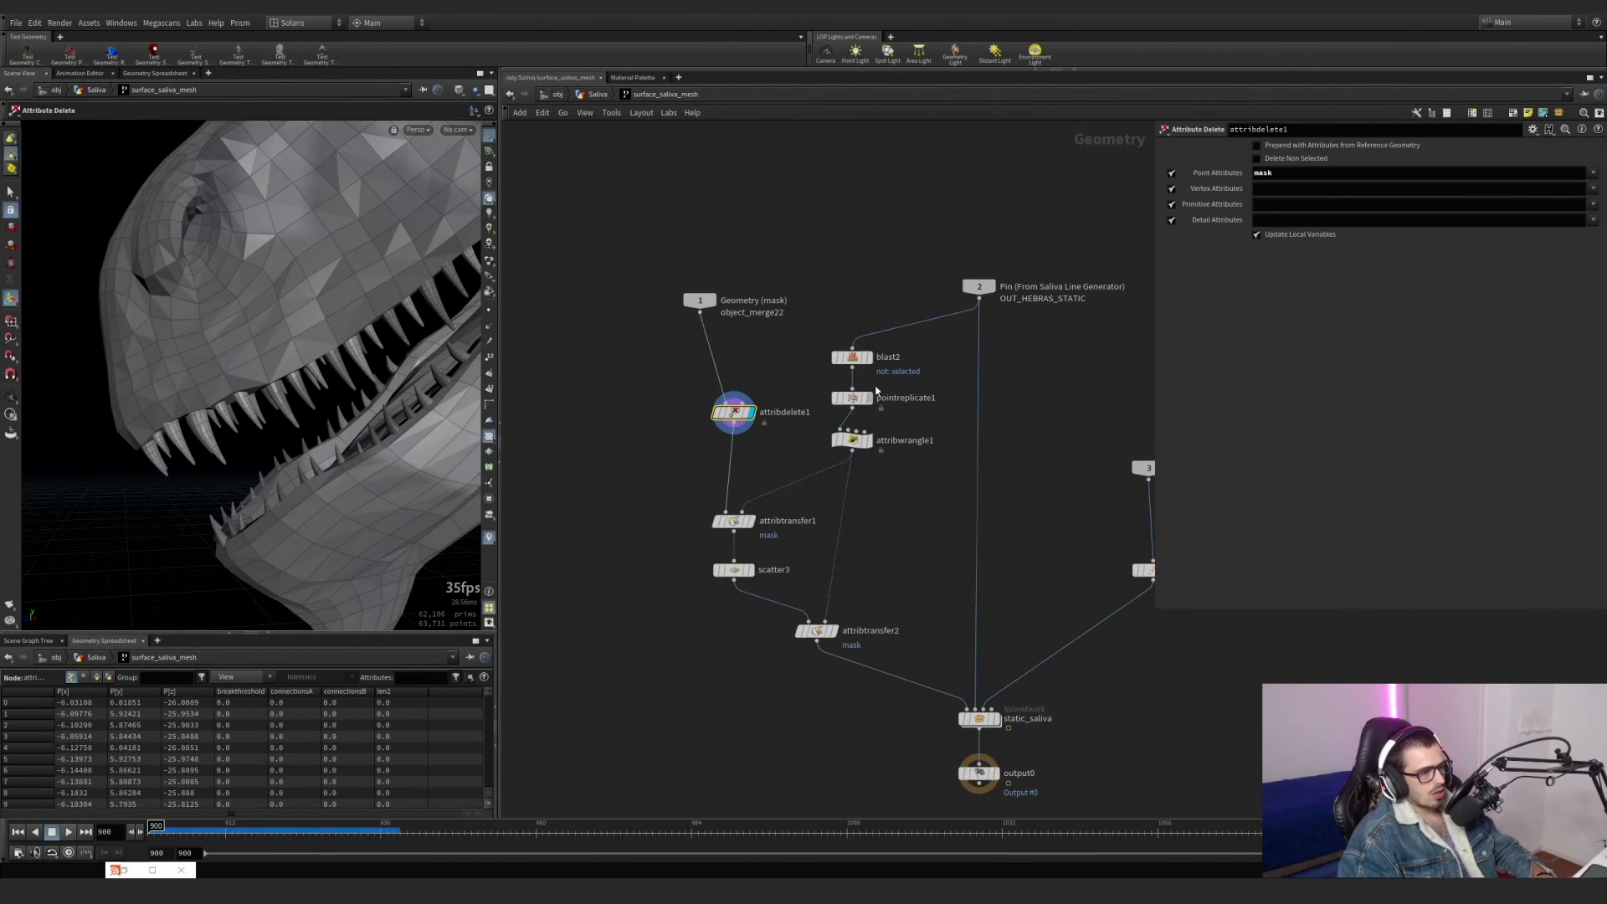
Display blast2, pointreplicate1 and attribwrangle1 in turn to follow how the strand pins become masked points.
click(852, 358)
click(869, 358)
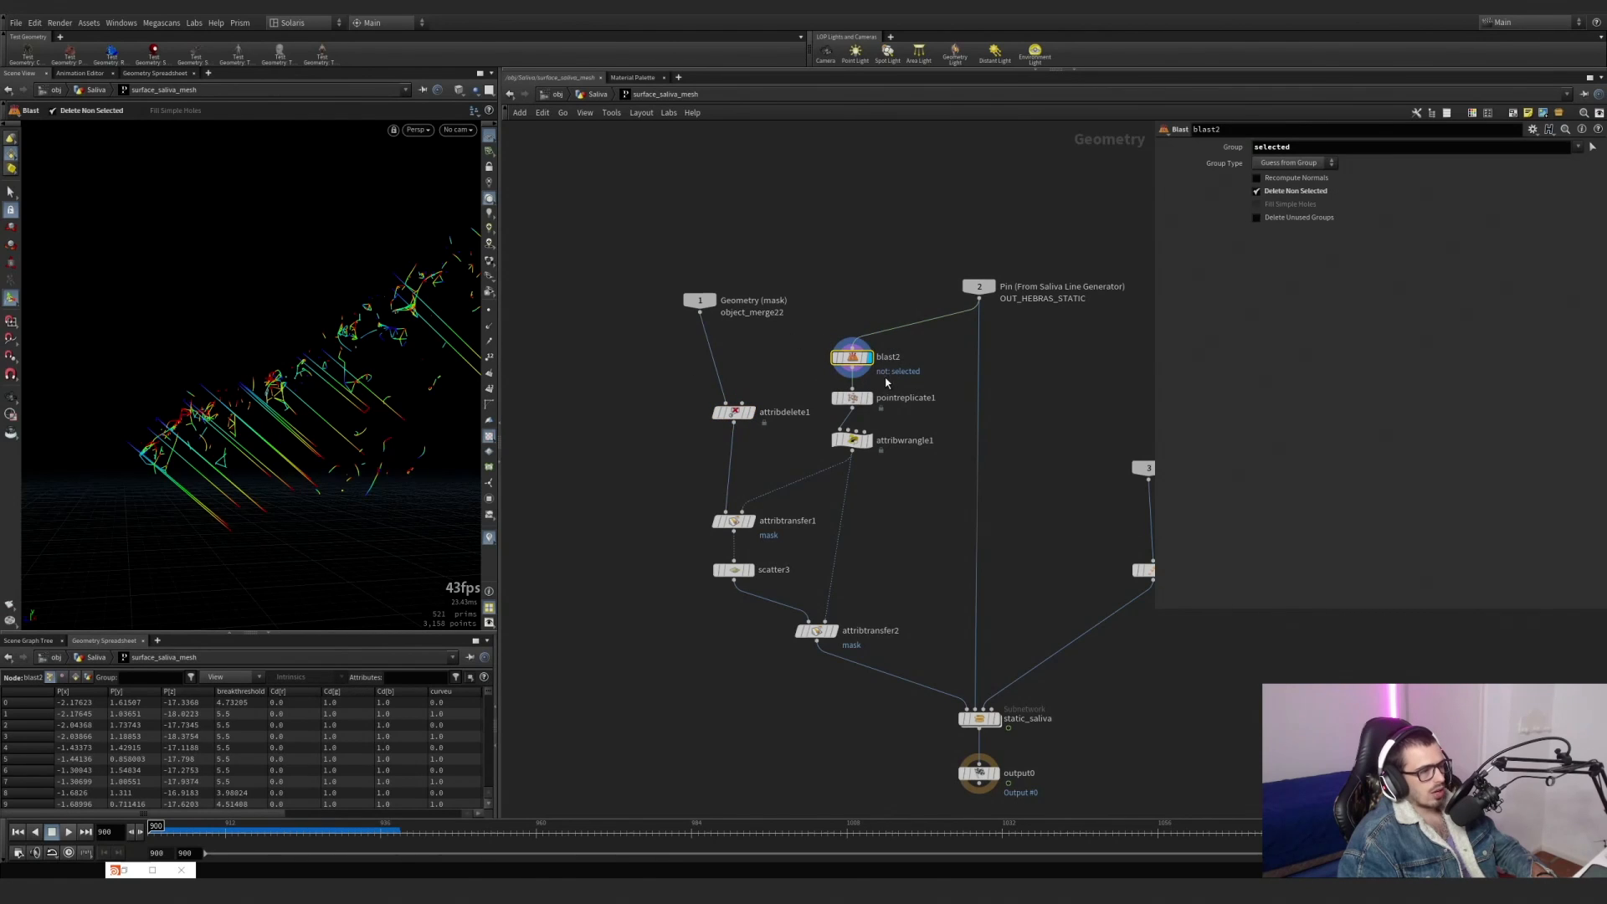
click(869, 398)
click(863, 400)
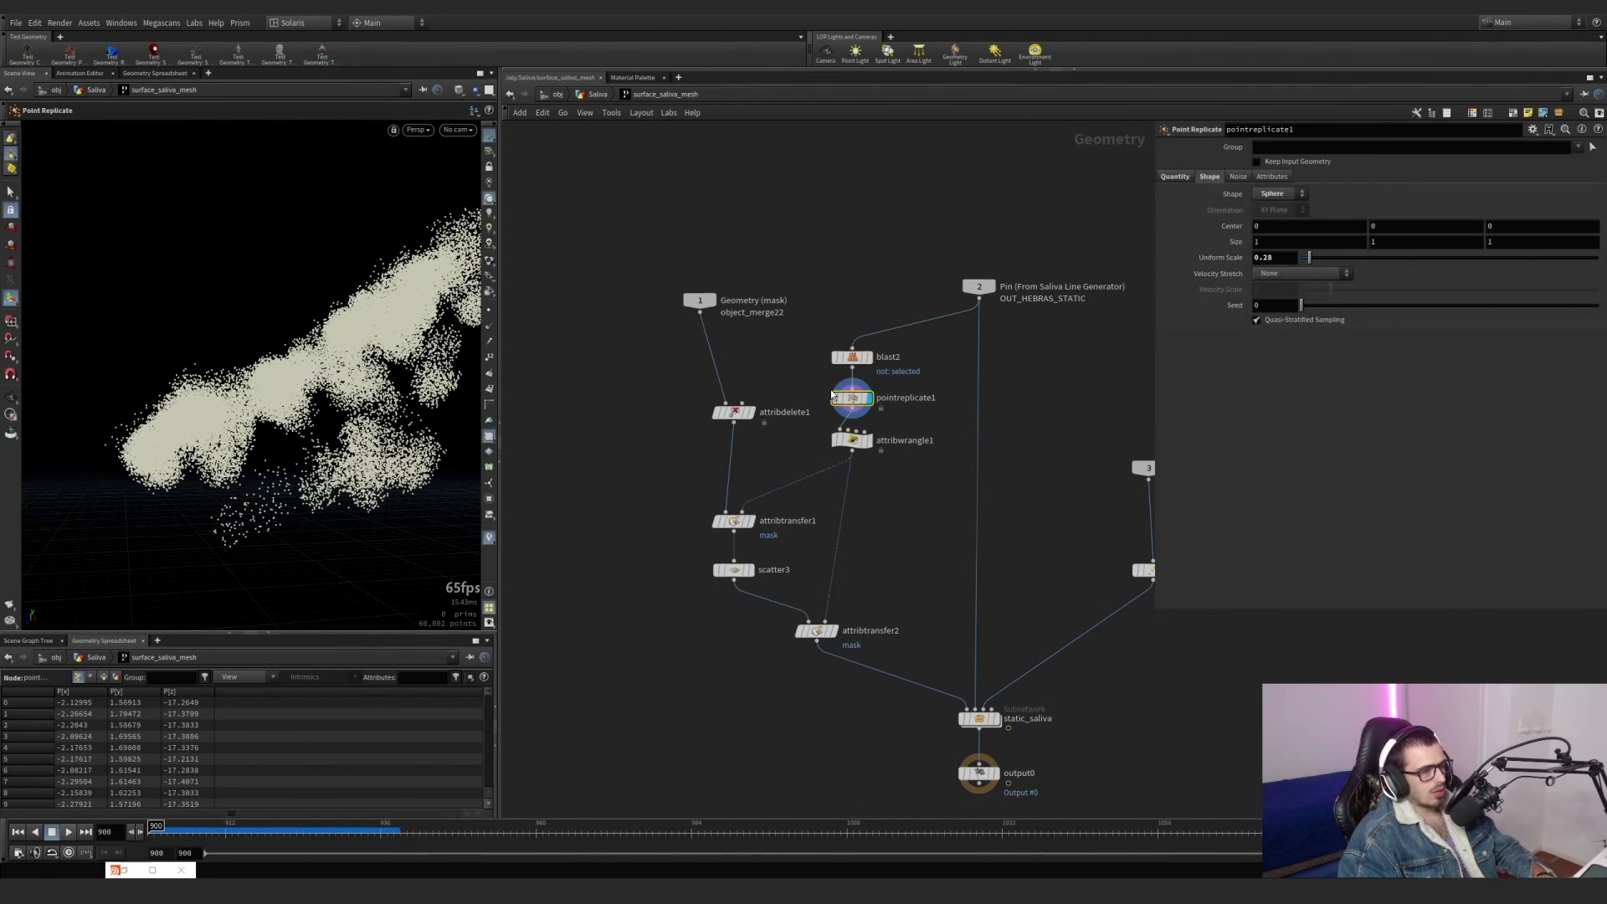
click(868, 444)
click(852, 440)
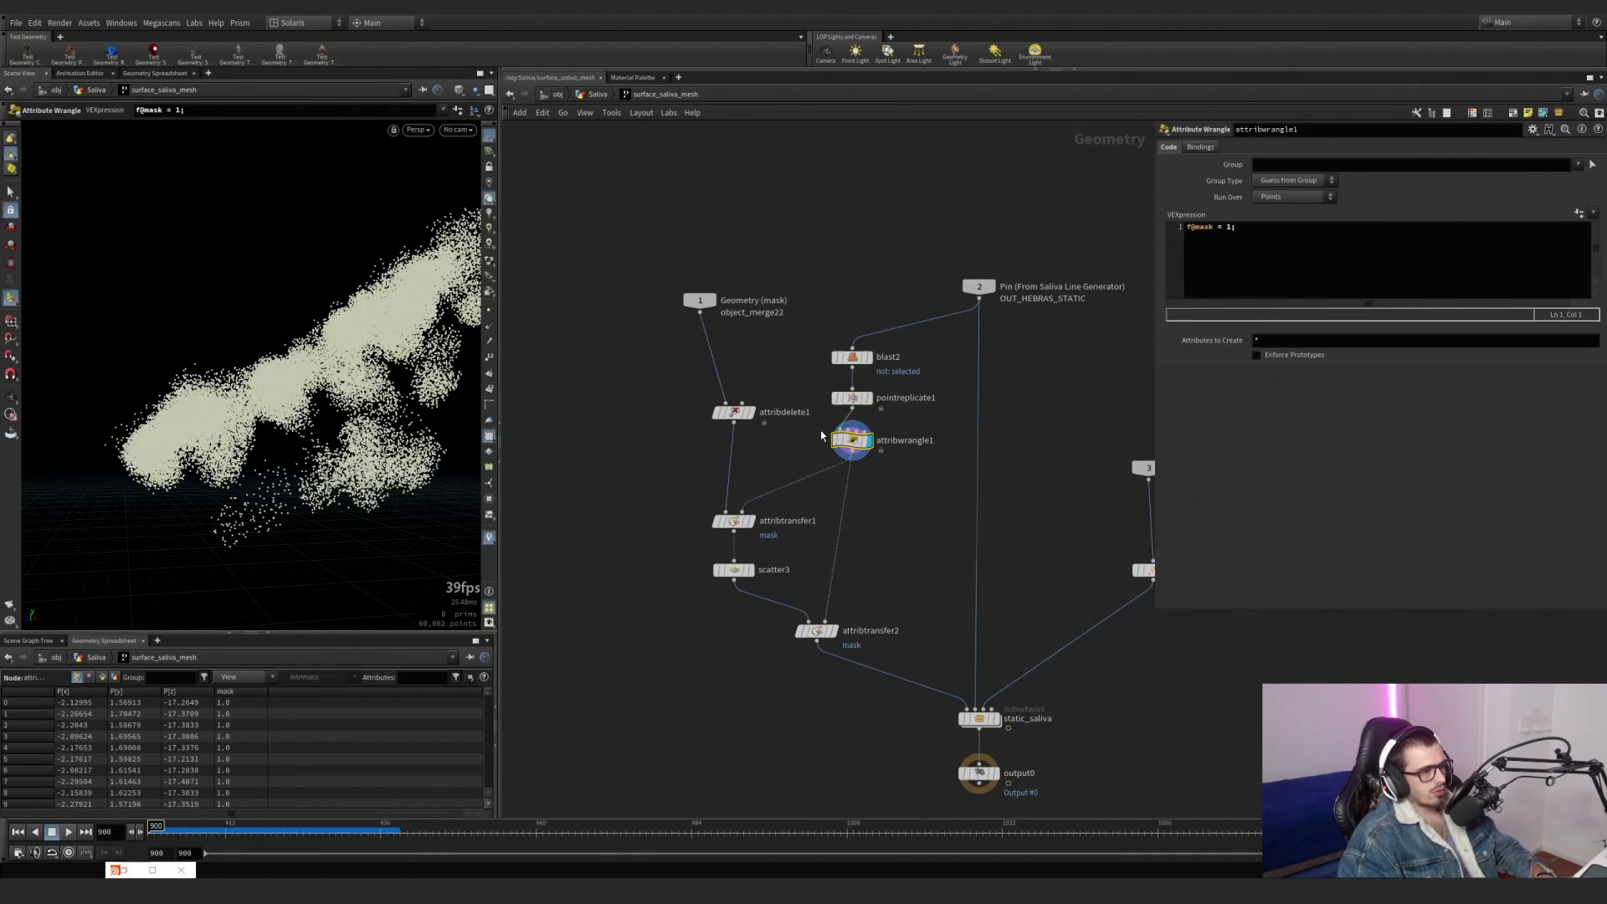
Display attribtransfer1 and turn on the mask visualizer to view the transferred mask on the creature.
click(751, 521)
click(735, 521)
click(489, 538)
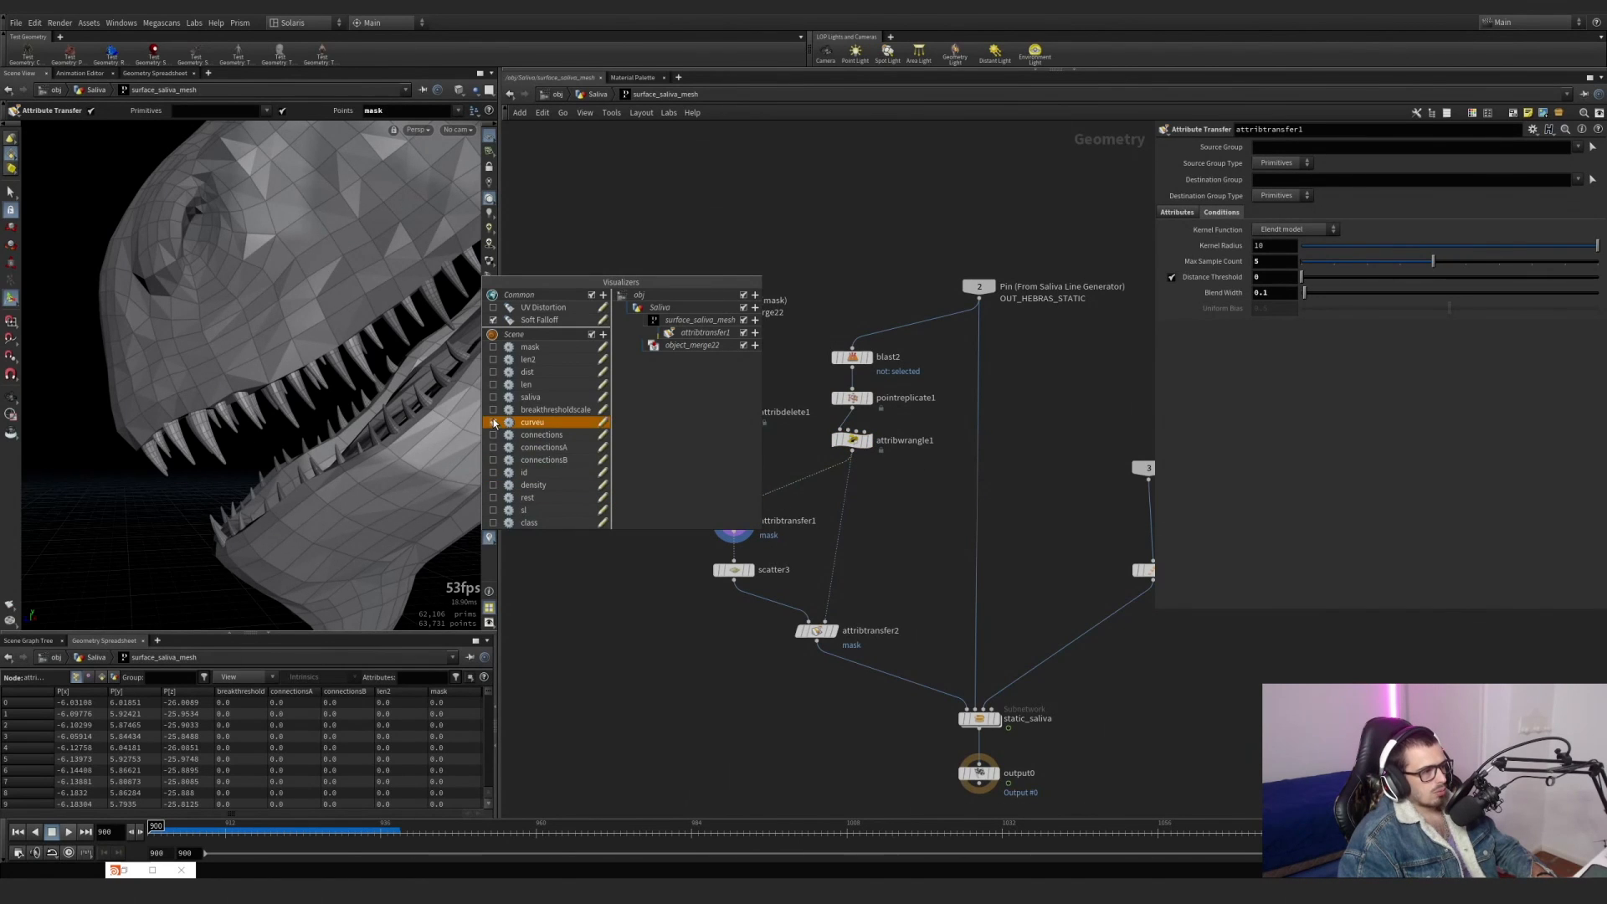
click(501, 348)
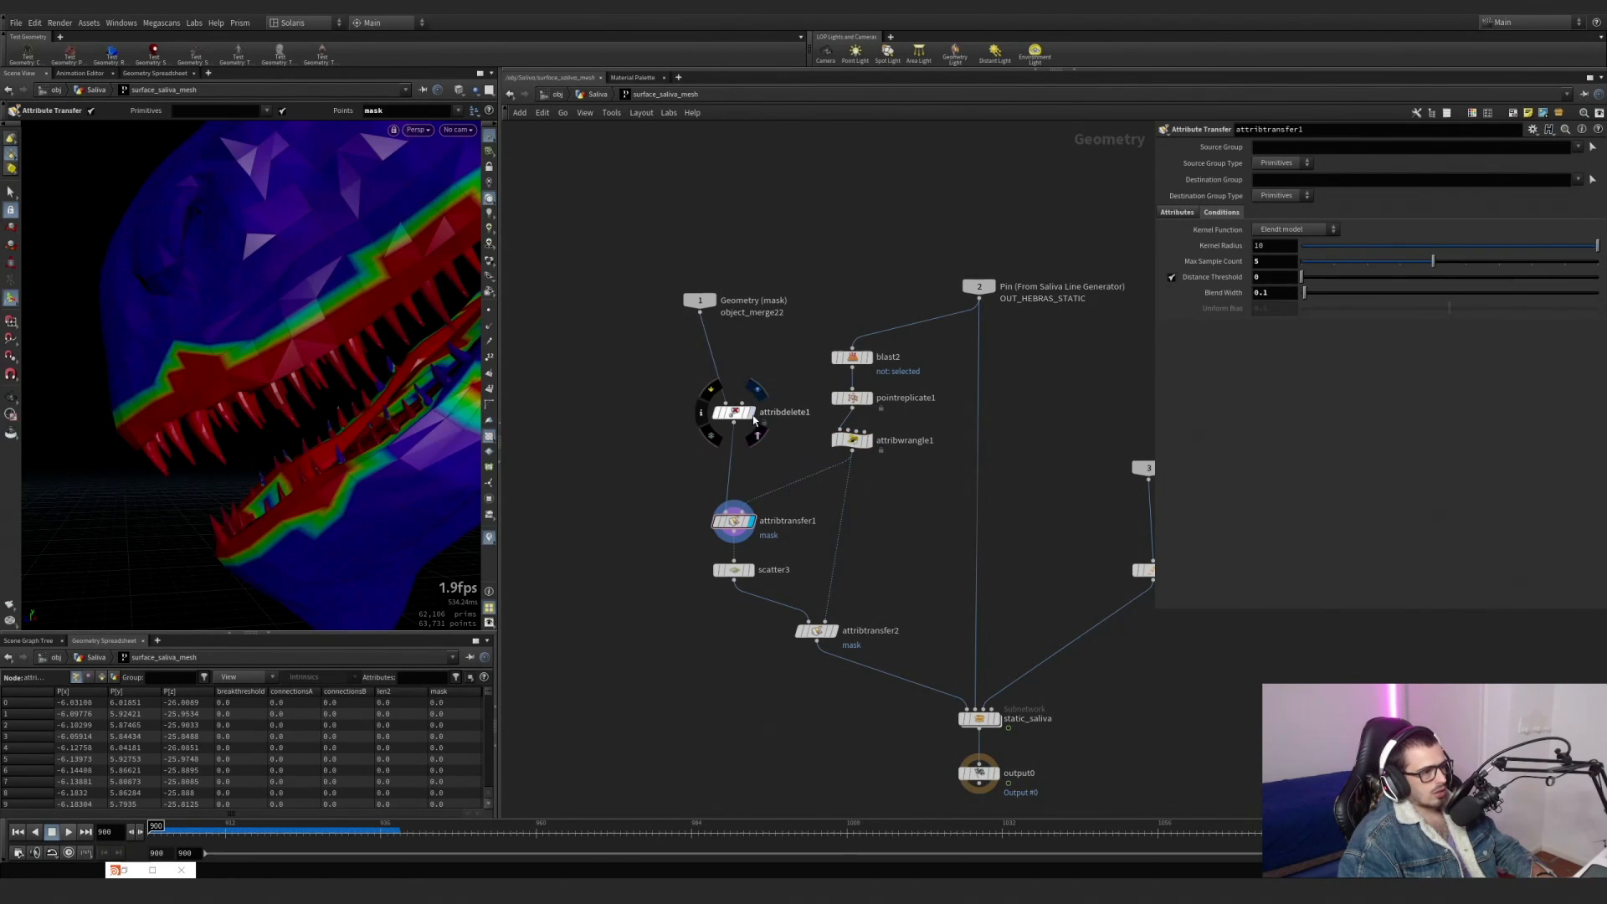
Display attribdelete1 and toggle its bypass to compare the geometry with and without the mask attribute.
click(751, 413)
drag(664, 455, 763, 387)
click(489, 538)
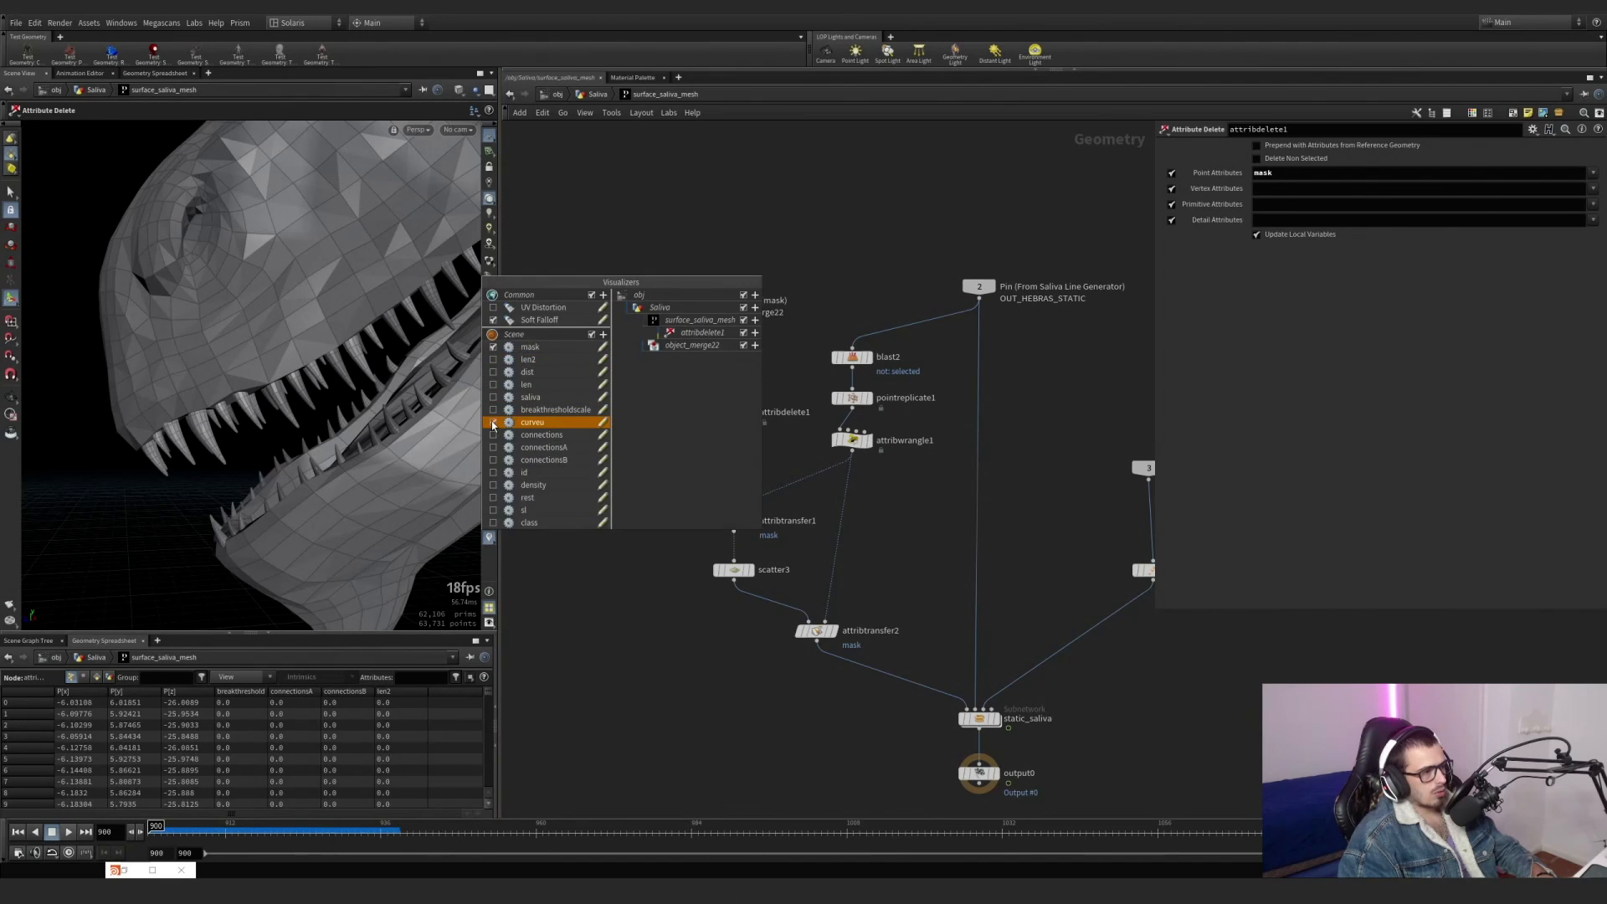
mouse_move(721, 418)
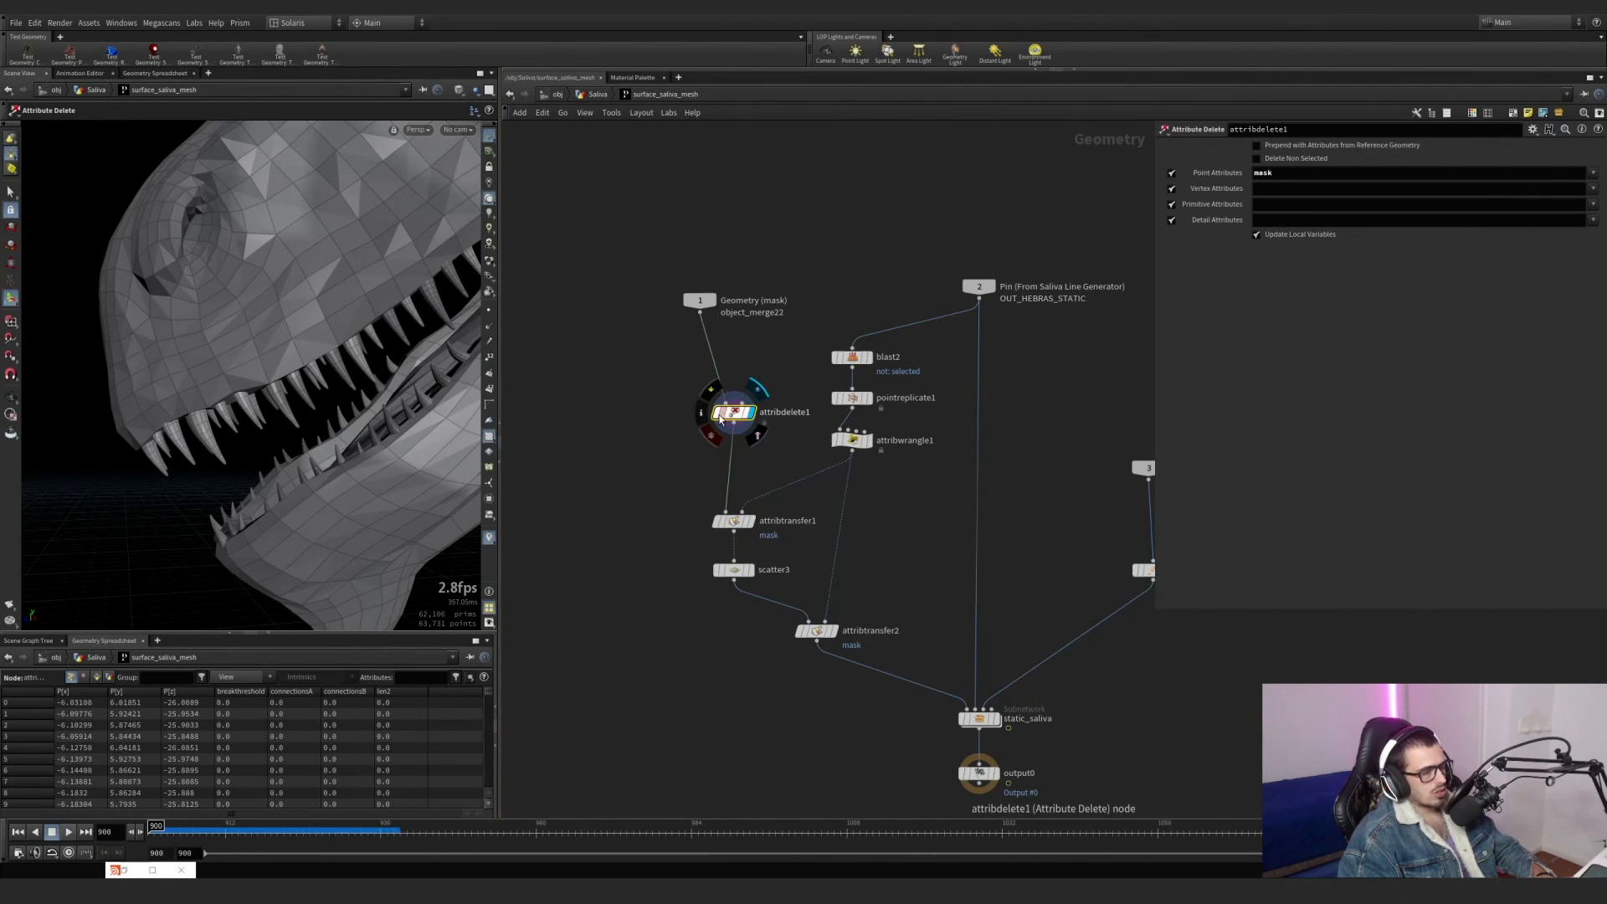
click(707, 391)
click(708, 391)
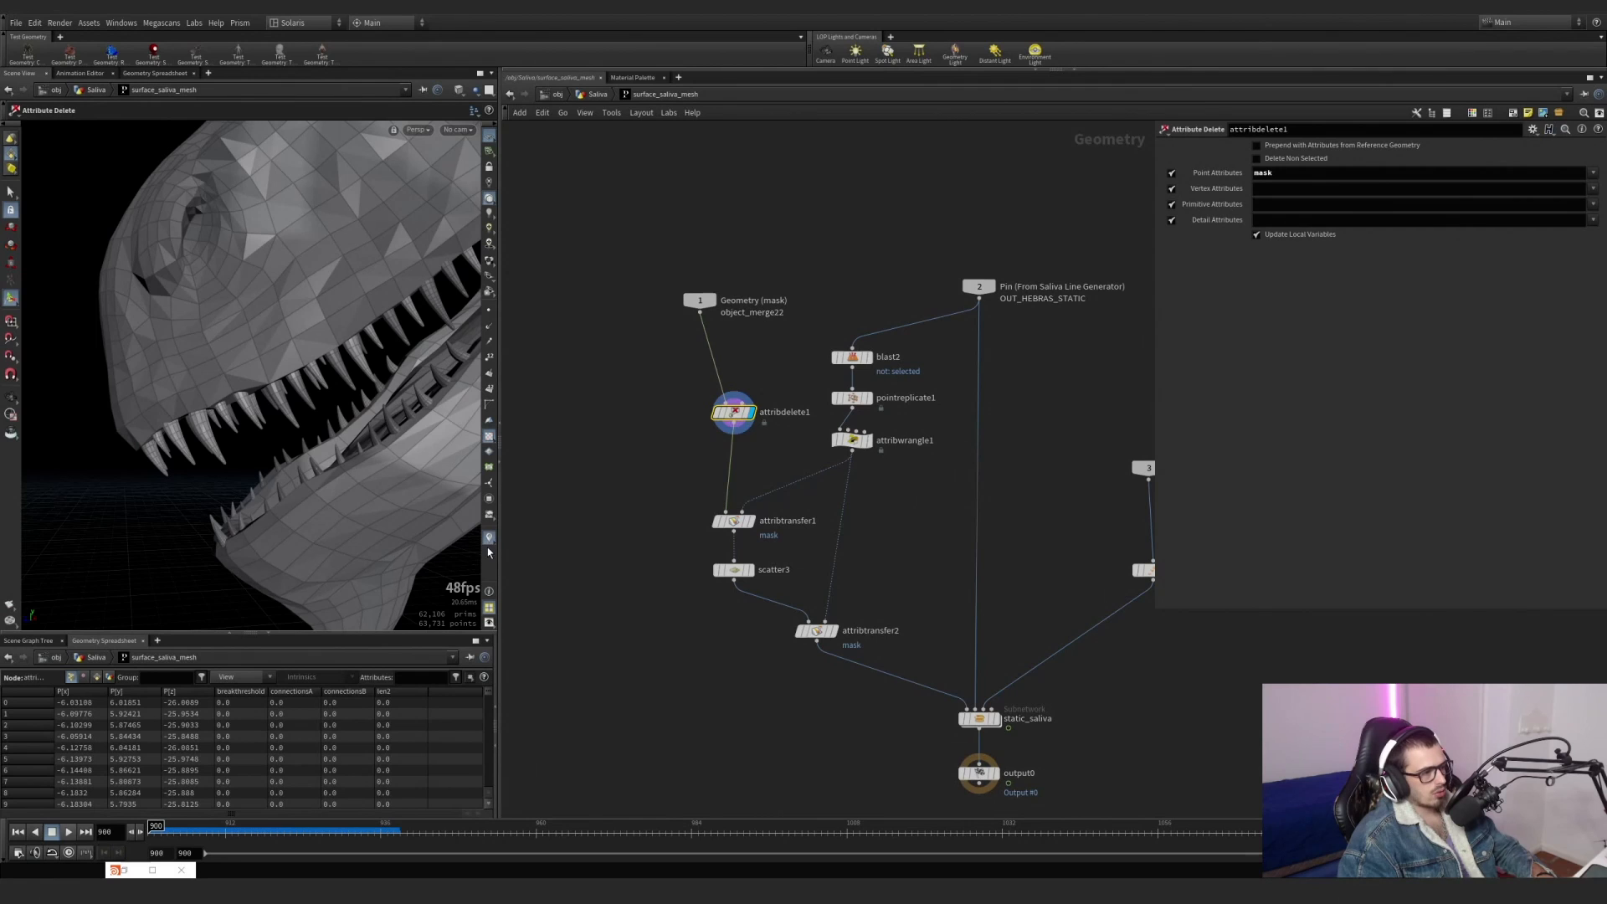
click(711, 391)
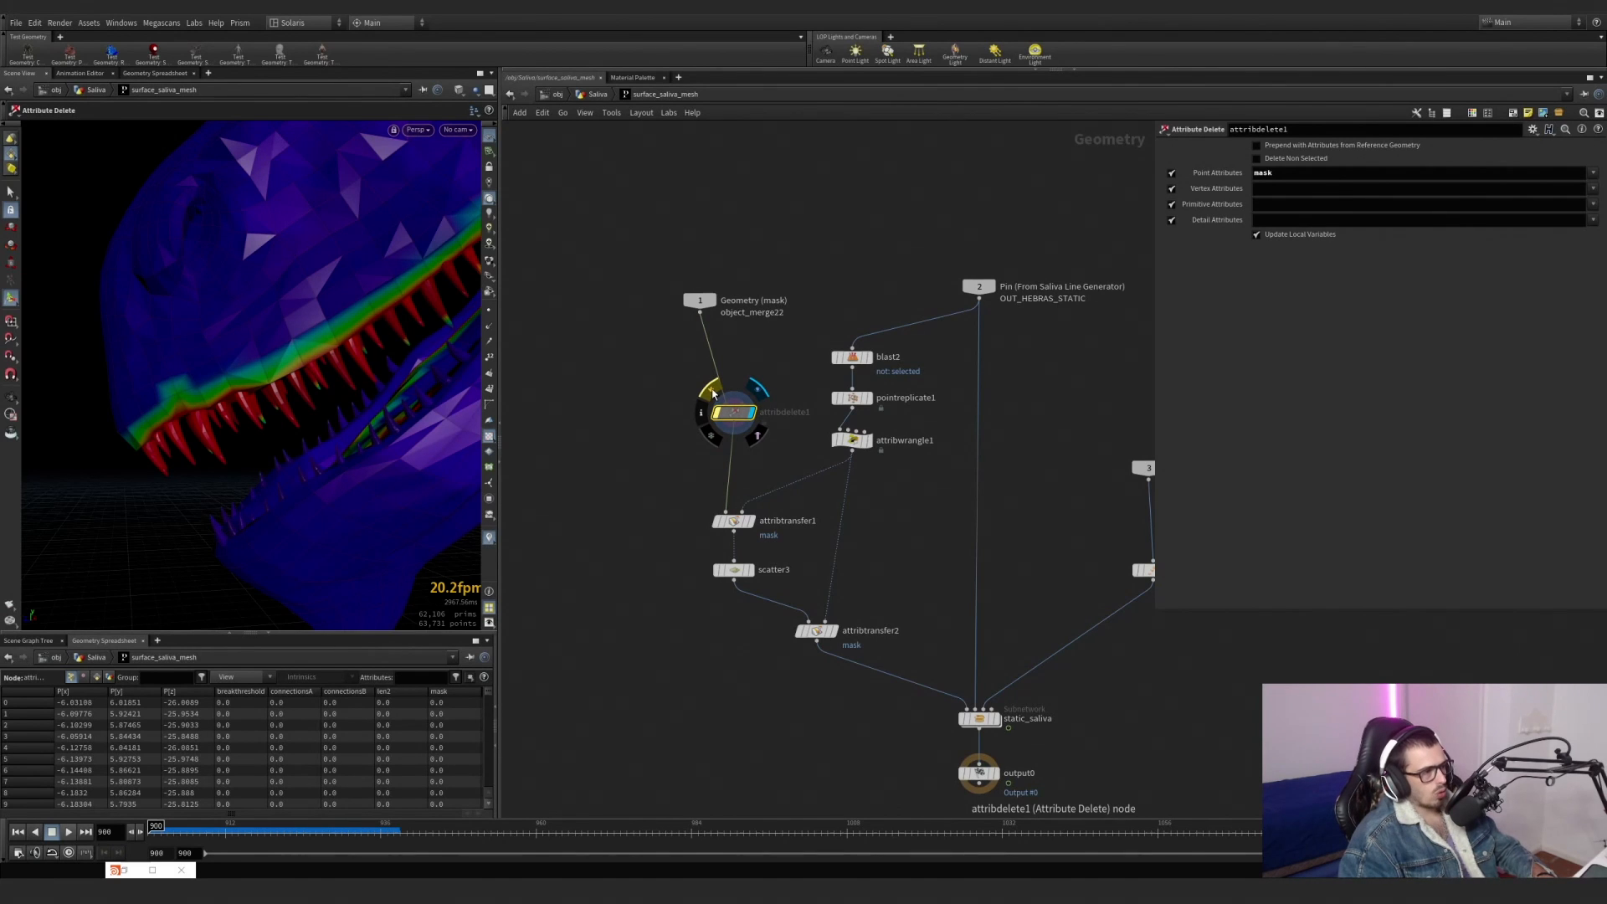
click(712, 390)
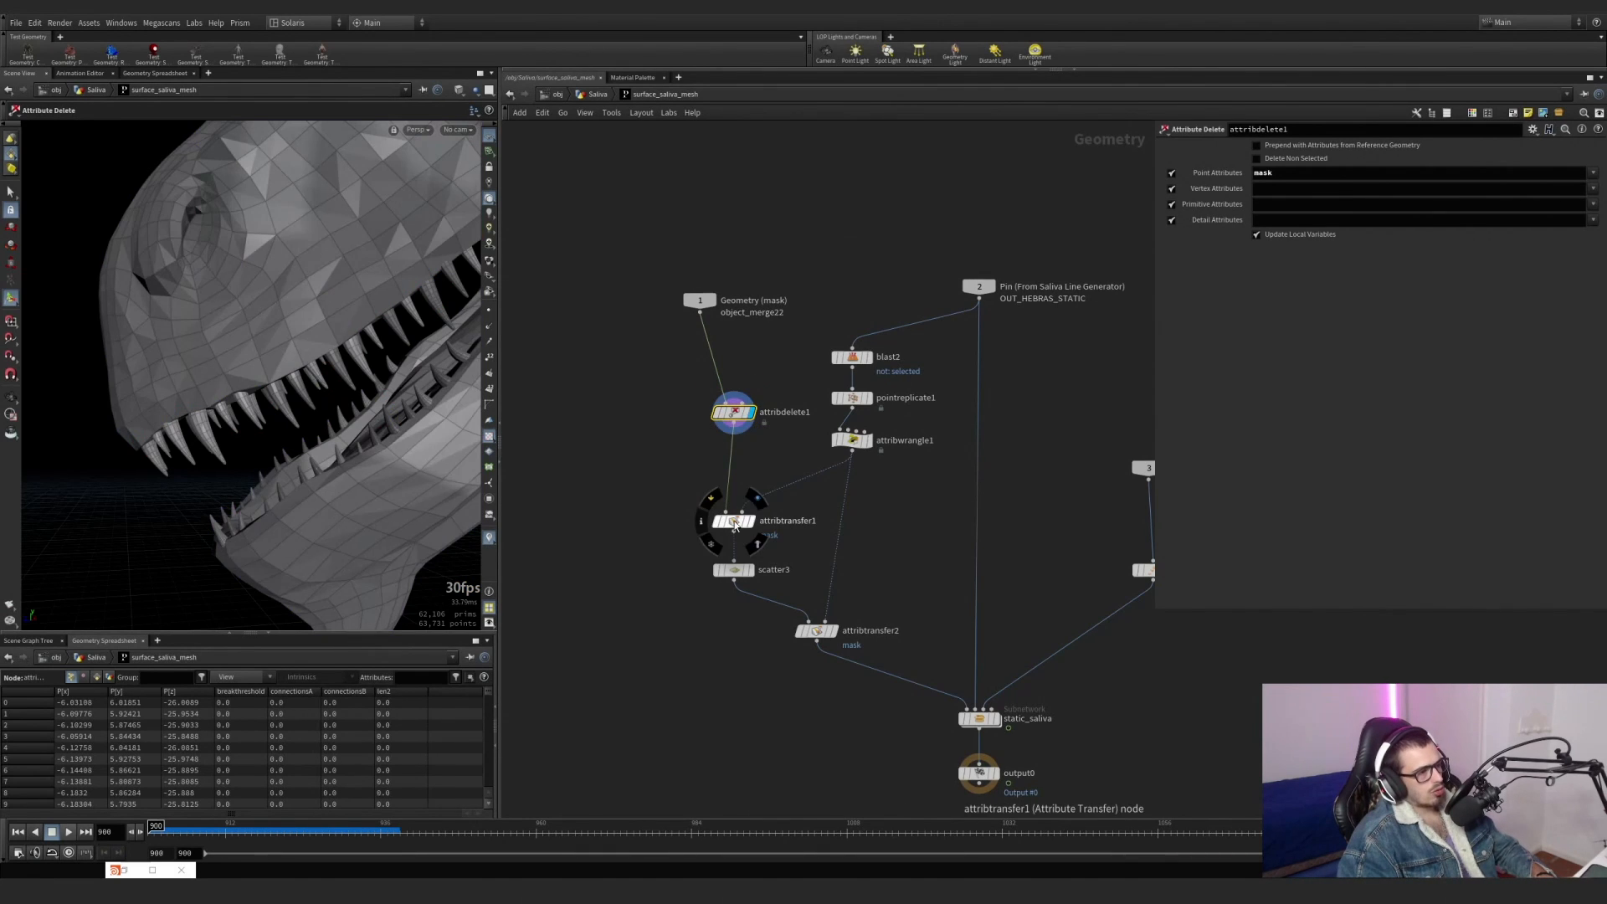
Filter the geometry spreadsheet to the mask attribute and bypass attribdelete1 to inspect the incoming mask values.
text(mask)
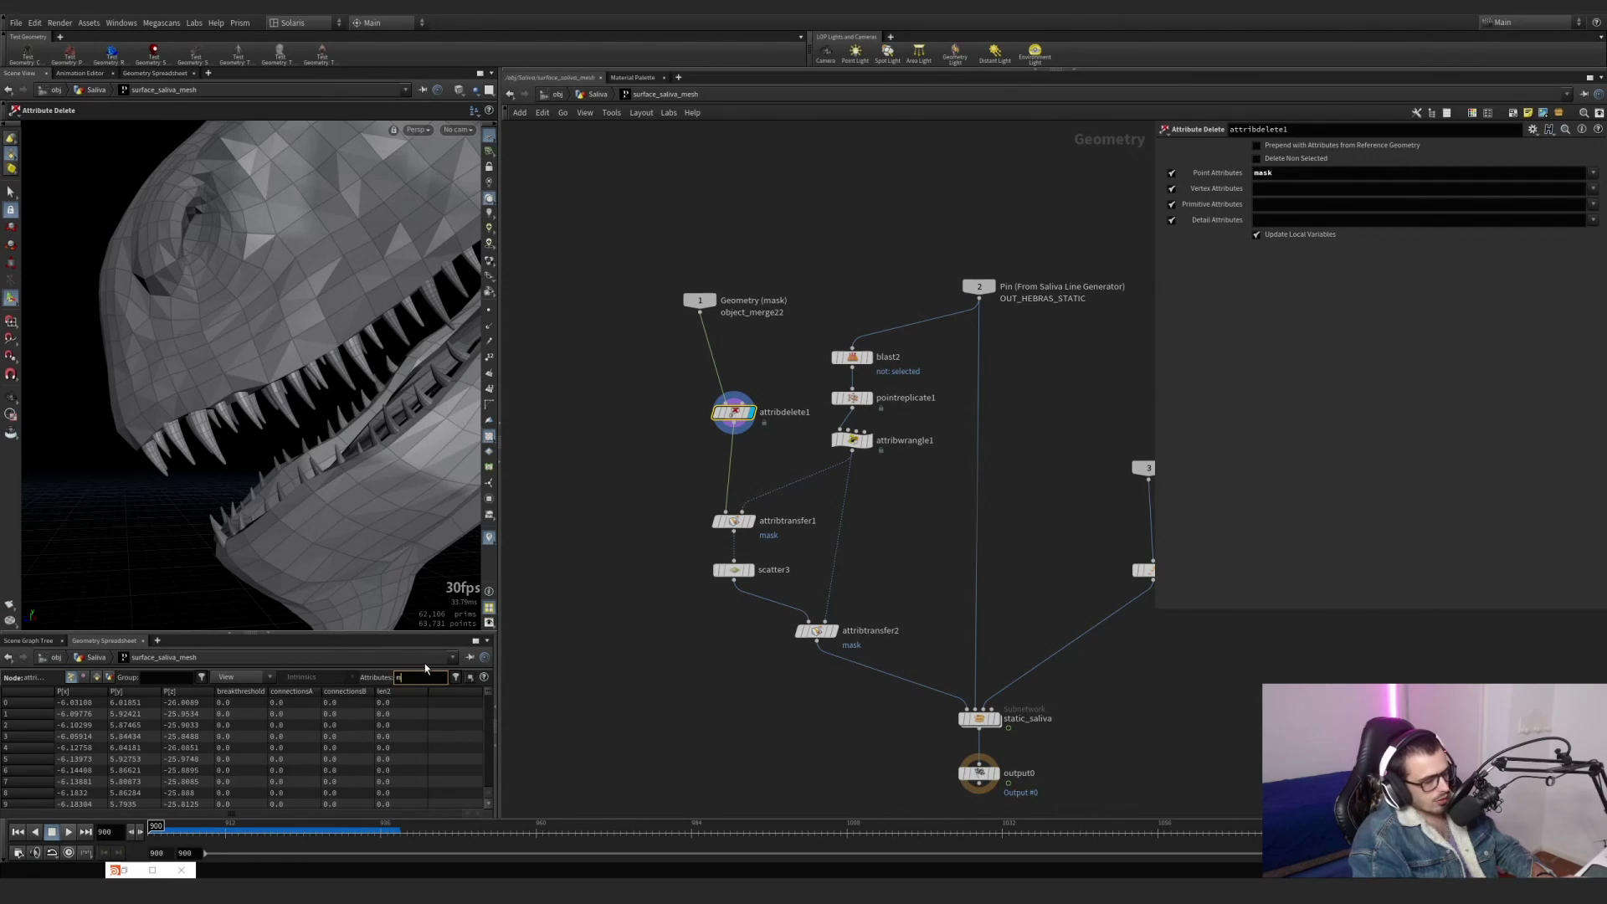
key(Return)
click(715, 415)
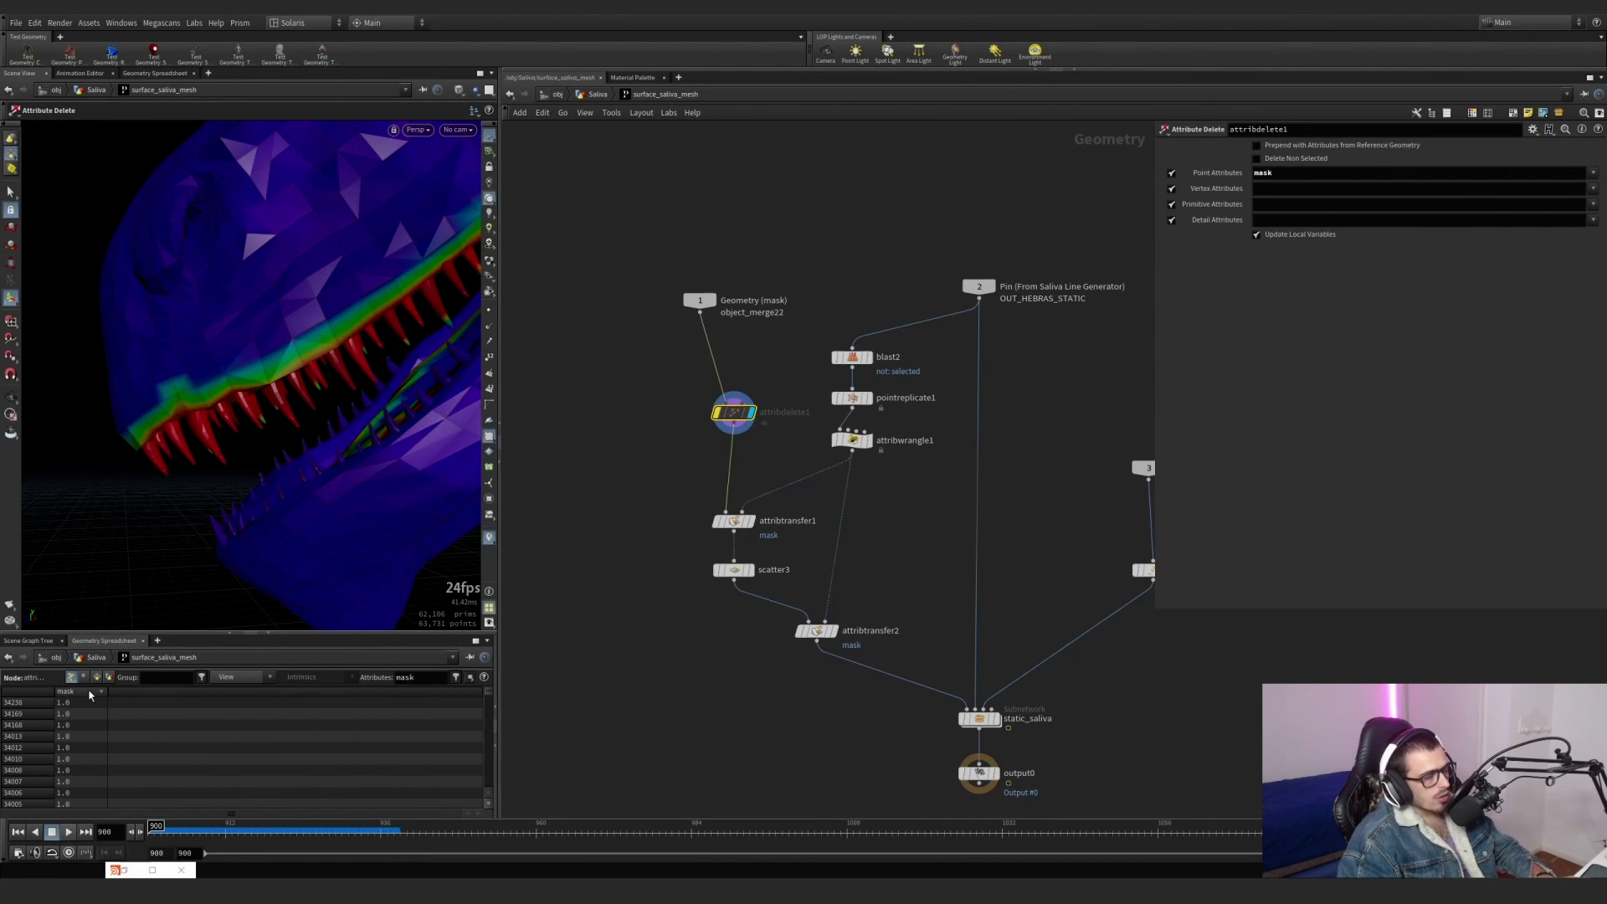
mouse_move(738, 421)
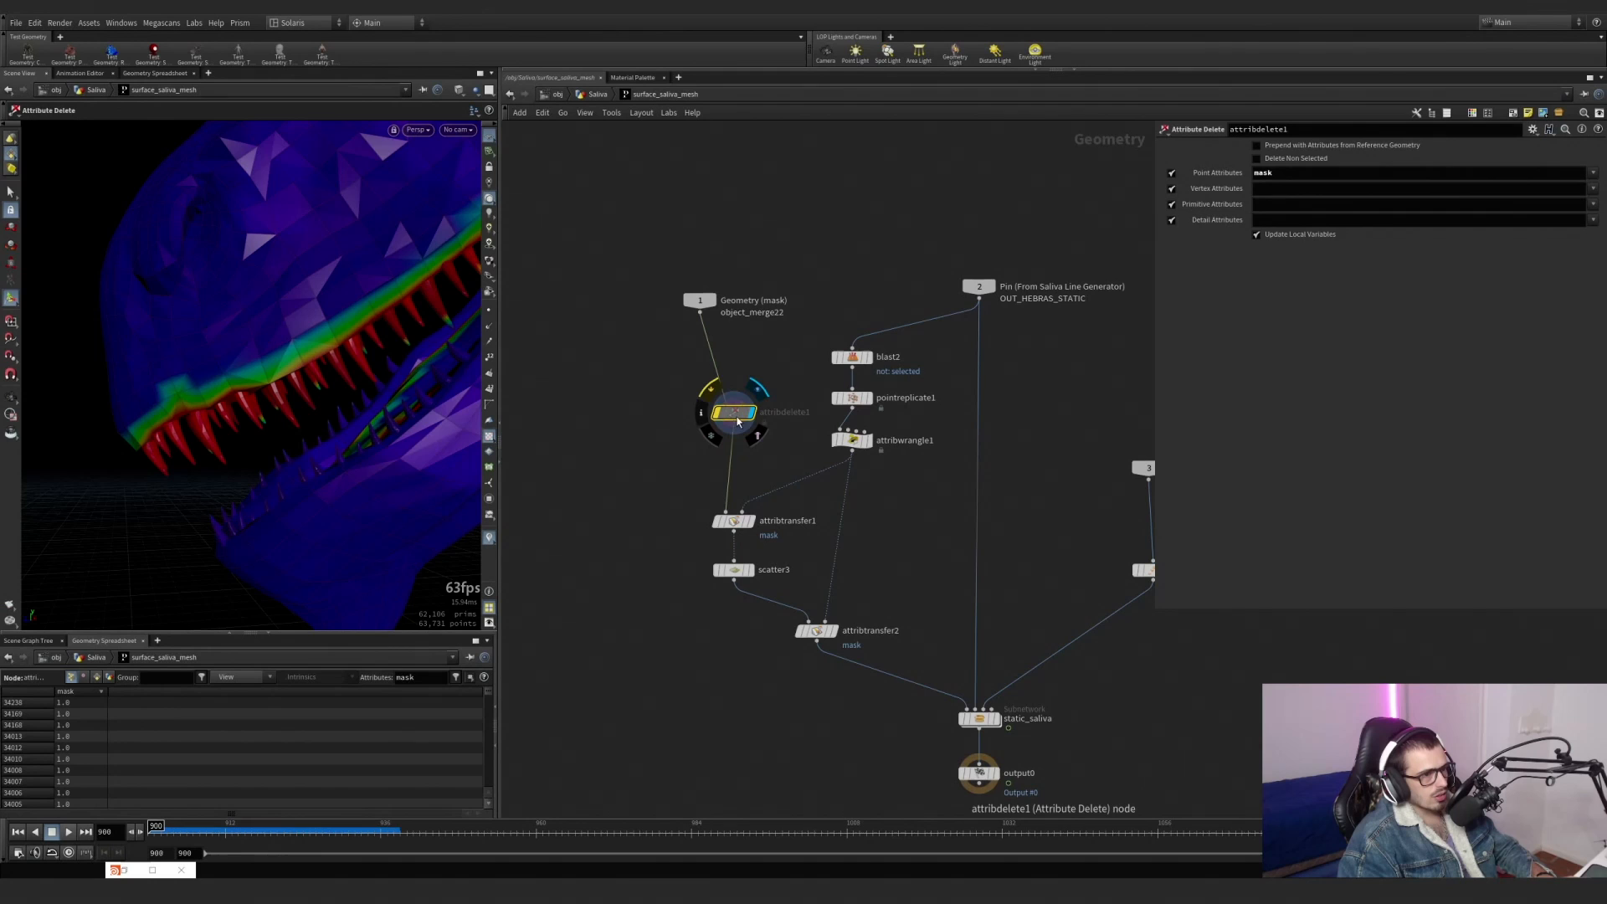
Re-enable attribdelete1 with Delete Non Selected turned on for the mask attribute, and display attribtransfer1.
click(712, 397)
click(1257, 159)
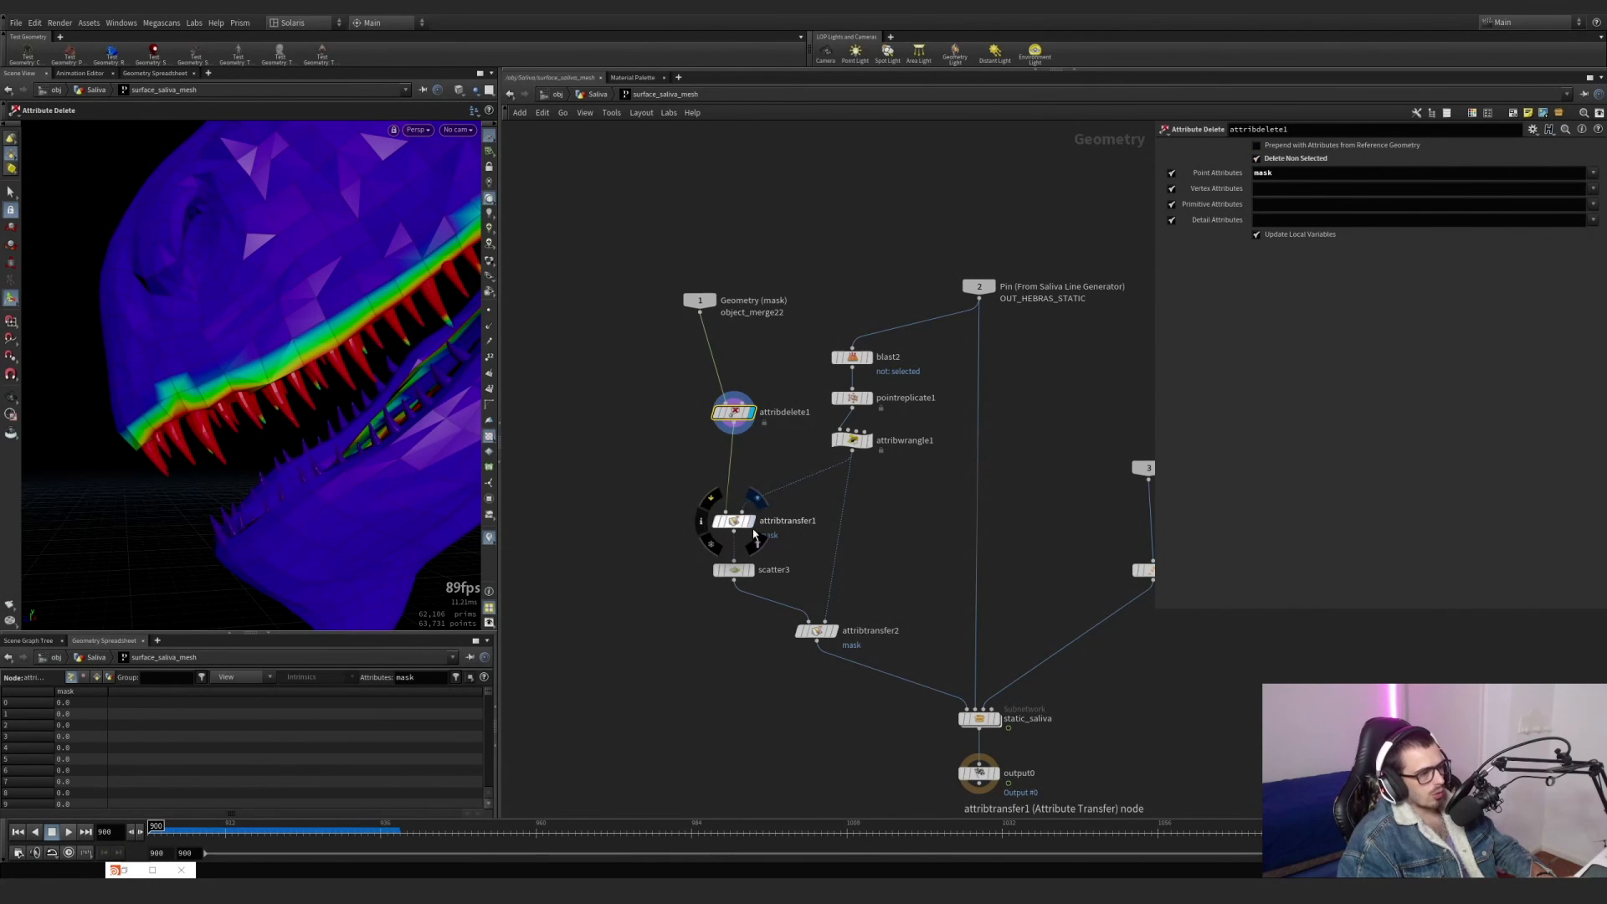
click(737, 522)
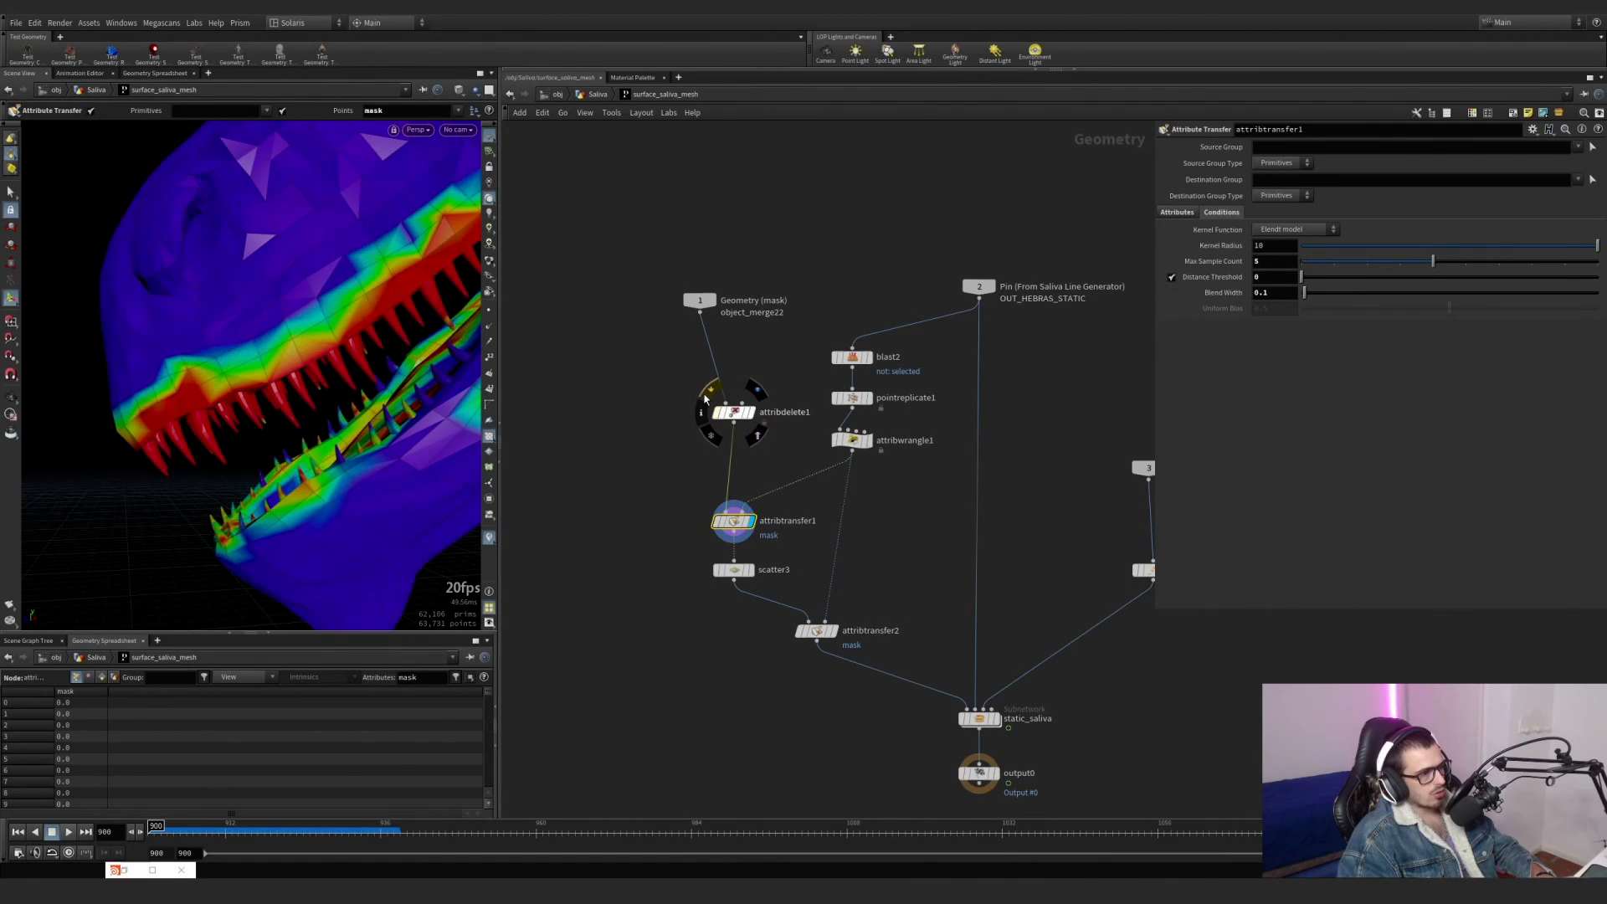
Toggle attribdelete1's bypass while viewing attribtransfer1, and check attribdelete1's node info for its remaining point attributes.
drag(658, 506, 760, 558)
click(707, 394)
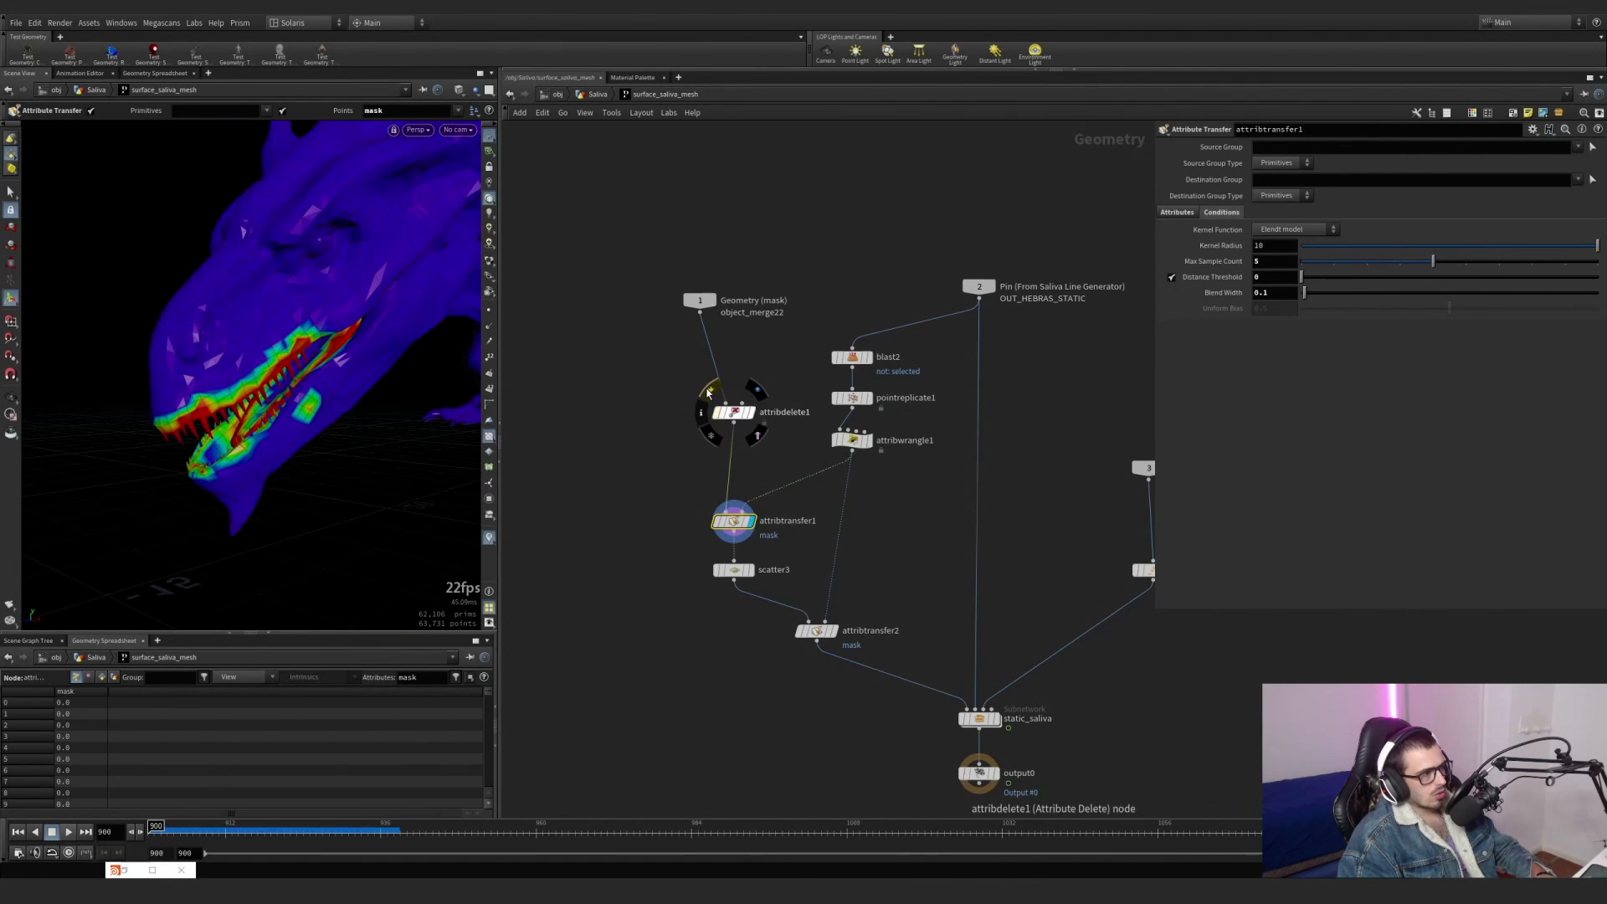
click(708, 394)
click(707, 393)
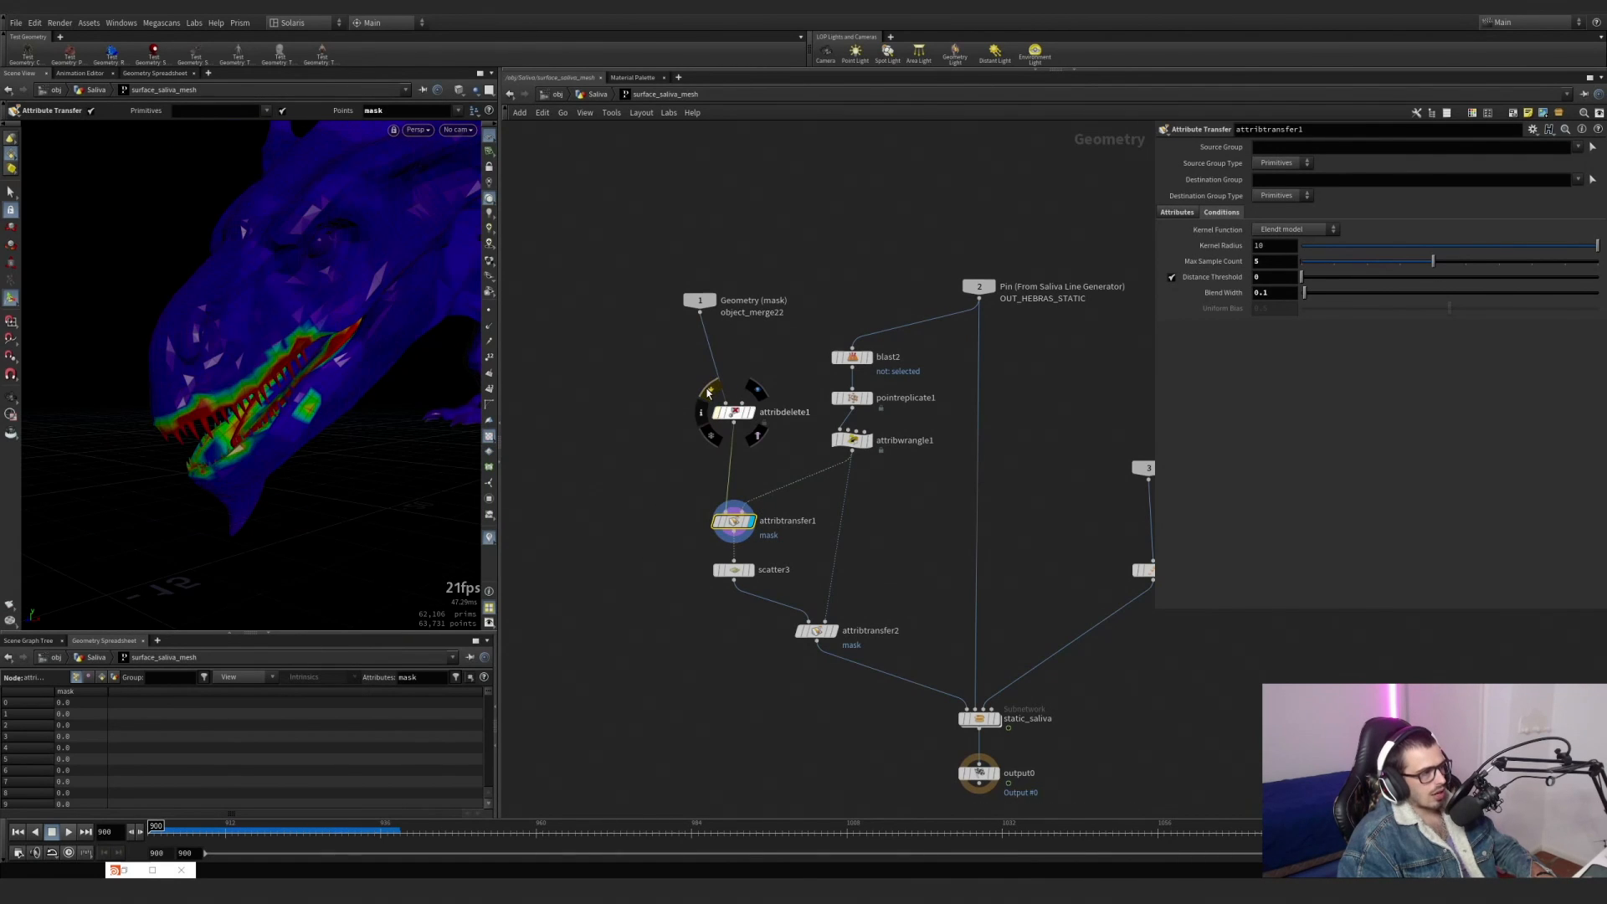
click(707, 393)
click(707, 394)
click(708, 393)
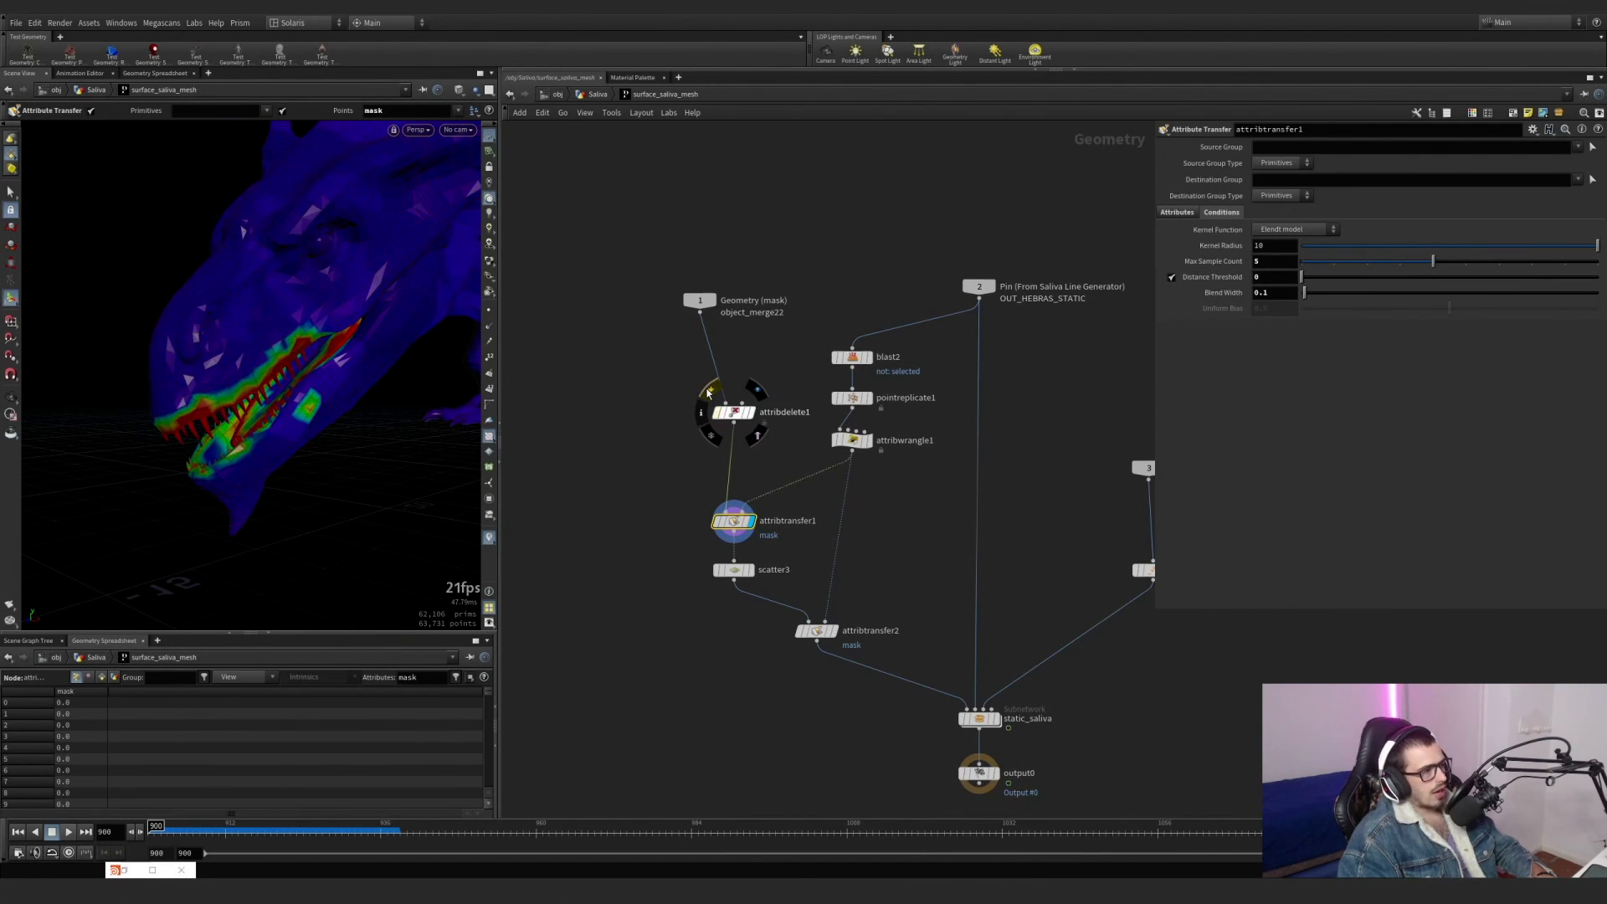
click(707, 394)
middle_click(740, 423)
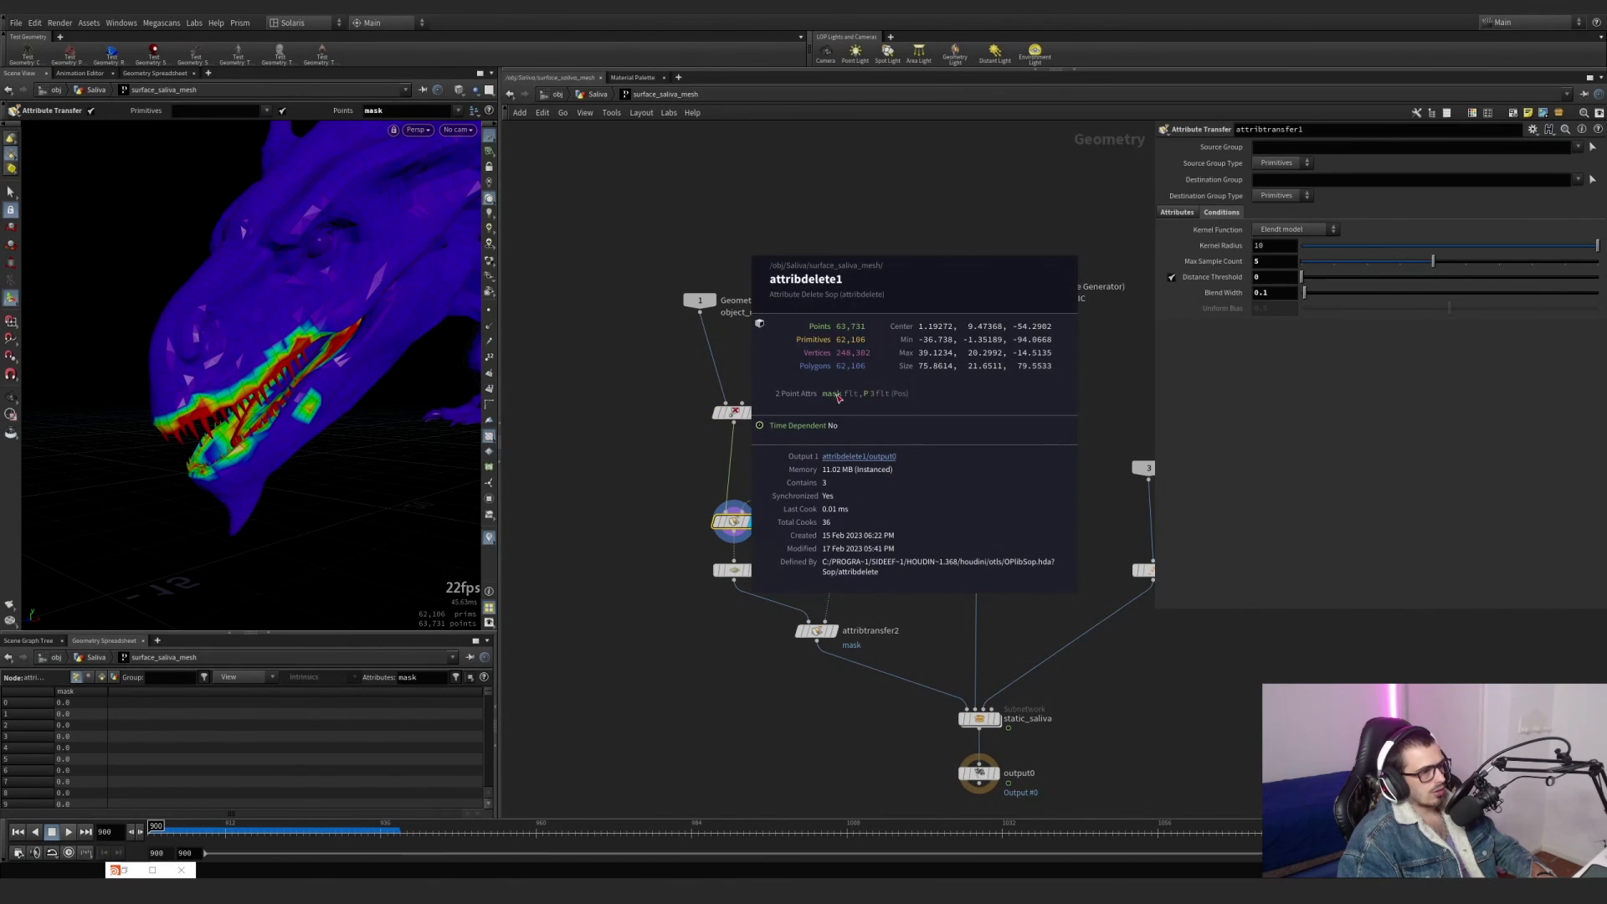
Display scatter3's points and toggle attribdelete1's bypass to compare the mask-driven scattering.
scroll(767, 549, up, 5)
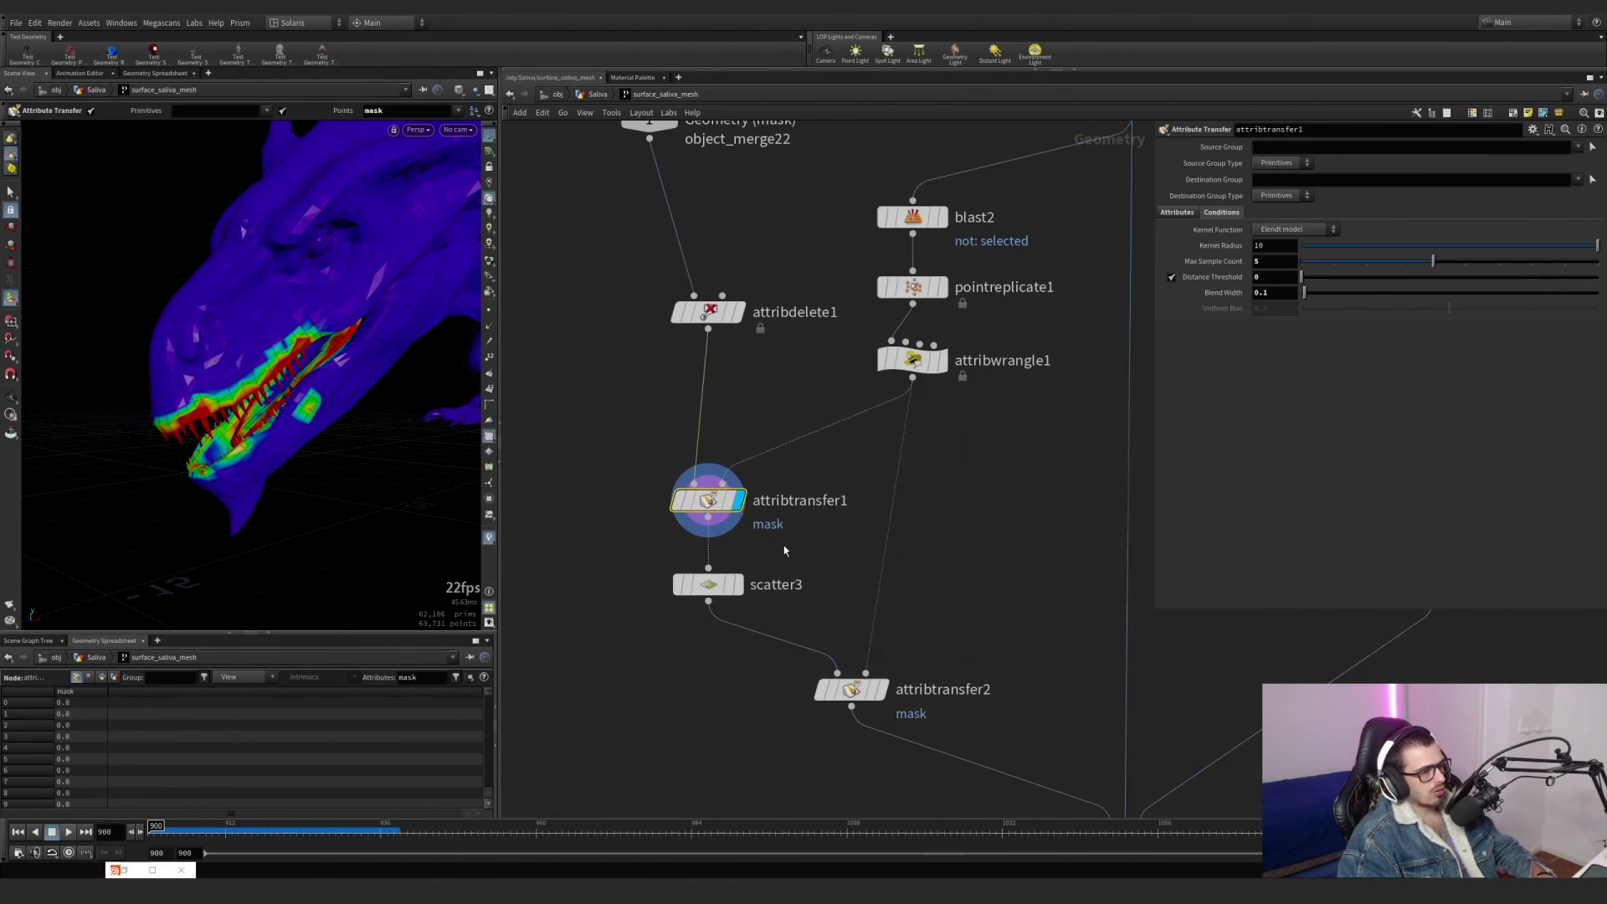
click(739, 586)
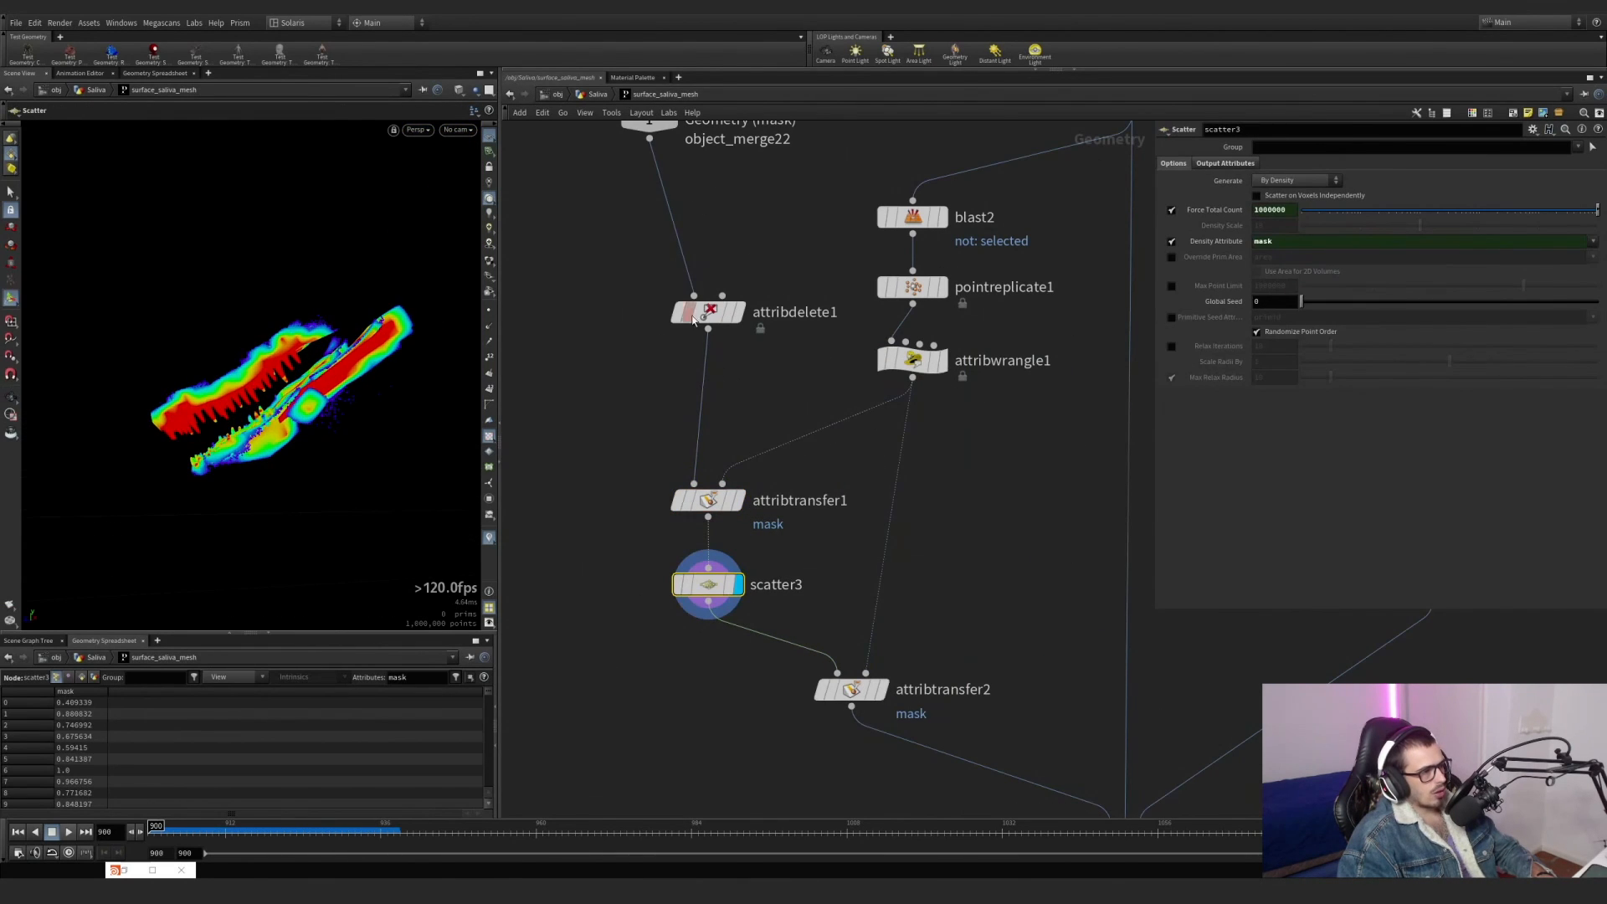
click(658, 282)
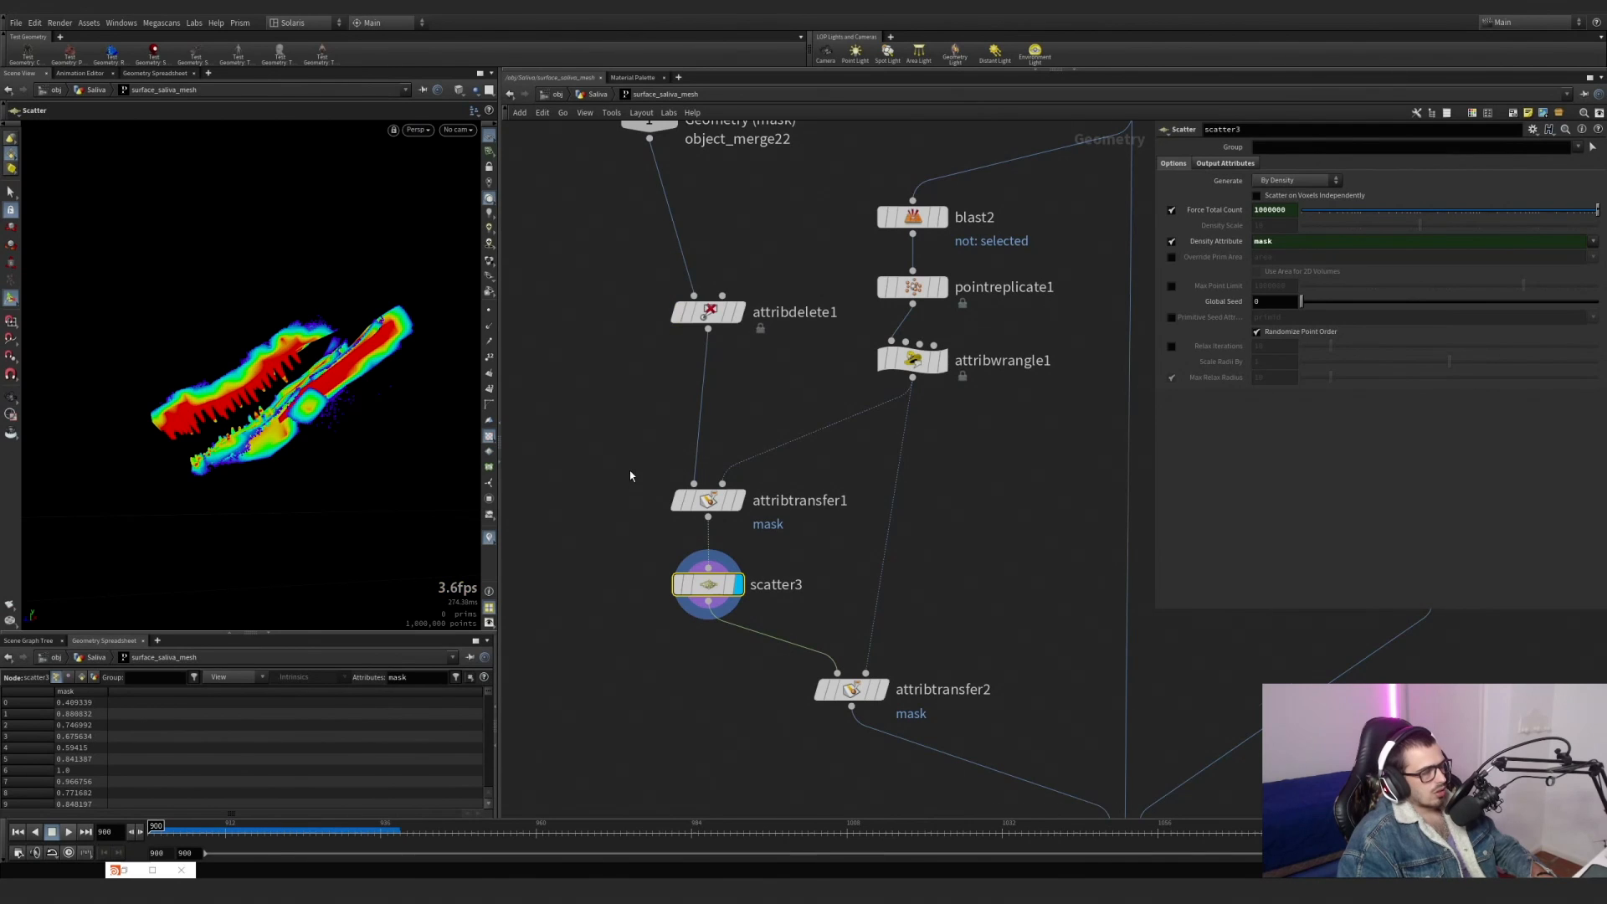
middle_drag(631, 470, 622, 377)
click(654, 182)
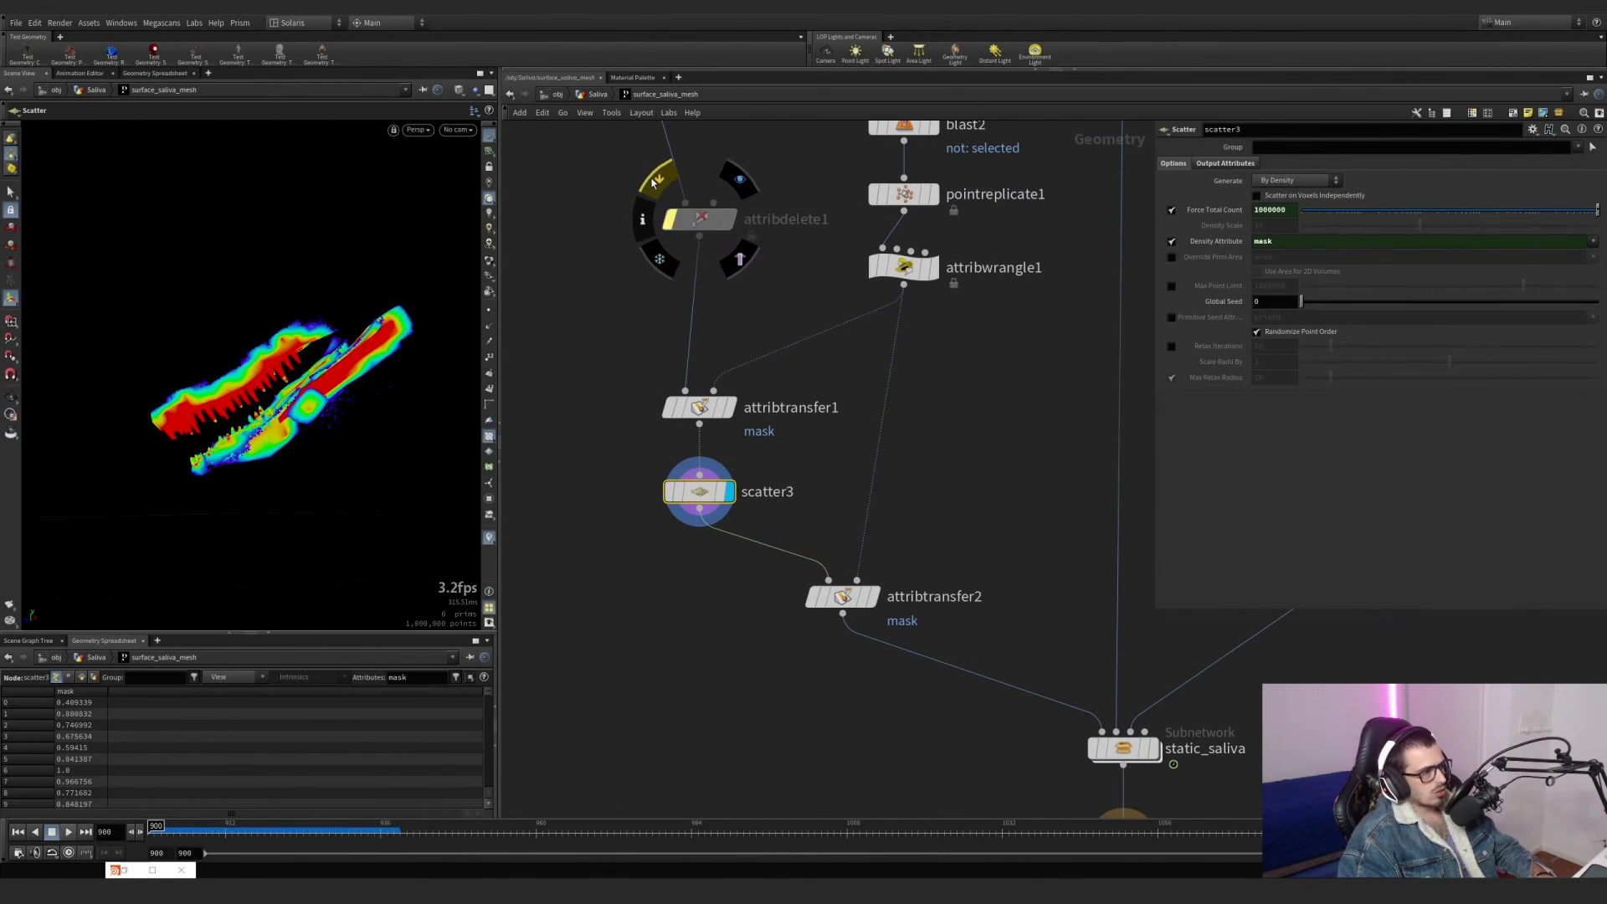
Display pointreplicate1 and review its Quantity and Shape settings.
click(914, 195)
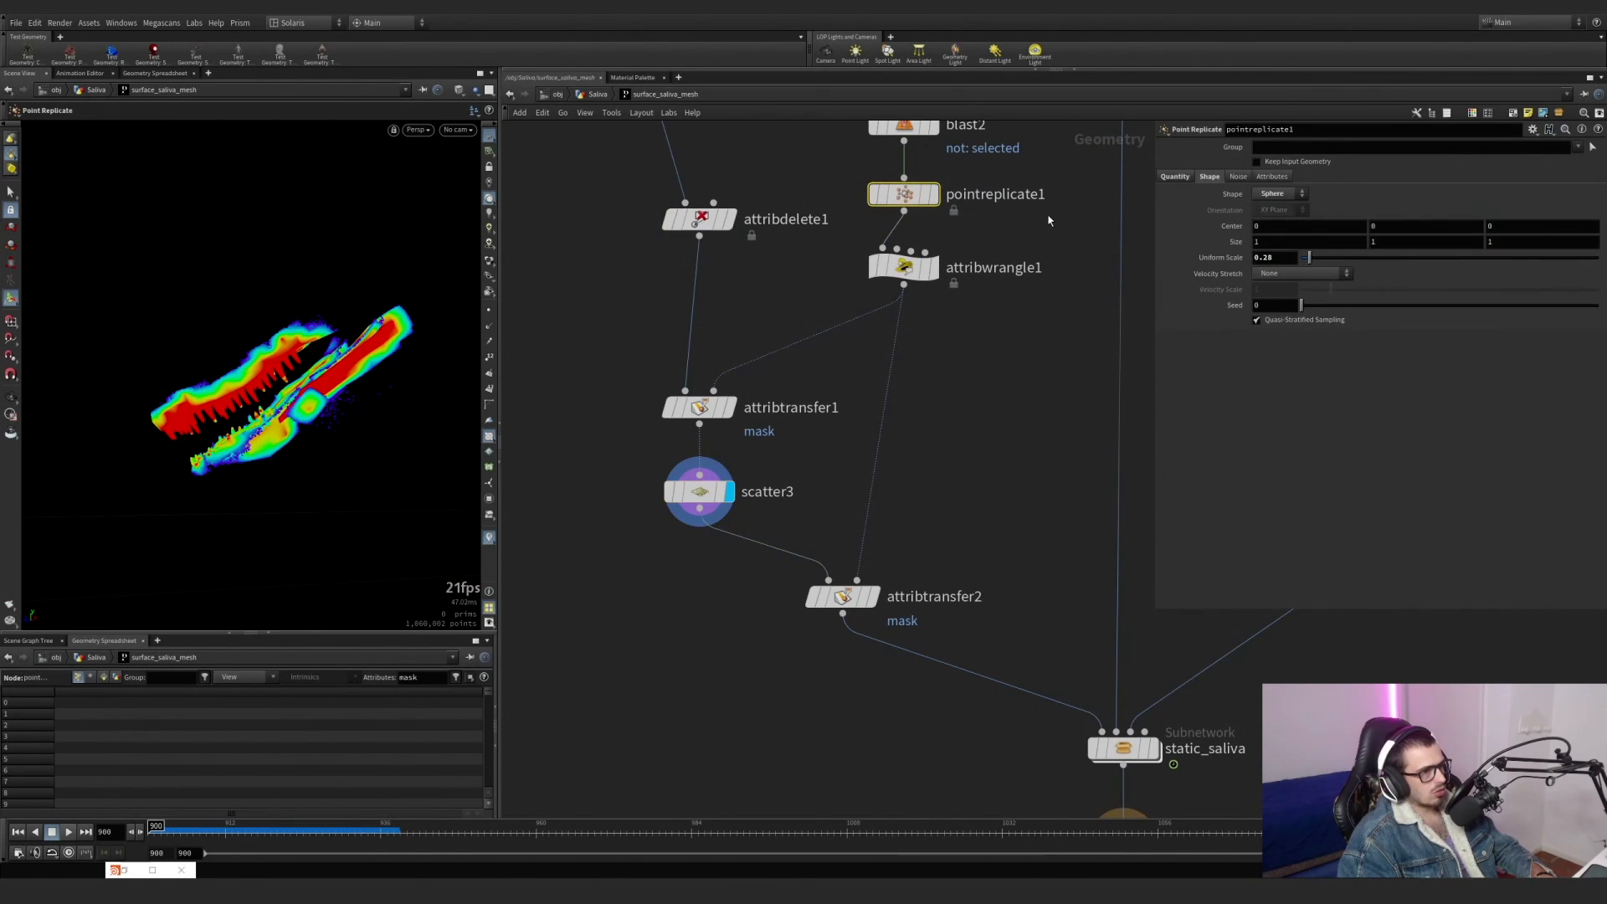
middle_drag(1046, 223, 1009, 344)
click(898, 316)
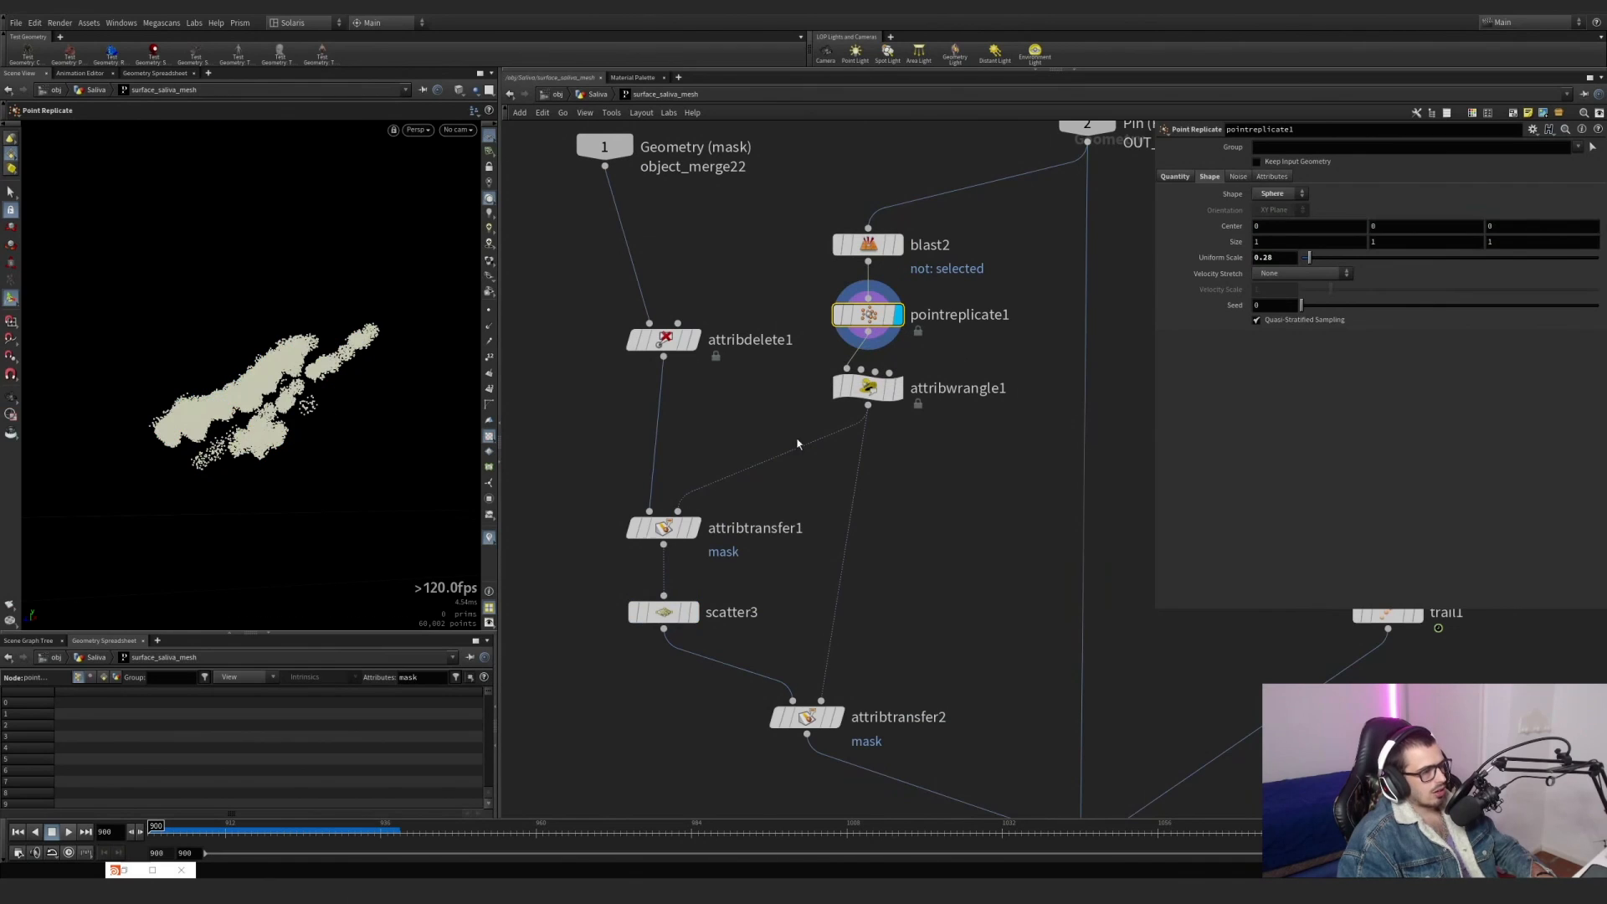
click(1174, 177)
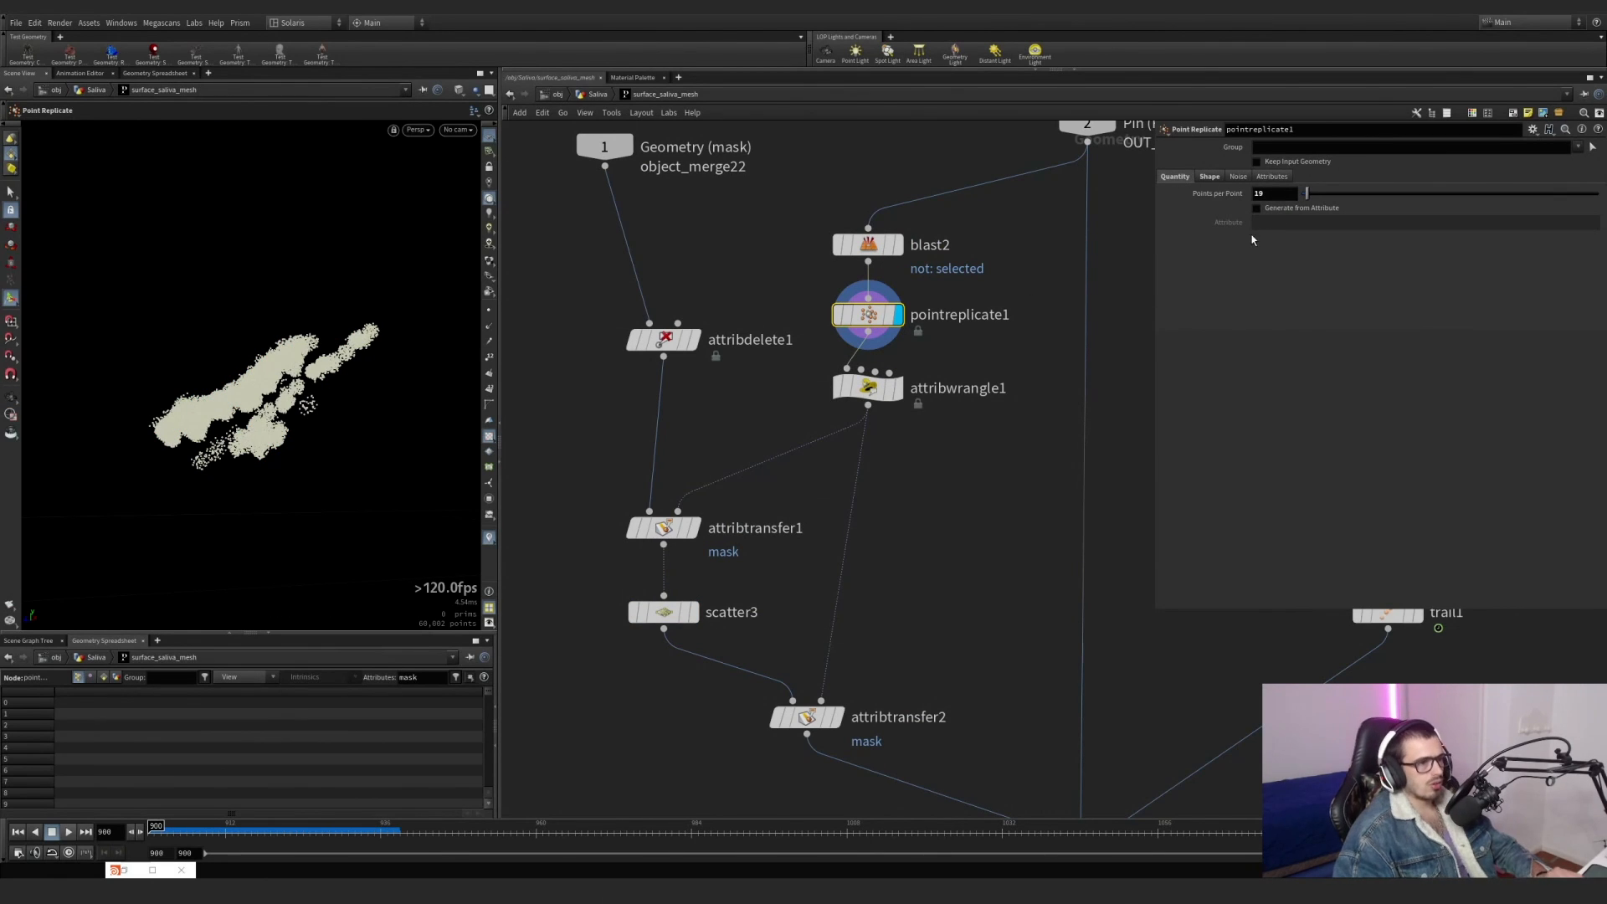
click(1212, 179)
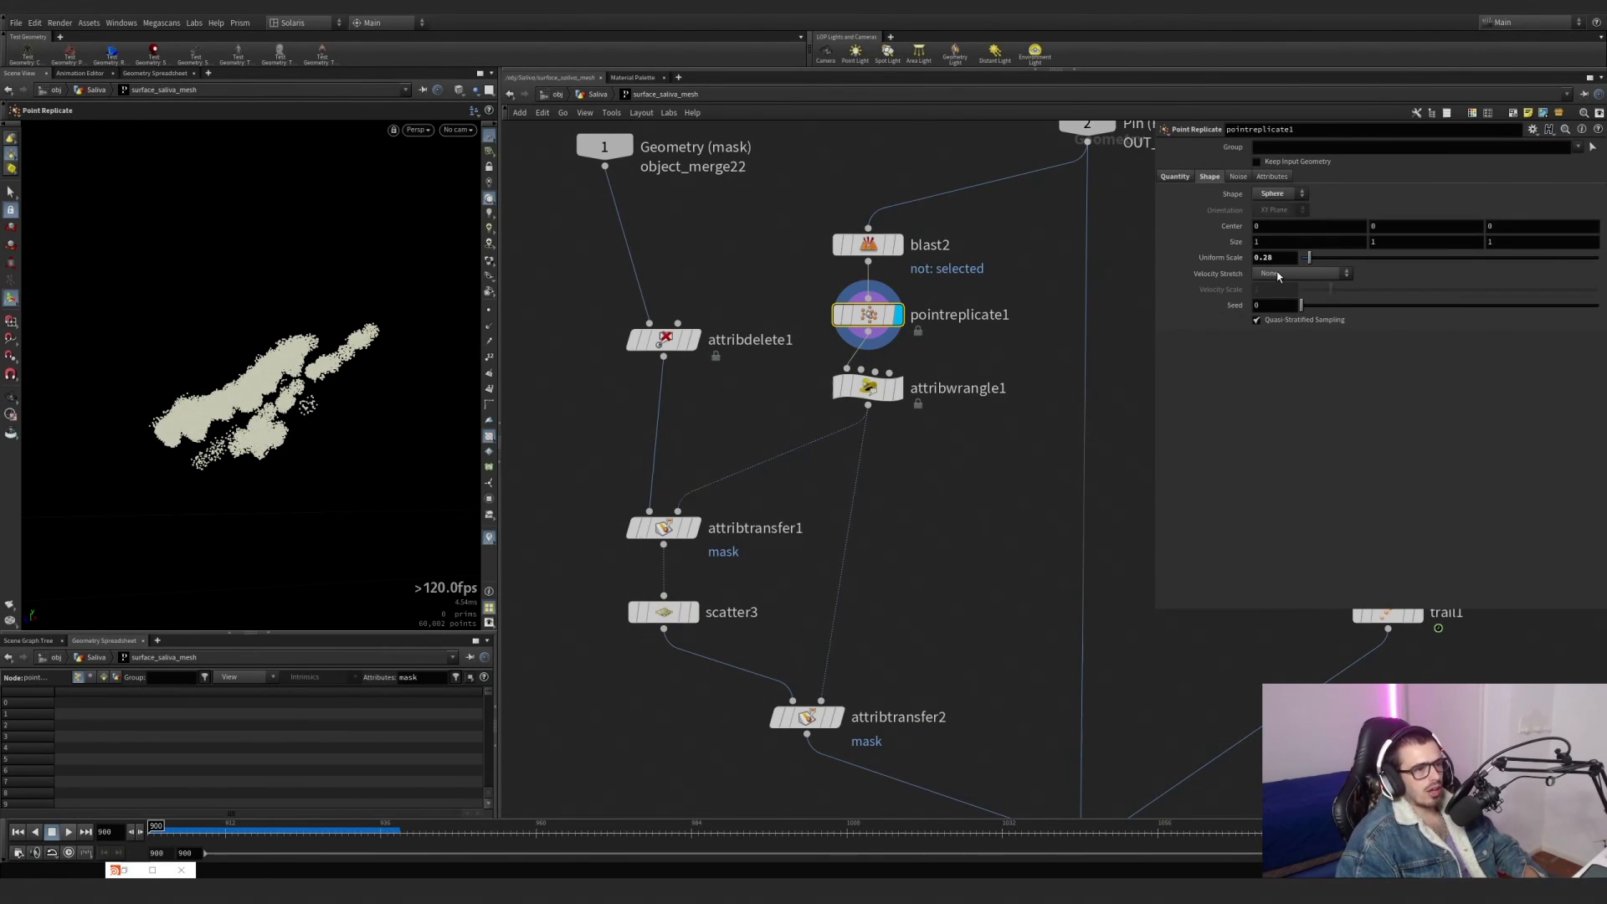
Display scatter3, attribwrangle1 and attribtransfer2 in turn to see the mask transferred onto the scattered points.
click(694, 612)
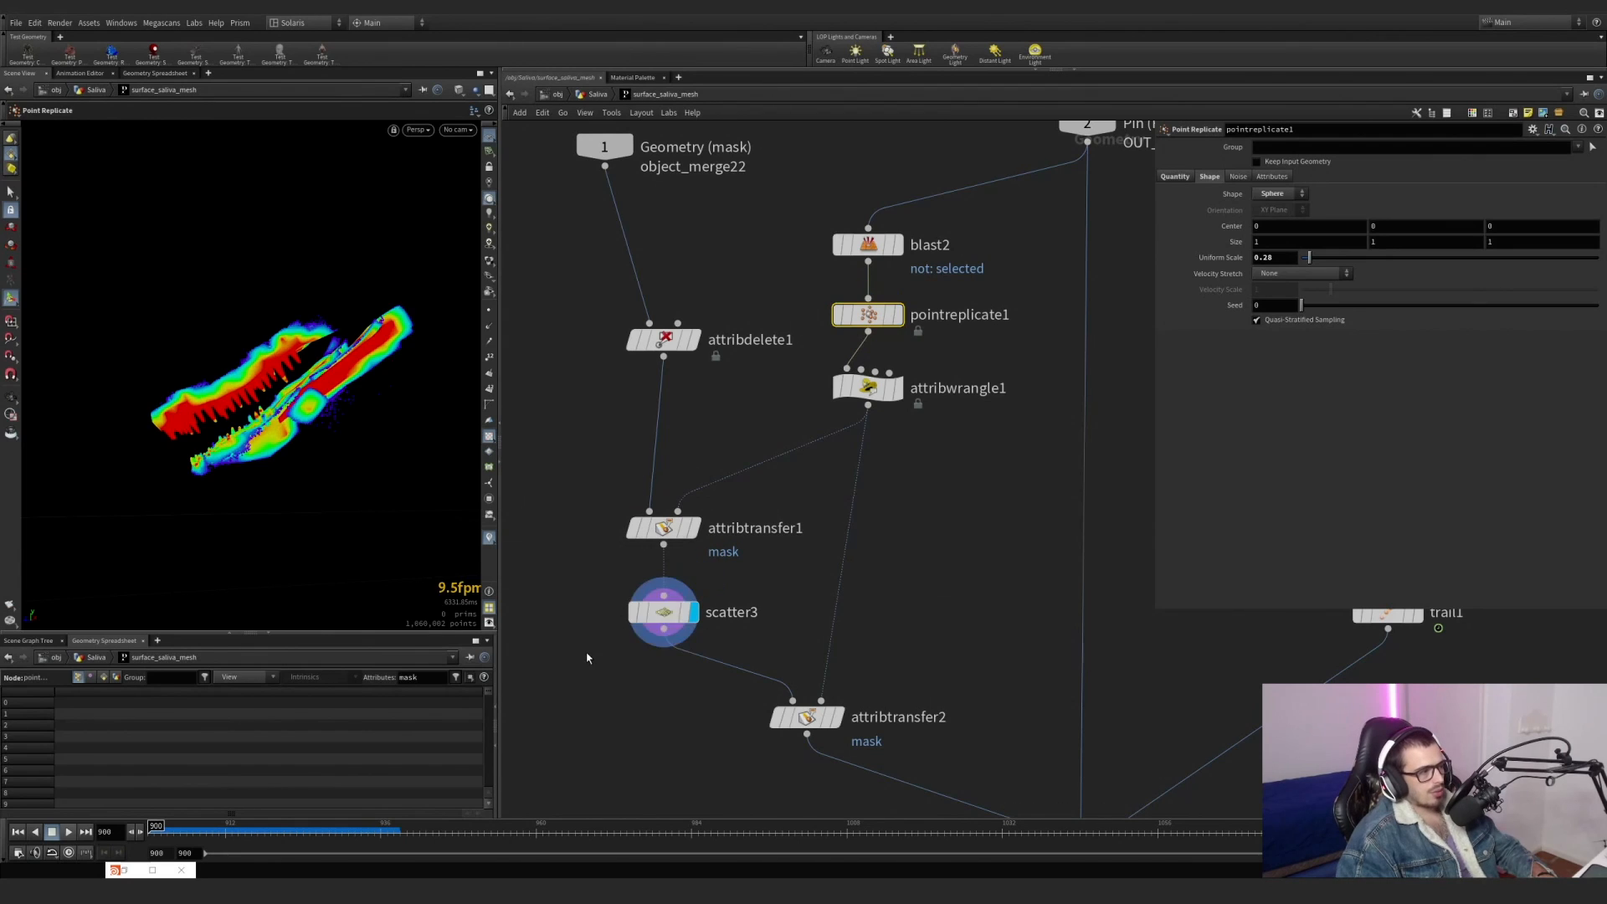
drag(587, 656, 734, 561)
click(896, 388)
click(868, 388)
middle_drag(871, 393, 879, 270)
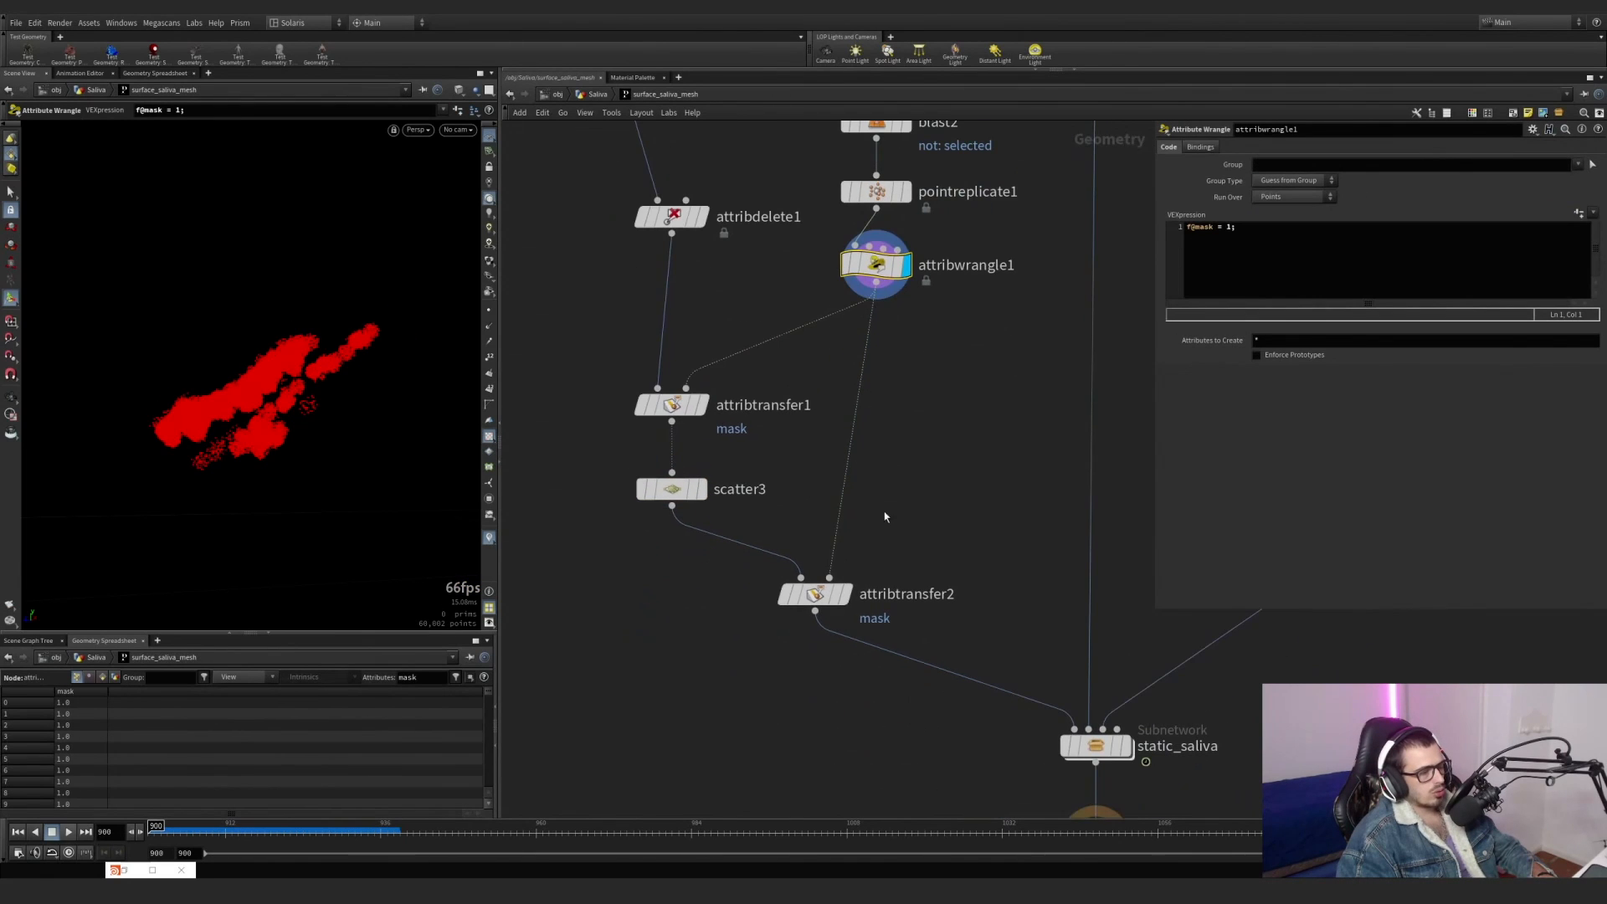
click(849, 596)
click(816, 595)
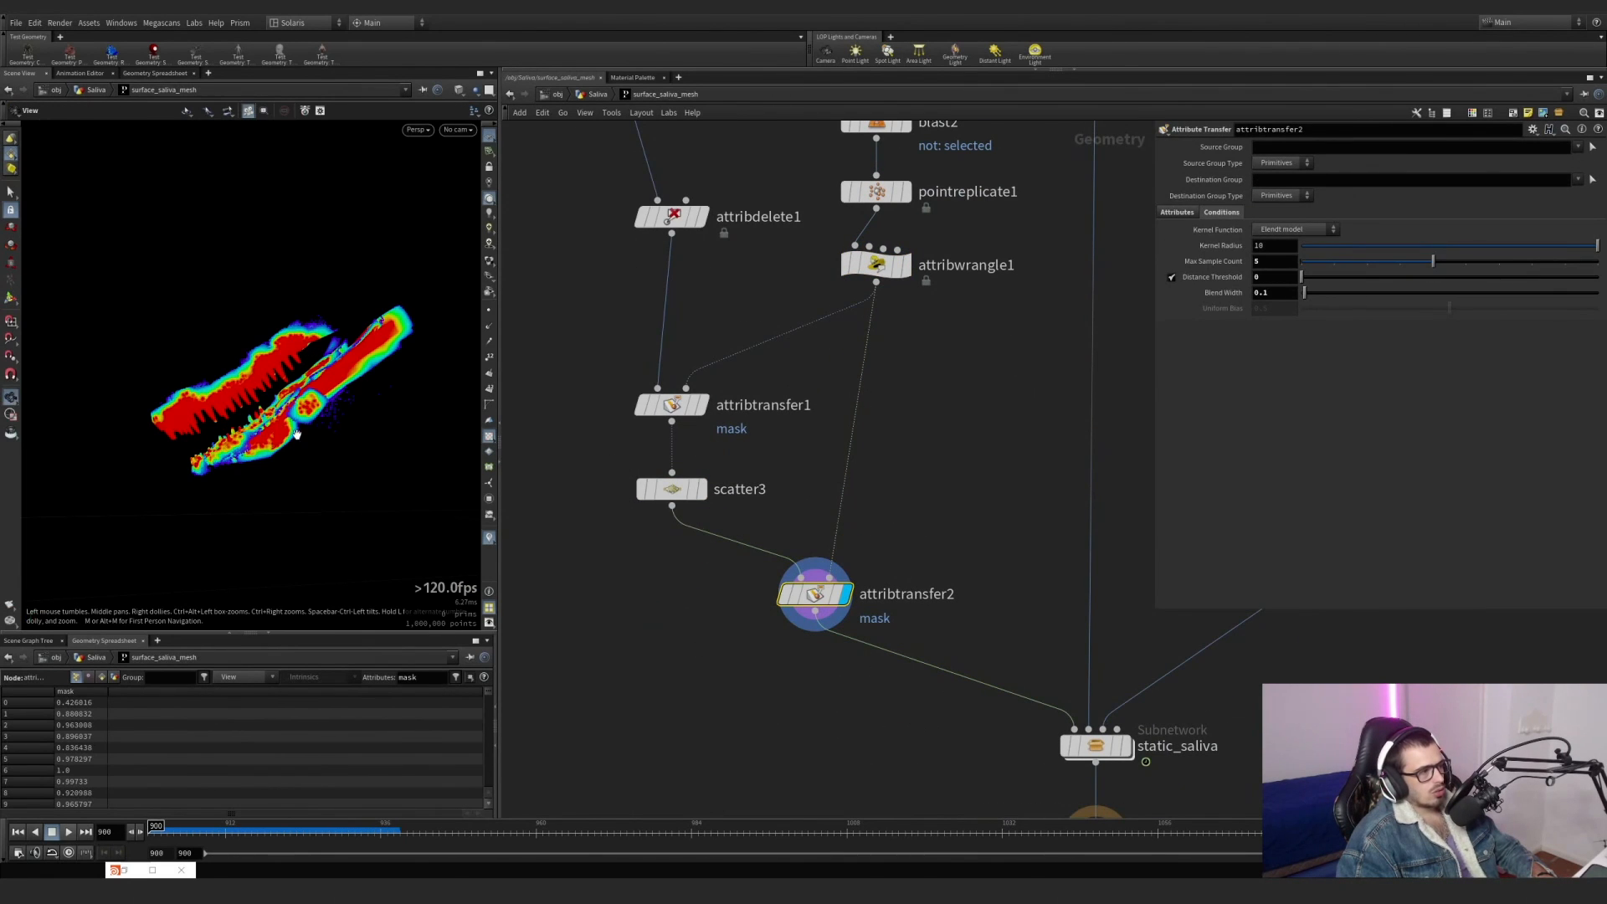
Compare the mask on the jaw points up close between scatter3 and attribtransfer2.
scroll(383, 405, up, 3)
scroll(377, 406, up, 3)
drag(375, 400, 410, 412)
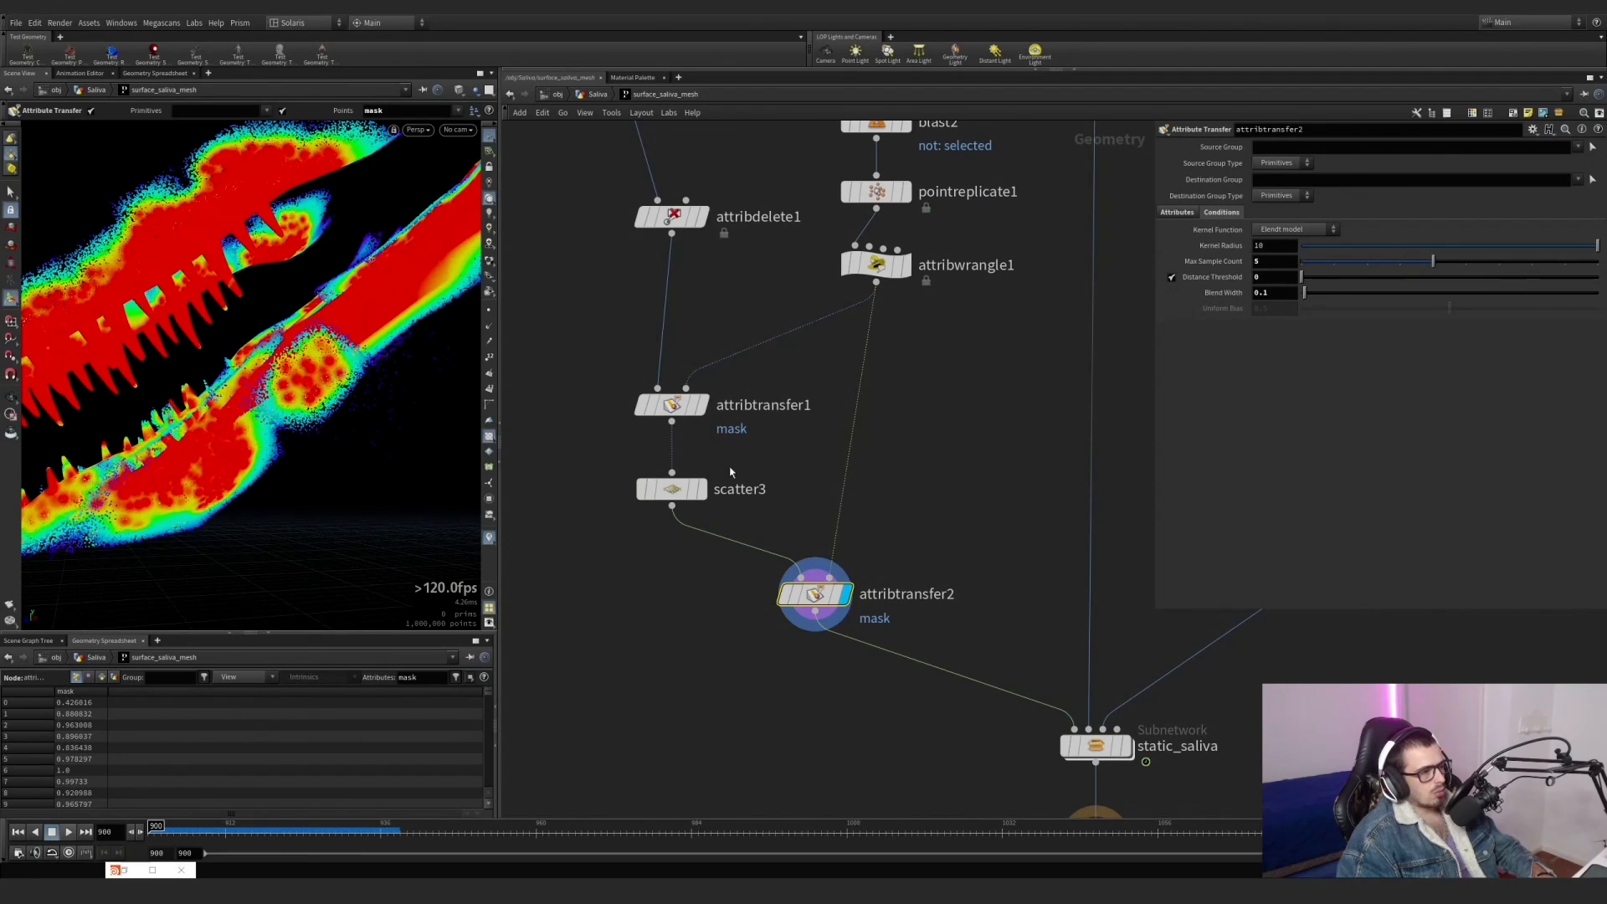
click(700, 489)
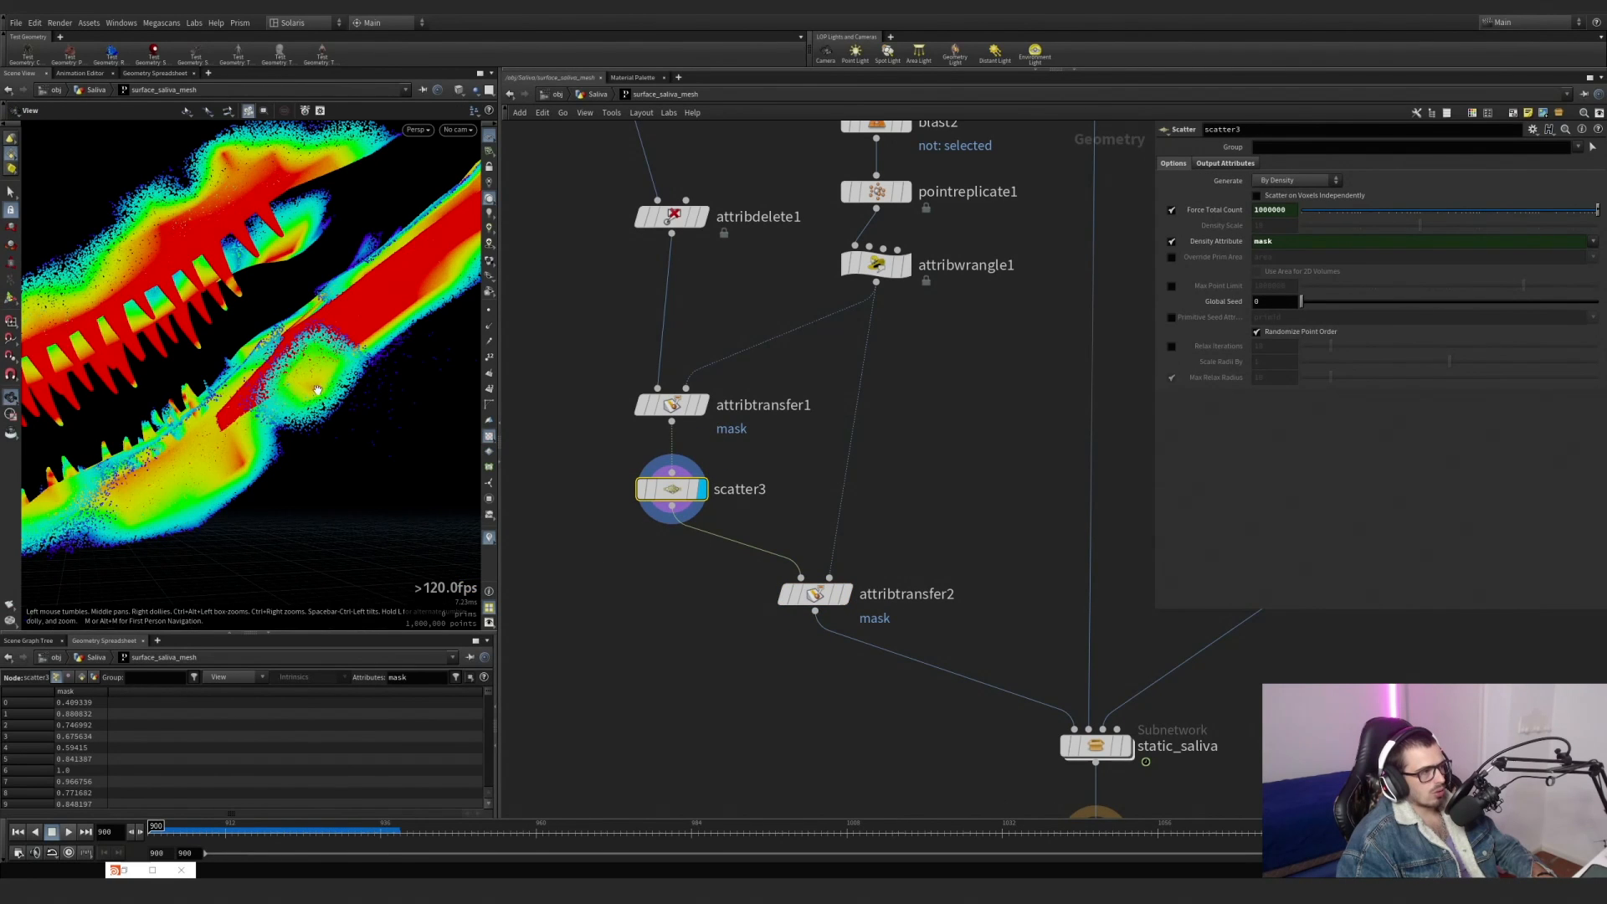
click(839, 597)
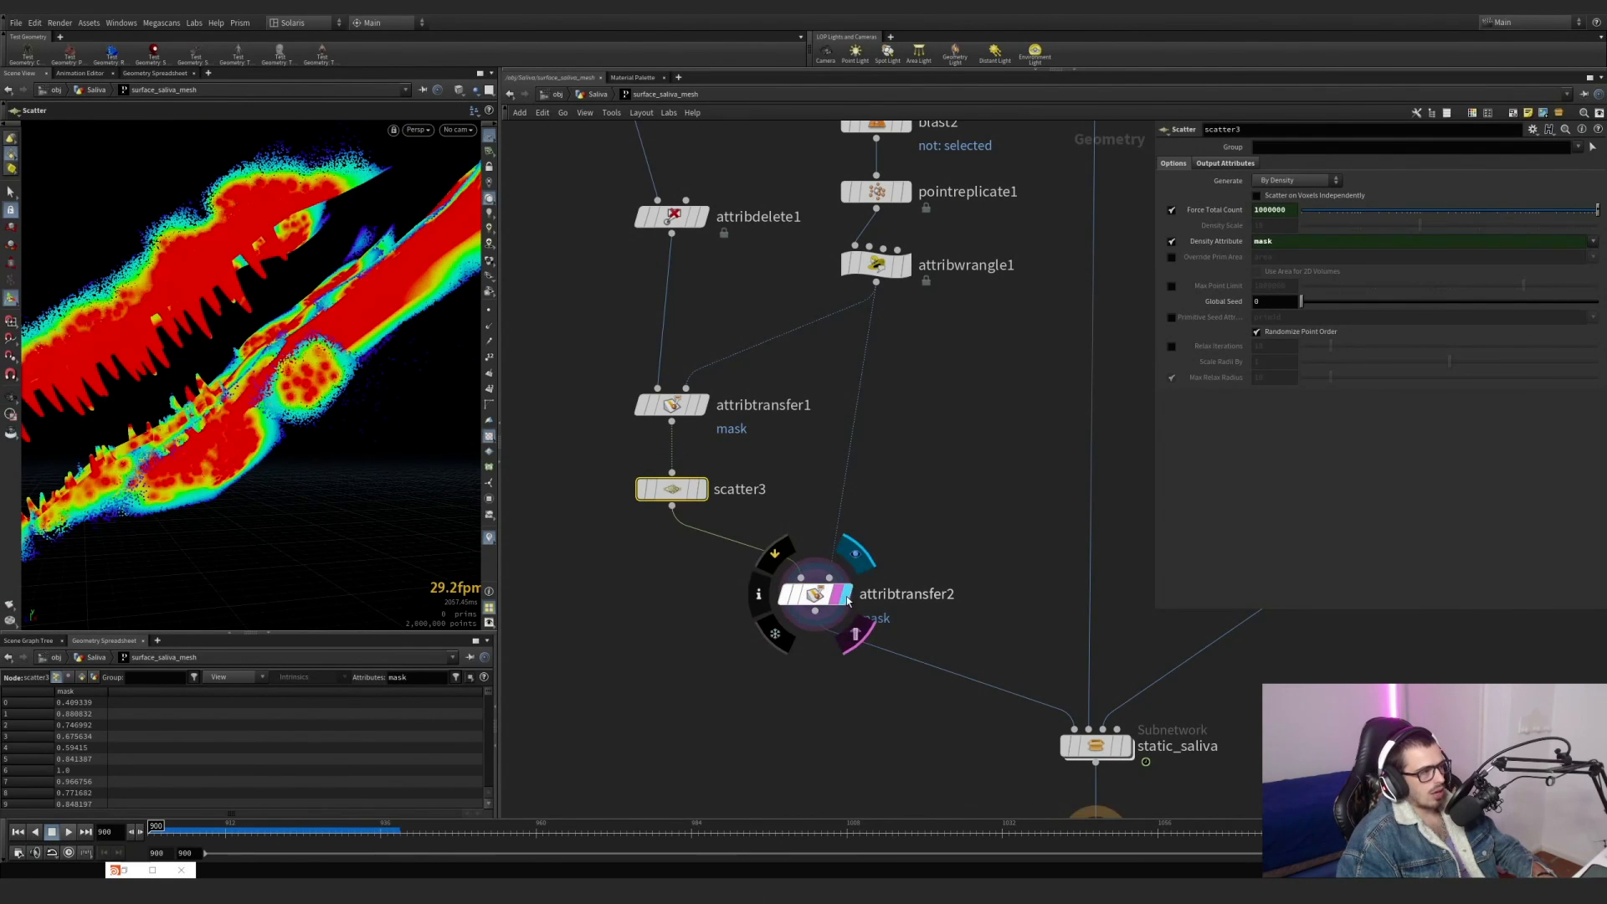
Review scatter3's output attributes, then display trail1 on the Saliva Lines input and align it beneath that input.
scroll(837, 603, down, 3)
middle_drag(909, 578, 787, 498)
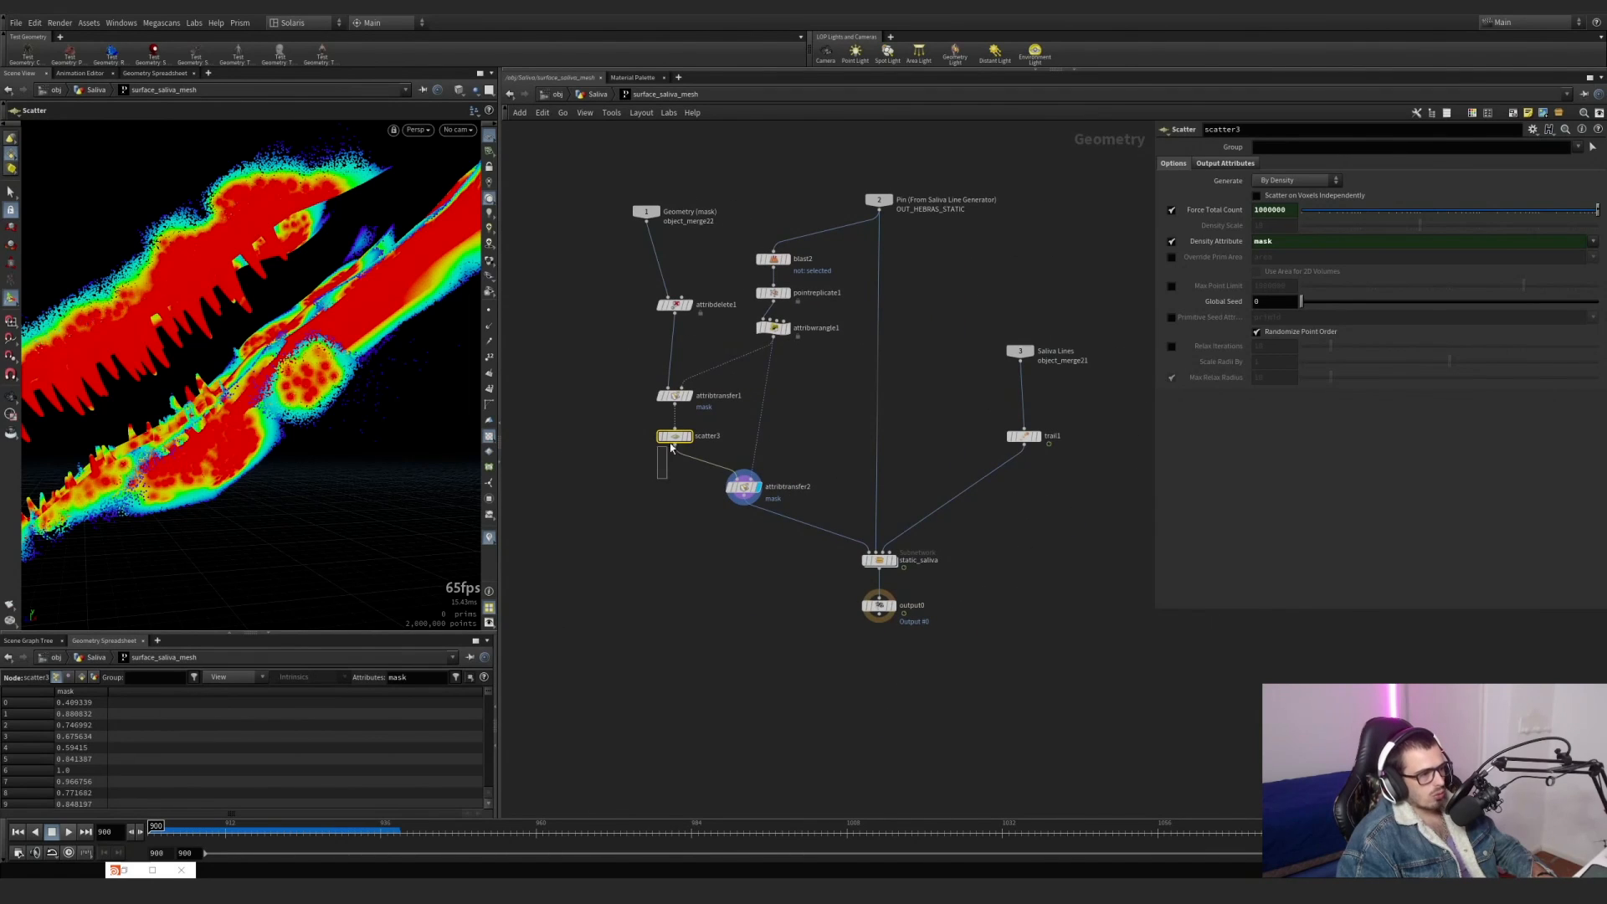
click(1222, 164)
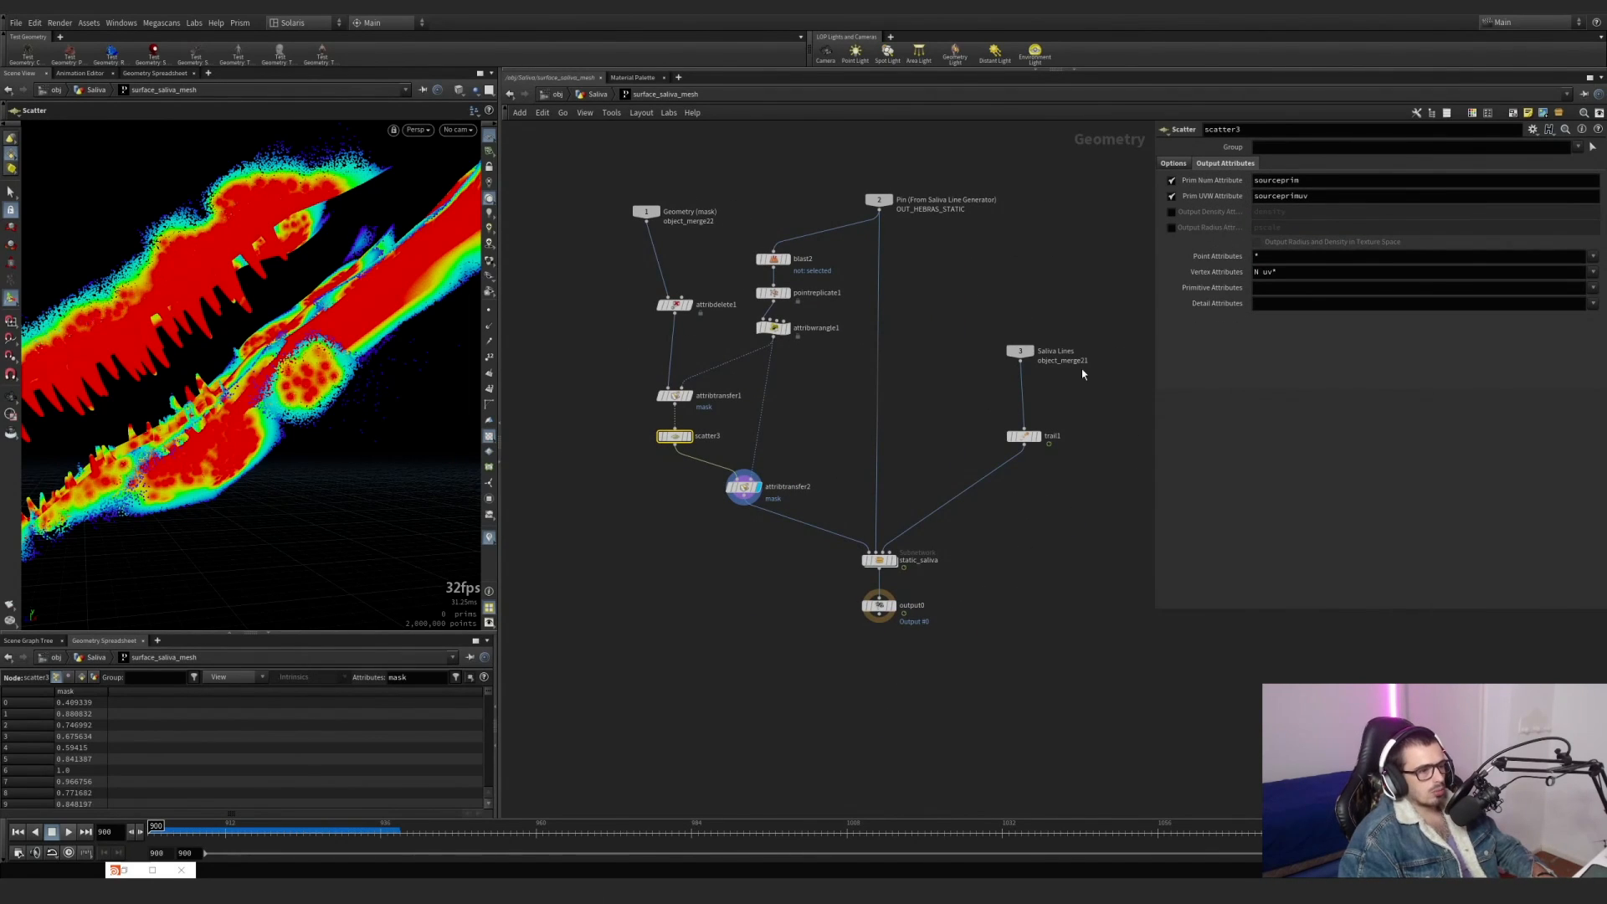
click(1025, 442)
drag(1024, 438, 1020, 438)
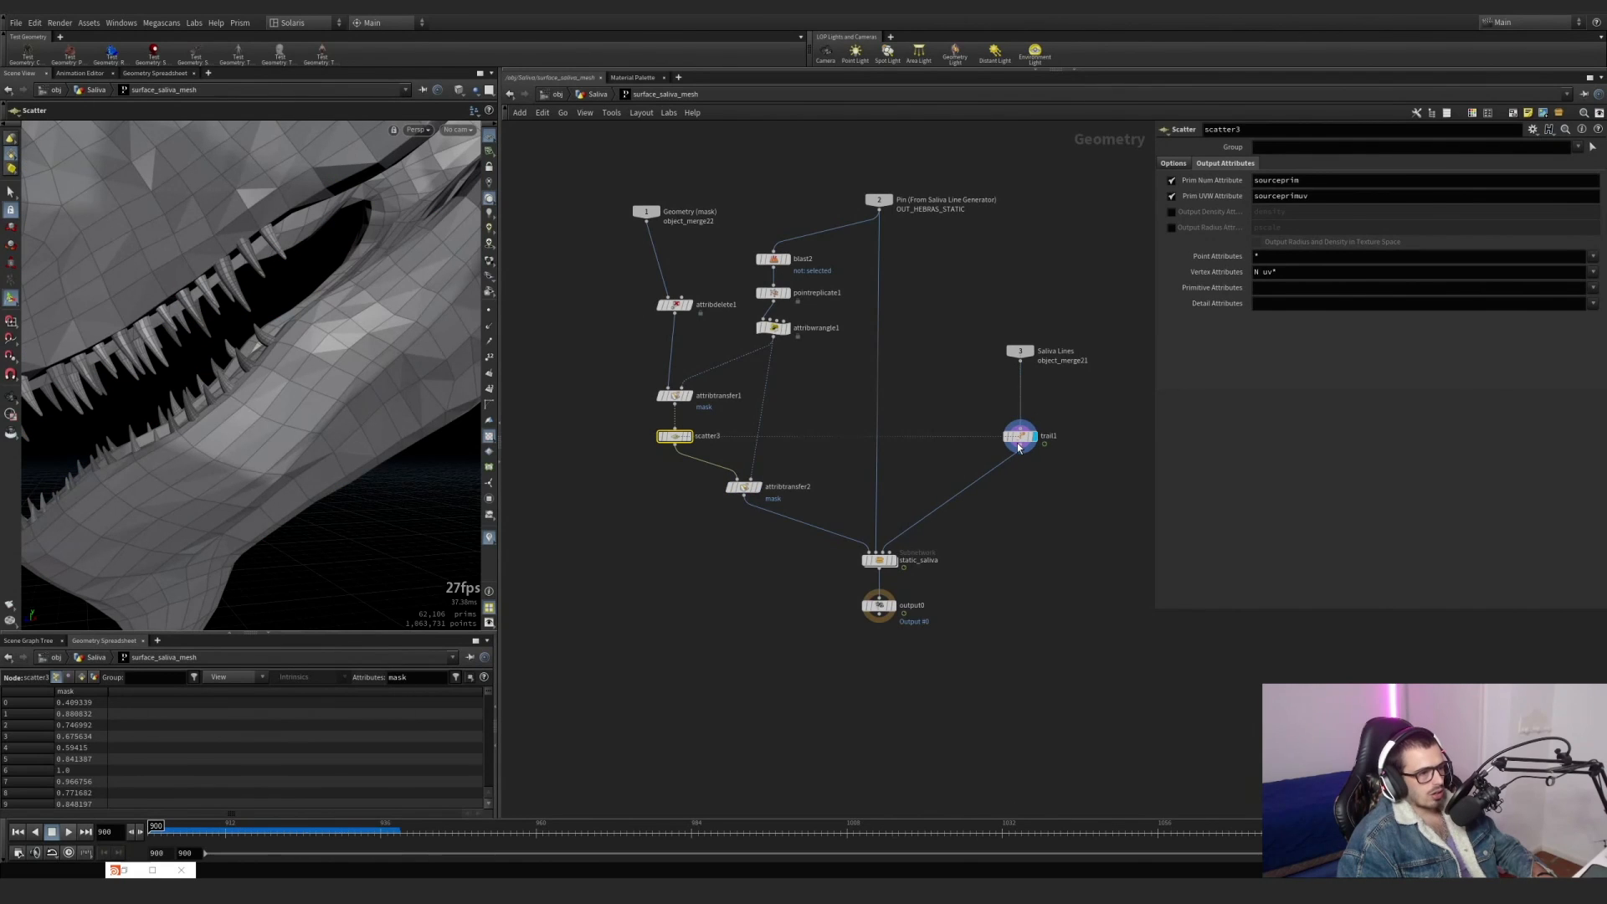
Scrub the timeline to frame 929 and show point trails on the teeth to inspect trail1's velocity.
click(998, 468)
drag(257, 829, 337, 829)
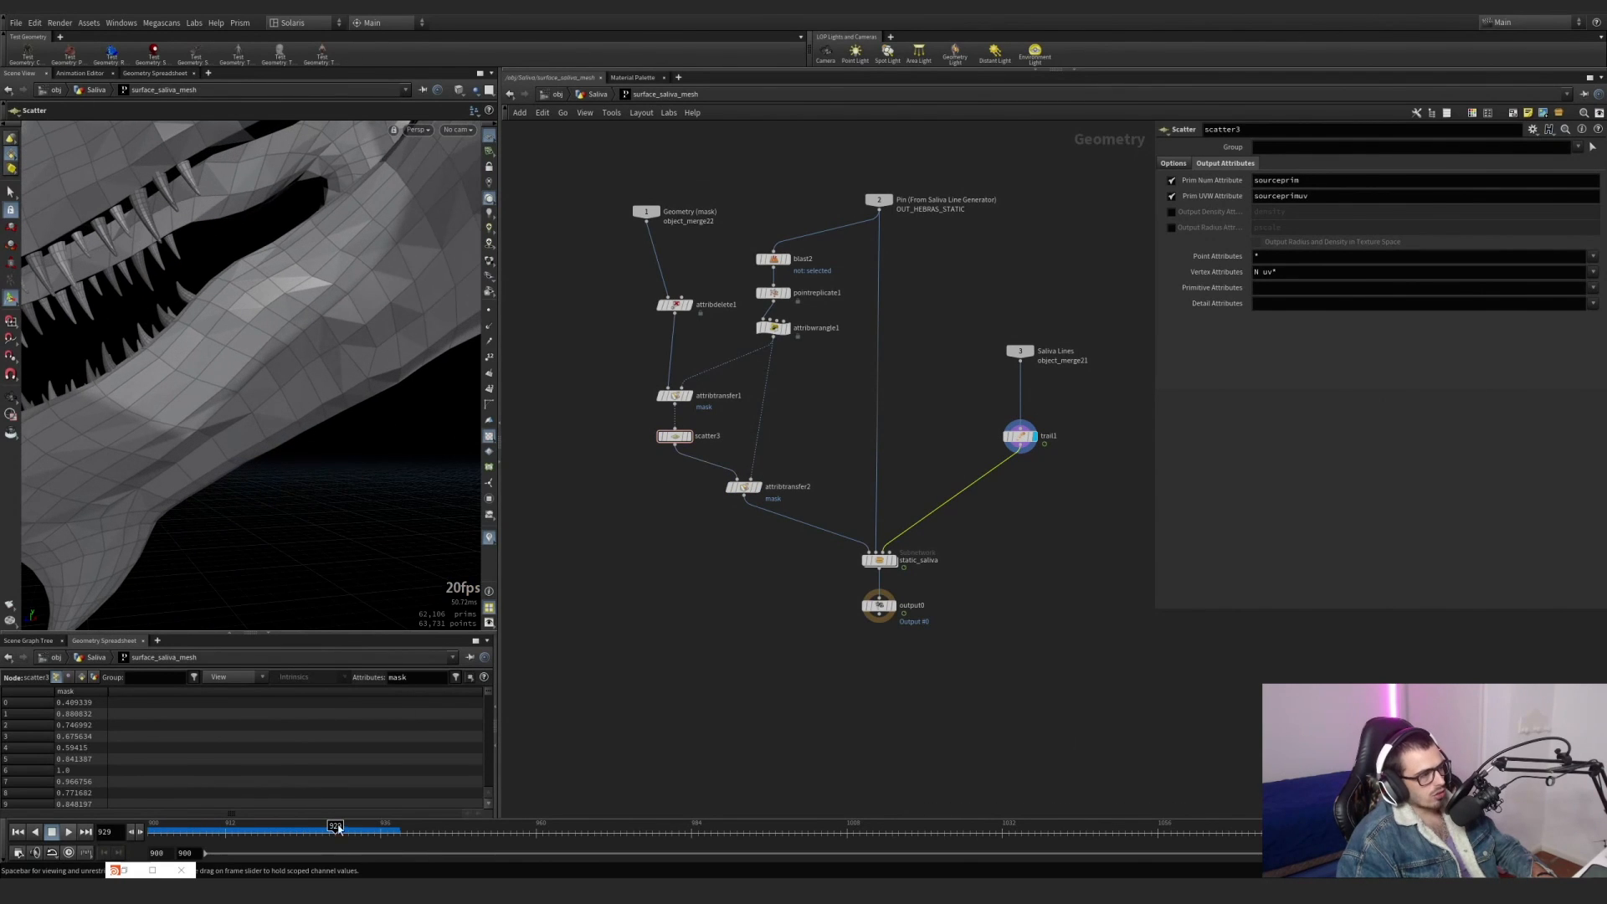
click(489, 343)
alt+drag(230, 331, 303, 369)
Open the static_saliva subnetwork and return the timeline to frame 900.
double_click(879, 560)
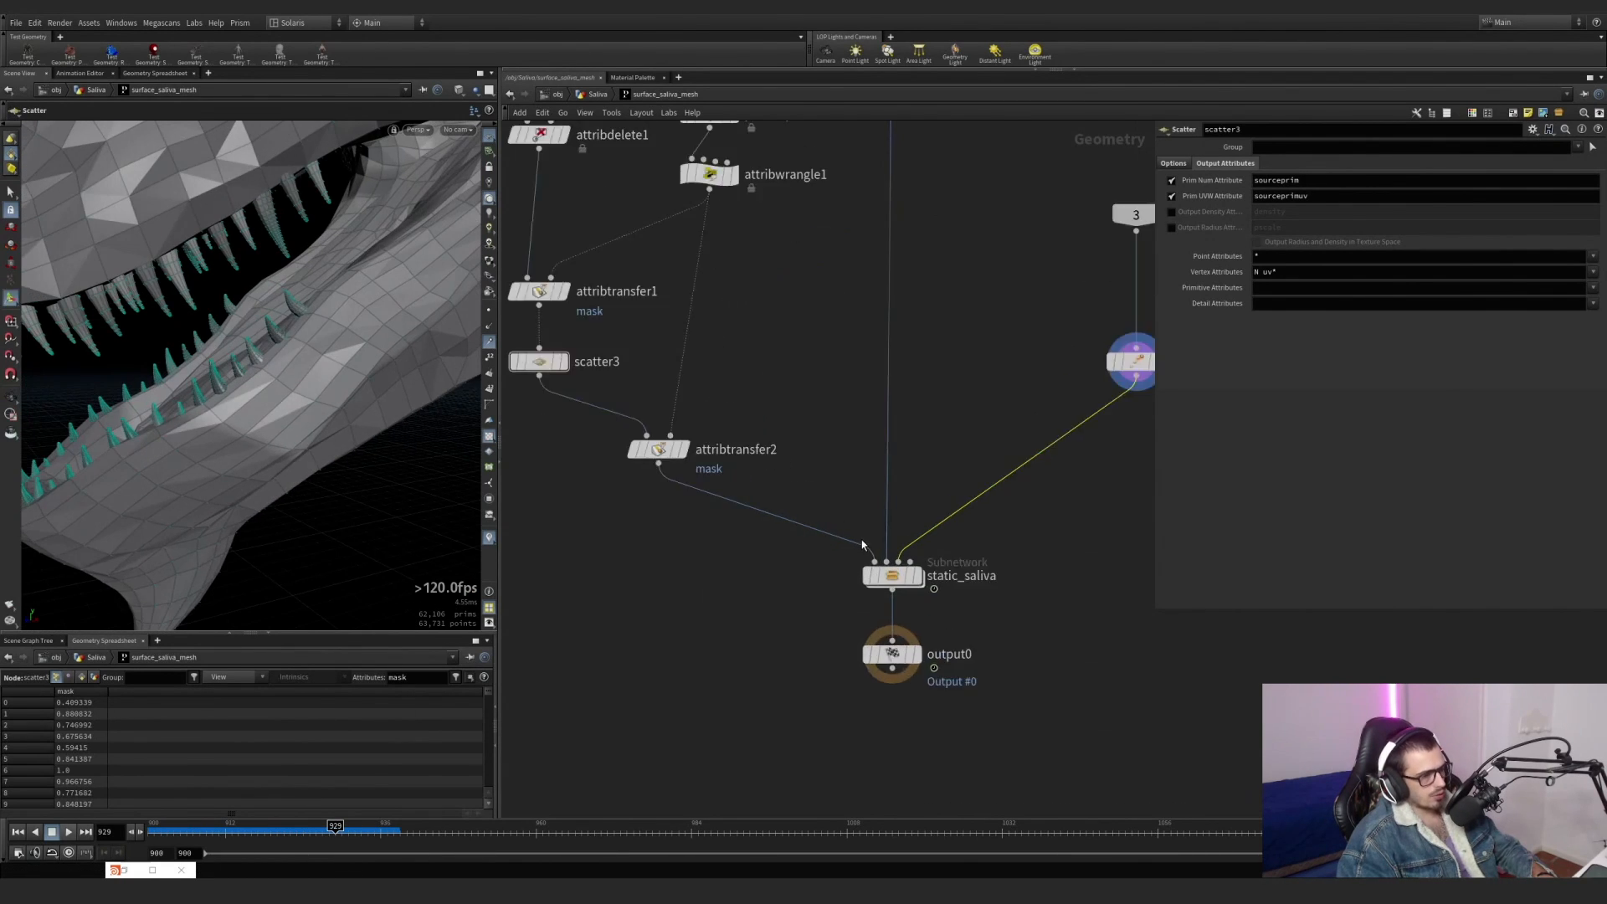
drag(199, 829, 153, 828)
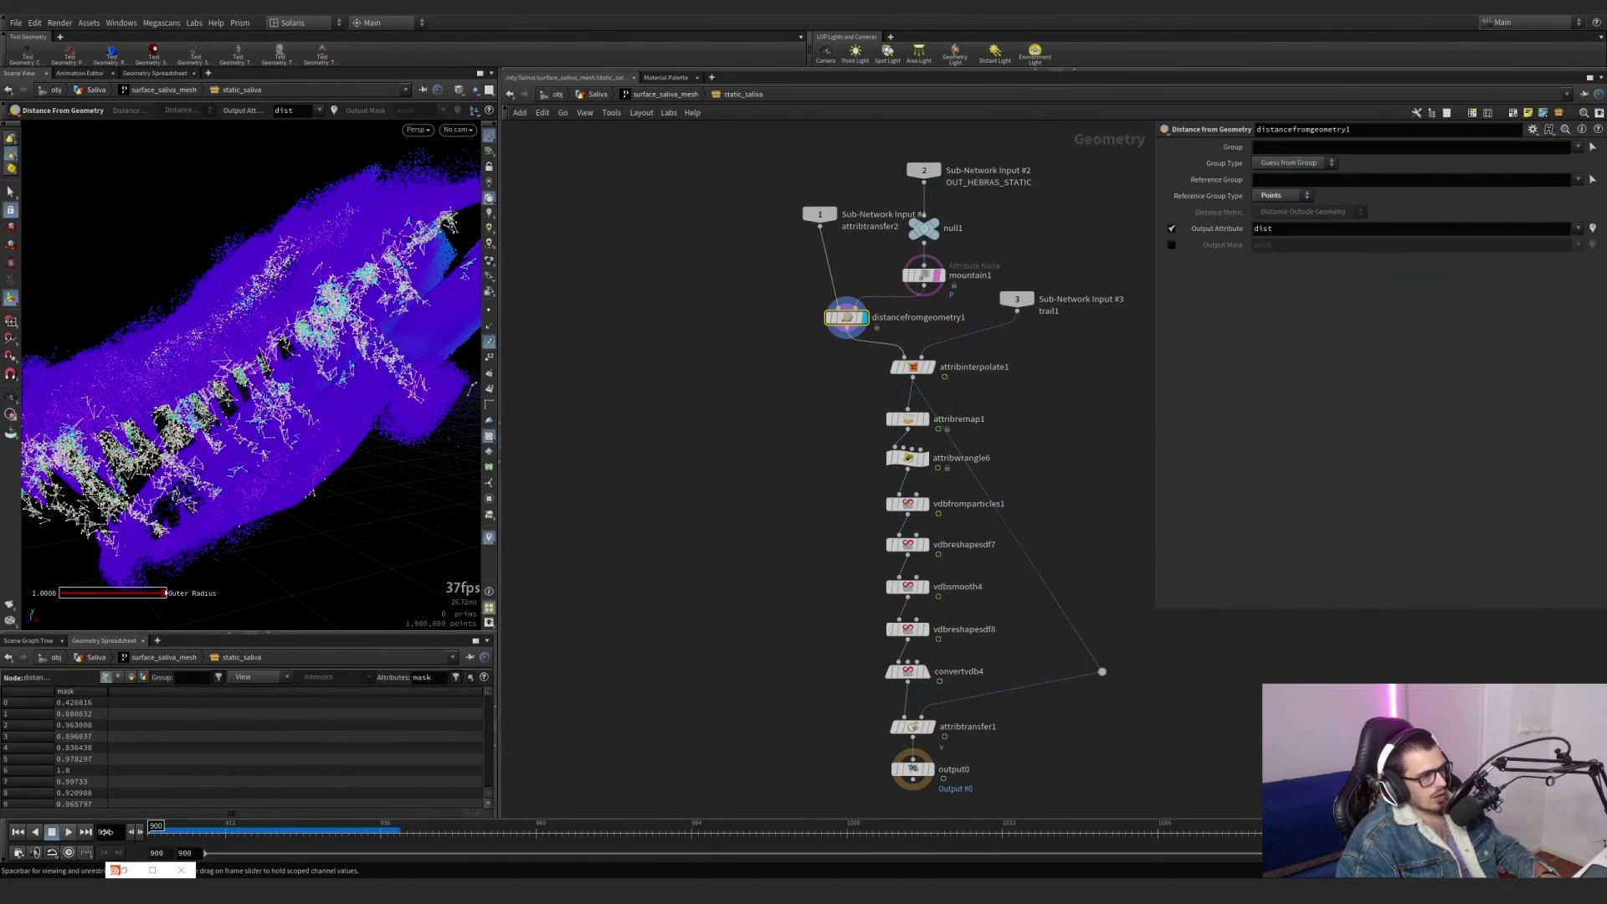
middle_drag(671, 467, 674, 575)
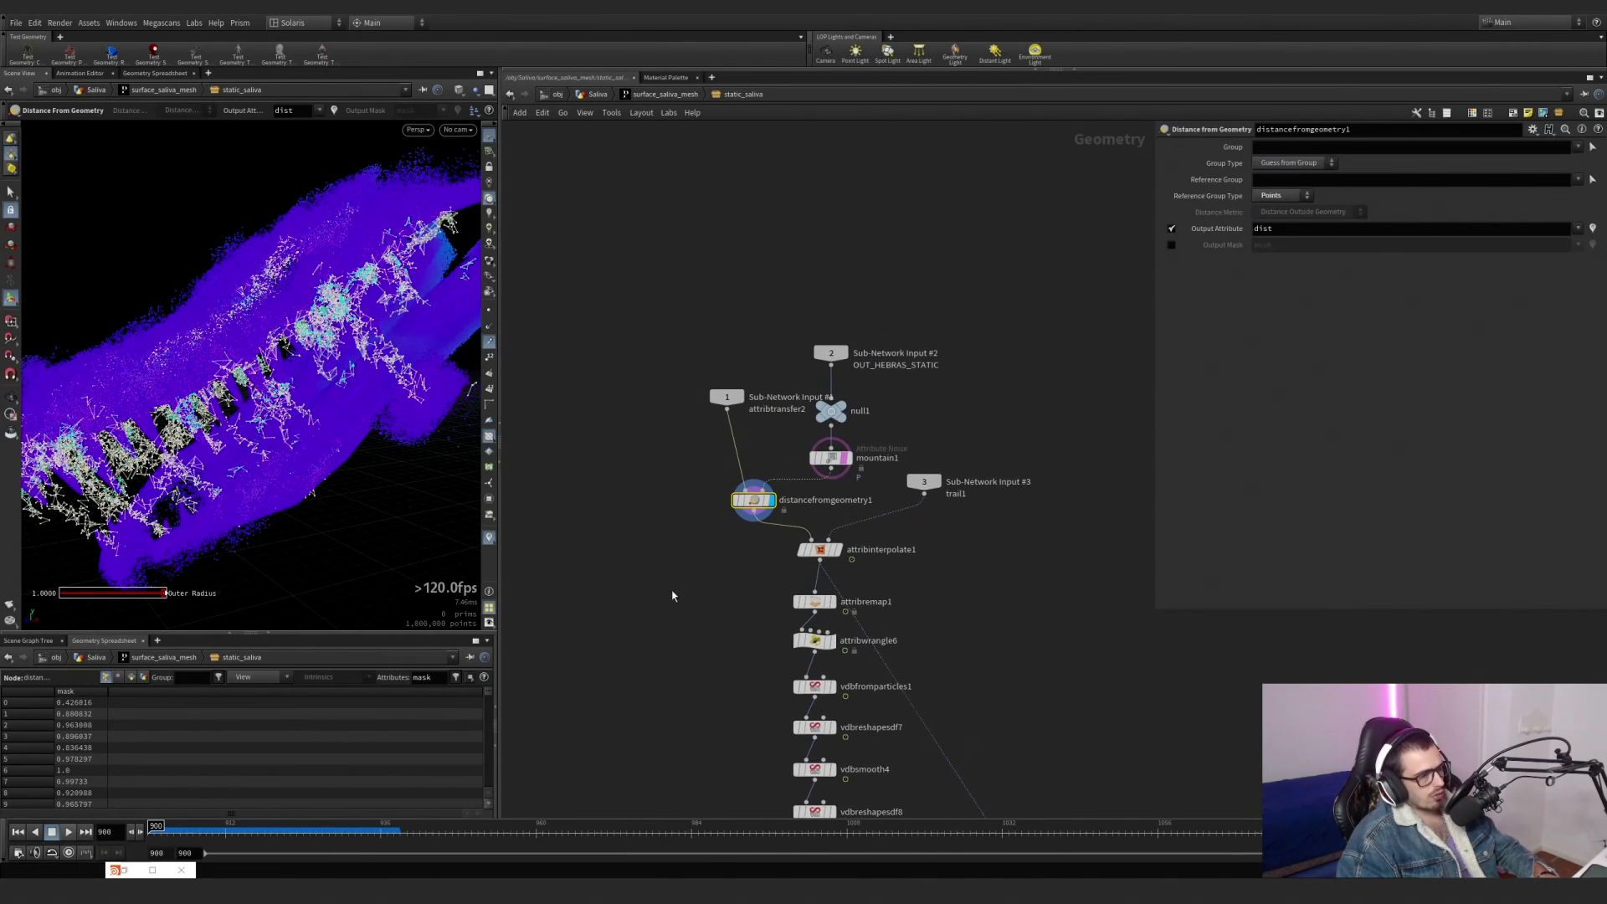
scroll(877, 411, up, 3)
Display null1 and mountain1 in turn to compare the noise on the strands, and space Sub-Network Input #2 and null1 above mountain1.
click(844, 402)
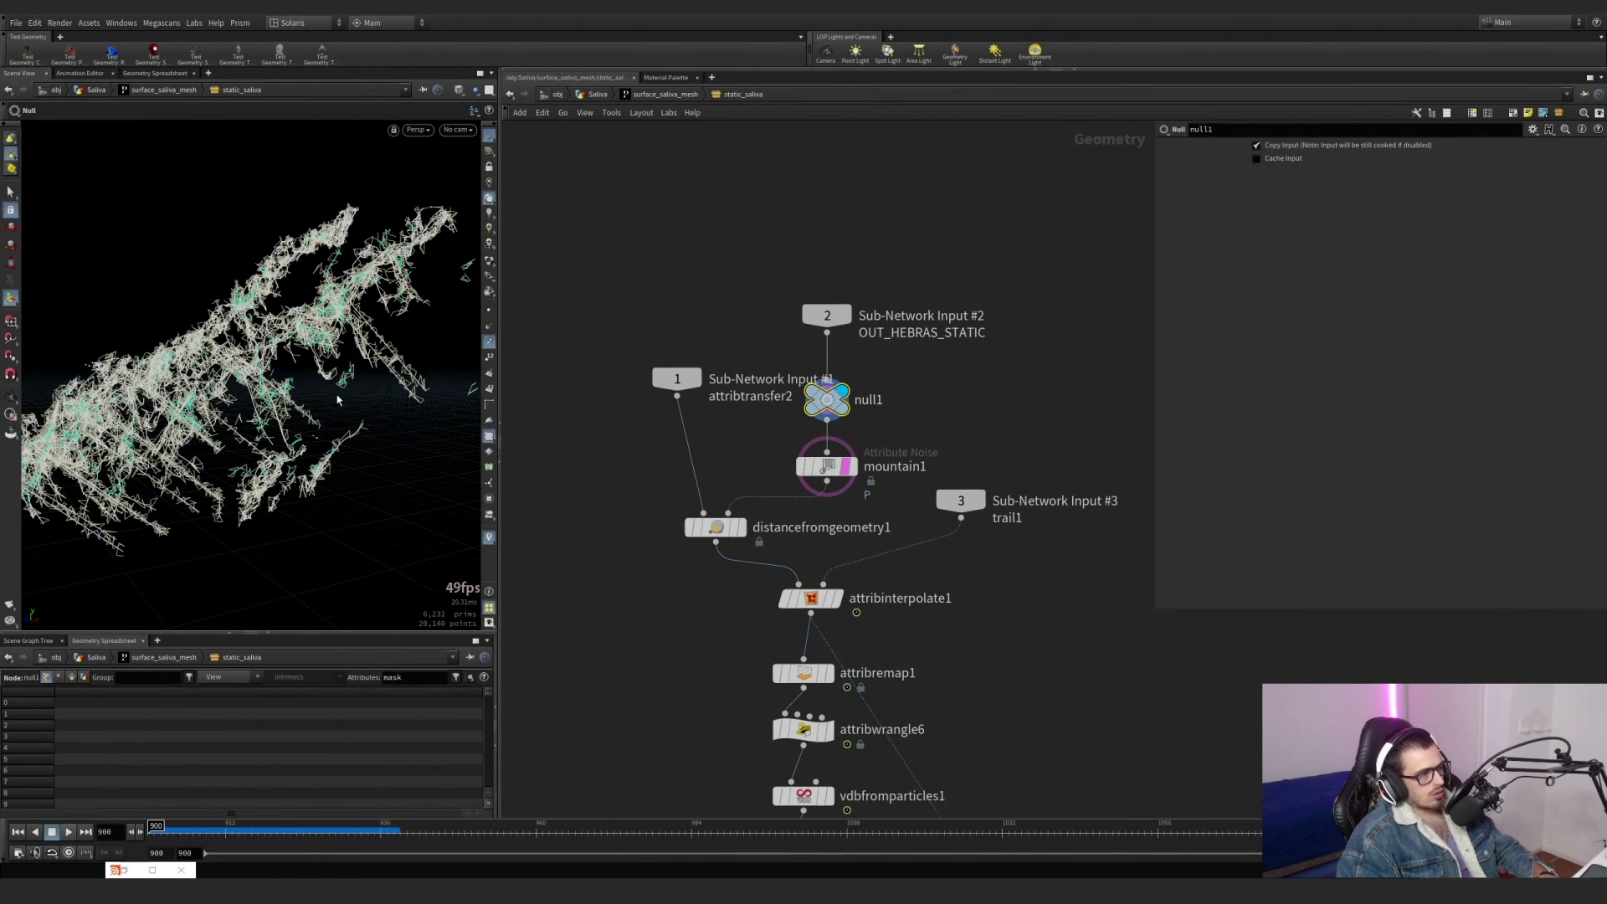
click(489, 344)
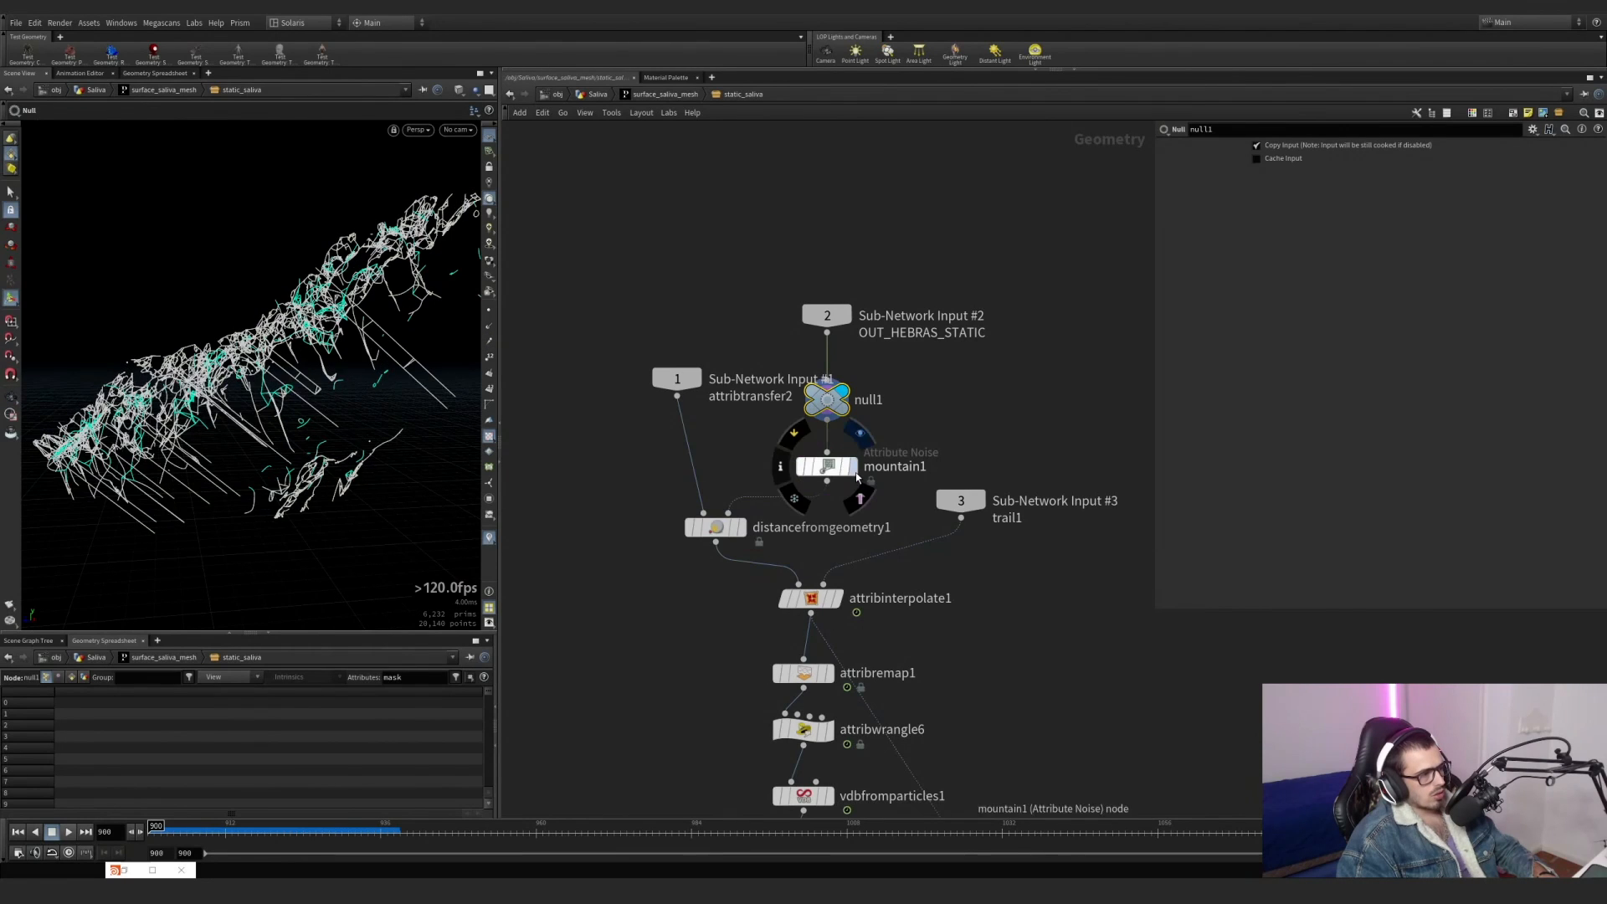
click(855, 462)
drag(877, 504, 828, 315)
drag(906, 366, 789, 274)
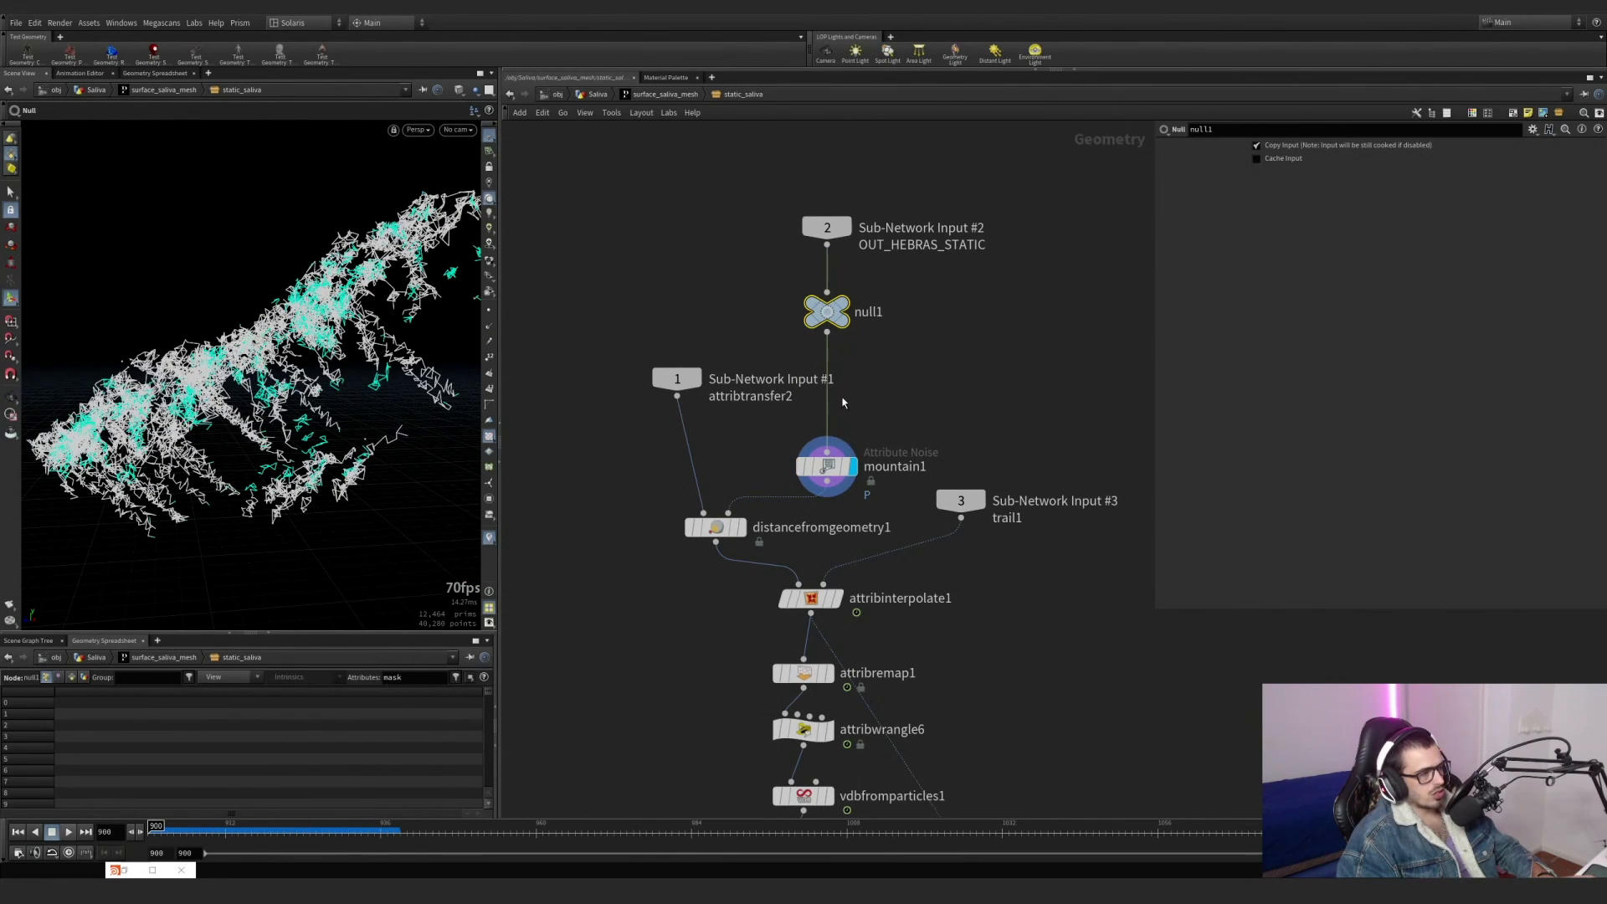
Select mountain1 to show its noise settings, and display and select distancefromgeometry1.
drag(896, 420, 783, 499)
click(742, 527)
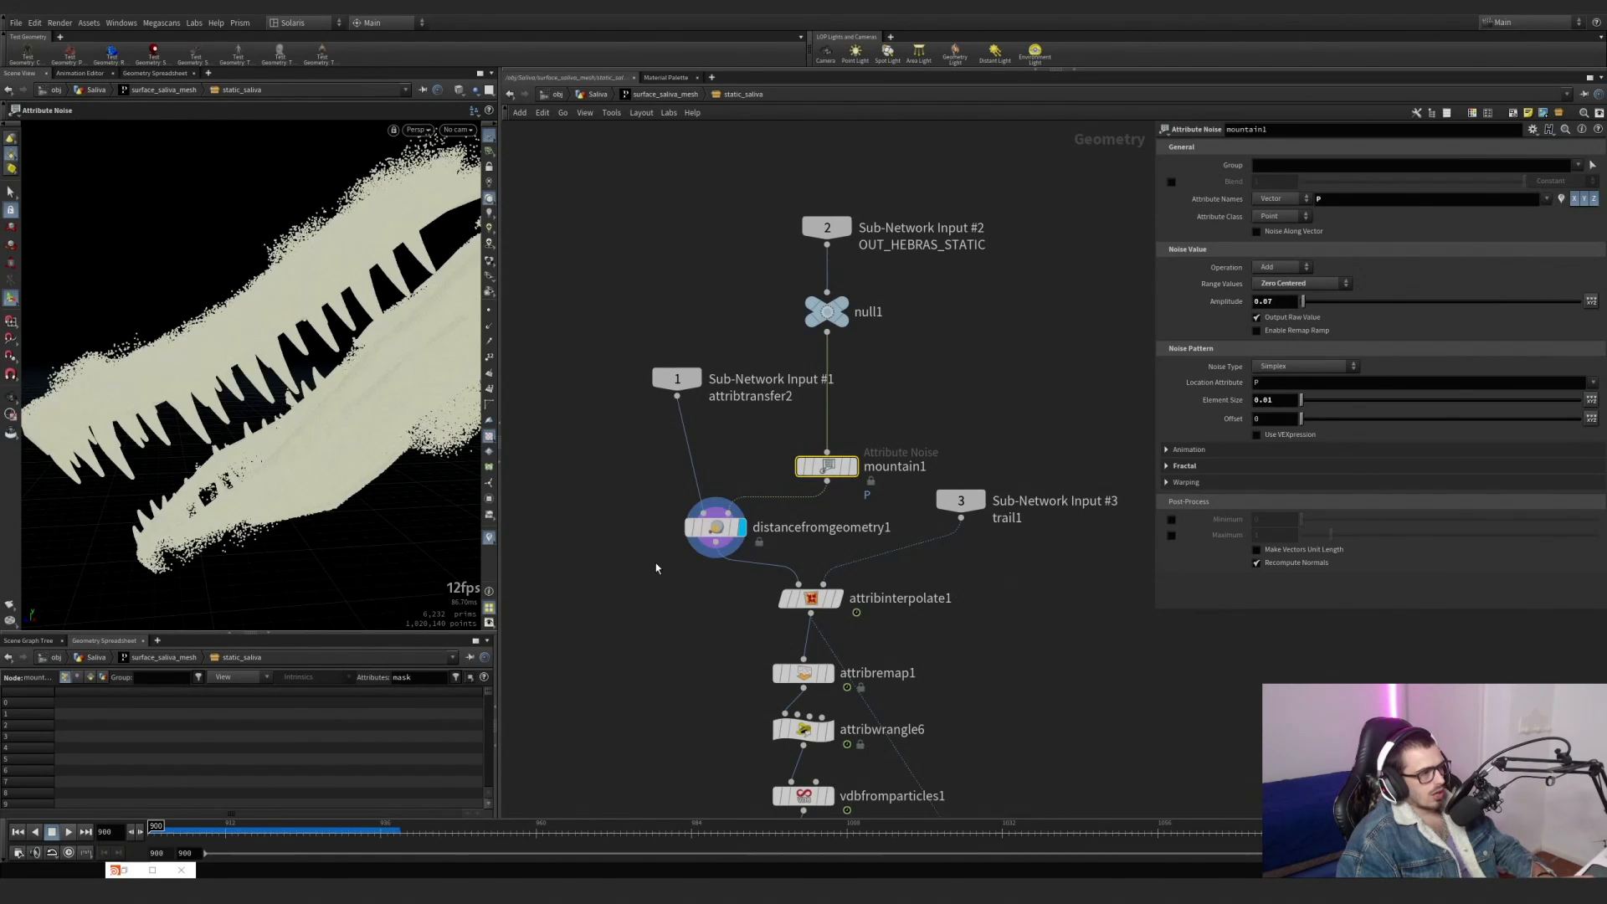
drag(656, 569, 772, 496)
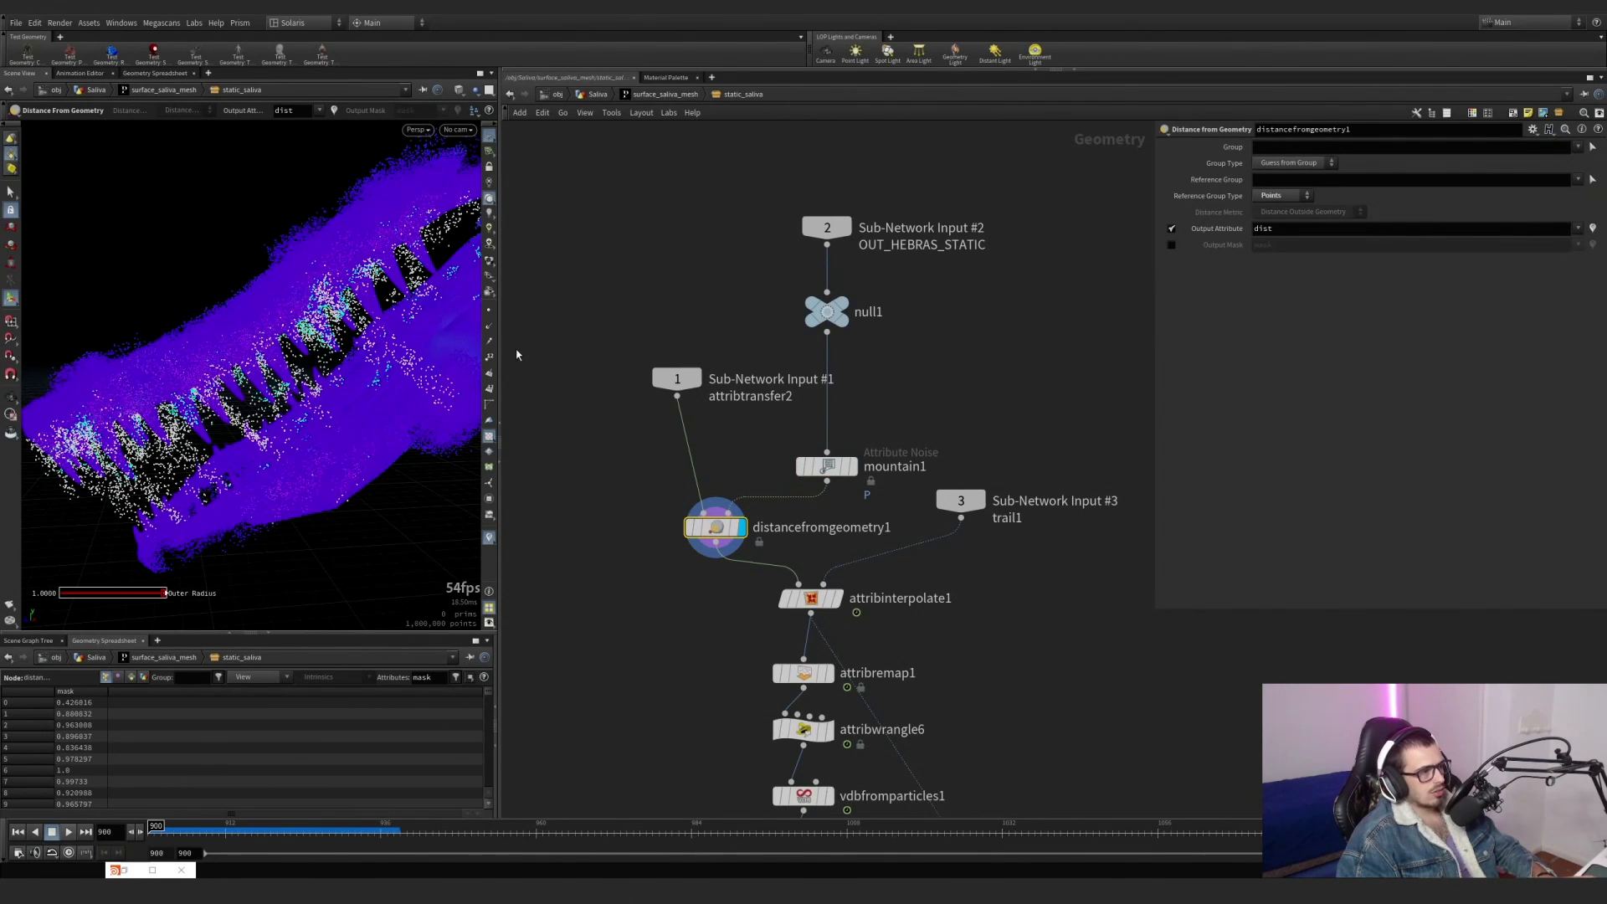
Switch the dist visualizer off and back on to compare the distance colouring on distancefromgeometry1's points.
click(489, 537)
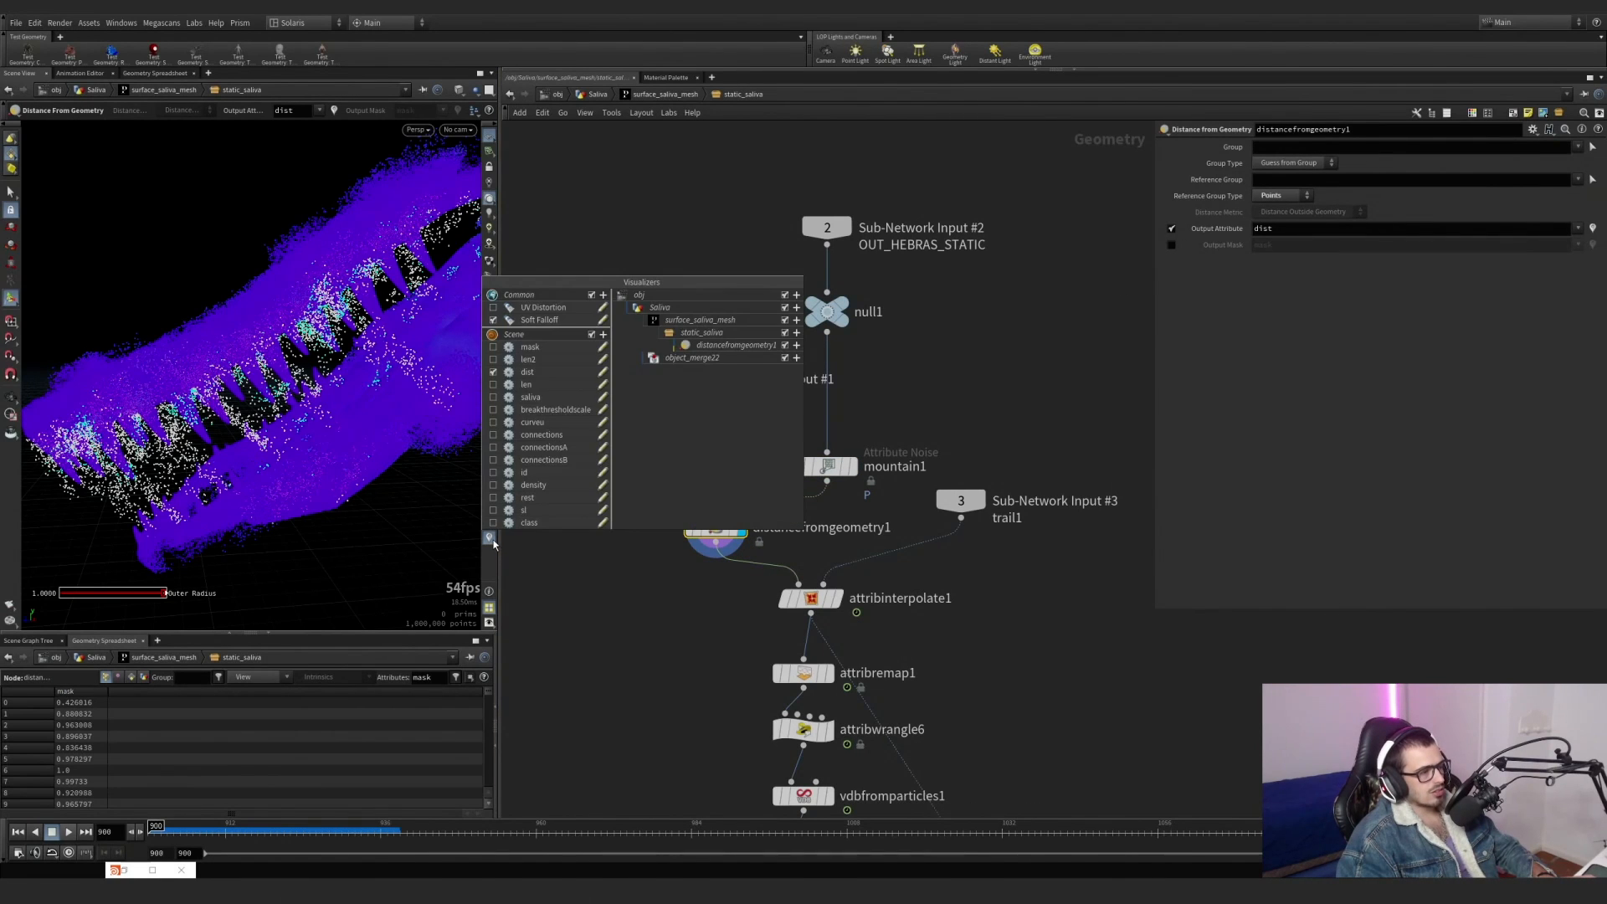
click(492, 376)
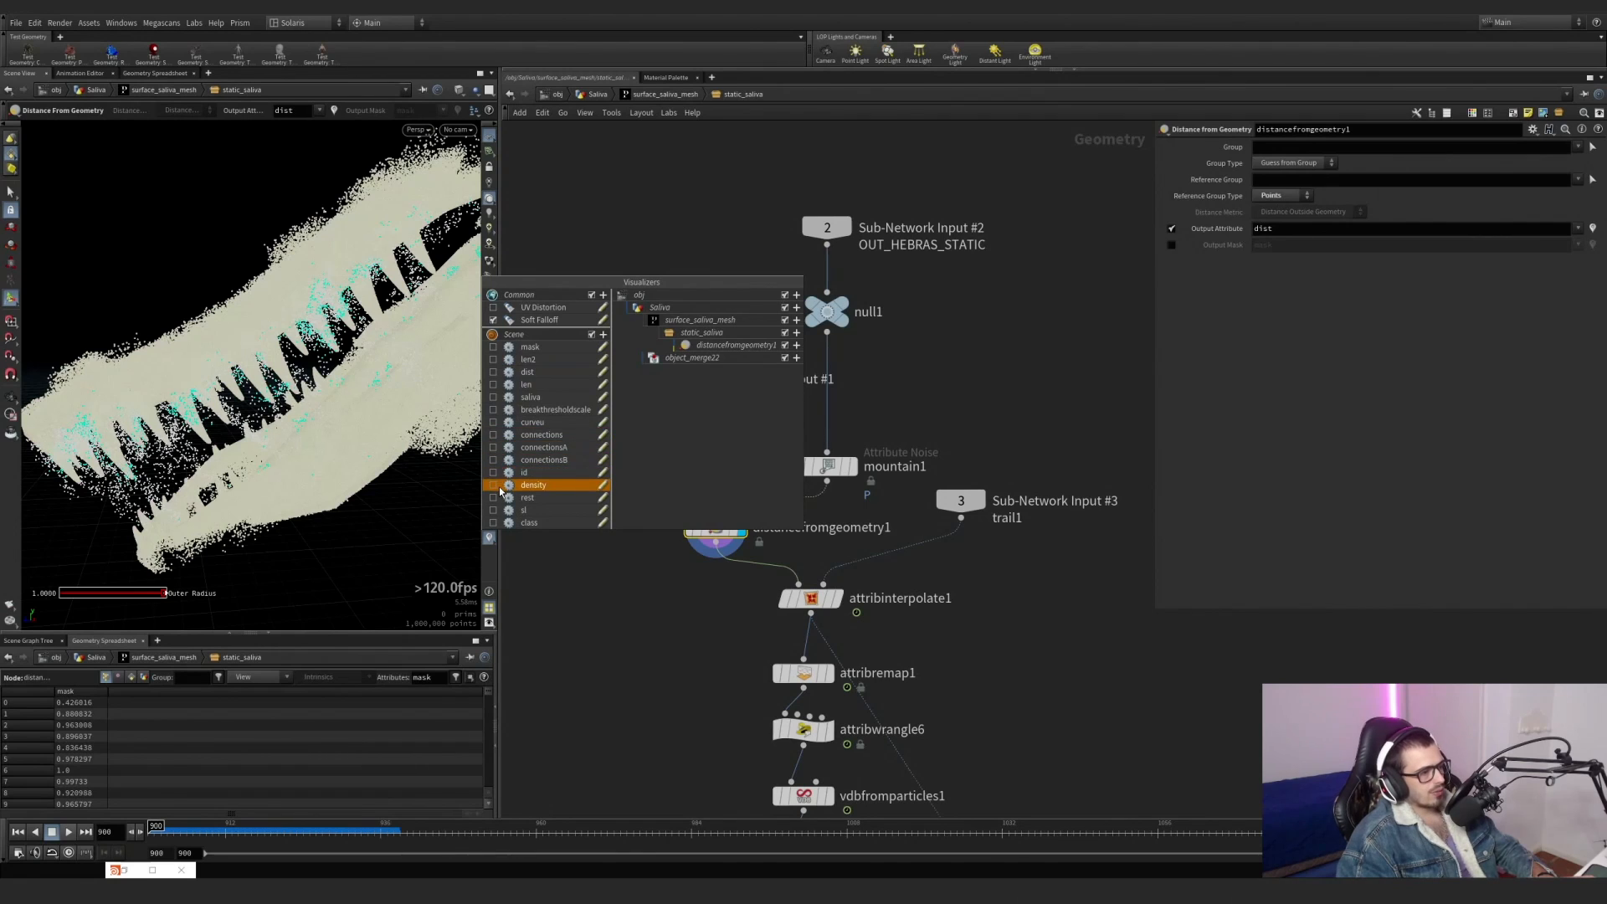
click(492, 372)
drag(647, 564, 735, 499)
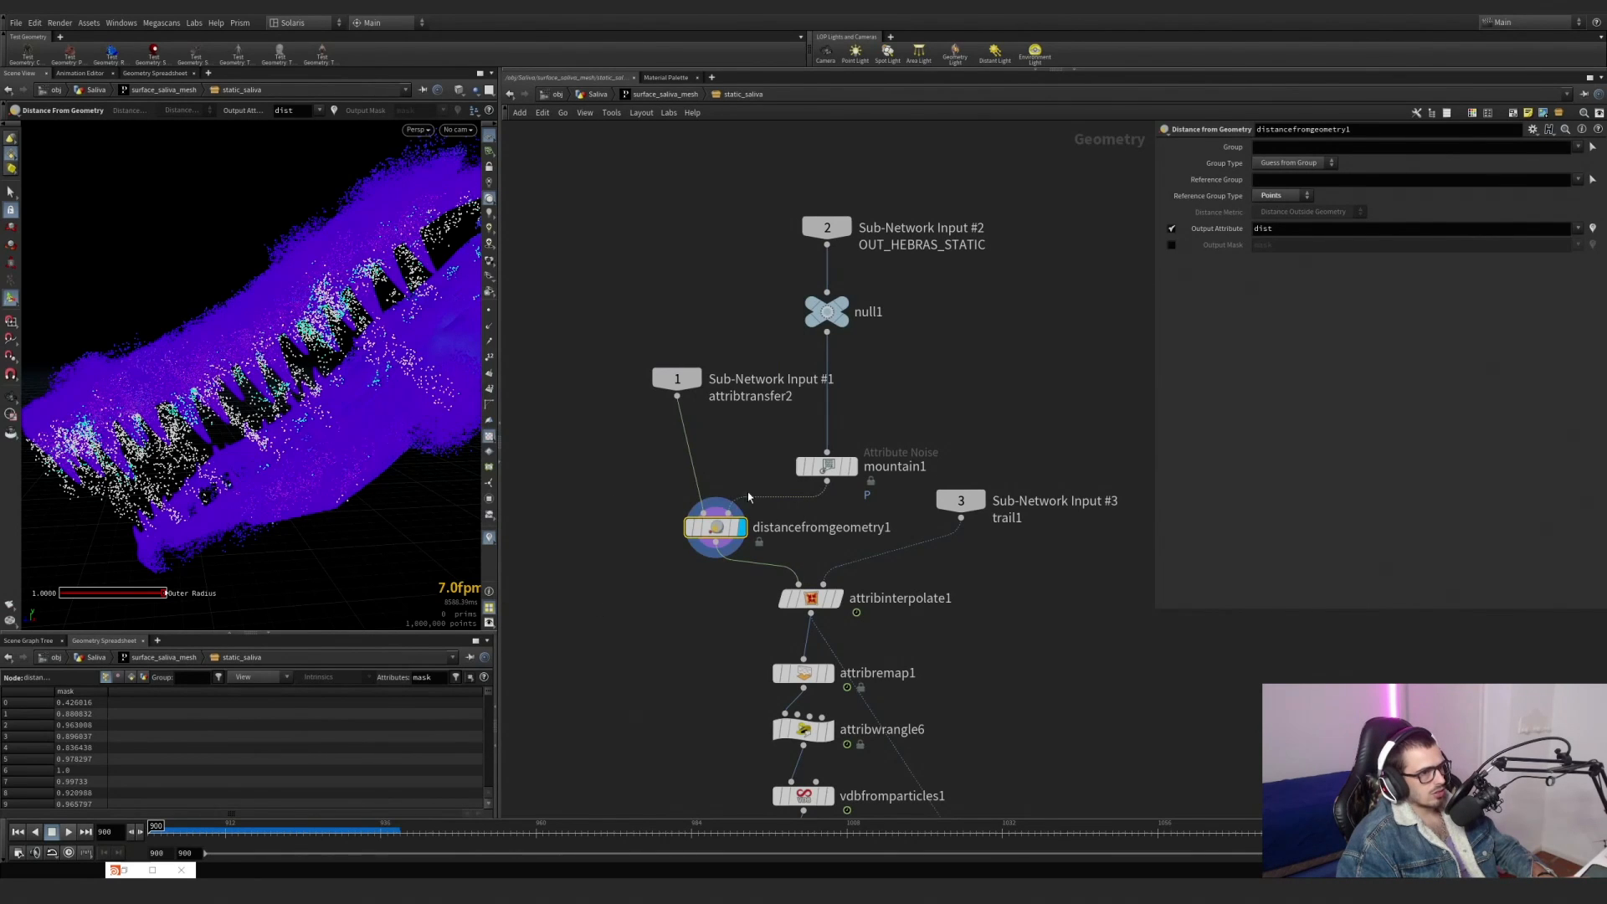
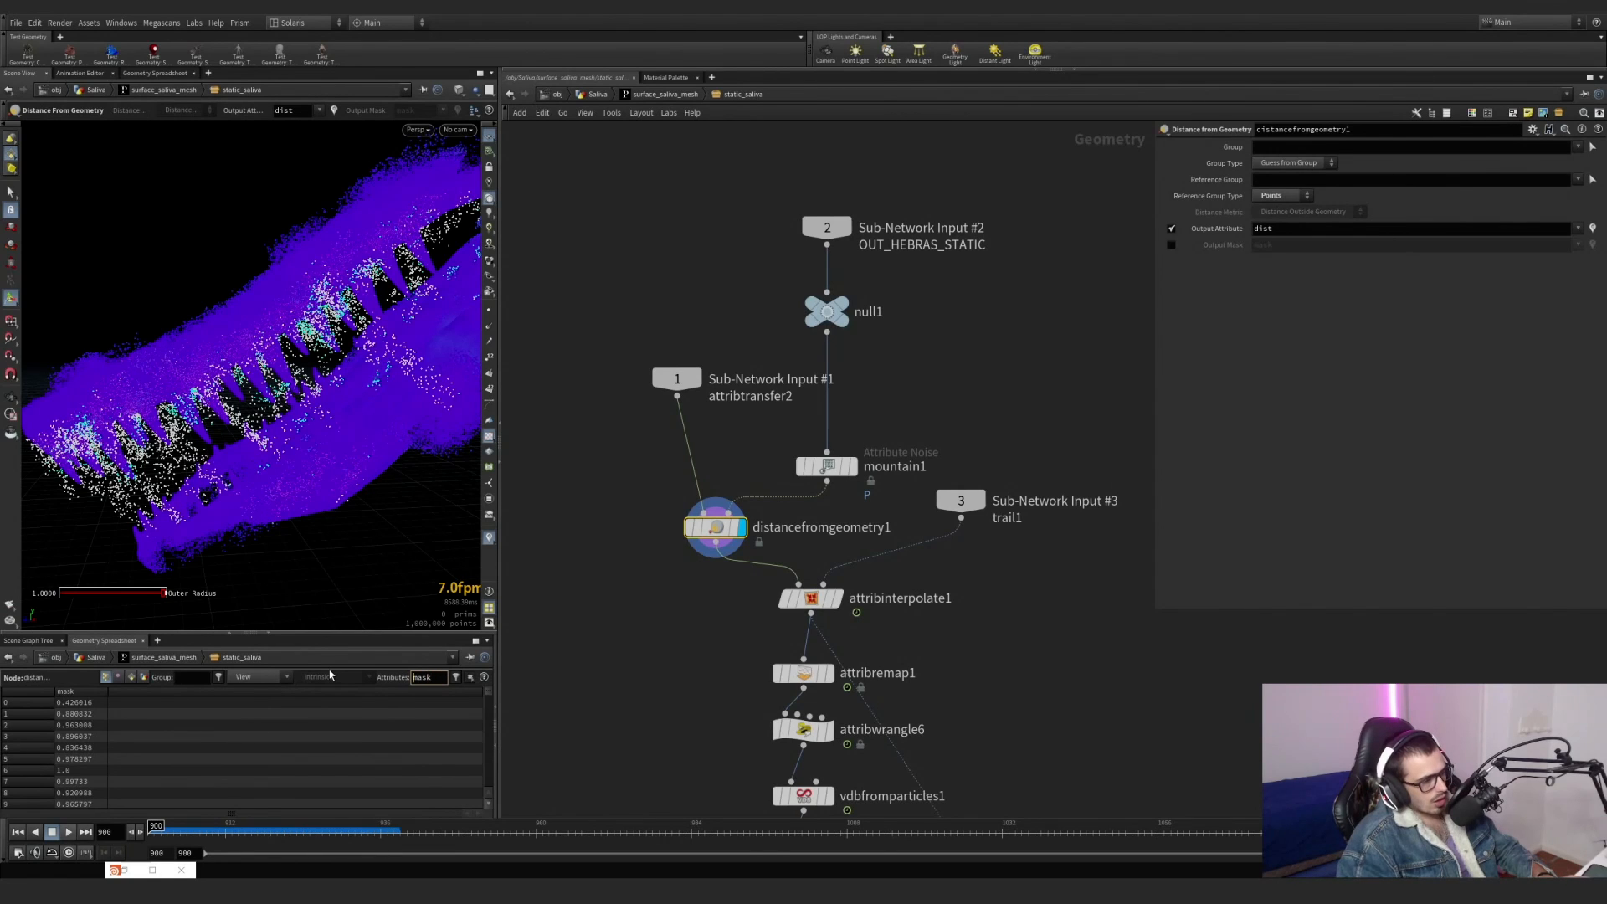
Filter the geometry spreadsheet to the dist attribute and sort the points of distancefromgeometry1 by highest dist.
text(dist)
key(Return)
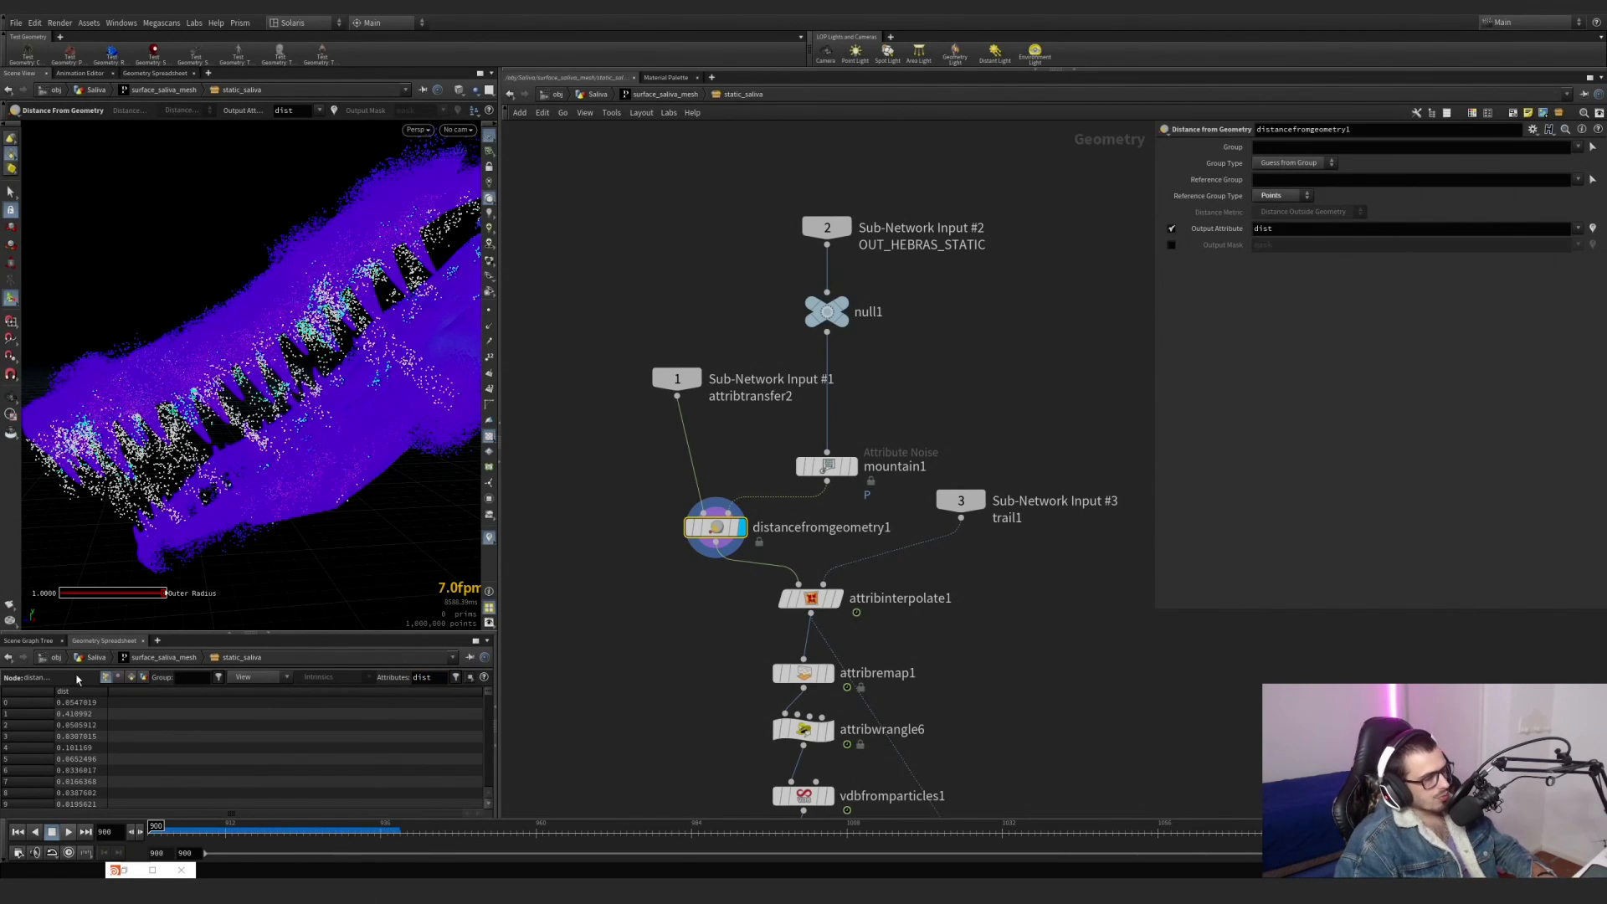
click(87, 693)
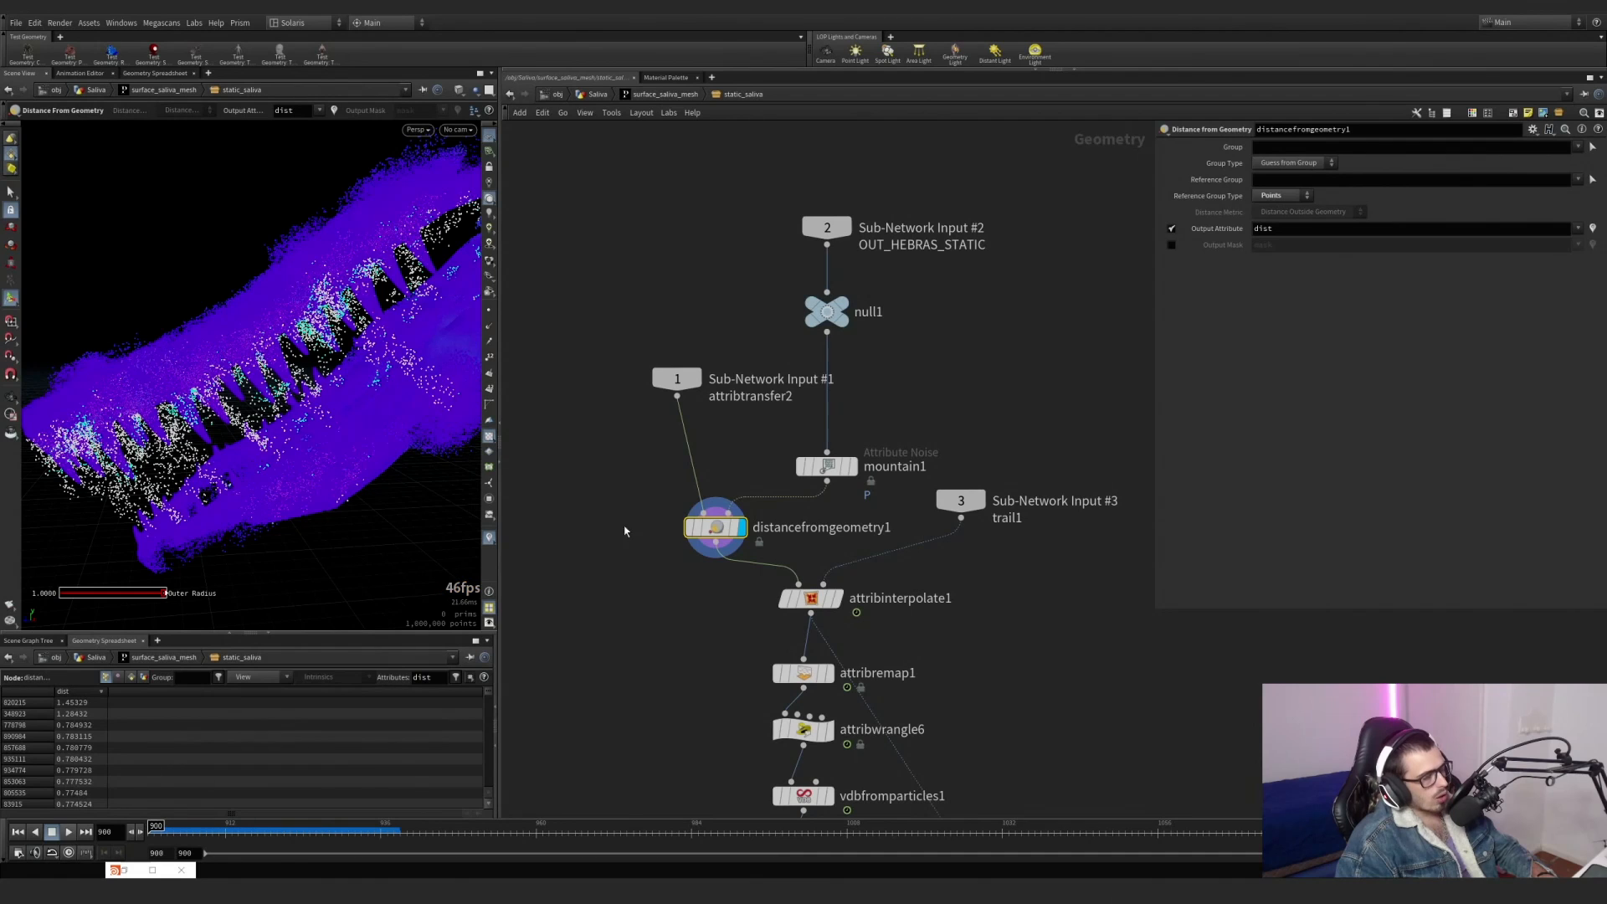
key(Escape)
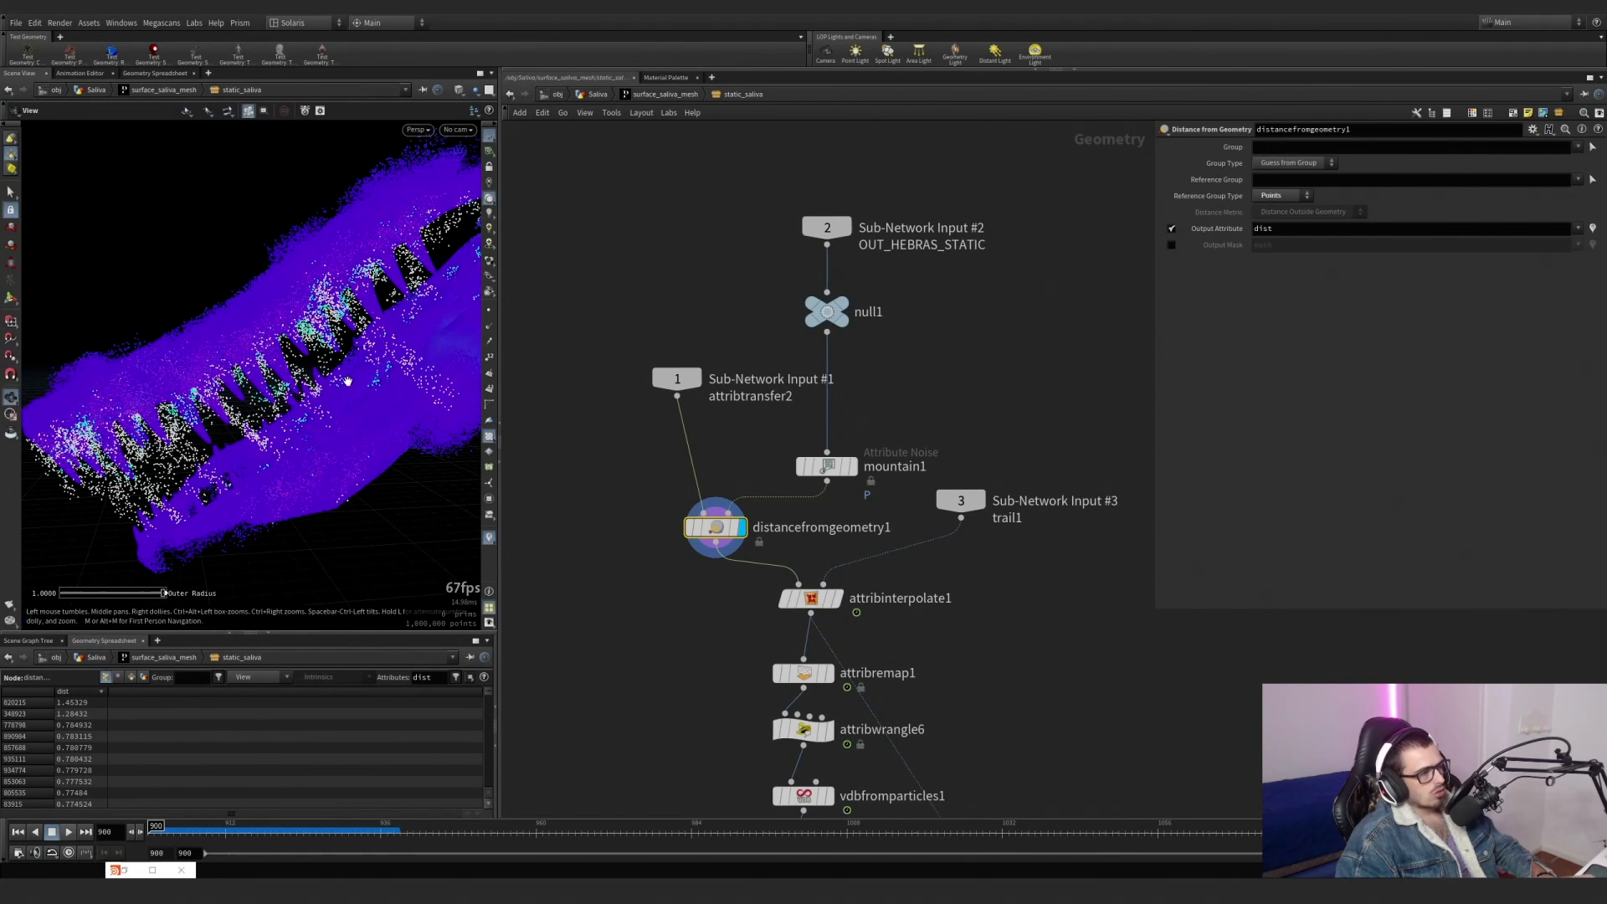
mouse_move(352, 436)
mouse_down()
mouse_move(403, 400)
mouse_move(368, 411)
mouse_up()
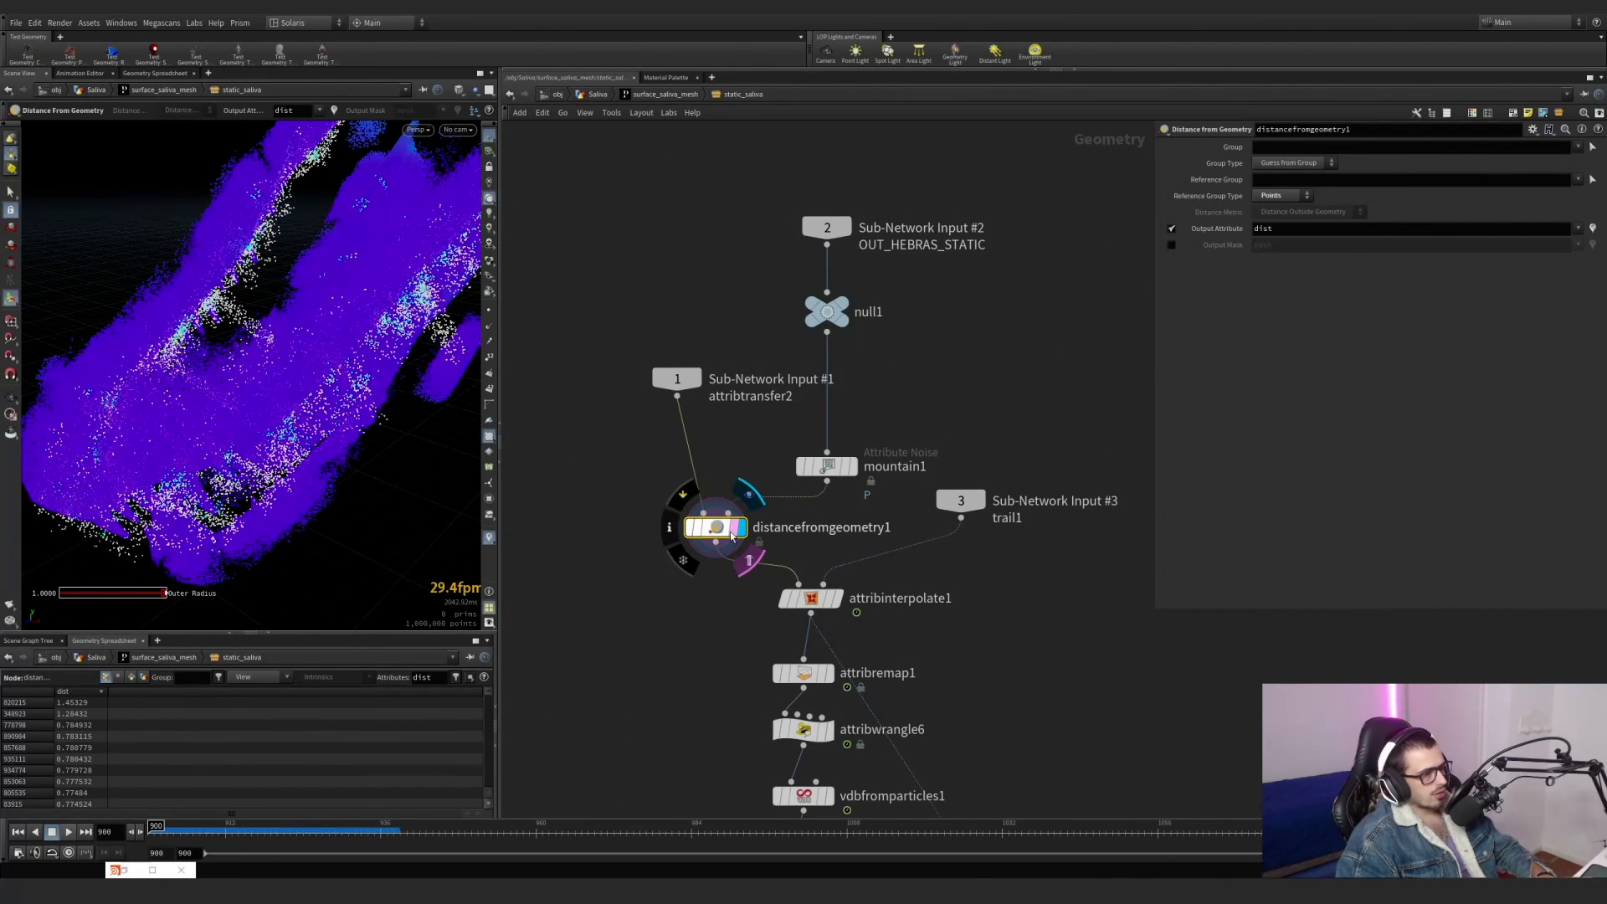
Display attribinterpolate1 and move the timeline to frame 922 to check the points on the moving mesh.
click(840, 599)
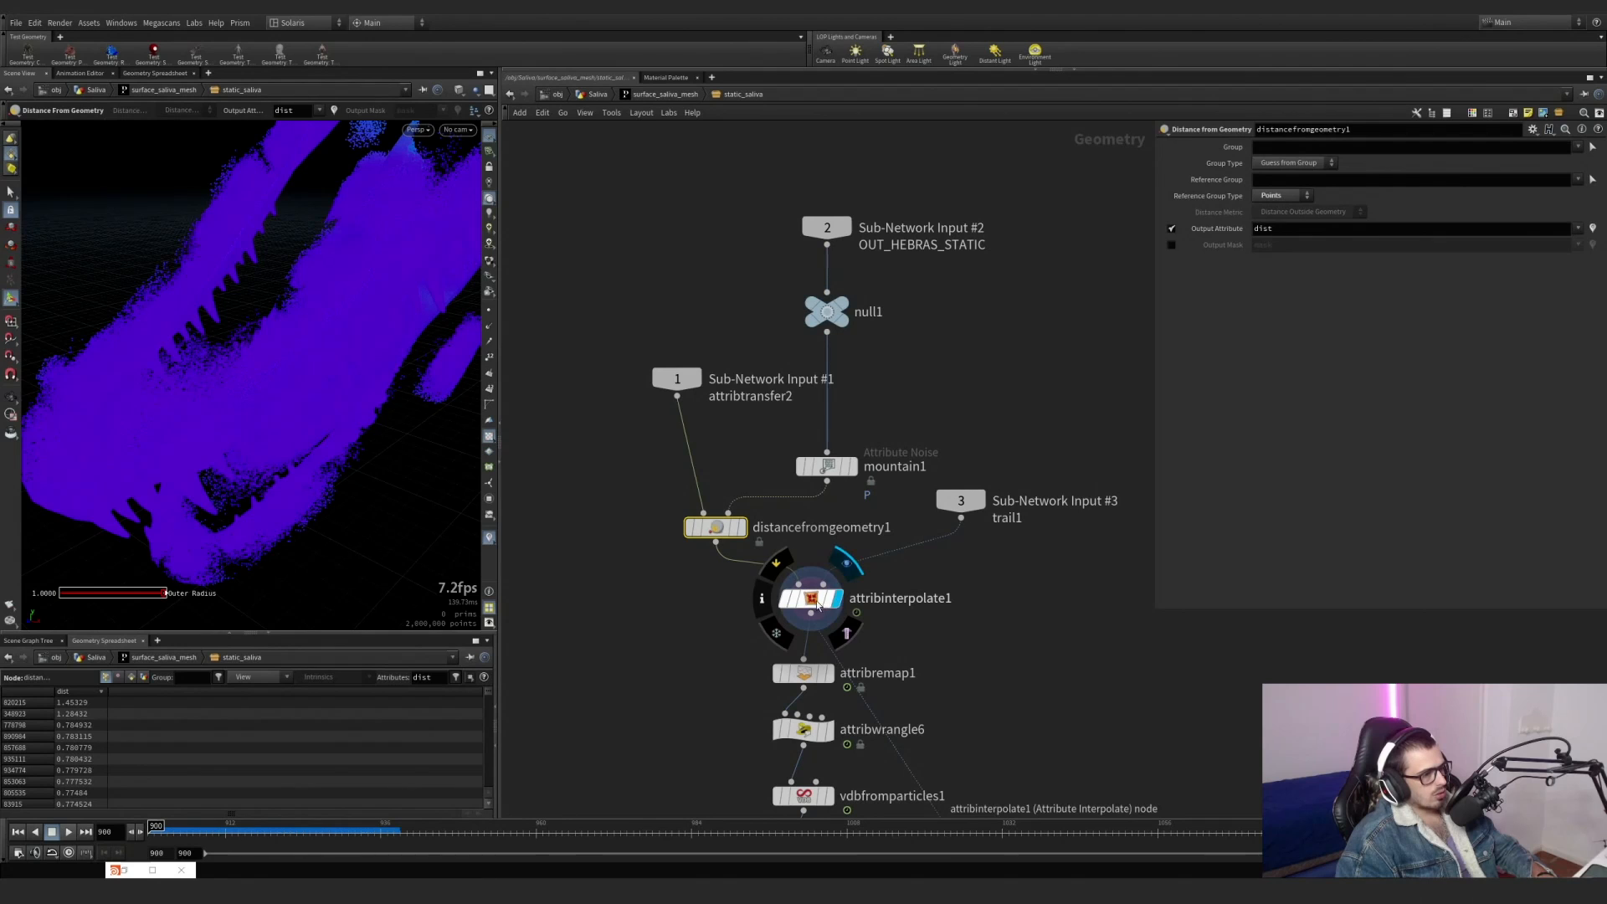
alt+drag(368, 536, 321, 475)
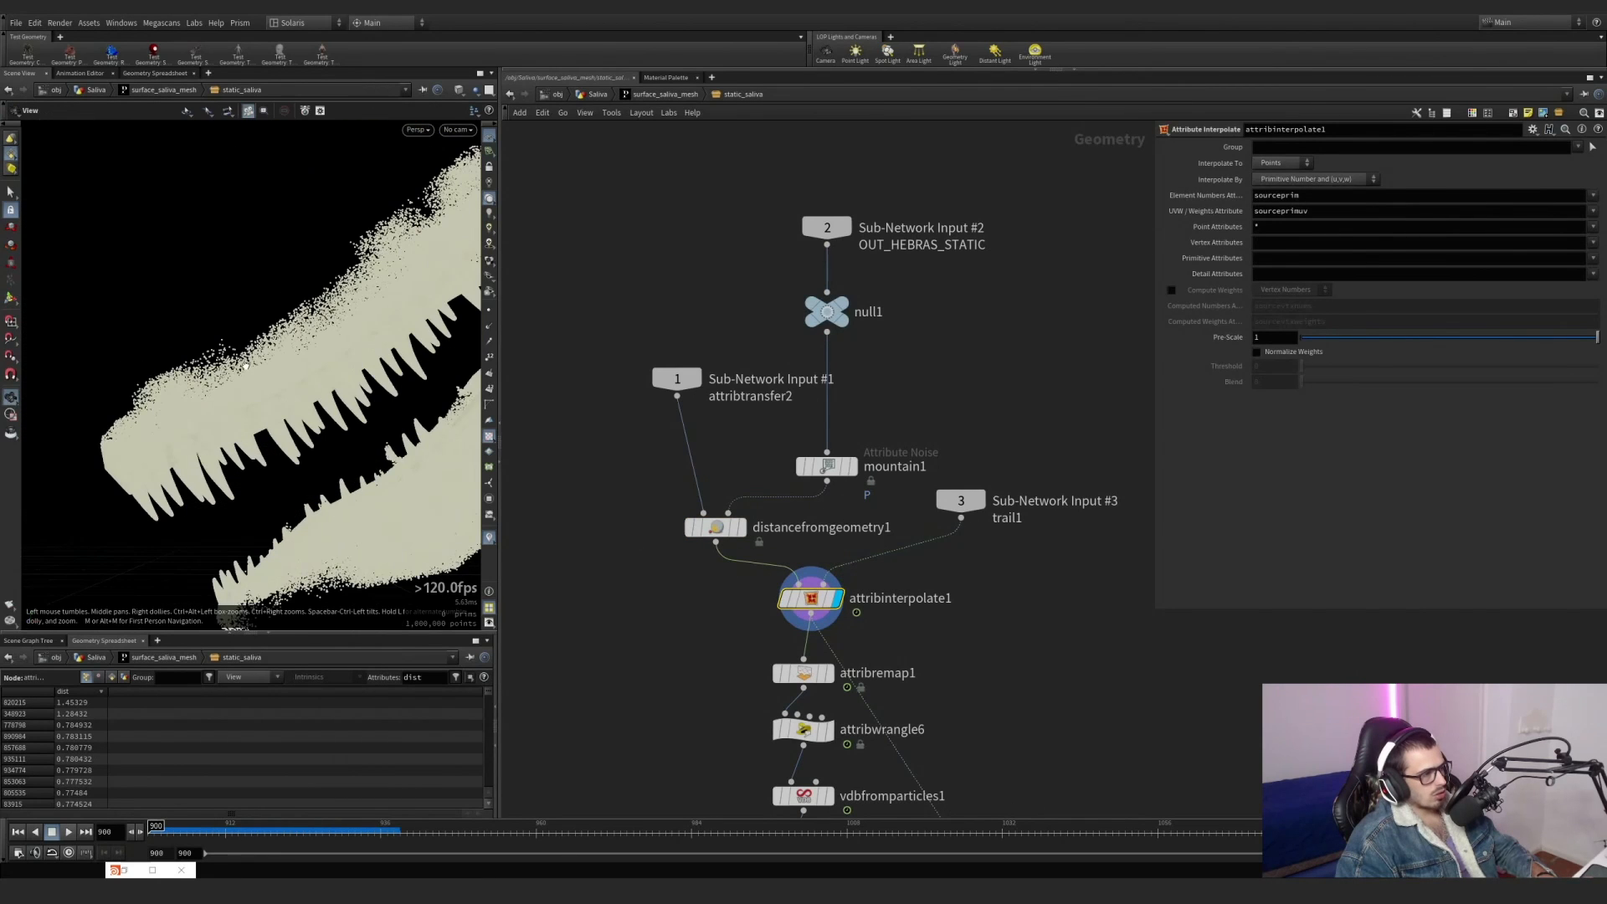
drag(249, 831, 290, 826)
Display attribremap1 and turn on the dist visualizer for its points.
click(800, 674)
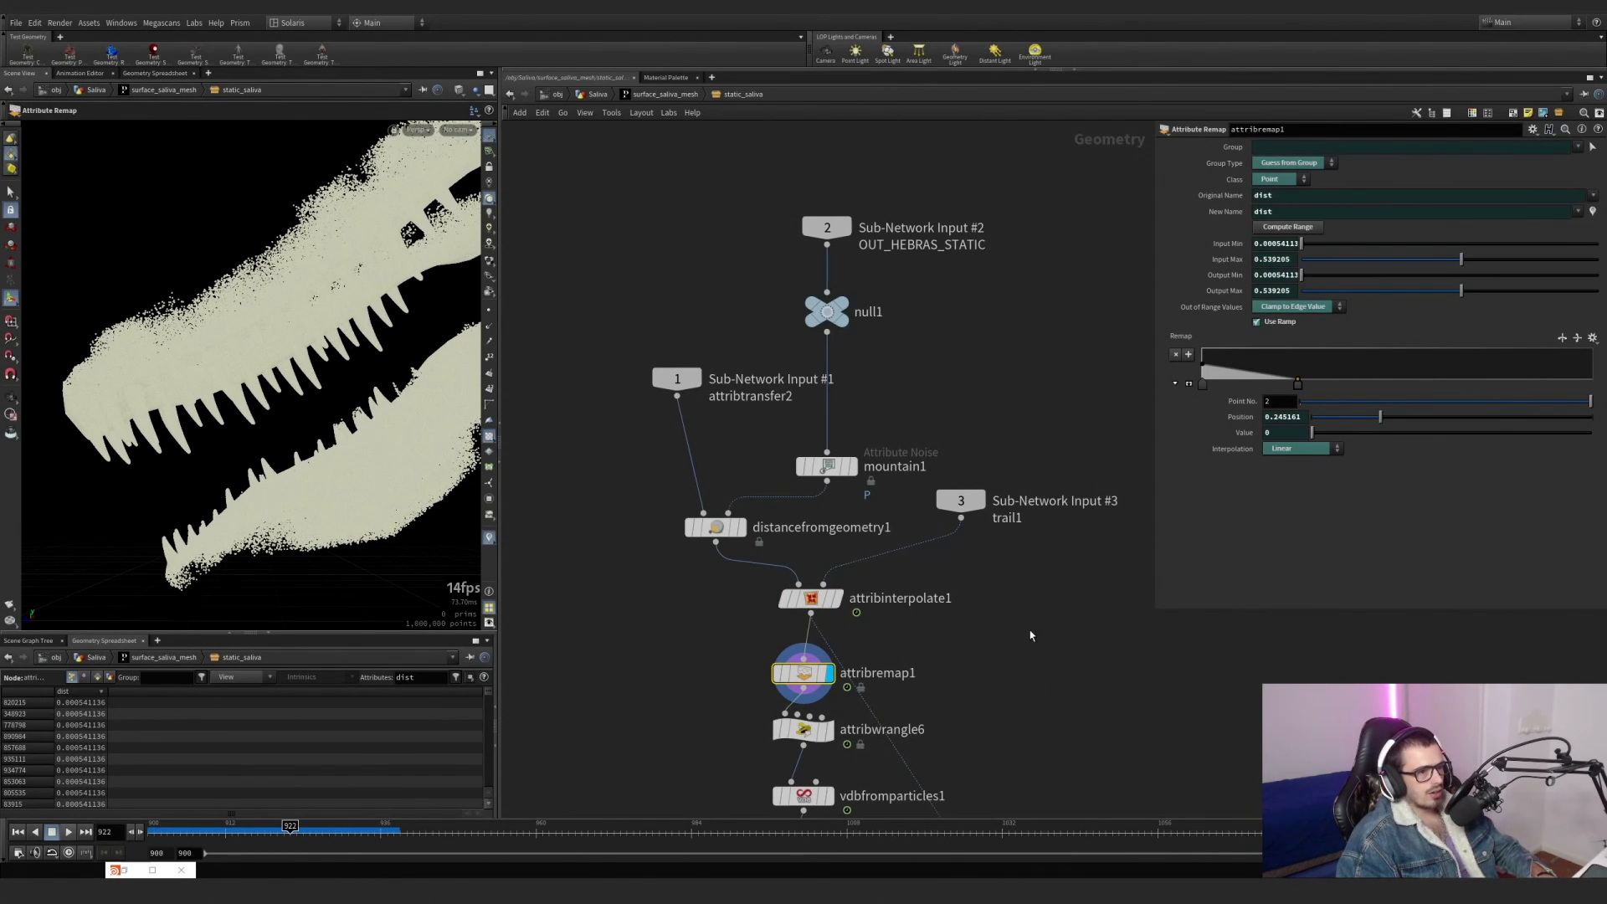
middle_drag(925, 639, 917, 535)
scroll(746, 541, up, 2)
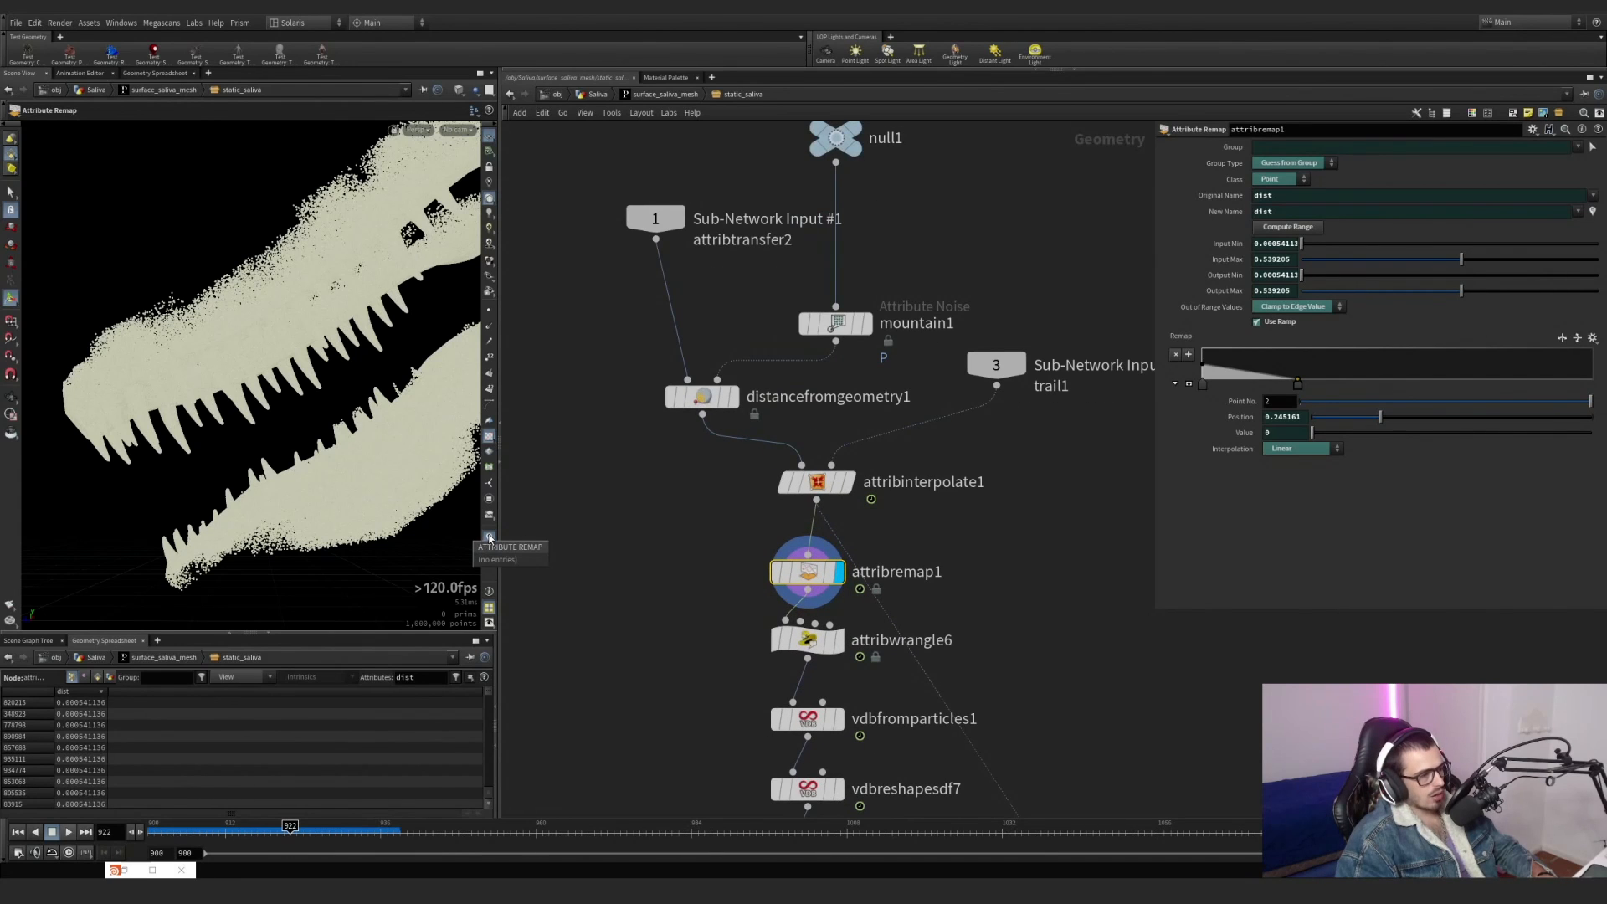
click(489, 539)
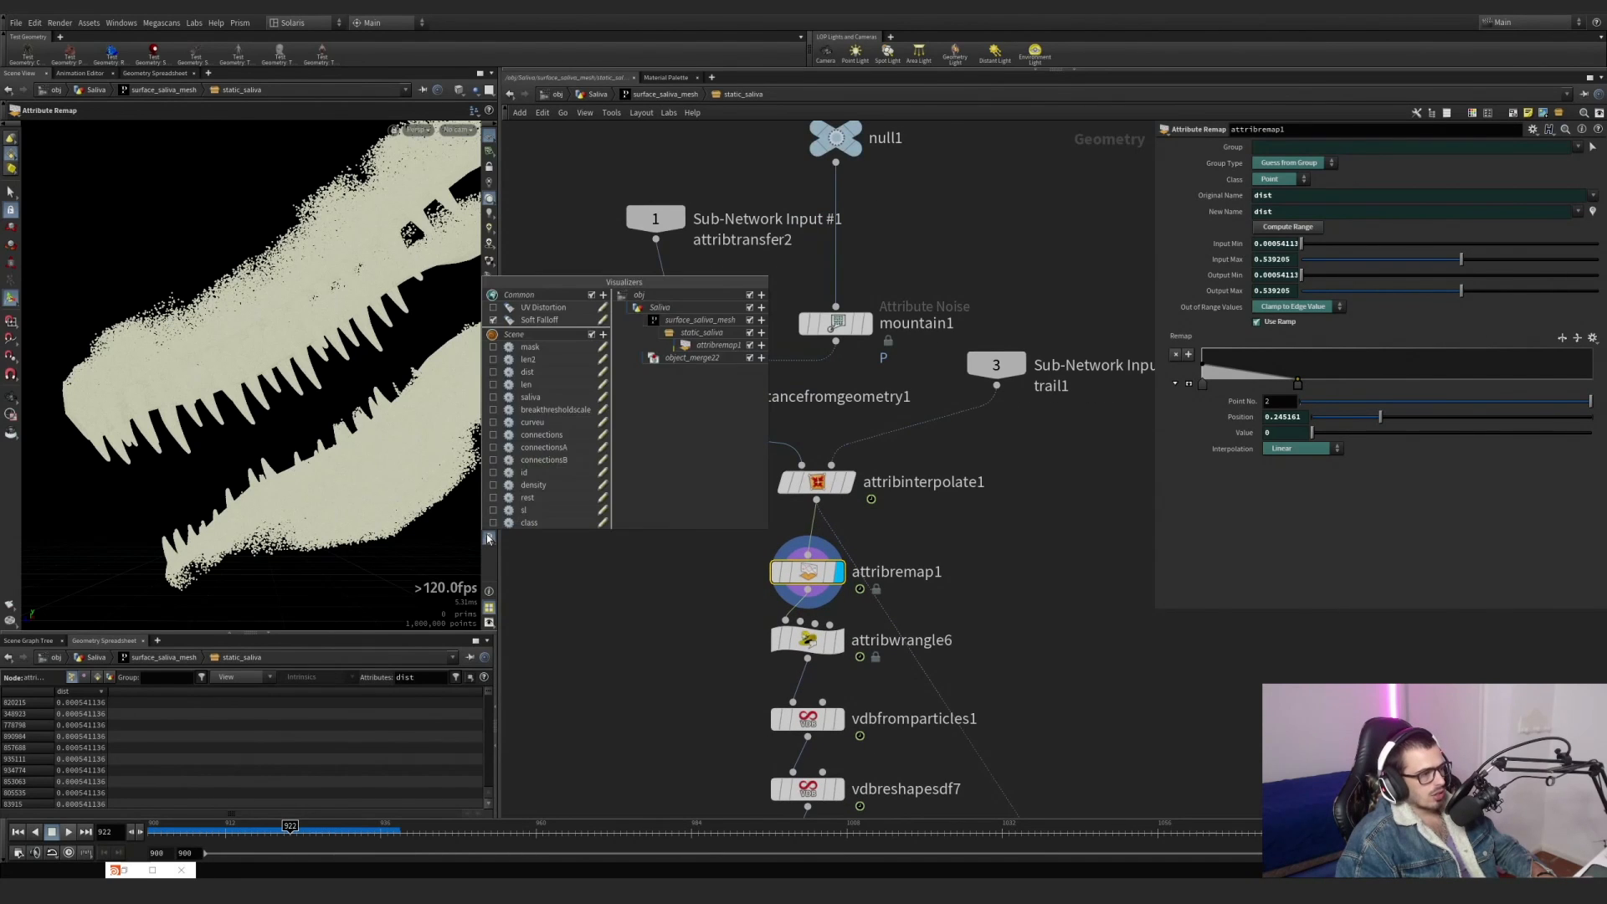
click(493, 373)
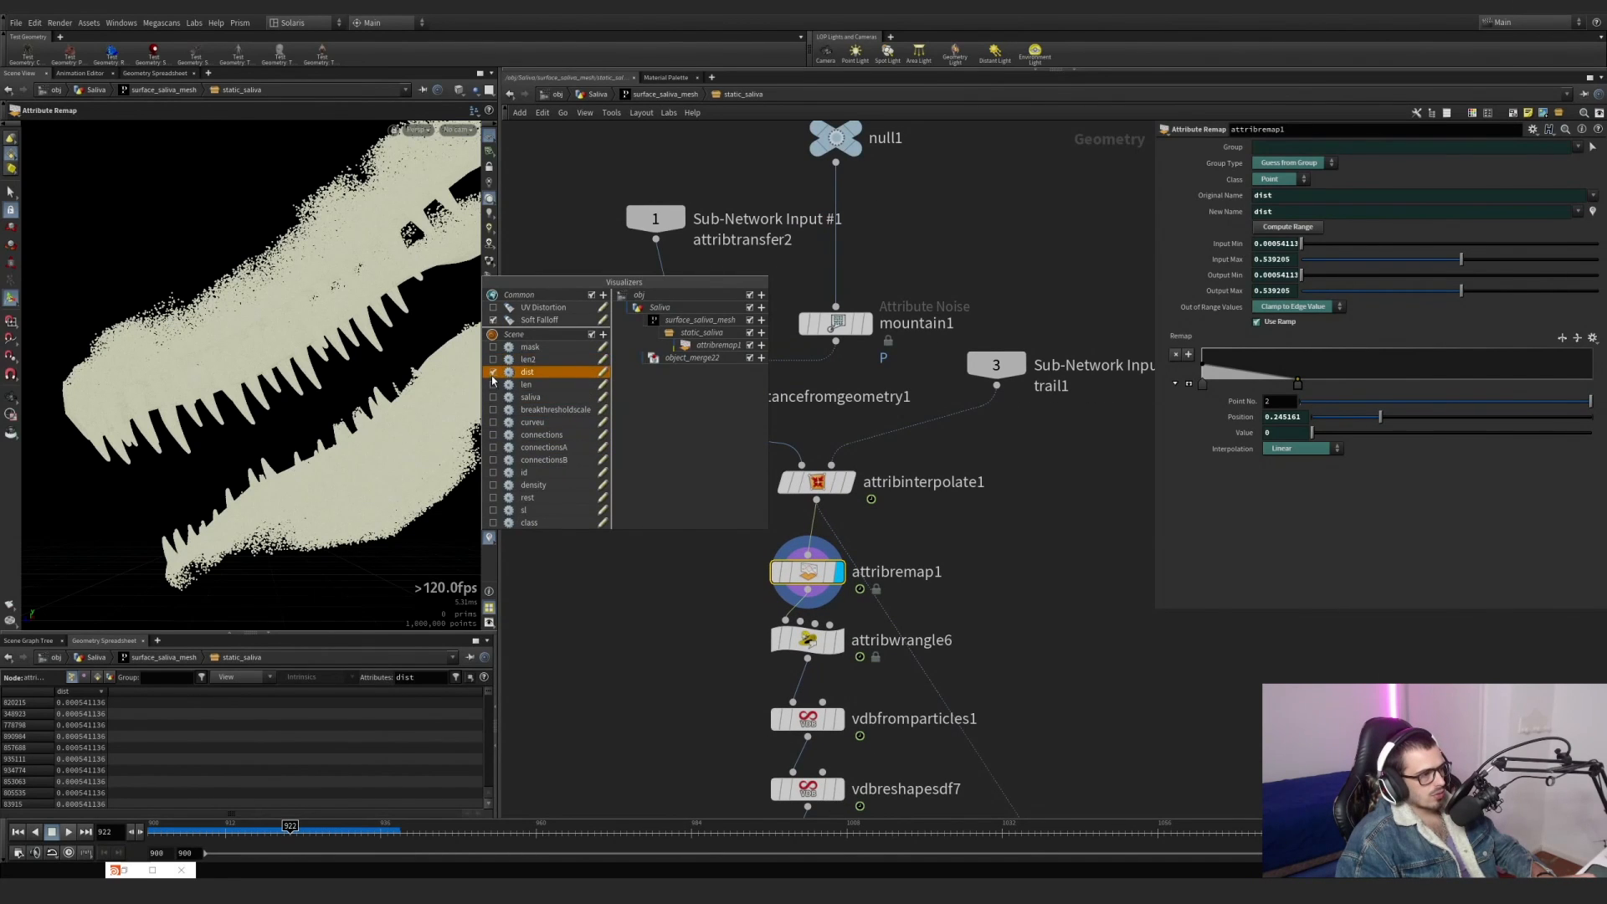
Set the dist visualizer's ramp range maximum to .5 and close its settings.
right_click(490, 540)
click(603, 371)
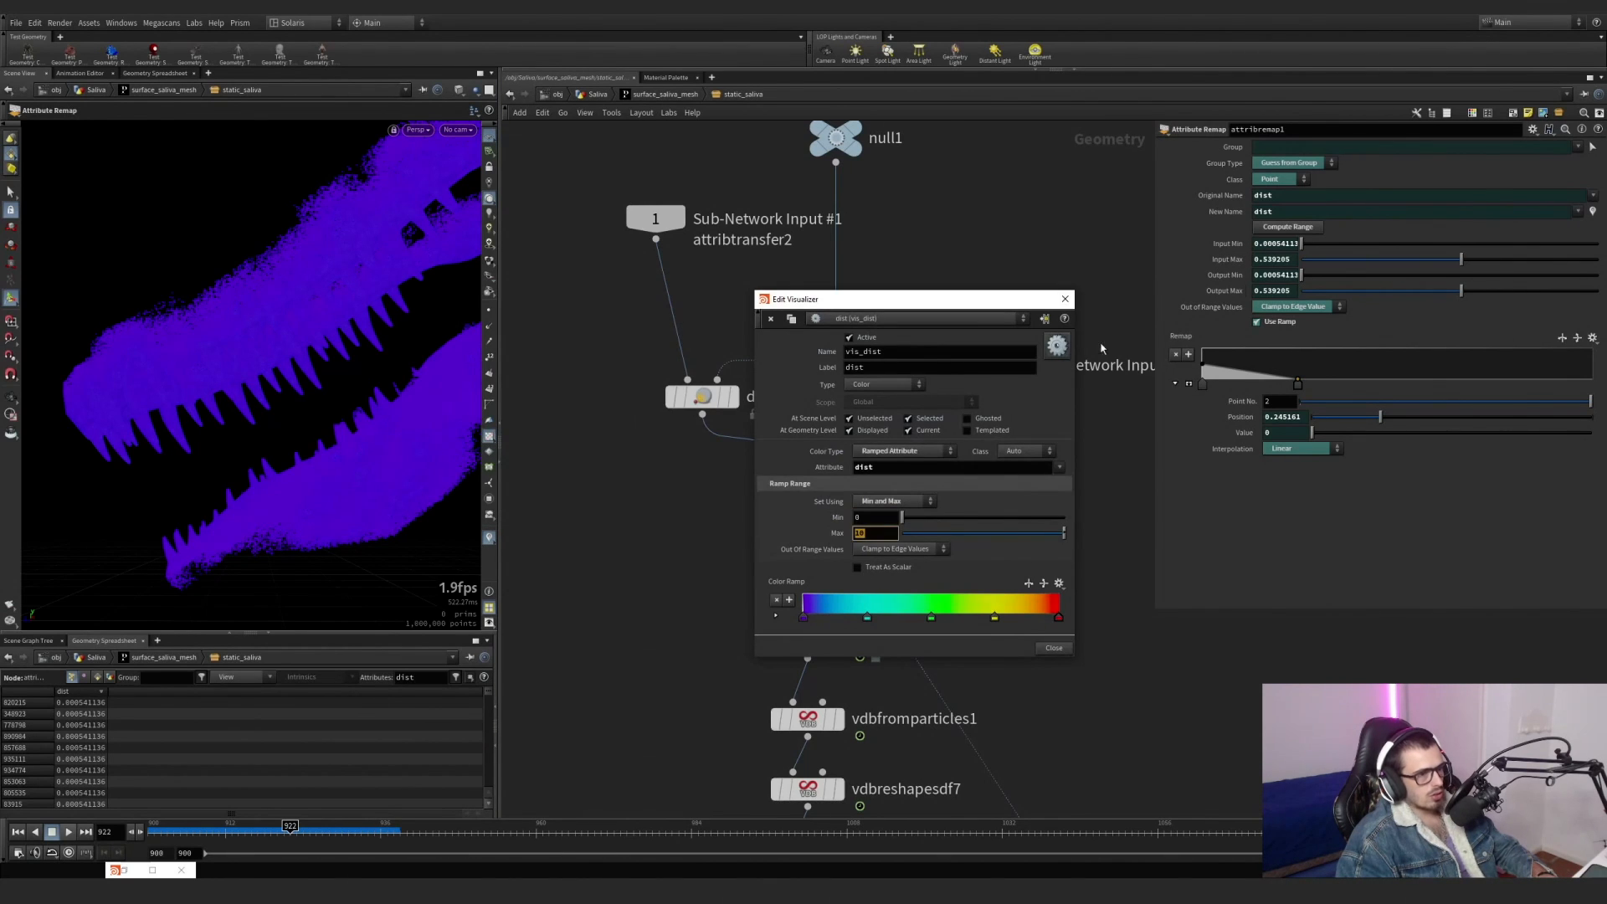
text(.5)
key(Return)
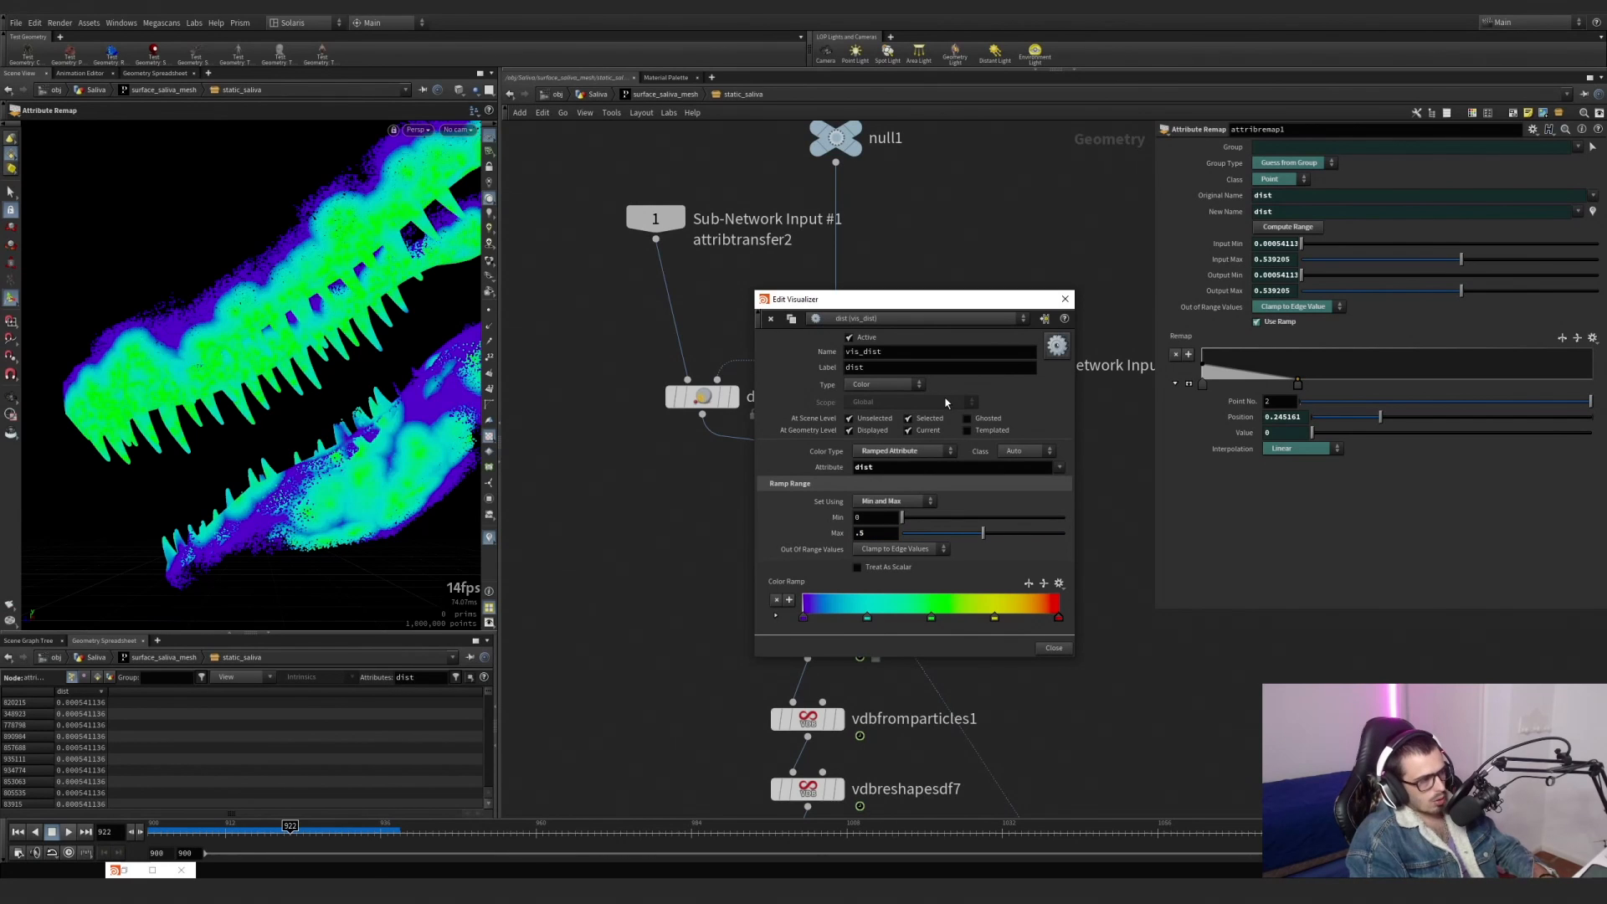
click(1065, 299)
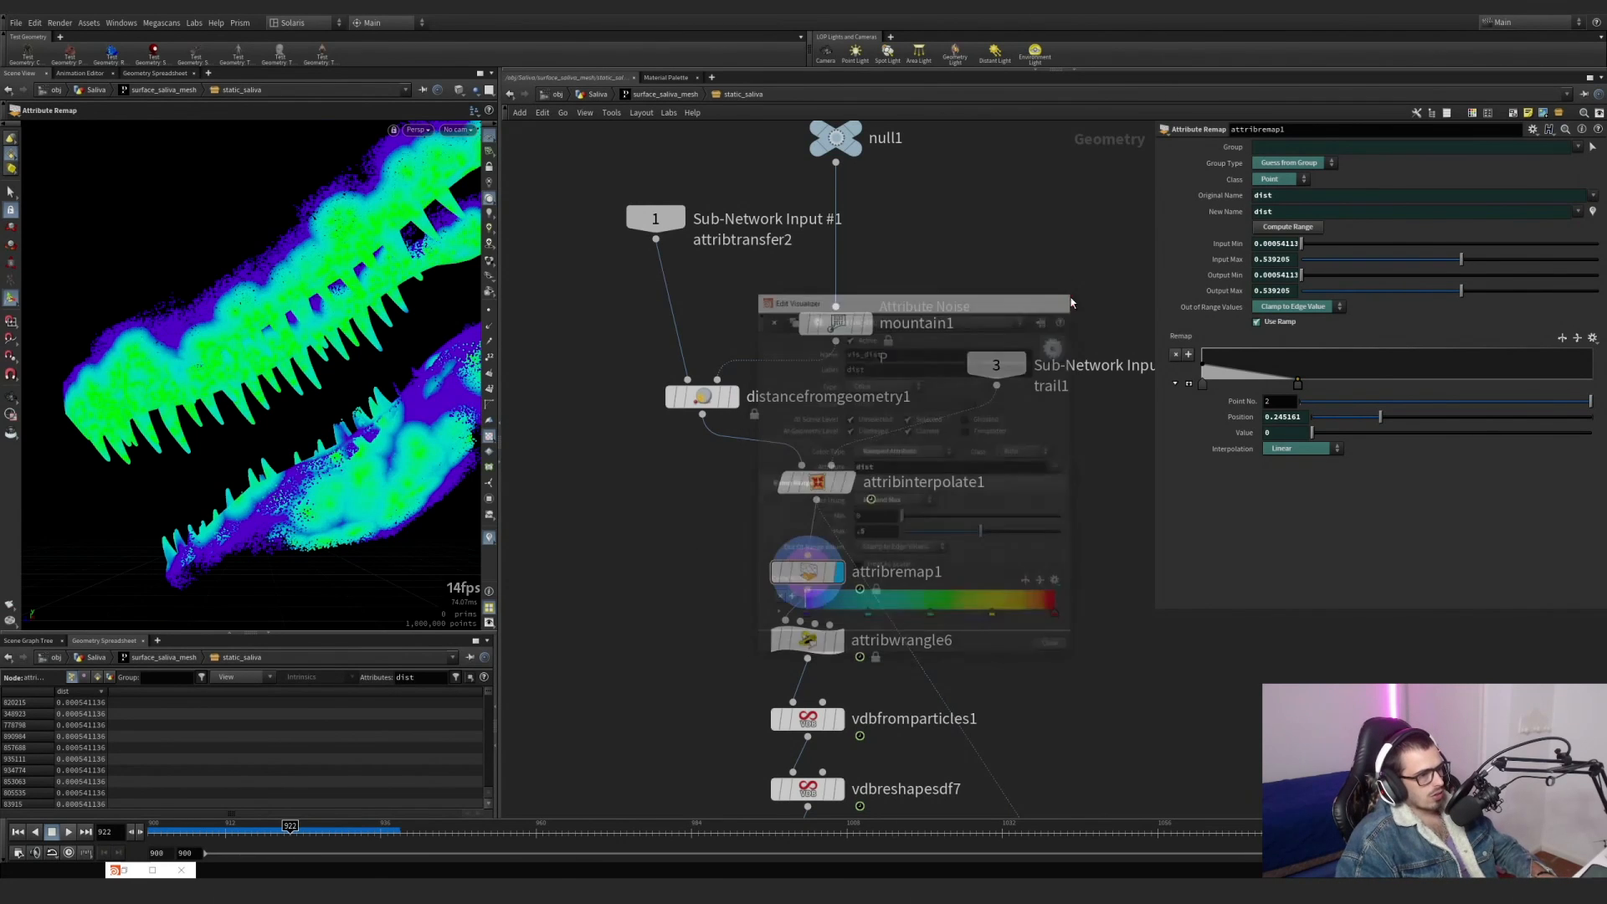
Template mountain1 to overlay its strands on the coloured points, and return the timeline to frame 900.
click(876, 363)
alt+drag(276, 360, 335, 435)
click(17, 832)
drag(366, 503, 358, 469)
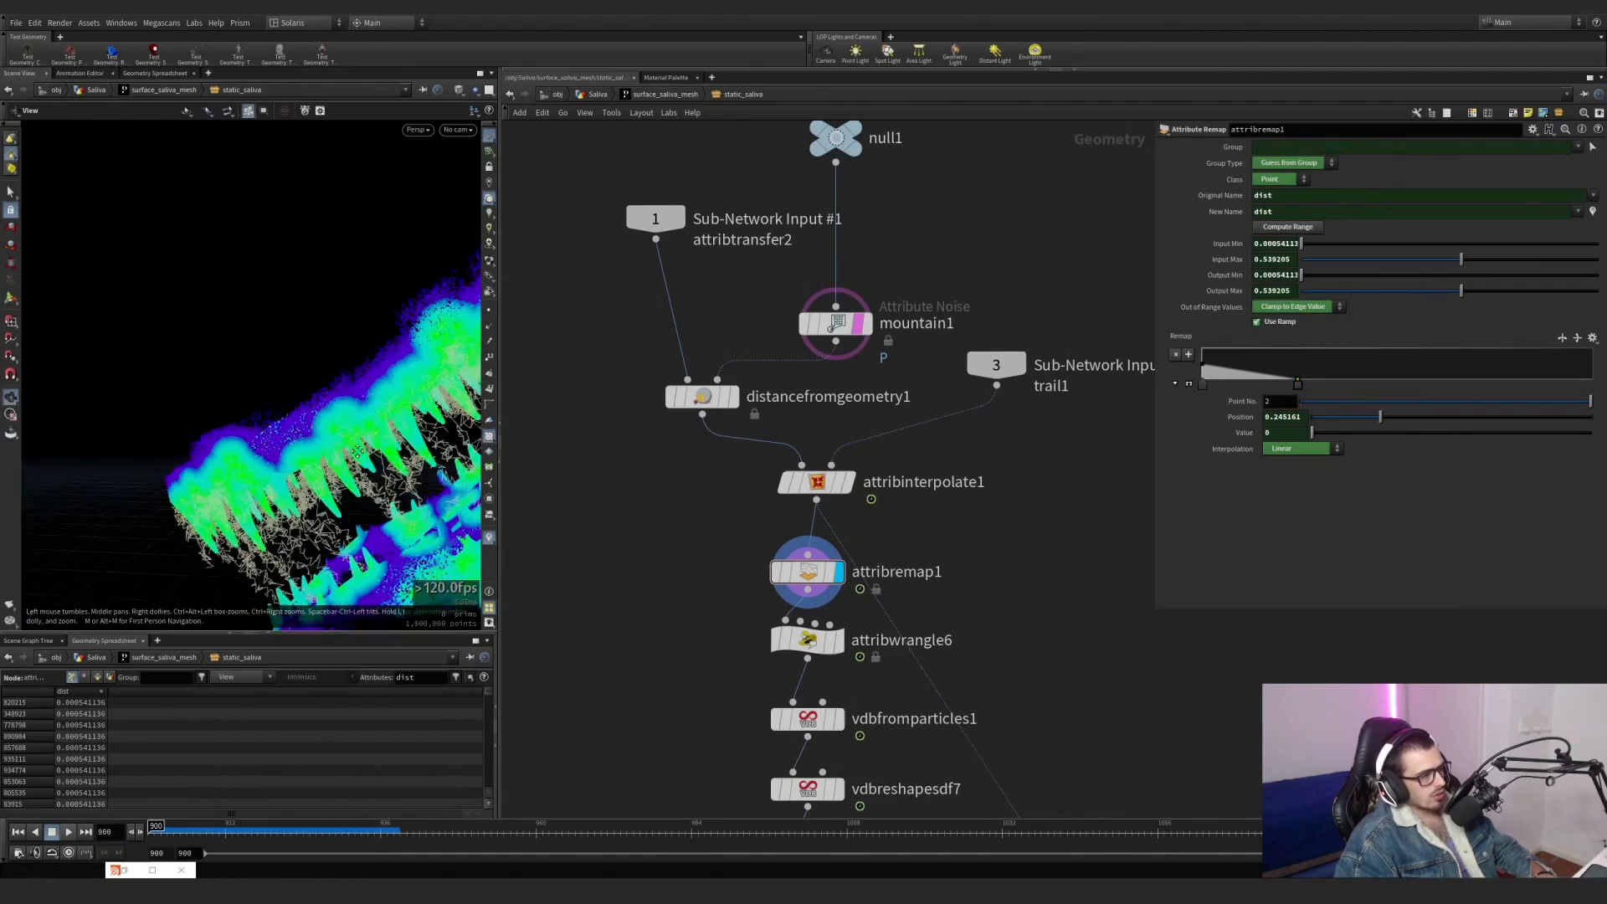
middle_drag(358, 469, 272, 352)
drag(272, 351, 428, 412)
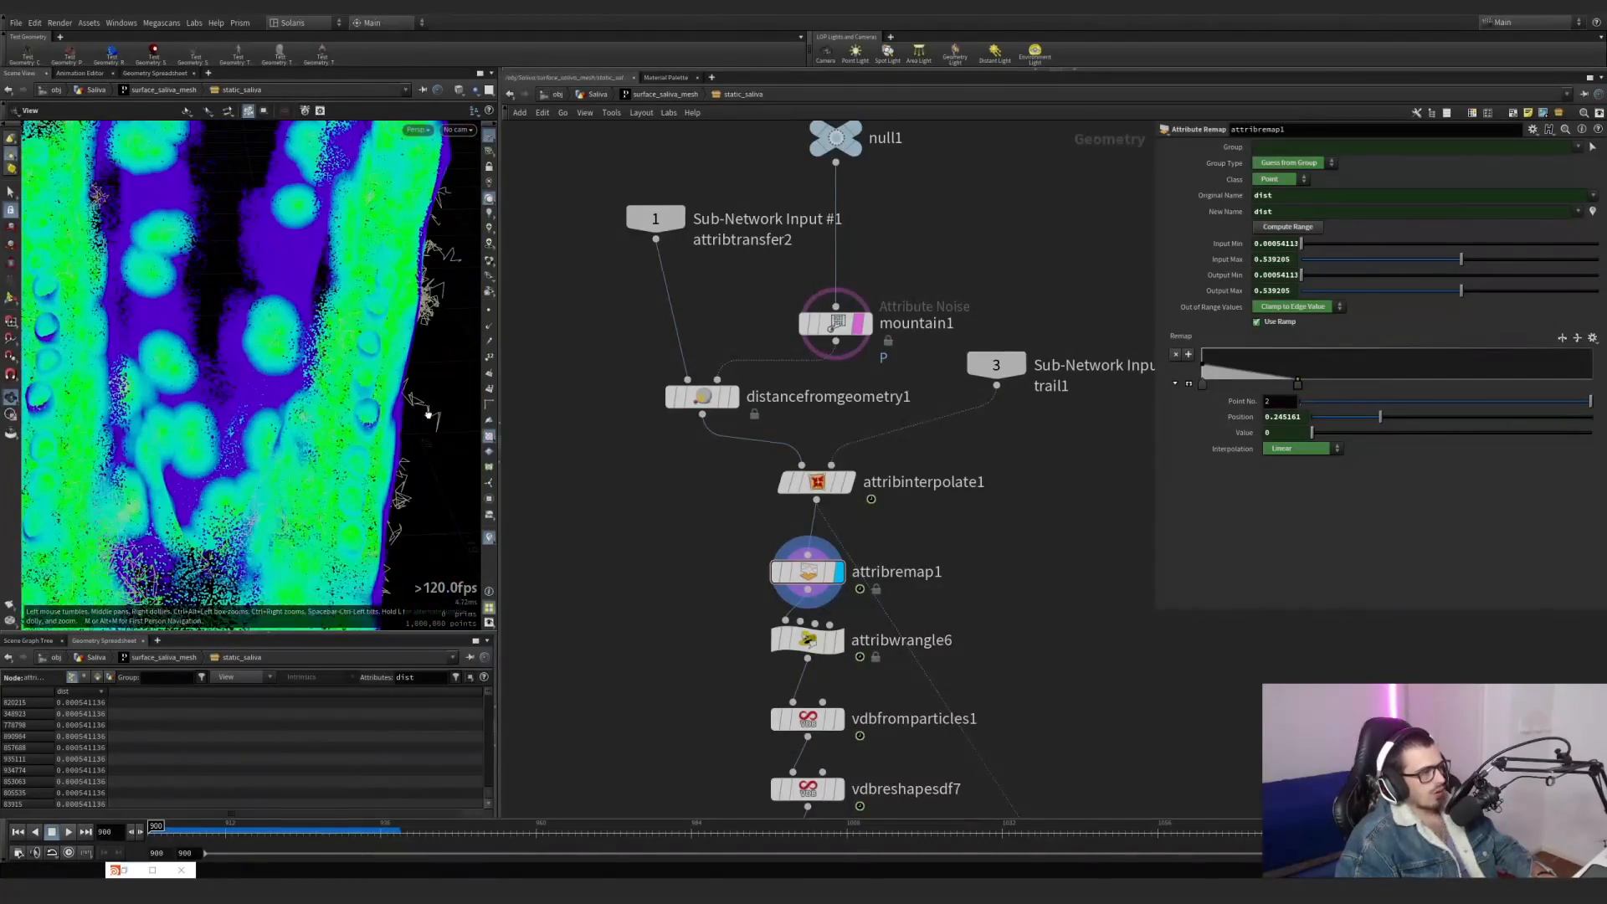
middle_drag(676, 550, 664, 505)
click(828, 601)
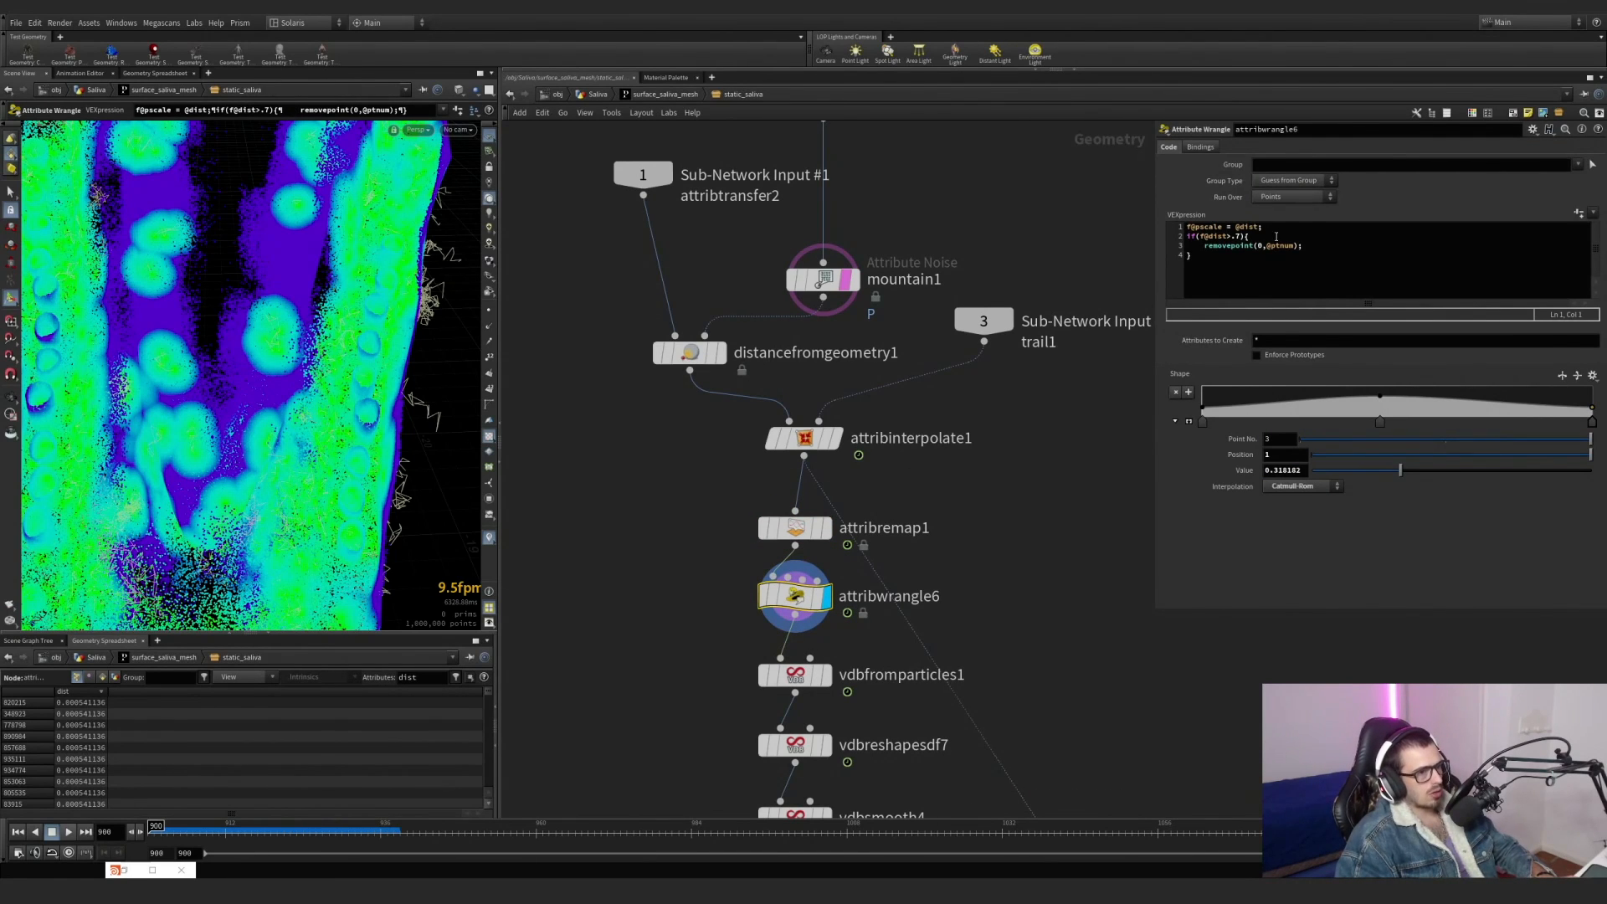
drag(1263, 227, 1171, 228)
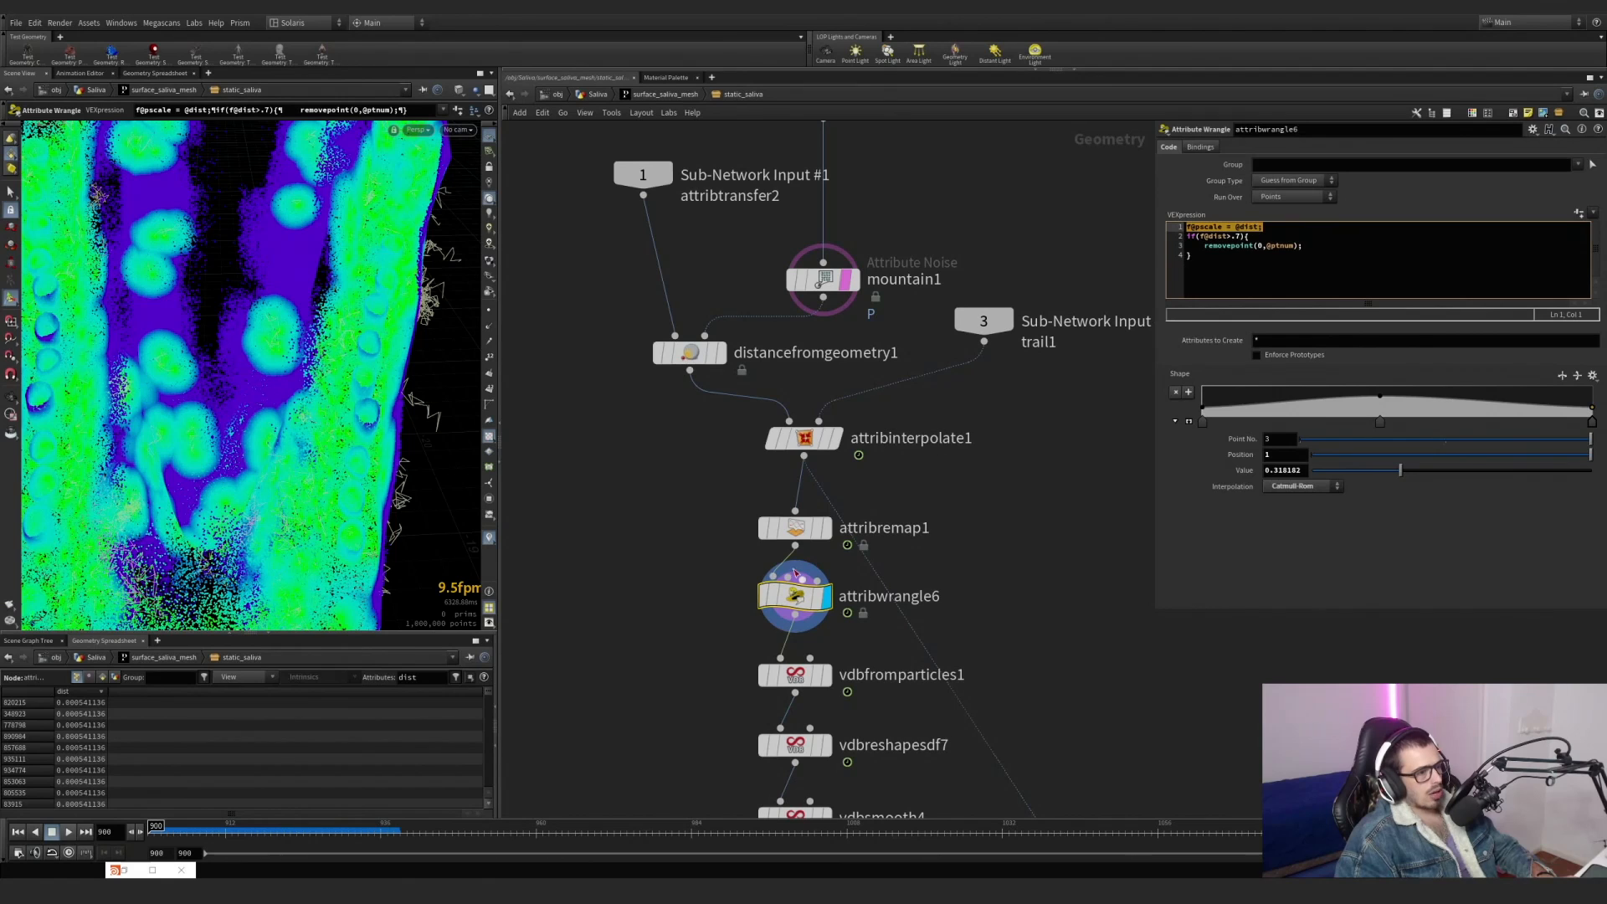
right_click(1187, 376)
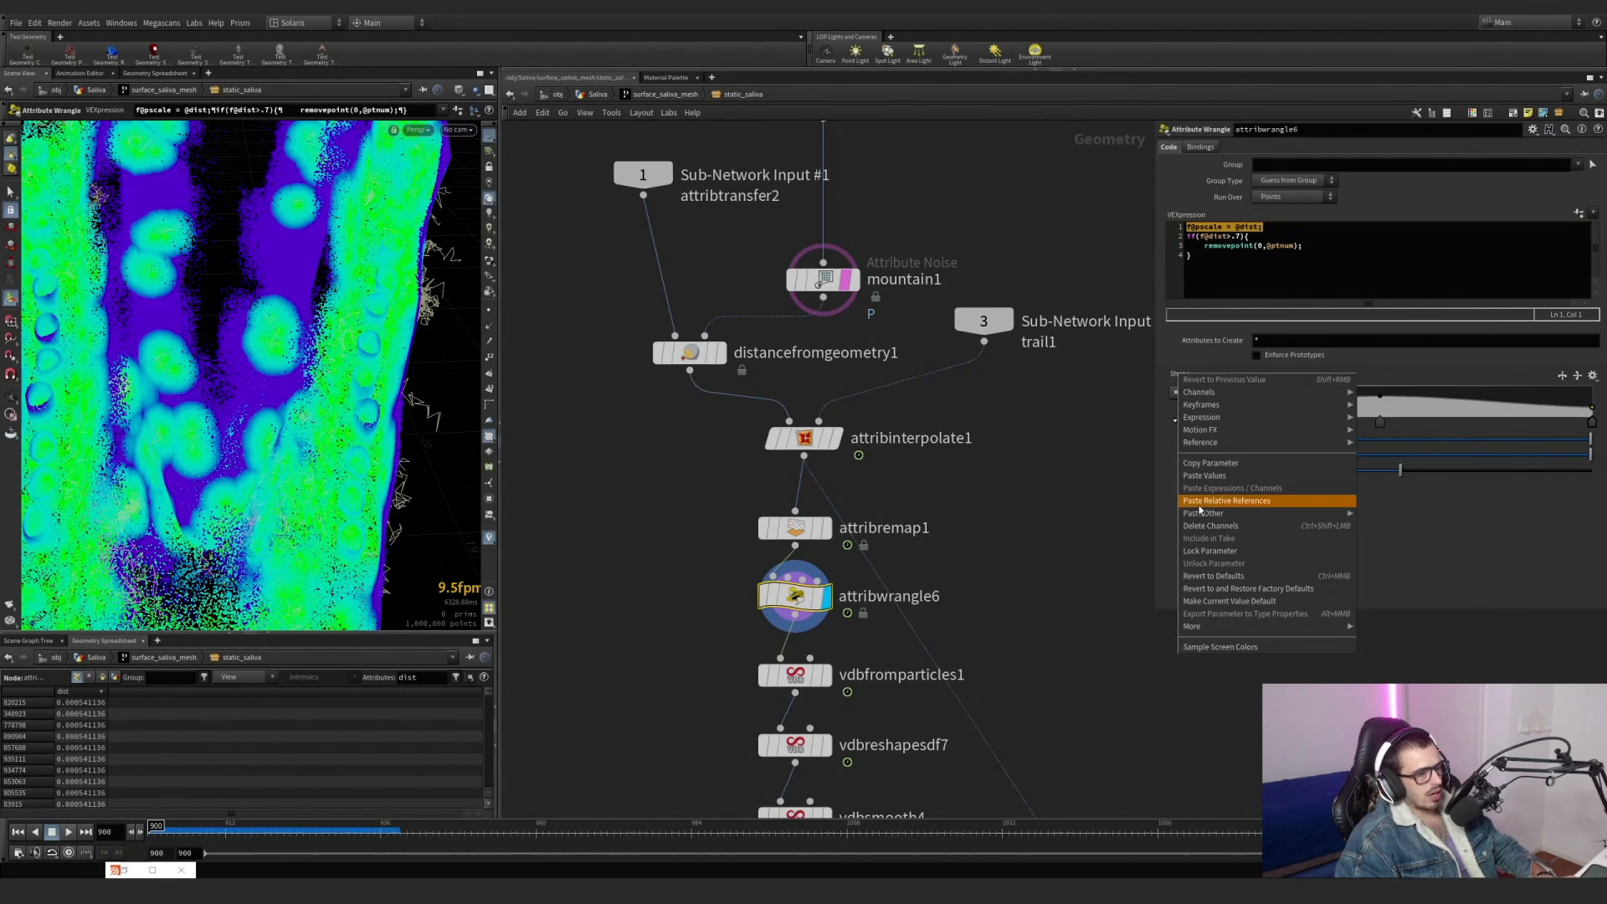
click(1373, 373)
click(1175, 421)
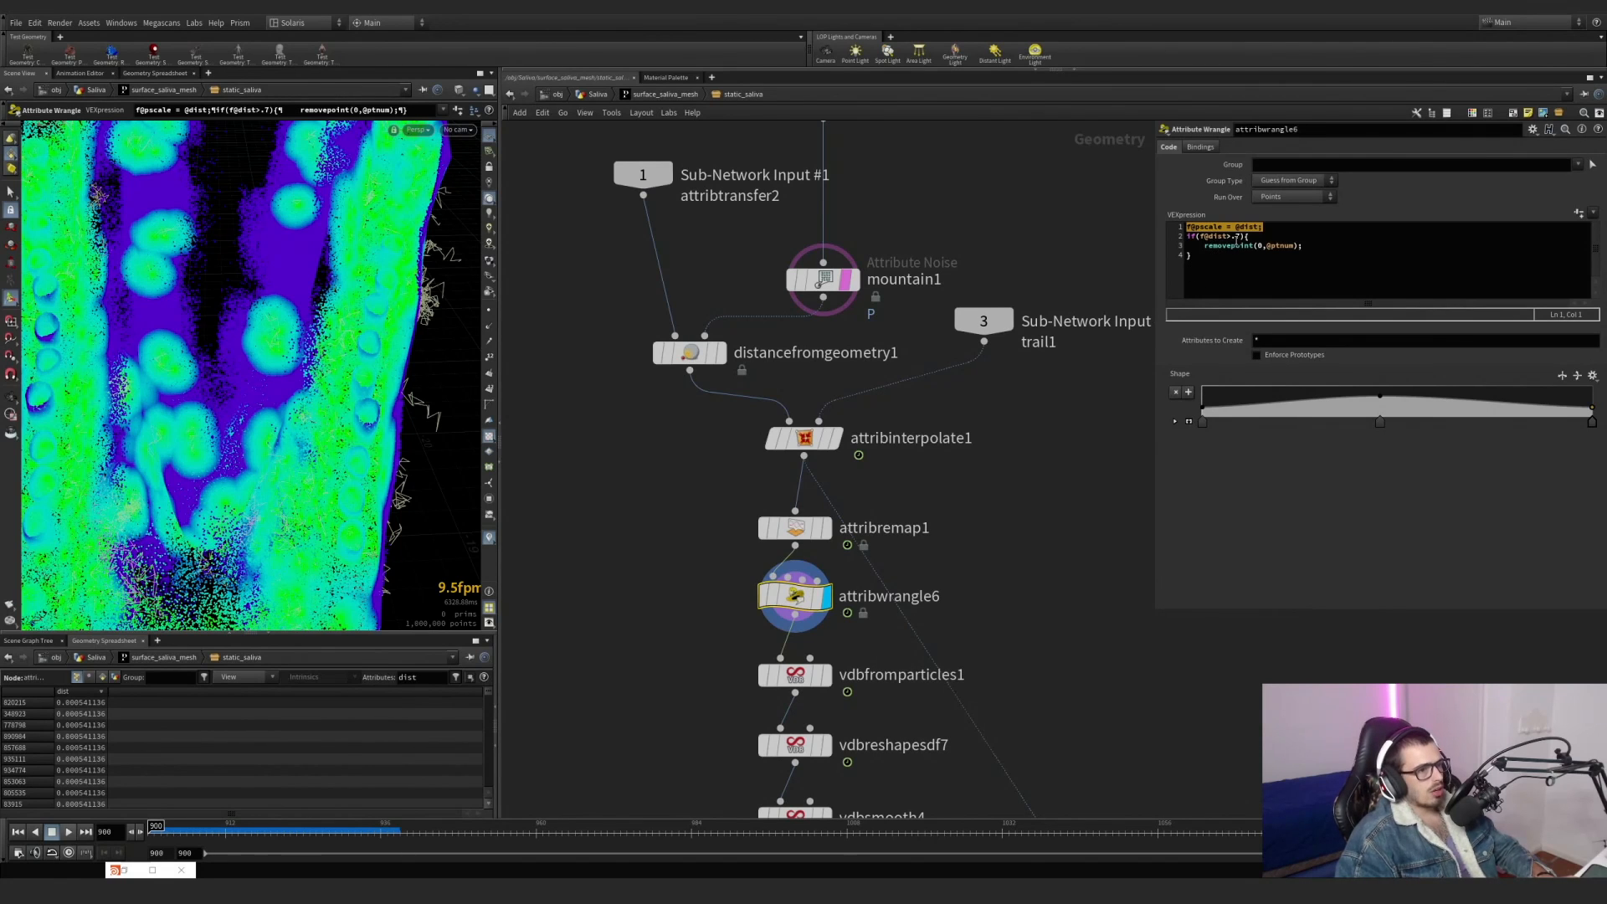
mouse_move(753, 586)
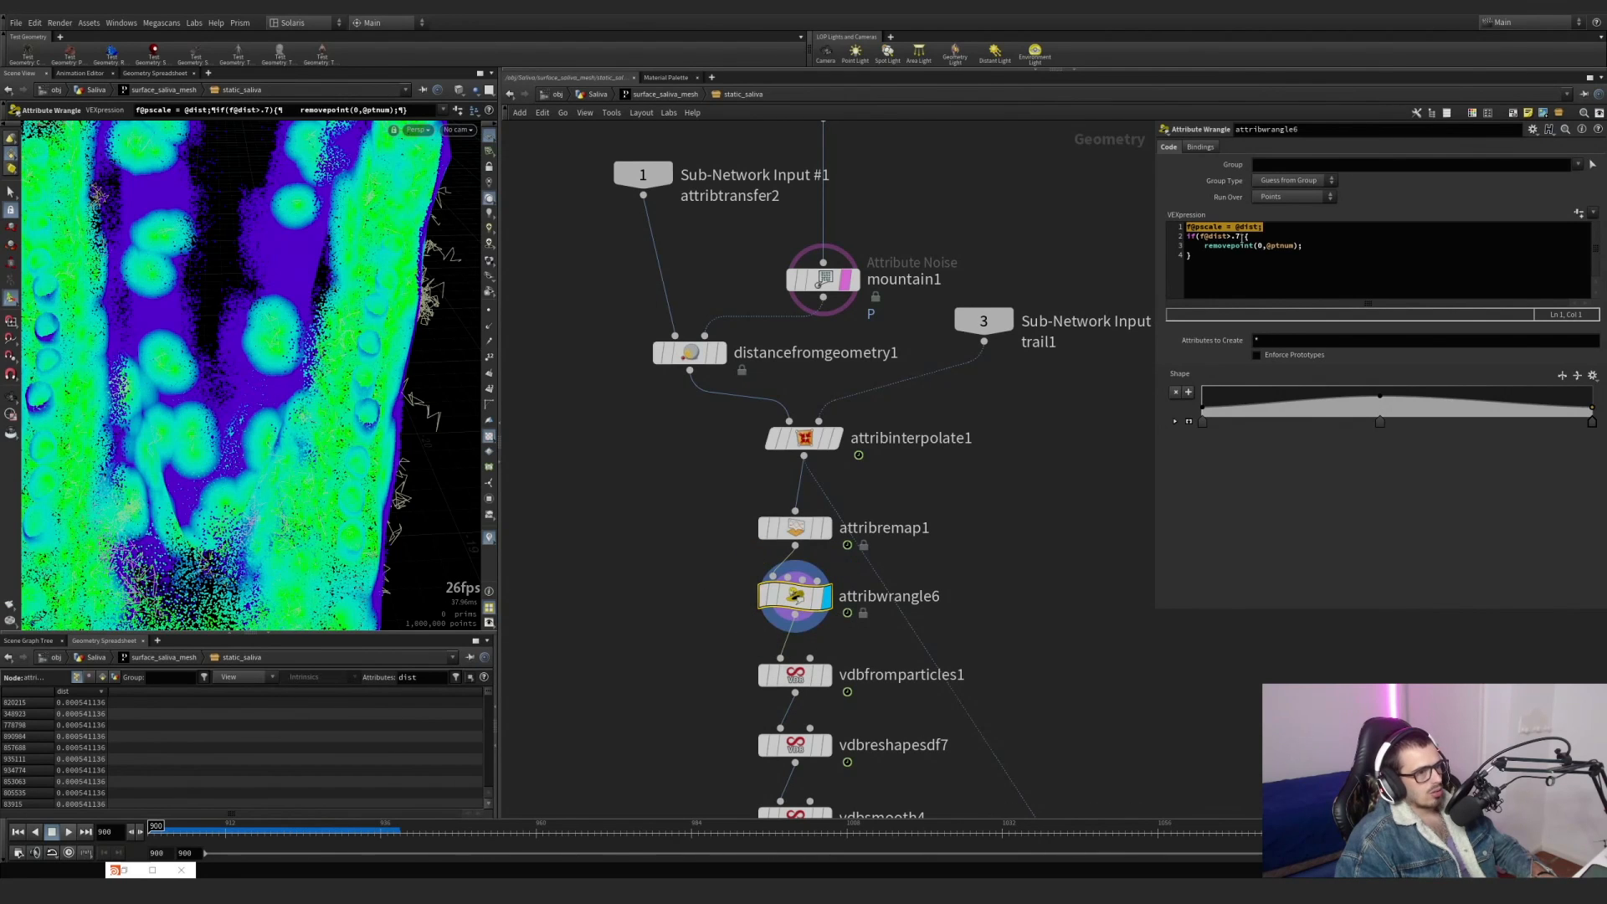
In attribwrangle6's if condition, try removing points with dist above .1 and with dist below .7.
double_click(1237, 237)
click(1266, 538)
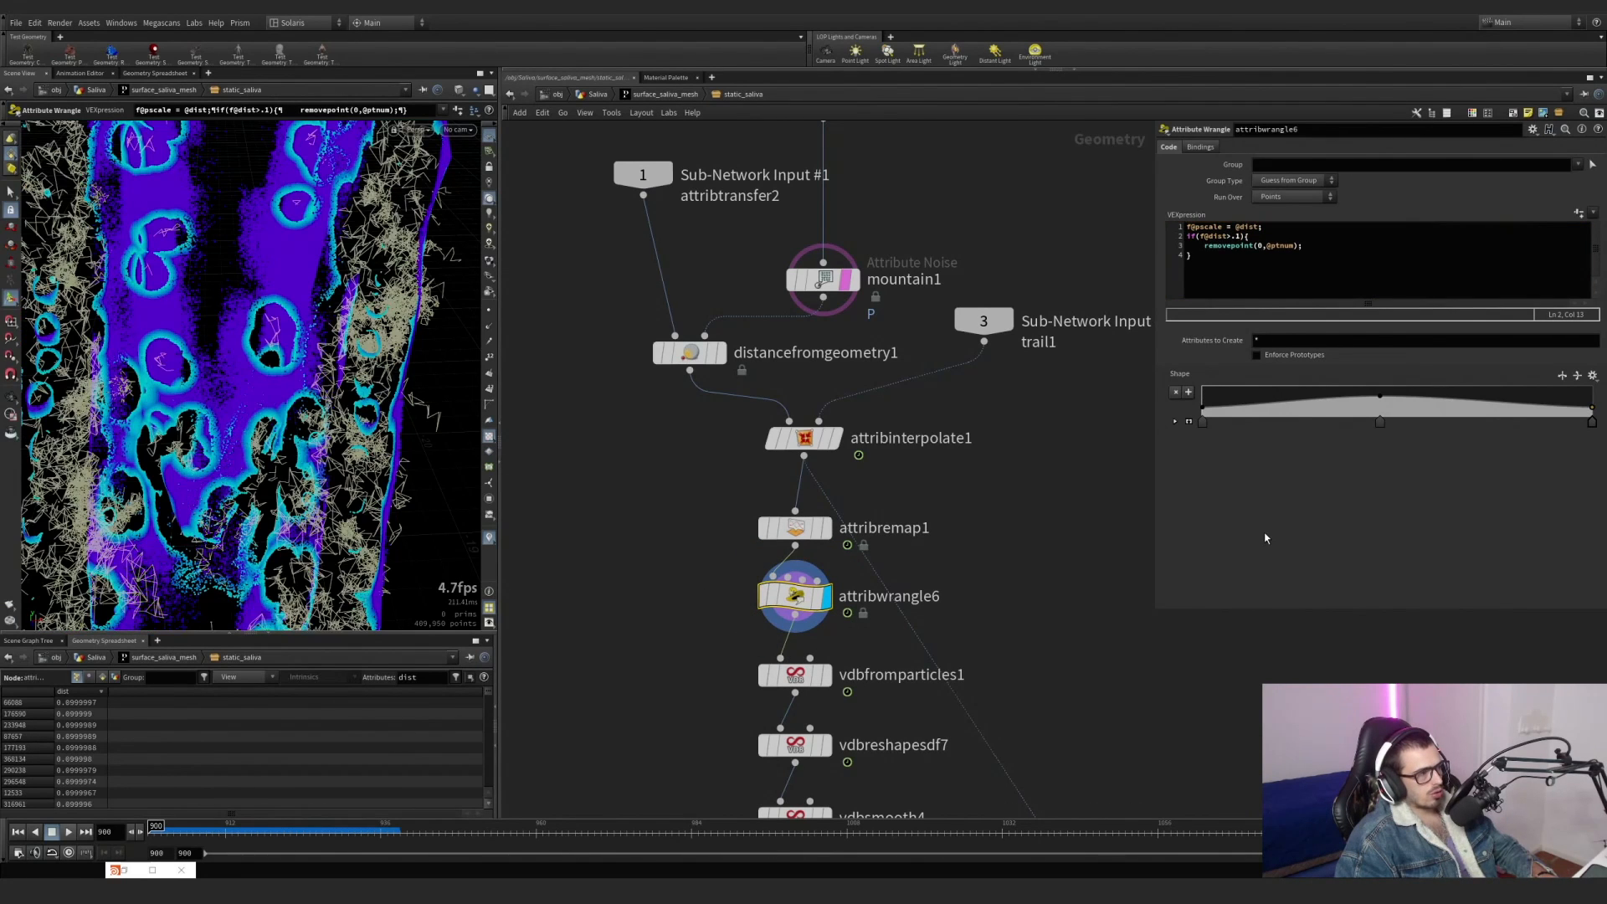
click(1240, 237)
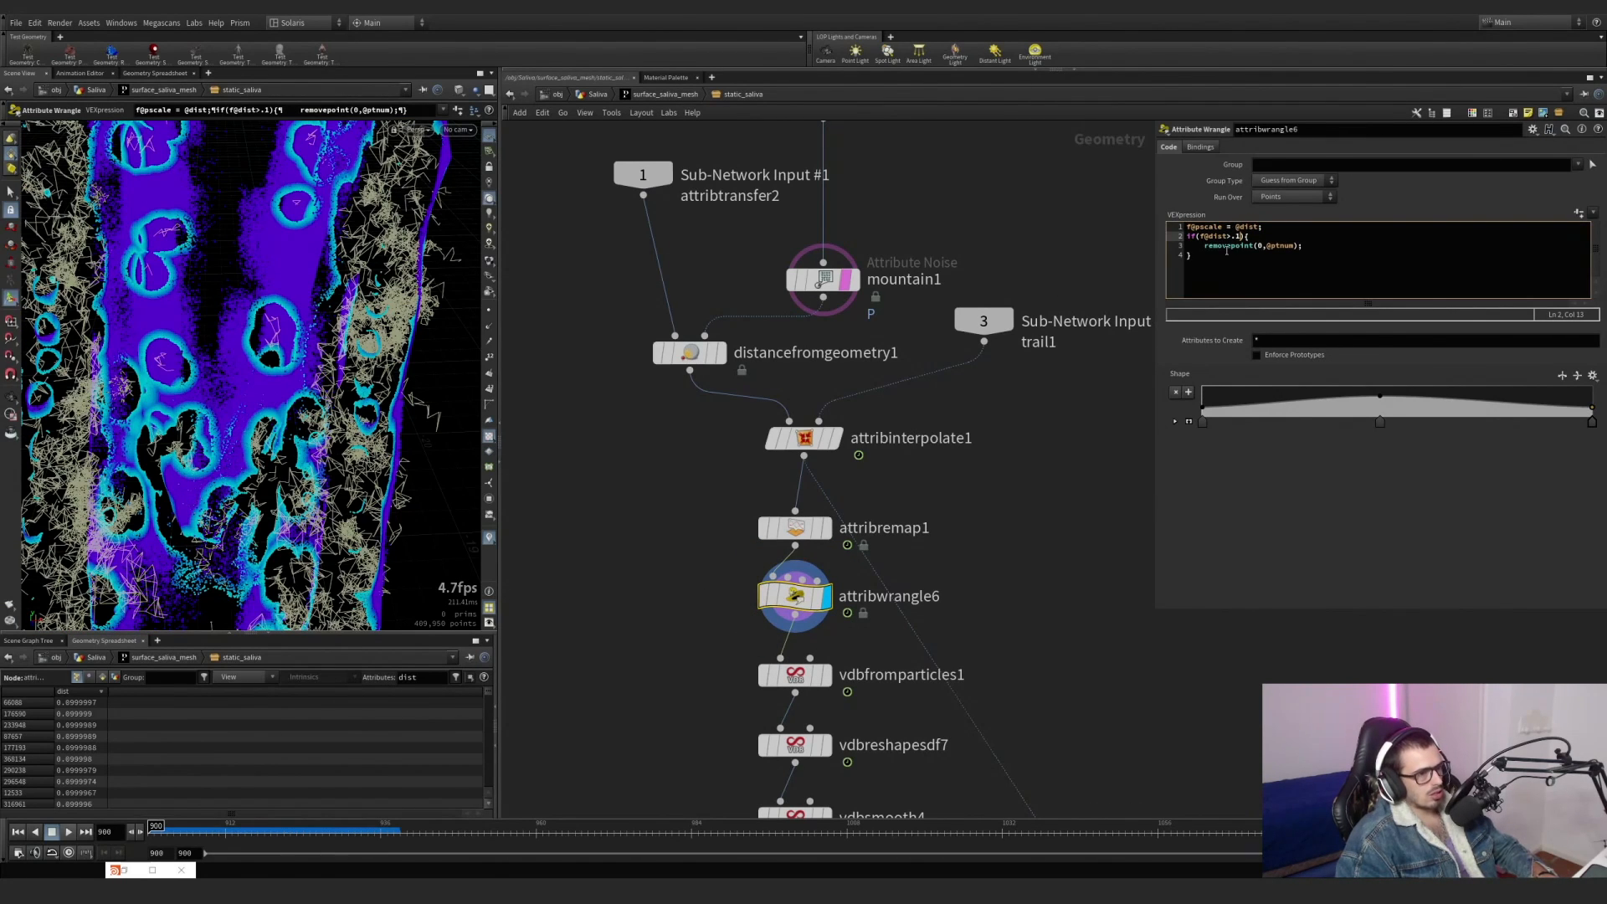
key(BackSpace)
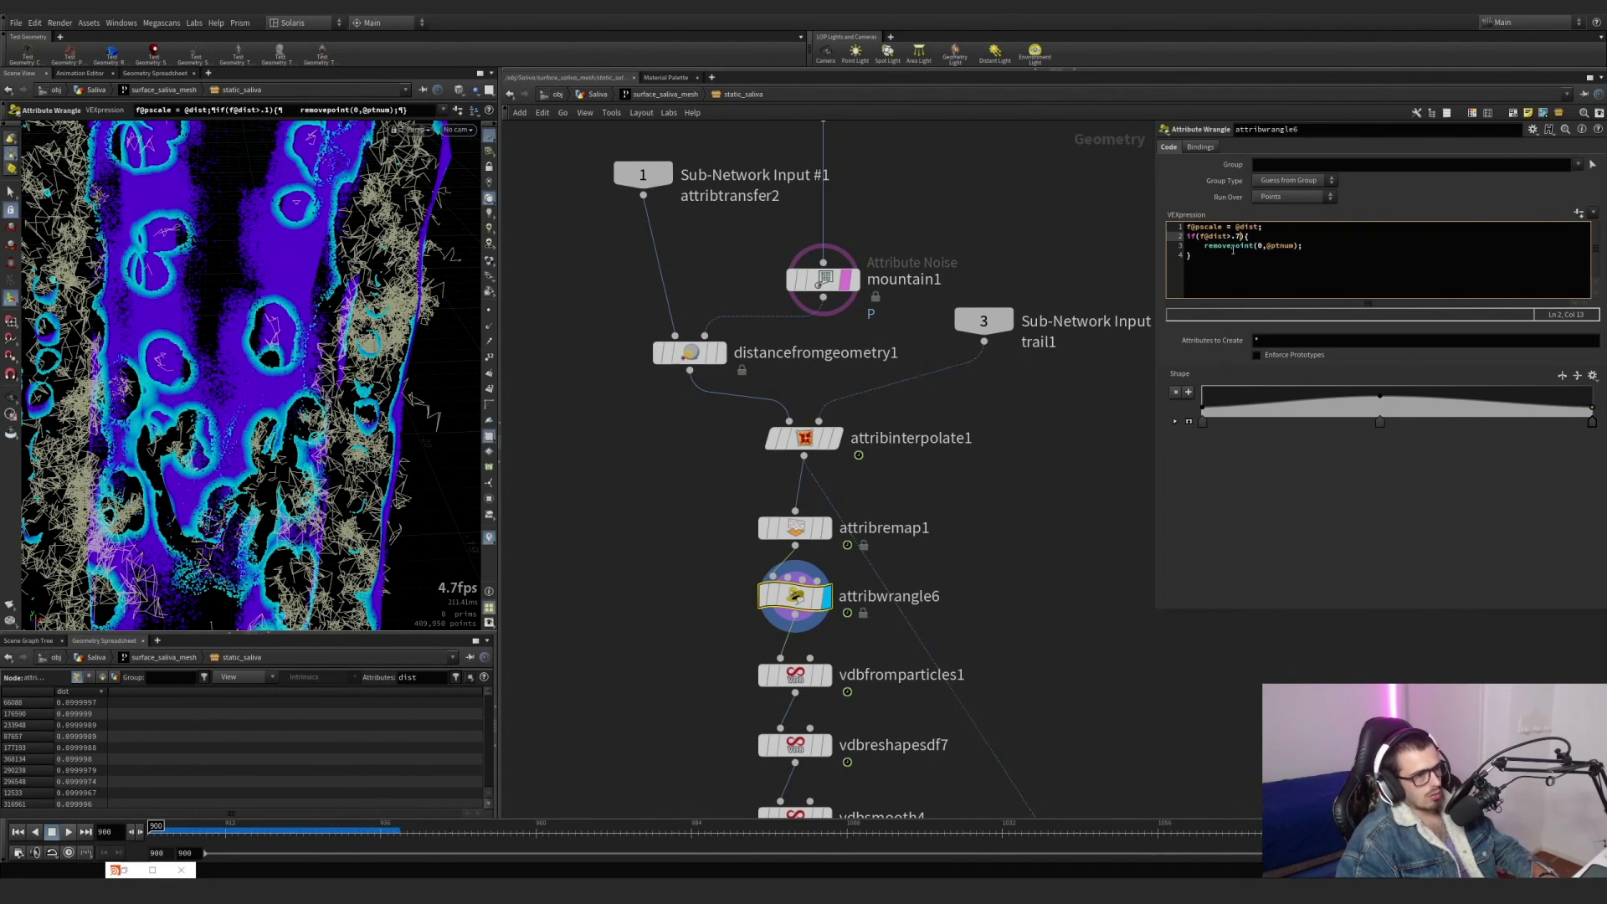
key(BackSpace)
text(<)
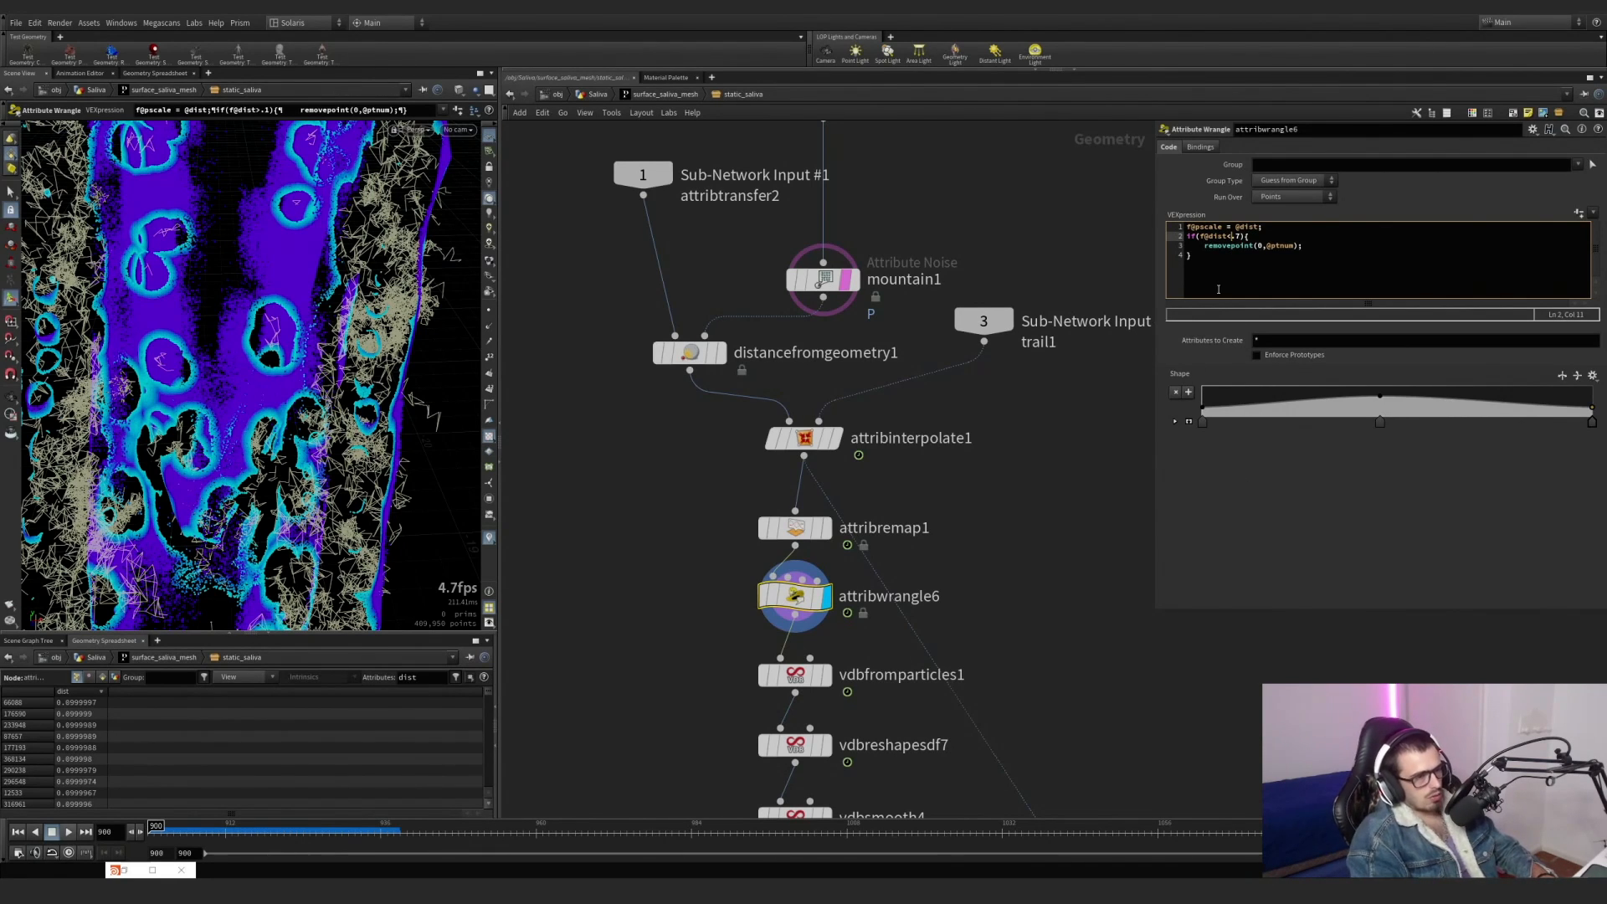
click(1320, 538)
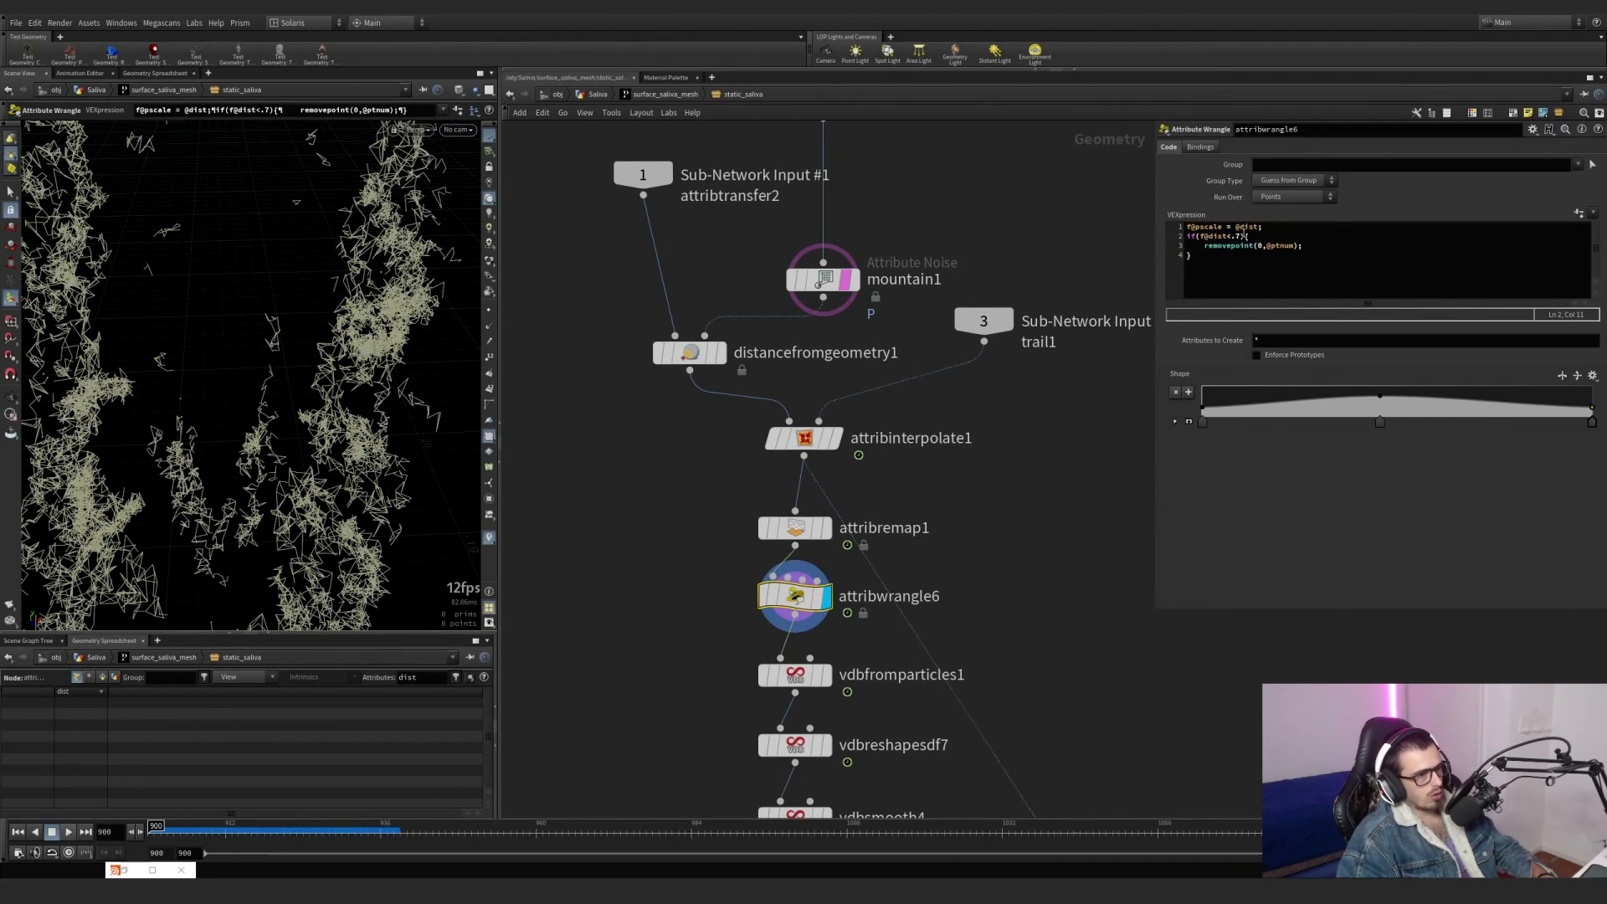
Try lower thresholds of .3 and .1 in attribwrangle6's less-than condition for removing points.
click(1239, 237)
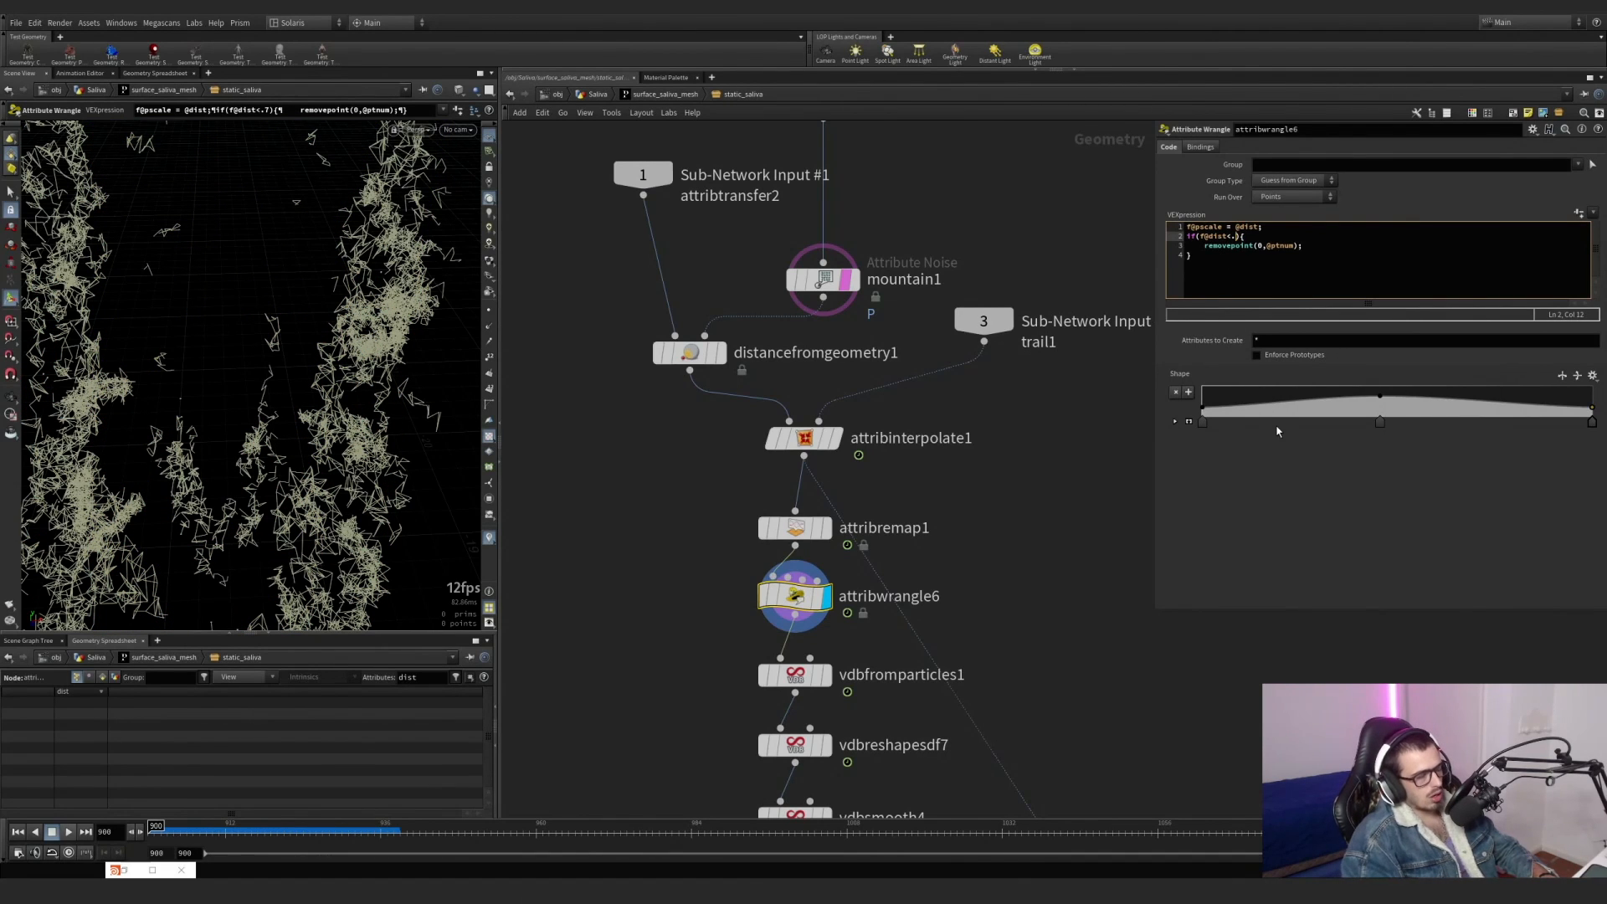
key(BackSpace)
text(3)
click(1307, 498)
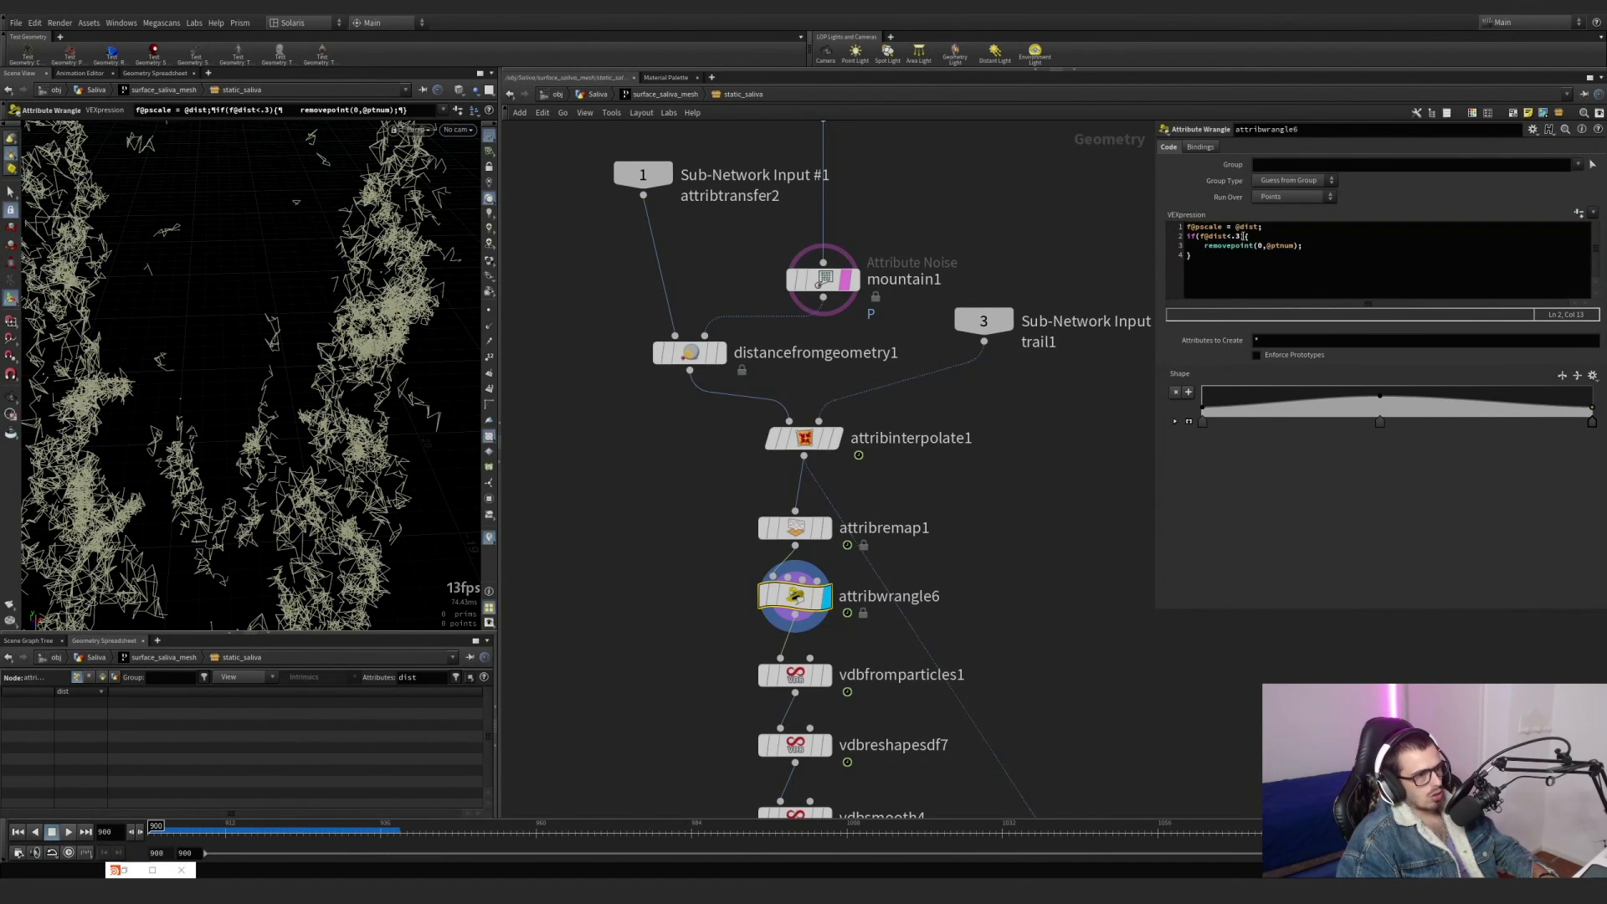
click(1239, 237)
key(BackSpace)
text(1)
click(1278, 495)
alt+drag(285, 335, 405, 355)
scroll(193, 306, down, 5)
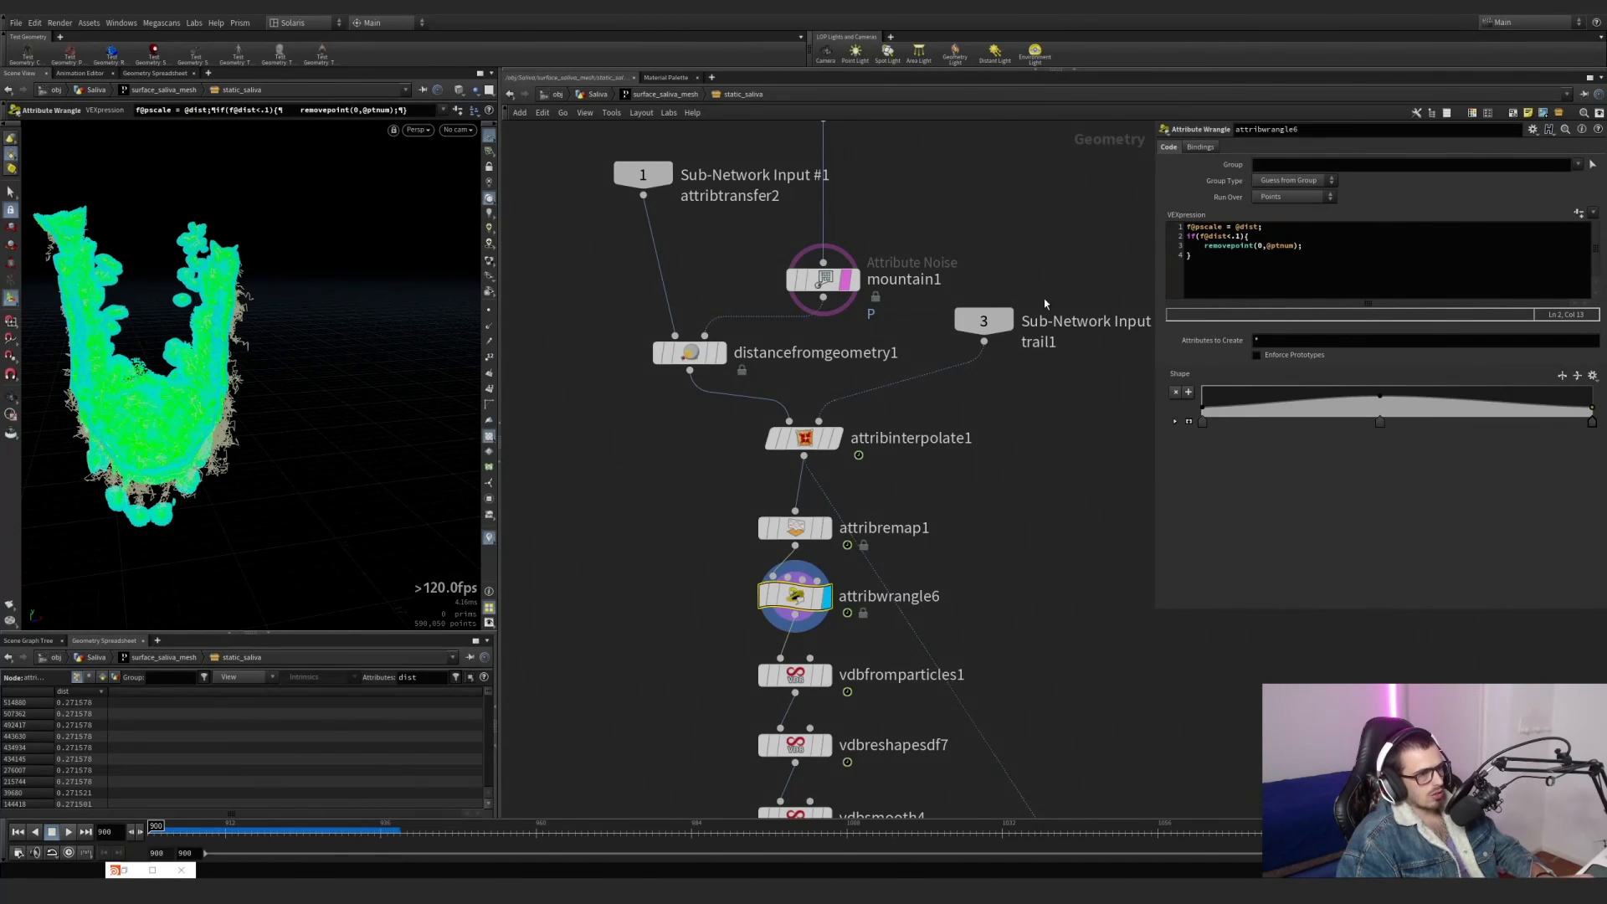
key(ctrl+z)
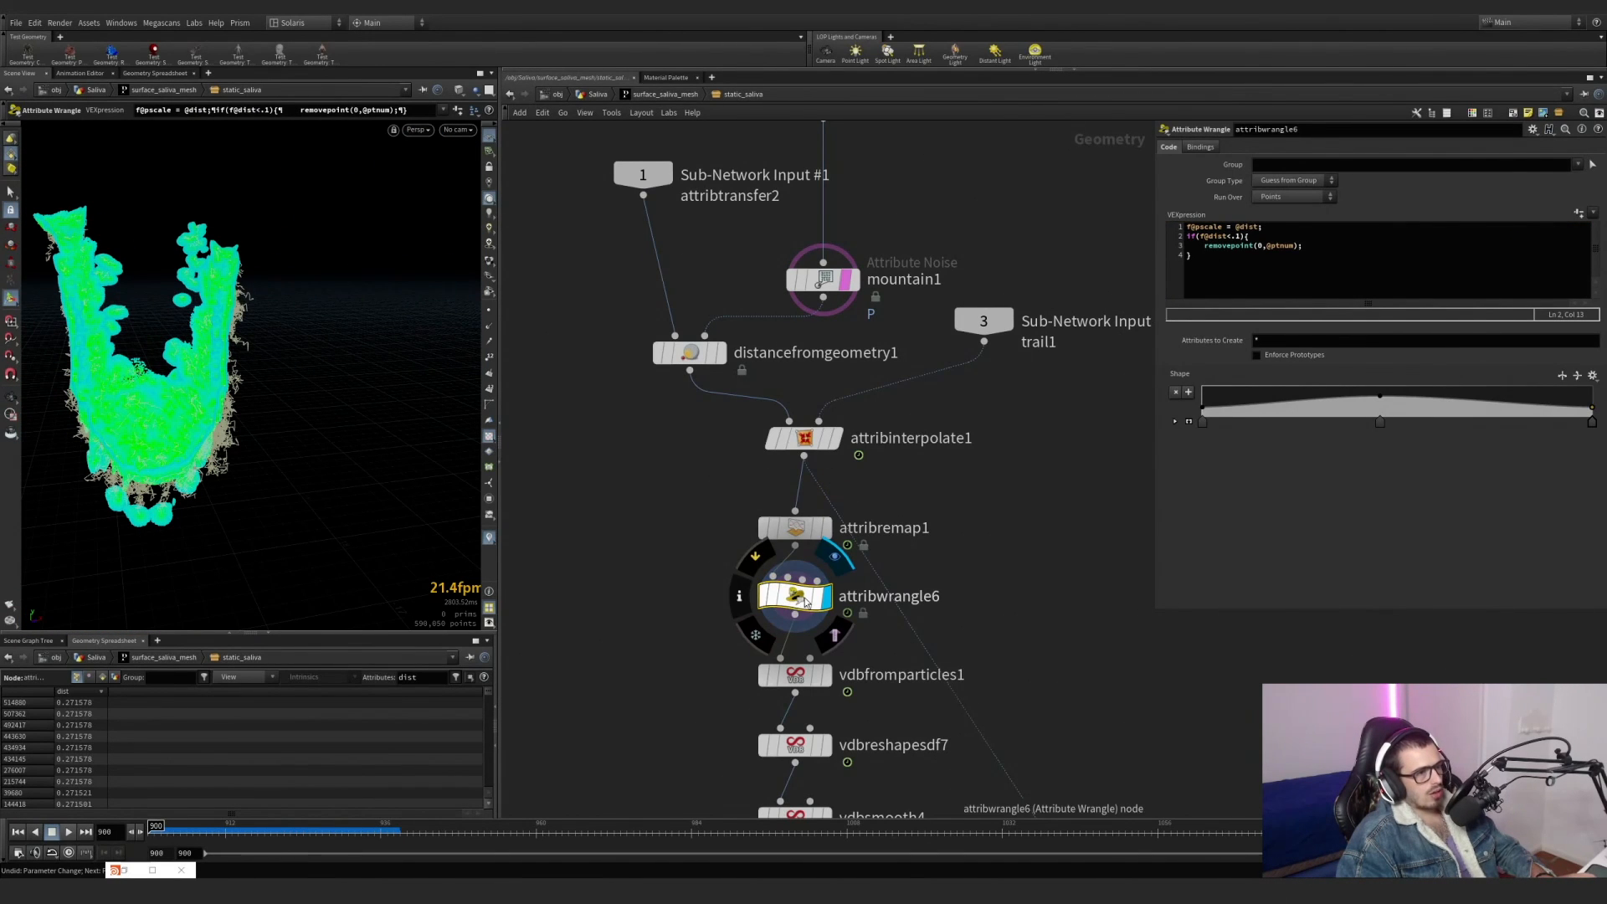
drag(1193, 255, 1188, 236)
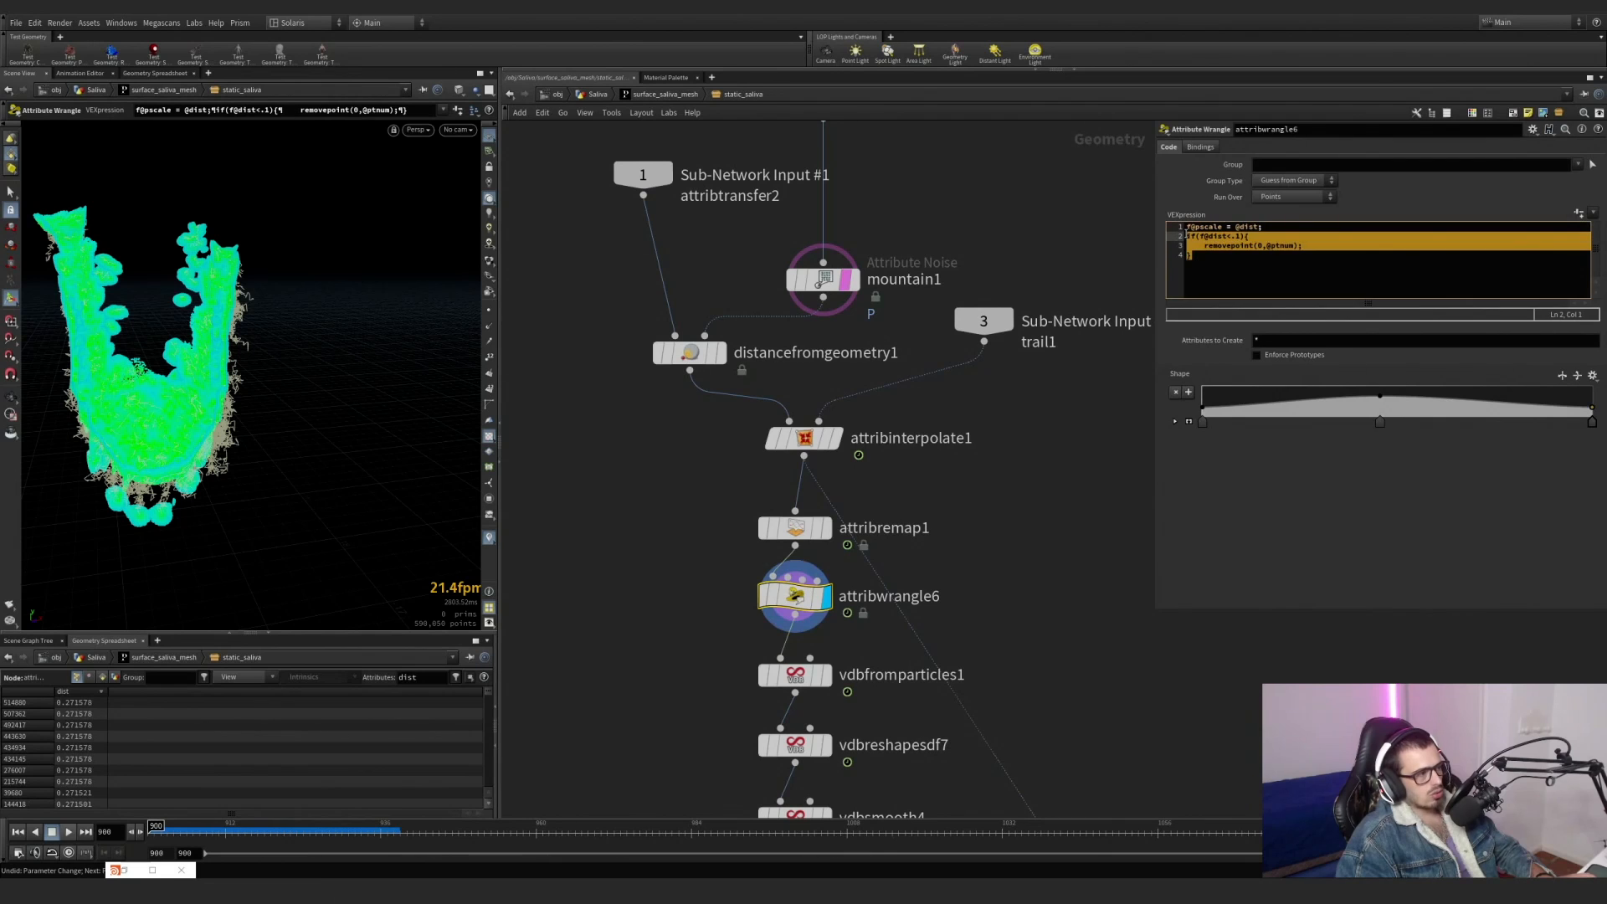
key(BackSpace)
key(BackSpace)
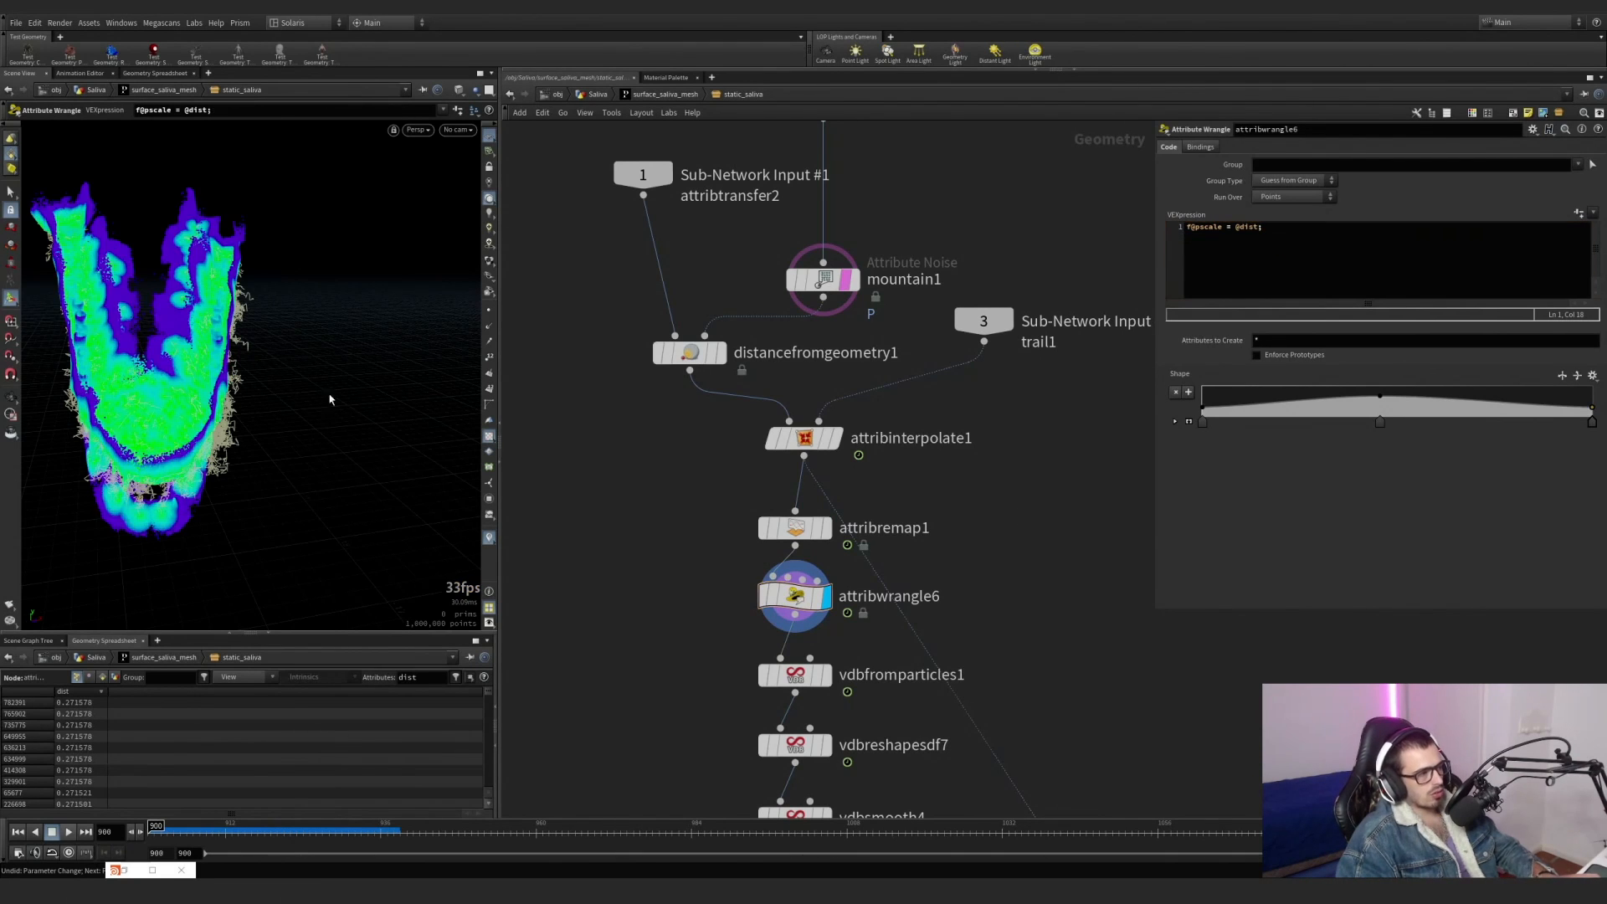
Highlight the dist assignment in attribwrangle6, and select and display vdbfromparticles1 to view the resulting surface.
alt+drag(330, 400, 210, 348)
scroll(209, 347, up, 5)
middle_drag(703, 672, 681, 521)
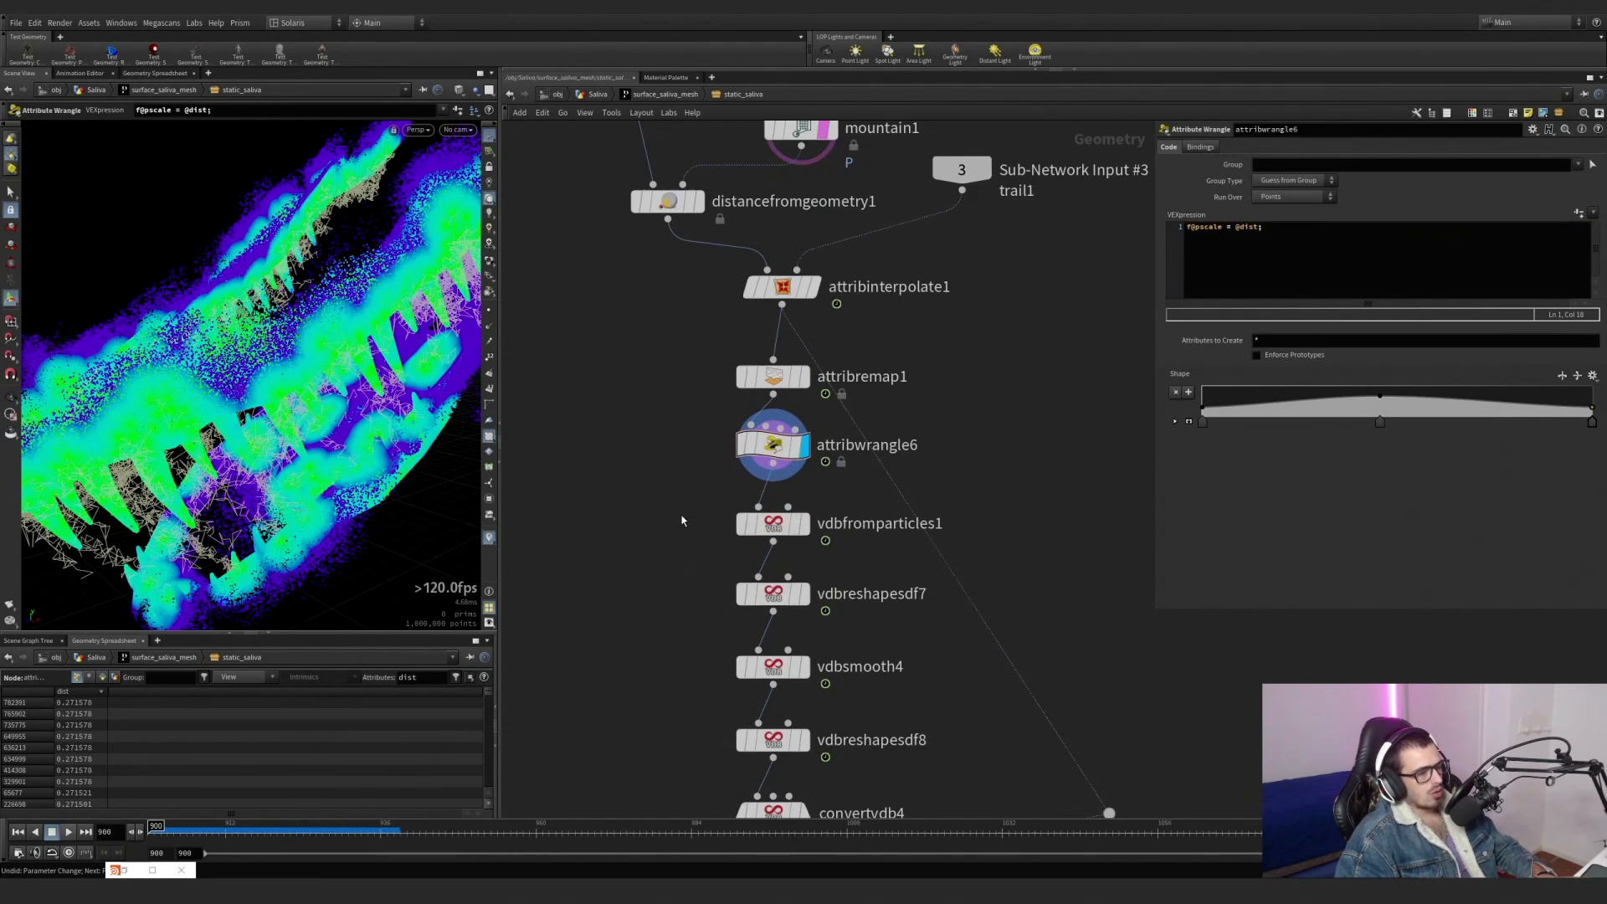
scroll(819, 521, up, 2)
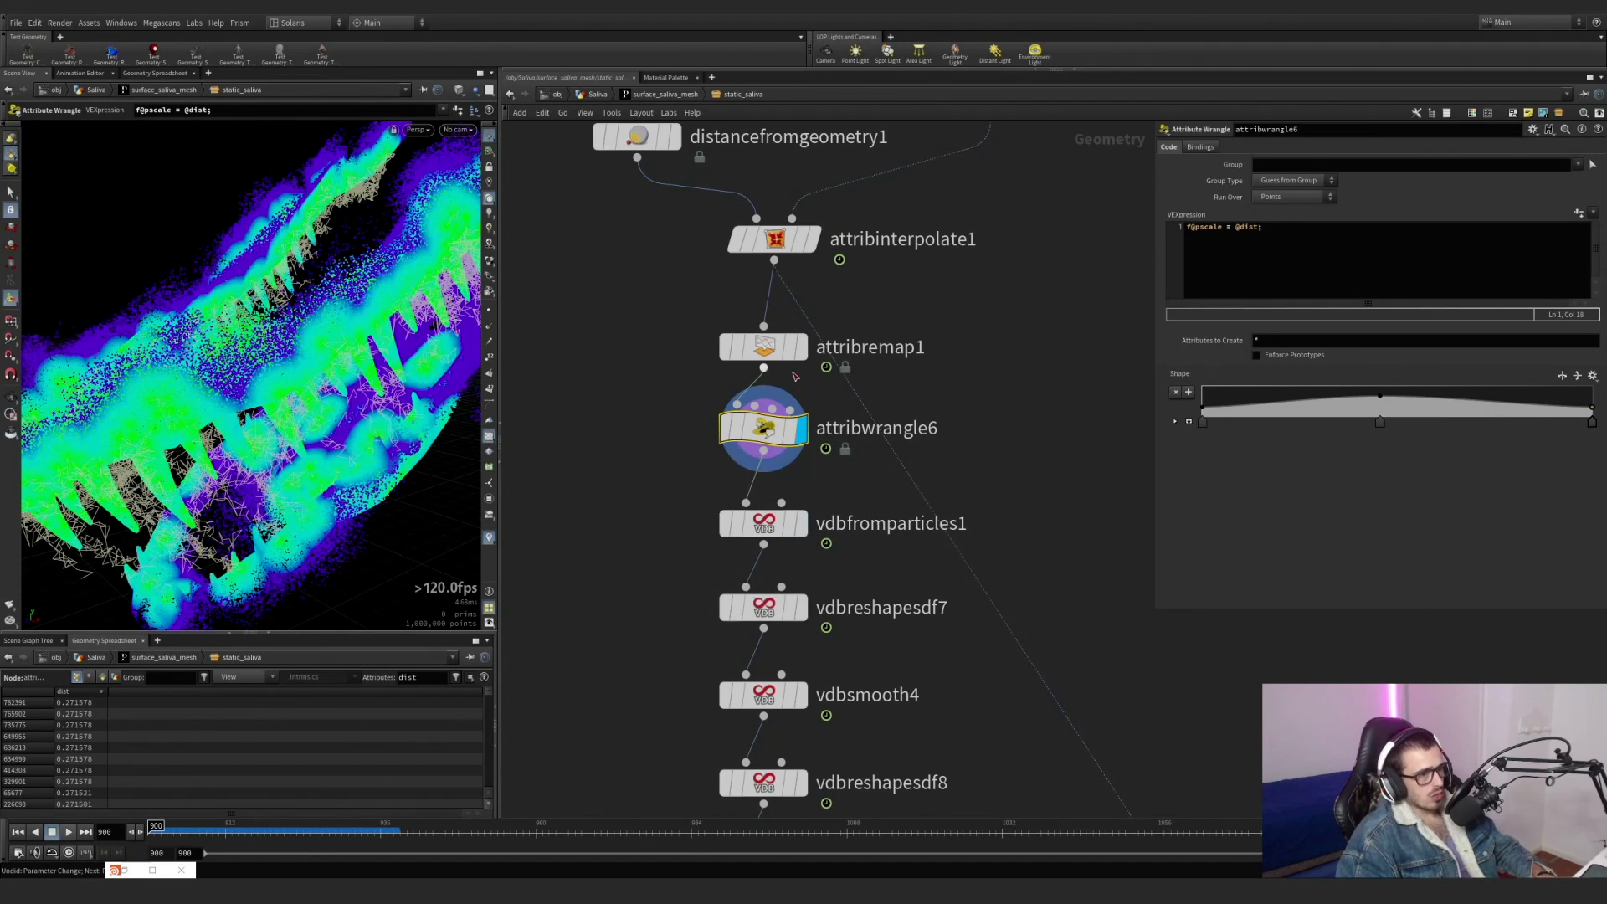
drag(1276, 228, 1211, 228)
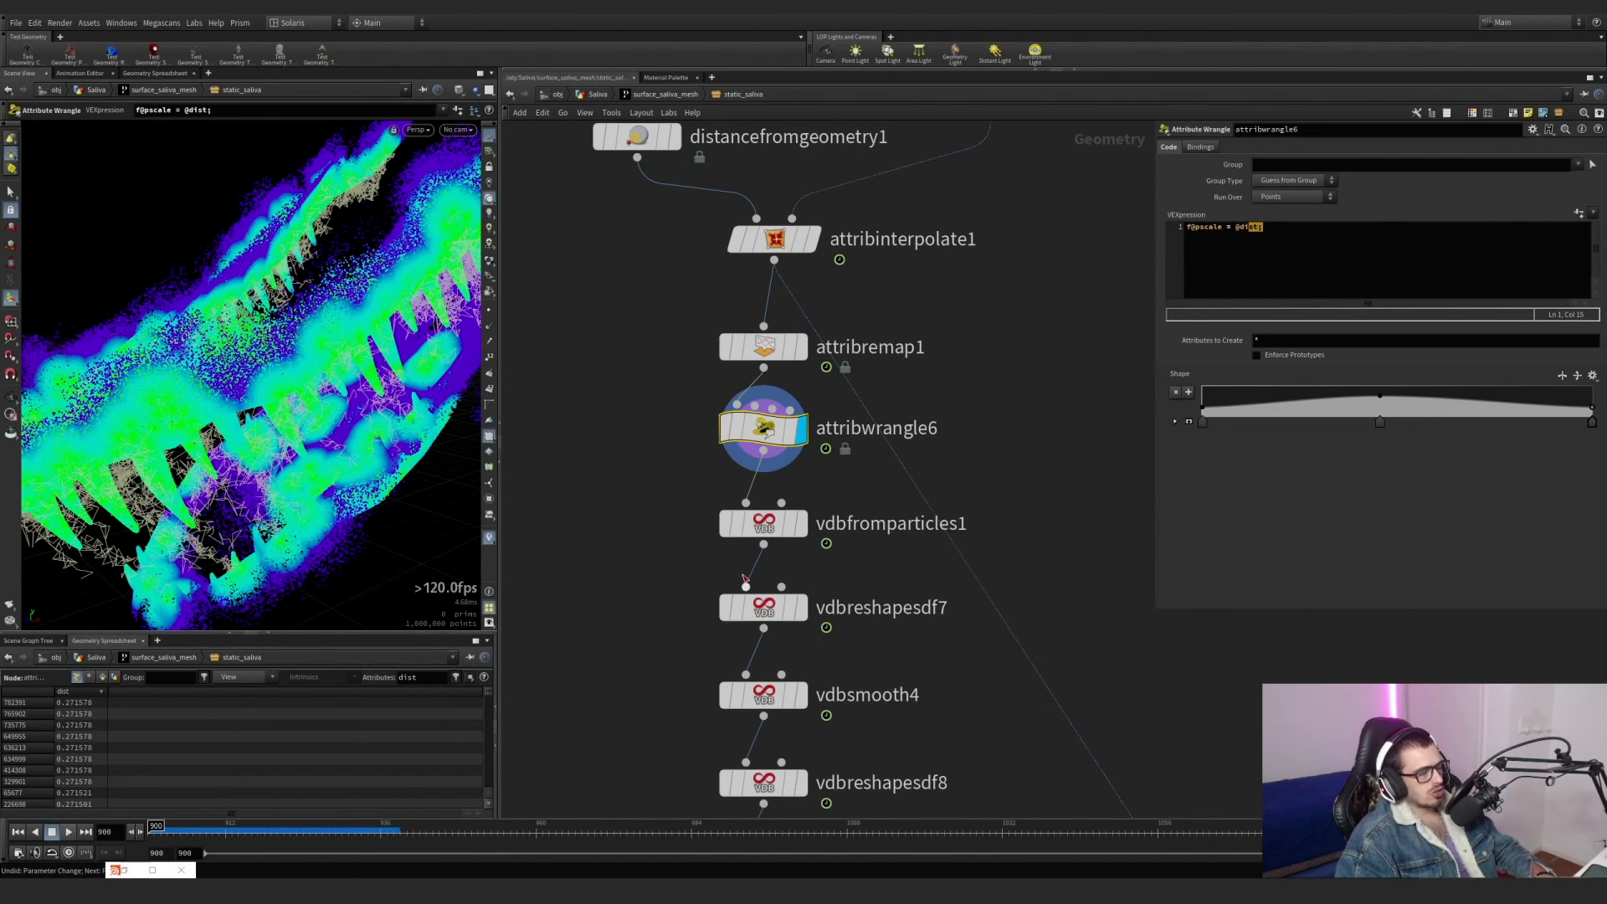
click(802, 523)
click(763, 523)
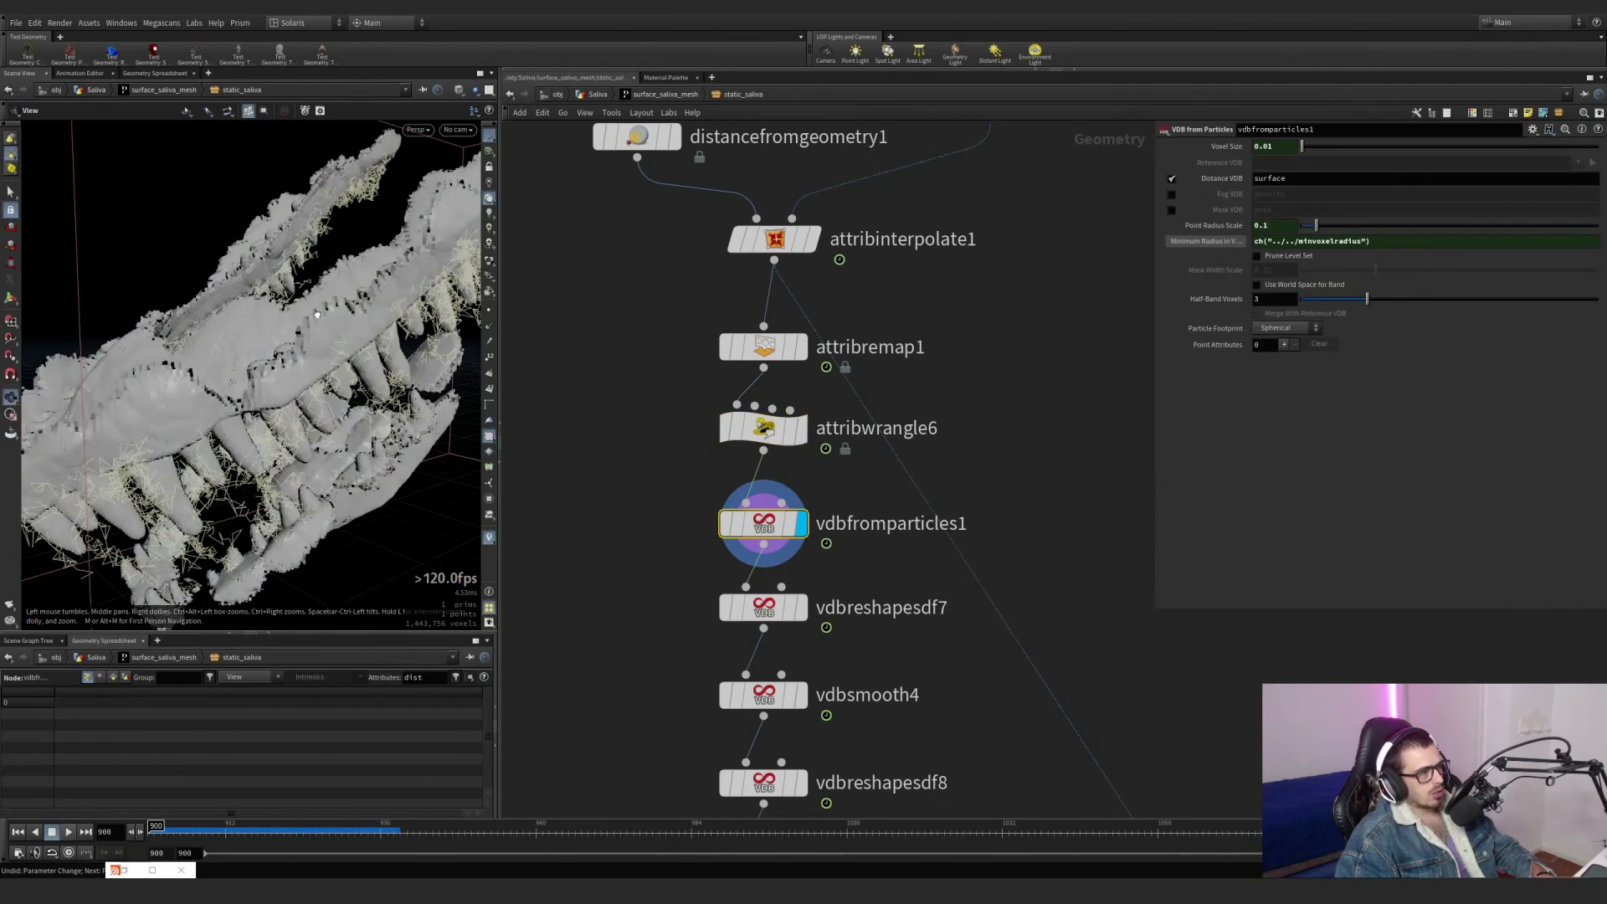
Try moving the second ramp point of attribremap1 further out along the dist remap.
mouse_move(318, 314)
alt+mouse_down()
mouse_move(276, 280)
mouse_move(293, 293)
alt+mouse_up()
click(769, 347)
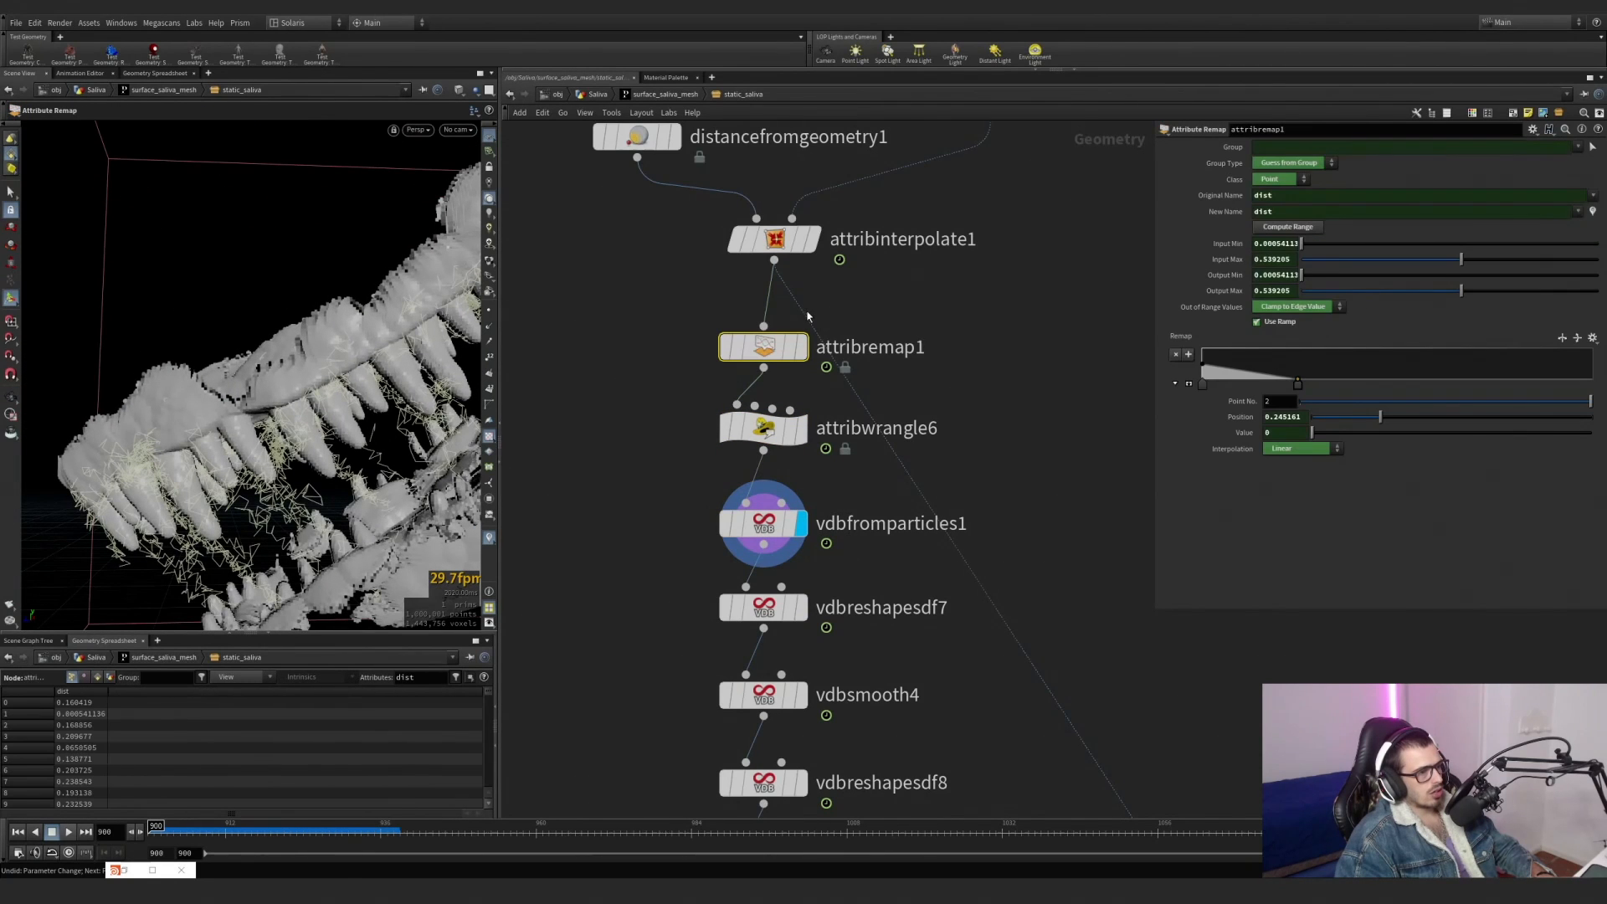
drag(1321, 389, 1410, 388)
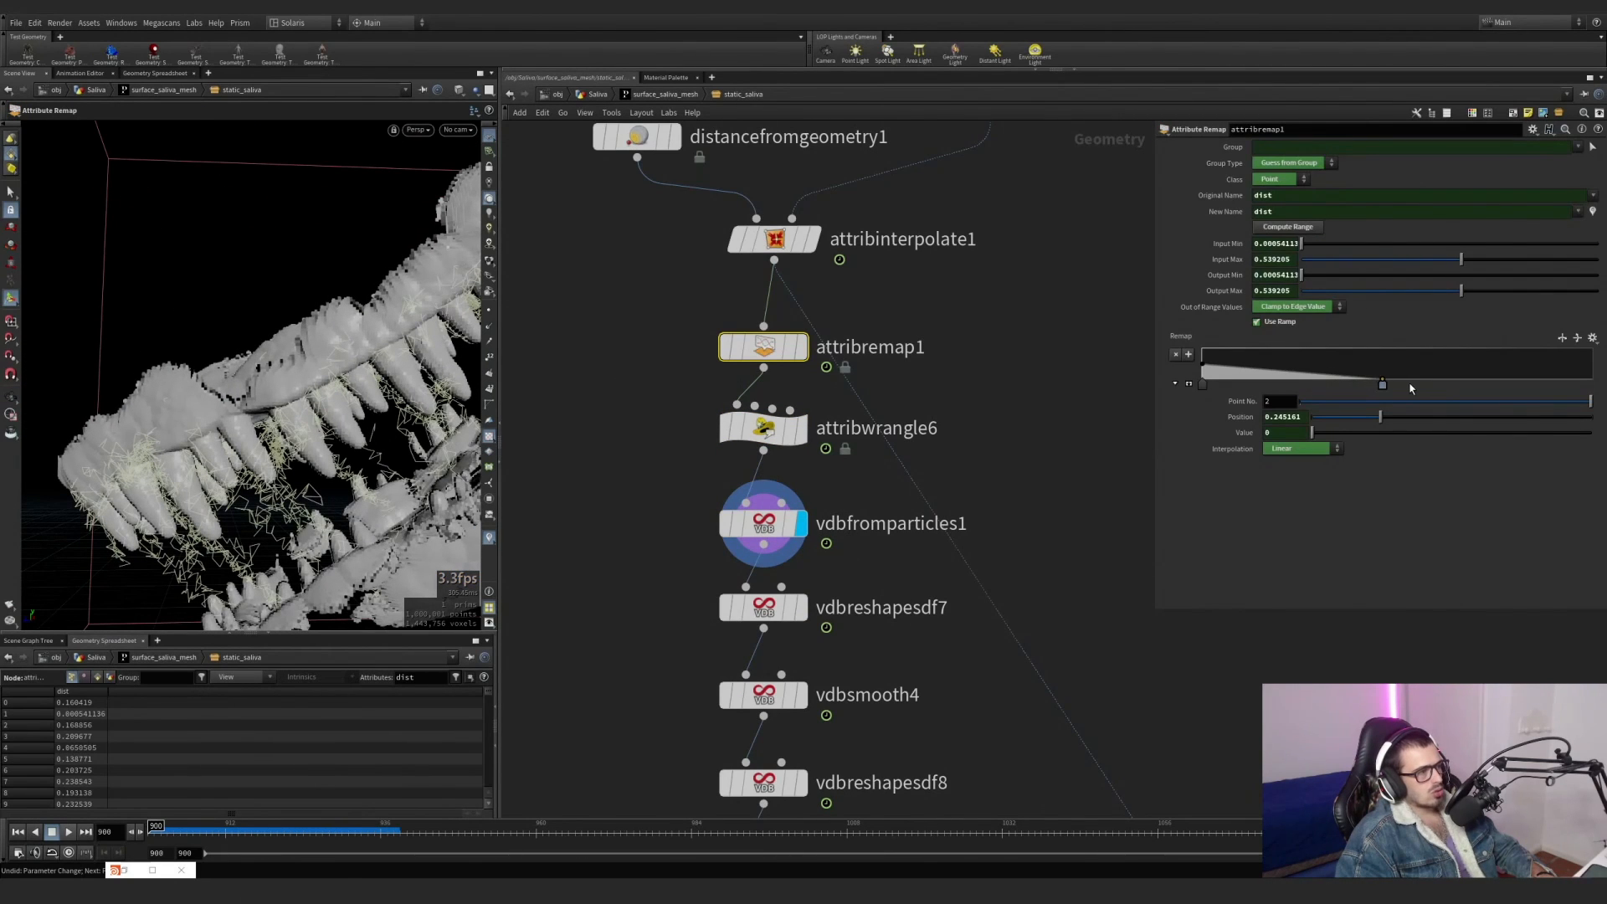
key(ctrl+z)
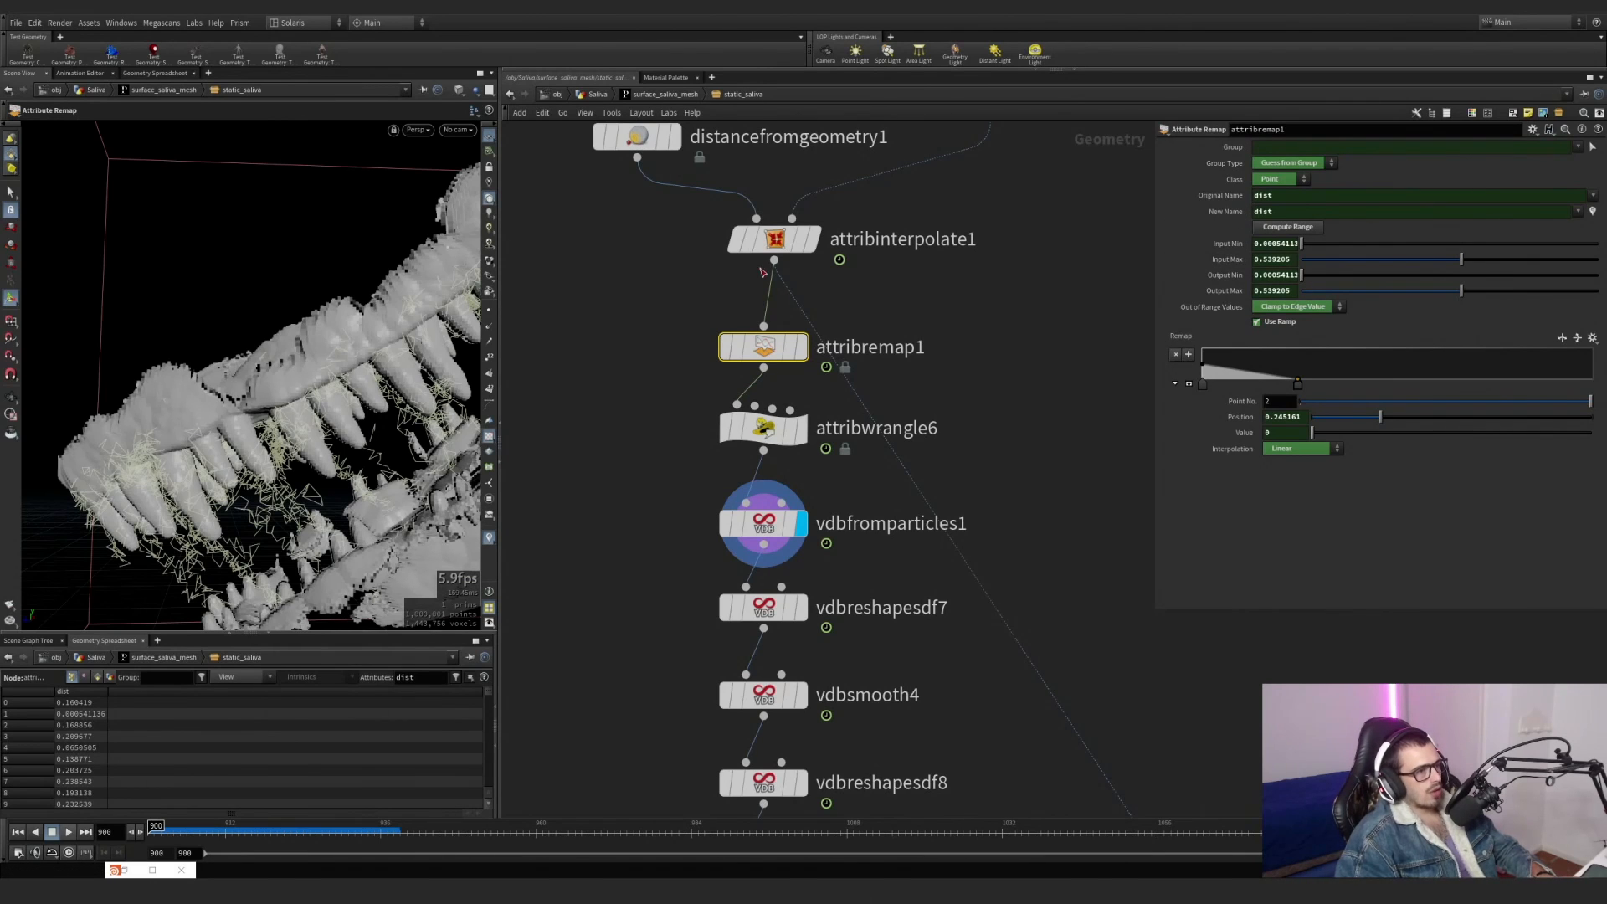
Display surface_saliva_mesh in the Saliva network and try moving its second remap ramp point to a position of about 0.47.
key(u)
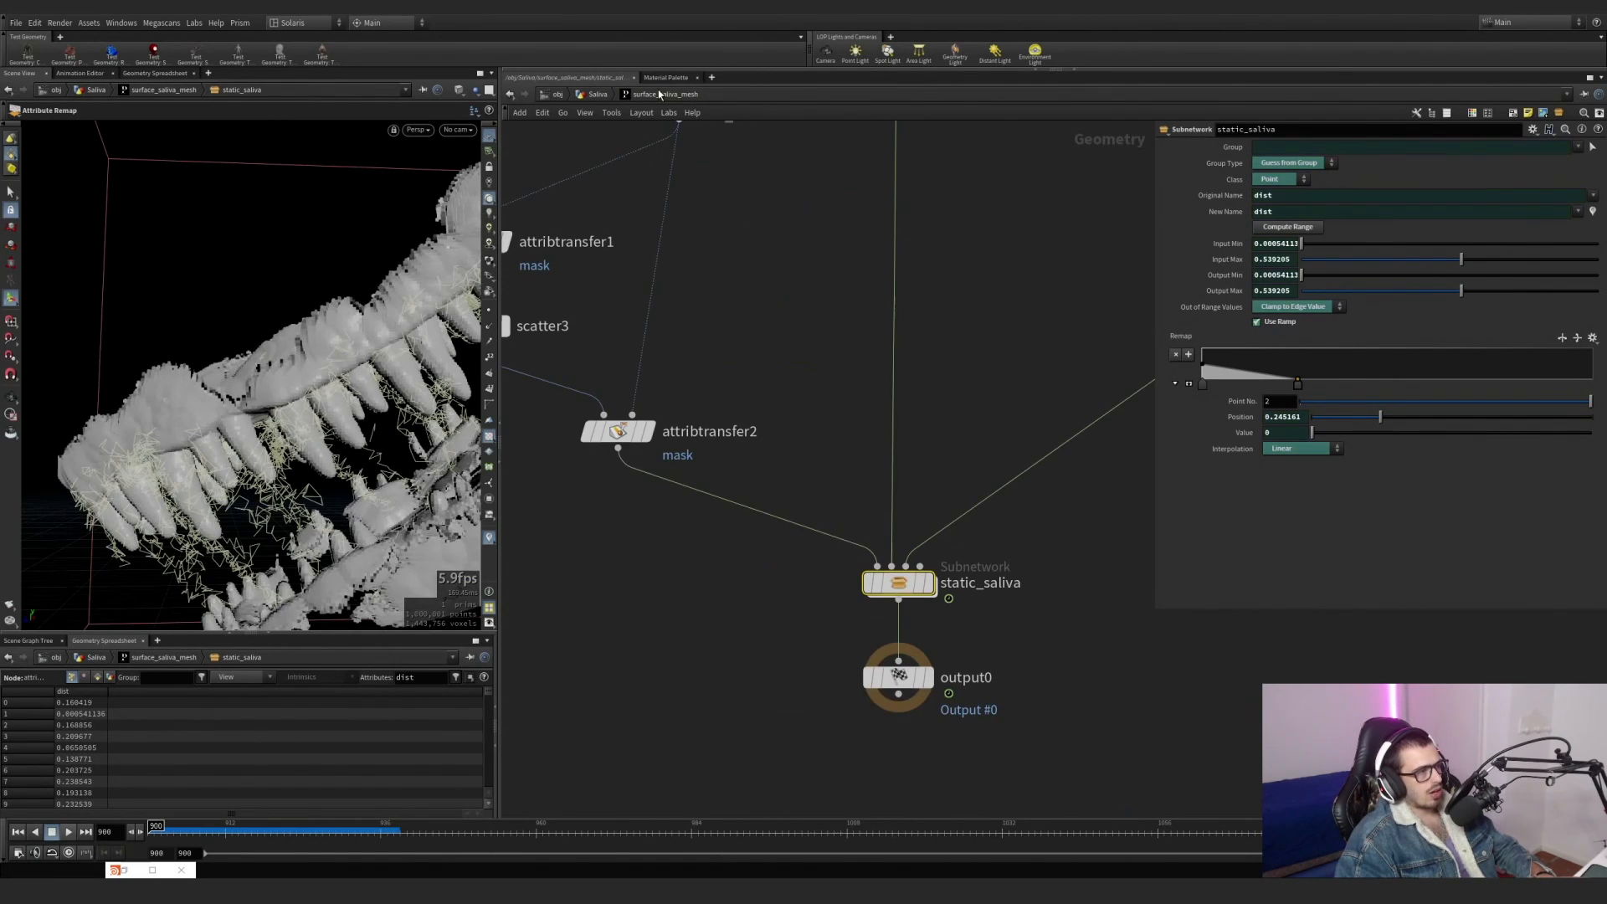
drag(821, 473, 835, 507)
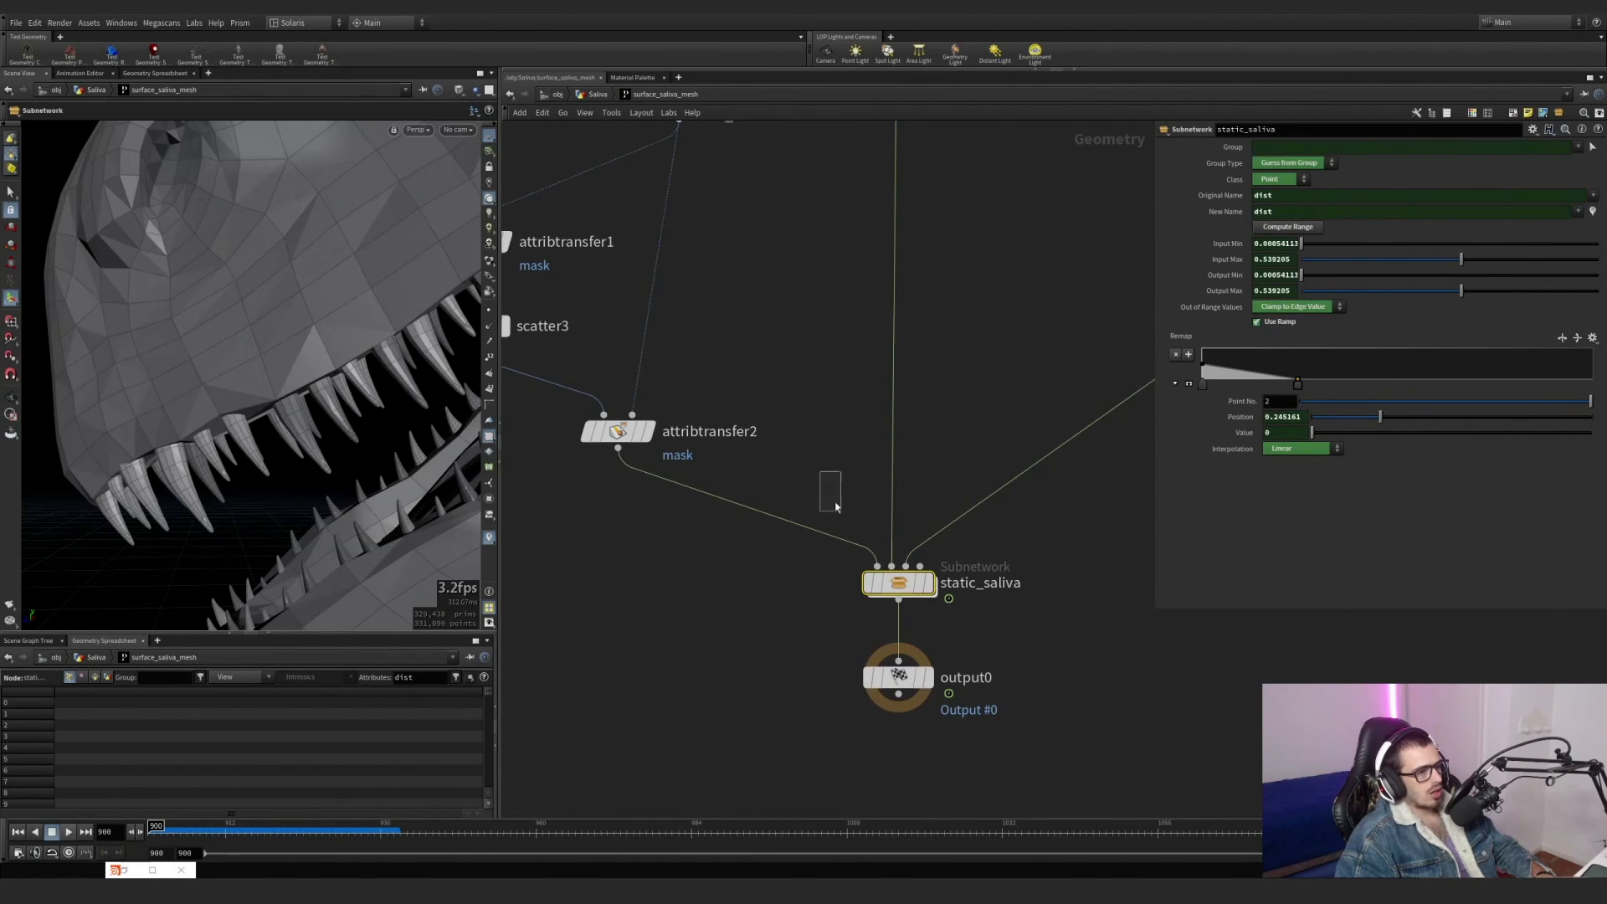
click(599, 95)
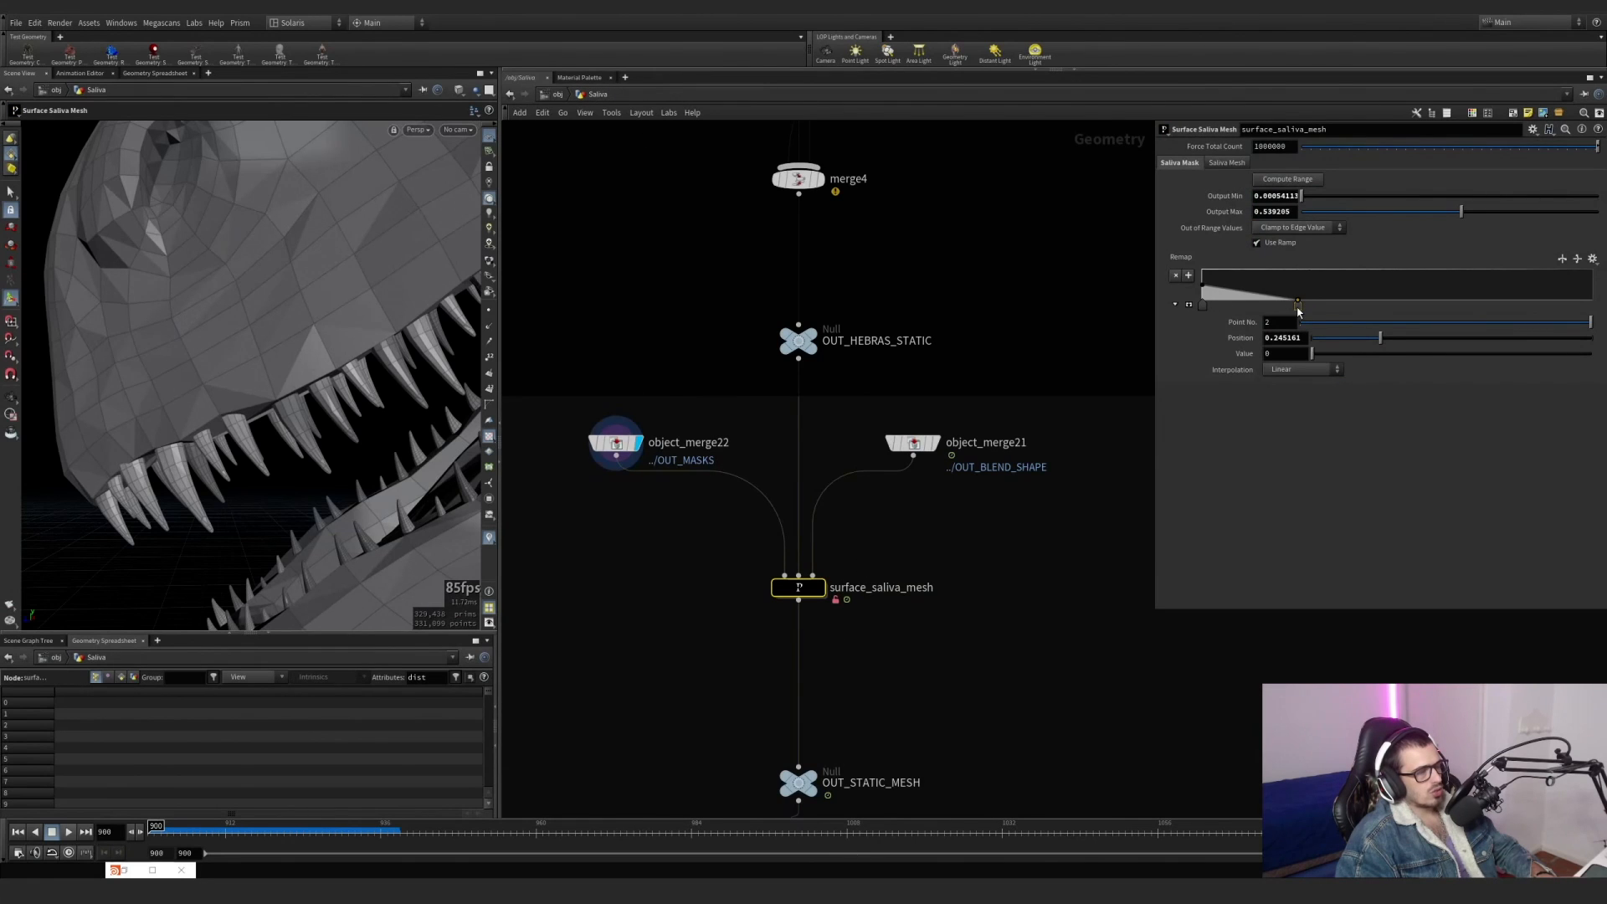
click(821, 588)
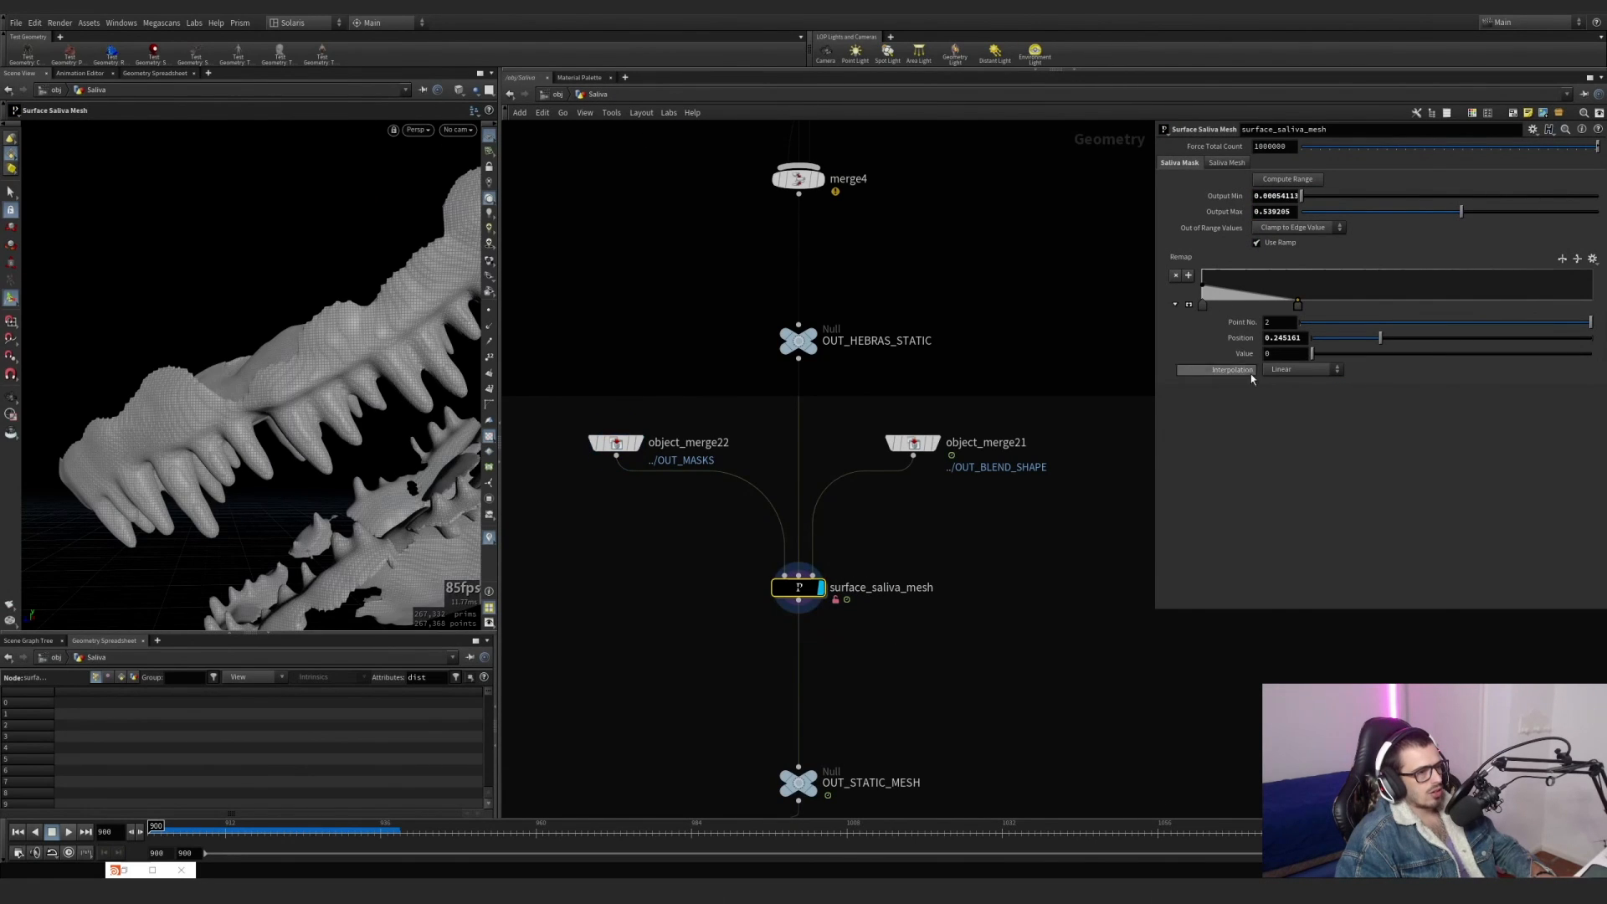
drag(1304, 304, 1385, 303)
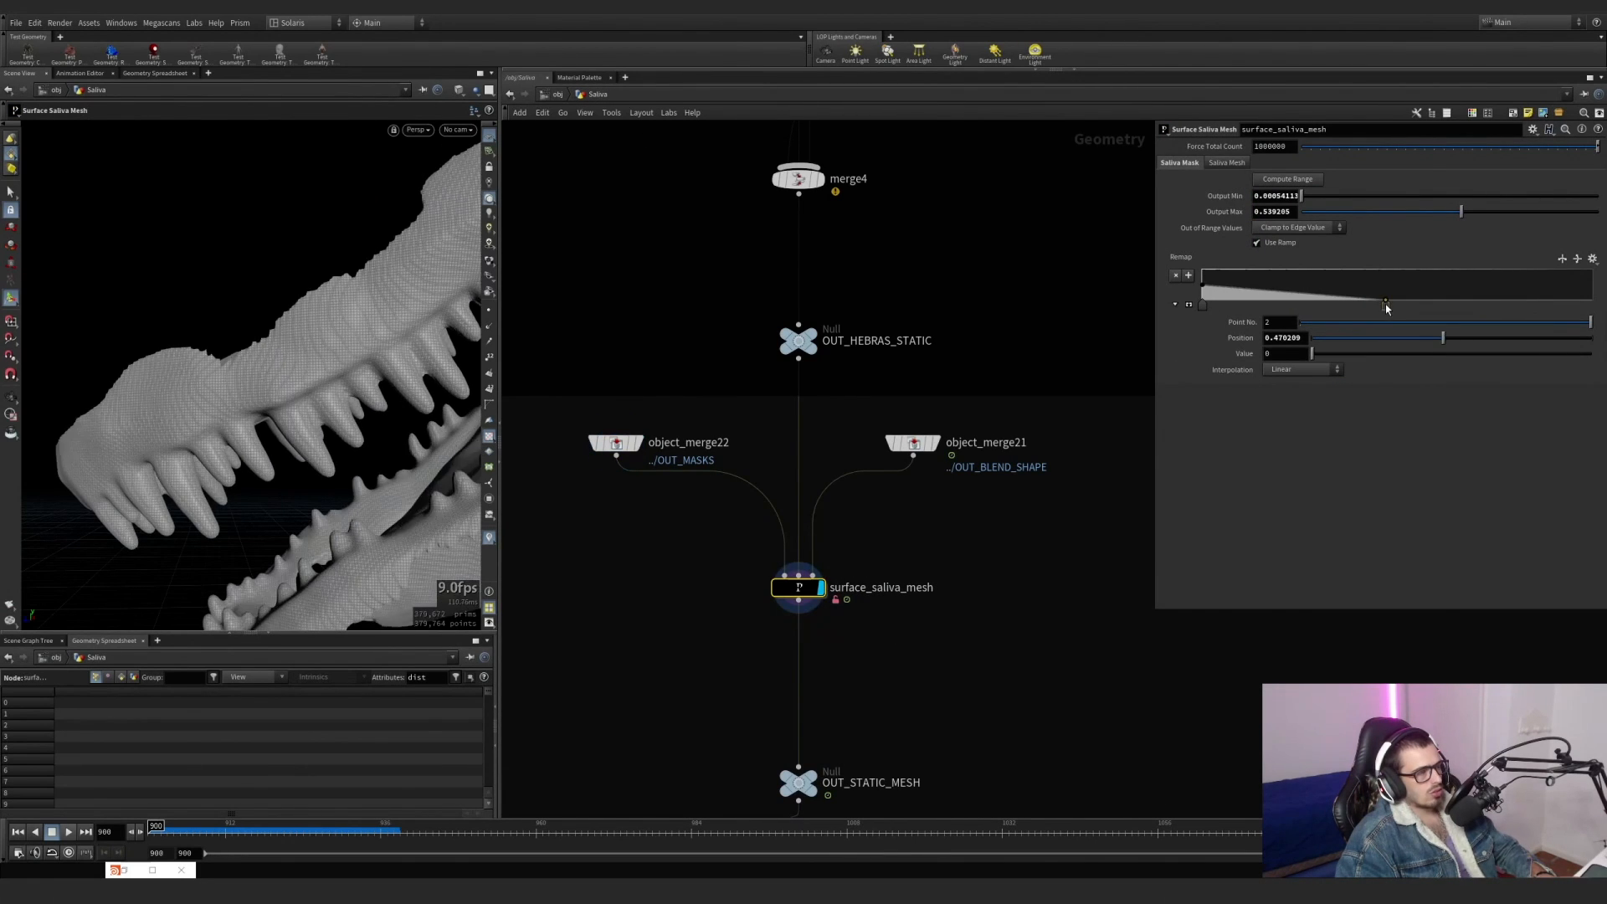
key(ctrl+z)
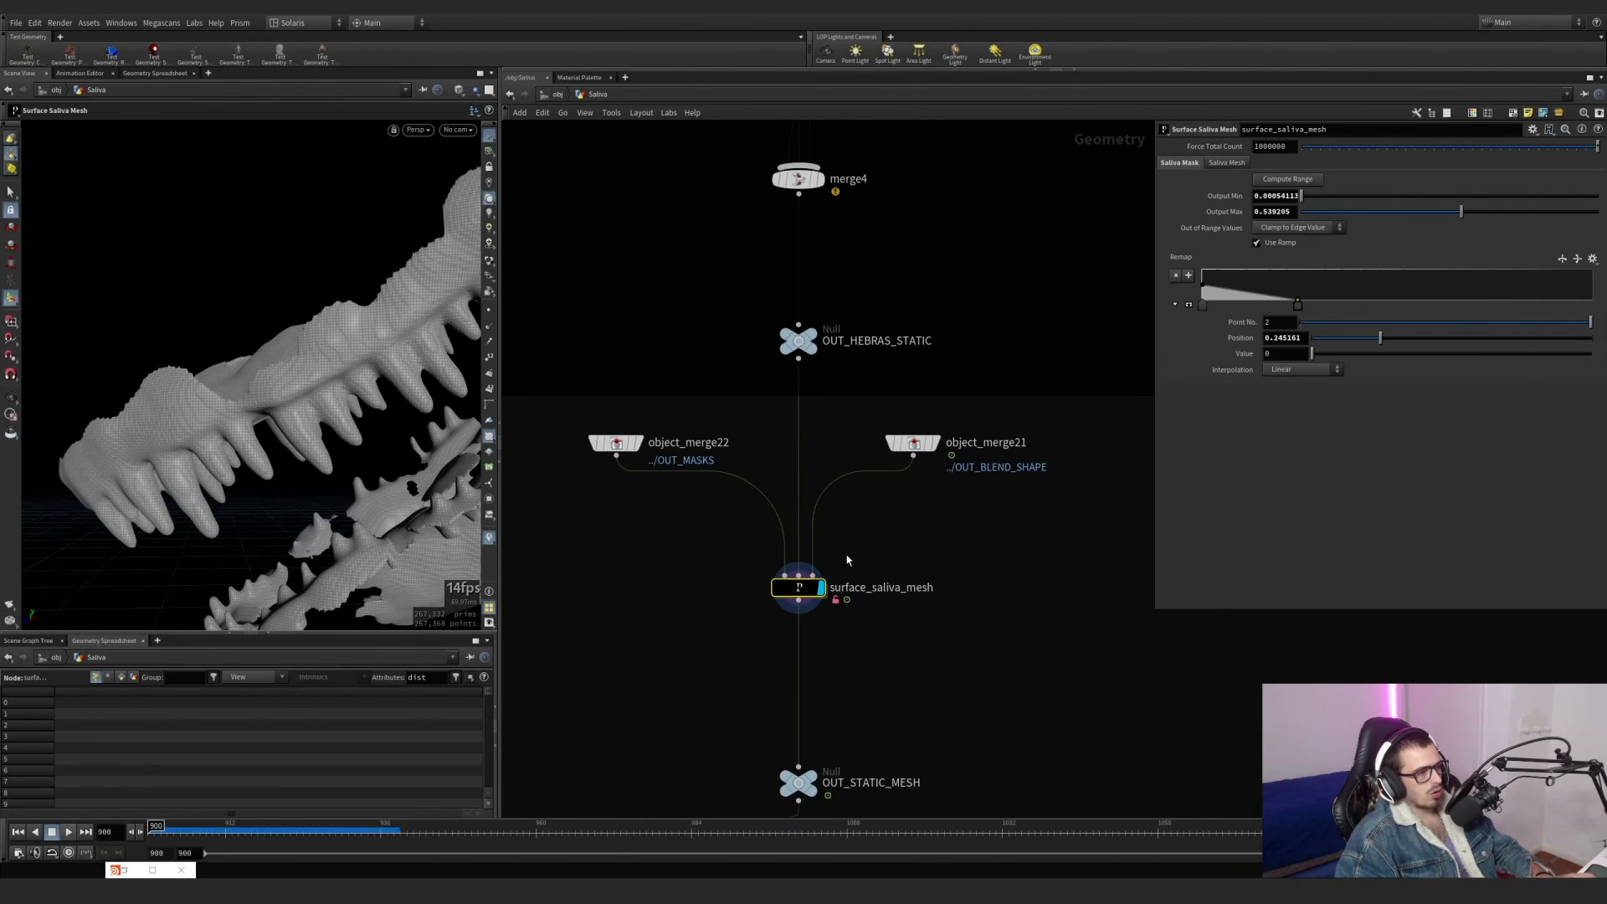
Return inside static_saliva and display vdbreshapesdf7 and vdbsmooth4 in turn to inspect the dilated and smoothed surface.
double_click(799, 586)
double_click(900, 576)
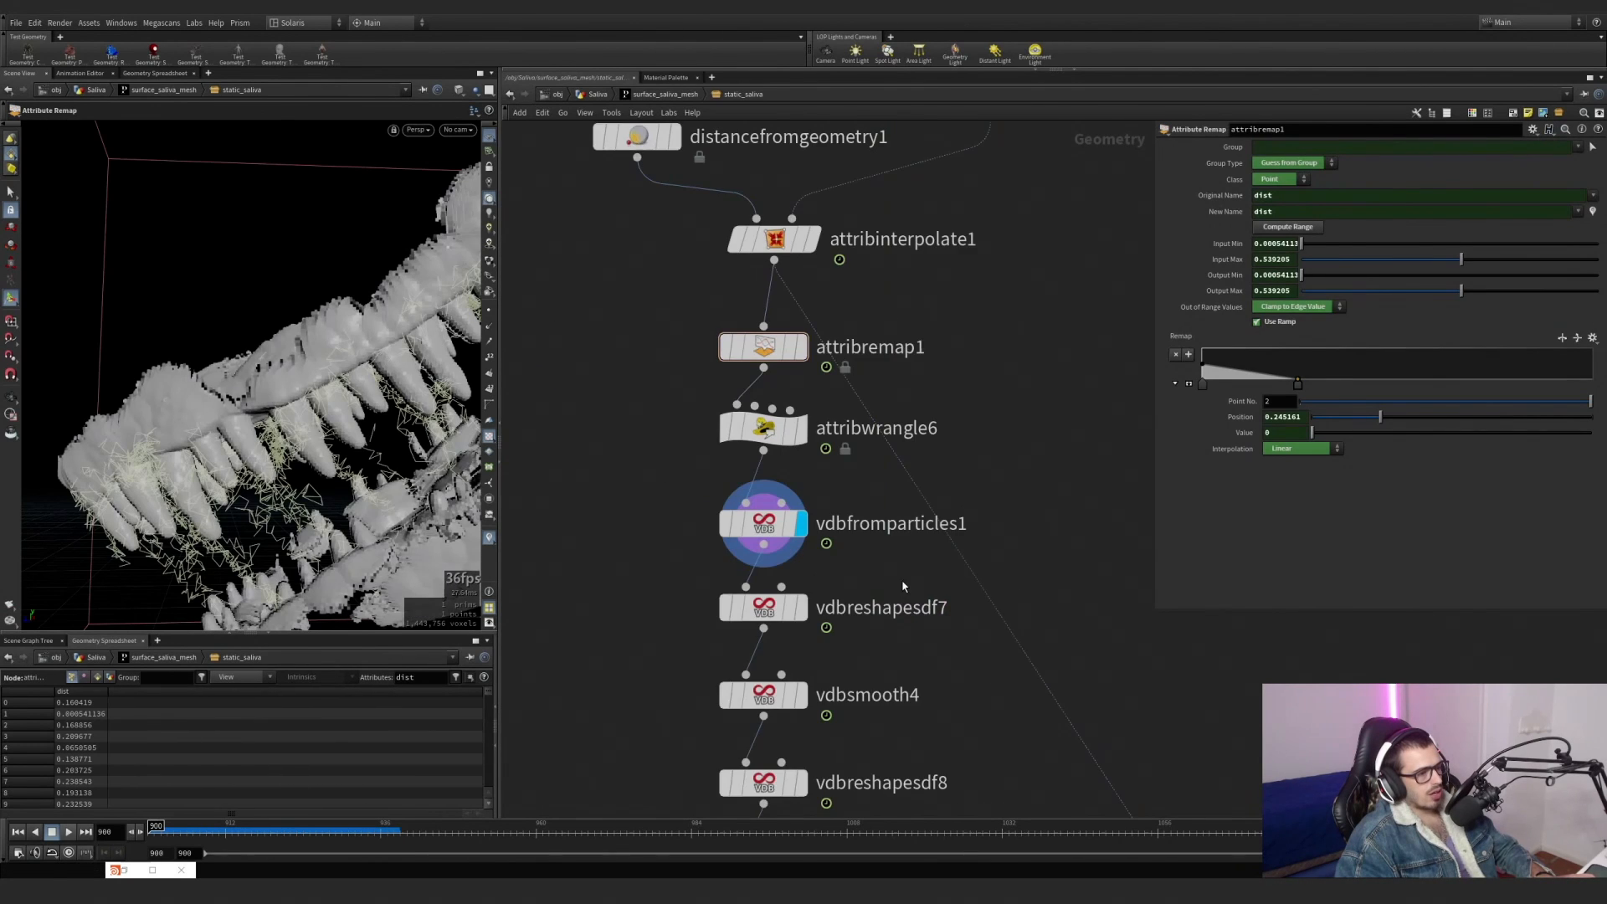
scroll(904, 586, up, 2)
middle_drag(903, 587, 936, 463)
click(815, 486)
click(779, 491)
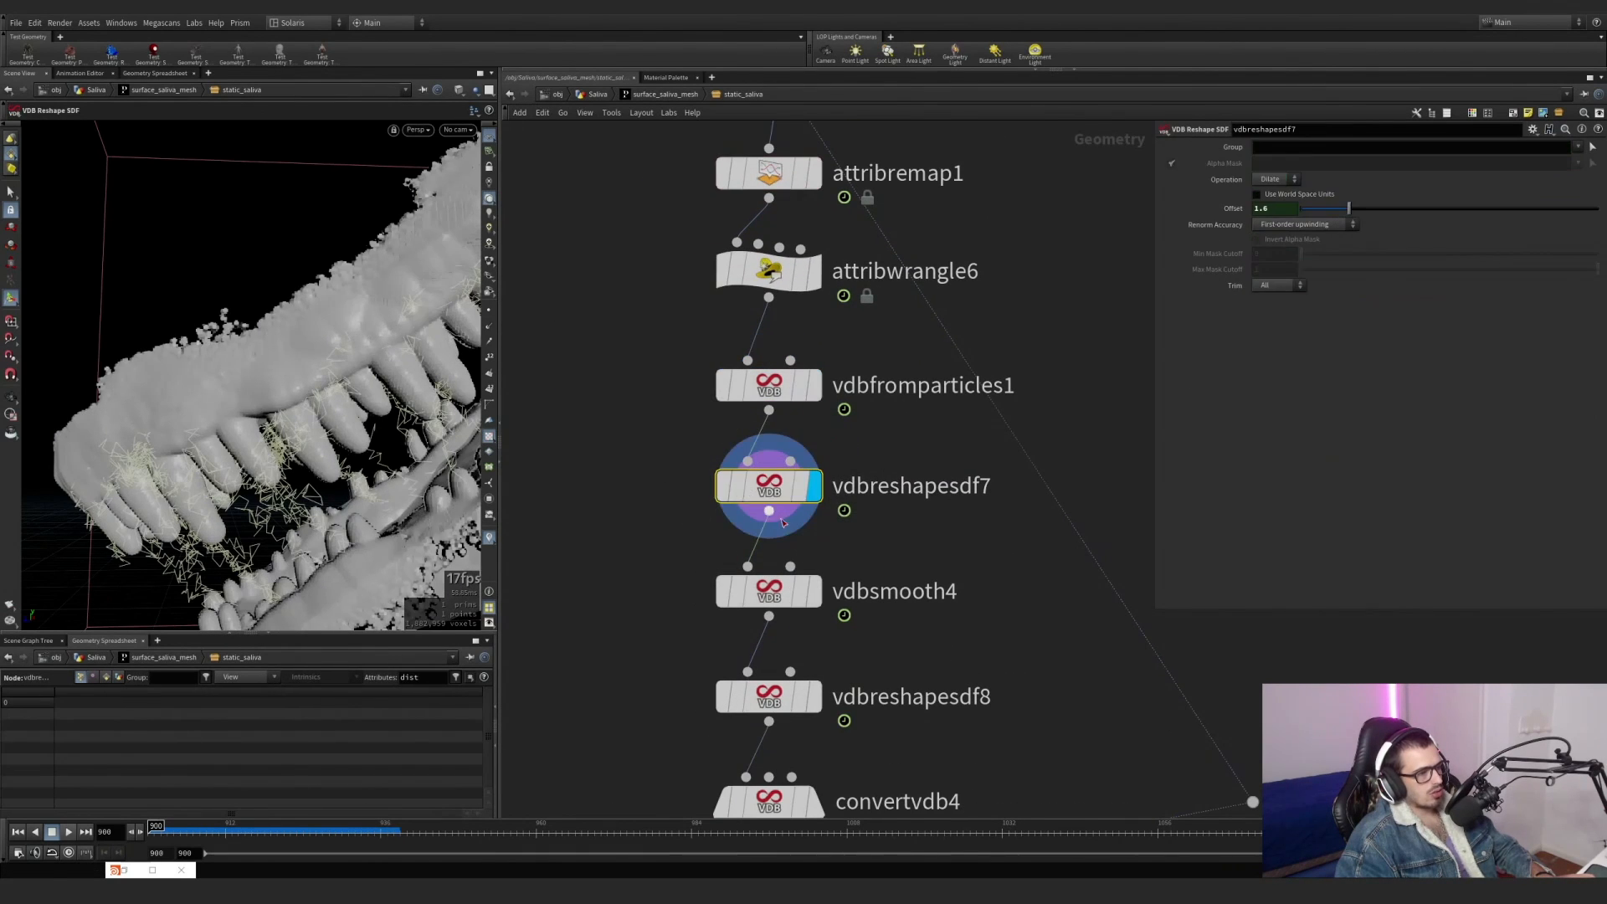
click(815, 591)
click(779, 591)
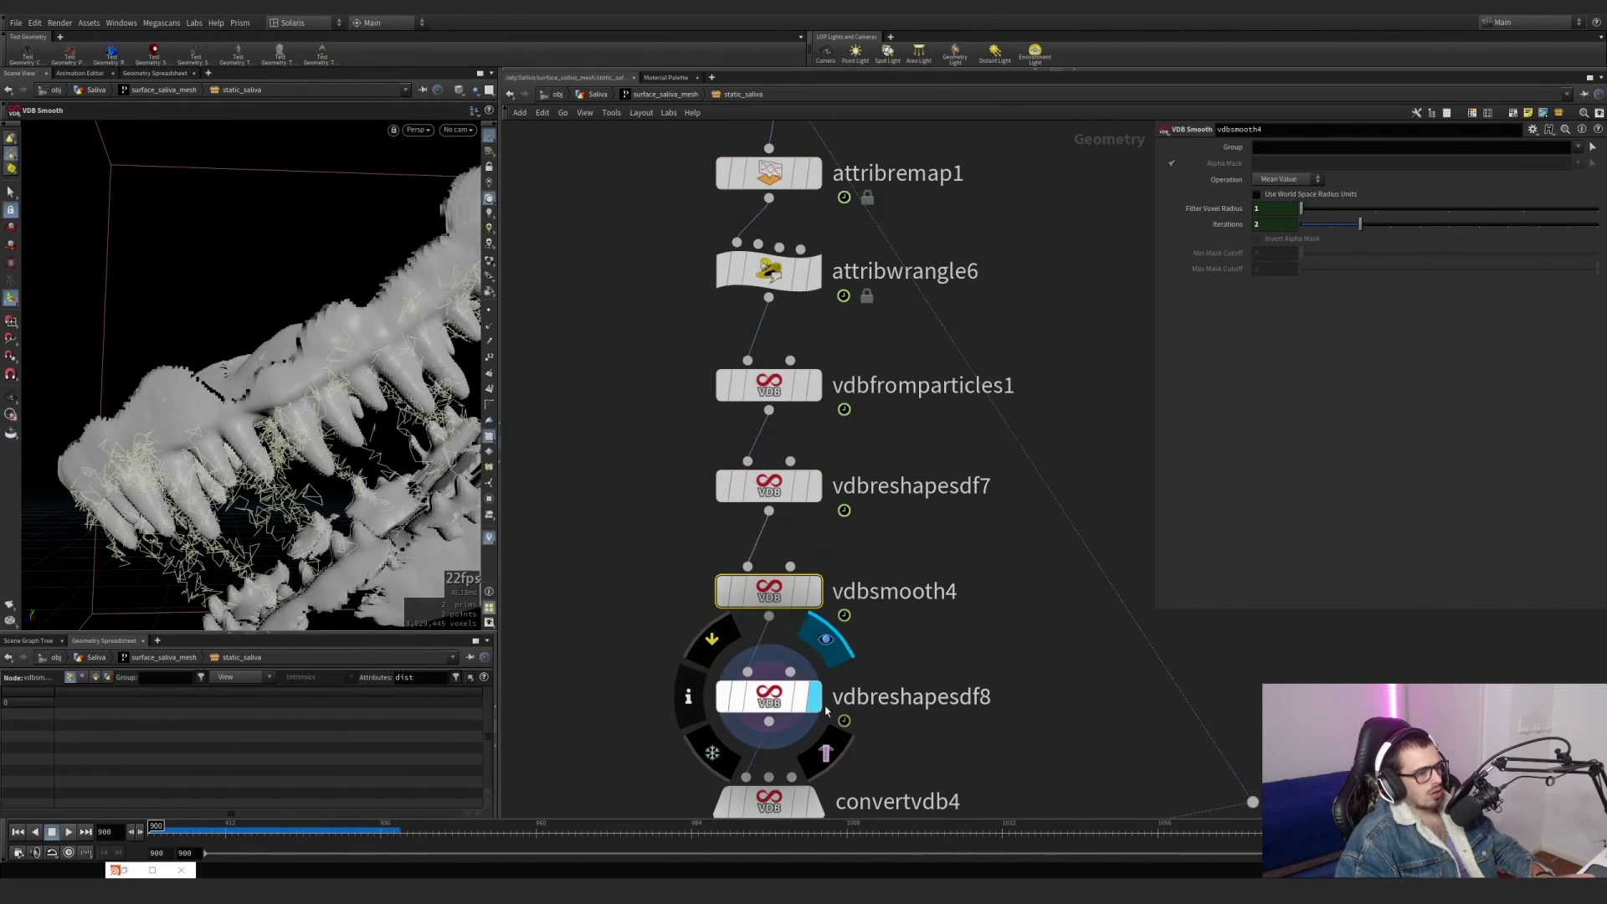
Display vdbreshapesdf8, convertvdb4 and attribtransfer1 in turn, and view the saliva mesh at frame 928.
click(779, 699)
scroll(879, 698, down, 1)
middle_drag(879, 698, 847, 486)
scroll(813, 546, up, 1)
click(789, 579)
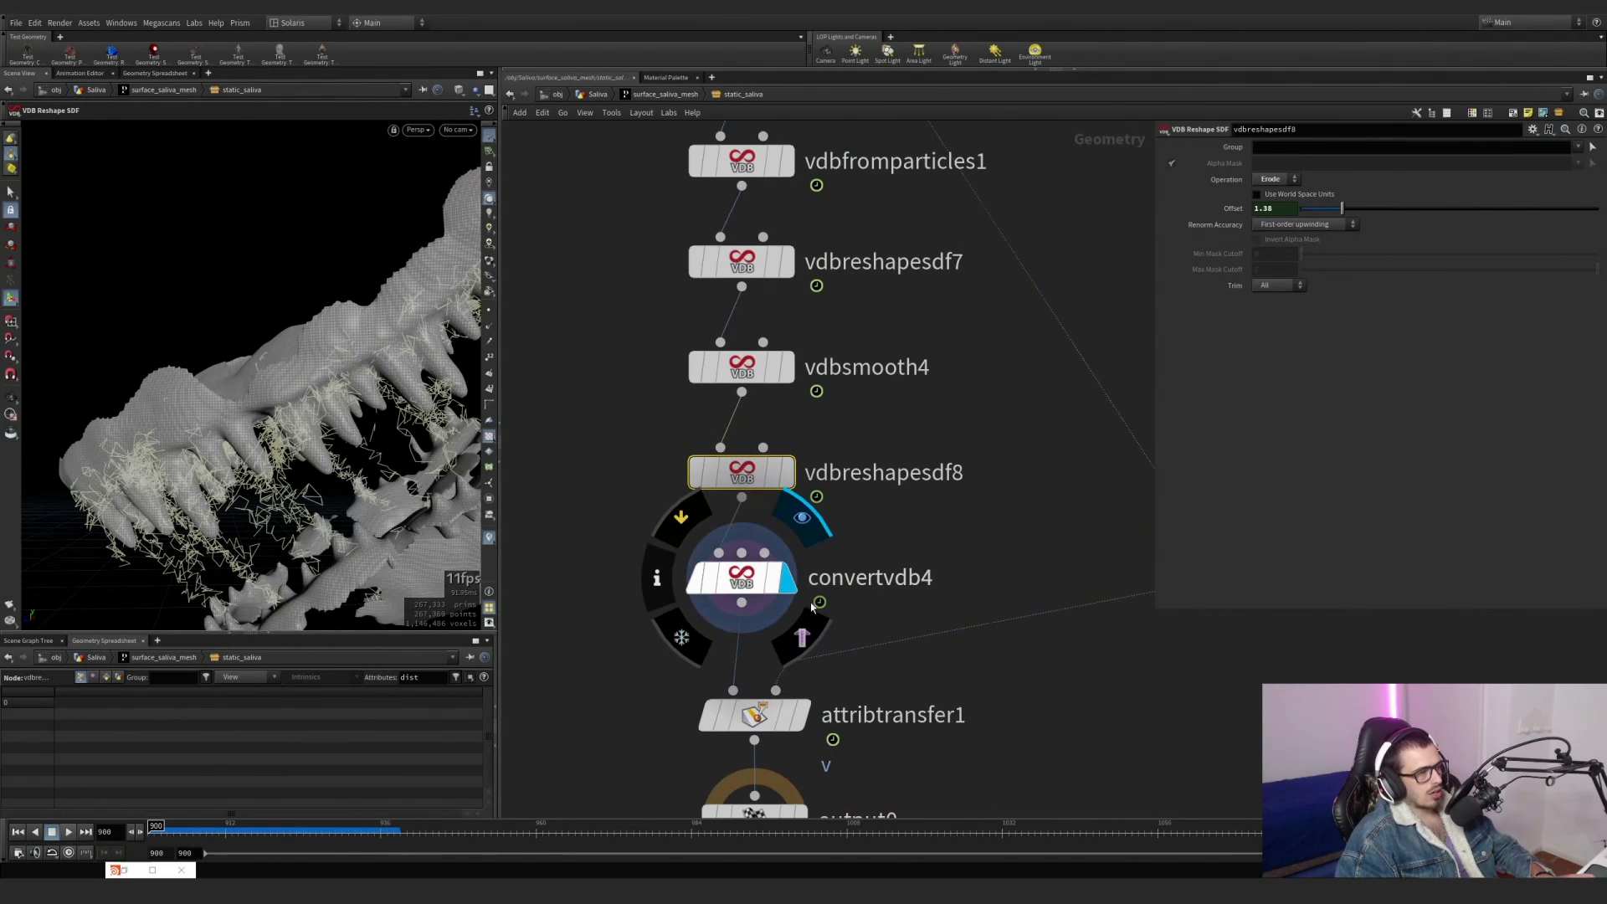
middle_drag(811, 606, 791, 442)
click(785, 550)
click(735, 550)
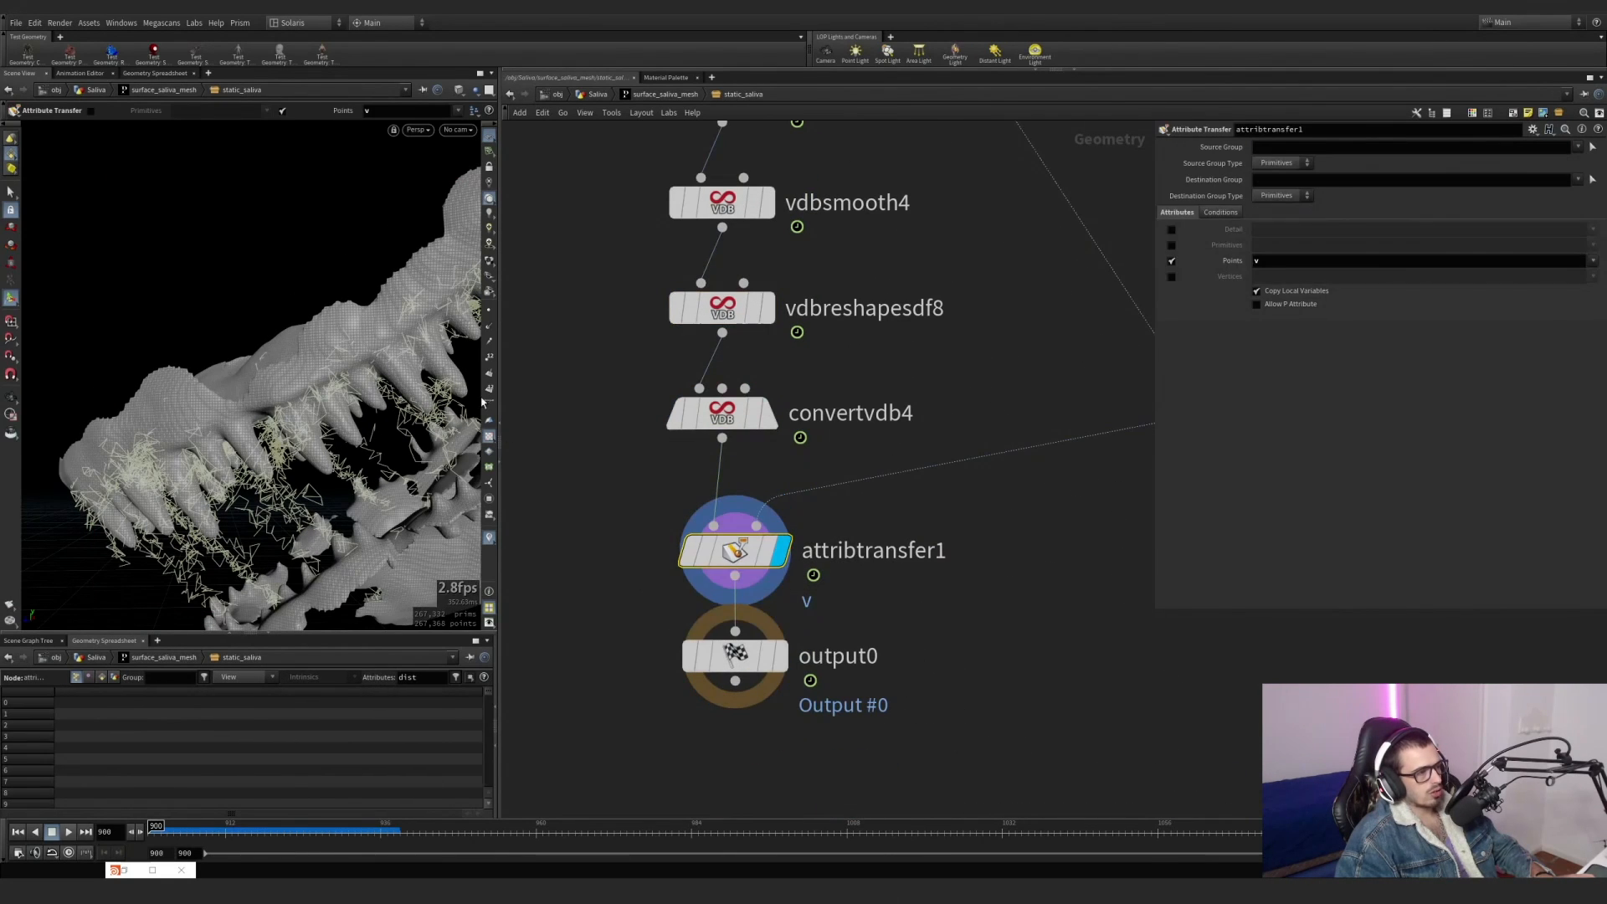
scroll(834, 348, down, 5)
scroll(834, 349, up, 2)
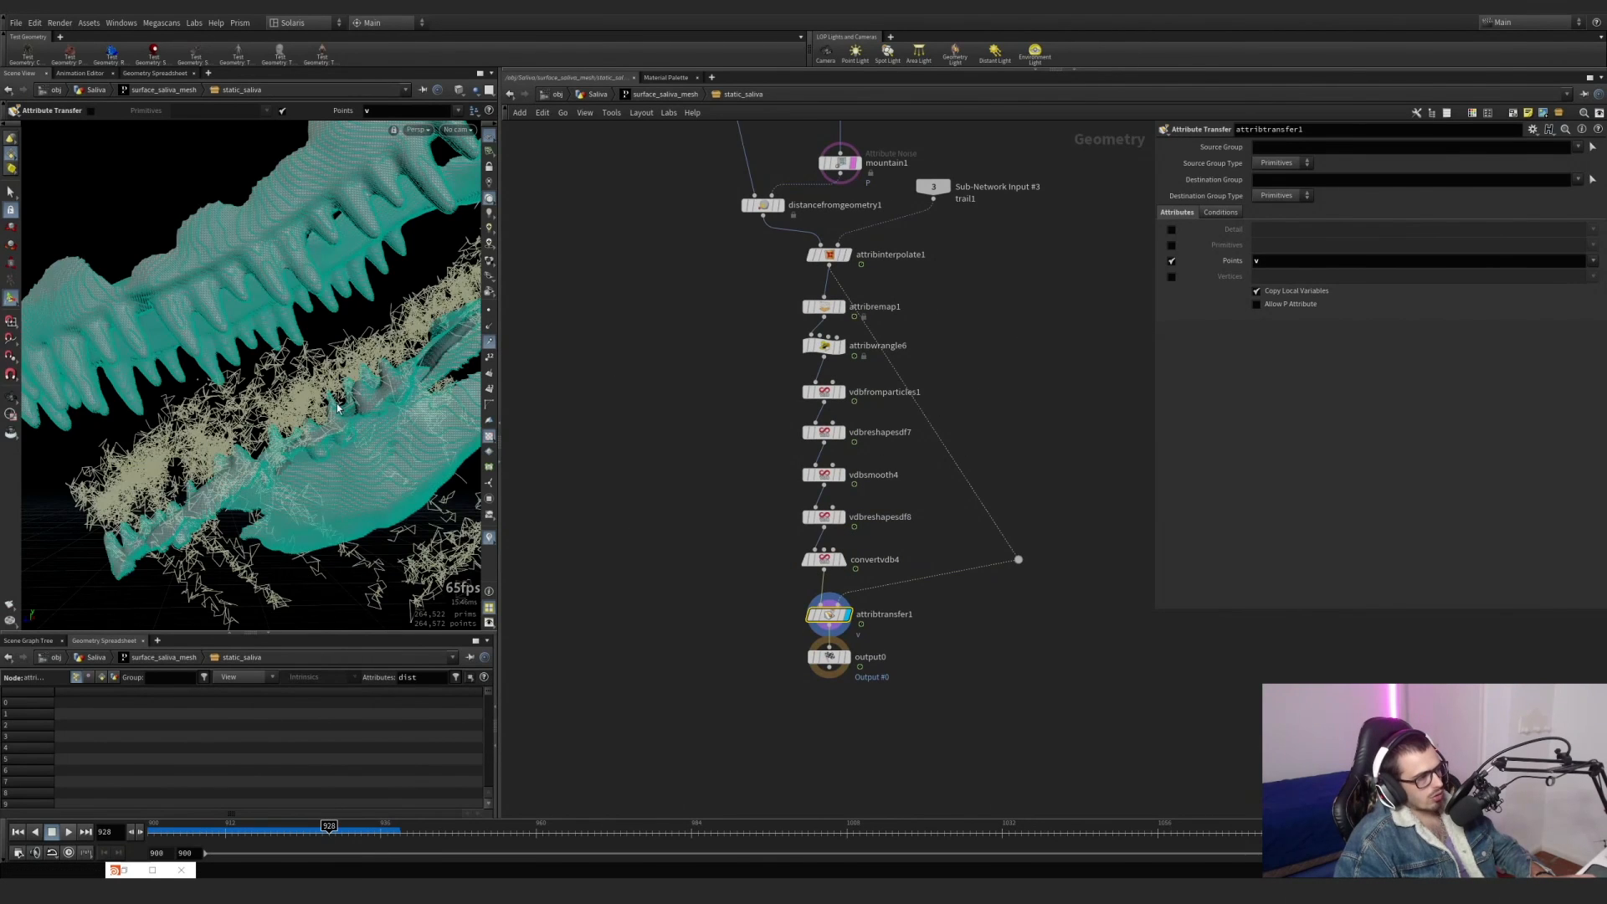
Return to the Saliva network, display OUT_STATIC_MESH and hide the teal overlay in the viewport.
click(620, 94)
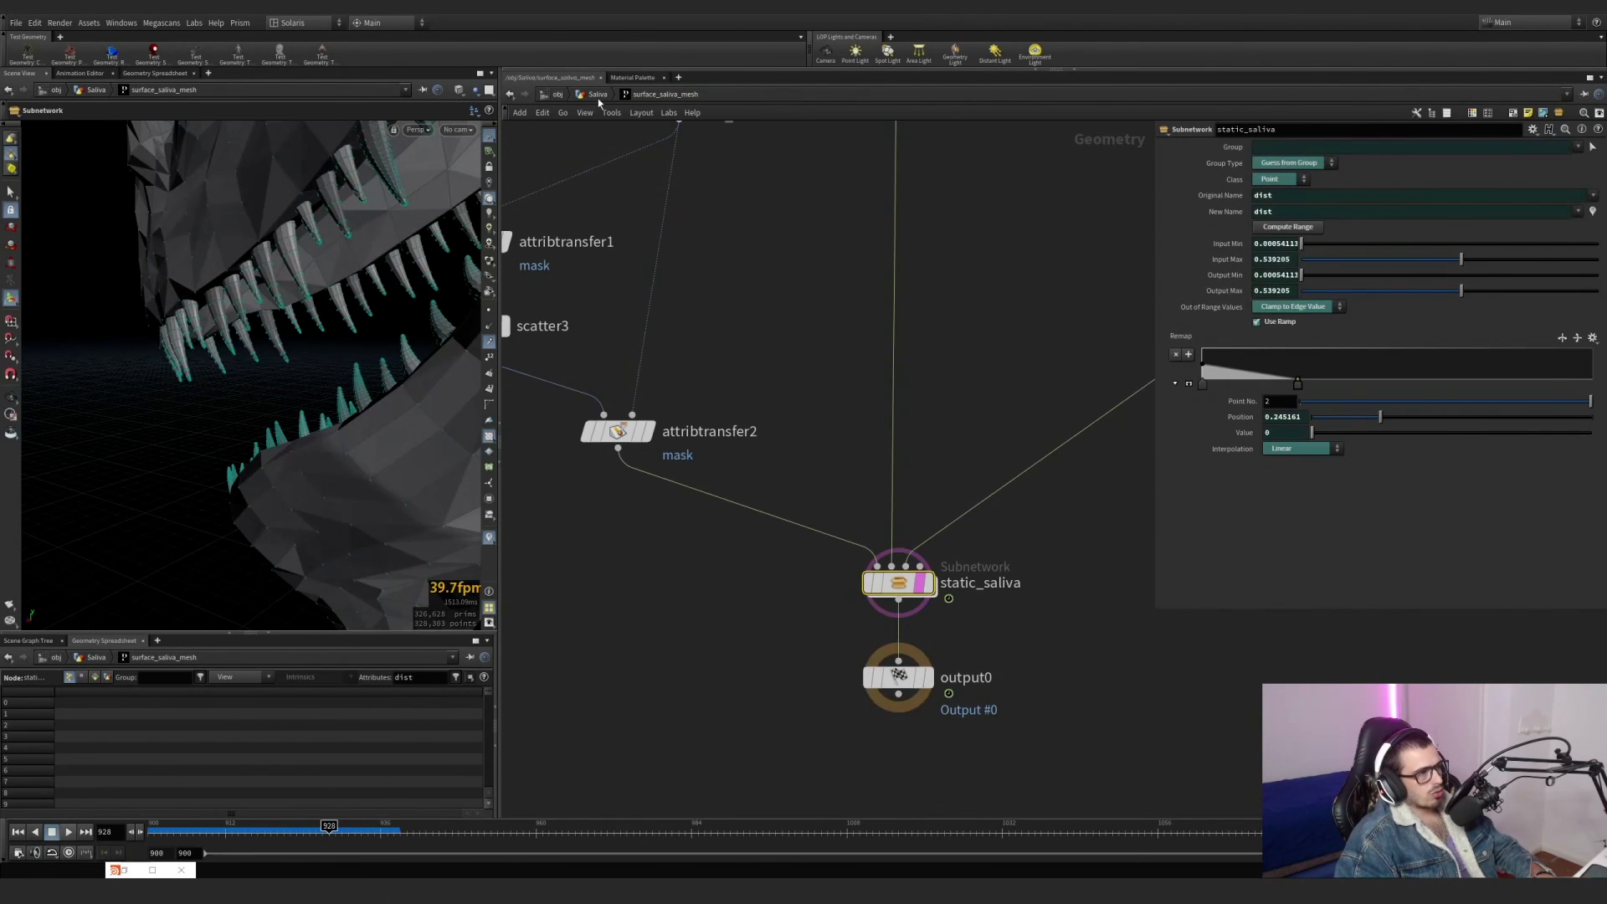
click(597, 94)
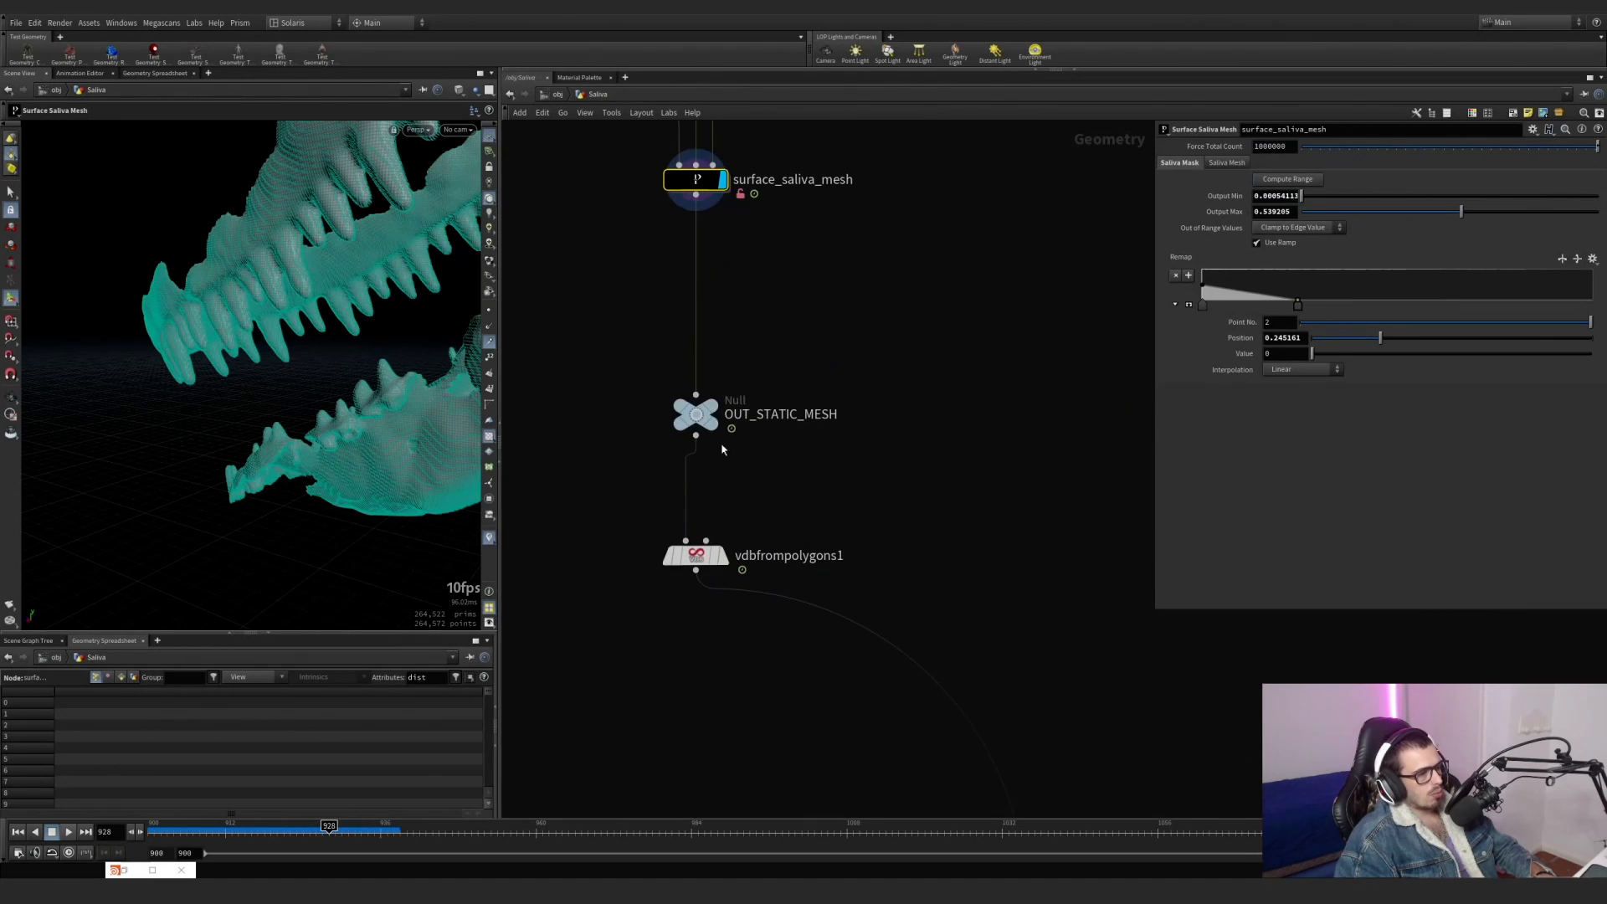
click(713, 409)
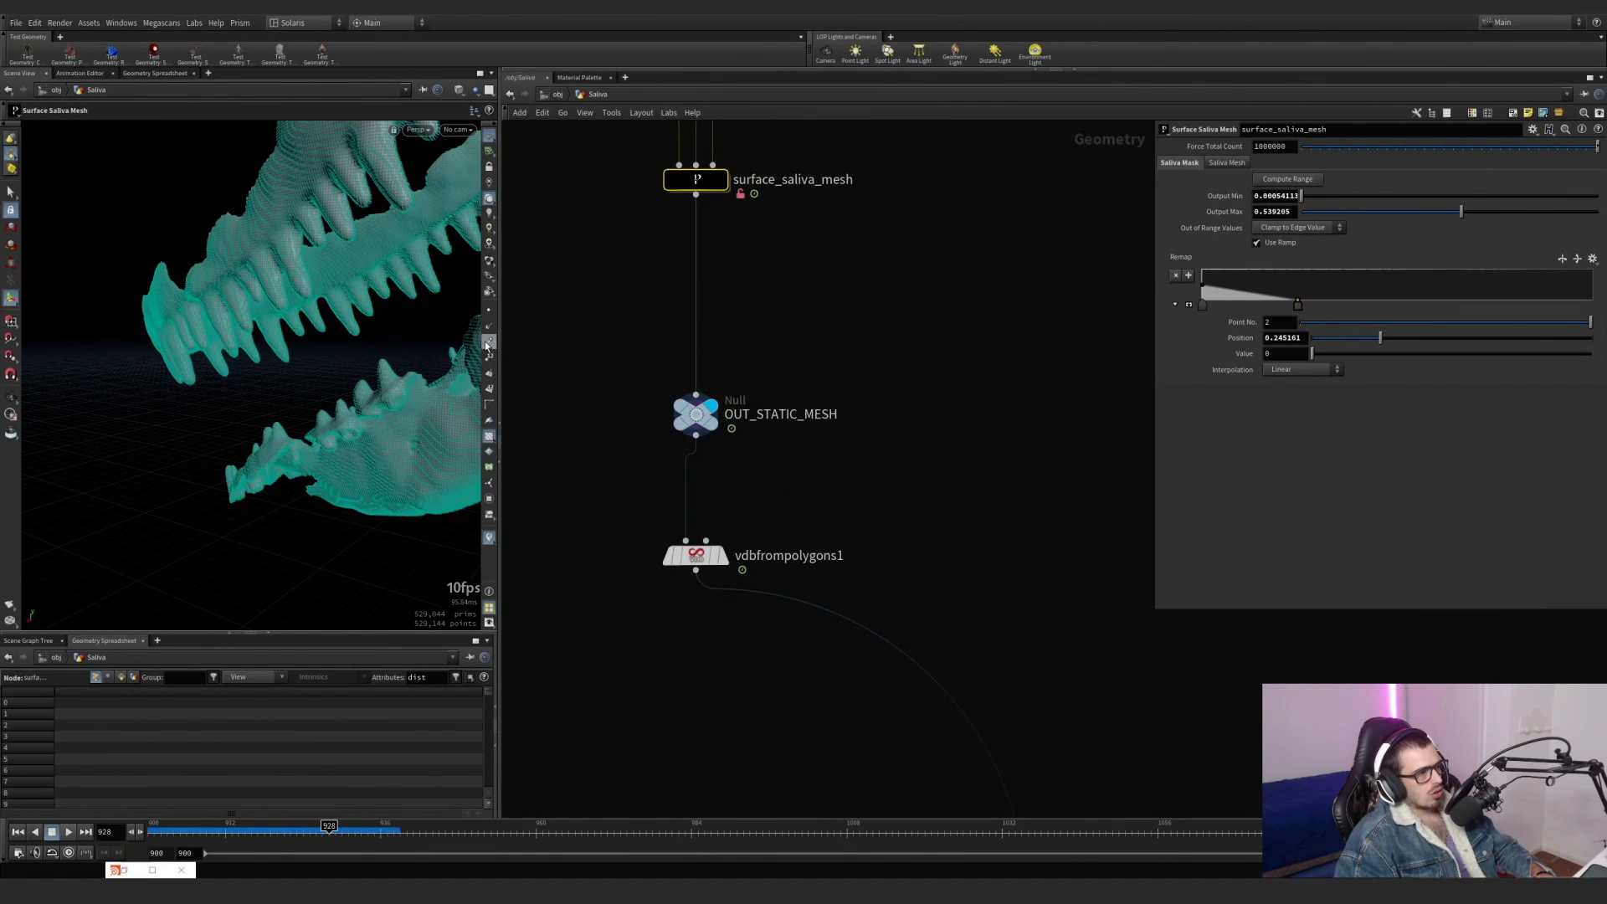
scroll(740, 448, down, 3)
scroll(735, 339, up, 3)
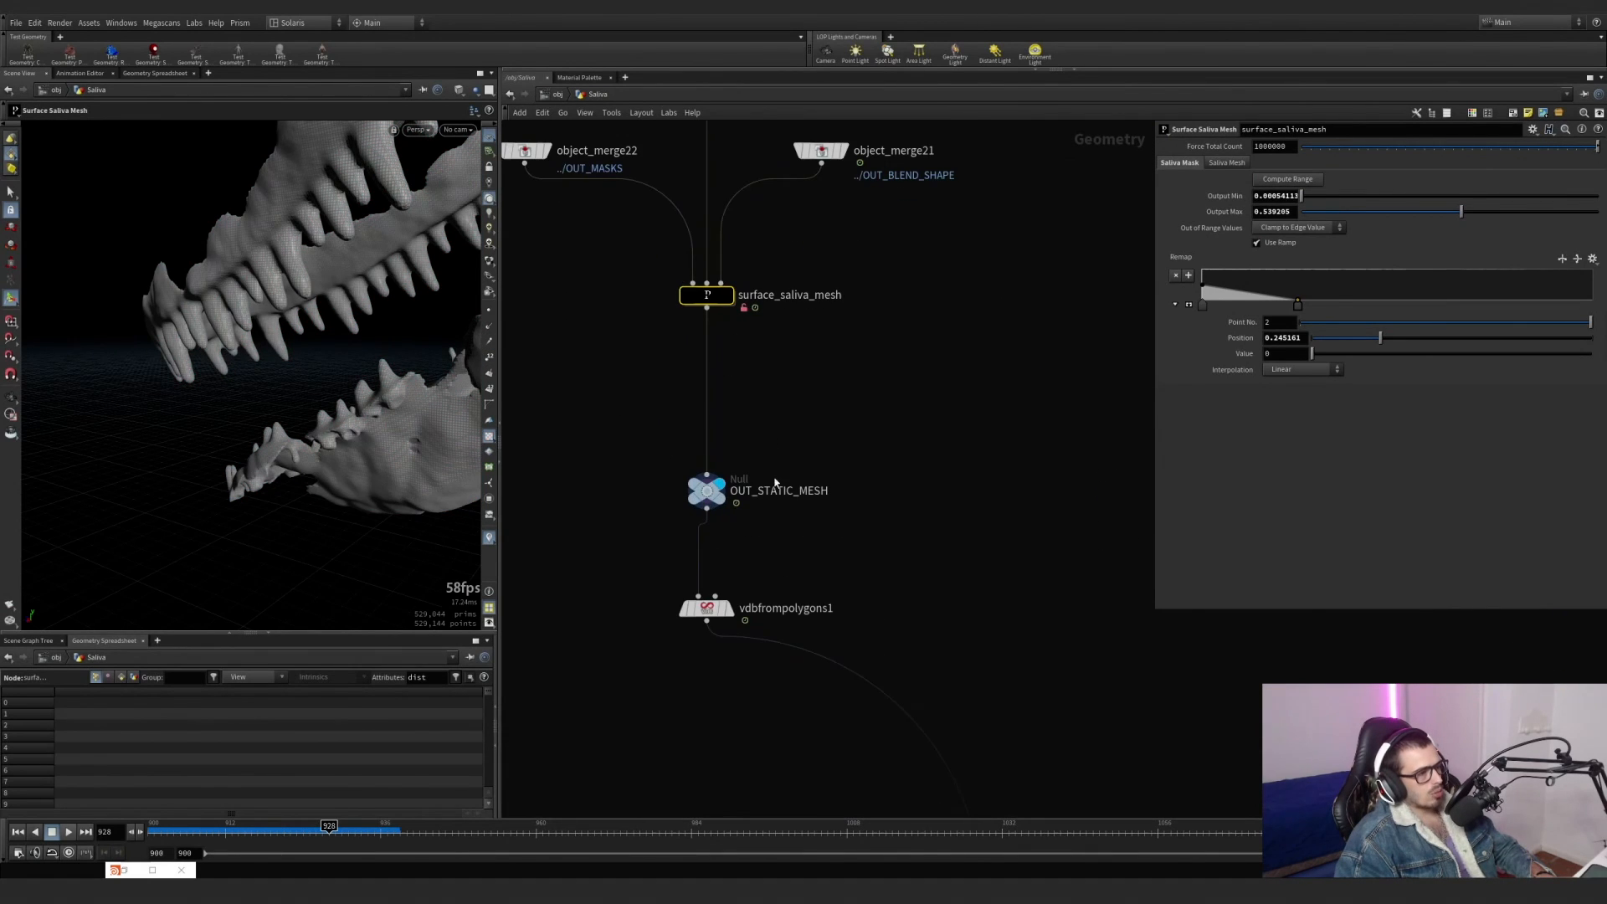
Select and display vdbfrompolygons1 and show its Voxel Size expression as an evaluated value.
middle_drag(743, 493, 708, 371)
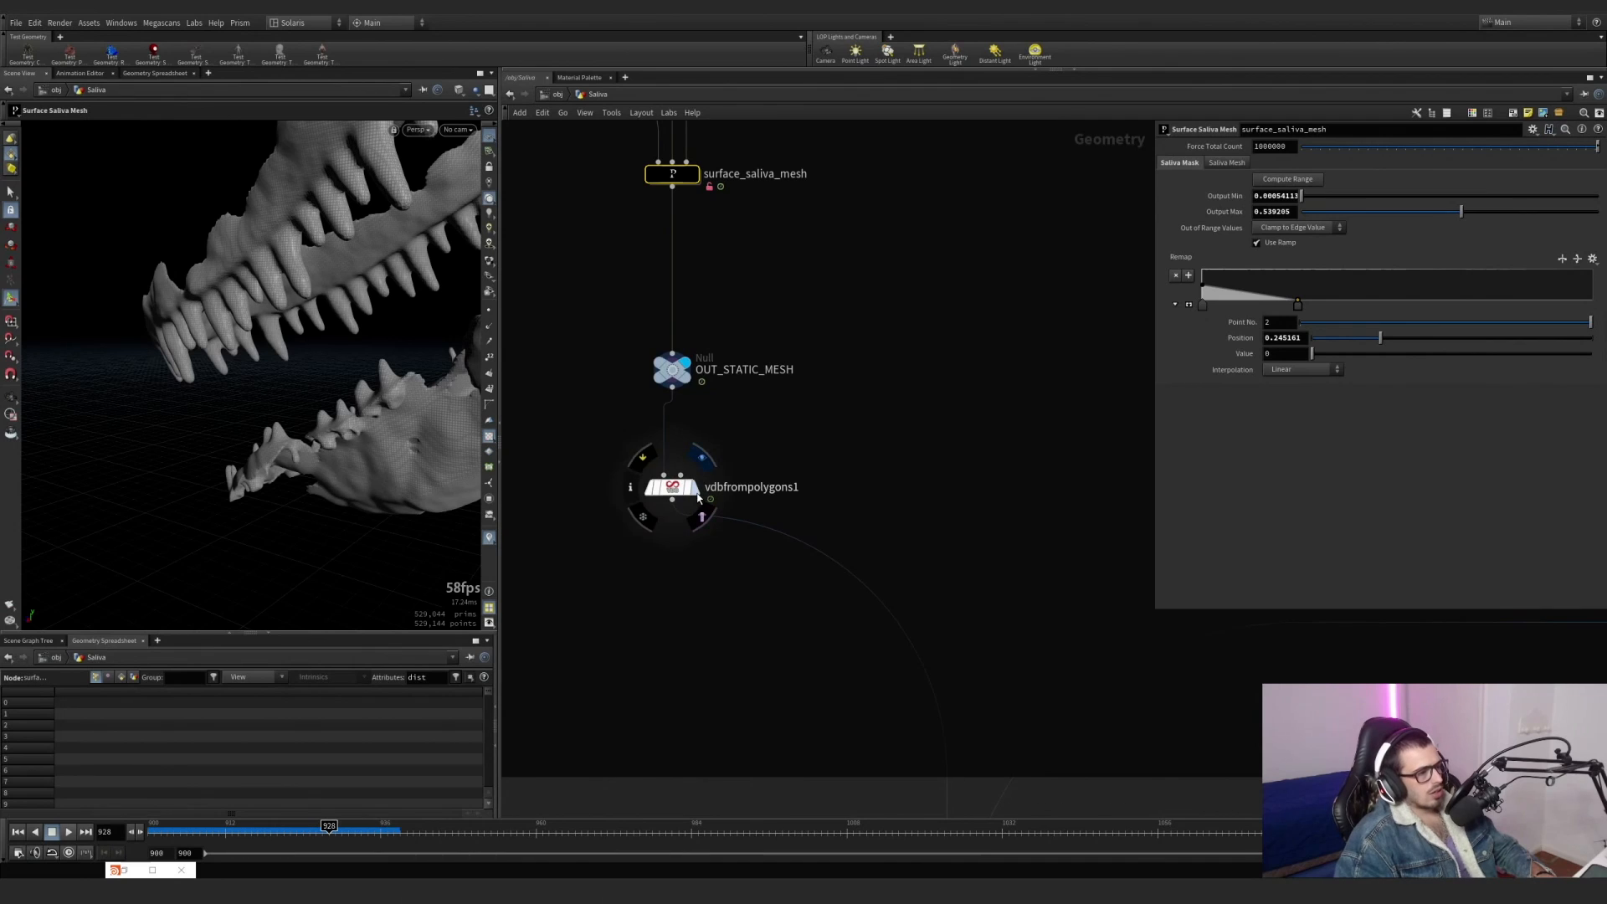
click(647, 515)
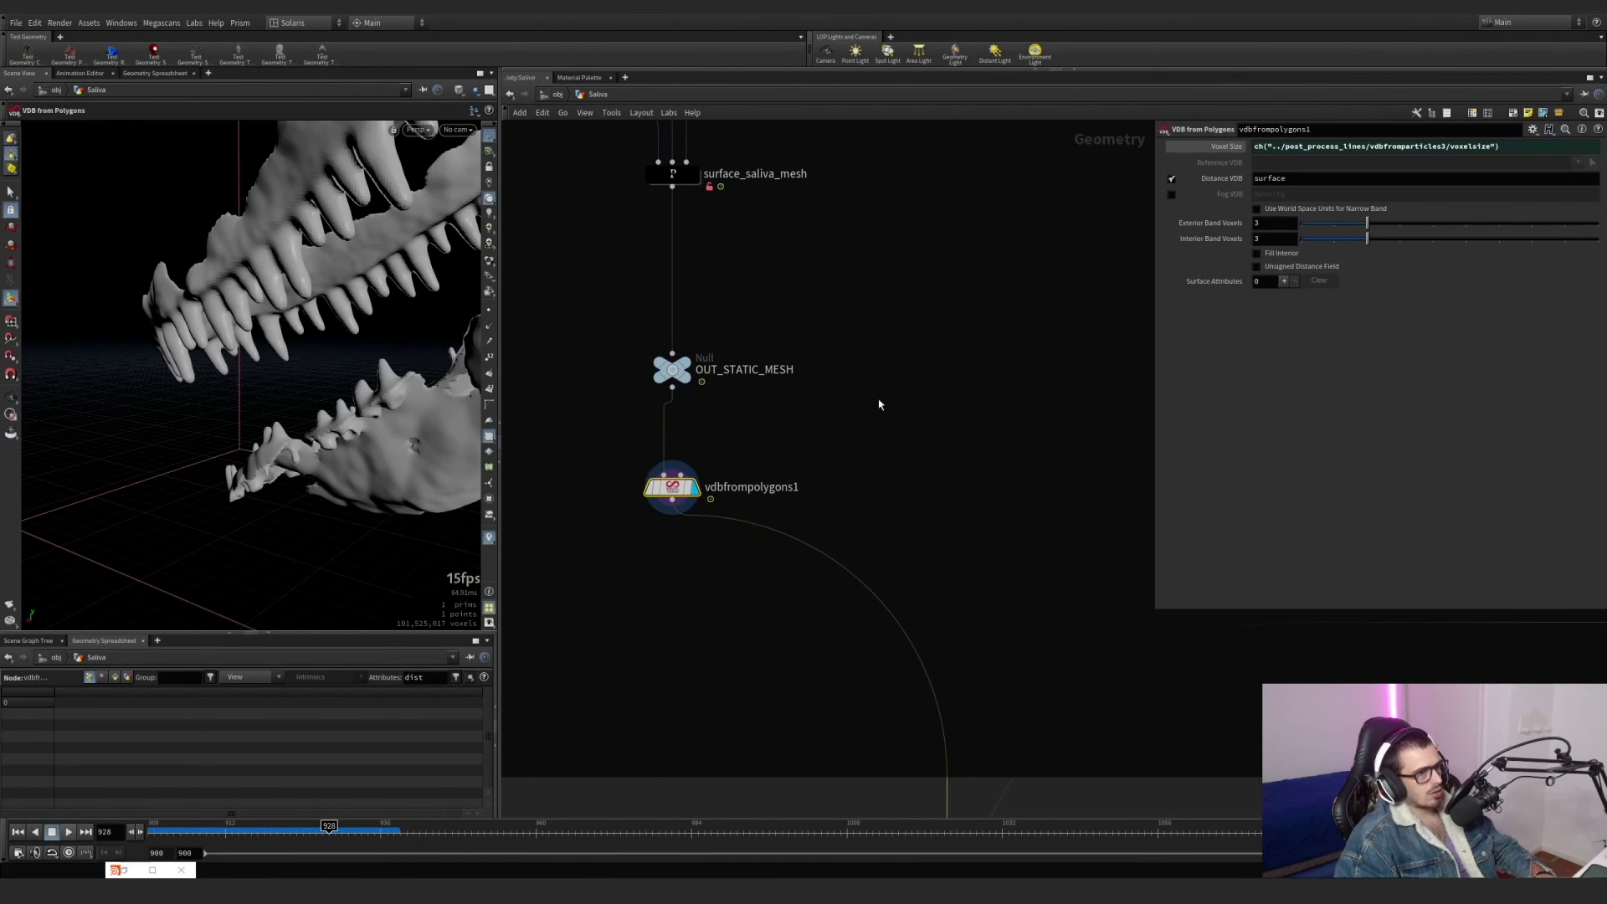
click(1226, 148)
Inside post_process_lines, set the Voxel Size of vdbfromparticles3 to 0.002*1.
scroll(924, 431, down, 5)
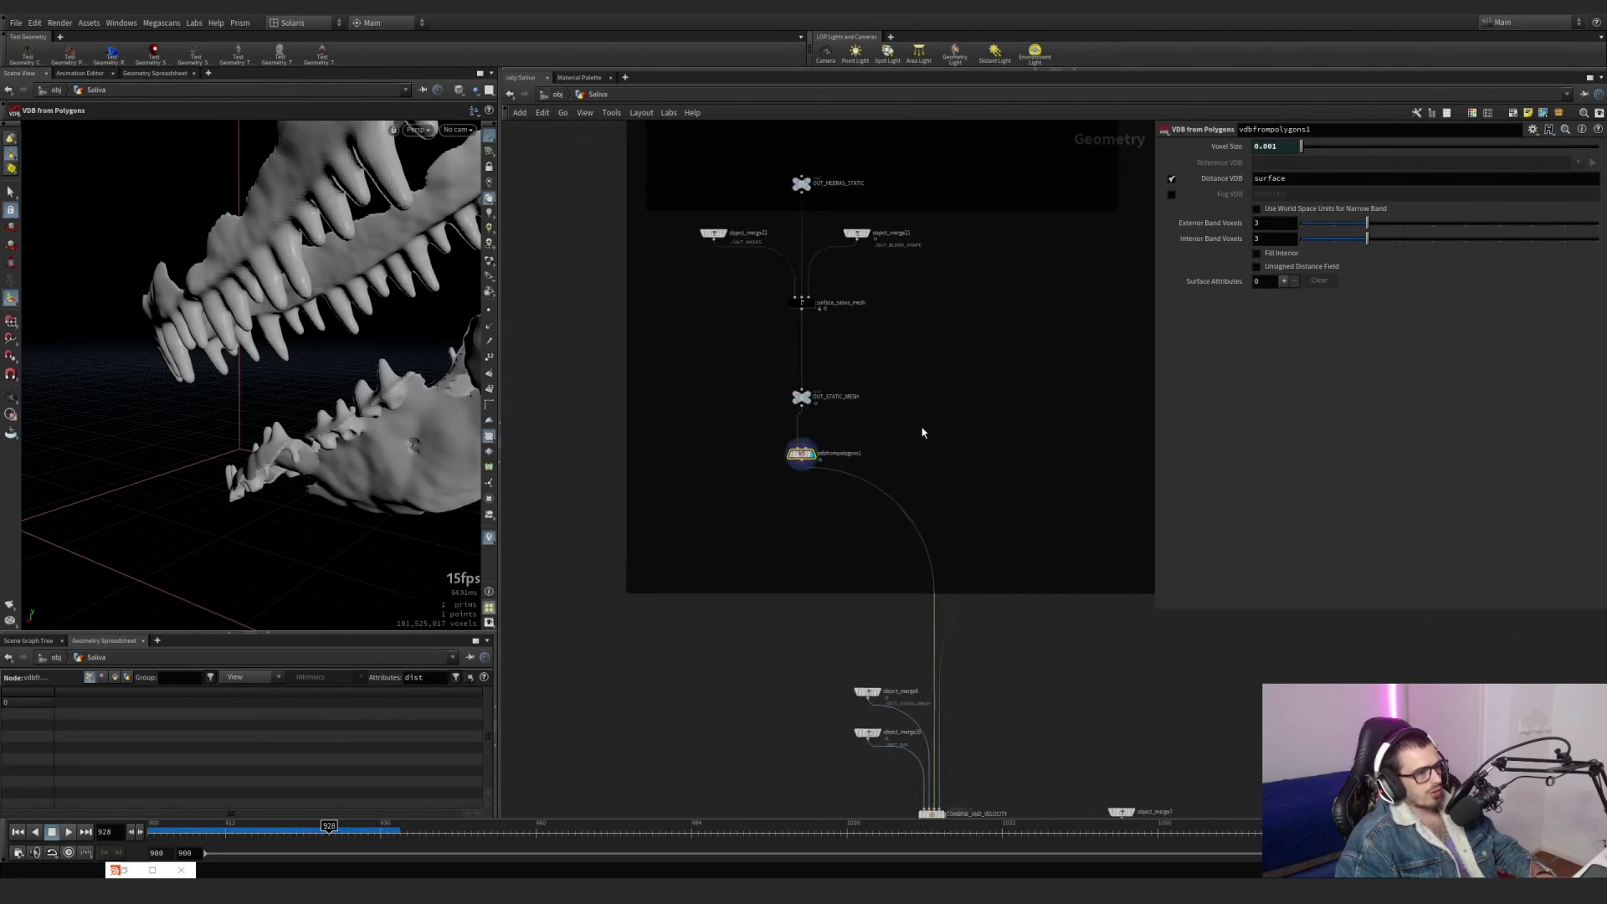
middle_drag(924, 433, 682, 464)
scroll(988, 544, up, 5)
drag(1030, 560, 914, 491)
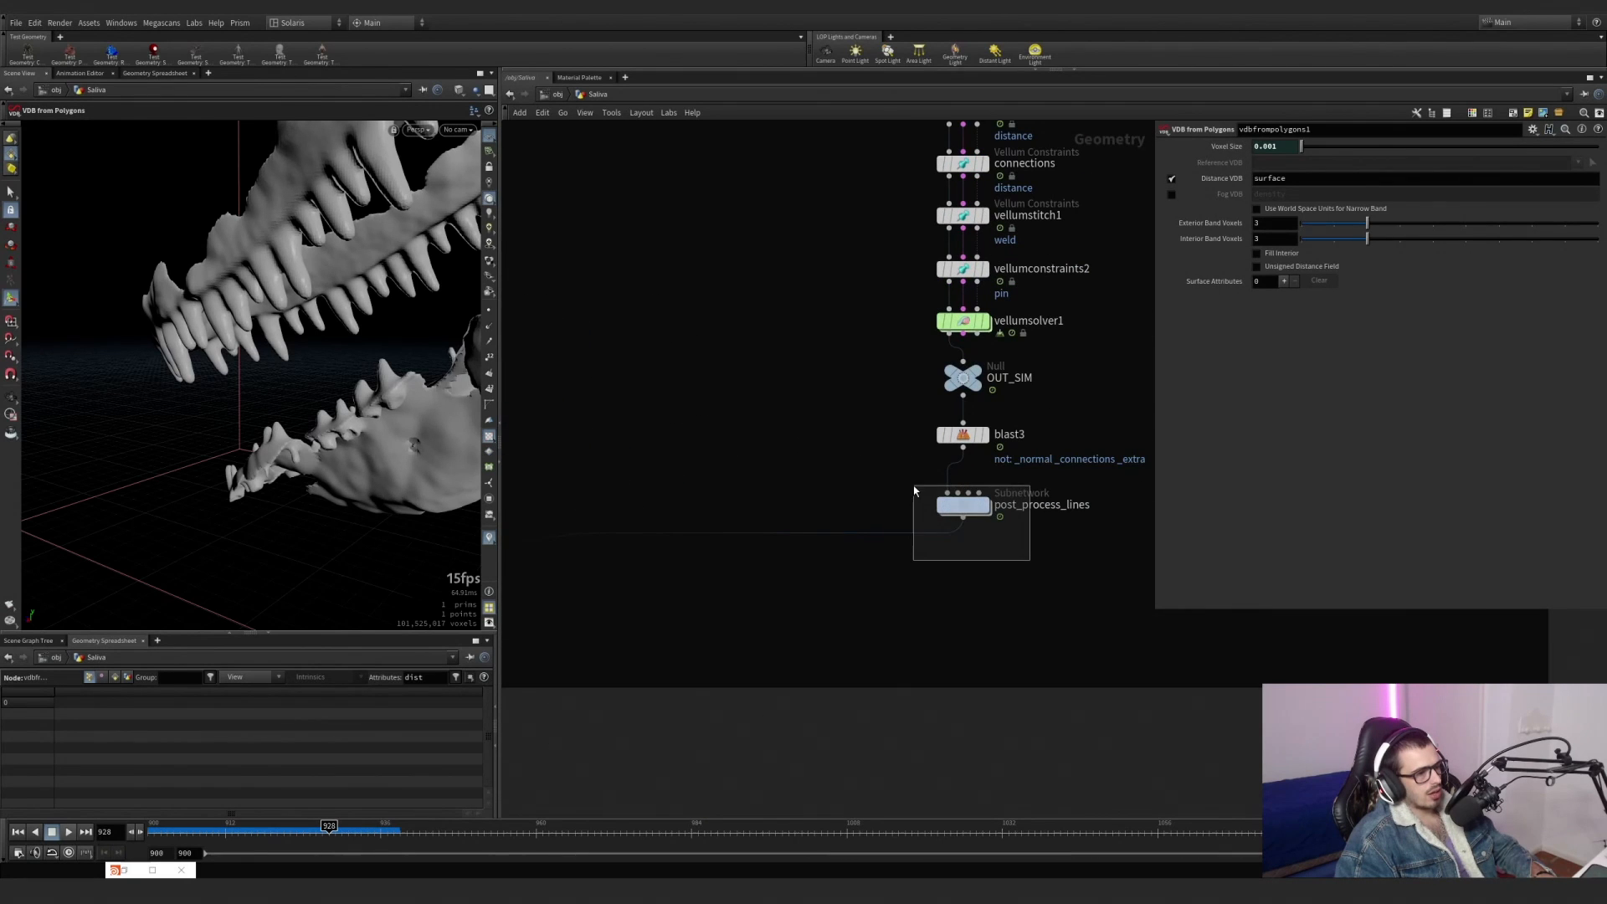
double_click(961, 505)
middle_drag(837, 463, 816, 651)
scroll(715, 454, up, 3)
click(699, 529)
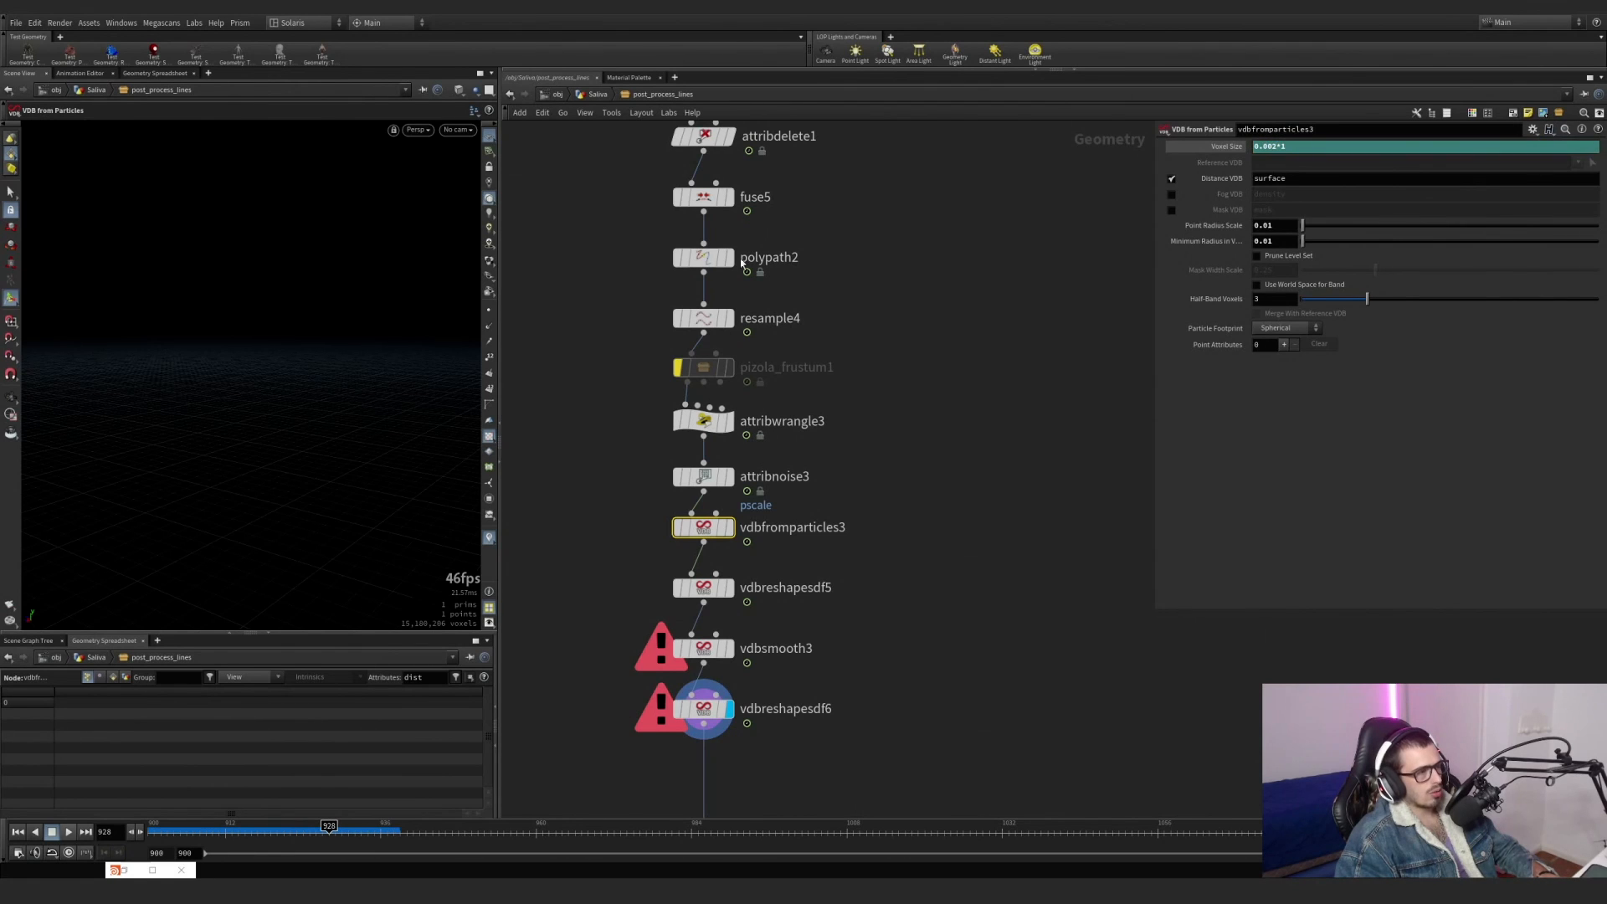
Return to the Saliva network and select vdbfrompolygons1 to check its linked voxel size.
click(595, 98)
scroll(715, 416, down, 1)
middle_drag(761, 425, 987, 384)
scroll(716, 362, up, 3)
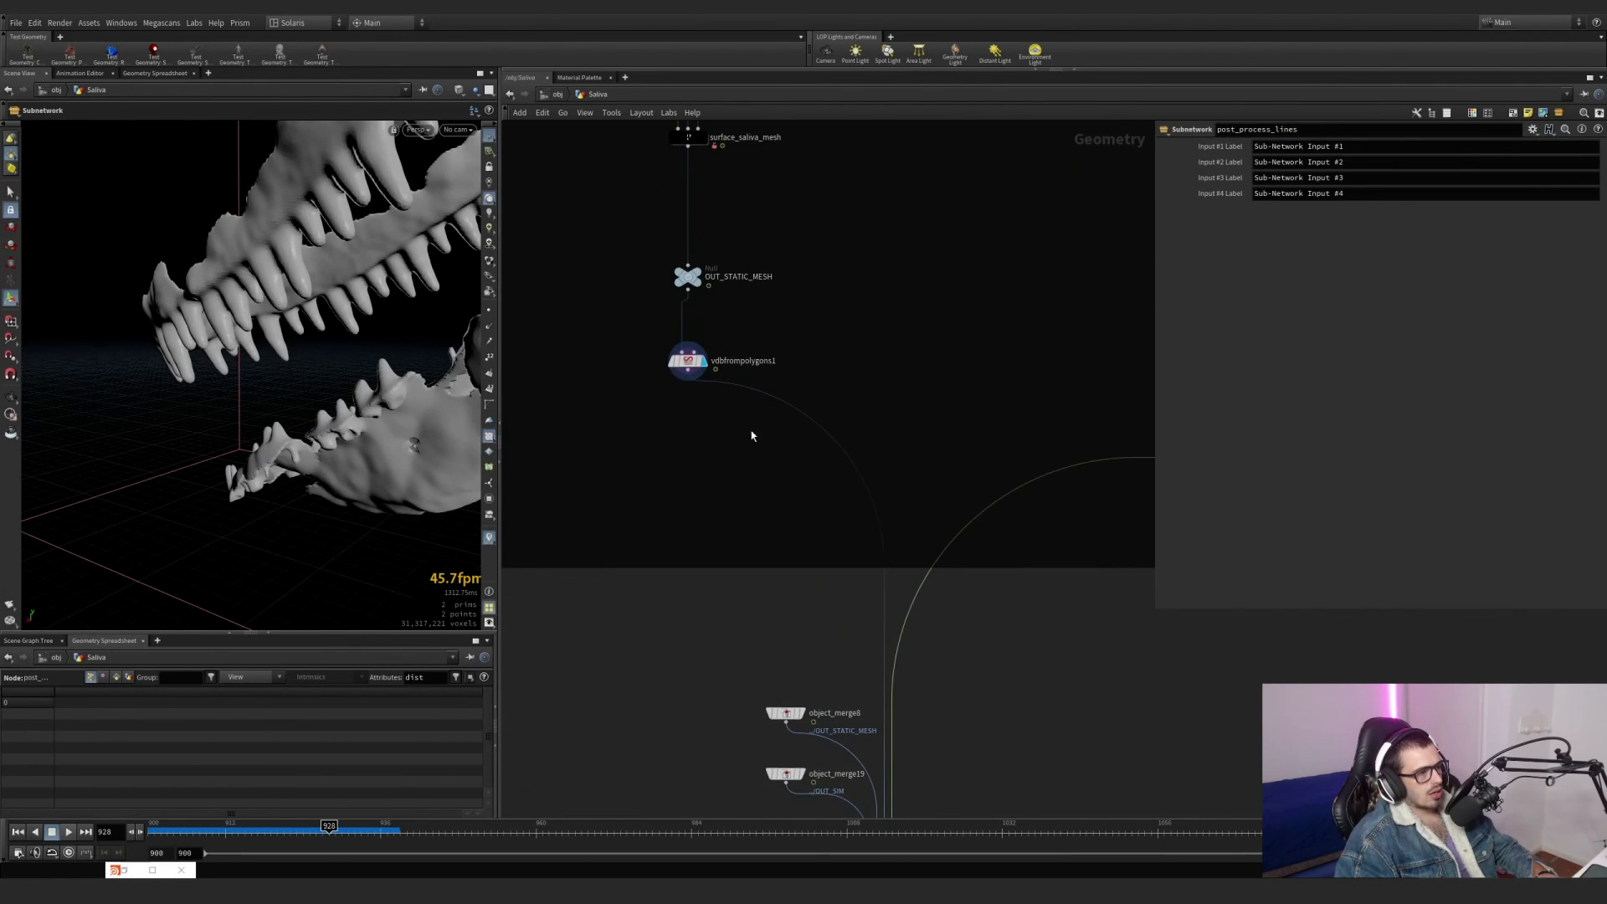
drag(746, 451, 617, 350)
Display object_merge19 and object_merge8 in turn to inspect the simulated lines and static mesh feeding COMBINE_AND_VELOCITY.
scroll(884, 453, down, 3)
middle_drag(904, 598, 786, 452)
scroll(741, 479, up, 4)
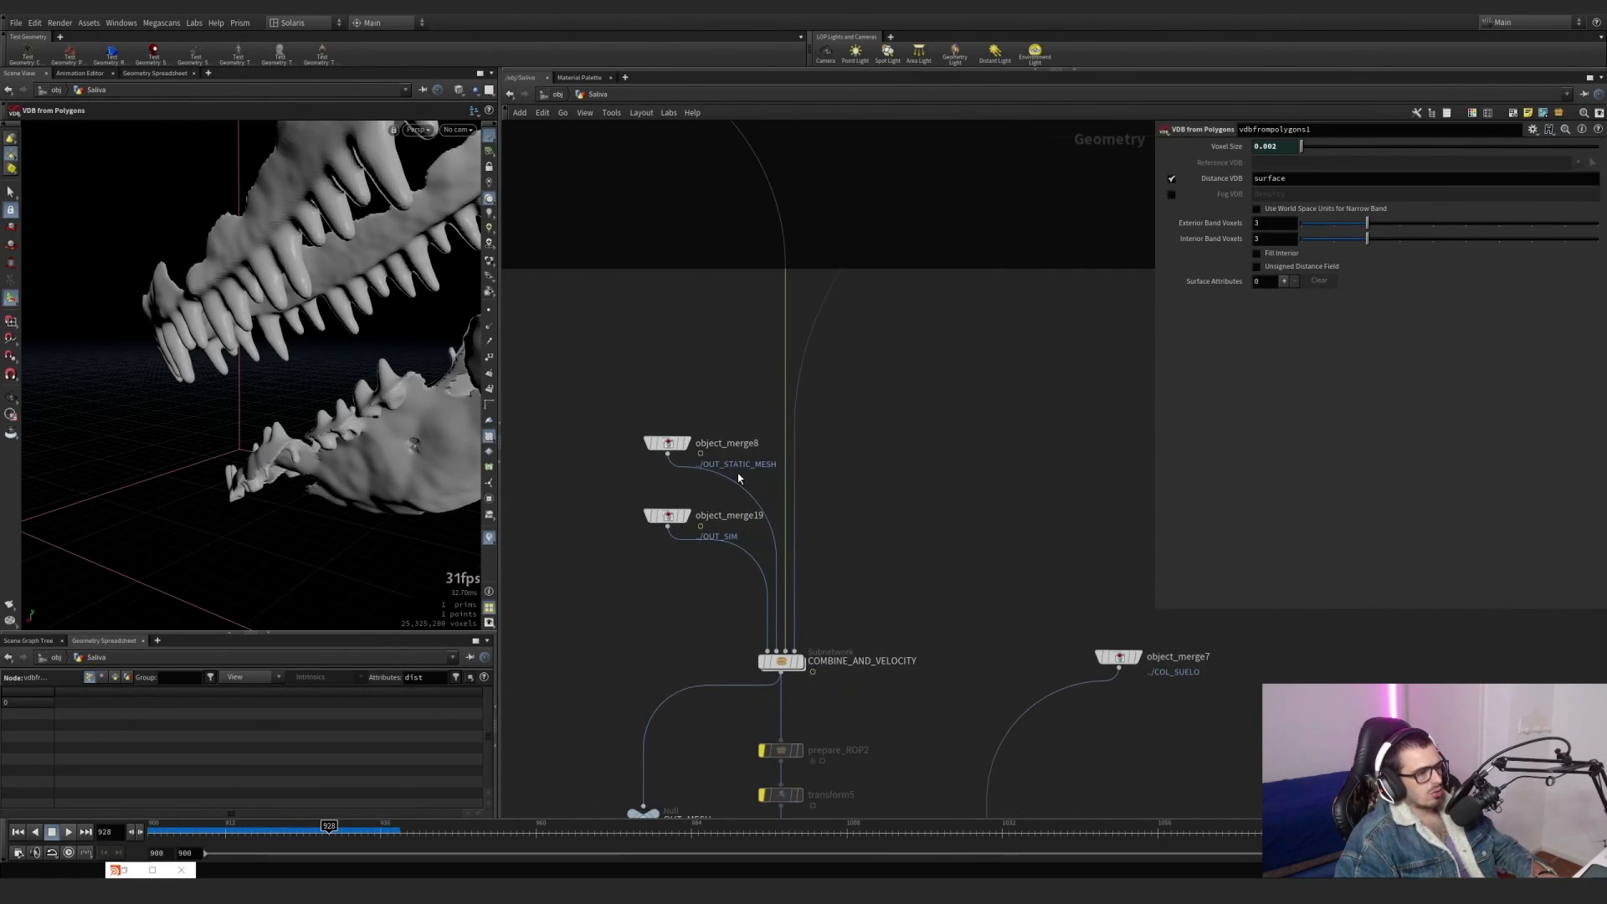
click(694, 491)
click(673, 516)
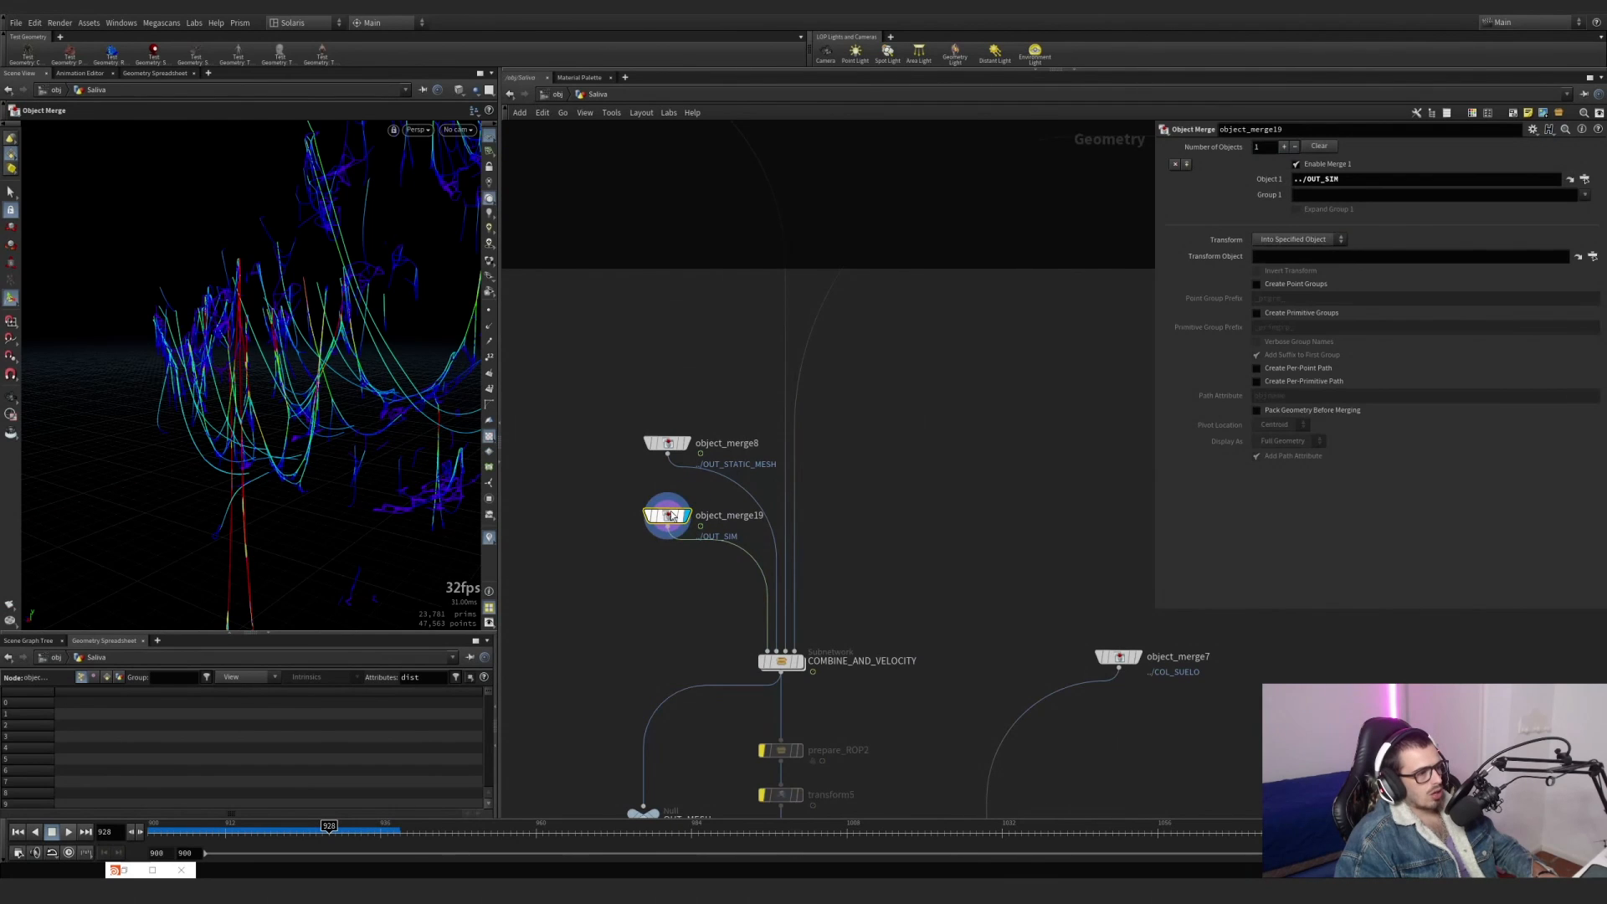
click(687, 444)
drag(722, 420, 668, 450)
Compare the VDB with its source mesh by displaying vdbfrompolygons1 and object_merge8 alternately.
scroll(872, 470, down, 3)
middle_drag(733, 285, 618, 330)
scroll(604, 316, up, 3)
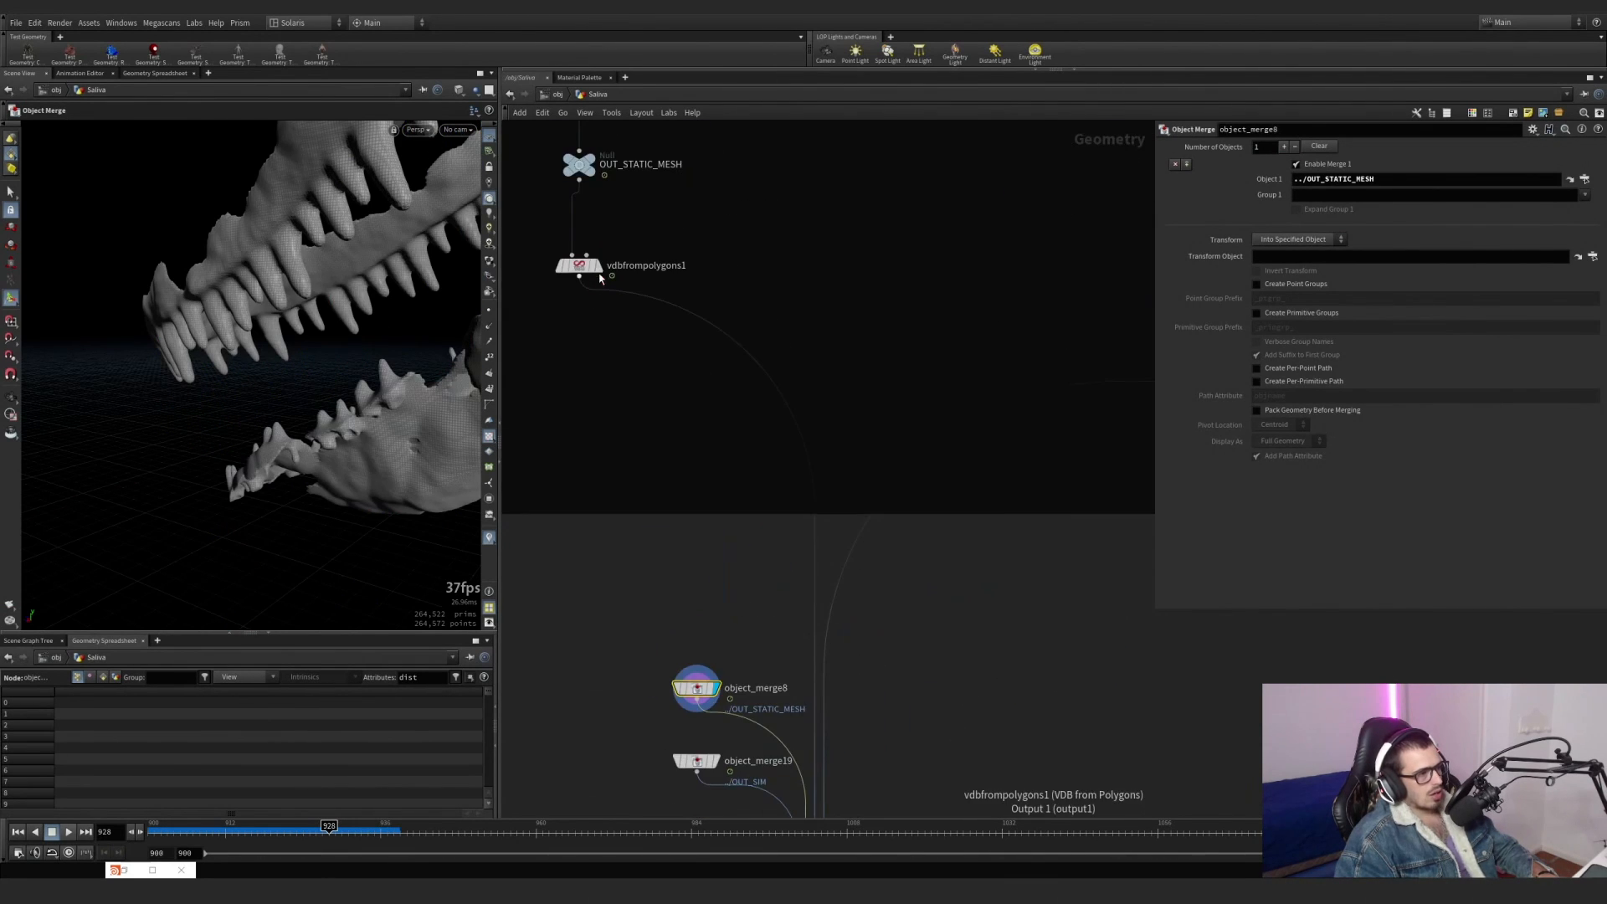
click(599, 277)
drag(658, 364, 540, 253)
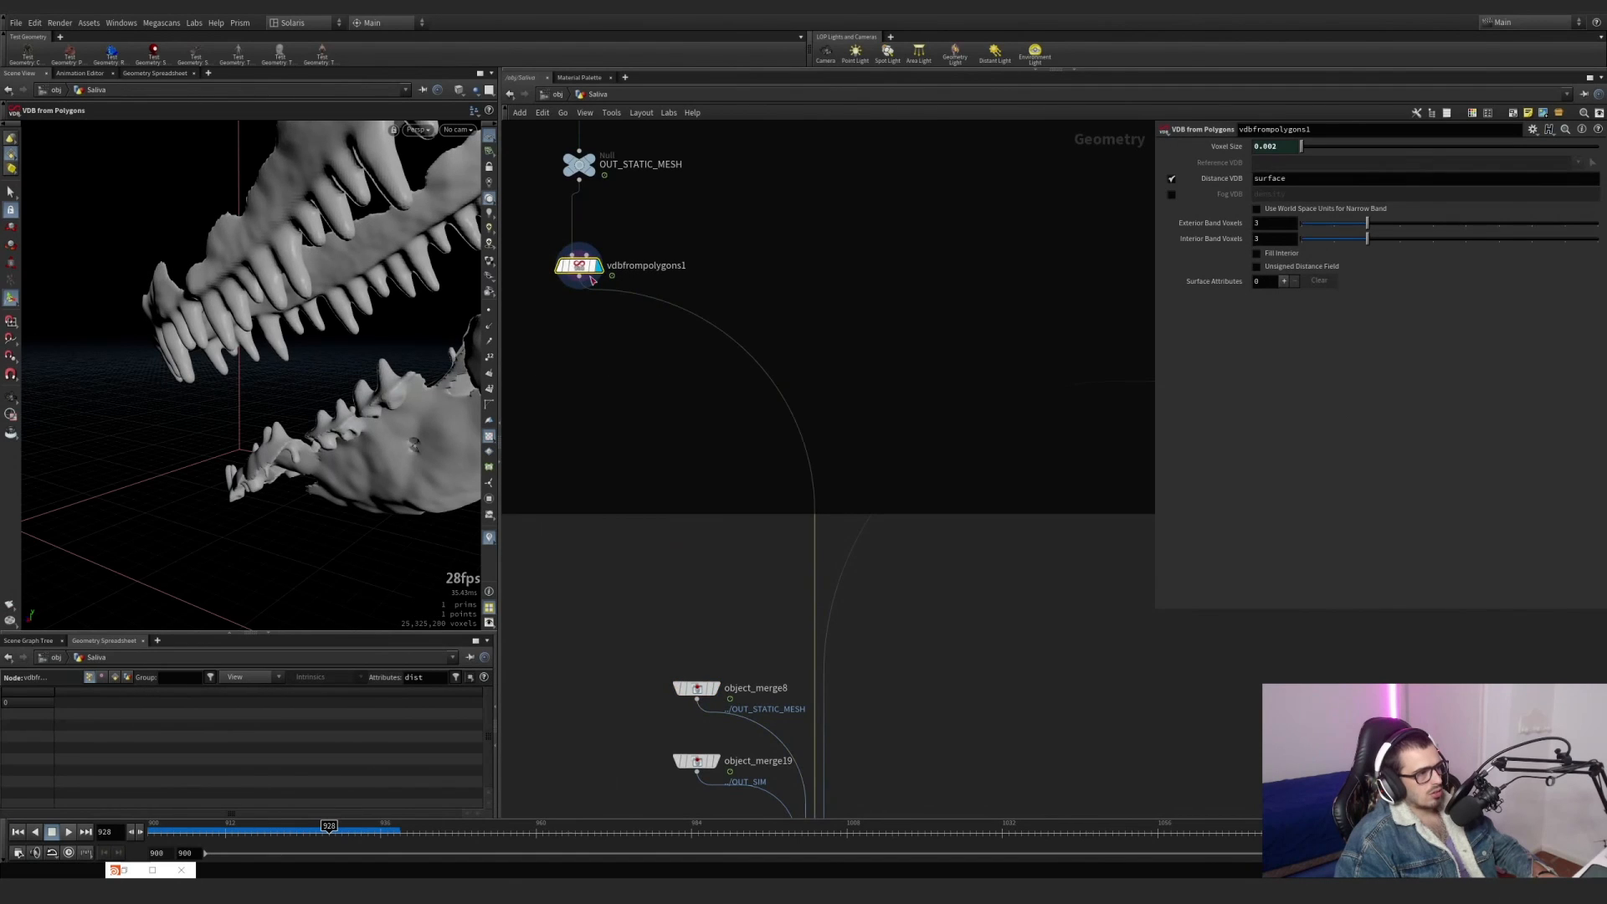
click(715, 688)
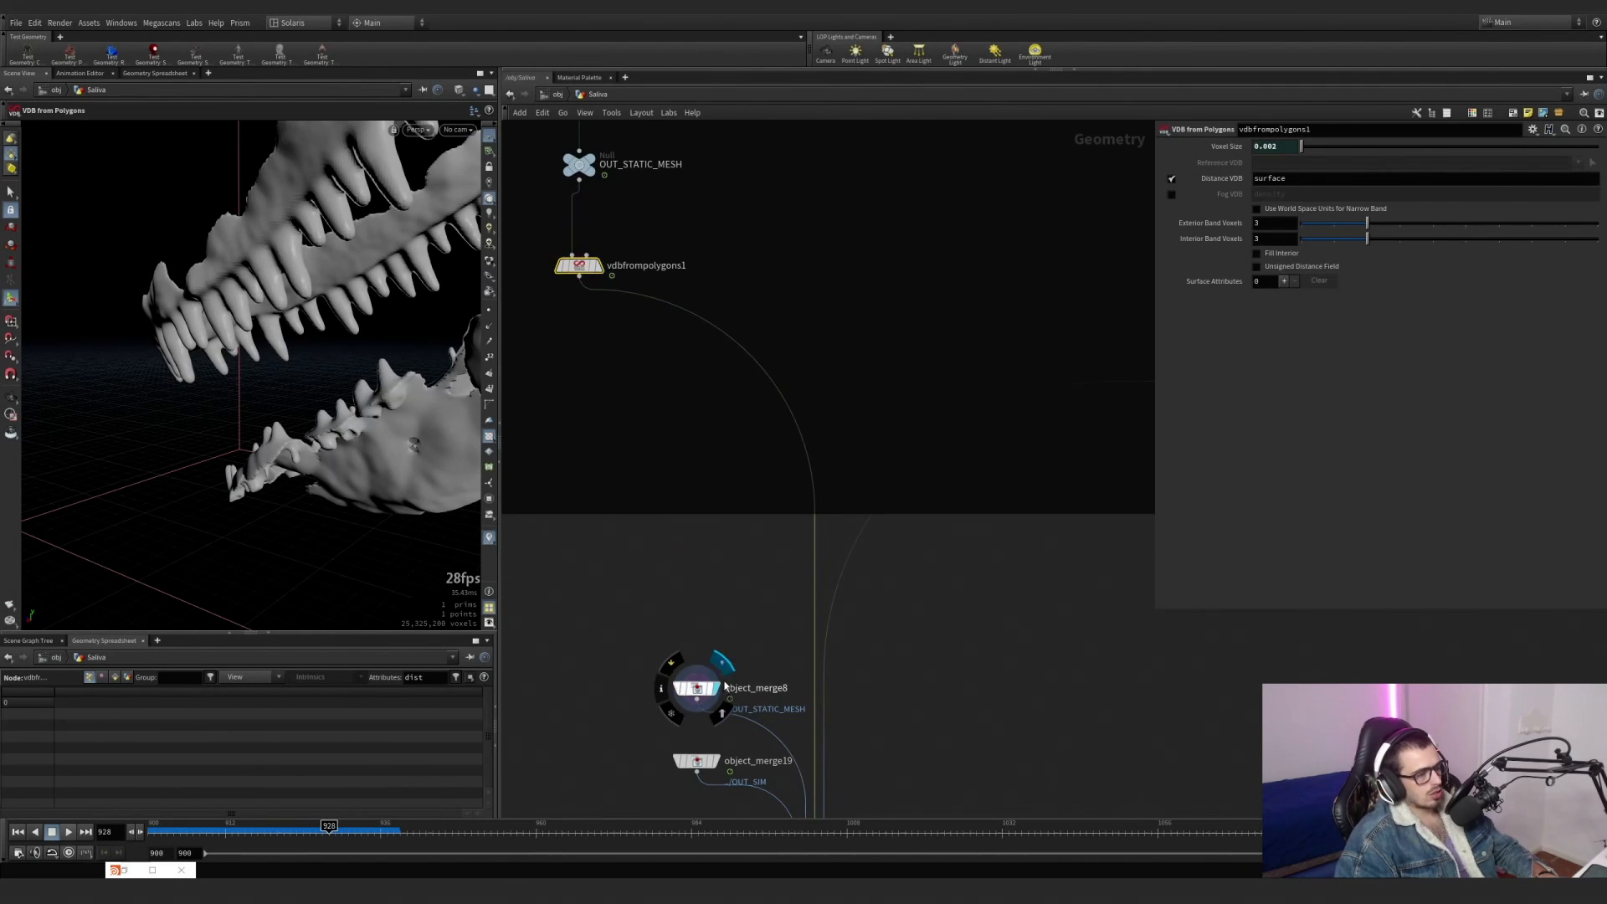
click(695, 688)
click(596, 266)
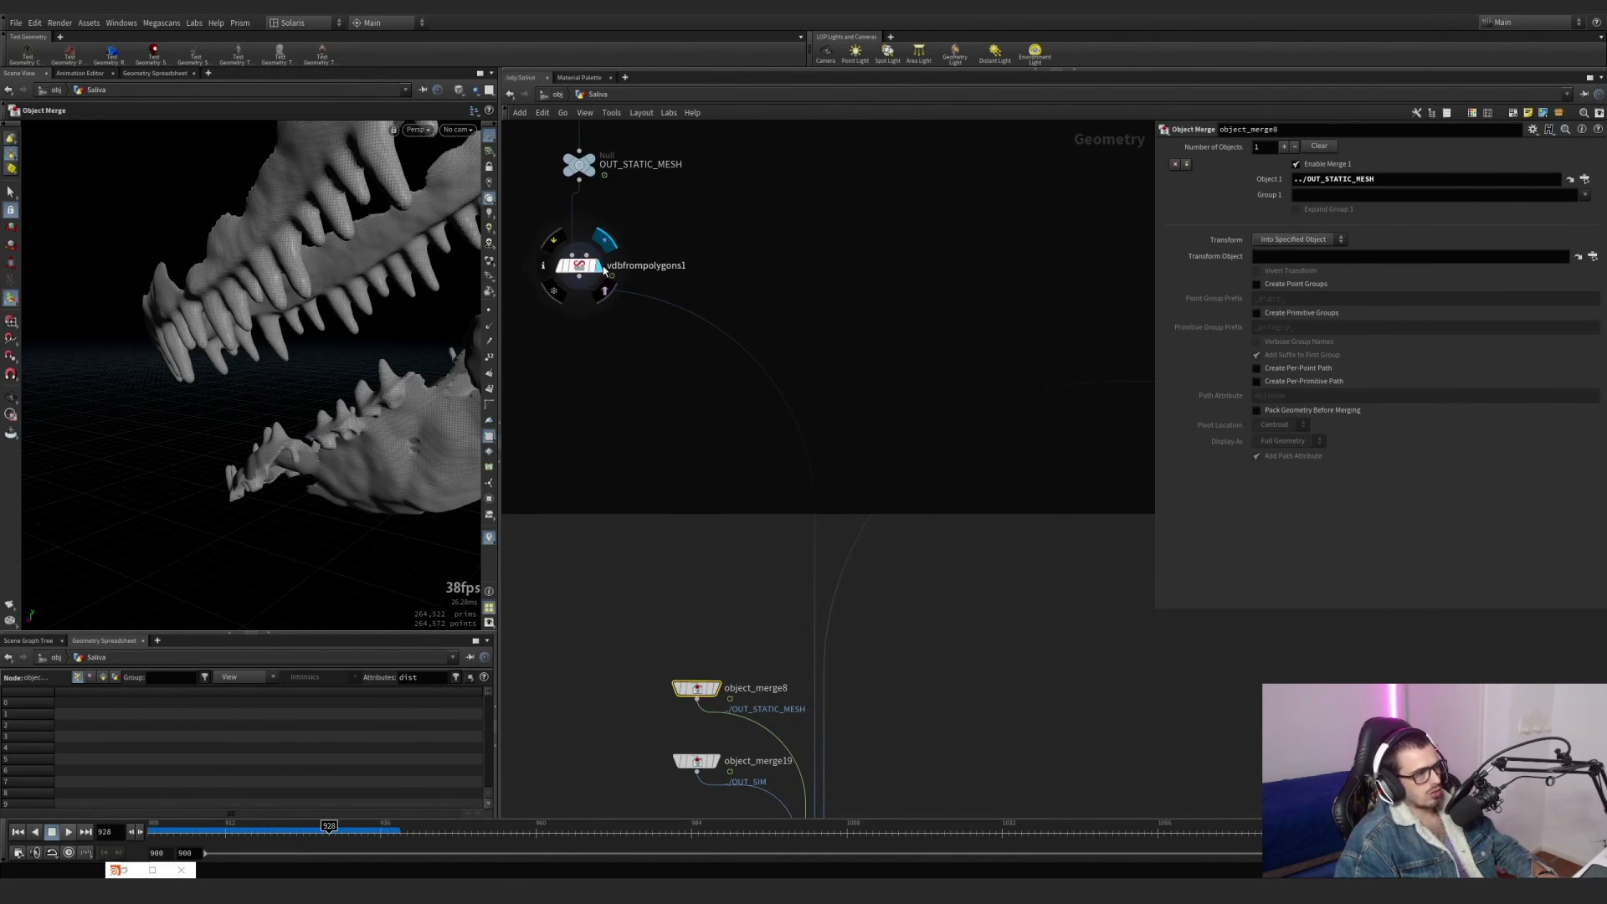
click(578, 266)
Select and display post_process_lines to view the VDB of the simulated saliva strands.
scroll(901, 352, down, 2)
middle_drag(900, 354, 621, 395)
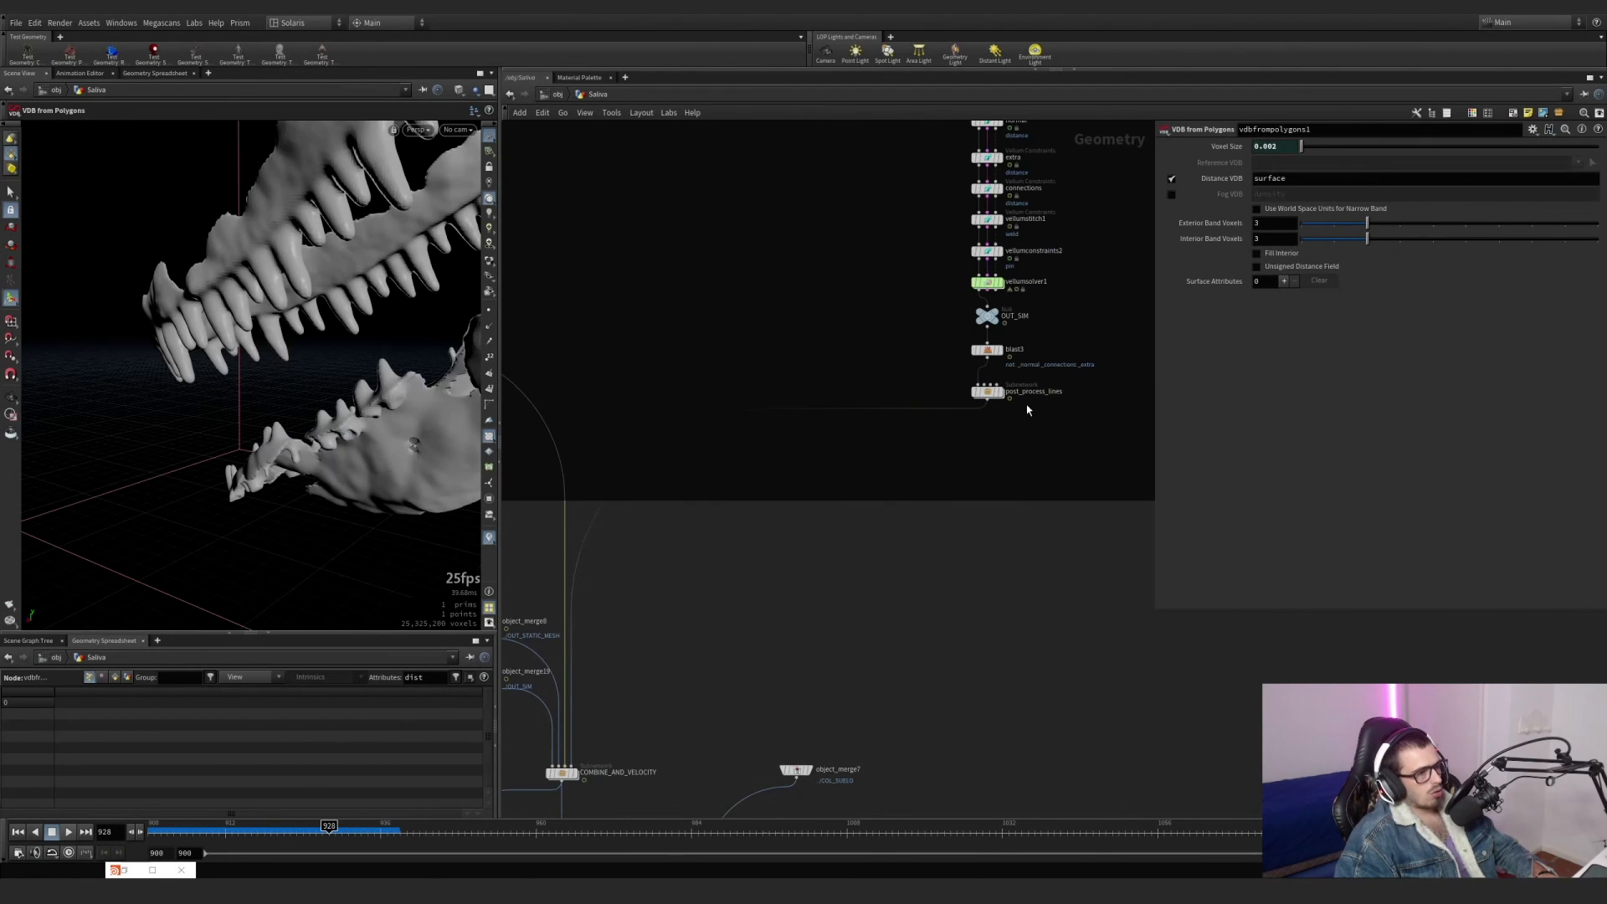
scroll(1017, 394, up, 2)
click(995, 394)
click(974, 390)
Go back to the inputs of COMBINE_AND_VELOCITY and display object_merge19, followed by object_merge8.
scroll(768, 523, down, 3)
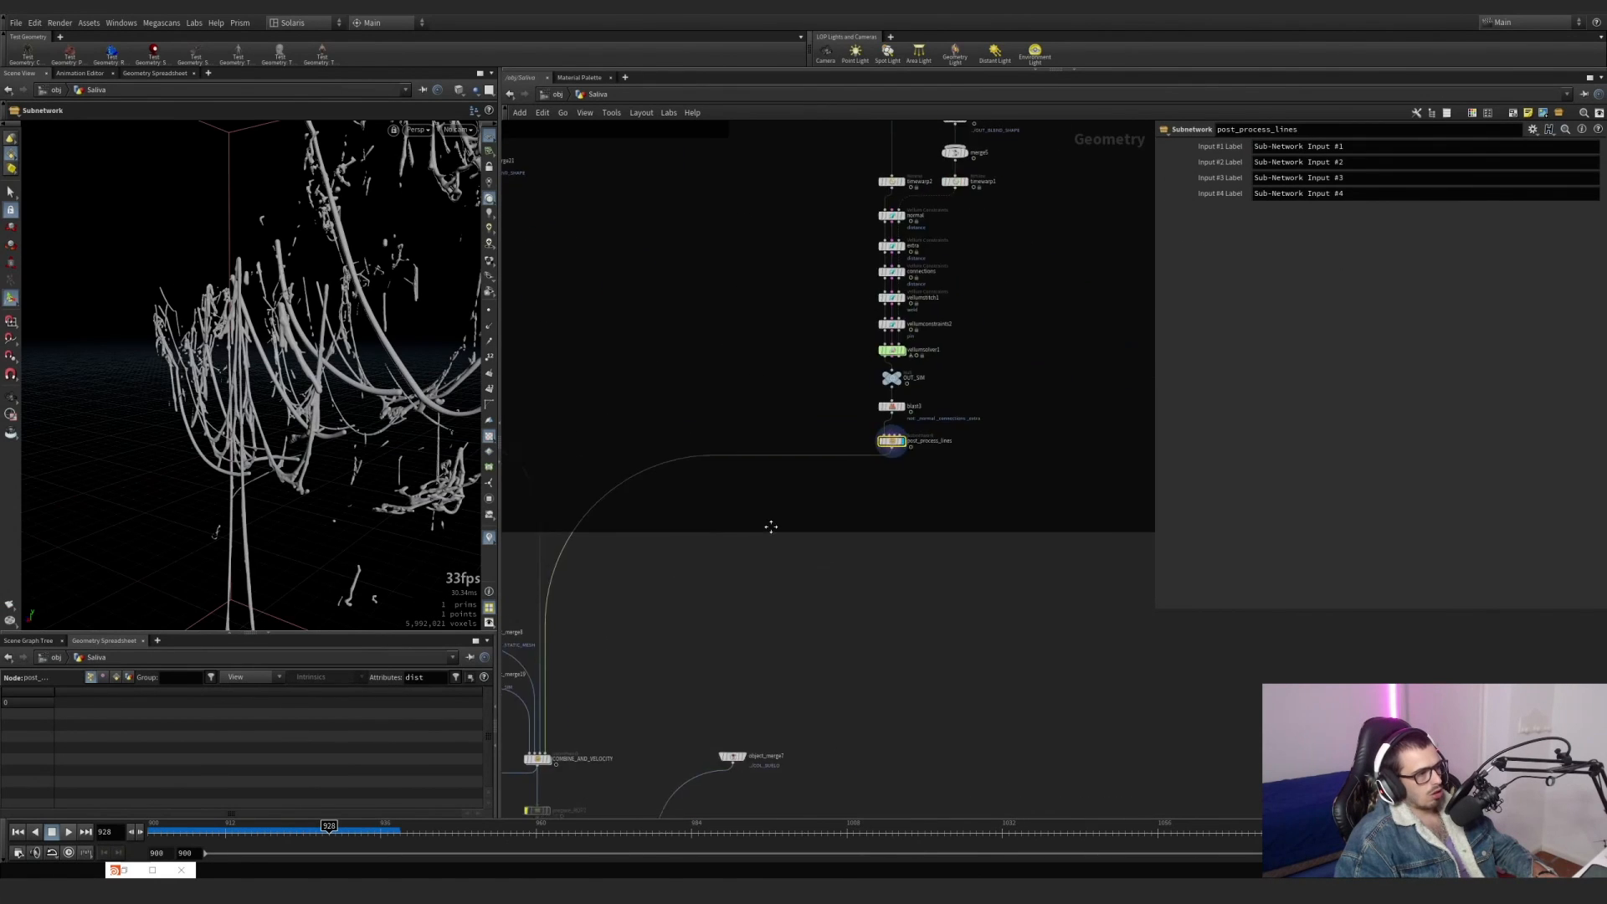
middle_drag(771, 527, 933, 380)
scroll(703, 543, up, 3)
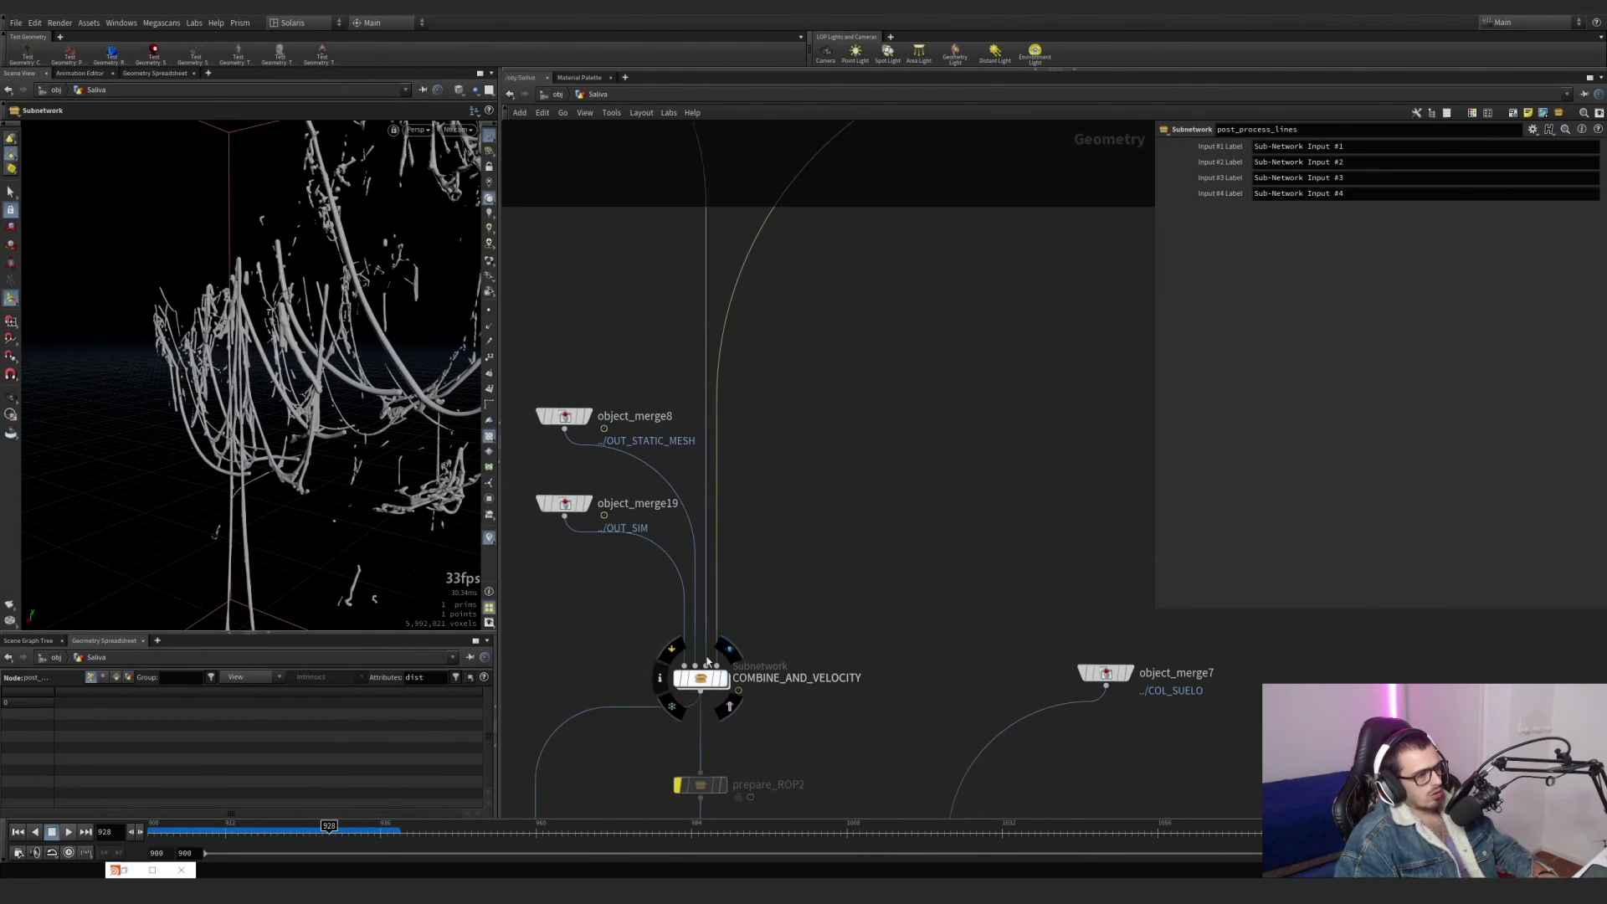
click(589, 505)
click(588, 419)
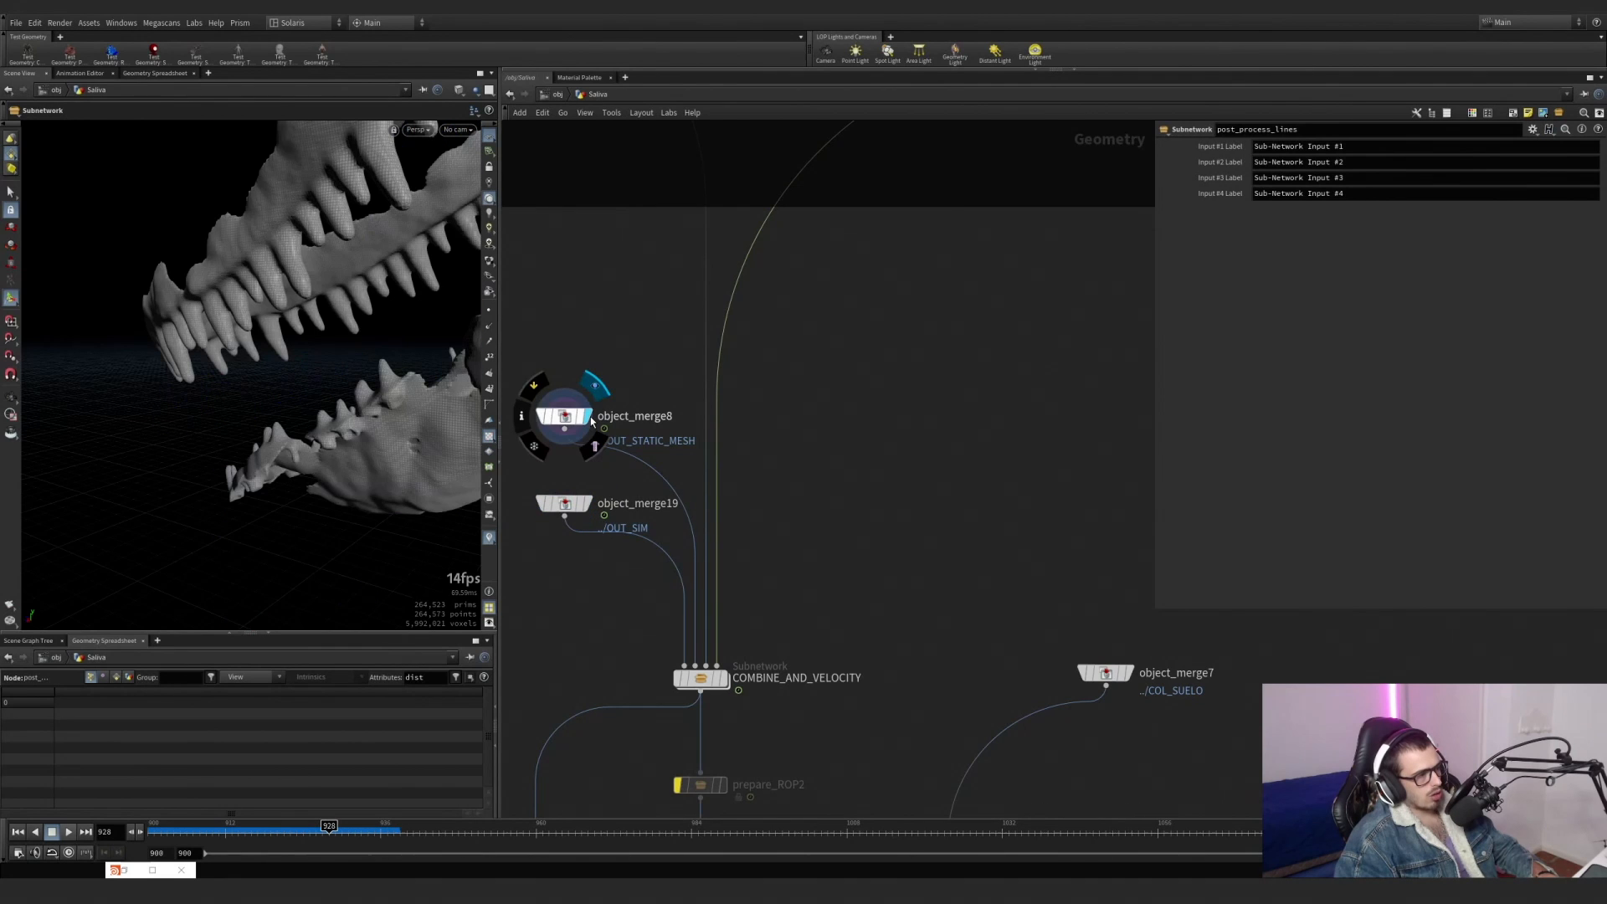
Display vdbfrompolygons1 and post_process_lines in turn to inspect the two VDB inputs of COMBINE_AND_VELOCITY.
scroll(779, 450, down, 5)
middle_drag(638, 245, 668, 384)
scroll(667, 384, up, 4)
click(680, 354)
middle_drag(947, 408, 474, 387)
click(1053, 425)
scroll(1054, 428, down, 5)
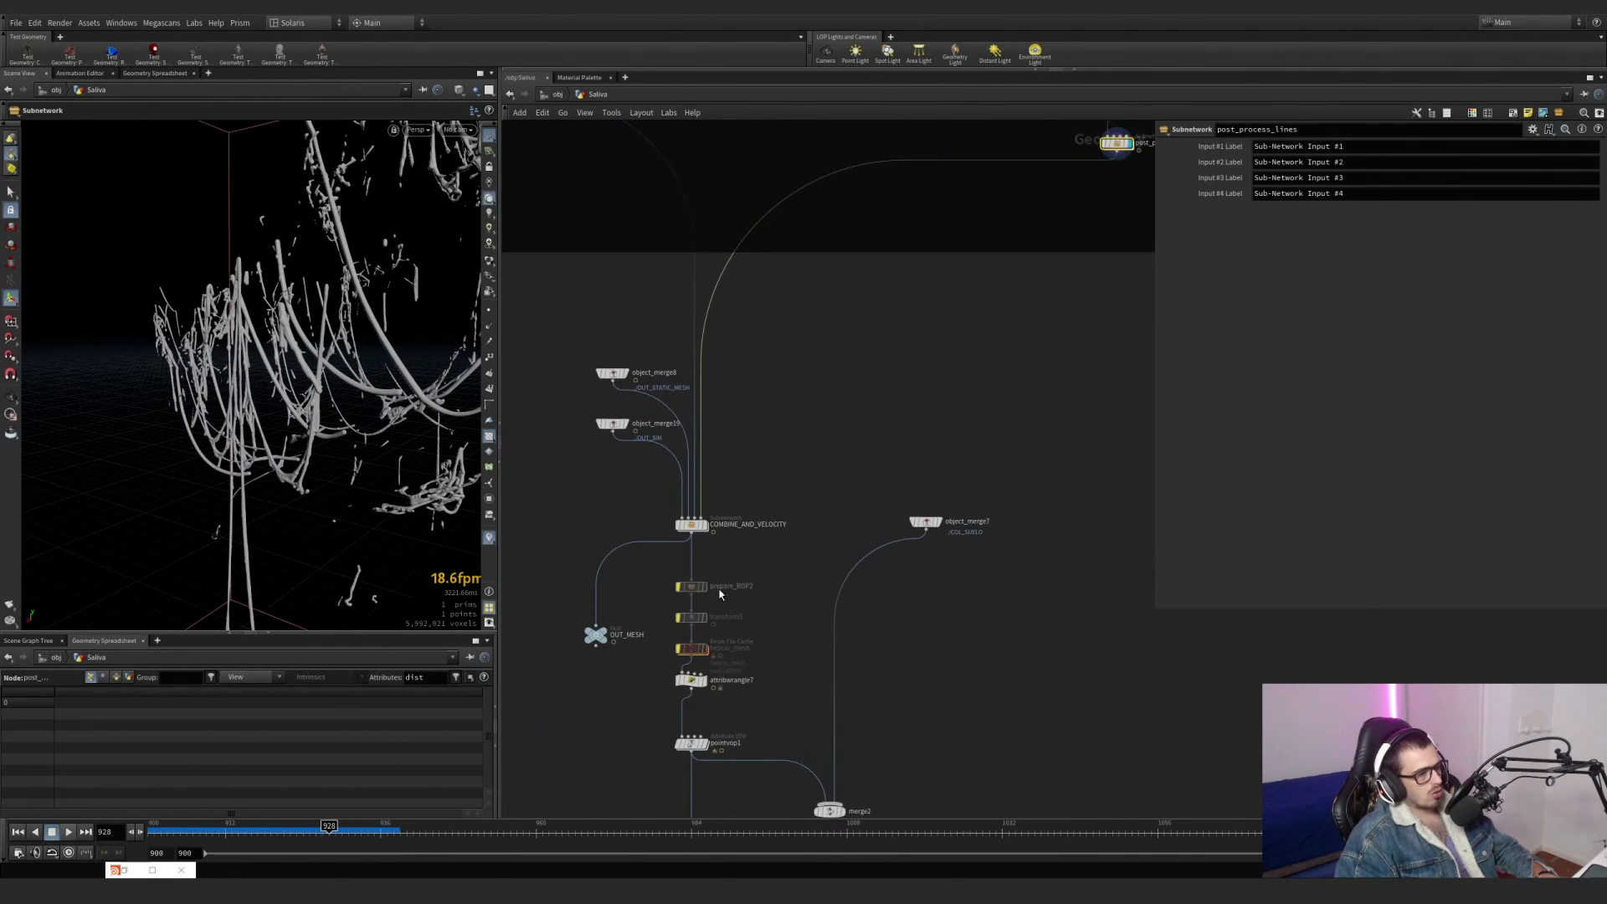
Enter the COMBINE_AND_VELOCITY subnetwork and display convertvdb5 and attribwrangle3 in turn to examine the polygon conversion and the velocity expression.
scroll(667, 434, up, 6)
double_click(667, 435)
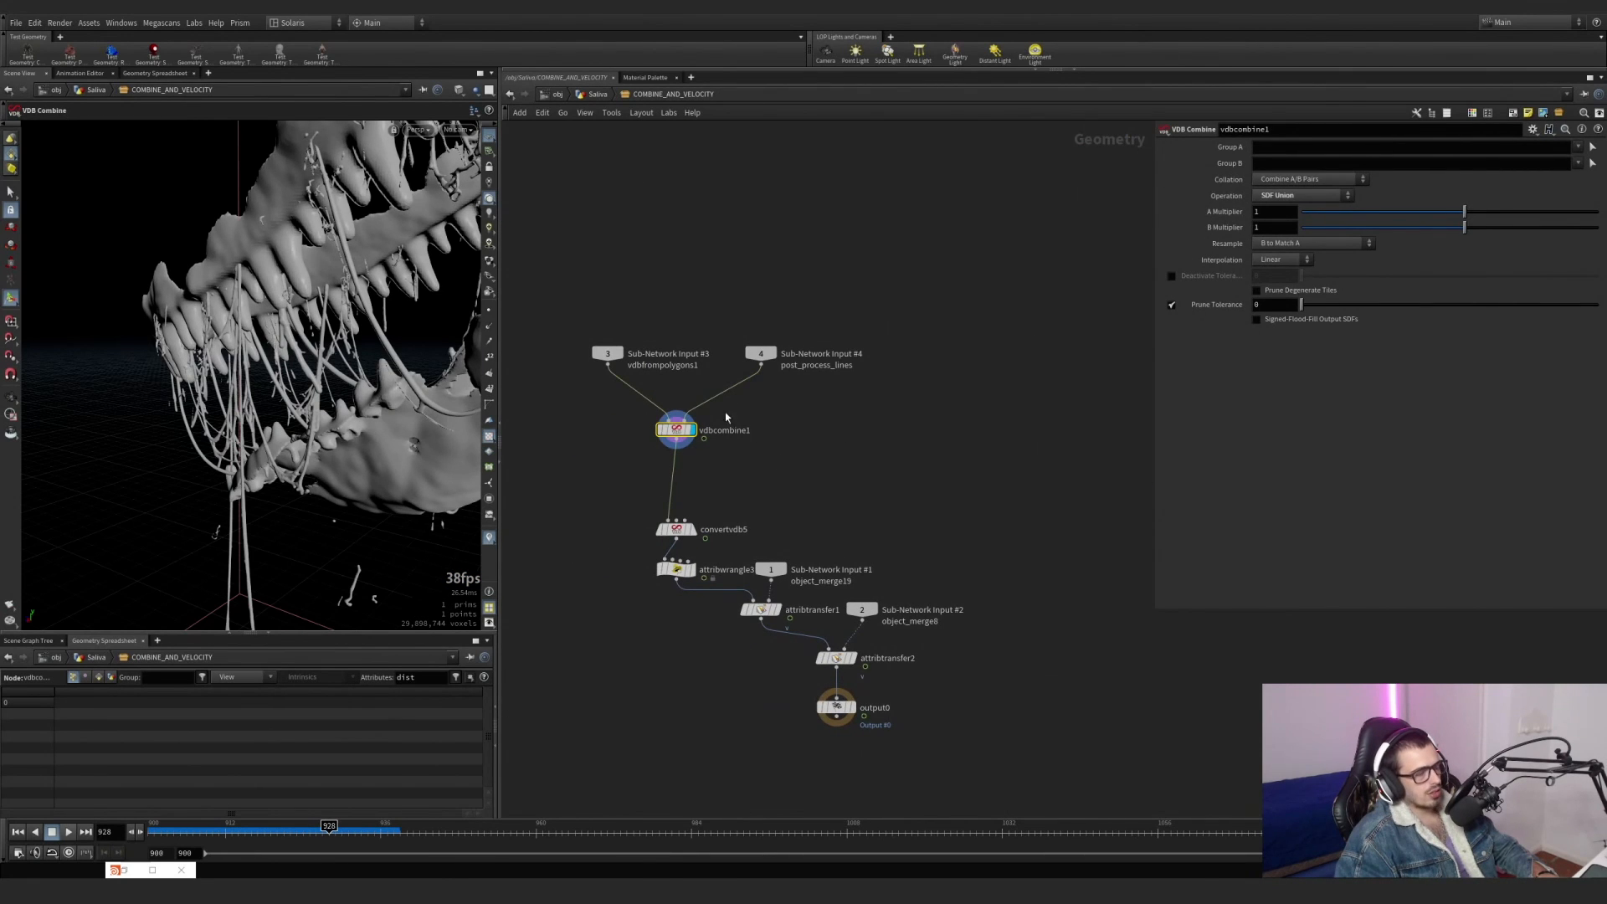
scroll(667, 537, up, 5)
click(692, 529)
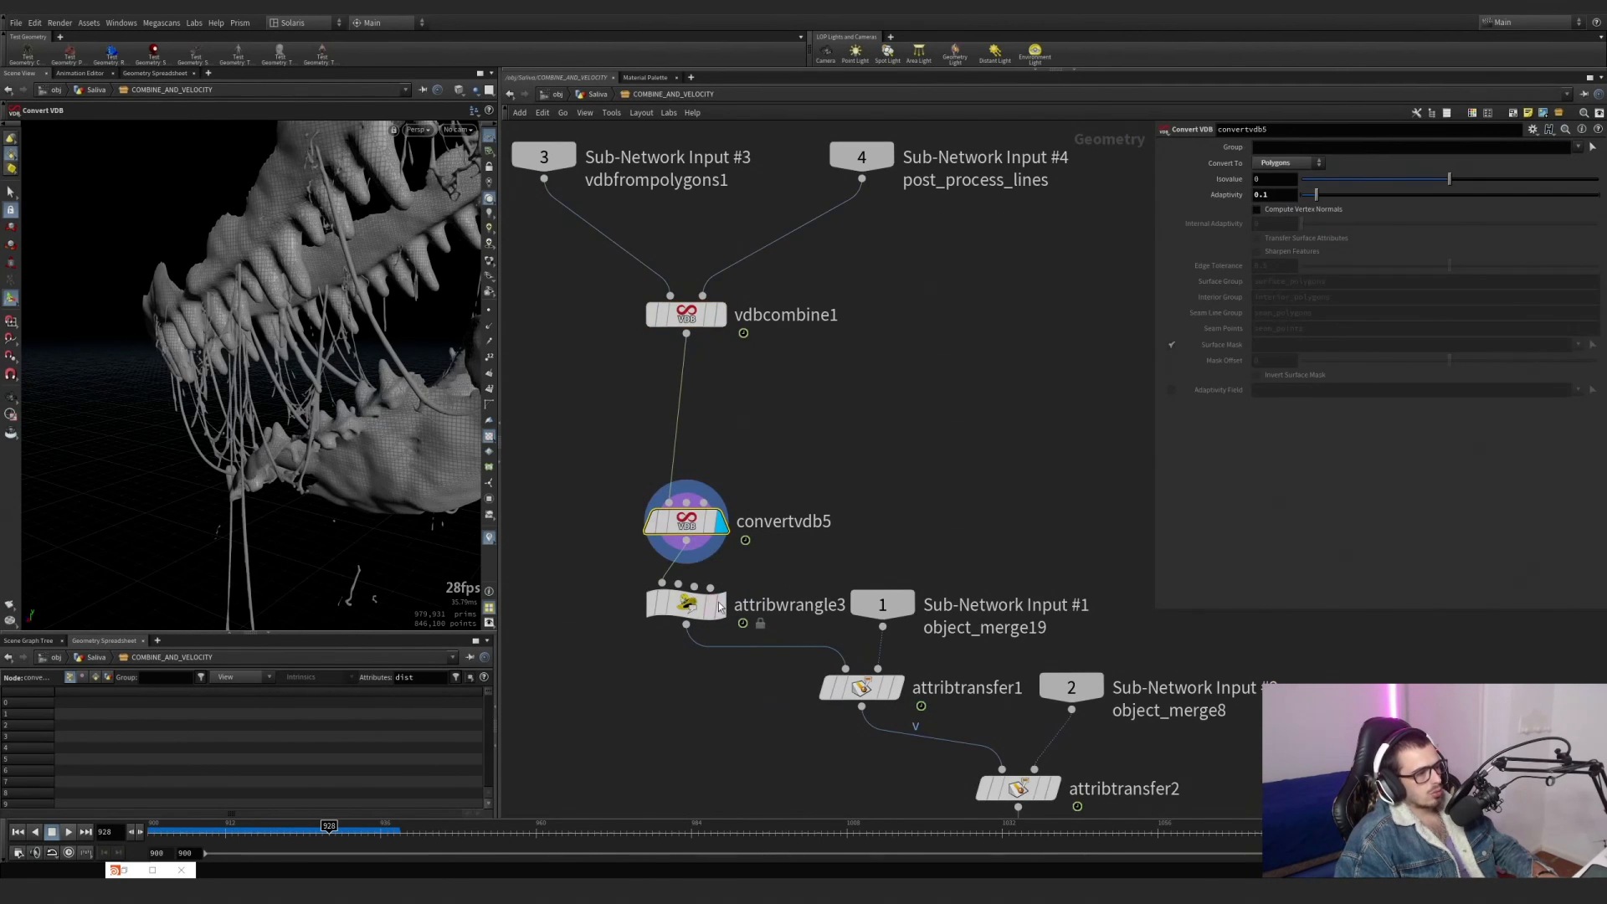
click(720, 606)
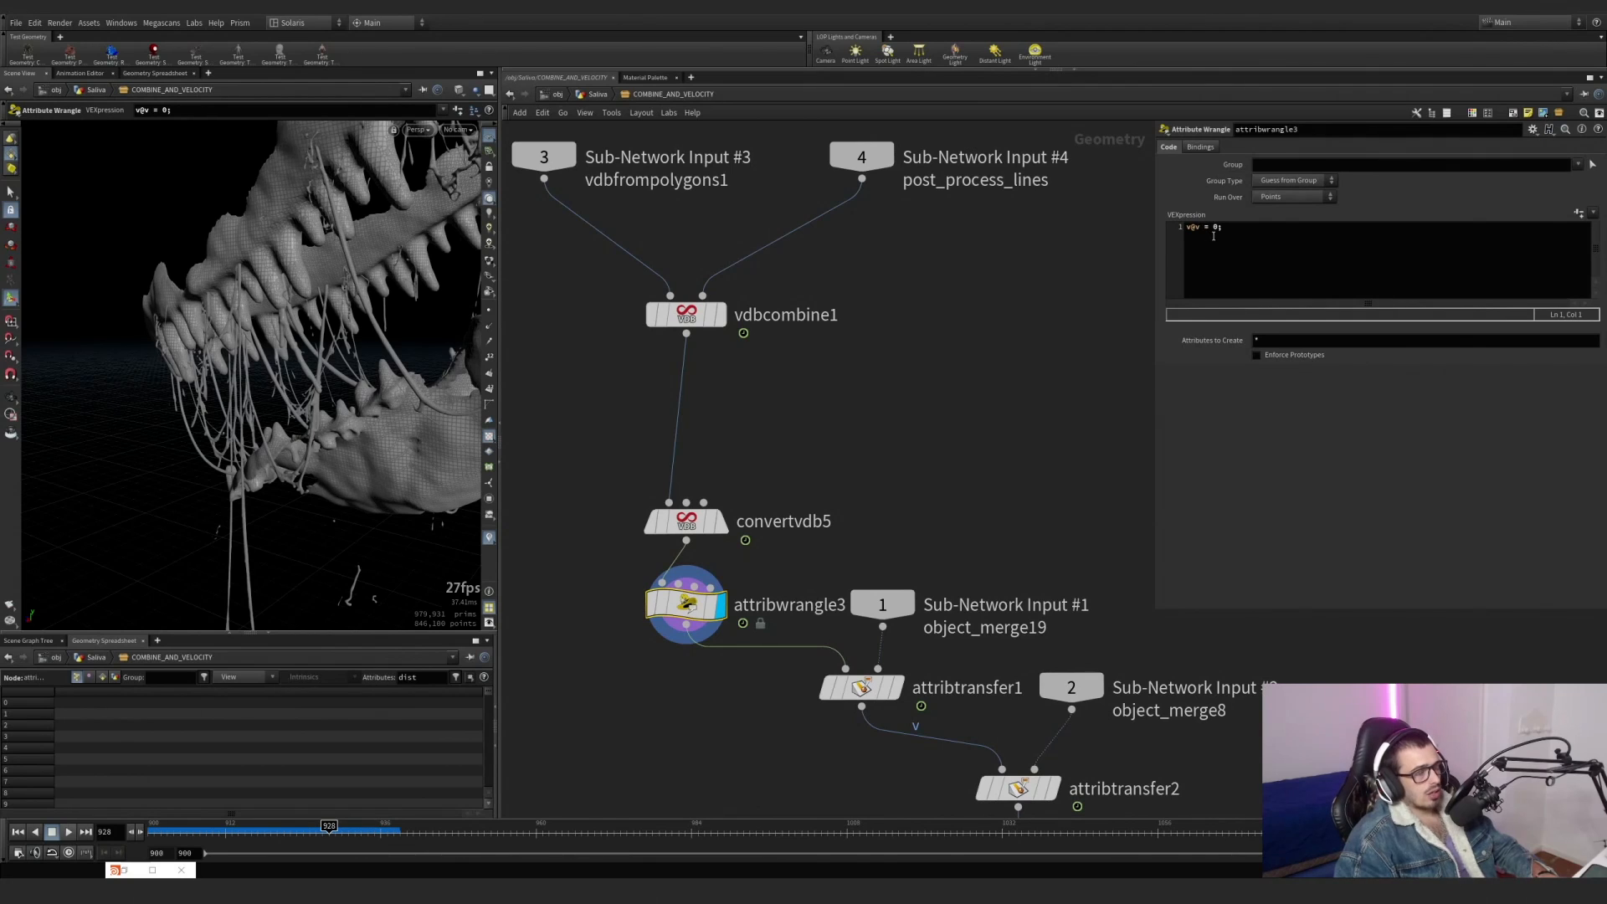
middle_drag(917, 456, 837, 273)
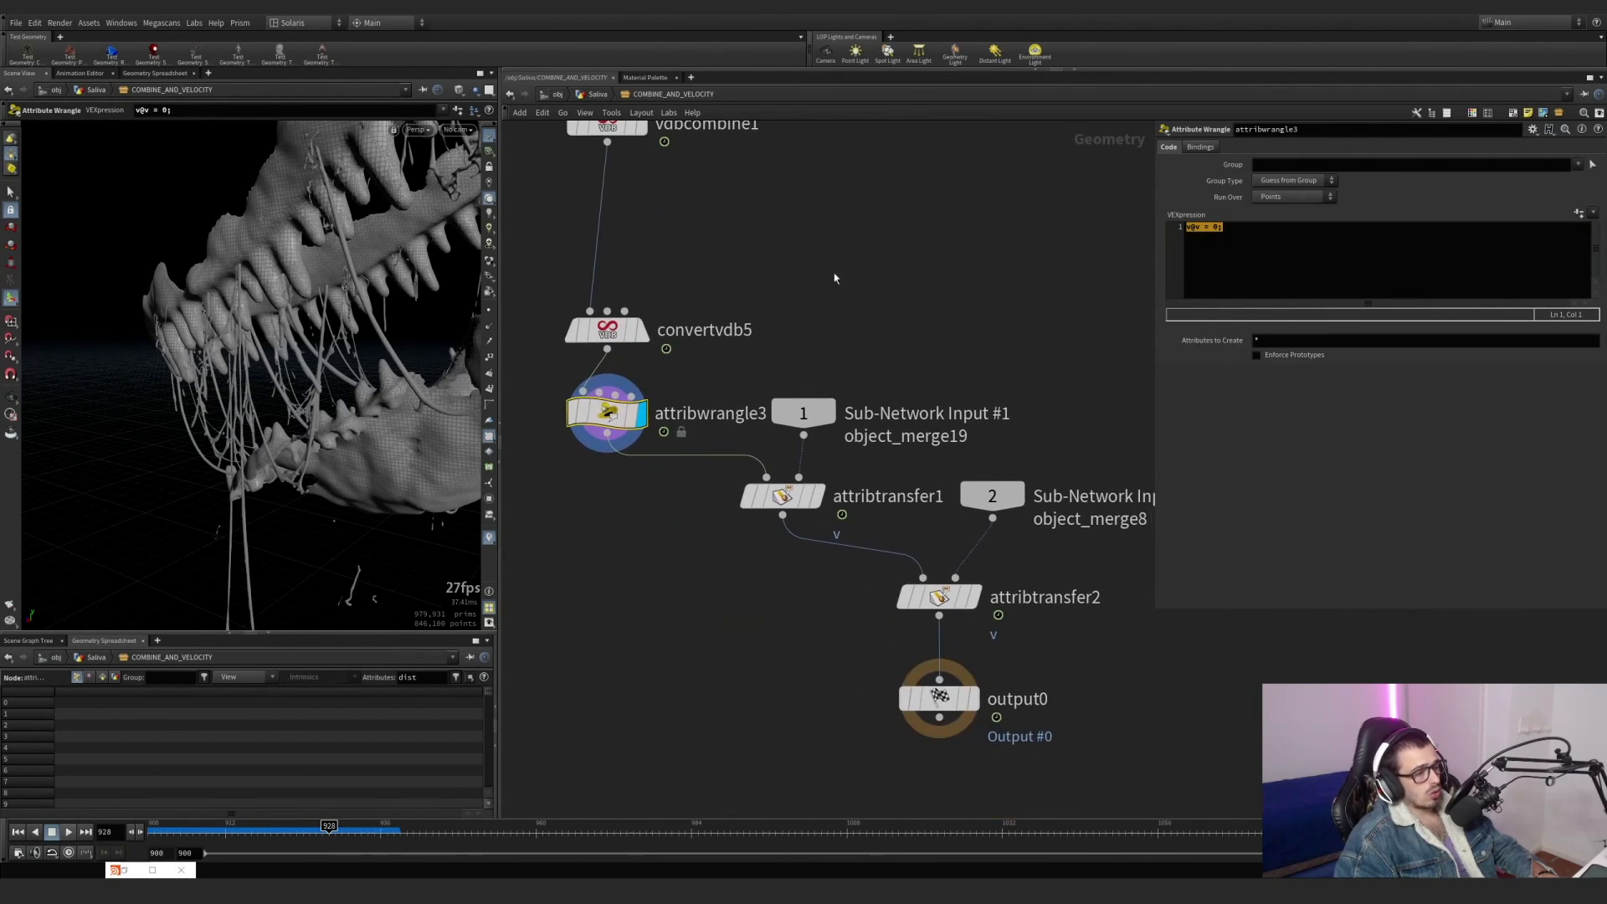
Display attribtransfer1 and turn on point trails in the viewport to inspect the velocity transferred from the simulated strands.
scroll(819, 494, up, 3)
scroll(898, 445, down, 5)
drag(871, 425, 871, 419)
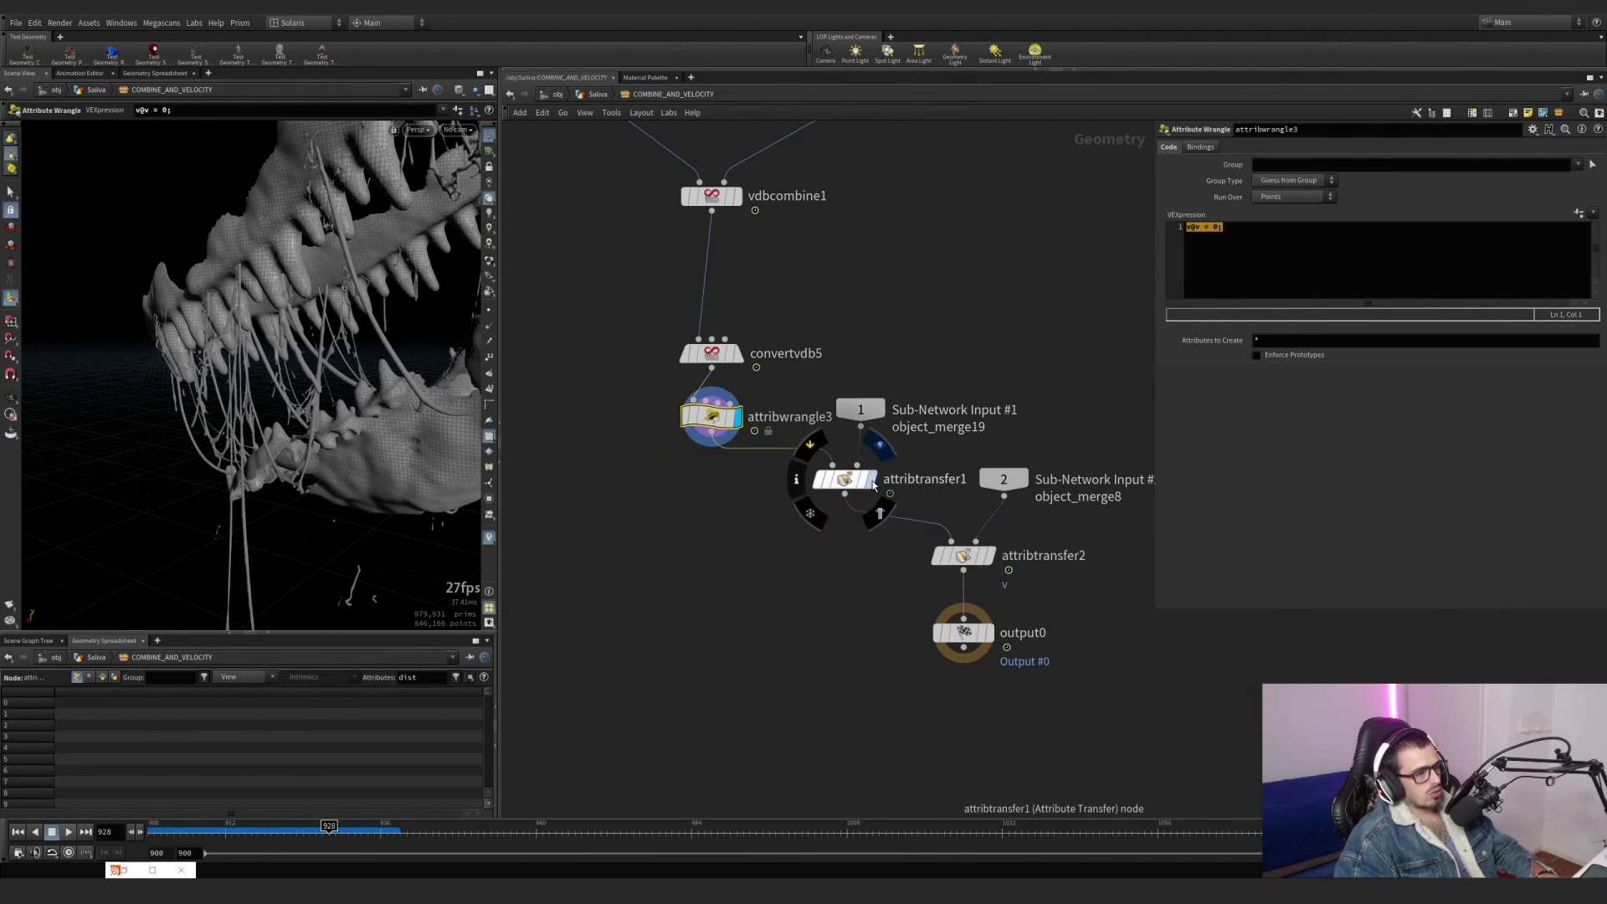
click(882, 451)
drag(761, 539, 839, 471)
click(487, 347)
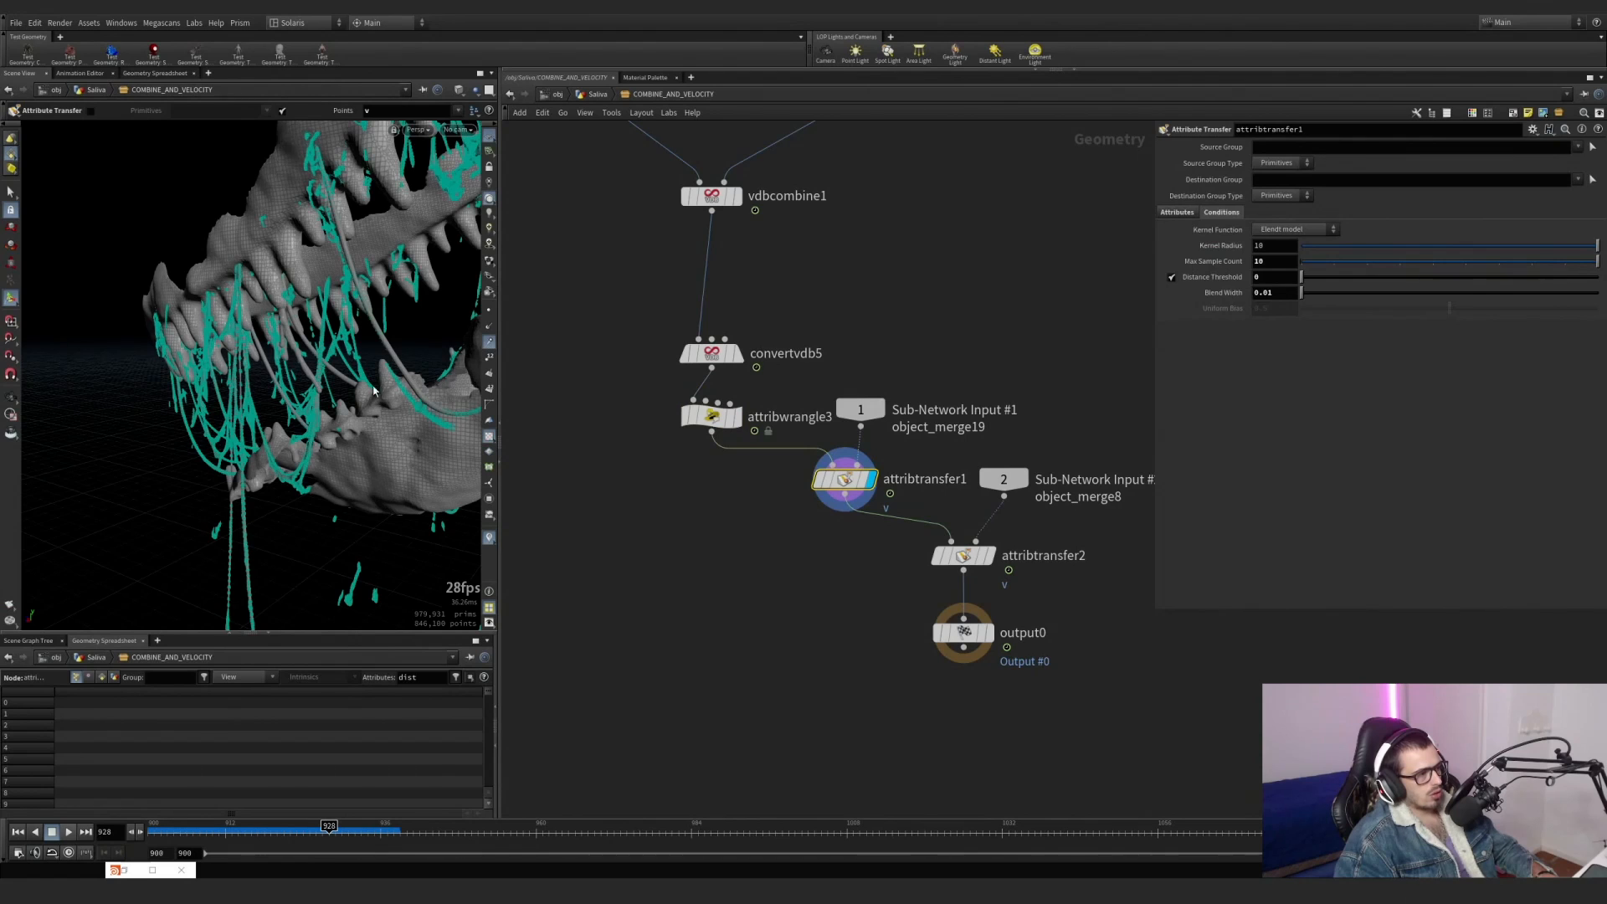
alt+drag(368, 377, 278, 340)
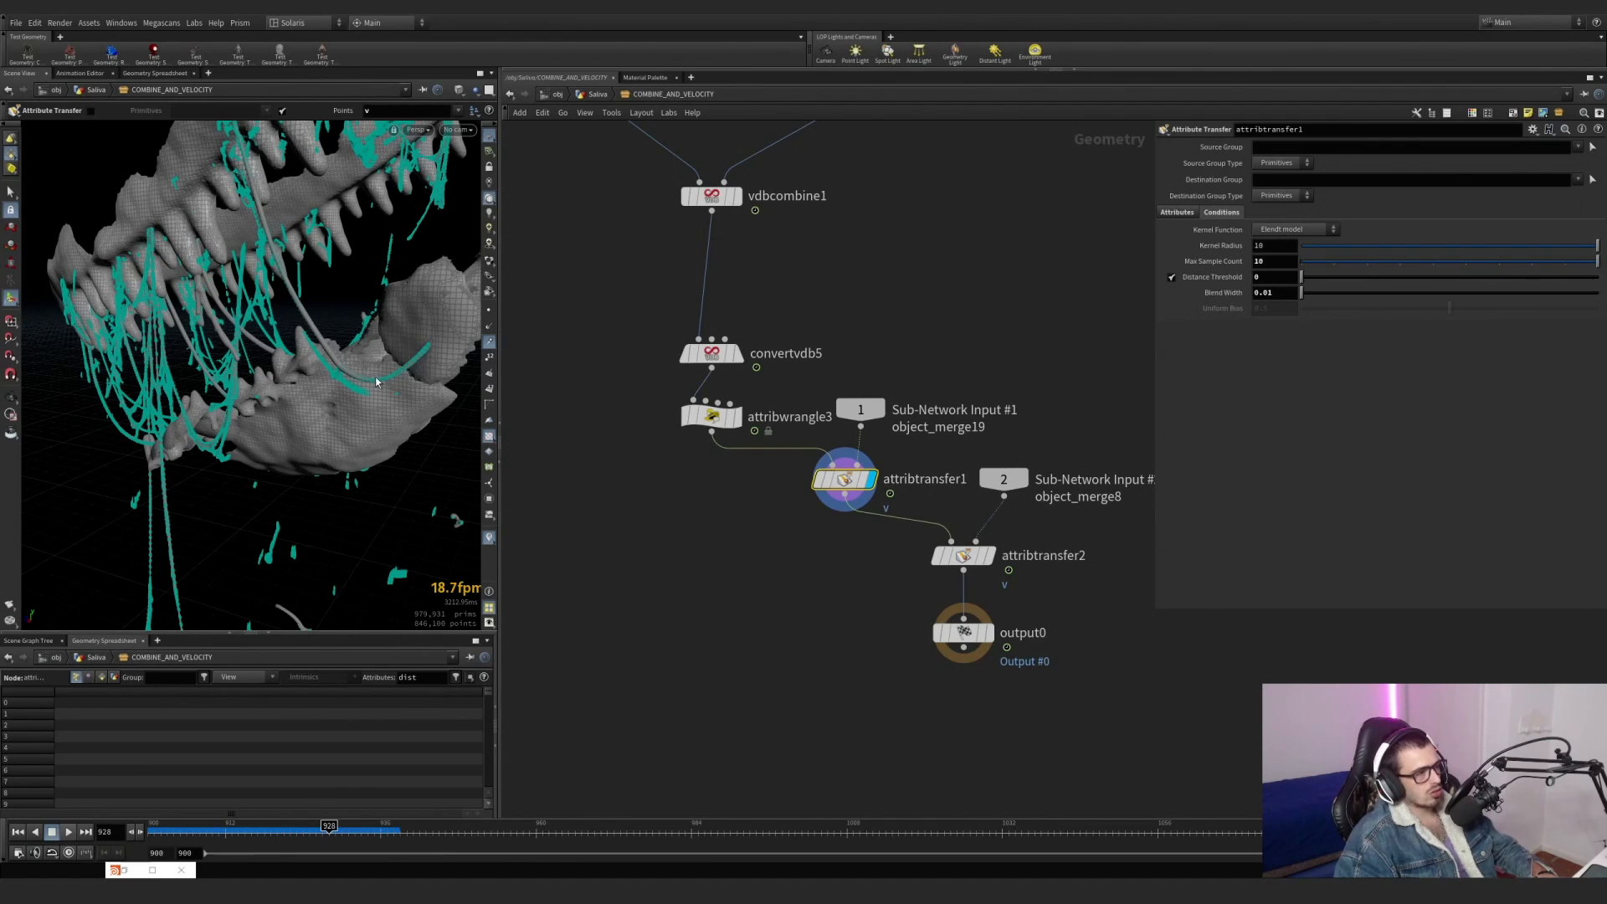
Display attribtransfer2 and move the Sub-Network Input #2 node farther up and away from it.
click(990, 556)
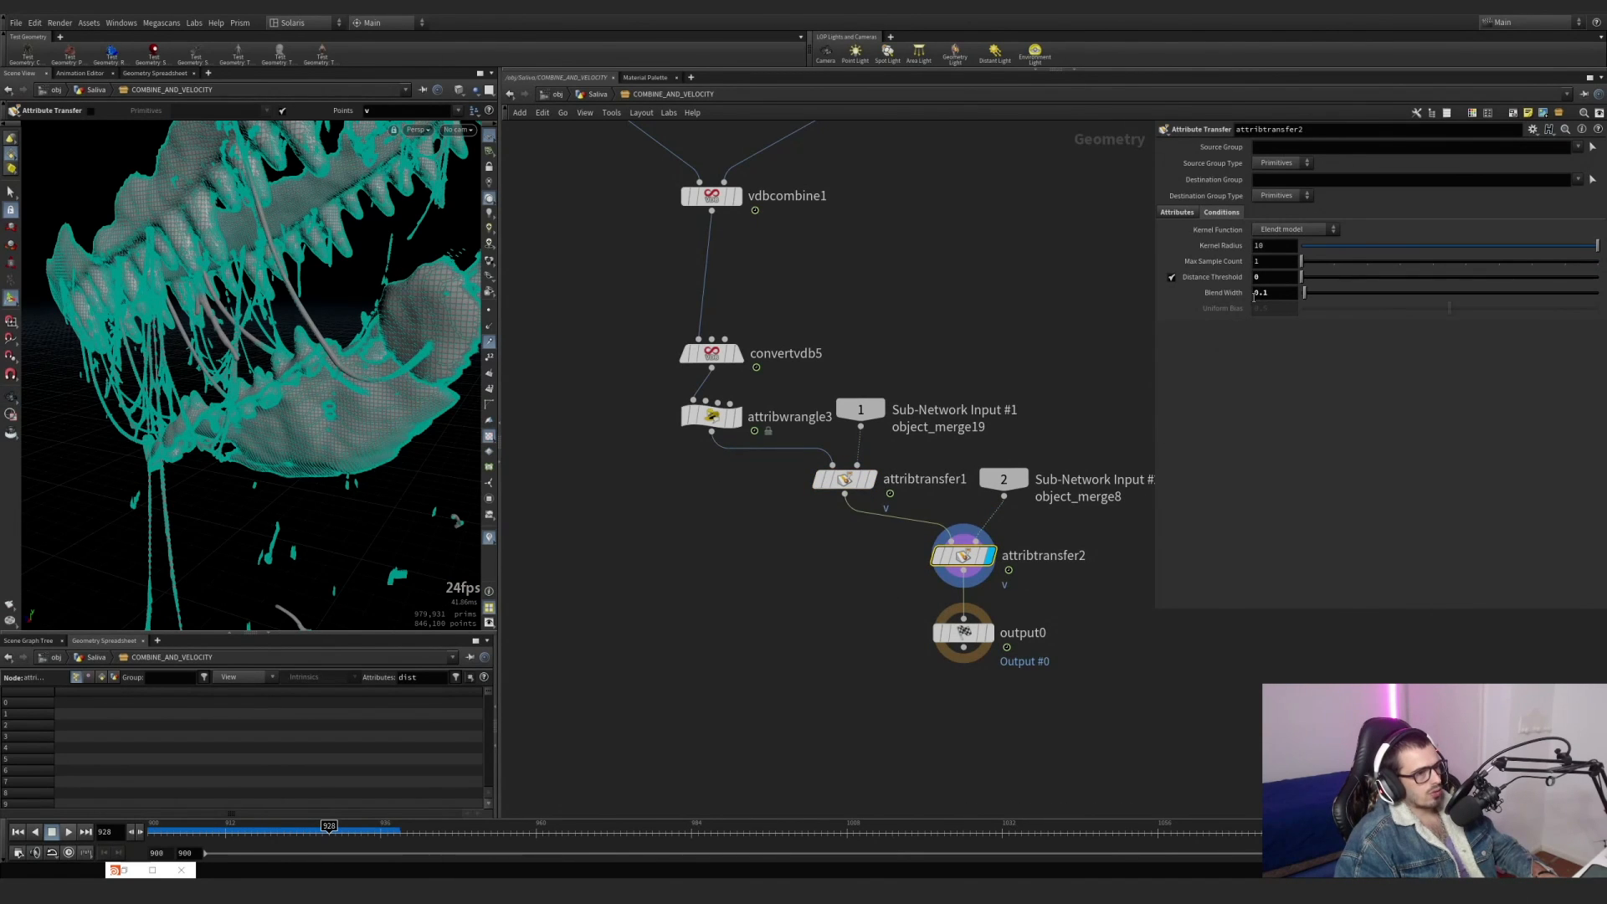
drag(1007, 483, 1052, 424)
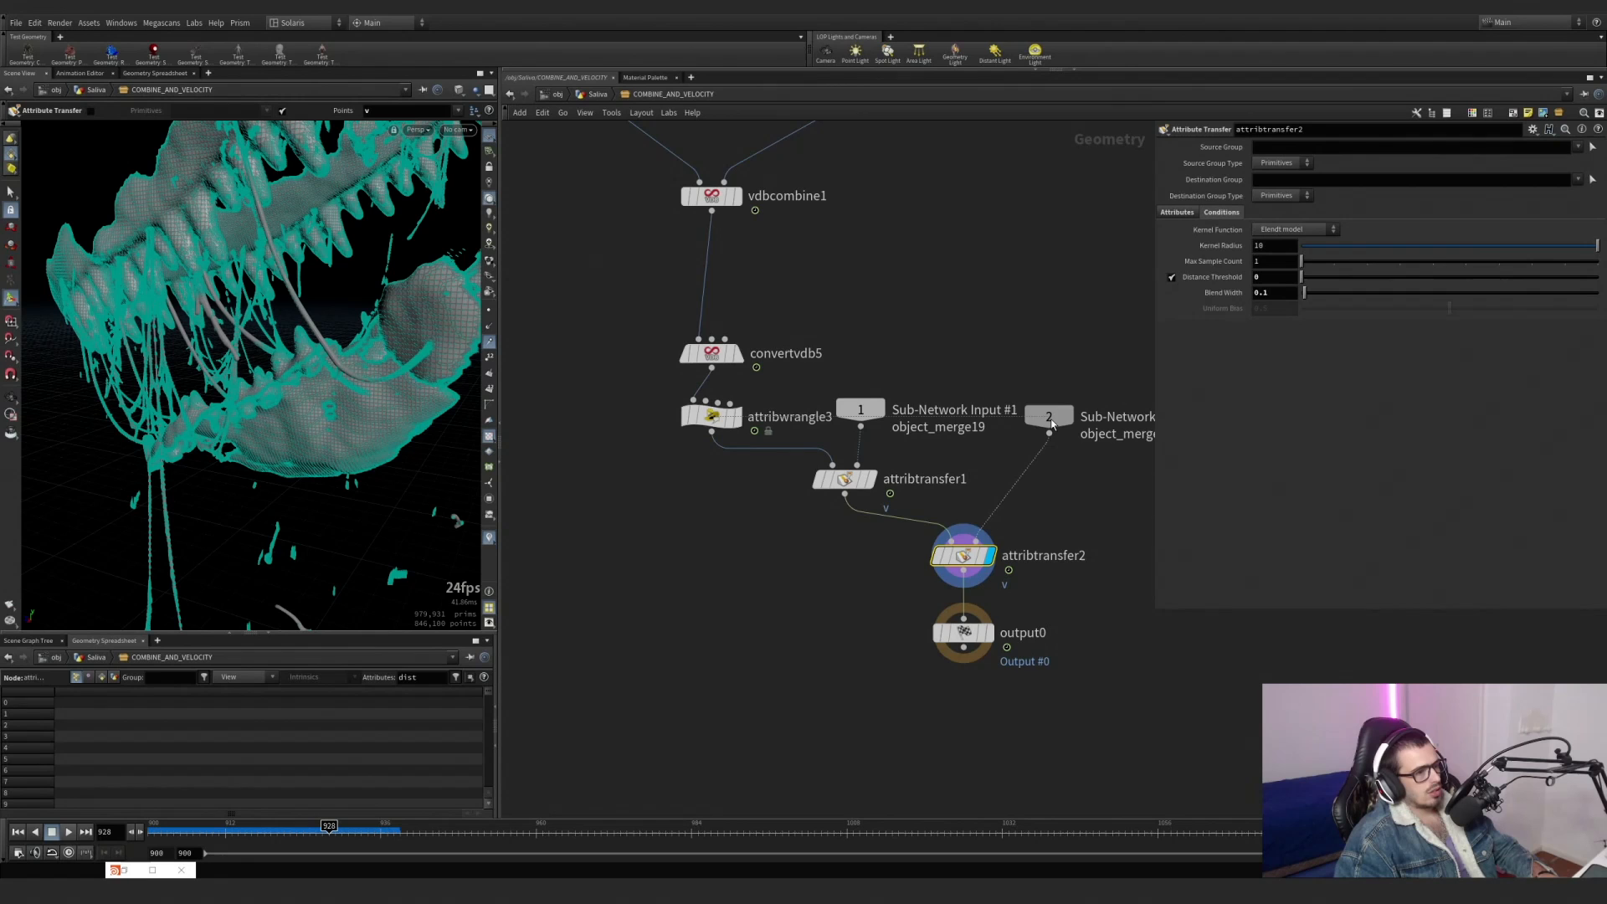
Return to the Saliva network and display COMBINE_AND_VELOCITY to view the combined mesh around the whole jaw.
key(u)
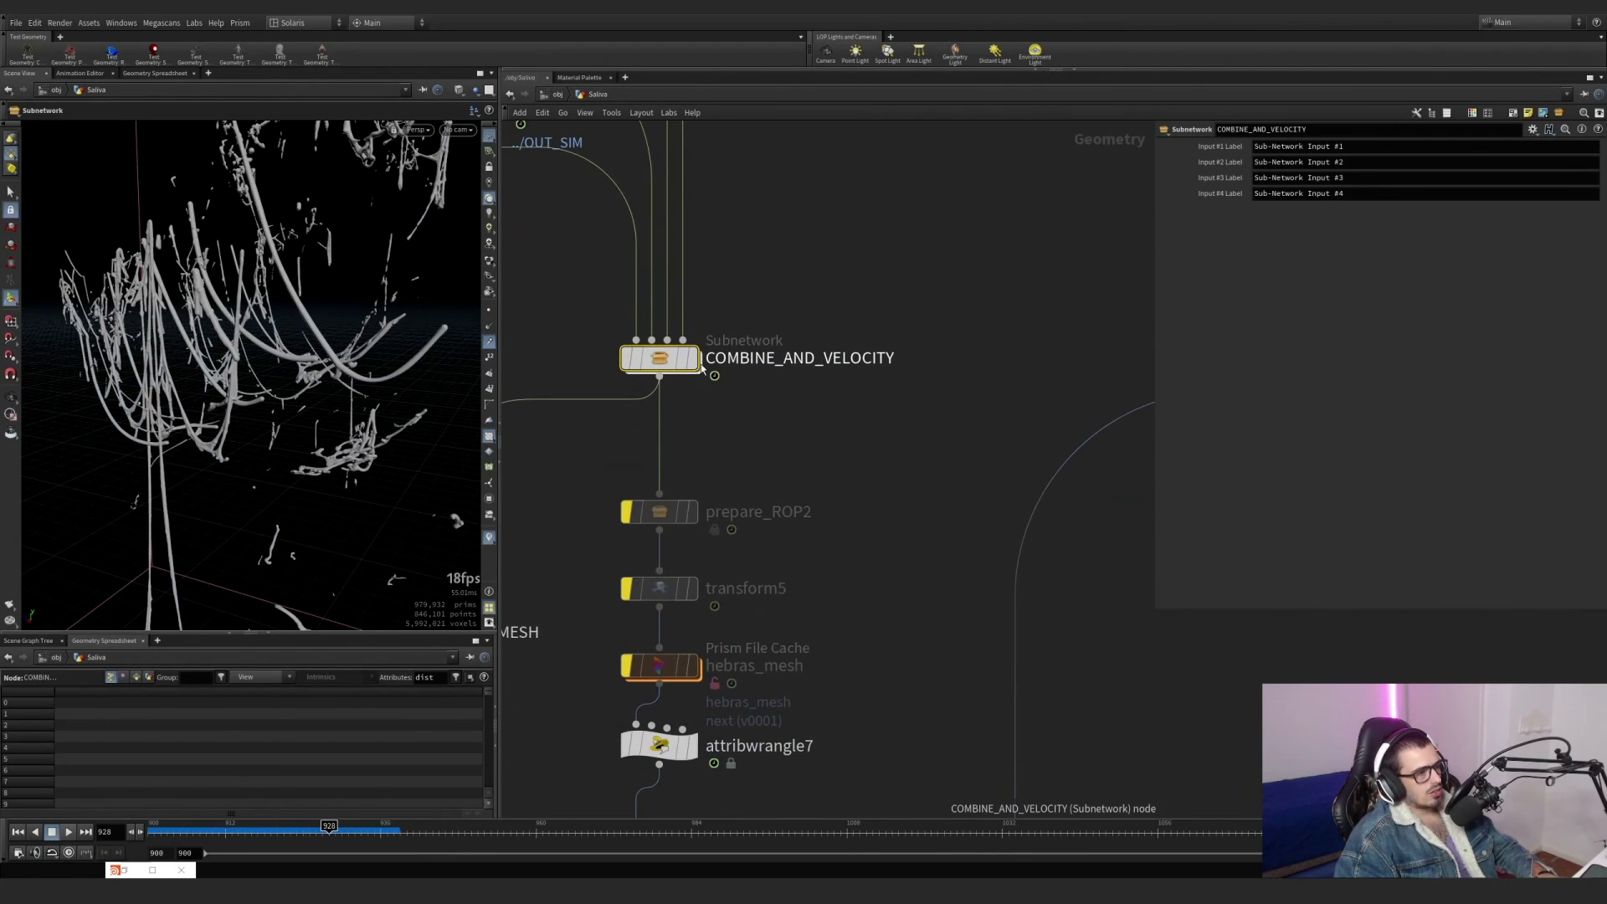
scroll(796, 385, down, 4)
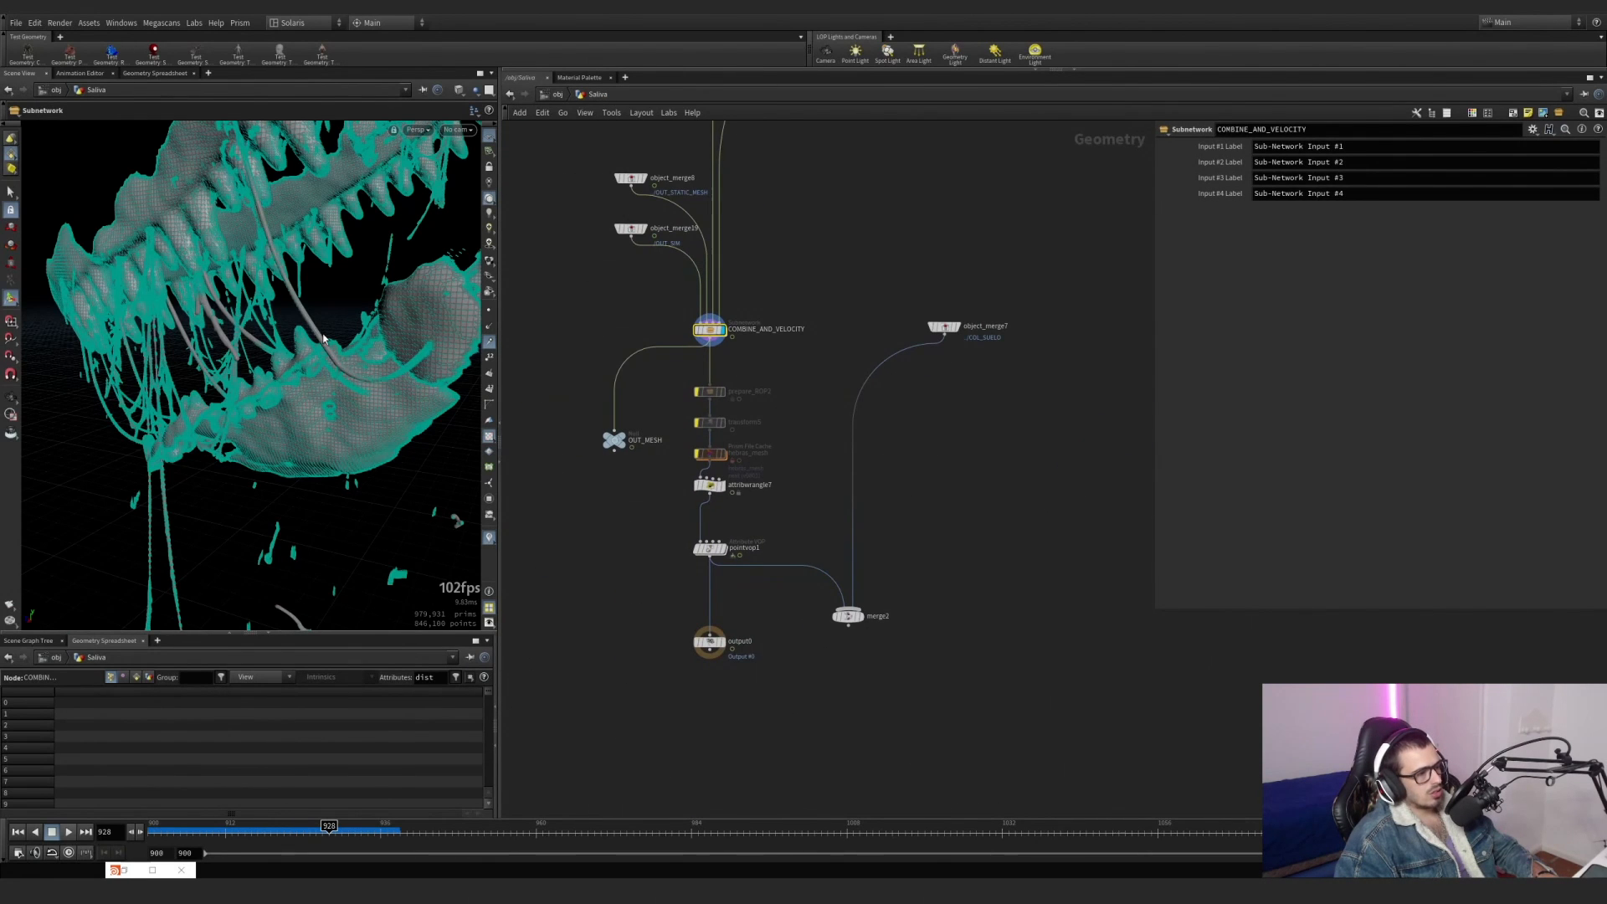
drag(323, 337, 435, 344)
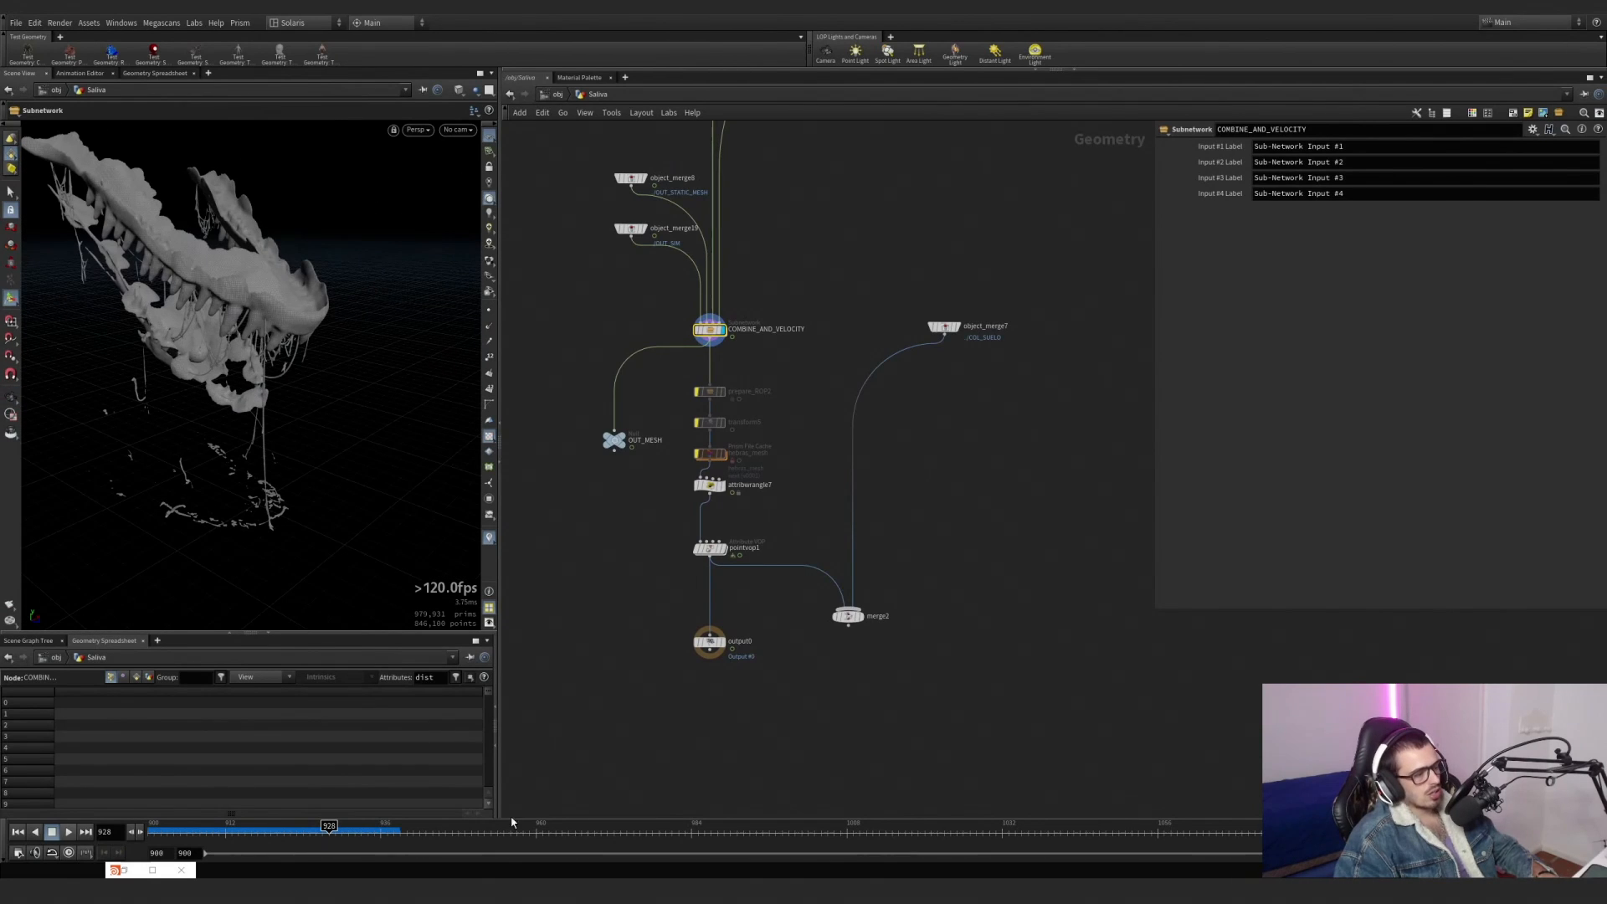
Go to frame 937 and inspect the combined saliva mesh between the teeth up close and from the side.
click(389, 834)
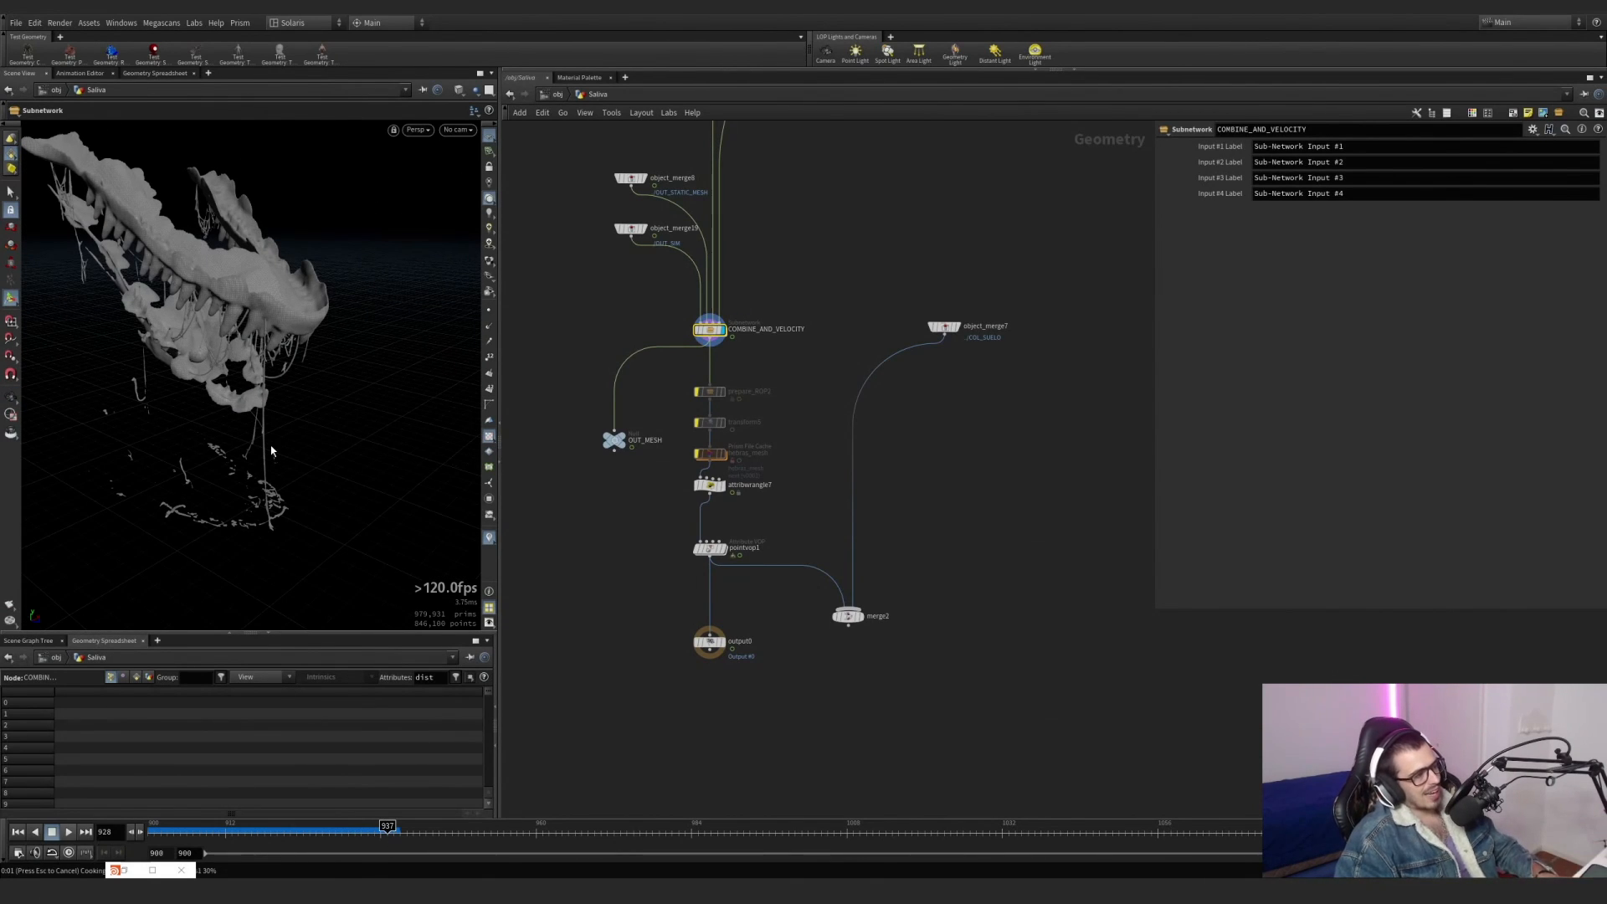
drag(264, 348, 255, 418)
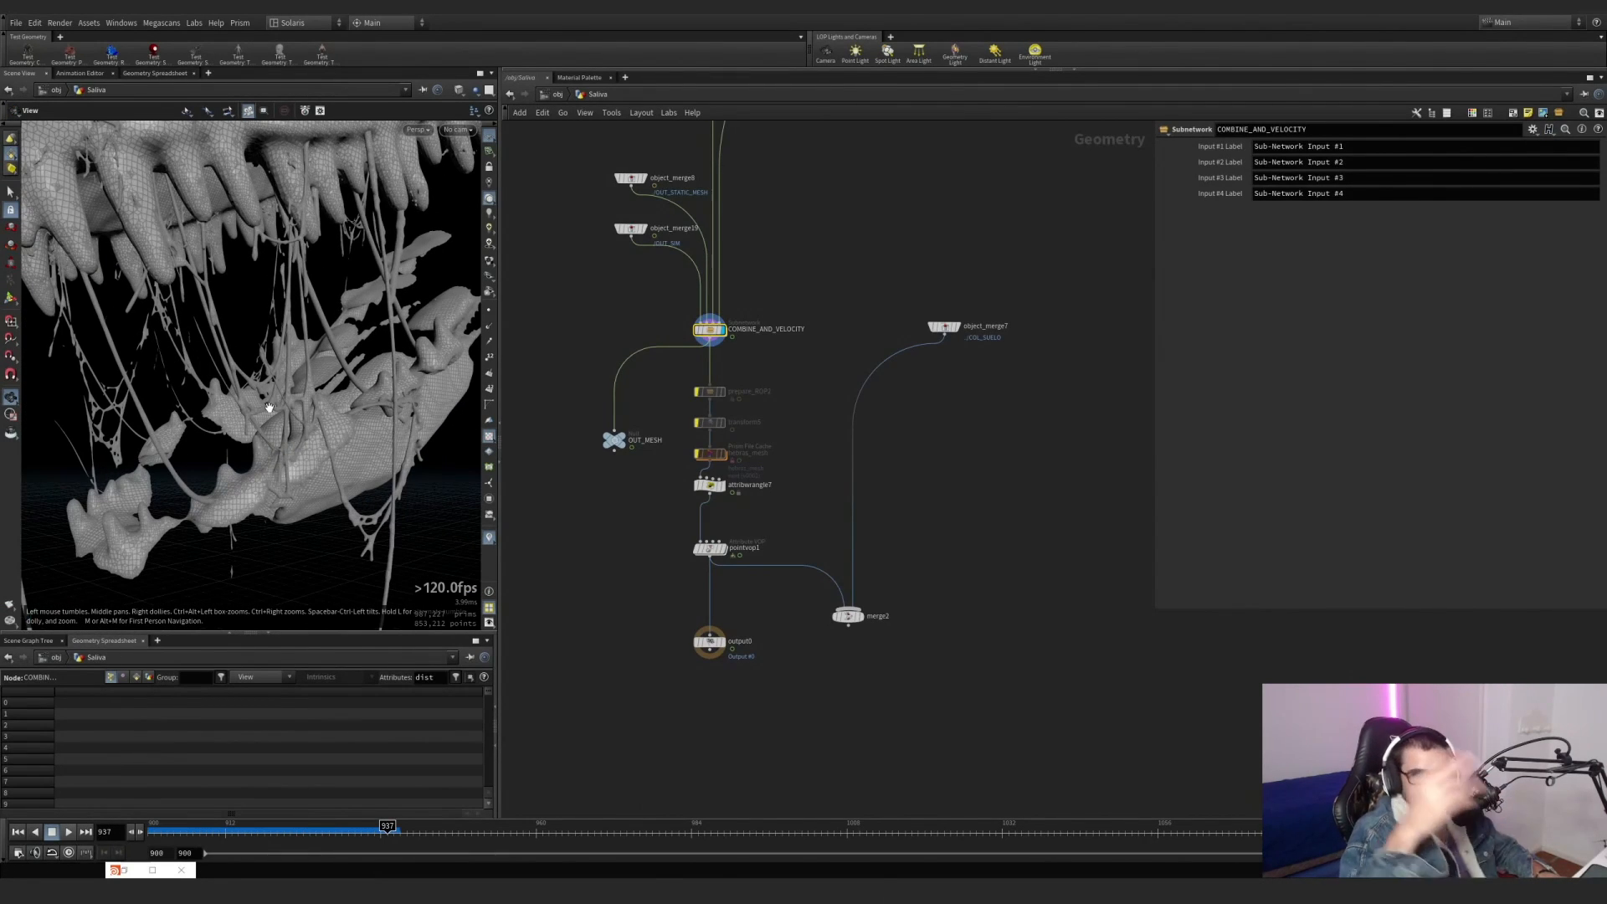
drag(141, 410, 248, 287)
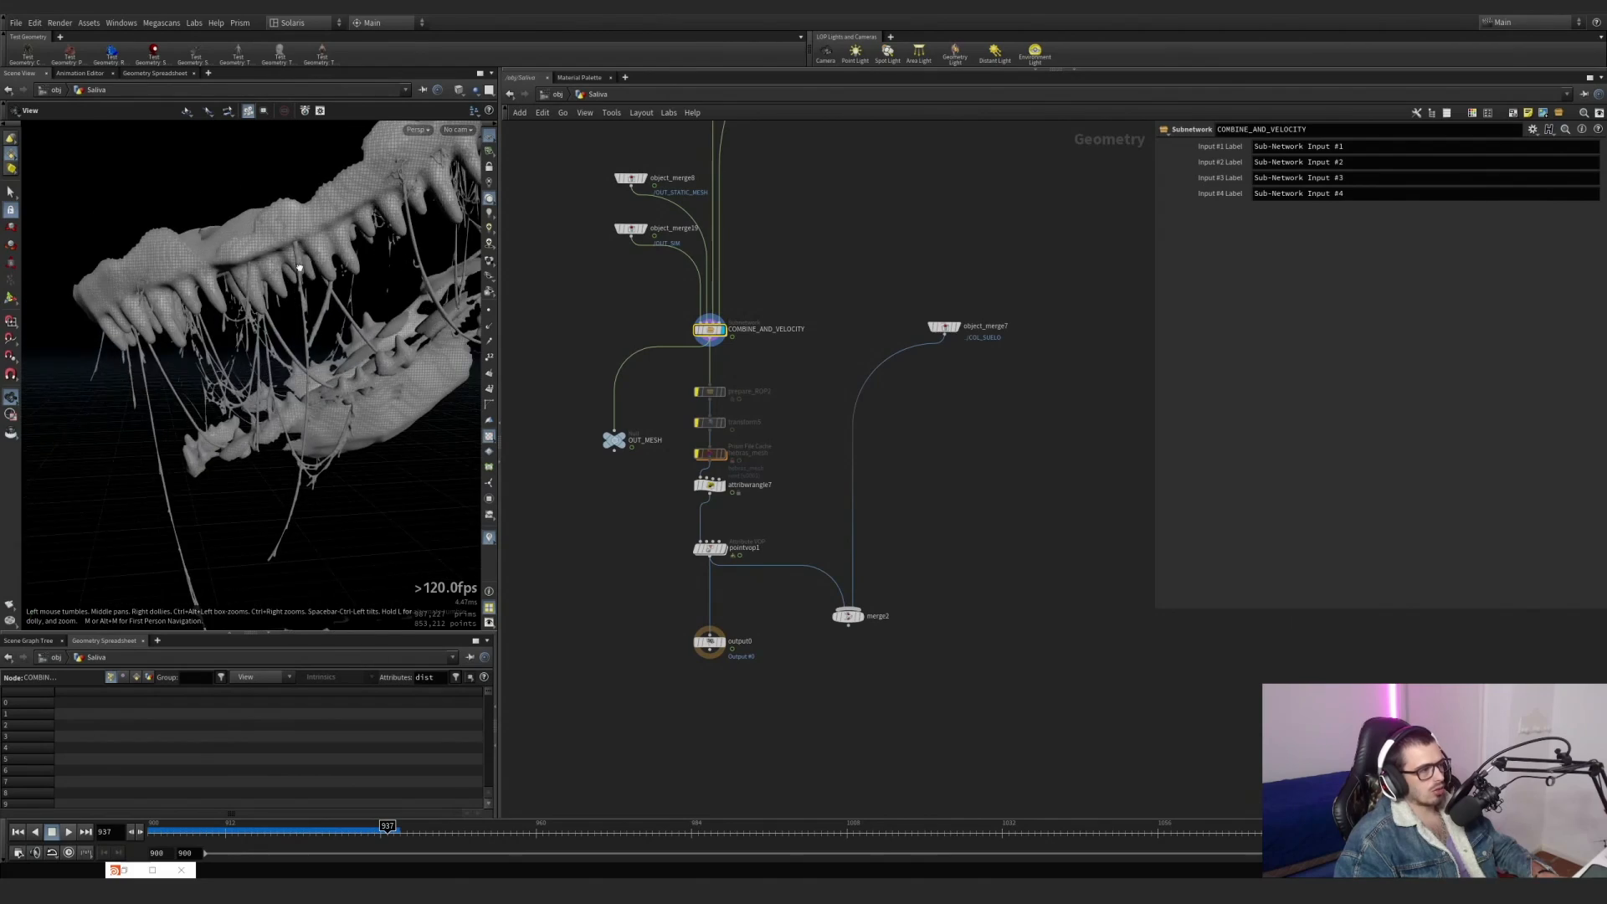